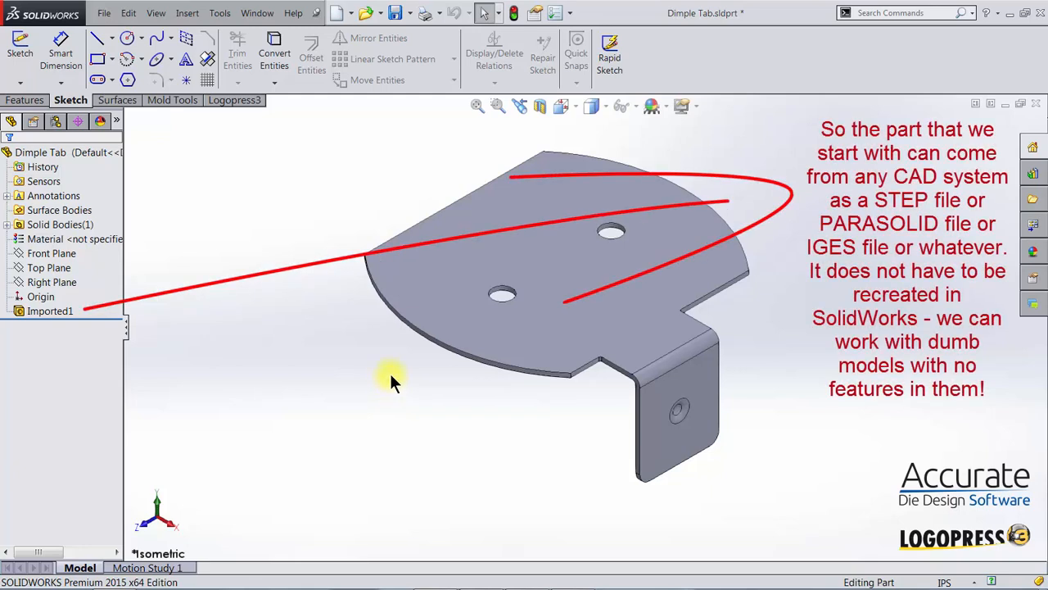
# Save the imported part as Dimple Tab.SLDPRT in the Strip assembly folder
pyautogui.click(395, 14)
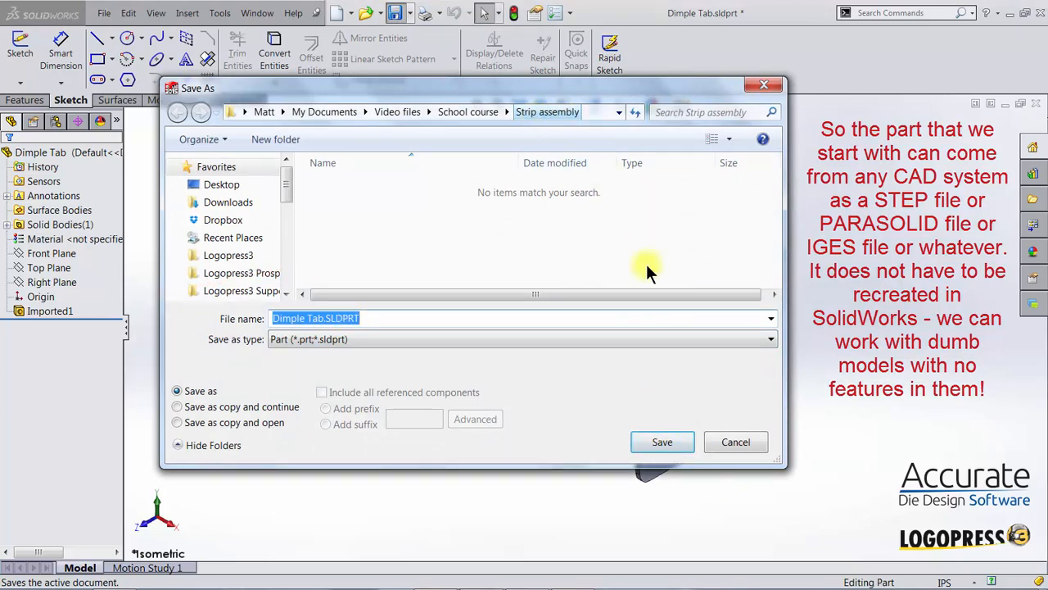
pyautogui.click(662, 442)
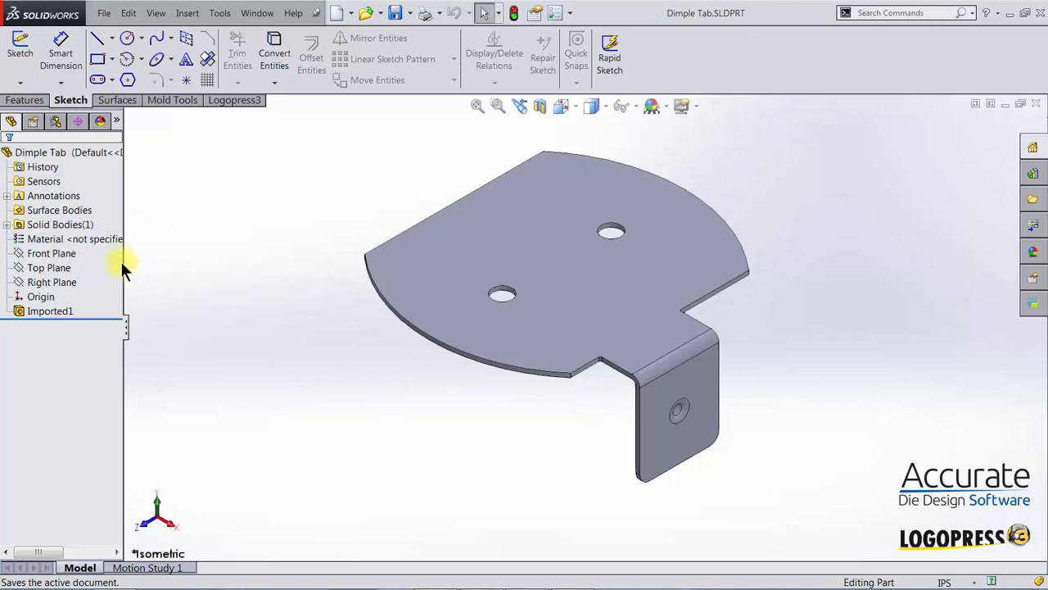
# Insert a Logopress3 station mark after the imported body and rename it "010 bend tab"
pyautogui.click(233, 99)
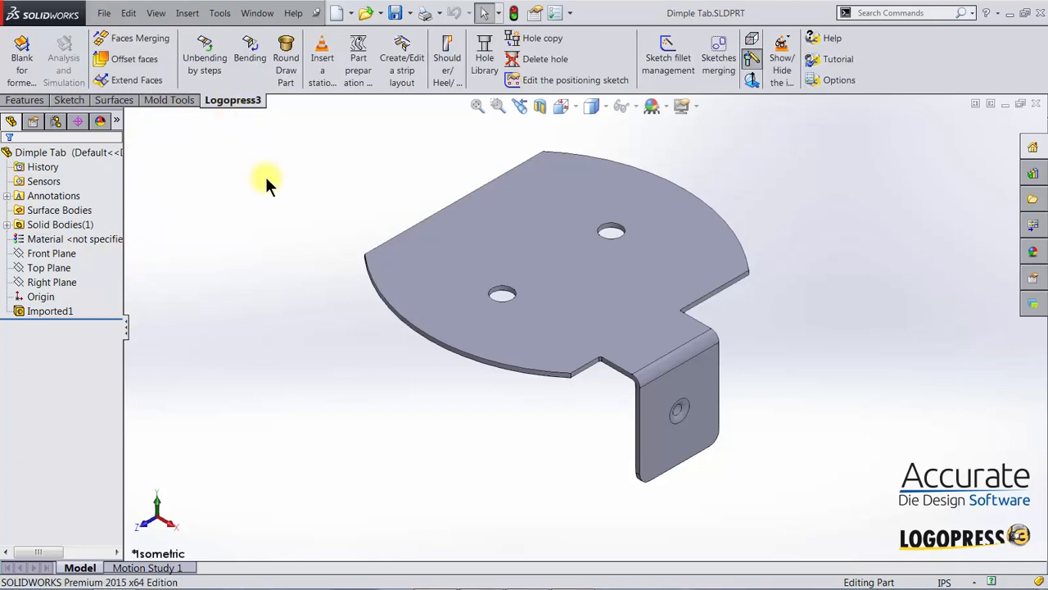
pyautogui.click(321, 68)
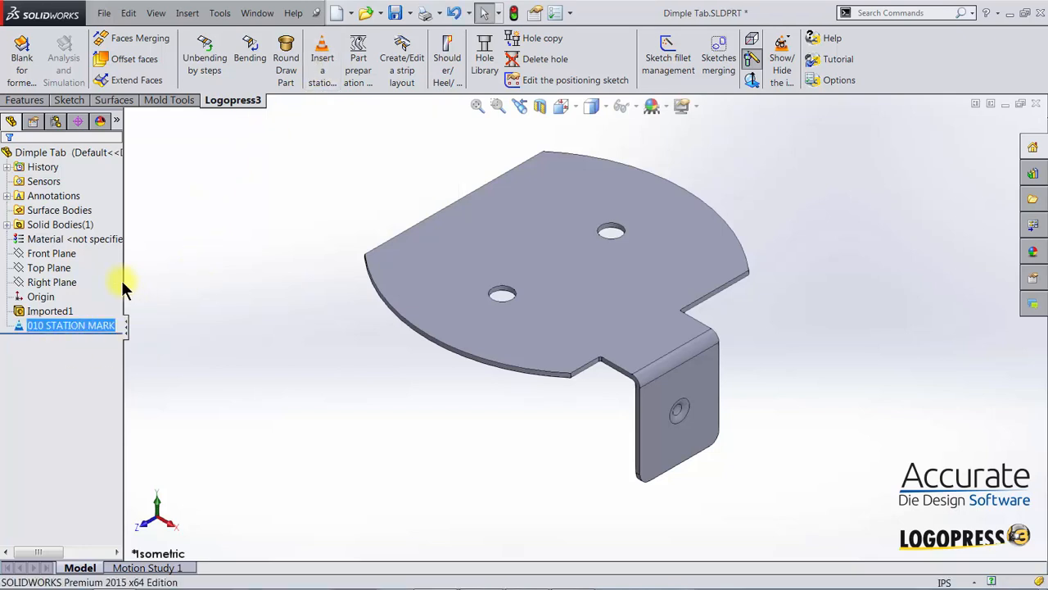
pyautogui.moveTo(124, 282); pyautogui.dragTo(154, 282)
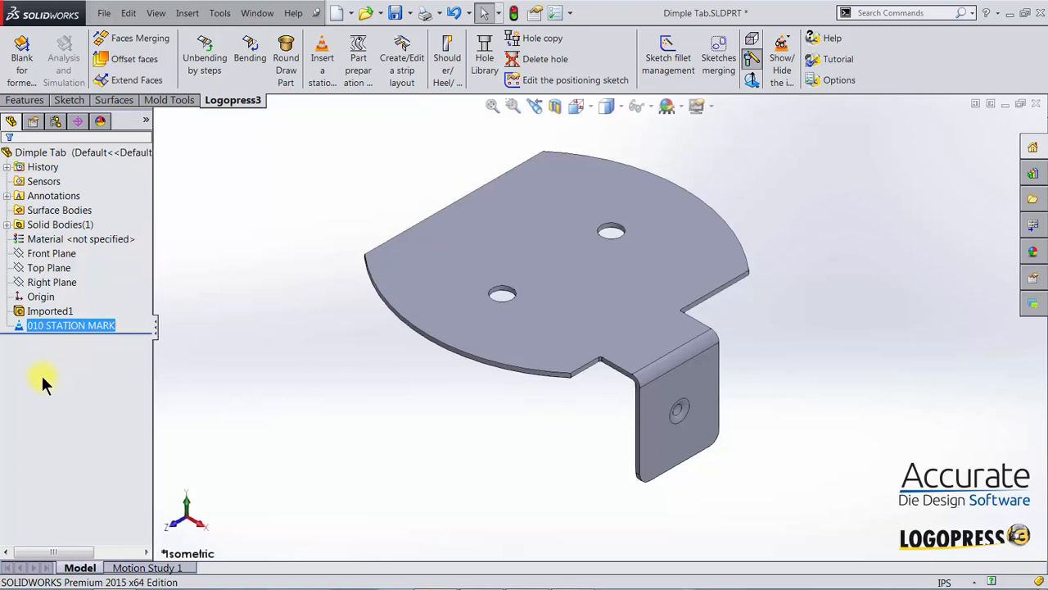
pyautogui.moveTo(32, 323); pyautogui.dragTo(43, 325)
pyautogui.moveTo(49, 324); pyautogui.dragTo(125, 328)
pyautogui.click(49, 324)
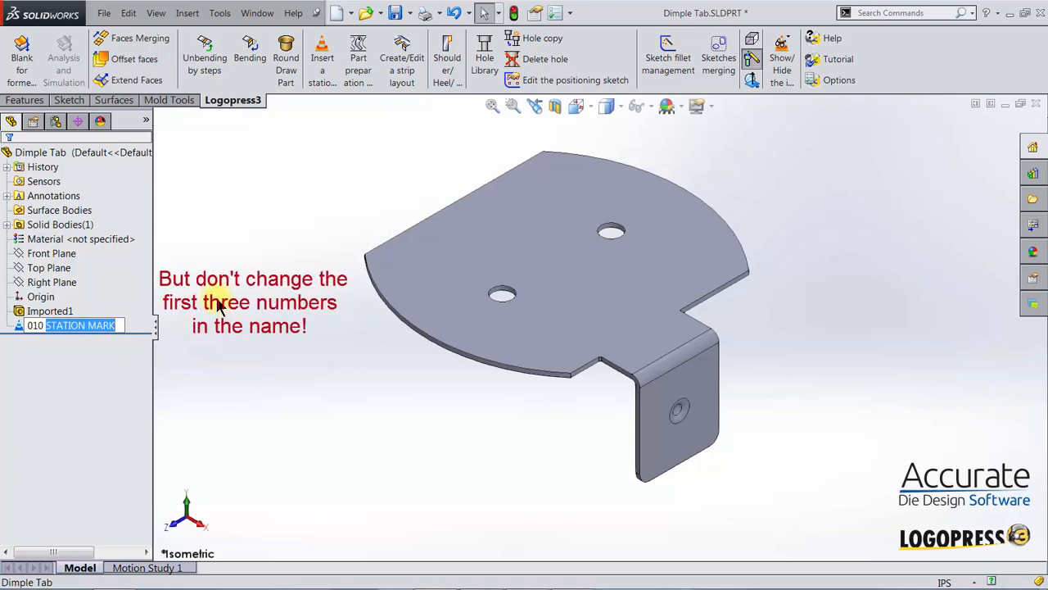
pyautogui.press('BackSpace')
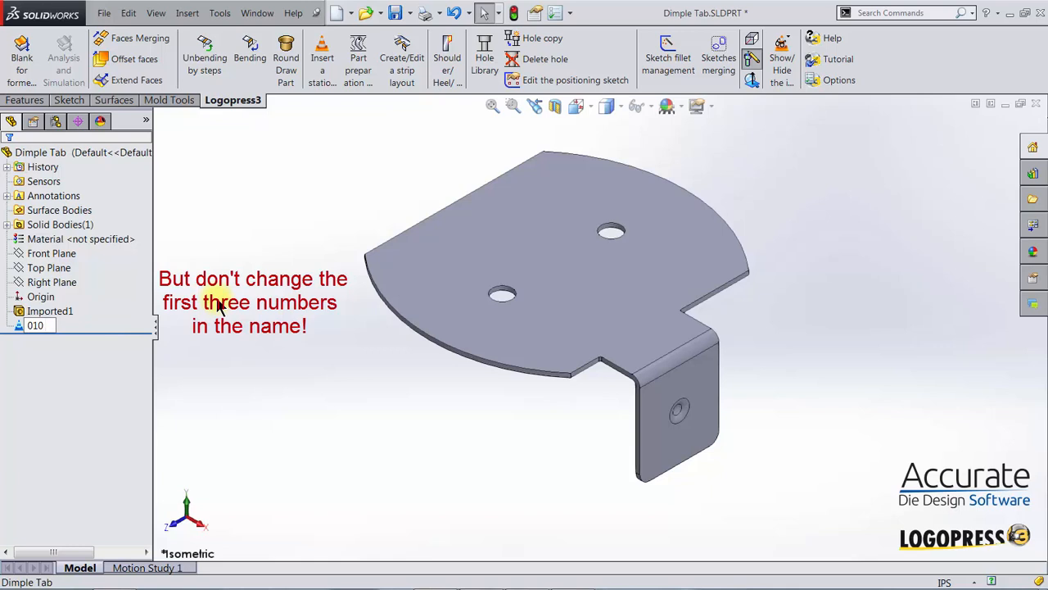
pyautogui.write('ben')
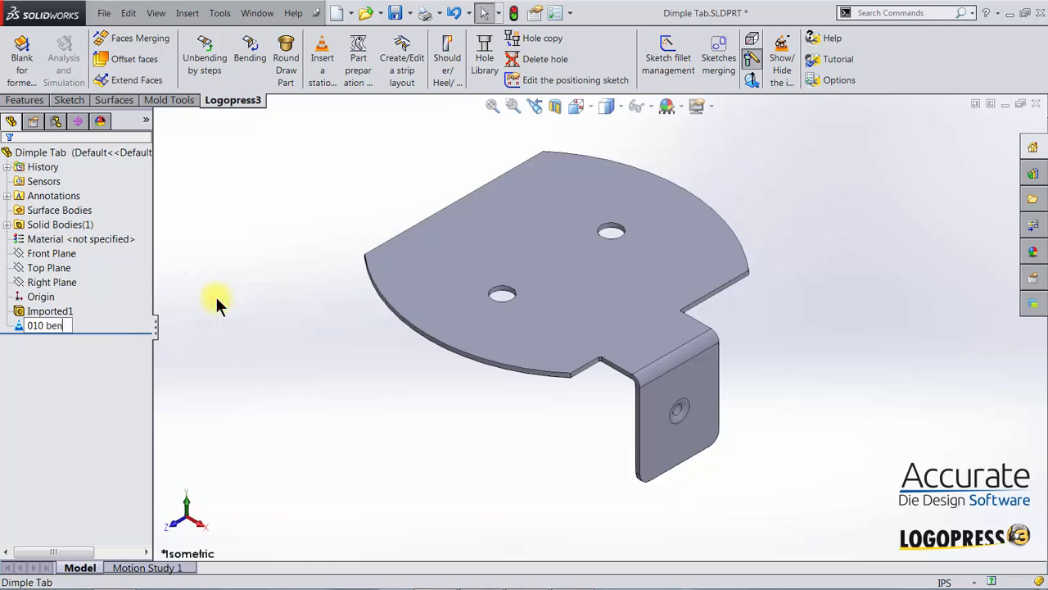
pyautogui.write('d tab')
pyautogui.press('Return')
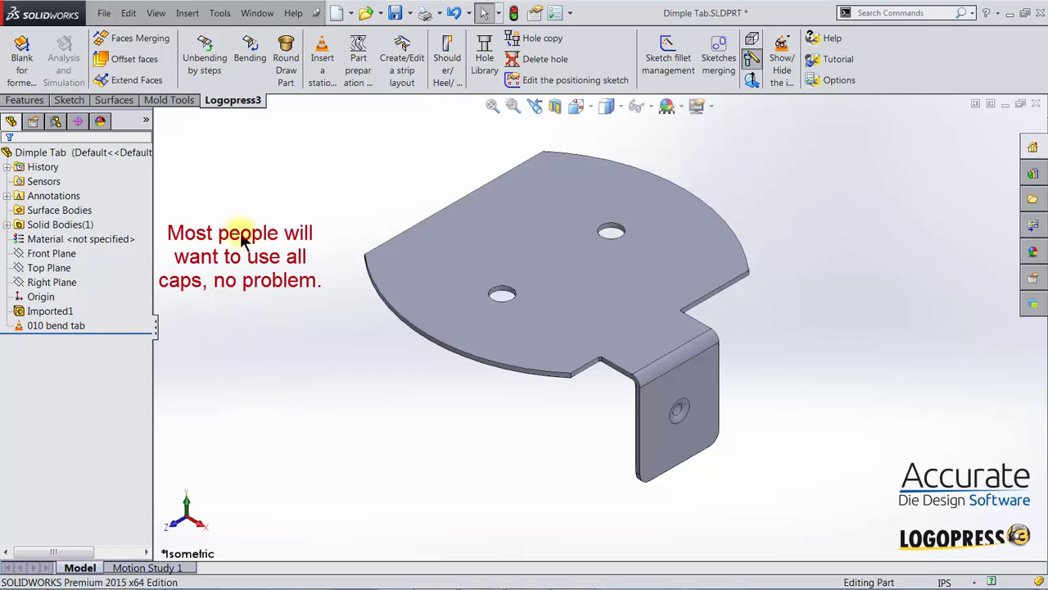
pyautogui.click(41, 330)
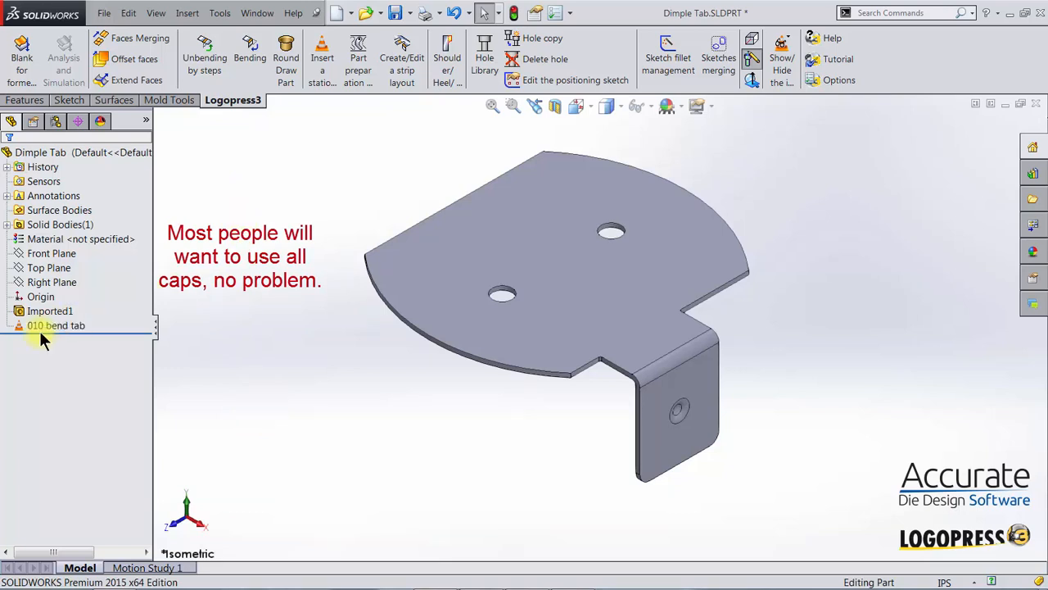
pyautogui.click(43, 327)
pyautogui.press('Escape')
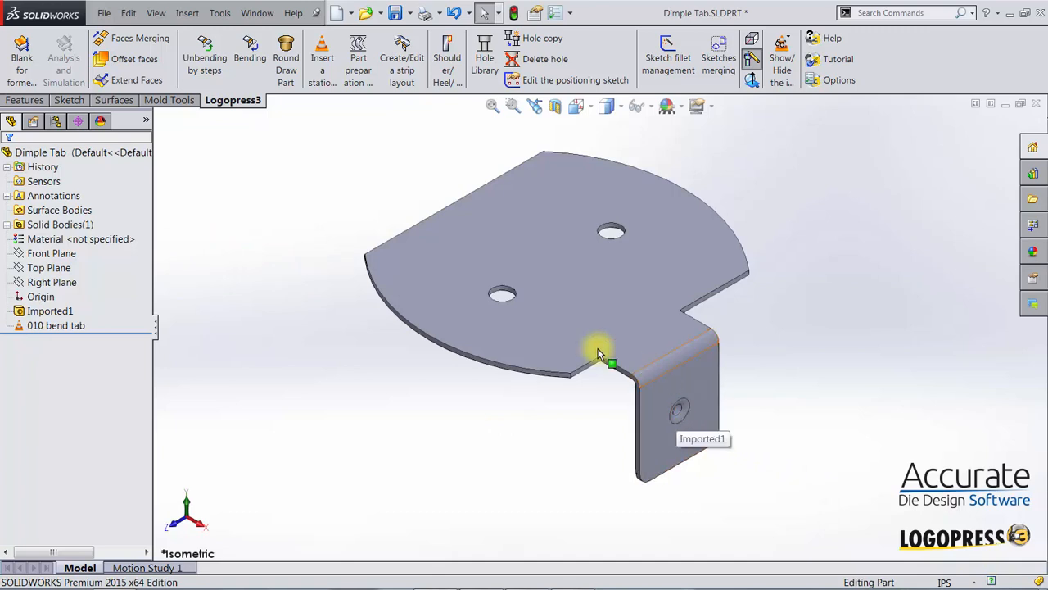
# Fully unbend the tab's outer cylindrical bend face with Unbending by steps, using the DIN 6935 K-Factor
pyautogui.click(209, 65)
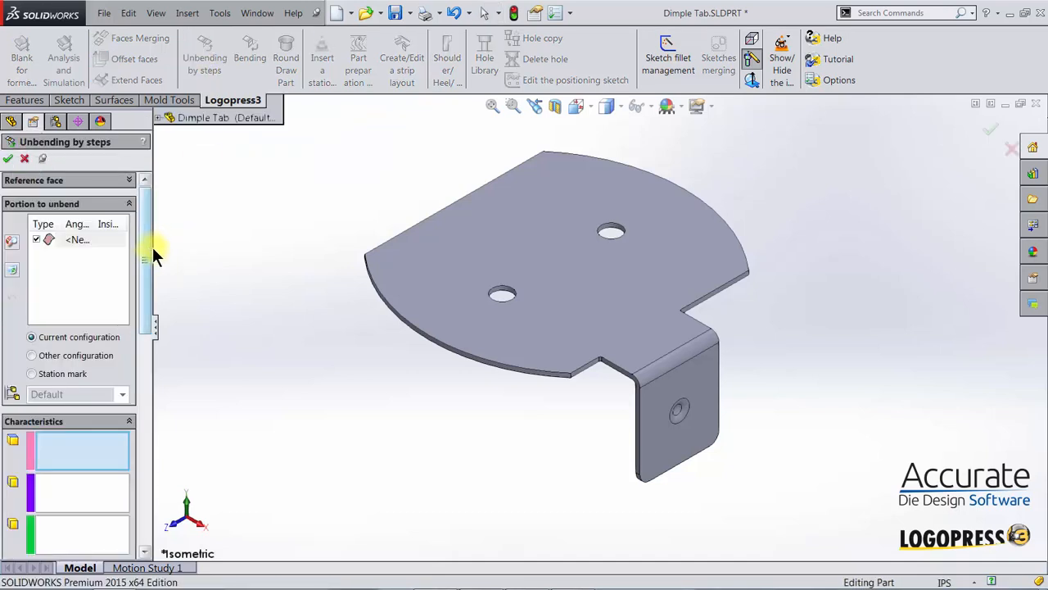
pyautogui.moveTo(152, 247); pyautogui.dragTo(169, 331)
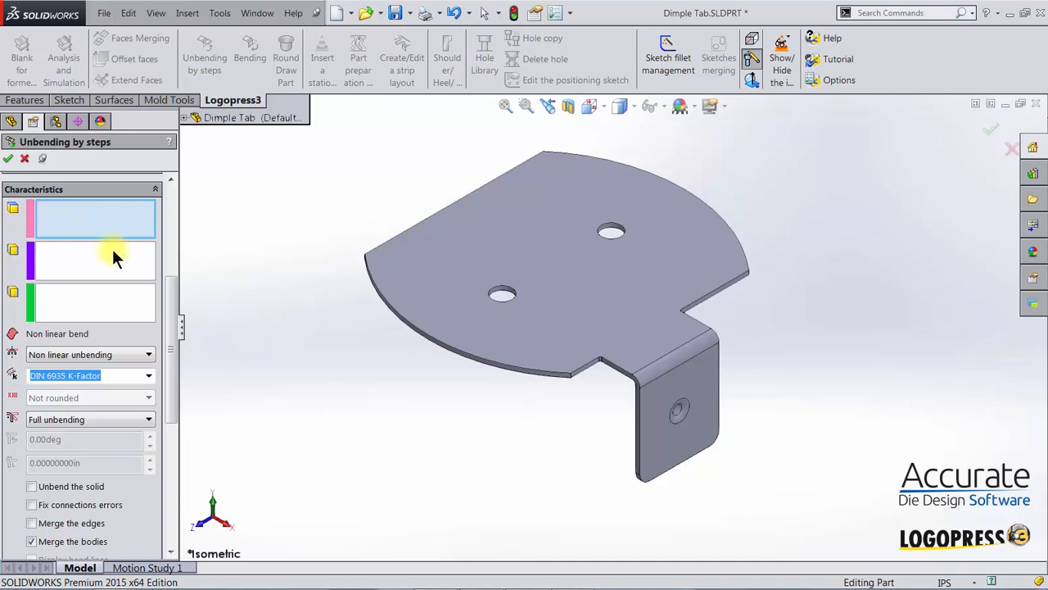
pyautogui.moveTo(290, 223); pyautogui.dragTo(324, 269, button='right')
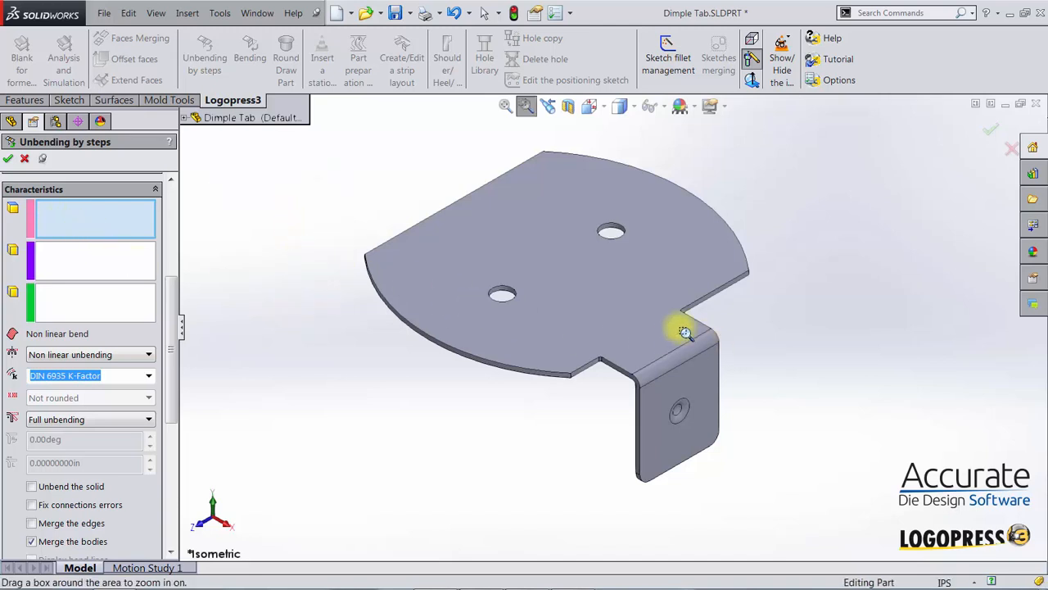
pyautogui.moveTo(615, 312); pyautogui.dragTo(761, 456)
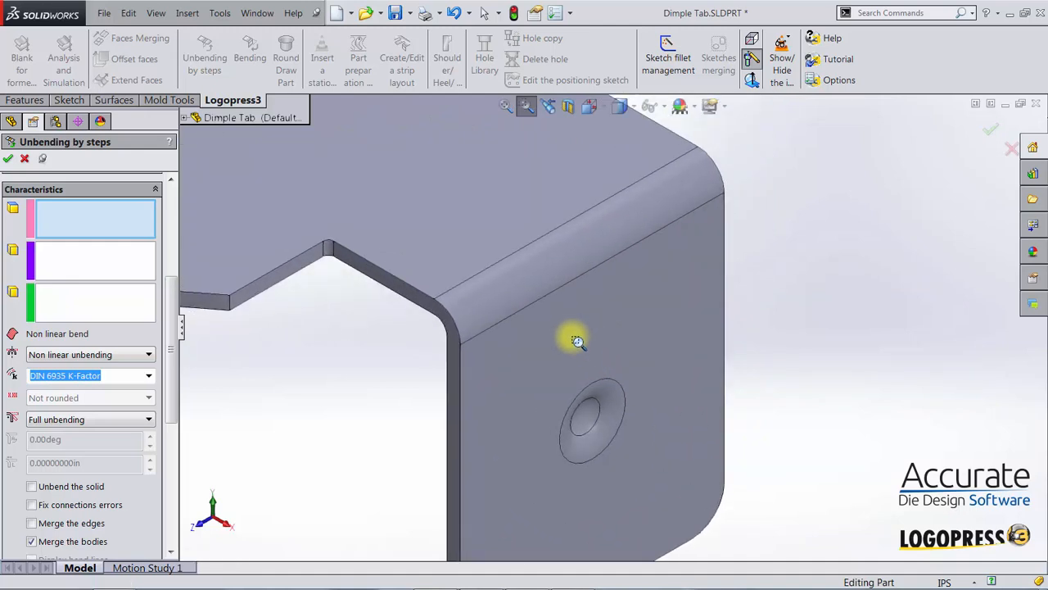
pyautogui.press('Escape')
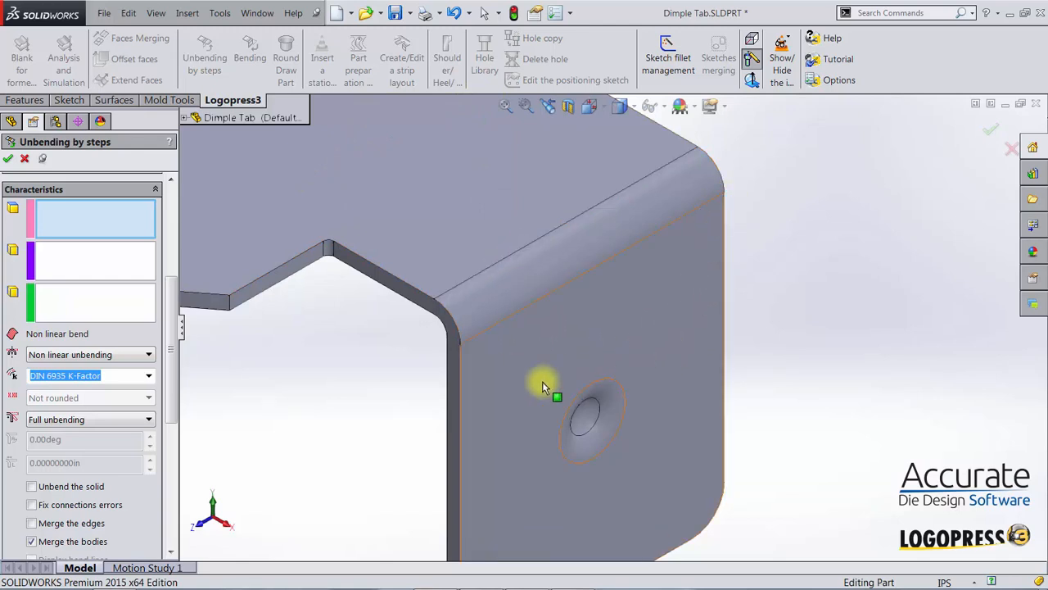
pyautogui.click(517, 266)
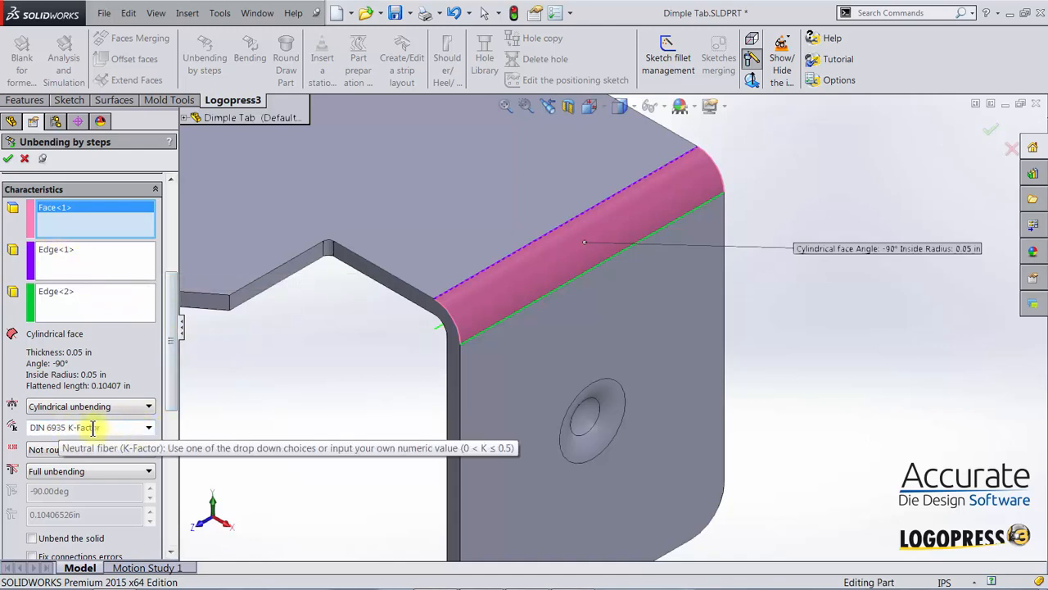
pyautogui.click(149, 423)
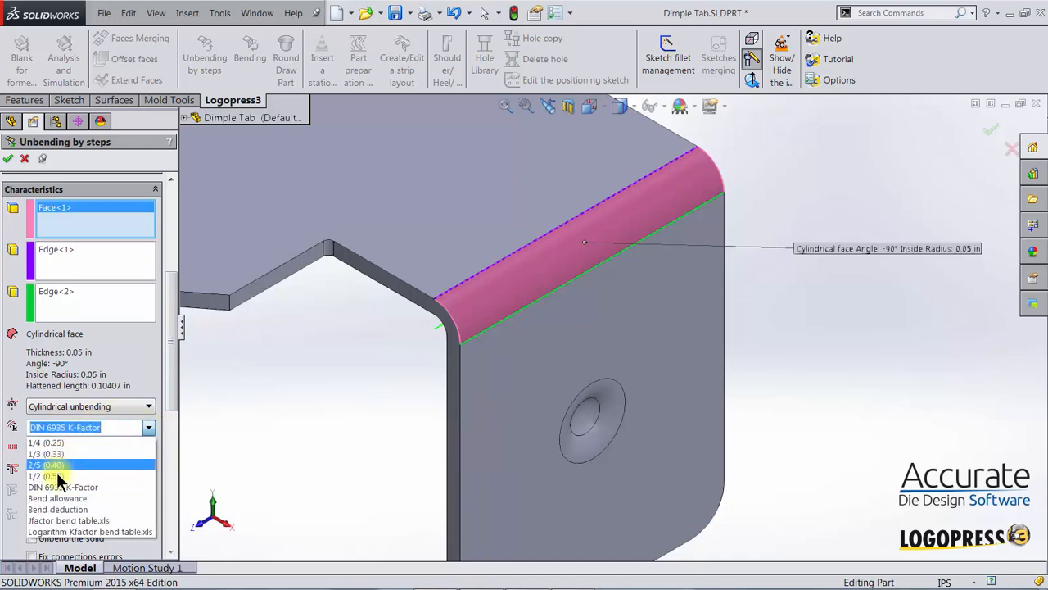
pyautogui.click(64, 424)
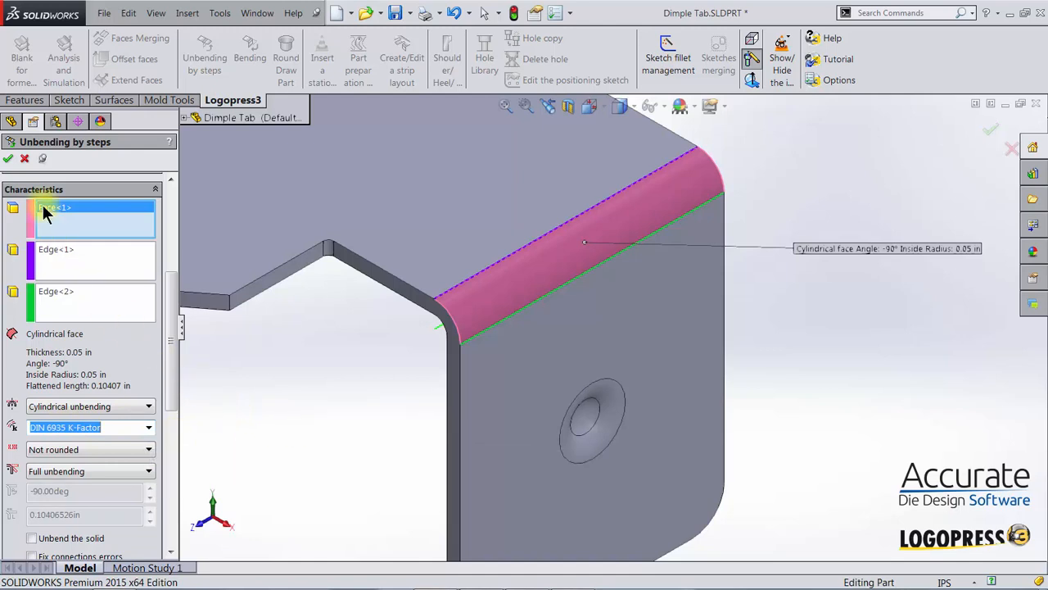
pyautogui.click(9, 159)
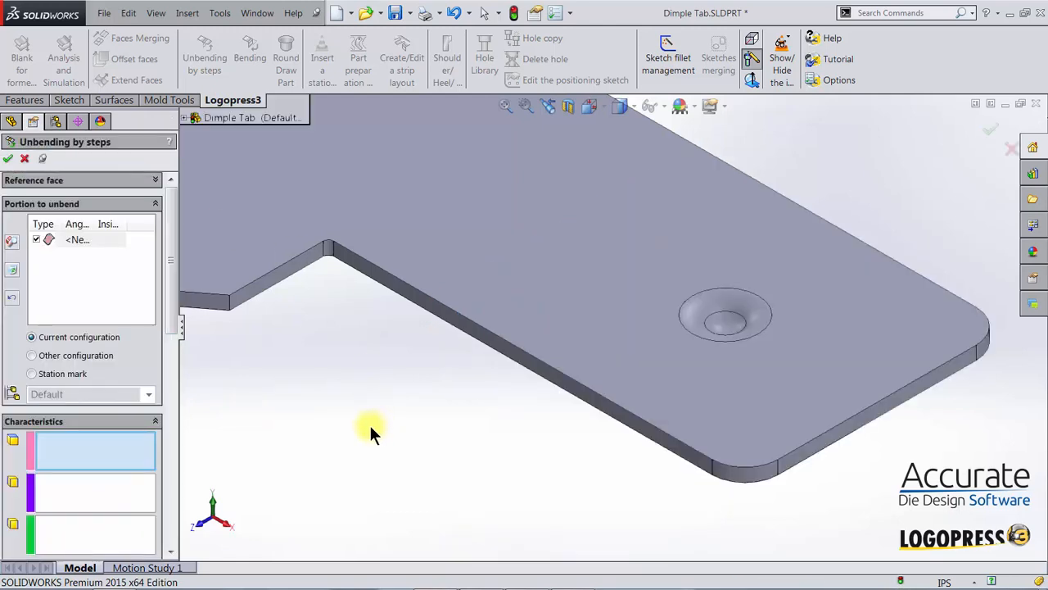
pyautogui.click(23, 161)
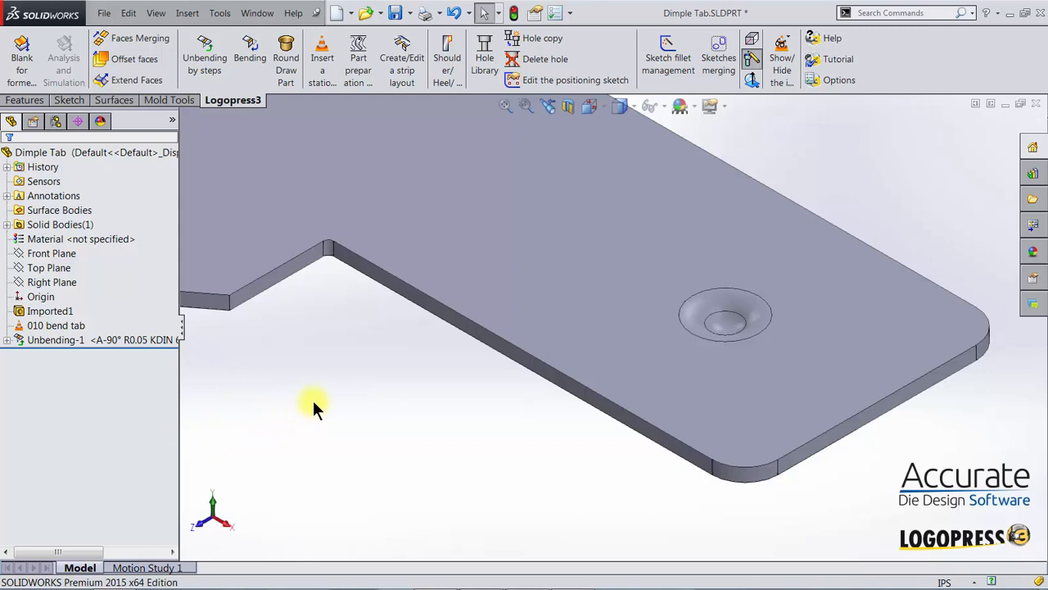
pyautogui.hotkey('ctrl', '7')
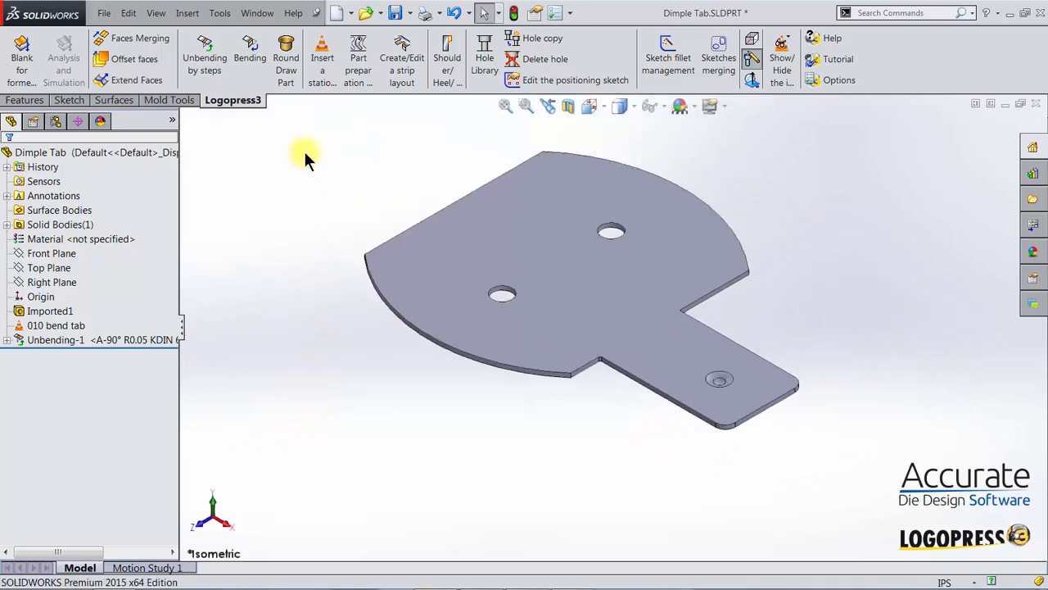
# Insert a second station mark after the unbending feature and rename it "020 dimple"
pyautogui.click(324, 64)
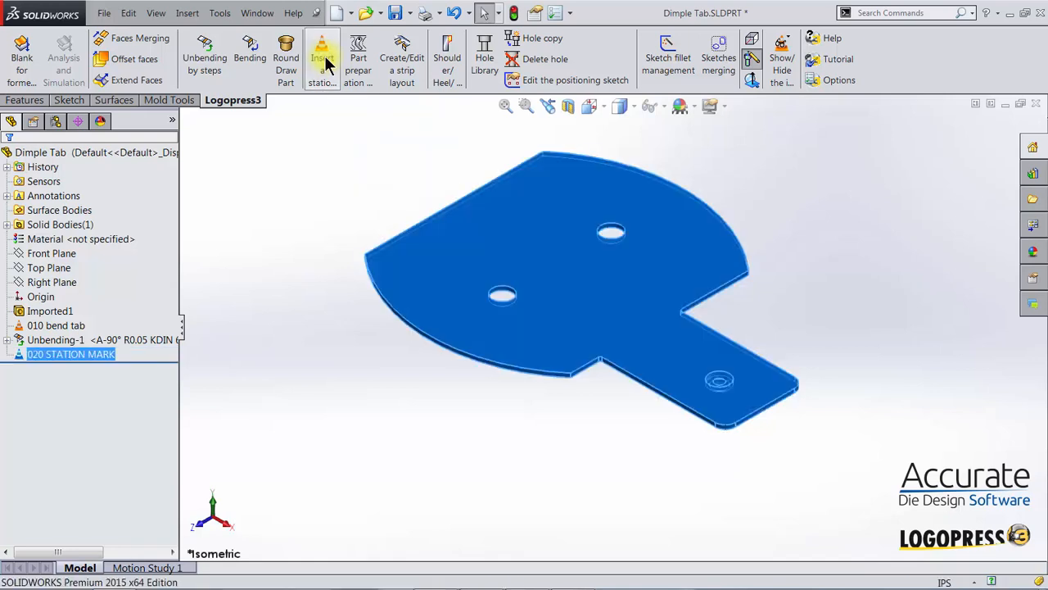
pyautogui.keyDown('ctrl'); pyautogui.click(33, 326); pyautogui.keyUp('ctrl')
pyautogui.click(33, 355)
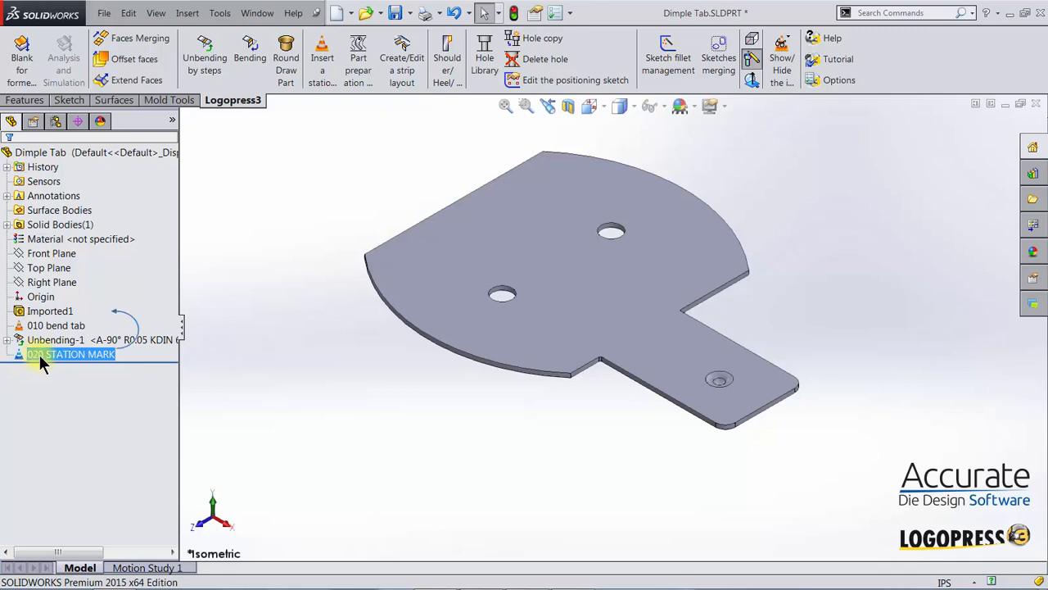
pyautogui.click(53, 353)
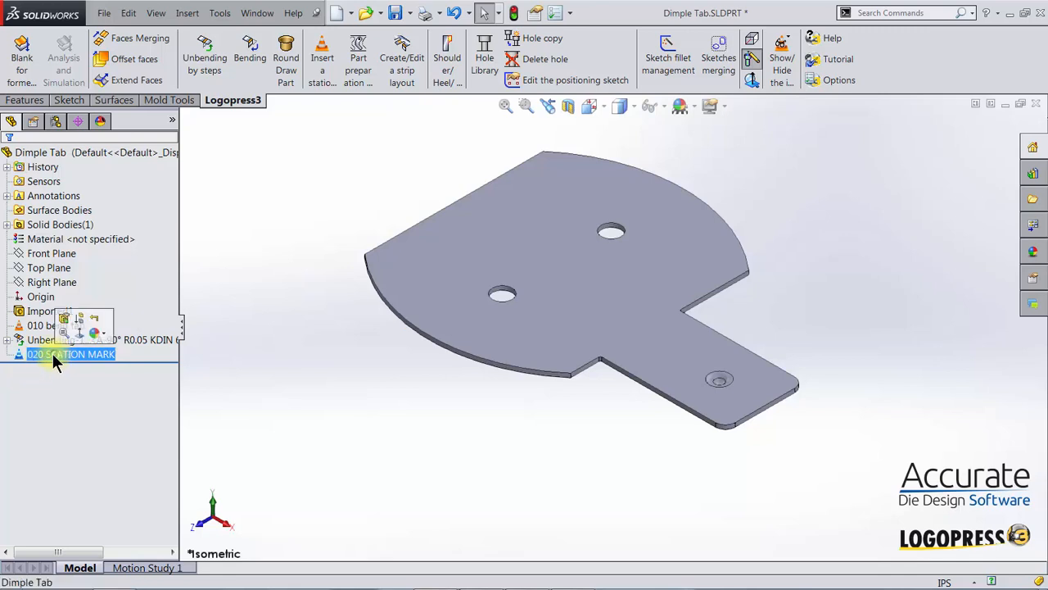
pyautogui.click(50, 355)
pyautogui.moveTo(66, 358); pyautogui.dragTo(134, 355)
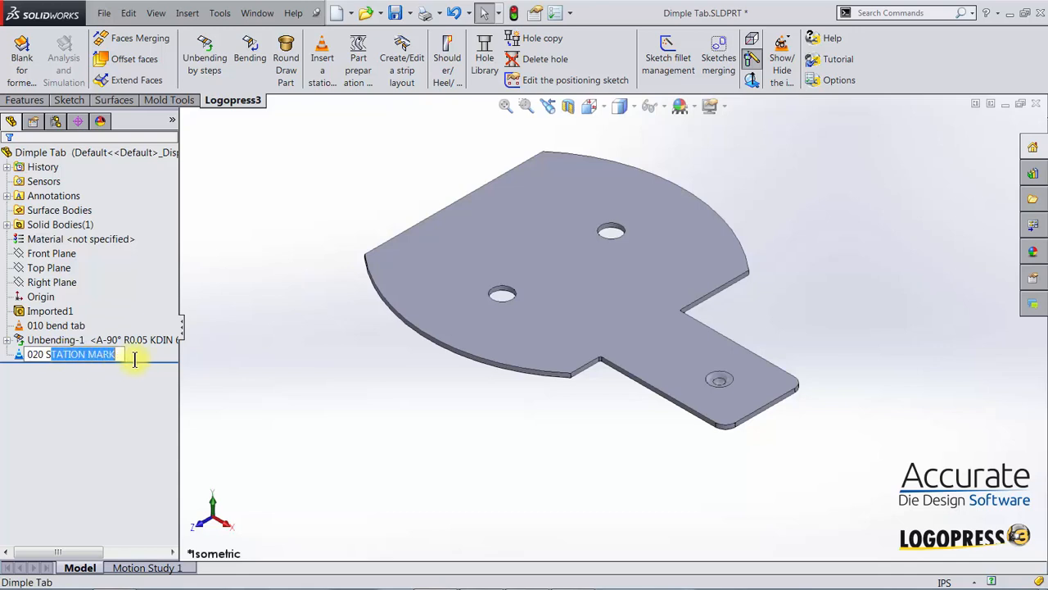
pyautogui.press('BackSpace')
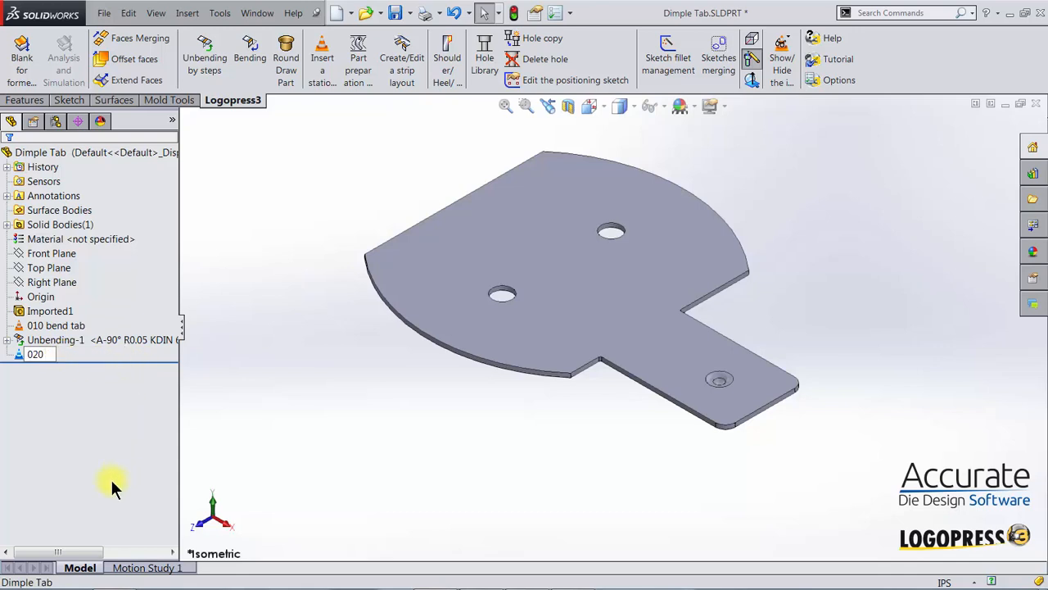
pyautogui.write('dimple')
pyautogui.click(245, 390)
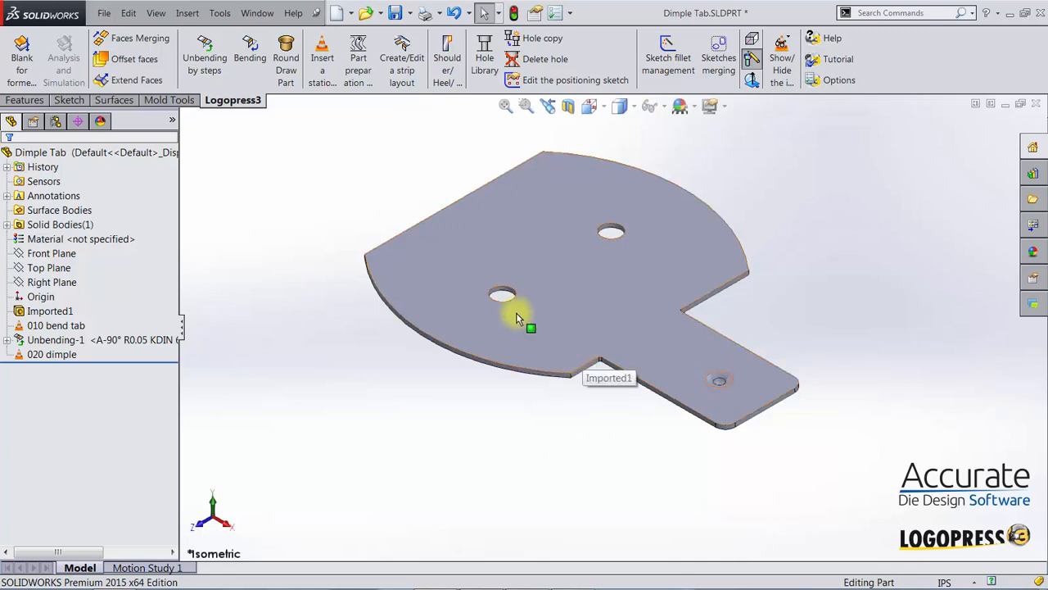
# Remove the dimple from the tab by deleting and patching its four faces on both sides with Delete Face
pyautogui.moveTo(356, 163); pyautogui.dragTo(403, 206, button='right')
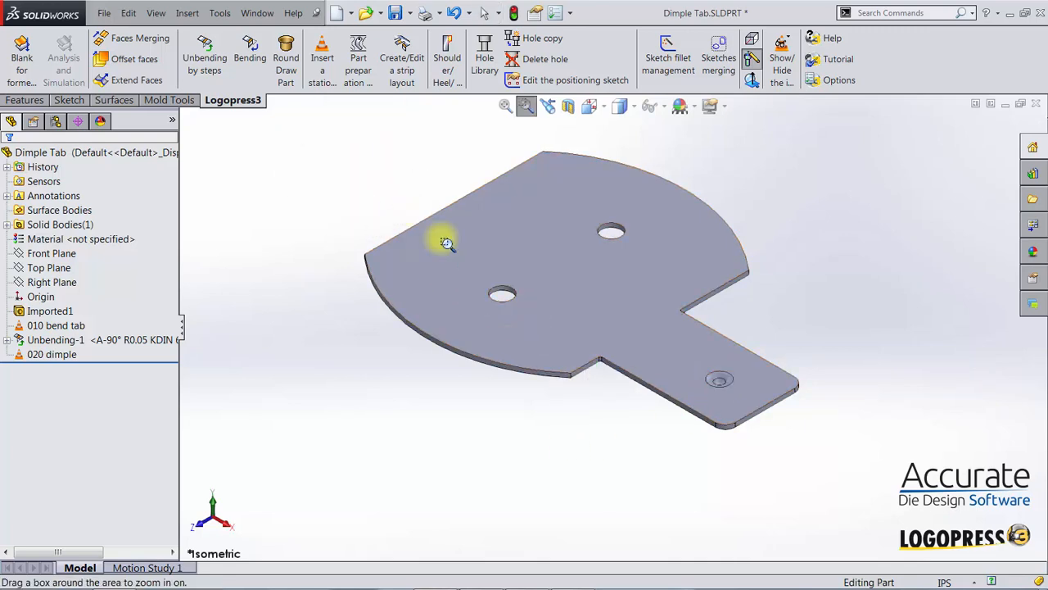
pyautogui.moveTo(639, 312); pyautogui.dragTo(819, 454)
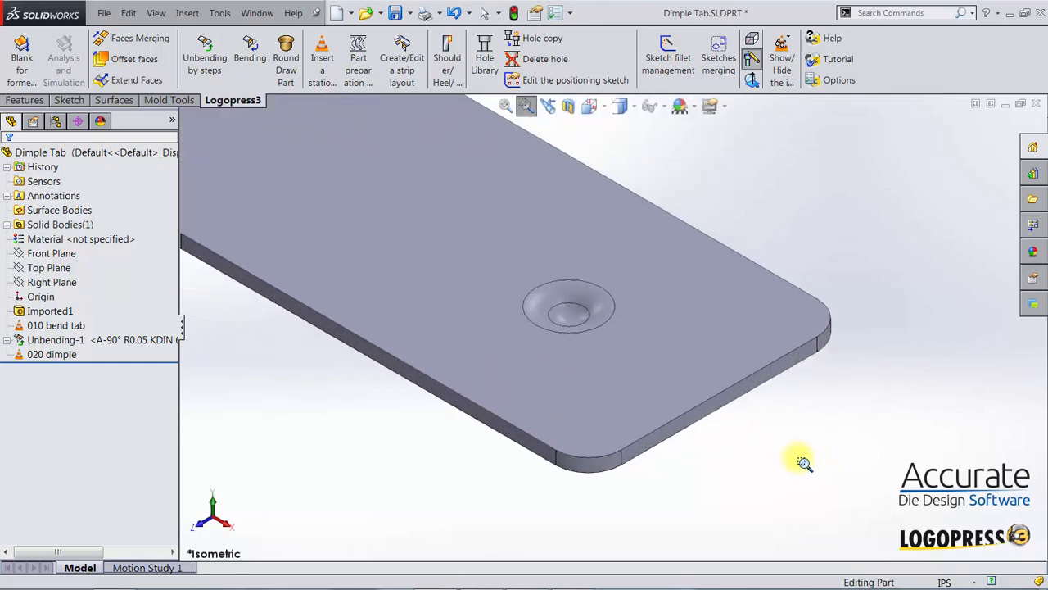
pyautogui.press('Escape')
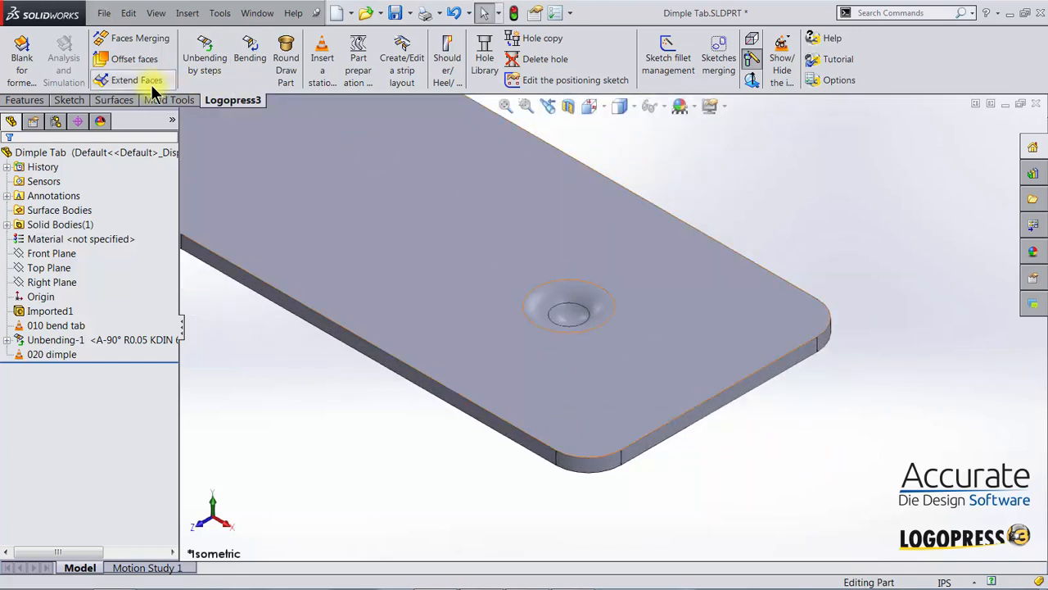
pyautogui.click(124, 100)
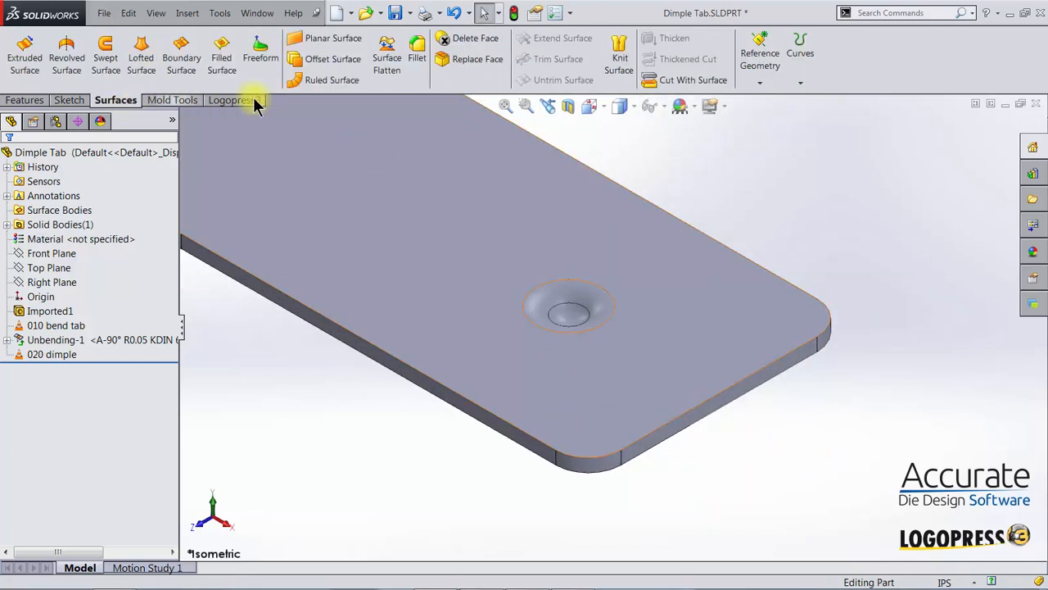
pyautogui.click(464, 38)
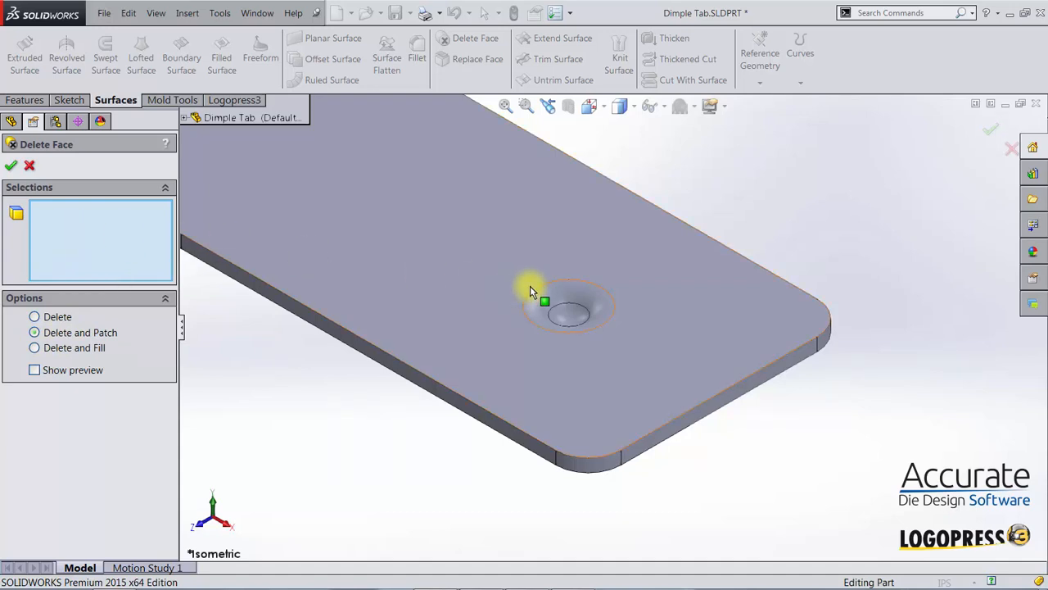
pyautogui.click(569, 313)
pyautogui.click(573, 314)
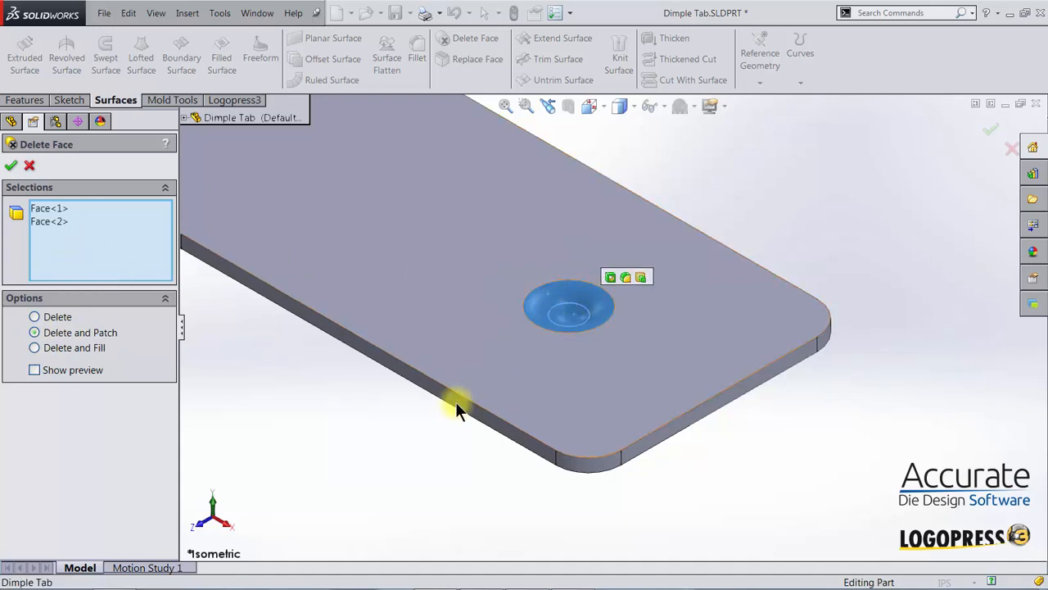
pyautogui.press('Up')
pyautogui.press('Up')
pyautogui.press('Up')
pyautogui.press('Up')
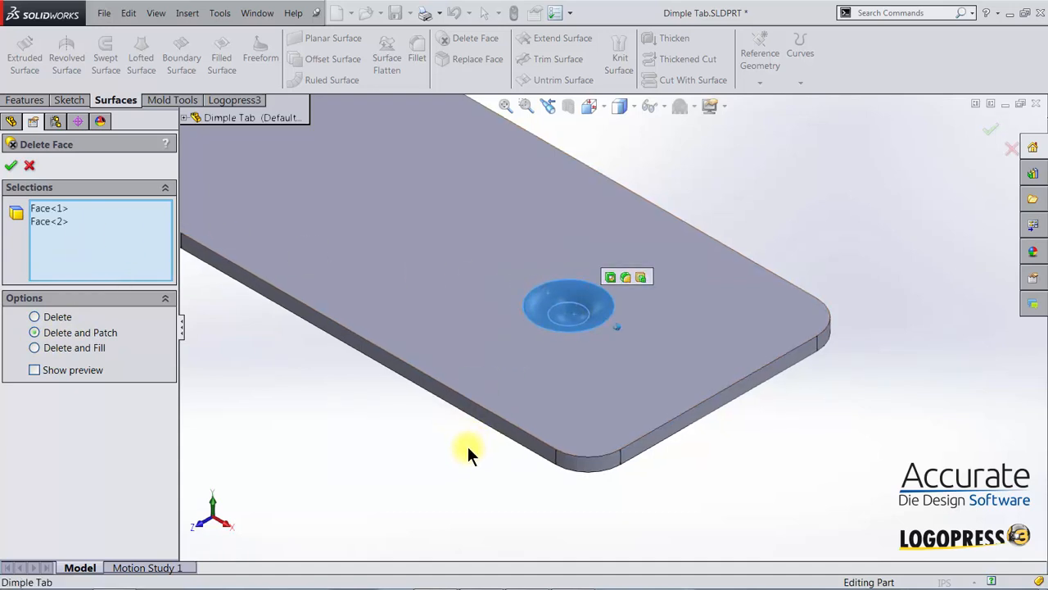
pyautogui.press('Up')
pyautogui.press('Up')
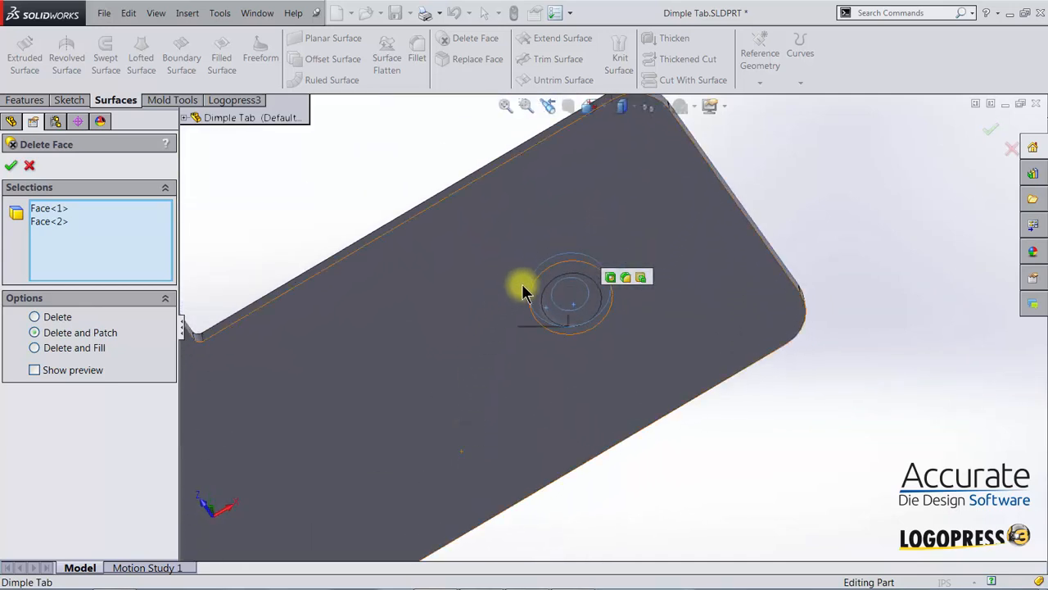
pyautogui.click(553, 288)
pyautogui.click(557, 291)
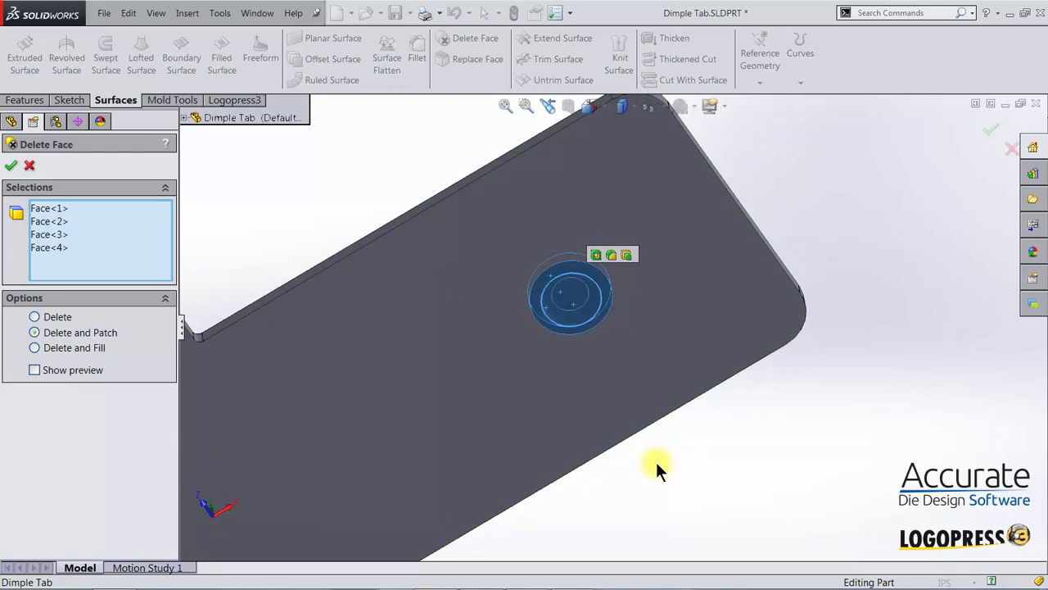
pyautogui.click(10, 166)
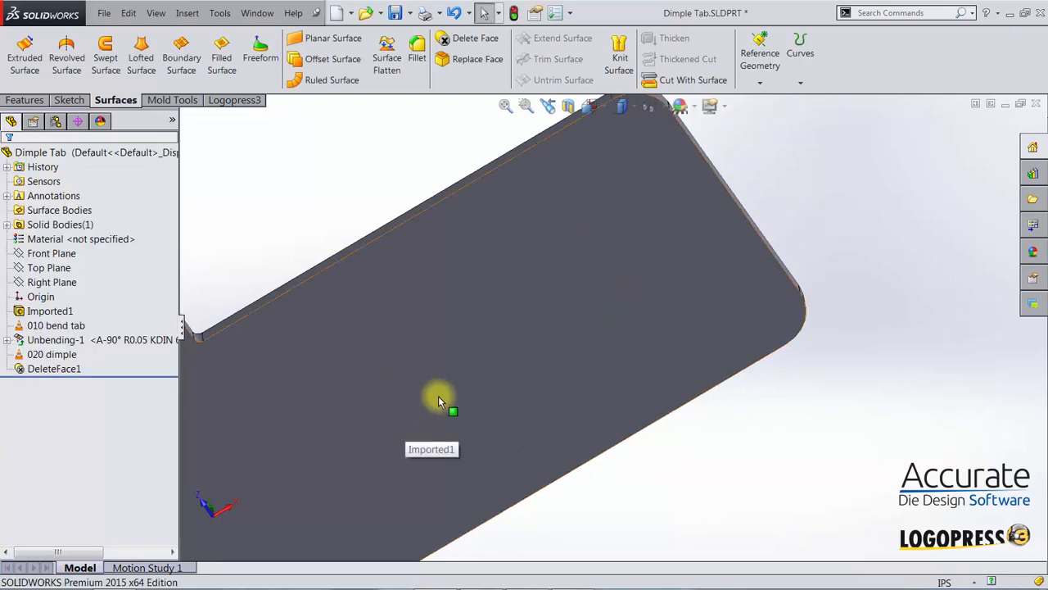
pyautogui.hotkey('ctrl', '7')
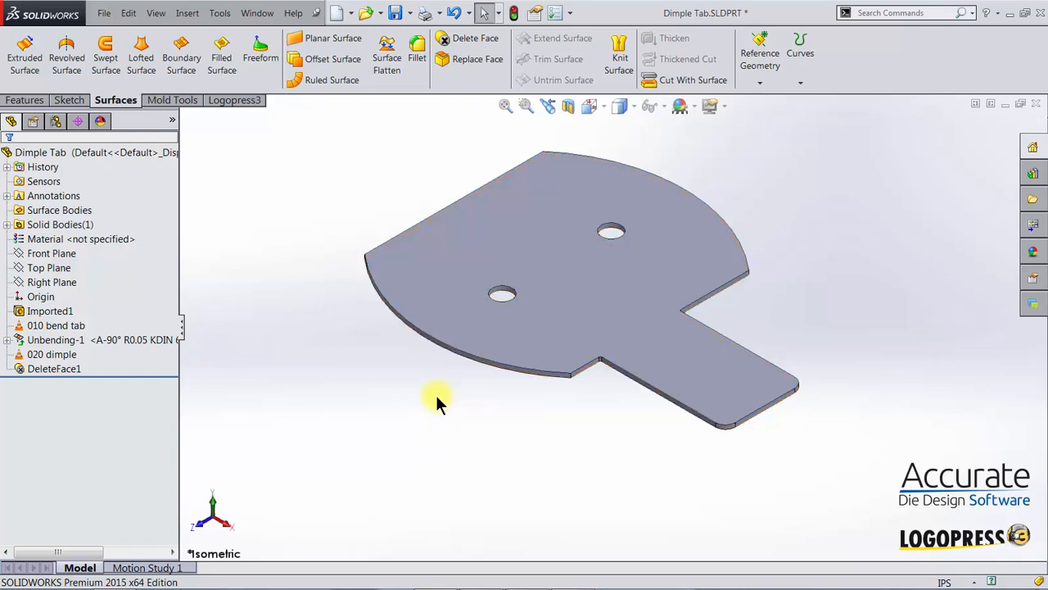
# Insert a third Logopress3 station mark after the face deletion and rename it "030 flat blank"
pyautogui.click(227, 99)
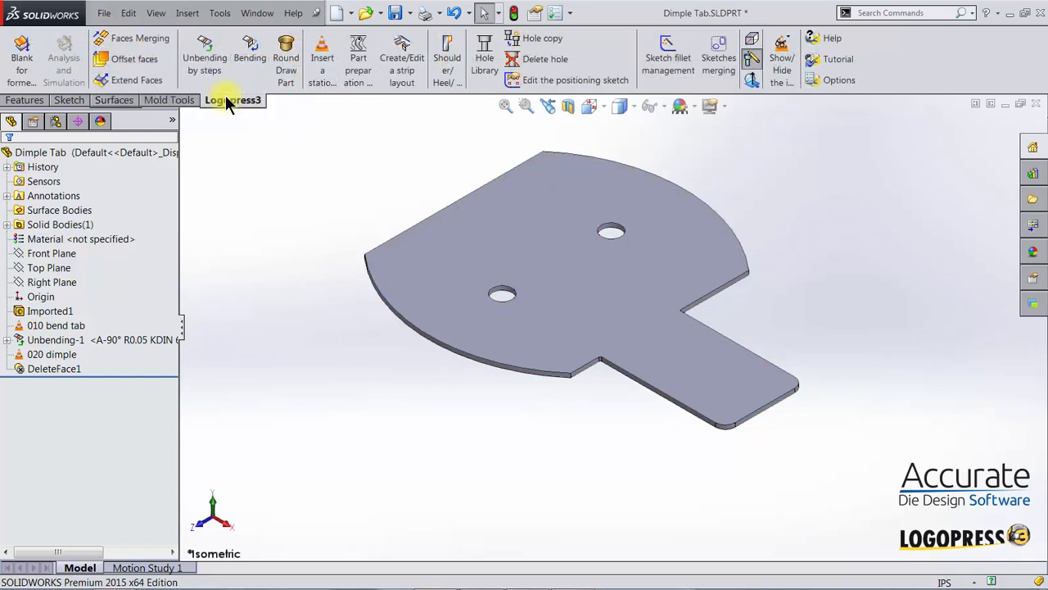
pyautogui.click(323, 50)
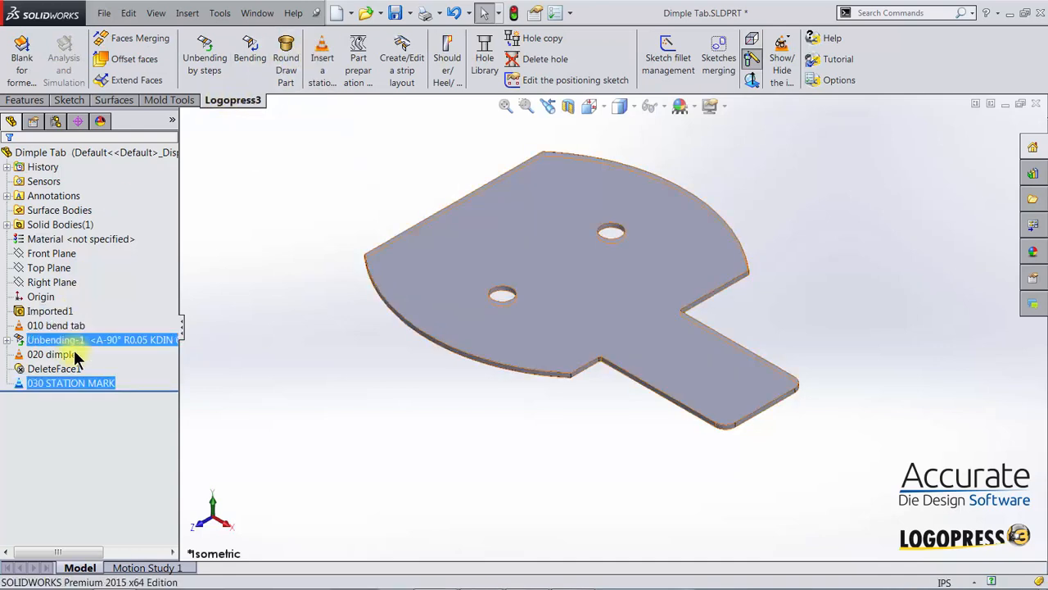
pyautogui.click(47, 381)
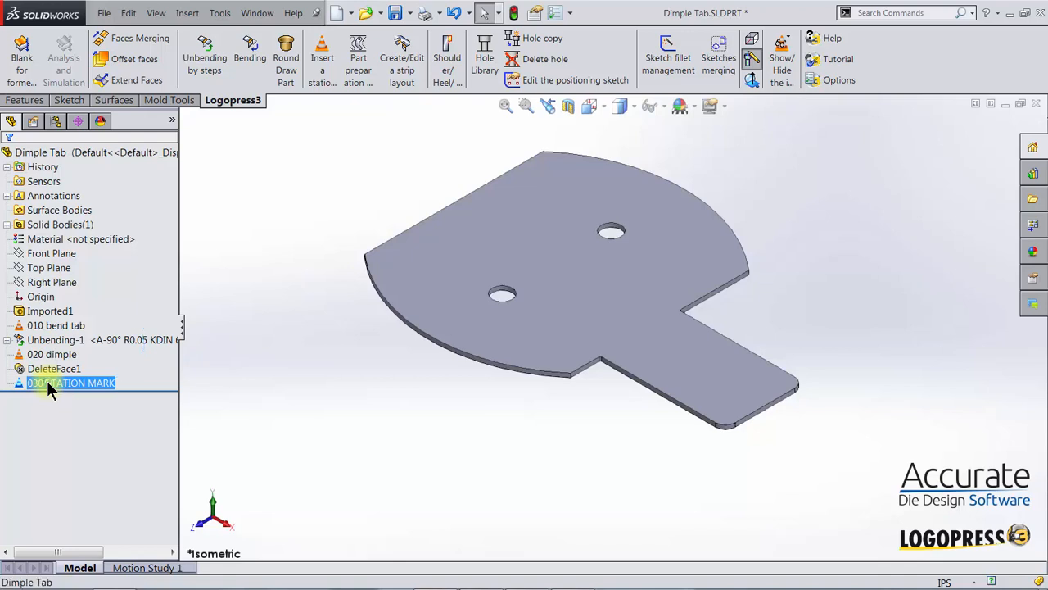
pyautogui.click(47, 382)
pyautogui.moveTo(47, 381); pyautogui.dragTo(210, 389)
pyautogui.press('BackSpace')
pyautogui.write('fla')
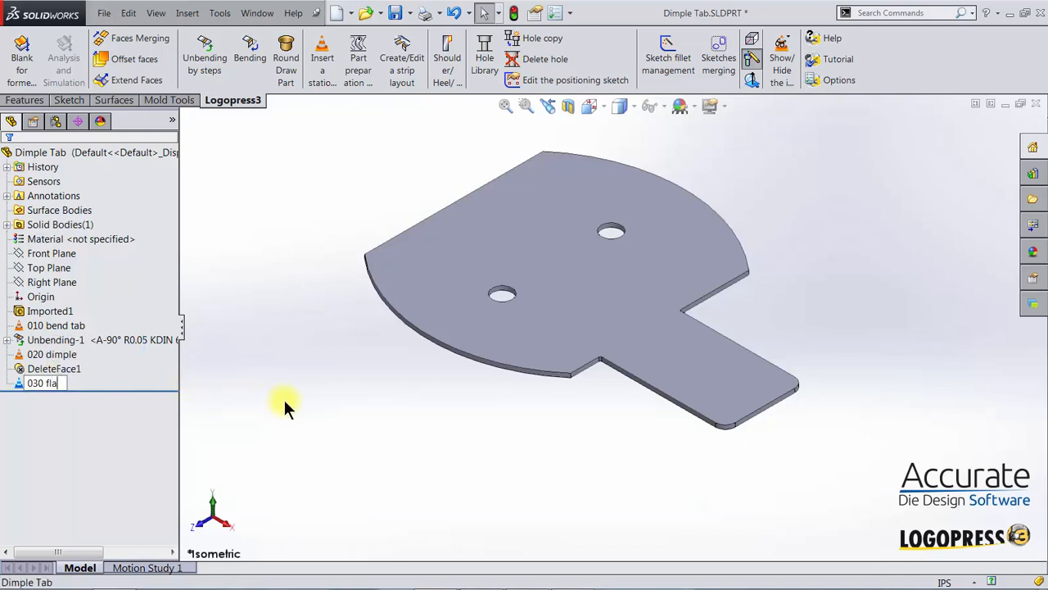
pyautogui.write('t blank')
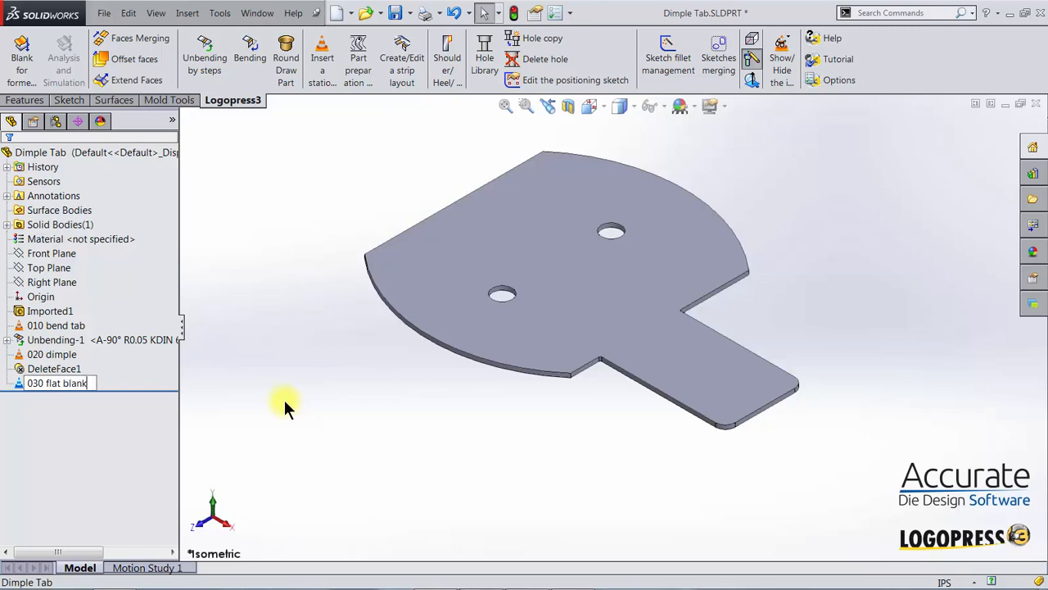
pyautogui.press('Return')
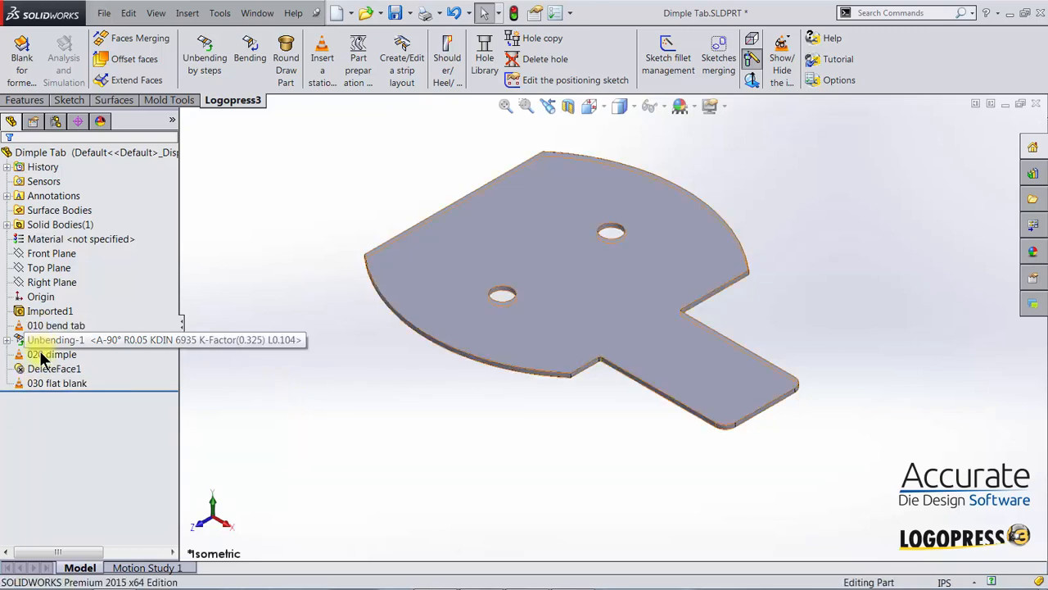
pyautogui.click(39, 384)
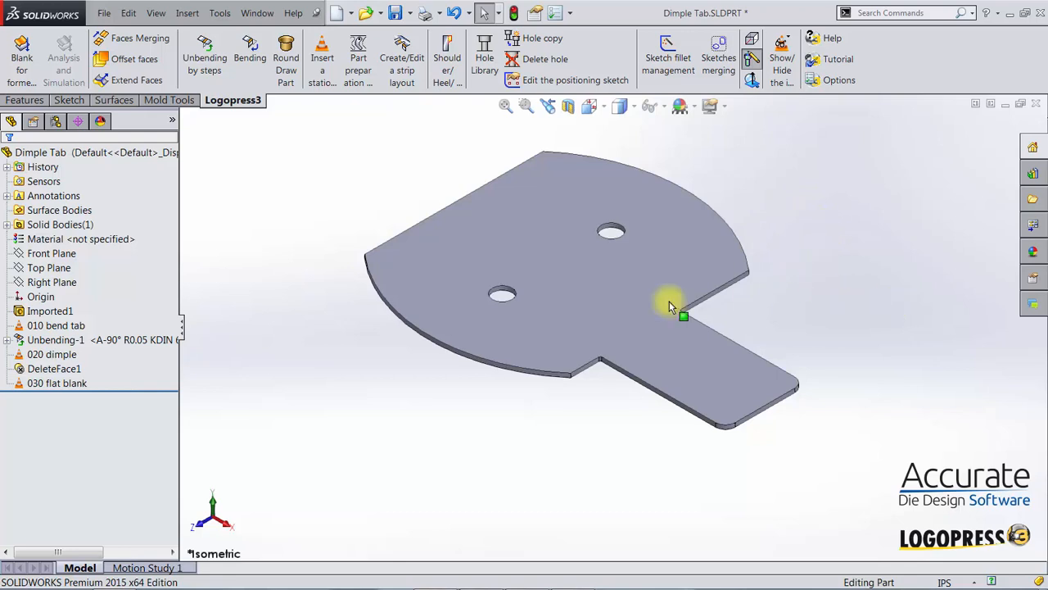
pyautogui.click(29, 384)
pyautogui.moveTo(29, 384); pyautogui.dragTo(47, 385)
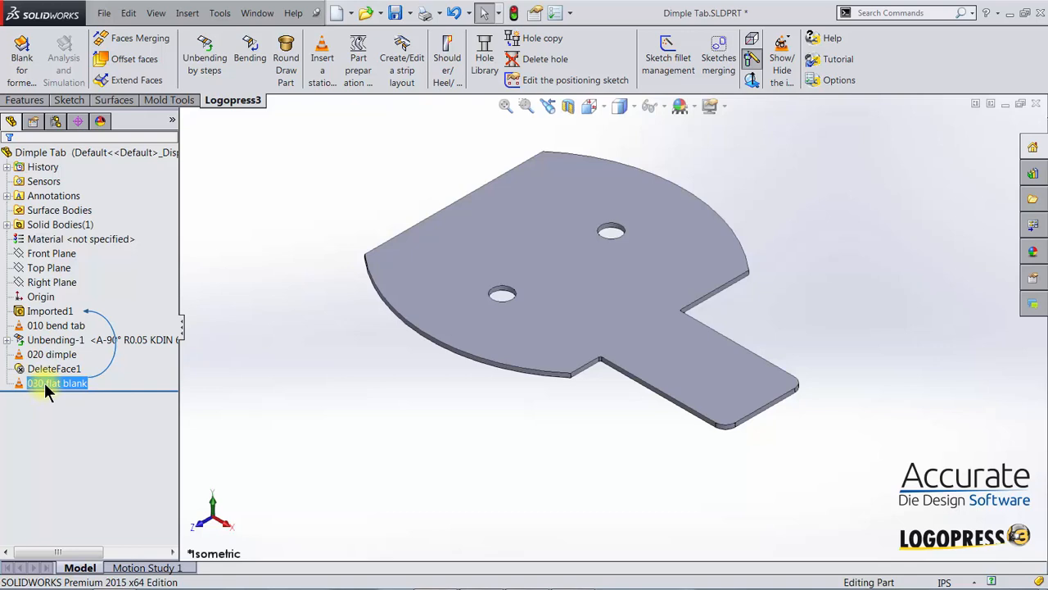
# Save the Dimple Tab part and start its Part preparation, accepting the rebuild of the reference part
pyautogui.click(395, 14)
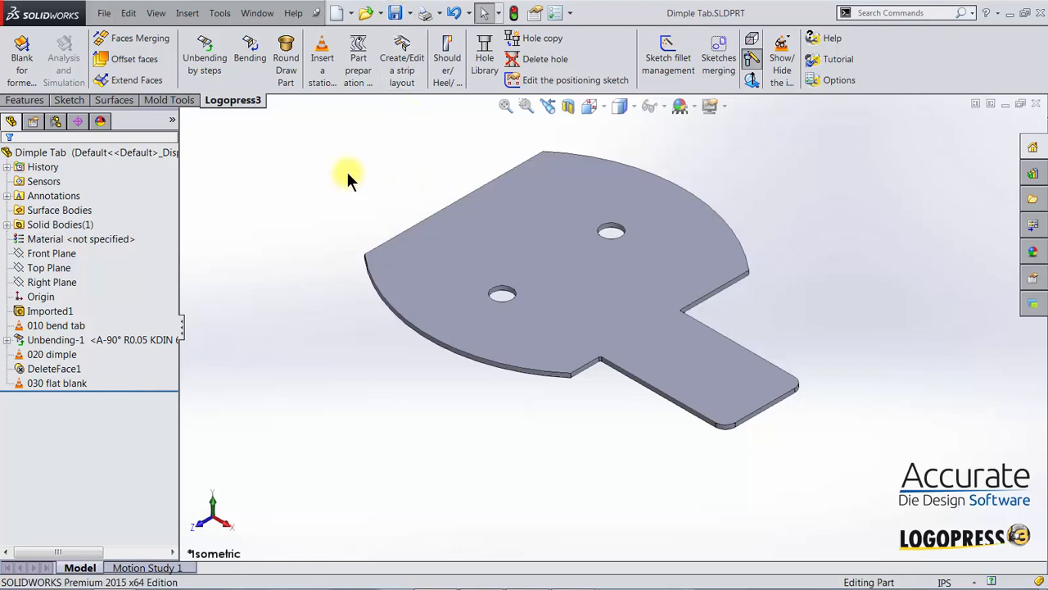
pyautogui.click(358, 63)
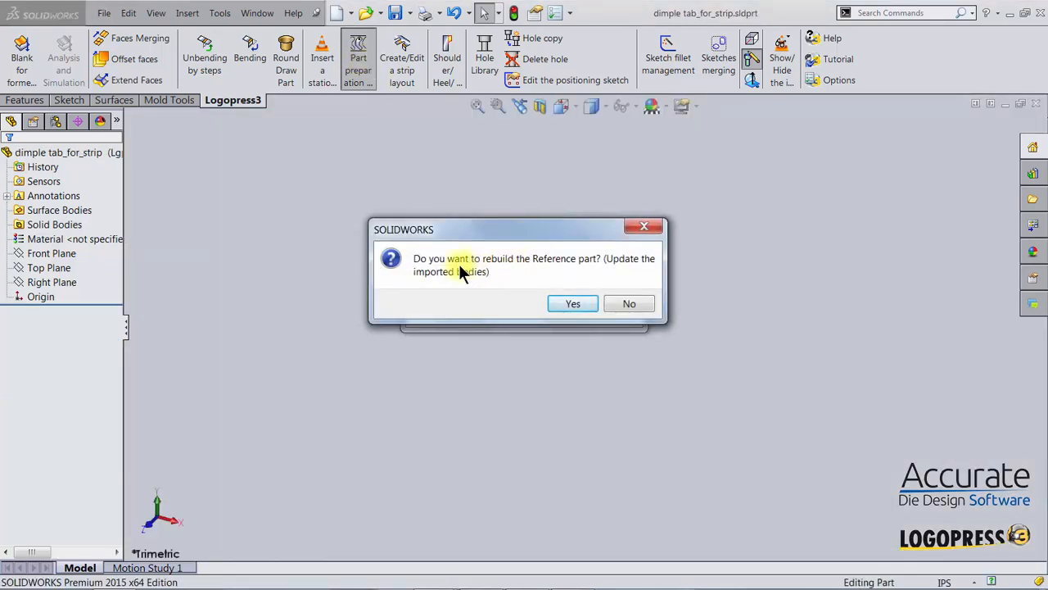
pyautogui.click(571, 305)
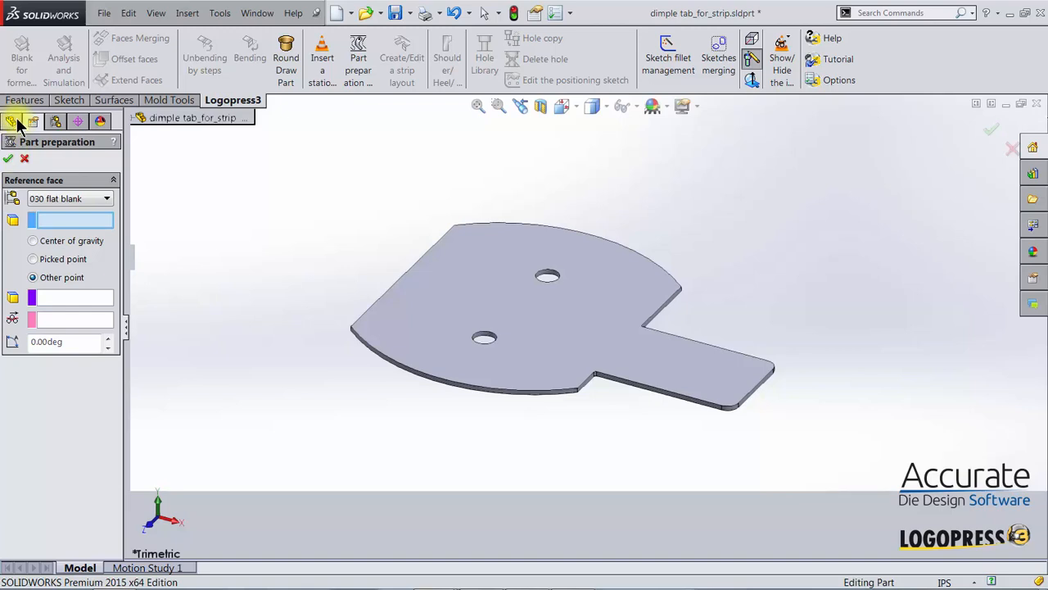
# Examine the feature tree and the station configurations of dimple tab_for_strip, returning to the Part preparation settings
pyautogui.click(9, 159)
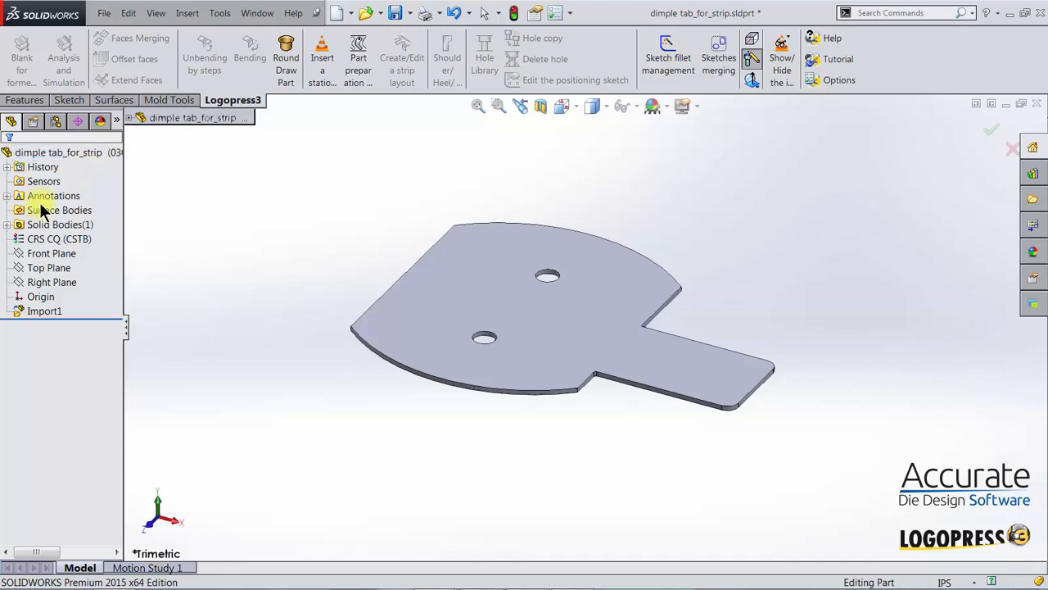
pyautogui.click(33, 167)
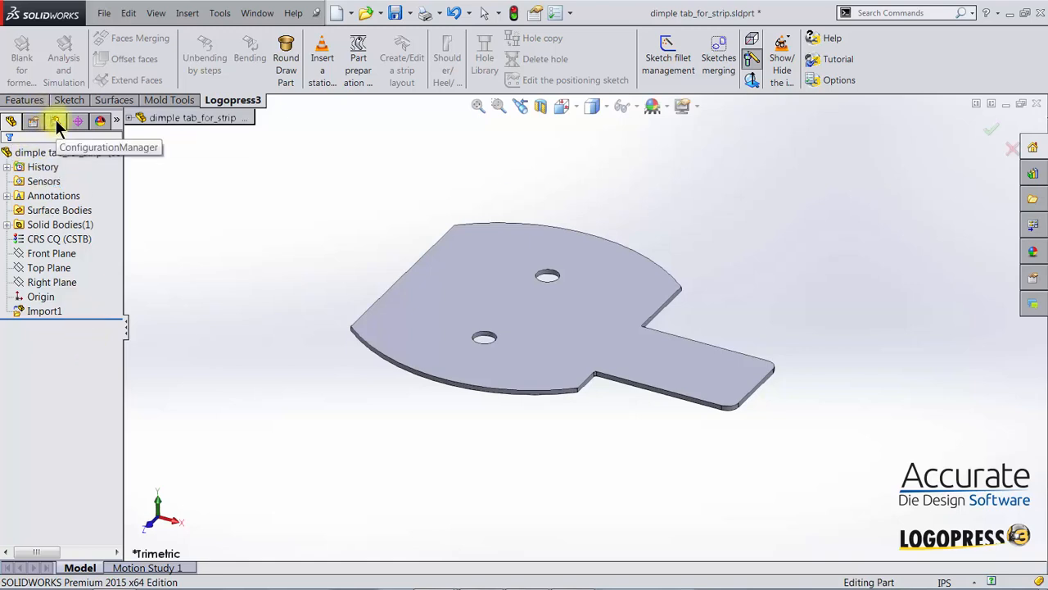
pyautogui.click(55, 120)
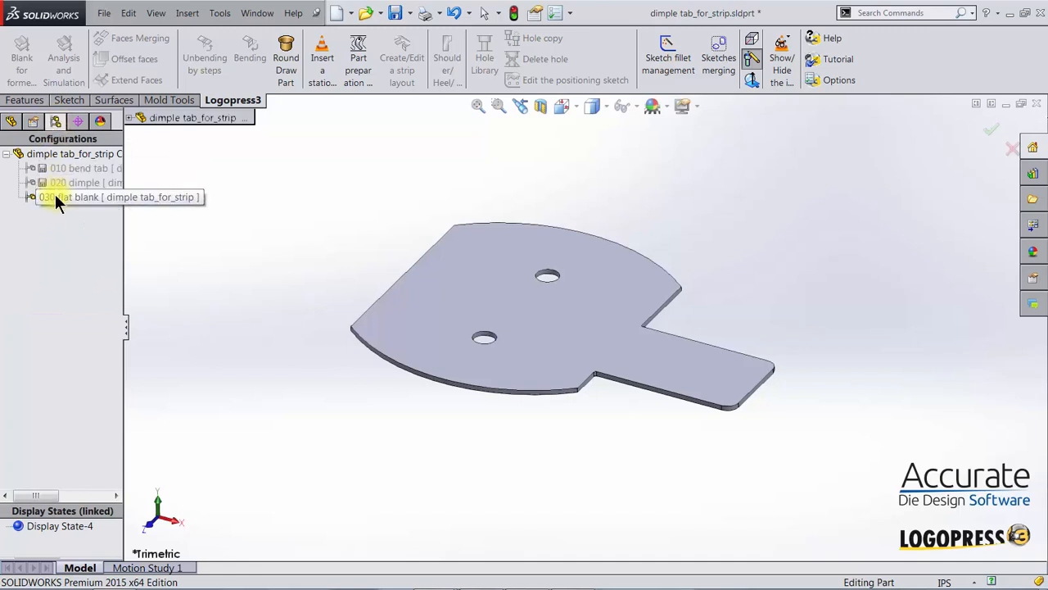
pyautogui.click(10, 121)
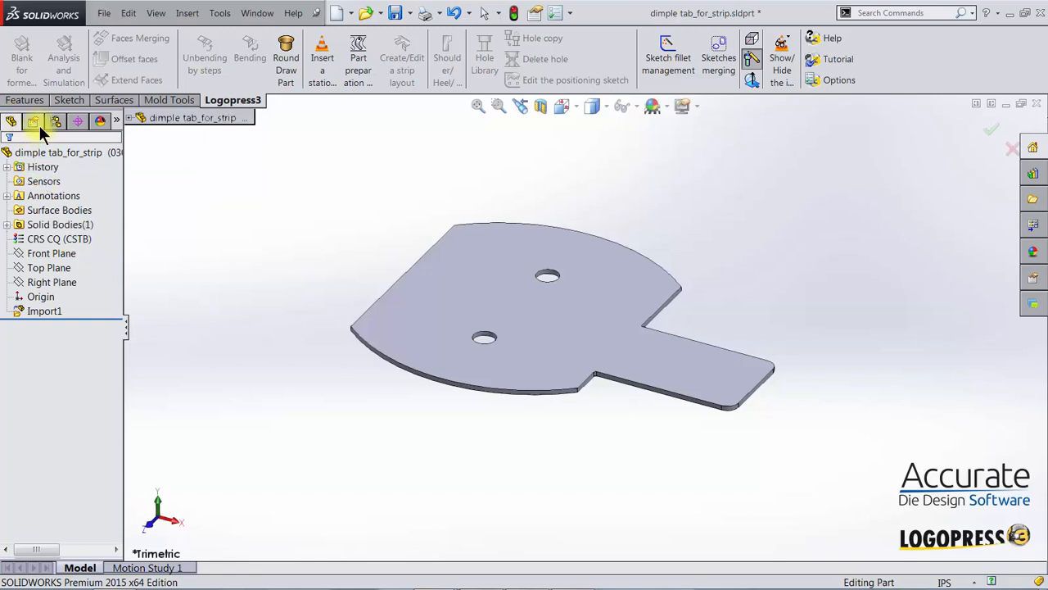
pyautogui.click(36, 124)
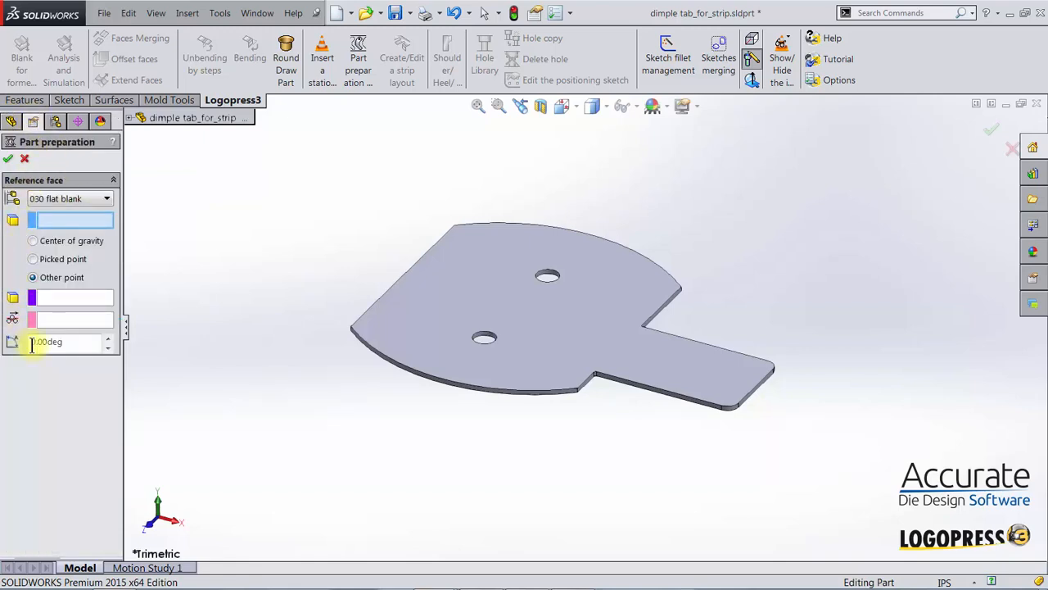
# Switch the Part preparation reference configuration to 010 bend tab and back to 030 flat blank
pyautogui.click(32, 277)
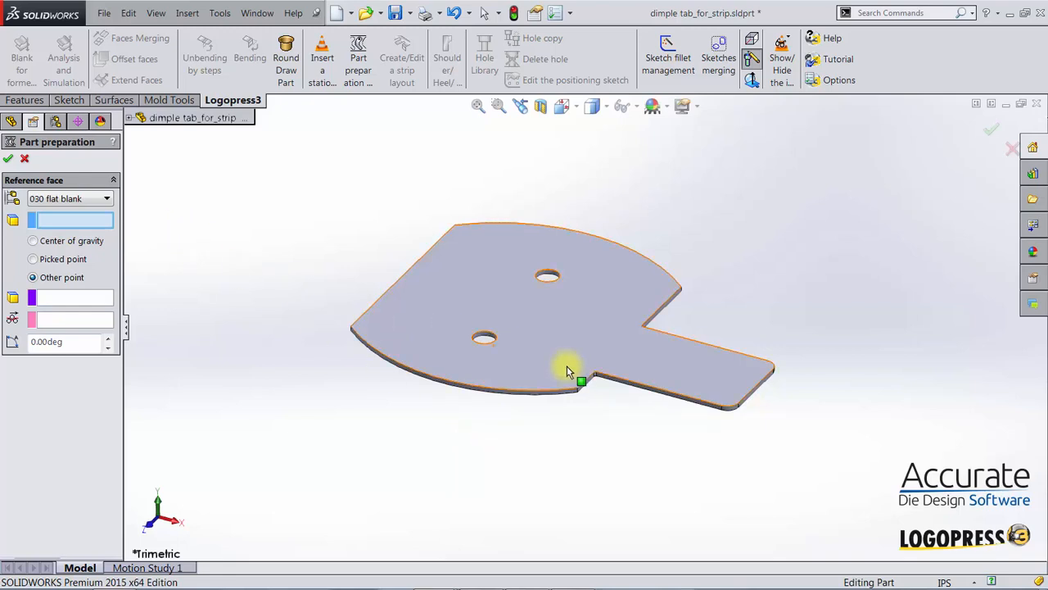
pyautogui.moveTo(567, 366); pyautogui.dragTo(565, 361, button='middle')
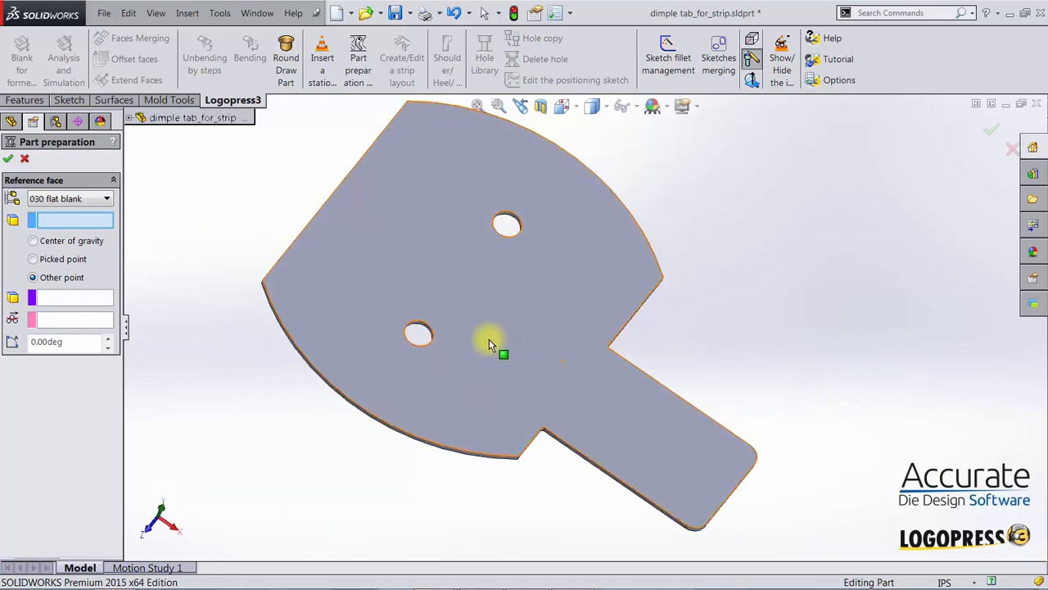
pyautogui.click(80, 199)
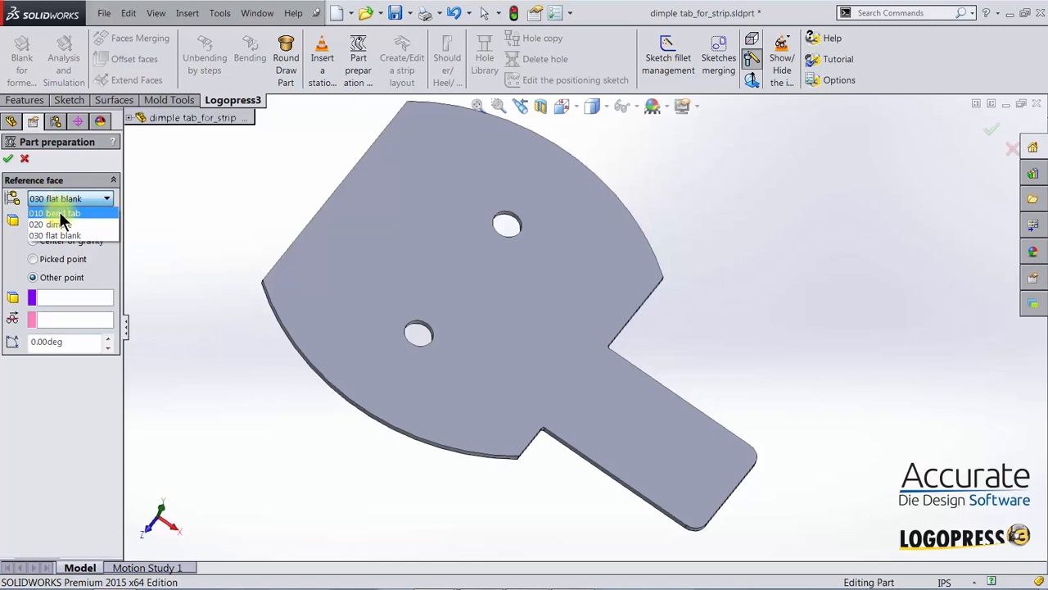
pyautogui.click(59, 212)
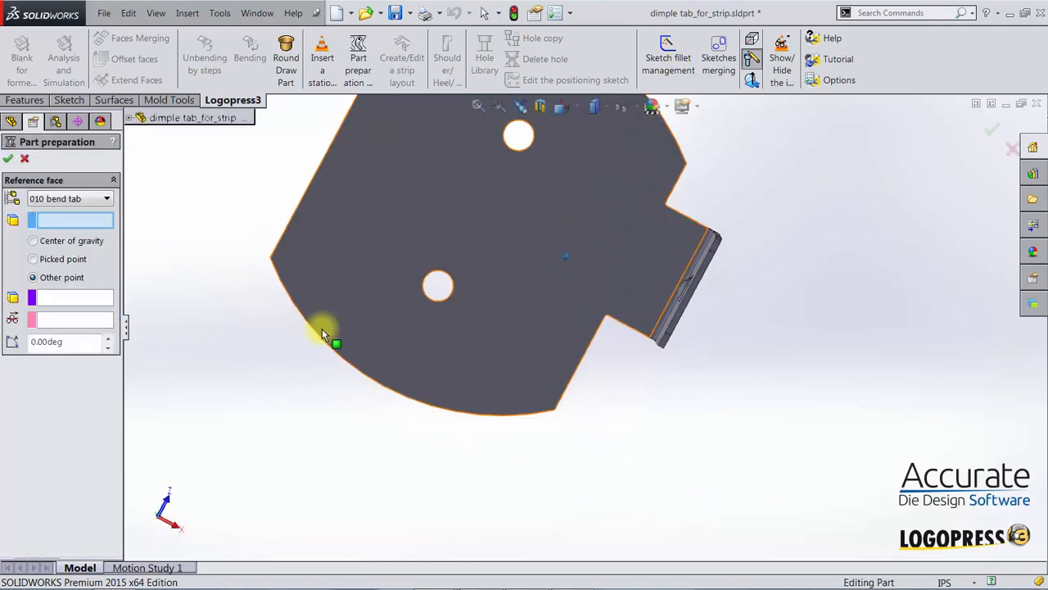
pyautogui.click(52, 199)
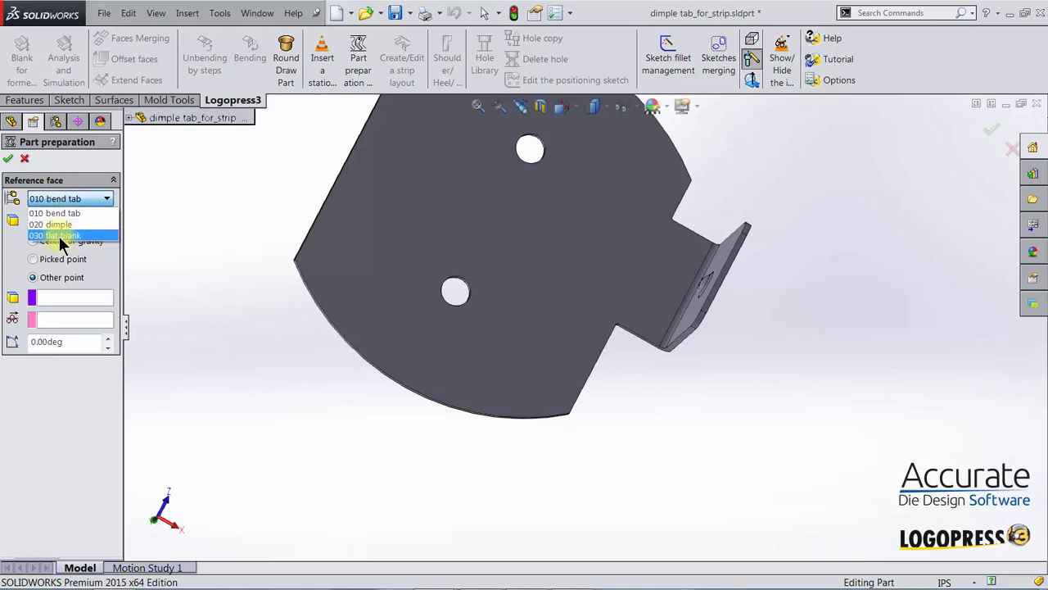
pyautogui.click(57, 235)
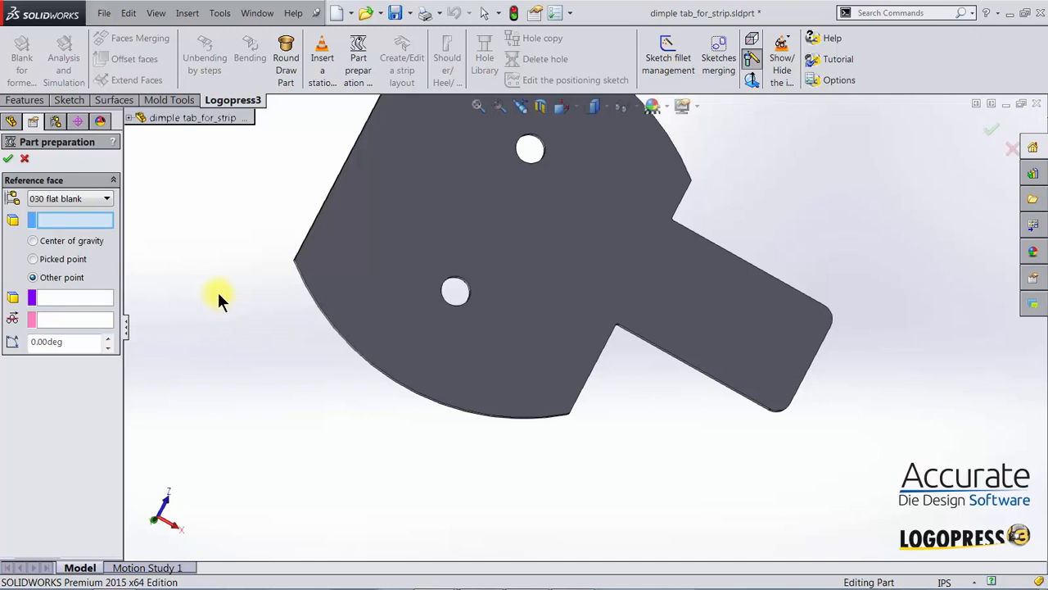
# Show the 010 bend tab imported body together with the 030 flat blank
pyautogui.click(780, 70)
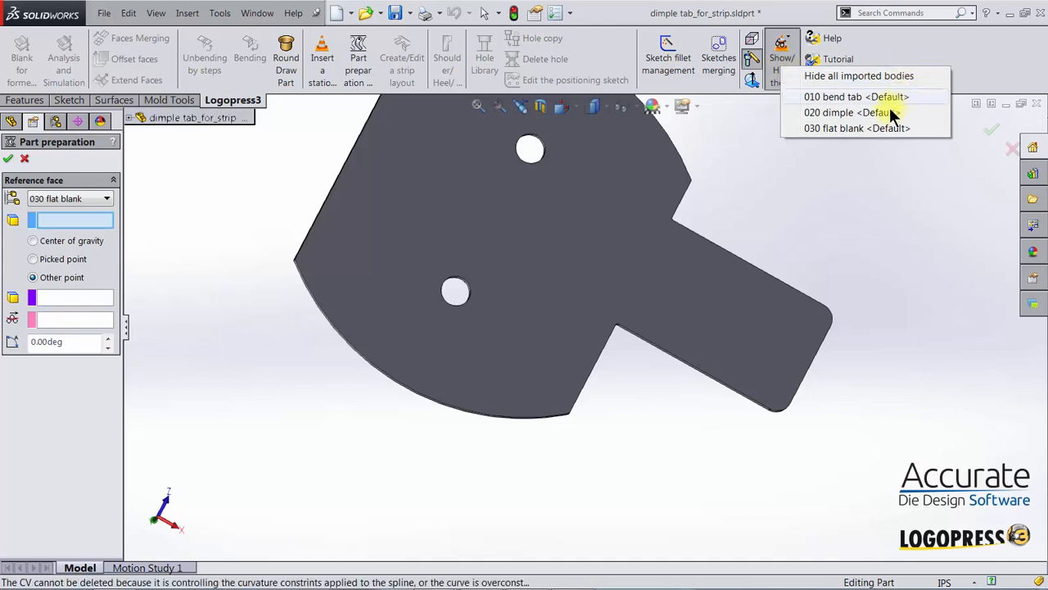
pyautogui.click(837, 99)
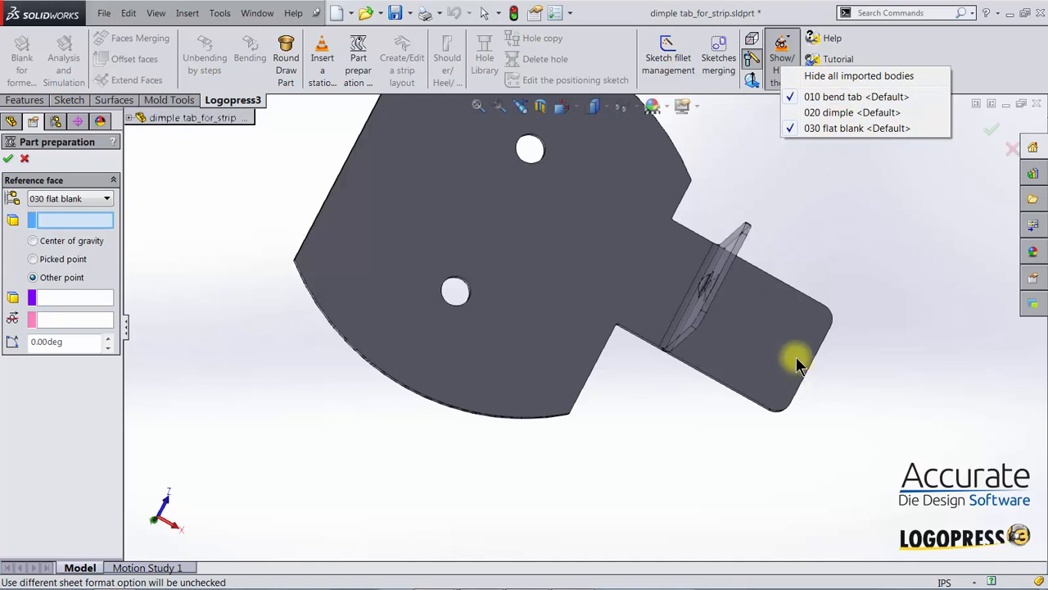
# Hide all imported bodies overlaid on the flat blank
pyautogui.click(819, 237)
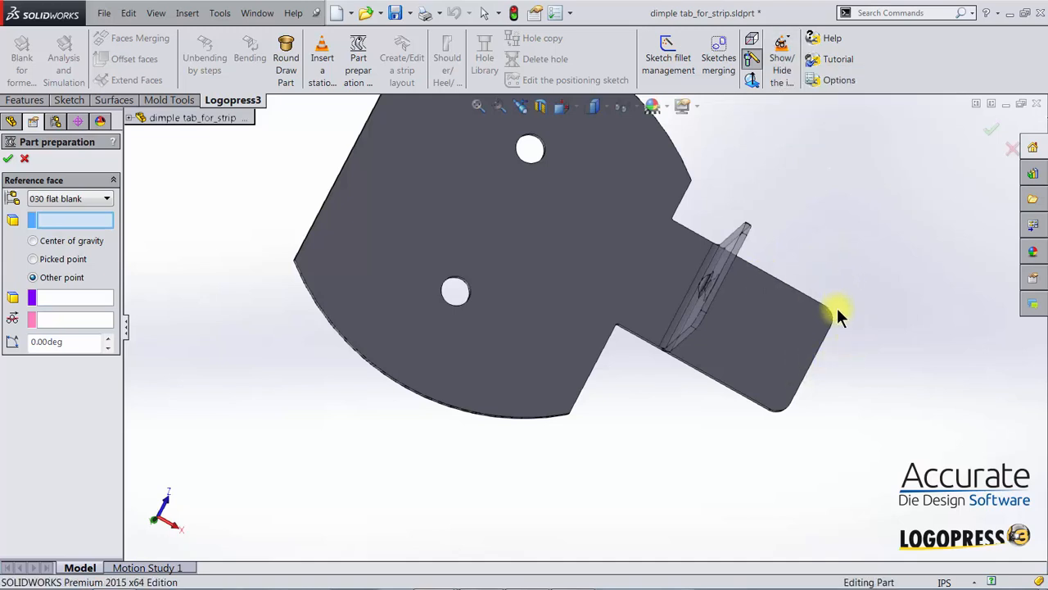
pyautogui.moveTo(837, 308); pyautogui.dragTo(849, 304, button='middle')
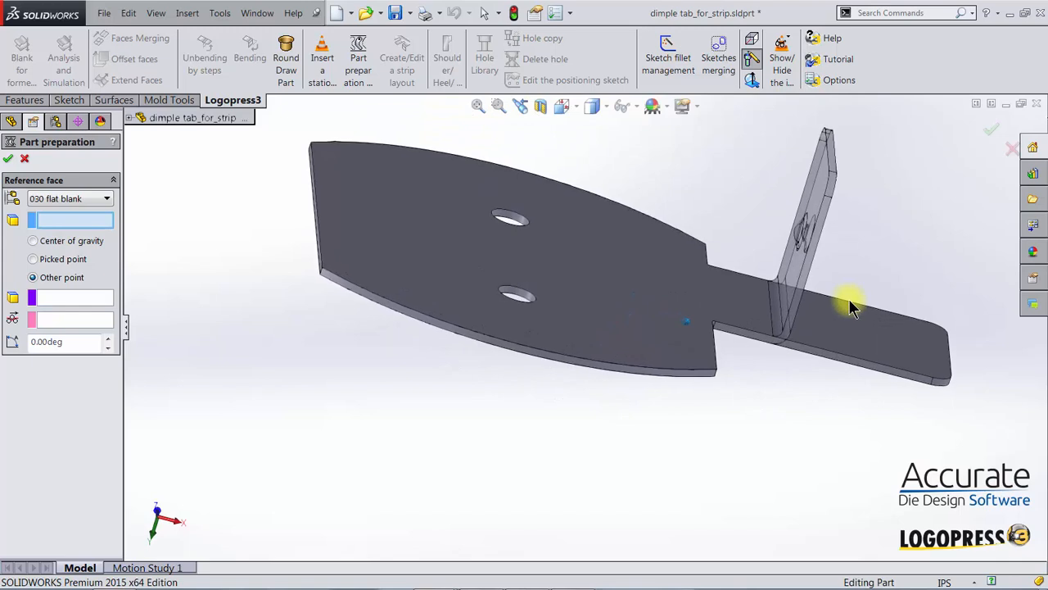
pyautogui.click(784, 56)
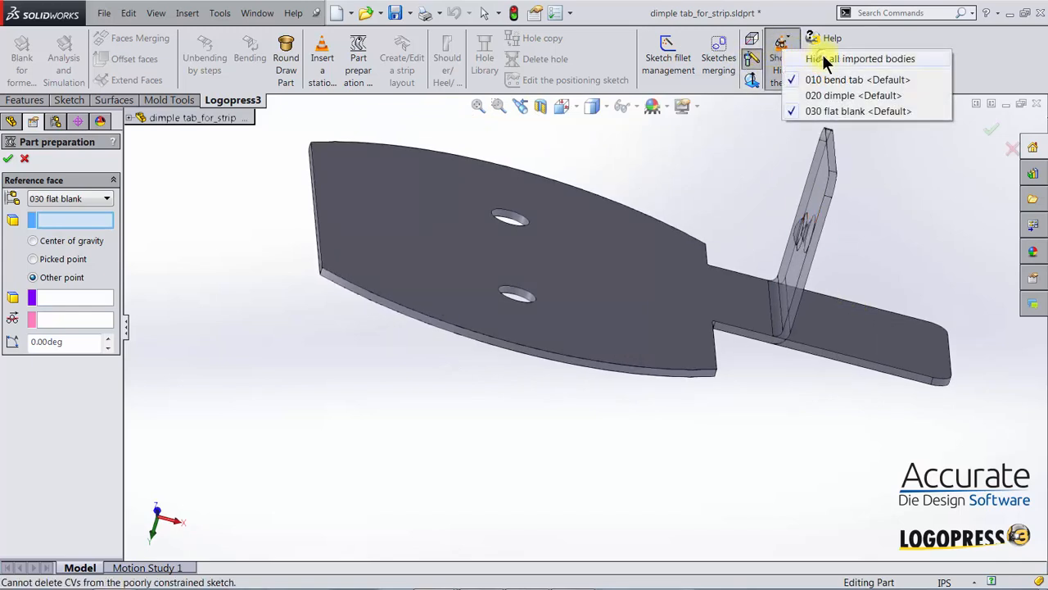
pyautogui.click(822, 56)
pyautogui.click(569, 468)
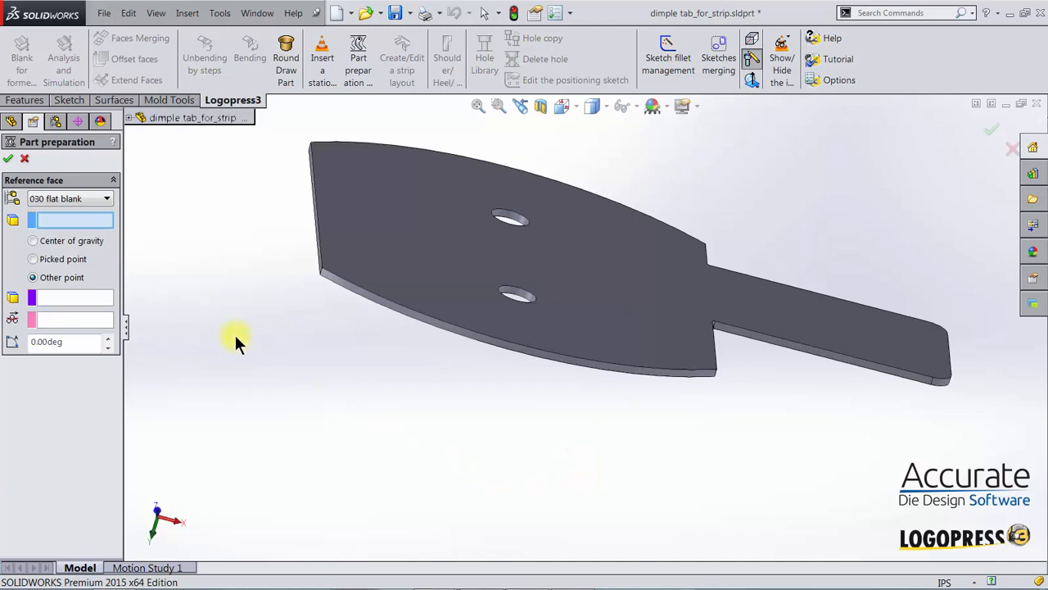
# Use the blank's broad face as reference face and its straight edge opposite the tab as part origin, and complete the Part preparation
pyautogui.click(426, 232)
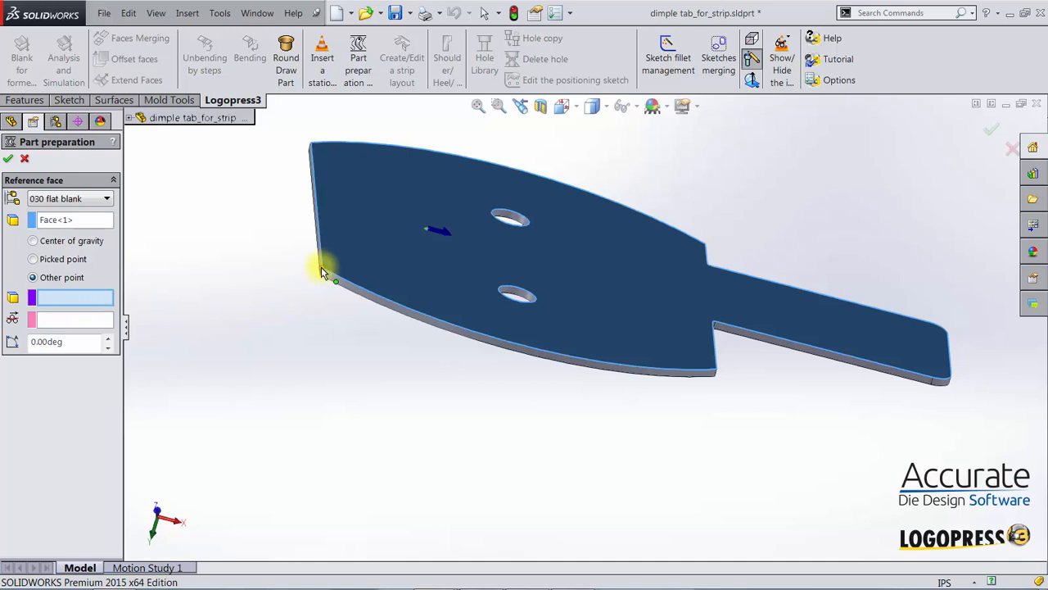
pyautogui.moveTo(526, 306); pyautogui.dragTo(434, 381, button='middle')
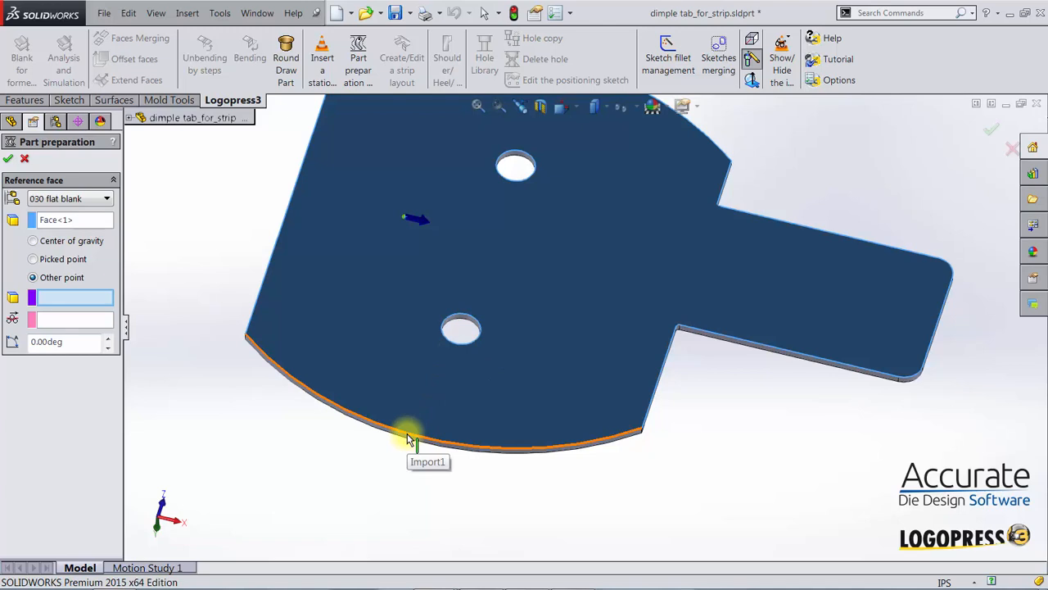
pyautogui.moveTo(408, 441); pyautogui.dragTo(310, 239, button='middle')
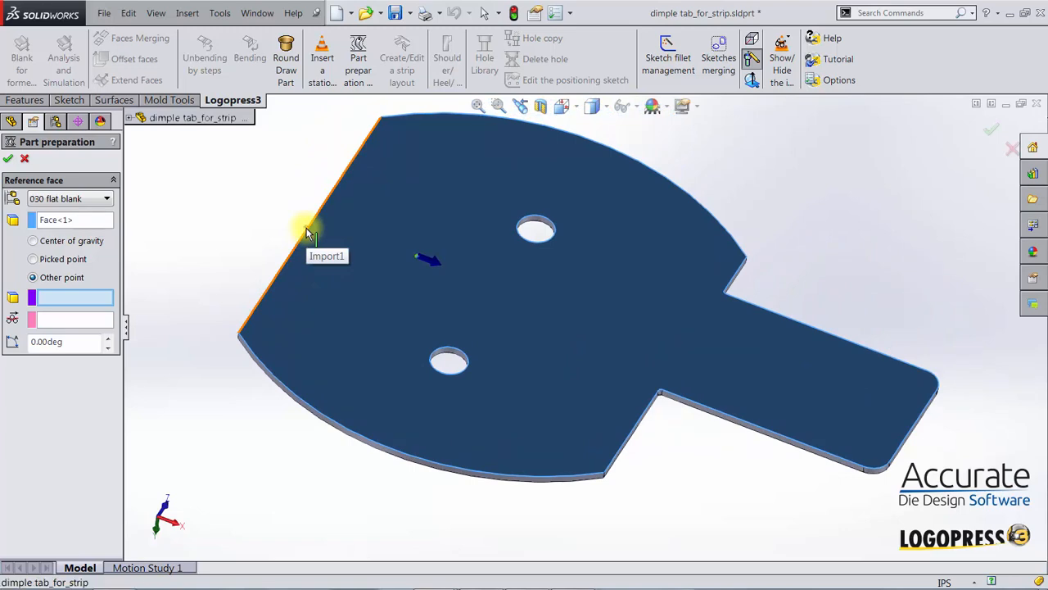
pyautogui.click(305, 232)
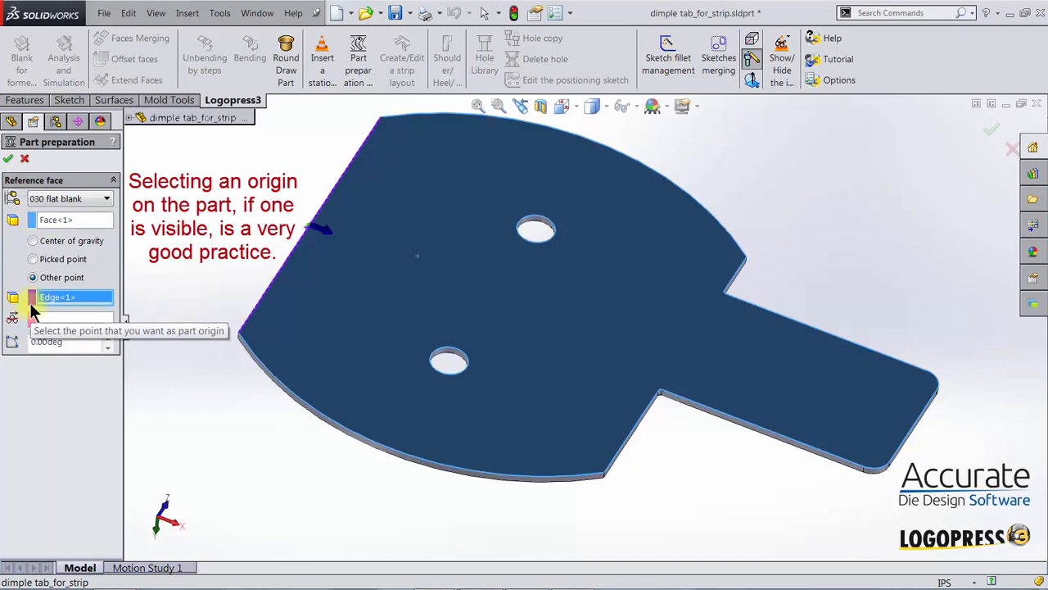
pyautogui.click(8, 159)
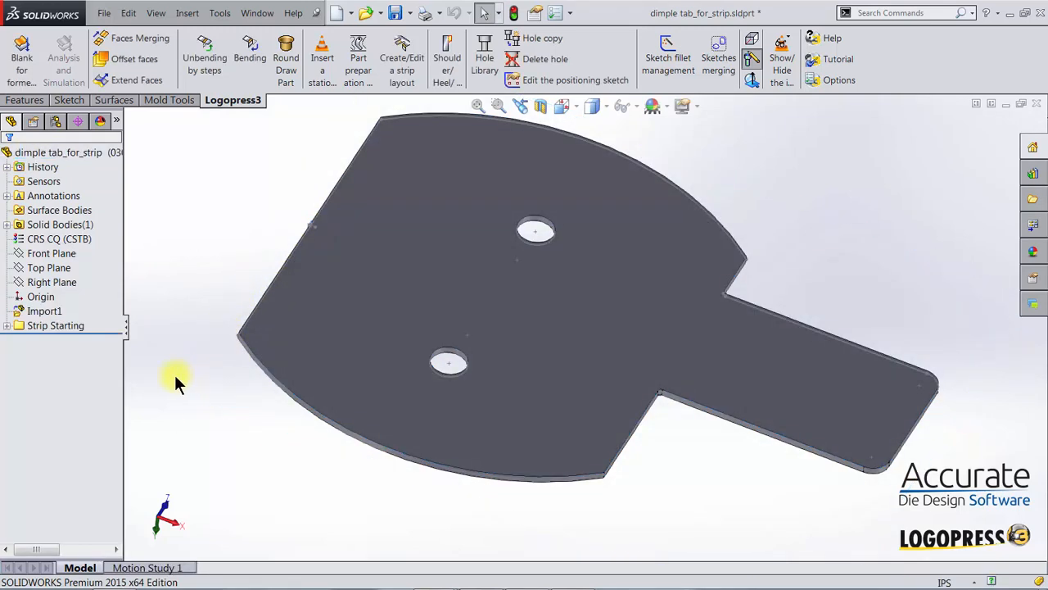
# Save the prepared dimple tab_for_strip part
pyautogui.click(18, 328)
pyautogui.click(142, 452)
pyautogui.click(396, 14)
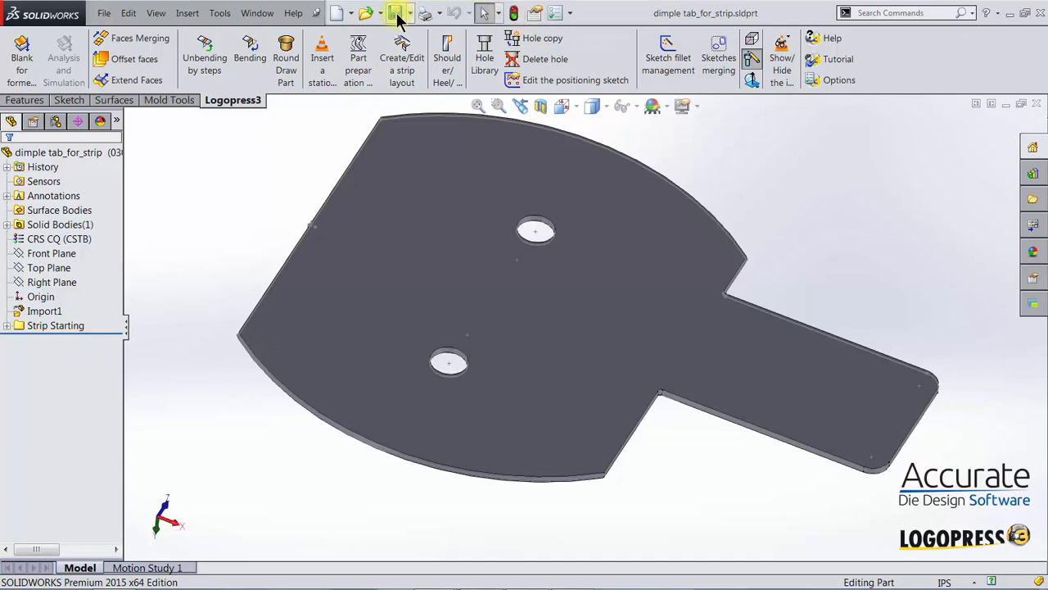
# Start a strip layout from the prepared part, naming the assembly strip assembly with the project prefix 444-
pyautogui.click(414, 72)
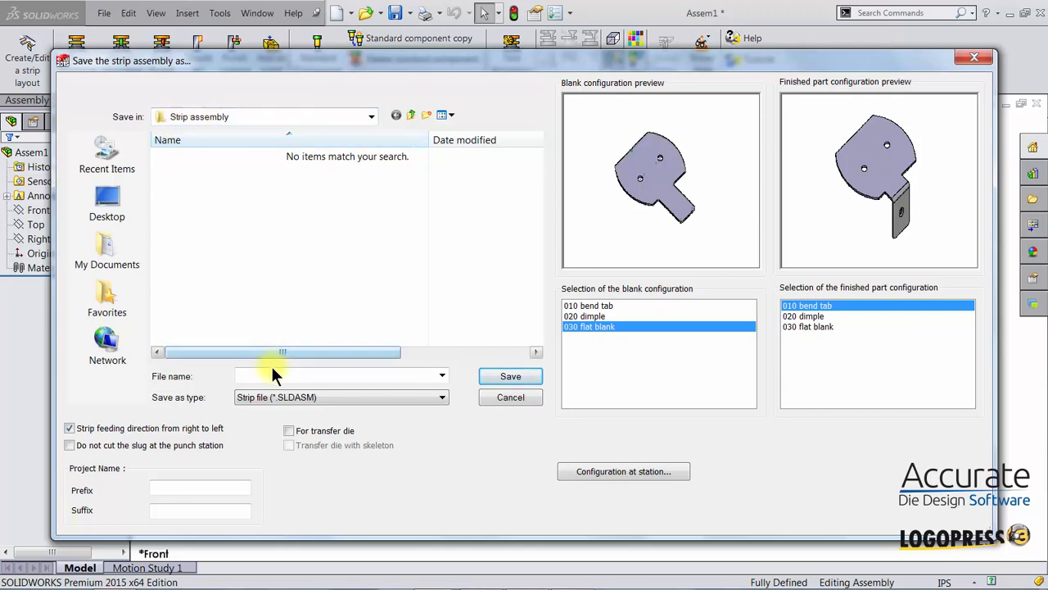
pyautogui.click(252, 376)
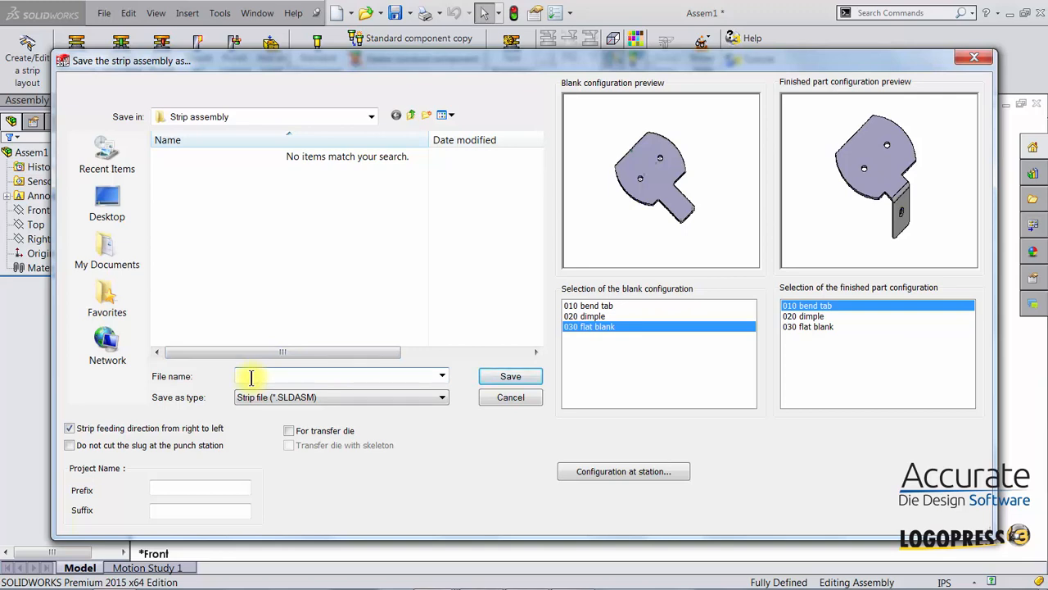
pyautogui.write('strip assembly')
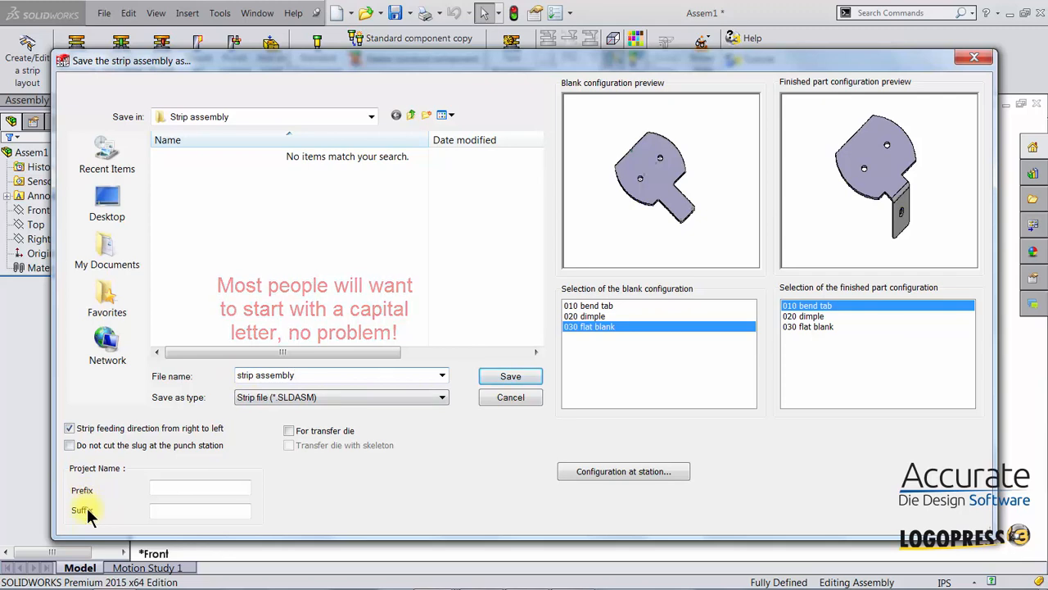
pyautogui.click(155, 488)
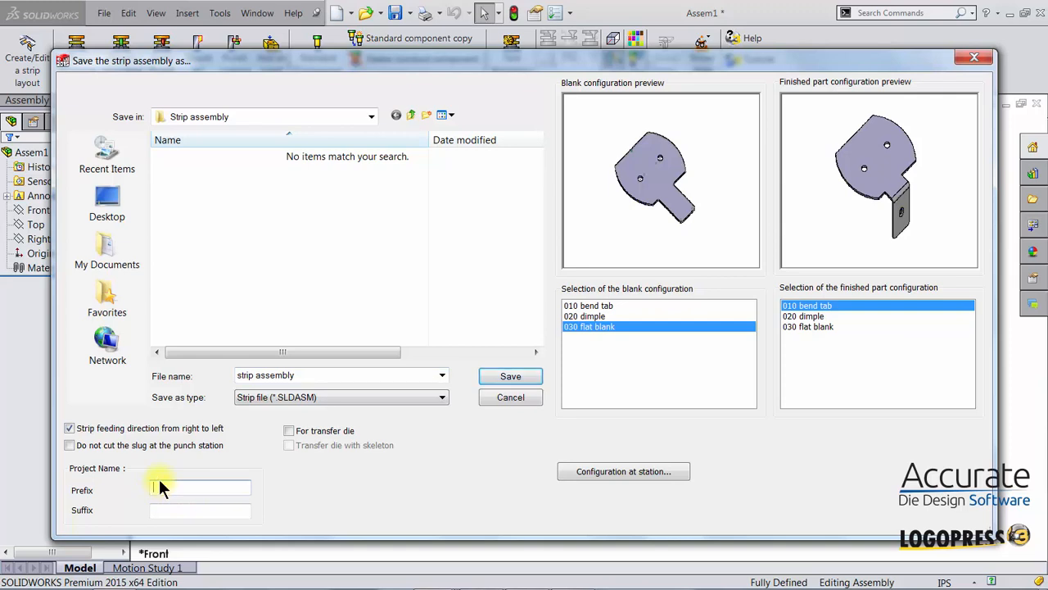
pyautogui.write('444-')
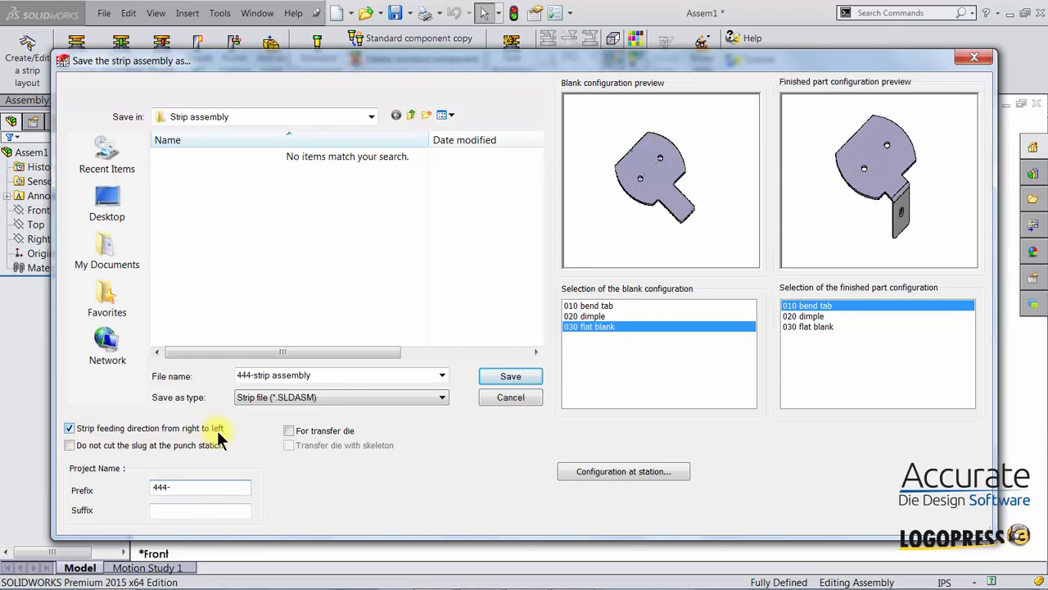
# Open the strip's station configuration and insert two idle stations after the 020 dimple station
pyautogui.click(610, 478)
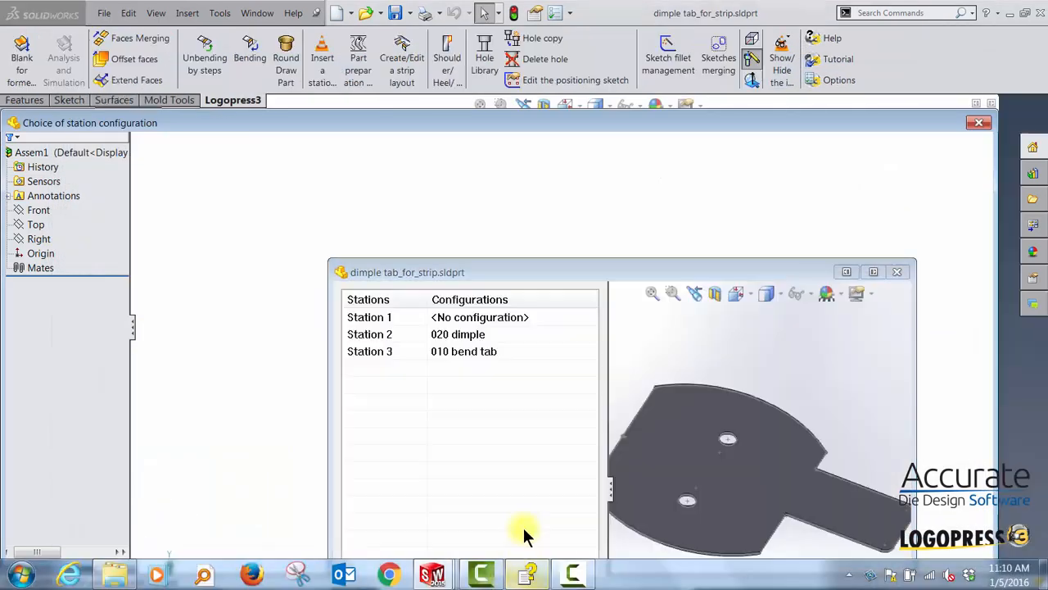
pyautogui.moveTo(615, 269); pyautogui.dragTo(526, 116)
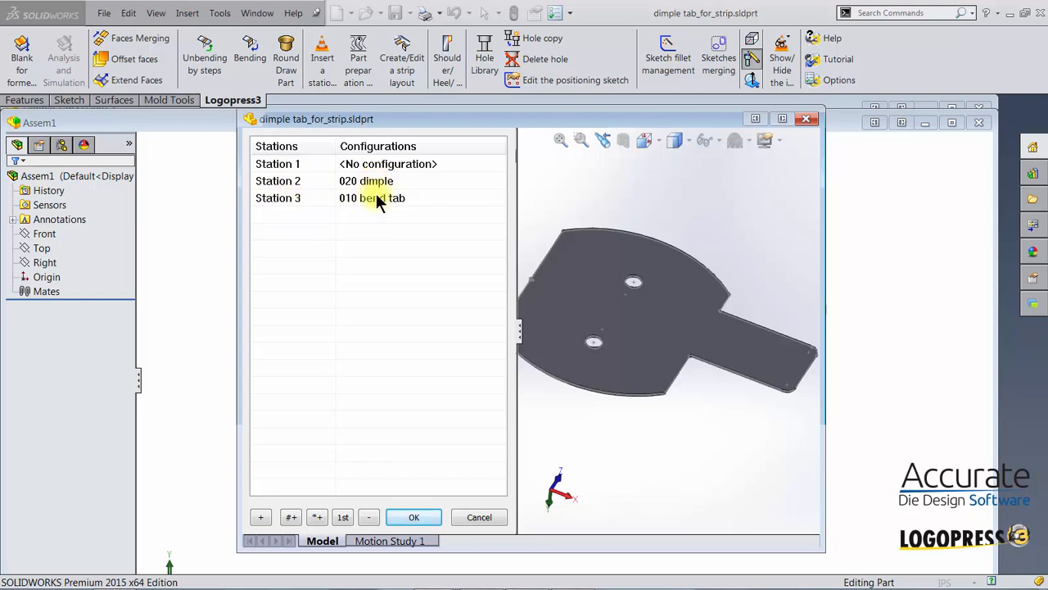
pyautogui.click(277, 186)
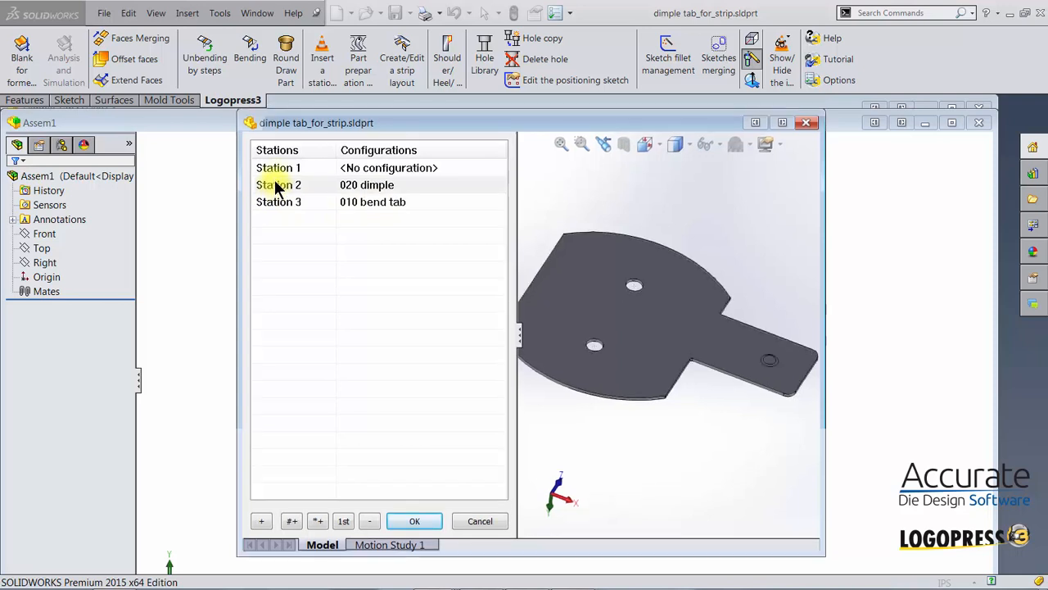
pyautogui.click(262, 521)
pyautogui.click(262, 521)
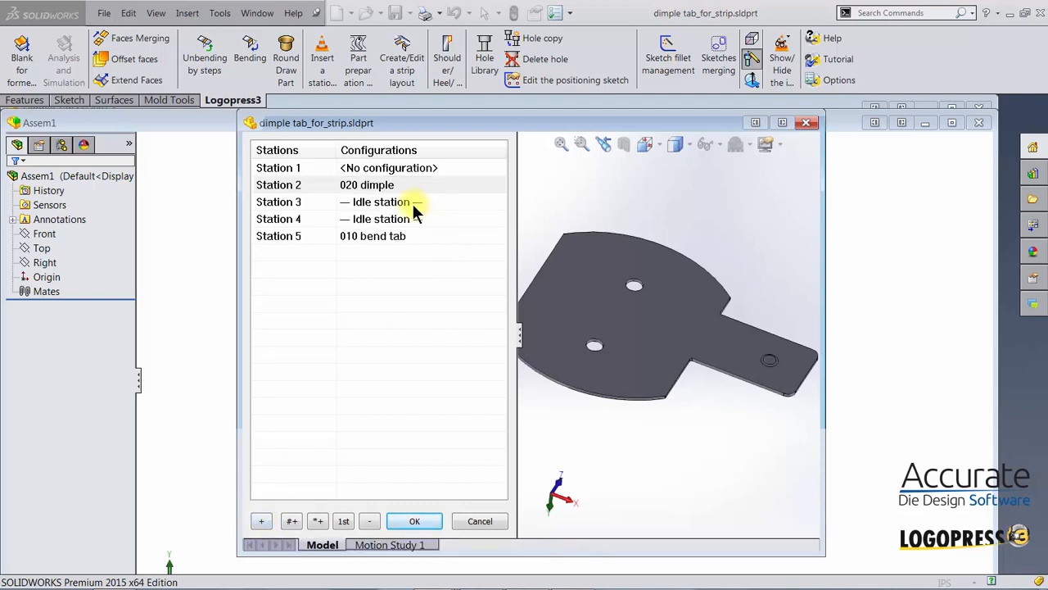
# Add two idle stations after the 010 bend tab station and accept the station configuration
pyautogui.click(273, 236)
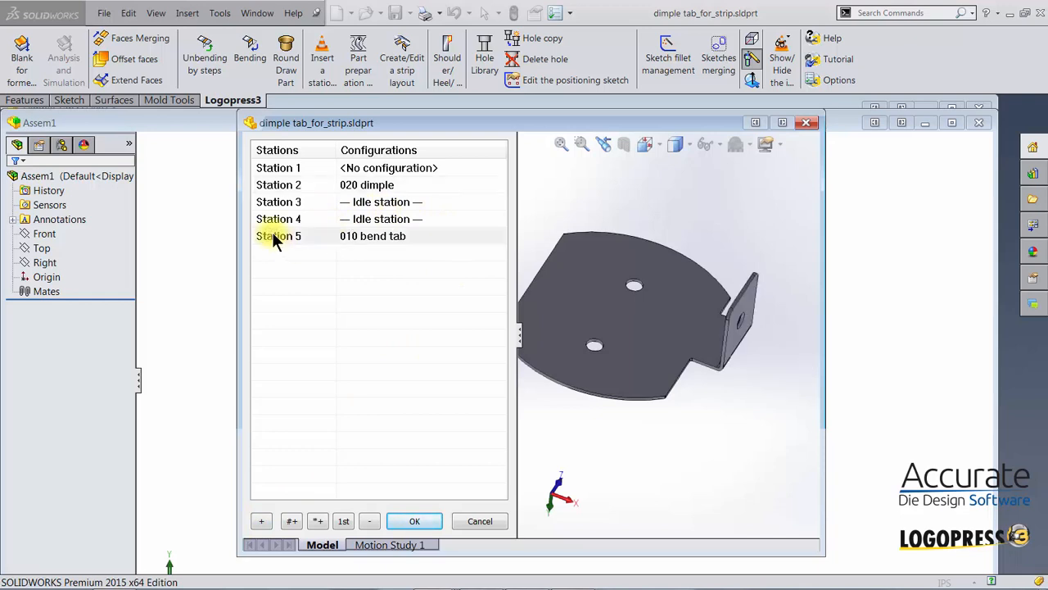
pyautogui.click(262, 521)
pyautogui.click(262, 520)
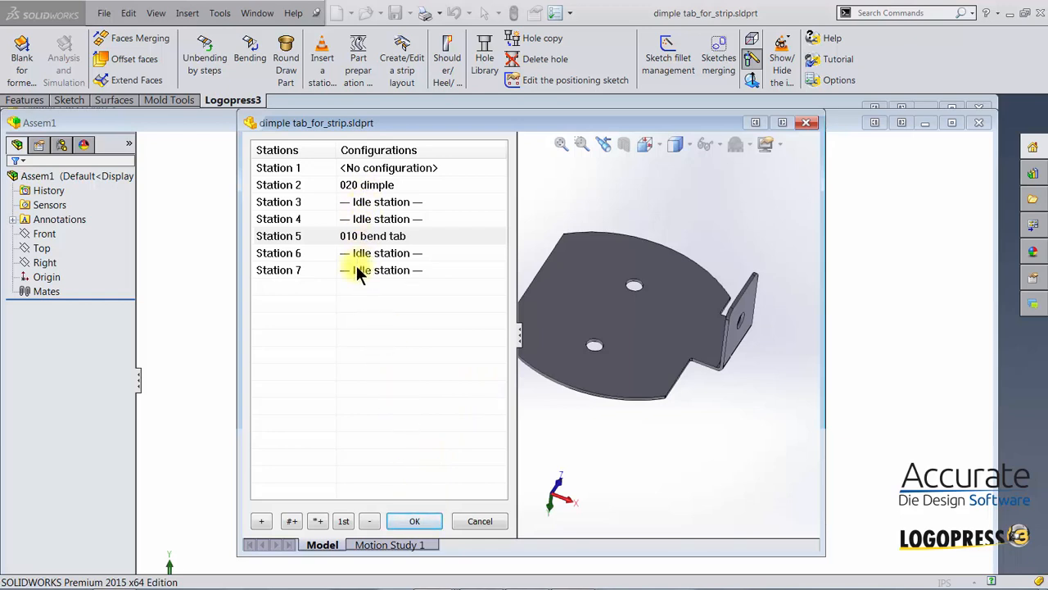
pyautogui.click(416, 521)
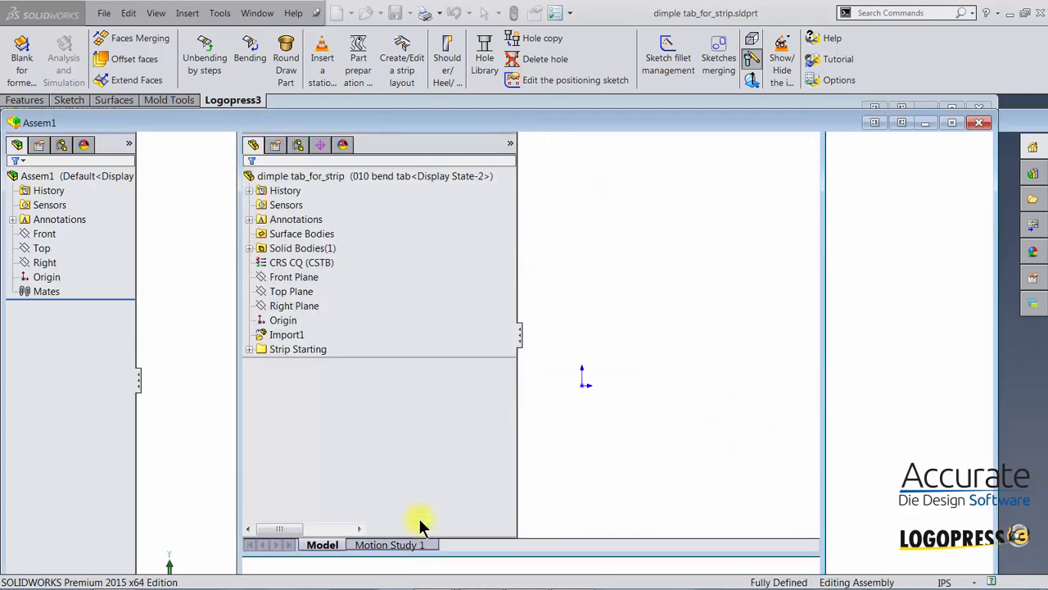
# Create the strip as 444-strip assembly in the Strip assembly folder and save the generated assembly
pyautogui.click(271, 375)
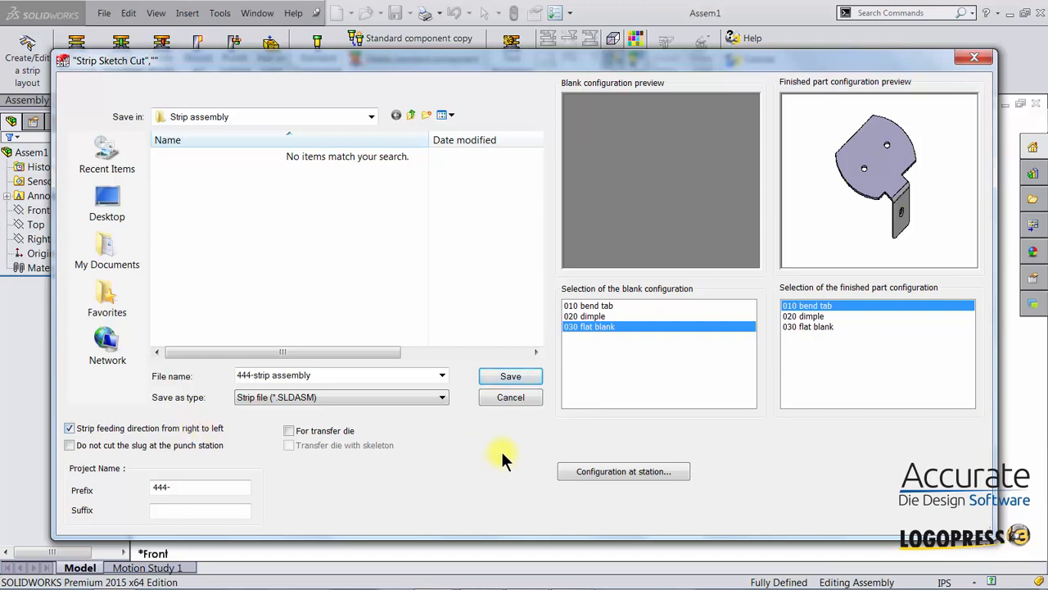
pyautogui.click(509, 376)
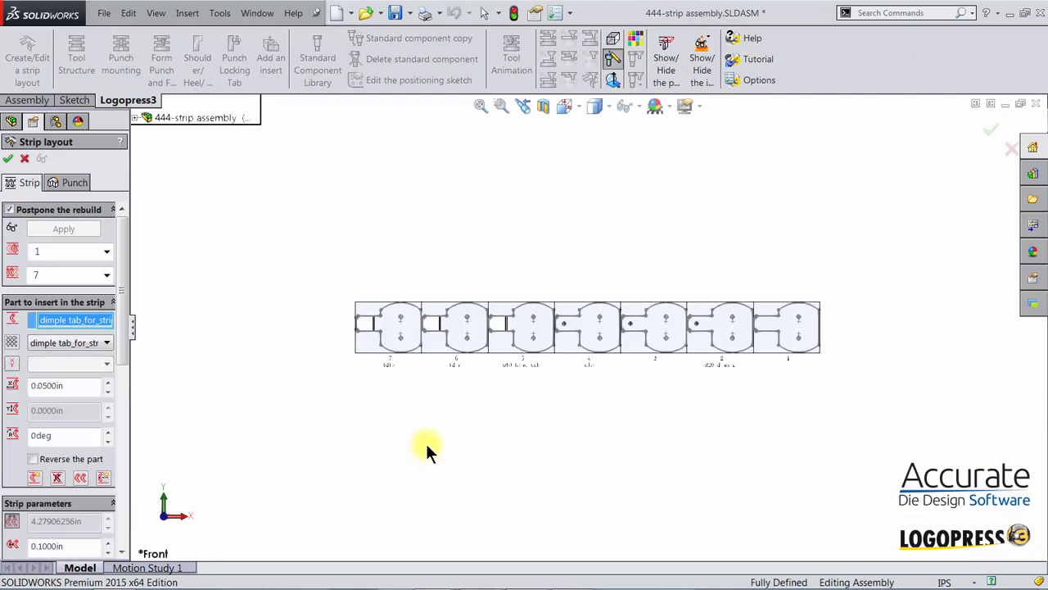
pyautogui.click(395, 14)
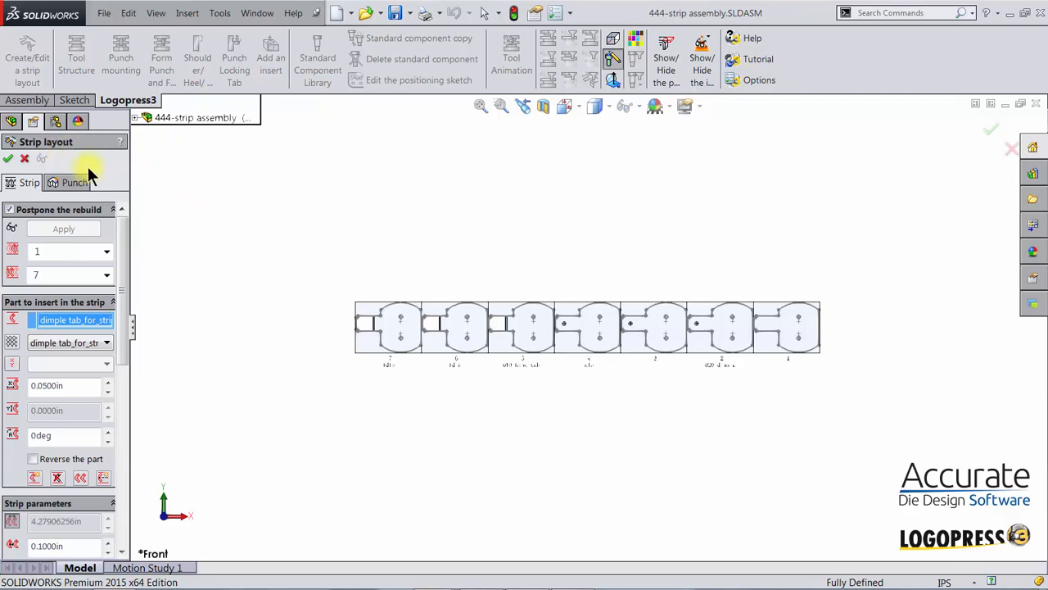
# Set the angular part position in the strip layout to 90 degrees
pyautogui.moveTo(131, 165); pyautogui.dragTo(174, 173)
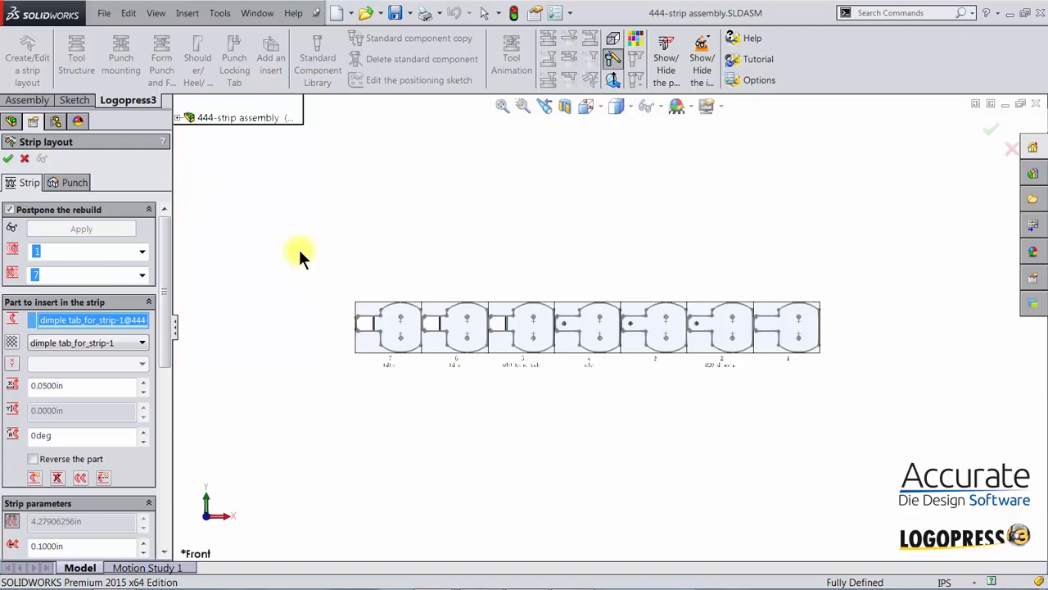
pyautogui.click(522, 106)
pyautogui.moveTo(656, 280); pyautogui.dragTo(835, 384)
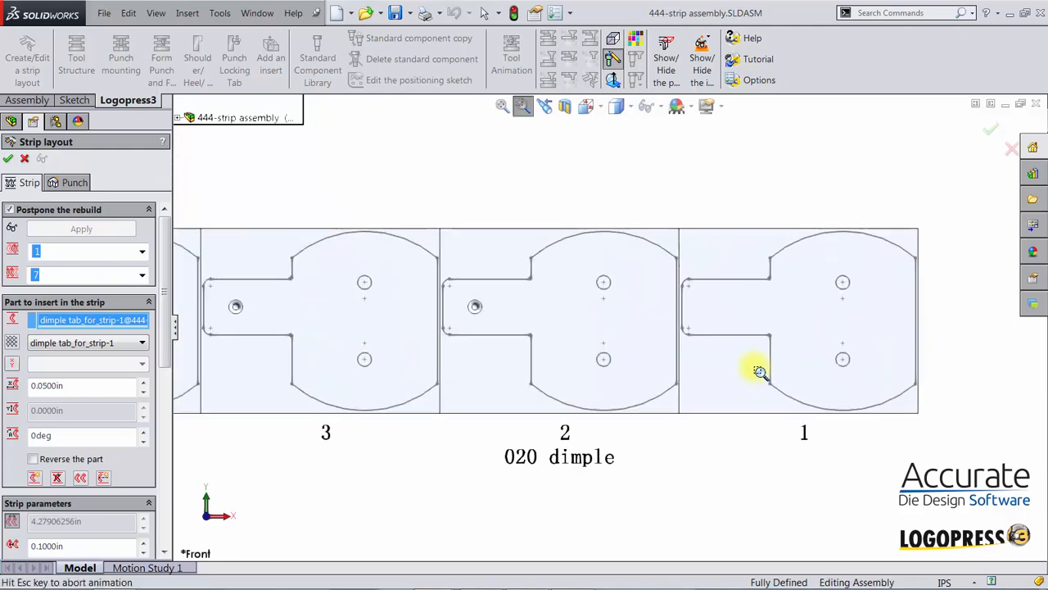
pyautogui.press('Escape')
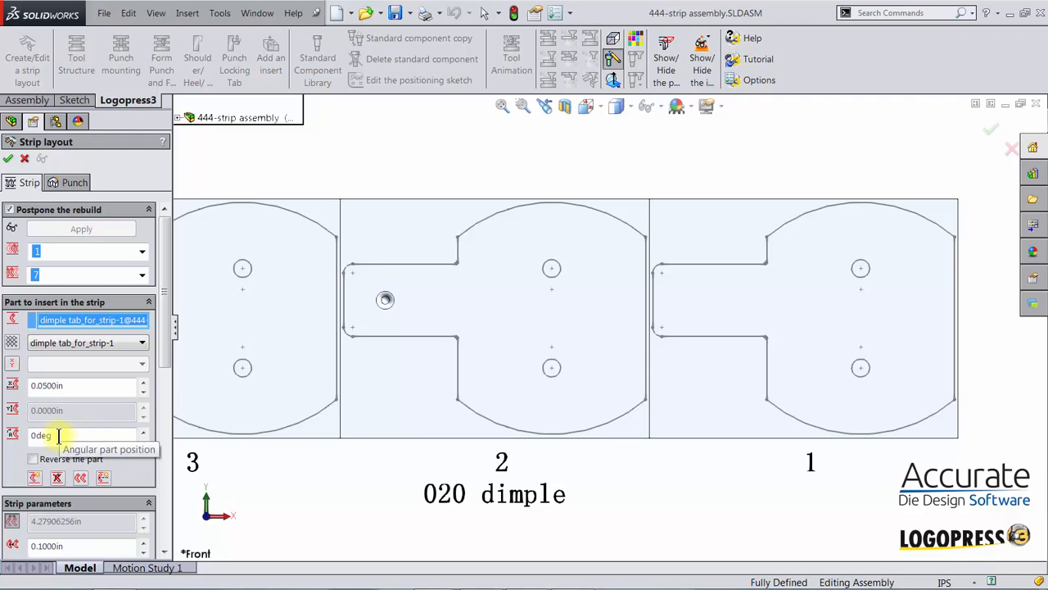
pyautogui.doubleClick(32, 435)
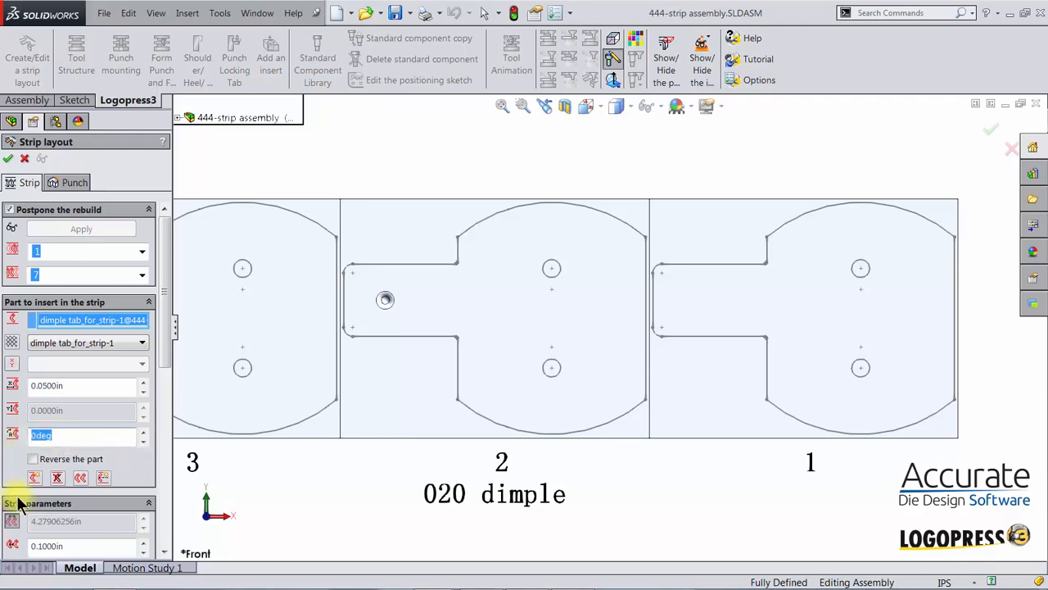
pyautogui.write('90')
pyautogui.press('Return')
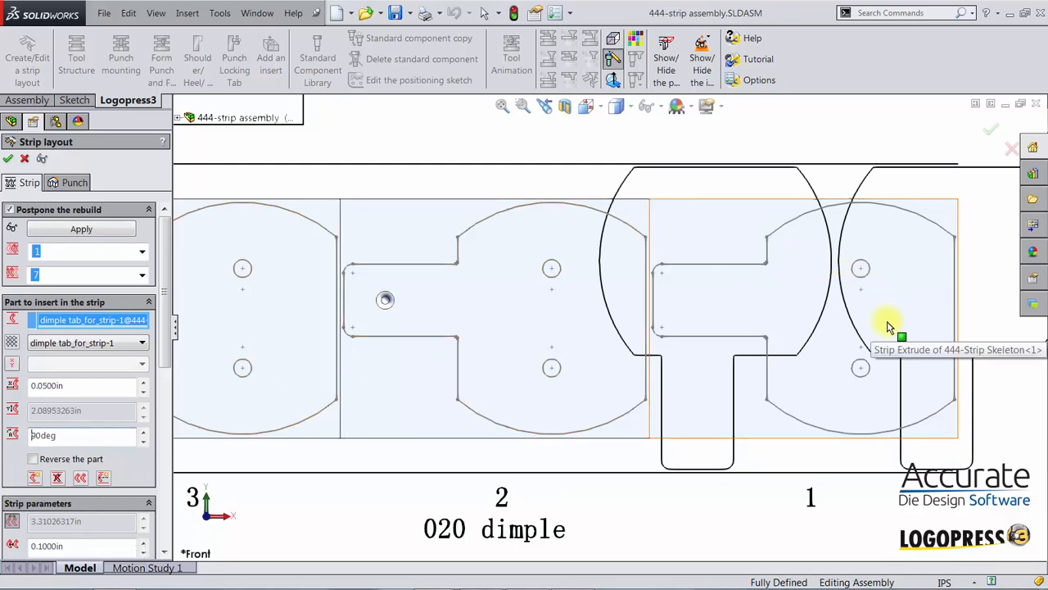
# Set the space between parts in the strip parameters to 0.25 in
pyautogui.hotkey('ctrl', 'Left')
pyautogui.hotkey('ctrl', 'Left')
pyautogui.hotkey('ctrl', 'Left')
pyautogui.hotkey('ctrl', 'Left')
pyautogui.hotkey('ctrl', 'Left')
pyautogui.hotkey('ctrl', 'Left')
pyautogui.hotkey('ctrl', 'Left')
pyautogui.hotkey('ctrl', 'Left')
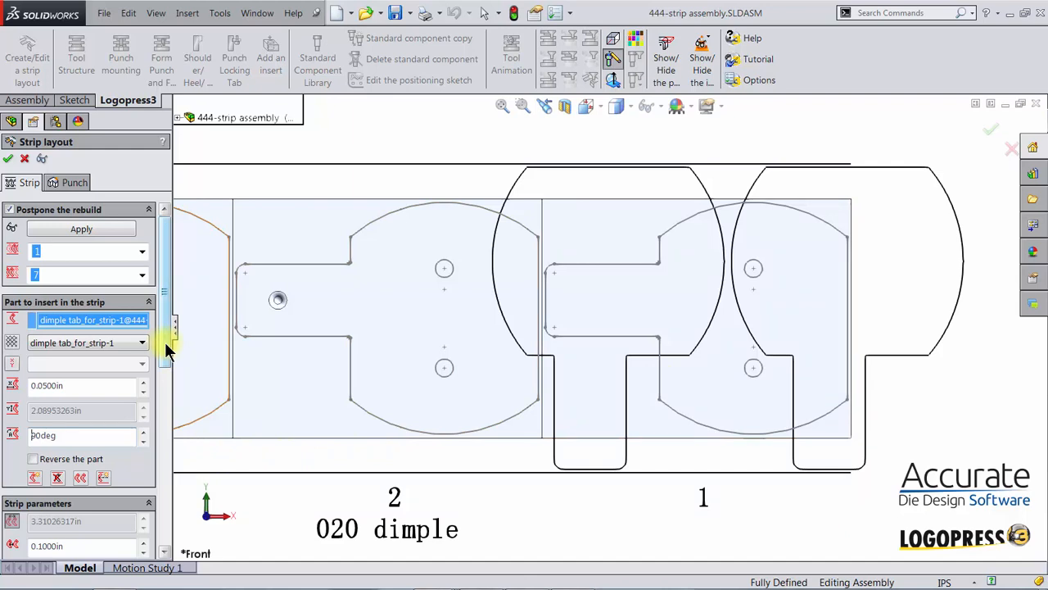
pyautogui.moveTo(165, 343); pyautogui.dragTo(170, 459)
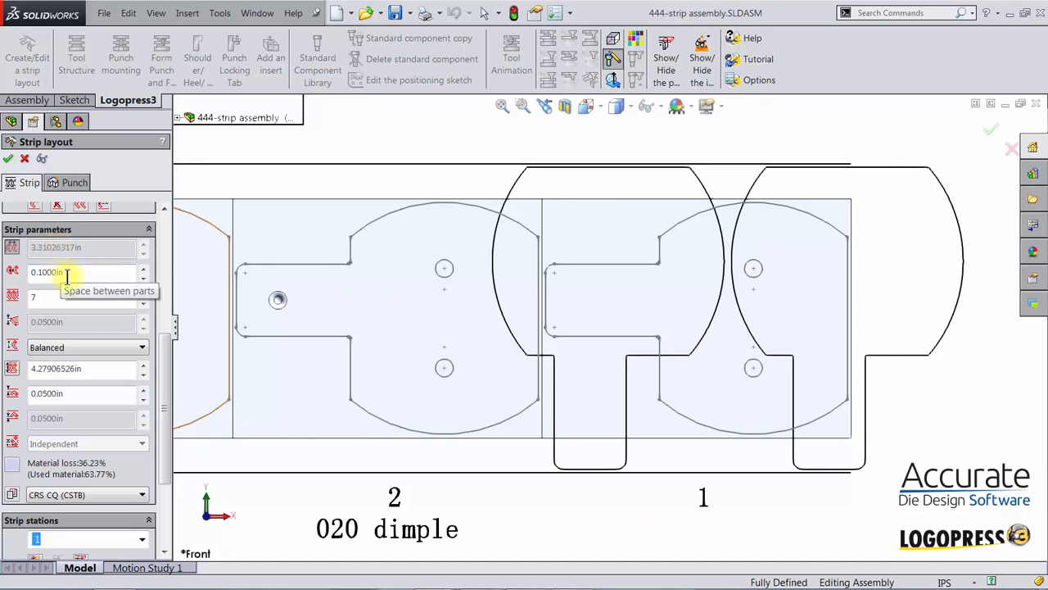
pyautogui.moveTo(72, 274); pyautogui.dragTo(27, 281)
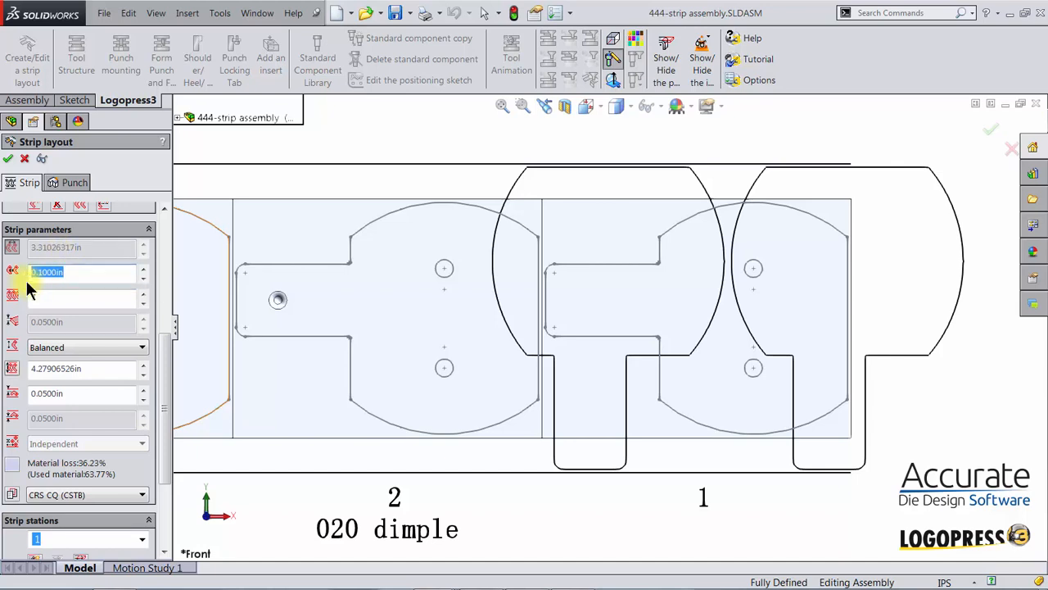
pyautogui.write('.25')
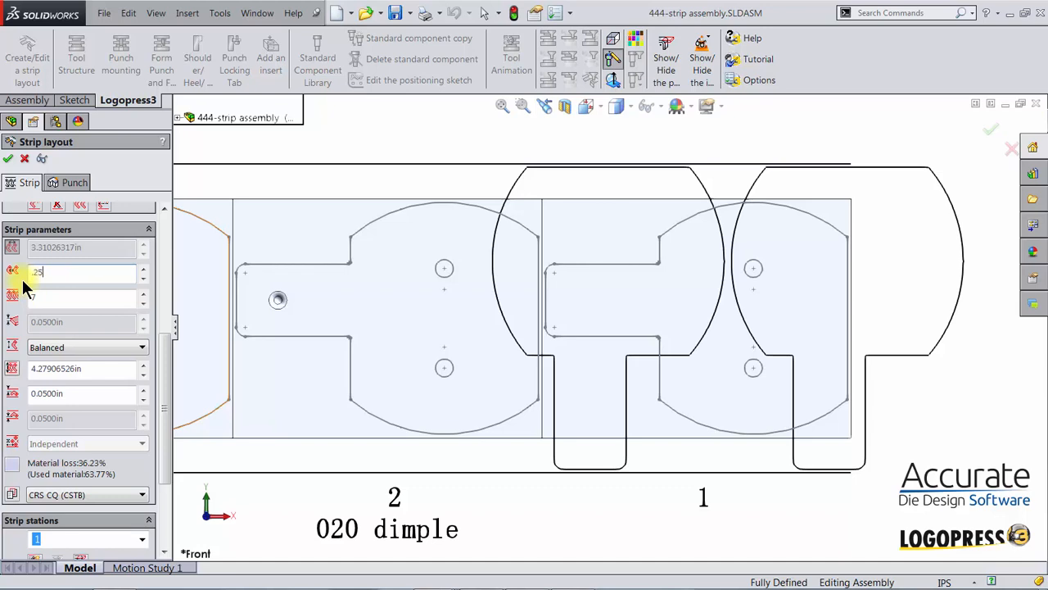
pyautogui.press('Return')
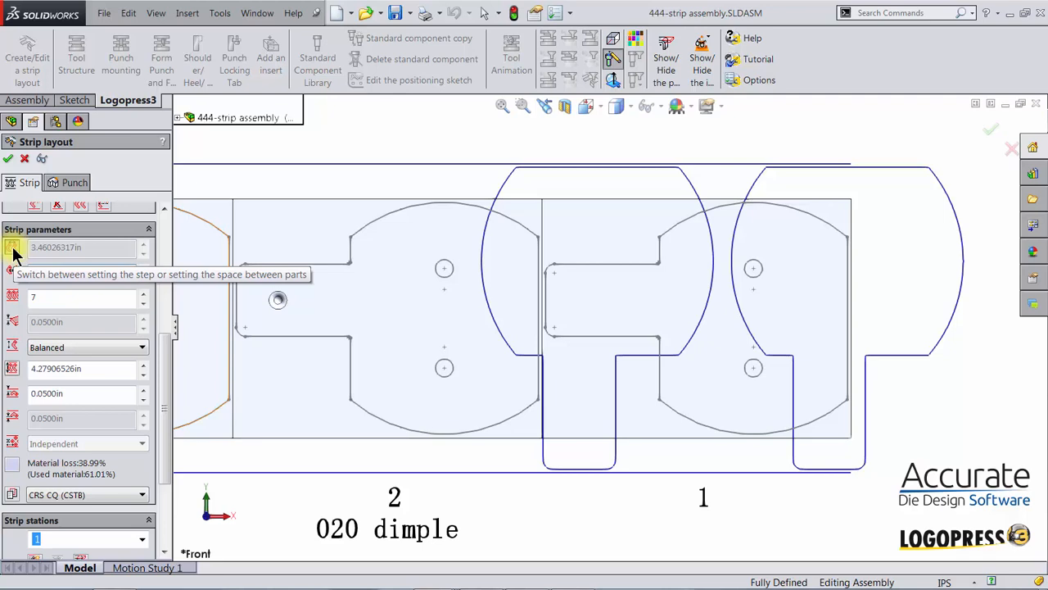
# Switch the strip parameters to defining the step instead of the part spacing, and set the step/pitch to 3.5 in
pyautogui.click(13, 250)
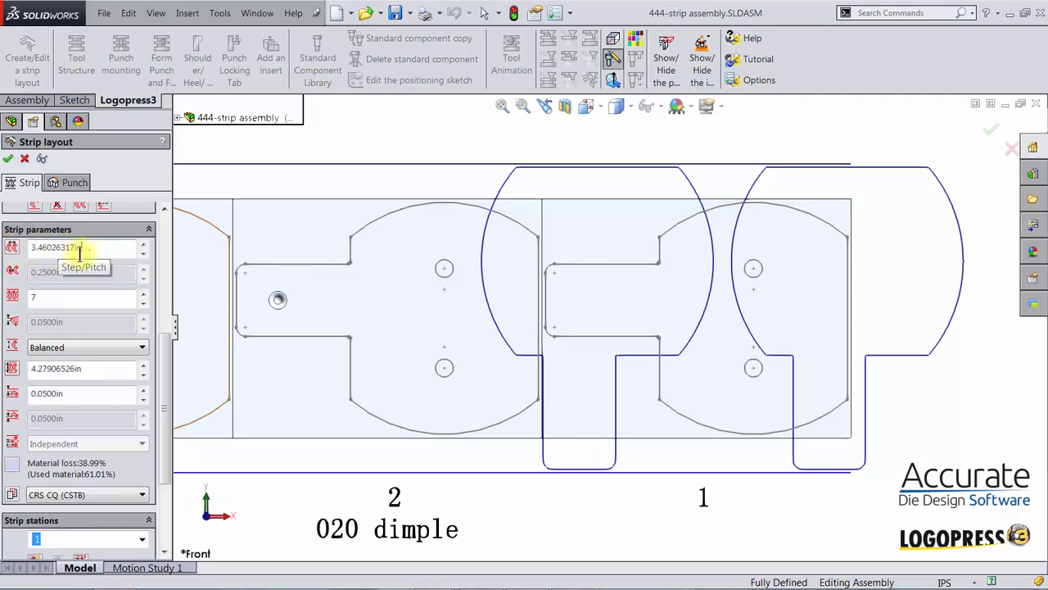
pyautogui.moveTo(94, 248); pyautogui.dragTo(13, 250)
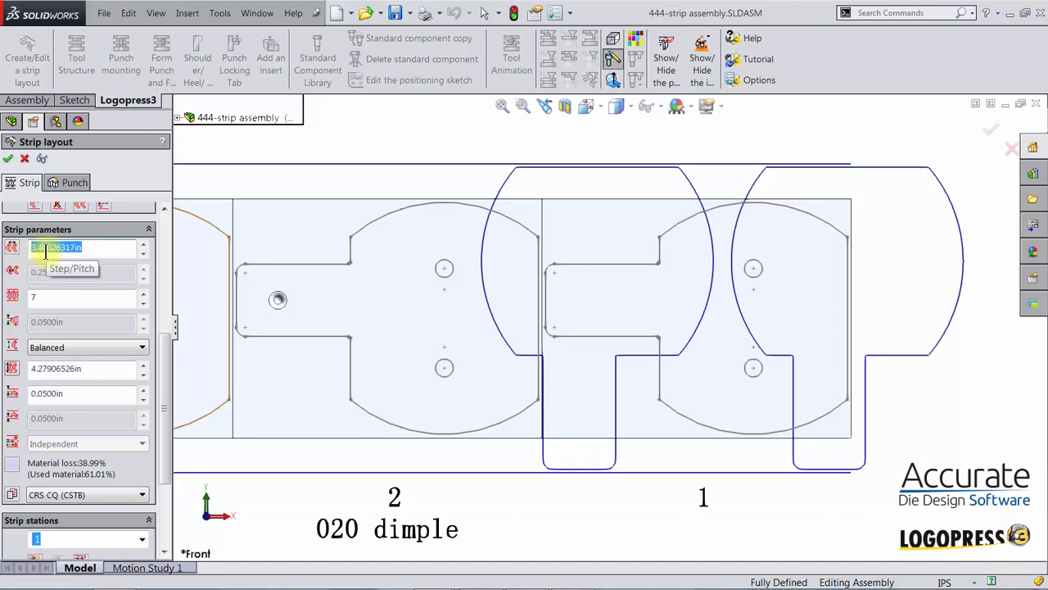
pyautogui.write('3.5')
pyautogui.press('Return')
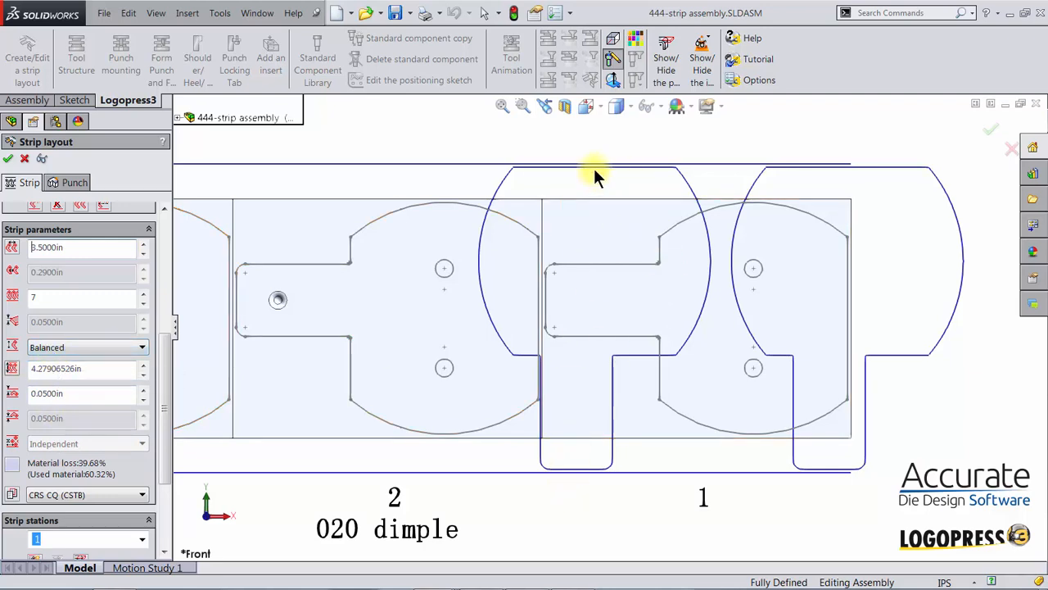
# Set the margin between the part and the strip edge to 0.15 in
pyautogui.doubleClick(52, 394)
pyautogui.write('.1')
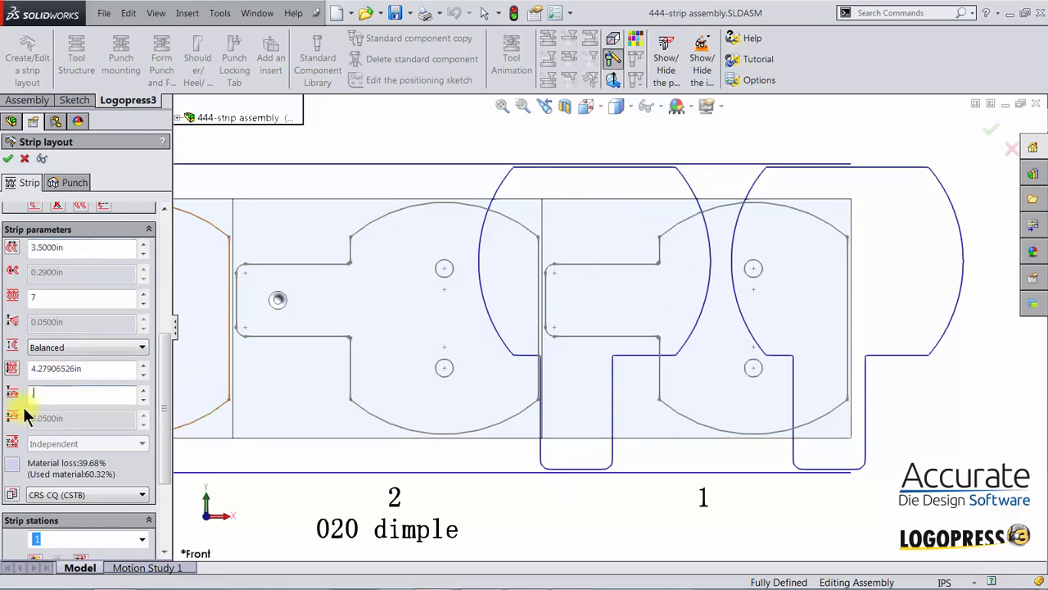
pyautogui.write('5')
pyautogui.press('Return')
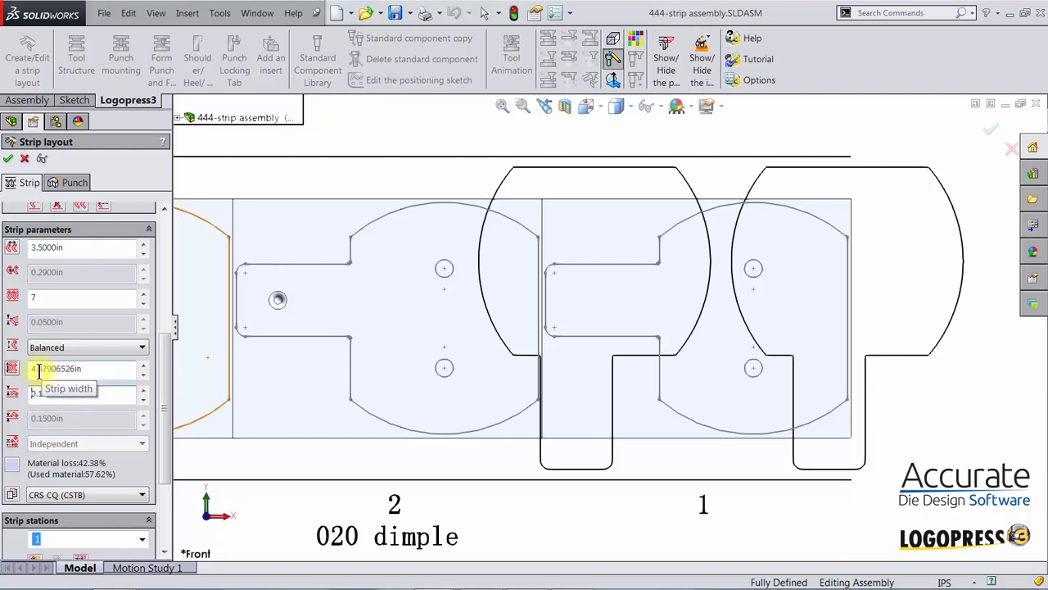
# Set the strip width to 4.5 in and fix it so it does not adjust automatically
pyautogui.click(95, 373)
pyautogui.doubleClick(95, 373)
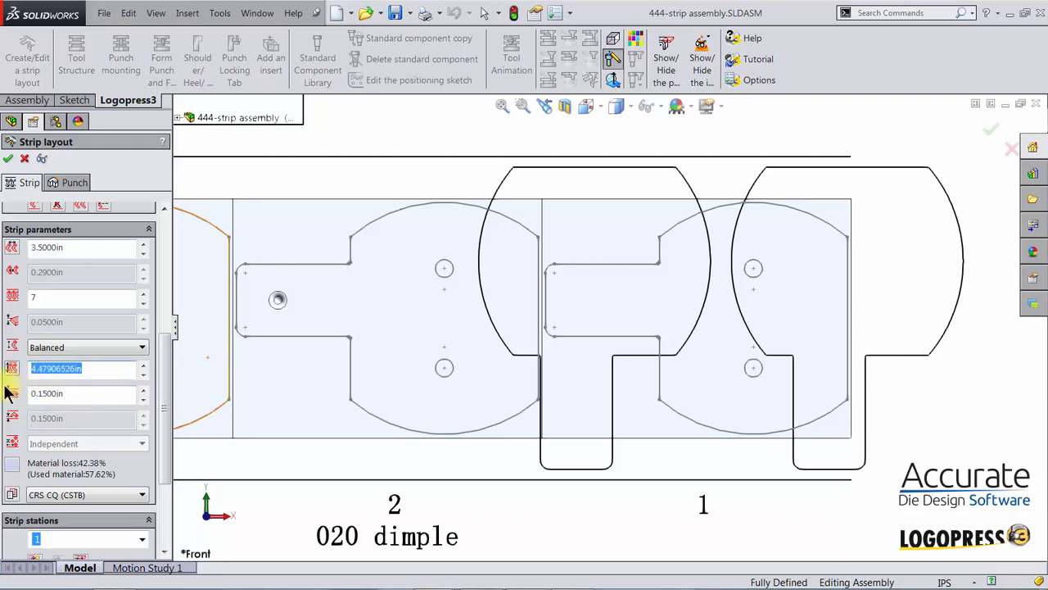
pyautogui.write('4.50')
pyautogui.press('Return')
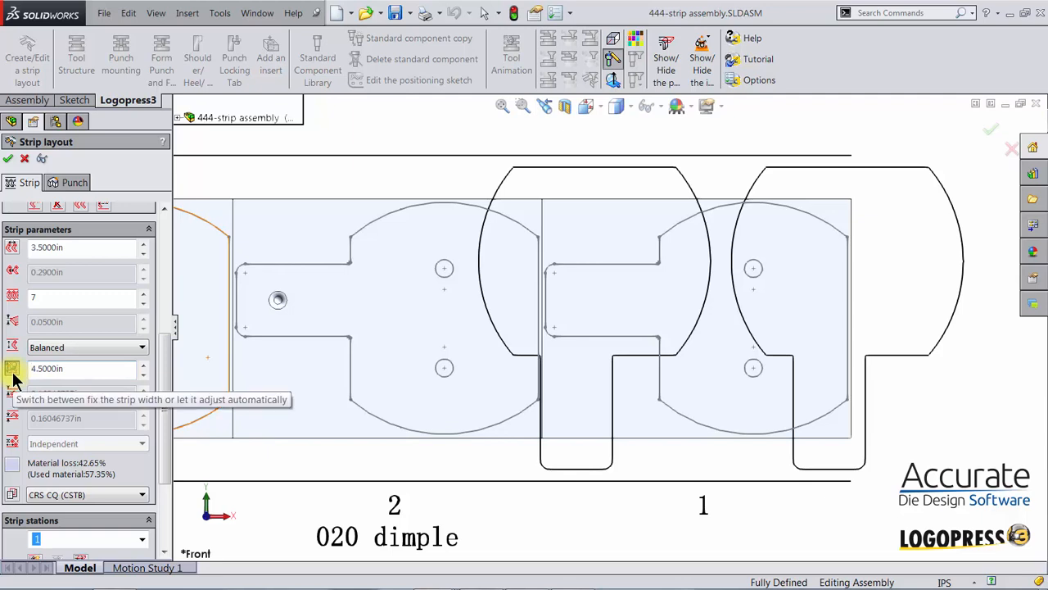
pyautogui.click(13, 370)
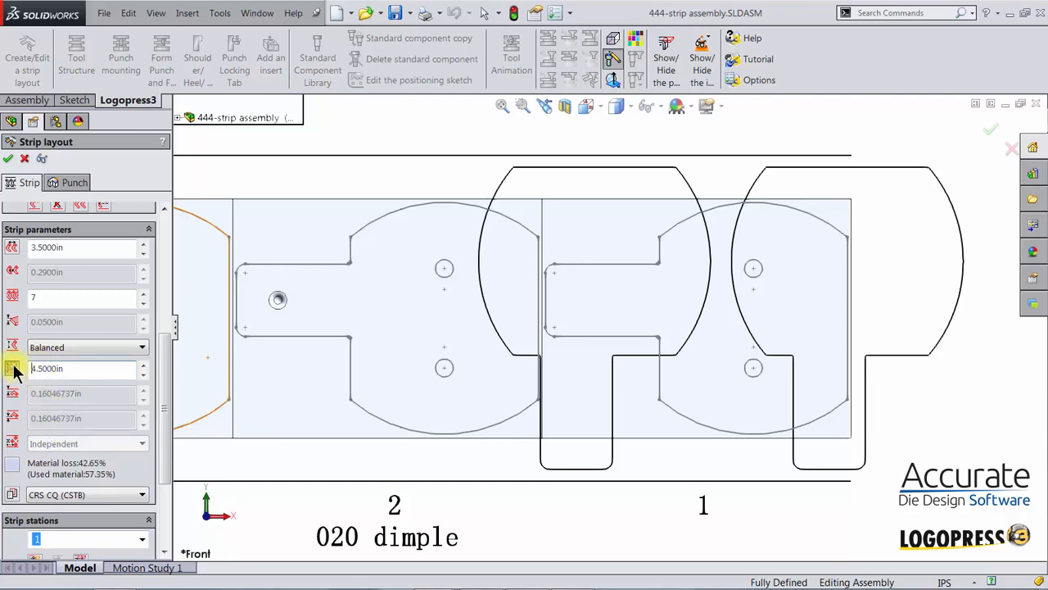
pyautogui.click(14, 370)
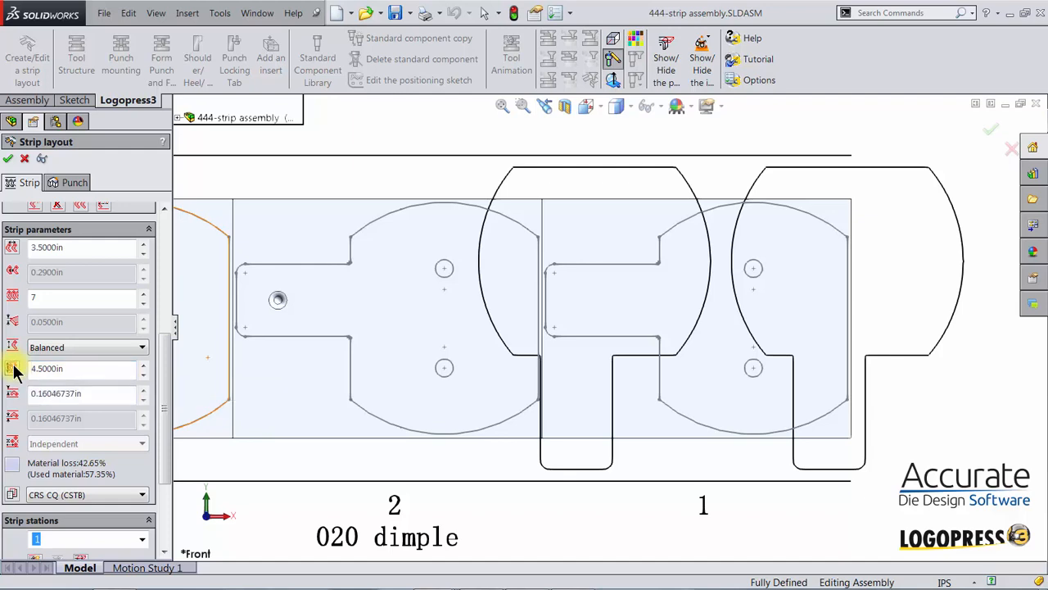
pyautogui.click(12, 370)
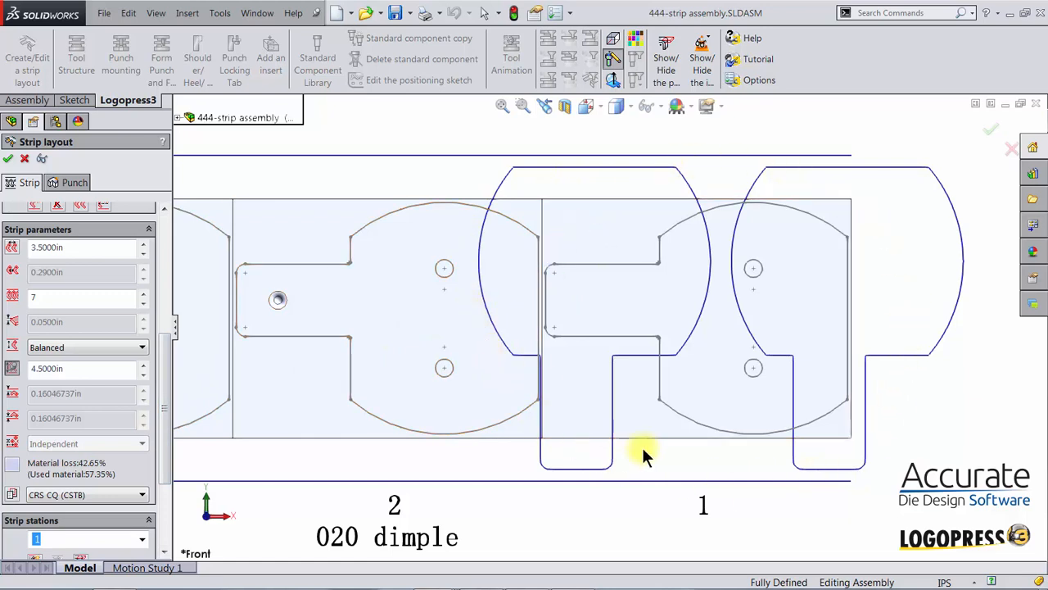
# Set the horizontal position of the part inserted in the strip to 1.75 in
pyautogui.moveTo(167, 409); pyautogui.dragTo(163, 292)
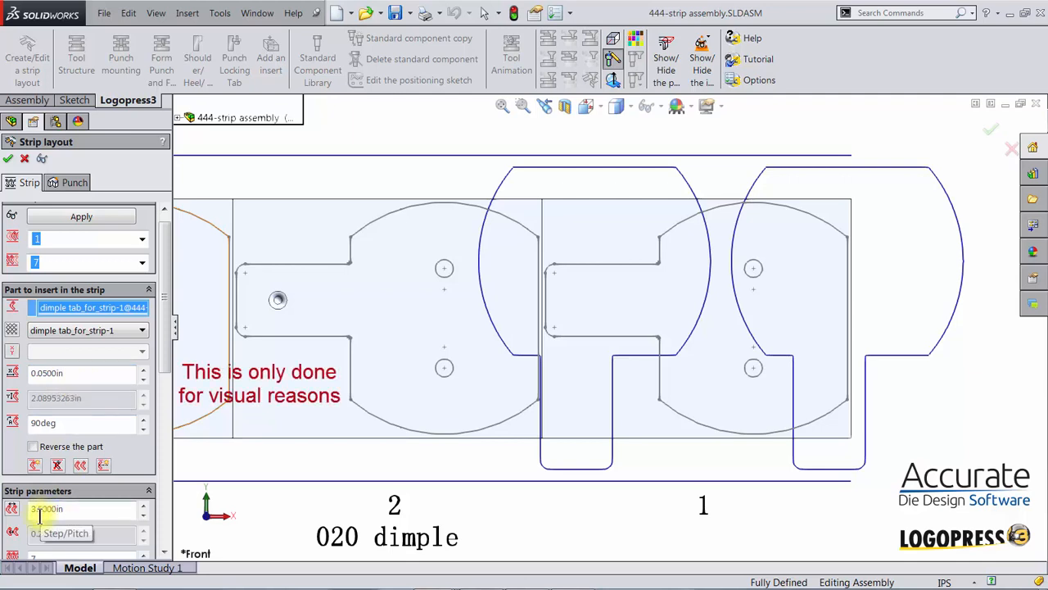
pyautogui.doubleClick(64, 372)
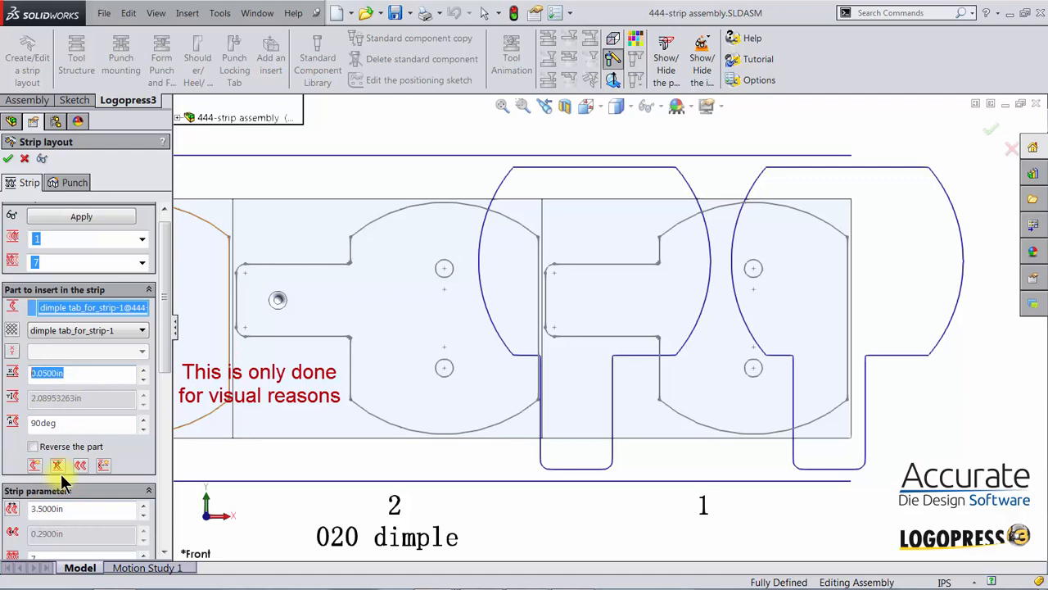
pyautogui.write('1.75')
pyautogui.press('Return')
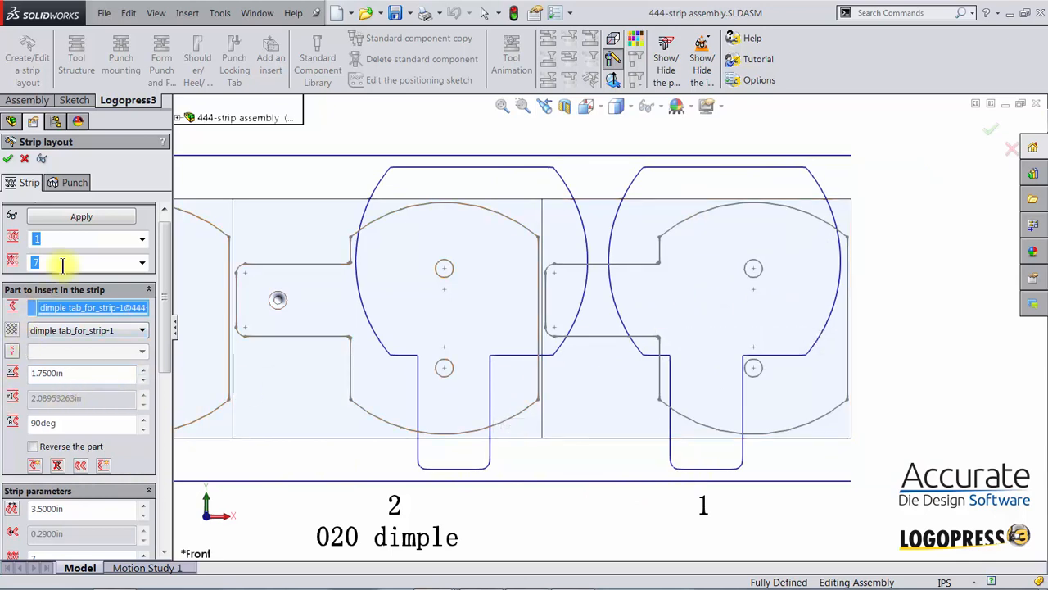
# Apply the postponed rebuild to update all seven stations of the strip, and save the assembly
pyautogui.moveTo(164, 278); pyautogui.dragTo(165, 259)
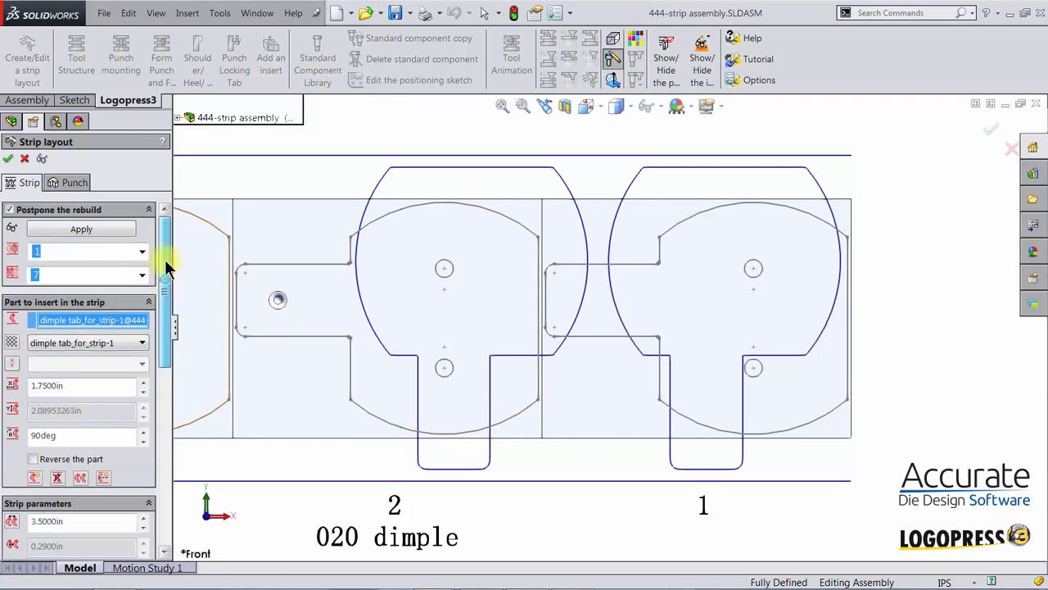
pyautogui.click(82, 231)
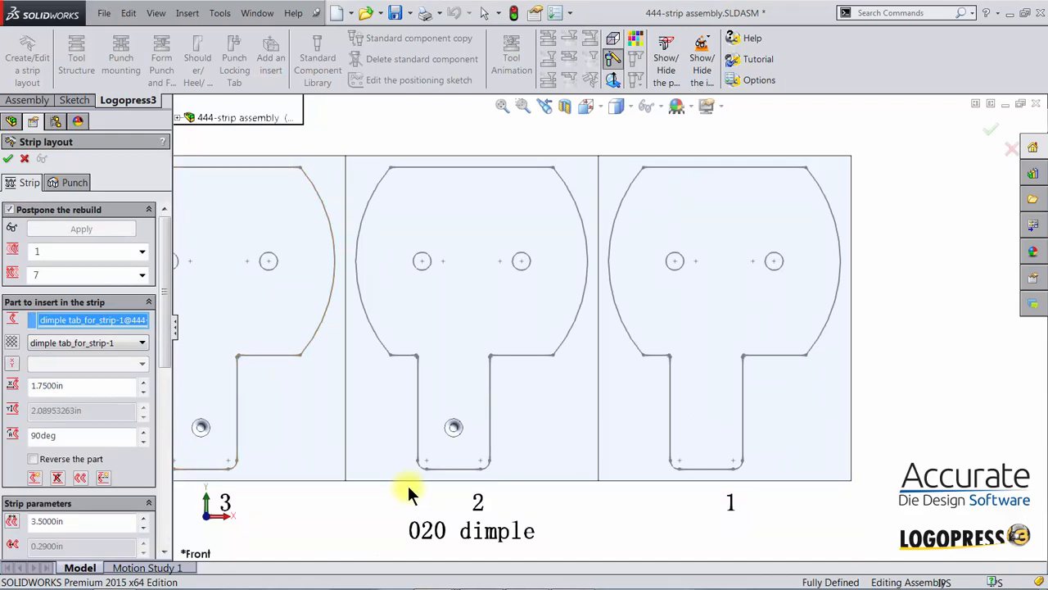
pyautogui.press('f')
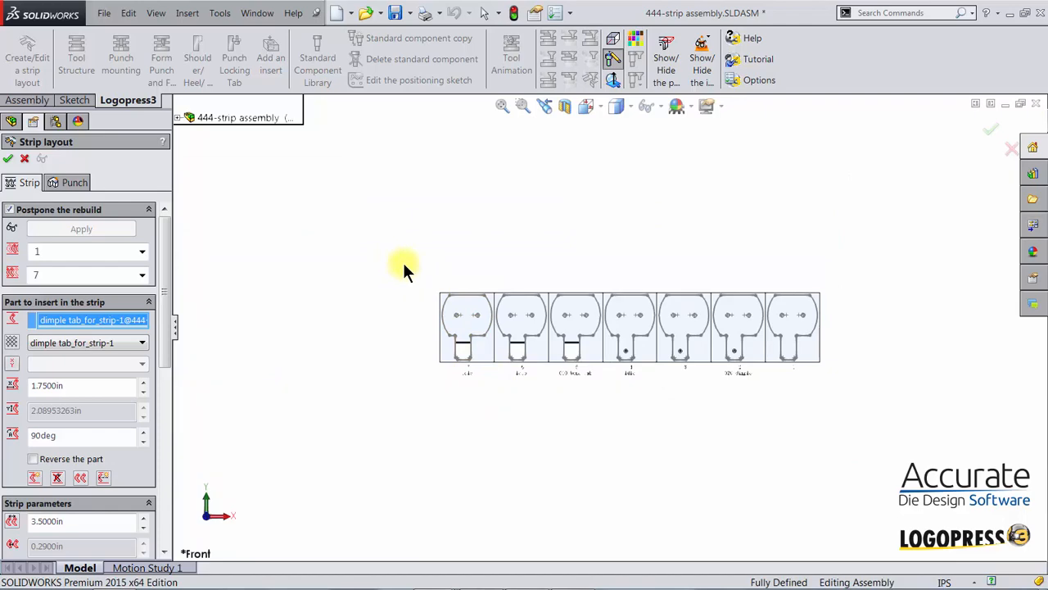
pyautogui.moveTo(428, 274); pyautogui.dragTo(442, 307, button='right')
pyautogui.moveTo(428, 282); pyautogui.dragTo(849, 413)
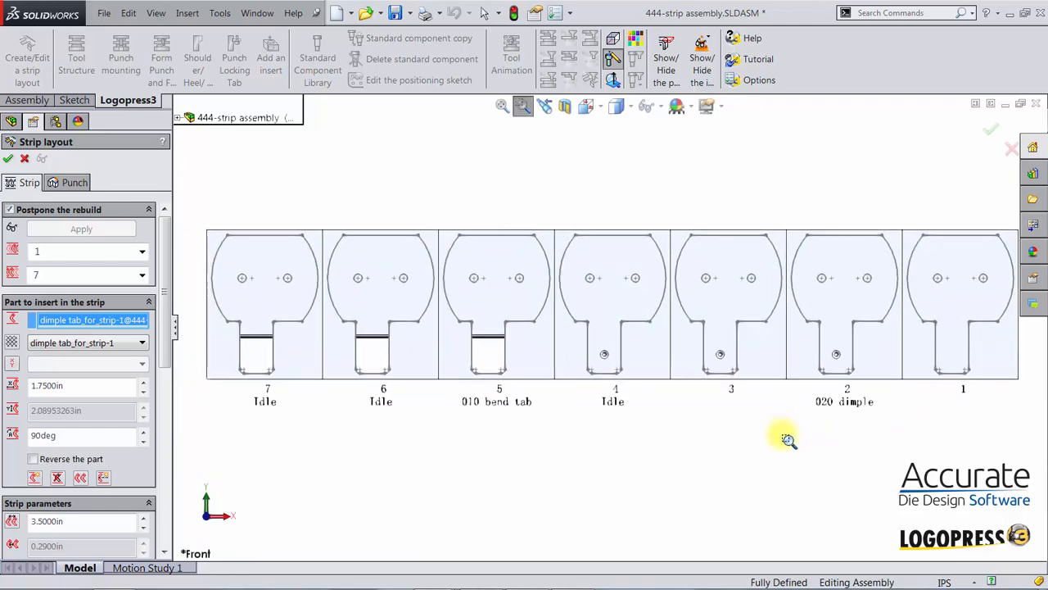
pyautogui.press('Escape')
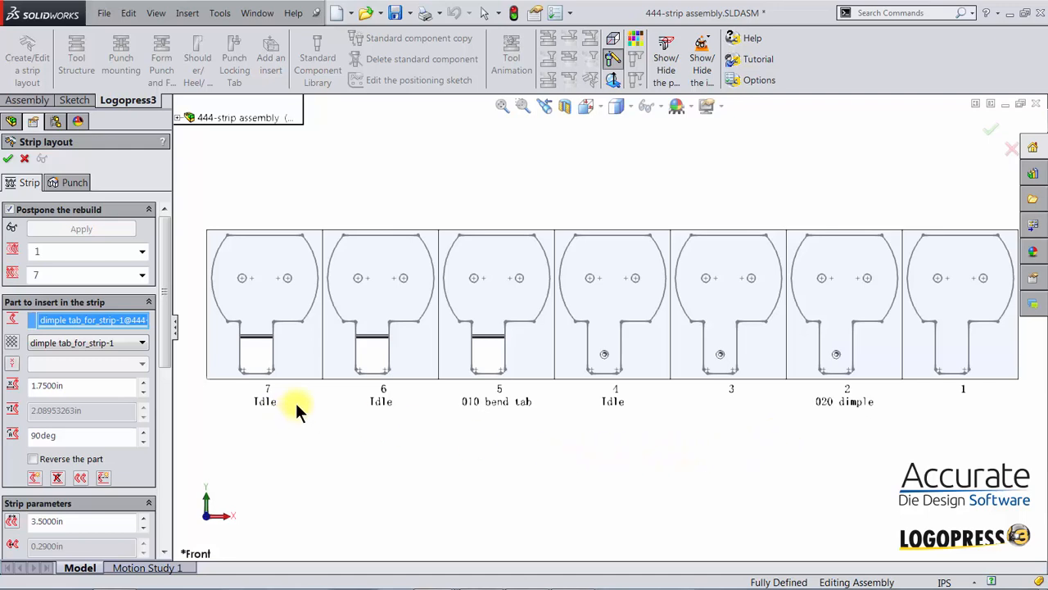
pyautogui.click(395, 12)
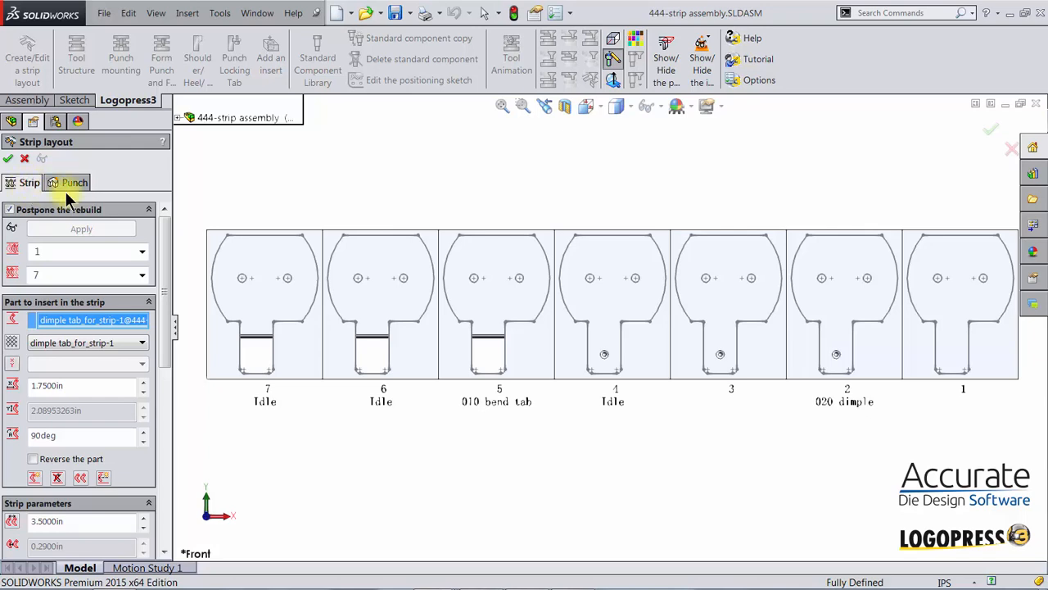
# Add punches for the cuts inside the blank, placing the cylindrical ones at station 2 with identical punches created by copy
pyautogui.moveTo(165, 252); pyautogui.dragTo(164, 274)
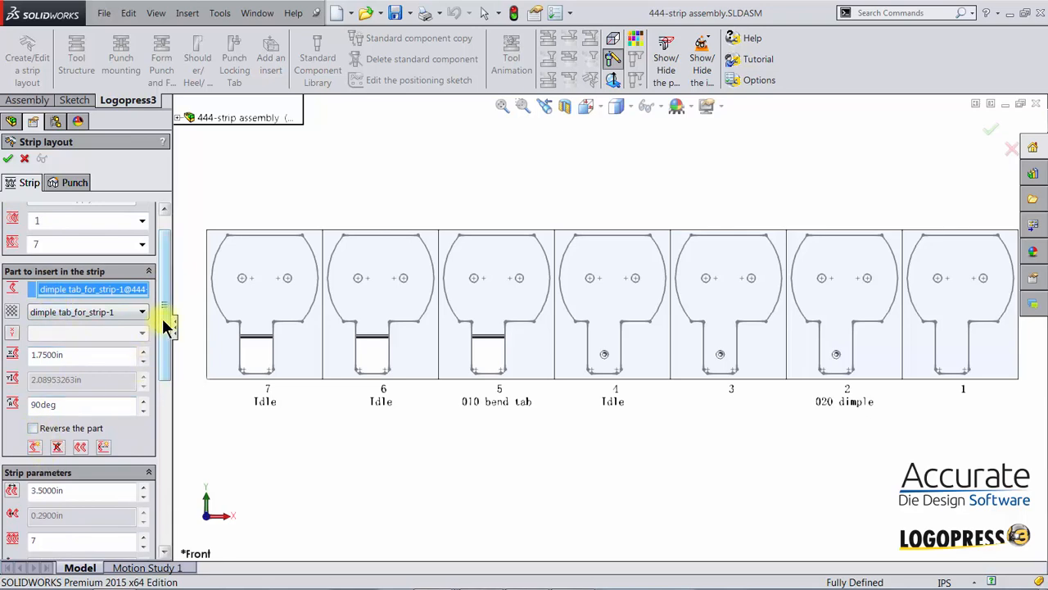
pyautogui.moveTo(164, 327); pyautogui.dragTo(160, 264)
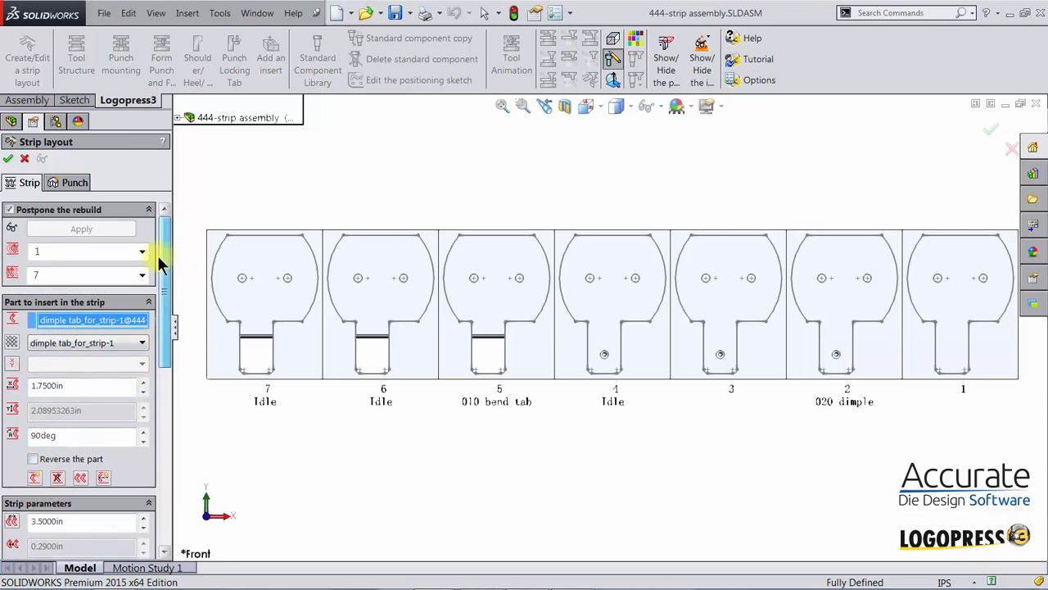
pyautogui.click(67, 184)
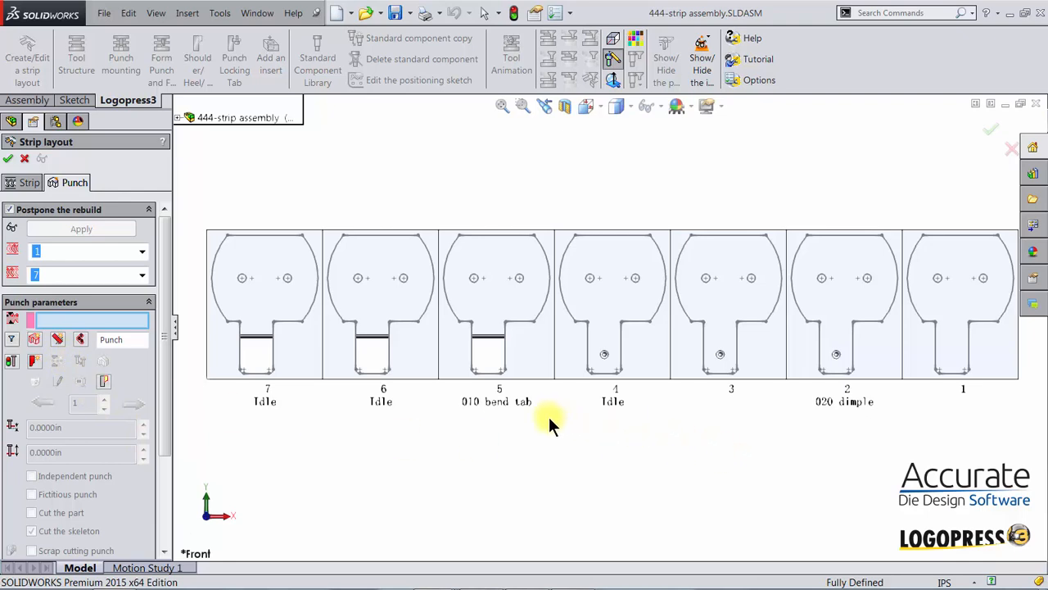
pyautogui.moveTo(548, 415); pyautogui.dragTo(601, 467, button='right')
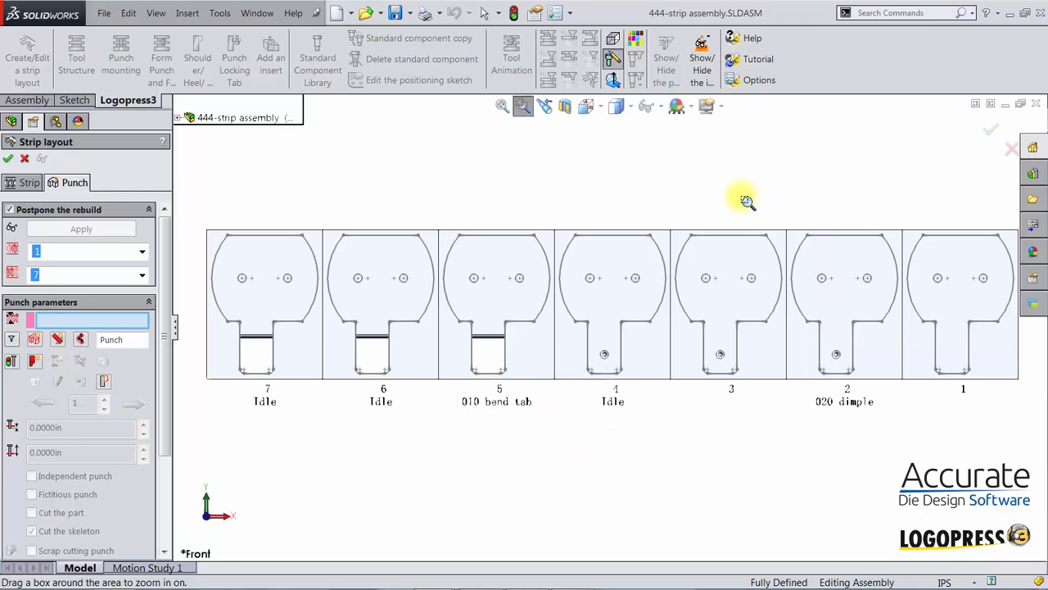
pyautogui.moveTo(742, 196); pyautogui.dragTo(1016, 431)
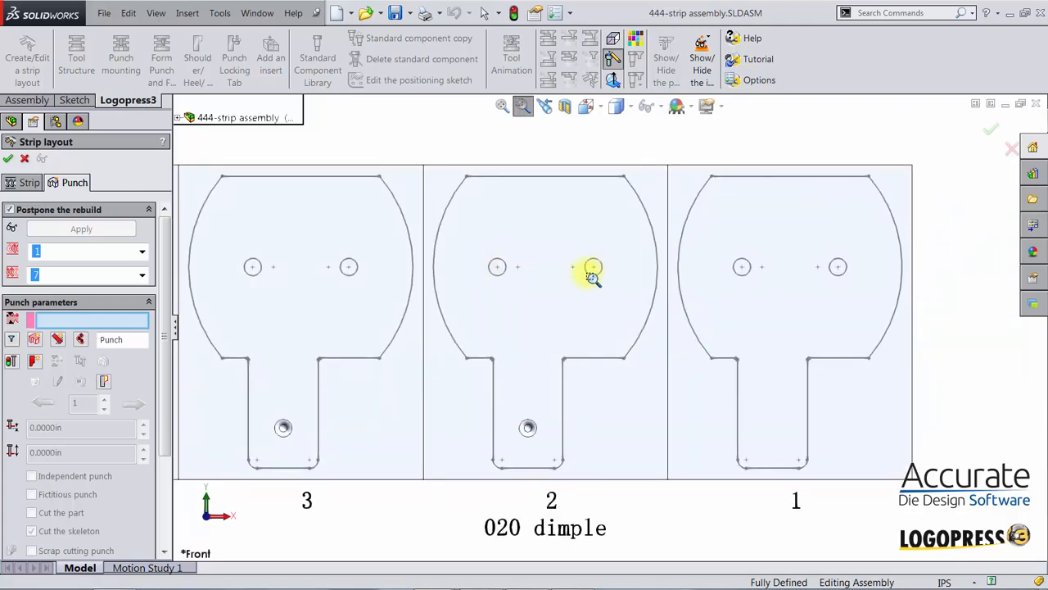
pyautogui.press('Escape')
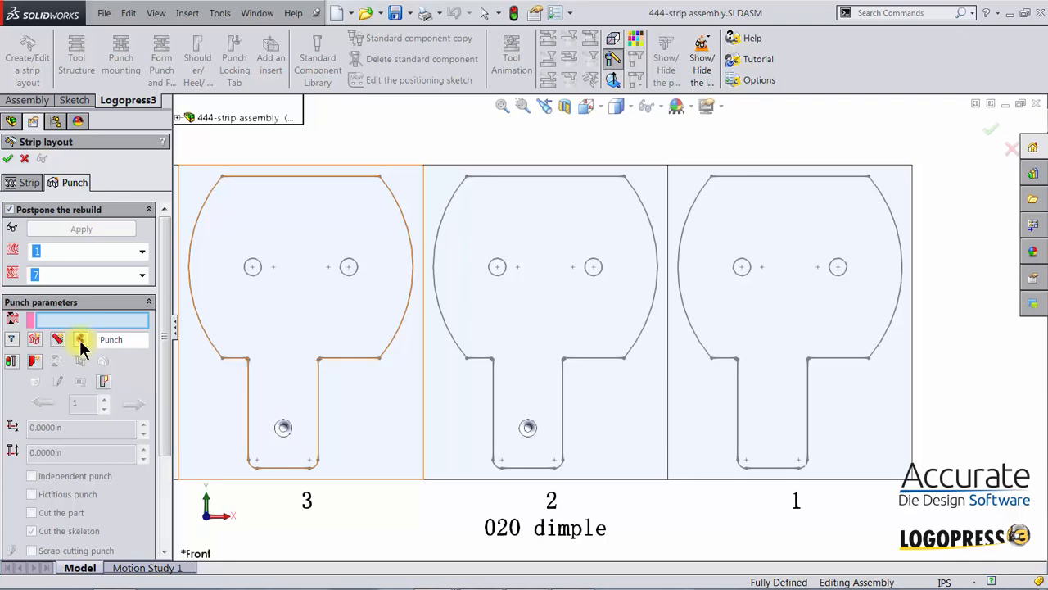
pyautogui.click(81, 347)
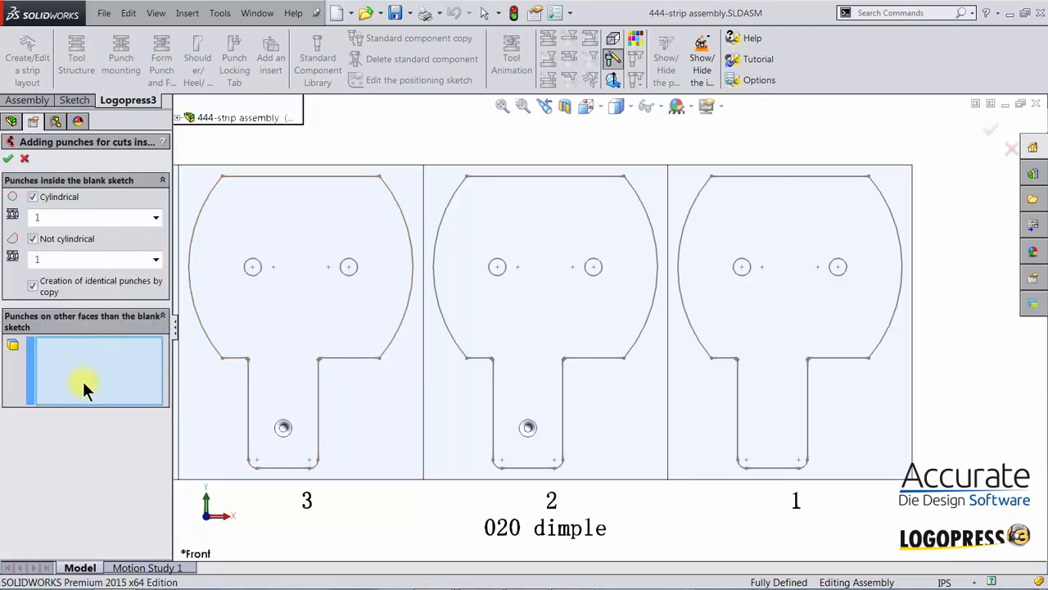
pyautogui.click(32, 195)
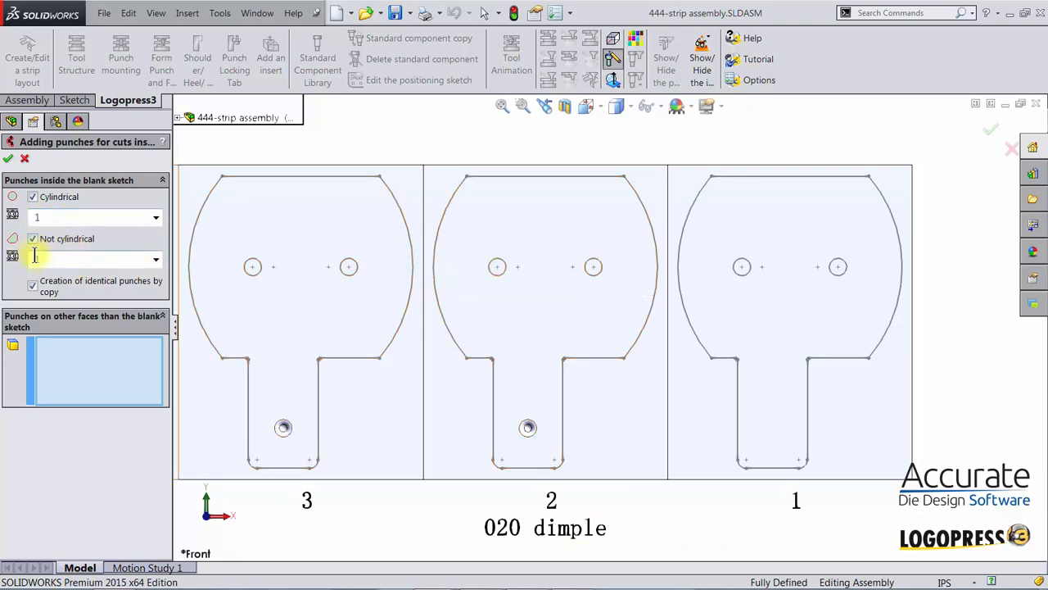
pyautogui.doubleClick(36, 217)
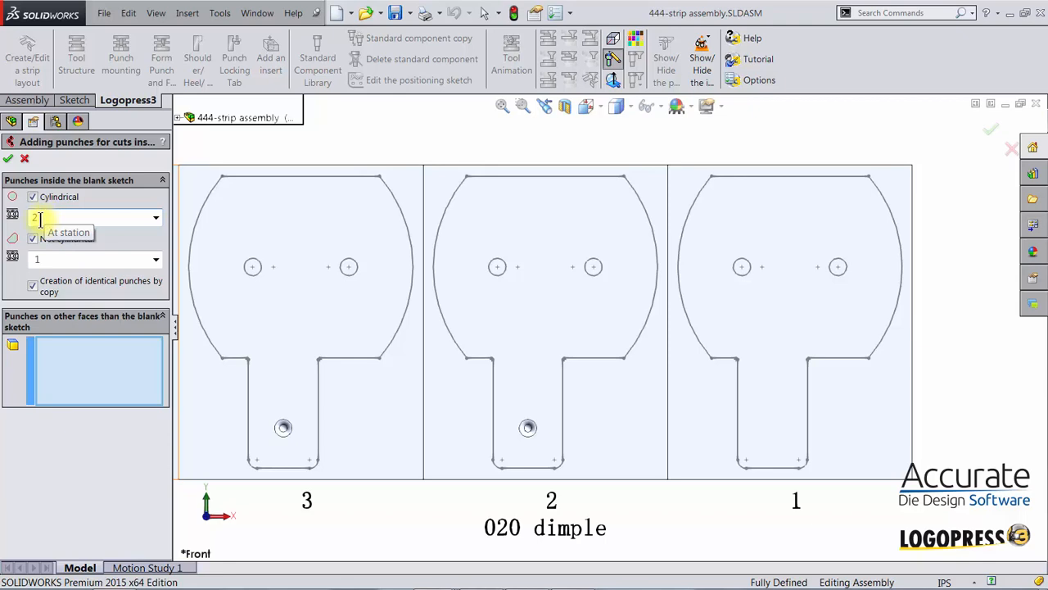
pyautogui.click(9, 158)
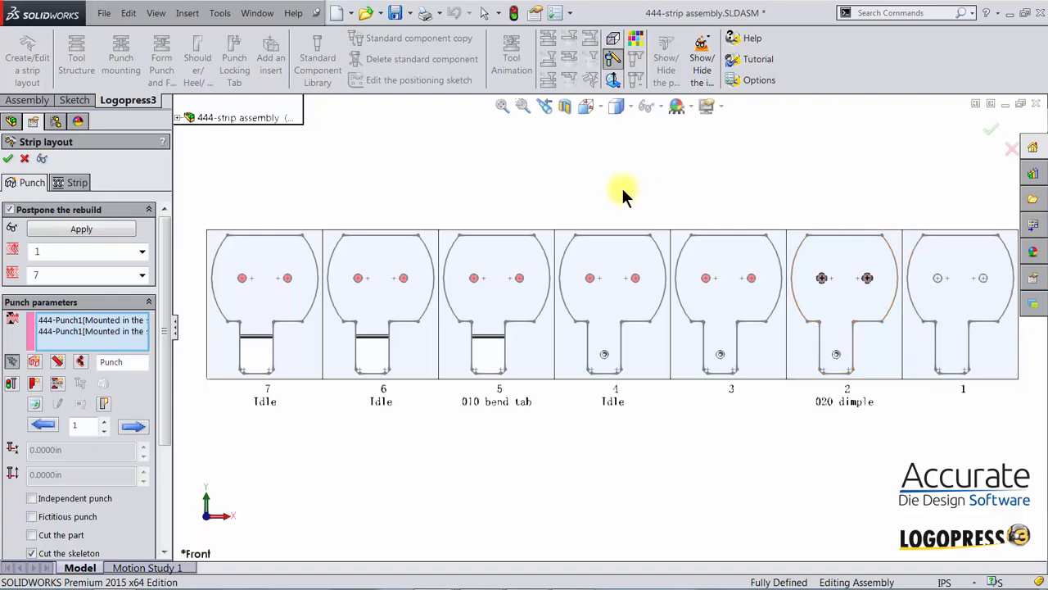
# Start a new punch sketch and convert the line between stations 1 and 2 and station 1's horizontal centerline into construction geometry
pyautogui.moveTo(798, 272); pyautogui.dragTo(795, 273, button='middle')
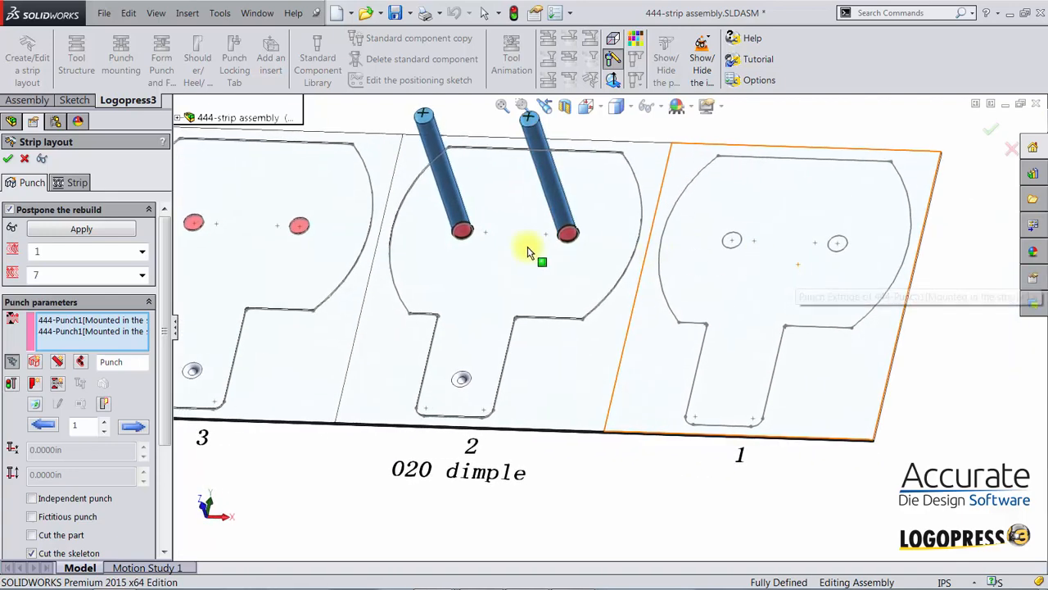
pyautogui.click(36, 362)
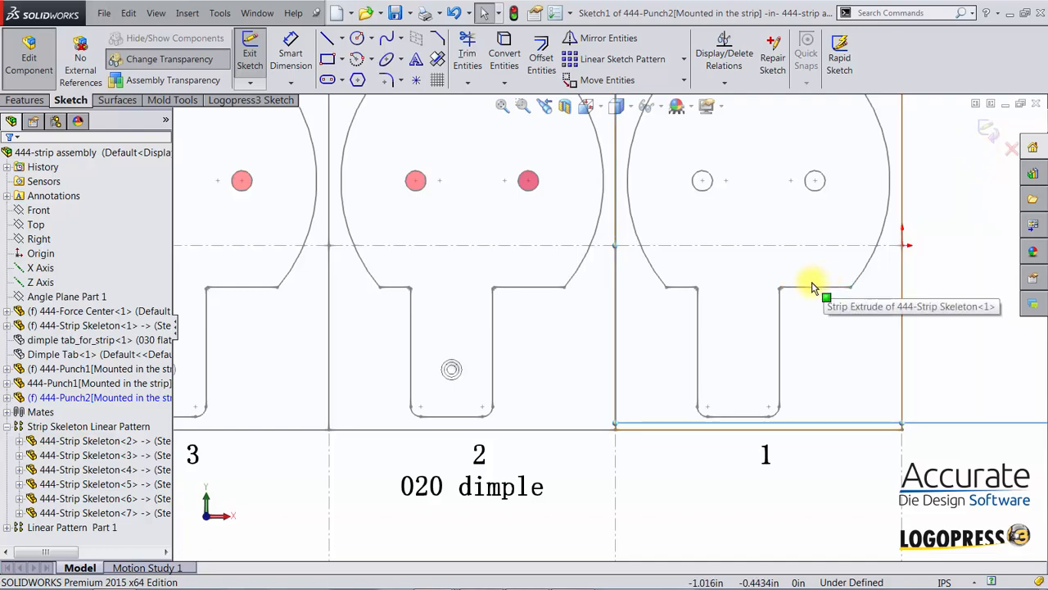
pyautogui.scroll(-3, 790, 277)
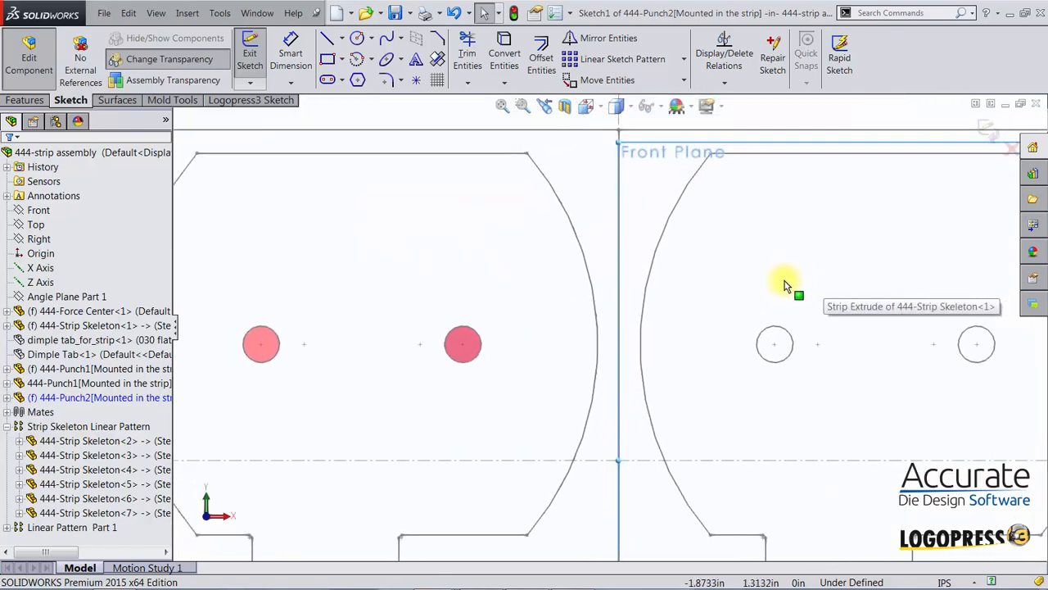
pyautogui.scroll(1, 729, 287)
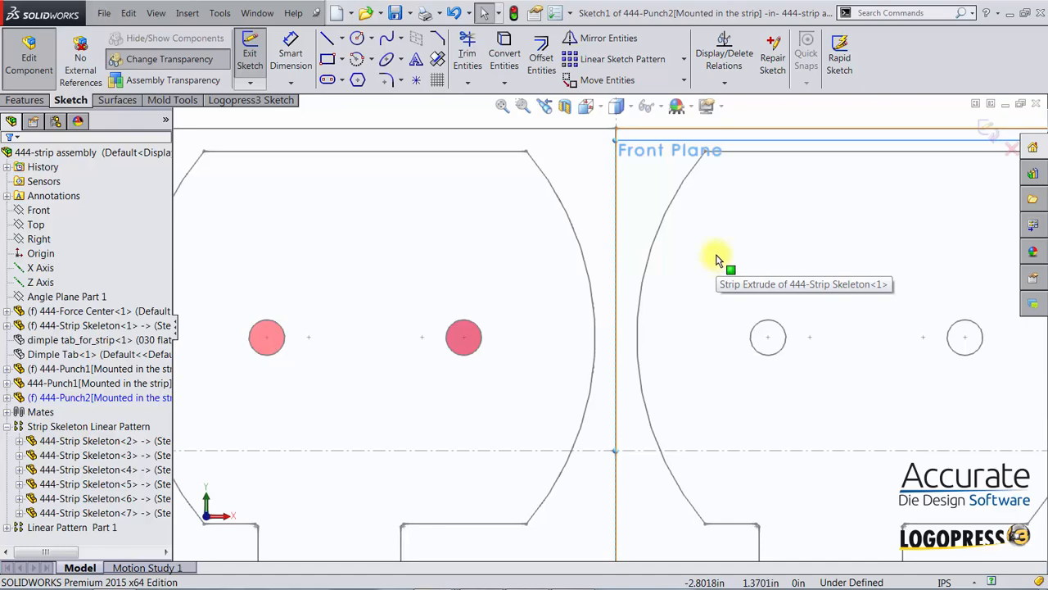
pyautogui.scroll(2, 719, 270)
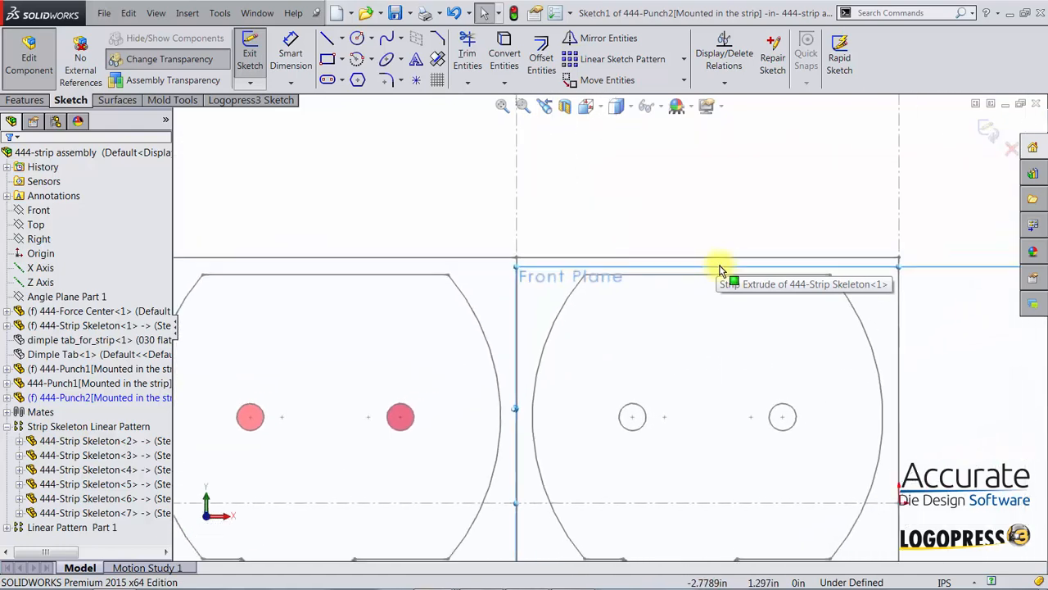
pyautogui.keyDown('ctrl'); pyautogui.moveTo(720, 269); pyautogui.dragTo(701, 284, button='middle'); pyautogui.keyUp('ctrl')
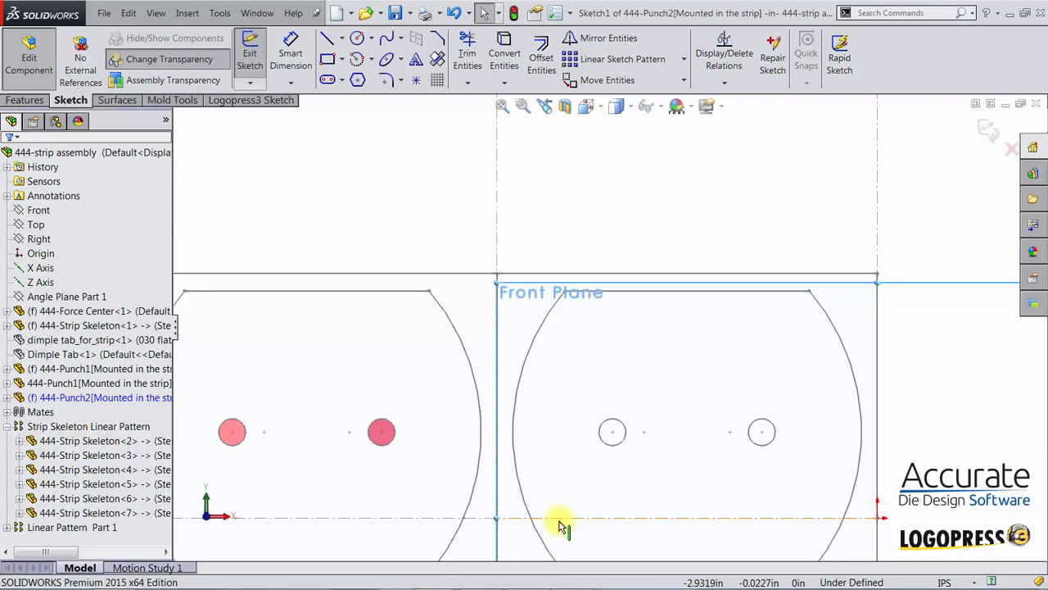
pyautogui.click(249, 98)
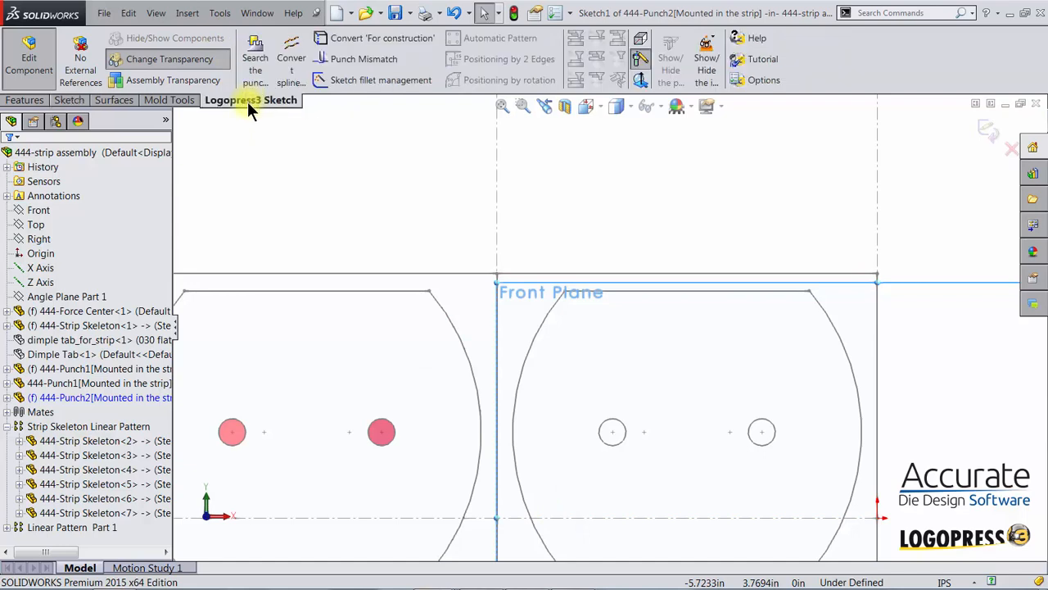
pyautogui.click(336, 47)
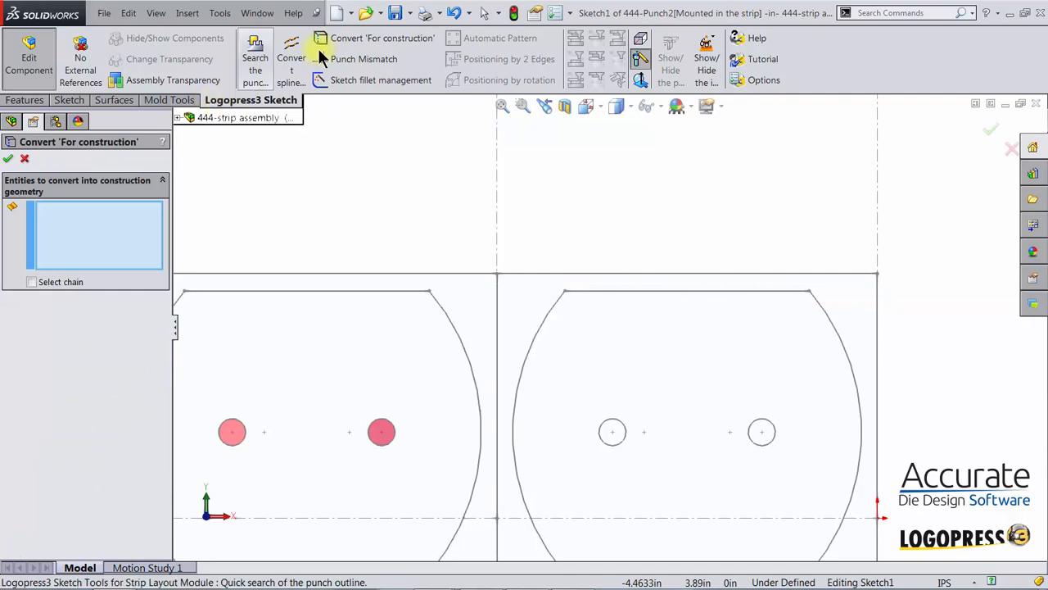
pyautogui.click(498, 193)
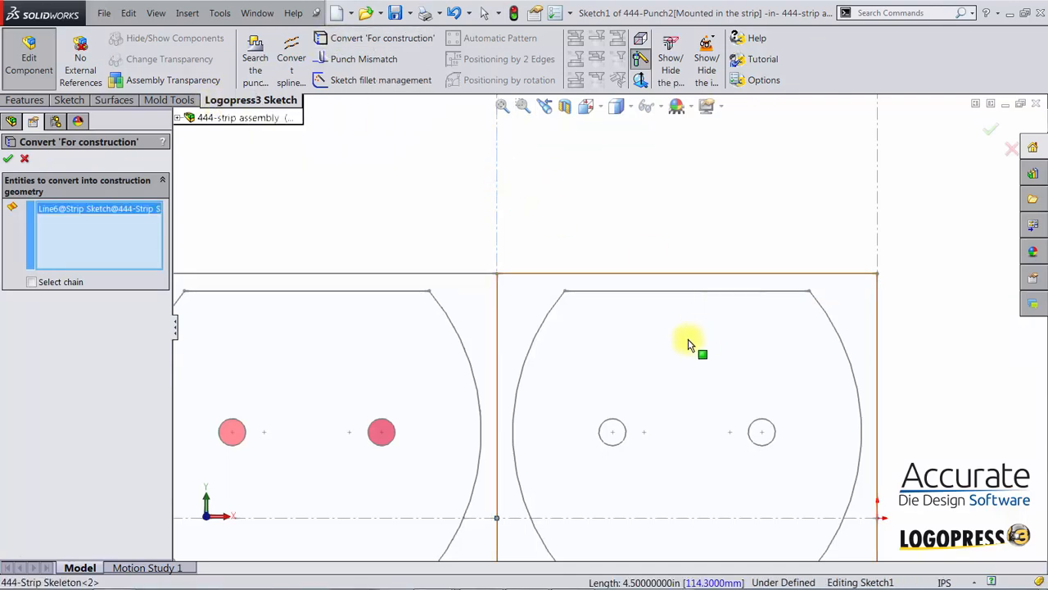
pyautogui.click(576, 519)
pyautogui.scroll(2, 704, 381)
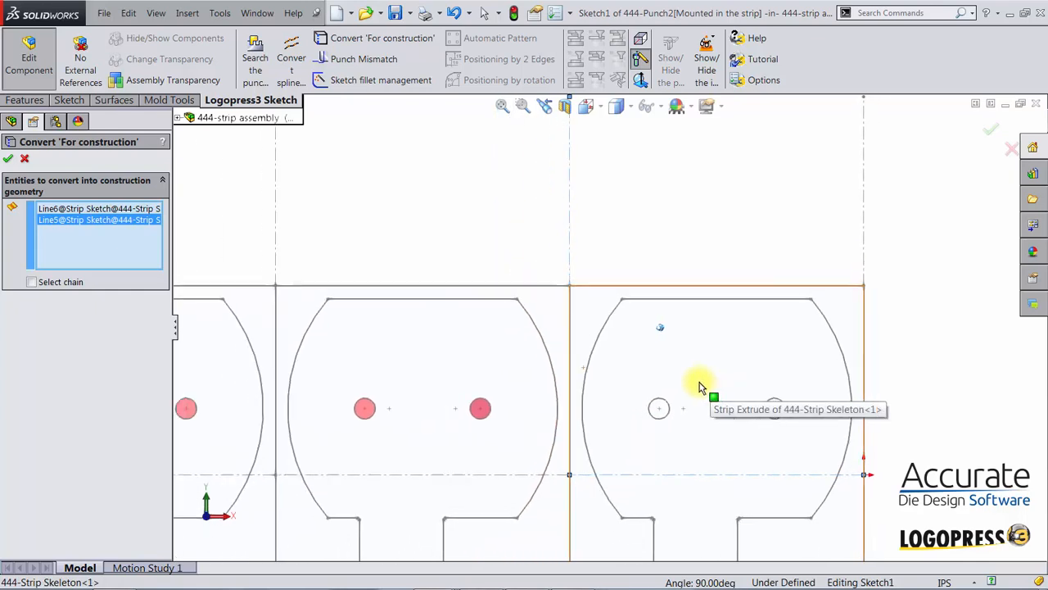
pyautogui.scroll(1, 701, 387)
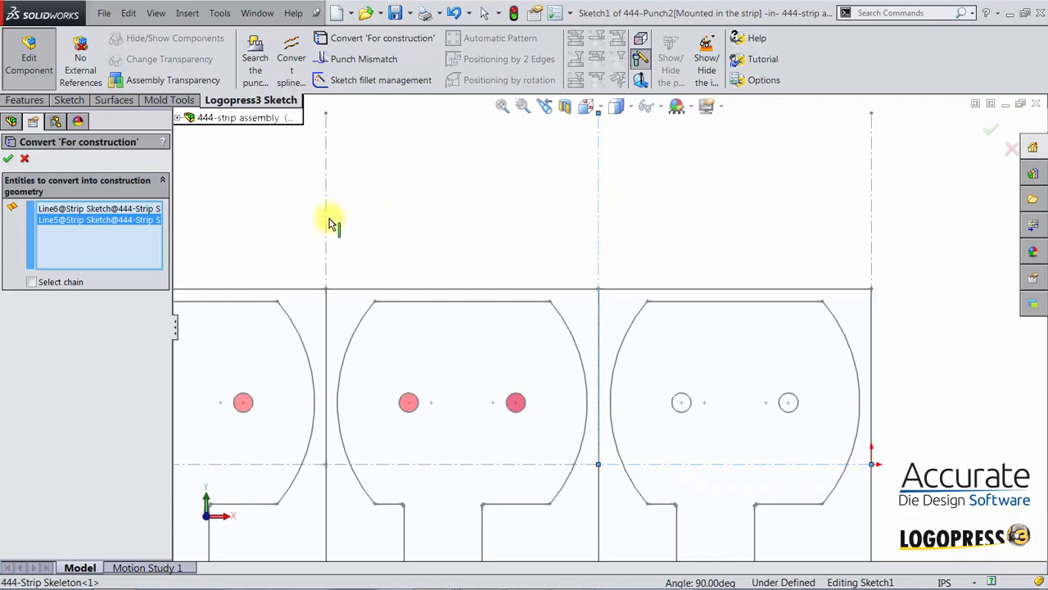
pyautogui.click(8, 158)
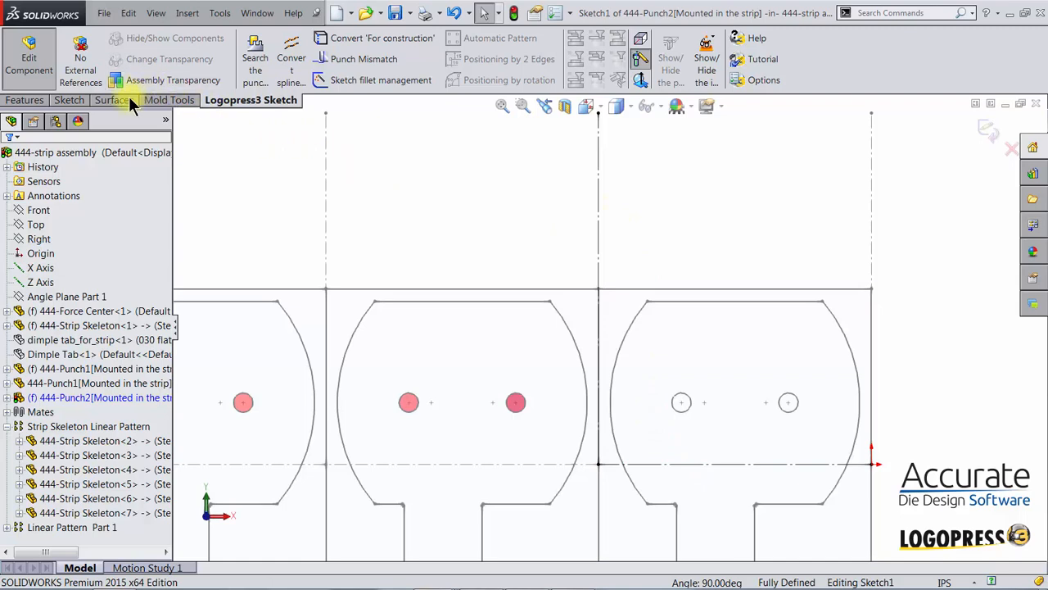
# Sketch a circle of about 0.29 in radius centered on the vertical construction line, above the strip's upper edge
pyautogui.click(72, 100)
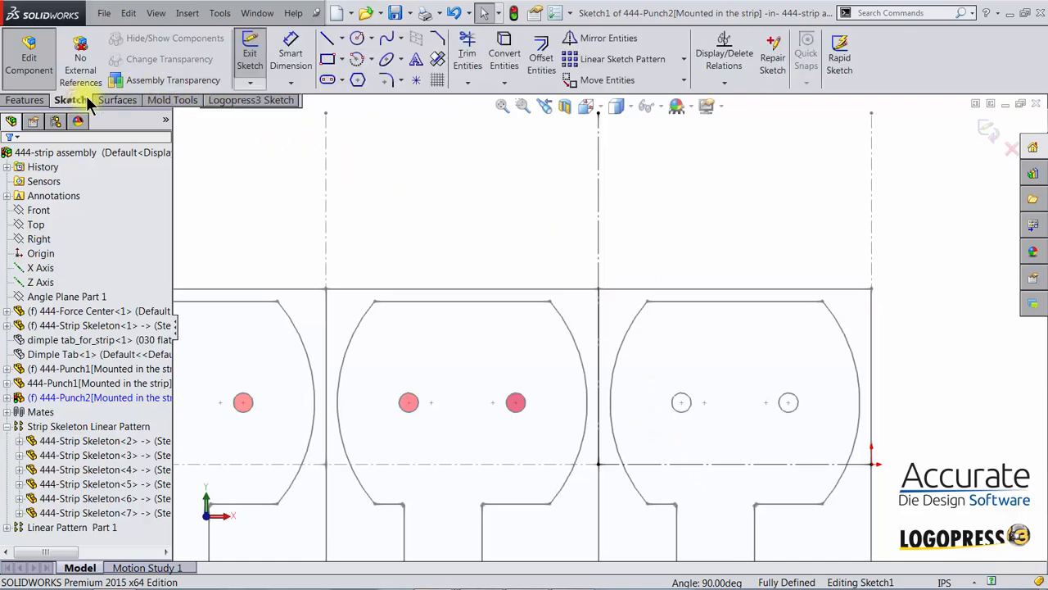
pyautogui.click(355, 41)
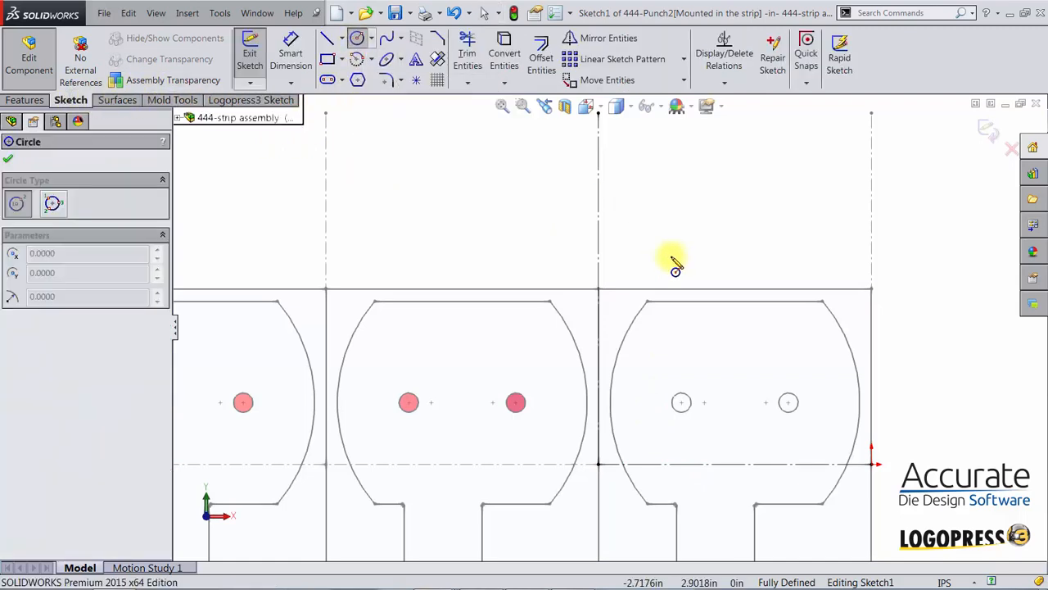
pyautogui.click(599, 233)
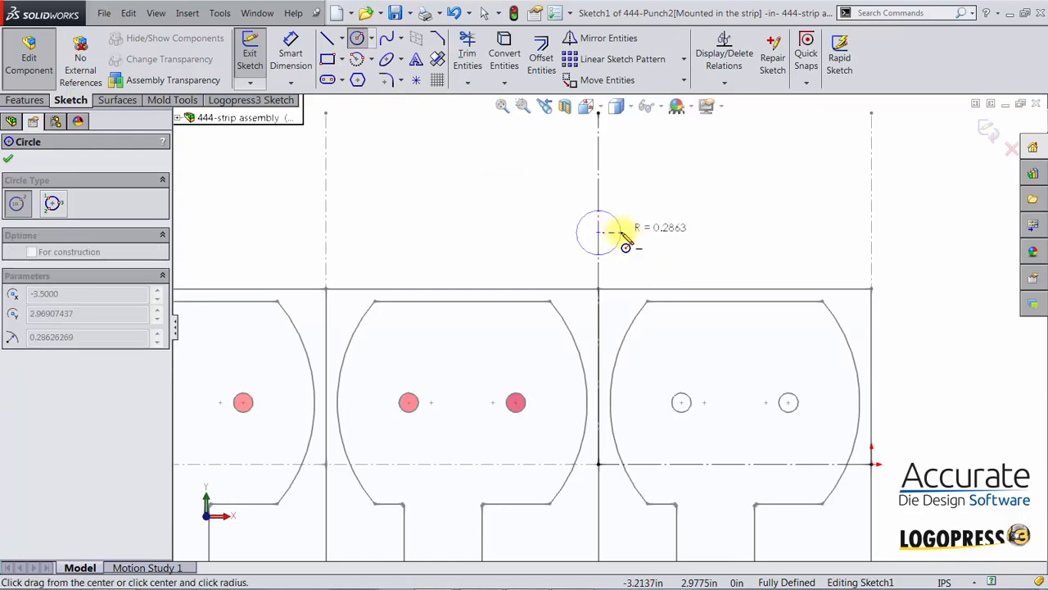
pyautogui.click(622, 232)
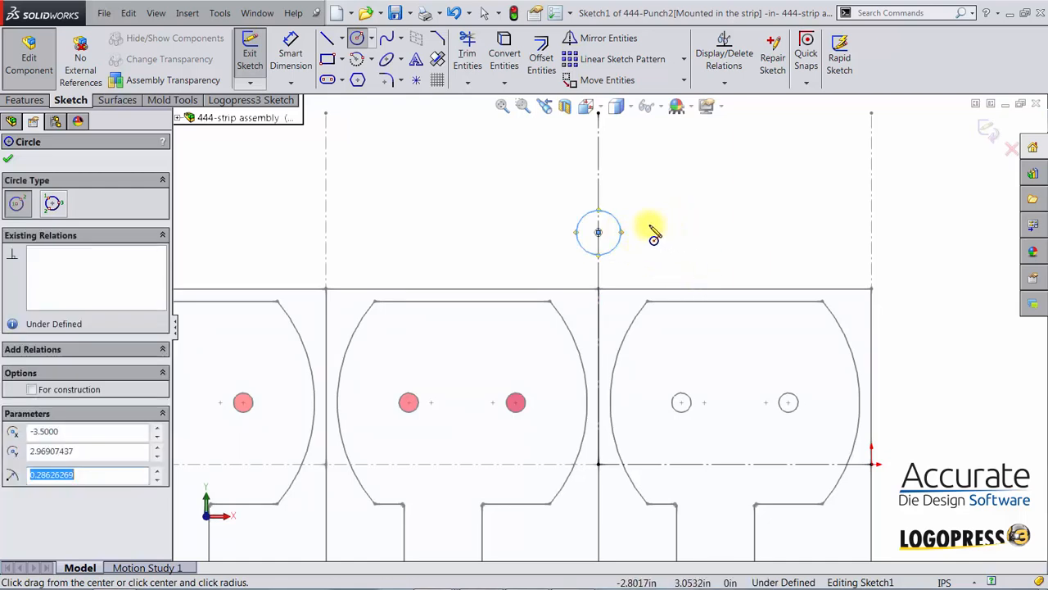
pyautogui.press('Escape')
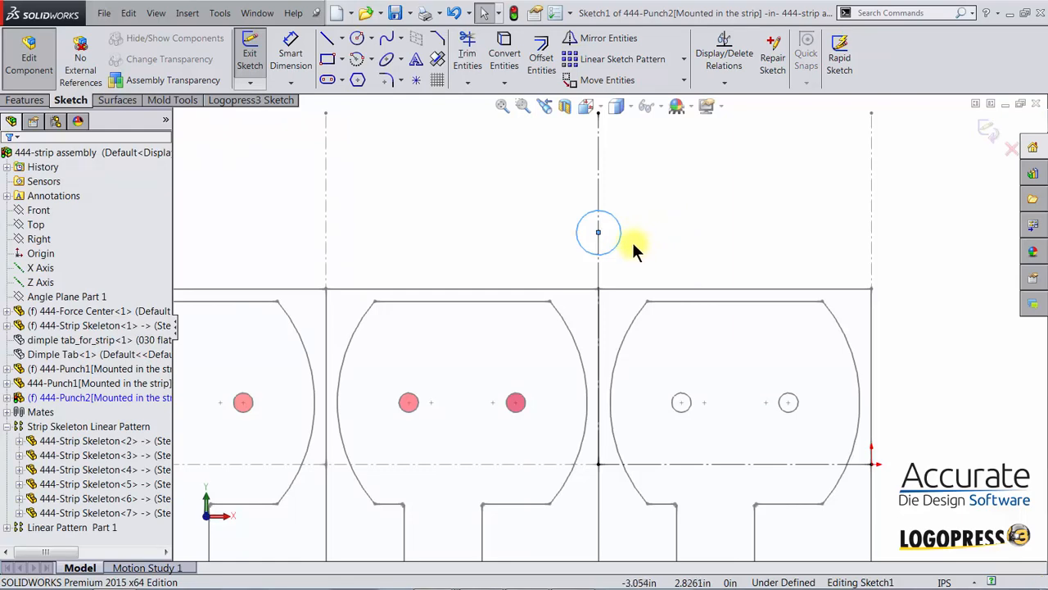
# Dimension the circle's diameter at .277 in
pyautogui.press('d')
pyautogui.click(622, 235)
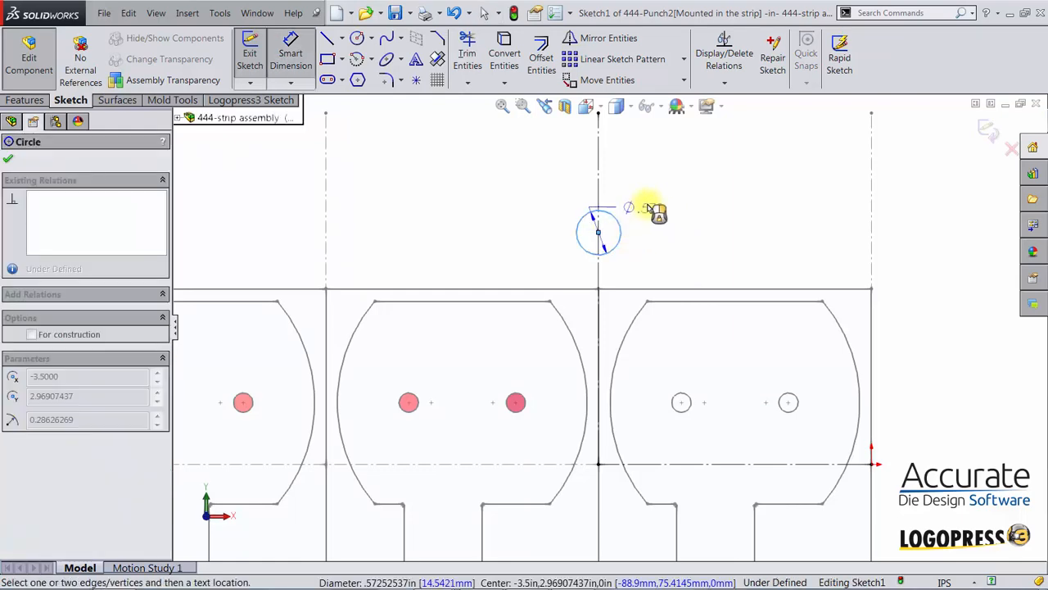
pyautogui.click(690, 197)
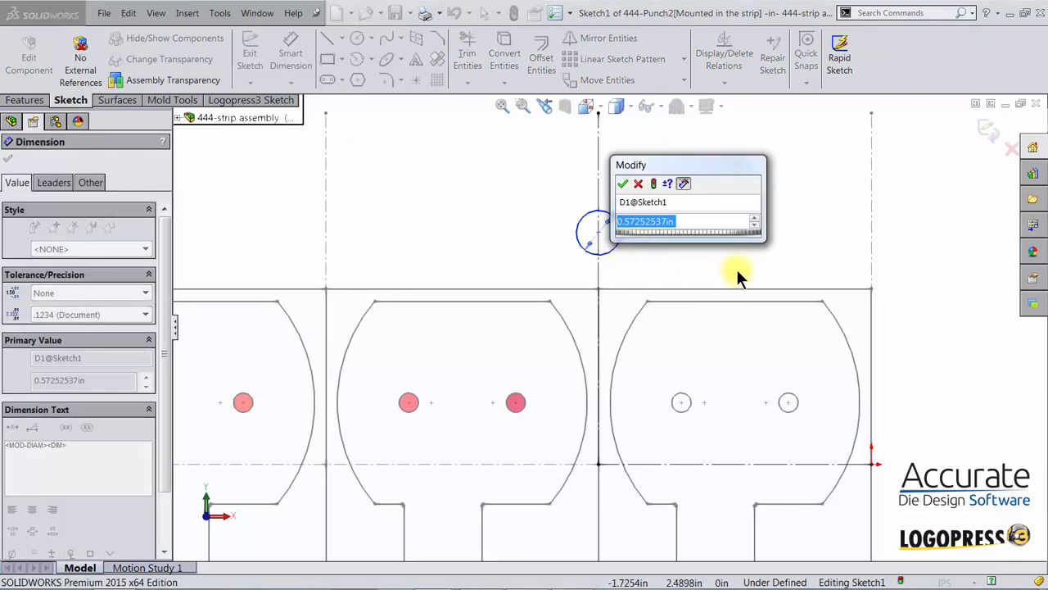
pyautogui.write('.277')
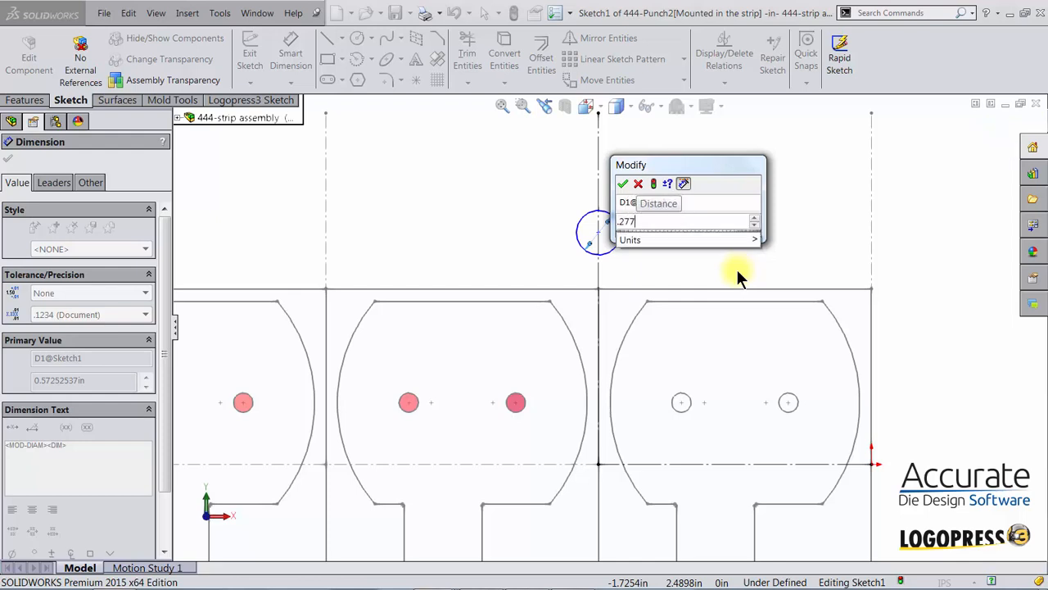
pyautogui.press('Return')
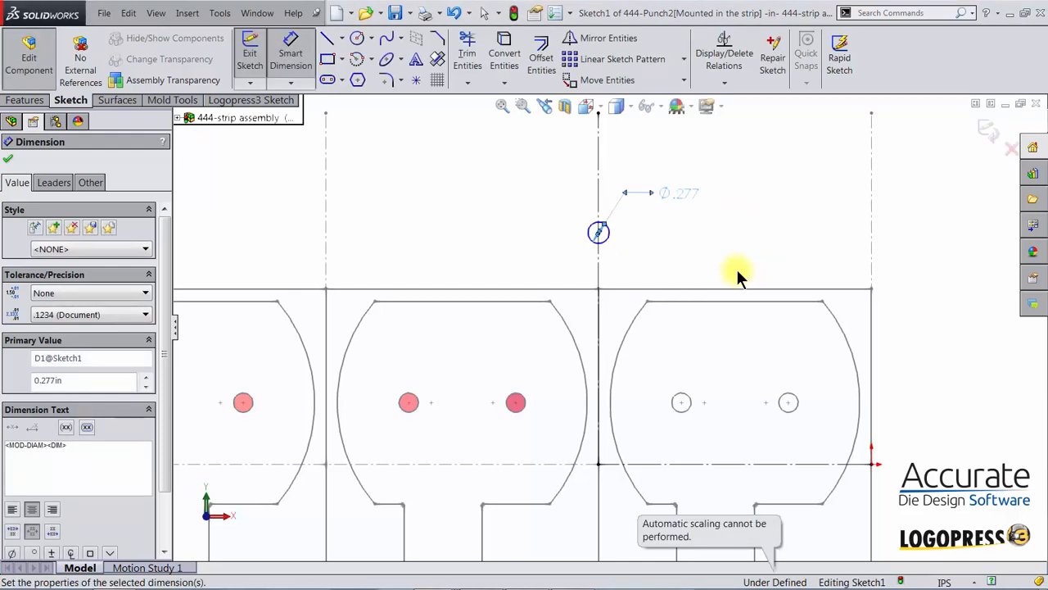
# Dimension the circle's center 1.75 in above the horizontal construction line and finish the punch sketch
pyautogui.click(600, 233)
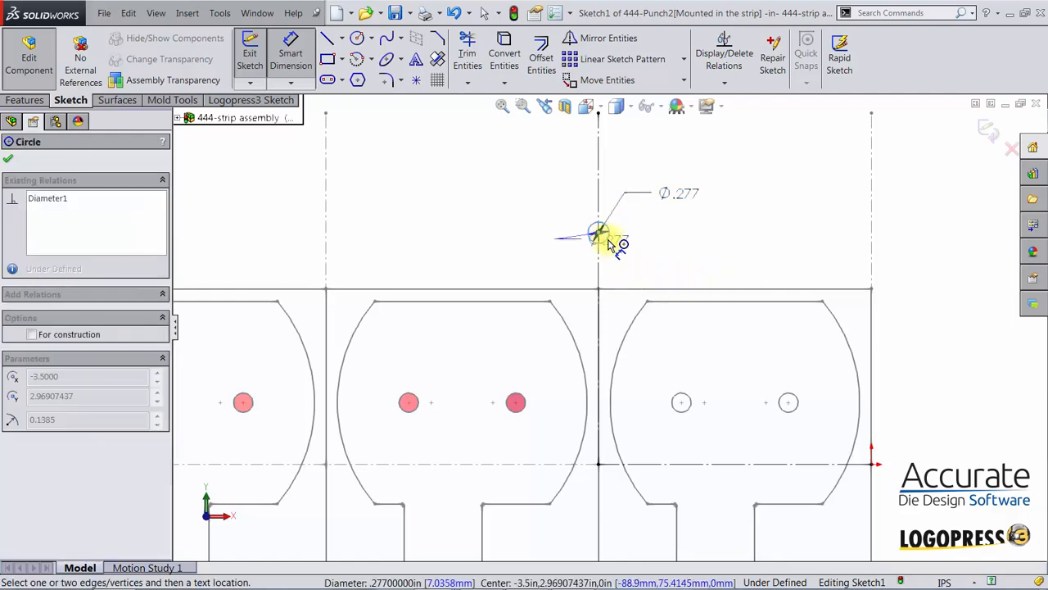
pyautogui.moveTo(610, 245); pyautogui.dragTo(673, 471)
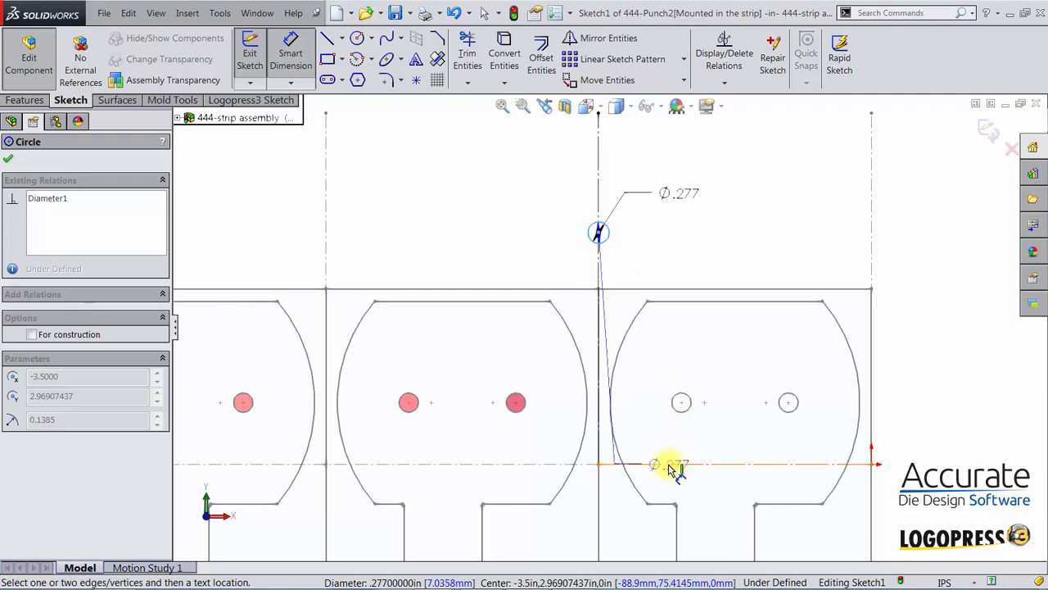
pyautogui.click(673, 464)
pyautogui.click(718, 368)
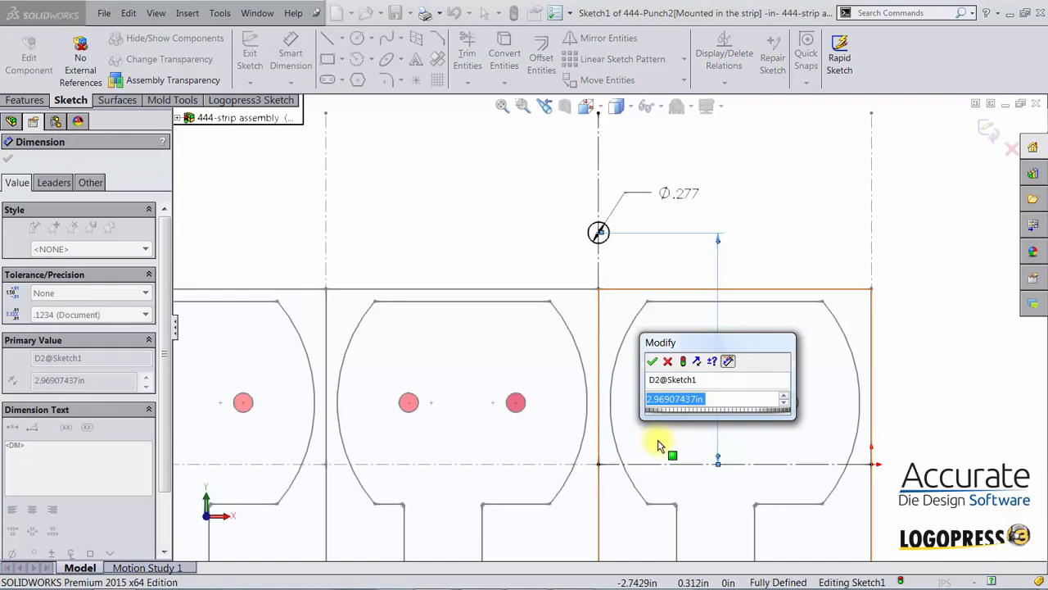
pyautogui.write('1.75')
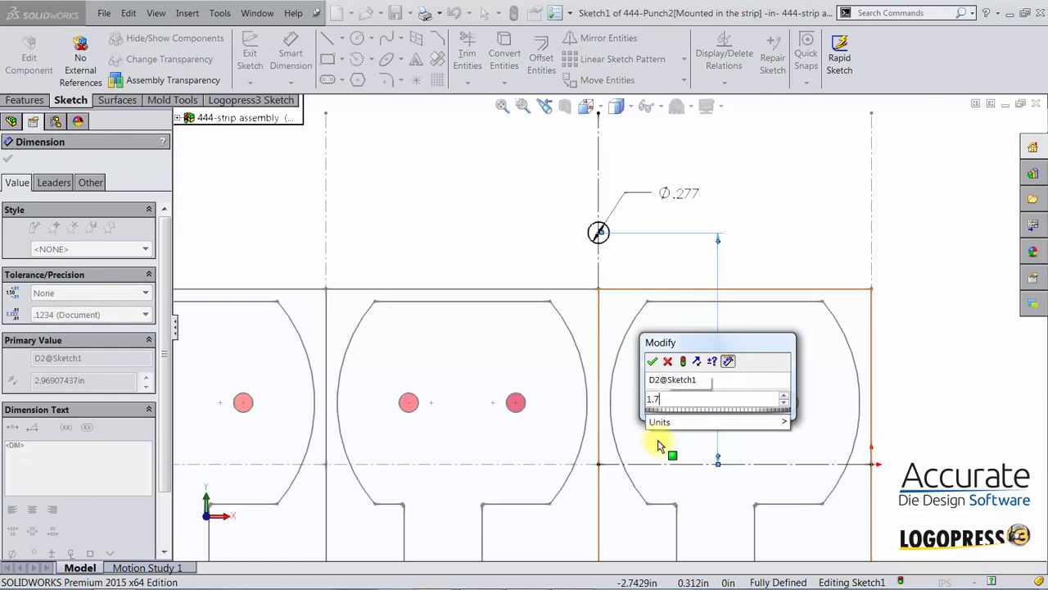
pyautogui.press('Return')
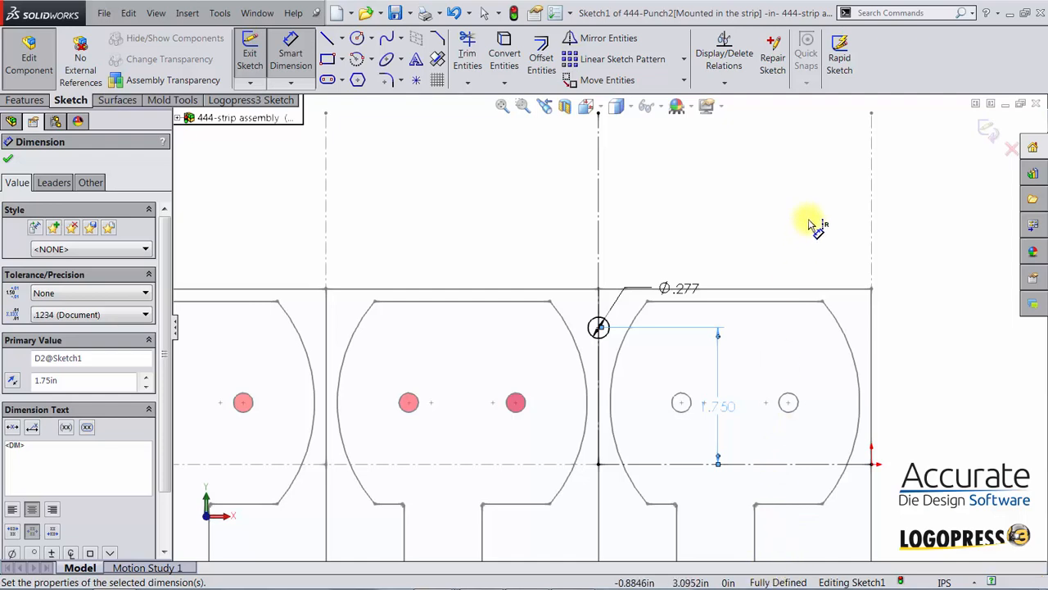
pyautogui.click(987, 129)
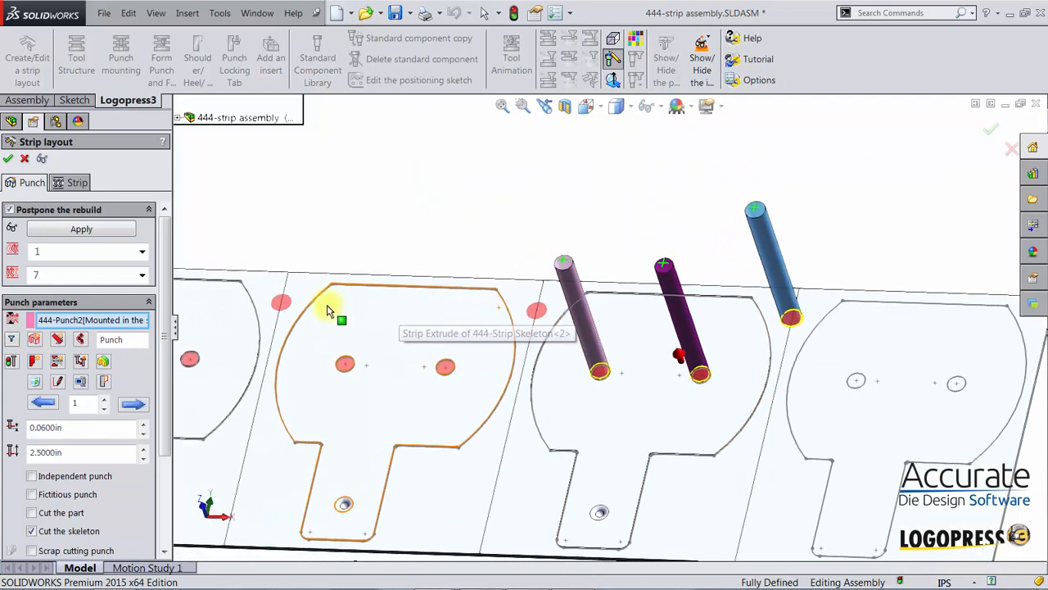
# Start another punch sketch and convert the vertical line between stations 1 and 2 and station 1's horizontal centerline into construction geometry
pyautogui.click(278, 302)
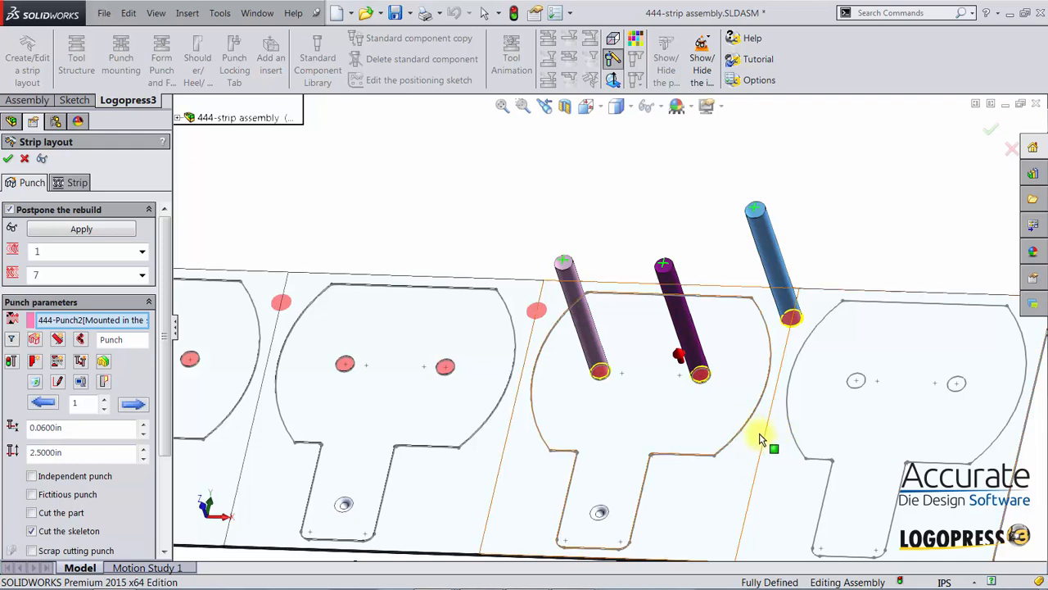
pyautogui.click(35, 336)
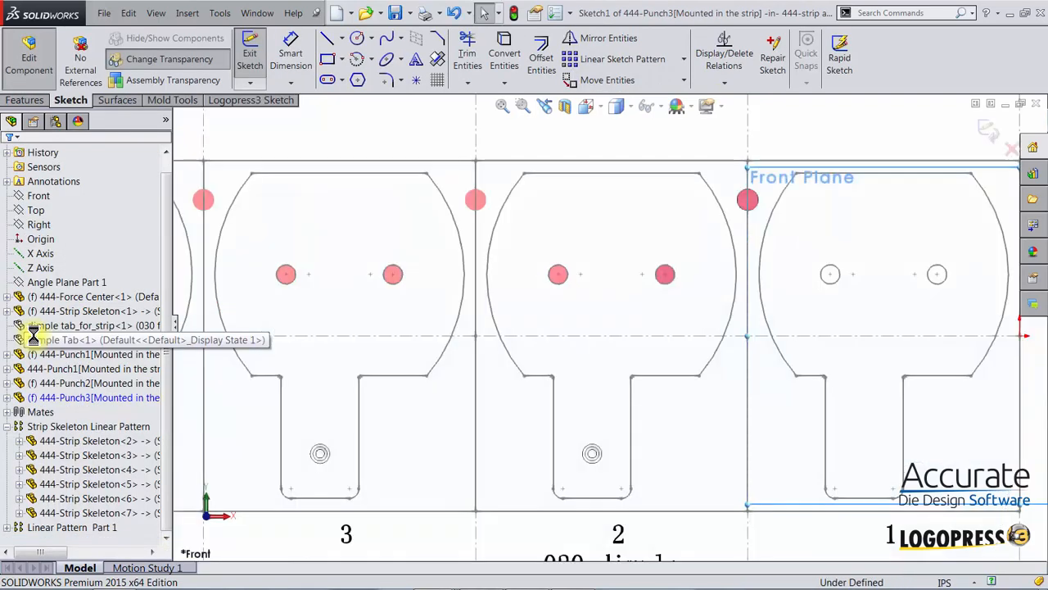
pyautogui.click(87, 398)
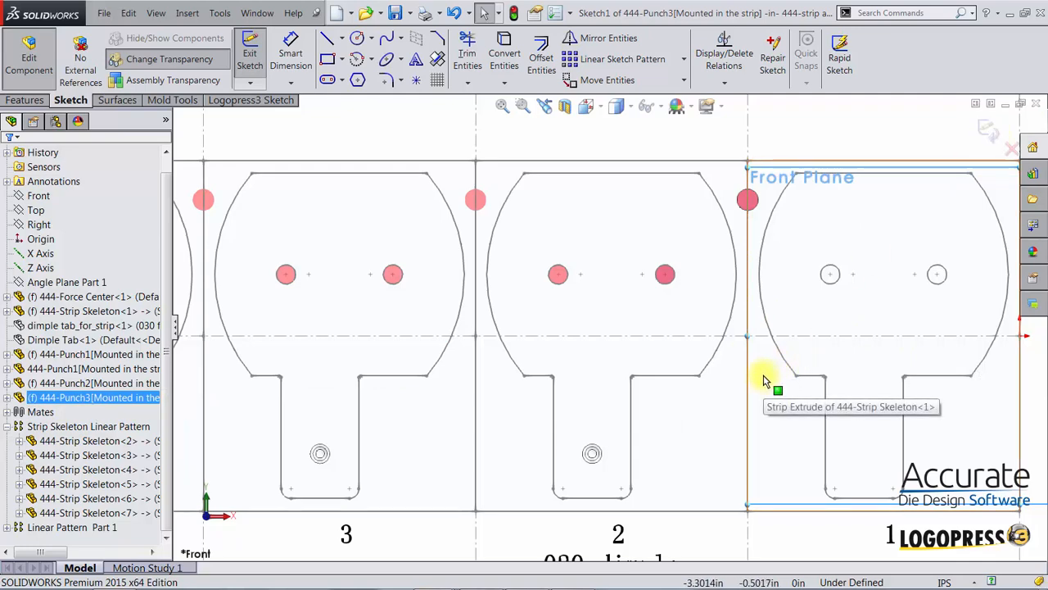
pyautogui.keyDown('ctrl'); pyautogui.moveTo(753, 365); pyautogui.dragTo(746, 361, button='middle'); pyautogui.keyUp('ctrl')
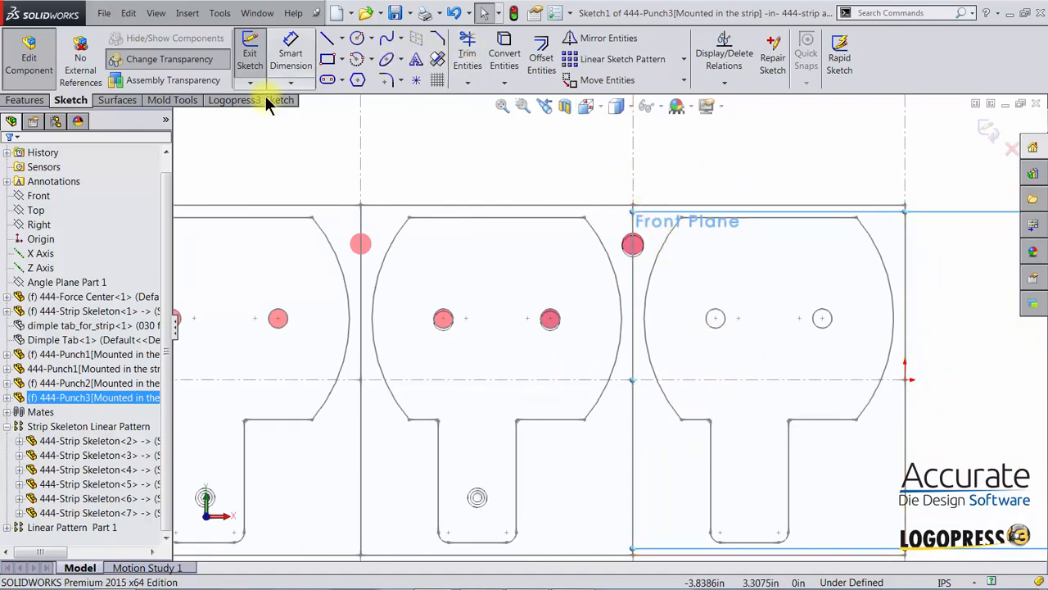
pyautogui.click(244, 100)
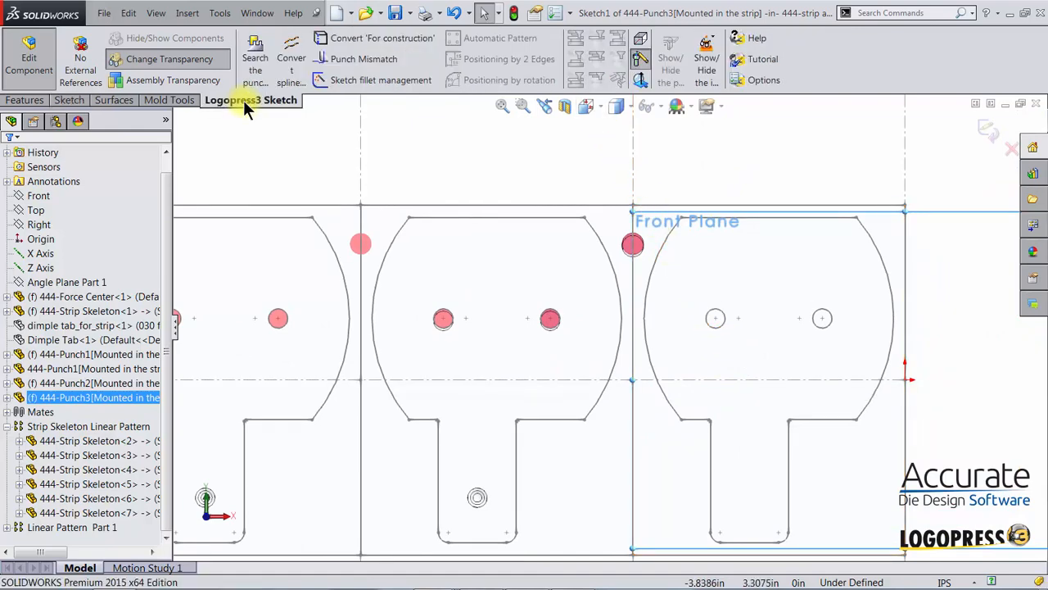
pyautogui.click(360, 36)
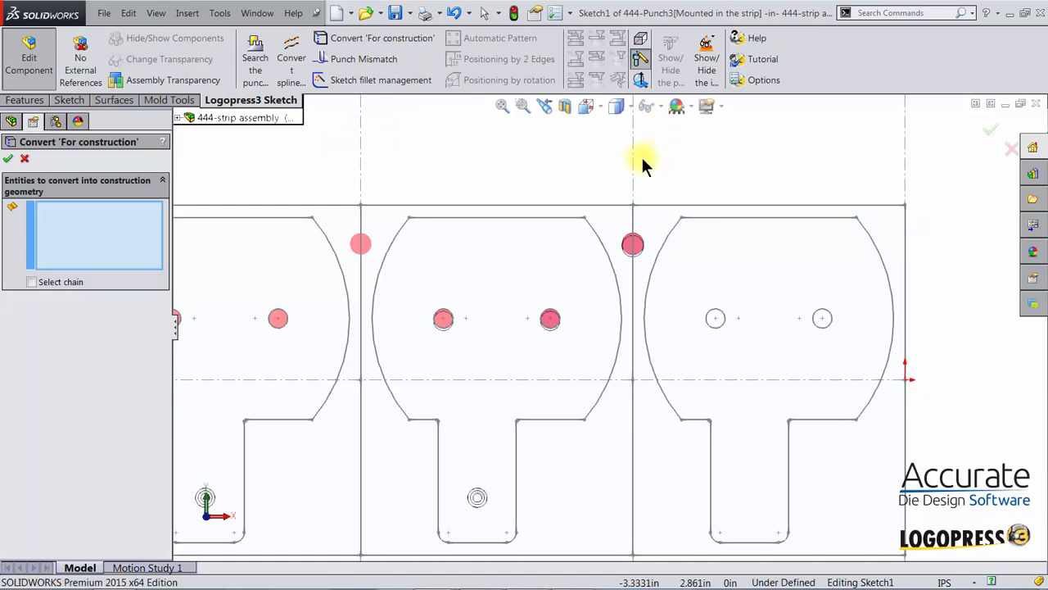
pyautogui.click(635, 163)
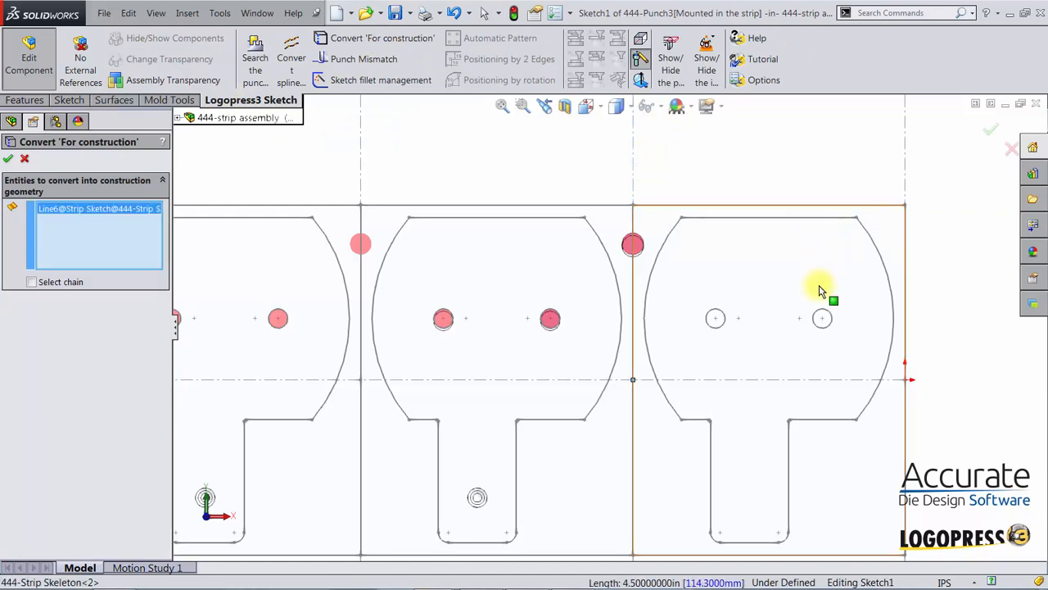
pyautogui.click(745, 379)
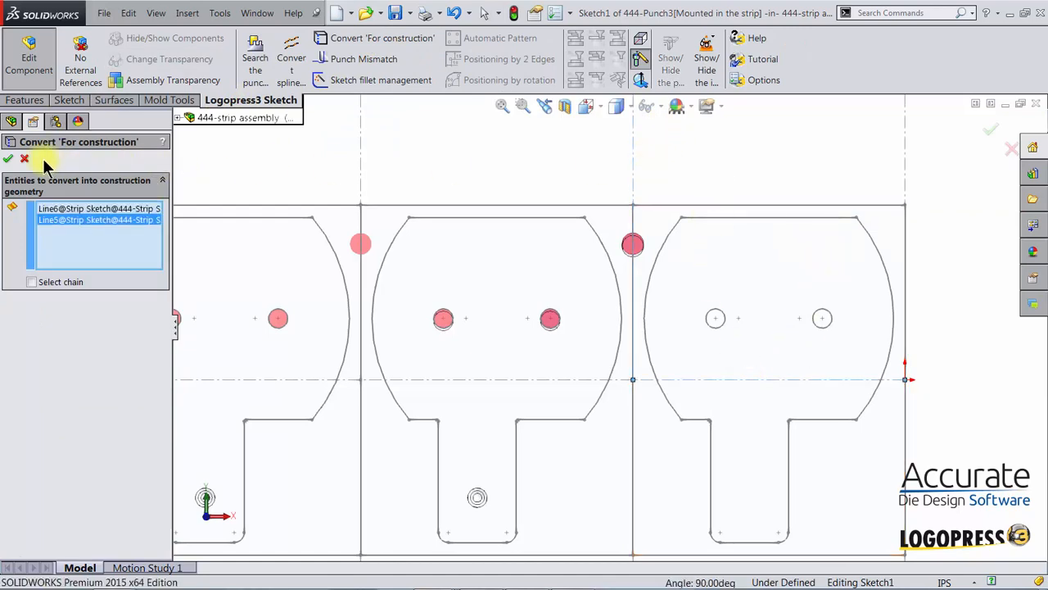
pyautogui.click(8, 159)
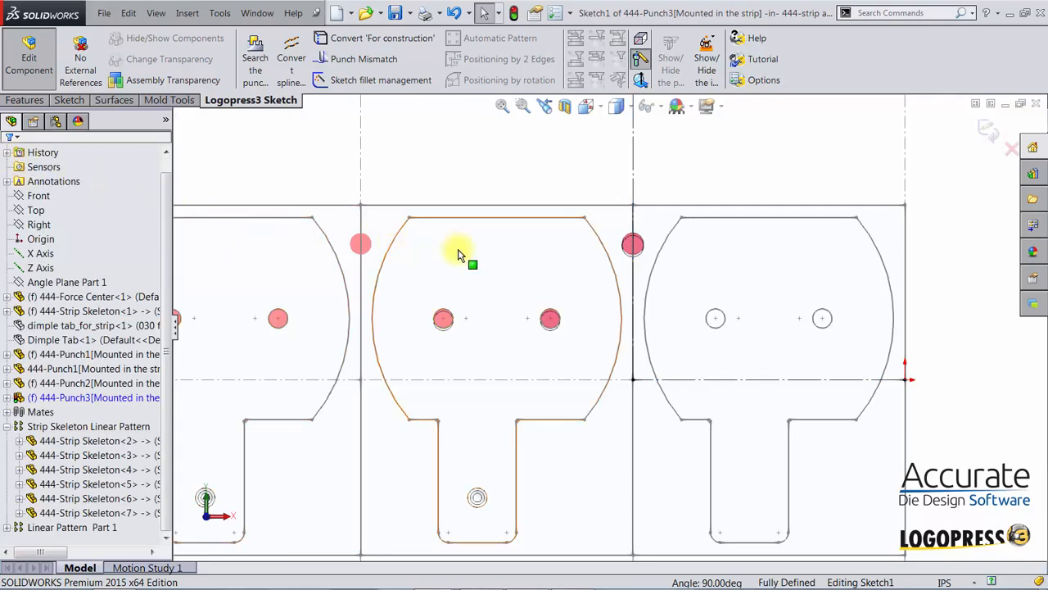
# Sketch a circle of about 0.30 in radius centered on the vertical construction line and move it just below the horizontal construction line
pyautogui.click(72, 100)
pyautogui.click(357, 38)
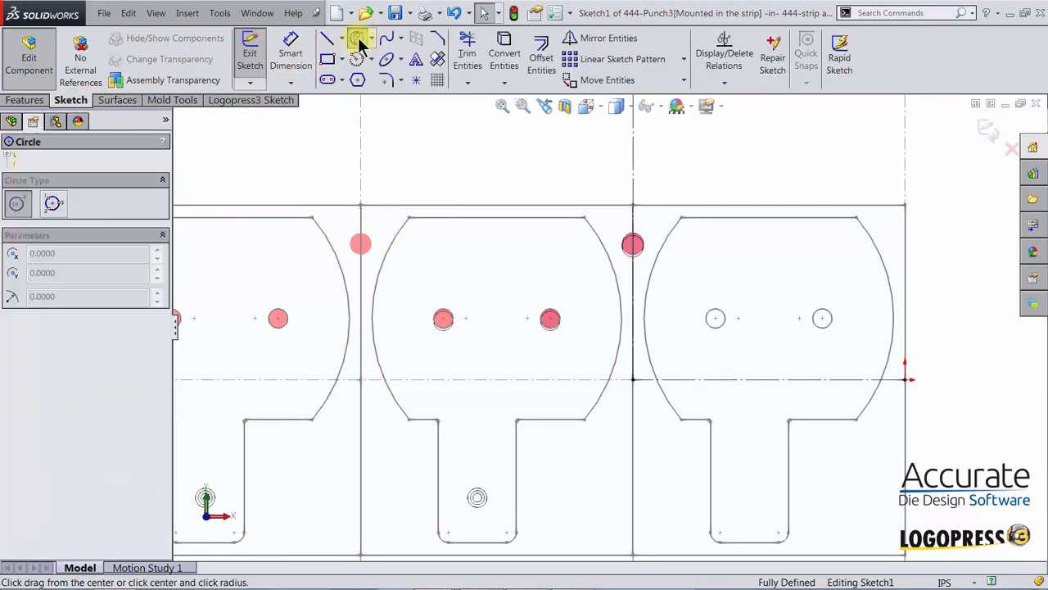
pyautogui.click(633, 156)
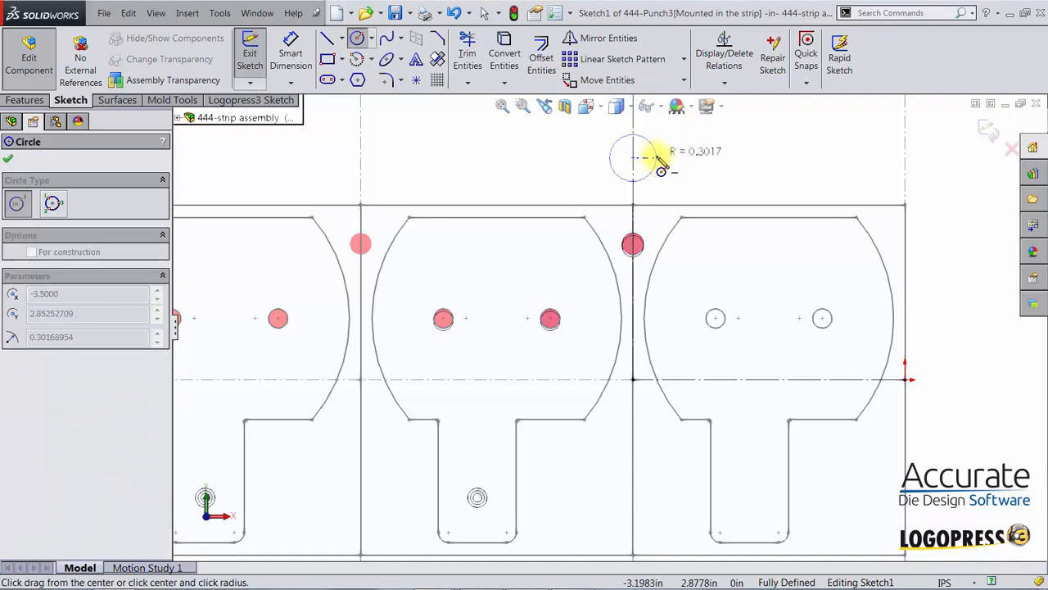
pyautogui.click(656, 162)
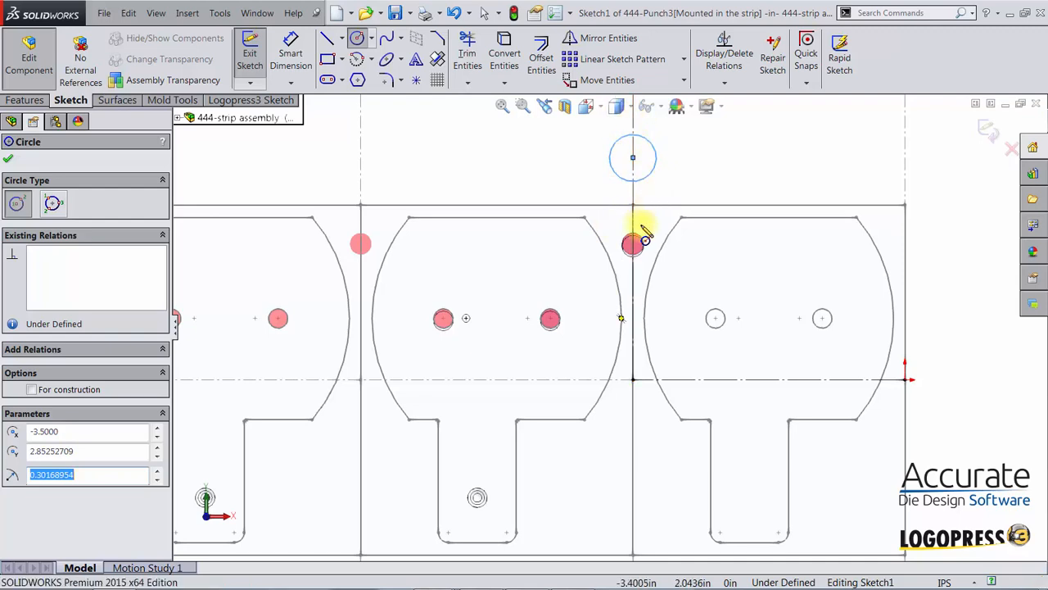
pyautogui.press('Escape')
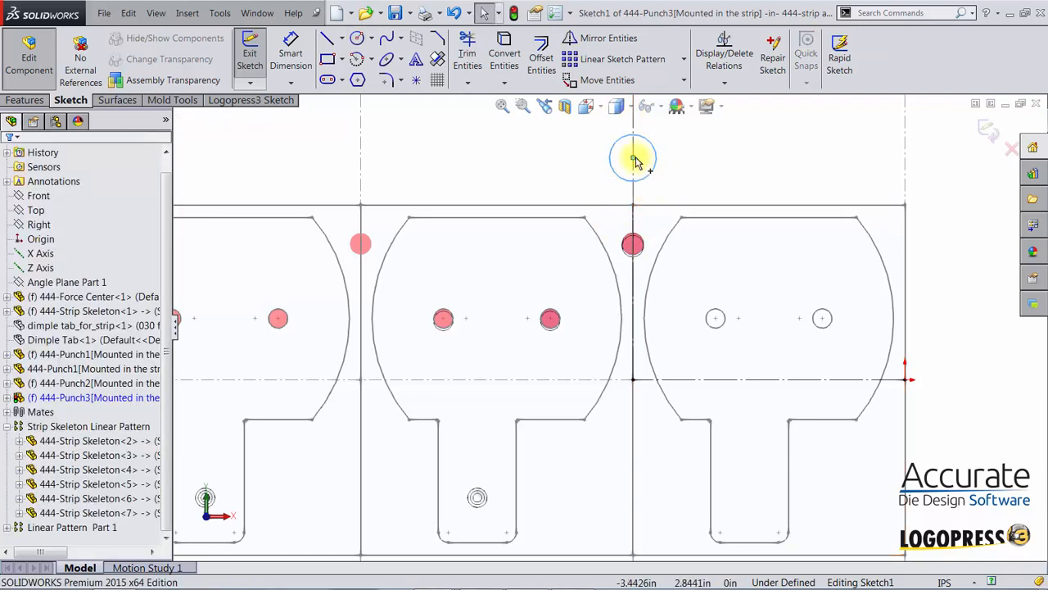
pyautogui.moveTo(633, 158); pyautogui.dragTo(649, 418)
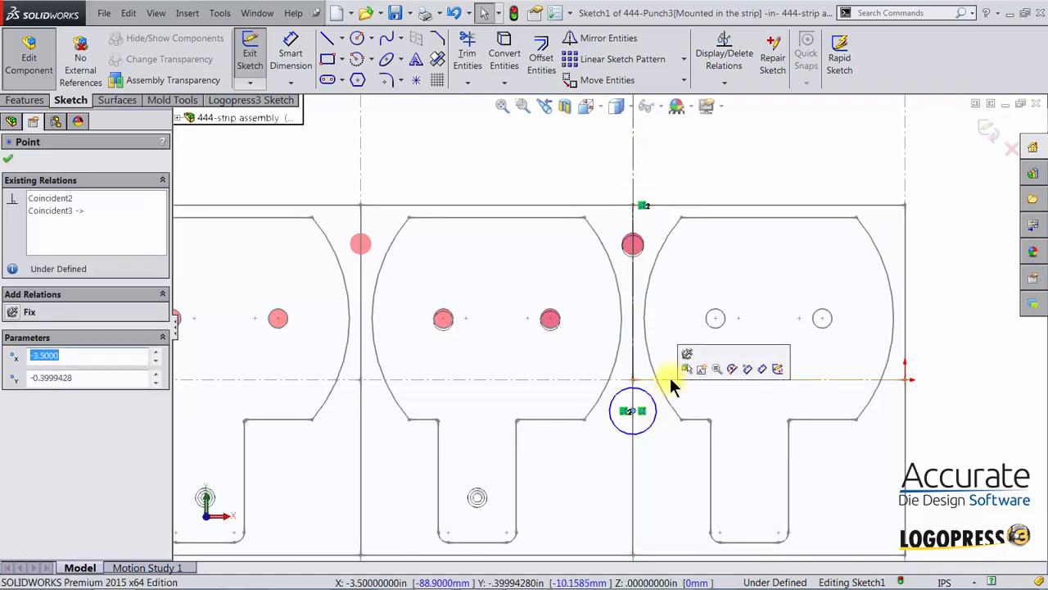
# Dimension the circle's center .25 in below the horizontal construction line
pyautogui.press('d')
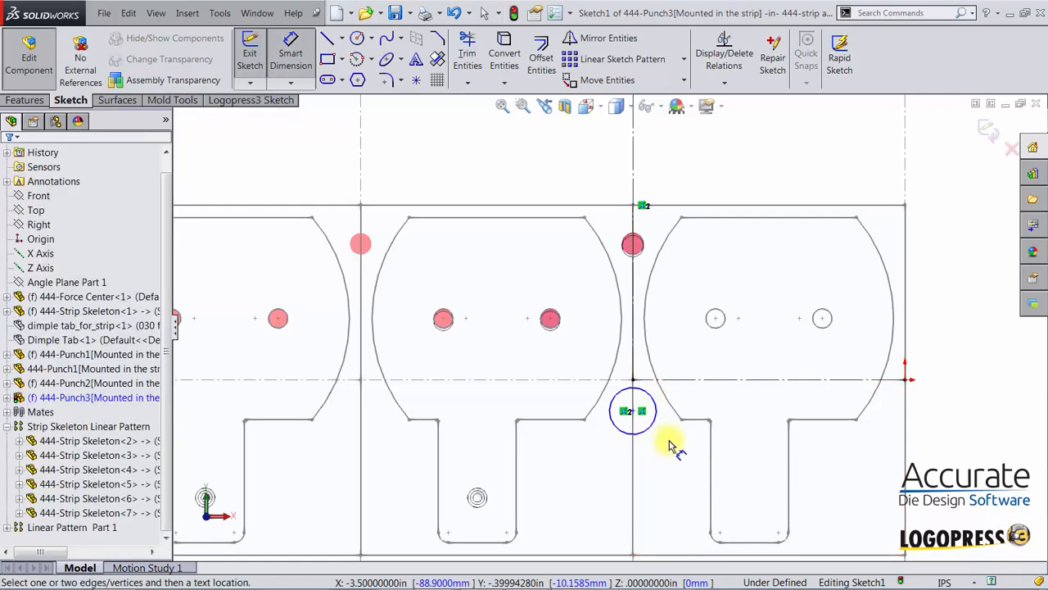
pyautogui.click(656, 423)
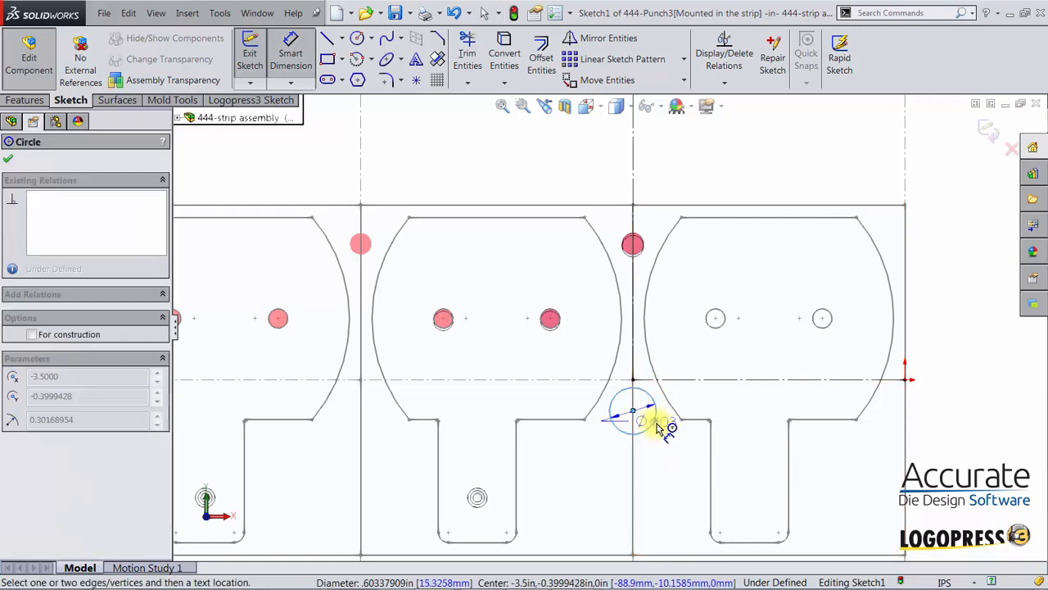
pyautogui.click(711, 381)
pyautogui.click(702, 439)
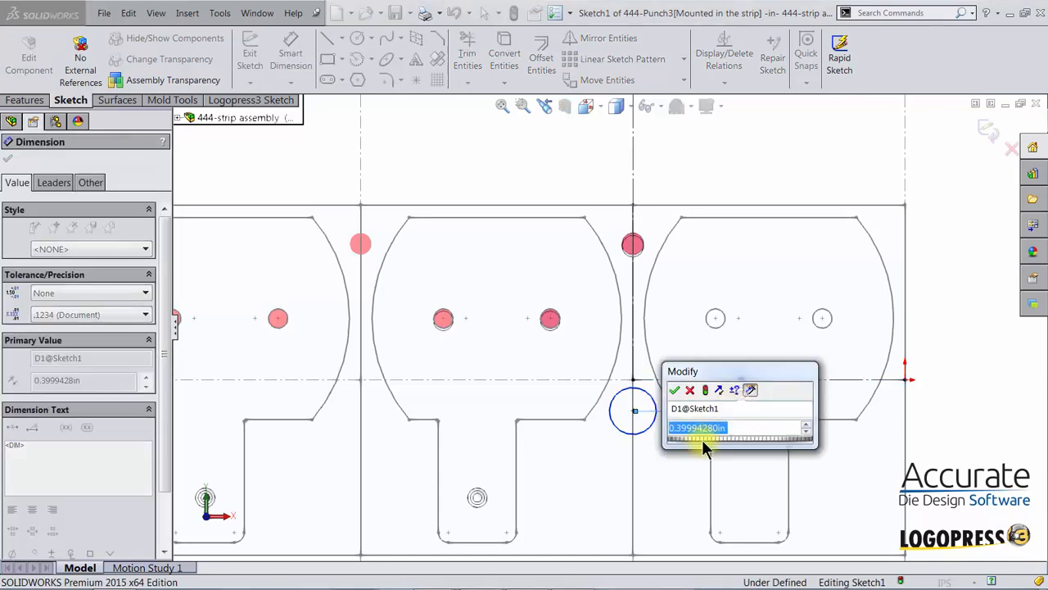
pyautogui.press('BackSpace')
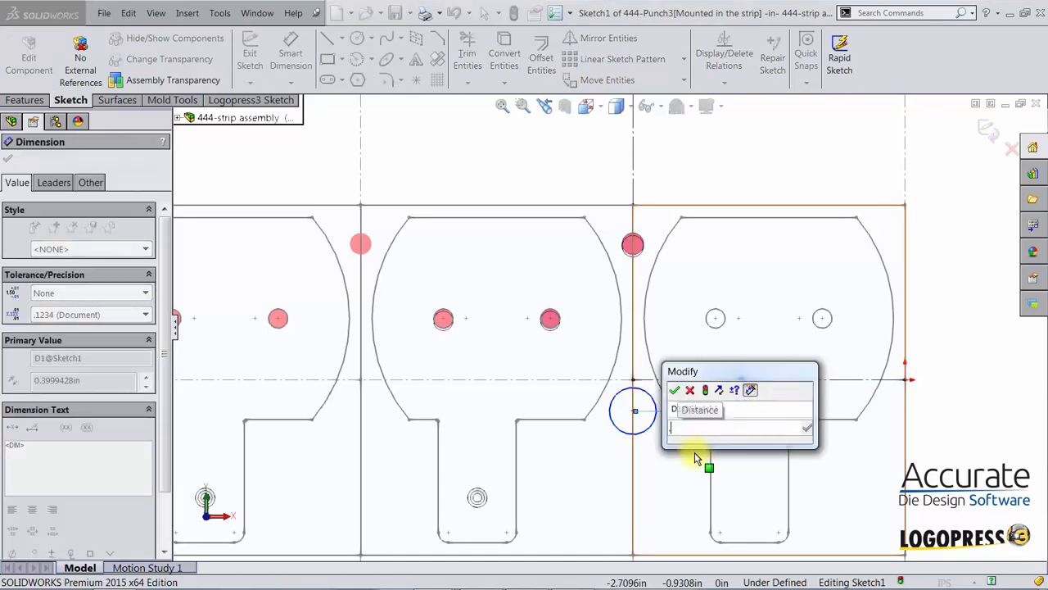
pyautogui.write('.25')
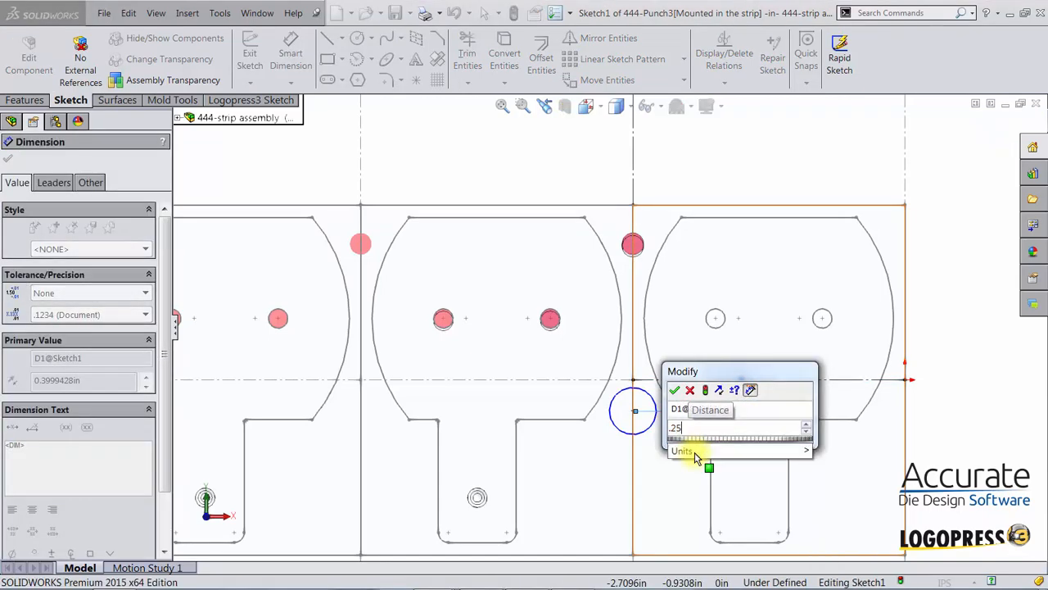
pyautogui.press('Return')
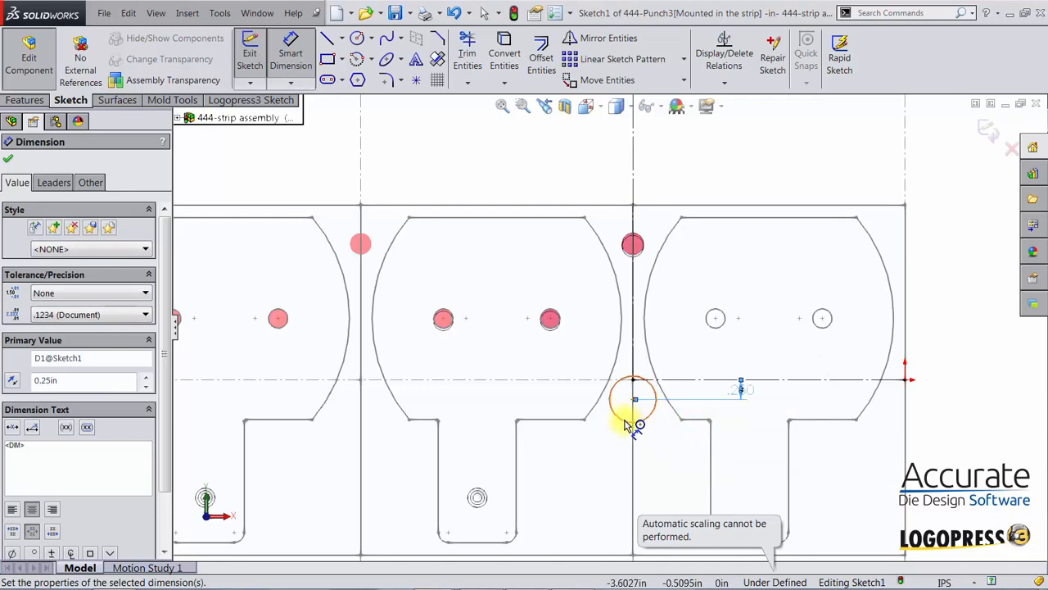
# Dimension the circle's diameter at .277 in and finish the punch sketch
pyautogui.click(627, 421)
pyautogui.click(562, 461)
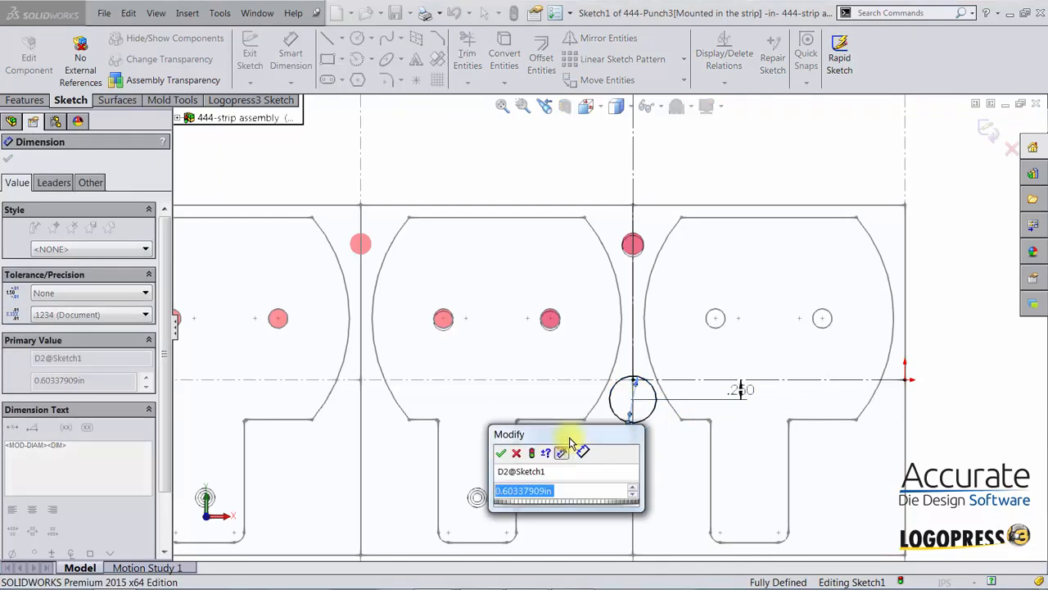
pyautogui.write('.277')
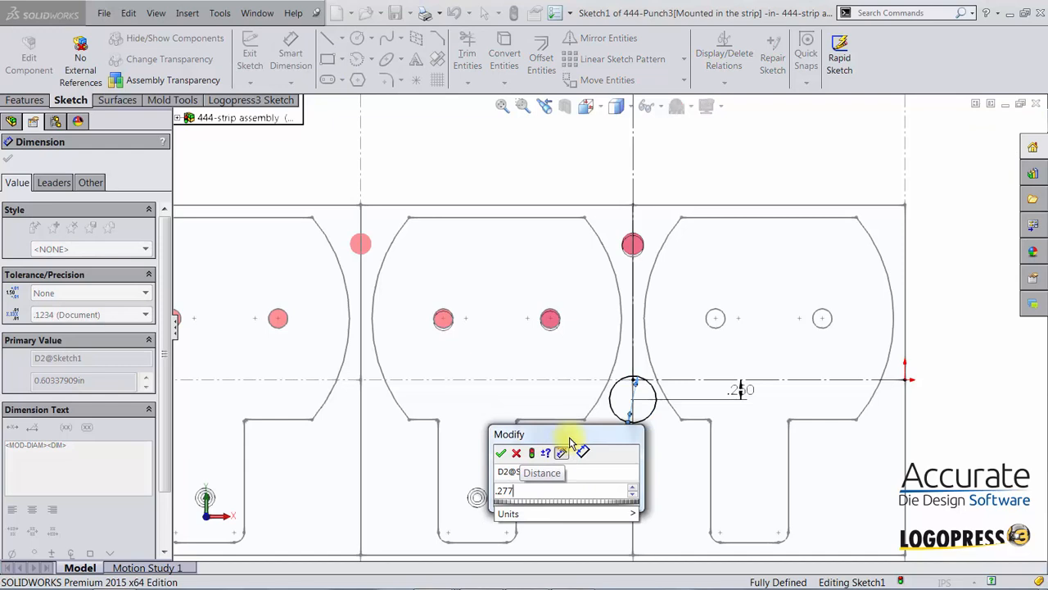
pyautogui.press('Return')
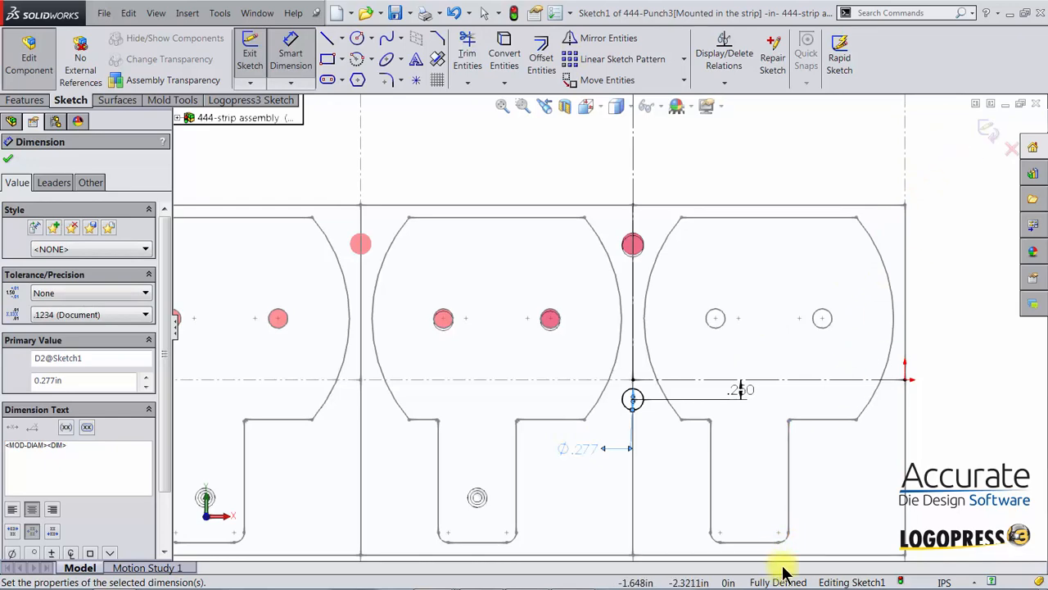
pyautogui.click(987, 133)
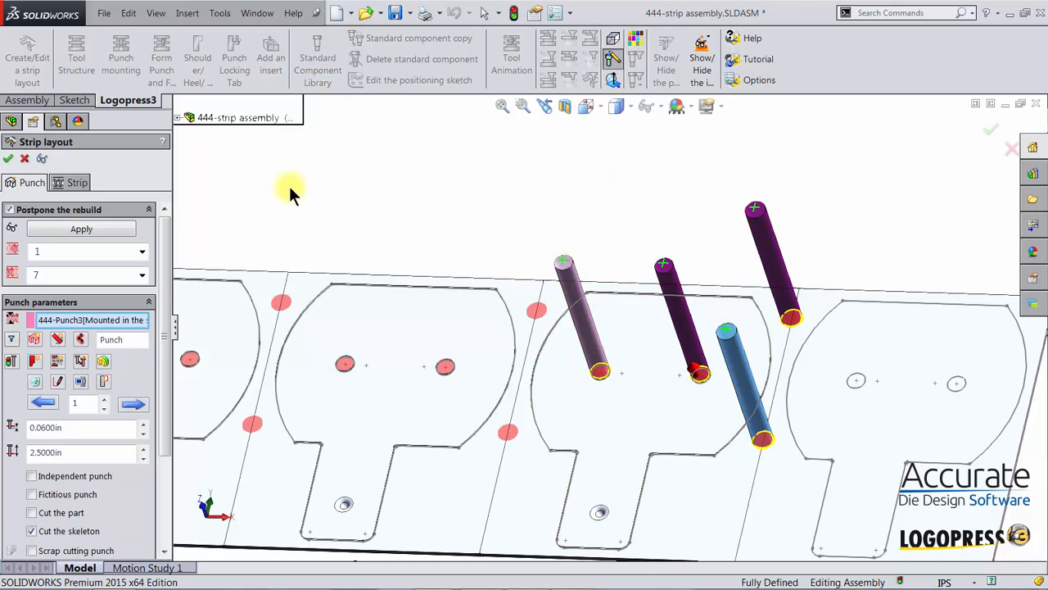
# Start a new punch sketch and draw a corner rectangle about 0.6 by 1.1 in across the strip's upper edge at station 2, overlapping the part's upper edge
pyautogui.click(33, 342)
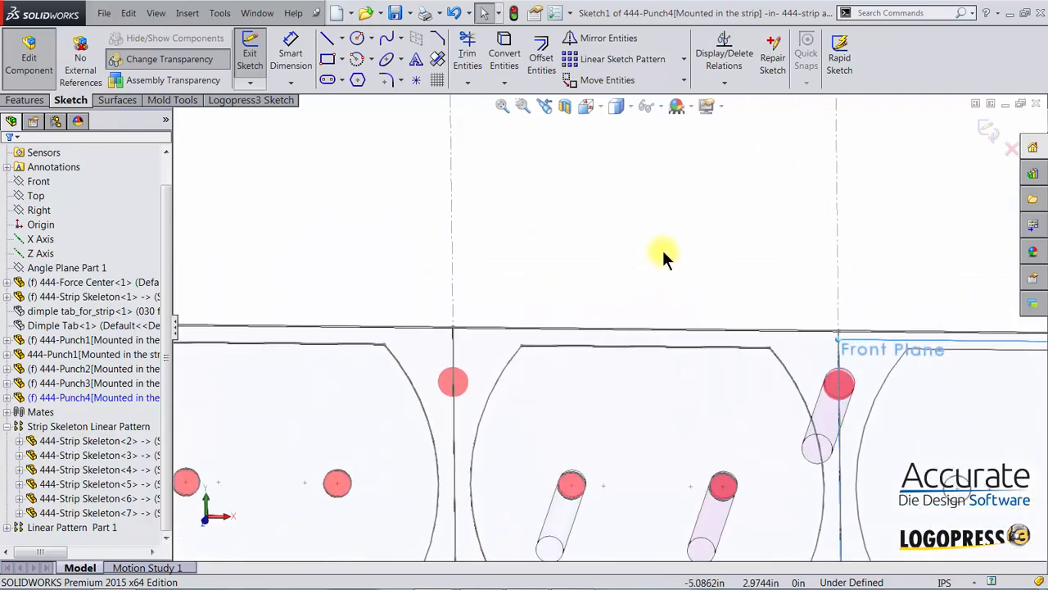
pyautogui.hotkey('ctrl', '1')
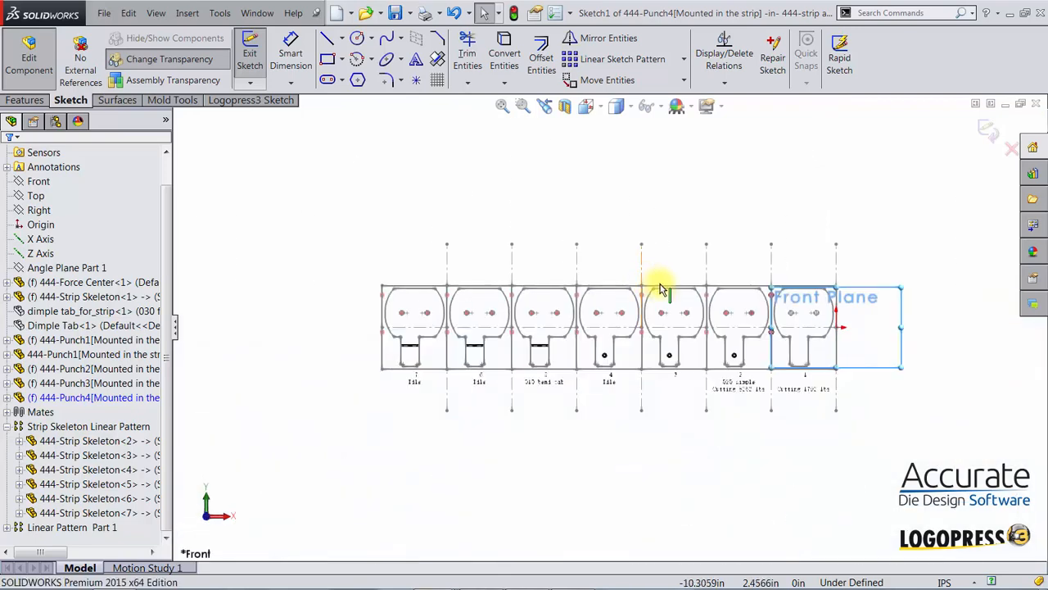
pyautogui.press('z')
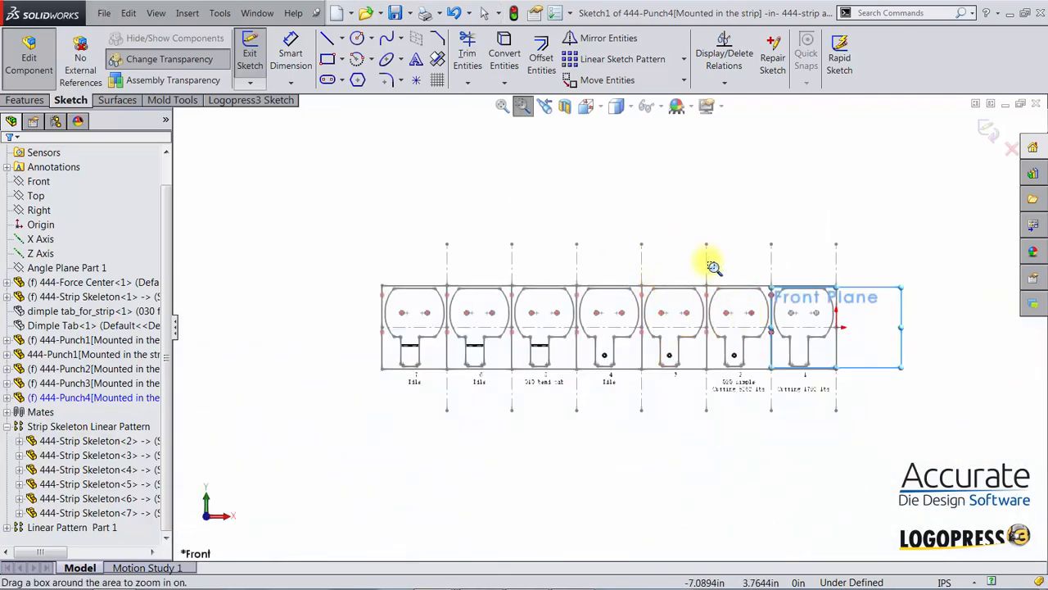
pyautogui.moveTo(707, 257); pyautogui.dragTo(795, 312)
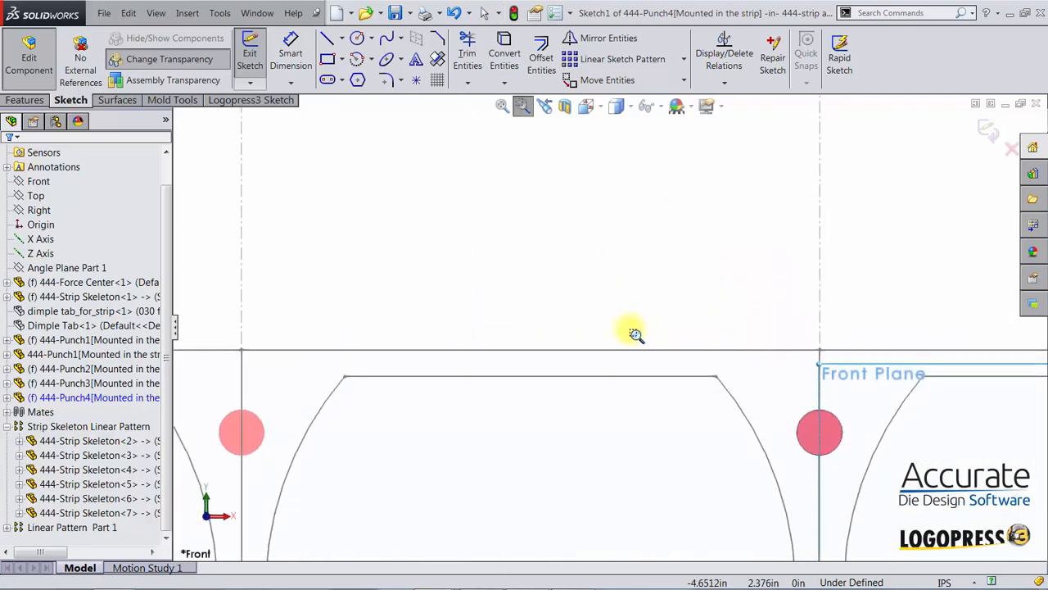
pyautogui.press('Escape')
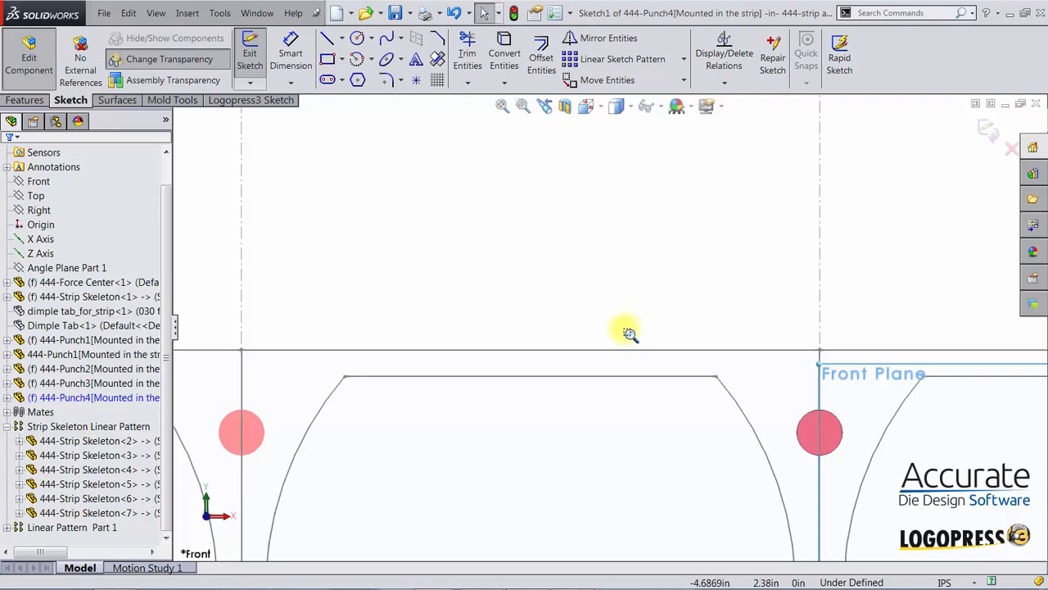
pyautogui.click(329, 63)
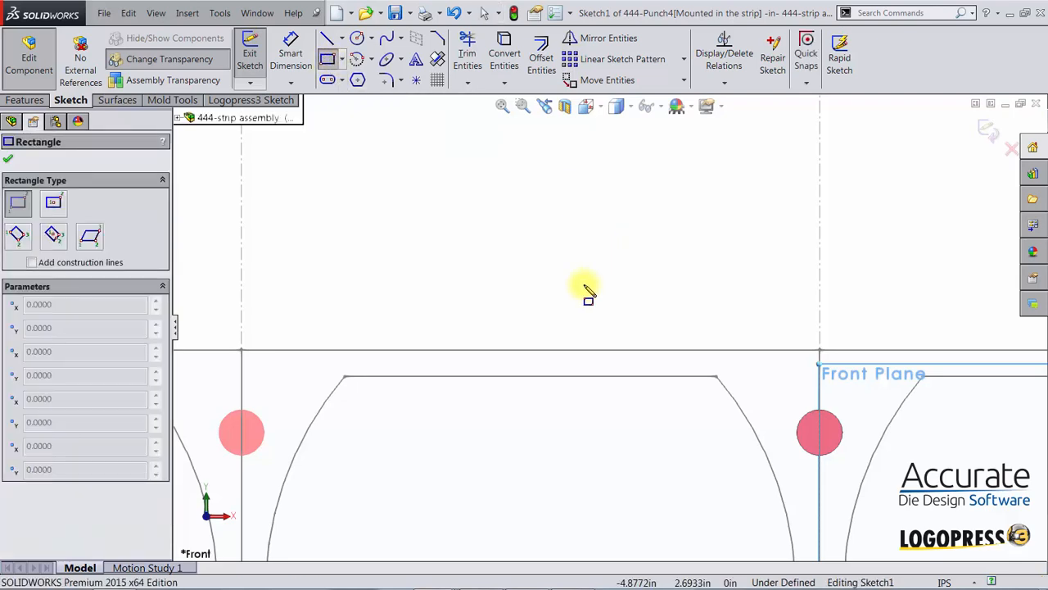
pyautogui.click(469, 216)
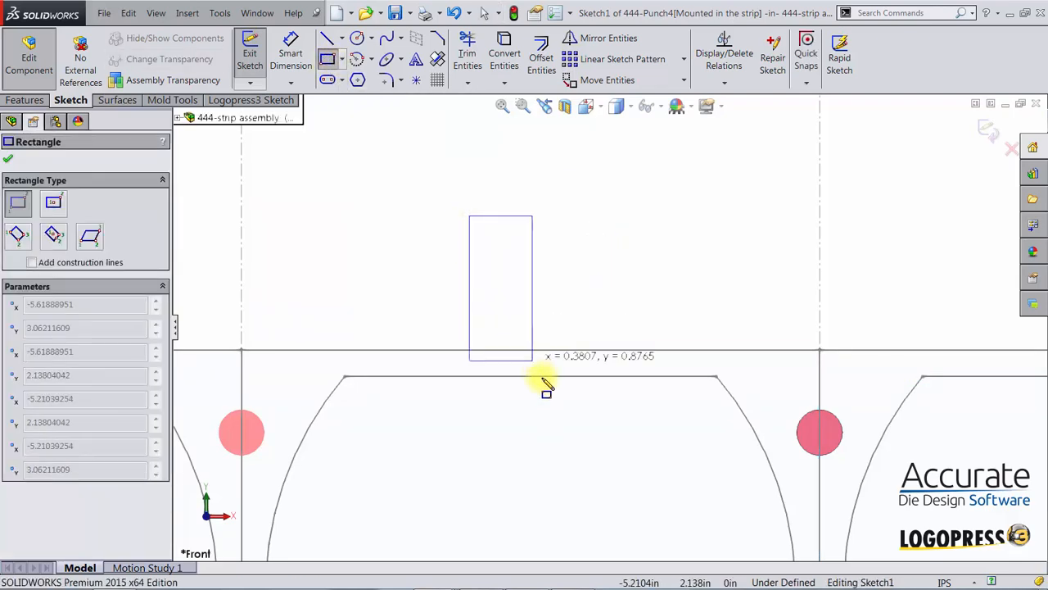
pyautogui.click(570, 397)
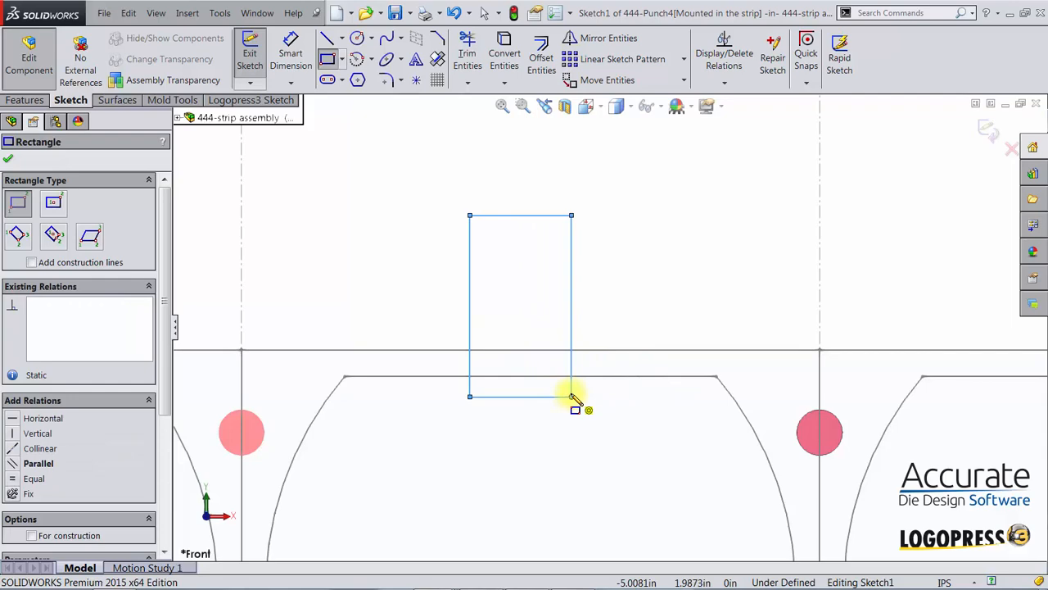
pyautogui.scroll(5, 571, 396)
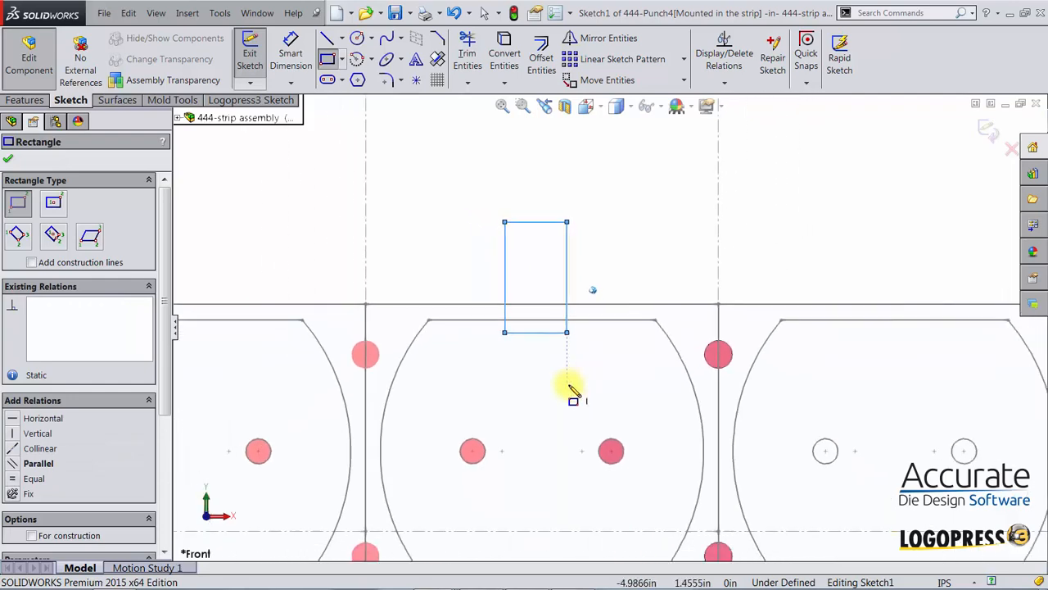
pyautogui.scroll(2, 571, 396)
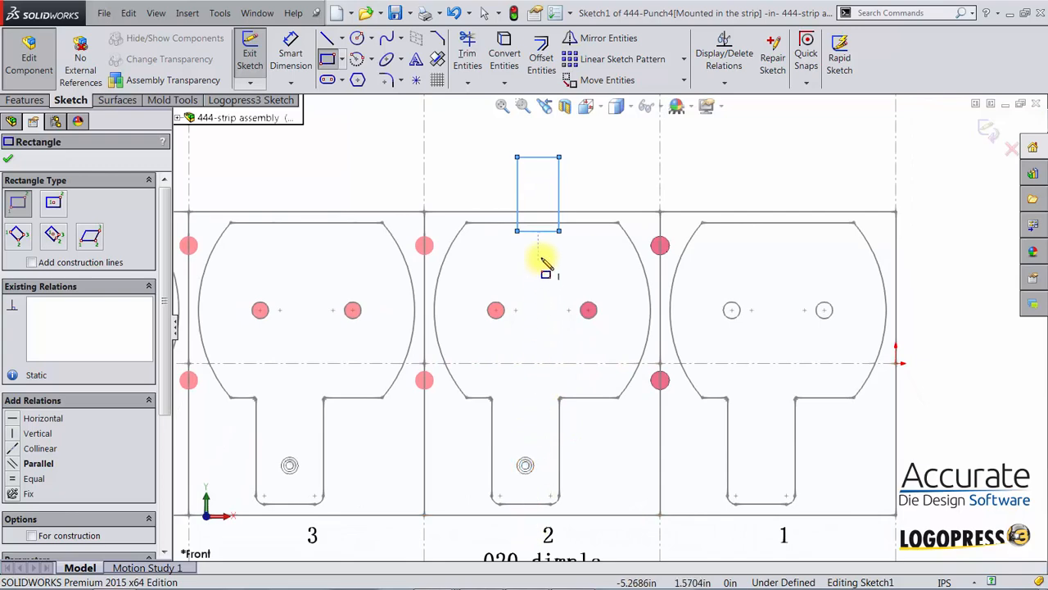
pyautogui.scroll(-4, 546, 241)
pyautogui.scroll(-2, 549, 264)
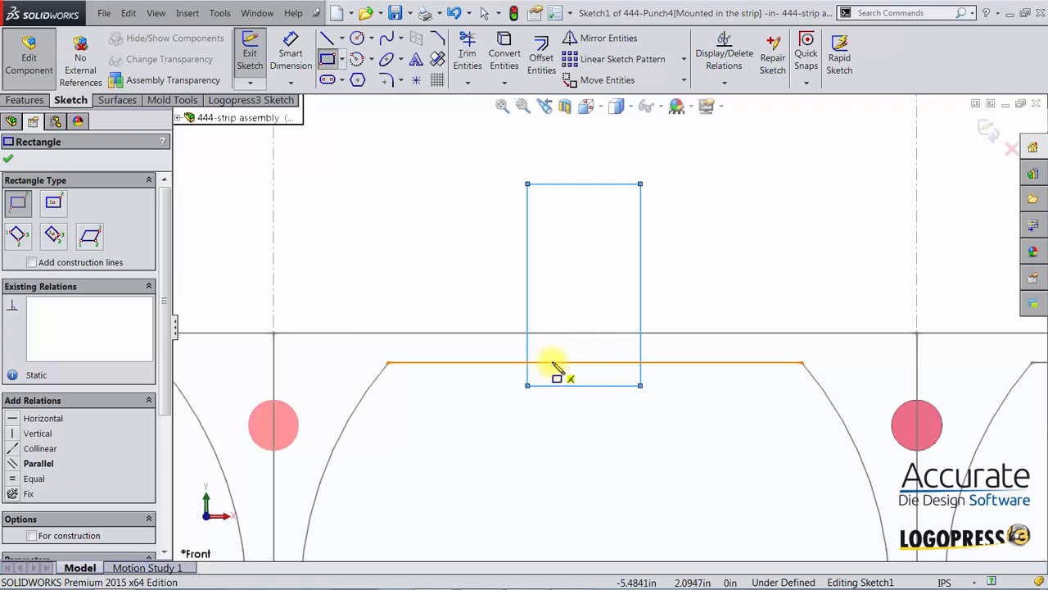
# Run the Logopress3 punching search on the rectangle to fit its lower side to the part's upper edge
pyautogui.scroll(4, 603, 436)
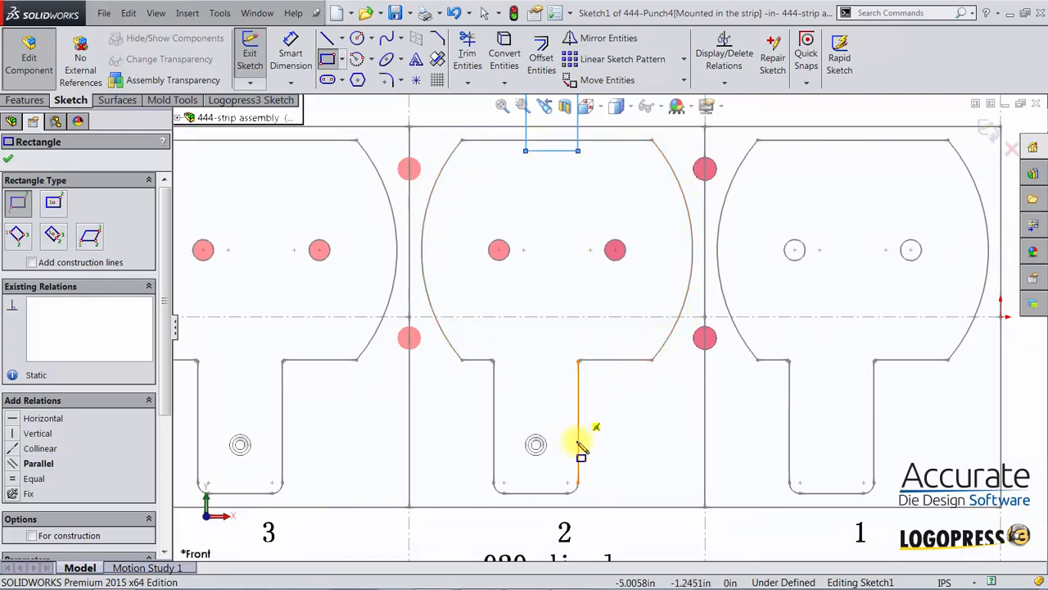
pyautogui.scroll(-4, 676, 238)
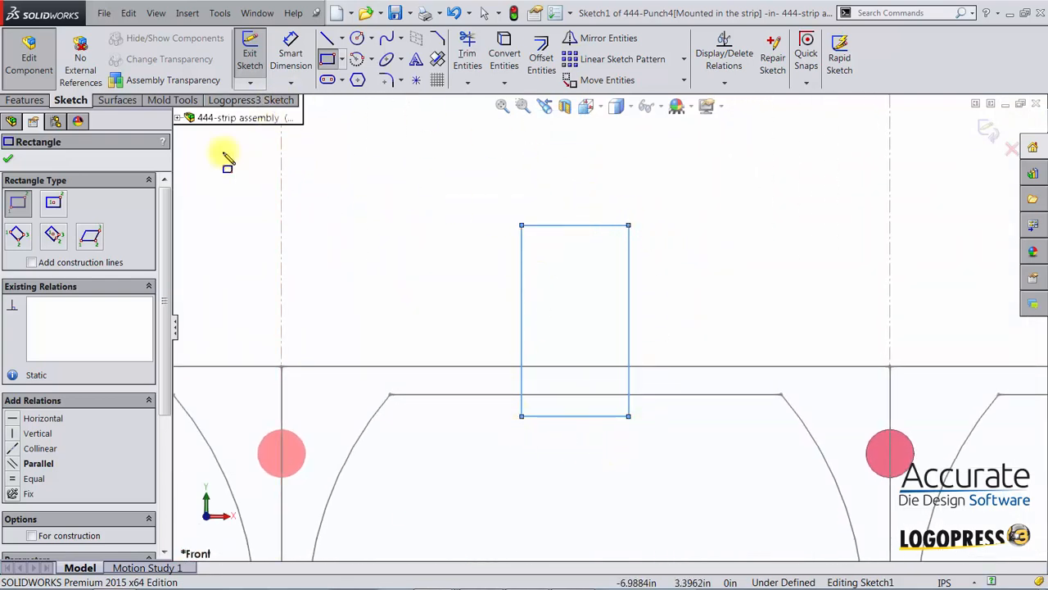
pyautogui.click(240, 98)
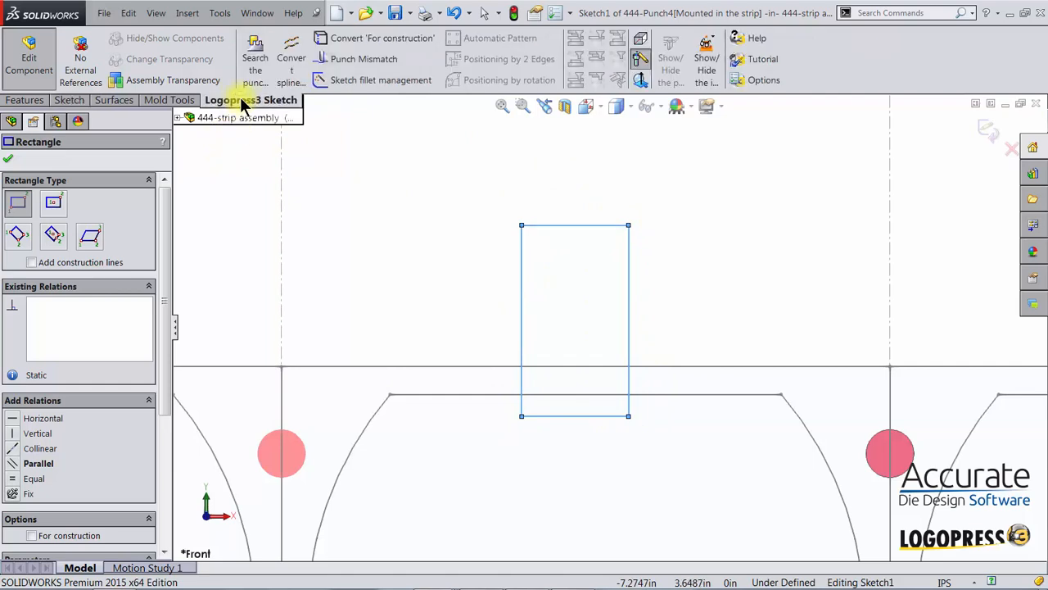
pyautogui.click(259, 45)
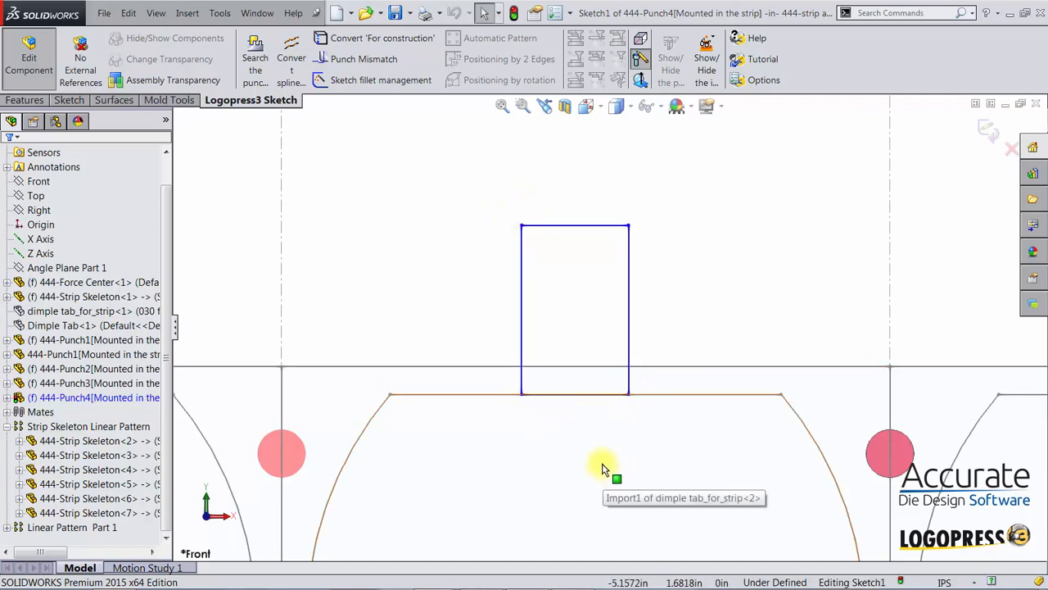
# Widen the punch rectangle to about 3.76 in, its left side inside station 2 and its right side past the next station line
pyautogui.scroll(3, 608, 450)
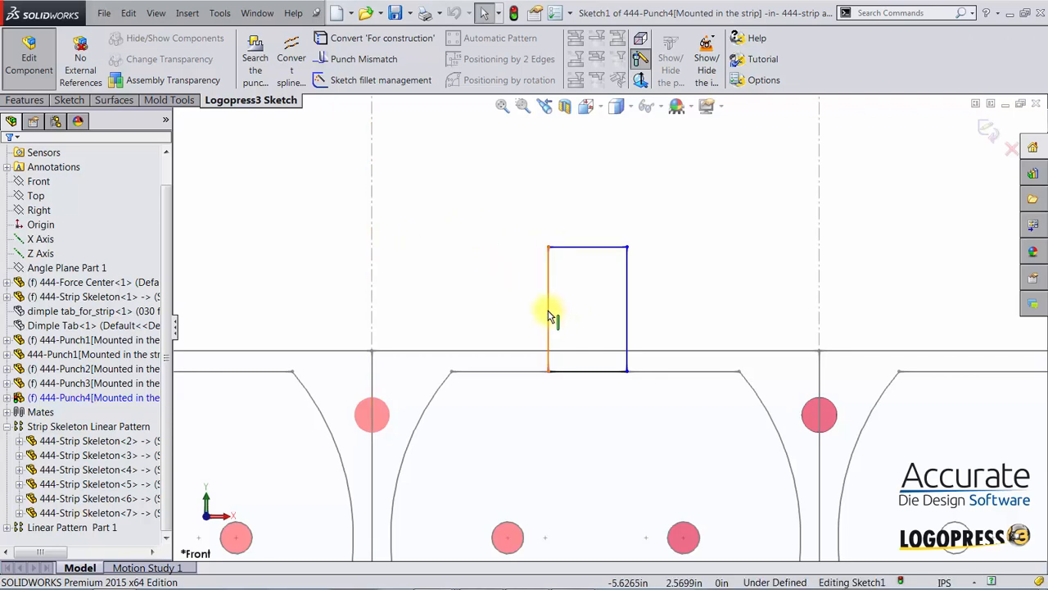
pyautogui.moveTo(550, 311); pyautogui.dragTo(402, 311)
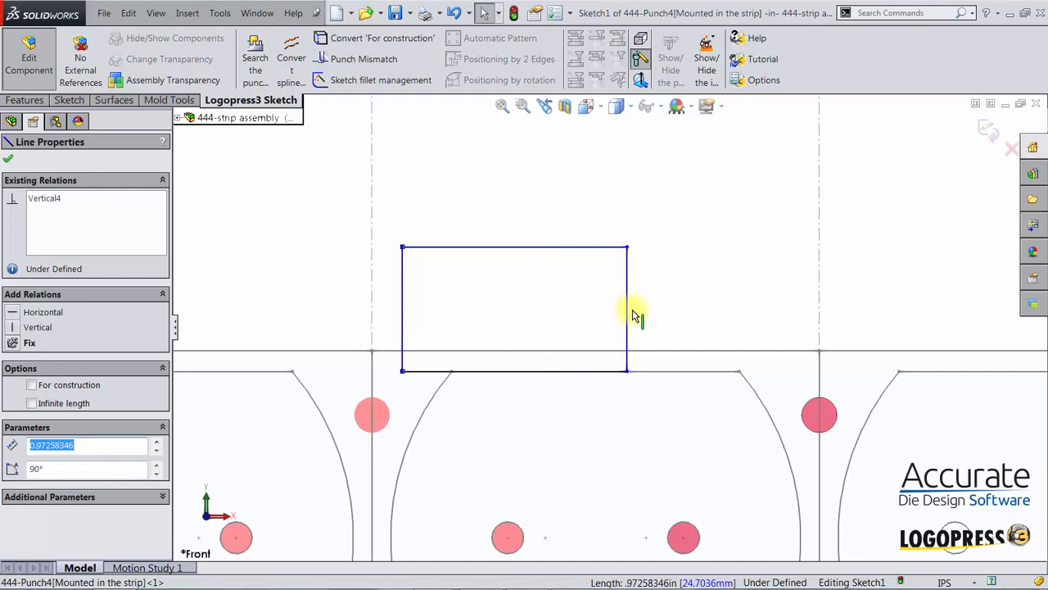
pyautogui.moveTo(628, 311); pyautogui.dragTo(883, 315)
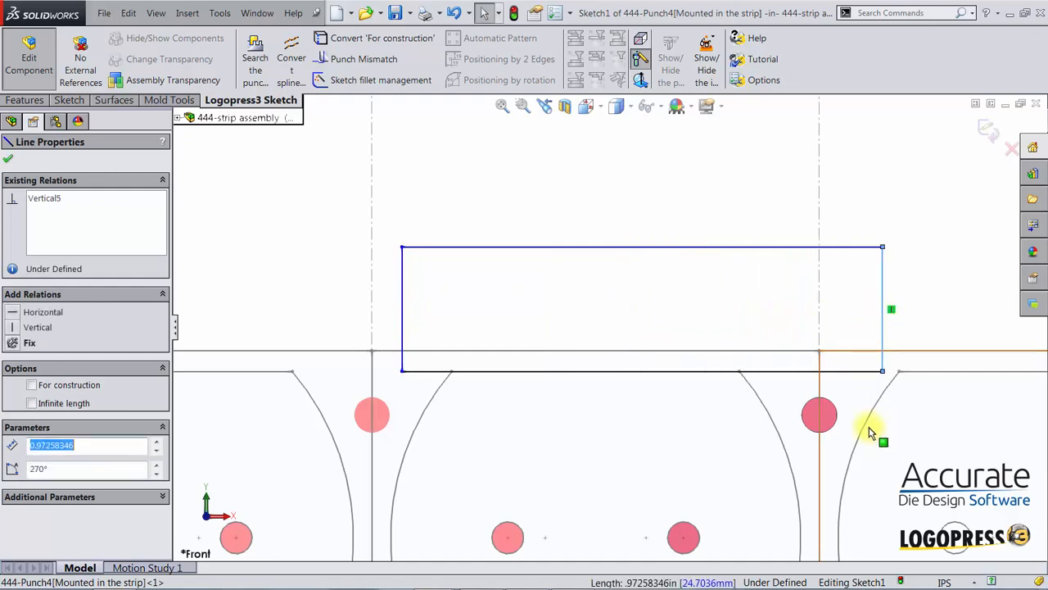
pyautogui.click(774, 201)
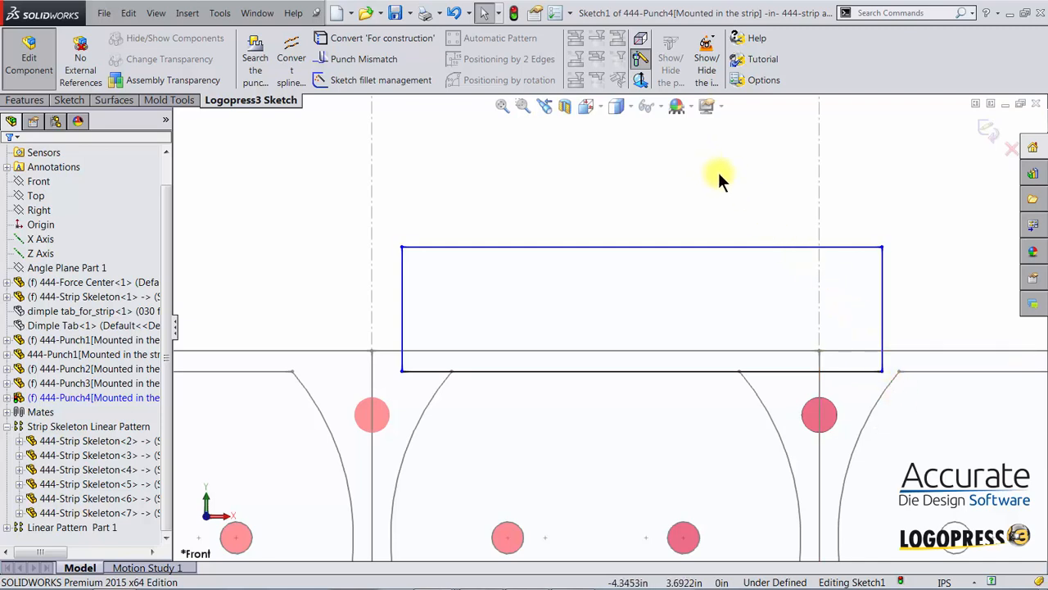
# Add a punch mismatch of the third type at the lower-right corner, with the bottom line as first edge and the right side as opposite edge
pyautogui.click(523, 107)
pyautogui.moveTo(841, 337); pyautogui.dragTo(900, 390)
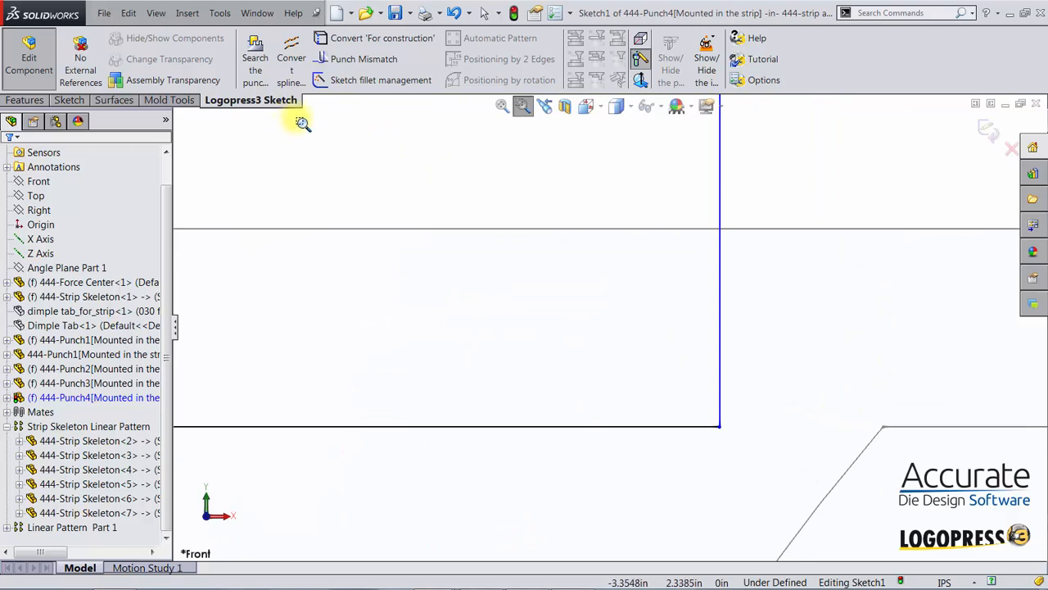
pyautogui.click(326, 64)
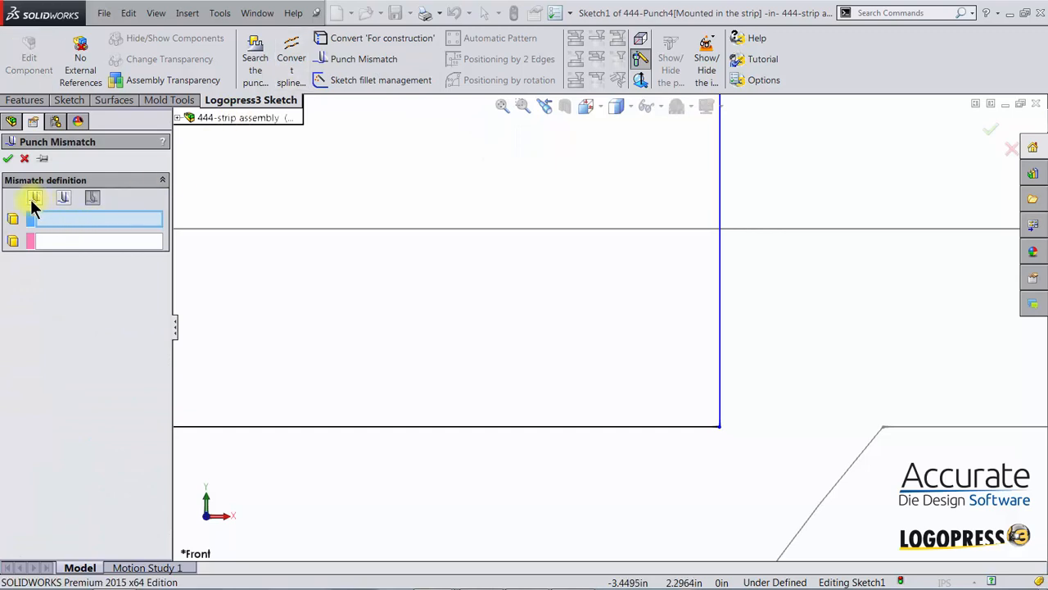
pyautogui.click(95, 202)
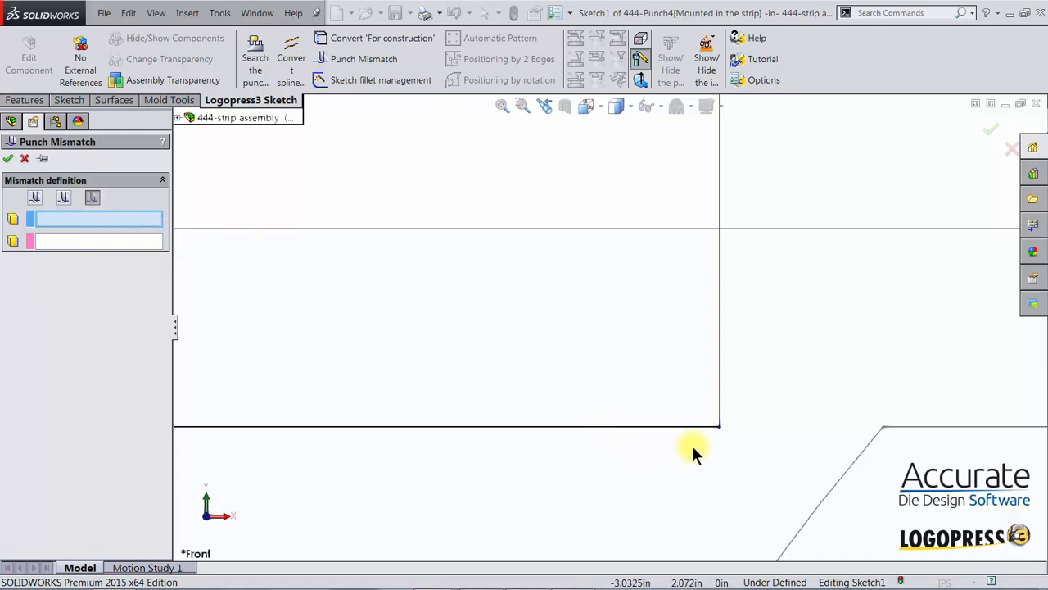
pyautogui.click(640, 426)
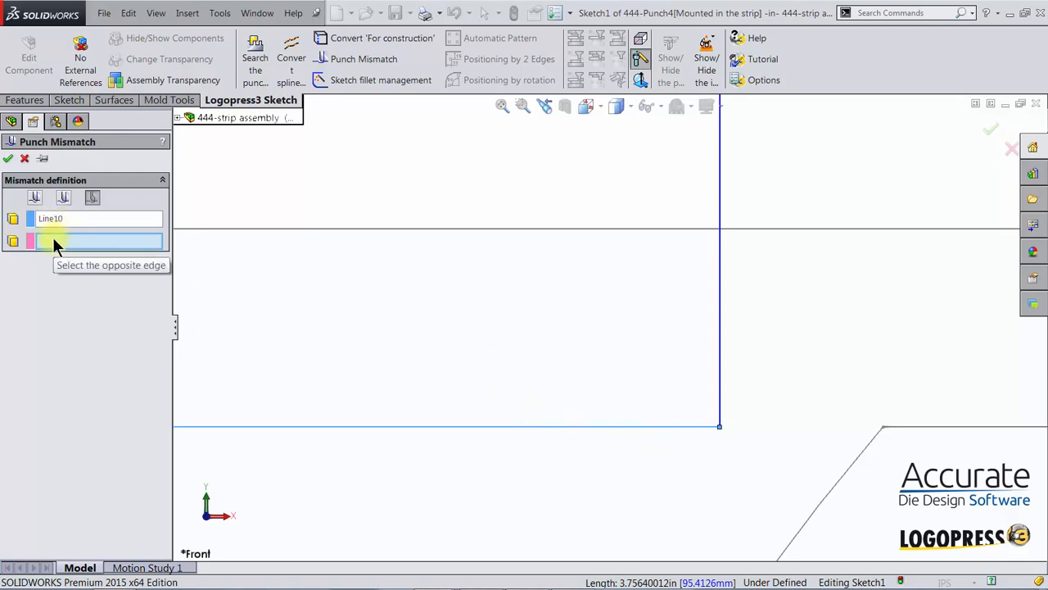
pyautogui.click(720, 345)
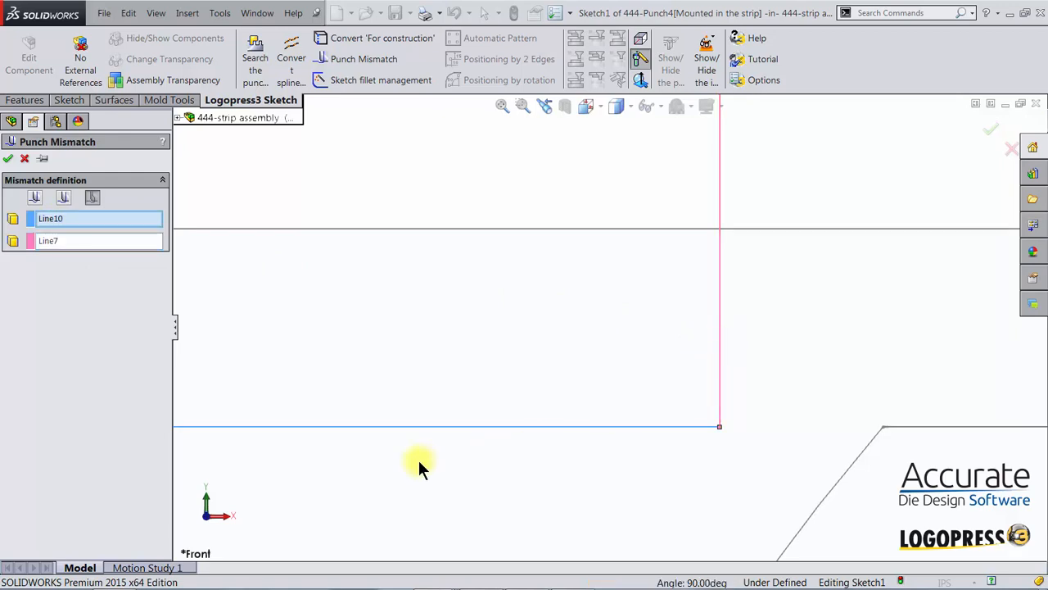
pyautogui.click(11, 159)
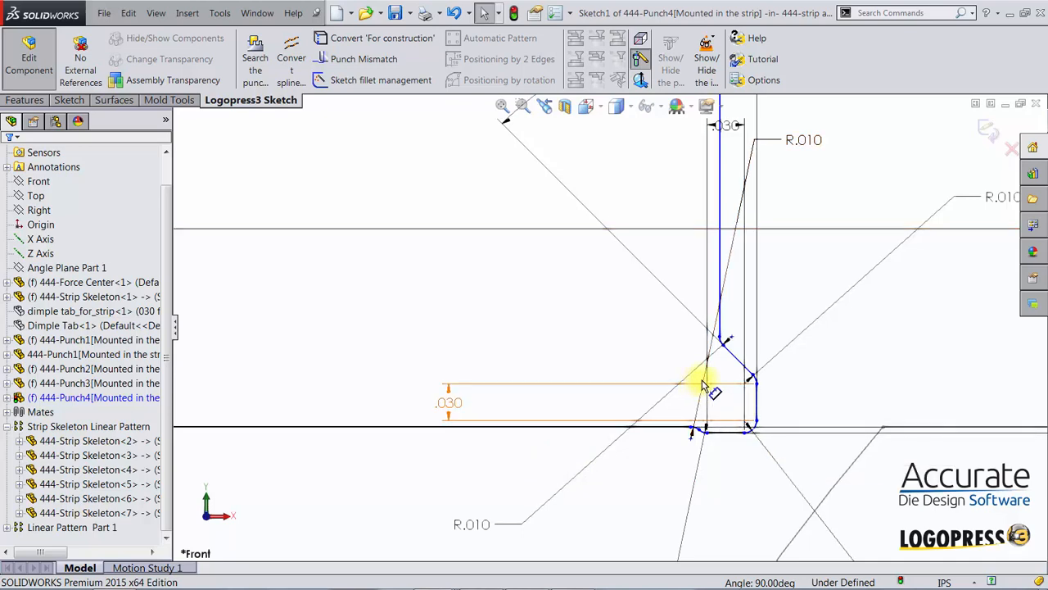
# Fillet the punch rectangle's two upper corners with a 0.125 in radius
pyautogui.scroll(-5, 703, 385)
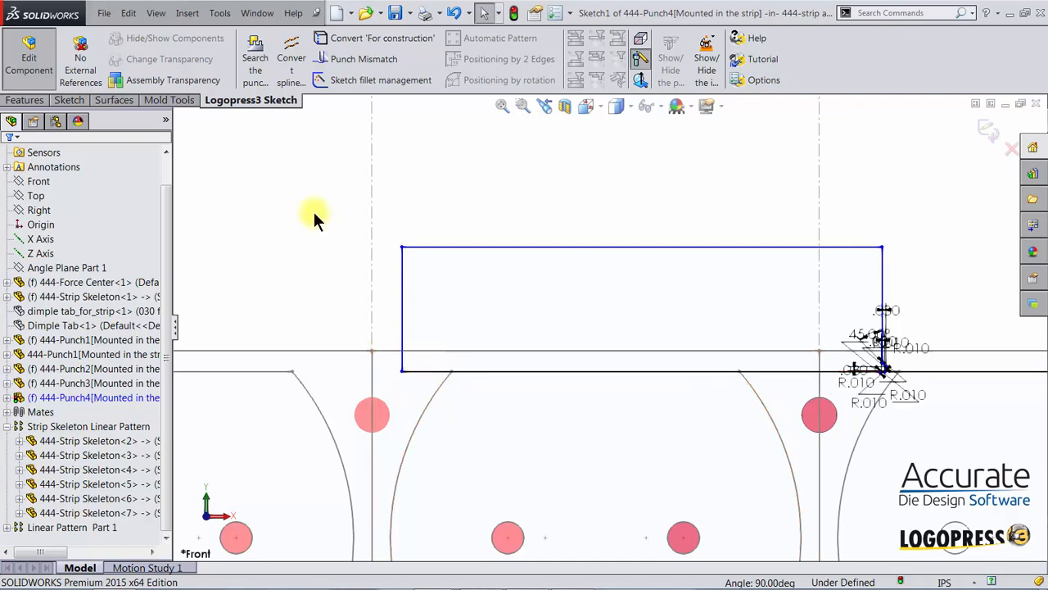
pyautogui.click(71, 100)
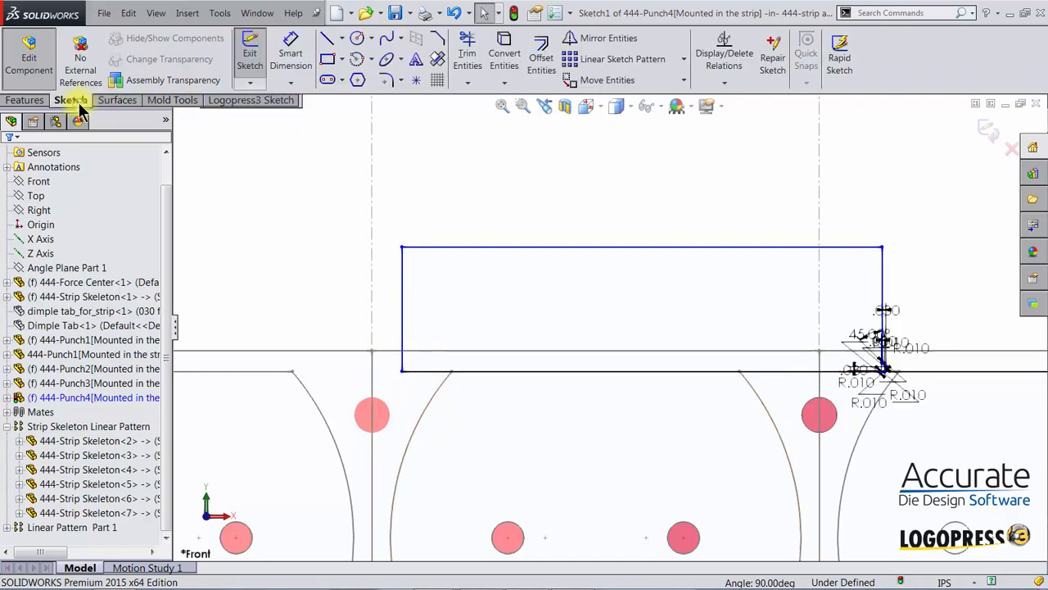
pyautogui.click(385, 79)
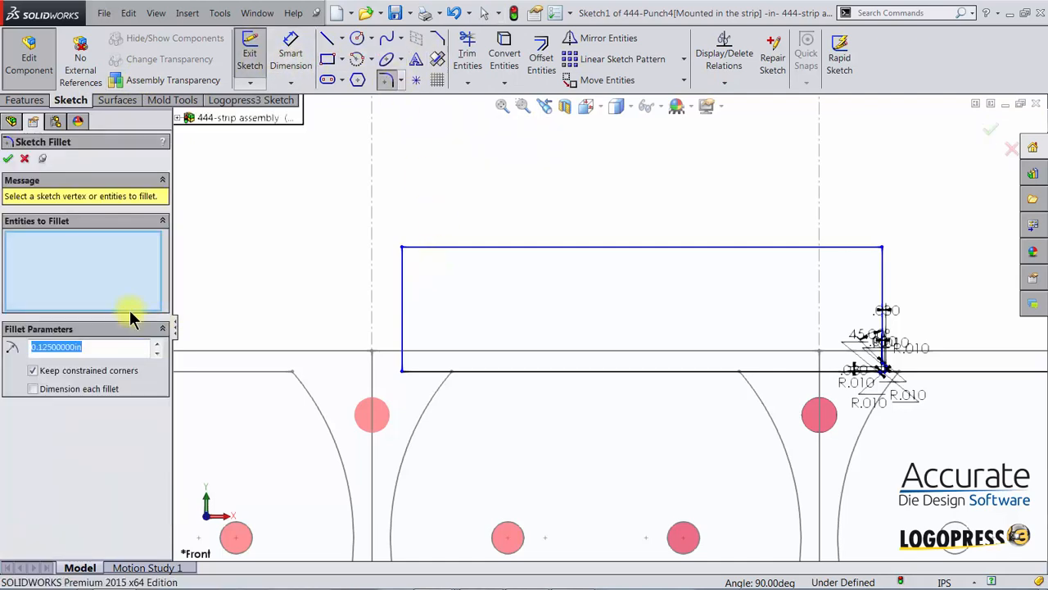
pyautogui.click(402, 248)
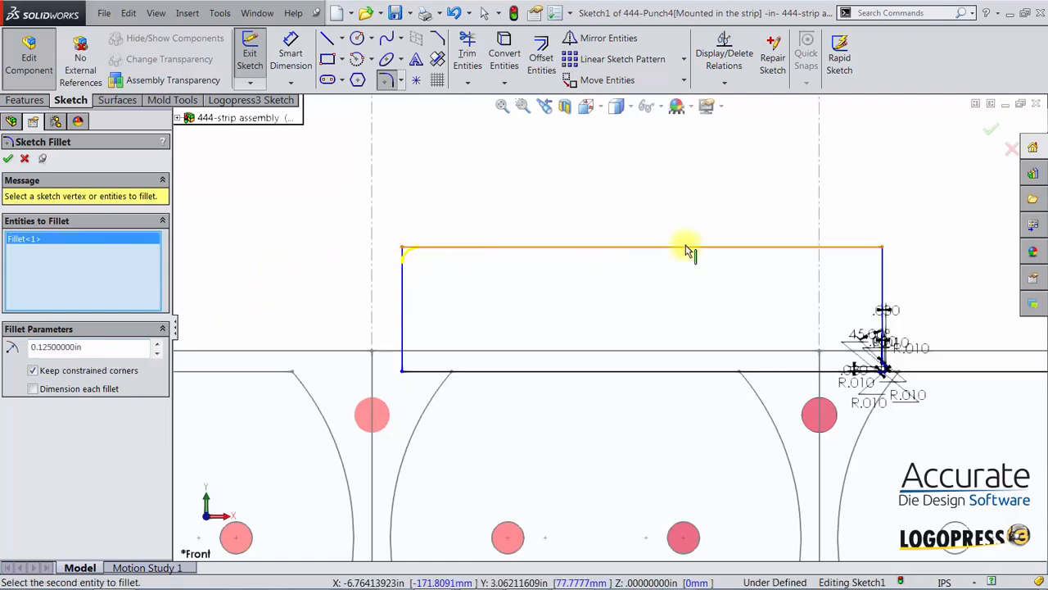
pyautogui.click(883, 248)
pyautogui.rightClick(883, 249)
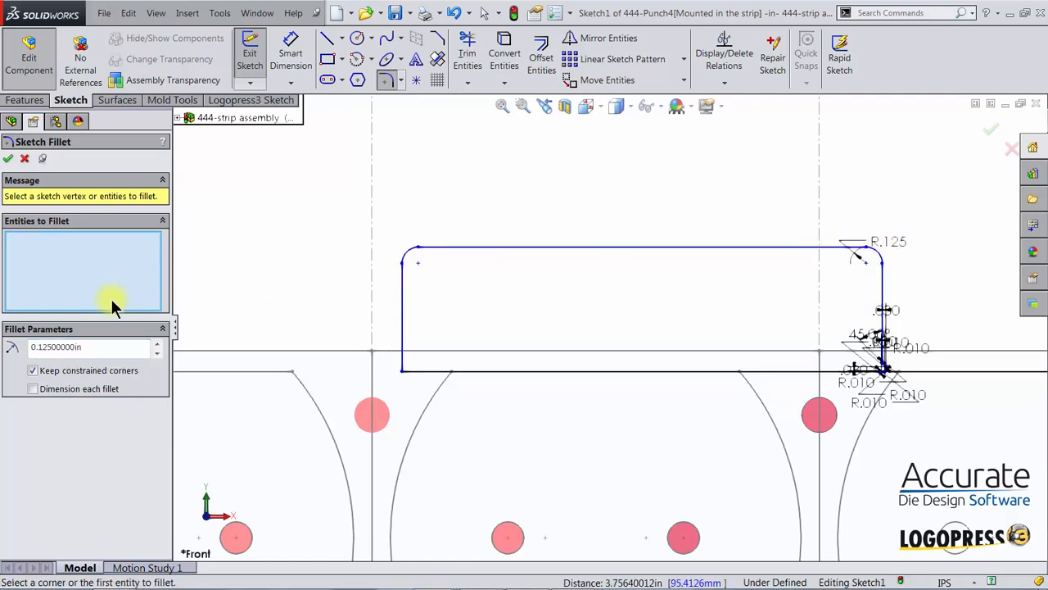
# Fillet the punch rectangle's lower-left corner with a .015 in radius and finish the fillet command
pyautogui.moveTo(95, 347); pyautogui.dragTo(2, 363)
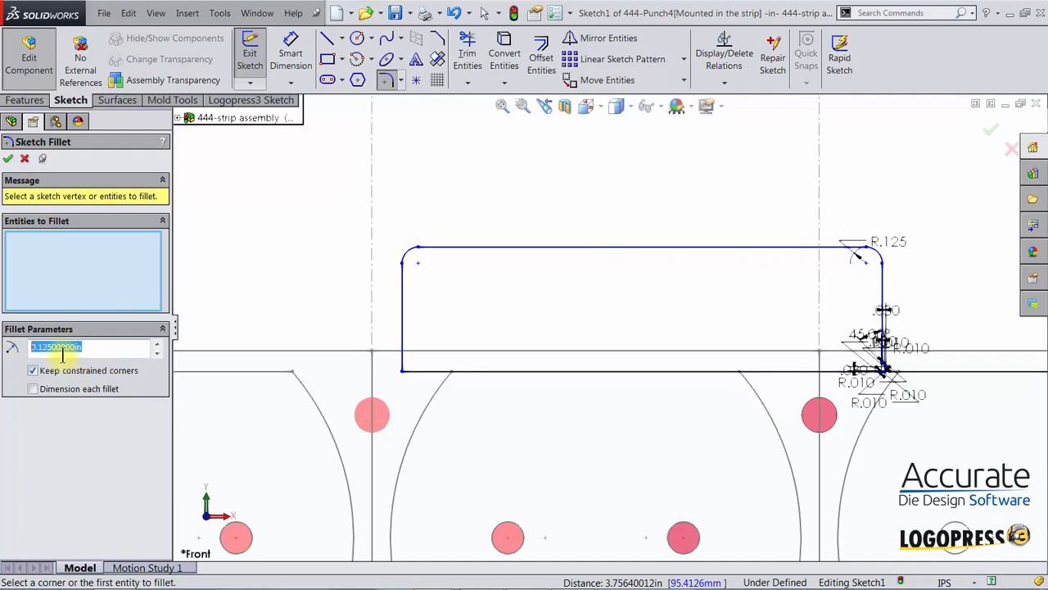
pyautogui.press('BackSpace')
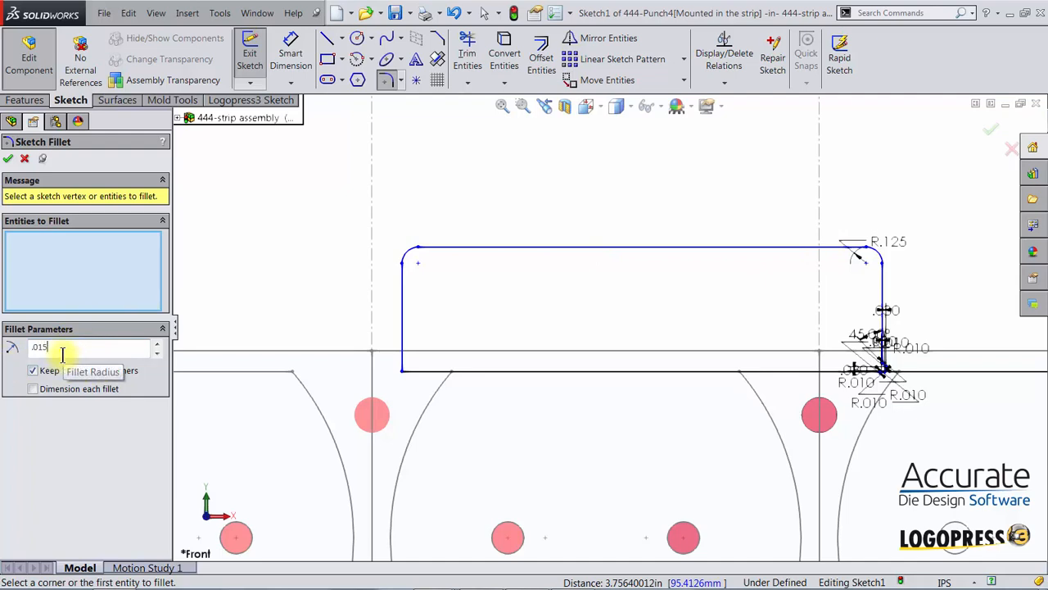
pyautogui.click(401, 373)
pyautogui.press('Return')
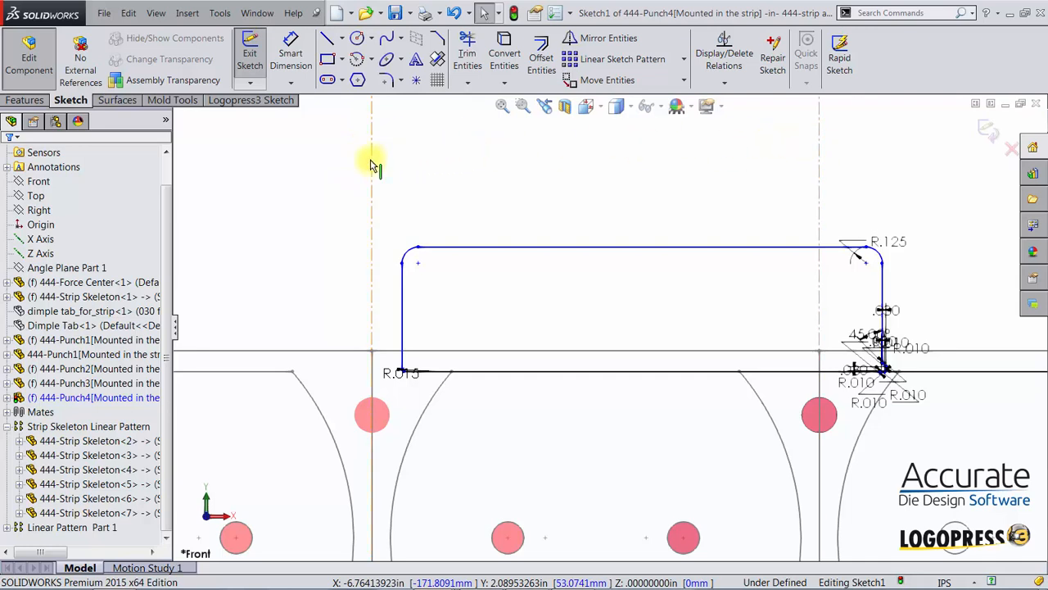
# Convert the strip sketch's two vertical station lines on either side of station 2 into construction geometry in the punch sketch
pyautogui.click(245, 100)
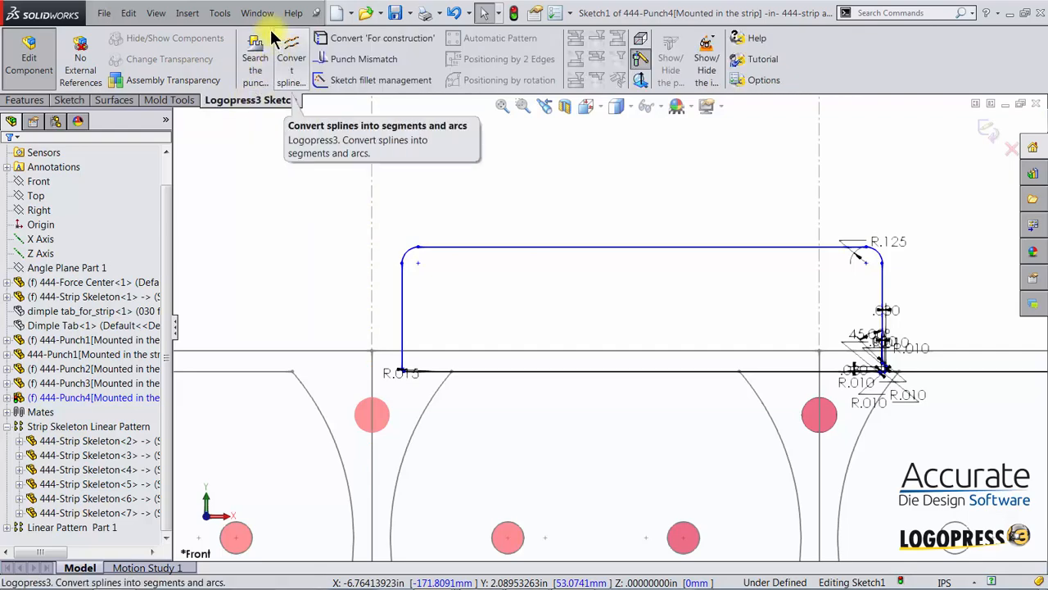
pyautogui.click(348, 45)
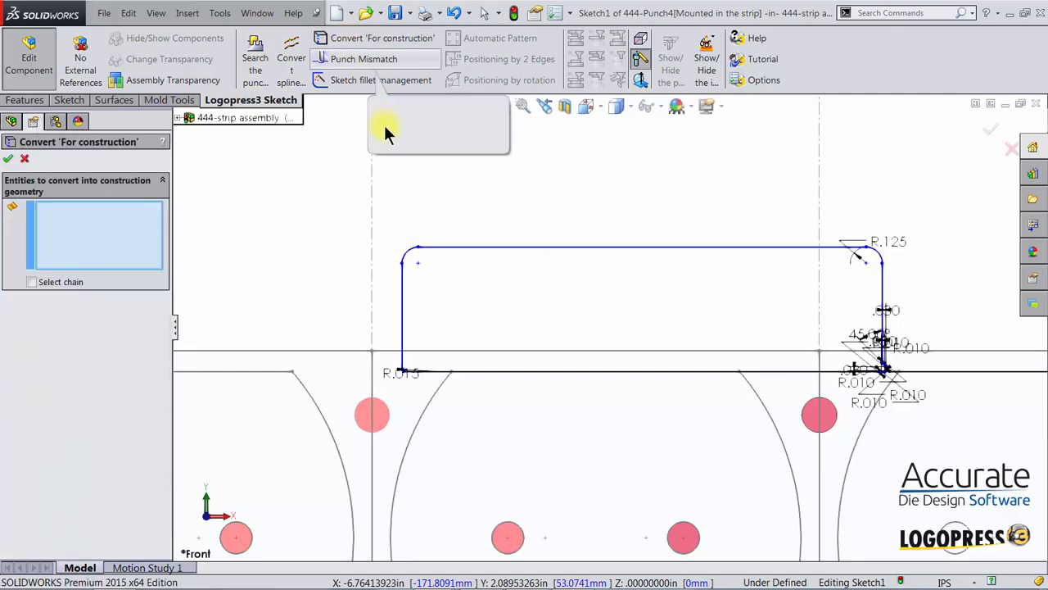
pyautogui.click(370, 148)
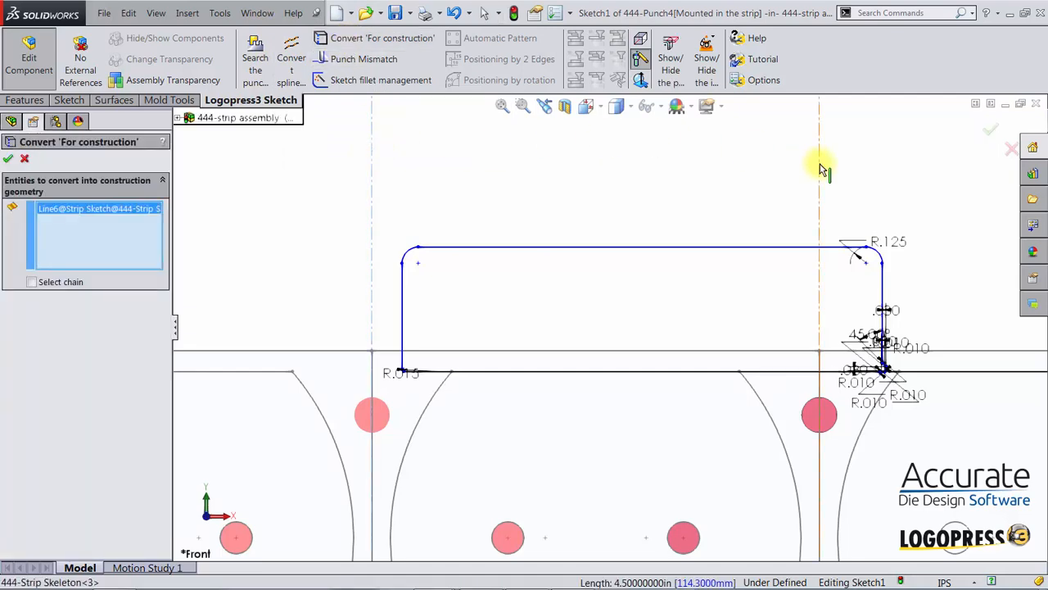
pyautogui.click(8, 158)
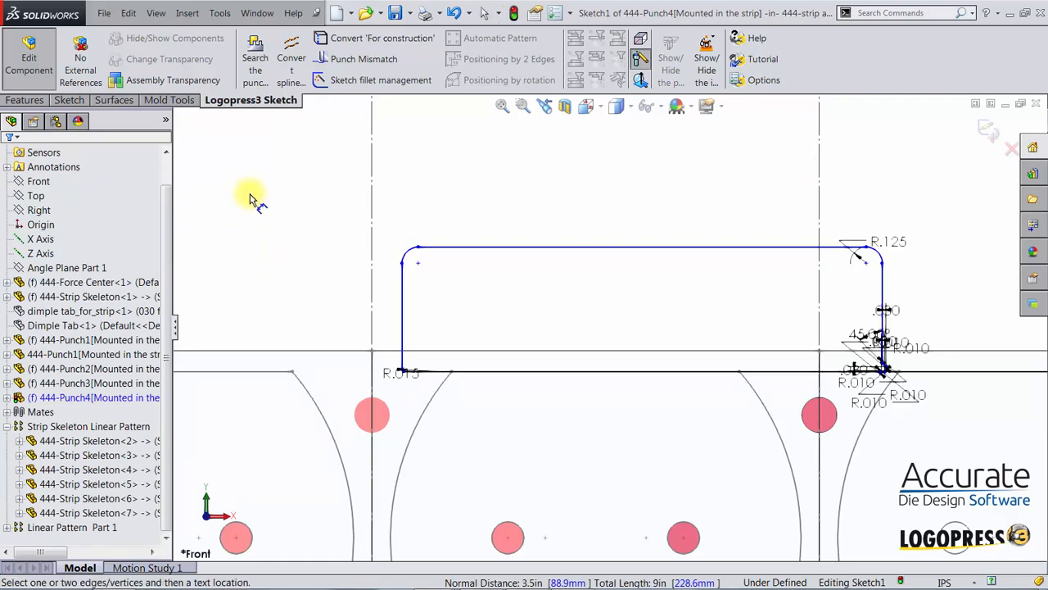
# Dimension the punch's left side .55 in from the left vertical construction line
pyautogui.click(373, 260)
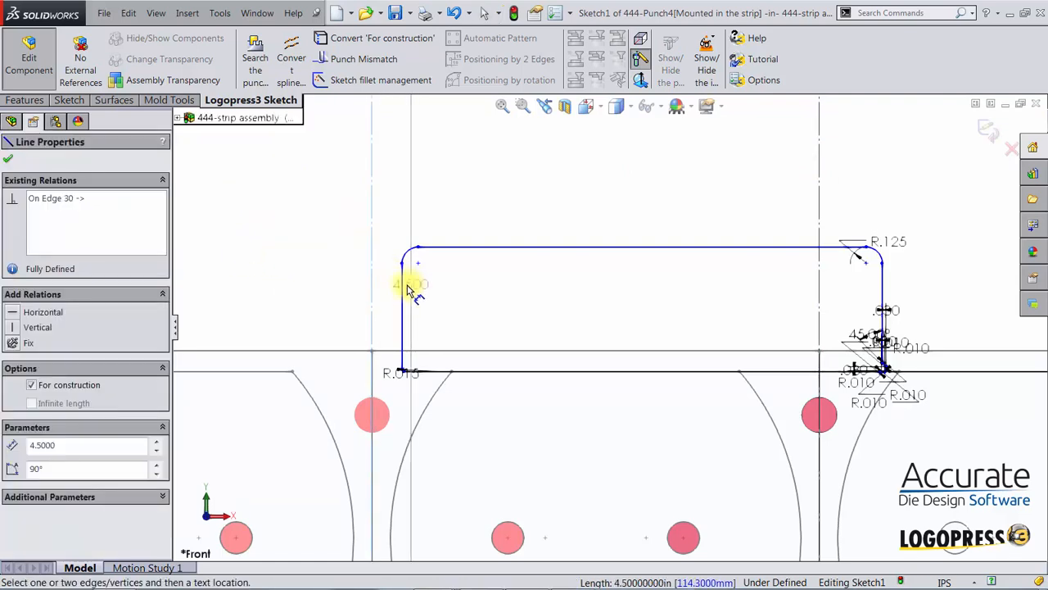
pyautogui.click(403, 277)
pyautogui.click(387, 203)
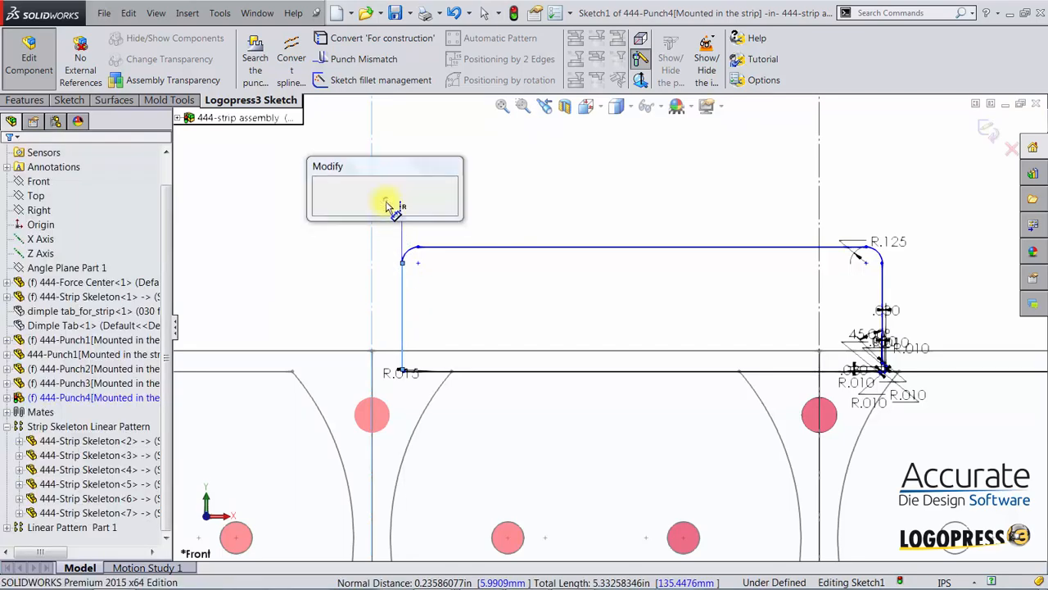
pyautogui.press('BackSpace')
pyautogui.write('.55')
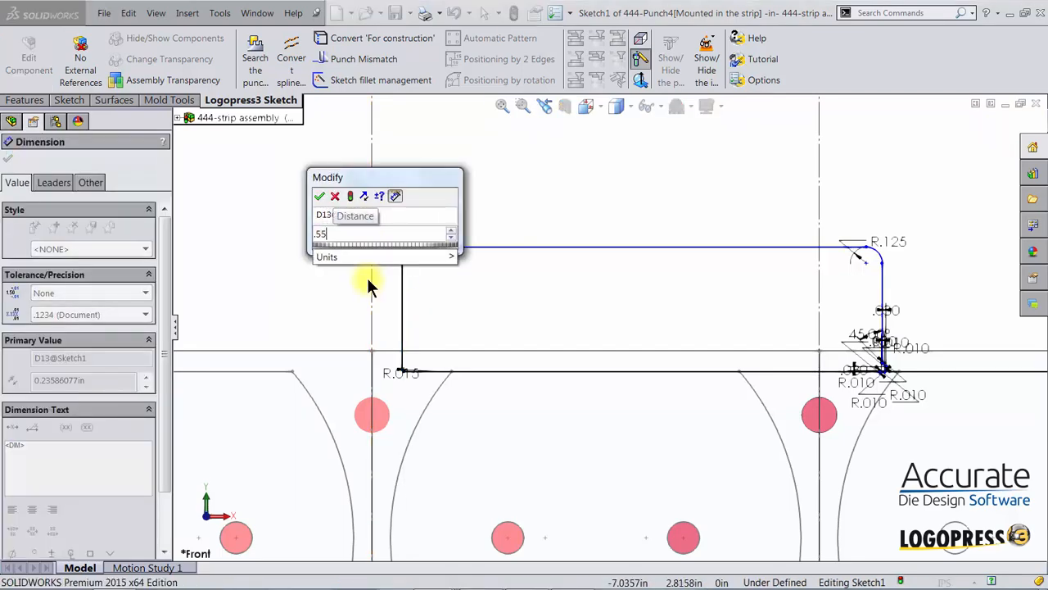
pyautogui.press('Return')
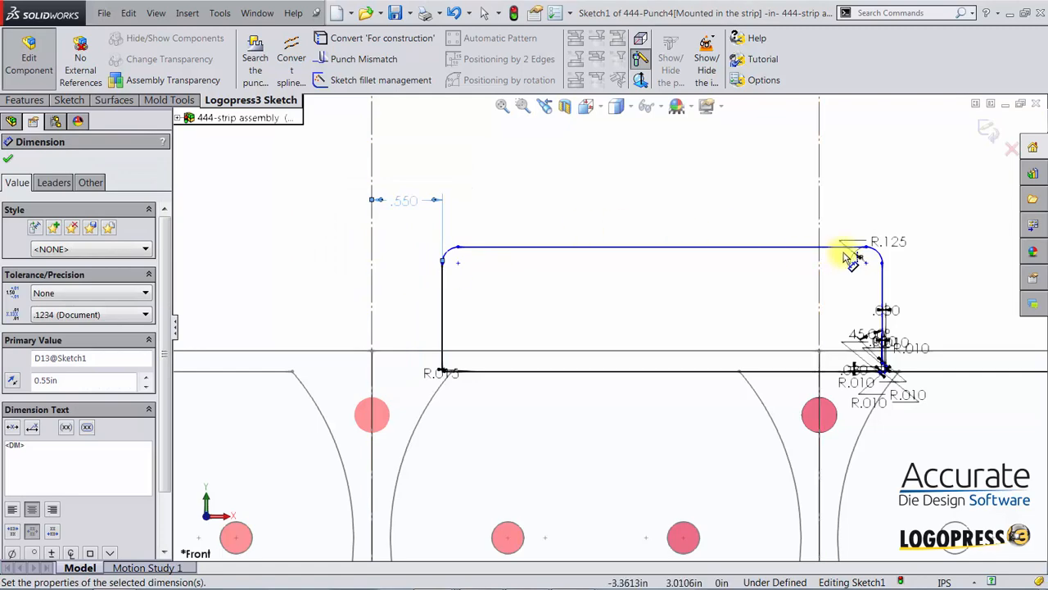
# Dimension the punch's right side .55 in from the right vertical construction line
pyautogui.click(820, 202)
pyautogui.click(882, 286)
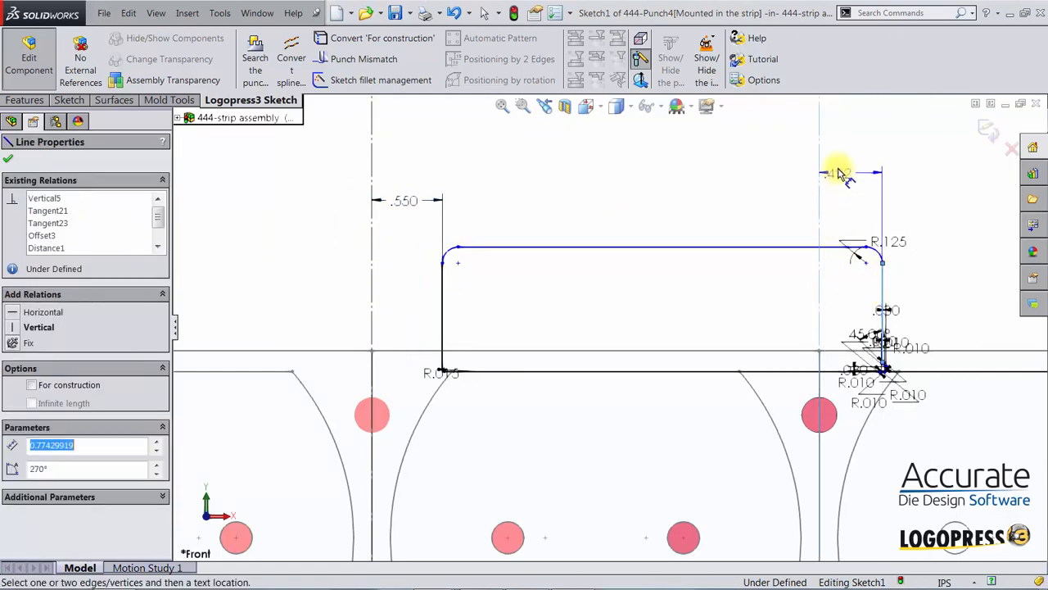
pyautogui.click(847, 171)
pyautogui.write('.55')
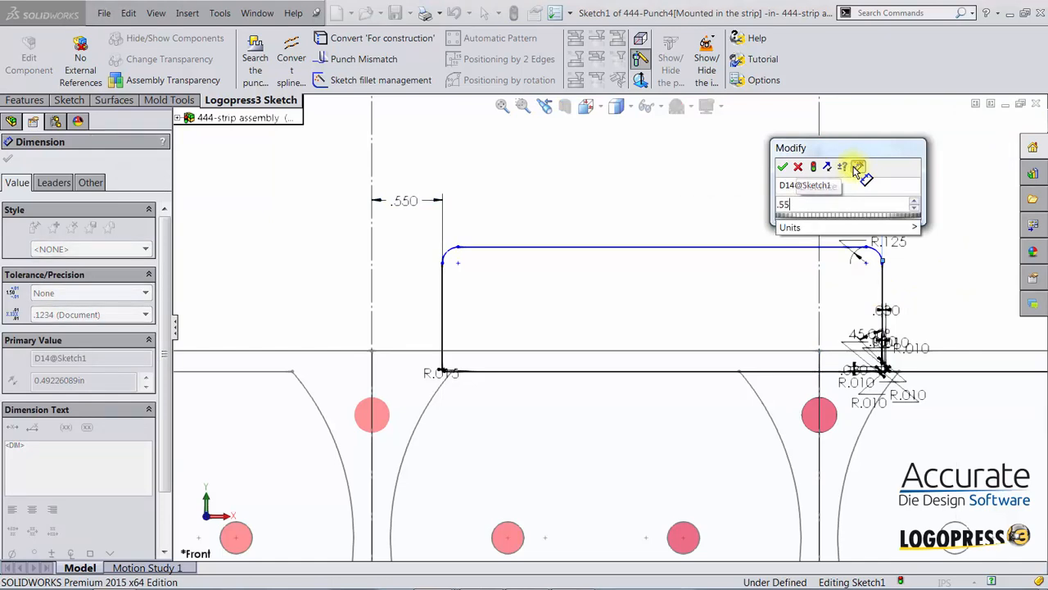
pyautogui.press('Return')
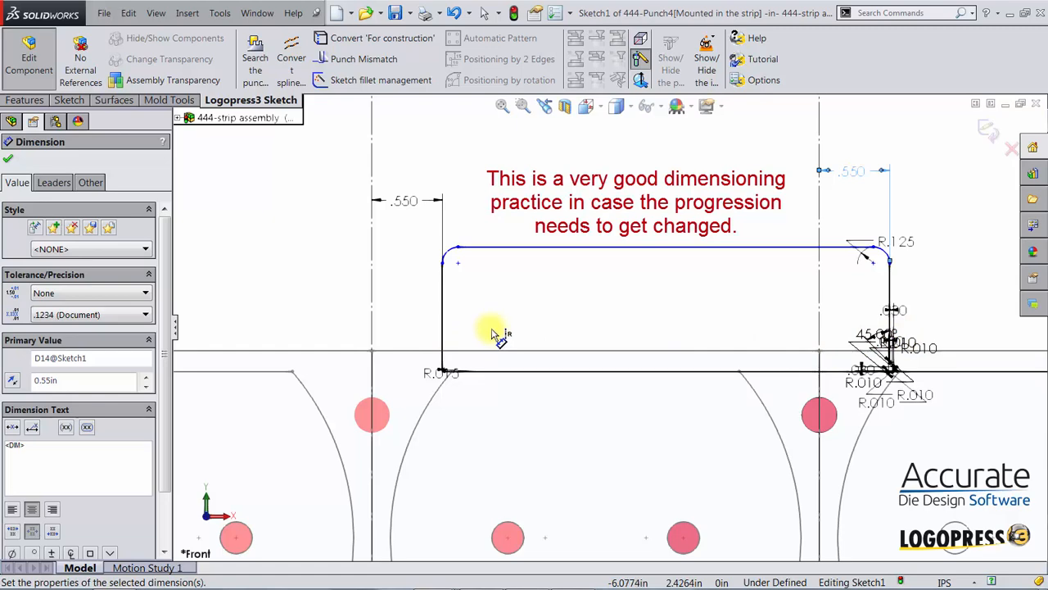
# Dimension the trimming punch's height at .625 in between its upper and lower edges and exit the punch sketch
pyautogui.click(555, 254)
pyautogui.click(557, 372)
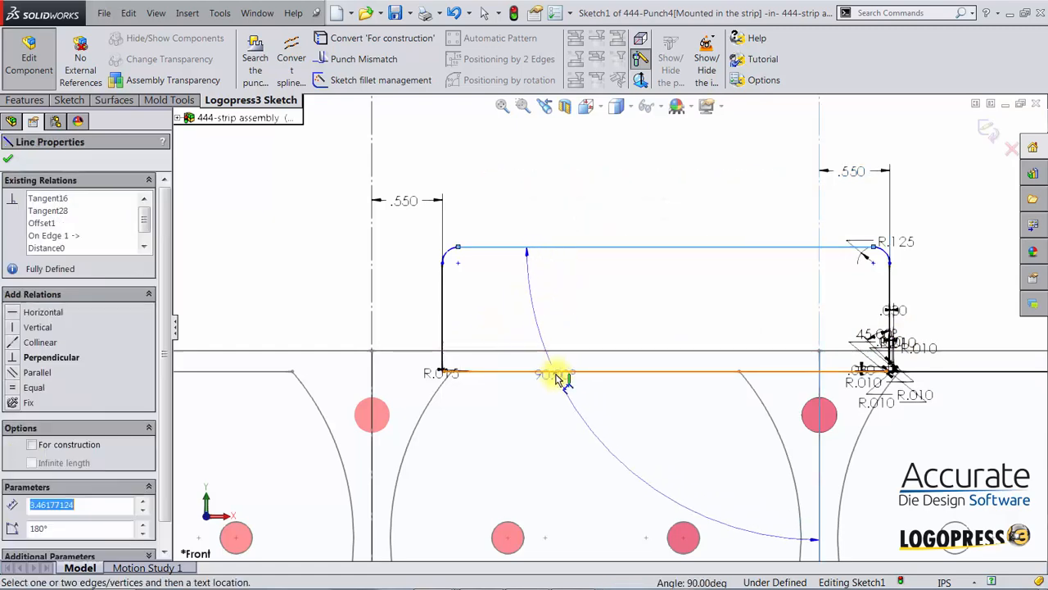
pyautogui.click(556, 305)
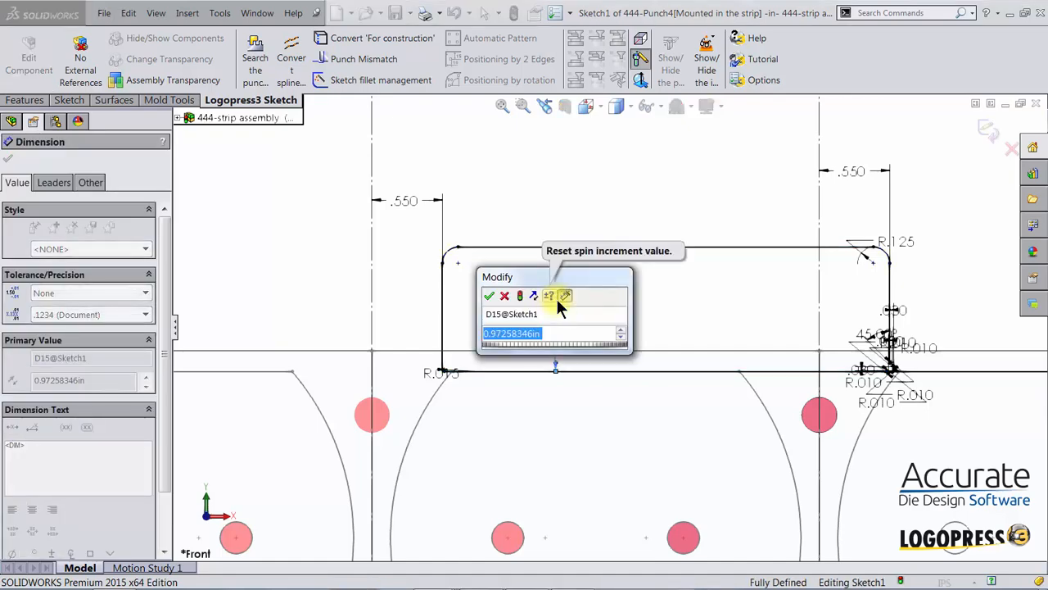
pyautogui.press('BackSpace')
pyautogui.write('.625')
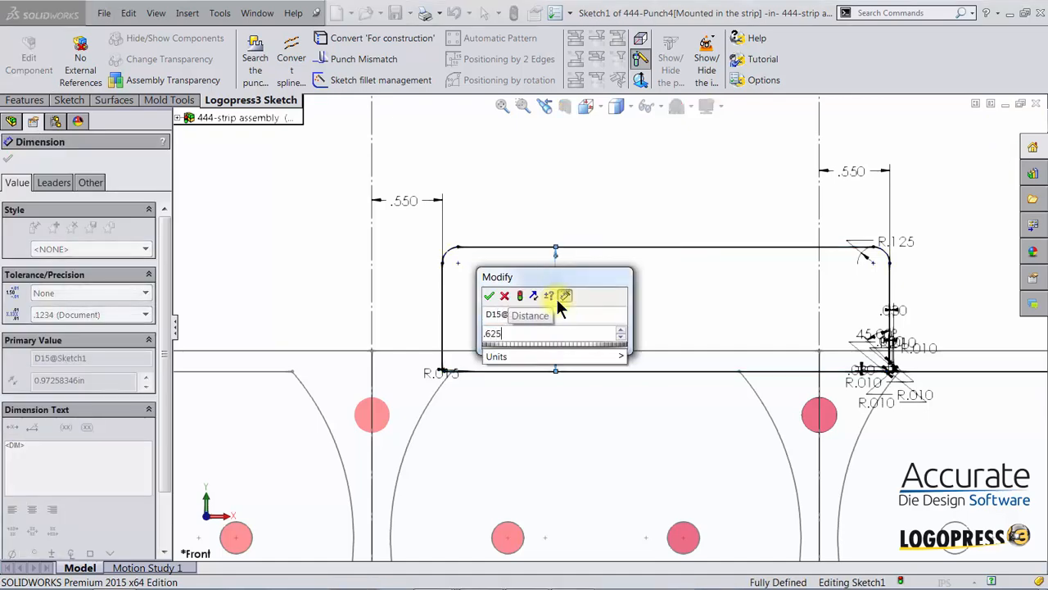
pyautogui.press('Return')
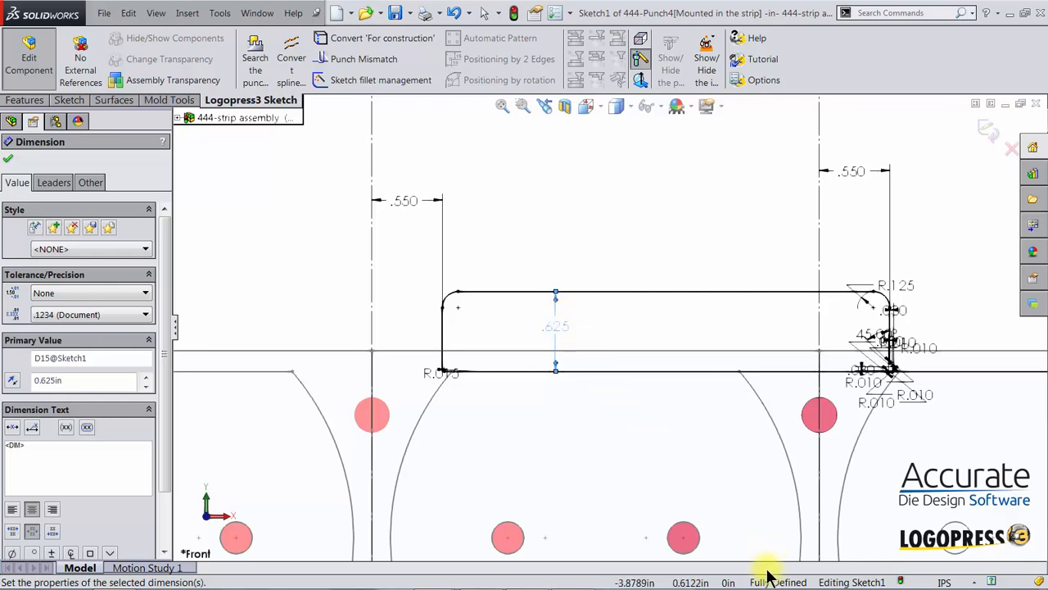
pyautogui.click(990, 131)
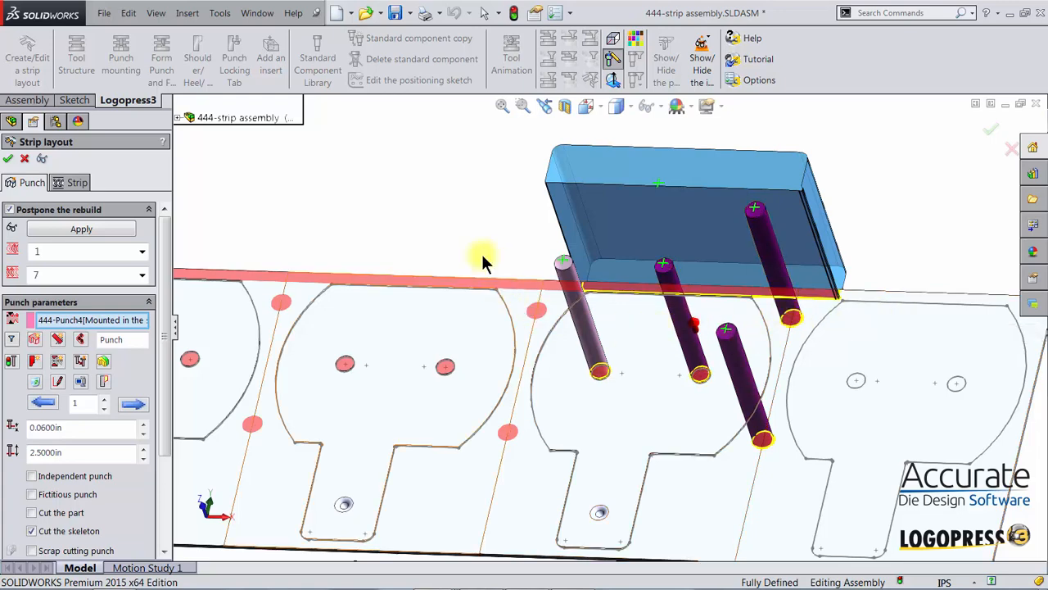
# Examine how the punch's lower-left corner overlaps the already trimmed upper edge of the strip near station 2
pyautogui.moveTo(453, 140); pyautogui.dragTo(451, 210, button='right')
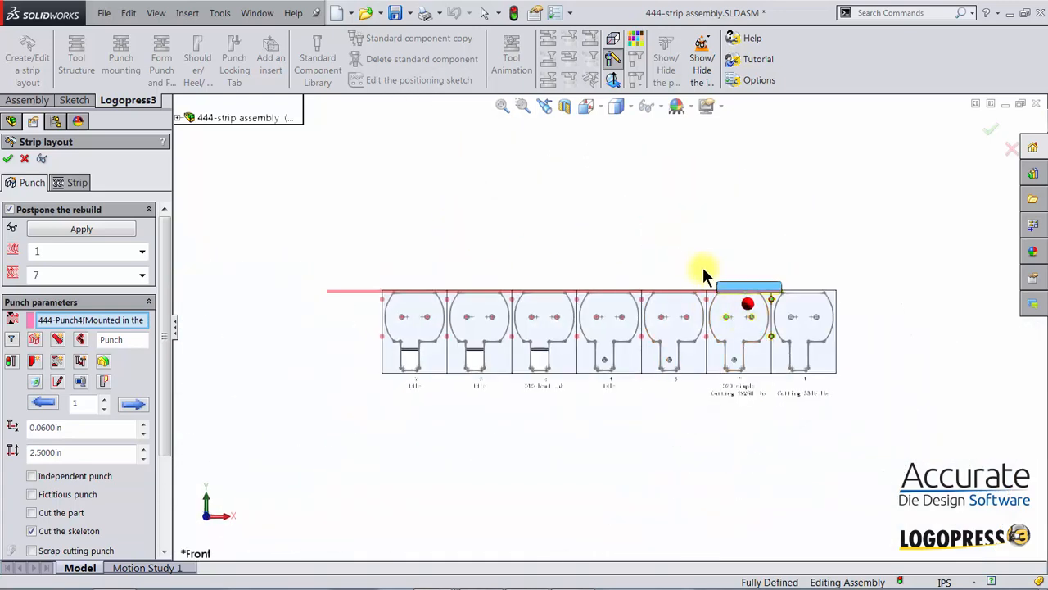
pyautogui.moveTo(673, 246); pyautogui.dragTo(702, 284, button='right')
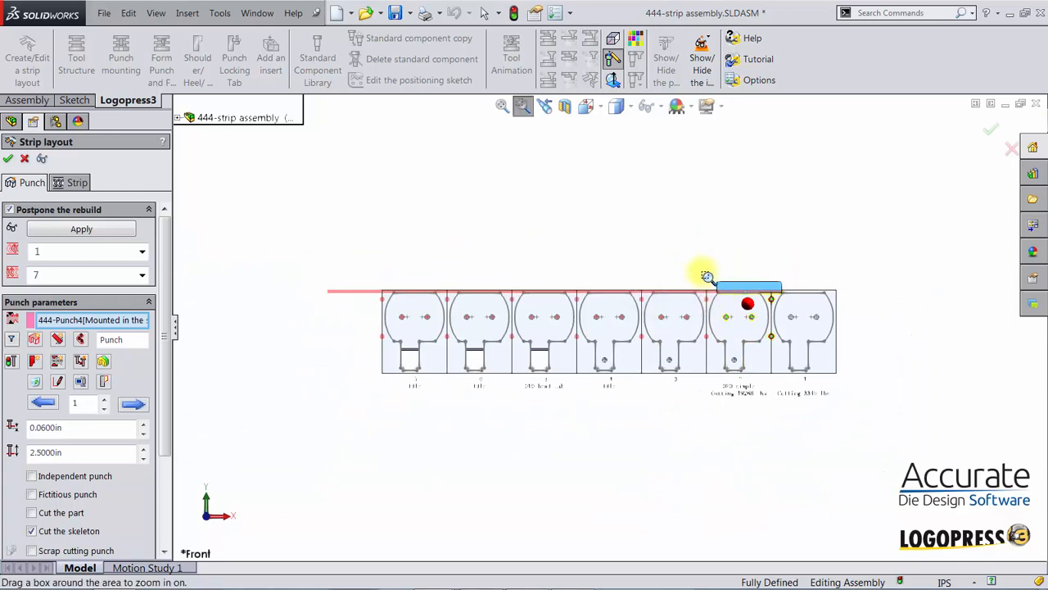
pyautogui.moveTo(737, 304); pyautogui.dragTo(738, 304)
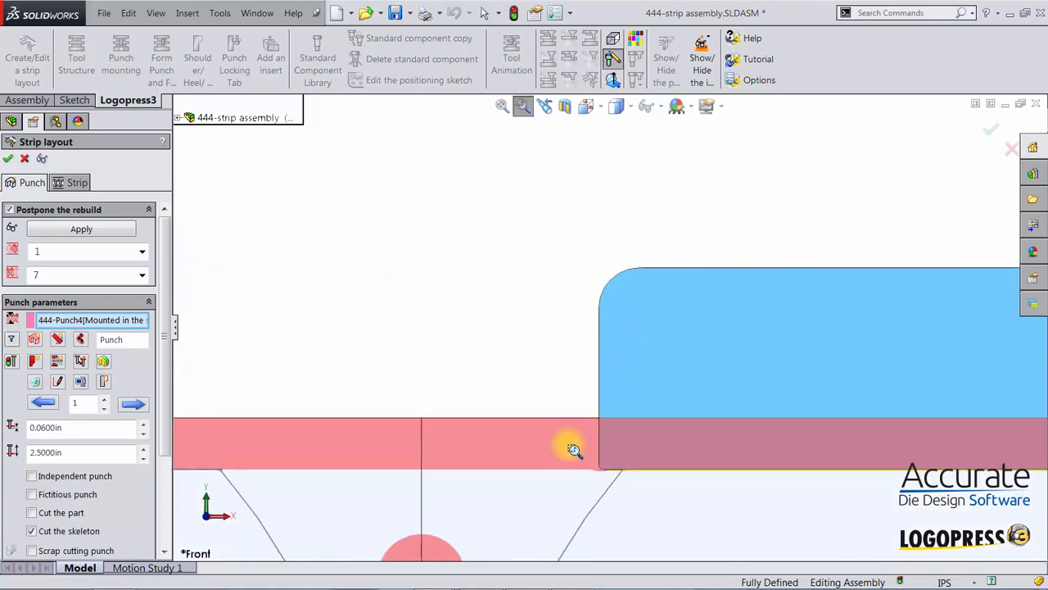
pyautogui.moveTo(568, 446); pyautogui.dragTo(639, 487)
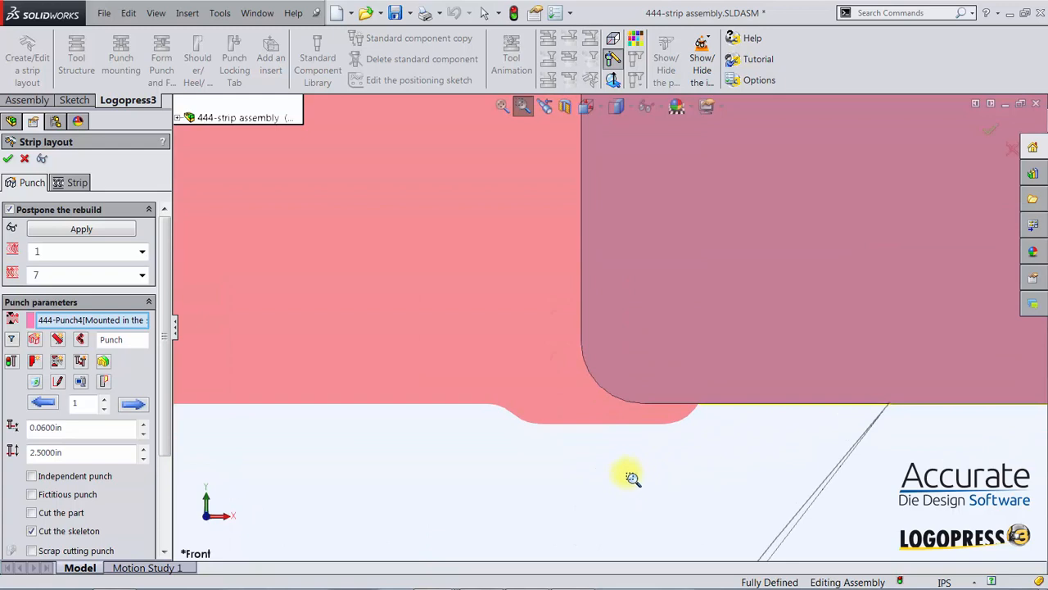
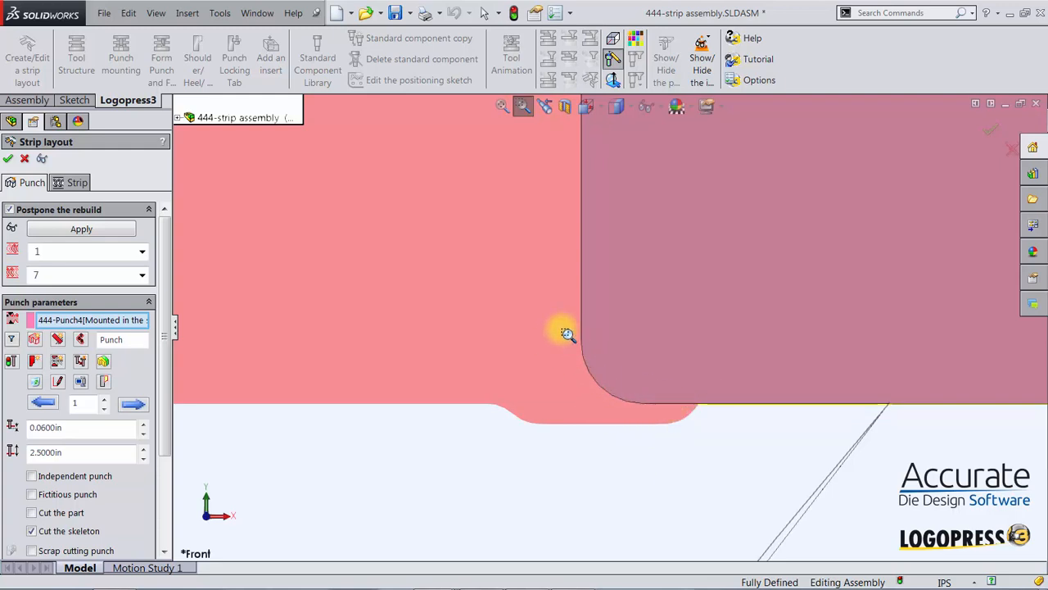
pyautogui.press('f')
pyautogui.press('f')
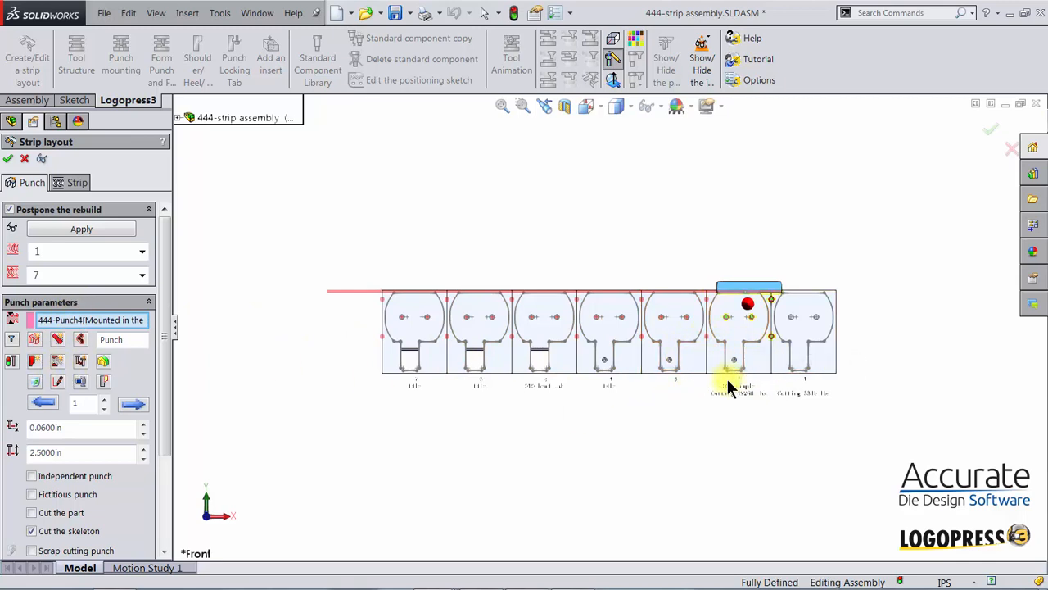
# Start another punch and sketch a corner rectangle spanning the tabs of stations 3 and 2, reaching from above the shoulders to beyond the strip edge
pyautogui.click(35, 337)
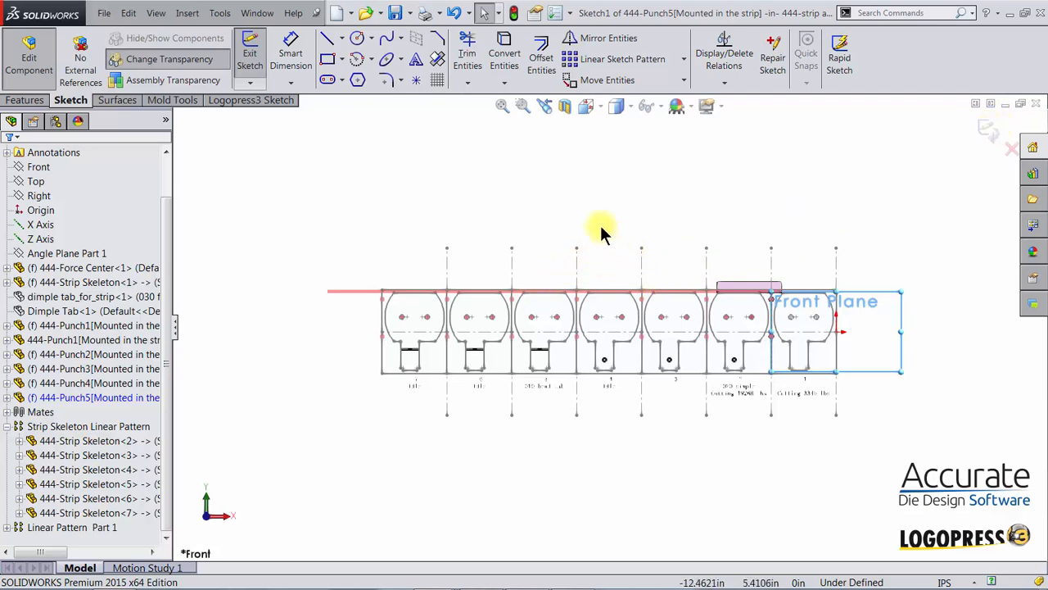
pyautogui.moveTo(598, 221); pyautogui.dragTo(654, 254, button='right')
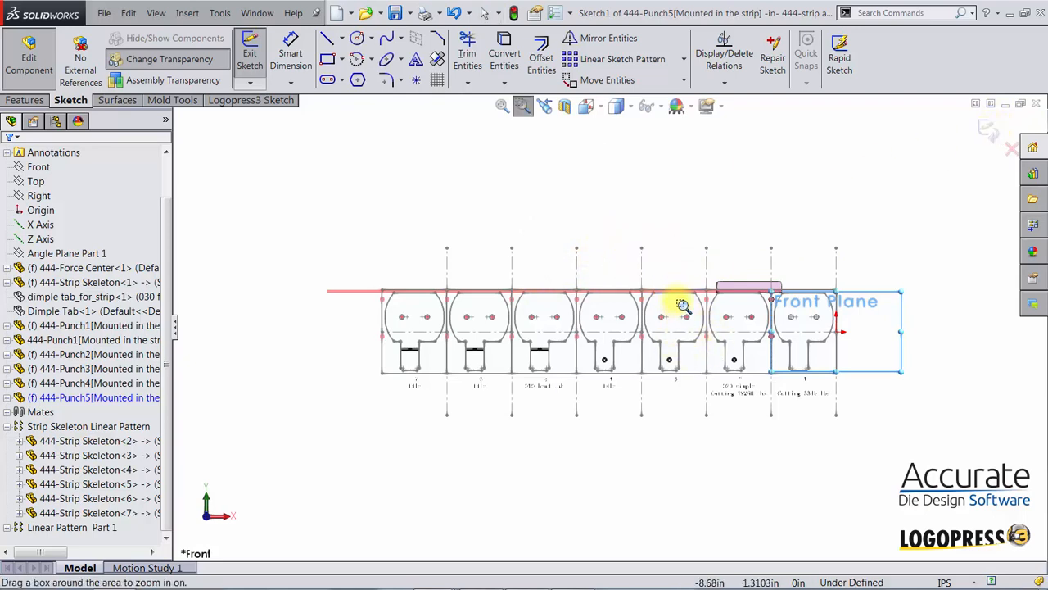
pyautogui.moveTo(659, 264); pyautogui.dragTo(812, 414)
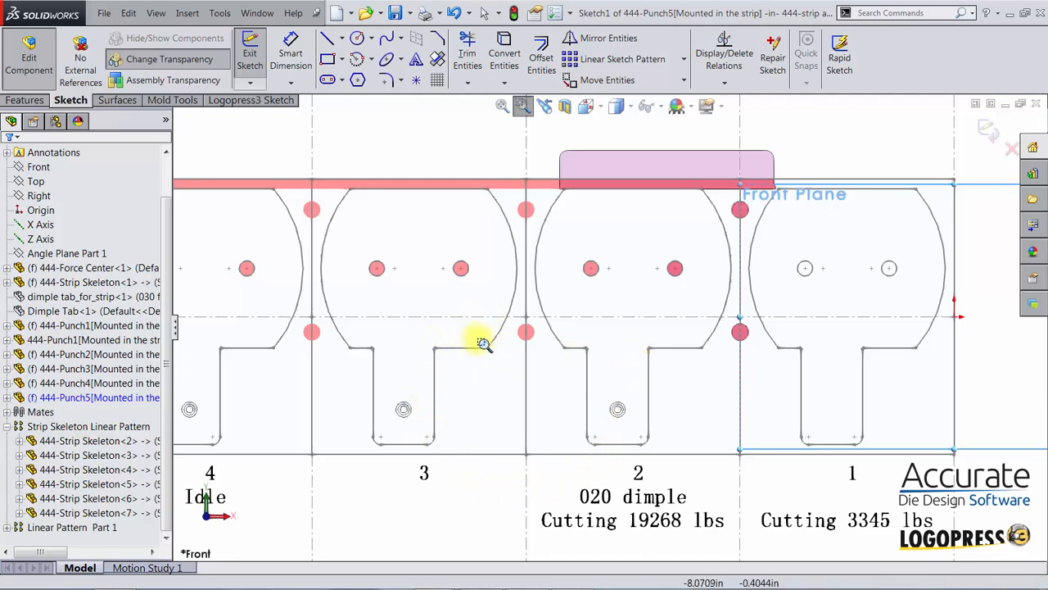
pyautogui.click(328, 62)
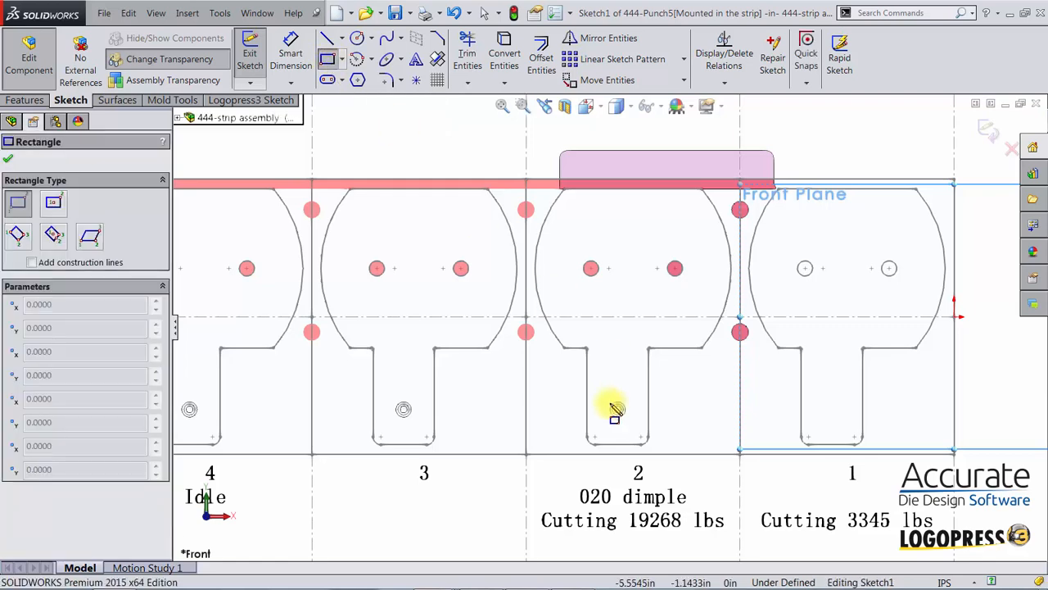
pyautogui.scroll(-3, 454, 440)
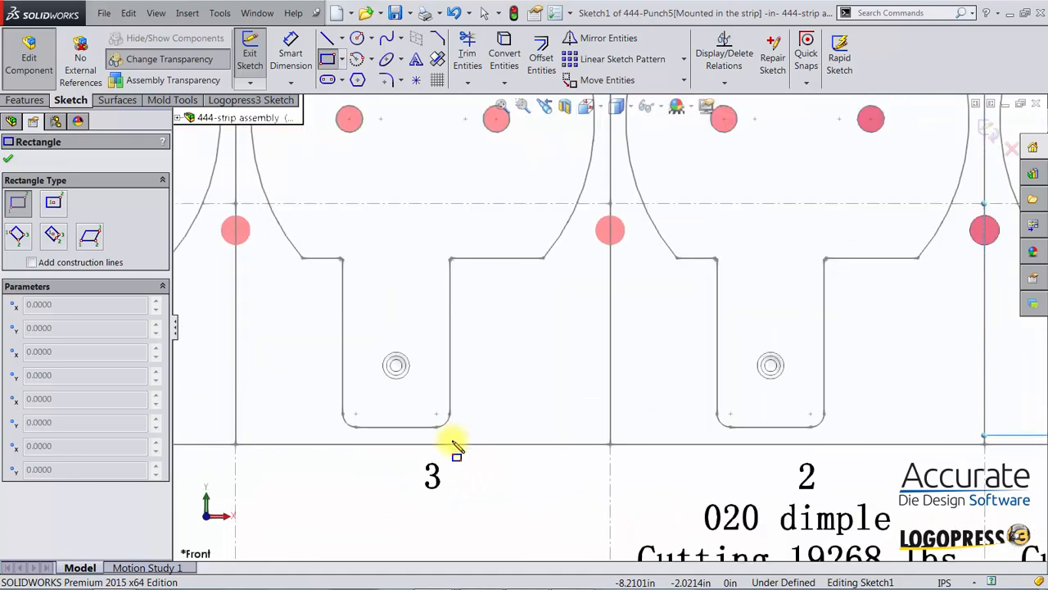
pyautogui.click(422, 239)
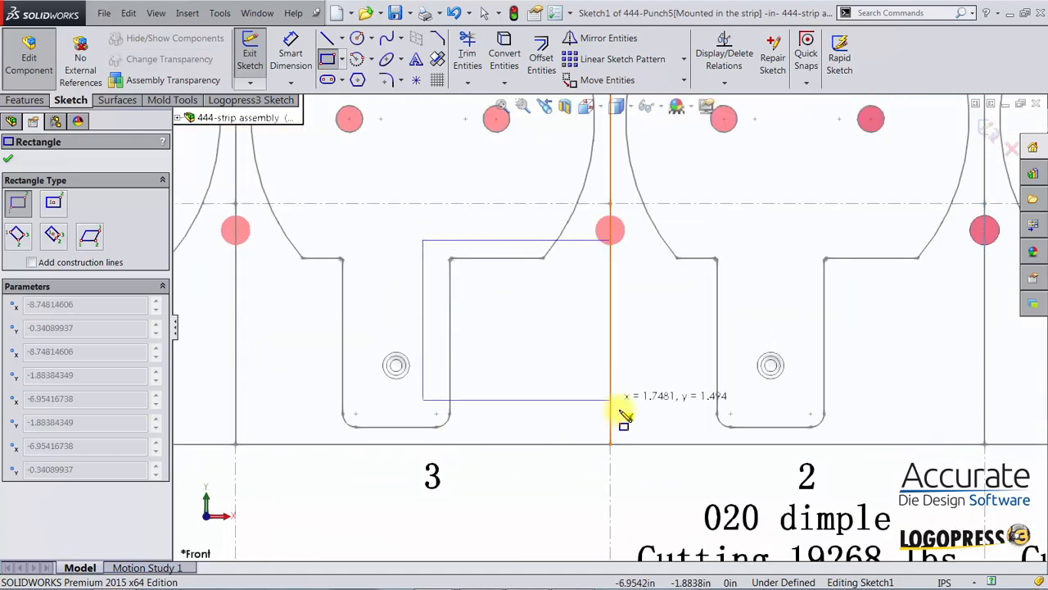
pyautogui.click(747, 516)
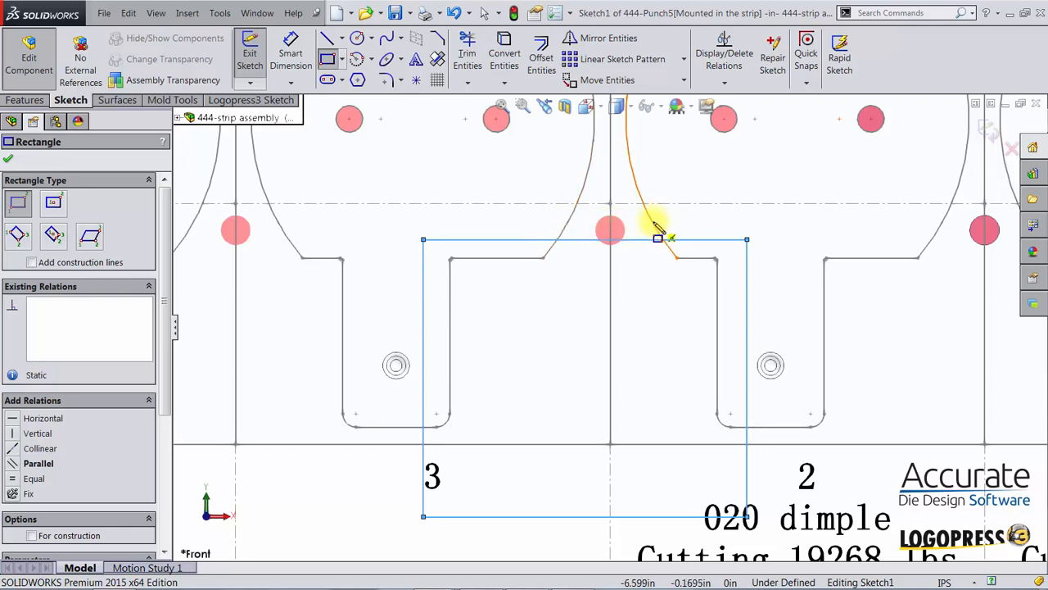
# Run the punch outline search on the rectangle, and delete the resulting upper horizontal line with its two short arcs
pyautogui.click(256, 101)
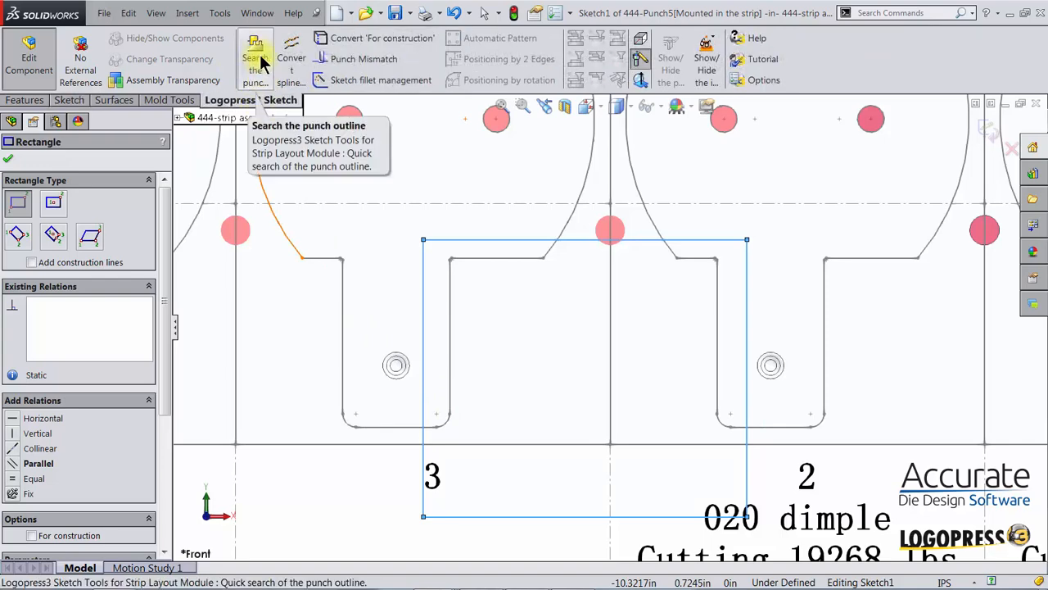
pyautogui.click(256, 64)
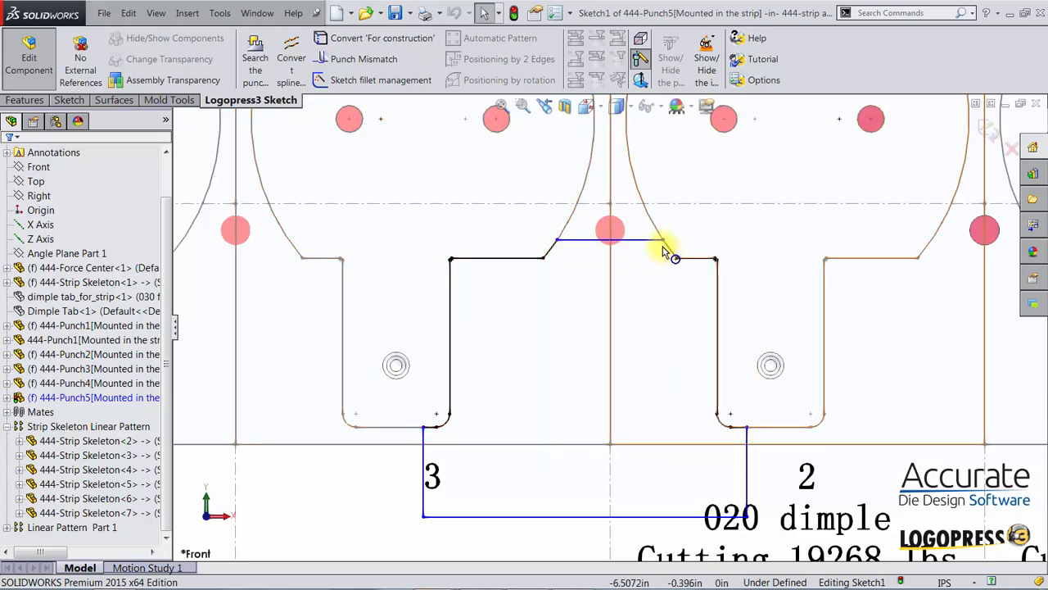
pyautogui.scroll(-5, 663, 250)
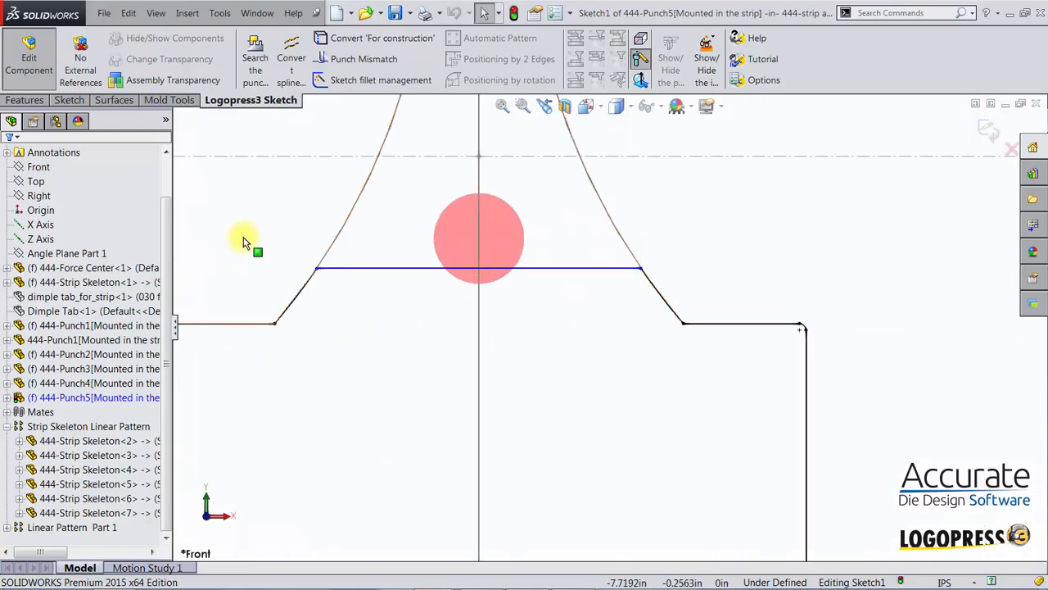
pyautogui.moveTo(242, 233)
pyautogui.mouseDown()
pyautogui.moveTo(417, 308)
pyautogui.moveTo(714, 369)
pyautogui.mouseUp()
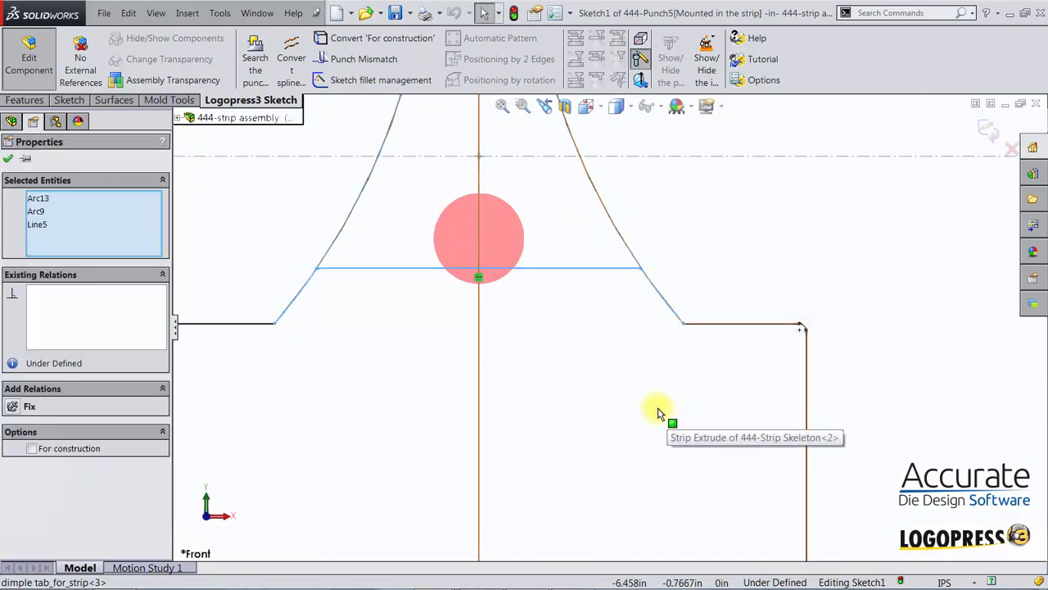
pyautogui.press('Escape')
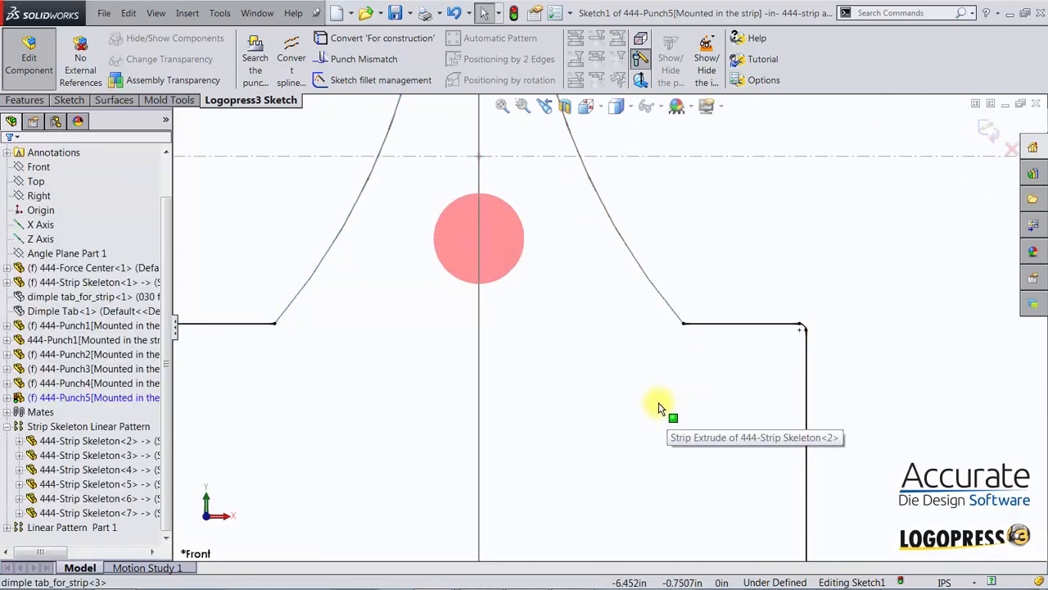
# Delete the station 2 shoulder line and extend the station 3 shoulder line across the gap to the fillet of the station 2 tab
pyautogui.click(713, 326)
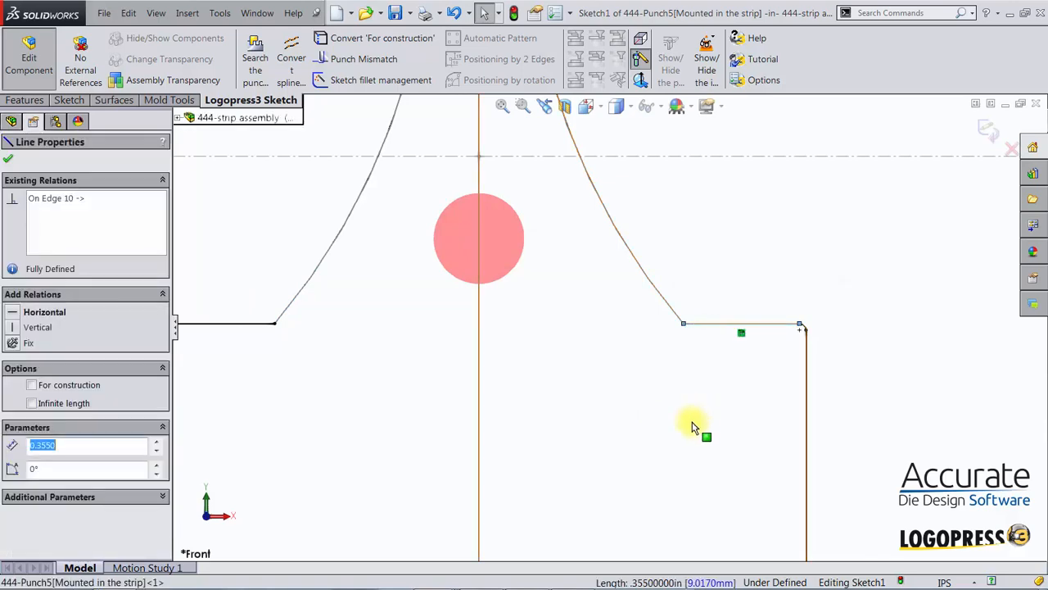
pyautogui.press('Escape')
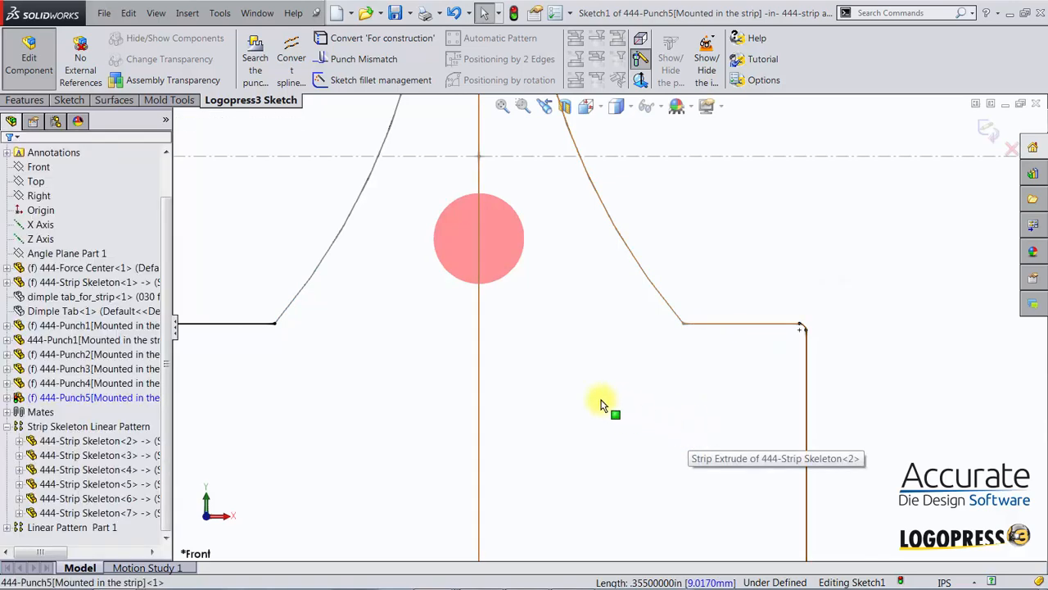
pyautogui.moveTo(275, 326); pyautogui.dragTo(802, 328)
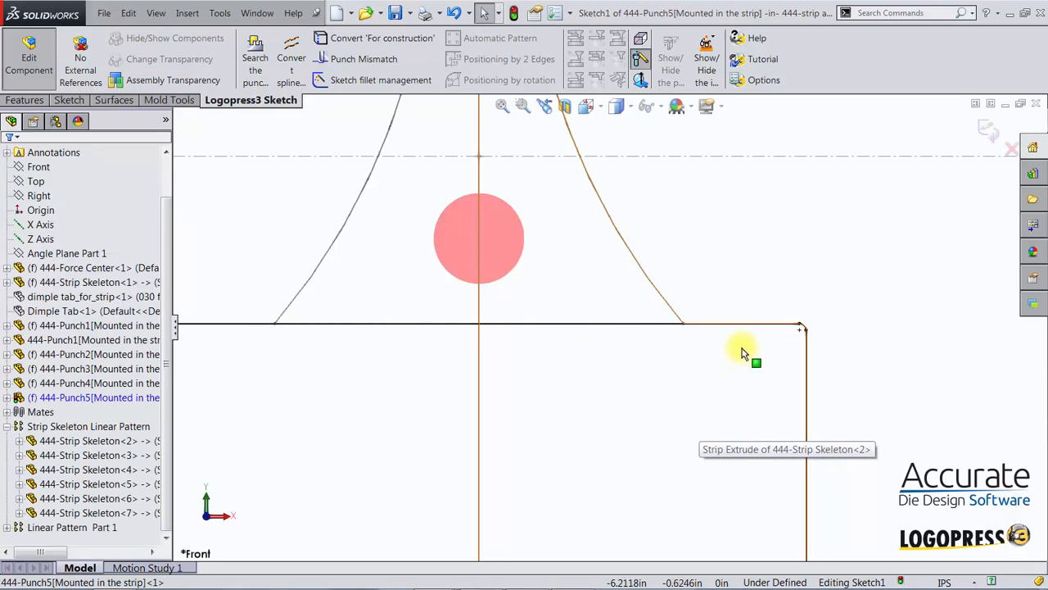
pyautogui.moveTo(702, 229); pyautogui.dragTo(783, 296, button='right')
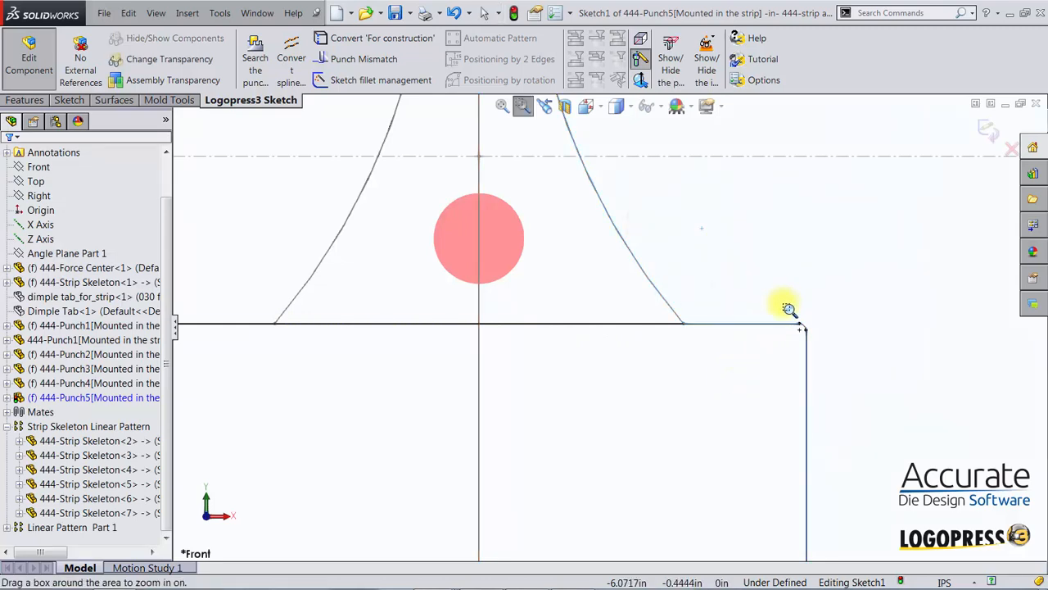
pyautogui.moveTo(788, 309); pyautogui.dragTo(824, 352)
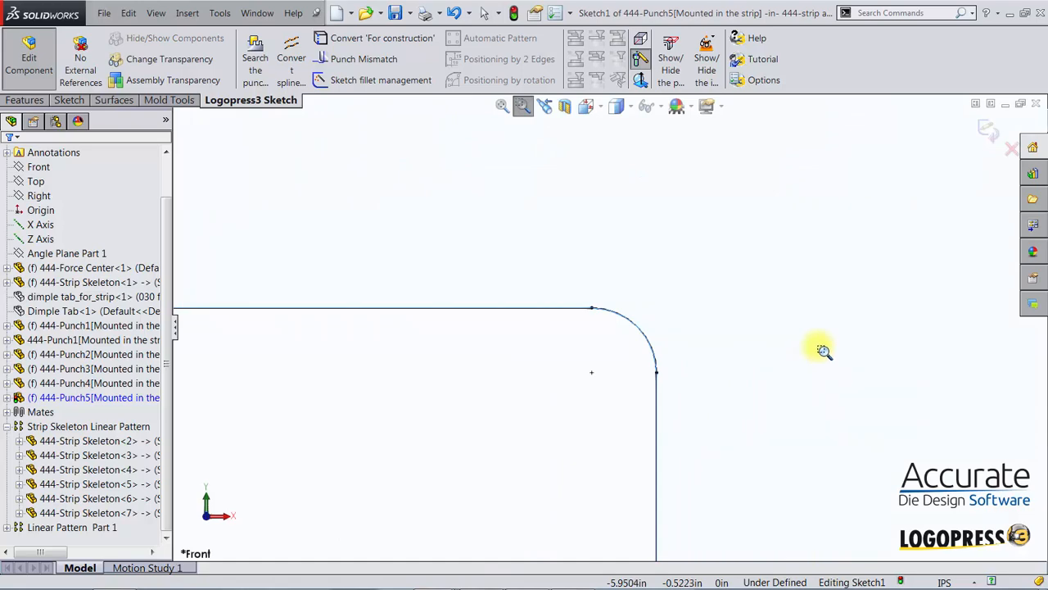
pyautogui.hotkey('ctrl', 'shift', 'z')
pyautogui.hotkey('ctrl', 'shift', 'z')
pyautogui.press('Escape')
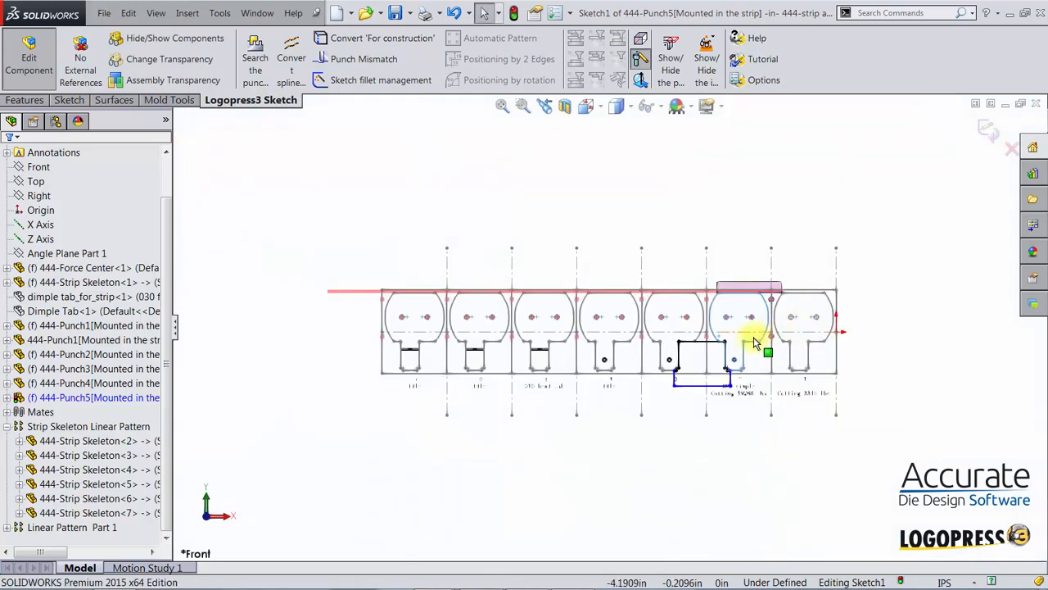
# Move the outline's two lower vertical sides outward so the punch overlaps more of the tab ends at stations 2 and 3
pyautogui.moveTo(651, 352)
pyautogui.mouseDown(button='right')
pyautogui.moveTo(672, 368)
pyautogui.moveTo(662, 348)
pyautogui.mouseUp(button='right')
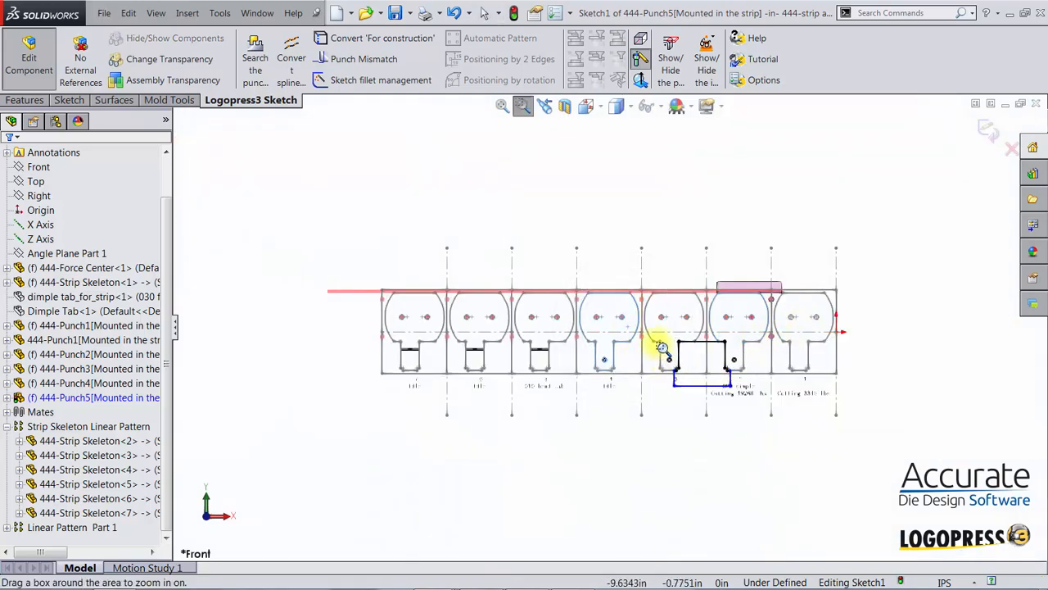
pyautogui.moveTo(656, 329); pyautogui.dragTo(743, 405)
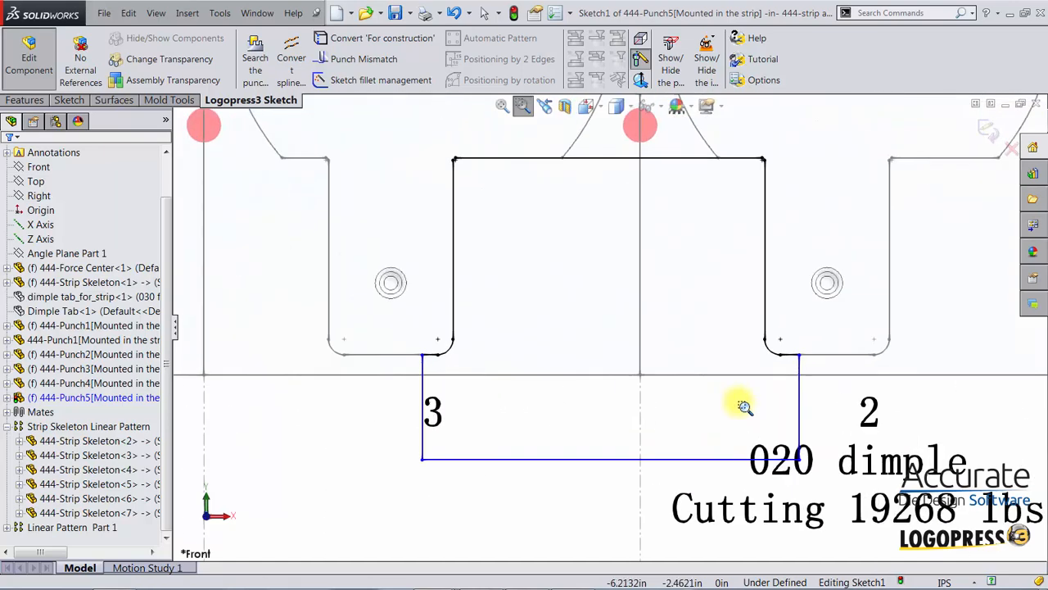
pyautogui.press('Escape')
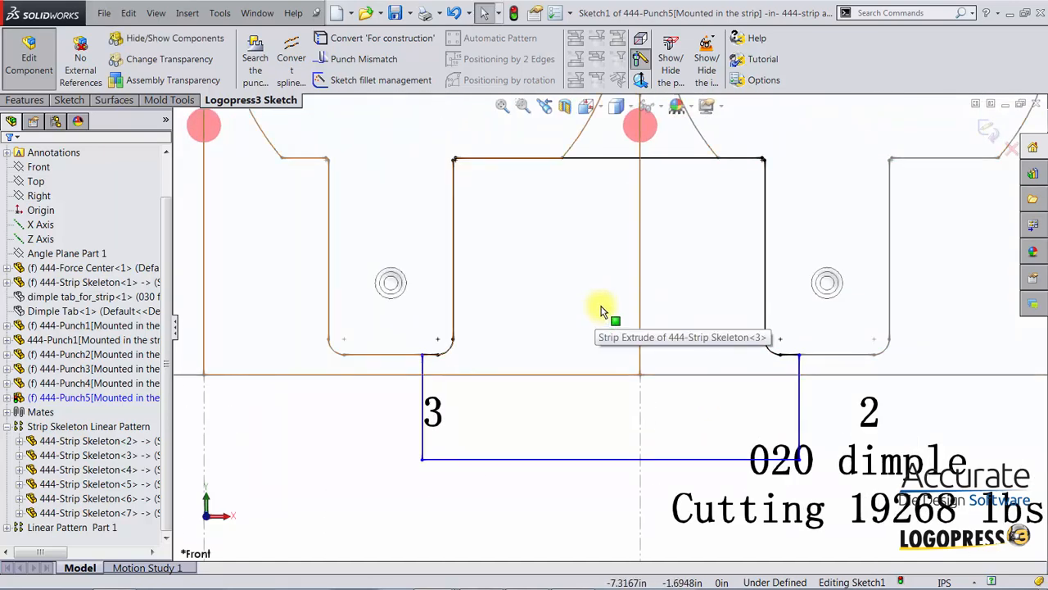
pyautogui.click(801, 383)
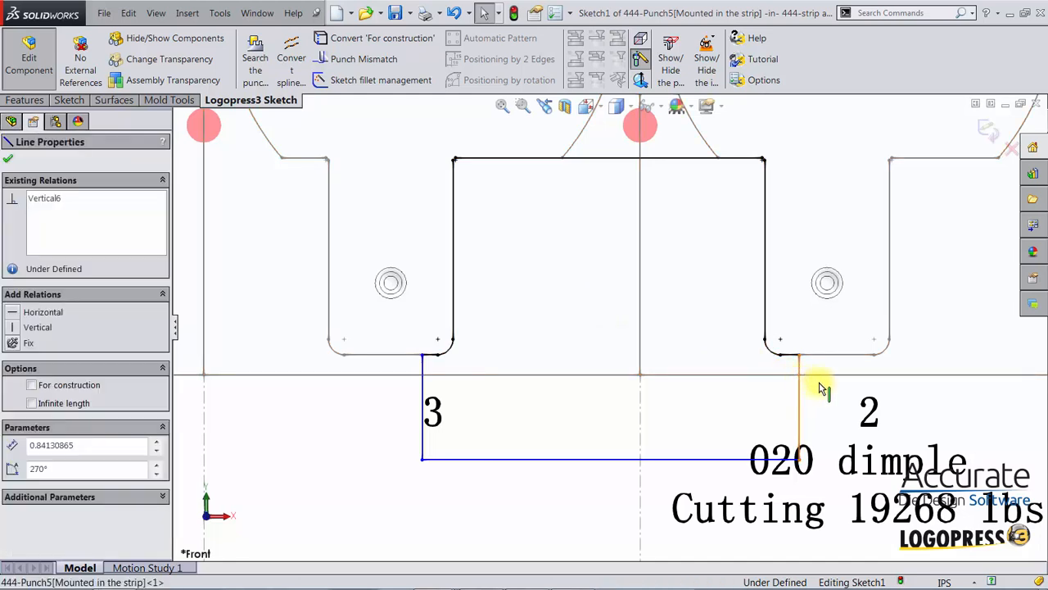
pyautogui.moveTo(800, 385); pyautogui.dragTo(838, 394)
pyautogui.moveTo(422, 391); pyautogui.dragTo(381, 405)
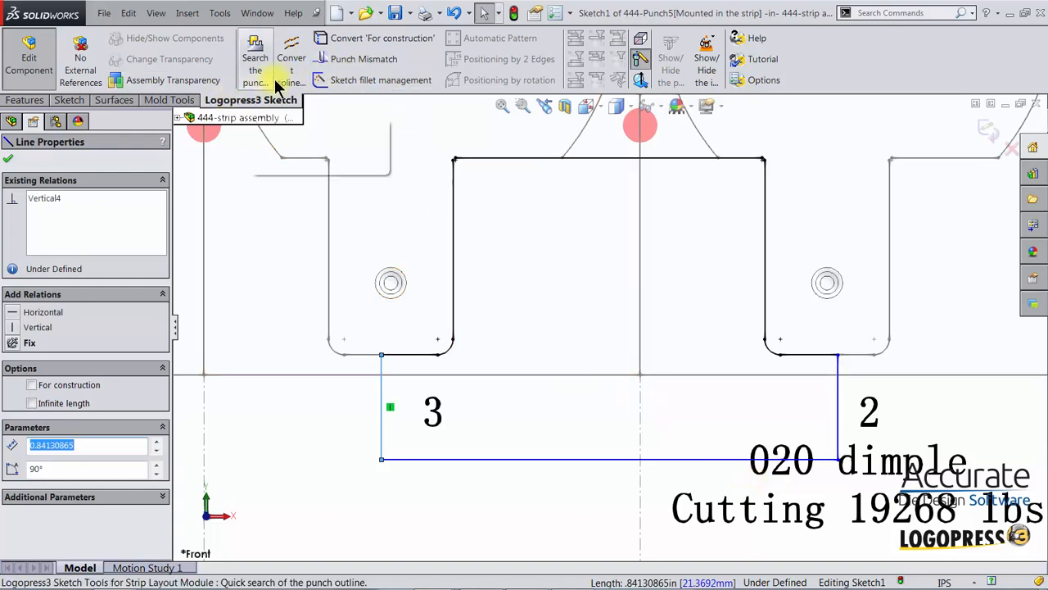
# Add a Mismatch #3 punch mismatch at the station 2 tab end, between the tab's end line and the outline's vertical side
pyautogui.click(321, 65)
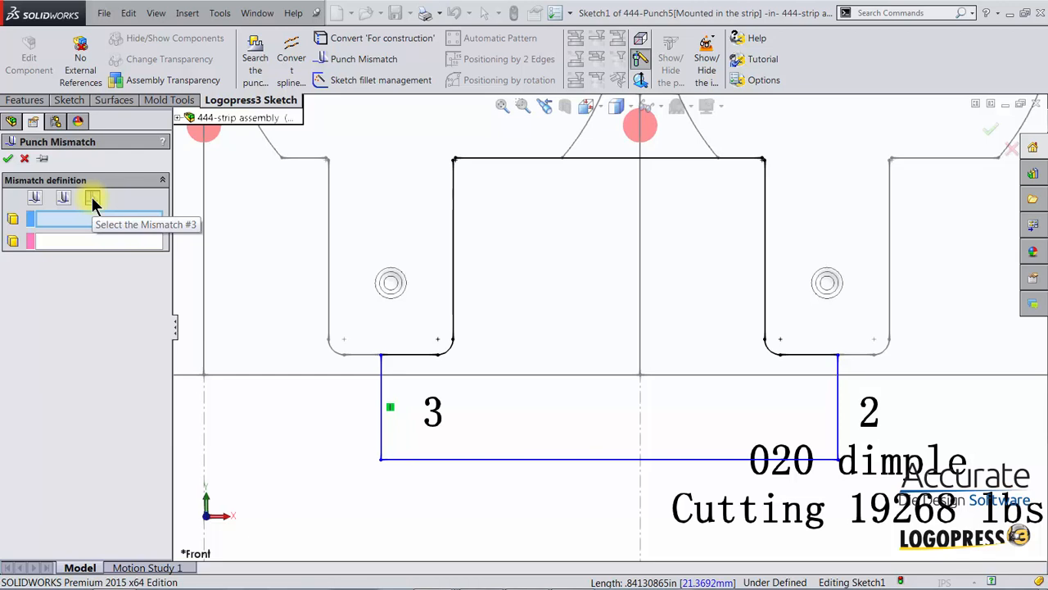
pyautogui.moveTo(798, 330); pyautogui.dragTo(833, 360, button='right')
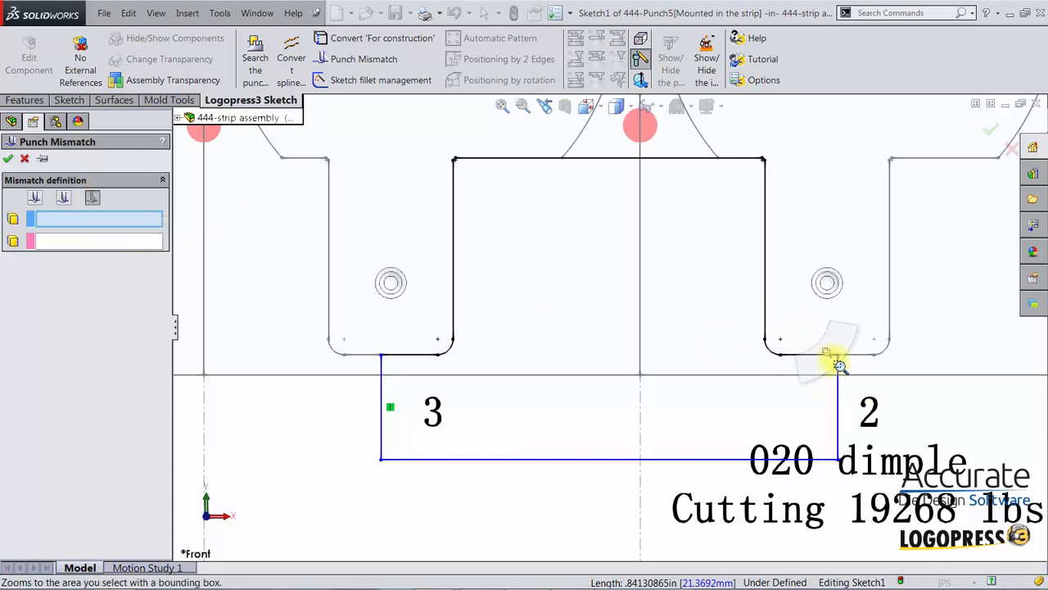
pyautogui.moveTo(802, 337); pyautogui.dragTo(869, 382)
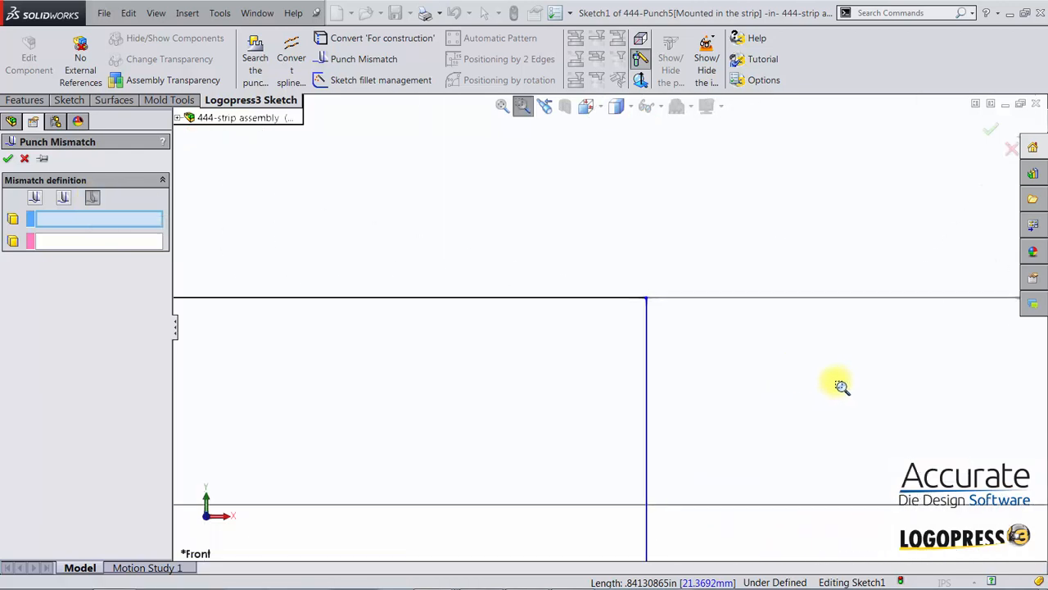
pyautogui.press('Escape')
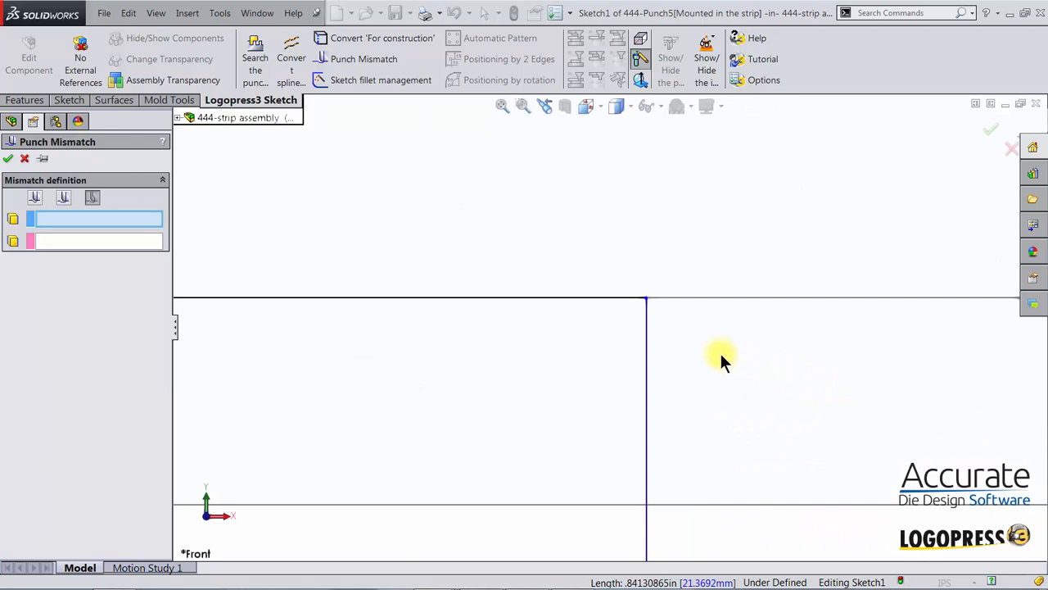
pyautogui.click(602, 299)
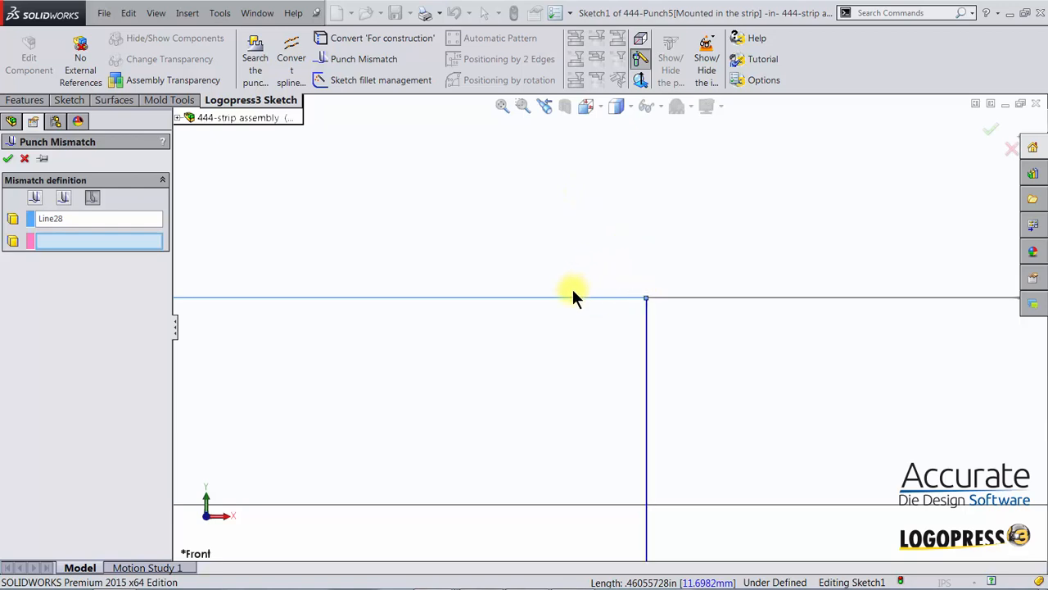
pyautogui.click(647, 356)
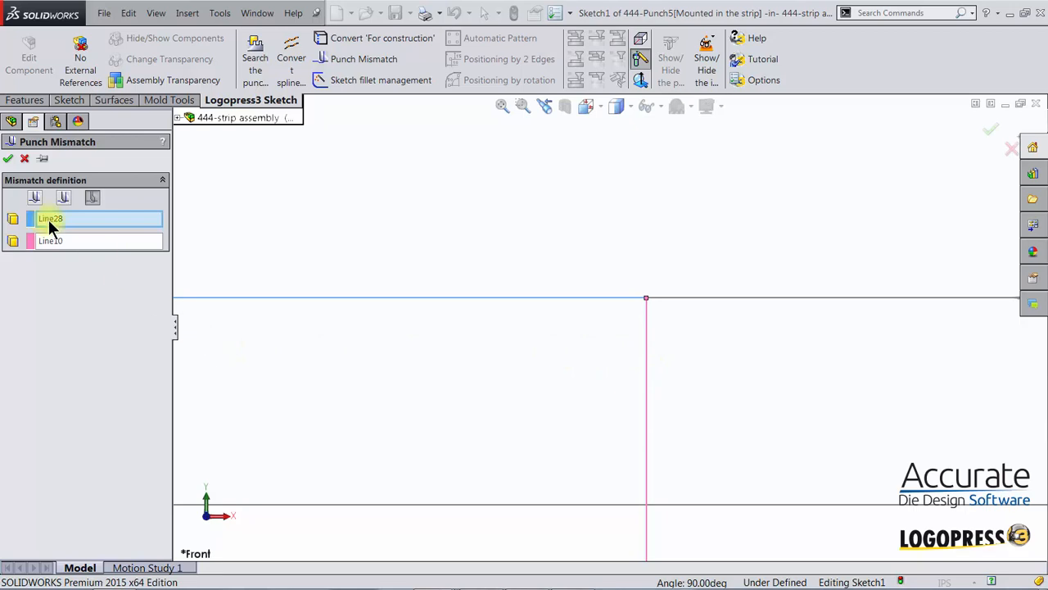
pyautogui.click(7, 159)
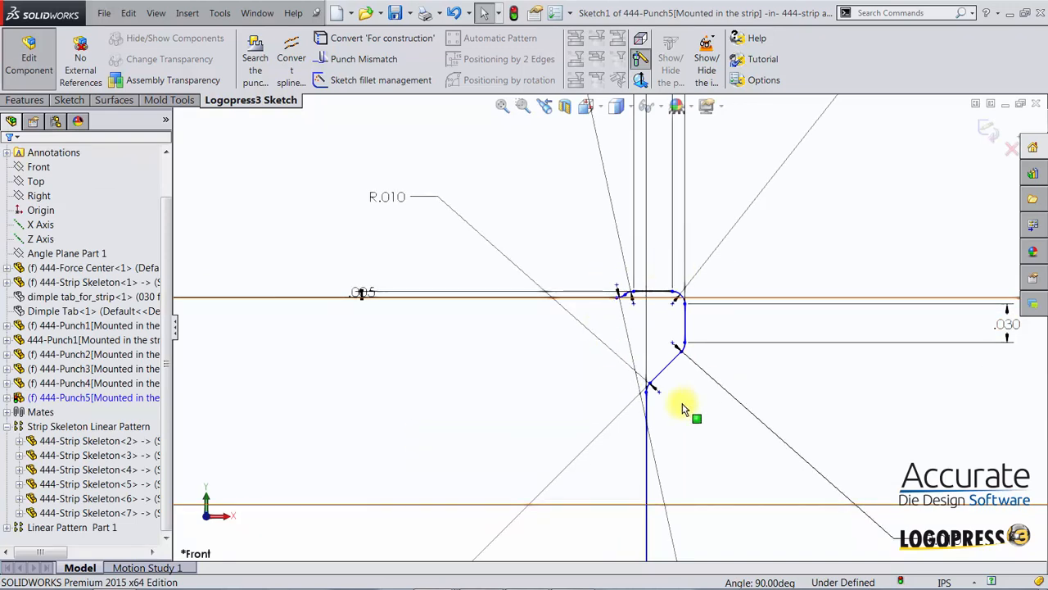
pyautogui.scroll(2, 683, 409)
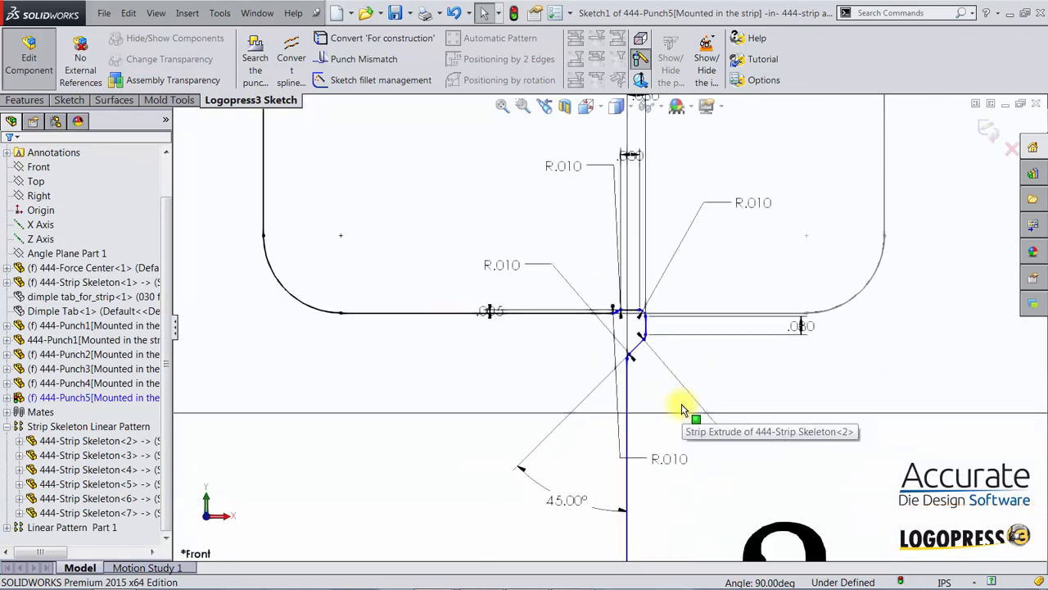
pyautogui.scroll(3, 684, 409)
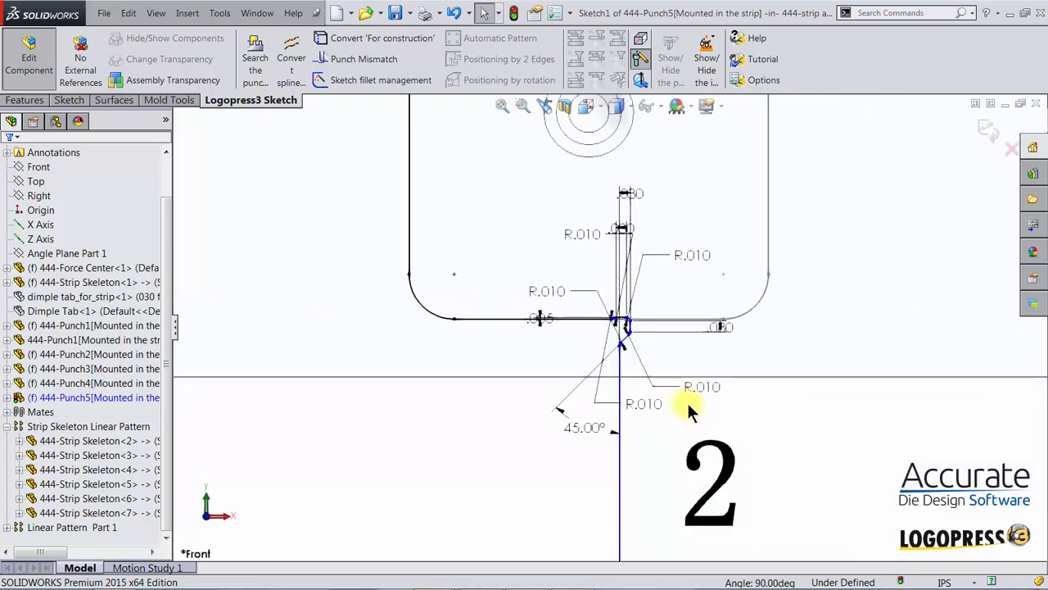
pyautogui.click(642, 326)
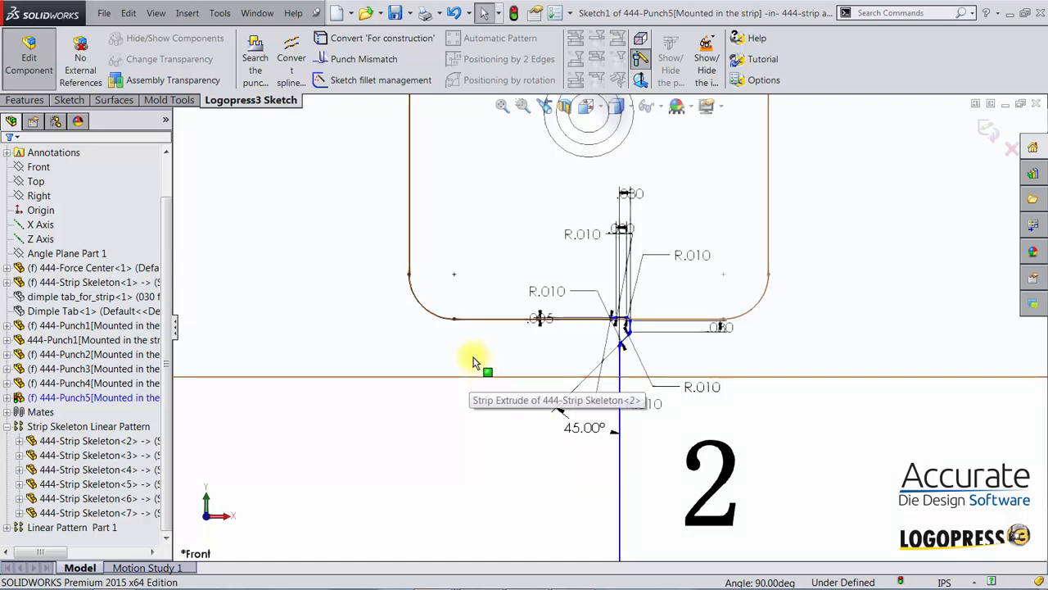
# Fillet the corner where the outline's vertical side meets the station 3 tab end with a 0.015 in radius
pyautogui.scroll(5, 417, 374)
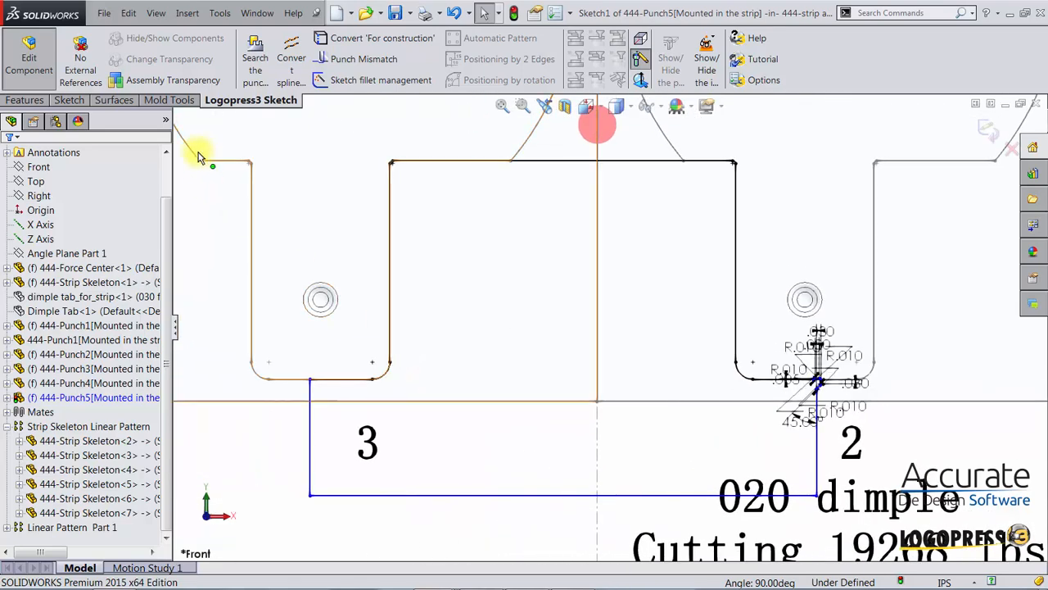
pyautogui.click(71, 100)
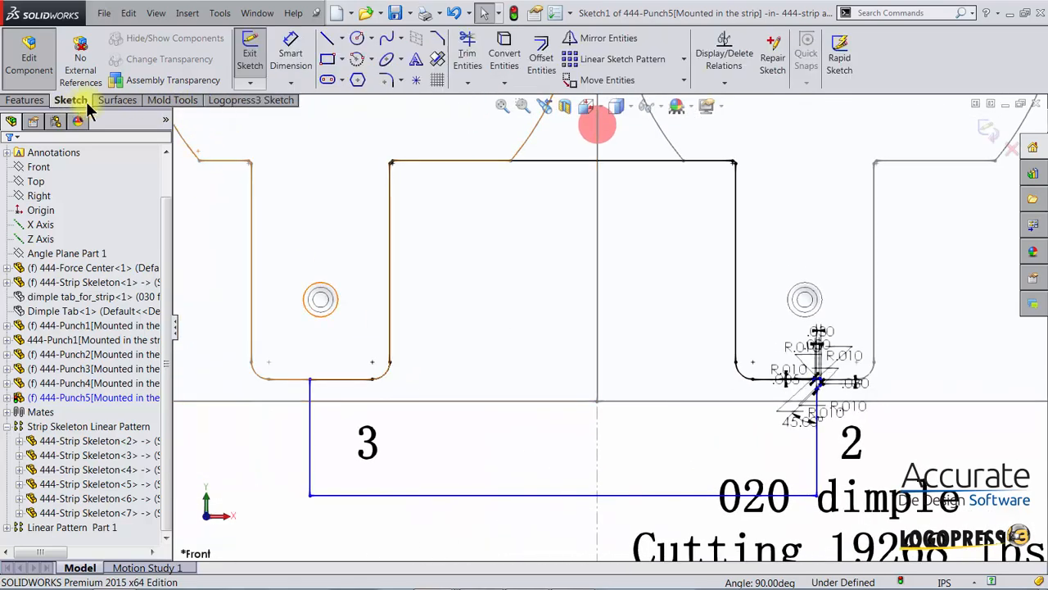
pyautogui.click(386, 80)
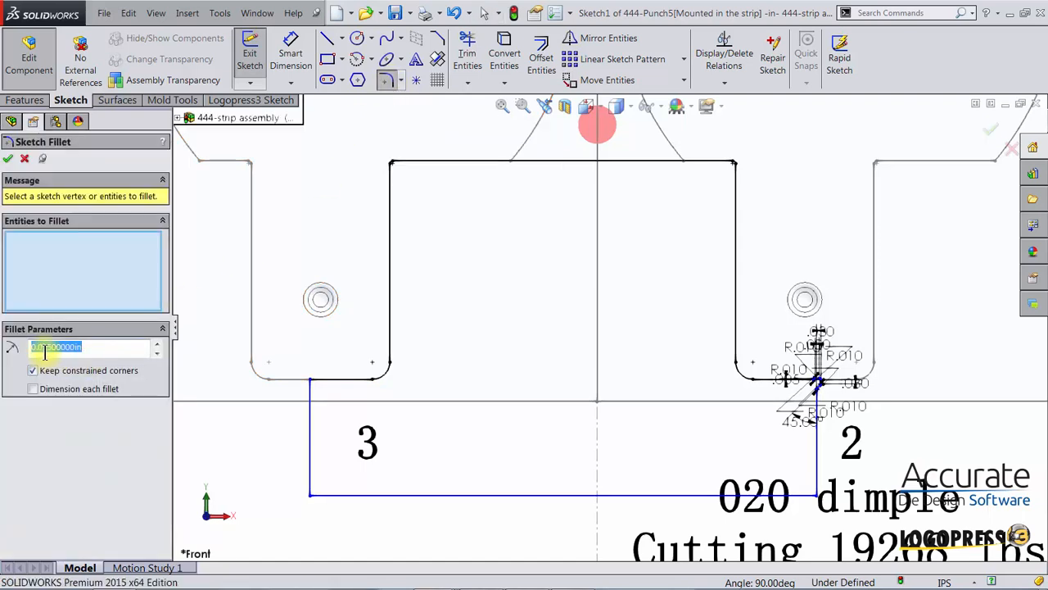
pyautogui.click(311, 380)
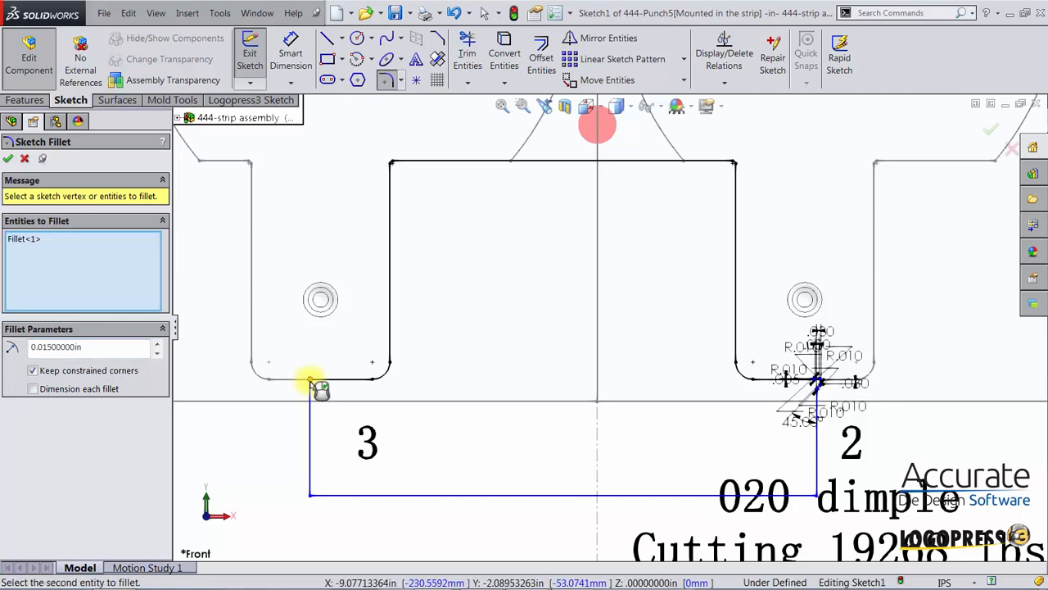
# Fillet the two lower outer corners of the punch outline with a 0.125 in radius
pyautogui.doubleClick(34, 347)
pyautogui.press('BackSpace')
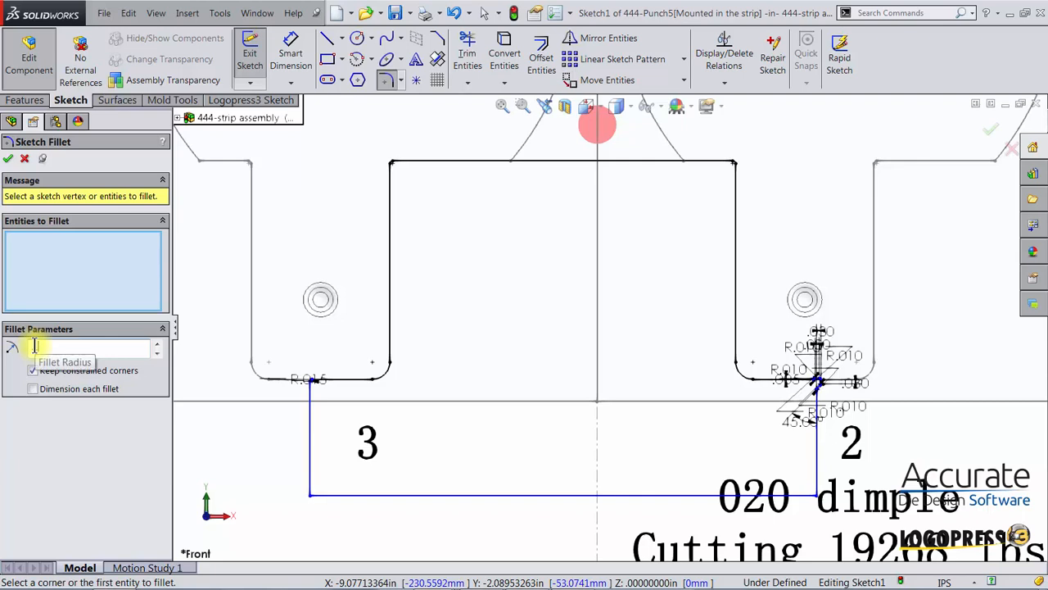
pyautogui.click(308, 494)
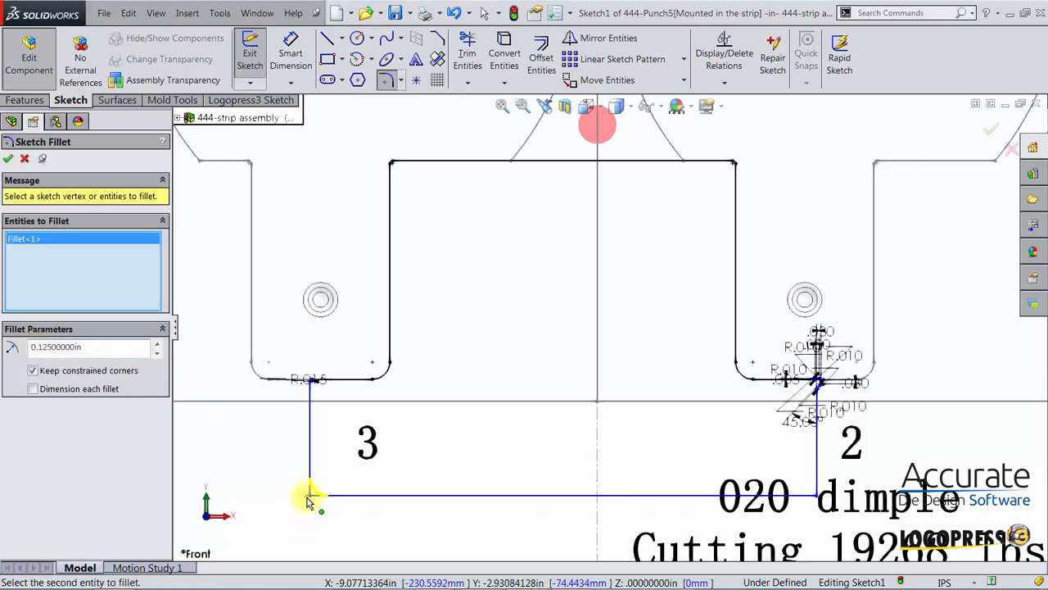
pyautogui.click(817, 495)
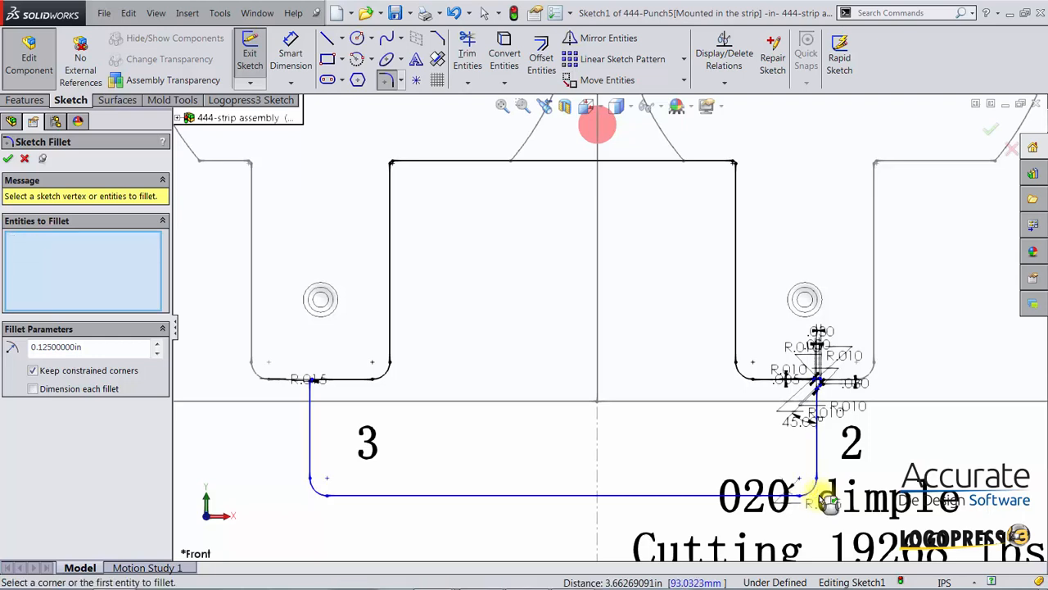
pyautogui.press('Return')
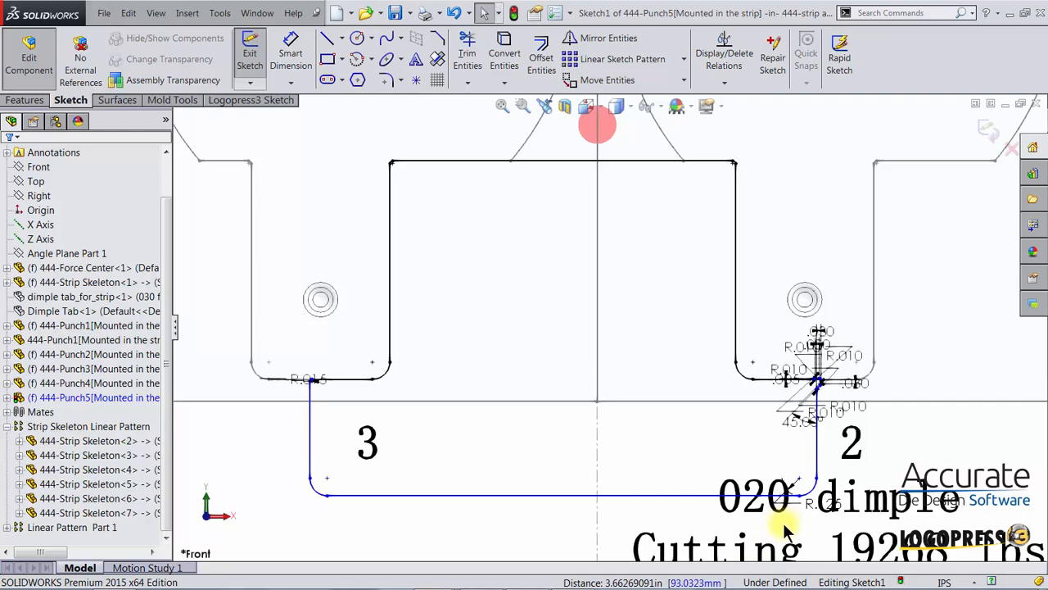
# Convert the two vertical strip skeleton lines on either side of the station 3 label into construction geometry
pyautogui.scroll(2, 785, 529)
pyautogui.scroll(1, 786, 520)
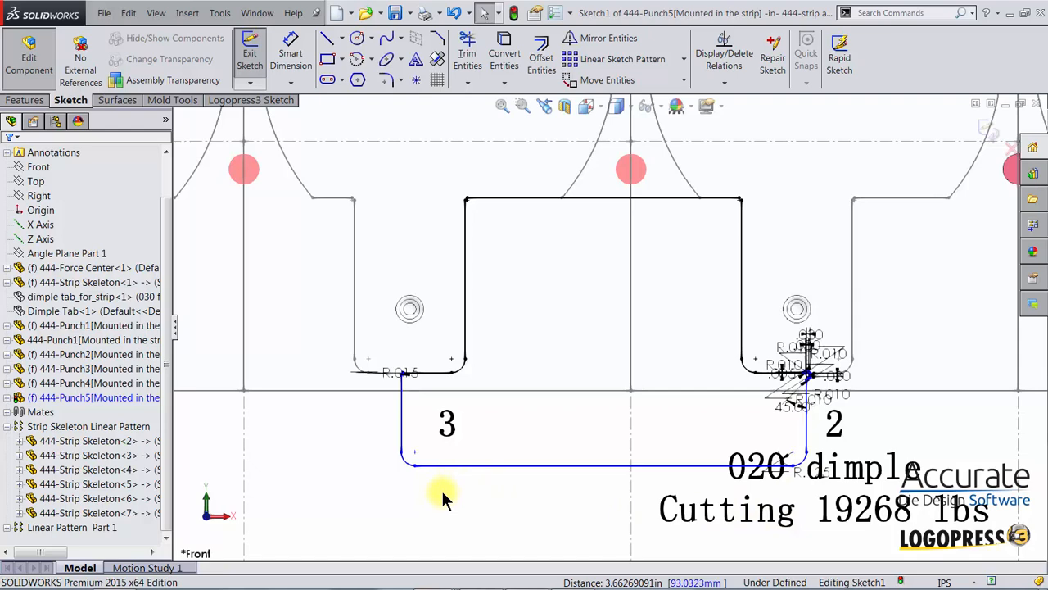
pyautogui.scroll(2, 442, 493)
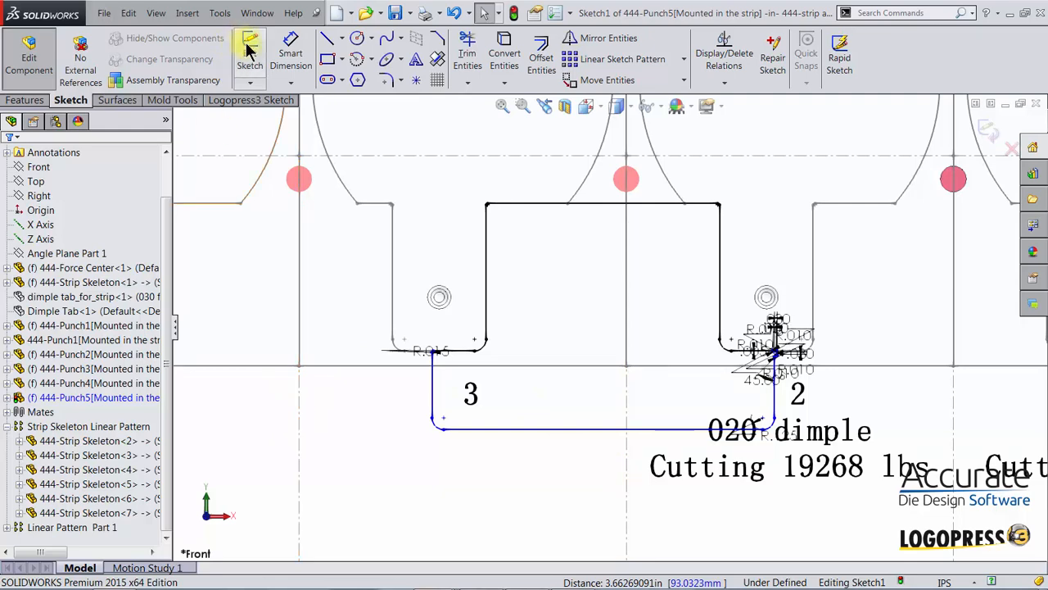
pyautogui.click(254, 102)
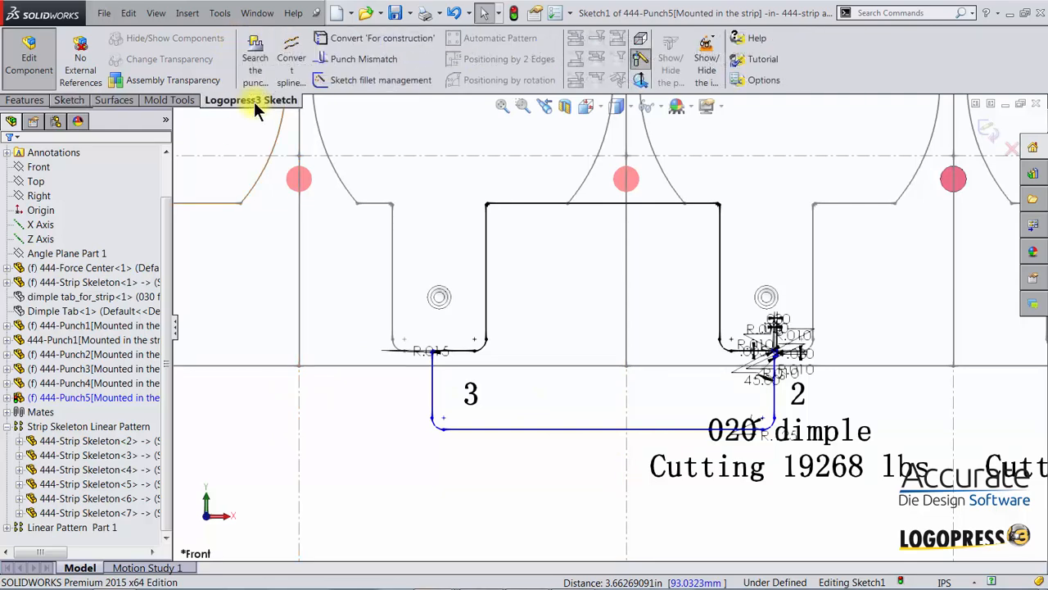
pyautogui.click(347, 39)
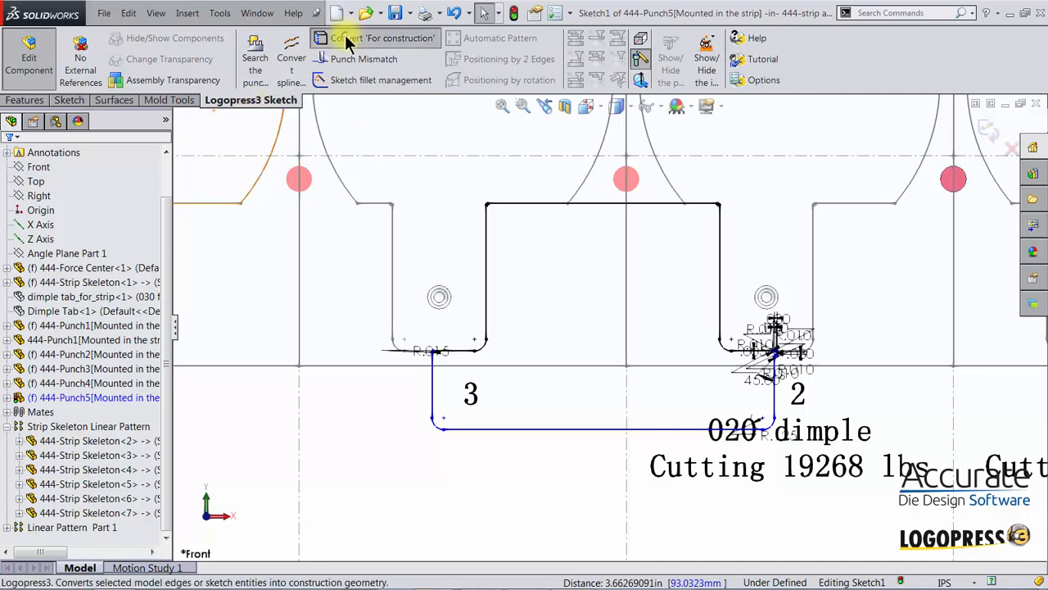
pyautogui.click(299, 414)
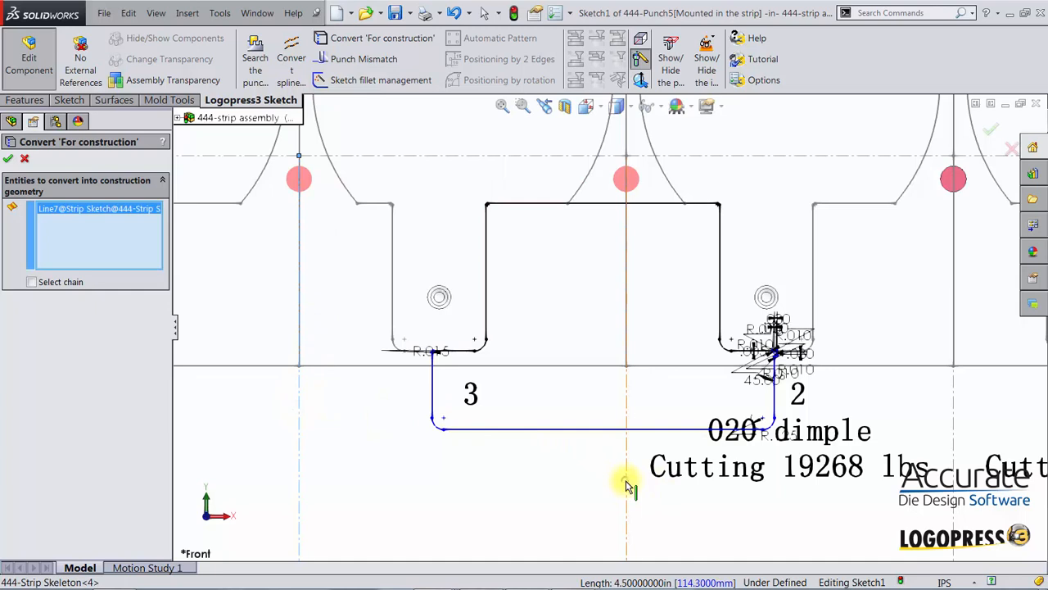
pyautogui.click(627, 483)
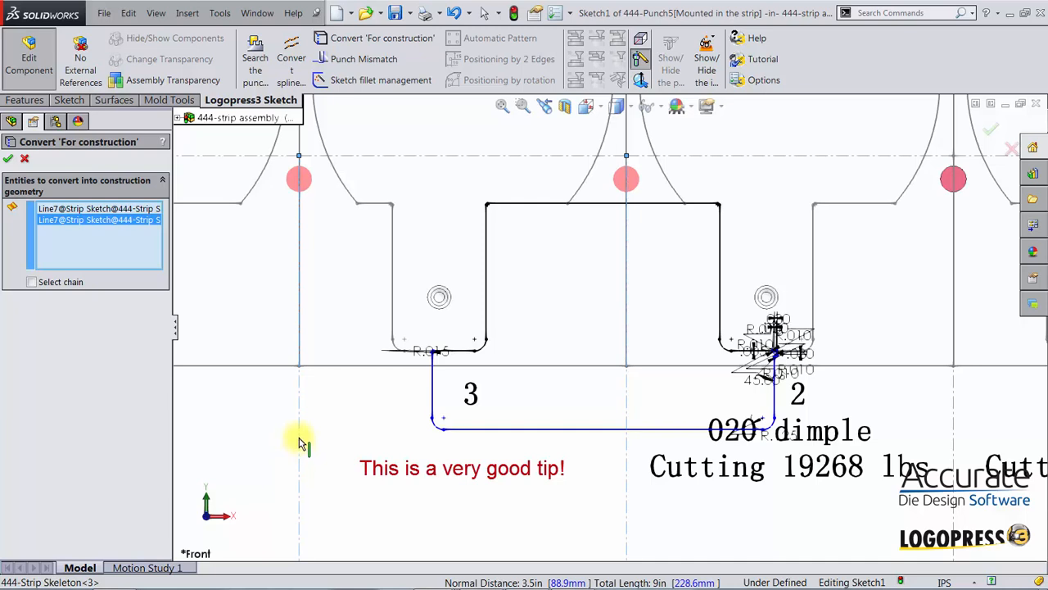
pyautogui.click(9, 160)
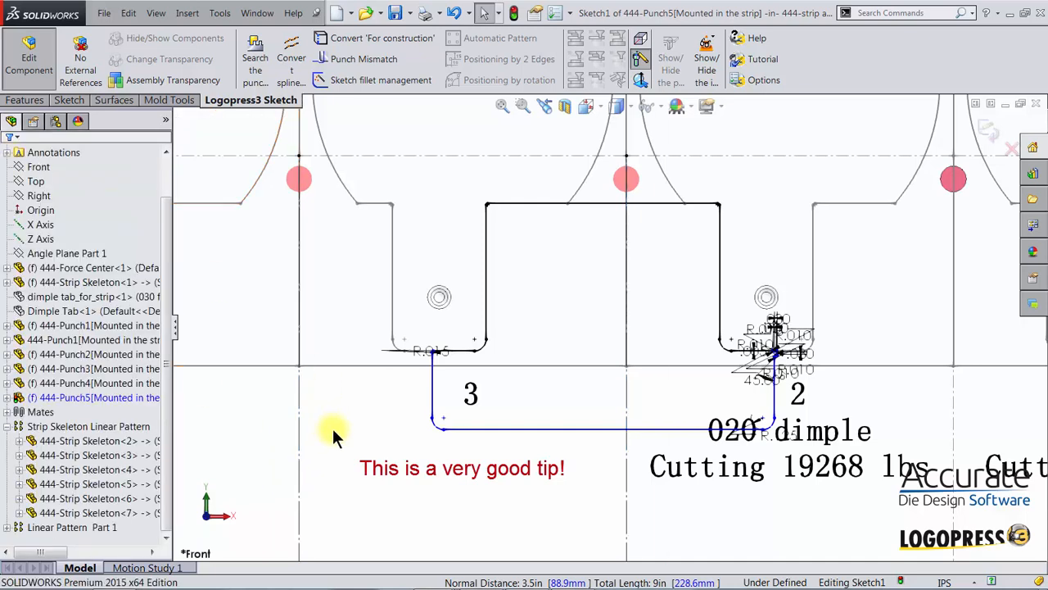
# Dimension the outline's vertical side at station 3 to 1.5 in from the construction line on its outer side
pyautogui.press('d')
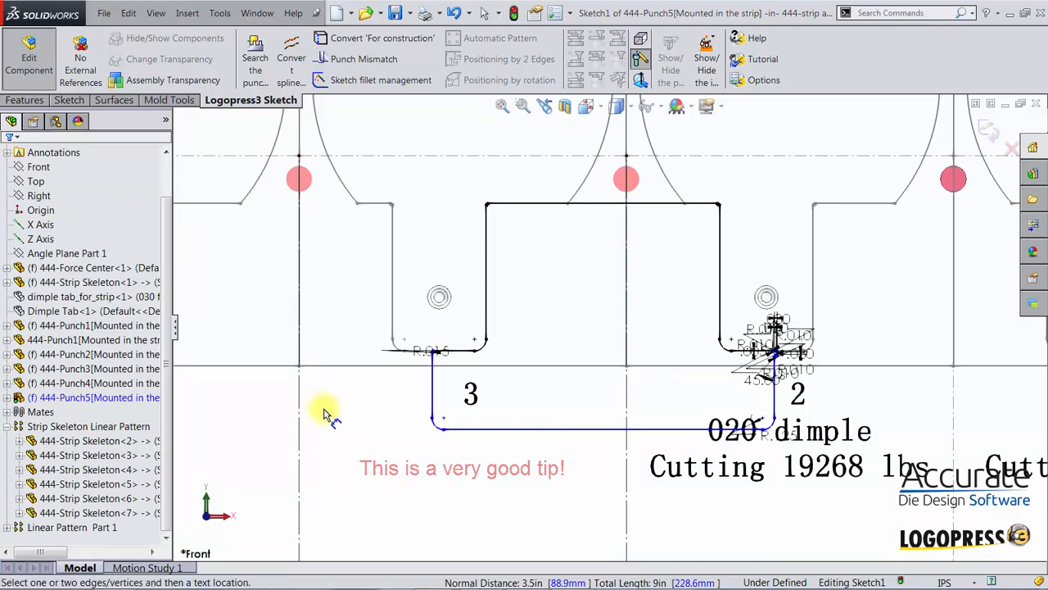
pyautogui.click(301, 439)
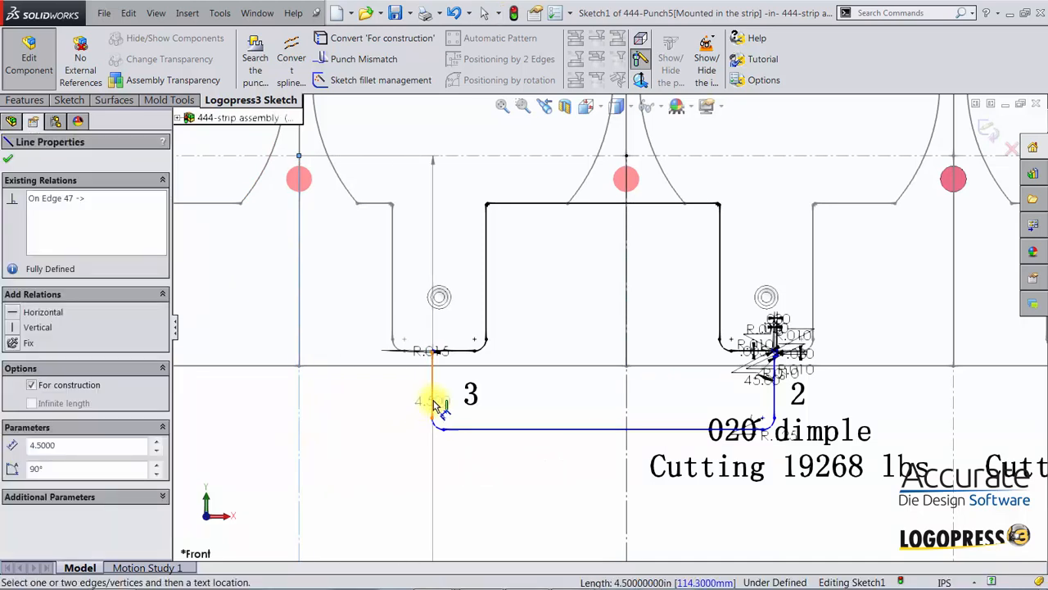
pyautogui.click(432, 404)
pyautogui.click(370, 404)
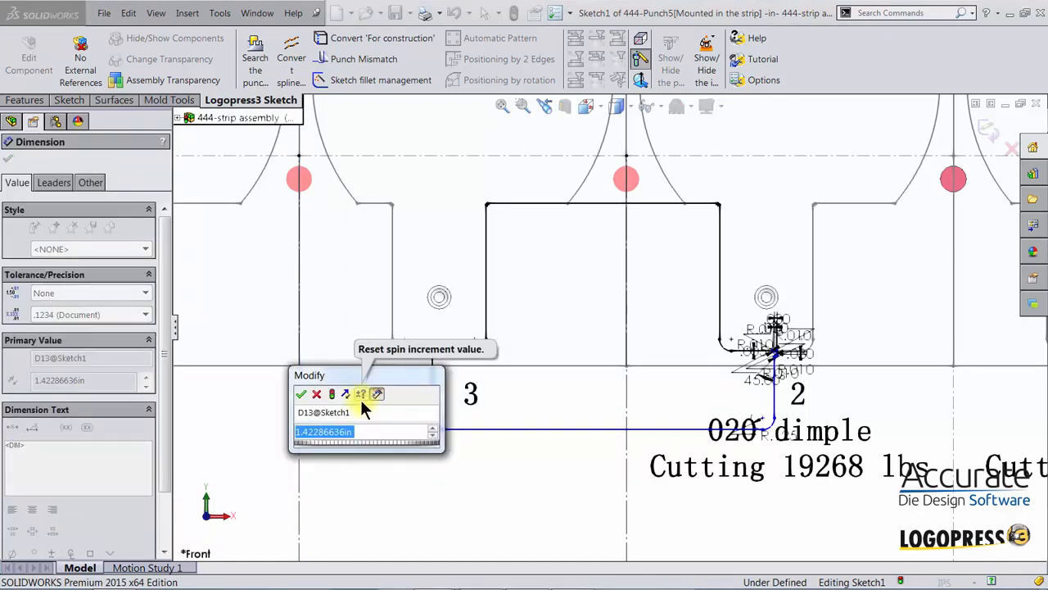
pyautogui.write('1.')
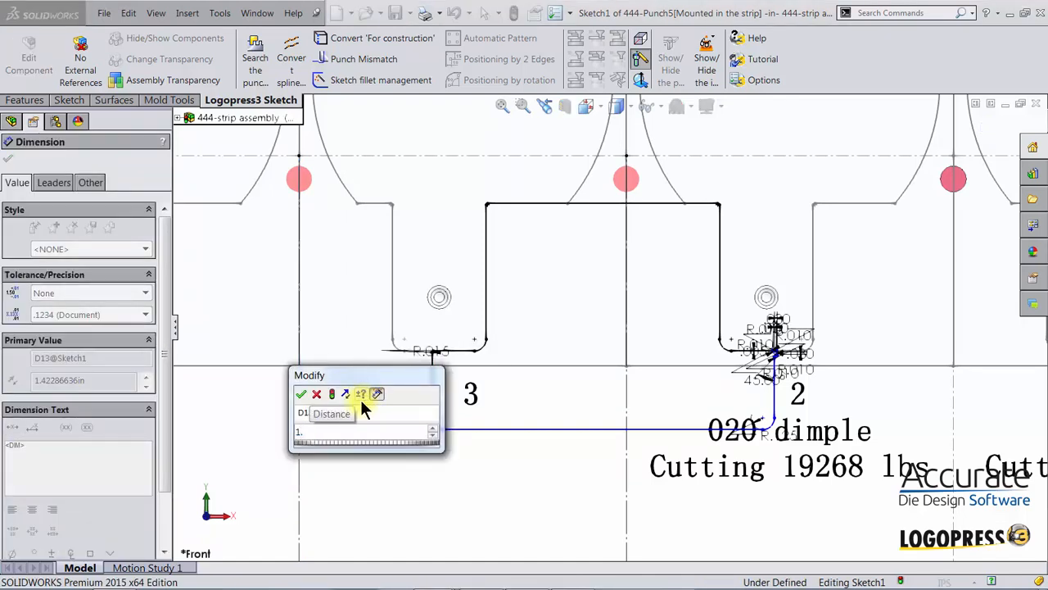
pyautogui.write('5')
pyautogui.press('Return')
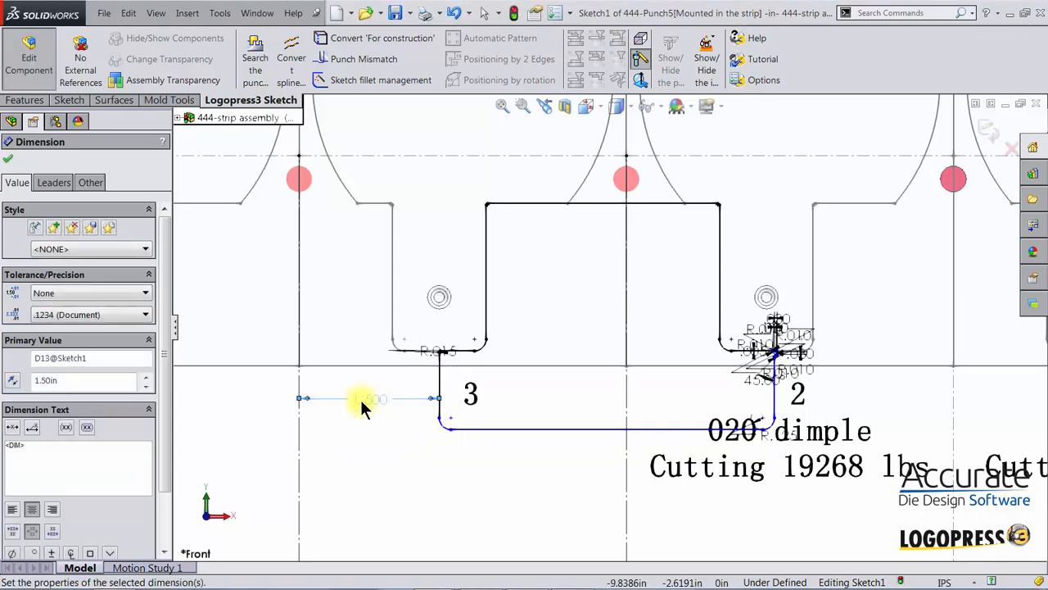
# Dimension the outline's vertical side at station 2 to 1.5 in from the construction line between stations 3 and 2
pyautogui.click(627, 487)
pyautogui.moveTo(760, 424); pyautogui.dragTo(778, 407)
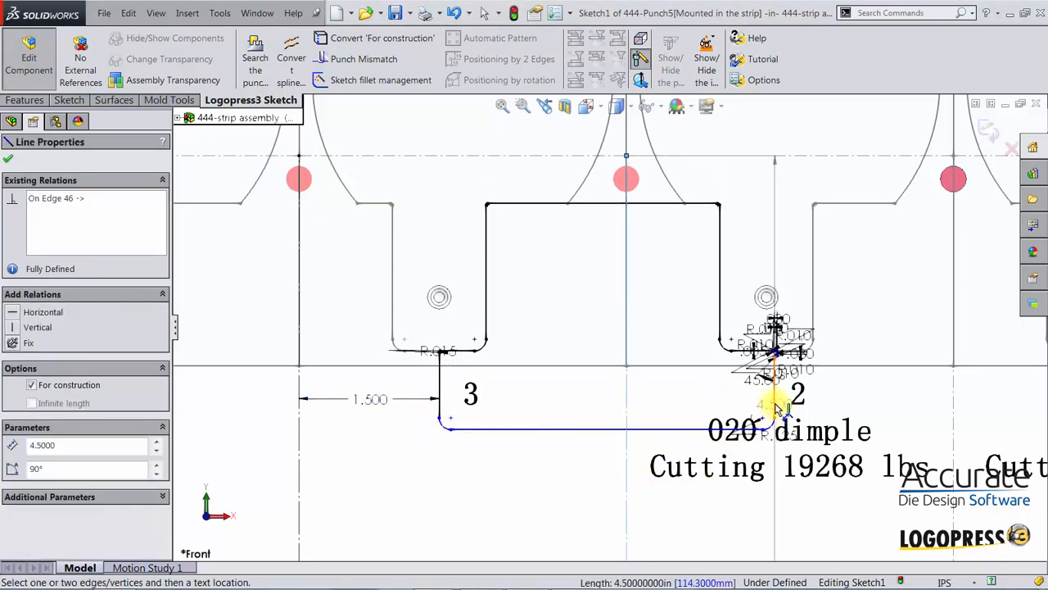
pyautogui.click(775, 402)
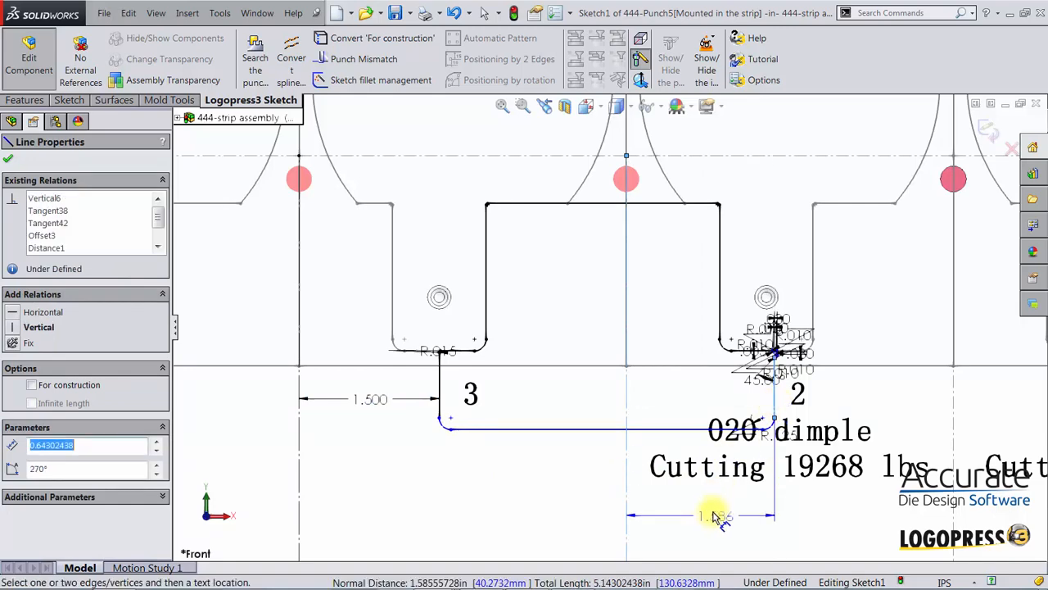
pyautogui.click(714, 511)
pyautogui.write('1.5')
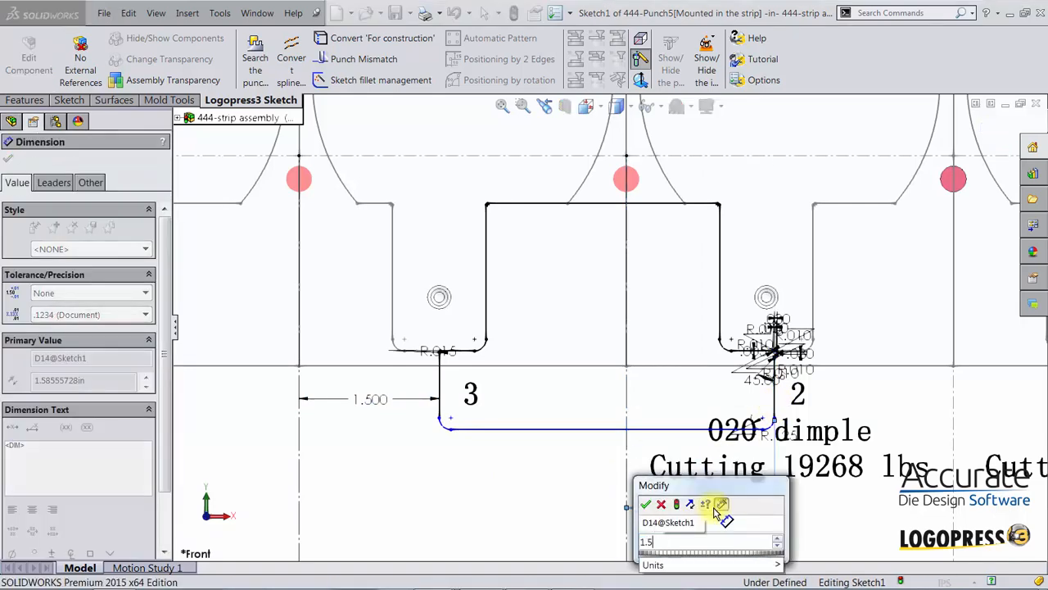
pyautogui.press('Return')
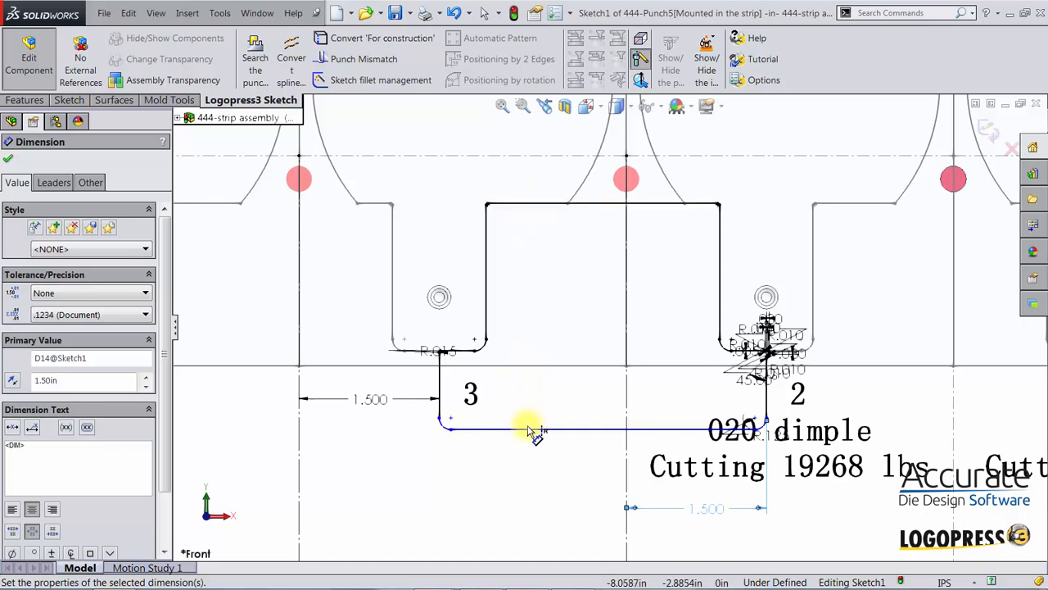
# Try dimensioning the outline's lower horizontal edge to 0.5 in from the strip's lower edge, and delete that dimension
pyautogui.click(551, 366)
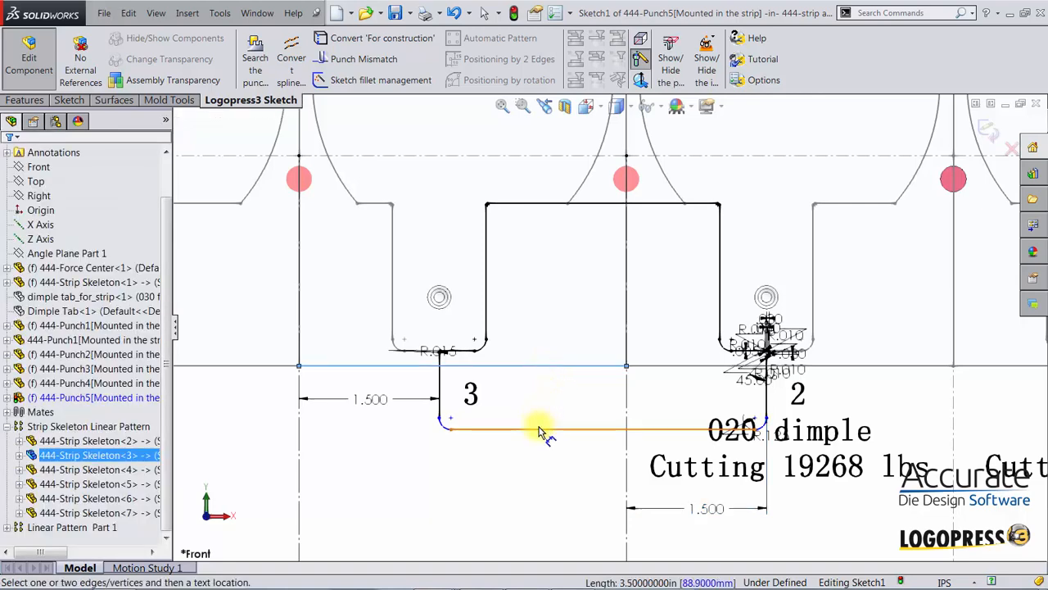
pyautogui.click(541, 431)
pyautogui.click(546, 398)
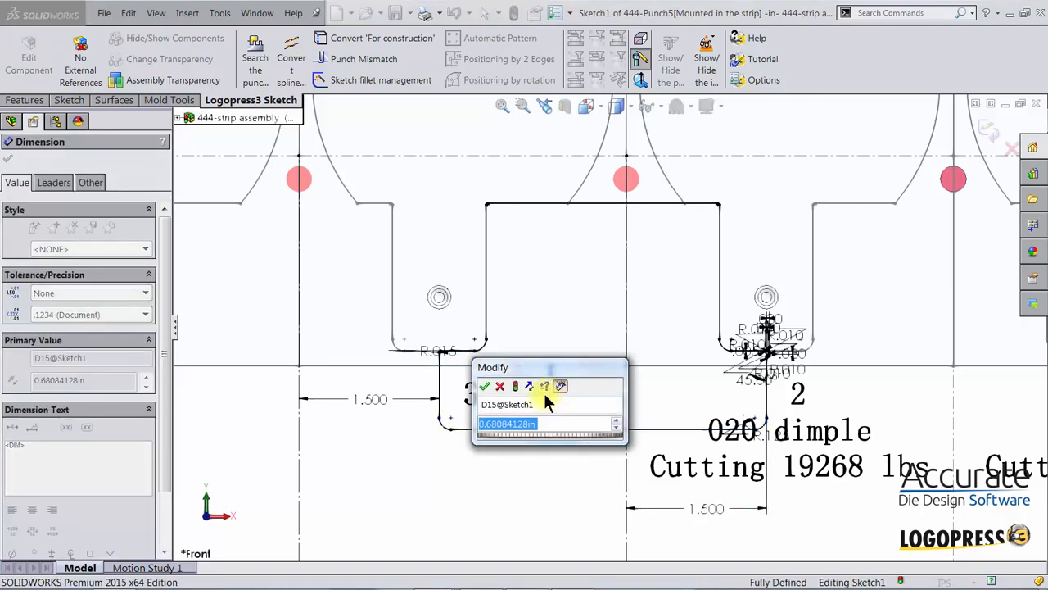
pyautogui.press('BackSpace')
pyautogui.write('.5')
pyautogui.press('Return')
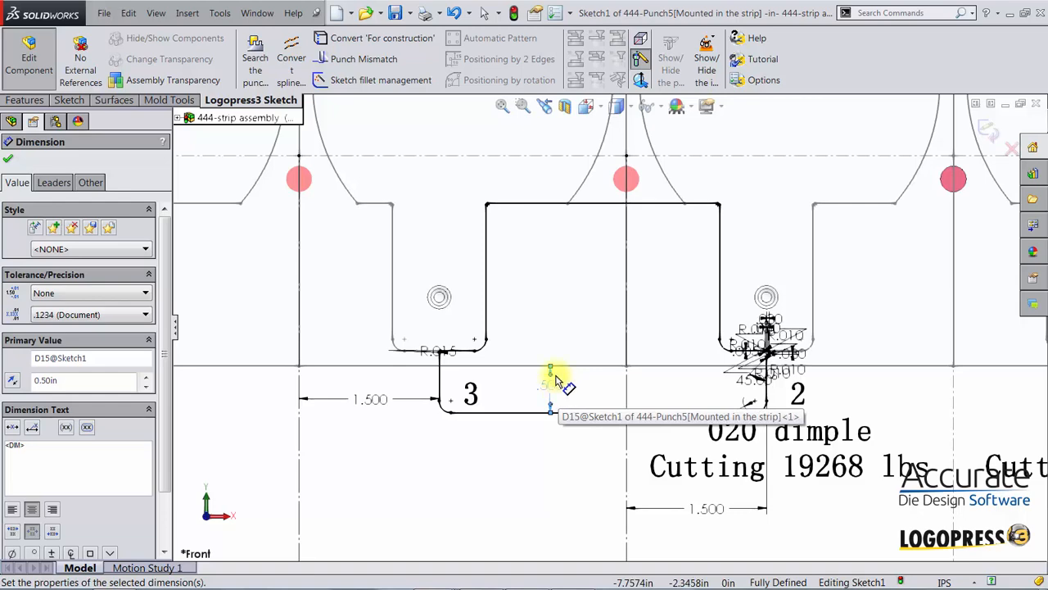
pyautogui.press('Delete')
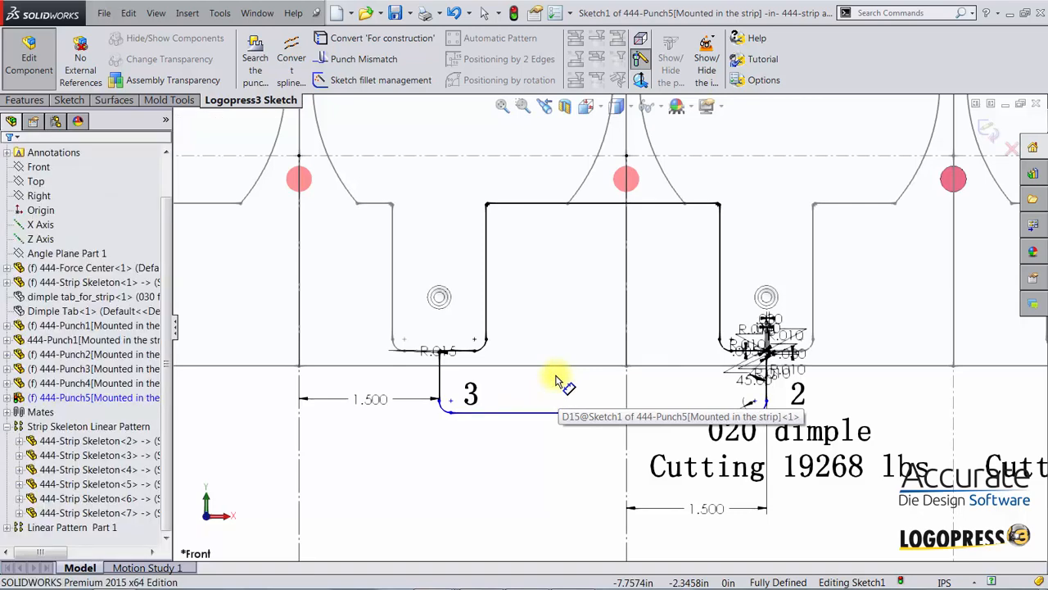
# Dimension the outline's lower edge to 2.25 in from its upper edge and finish the punch sketch
pyautogui.click(533, 204)
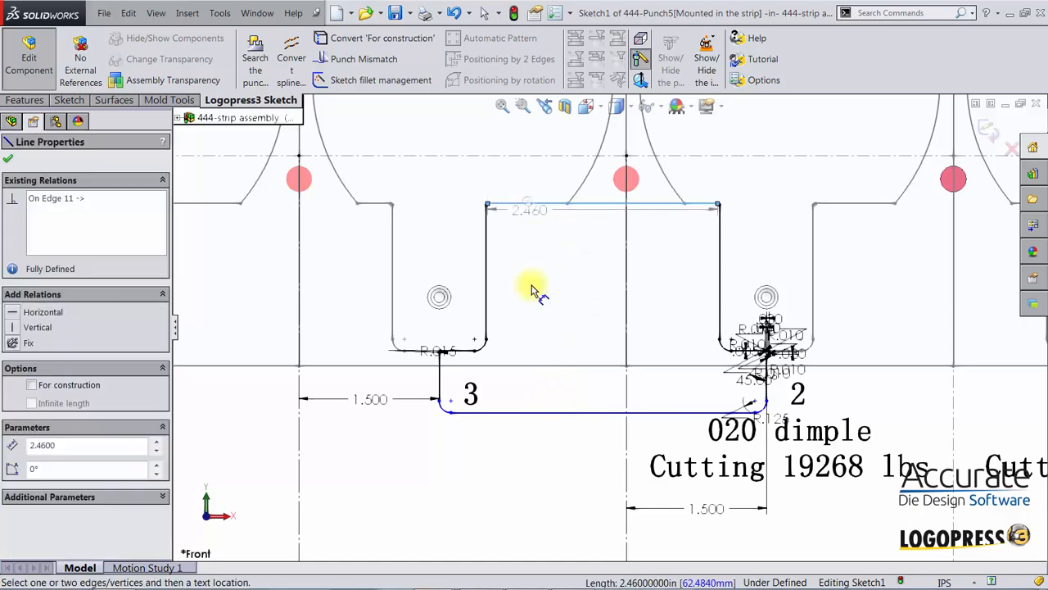
pyautogui.click(543, 412)
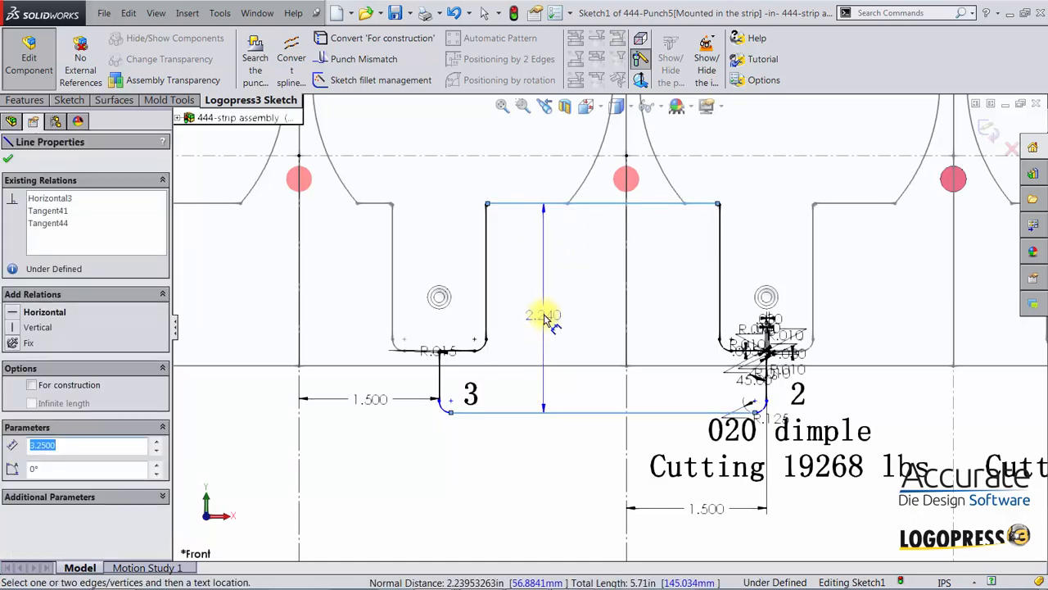
pyautogui.click(544, 316)
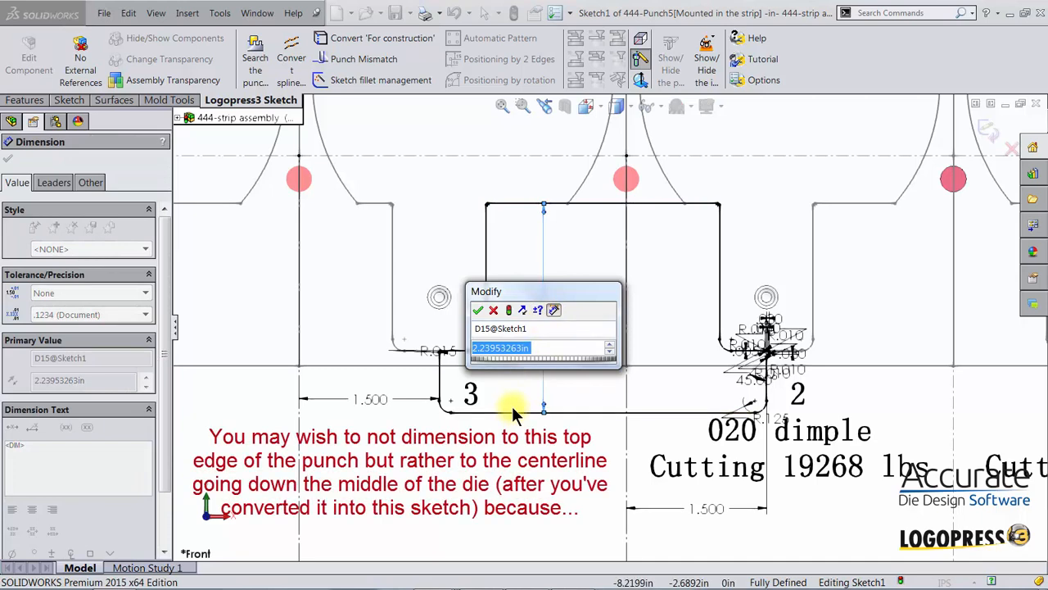
pyautogui.write('2')
pyautogui.press('Return')
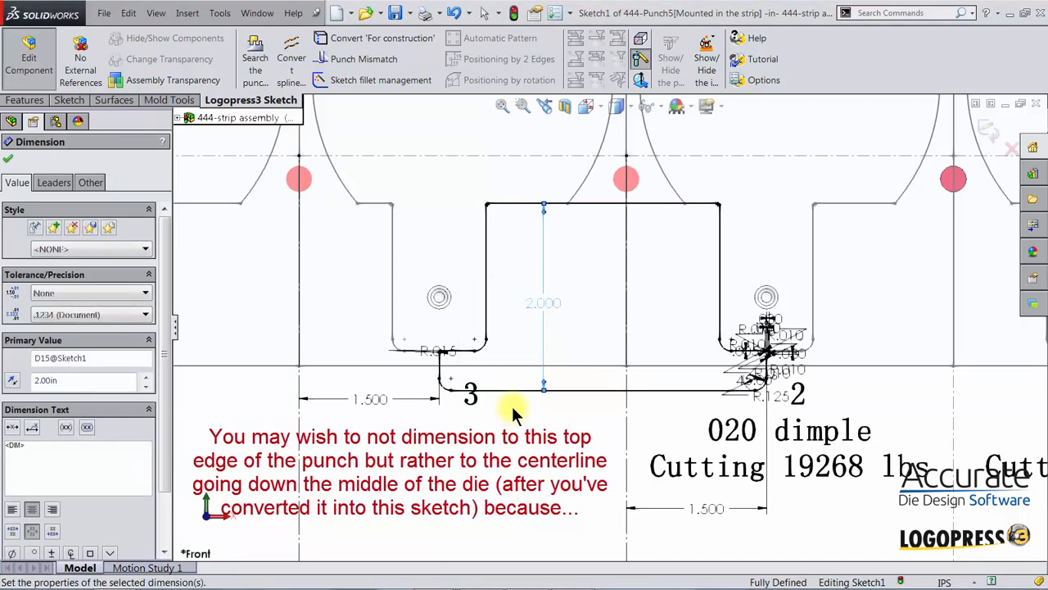
pyautogui.doubleClick(545, 303)
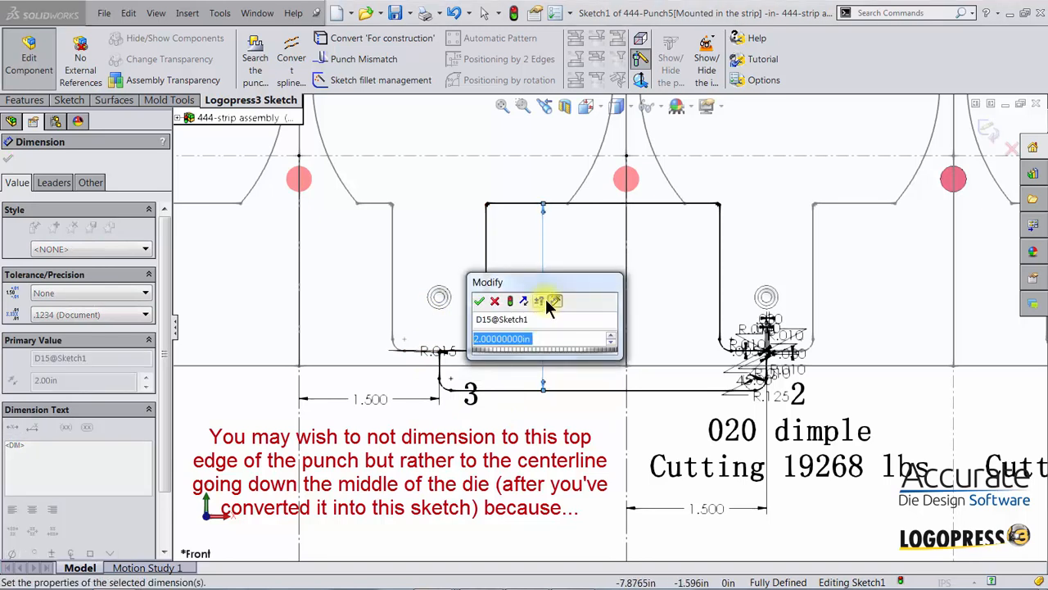
pyautogui.write('2.25')
pyautogui.press('Return')
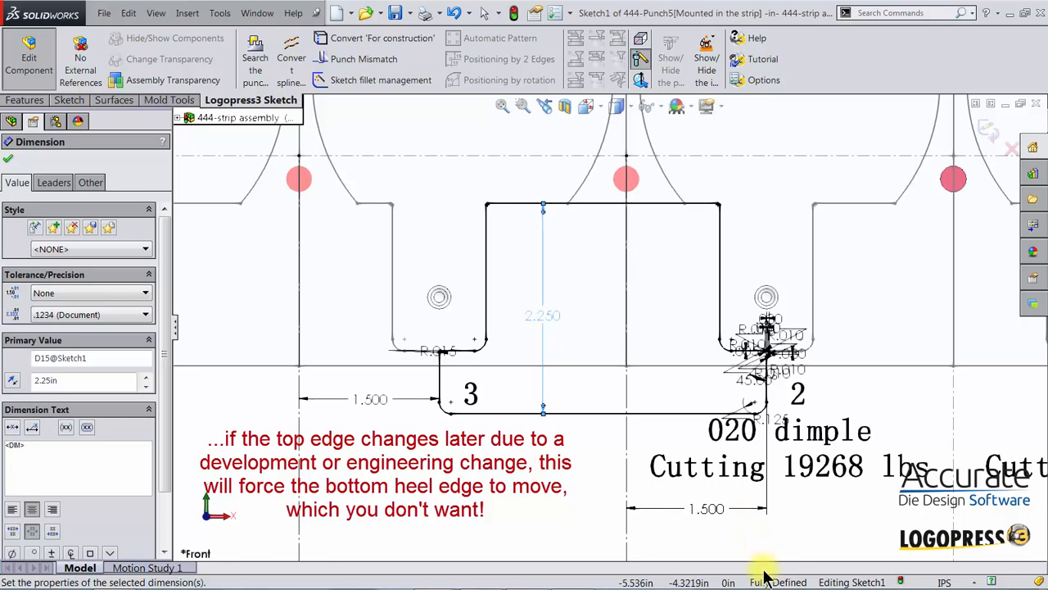
pyautogui.click(990, 132)
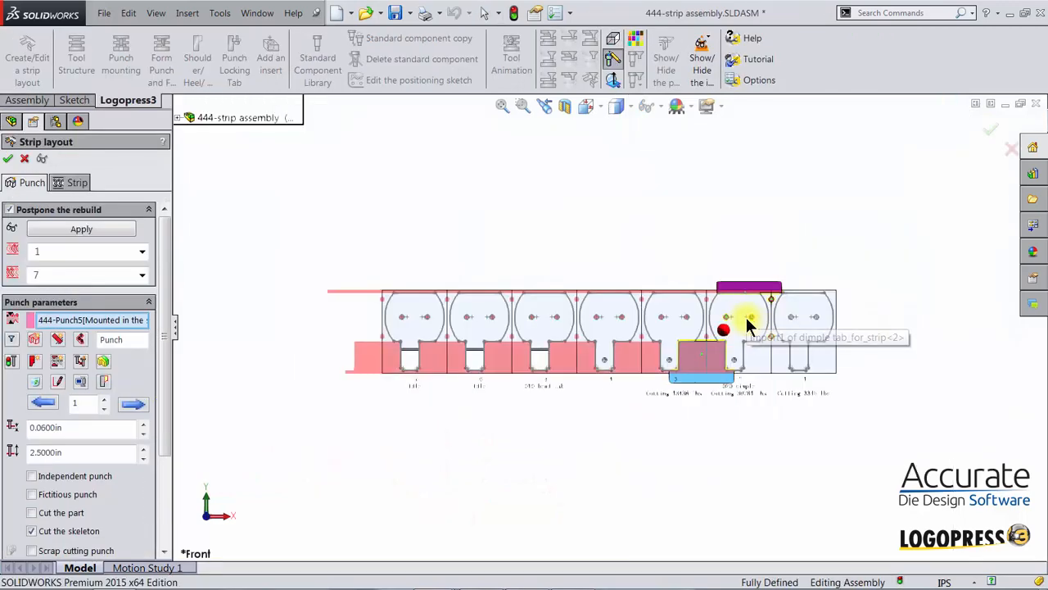
# Examine the new trimming punch's mismatch where its upper corner meets the lower end of the station 3 tab
pyautogui.moveTo(562, 301); pyautogui.dragTo(620, 354, button='right')
pyautogui.moveTo(651, 353); pyautogui.dragTo(679, 375)
pyautogui.moveTo(588, 347); pyautogui.dragTo(657, 416)
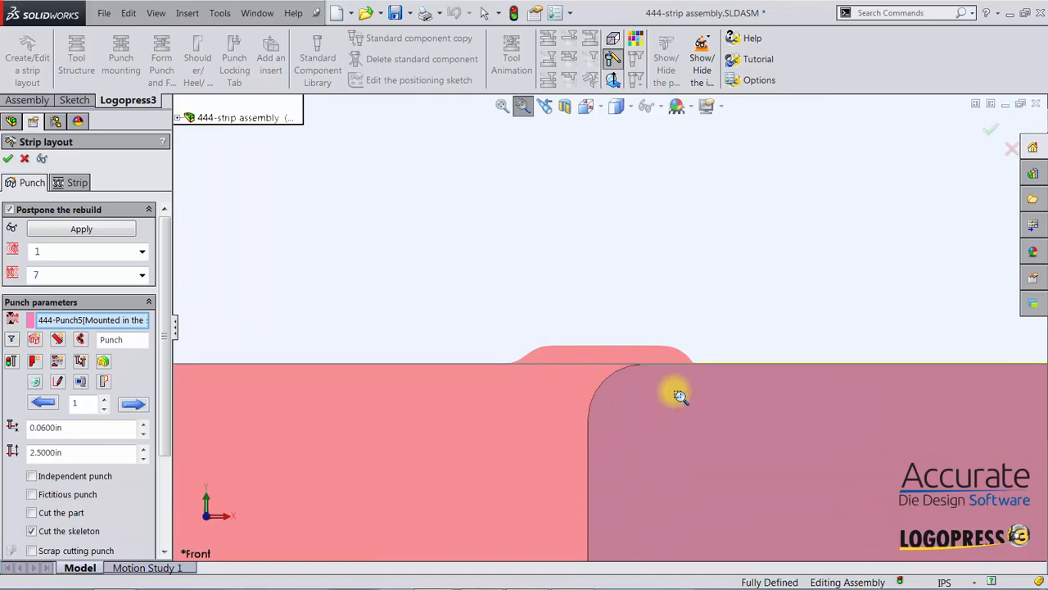
pyautogui.hotkey('ctrl', 'shift', 'z')
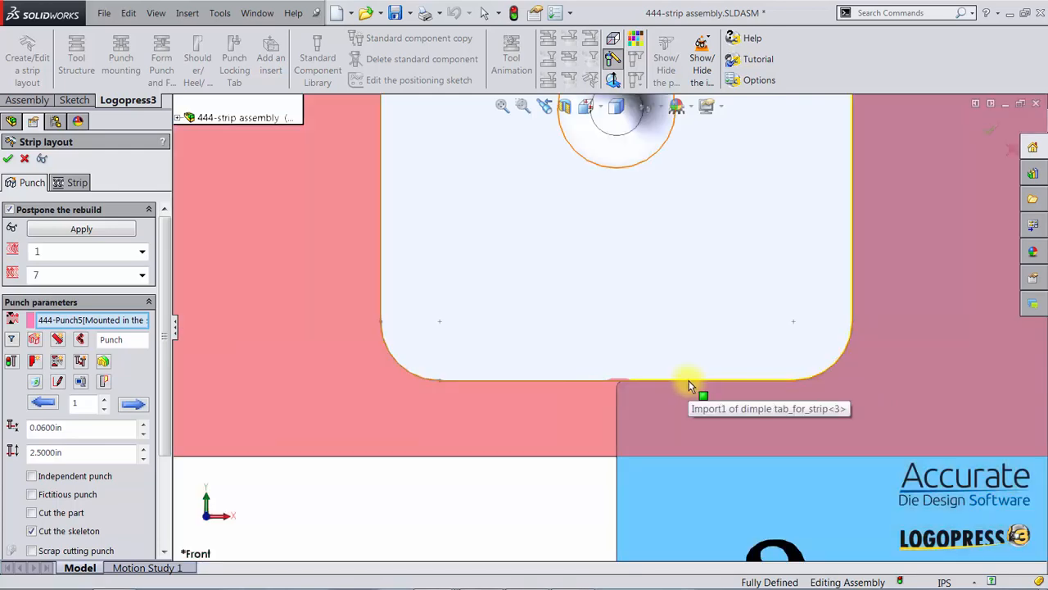
pyautogui.hotkey('ctrl', 'shift', 'z')
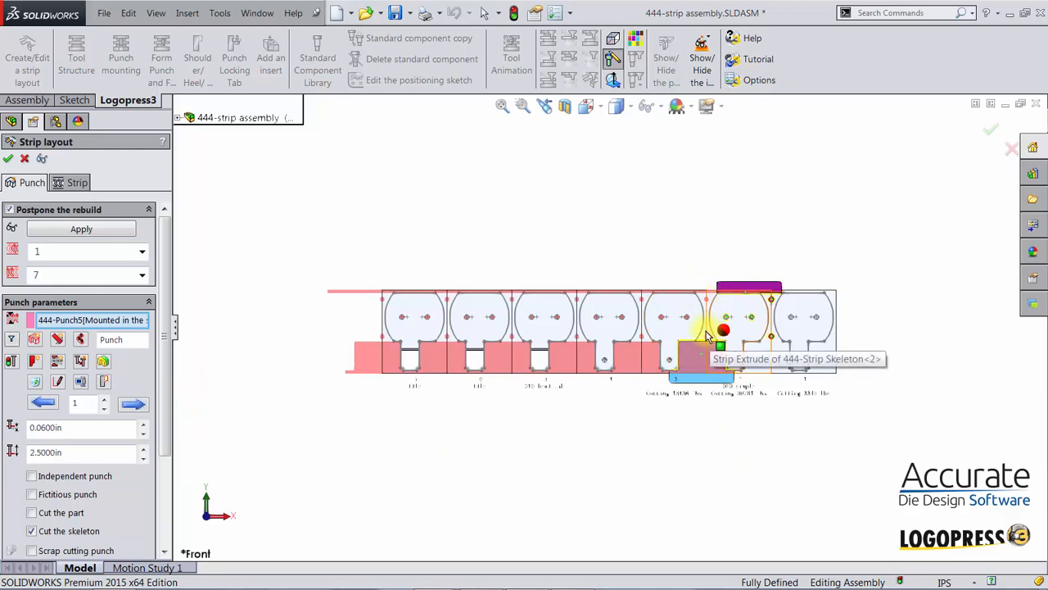
# Start a new punch and sketch a rectangle across the narrow gap between the station 3 and station 2 blanks
pyautogui.click(34, 338)
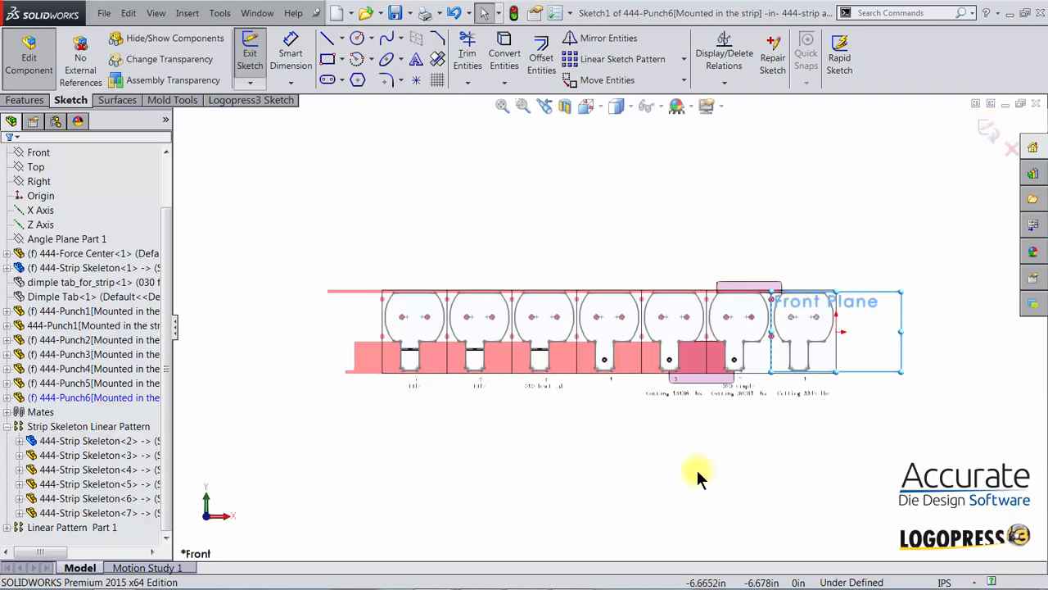
pyautogui.moveTo(572, 234); pyautogui.dragTo(604, 263, button='right')
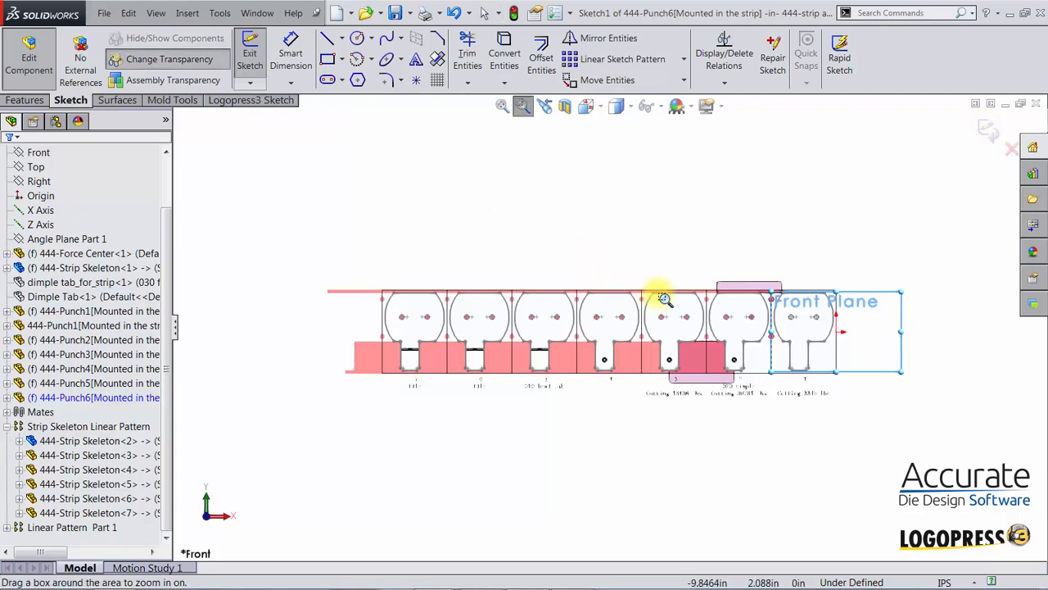
pyautogui.moveTo(688, 282); pyautogui.dragTo(743, 361)
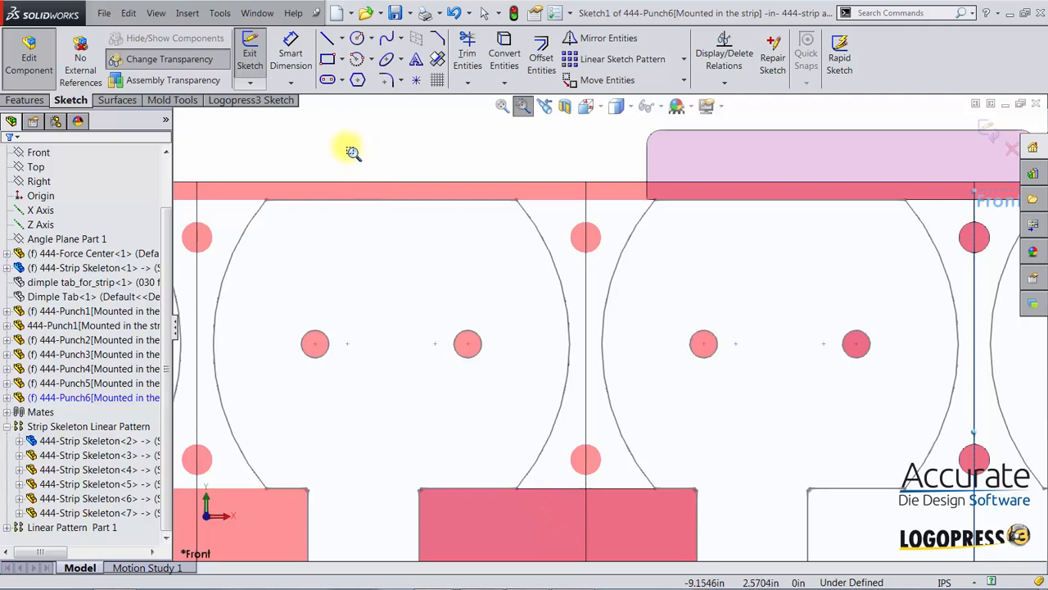
pyautogui.press('Escape')
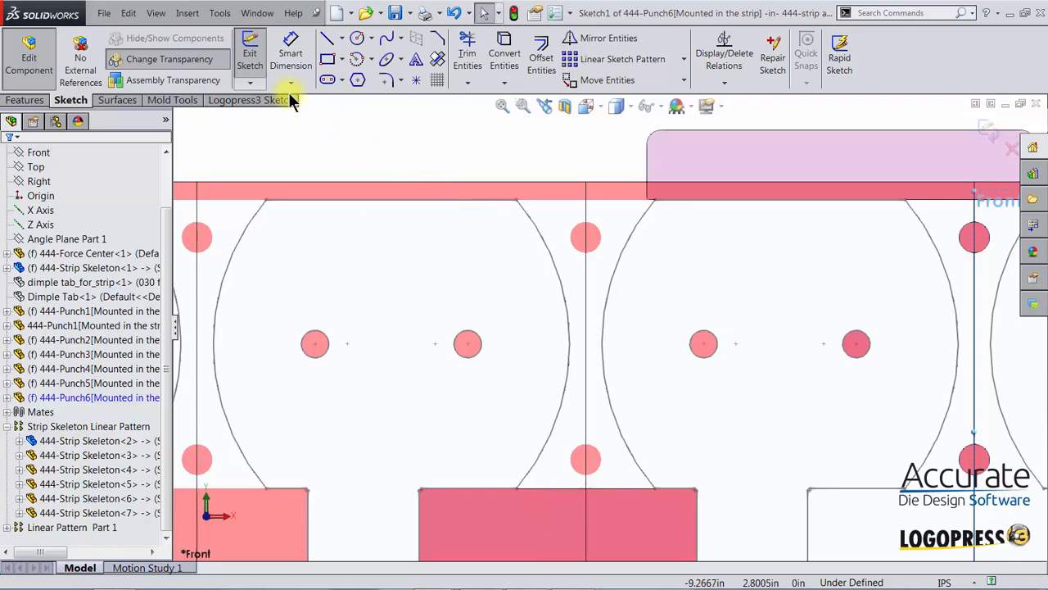
pyautogui.click(330, 62)
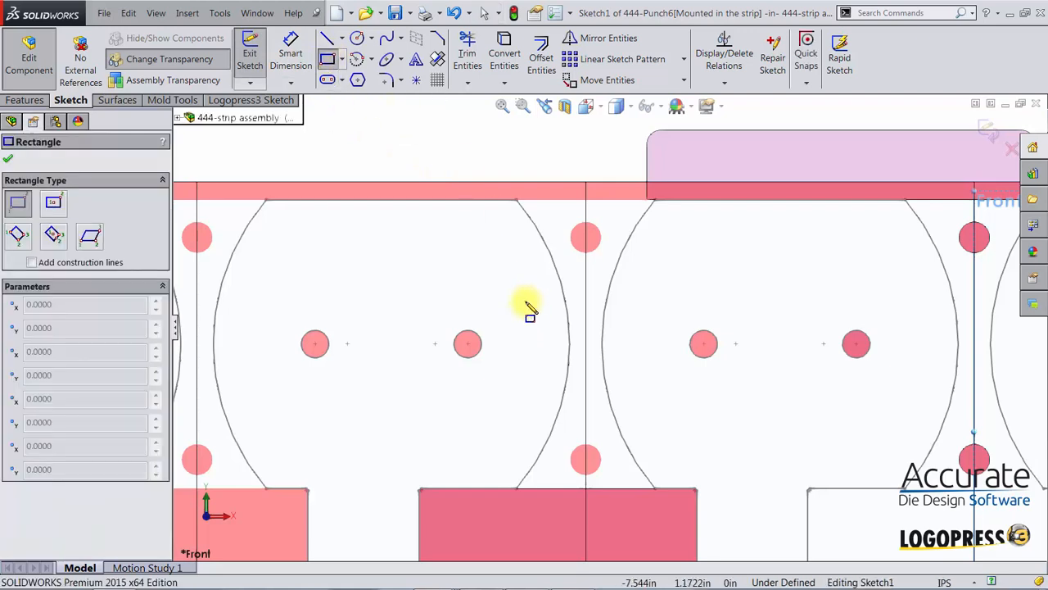
pyautogui.click(525, 302)
pyautogui.click(657, 384)
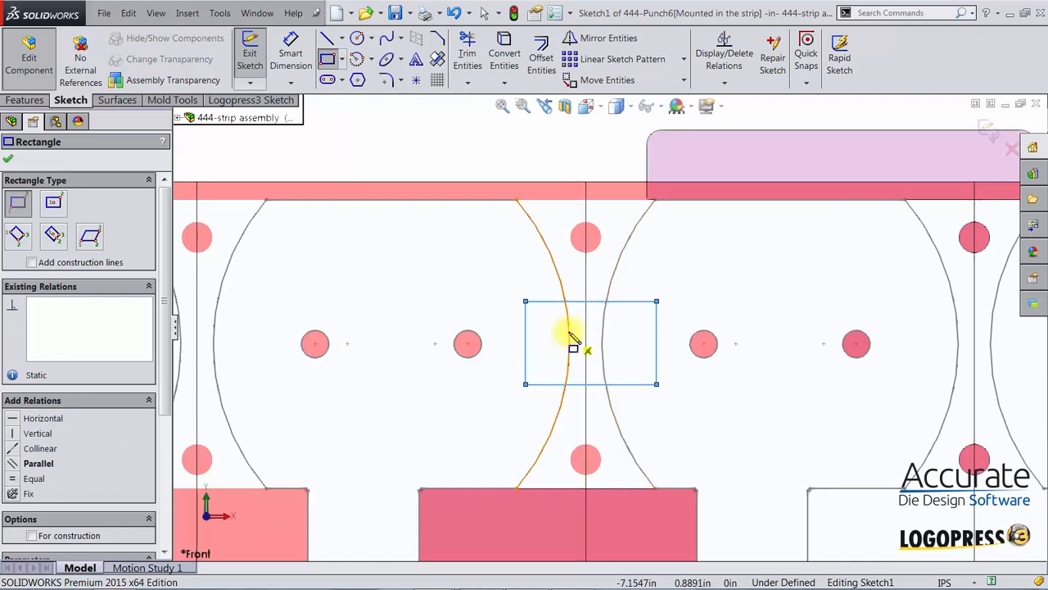
# Generate the punch outline from the rectangle and blanks' arcs, and stretch its upper and lower edges past the ends of the blanks' arcs
pyautogui.click(263, 100)
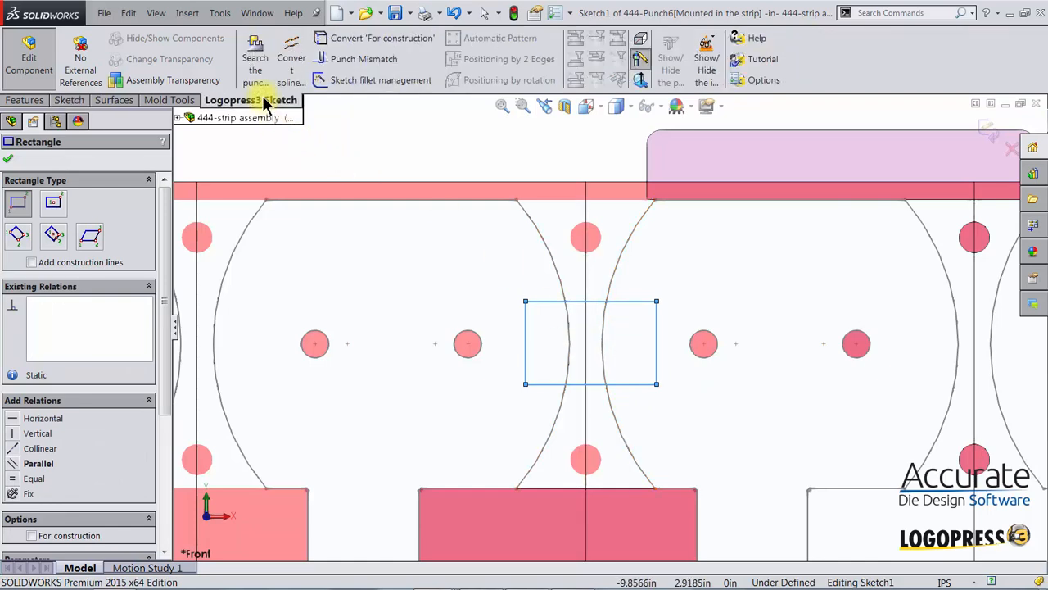
pyautogui.click(257, 55)
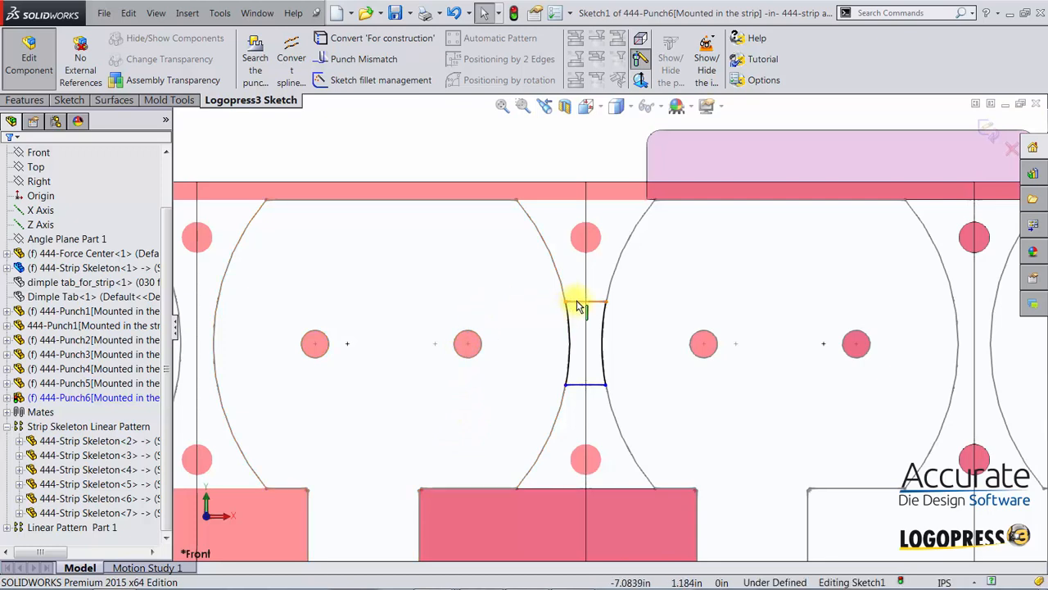
pyautogui.moveTo(576, 301); pyautogui.dragTo(557, 193)
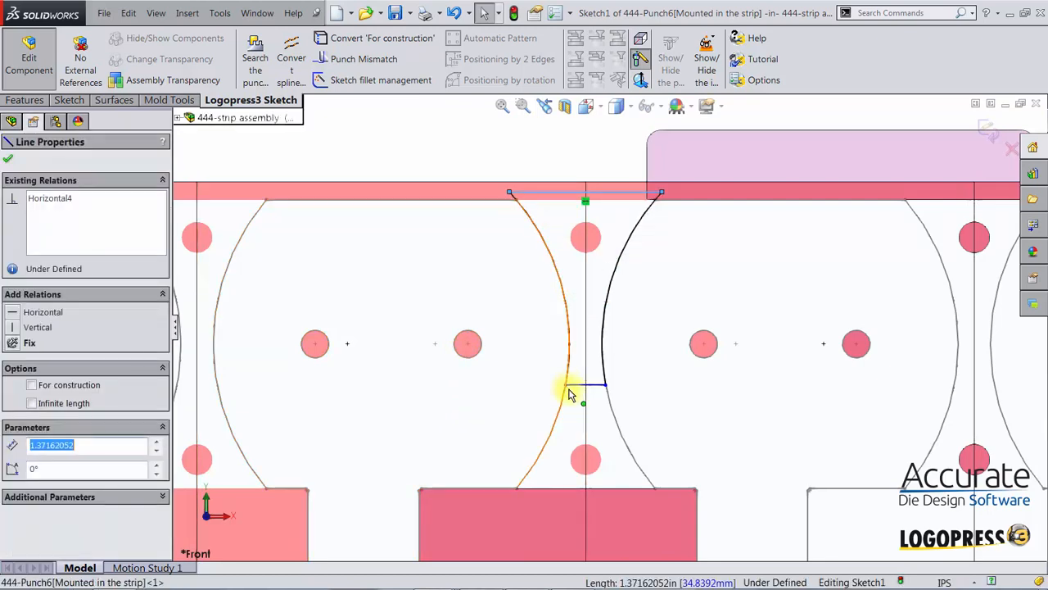
pyautogui.moveTo(576, 391); pyautogui.dragTo(566, 503)
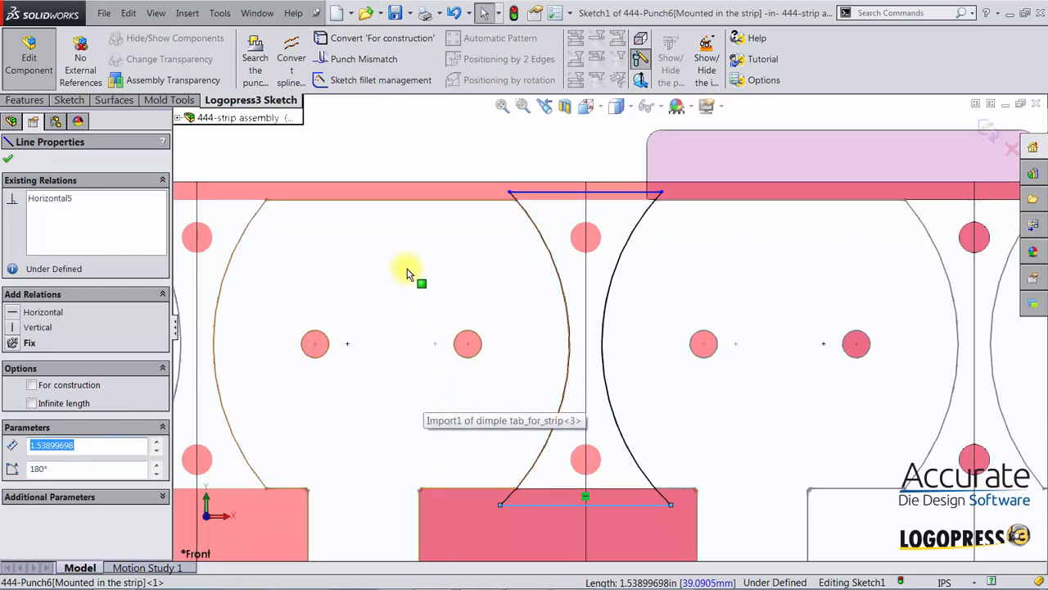
# Dimension the outline's upper edge to 1.4375 in from the center of the station 2 blank's arc
pyautogui.press('d')
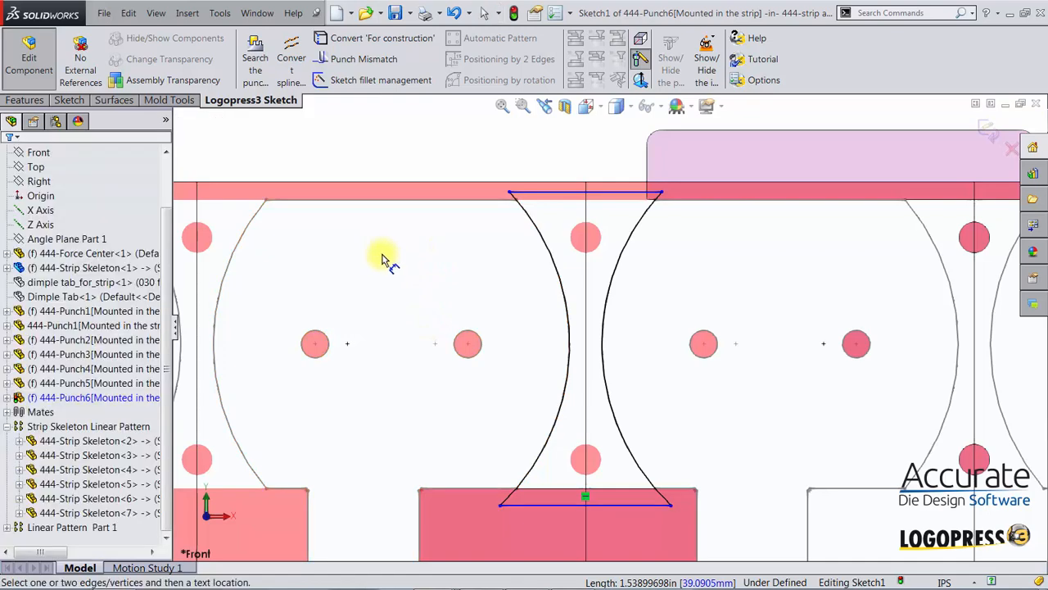
pyautogui.click(609, 338)
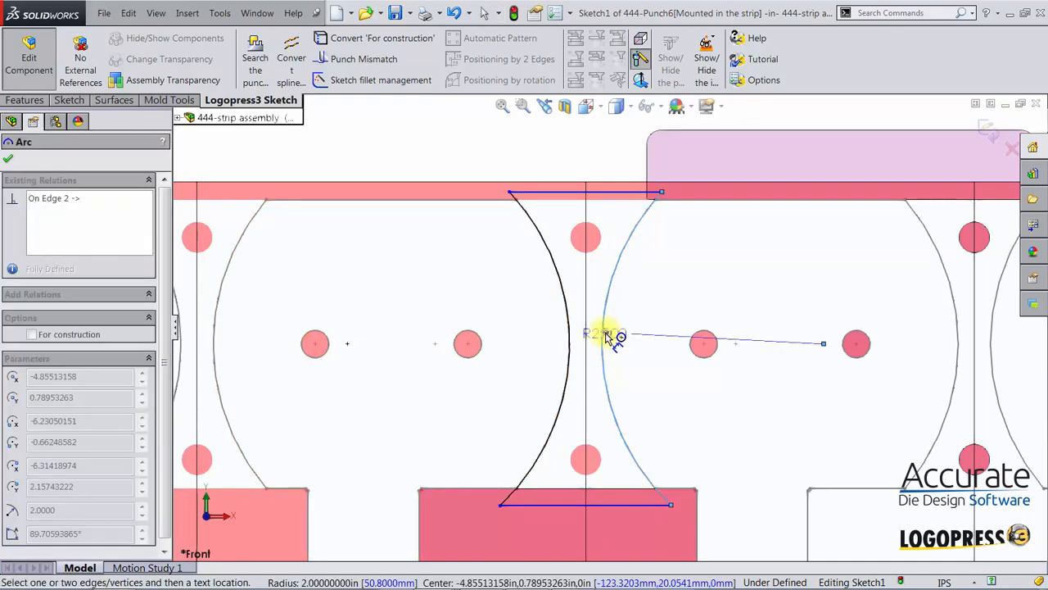
pyautogui.click(615, 195)
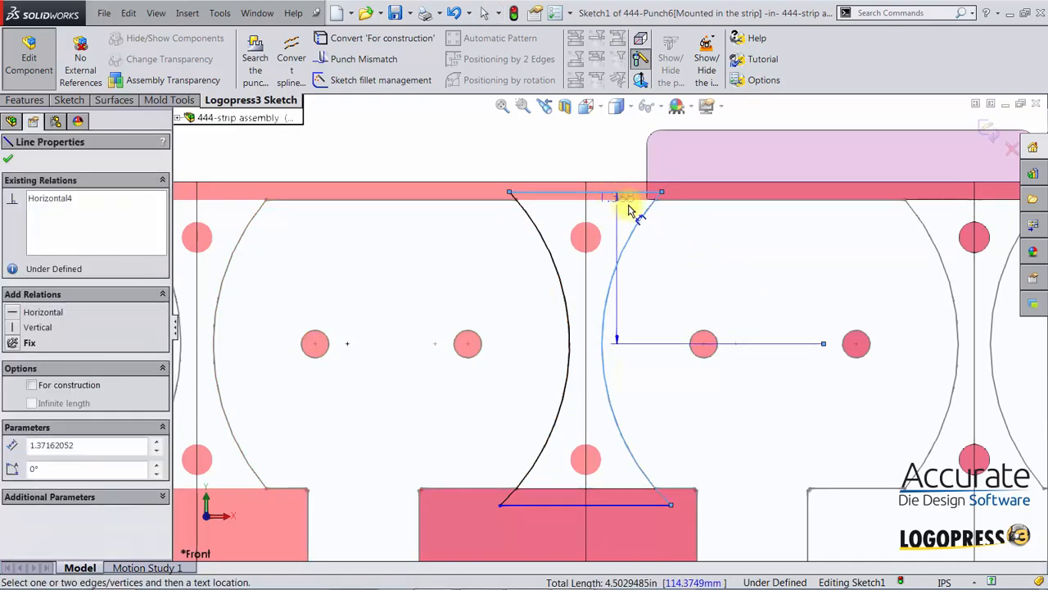
pyautogui.click(735, 236)
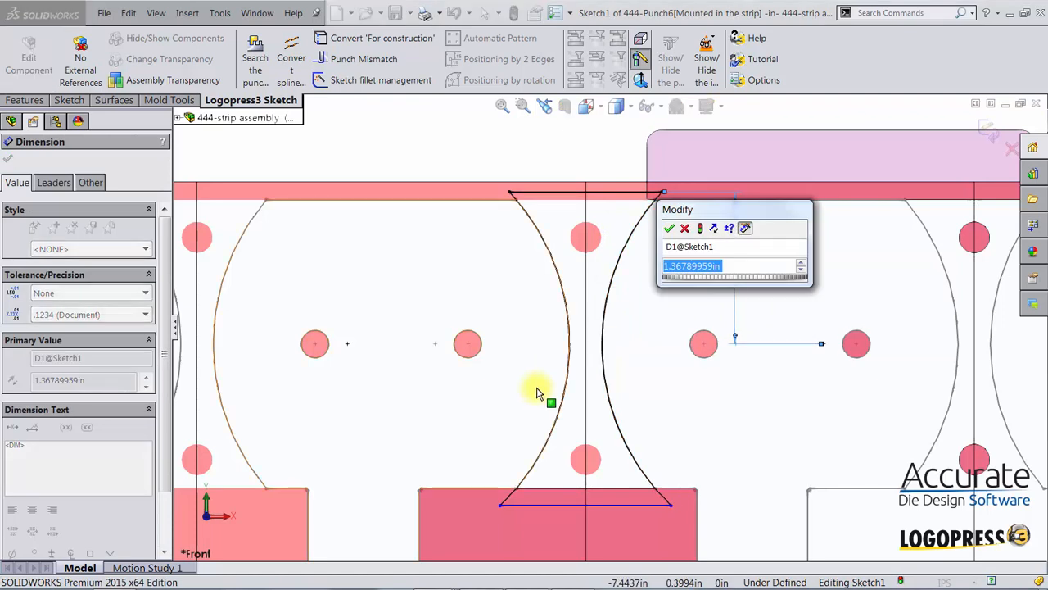
pyautogui.write('1.4375')
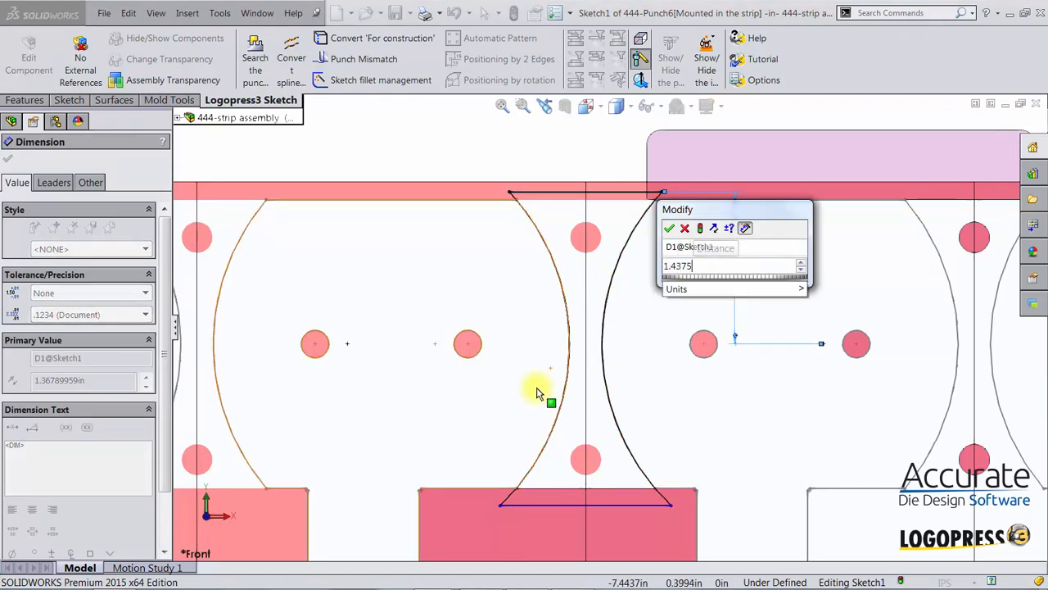
pyautogui.press('Return')
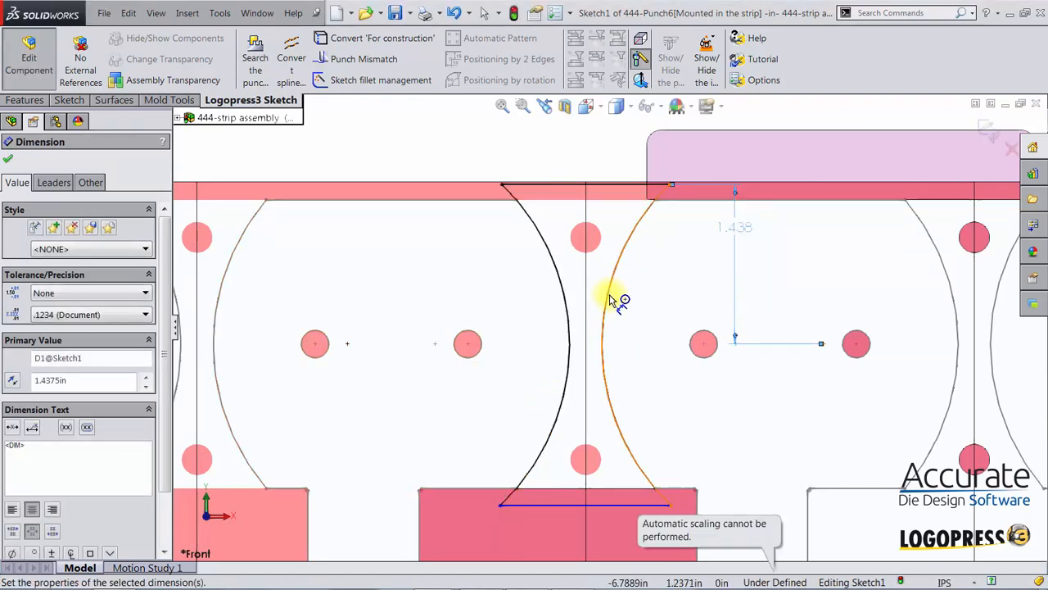
# Dimension the outline's lower edge to 1.4375 in from the center of the station 2 blank's arc
pyautogui.click(612, 296)
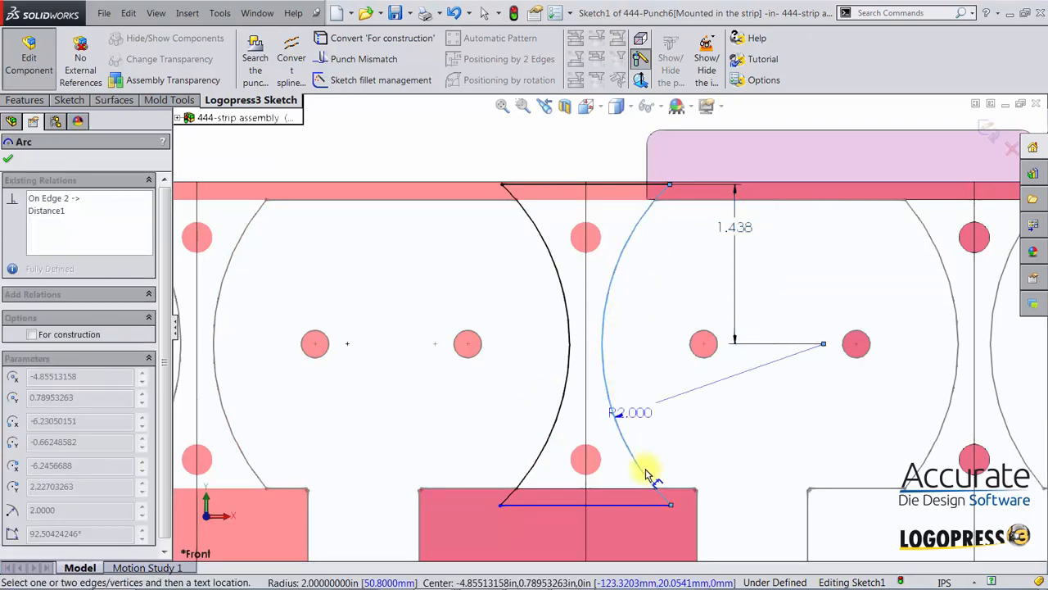
pyautogui.click(638, 506)
pyautogui.click(742, 398)
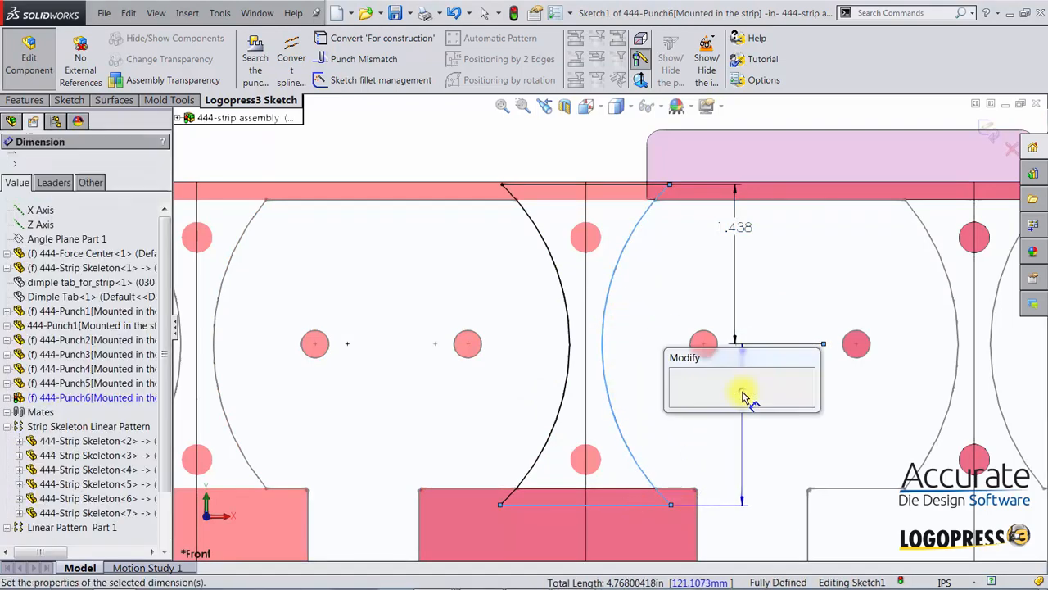
pyautogui.write('1.4375')
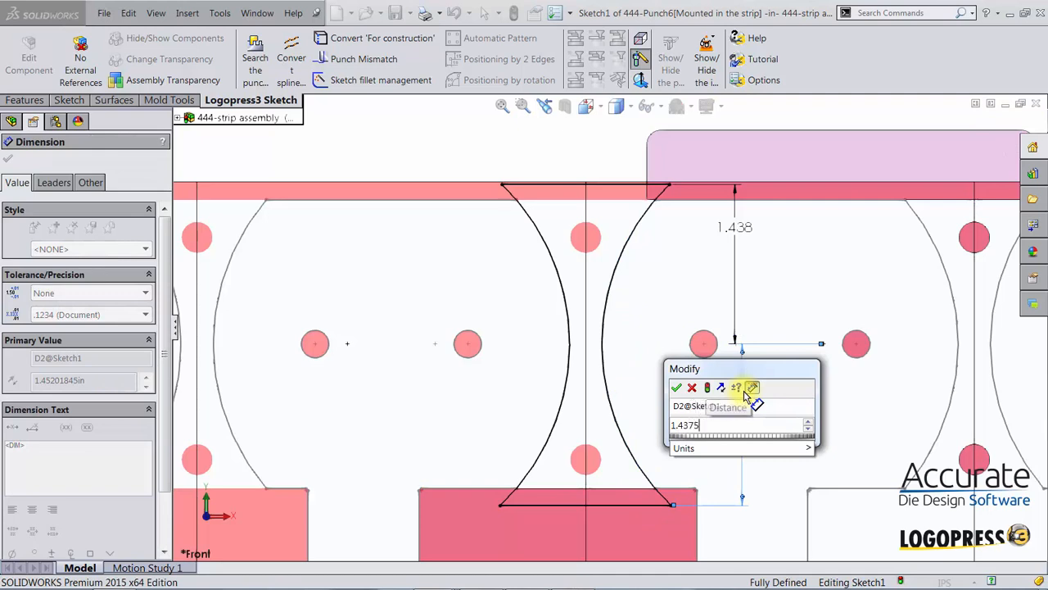
pyautogui.press('Return')
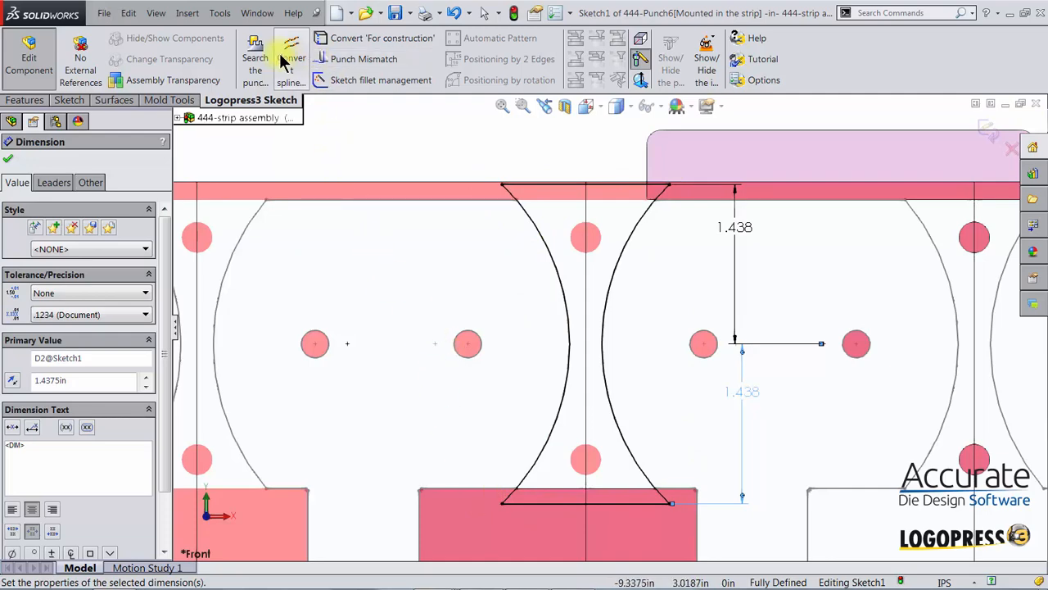
pyautogui.click(71, 99)
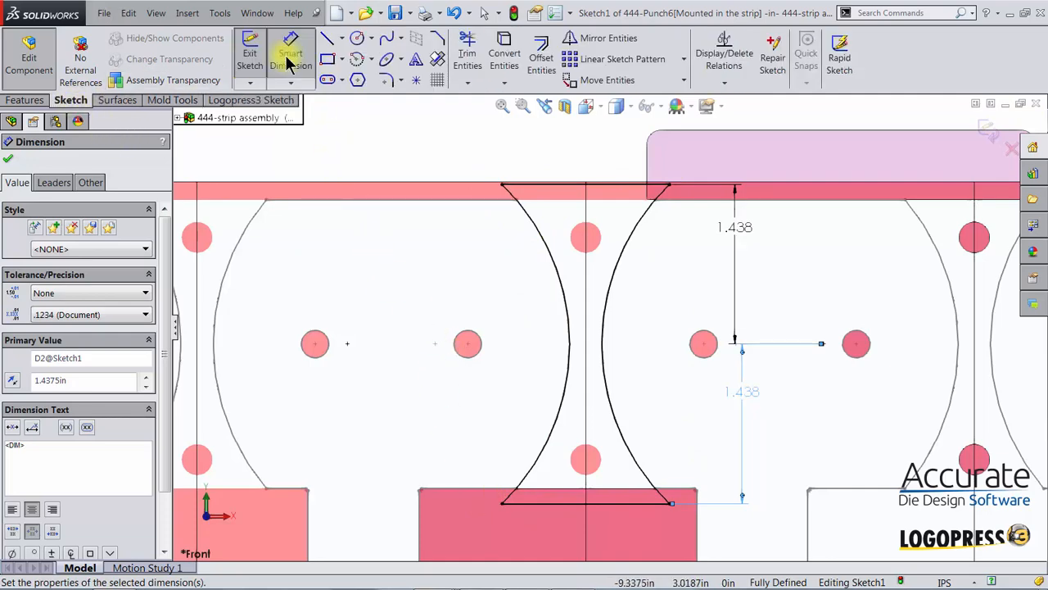
# Fillet all four corners of the hourglass punch outline with a 0.05 in radius and finish the sketch
pyautogui.click(386, 77)
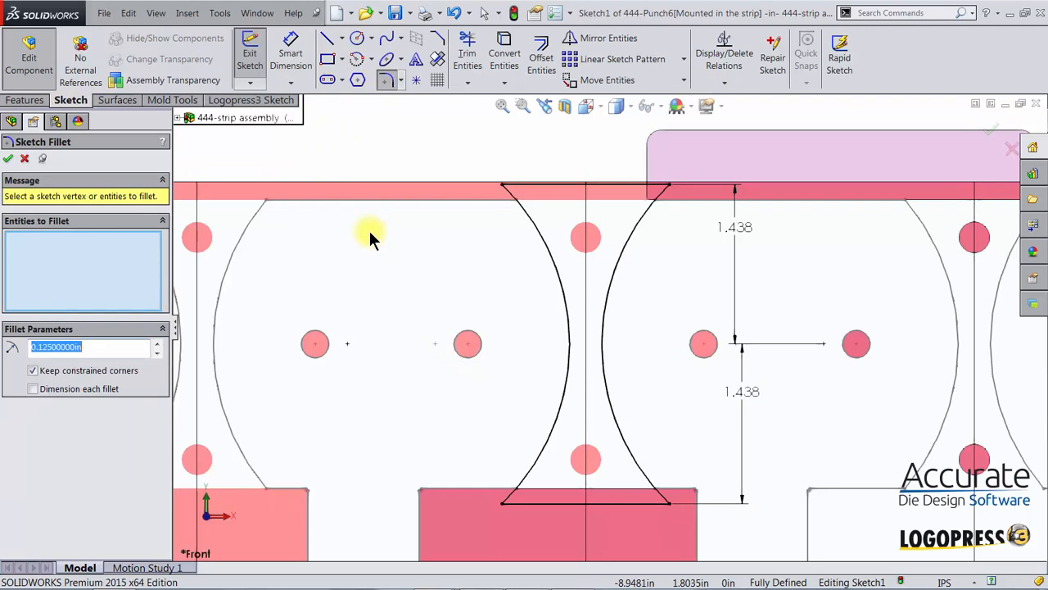
pyautogui.write('.')
pyautogui.click(501, 503)
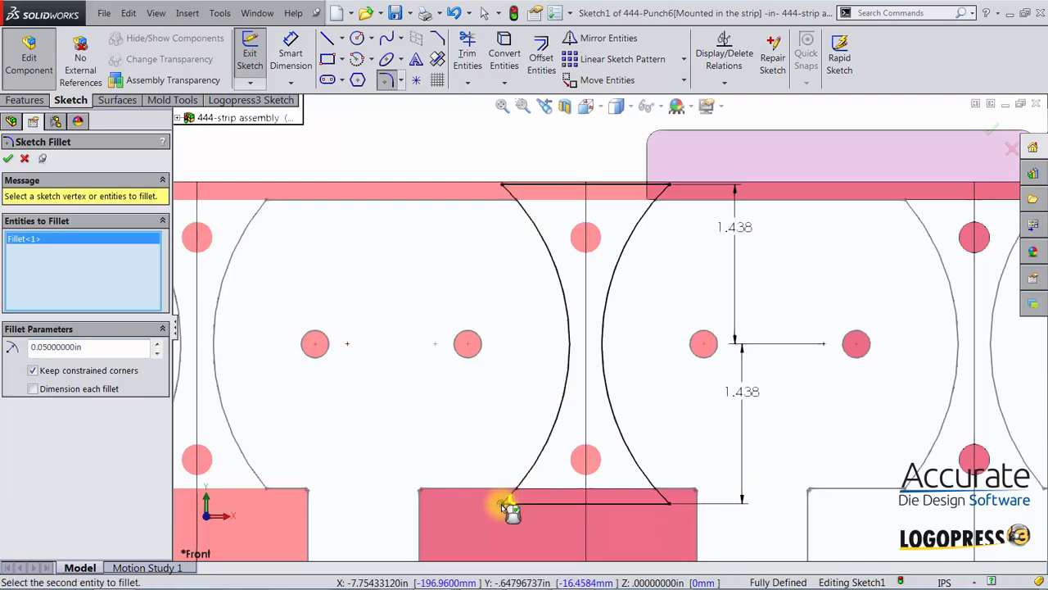
pyautogui.click(667, 506)
pyautogui.click(670, 186)
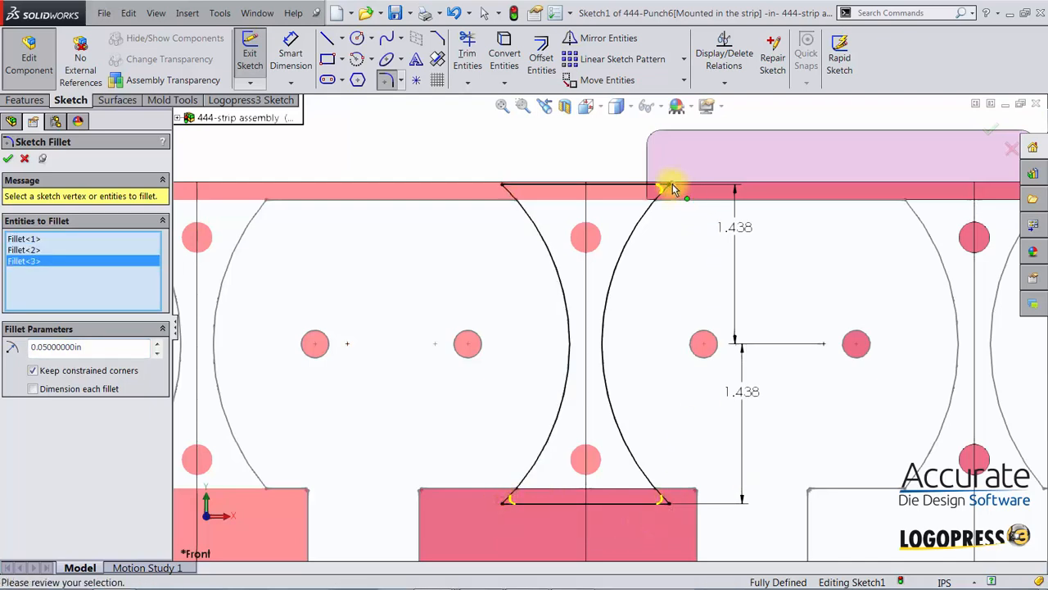
pyautogui.click(502, 187)
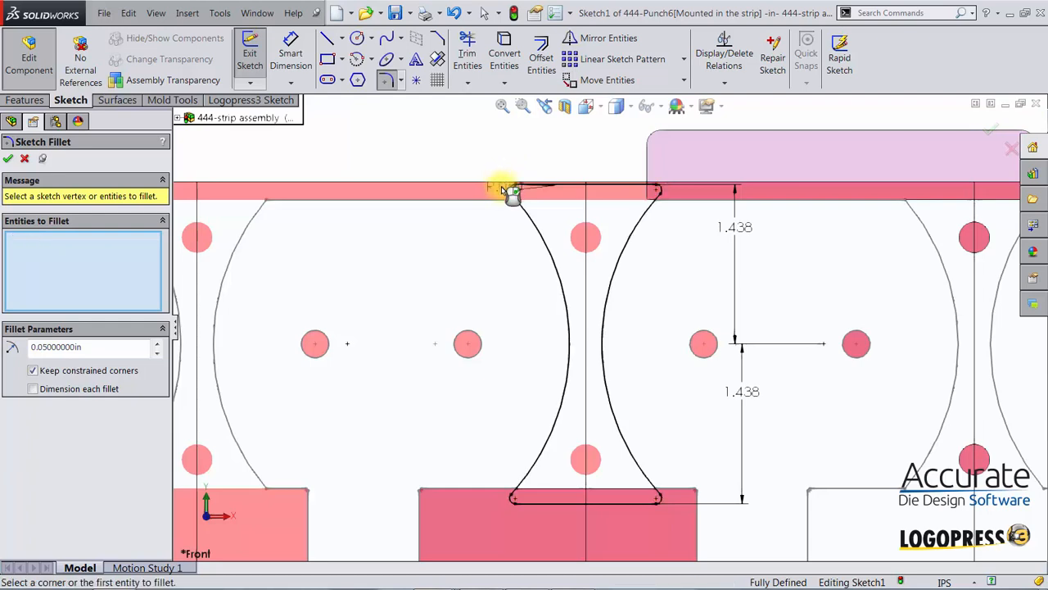
pyautogui.press('Return')
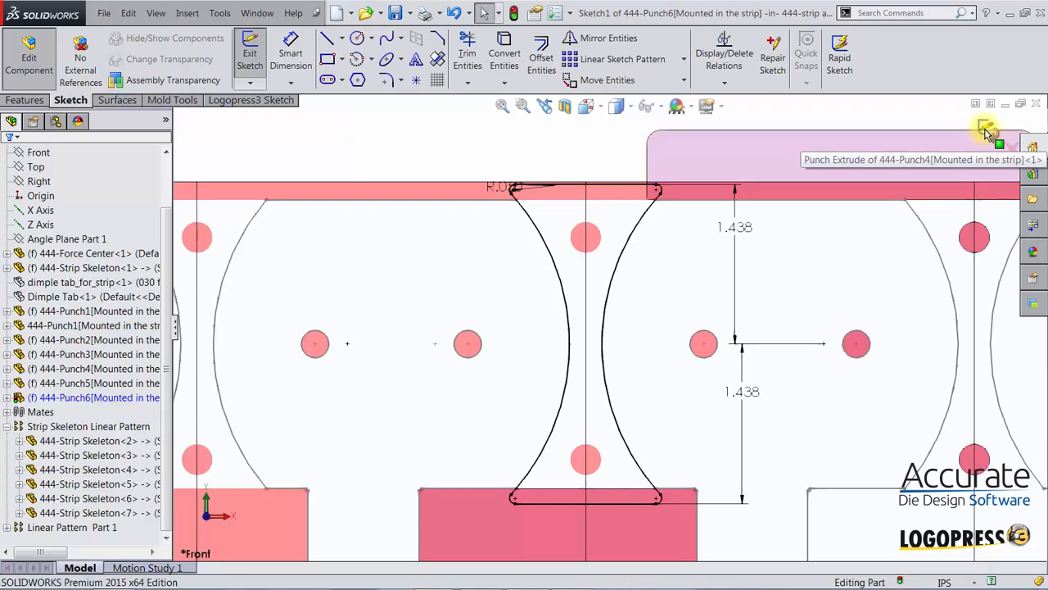
pyautogui.click(986, 129)
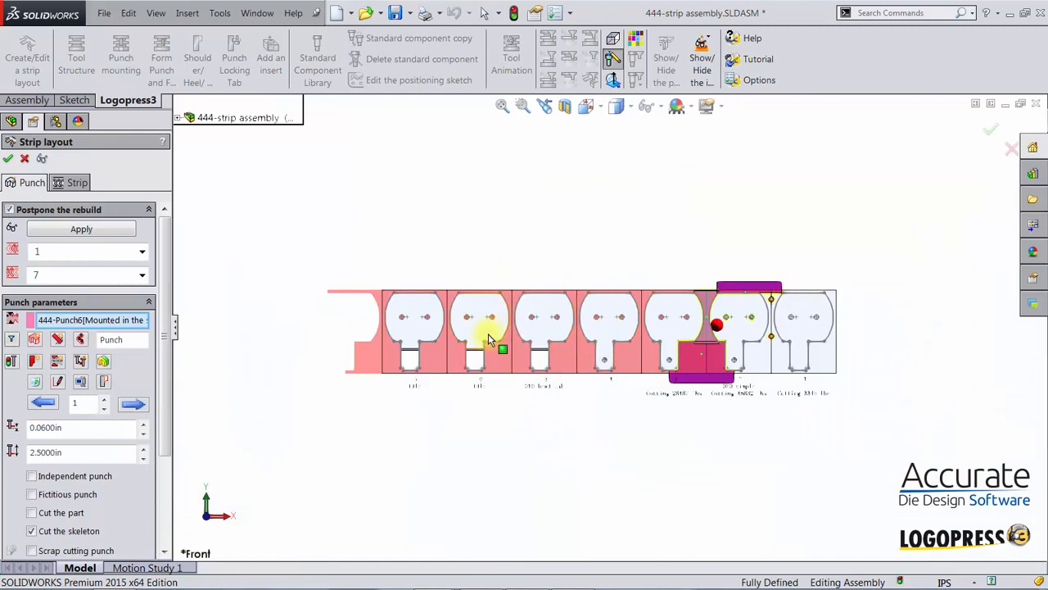
# Move the stepped trimming punch at the strip's lower edge one station downstream, between stations 4 and 3
pyautogui.moveTo(414, 225); pyautogui.dragTo(467, 279, button='right')
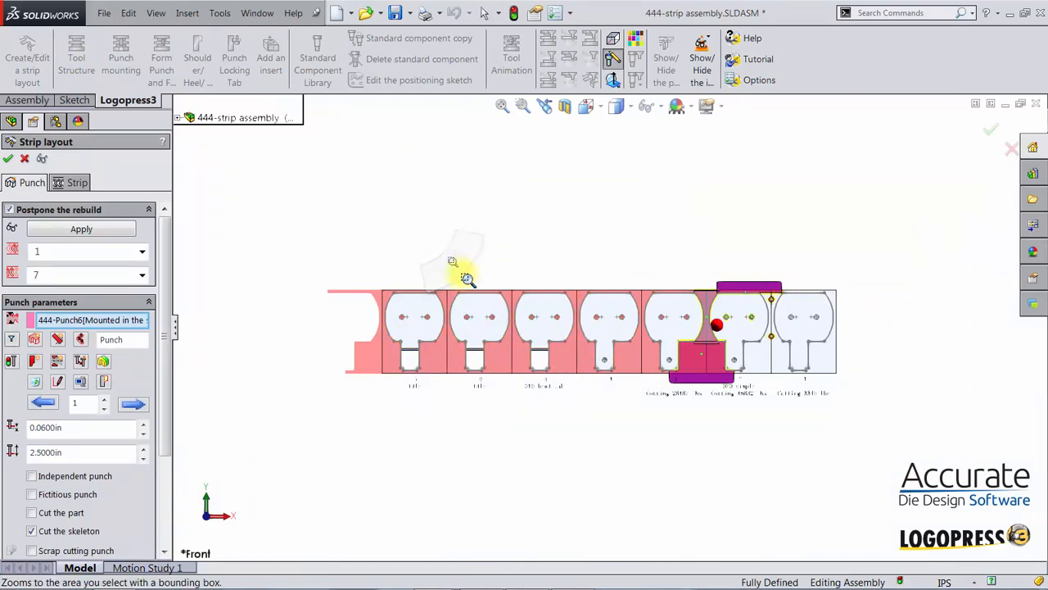
pyautogui.moveTo(358, 252); pyautogui.dragTo(823, 423)
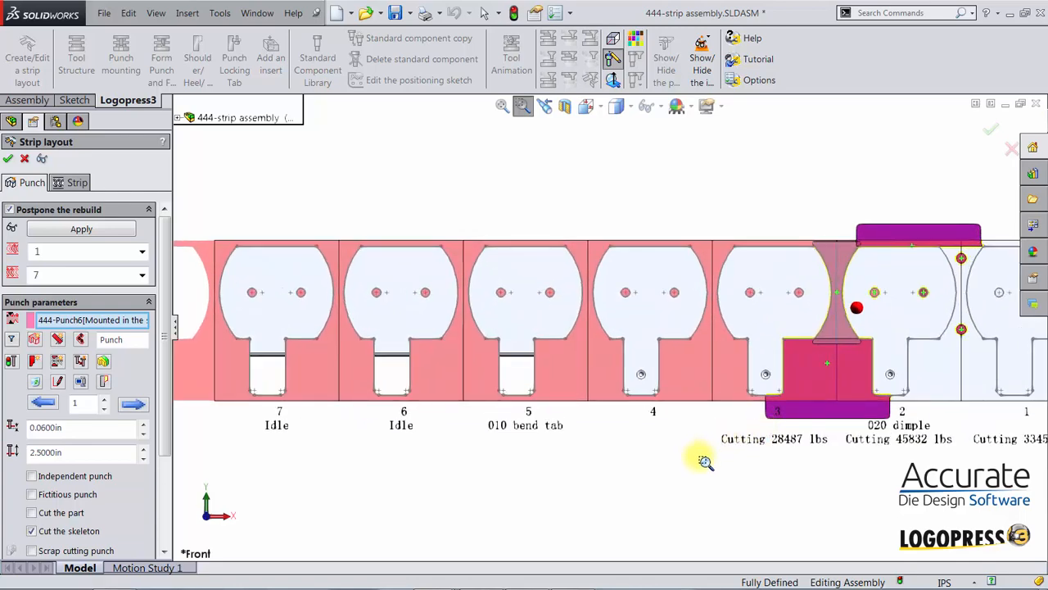
pyautogui.press('Escape')
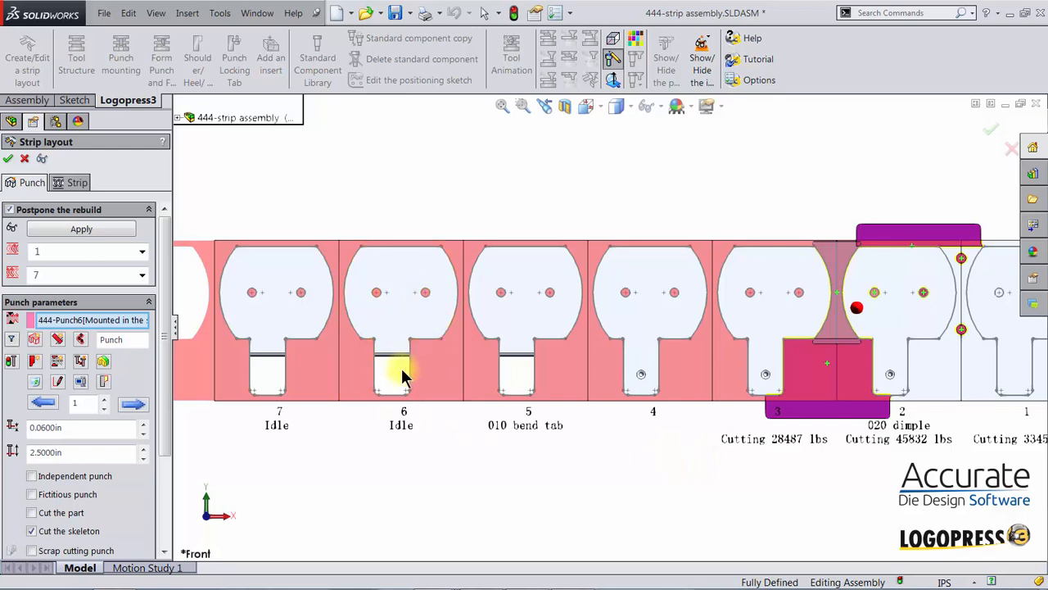
pyautogui.moveTo(668, 586)
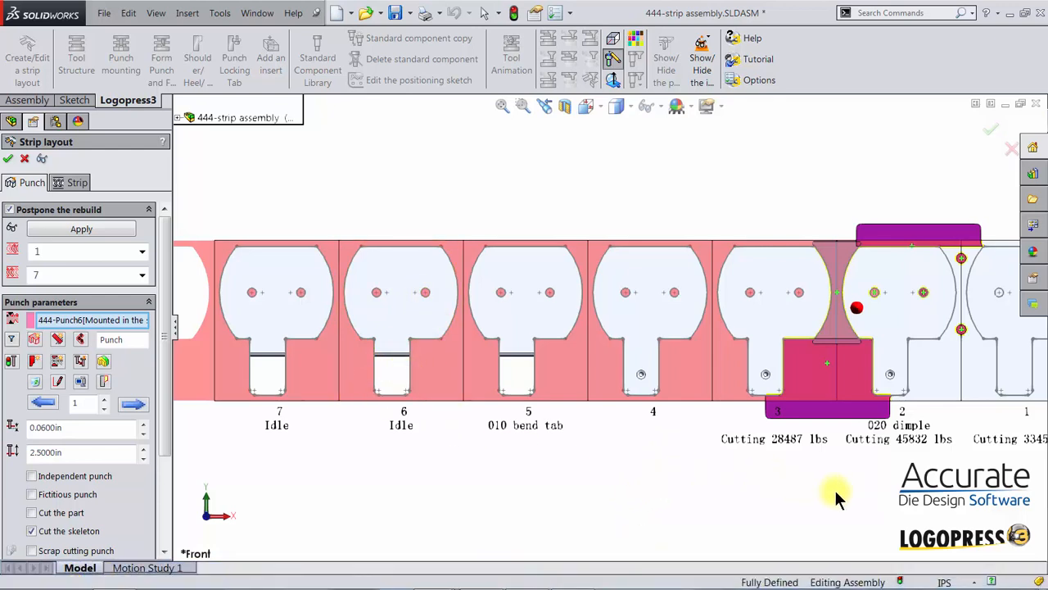
pyautogui.click(803, 377)
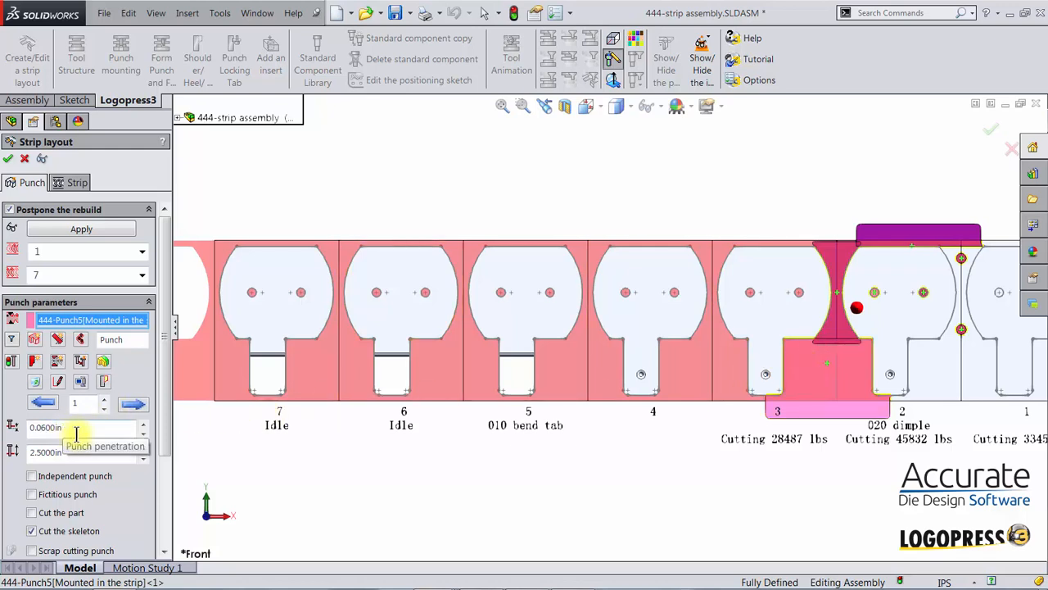
pyautogui.moveTo(253, 484); pyautogui.dragTo(777, 331, button='middle')
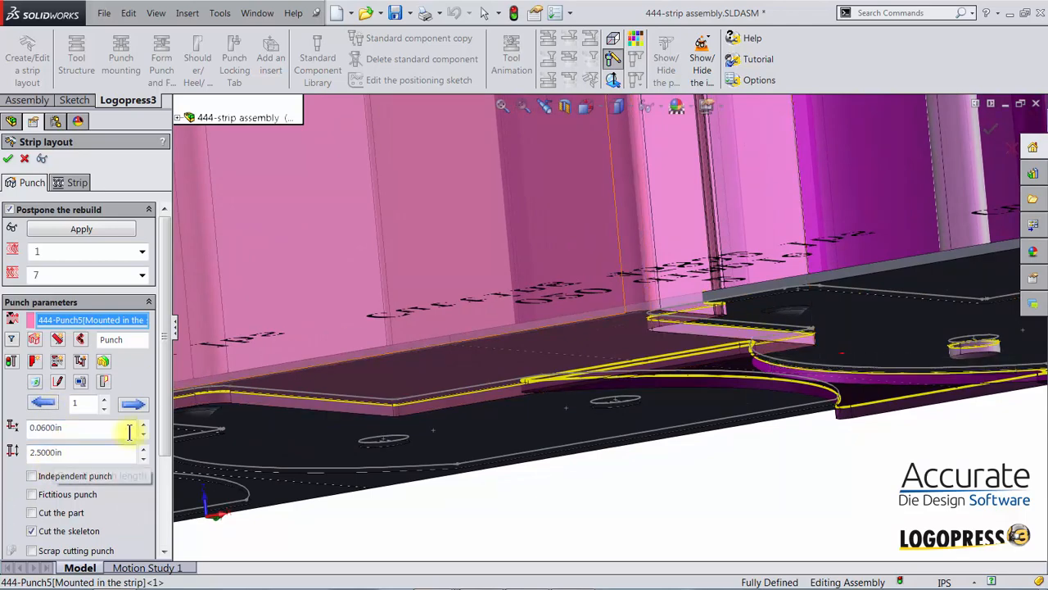
pyautogui.hotkey('ctrl', '1')
pyautogui.moveTo(694, 392); pyautogui.dragTo(661, 315, button='middle')
pyautogui.scroll(-4, 704, 394)
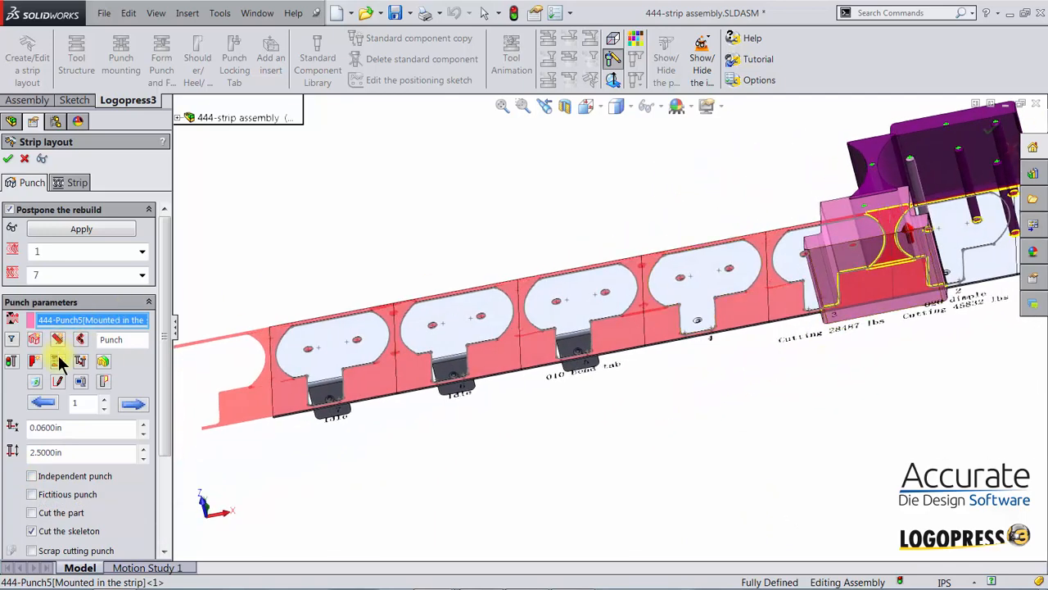
pyautogui.click(45, 398)
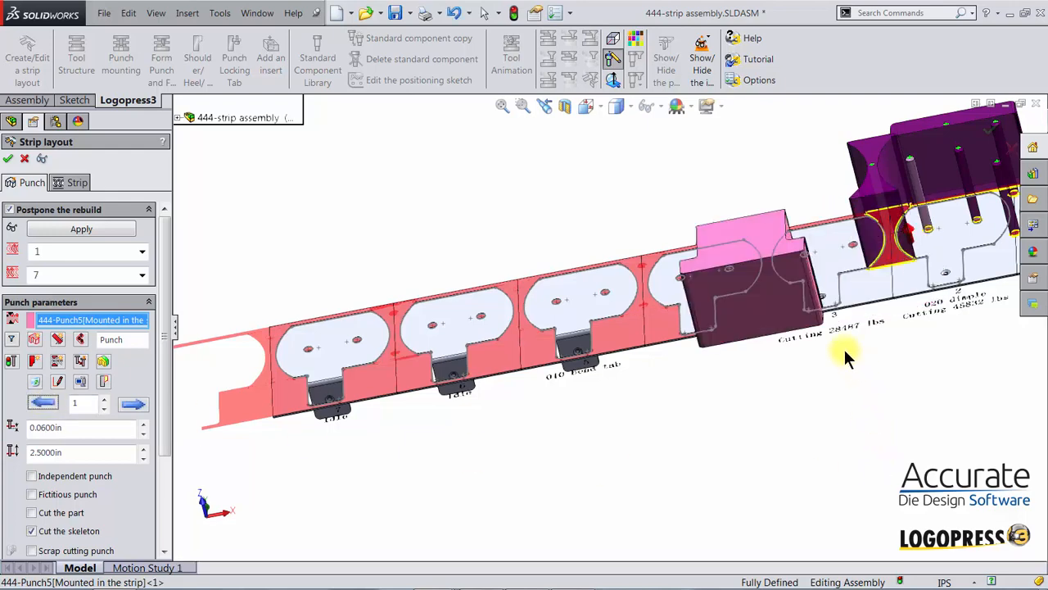
# Move the hourglass-shaped trimming punch four stations downstream, between stations 7 and 6
pyautogui.moveTo(910, 399); pyautogui.dragTo(795, 334, button='middle')
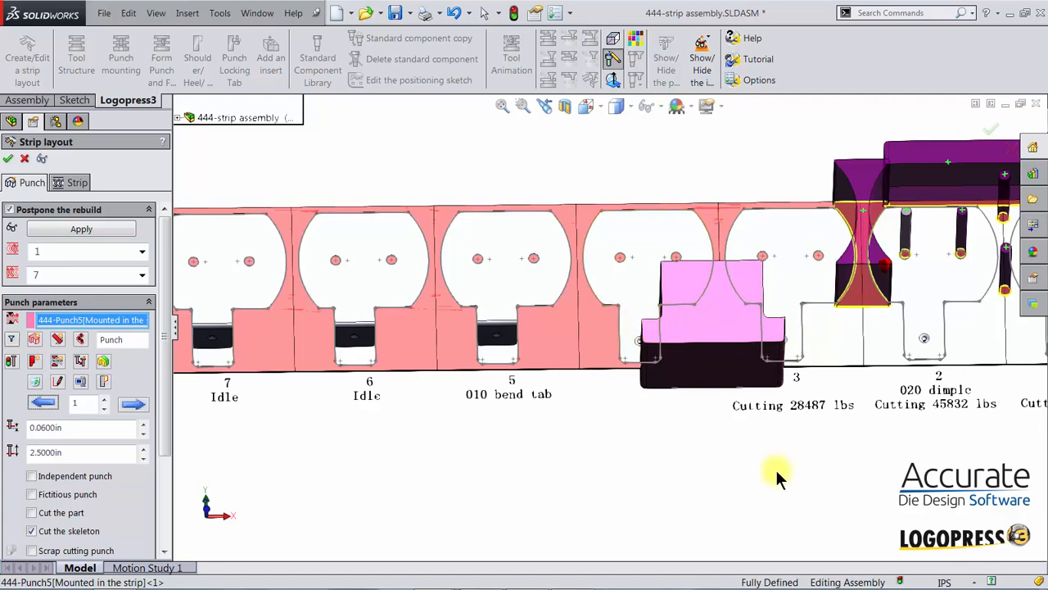
pyautogui.click(865, 180)
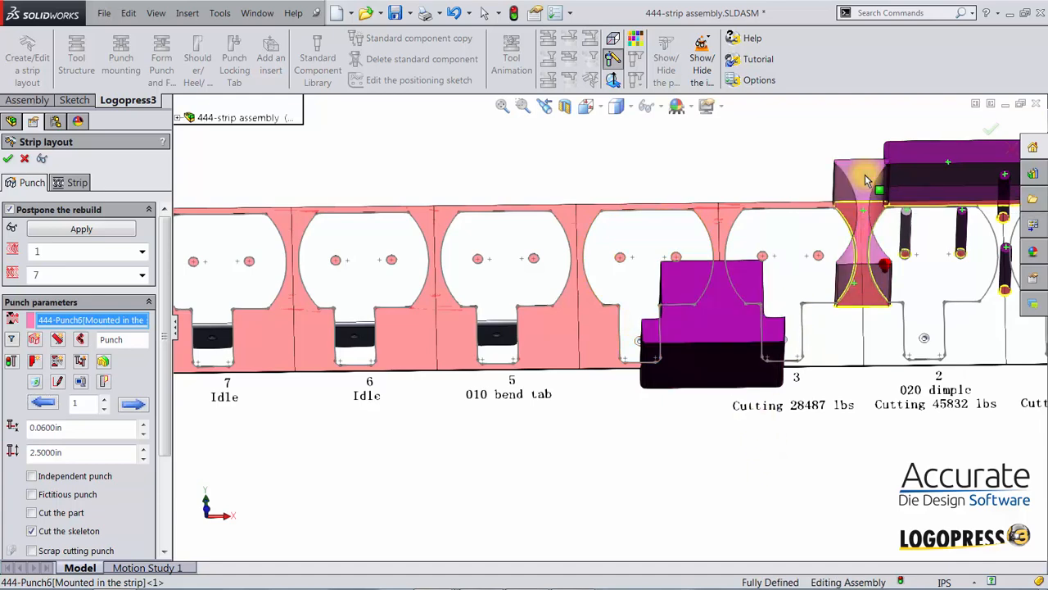
pyautogui.scroll(2, 565, 427)
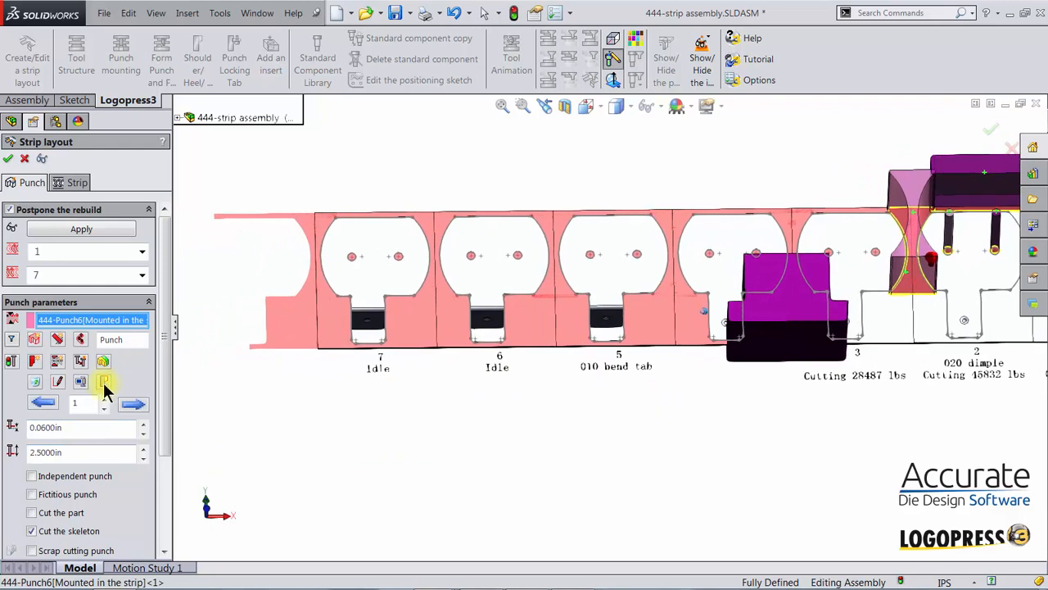
pyautogui.click(41, 403)
pyautogui.click(41, 403)
pyautogui.click(41, 402)
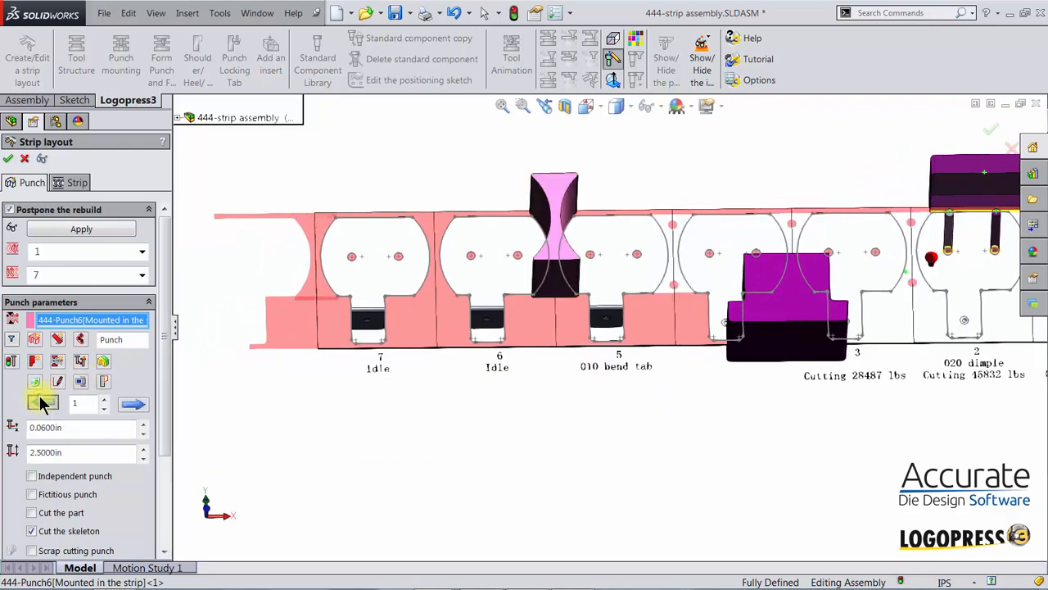
pyautogui.click(41, 403)
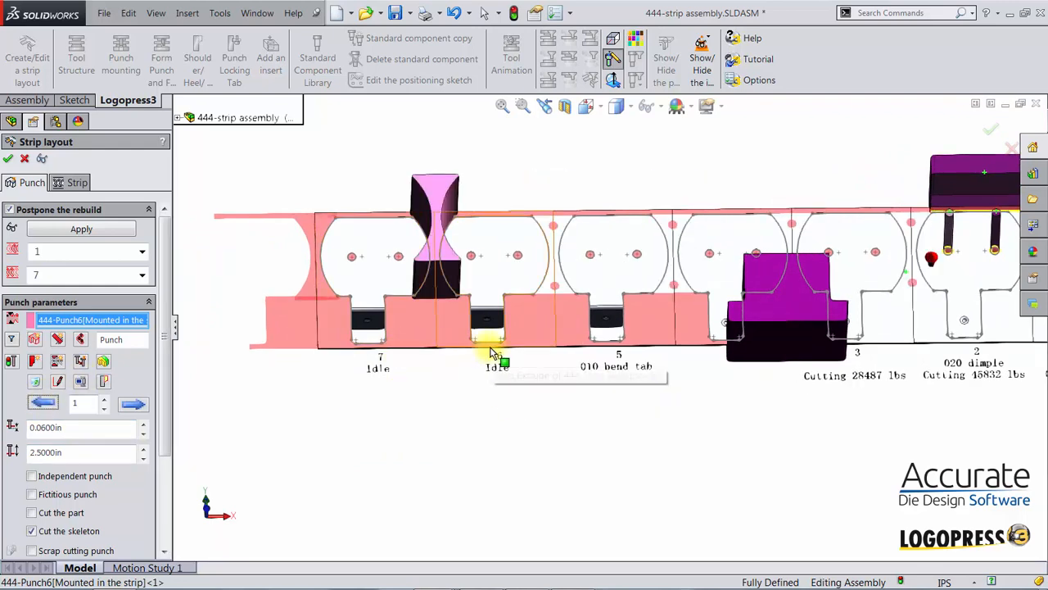
# Apply the postponed rebuild so the strip layout is cut with the relocated punches
pyautogui.scroll(1, 564, 428)
pyautogui.moveTo(564, 428); pyautogui.dragTo(552, 418, button='middle')
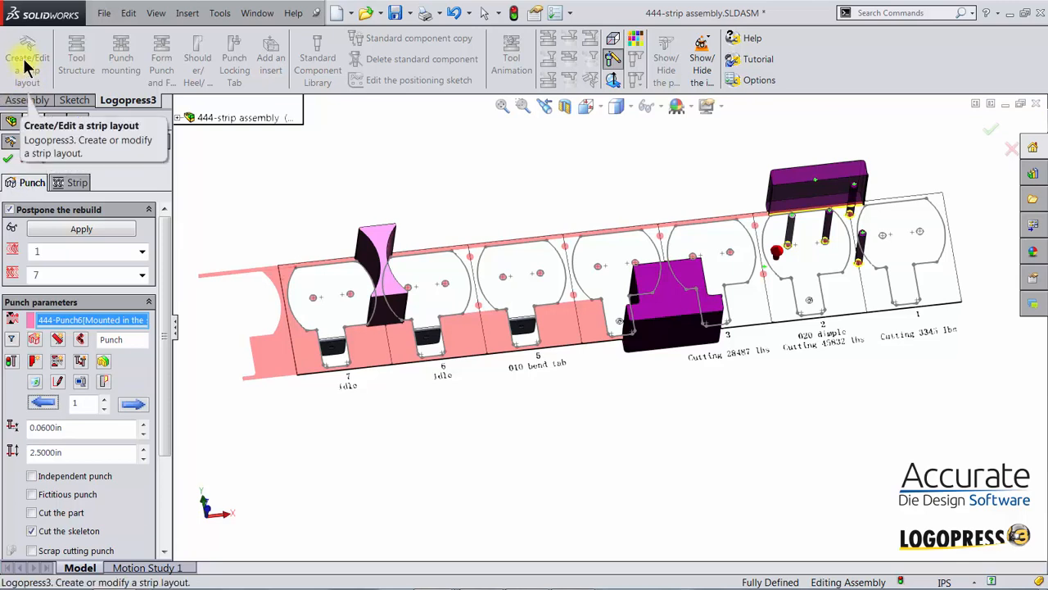
pyautogui.click(89, 229)
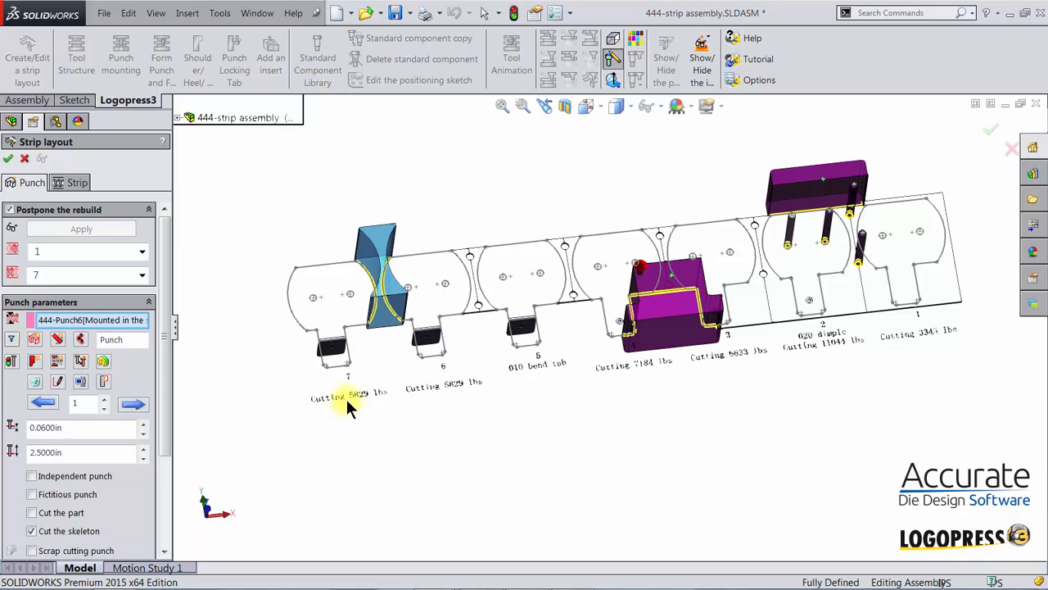
# Start a form punch using the outer bend face of the station 5 tab as the formed area
pyautogui.click(36, 357)
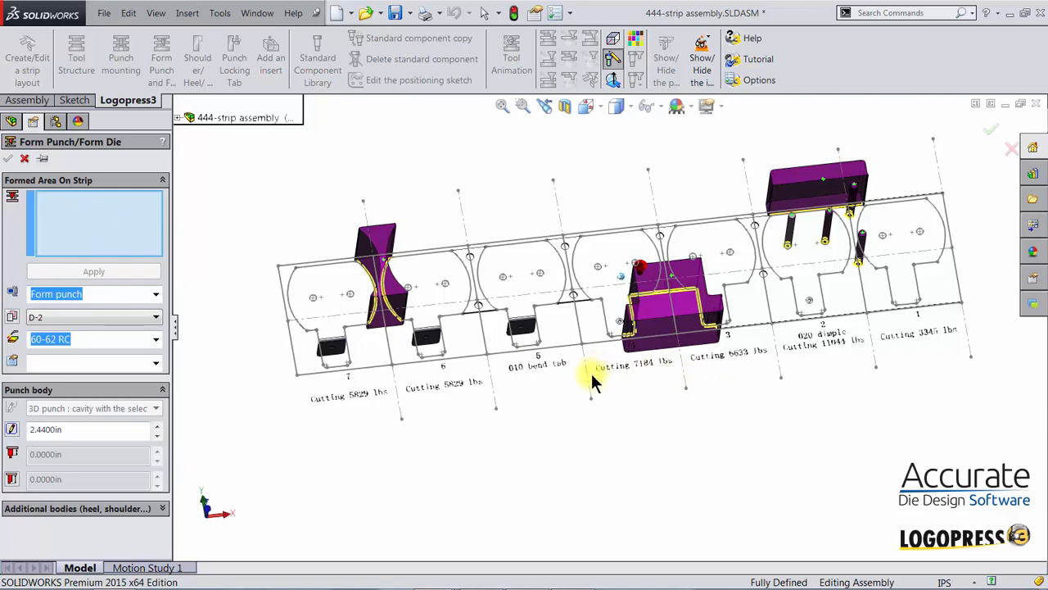
pyautogui.scroll(-8, 593, 373)
pyautogui.scroll(-6, 591, 373)
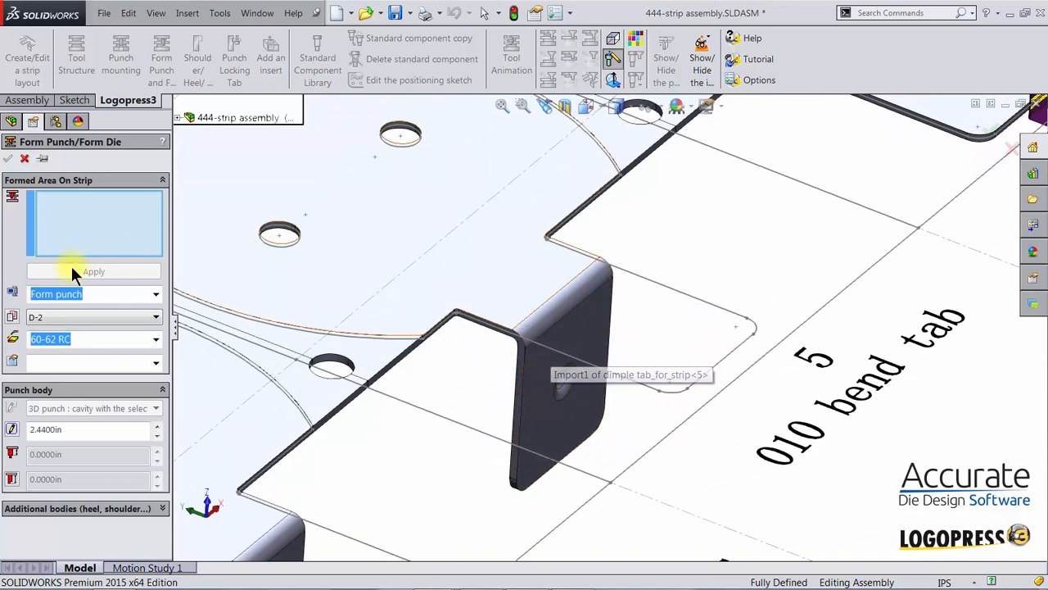
pyautogui.click(568, 303)
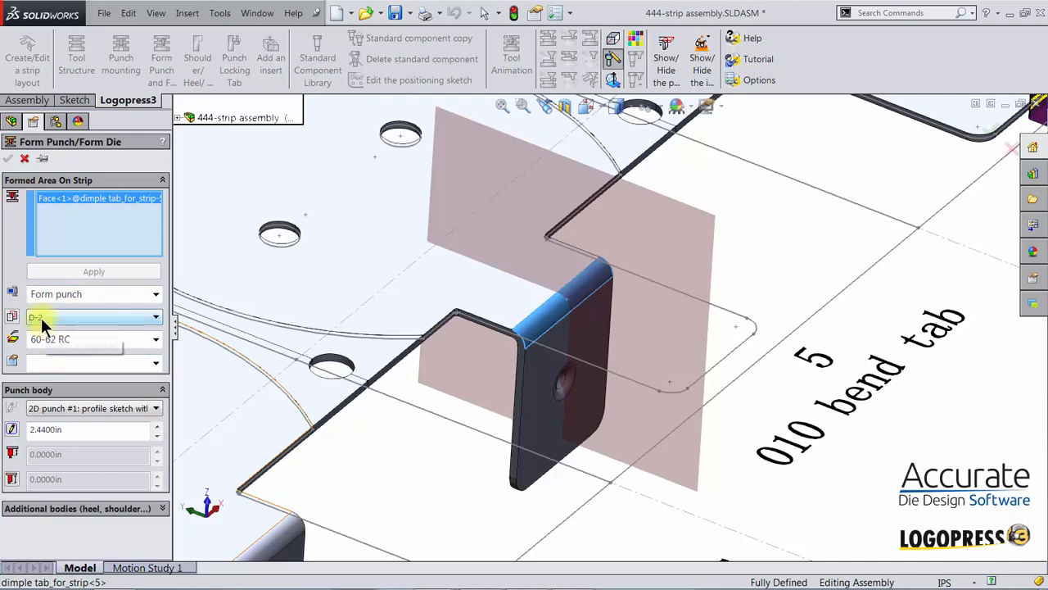
# Choose D-2 as the form punch's material and keep its 60-62 RC treatment
pyautogui.click(41, 318)
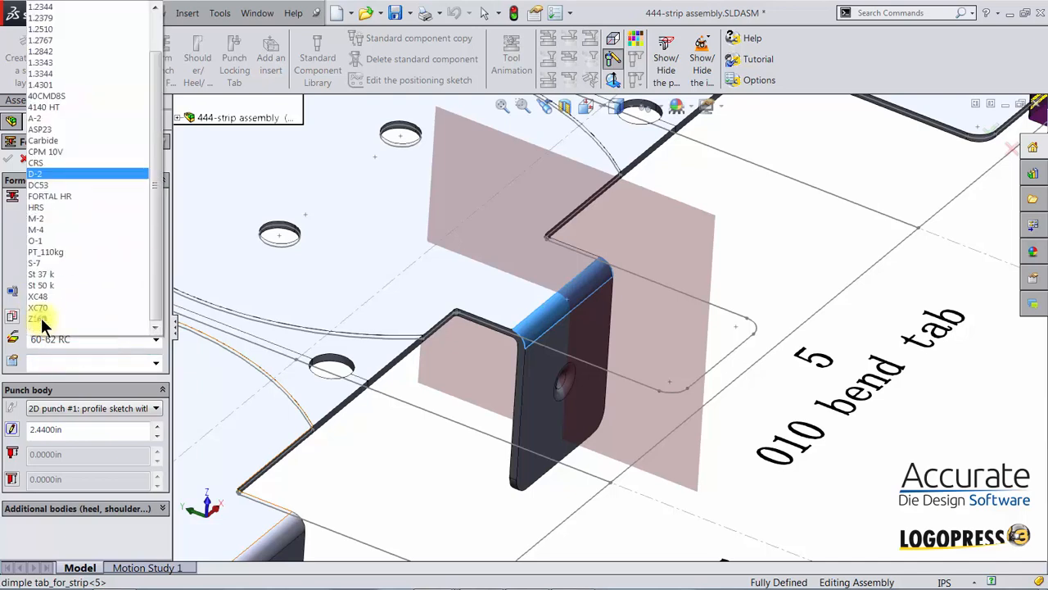
pyautogui.click(36, 174)
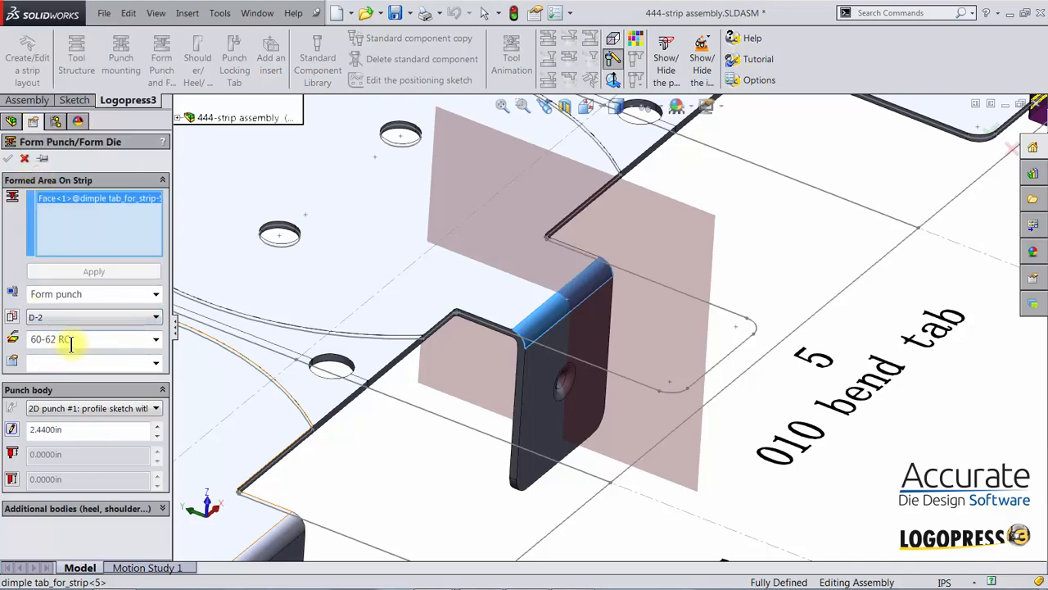
pyautogui.click(71, 344)
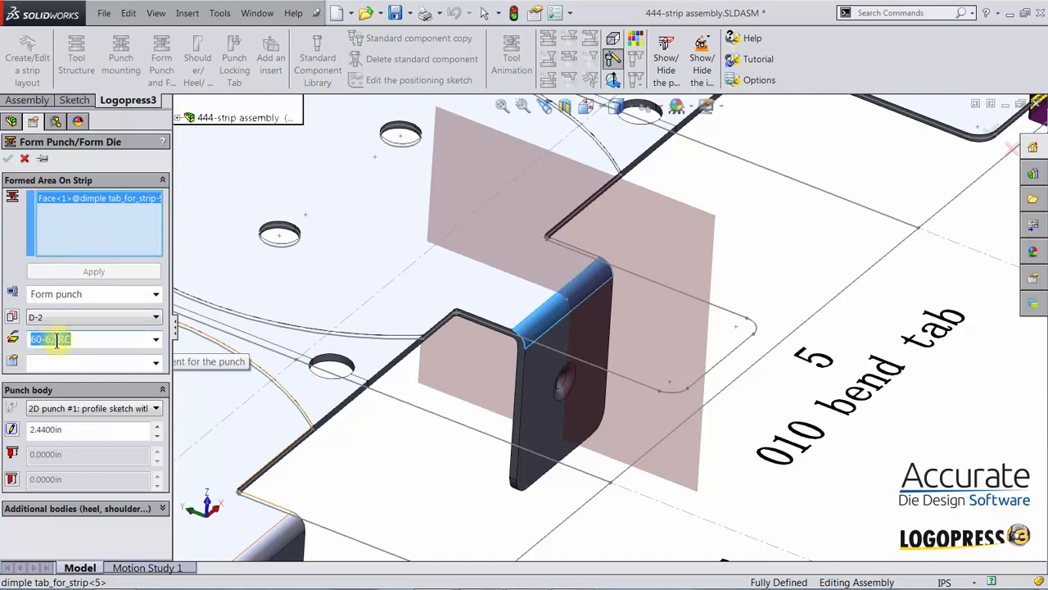
pyautogui.click(157, 339)
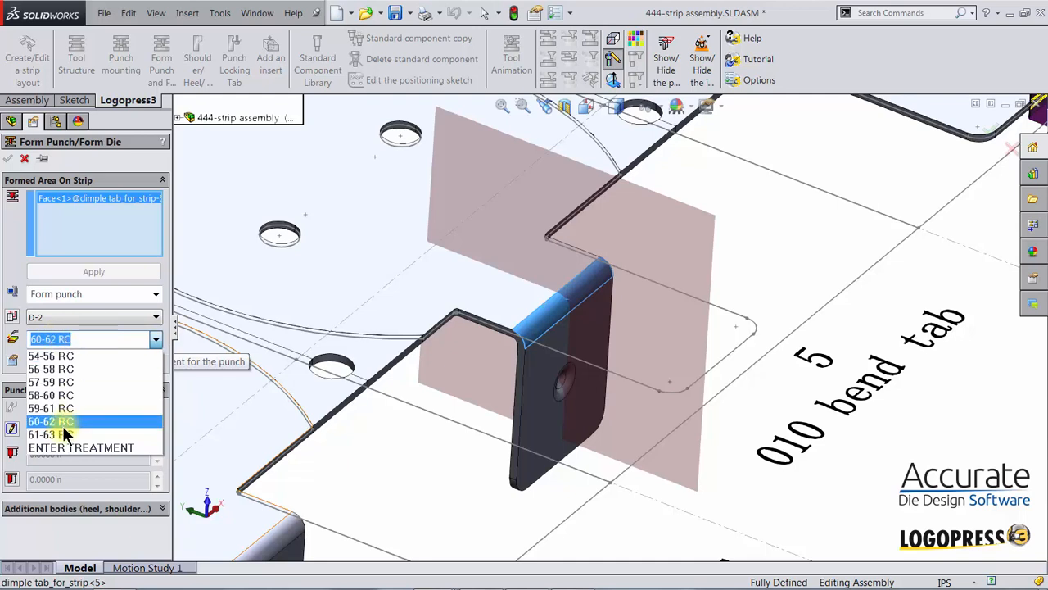
pyautogui.click(157, 339)
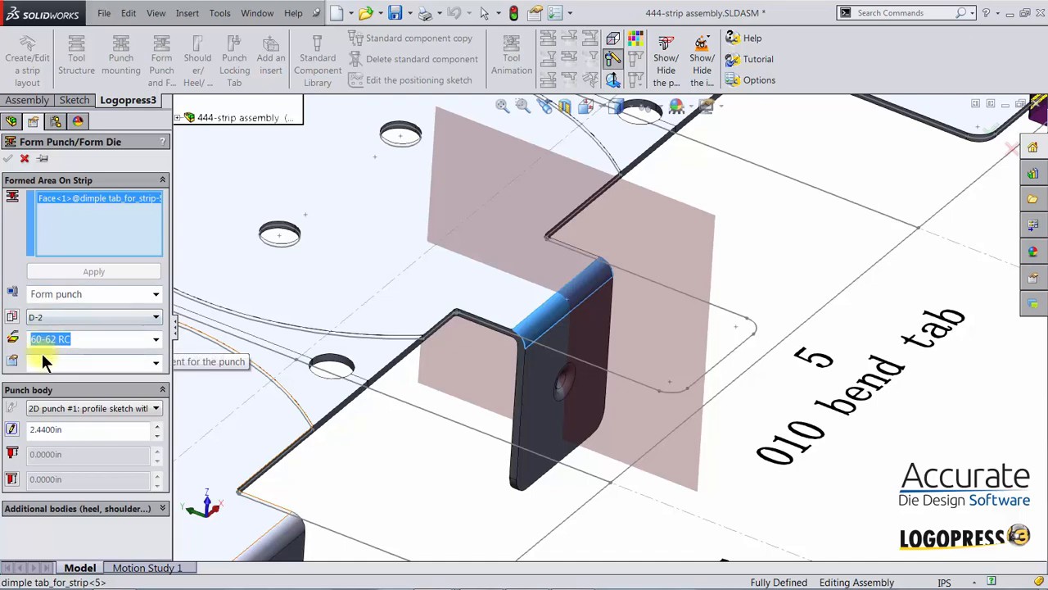
# Set the punch body to 2D punch #2, profile sketch for radius coining punch, and open its profile sketch
pyautogui.click(54, 407)
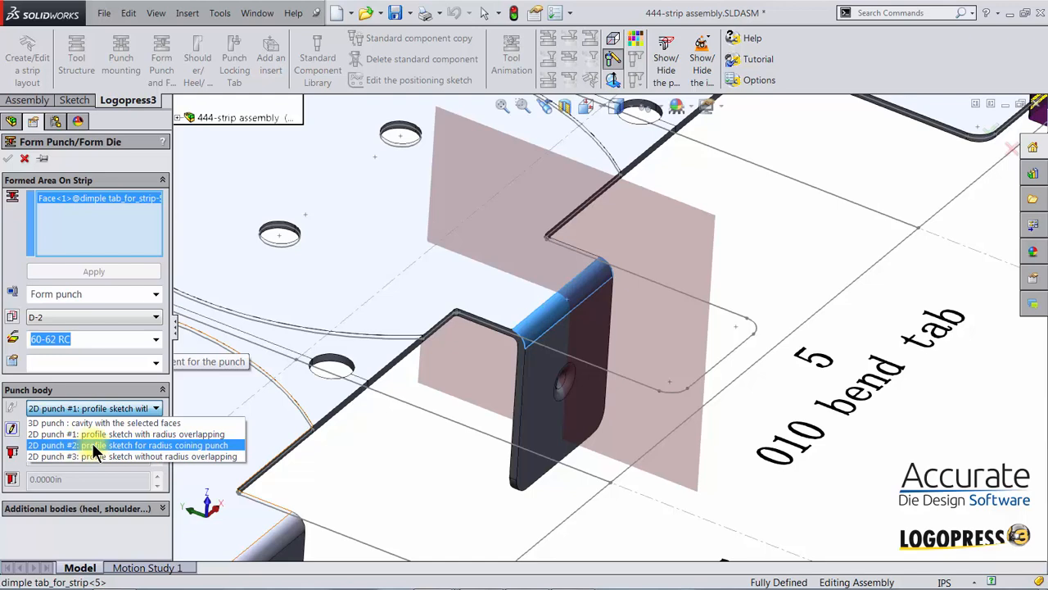
pyautogui.click(178, 446)
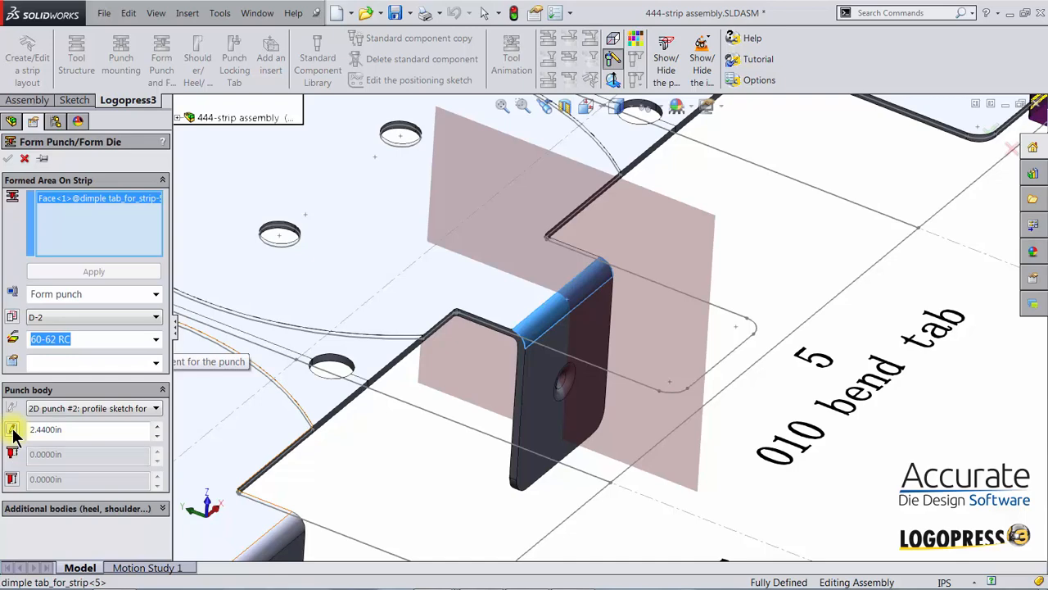
pyautogui.click(13, 432)
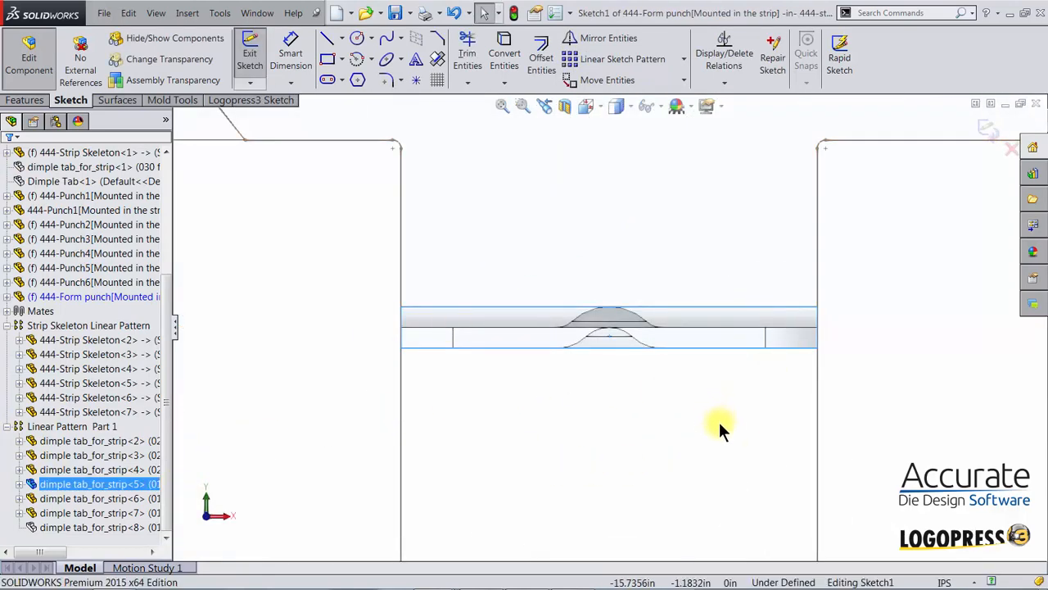
# Sketch a corner rectangle around the station 5 tab's bend, extending past both sides of the tab and well below it
pyautogui.scroll(3, 717, 422)
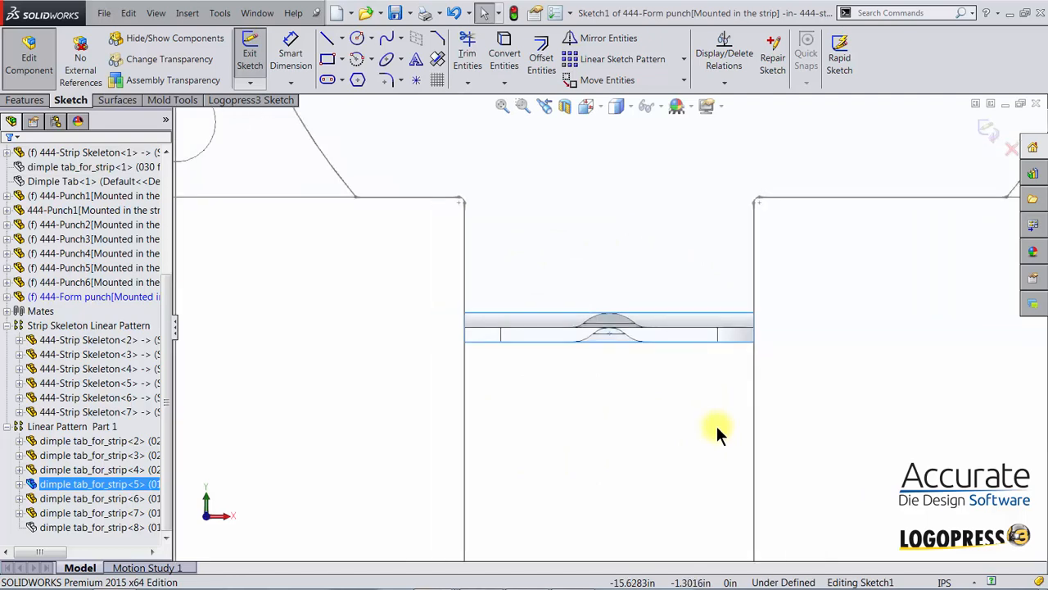
pyautogui.scroll(1, 714, 423)
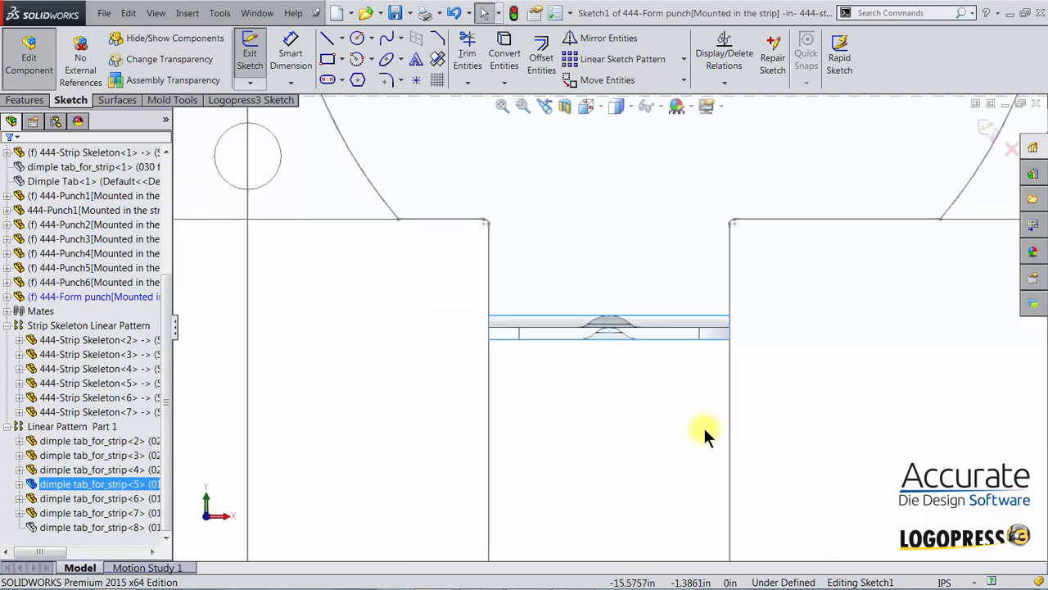
pyautogui.click(328, 59)
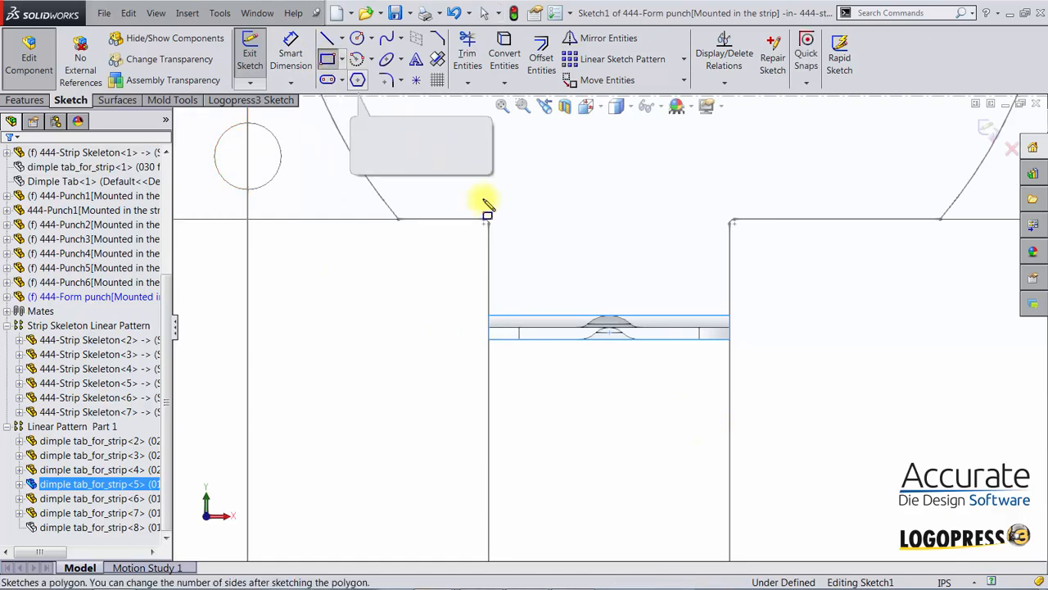
pyautogui.click(465, 293)
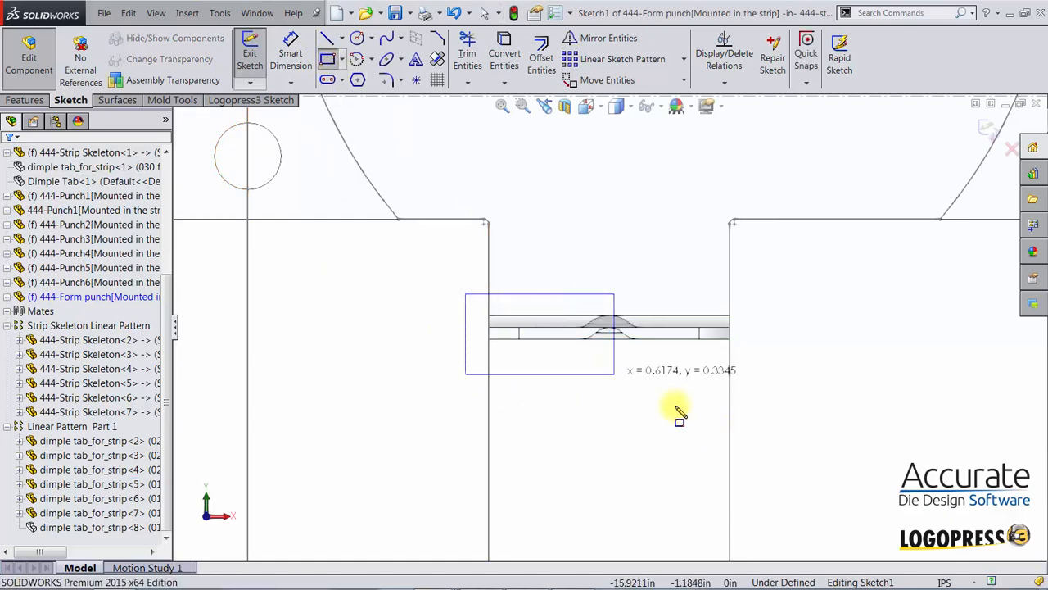
pyautogui.click(773, 487)
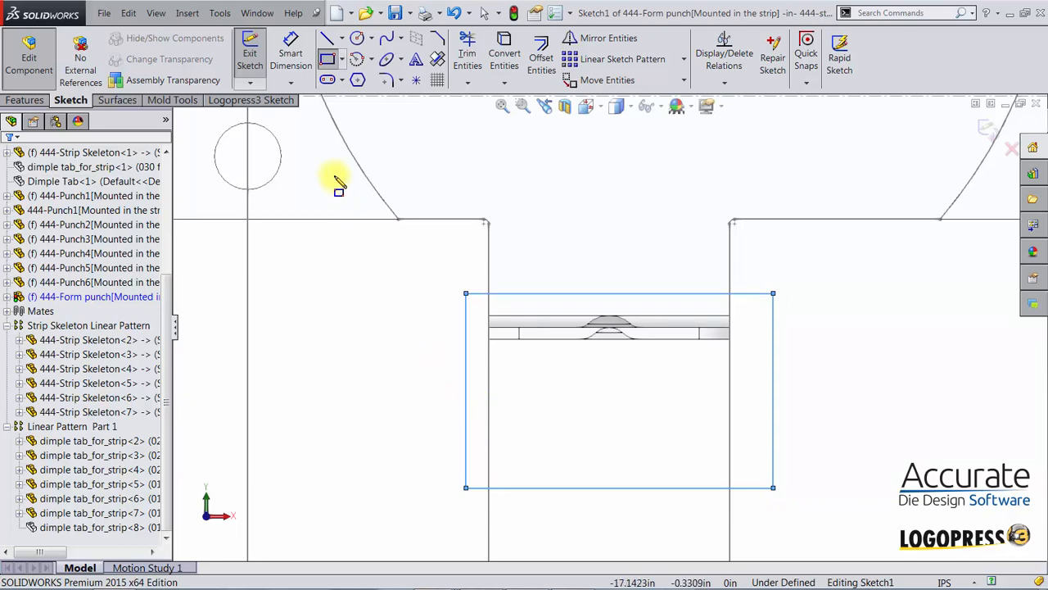
# Chamfer the rectangle's two upper corners with an equal distance of 0.1 in
pyautogui.click(399, 79)
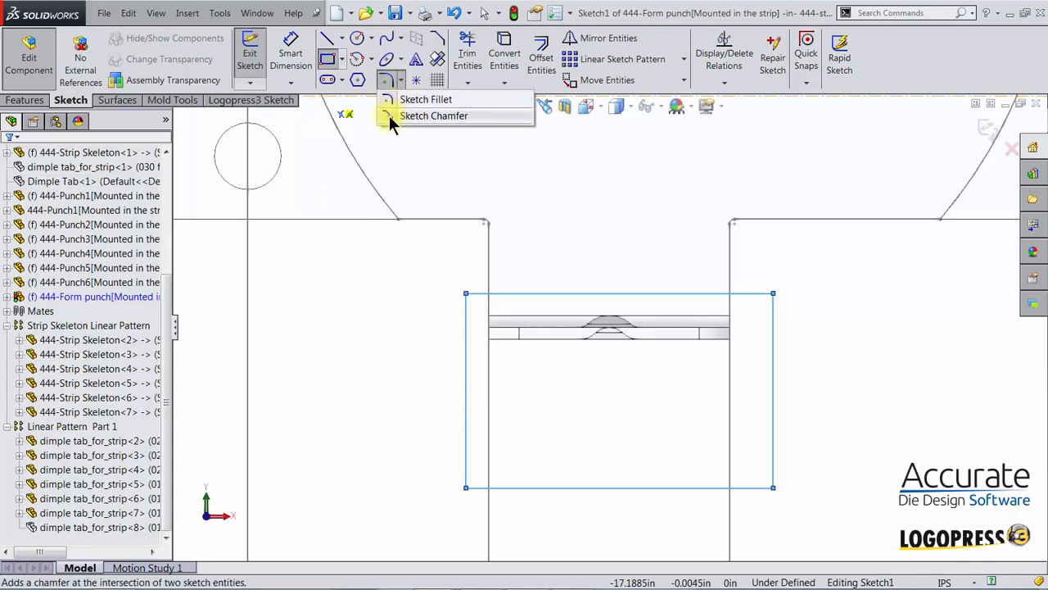
pyautogui.click(426, 115)
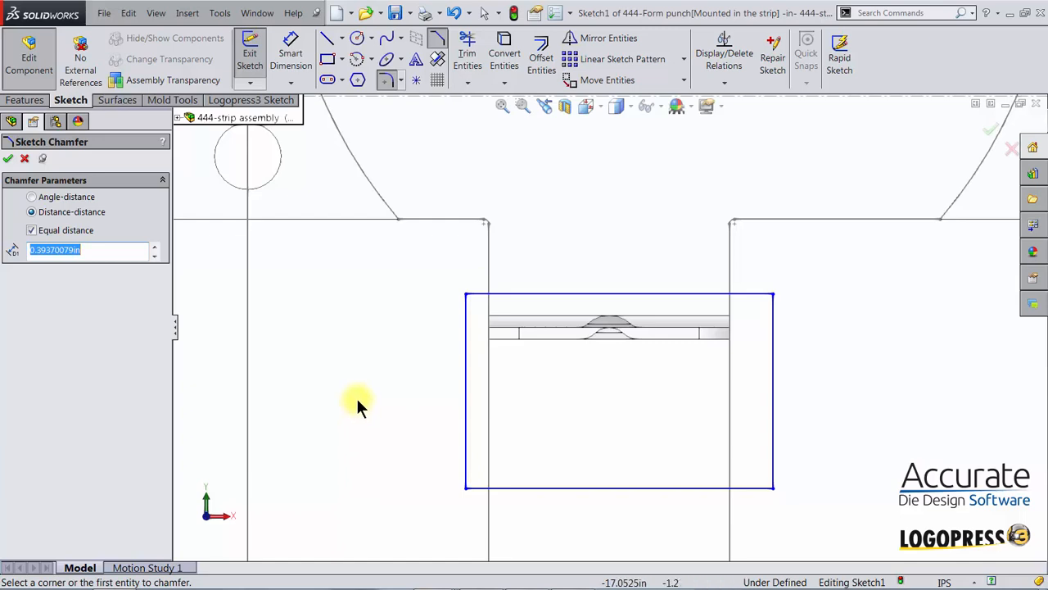
pyautogui.press('BackSpace')
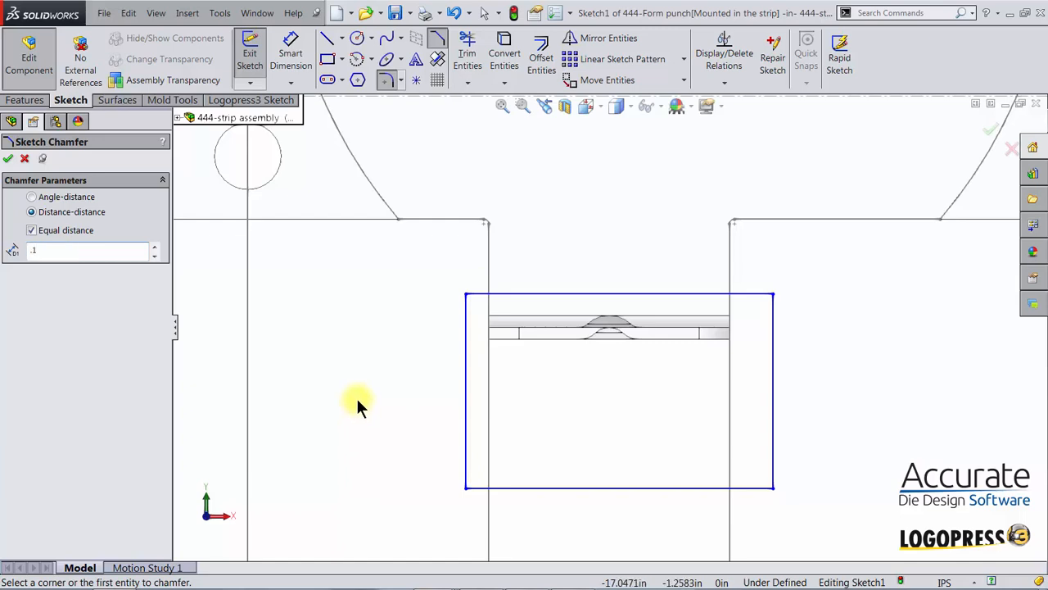
pyautogui.press('Return')
pyautogui.click(467, 294)
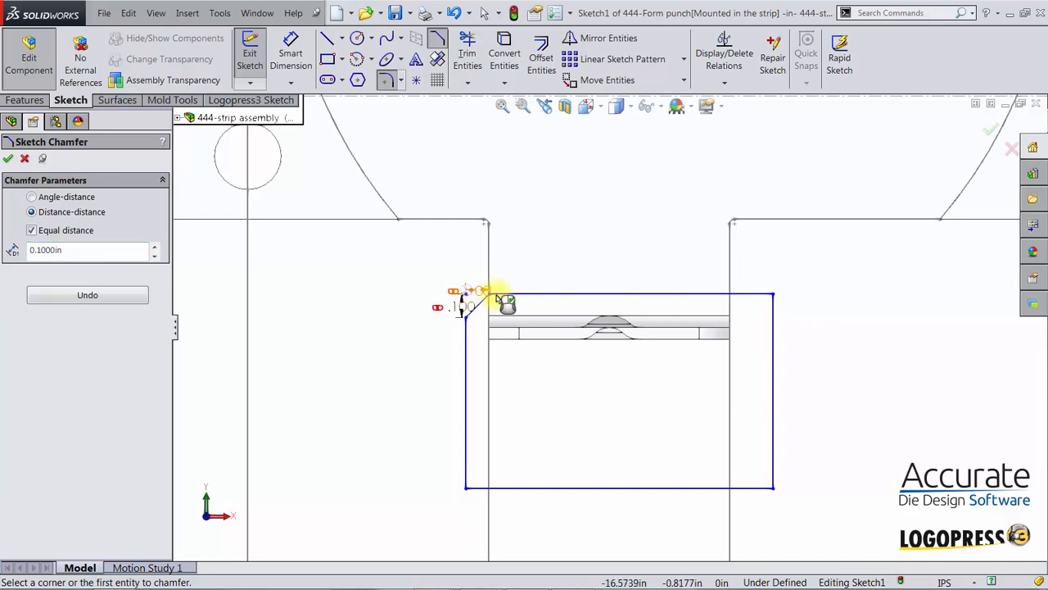
pyautogui.click(774, 294)
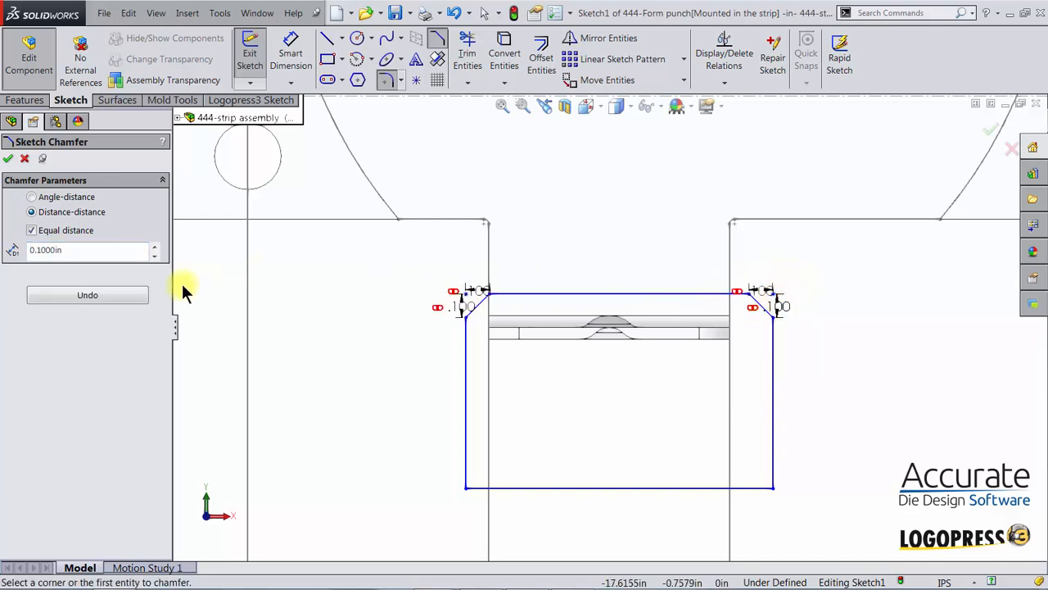
# Chamfer the rectangle's two lower corners with an equal distance of 0.18 in
pyautogui.click(24, 251)
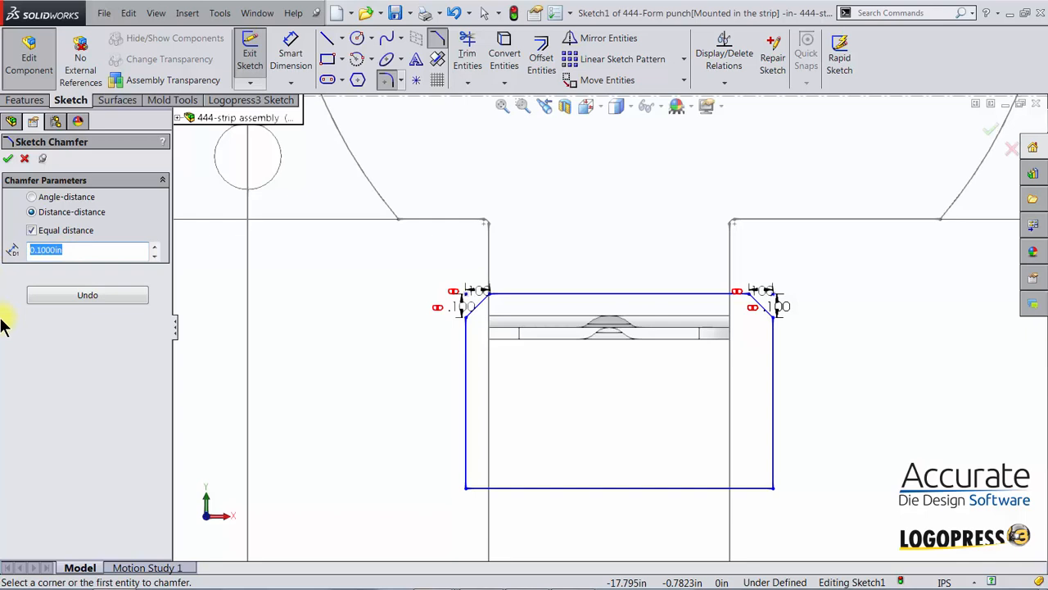
pyautogui.press('BackSpace')
pyautogui.press('Return')
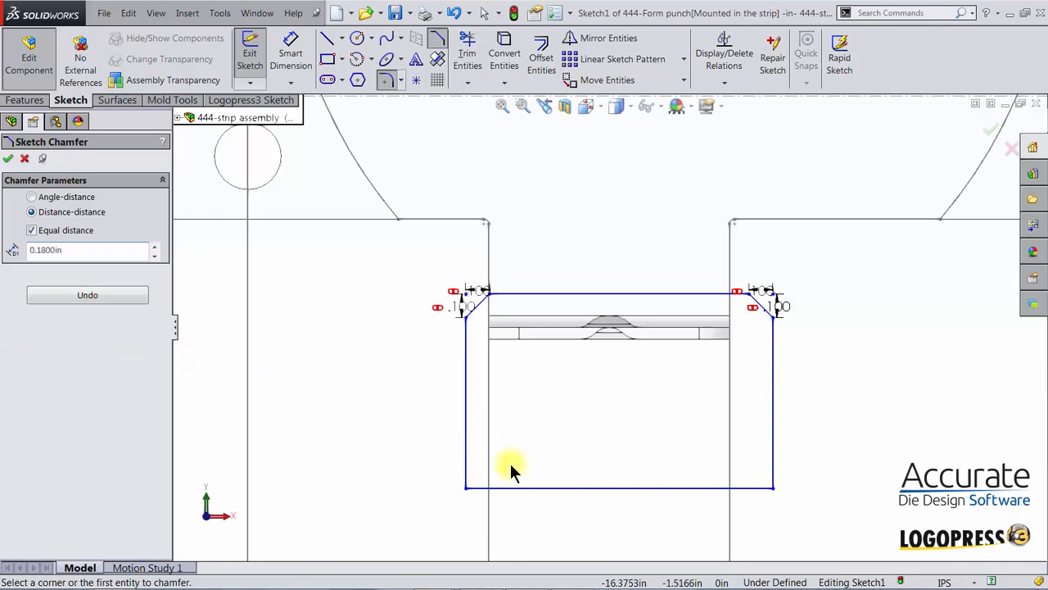
pyautogui.click(466, 488)
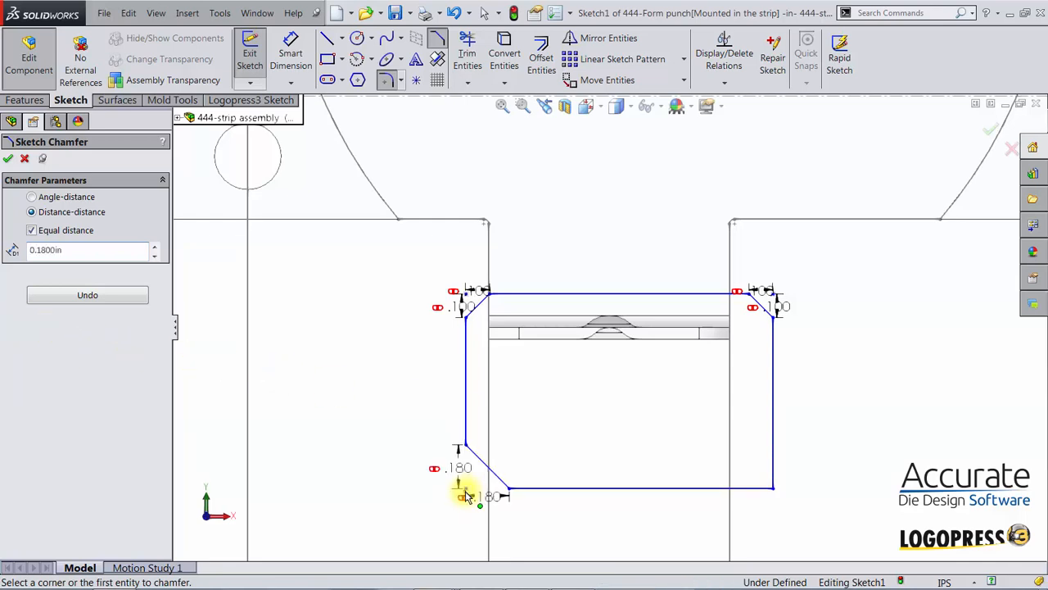
pyautogui.click(772, 489)
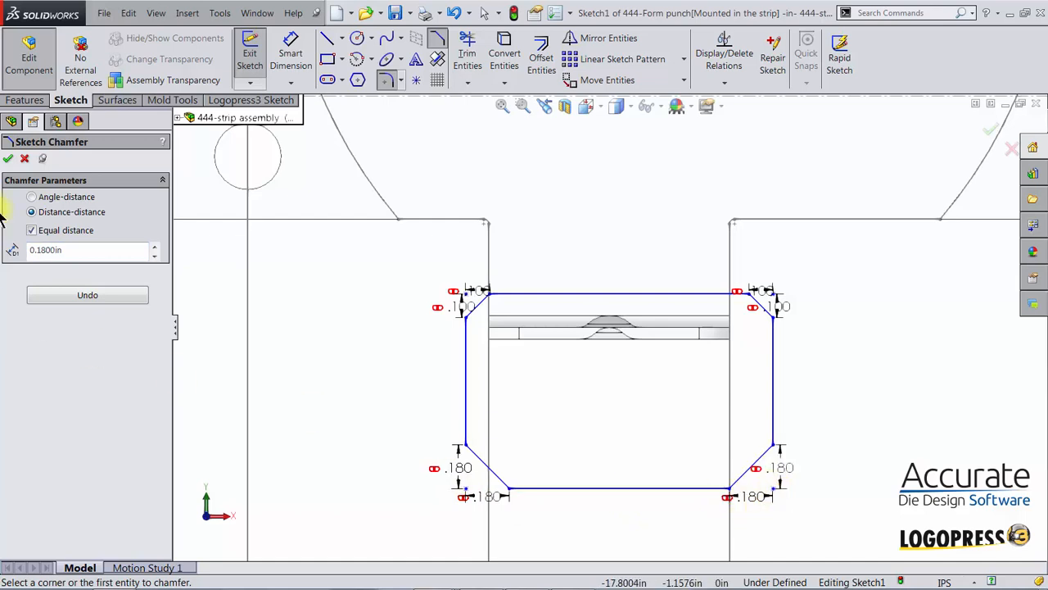
pyautogui.click(8, 158)
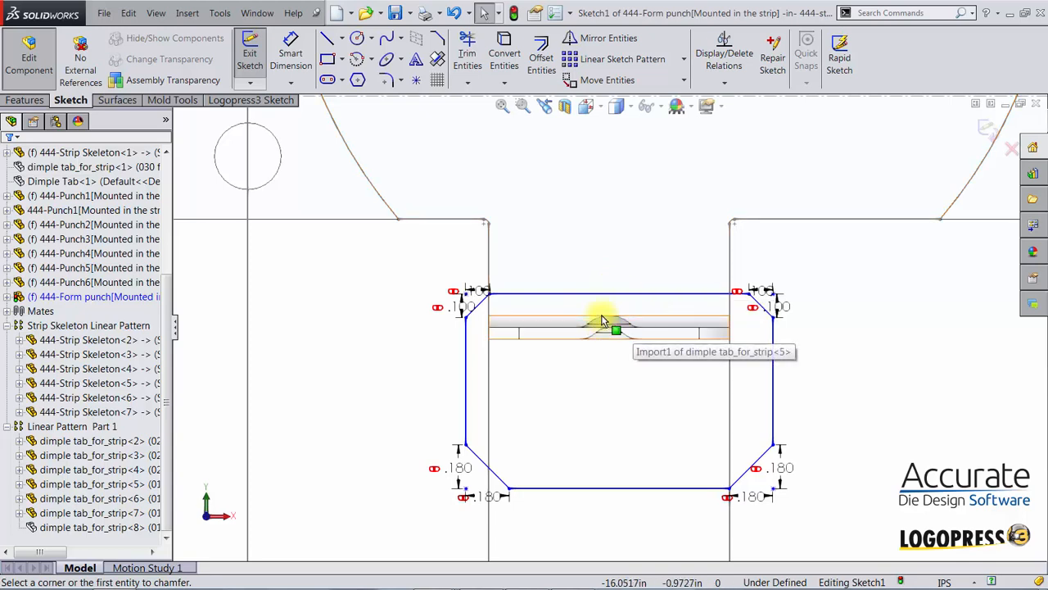
# Draw a centerline from the midpoint of the tab's upper edge to the midpoint of the profile's top line and make it vertical
pyautogui.scroll(-4, 600, 333)
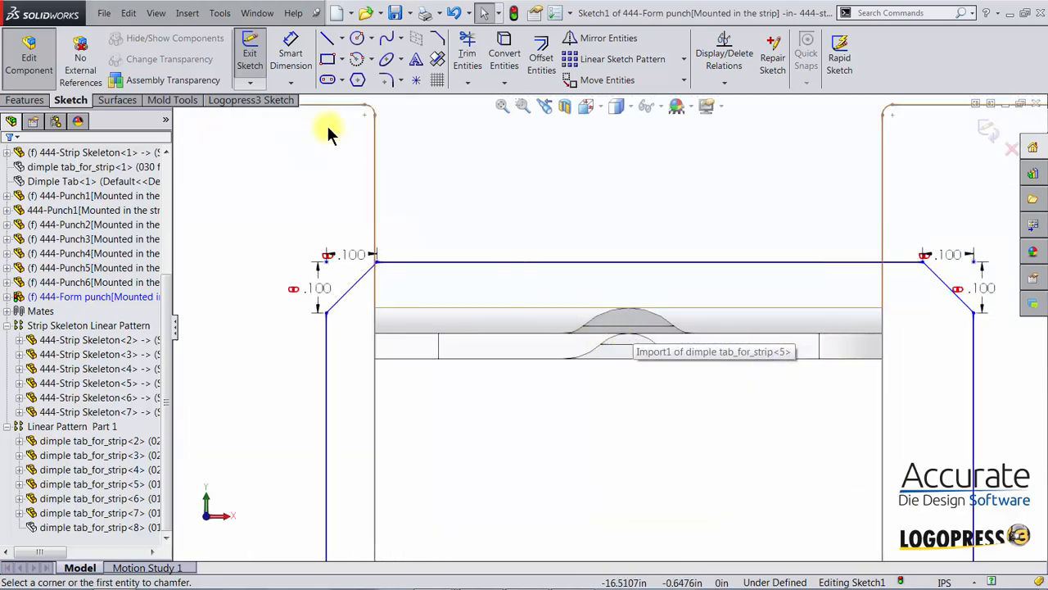
pyautogui.click(342, 39)
pyautogui.click(361, 74)
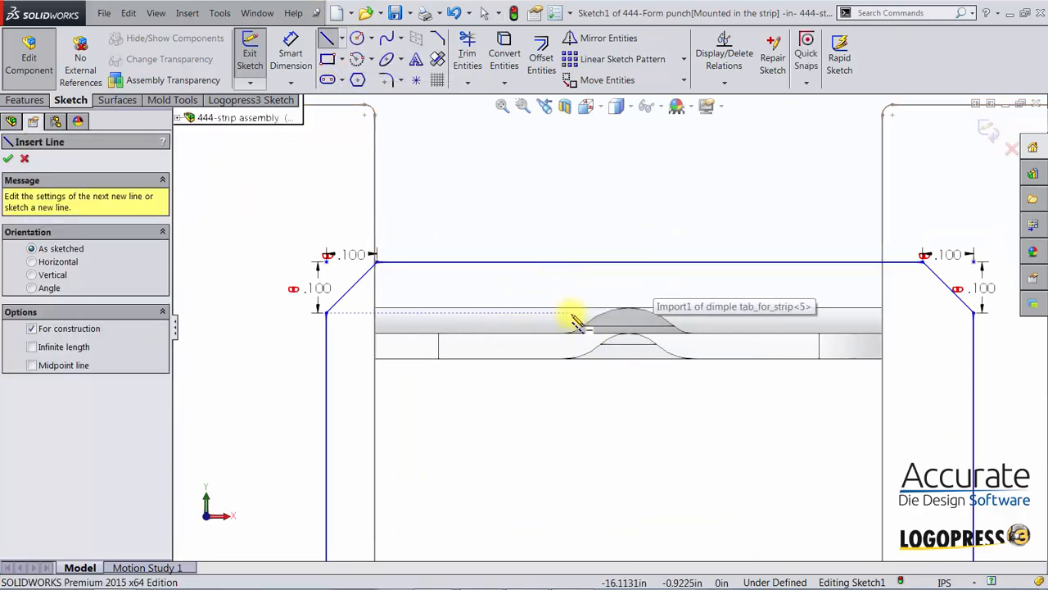
pyautogui.click(629, 309)
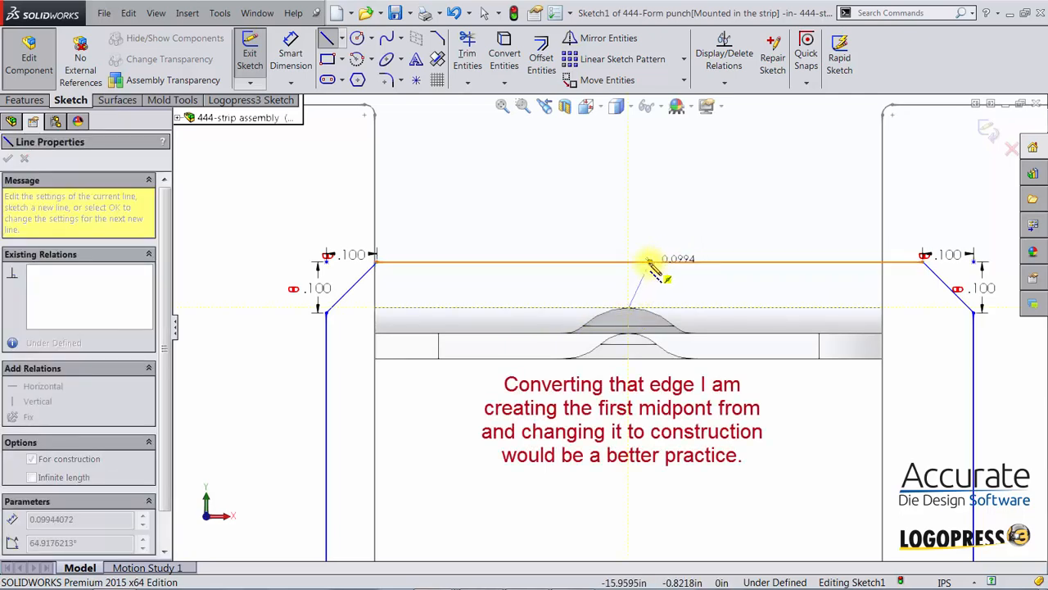
pyautogui.click(649, 262)
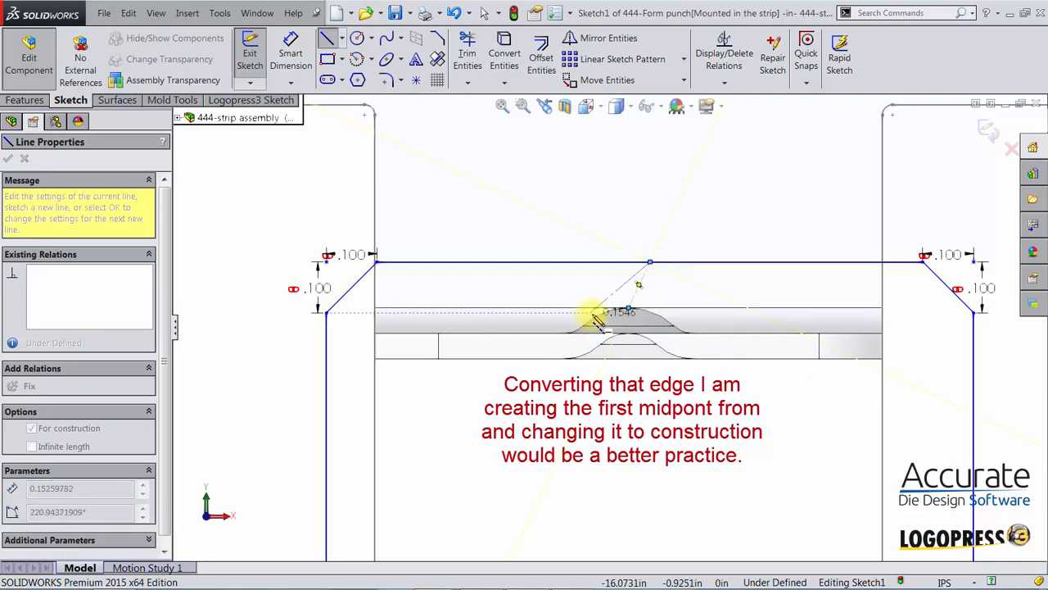
pyautogui.press('Escape')
pyautogui.click(640, 292)
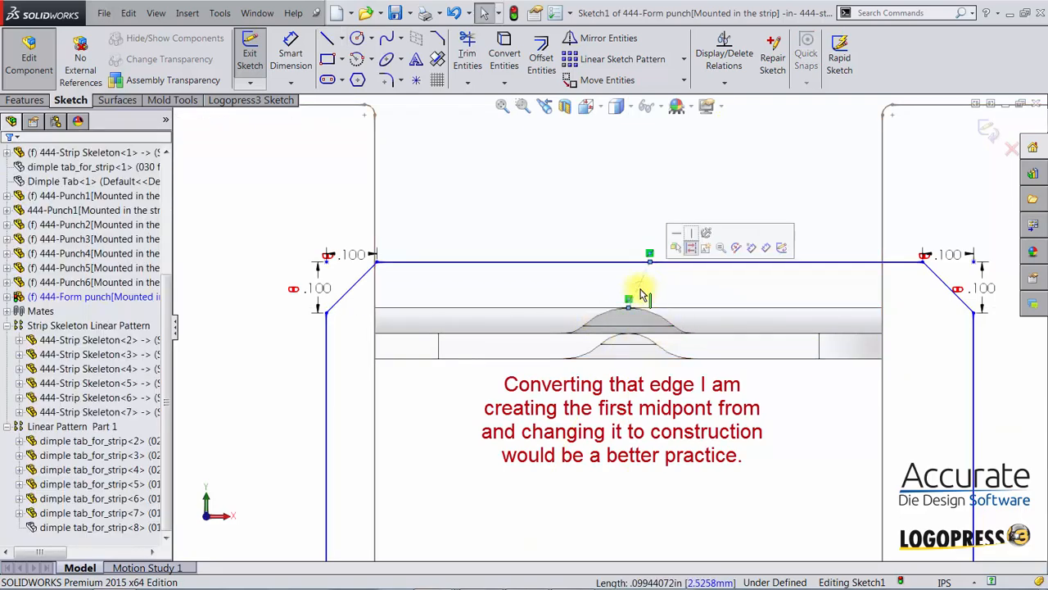
pyautogui.click(692, 237)
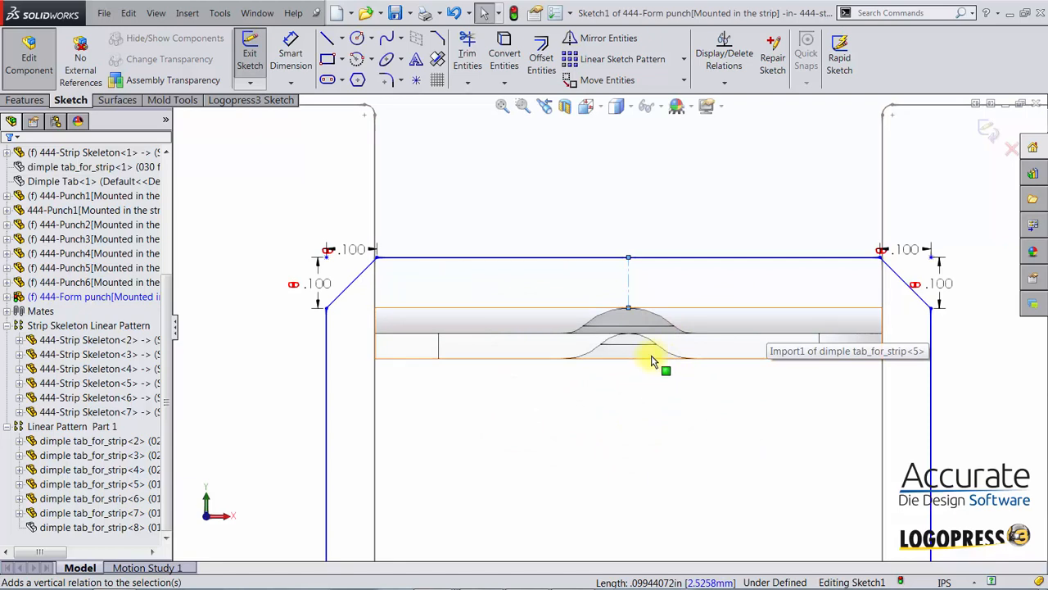
# Dimension the vertical centerline between the tab edge and the profile's top line to .03 in
pyautogui.scroll(3, 658, 351)
pyautogui.press('d')
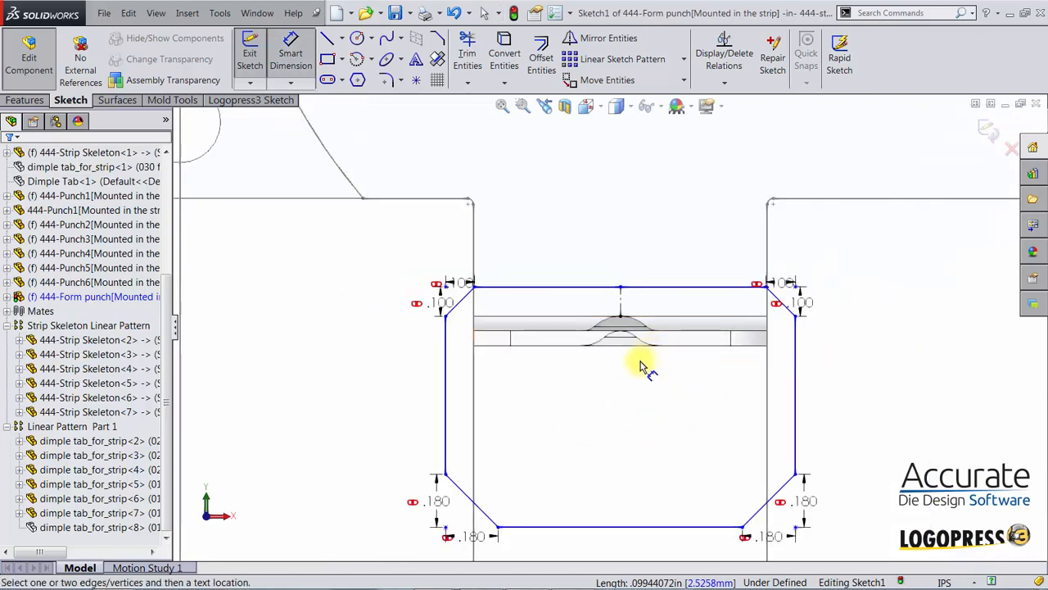
pyautogui.click(620, 306)
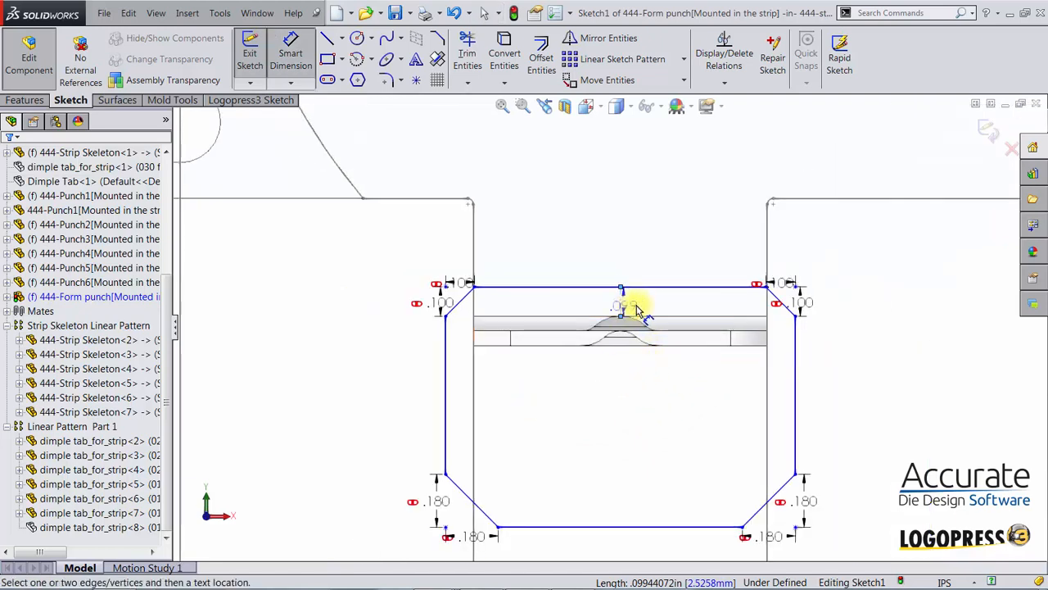
pyautogui.click(661, 270)
pyautogui.write('.03')
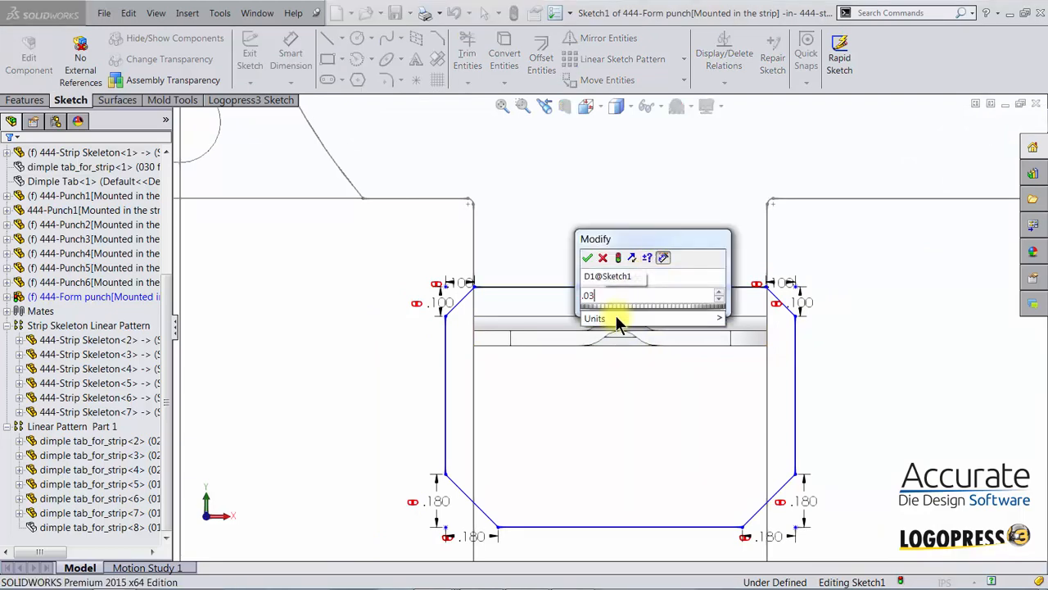
pyautogui.press('Return')
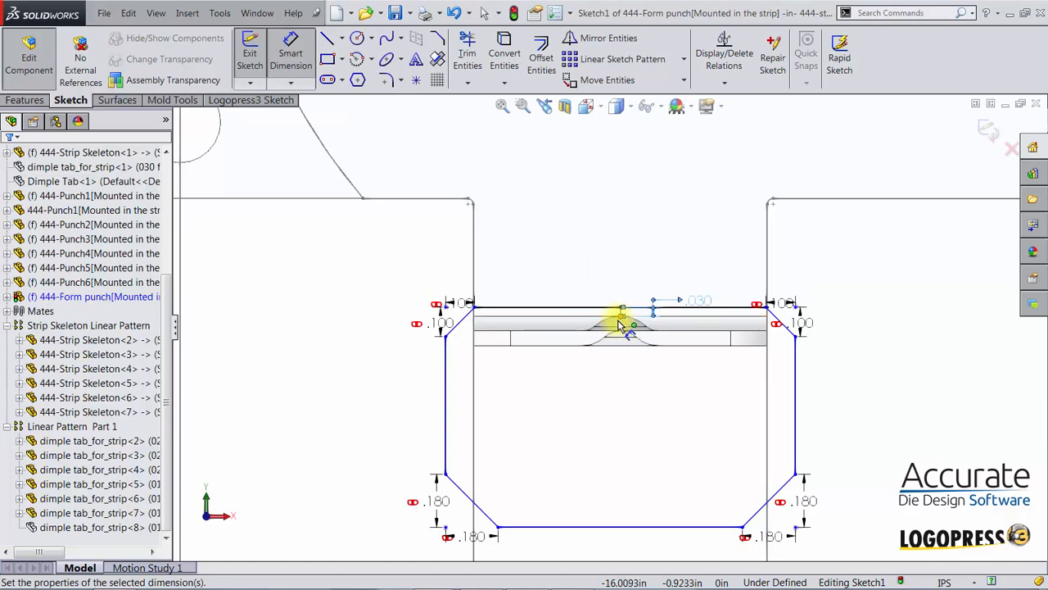
# Dimension the punch profile's overall width between its two vertical sides to 1.25 in
pyautogui.click(447, 379)
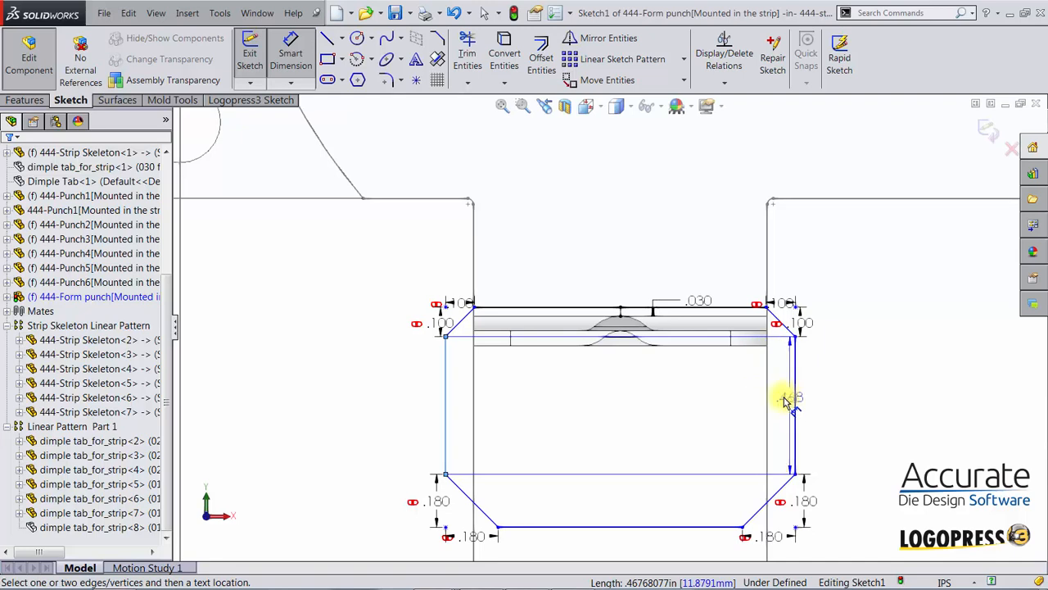
pyautogui.click(792, 403)
pyautogui.click(635, 254)
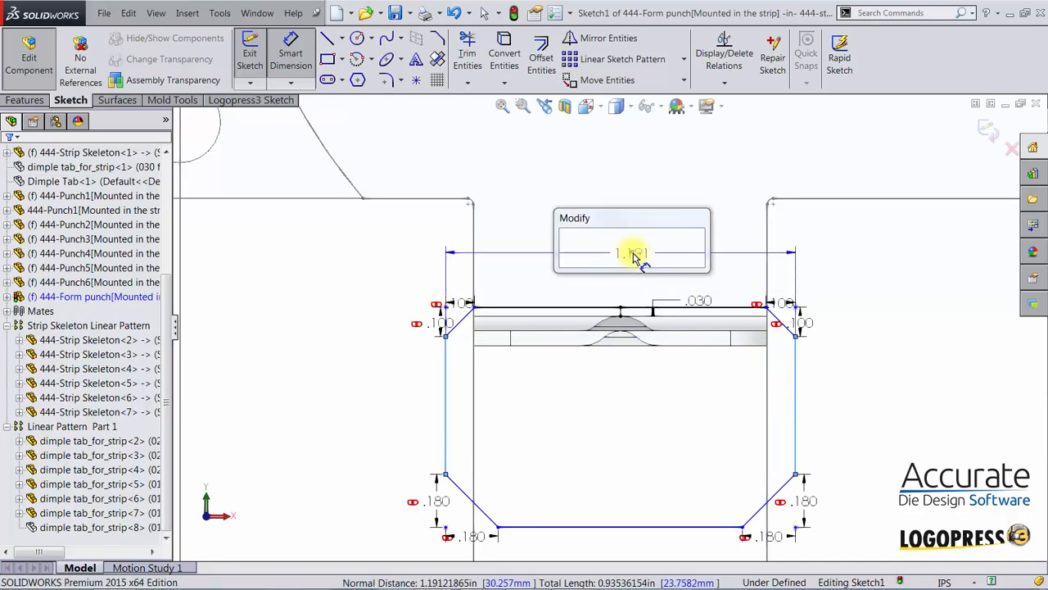
pyautogui.write('1.25')
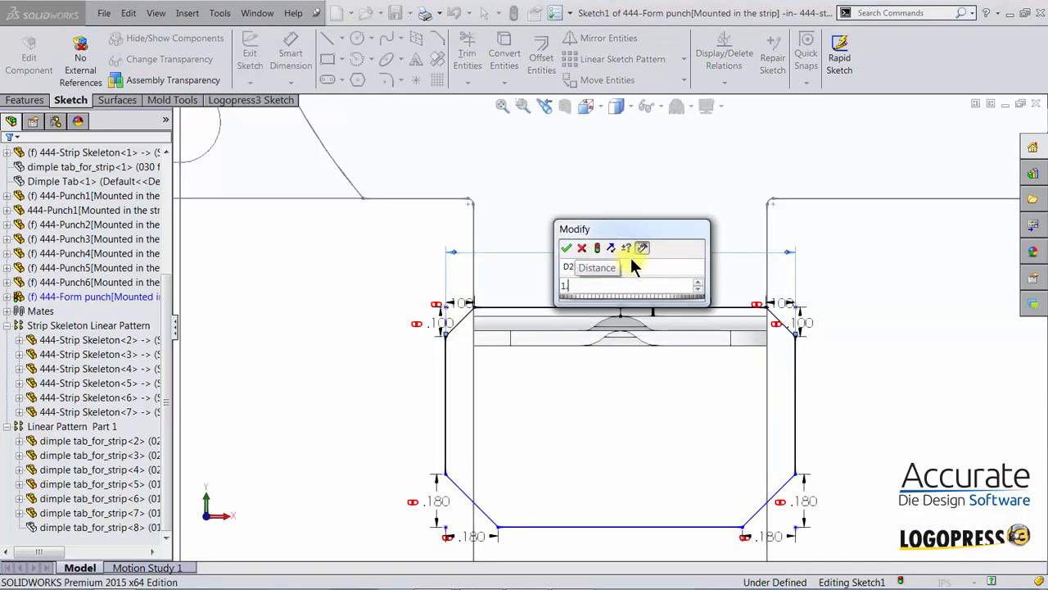
pyautogui.press('Return')
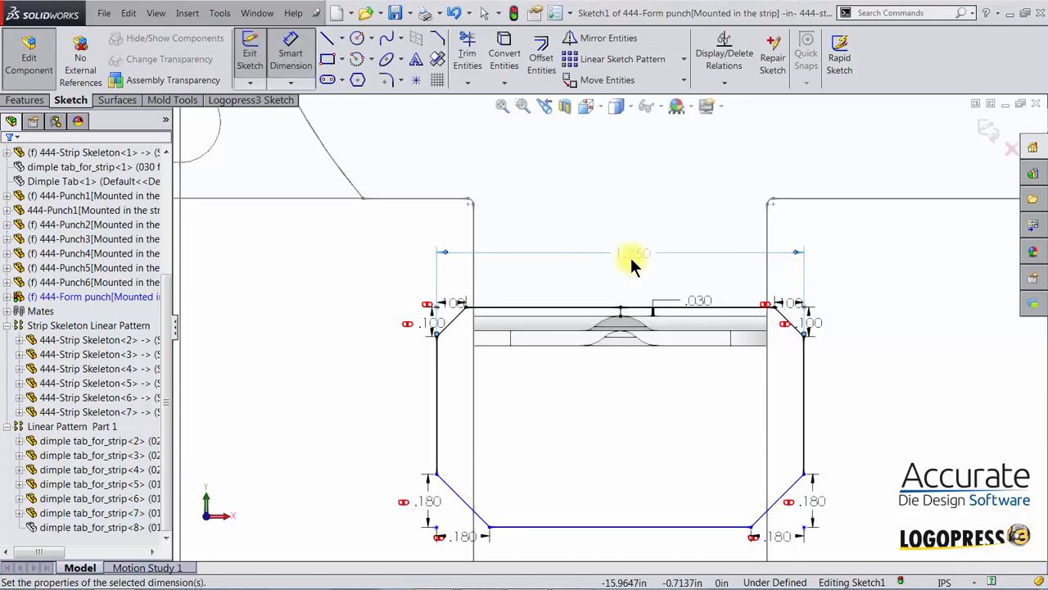
# Dimension the form punch profile's overall height between its two horizontal edges at .75 in and finish the sketch
pyautogui.click(527, 309)
pyautogui.click(533, 528)
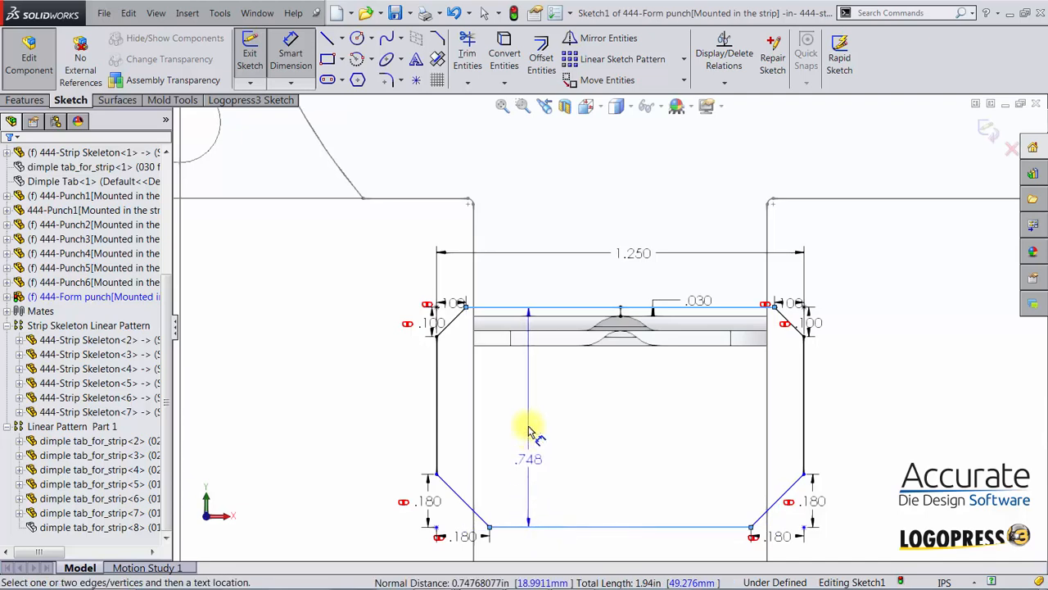
pyautogui.click(530, 415)
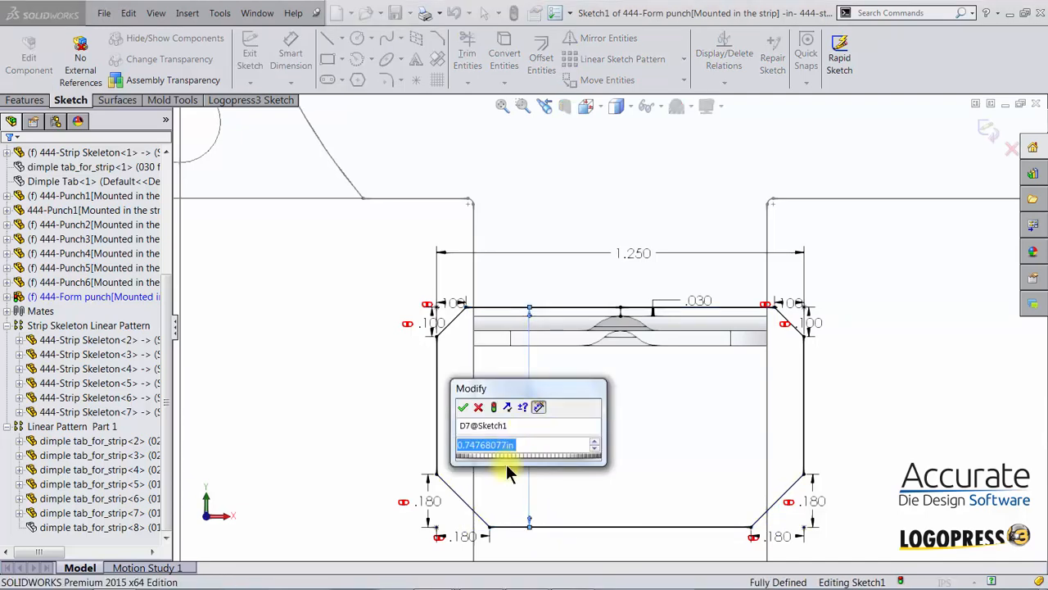
pyautogui.write('.75')
pyautogui.press('Return')
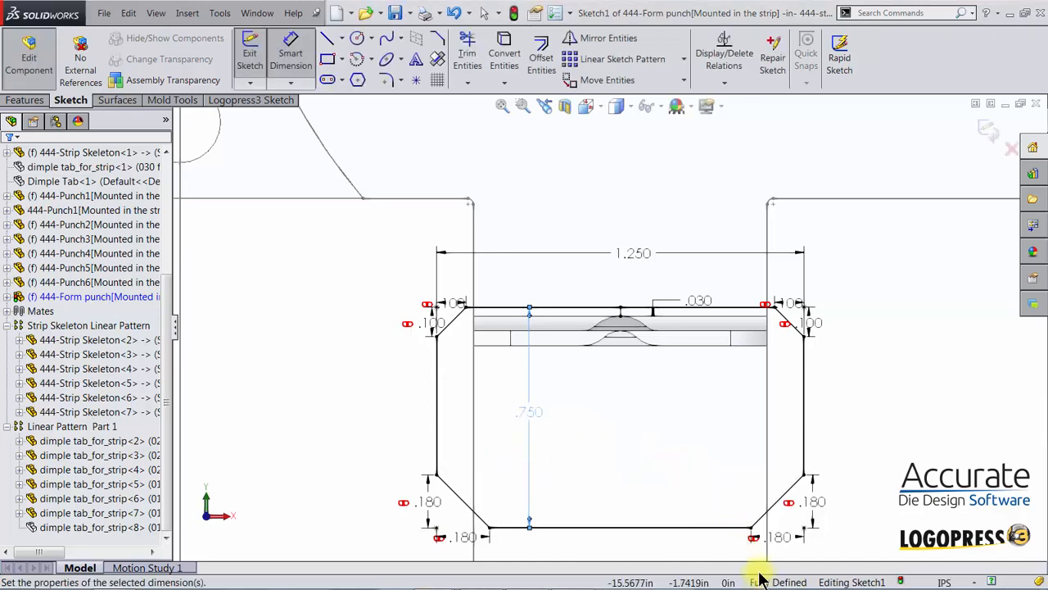
pyautogui.click(990, 129)
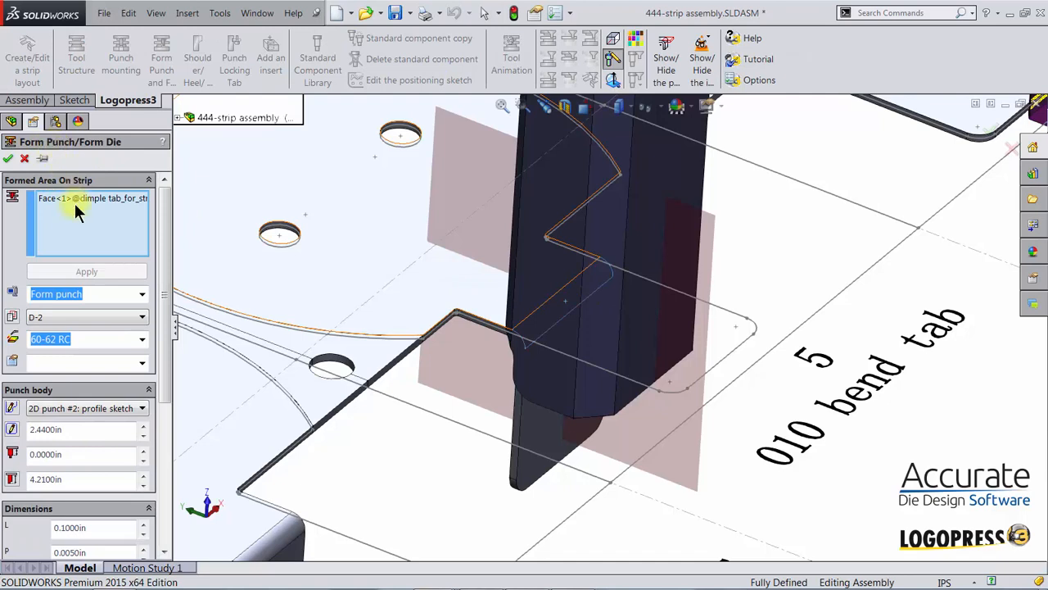
# Set the form punch's angle A to 5 degrees, apply the dimensions, and accept the punch
pyautogui.click(74, 270)
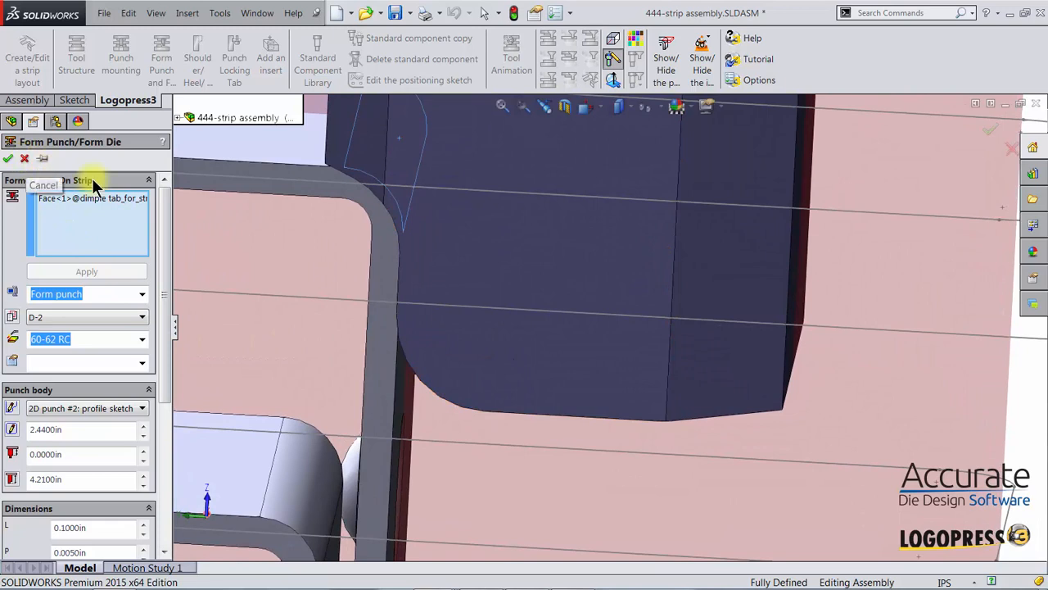
pyautogui.moveTo(159, 247); pyautogui.dragTo(156, 398)
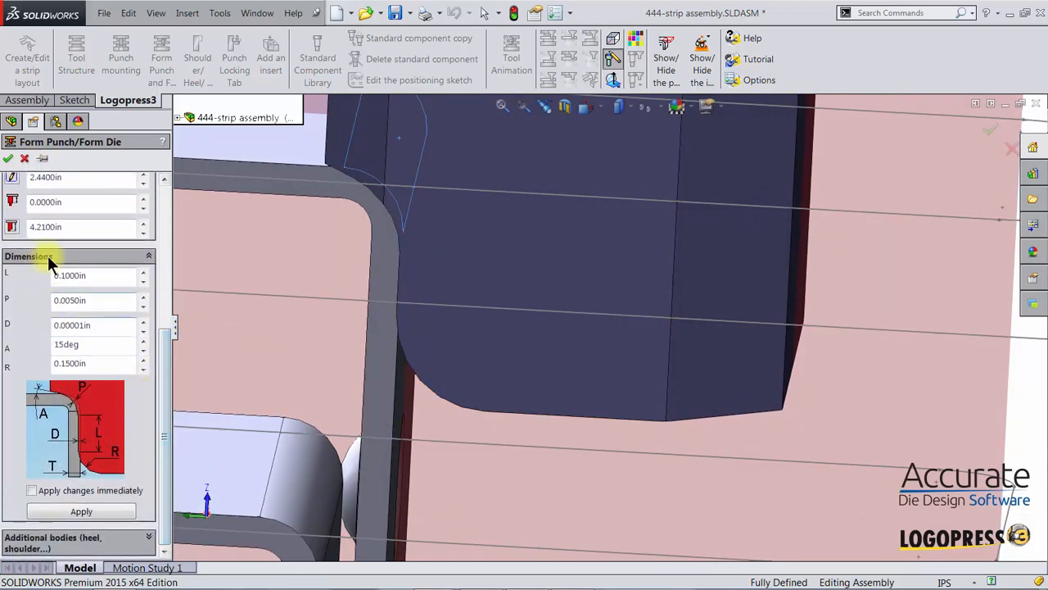
pyautogui.click(64, 277)
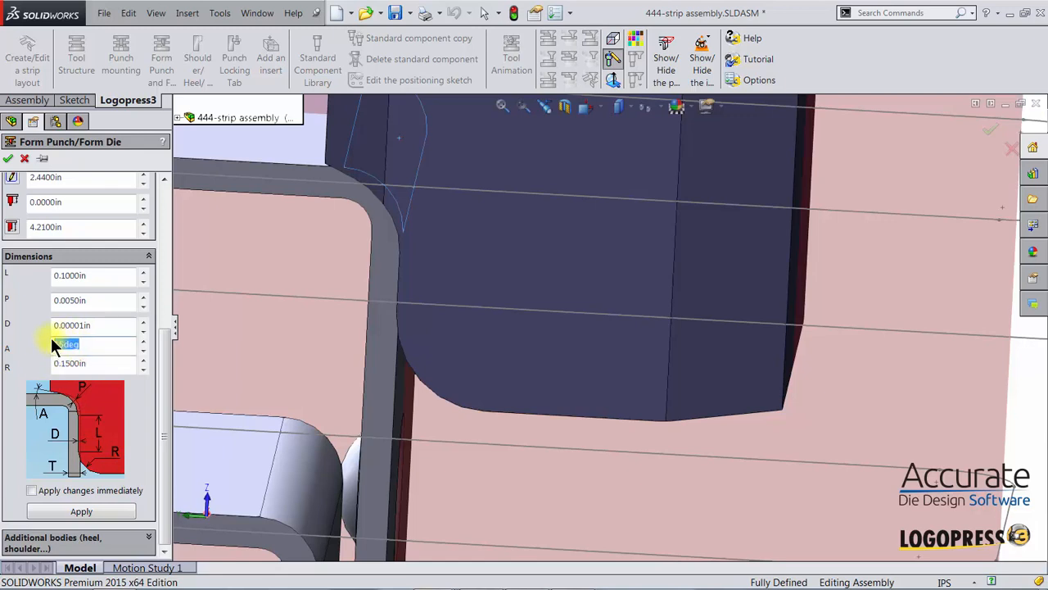
pyautogui.write('5')
pyautogui.click(88, 510)
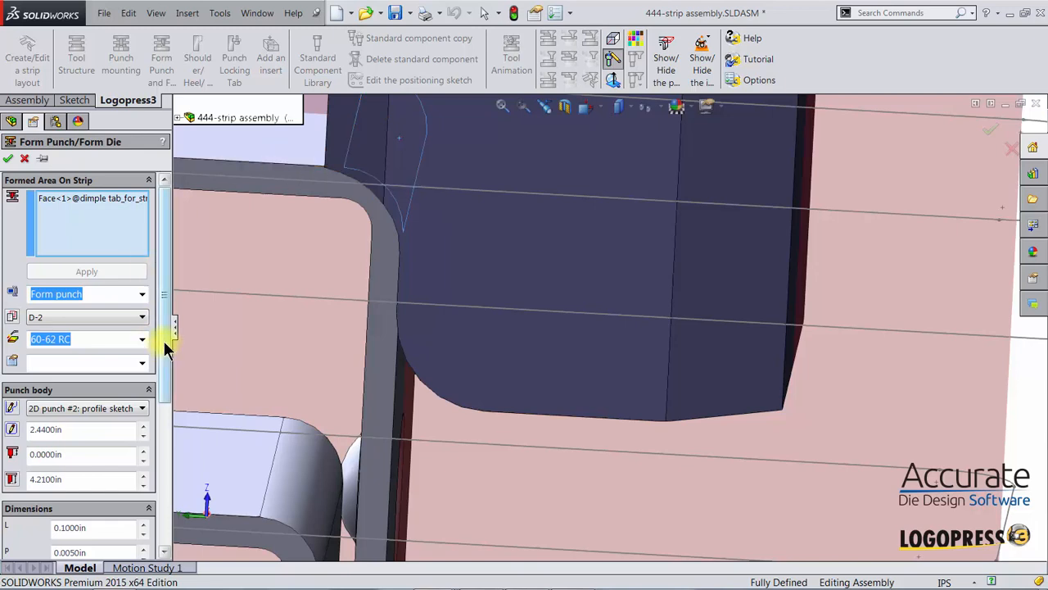
pyautogui.click(8, 159)
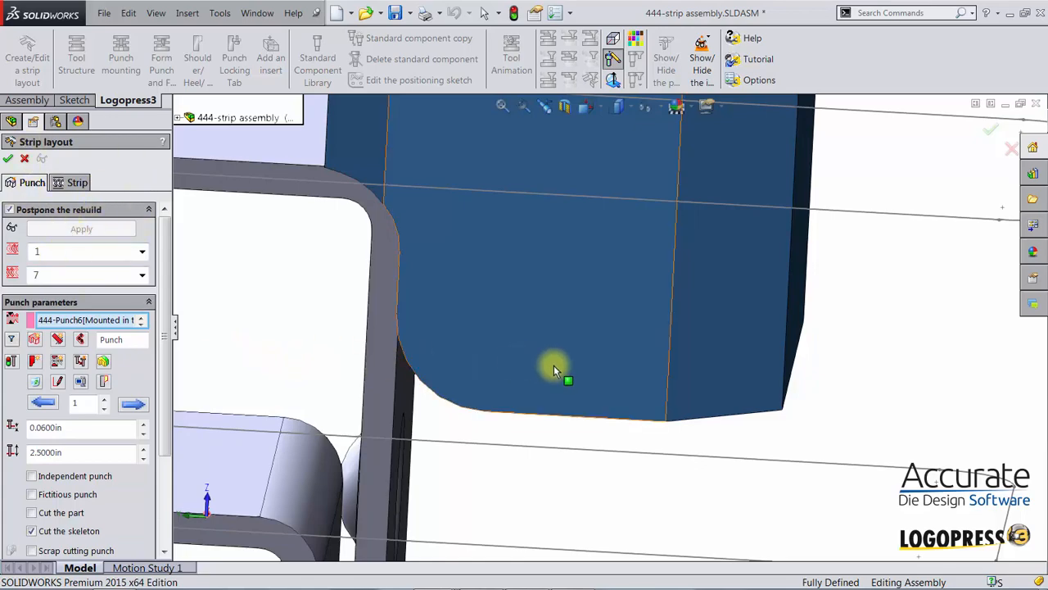
# Start another form punch/die component and choose the tab's outer bend face at station 5 as its formed area
pyautogui.scroll(5, 556, 366)
pyautogui.scroll(5, 565, 372)
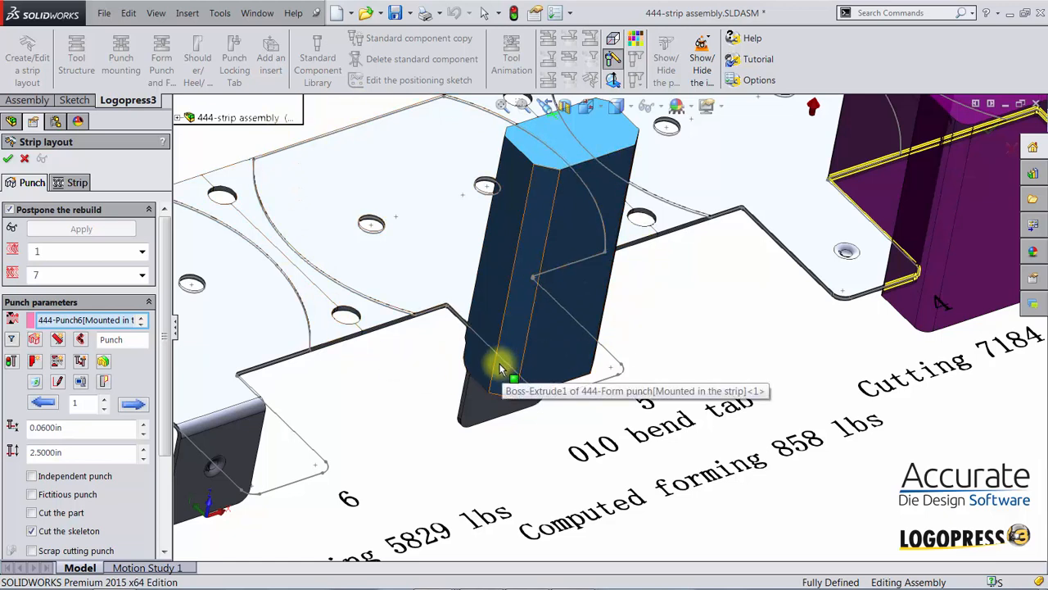
pyautogui.click(34, 363)
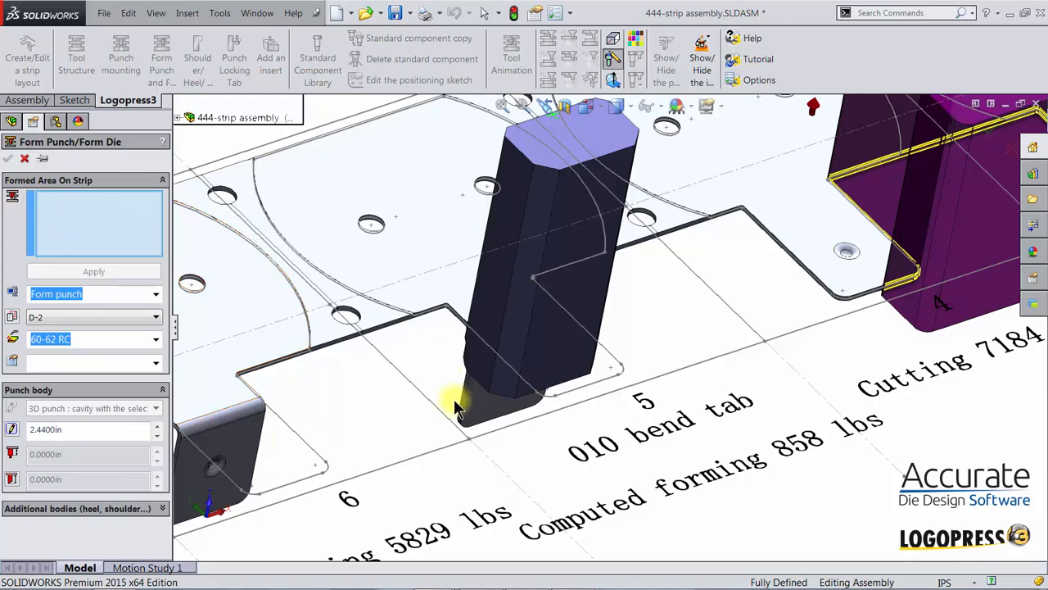
pyautogui.moveTo(447, 397); pyautogui.dragTo(442, 391, button='middle')
pyautogui.scroll(-10, 443, 397)
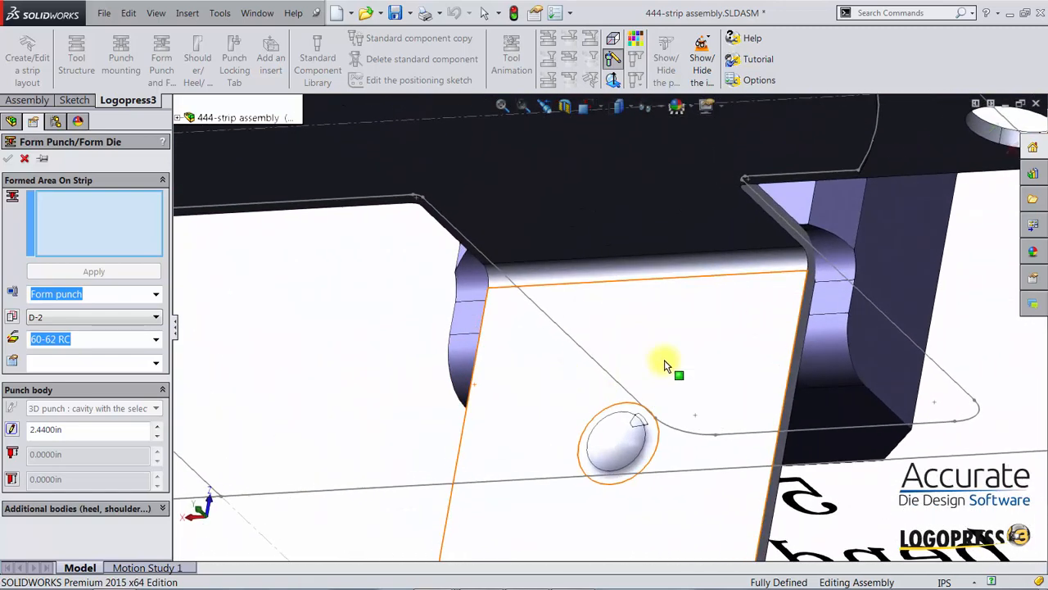
pyautogui.click(642, 275)
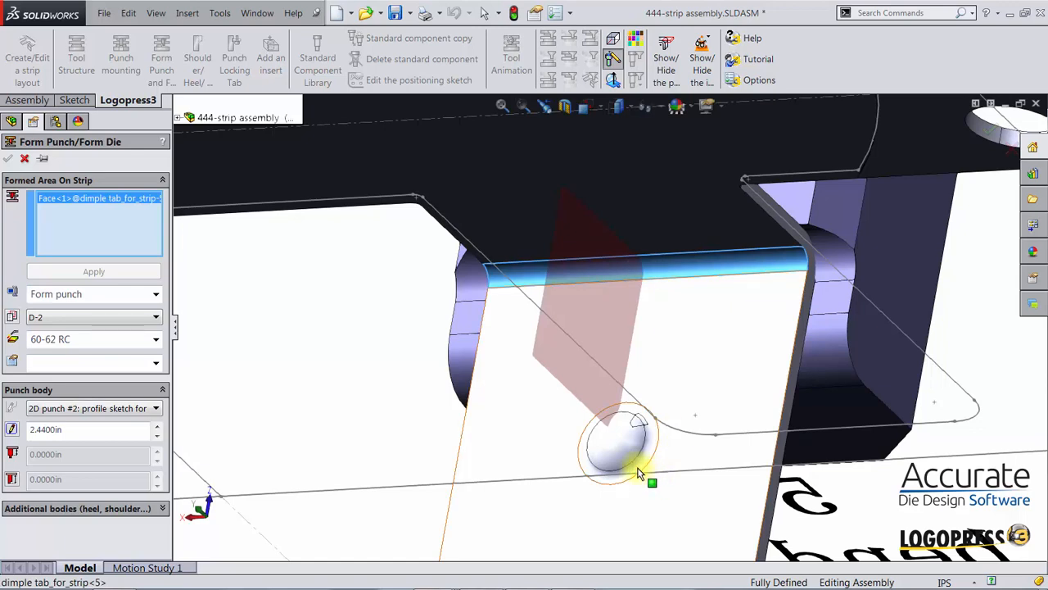
# Name the component Form die and set its body type to 2D punch #1: profile sketch with radius overlapping
pyautogui.click(93, 295)
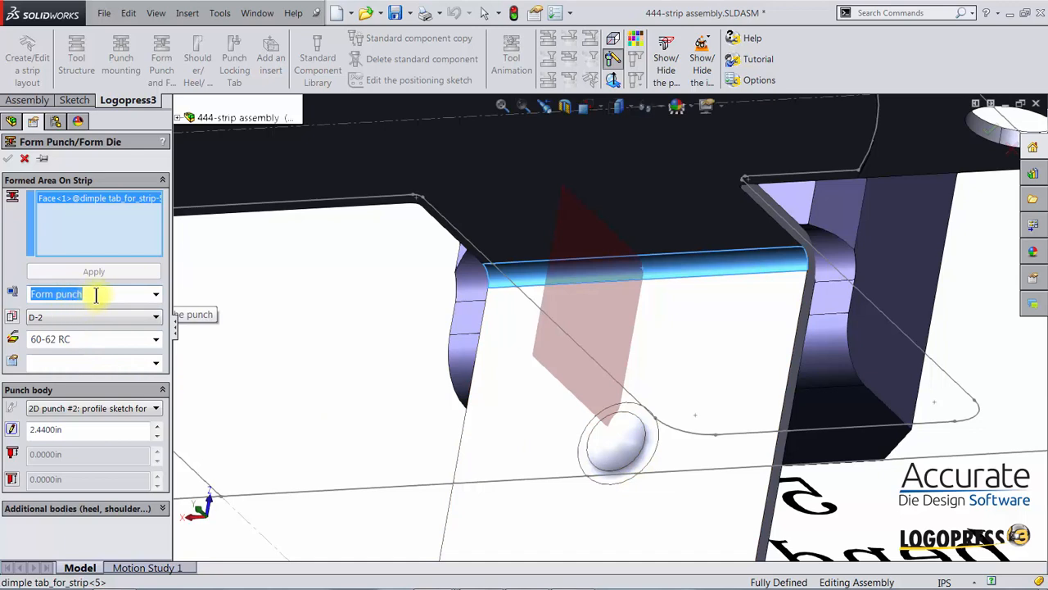
pyautogui.moveTo(92, 295); pyautogui.dragTo(53, 301)
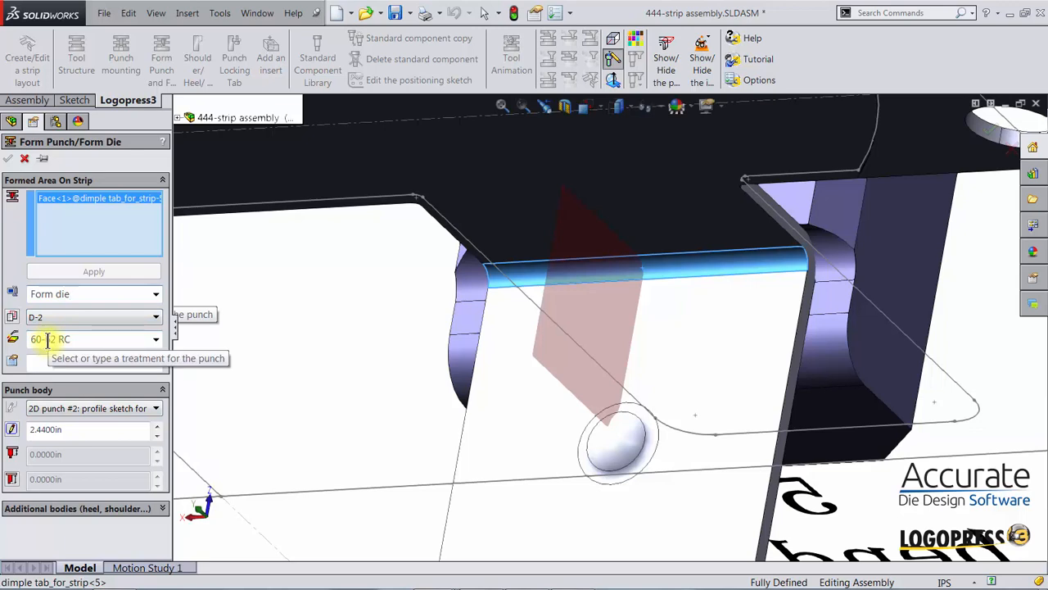
pyautogui.click(35, 409)
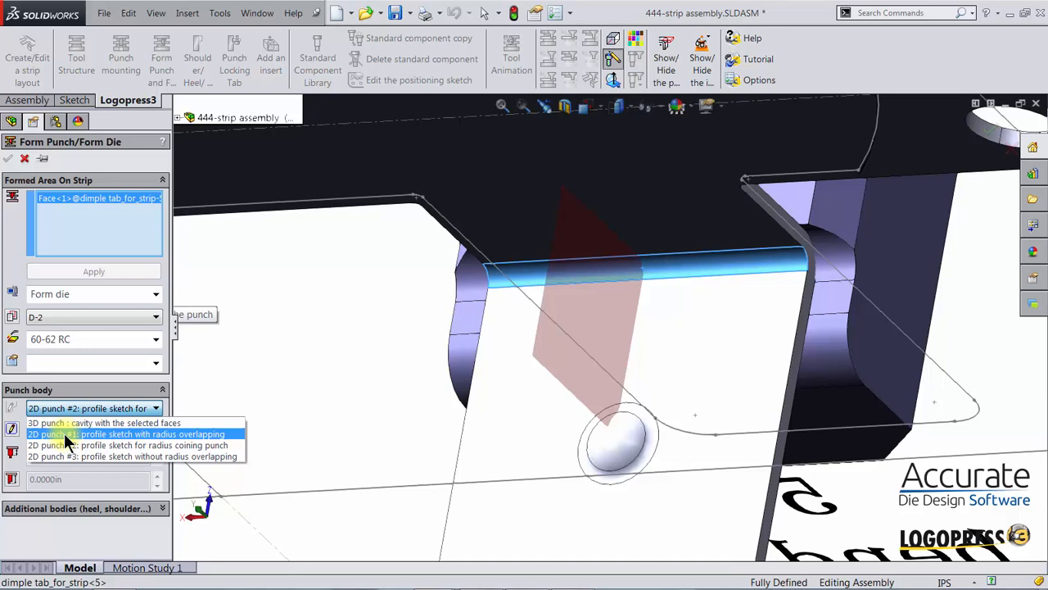
pyautogui.click(64, 433)
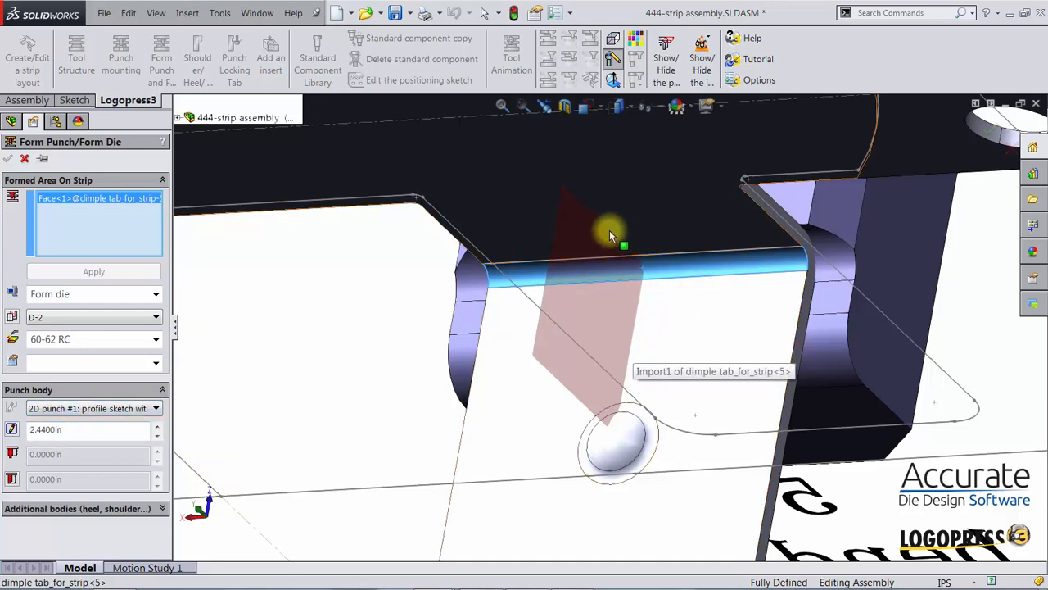
# In the form die's profile sketch, draw a corner rectangle about 2.94 in wide over the station 5 part, just beyond the form punch
pyautogui.click(12, 432)
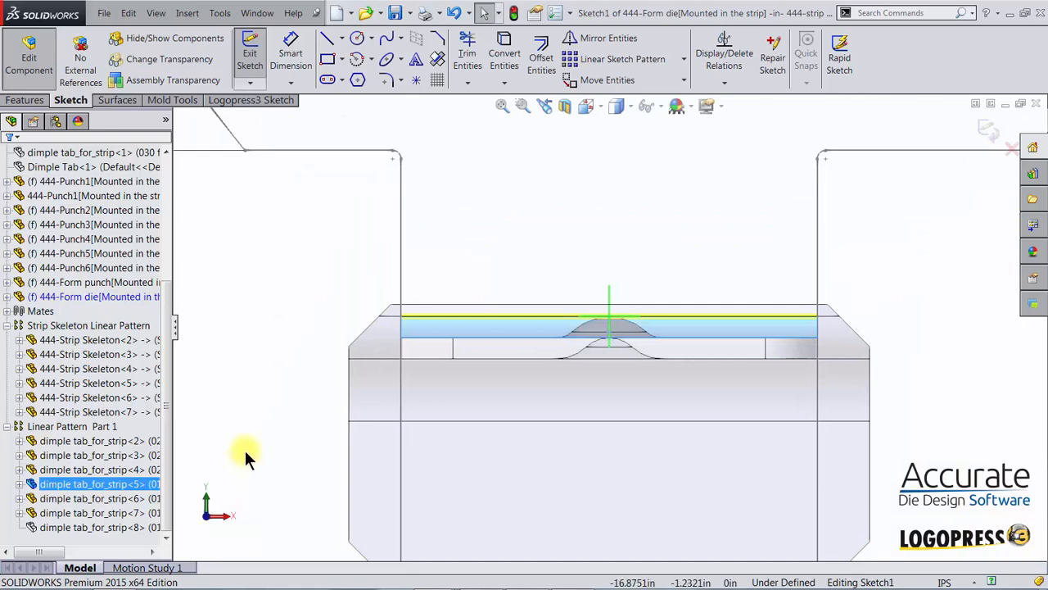
pyautogui.scroll(6, 246, 452)
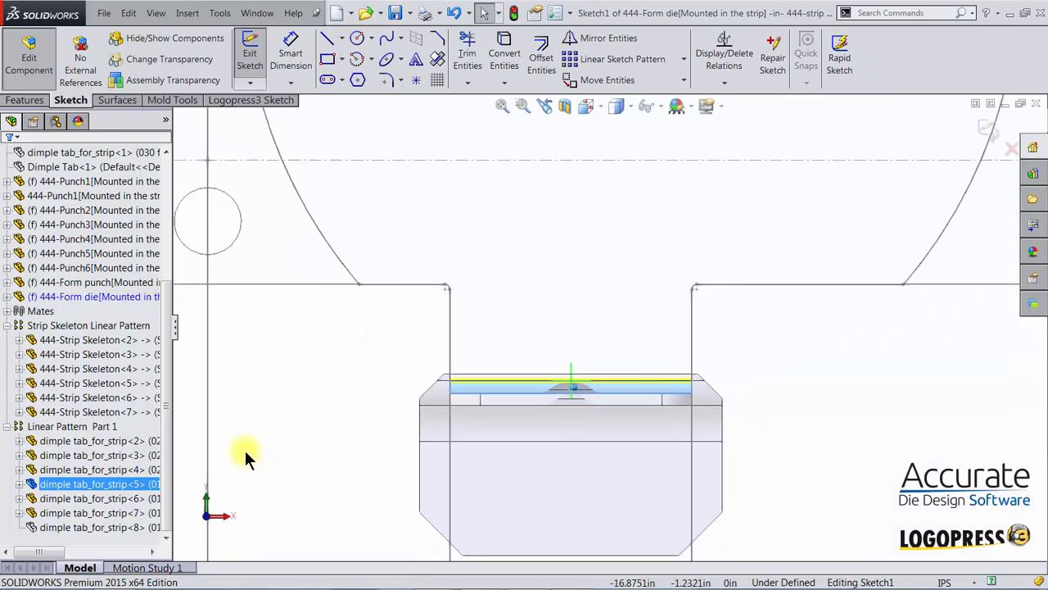
pyautogui.scroll(2, 245, 451)
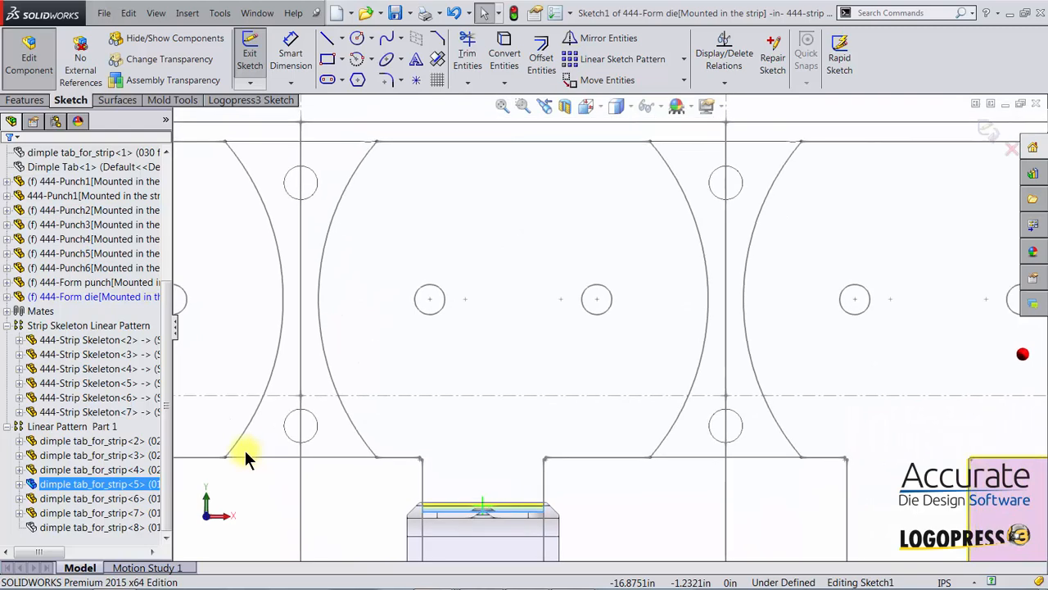
pyautogui.press('s')
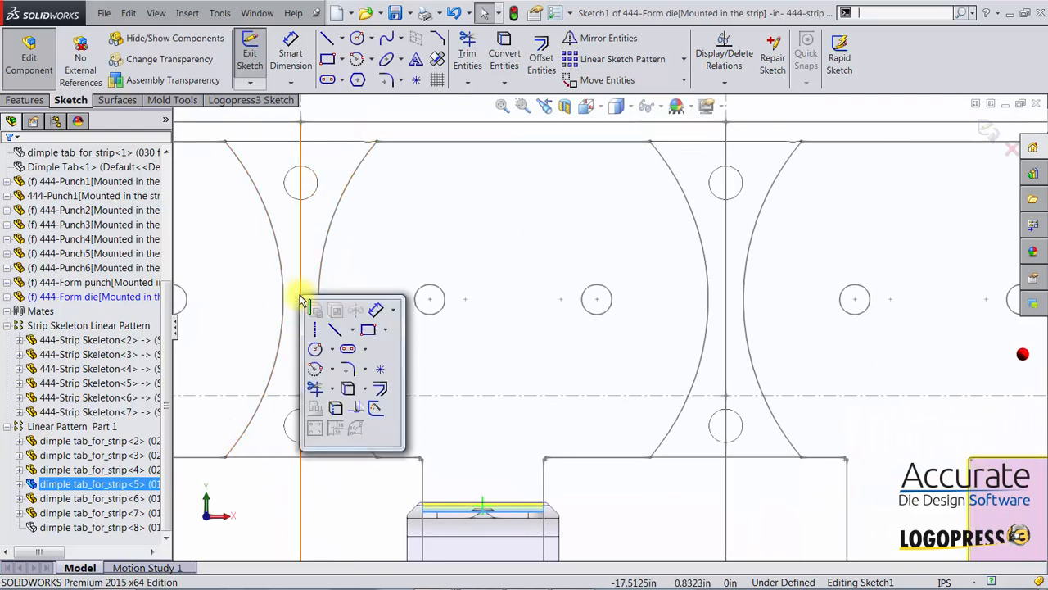
pyautogui.click(367, 329)
pyautogui.scroll(2, 367, 336)
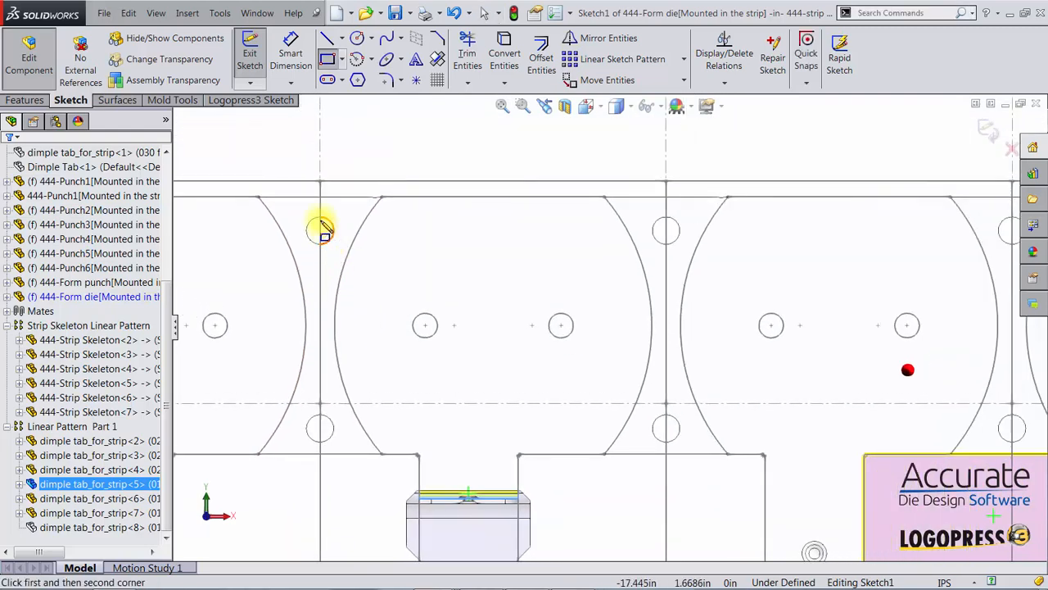
pyautogui.click(332, 142)
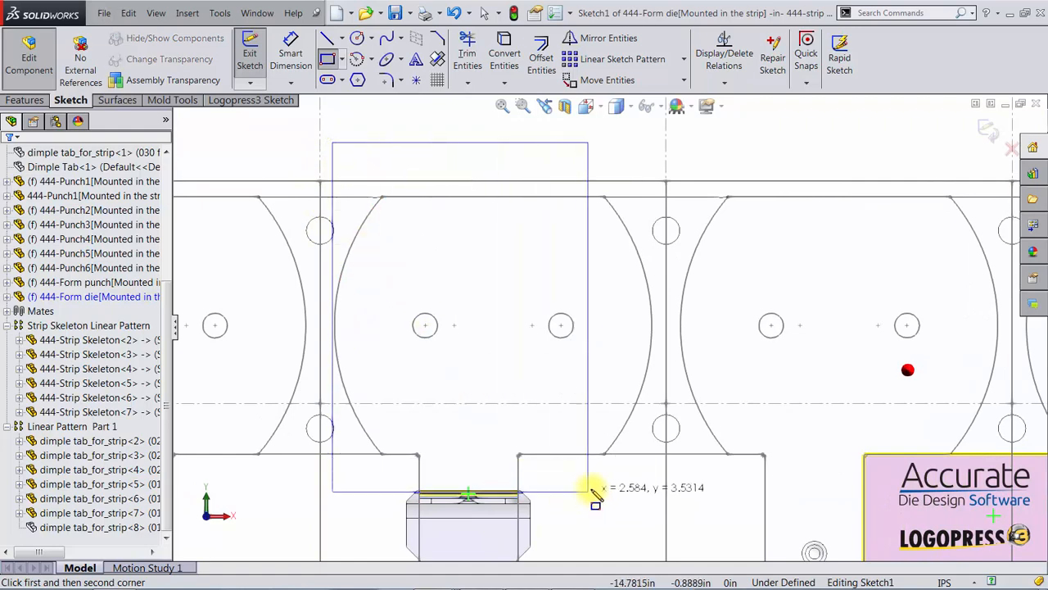
pyautogui.click(623, 481)
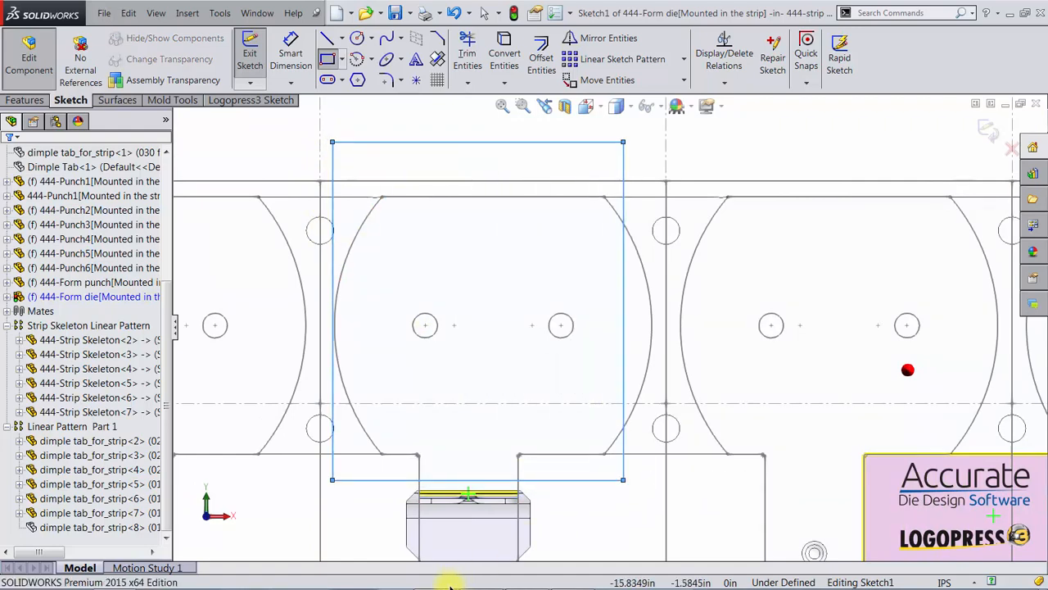
pyautogui.moveTo(433, 575)
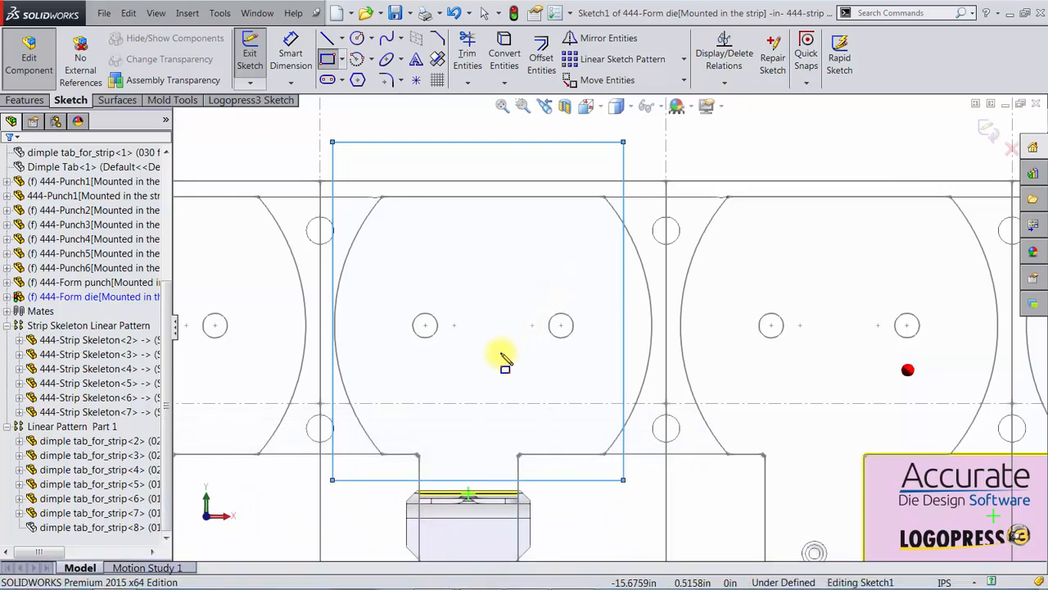
pyautogui.press('Escape')
# Make the rectangle's lower edge collinear with the horizontal bend edge of the station 5 tab
pyautogui.moveTo(443, 345); pyautogui.dragTo(493, 397, button='right')
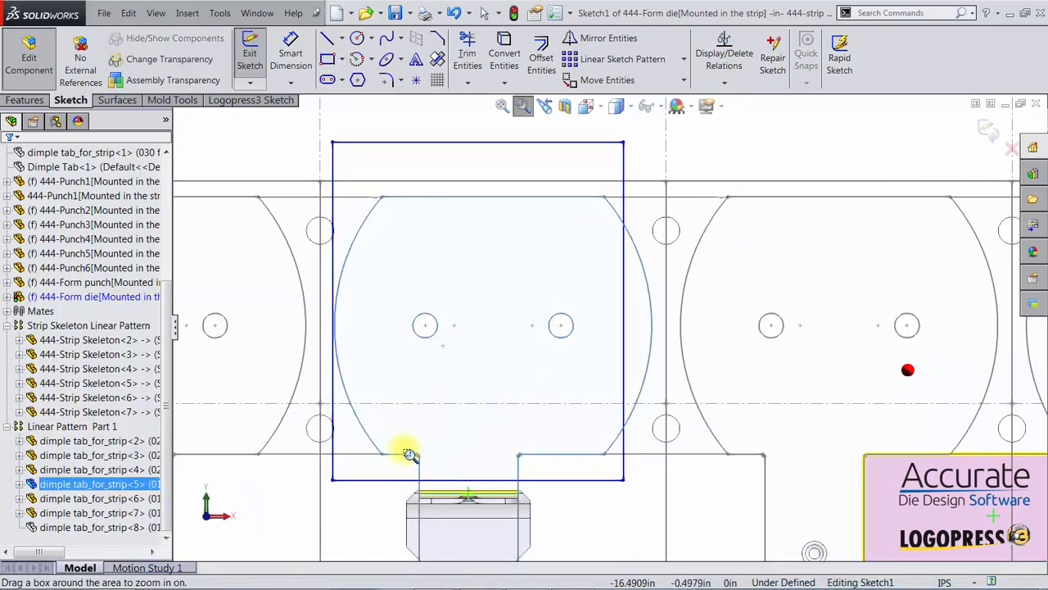
pyautogui.moveTo(387, 456); pyautogui.dragTo(554, 517)
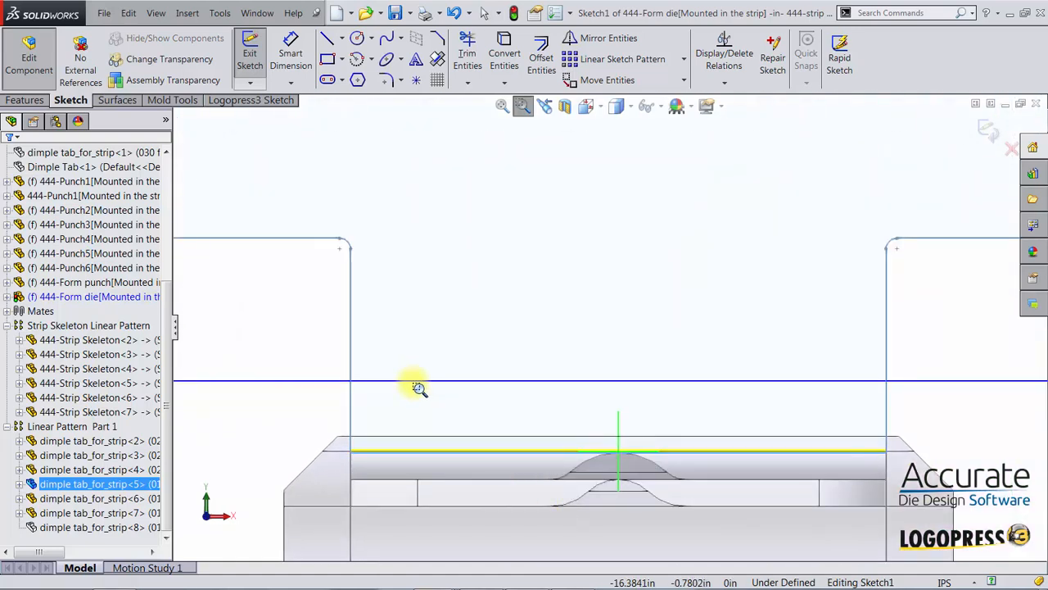
pyautogui.press('Escape')
pyautogui.click(409, 382)
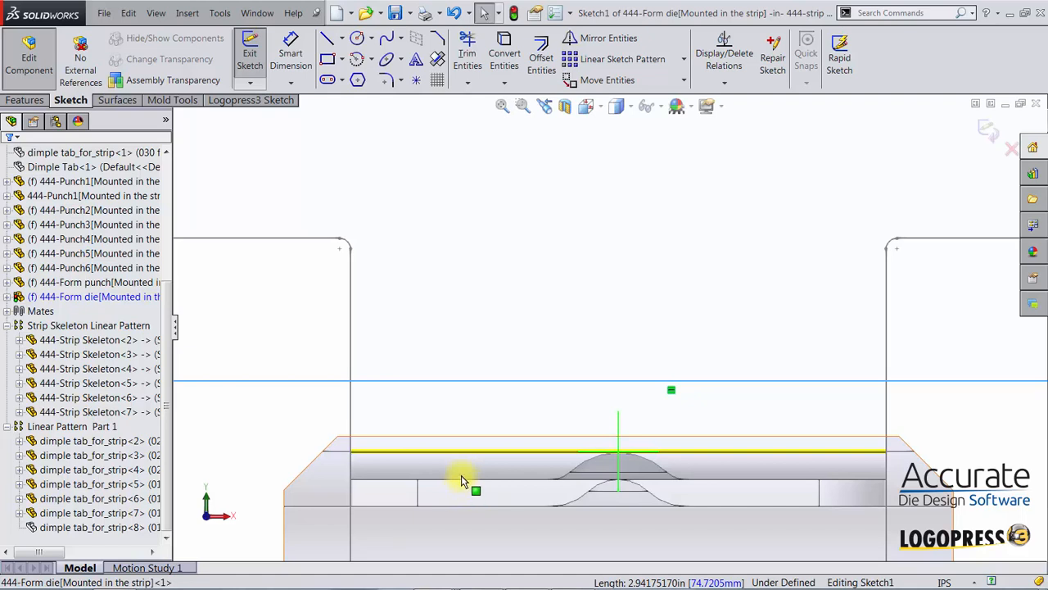
pyautogui.click(629, 106)
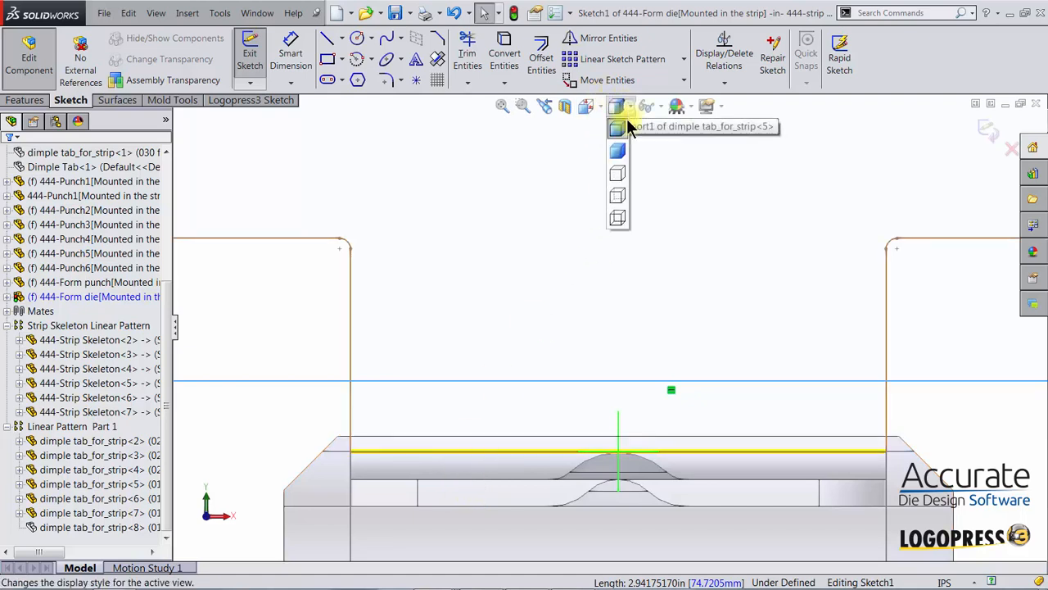
pyautogui.click(618, 198)
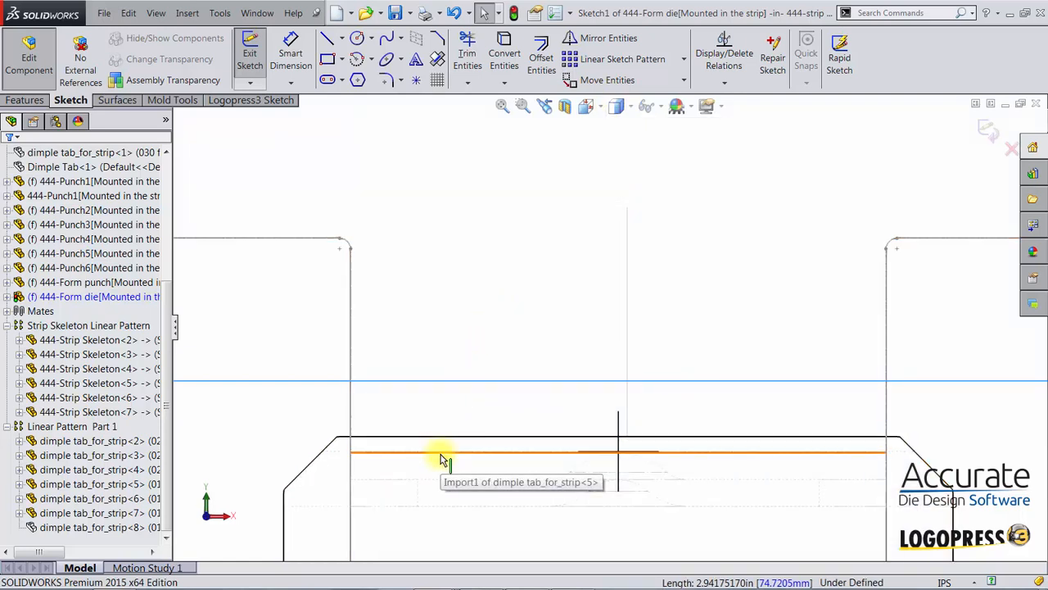
pyautogui.click(618, 106)
pyautogui.click(617, 136)
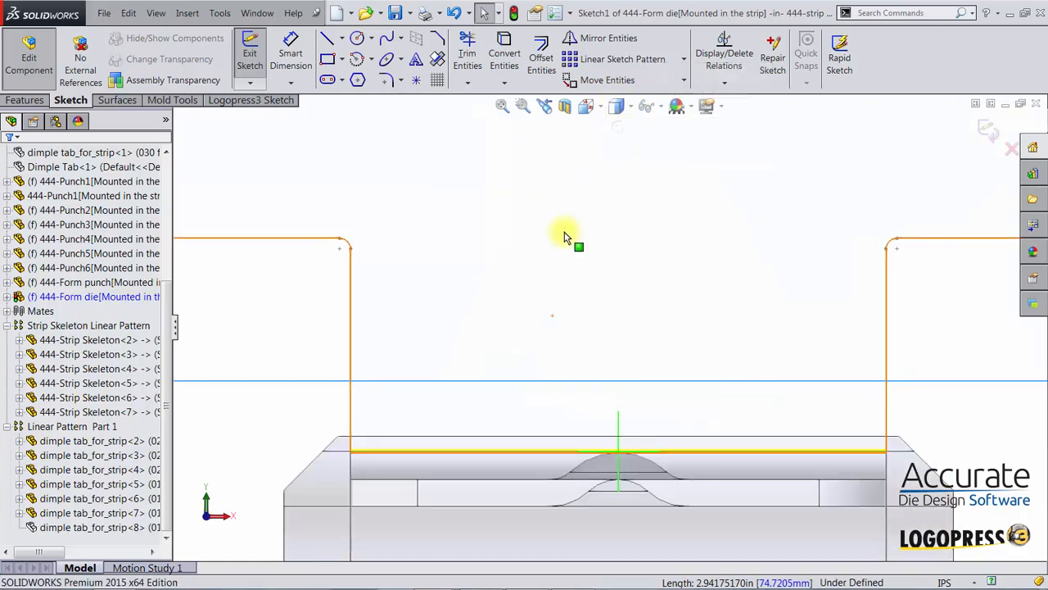
pyautogui.click(463, 479)
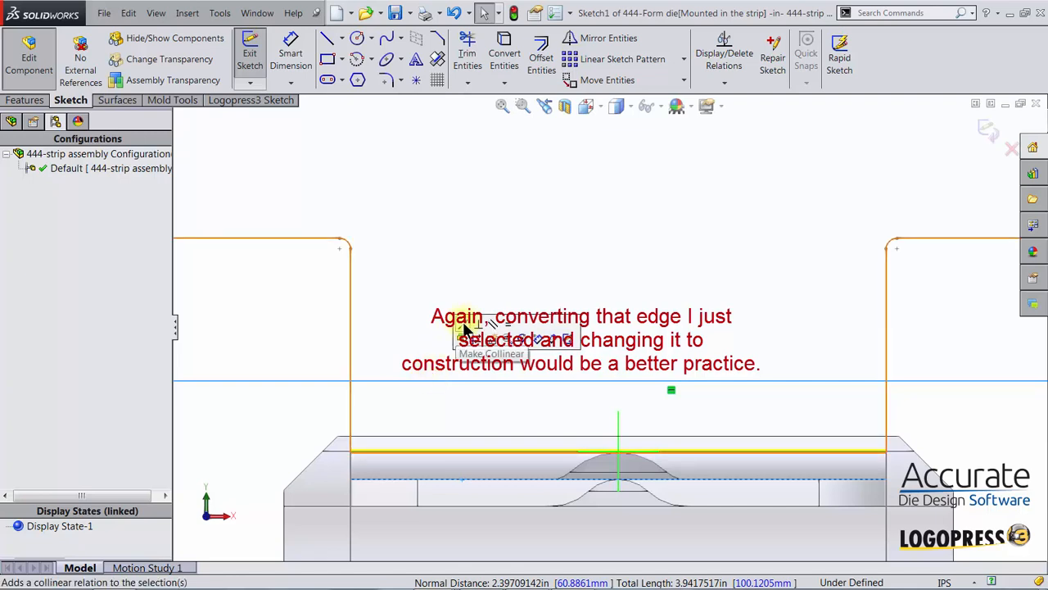
pyautogui.click(463, 328)
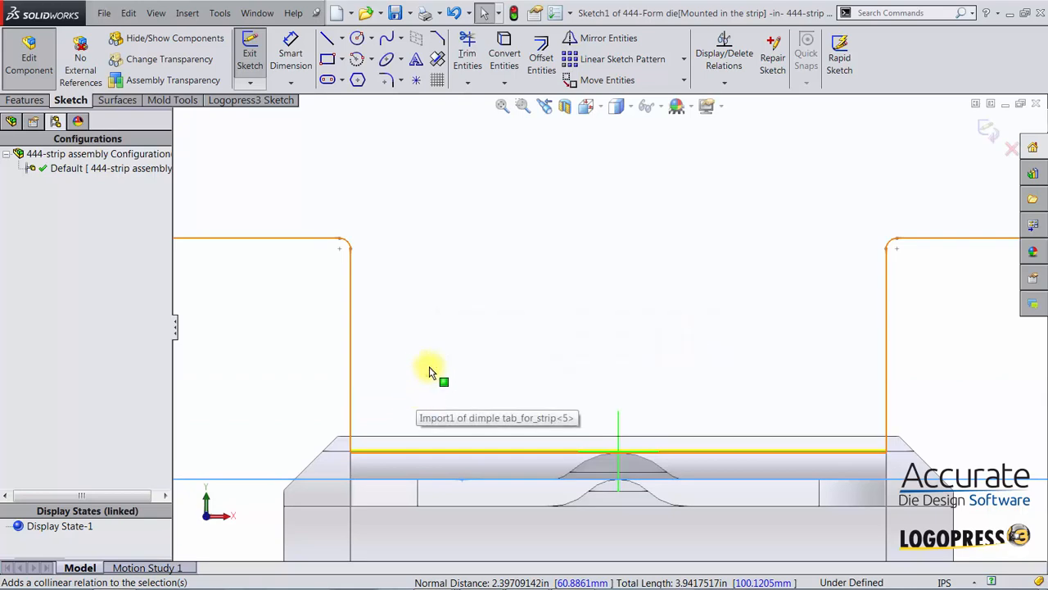
# Convert the vertical station line between the station 5 and 6 parts into construction geometry in the form die sketch
pyautogui.press('f')
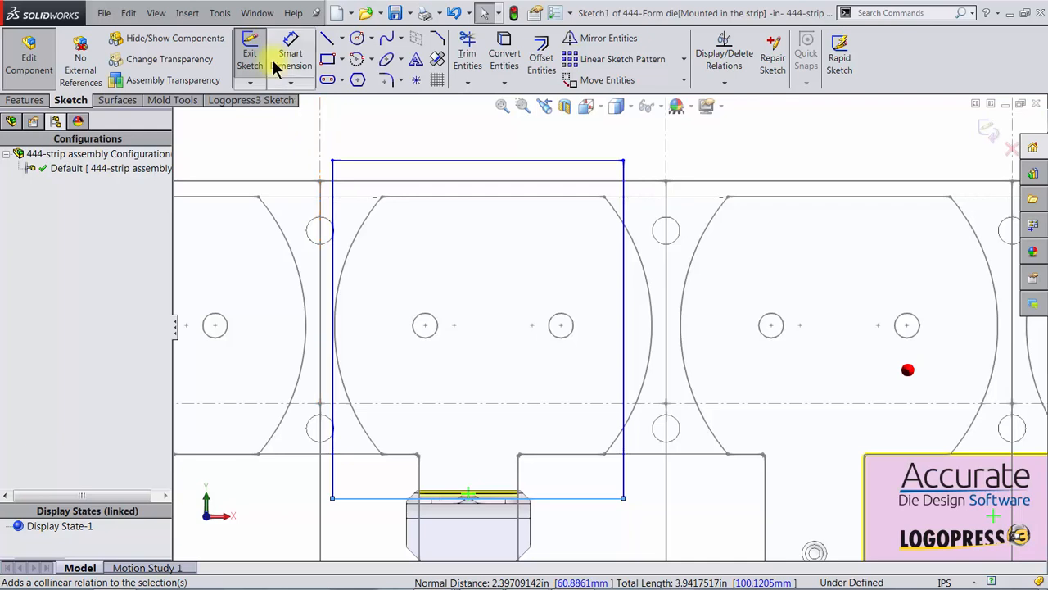
pyautogui.click(248, 100)
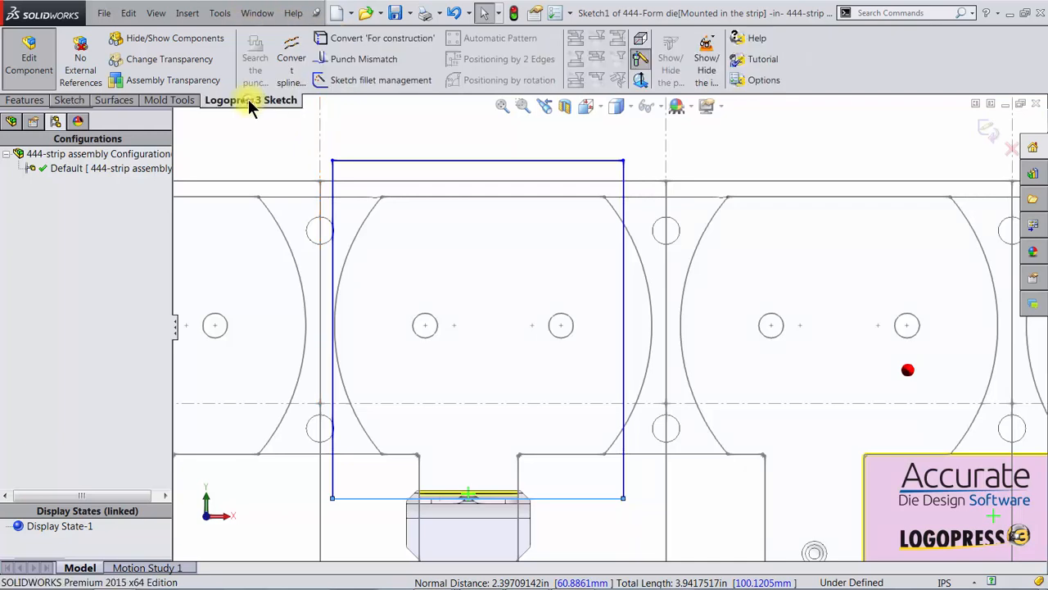
pyautogui.click(330, 35)
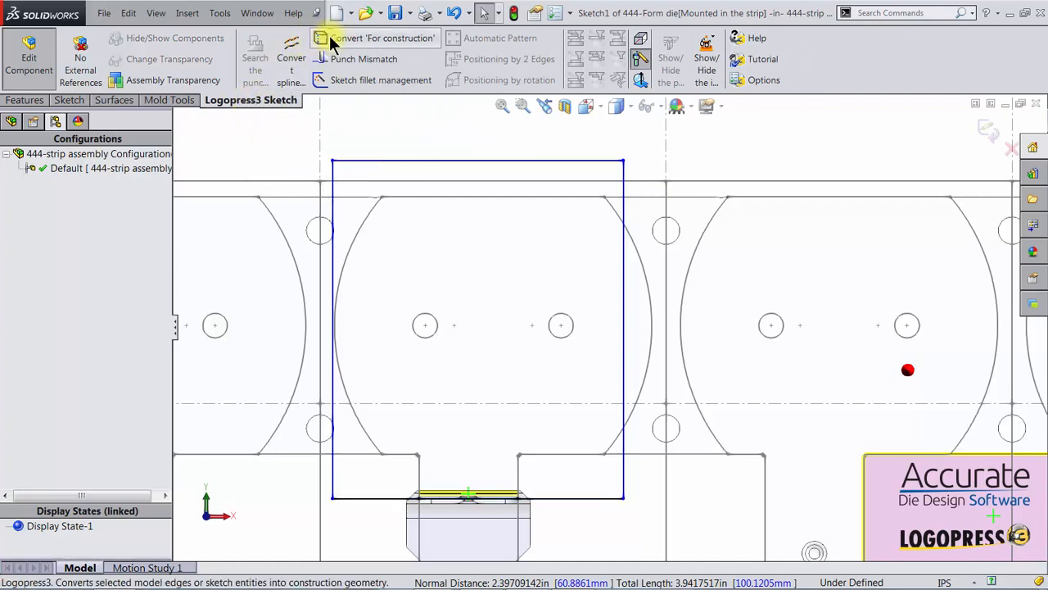
pyautogui.click(321, 131)
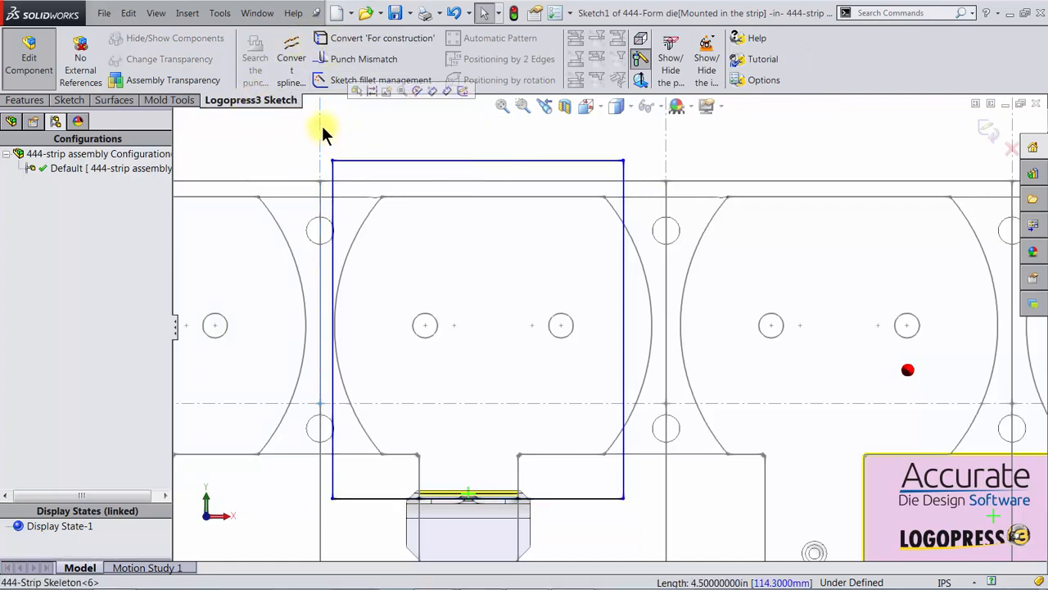
pyautogui.click(317, 40)
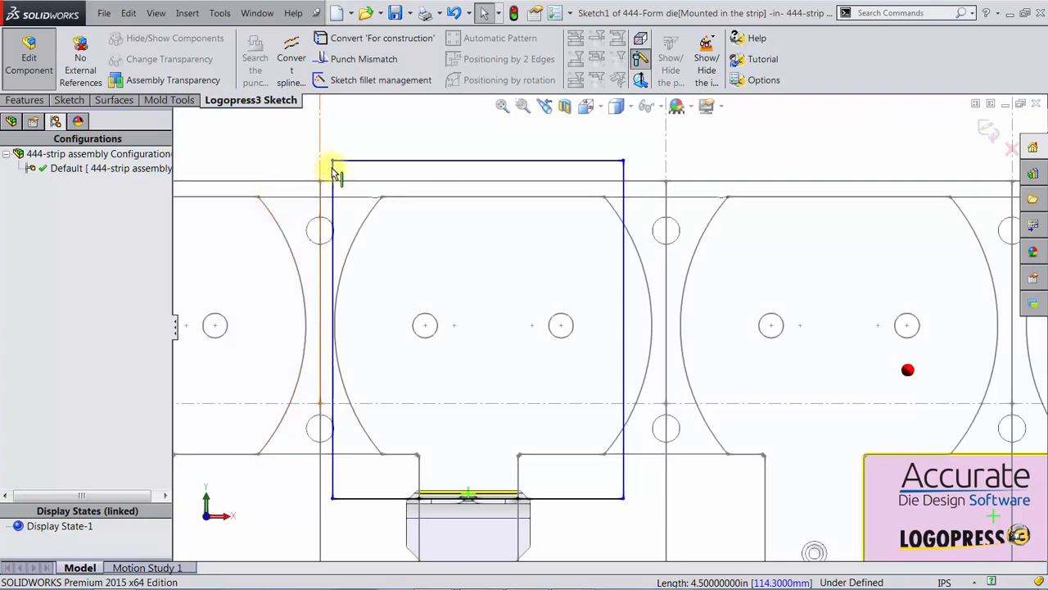
# Move the rectangle's left edge past the converted construction line and dimension it 0.625 in from that line
pyautogui.moveTo(340, 174)
pyautogui.mouseDown()
pyautogui.moveTo(299, 173)
pyautogui.moveTo(283, 161)
pyautogui.mouseUp()
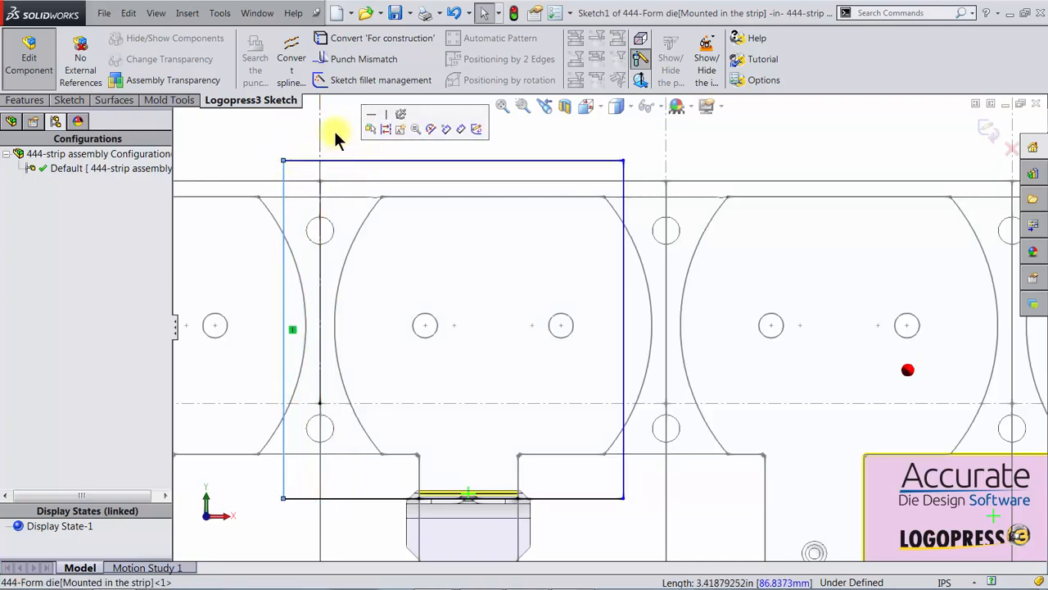
pyautogui.click(345, 117)
pyautogui.press('d')
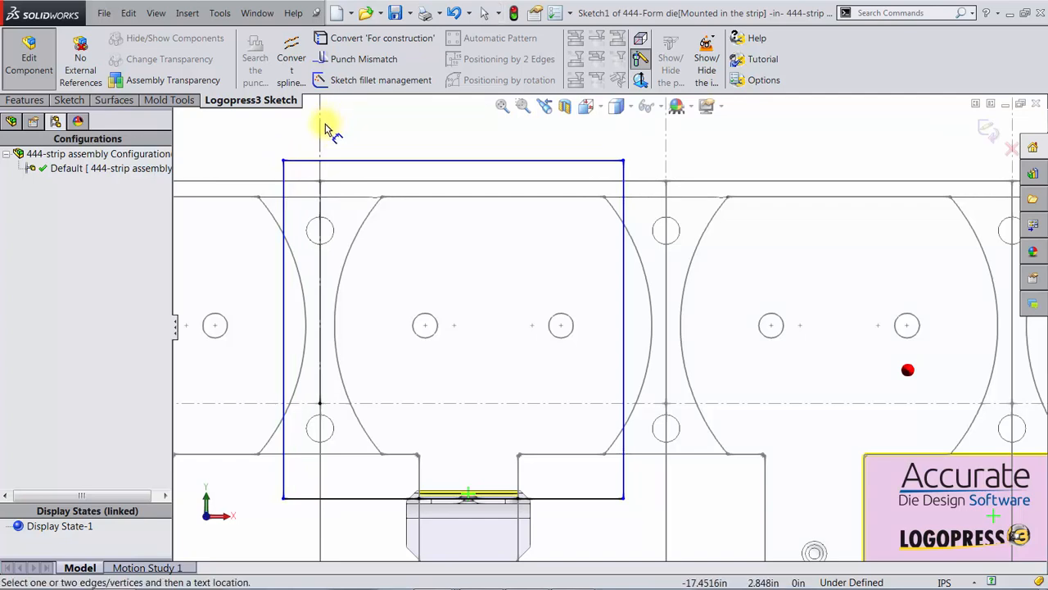
pyautogui.click(320, 133)
pyautogui.click(285, 205)
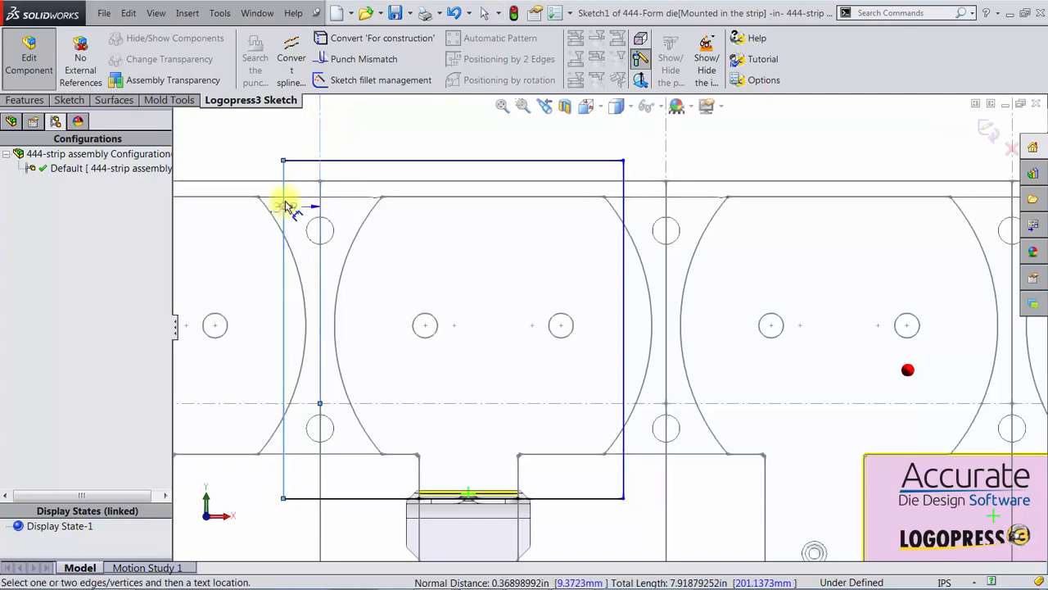
pyautogui.click(300, 141)
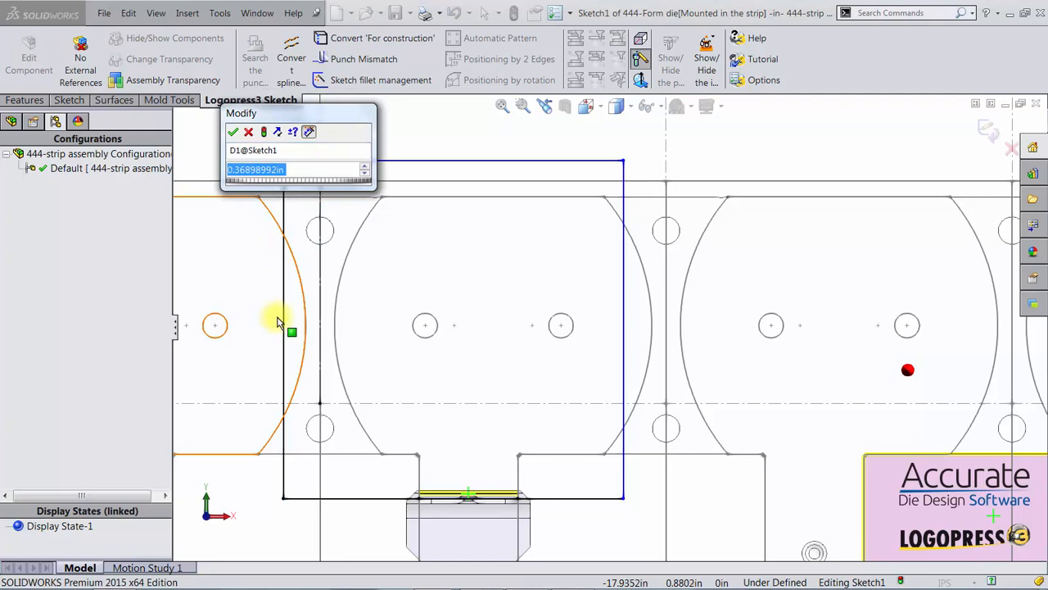
pyautogui.write('.625')
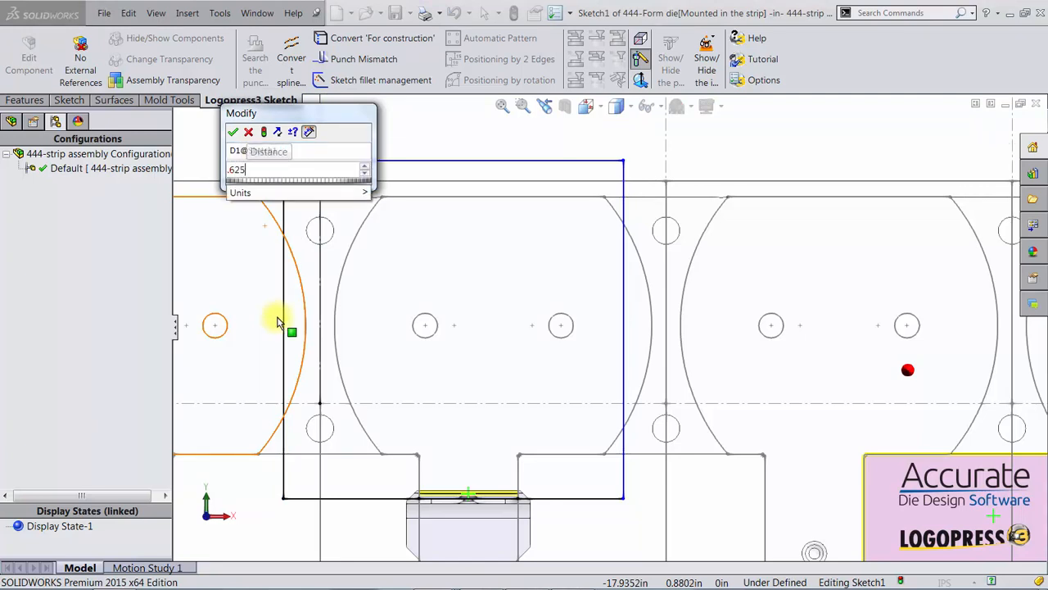
pyautogui.press('Return')
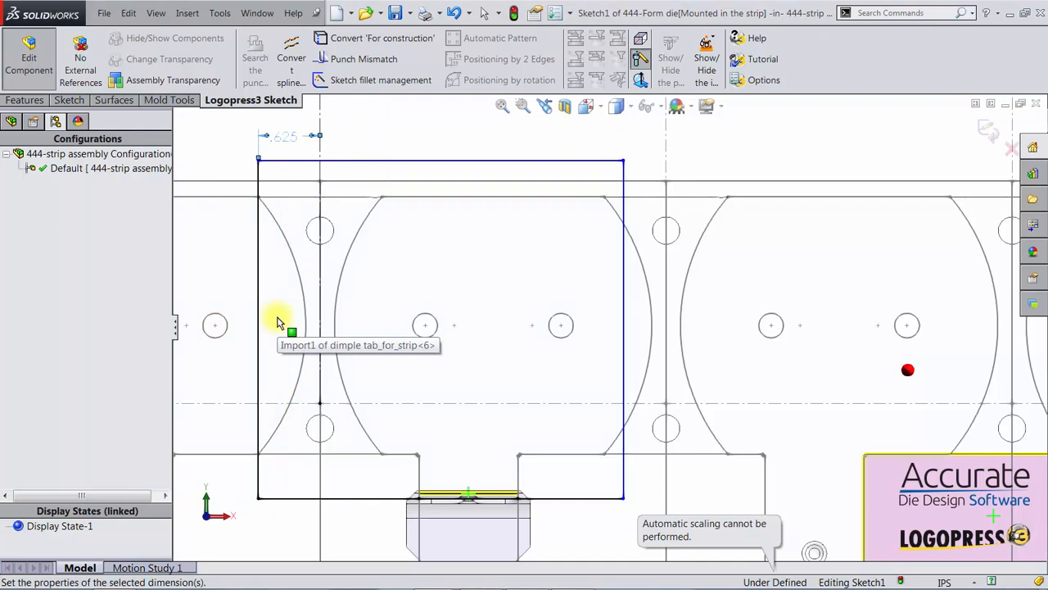
# Dimension the rectangle's width between its two vertical edges as 3.25 in
pyautogui.click(261, 226)
pyautogui.click(623, 247)
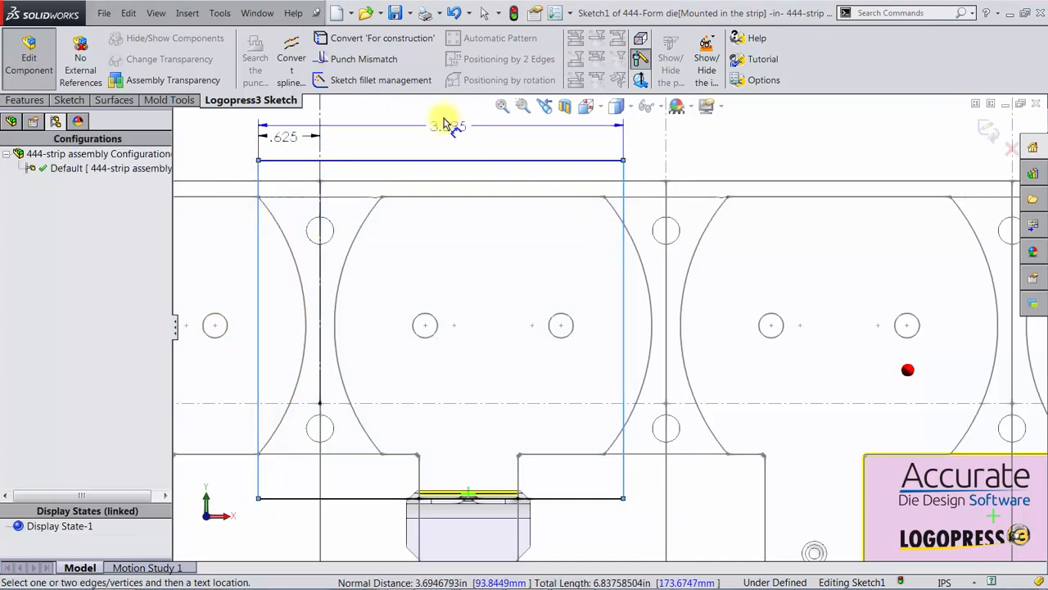
pyautogui.click(445, 114)
pyautogui.write('3')
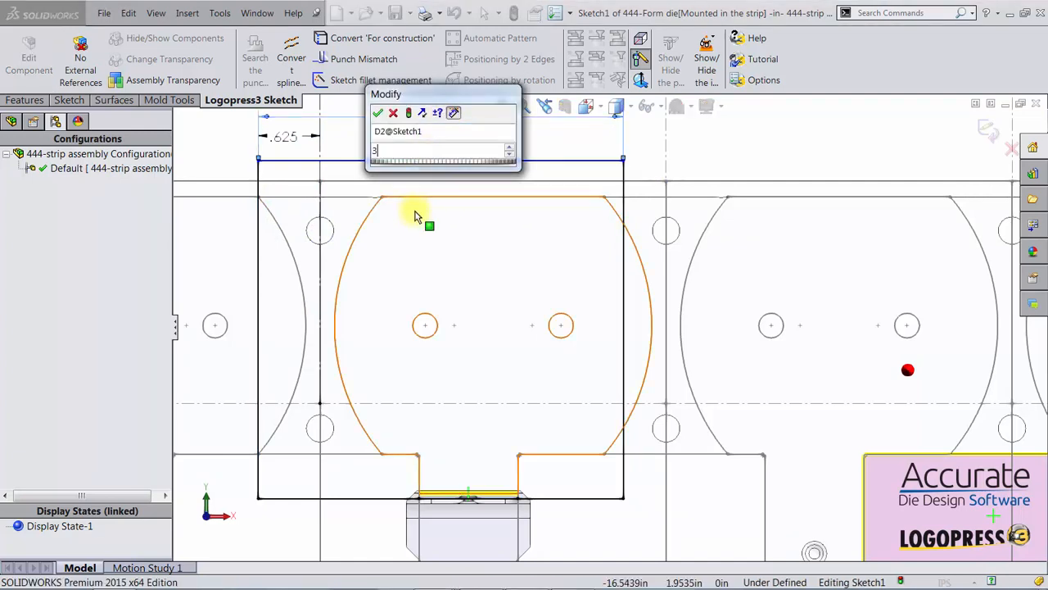
pyautogui.write('.25')
pyautogui.press('Return')
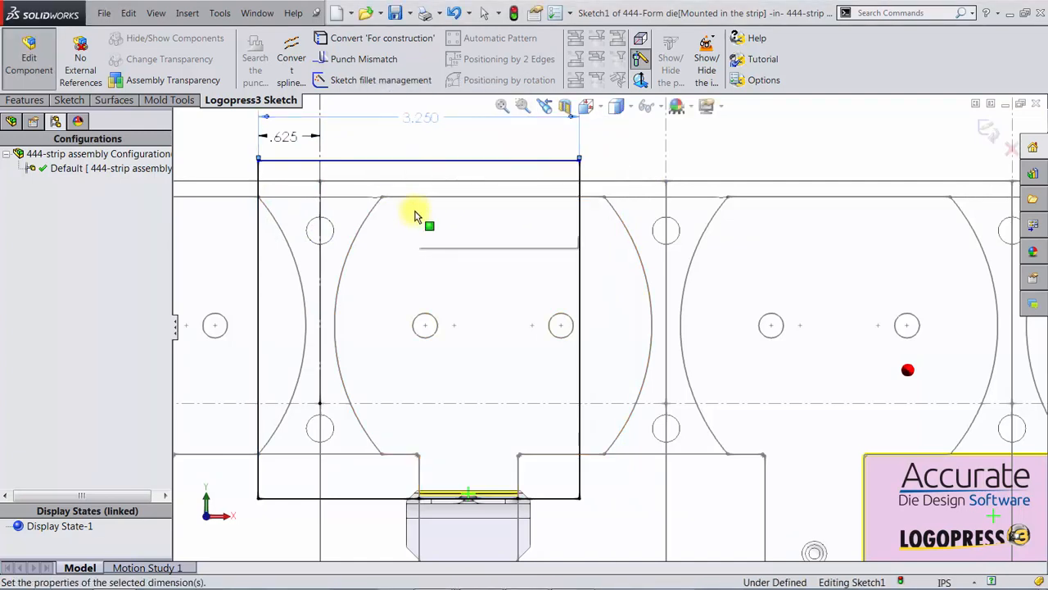
# Dimension the rectangle's height between its two horizontal edges as 3.50 in and finish the form die's profile sketch
pyautogui.click(339, 162)
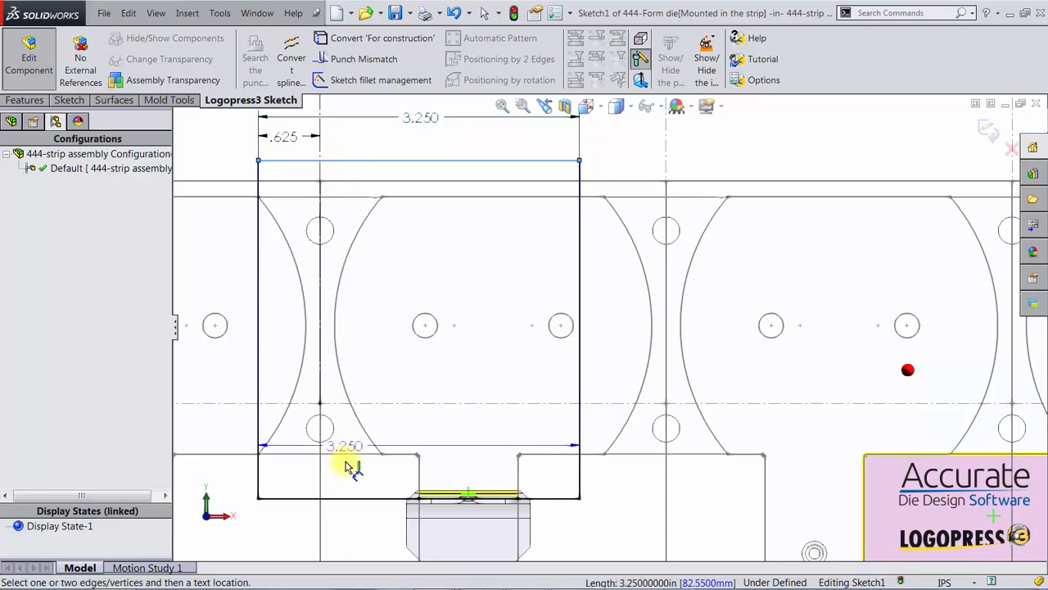
pyautogui.click(348, 498)
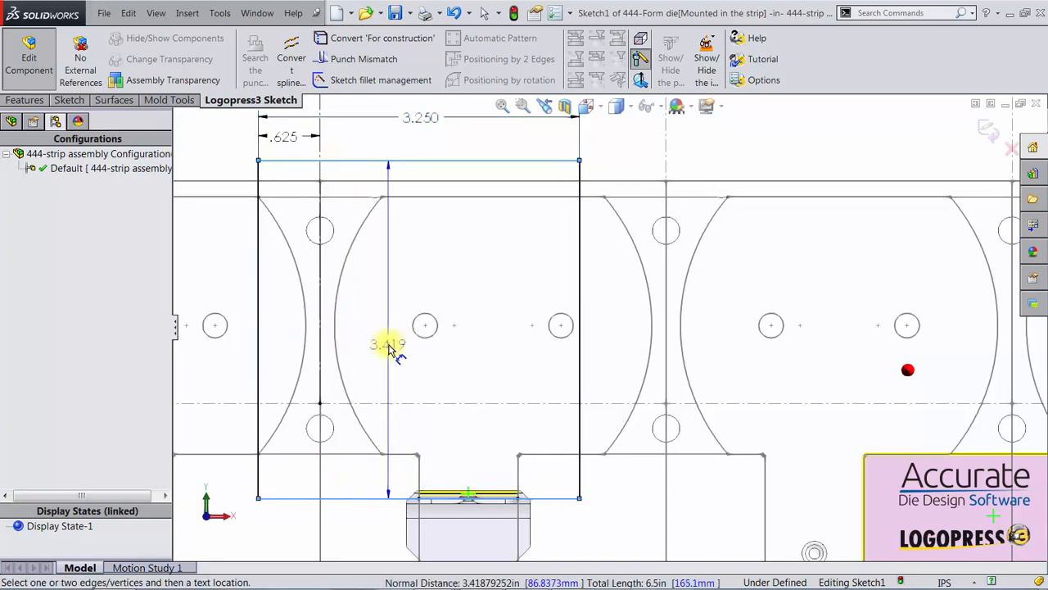
pyautogui.click(387, 347)
pyautogui.write('3.50')
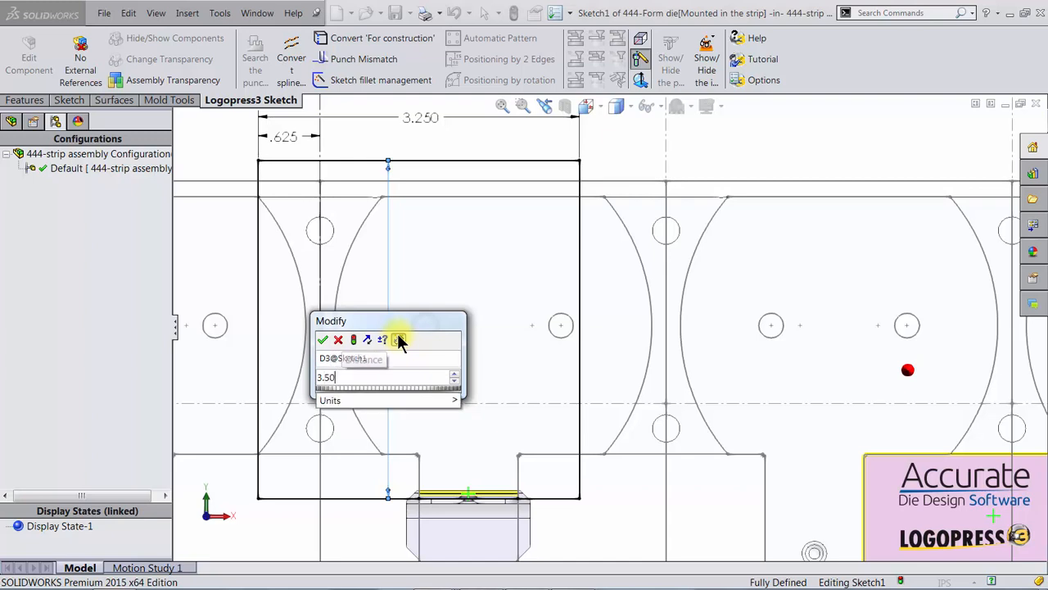
pyautogui.press('Return')
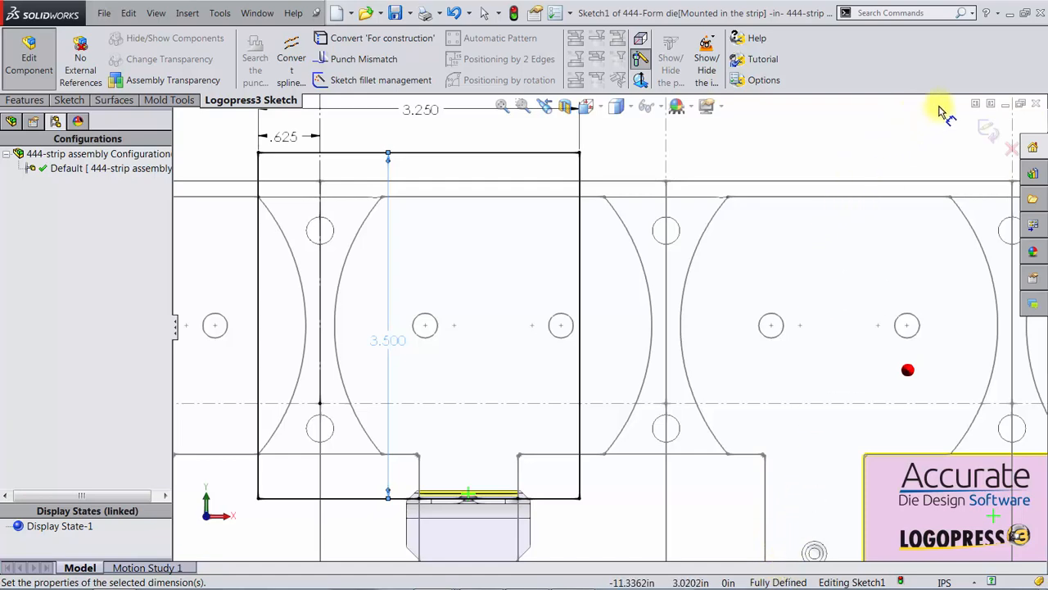
pyautogui.click(991, 132)
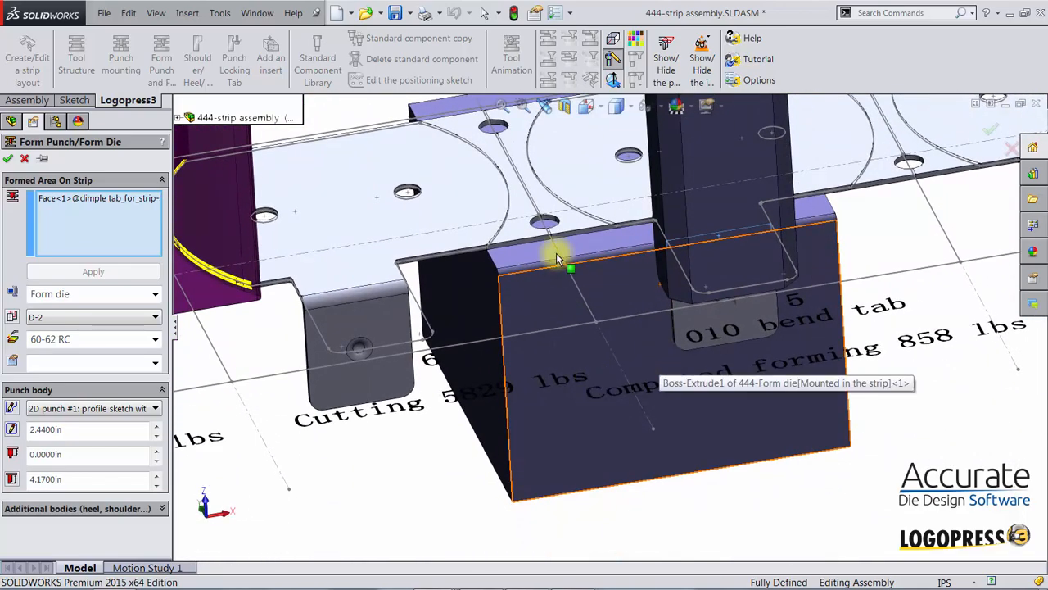
# Set the form die's punch length from the strip bottom face to 1.25 in and complete the component
pyautogui.click(69, 429)
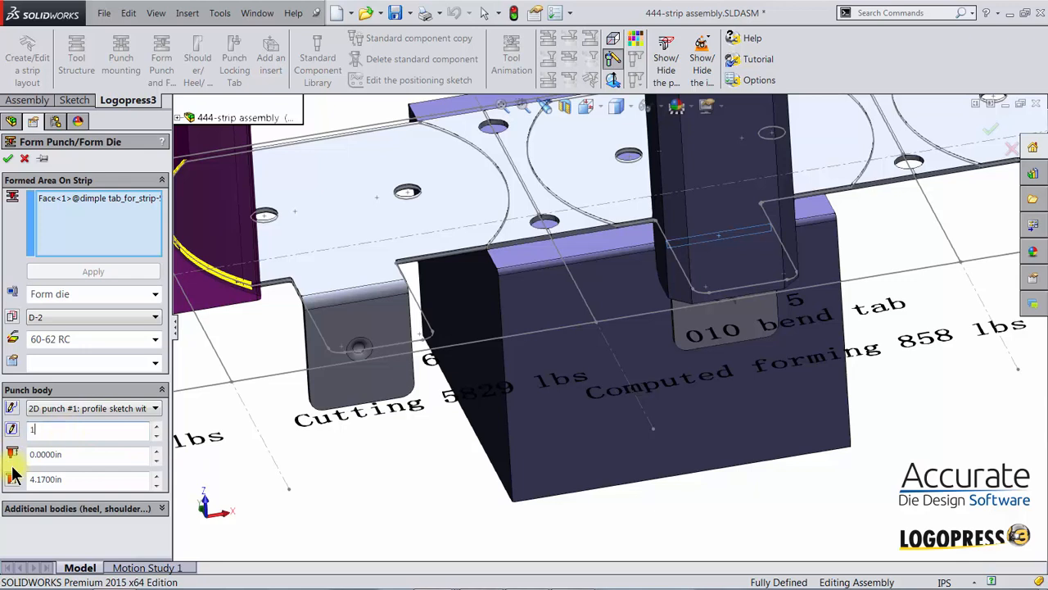
pyautogui.write('1.25')
pyautogui.press('Return')
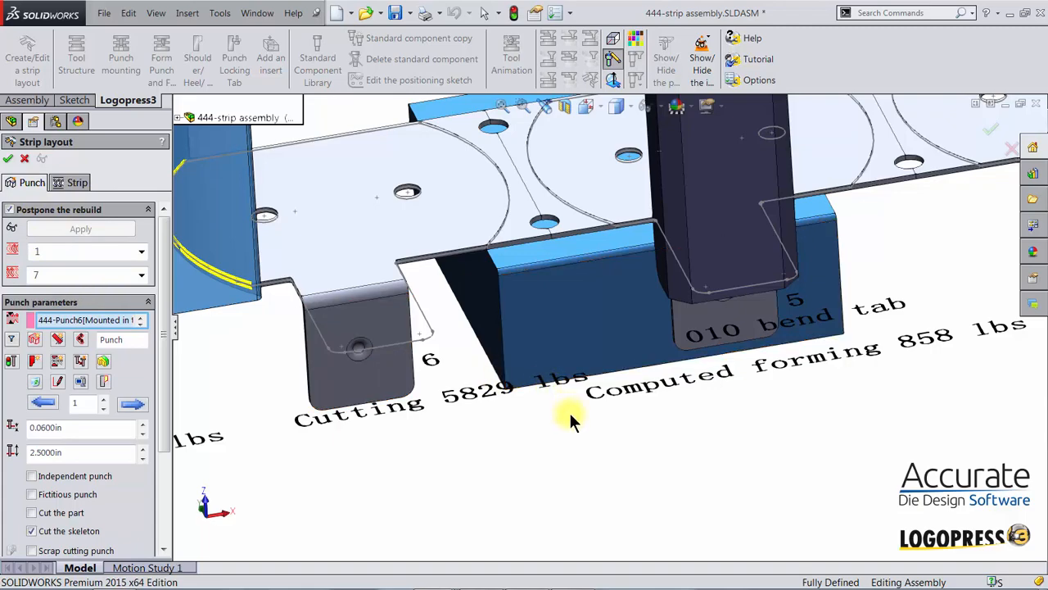
# Start a new form punch/die component and choose the dimple's bottom face and surrounding side face at station 2 as its formed area
pyautogui.scroll(4, 595, 423)
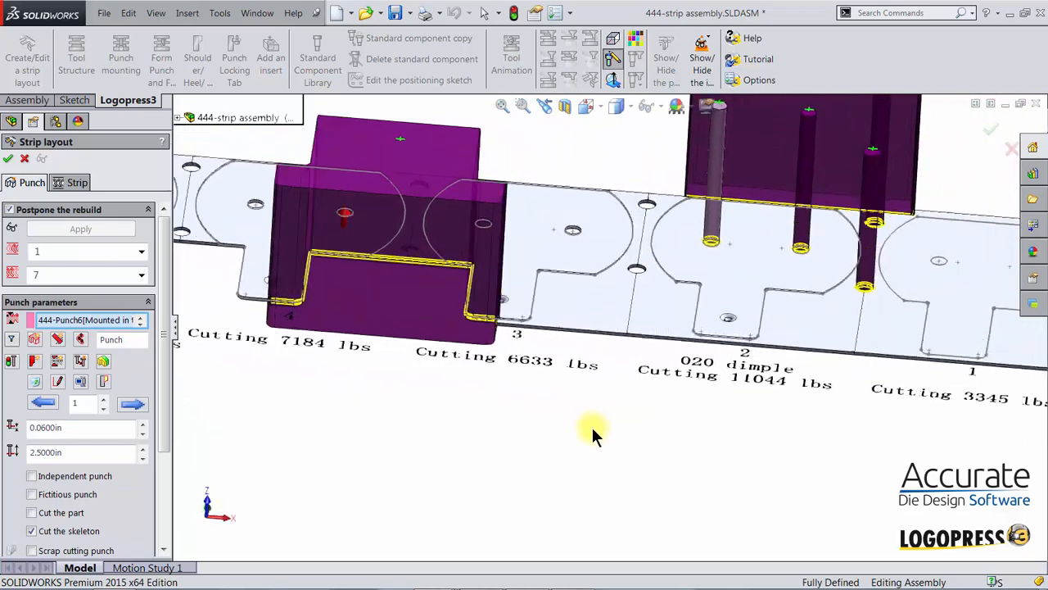
pyautogui.scroll(-3, 591, 425)
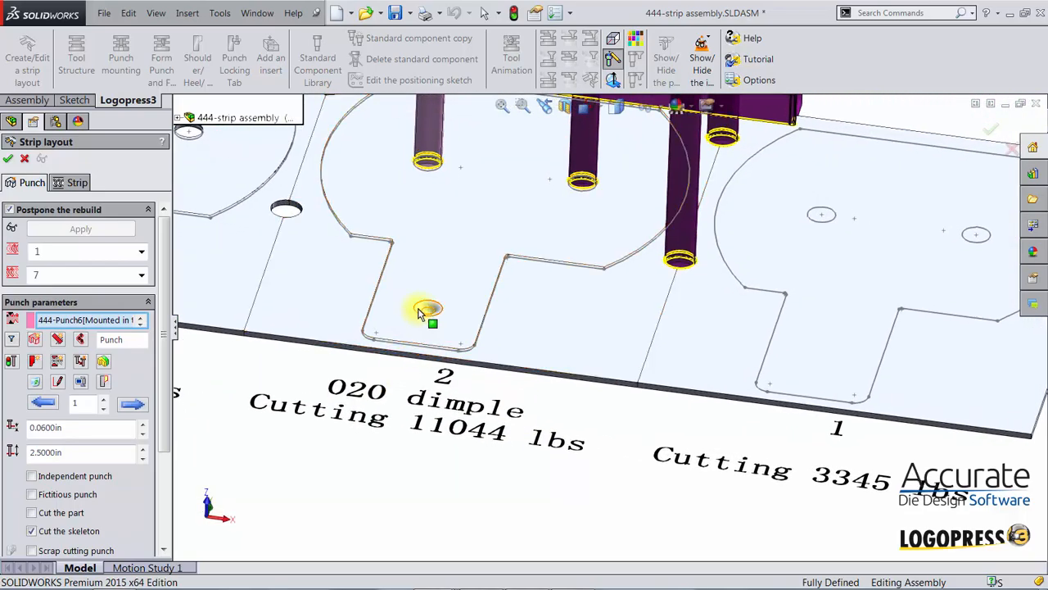
pyautogui.moveTo(455, 419); pyautogui.dragTo(437, 309, button='middle')
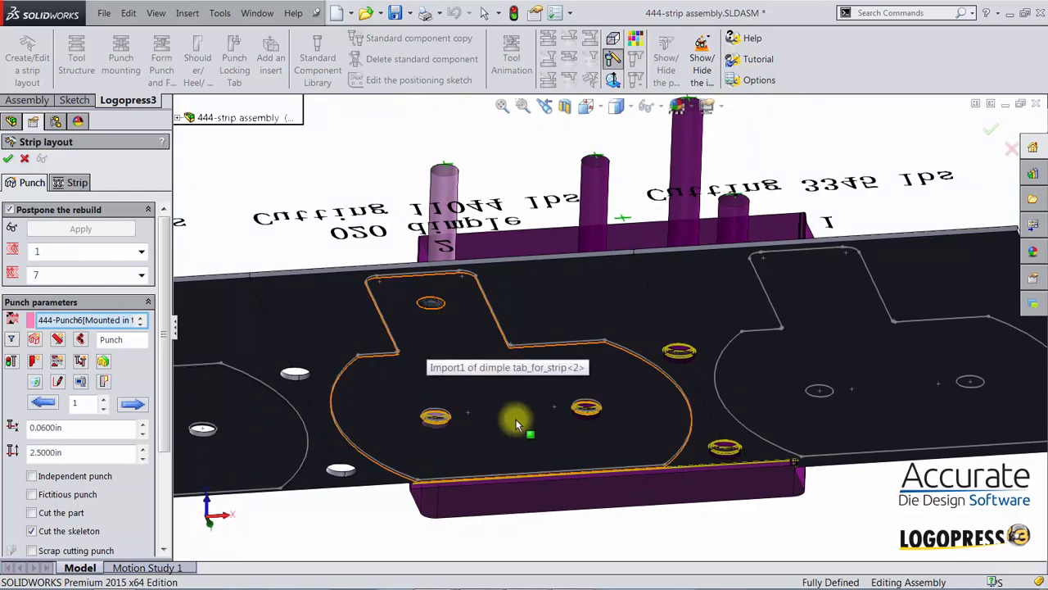
pyautogui.moveTo(516, 416); pyautogui.dragTo(496, 426, button='middle')
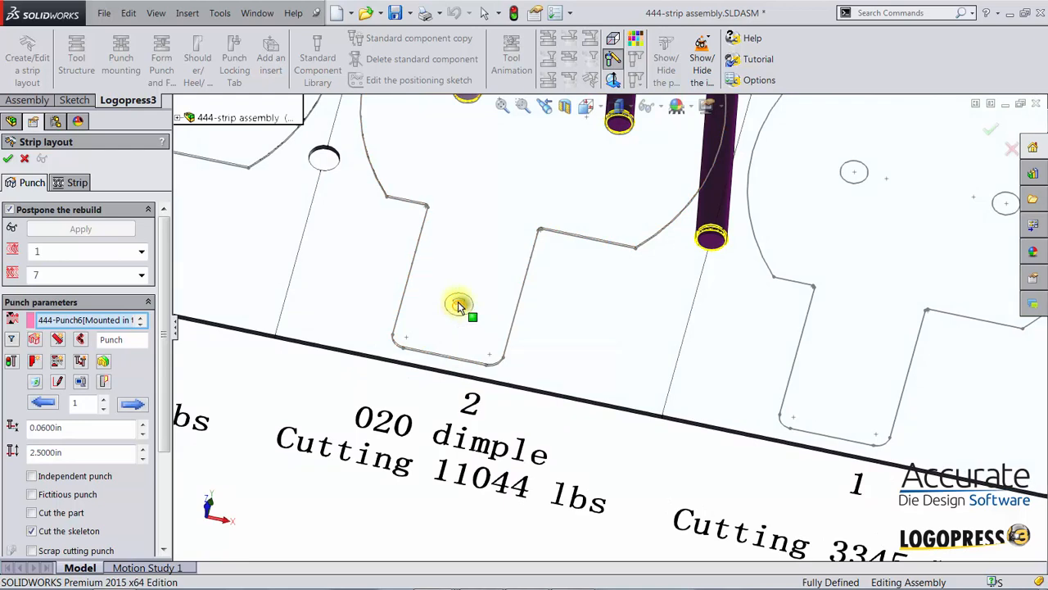
pyautogui.scroll(-3, 465, 352)
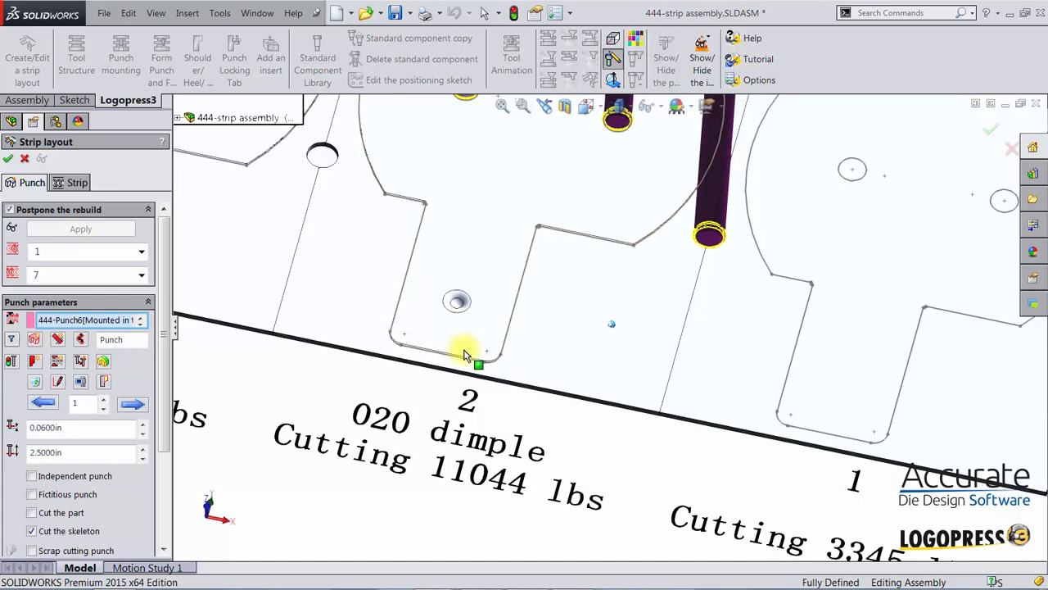
pyautogui.scroll(-3, 465, 357)
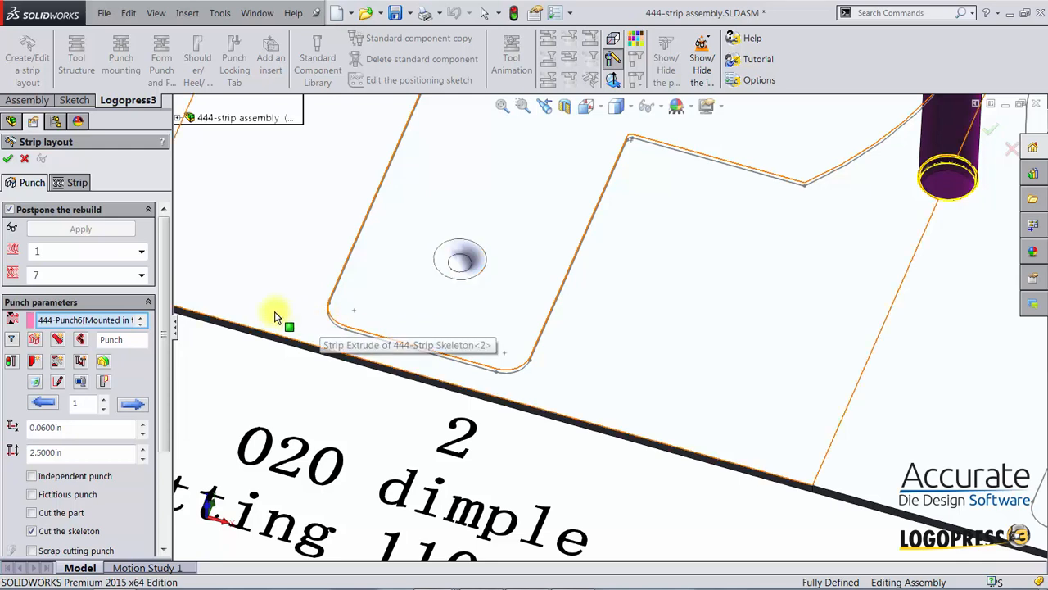
pyautogui.click(32, 358)
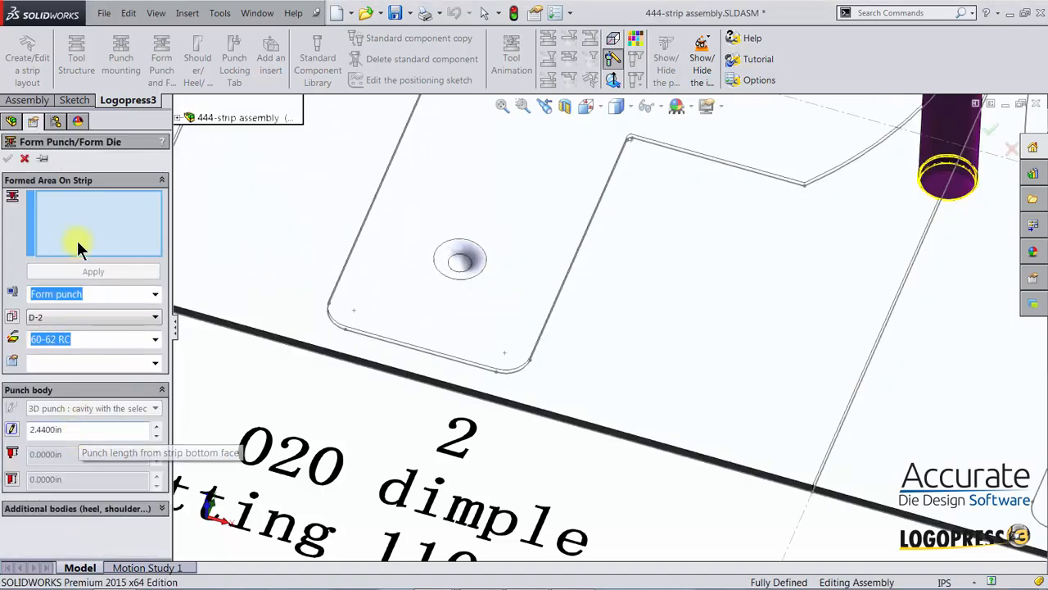
pyautogui.scroll(-3, 491, 265)
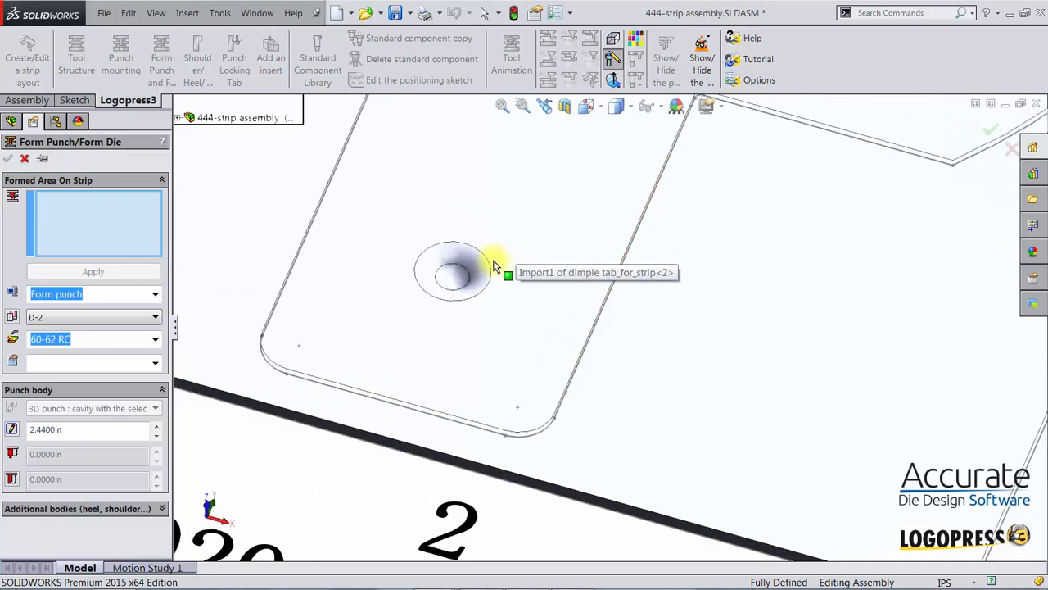
pyautogui.click(448, 296)
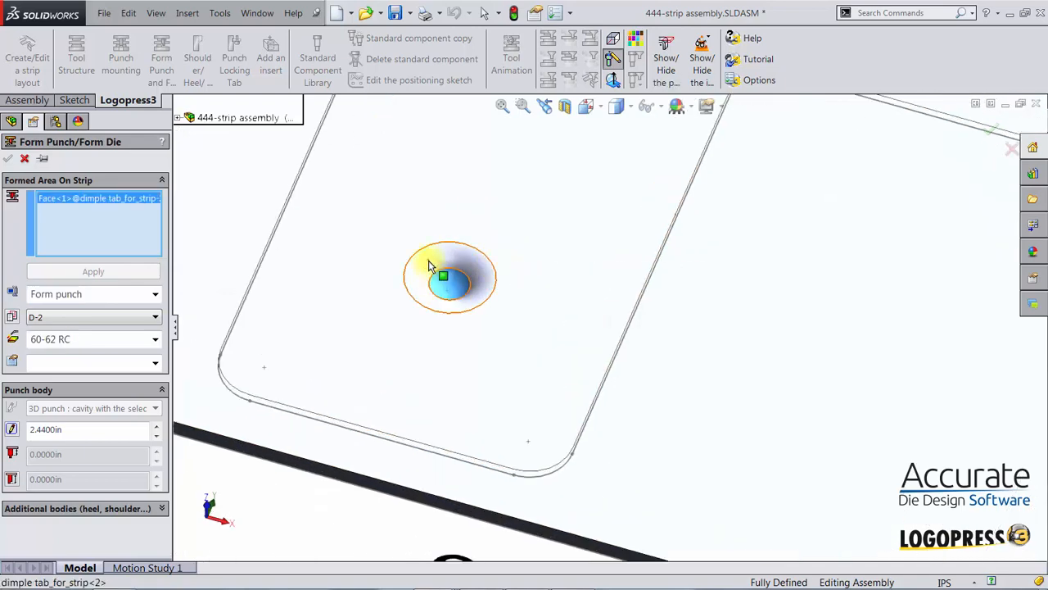
pyautogui.click(428, 274)
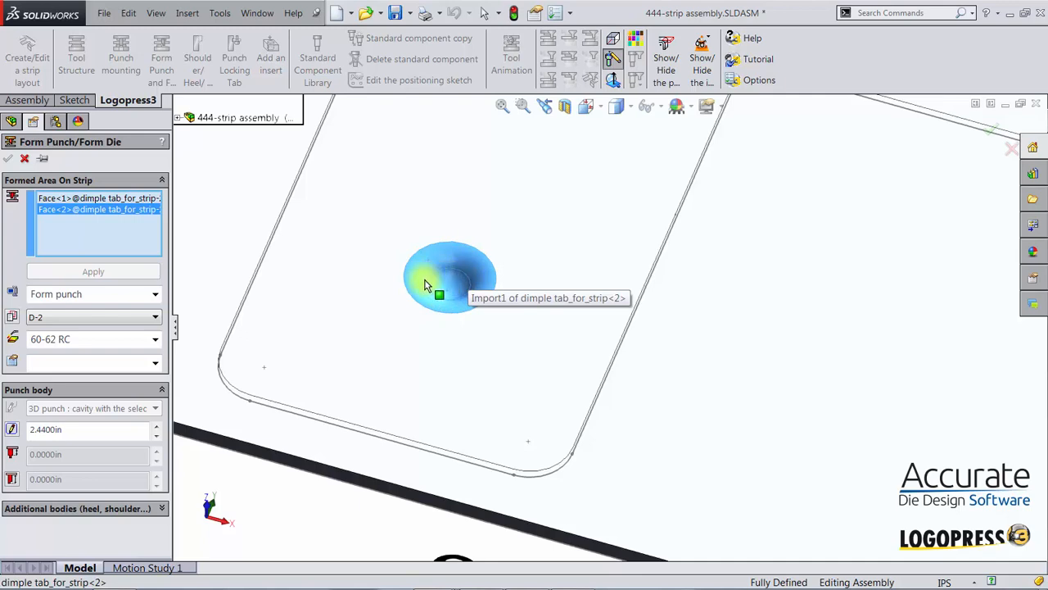
# Open the dimple form punch's profile sketch and convert the dimple's outer circular edge into a sketch entity
pyautogui.click(11, 432)
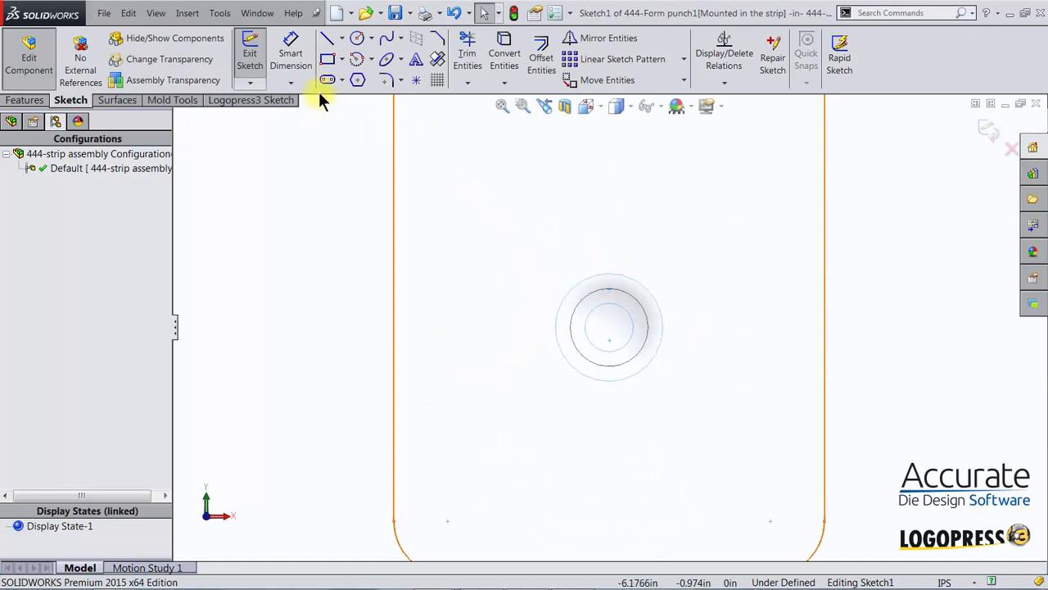
pyautogui.click(583, 288)
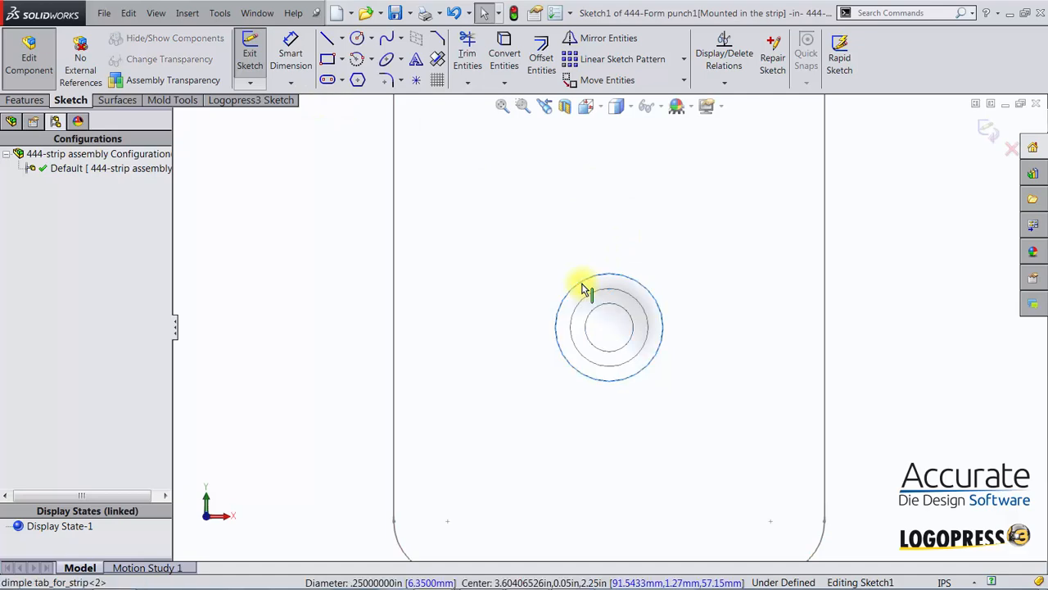
pyautogui.keyDown('ctrl'); pyautogui.moveTo(647, 361); pyautogui.dragTo(520, 302, button='middle'); pyautogui.keyUp('ctrl')
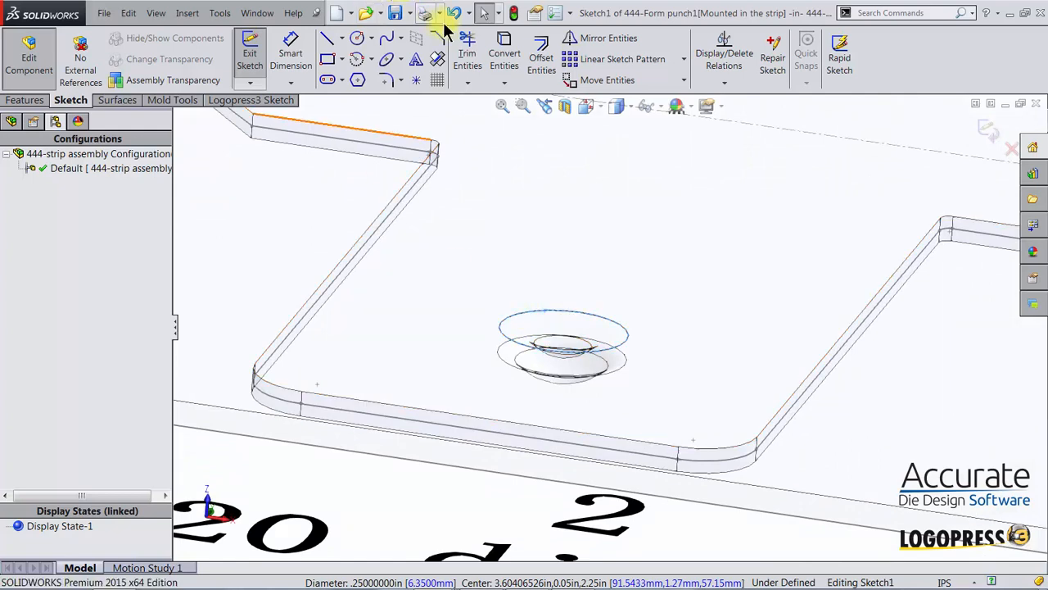
pyautogui.click(508, 60)
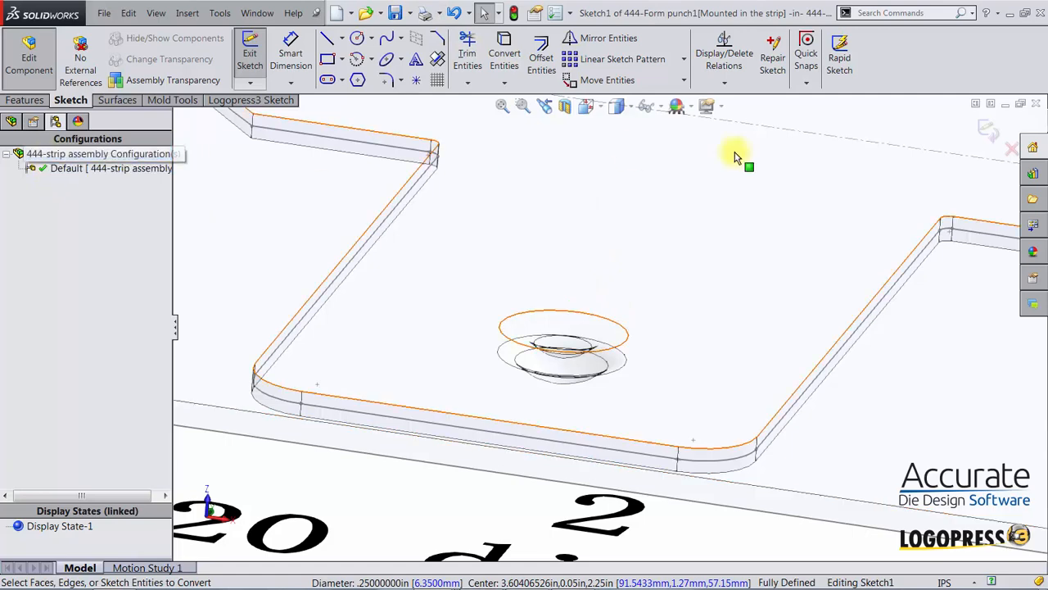
# Finish the dimple form punch's profile sketch and complete the component
pyautogui.hotkey('ctrl', '8')
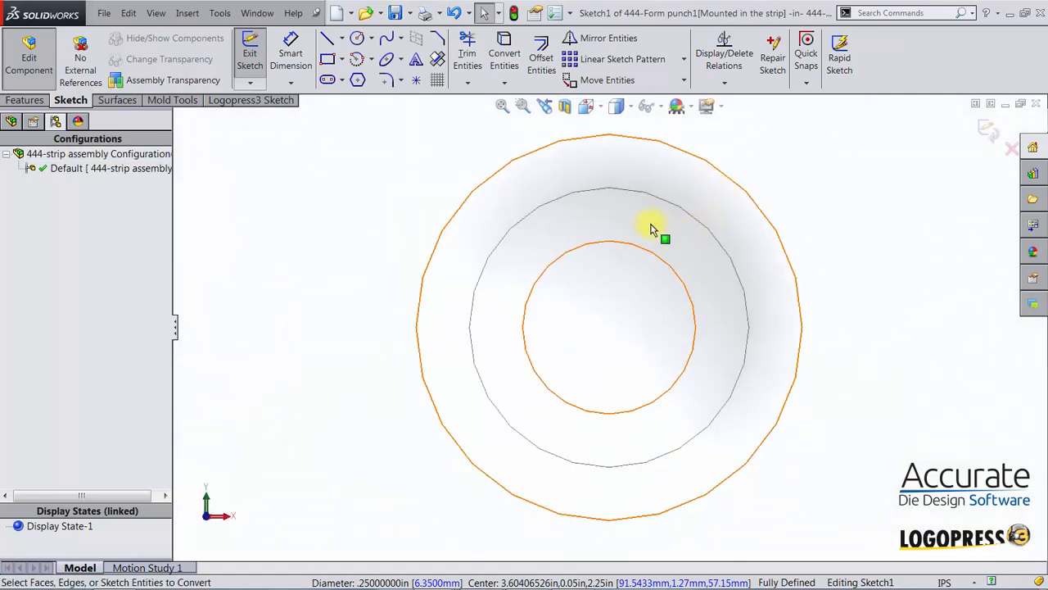
pyautogui.click(985, 131)
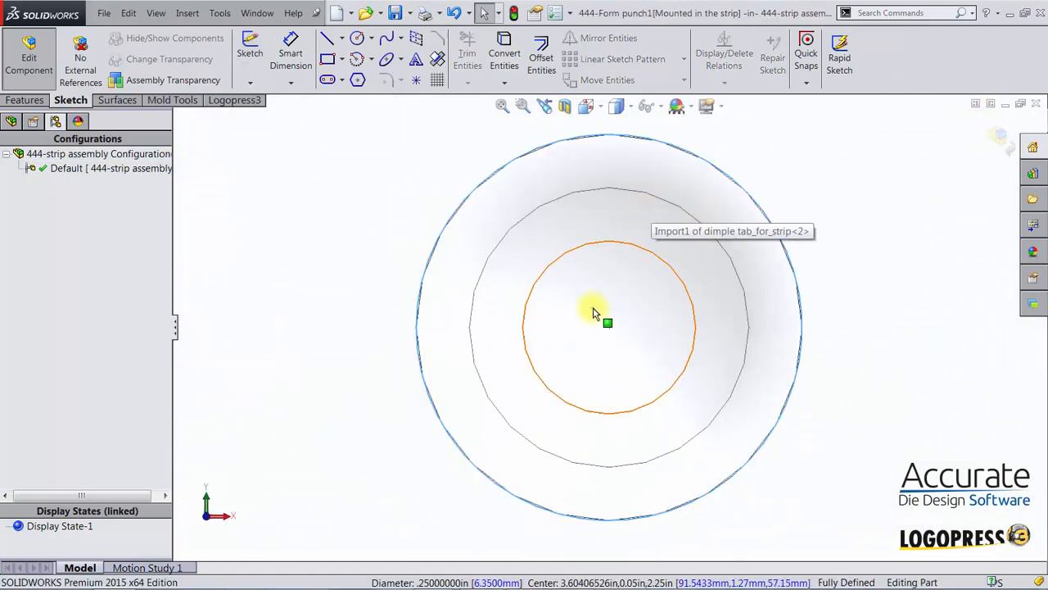
pyautogui.hotkey('ctrl', '7')
pyautogui.press('Delete')
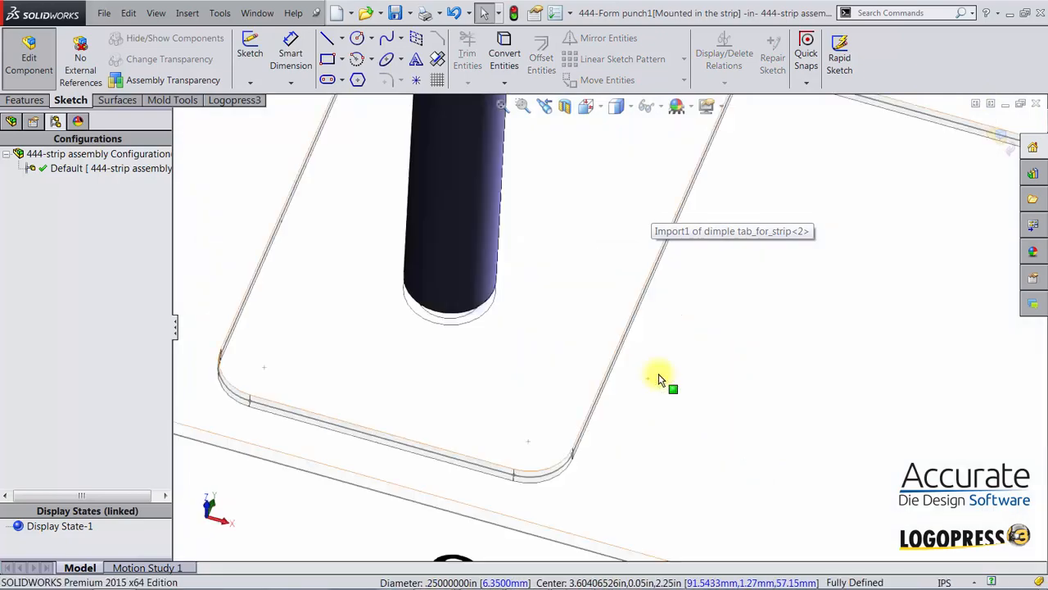
pyautogui.moveTo(589, 370)
pyautogui.mouseDown(button='middle')
pyautogui.moveTo(529, 337)
pyautogui.moveTo(646, 368)
pyautogui.moveTo(638, 368)
pyautogui.mouseUp(button='middle')
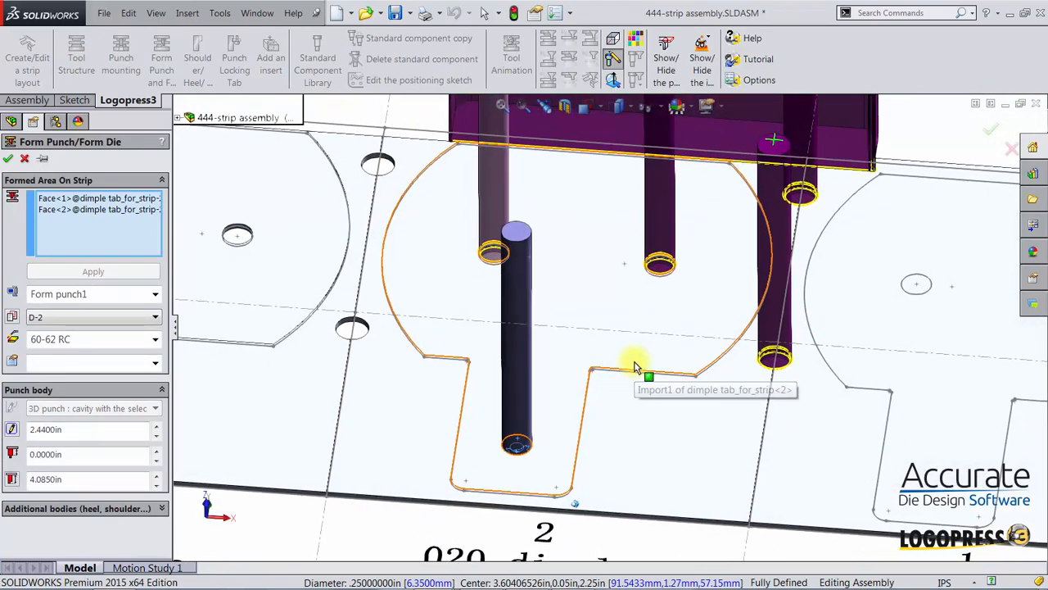
pyautogui.click(8, 158)
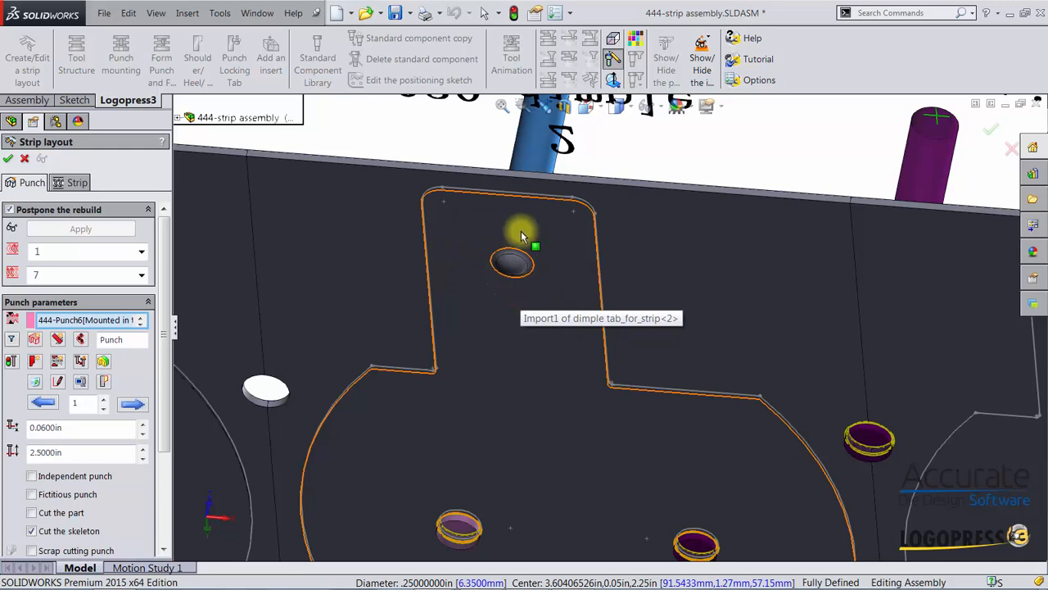
# Start another form punch/die component and choose the station 2 dimple's faces on the strip's underside as its formed area
pyautogui.click(35, 361)
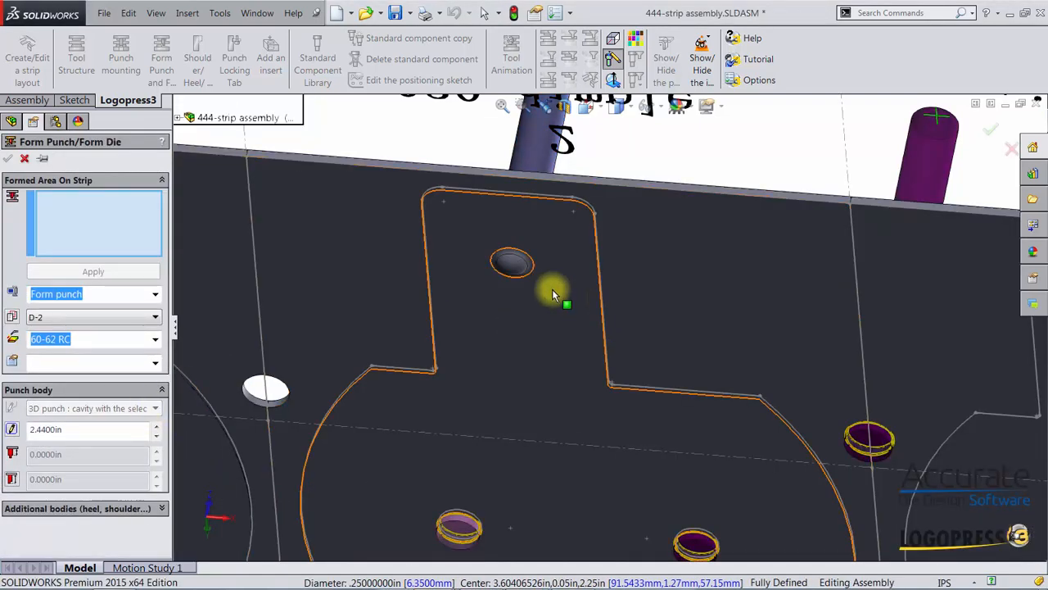
pyautogui.scroll(-4, 530, 274)
pyautogui.click(509, 261)
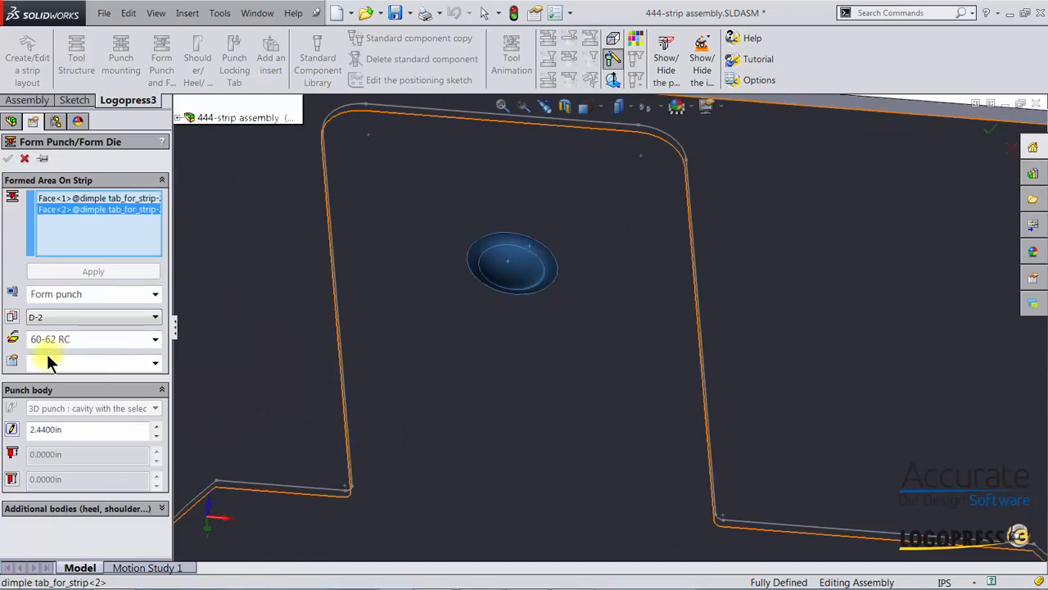
# Open the new component's profile sketch and draw a circle larger than the dimple, centred on the dimple's centre
pyautogui.click(12, 432)
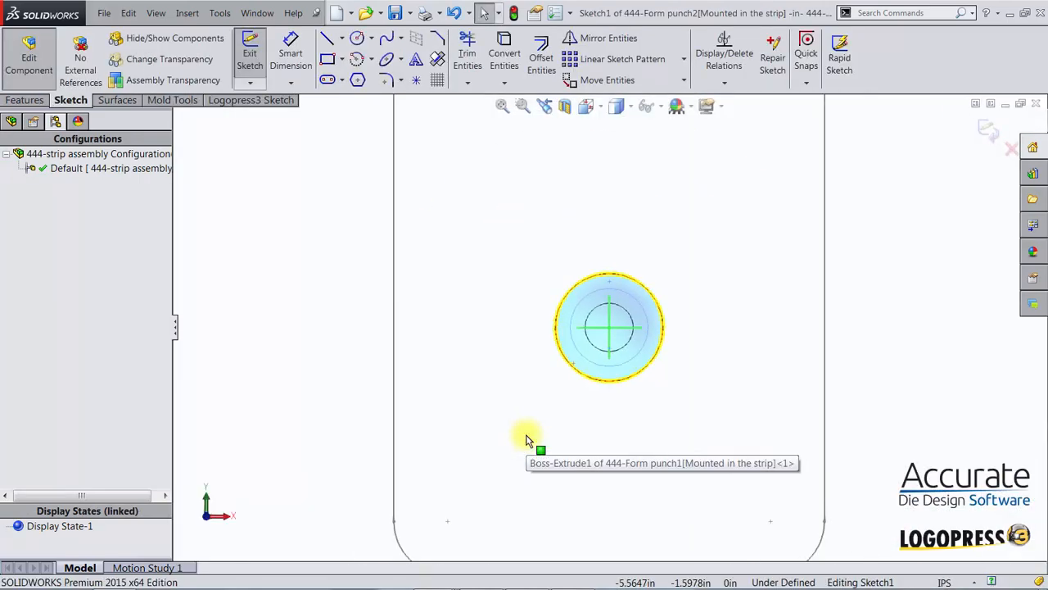
pyautogui.press('s')
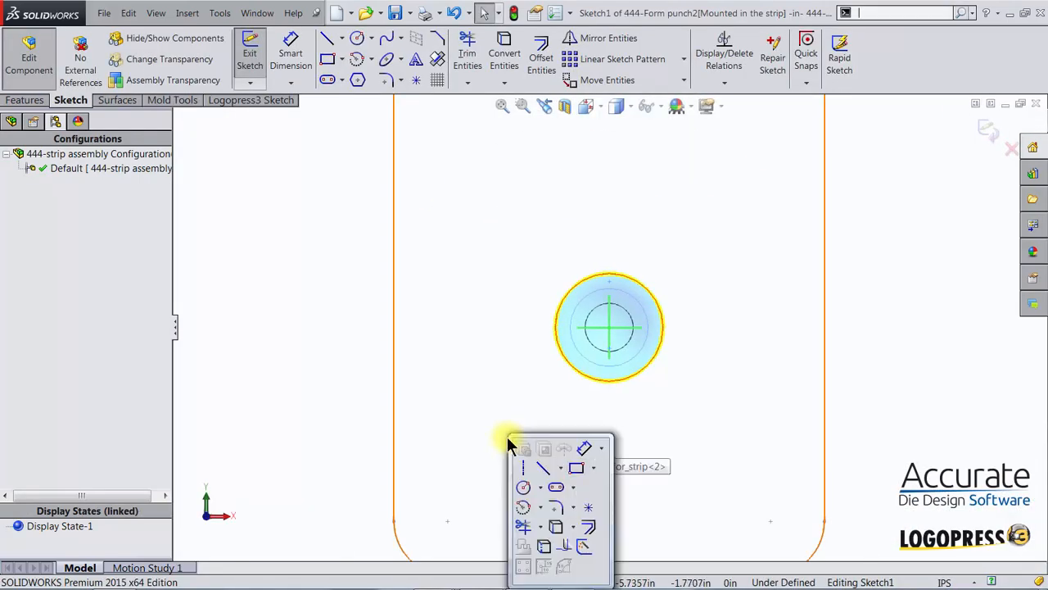
pyautogui.click(523, 487)
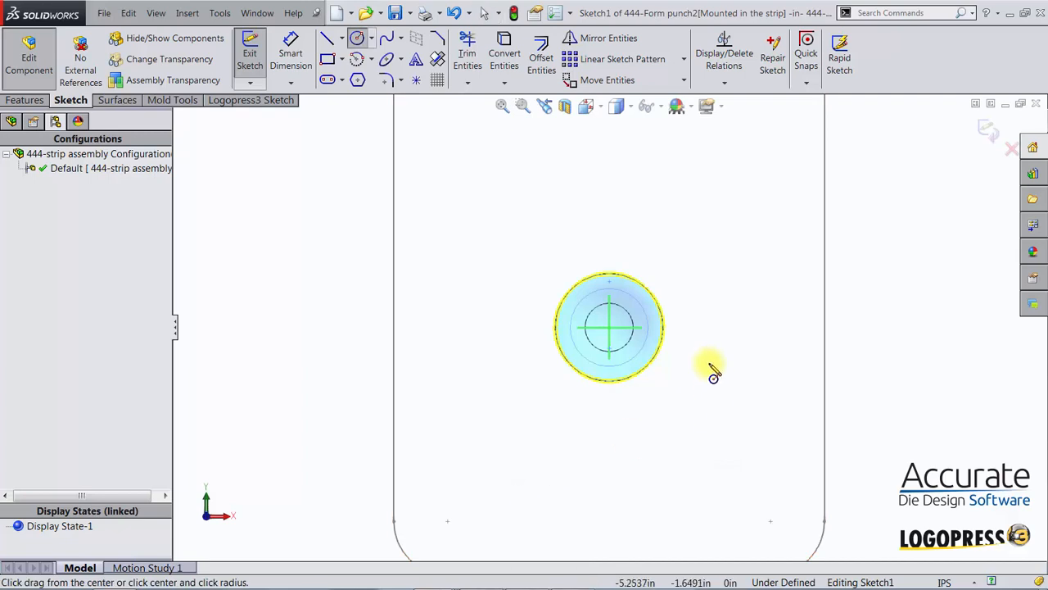
pyautogui.click(609, 327)
pyautogui.click(695, 282)
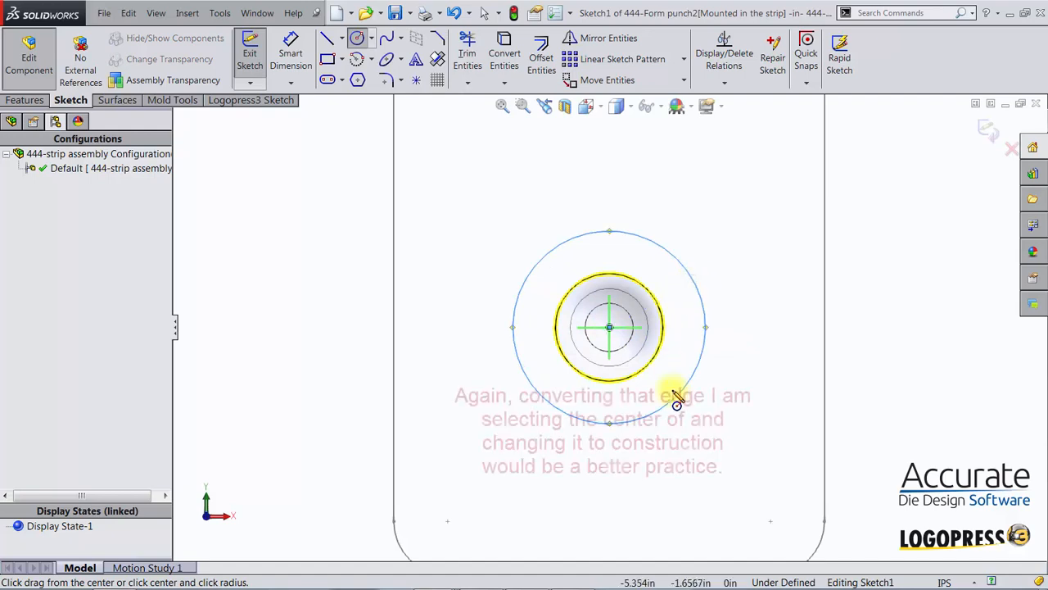
# Dimension the circle's diameter as .4375 in and finish the profile sketch
pyautogui.moveTo(699, 369); pyautogui.dragTo(696, 319, button='right')
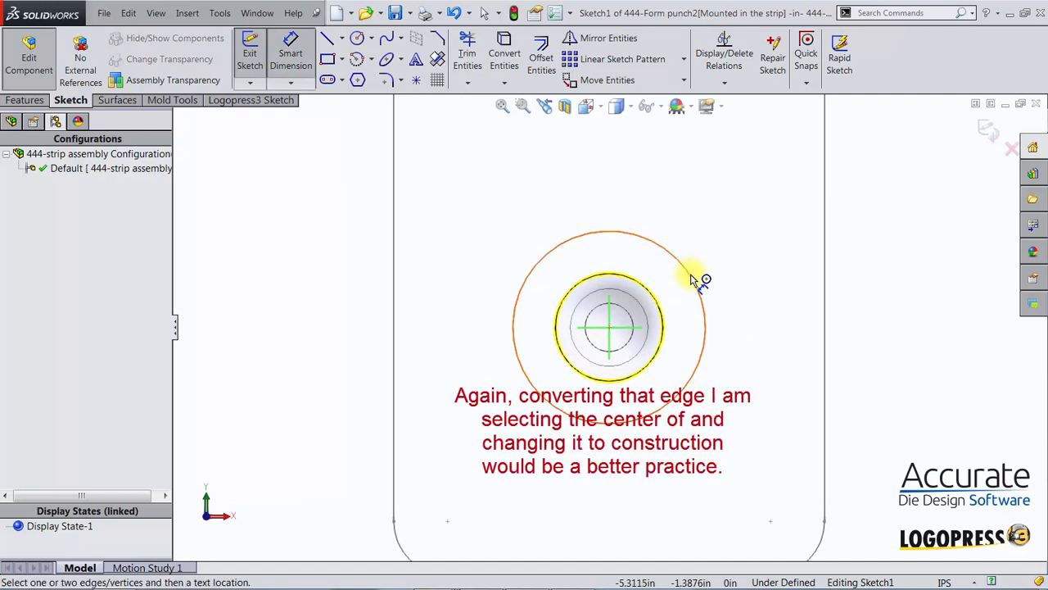
pyautogui.click(697, 275)
pyautogui.click(710, 195)
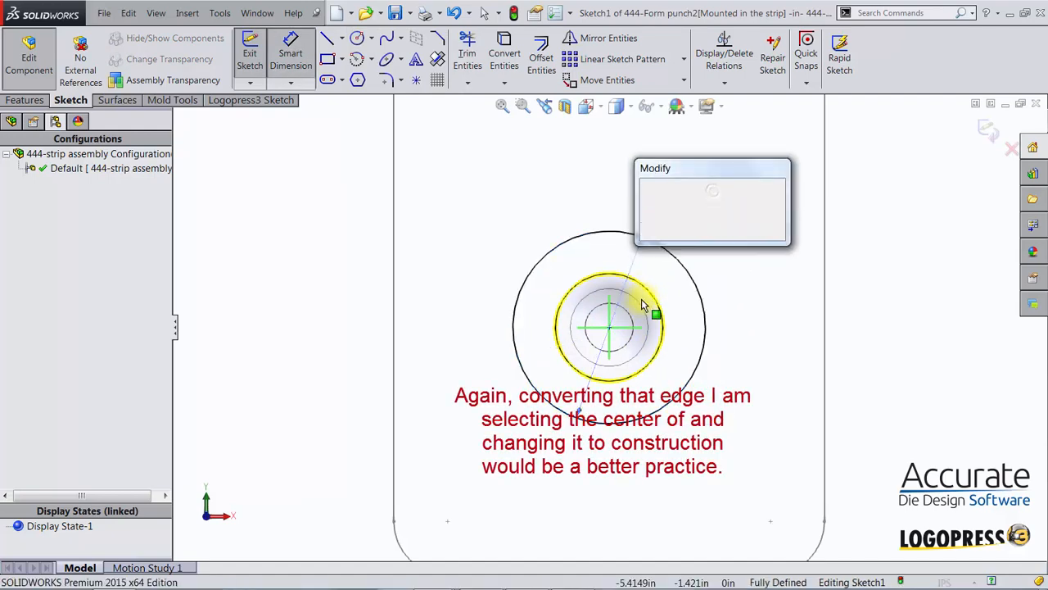
pyautogui.write('.4375')
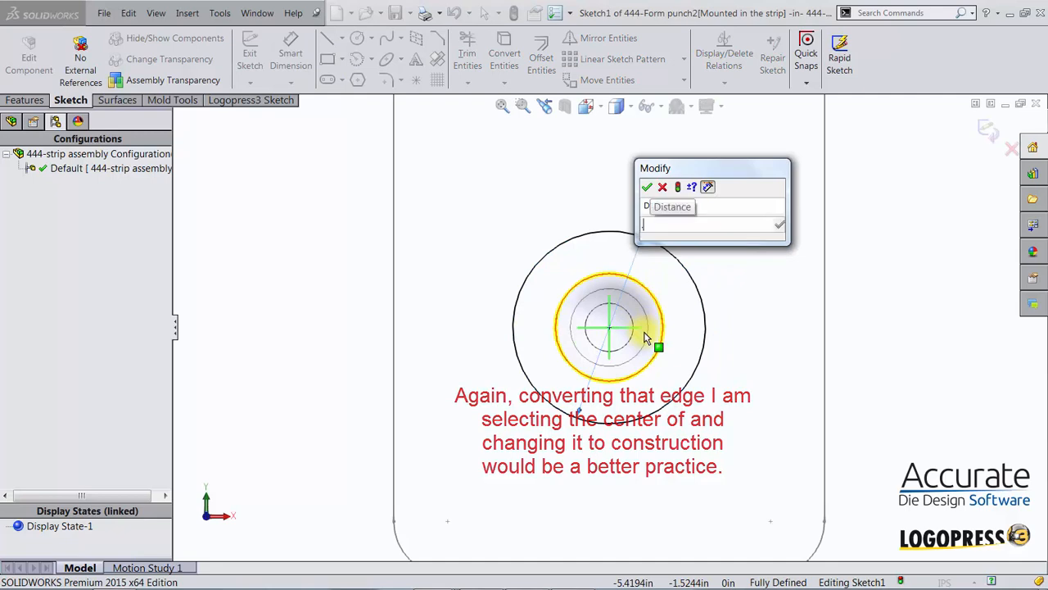
pyautogui.press('Return')
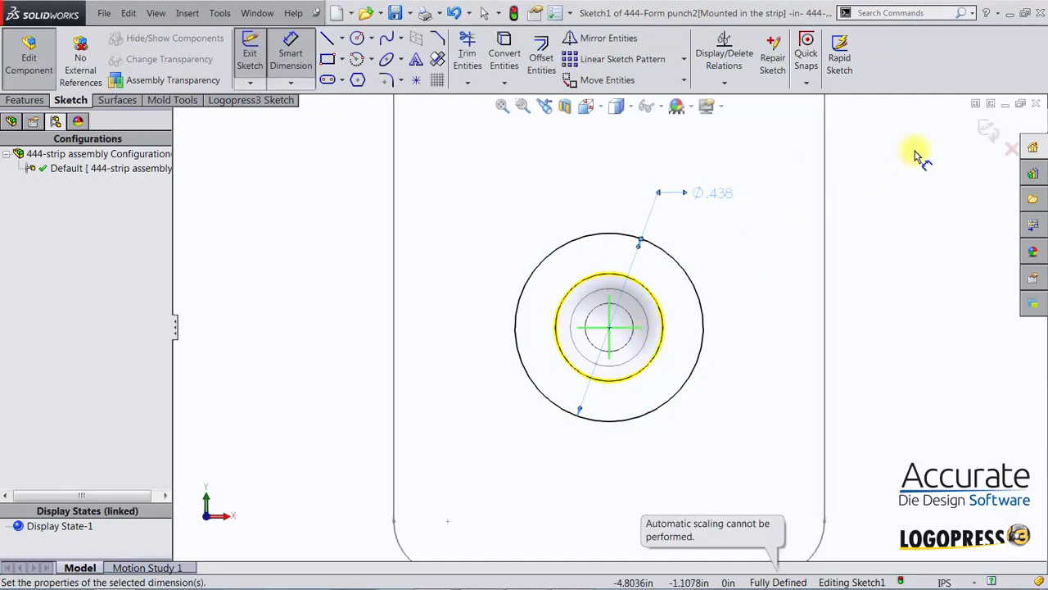
pyautogui.click(987, 129)
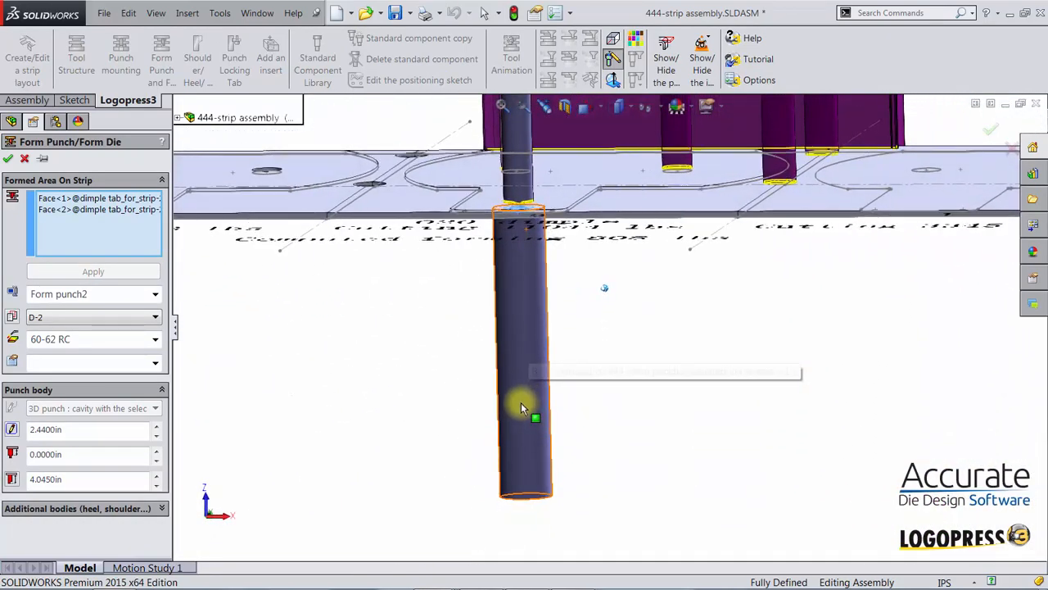
# Set the lower dimple component's punch length from the strip to 1.25 in and complete the component
pyautogui.click(81, 428)
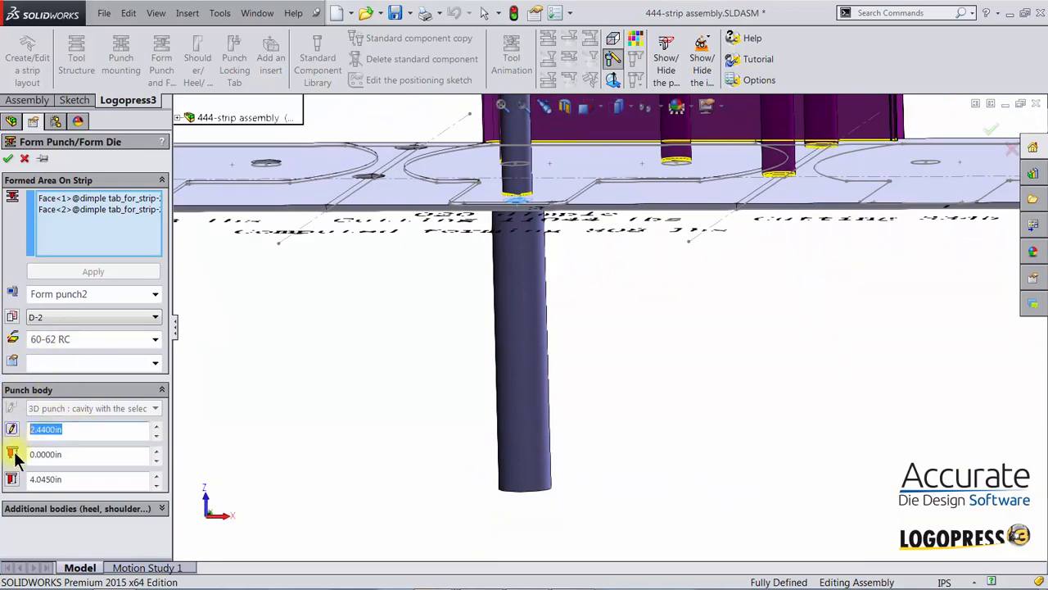
pyautogui.write('1')
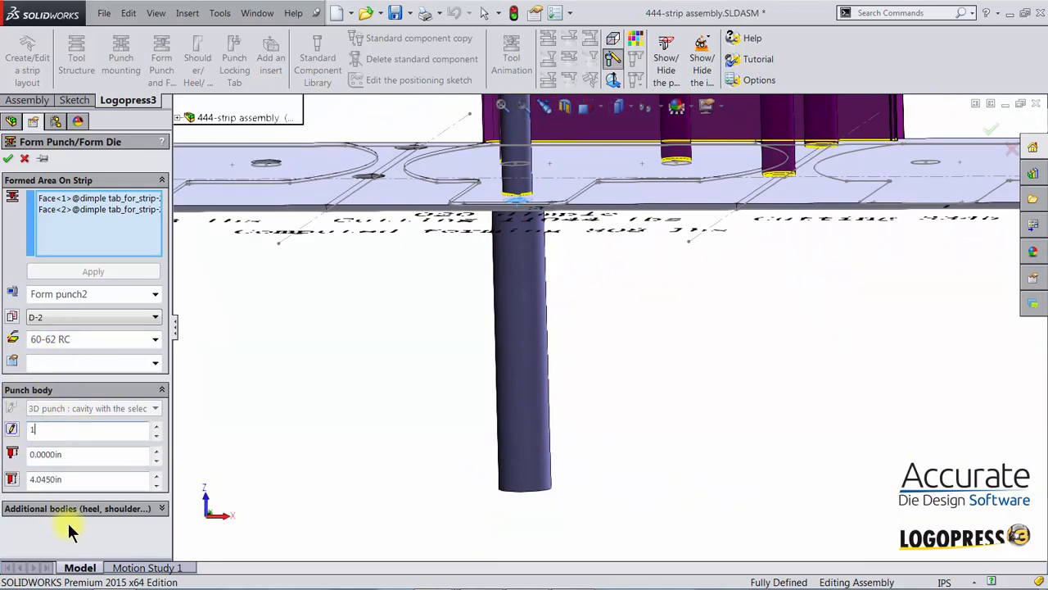
pyautogui.write('.25')
pyautogui.press('Return')
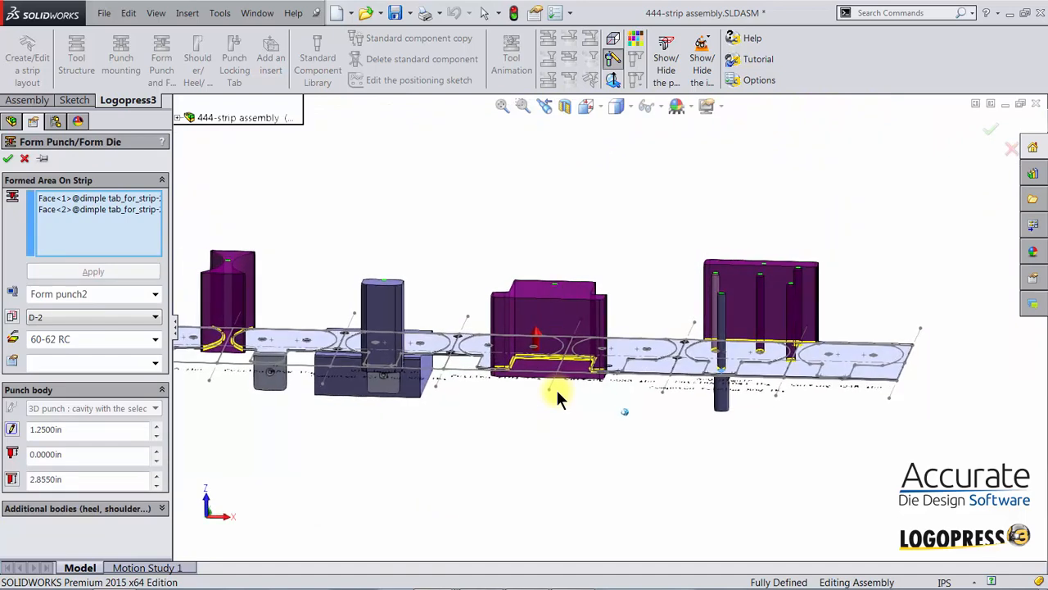
pyautogui.click(7, 158)
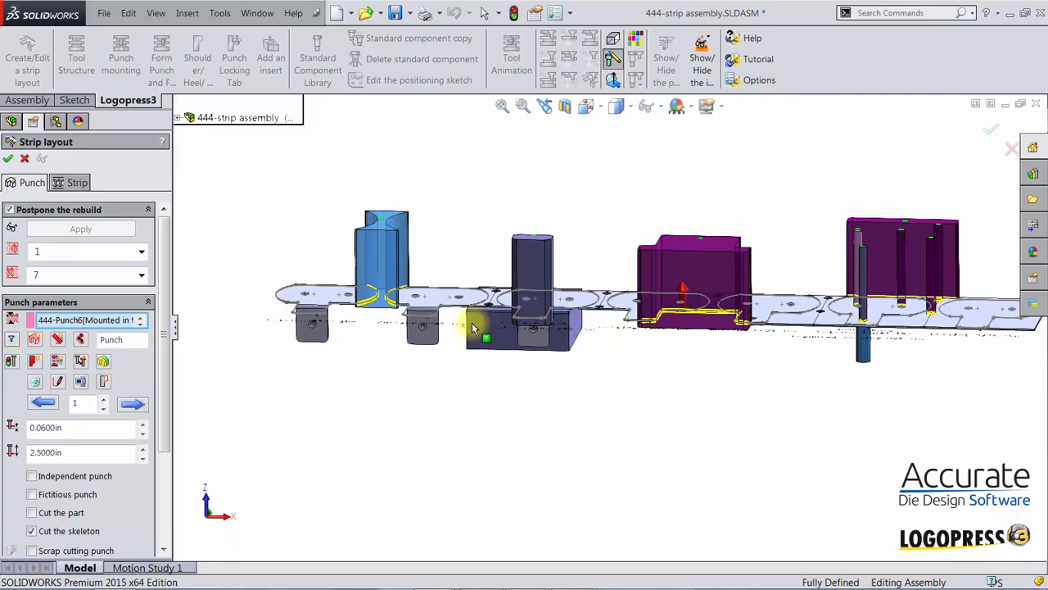
# Close the strip layout, applying the postponed rebuild and updating the strip information with estimated and computed total forming forces displayed
pyautogui.moveTo(465, 195); pyautogui.dragTo(467, 236, button='right')
pyautogui.hotkey('ctrl', '1')
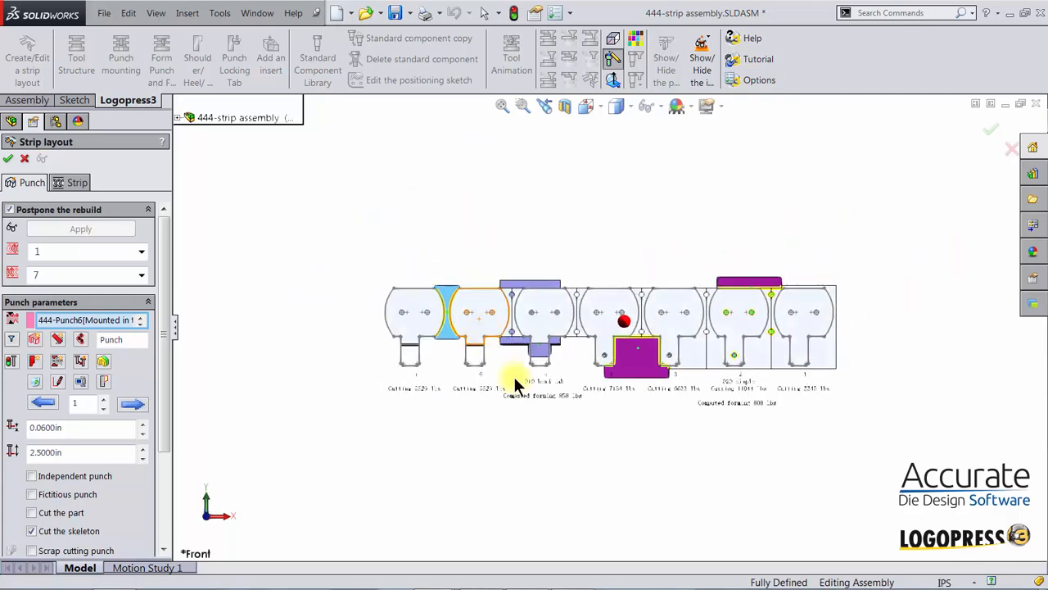
pyautogui.scroll(-3, 629, 328)
pyautogui.scroll(1, 631, 327)
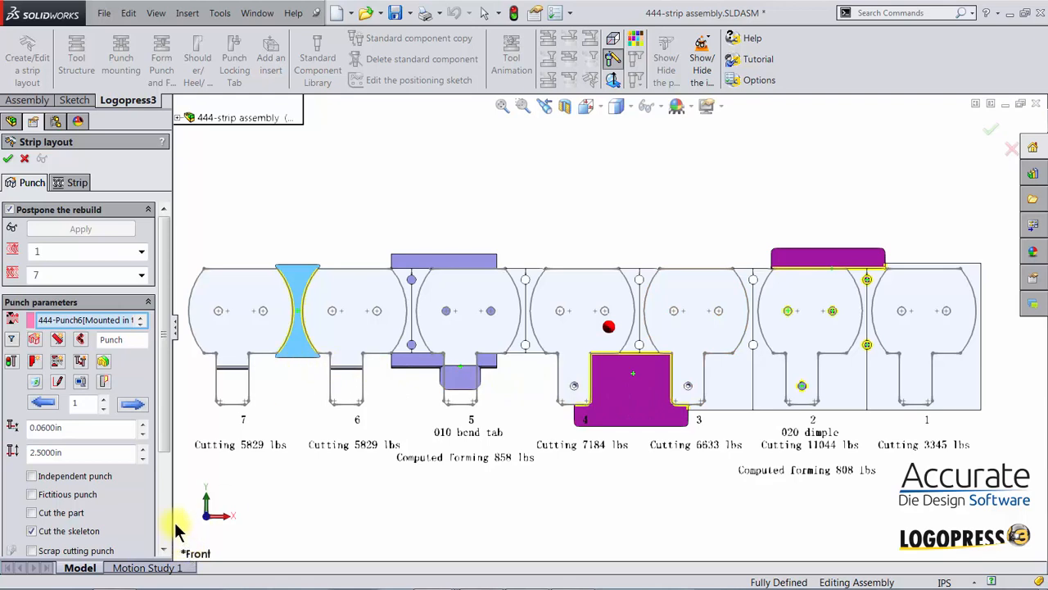
pyautogui.click(792, 381)
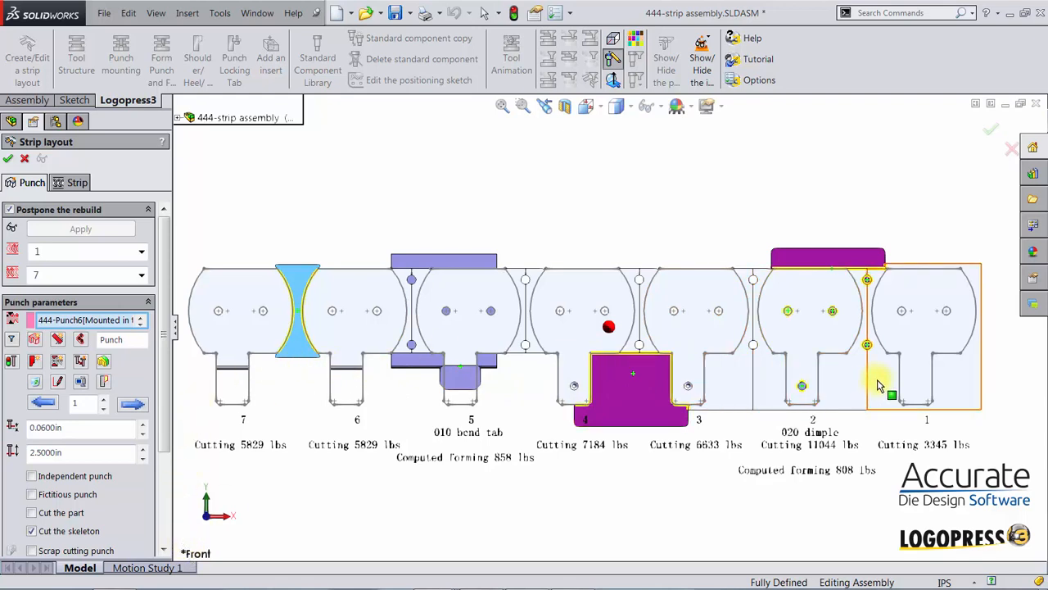
pyautogui.click(9, 158)
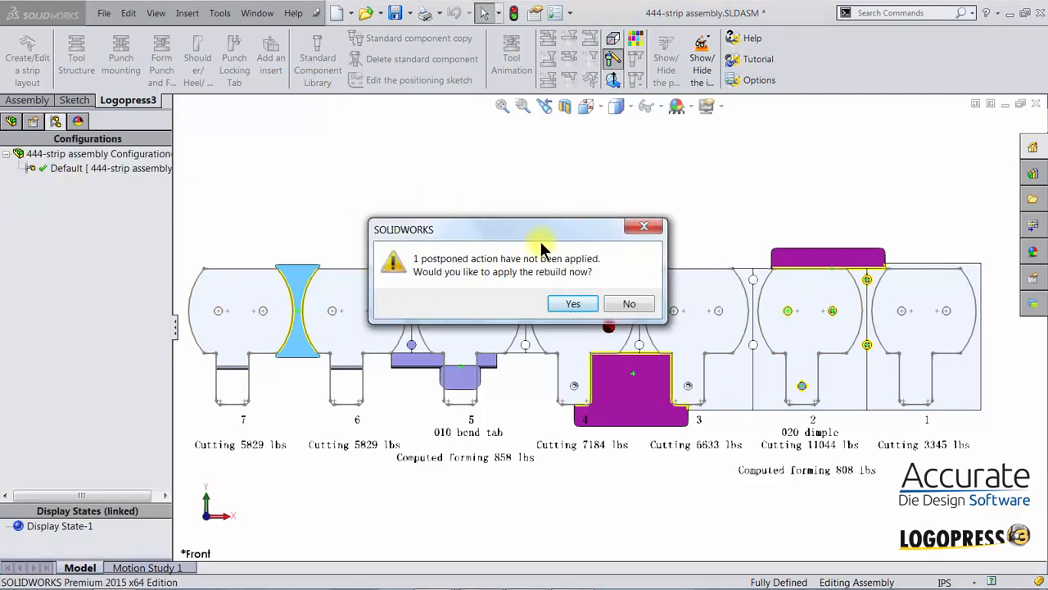
pyautogui.click(572, 306)
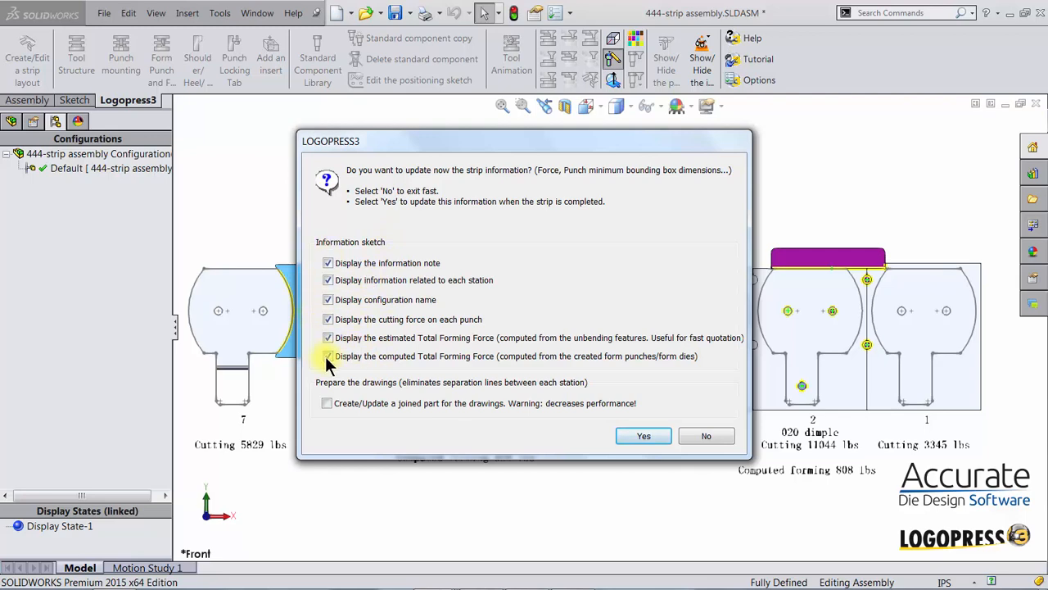
pyautogui.click(624, 437)
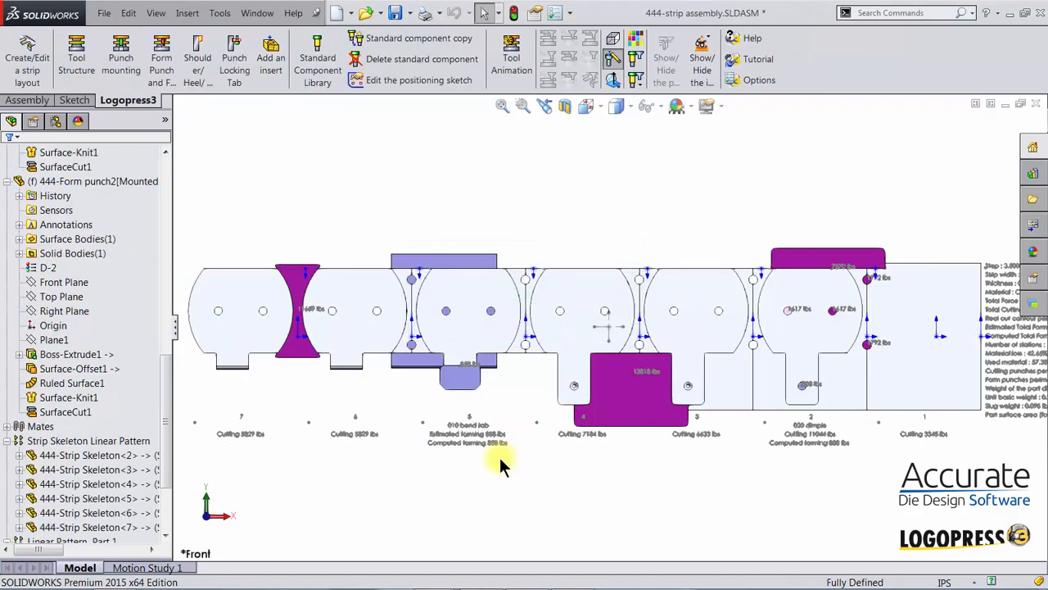
# Review the strip information note beside station 1 and save the strip assembly
pyautogui.scroll(-4, 940, 471)
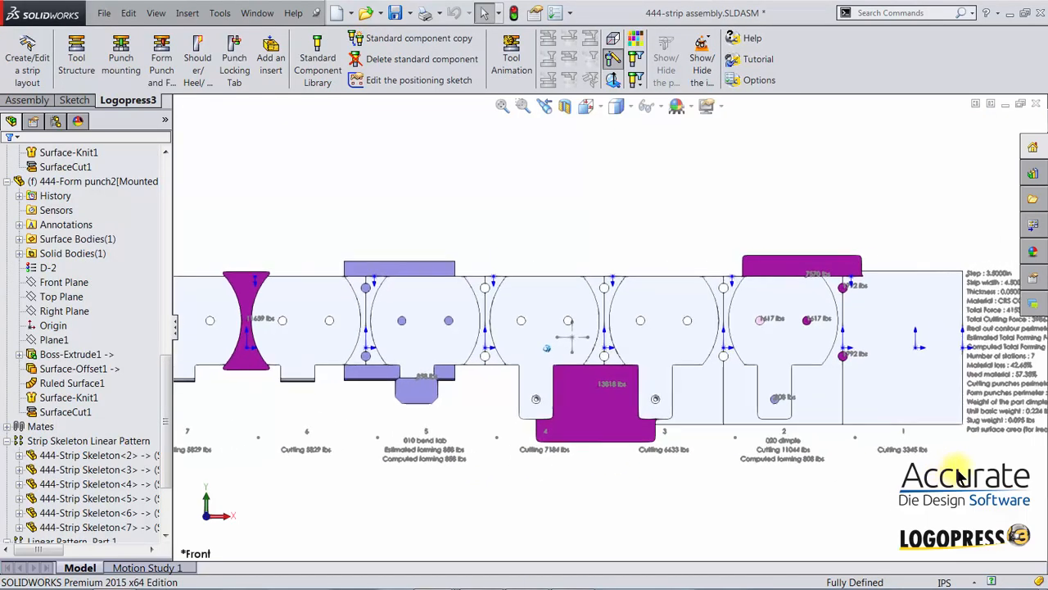
pyautogui.keyDown('ctrl'); pyautogui.moveTo(940, 471); pyautogui.dragTo(896, 437, button='middle'); pyautogui.keyUp('ctrl')
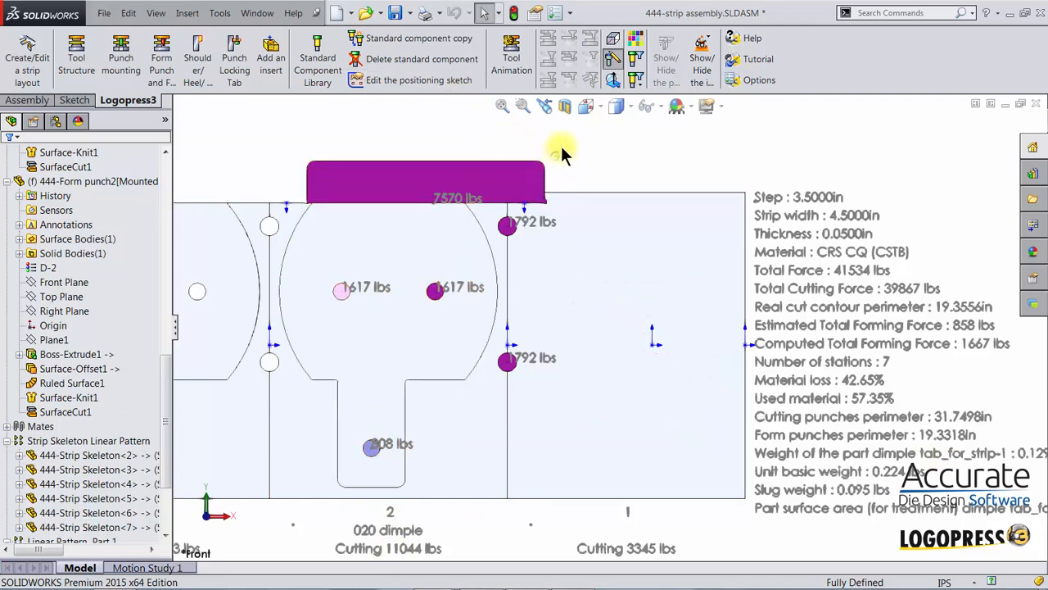
pyautogui.hotkey('ctrl', 'shift', 'z')
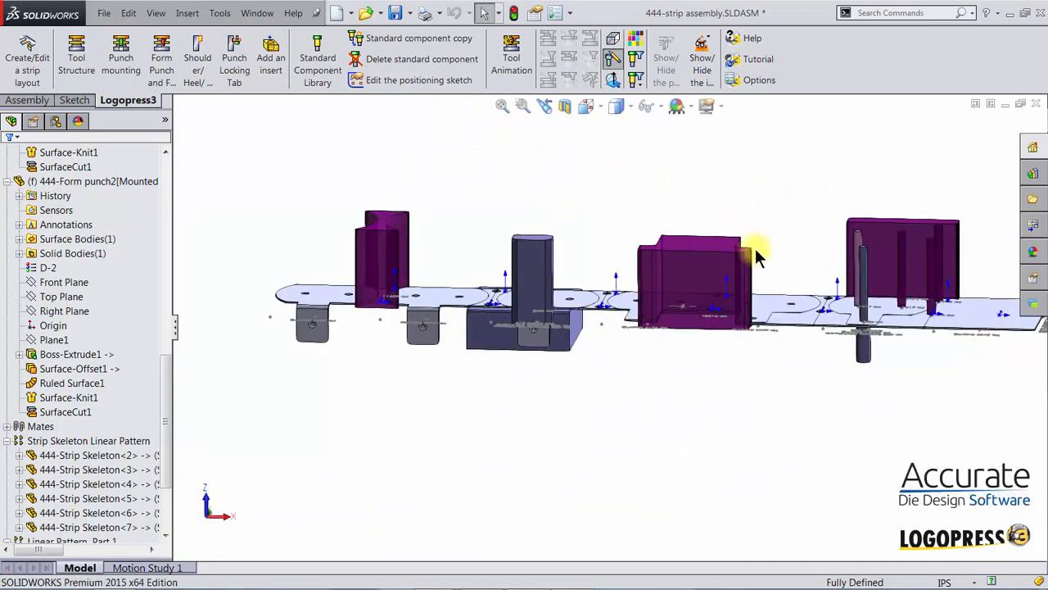
pyautogui.hotkey('ctrl', '1')
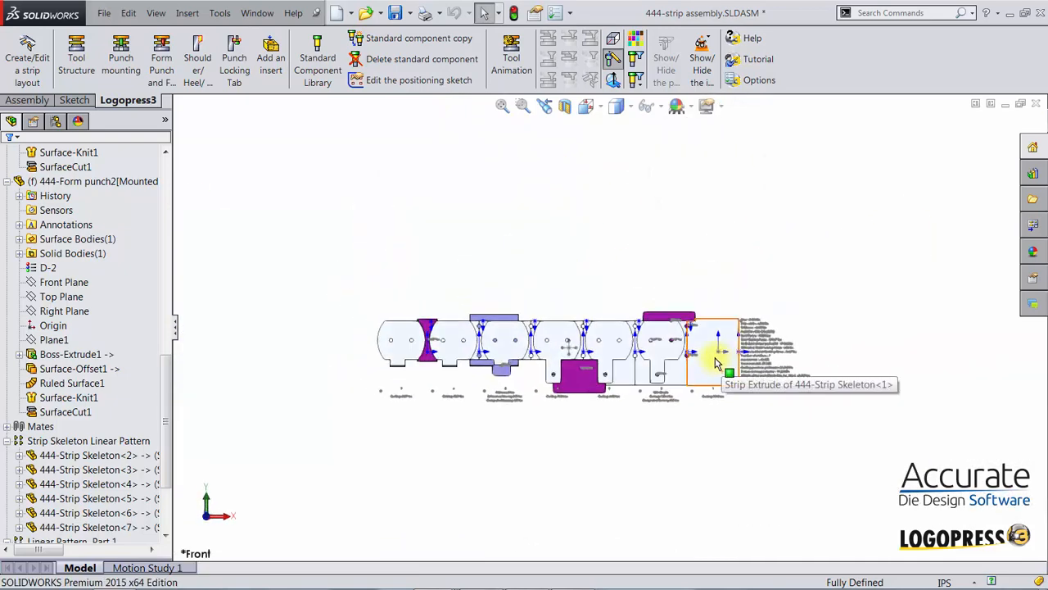
pyautogui.click(396, 13)
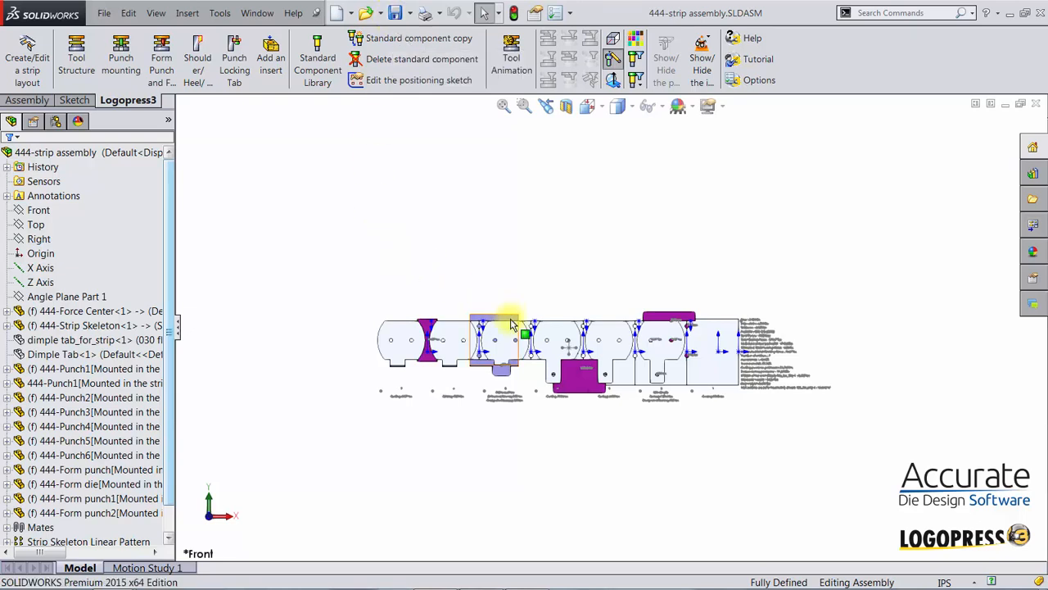
# Start a new tool structure, choosing the School course folder and naming its file "tool assembly"
pyautogui.click(79, 57)
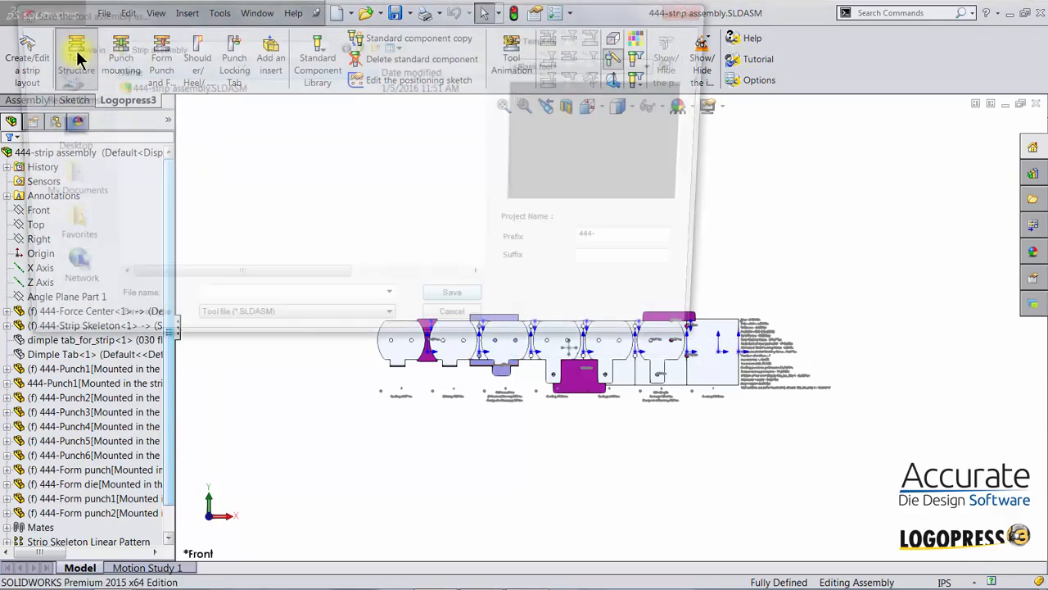
pyautogui.moveTo(381, 15); pyautogui.dragTo(585, 145)
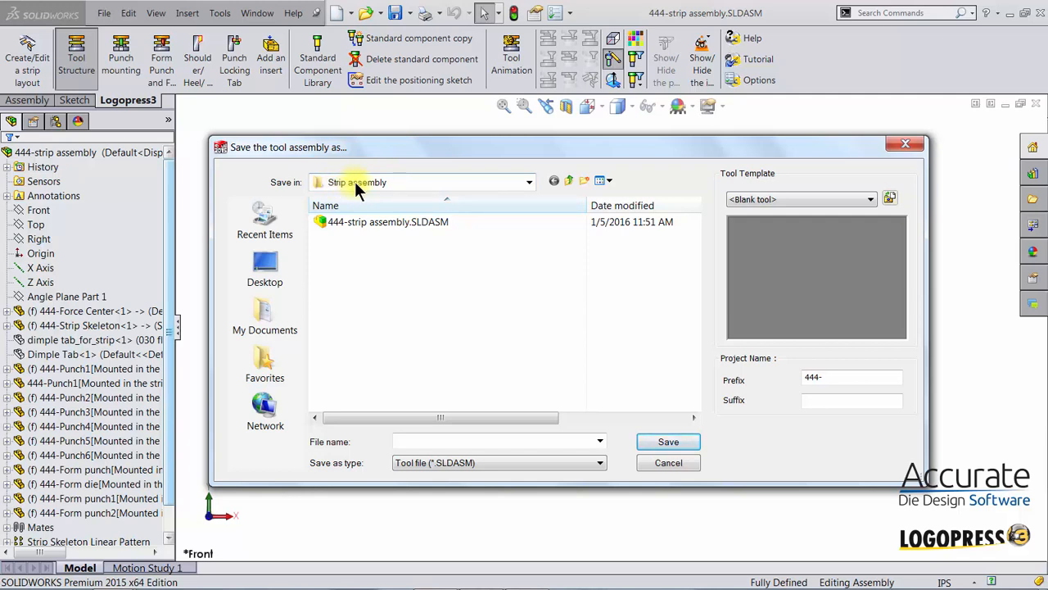
pyautogui.click(569, 180)
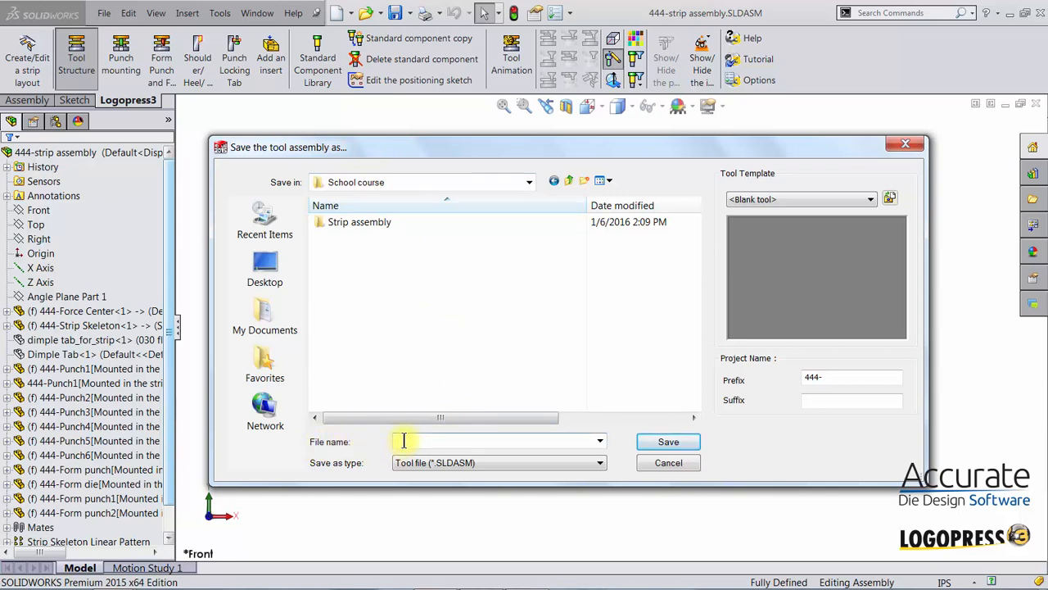
pyautogui.write('tool assembly')
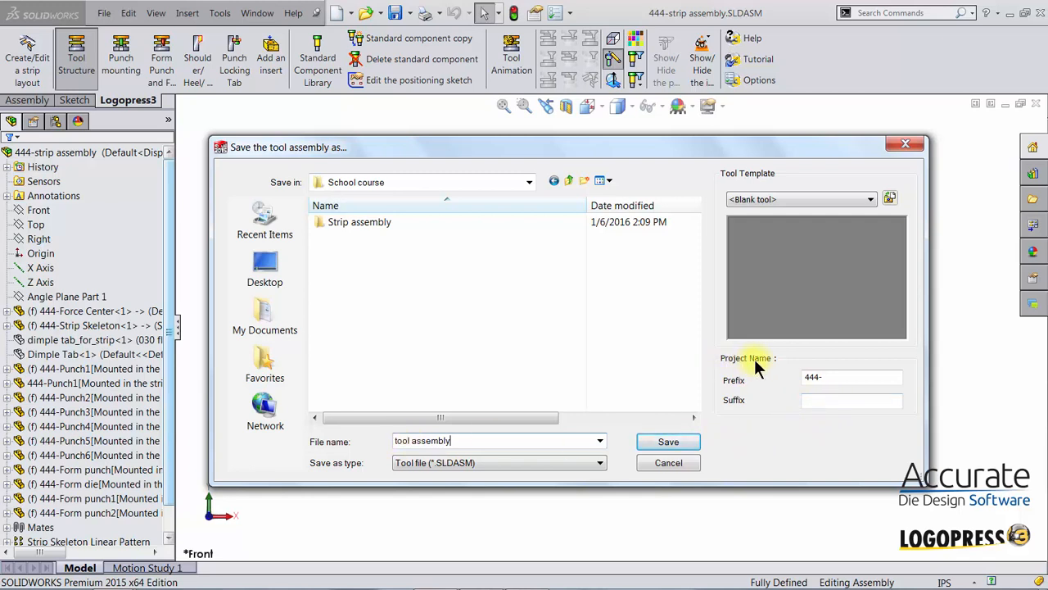
pyautogui.click(811, 378)
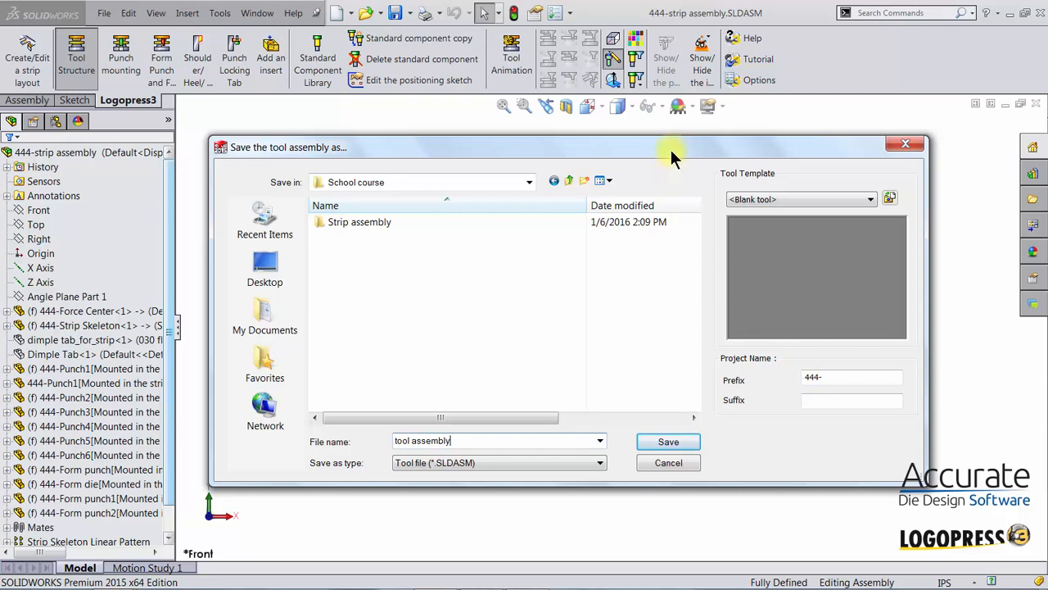
# Create the tool assembly from the "Tool template - R to L feed" template and save it
pyautogui.click(754, 199)
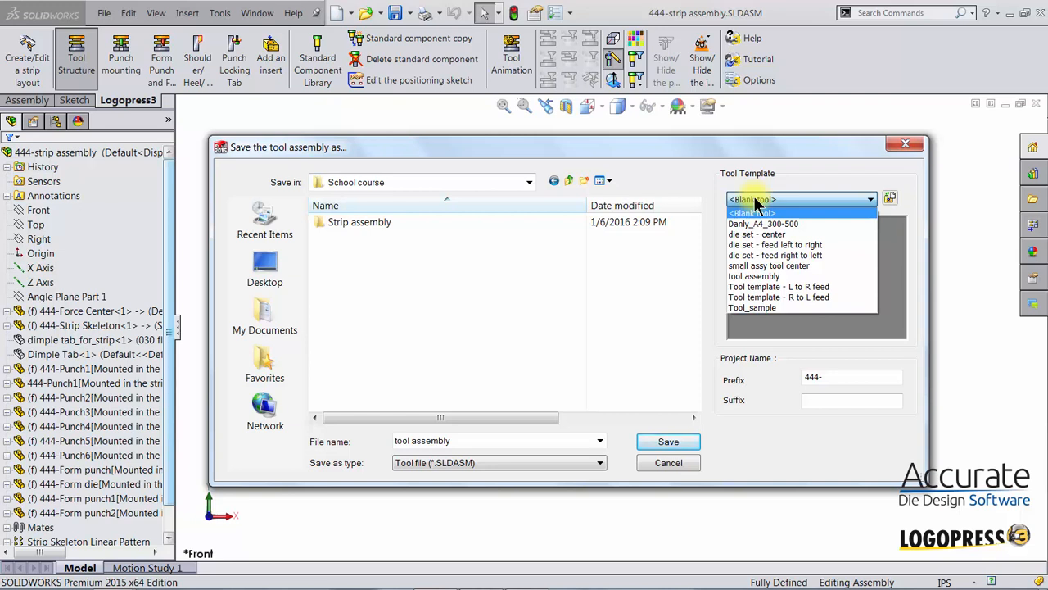
pyautogui.click(768, 298)
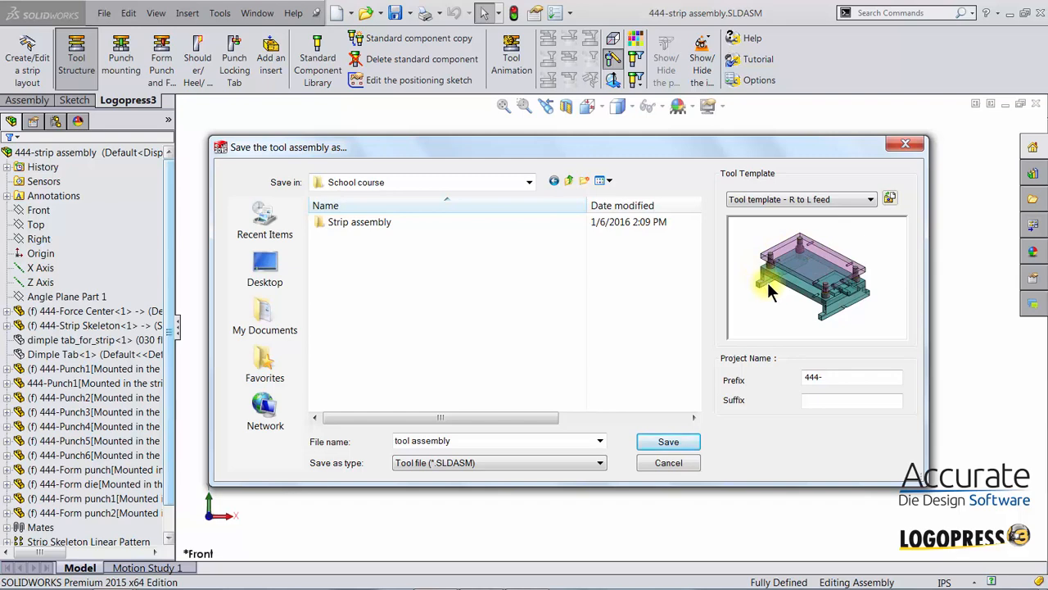
pyautogui.click(654, 442)
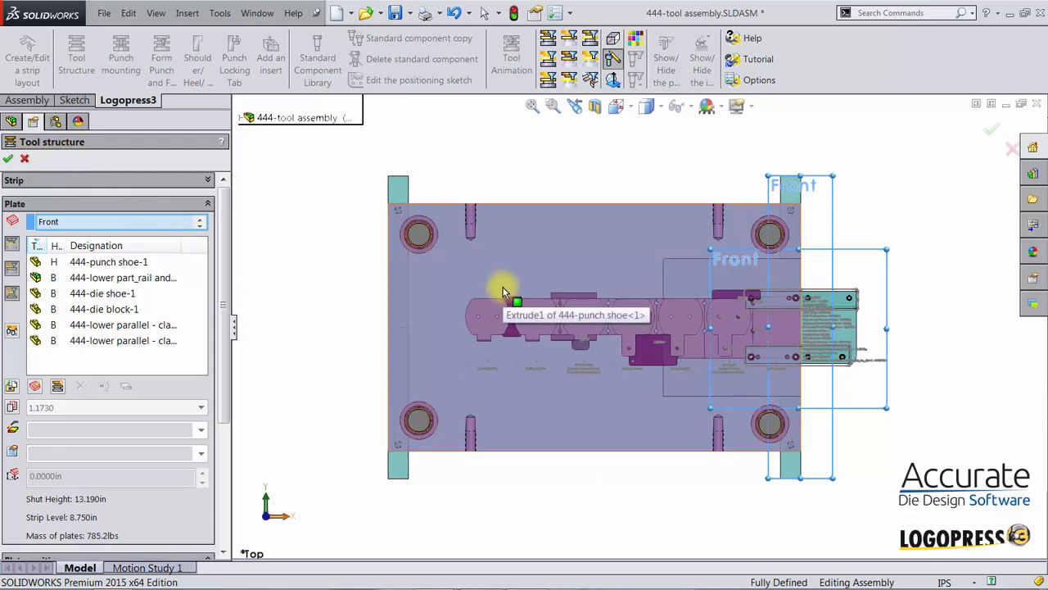
pyautogui.click(397, 14)
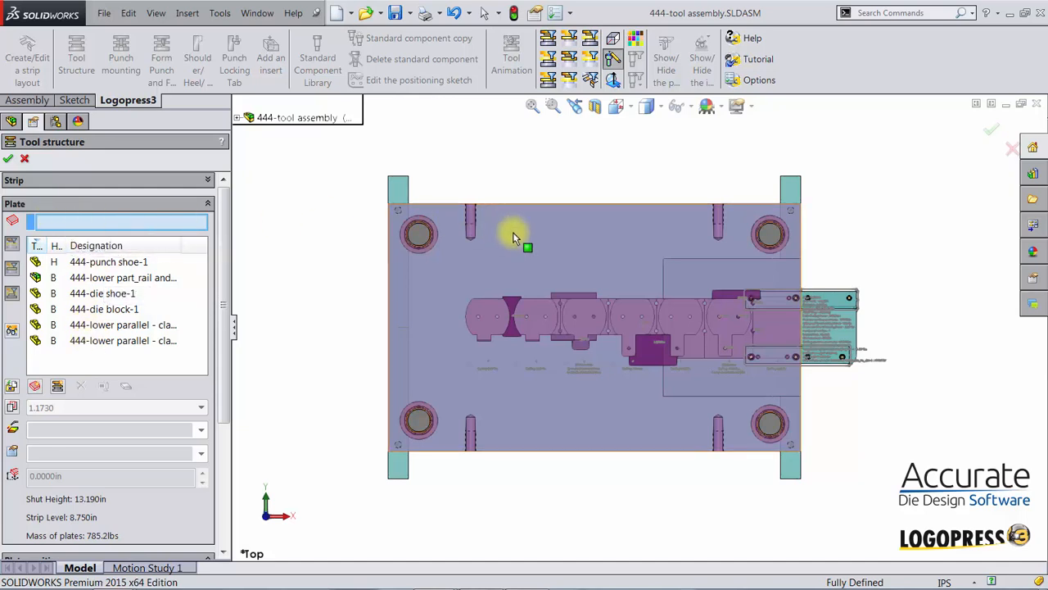
# Set the punch shoe's X dimension to 22.25 in
pyautogui.moveTo(535, 428); pyautogui.dragTo(519, 290, button='middle')
pyautogui.click(459, 277)
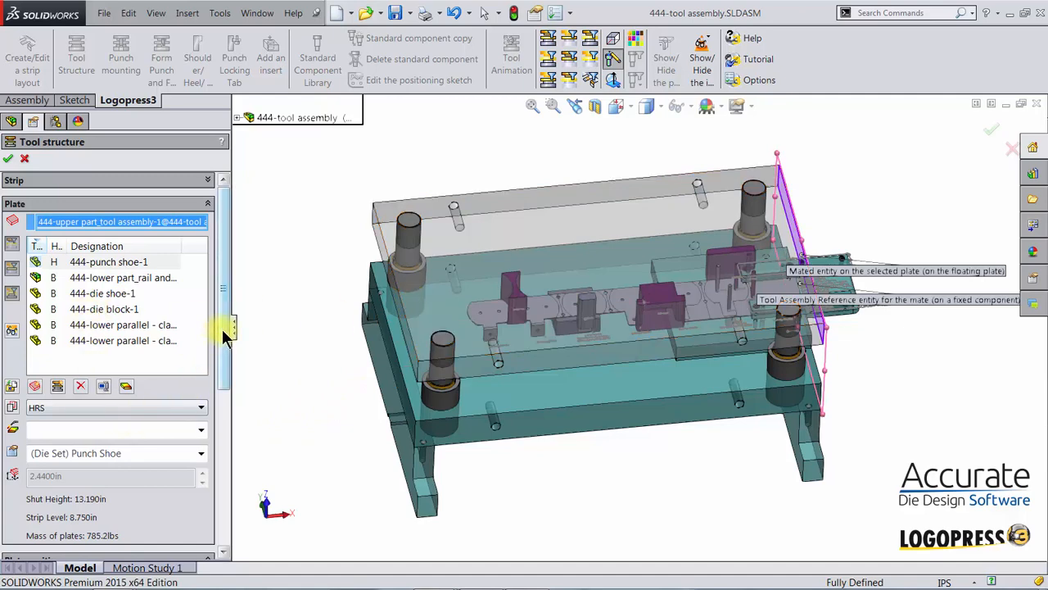
pyautogui.moveTo(221, 330); pyautogui.dragTo(208, 507)
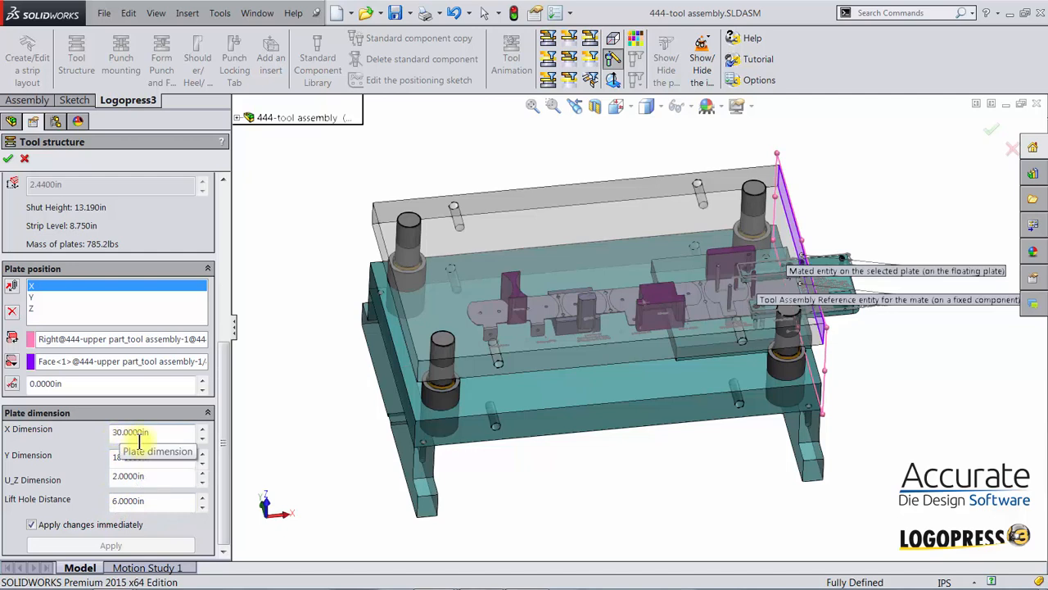
pyautogui.moveTo(160, 435); pyautogui.dragTo(82, 439)
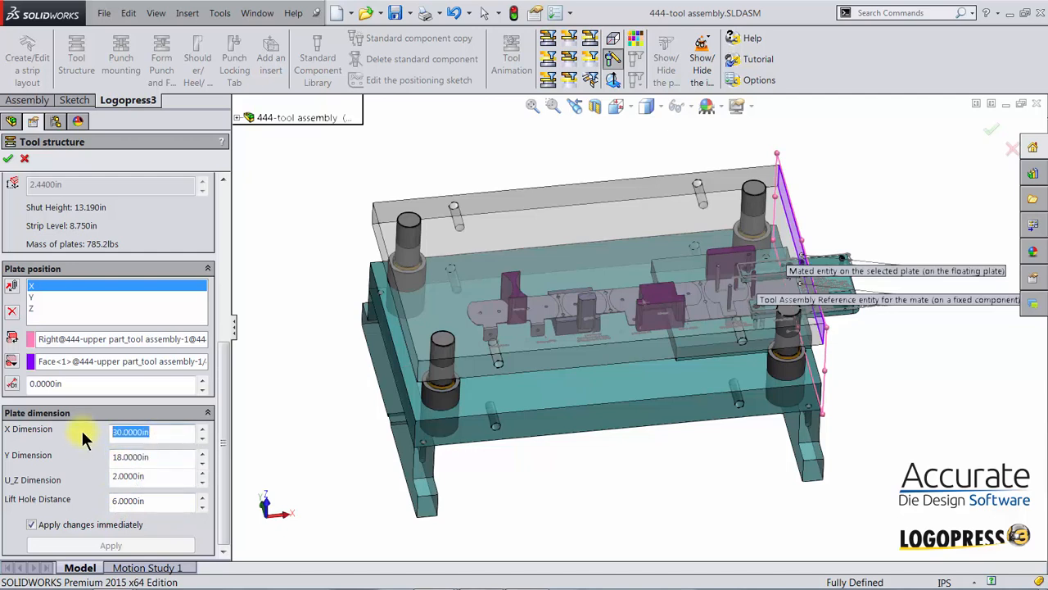
pyautogui.write('22.25')
pyautogui.press('Return')
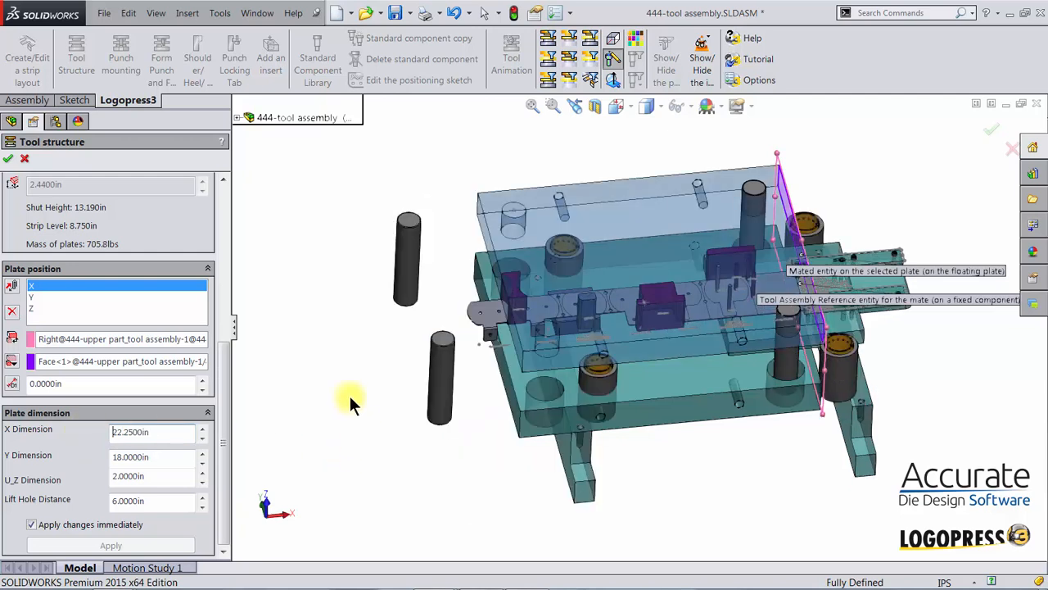
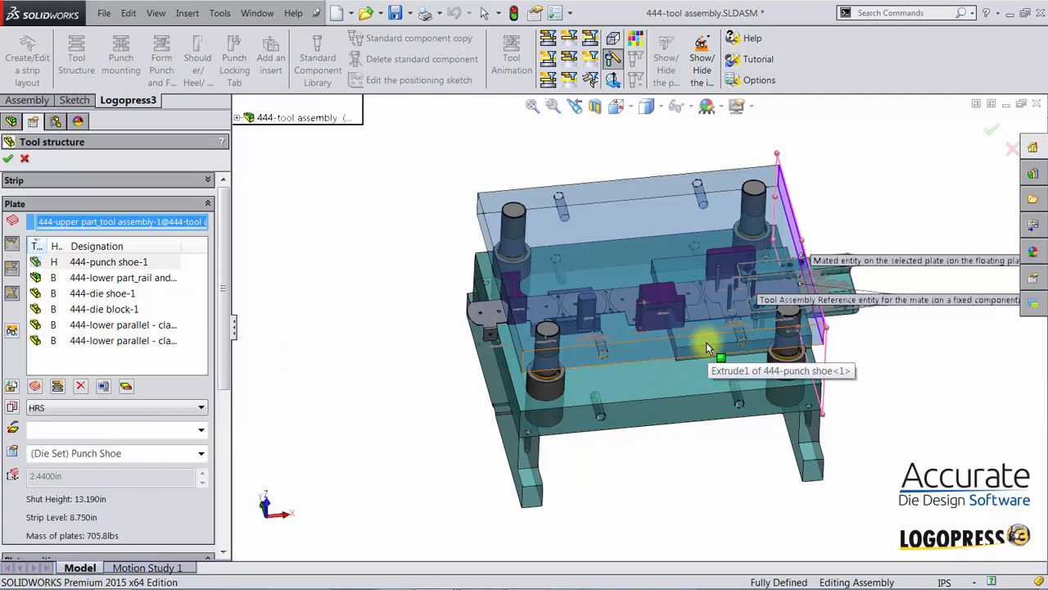
# Examine the tool assembly's collapsed feature tree for its upper, middle, lower and strip subassemblies, then return to the tool structure settings
pyautogui.click(11, 121)
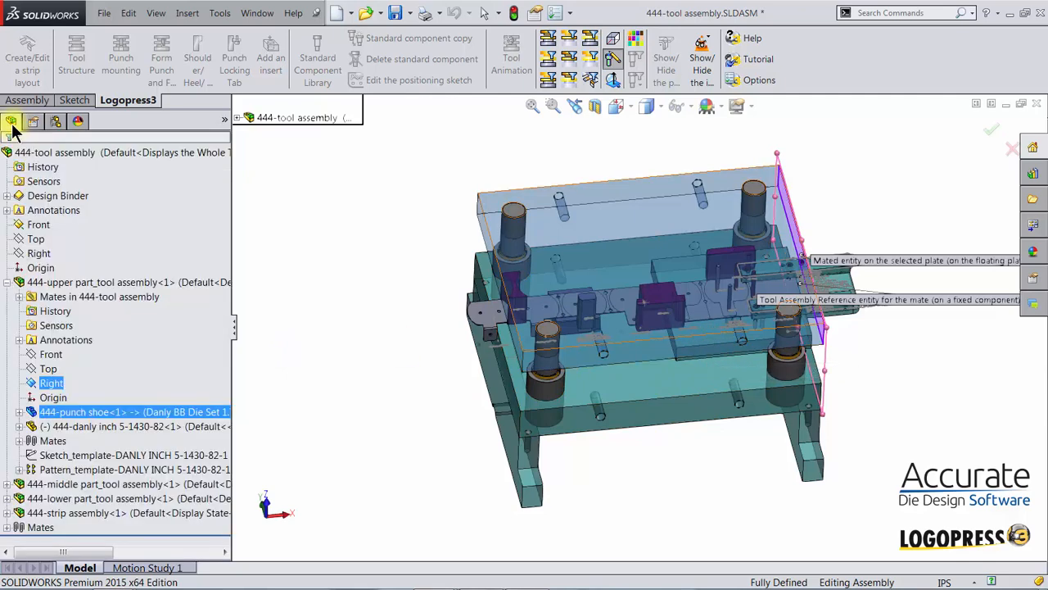
pyautogui.rightClick(186, 215)
pyautogui.click(209, 221)
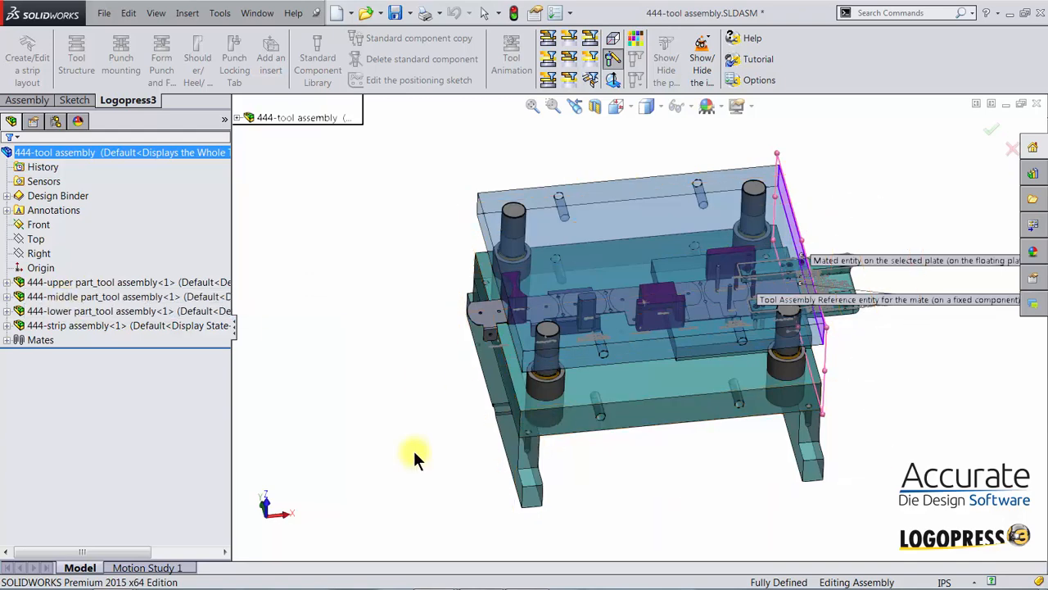
pyautogui.click(48, 327)
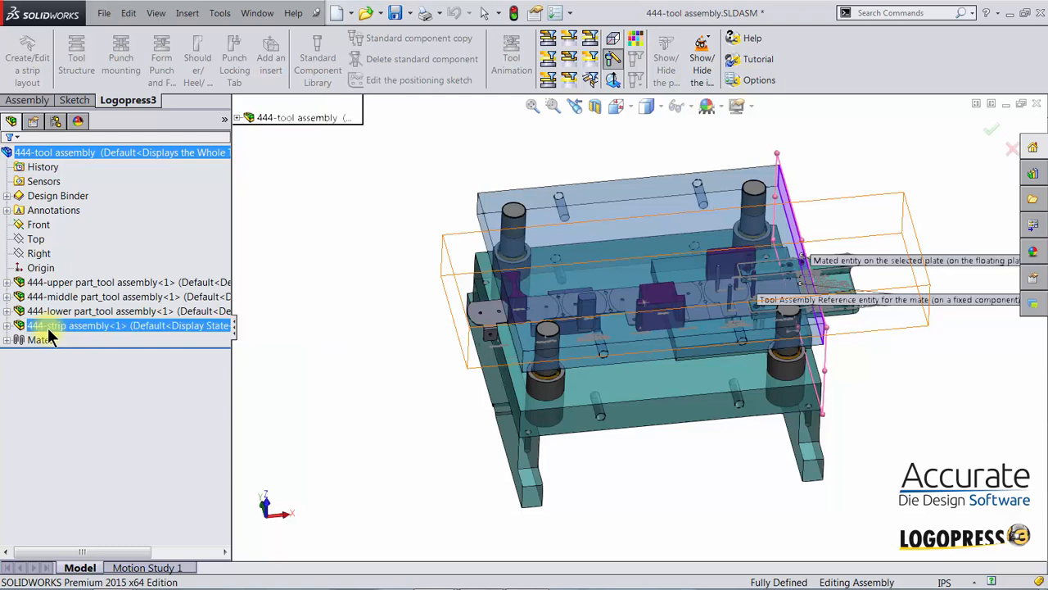
pyautogui.click(303, 452)
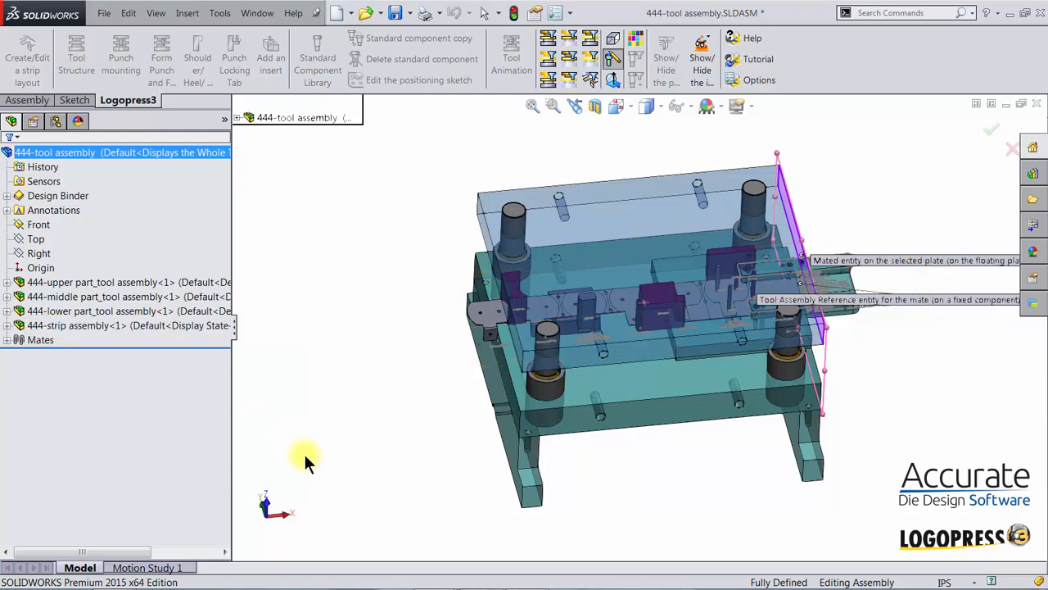
pyautogui.click(31, 122)
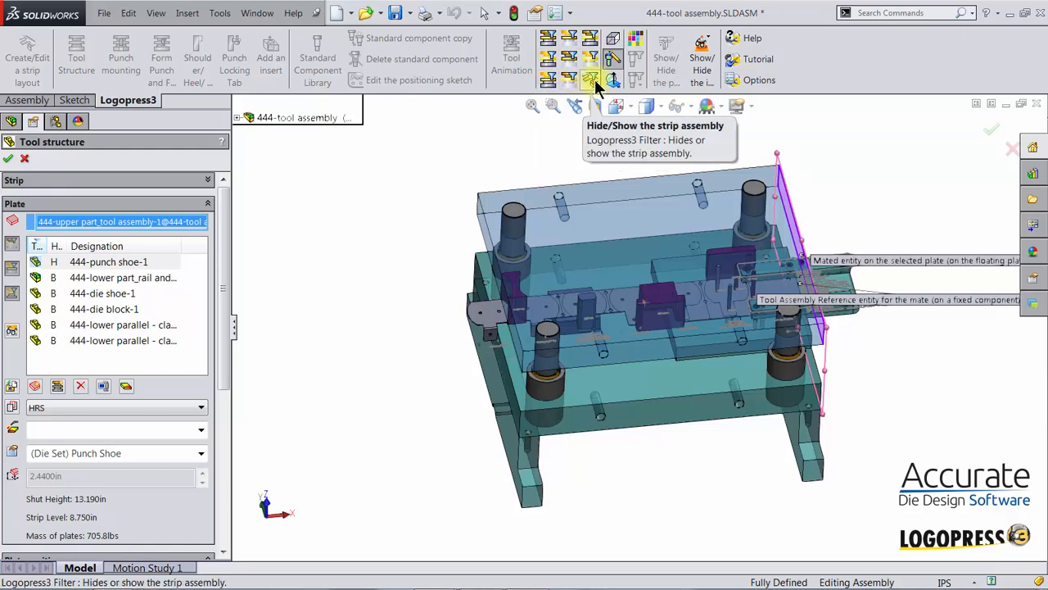
# View the tool's lower, middle and upper parts in isolation, and hide and reshow the strip assembly
pyautogui.click(546, 61)
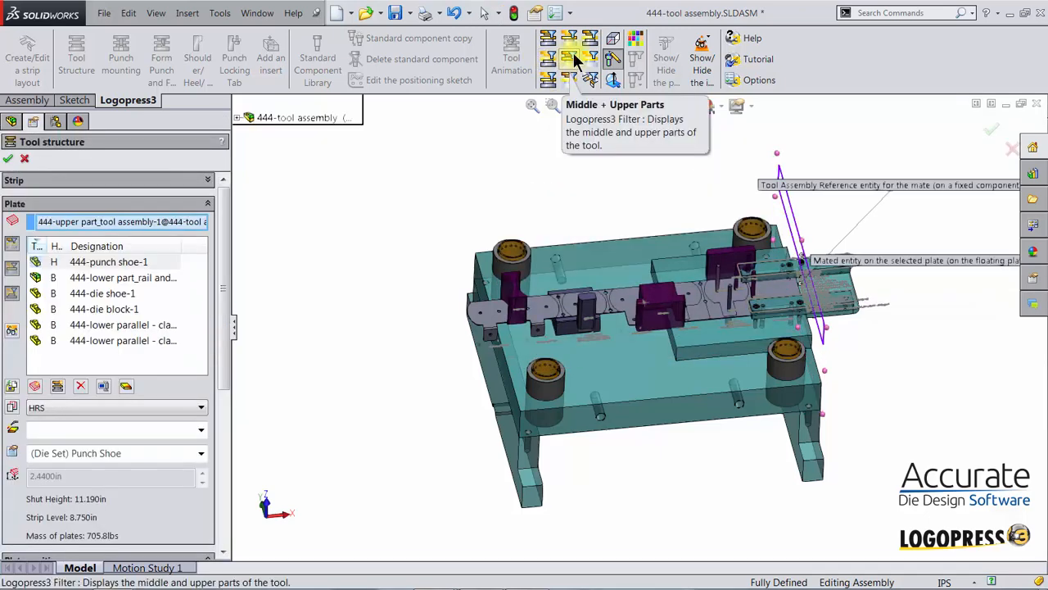
pyautogui.click(568, 40)
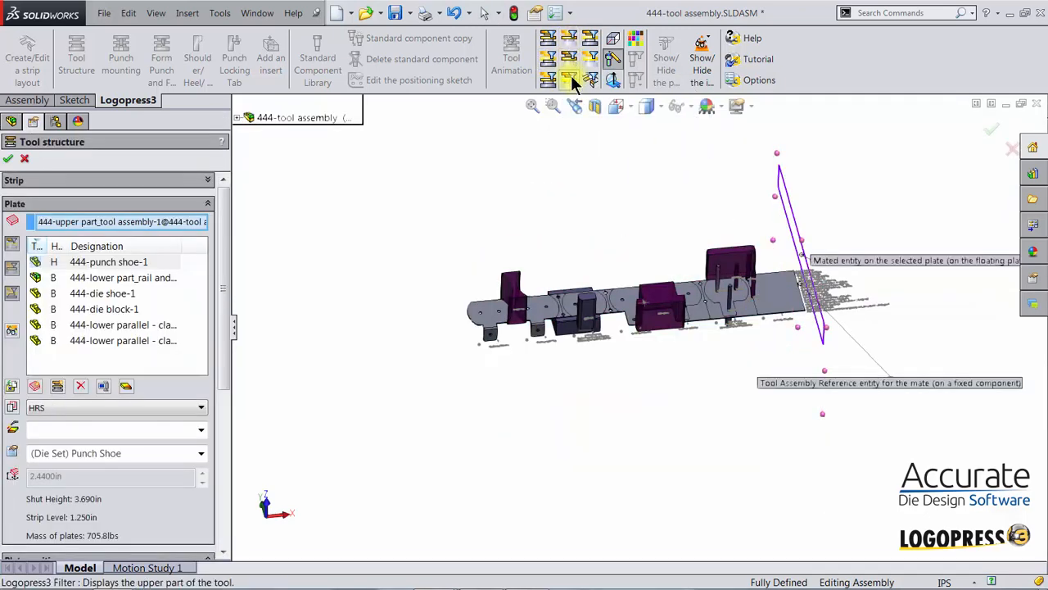
pyautogui.click(570, 77)
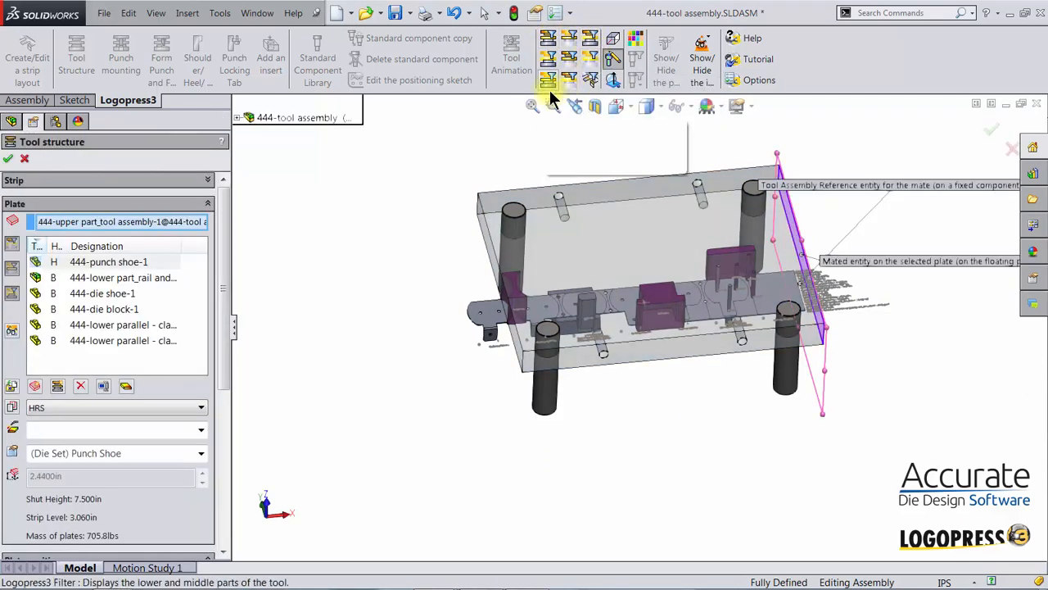
pyautogui.click(595, 84)
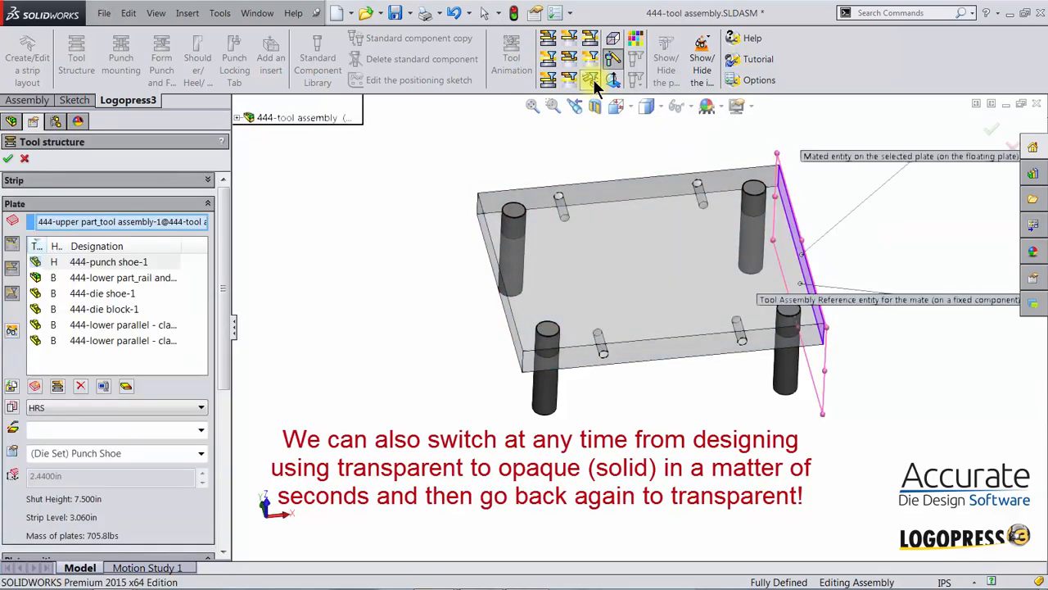
pyautogui.click(595, 84)
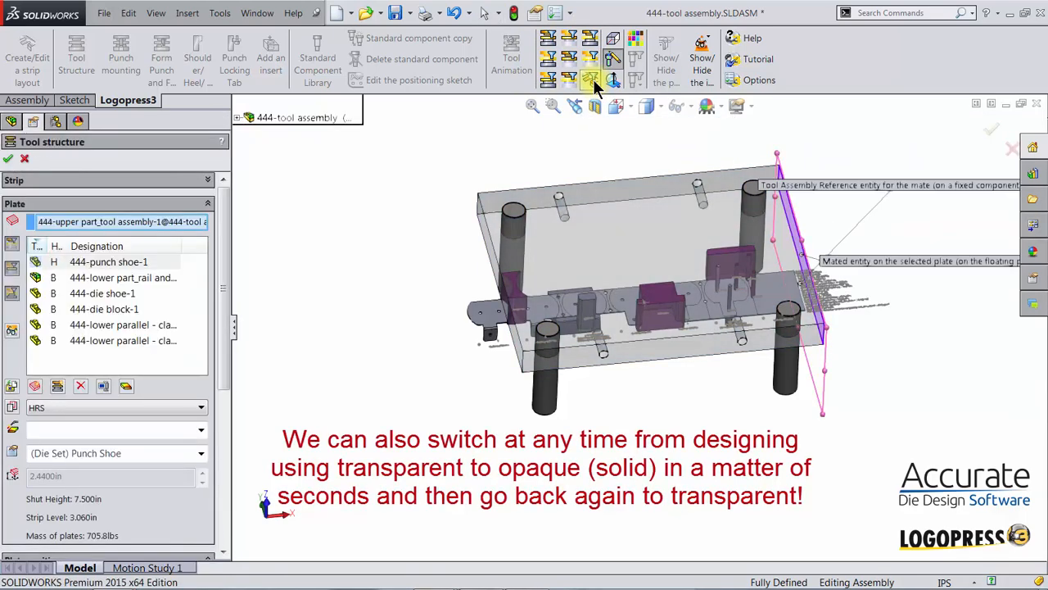
# Display only the tool's lower part in top view and set the die block's X dimension to 14.75 in
pyautogui.click(550, 64)
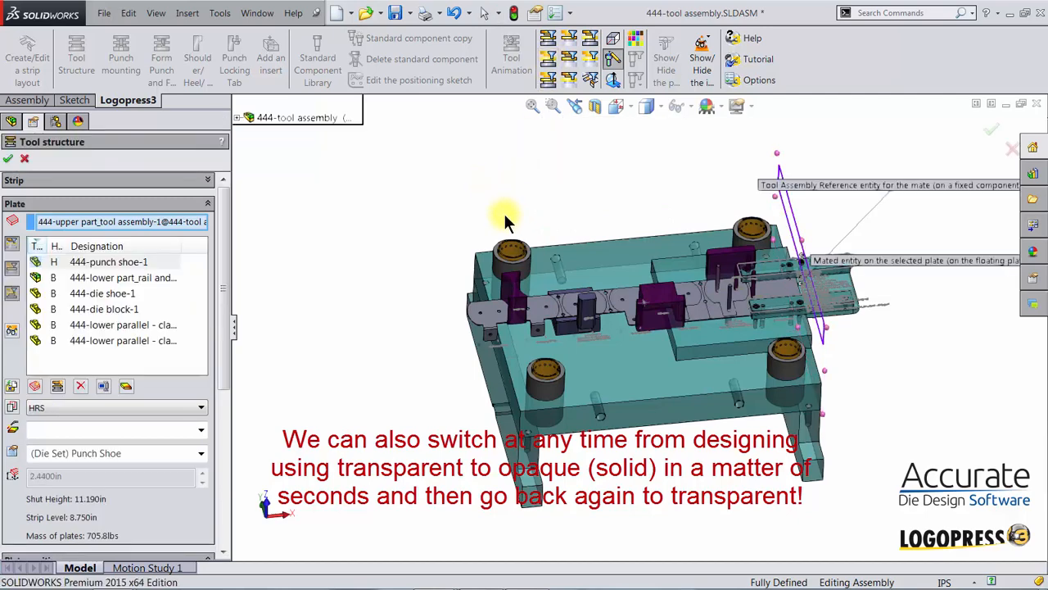
pyautogui.moveTo(534, 194); pyautogui.dragTo(533, 139, button='right')
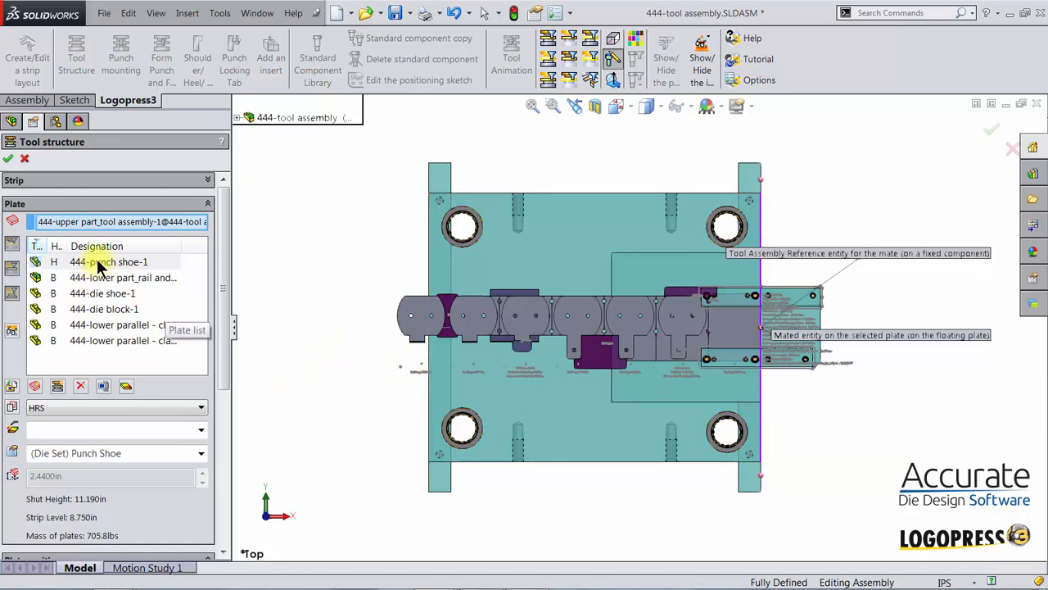
pyautogui.click(81, 222)
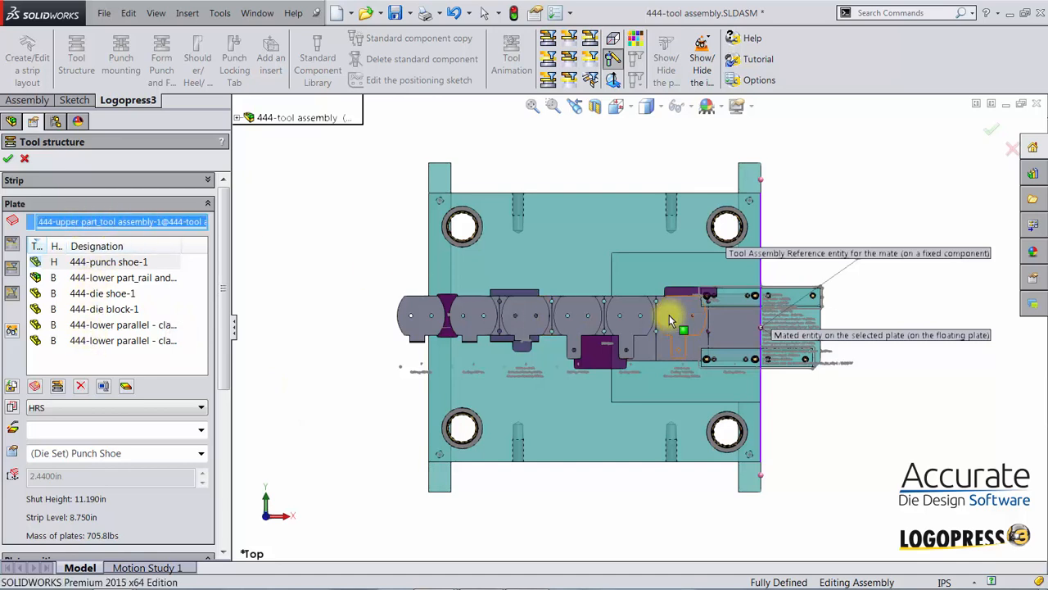
pyautogui.click(644, 281)
pyautogui.click(463, 332)
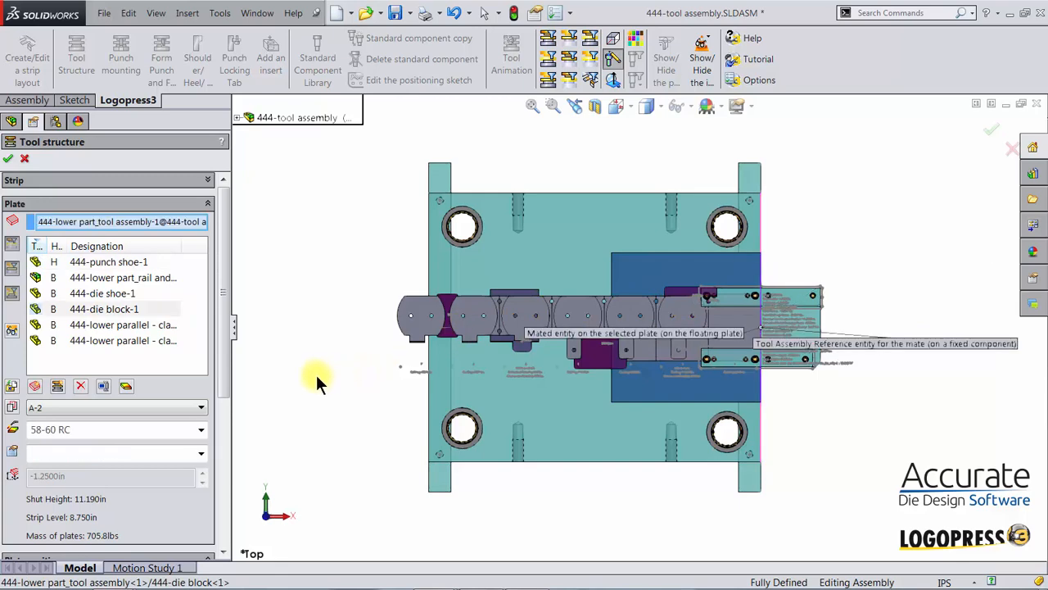
pyautogui.moveTo(222, 356); pyautogui.dragTo(220, 386)
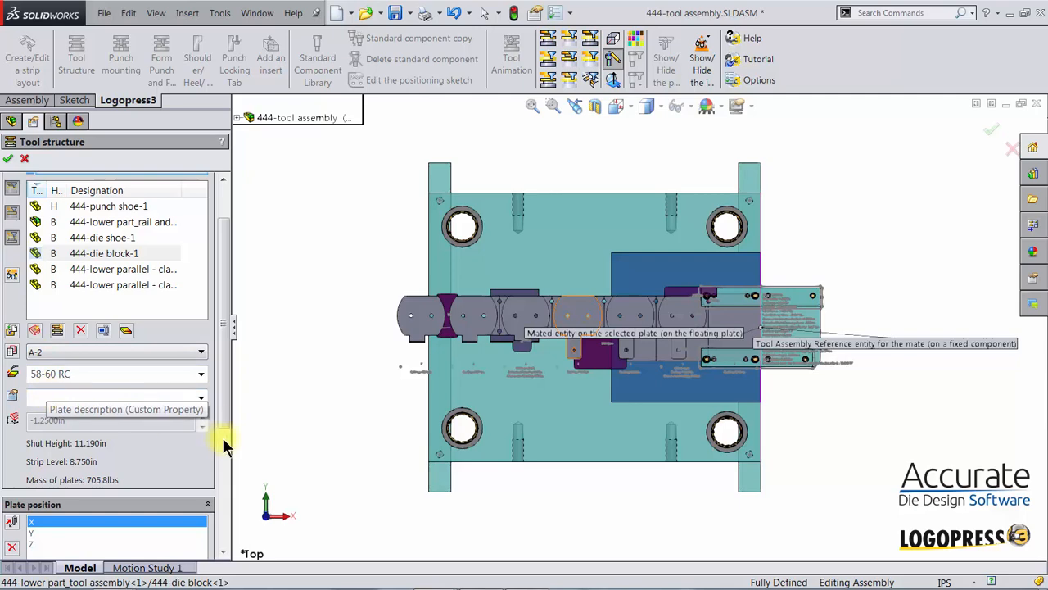
pyautogui.moveTo(226, 393); pyautogui.dragTo(210, 526)
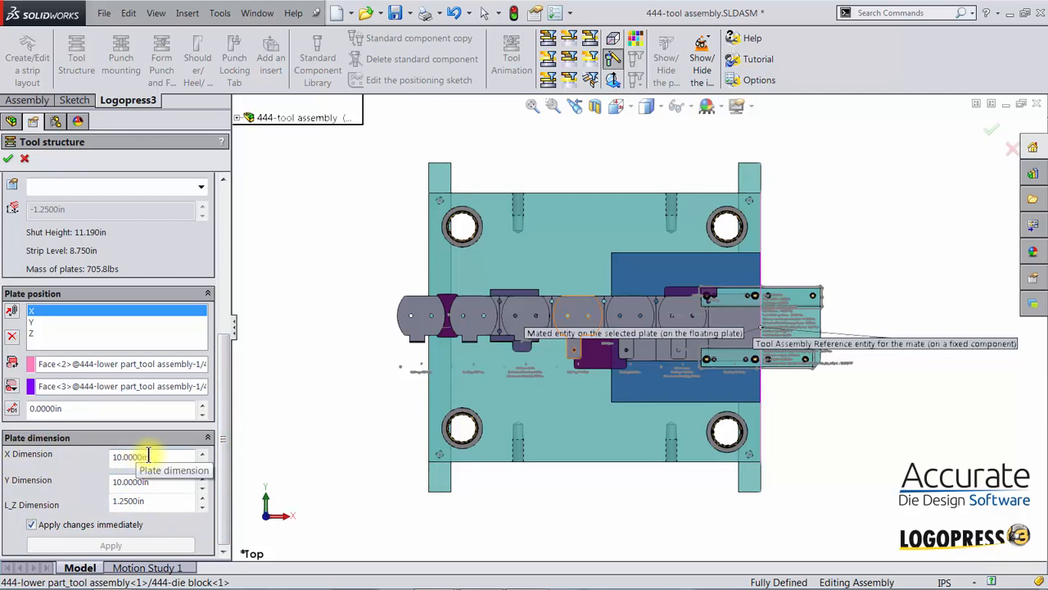
pyautogui.doubleClick(175, 455)
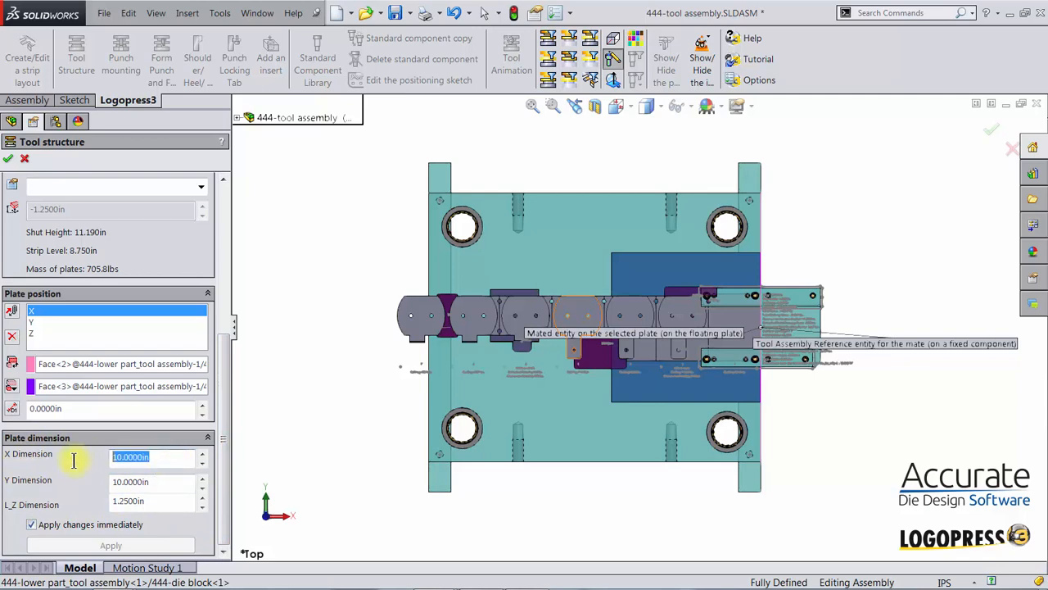
pyautogui.write('14')
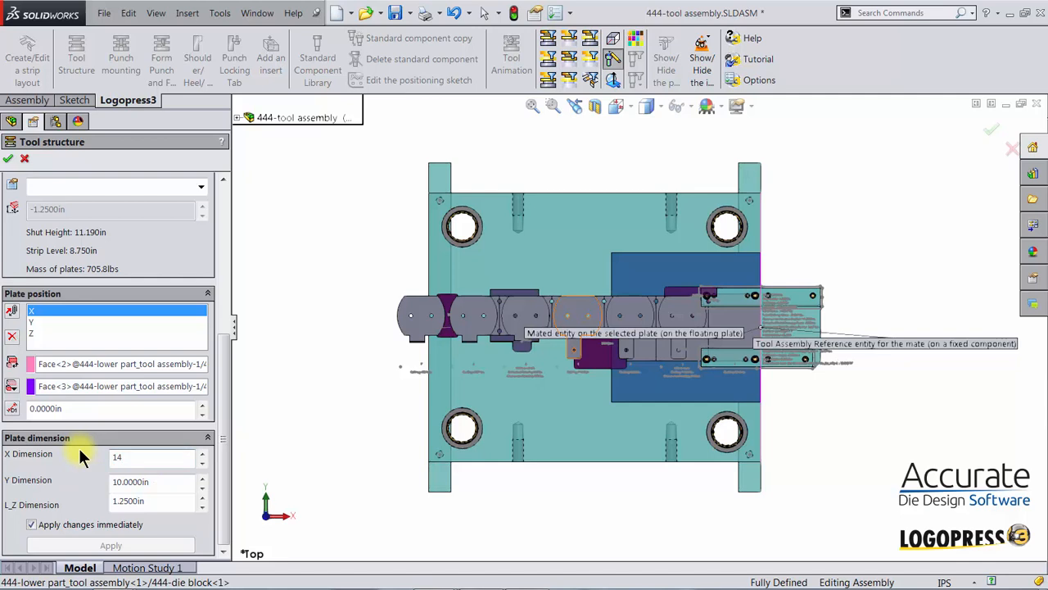
pyautogui.write('.75')
pyautogui.press('Return')
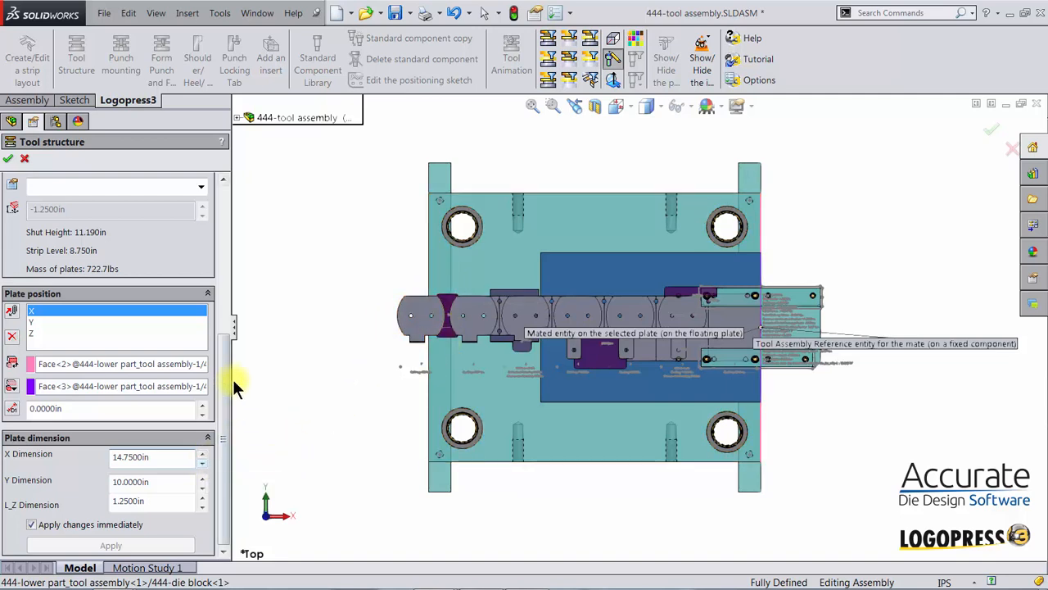
# Start adding a plate from a template to the tool's lower part, using the basic plate template
pyautogui.moveTo(227, 378); pyautogui.dragTo(233, 220)
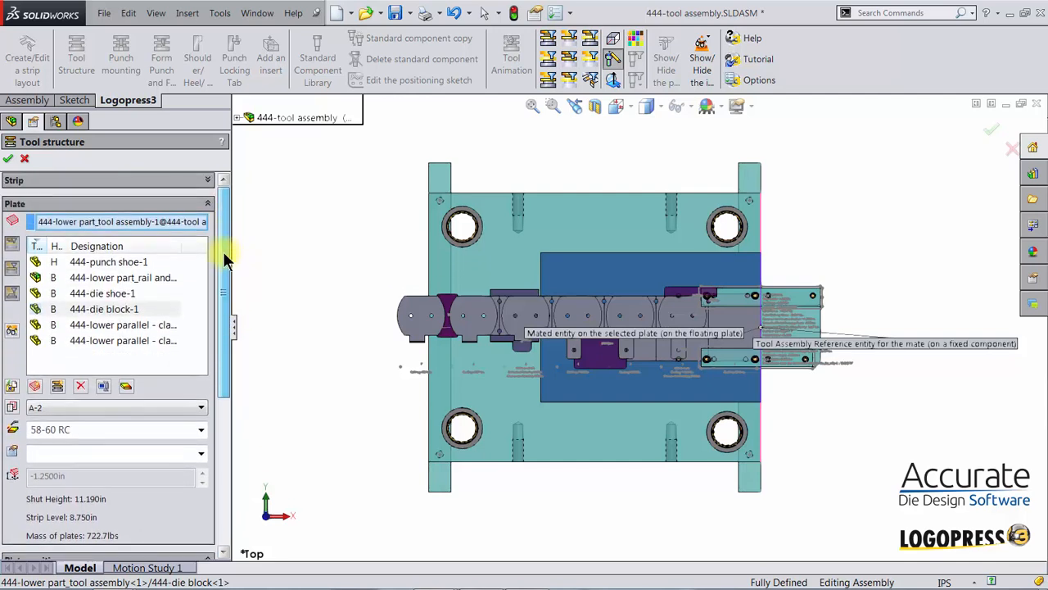
pyautogui.click(34, 385)
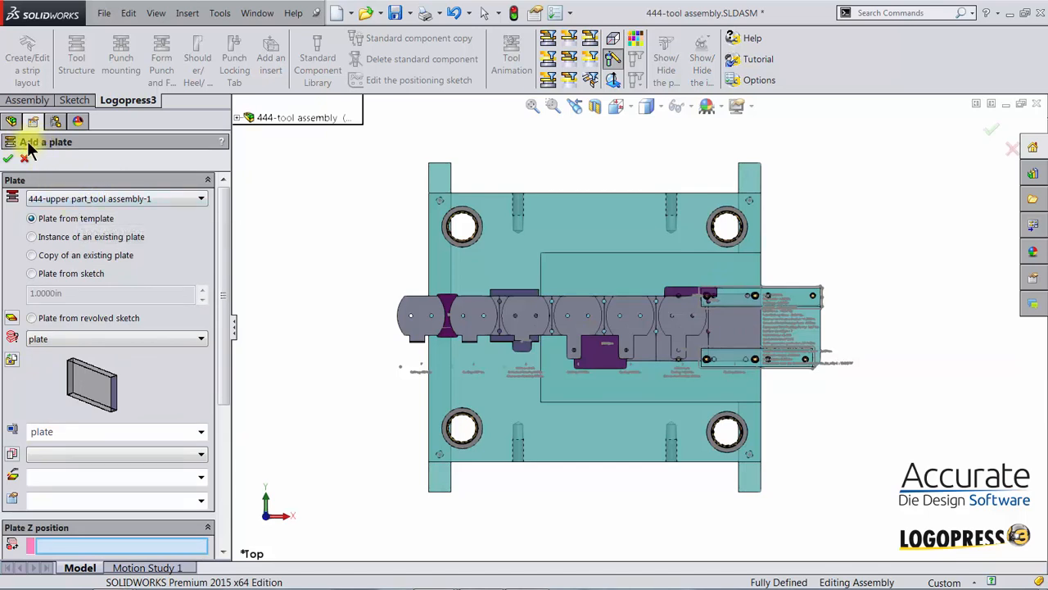
pyautogui.click(46, 199)
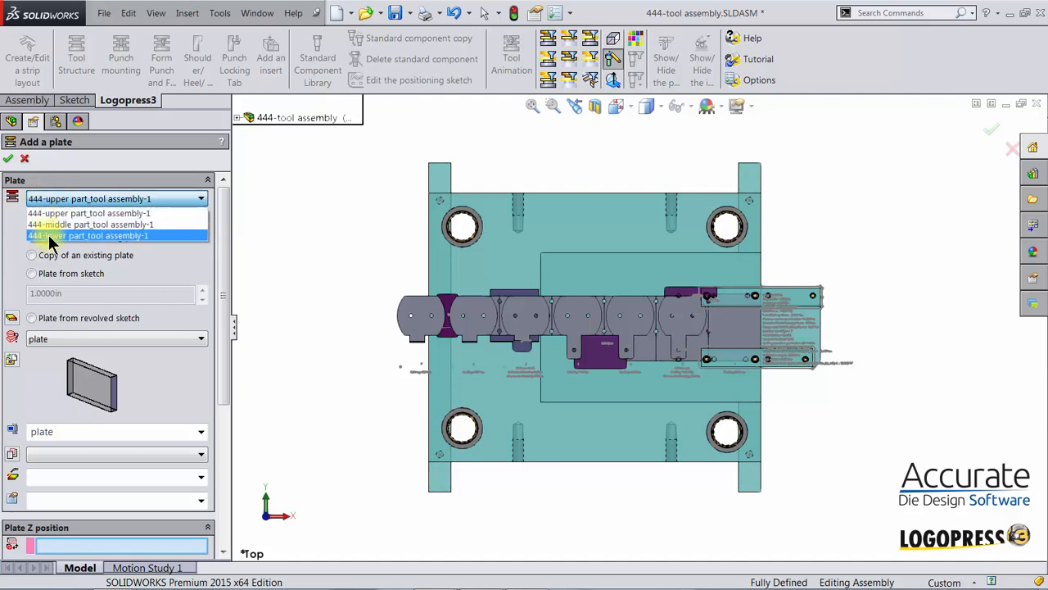
pyautogui.click(48, 235)
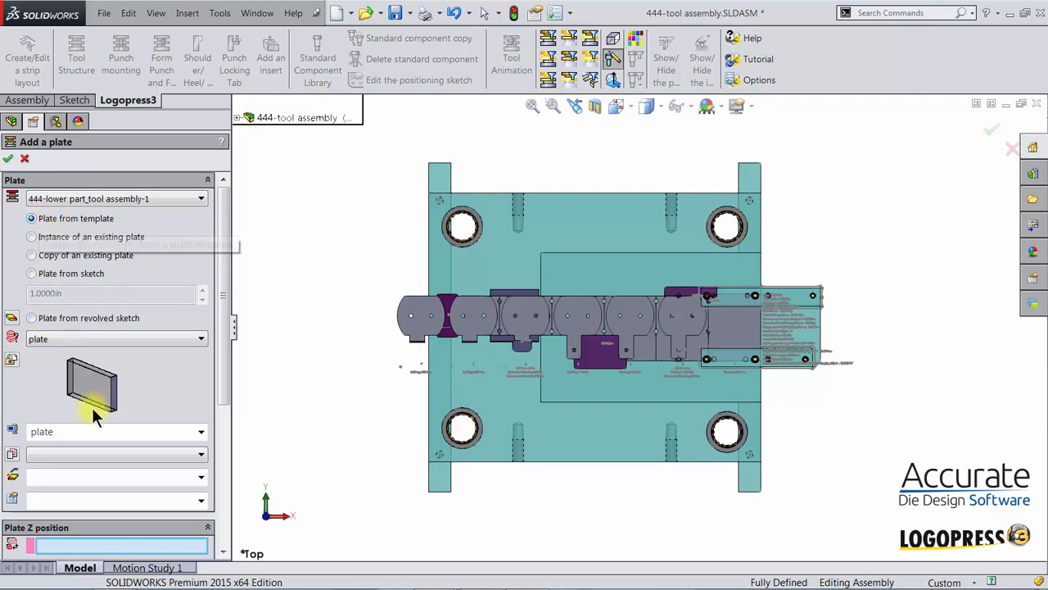
pyautogui.moveTo(225, 362); pyautogui.dragTo(225, 383)
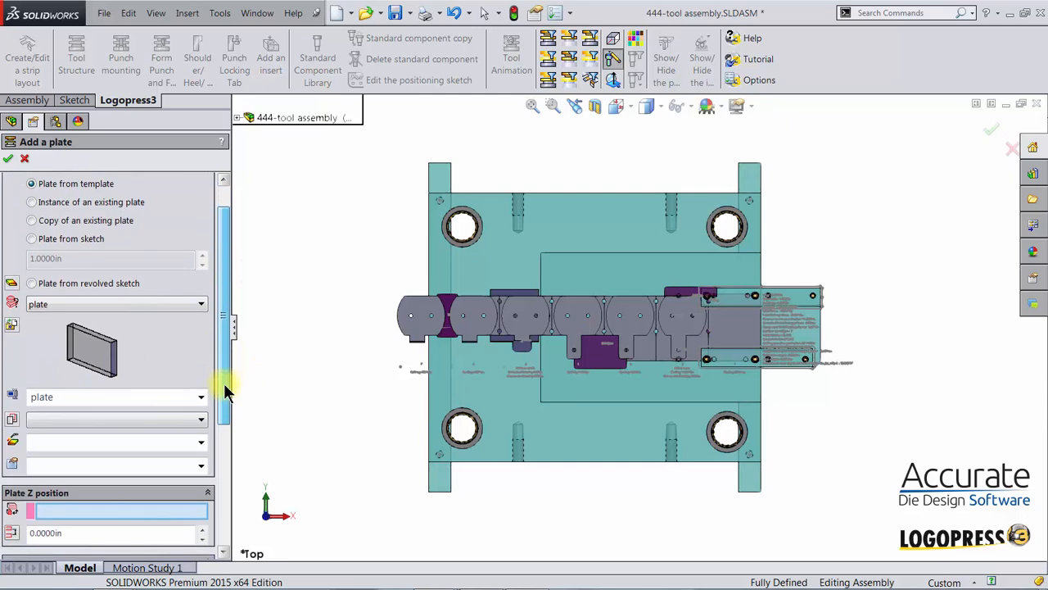
pyautogui.click(96, 310)
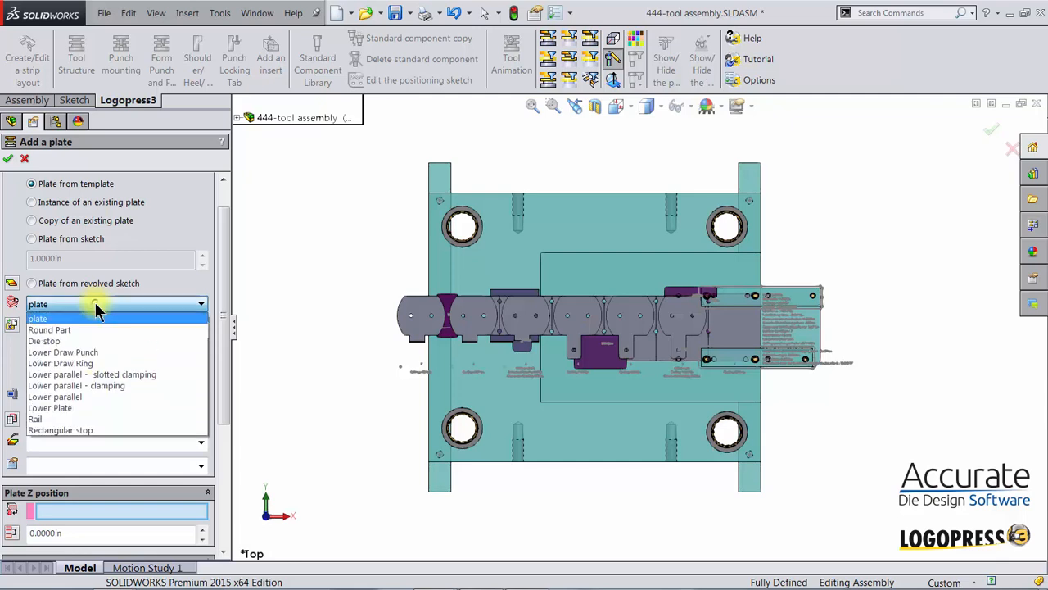
pyautogui.click(47, 321)
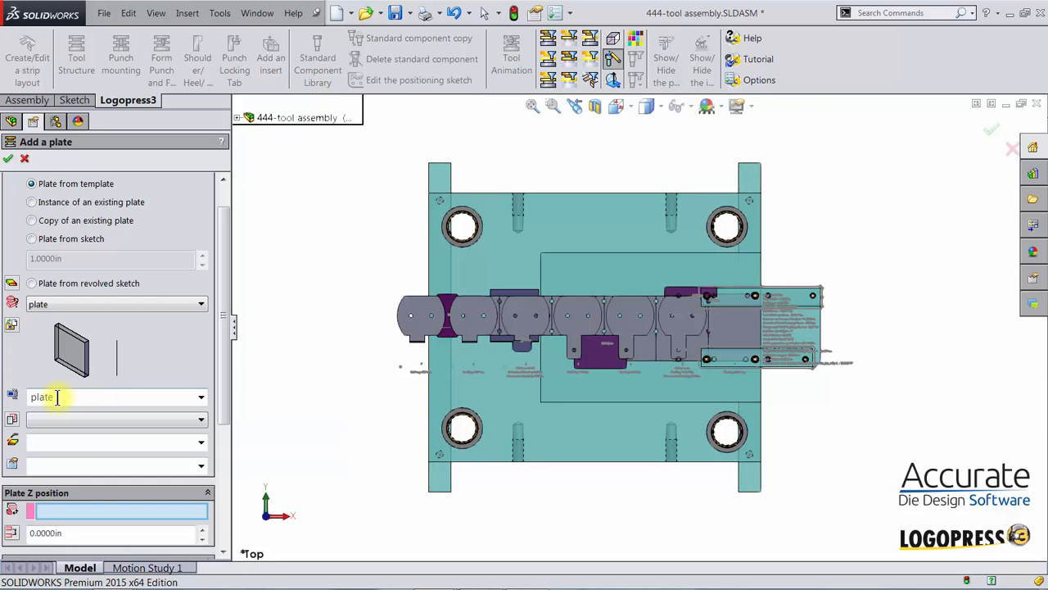
# Define the new plate as DIE BLOCK with material A-2 and treatment 58-60 RC
pyautogui.click(201, 398)
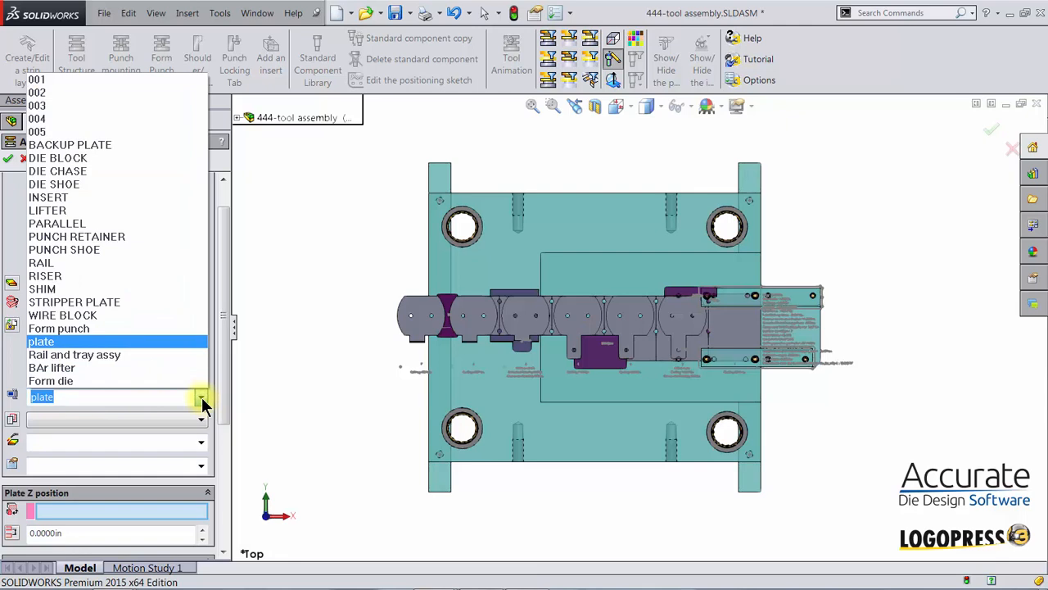
pyautogui.click(58, 158)
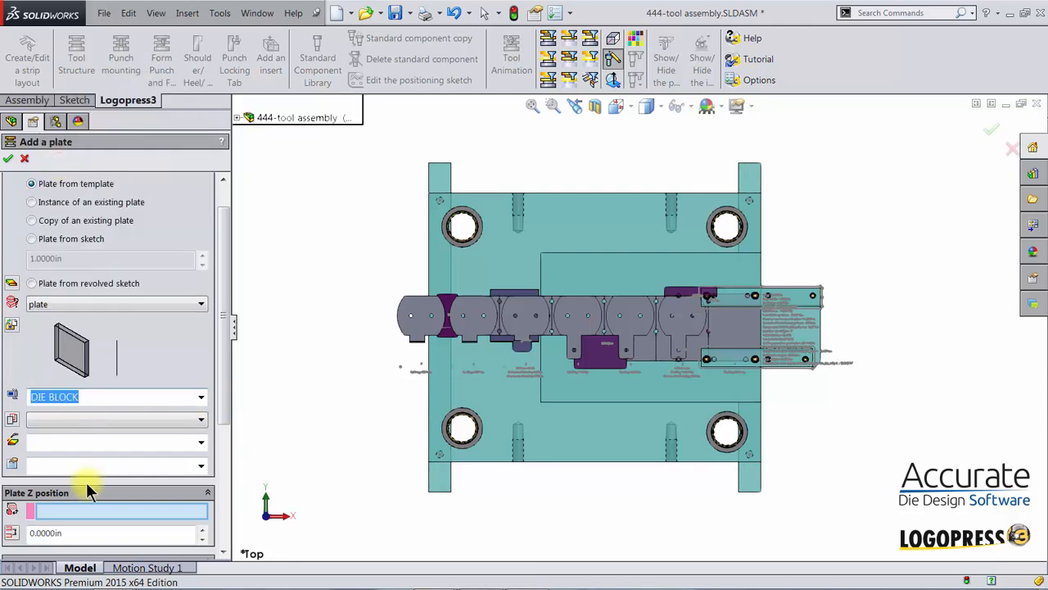
pyautogui.click(42, 419)
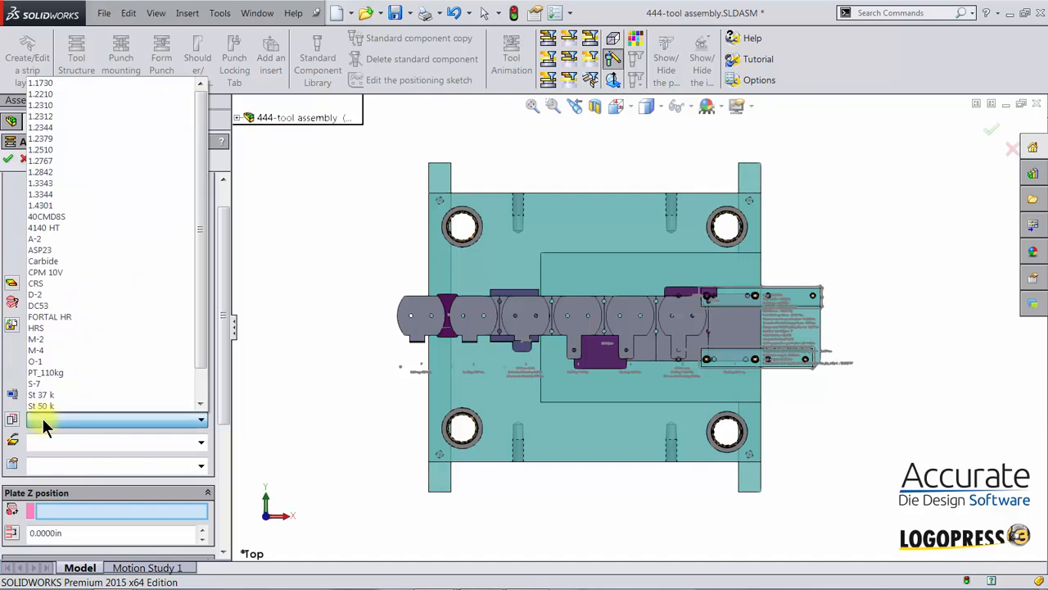
pyautogui.click(38, 236)
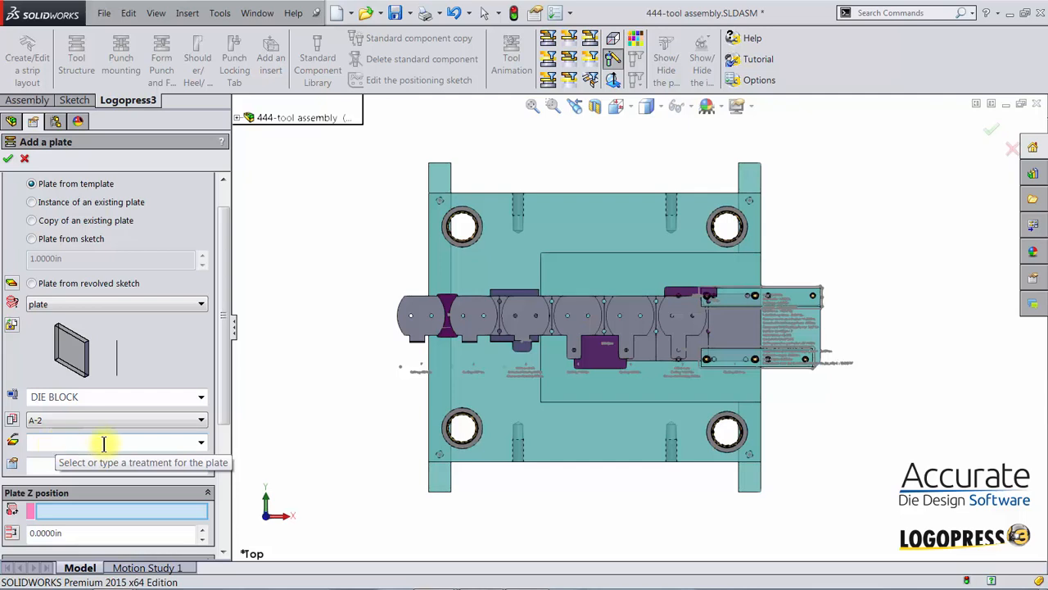
pyautogui.click(201, 443)
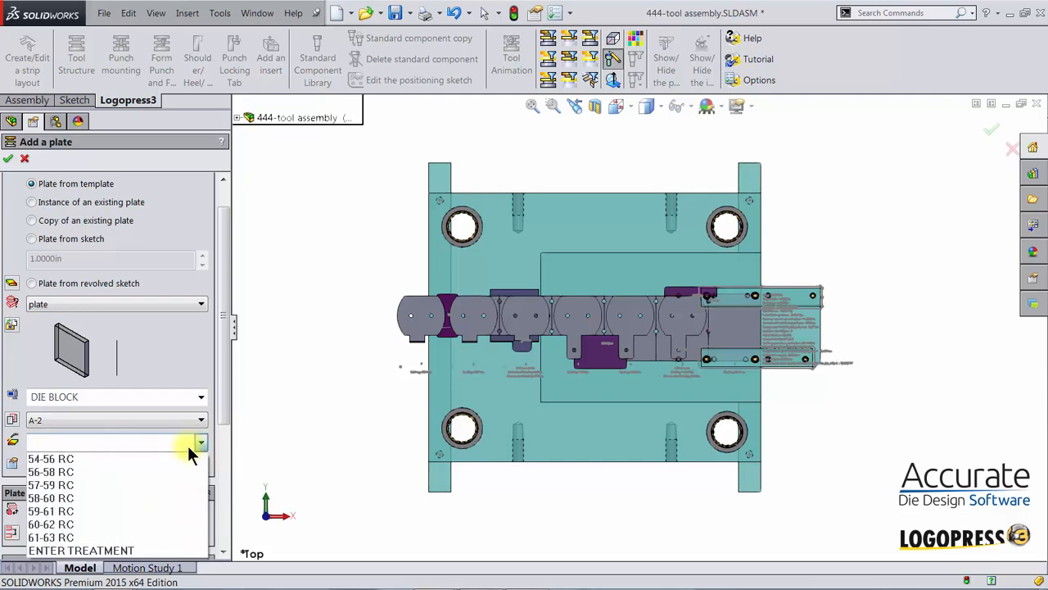
pyautogui.click(58, 497)
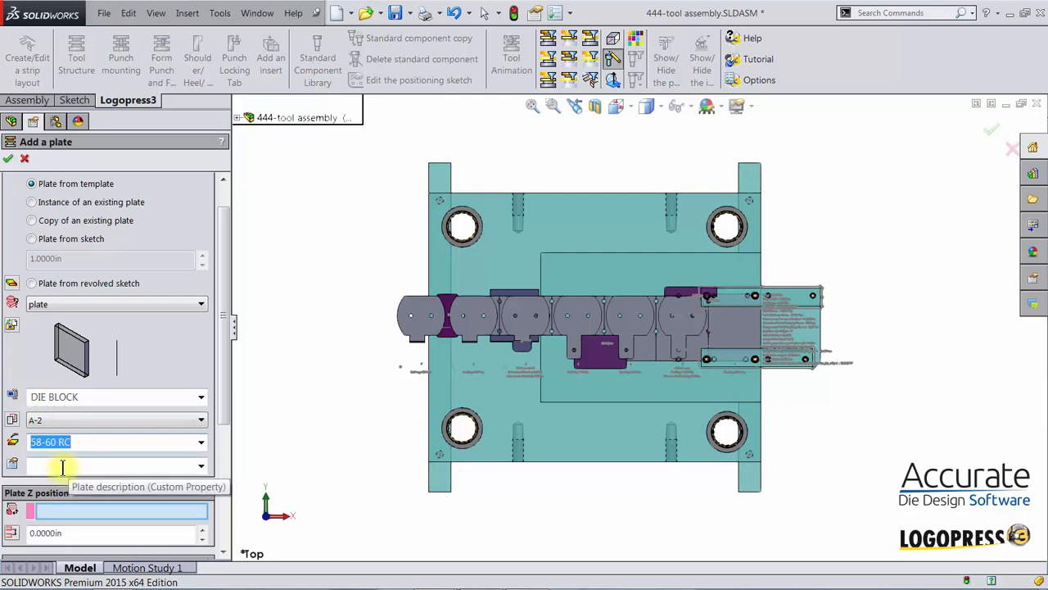
# Locate the new die block on the die shoe's top face in Z and its exit-end face in X, then create it with the automatic rename
pyautogui.moveTo(223, 412); pyautogui.dragTo(232, 553)
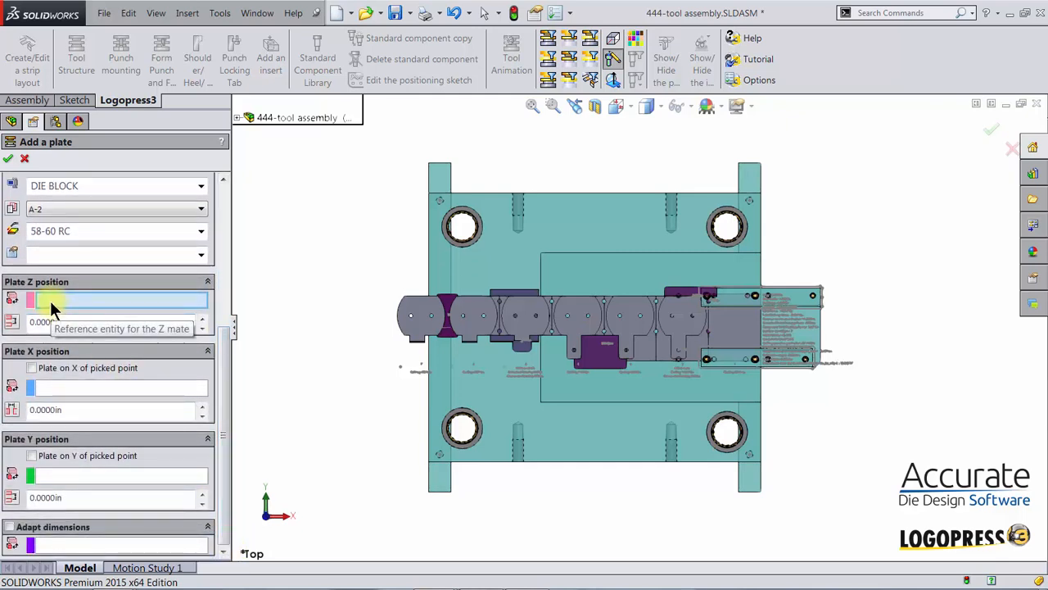
pyautogui.scroll(-1, 390, 452)
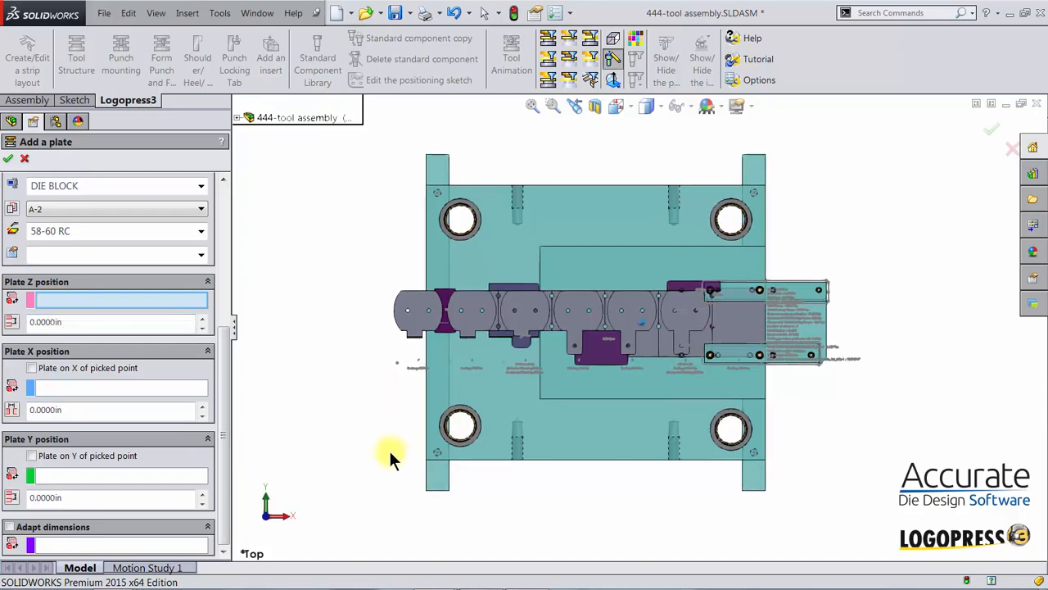
pyautogui.scroll(-2, 389, 449)
pyautogui.moveTo(386, 449); pyautogui.dragTo(386, 444, button='middle')
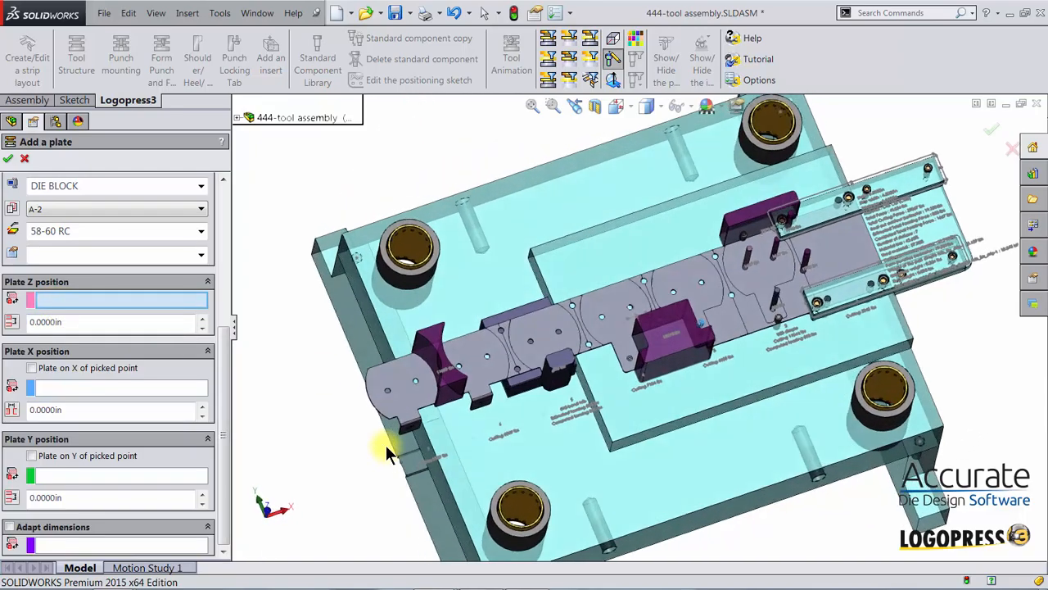
pyautogui.scroll(-5, 385, 445)
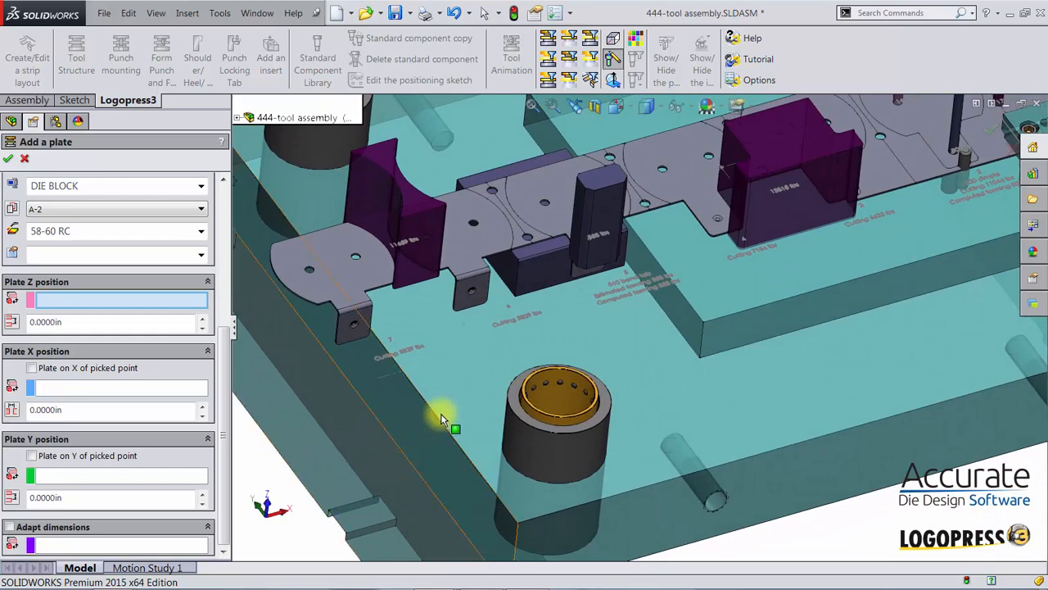
pyautogui.click(470, 379)
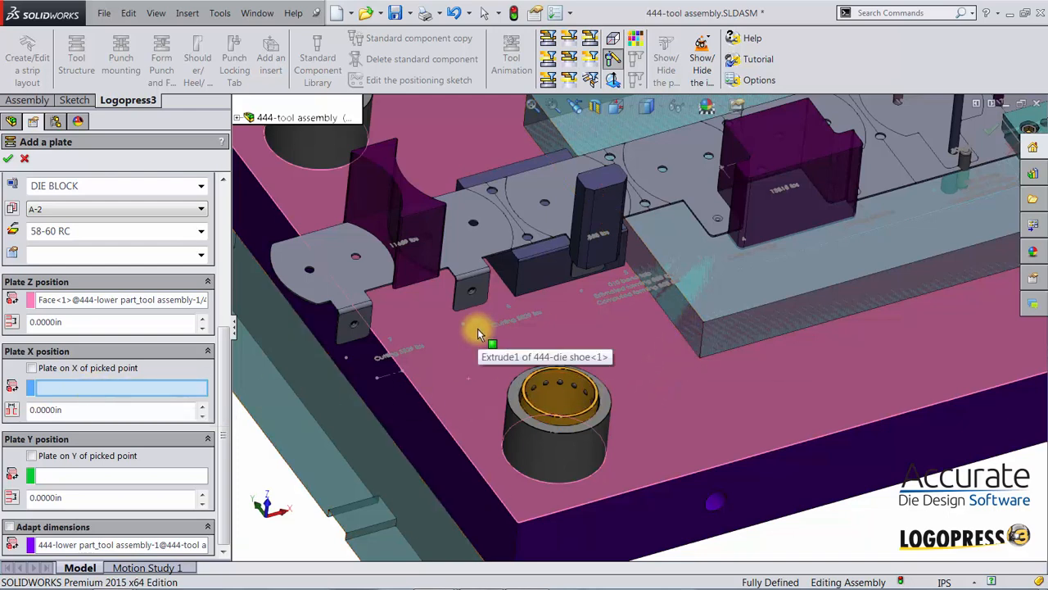
pyautogui.click(403, 405)
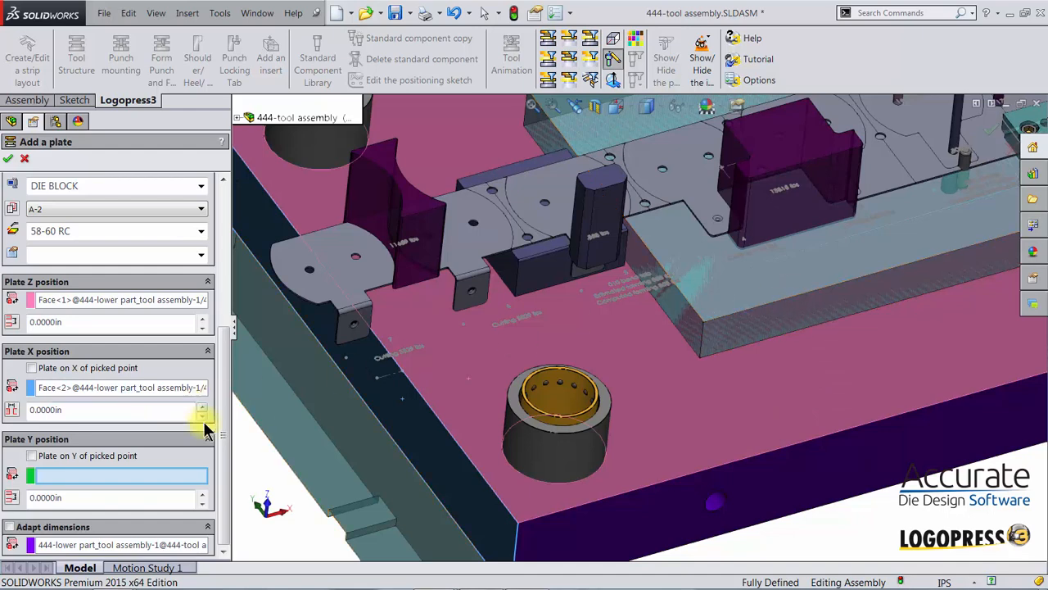
pyautogui.moveTo(226, 440); pyautogui.dragTo(234, 273)
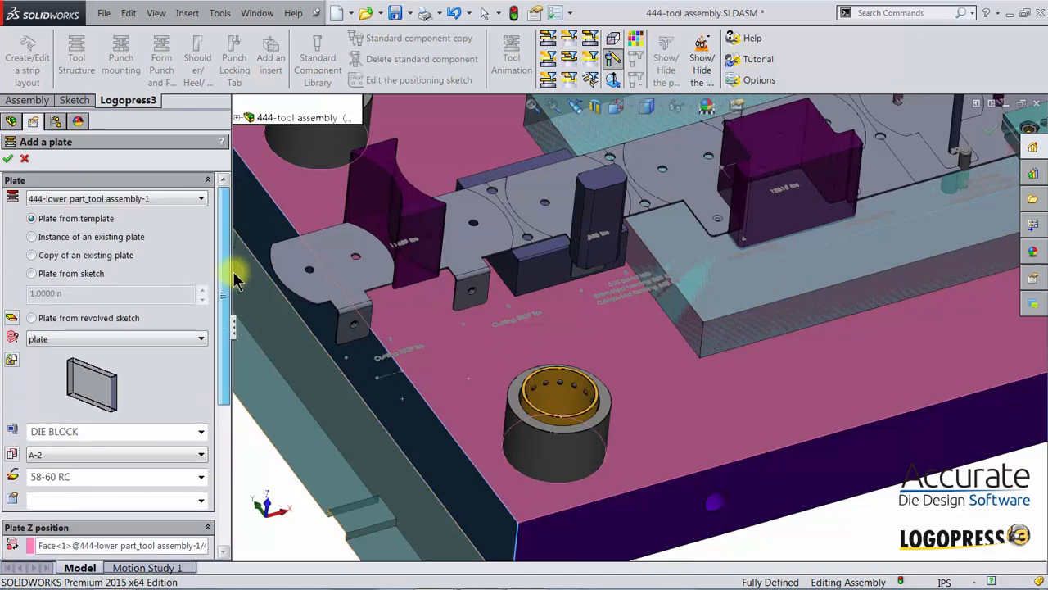
pyautogui.click(10, 159)
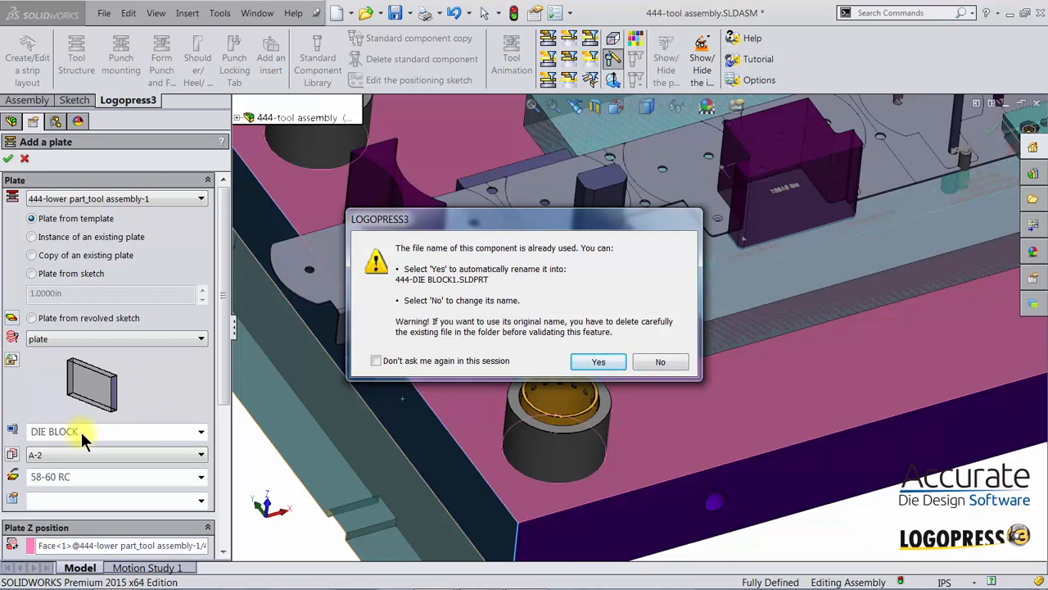
pyautogui.click(607, 358)
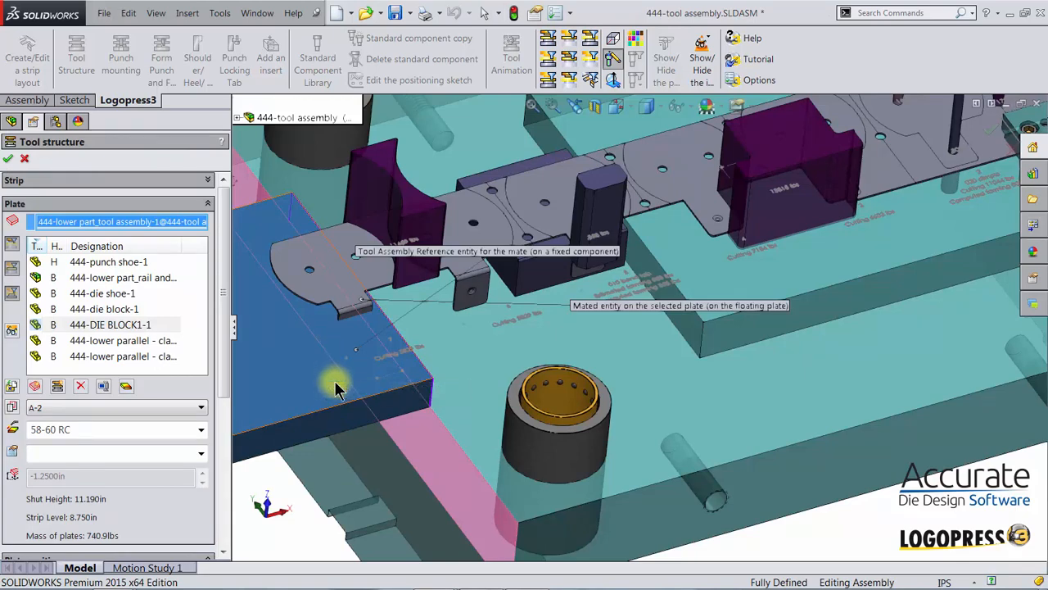
# Set the new die block's dimensions to X 4 in, Y 3.5 in and Z 1.25 in
pyautogui.scroll(4, 335, 382)
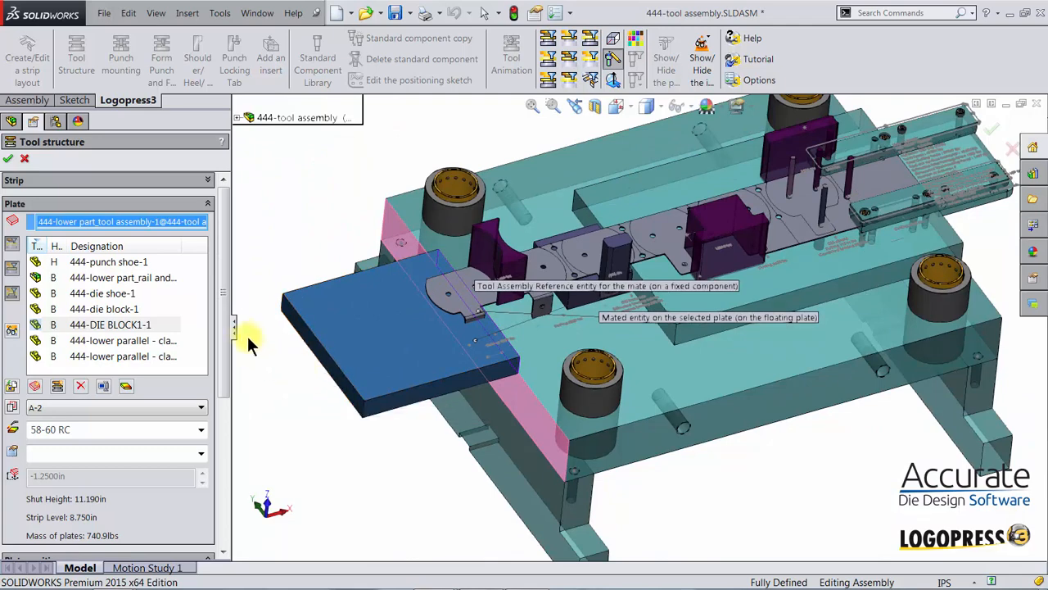
pyautogui.moveTo(227, 287); pyautogui.dragTo(220, 441)
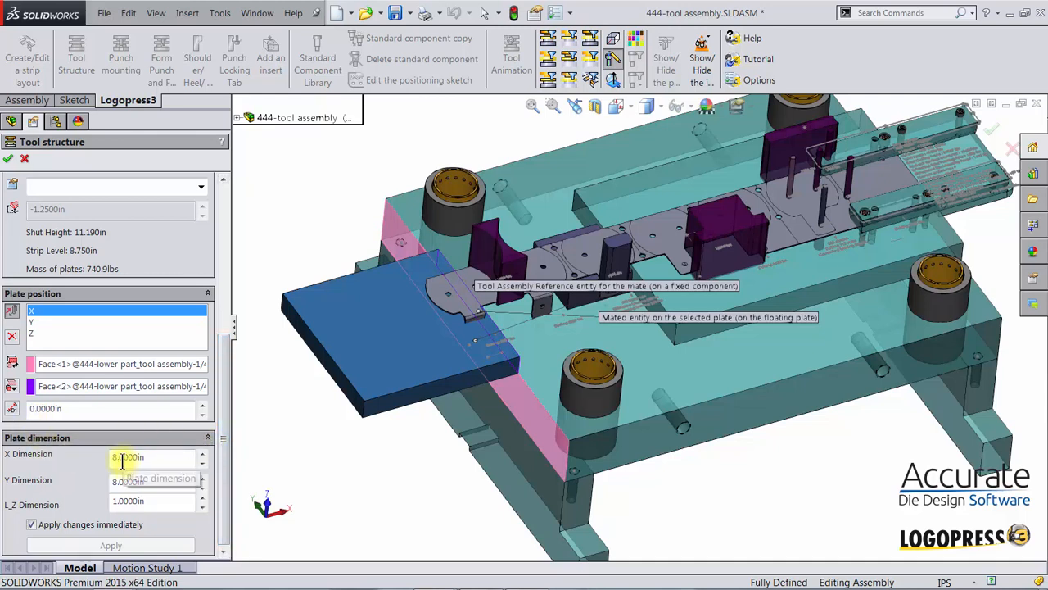
pyautogui.moveTo(148, 457); pyautogui.dragTo(77, 467)
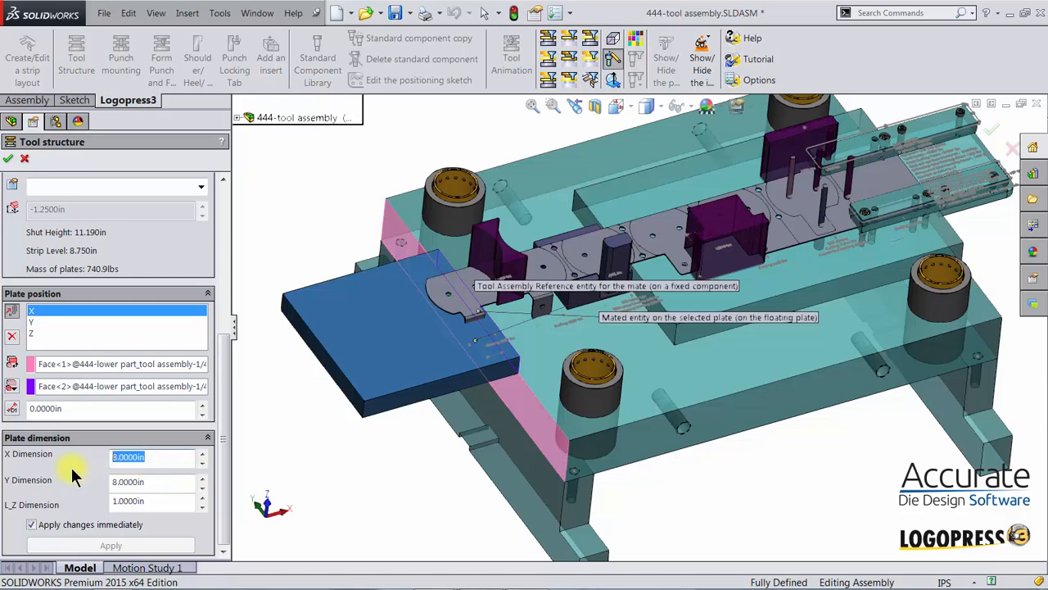
pyautogui.write('4')
pyautogui.press('Return')
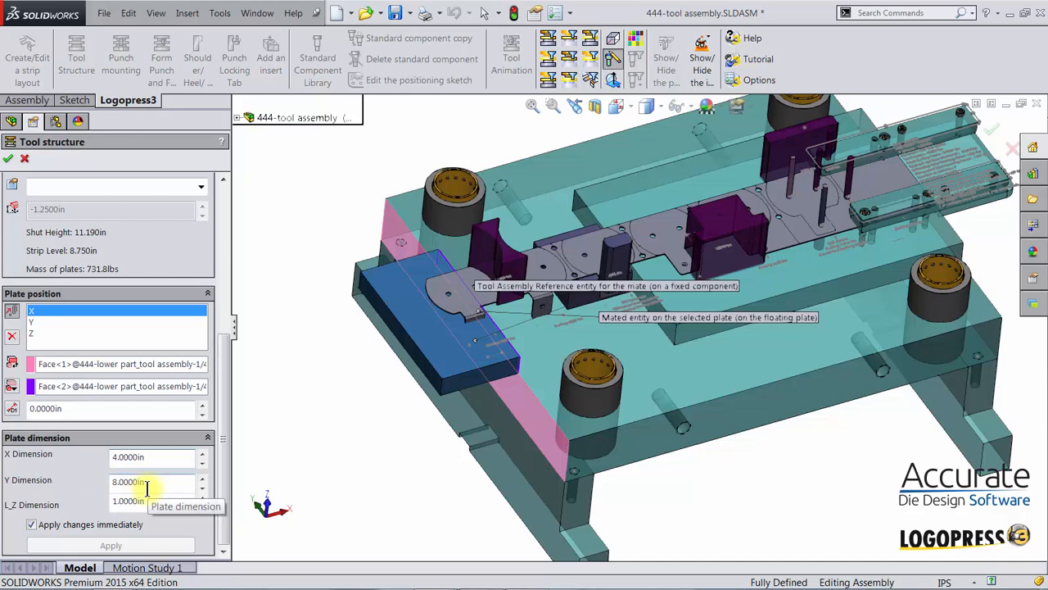
pyautogui.moveTo(162, 483); pyautogui.dragTo(46, 480)
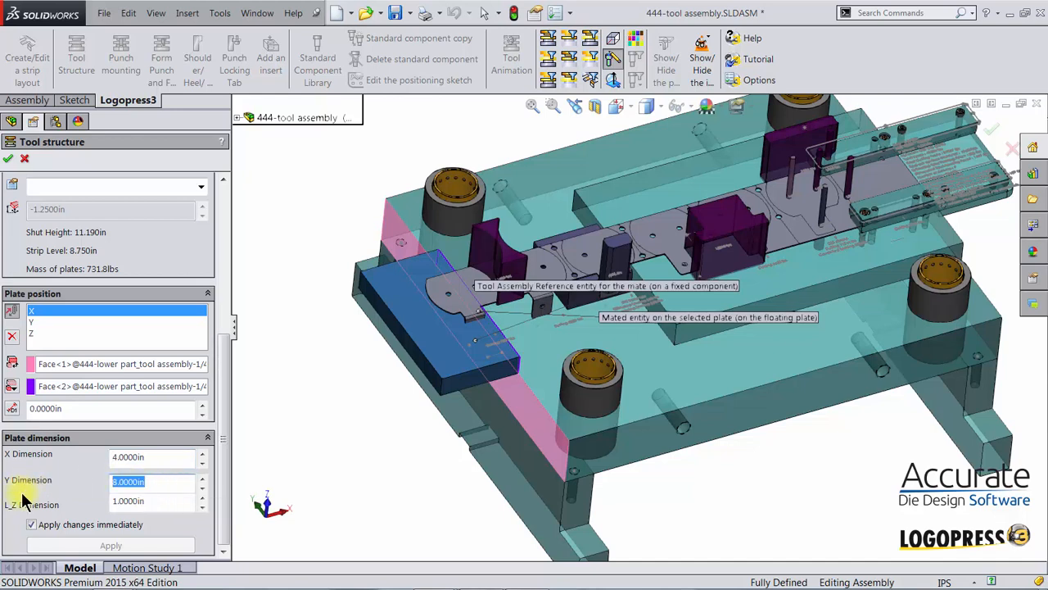
pyautogui.write('3.5')
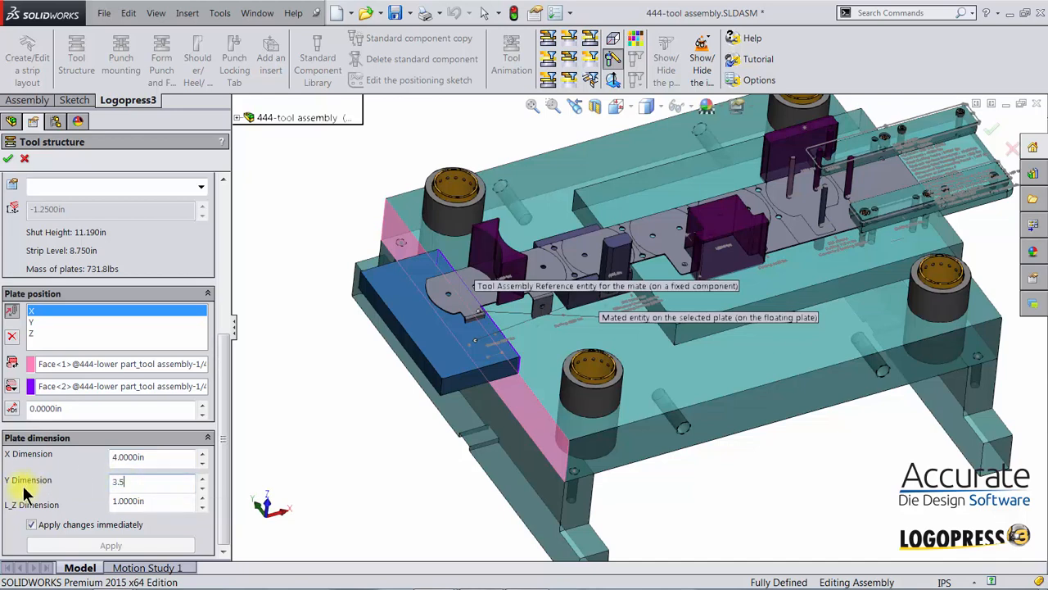
pyautogui.press('Return')
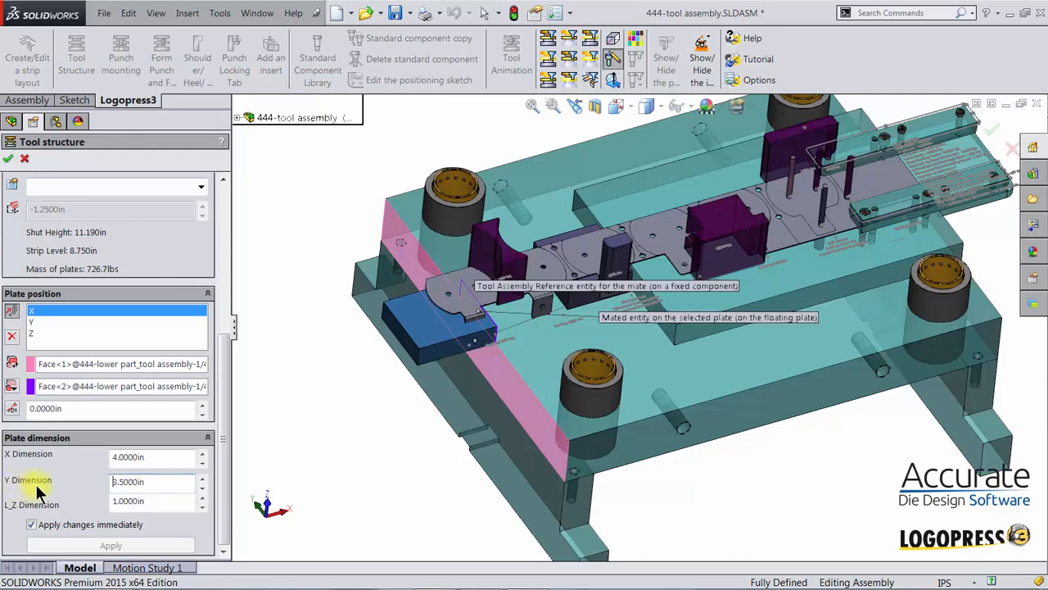
pyautogui.doubleClick(159, 504)
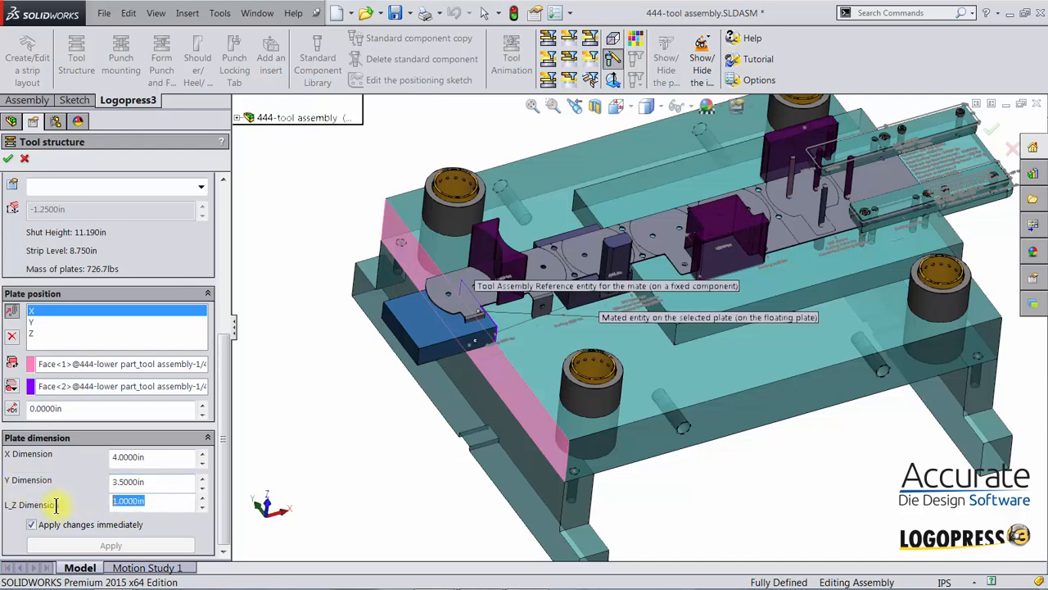
pyautogui.write('1.25')
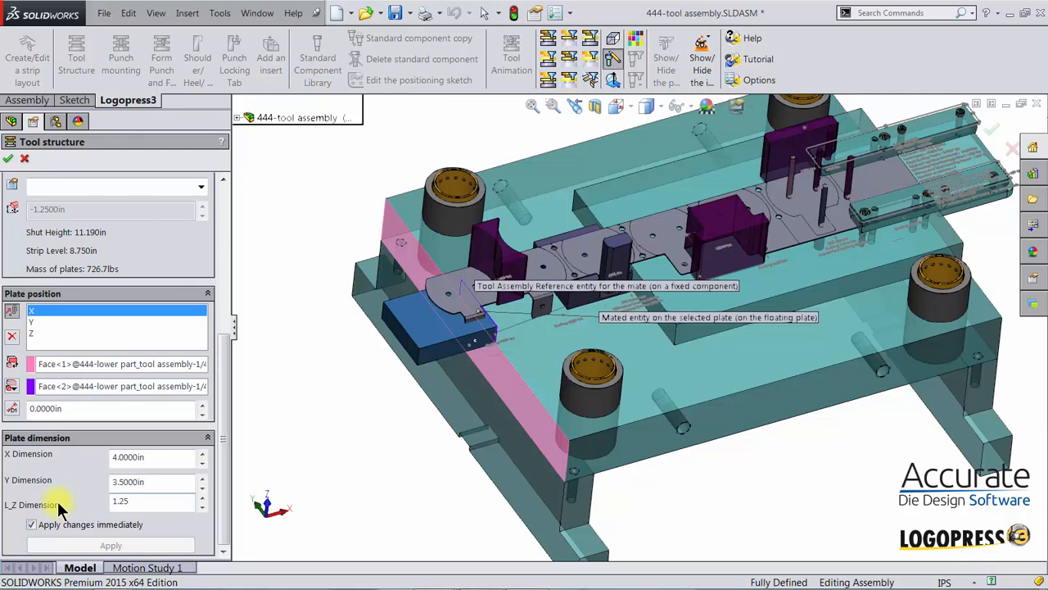
pyautogui.press('Return')
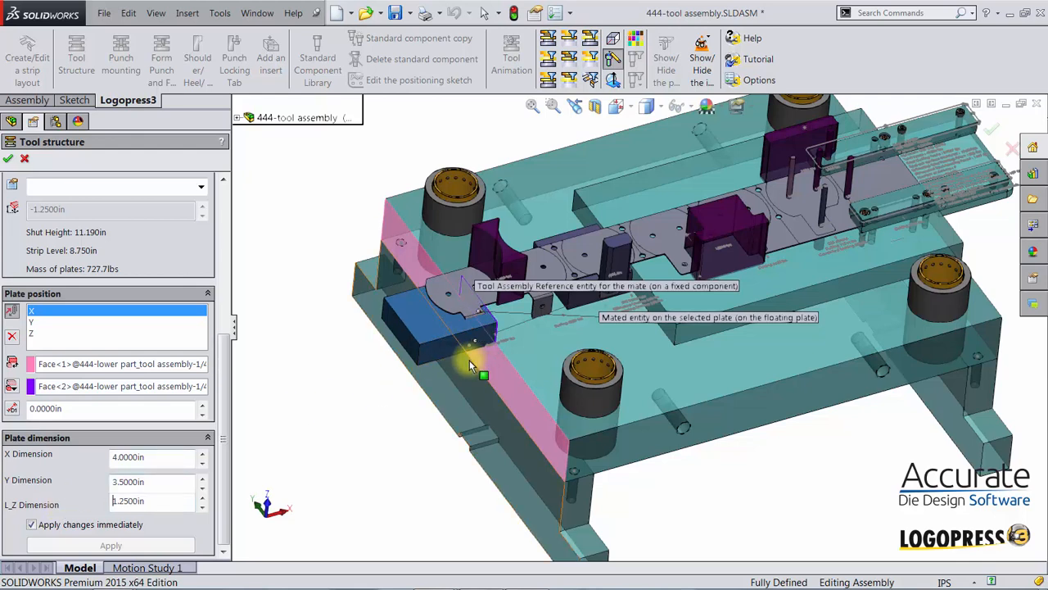
# Switch the new die block's X mate from adjacent to superimposed plate position so it sits over the die shoe
pyautogui.moveTo(280, 194); pyautogui.dragTo(419, 205, button='right')
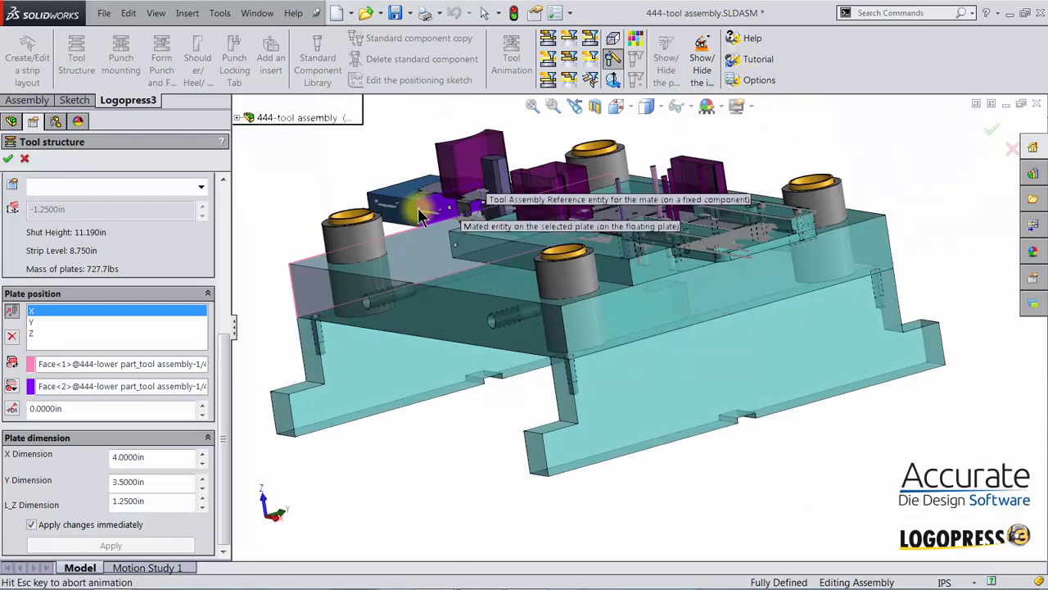
pyautogui.moveTo(321, 203); pyautogui.dragTo(360, 257, button='right')
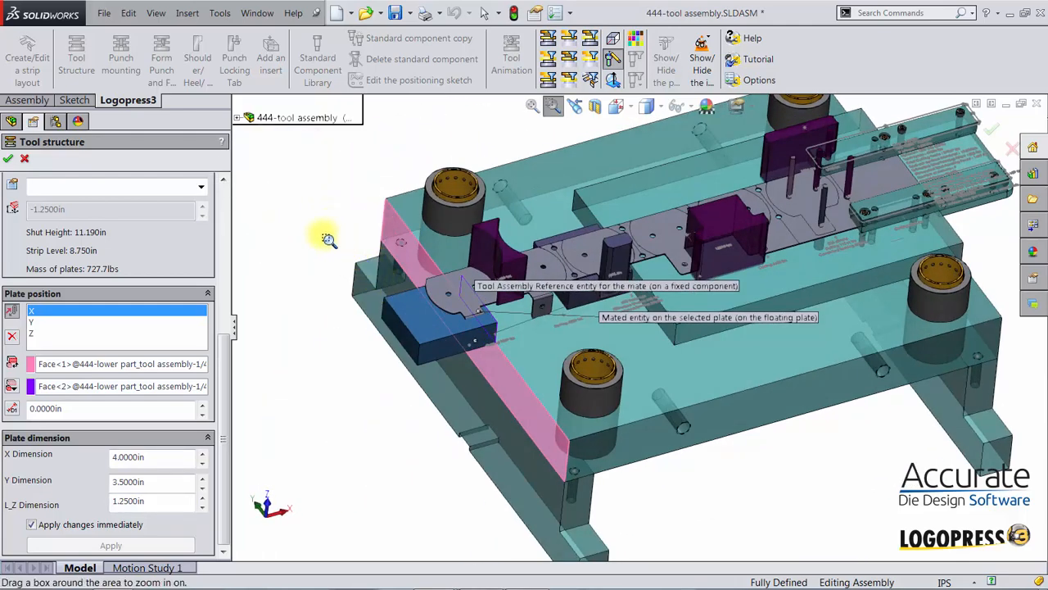
pyautogui.moveTo(323, 235); pyautogui.dragTo(604, 403)
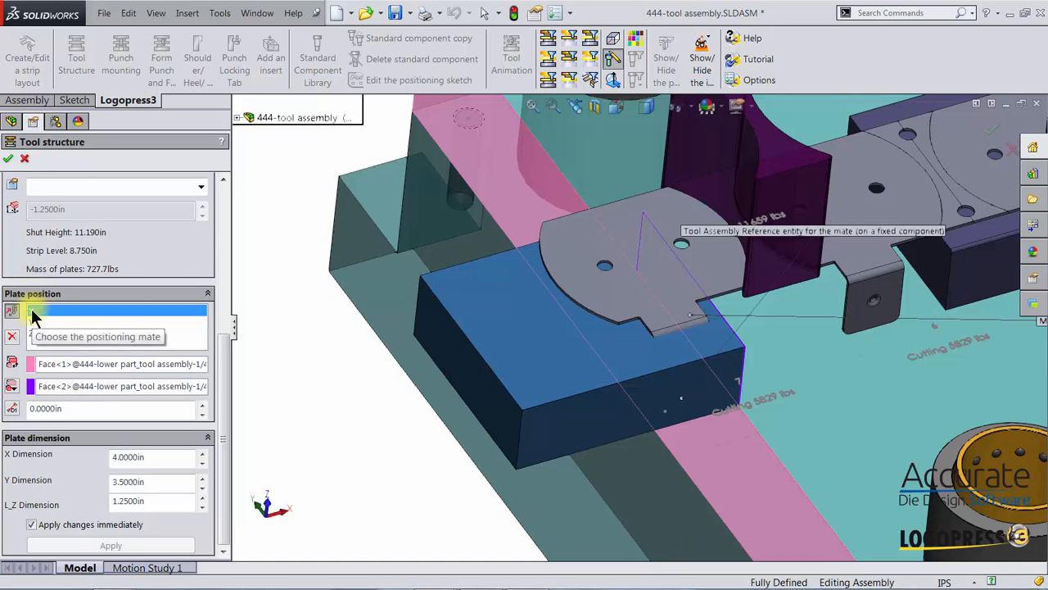
pyautogui.click(11, 388)
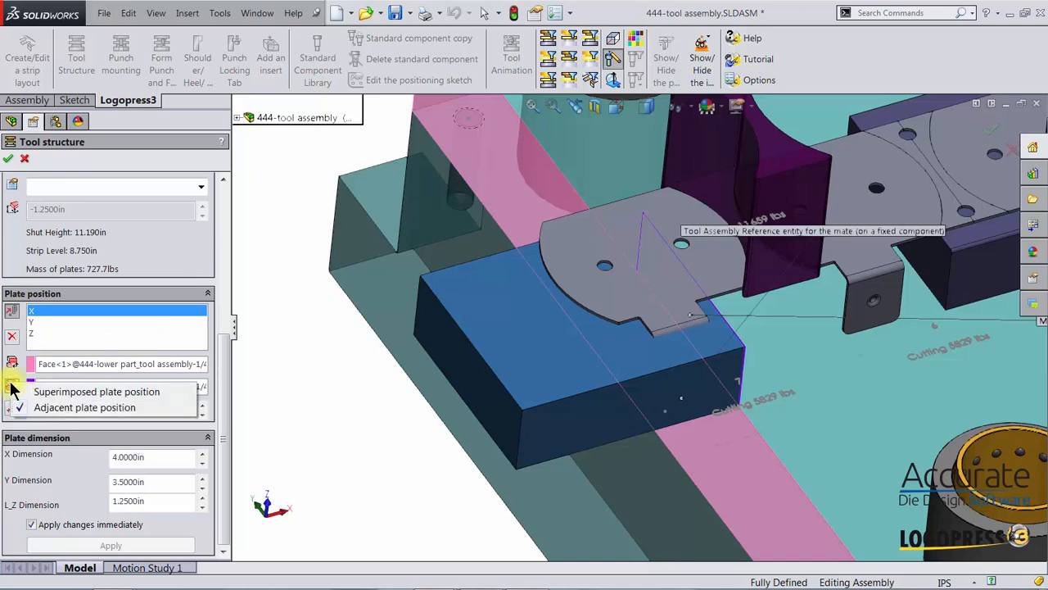
pyautogui.click(65, 392)
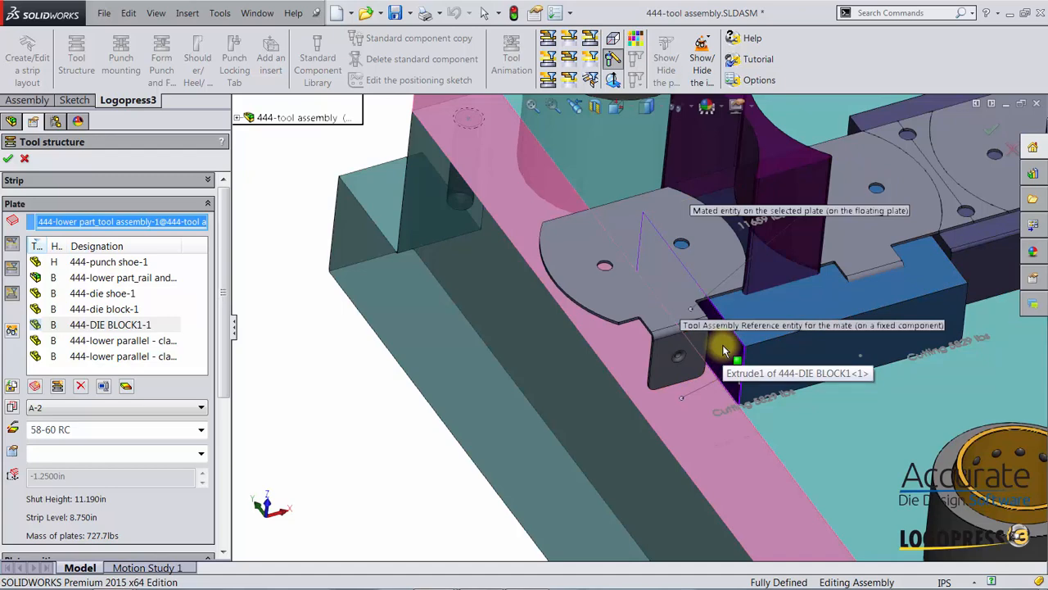
# Start adding a plate from a template to the tool's middle part, with the whole tool displayed
pyautogui.moveTo(226, 351); pyautogui.dragTo(229, 467)
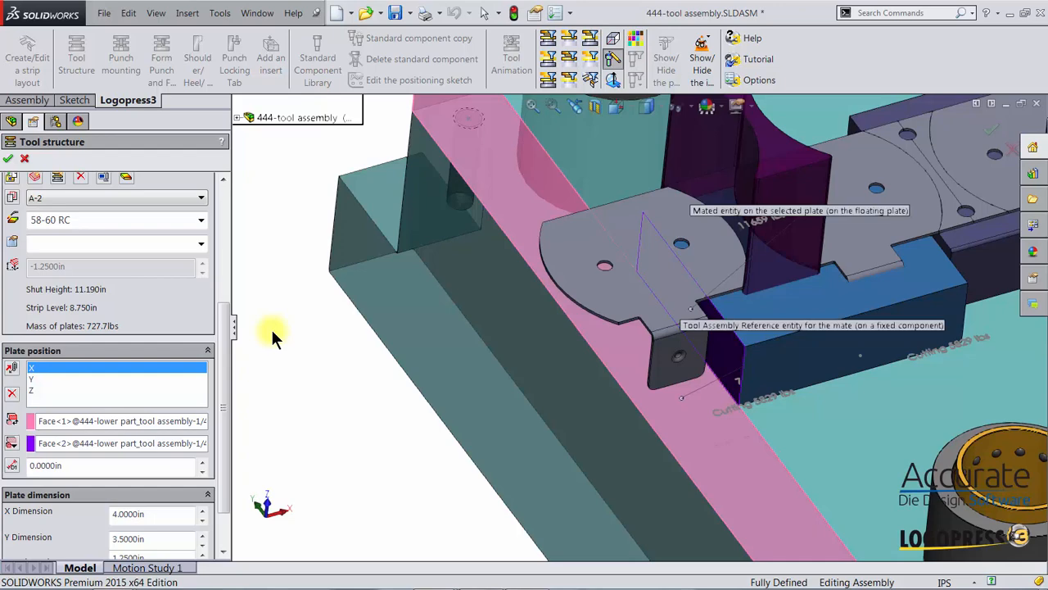
pyautogui.moveTo(227, 335); pyautogui.dragTo(224, 205)
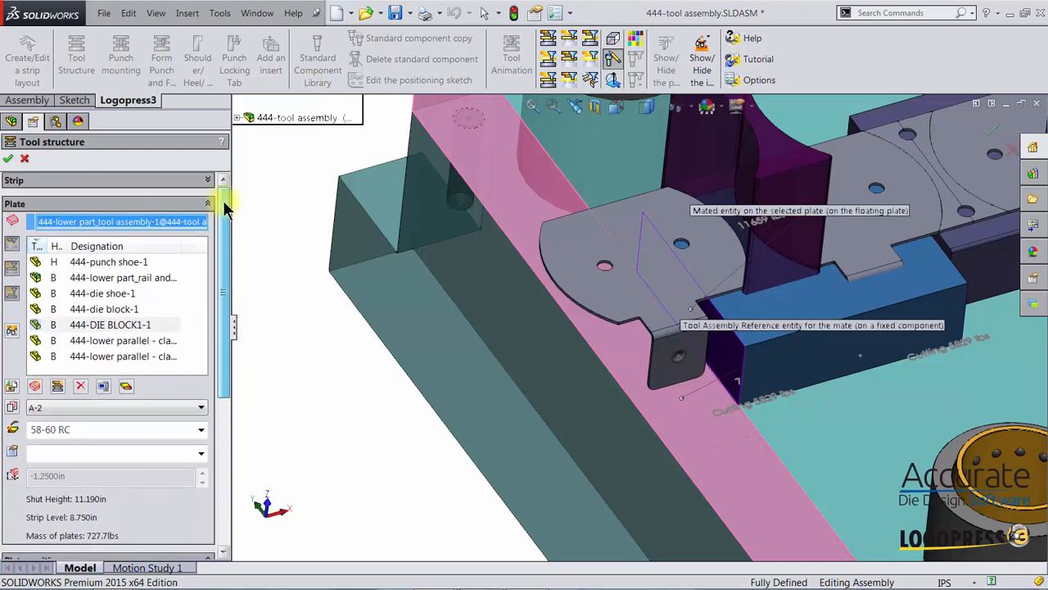
pyautogui.click(33, 387)
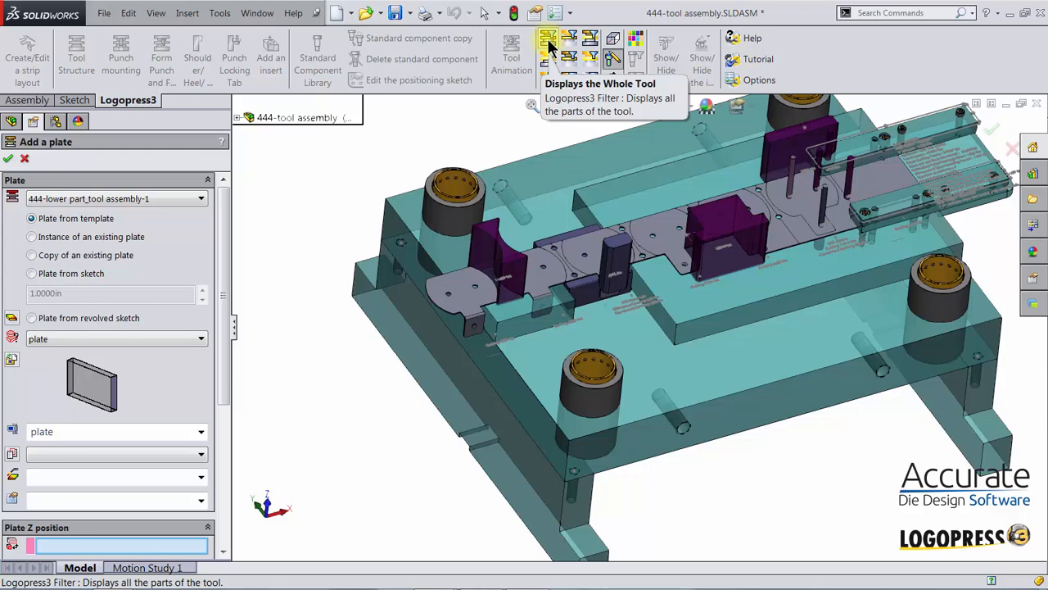
pyautogui.click(549, 42)
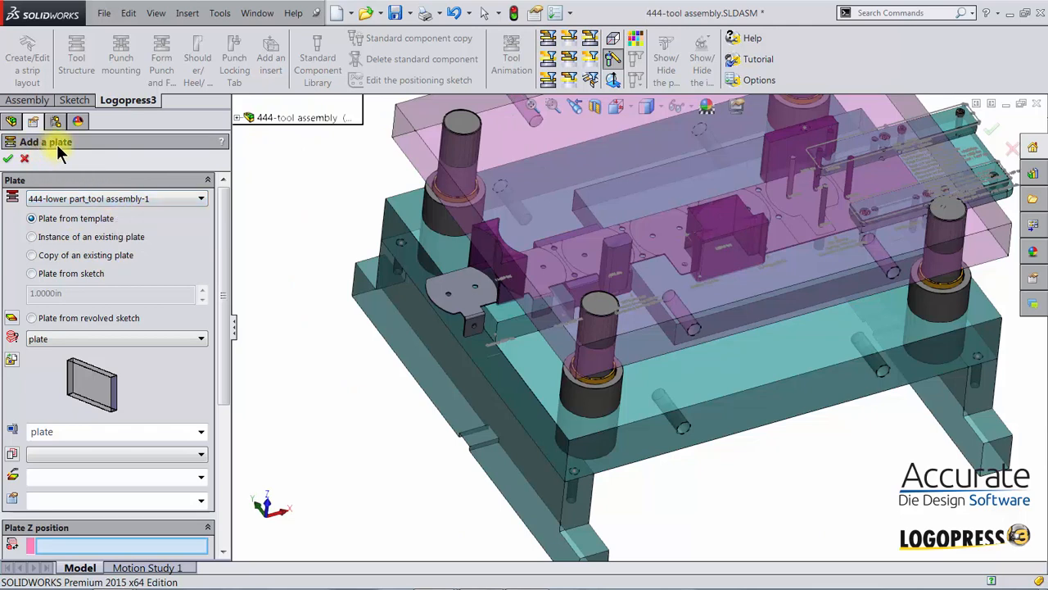
pyautogui.click(56, 199)
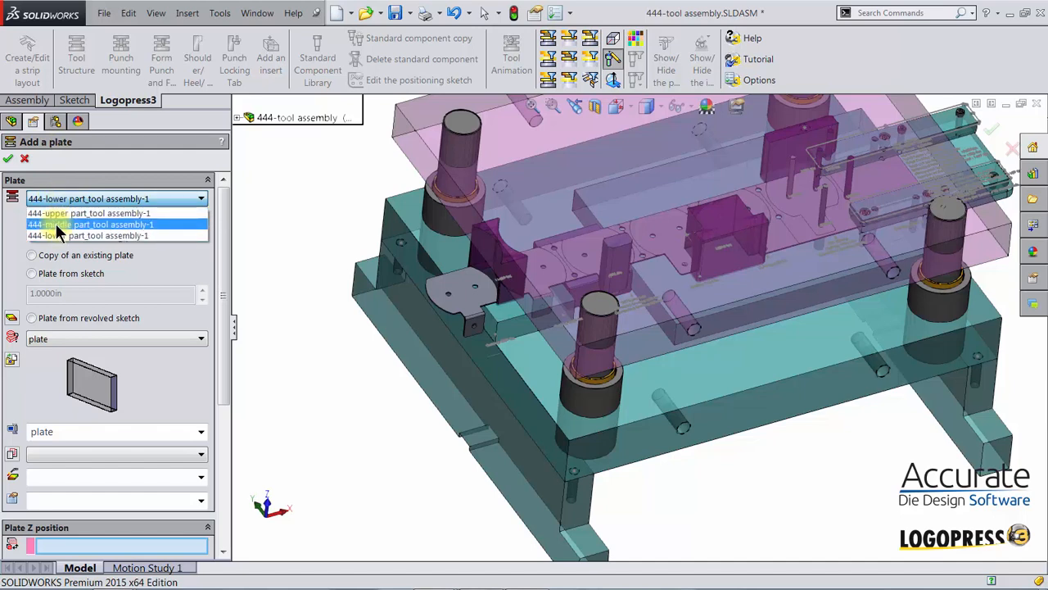
pyautogui.click(56, 224)
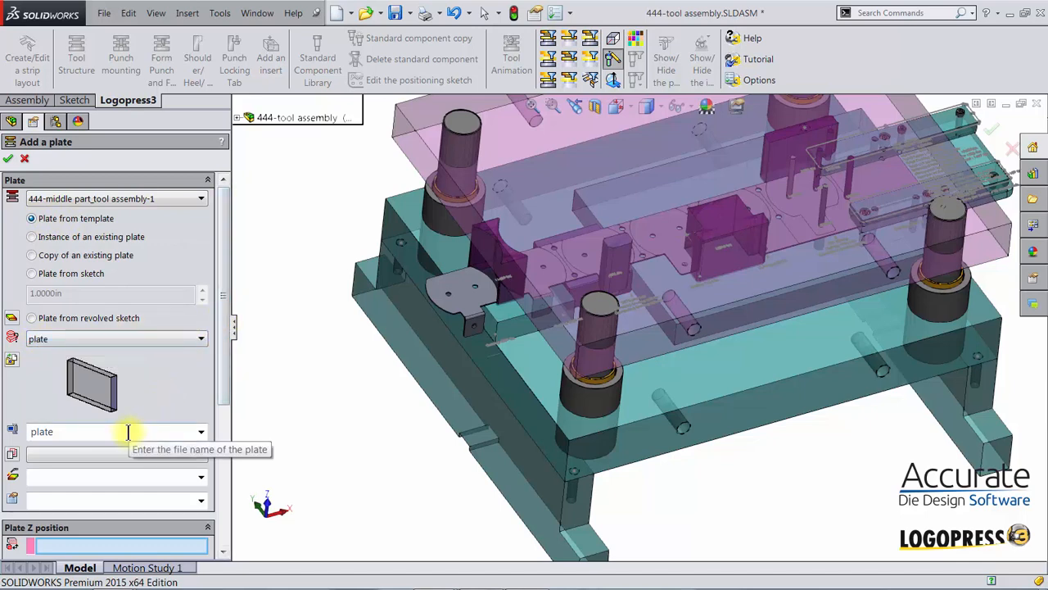
# Define the middle-part plate as STRIPPER PLATE with material 4140 HT
pyautogui.click(201, 431)
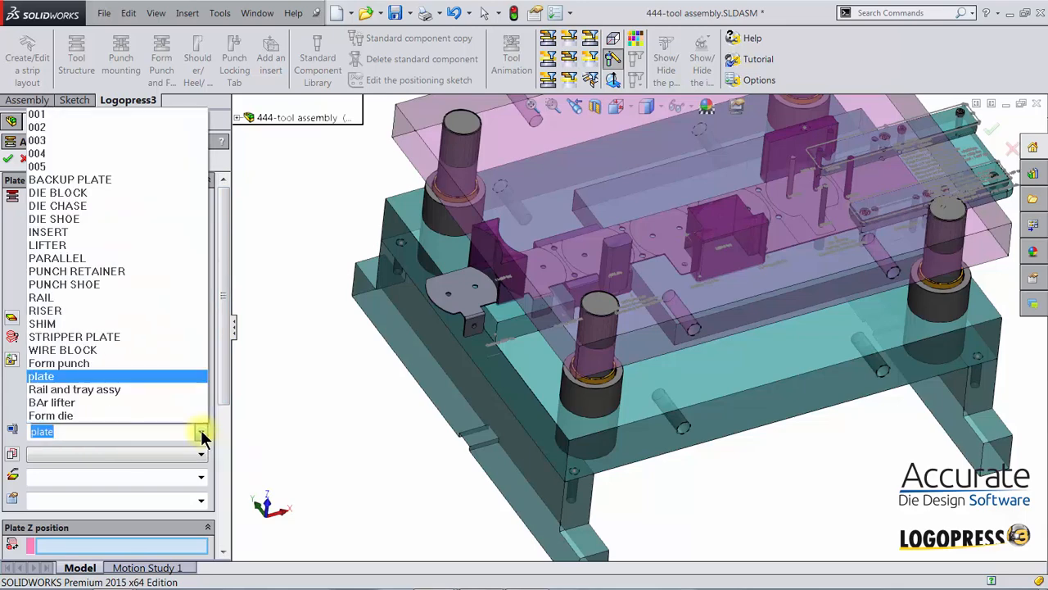
pyautogui.click(120, 332)
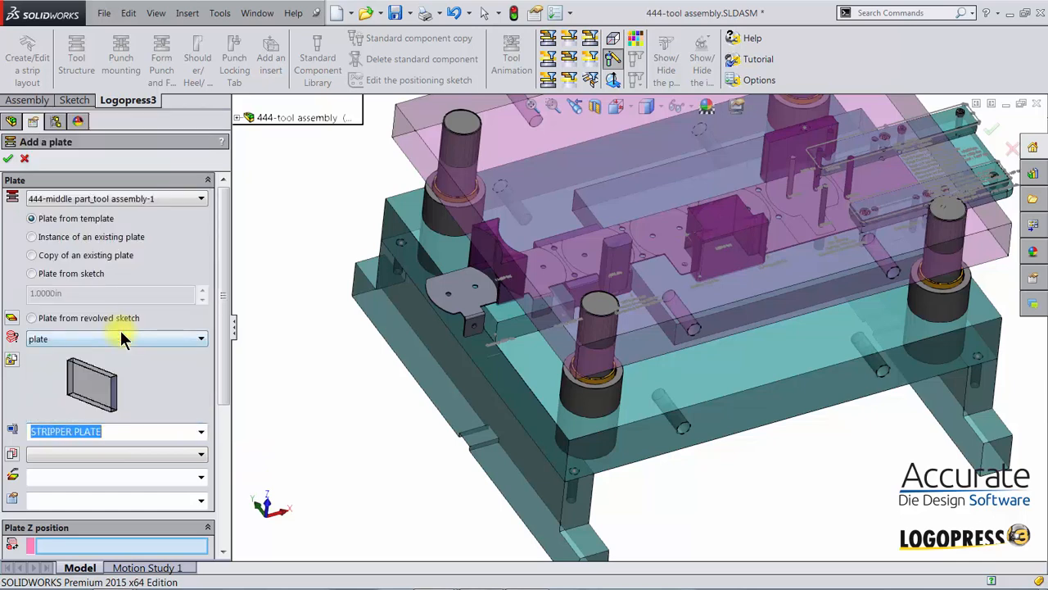
pyautogui.click(55, 455)
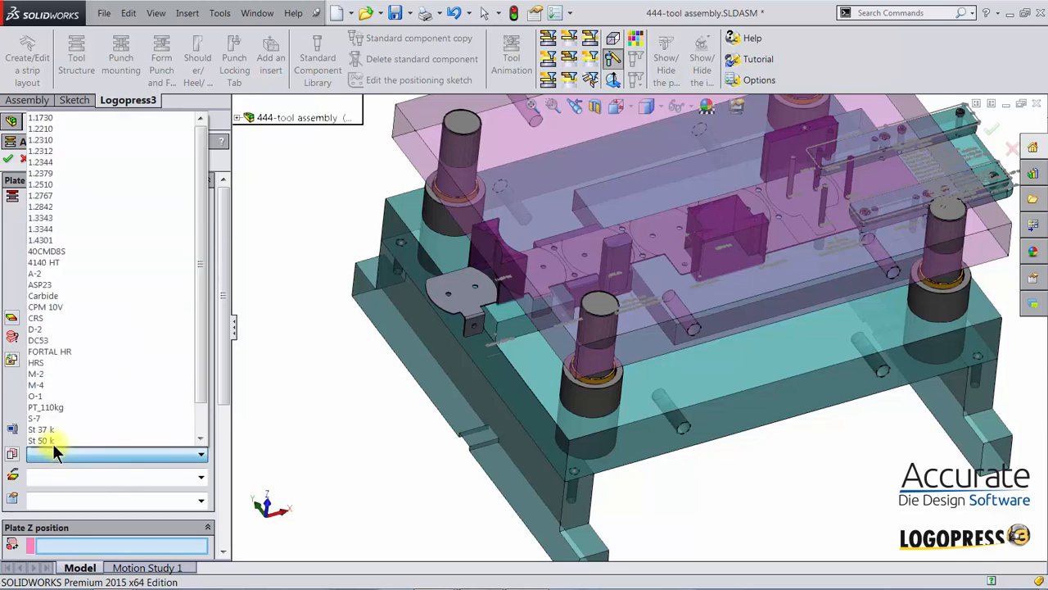
pyautogui.click(44, 262)
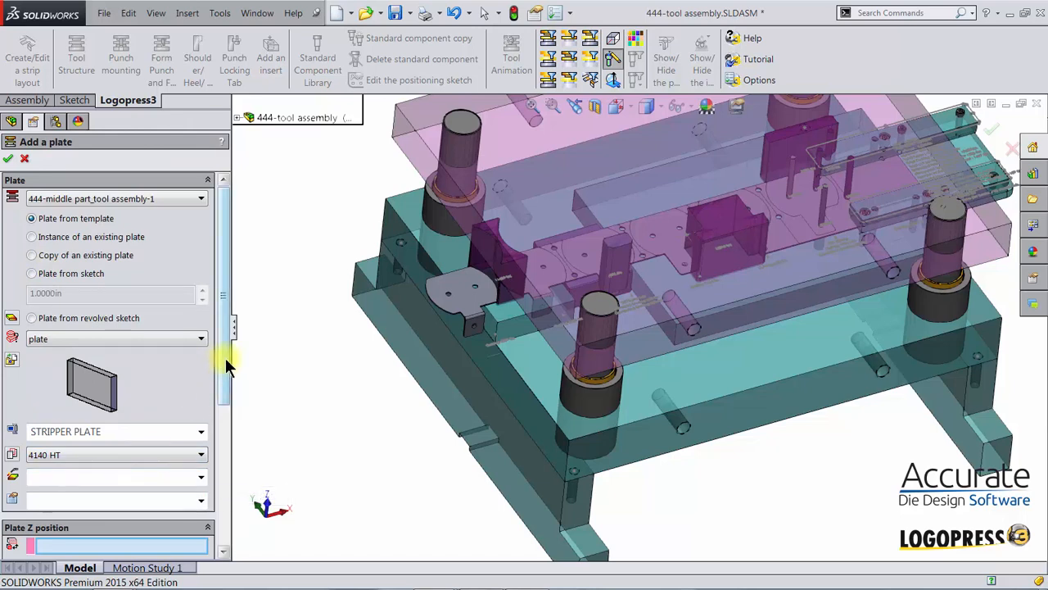
# Locate the stripper plate on the strip's top face in Z and the die shoe's entry-end face in X, then create it, accepting the external reference
pyautogui.moveTo(227, 366); pyautogui.dragTo(229, 519)
pyautogui.click(71, 302)
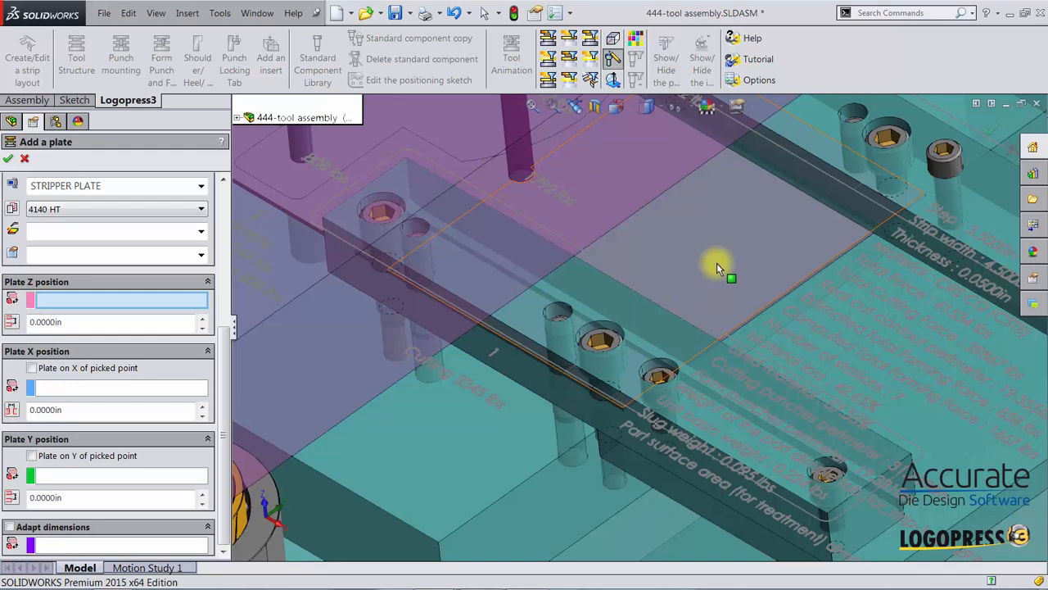
pyautogui.click(716, 263)
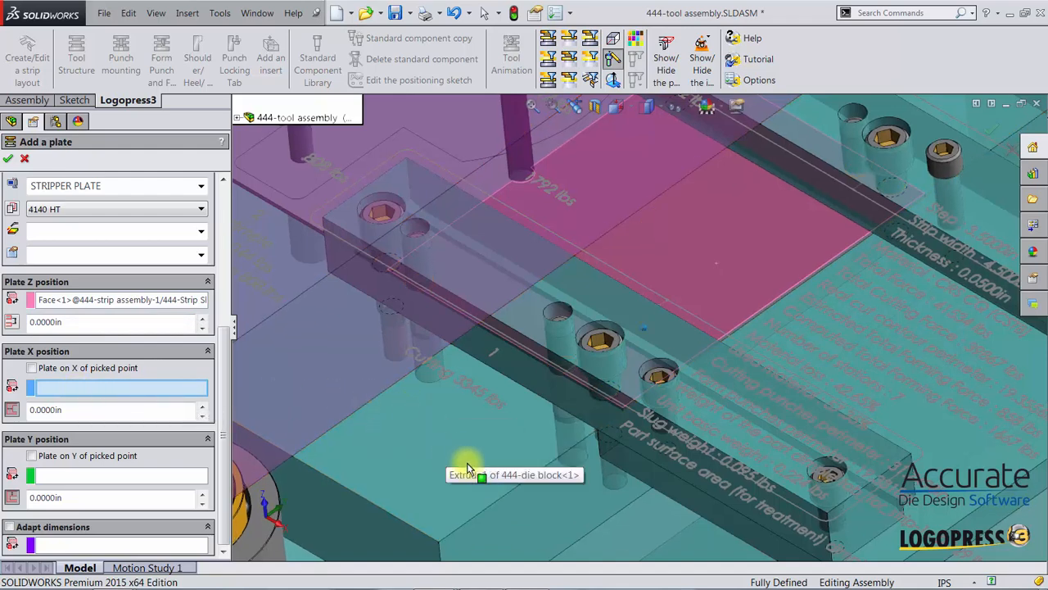
pyautogui.scroll(5, 468, 468)
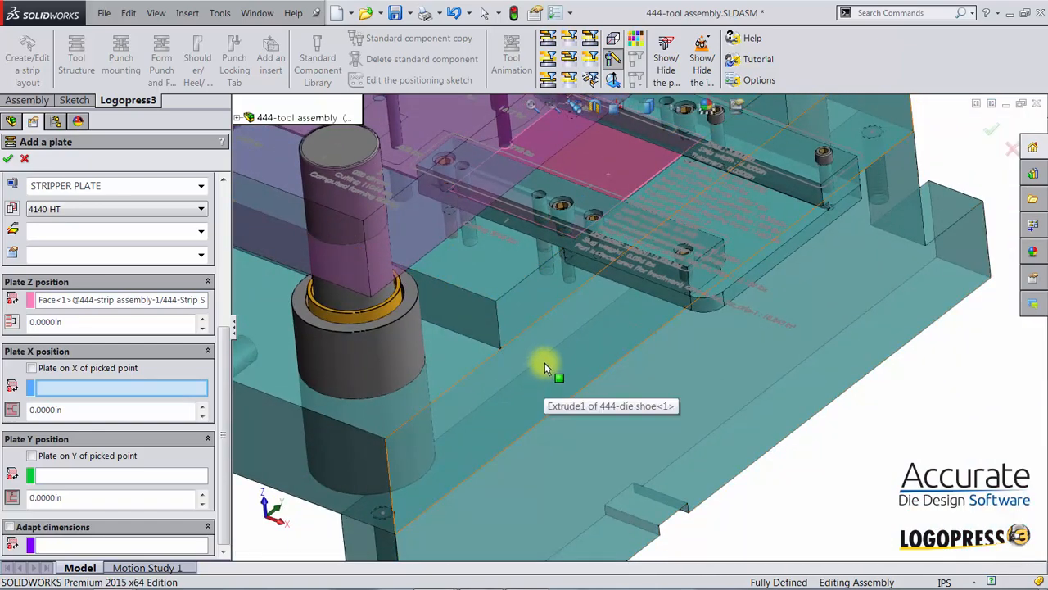
pyautogui.click(544, 365)
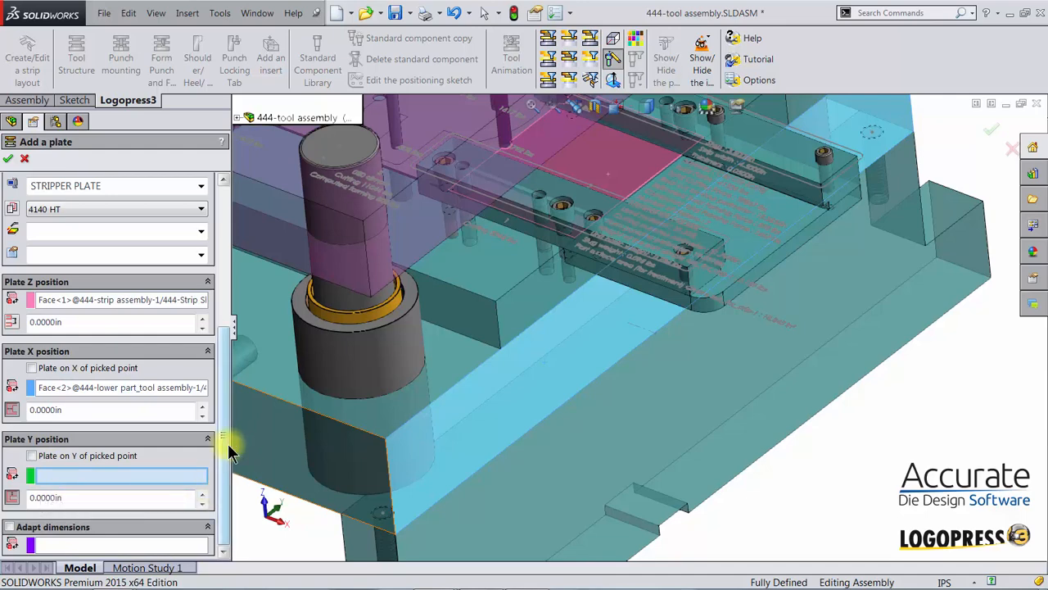
pyautogui.click(7, 160)
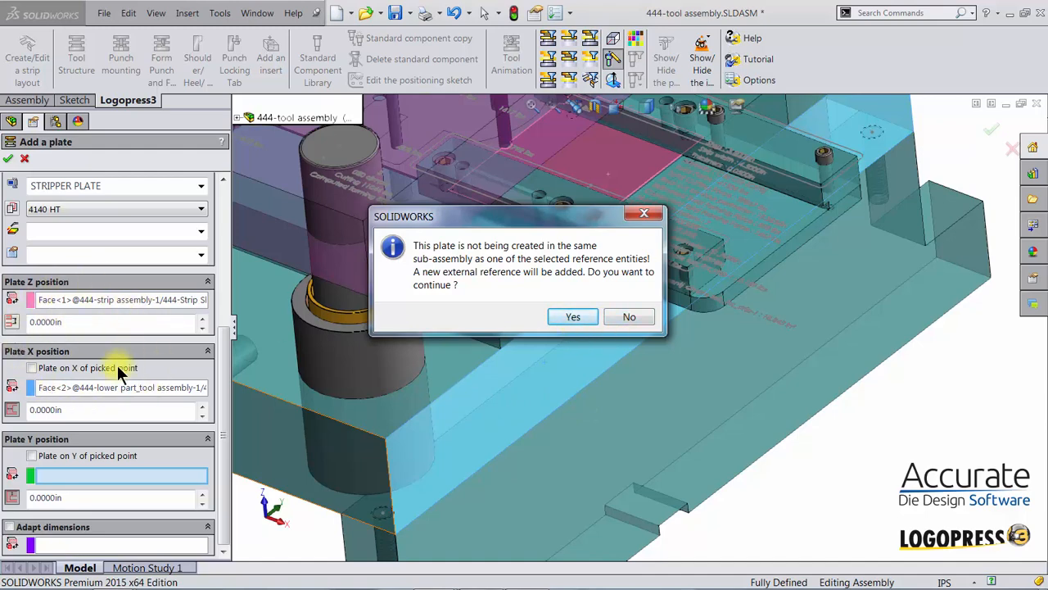
pyautogui.click(561, 318)
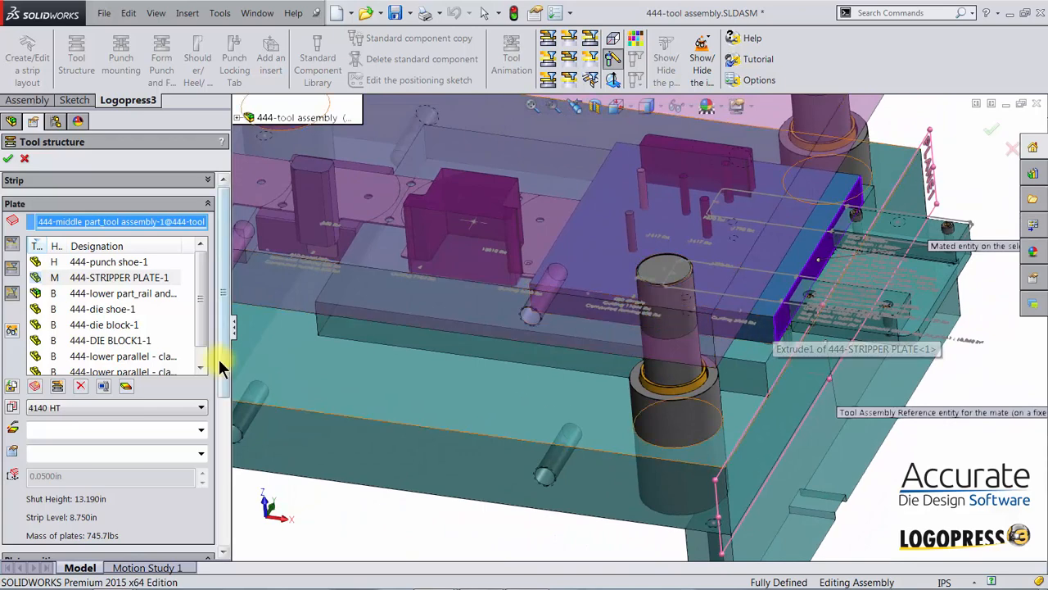
# Set the stripper plate's X dimension to 22.25 in
pyautogui.moveTo(221, 355); pyautogui.dragTo(224, 510)
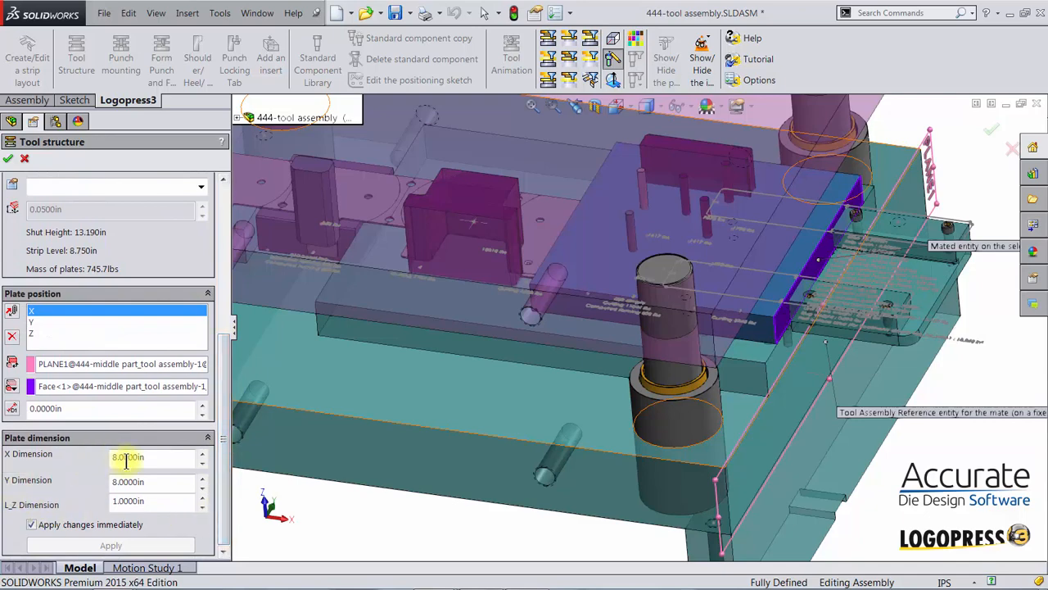
pyautogui.doubleClick(153, 458)
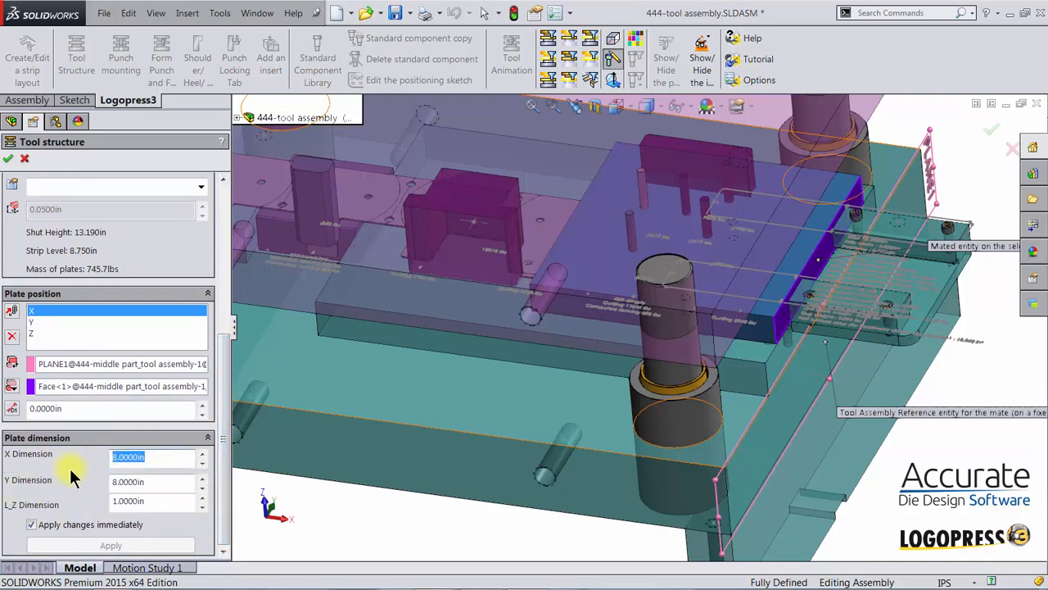
pyautogui.write('22.25')
pyautogui.press('Return')
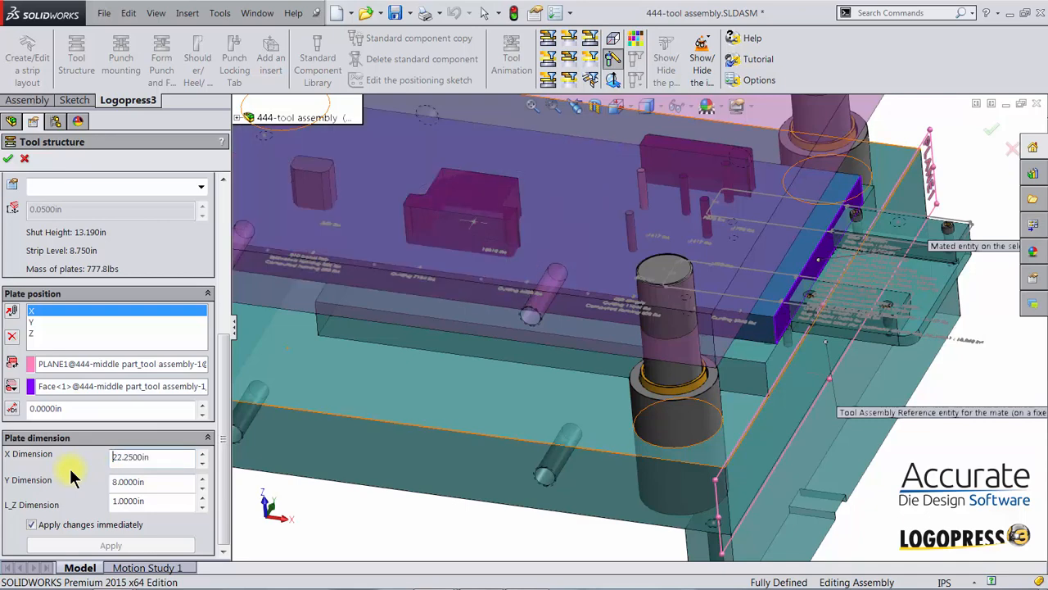
pyautogui.doubleClick(136, 481)
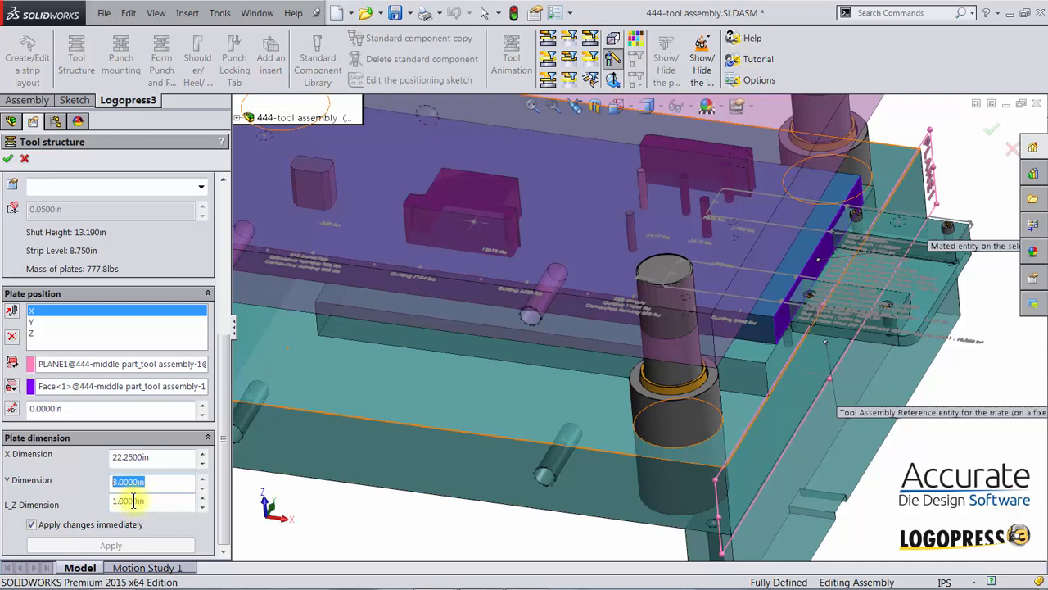
# Start adding another plate from a template, assigned to the tool's upper part
pyautogui.moveTo(222, 404); pyautogui.dragTo(227, 274)
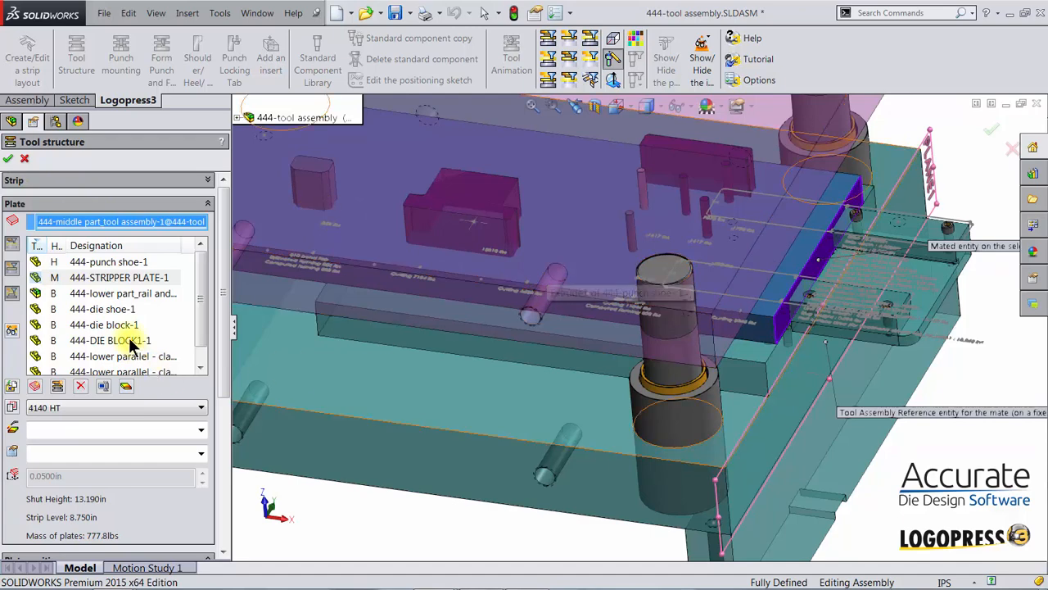
pyautogui.click(34, 387)
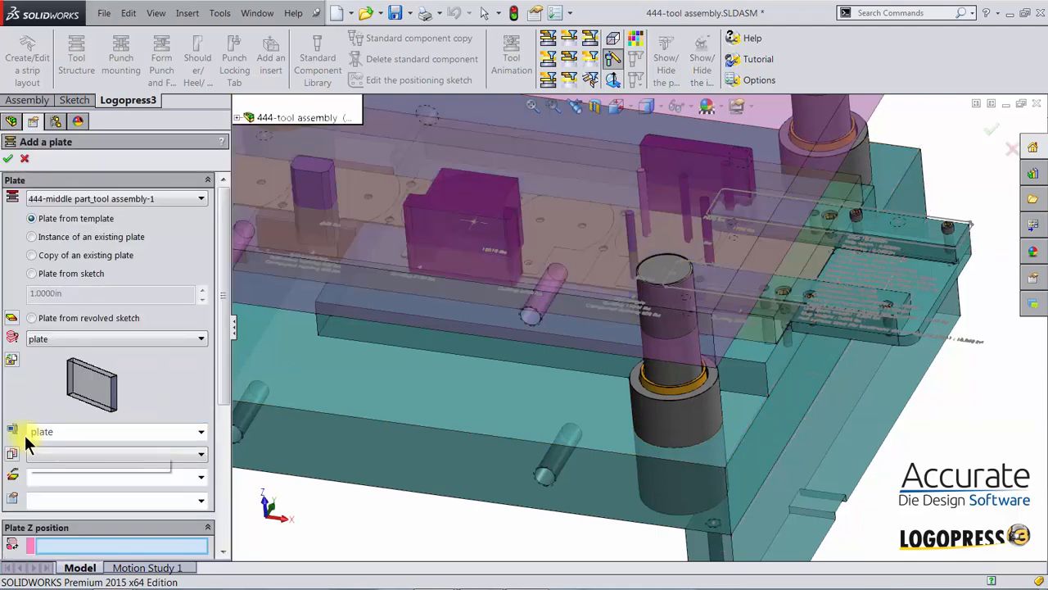
pyautogui.click(44, 197)
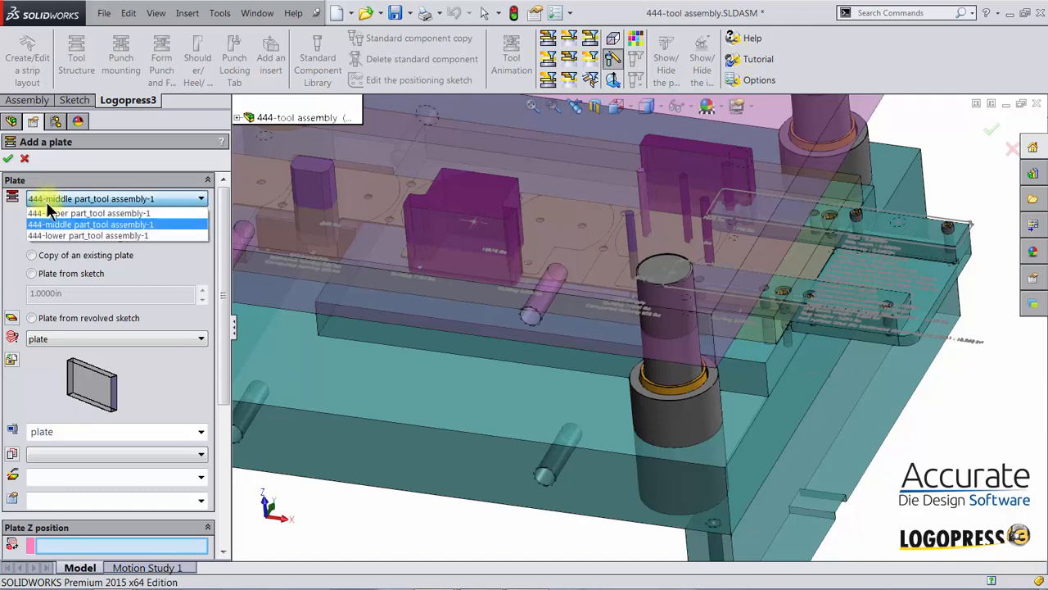
pyautogui.click(54, 214)
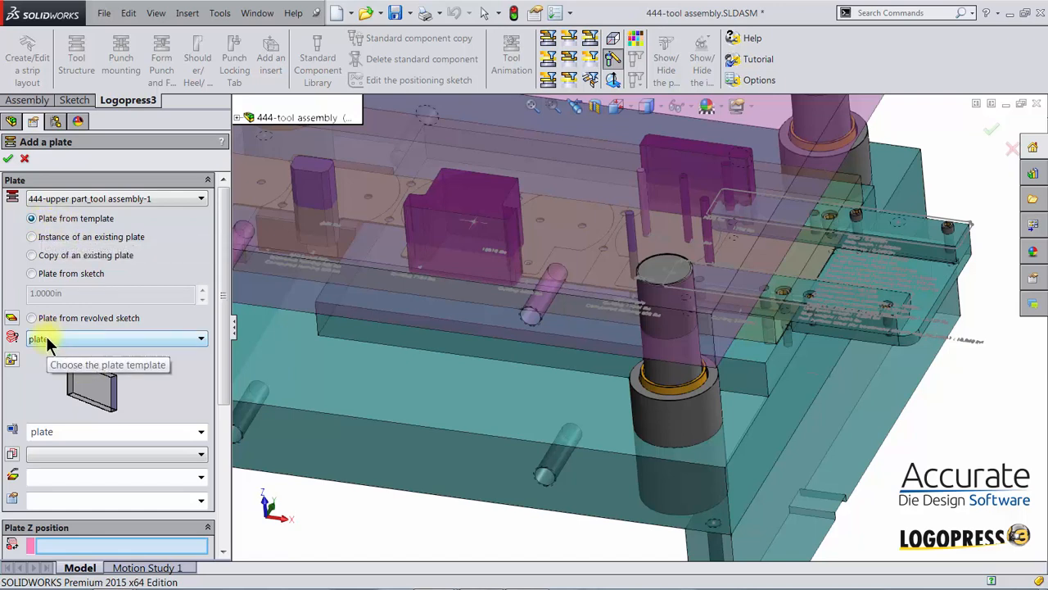
# Define the upper-part plate as PUNCH RETAINER with material A-2 and treatment 54-56 RC
pyautogui.click(201, 434)
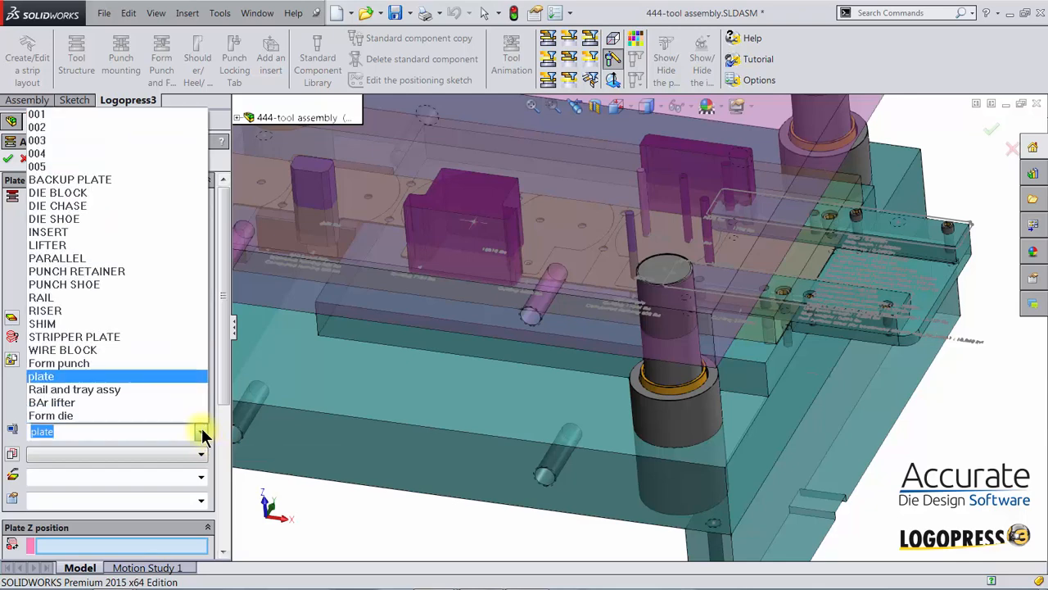
pyautogui.click(94, 273)
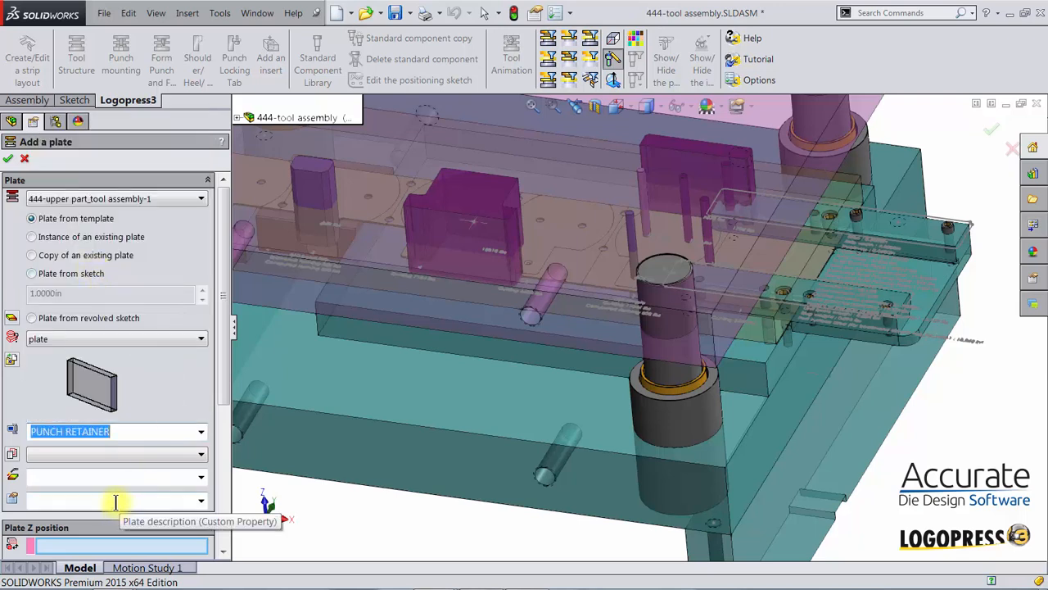
pyautogui.click(83, 455)
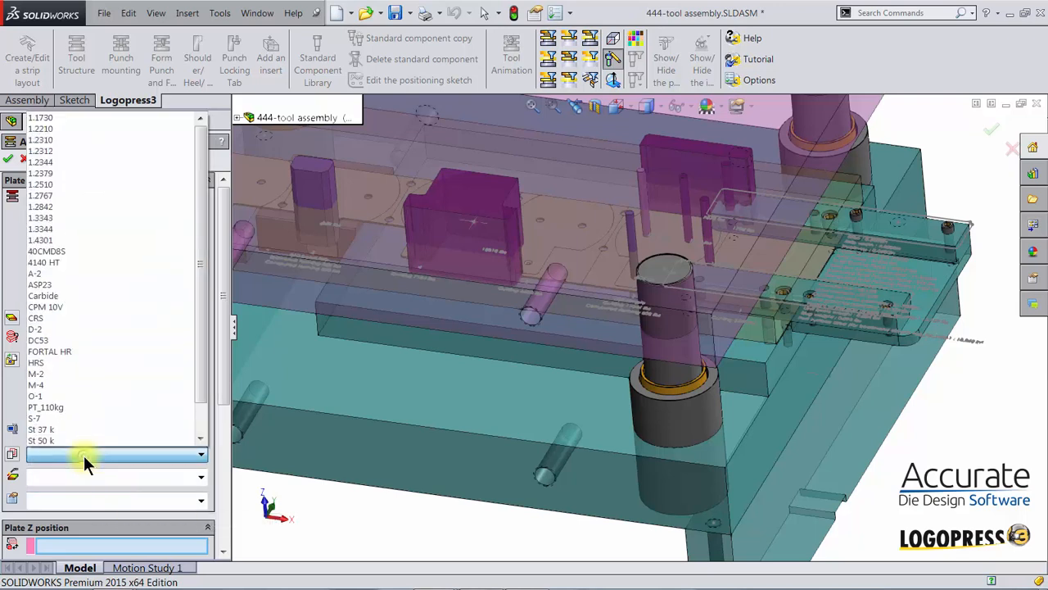
pyautogui.click(48, 273)
pyautogui.click(202, 477)
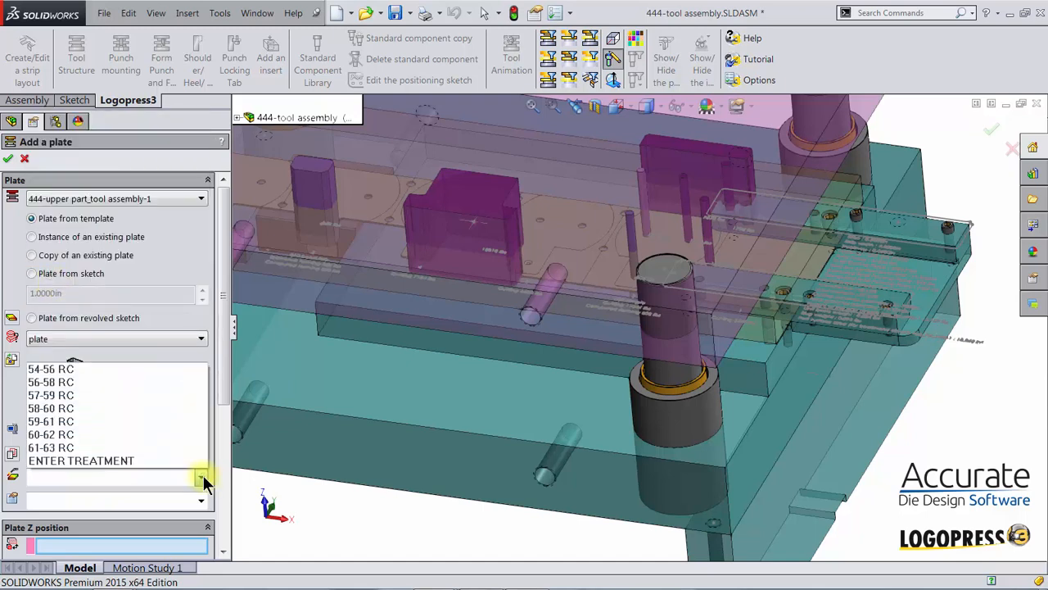
pyautogui.click(92, 367)
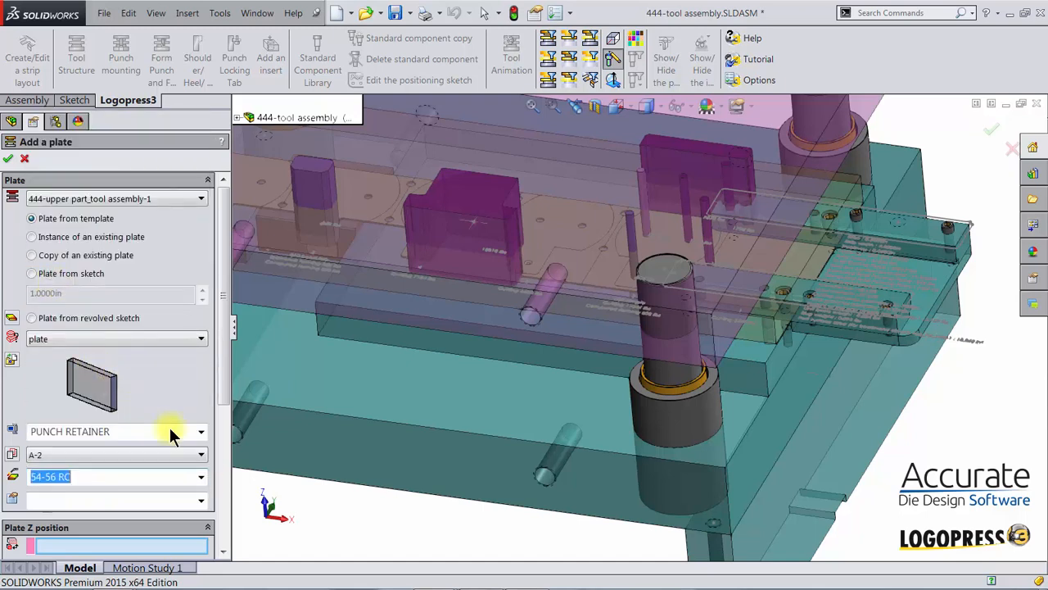
pyautogui.click(93, 479)
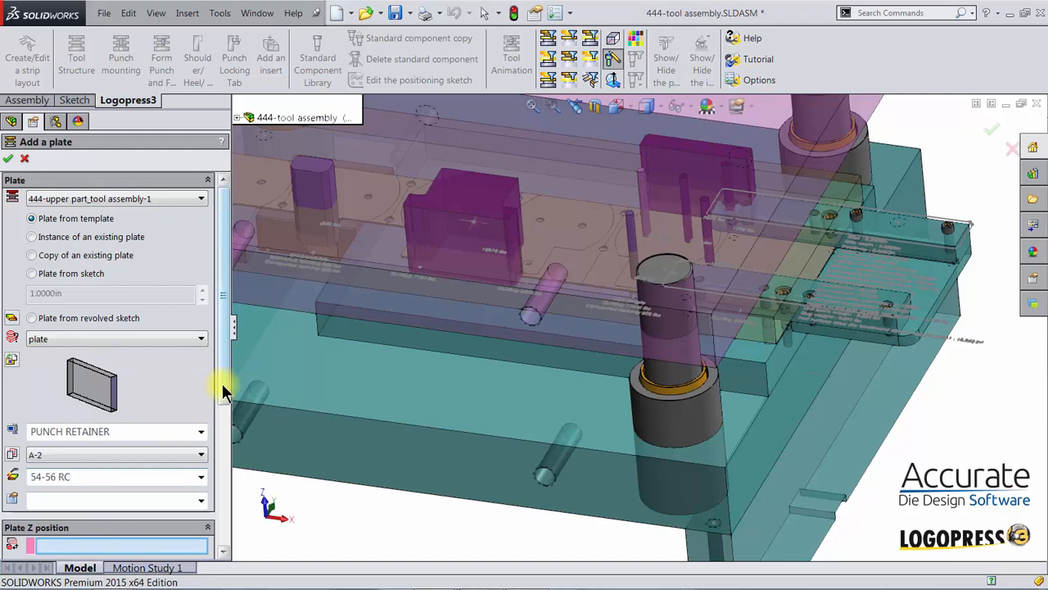
# Locate the punch retainer on the punch shoe's underside in Z and the punch shoe's entry-end face in X
pyautogui.moveTo(222, 383); pyautogui.dragTo(236, 526)
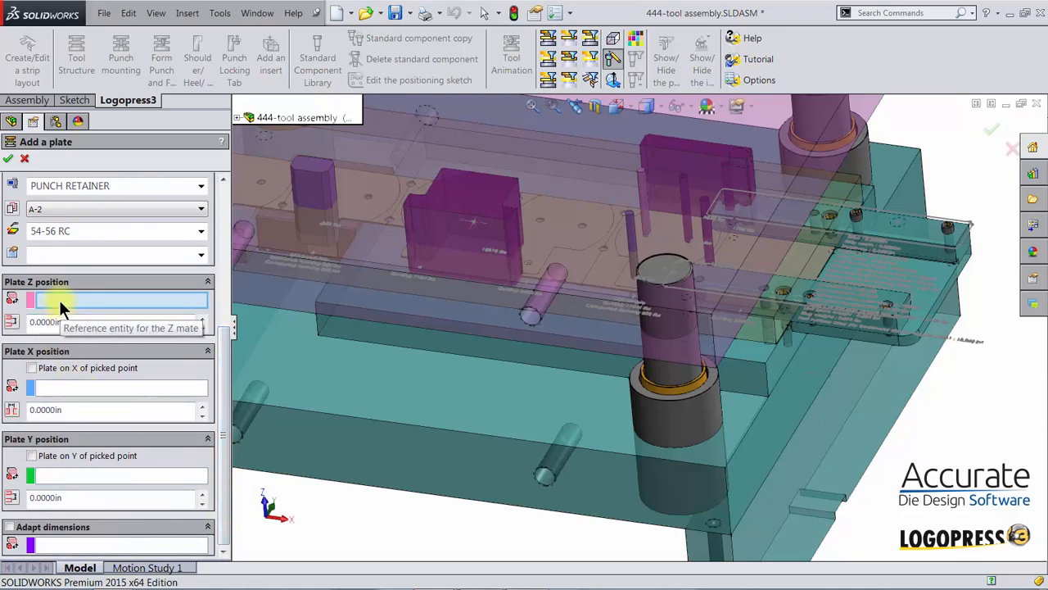
pyautogui.moveTo(878, 340); pyautogui.dragTo(802, 354, button='middle')
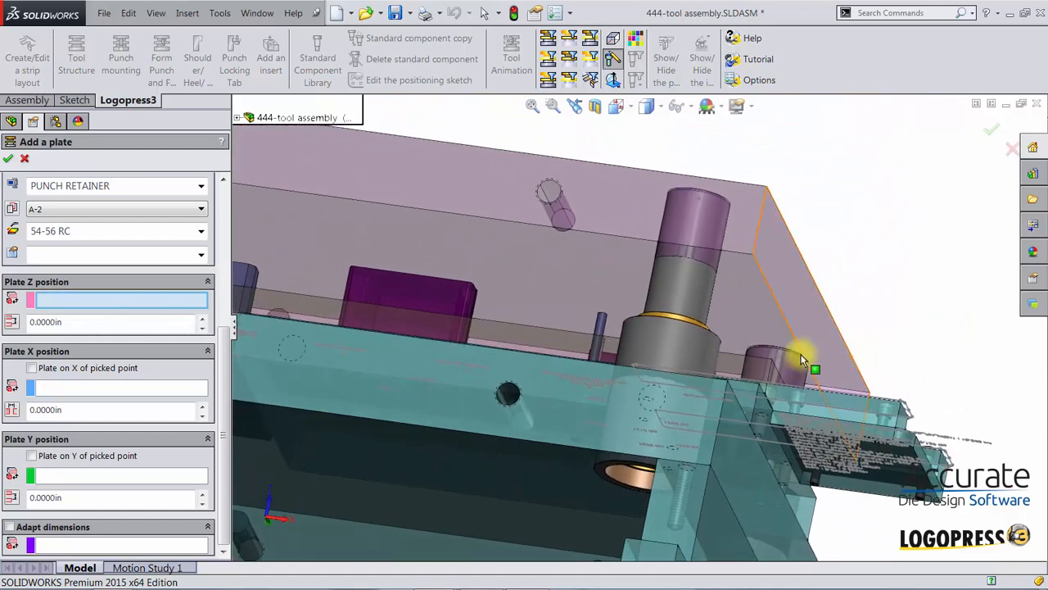
pyautogui.click(740, 325)
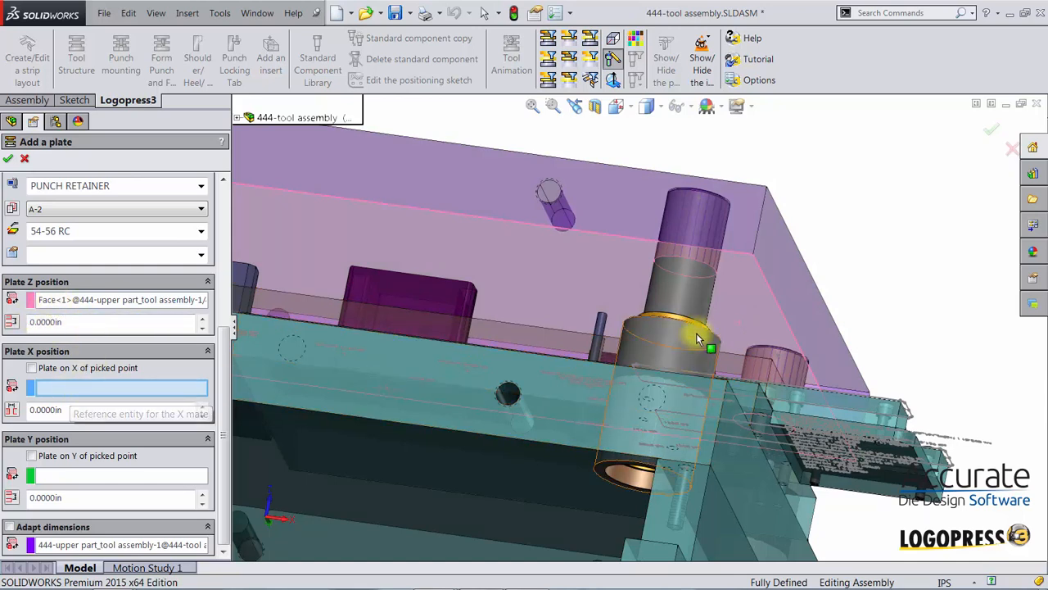
pyautogui.click(788, 283)
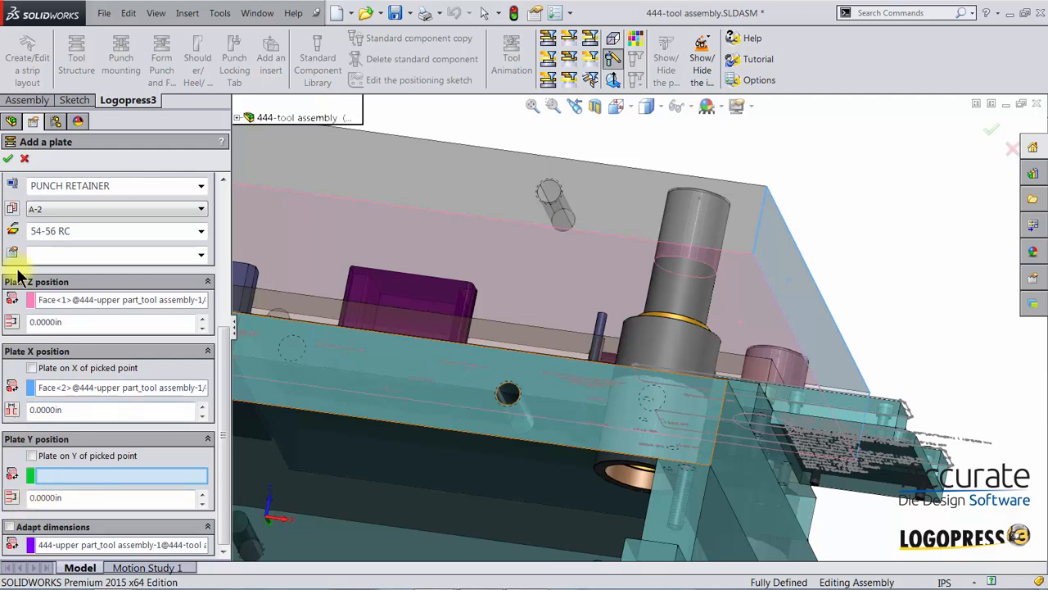
# Adapt the punch retainer's dimensions to the first die block and create the plate
pyautogui.click(9, 527)
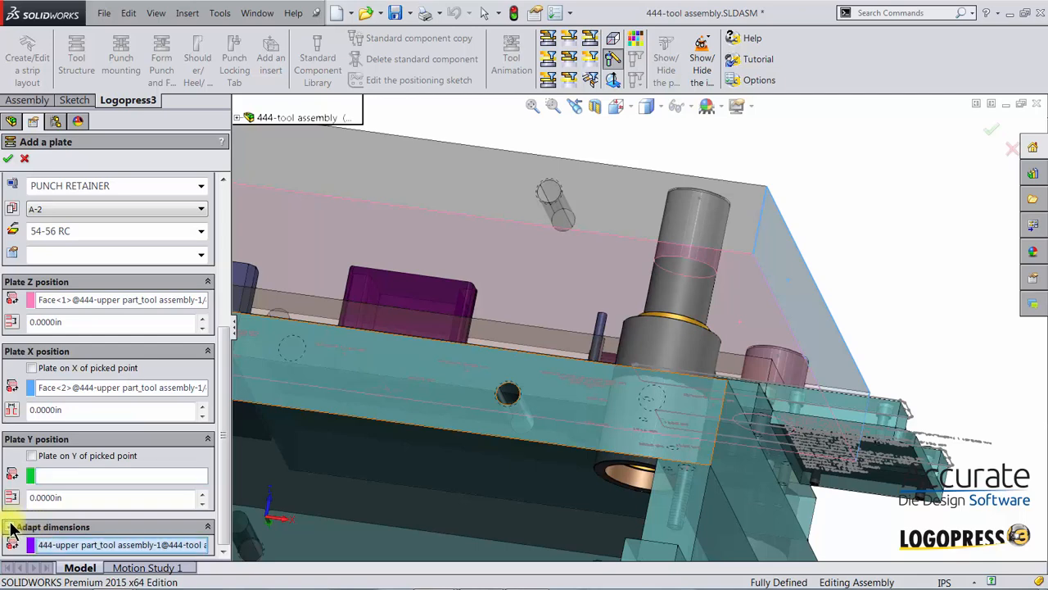
pyautogui.click(10, 527)
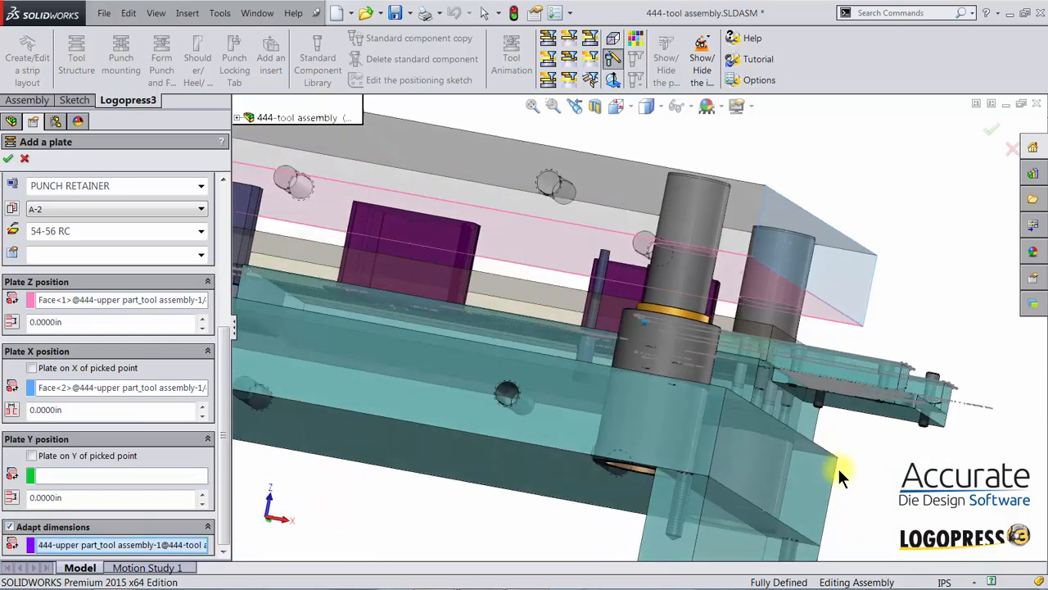
pyautogui.moveTo(839, 469); pyautogui.dragTo(835, 473, button='middle')
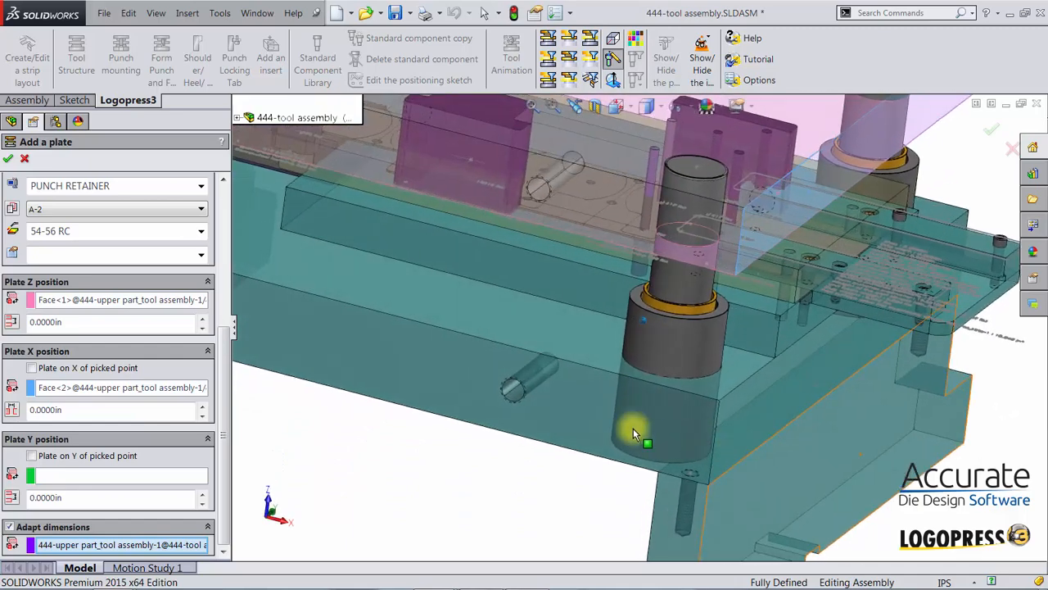
pyautogui.click(402, 230)
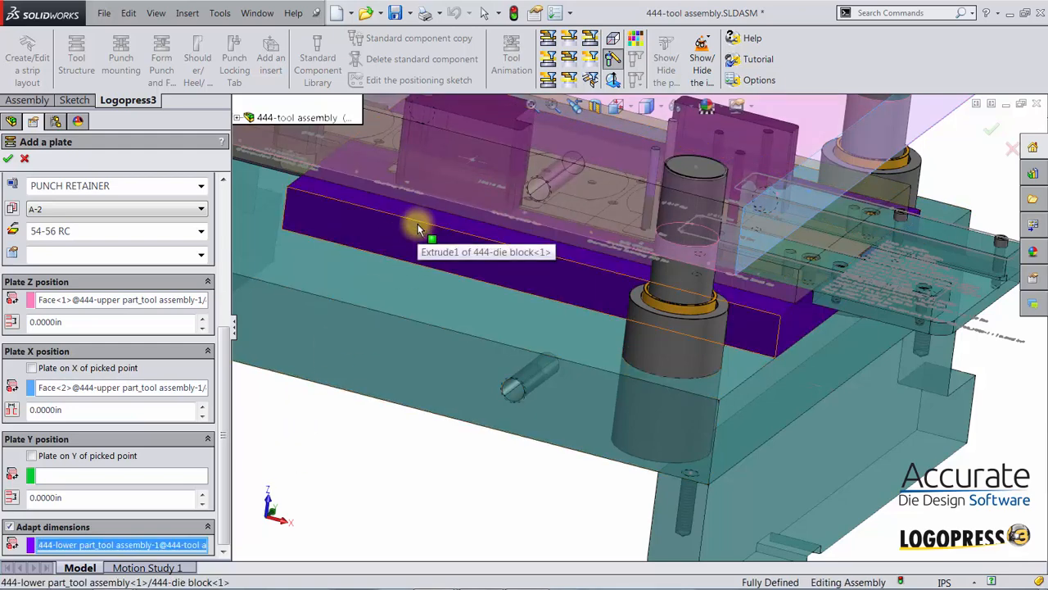
pyautogui.click(10, 161)
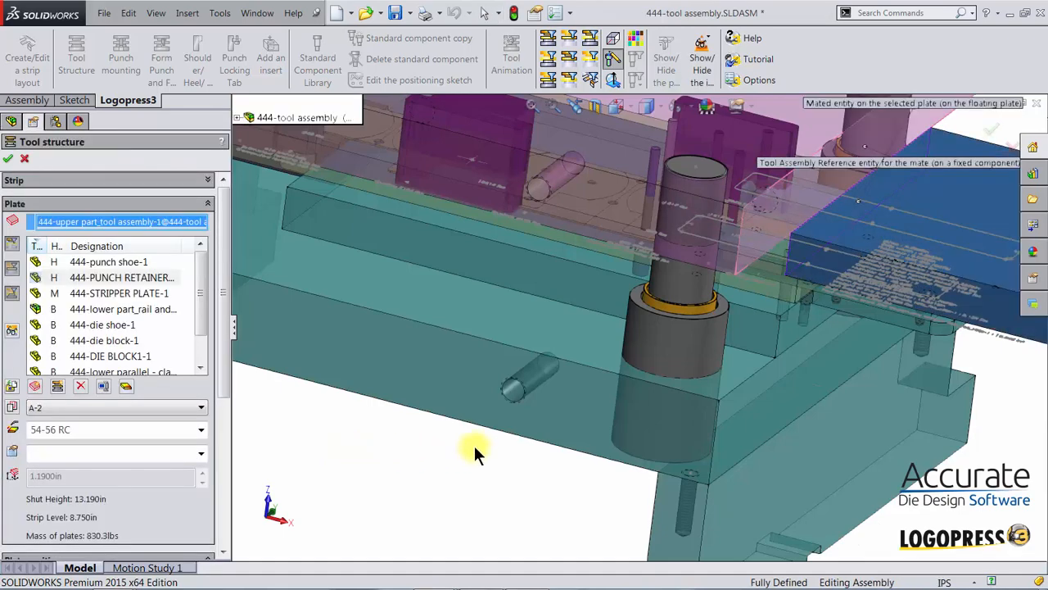
# Change the punch retainer's X mate from adjacent to superimposed plate position
pyautogui.moveTo(1015, 368); pyautogui.dragTo(1018, 366, button='middle')
pyautogui.scroll(5, 1006, 362)
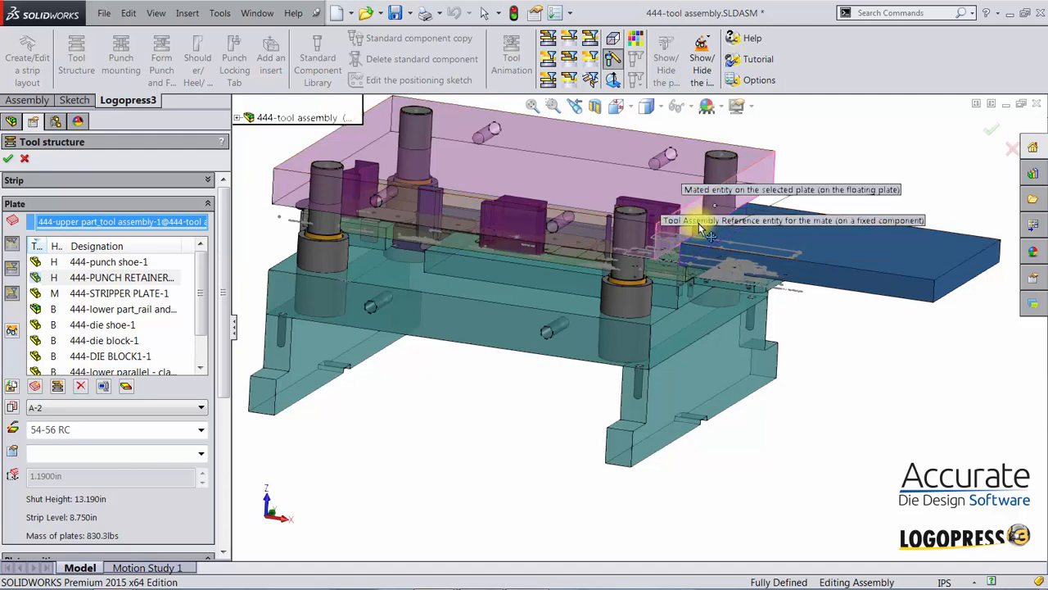
pyautogui.moveTo(226, 340); pyautogui.dragTo(229, 483)
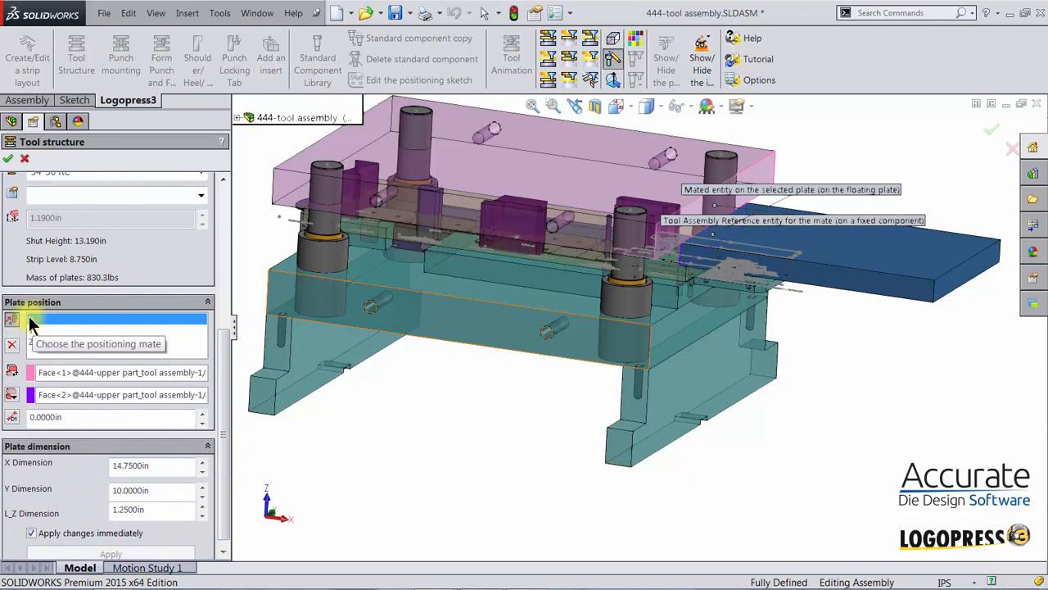
pyautogui.click(12, 395)
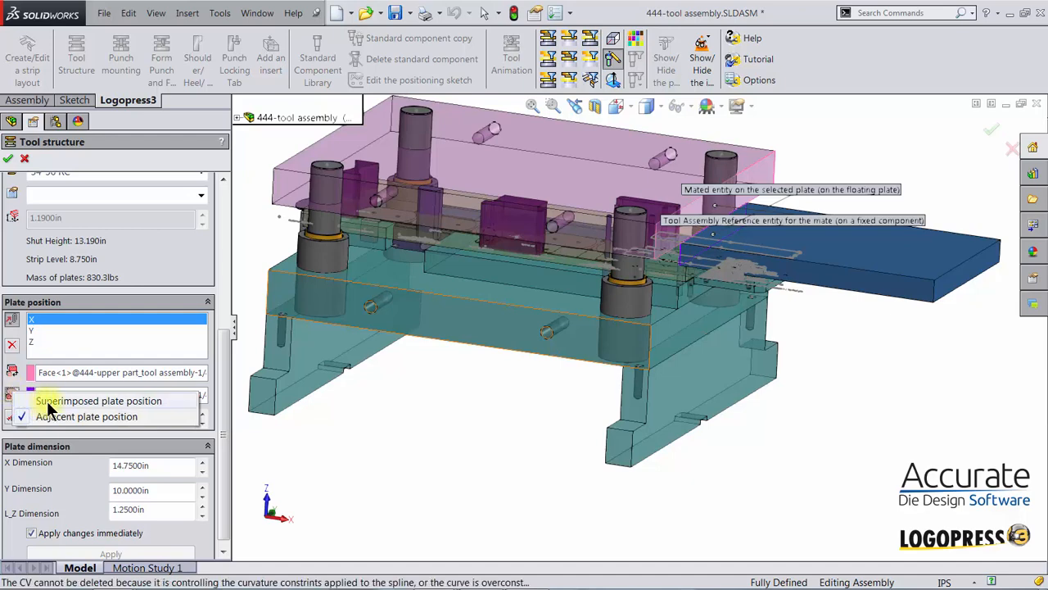
pyautogui.click(46, 401)
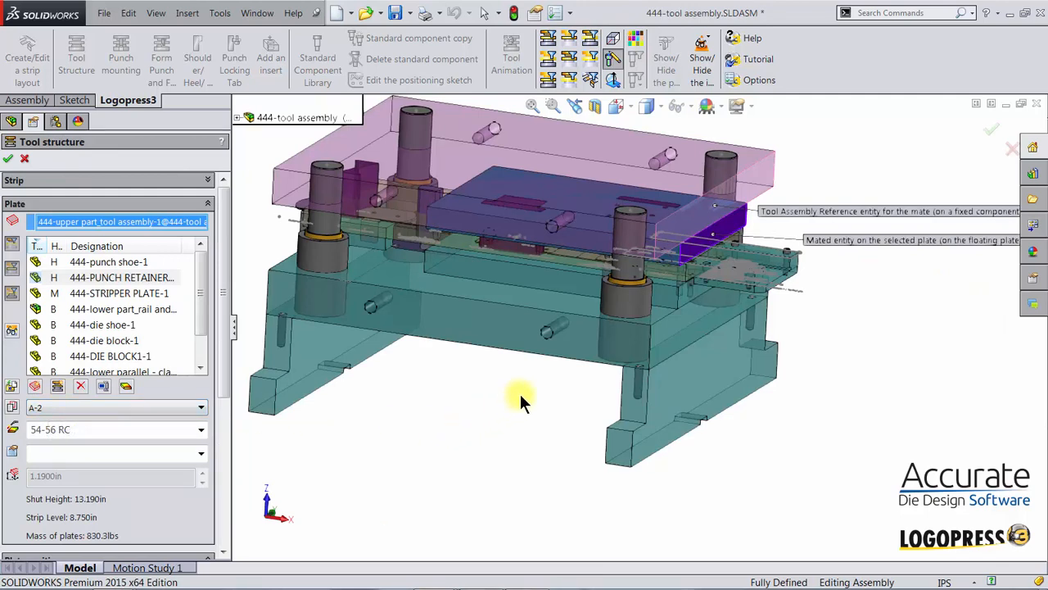
# Set the punch retainer's X dimension to 14.7 in
pyautogui.moveTo(219, 302); pyautogui.dragTo(209, 479)
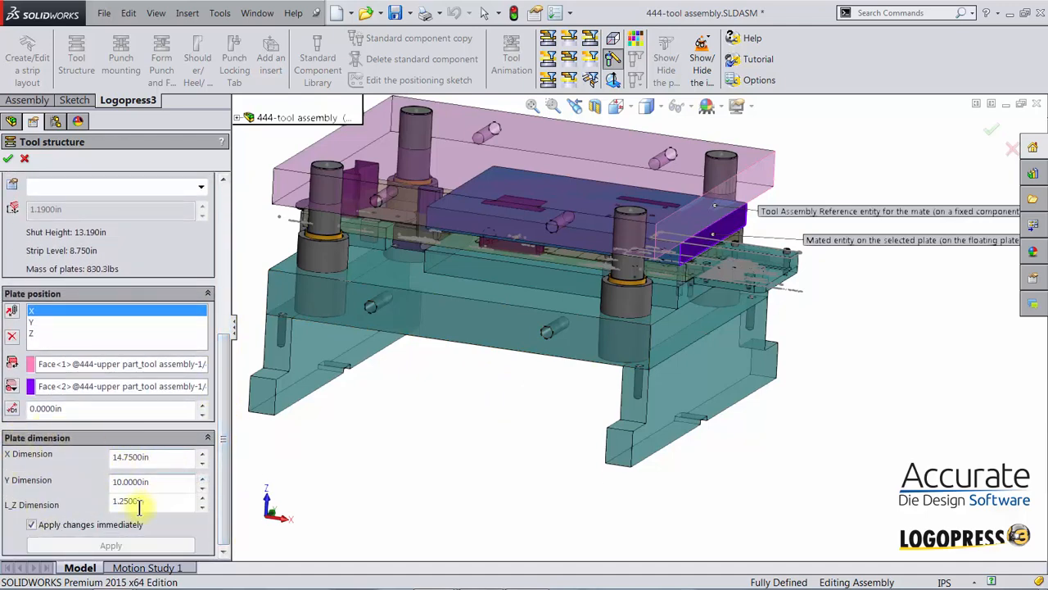
pyautogui.doubleClick(169, 457)
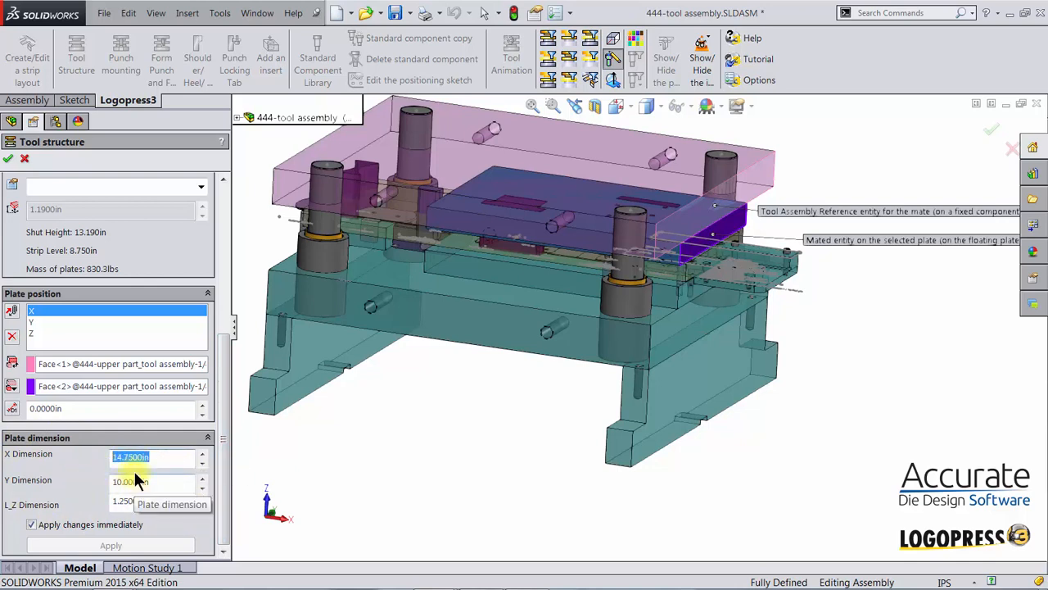
pyautogui.write('14.7')
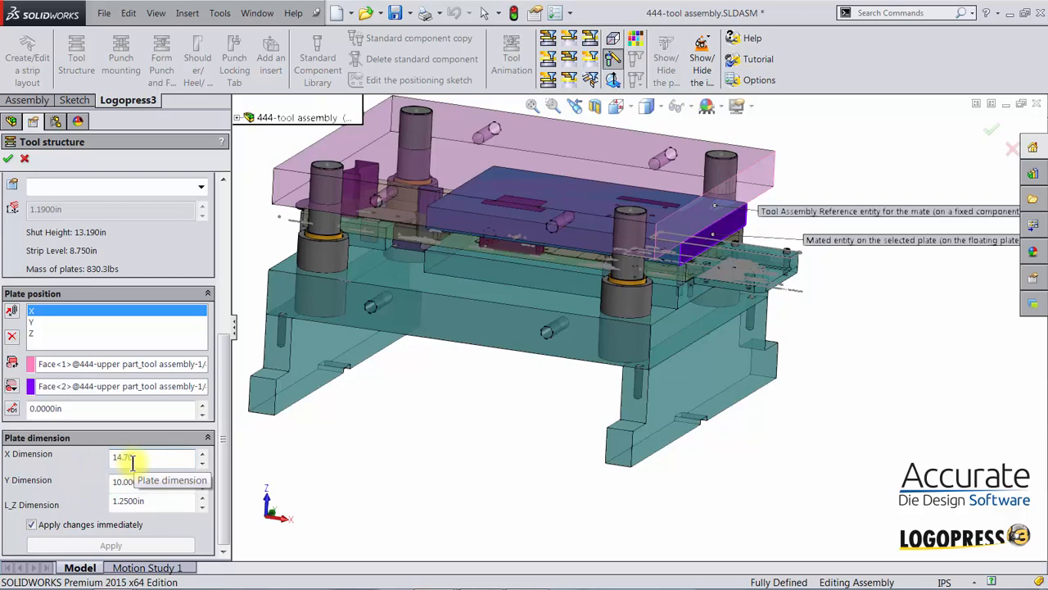
pyautogui.press('Return')
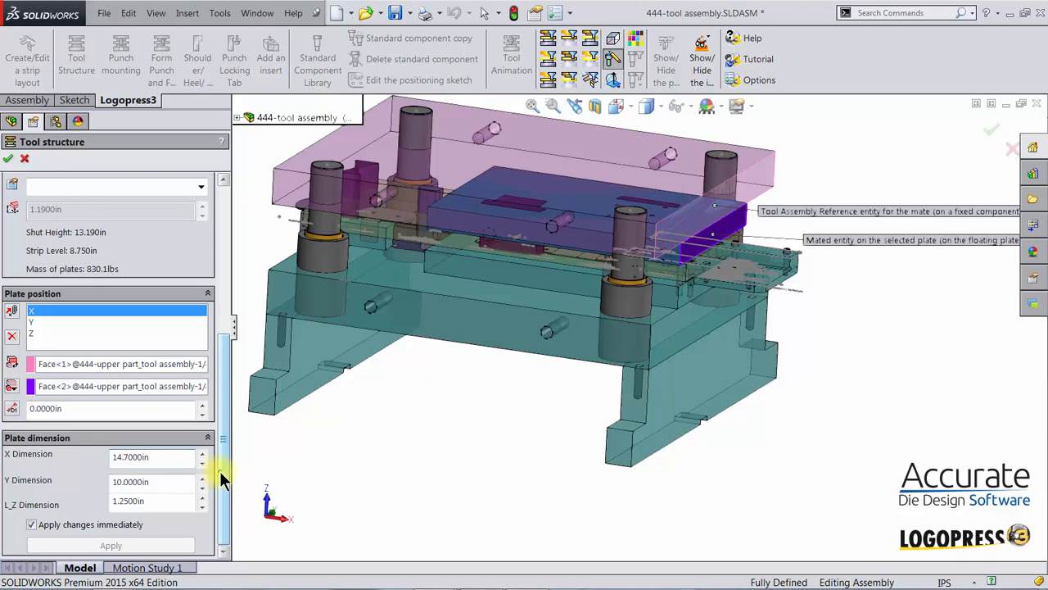
# Start a second upper-part plate from the template and define it as PUNCH RETAINER with material A-2 and treatment 54-56 RC
pyautogui.moveTo(219, 471); pyautogui.dragTo(216, 292)
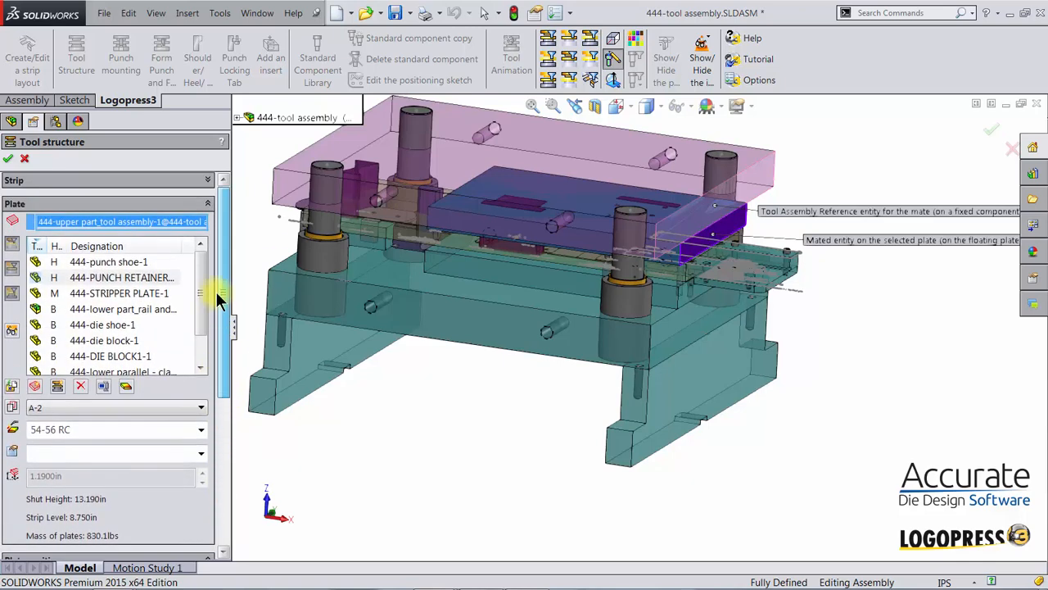
pyautogui.click(38, 381)
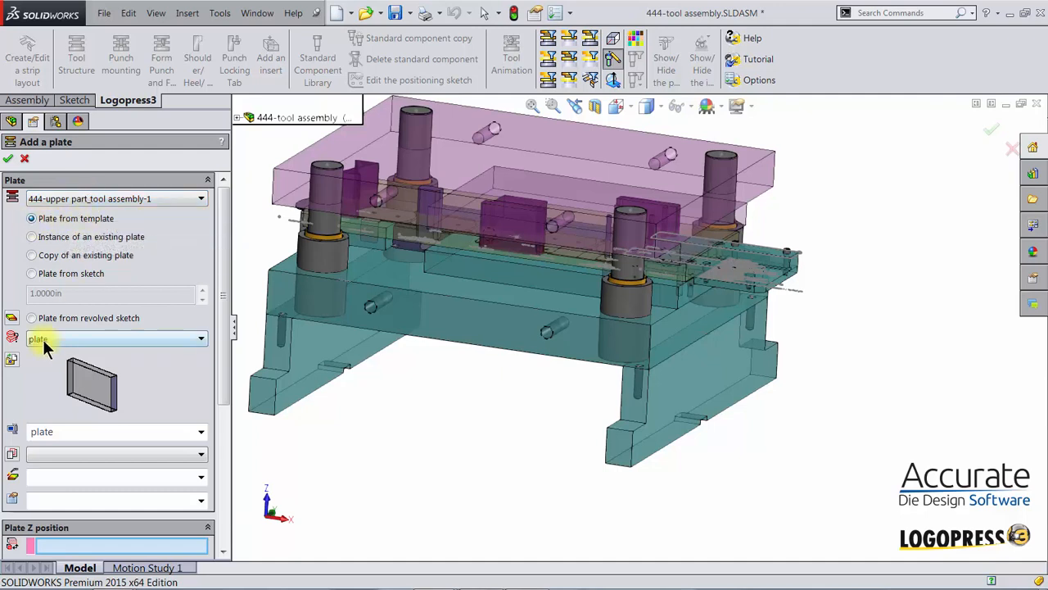
pyautogui.click(201, 432)
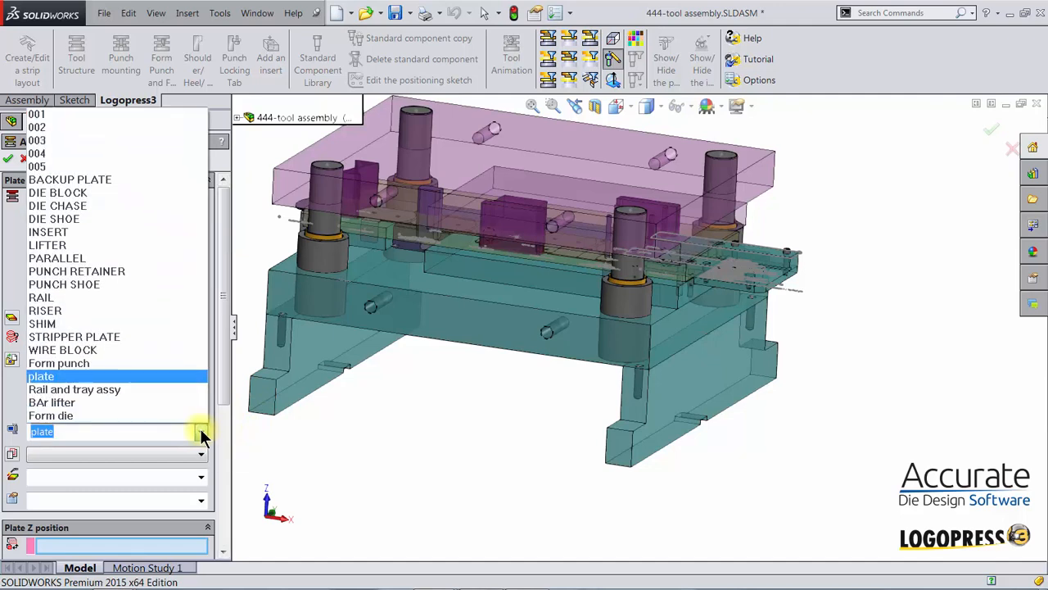
pyautogui.click(71, 269)
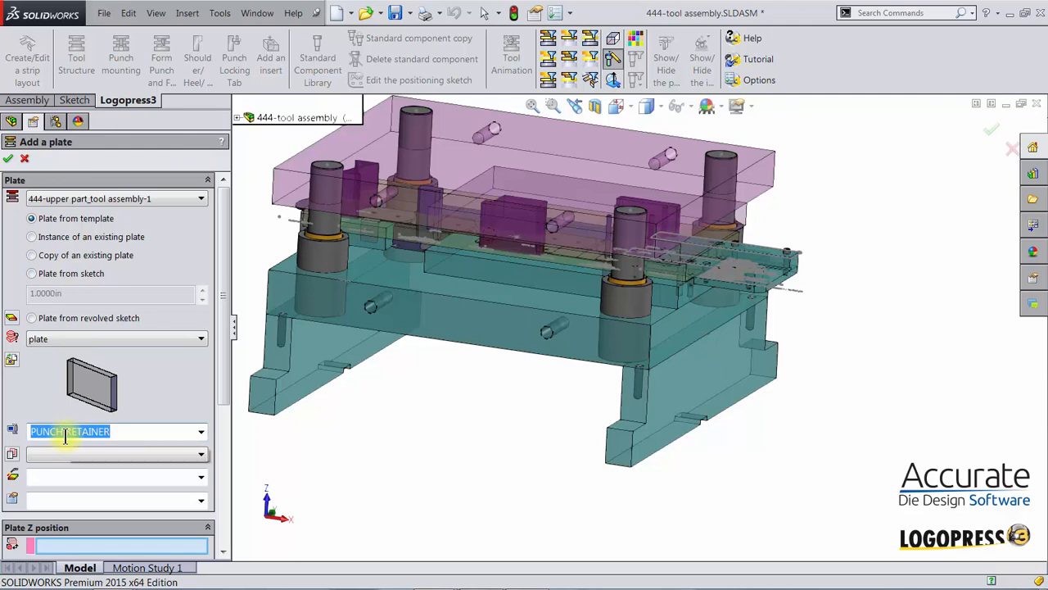
pyautogui.click(196, 457)
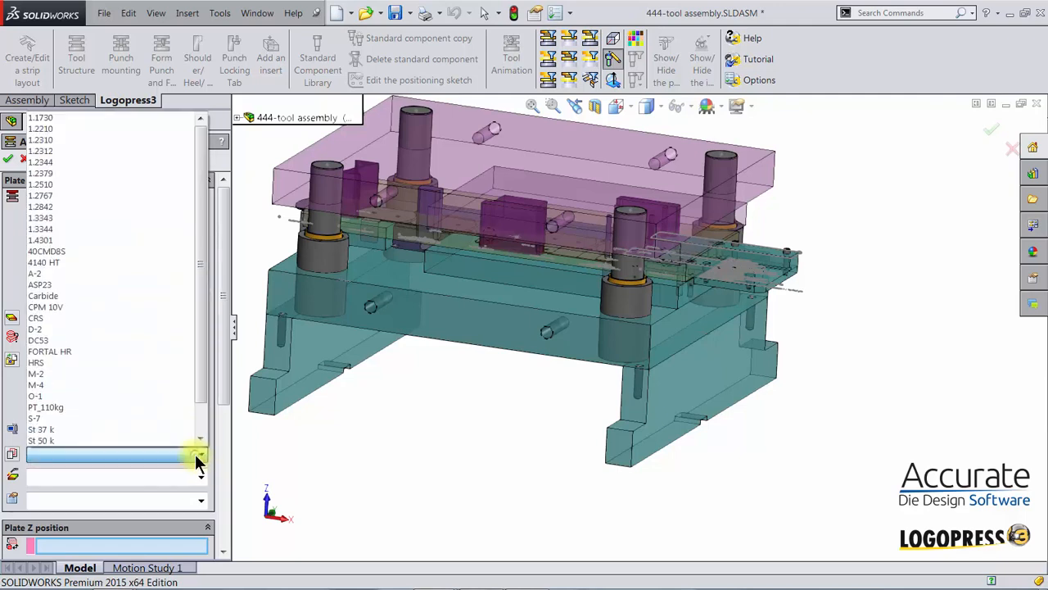
pyautogui.click(36, 271)
pyautogui.click(201, 477)
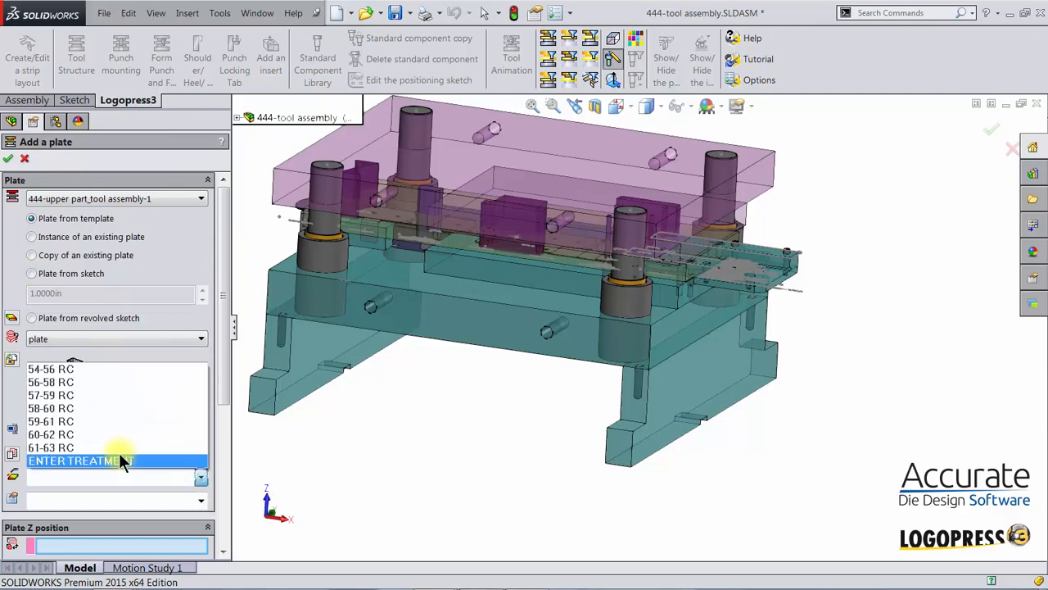
pyautogui.click(70, 369)
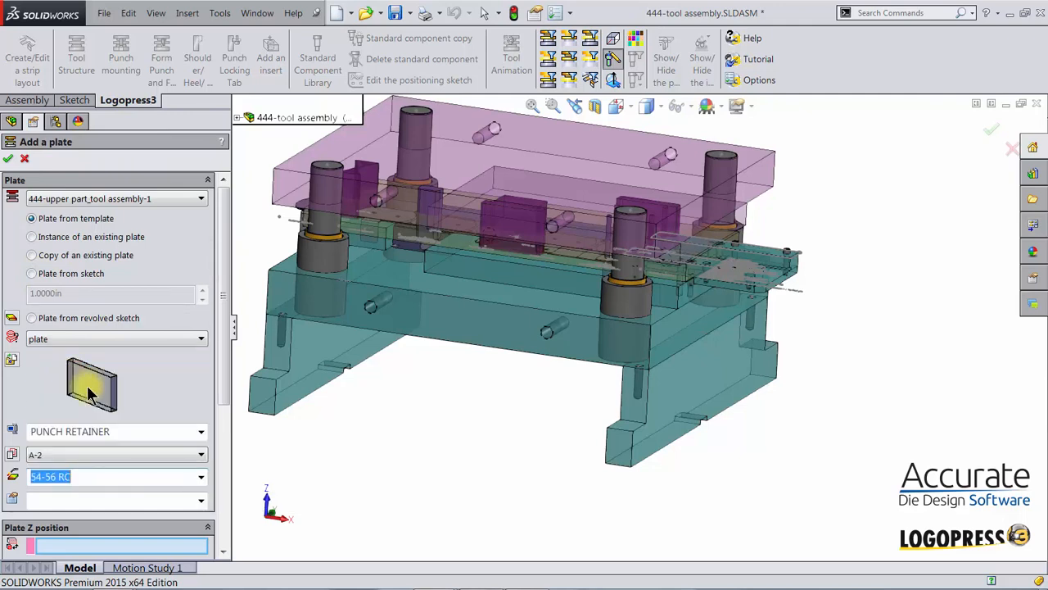
pyautogui.click(99, 477)
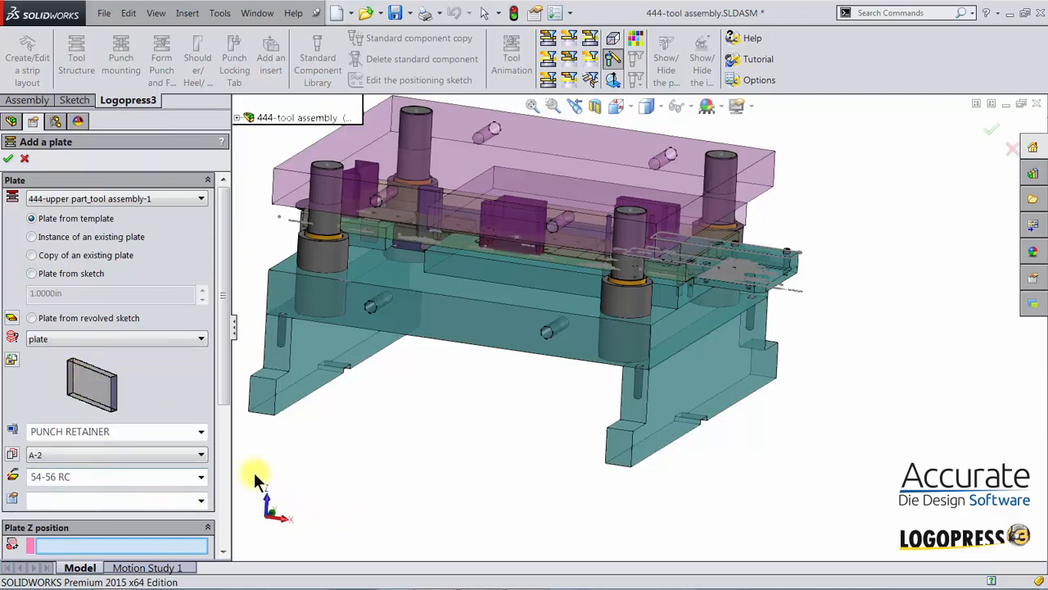
# Locate the second punch retainer in Z on the underside of the punch shoe
pyautogui.scroll(-1, 224, 395)
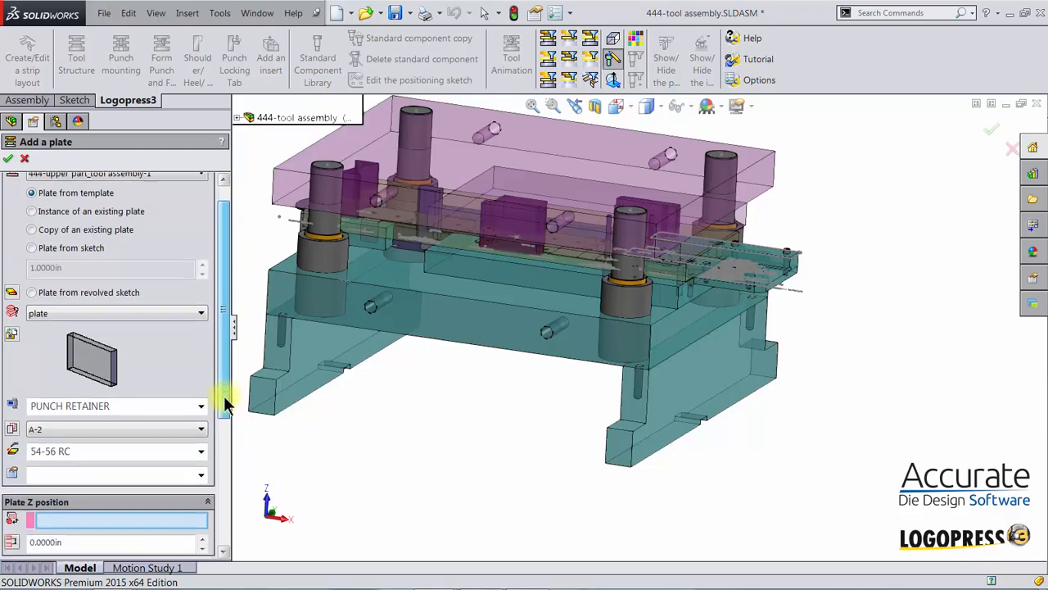
pyautogui.moveTo(223, 396); pyautogui.dragTo(222, 519)
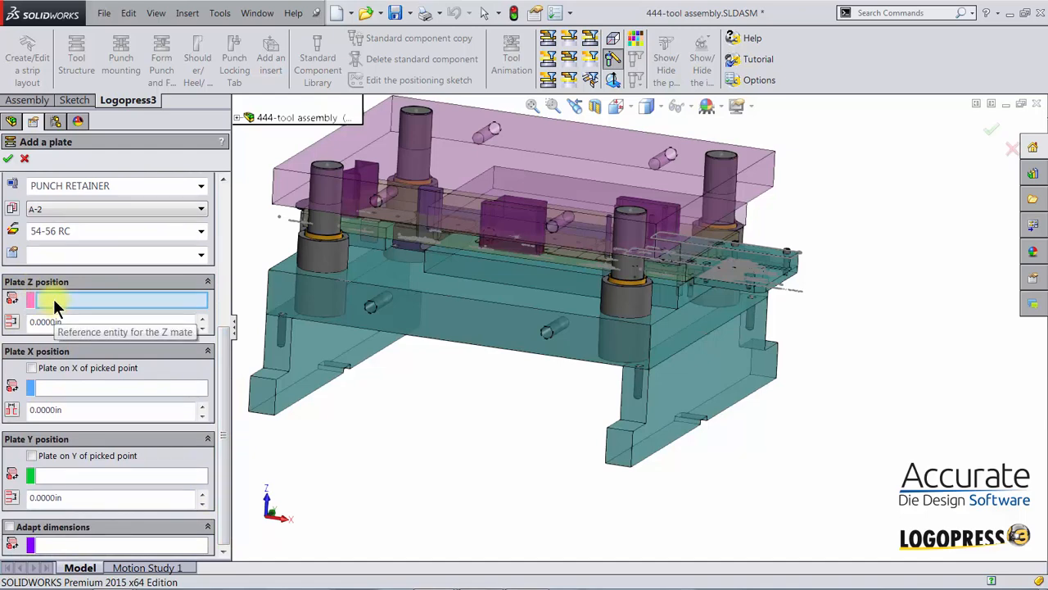
pyautogui.scroll(-3, 516, 339)
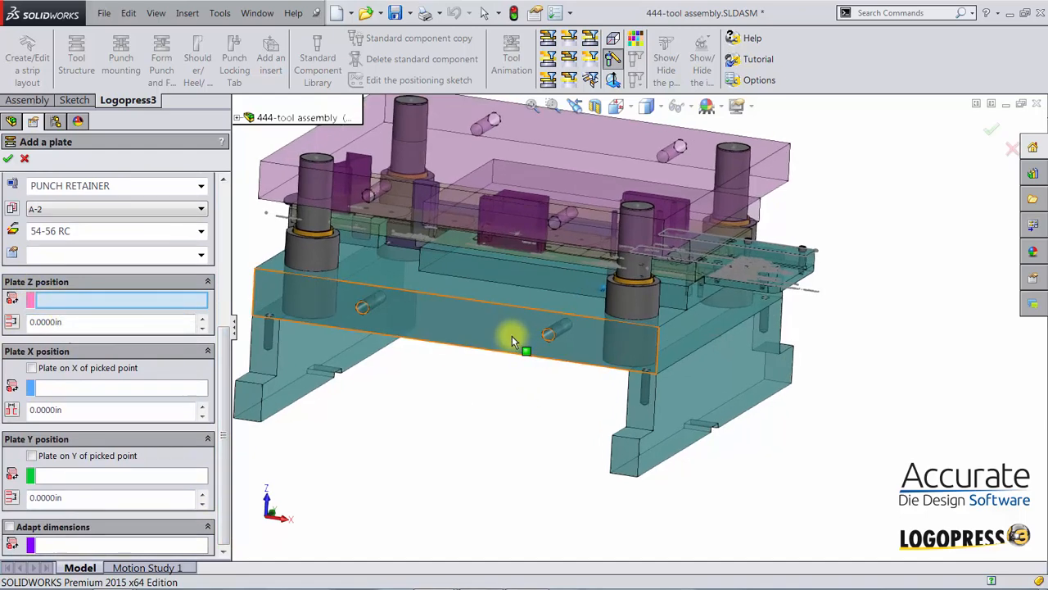
pyautogui.scroll(-6, 510, 336)
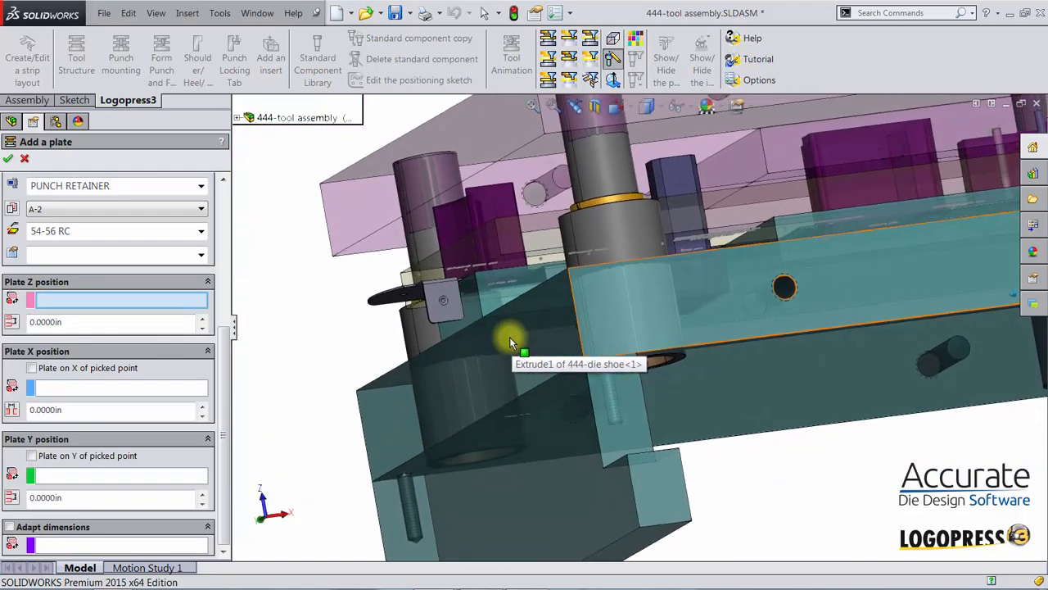
pyautogui.moveTo(509, 337); pyautogui.dragTo(588, 246, button='middle')
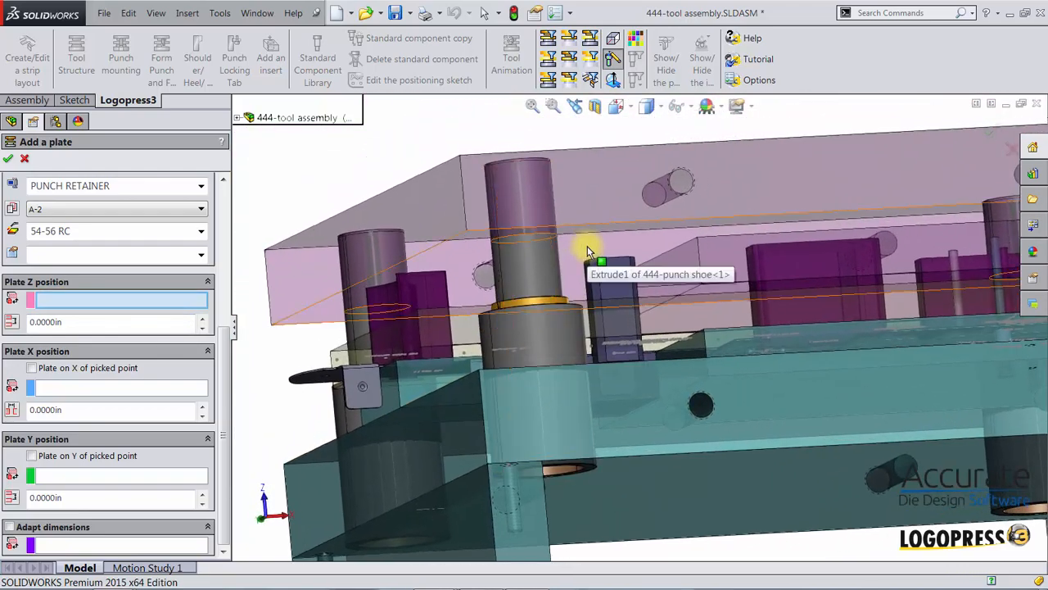
pyautogui.click(587, 246)
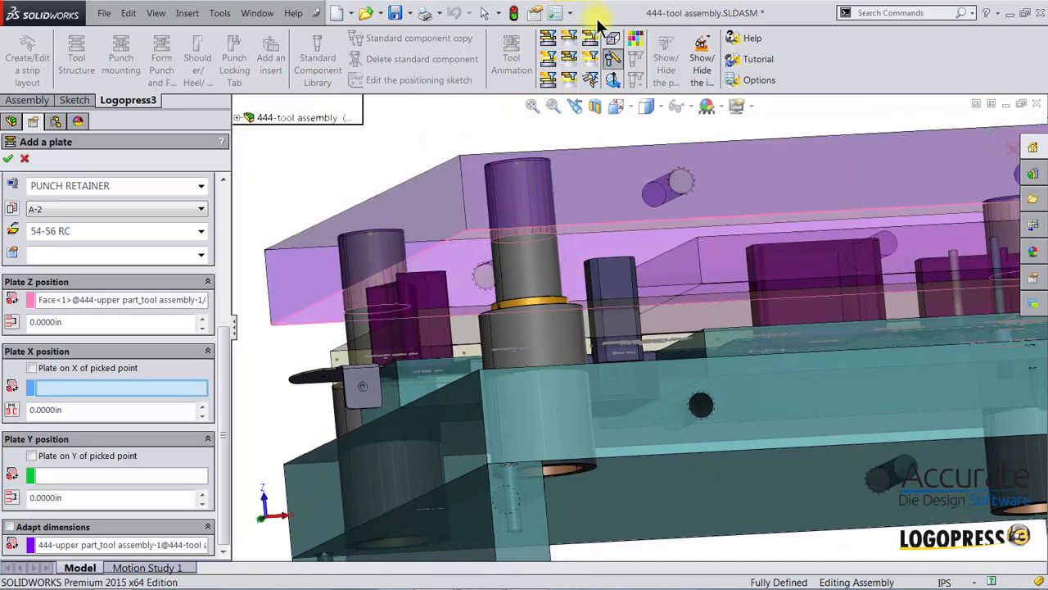
# Show only the upper part and strip, and locate the second punch retainer in X against the first retainer's side face
pyautogui.click(570, 76)
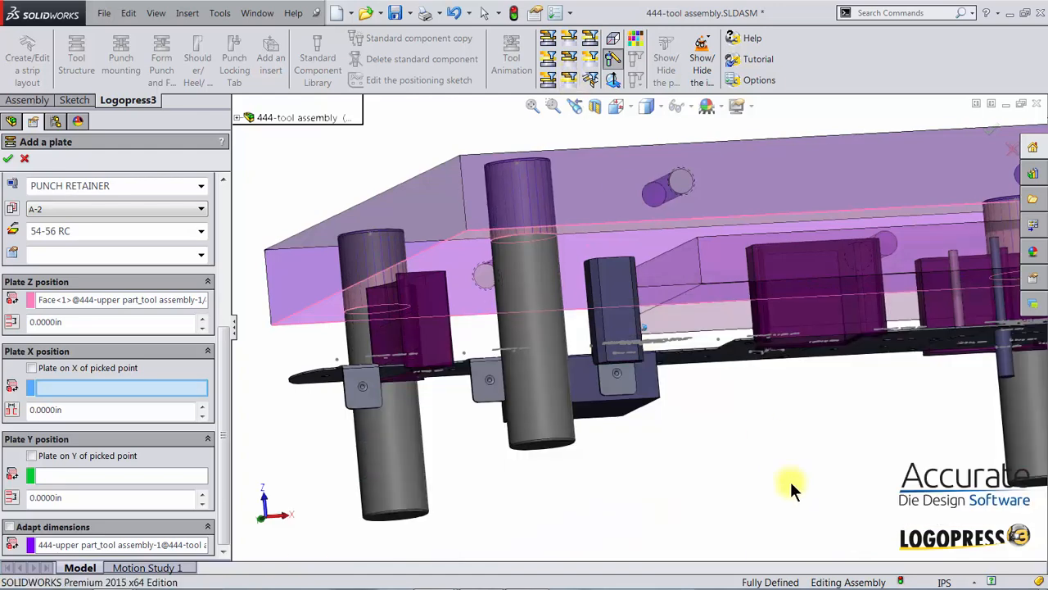
pyautogui.moveTo(790, 481); pyautogui.dragTo(788, 477, button='middle')
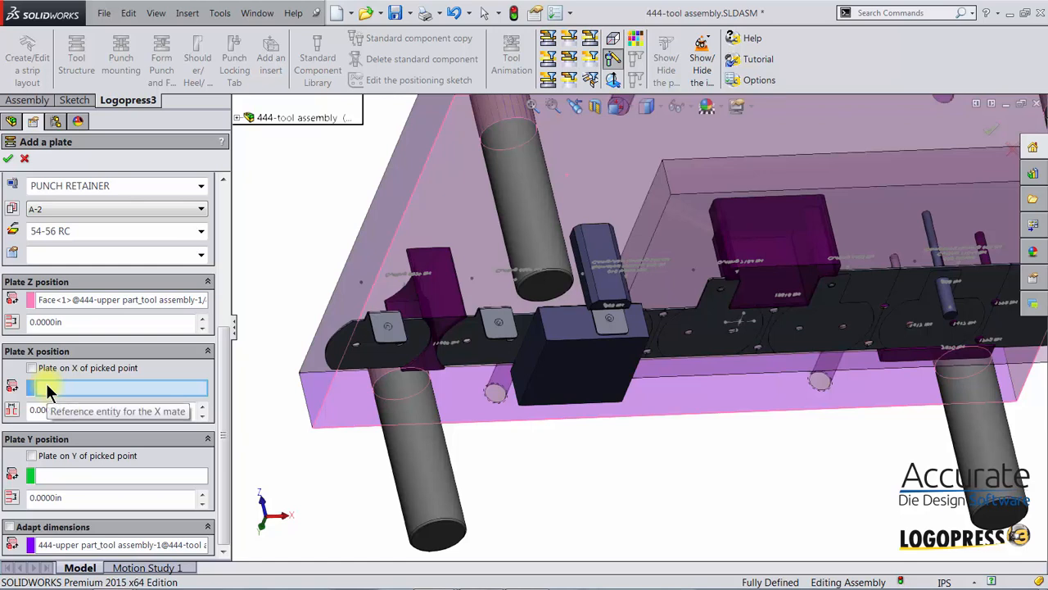
pyautogui.click(658, 201)
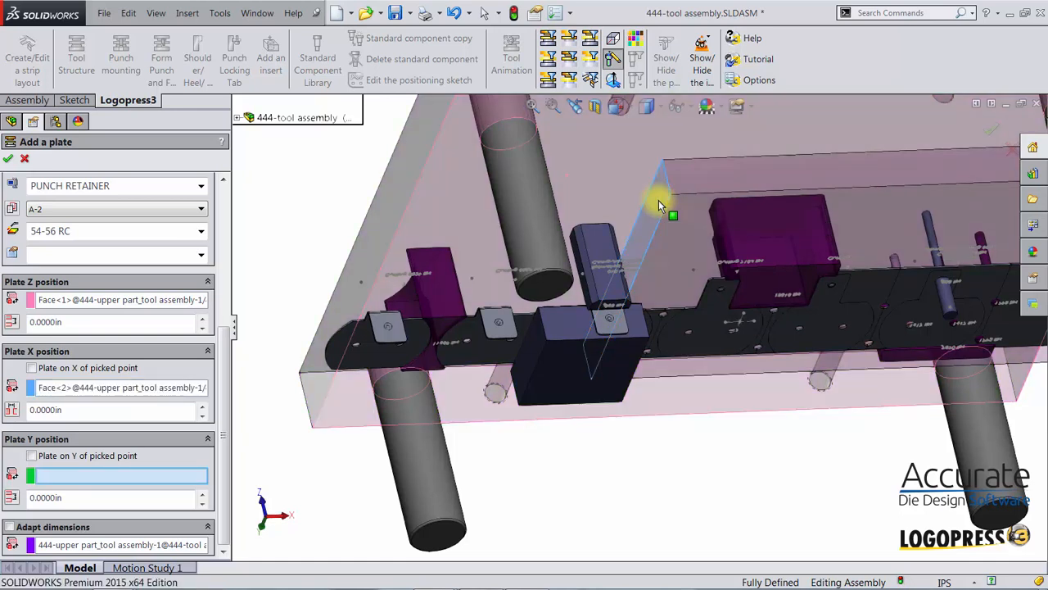
pyautogui.doubleClick(49, 411)
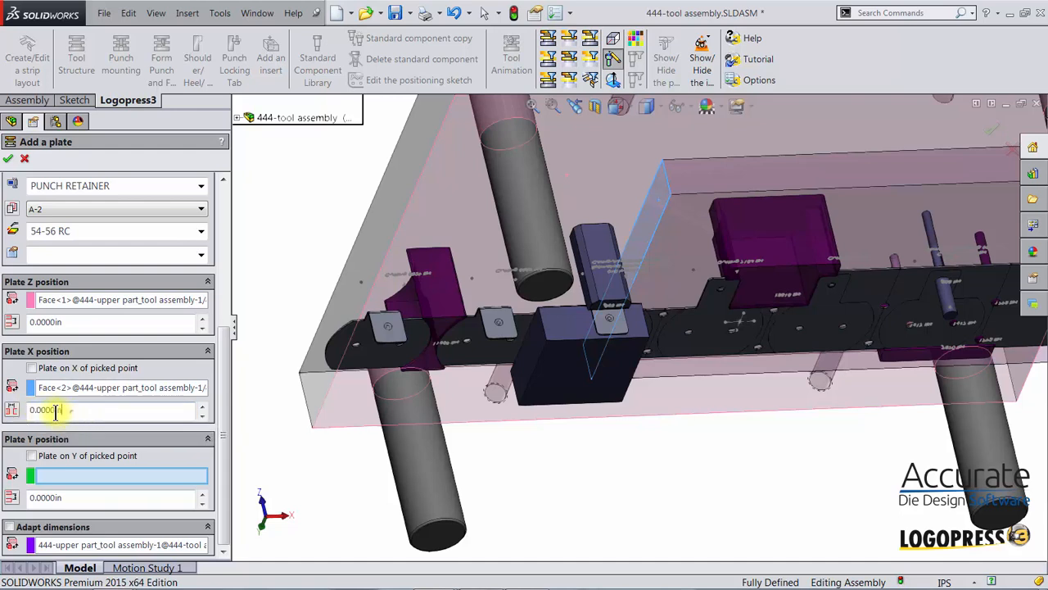
pyautogui.press('Delete')
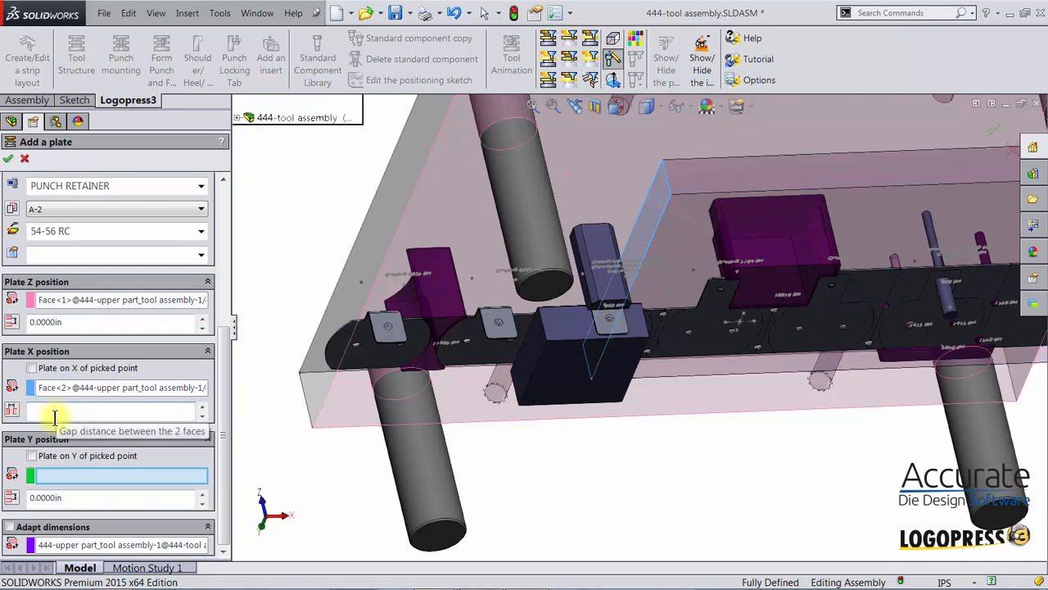
pyautogui.click(10, 409)
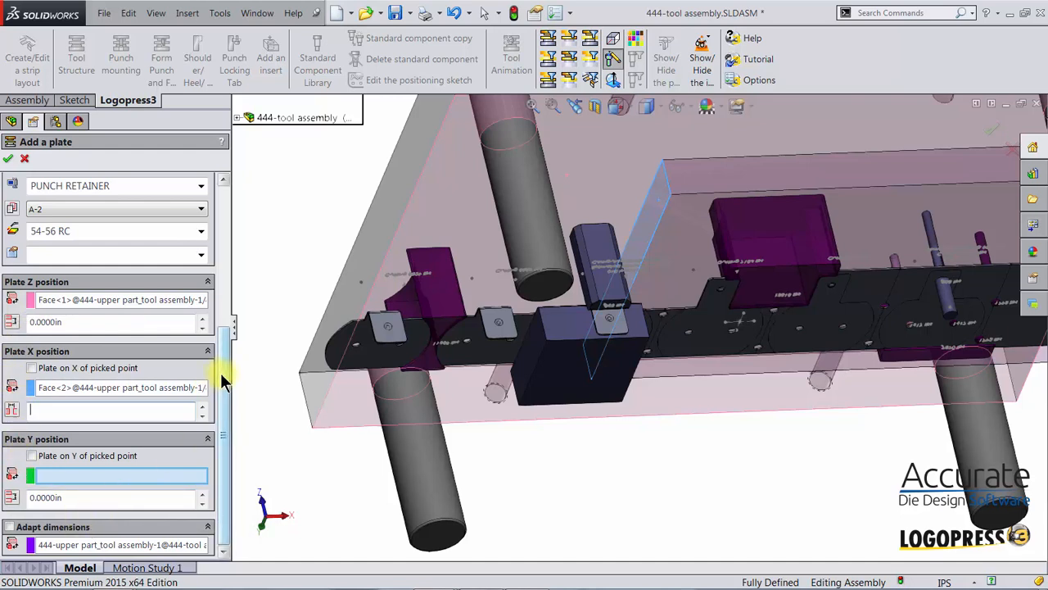
# Adapt the new plate's dimensions to the first punch retainer and create it, accepting the automatic file name 444-PUNCH RETAINER1.SLDPRT
pyautogui.click(10, 526)
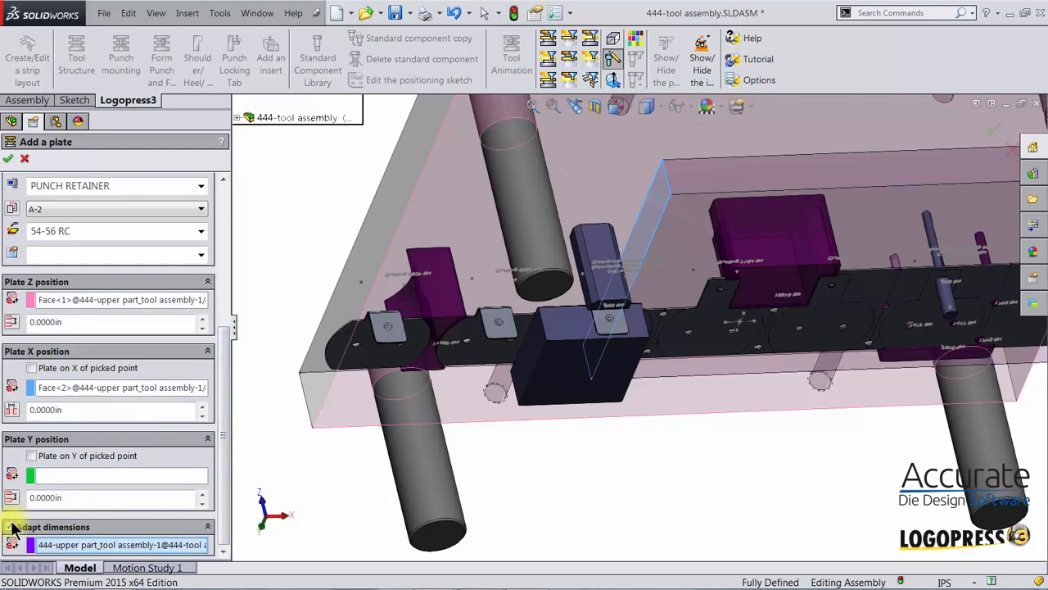
pyautogui.click(703, 195)
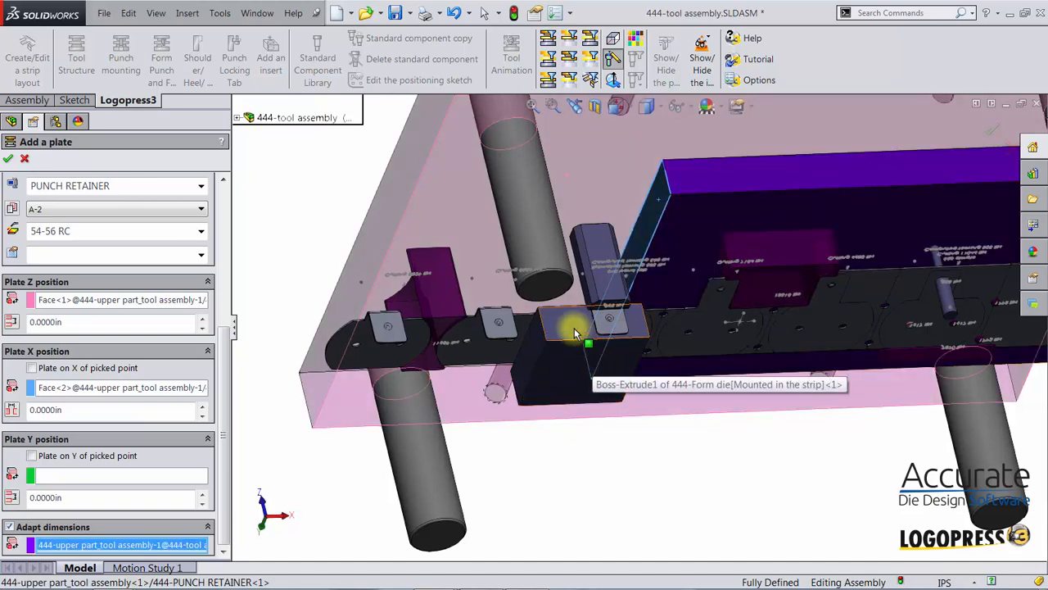
pyautogui.click(8, 159)
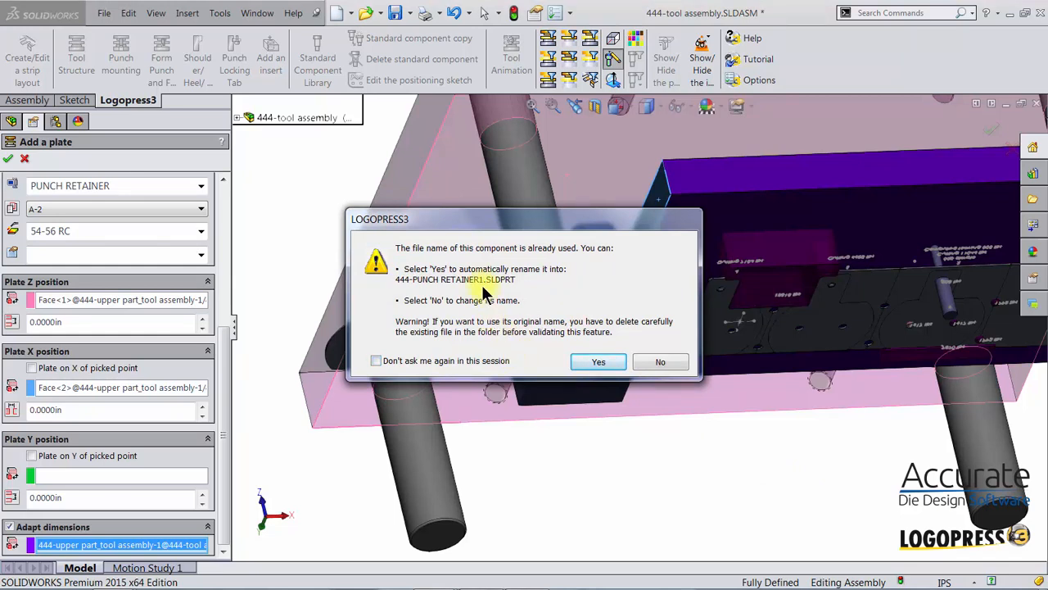
pyautogui.click(604, 364)
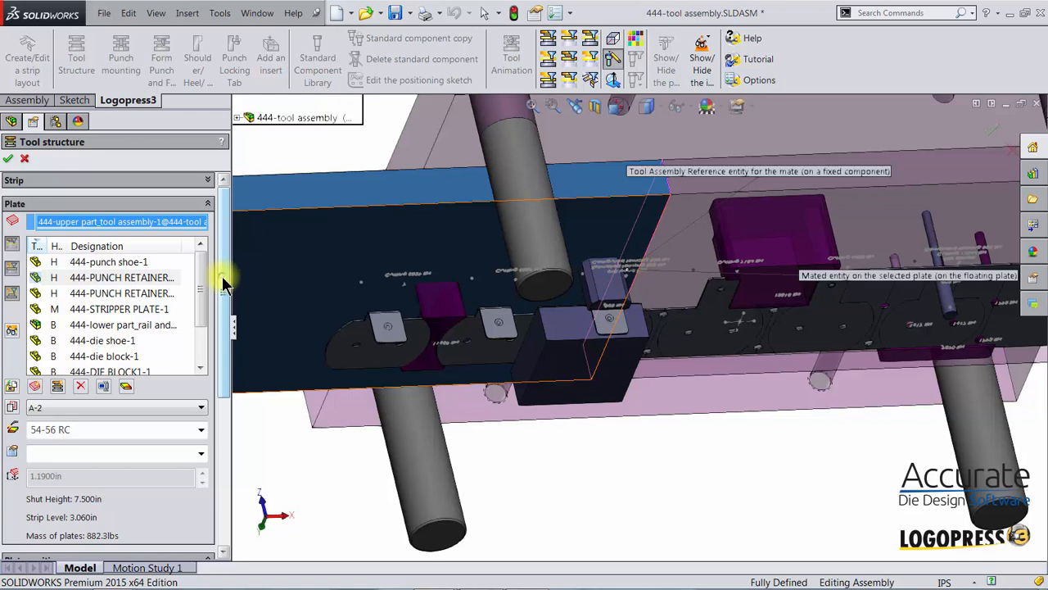
# Set the second punch retainer's X gap to 0.05 in and flip its direction so the plate clears the first retainer
pyautogui.moveTo(222, 276); pyautogui.dragTo(223, 434)
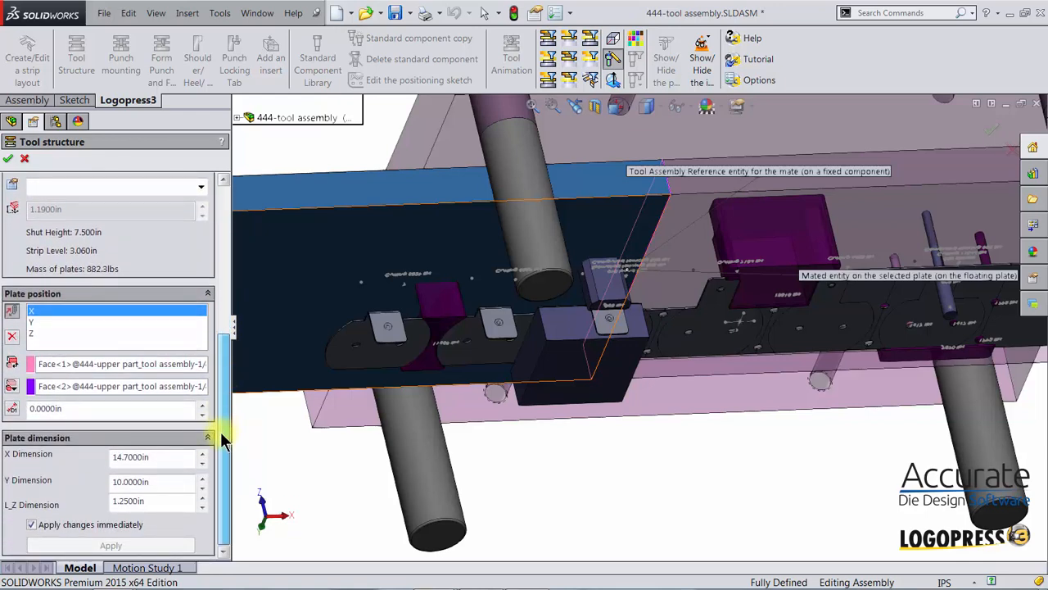
pyautogui.click(47, 408)
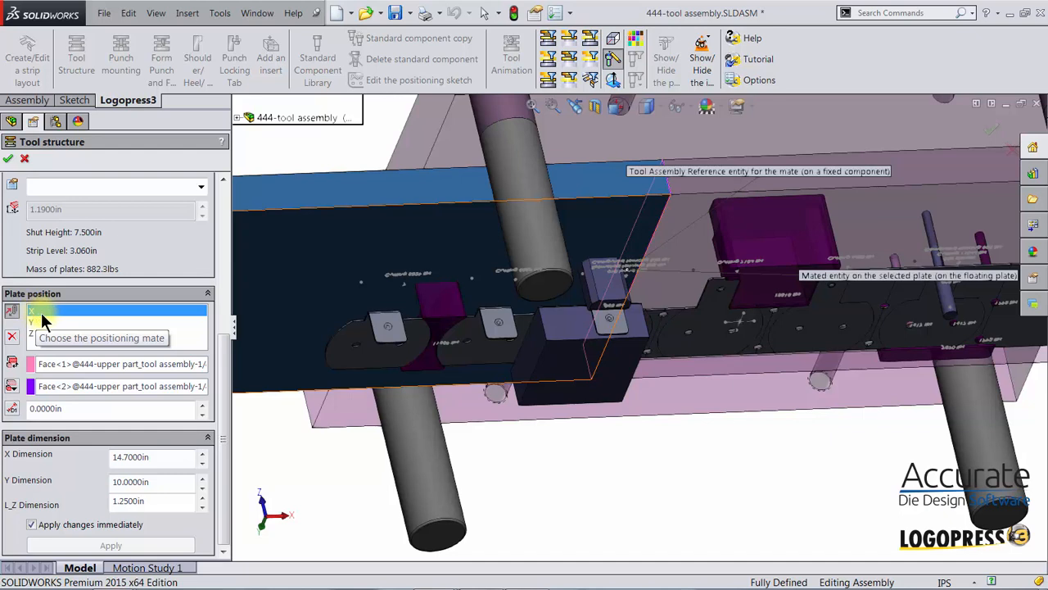
pyautogui.doubleClick(66, 410)
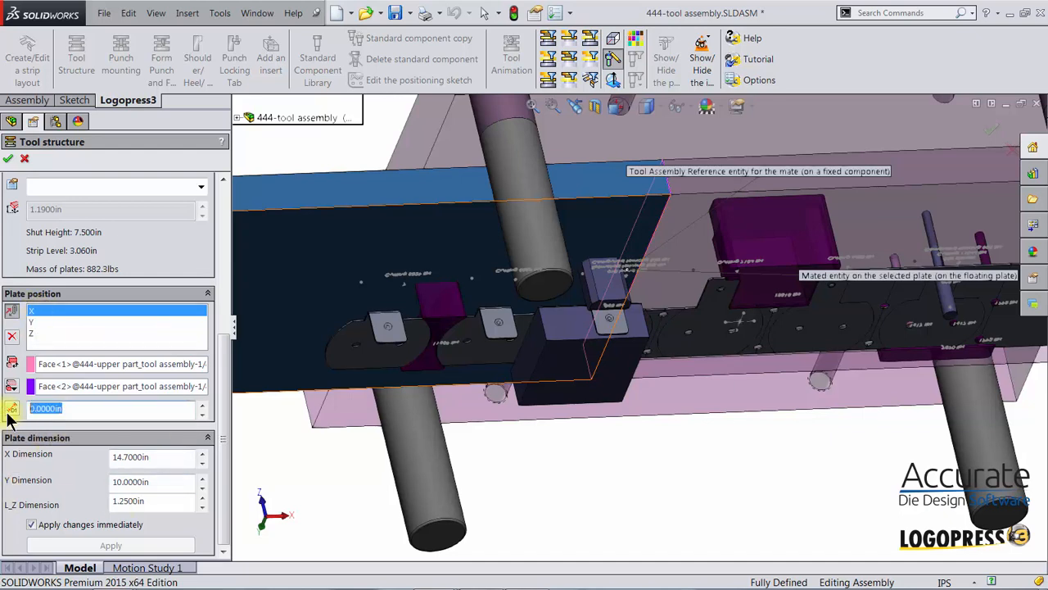
pyautogui.write('.05')
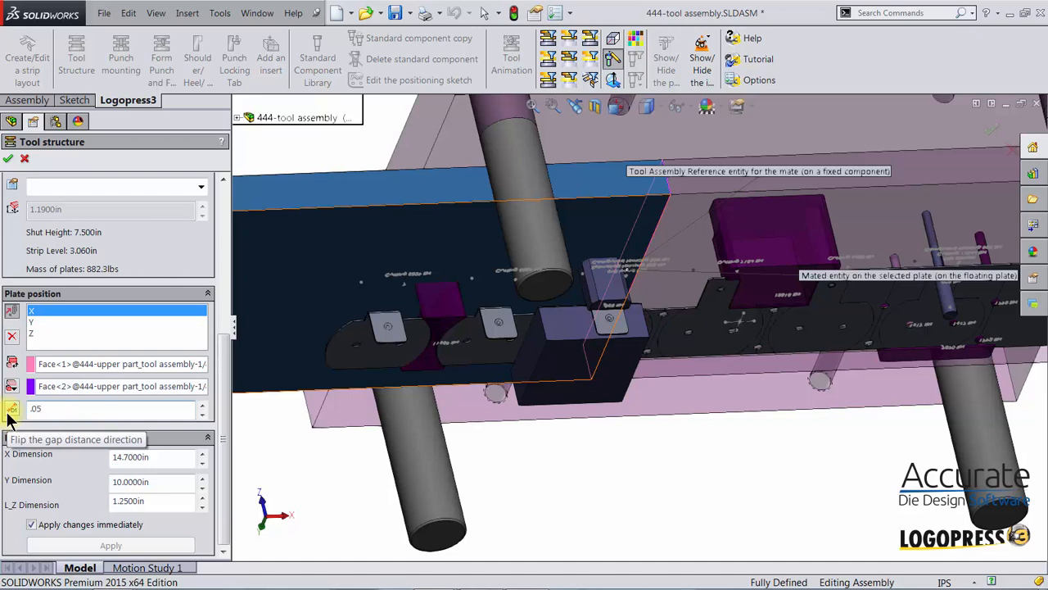
pyautogui.press('Return')
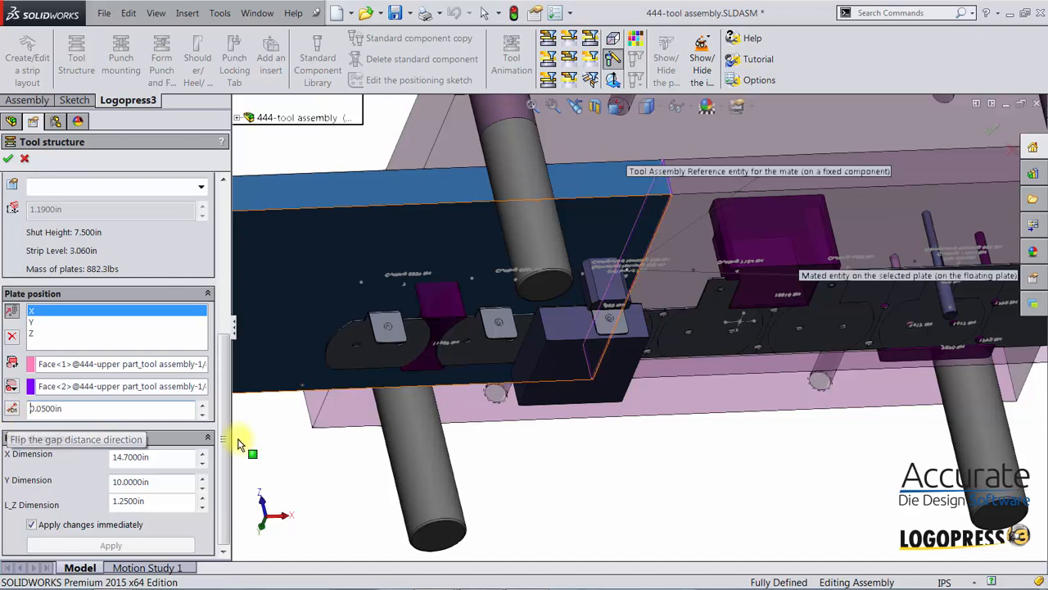
pyautogui.press('z')
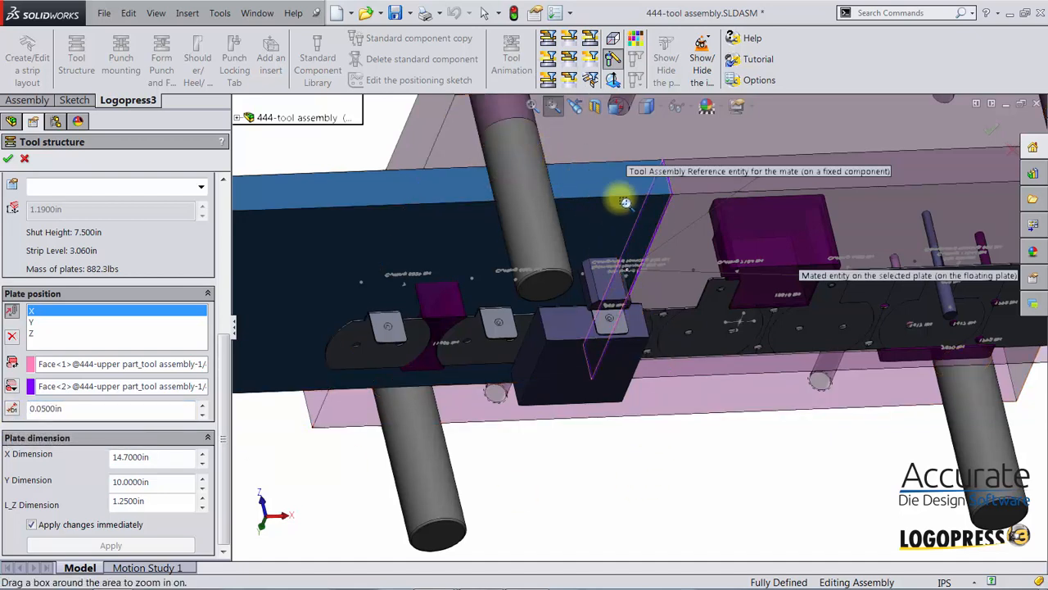
pyautogui.moveTo(626, 163); pyautogui.dragTo(712, 216)
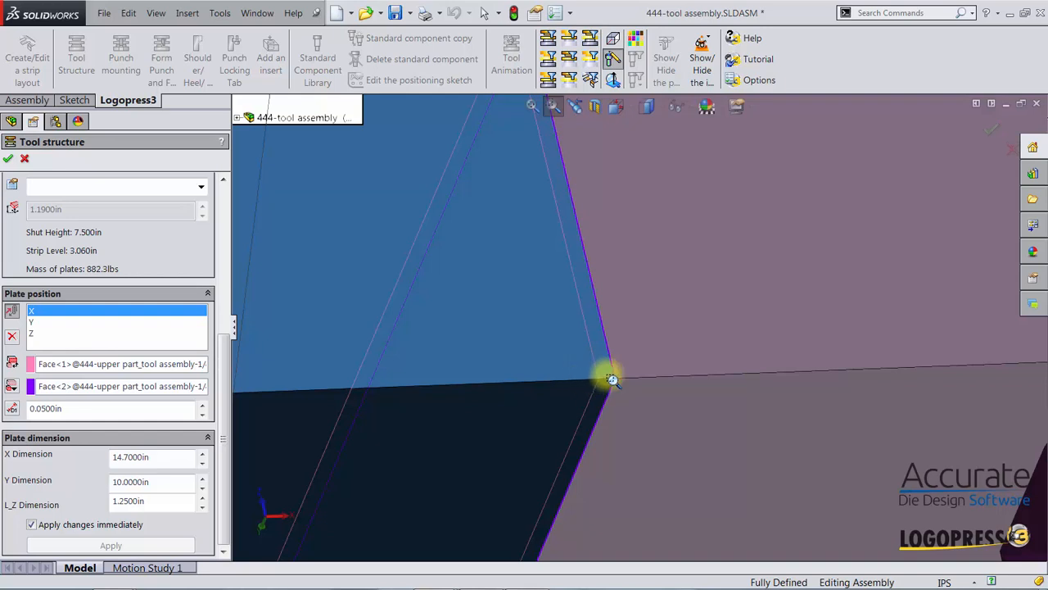
pyautogui.click(11, 411)
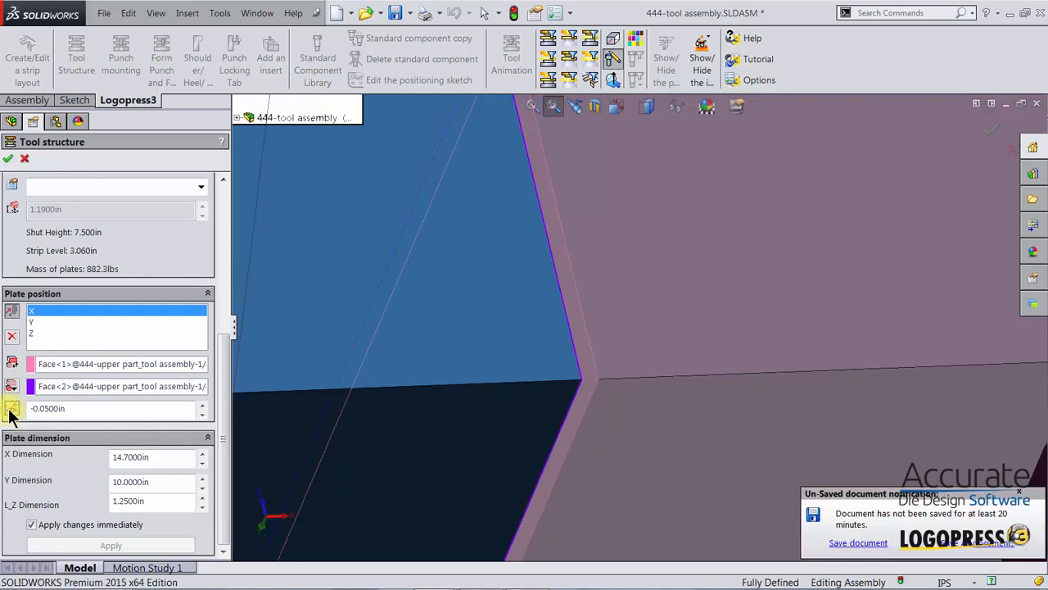
pyautogui.moveTo(662, 423); pyautogui.dragTo(575, 394)
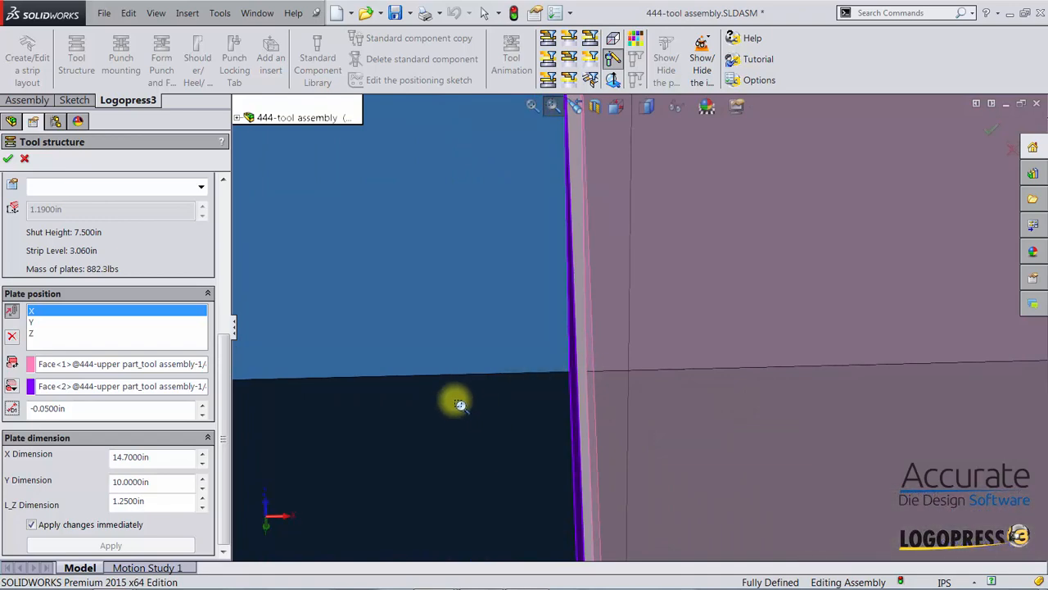
# Set the second punch retainer's X dimension to 7.5 in
pyautogui.scroll(5, 470, 401)
pyautogui.scroll(4, 480, 399)
pyautogui.scroll(2, 323, 349)
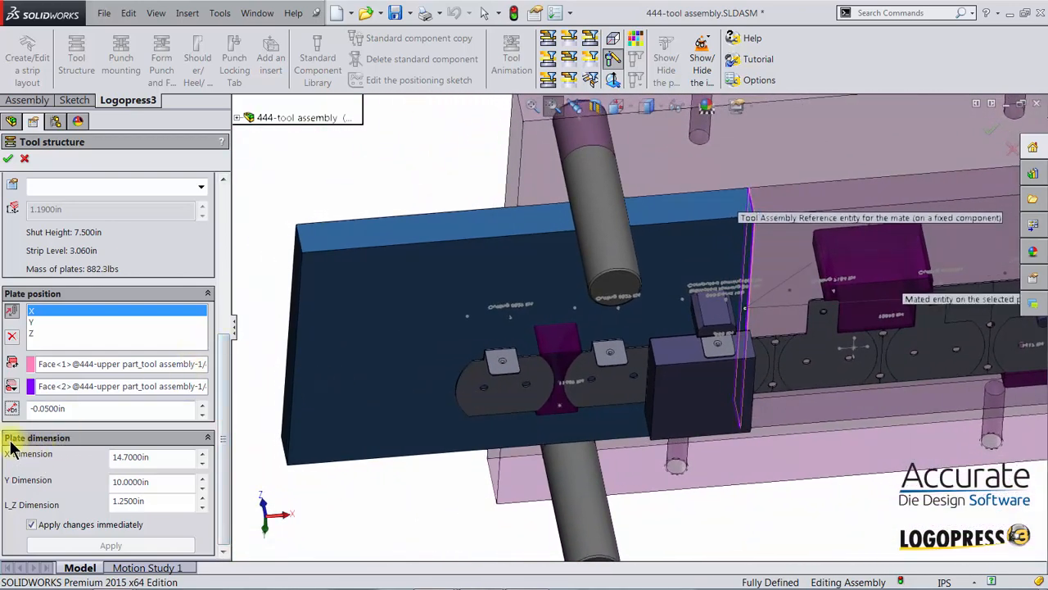
pyautogui.doubleClick(145, 456)
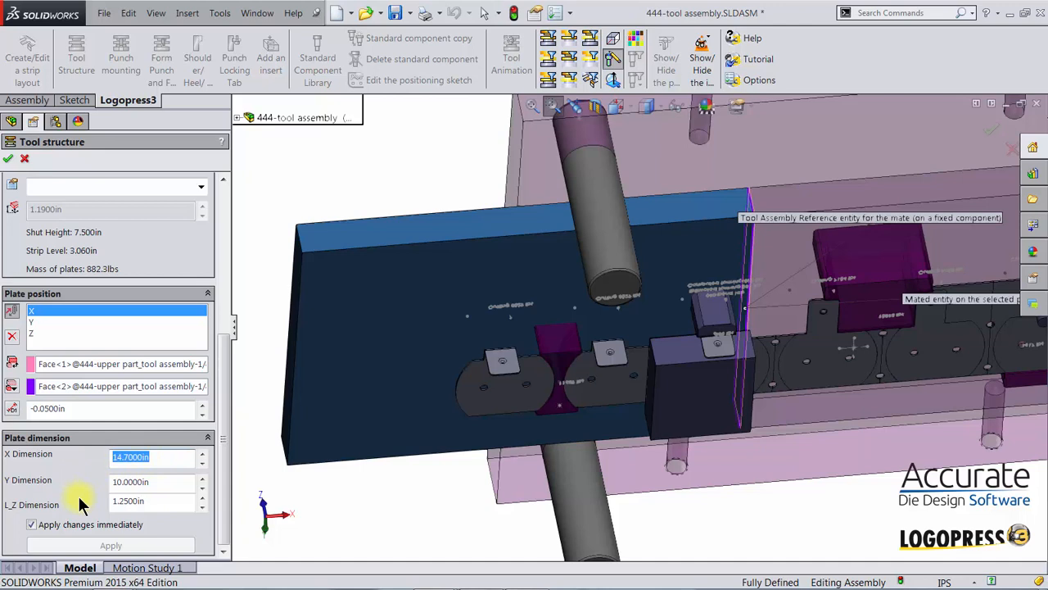
pyautogui.write('7.5')
pyautogui.press('Return')
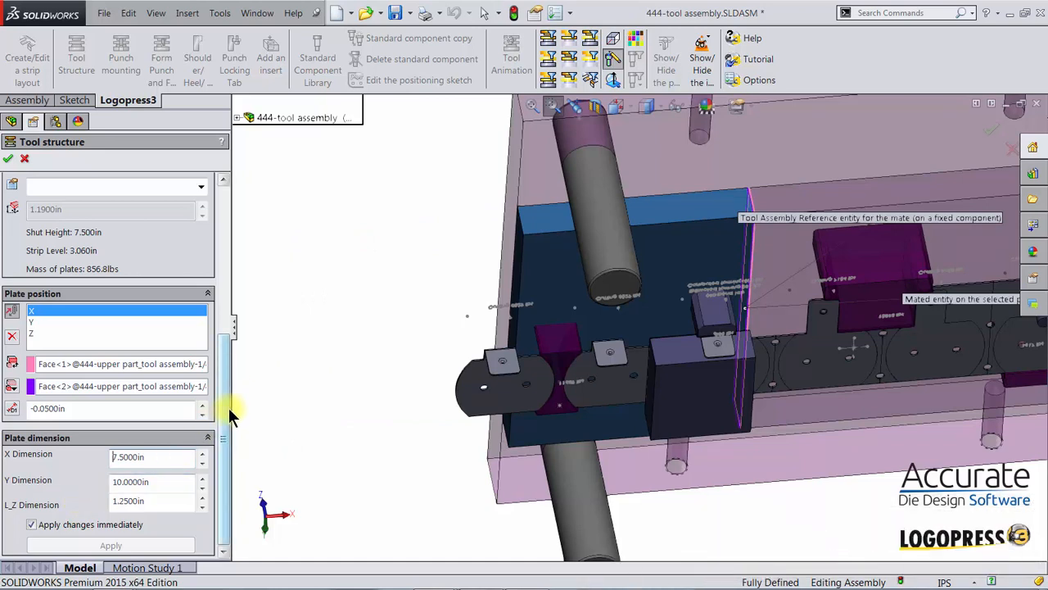
# Display the whole tool and accept the tool structure changes
pyautogui.scroll(1, 369, 276)
pyautogui.click(564, 38)
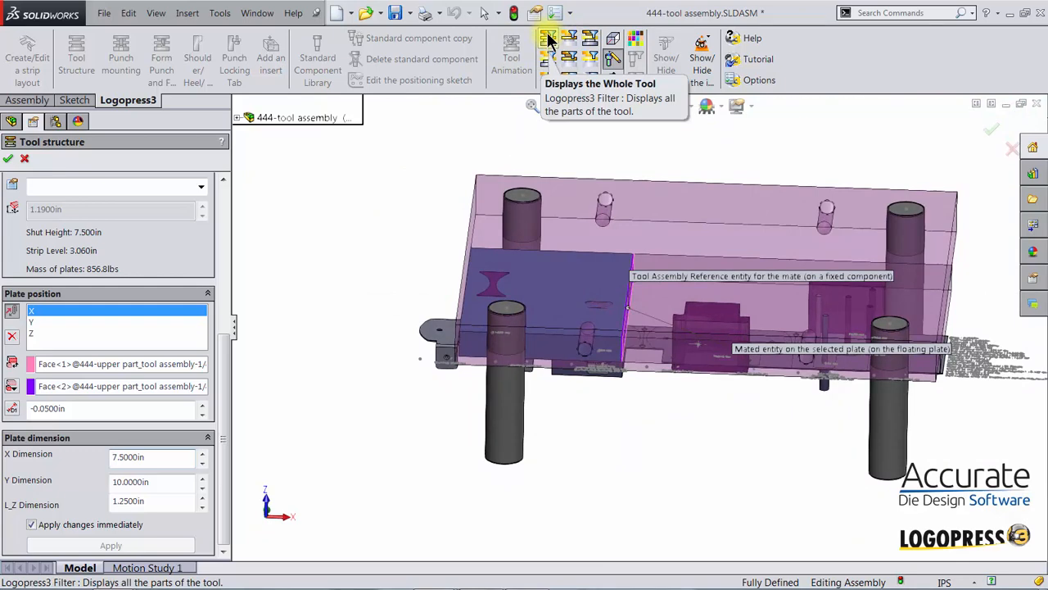
pyautogui.click(548, 38)
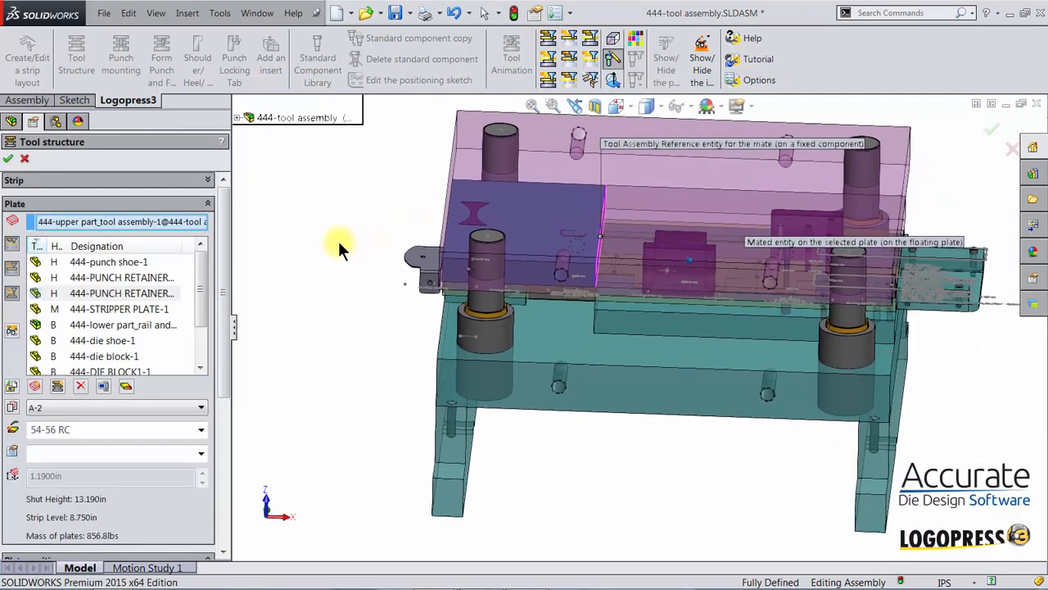
pyautogui.click(8, 160)
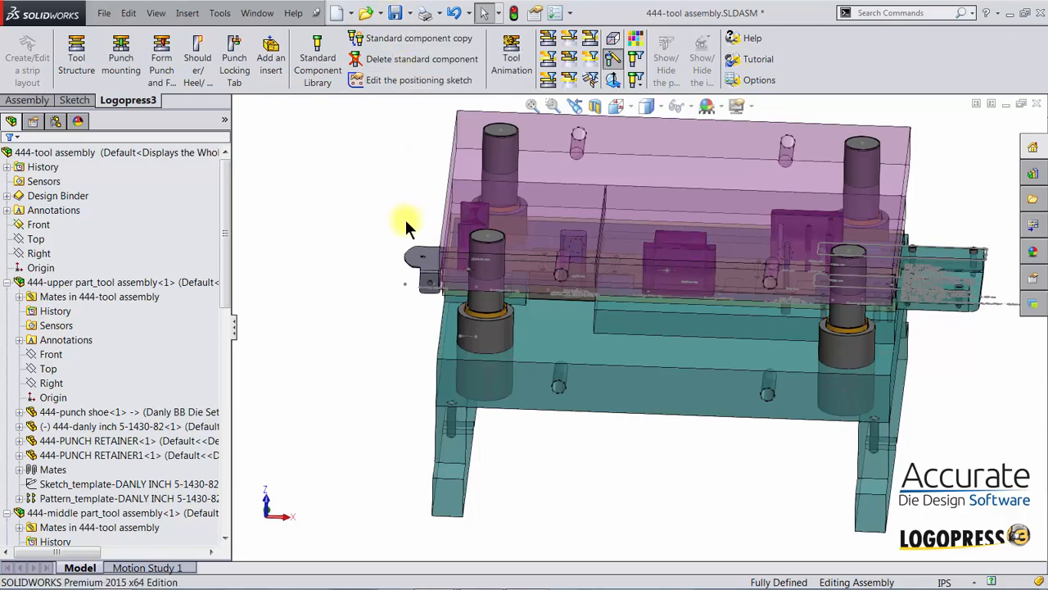
# Save the tool assembly, accepting conversion of the new plate files to the current version
pyautogui.hotkey('ctrl', 's')
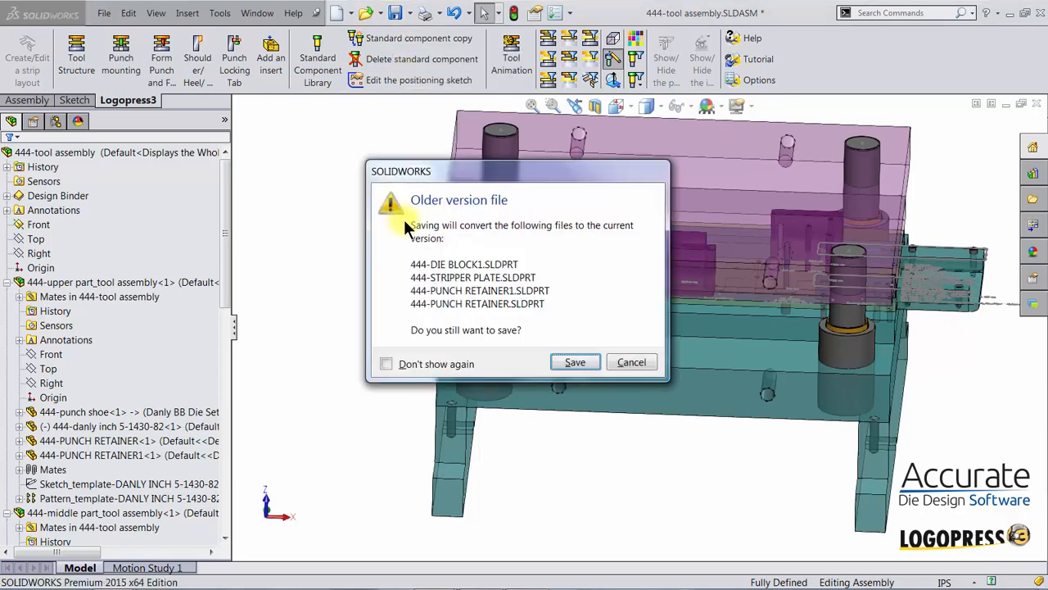
pyautogui.click(565, 362)
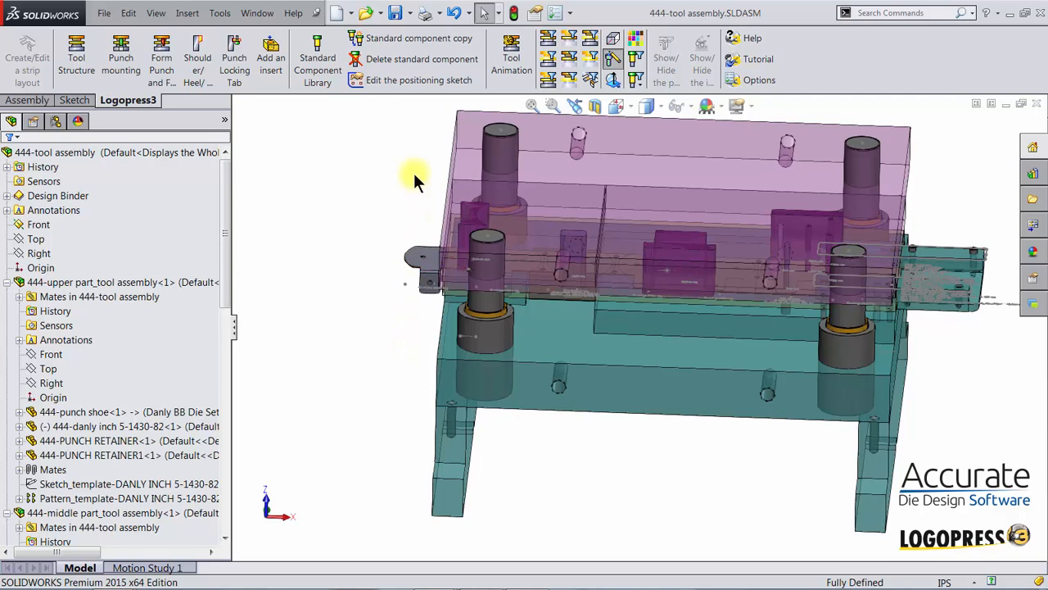
pyautogui.click(398, 16)
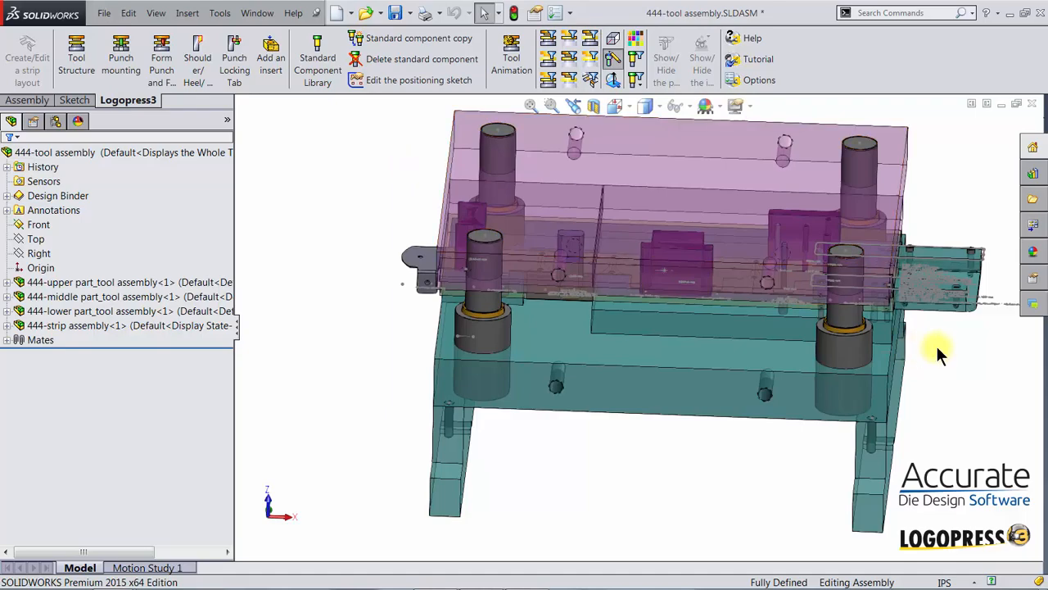
# Examine how the stripper plate sits relative to the stock tray and its front and back rails
pyautogui.moveTo(936, 342); pyautogui.dragTo(924, 329, button='middle')
pyautogui.scroll(-10, 933, 334)
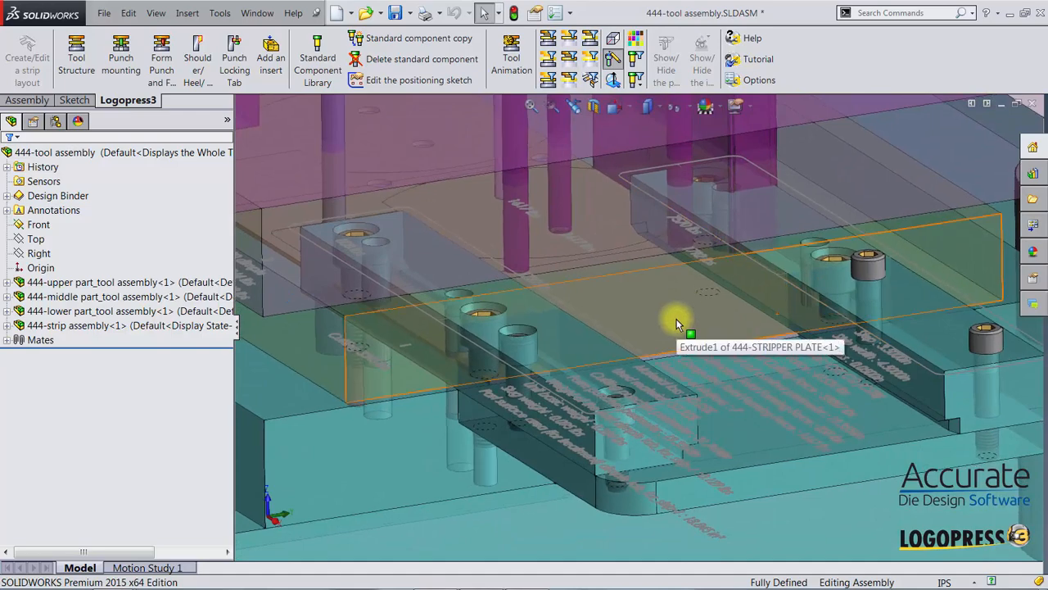
pyautogui.scroll(-8, 677, 323)
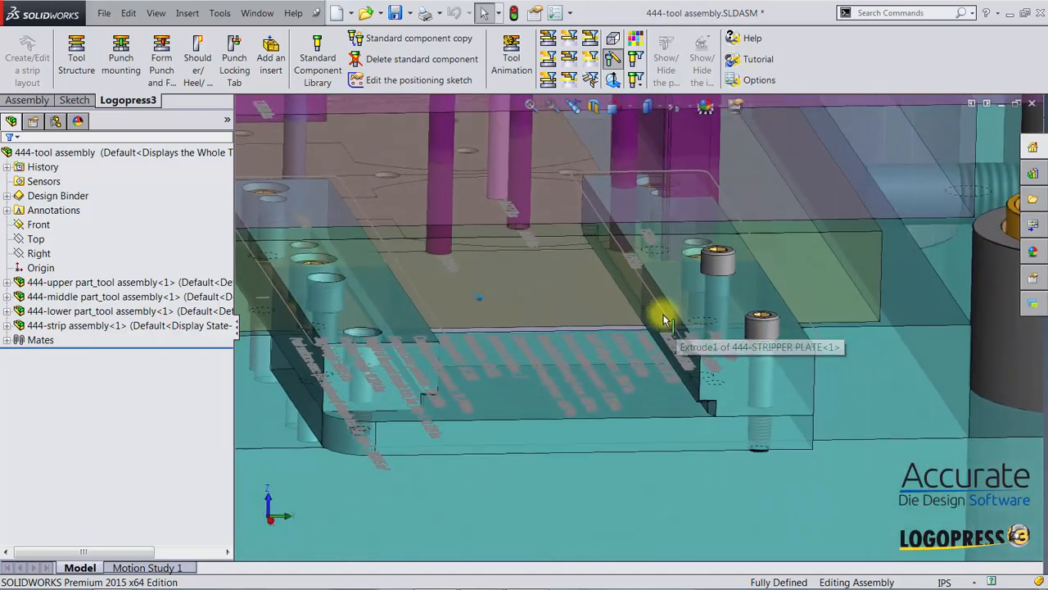
pyautogui.scroll(2, 679, 308)
pyautogui.scroll(5, 682, 310)
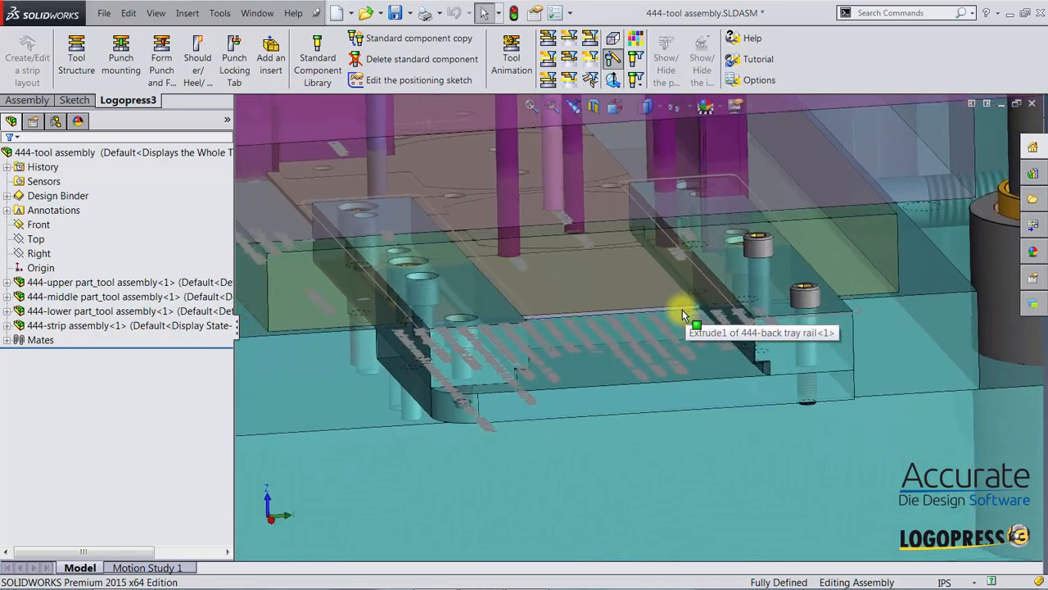
pyautogui.scroll(1, 682, 309)
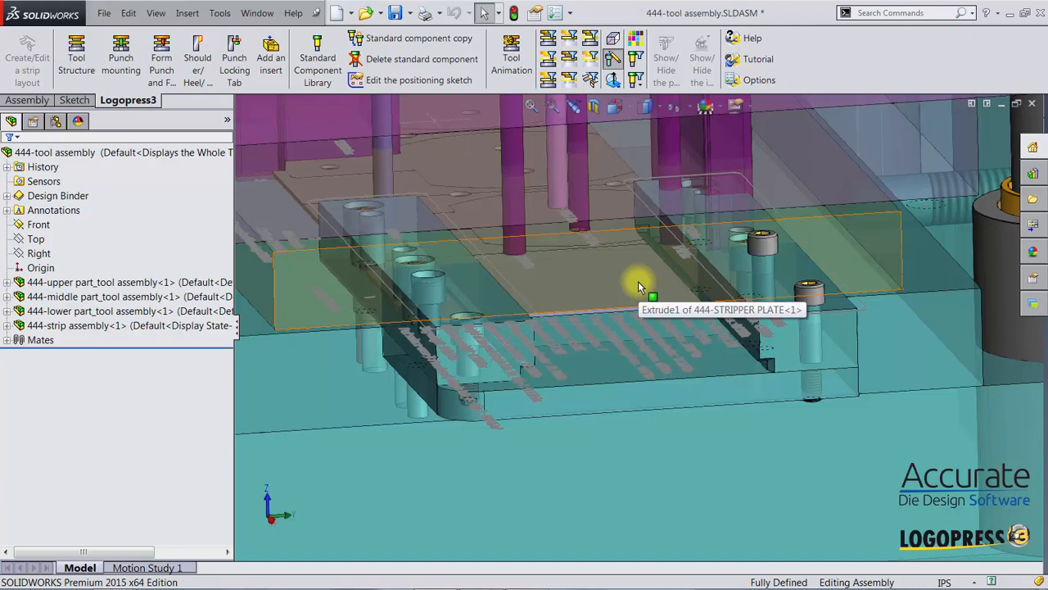
pyautogui.click(873, 249)
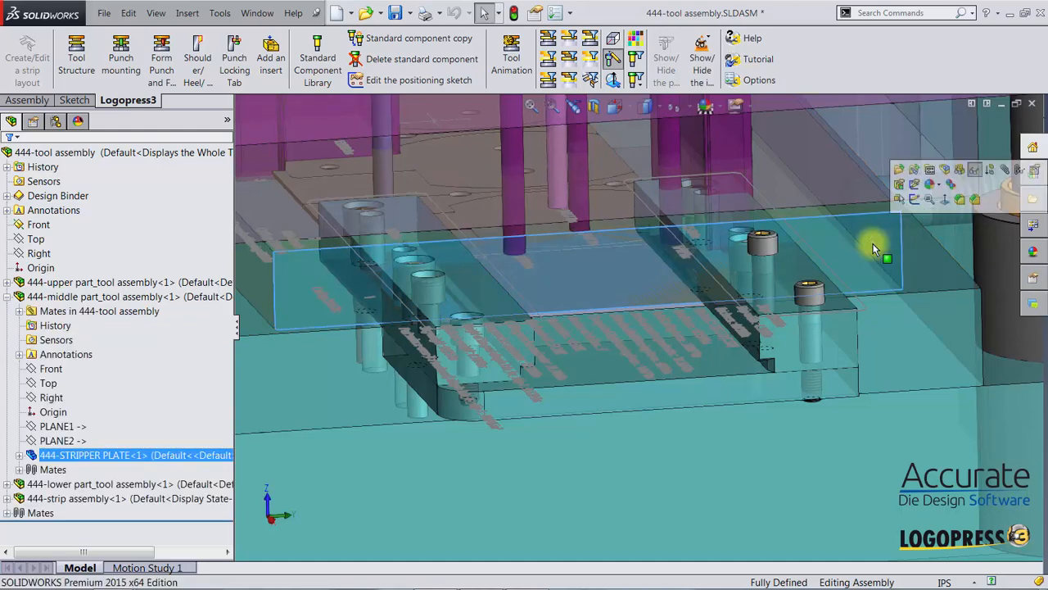
pyautogui.moveTo(871, 241); pyautogui.dragTo(849, 357, button='middle')
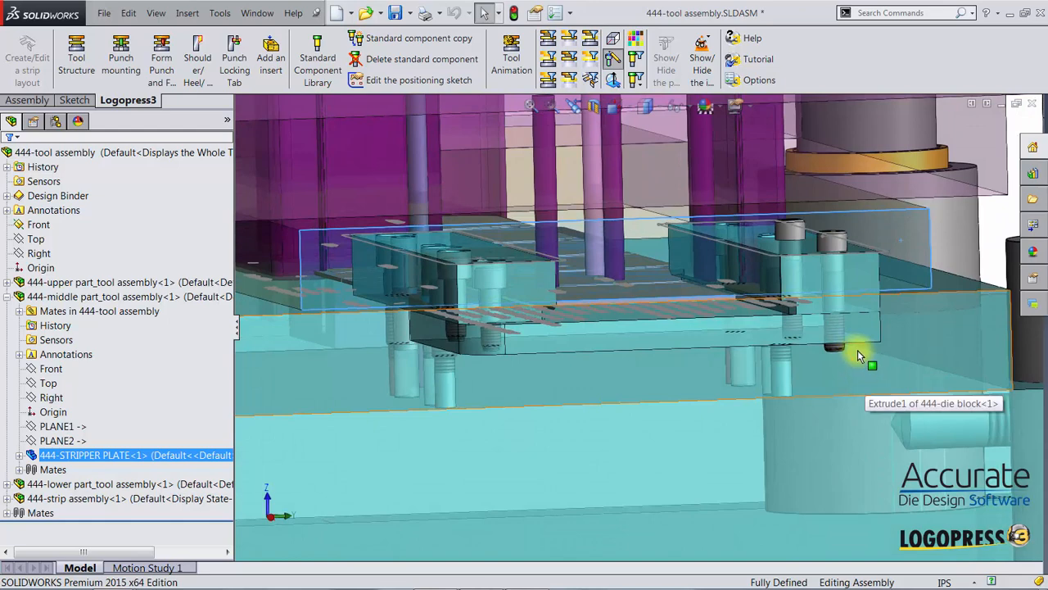
pyautogui.click(866, 278)
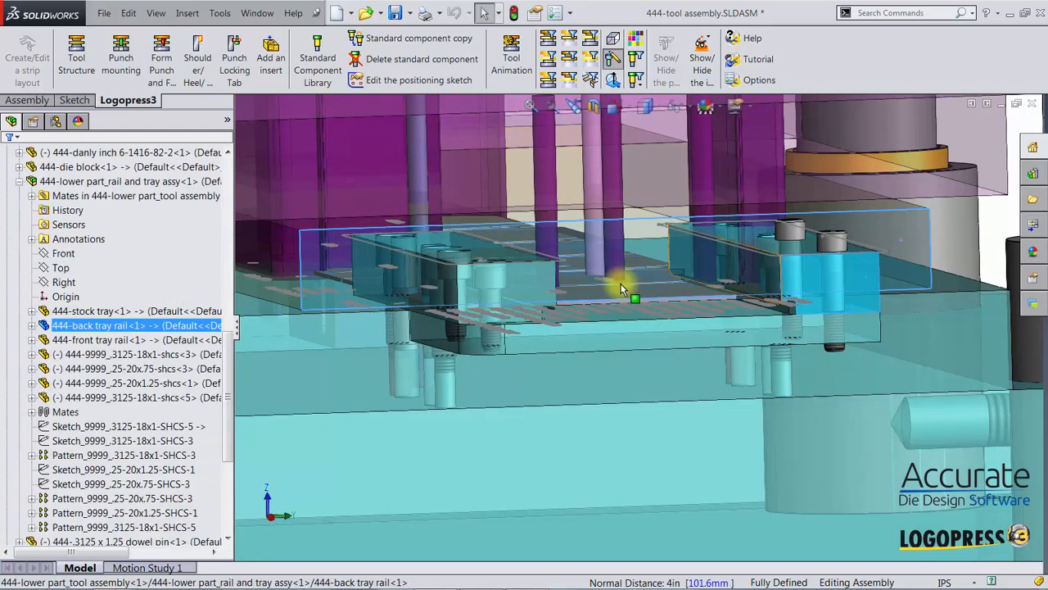
# Isolate the stripper plate together with the back and front tray rails
pyautogui.keyDown('ctrl'); pyautogui.click(460, 280); pyautogui.keyUp('ctrl')
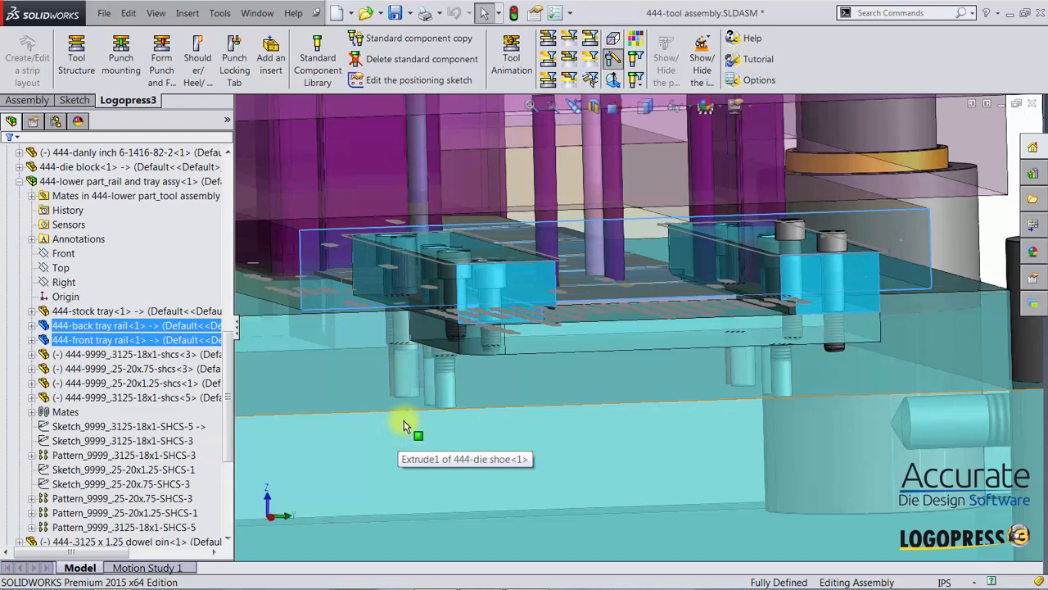
pyautogui.rightClick(489, 281)
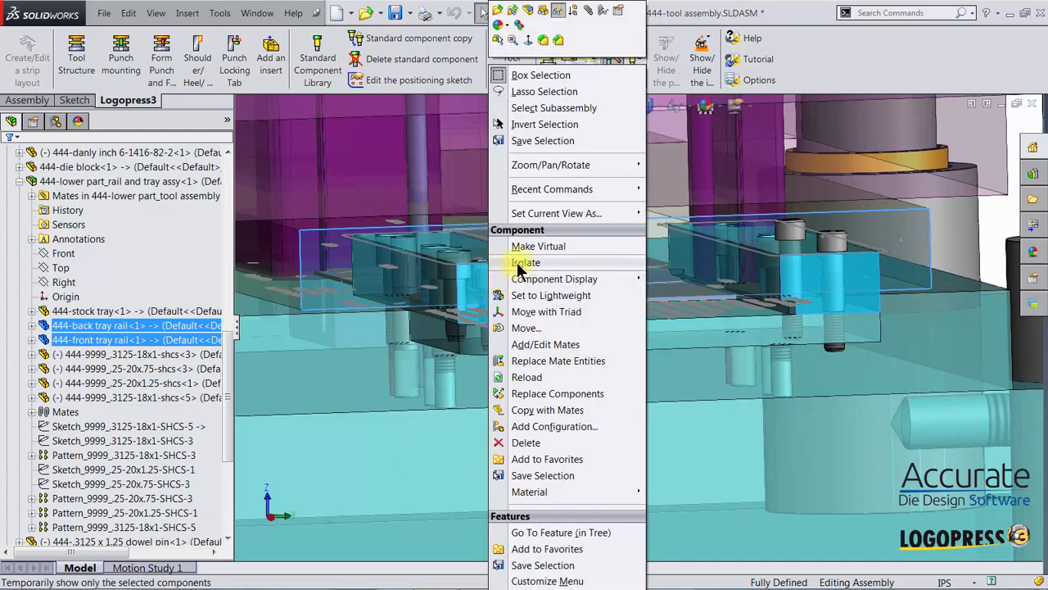
pyautogui.click(524, 263)
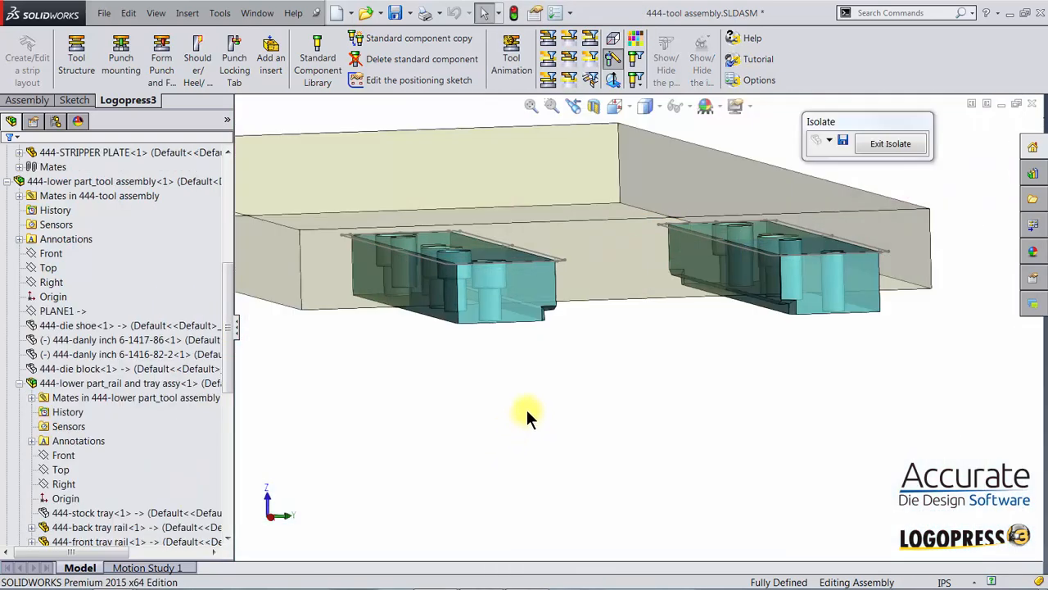
pyautogui.moveTo(538, 411); pyautogui.dragTo(624, 408, button='middle')
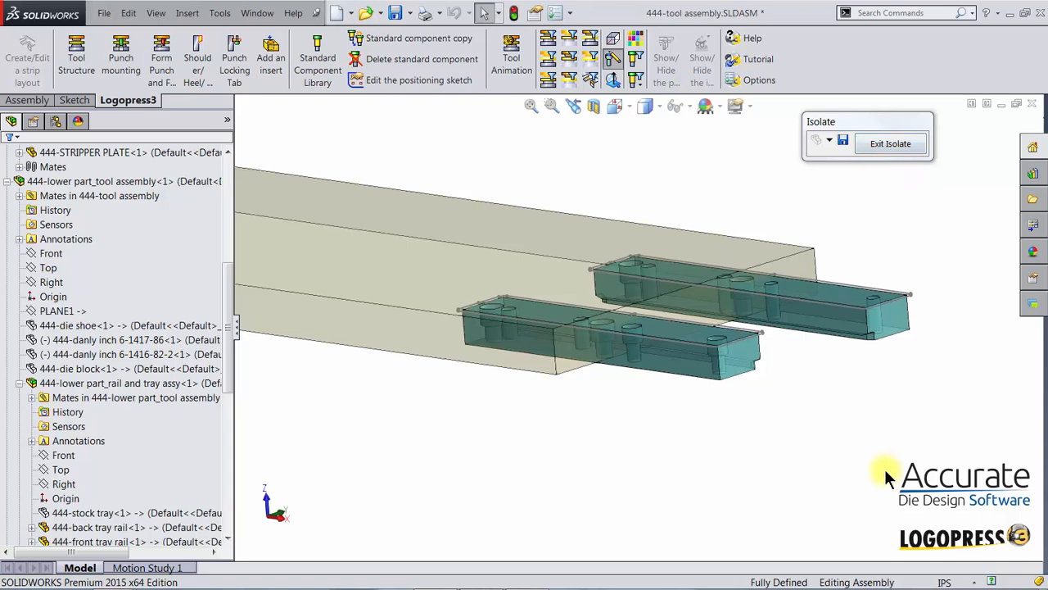
pyautogui.moveTo(884, 471); pyautogui.dragTo(877, 470, button='middle')
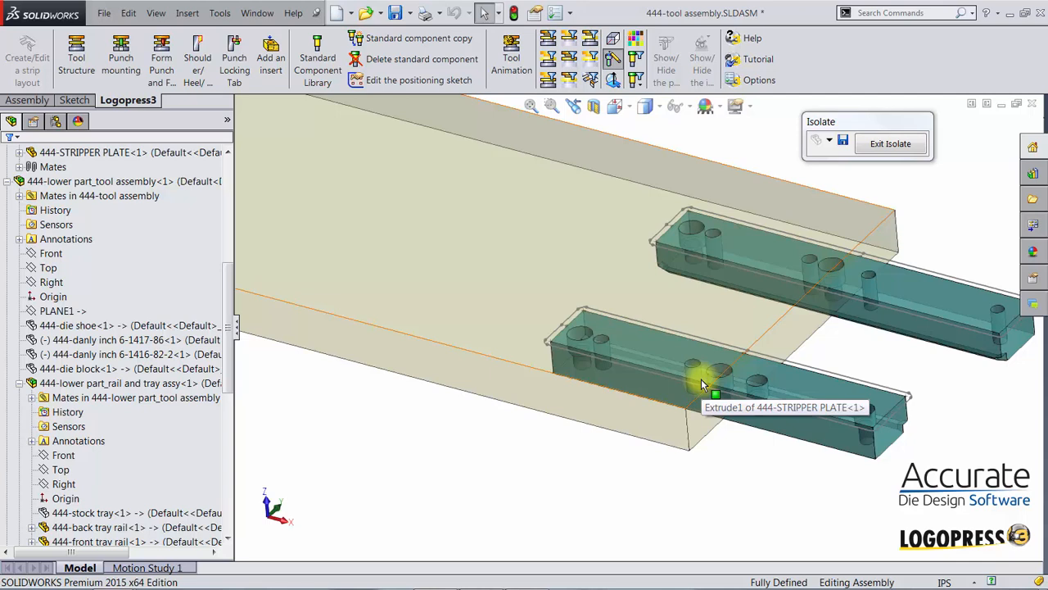
# Edit the stripper plate within the assembly and start a sketch on its bottom face
pyautogui.click(544, 247)
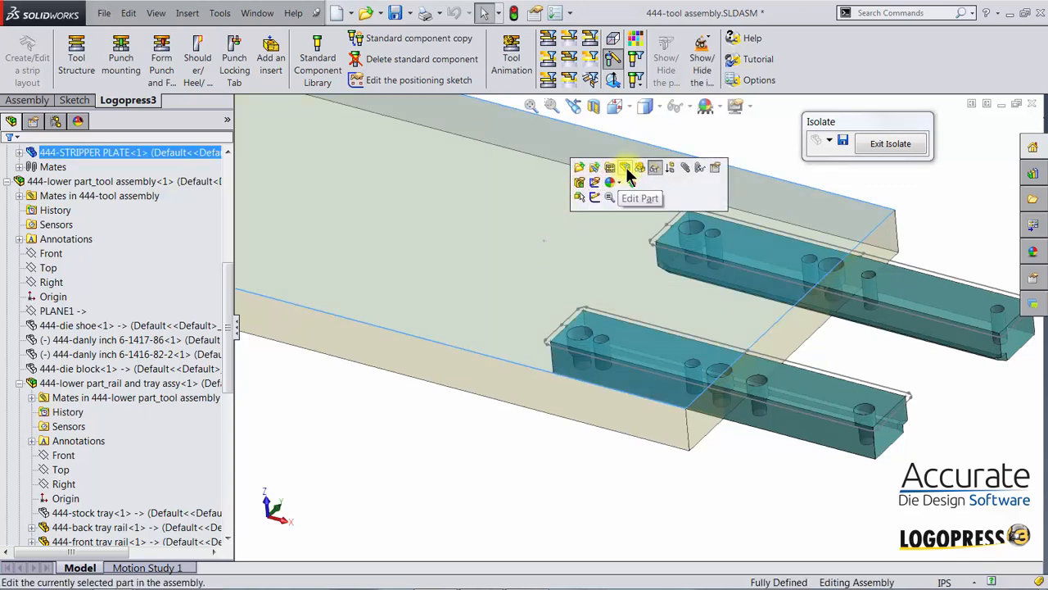
pyautogui.click(626, 167)
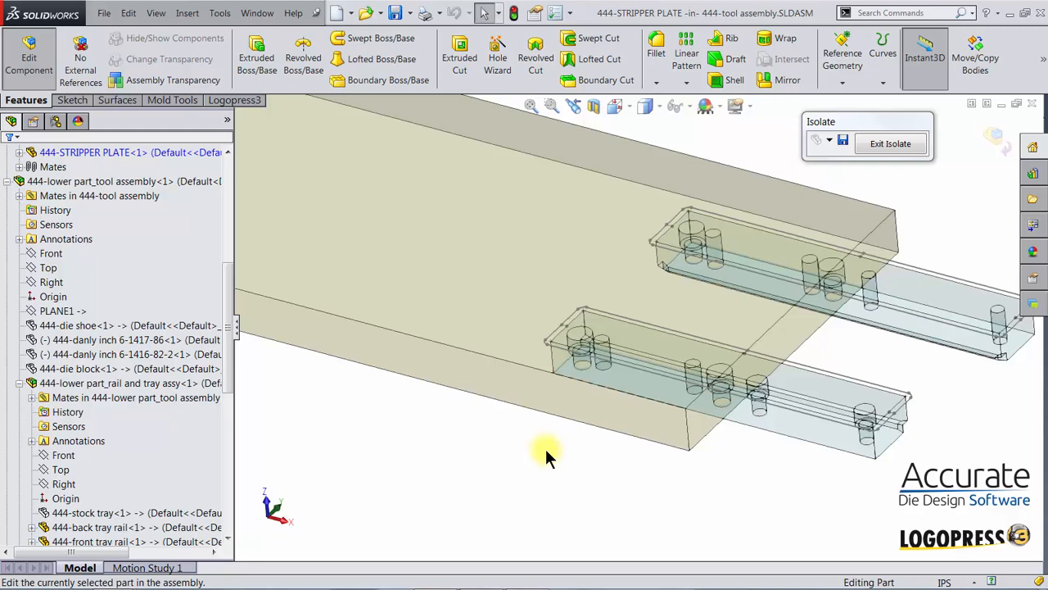
pyautogui.moveTo(546, 449); pyautogui.dragTo(547, 446, button='middle')
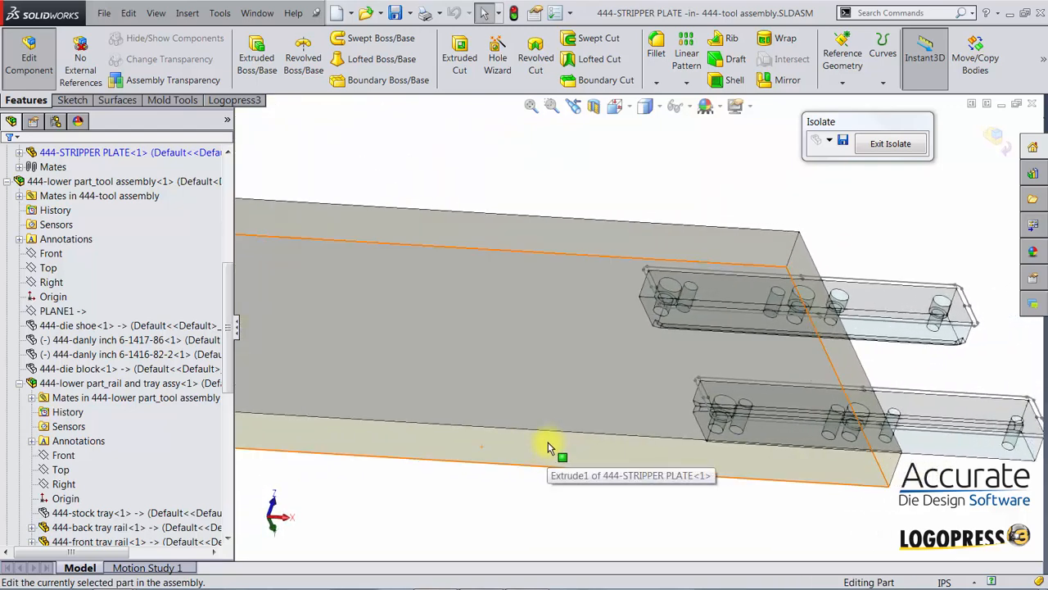
pyautogui.click(557, 357)
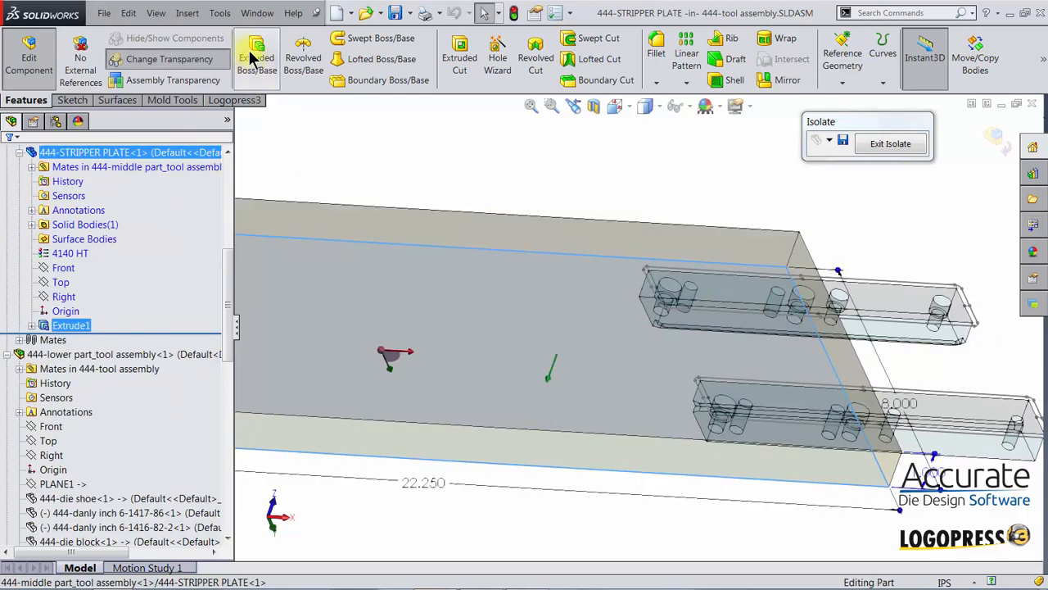
pyautogui.click(72, 100)
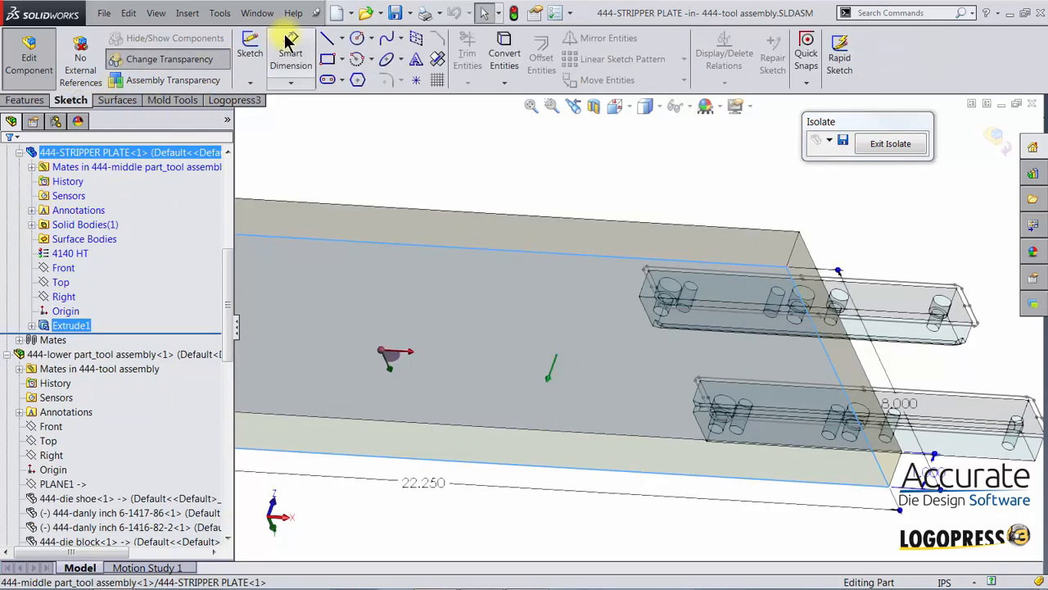
pyautogui.click(257, 56)
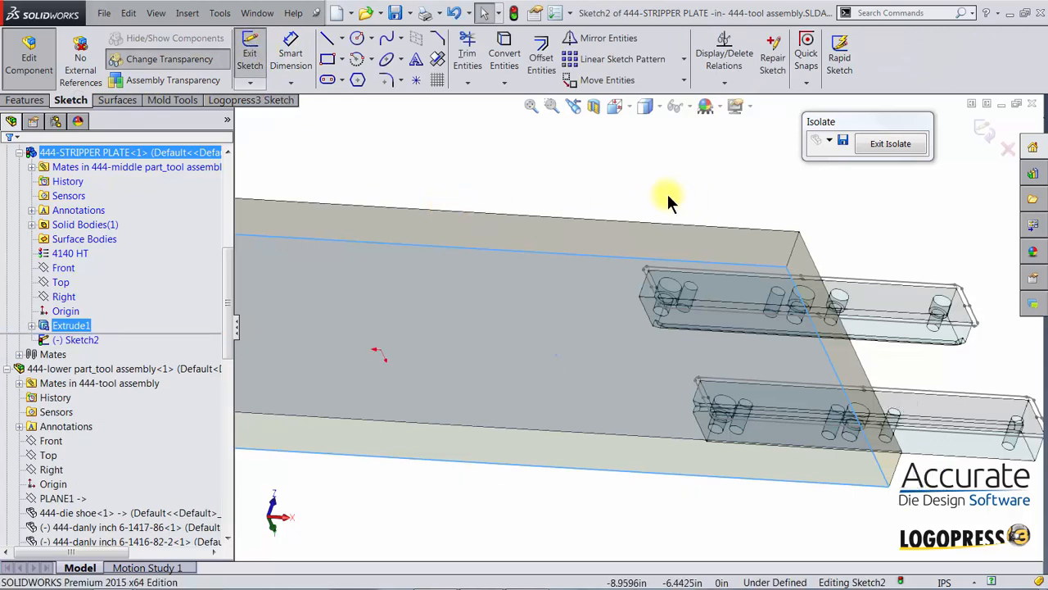
# Convert the clearance outlines around the back and front tray rails into the stripper plate sketch, selecting each as a chain
pyautogui.hotkey('ctrl', '8')
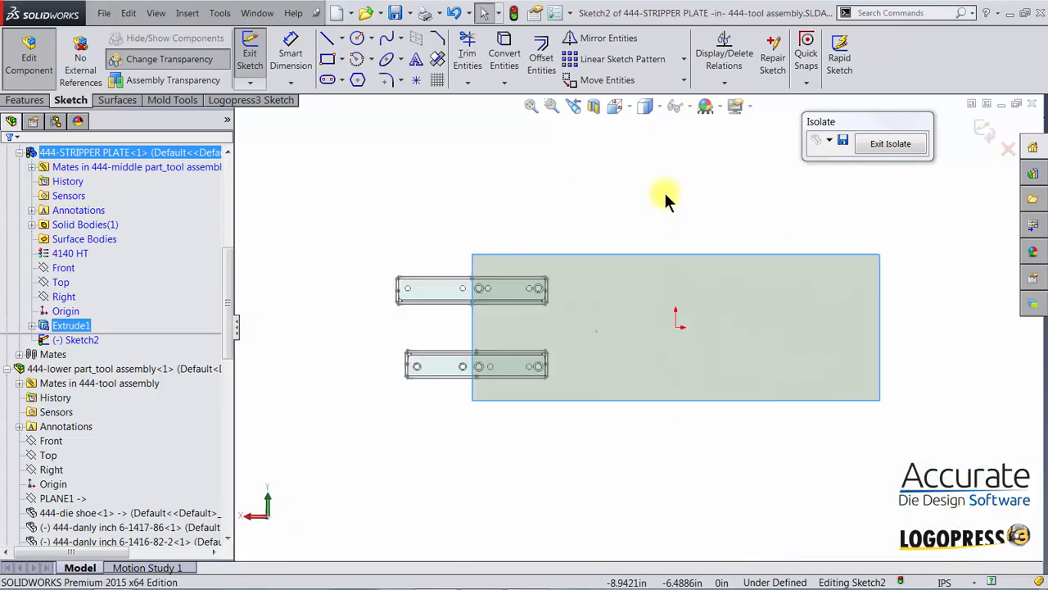
pyautogui.moveTo(326, 215); pyautogui.dragTo(366, 263, button='right')
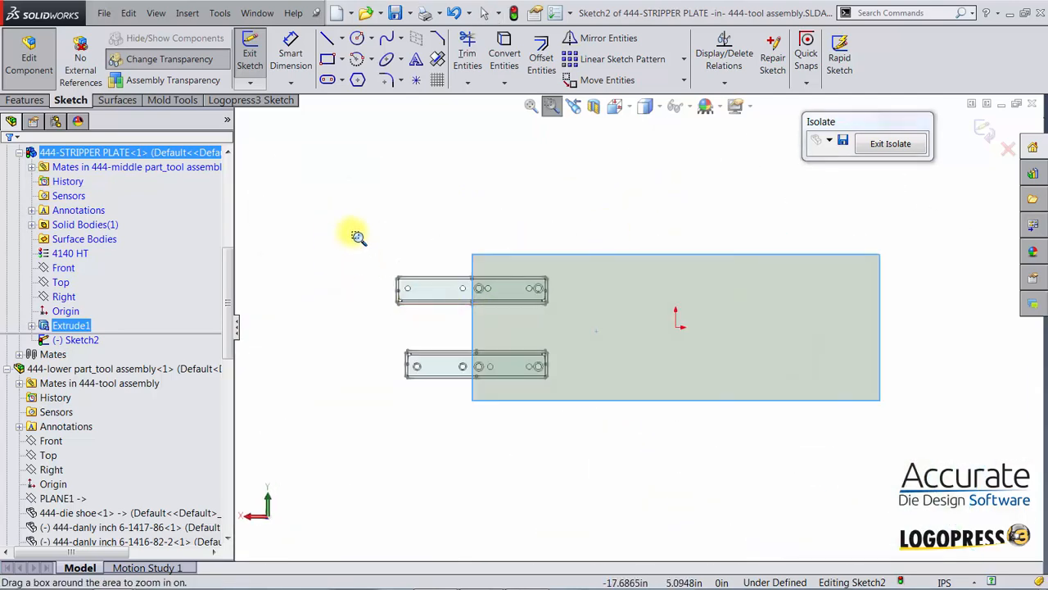
pyautogui.moveTo(356, 223); pyautogui.dragTo(588, 422)
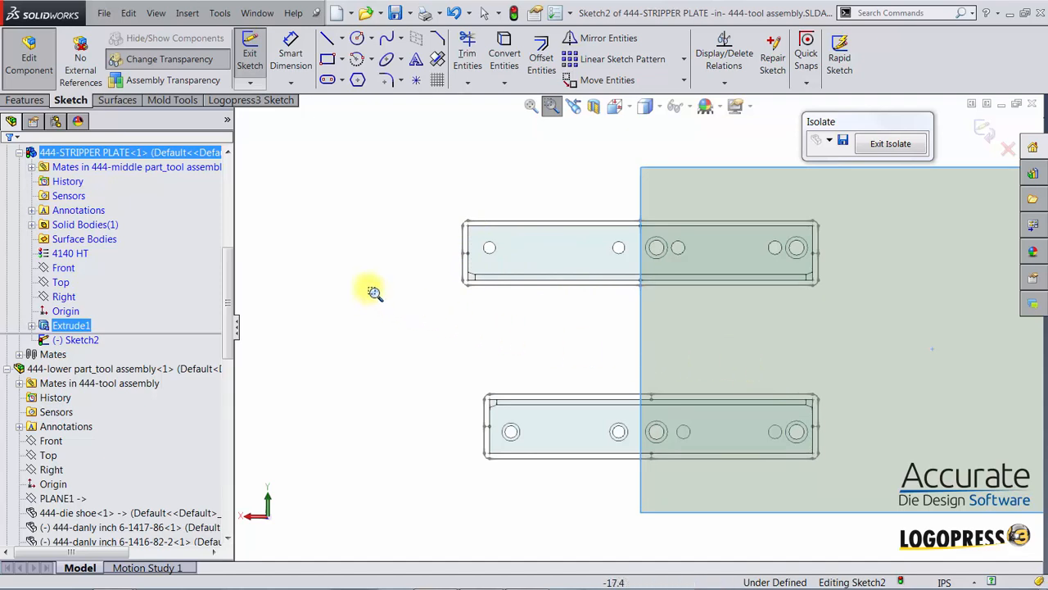
pyautogui.press('Escape')
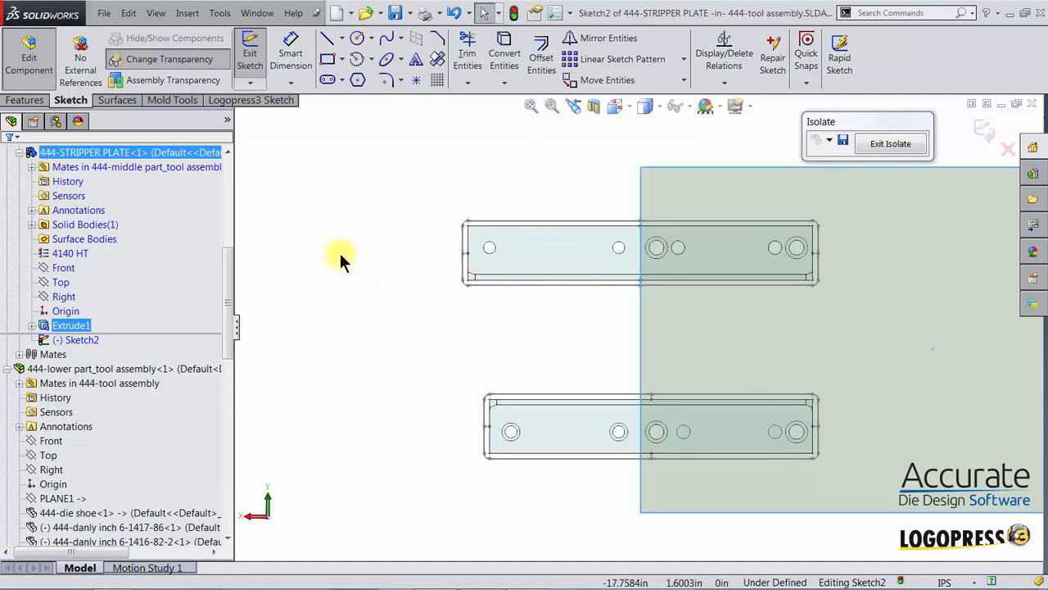
pyautogui.click(508, 139)
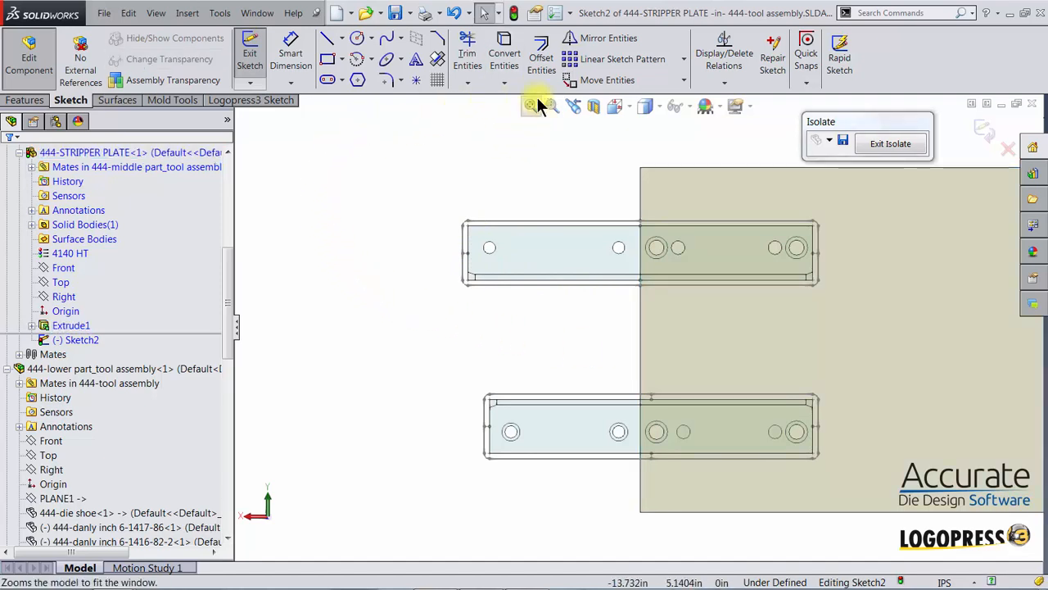
pyautogui.click(505, 51)
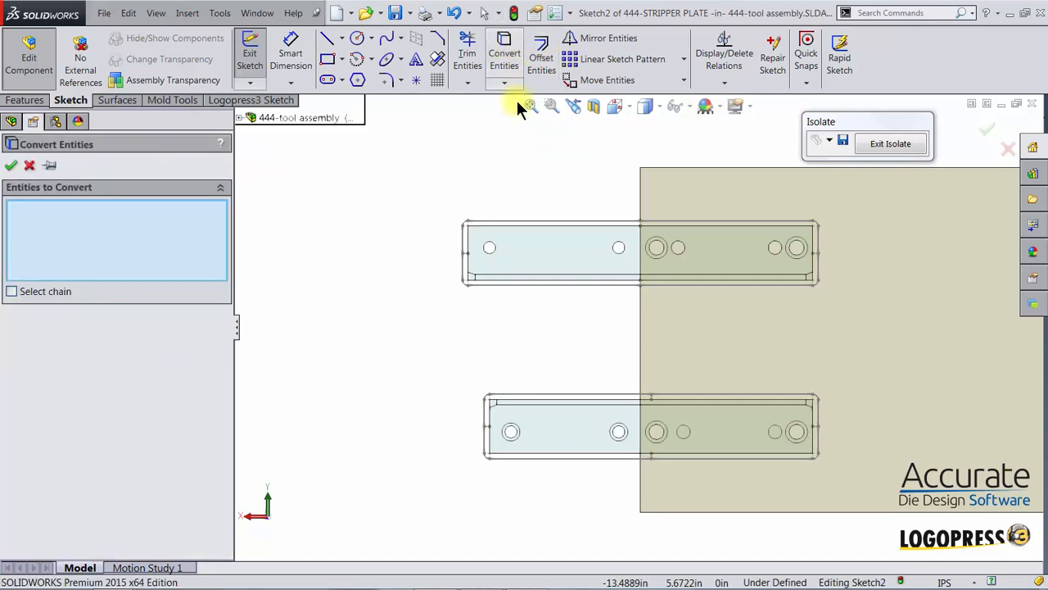
pyautogui.click(11, 292)
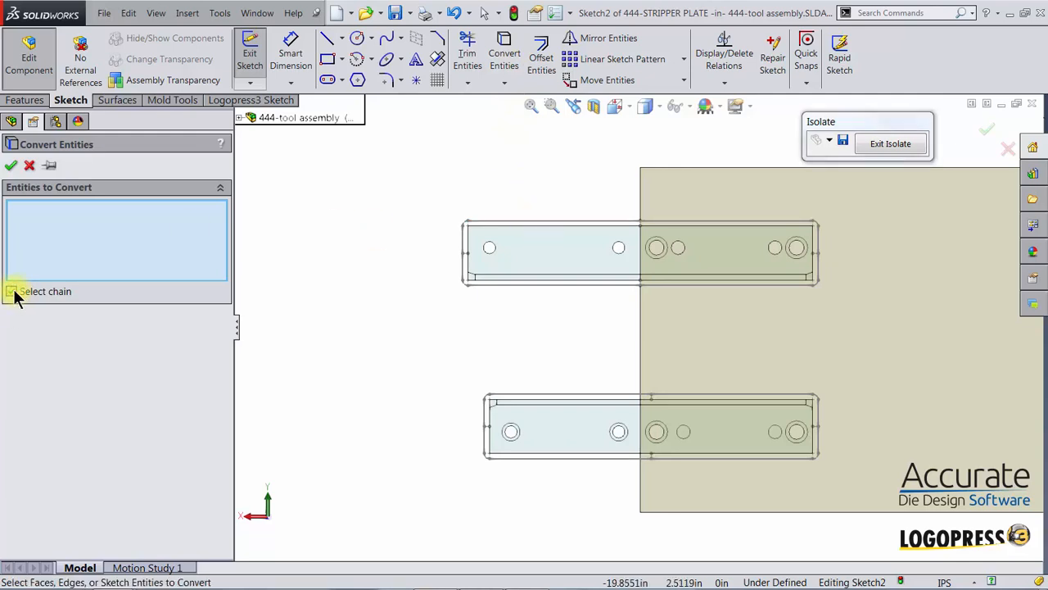
pyautogui.click(553, 222)
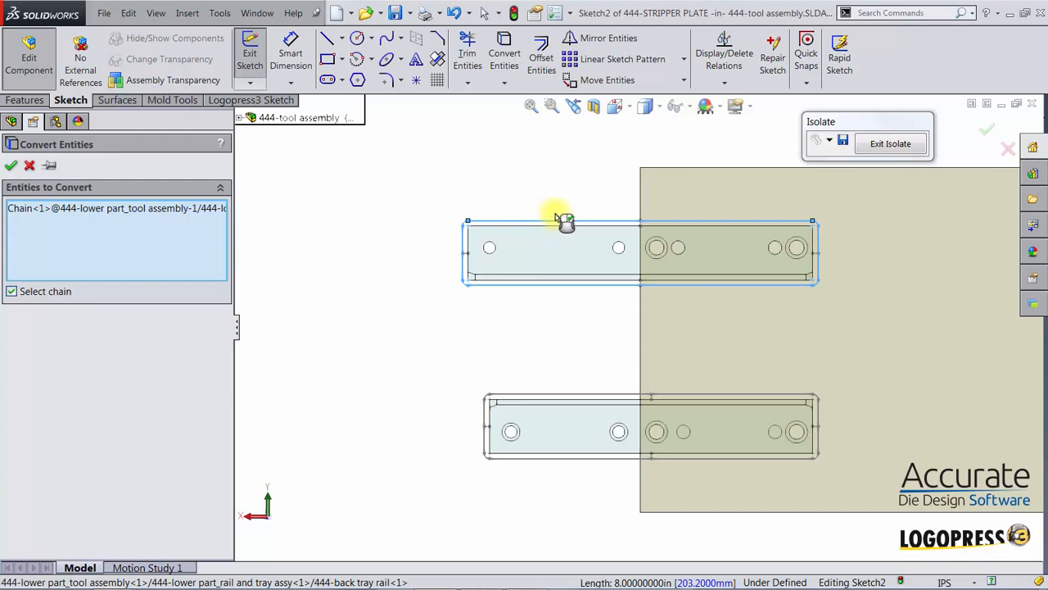
pyautogui.click(540, 399)
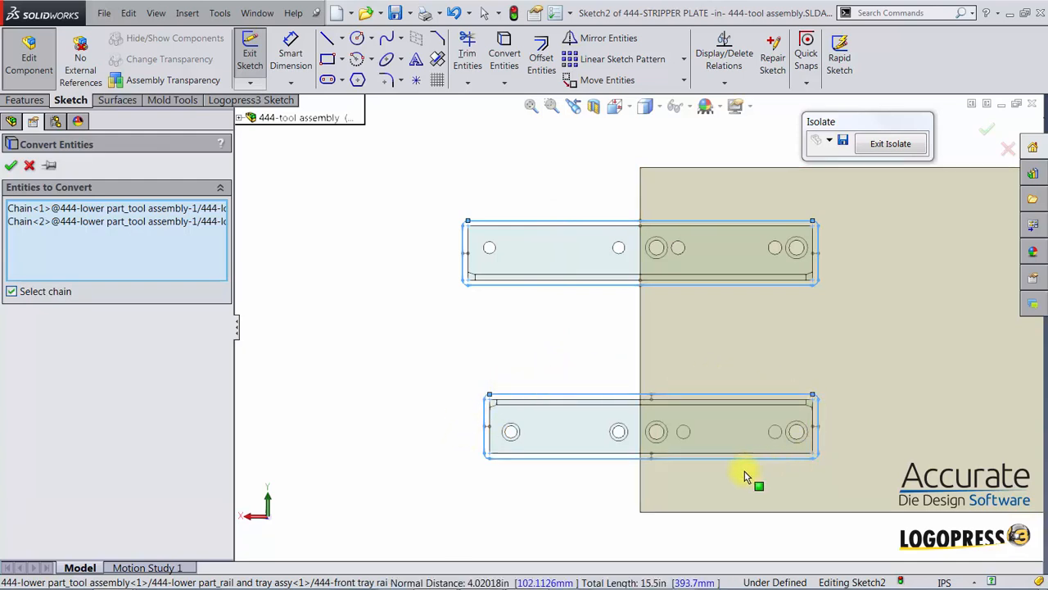
pyautogui.click(10, 165)
pyautogui.click(379, 309)
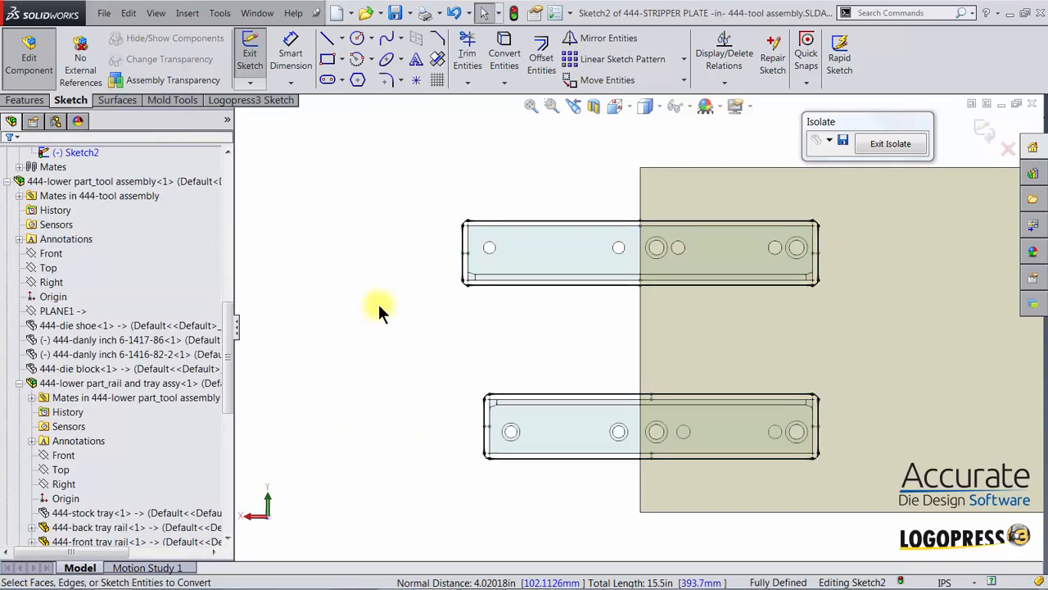
# Start an Extruded Cut from the rail outlines, ending Offset From Surface at the back tray rail's top face
pyautogui.moveTo(378, 304); pyautogui.dragTo(367, 232, button='middle')
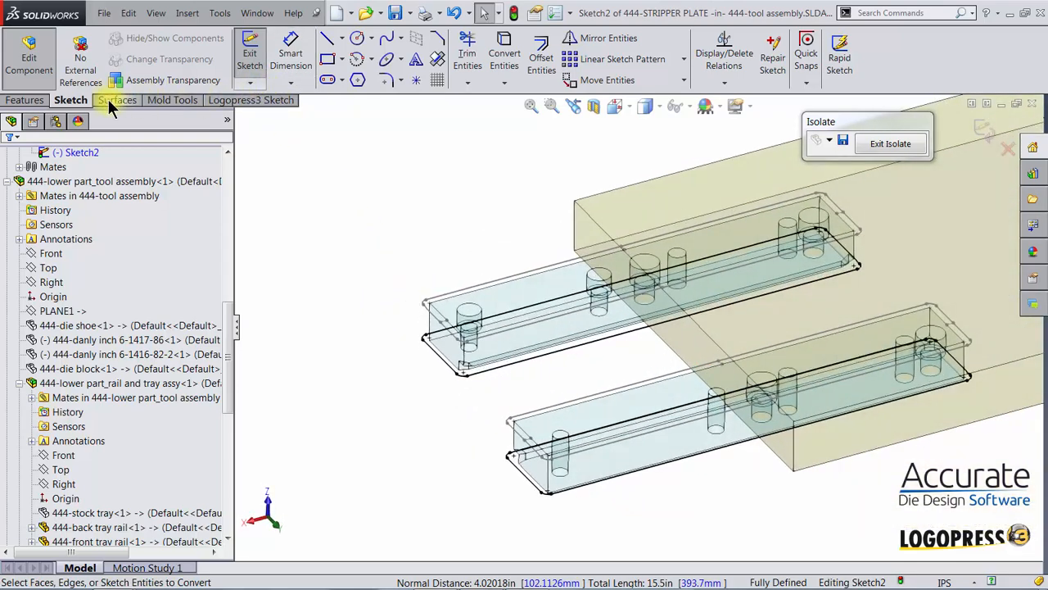
pyautogui.scroll(1, 107, 97)
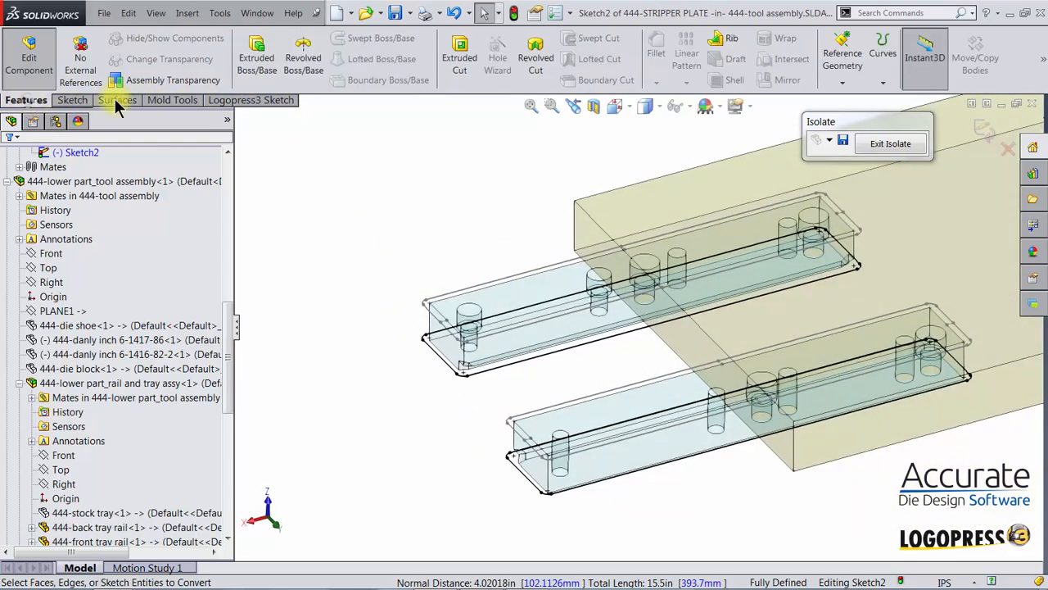
pyautogui.click(460, 61)
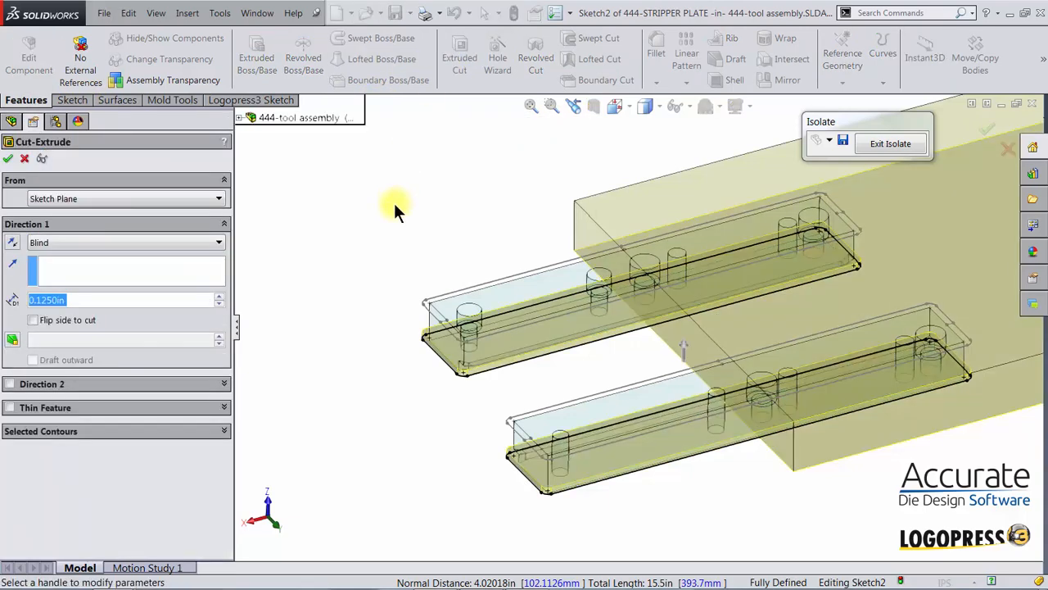
pyautogui.click(48, 244)
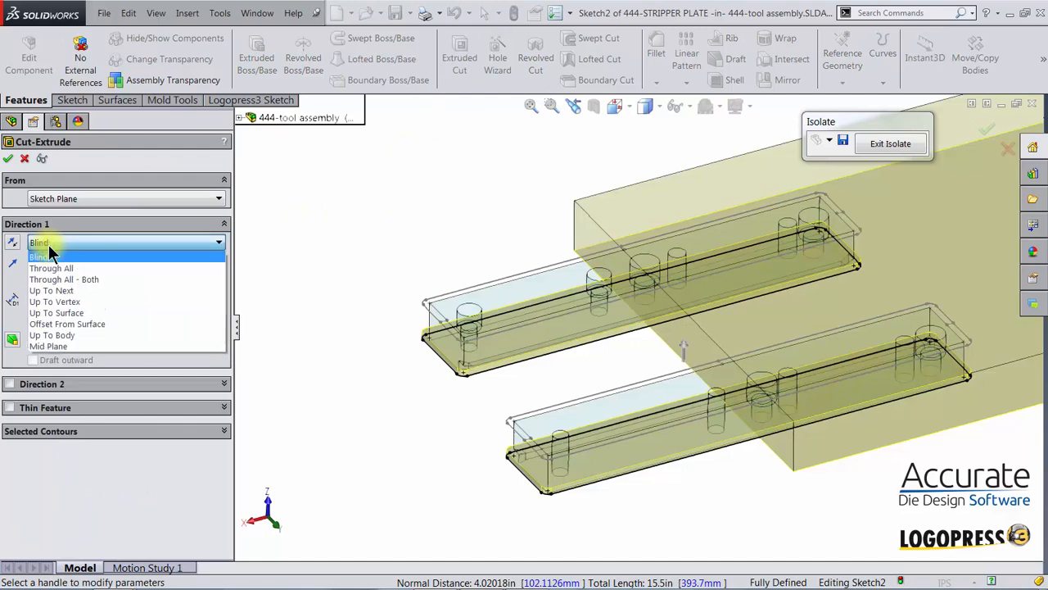
pyautogui.click(41, 324)
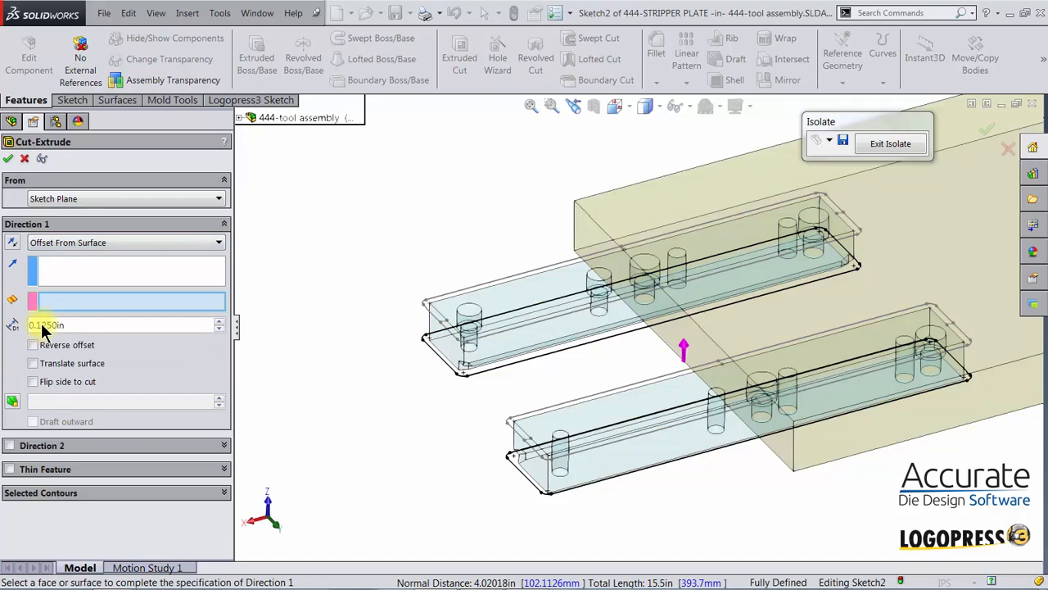
pyautogui.click(601, 427)
pyautogui.scroll(-2, 605, 427)
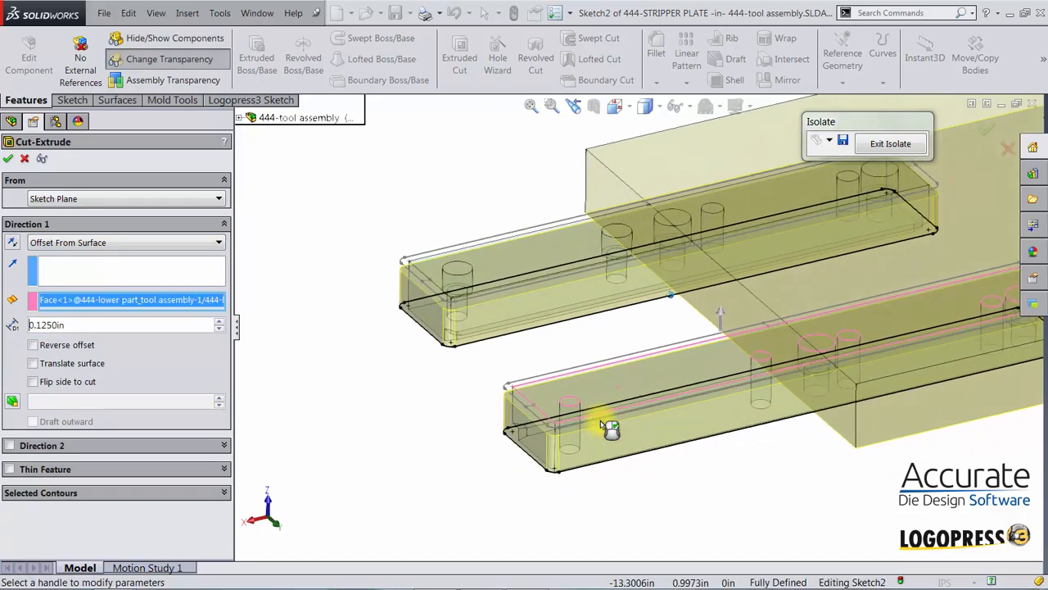
pyautogui.scroll(-3, 601, 422)
pyautogui.moveTo(596, 422); pyautogui.dragTo(286, 312, button='middle')
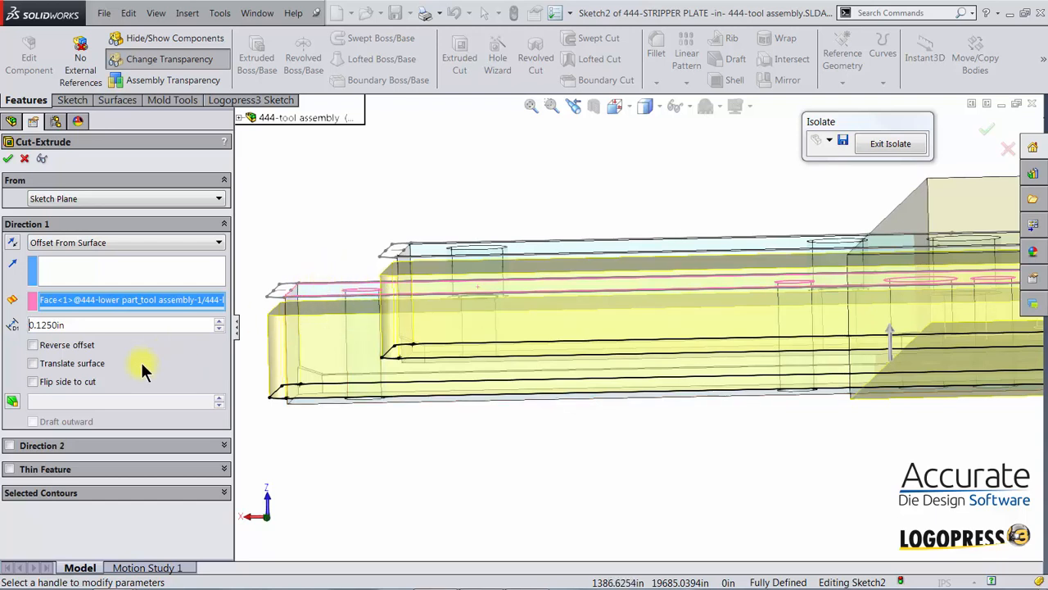
# Finish the rail clearance cut with a reversed 0.005 in offset and return to editing the assembly
pyautogui.moveTo(73, 327); pyautogui.dragTo(24, 330)
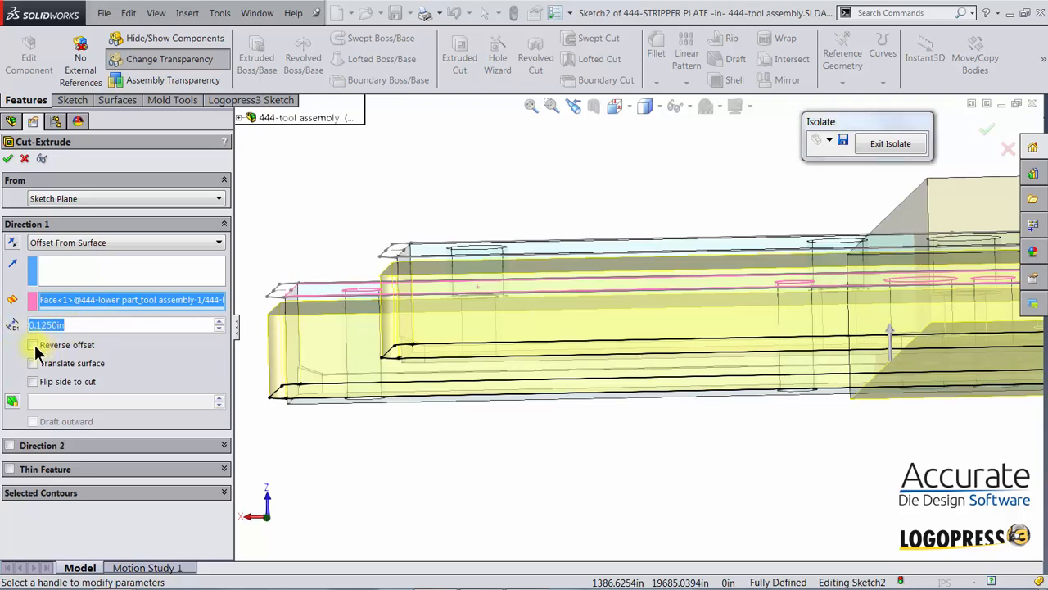
pyautogui.click(32, 345)
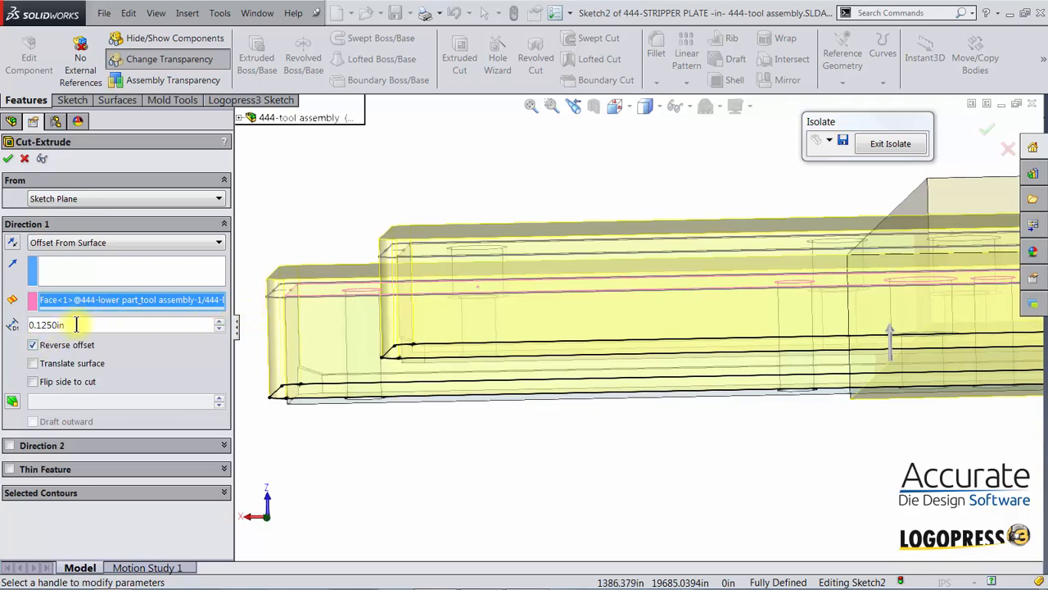
pyautogui.moveTo(76, 325); pyautogui.dragTo(15, 325)
pyautogui.write('.005')
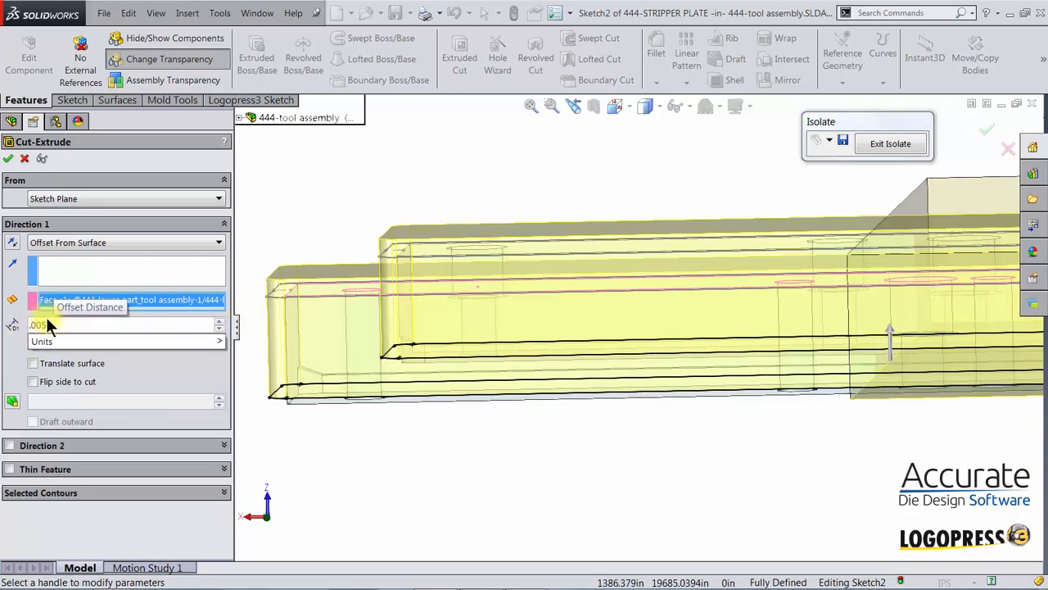
pyautogui.press('Return')
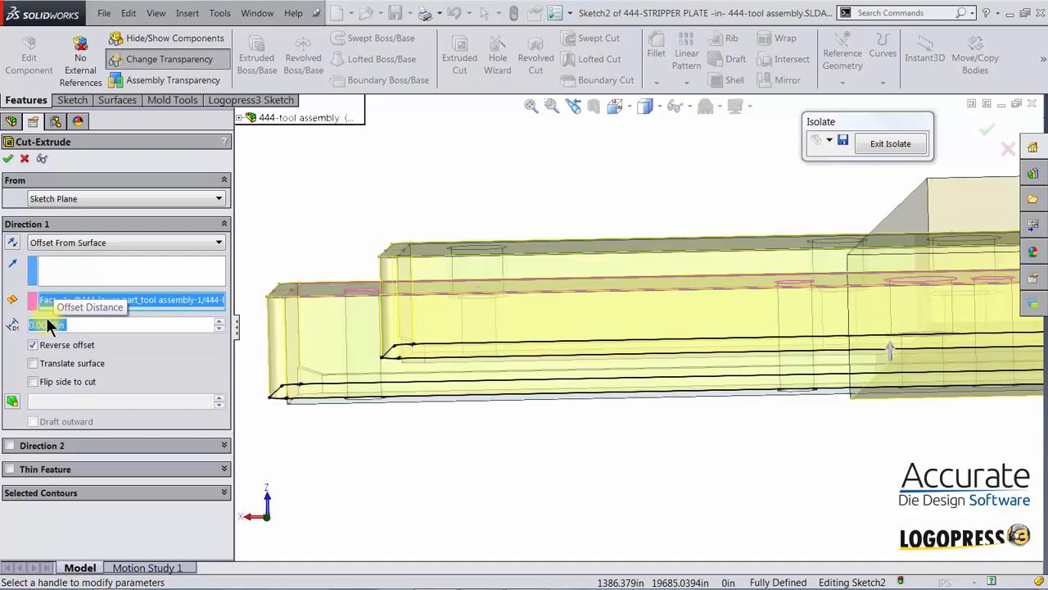
pyautogui.click(9, 159)
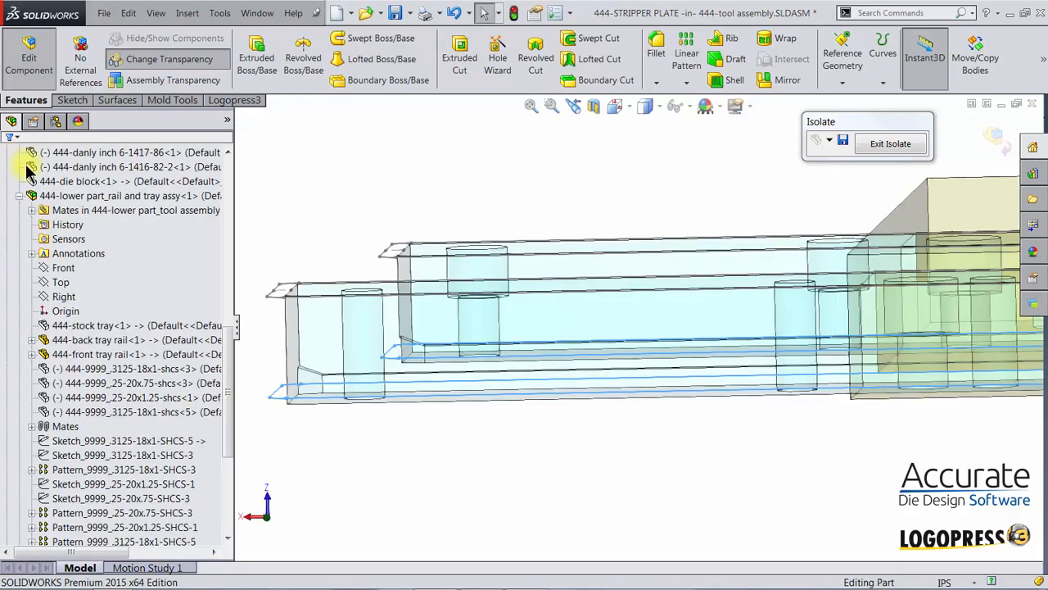
pyautogui.moveTo(666, 456); pyautogui.dragTo(728, 306, button='middle')
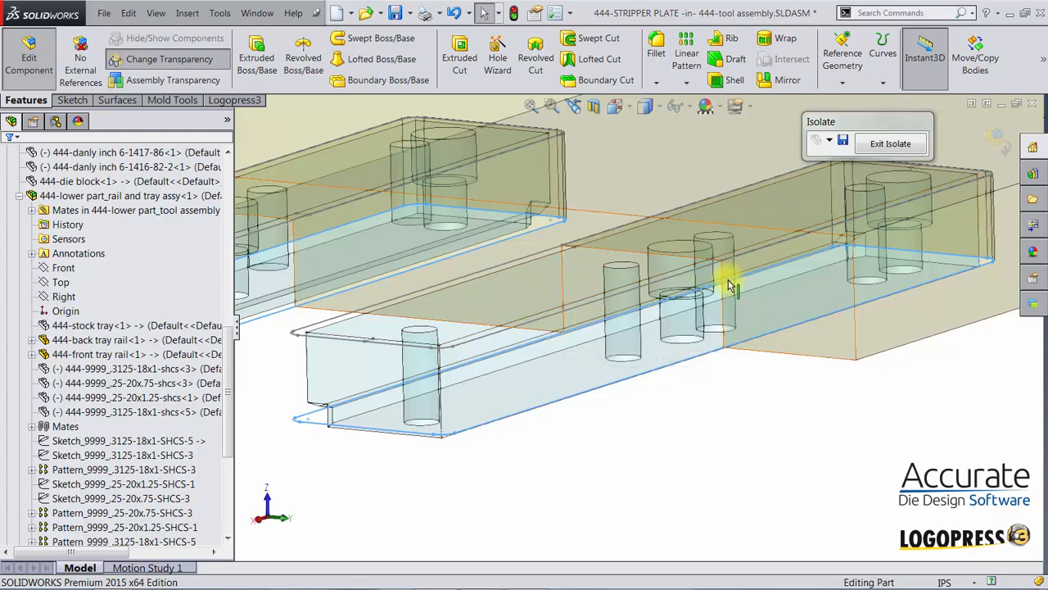
pyautogui.click(994, 136)
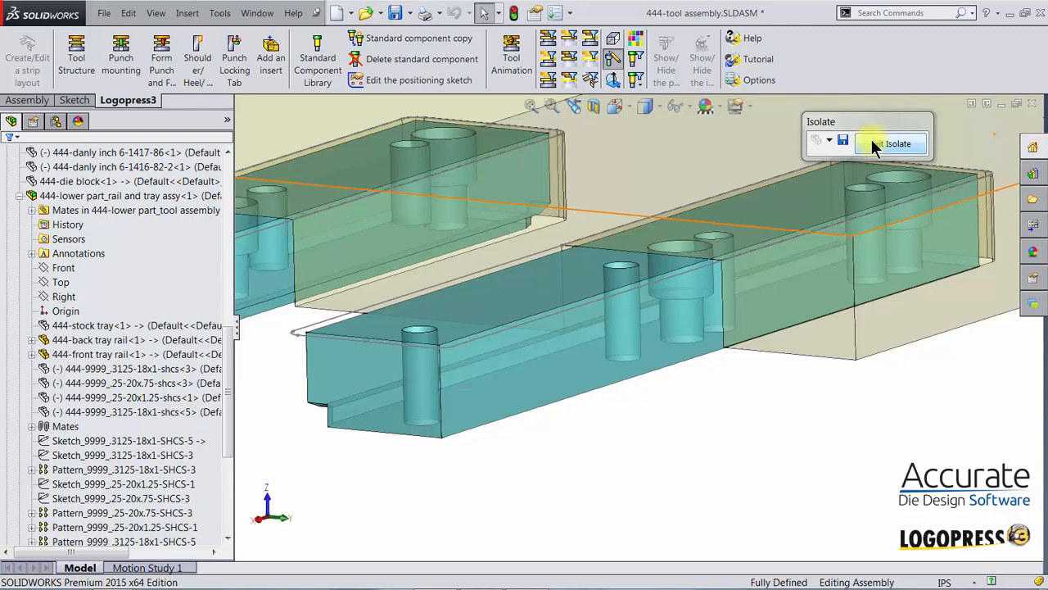
# Exit the isolated view and start mounting a stop block with the die shoe's top face as base and stripper plate's bottom face as length face
pyautogui.click(872, 144)
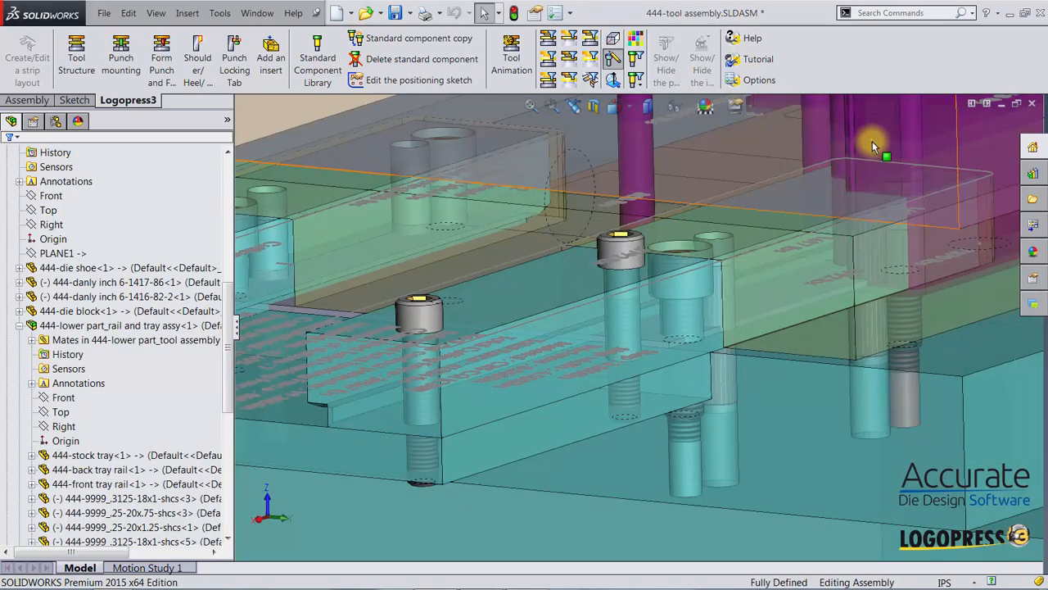
pyautogui.scroll(4, 830, 401)
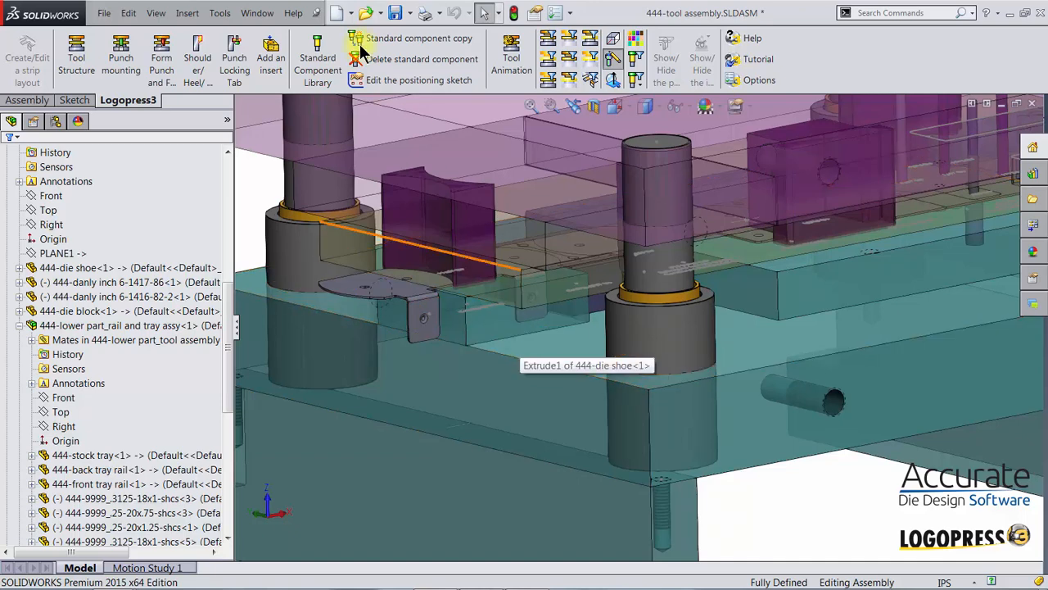
pyautogui.click(316, 66)
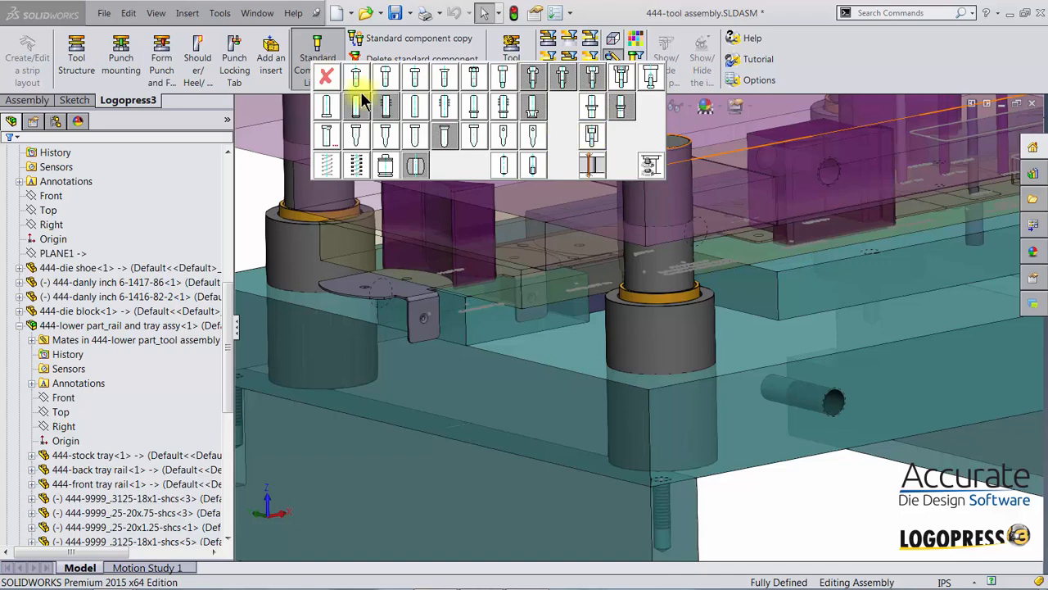
pyautogui.click(594, 138)
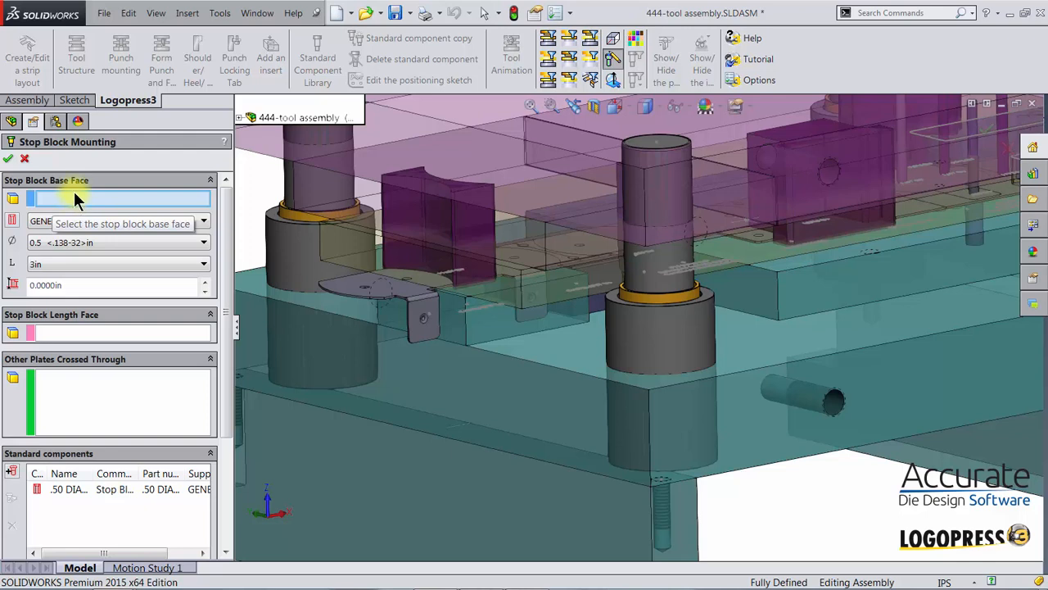
pyautogui.click(558, 353)
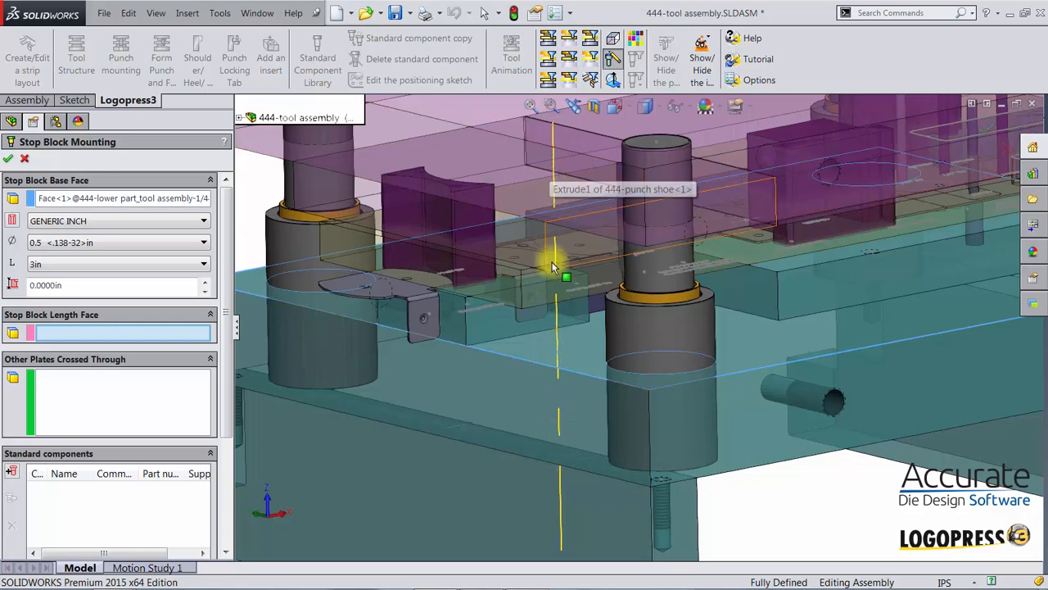
pyautogui.moveTo(523, 327); pyautogui.dragTo(549, 323, button='middle')
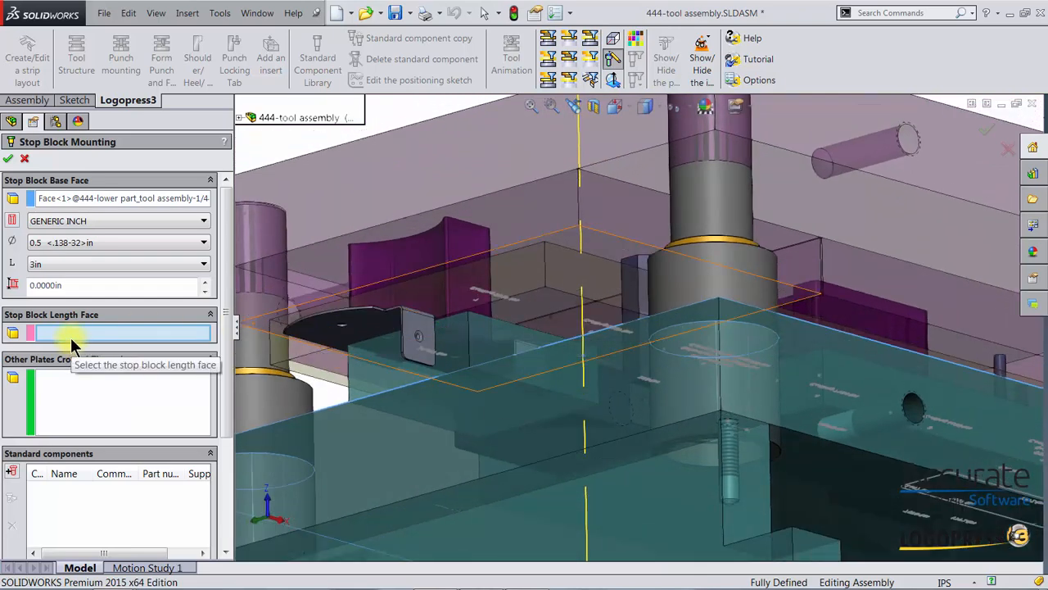
pyautogui.click(553, 313)
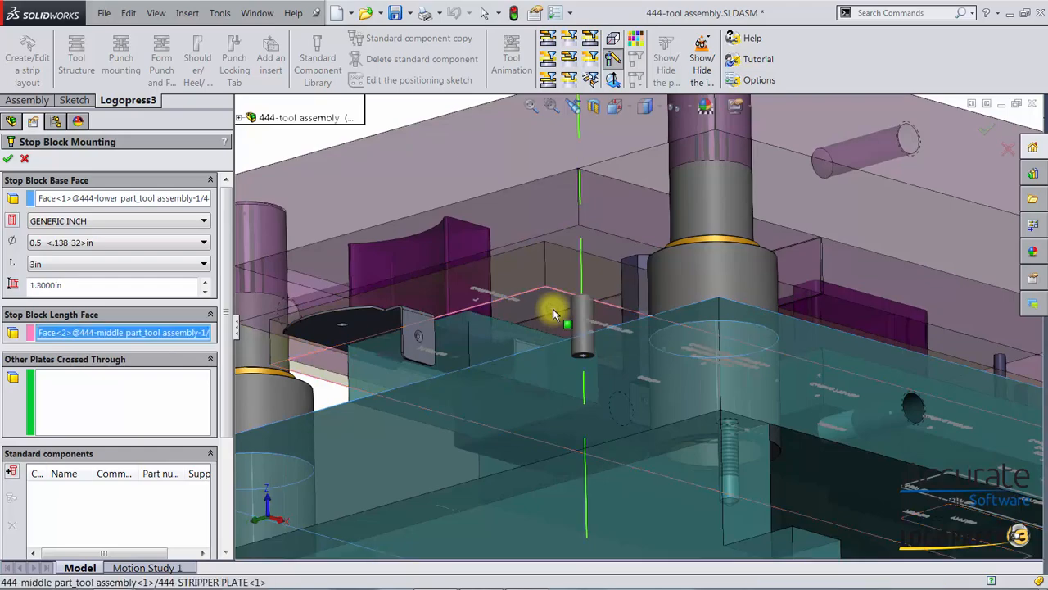
# Set the stop block size to the 1.25 <.375-16>in option
pyautogui.moveTo(678, 344); pyautogui.dragTo(627, 178, button='middle')
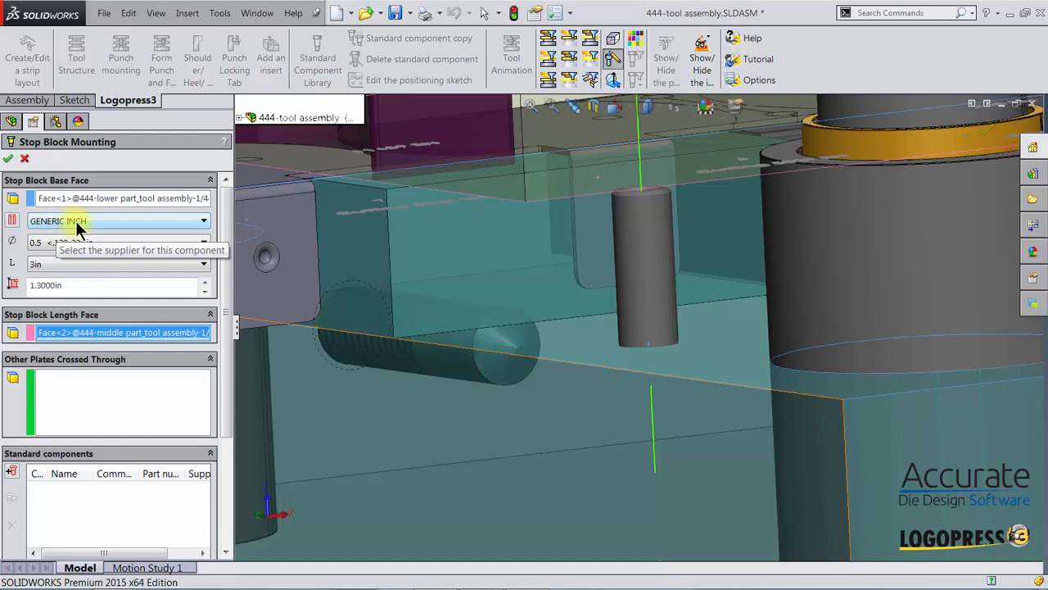
pyautogui.click(35, 250)
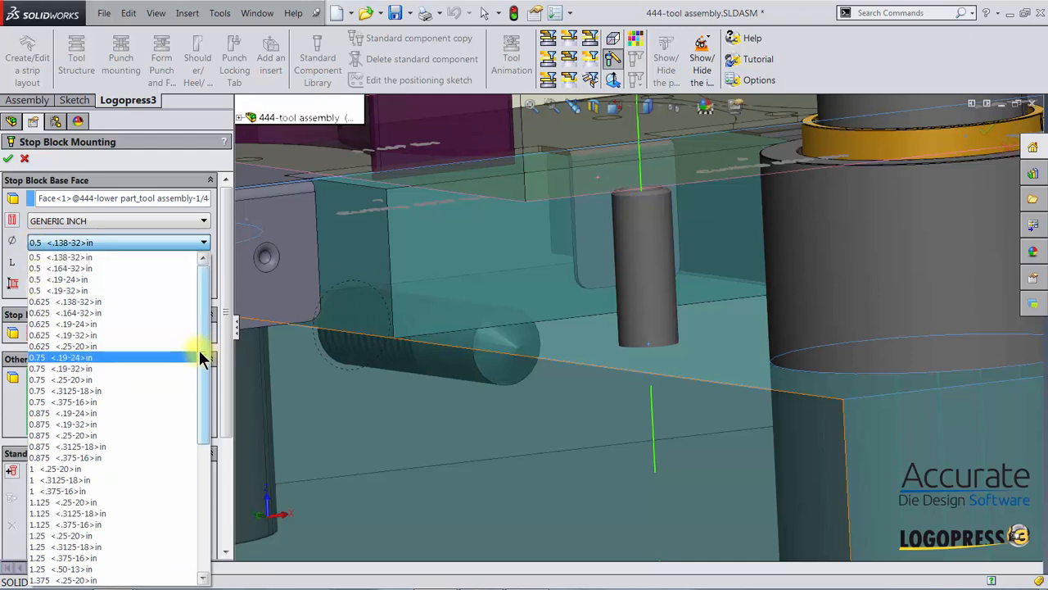
pyautogui.moveTo(201, 357); pyautogui.dragTo(195, 394)
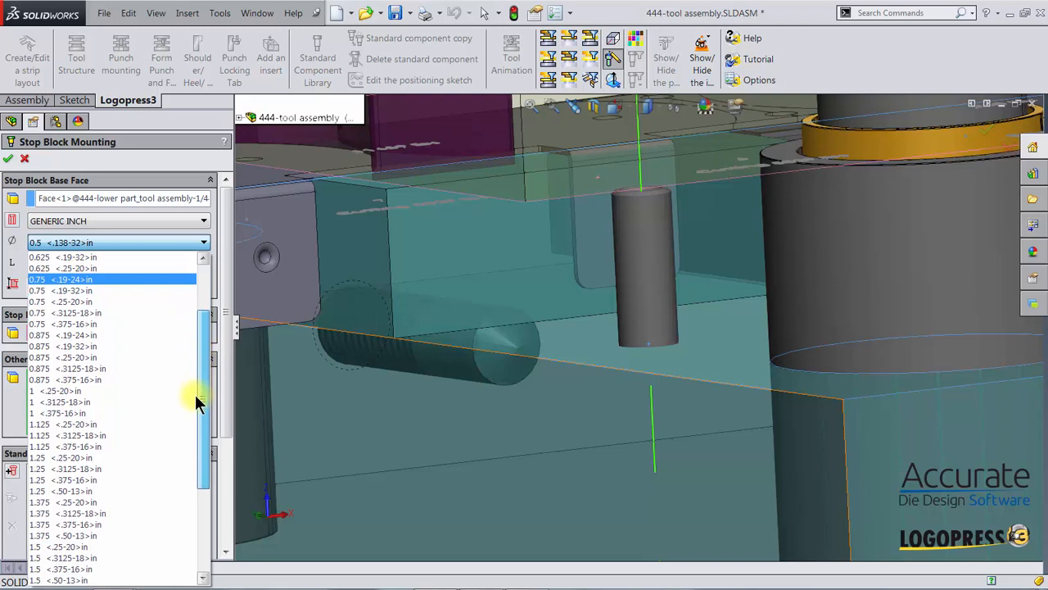
pyautogui.click(44, 477)
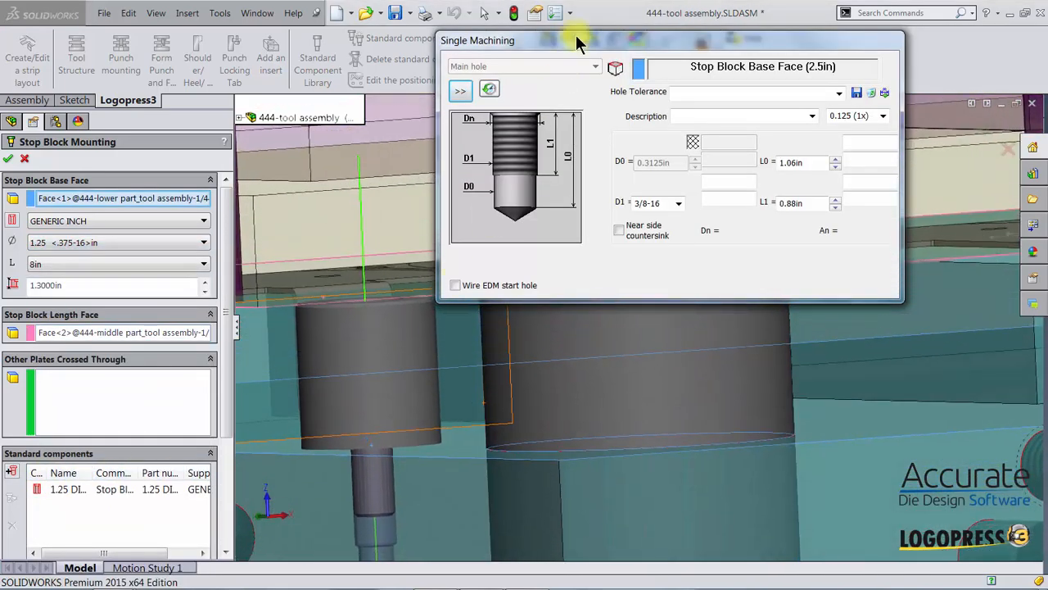
pyautogui.moveTo(588, 36); pyautogui.dragTo(642, 43)
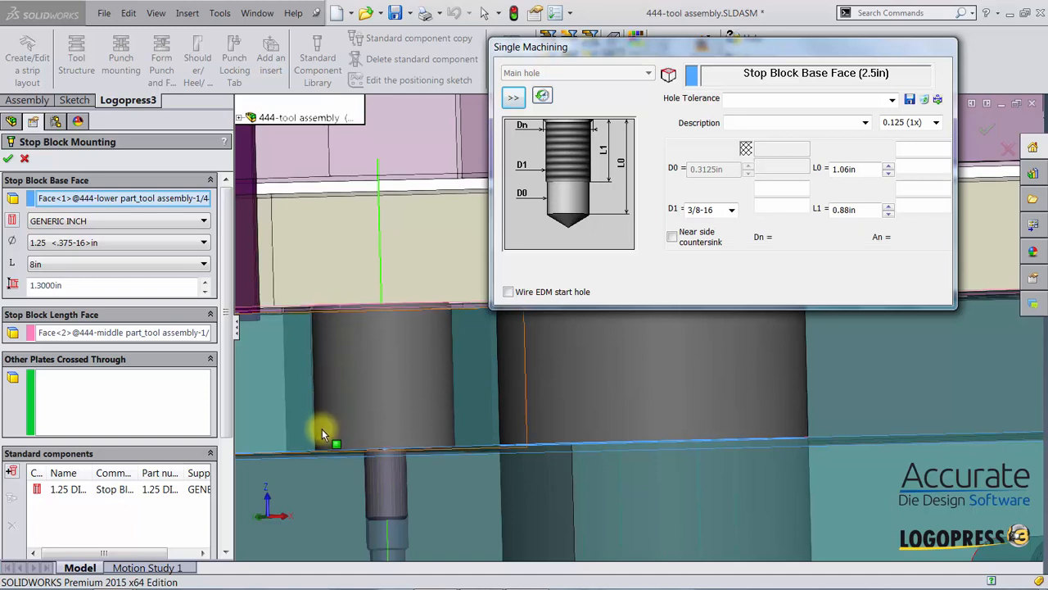
# Shorten the stop block length by 0.005 in to 1.2950 in and accept the mounting to reach the positioning sketch
pyautogui.click(78, 285)
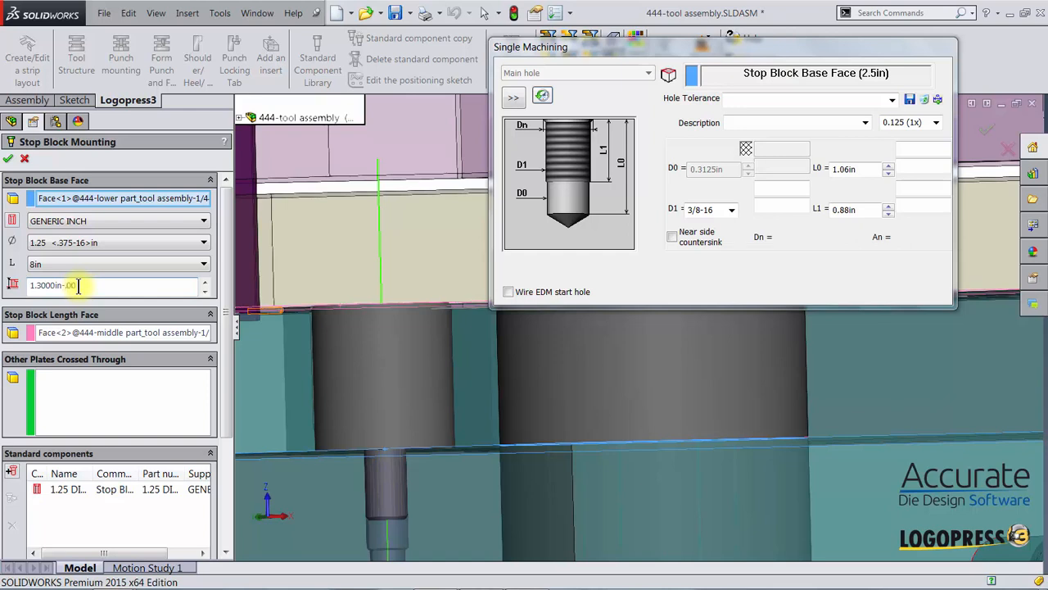
pyautogui.write('-.005')
pyautogui.press('Return')
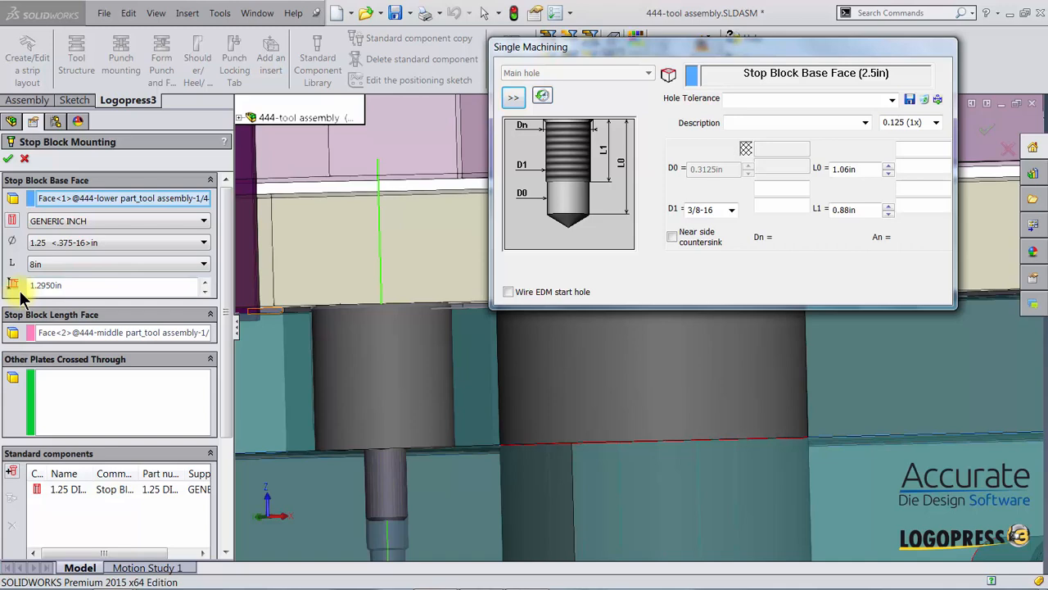
pyautogui.click(8, 160)
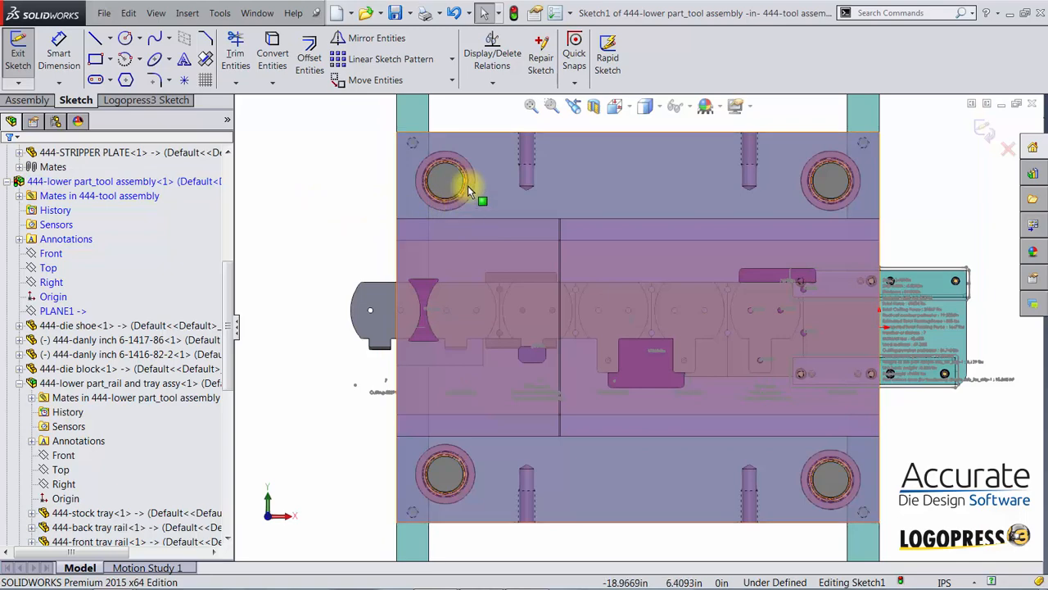
# Hide the upper tool components in the positioning sketch, keeping the stripper plate and lower tool shown
pyautogui.scroll(-3, 480, 368)
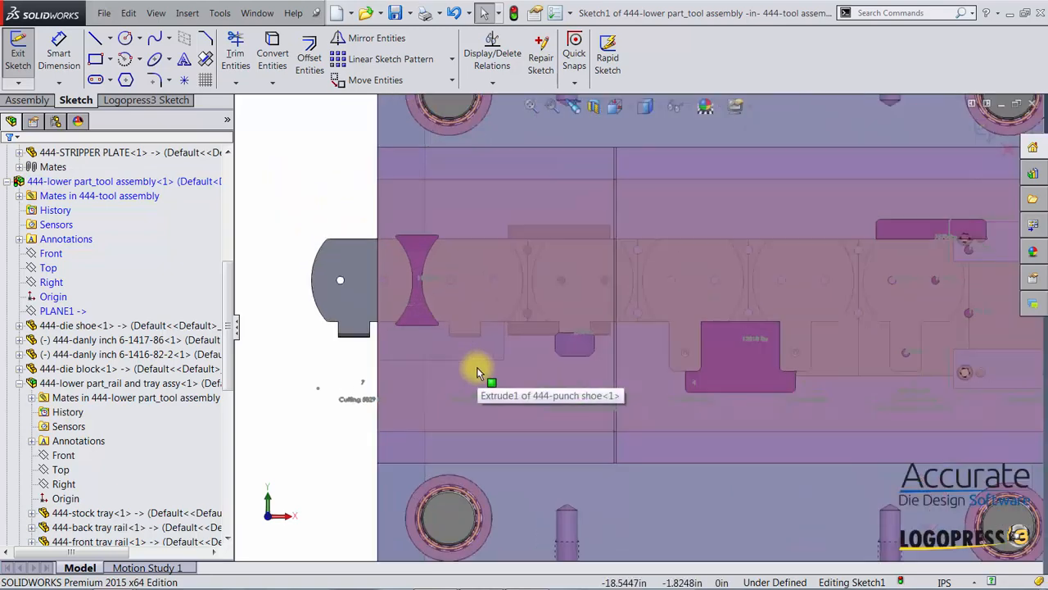
pyautogui.click(170, 99)
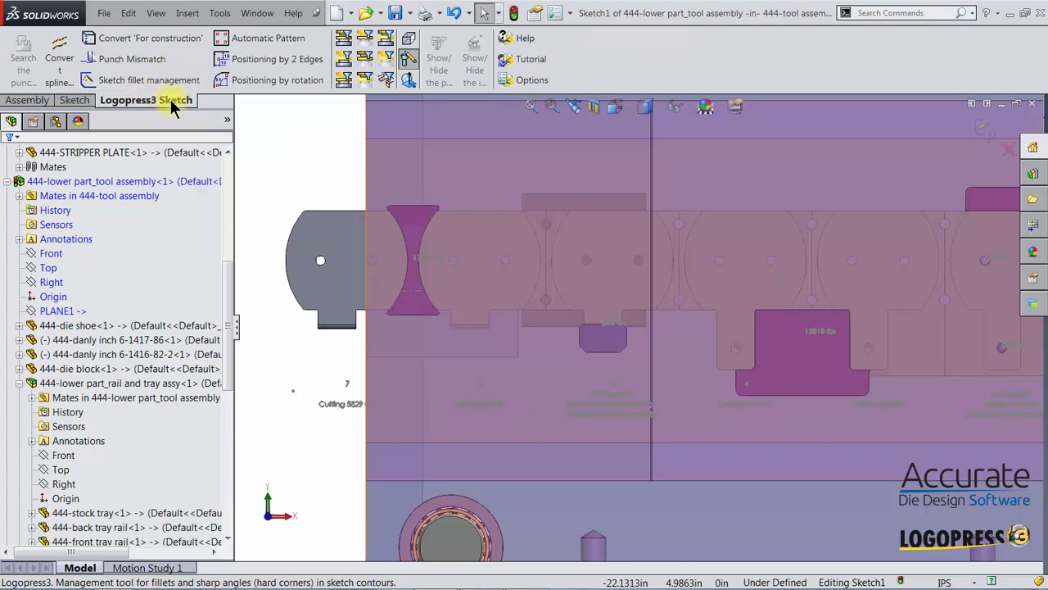
pyautogui.click(342, 79)
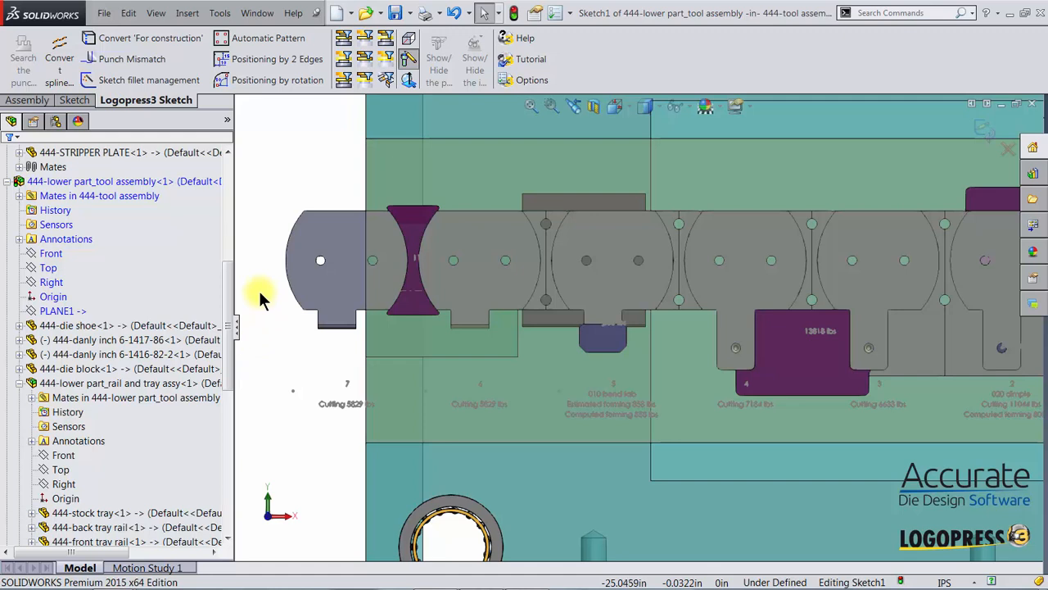
# Start Positioning by 2 Edges and set both edge distances to 0.75 in
pyautogui.click(69, 107)
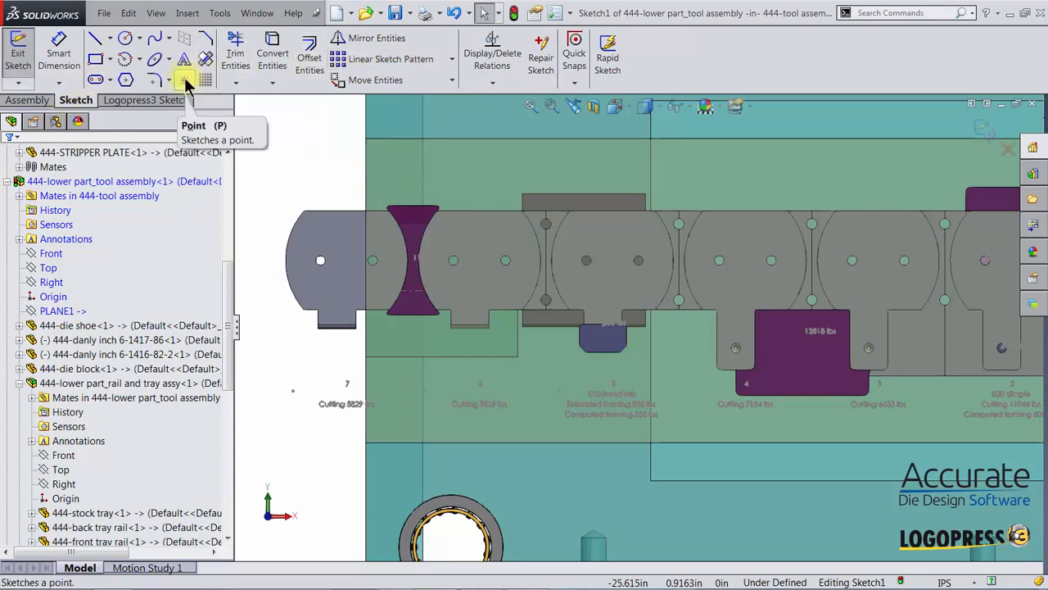
pyautogui.click(149, 100)
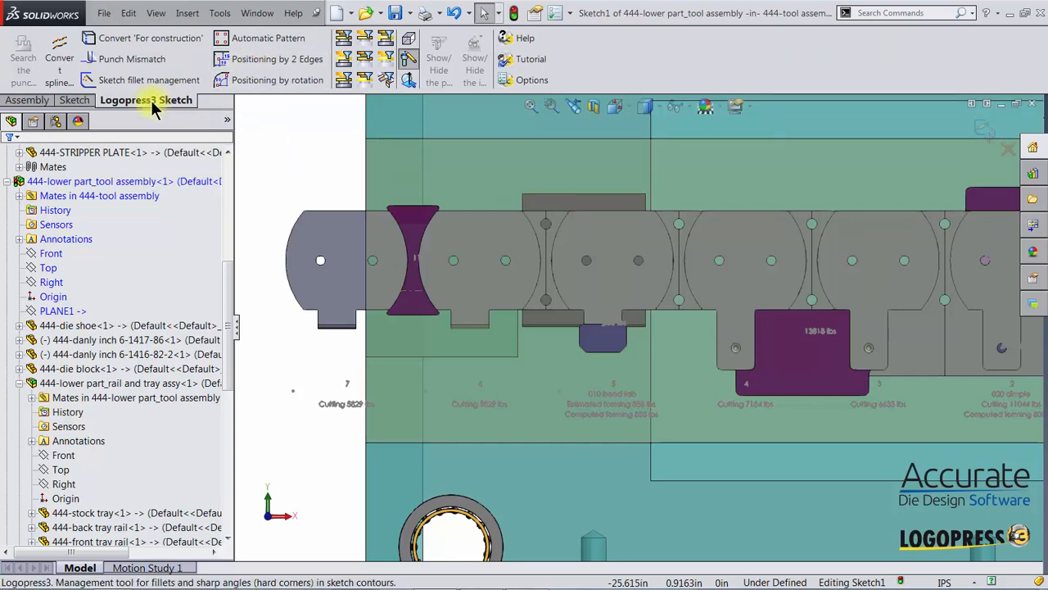
pyautogui.click(262, 72)
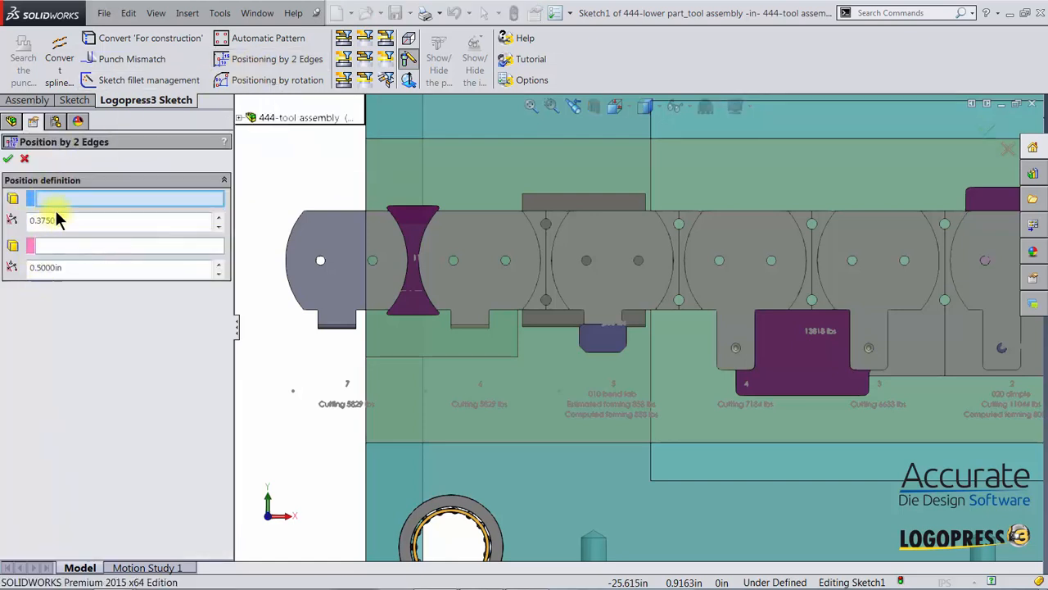
pyautogui.moveTo(66, 220); pyautogui.dragTo(11, 222)
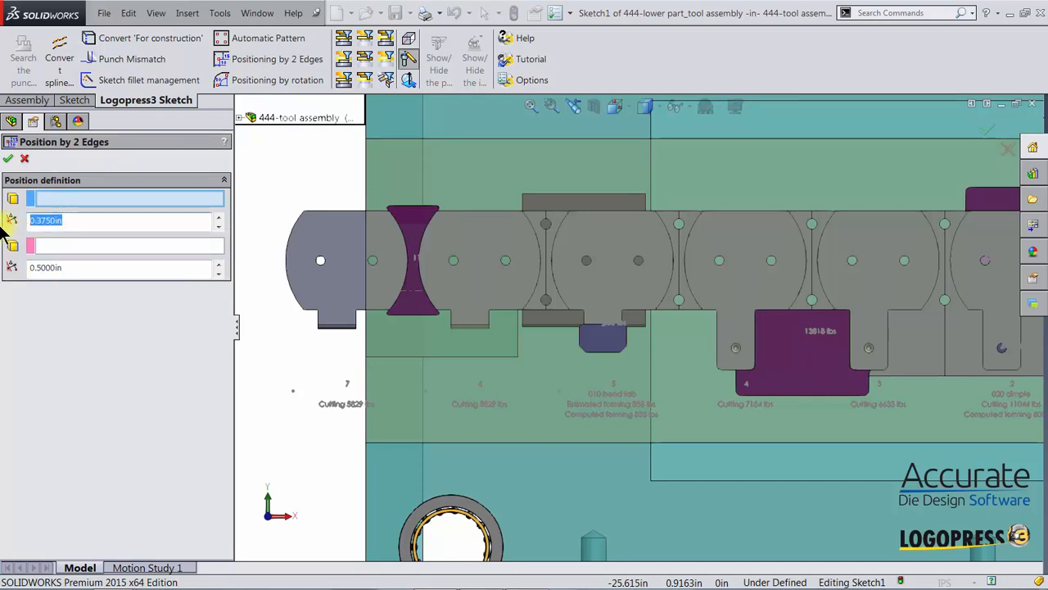
pyautogui.press('BackSpace')
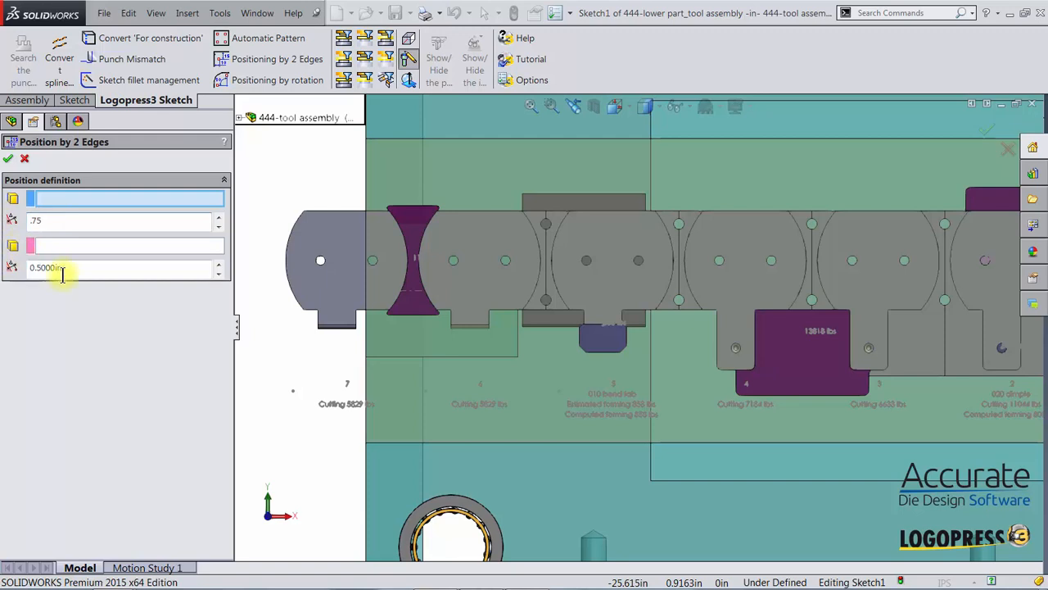
pyautogui.moveTo(66, 269); pyautogui.dragTo(4, 291)
pyautogui.press('BackSpace')
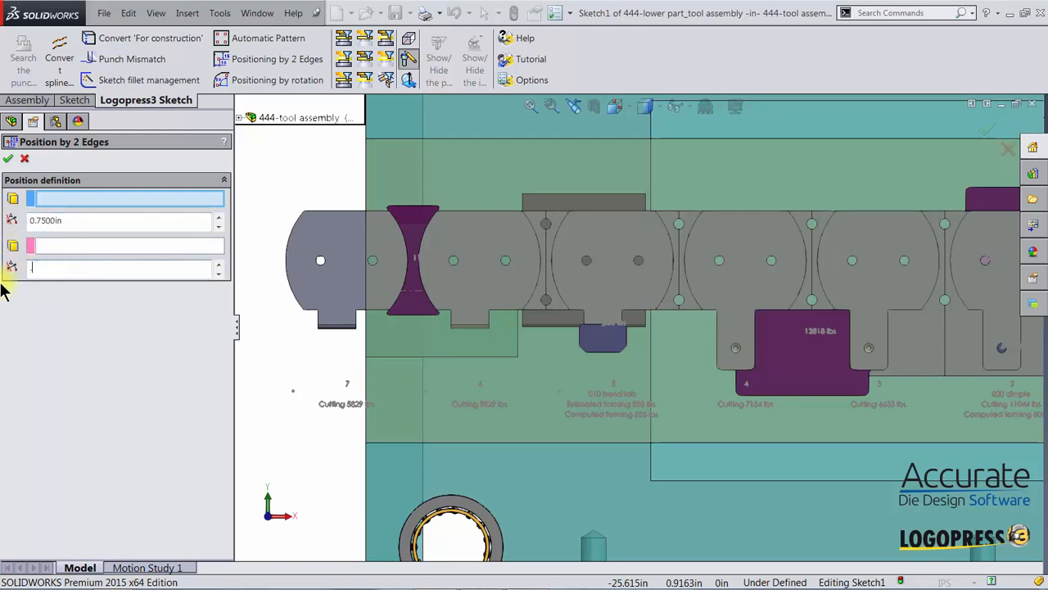
# Place stop blocks at the front and back corners of the stripper plate's strip-exit end, using the end and side edges as references
pyautogui.click(95, 198)
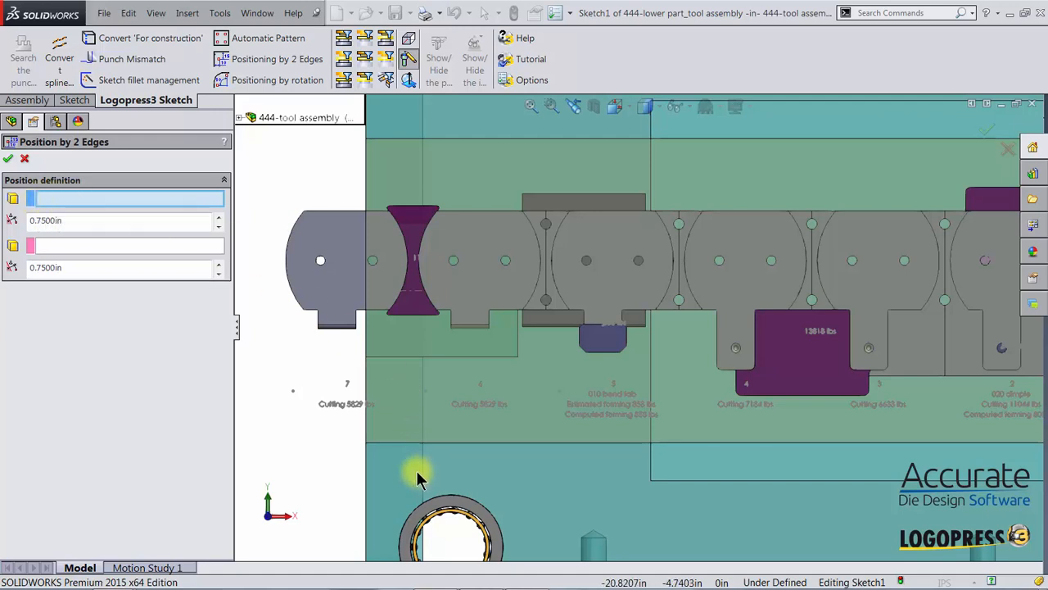
pyautogui.click(367, 429)
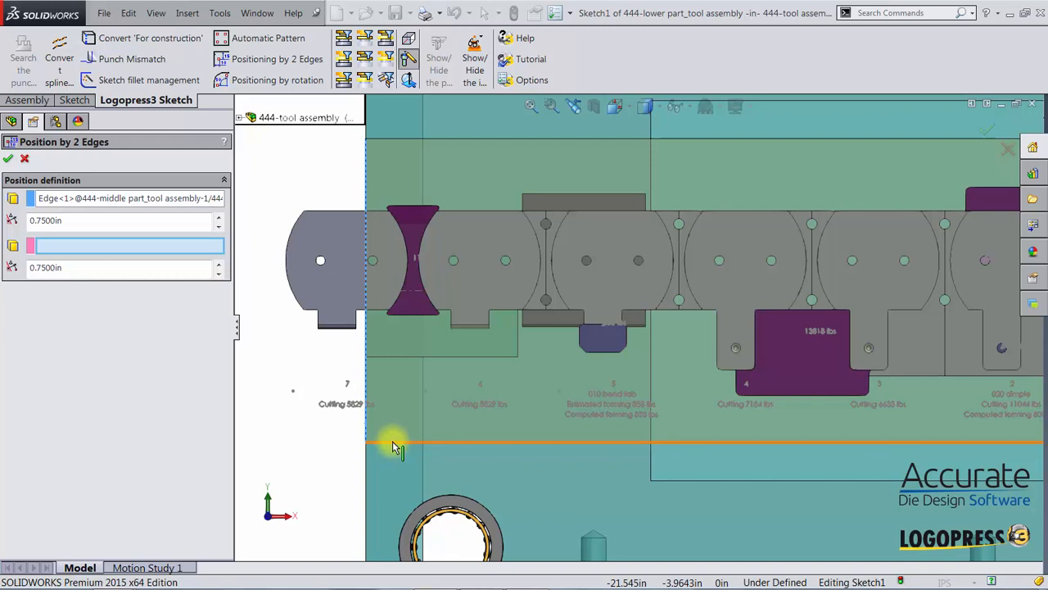
pyautogui.click(392, 445)
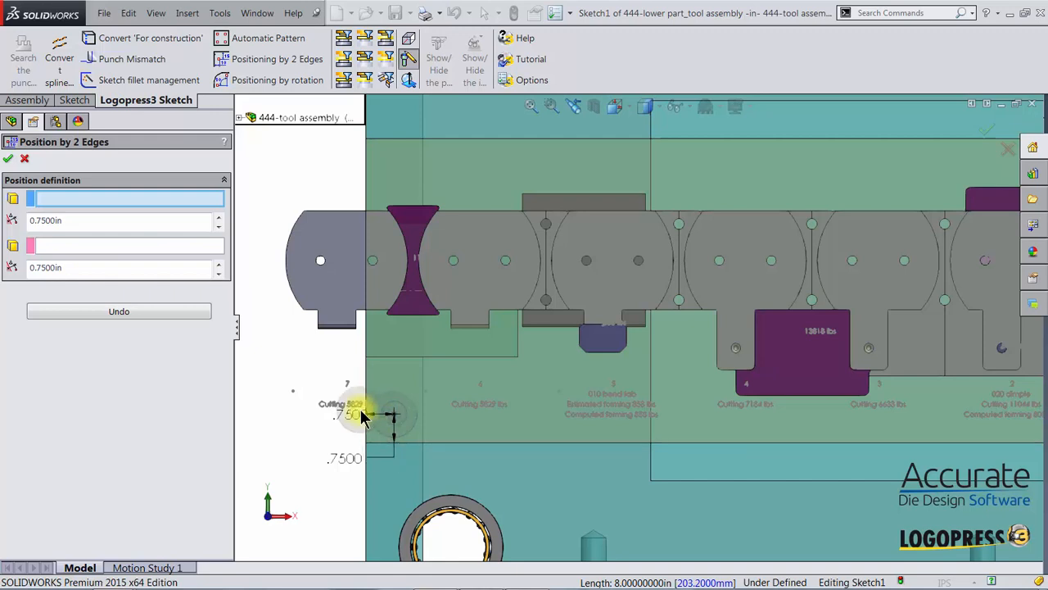
pyautogui.click(367, 154)
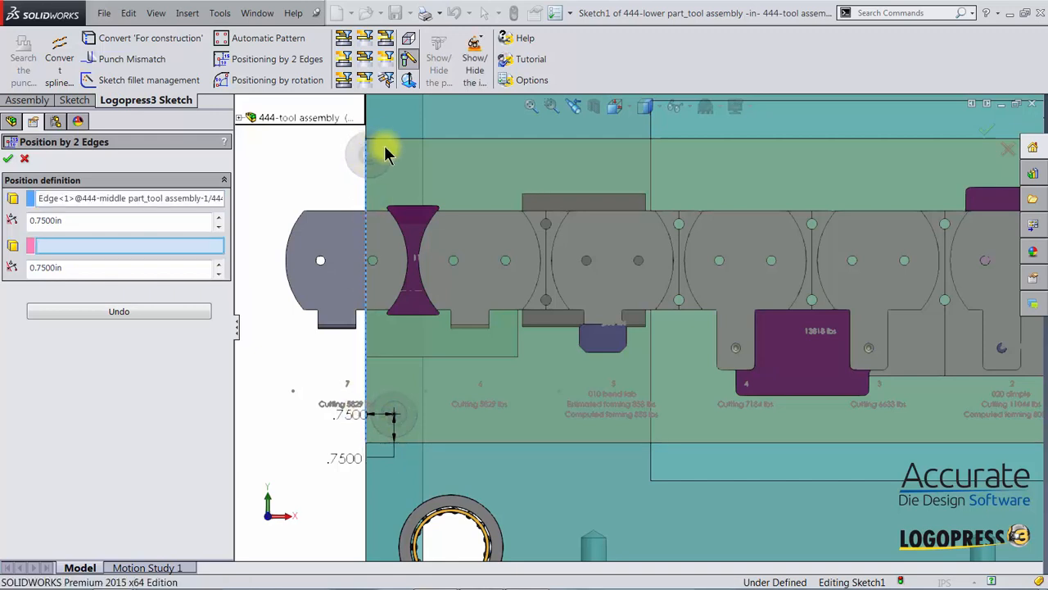
pyautogui.click(397, 146)
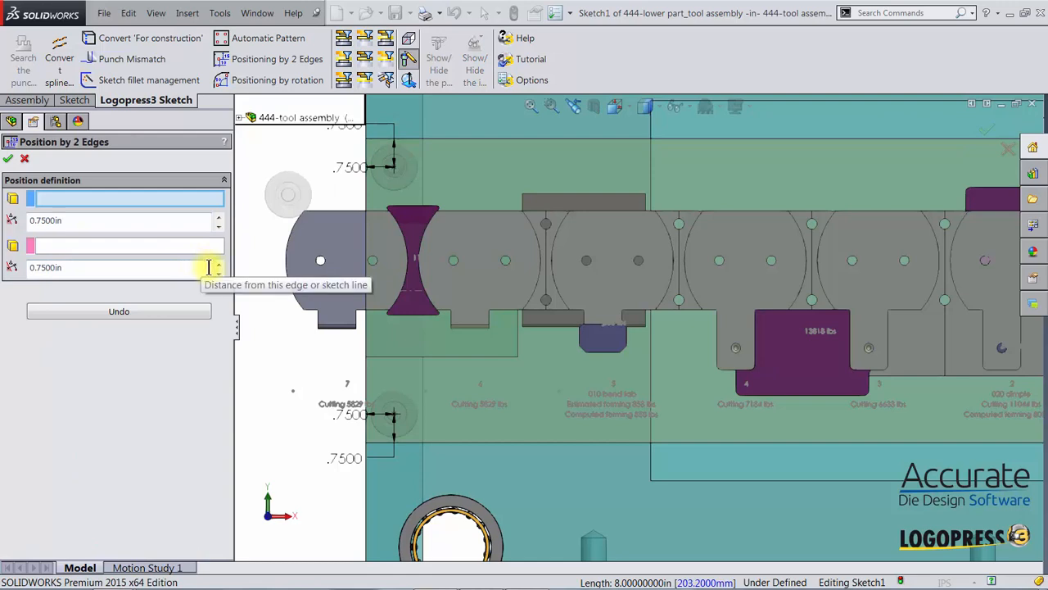
pyautogui.click(25, 159)
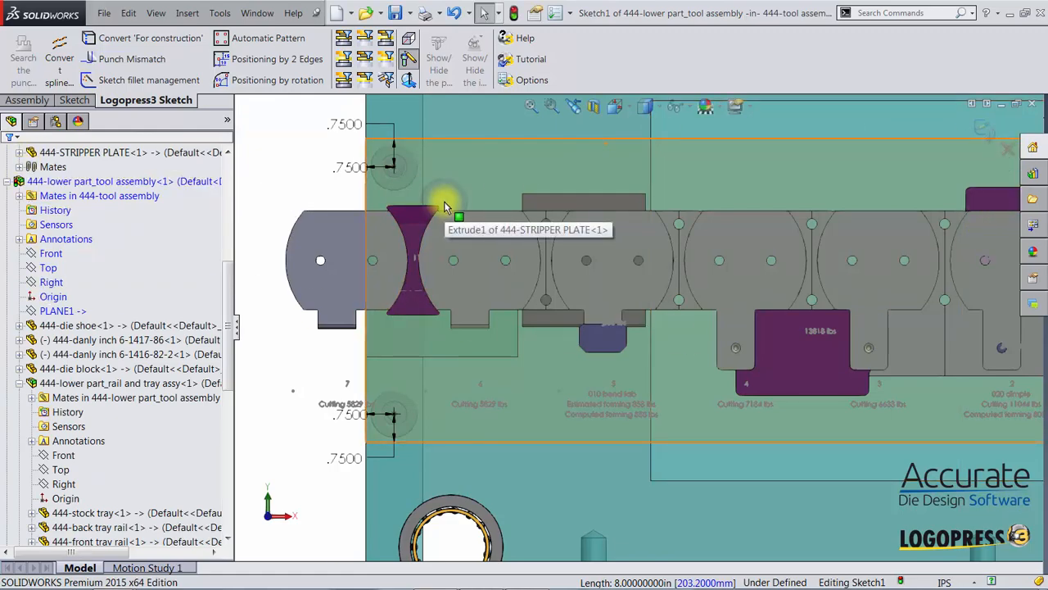
# Exit the positioning sketch to insert the stop blocks and return to the tool assembly for inspection
pyautogui.moveTo(402, 222); pyautogui.dragTo(428, 398, button='middle')
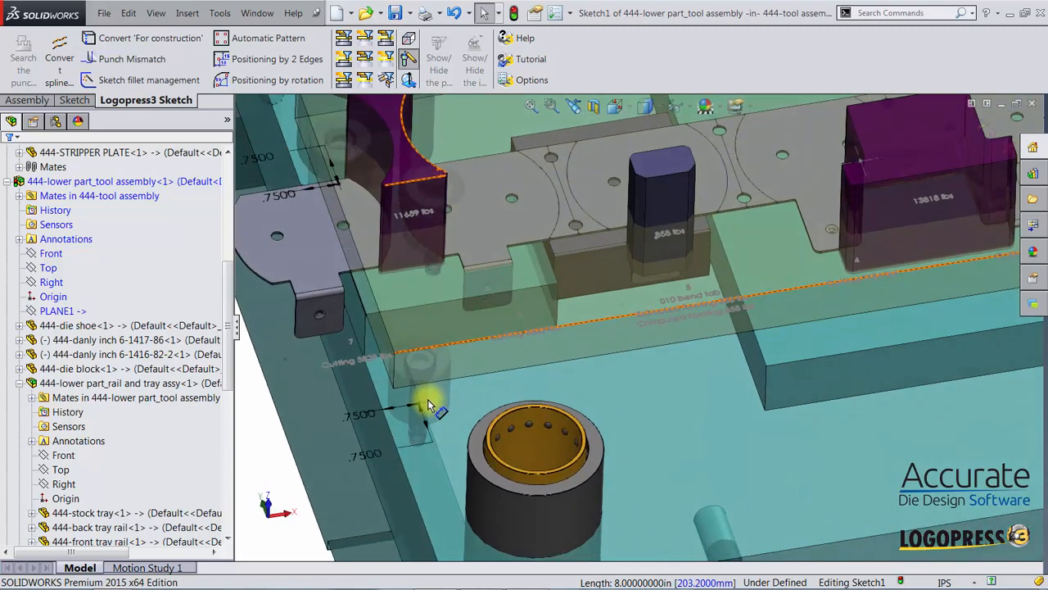
pyautogui.click(982, 133)
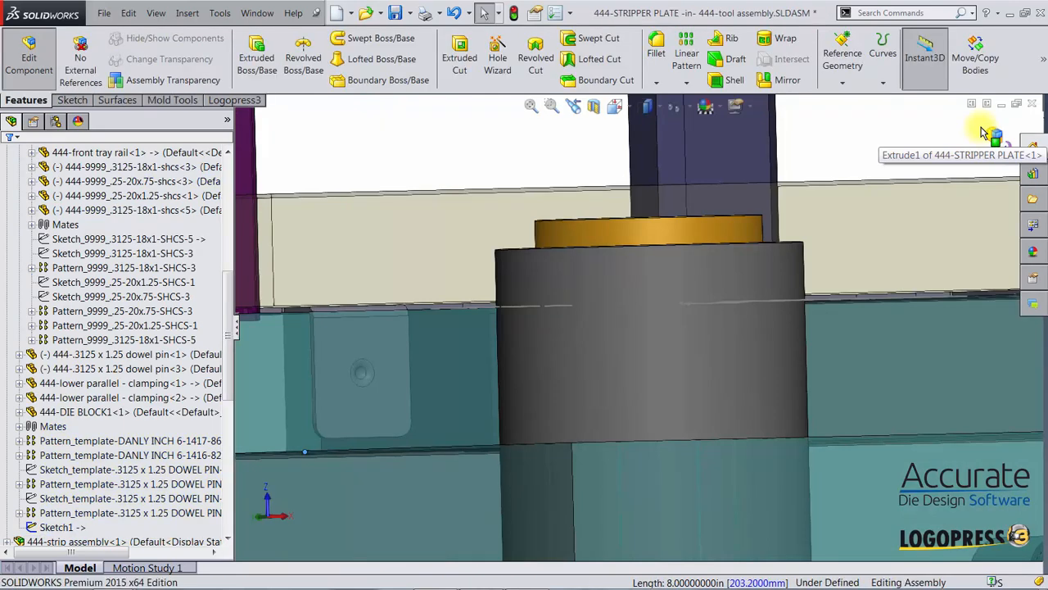
pyautogui.click(985, 133)
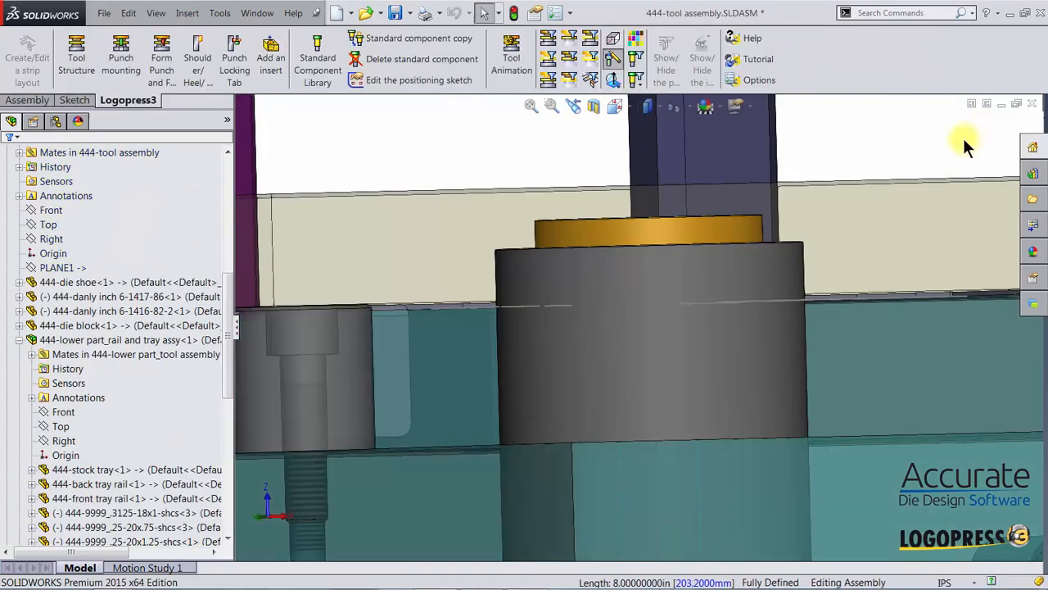
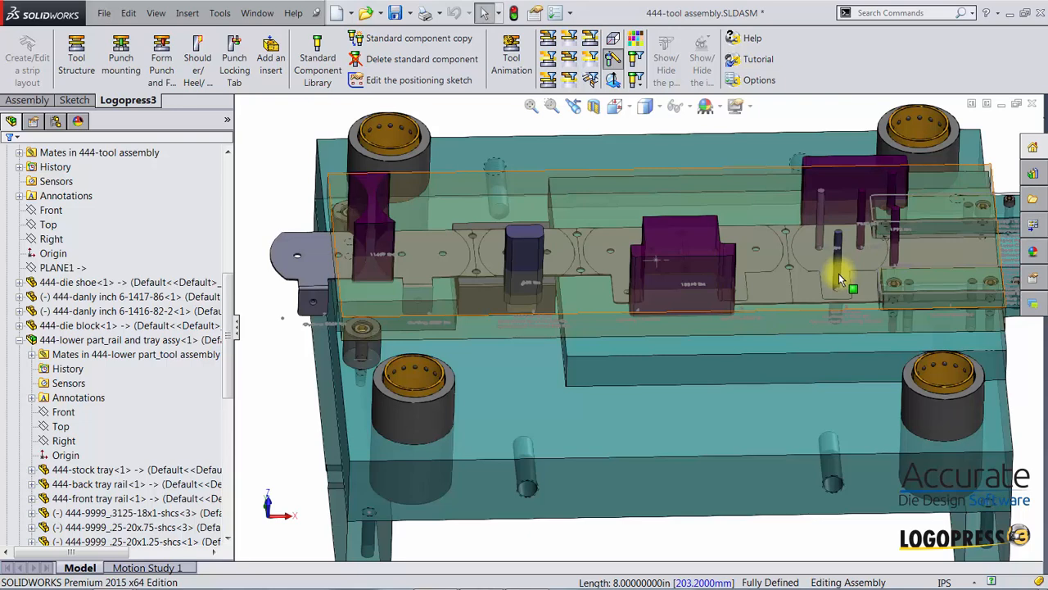
pyautogui.moveTo(839, 274); pyautogui.dragTo(809, 346, button='middle')
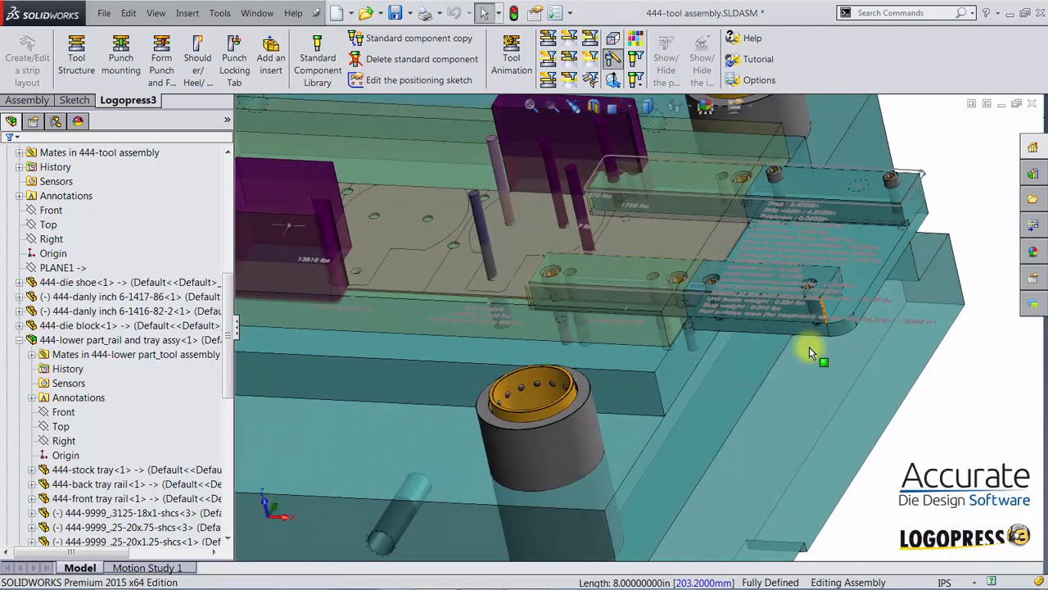
# Edit the lower rail and tray assembly in Tool Structure, setting its Rail spacing Y to 4.51 in
pyautogui.click(79, 50)
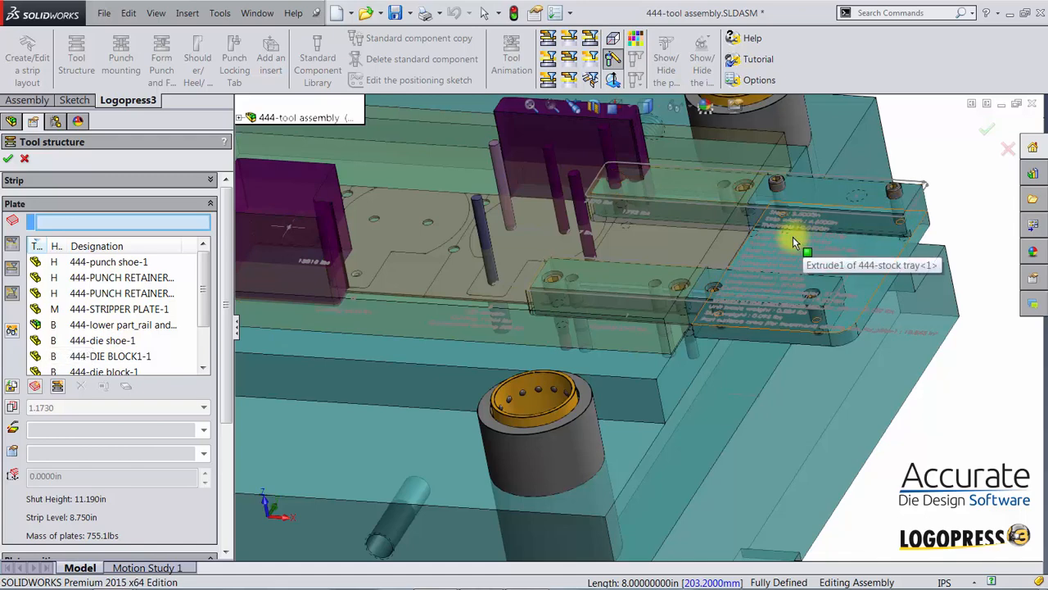
pyautogui.click(36, 326)
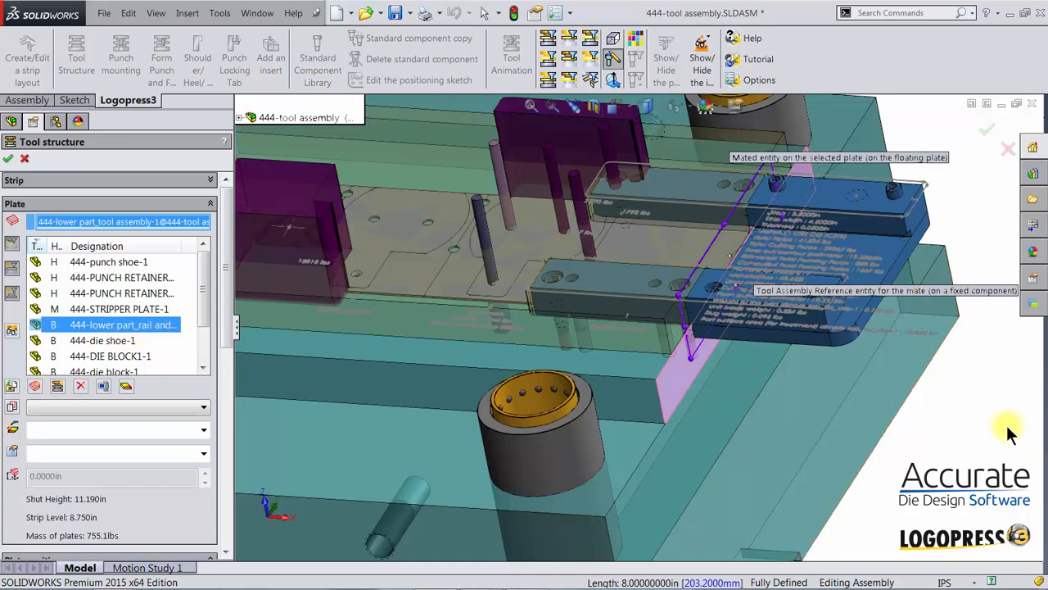
pyautogui.moveTo(991, 415); pyautogui.dragTo(971, 428, button='middle')
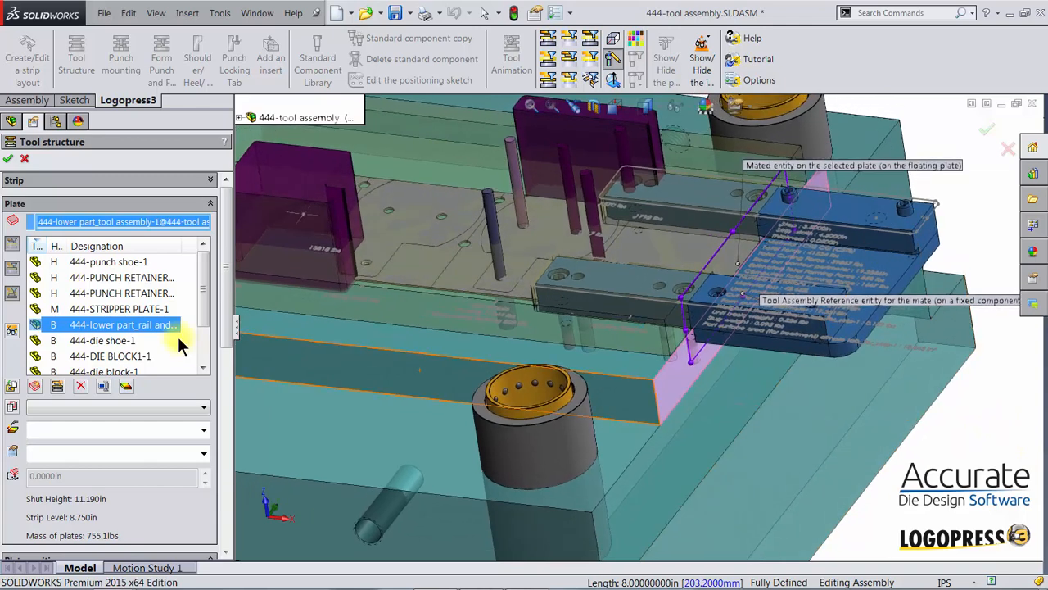
pyautogui.moveTo(219, 299); pyautogui.dragTo(214, 531)
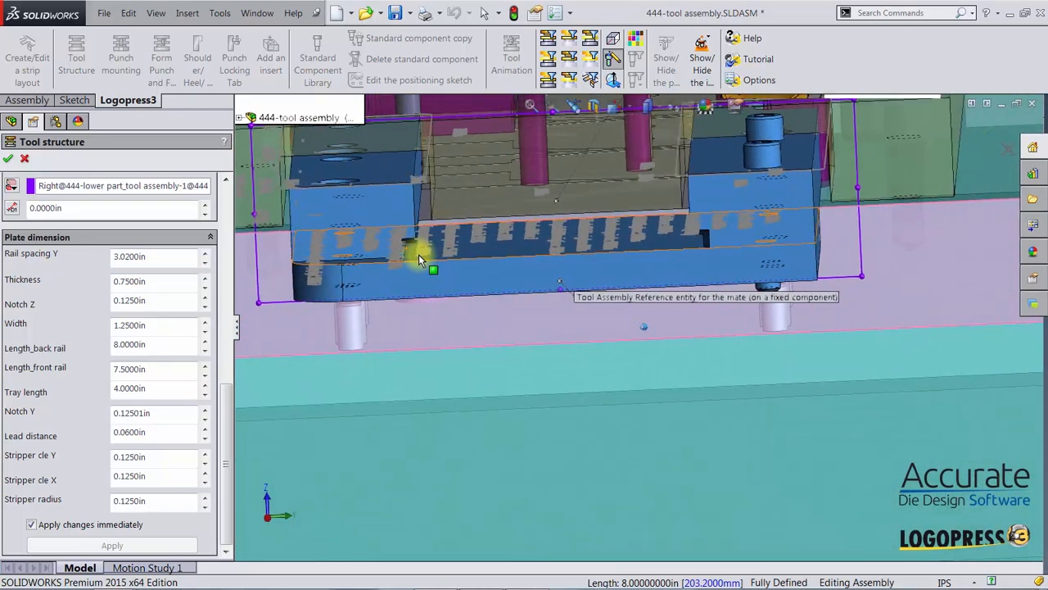
pyautogui.moveTo(528, 301); pyautogui.dragTo(702, 303, button='right')
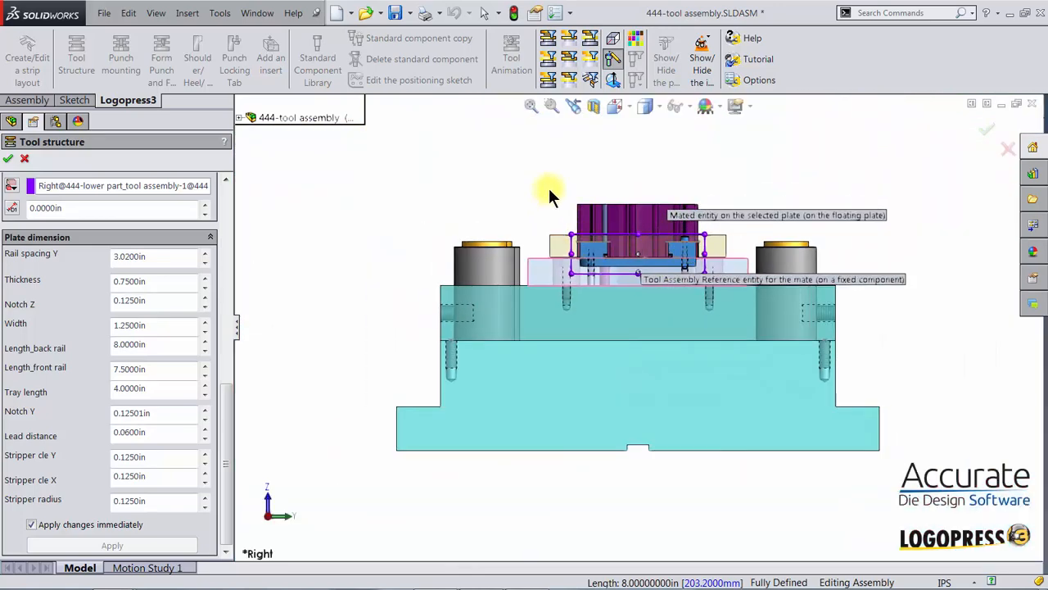
pyautogui.click(551, 106)
pyautogui.moveTo(547, 205); pyautogui.dragTo(718, 323)
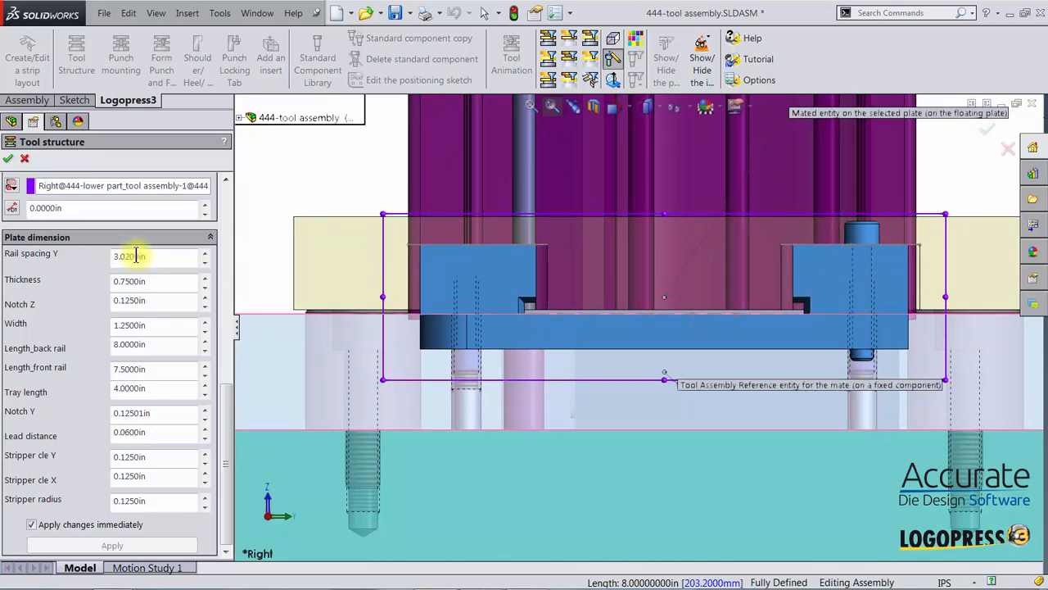
pyautogui.moveTo(164, 257); pyautogui.dragTo(108, 262)
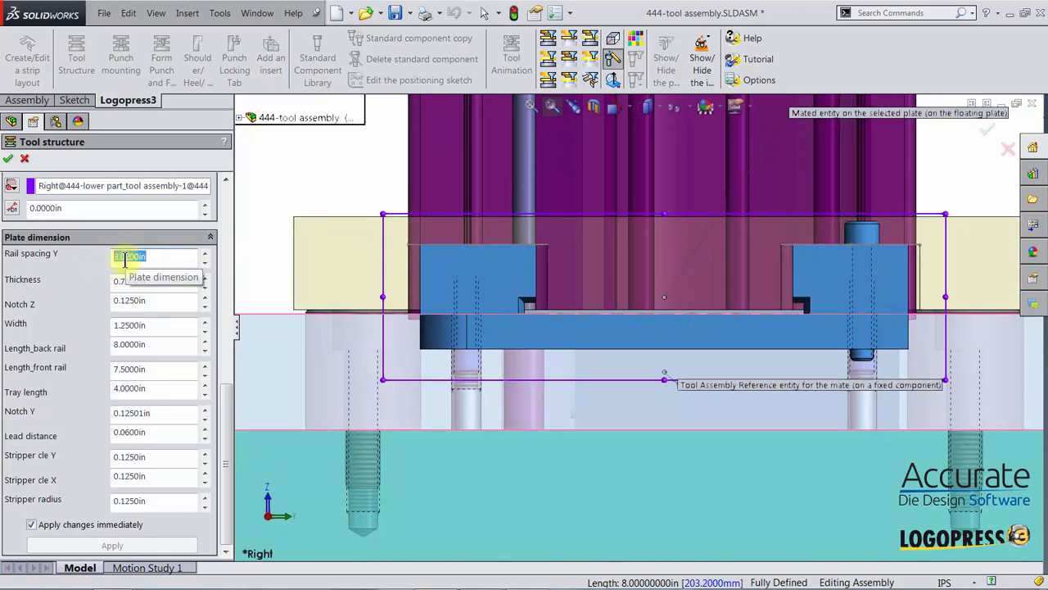
pyautogui.write('4.5')
pyautogui.press('Return')
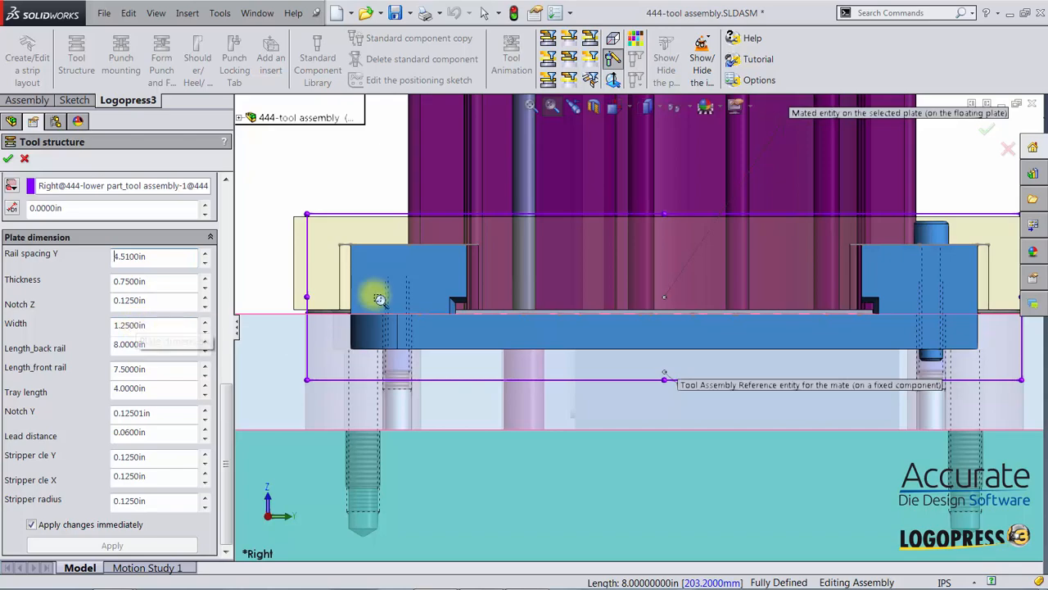
# Set the back rail length to 6.5 in and the front rail length to 10 in, and accept the tool structure changes
pyautogui.moveTo(377, 373); pyautogui.dragTo(395, 291, button='right')
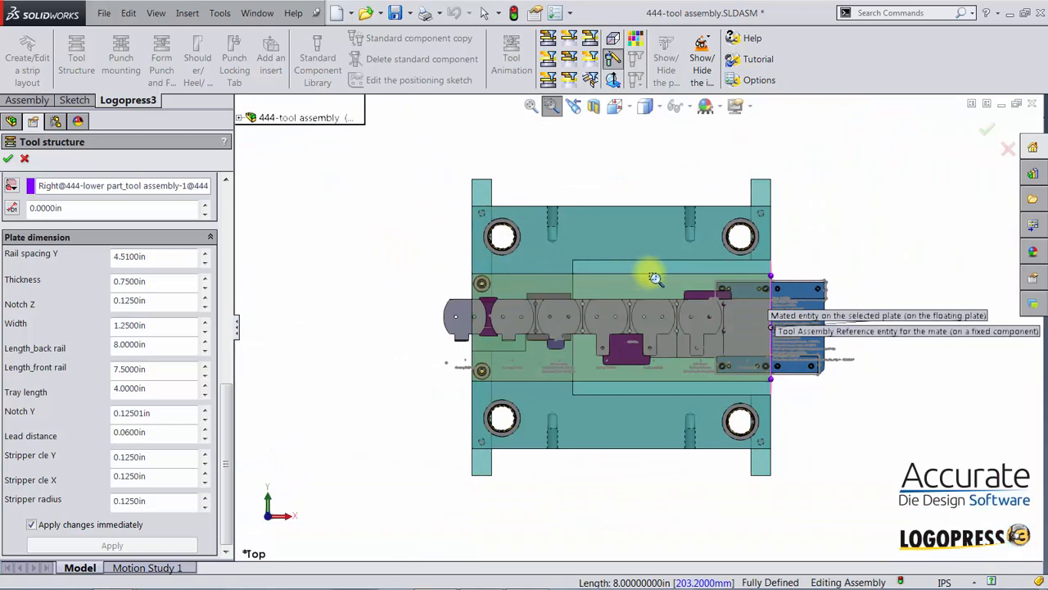
pyautogui.moveTo(695, 295); pyautogui.dragTo(859, 379)
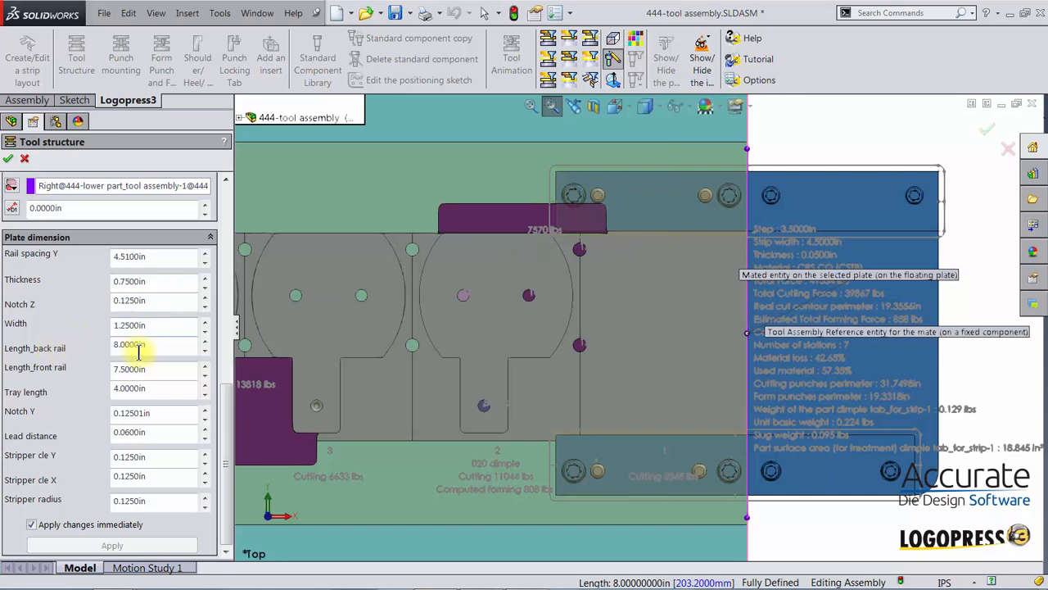
pyautogui.moveTo(163, 342); pyautogui.dragTo(104, 350)
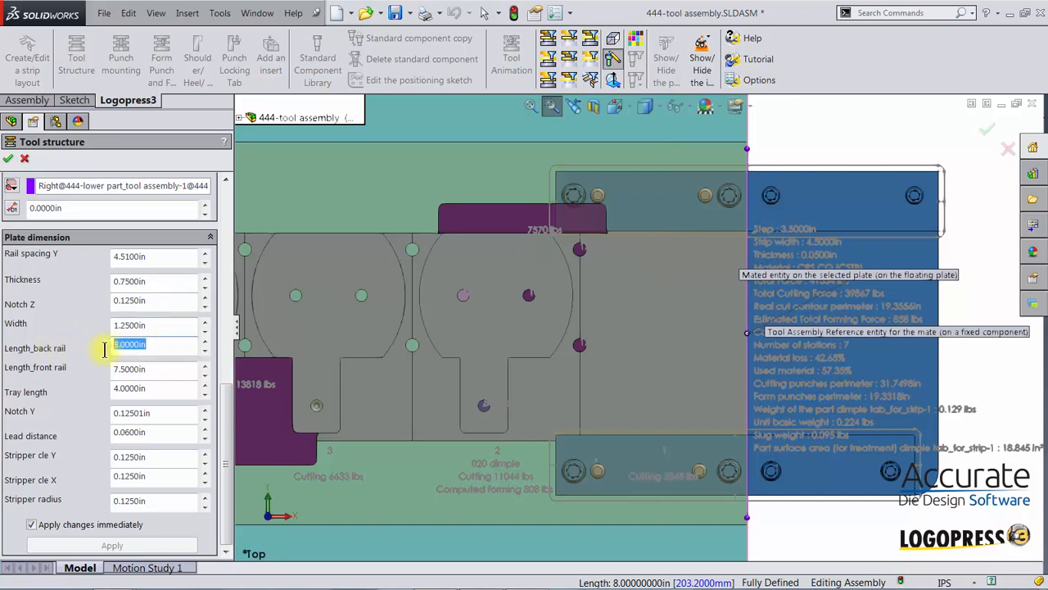
pyautogui.write('6.50')
pyautogui.press('Return')
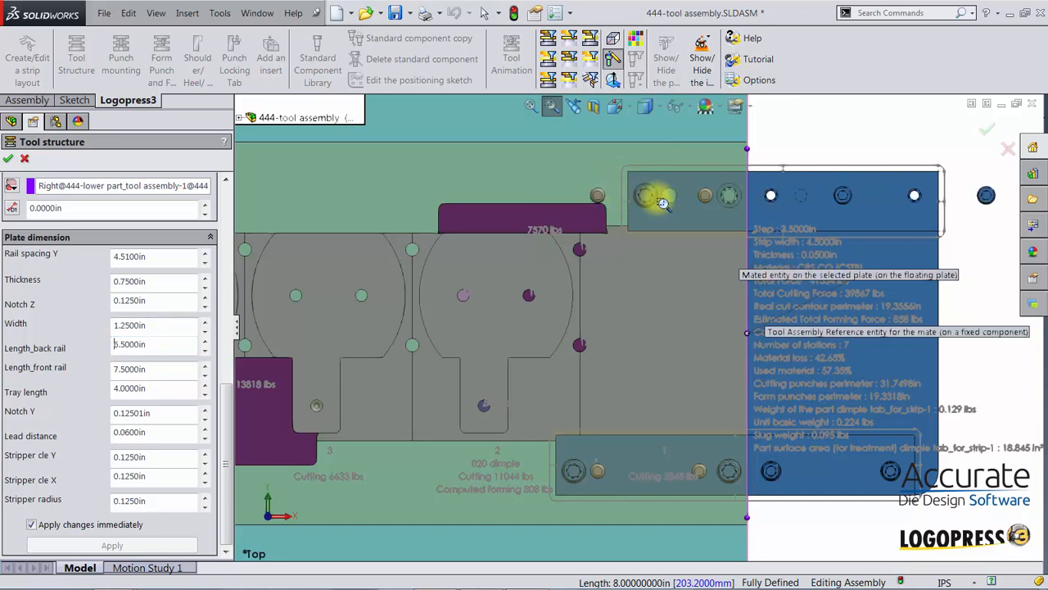
pyautogui.moveTo(152, 367); pyautogui.dragTo(95, 377)
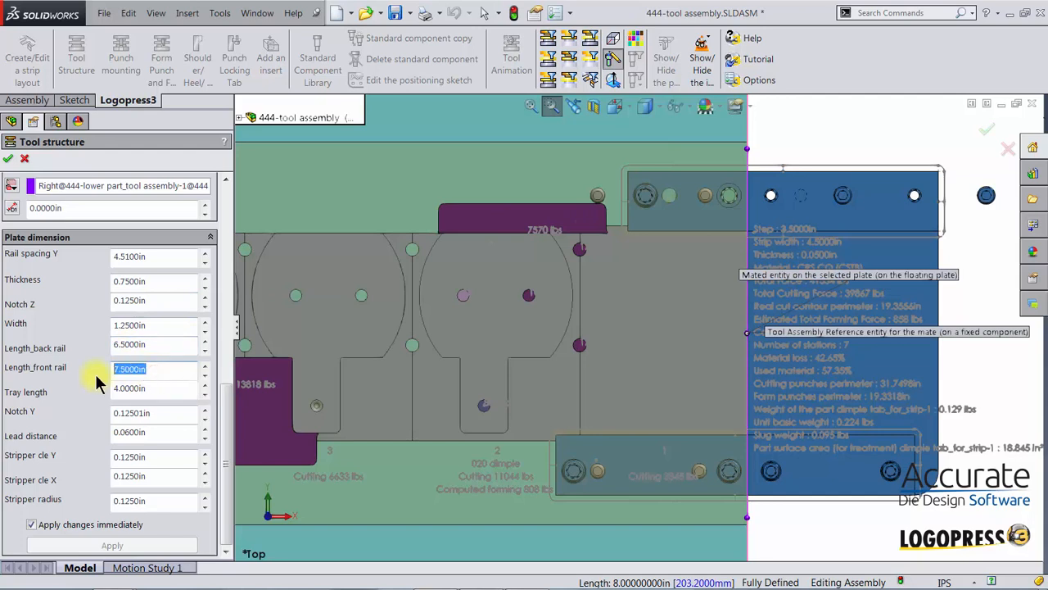
pyautogui.write('10')
pyautogui.press('Return')
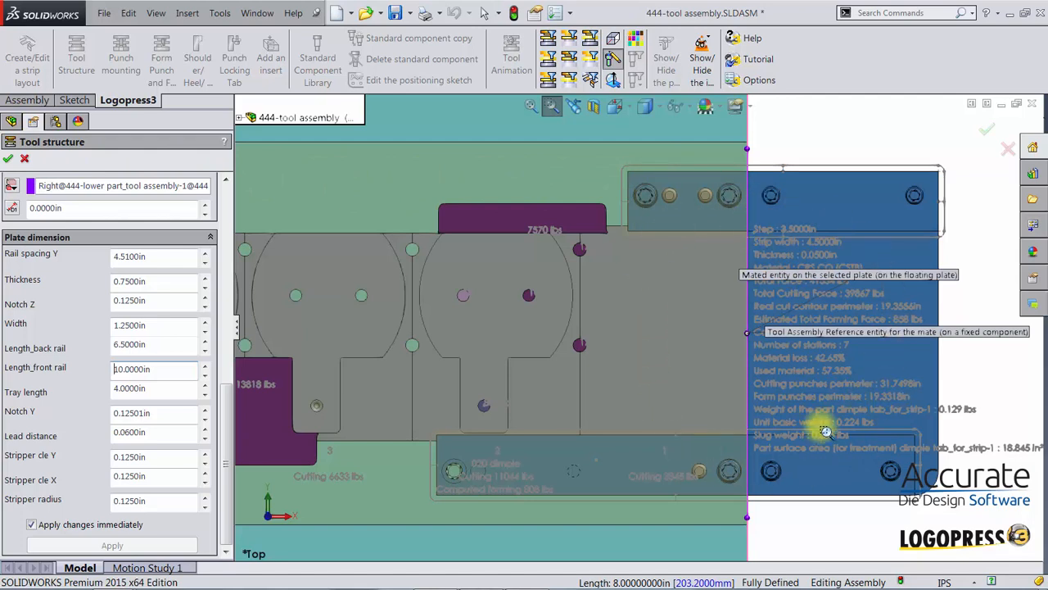
pyautogui.click(10, 160)
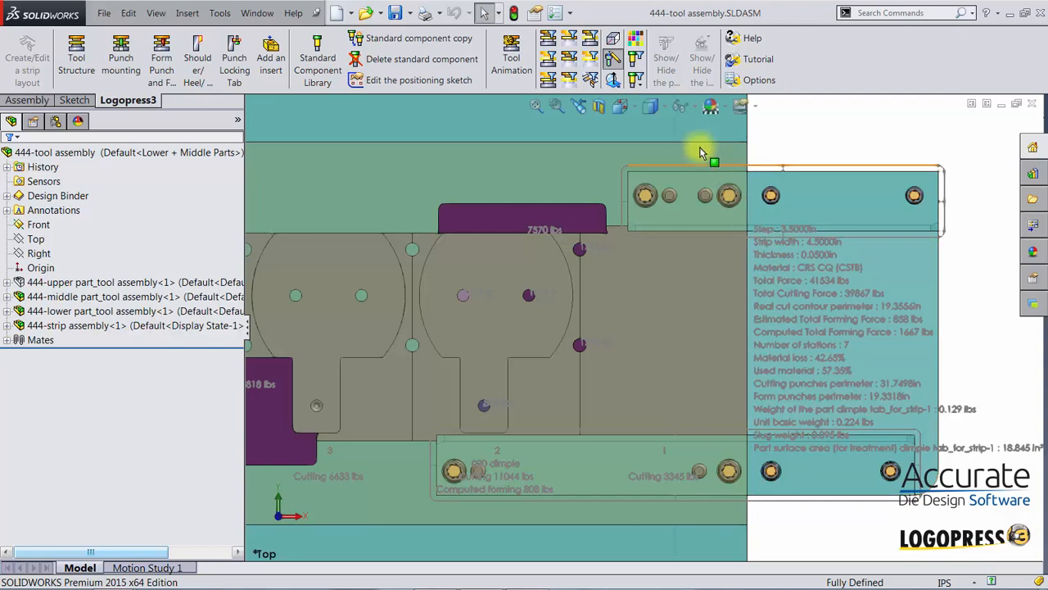
# Hide the sketches in the tool assembly and display the whole tool together with the strip and punches
pyautogui.click(676, 112)
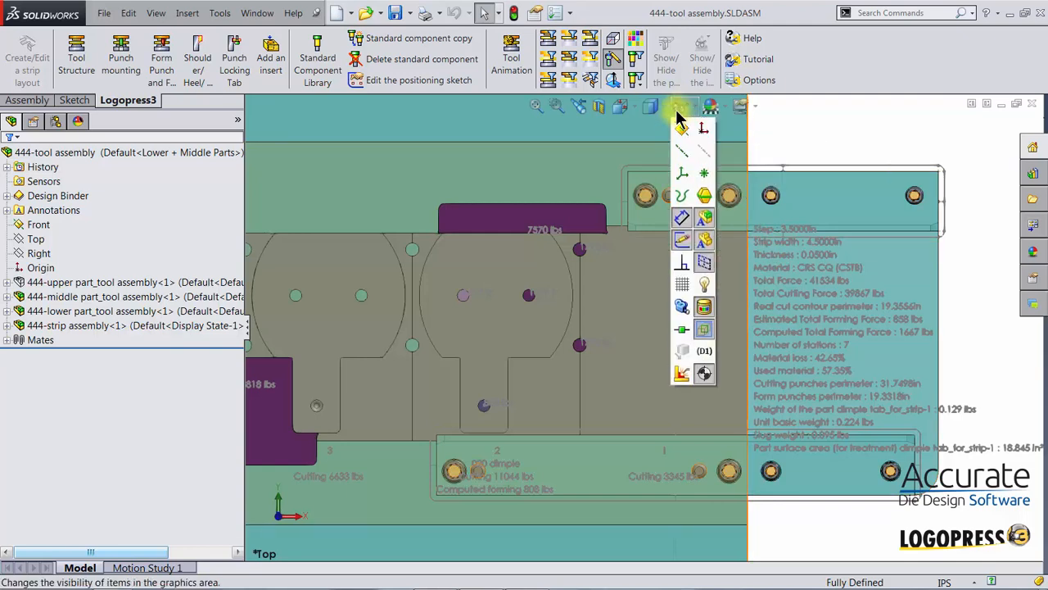
pyautogui.click(686, 243)
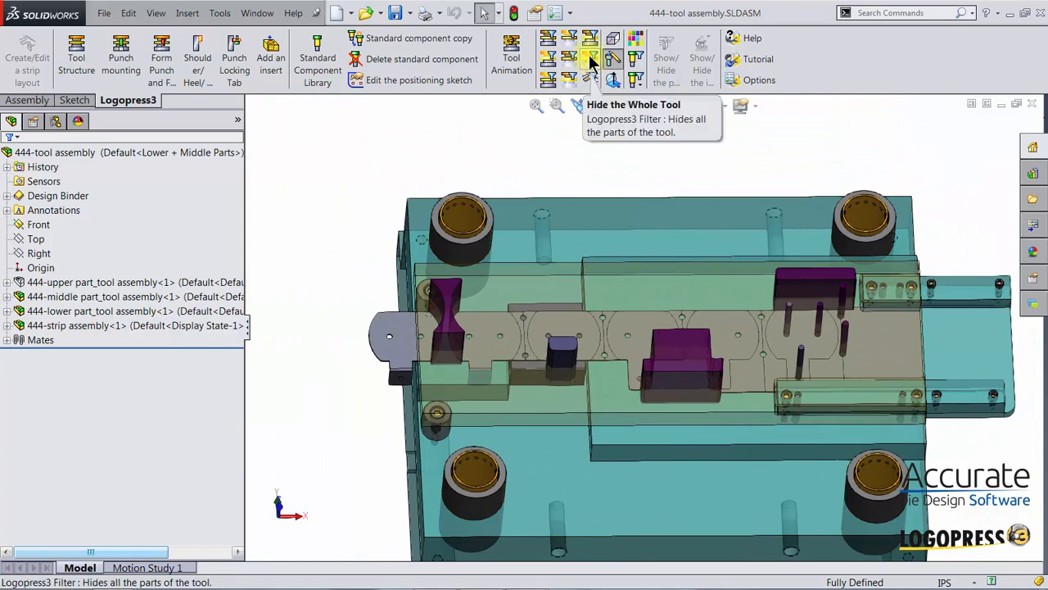
pyautogui.click(589, 54)
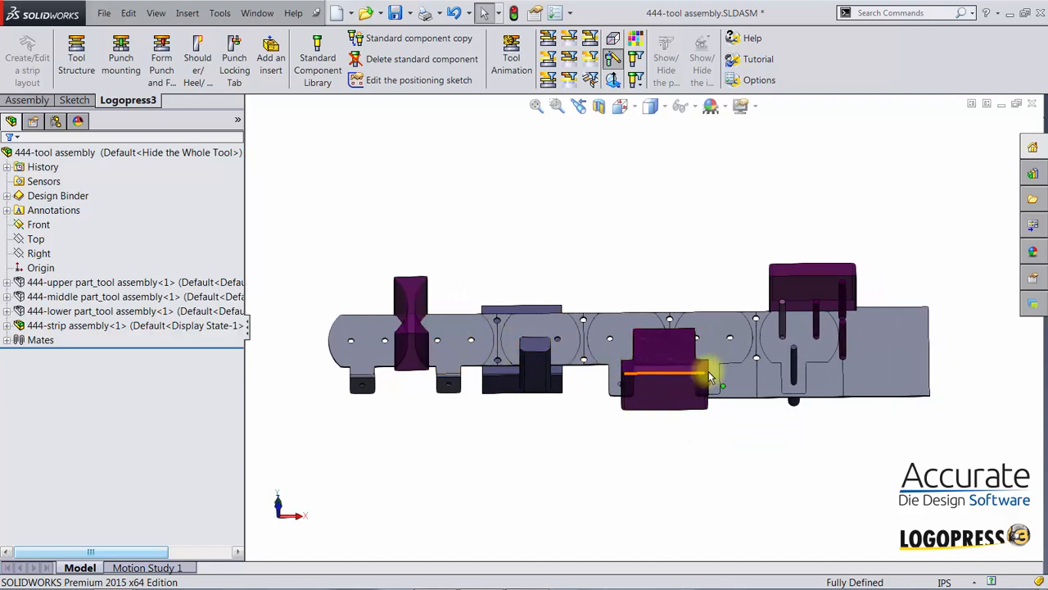
pyautogui.click(589, 80)
pyautogui.click(552, 38)
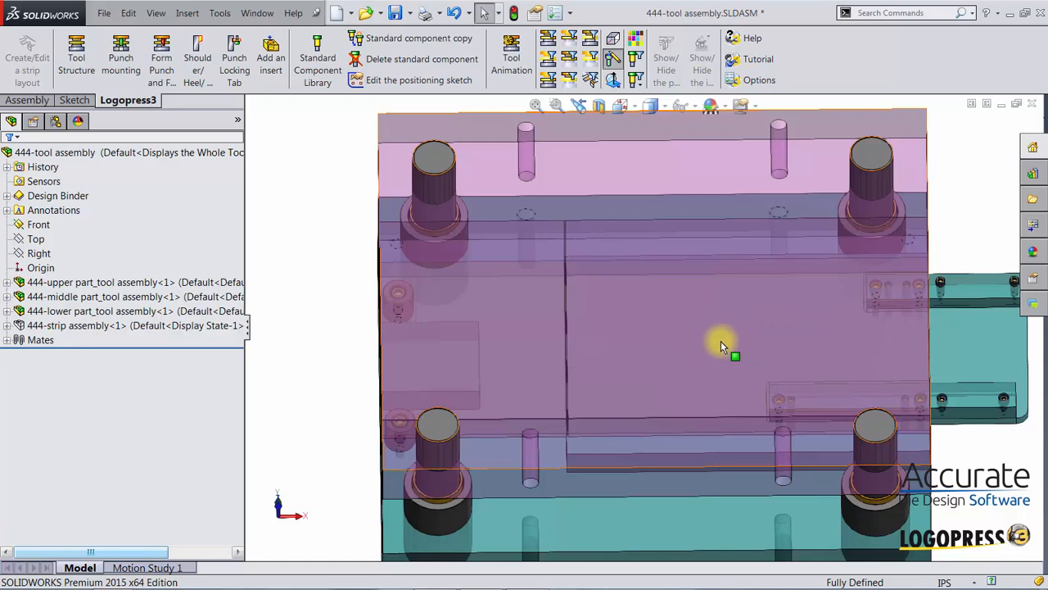
pyautogui.click(591, 81)
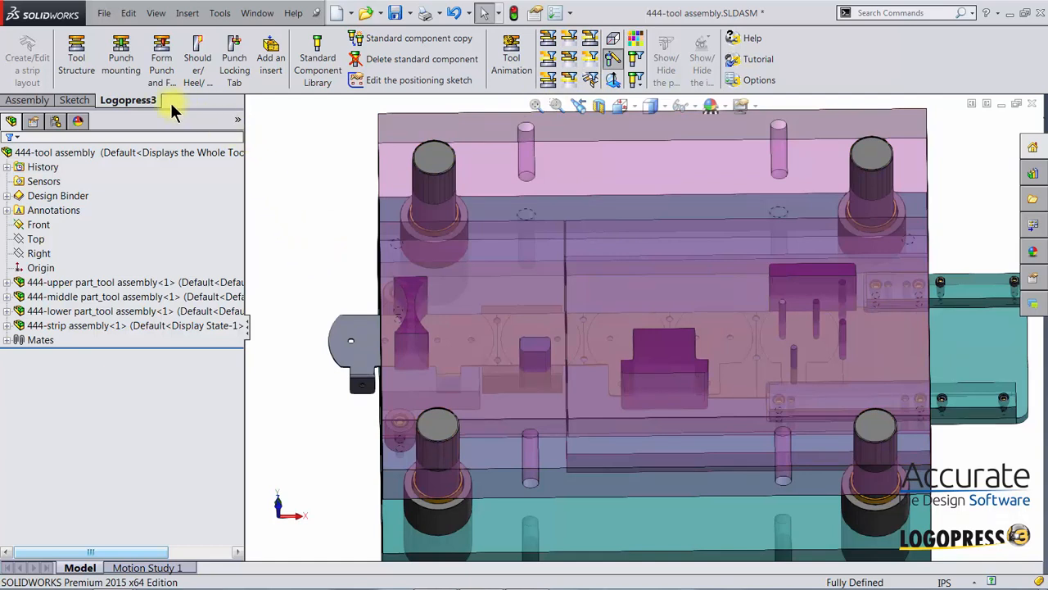
# Start Punch mounting and select Punch5 and Punch4 with the tool hidden, redisplaying the whole tool once both are picked
pyautogui.click(122, 62)
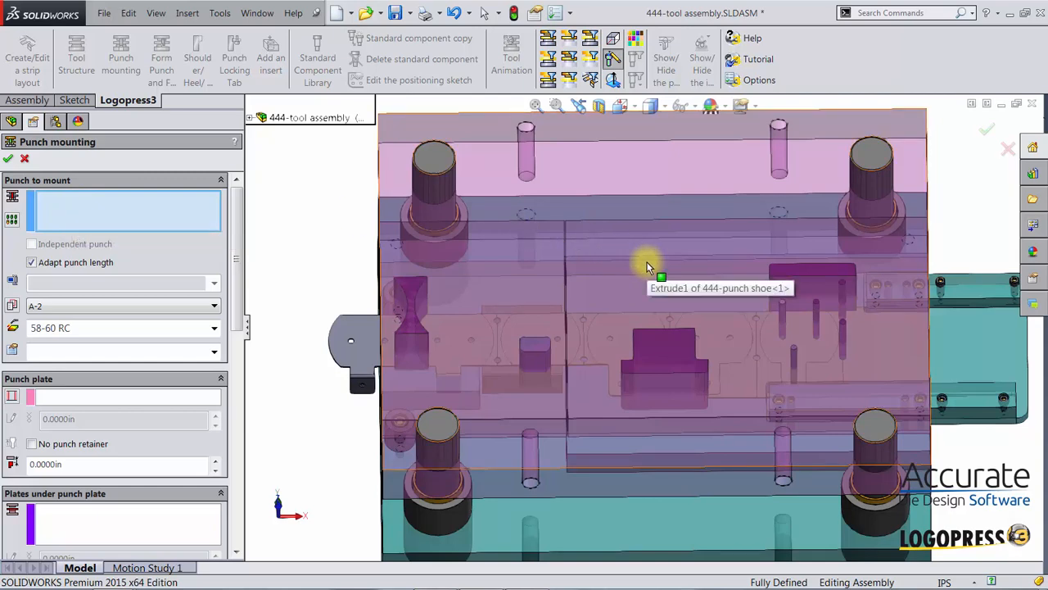
pyautogui.click(586, 60)
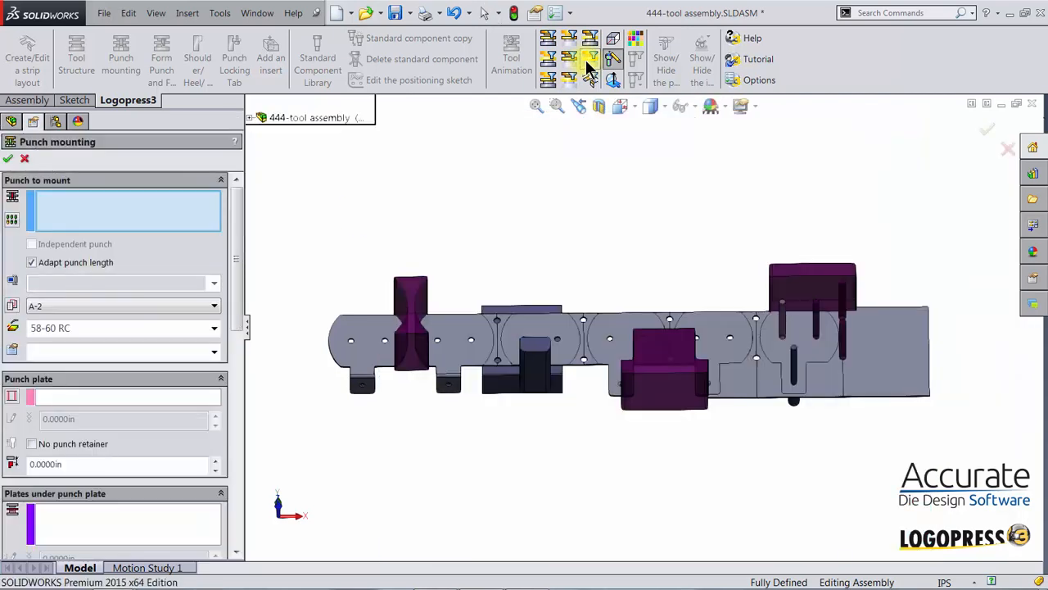
pyautogui.click(669, 359)
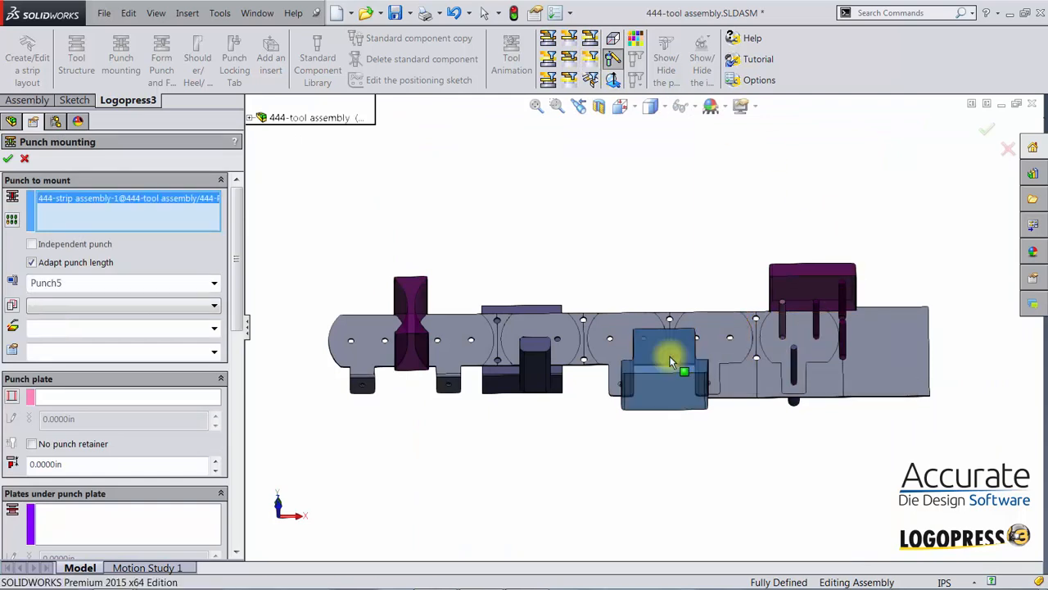
pyautogui.click(811, 268)
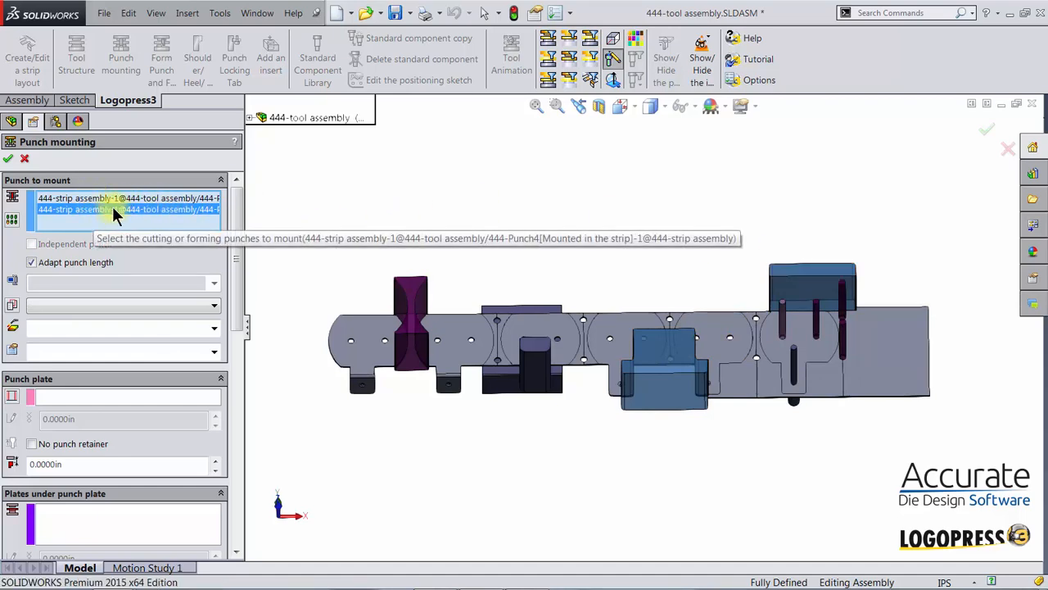
pyautogui.click(548, 39)
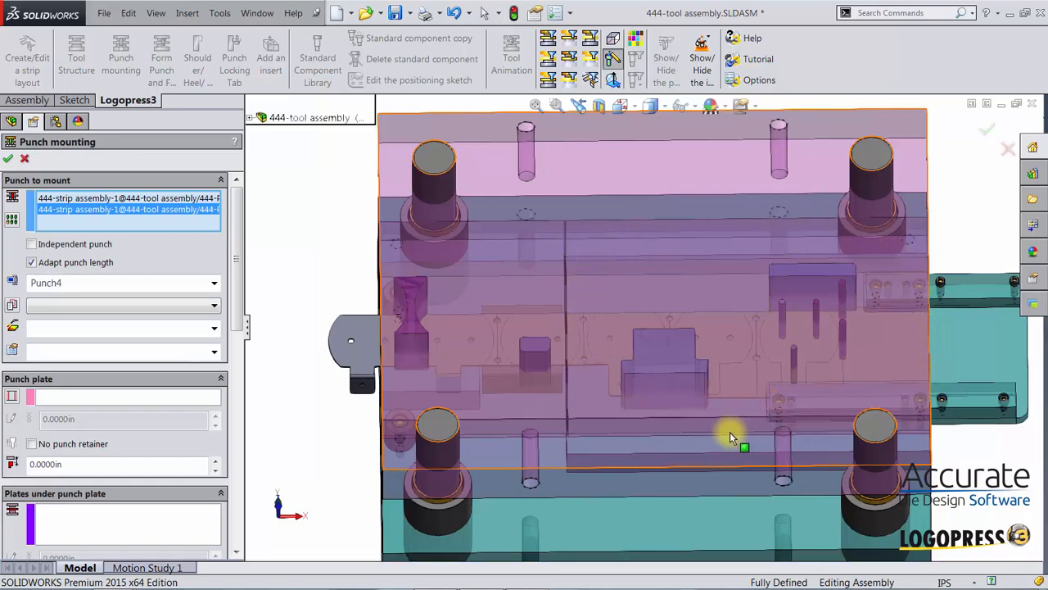
pyautogui.moveTo(730, 434); pyautogui.dragTo(666, 438, button='middle')
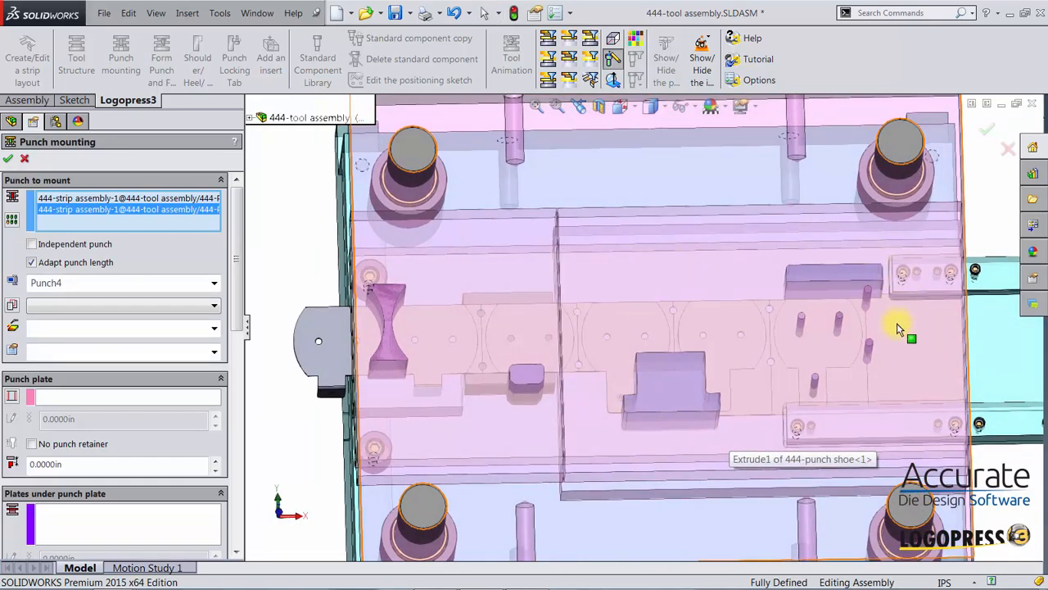
pyautogui.moveTo(865, 360); pyautogui.dragTo(719, 298, button='middle')
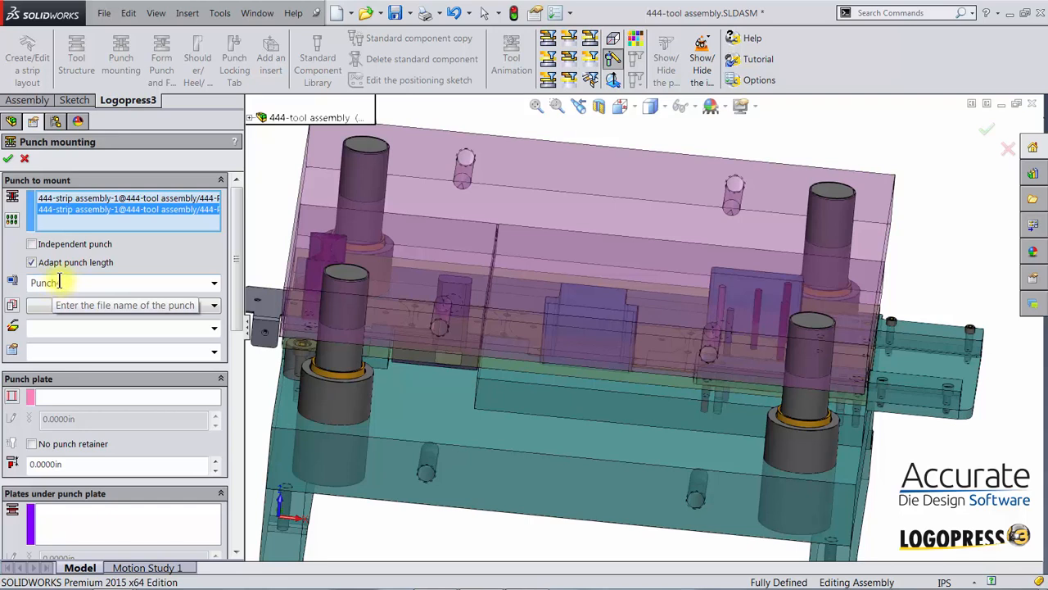
# Assign material A-2 and heat treatment 58-60 RC to the two selected punches
pyautogui.click(82, 196)
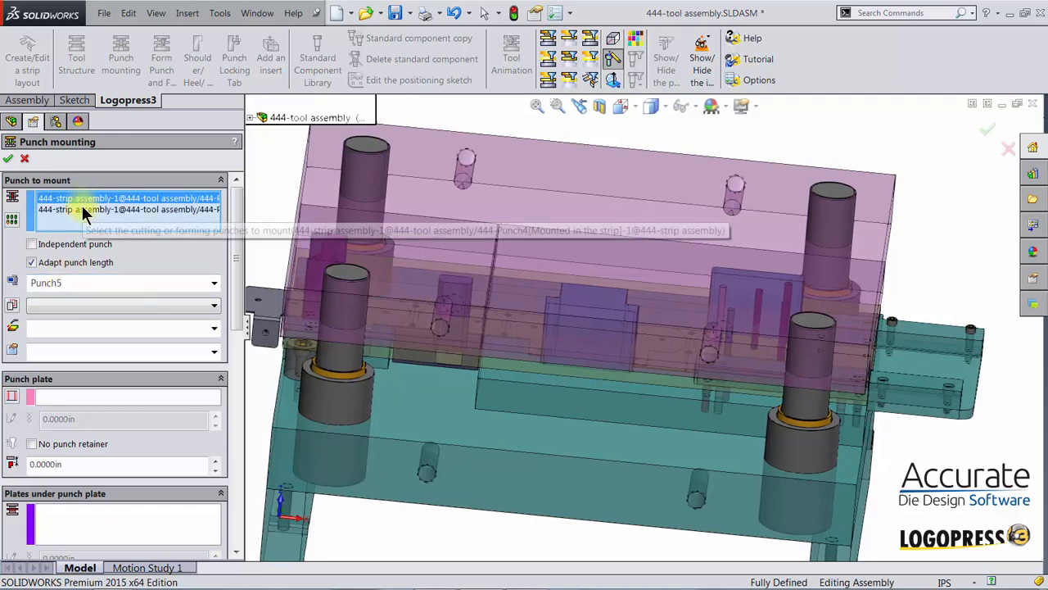
pyautogui.click(82, 209)
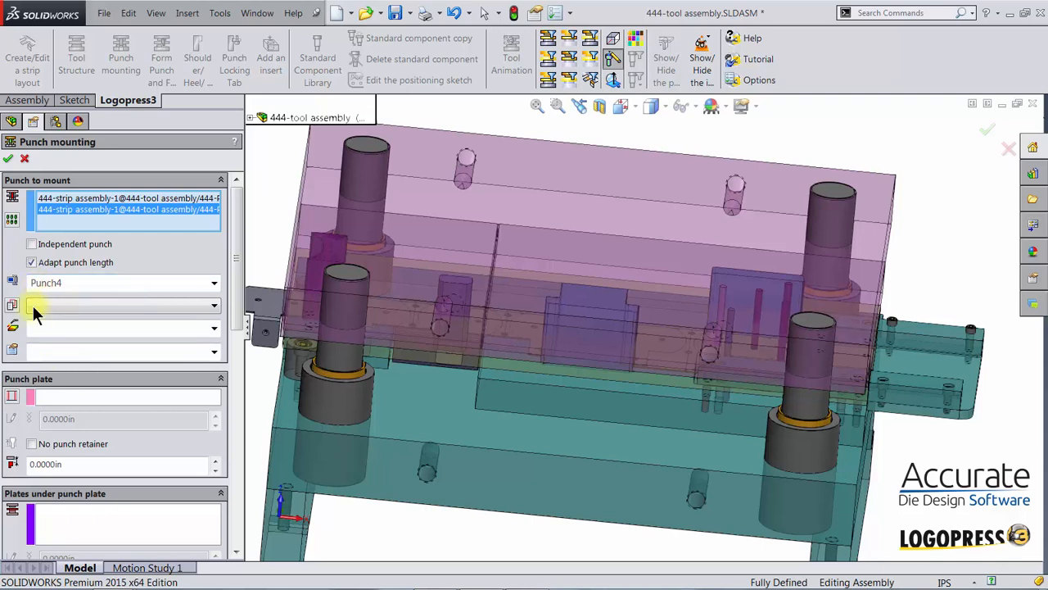
pyautogui.click(35, 305)
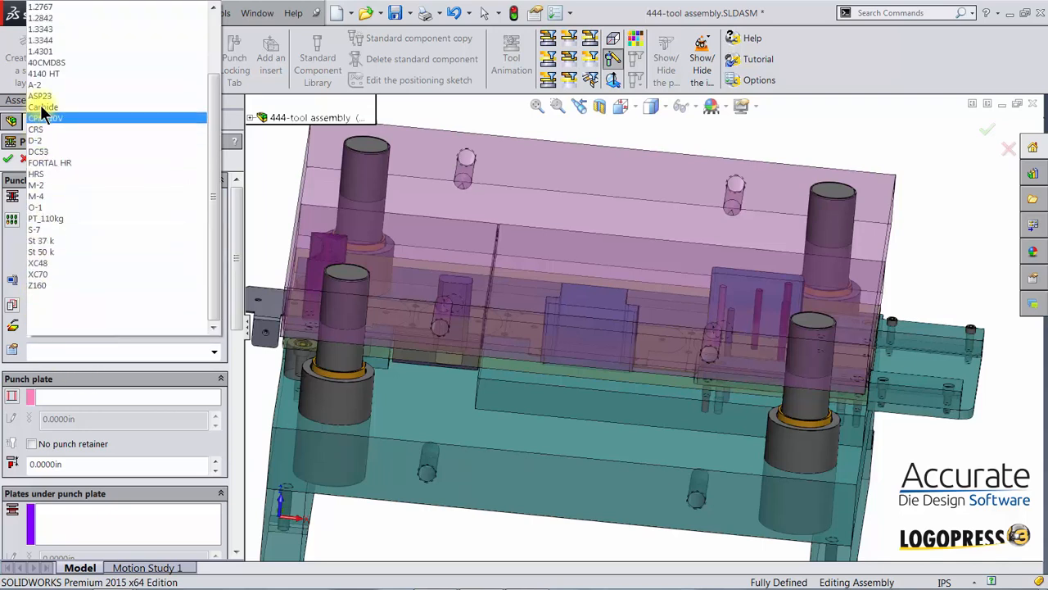
pyautogui.click(40, 86)
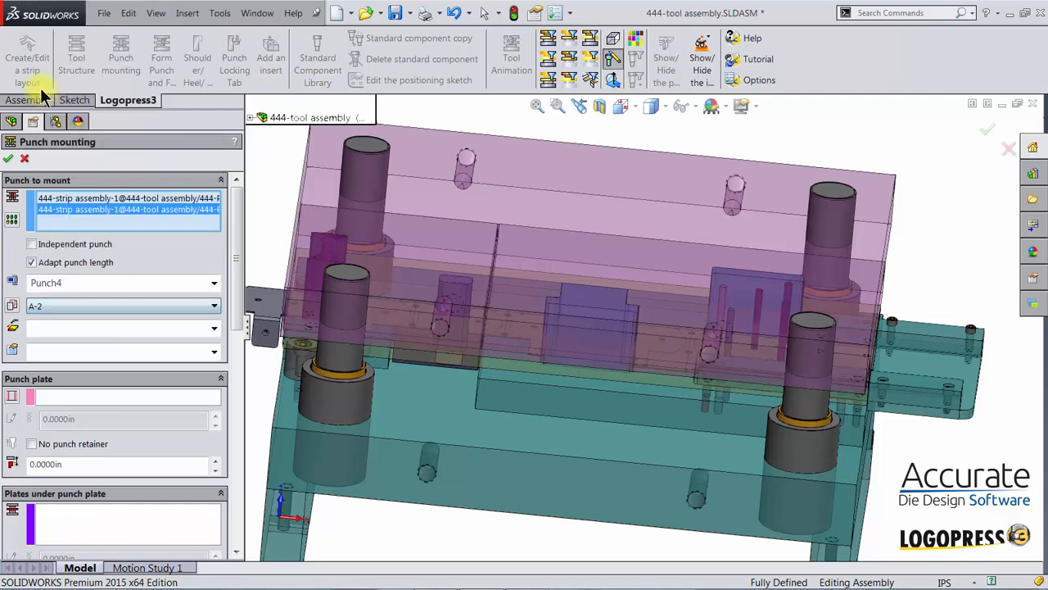
pyautogui.click(213, 328)
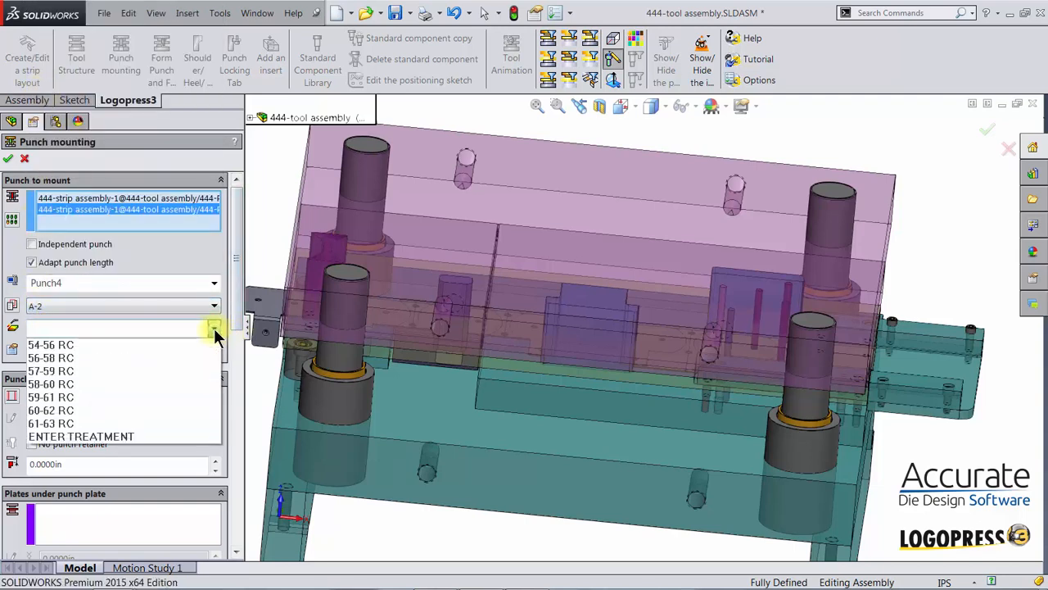
pyautogui.click(36, 382)
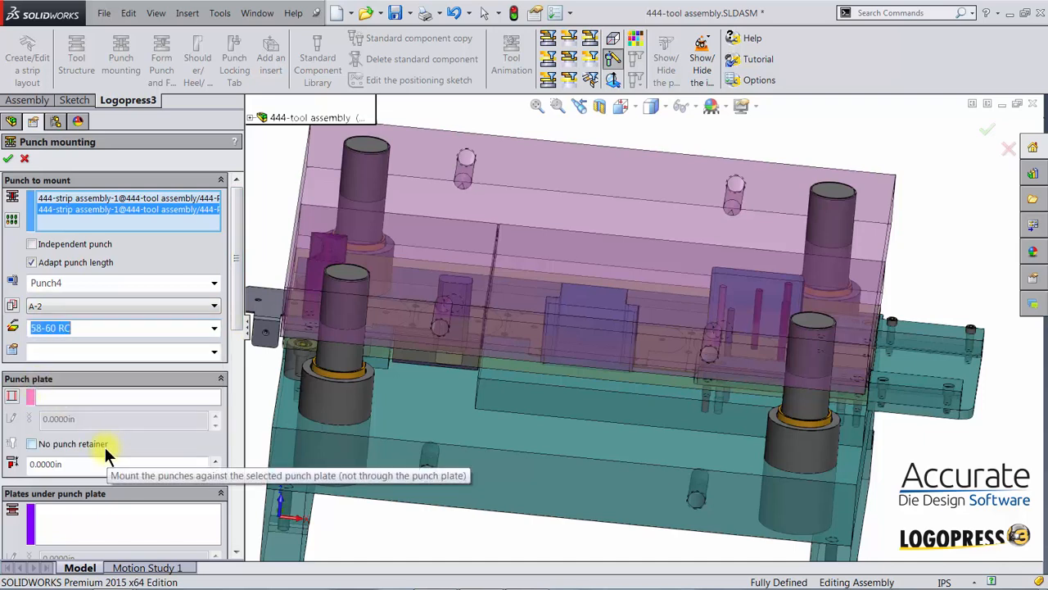
# Choose the 1.25 in thick punch retainer around the two selected punches as their punch plate
pyautogui.click(68, 398)
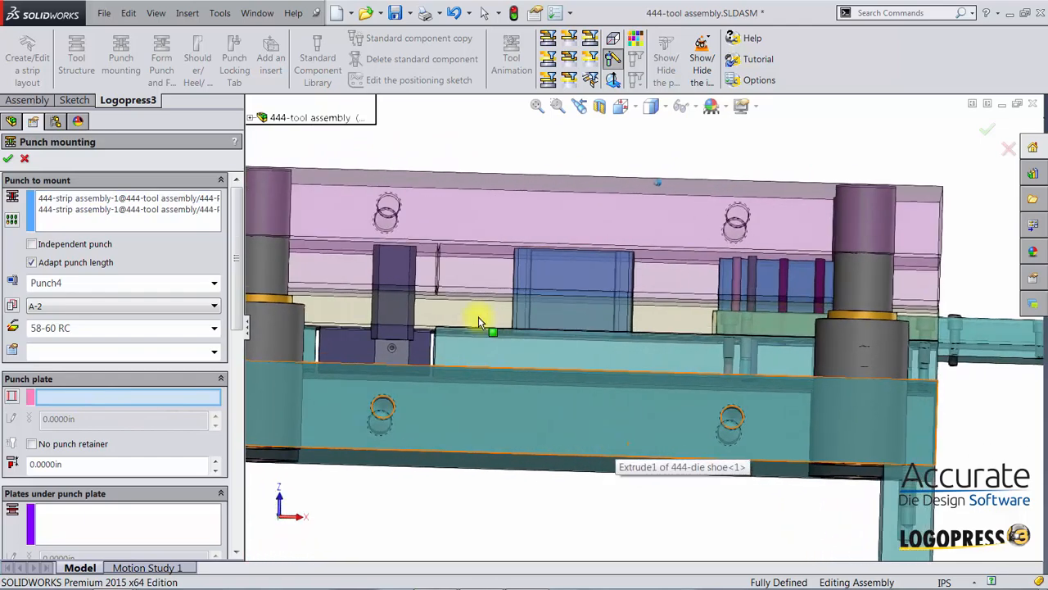
pyautogui.click(461, 274)
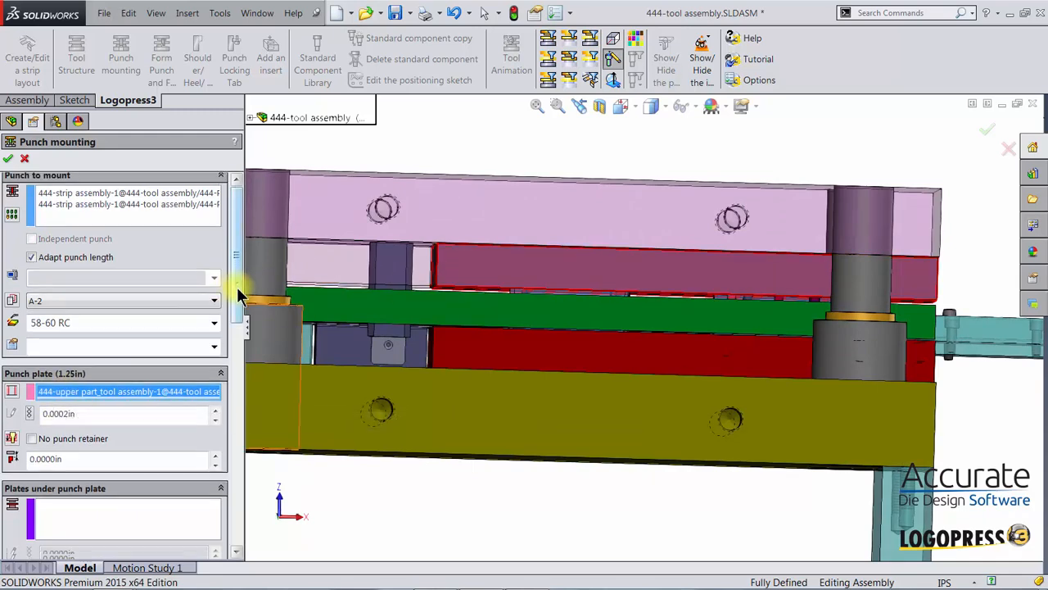
# Collapse the settings for plates under the punch plate and set the punch plate clearance to 0 in
pyautogui.moveTo(237, 290); pyautogui.dragTo(223, 368)
pyautogui.click(221, 227)
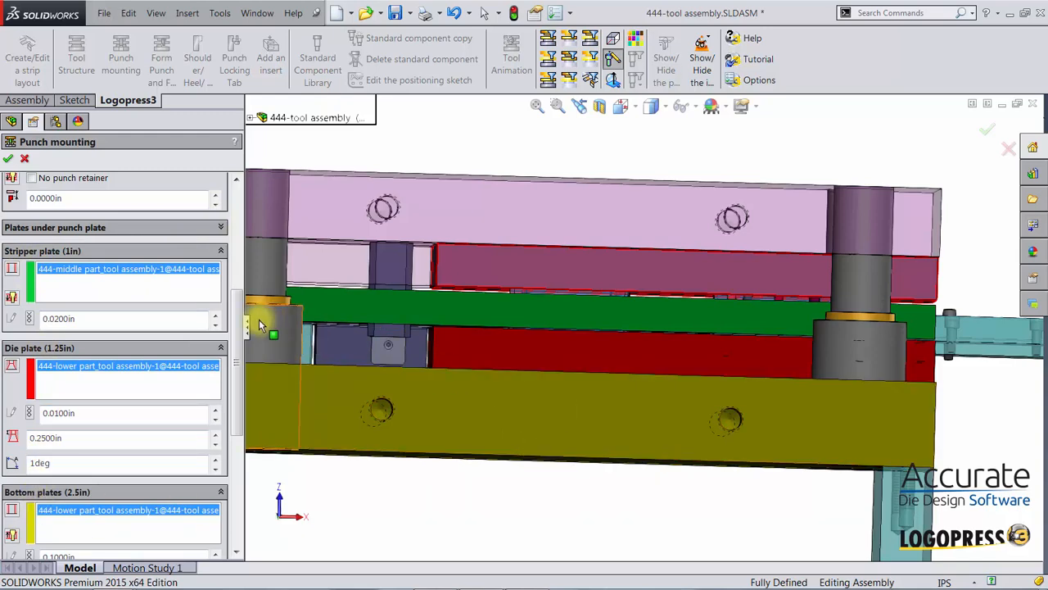
pyautogui.moveTo(234, 344); pyautogui.dragTo(237, 235)
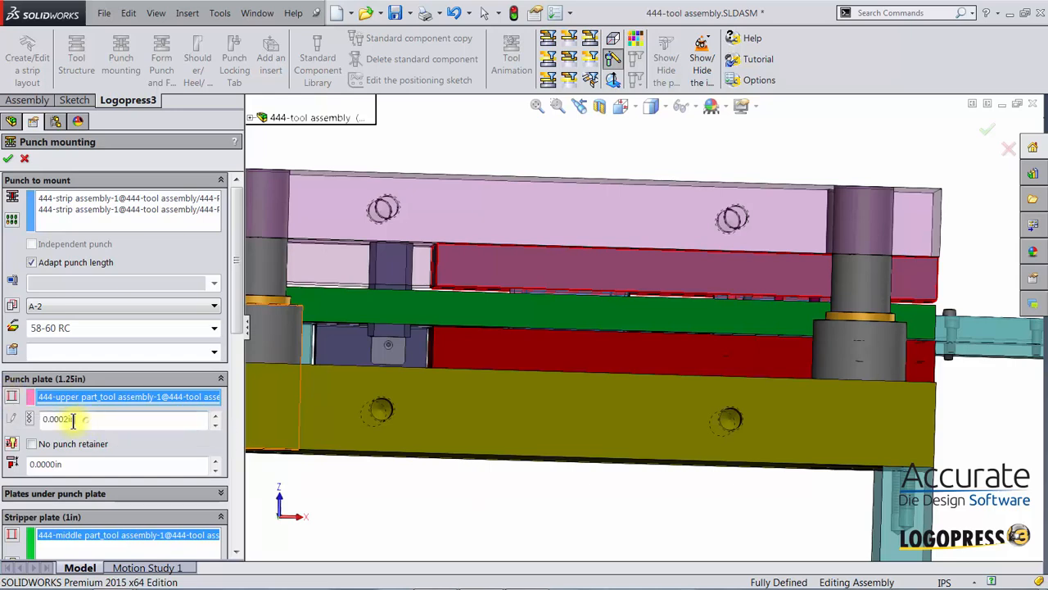
pyautogui.moveTo(74, 420); pyautogui.dragTo(23, 425)
pyautogui.write('0')
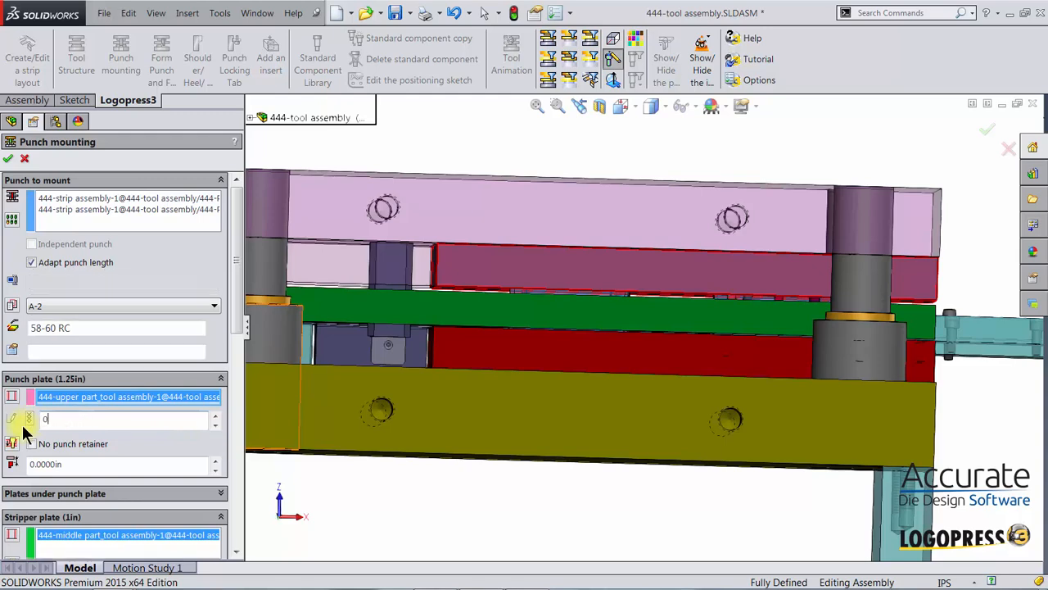
pyautogui.press('Return')
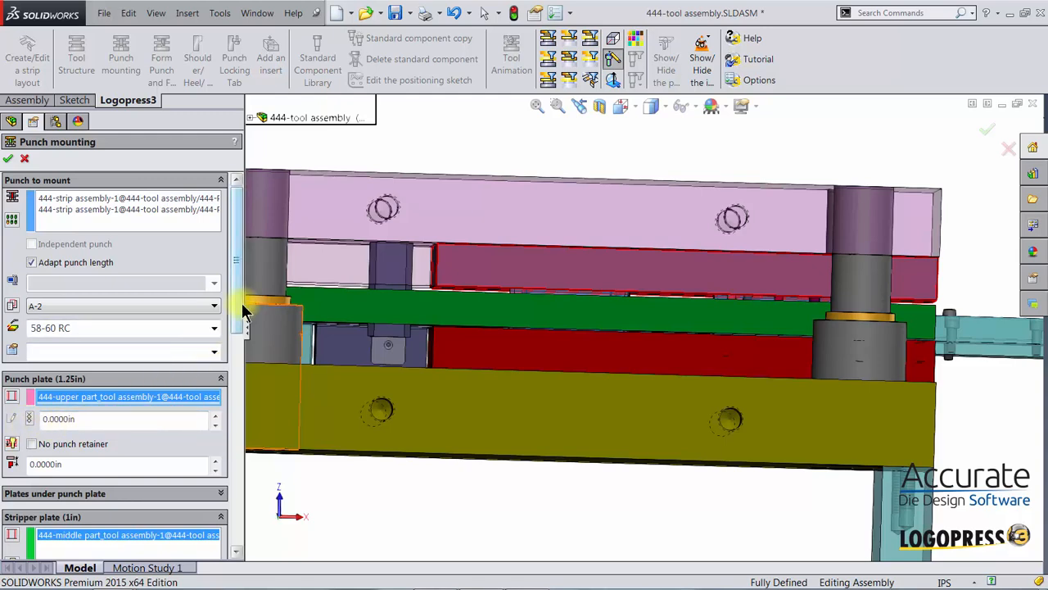
# Choose the third cutout shape, with a straight land and drafted relief, for the die plate opening
pyautogui.moveTo(241, 305); pyautogui.dragTo(238, 418)
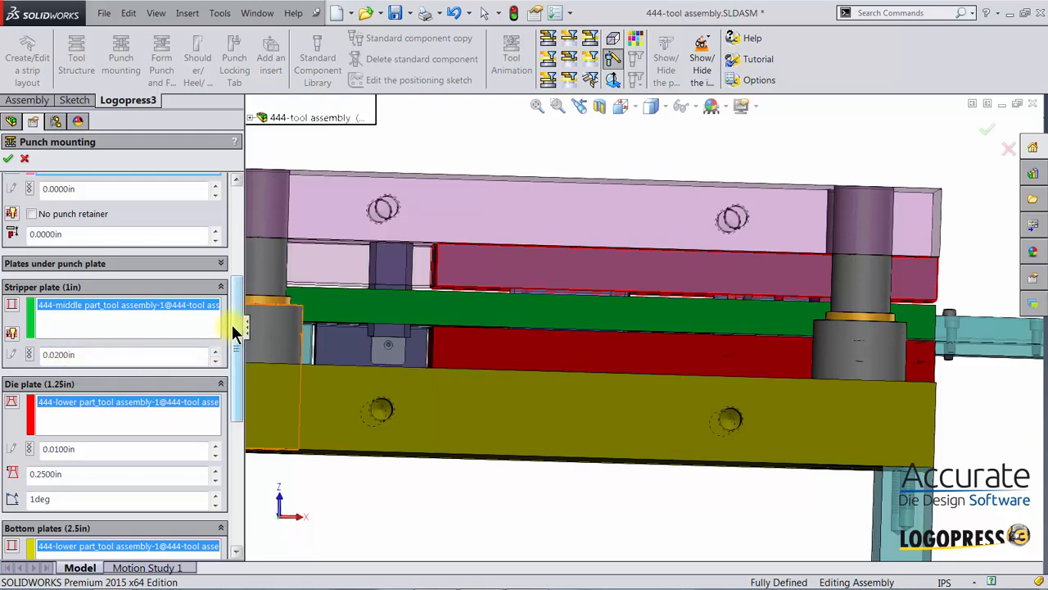
pyautogui.moveTo(233, 324); pyautogui.dragTo(233, 383)
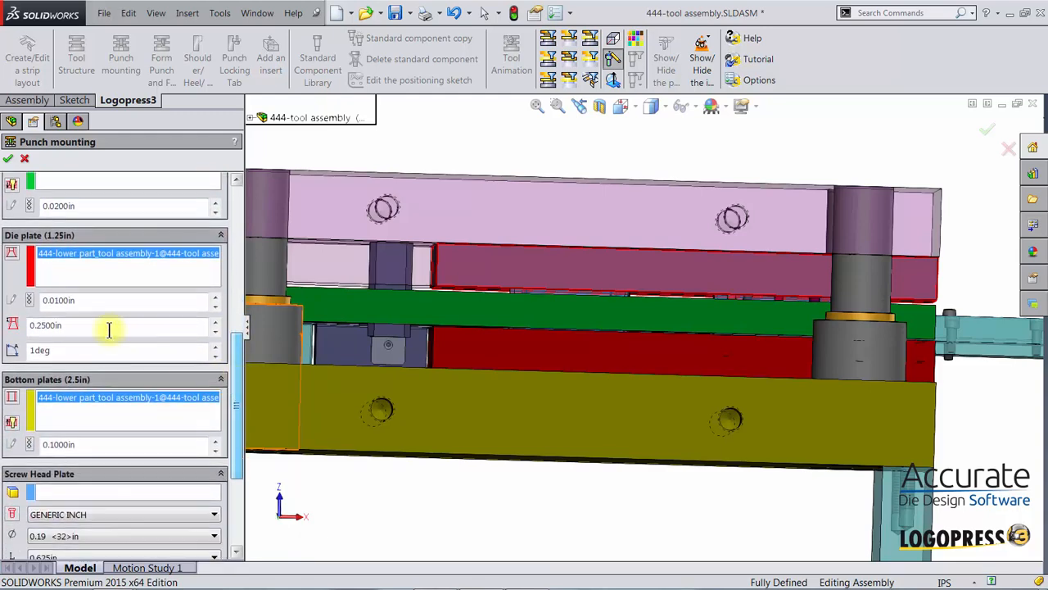
pyautogui.click(11, 259)
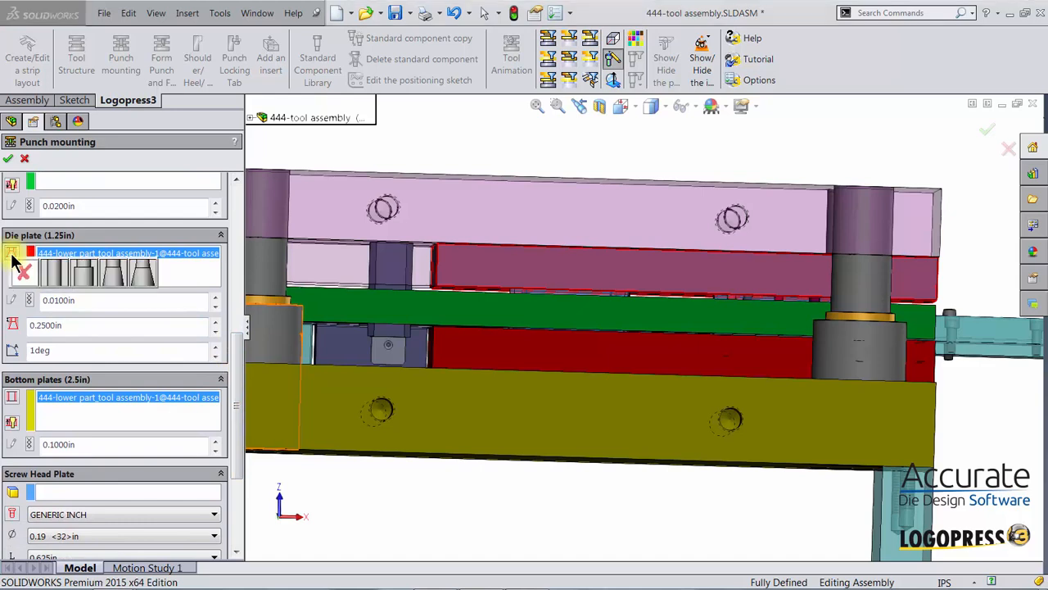
pyautogui.click(107, 274)
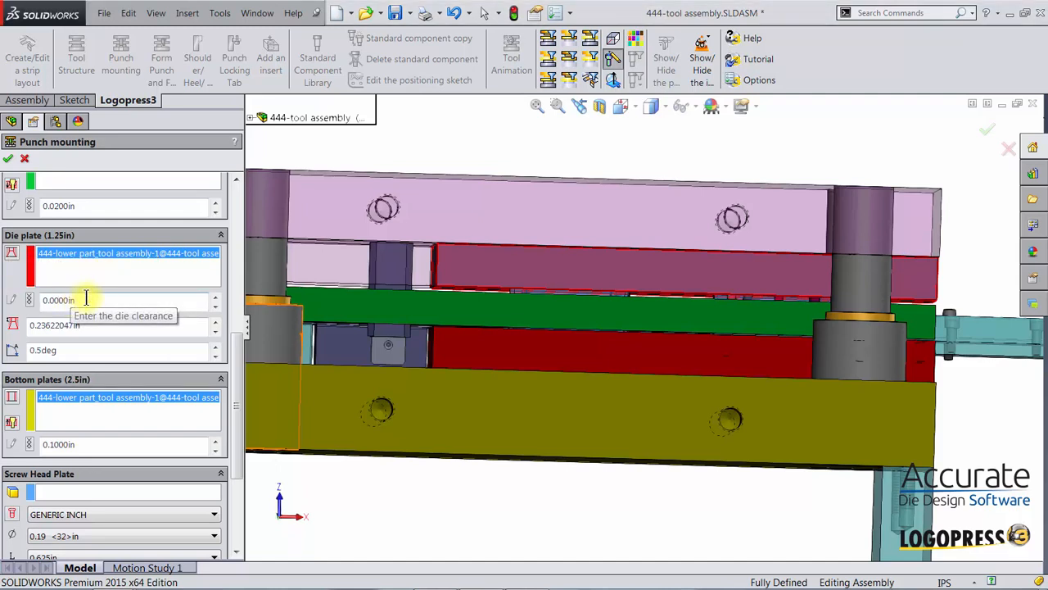
# Set the die plate opening's clearance to 0.005 in, die land to 0.25 in and draft angle to 1 degree
pyautogui.moveTo(80, 299); pyautogui.dragTo(38, 304)
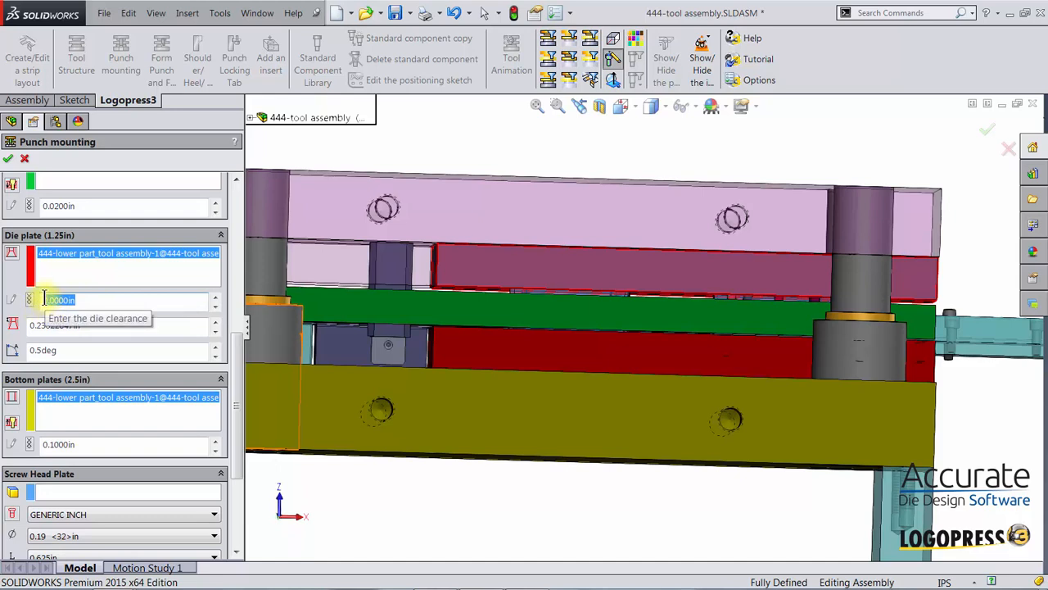
pyautogui.press('BackSpace')
pyautogui.write('.005')
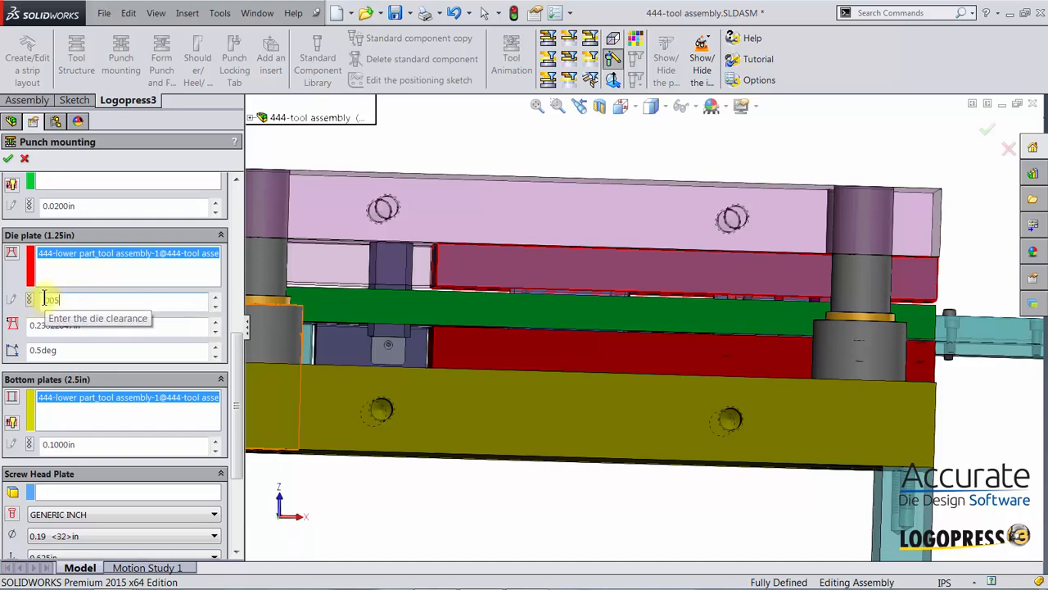
pyautogui.press('Return')
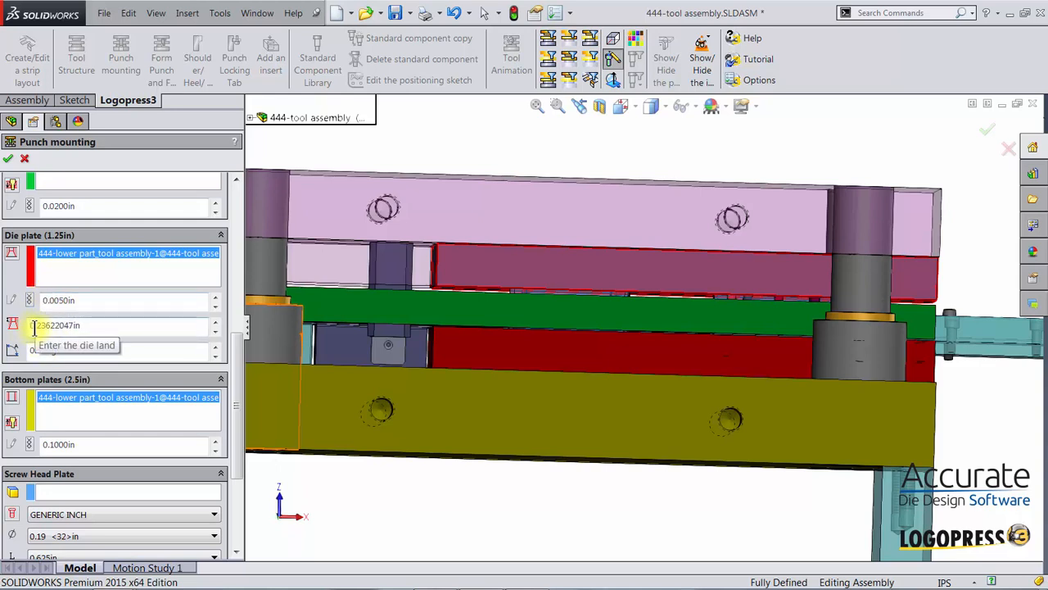
pyautogui.moveTo(83, 327); pyautogui.dragTo(32, 334)
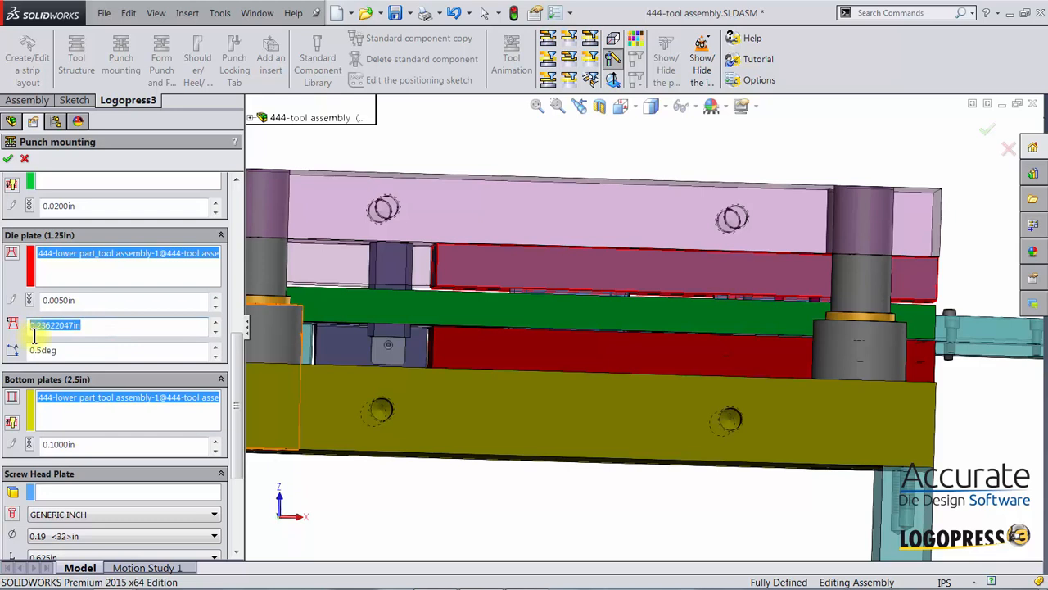
pyautogui.press('BackSpace')
pyautogui.write('.25')
pyautogui.press('Tab')
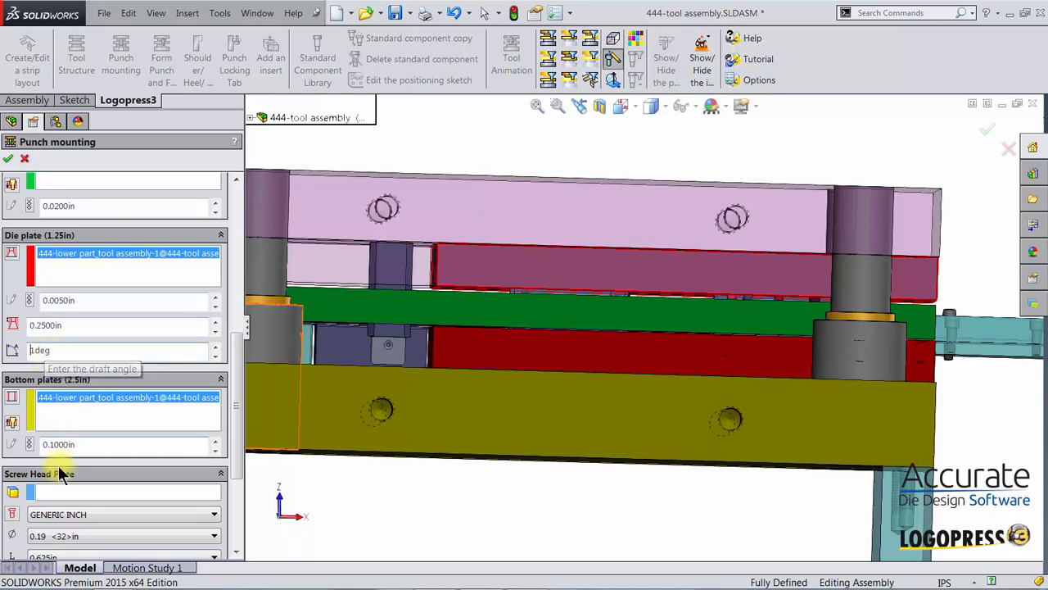
# Check the bottom plate selection and apply the mounting of the two punches through the tool plates
pyautogui.click(61, 397)
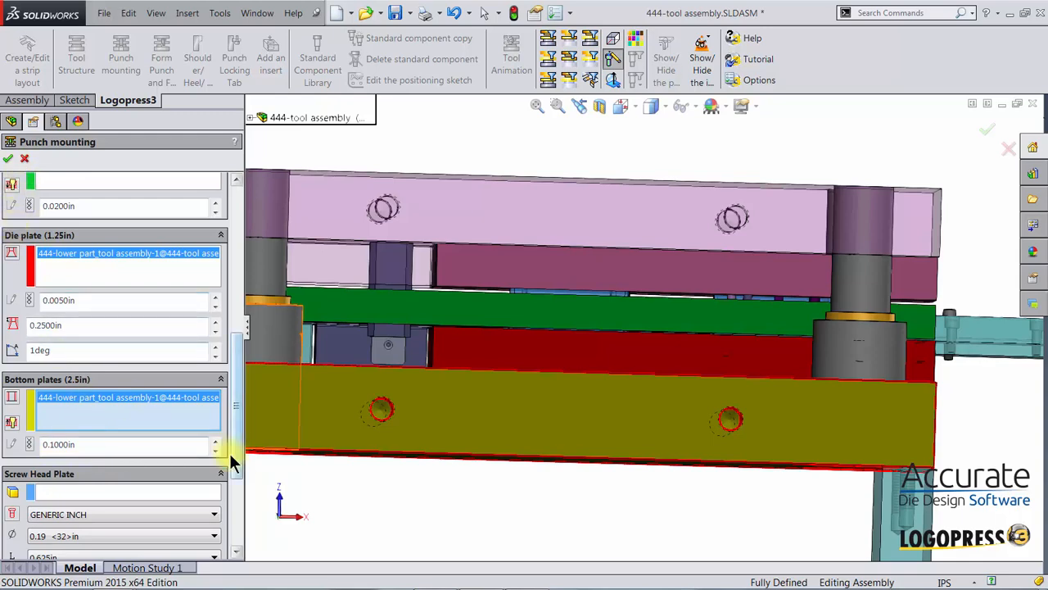
pyautogui.moveTo(235, 454); pyautogui.dragTo(234, 262)
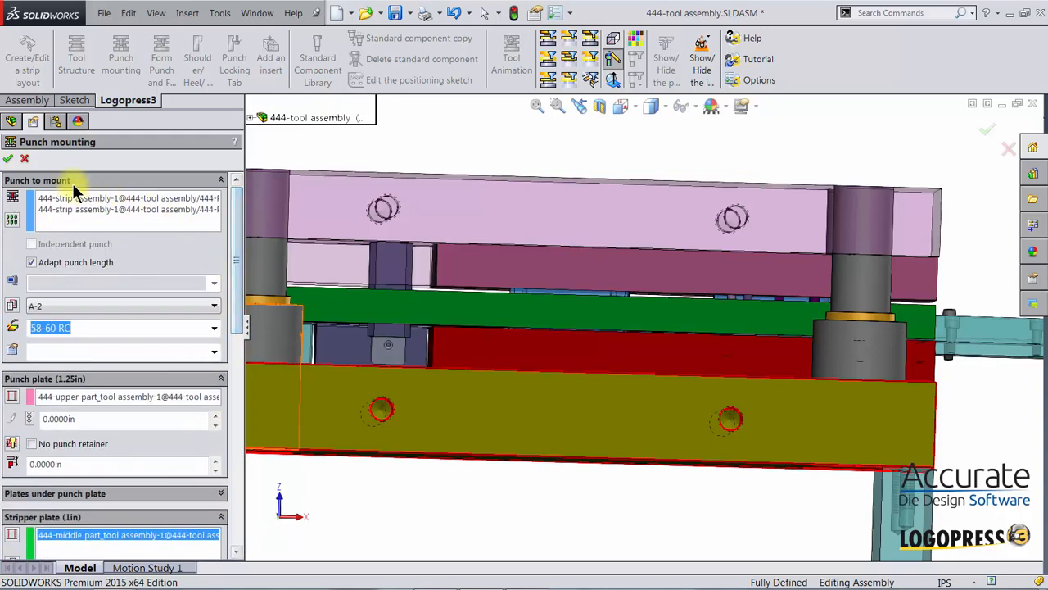
pyautogui.click(7, 161)
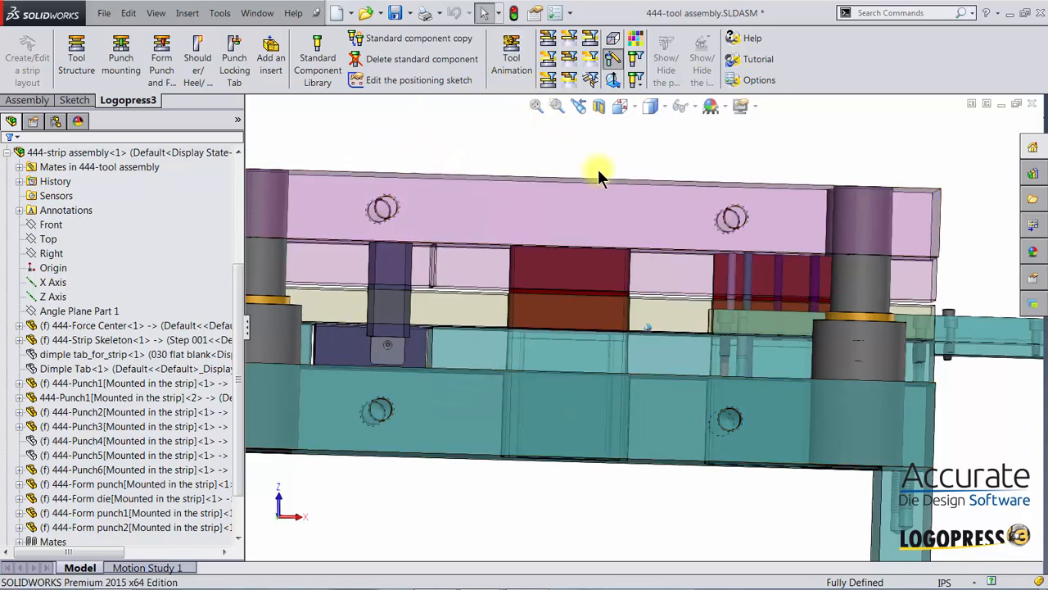
# Display only the upper part of the tool to examine it from below, and restore the whole tool's display
pyautogui.moveTo(598, 170); pyautogui.dragTo(580, 230, button='middle')
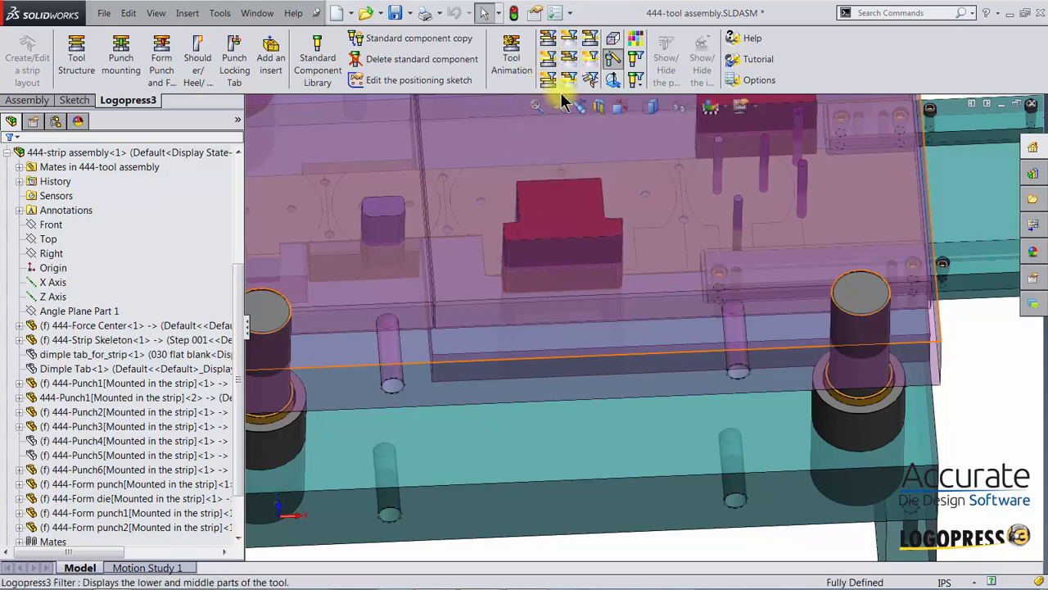
pyautogui.click(592, 79)
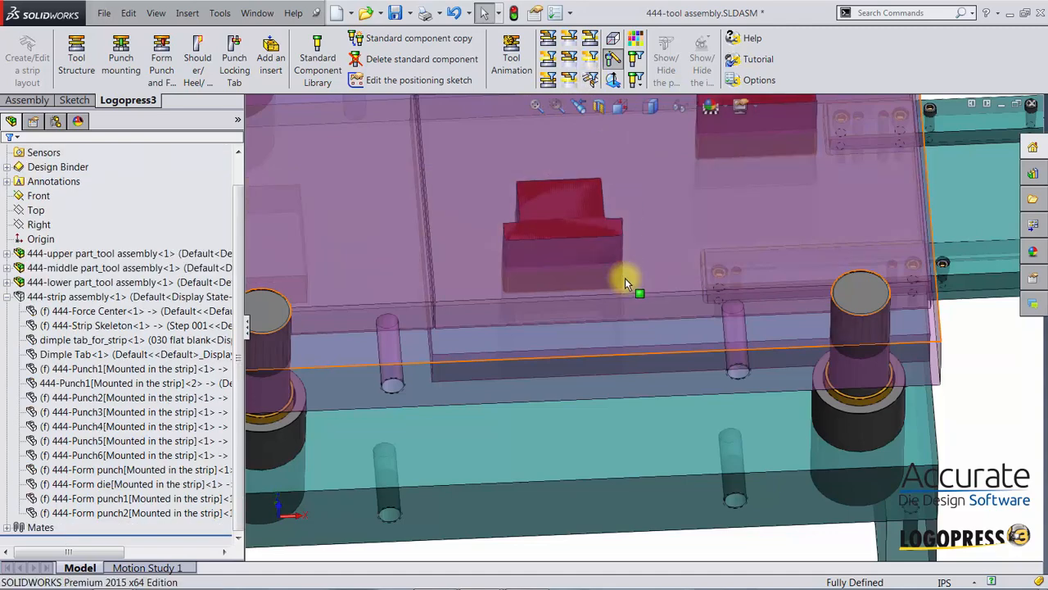
pyautogui.scroll(1, 624, 277)
pyautogui.moveTo(625, 278); pyautogui.dragTo(578, 306, button='middle')
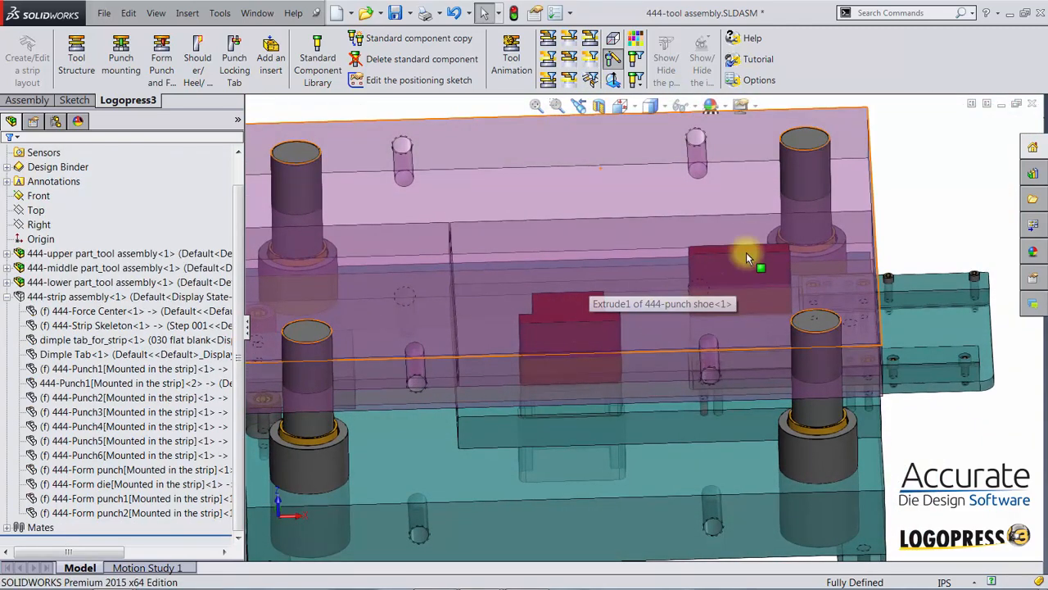
pyautogui.click(571, 81)
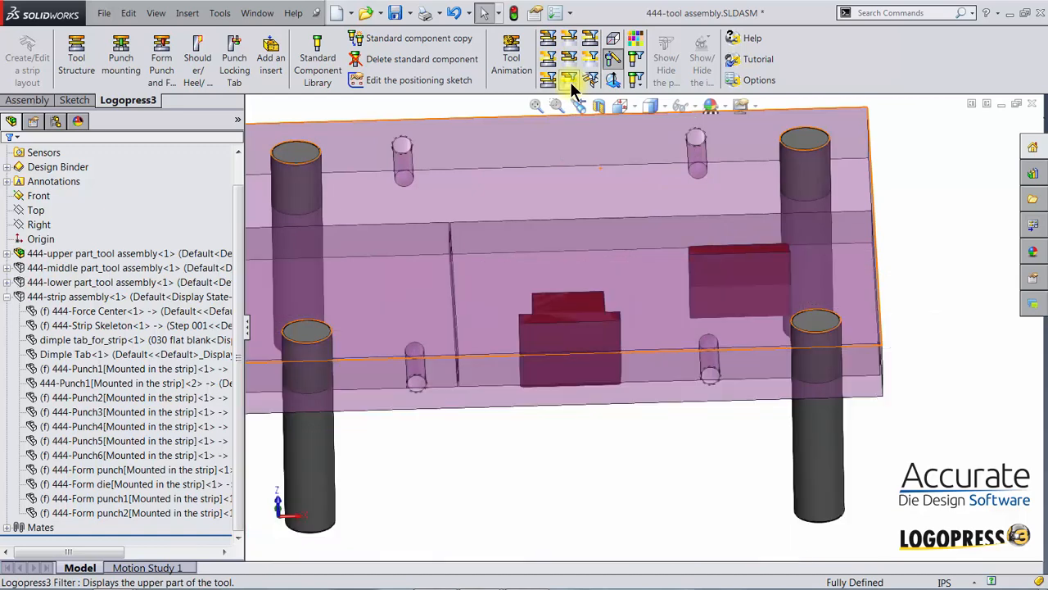
pyautogui.moveTo(682, 434); pyautogui.dragTo(674, 439, button='middle')
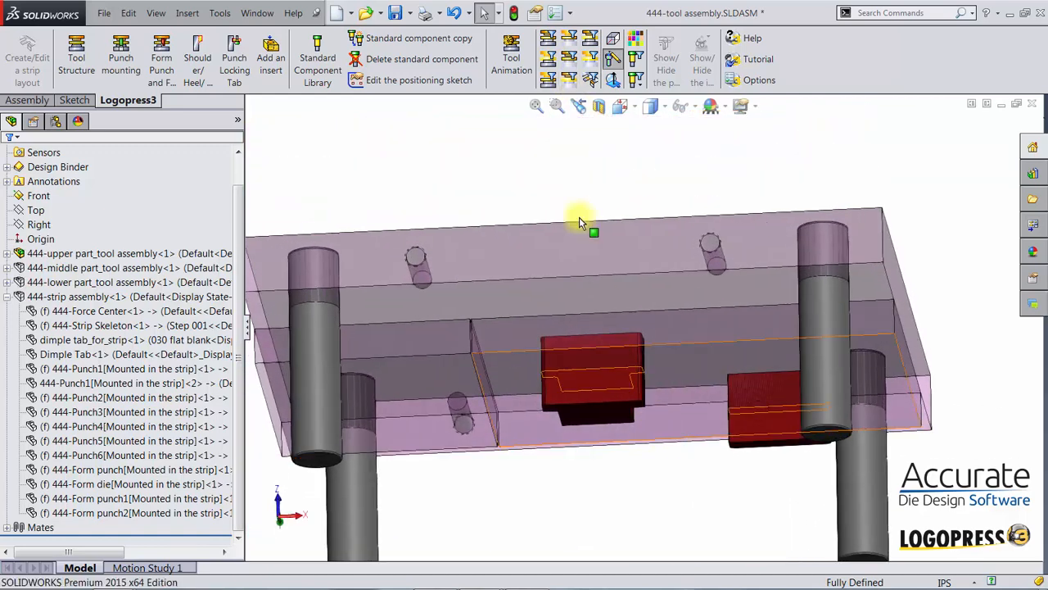
pyautogui.click(548, 39)
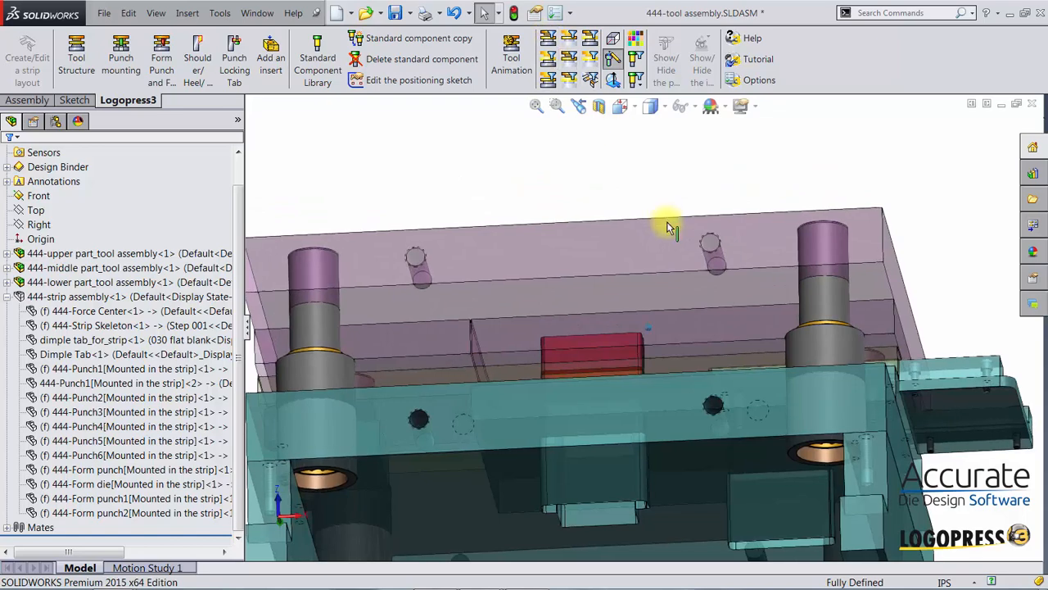
# Hide all tool parts to examine the strip and its punches on their own, and redisplay the whole tool
pyautogui.moveTo(669, 228); pyautogui.dragTo(561, 317, button='middle')
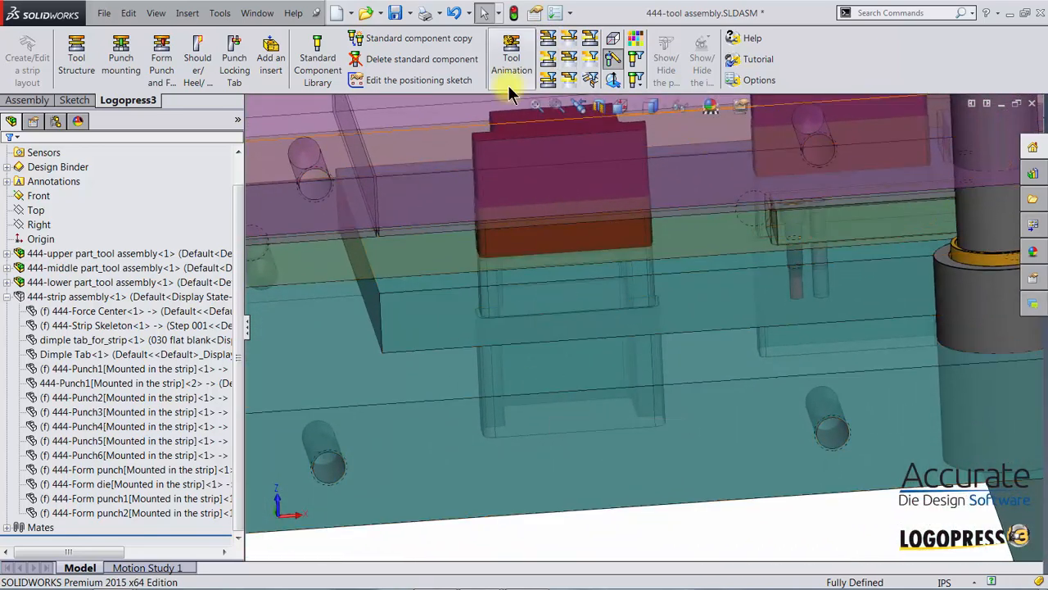
pyautogui.click(588, 58)
pyautogui.click(591, 80)
pyautogui.scroll(4, 624, 243)
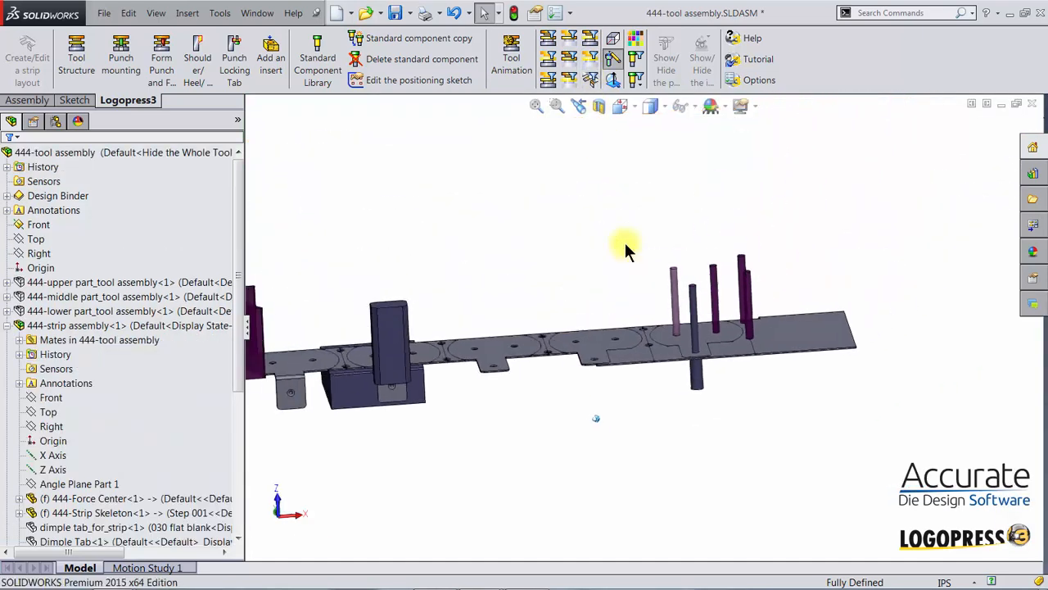
pyautogui.moveTo(625, 242); pyautogui.dragTo(543, 327, button='middle')
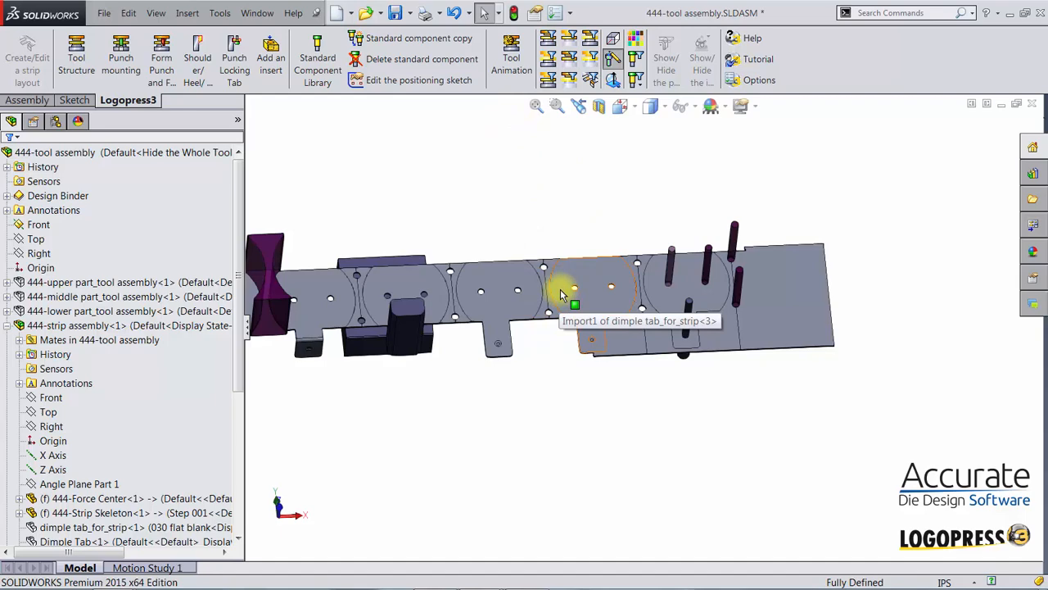
pyautogui.click(548, 41)
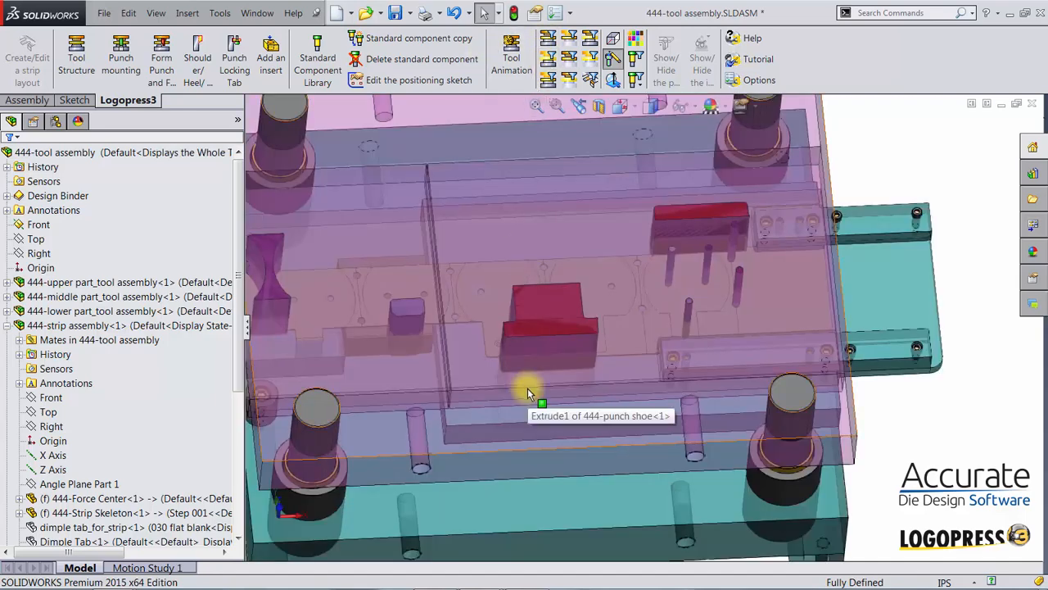
# Start Punch mounting with all tool parts hidden and choose the hourglass-shaped Punch6 near the strip's end as the punch to mount
pyautogui.scroll(-5, 526, 391)
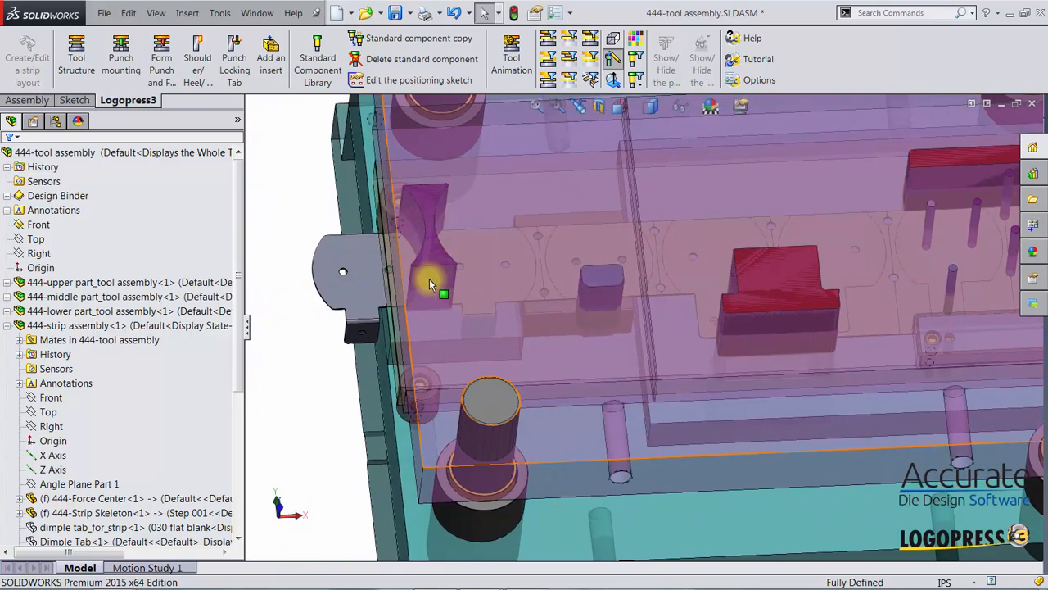
pyautogui.click(118, 64)
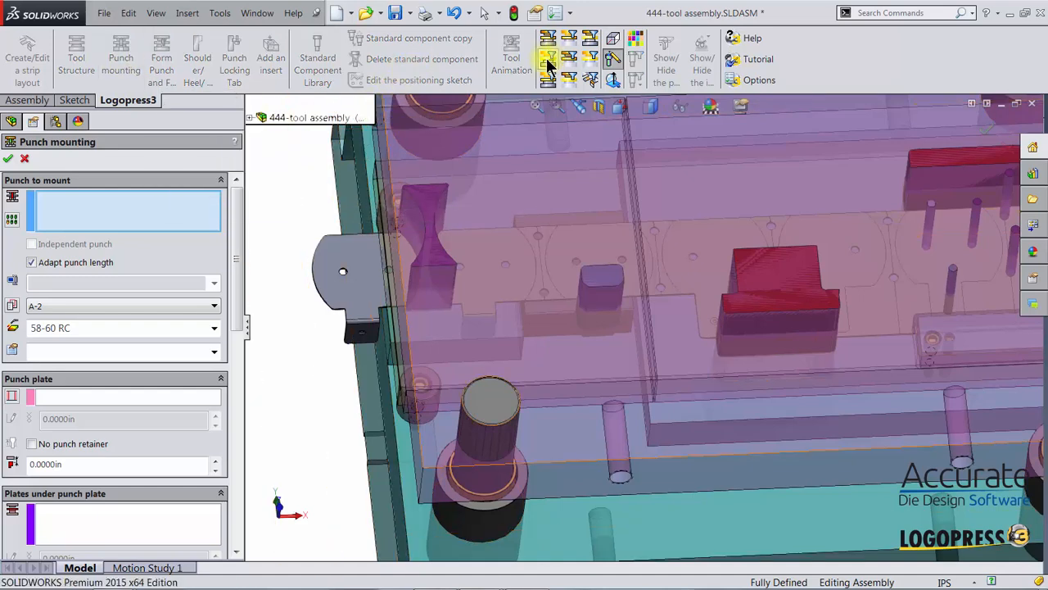
pyautogui.click(588, 57)
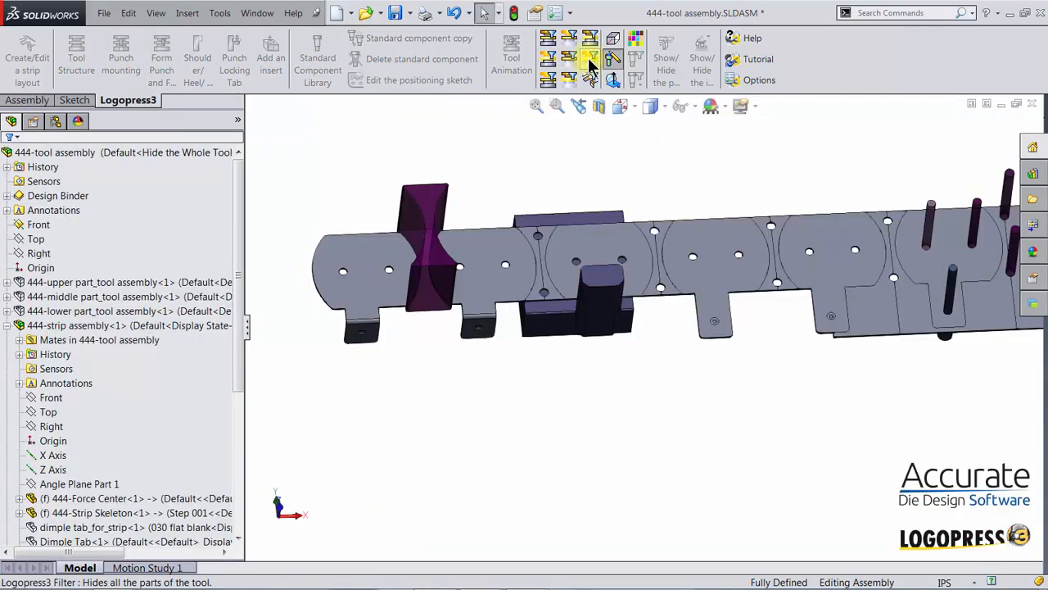
pyautogui.click(428, 201)
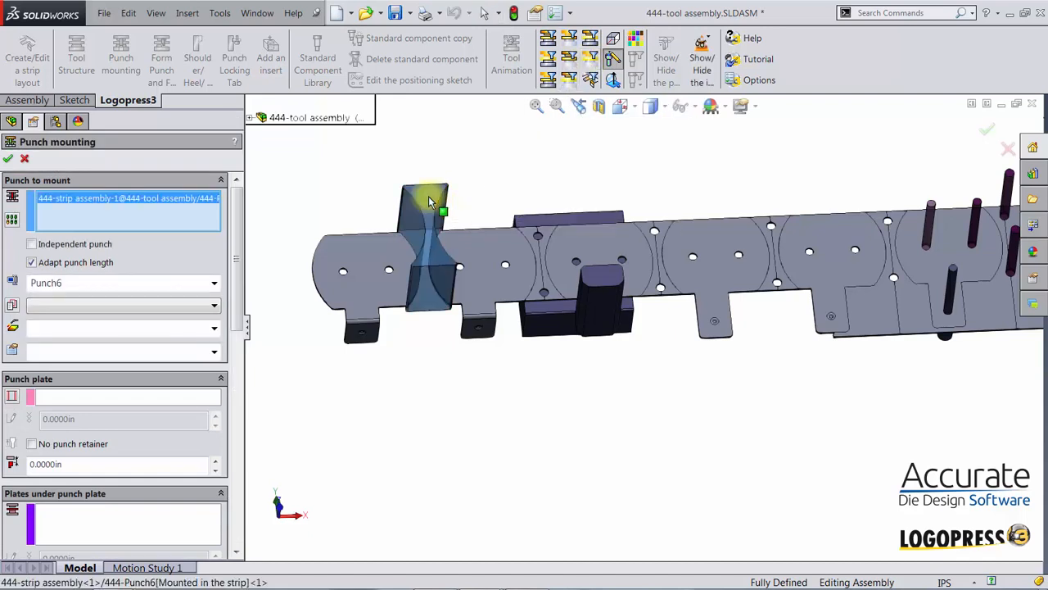
# Set the punch's material to A-2 and its hardness to 58-60 RC
pyautogui.click(173, 306)
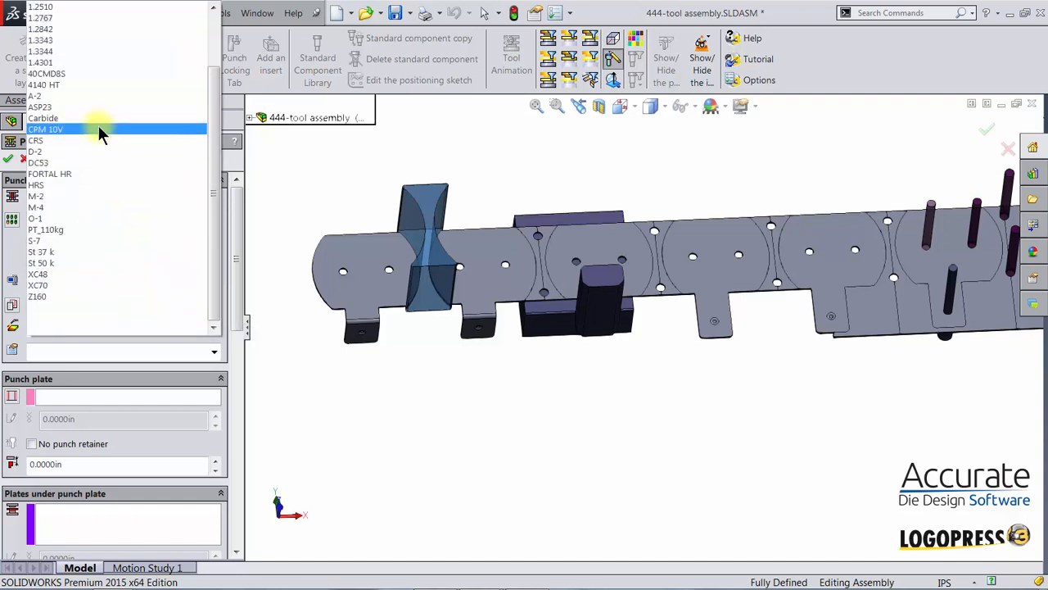
pyautogui.click(73, 95)
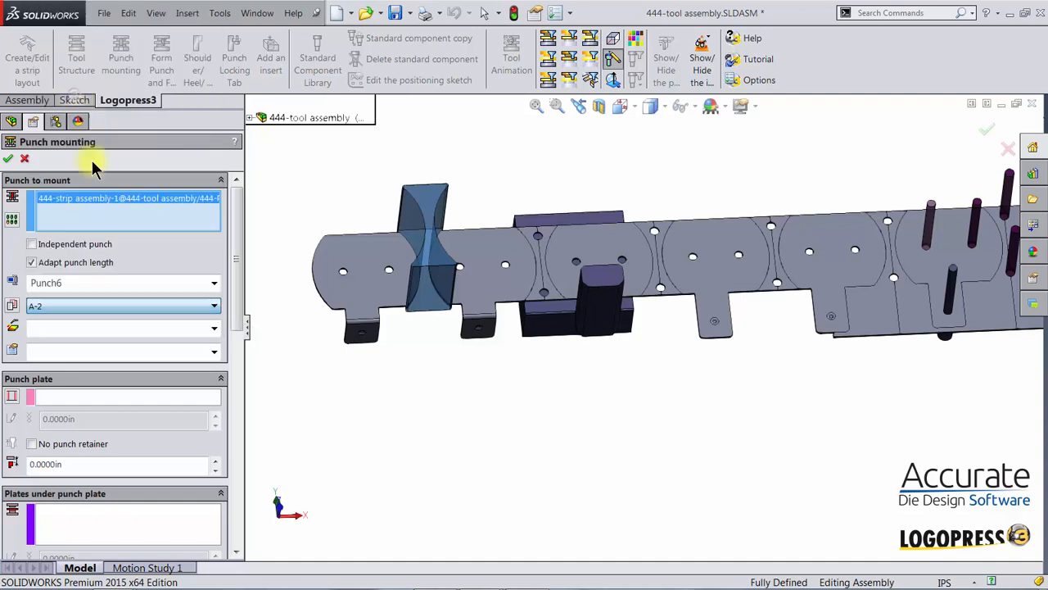
pyautogui.click(213, 327)
pyautogui.click(51, 381)
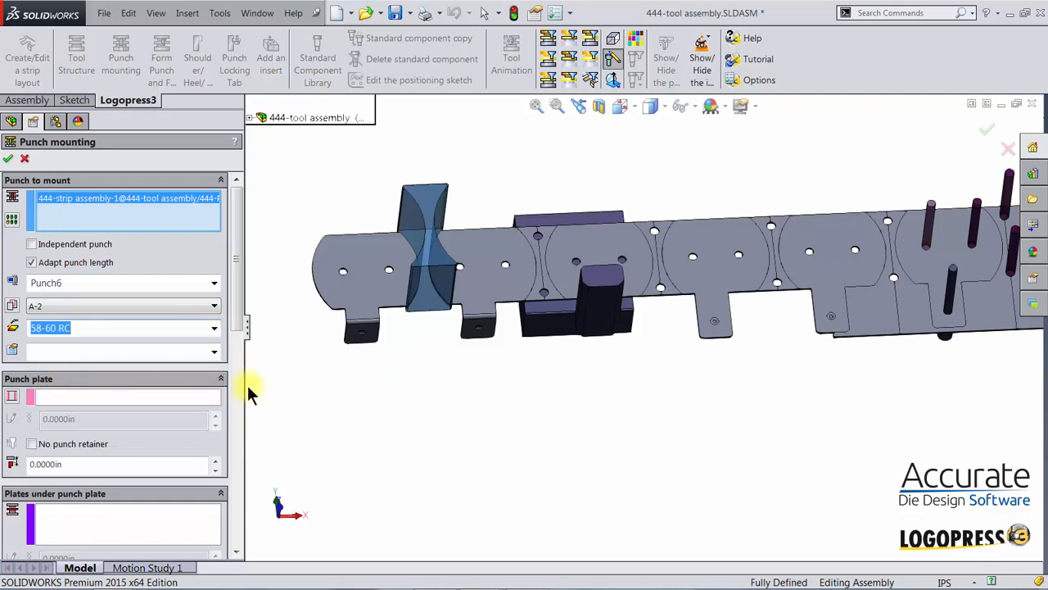
# Redisplay the whole tool and choose the upper plate surrounding Punch6 as the punch plate
pyautogui.click(547, 39)
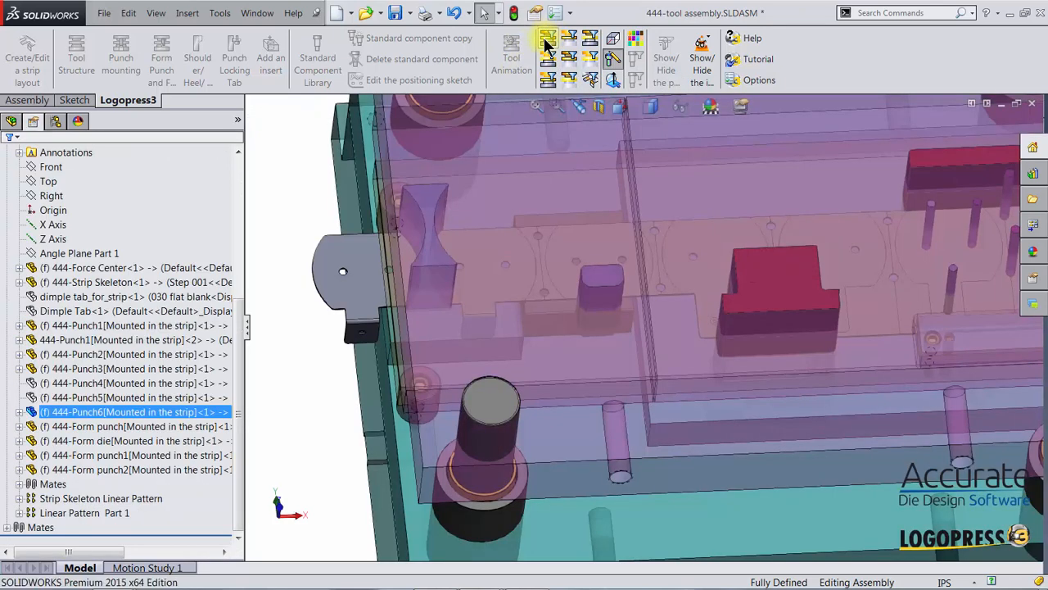
pyautogui.click(64, 397)
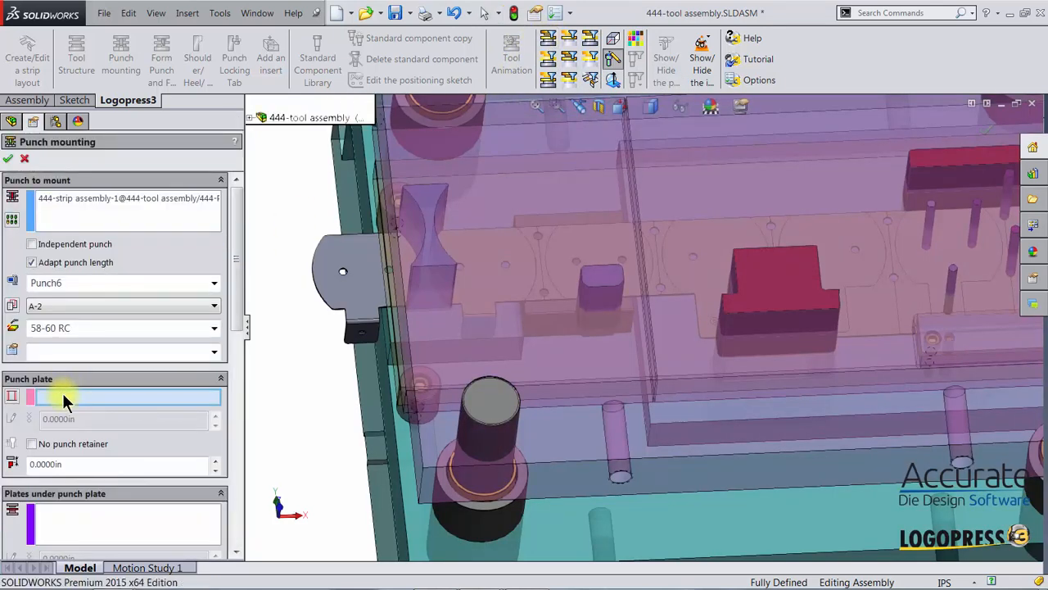
pyautogui.press('Up')
pyautogui.press('Up')
pyautogui.press('Up')
pyautogui.press('Up')
pyautogui.press('Up')
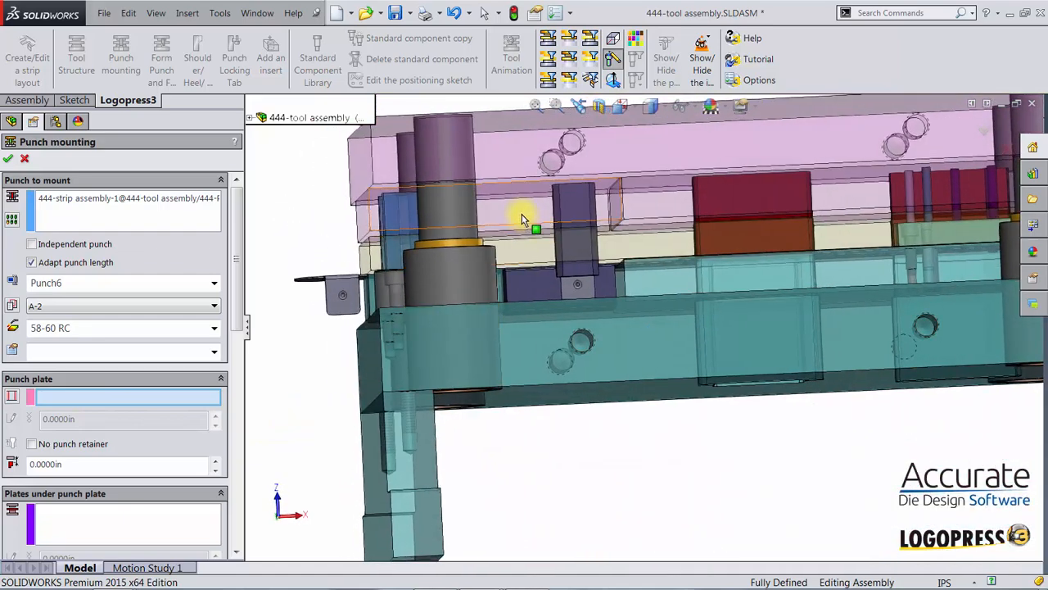
pyautogui.click(522, 216)
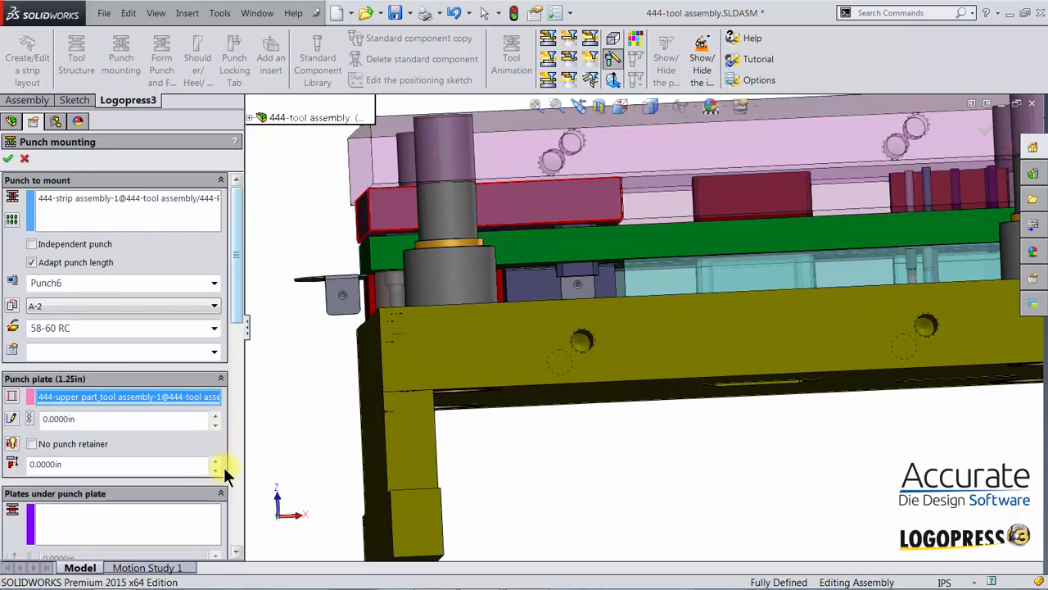
# Collapse the settings for plates under the punch plate and remove the lower clamping parallel from the bottom plates
pyautogui.click(221, 493)
pyautogui.moveTo(234, 332); pyautogui.dragTo(235, 390)
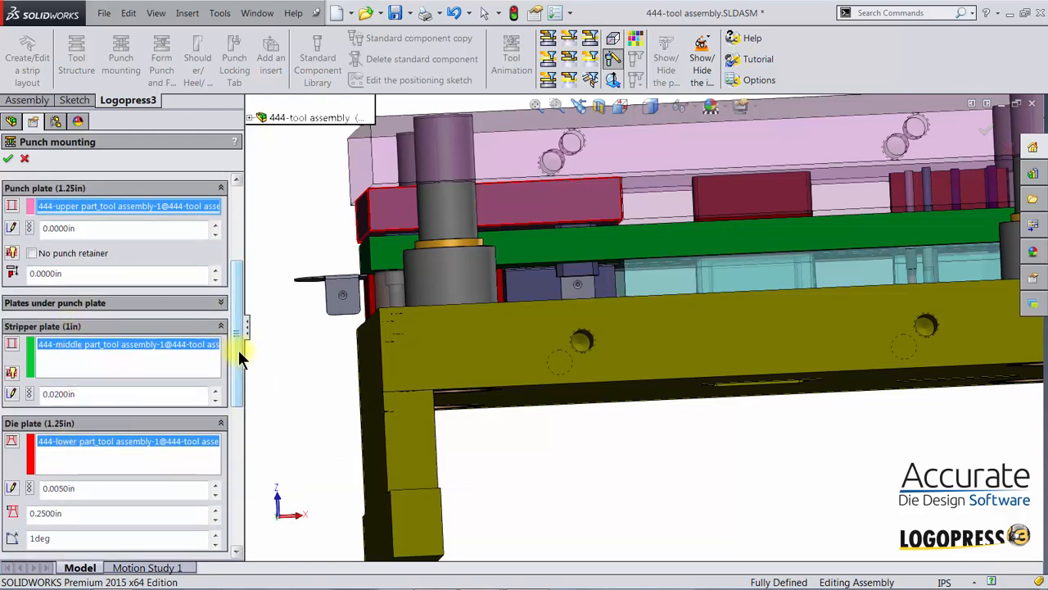
pyautogui.moveTo(235, 348); pyautogui.dragTo(222, 422)
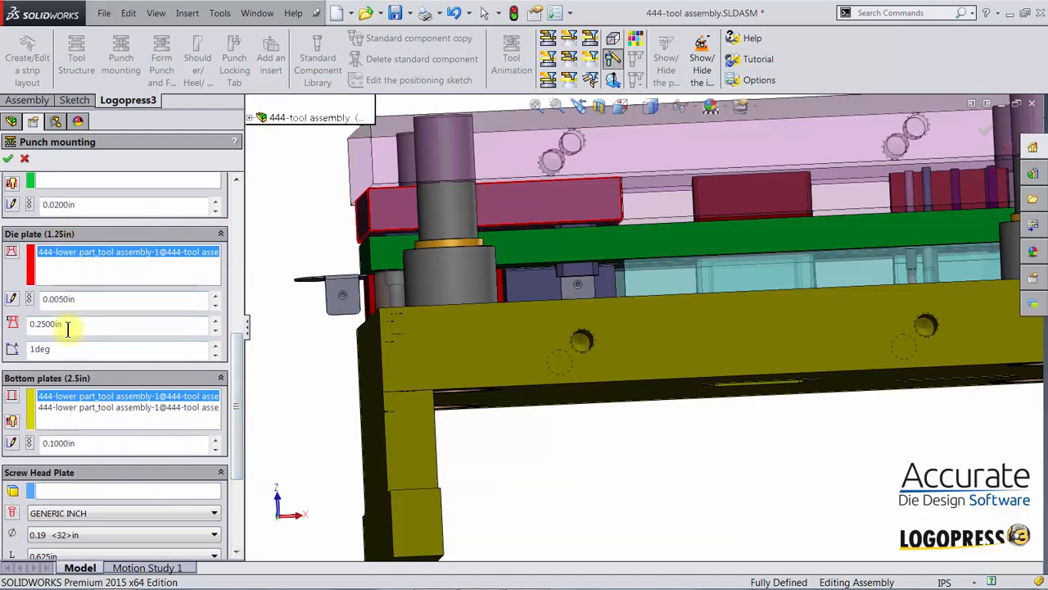
pyautogui.moveTo(465, 426); pyautogui.dragTo(379, 401, button='middle')
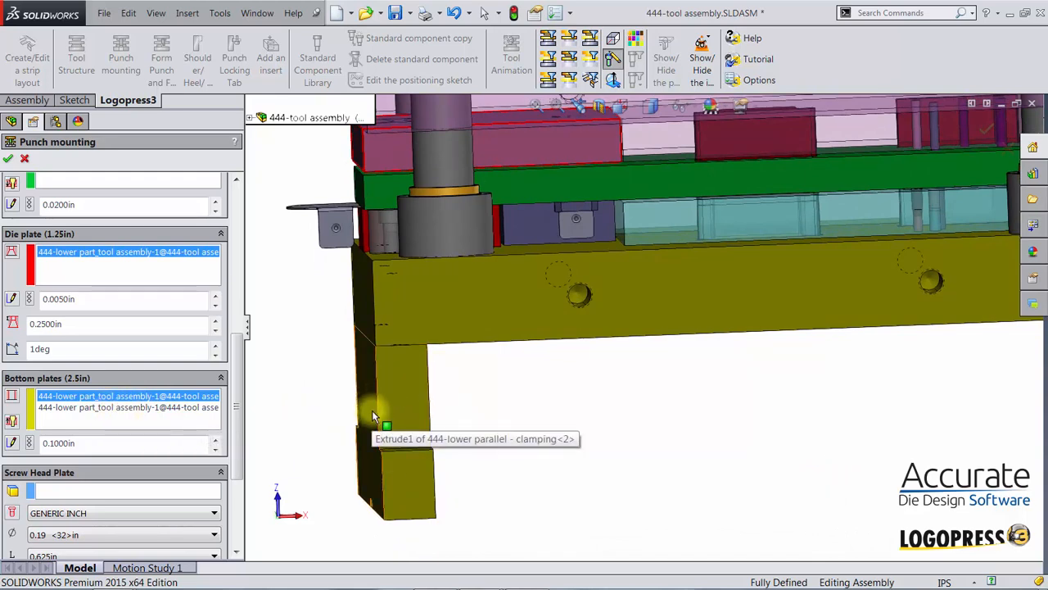
pyautogui.moveTo(367, 407); pyautogui.dragTo(413, 270, button='middle')
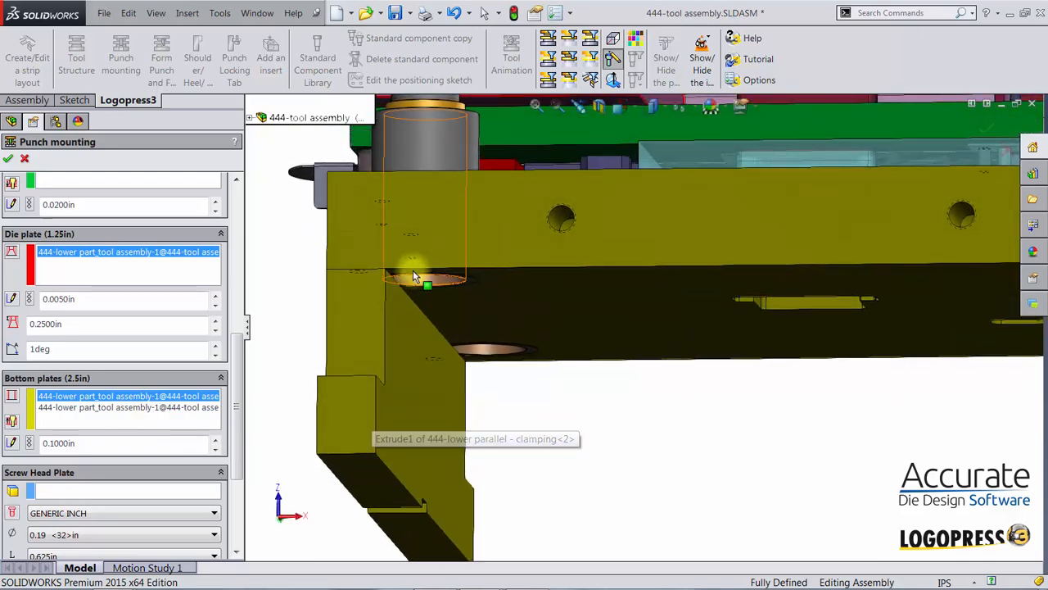
pyautogui.click(87, 403)
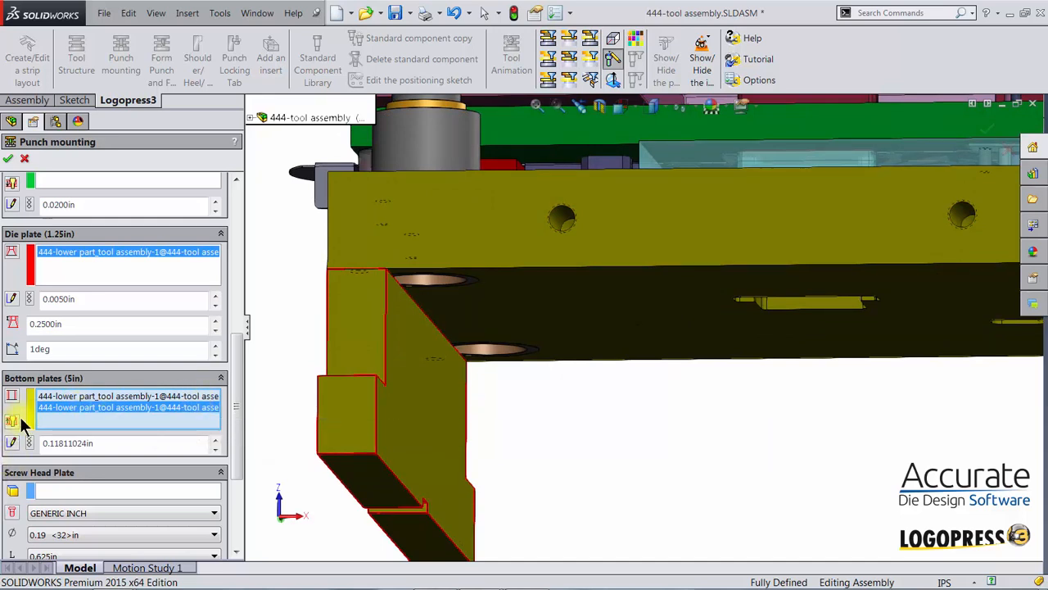
pyautogui.rightClick(44, 410)
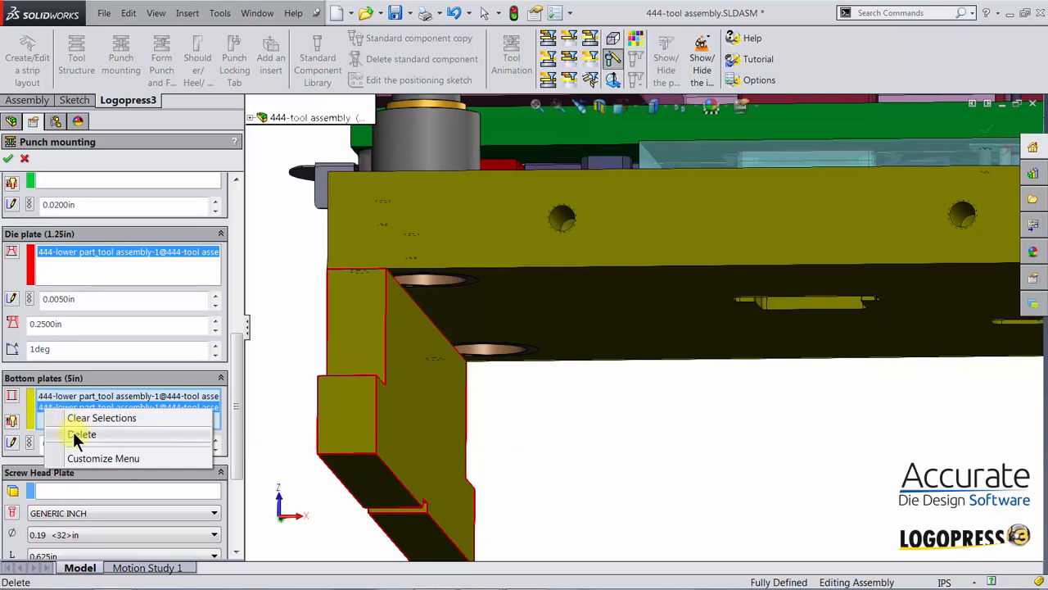
pyautogui.click(73, 434)
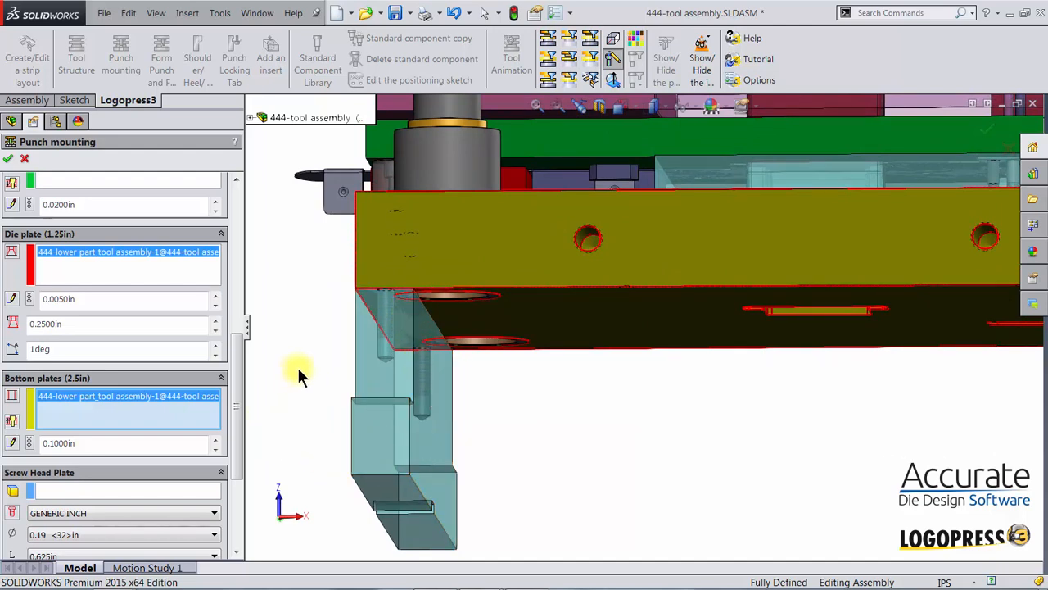
# Review the stripper, die and punch plate settings and apply the mounting of Punch6
pyautogui.scroll(3, 235, 426)
pyautogui.scroll(1, 235, 407)
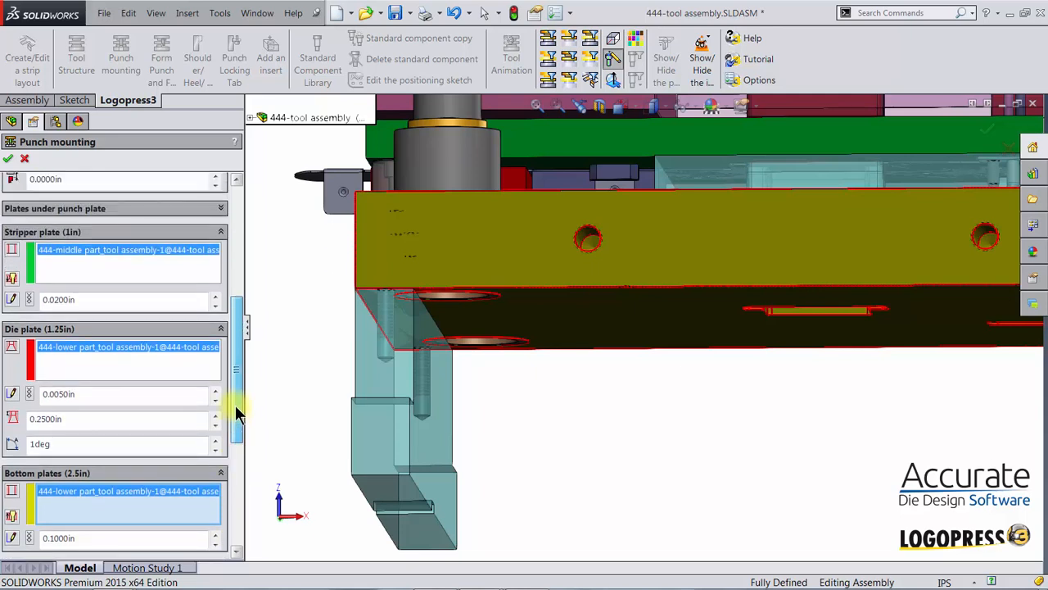
pyautogui.scroll(-2, 235, 405)
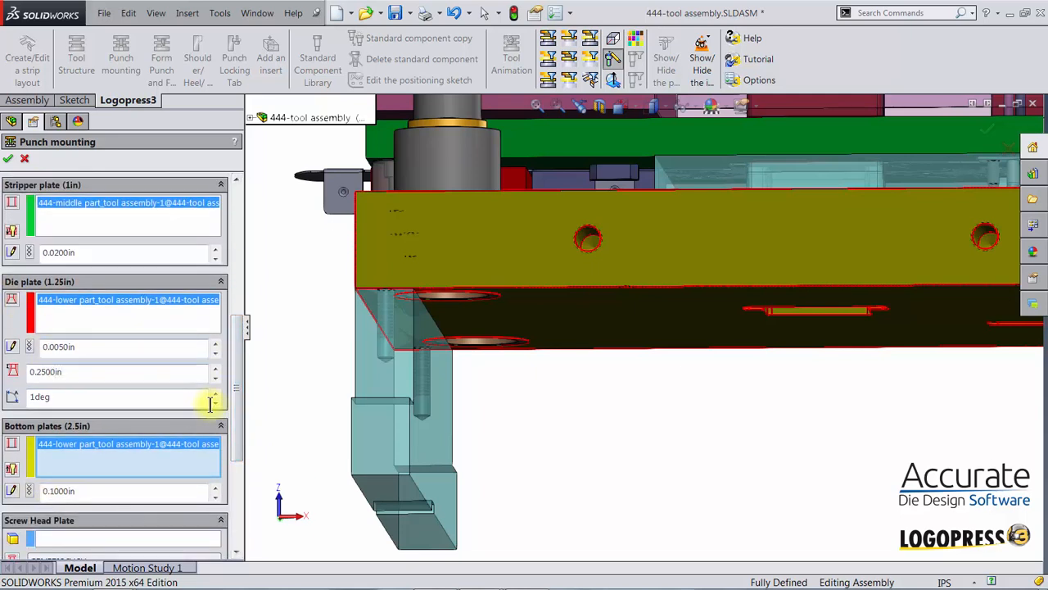
pyautogui.scroll(5, 234, 385)
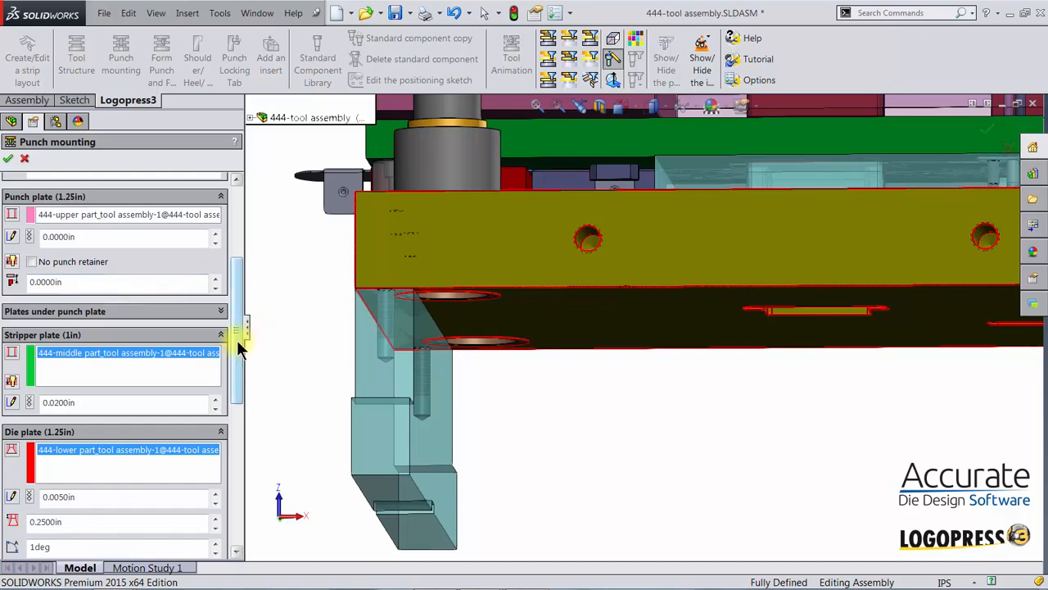
pyautogui.moveTo(238, 339); pyautogui.dragTo(234, 254)
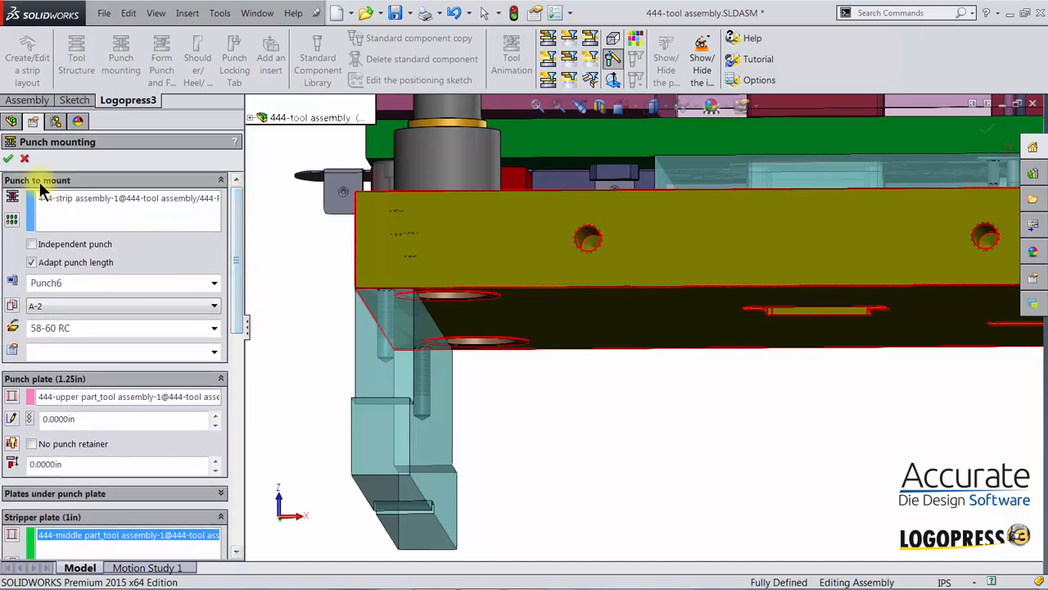
pyautogui.click(7, 158)
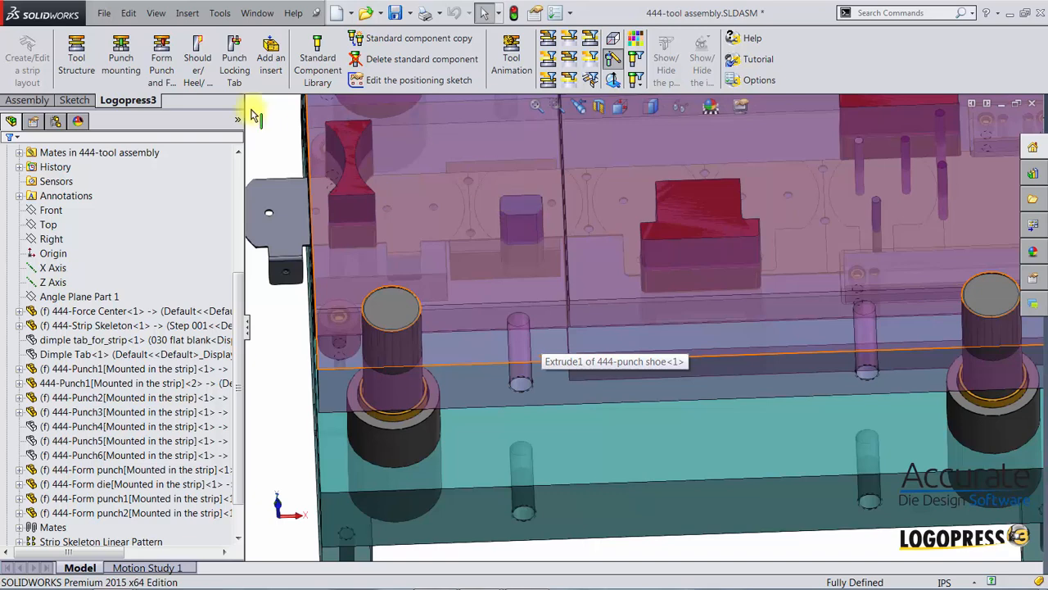
# Start a Punch mounting with the tool's parts hidden and choose the form punch with chamfered corners in the strip as the punch to mount
pyautogui.click(118, 62)
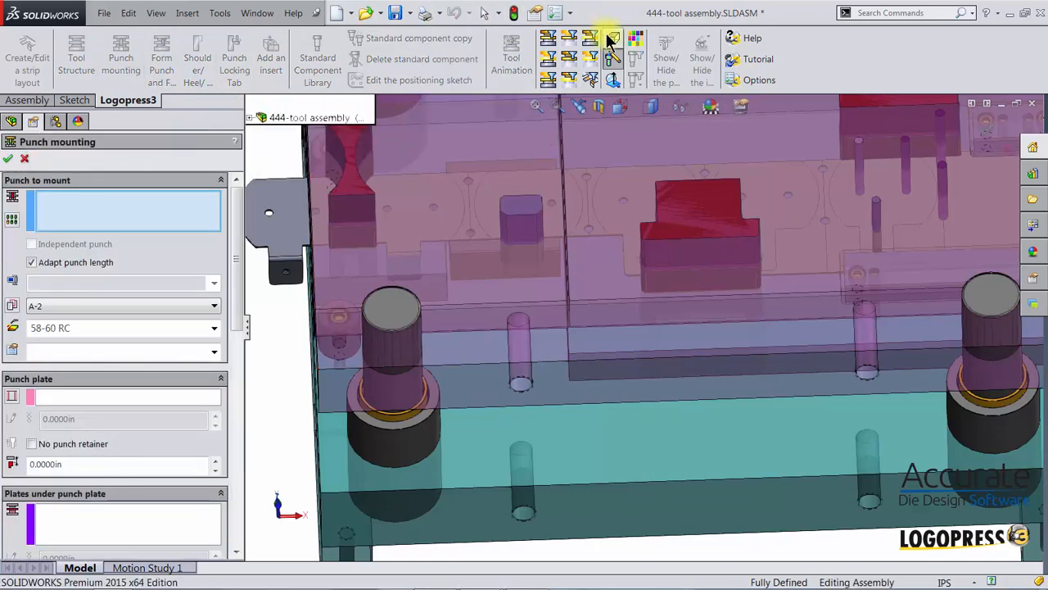
pyautogui.click(590, 59)
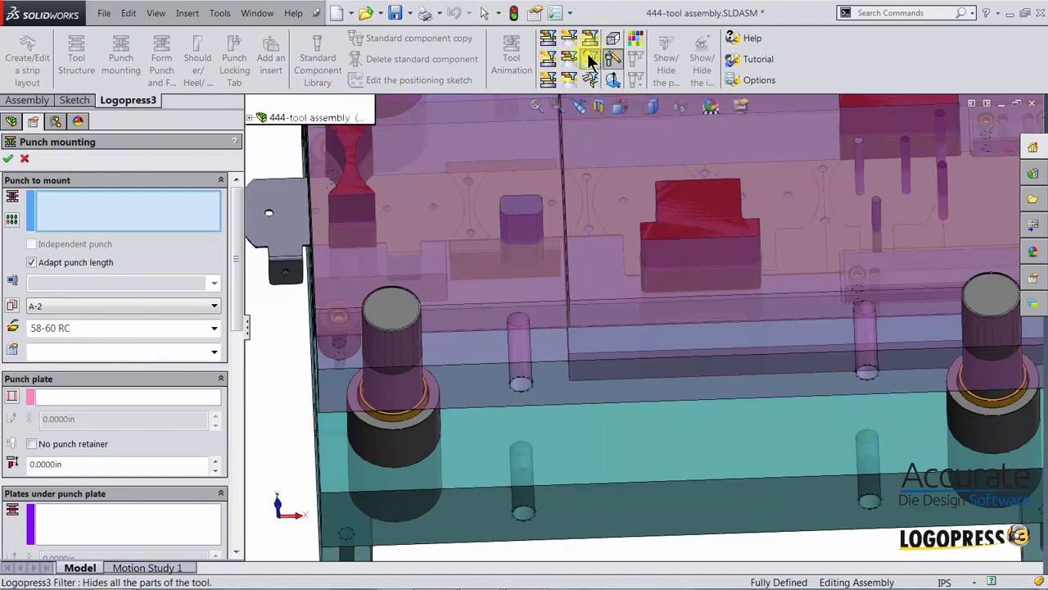
pyautogui.click(522, 212)
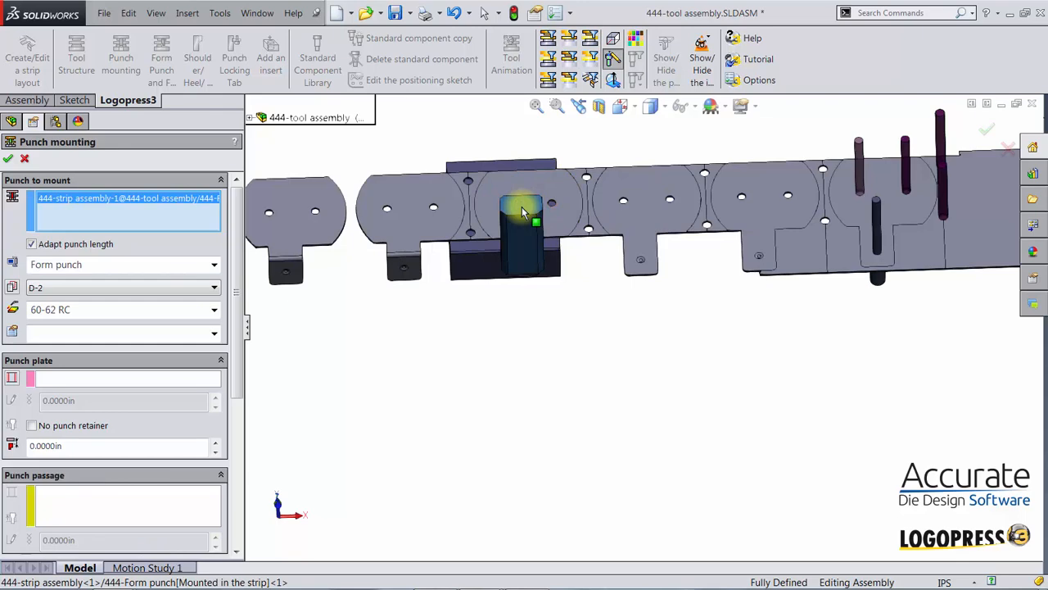
# Redisplay the whole tool and choose 444-PUNCH RETAINER1 as the form punch's punch plate
pyautogui.click(546, 43)
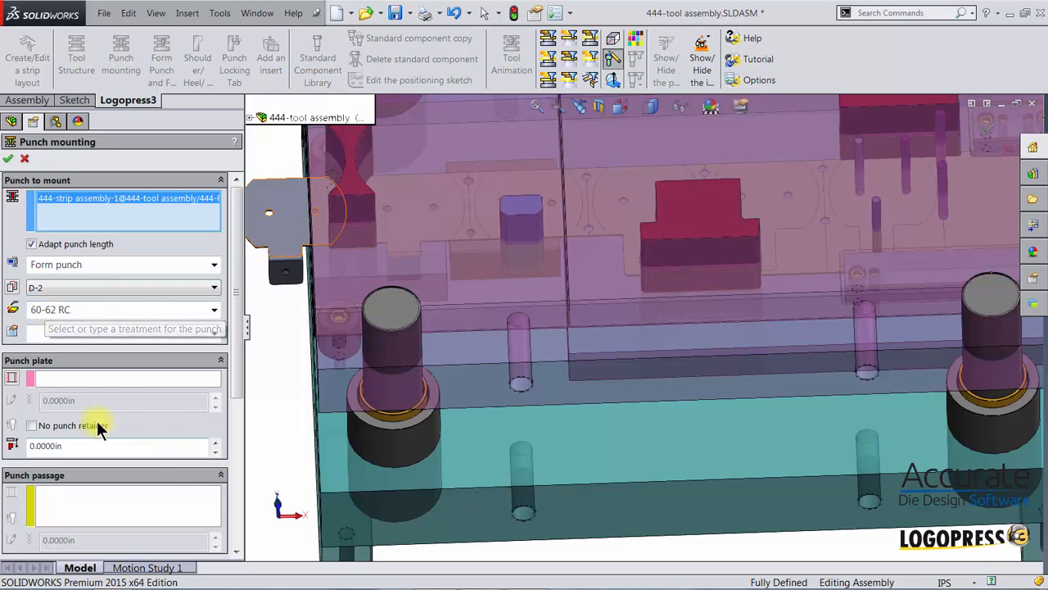
pyautogui.click(46, 375)
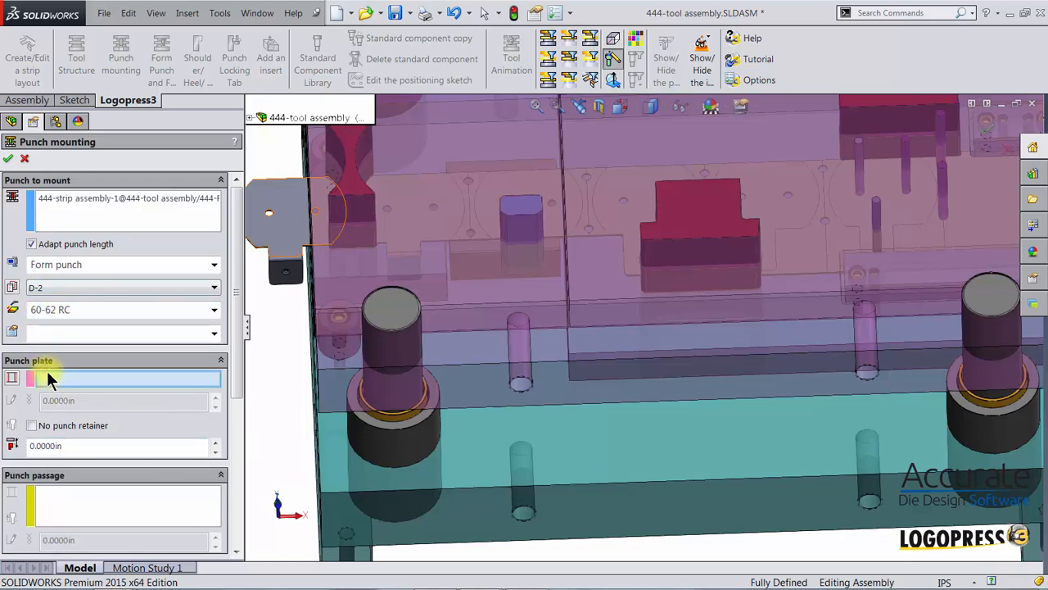
pyautogui.moveTo(690, 420); pyautogui.dragTo(555, 355, button='middle')
pyautogui.click(523, 336)
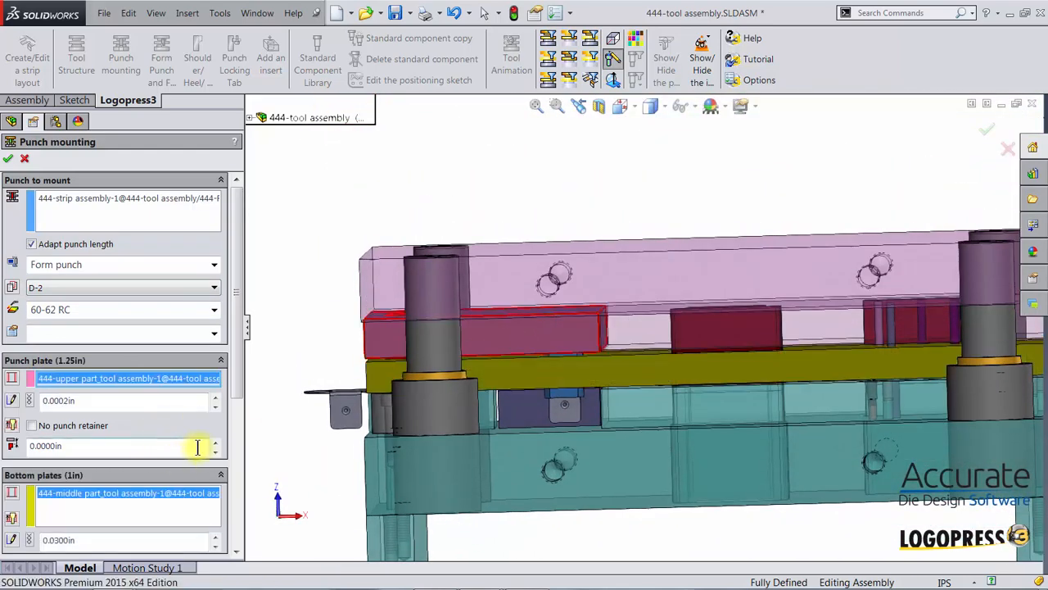
# Inspect the form punch's chamfered corners in the punch retainer and open the punch plate's pocket sketch for editing
pyautogui.moveTo(234, 356); pyautogui.dragTo(235, 405)
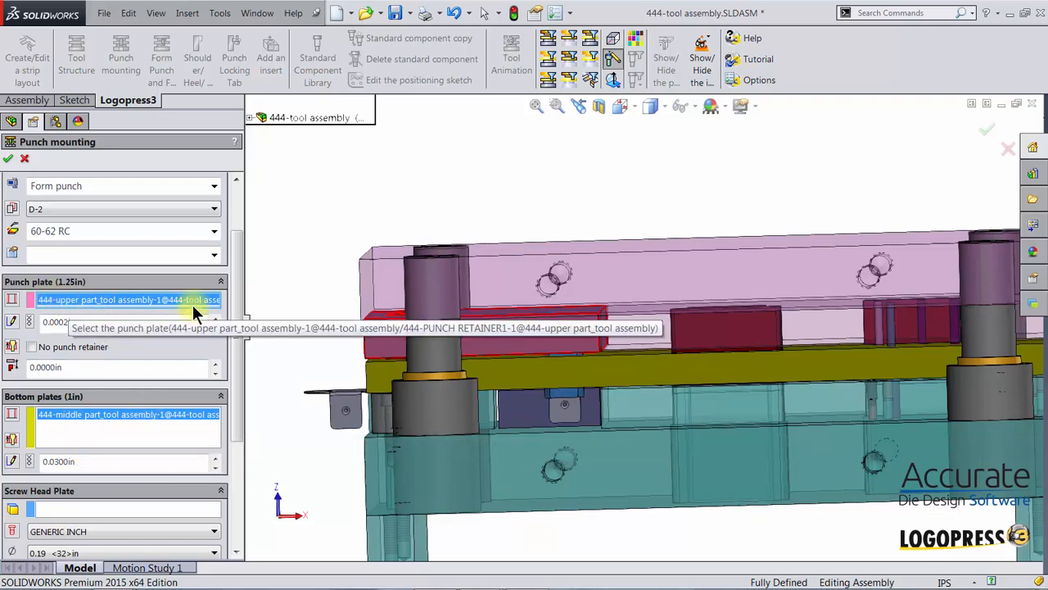
pyautogui.scroll(-8, 778, 363)
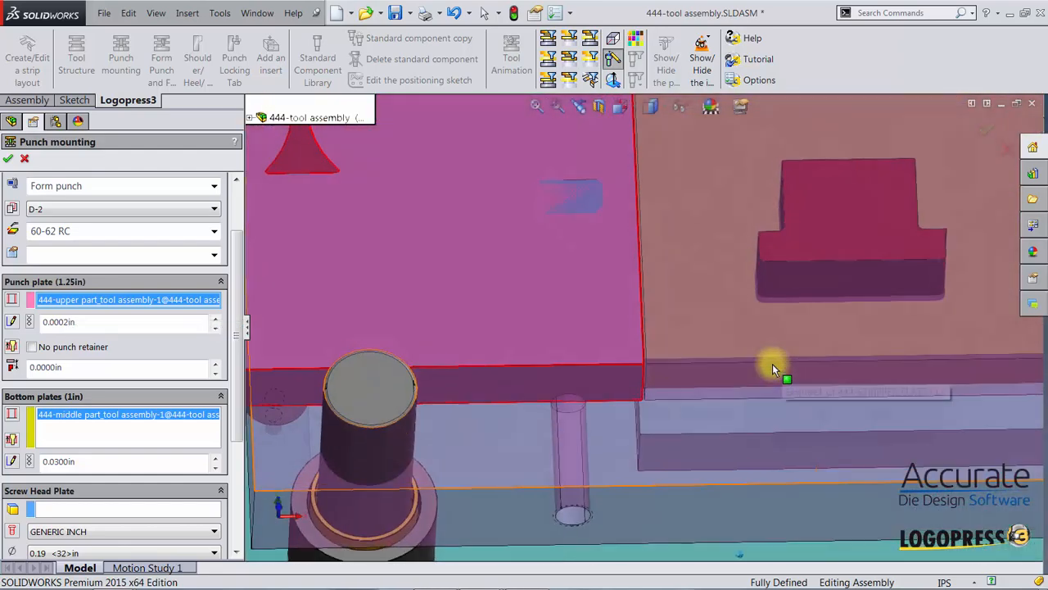
pyautogui.scroll(-8, 772, 364)
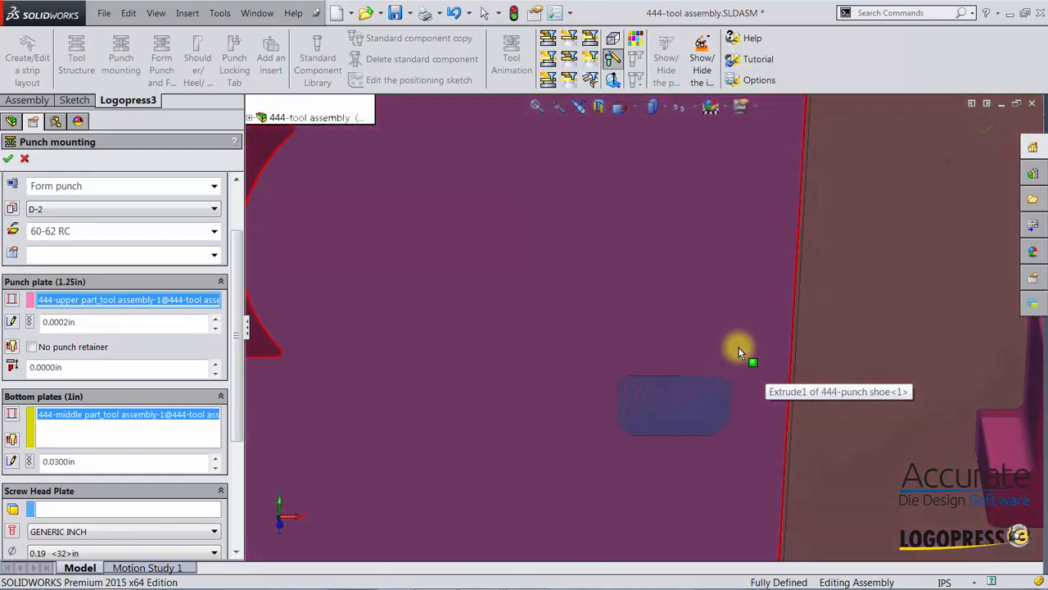
pyautogui.scroll(-2, 731, 359)
pyautogui.scroll(-3, 652, 450)
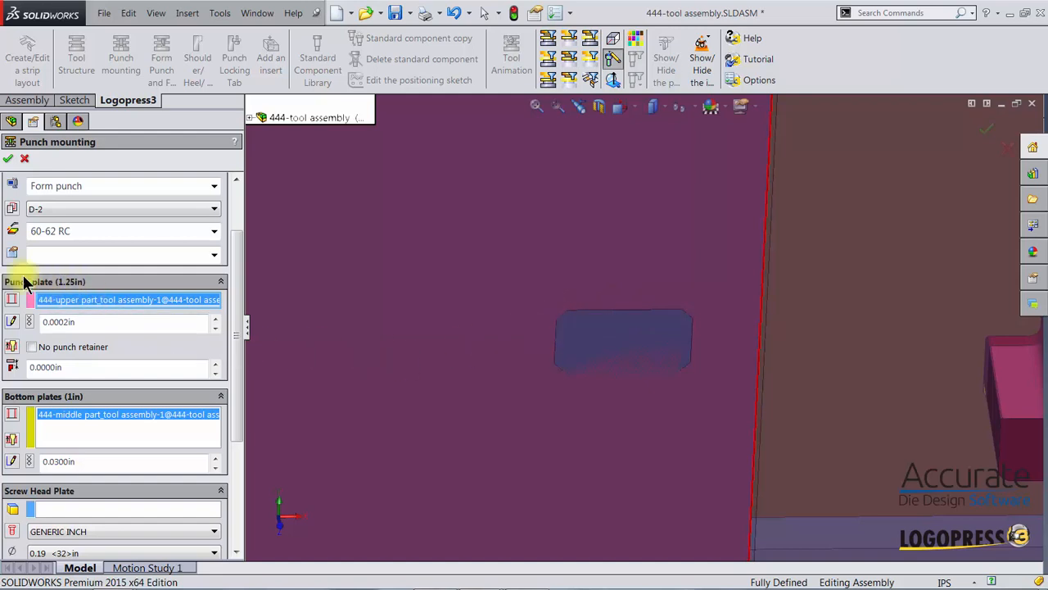
pyautogui.click(11, 323)
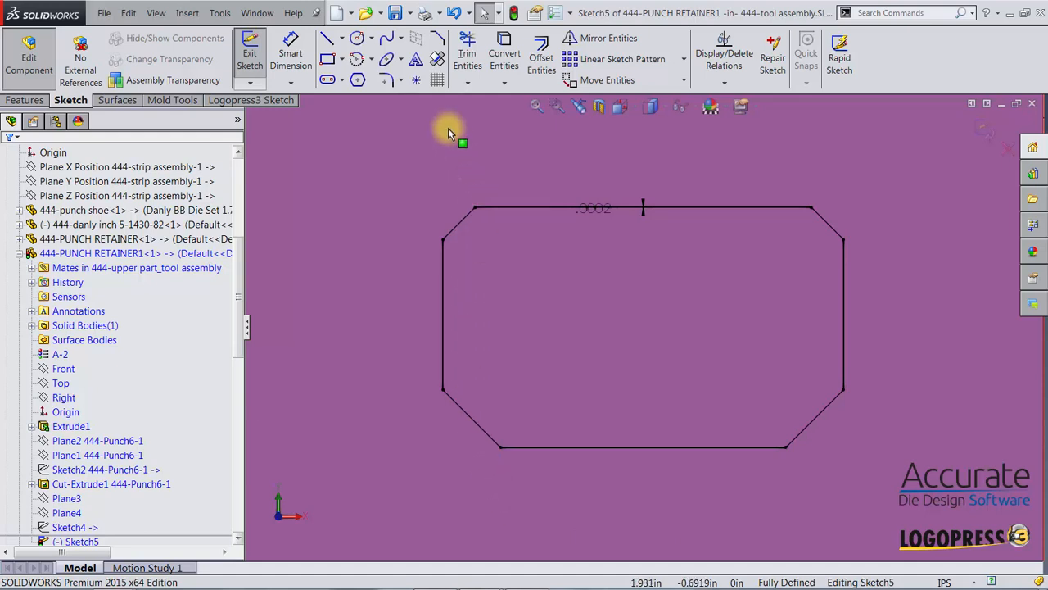
# Convert the two upper corner chamfers of the punch retainer pocket into .094r fillets with Sketch fillet management's Chamfer->Fillet function
pyautogui.click(233, 102)
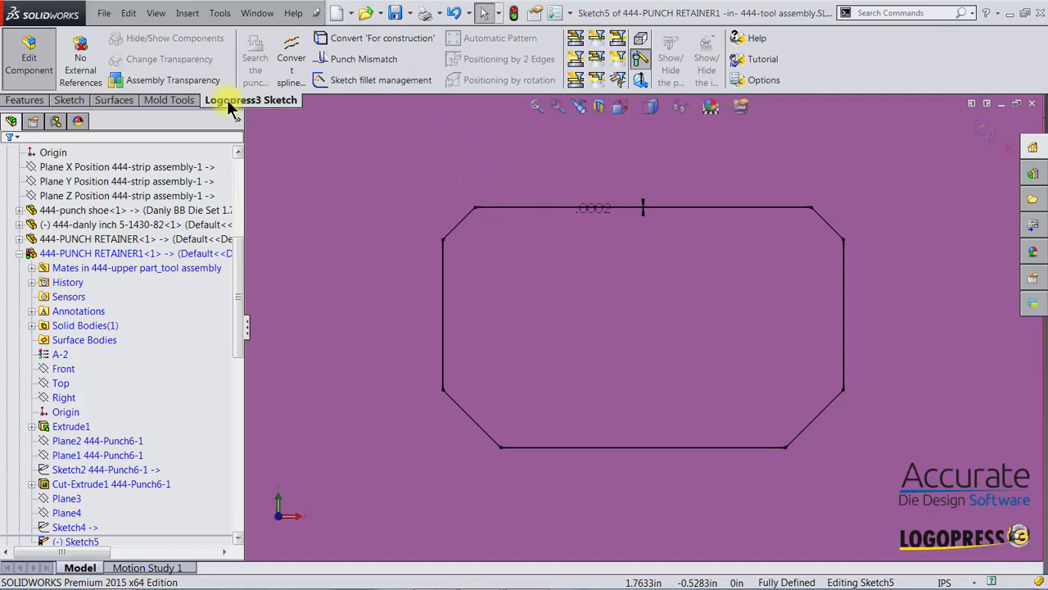
pyautogui.click(348, 83)
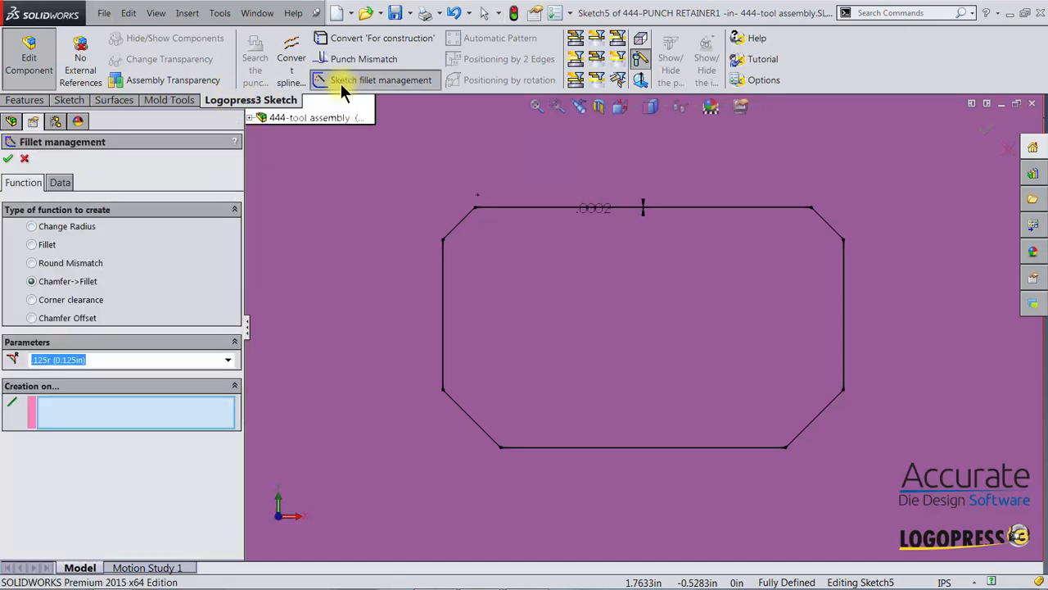
pyautogui.click(227, 359)
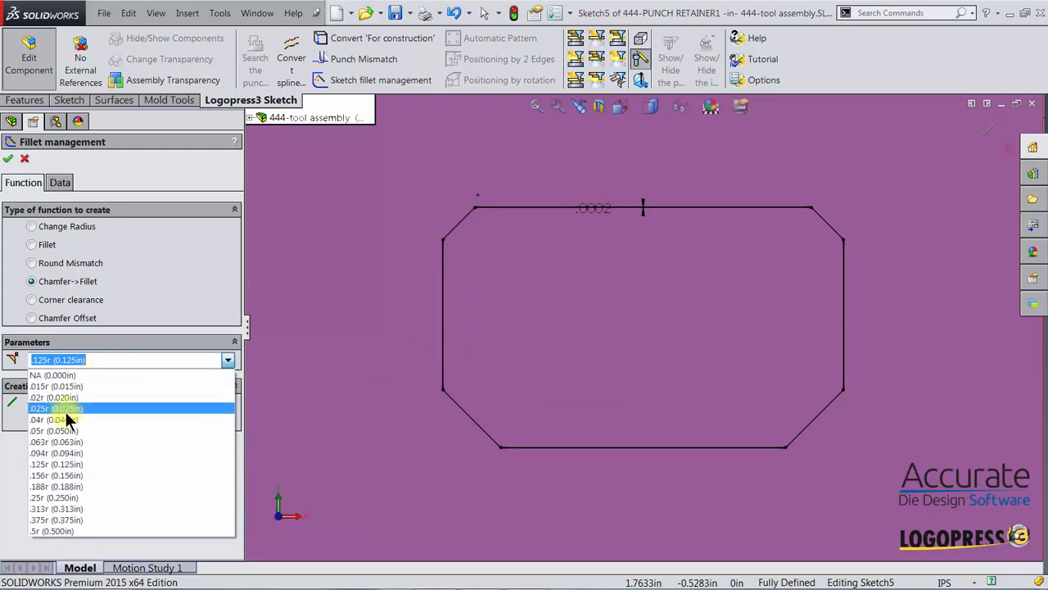
pyautogui.click(43, 452)
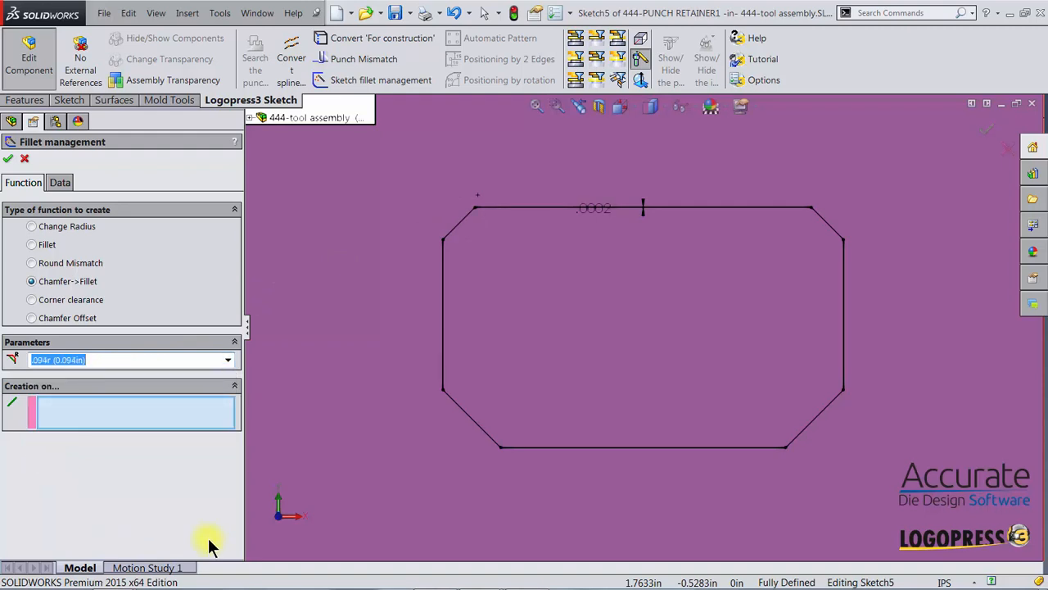
pyautogui.click(462, 230)
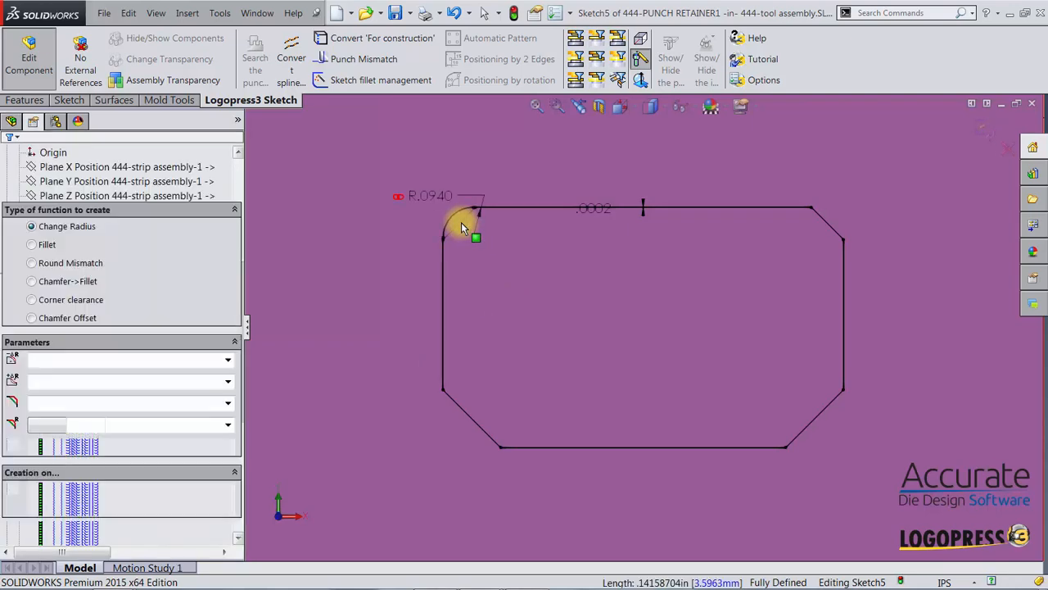
pyautogui.click(825, 218)
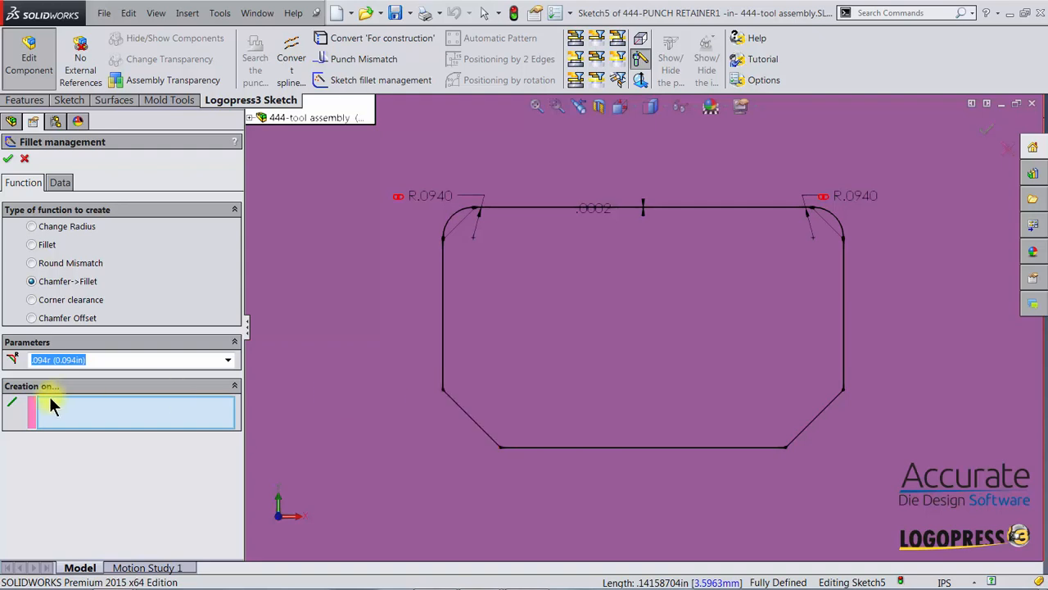
# Convert the pocket's two lower corner chamfers into .156r fillets and finish the punch retainer sketch
pyautogui.click(228, 360)
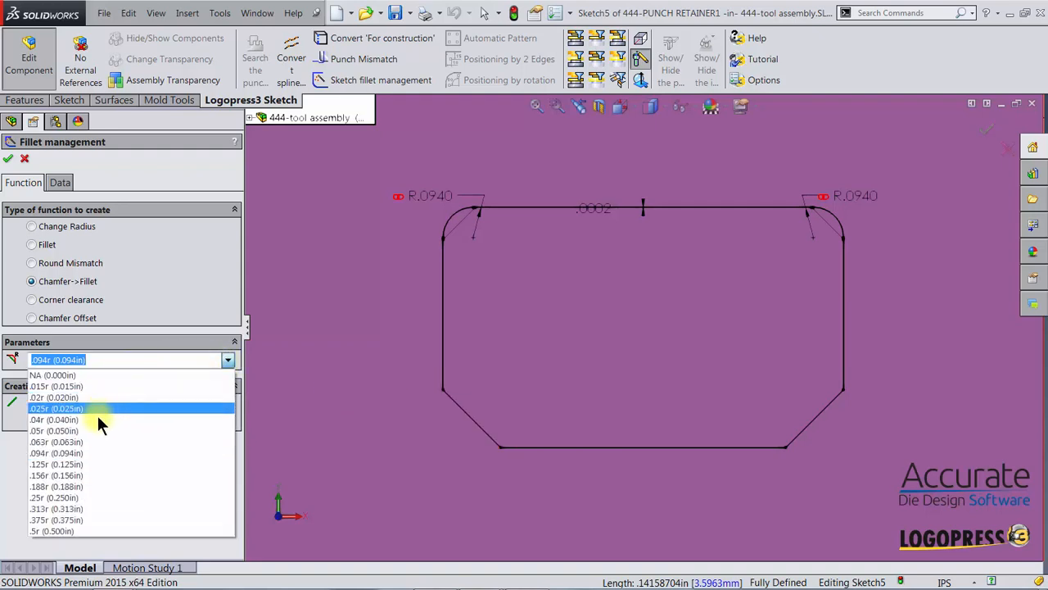
pyautogui.click(44, 475)
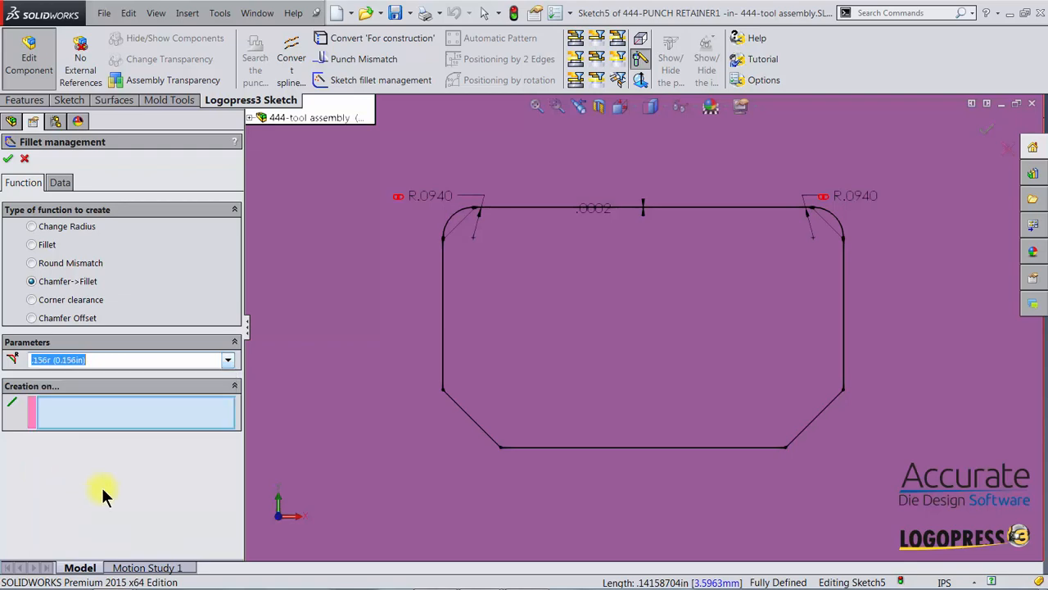
pyautogui.click(469, 417)
pyautogui.click(819, 415)
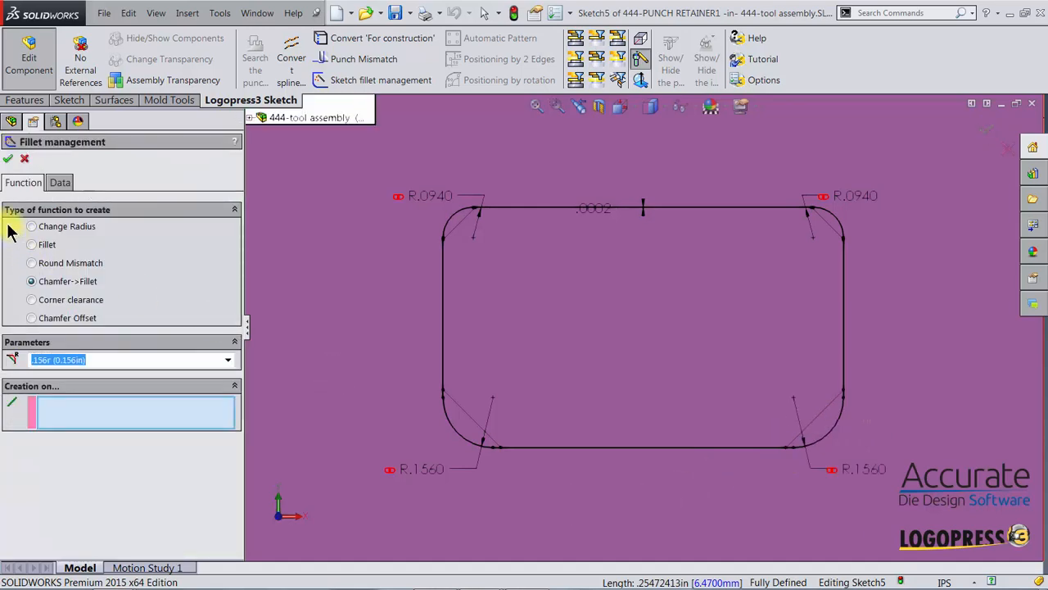
pyautogui.click(10, 161)
pyautogui.click(184, 166)
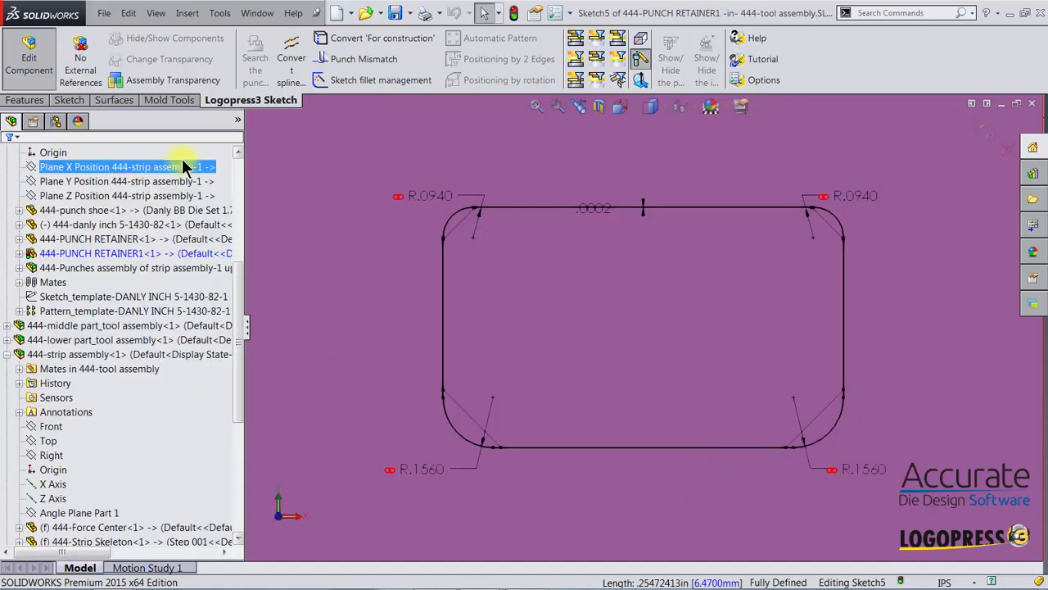
pyautogui.click(982, 129)
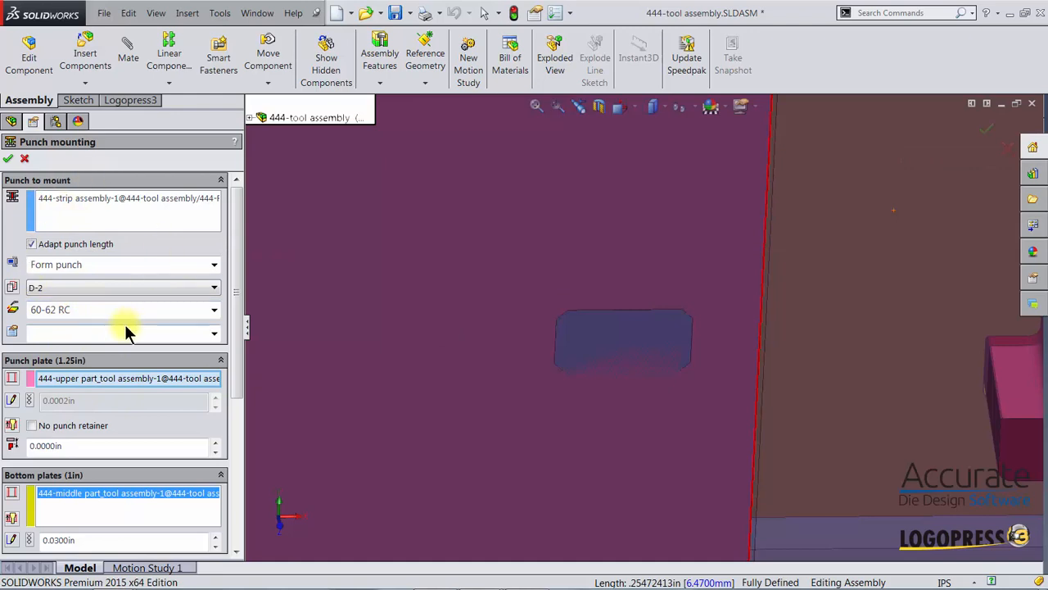
# Open the stripper plate's clearance sketch from the bottom plates settings and convert its two lower outer chamfers into .156r fillets
pyautogui.moveTo(234, 332); pyautogui.dragTo(232, 419)
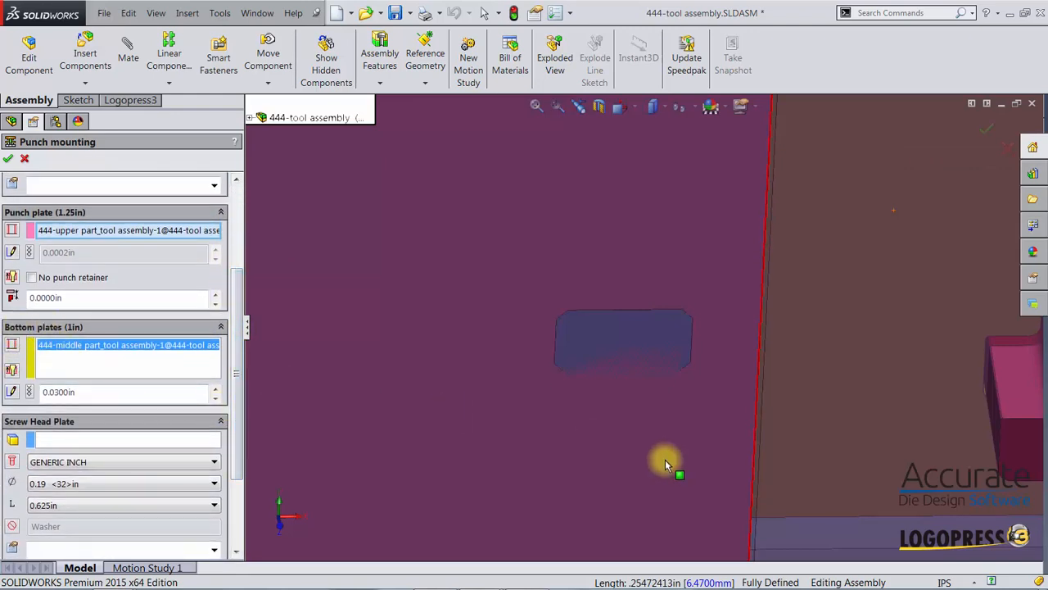
pyautogui.click(71, 343)
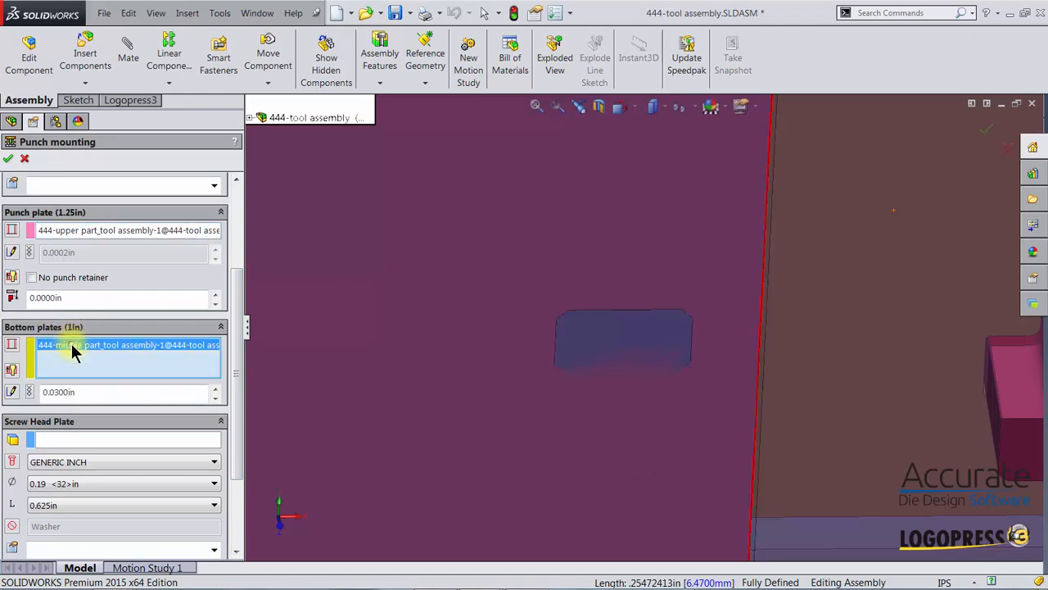
pyautogui.click(12, 397)
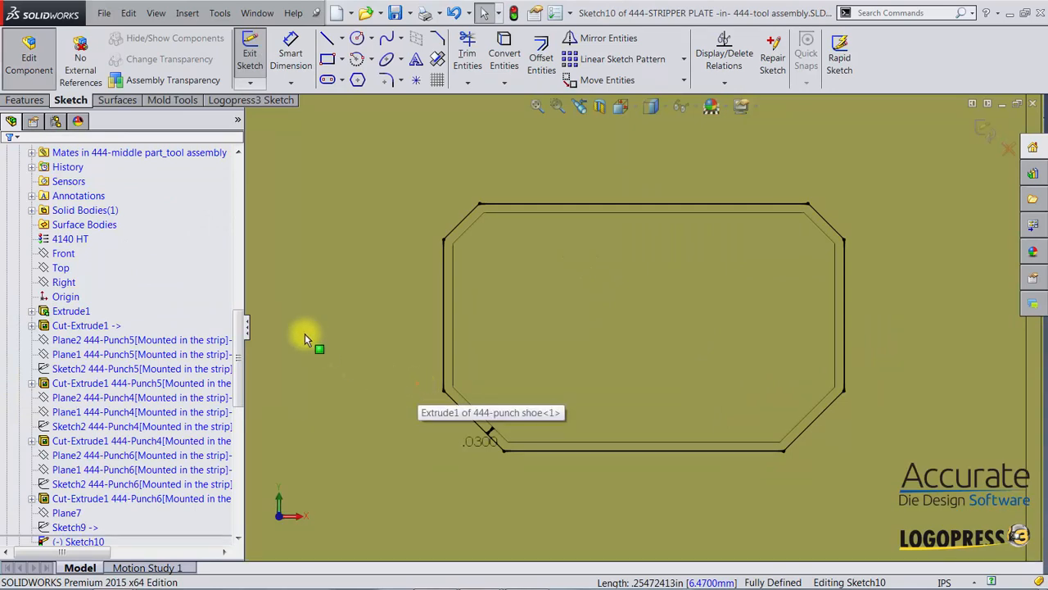
pyautogui.click(229, 101)
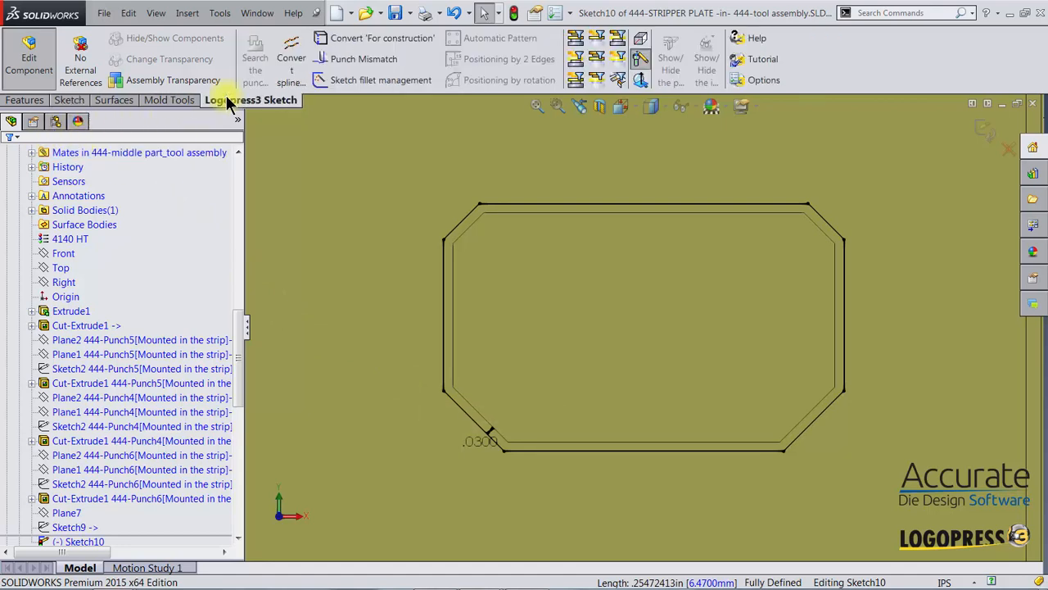
pyautogui.click(367, 85)
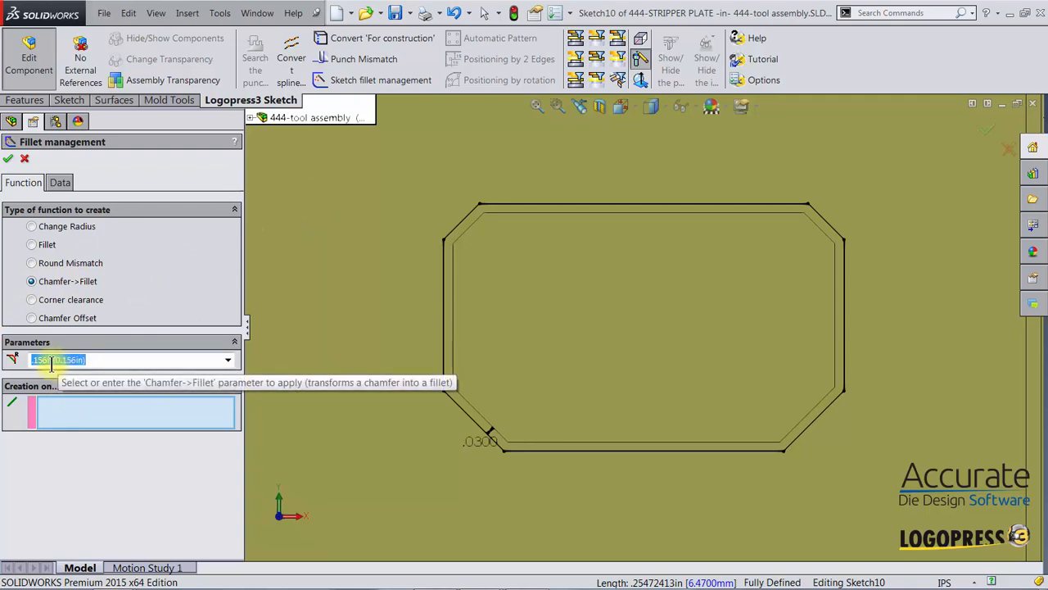
pyautogui.click(468, 418)
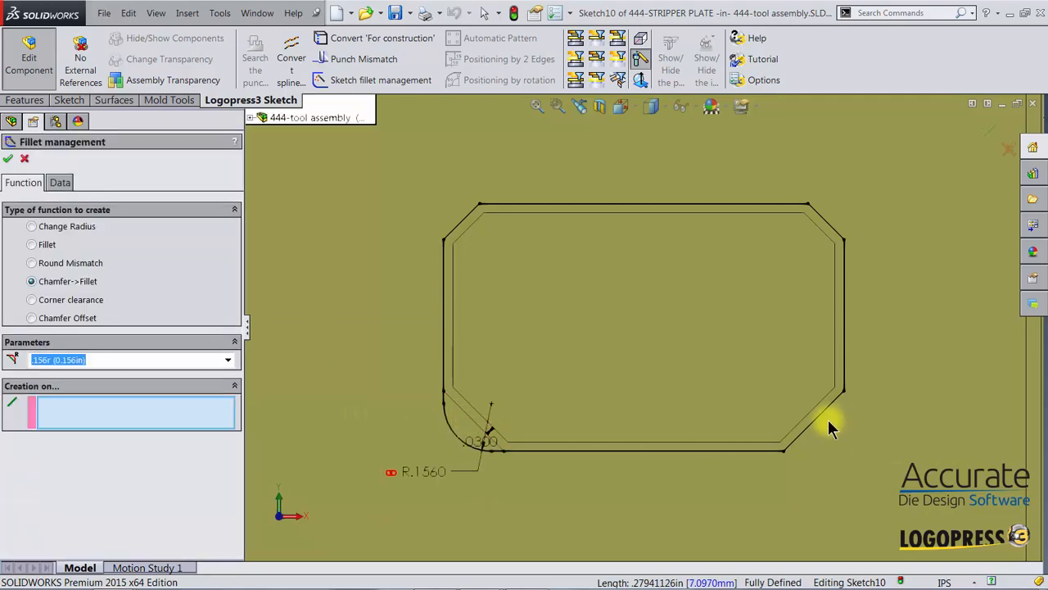
pyautogui.click(816, 422)
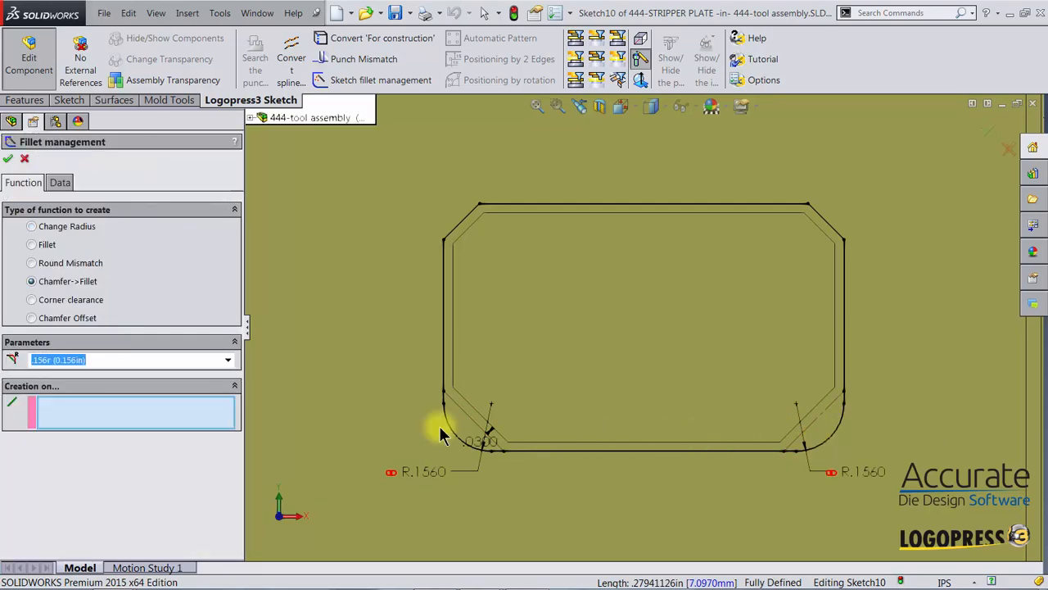
# Convert the stripper plate opening's two upper outer chamfers into .094r fillets and finish the sketch
pyautogui.click(228, 359)
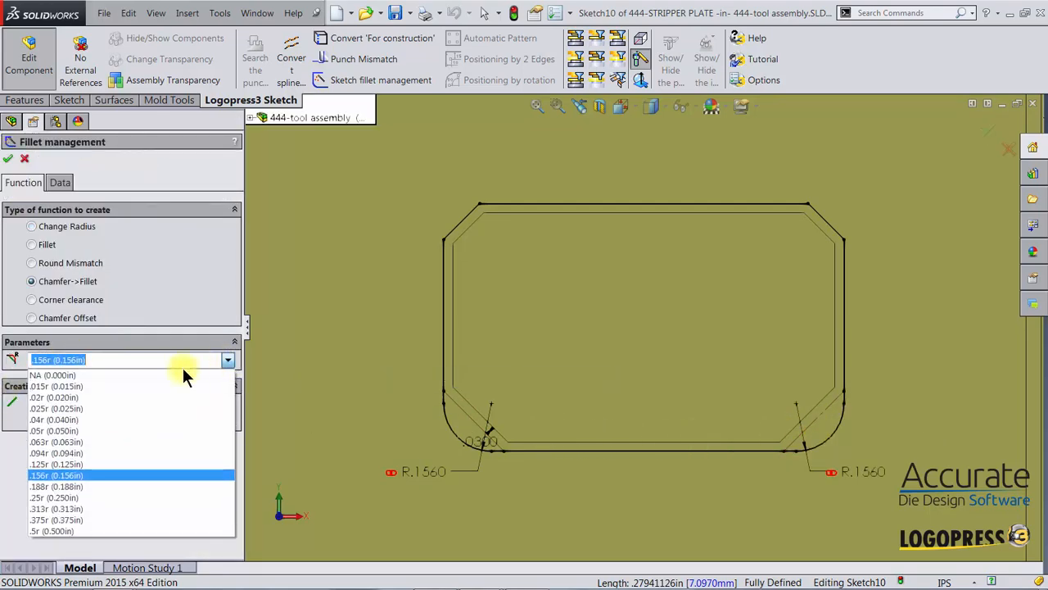
pyautogui.click(46, 454)
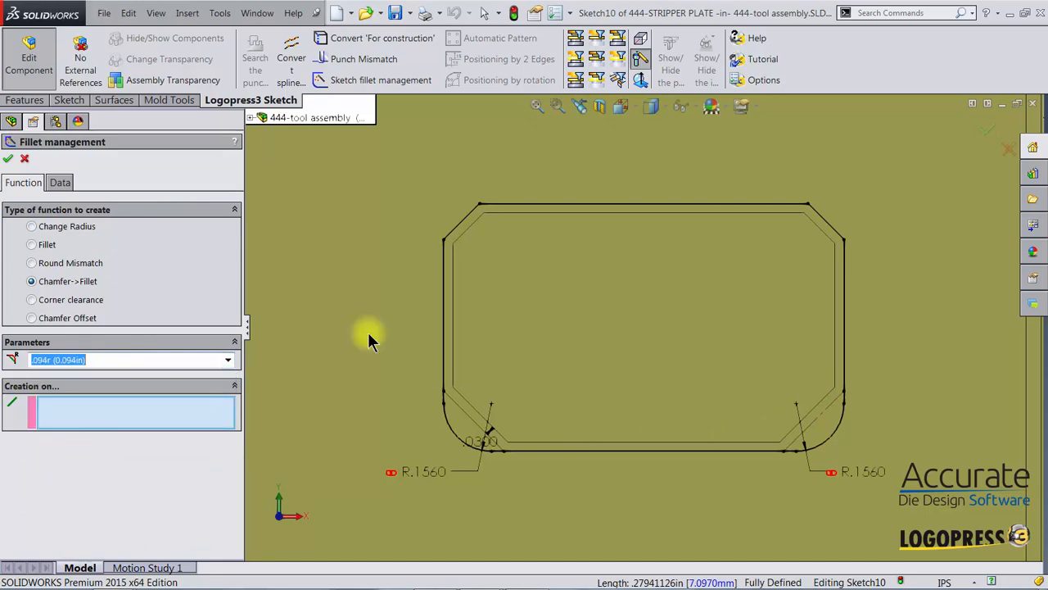
pyautogui.click(461, 222)
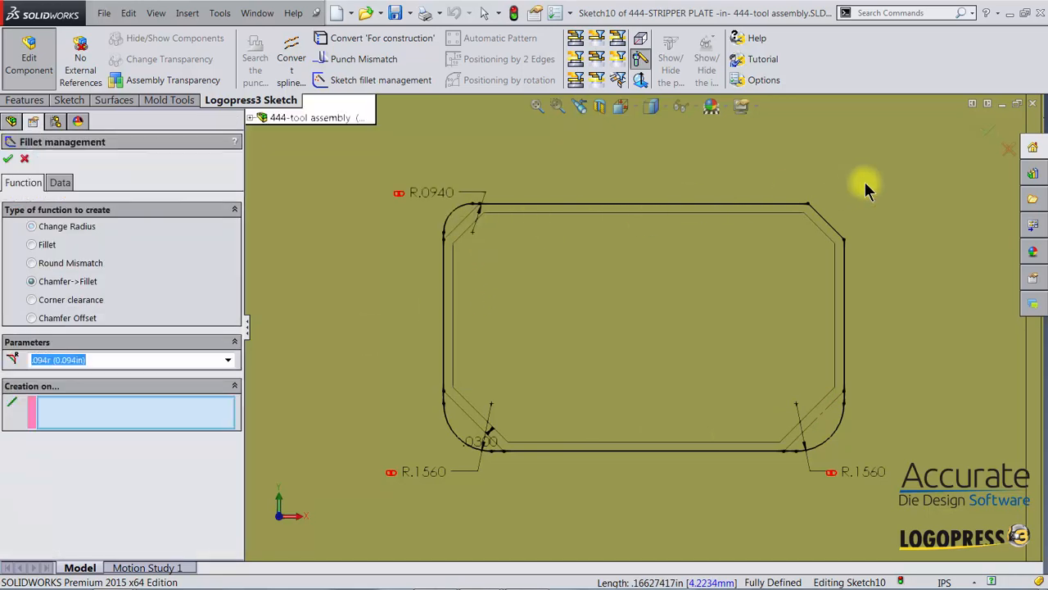
pyautogui.click(829, 231)
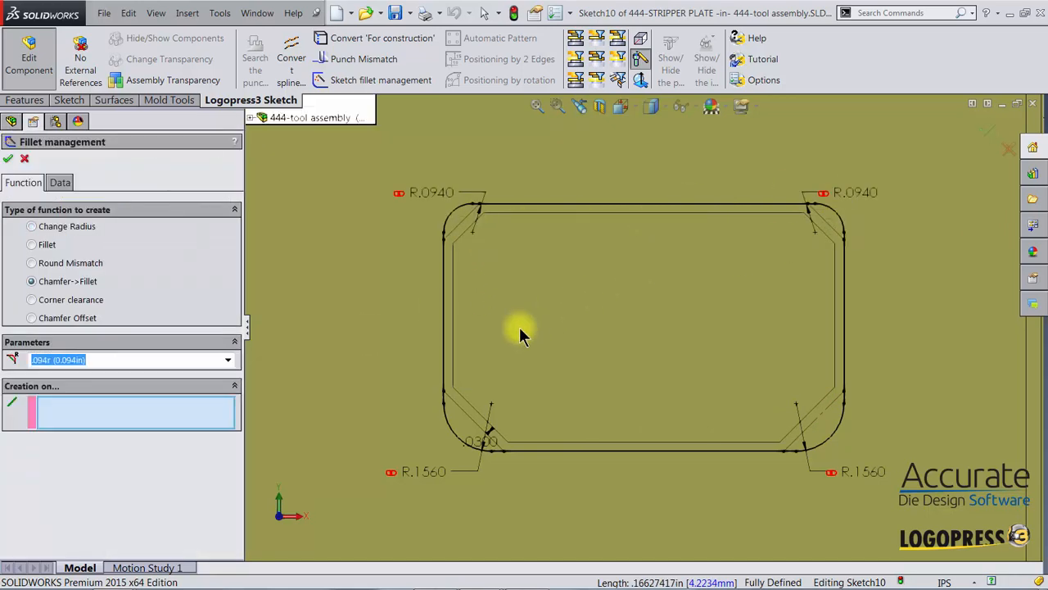
pyautogui.click(8, 159)
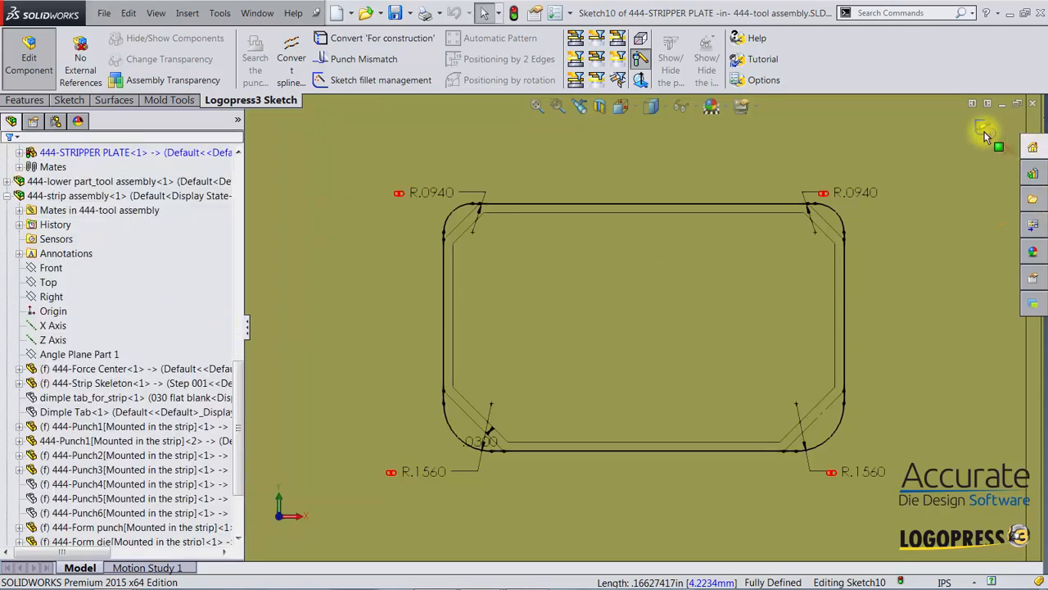
pyautogui.click(985, 135)
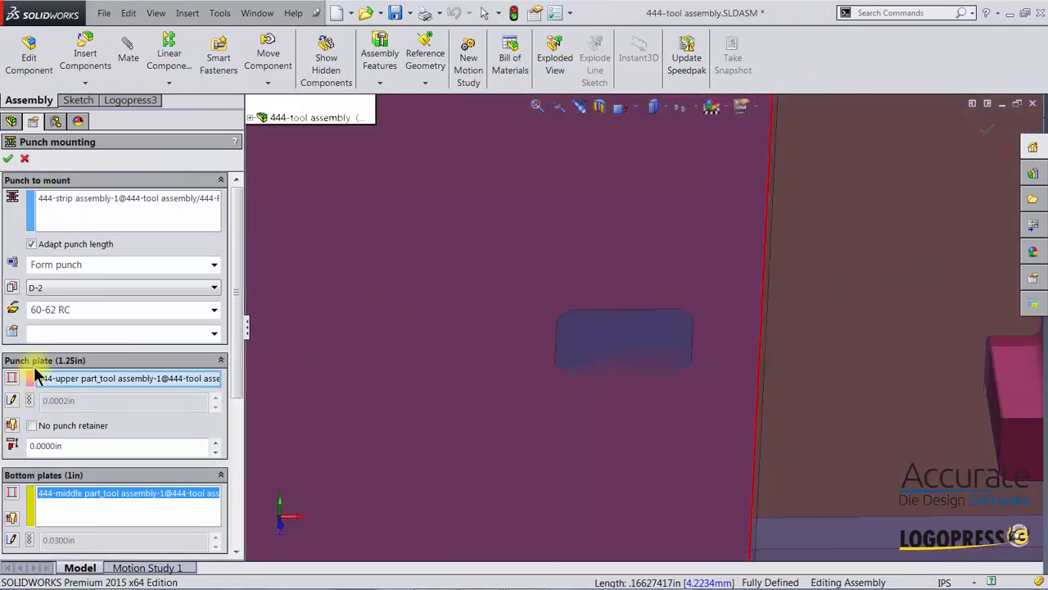
# Apply the form punch's mounting with its punch plate and bottom plate selections
pyautogui.click(30, 243)
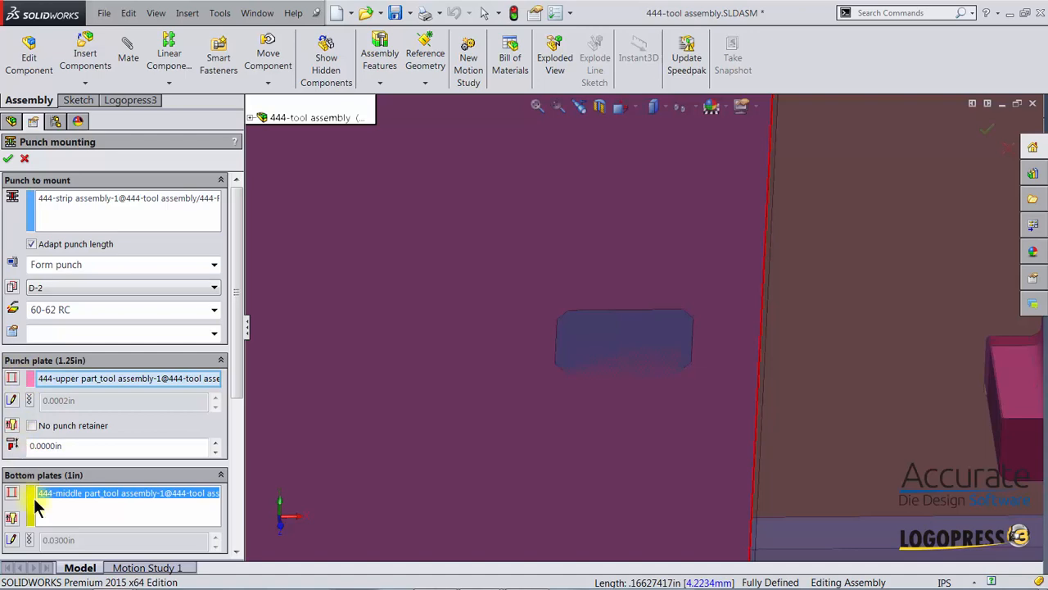
pyautogui.click(8, 158)
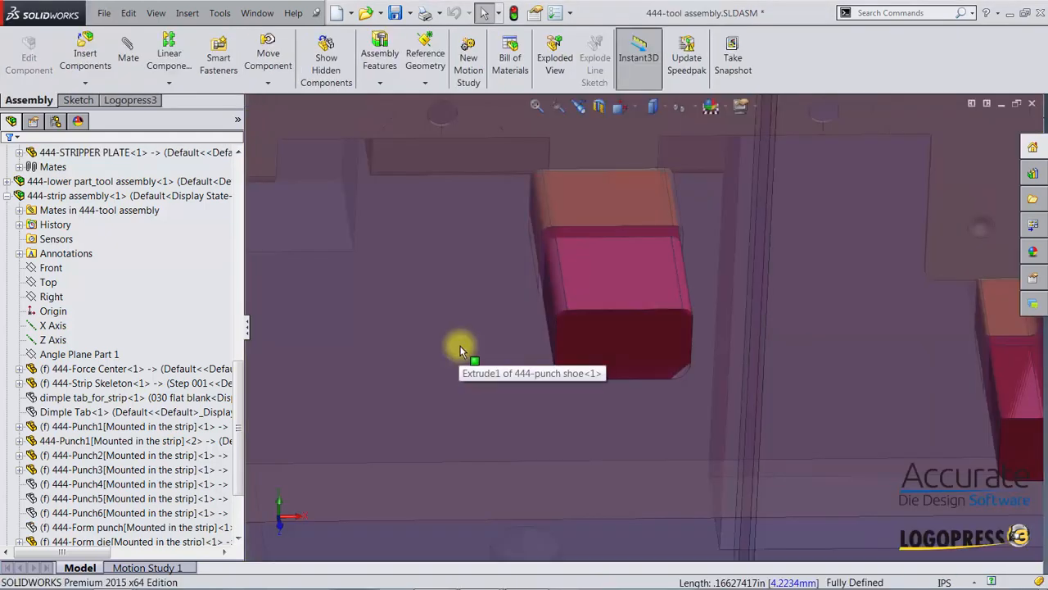
pyautogui.scroll(7, 460, 345)
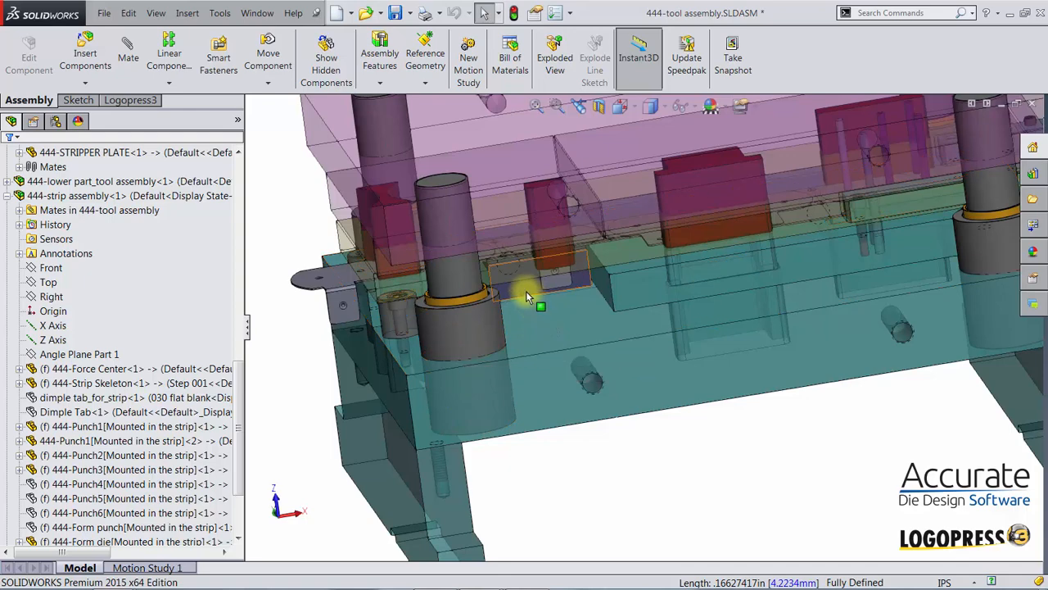
# Start another Punch mounting, display only the tool's lower part, and select the strip's form die as the punch to mount
pyautogui.click(115, 101)
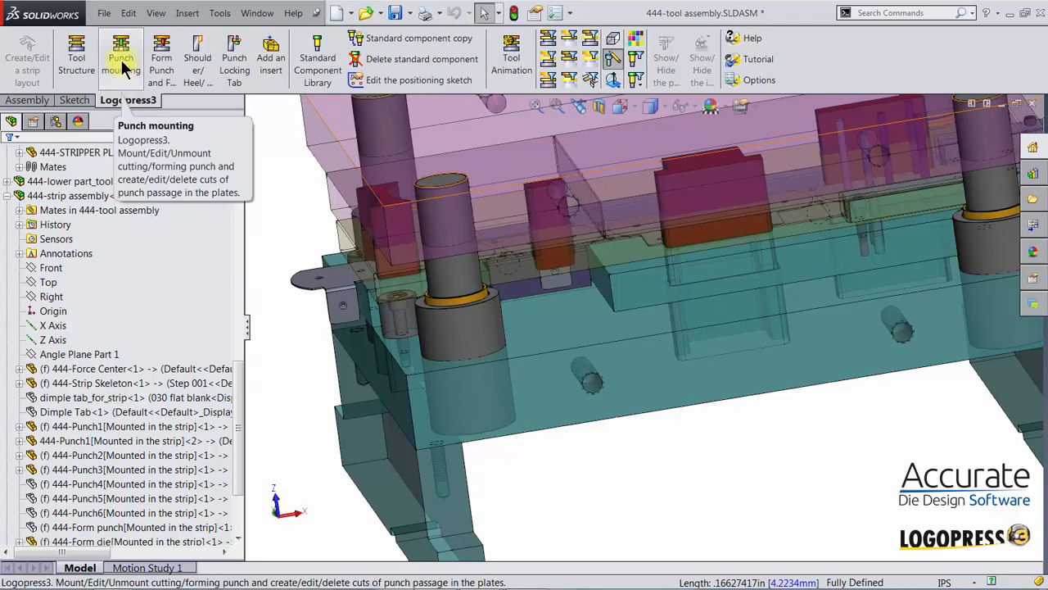
pyautogui.click(123, 70)
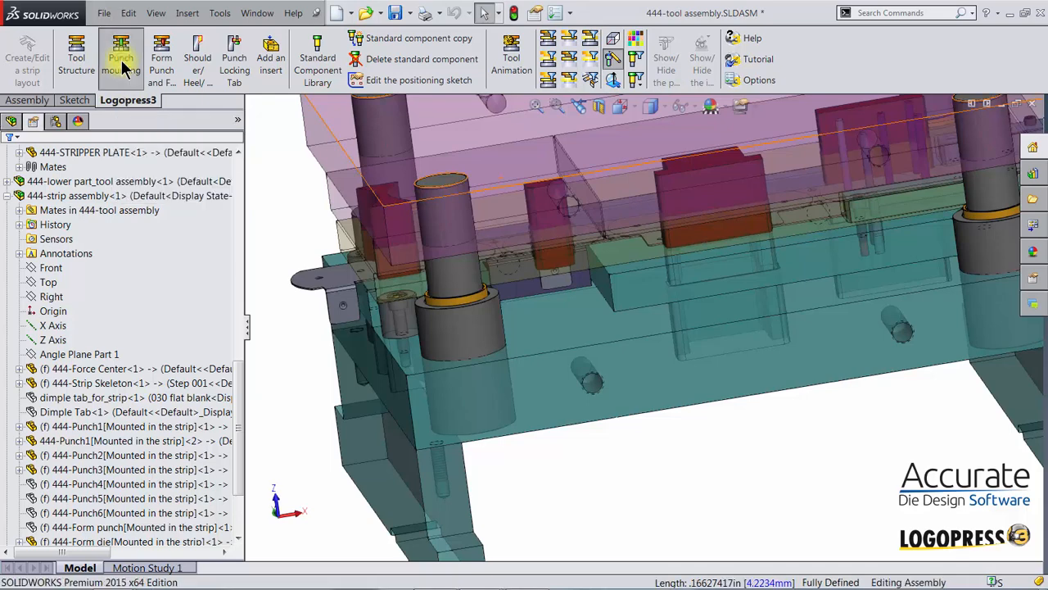
pyautogui.click(547, 60)
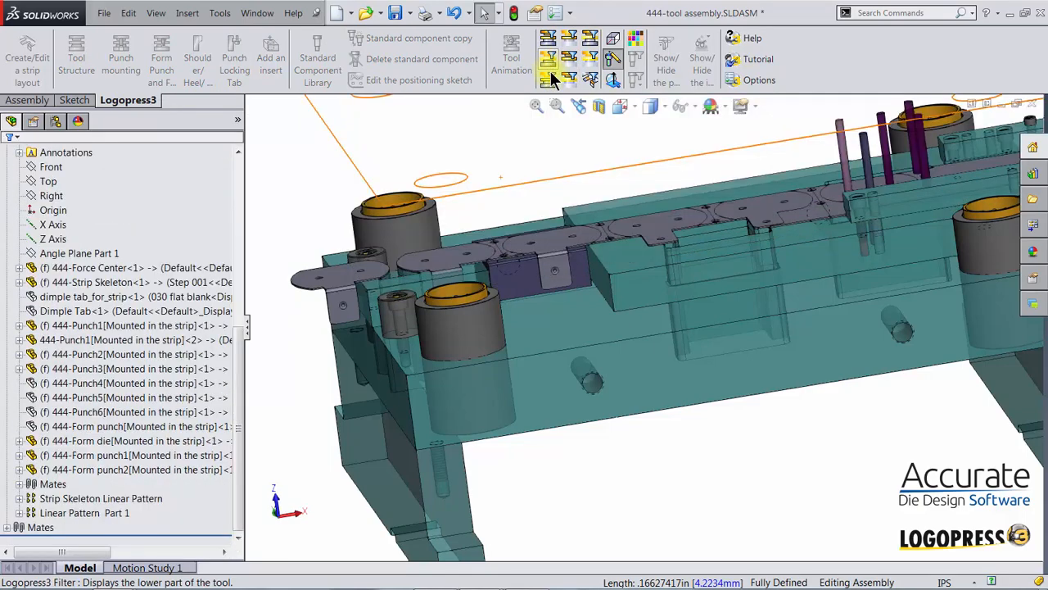
pyautogui.scroll(-8, 557, 286)
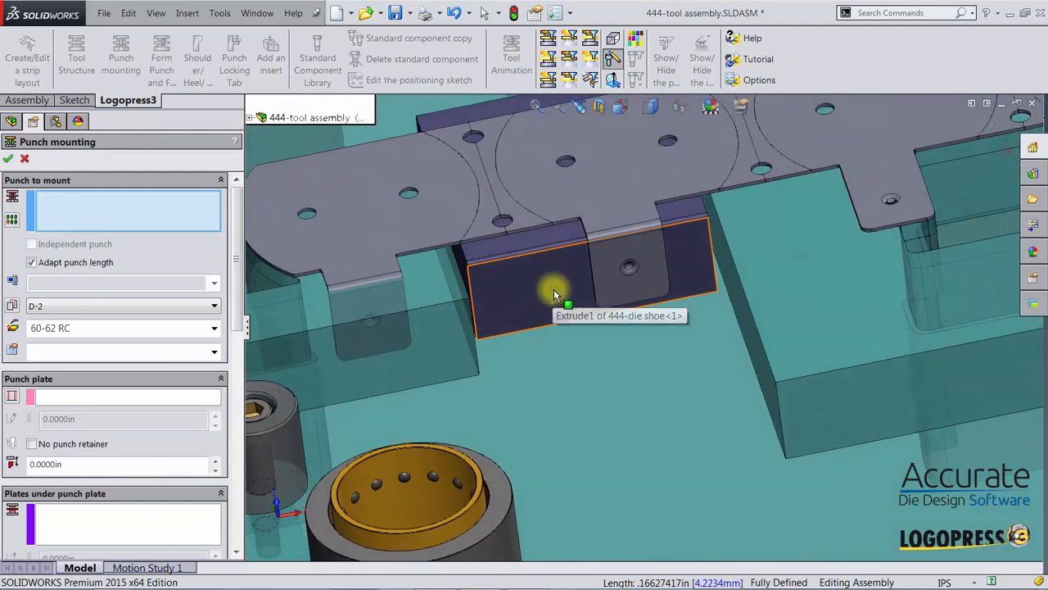
pyautogui.moveTo(554, 289); pyautogui.dragTo(530, 303, button='middle')
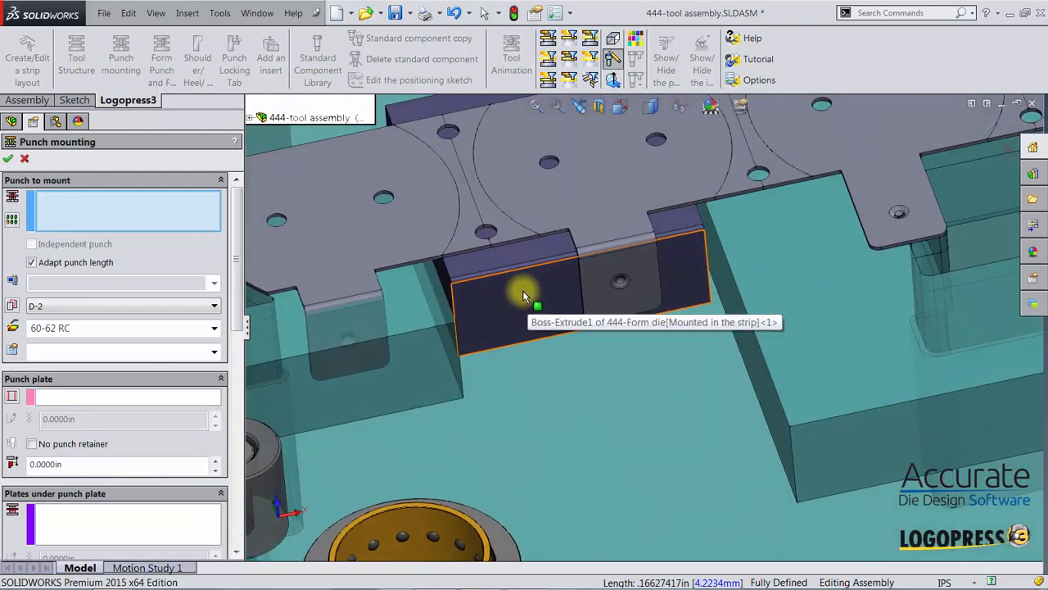
pyautogui.click(477, 303)
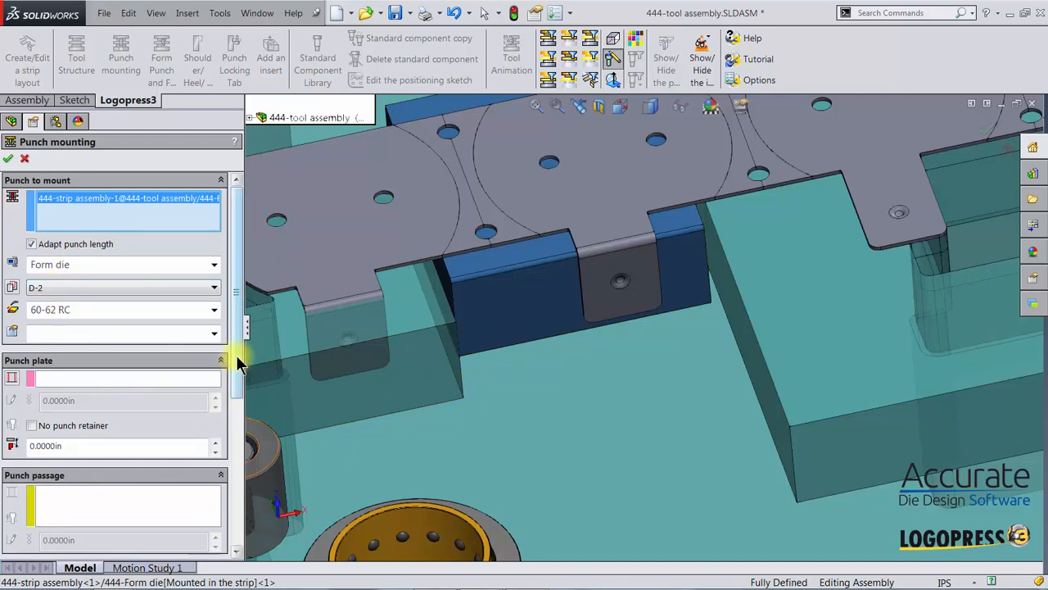
# Select the die shoe as the punch plate for the form die and apply the mounting
pyautogui.moveTo(242, 334); pyautogui.dragTo(241, 382)
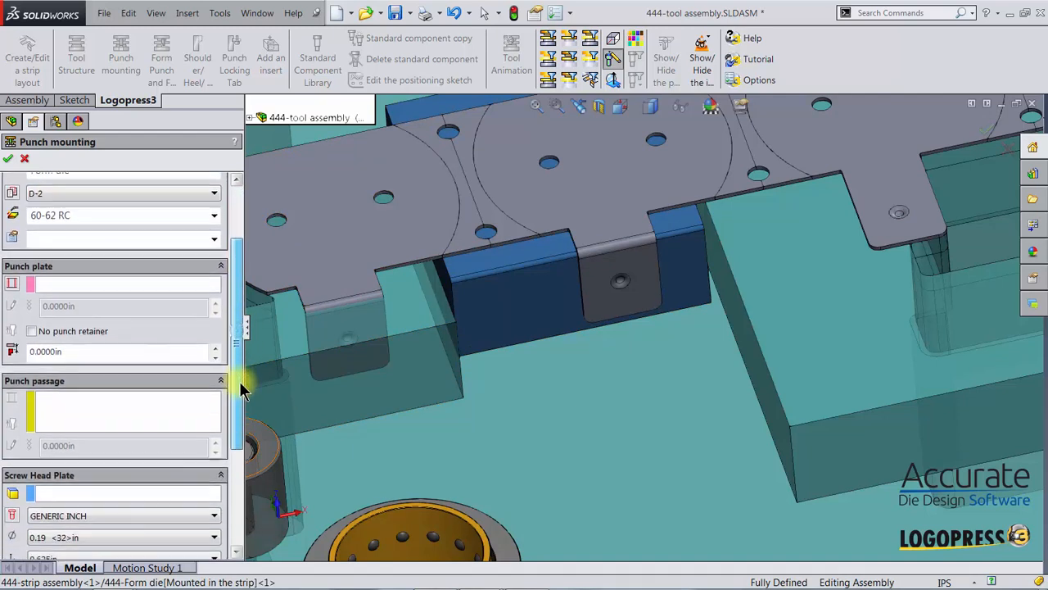
pyautogui.click(60, 284)
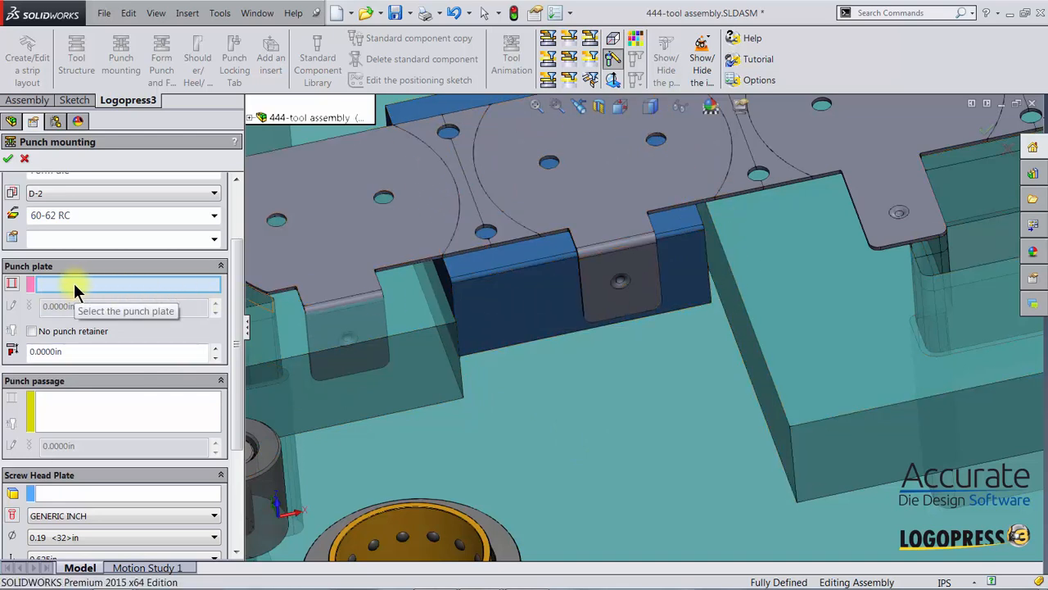
pyautogui.click(583, 385)
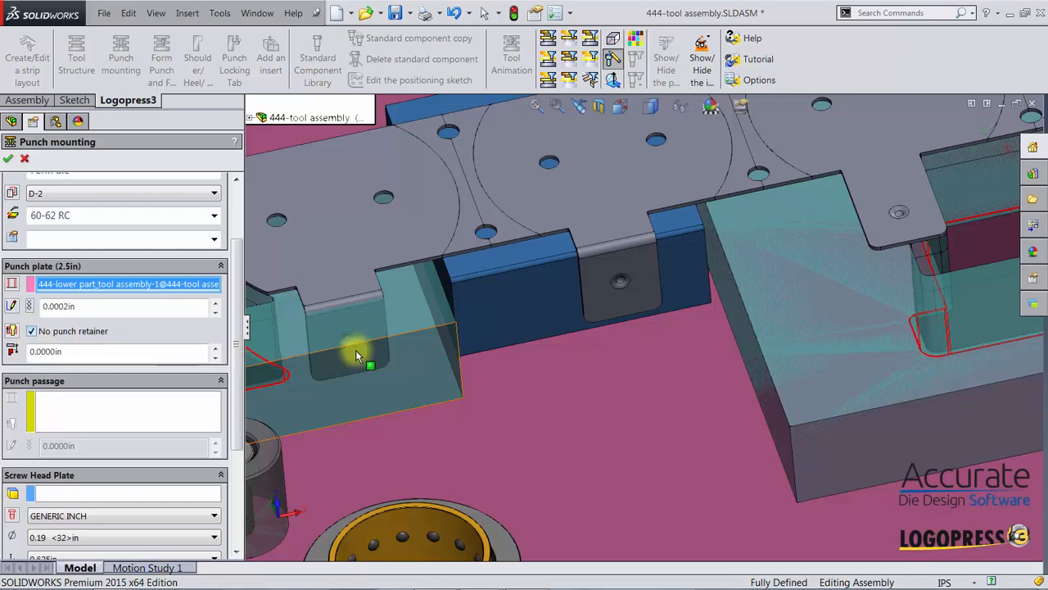
pyautogui.scroll(4, 595, 357)
pyautogui.moveTo(594, 357); pyautogui.dragTo(568, 311, button='middle')
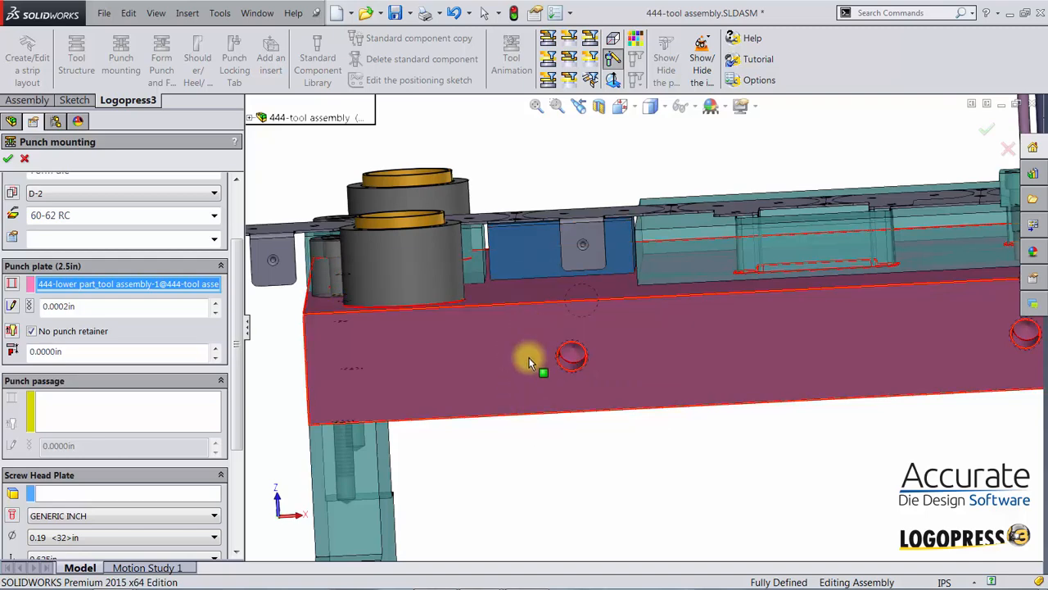
pyautogui.moveTo(588, 321); pyautogui.dragTo(627, 257, button='middle')
pyautogui.scroll(-3, 626, 263)
pyautogui.scroll(-4, 624, 273)
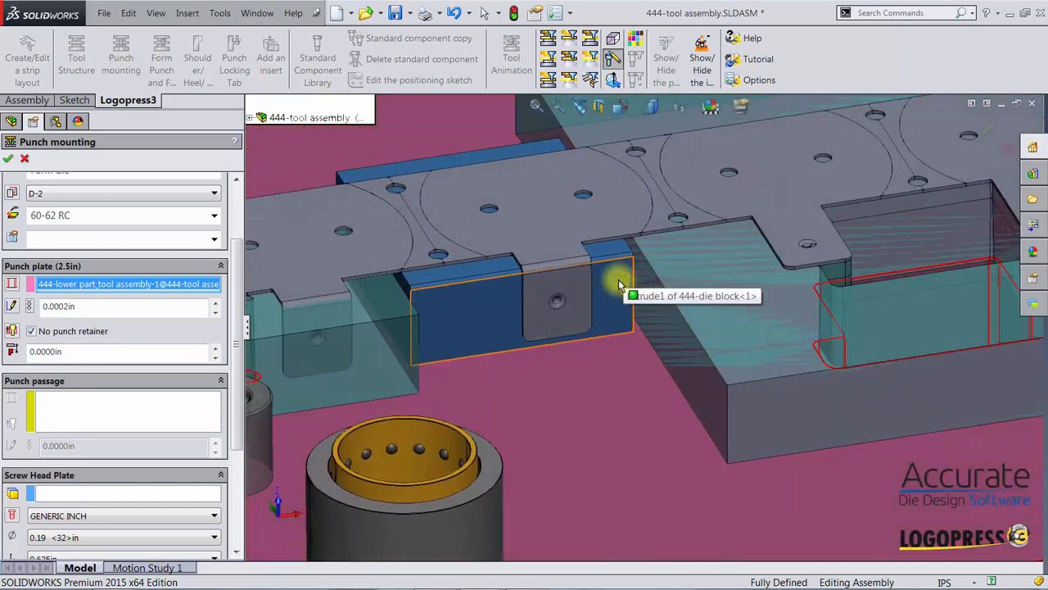
pyautogui.click(8, 159)
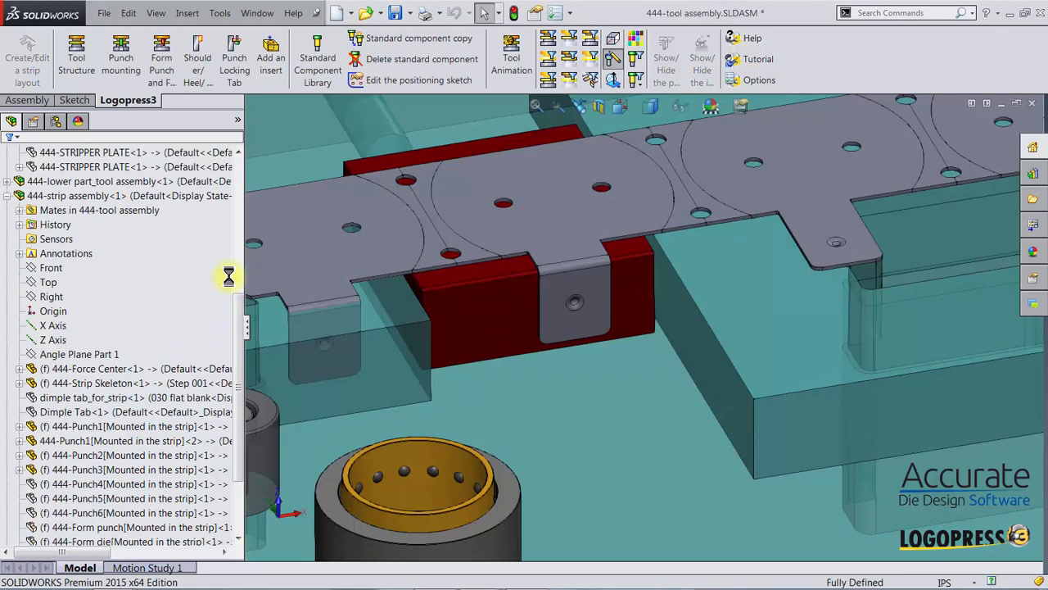
# Save the 444 tool assembly
pyautogui.scroll(-5, 737, 376)
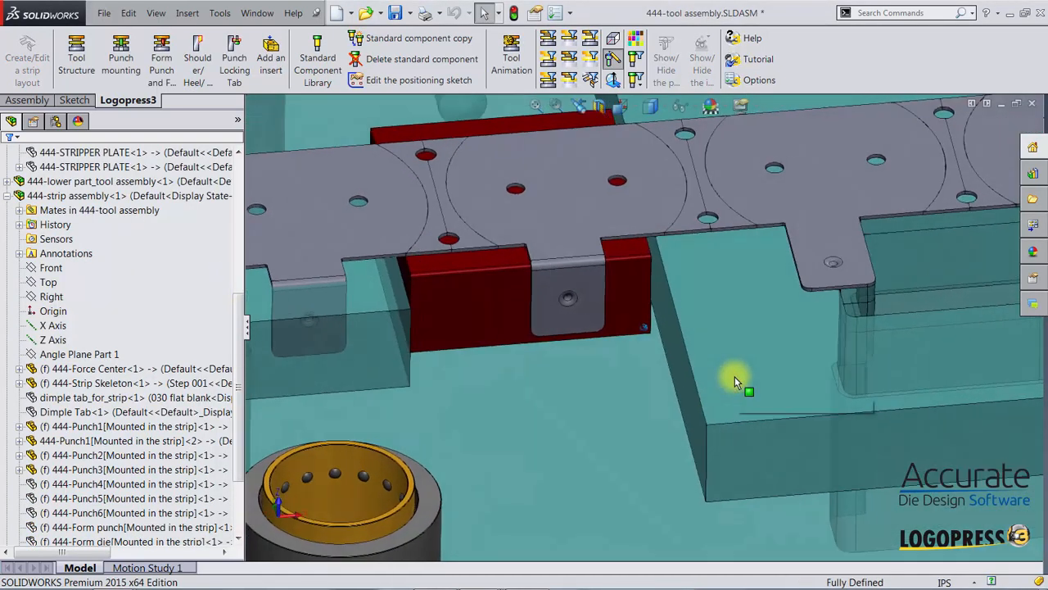
pyautogui.scroll(8, 733, 380)
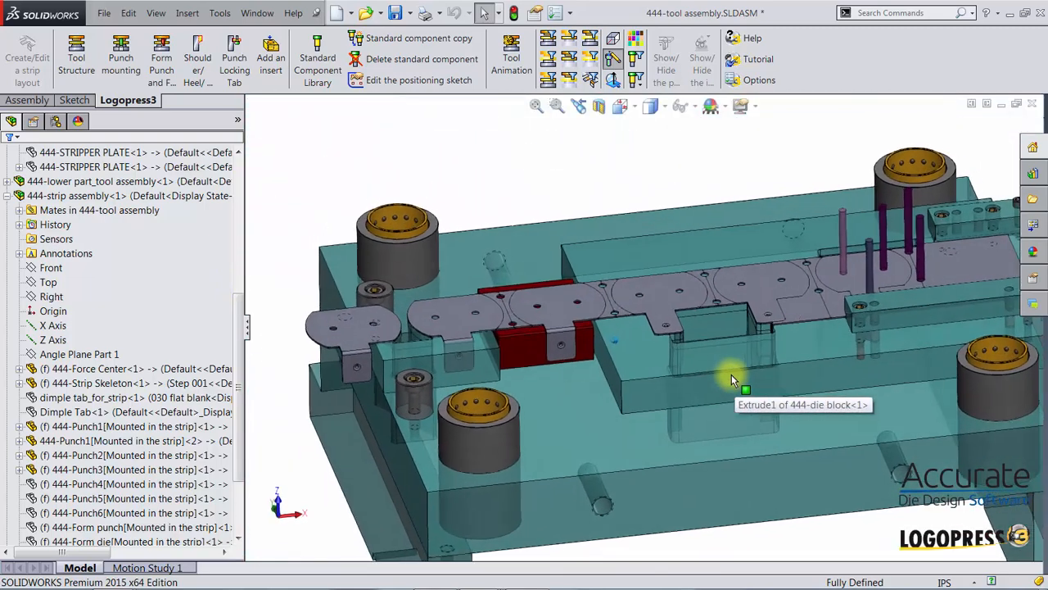
pyautogui.moveTo(731, 374); pyautogui.dragTo(732, 378, button='middle')
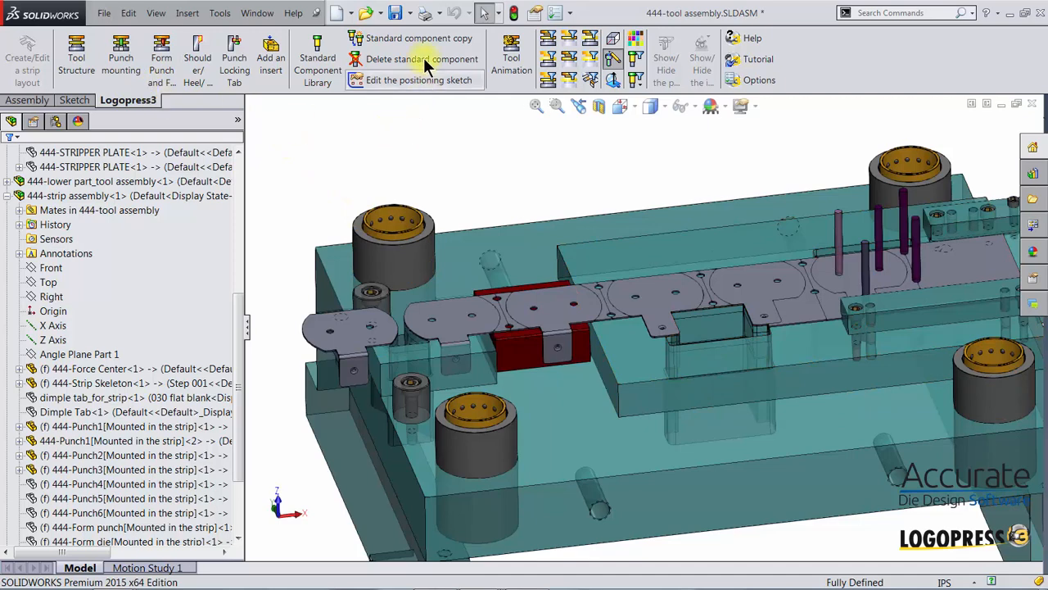
pyautogui.click(396, 16)
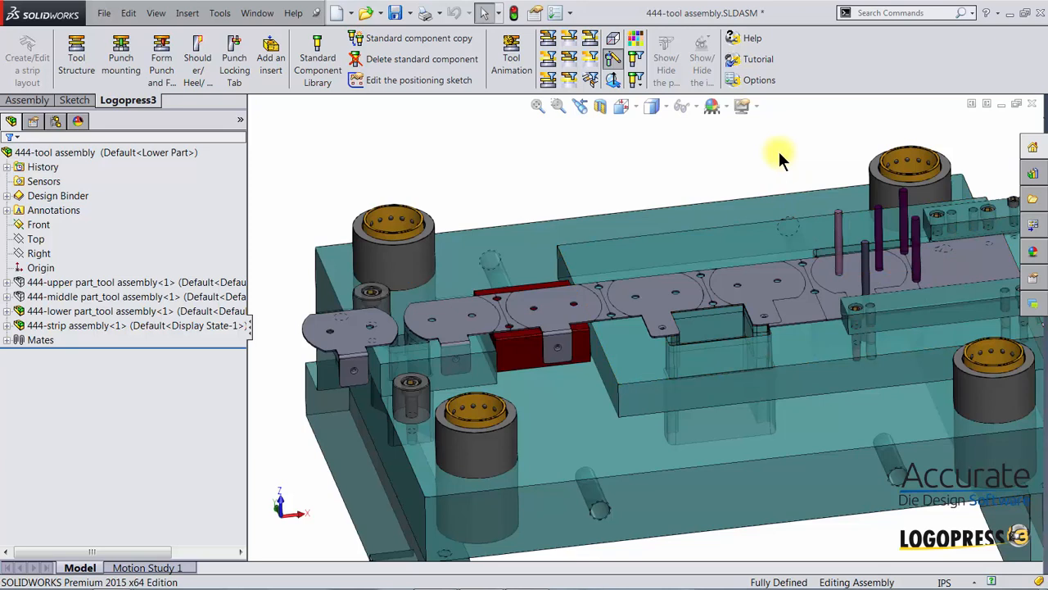
# Start a Cylindrical Punch from the standard component library and select one of the strip's purple round punches as the punch to mount
pyautogui.click(316, 70)
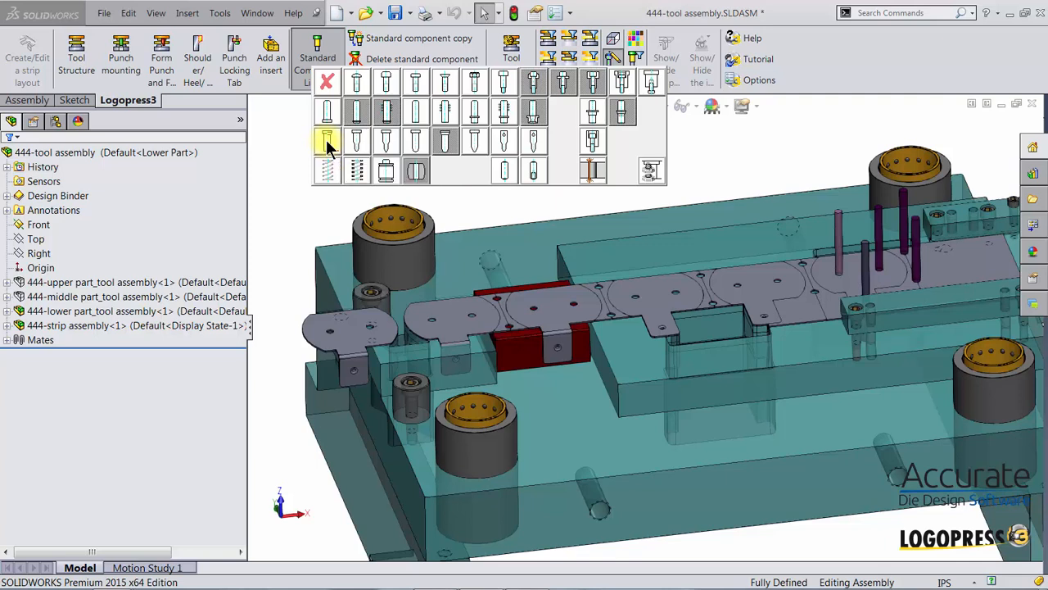
pyautogui.click(326, 142)
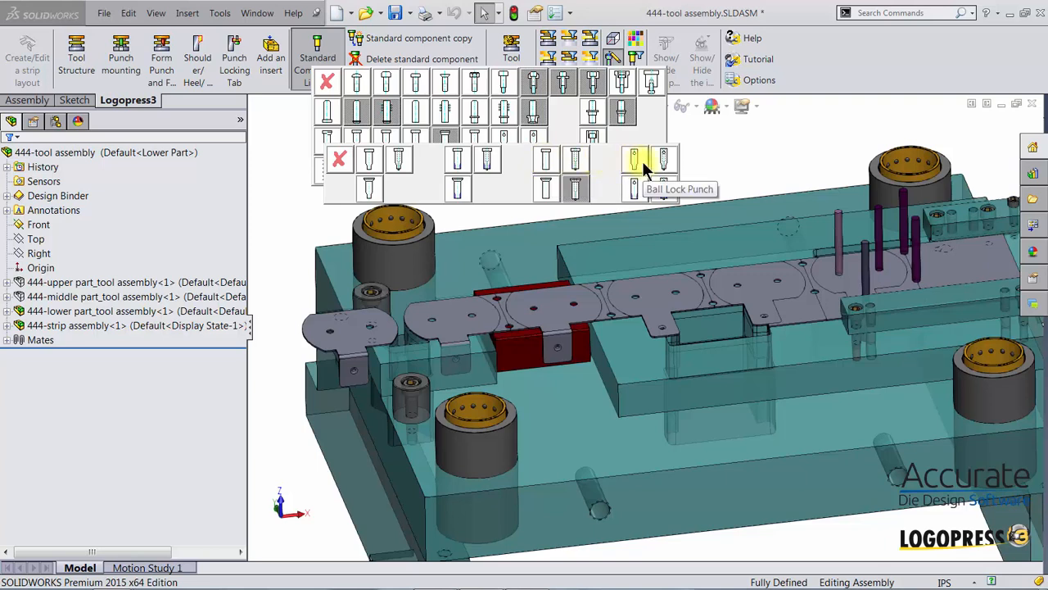
pyautogui.click(397, 159)
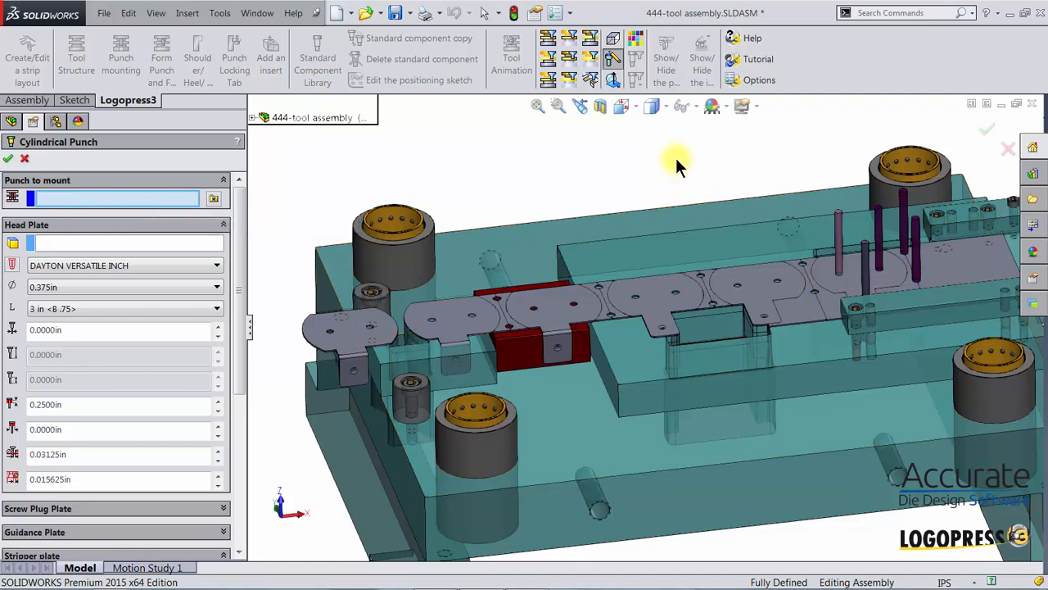
pyautogui.moveTo(684, 168); pyautogui.dragTo(725, 199, button='right')
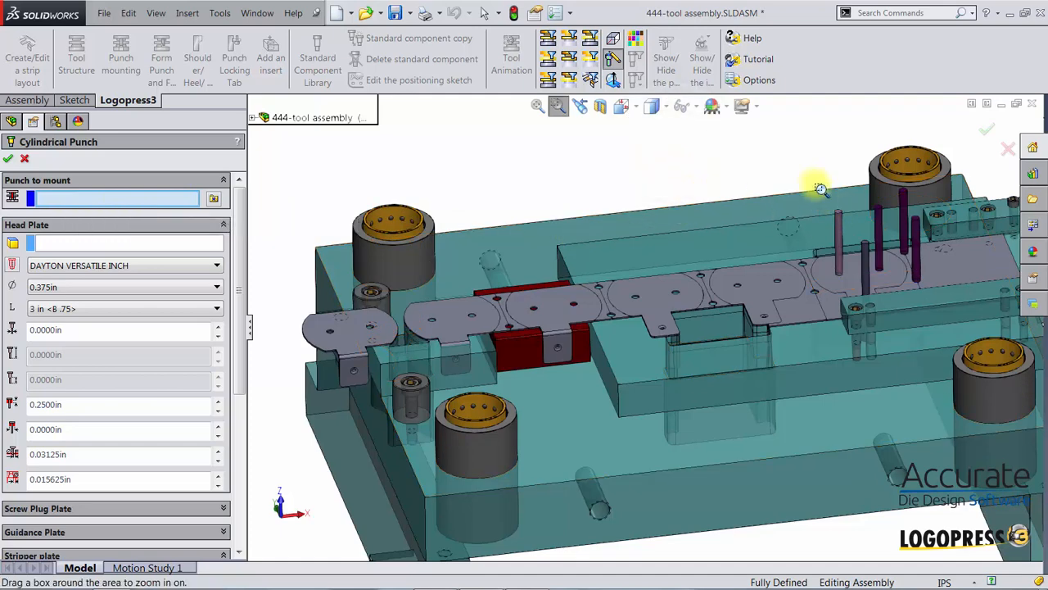
pyautogui.moveTo(816, 187); pyautogui.dragTo(932, 297)
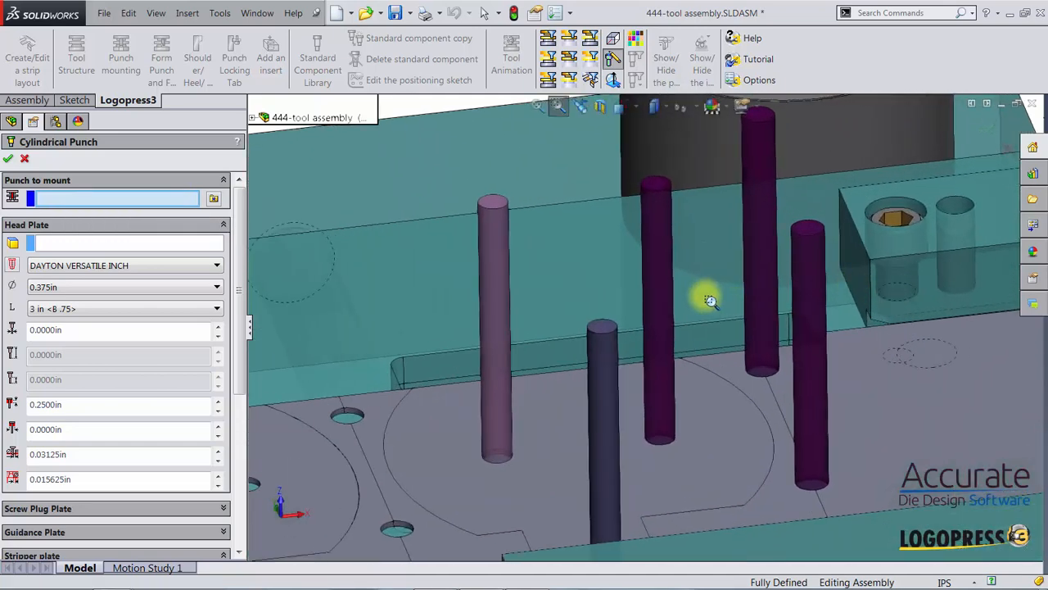
pyautogui.press('Escape')
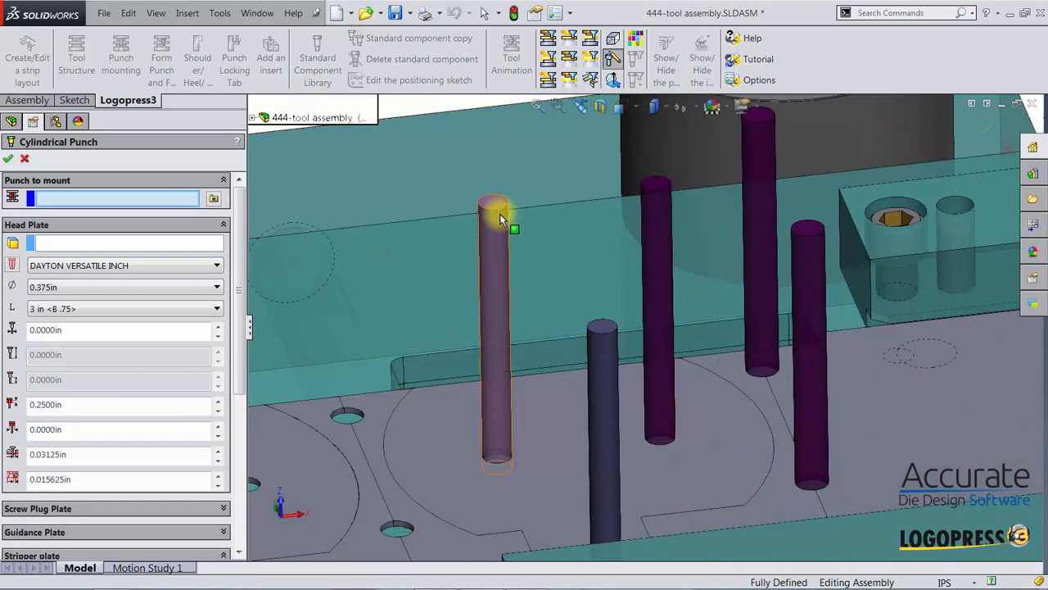
pyautogui.click(664, 212)
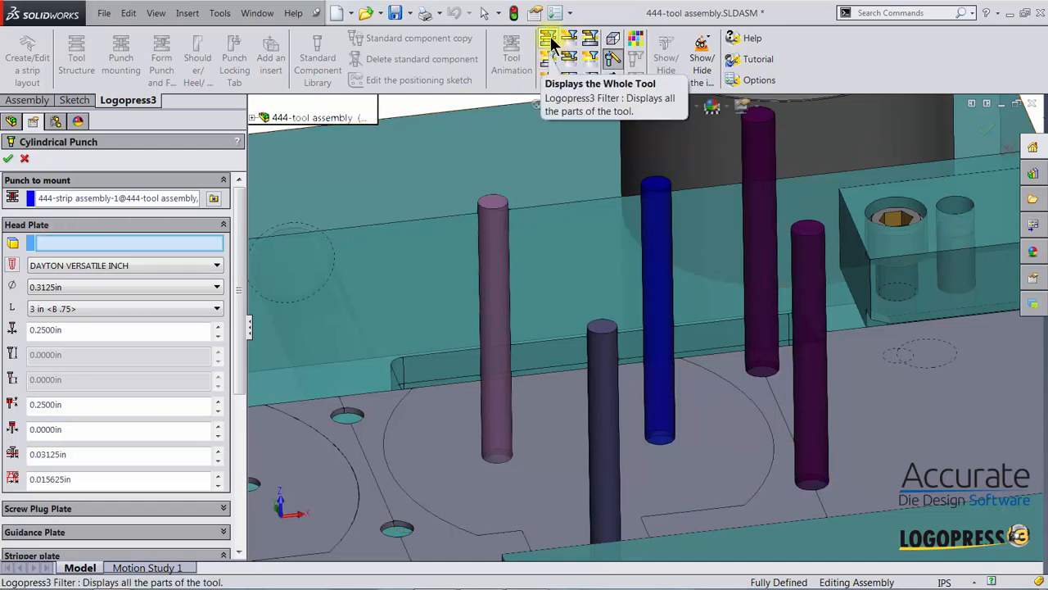
# Display the whole tool, then select the upper punch plate's lower face as the head plate and the die block as the die plate
pyautogui.click(547, 39)
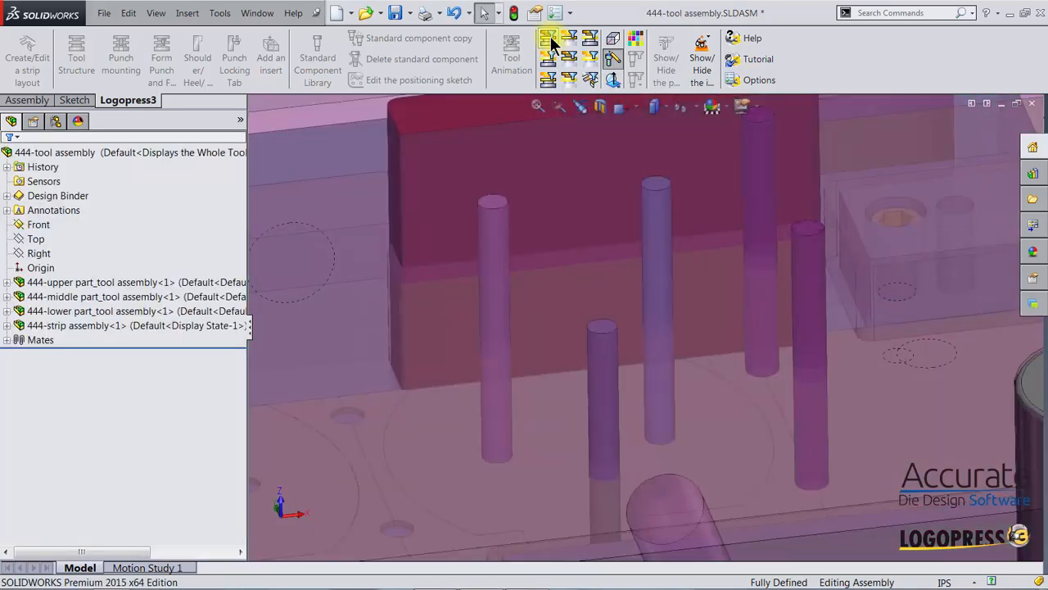
pyautogui.scroll(4, 605, 327)
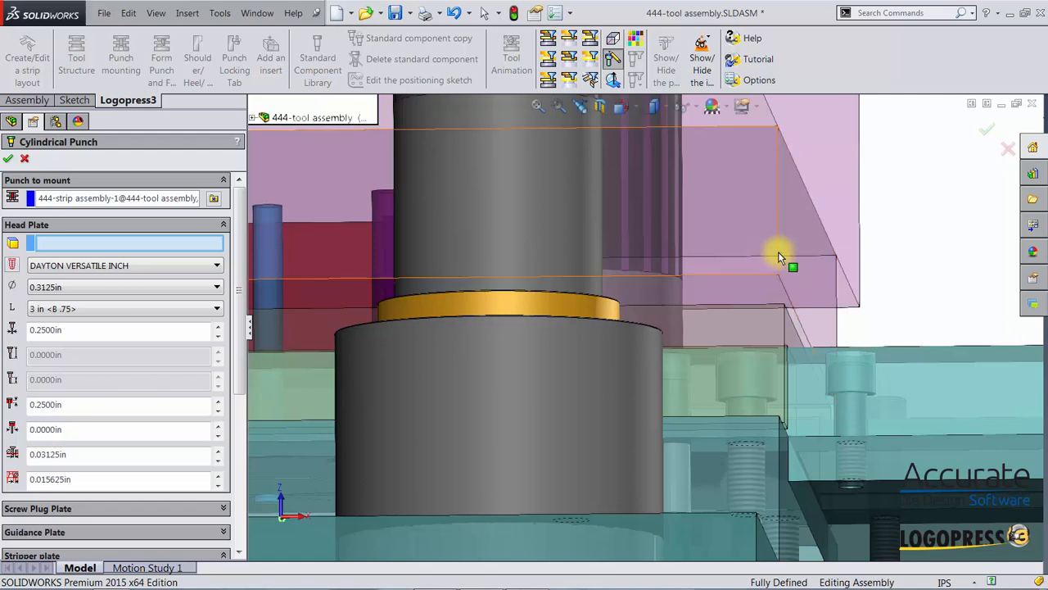
pyautogui.click(736, 295)
pyautogui.moveTo(755, 311); pyautogui.dragTo(709, 257, button='middle')
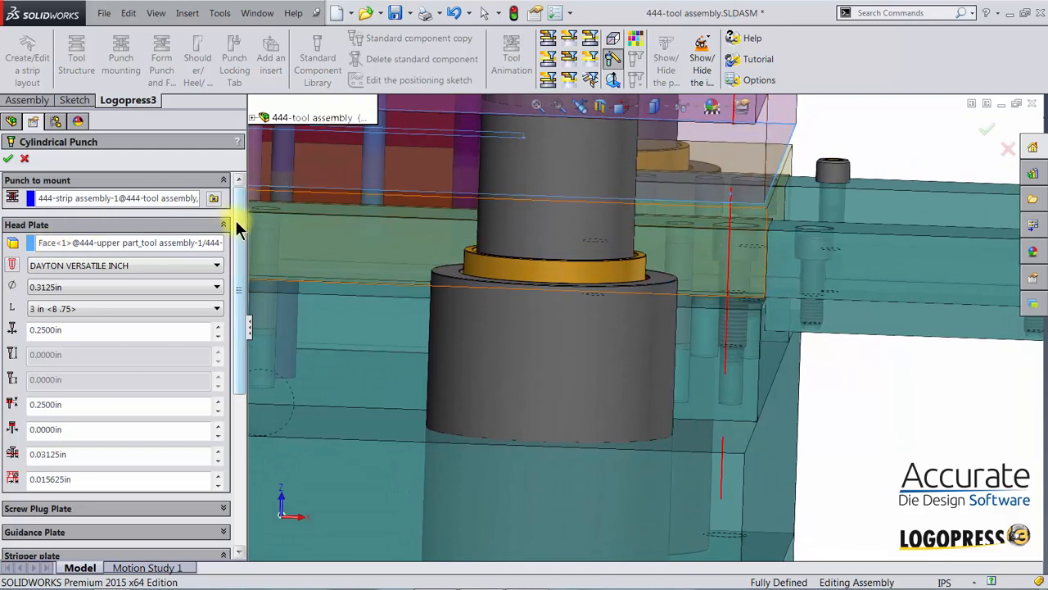
pyautogui.moveTo(237, 226); pyautogui.dragTo(242, 377)
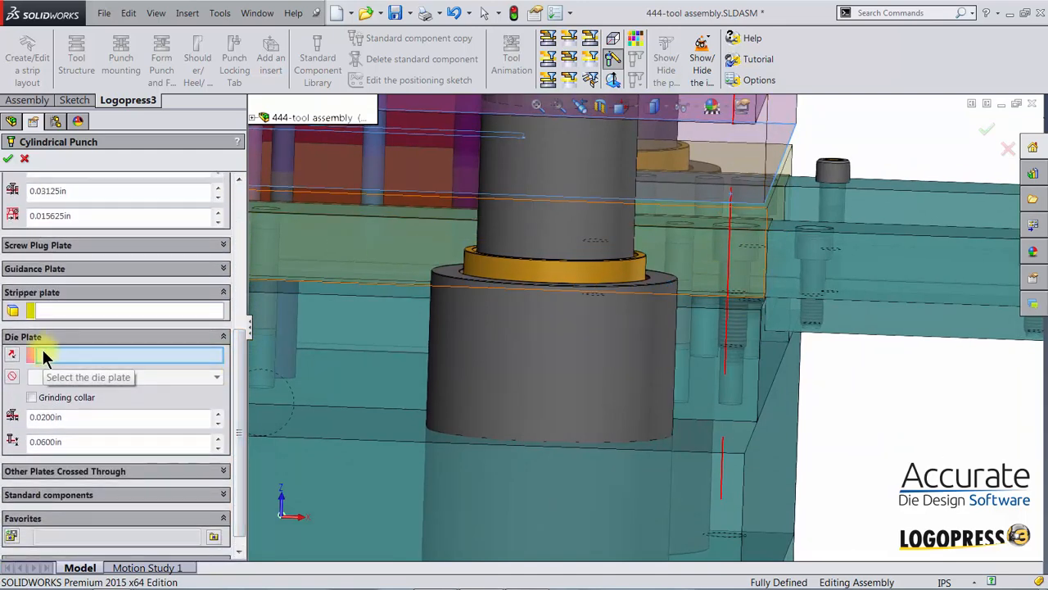
pyautogui.click(729, 399)
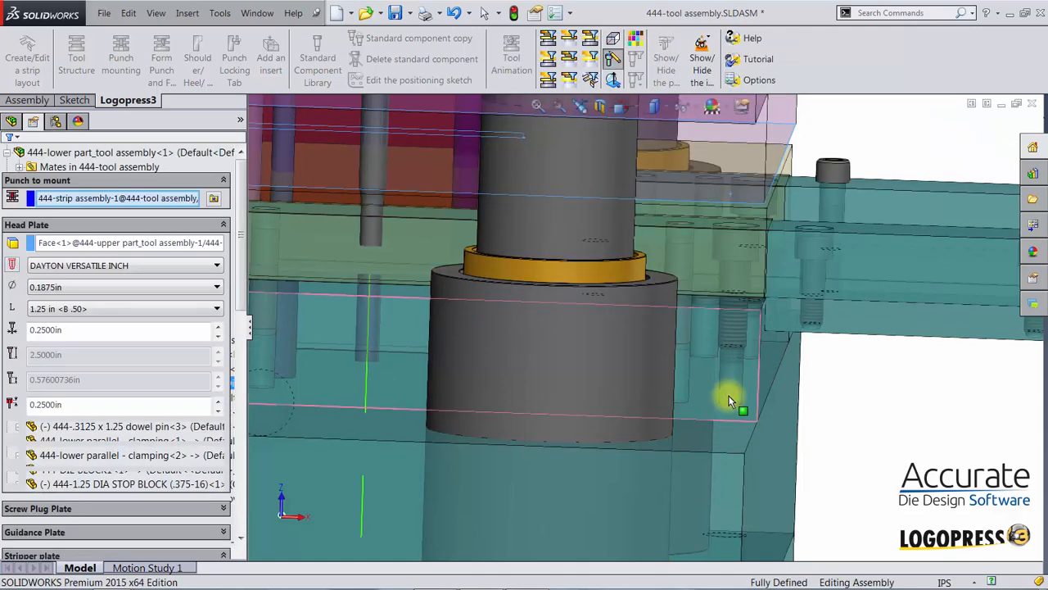
# Set the grinding collar thickness under the cylindrical punch's head to 0, working in the front view
pyautogui.moveTo(722, 259); pyautogui.dragTo(723, 340, button='right')
pyautogui.click(558, 105)
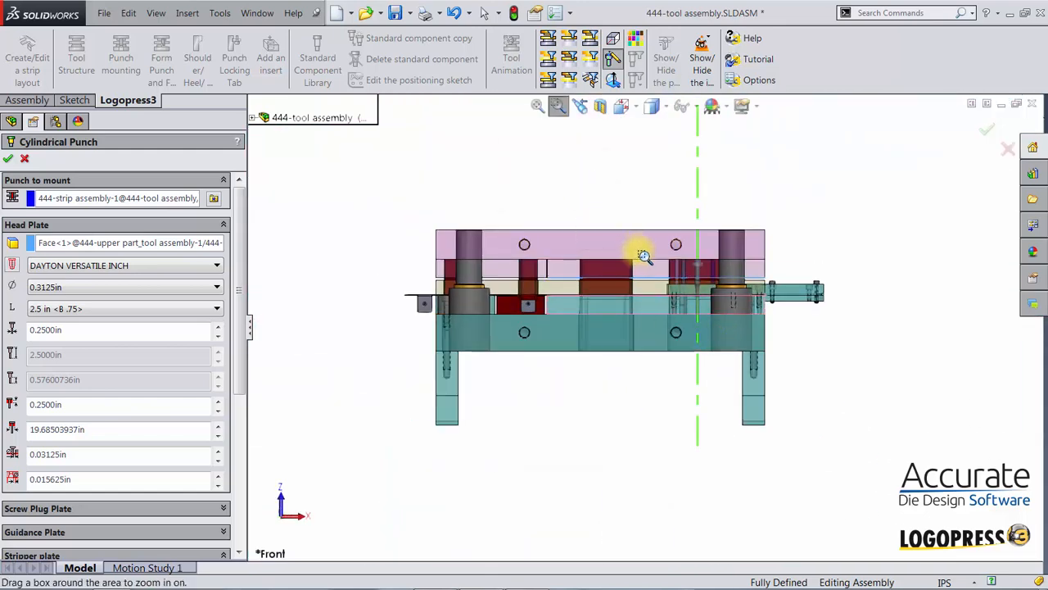
pyautogui.moveTo(679, 246); pyautogui.dragTo(731, 337)
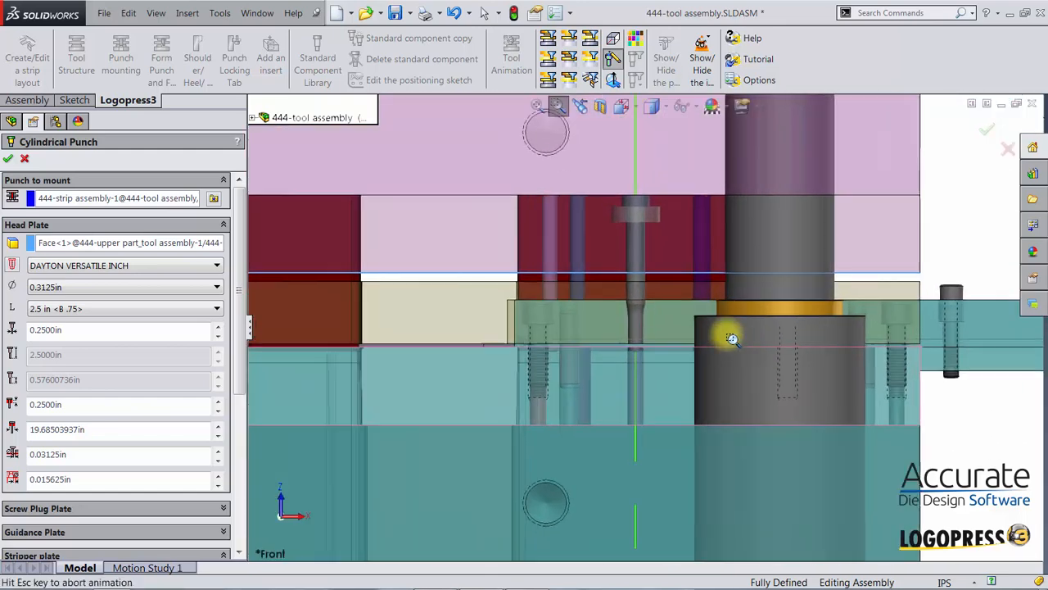
pyautogui.moveTo(65, 404); pyautogui.dragTo(20, 412)
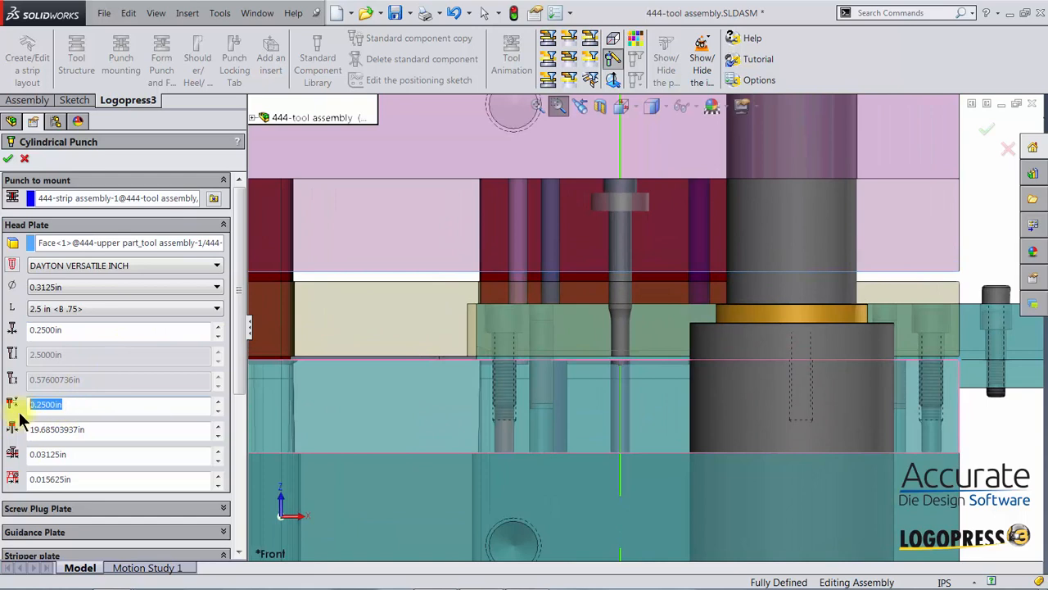
pyautogui.write('0')
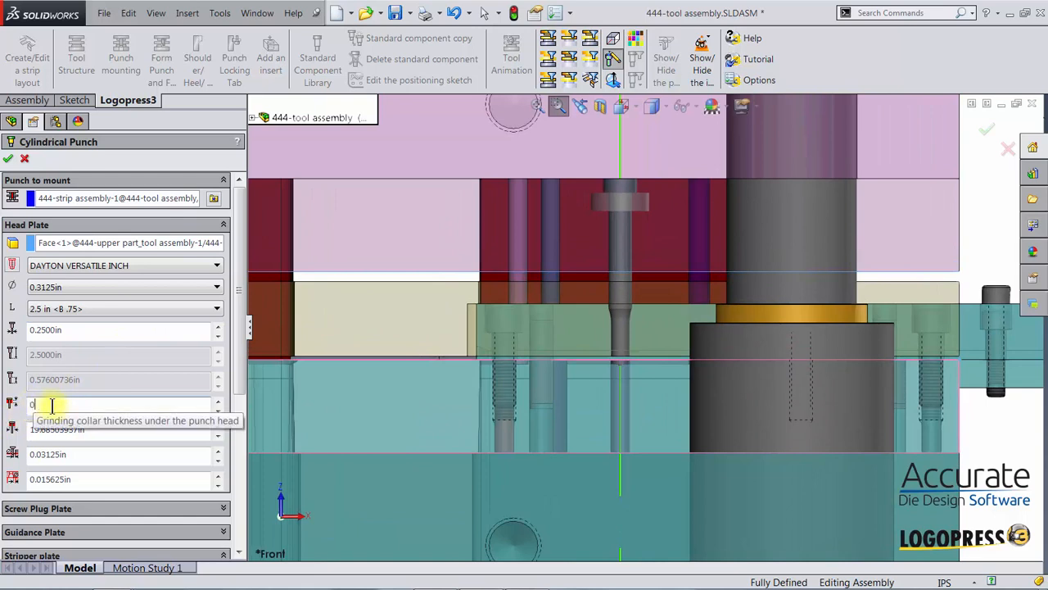
# Assign the 444 stripper plate's face as the stripper plate crossed by the cylindrical punch
pyautogui.click(143, 235)
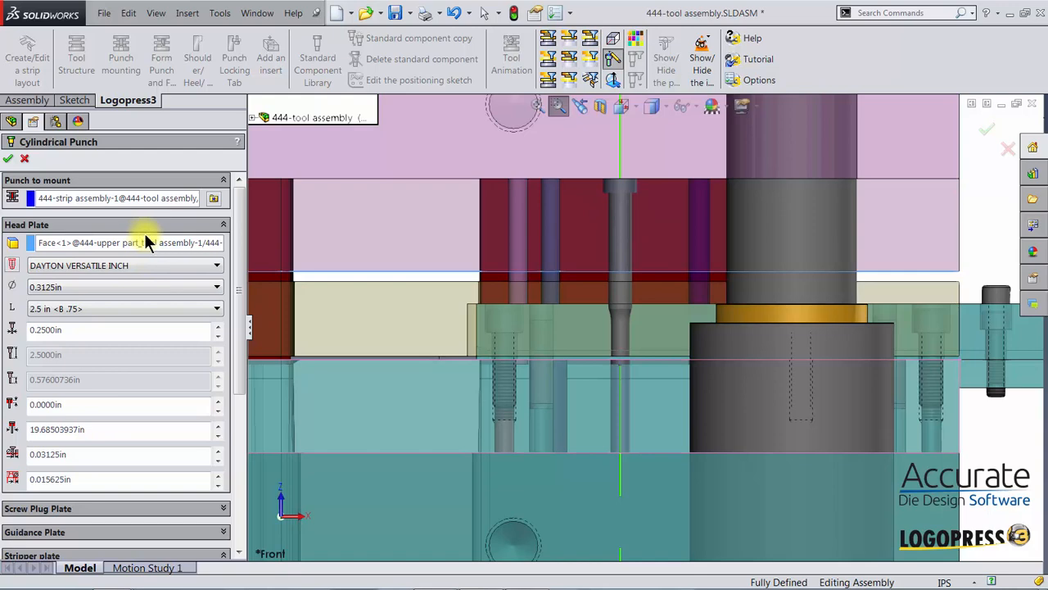
pyautogui.moveTo(243, 264); pyautogui.dragTo(239, 405)
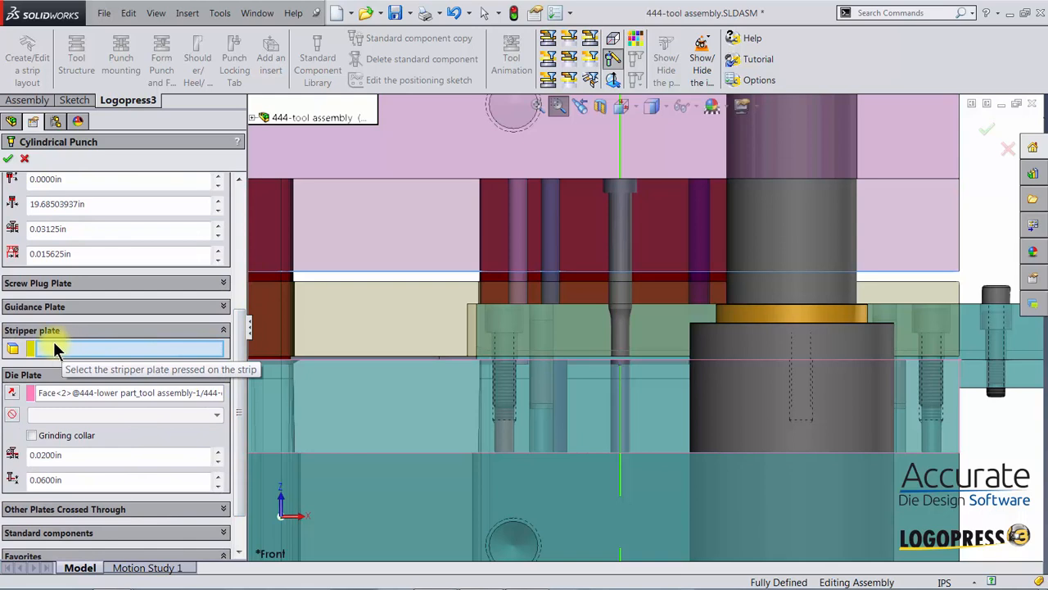
pyautogui.click(373, 327)
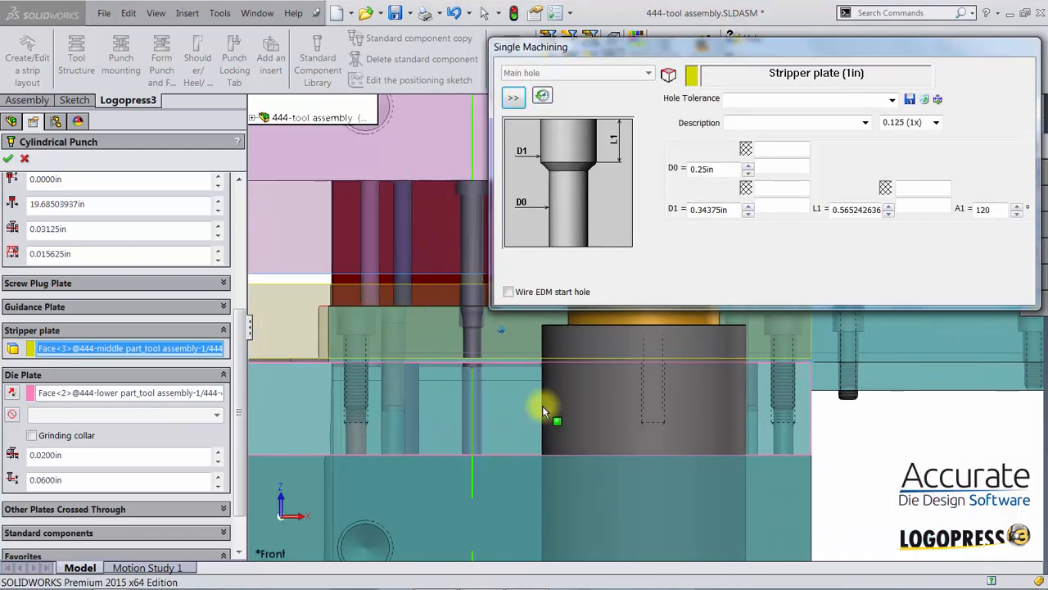
pyautogui.scroll(-1, 542, 405)
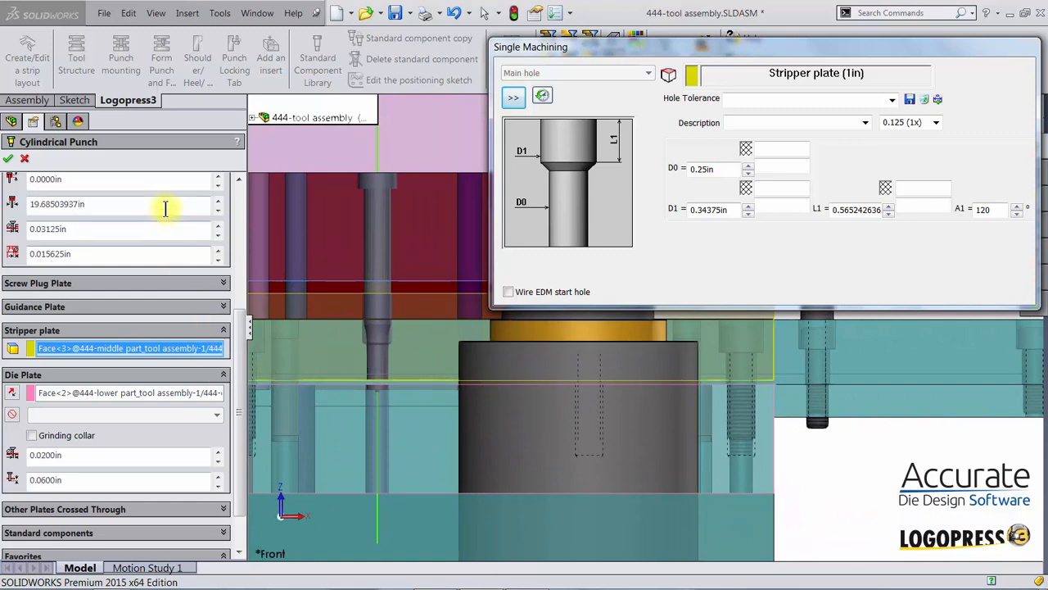
# Choose the DAYTON VERSATILE INCH punch supplier and set the punch shank diameter to 0.4375in
pyautogui.moveTo(244, 340); pyautogui.dragTo(250, 220)
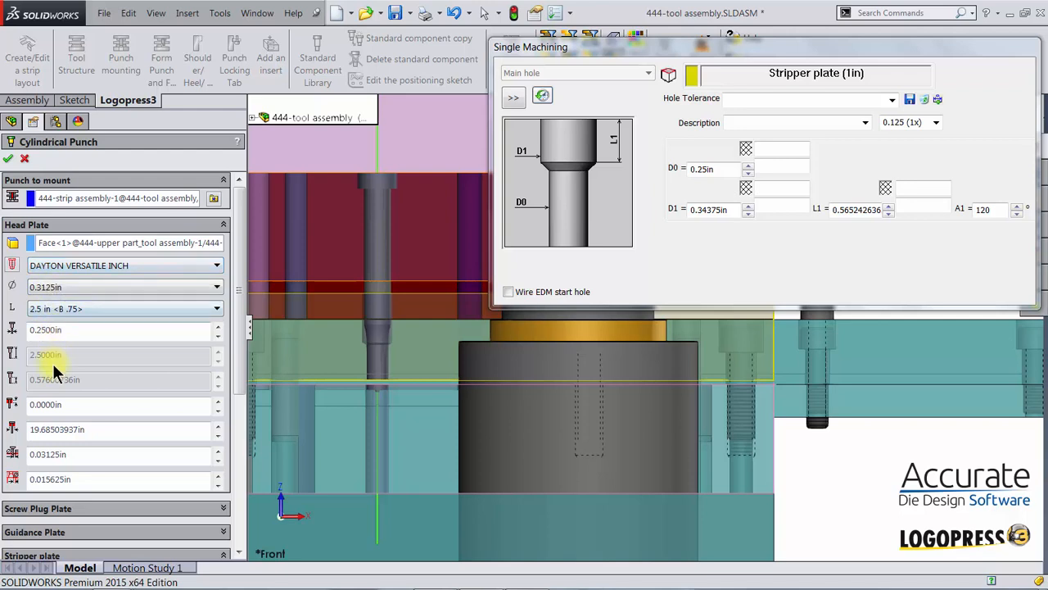
pyautogui.click(47, 265)
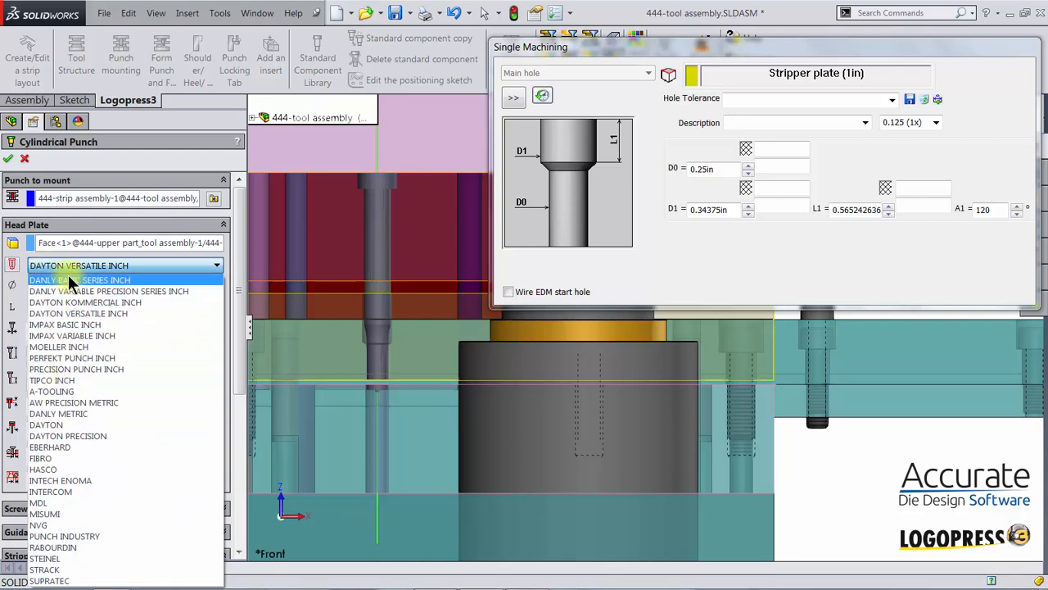
pyautogui.click(88, 313)
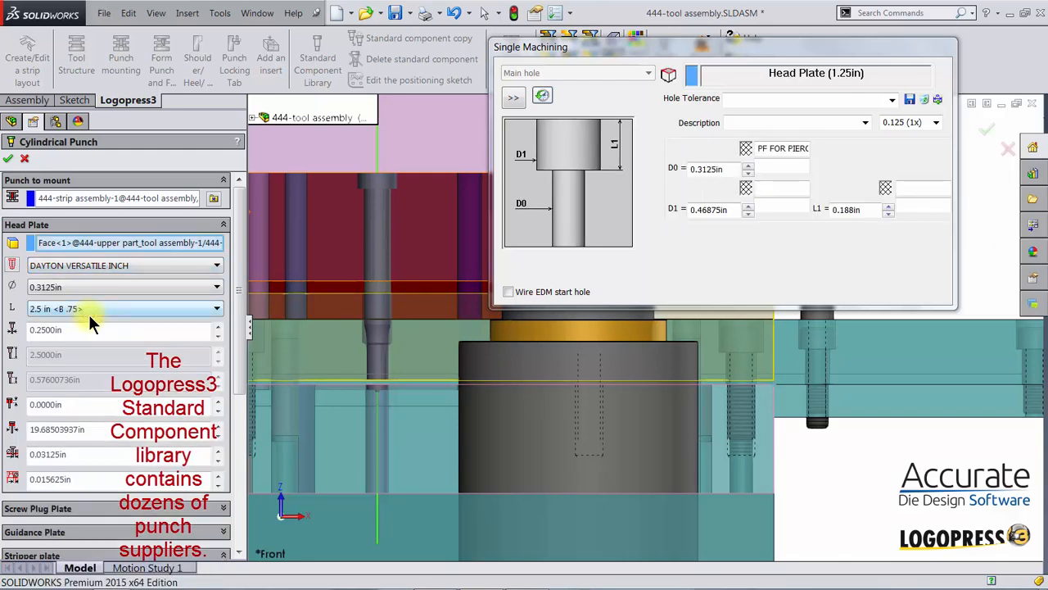
pyautogui.click(36, 289)
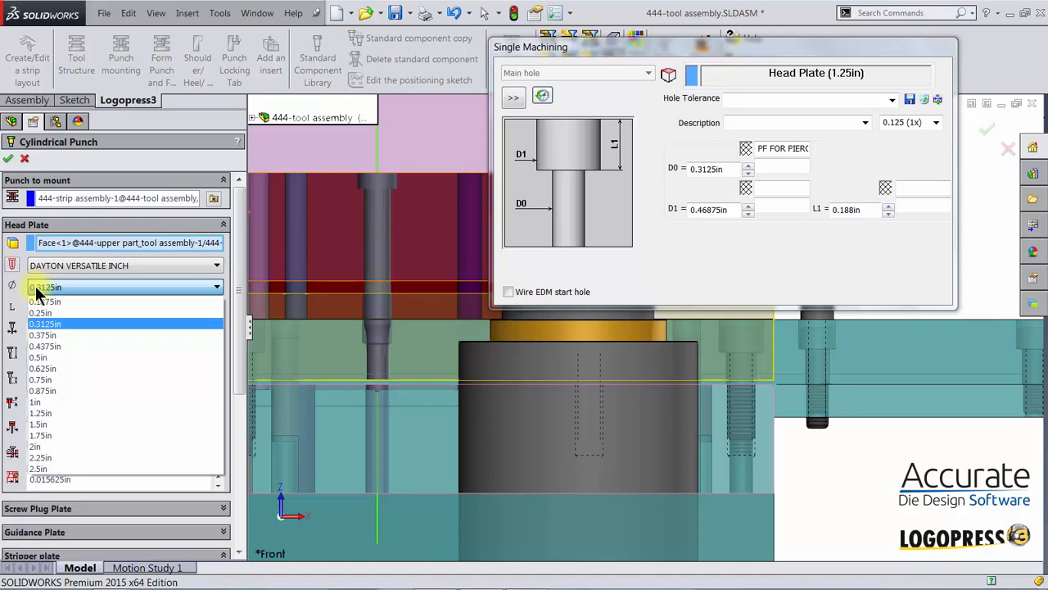
pyautogui.click(41, 346)
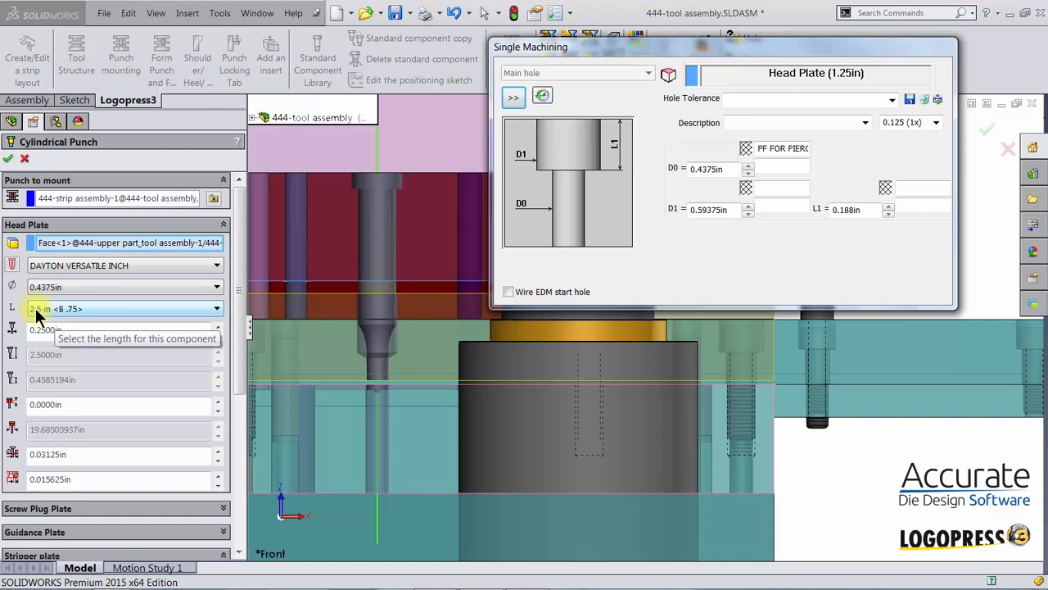
# Review the die penetration and available punch lengths, and choose the 2.5 in <B .75> length
pyautogui.moveTo(241, 299); pyautogui.dragTo(241, 430)
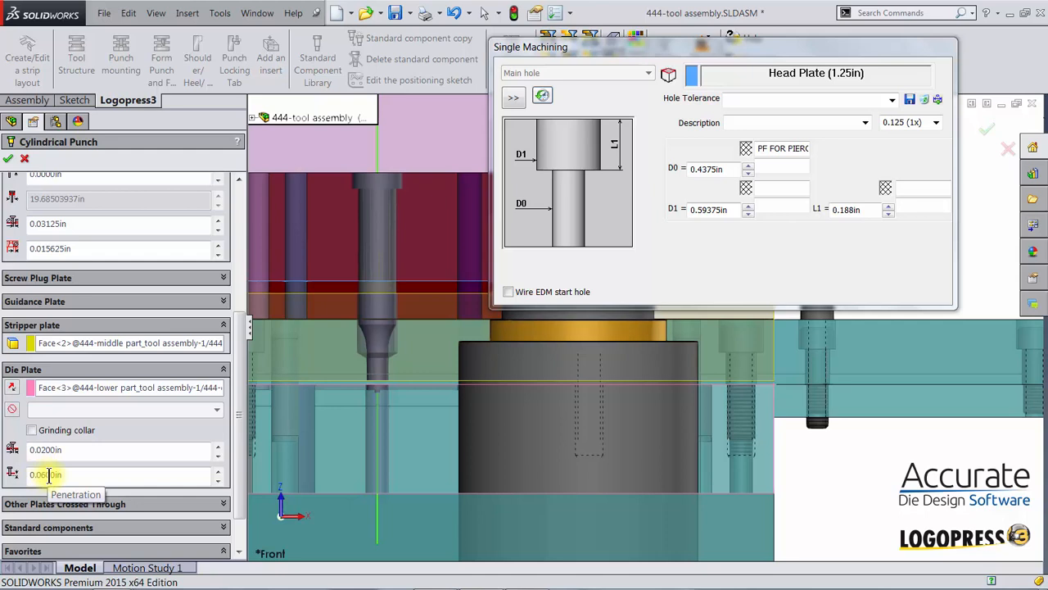
pyautogui.moveTo(237, 390); pyautogui.dragTo(250, 270)
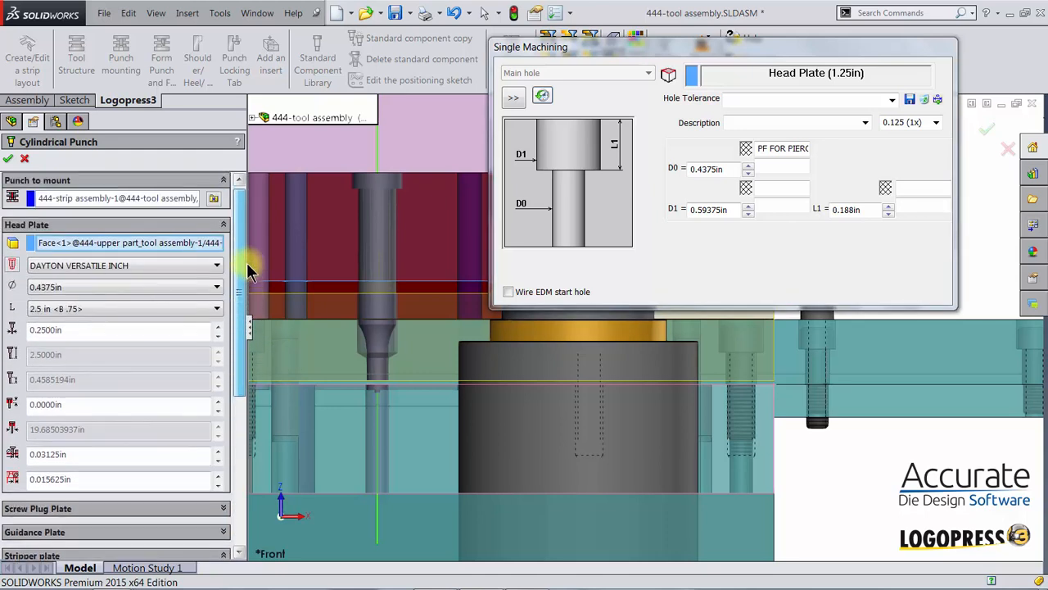
pyautogui.click(60, 307)
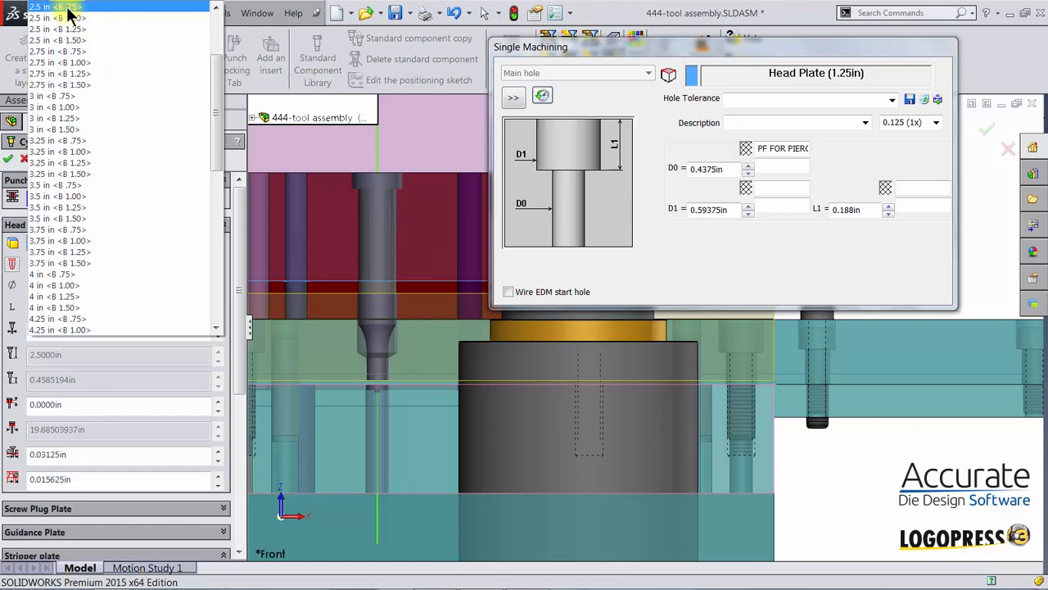
pyautogui.click(69, 9)
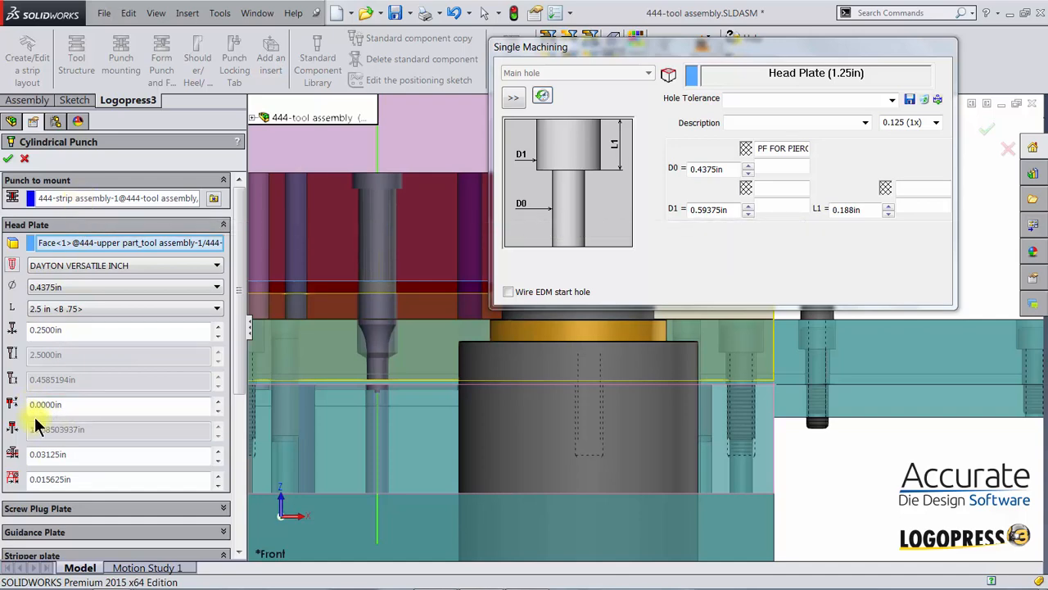
# Add .031 in clearance to the stripper plate's main hole, making its diameter D0 0.281in
pyautogui.moveTo(235, 328); pyautogui.dragTo(237, 466)
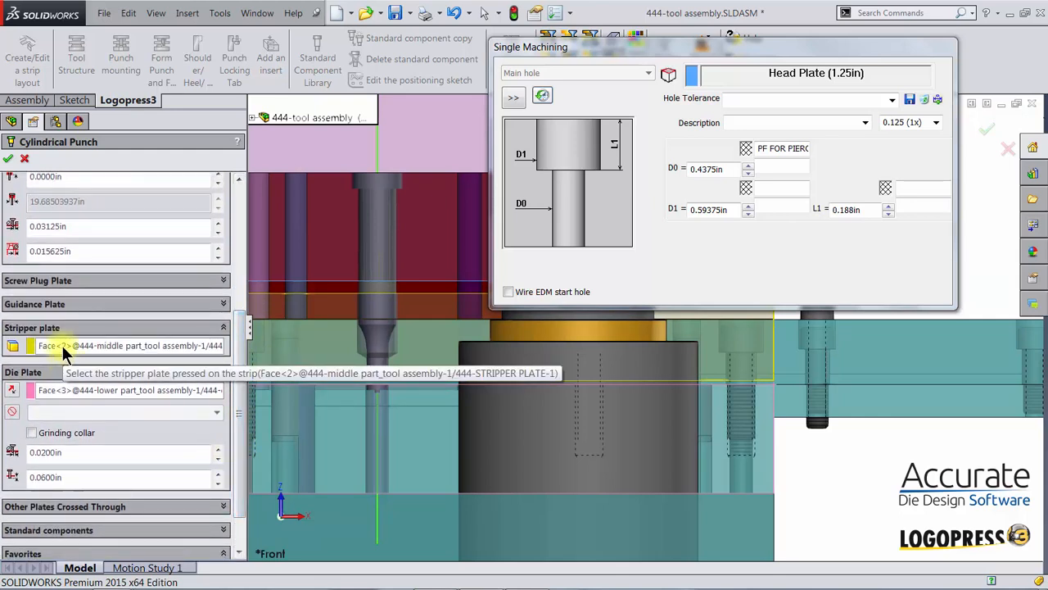
pyautogui.click(61, 345)
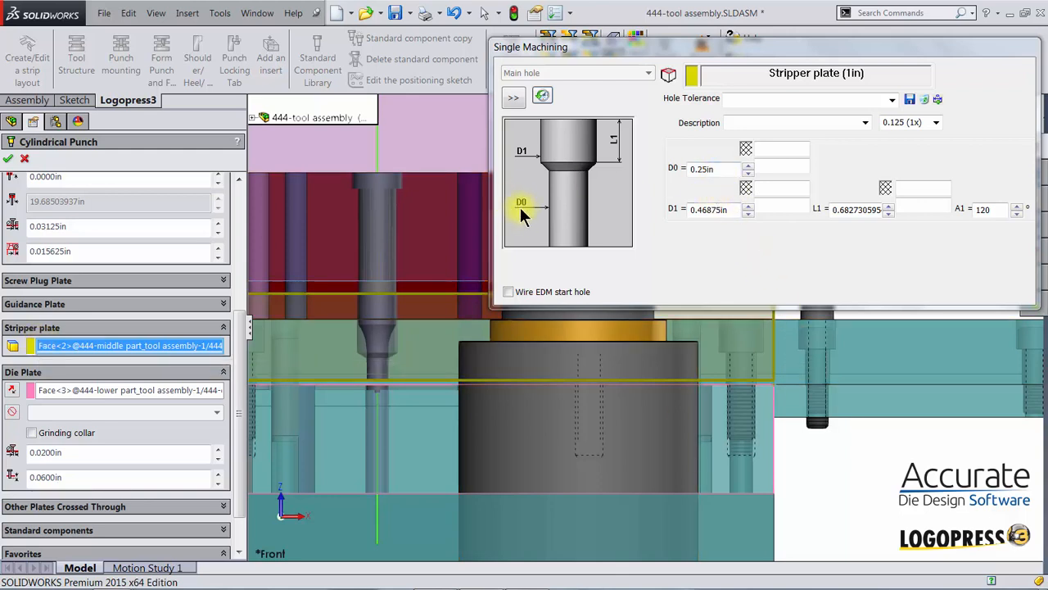
pyautogui.click(718, 169)
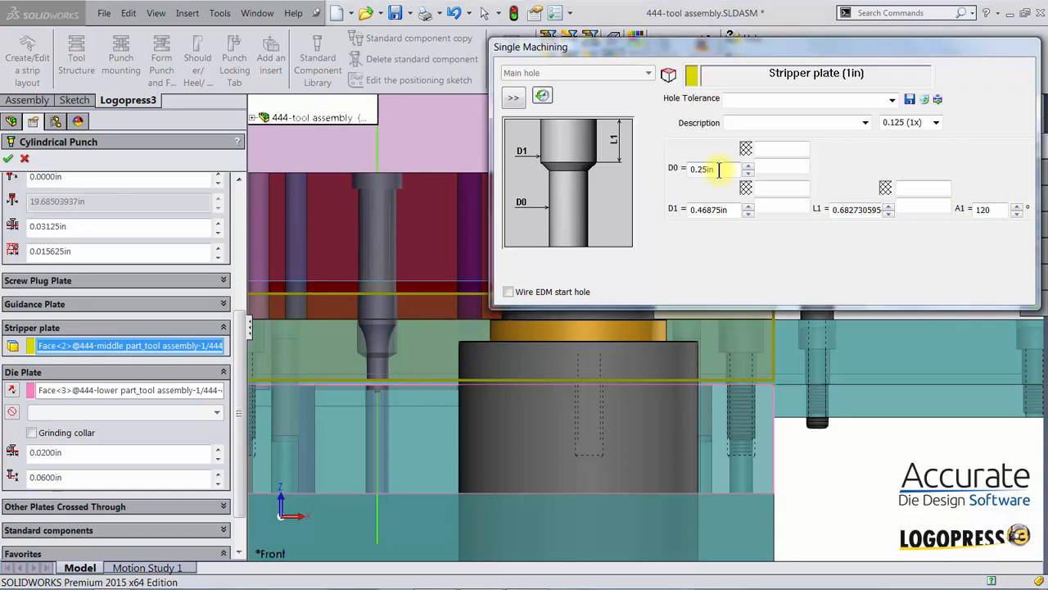
pyautogui.moveTo(716, 169); pyautogui.dragTo(679, 169)
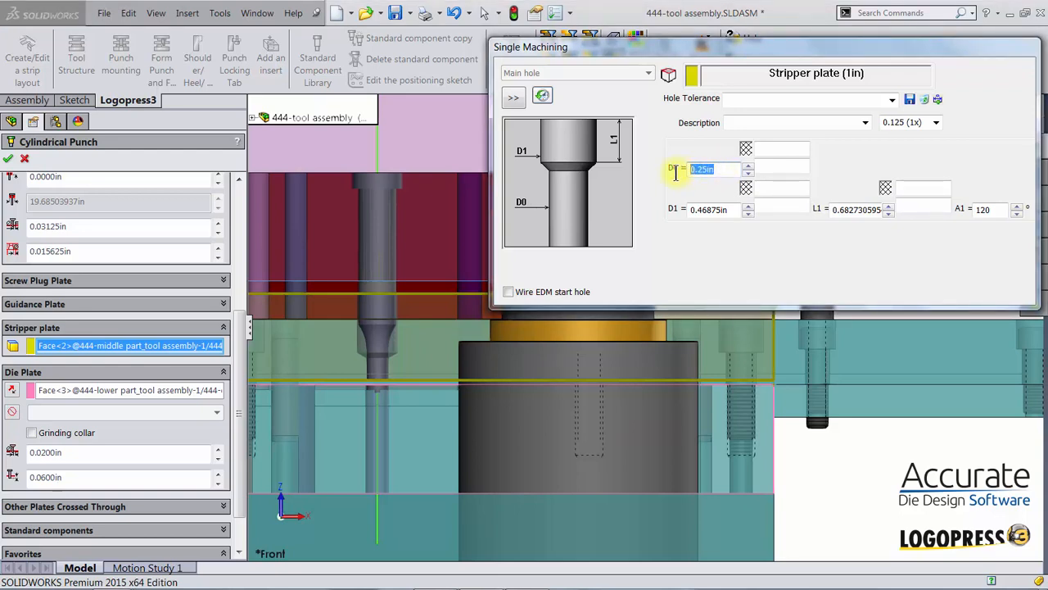
pyautogui.click(718, 170)
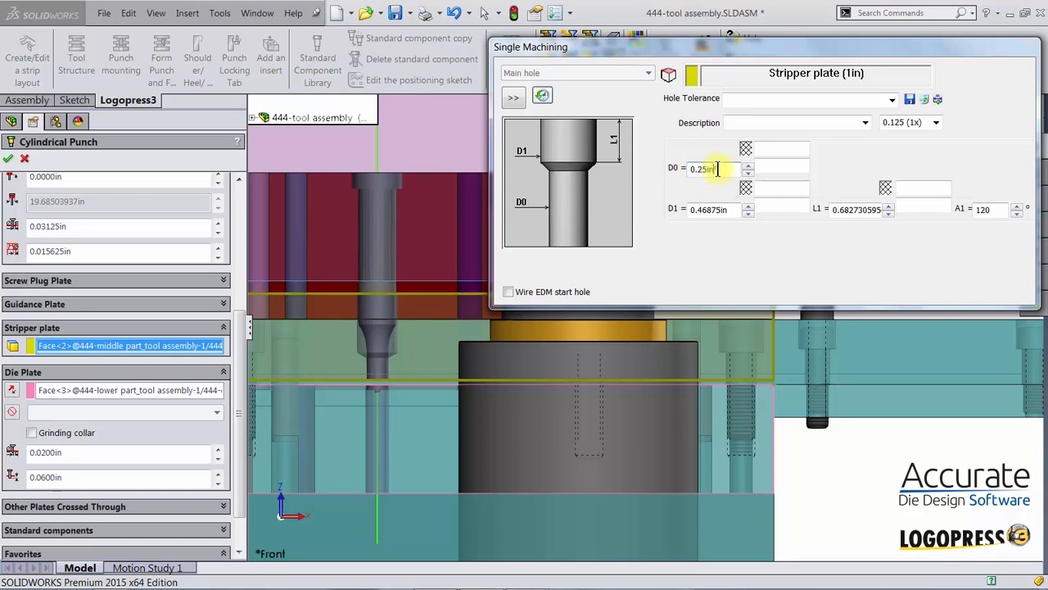
pyautogui.moveTo(718, 169); pyautogui.dragTo(680, 174)
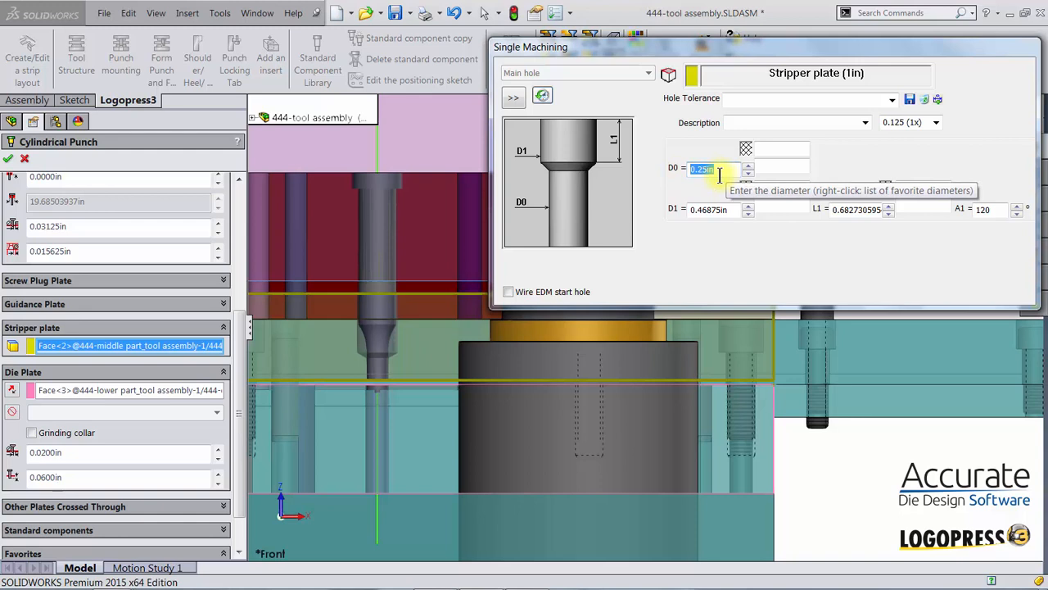
pyautogui.click(718, 174)
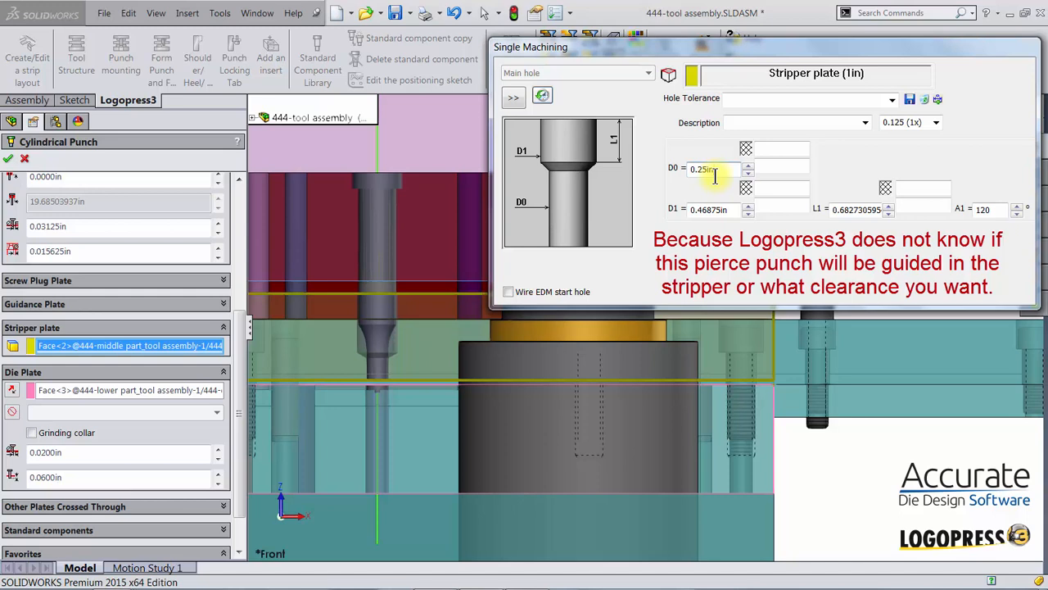
pyautogui.write('+.031')
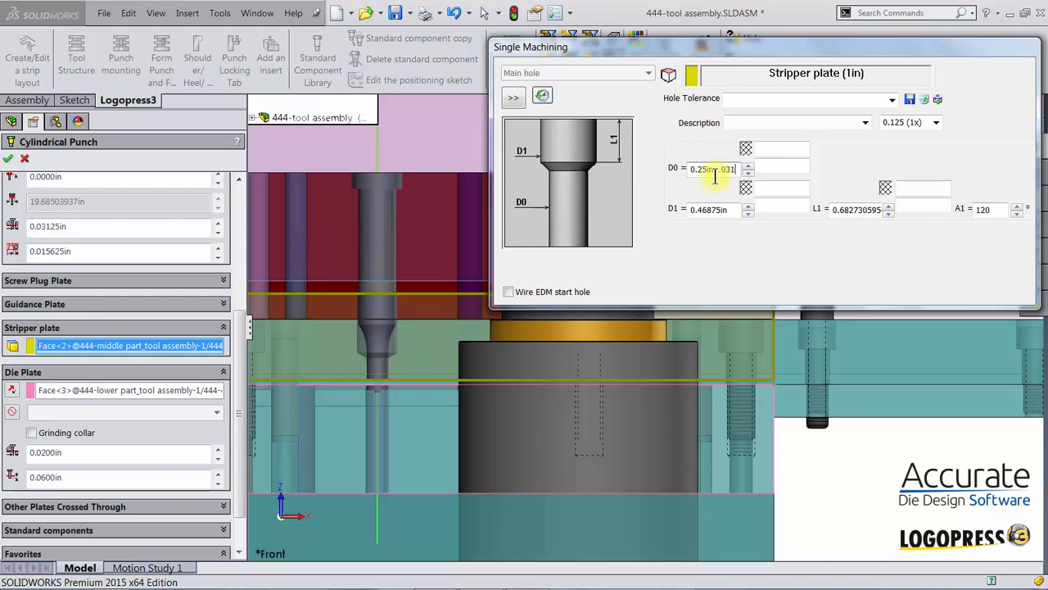
pyautogui.press('Return')
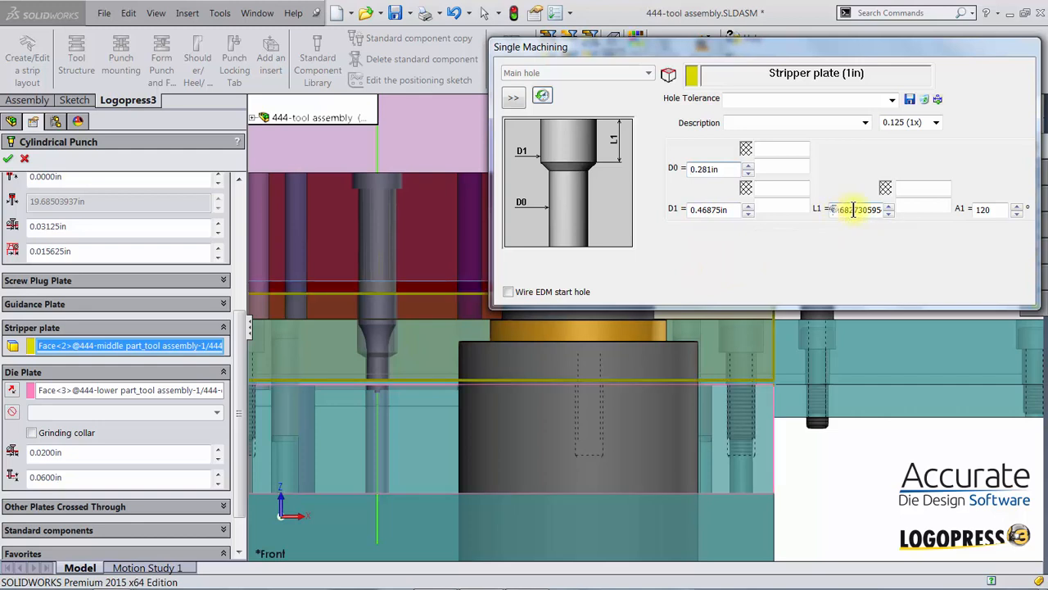
# Set the counterbore depth L1 of the stripper plate's main hole to 0.75in
pyautogui.doubleClick(835, 209)
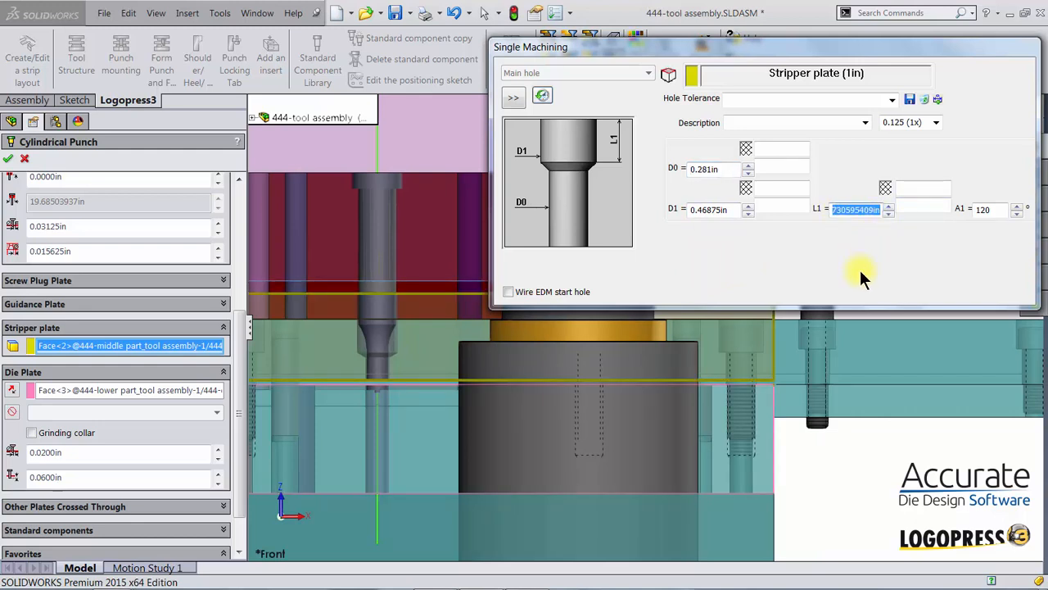
pyautogui.write('.75')
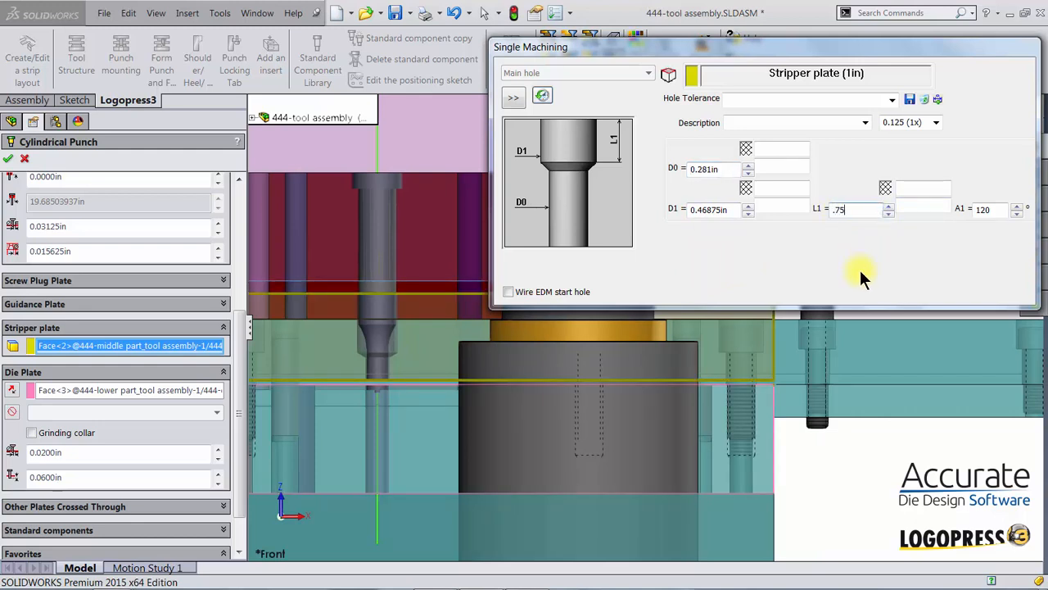
pyautogui.press('Return')
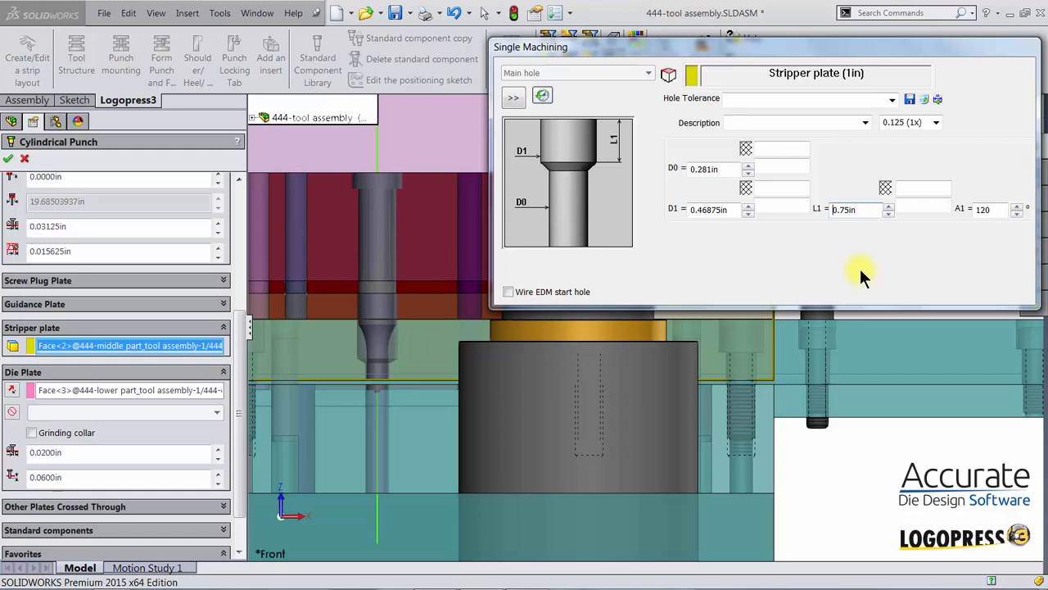
# Change the die plate's main hole to the type with a straight land and tapered relief
pyautogui.click(51, 387)
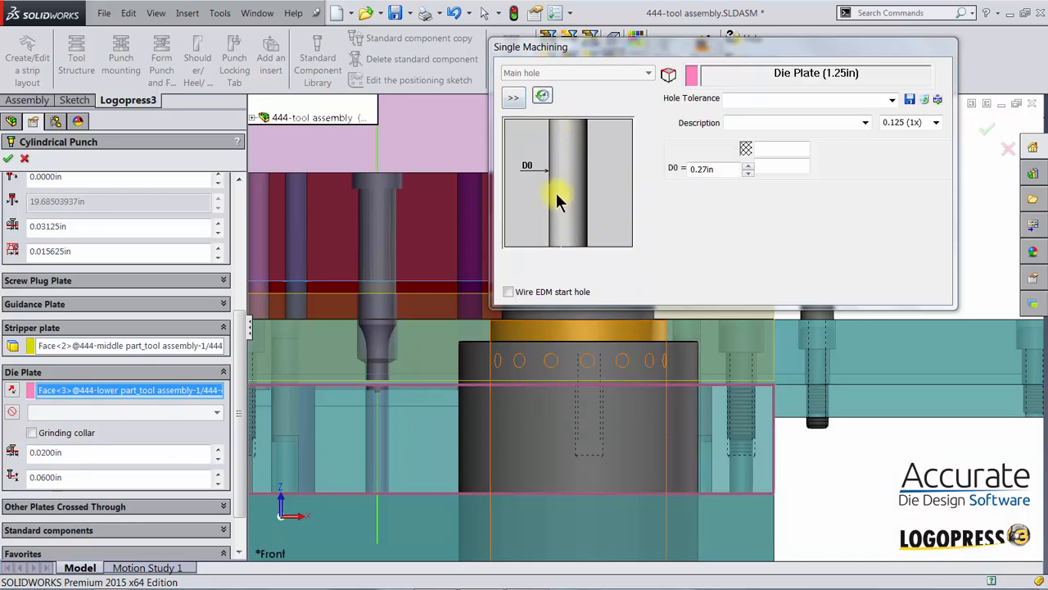
pyautogui.click(510, 100)
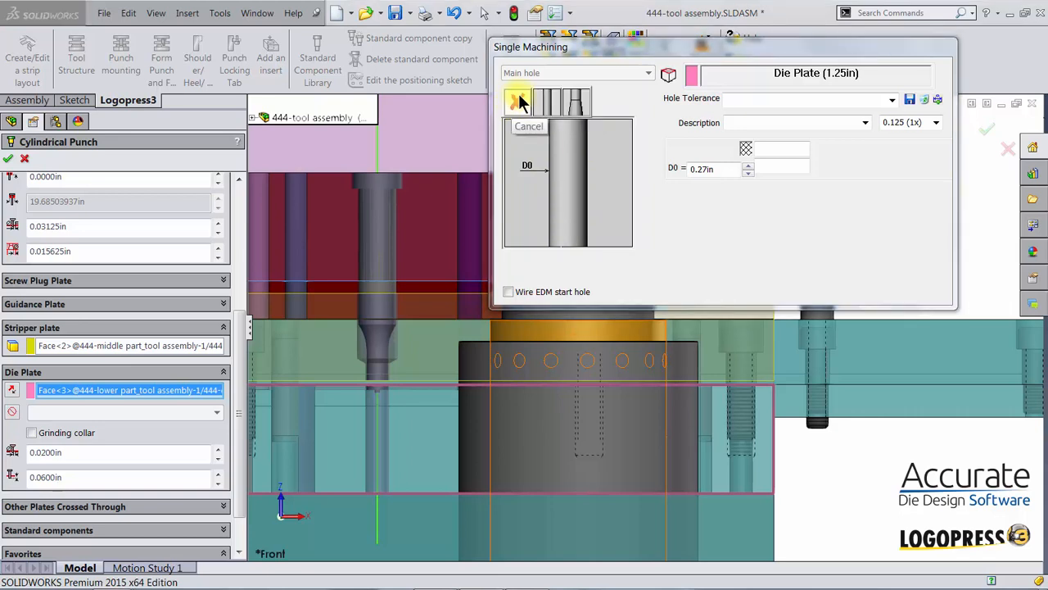
pyautogui.click(577, 102)
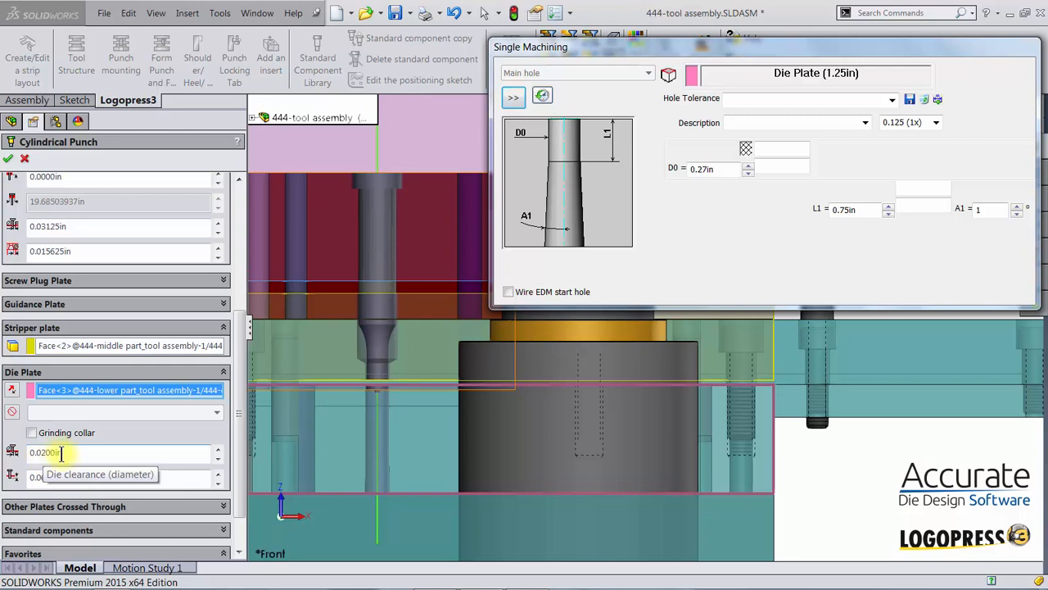
# Set the die plate's diametral die clearance for the cylindrical punch to 0.01 in
pyautogui.click(37, 455)
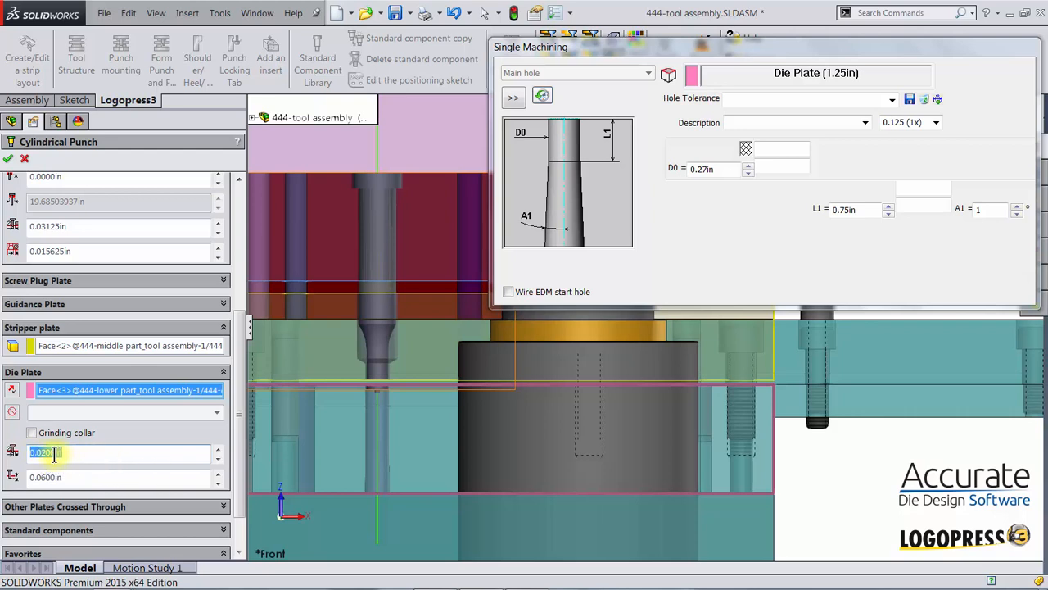
pyautogui.moveTo(69, 452); pyautogui.dragTo(13, 451)
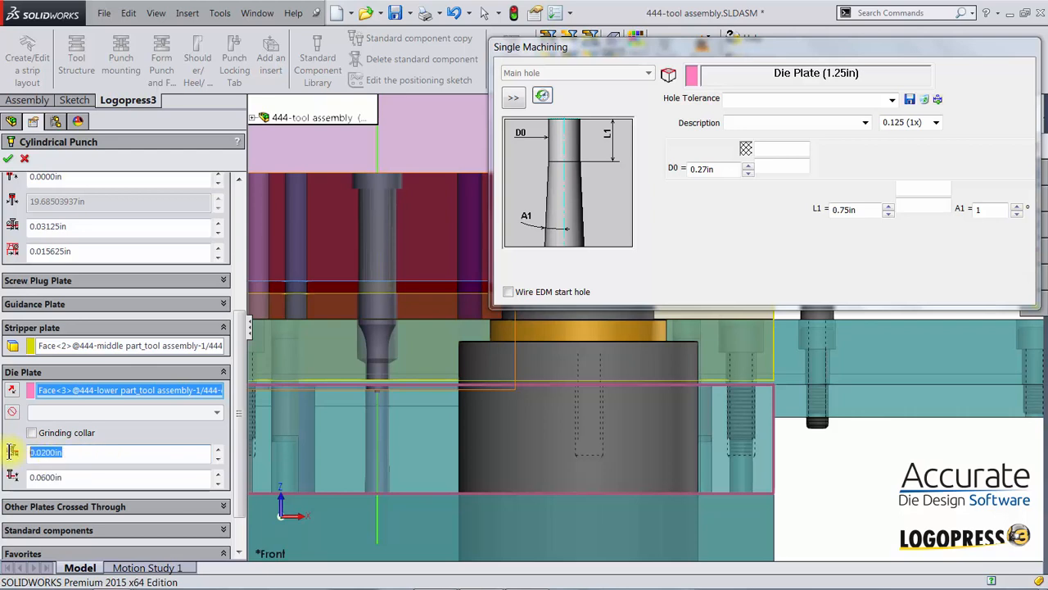
pyautogui.write('.01')
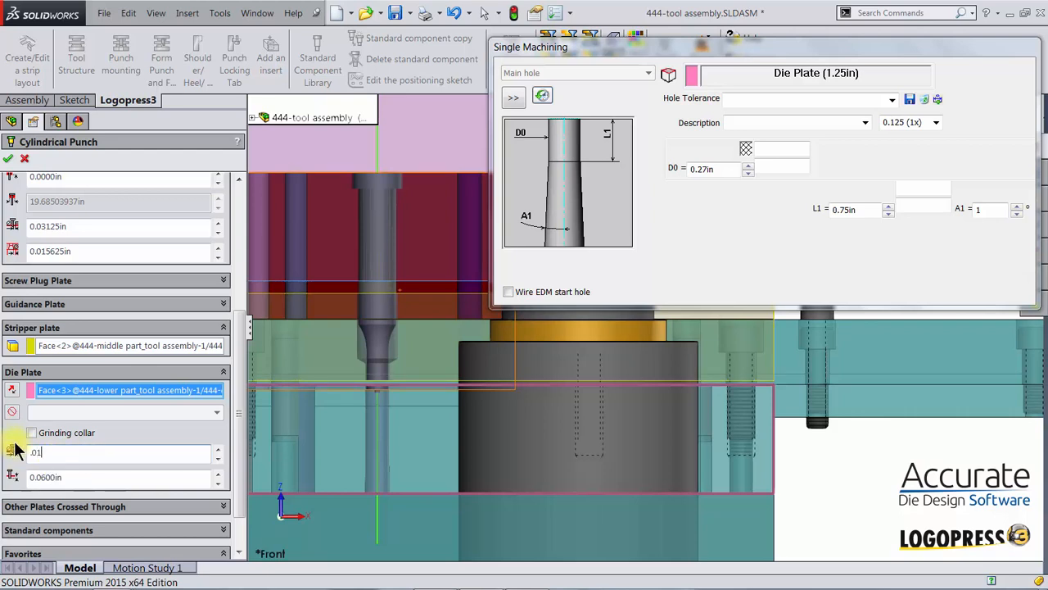
pyautogui.press('Return')
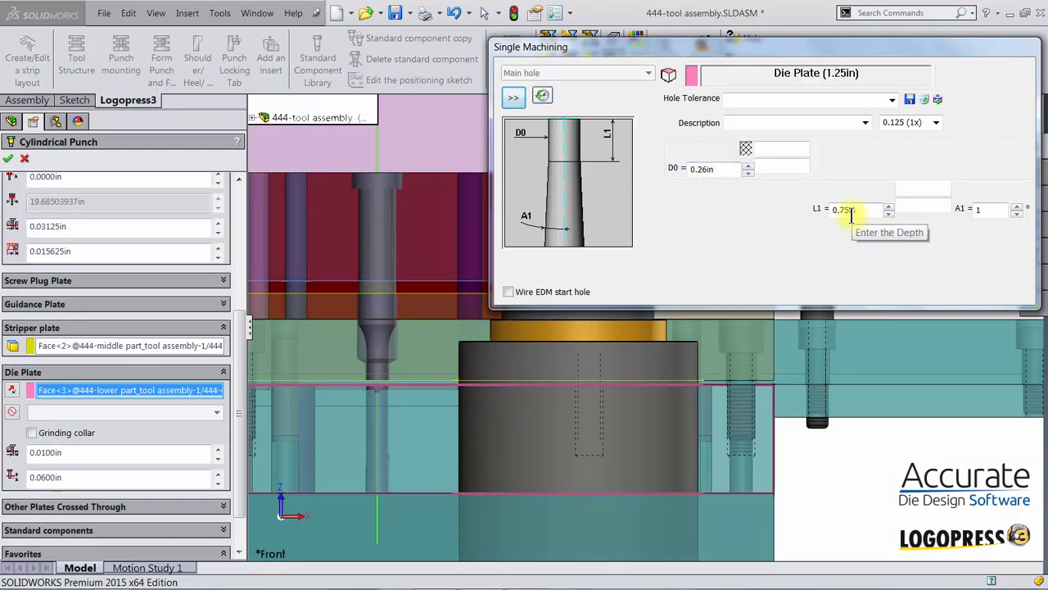
# Set the straight land depth L1 of the die plate's tapered hole to 0.25in
pyautogui.click(859, 210)
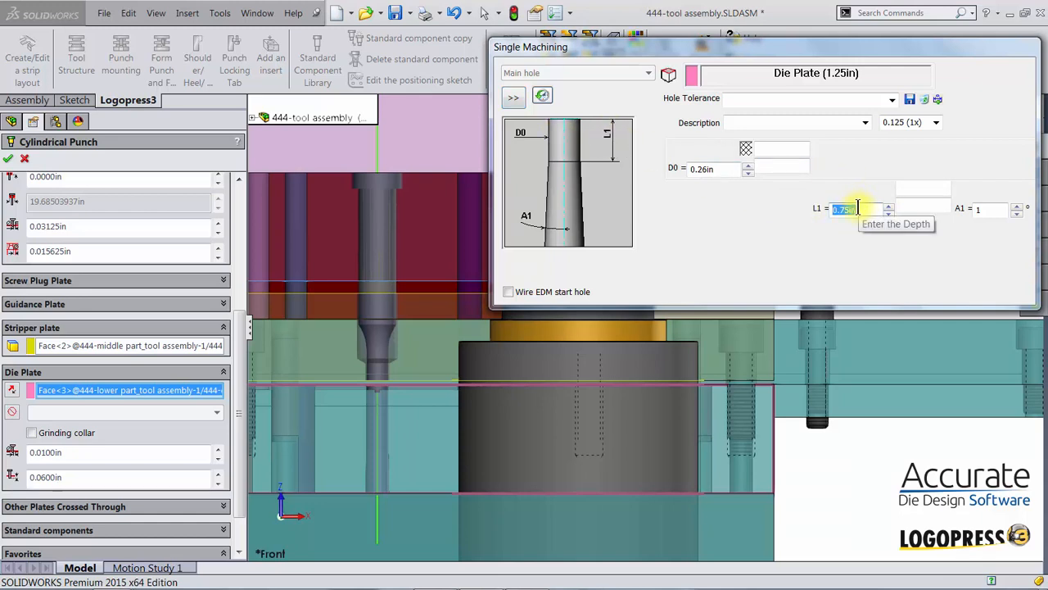
pyautogui.write('.25')
pyautogui.press('Return')
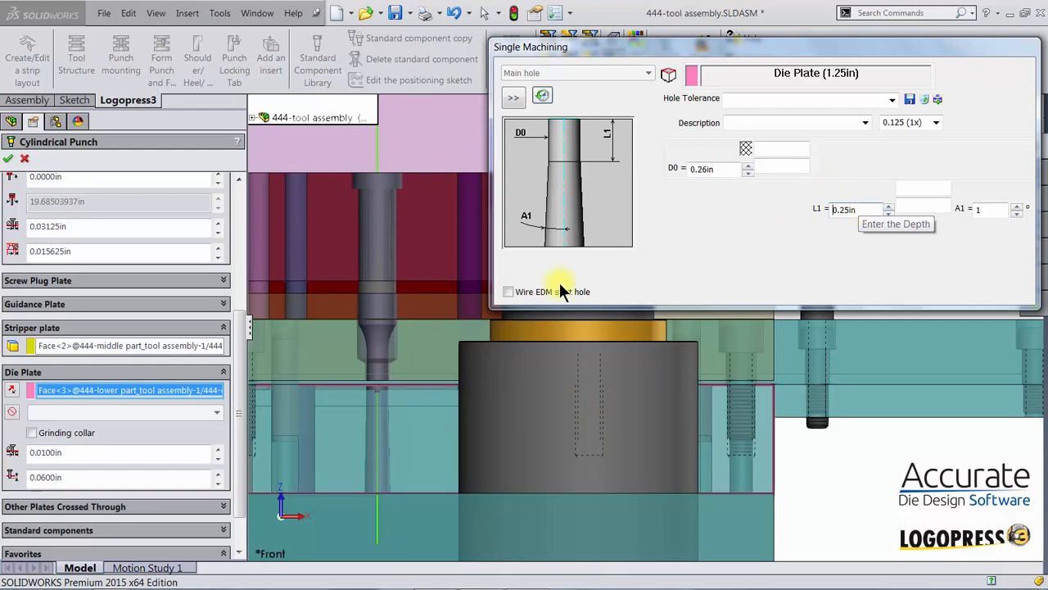
pyautogui.scroll(-3, 236, 386)
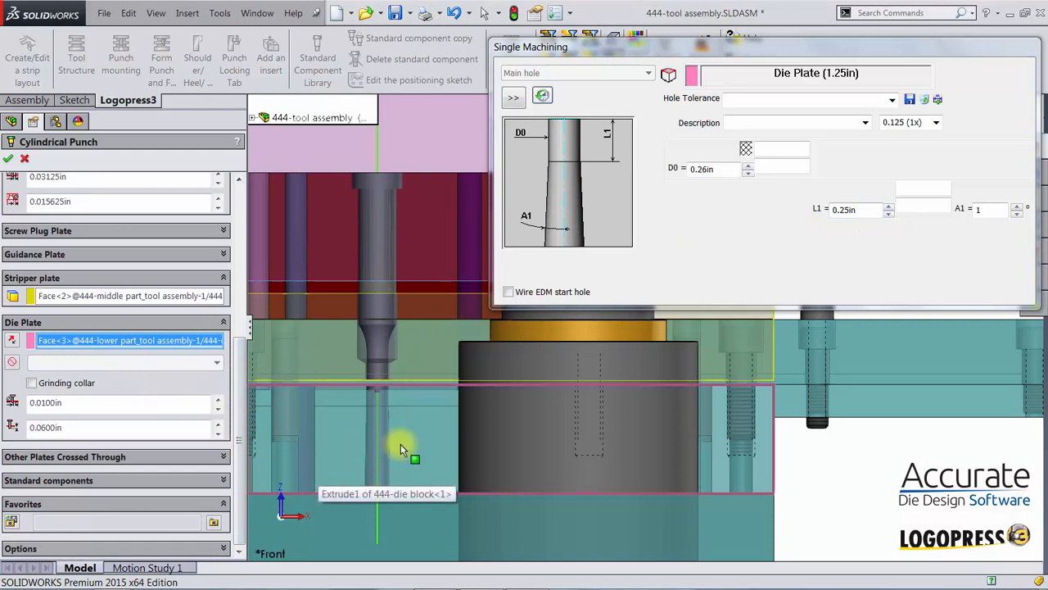
# Add the 444-die shoe as another plate crossed through by the cylindrical punch
pyautogui.scroll(-2, 414, 461)
pyautogui.keyDown('ctrl'); pyautogui.moveTo(414, 461); pyautogui.dragTo(432, 304, button='middle'); pyautogui.keyUp('ctrl')
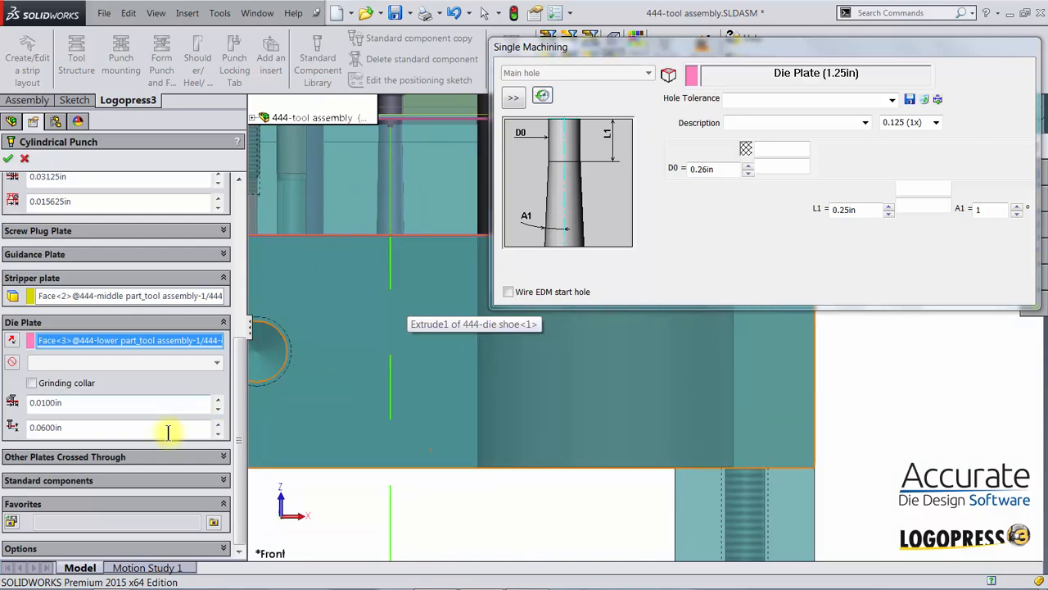
pyautogui.click(27, 457)
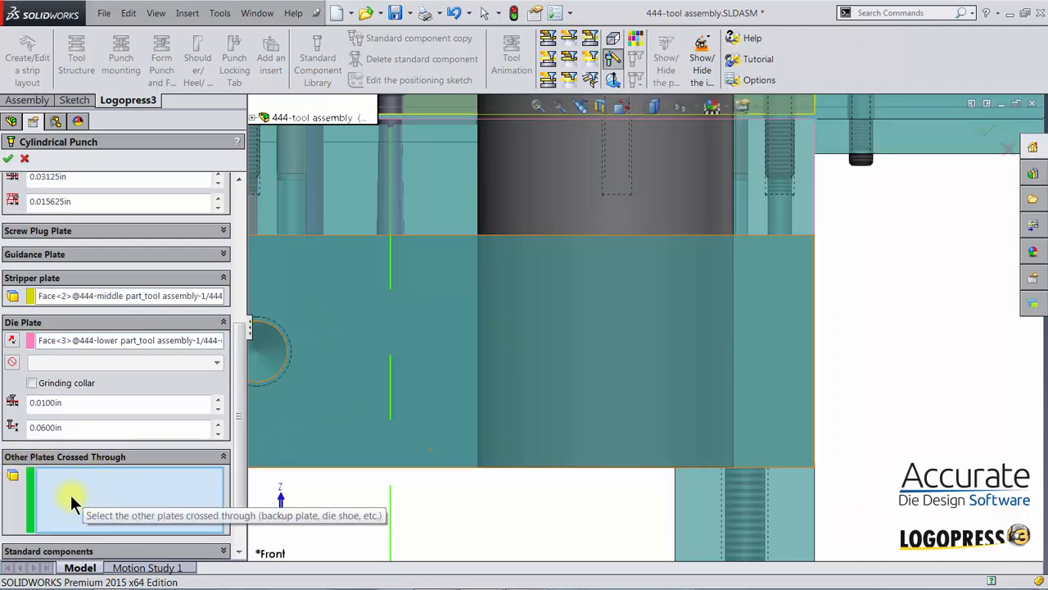
pyautogui.click(342, 333)
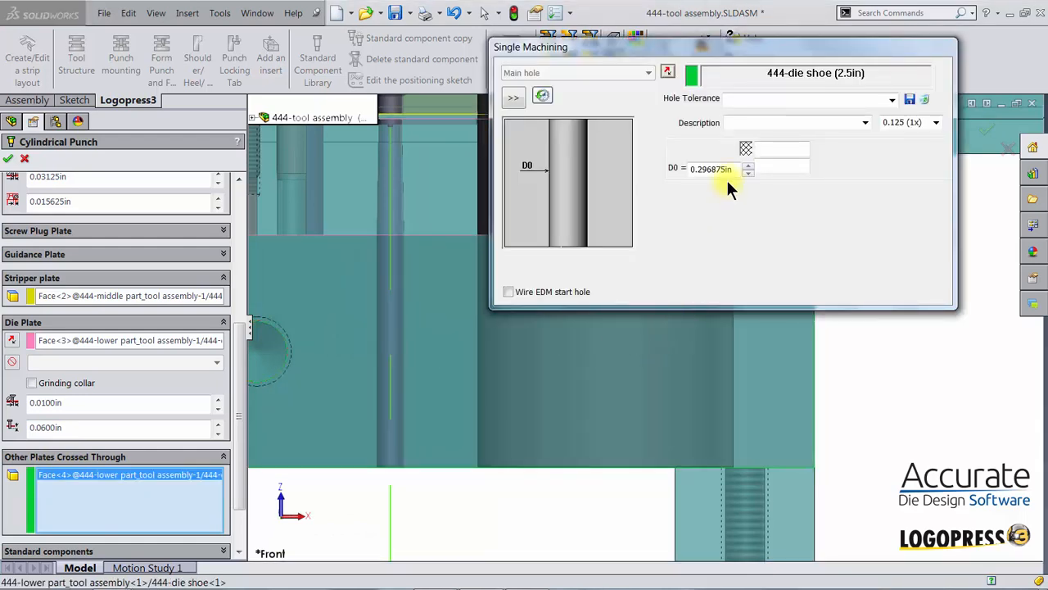
# Set the diameter D0 of the die shoe's clearance hole to 0.3125in
pyautogui.scroll(-5, 390, 255)
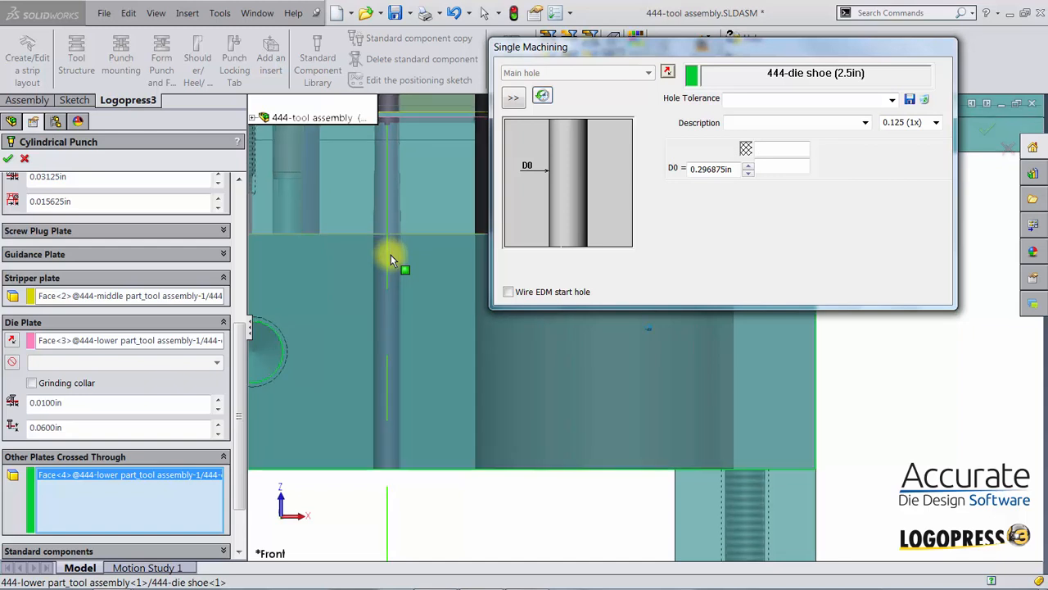
pyautogui.scroll(-1, 378, 282)
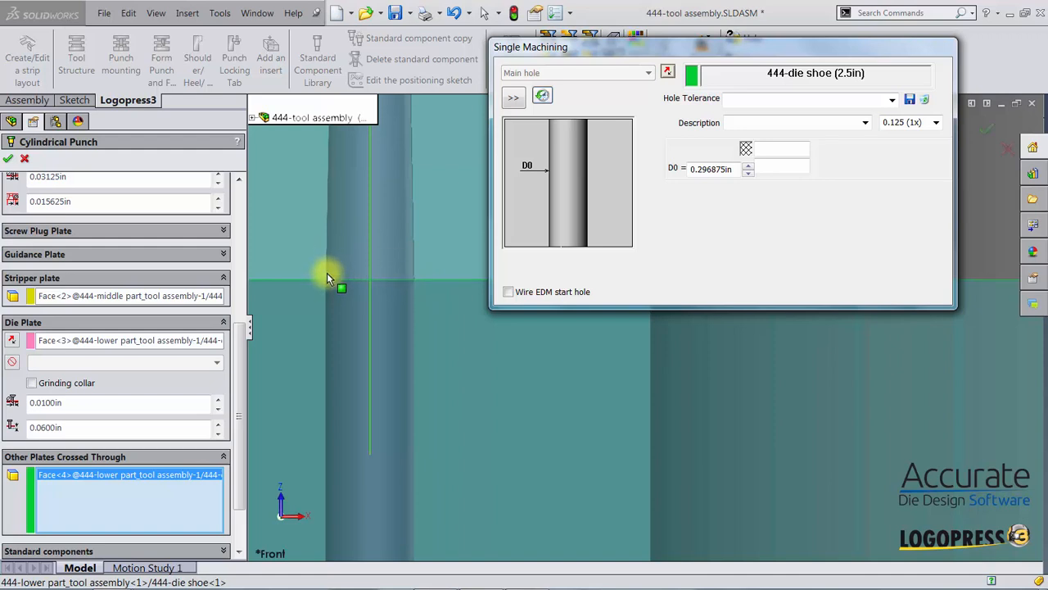
pyautogui.doubleClick(727, 172)
pyautogui.write('.3125')
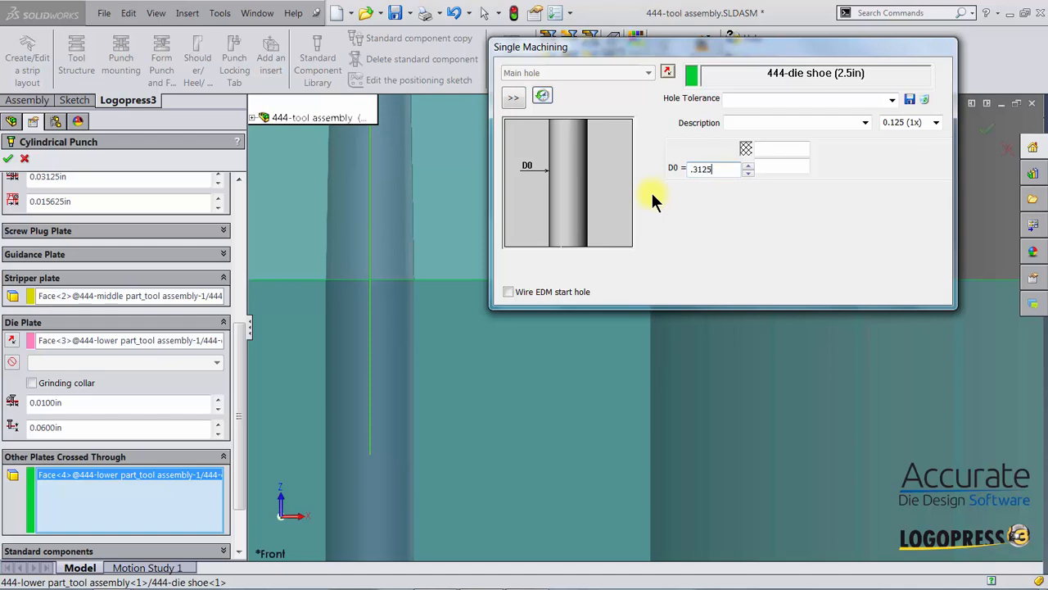
pyautogui.press('Return')
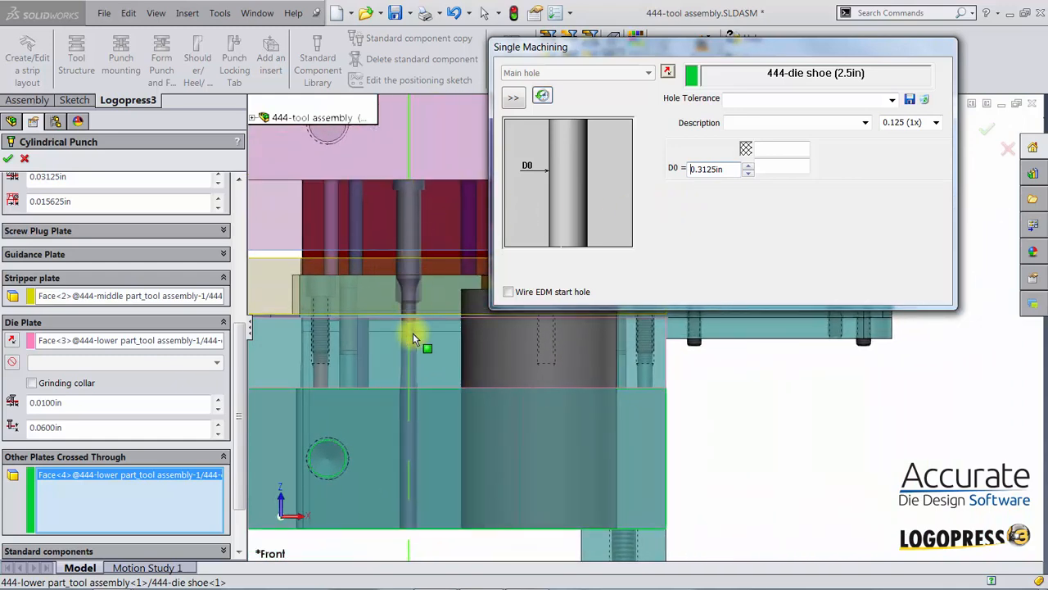
# Accept the cylindrical punch definition, check its two positioning points up close and exit the positioning sketch
pyautogui.scroll(5, 234, 343)
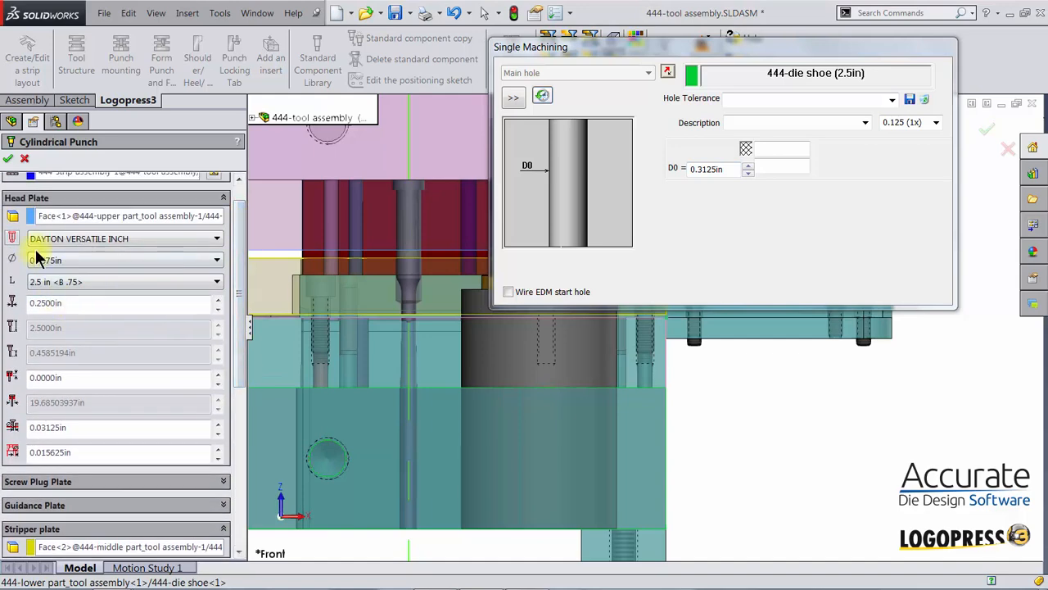
pyautogui.scroll(2, 243, 271)
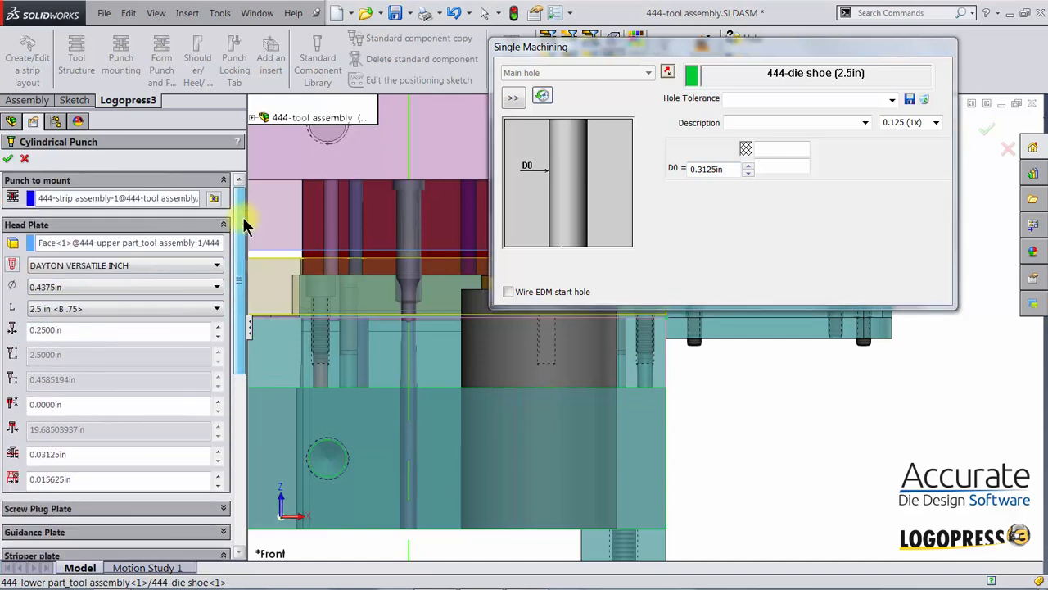
pyautogui.click(7, 160)
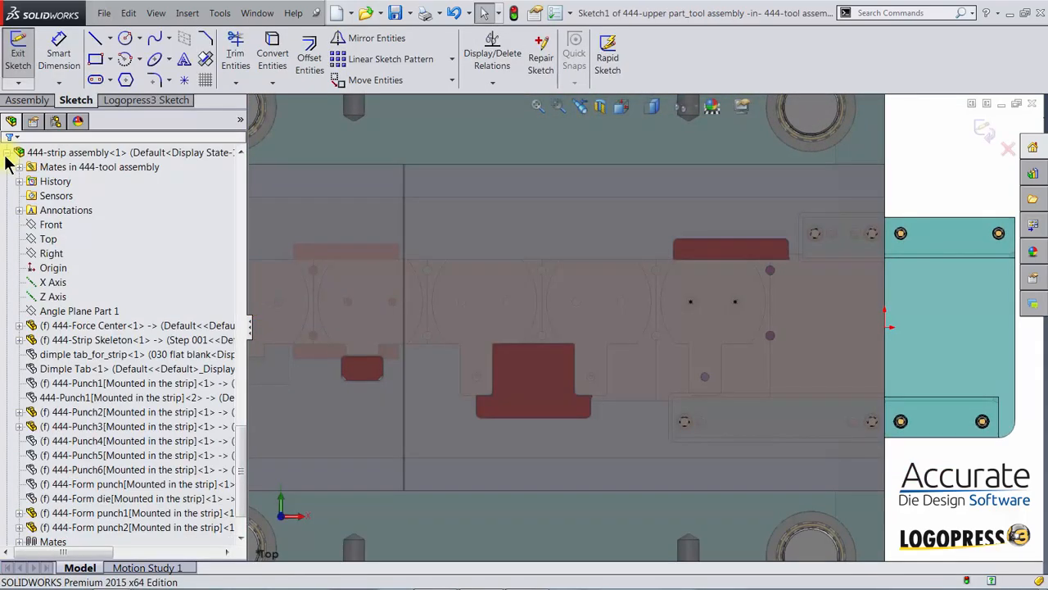
pyautogui.click(474, 249)
pyautogui.moveTo(440, 221); pyautogui.dragTo(474, 249, button='right')
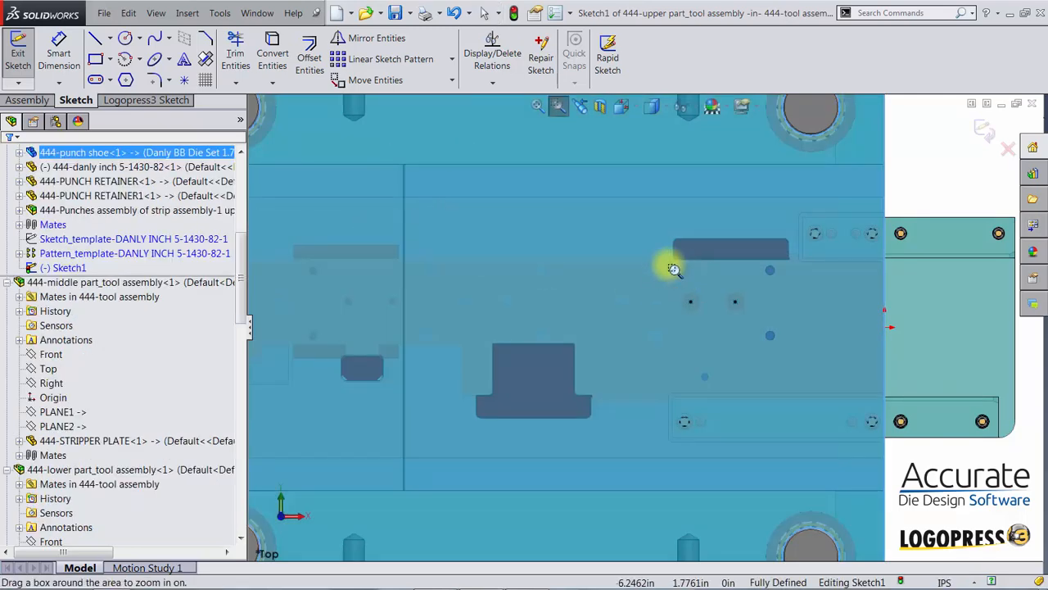
pyautogui.moveTo(663, 264); pyautogui.dragTo(775, 349)
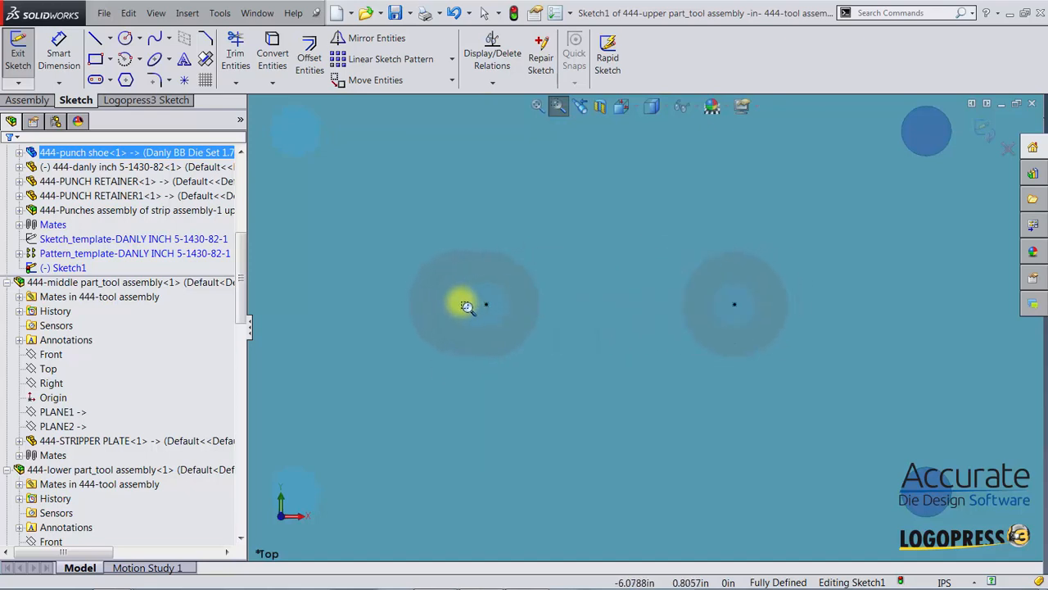
pyautogui.press('Escape')
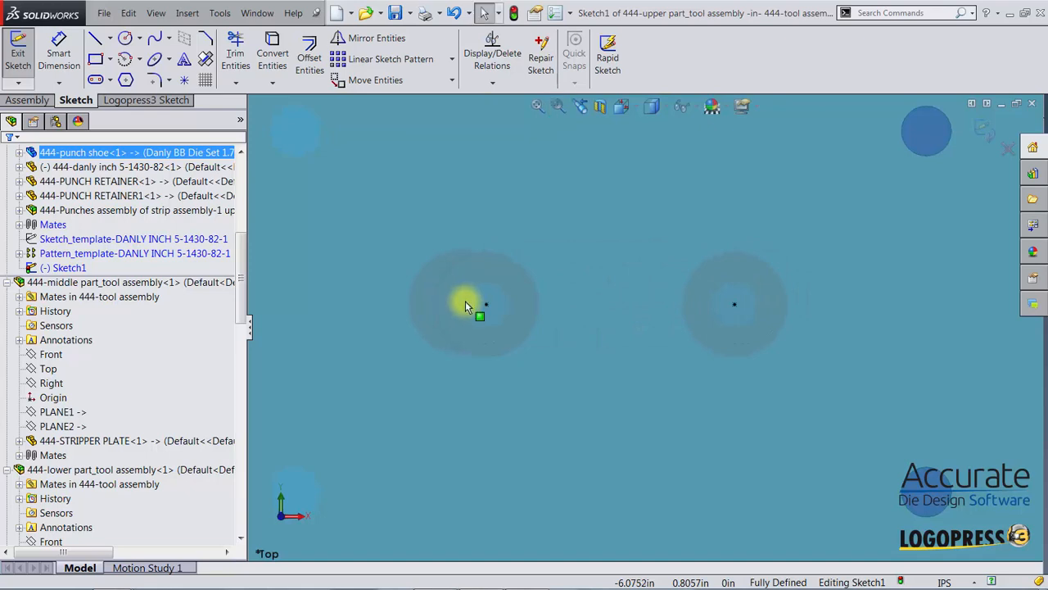
pyautogui.click(985, 131)
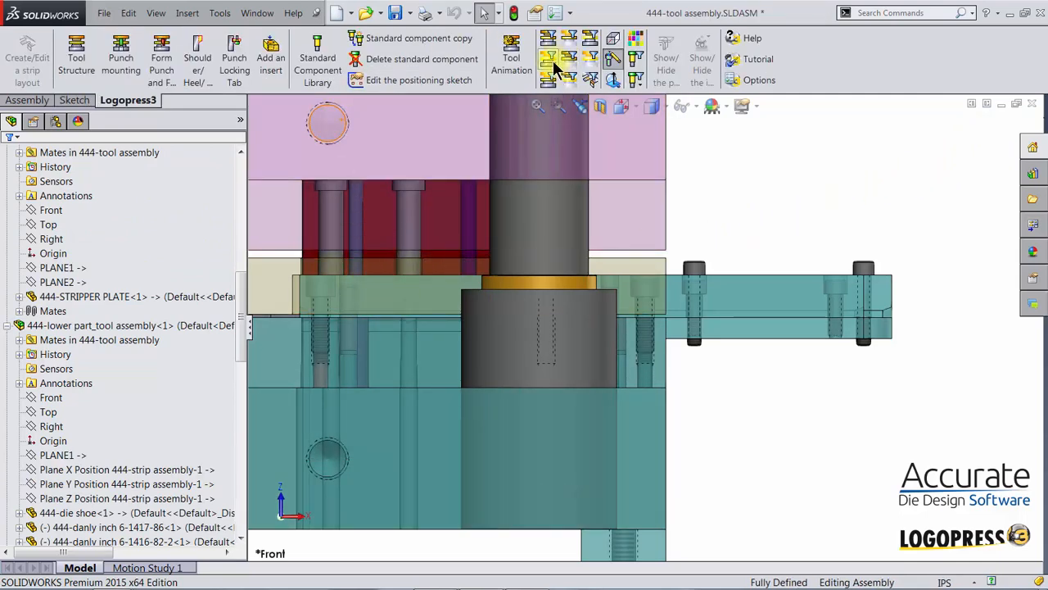
# Filter the tool display to isolate the strip with its remaining unmounted round punches
pyautogui.click(570, 80)
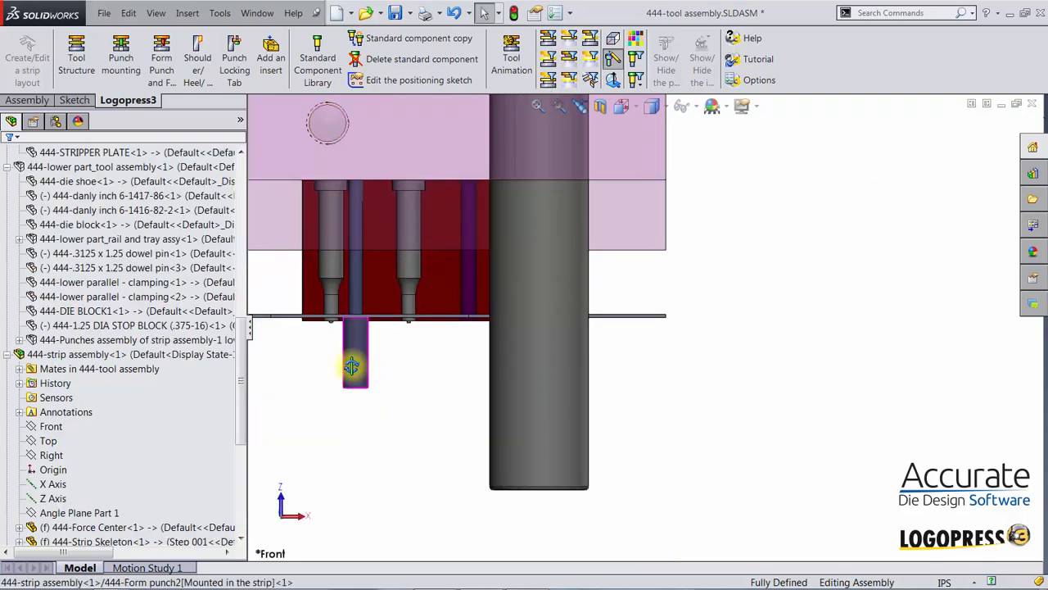
pyautogui.moveTo(353, 365); pyautogui.dragTo(345, 402, button='middle')
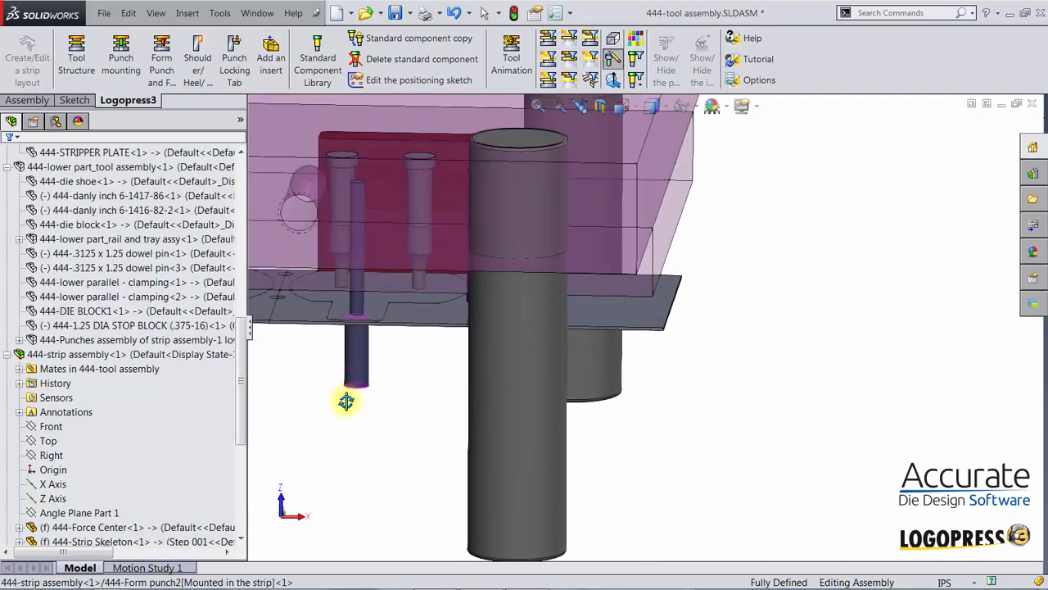
pyautogui.click(592, 61)
pyautogui.moveTo(393, 281); pyautogui.dragTo(337, 344, button='middle')
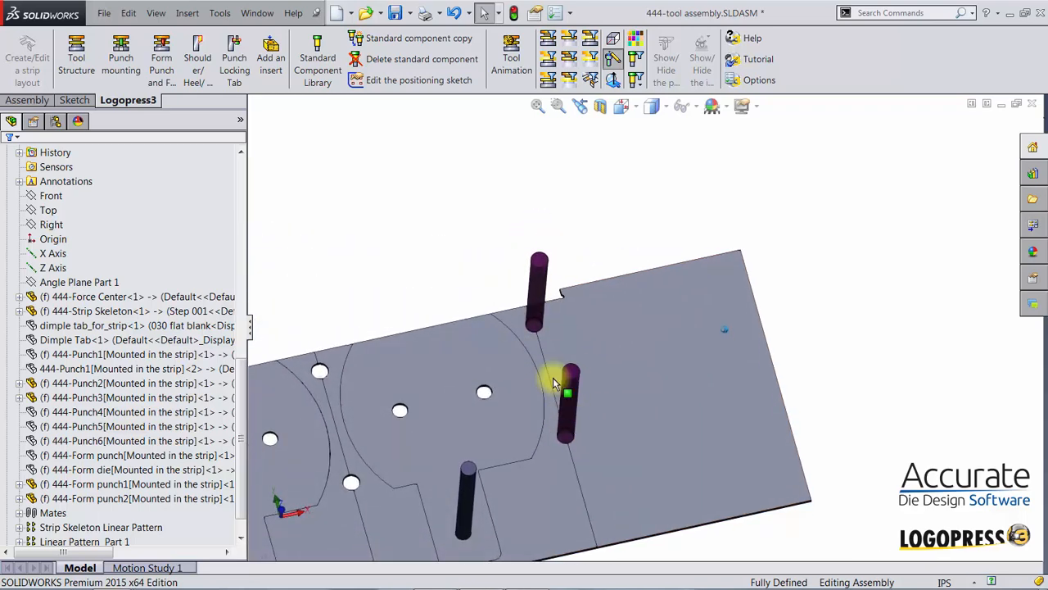
# Start another cylindrical head punch from the Standard Component Library and select the round punch at the strip's far edge as the punch to mount
pyautogui.click(315, 66)
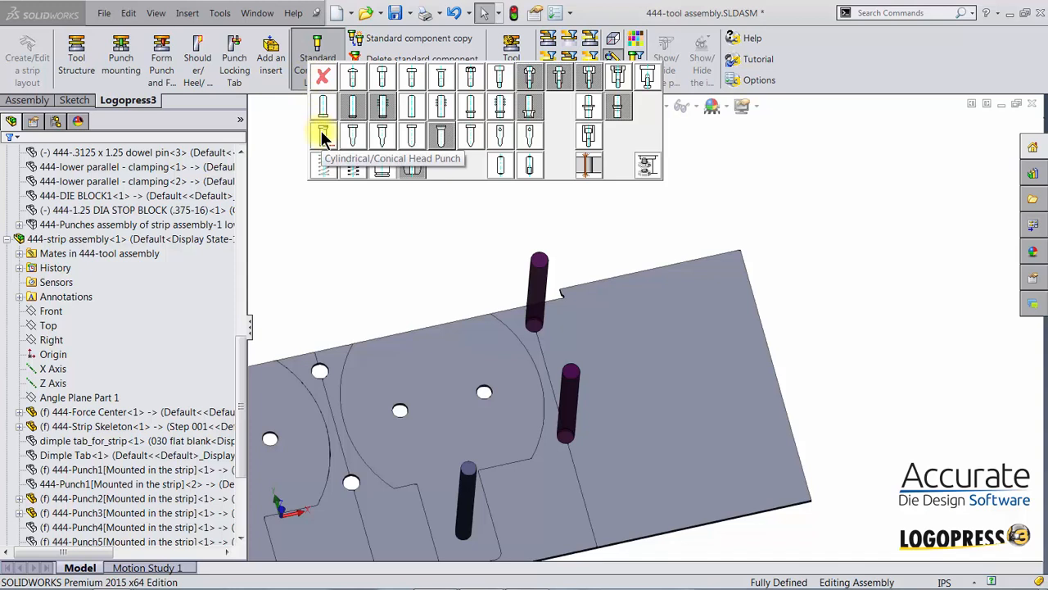
pyautogui.click(324, 136)
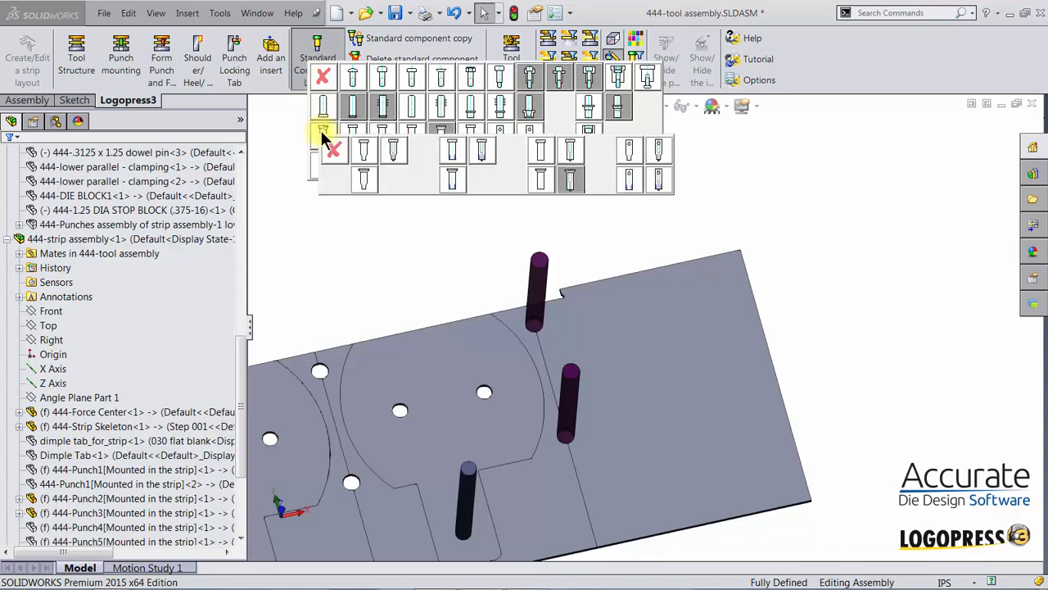
pyautogui.click(394, 149)
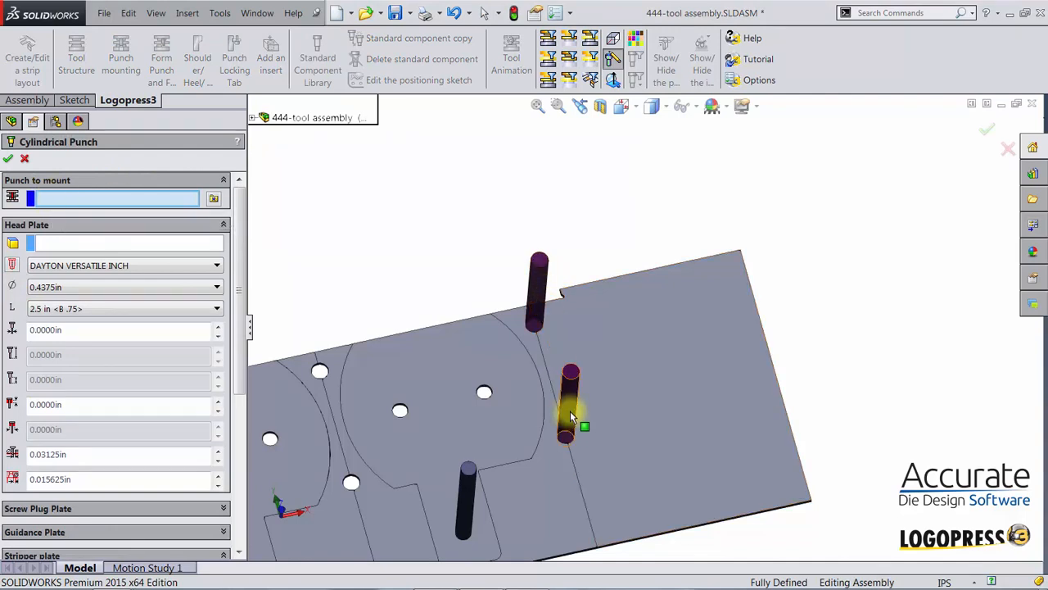
pyautogui.click(538, 277)
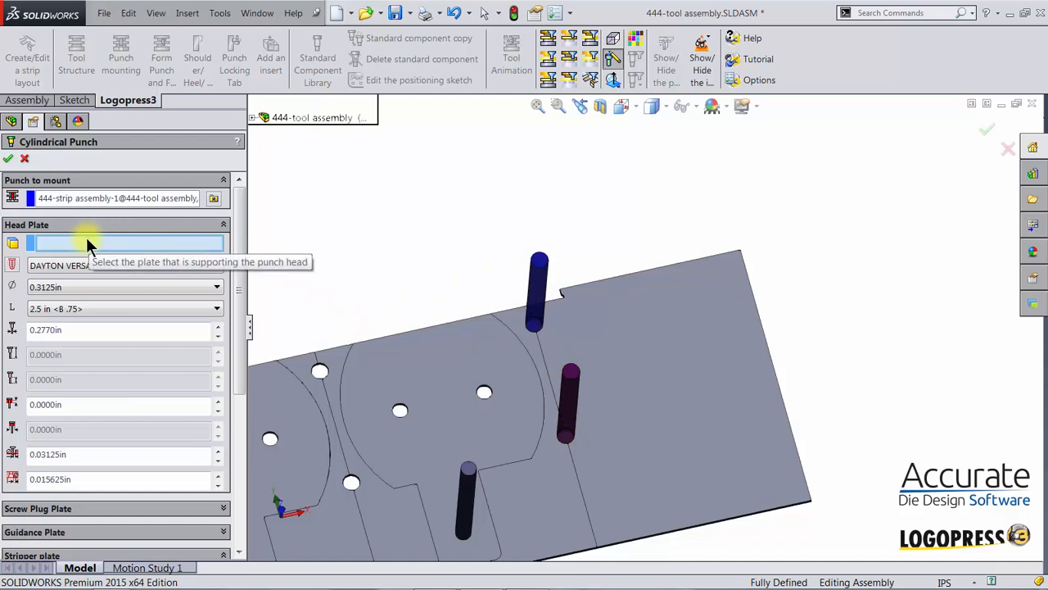
# Show the tool plates and assign the 444-PUNCH RETAINER face as the head plate supporting the new punch
pyautogui.click(547, 41)
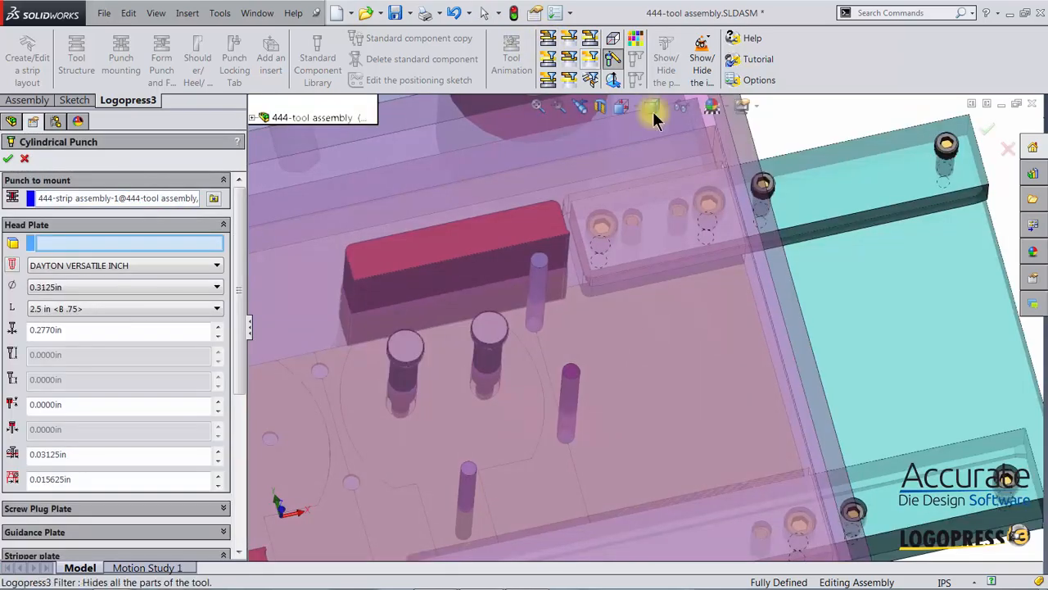
pyautogui.scroll(-6, 751, 215)
pyautogui.scroll(-8, 751, 215)
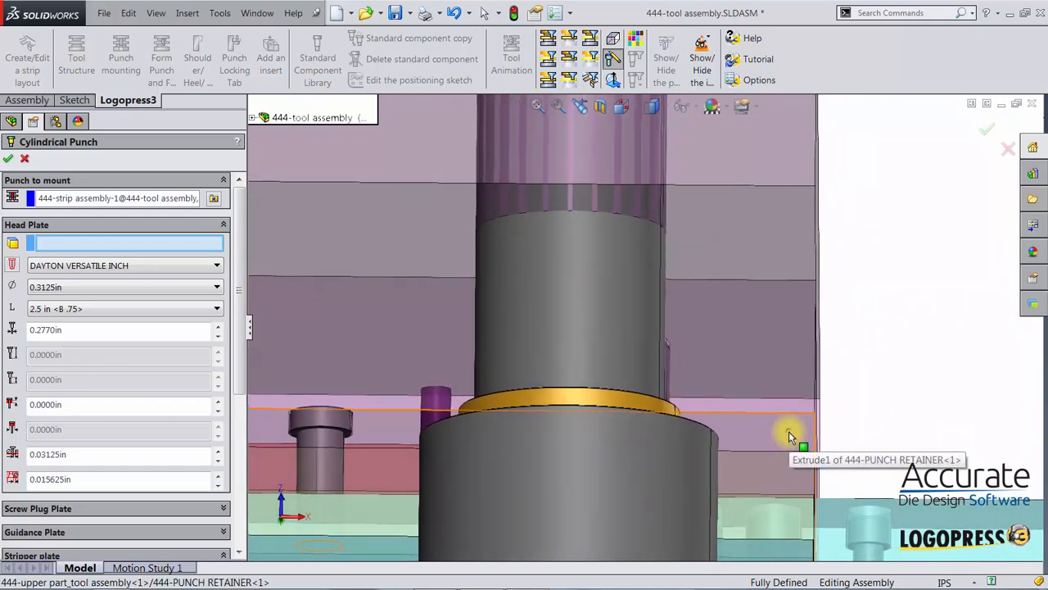
pyautogui.click(789, 431)
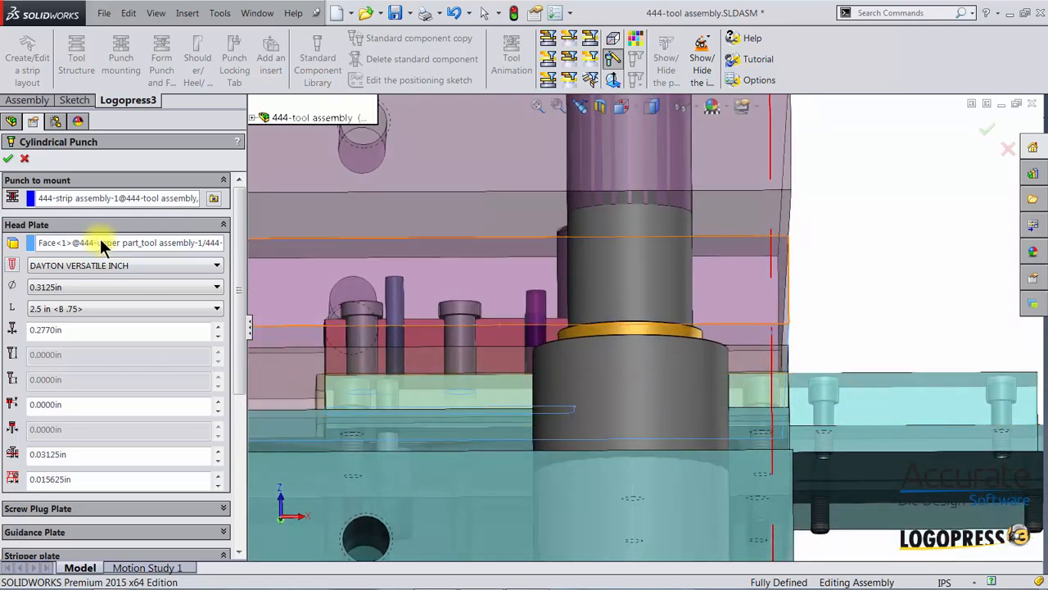
# Assign the front face of the lower die block as the new punch's die plate
pyautogui.scroll(-5, 227, 398)
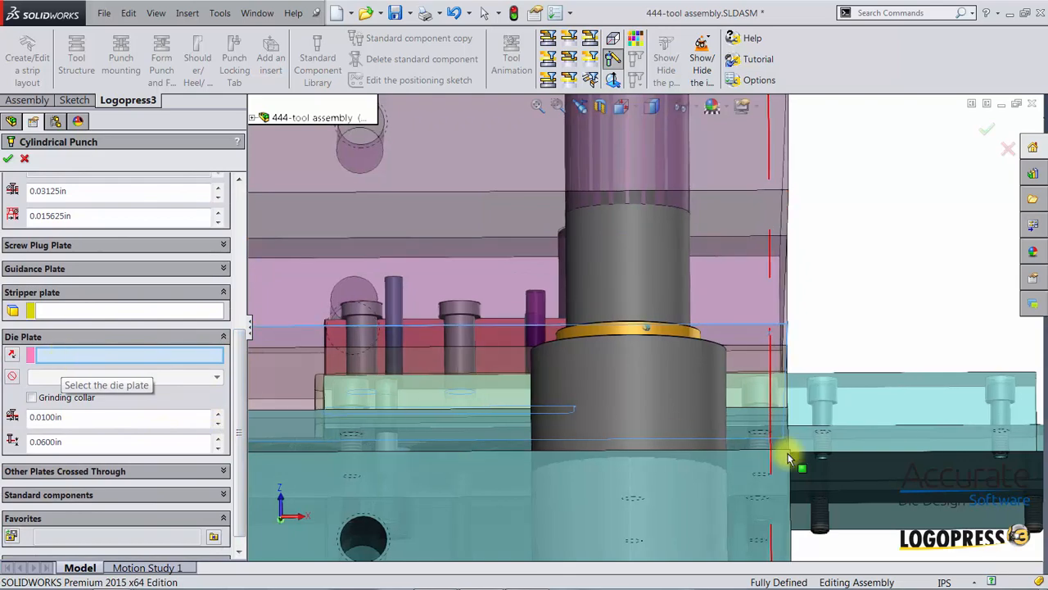
pyautogui.moveTo(787, 452); pyautogui.dragTo(762, 426, button='middle')
pyautogui.click(763, 427)
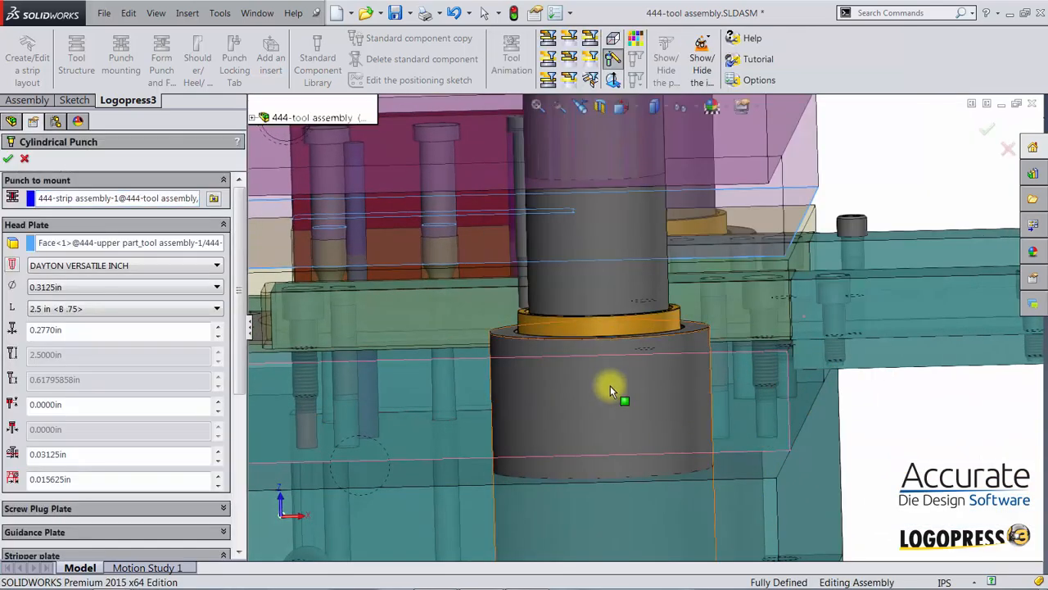
# Assign the middle assembly's stripper plate face as the new punch's stripper plate, working from the front view
pyautogui.moveTo(451, 169); pyautogui.dragTo(484, 257, button='right')
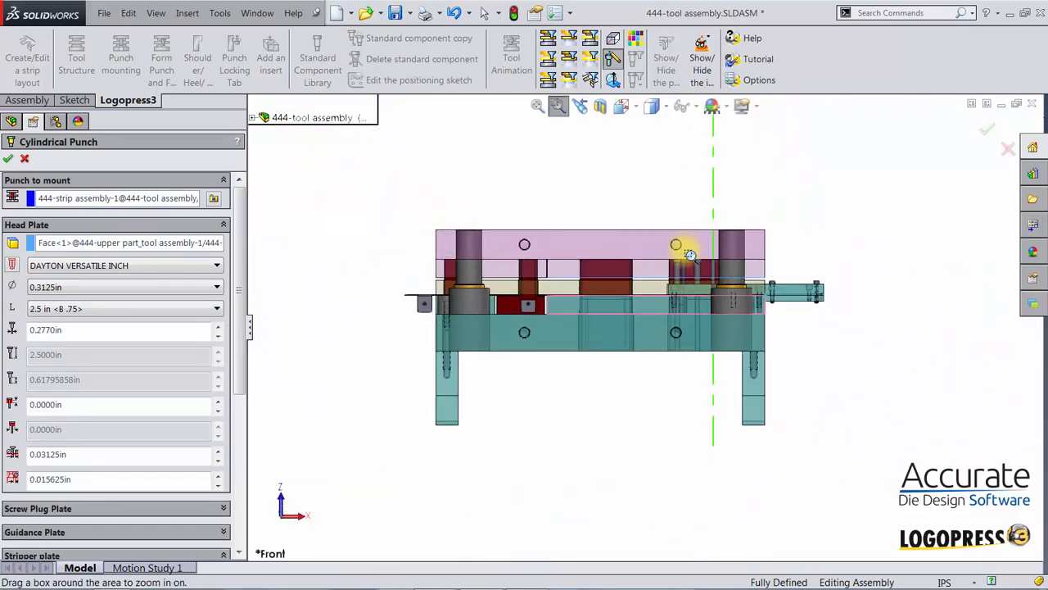
pyautogui.moveTo(733, 334); pyautogui.dragTo(669, 235)
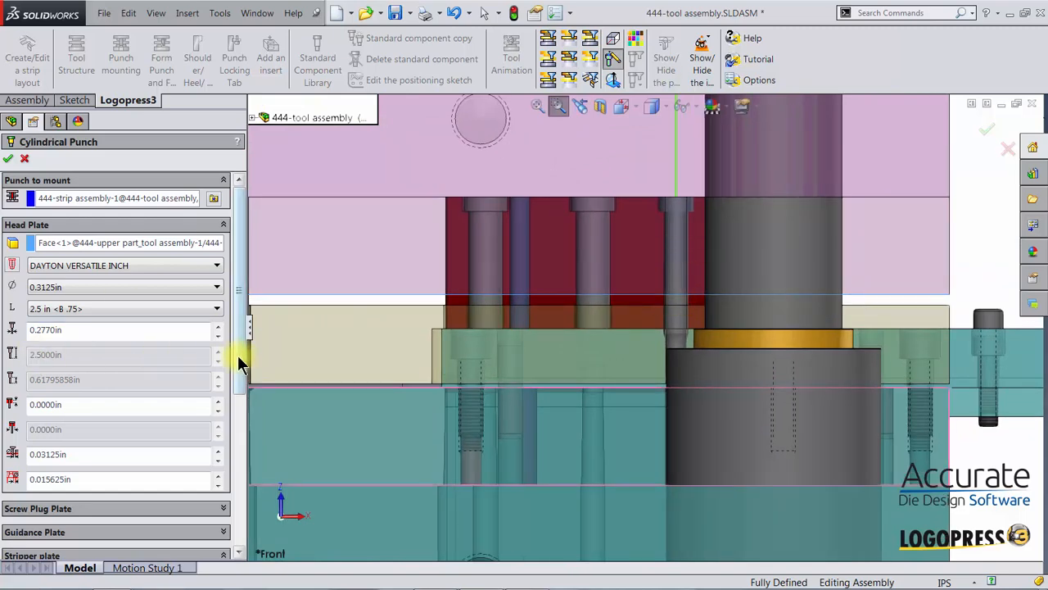
pyautogui.moveTo(238, 355); pyautogui.dragTo(235, 462)
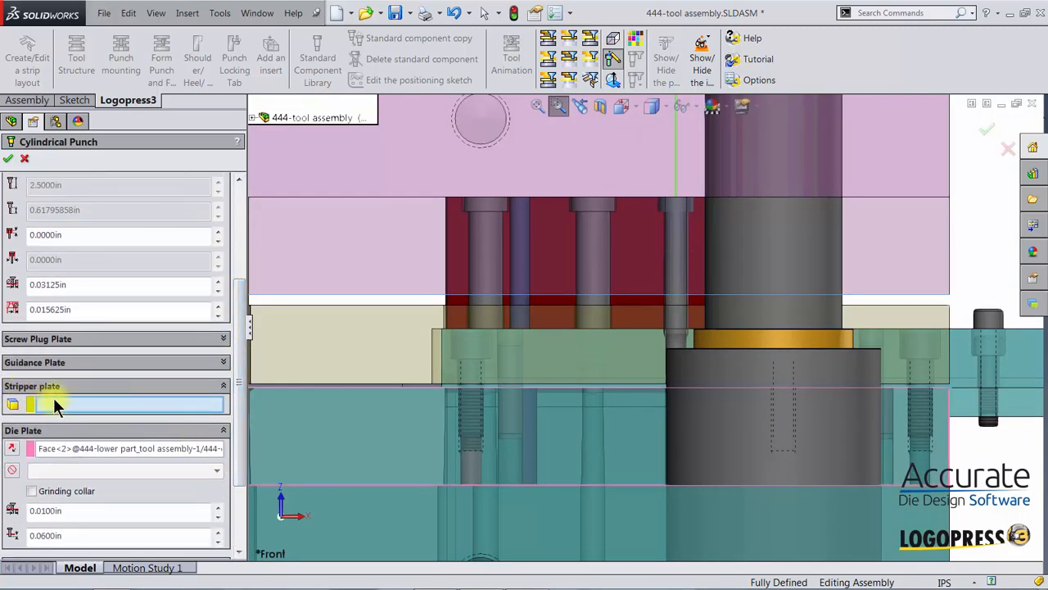
pyautogui.click(365, 349)
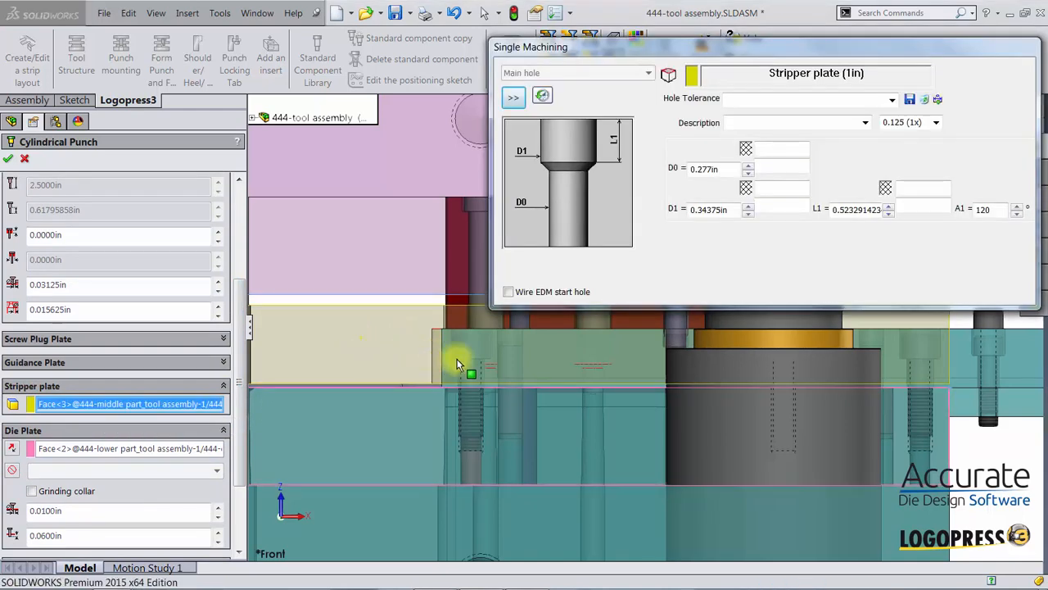
# Set the shank diameter of the Dayton Versatile Inch punch to 0.375in
pyautogui.scroll(-3, 576, 371)
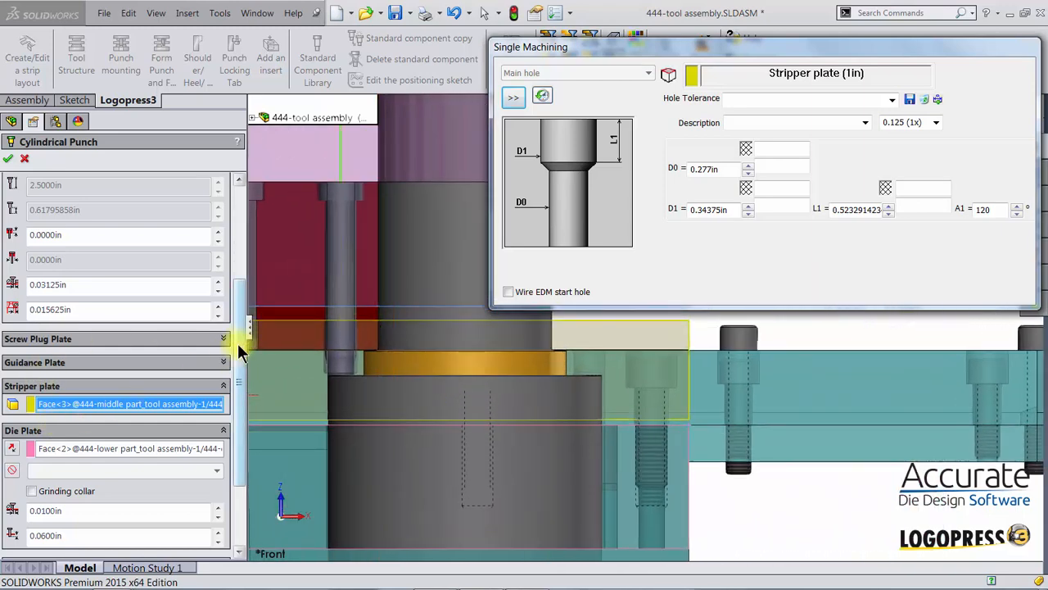
pyautogui.moveTo(241, 344); pyautogui.dragTo(243, 249)
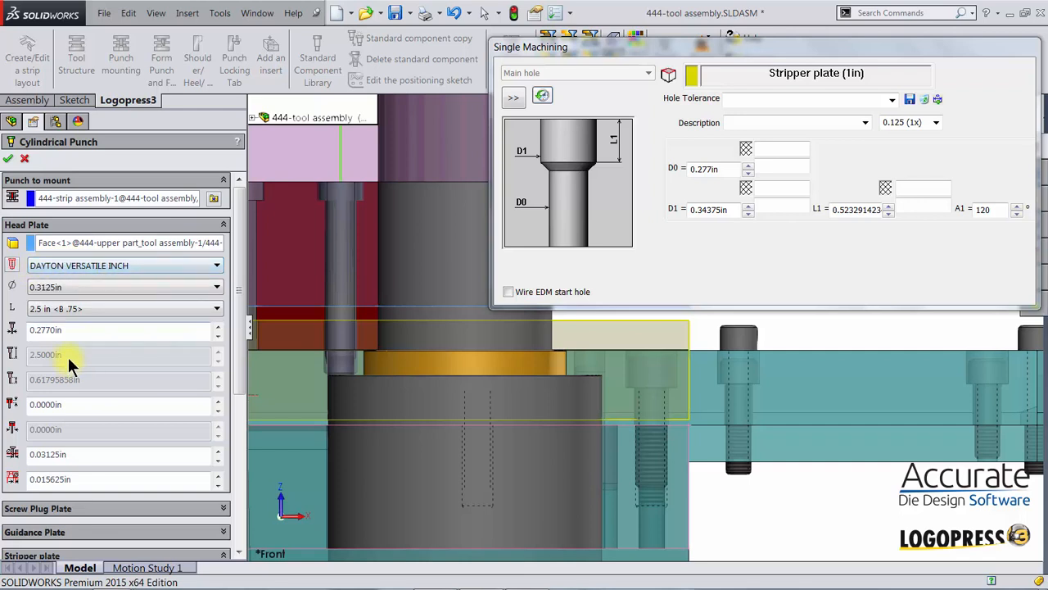
pyautogui.click(39, 289)
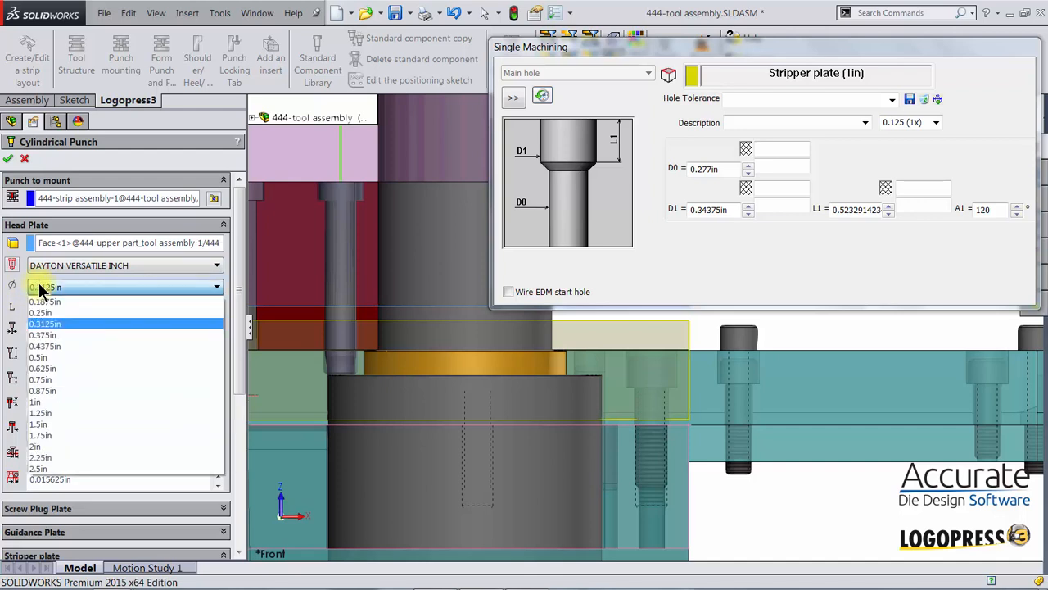
pyautogui.click(39, 332)
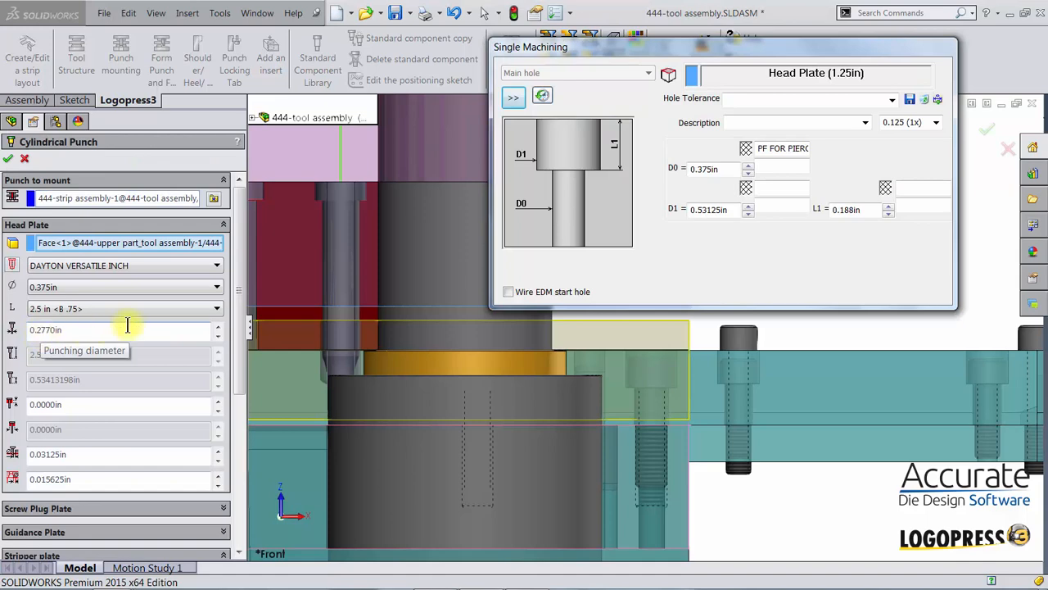
pyautogui.rightClick(323, 328)
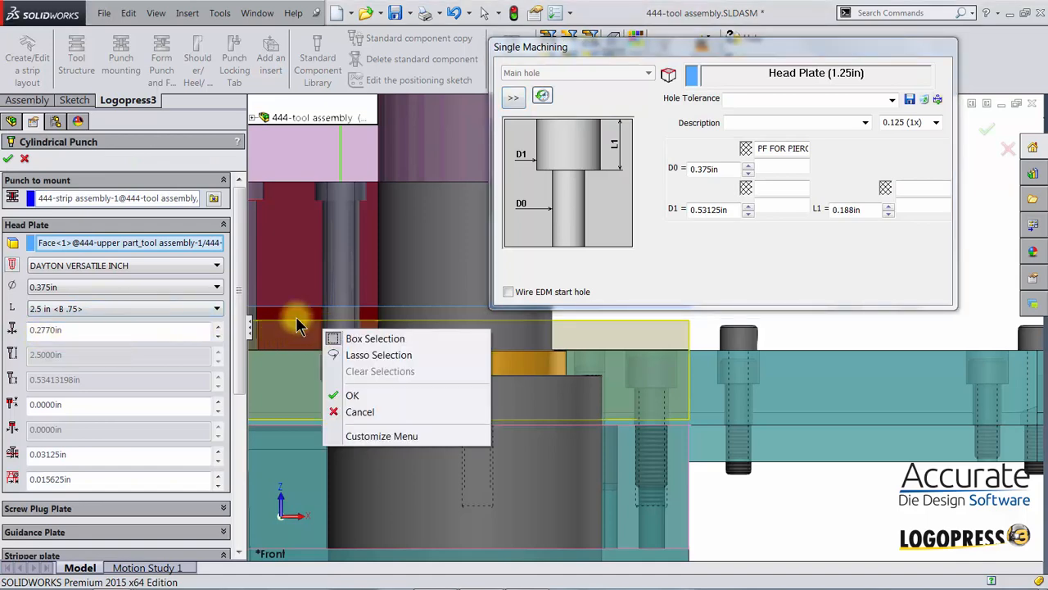
# In the stripper plate machining, set the hole diameter D0 to 0.3125in and the counterbore depth L1 to 0.75in
pyautogui.moveTo(286, 290); pyautogui.dragTo(390, 292, button='right')
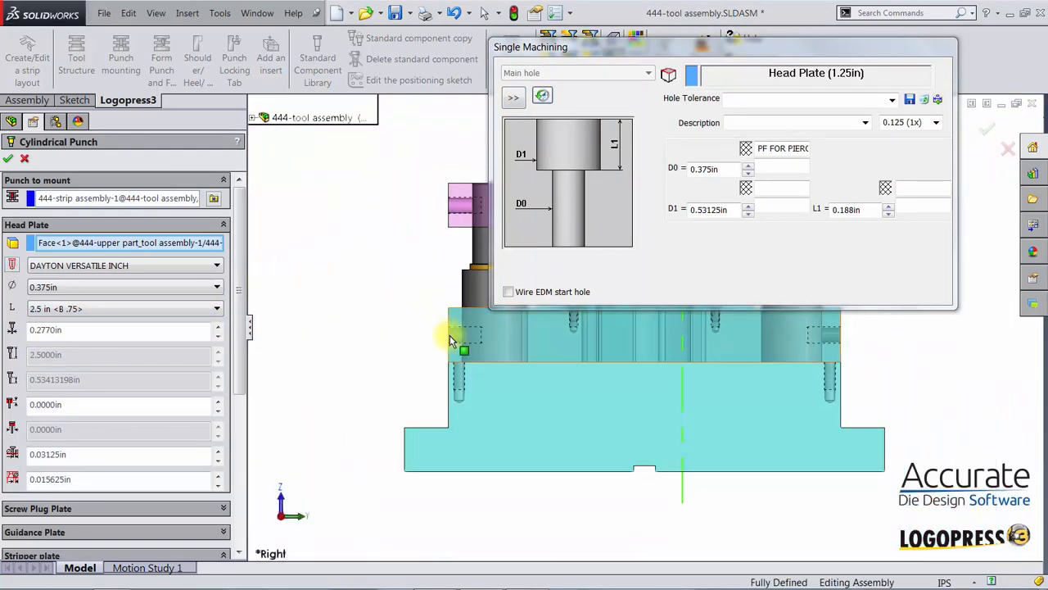
pyautogui.scroll(-5, 554, 373)
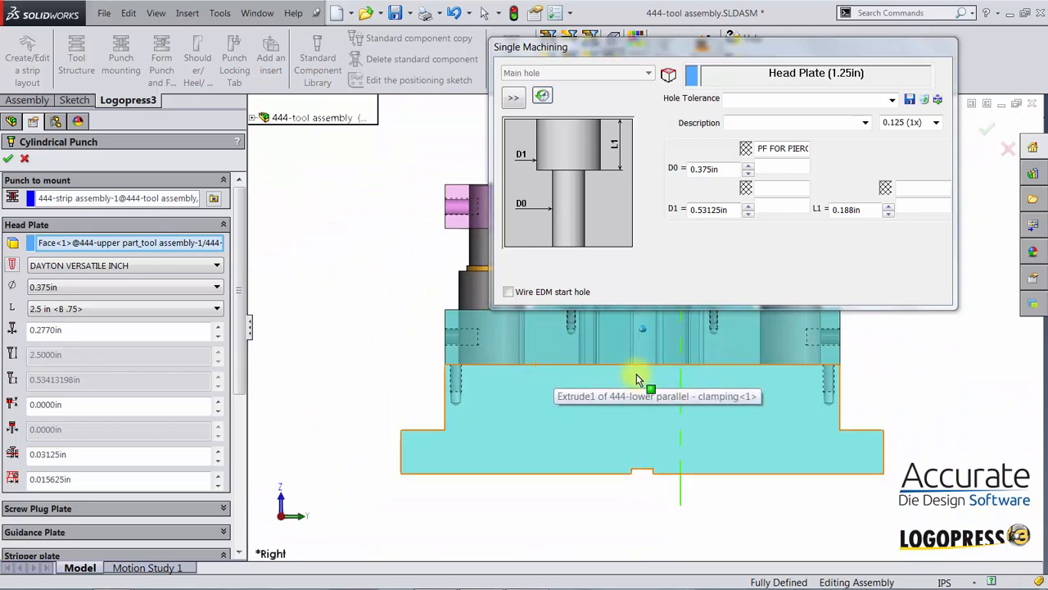
pyautogui.scroll(-3, 423, 368)
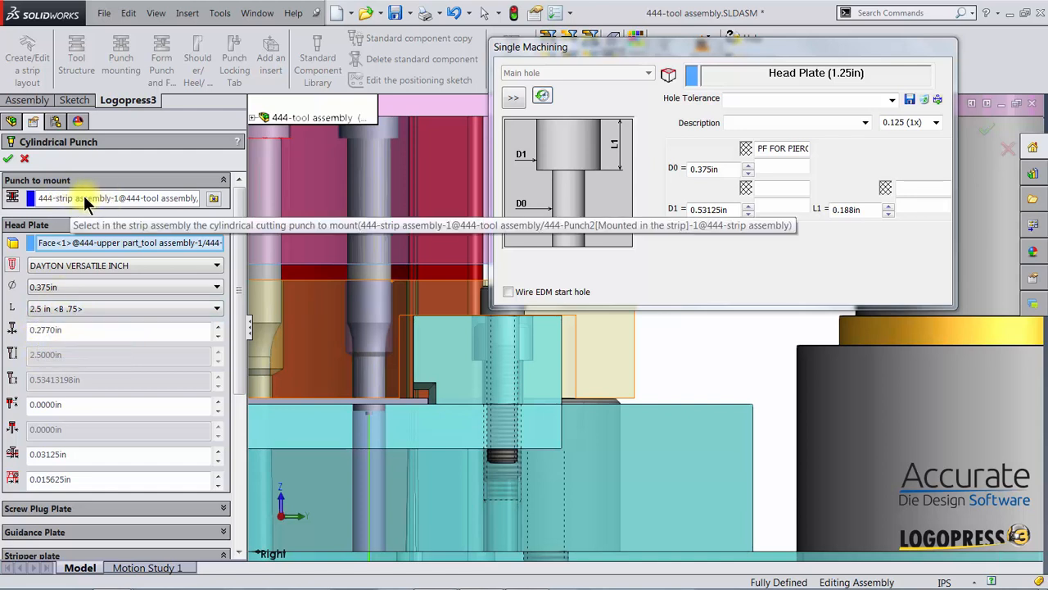
pyautogui.moveTo(238, 312); pyautogui.dragTo(235, 416)
pyautogui.click(59, 372)
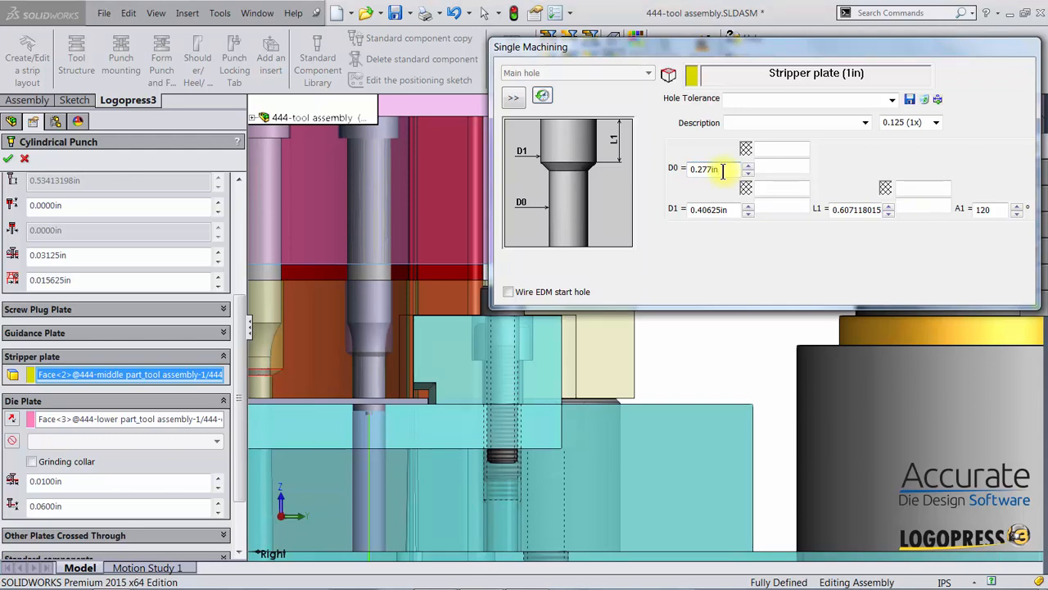
pyautogui.moveTo(723, 170); pyautogui.dragTo(676, 177)
pyautogui.write('.3125')
pyautogui.press('Return')
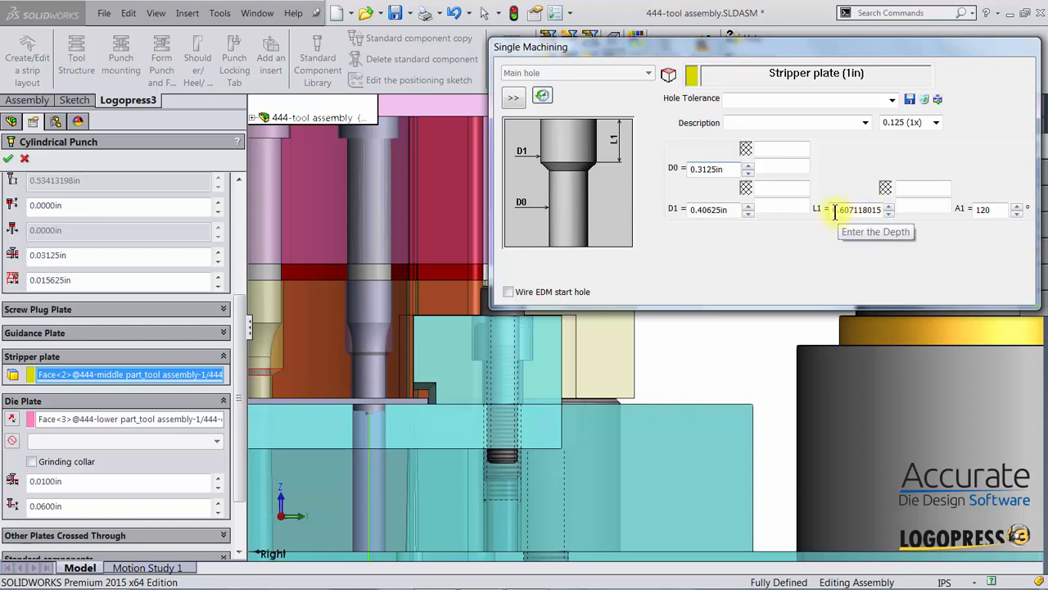
pyautogui.moveTo(834, 211); pyautogui.dragTo(890, 218)
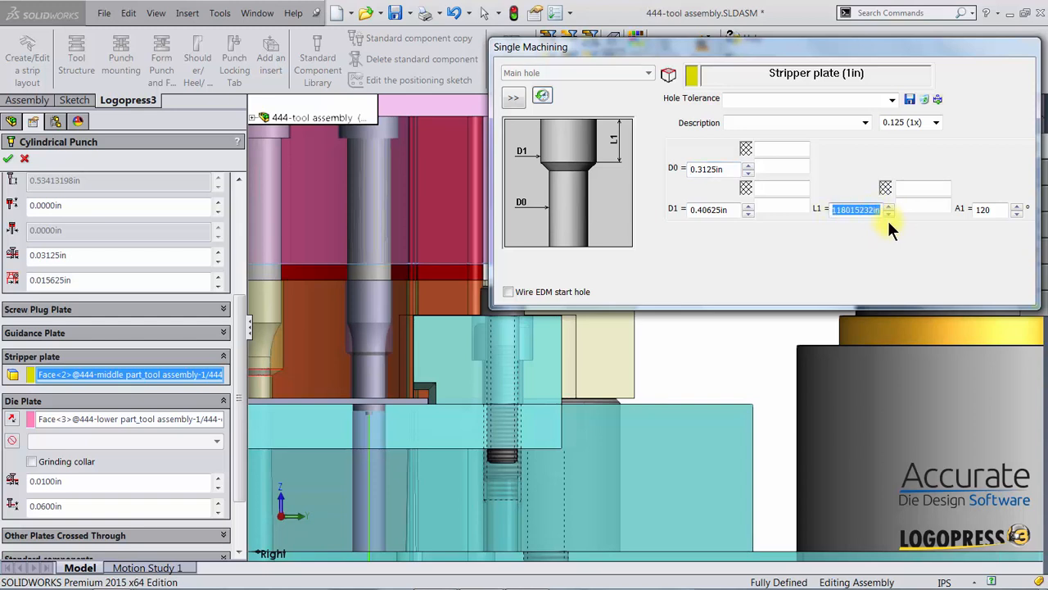
pyautogui.write('.75')
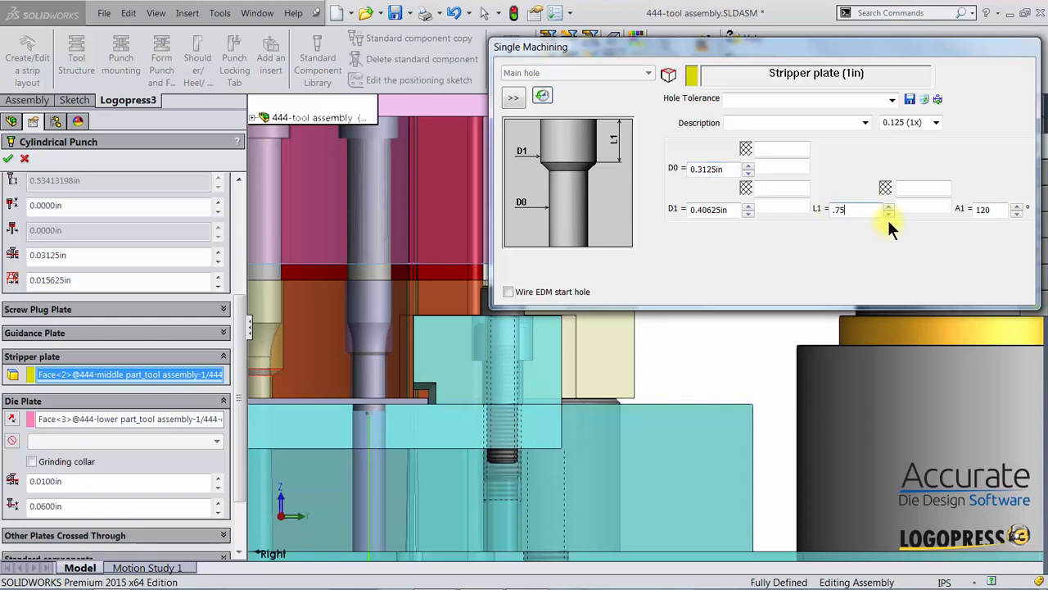
pyautogui.press('Return')
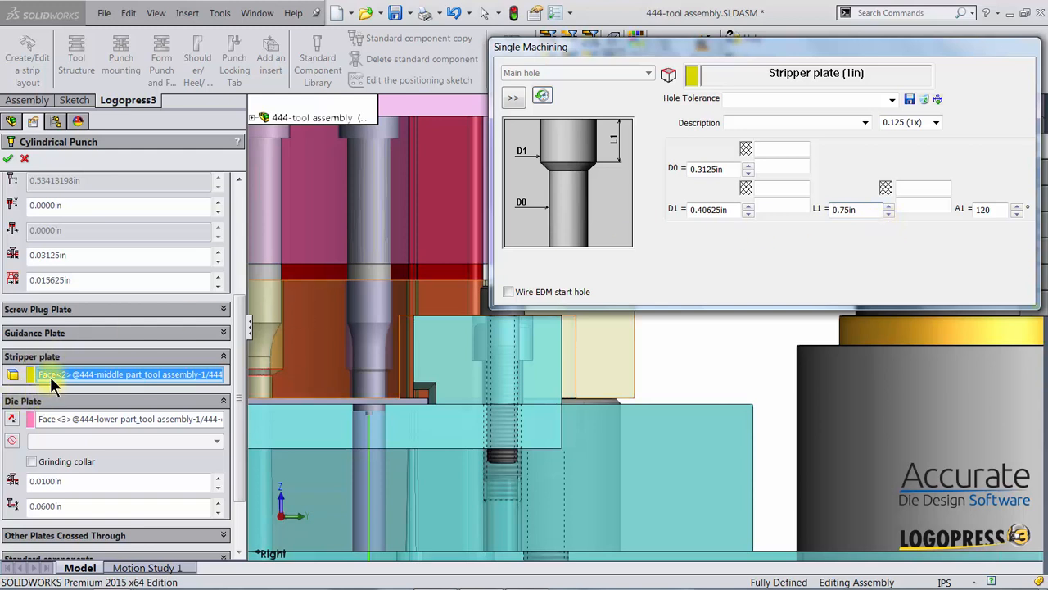
# Change the die plate's main hole to the tapered type with a straight land length L1 of 0.25in
pyautogui.click(65, 418)
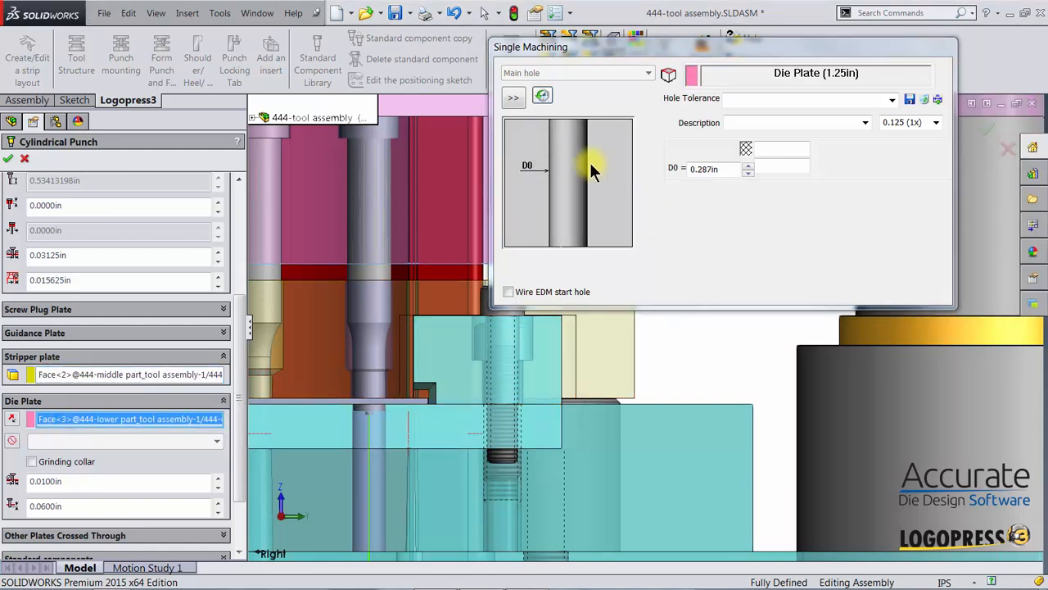
pyautogui.click(511, 97)
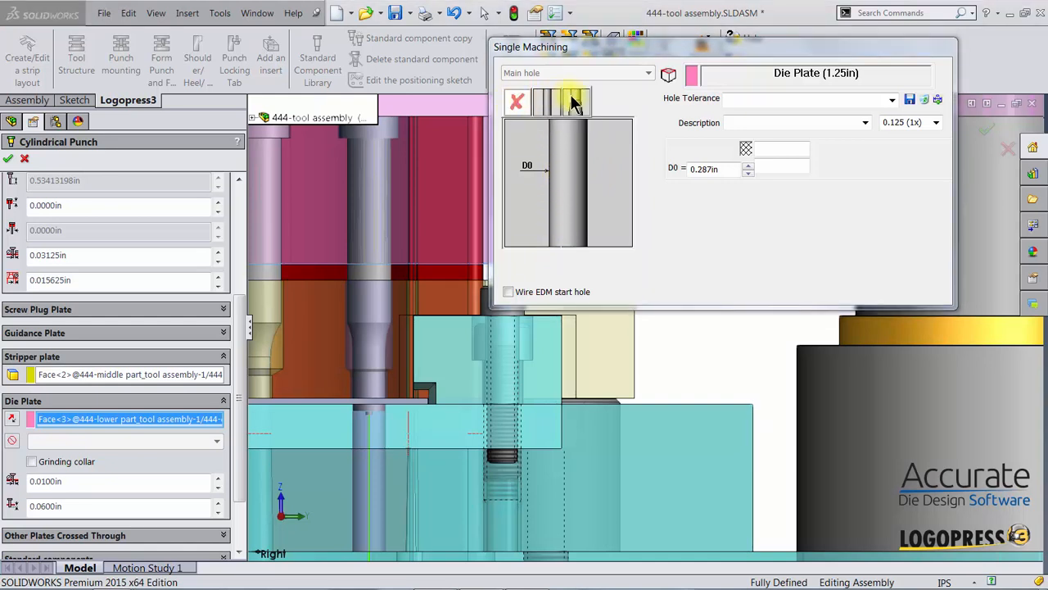
pyautogui.click(573, 95)
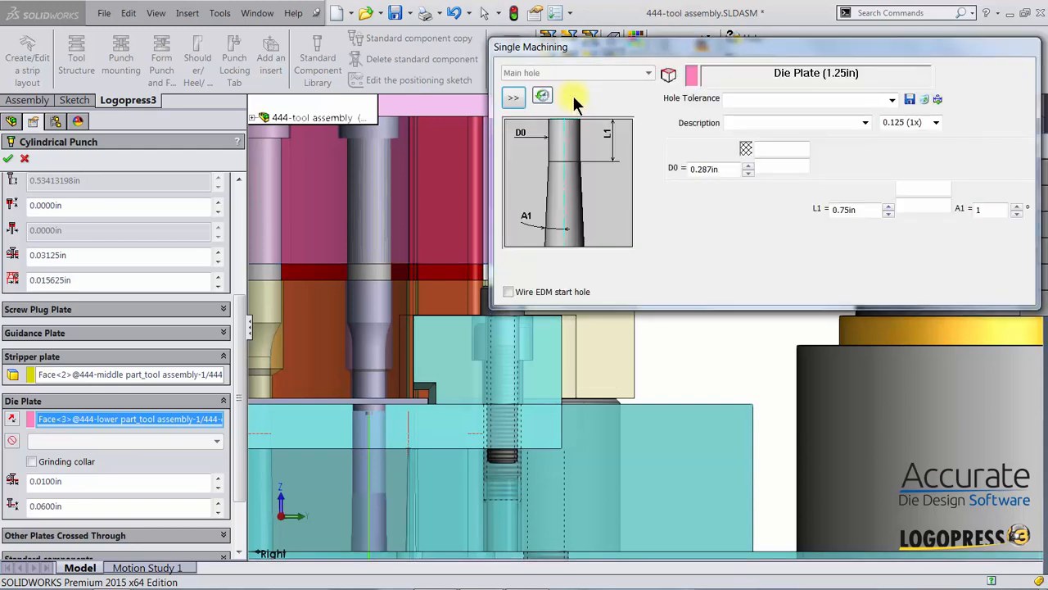
pyautogui.doubleClick(858, 209)
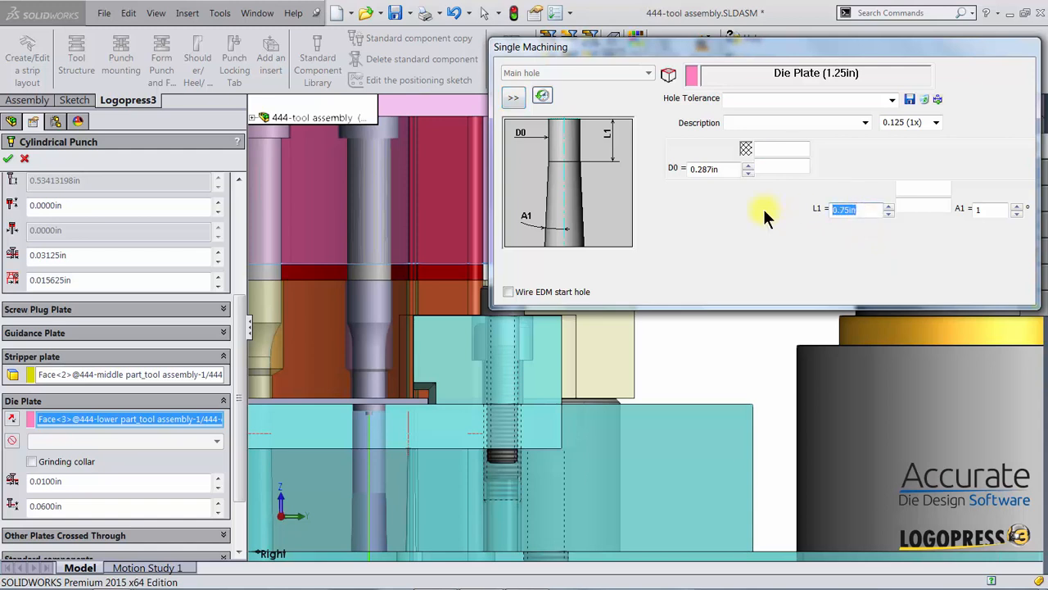
pyautogui.write('.25')
pyautogui.press('Return')
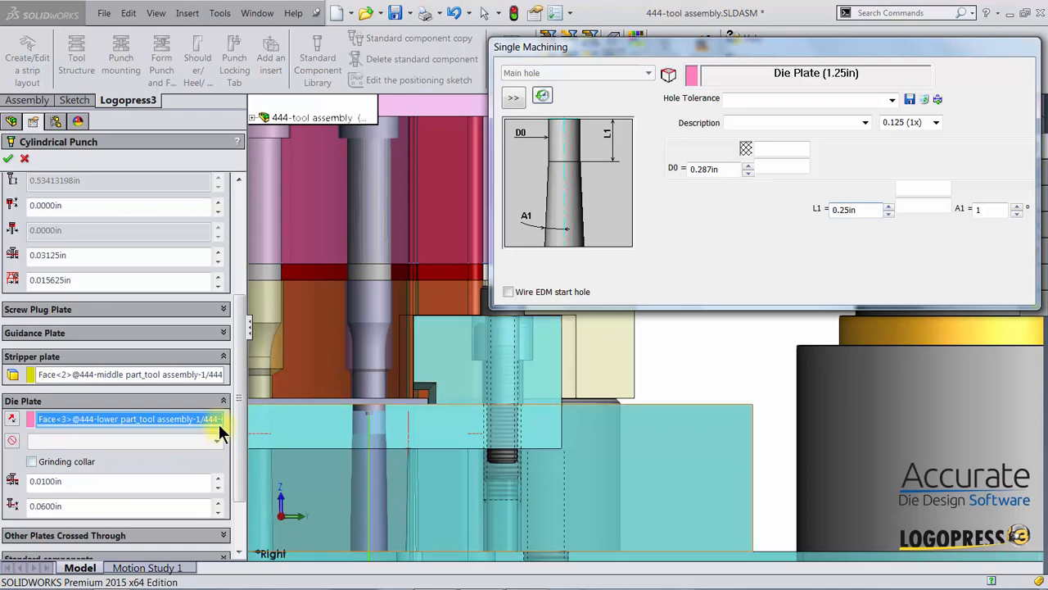
# Add the 444-die shoe face below the die block as another plate crossed through by the punch
pyautogui.scroll(-1, 242, 428)
pyautogui.scroll(-2, 241, 428)
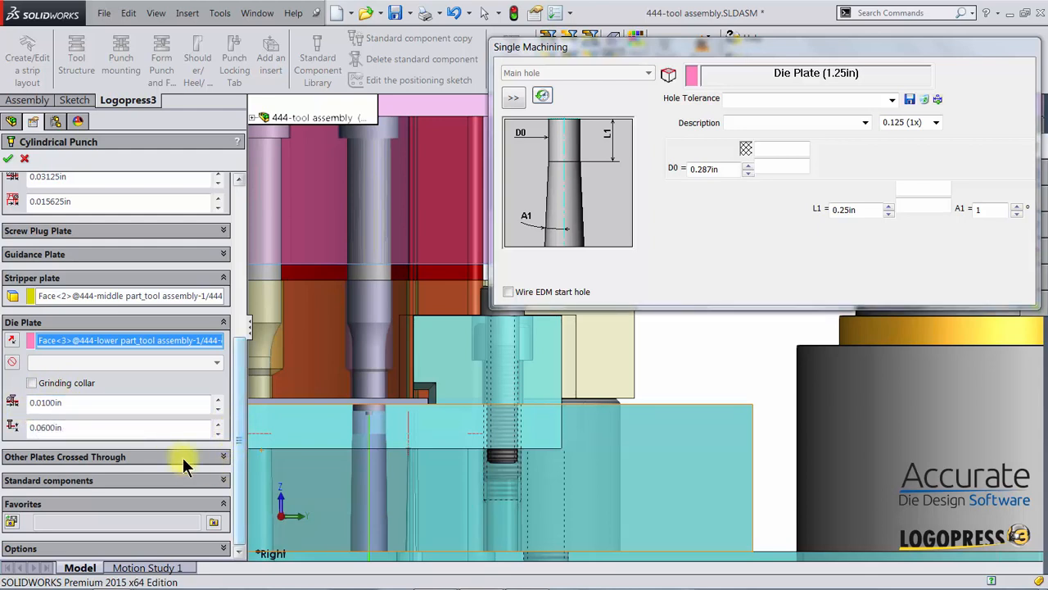
pyautogui.click(66, 453)
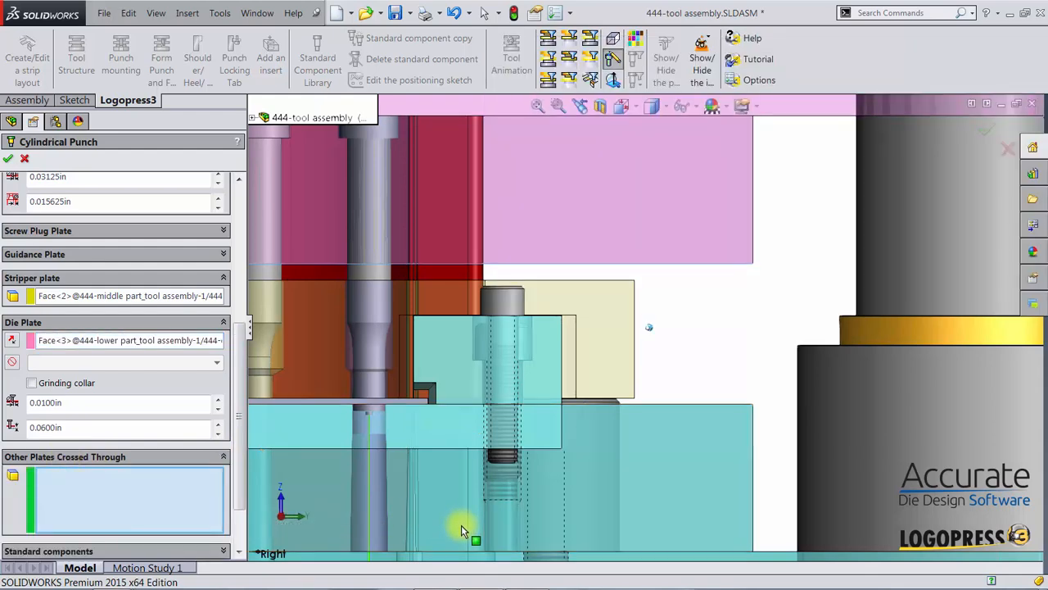
pyautogui.hotkey('ctrl', 'Up')
pyautogui.hotkey('ctrl', 'Up')
pyautogui.hotkey('ctrl', 'Up')
pyautogui.hotkey('ctrl', 'Up')
pyautogui.scroll(-1, 458, 522)
pyautogui.scroll(1, 456, 520)
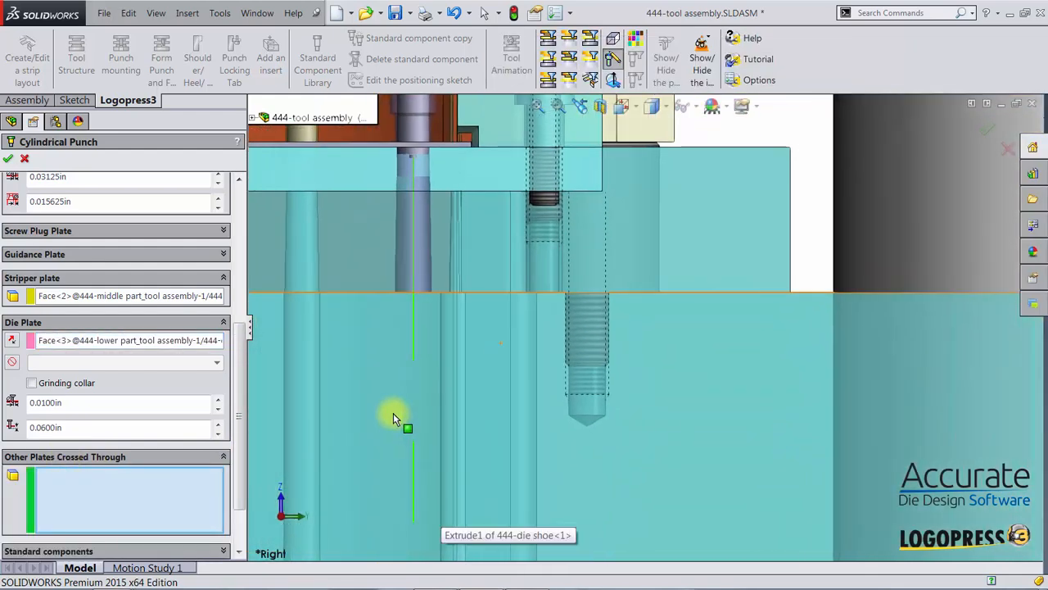
pyautogui.click(403, 455)
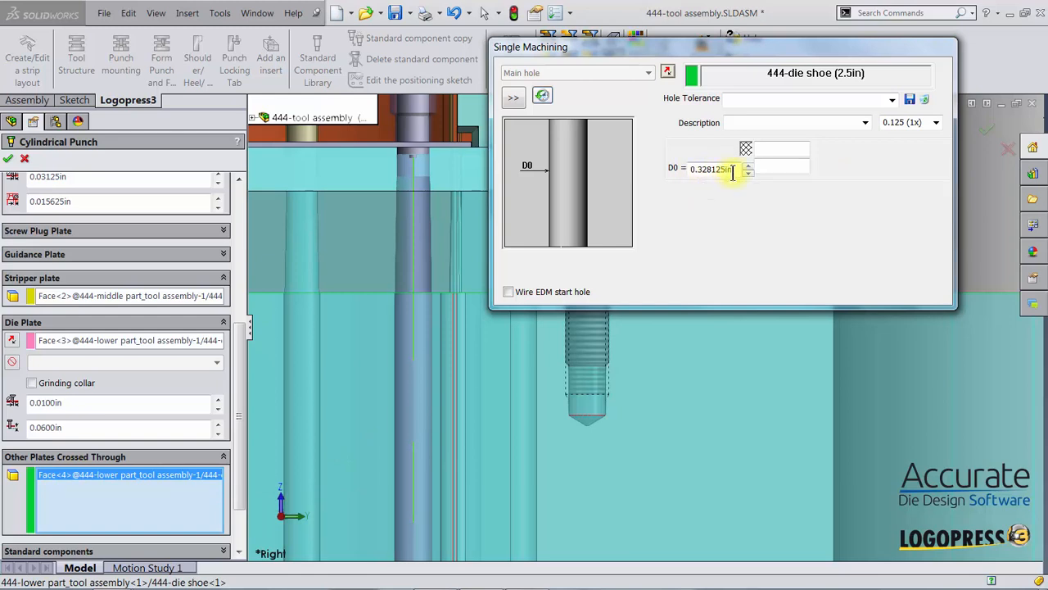
# Set the die shoe's hole diameter D0 to 0.344in and accept the cylindrical punch definition
pyautogui.moveTo(732, 168); pyautogui.dragTo(671, 181)
pyautogui.write('.344')
pyautogui.press('Return')
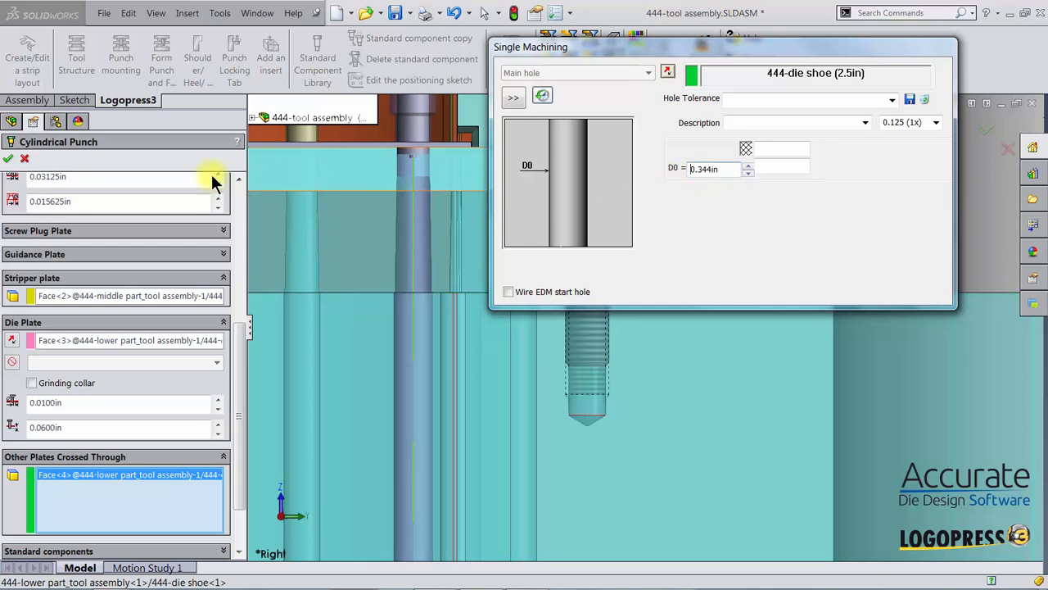
pyautogui.click(10, 163)
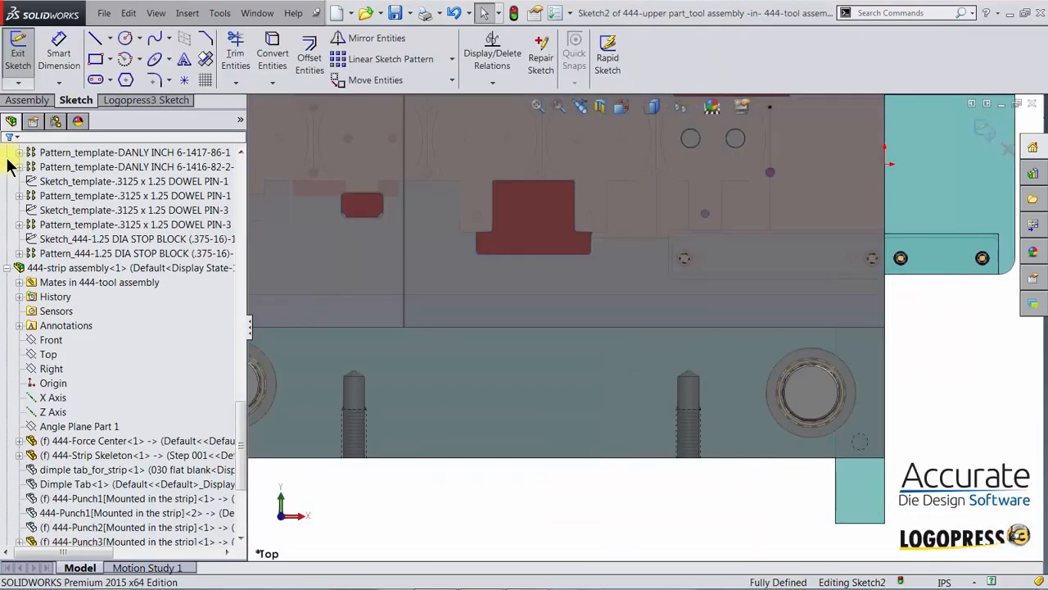
# Add a positioning point at the centre of the second pierce punch circle and finish the positioning sketch
pyautogui.click(196, 210)
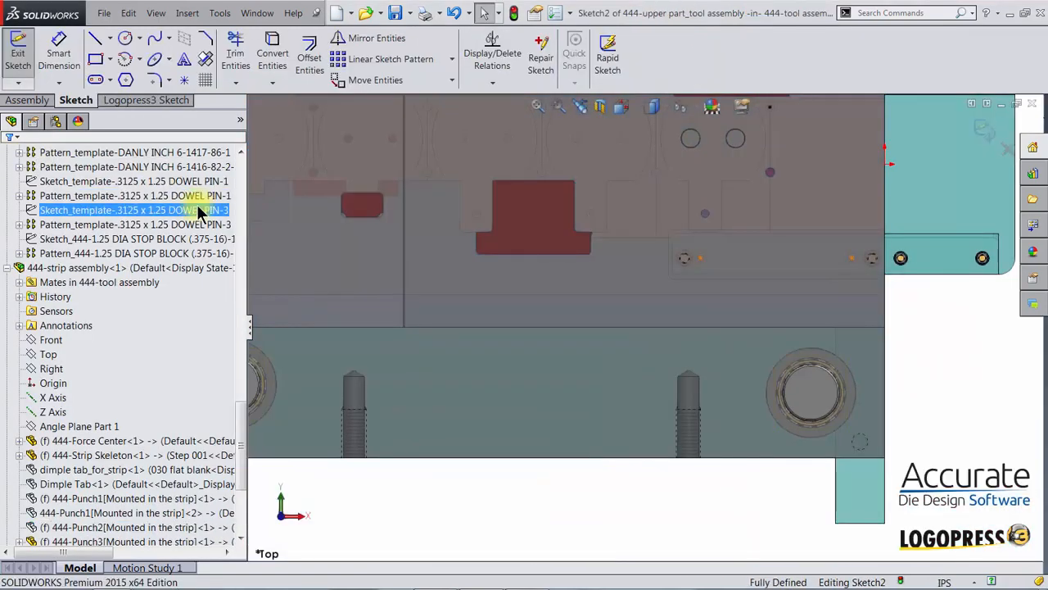
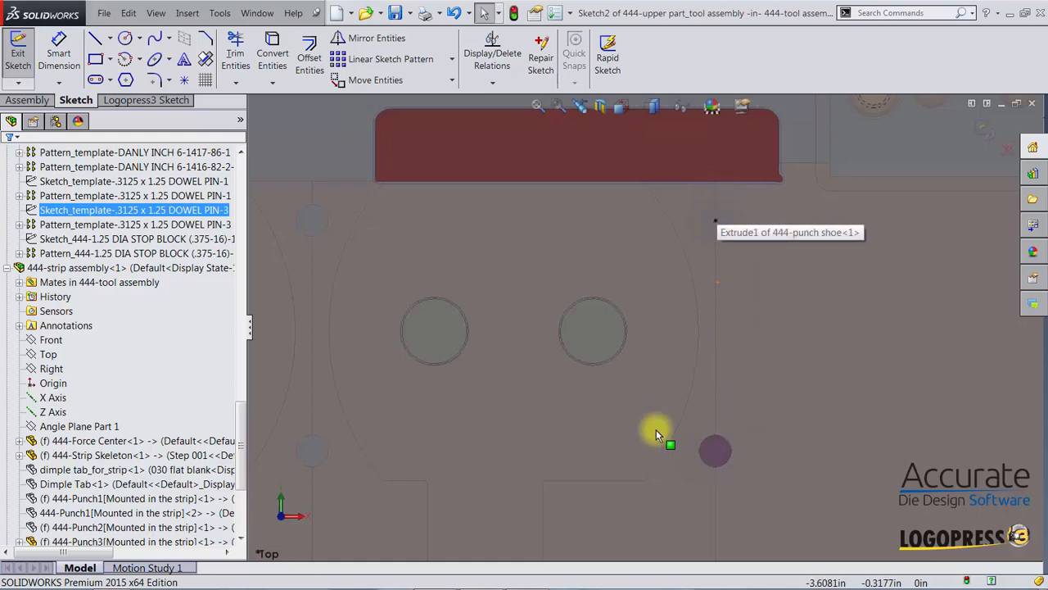
pyautogui.click(187, 82)
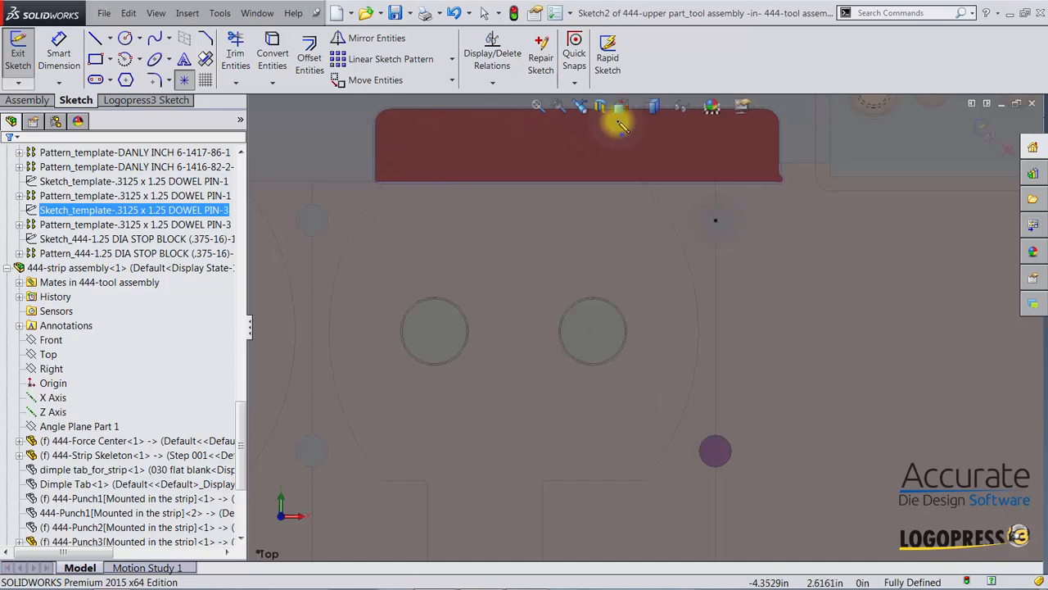
pyautogui.click(655, 108)
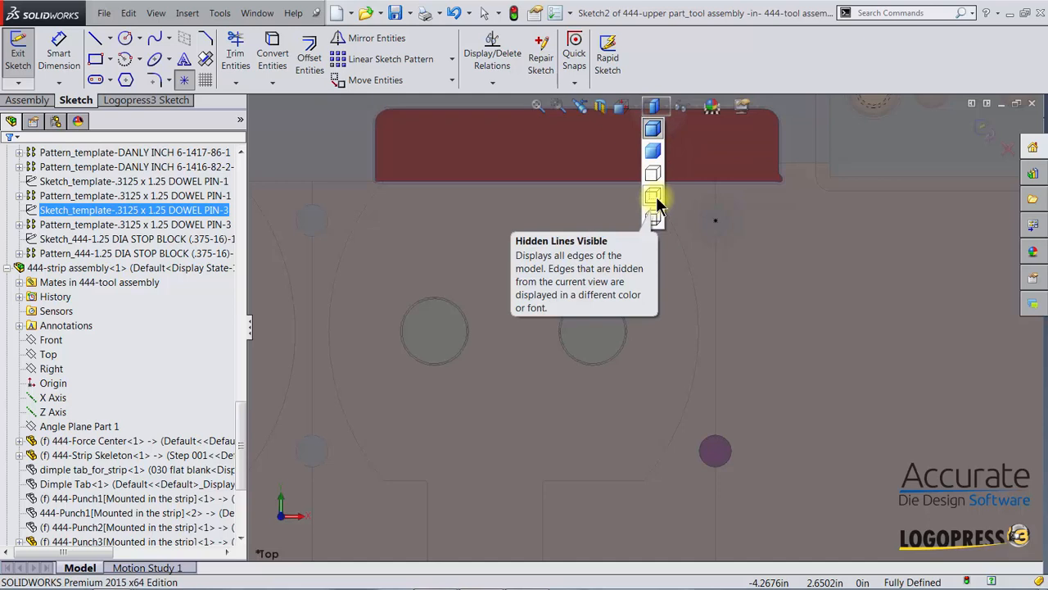
pyautogui.click(739, 68)
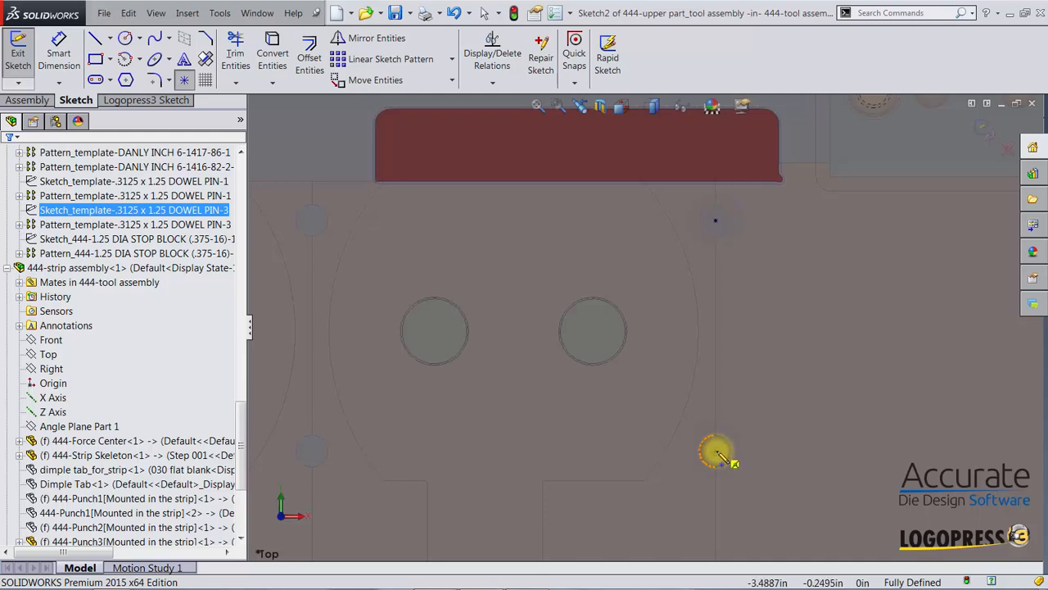
pyautogui.click(716, 451)
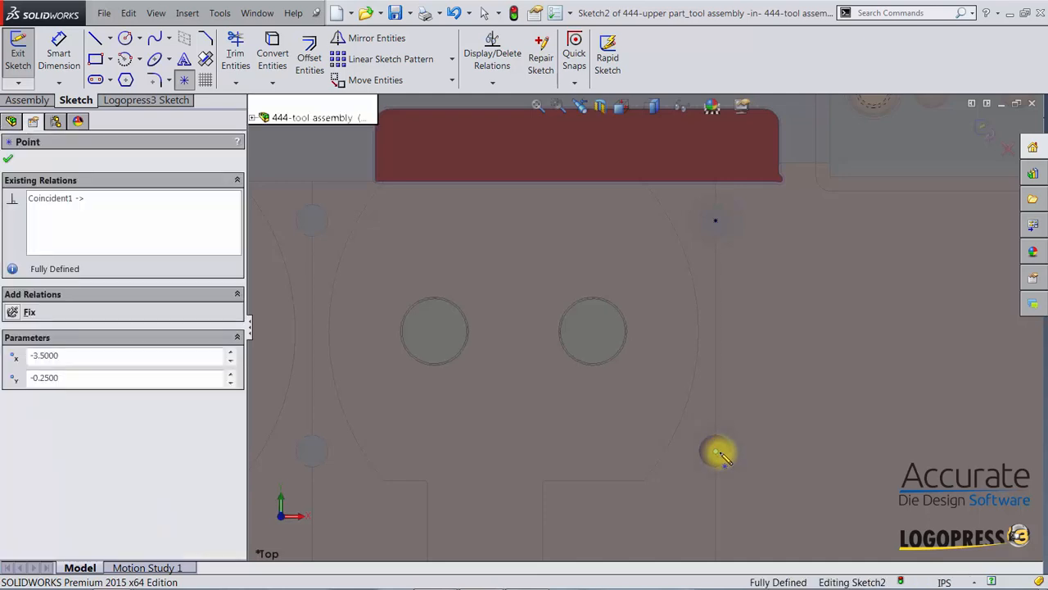
pyautogui.click(809, 474)
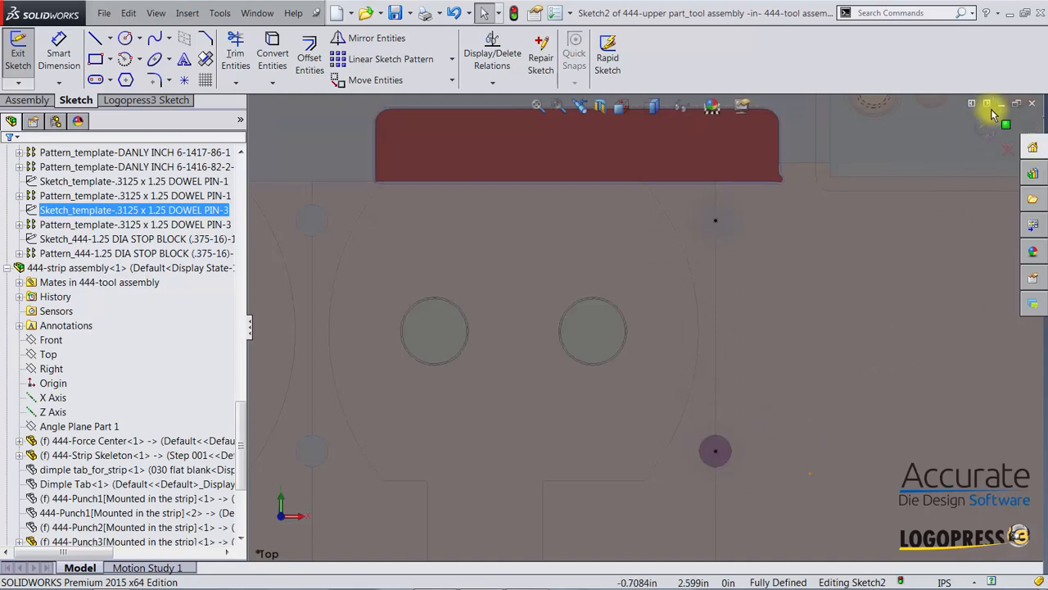
pyautogui.click(977, 129)
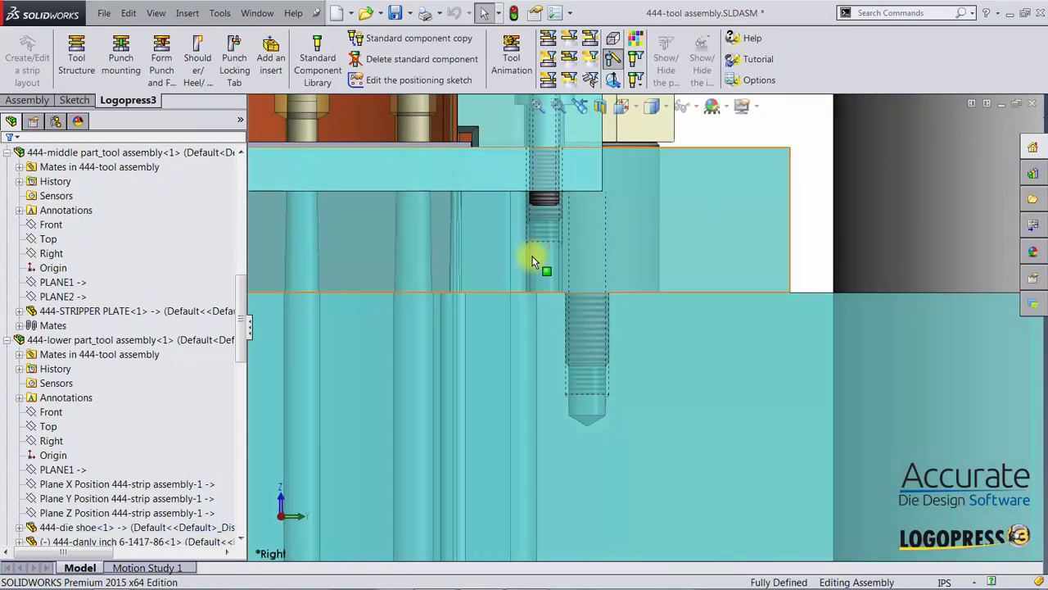
# Hide the whole tool, then hide the strip's already mounted 444-Punch3 component
pyautogui.moveTo(540, 253); pyautogui.dragTo(362, 274, button='middle')
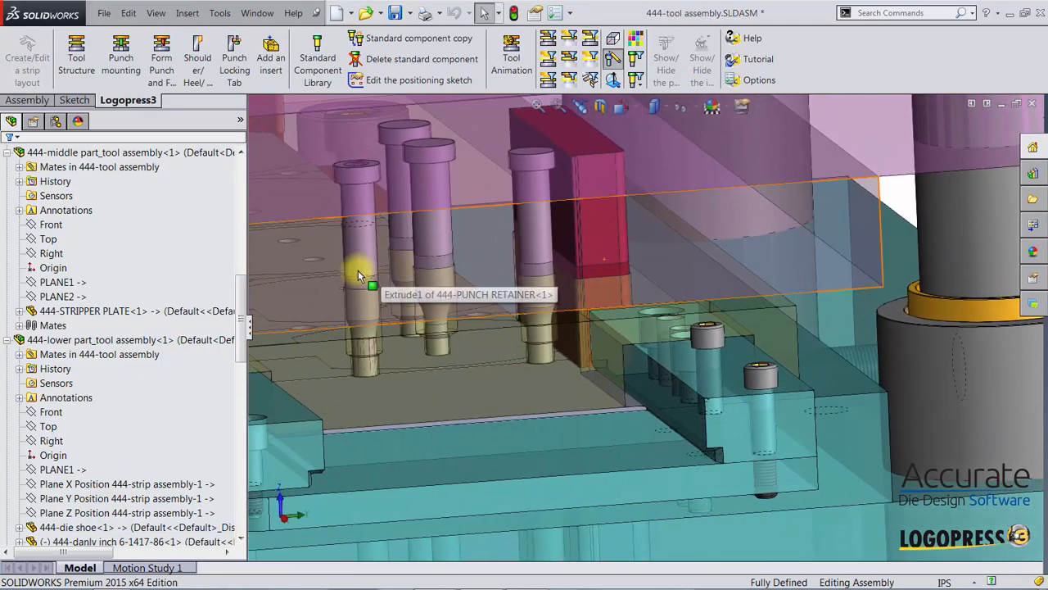
pyautogui.moveTo(574, 341); pyautogui.dragTo(528, 166, button='middle')
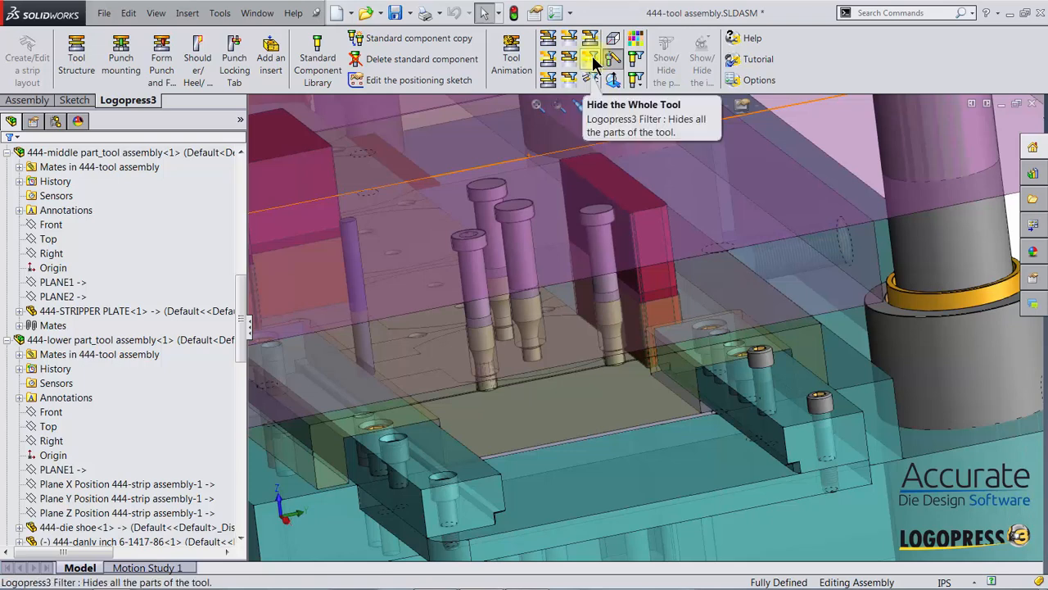
pyautogui.click(592, 56)
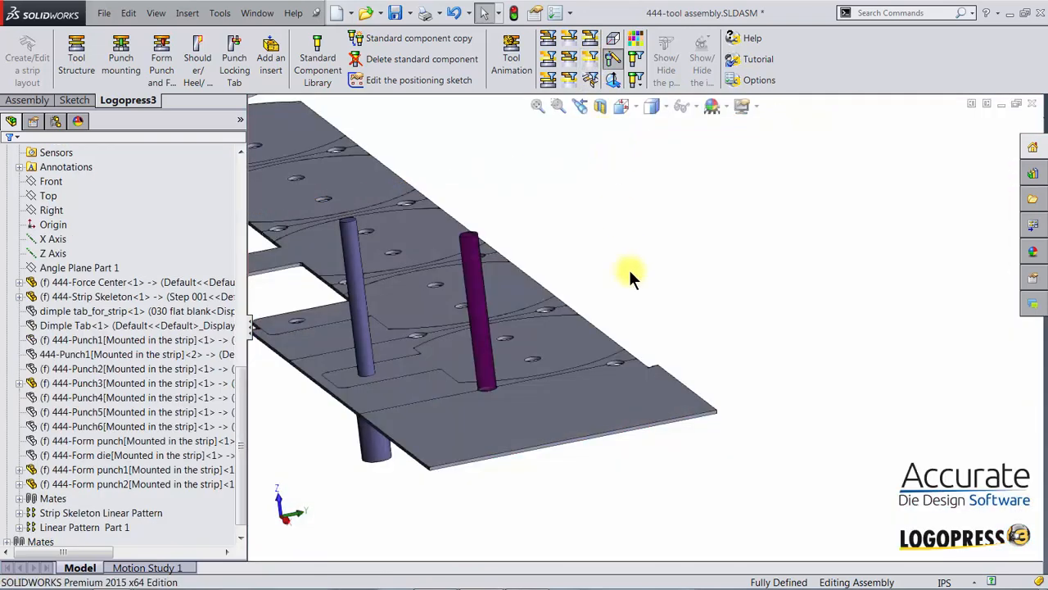
pyautogui.moveTo(586, 334); pyautogui.dragTo(581, 219, button='middle')
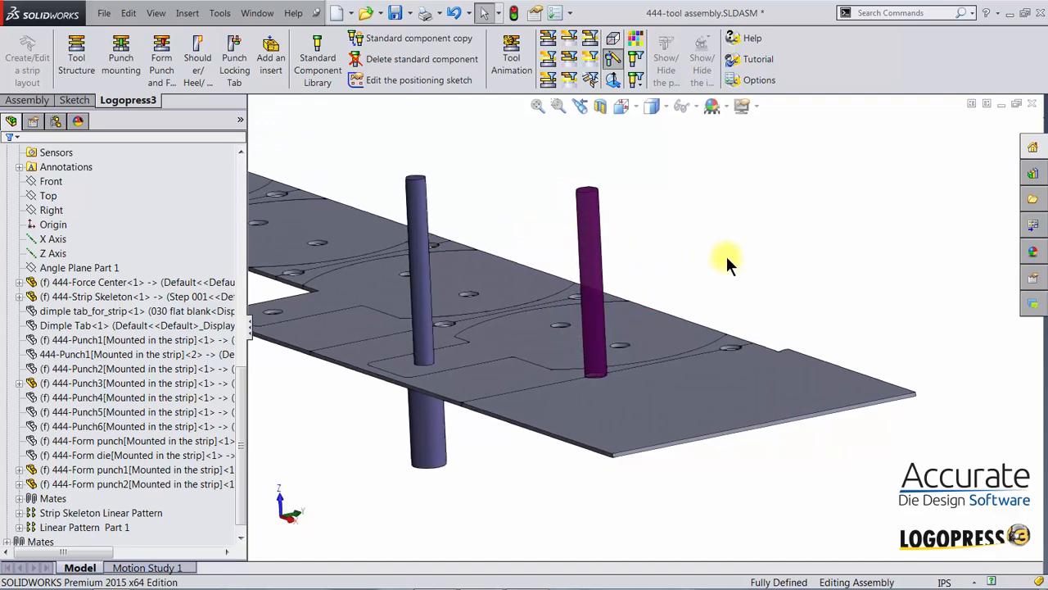
pyautogui.click(591, 213)
pyautogui.rightClick(591, 214)
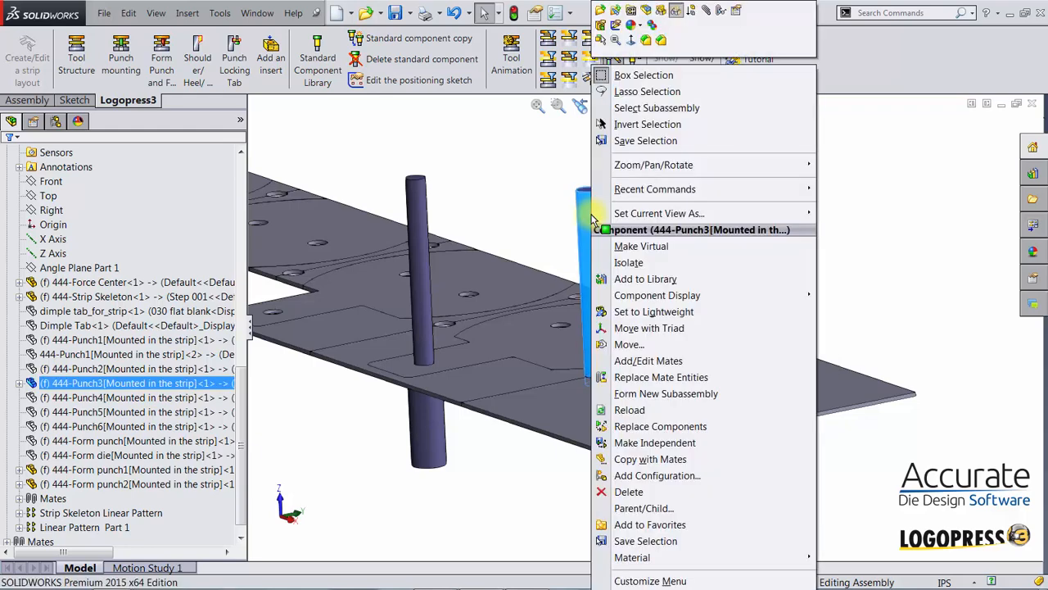
pyautogui.click(664, 21)
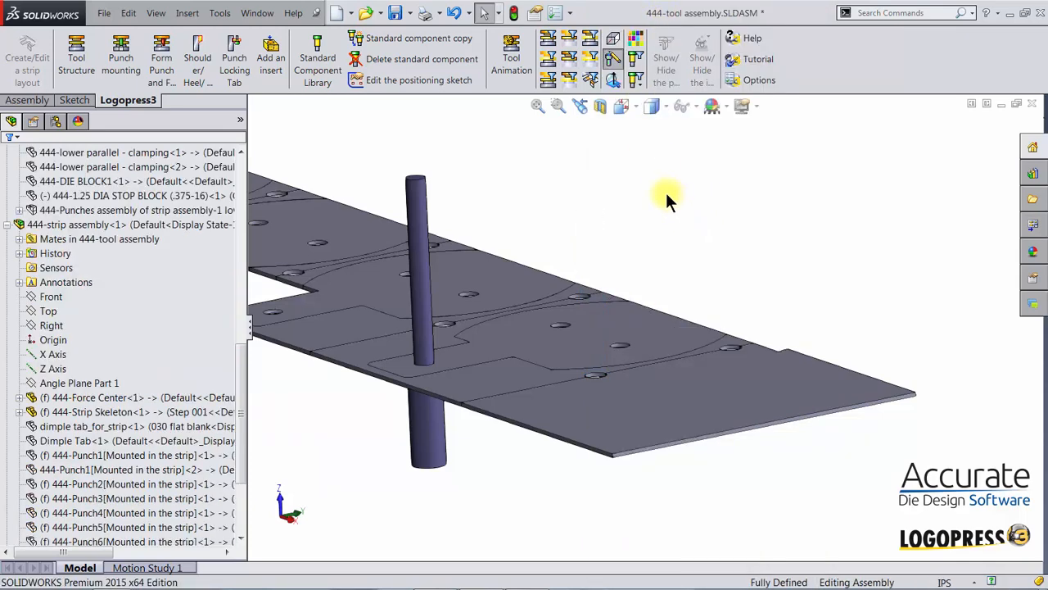
# Begin a standard Cylindrical Pilot, show the whole tool, and choose the 444-PUNCH RETAINER face as the head plate
pyautogui.moveTo(666, 194); pyautogui.dragTo(586, 295, button='middle')
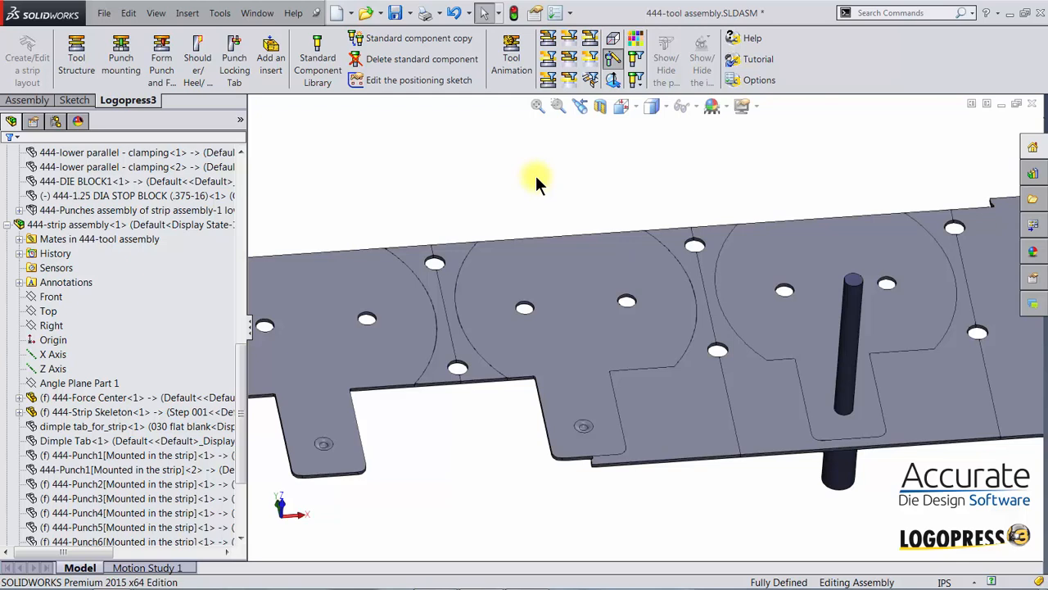
pyautogui.click(319, 81)
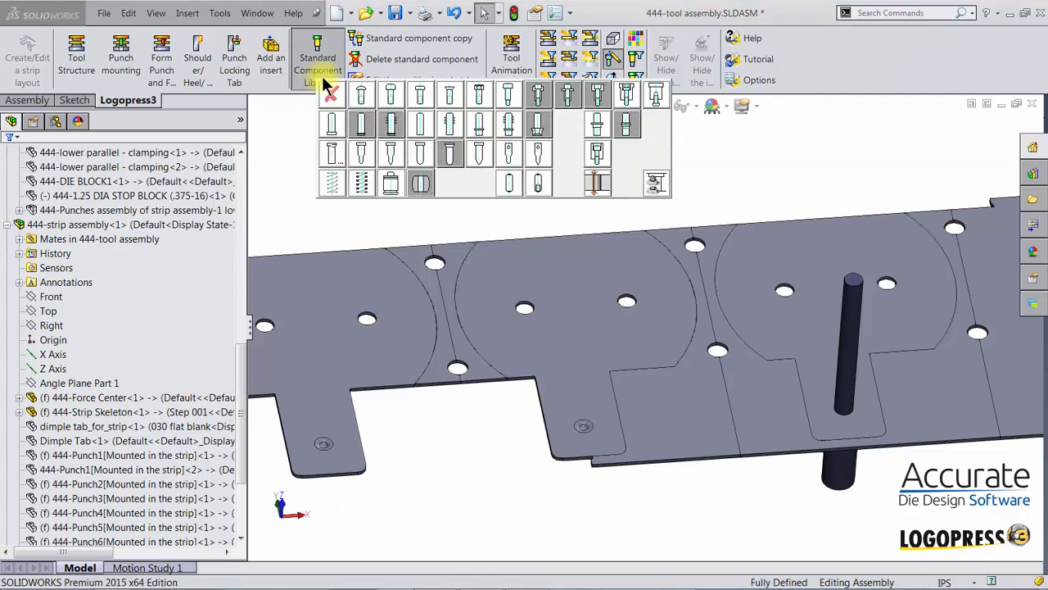
pyautogui.click(359, 150)
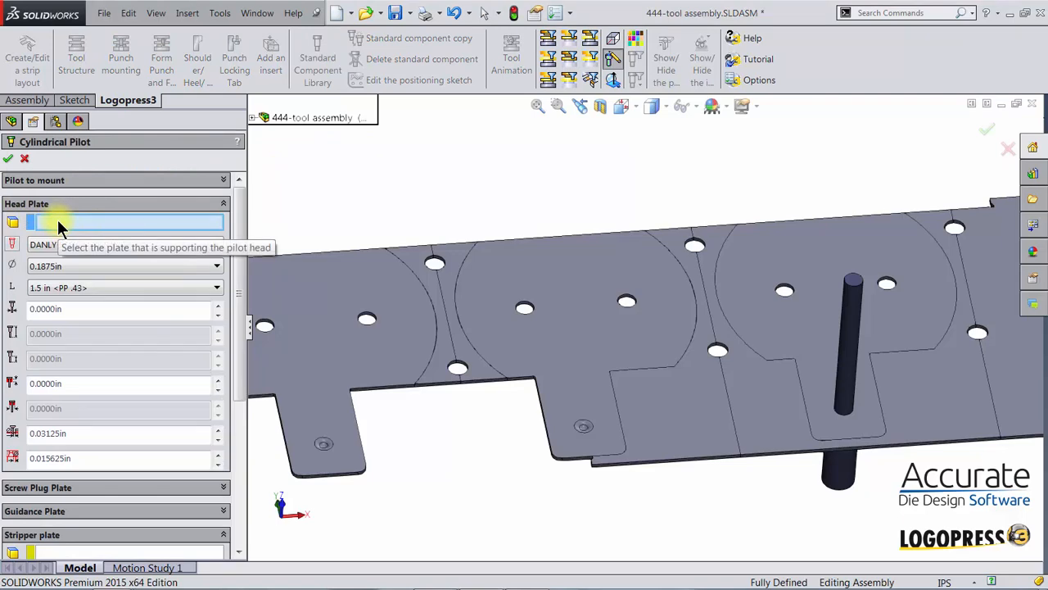
pyautogui.click(548, 39)
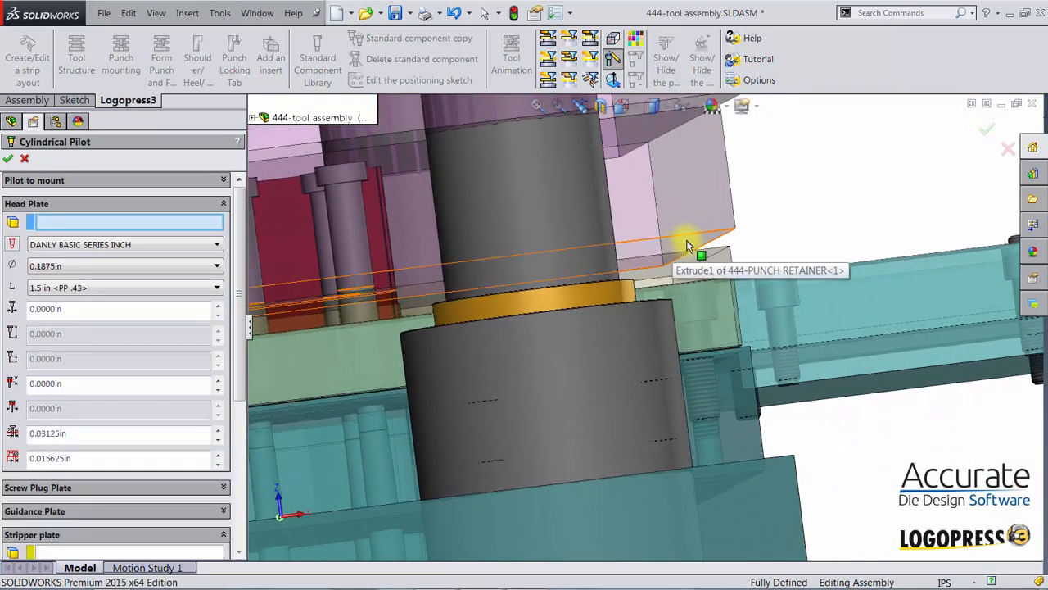
pyautogui.click(688, 245)
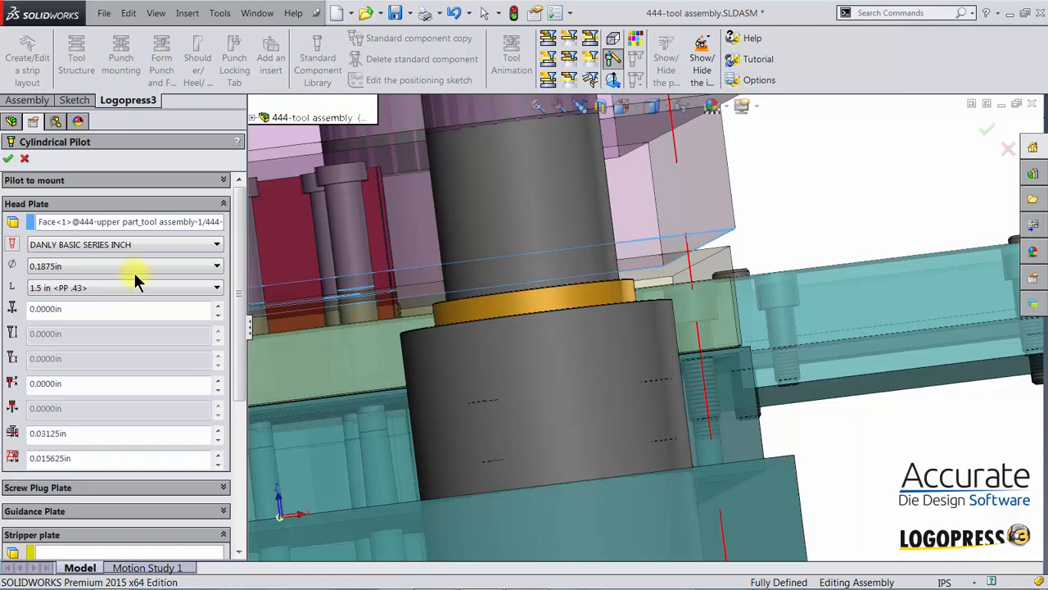
# Assign the lower tool's die block face as the die plate and the middle tool's stripper face as the stripper plate
pyautogui.moveTo(236, 345); pyautogui.dragTo(242, 468)
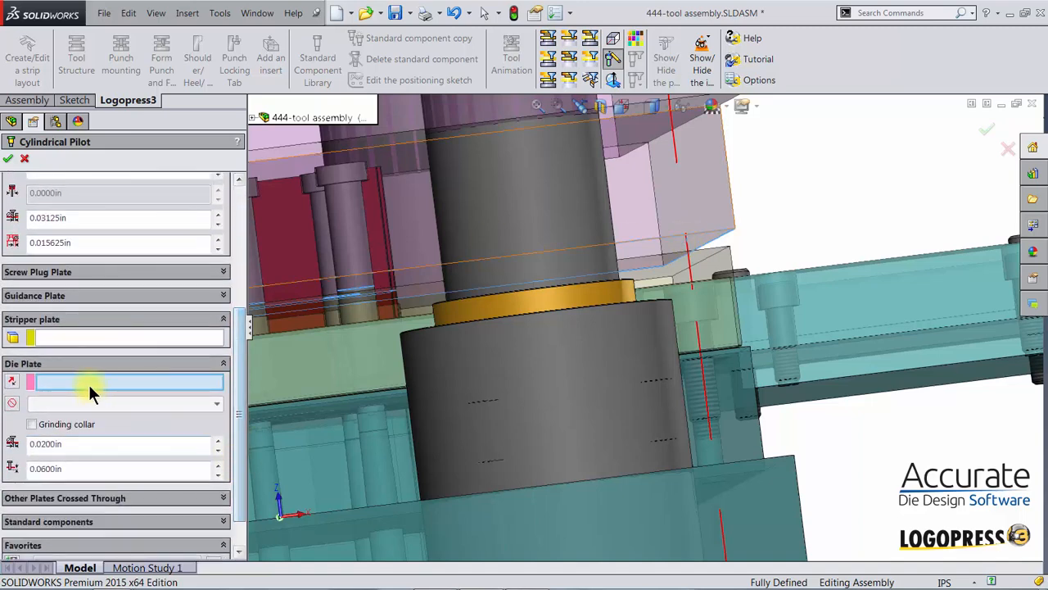
pyautogui.click(731, 435)
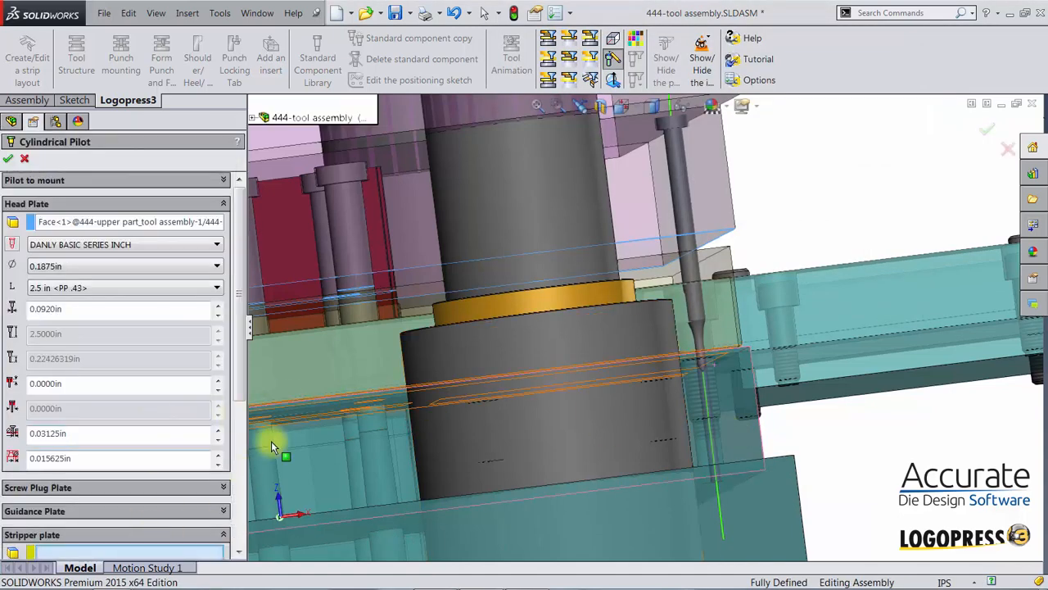
pyautogui.moveTo(241, 369); pyautogui.dragTo(41, 448)
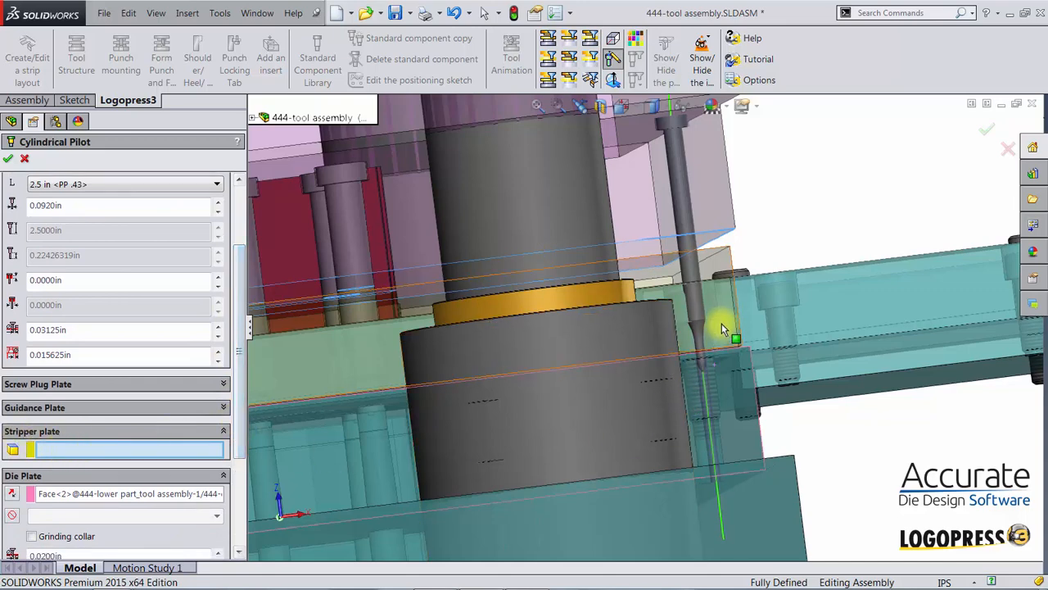
pyautogui.click(715, 273)
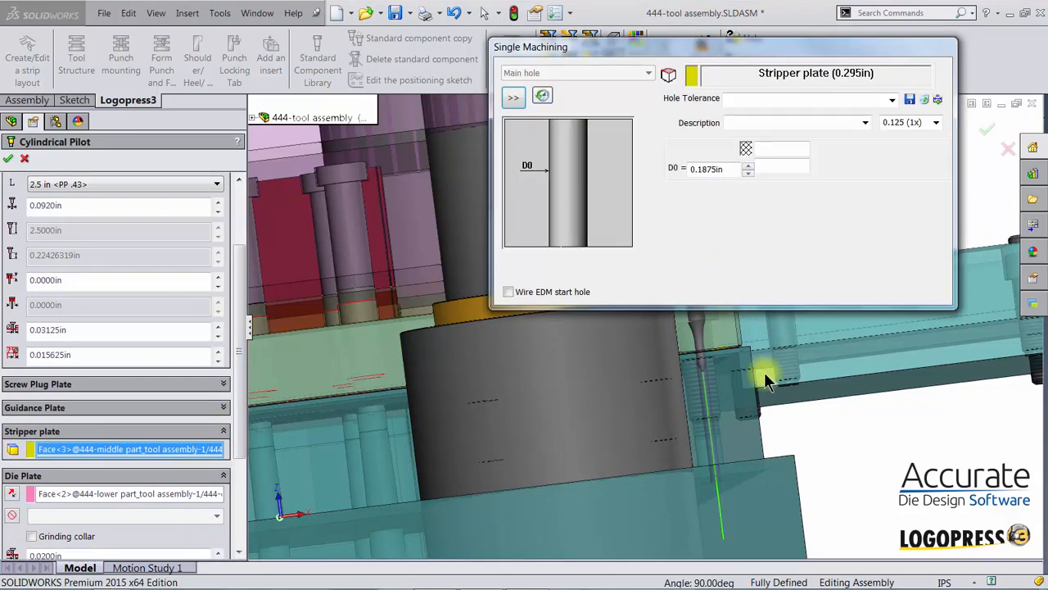
# Choose the DAYTON VERSATILE INCH pilot series with a 0.3125 <VPT> in body diameter
pyautogui.moveTo(800, 408); pyautogui.dragTo(908, 403, button='right')
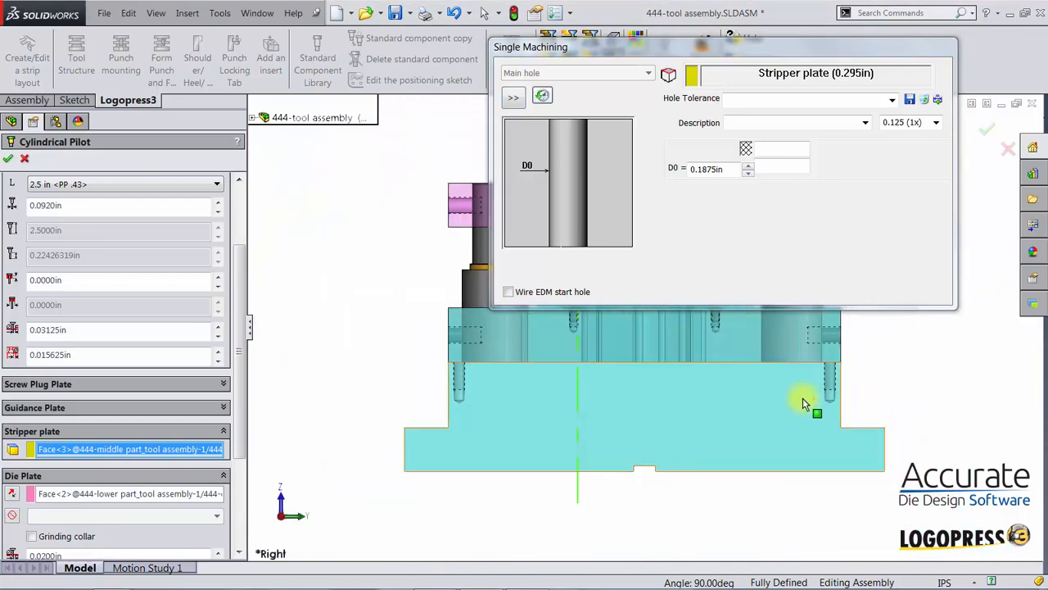
pyautogui.scroll(-3, 746, 376)
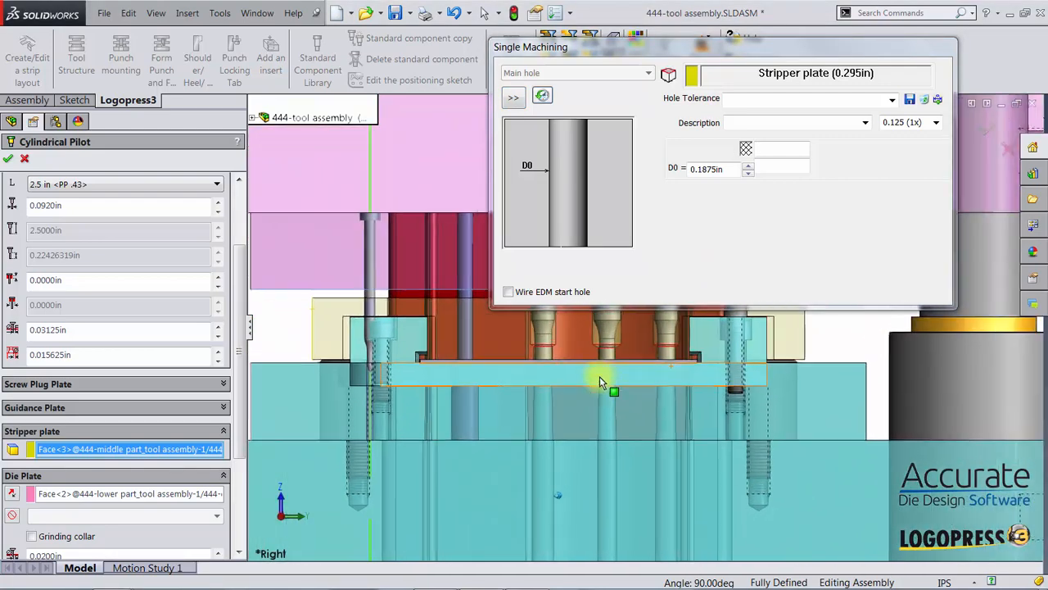
pyautogui.scroll(-3, 603, 379)
pyautogui.scroll(-3, 409, 346)
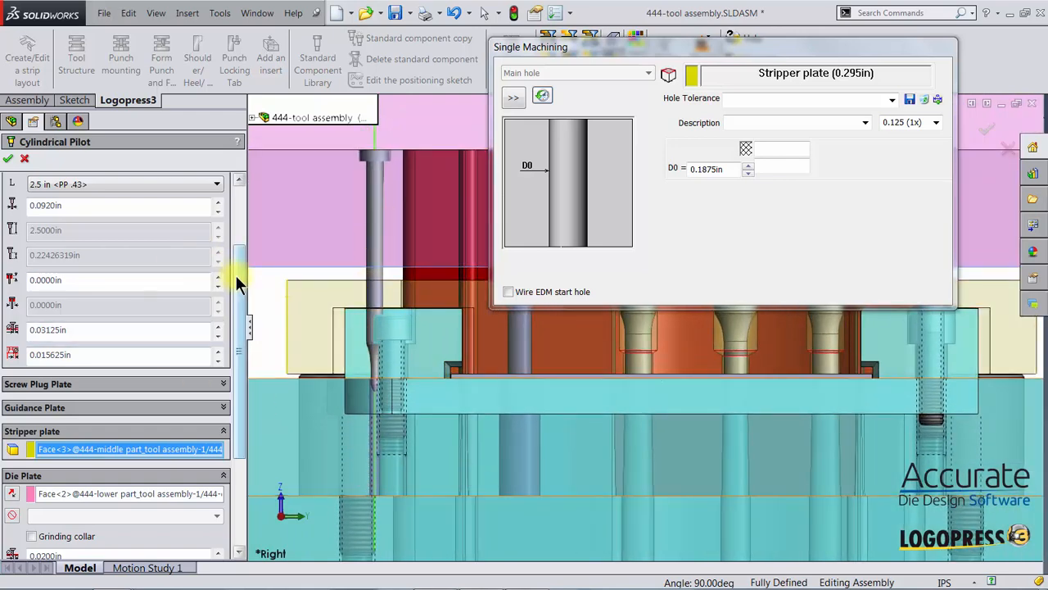
pyautogui.moveTo(237, 270); pyautogui.dragTo(237, 207)
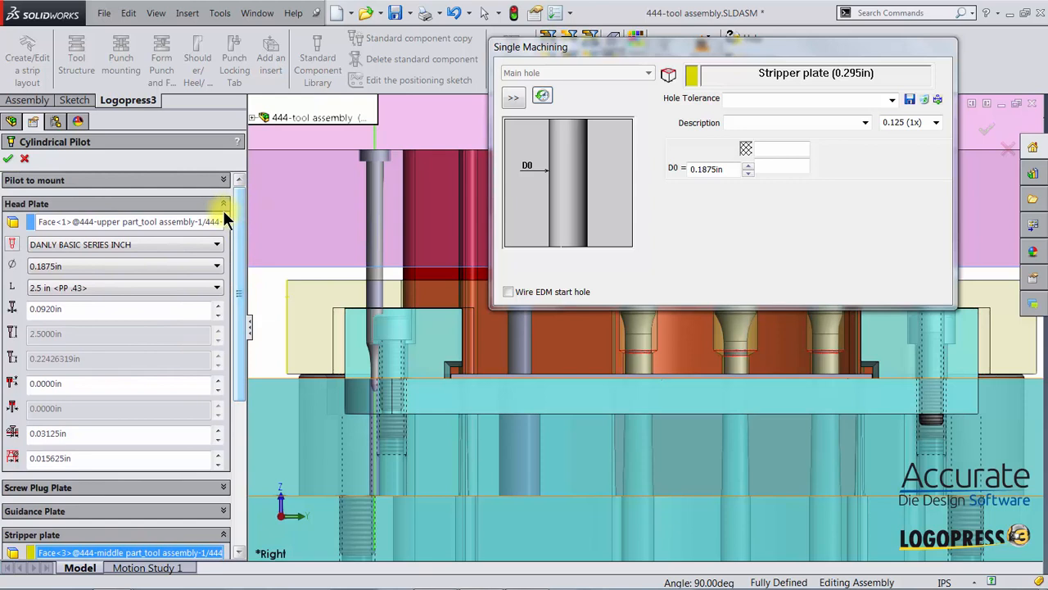
pyautogui.click(56, 246)
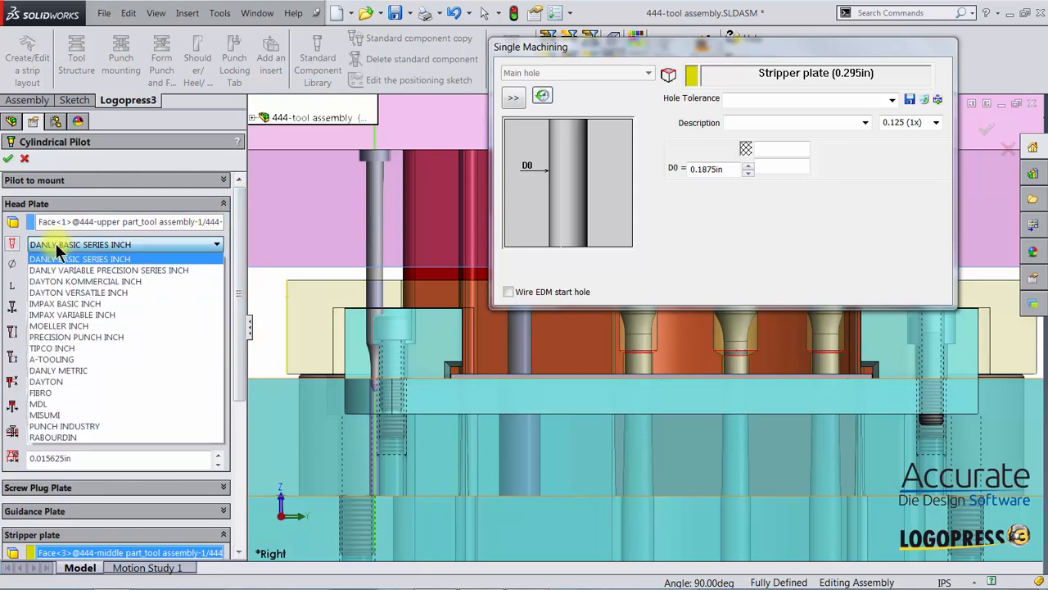
pyautogui.click(55, 289)
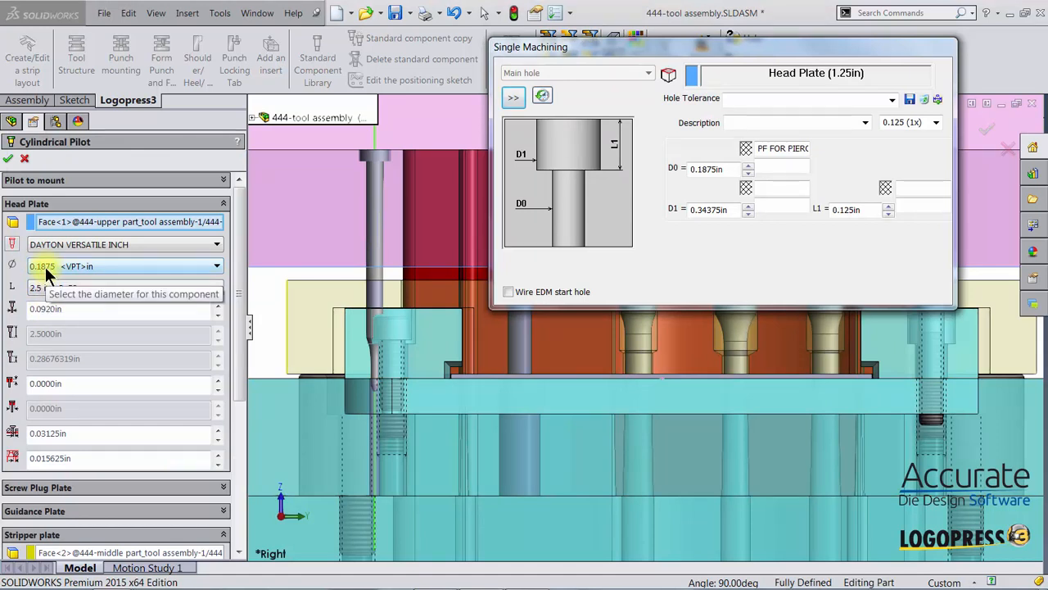
pyautogui.click(44, 266)
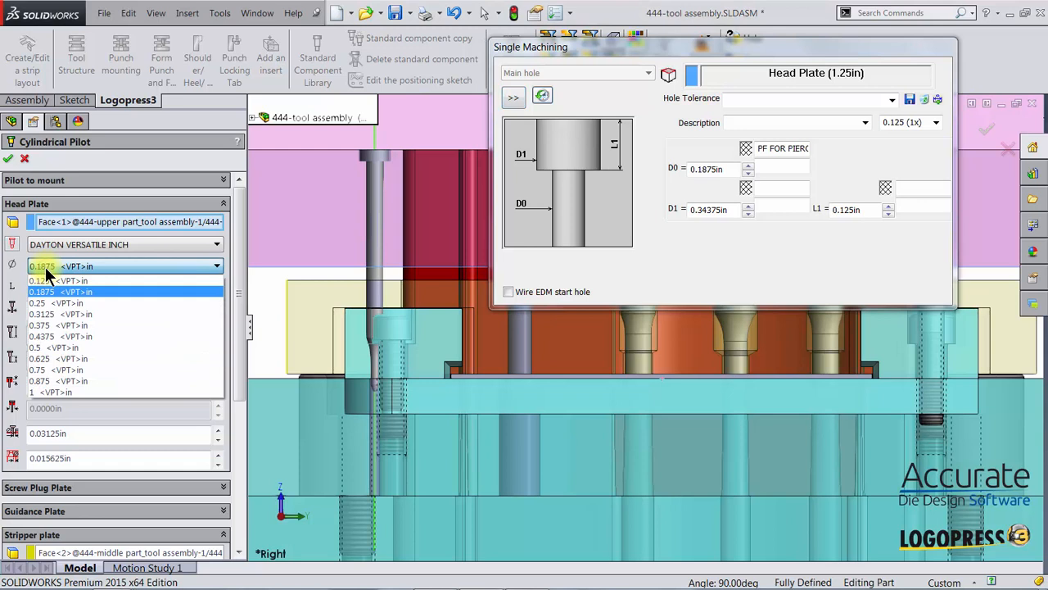
pyautogui.click(48, 313)
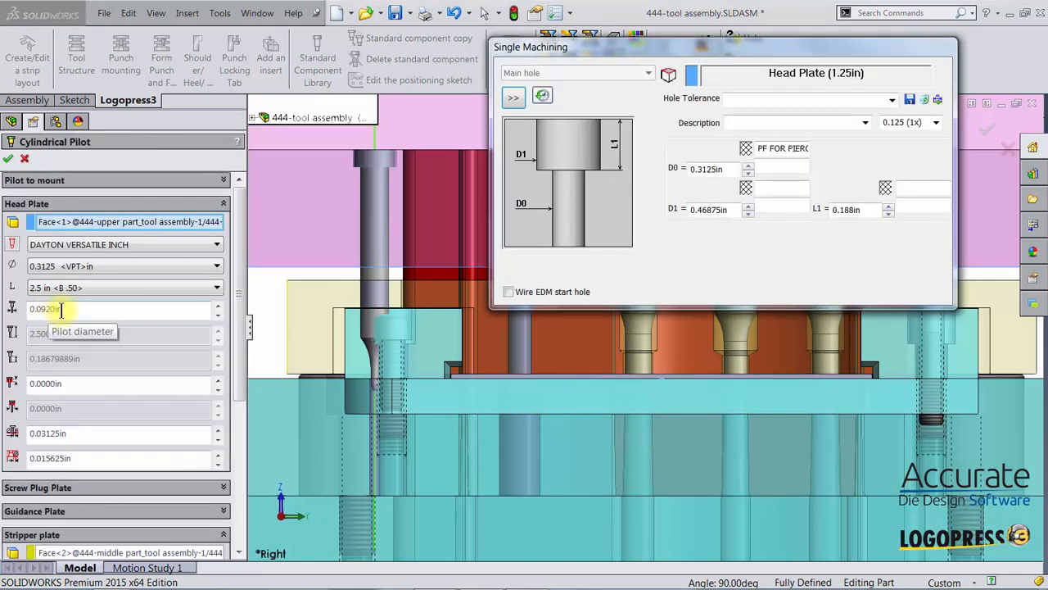
# Set the pilot diameter to 0.275 in
pyautogui.doubleClick(60, 309)
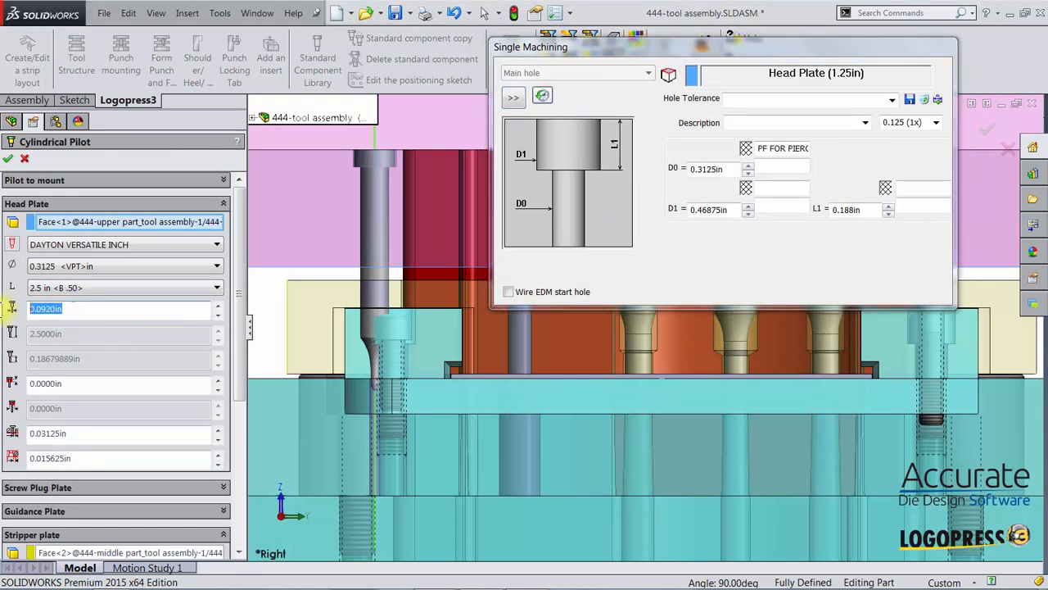
pyautogui.press('BackSpace')
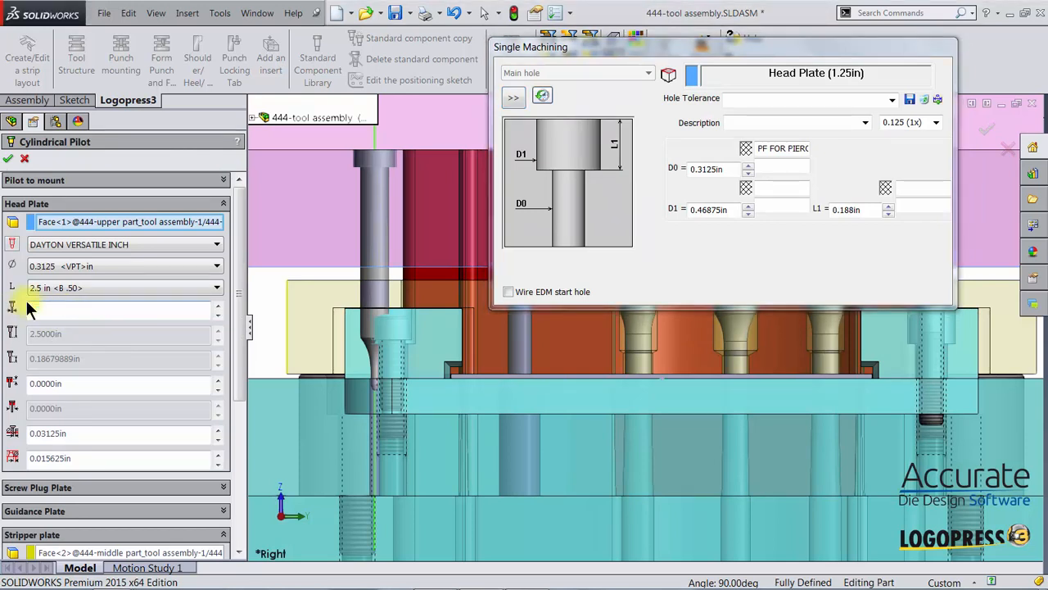
pyautogui.write('0.275')
pyautogui.press('Return')
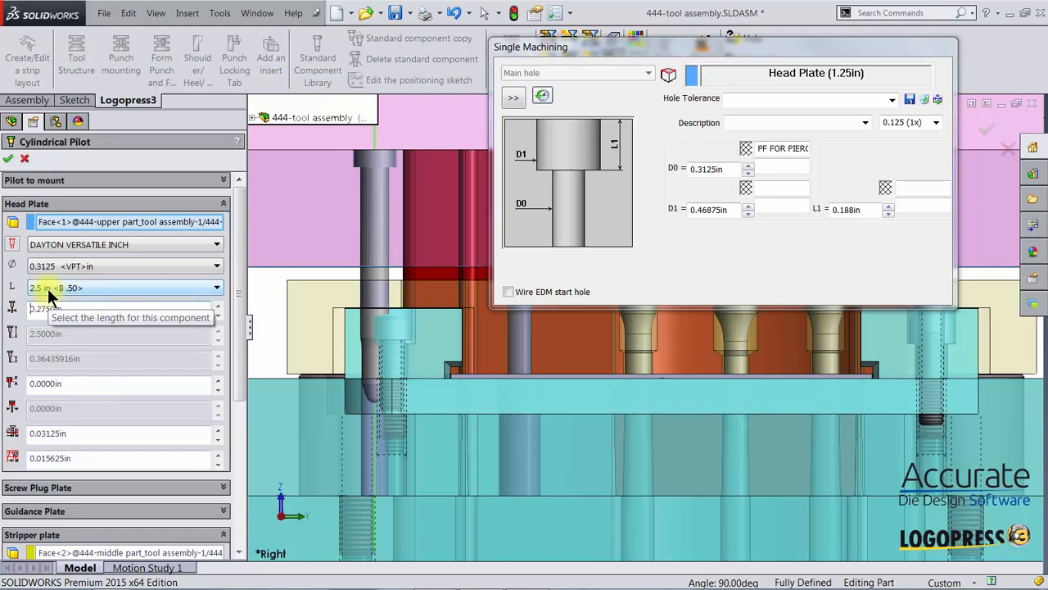
# Set the pilot's penetration depth in the die plate settings to .375+.05 in
pyautogui.moveTo(235, 259); pyautogui.dragTo(234, 401)
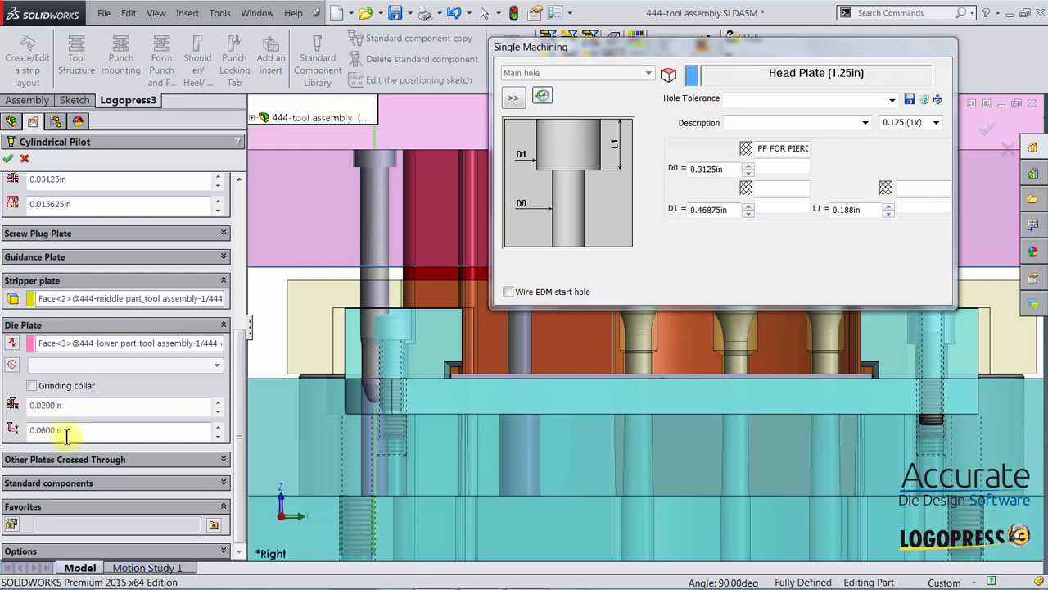
pyautogui.moveTo(71, 431); pyautogui.dragTo(18, 461)
pyautogui.write('.3')
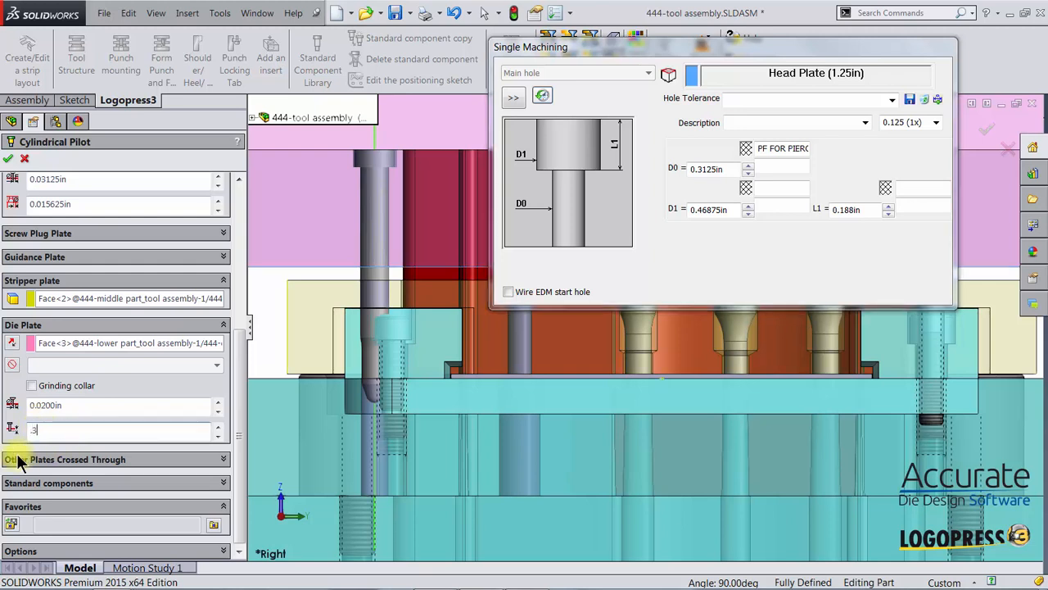
pyautogui.write('75+.05')
pyautogui.press('Return')
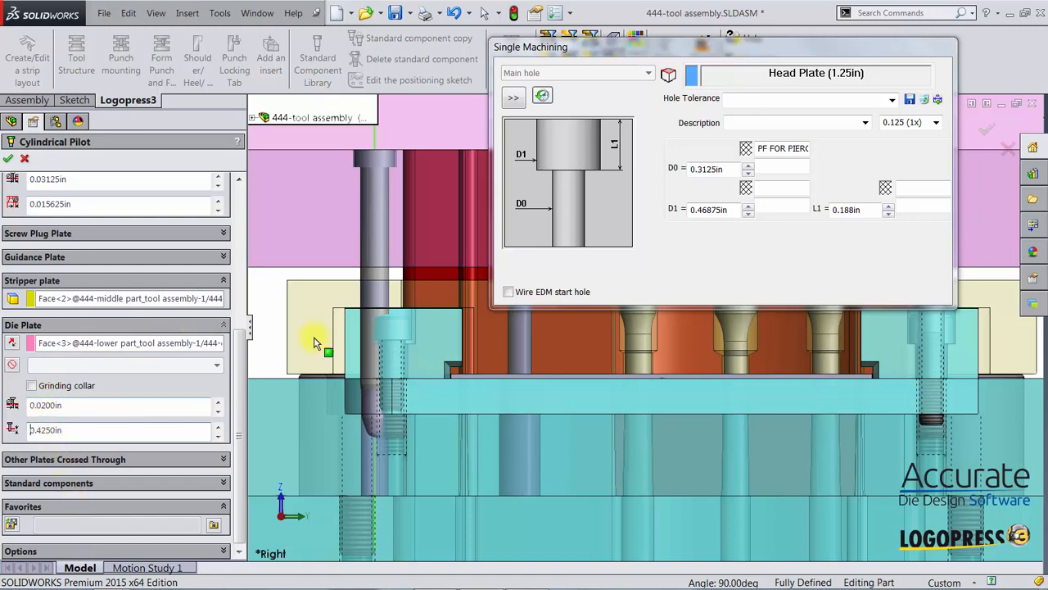
# Choose the 3 in <B 1.25> length for the pilot
pyautogui.moveTo(238, 418); pyautogui.dragTo(241, 251)
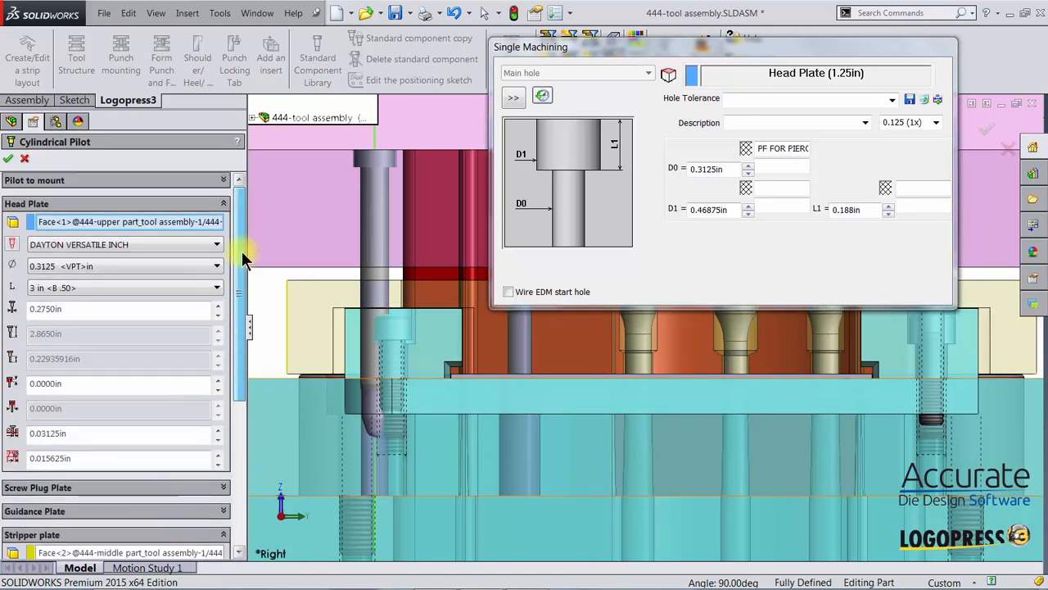
pyautogui.click(35, 286)
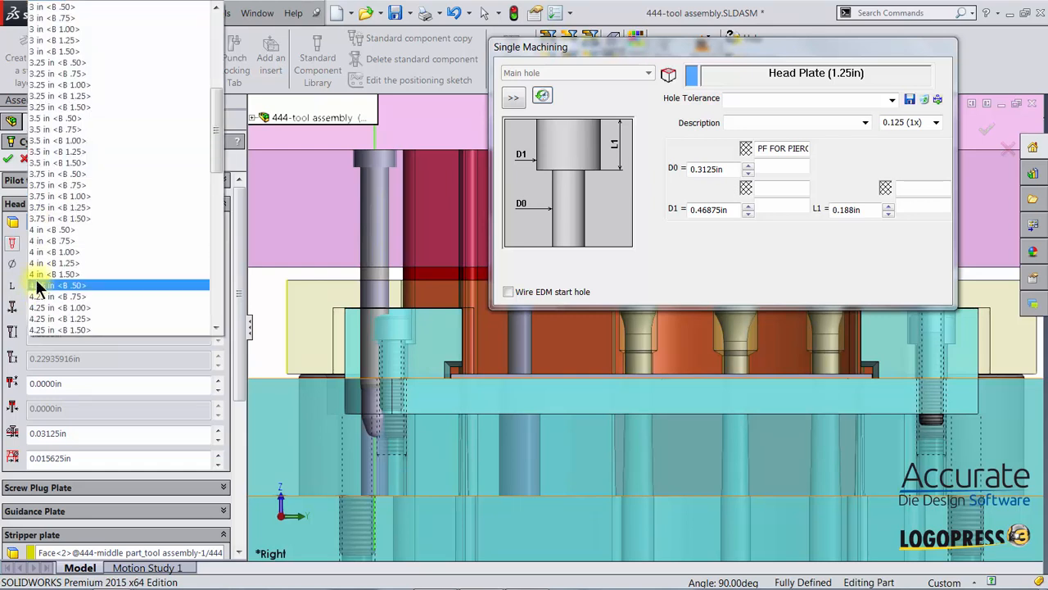
pyautogui.click(51, 39)
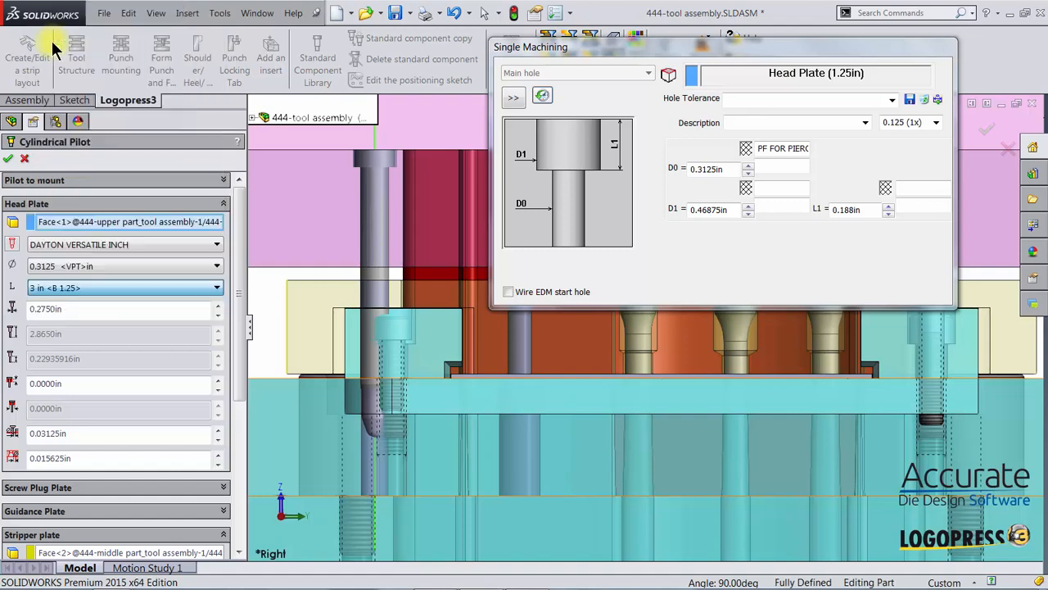
pyautogui.click(276, 268)
# Change the pilot's stripper plate hole machining to Counterdrill (#16)
pyautogui.moveTo(280, 268); pyautogui.dragTo(314, 317, button='right')
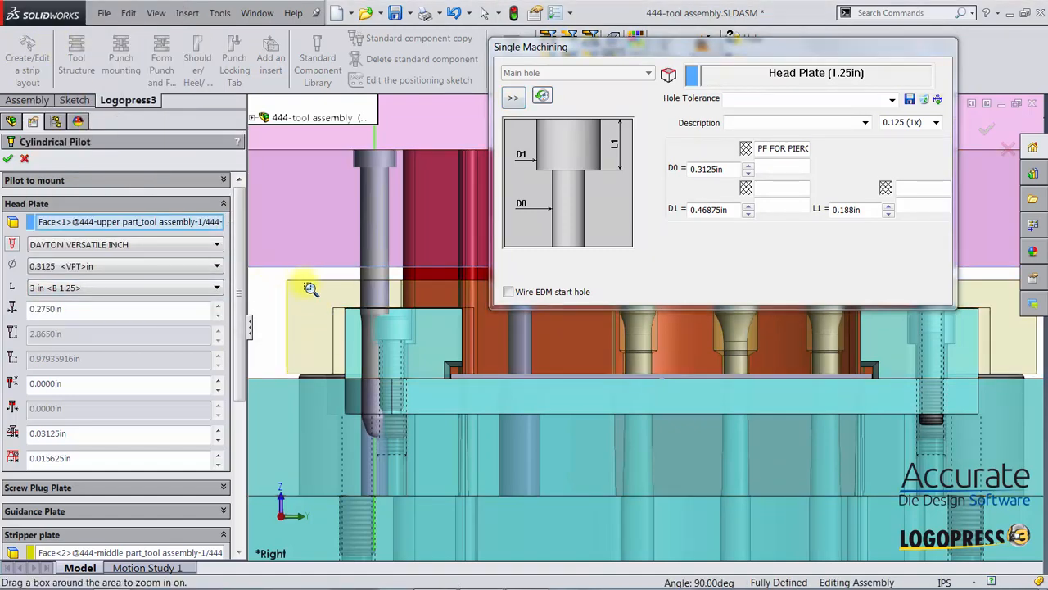
pyautogui.moveTo(290, 268); pyautogui.dragTo(472, 490)
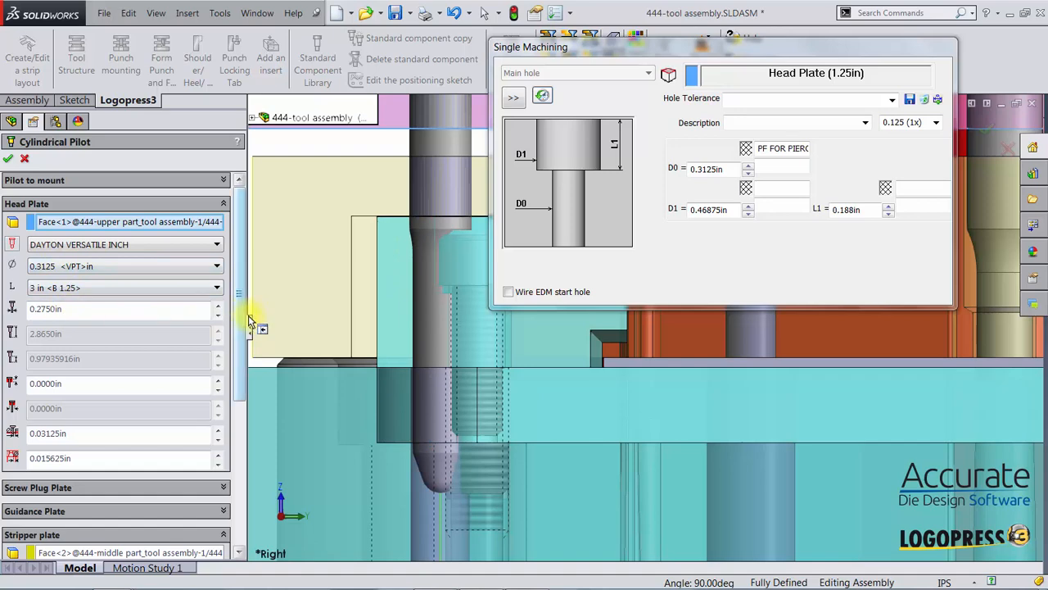
pyautogui.scroll(-5, 163, 376)
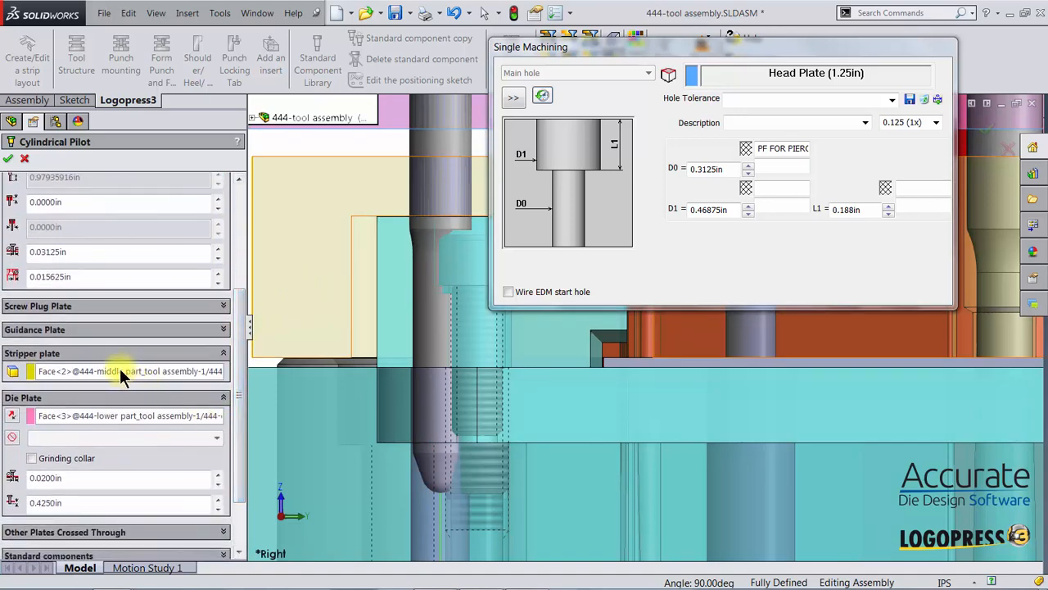
pyautogui.click(119, 370)
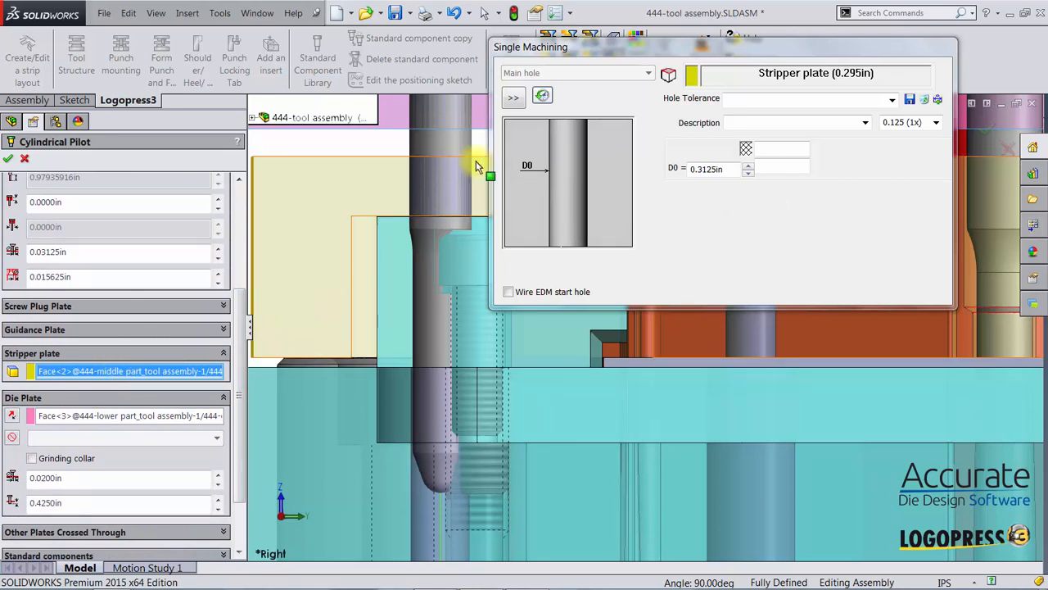
pyautogui.click(511, 98)
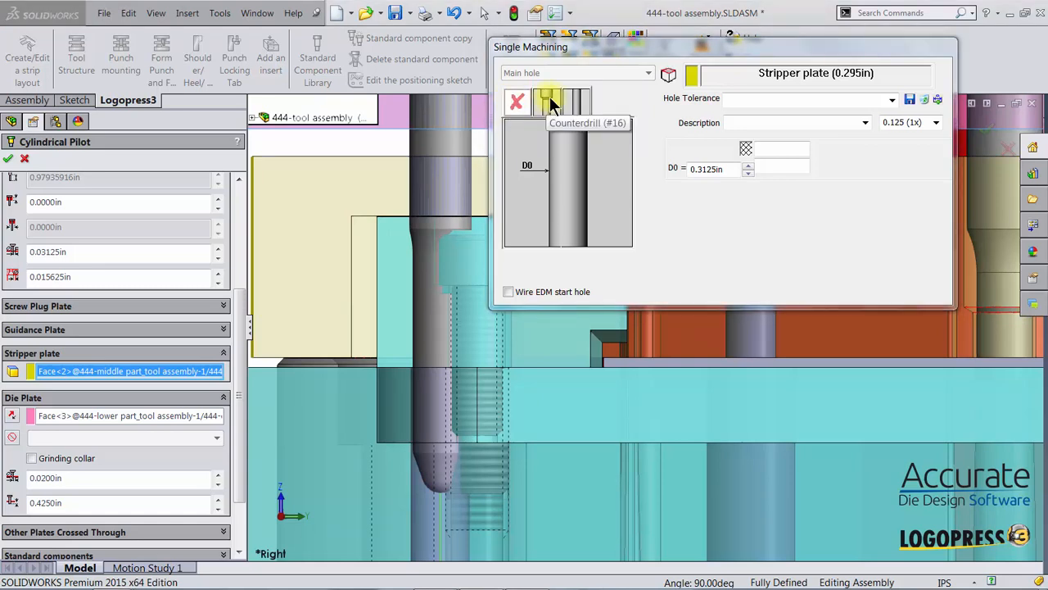
pyautogui.click(549, 96)
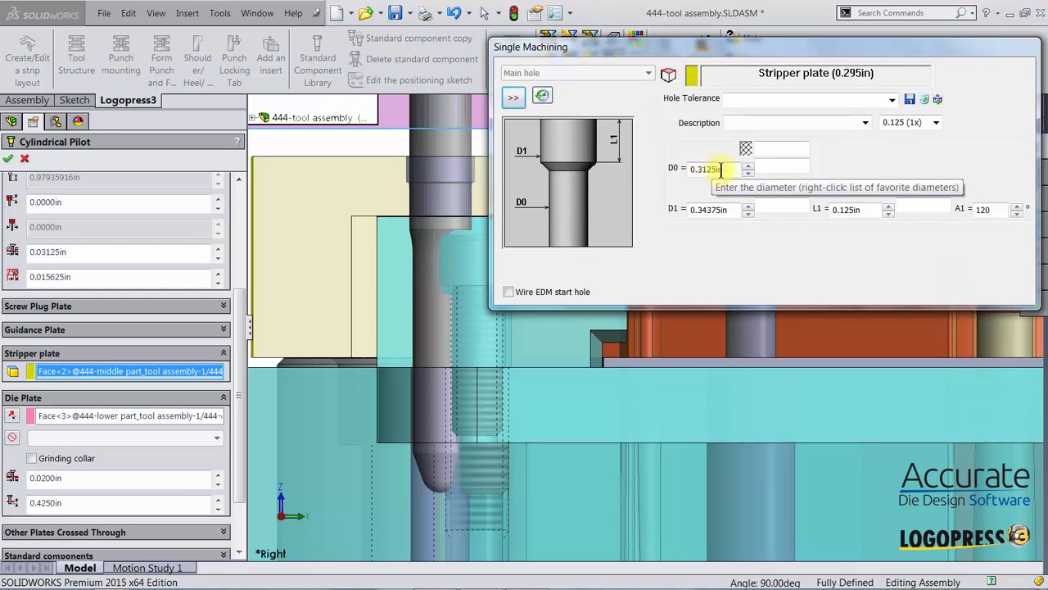
# Set the pilot's stripper plate counterdrill to D0 0.344 in, D1 0.375 in and depth L1 0.75 in
pyautogui.moveTo(729, 168); pyautogui.dragTo(679, 168)
pyautogui.write('.344')
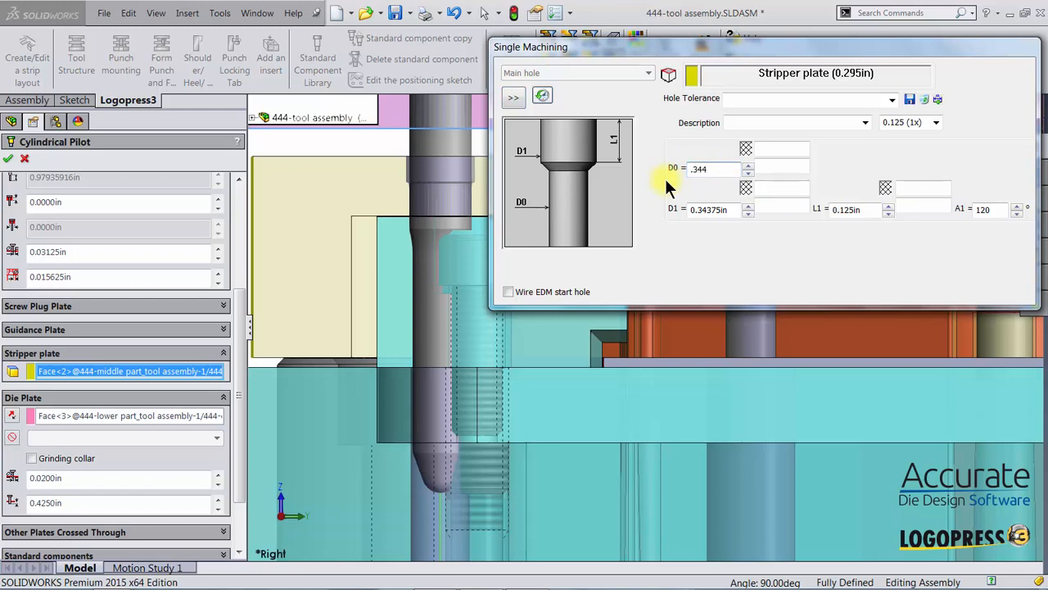
pyautogui.press('Return')
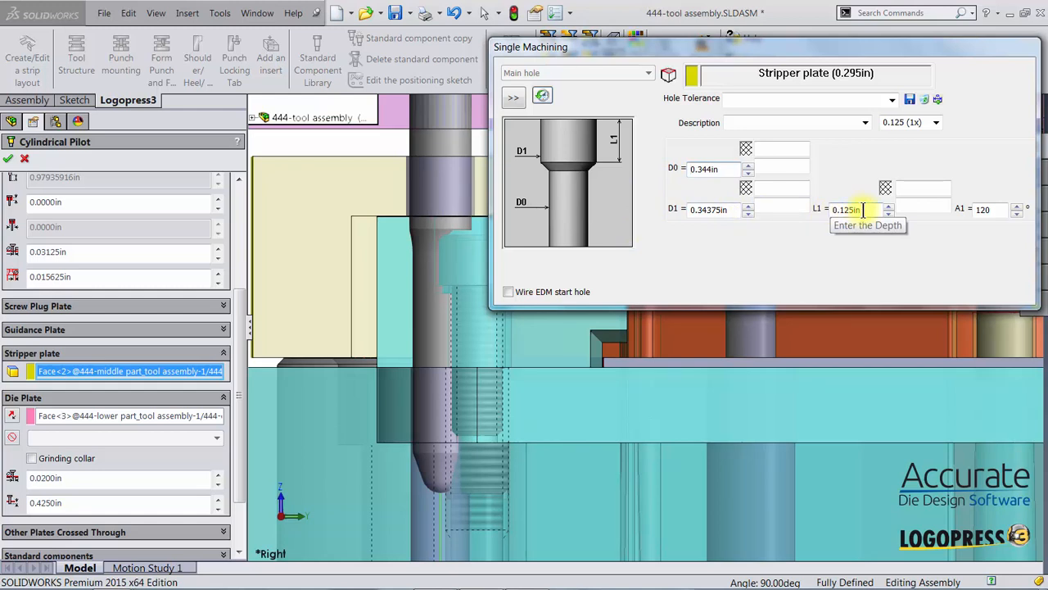
pyautogui.moveTo(863, 210); pyautogui.dragTo(828, 209)
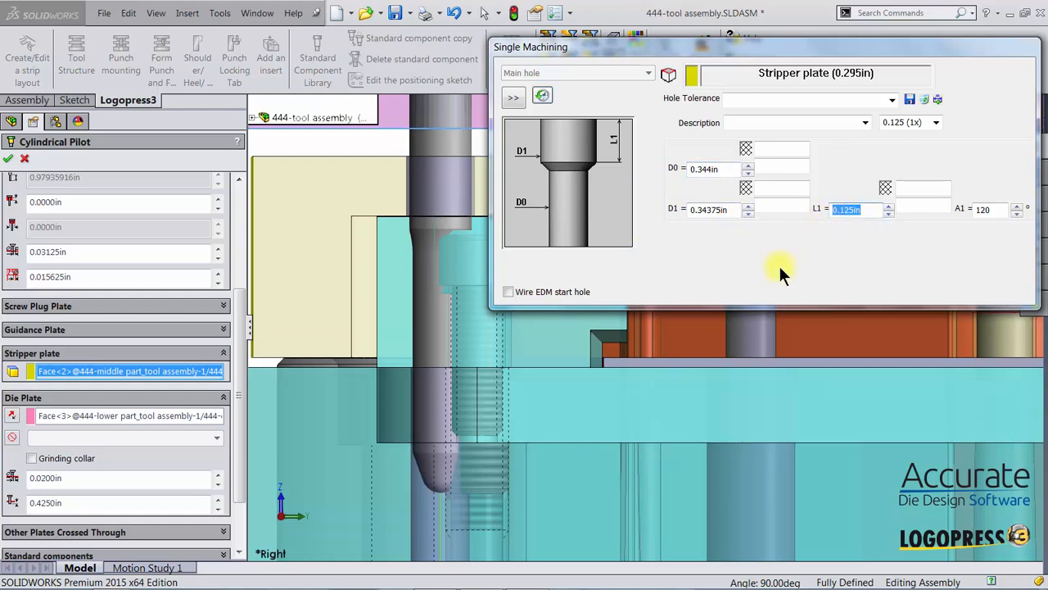
pyautogui.write('0.75in')
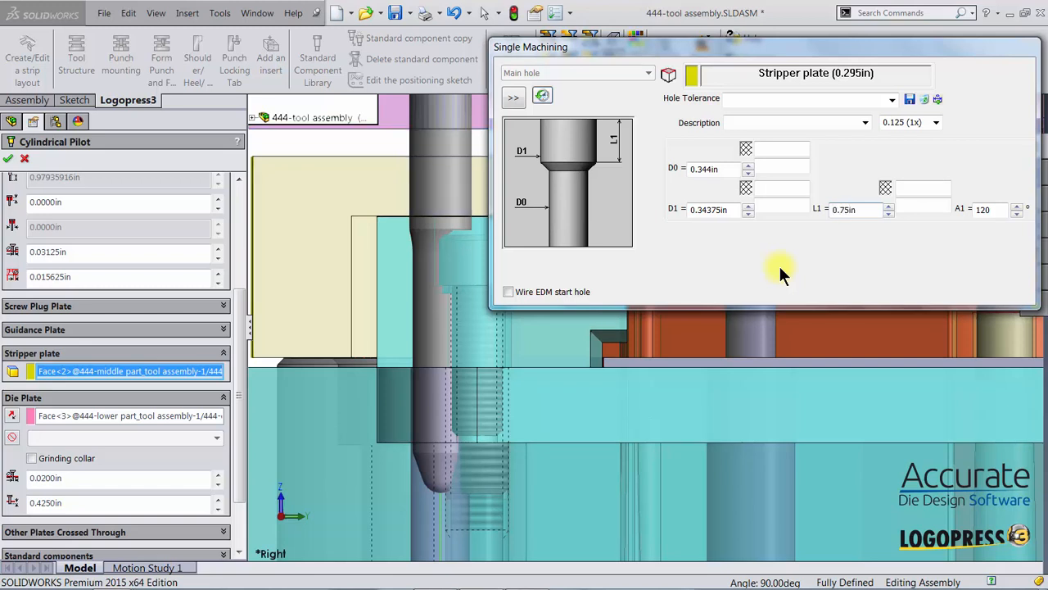
pyautogui.doubleClick(724, 212)
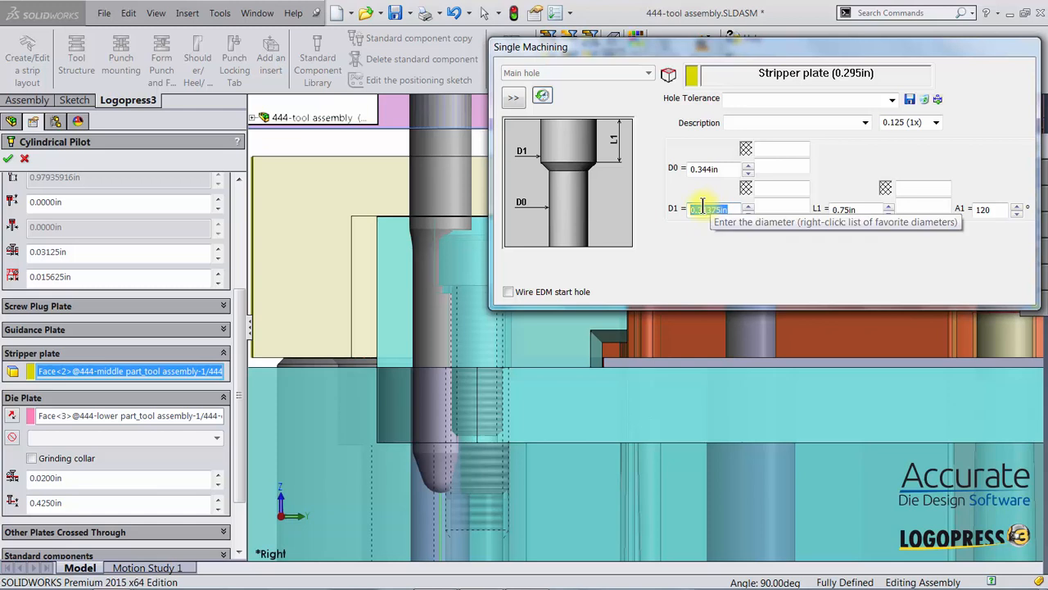
pyautogui.write('.37')
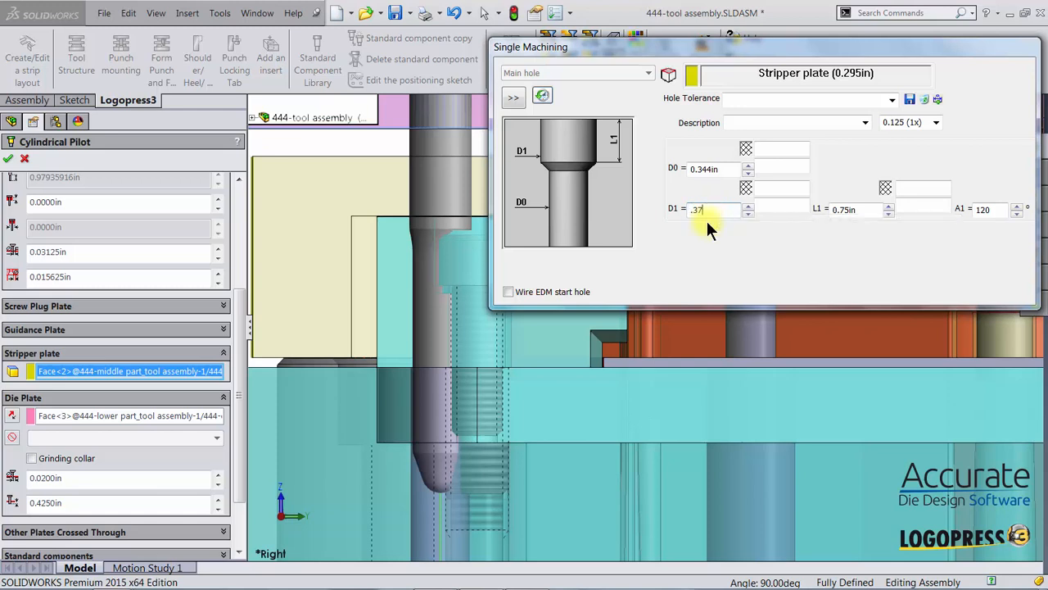
pyautogui.write('5')
pyautogui.press('Return')
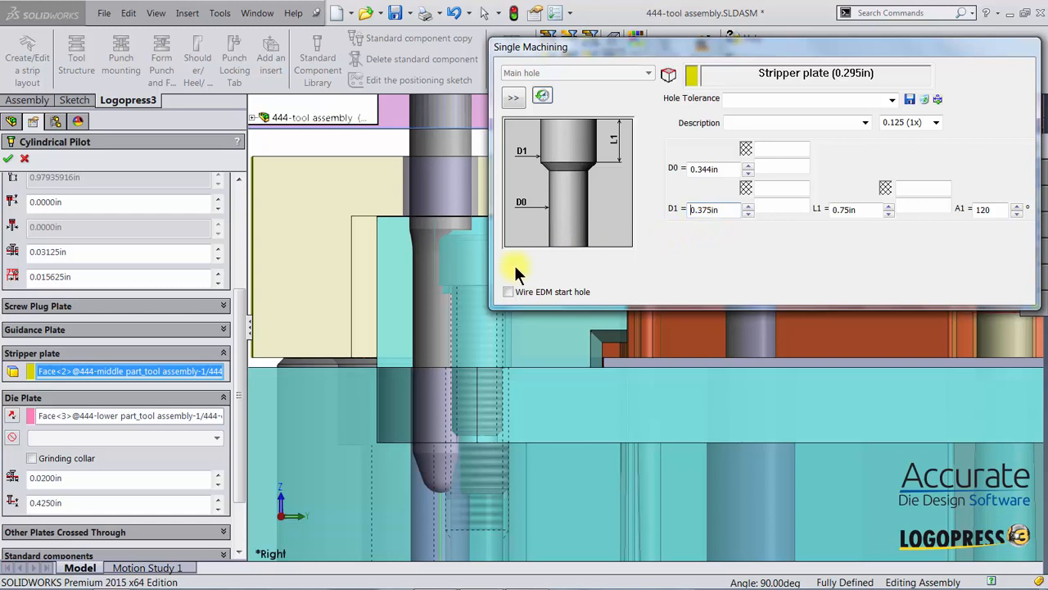
# Change the pilot's die plate hole machining to Through + draft angle (#45) and set its die clearance to 0.01 in
pyautogui.click(141, 415)
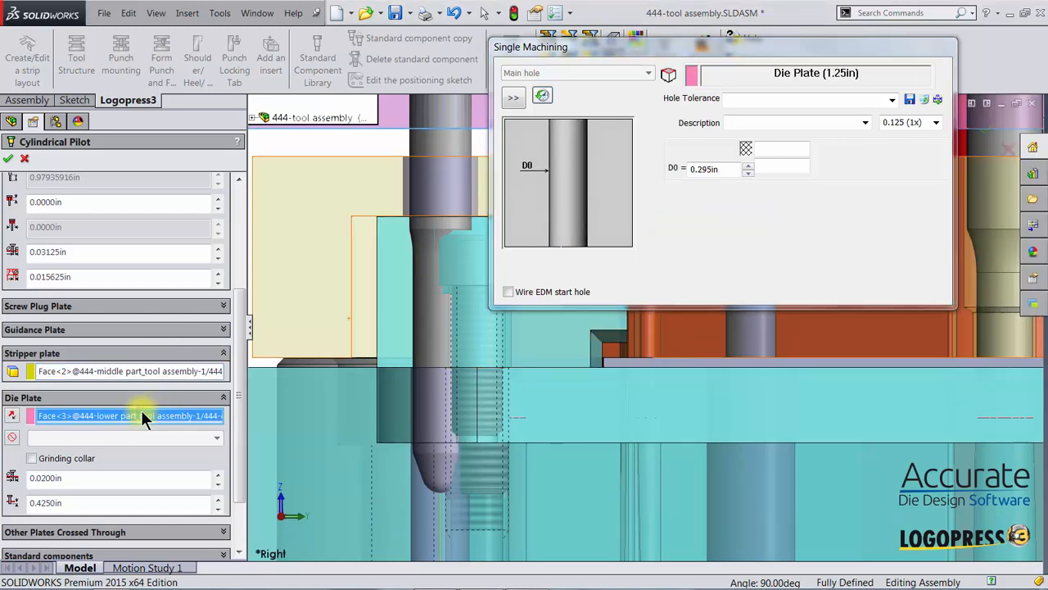
pyautogui.click(510, 96)
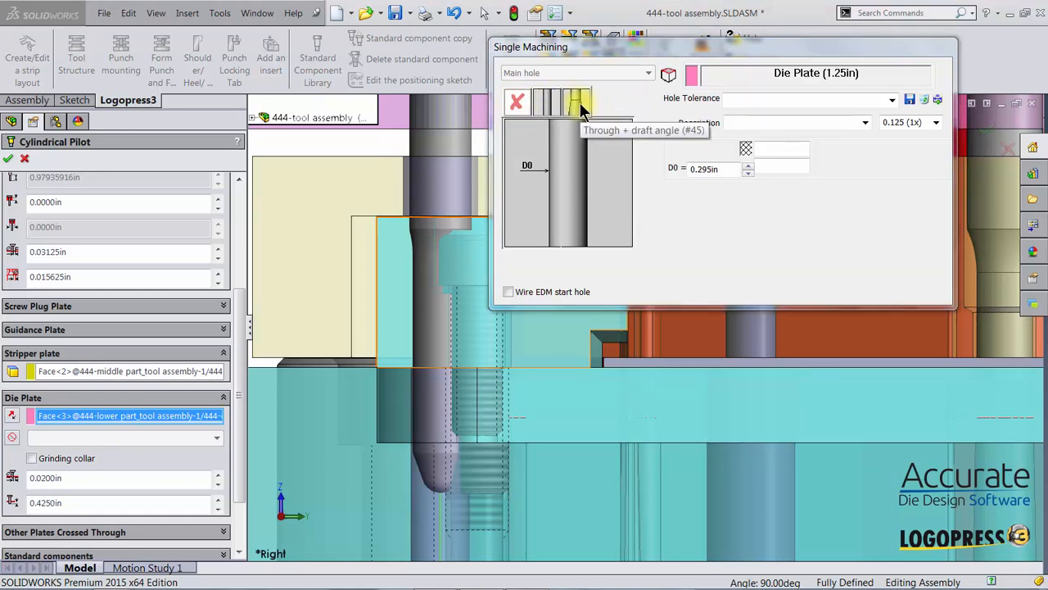
pyautogui.click(580, 102)
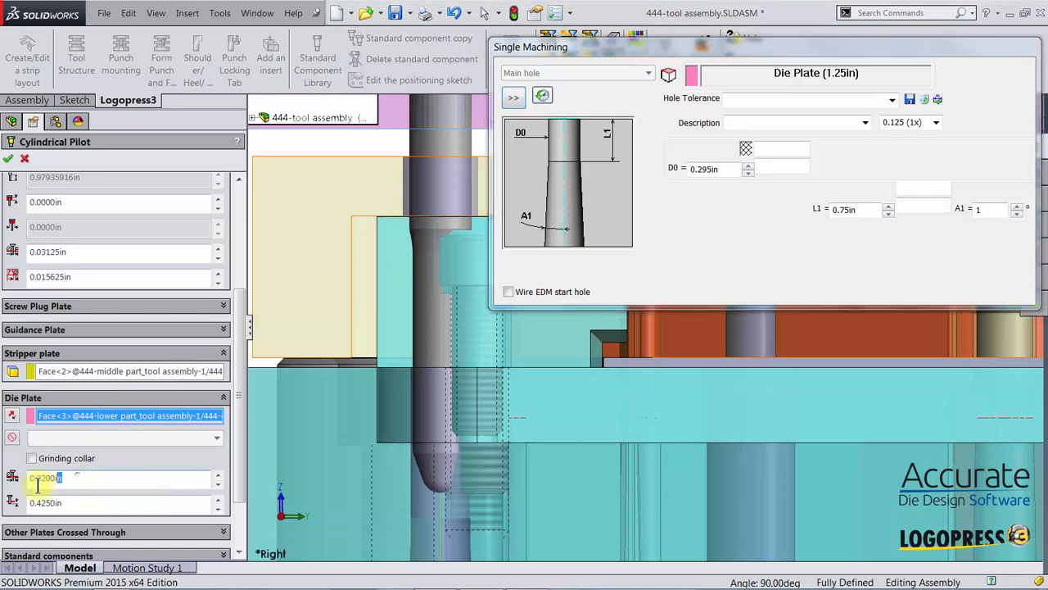
pyautogui.moveTo(81, 479); pyautogui.dragTo(13, 482)
pyautogui.press('Delete')
pyautogui.write('0.01')
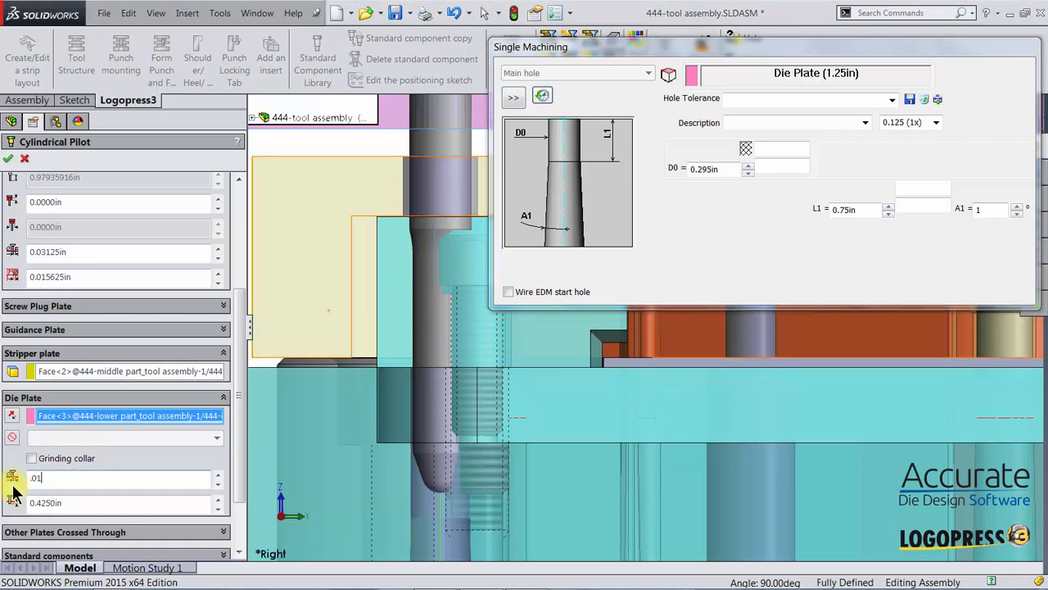
pyautogui.press('Return')
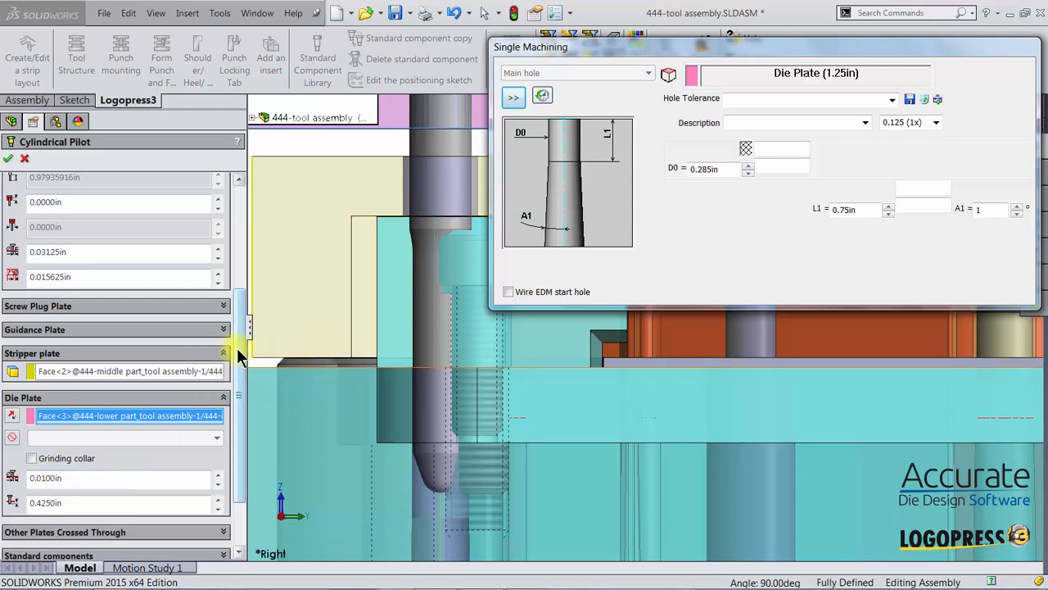
# Set the straight length L1 of the die plate's drafted pilot hole to 0.25 in
pyautogui.moveTo(240, 367); pyautogui.dragTo(243, 450)
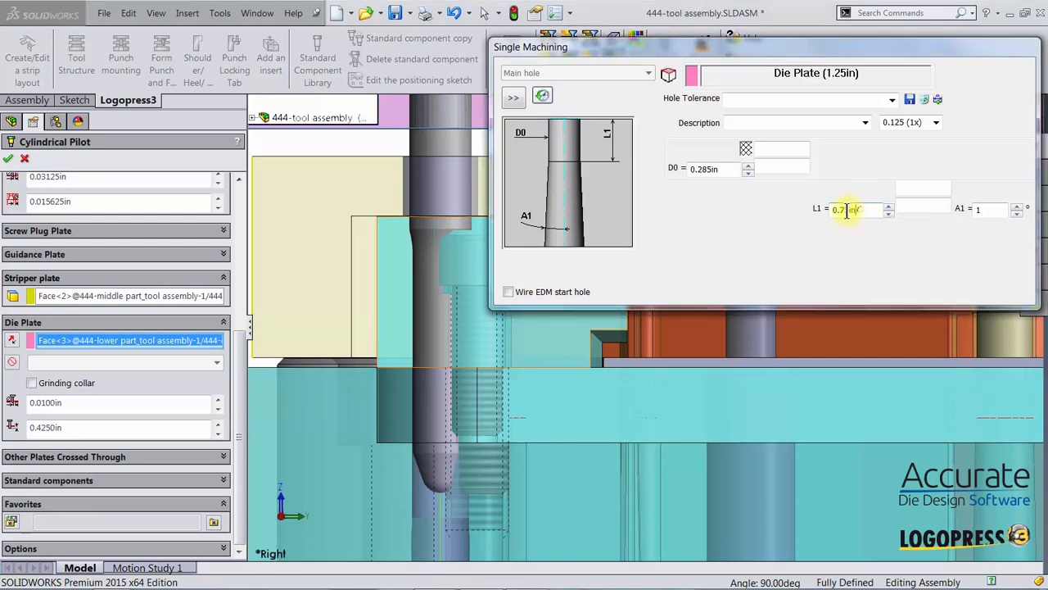
pyautogui.doubleClick(855, 209)
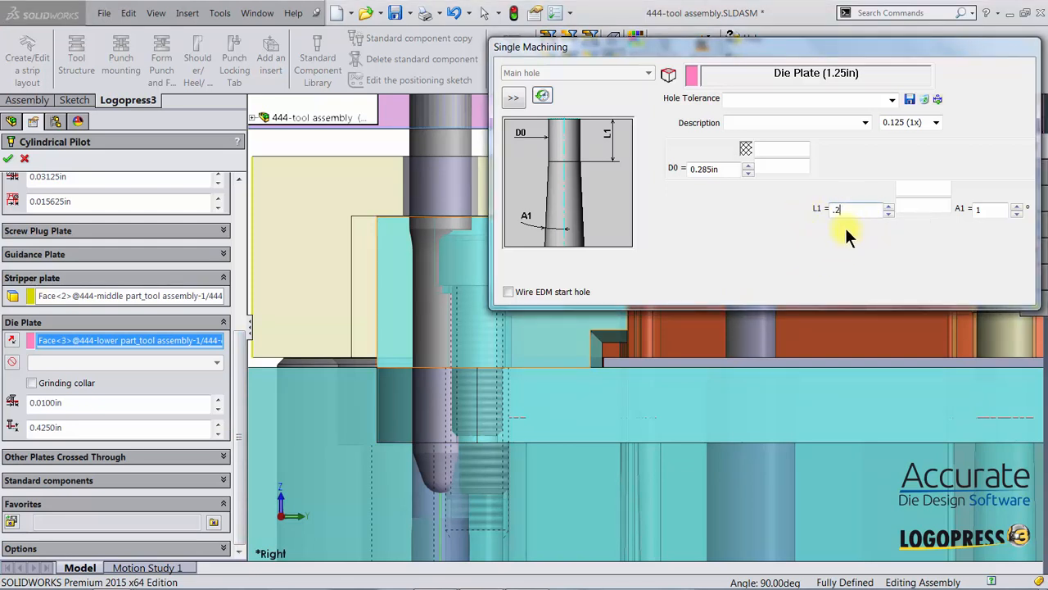
pyautogui.write('.25')
pyautogui.press('Return')
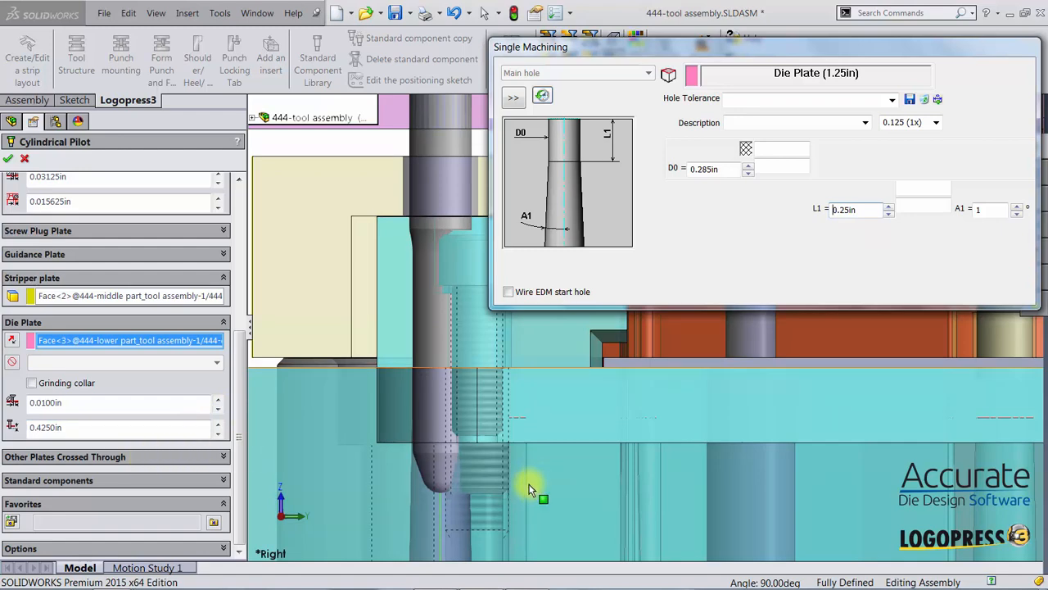
# Add the die shoe as another plate crossed through with a 0.344 in hole, and accept the cylindrical pilot settings
pyautogui.scroll(-2, 528, 488)
pyautogui.scroll(-3, 529, 489)
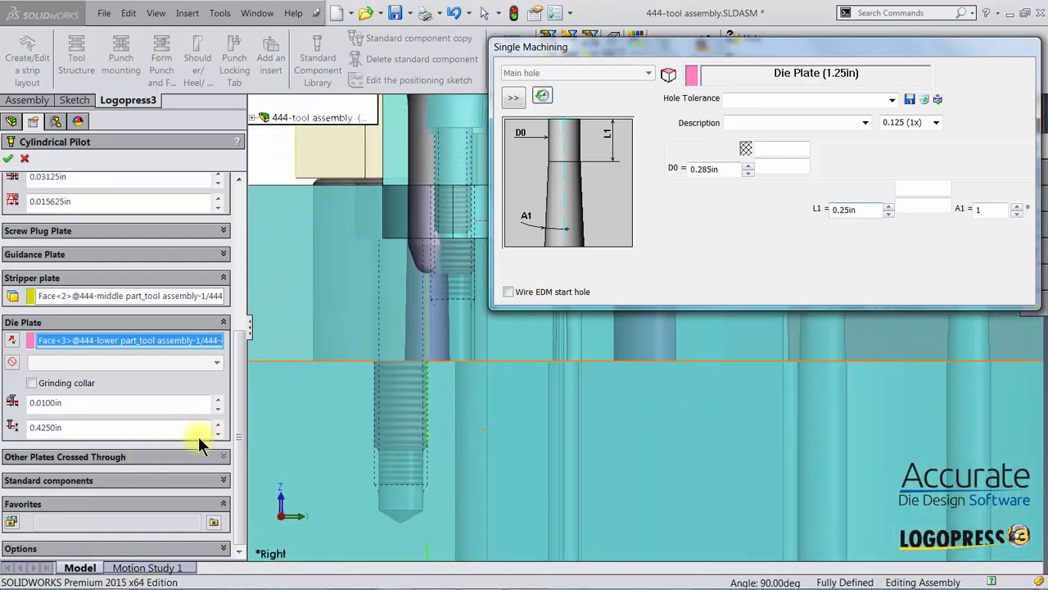
pyautogui.click(103, 457)
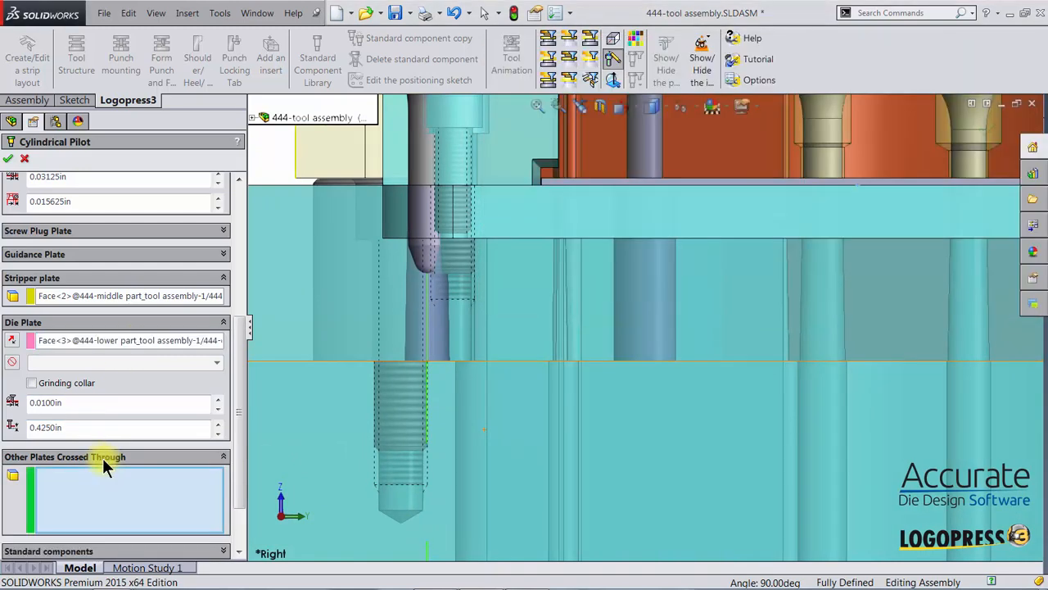
pyautogui.click(343, 458)
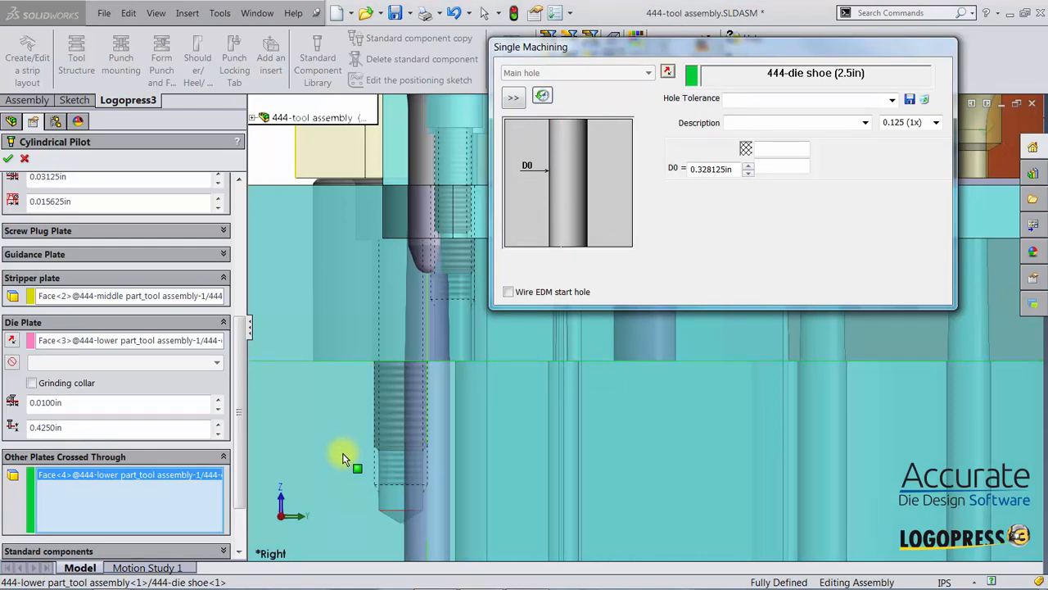
pyautogui.doubleClick(731, 169)
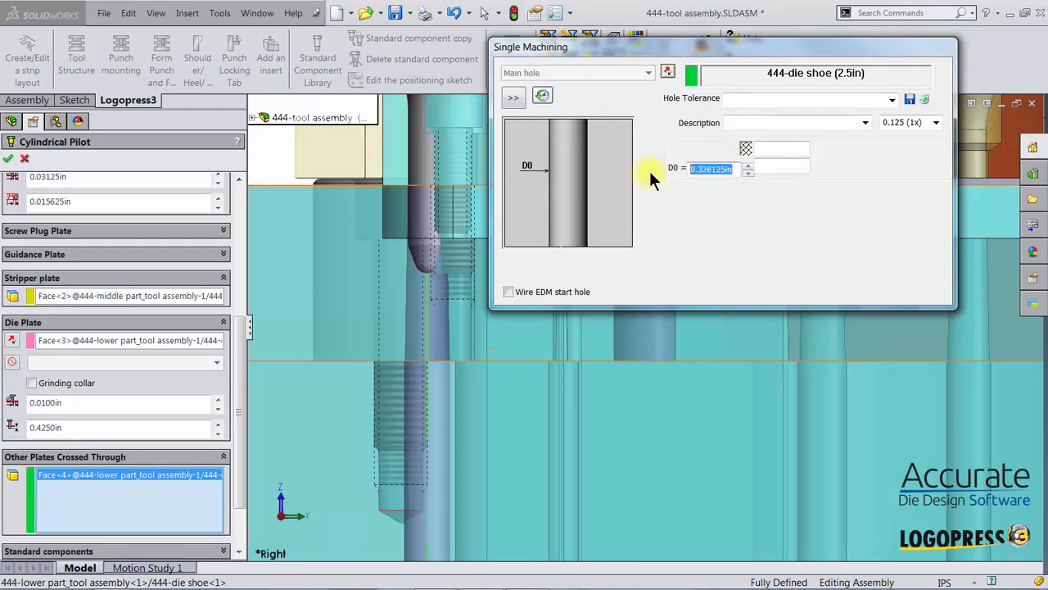
pyautogui.write('.344')
pyautogui.press('Return')
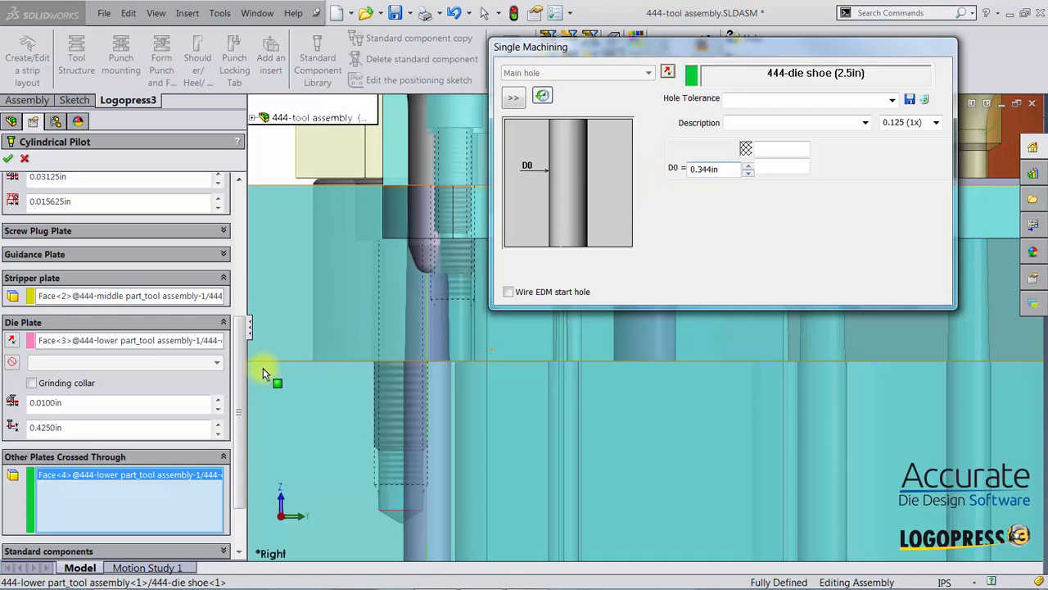
pyautogui.moveTo(234, 379); pyautogui.dragTo(235, 208)
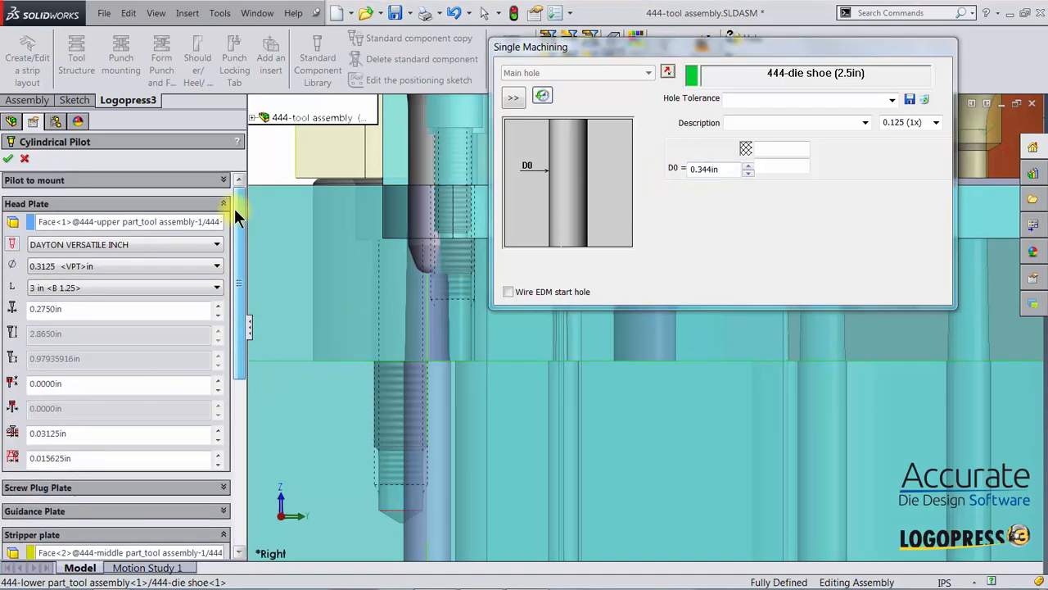
pyautogui.click(9, 159)
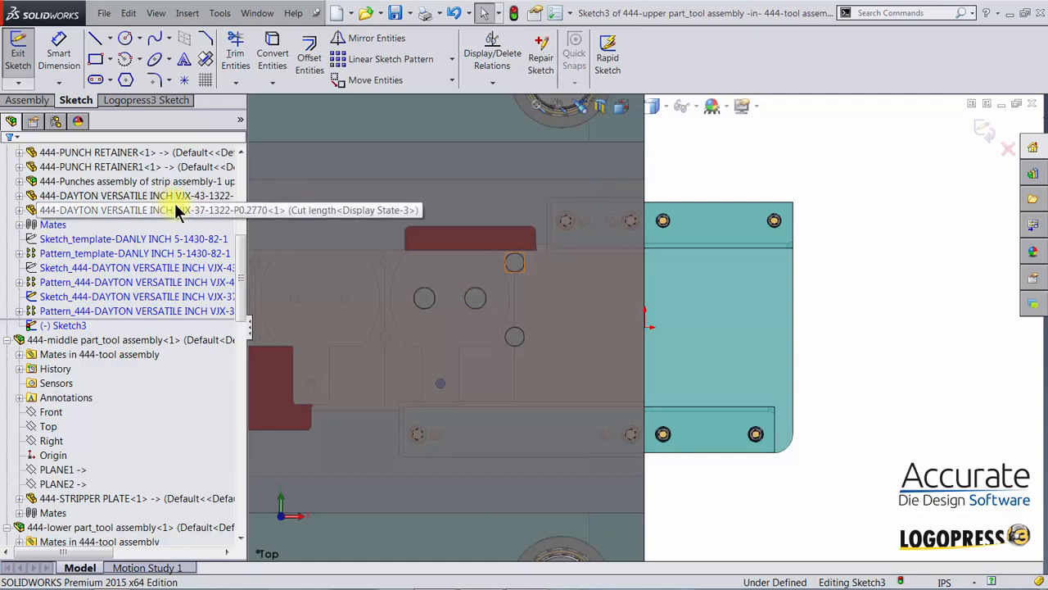
# Place six sketch points on the paired pilot hole centres at X -7, -10.5 and -14 in, and finish the positioning sketch
pyautogui.click(200, 212)
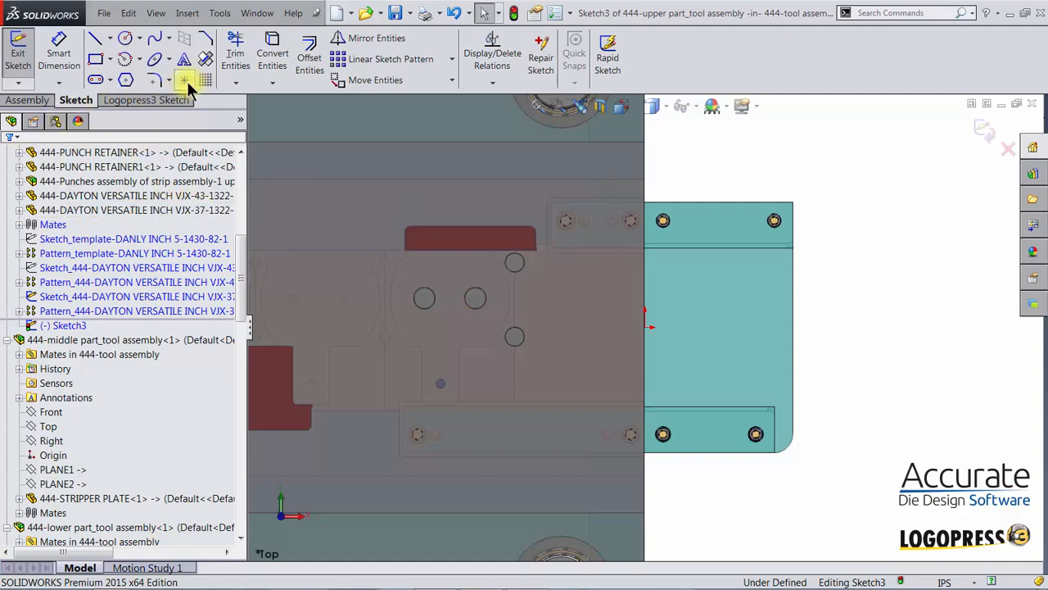
pyautogui.click(185, 81)
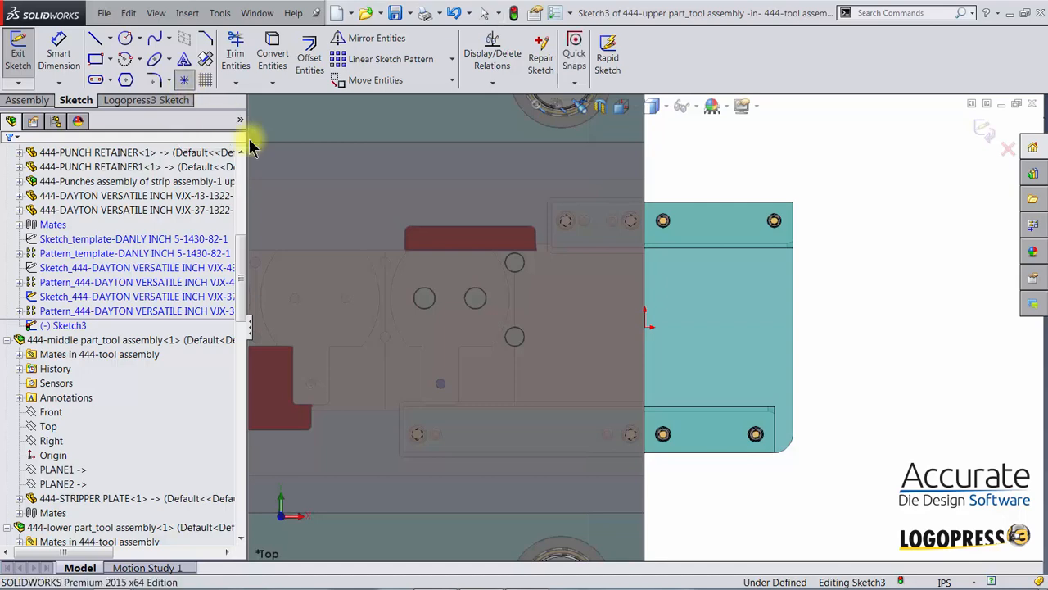
pyautogui.scroll(-5, 434, 310)
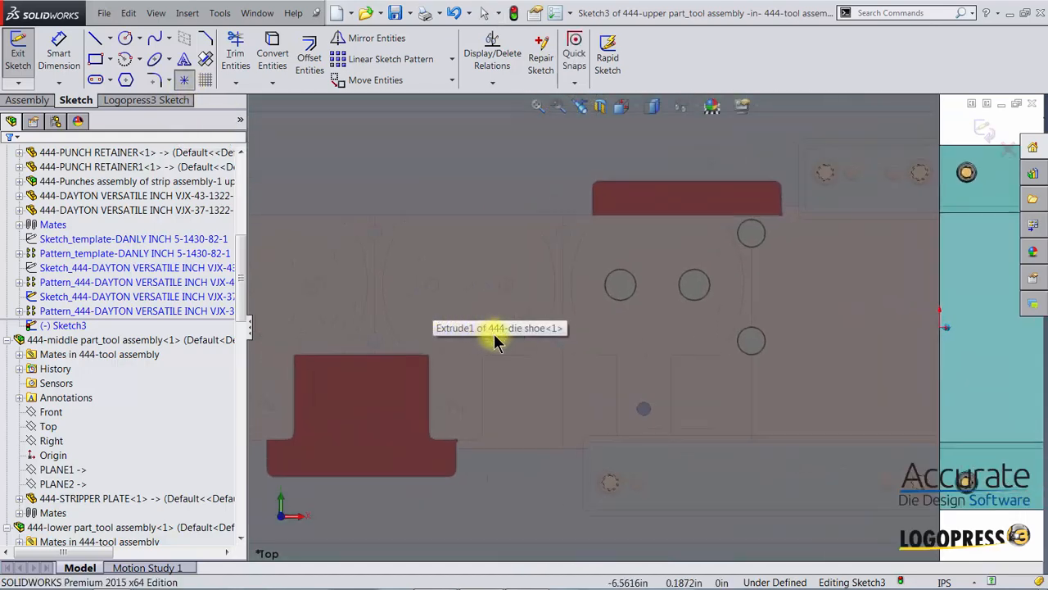
pyautogui.scroll(-2, 501, 342)
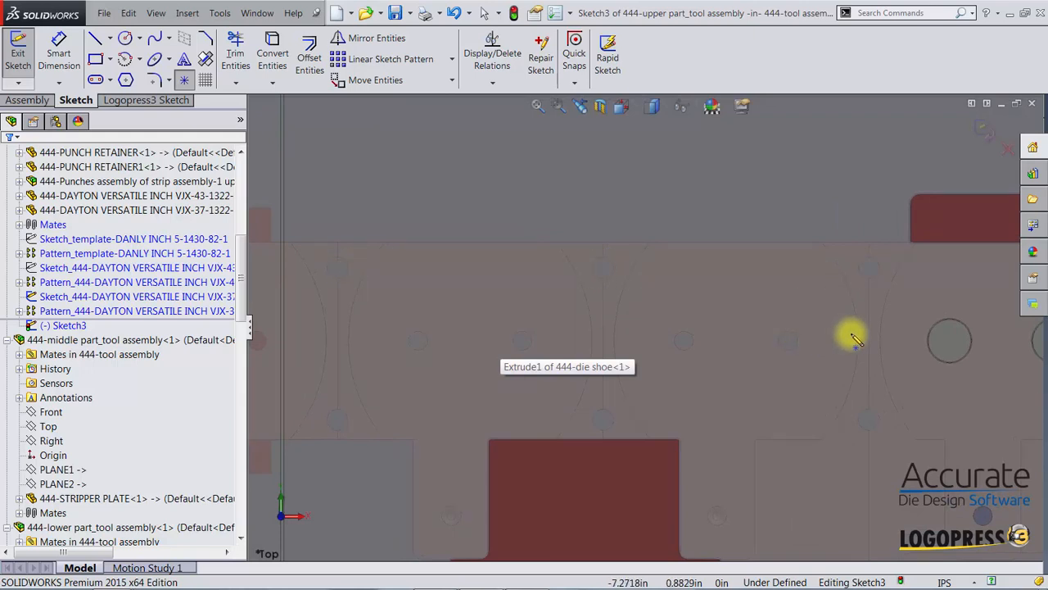
pyautogui.click(873, 269)
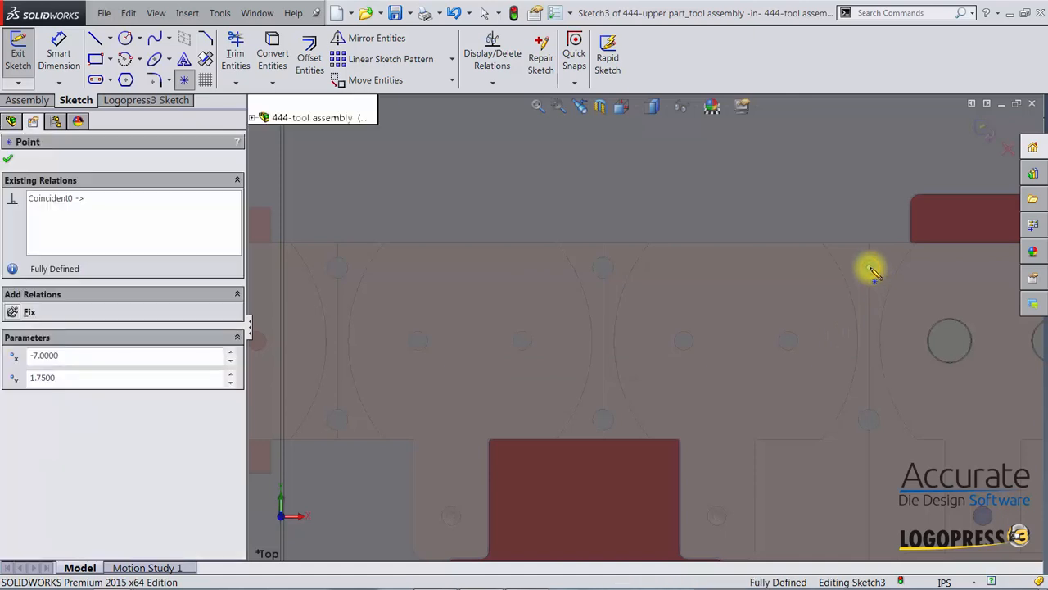
pyautogui.click(870, 420)
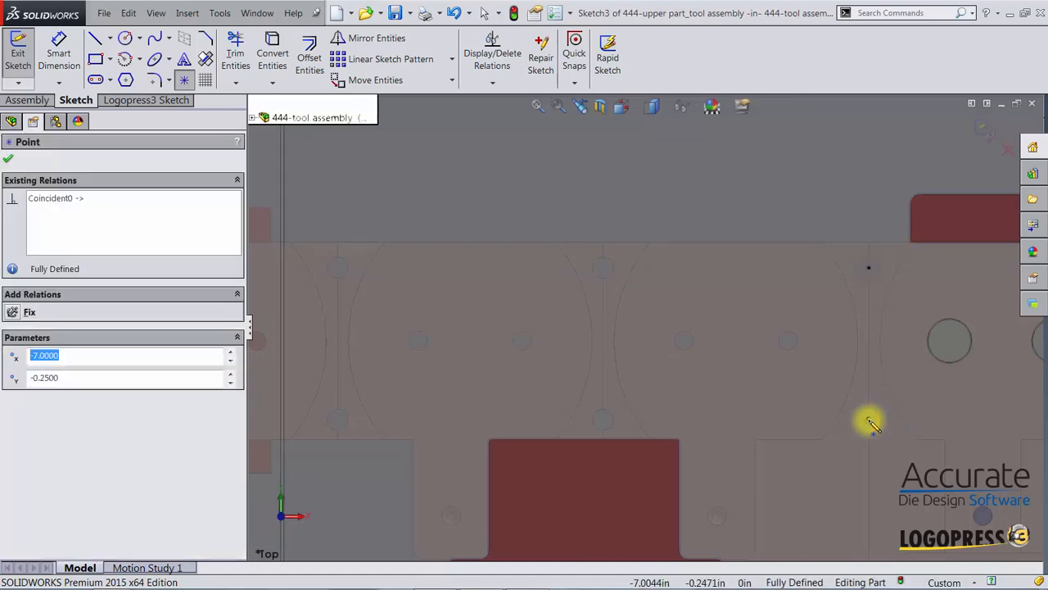
pyautogui.click(603, 419)
pyautogui.click(603, 268)
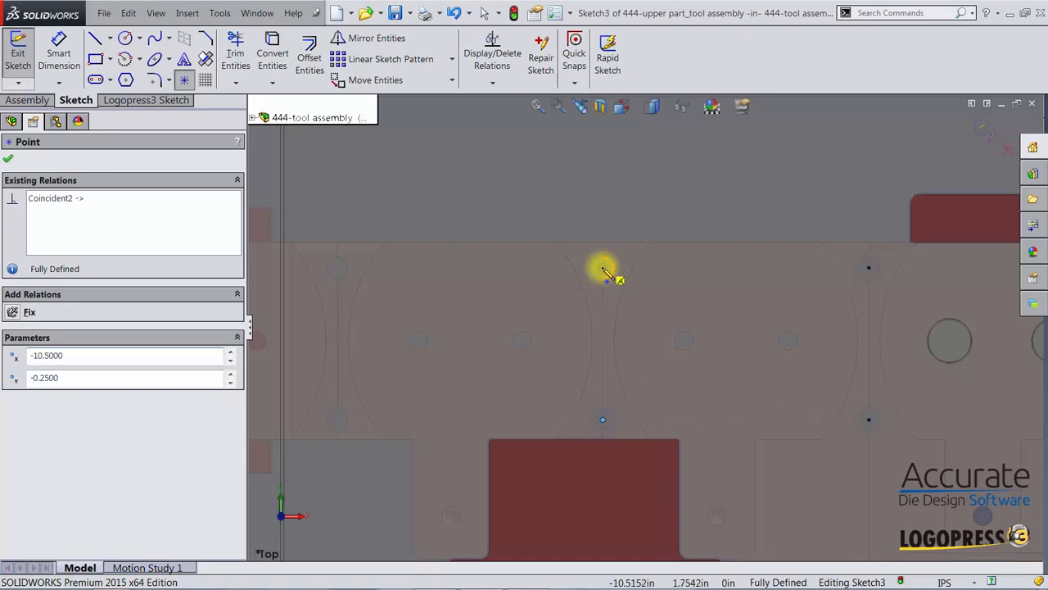
pyautogui.click(337, 267)
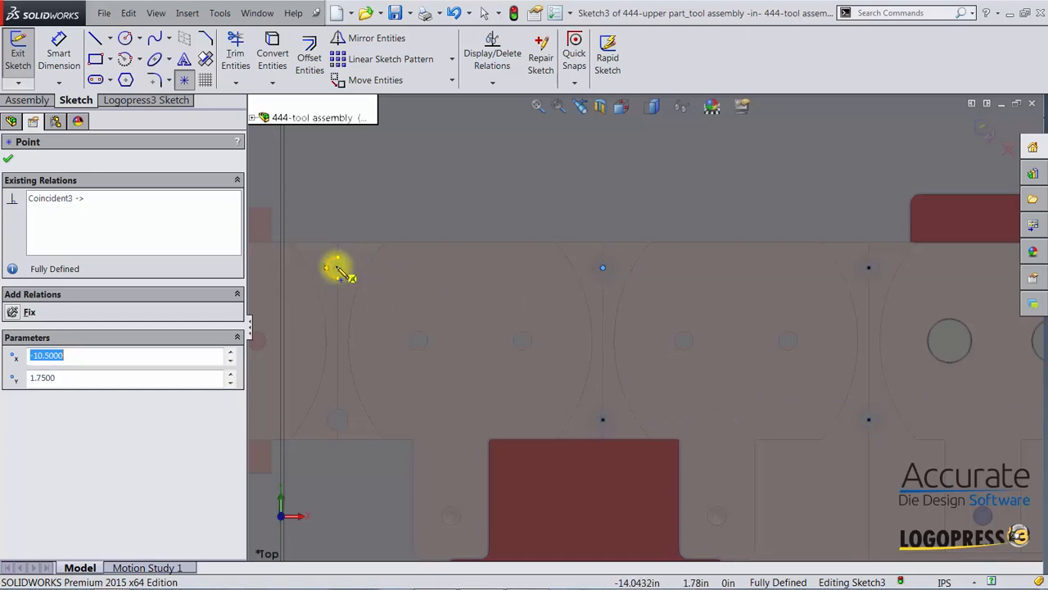
pyautogui.click(337, 419)
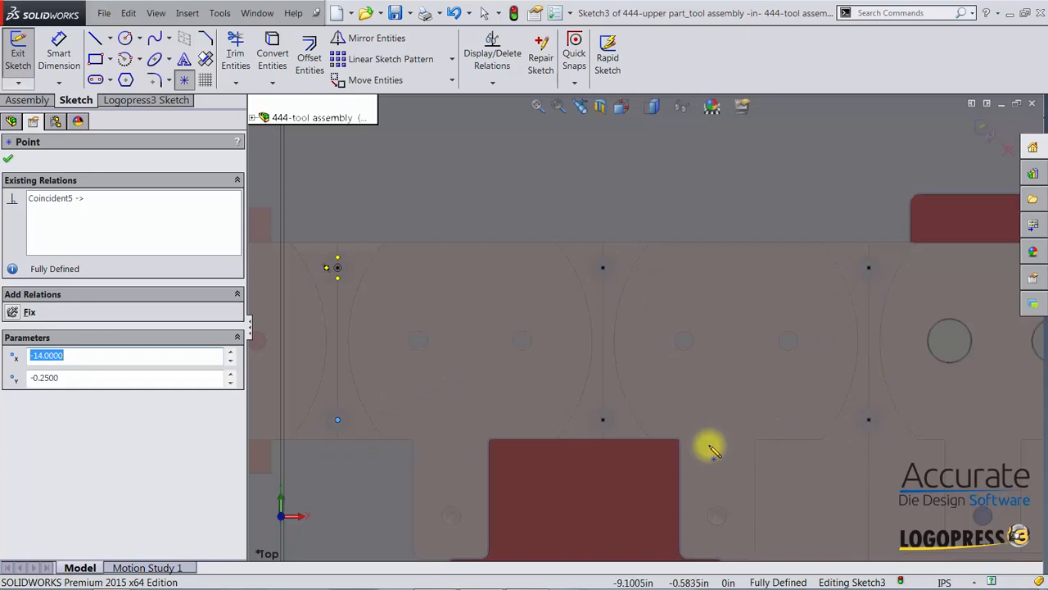
pyautogui.click(982, 129)
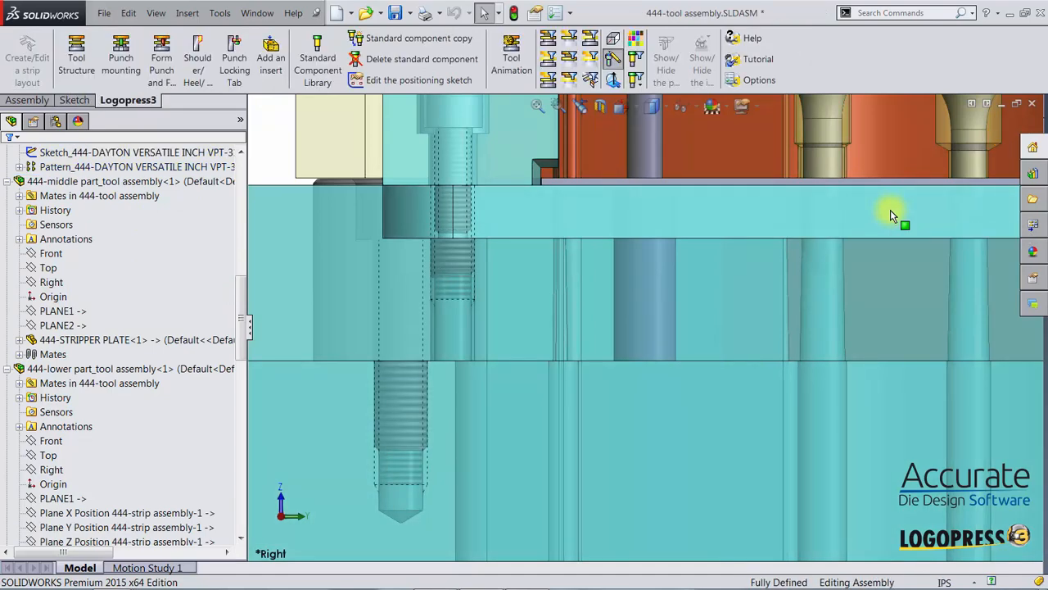
# Examine the mounted pilots in the die assembly from above and from the front
pyautogui.scroll(3, 767, 268)
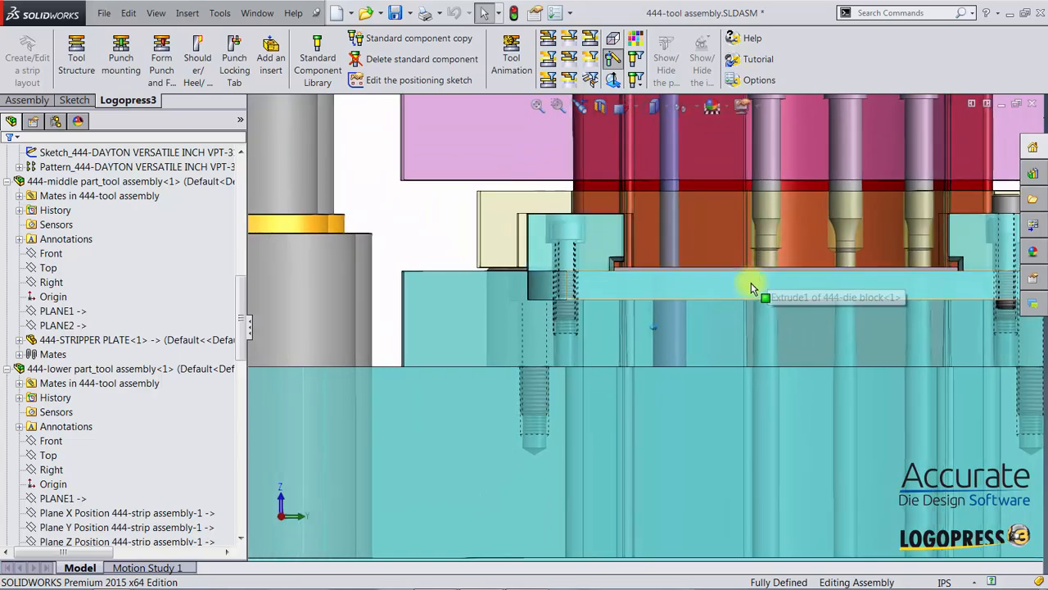
pyautogui.moveTo(751, 283); pyautogui.dragTo(491, 328, button='middle')
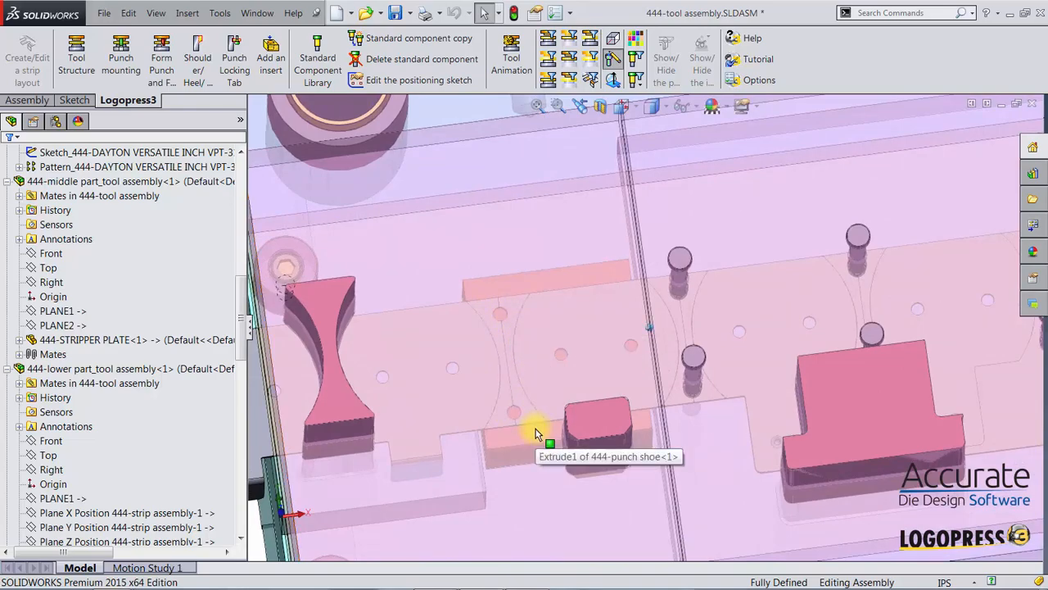
pyautogui.scroll(5, 534, 432)
pyautogui.moveTo(516, 298); pyautogui.dragTo(498, 423, button='middle')
pyautogui.moveTo(496, 325); pyautogui.dragTo(500, 404, button='middle')
pyautogui.moveTo(495, 450); pyautogui.dragTo(560, 294, button='middle')
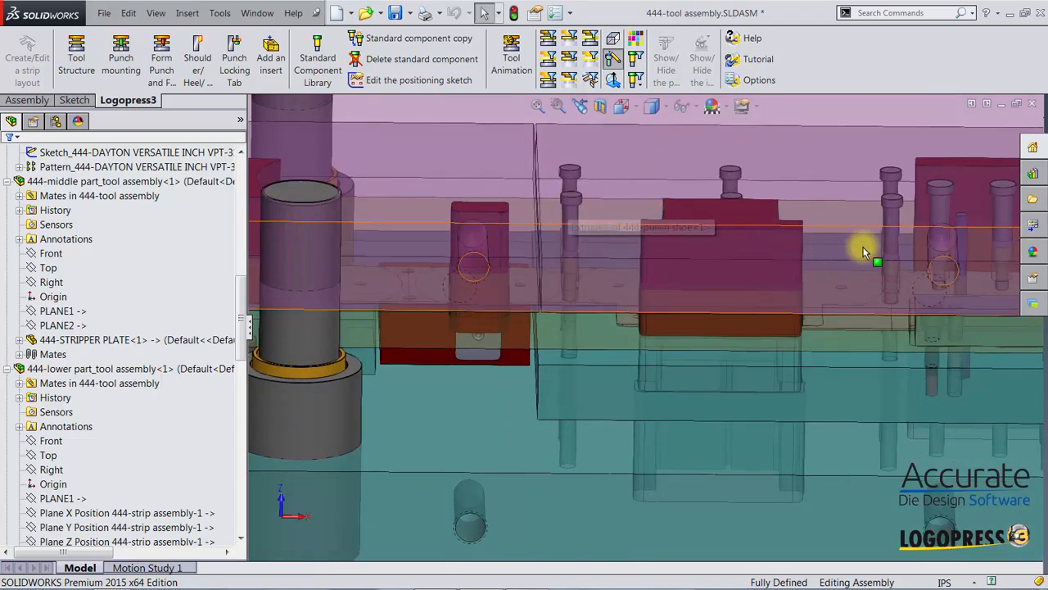
# Start a standard component copy of the mounted Dayton Versatile cylindrical pilot next to the small form punch
pyautogui.moveTo(837, 298); pyautogui.dragTo(732, 277, button='middle')
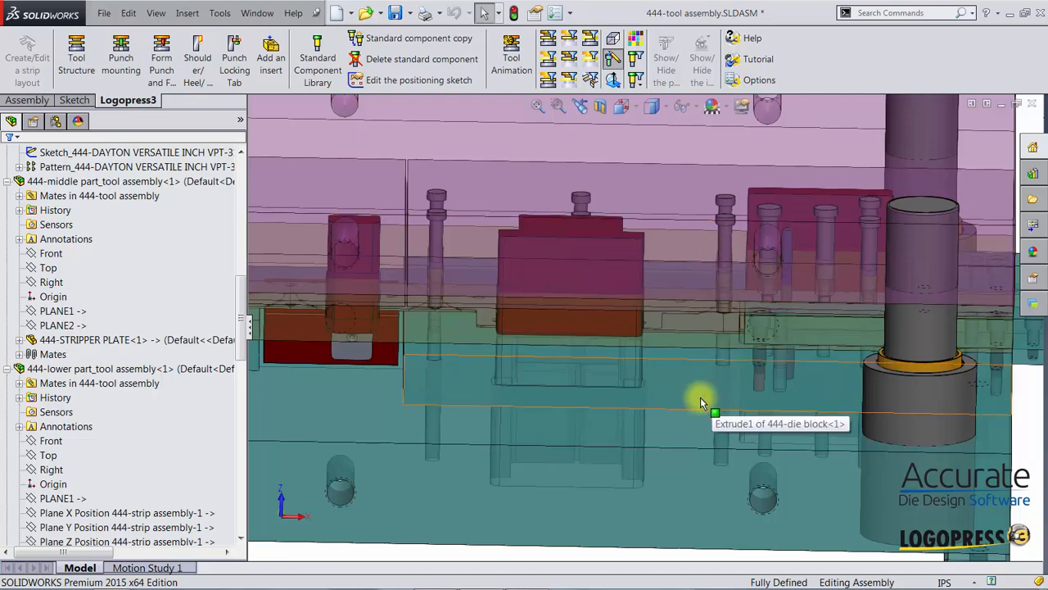
pyautogui.moveTo(700, 397); pyautogui.dragTo(484, 300, button='middle')
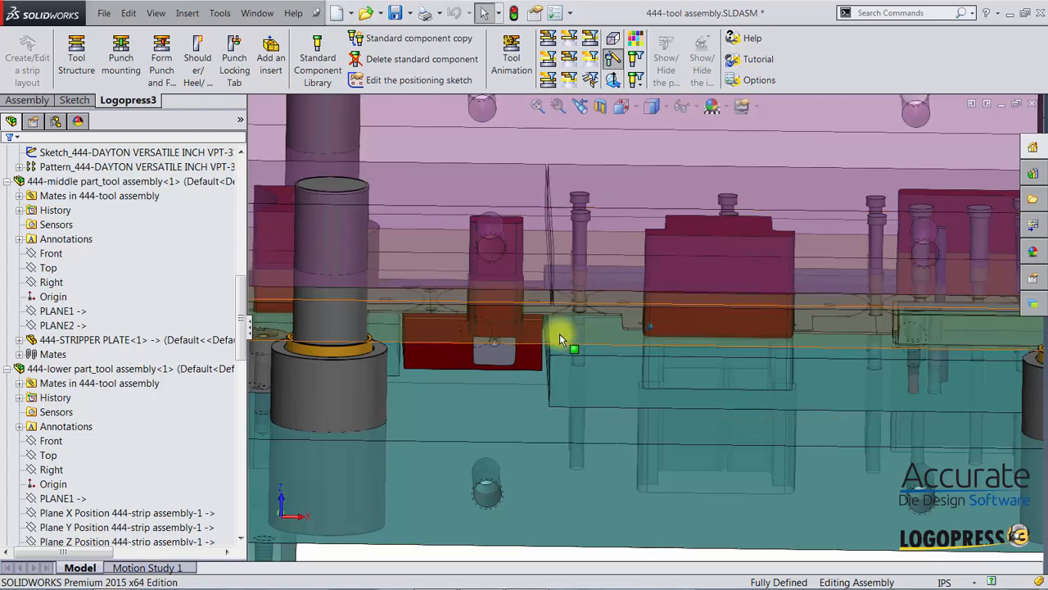
pyautogui.scroll(-4, 577, 340)
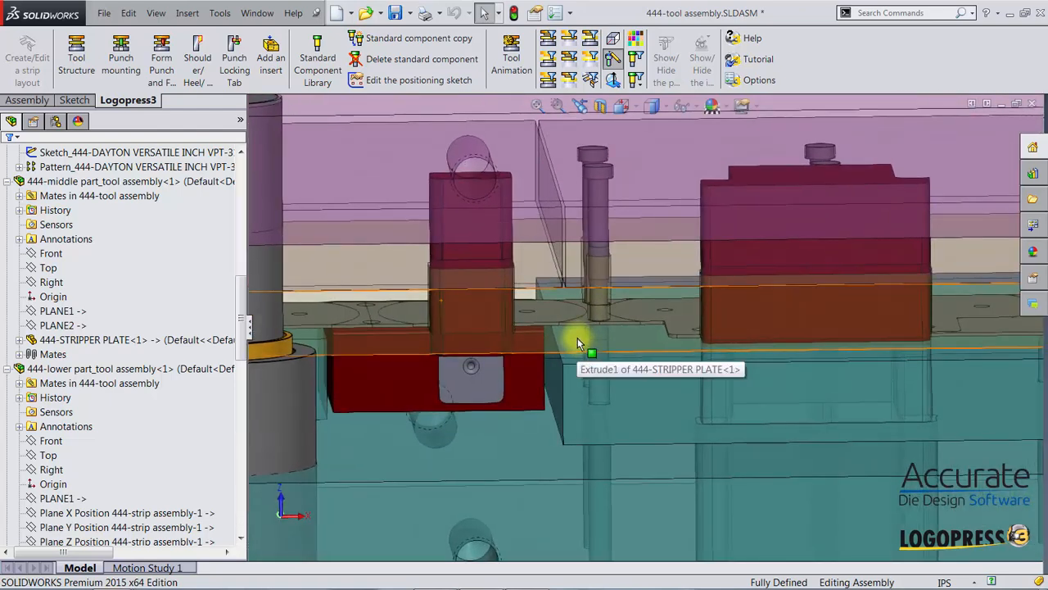
pyautogui.click(361, 49)
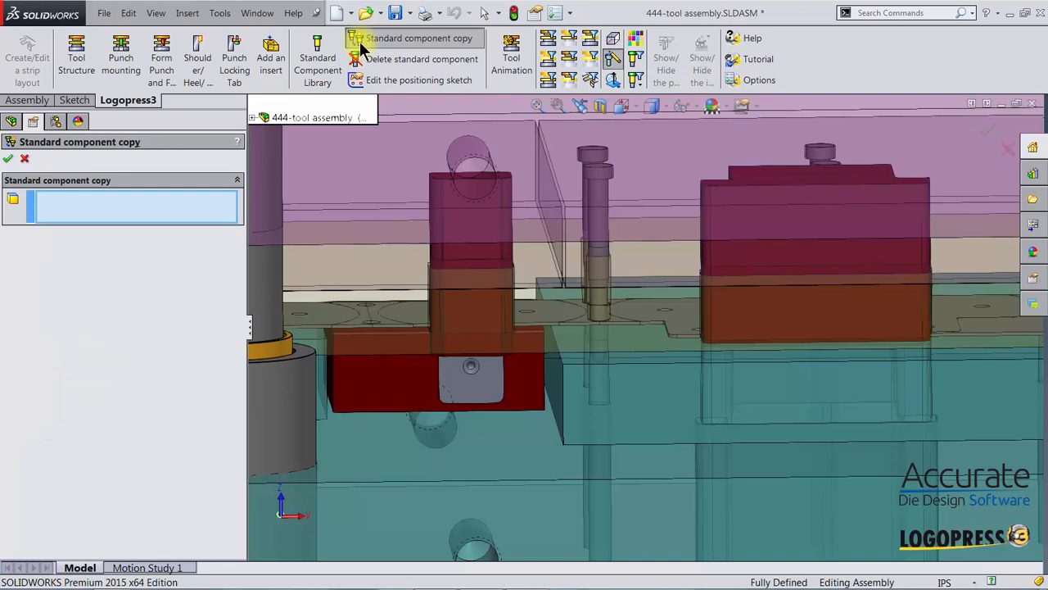
pyautogui.scroll(-3, 655, 366)
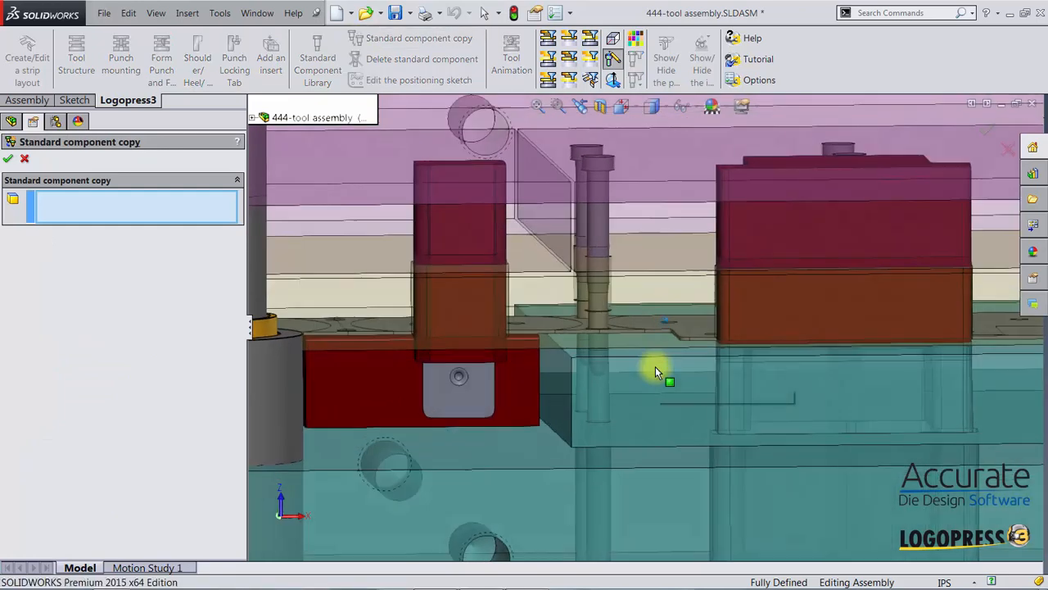
pyautogui.scroll(-4, 635, 342)
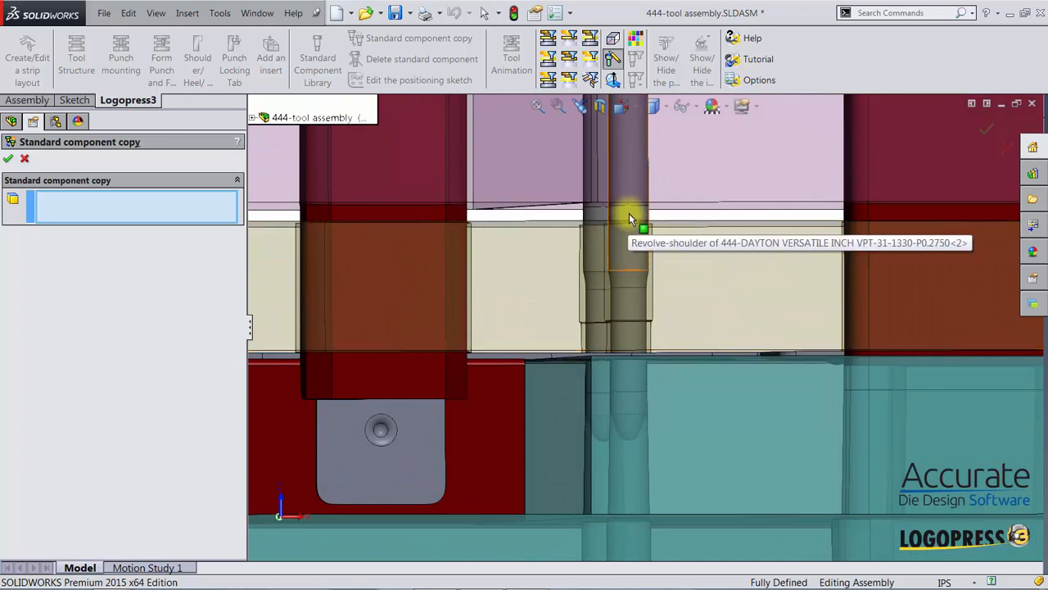
pyautogui.click(629, 213)
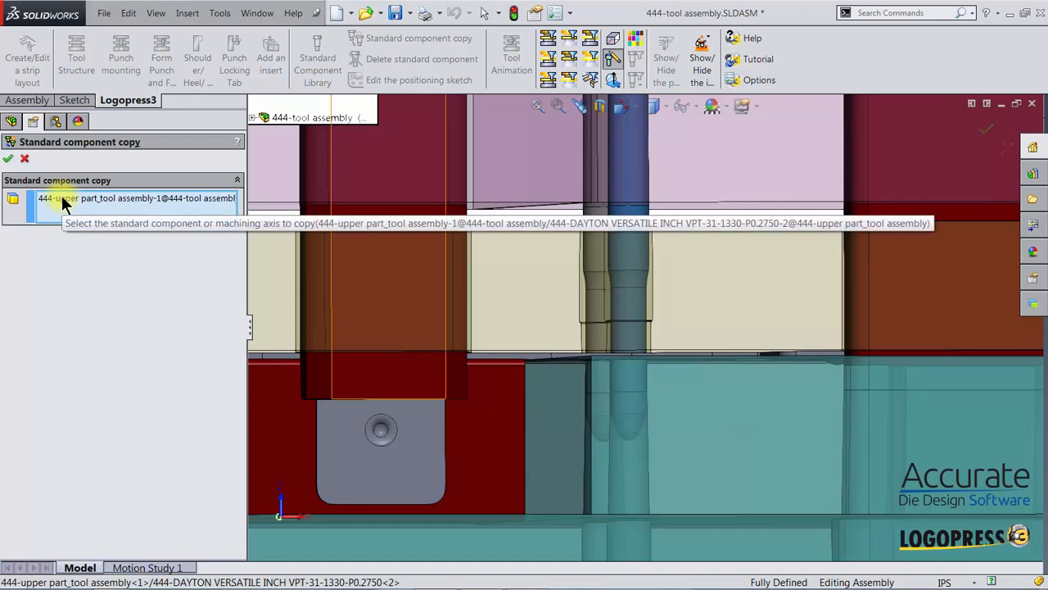
pyautogui.click(8, 159)
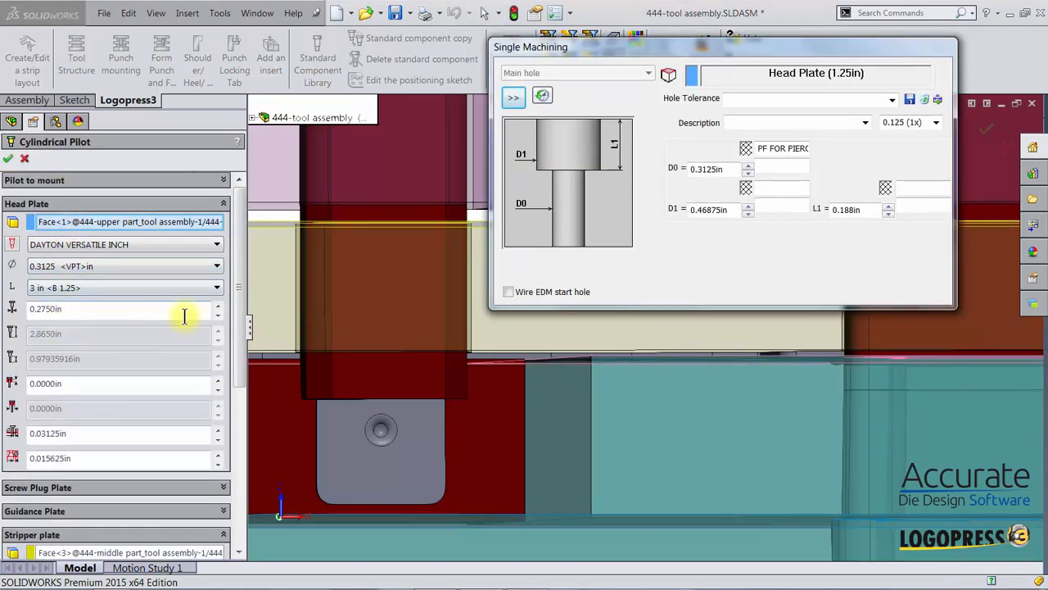
# Reassign the copied pilot's head plate to the face of punch retainer 1
pyautogui.moveTo(235, 279); pyautogui.dragTo(232, 432)
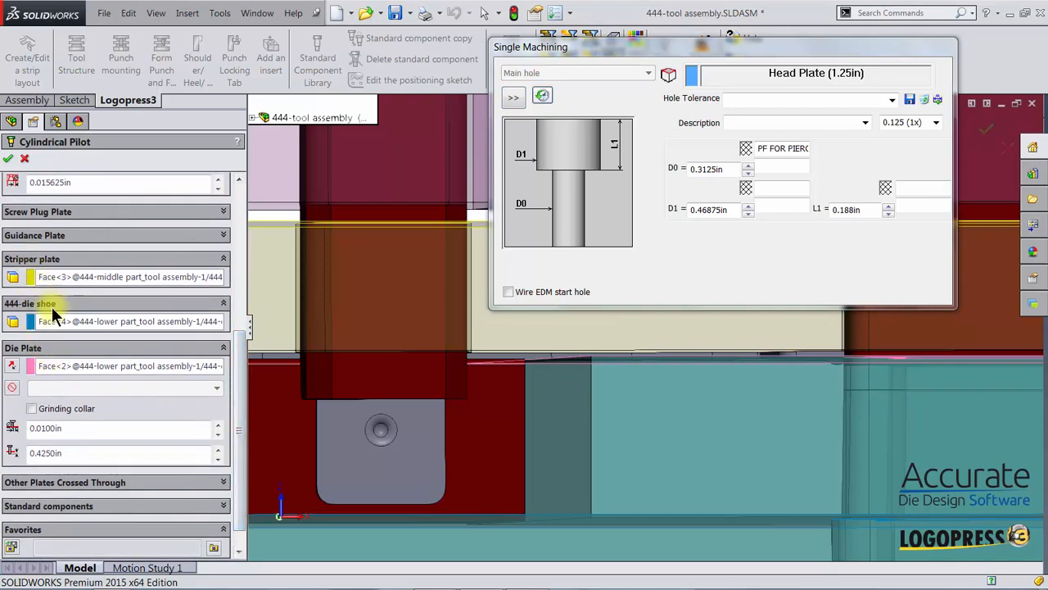
pyautogui.scroll(6, 571, 413)
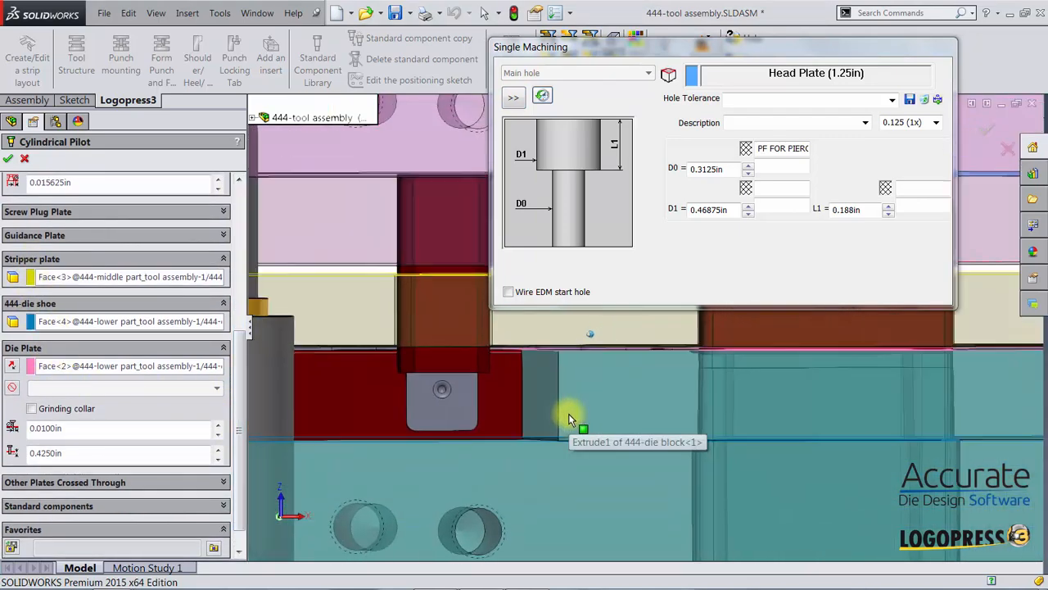
pyautogui.press('Left')
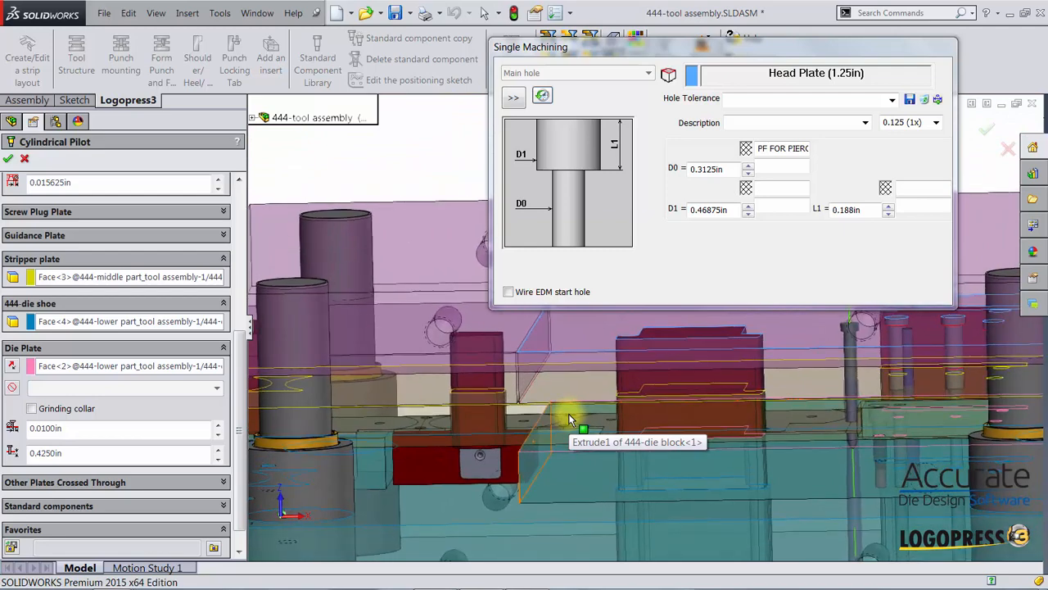
pyautogui.scroll(5, 237, 356)
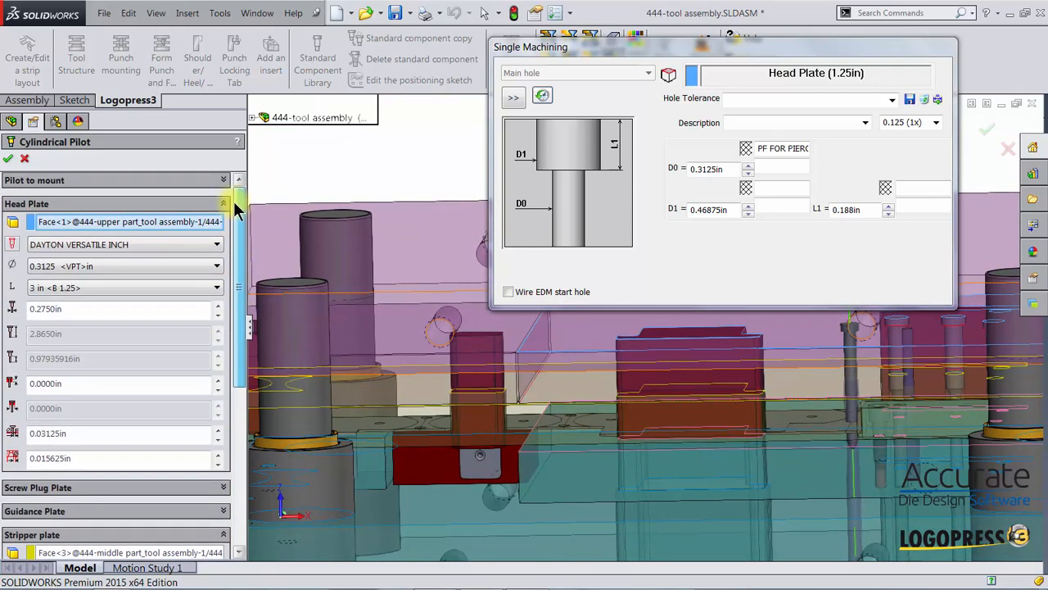
pyautogui.click(84, 218)
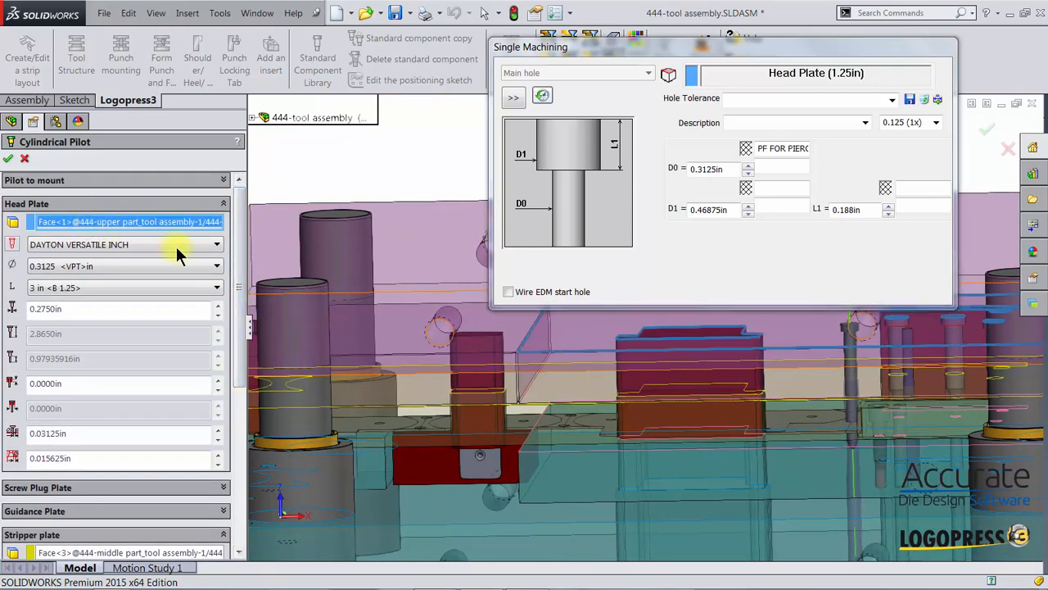
pyautogui.moveTo(524, 340); pyautogui.dragTo(495, 417, button='middle')
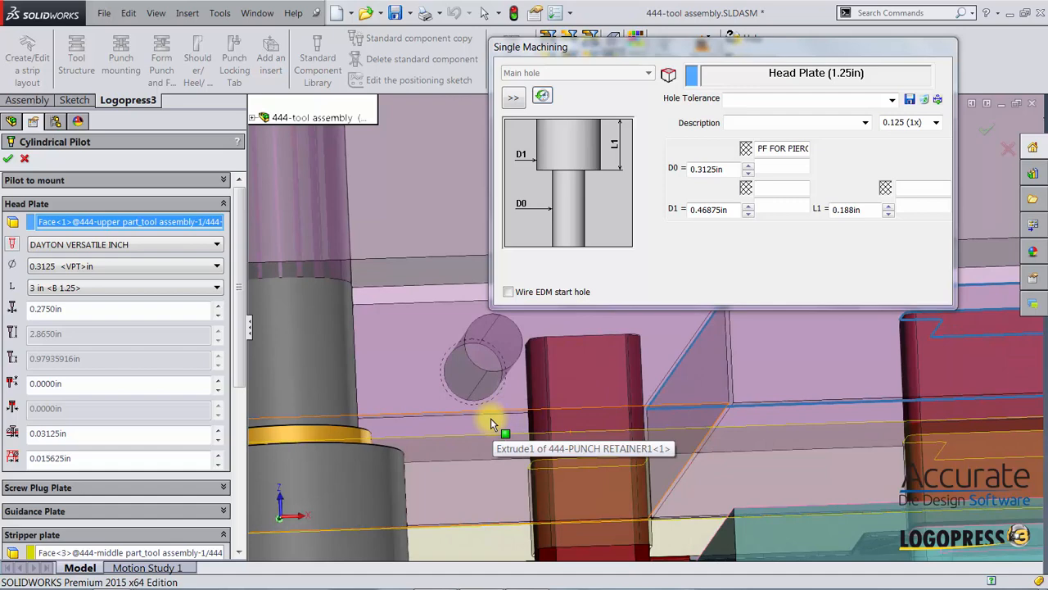
pyautogui.click(490, 417)
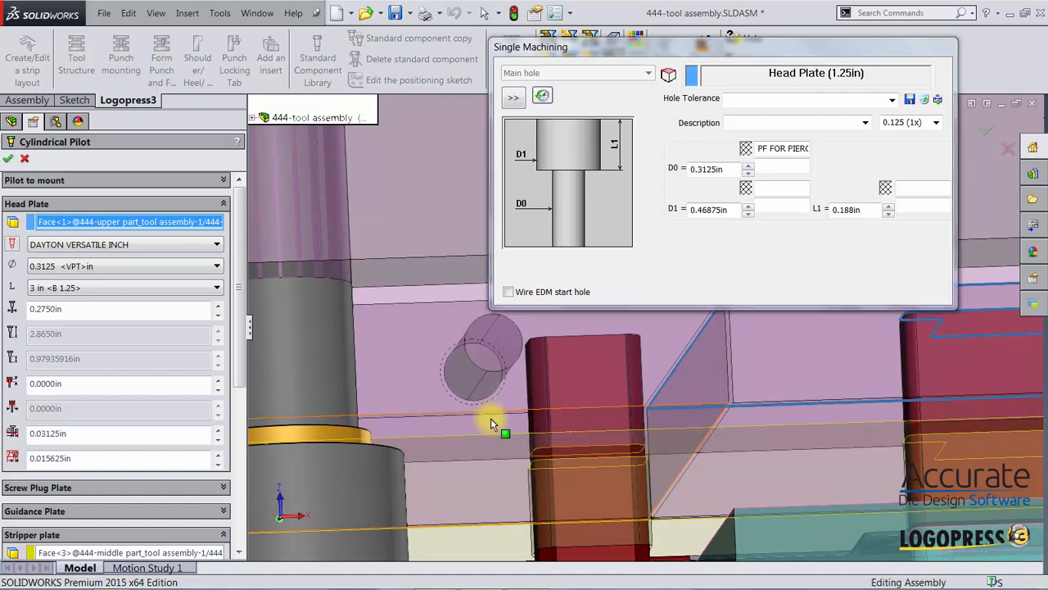
pyautogui.moveTo(490, 418); pyautogui.dragTo(522, 450, button='middle')
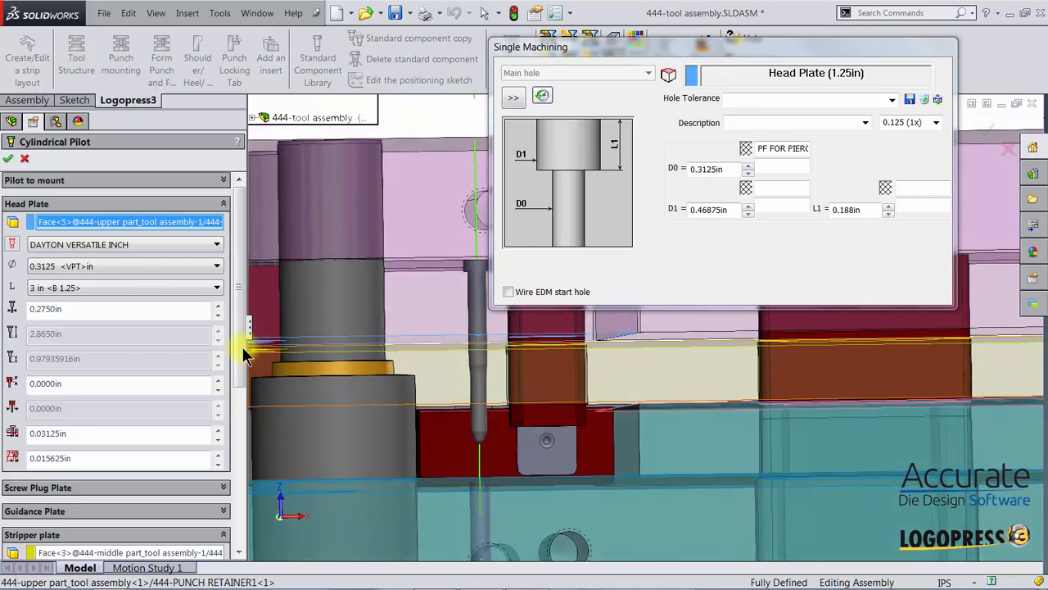
# Reassign the copied pilot's die plate to the red block beneath it, and accept the cylindrical pilot settings
pyautogui.moveTo(242, 294); pyautogui.dragTo(244, 421)
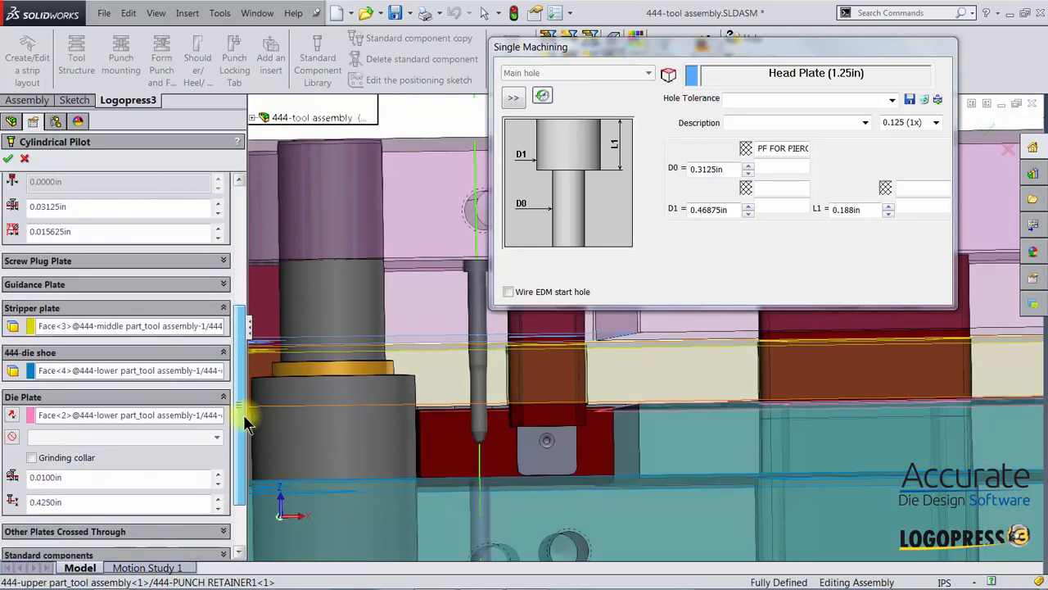
pyautogui.click(81, 412)
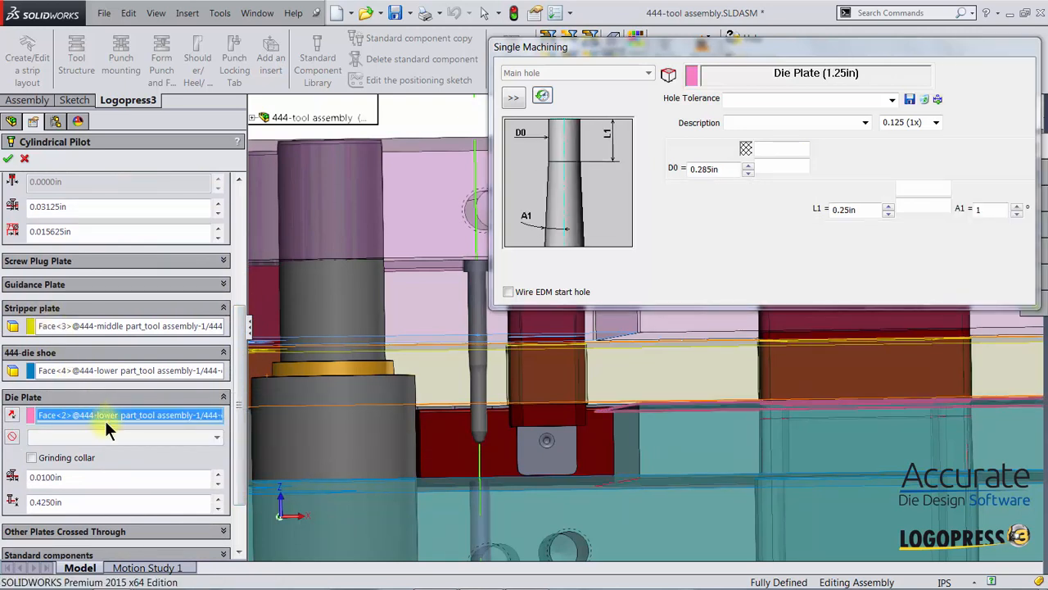
pyautogui.click(450, 457)
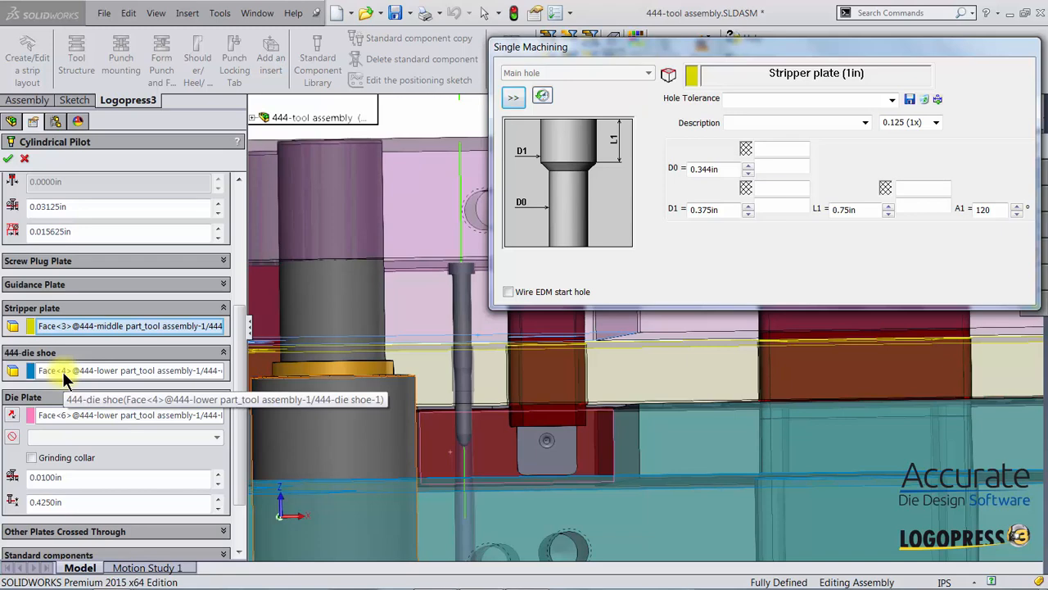
pyautogui.moveTo(242, 461); pyautogui.dragTo(240, 480)
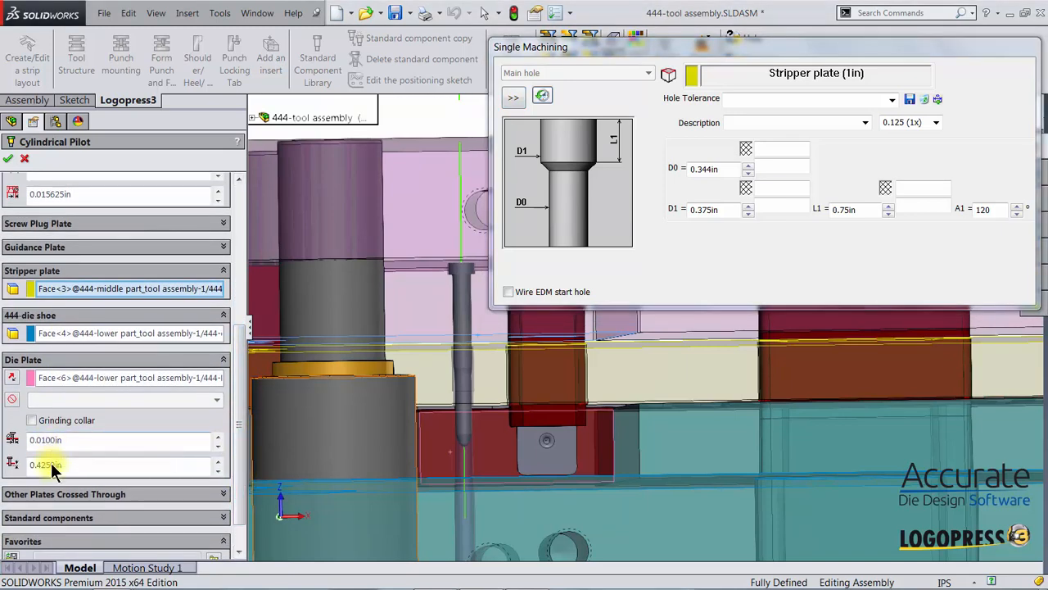
pyautogui.moveTo(236, 432); pyautogui.dragTo(242, 288)
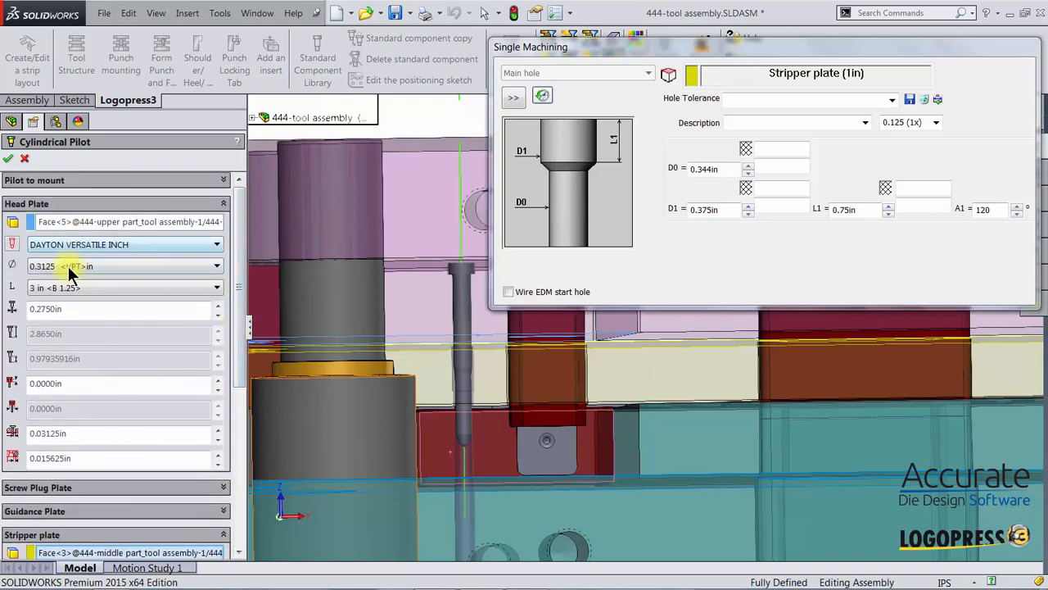
pyautogui.click(6, 162)
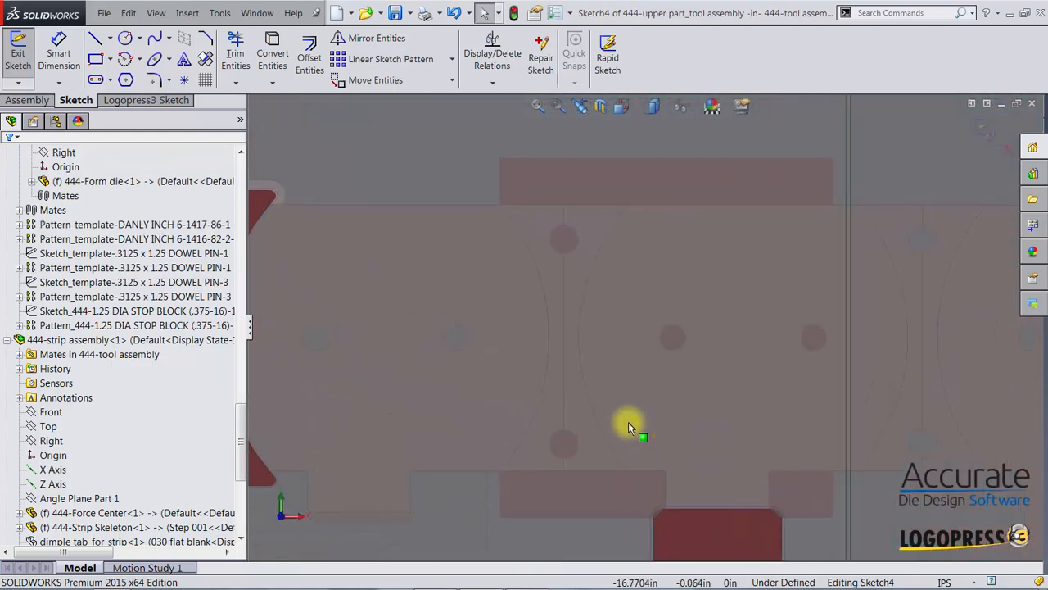
# Place two sketch points on the pilot hole centres at X -17.5 in, Y 1.75 and -0.25 in, and finish the positioning sketch
pyautogui.click(183, 80)
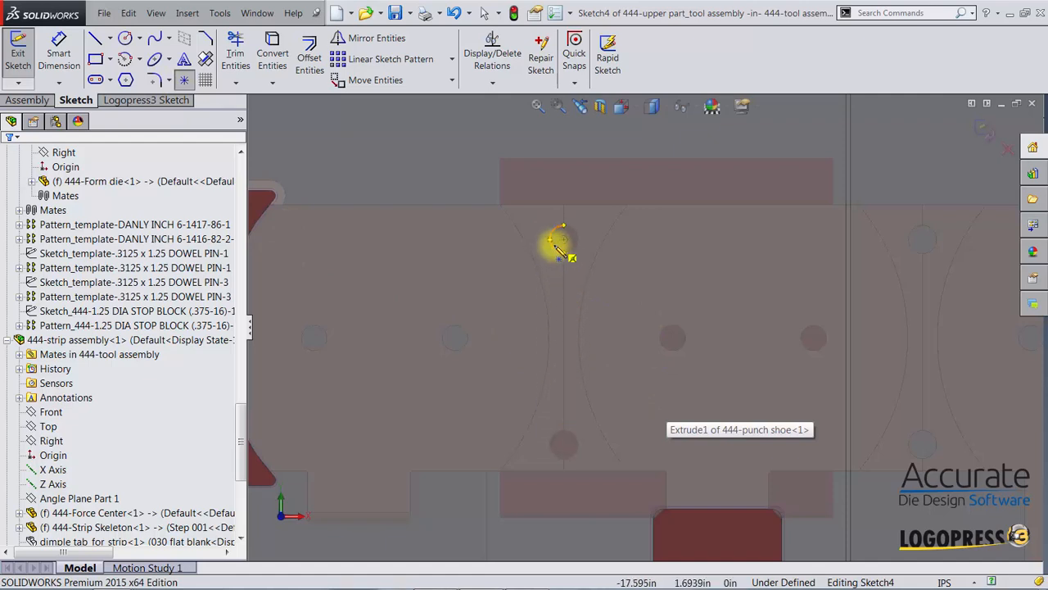
pyautogui.click(564, 240)
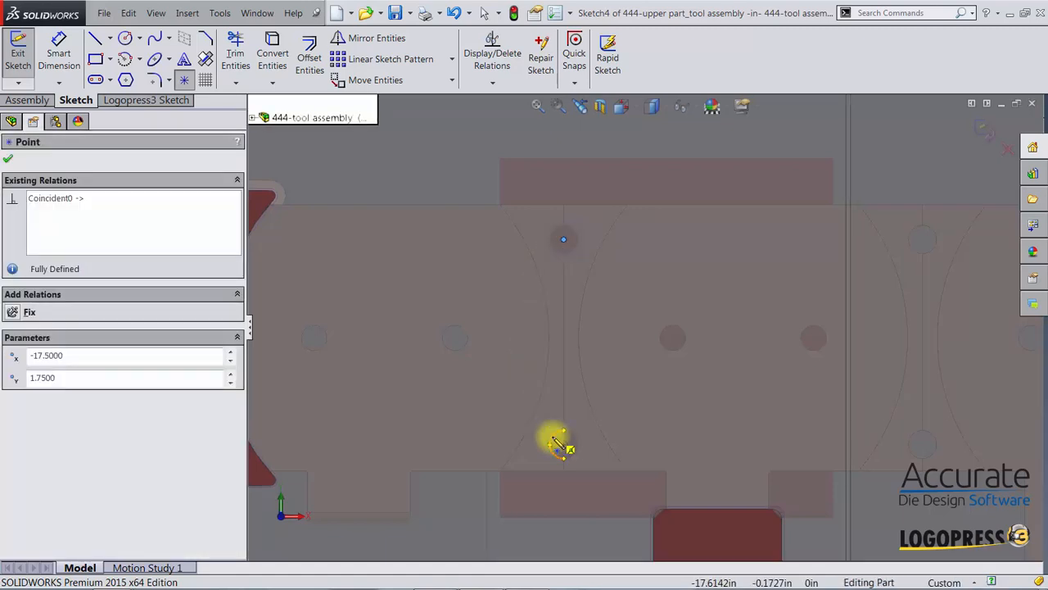
pyautogui.click(564, 443)
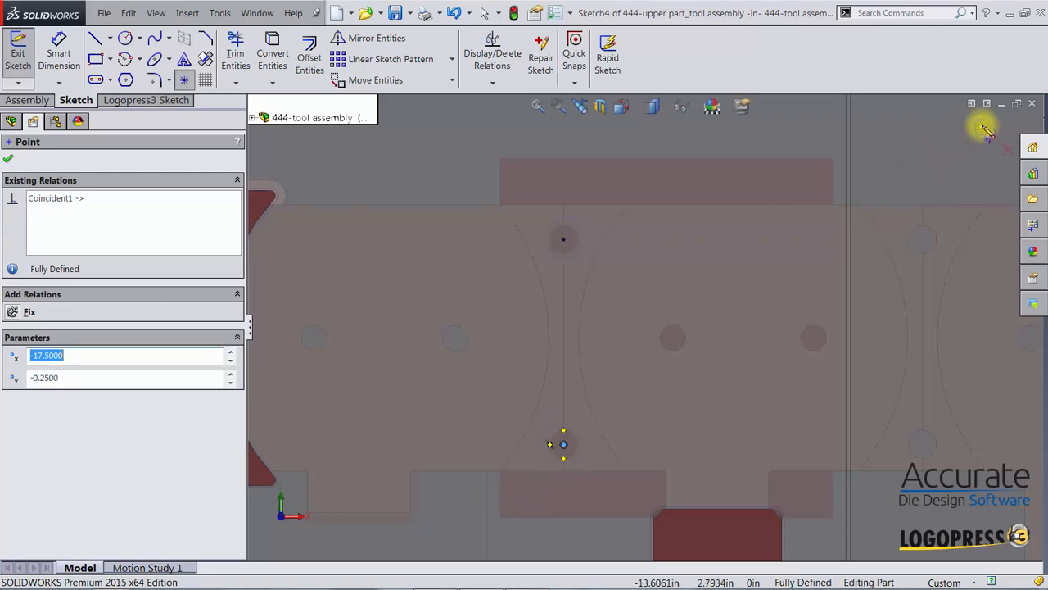
pyautogui.click(988, 131)
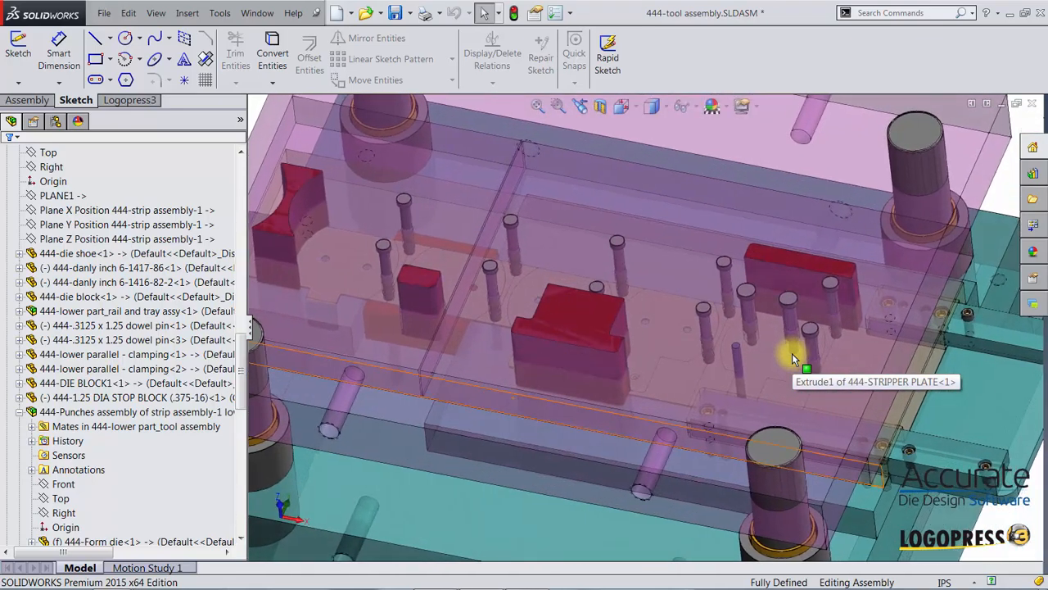
# Start Tool Animation for the 444 tool assembly and display the model shaded with edges
pyautogui.click(1033, 105)
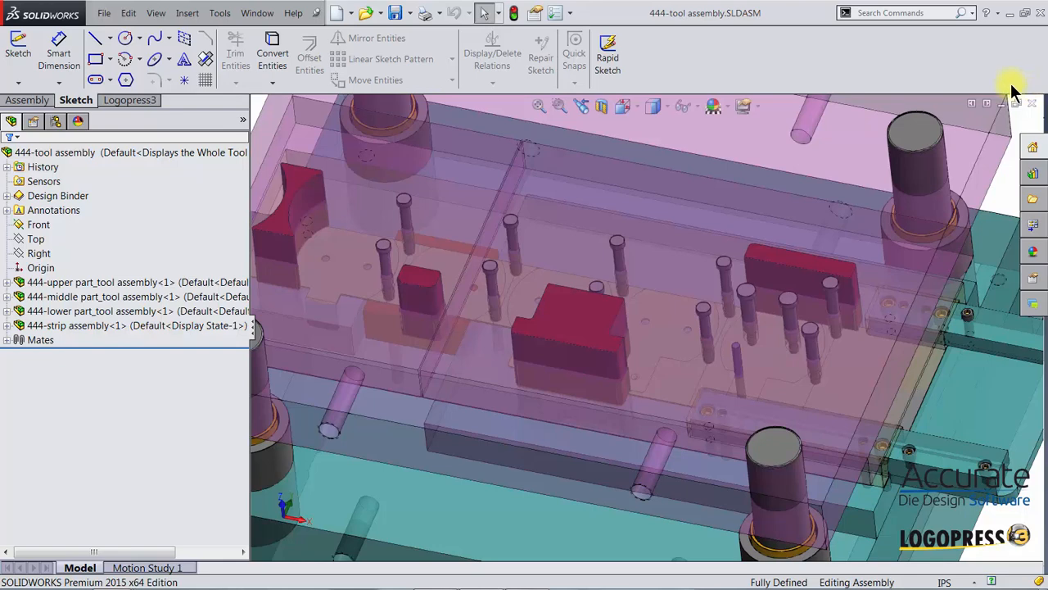
pyautogui.click(111, 100)
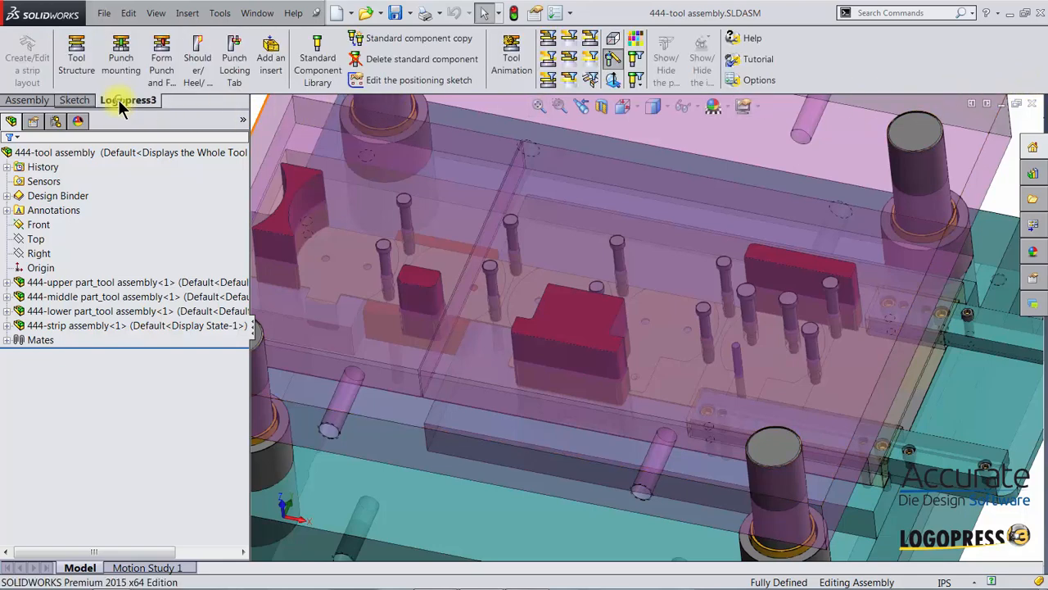
pyautogui.click(516, 63)
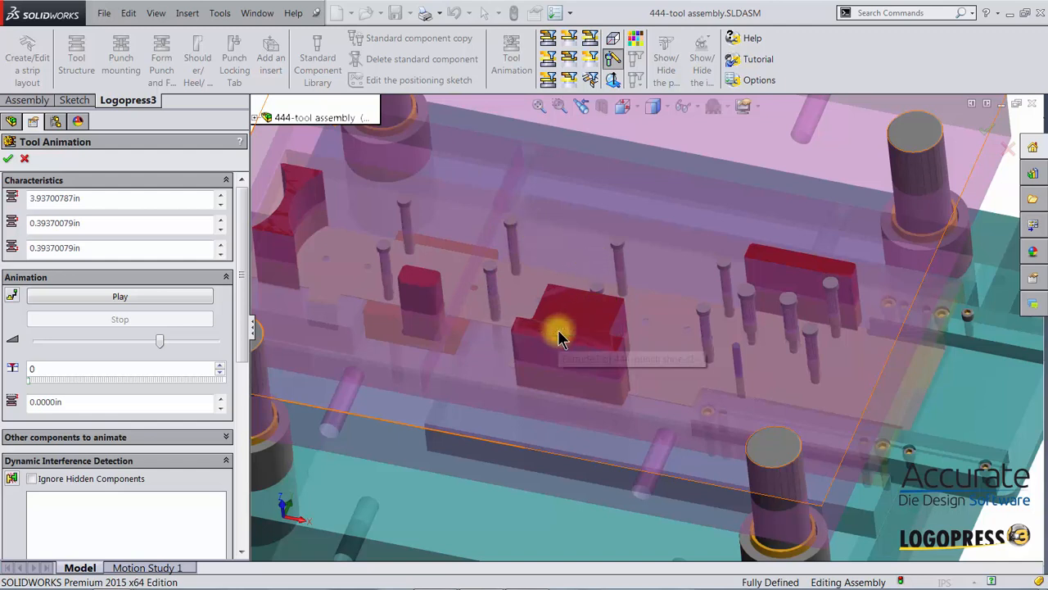
pyautogui.click(652, 108)
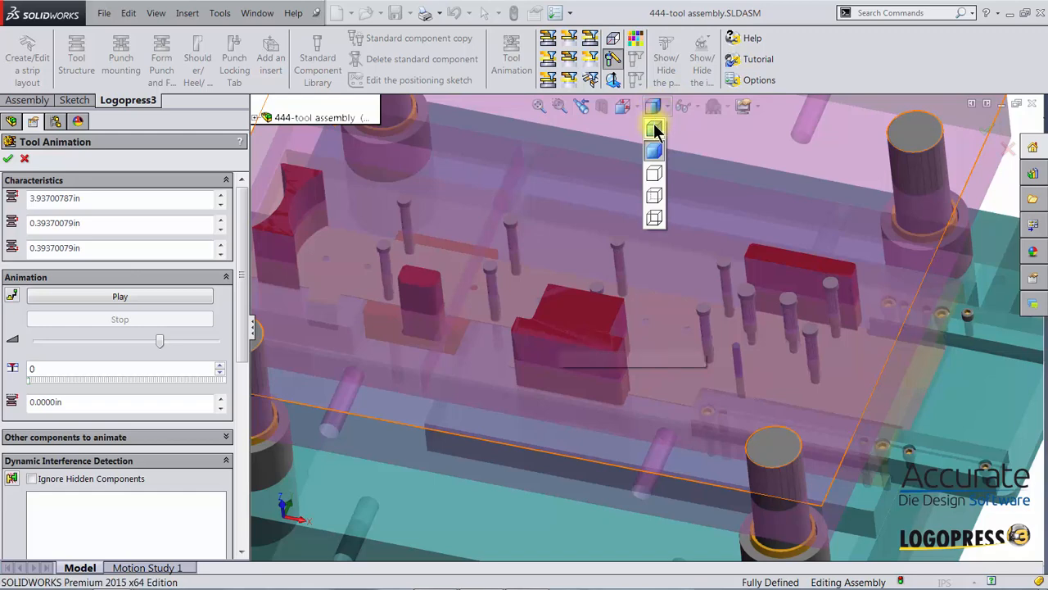
pyautogui.click(653, 129)
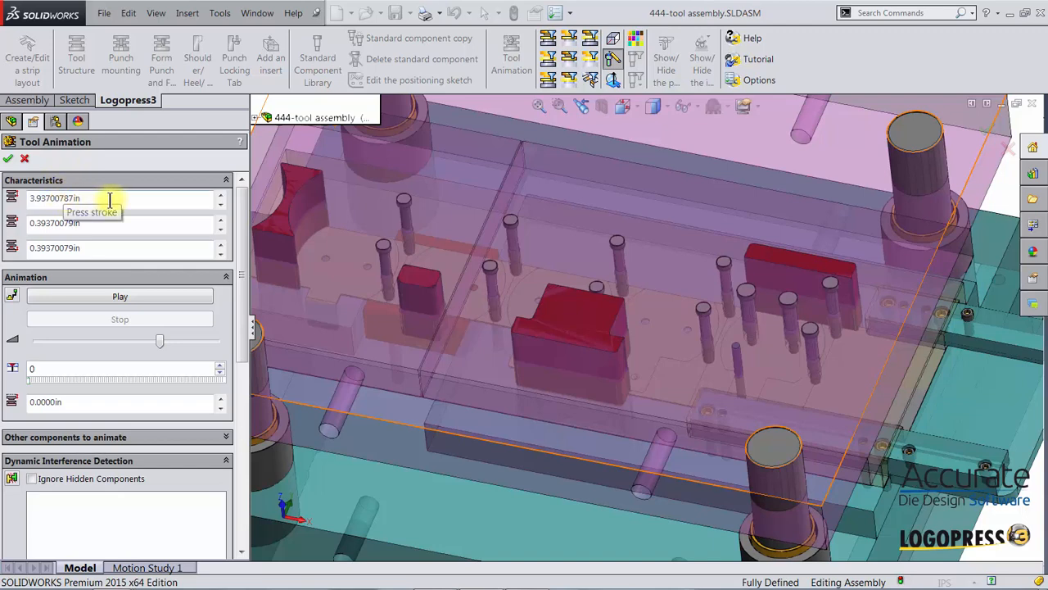
# Set the animation's press stroke to 3 in, the second characteristic to 0.375 in and the strip lift height to 0.0625 in
pyautogui.moveTo(106, 198); pyautogui.dragTo(23, 205)
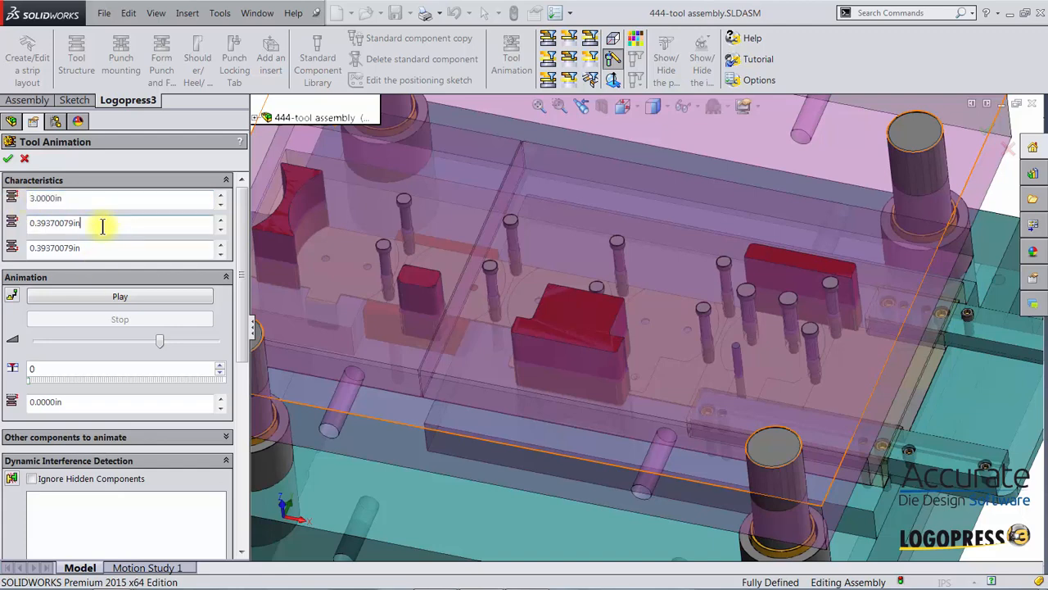
pyautogui.moveTo(102, 226); pyautogui.dragTo(15, 219)
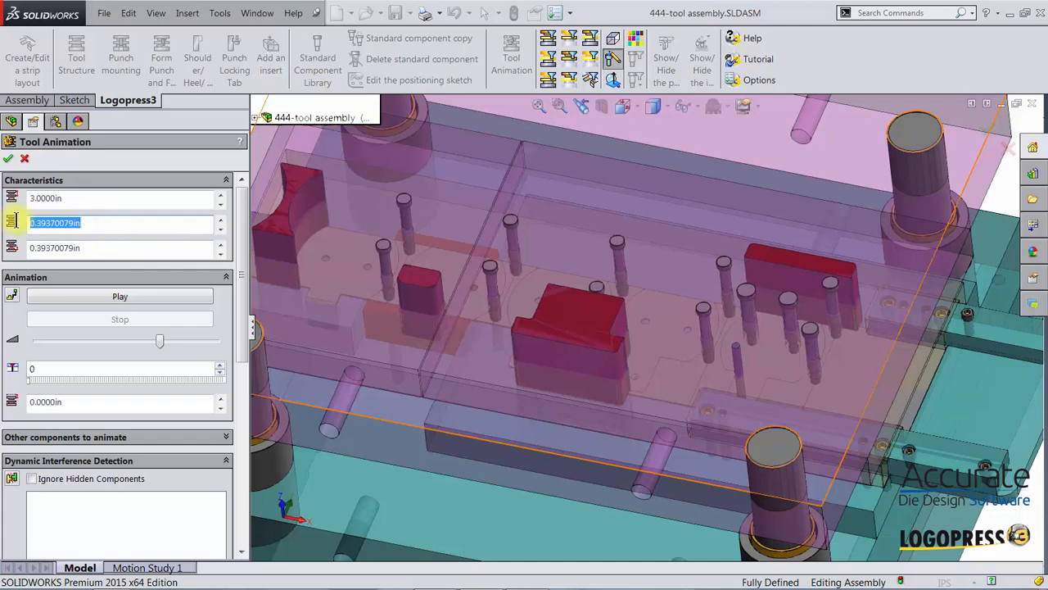
pyautogui.write('3')
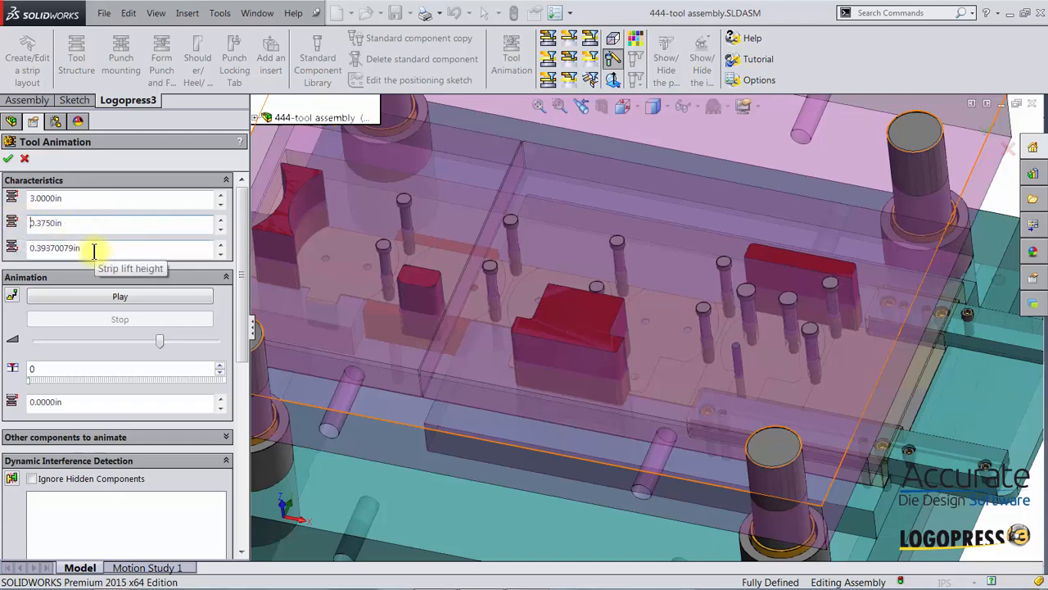
pyautogui.moveTo(94, 250); pyautogui.dragTo(13, 247)
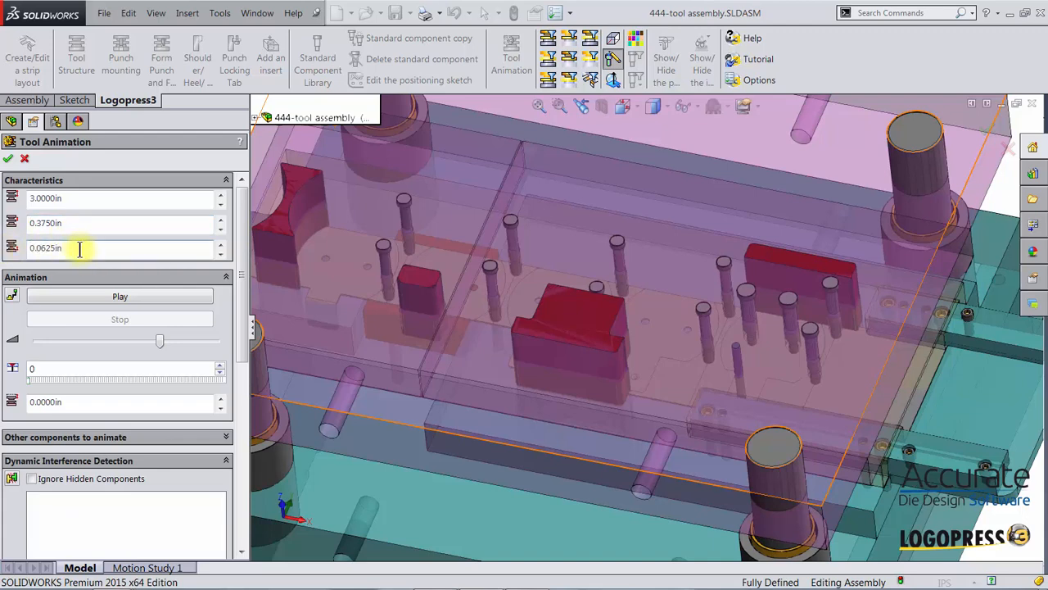
# Play the tool animation and watch the die's motion in the front view
pyautogui.click(93, 297)
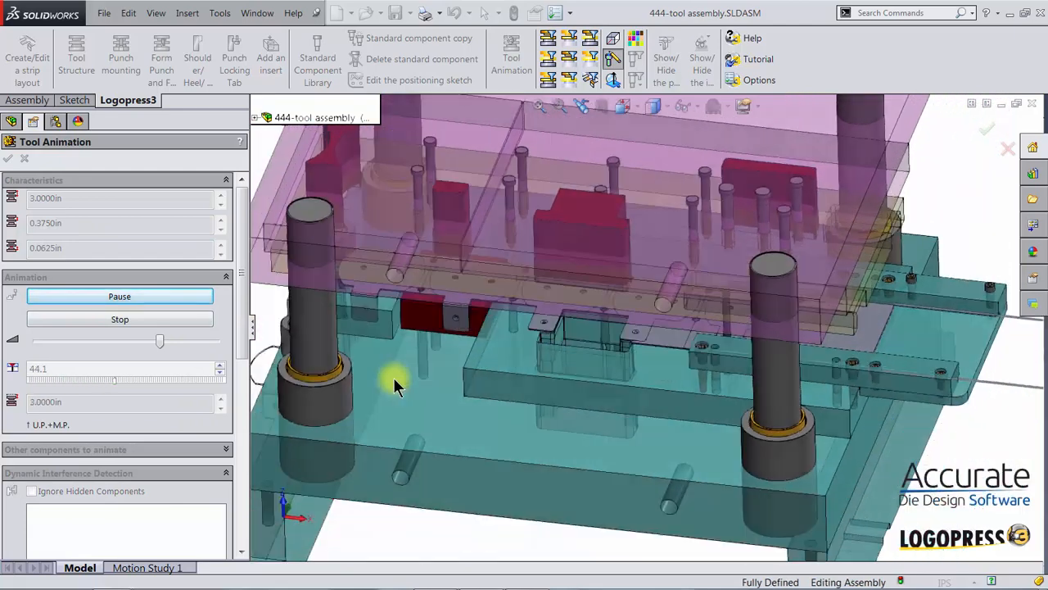
pyautogui.rightClick(405, 366)
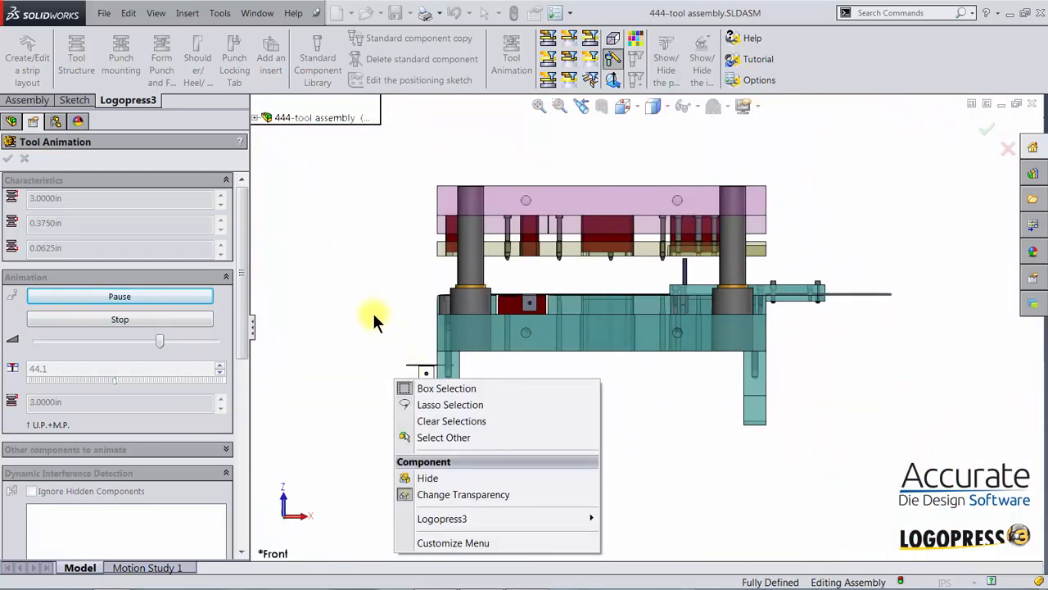
pyautogui.click(356, 271)
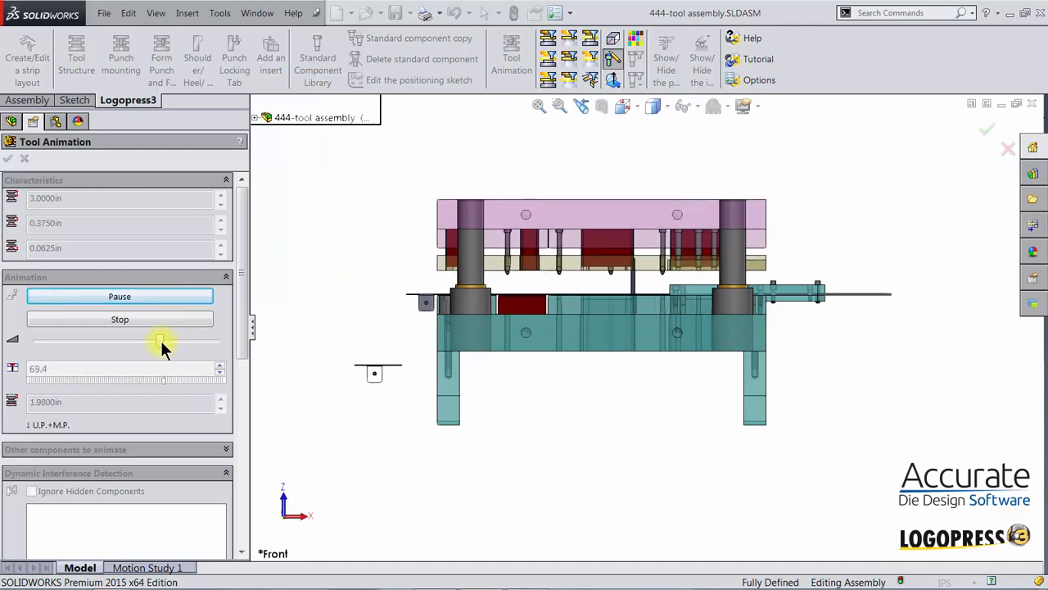
# Try a faster and a slightly slower playback speed for the running animation, and stop it after watching the stroke
pyautogui.moveTo(161, 341); pyautogui.dragTo(196, 346)
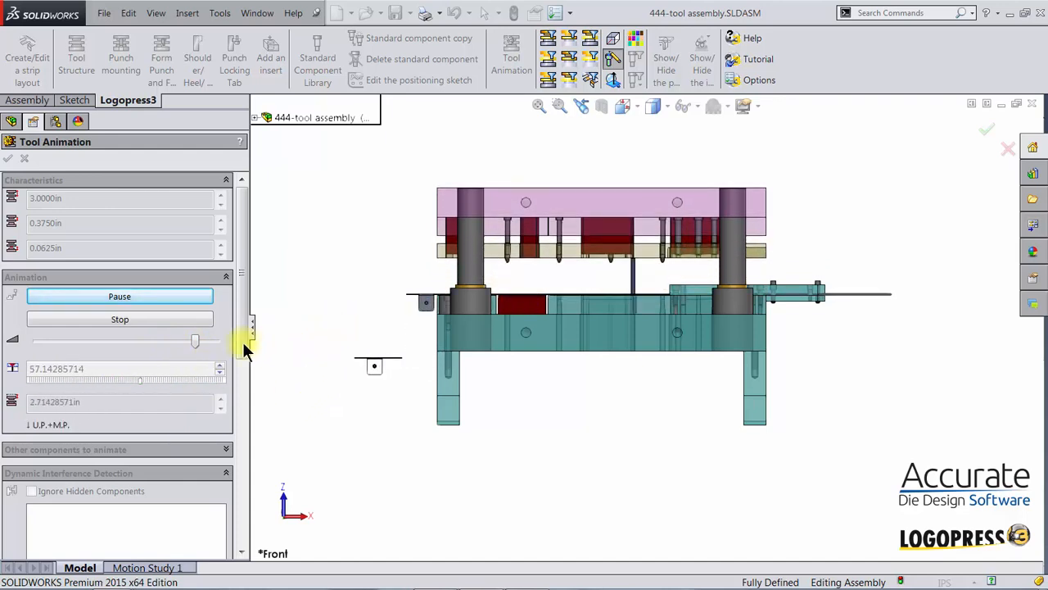
pyautogui.moveTo(195, 342); pyautogui.dragTo(168, 344)
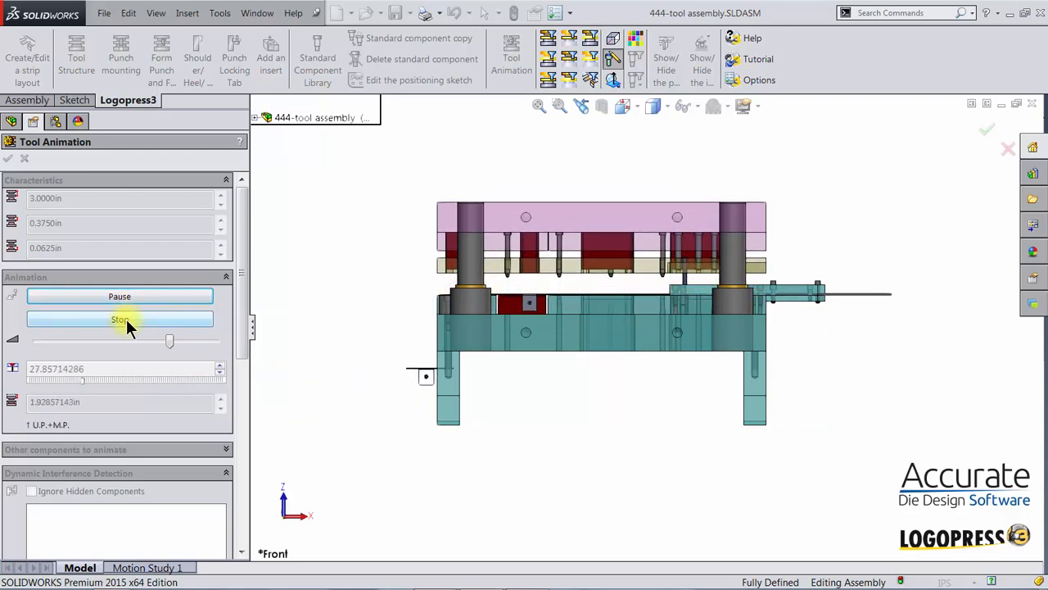
pyautogui.moveTo(236, 328); pyautogui.dragTo(237, 382)
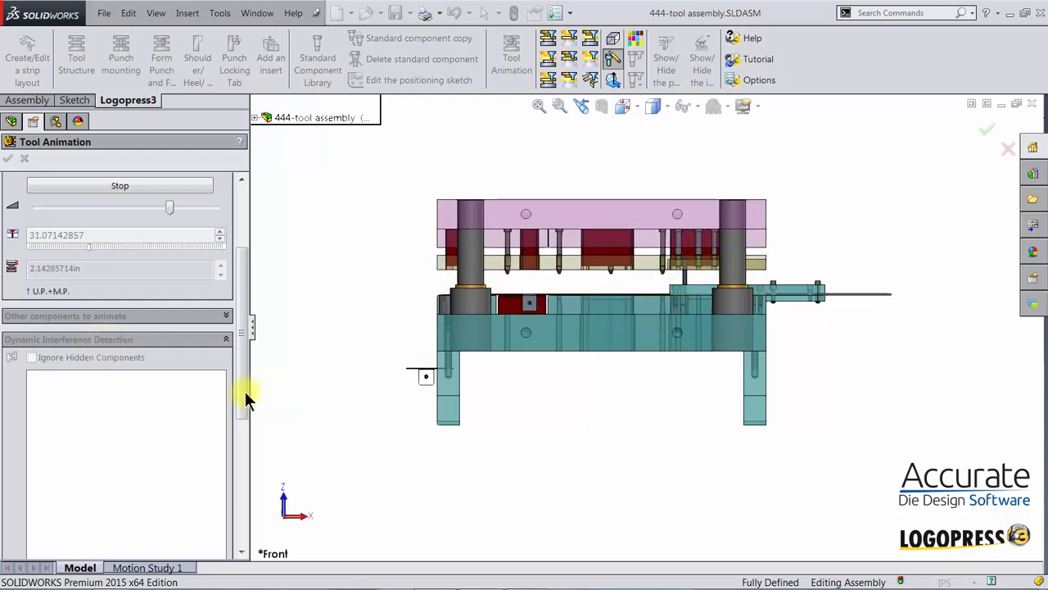
pyautogui.moveTo(243, 392); pyautogui.dragTo(247, 318)
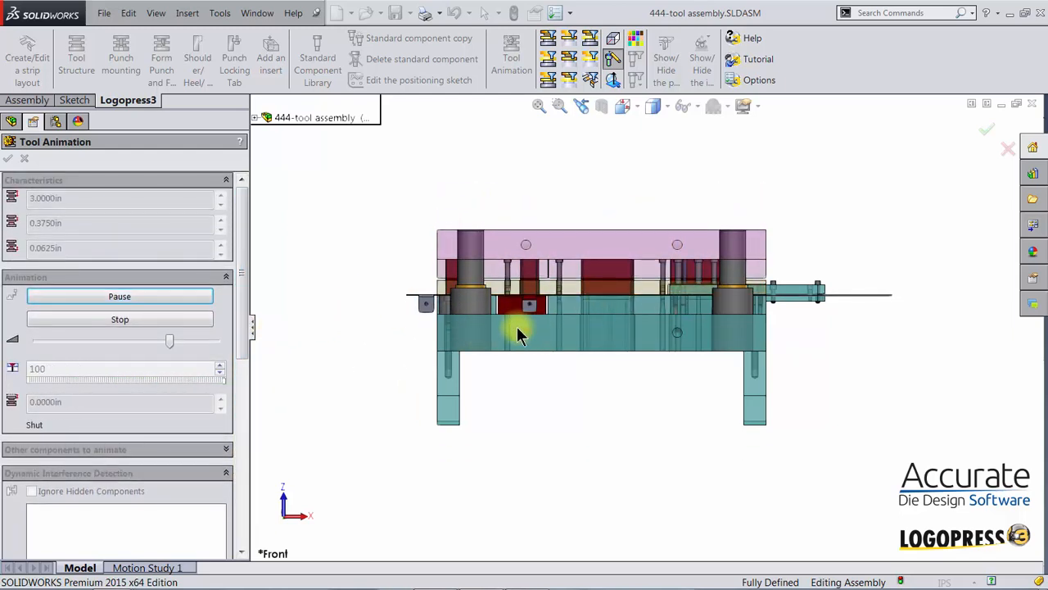
pyautogui.click(119, 318)
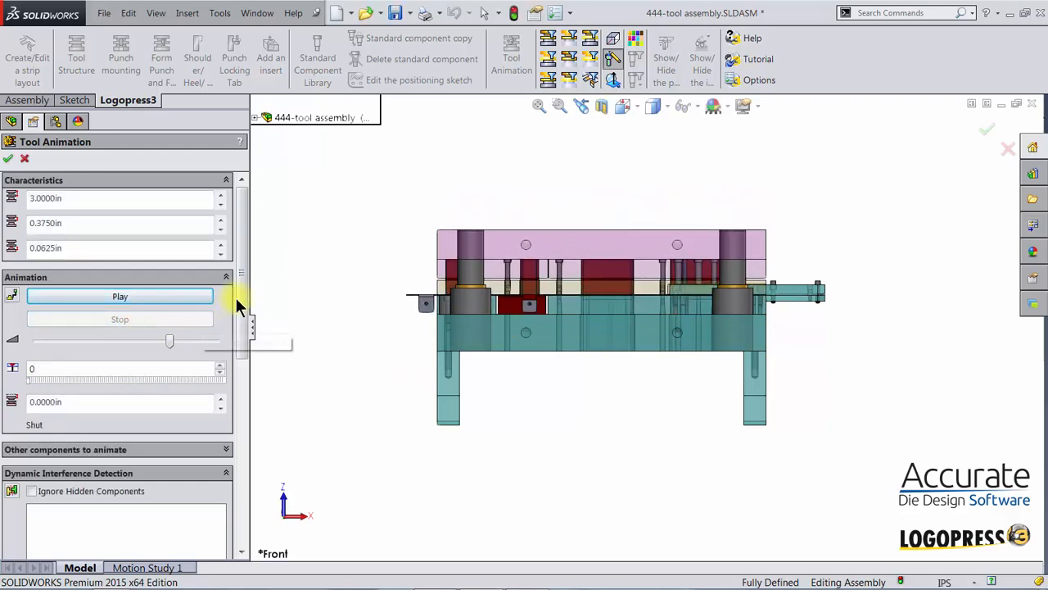
# Run the dynamic interference detection on the tool and select Interference1 of the Opened position
pyautogui.moveTo(237, 300); pyautogui.dragTo(235, 382)
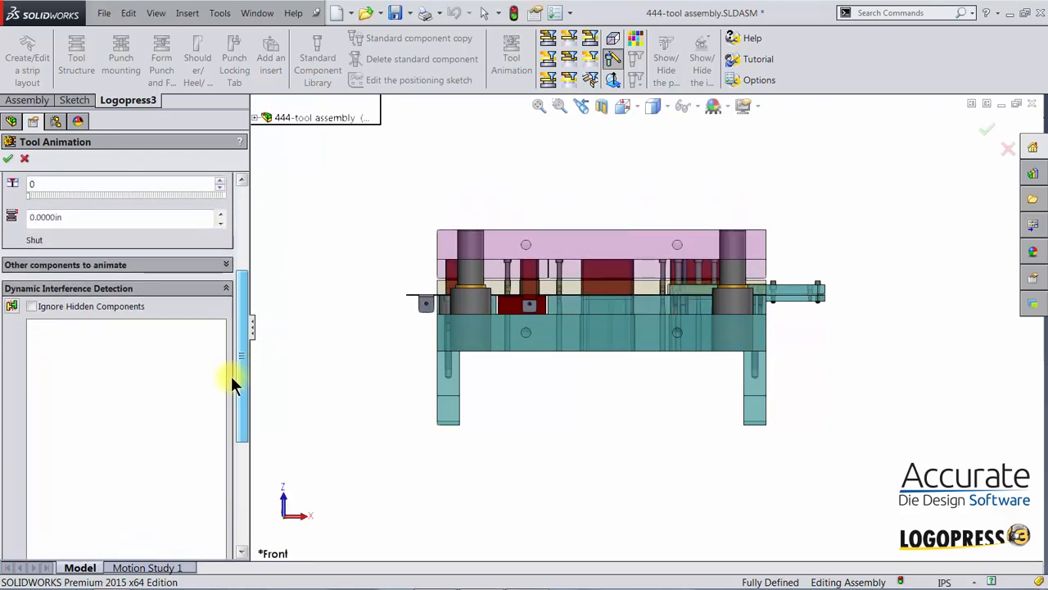
pyautogui.click(11, 305)
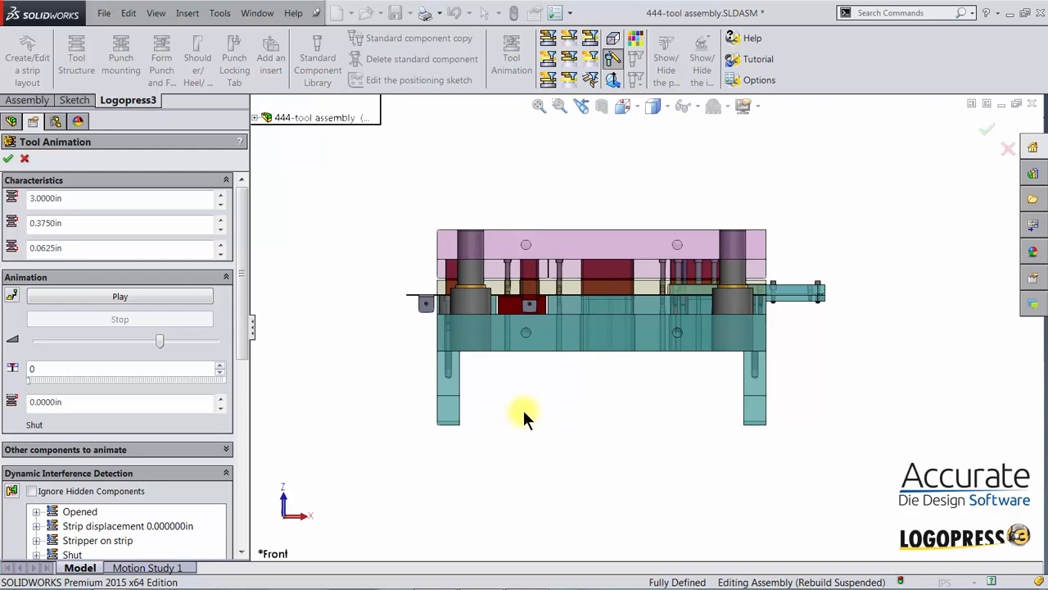
pyautogui.moveTo(241, 330); pyautogui.dragTo(235, 413)
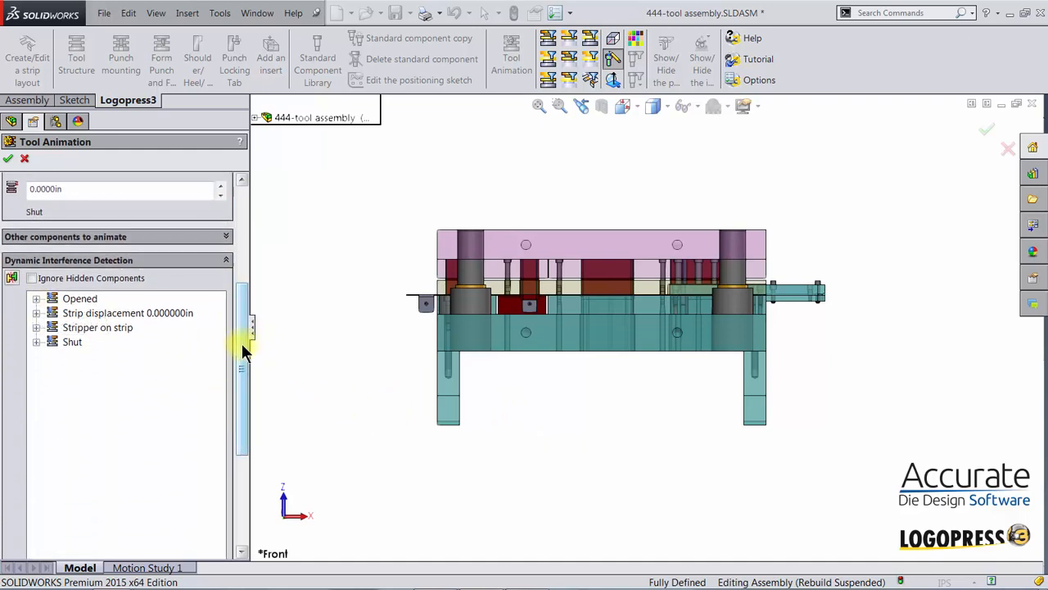
pyautogui.moveTo(241, 344); pyautogui.dragTo(239, 366)
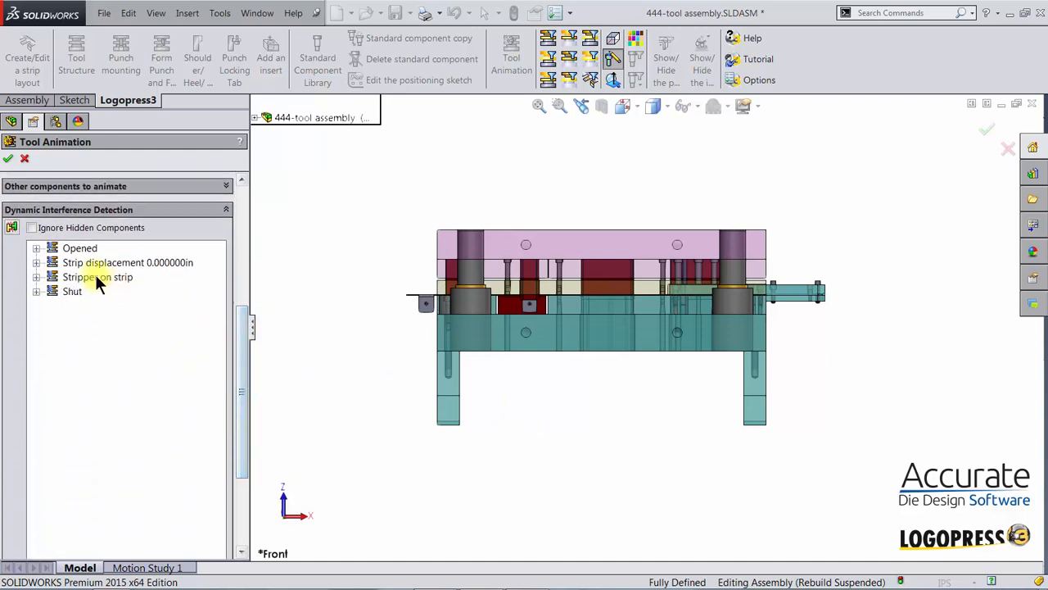
pyautogui.click(36, 247)
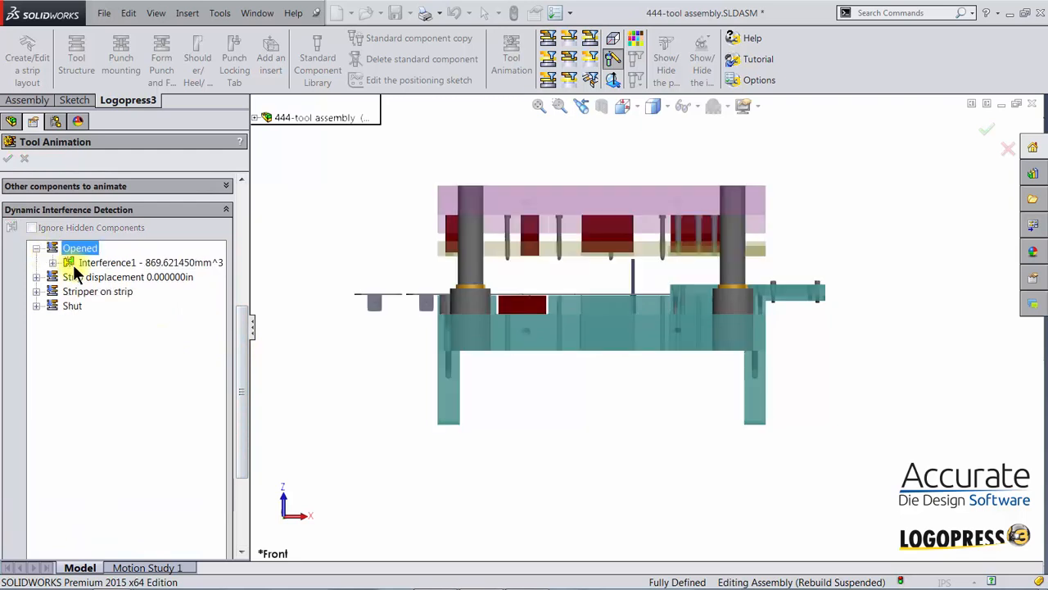
pyautogui.click(69, 261)
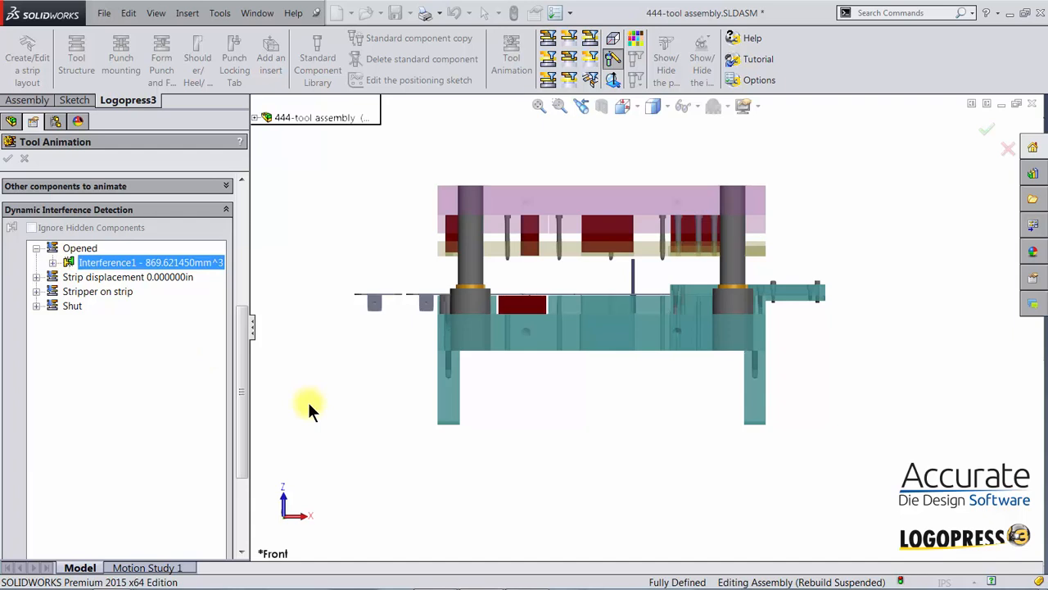
# Compare the wireframe and hidden displays for non-interfering components, and keep them as wireframe
pyautogui.moveTo(243, 356); pyautogui.dragTo(238, 456)
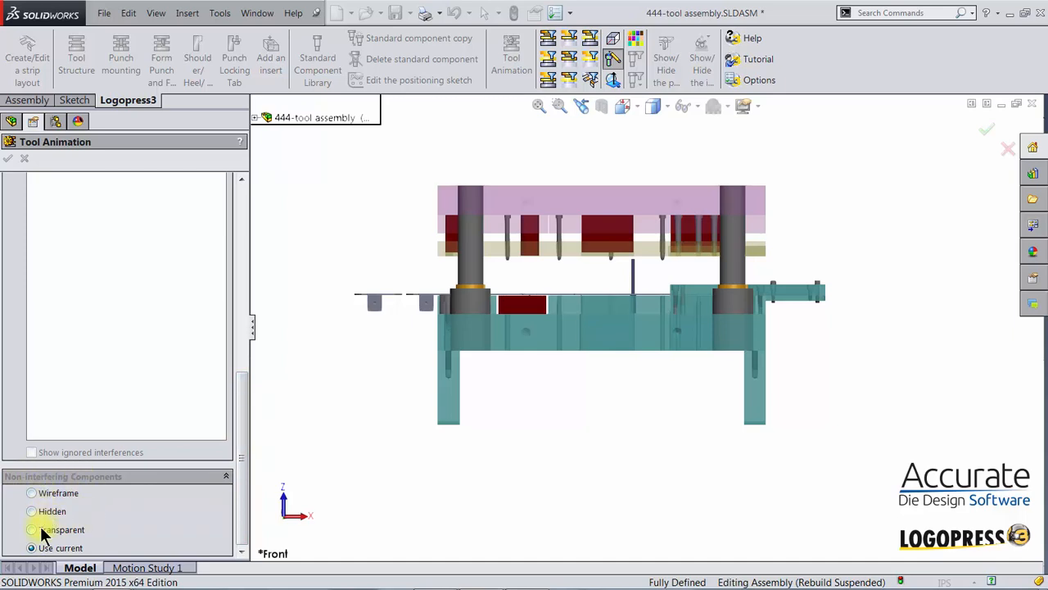
pyautogui.click(32, 493)
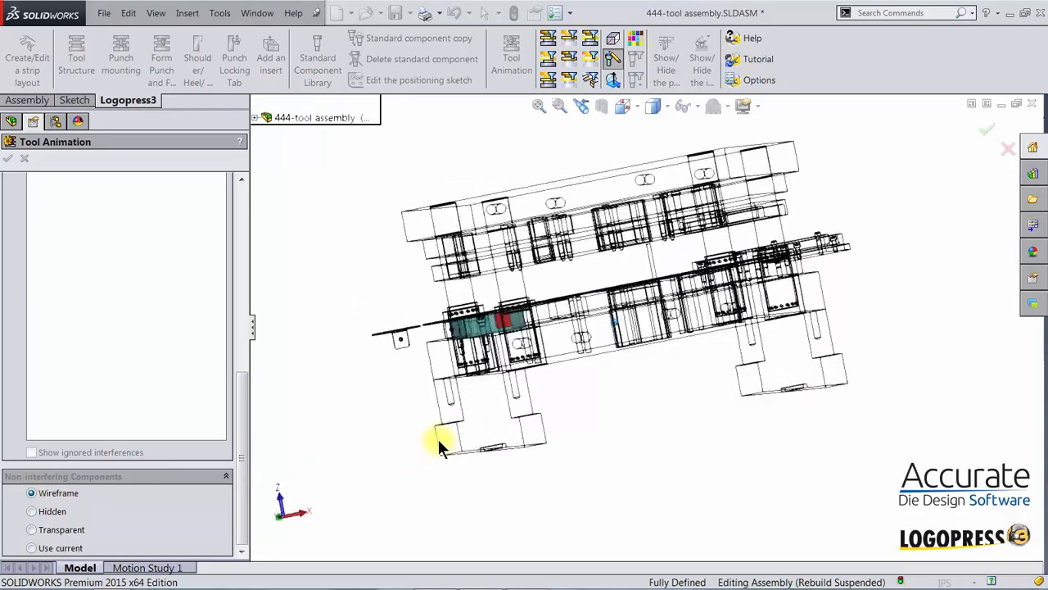
pyautogui.click(32, 512)
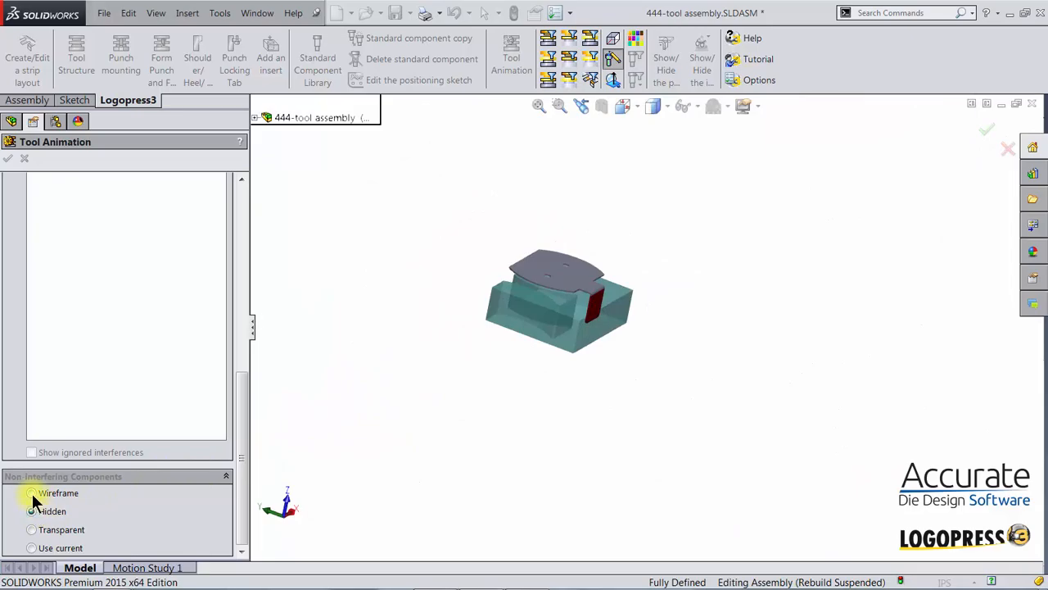
pyautogui.click(32, 494)
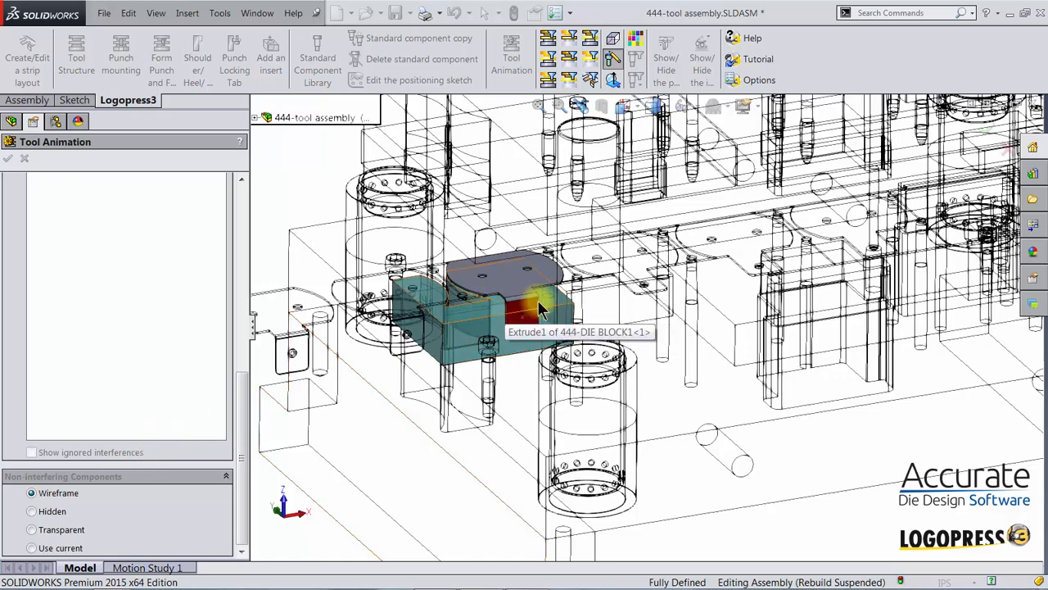
# Examine the Opened interference up close, plus Interference1 and Interference2 of the strip displacement position
pyautogui.moveTo(245, 401); pyautogui.dragTo(246, 275)
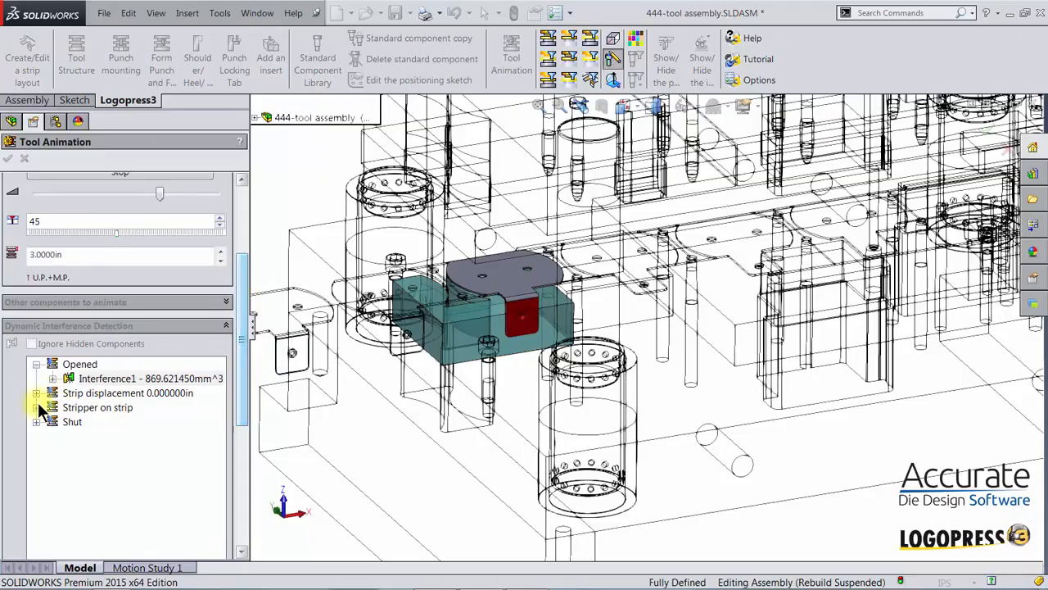
pyautogui.scroll(-5, 529, 309)
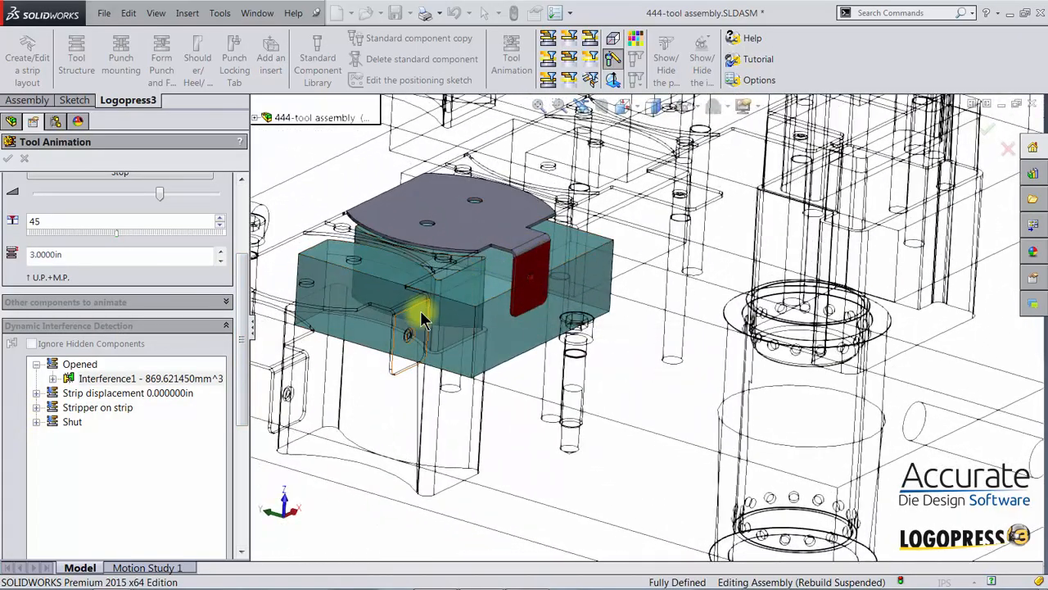
pyautogui.click(36, 393)
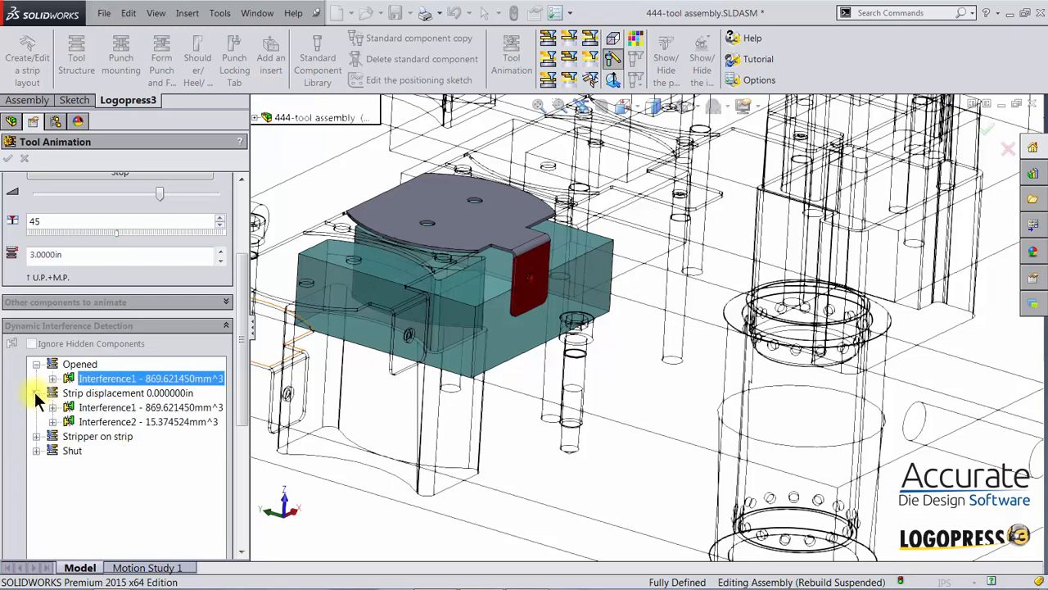
pyautogui.click(91, 408)
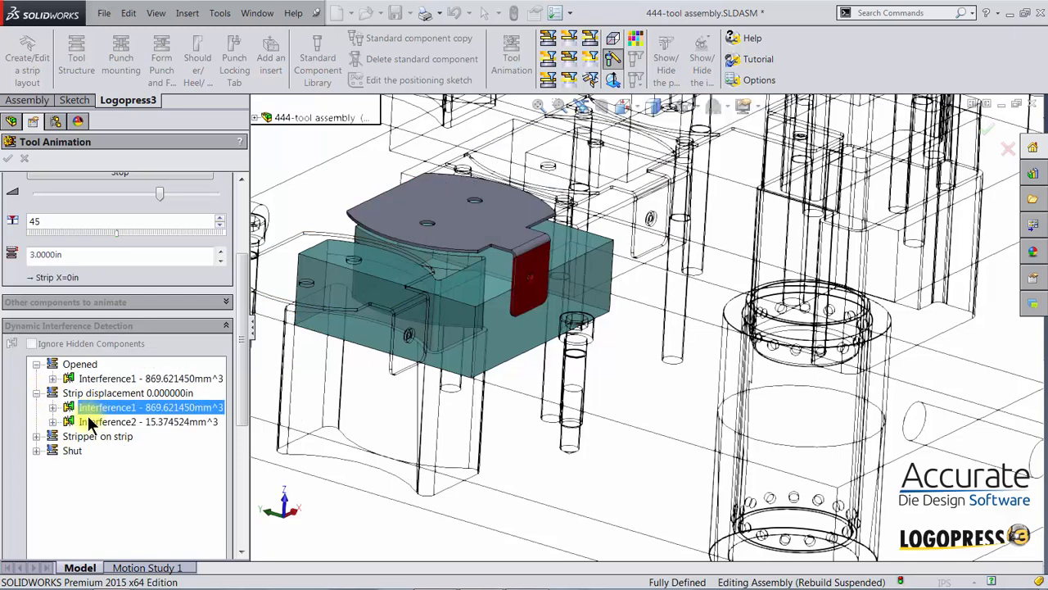
pyautogui.click(88, 418)
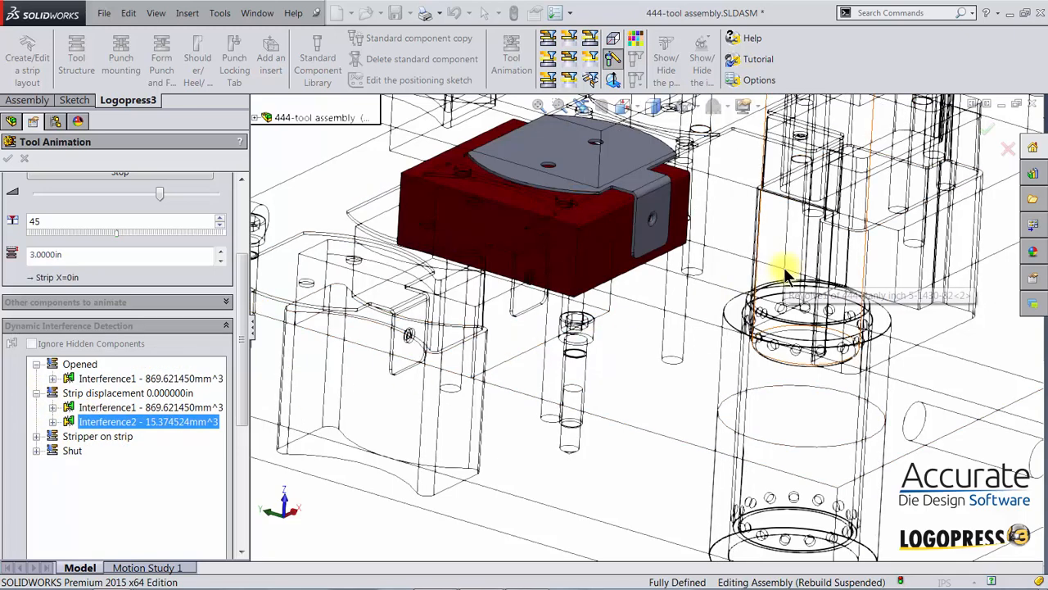
pyautogui.moveTo(784, 269)
pyautogui.mouseDown(button='middle')
pyautogui.moveTo(656, 246)
pyautogui.moveTo(648, 215)
pyautogui.moveTo(622, 228)
pyautogui.mouseUp(button='middle')
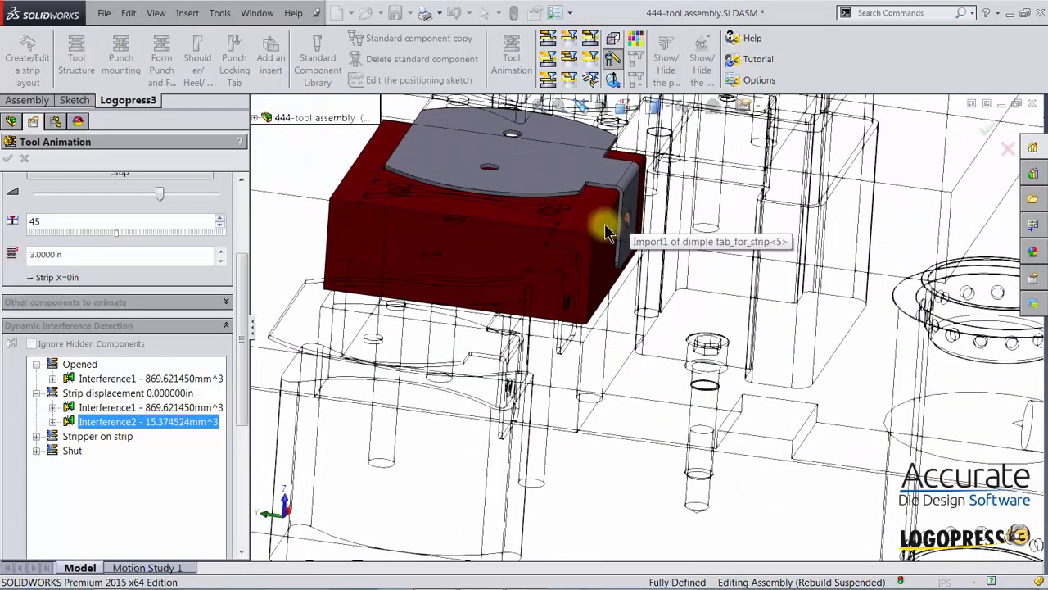
pyautogui.moveTo(598, 320); pyautogui.dragTo(650, 234, button='middle')
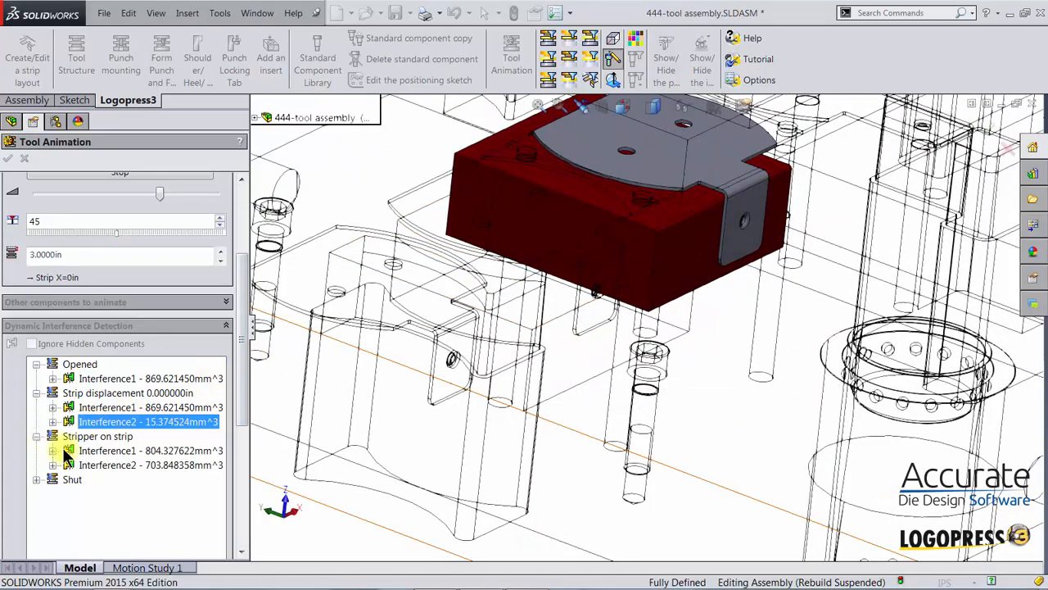
# Examine both interferences of the Stripper on strip position and Interference1 of the Shut position
pyautogui.click(82, 448)
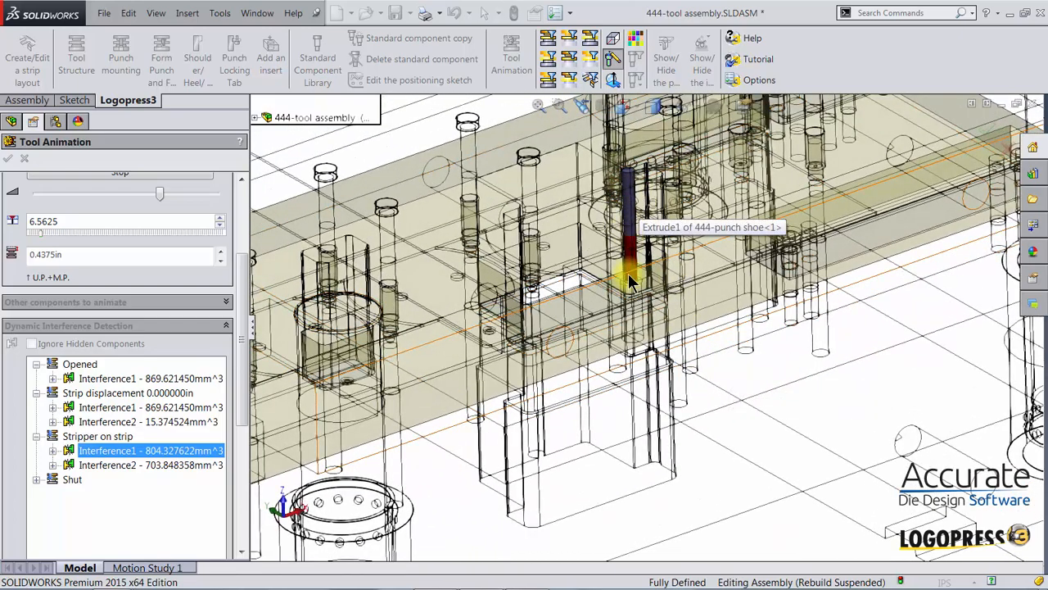
pyautogui.click(90, 460)
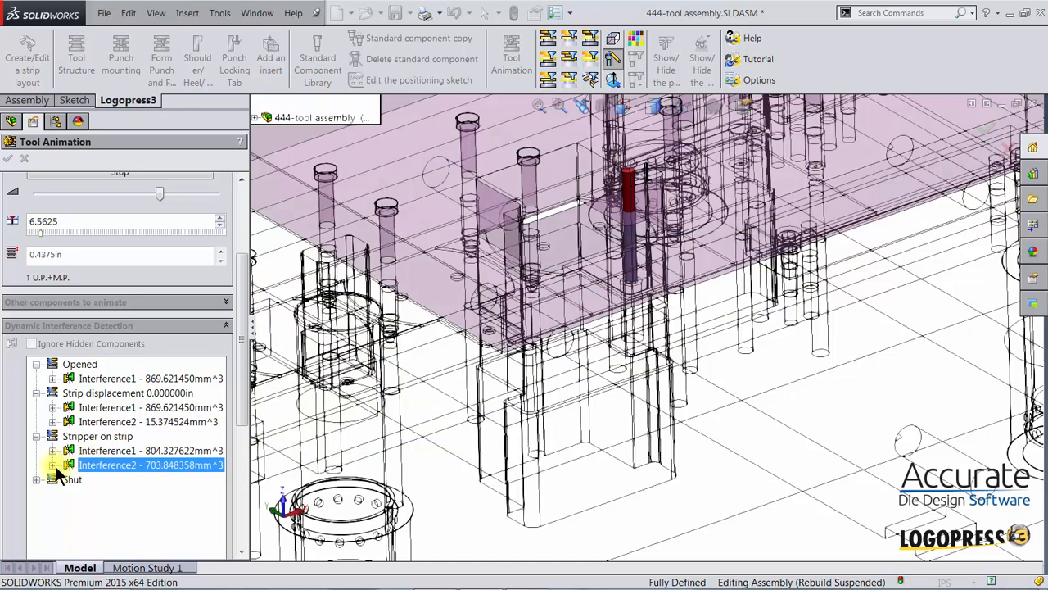
pyautogui.click(38, 478)
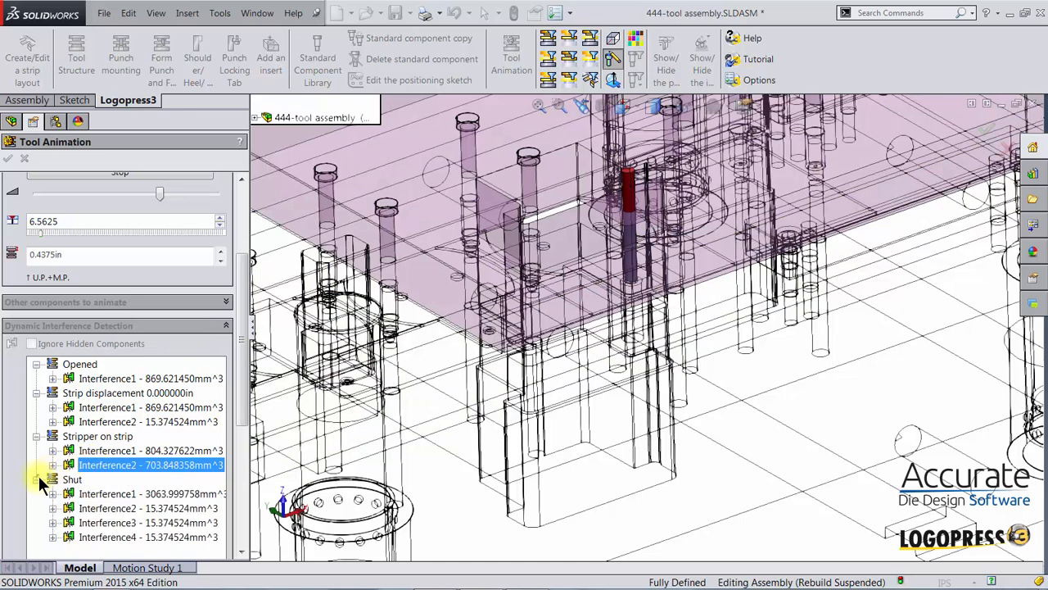
pyautogui.click(94, 493)
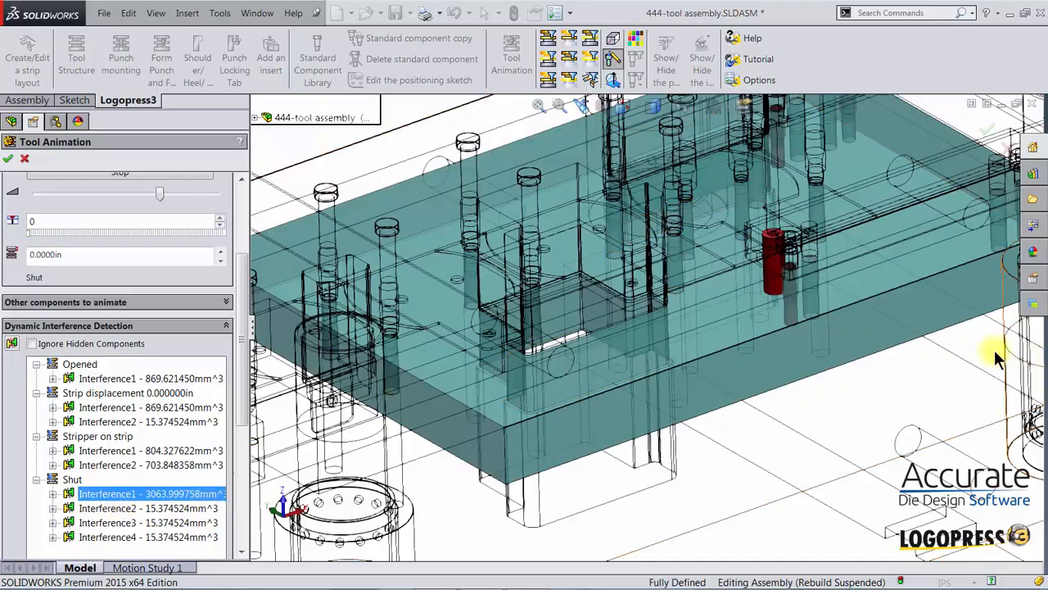
pyautogui.scroll(-6, 855, 326)
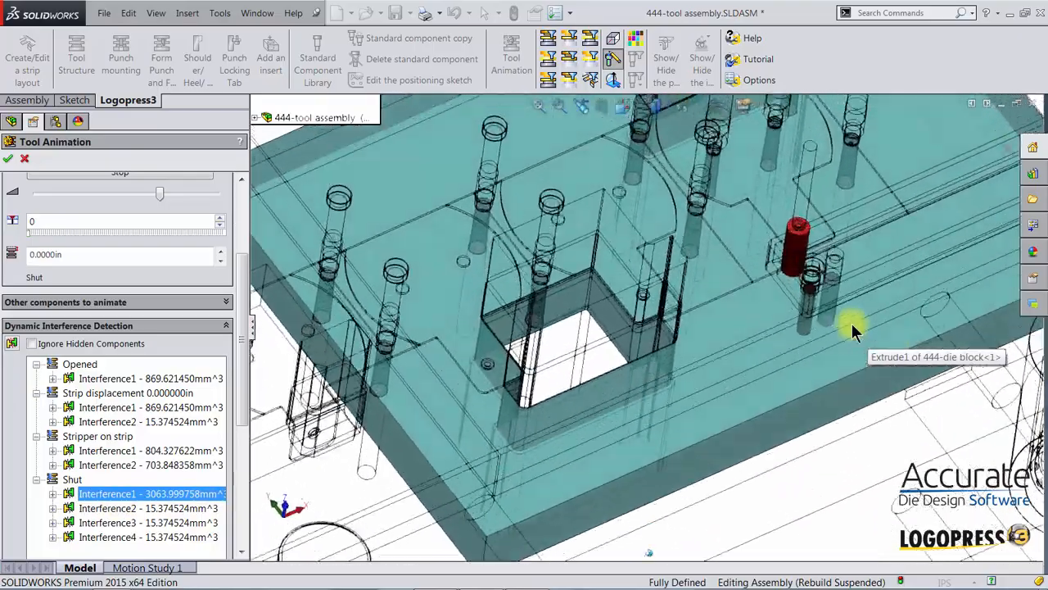
pyautogui.scroll(-4, 798, 305)
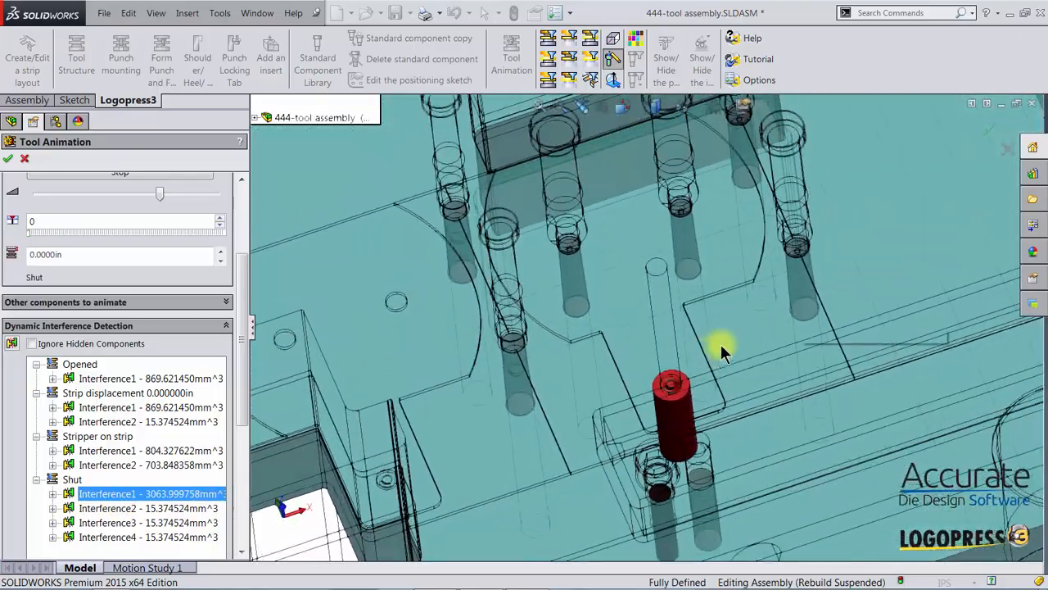
# Examine Interference2, Interference3 and Interference4 of the Shut position to see which parts collide
pyautogui.click(76, 508)
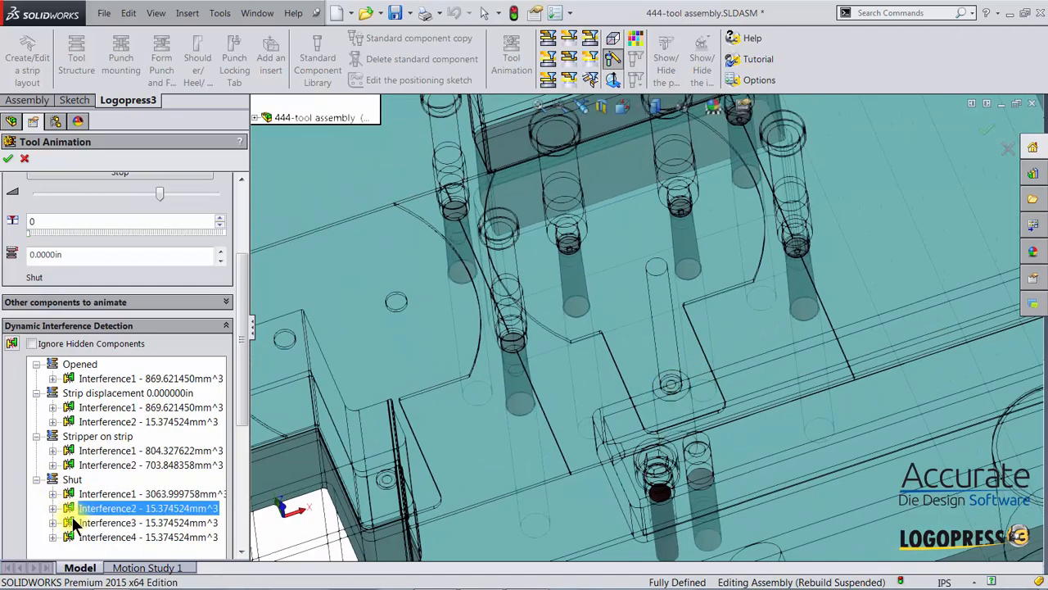
pyautogui.scroll(6, 792, 308)
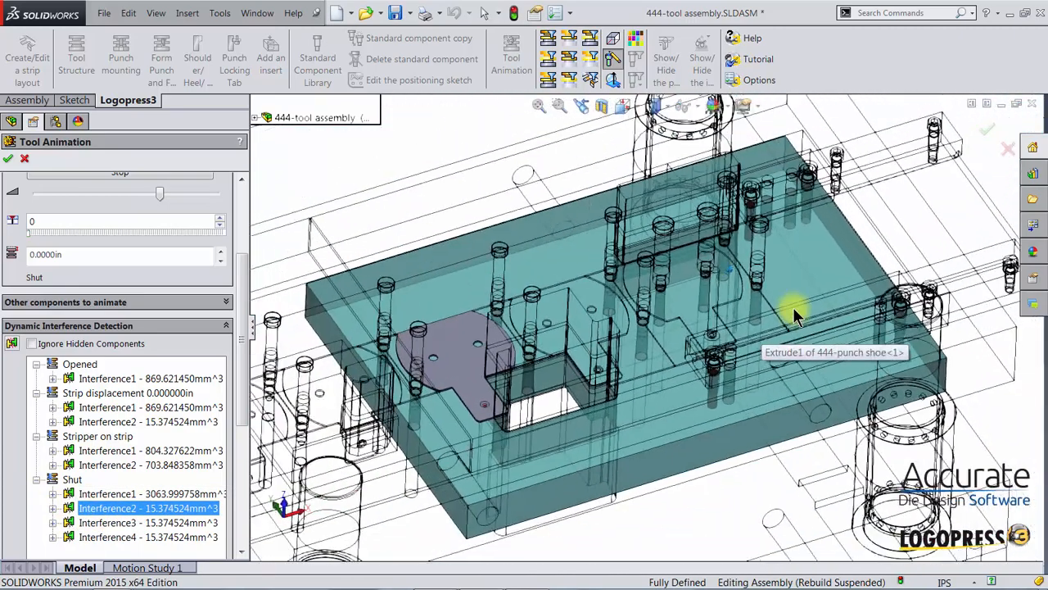
pyautogui.scroll(1, 793, 307)
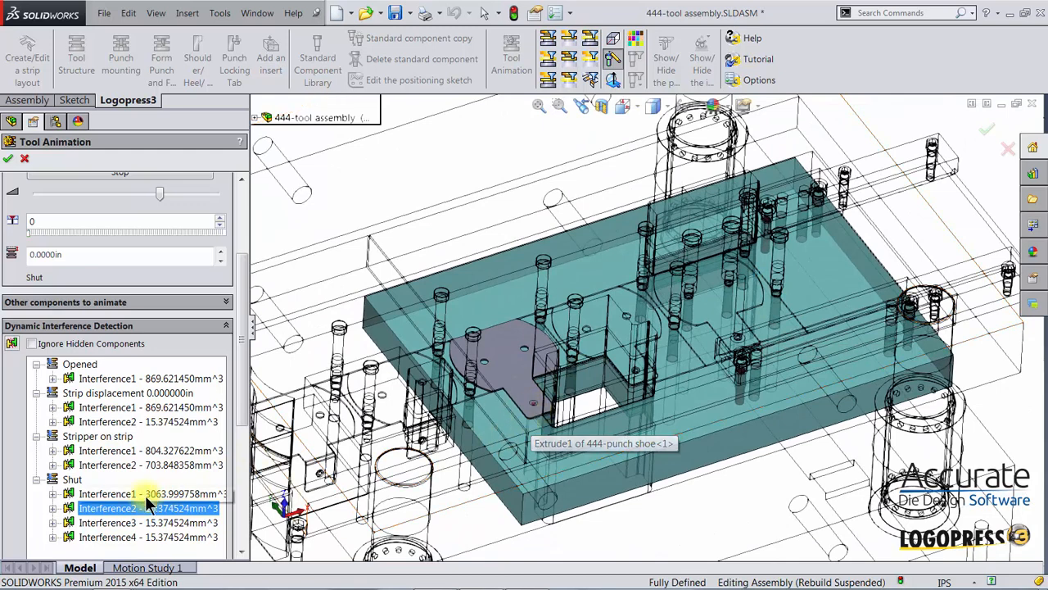
pyautogui.click(81, 522)
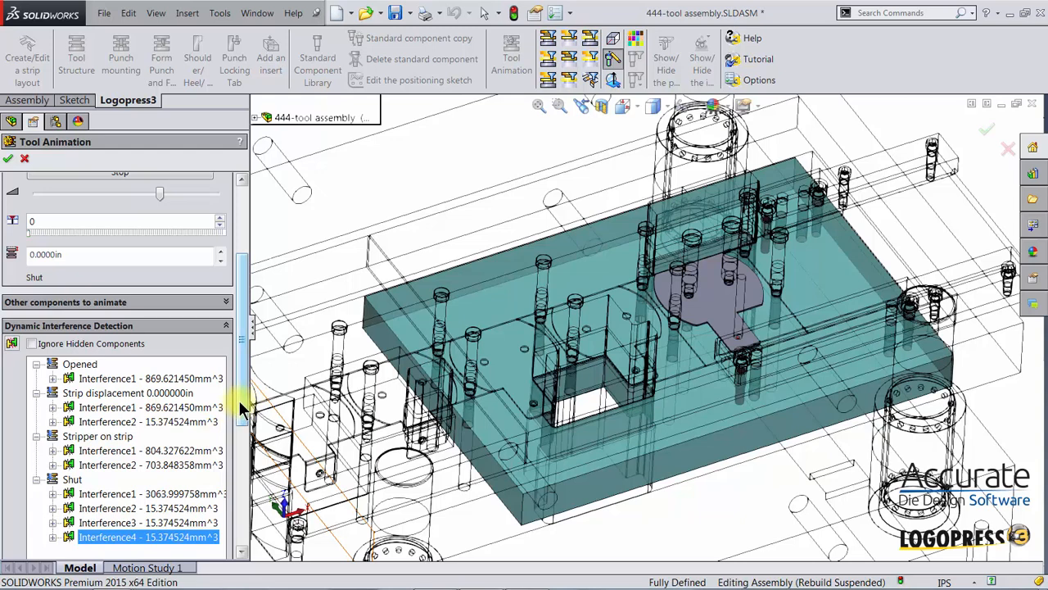
# Stop the tool animation and close it, returning to the tool assembly
pyautogui.moveTo(243, 407); pyautogui.dragTo(248, 326)
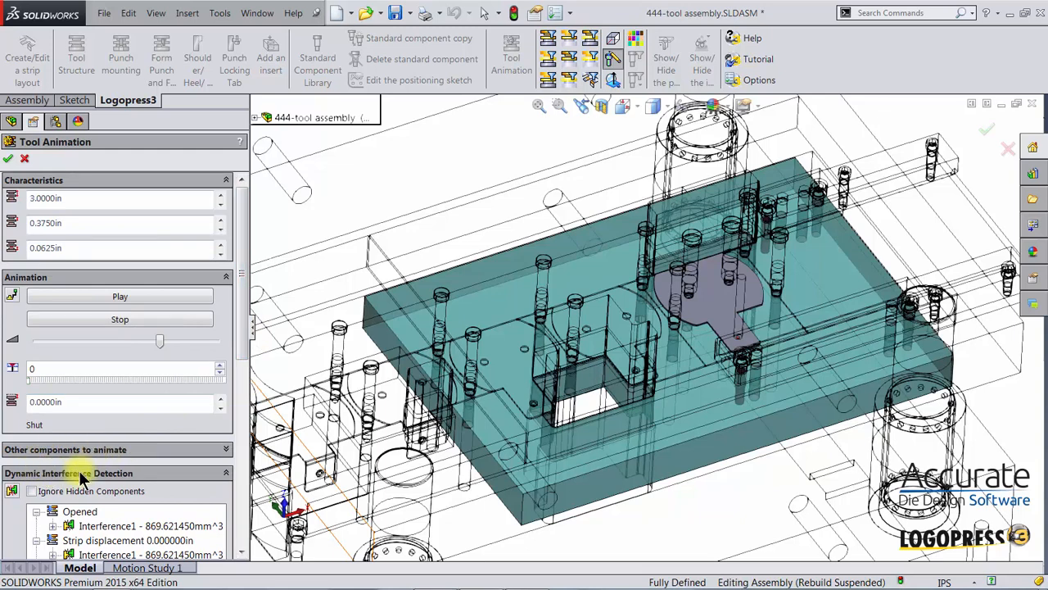
pyautogui.click(82, 319)
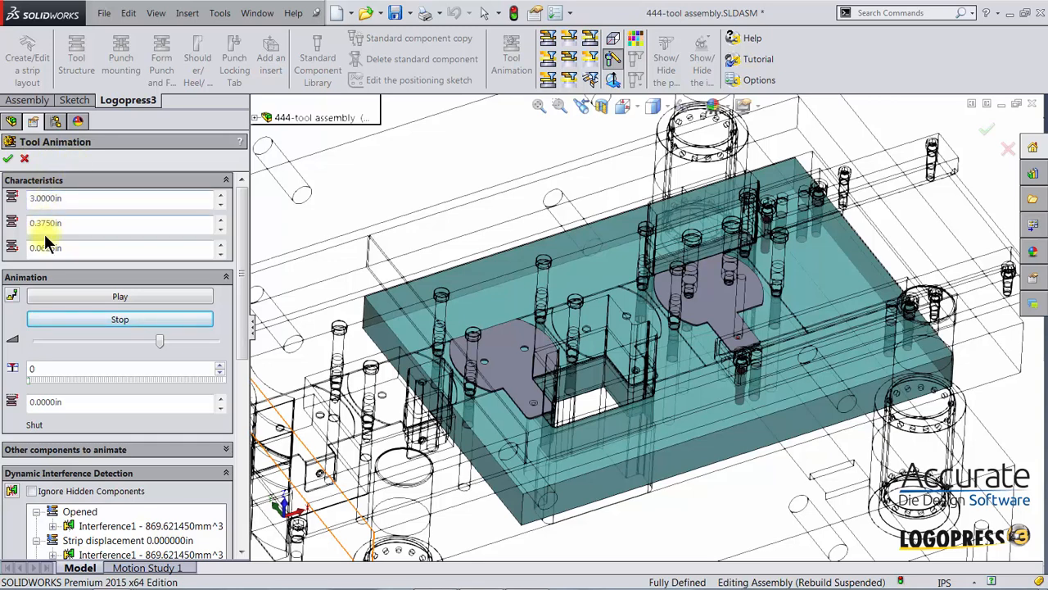
pyautogui.click(8, 158)
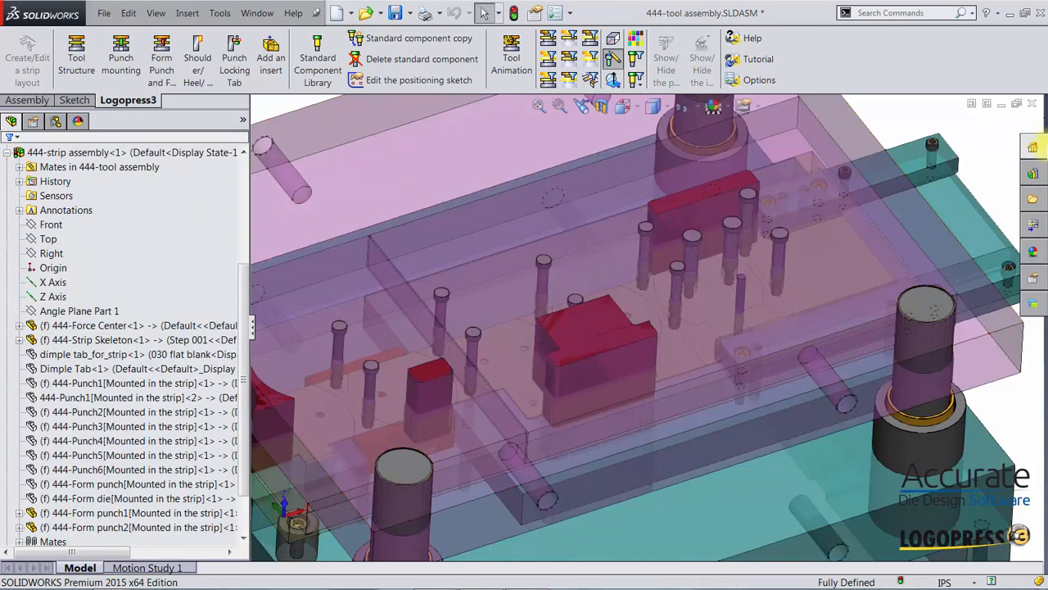
pyautogui.click(1030, 96)
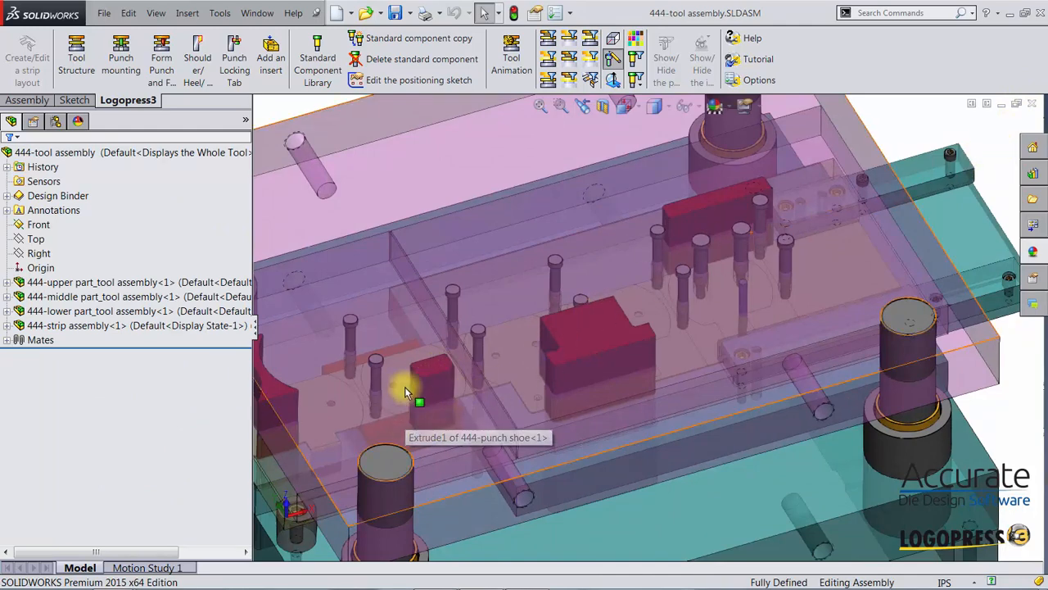
# Define a new plate in the tool structure for 444-lower part_tool assembly-1, using the Lower parallel template and CRS material
pyautogui.click(76, 56)
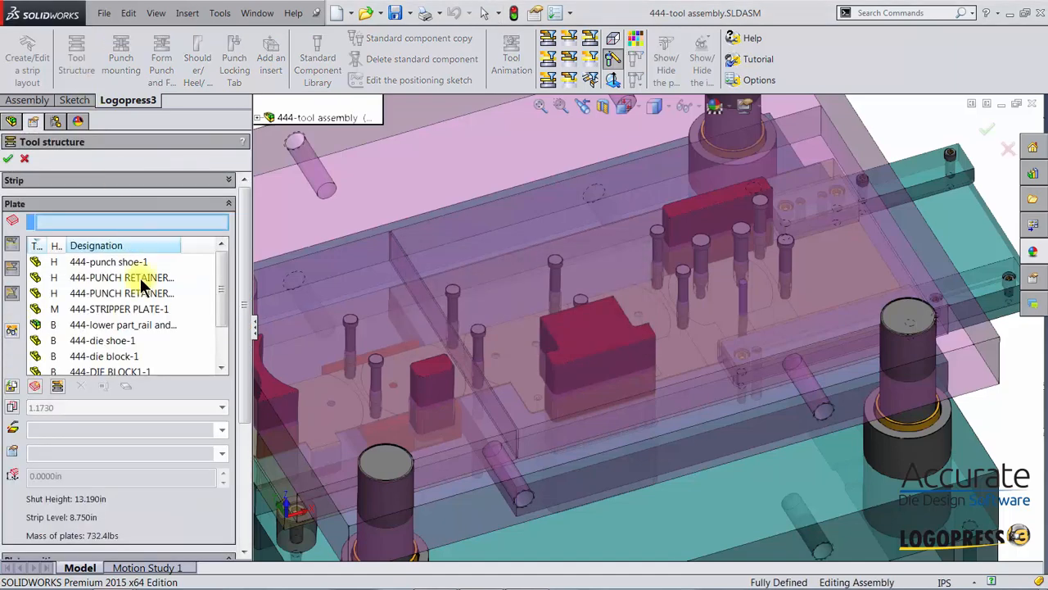
pyautogui.click(34, 386)
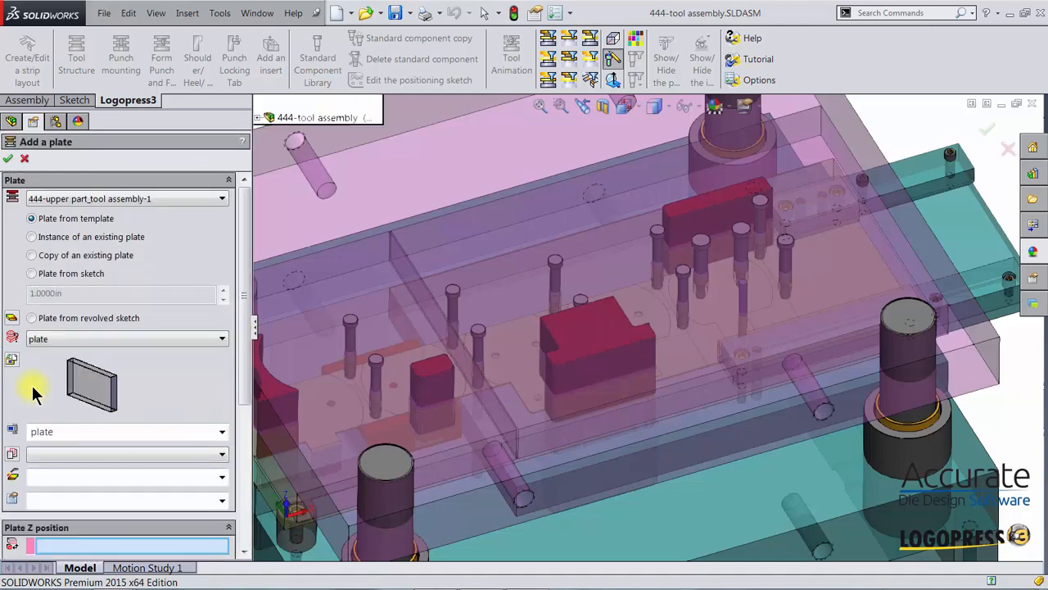
pyautogui.moveTo(484, 369); pyautogui.dragTo(482, 368, button='middle')
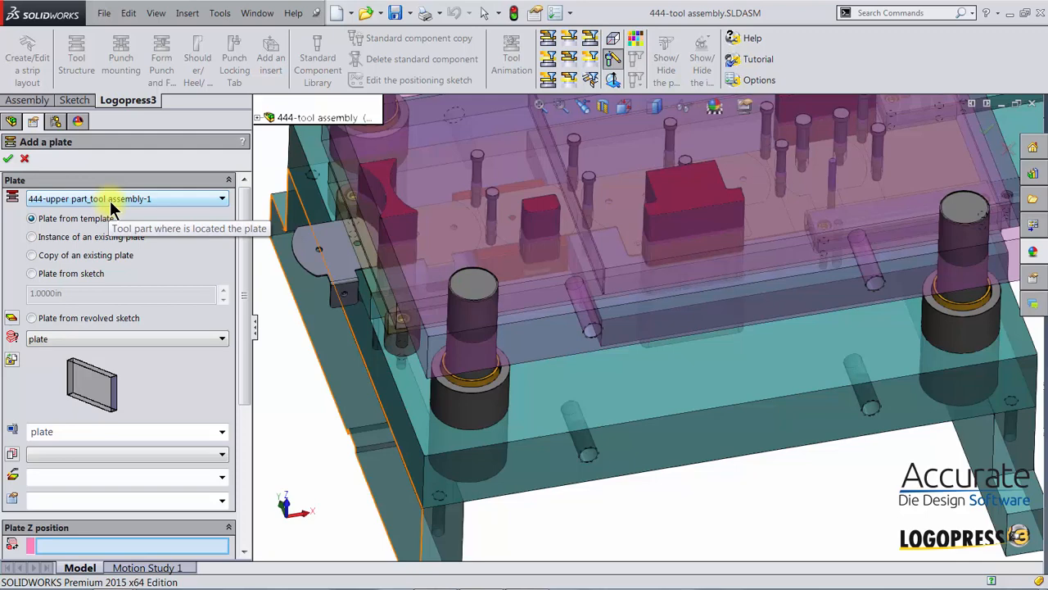
pyautogui.click(110, 202)
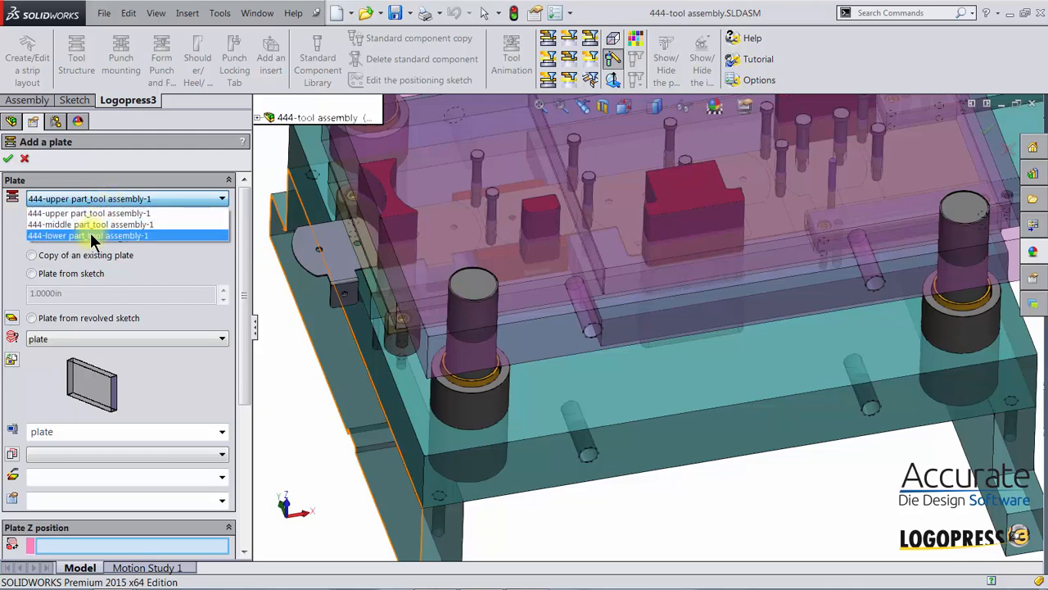
pyautogui.click(90, 235)
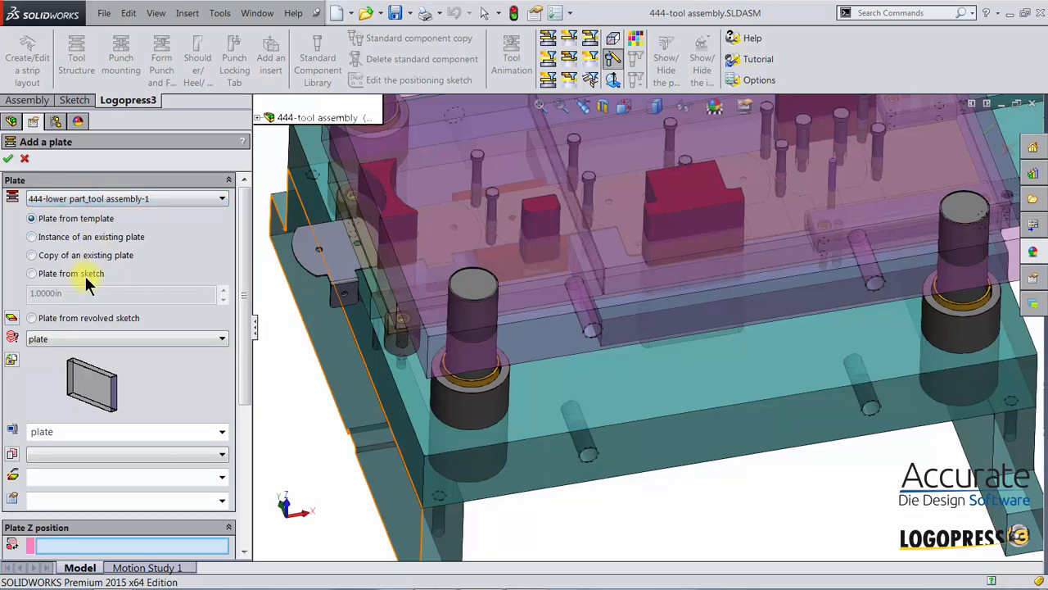
pyautogui.click(39, 219)
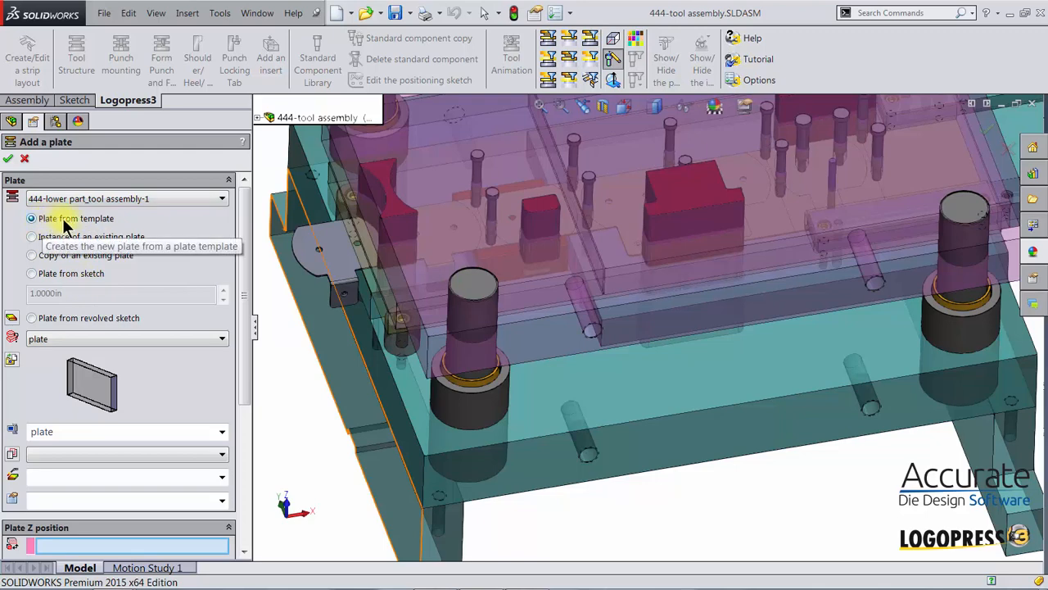
pyautogui.click(119, 340)
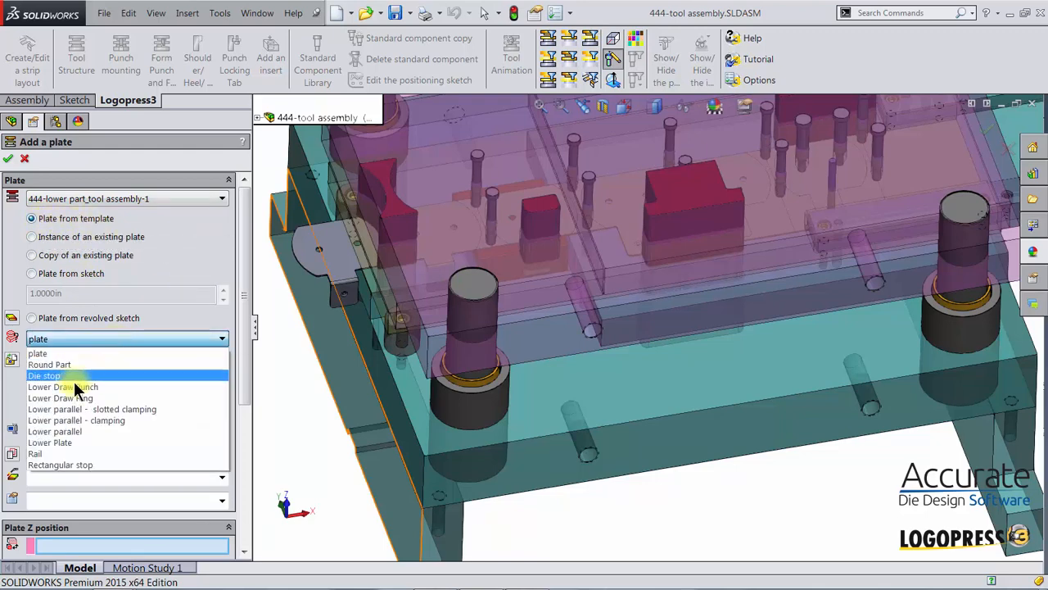
pyautogui.click(58, 431)
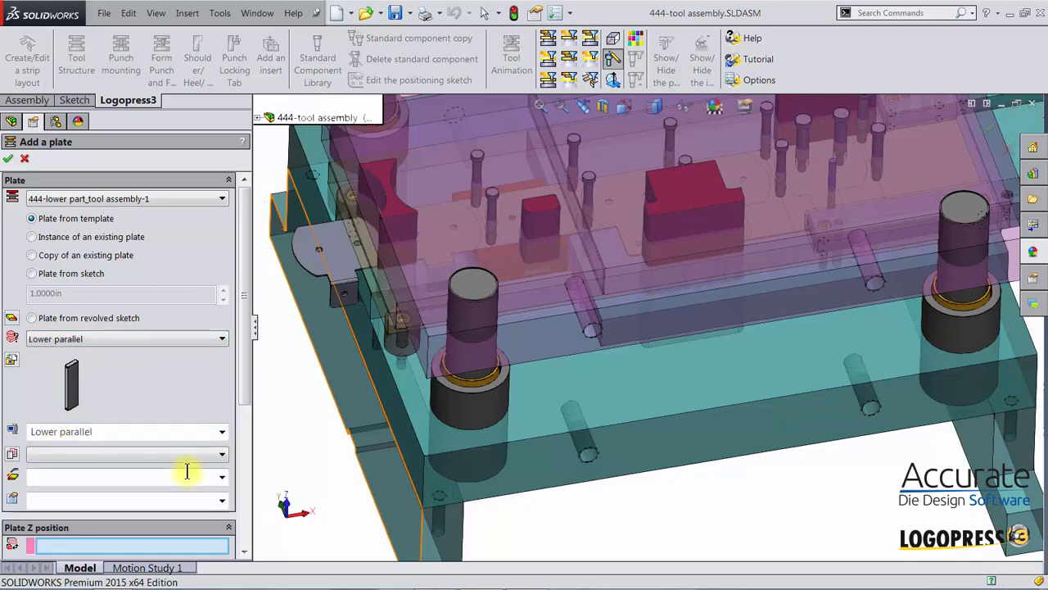
pyautogui.click(67, 456)
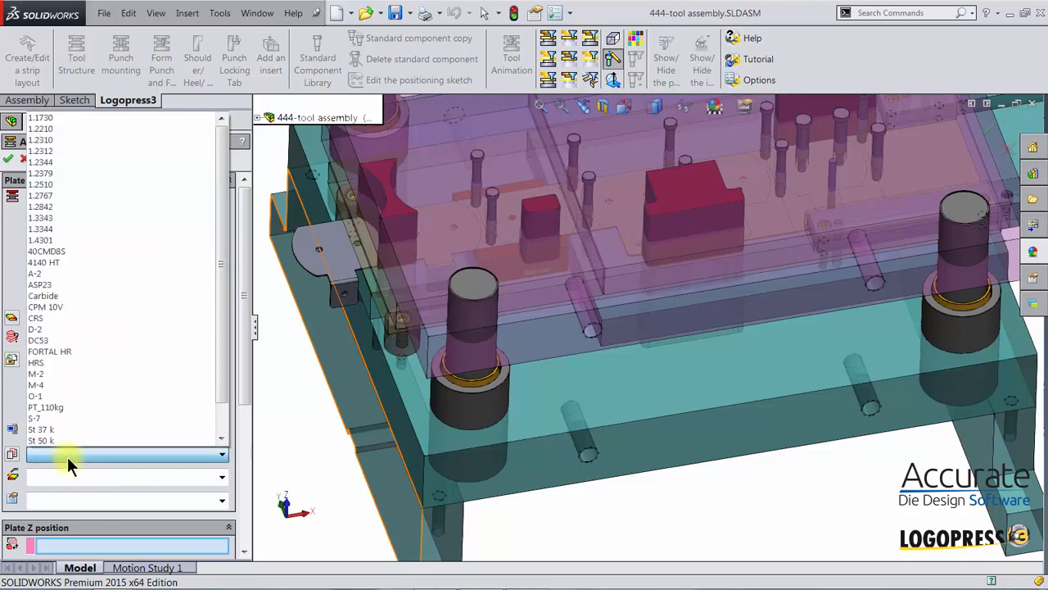
pyautogui.click(31, 320)
# Position the new parallel in Z on the die shoe's underside and in X on its end face, and insert it
pyautogui.moveTo(249, 384); pyautogui.dragTo(241, 527)
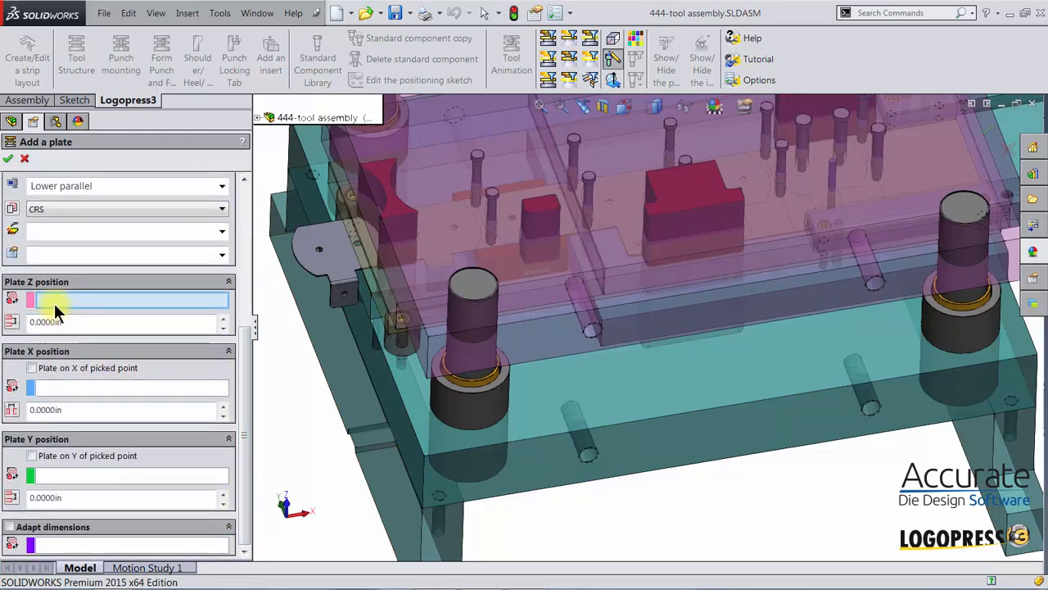
pyautogui.moveTo(547, 451); pyautogui.dragTo(532, 452, button='middle')
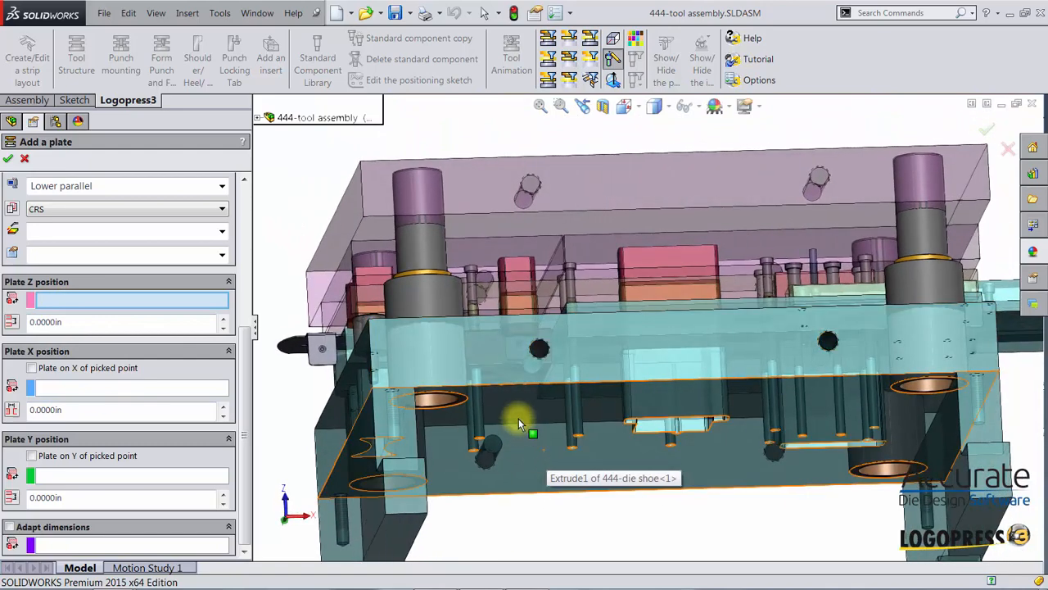
pyautogui.click(519, 419)
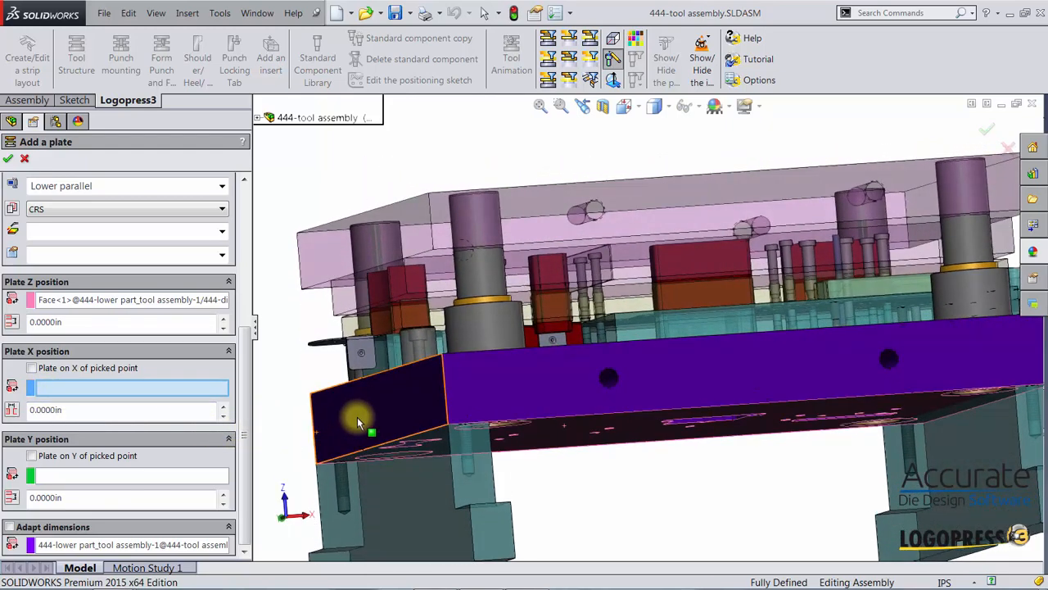
pyautogui.click(357, 416)
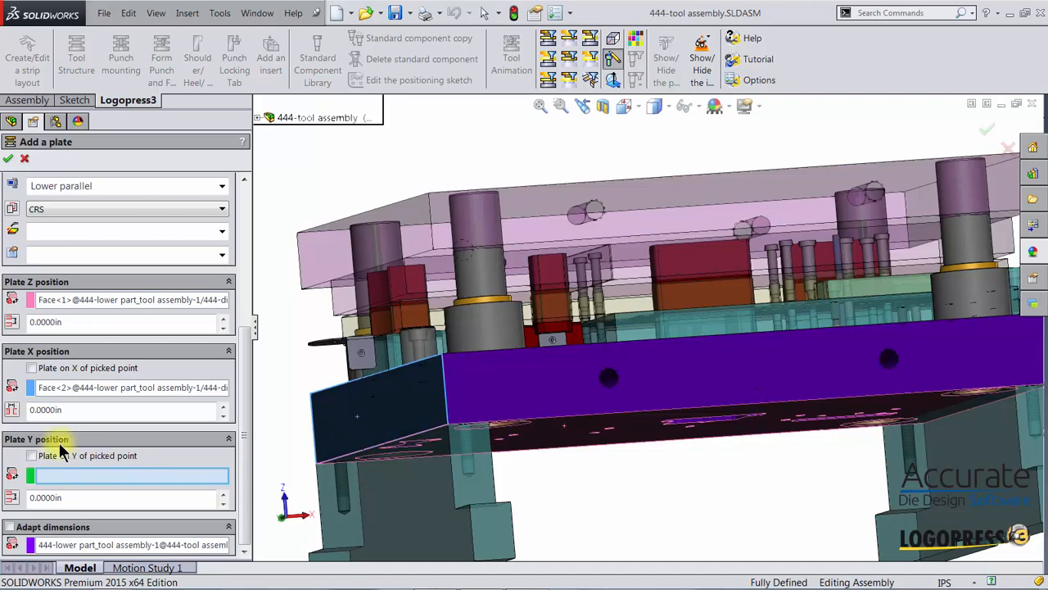
pyautogui.click(5, 161)
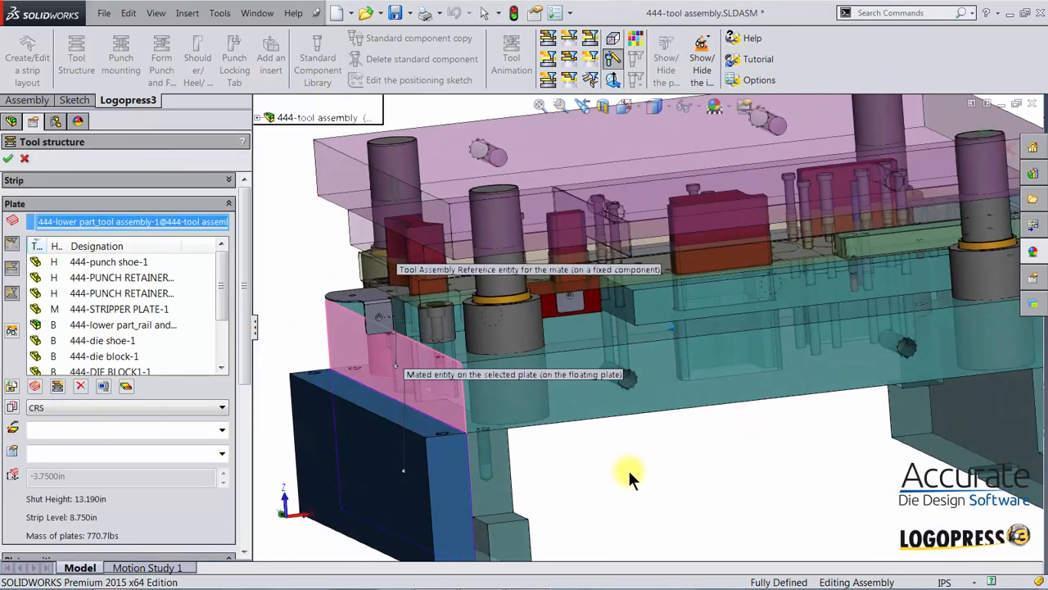
# Slide the new lower parallel inward beneath the die shoe, set its X gap to 7 in, and finish the tool structure
pyautogui.moveTo(629, 471); pyautogui.dragTo(443, 398, button='middle')
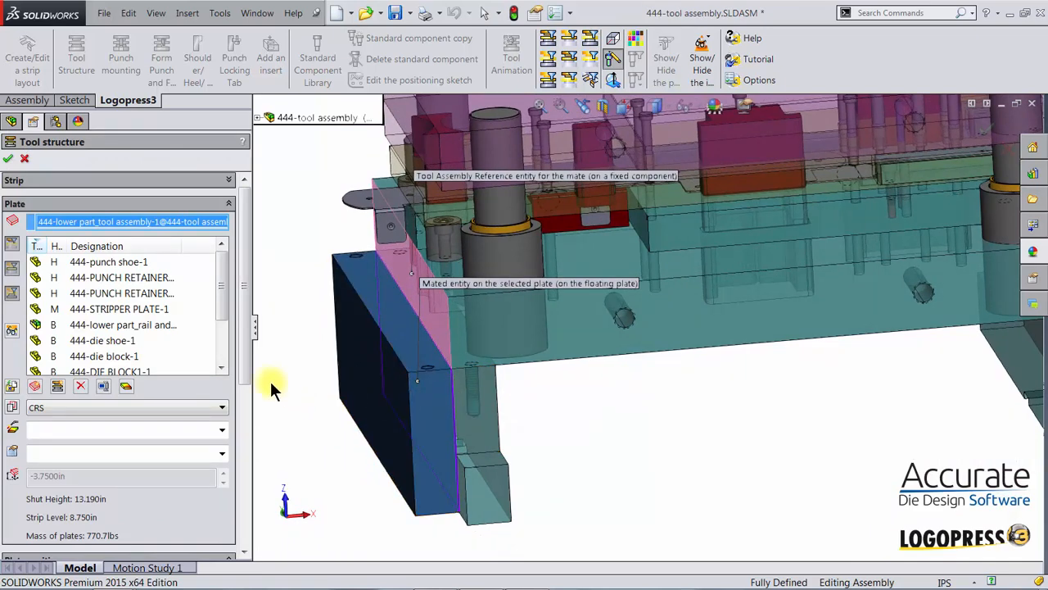
pyautogui.moveTo(246, 341); pyautogui.dragTo(160, 409)
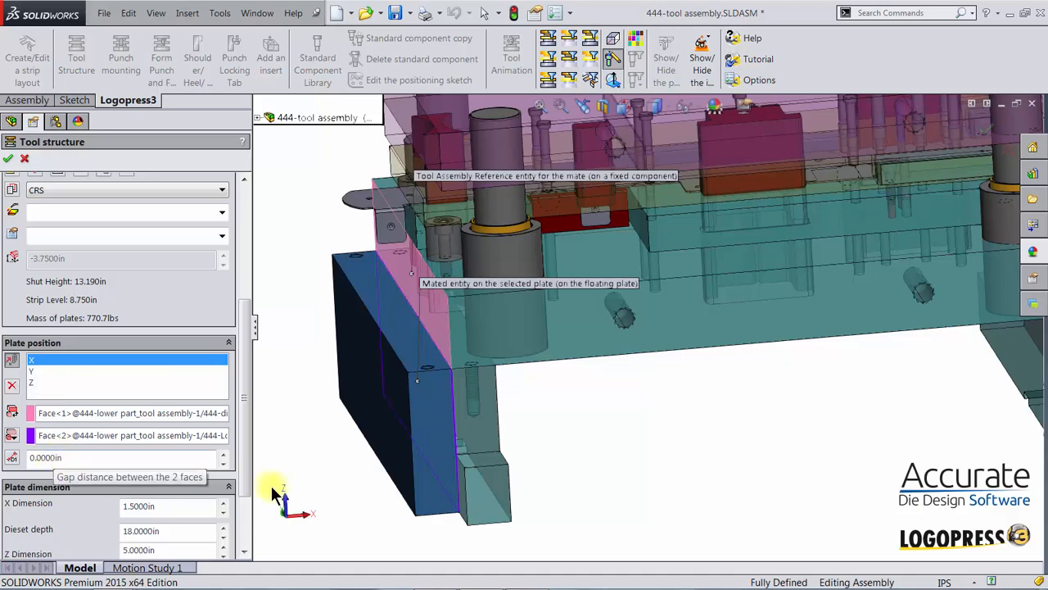
pyautogui.moveTo(505, 489); pyautogui.dragTo(498, 493, button='middle')
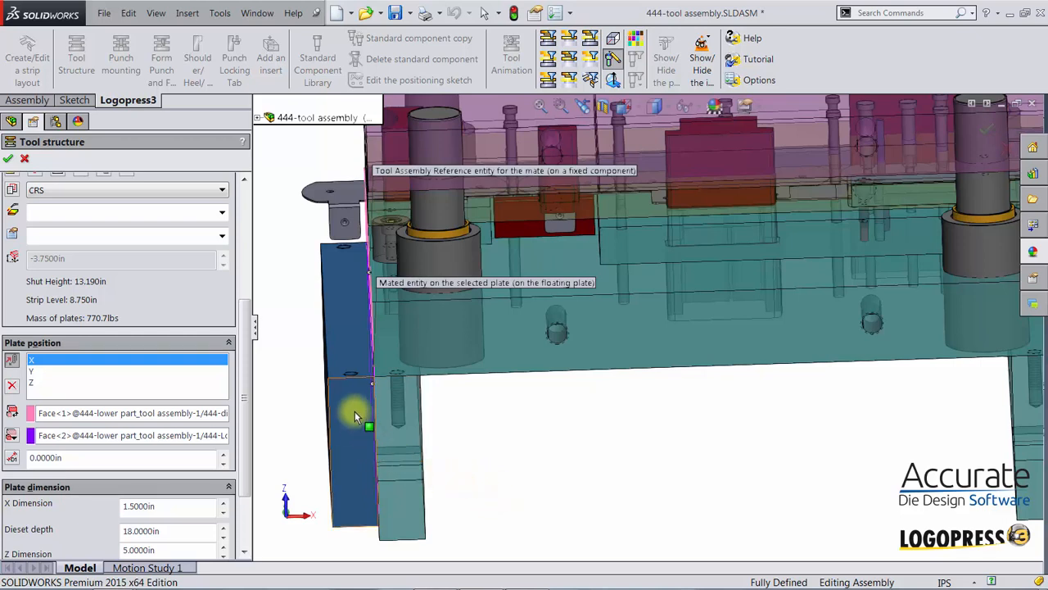
pyautogui.moveTo(352, 410); pyautogui.dragTo(568, 423)
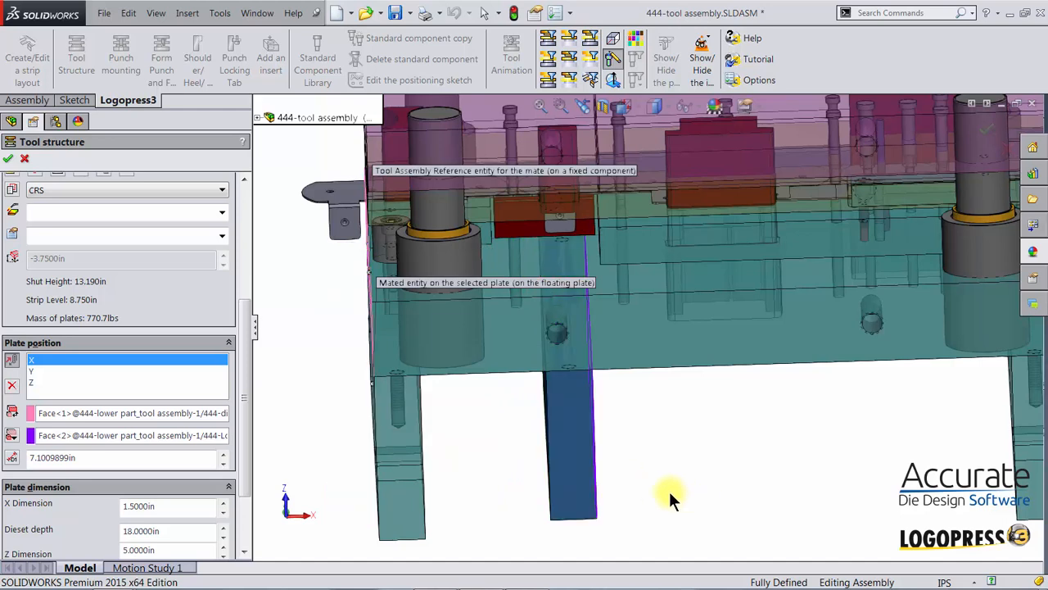
pyautogui.moveTo(672, 470); pyautogui.dragTo(663, 416, button='right')
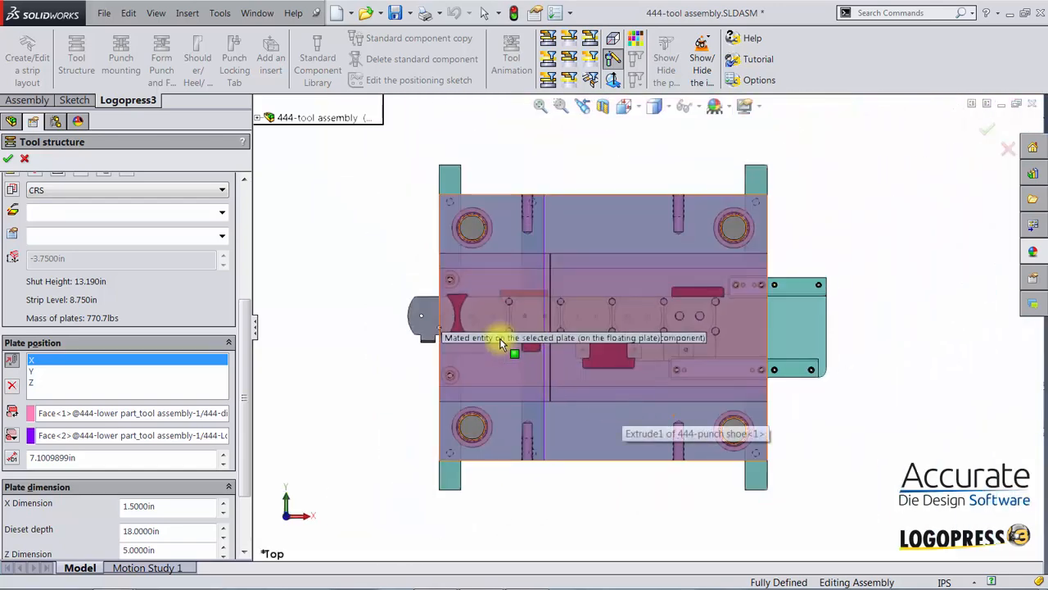
pyautogui.moveTo(446, 300); pyautogui.dragTo(457, 318, button='right')
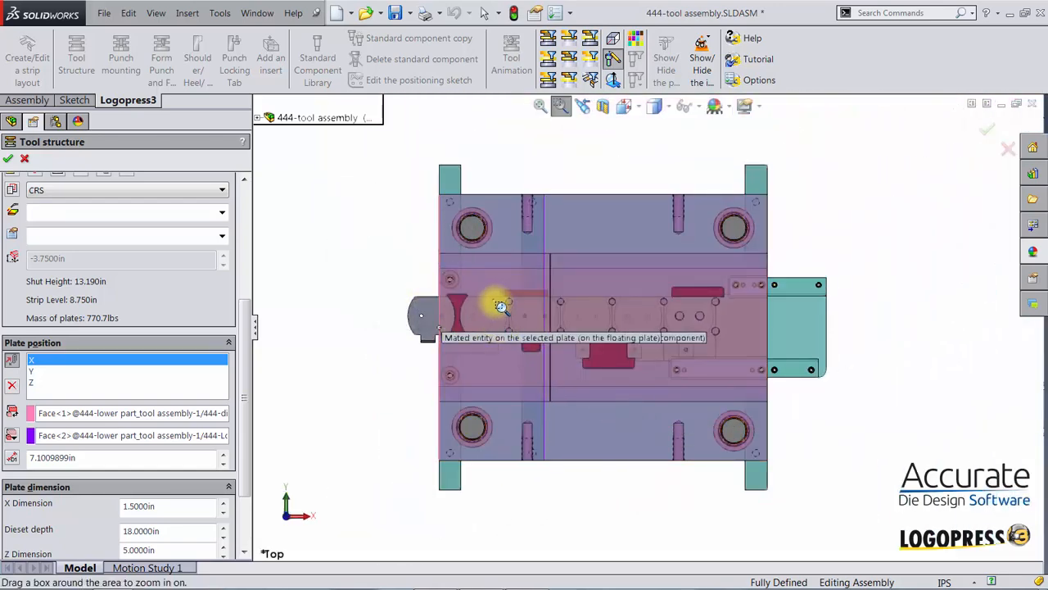
pyautogui.moveTo(501, 306); pyautogui.dragTo(563, 393)
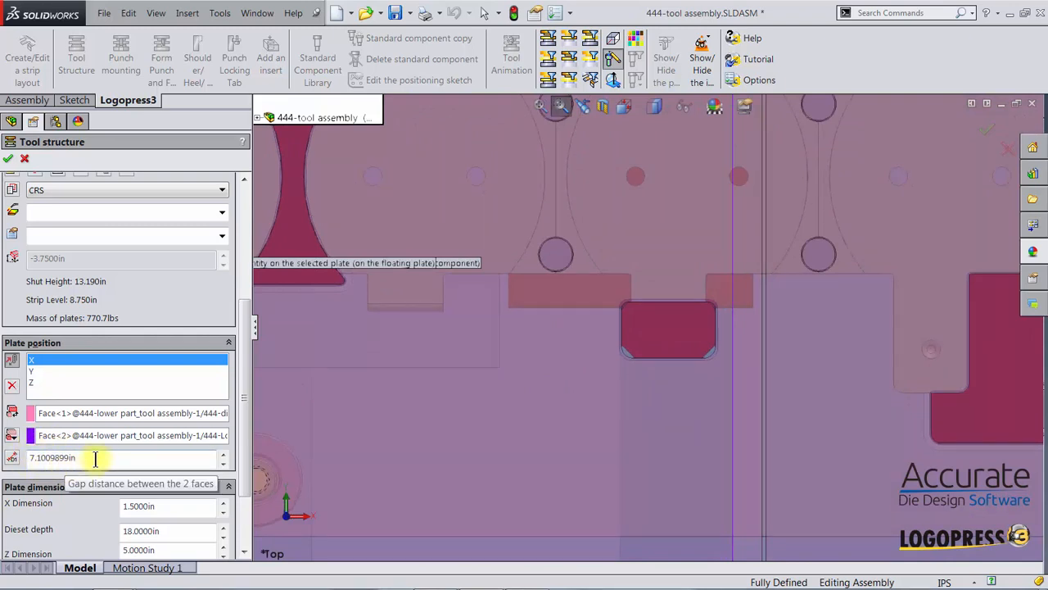
pyautogui.moveTo(95, 458); pyautogui.dragTo(33, 460)
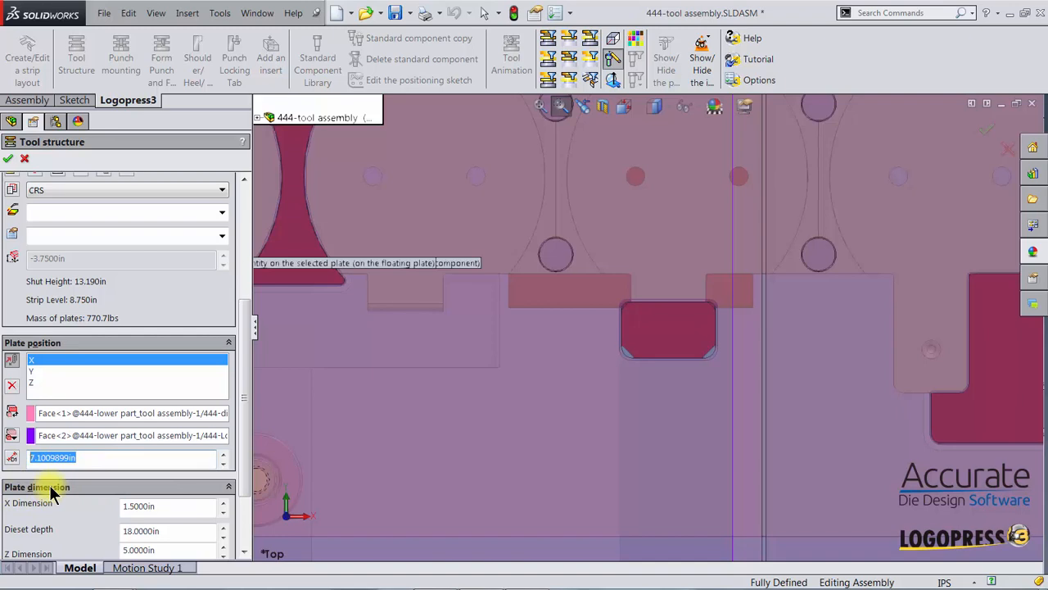
pyautogui.write('7')
pyautogui.press('Return')
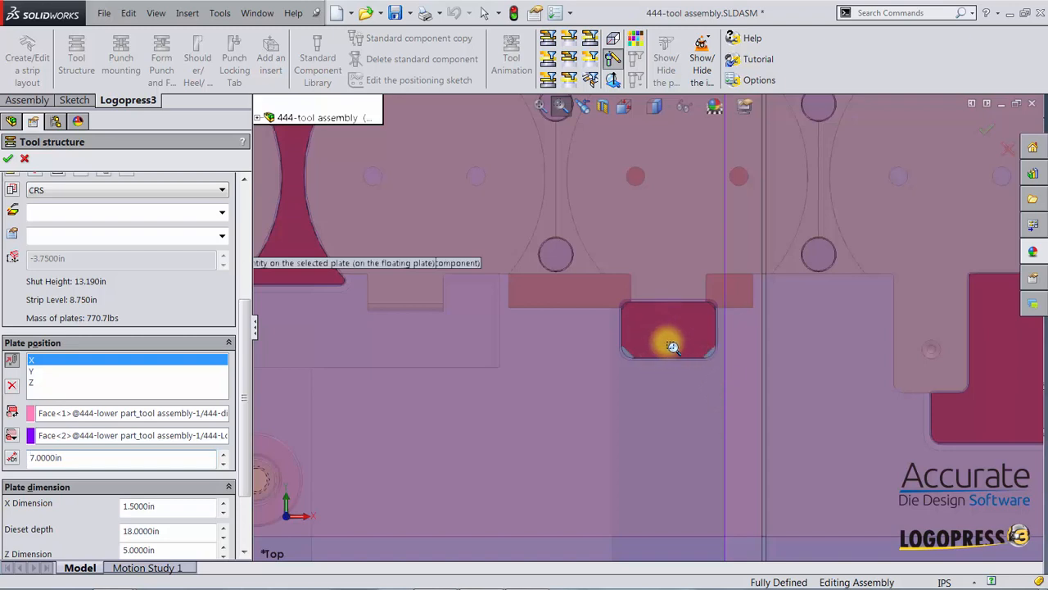
pyautogui.click(9, 159)
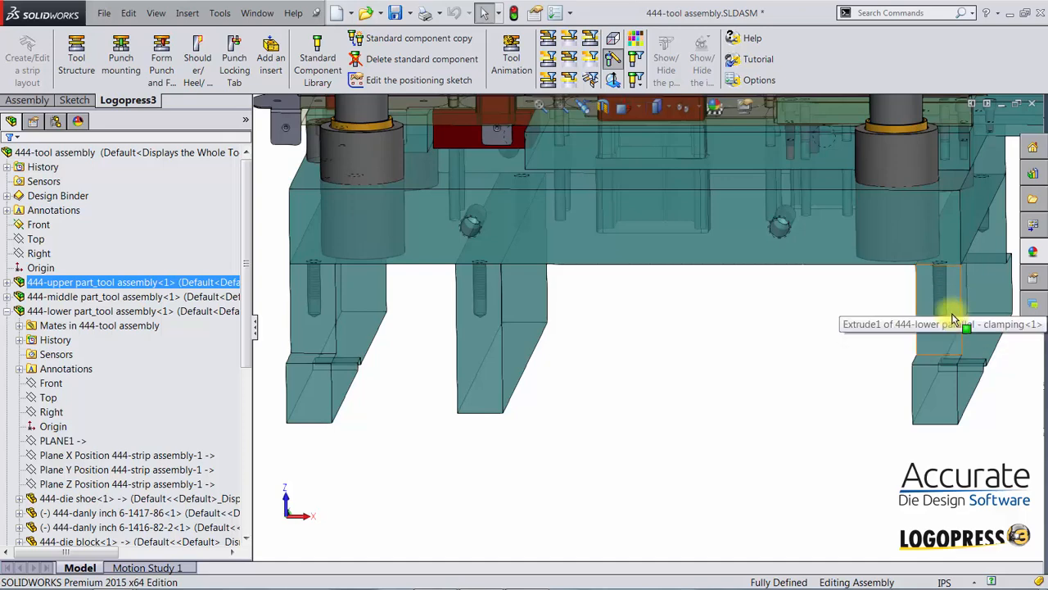
# Open the 444-lower parallel - clamping part in its own window and add a configuration named Ramped slug clearance
pyautogui.keyDown('ctrl'); pyautogui.click(329, 323); pyautogui.keyUp('ctrl')
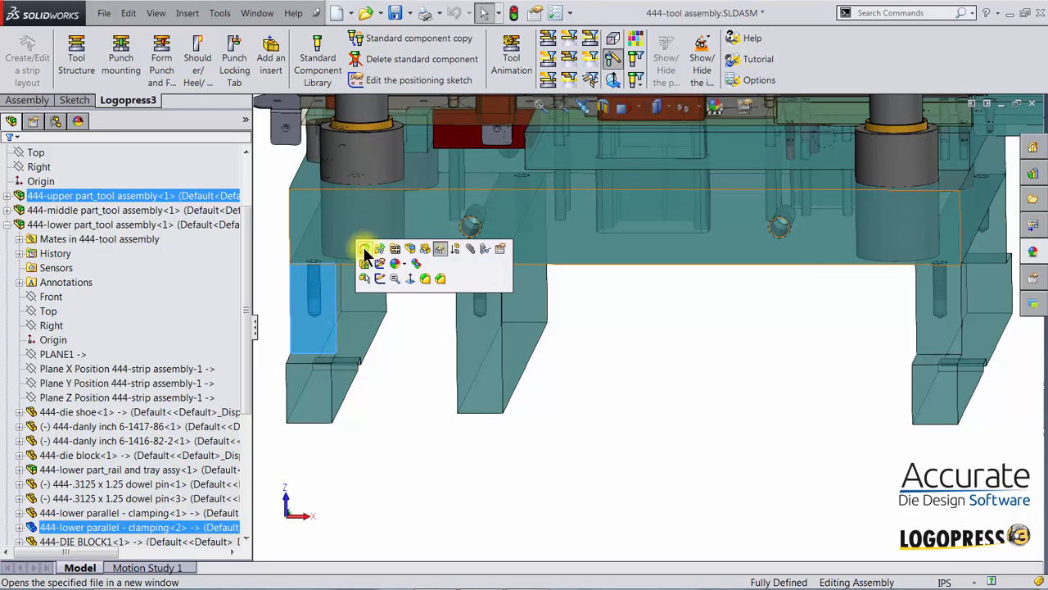
pyautogui.click(366, 256)
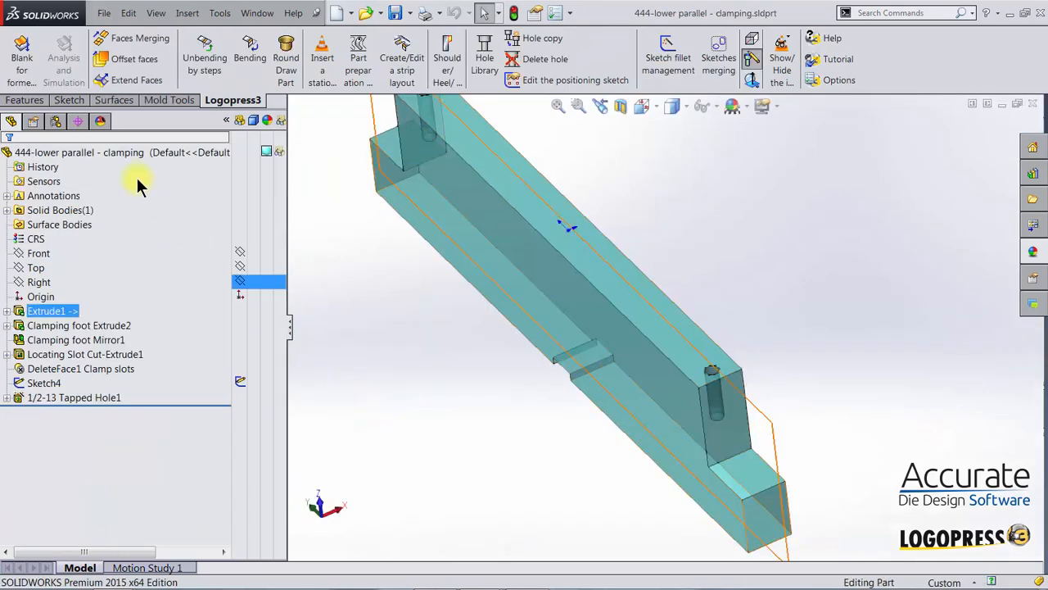
pyautogui.click(56, 122)
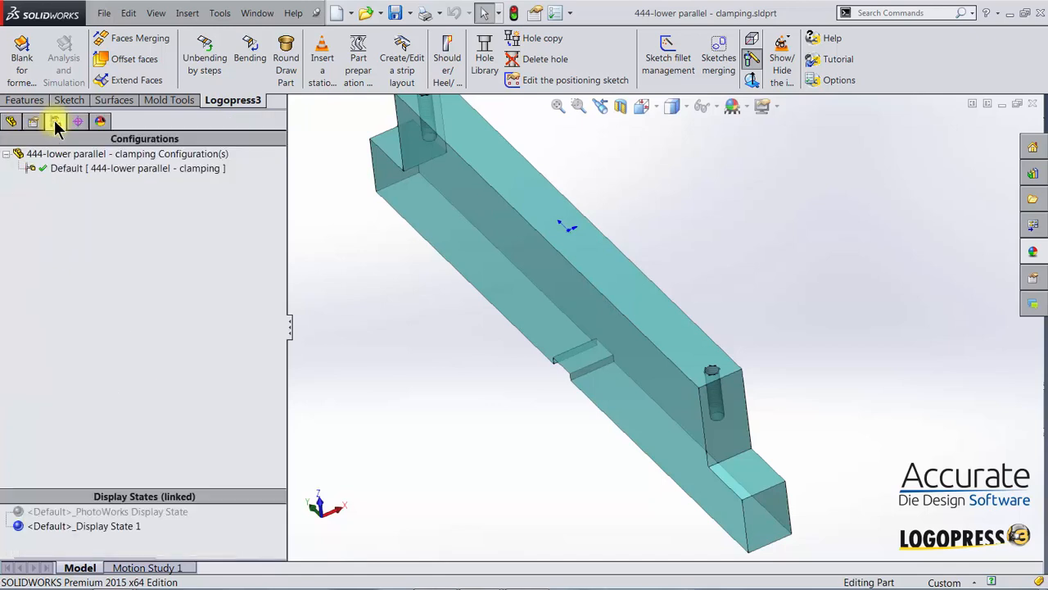
pyautogui.rightClick(106, 235)
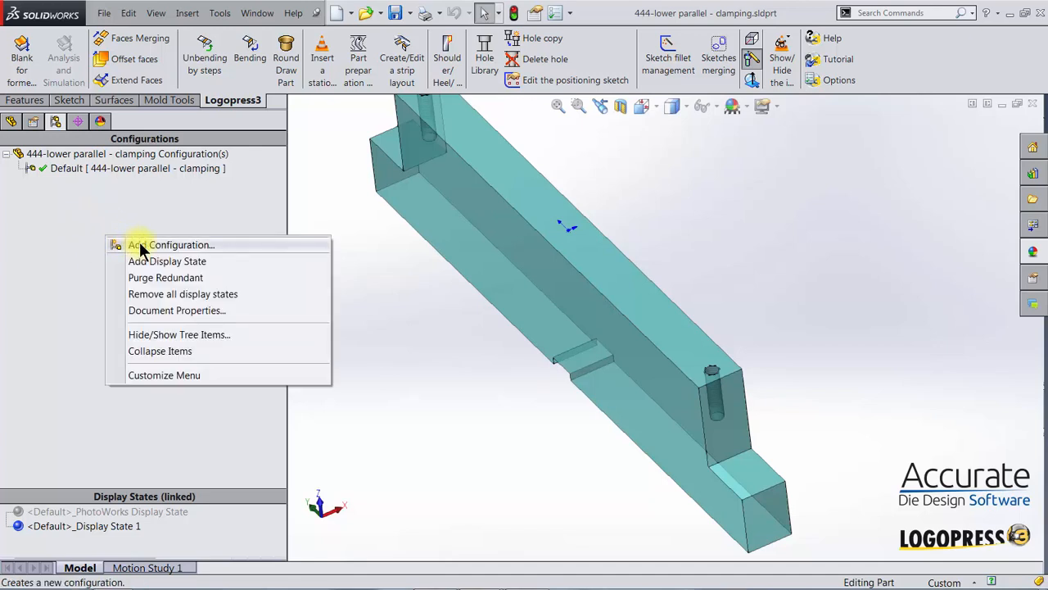
pyautogui.click(140, 244)
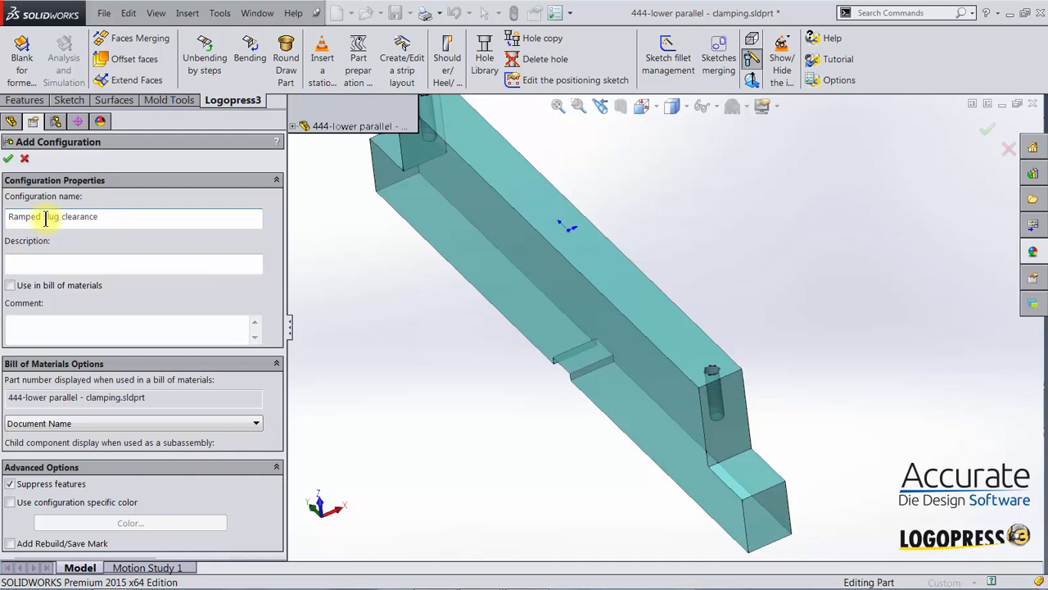
pyautogui.click(9, 158)
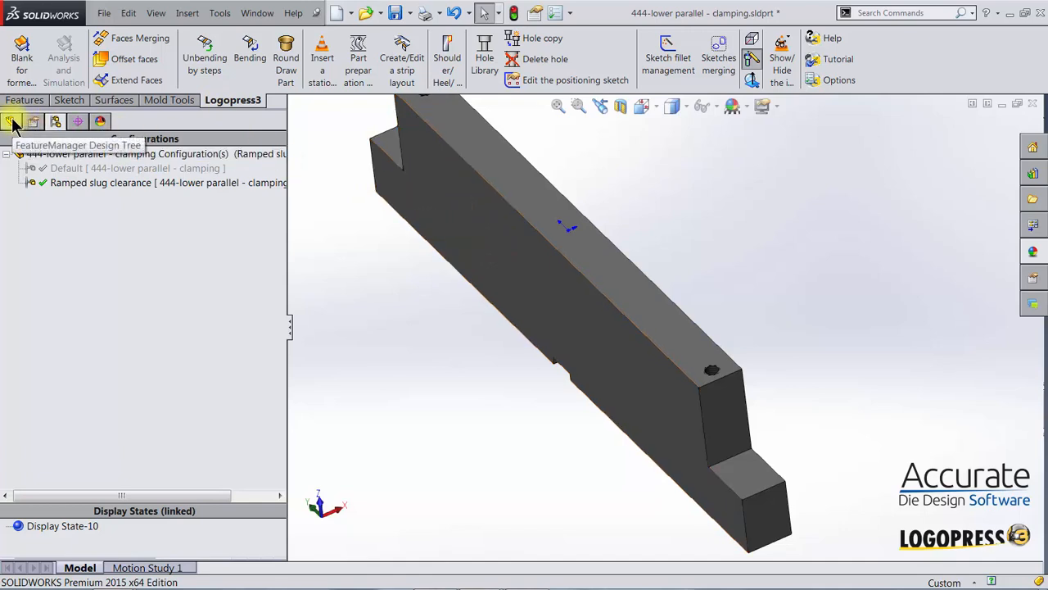
# Activate the Default configuration of the lower clamping parallel and copy the part's appearance from its display state
pyautogui.click(49, 168)
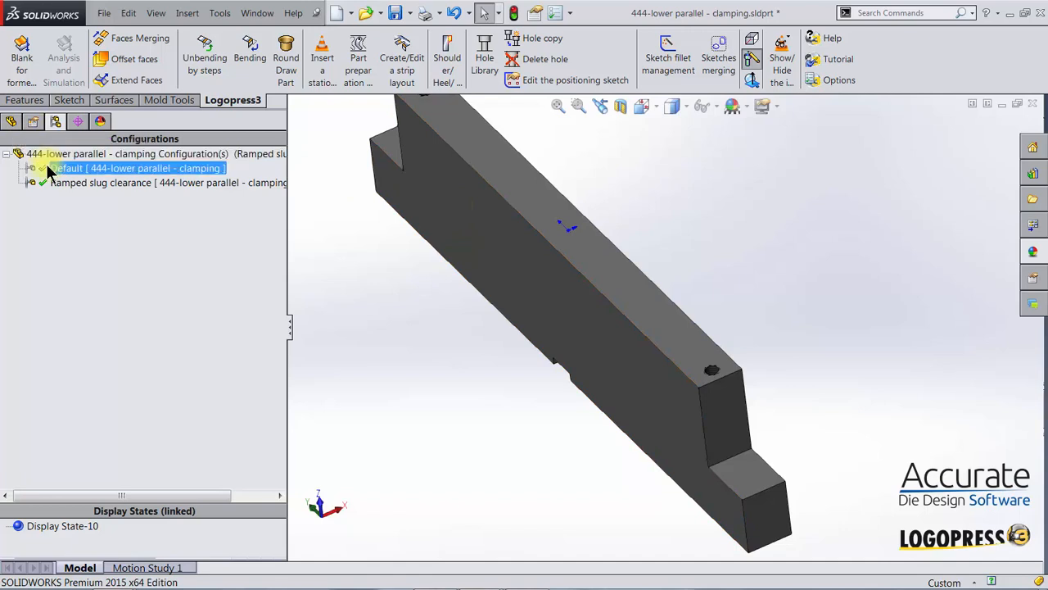
pyautogui.doubleClick(48, 169)
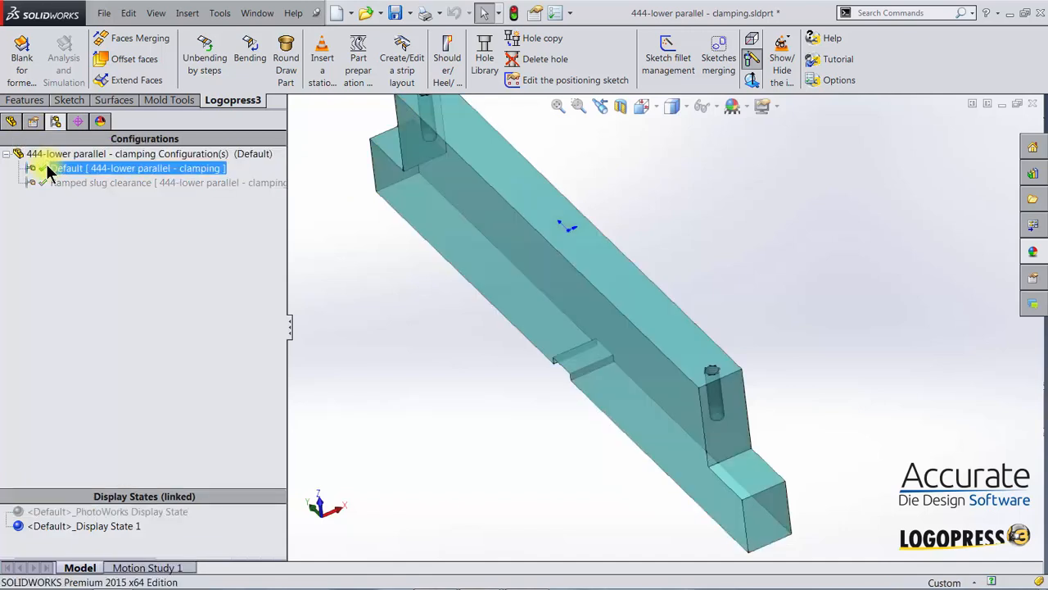
pyautogui.click(10, 123)
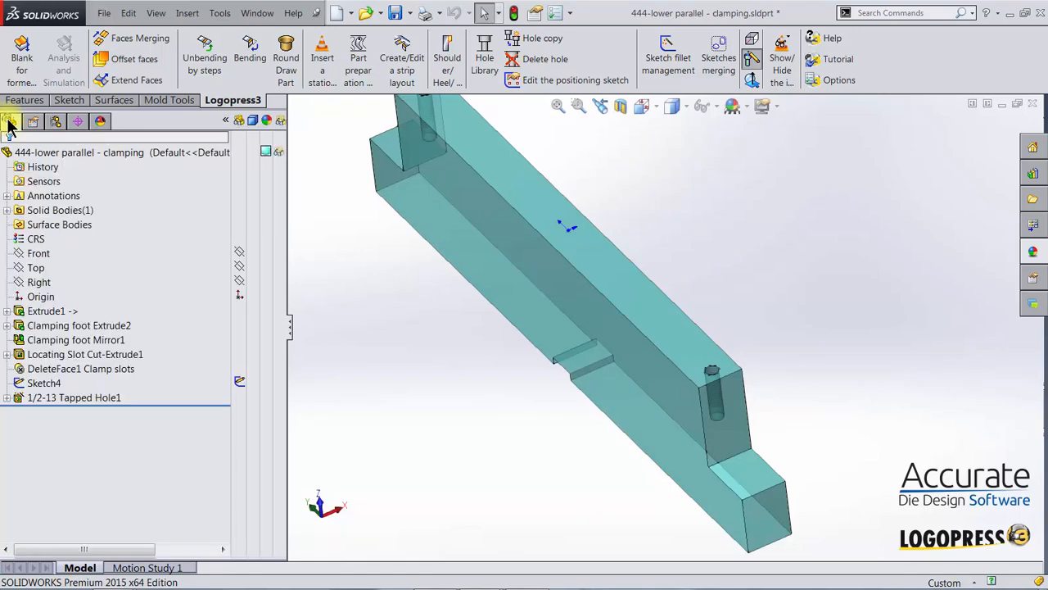
pyautogui.click(225, 121)
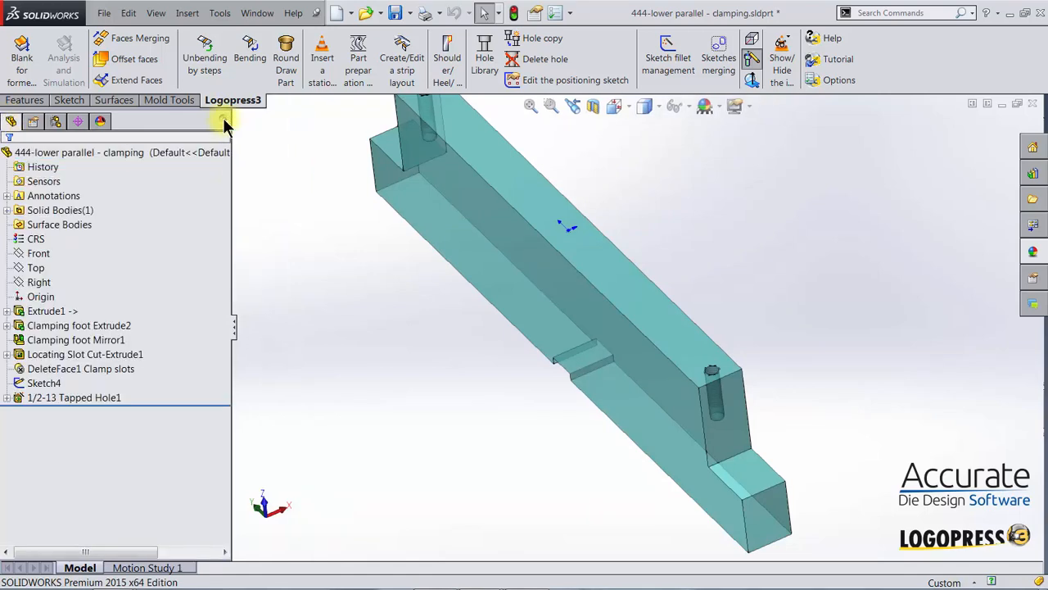
pyautogui.click(225, 121)
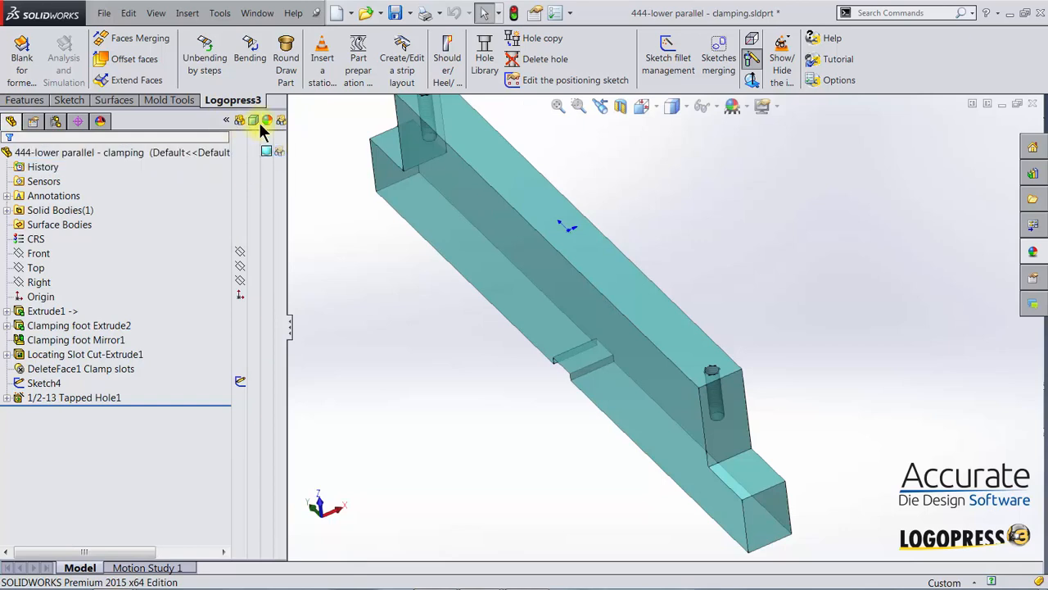
pyautogui.moveTo(267, 153)
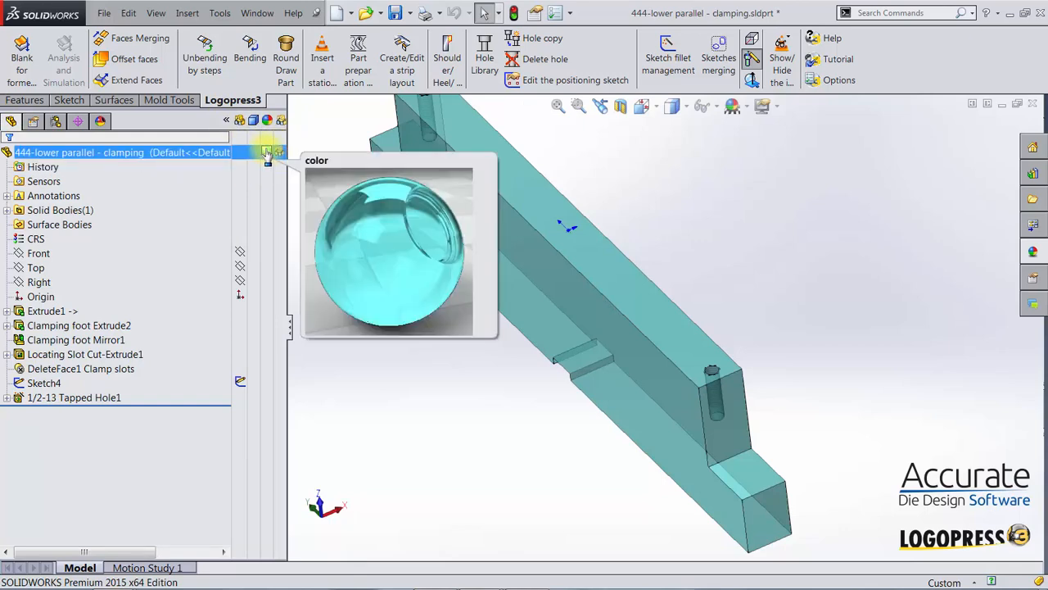
pyautogui.rightClick(267, 153)
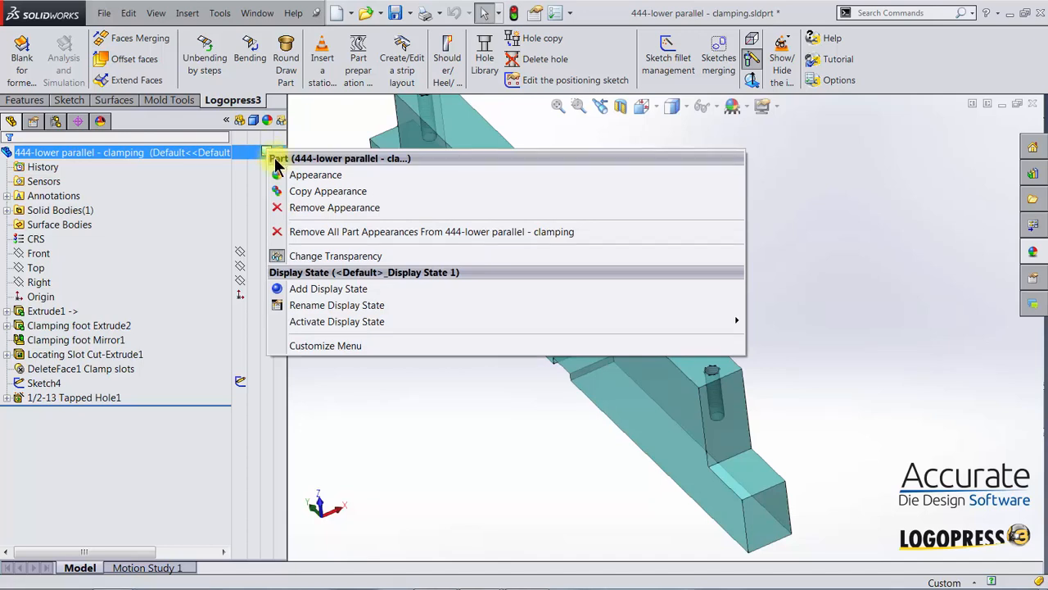
pyautogui.click(300, 191)
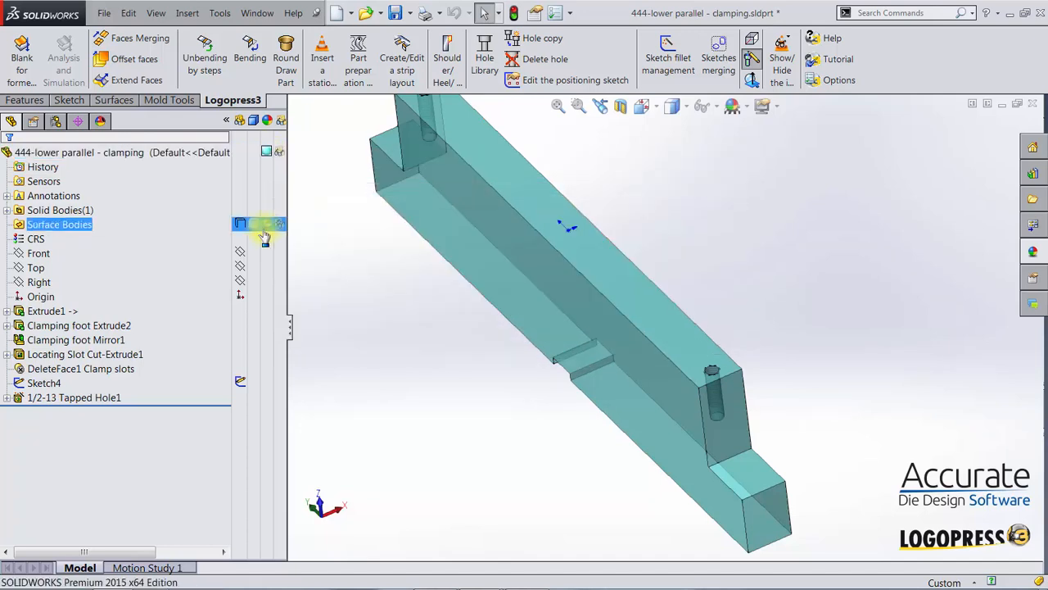
# Switch the clamping parallel back to the Ramped slug clearance configuration
pyautogui.click(56, 122)
pyautogui.click(57, 184)
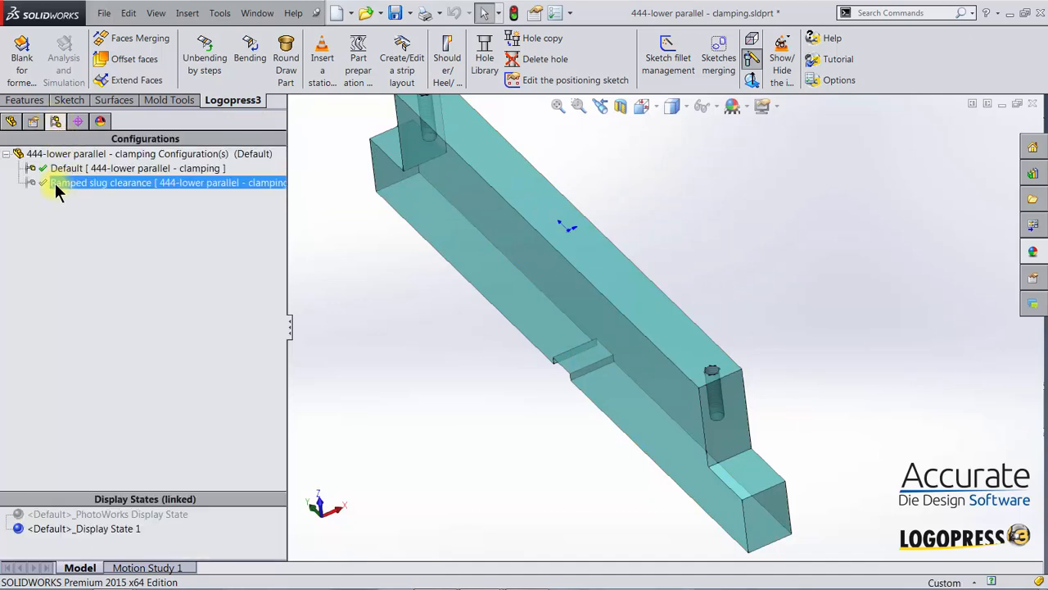
pyautogui.doubleClick(52, 182)
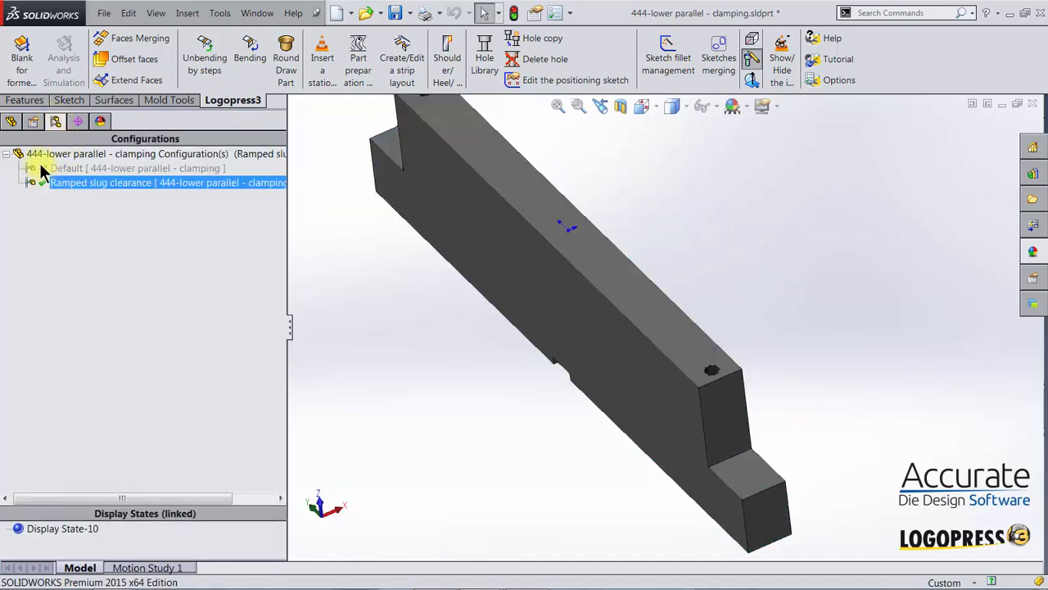
# Paste the copied appearance onto the 444-lower parallel - clamping part in its Ramped slug clearance configuration
pyautogui.click(12, 123)
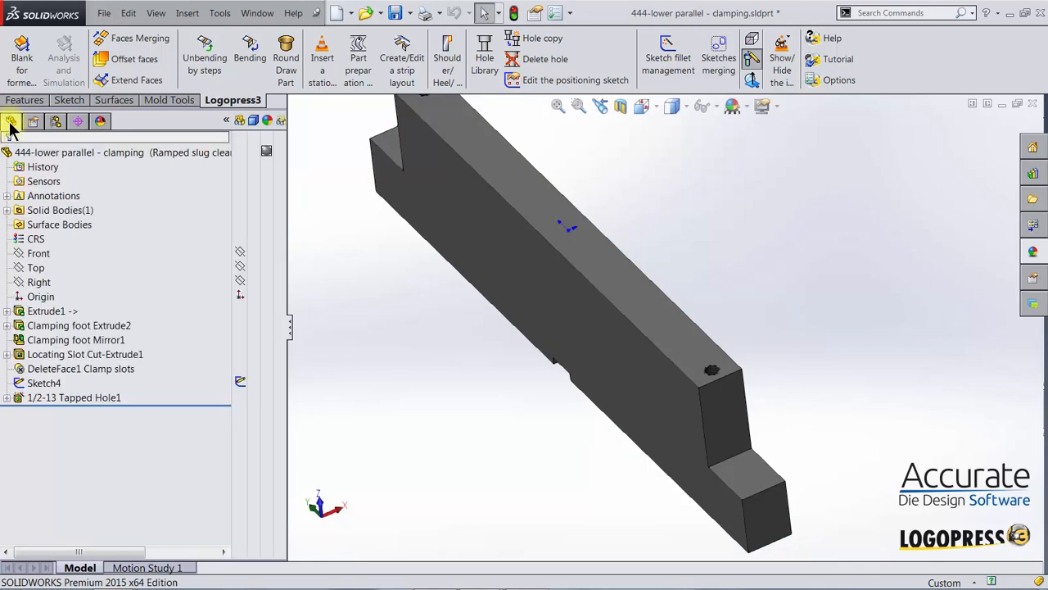
pyautogui.click(266, 156)
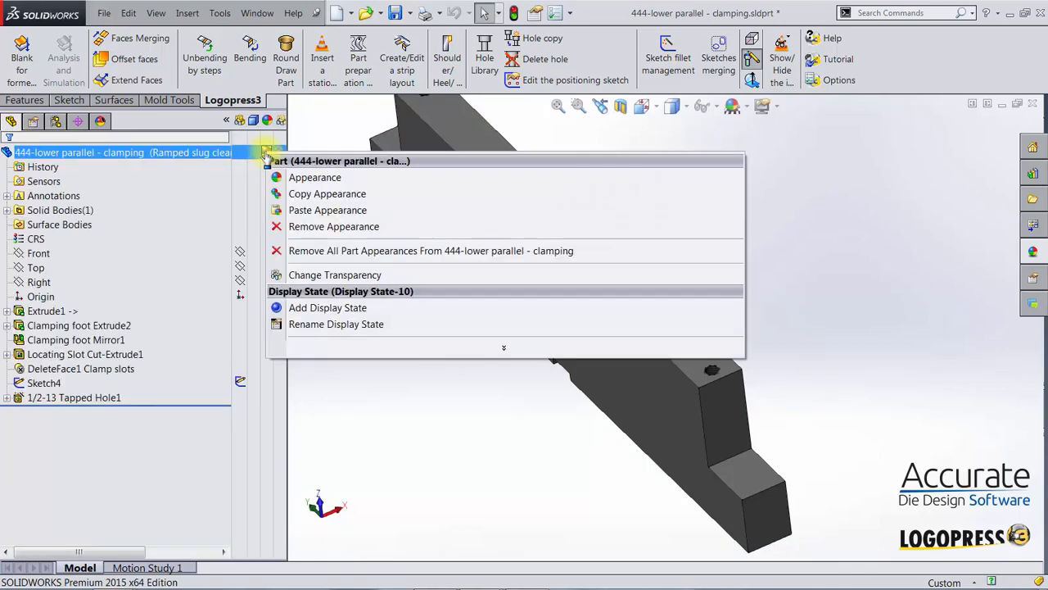
pyautogui.click(301, 211)
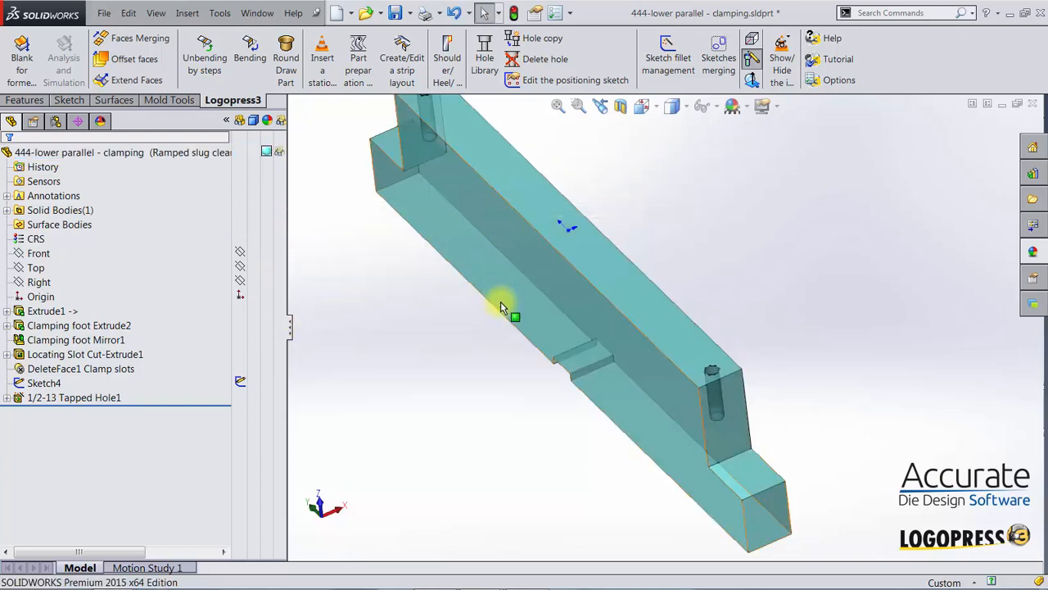
# Check the part's configurations, then save and close the part to return to the 444-tool assembly
pyautogui.click(56, 122)
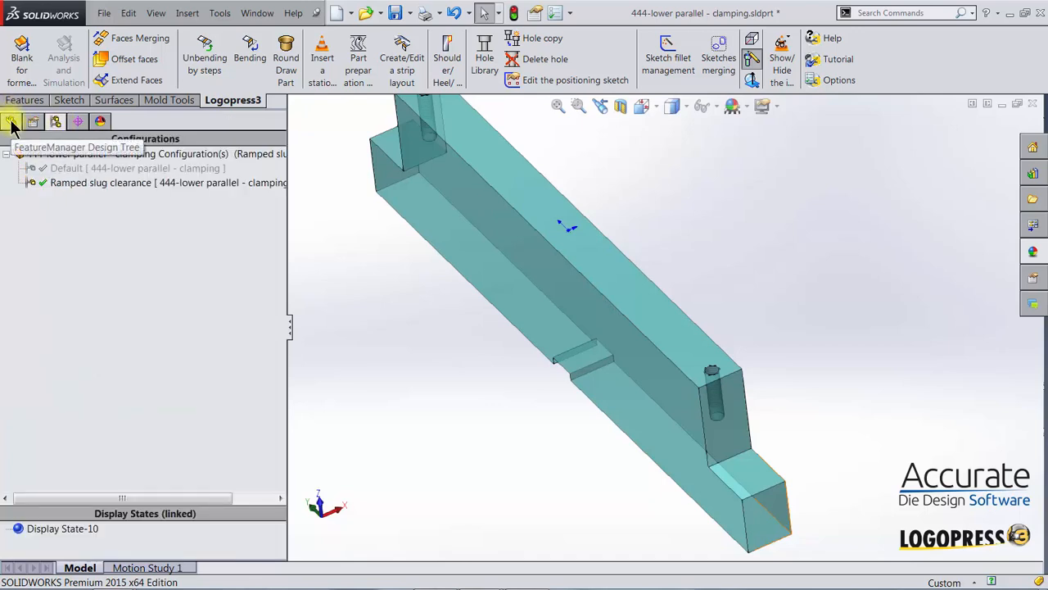
pyautogui.click(61, 183)
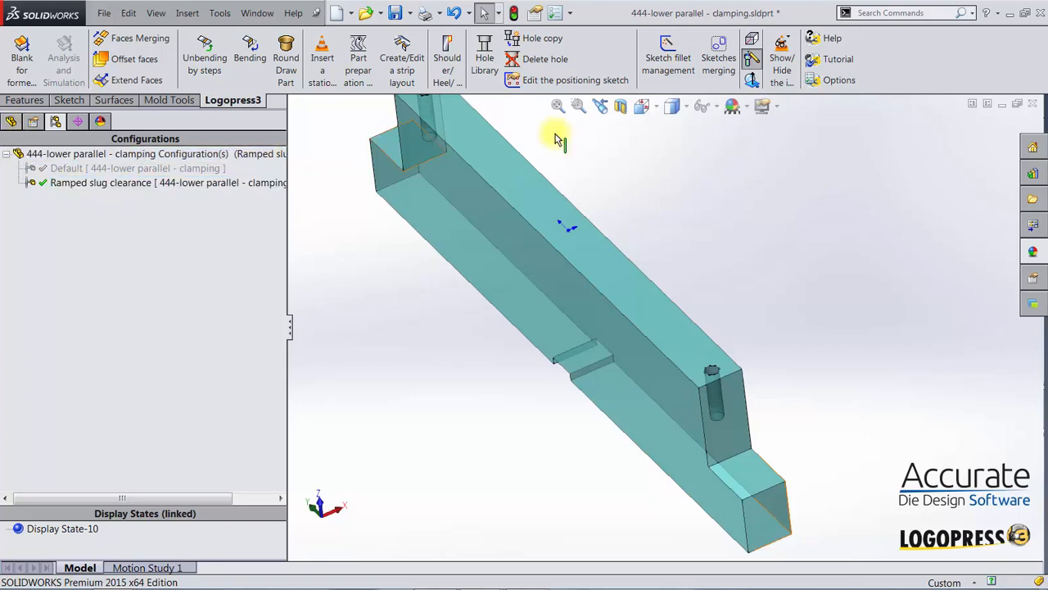
pyautogui.click(396, 15)
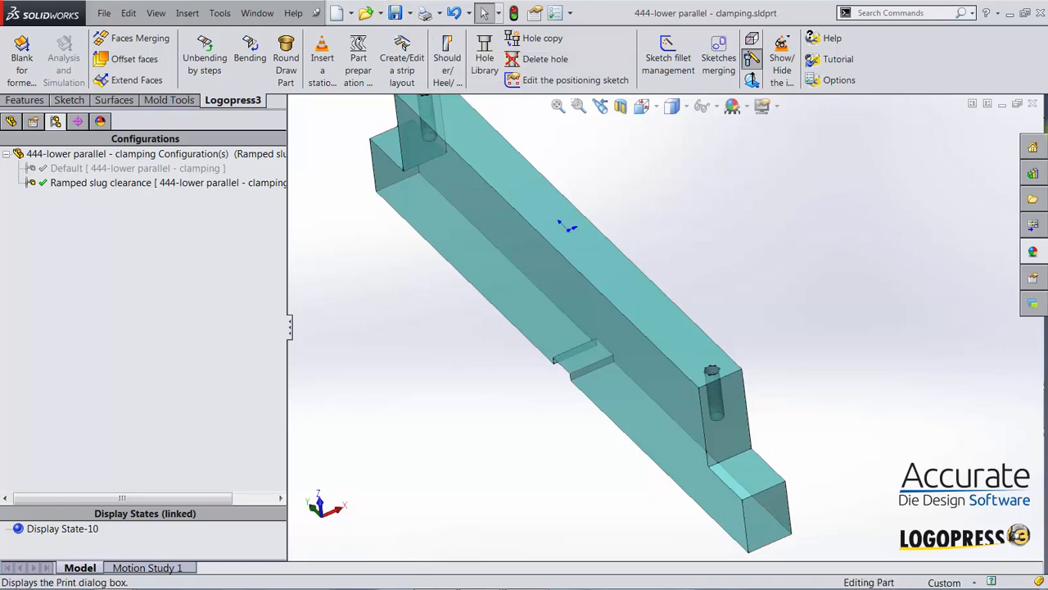
pyautogui.click(1032, 104)
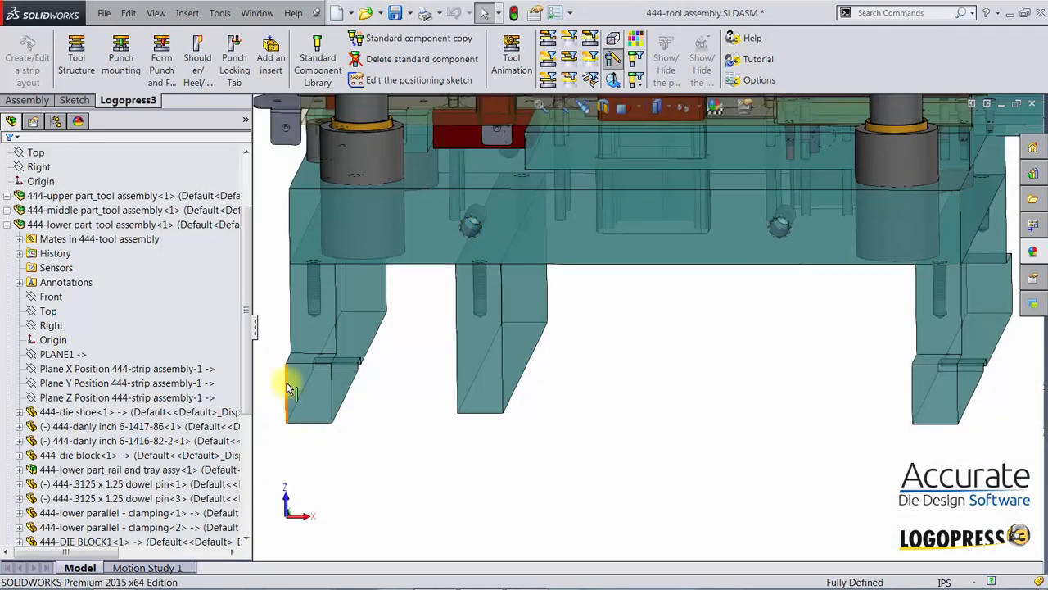
# Switch the 444-lower parallel - clamping<2> component to the Ramped slug clearance configuration
pyautogui.click(322, 322)
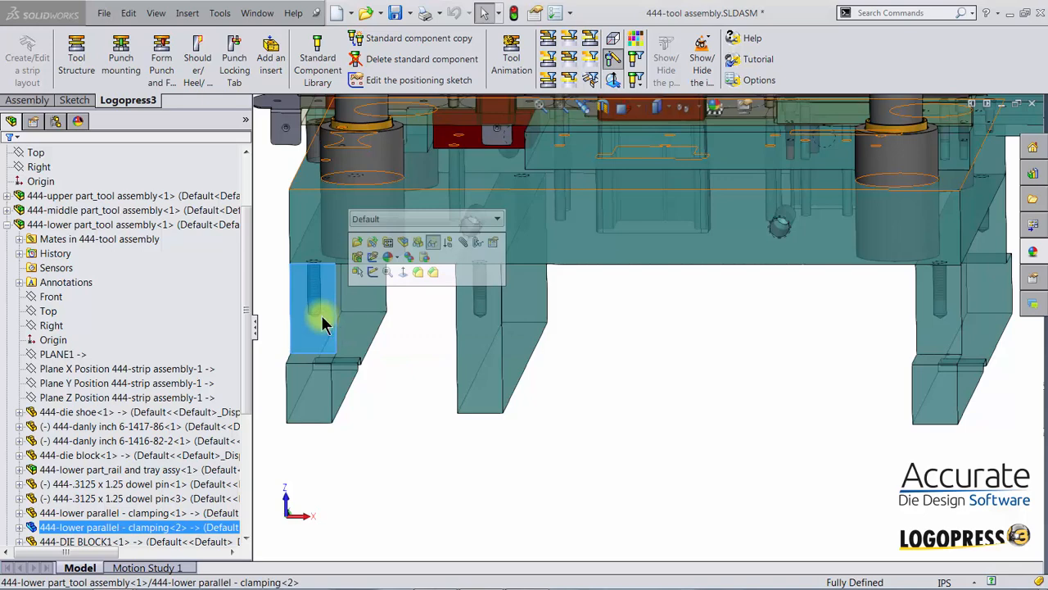
pyautogui.click(379, 218)
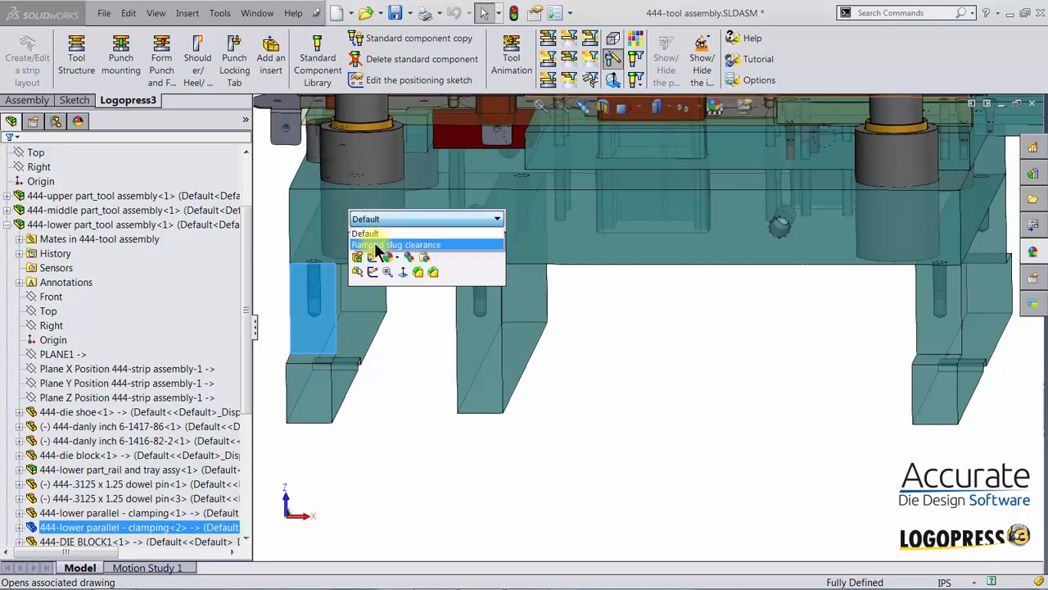
pyautogui.click(378, 244)
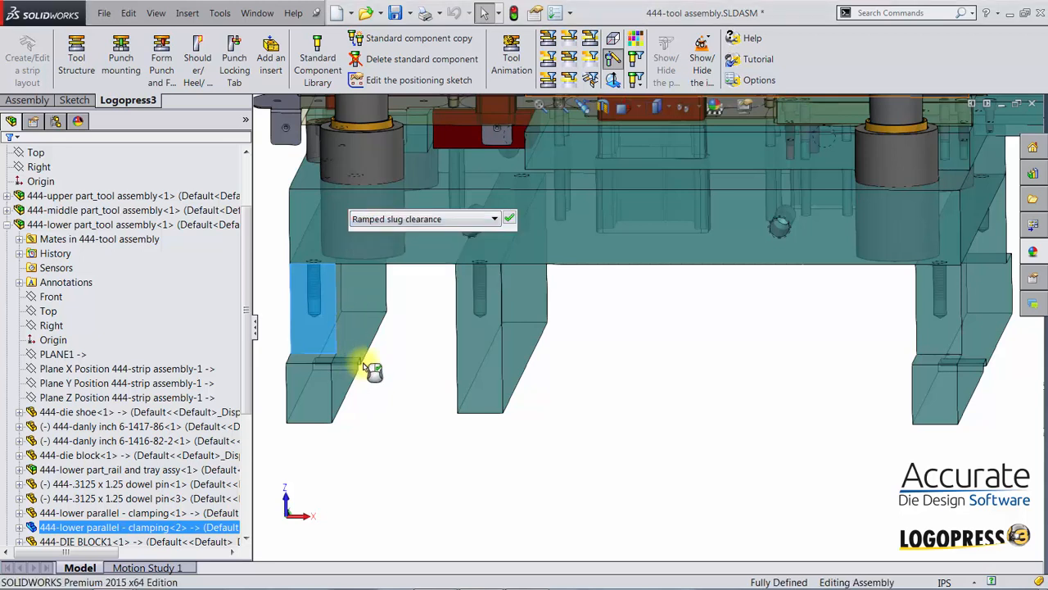
pyautogui.click(508, 220)
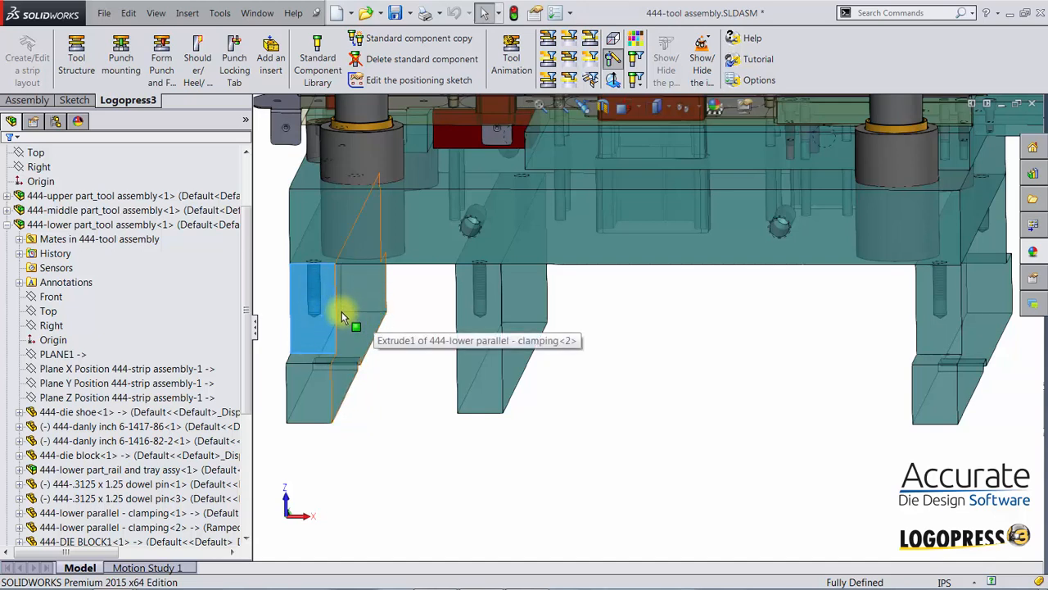
# Start editing the 444-lower parallel - clamping<2> part in the context of the assembly
pyautogui.moveTo(341, 315)
pyautogui.mouseDown(button='middle')
pyautogui.moveTo(459, 318)
pyautogui.moveTo(433, 289)
pyautogui.mouseUp(button='middle')
pyautogui.click(433, 283)
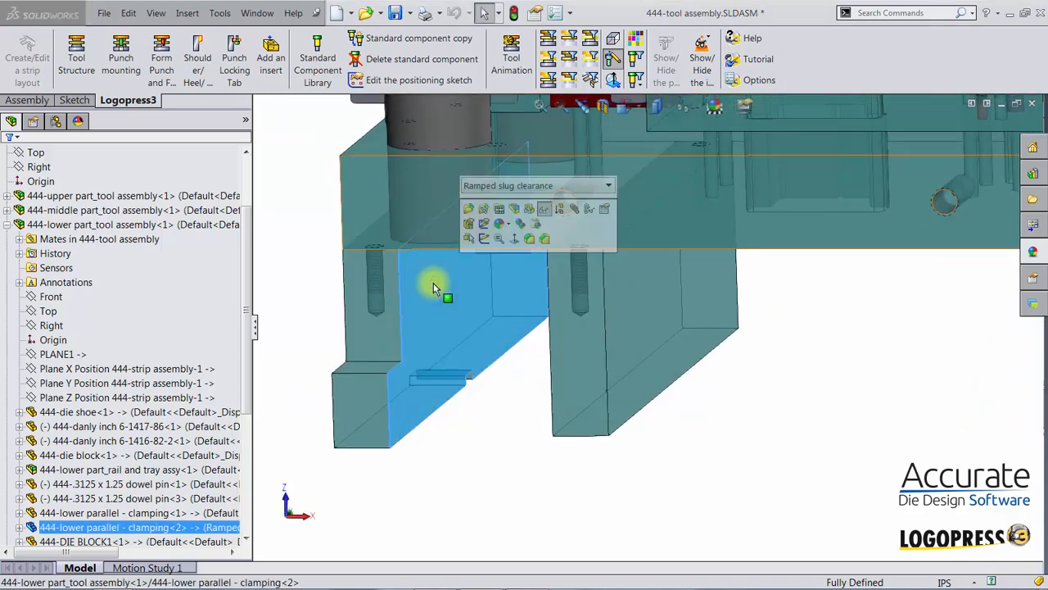
pyautogui.click(516, 212)
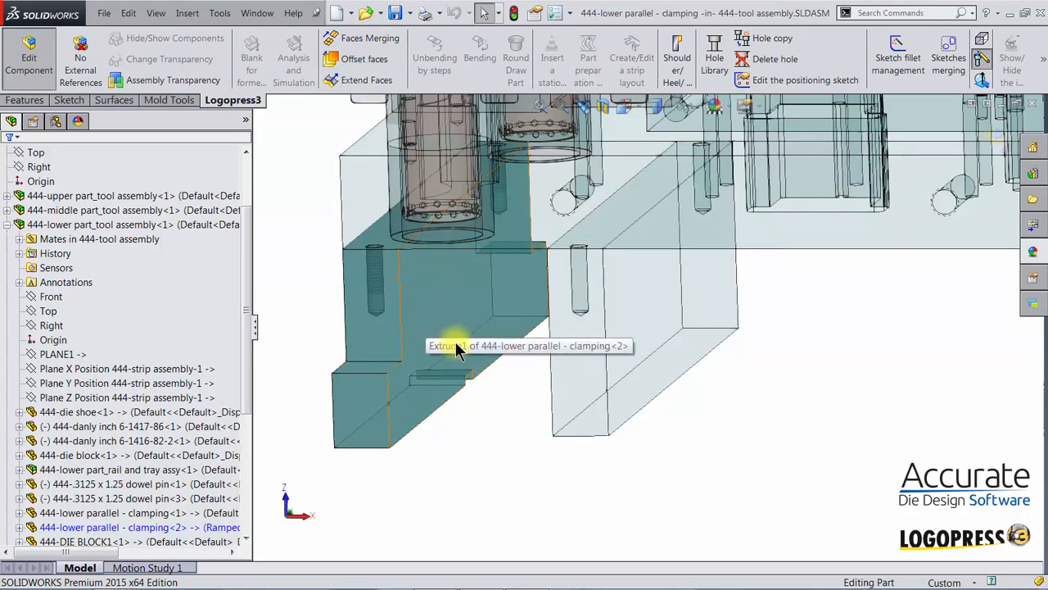
pyautogui.moveTo(455, 343); pyautogui.dragTo(454, 368, button='middle')
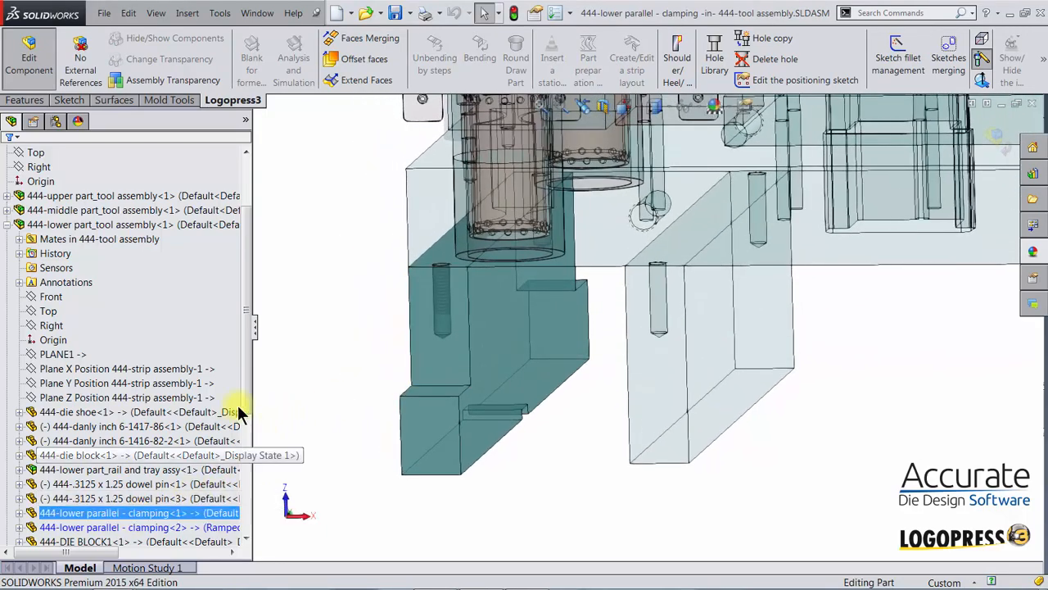
# Start a new sketch on the Top plane of the 444-lower parallel - clamping<2> part
pyautogui.scroll(-3, 244, 380)
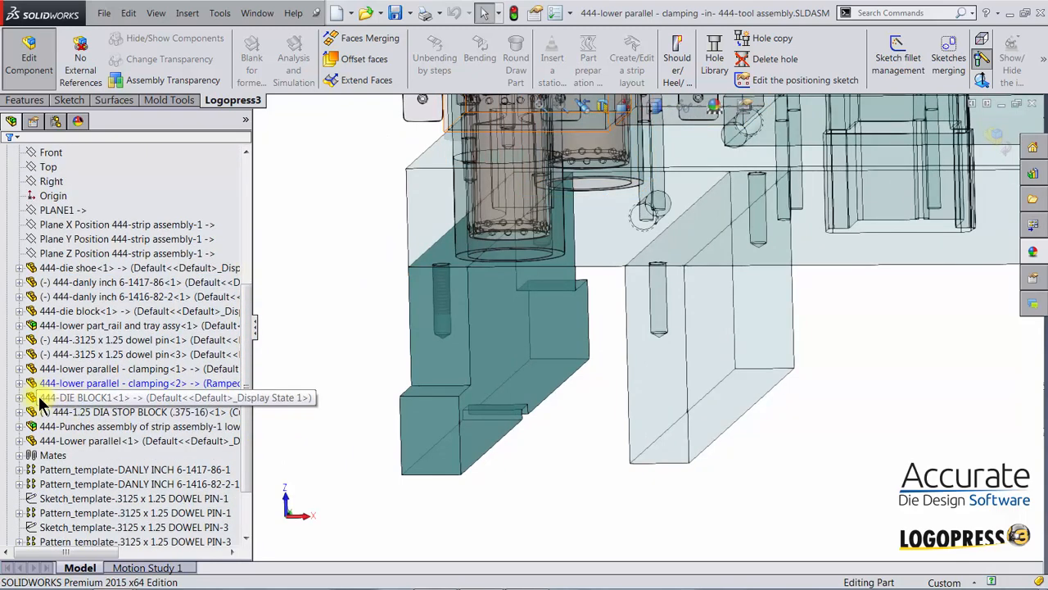
pyautogui.click(19, 383)
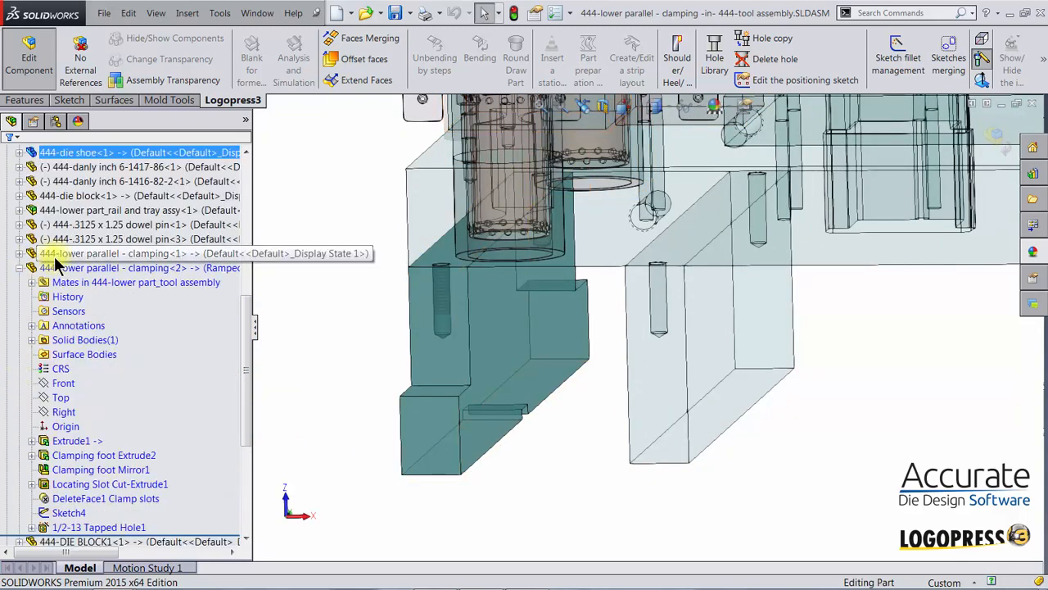
pyautogui.click(86, 456)
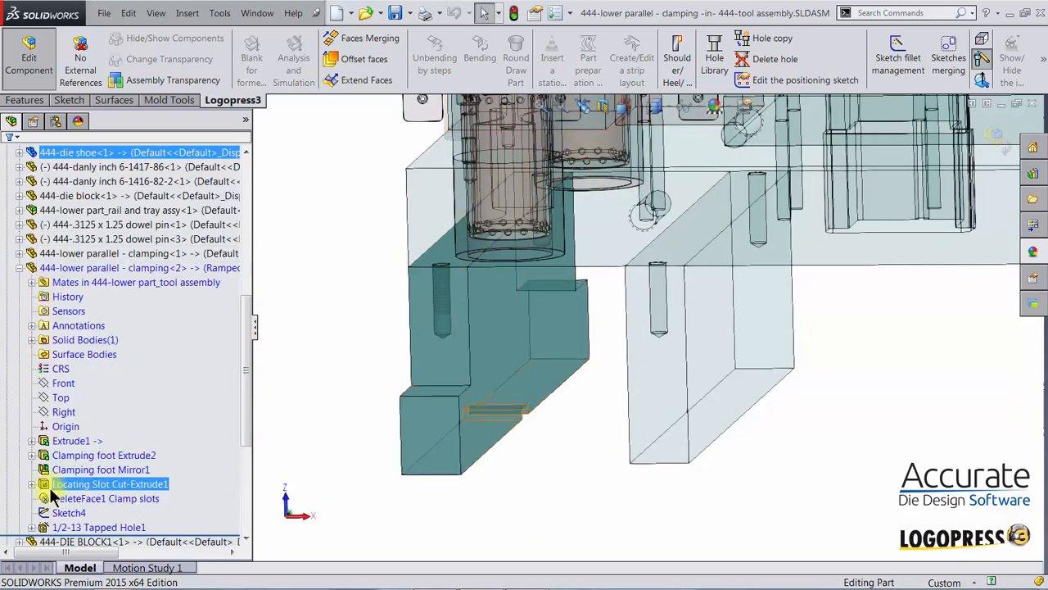
pyautogui.click(52, 396)
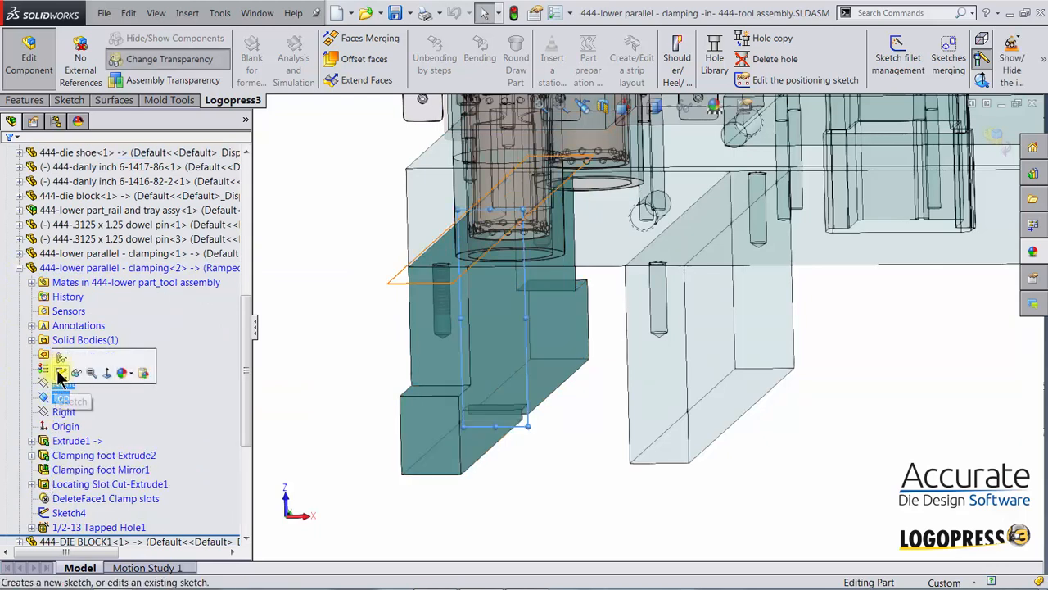
pyautogui.click(60, 373)
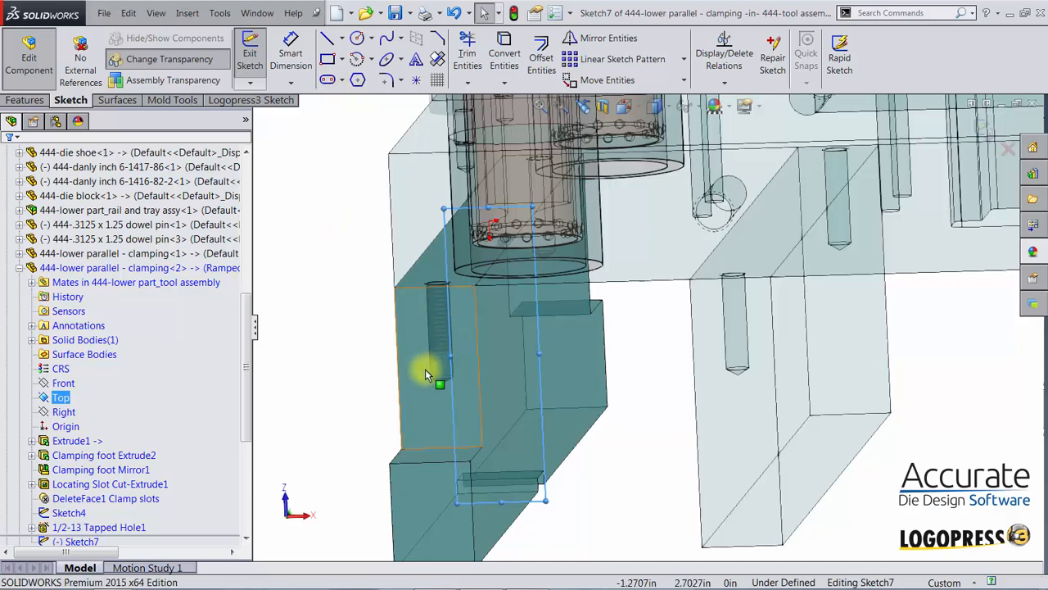
pyautogui.click(309, 222)
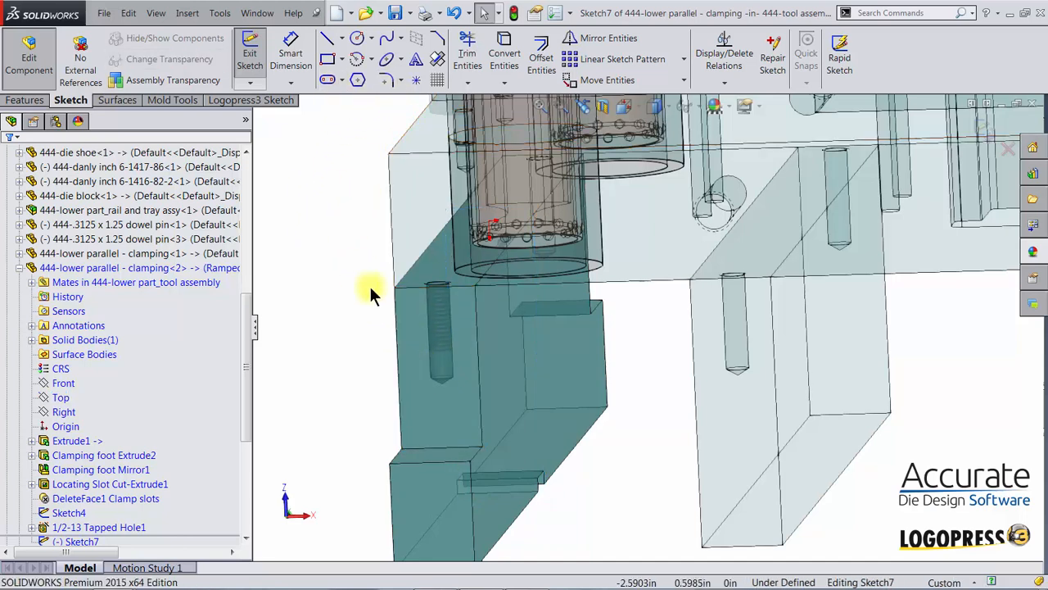
# Convert the upper horizontal edge and the inner vertical edge of the clamping parallel's end face into sketch lines
pyautogui.click(512, 55)
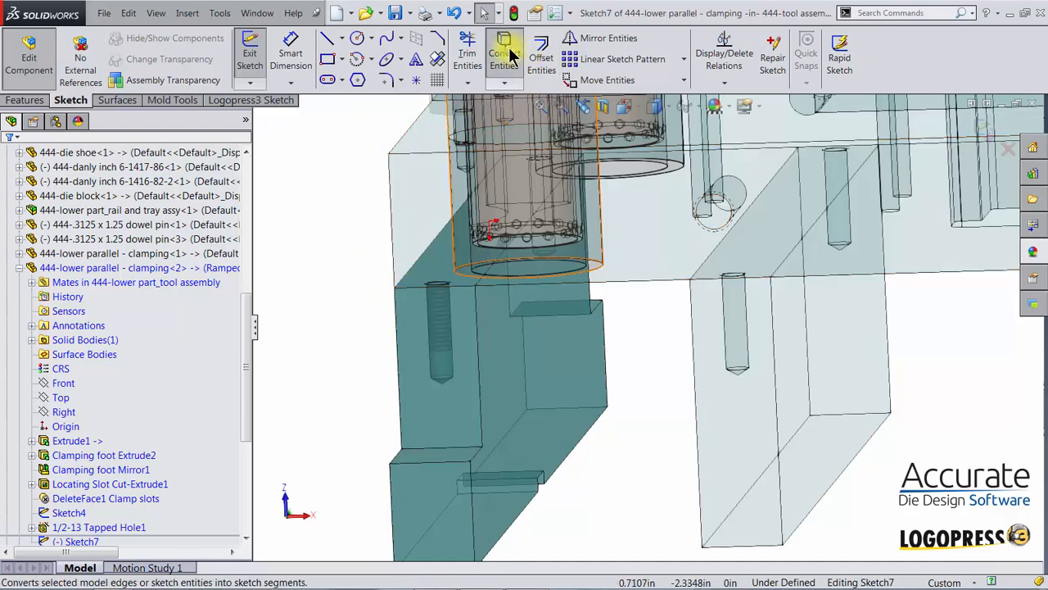
pyautogui.click(414, 292)
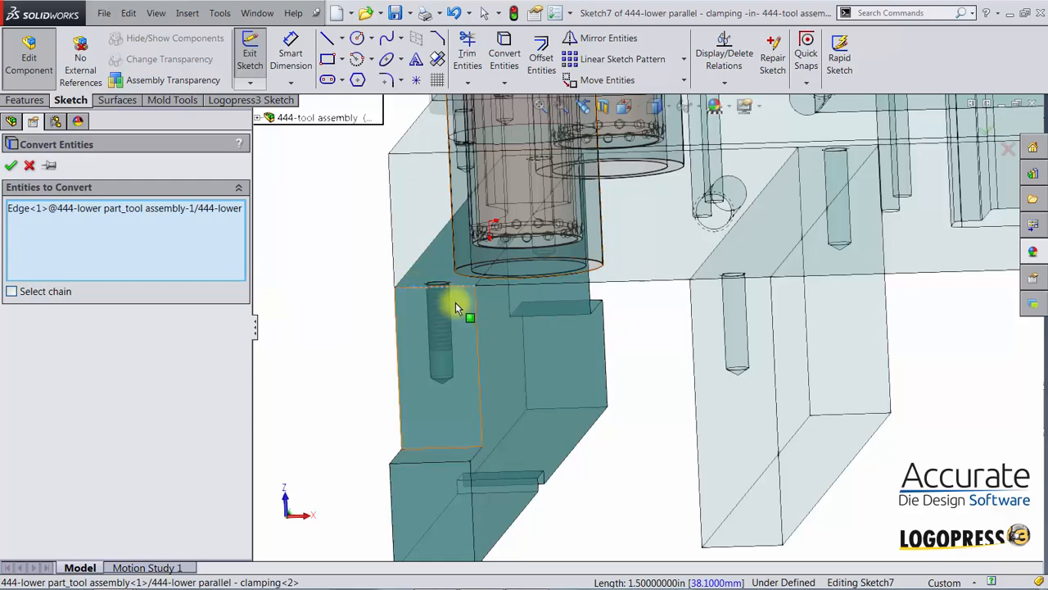
pyautogui.click(479, 319)
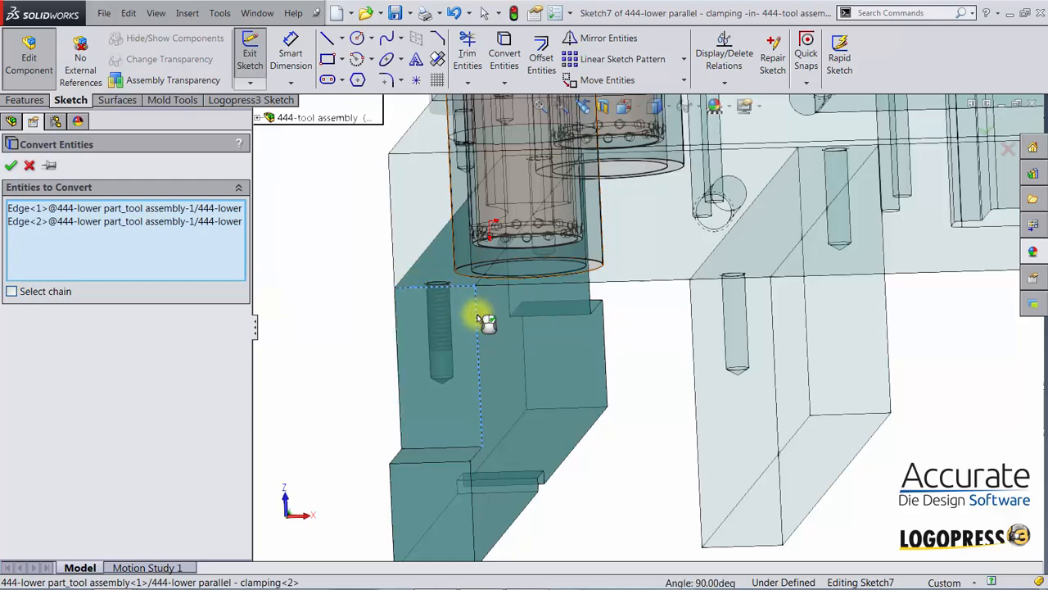
pyautogui.press('Return')
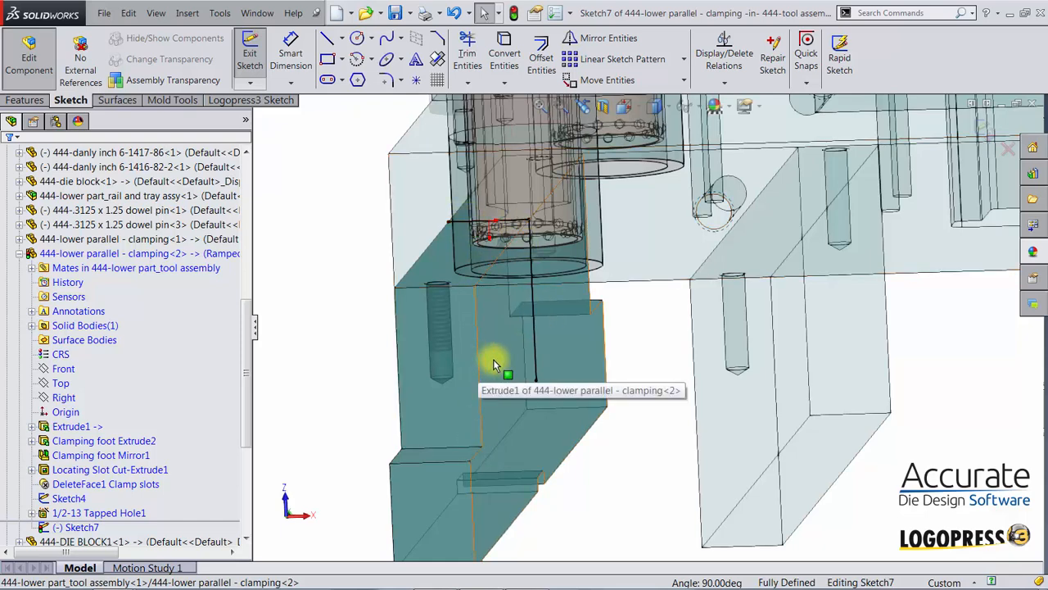
# Sketch an angled line about 4.78 in long at about 64° crossing both converted edges
pyautogui.press('s')
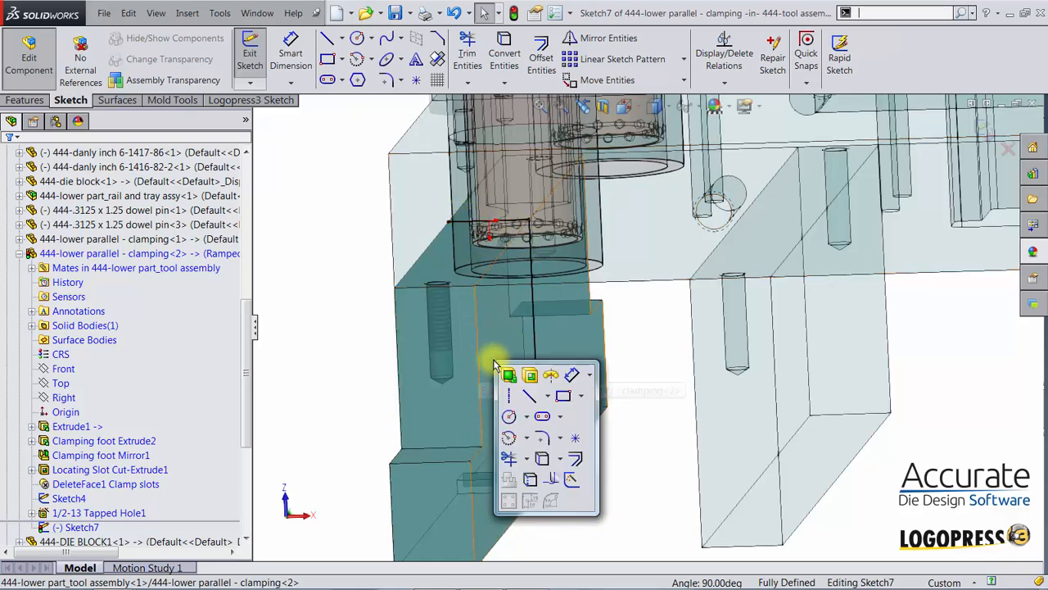
pyautogui.click(530, 390)
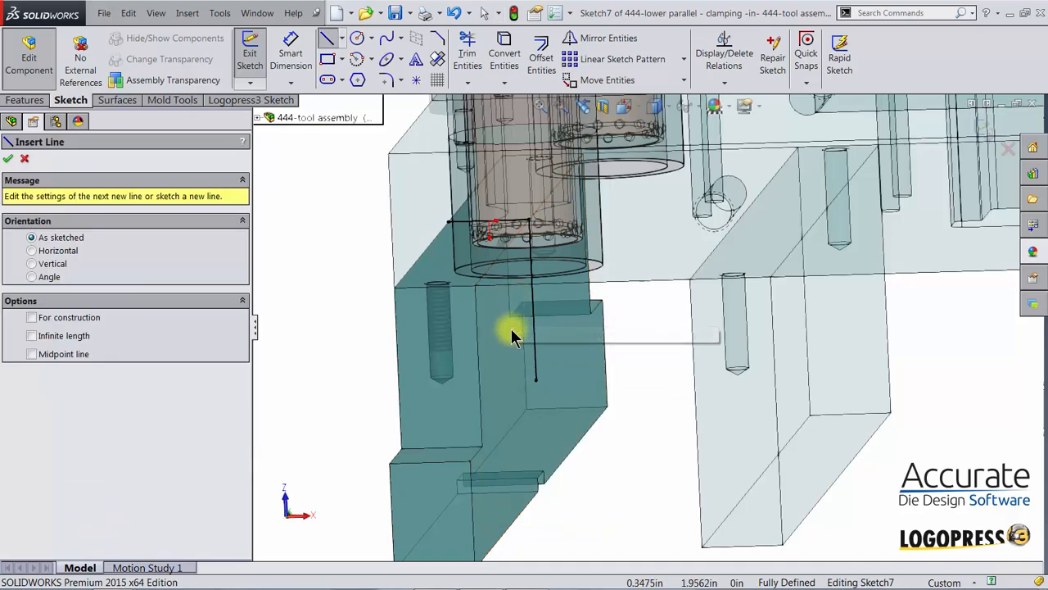
pyautogui.moveTo(510, 330)
pyautogui.mouseDown(button='middle')
pyautogui.moveTo(535, 314)
pyautogui.moveTo(522, 318)
pyautogui.mouseUp(button='middle')
pyautogui.click(454, 184)
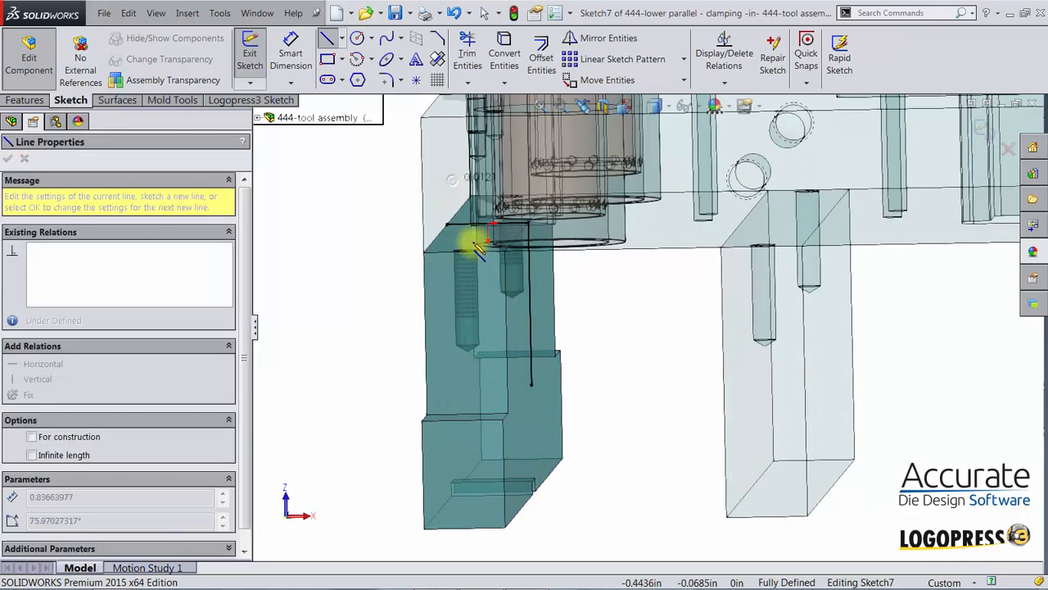
pyautogui.doubleClick(571, 408)
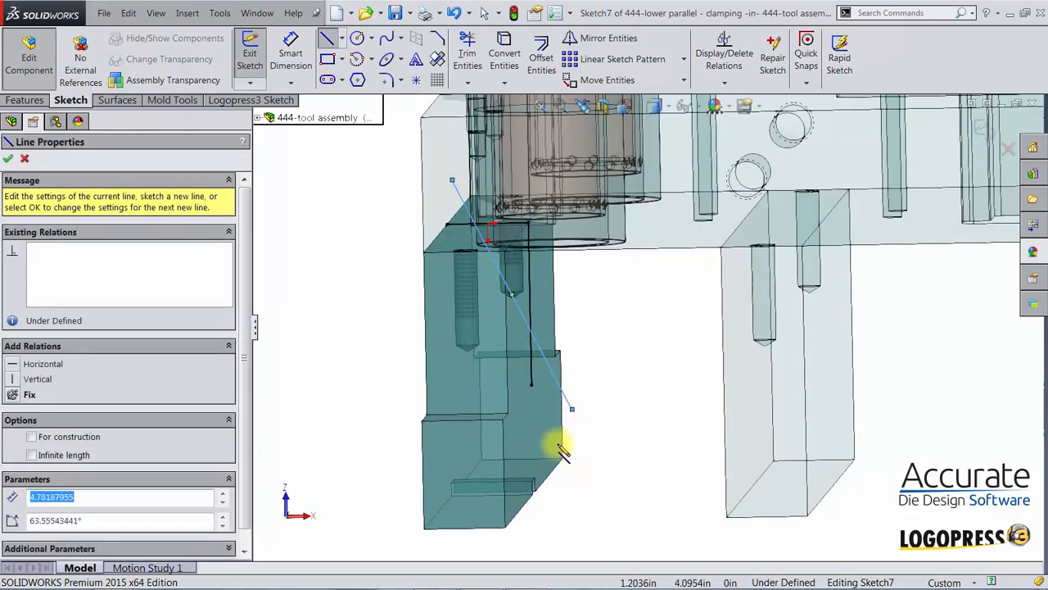
pyautogui.press('Escape')
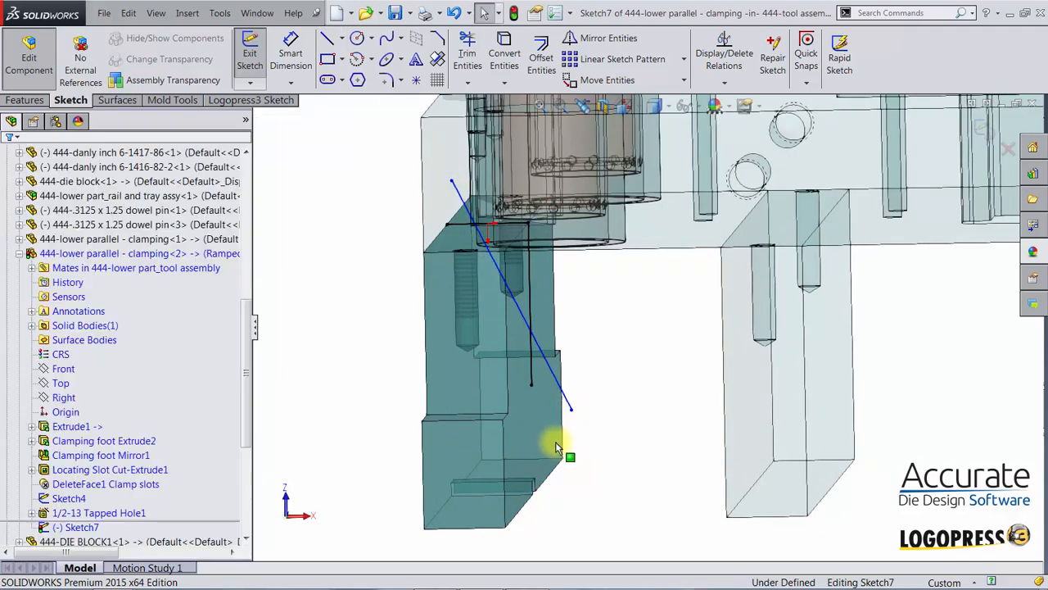
# Trim the overhanging ends of the angled line and converted edges with Power trim to leave a closed triangle
pyautogui.click(465, 55)
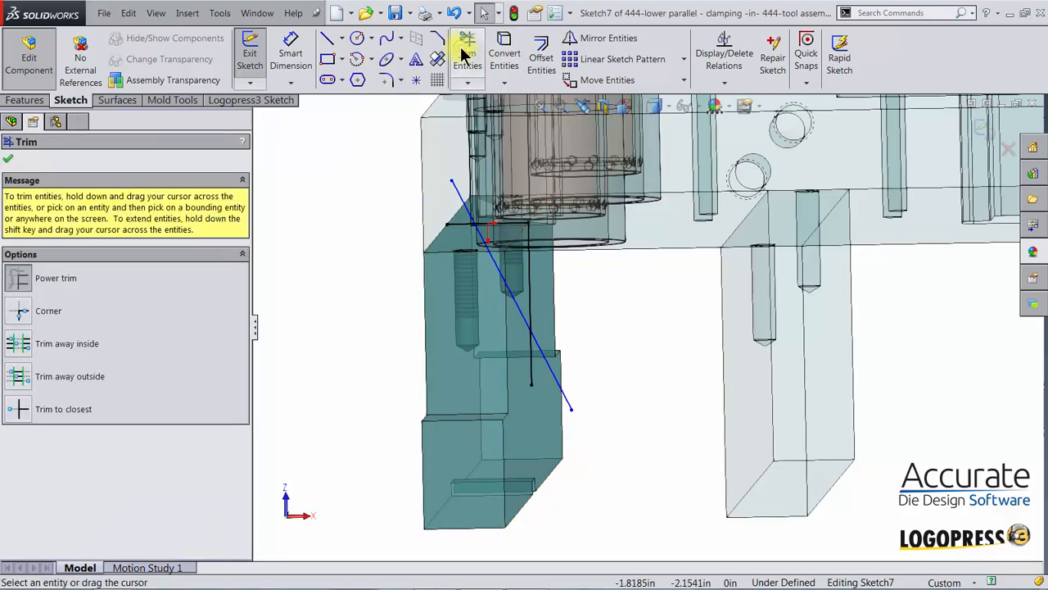
pyautogui.click(30, 287)
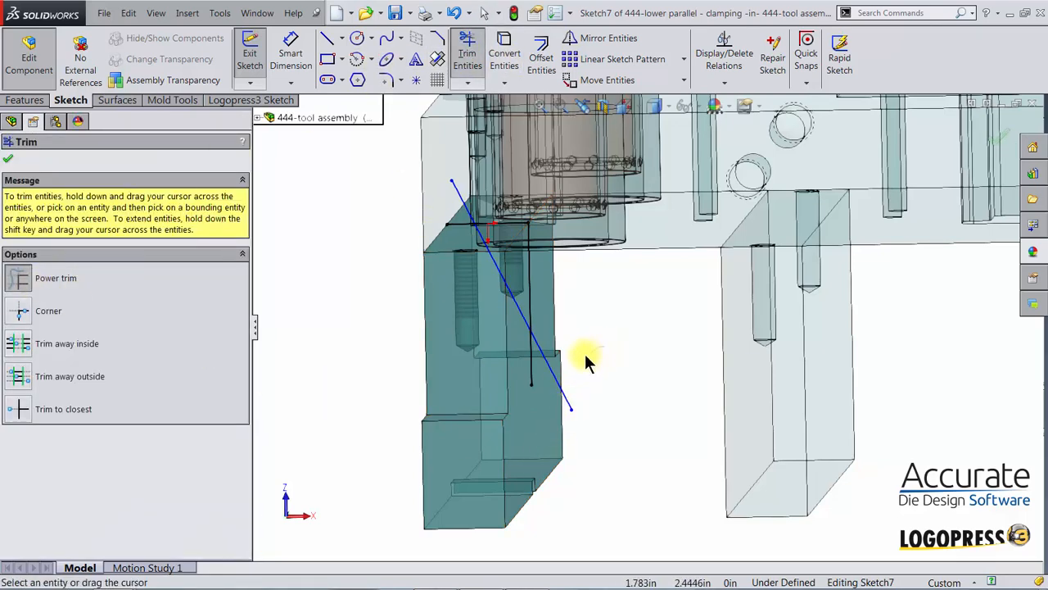
pyautogui.moveTo(554, 374); pyautogui.dragTo(514, 368)
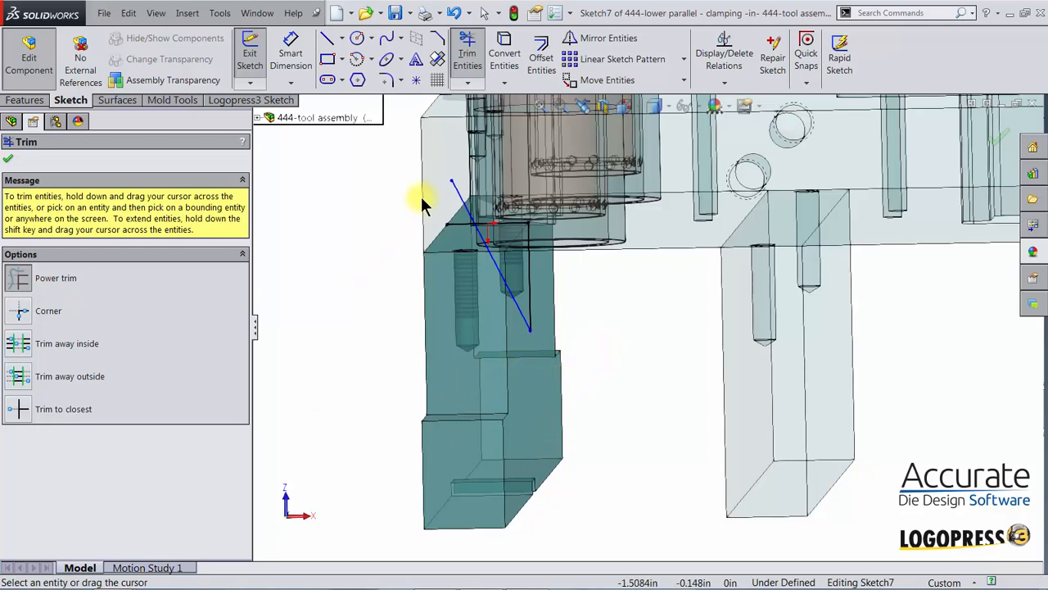
pyautogui.moveTo(461, 153)
pyautogui.mouseDown()
pyautogui.moveTo(443, 286)
pyautogui.moveTo(400, 381)
pyautogui.mouseUp()
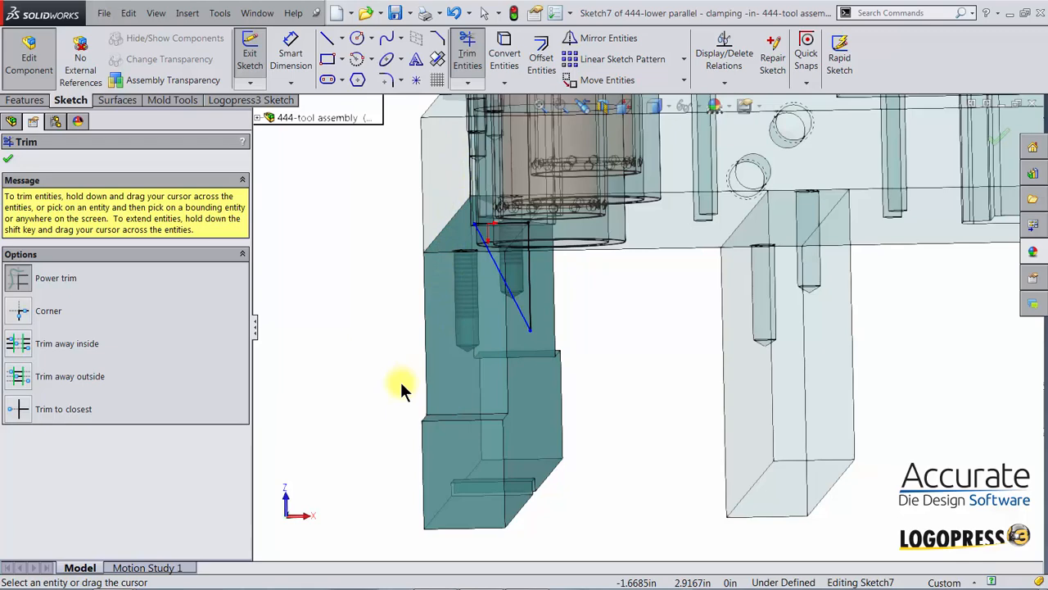
pyautogui.click(10, 158)
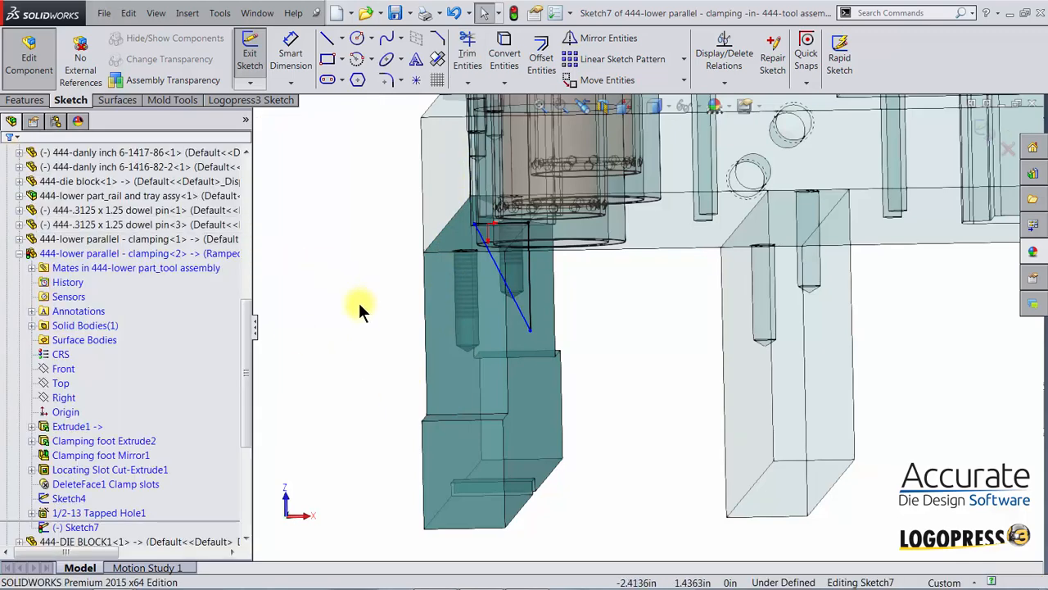
pyautogui.scroll(-3, 525, 346)
pyautogui.scroll(-5, 528, 348)
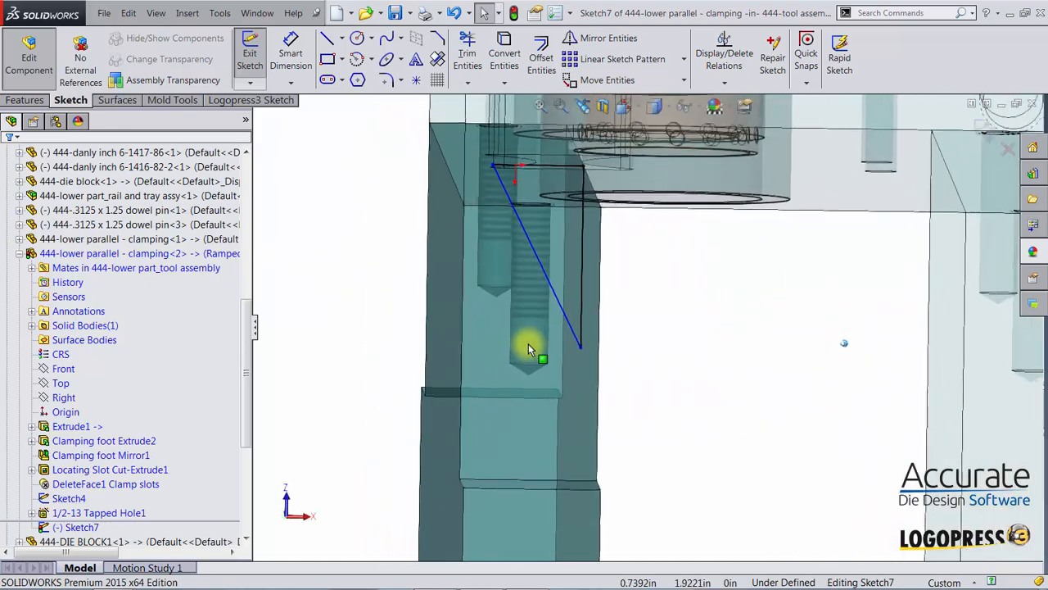
# Dimension the triangle's upper horizontal line and set its length to 1.125 in
pyautogui.moveTo(576, 336); pyautogui.dragTo(577, 347, button='middle')
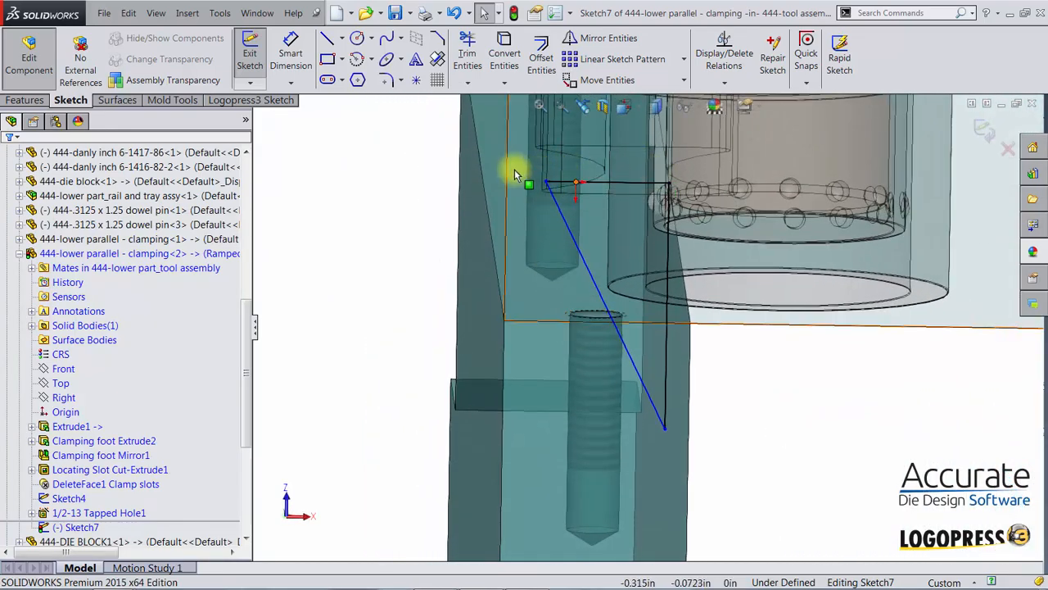
pyautogui.press('d')
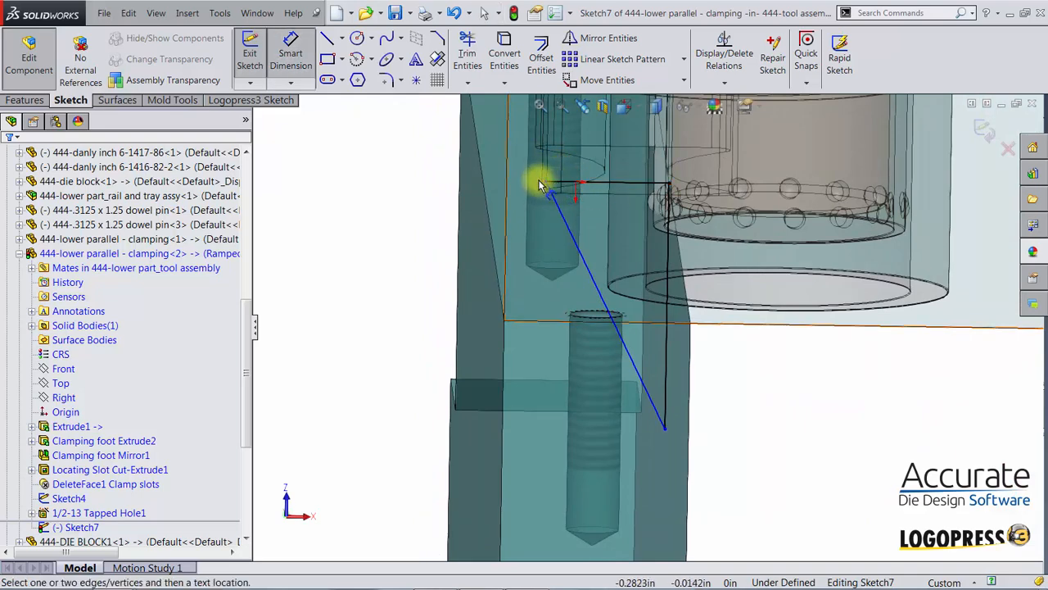
pyautogui.moveTo(573, 191)
pyautogui.mouseDown(button='middle')
pyautogui.moveTo(606, 203)
pyautogui.moveTo(653, 159)
pyautogui.mouseUp(button='middle')
pyautogui.click(654, 152)
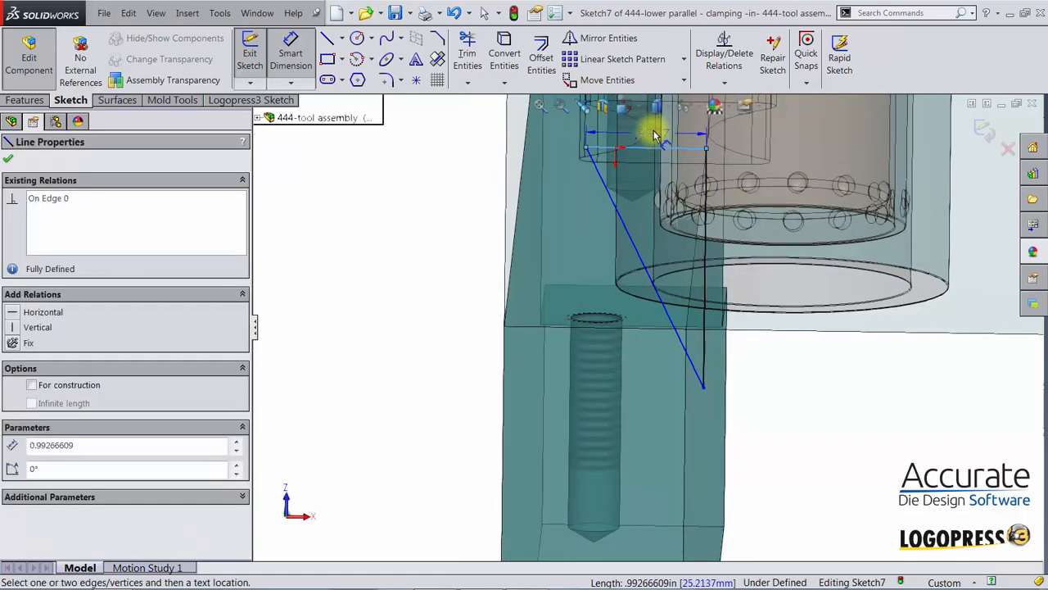
pyautogui.click(653, 131)
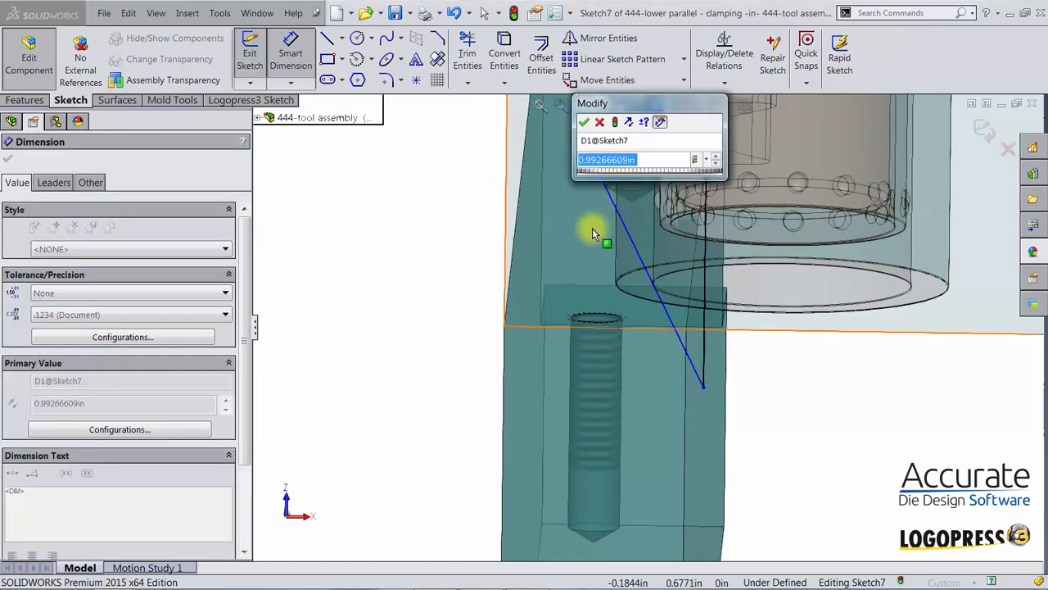
pyautogui.write('1')
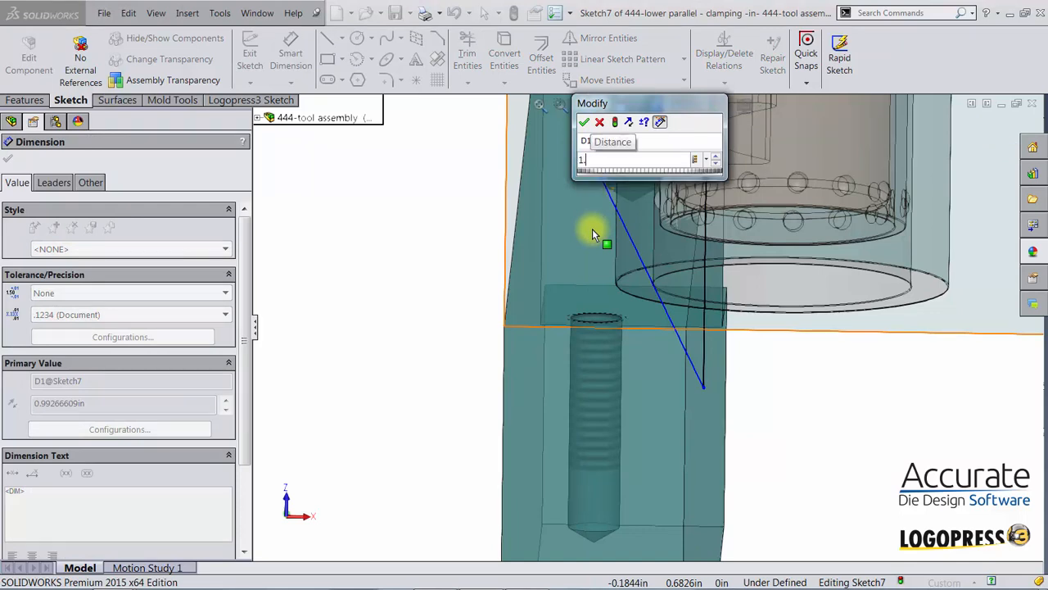
pyautogui.write('.125')
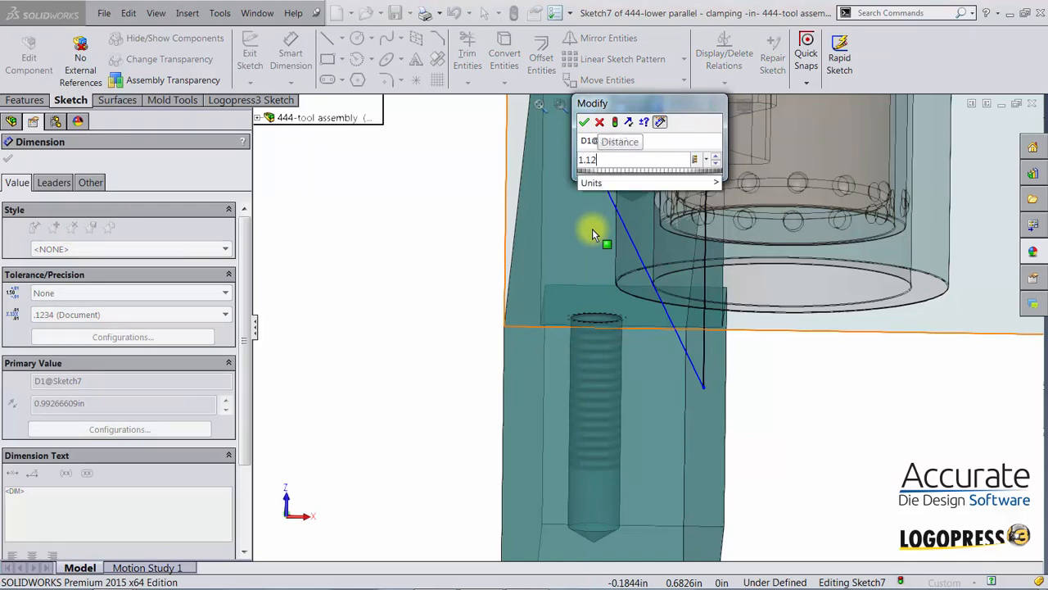
pyautogui.press('Return')
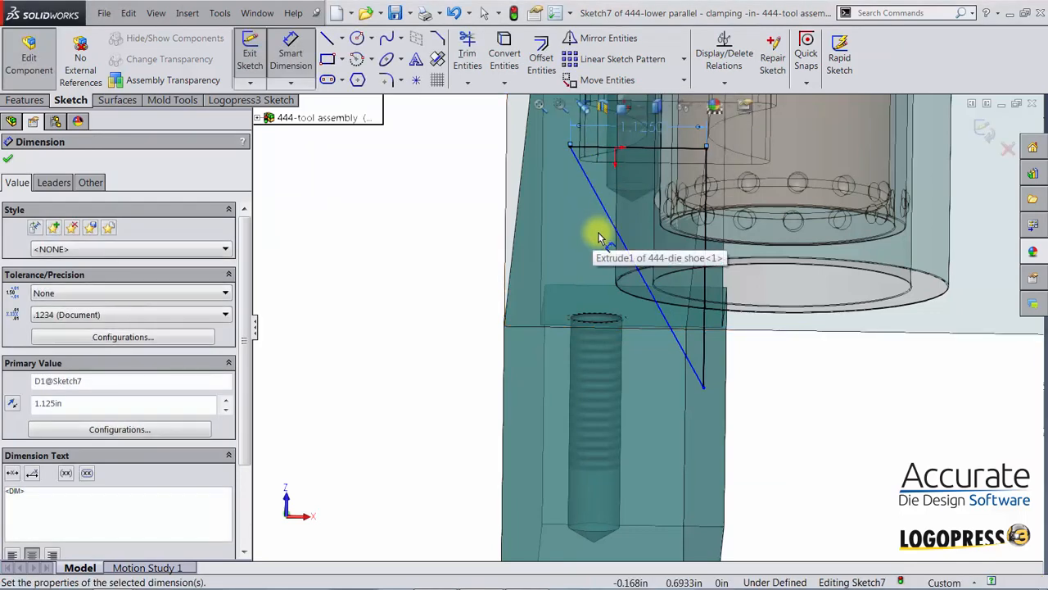
# Dimension the angle between the triangle's angled line and its vertical line at 30°
pyautogui.moveTo(670, 329); pyautogui.dragTo(681, 322, button='middle')
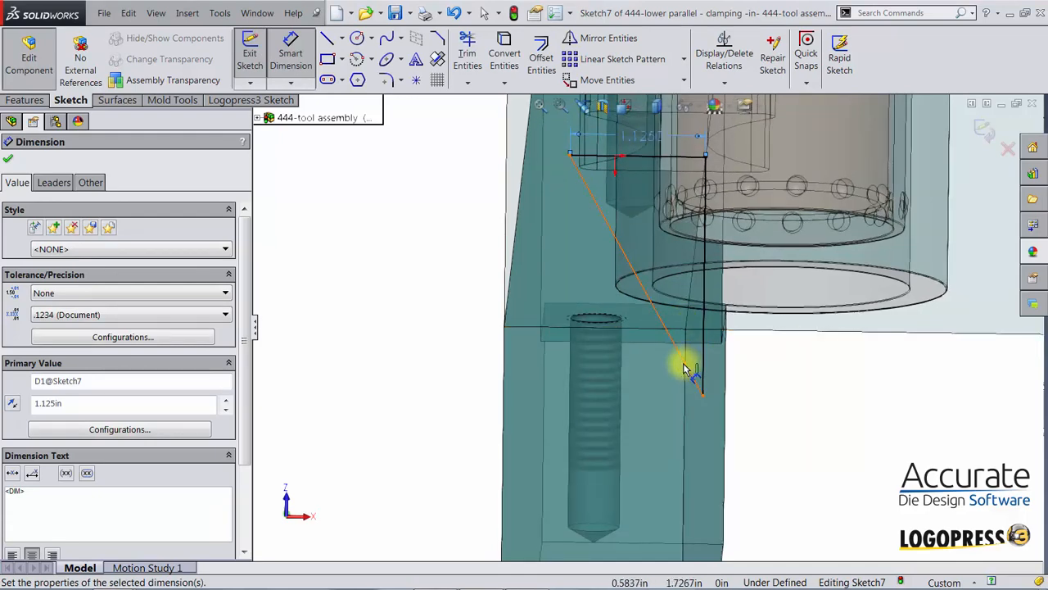
pyautogui.click(688, 370)
pyautogui.click(702, 358)
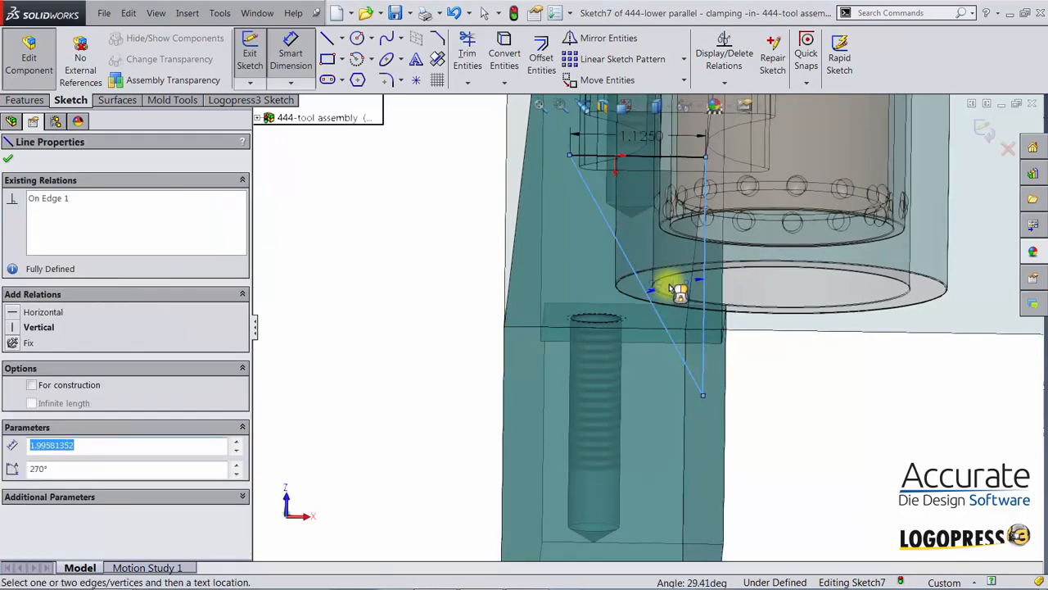
pyautogui.click(678, 290)
pyautogui.write('30')
pyautogui.press('Return')
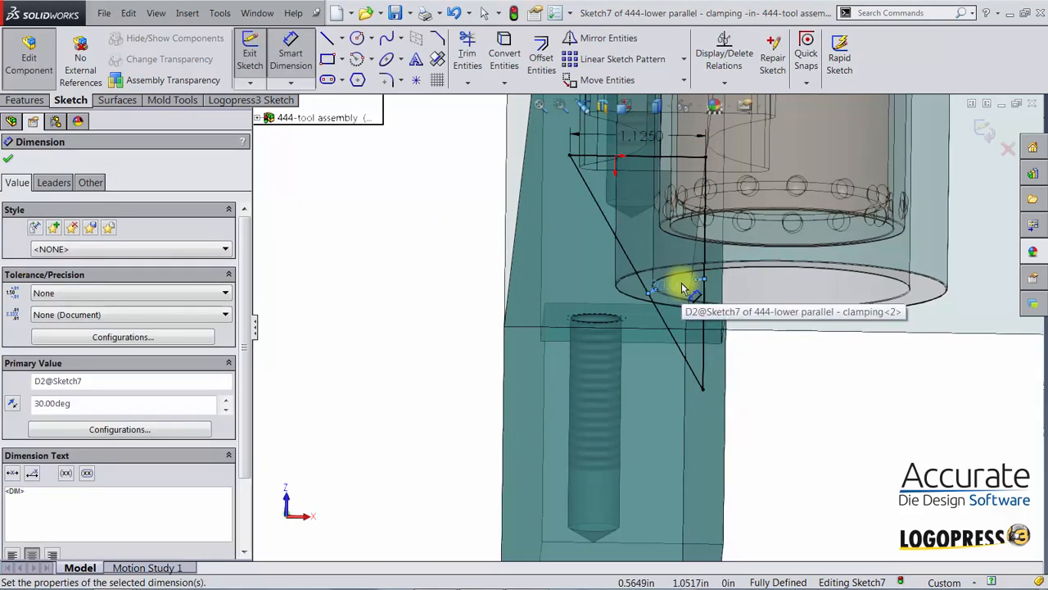
# Start an Extruded Cut from the triangular sketch with a Blind depth of 1 in in the first direction
pyautogui.click(25, 101)
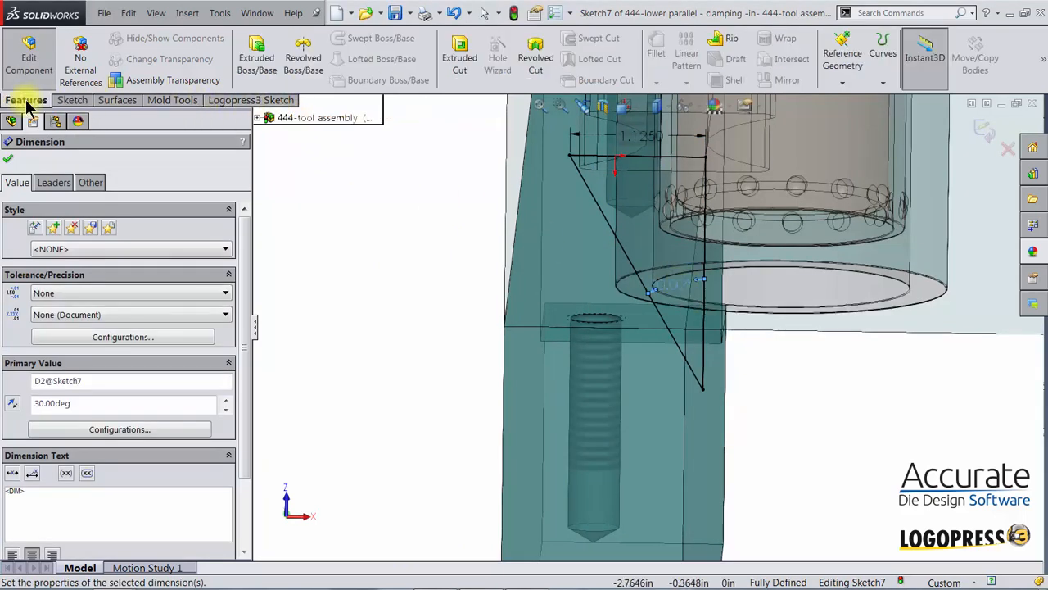
pyautogui.click(463, 62)
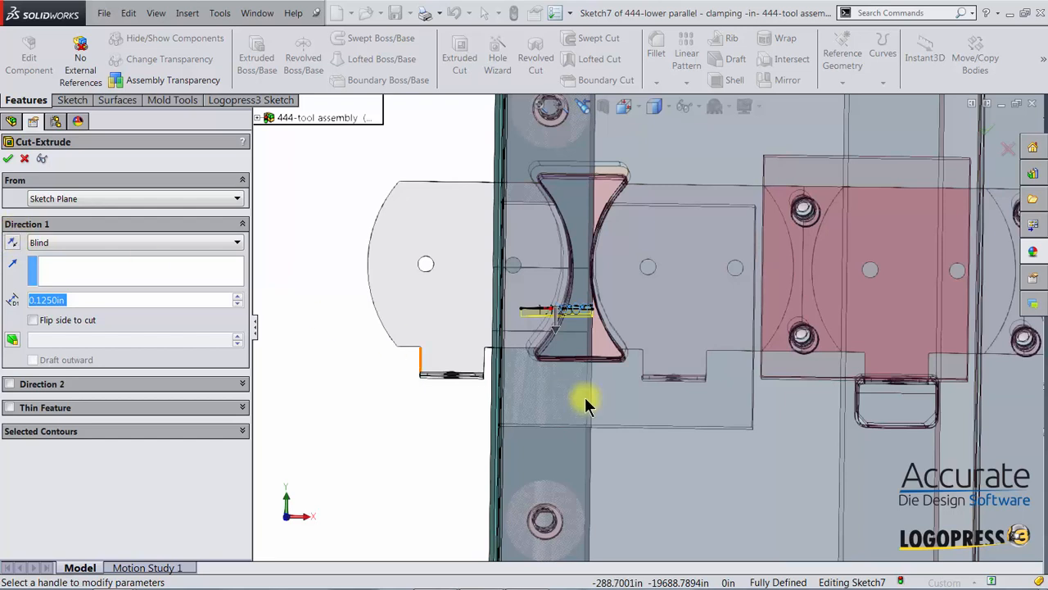
pyautogui.moveTo(557, 334); pyautogui.dragTo(554, 385)
pyautogui.write('1.07')
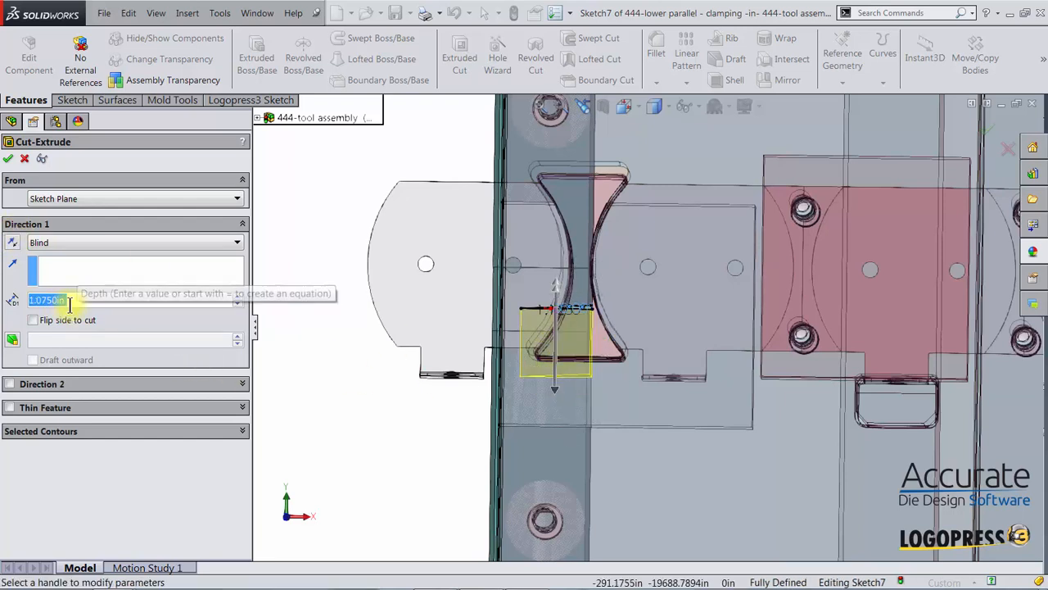
pyautogui.press('Return')
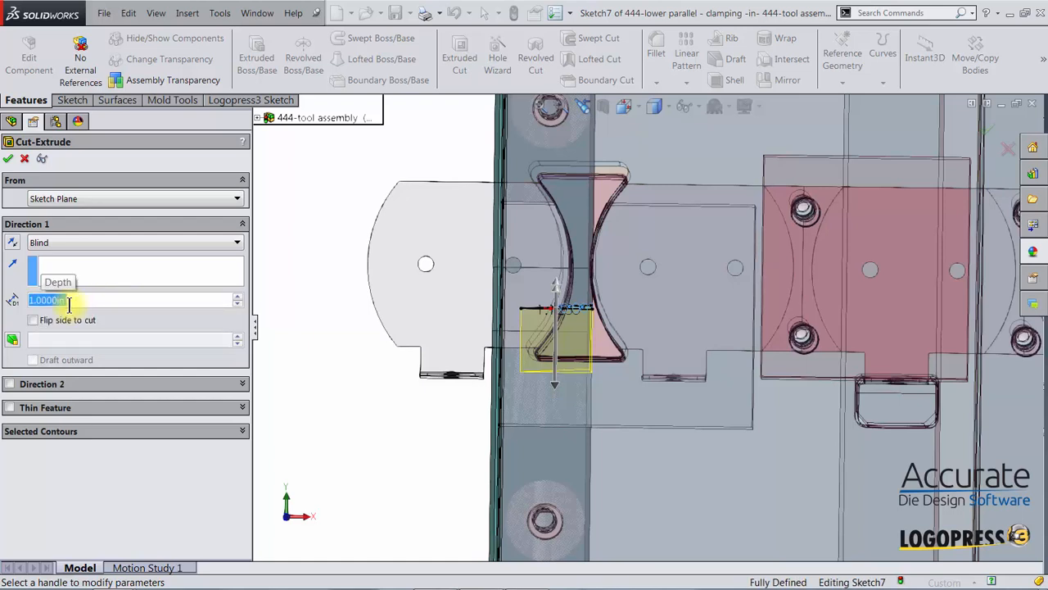
# Add a second Blind direction of 2.5 in past the slug opening's far end and complete the cut
pyautogui.click(10, 383)
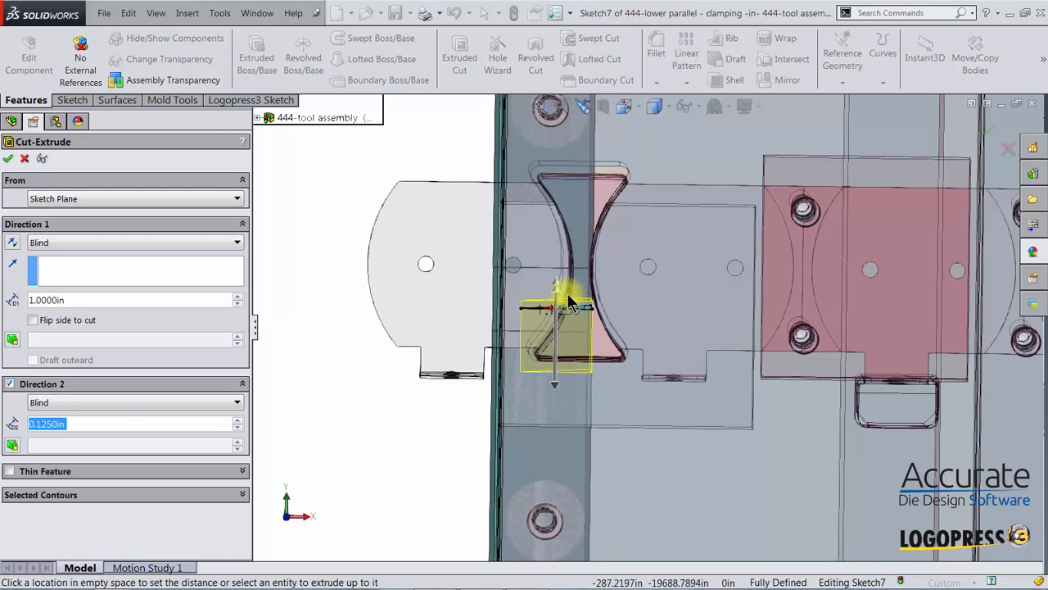
pyautogui.moveTo(557, 296); pyautogui.dragTo(560, 152)
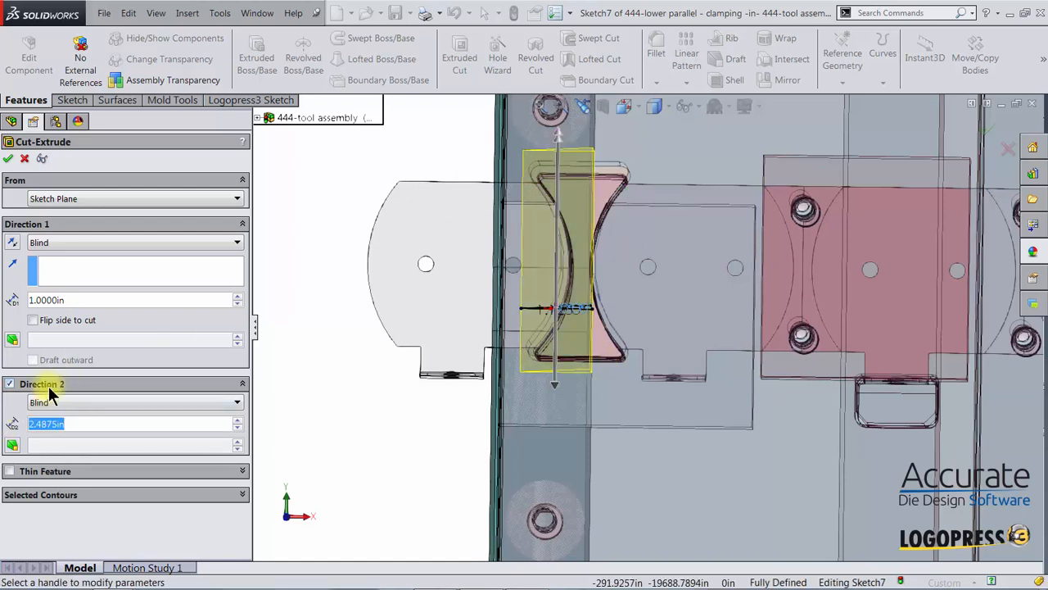
pyautogui.write('2.5')
pyautogui.press('Return')
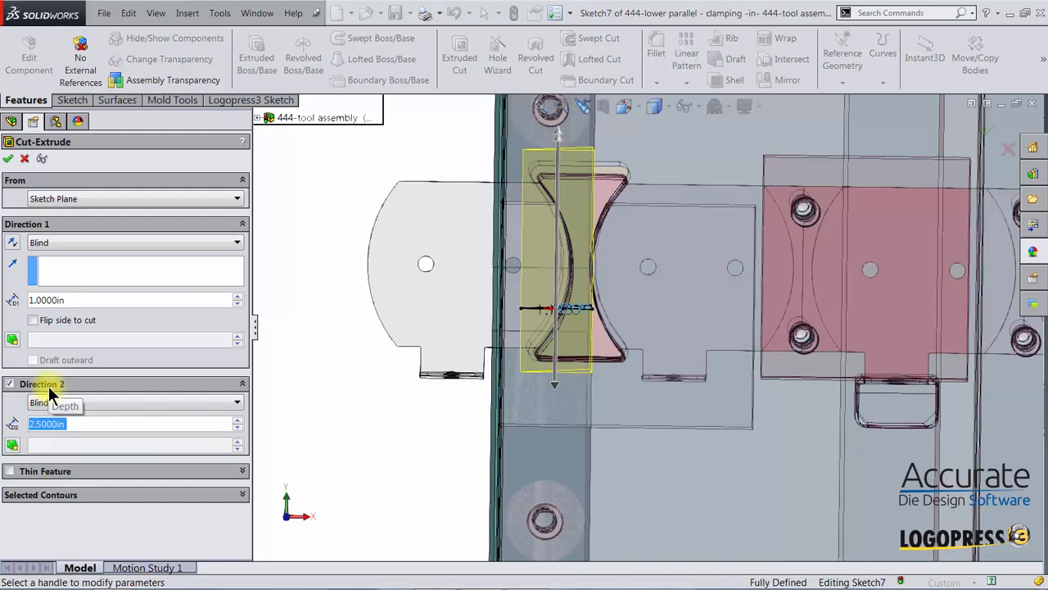
pyautogui.moveTo(303, 422); pyautogui.dragTo(337, 410, button='middle')
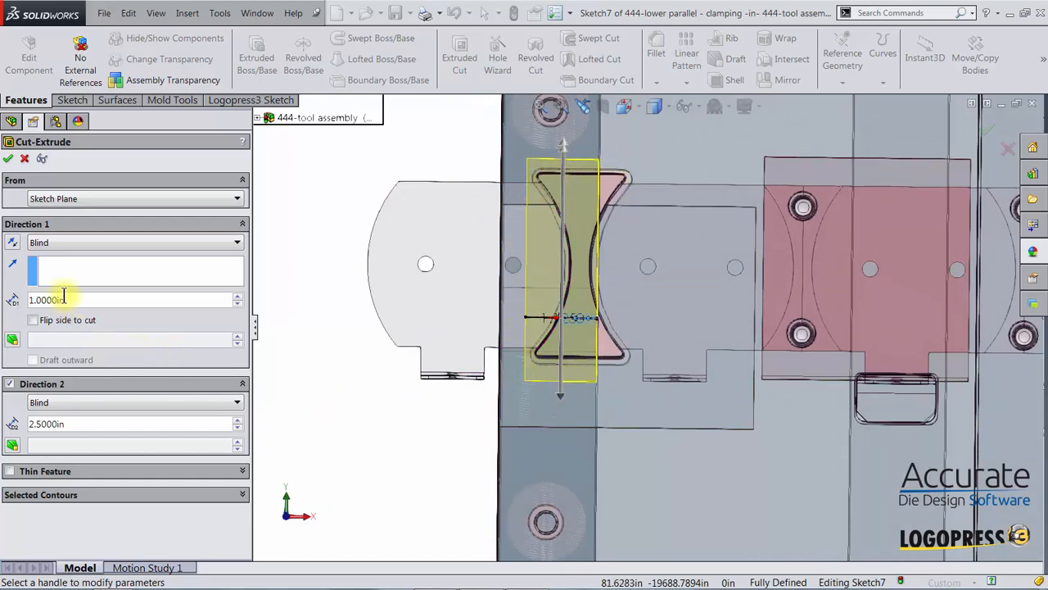
pyautogui.click(10, 159)
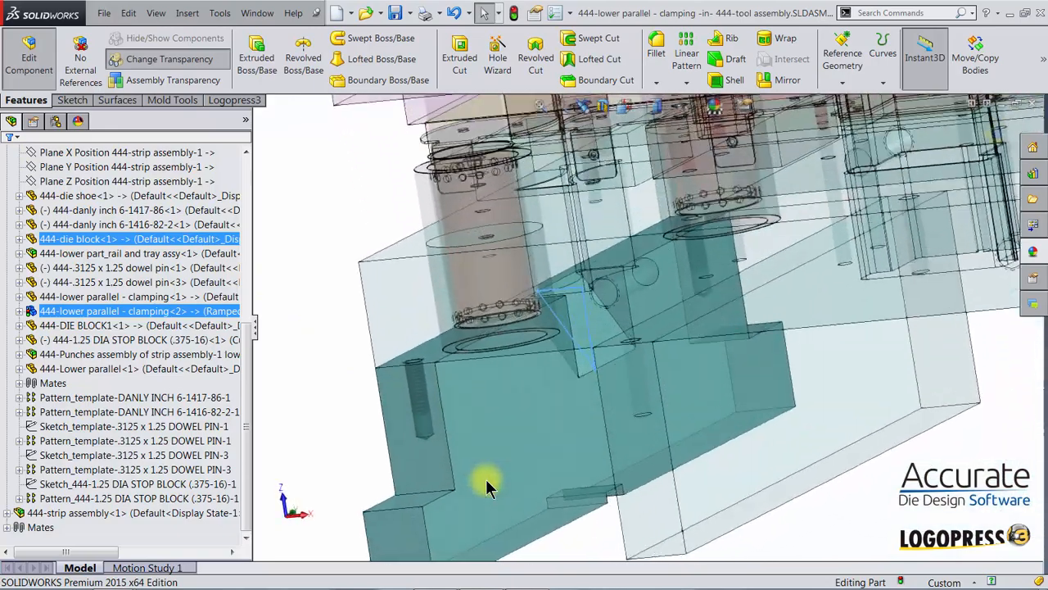
# Add a constant-size 0.25 in fillet to the two sloped inner edges of the ramped cut
pyautogui.scroll(-3, 605, 361)
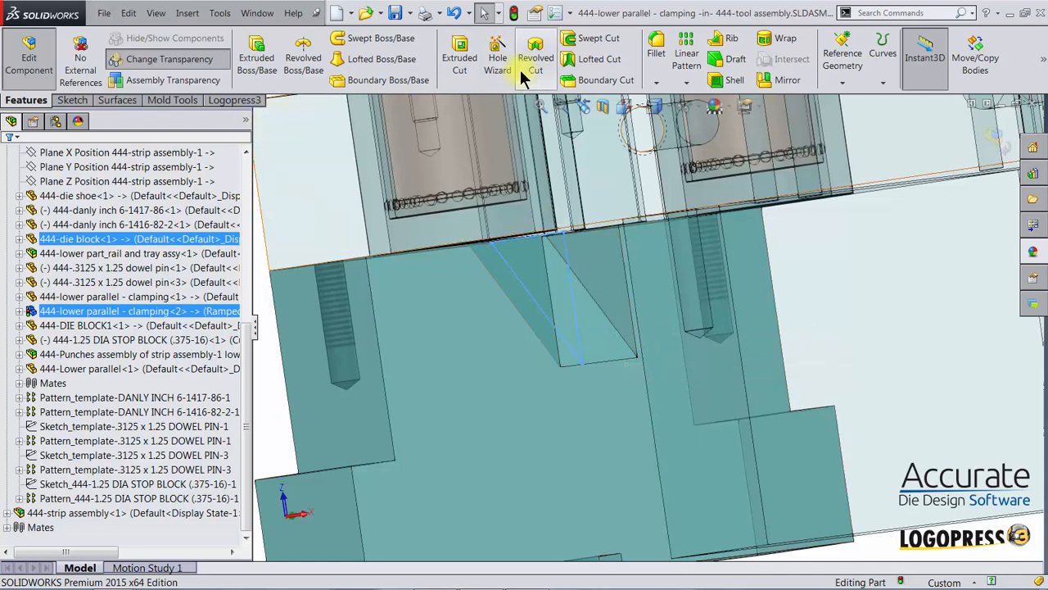
pyautogui.click(661, 48)
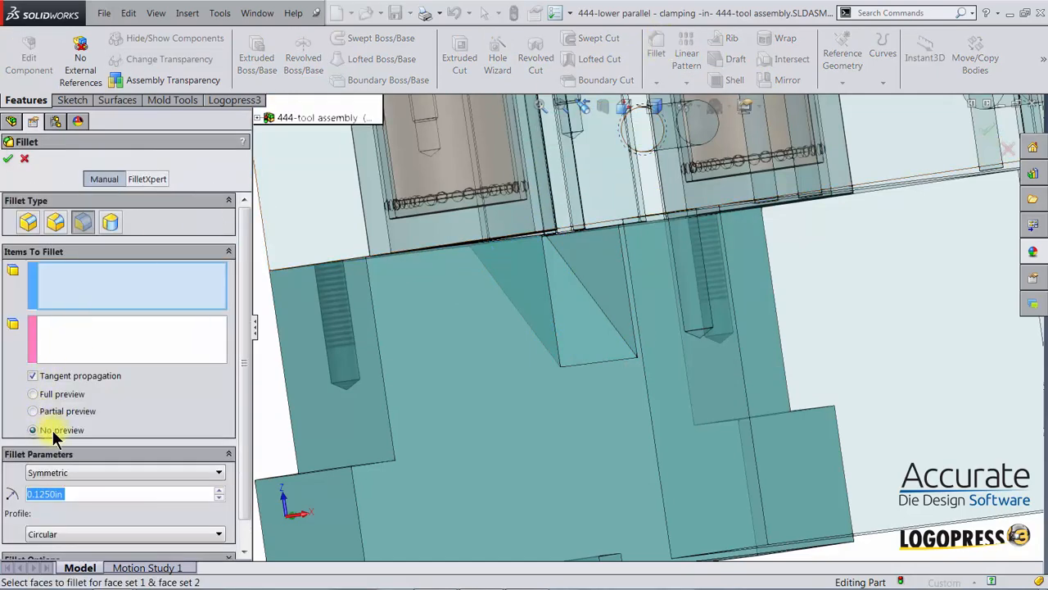
pyautogui.click(29, 225)
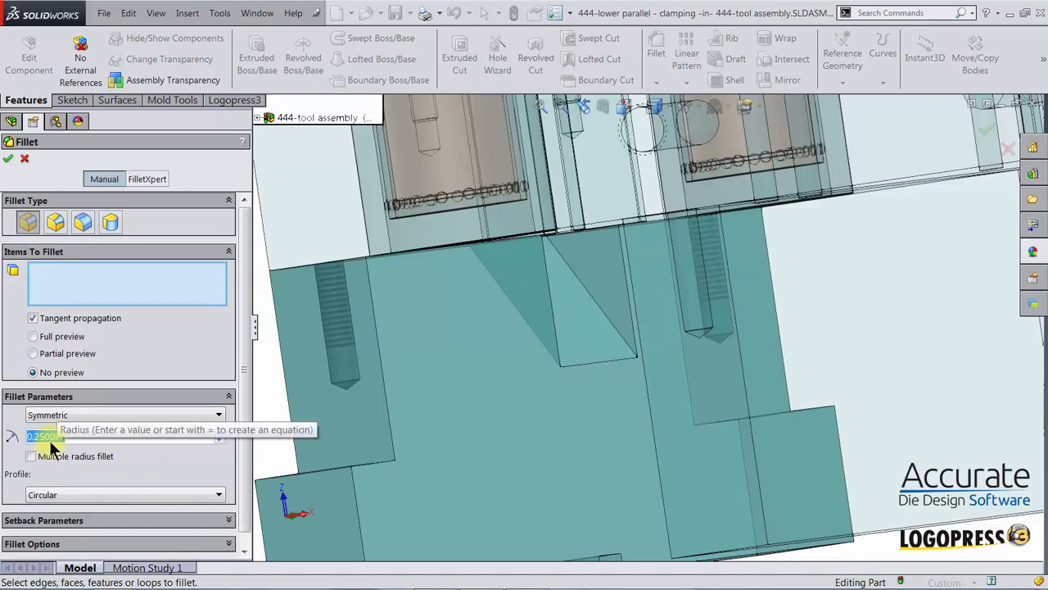
pyautogui.click(586, 288)
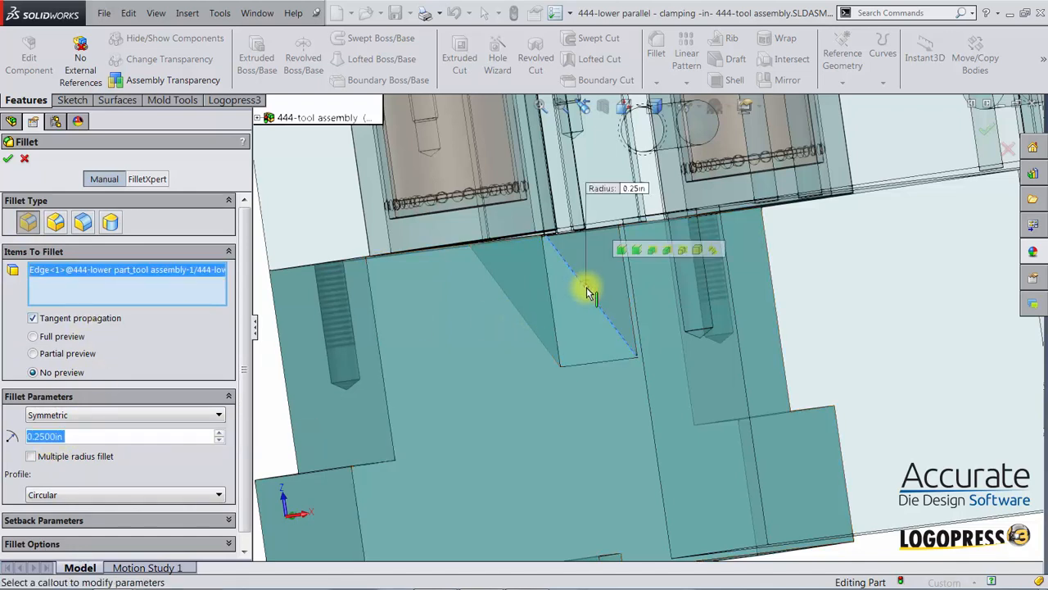
pyautogui.click(516, 312)
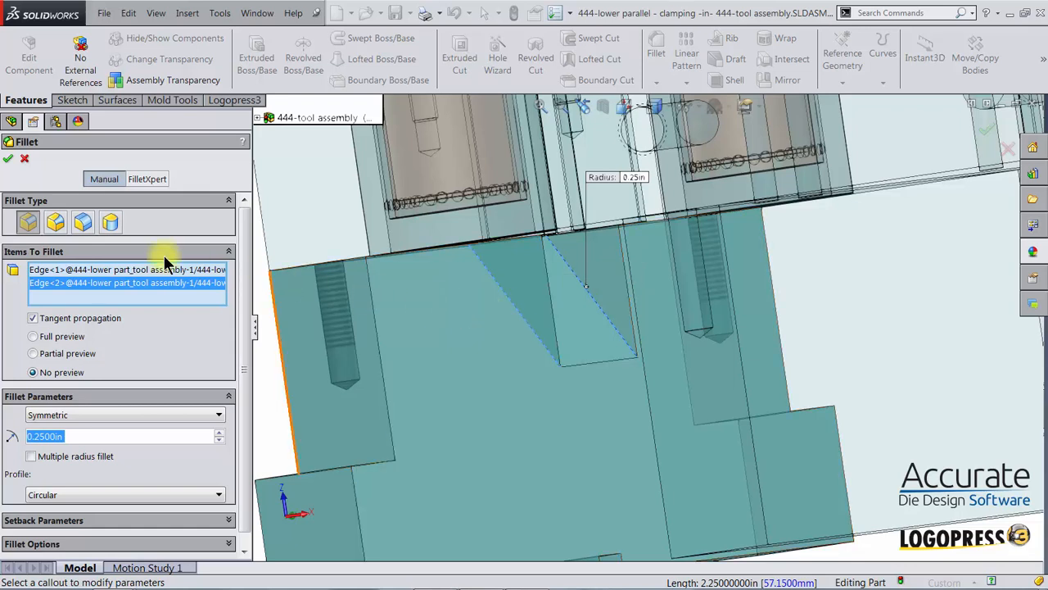
pyautogui.click(10, 161)
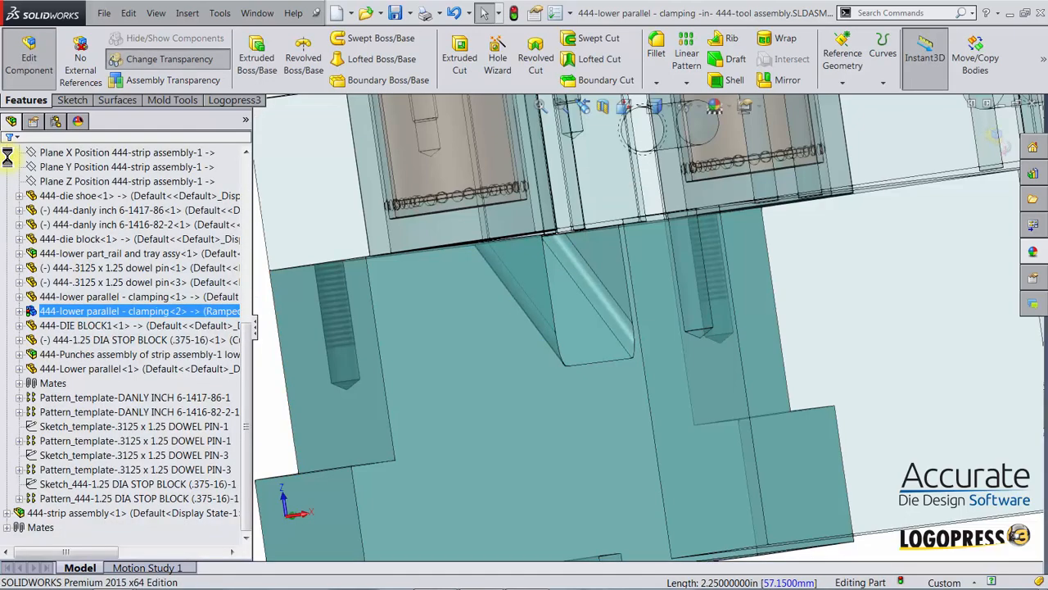
# Finish editing the clamping parallel and save the tool assembly, accepting conversion of 444-Lower parallel.SLDPRT to the current version
pyautogui.moveTo(707, 383); pyautogui.dragTo(698, 298, button='middle')
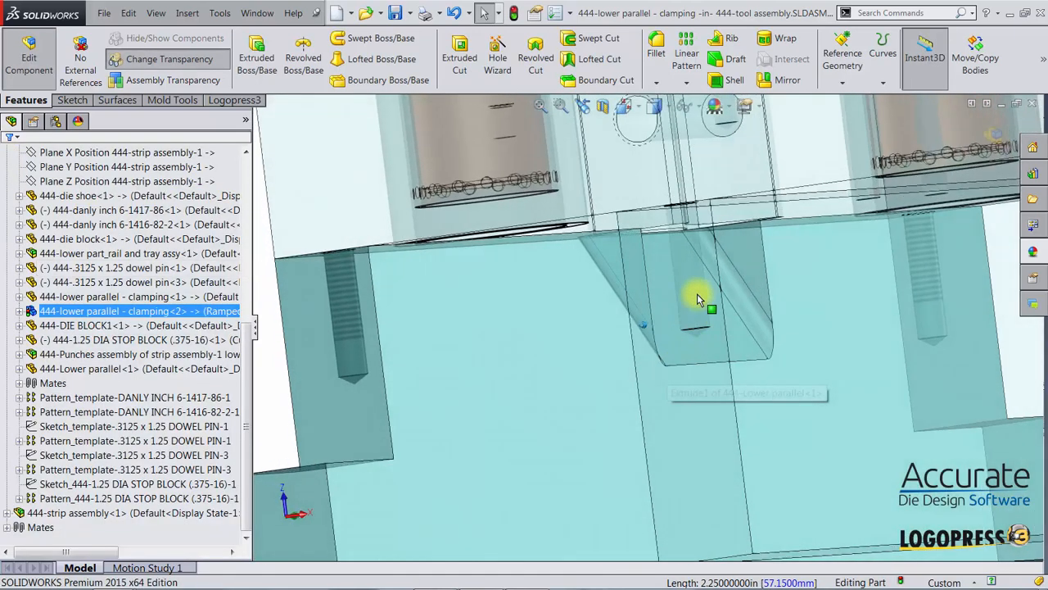
pyautogui.scroll(4, 739, 316)
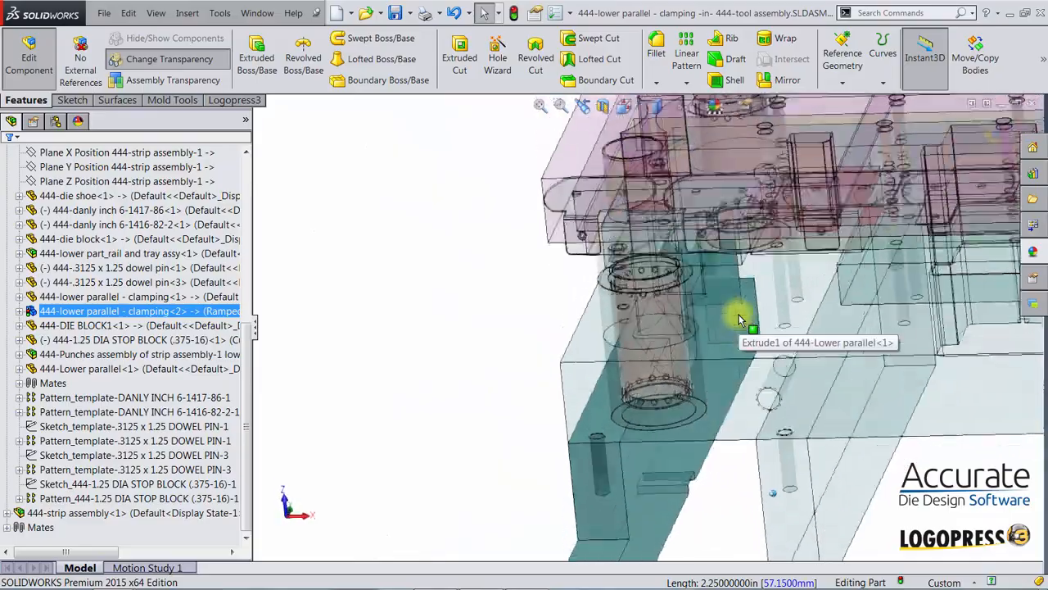
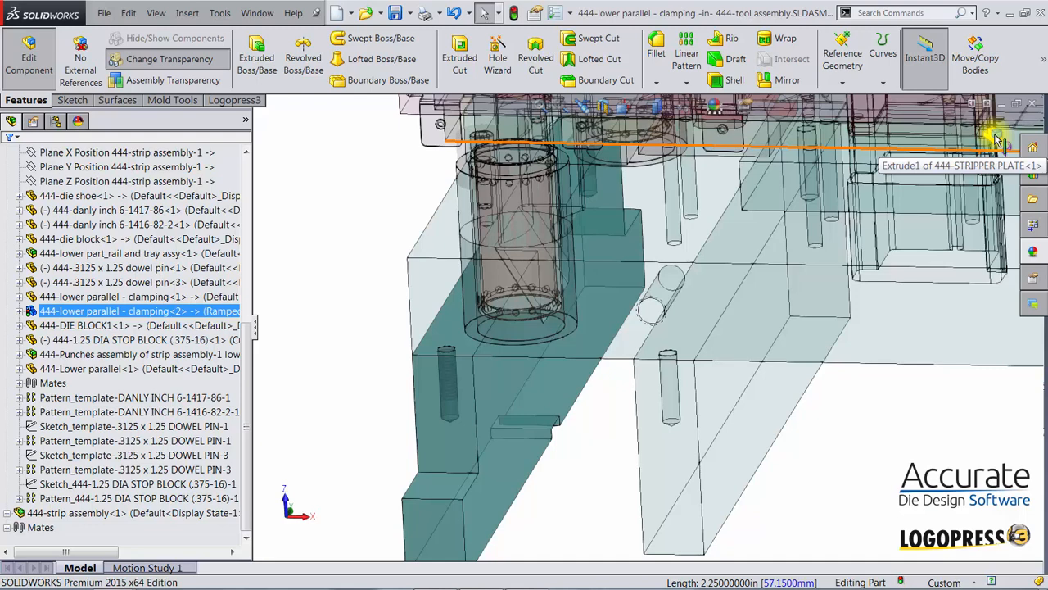
pyautogui.click(994, 136)
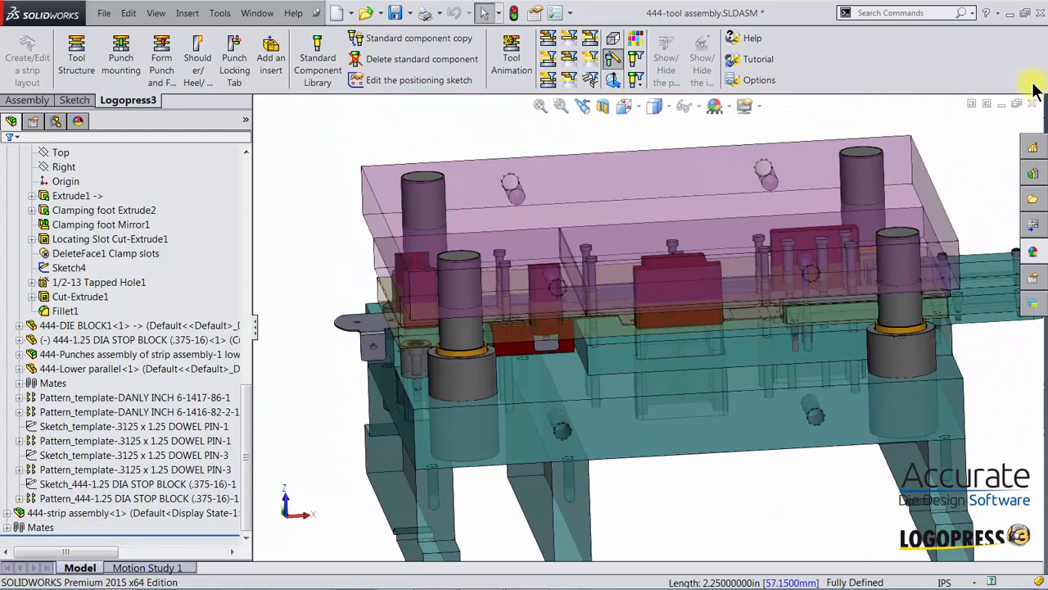
pyautogui.hotkey('ctrl', 's')
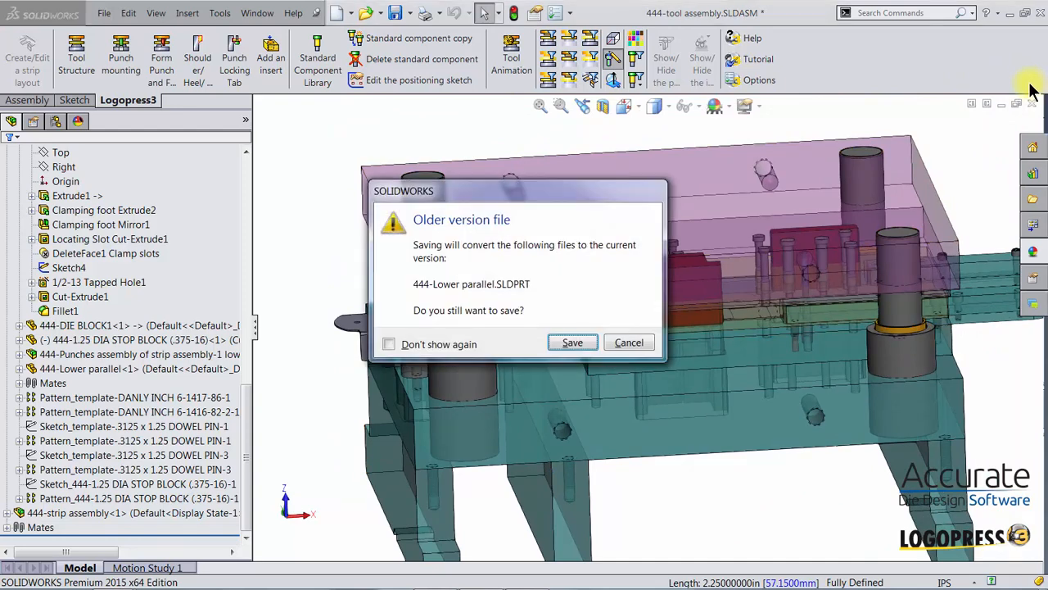
pyautogui.click(571, 343)
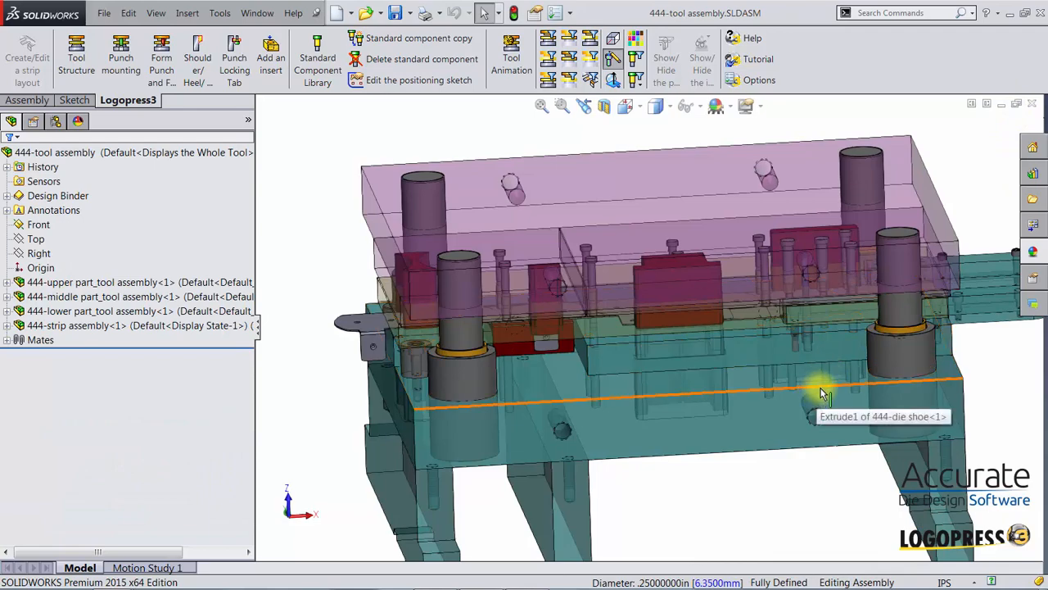
pyautogui.scroll(-2, 823, 384)
pyautogui.scroll(-5, 822, 384)
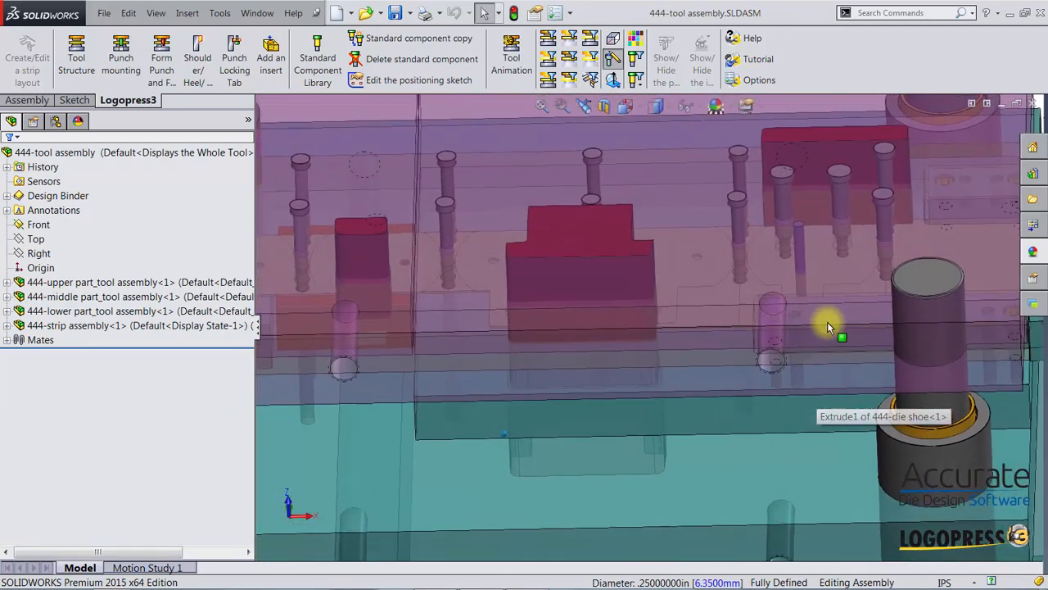
pyautogui.scroll(-3, 810, 282)
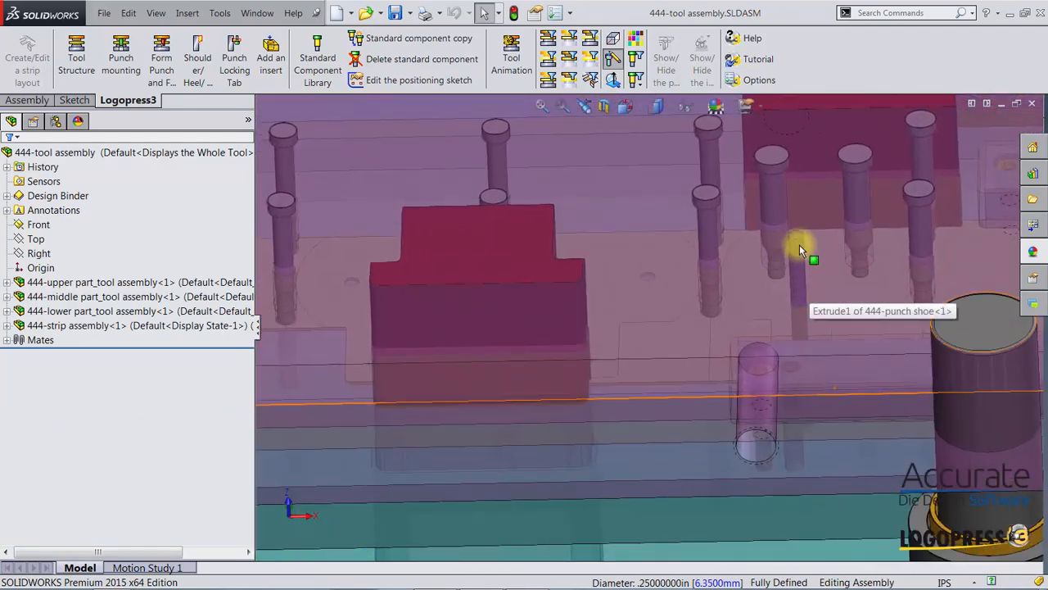
pyautogui.scroll(3, 813, 400)
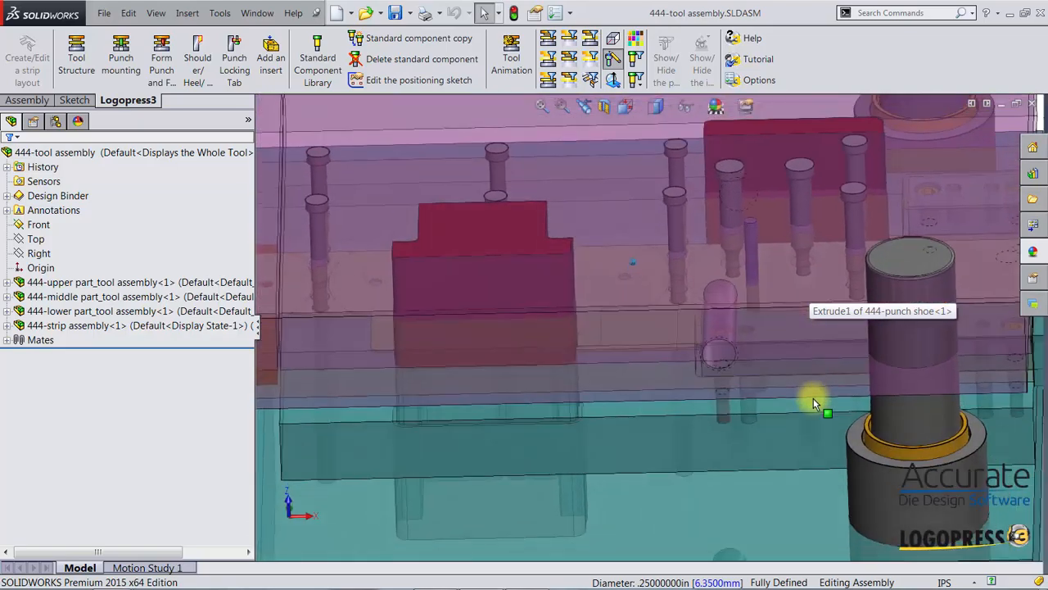
pyautogui.scroll(5, 813, 398)
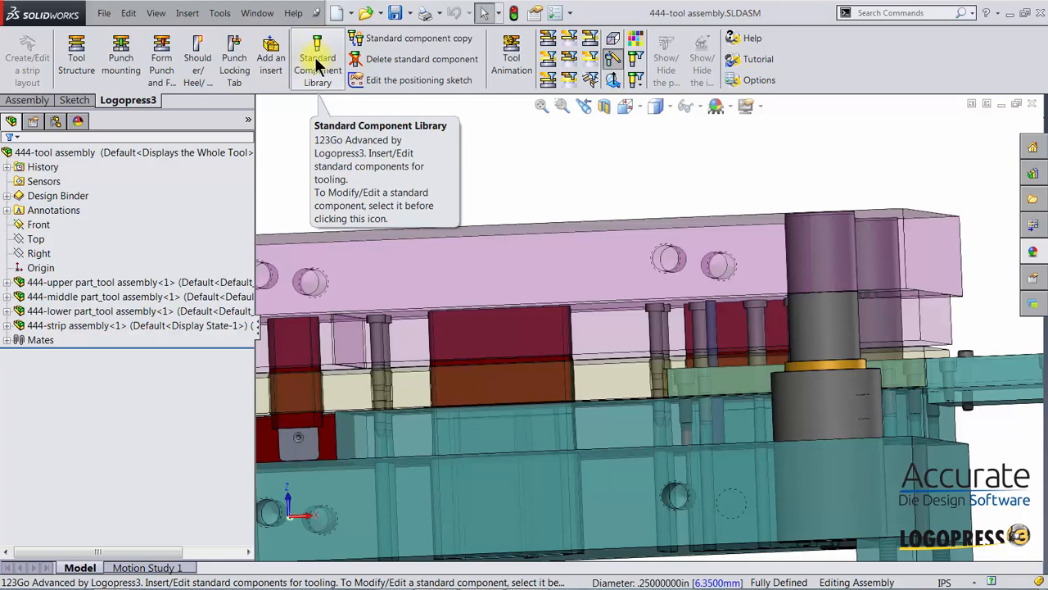
# Start a Cylindrical Head and Parabolic Nose Shanked Pilot and, with only the upper part displayed, select the punch retainer as its head plate
pyautogui.click(317, 65)
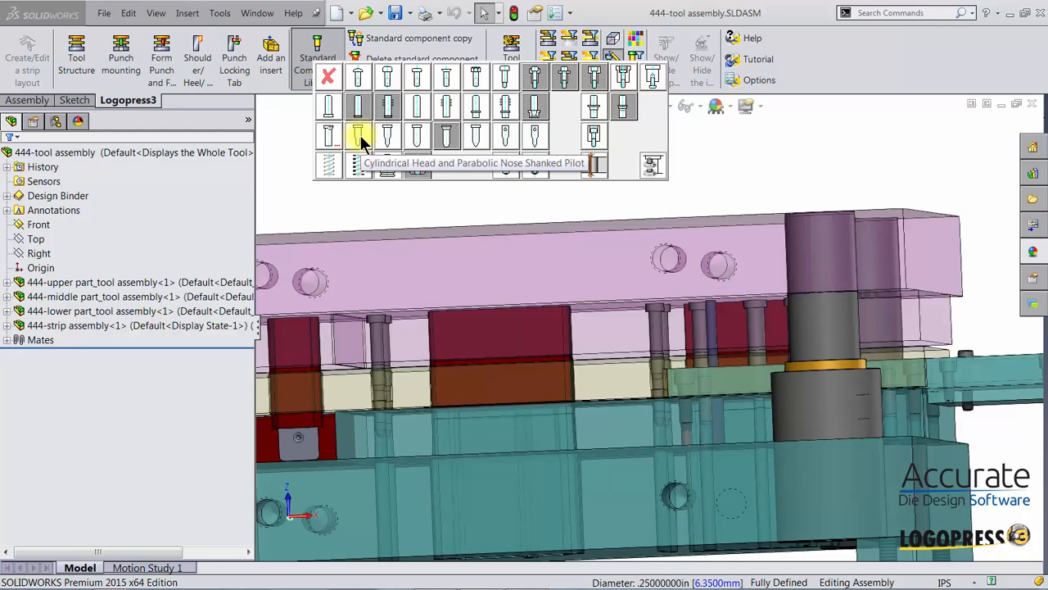
pyautogui.click(360, 135)
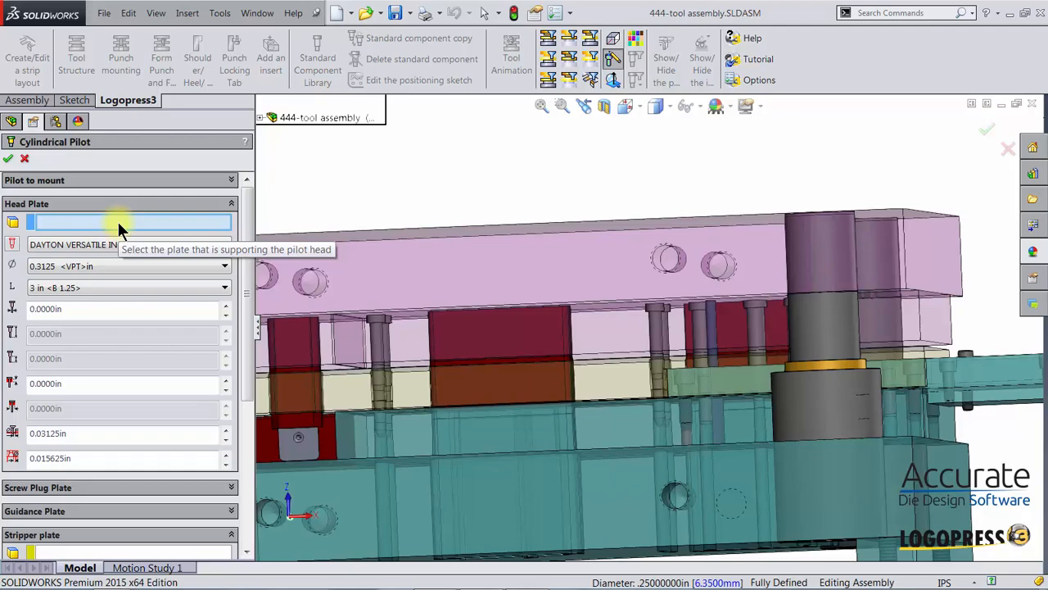
pyautogui.scroll(-5, 351, 216)
pyautogui.scroll(-4, 660, 322)
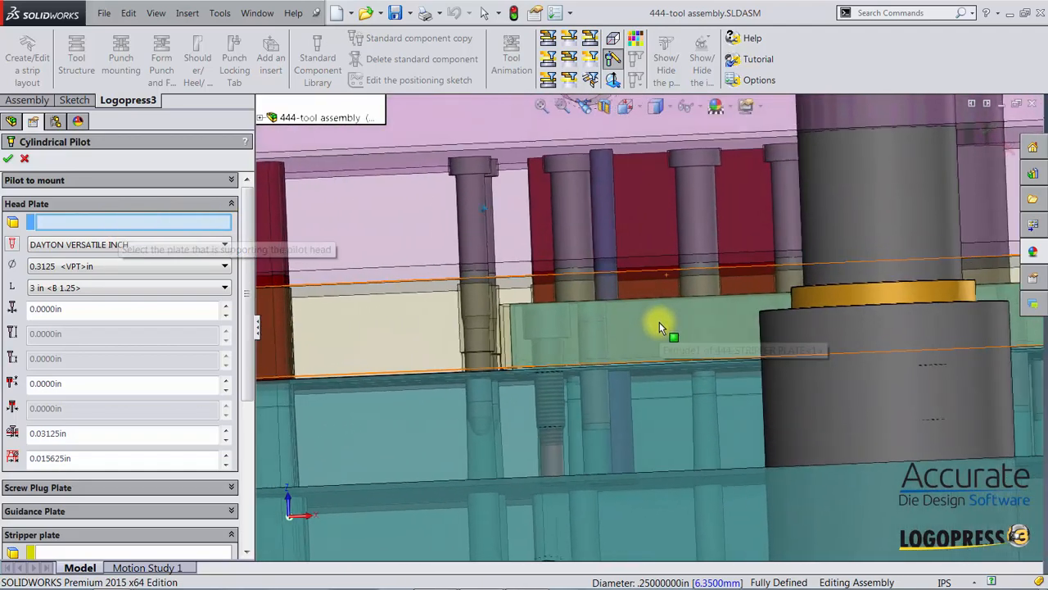
pyautogui.scroll(-1, 659, 322)
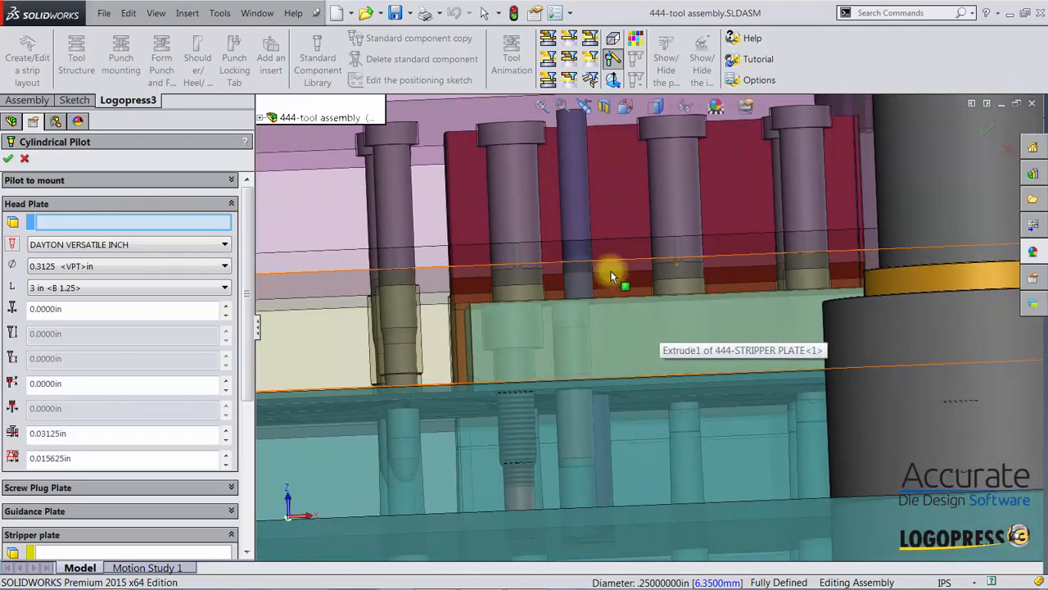
pyautogui.click(571, 78)
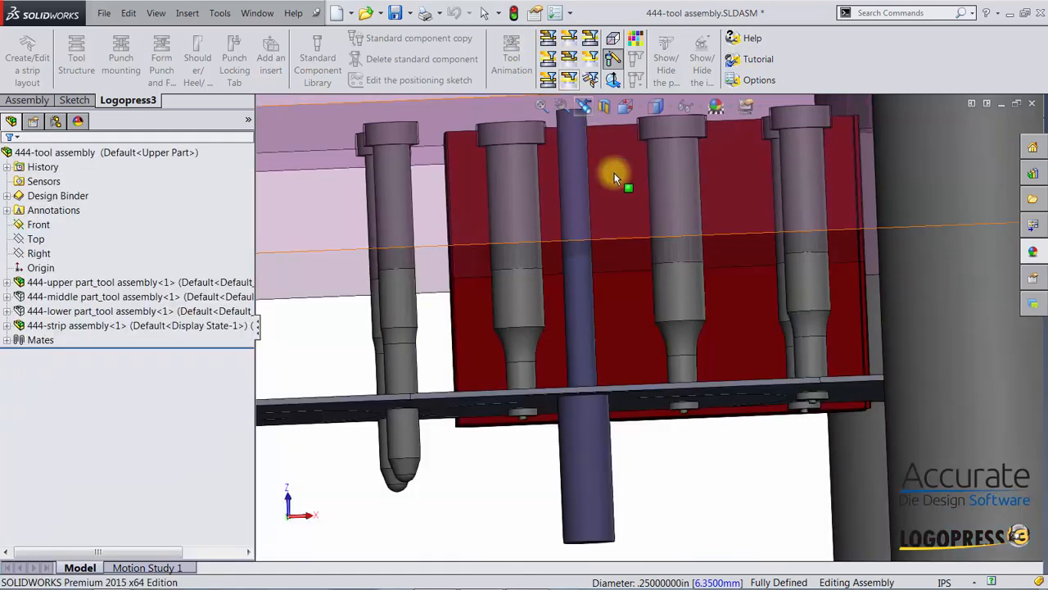
pyautogui.scroll(5, 585, 274)
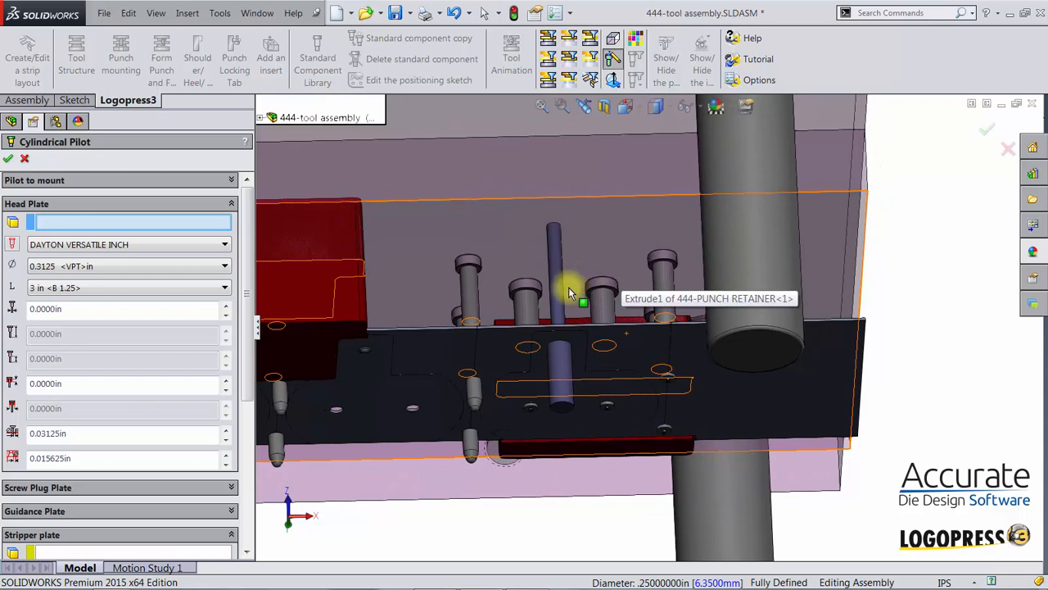
pyautogui.click(571, 287)
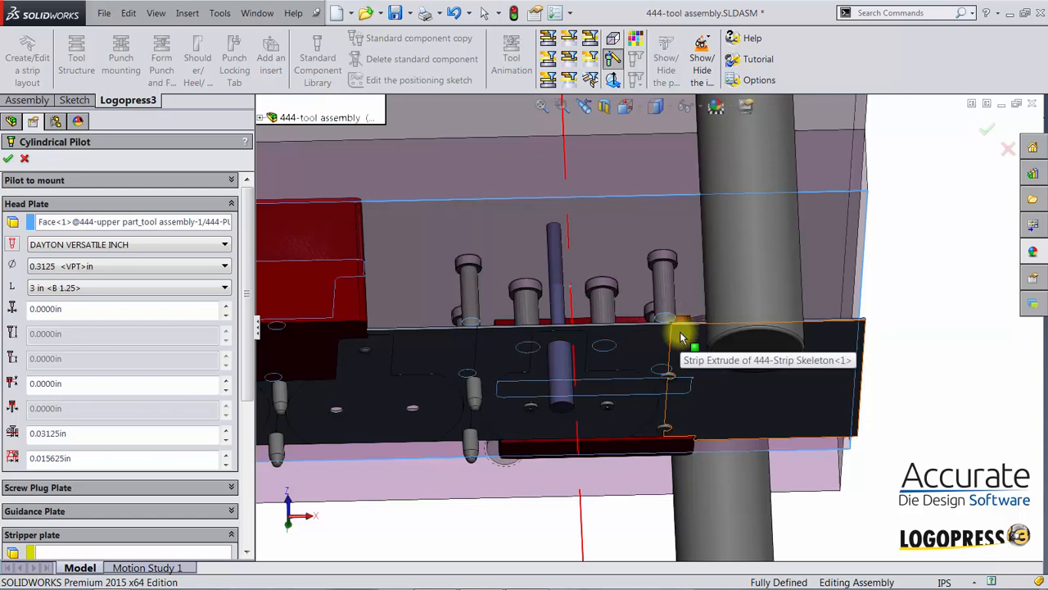
# Display the whole tool again and select the die block as the pilot's die plate
pyautogui.click(549, 41)
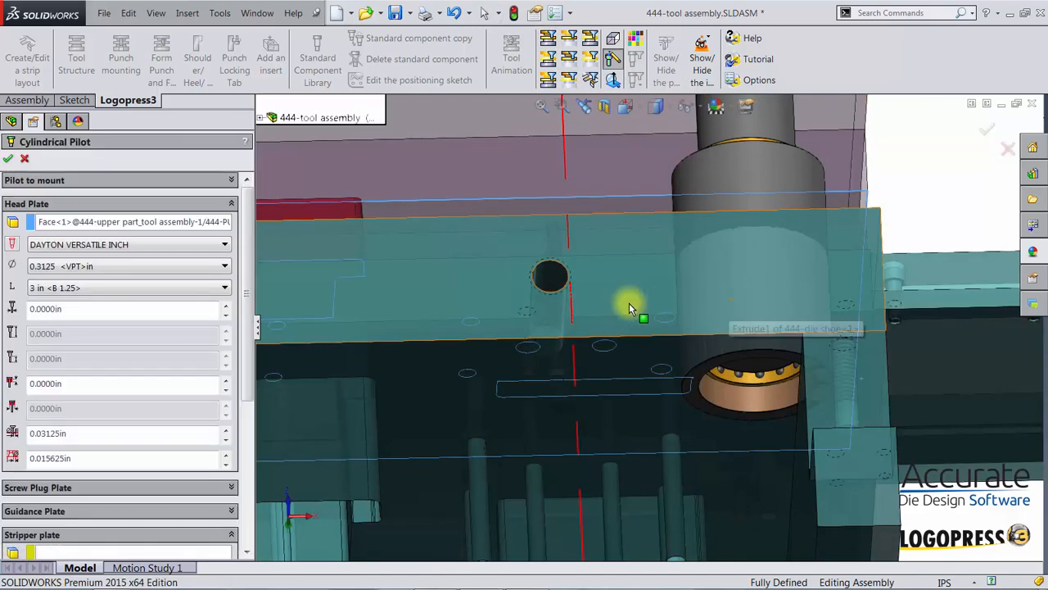
pyautogui.moveTo(245, 341); pyautogui.dragTo(246, 474)
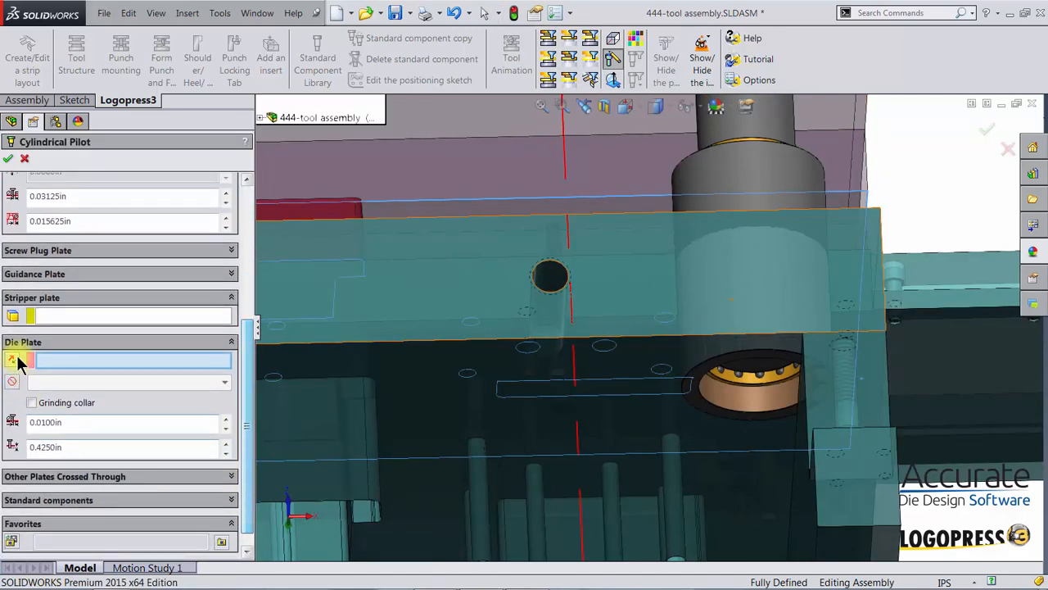
pyautogui.press('Down')
pyautogui.press('Down')
pyautogui.press('Down')
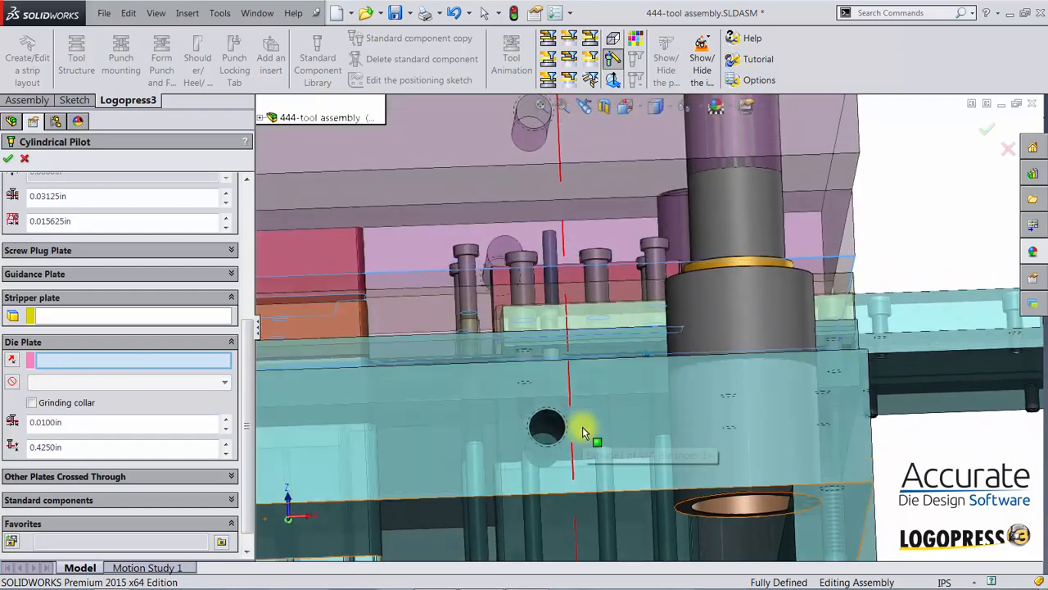
pyautogui.press('Down')
pyautogui.press('Down')
pyautogui.press('Down')
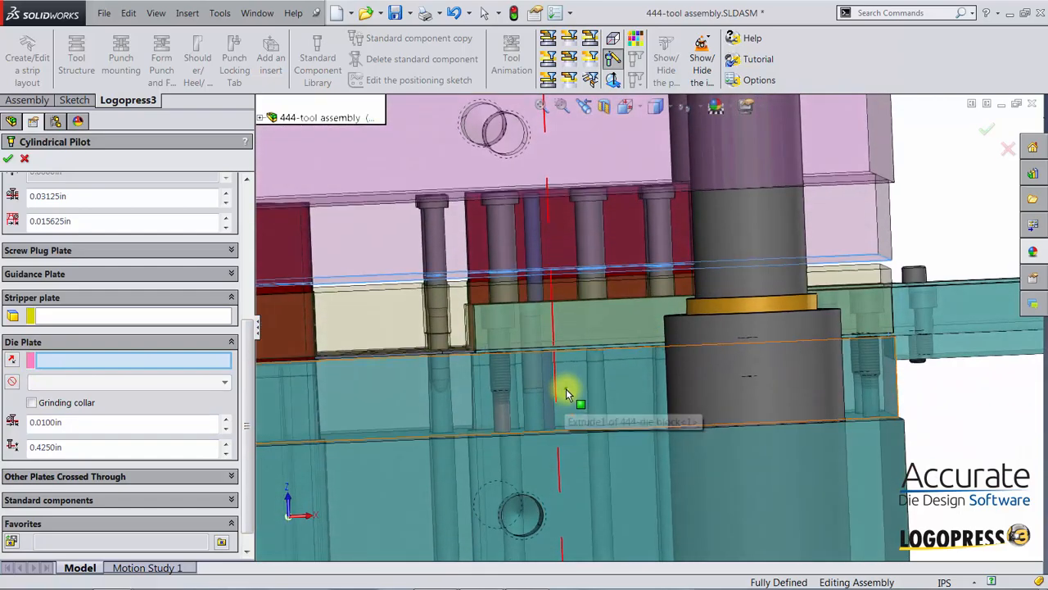
pyautogui.click(564, 392)
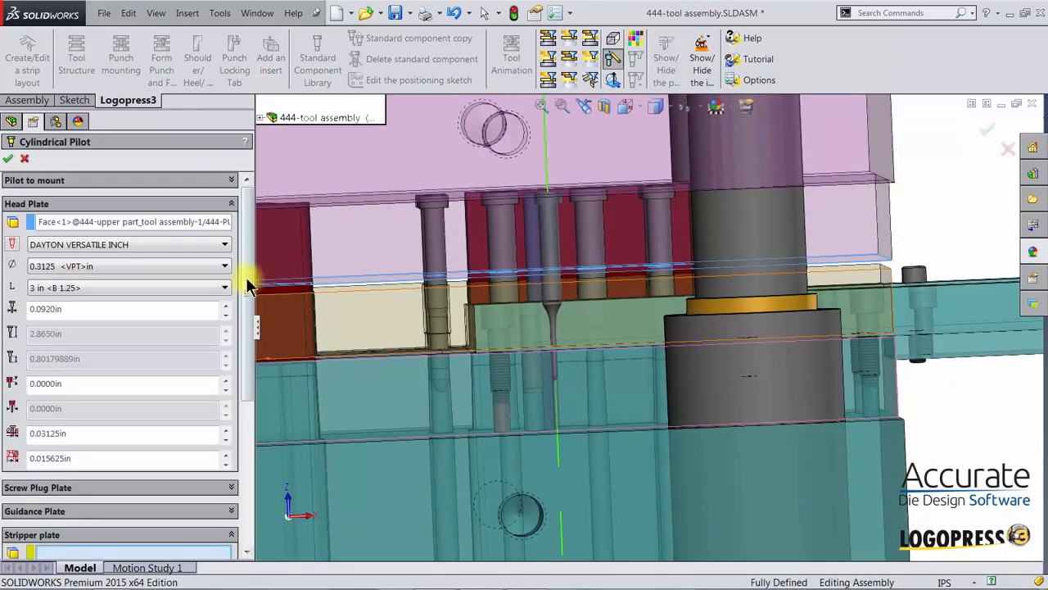
# Select the stripper plate in the middle part assembly as the pilot's stripper plate
pyautogui.moveTo(246, 277); pyautogui.dragTo(245, 371)
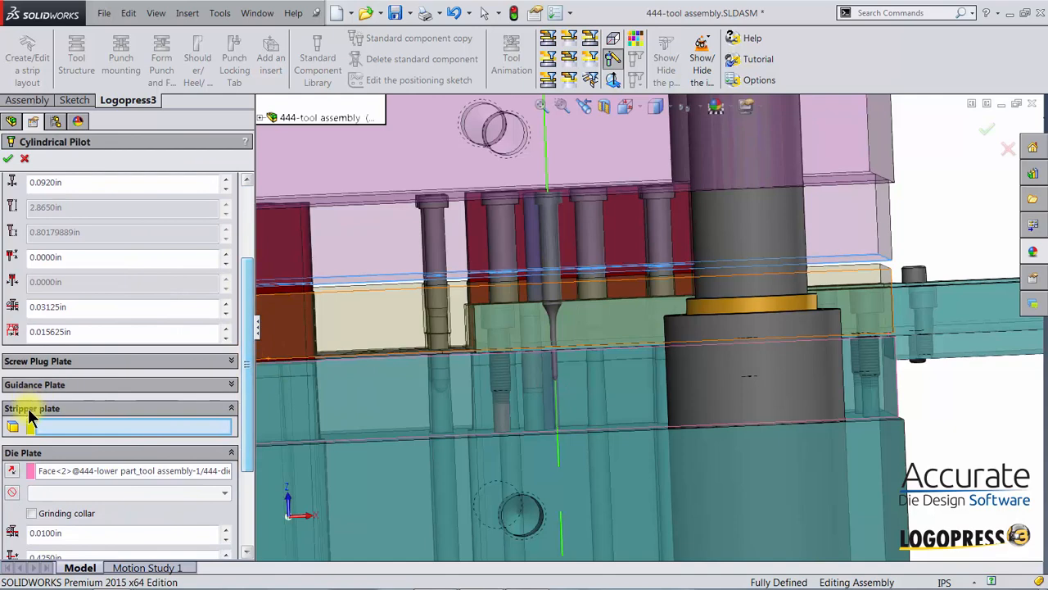
pyautogui.click(366, 324)
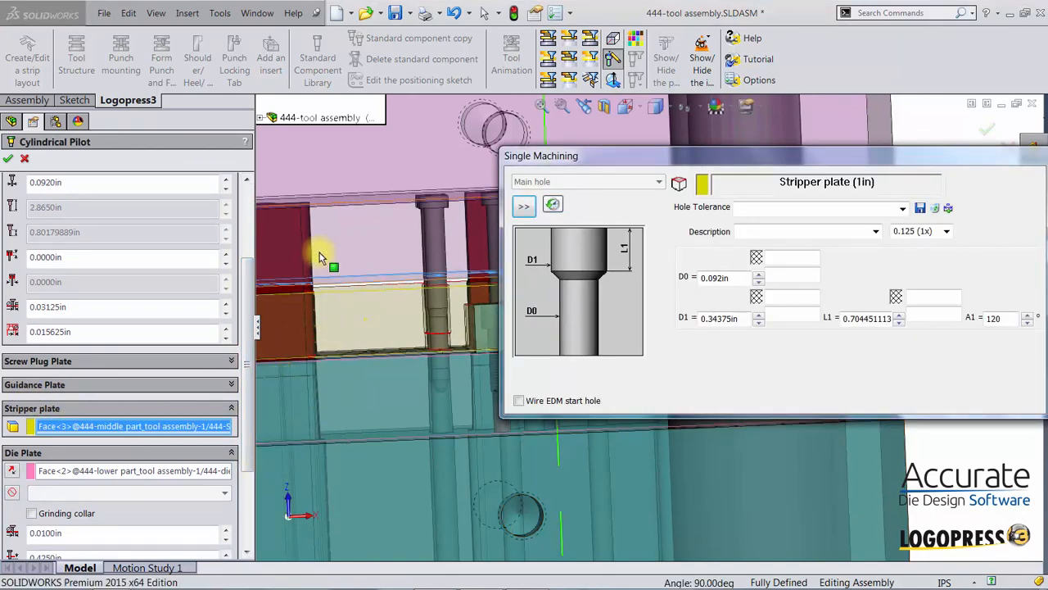
pyautogui.hotkey('ctrl', '1')
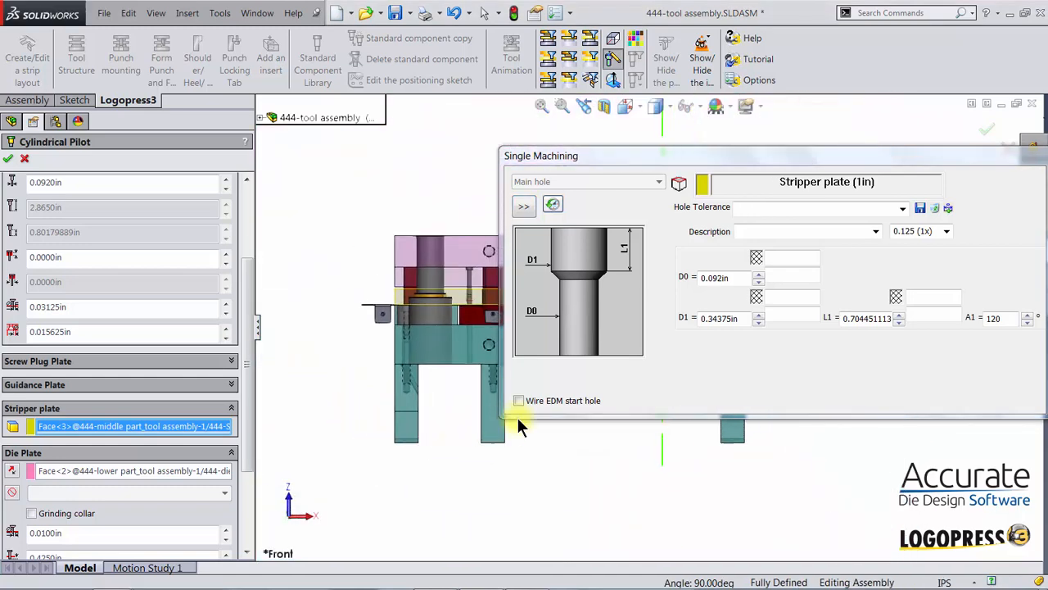
pyautogui.moveTo(706, 155); pyautogui.dragTo(922, 171)
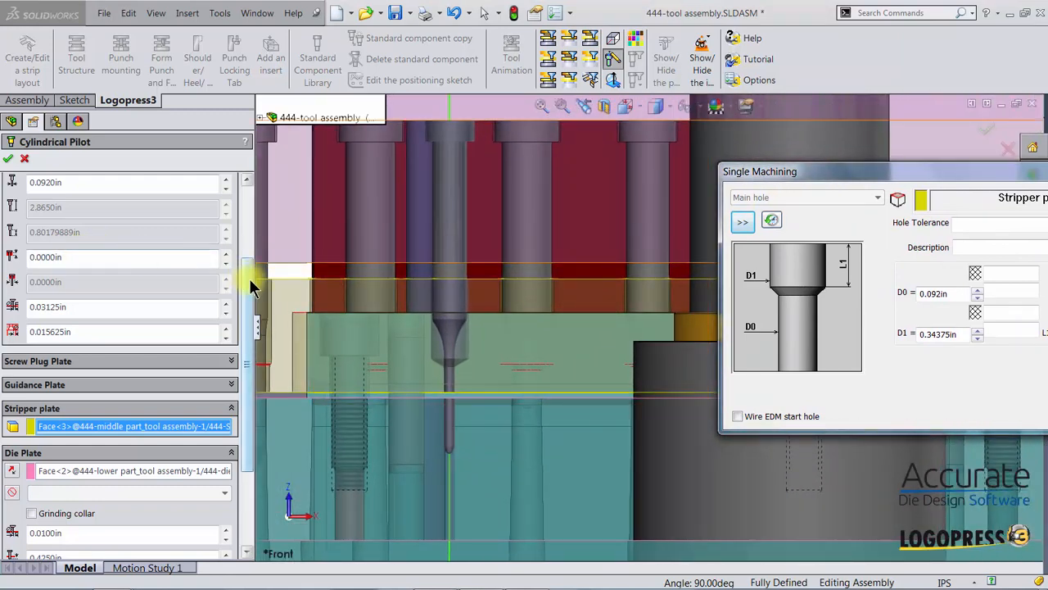
# Set the pilot's penetration into the die plate to 0 in
pyautogui.moveTo(251, 281); pyautogui.dragTo(257, 200)
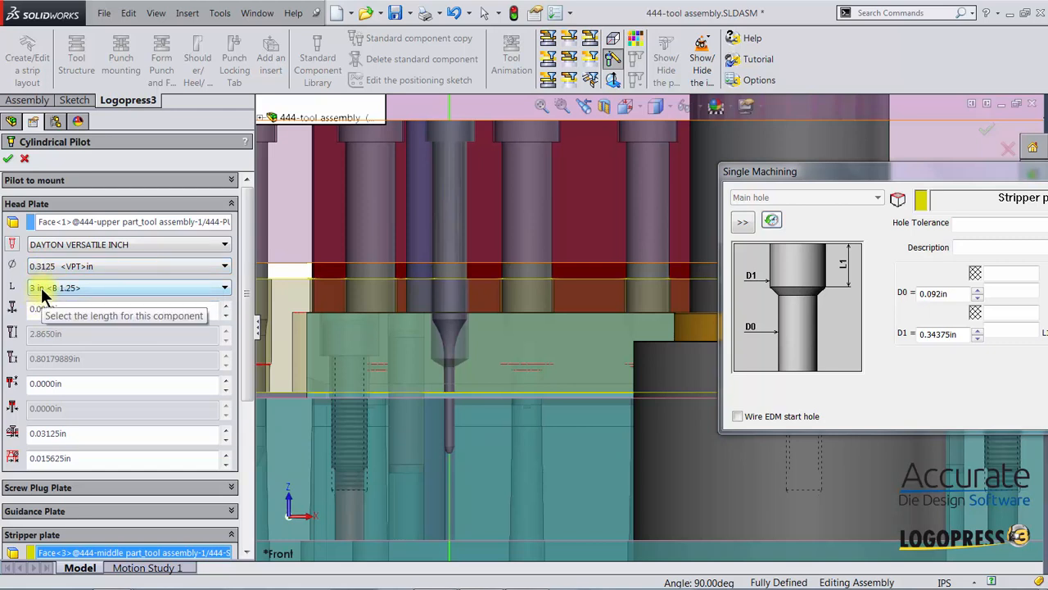
pyautogui.moveTo(247, 312); pyautogui.dragTo(248, 469)
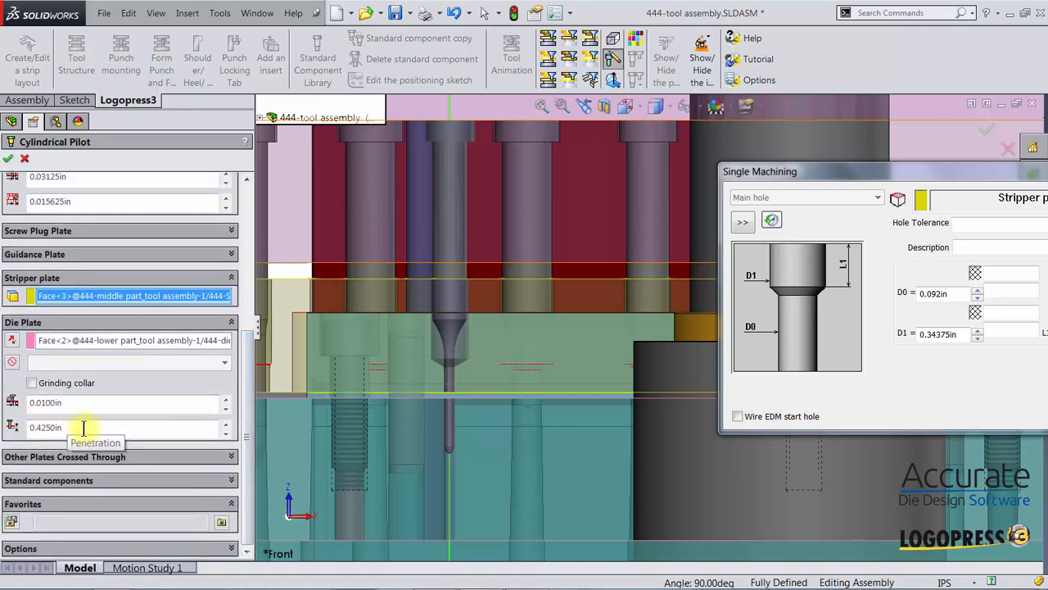
pyautogui.moveTo(82, 427); pyautogui.dragTo(26, 427)
pyautogui.write('0')
pyautogui.press('Return')
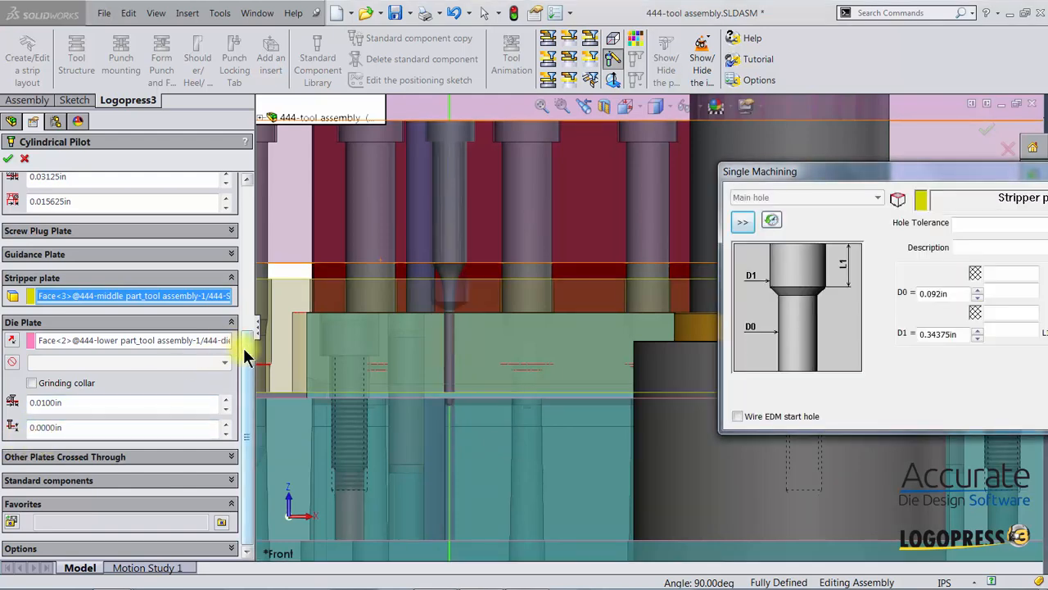
# Set the pilot diameter to 0.15 in
pyautogui.moveTo(241, 339); pyautogui.dragTo(267, 203)
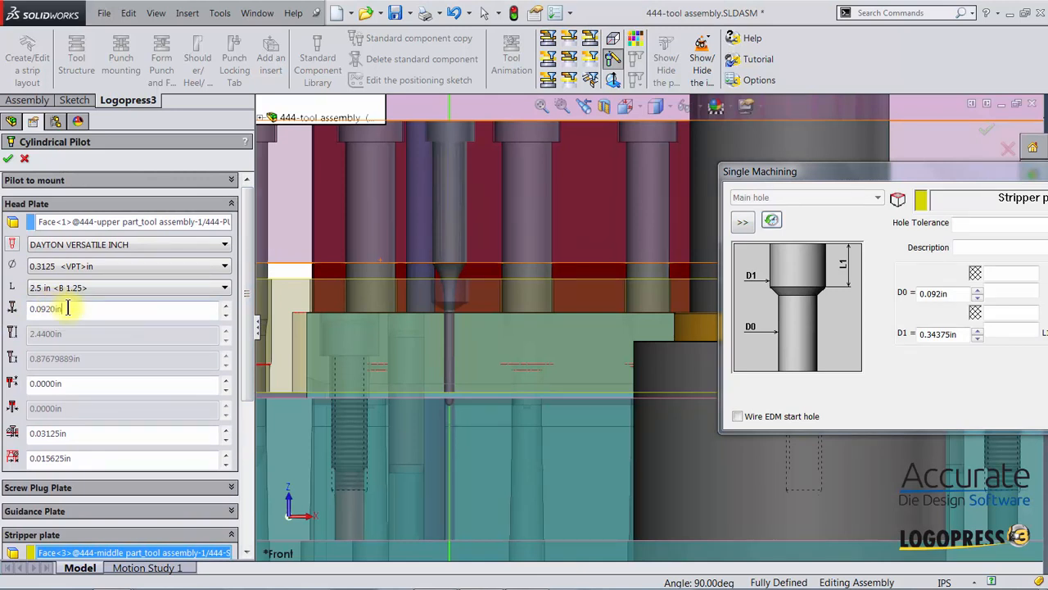
pyautogui.moveTo(70, 308); pyautogui.dragTo(16, 316)
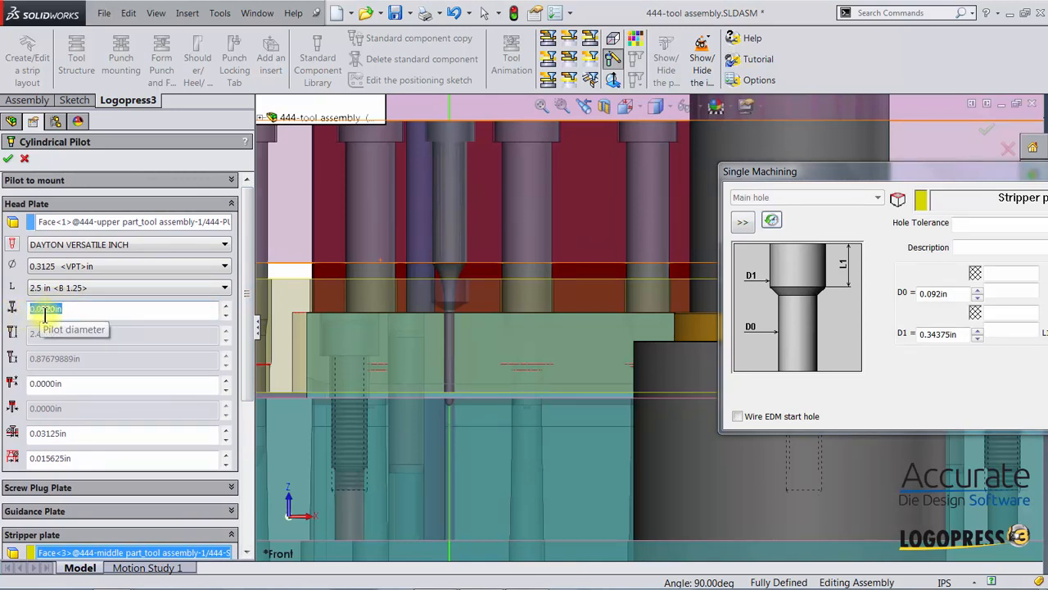
pyautogui.write('.15')
pyautogui.press('Return')
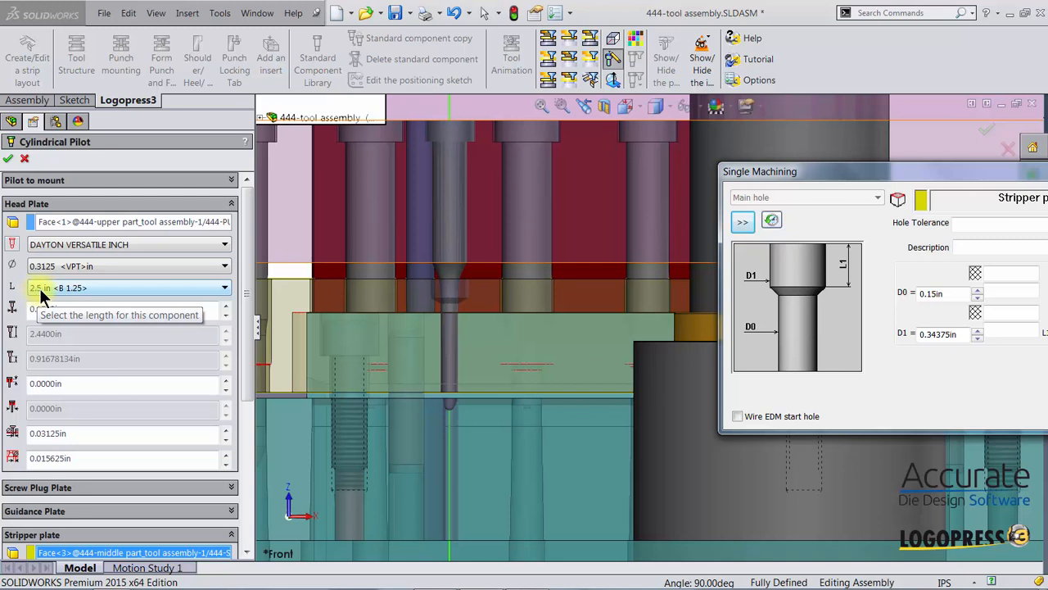
# Choose the 2.5 in <B .50> length for the pilot
pyautogui.click(38, 286)
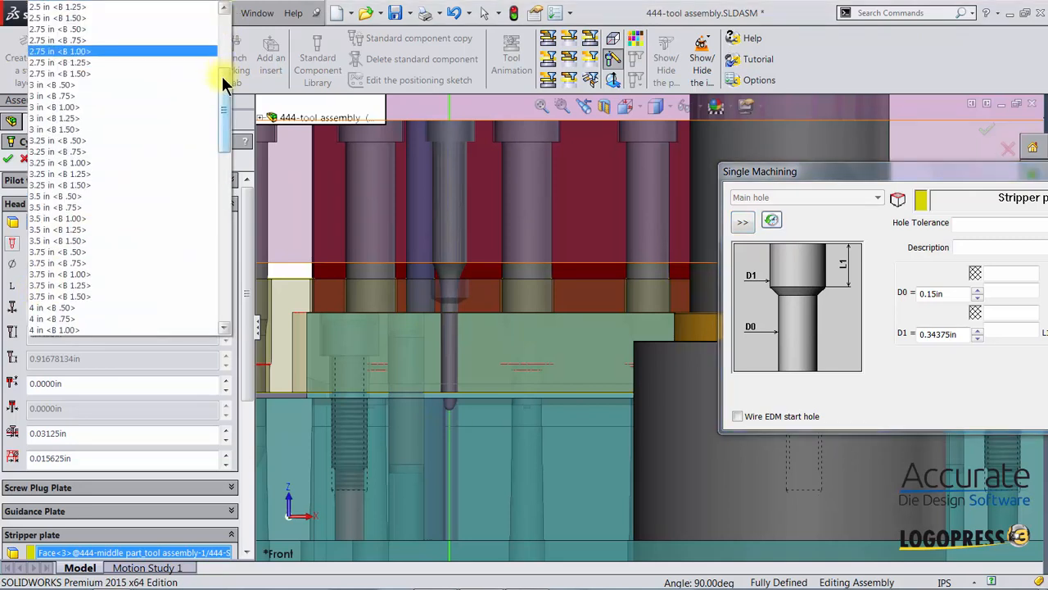
pyautogui.scroll(3, 221, 71)
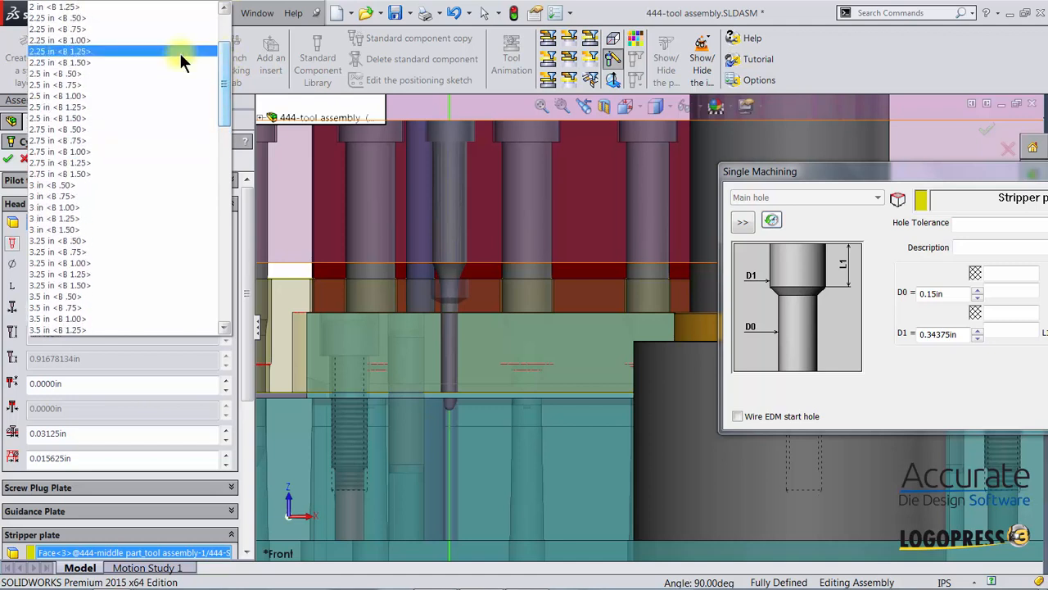
pyautogui.click(70, 73)
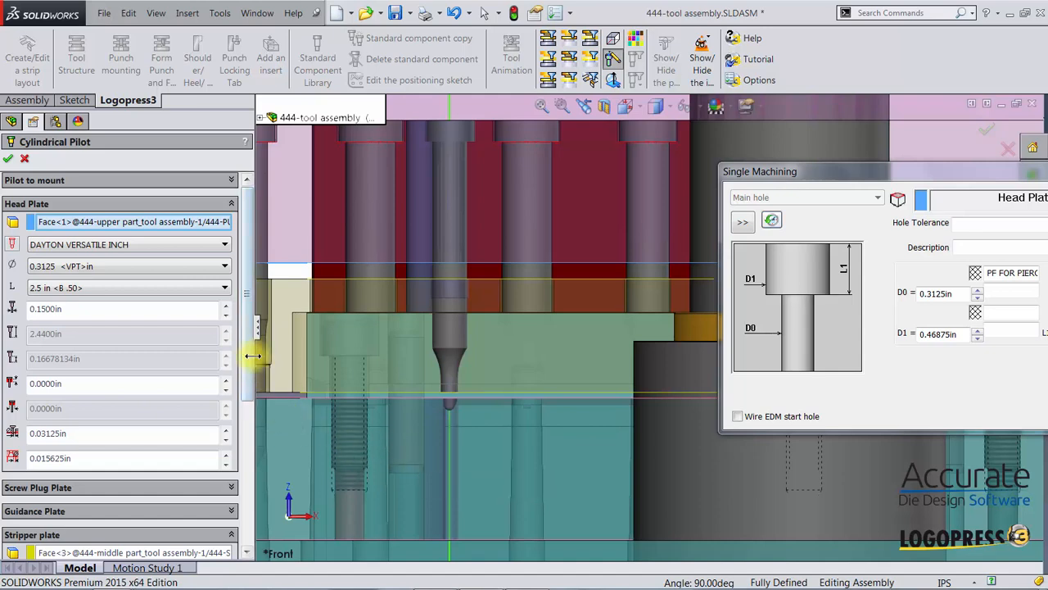
# Set the through-hole diameter D0 of the pilot's stripper plate machining to 0.156 in
pyautogui.moveTo(242, 366); pyautogui.dragTo(245, 486)
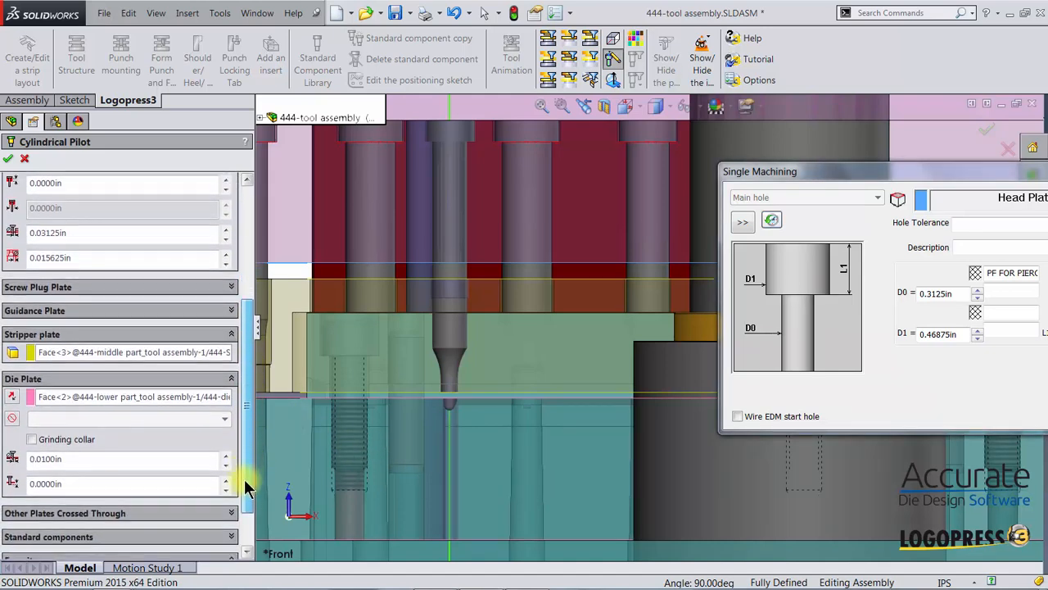
pyautogui.click(100, 348)
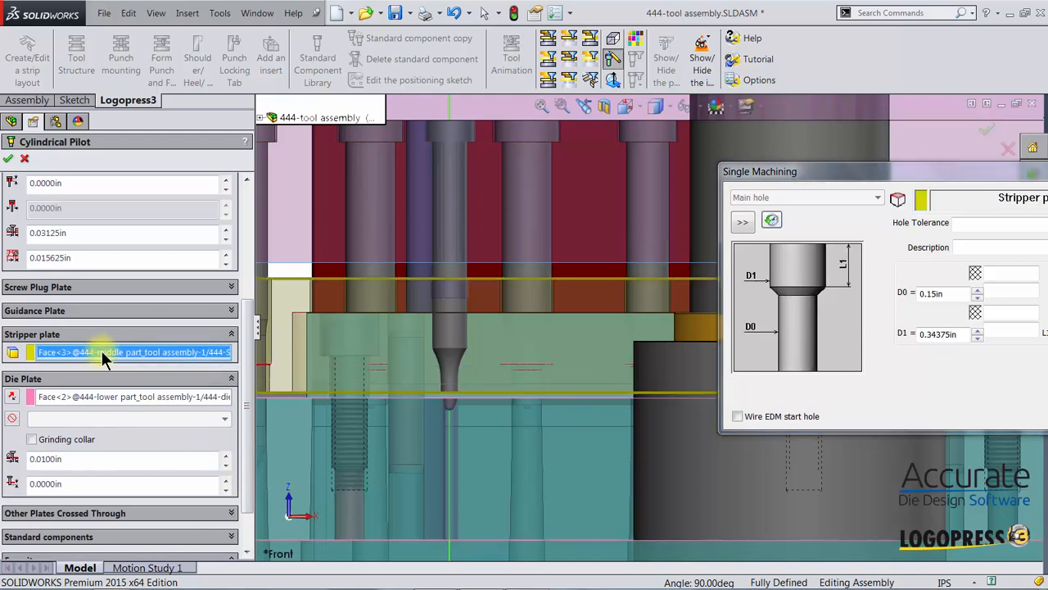
pyautogui.moveTo(909, 171); pyautogui.dragTo(702, 168)
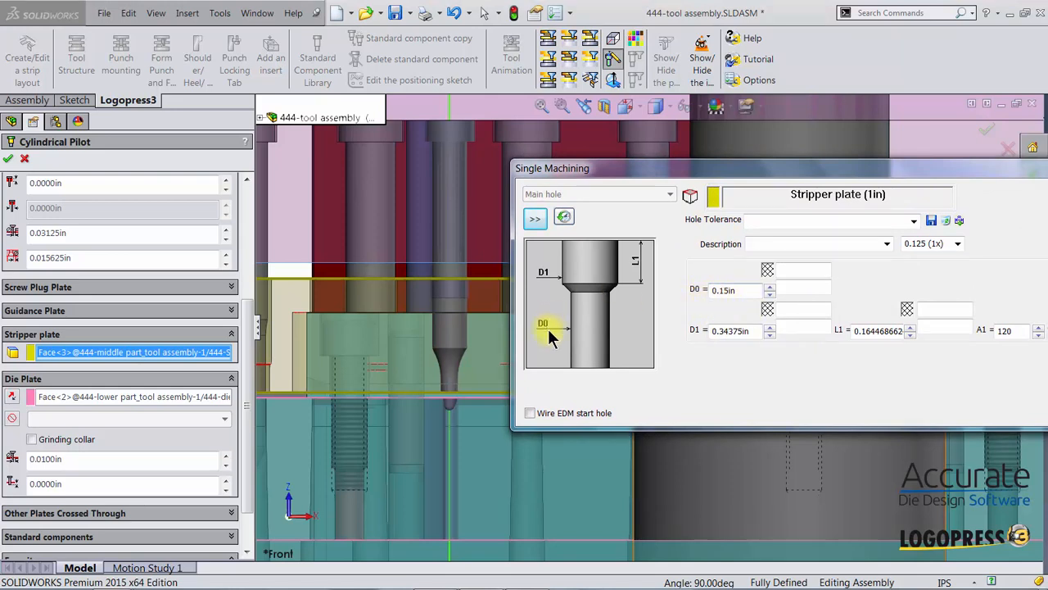
pyautogui.moveTo(737, 290); pyautogui.dragTo(700, 298)
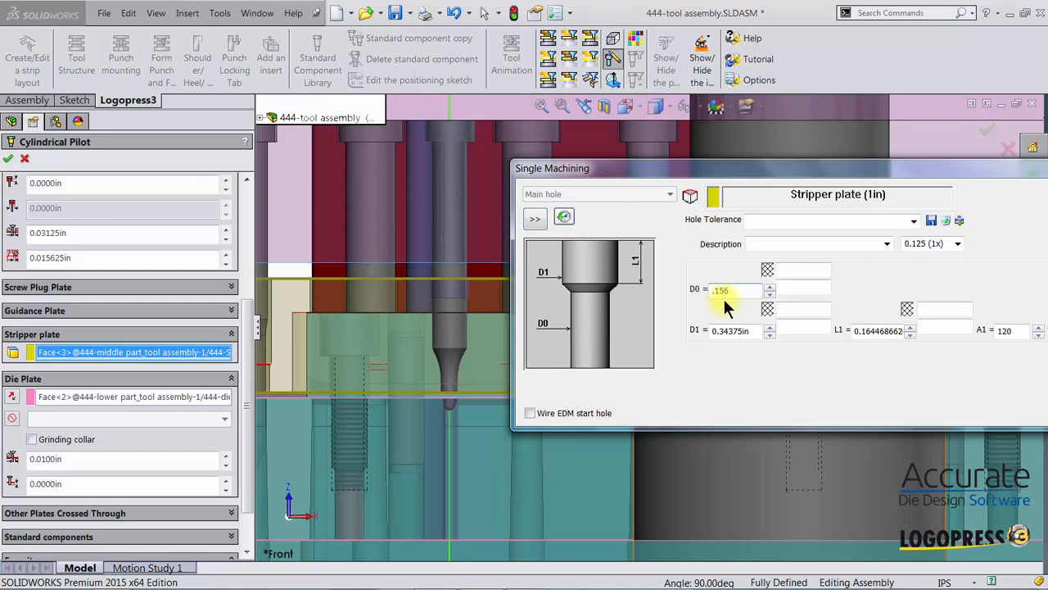
pyautogui.press('Return')
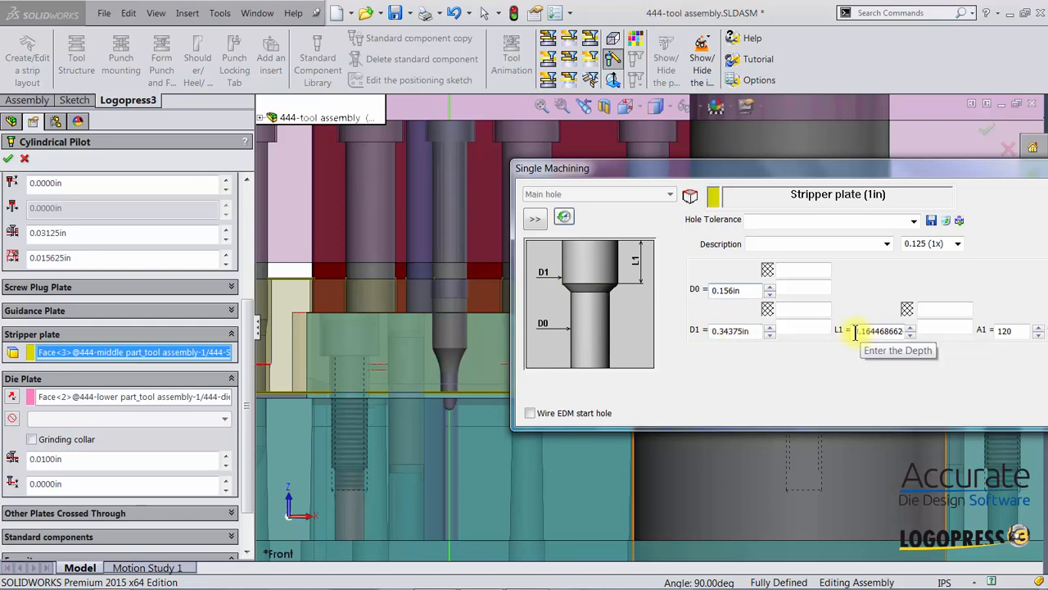
# Set the depth L1 of the larger bore in the stripper plate machining to 0.75 in
pyautogui.moveTo(854, 332); pyautogui.dragTo(911, 333)
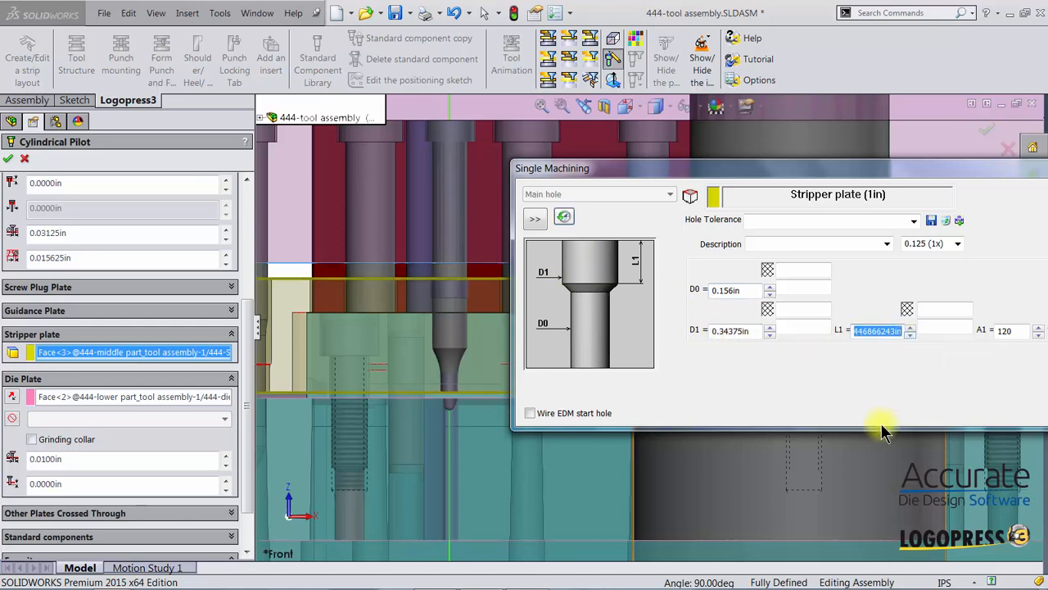
pyautogui.write('1')
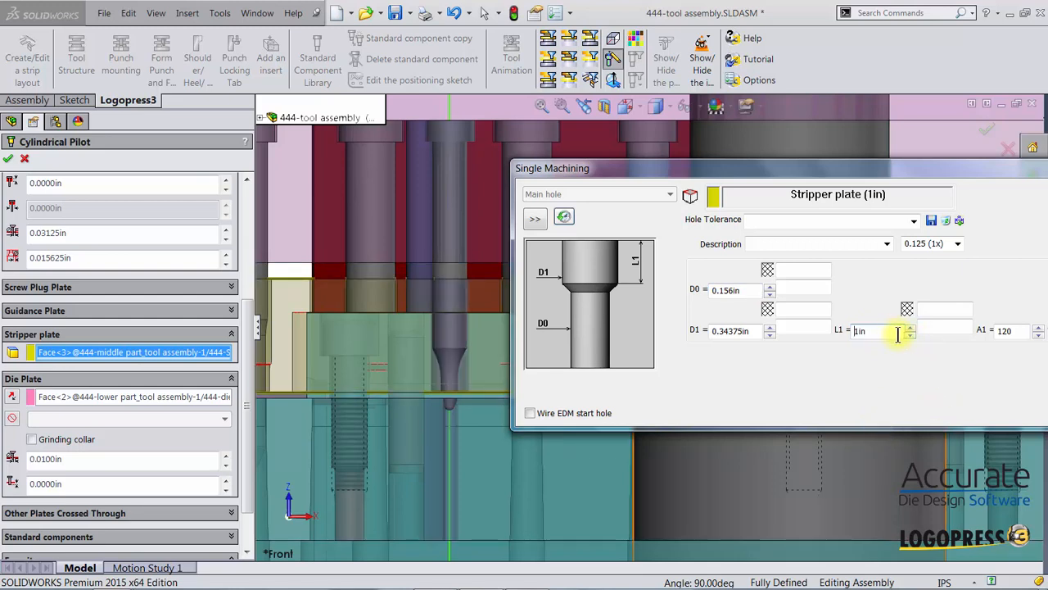
pyautogui.moveTo(898, 333); pyautogui.dragTo(819, 338)
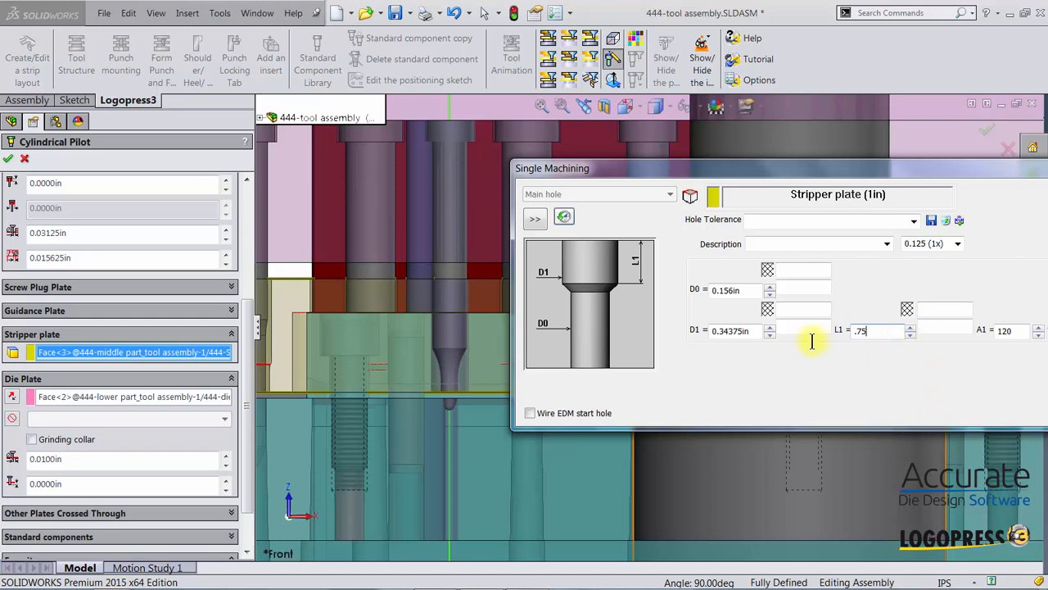
pyautogui.write('.75')
pyautogui.press('Return')
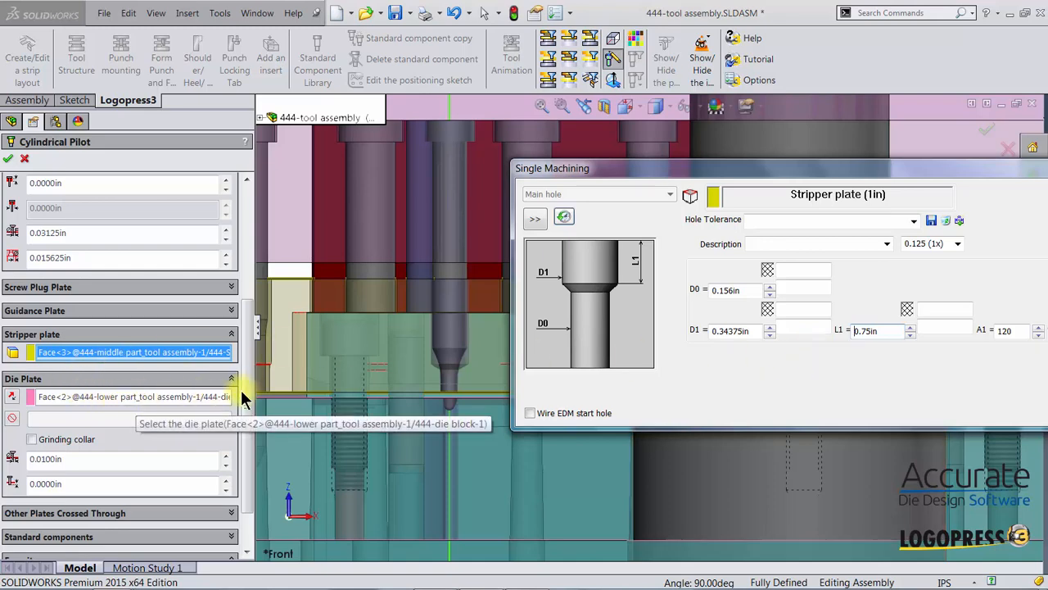
pyautogui.scroll(-1, 244, 401)
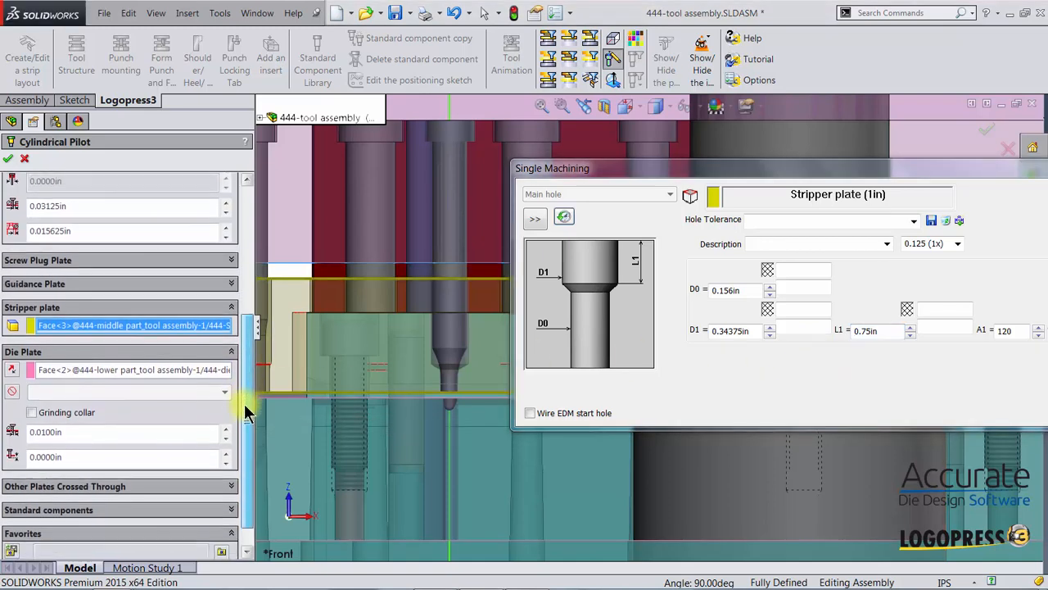
# Set the depth L1 of the larger bore in the stripper plate machining to 0.875 in
pyautogui.click(98, 364)
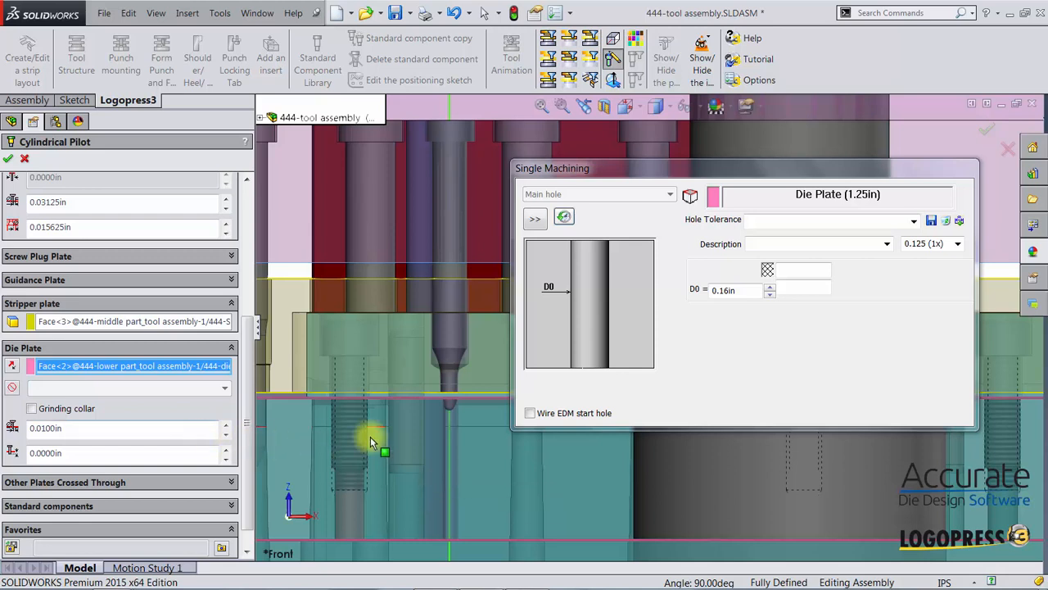
pyautogui.click(561, 106)
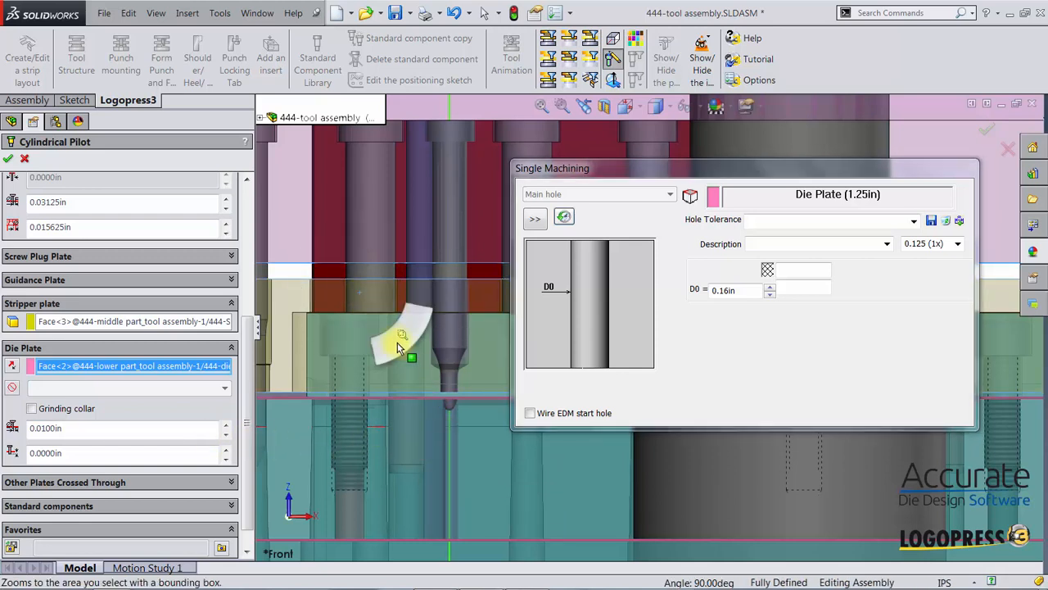
pyautogui.moveTo(397, 299); pyautogui.dragTo(478, 451)
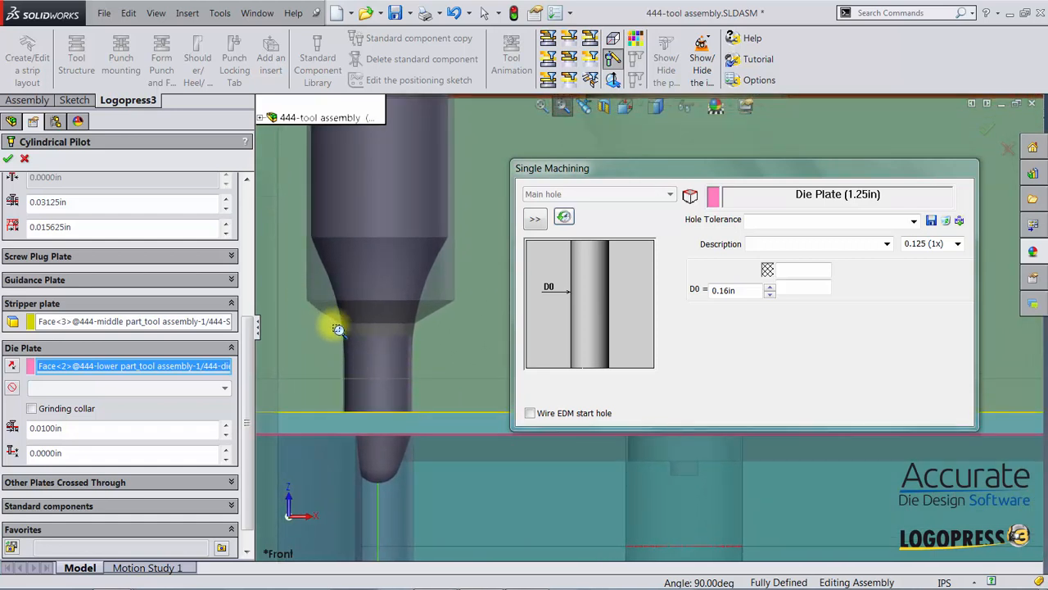
pyautogui.click(88, 321)
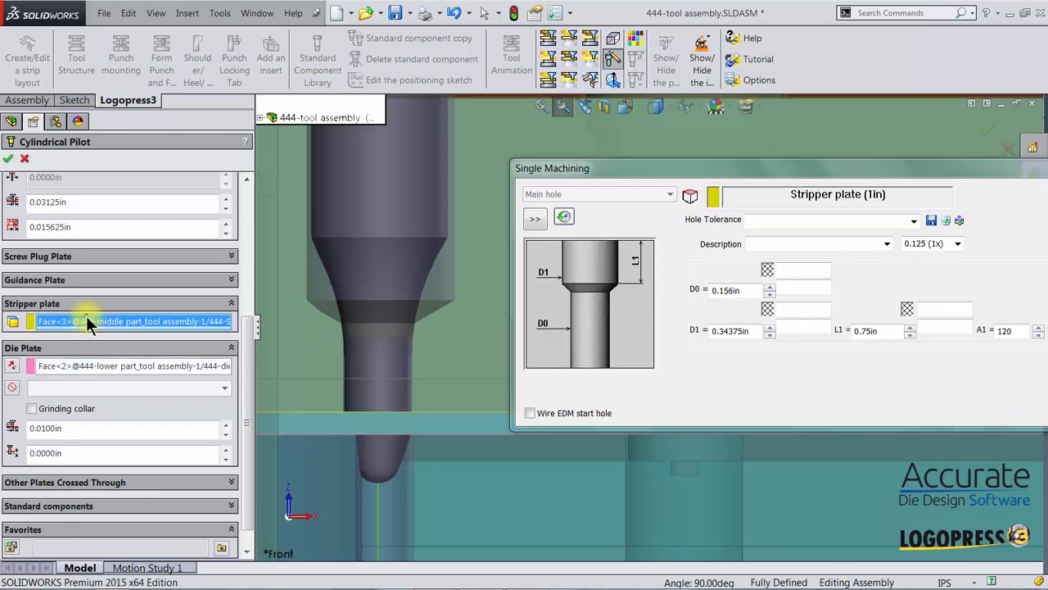
pyautogui.click(908, 327)
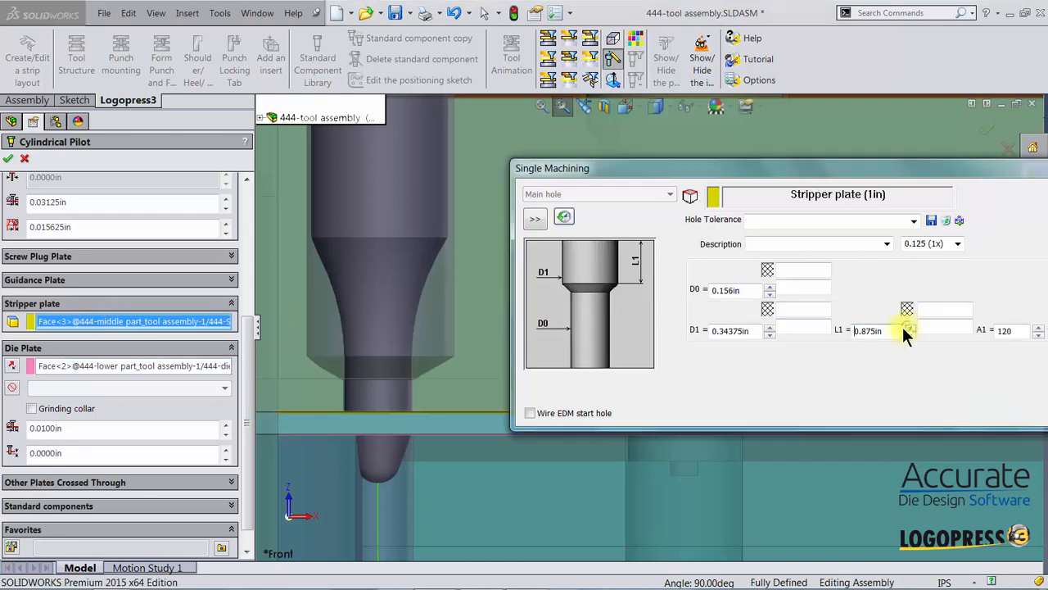
# Set the diametral pilot clearance in the die plate to 0 in
pyautogui.click(68, 366)
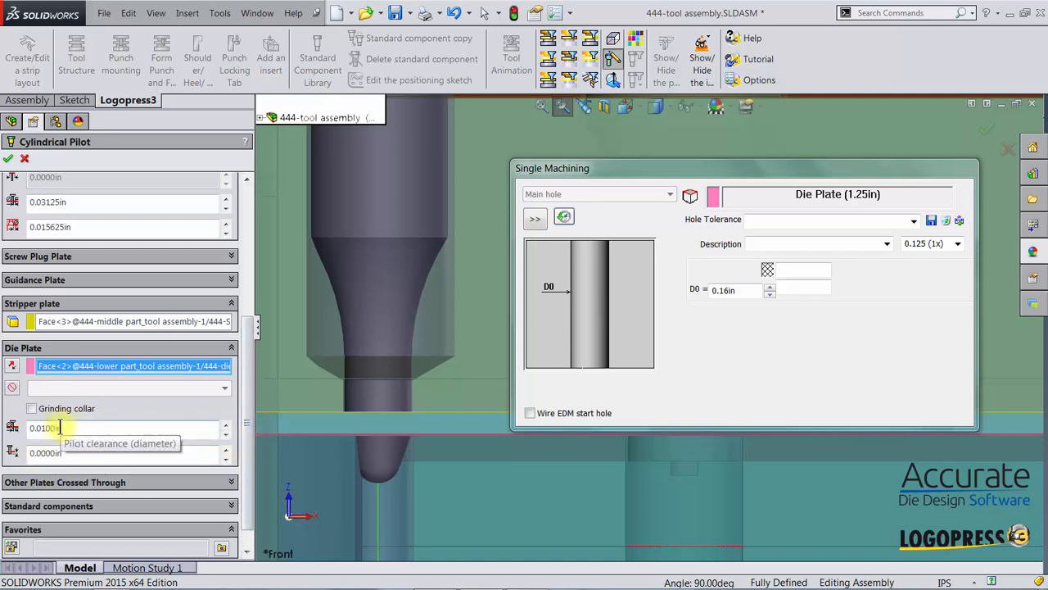
pyautogui.moveTo(70, 428); pyautogui.dragTo(20, 428)
pyautogui.write('0')
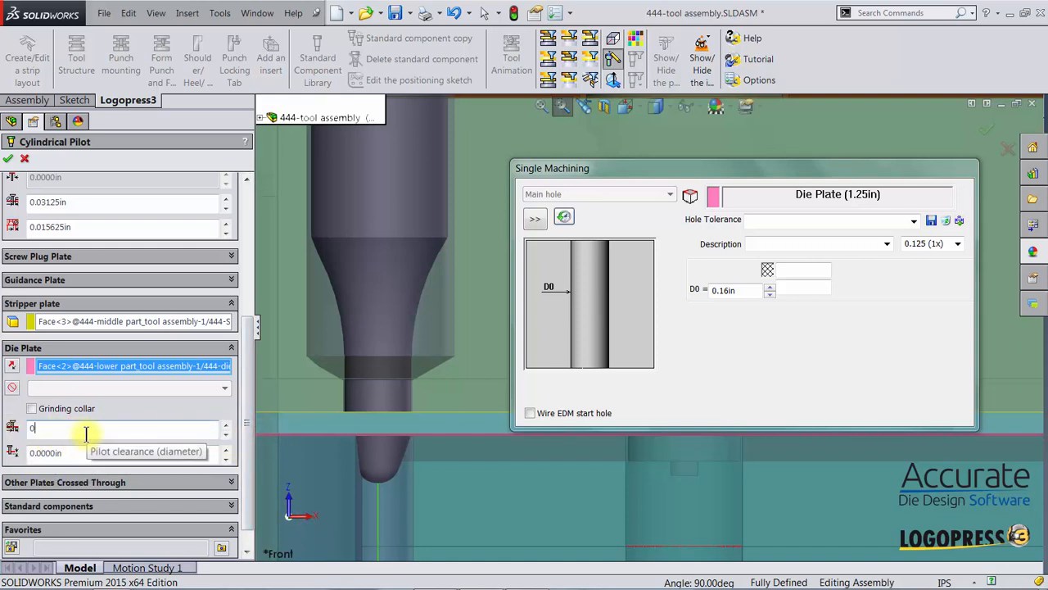
pyautogui.press('Return')
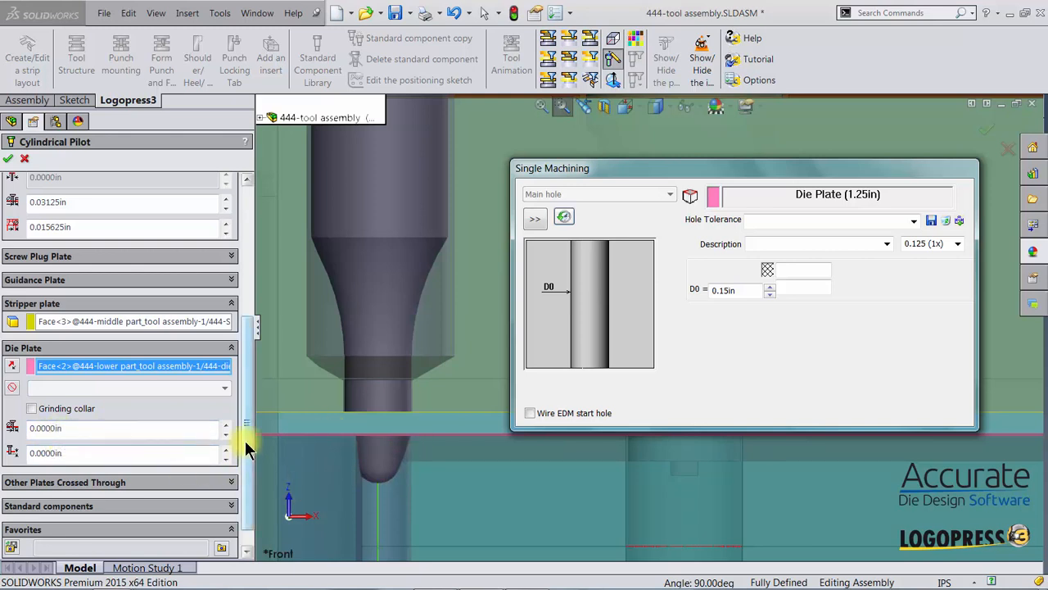
# Add a DAYTON VERSATILE INCH die button to the die plate and choose the 1.25 in <KDU-62> length
pyautogui.scroll(2, 244, 441)
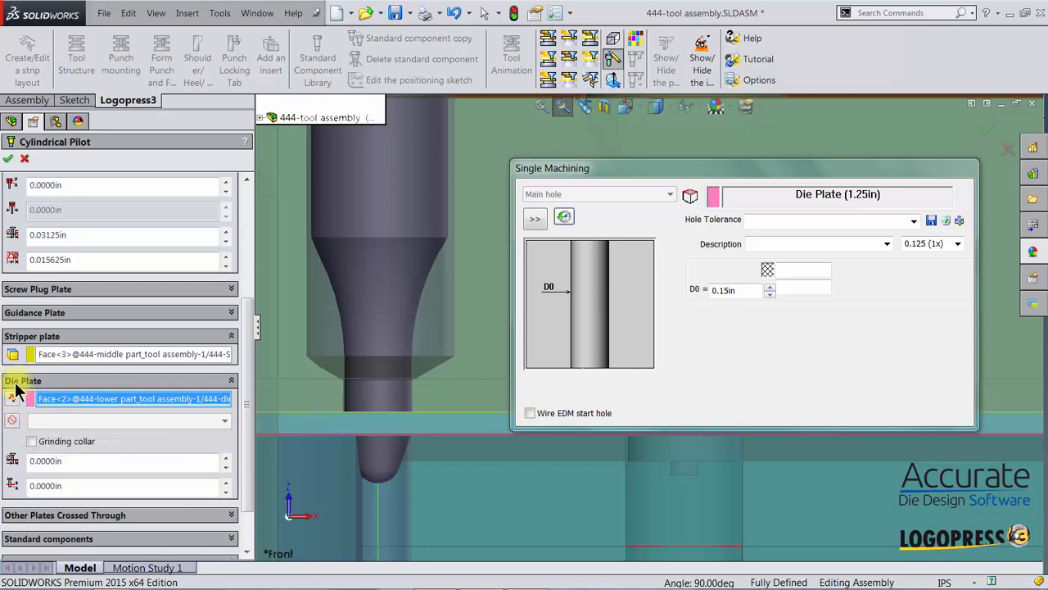
pyautogui.click(12, 424)
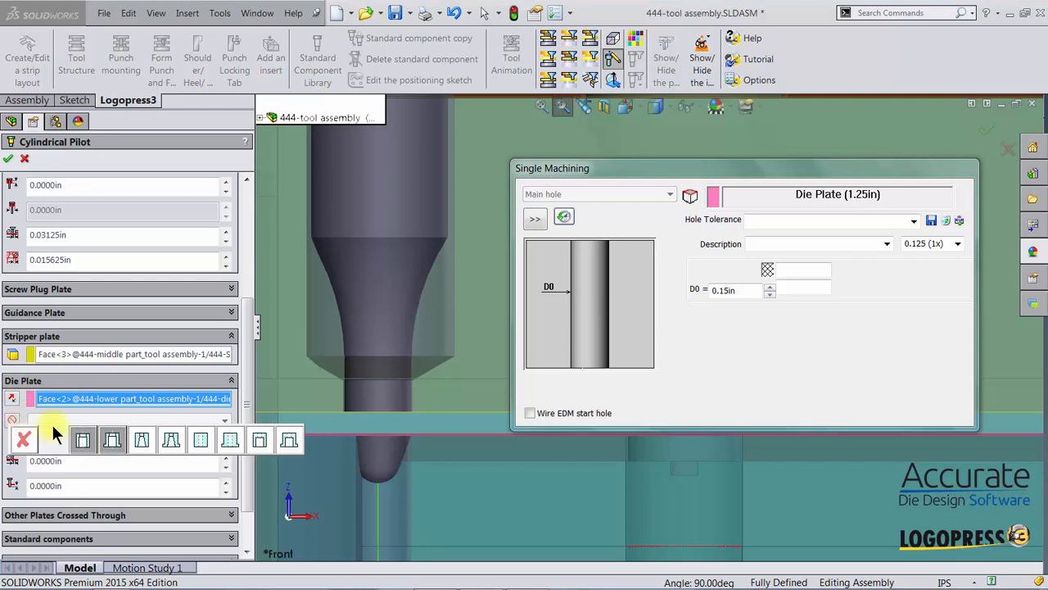
pyautogui.click(200, 441)
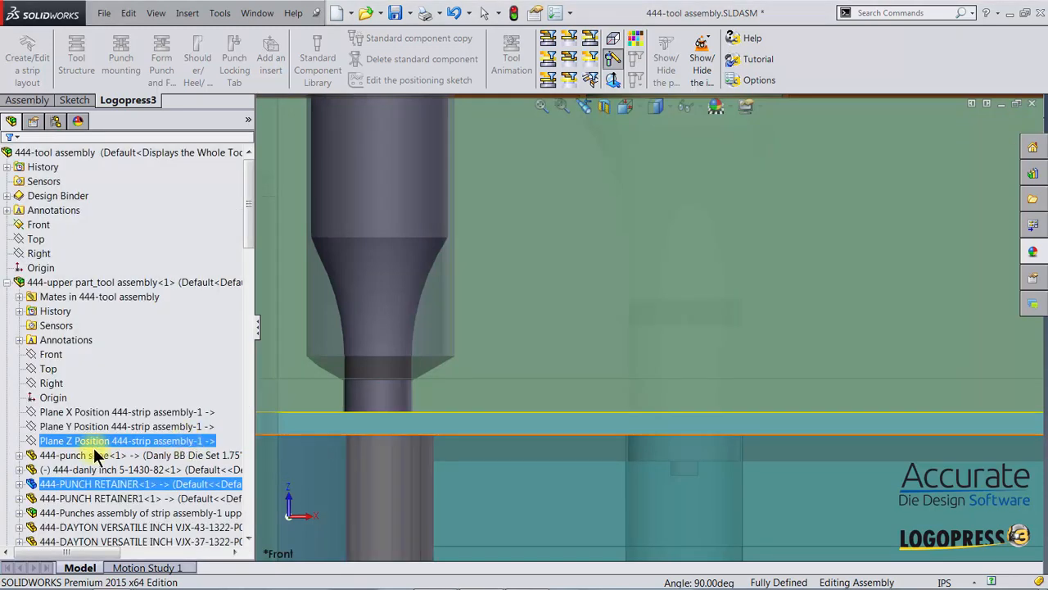
pyautogui.moveTo(243, 361); pyautogui.dragTo(245, 498)
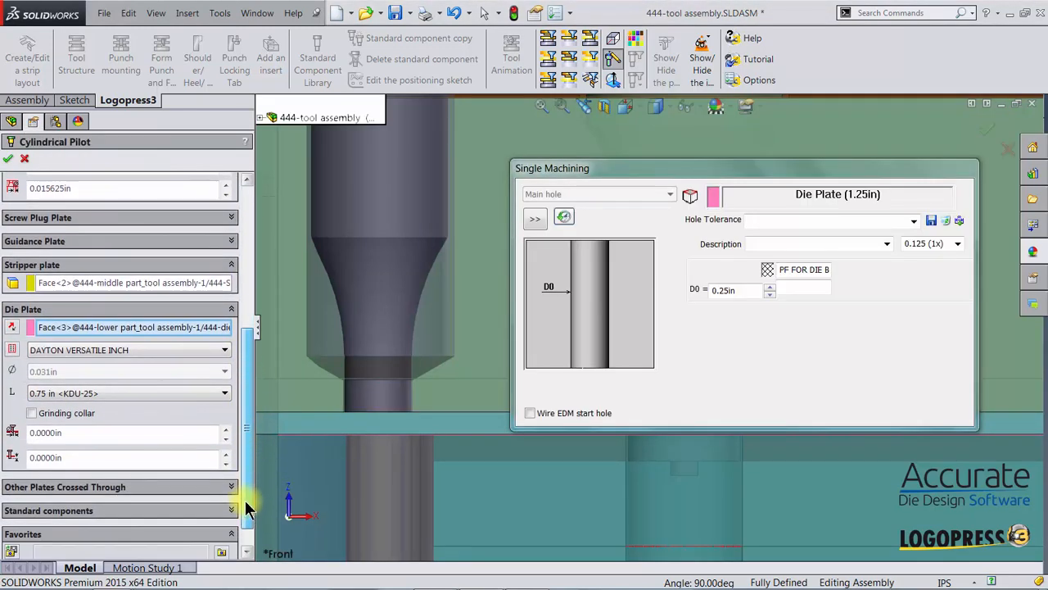
pyautogui.click(49, 392)
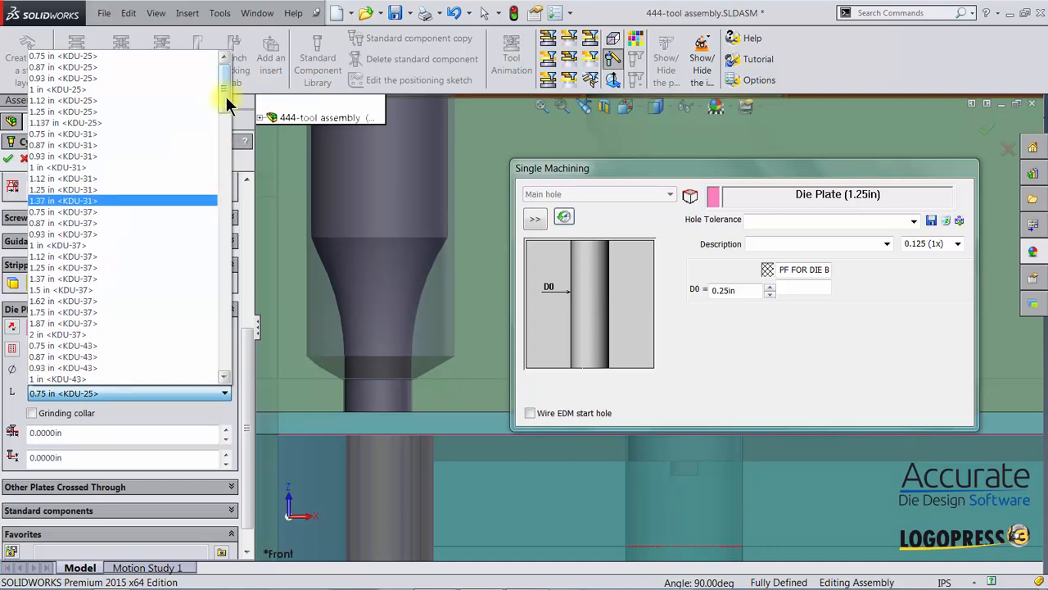
pyautogui.moveTo(225, 96); pyautogui.dragTo(222, 175)
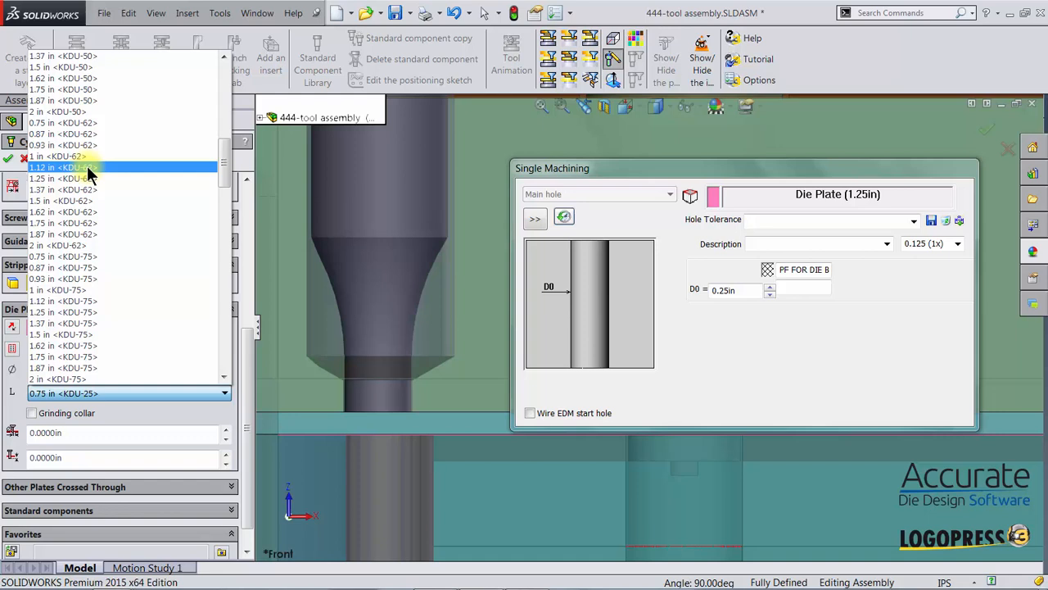
pyautogui.click(38, 178)
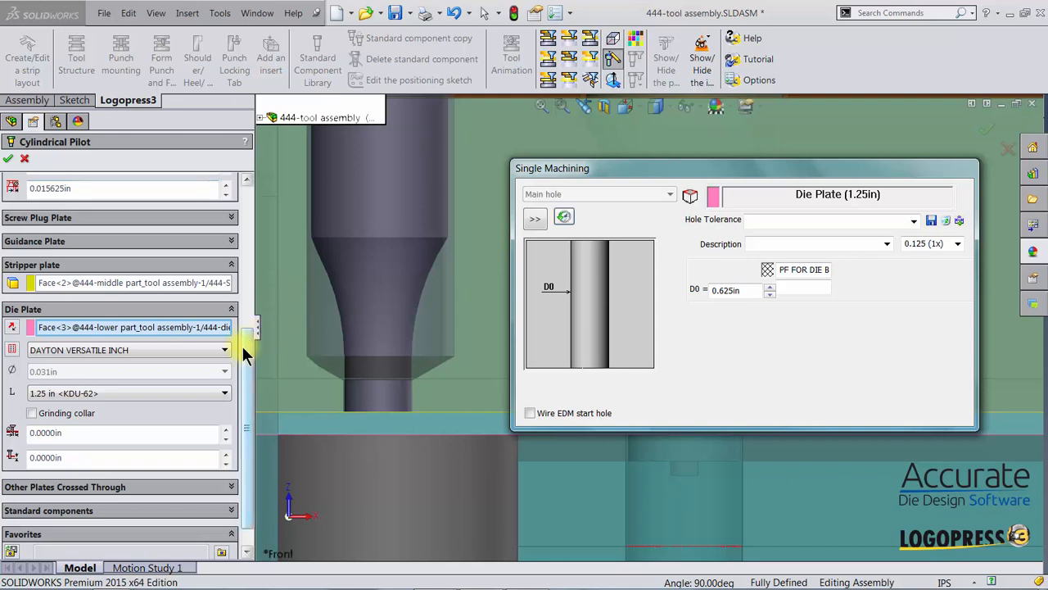
# Convert the cylindrical pilot into a machining axis and select its head plate face
pyautogui.moveTo(243, 349); pyautogui.dragTo(242, 367)
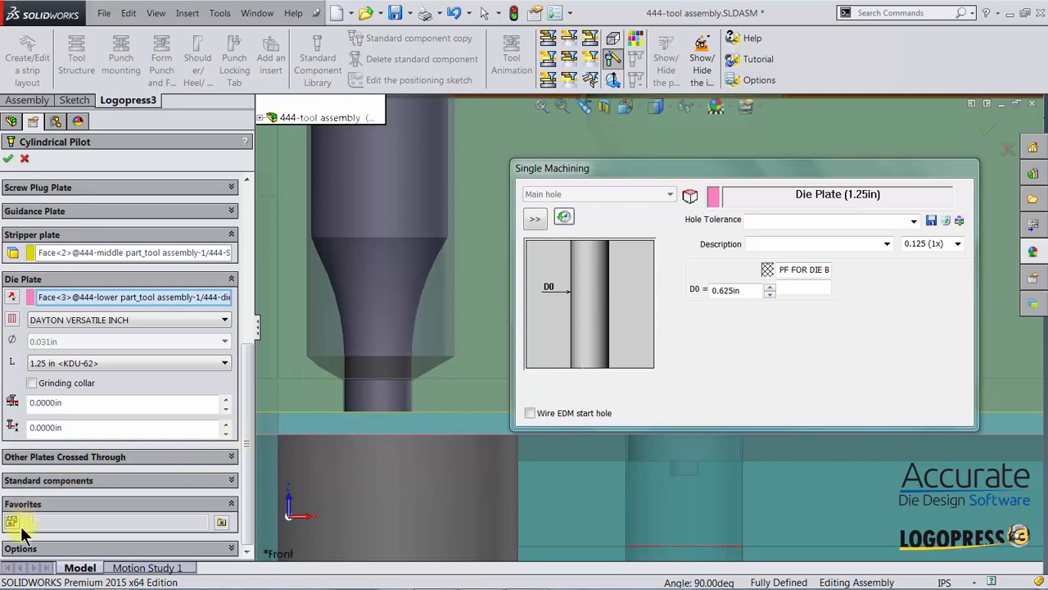
pyautogui.click(140, 550)
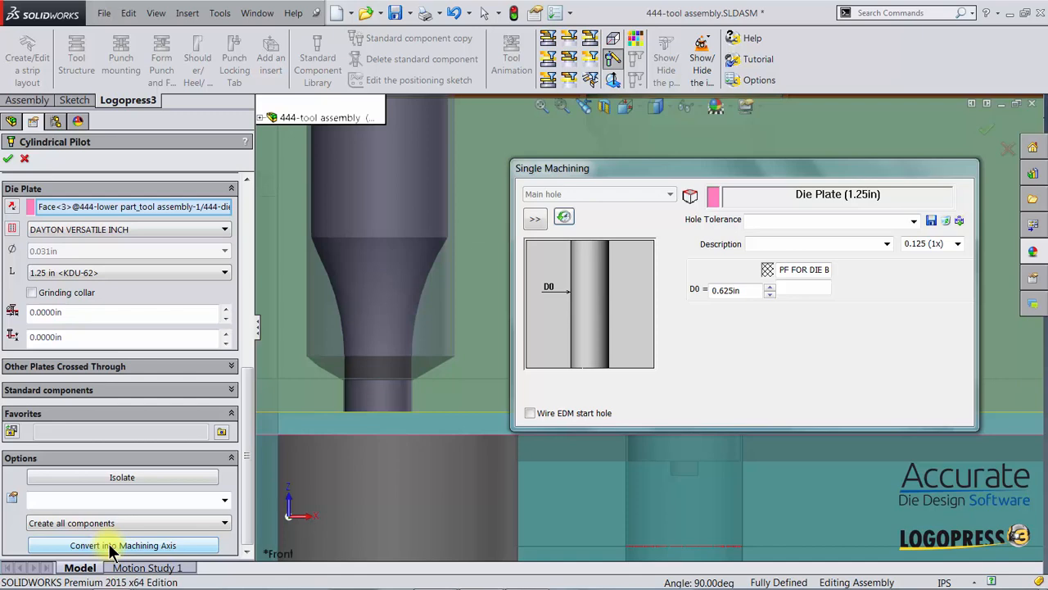
pyautogui.click(111, 547)
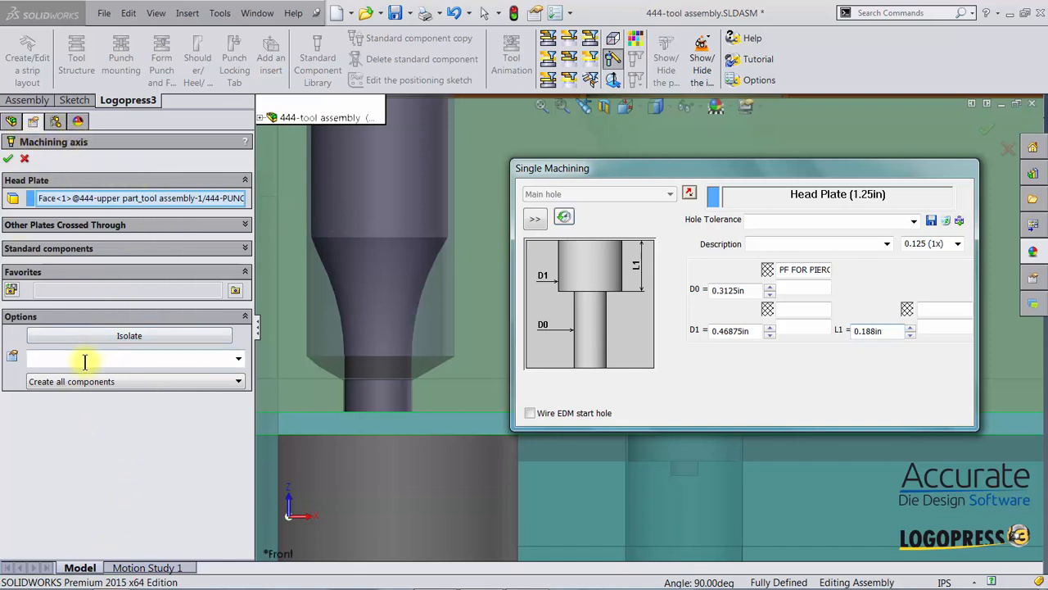
pyautogui.click(55, 197)
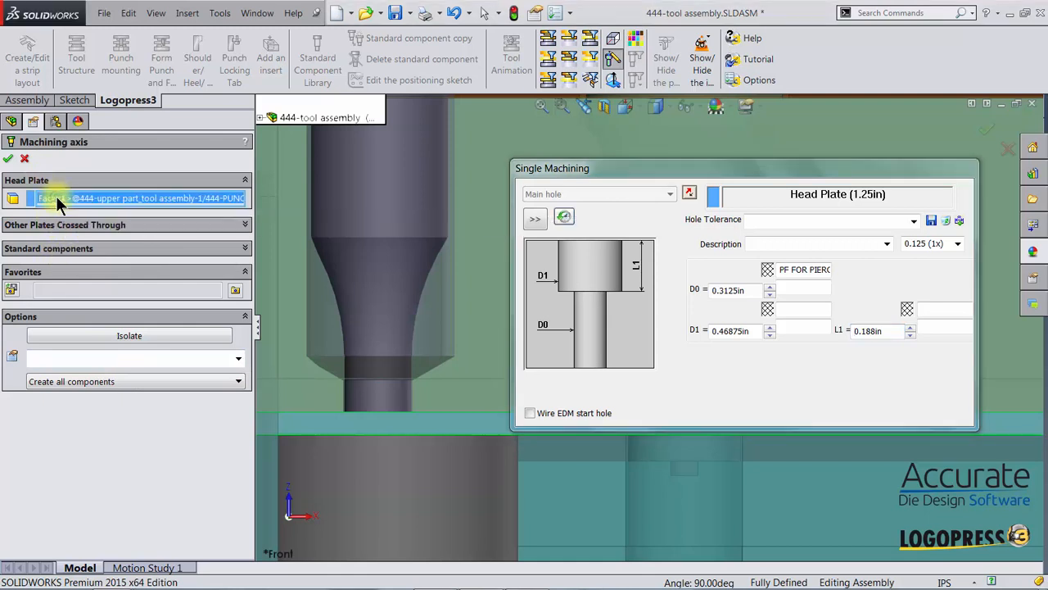
# Modify the pilot in the machining axis's standard components, shortening its length to 2.35 in
pyautogui.click(36, 248)
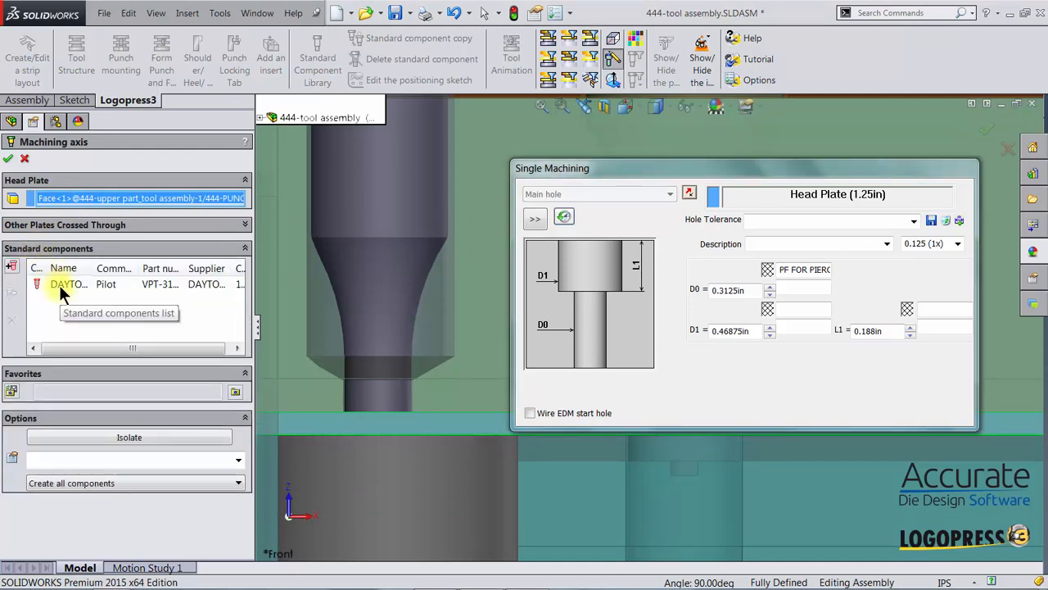
pyautogui.click(58, 283)
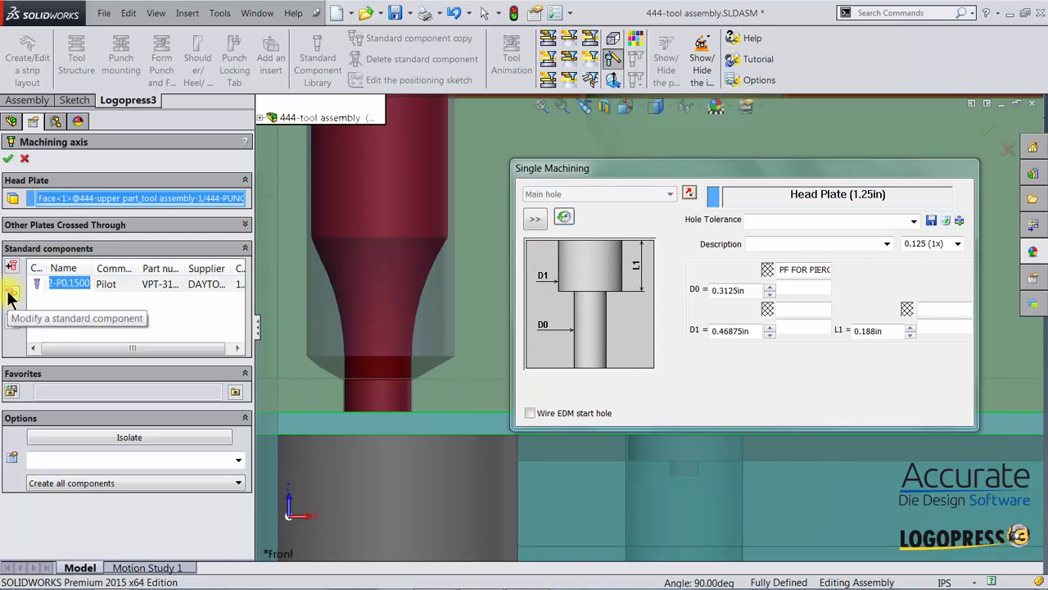
pyautogui.click(10, 296)
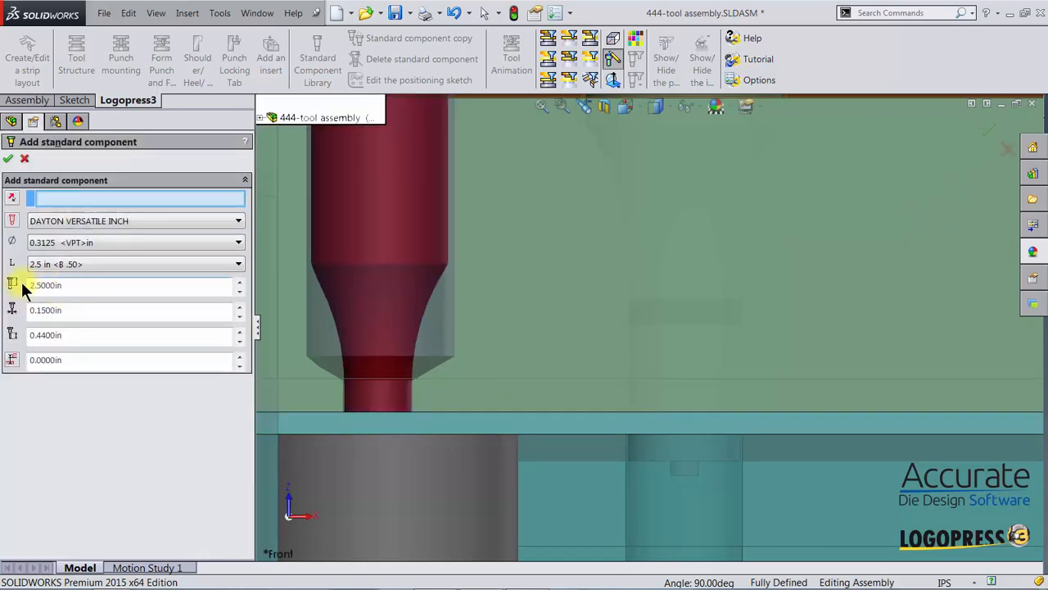
pyautogui.doubleClick(85, 285)
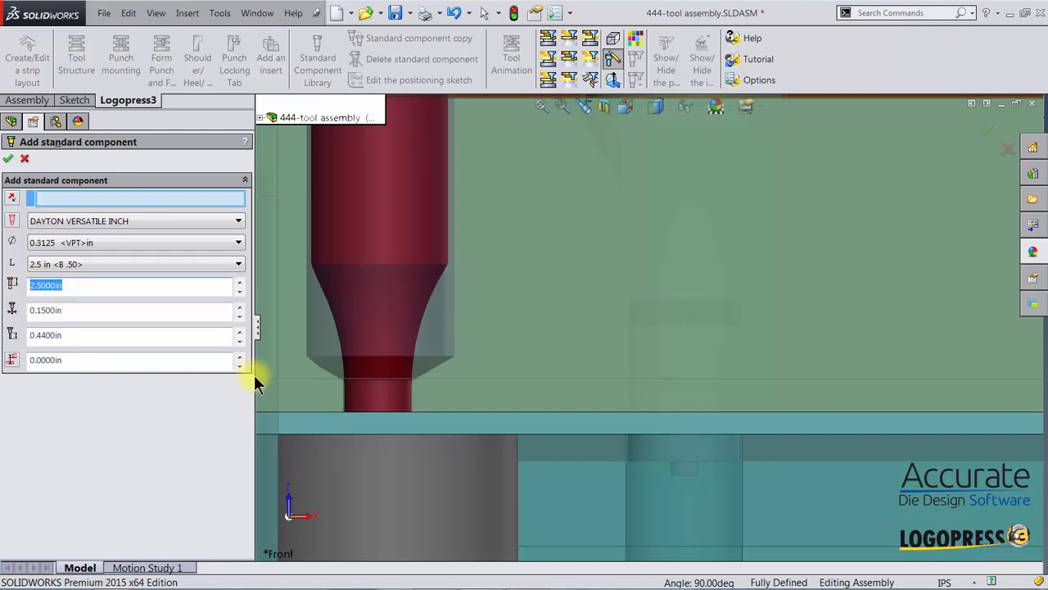
pyautogui.write('3.')
pyautogui.press('Return')
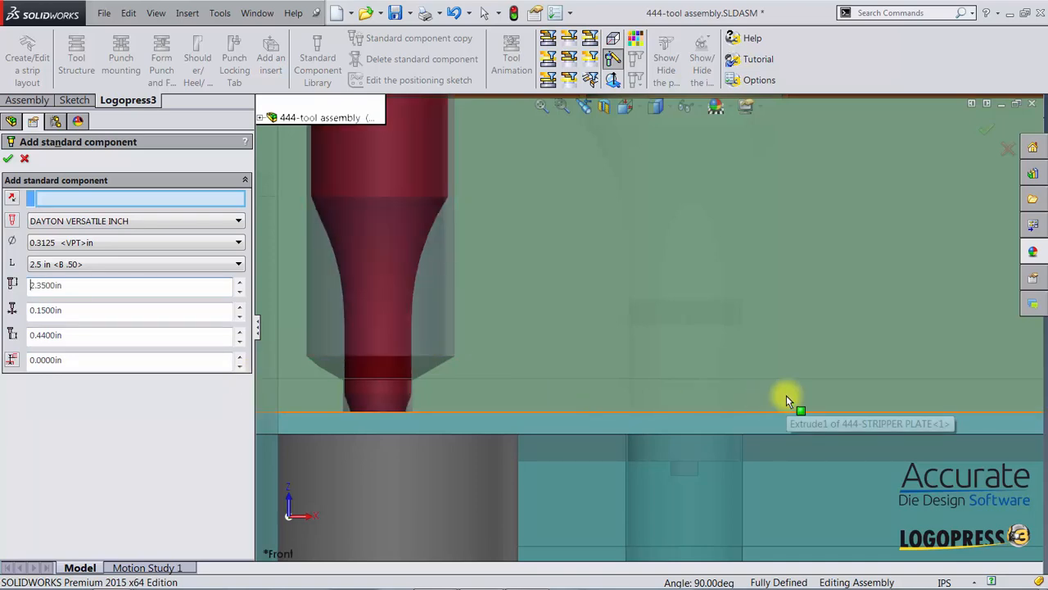
pyautogui.moveTo(787, 396); pyautogui.dragTo(566, 333, button='middle')
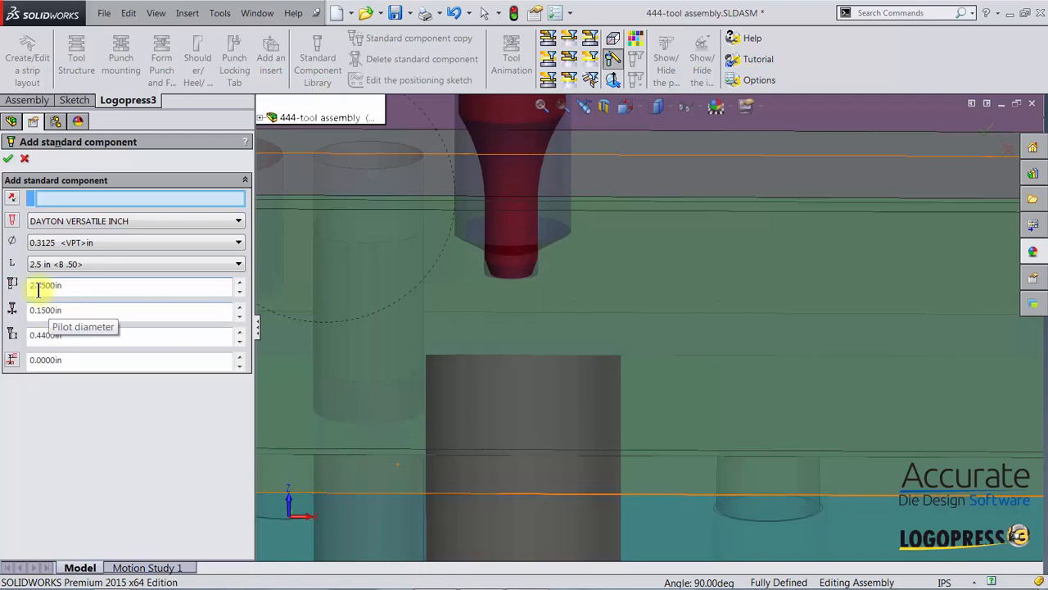
pyautogui.click(9, 161)
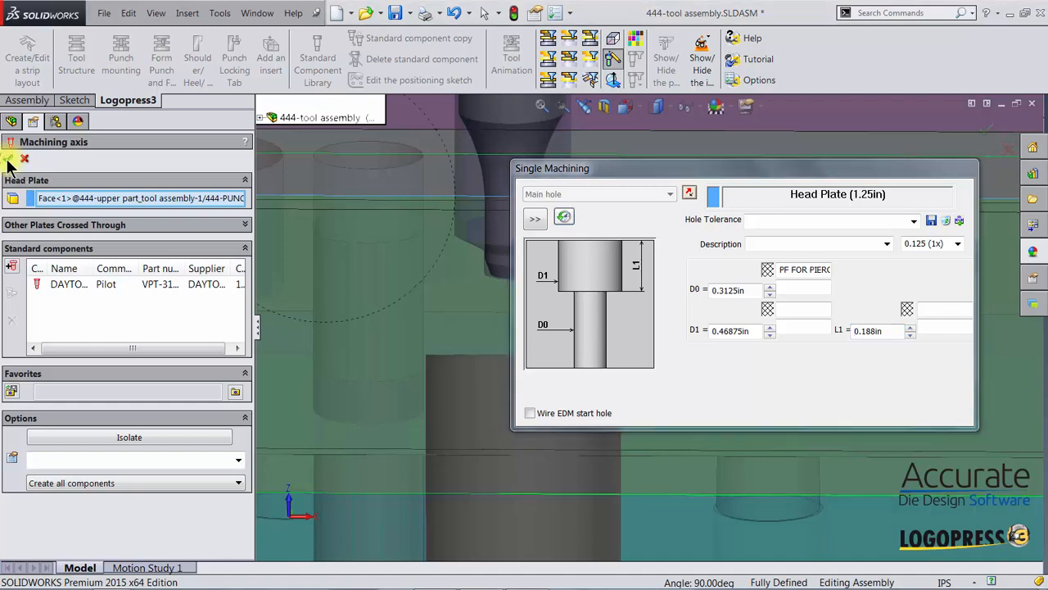
# Accept the machining axis and position it with a sketch point at the centre of the small circular form punch, finishing the sketch
pyautogui.click(8, 160)
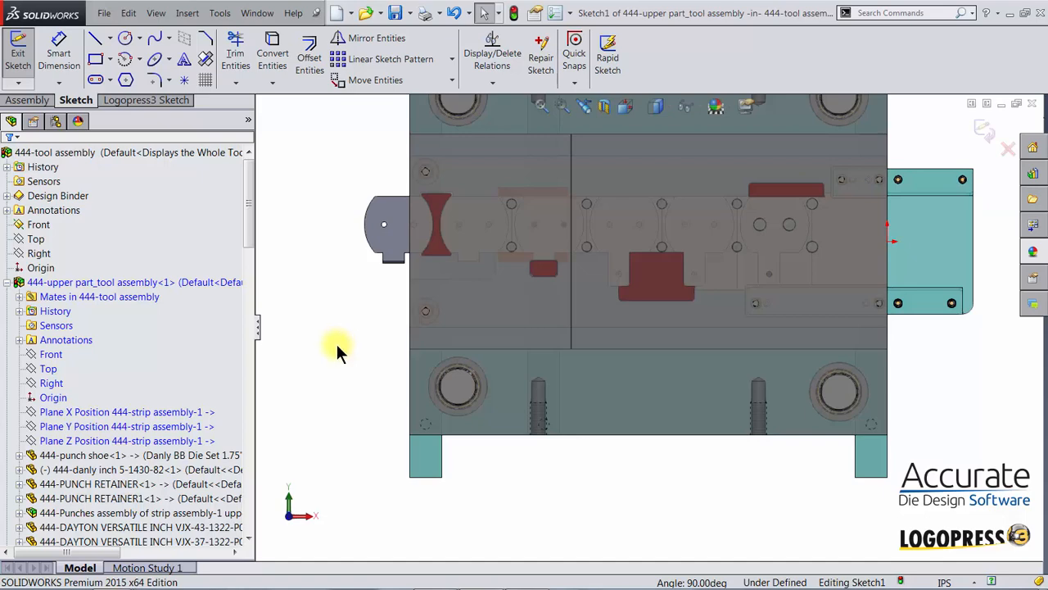
pyautogui.scroll(-3, 925, 345)
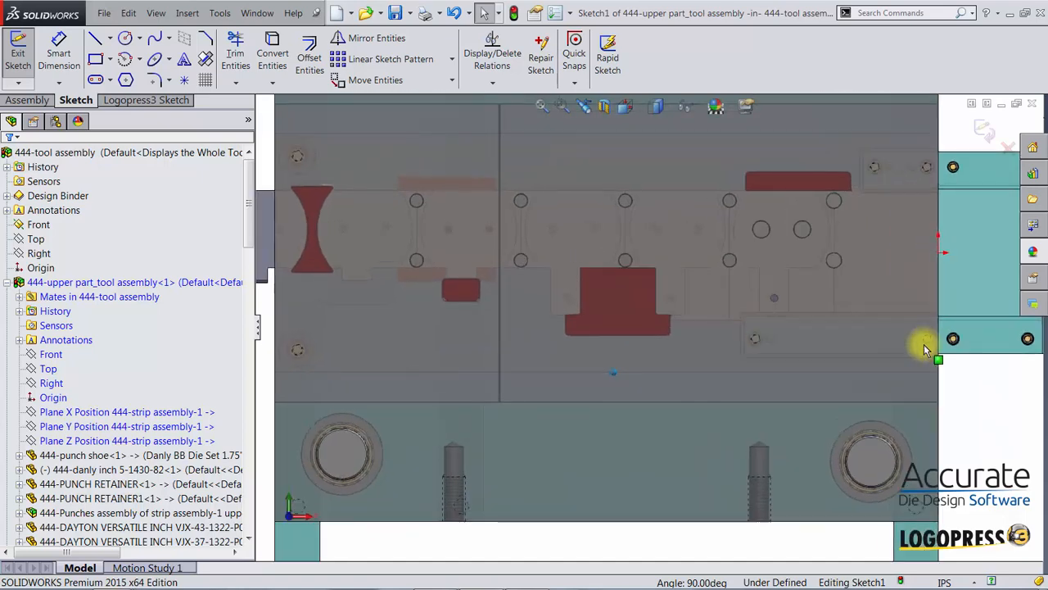
pyautogui.scroll(-5, 923, 344)
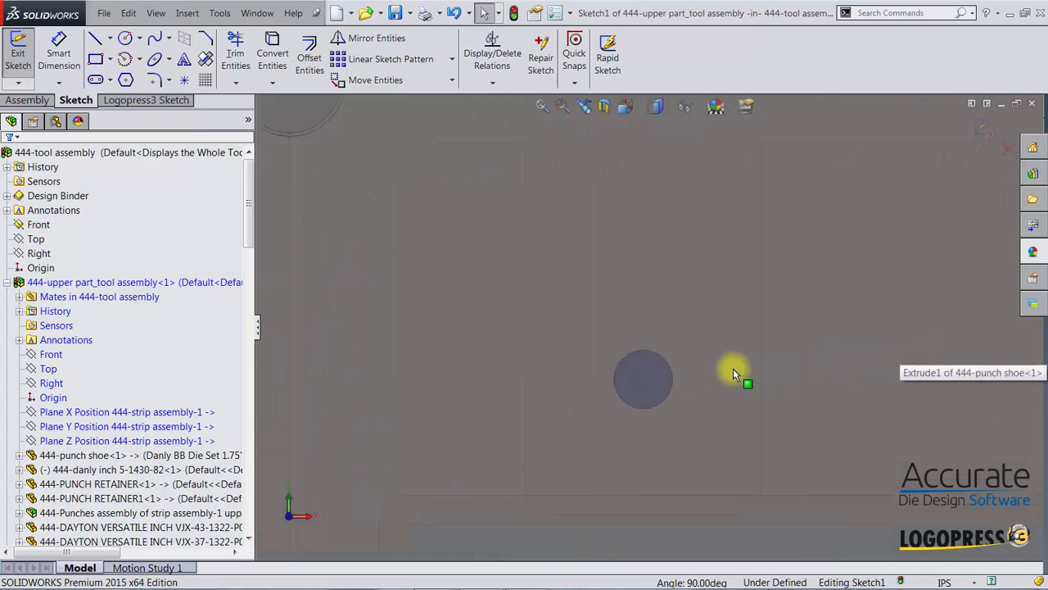
pyautogui.click(184, 79)
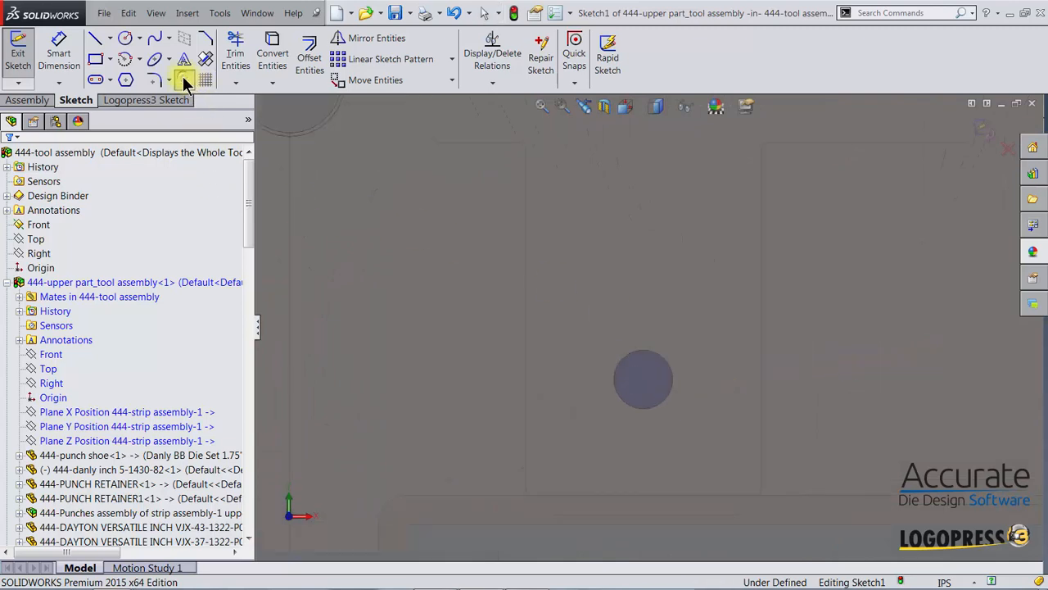
pyautogui.click(643, 380)
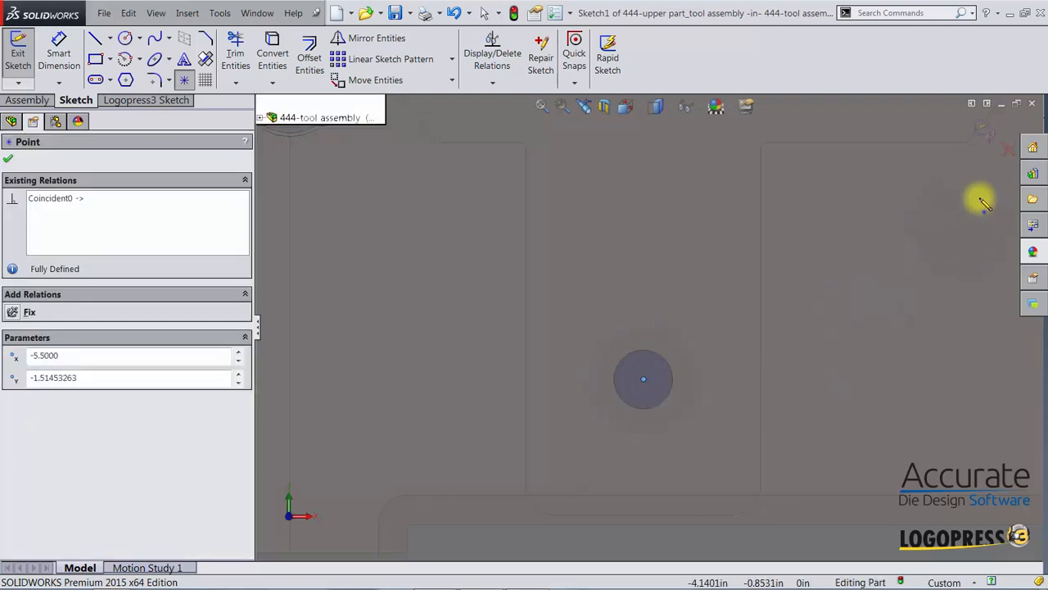
pyautogui.click(984, 130)
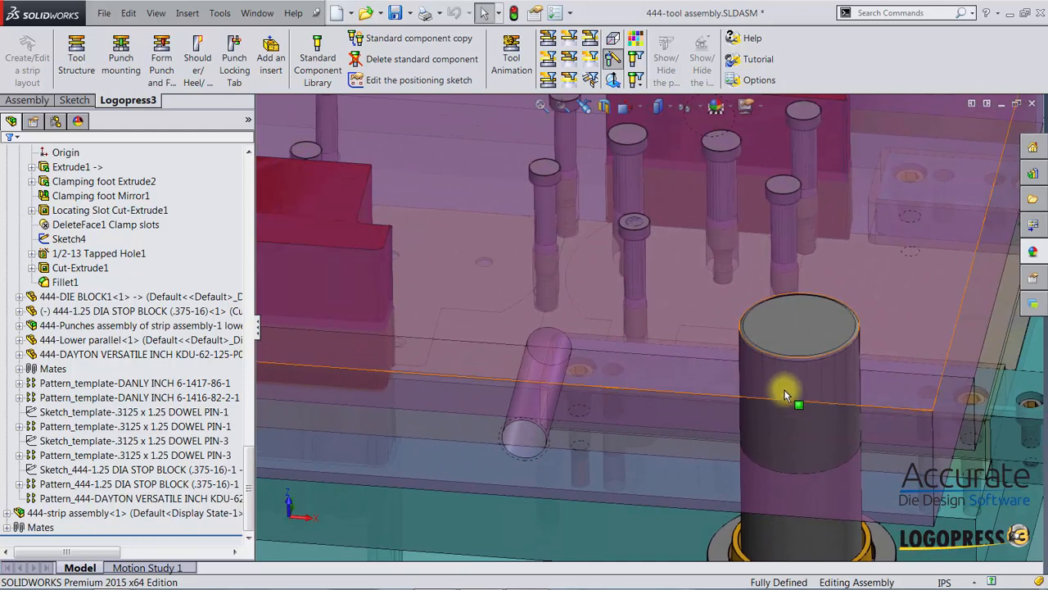
# Show only the strip and hide the two cylindrical form punches above and below its dimple
pyautogui.click(591, 59)
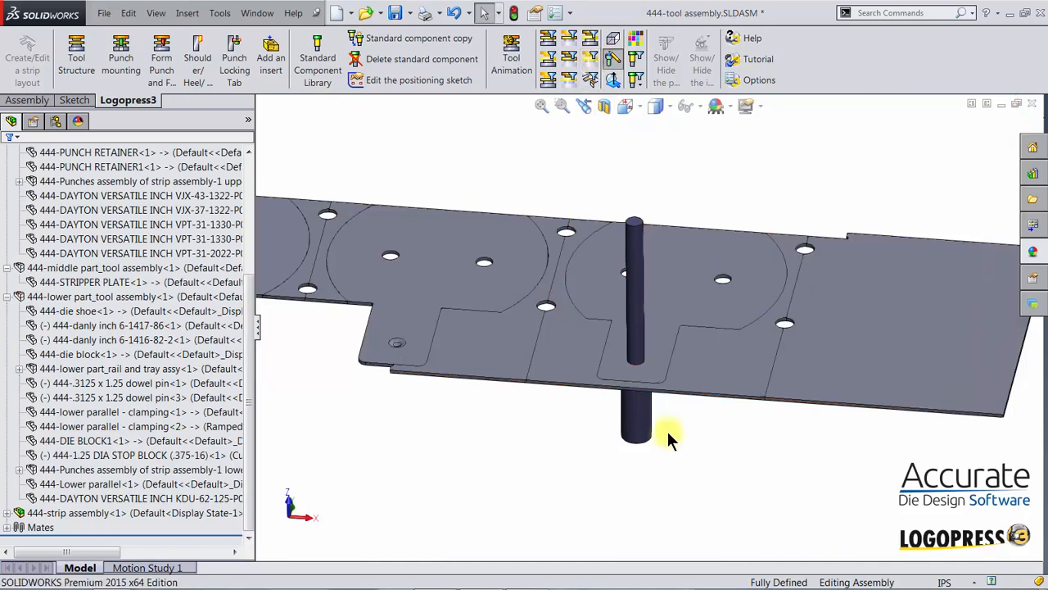
pyautogui.click(632, 302)
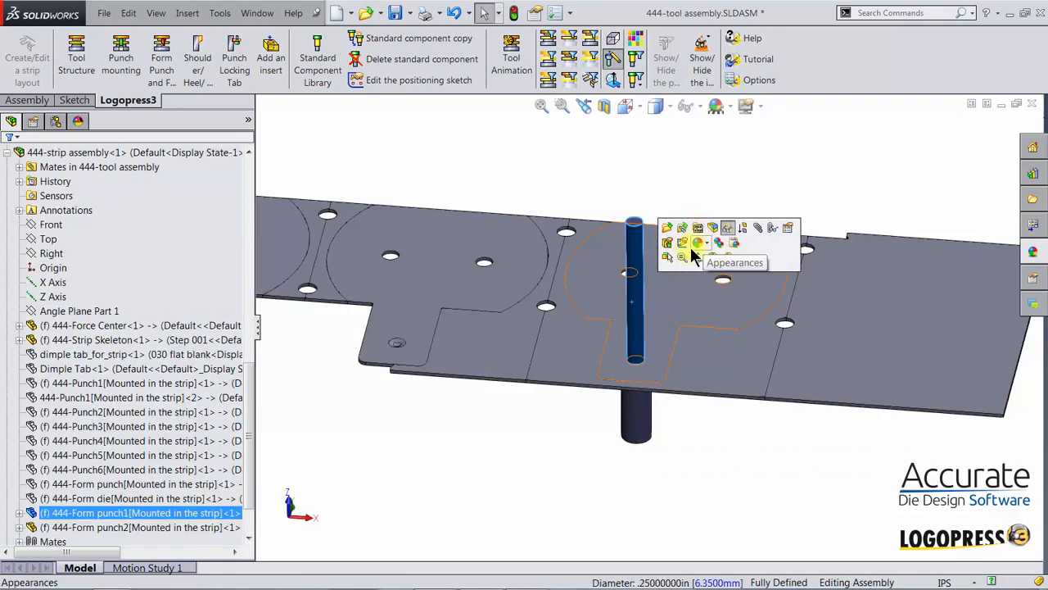
pyautogui.rightClick(627, 307)
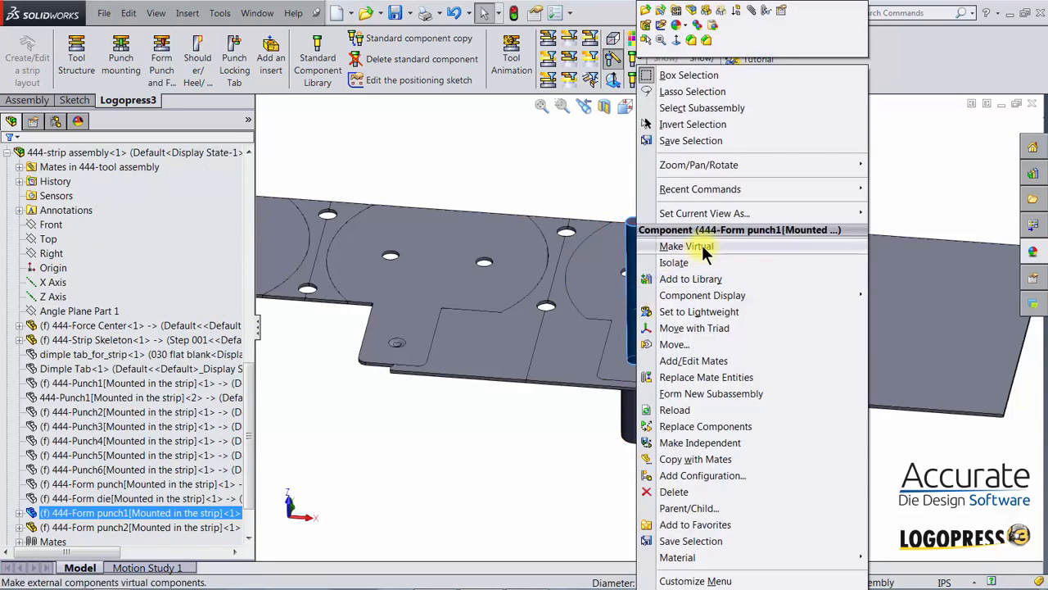
pyautogui.click(678, 26)
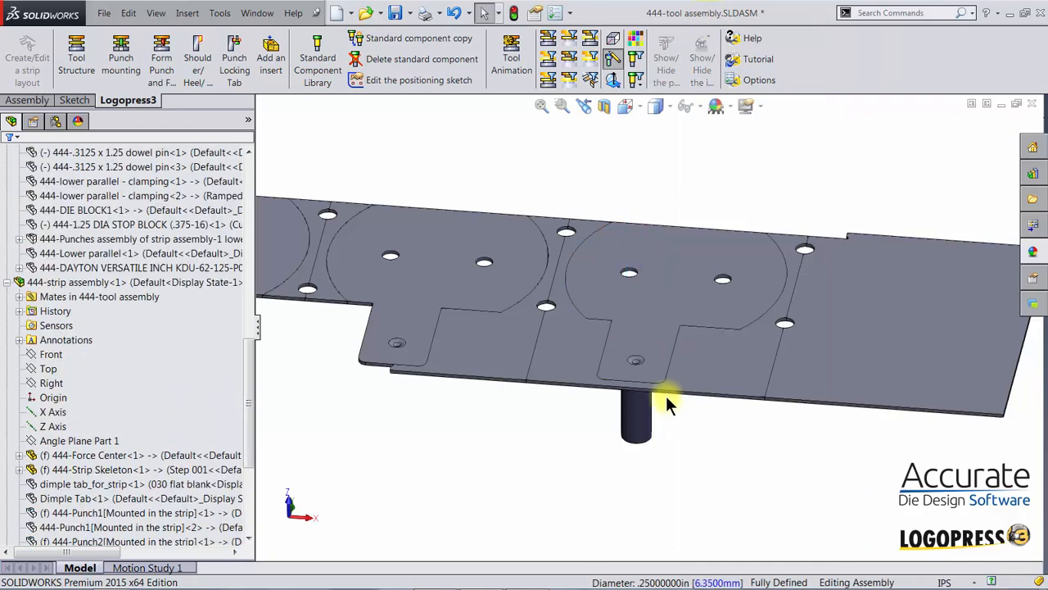
pyautogui.rightClick(639, 410)
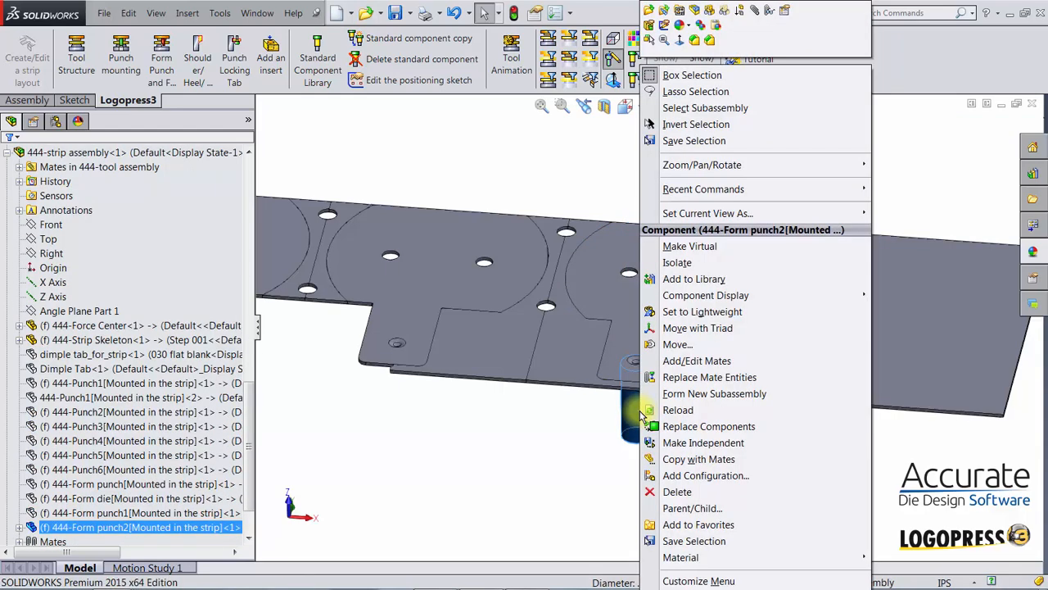
pyautogui.click(708, 12)
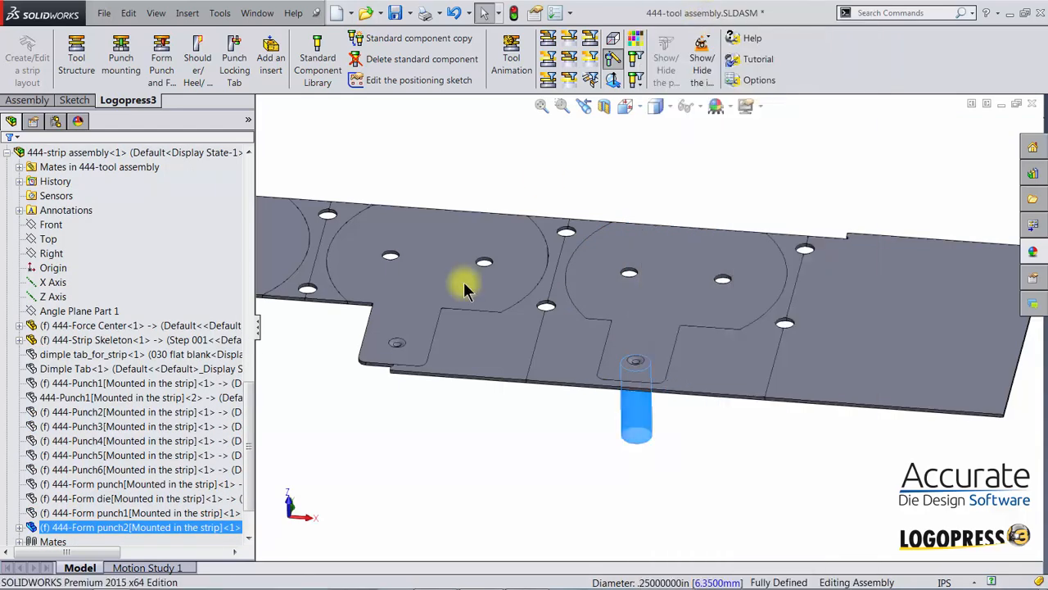
# Display the lower die without the strip and open the DAYTON VERSATILE INCH die button for editing in the assembly
pyautogui.click(549, 68)
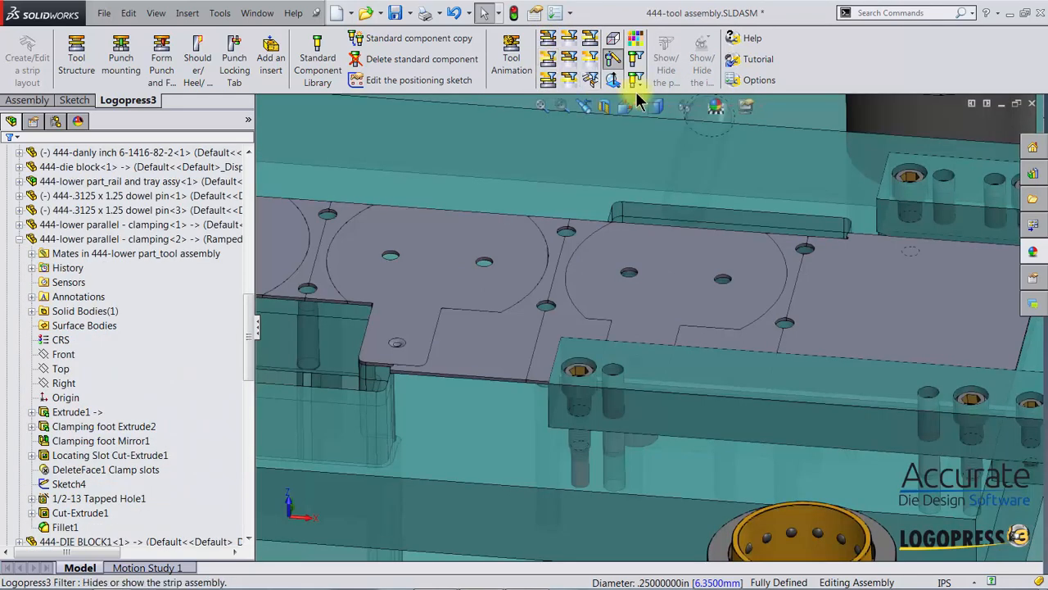
pyautogui.click(593, 79)
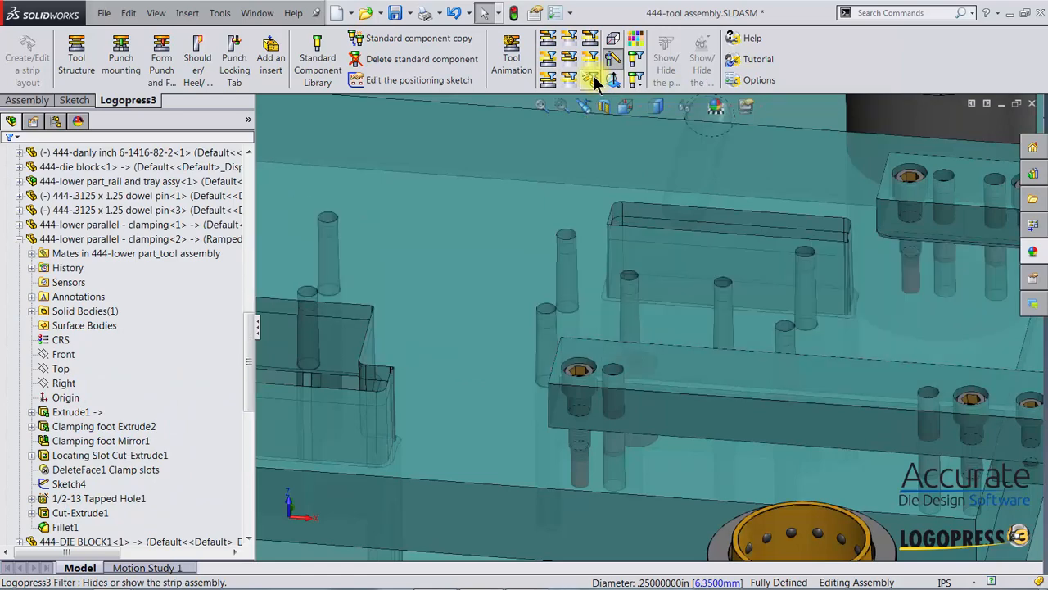
pyautogui.scroll(-10, 741, 403)
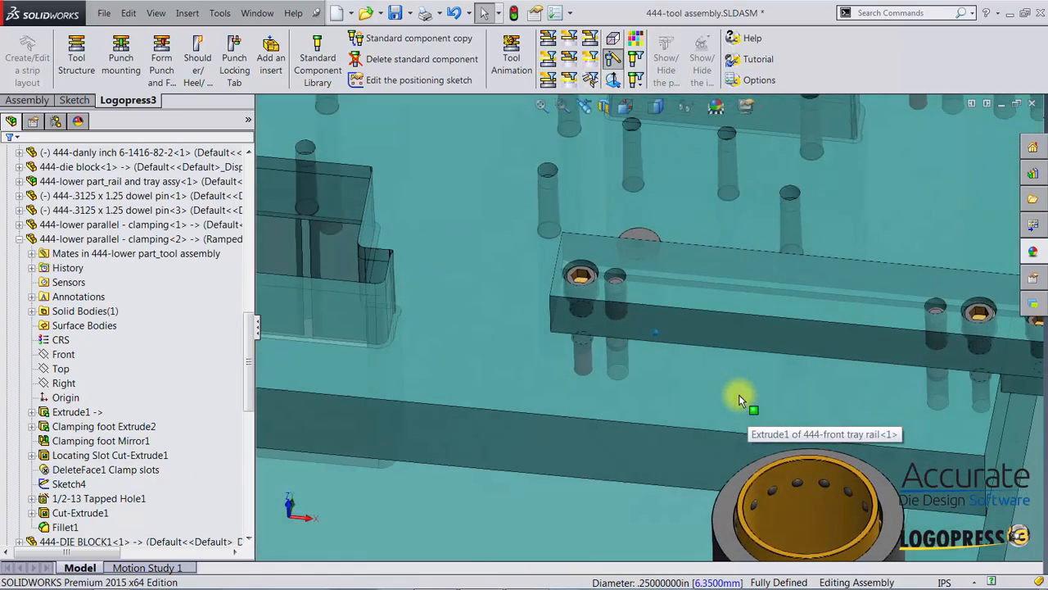
pyautogui.scroll(-3, 620, 335)
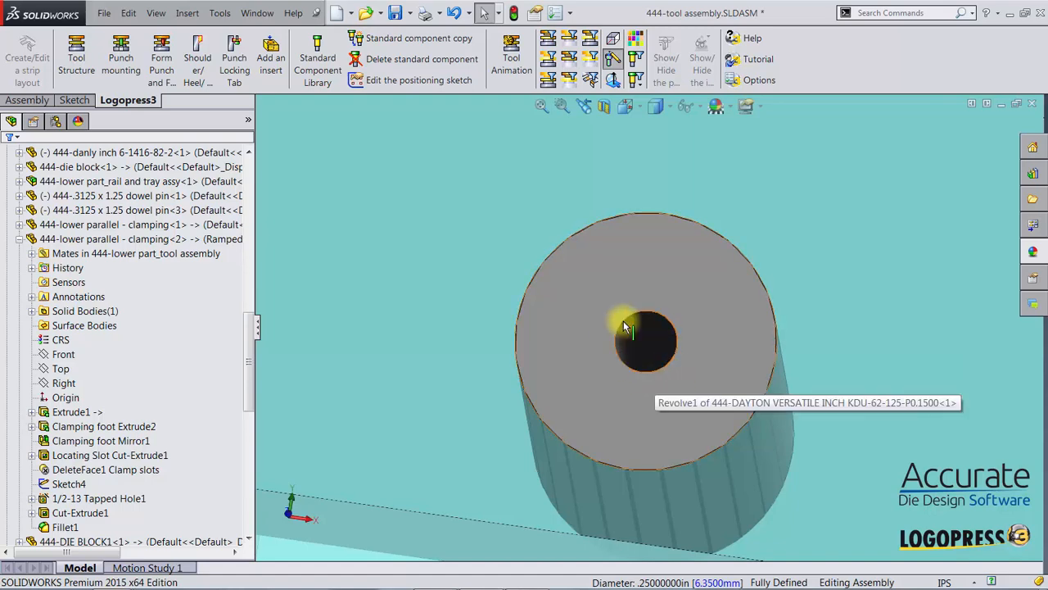
pyautogui.click(710, 317)
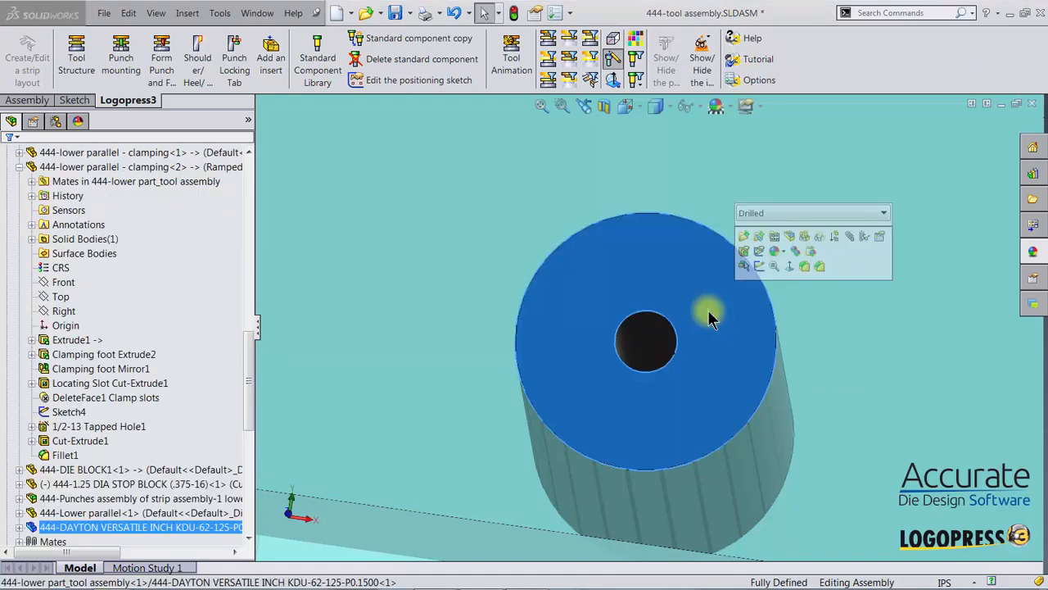
pyautogui.click(791, 235)
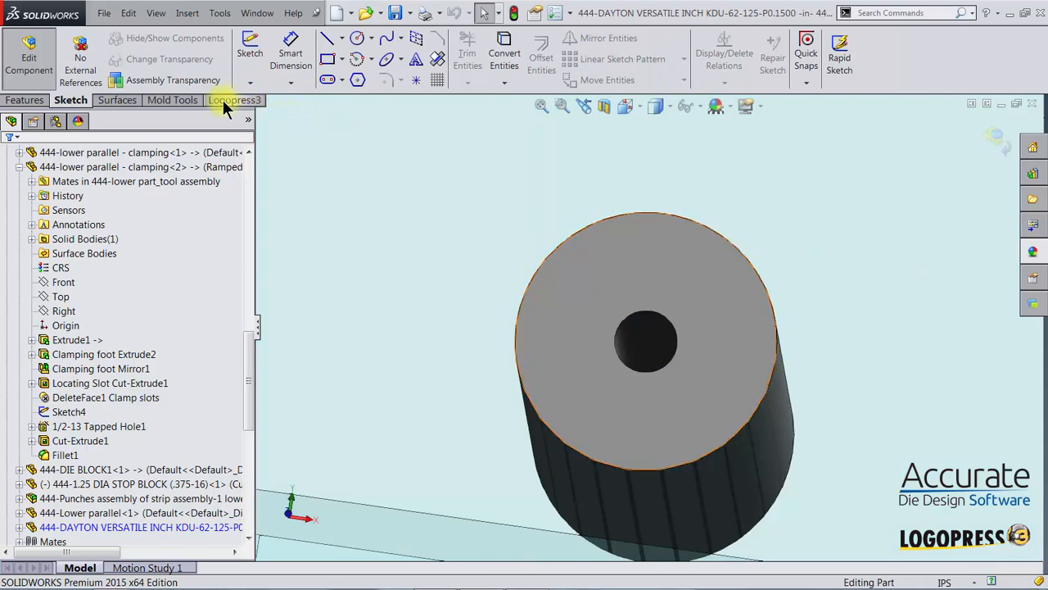
# Fillet the upper edge of the die button's centre hole with a symmetric 0.05 in radius
pyautogui.click(11, 102)
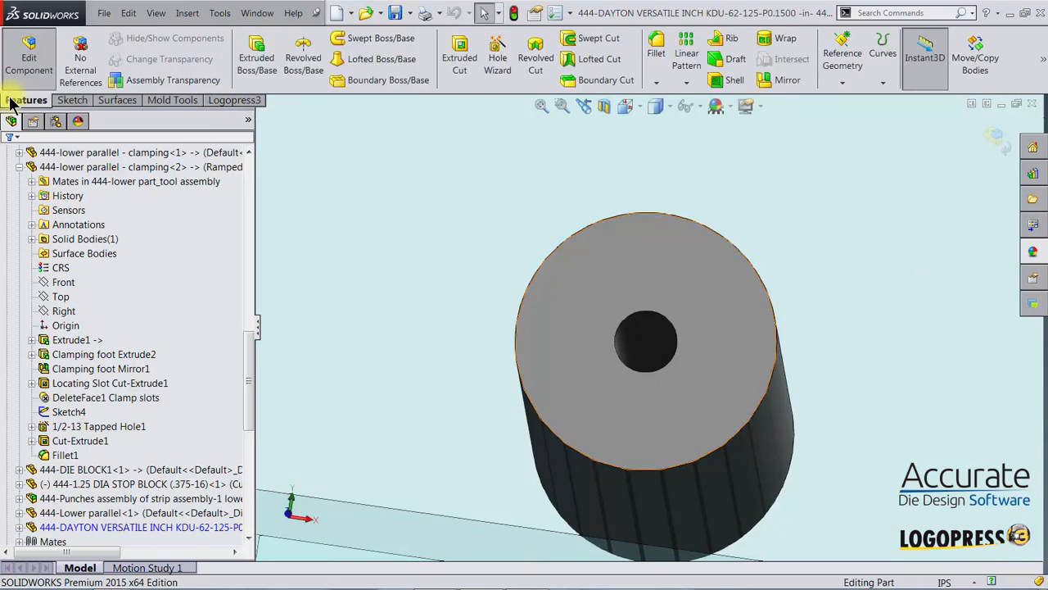
pyautogui.click(656, 47)
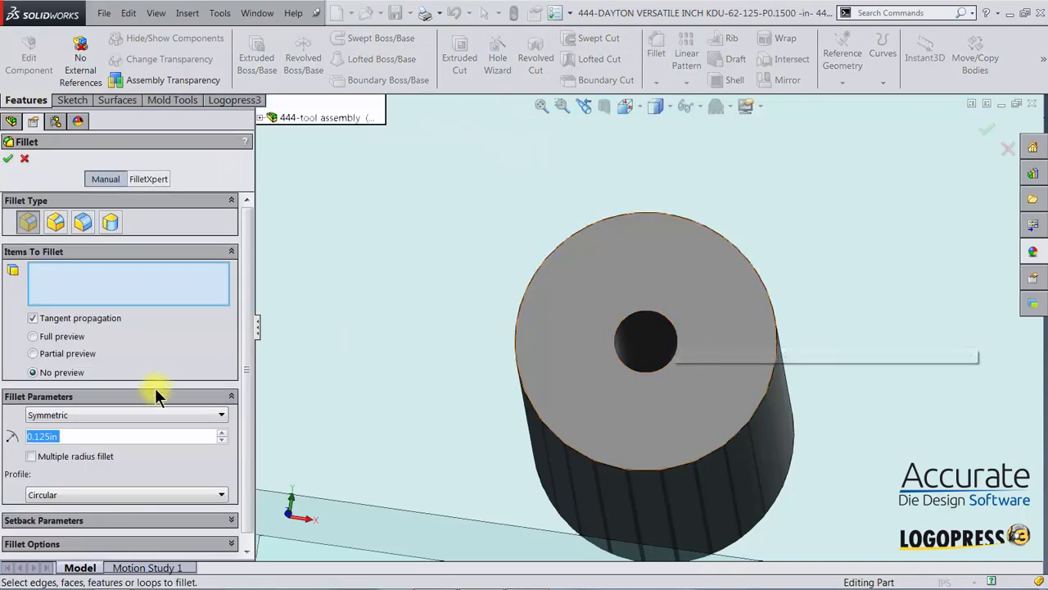
pyautogui.write('.')
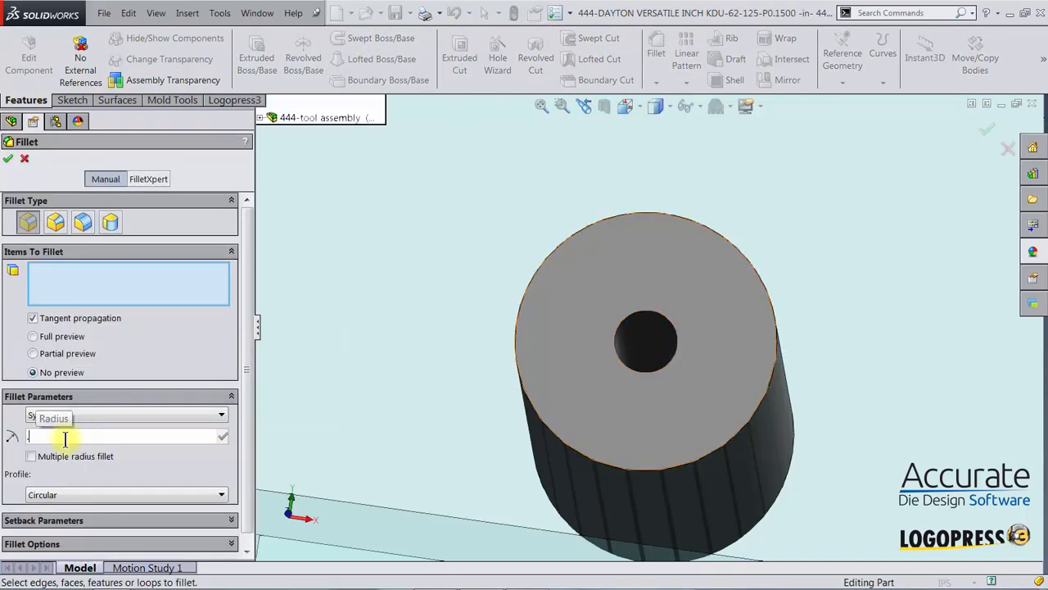
pyautogui.write('05')
pyautogui.press('Return')
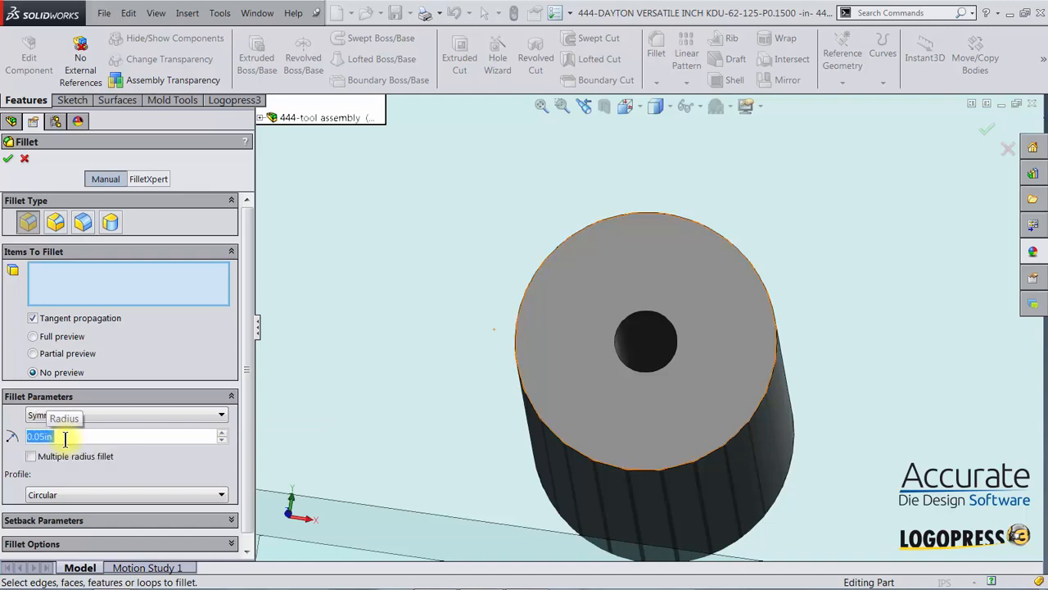
pyautogui.click(663, 321)
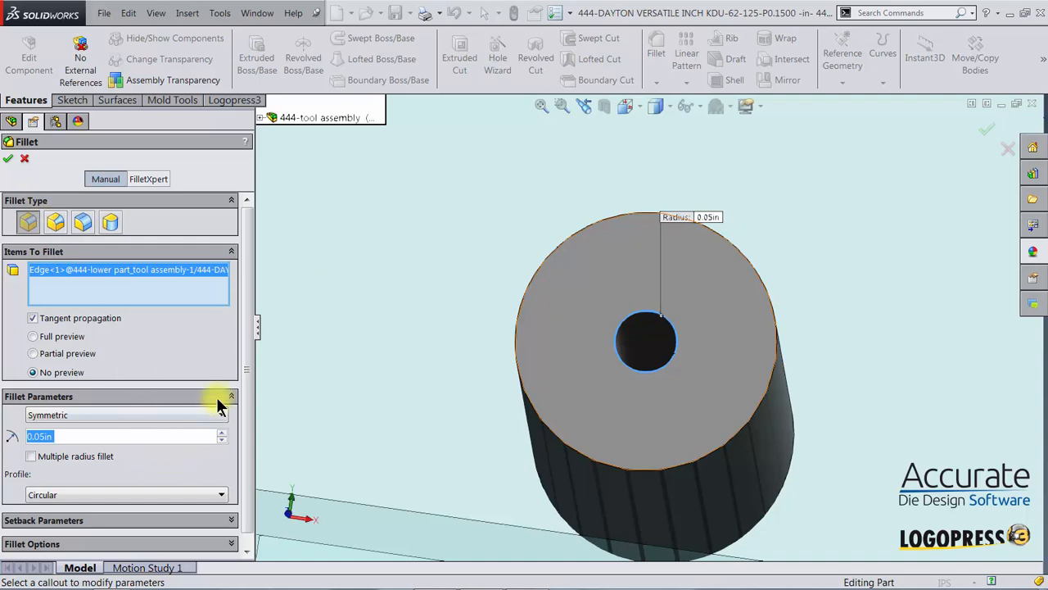
pyautogui.scroll(-1, 246, 378)
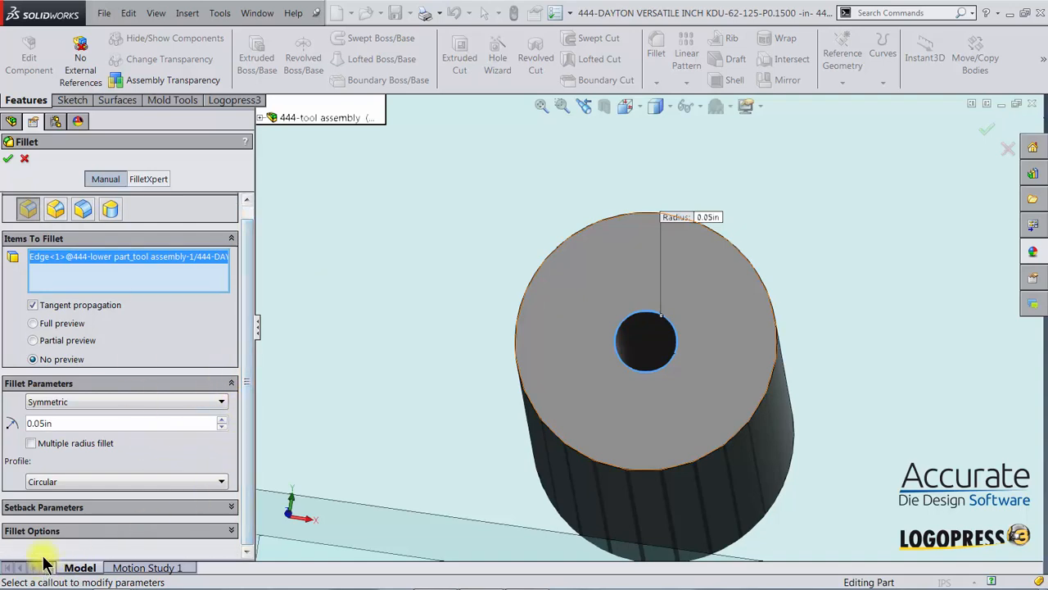
pyautogui.click(48, 531)
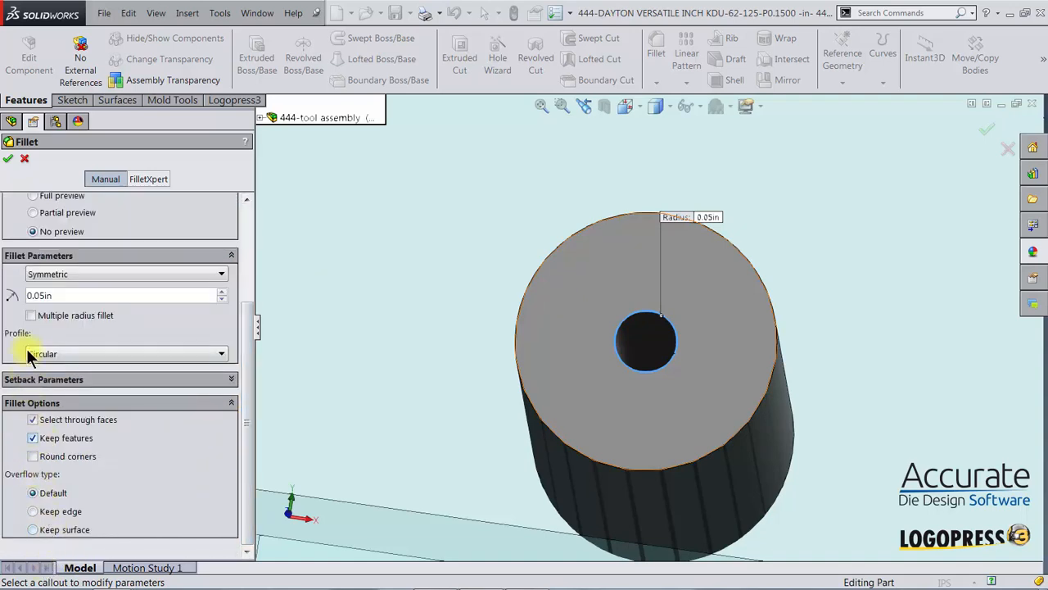
pyautogui.click(10, 160)
pyautogui.click(32, 195)
pyautogui.click(10, 160)
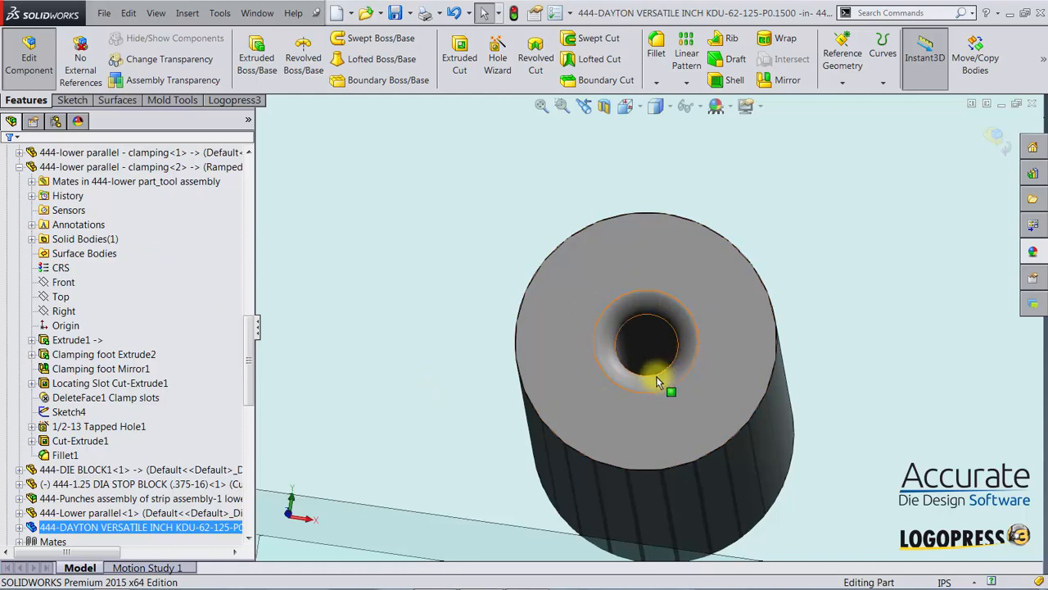
# Finish editing the die button, return to the tool assembly and show the strip again
pyautogui.moveTo(676, 419); pyautogui.dragTo(704, 335, button='middle')
pyautogui.scroll(2, 704, 335)
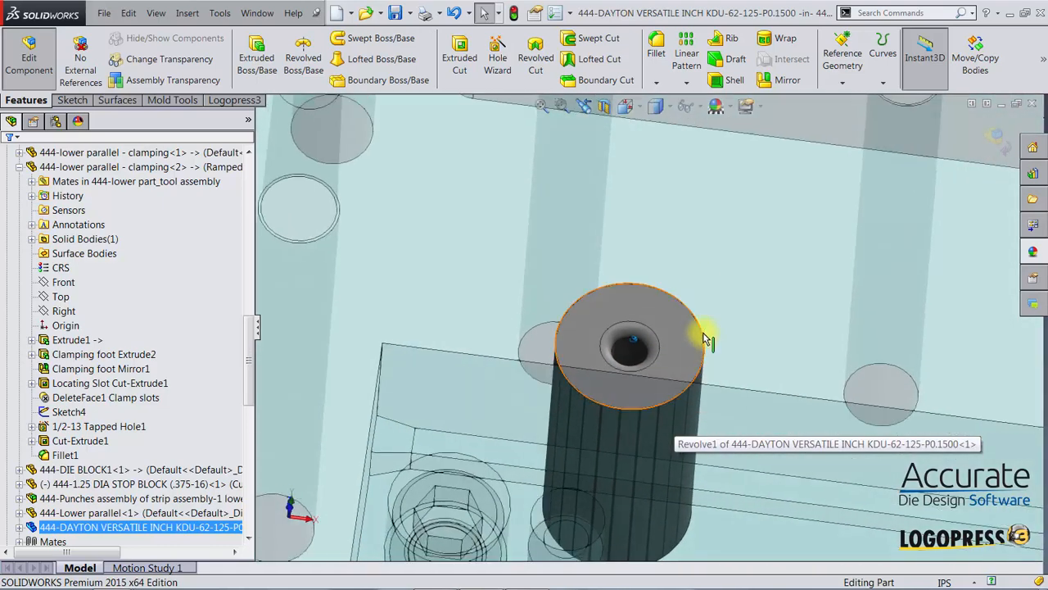
pyautogui.click(996, 140)
pyautogui.scroll(3, 874, 205)
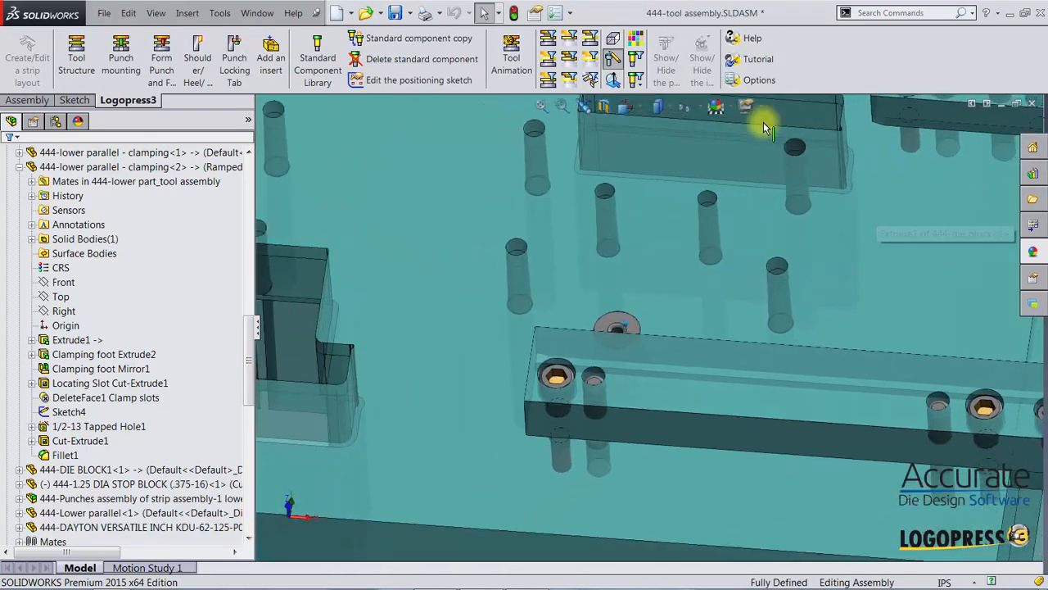
pyautogui.click(547, 36)
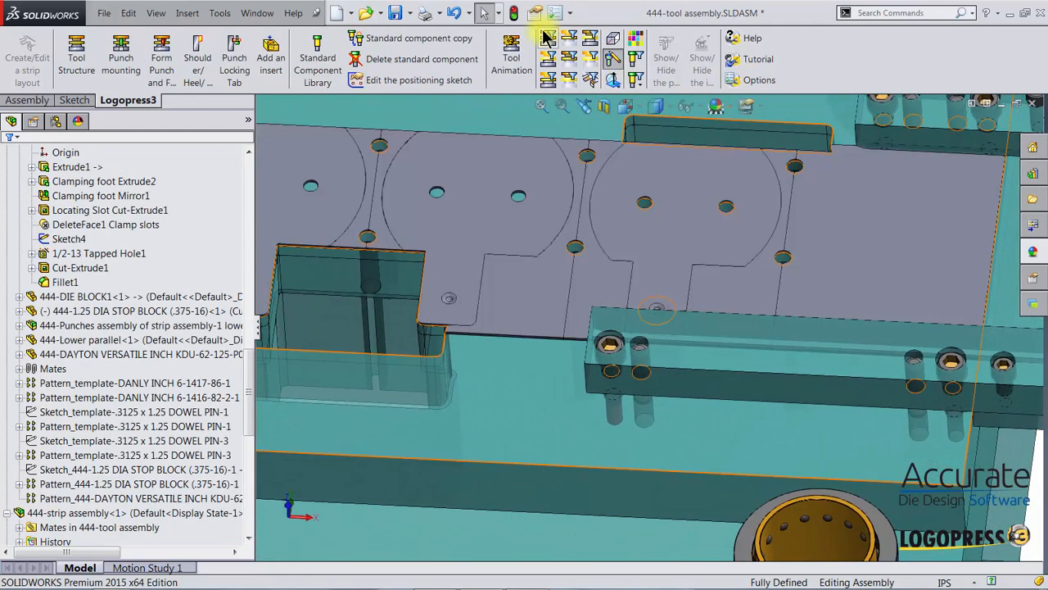
# Bring the whole die into view and save the tool assembly
pyautogui.scroll(4, 908, 341)
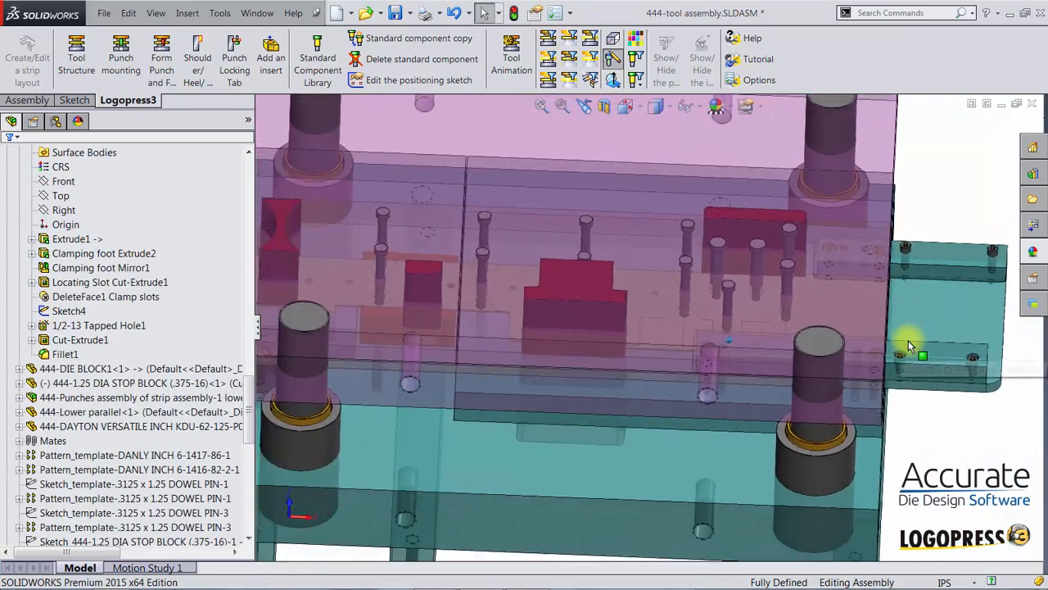
pyautogui.scroll(5, 908, 340)
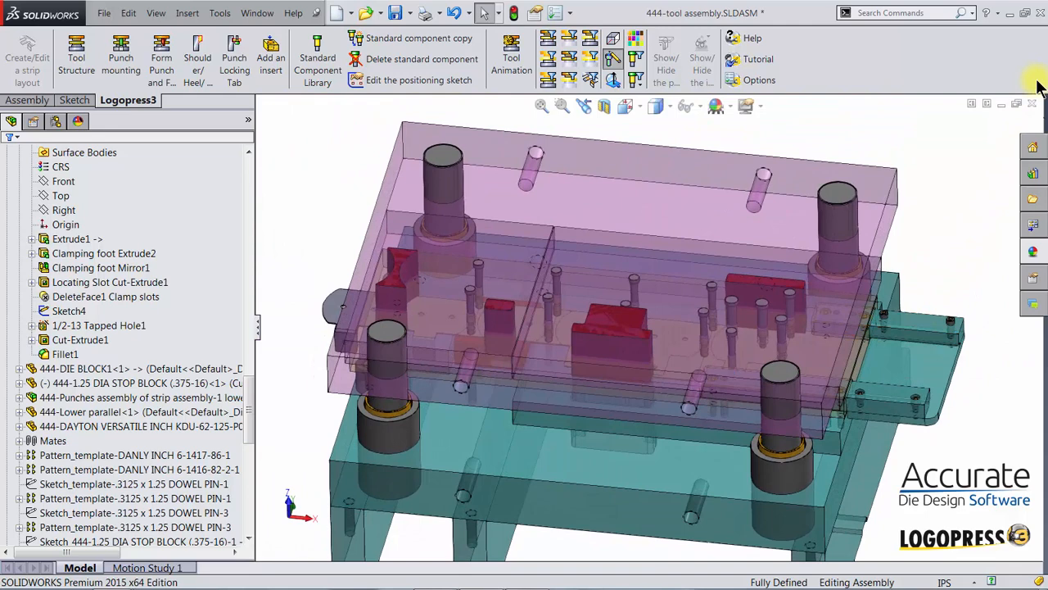
pyautogui.hotkey('ctrl', 's')
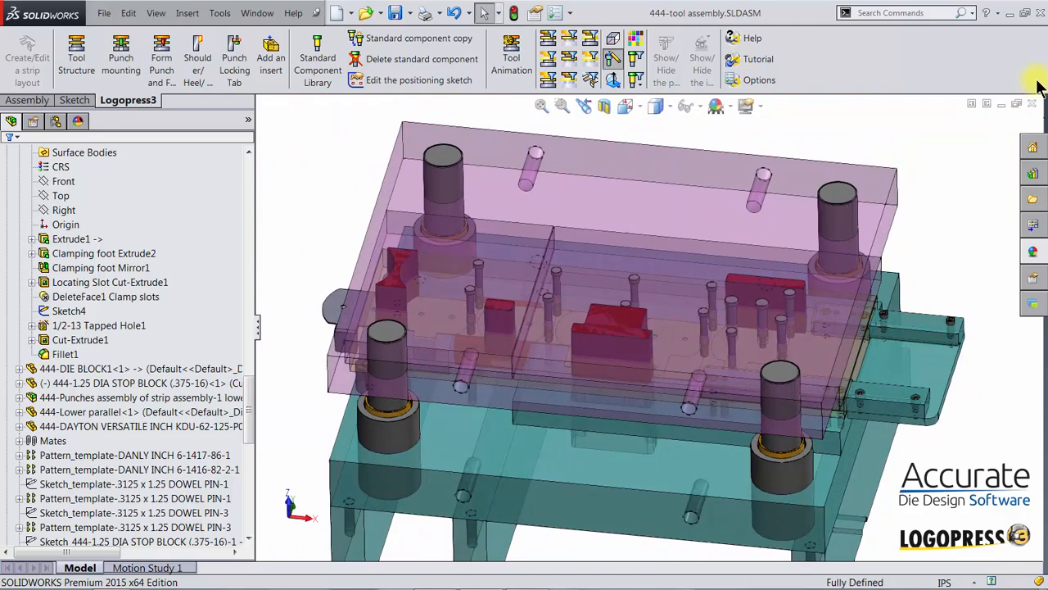
pyautogui.click(1035, 90)
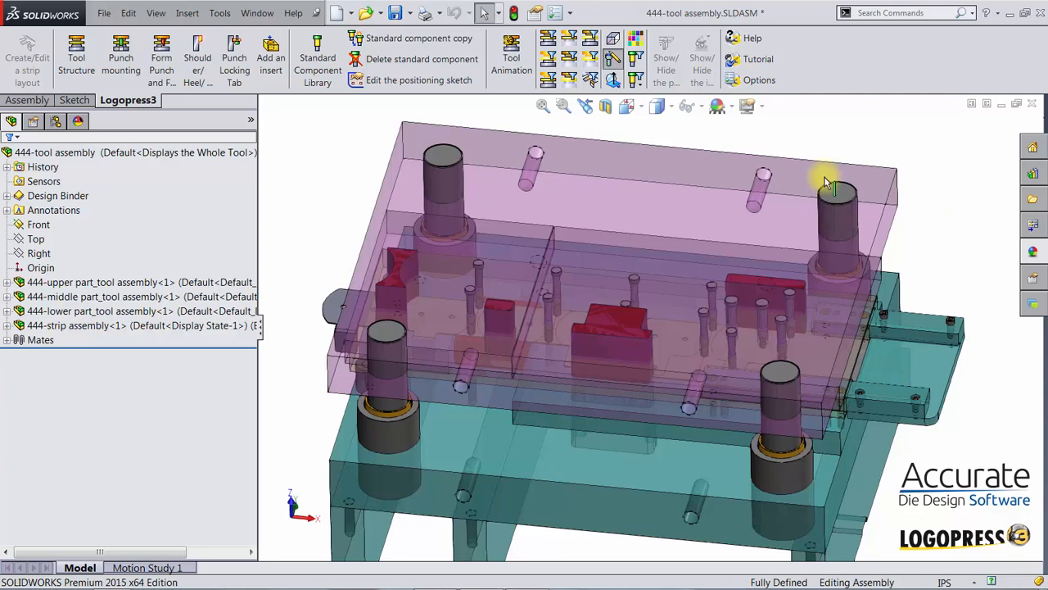
# Start a shoulder bolt mounting with the stripper plate face as base and the punch shoe face as length plate
pyautogui.click(315, 62)
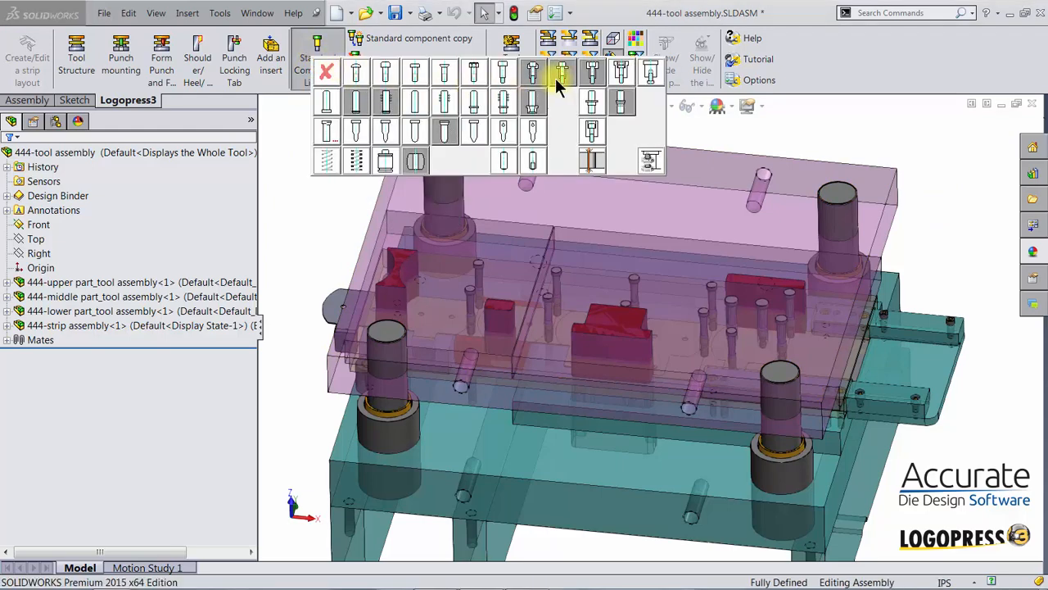
pyautogui.click(504, 74)
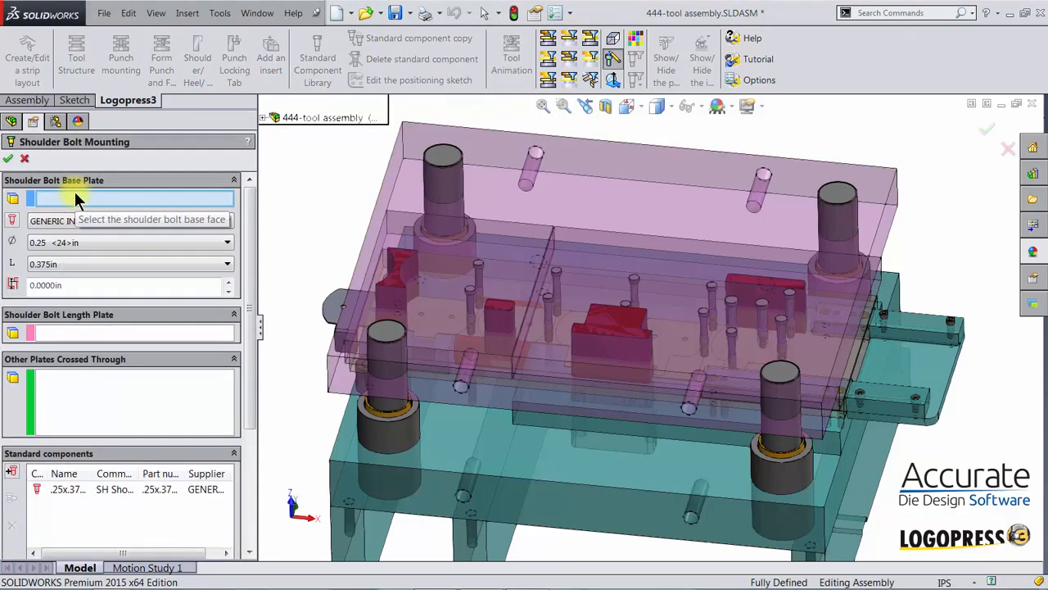
pyautogui.scroll(-6, 766, 362)
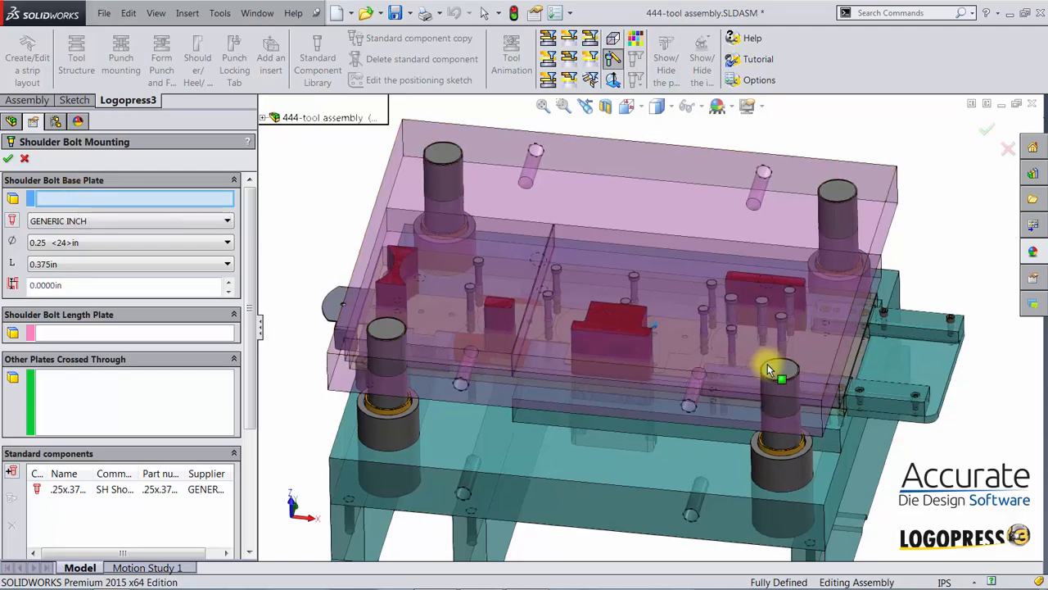
pyautogui.scroll(-6, 766, 361)
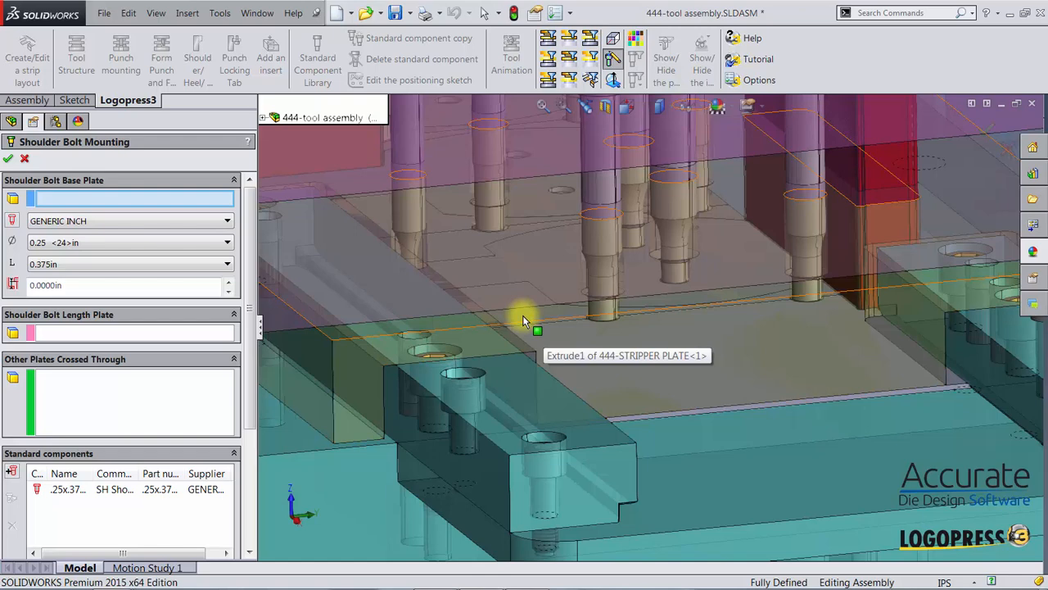
pyautogui.click(524, 318)
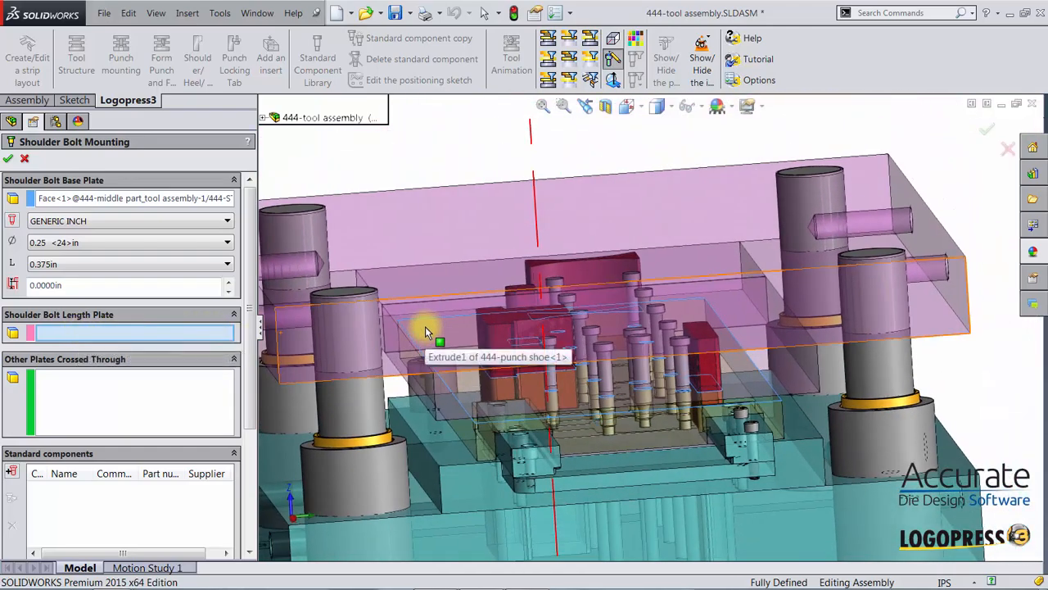
pyautogui.click(425, 326)
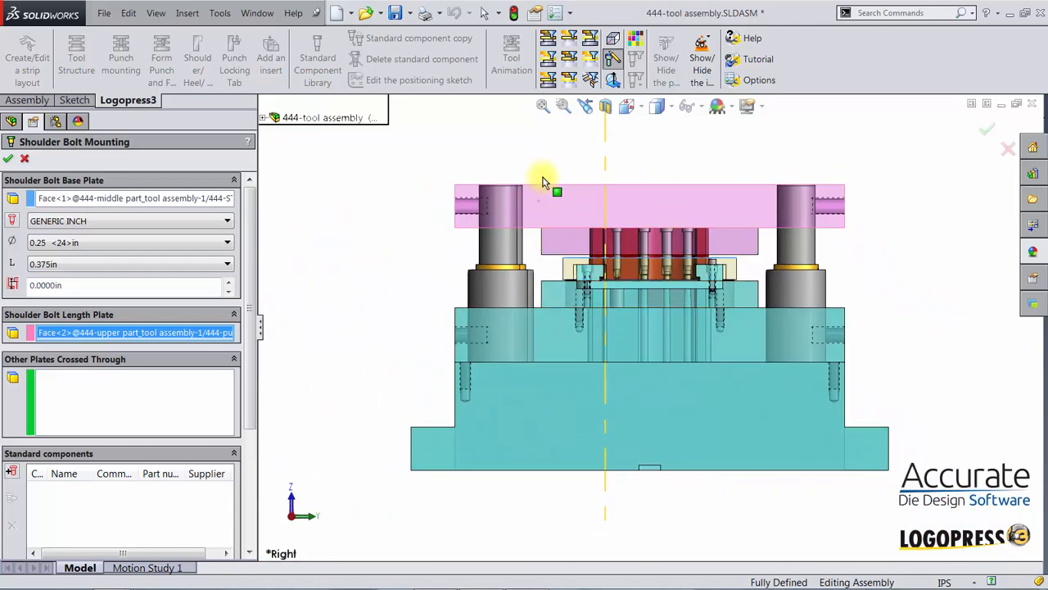
pyautogui.click(563, 105)
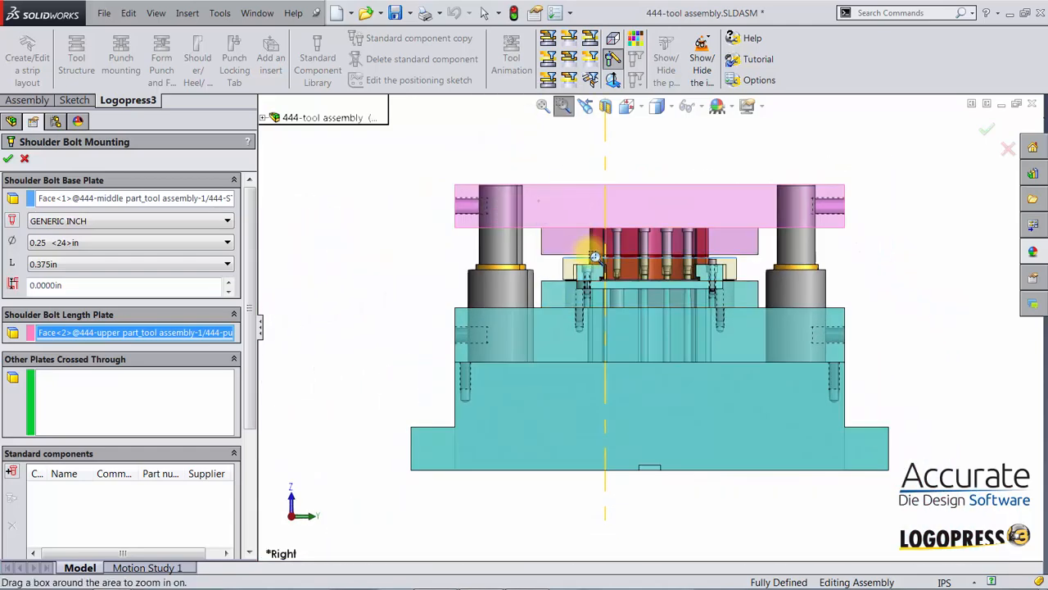
pyautogui.moveTo(555, 188); pyautogui.dragTo(650, 326)
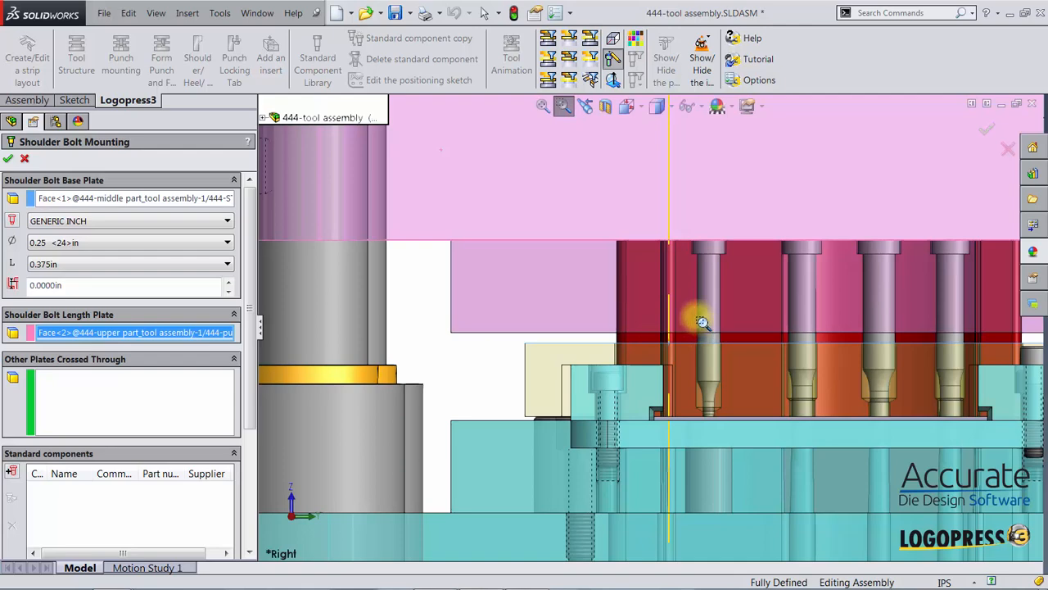
# Choose the 0.375 <18> in shoulder bolt diameter and set the bolt head's travel distance to 0.375 in
pyautogui.press('Escape')
pyautogui.scroll(1, 685, 318)
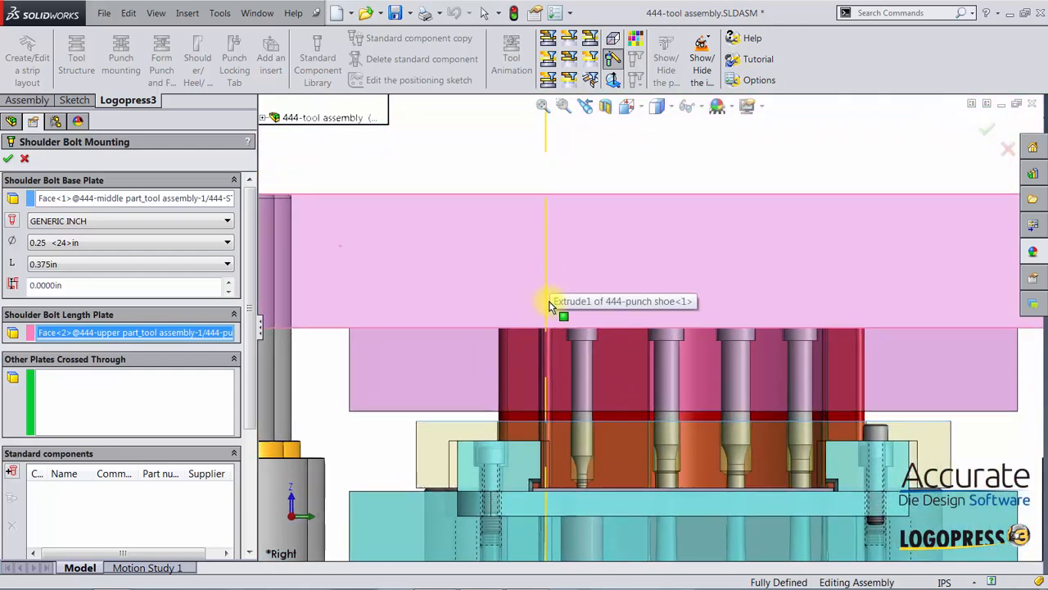
pyautogui.scroll(-1, 550, 305)
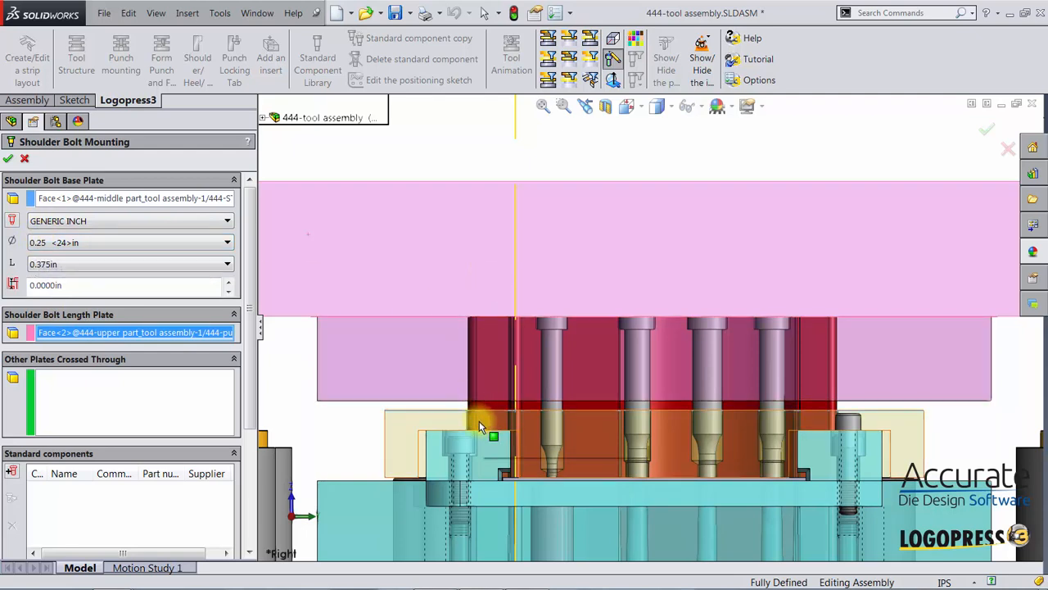
pyautogui.click(36, 243)
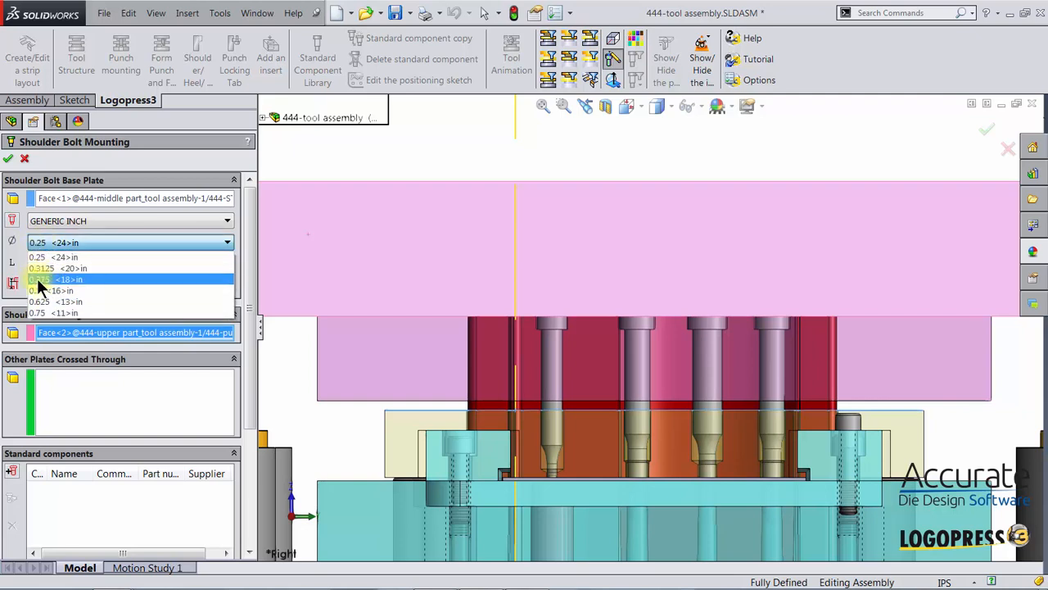
pyautogui.click(37, 279)
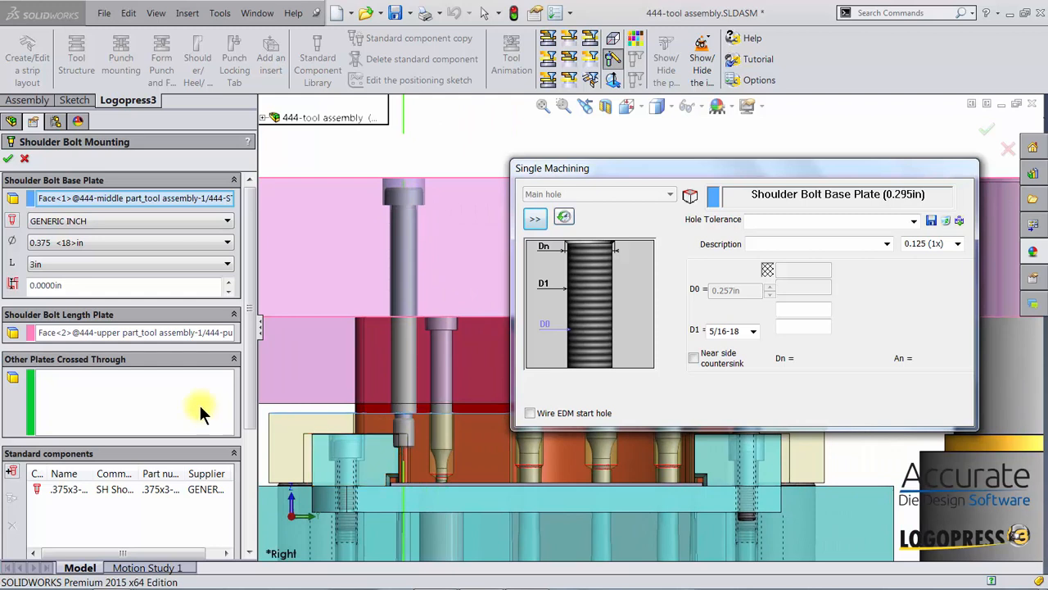
pyautogui.click(60, 285)
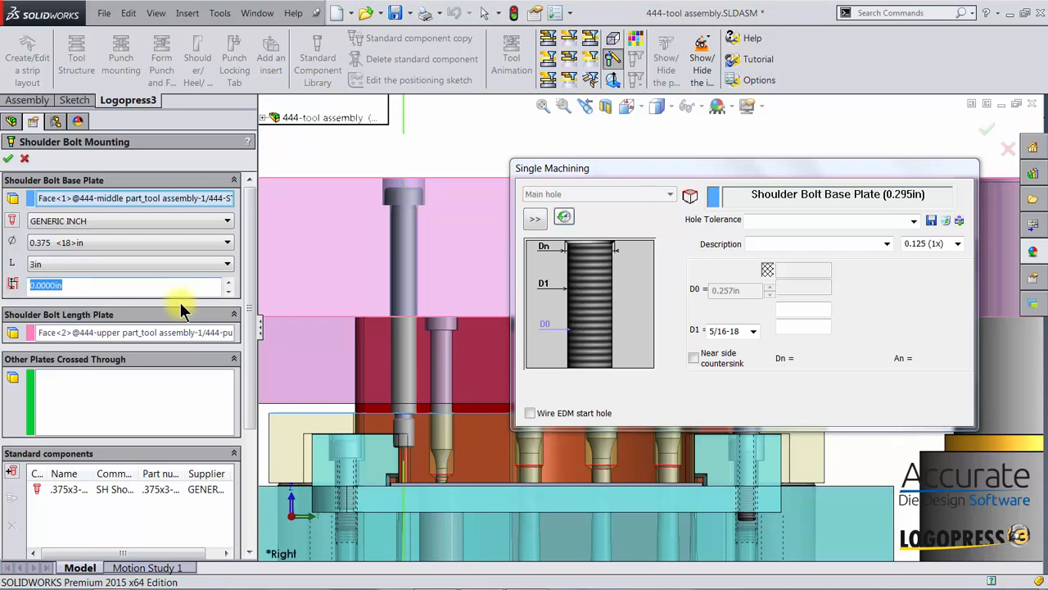
pyautogui.write('.375')
pyautogui.press('Return')
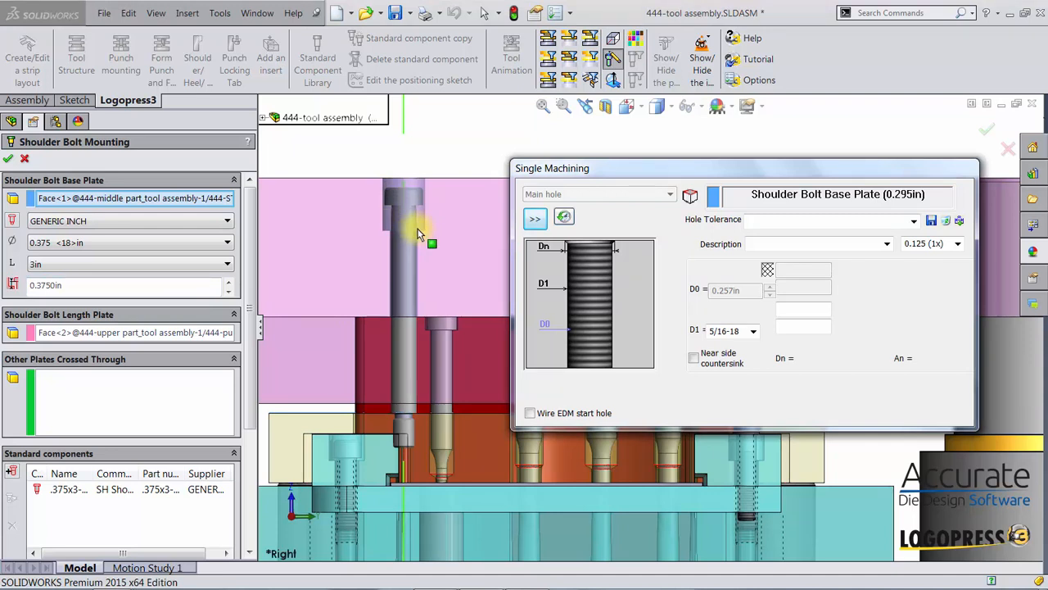
# Add both punch retainer plates as other plates crossed through by the shoulder bolt and accept the mounting to reach its position sketch
pyautogui.click(79, 397)
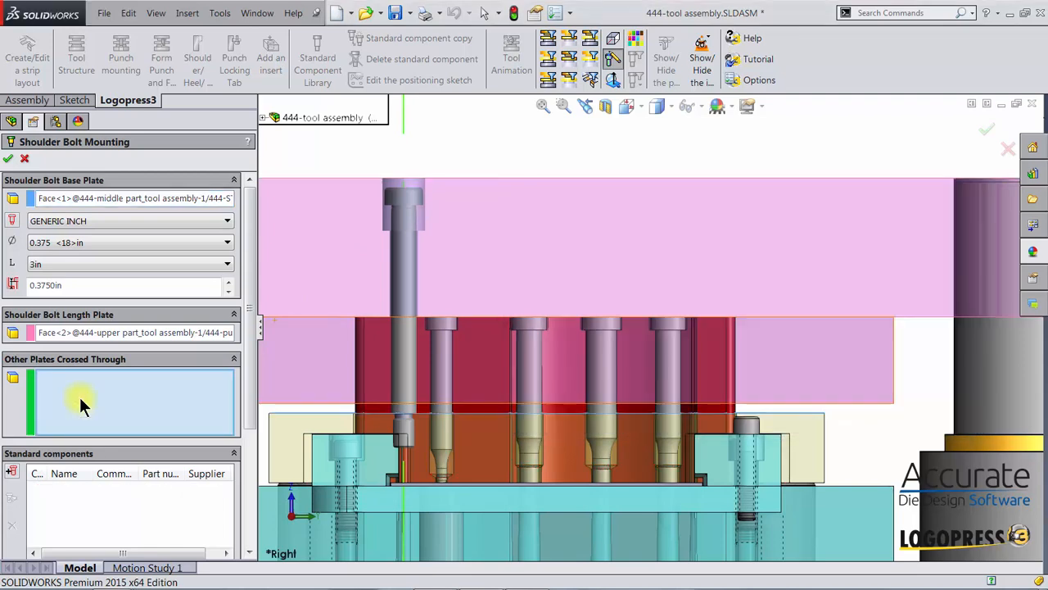
pyautogui.moveTo(353, 378); pyautogui.dragTo(423, 345, button='middle')
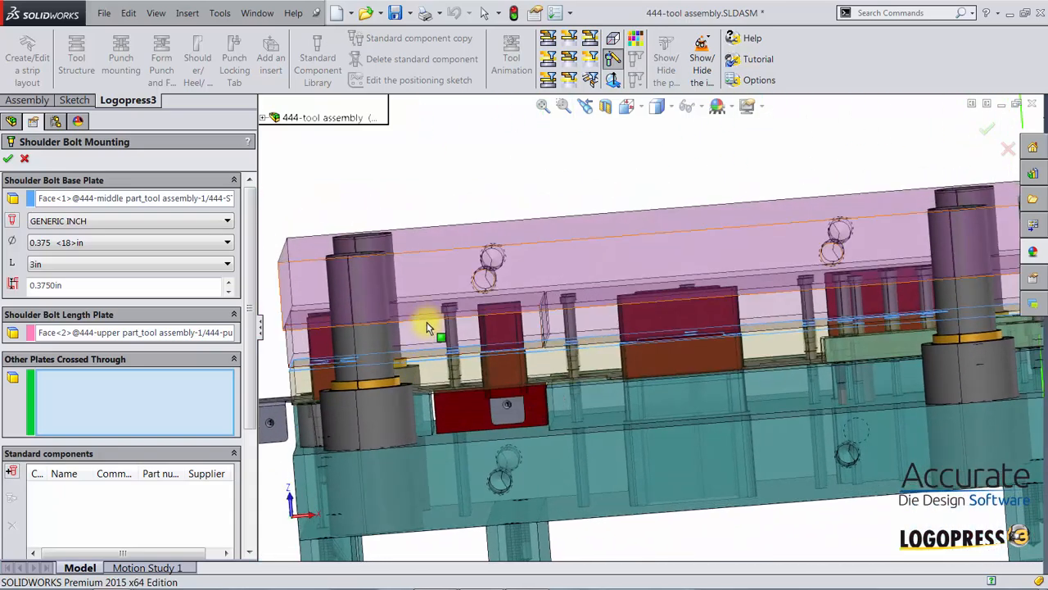
pyautogui.click(426, 328)
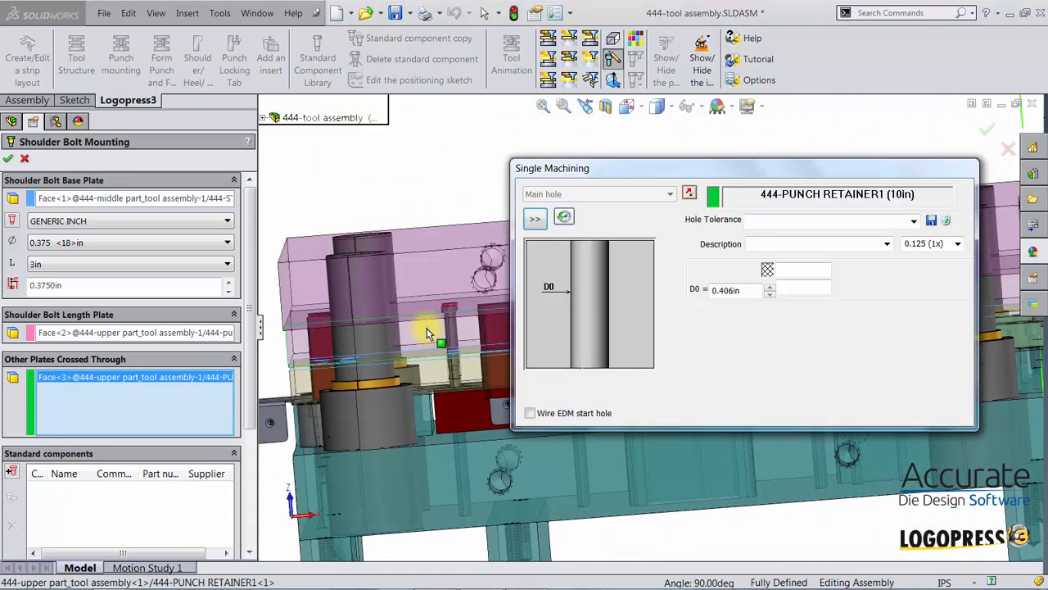
pyautogui.moveTo(427, 327); pyautogui.dragTo(407, 316, button='middle')
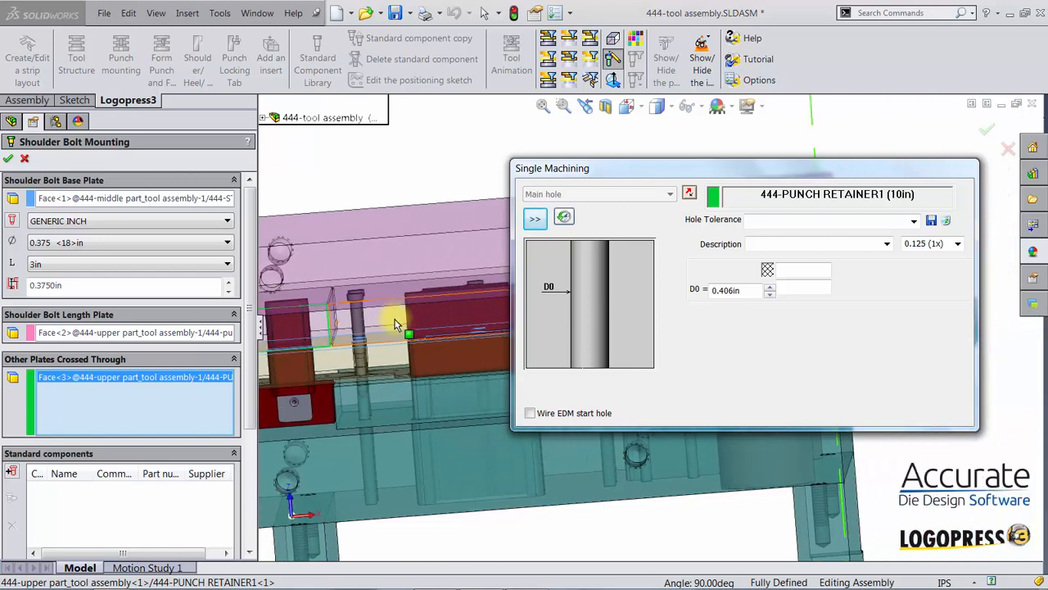
pyautogui.click(395, 325)
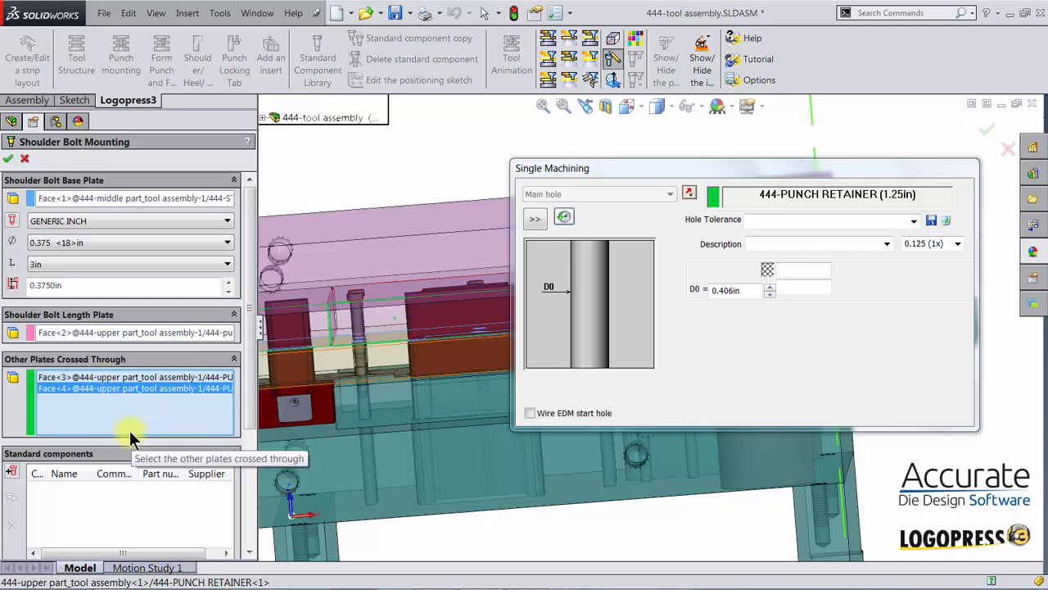
pyautogui.click(10, 161)
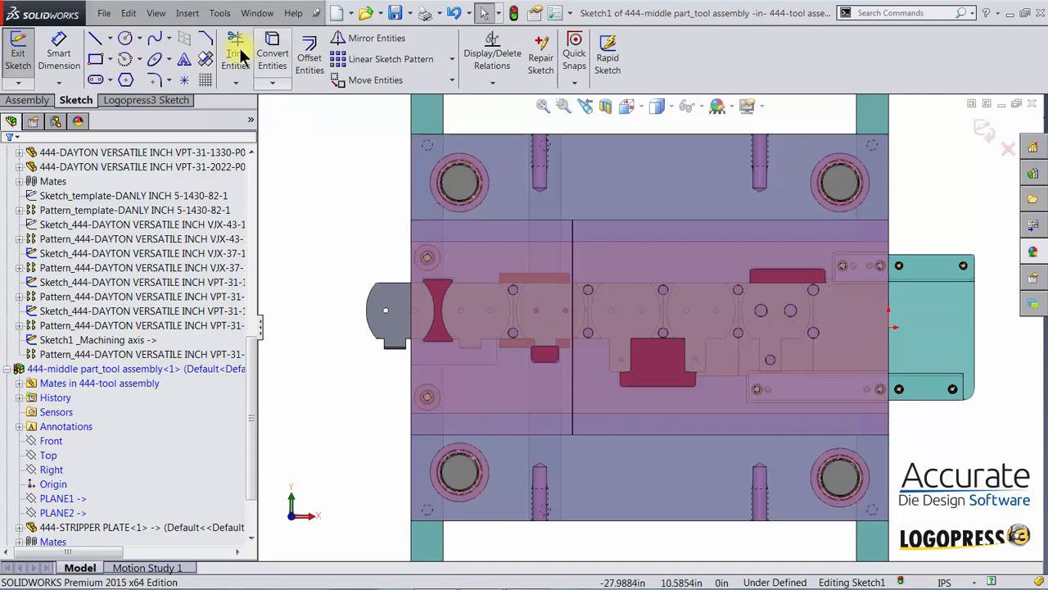
# Start an automatic pattern of 8 points in the shoulder bolt position sketch and set its Delta X distance to 0.625 in
pyautogui.click(168, 101)
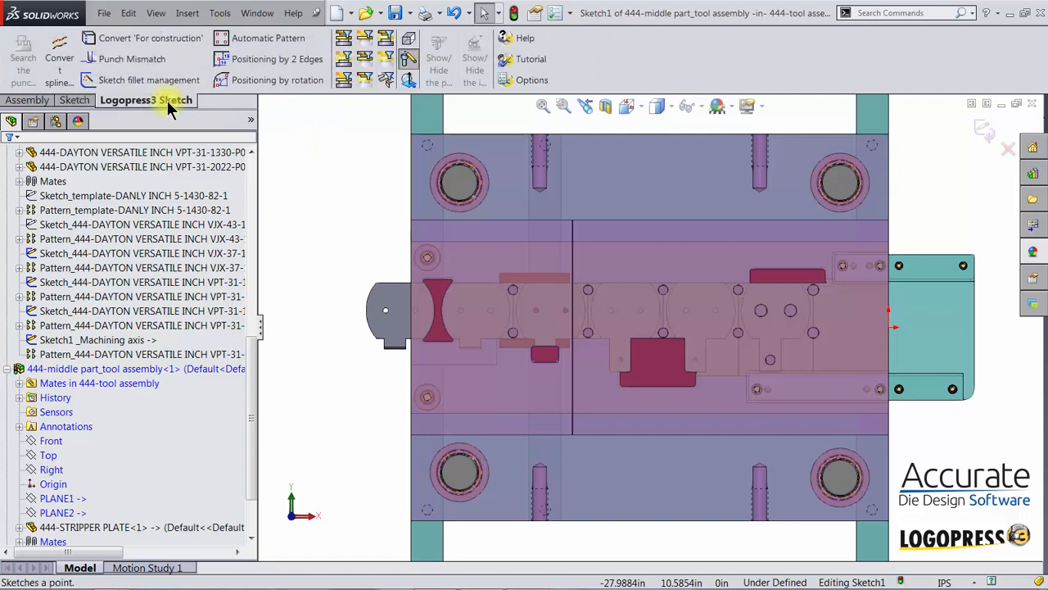
pyautogui.click(242, 37)
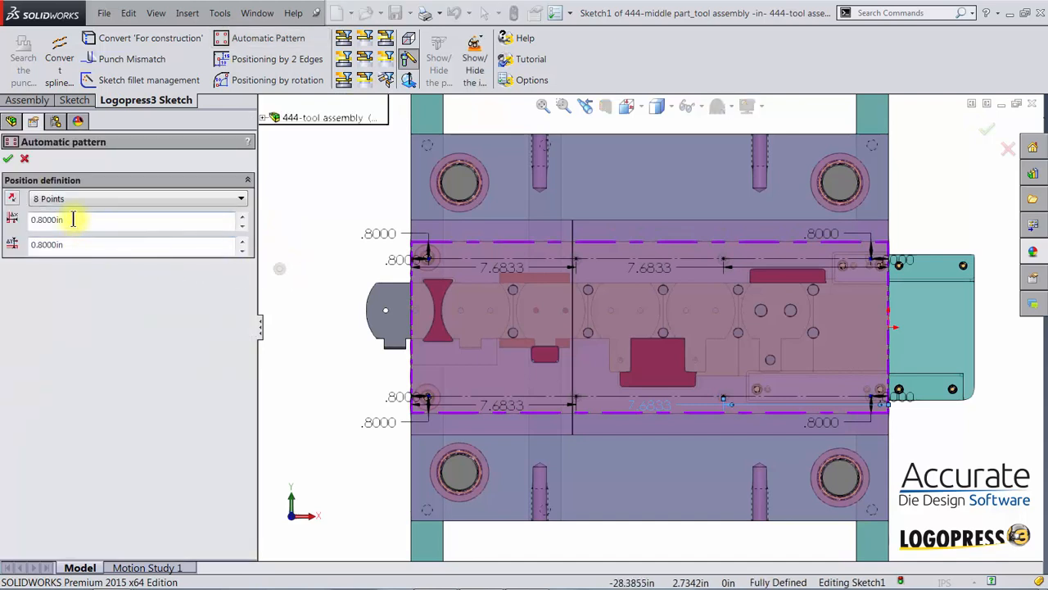
pyautogui.click(74, 196)
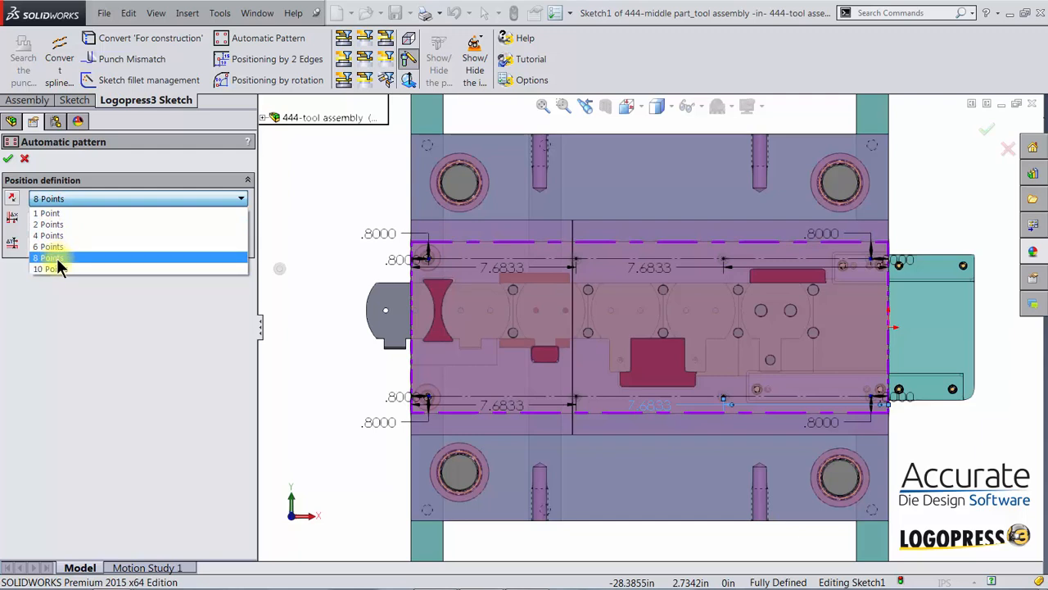
pyautogui.click(57, 258)
pyautogui.moveTo(70, 220); pyautogui.dragTo(51, 223)
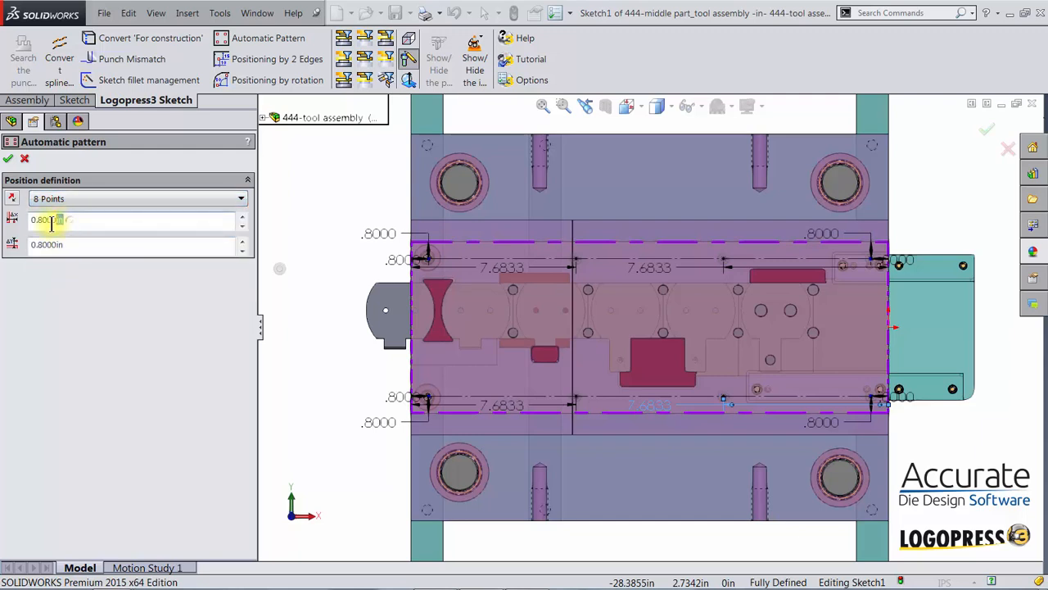
pyautogui.write('.3')
pyautogui.press('BackSpace')
pyautogui.write('625')
pyautogui.press('Return')
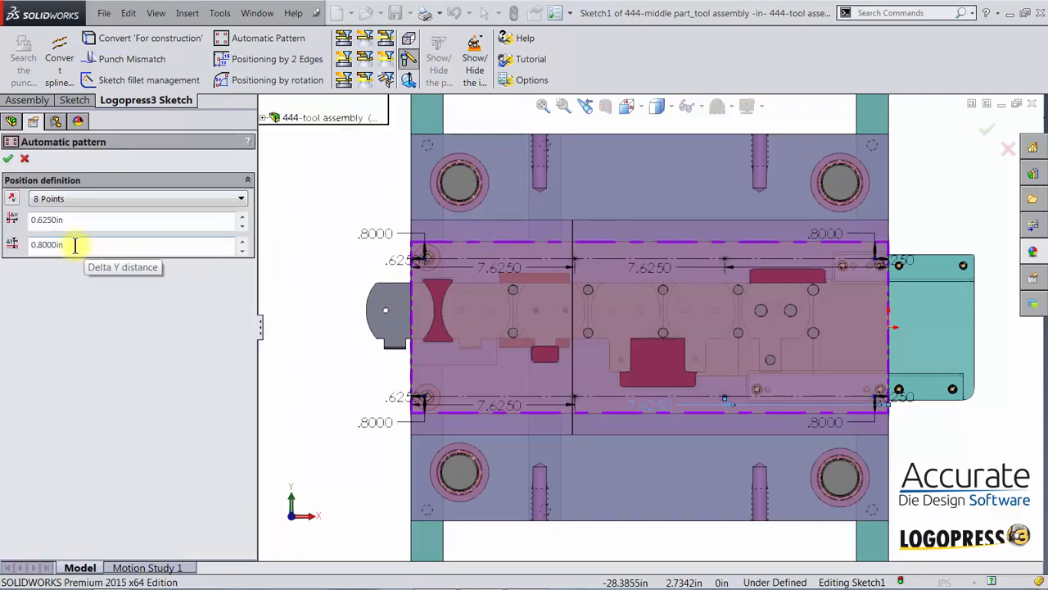
# Set the automatic pattern's Delta Y distance to 0.625 in, check the bolt positions against the plate edges and accept the pattern
pyautogui.moveTo(76, 244); pyautogui.dragTo(20, 249)
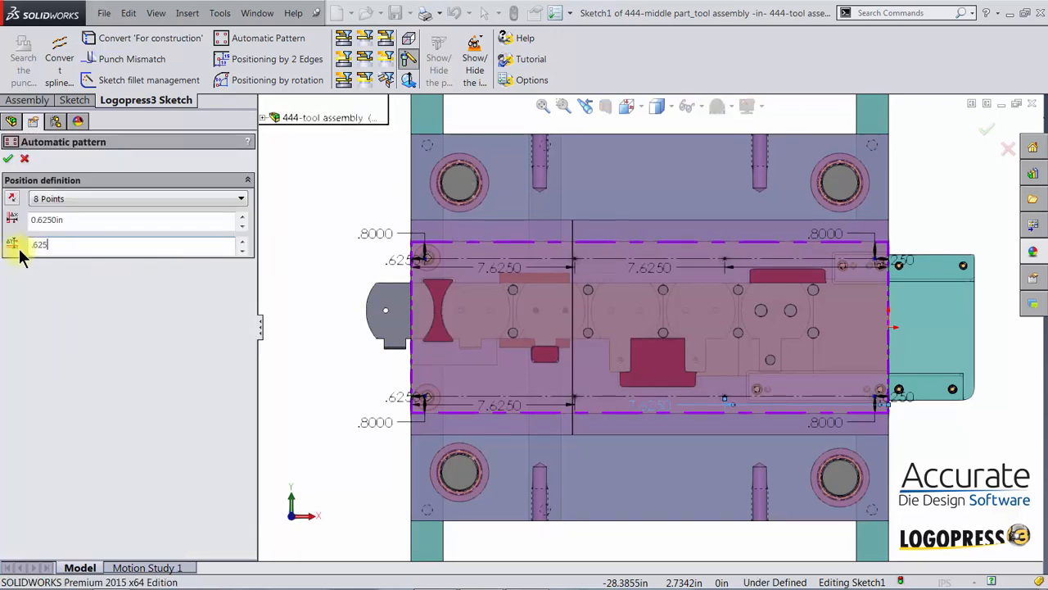
pyautogui.write('.625')
pyautogui.press('Return')
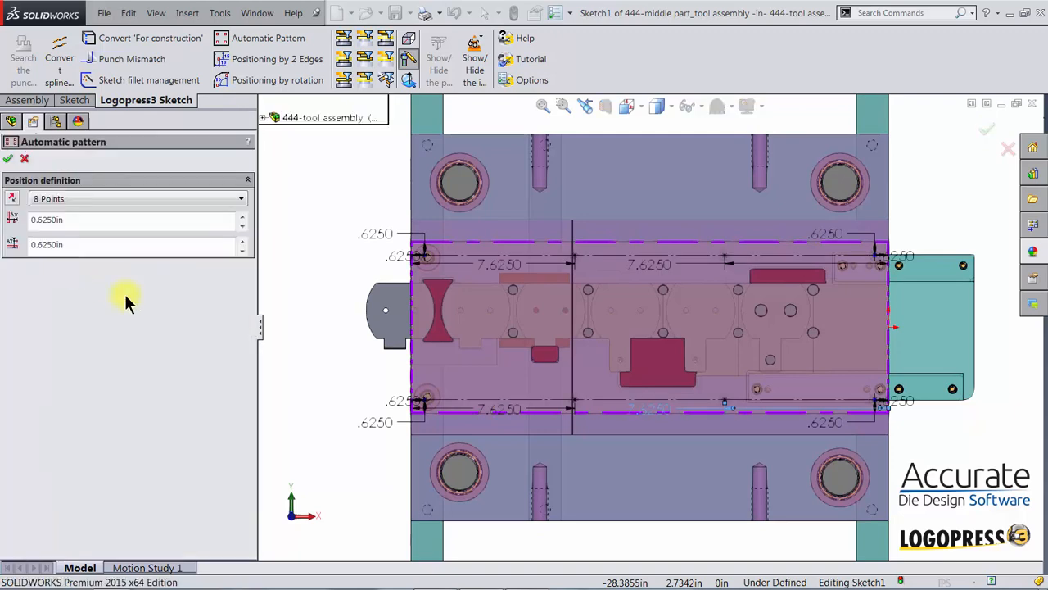
pyautogui.scroll(2, 452, 398)
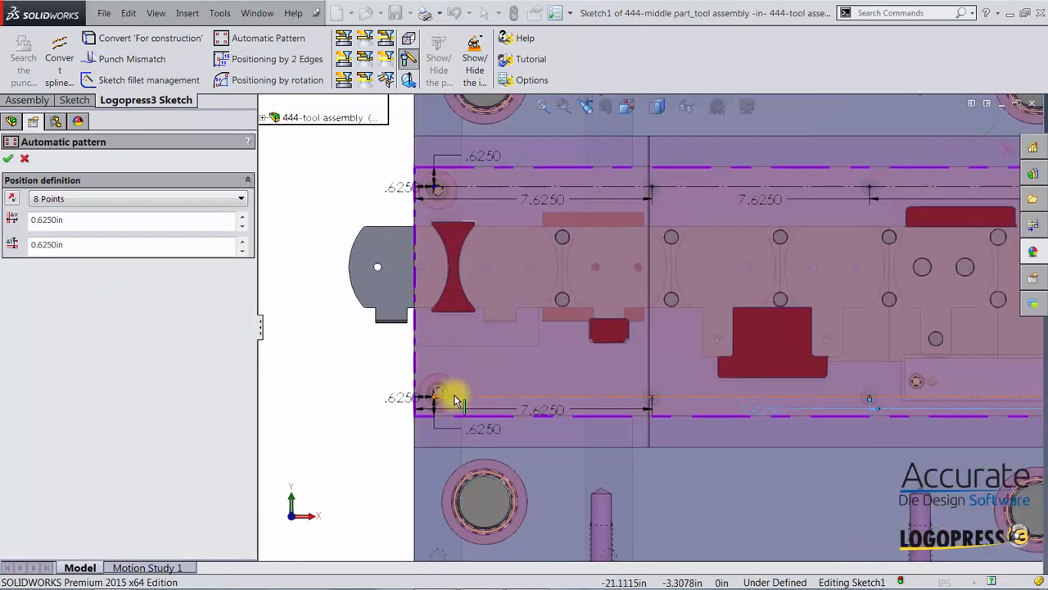
pyautogui.scroll(3, 496, 397)
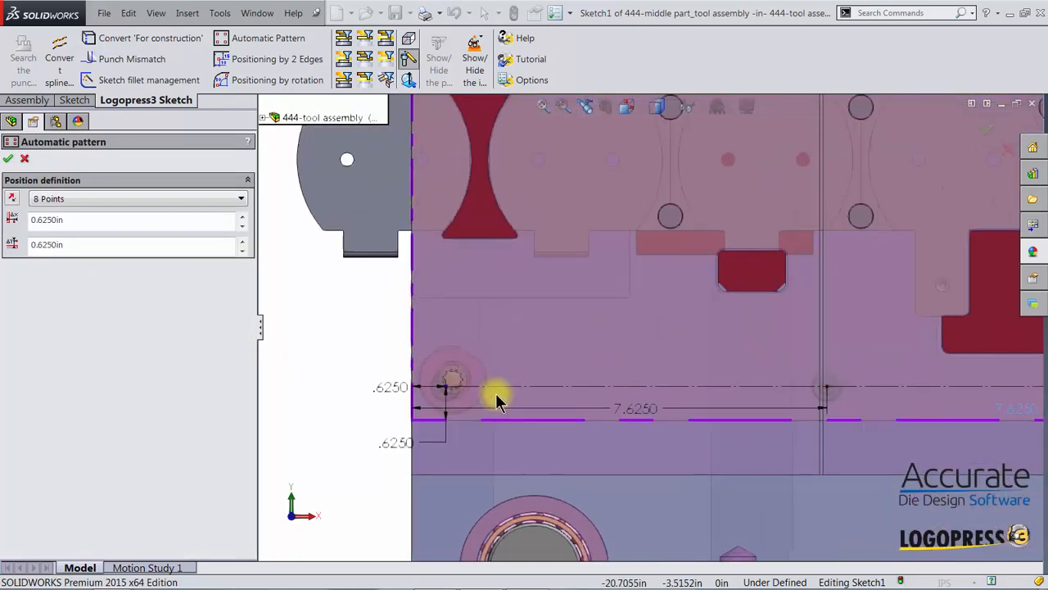
pyautogui.scroll(-4, 660, 375)
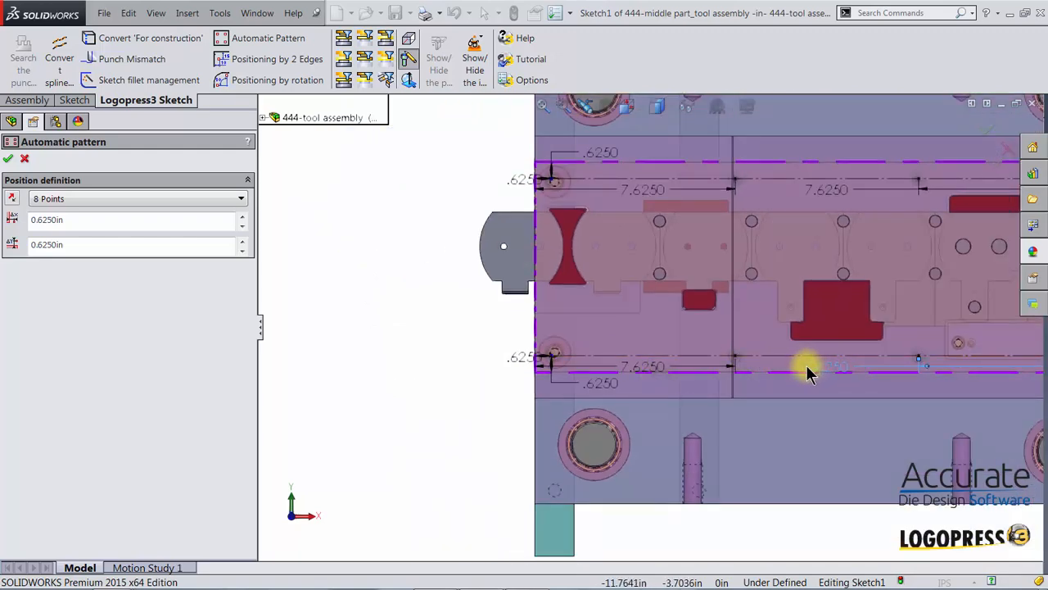
pyautogui.click(10, 159)
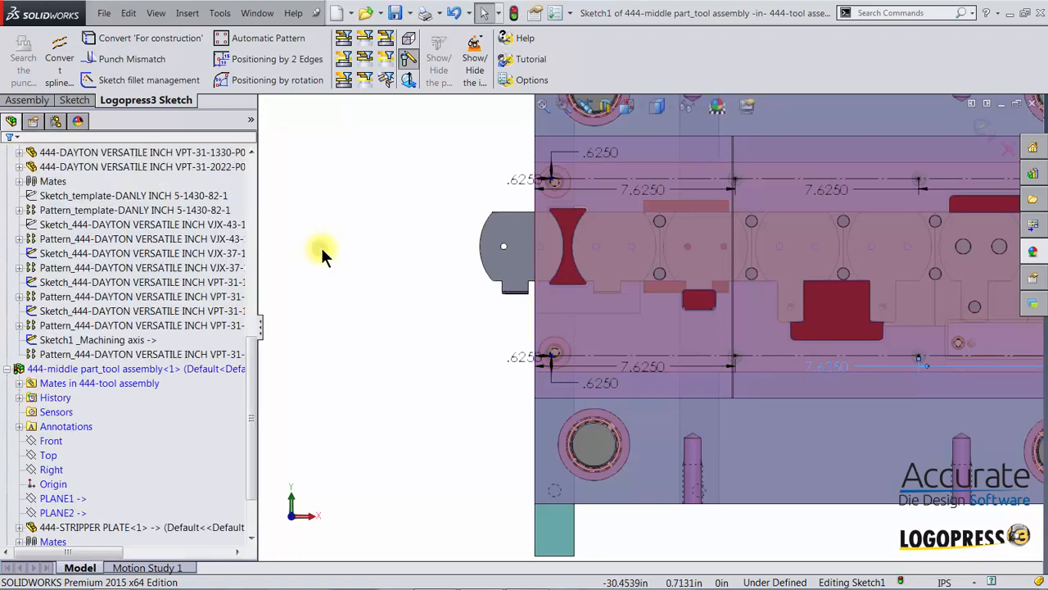
# Set the horizontal distances from the plate's left edge to the upper and lower bolt points beside the retainer split to 8 in
pyautogui.scroll(5, 438, 285)
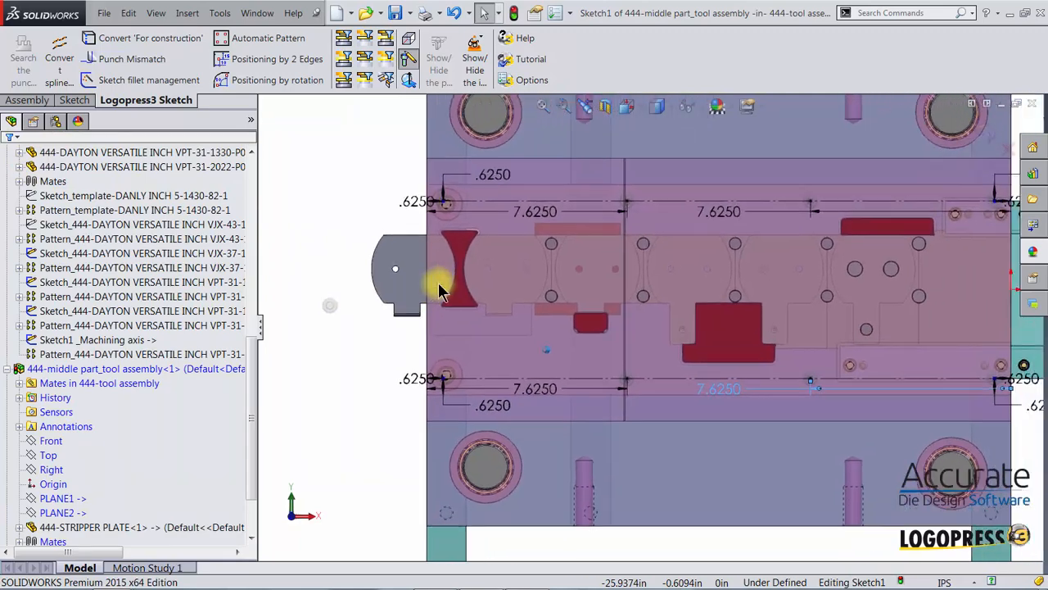
pyautogui.scroll(1, 440, 290)
pyautogui.scroll(-1, 425, 288)
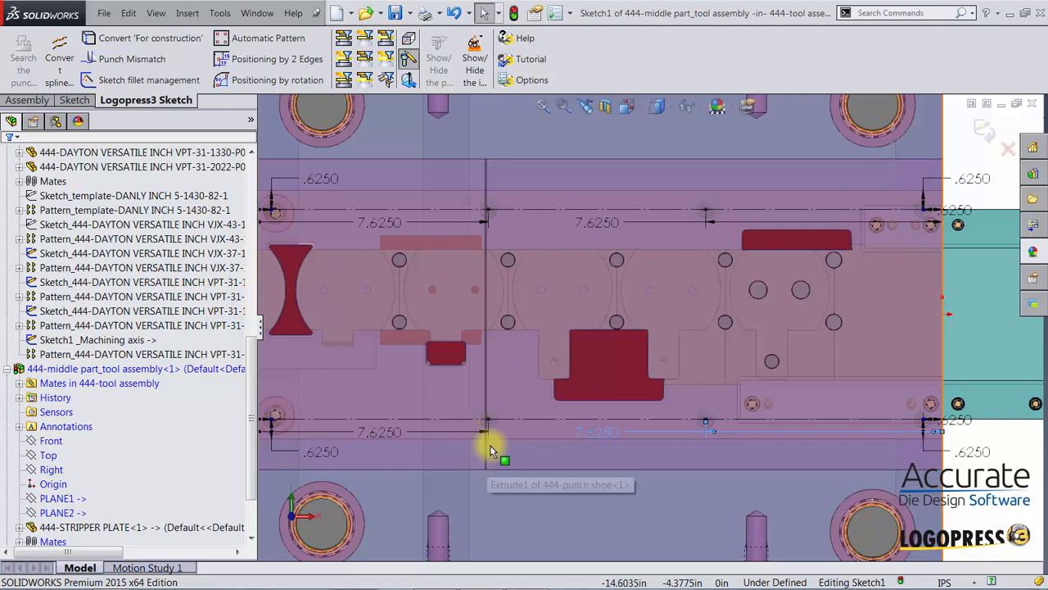
pyautogui.doubleClick(374, 225)
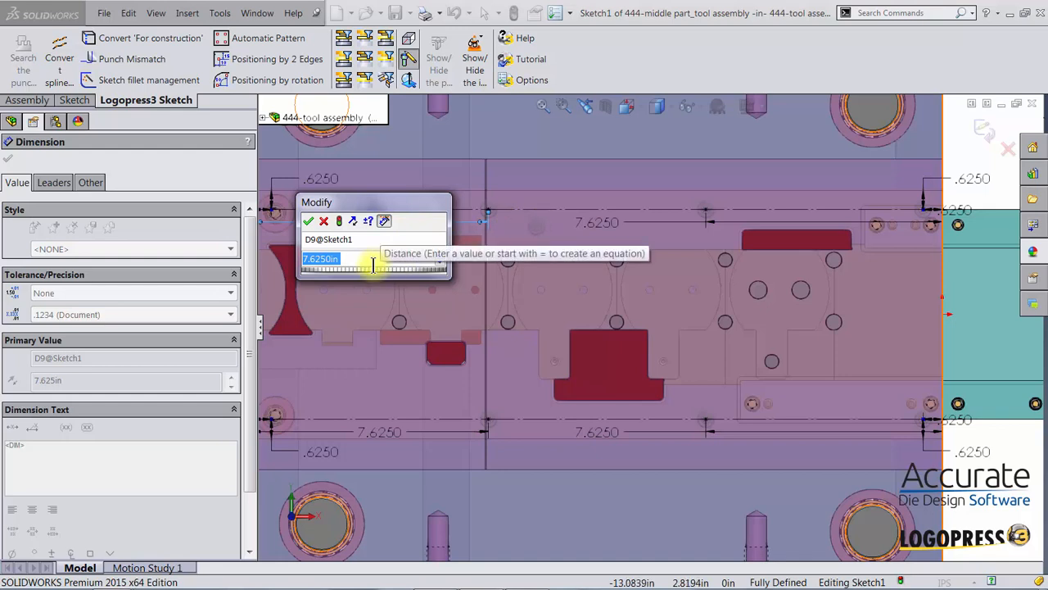
pyautogui.write('8')
pyautogui.press('Return')
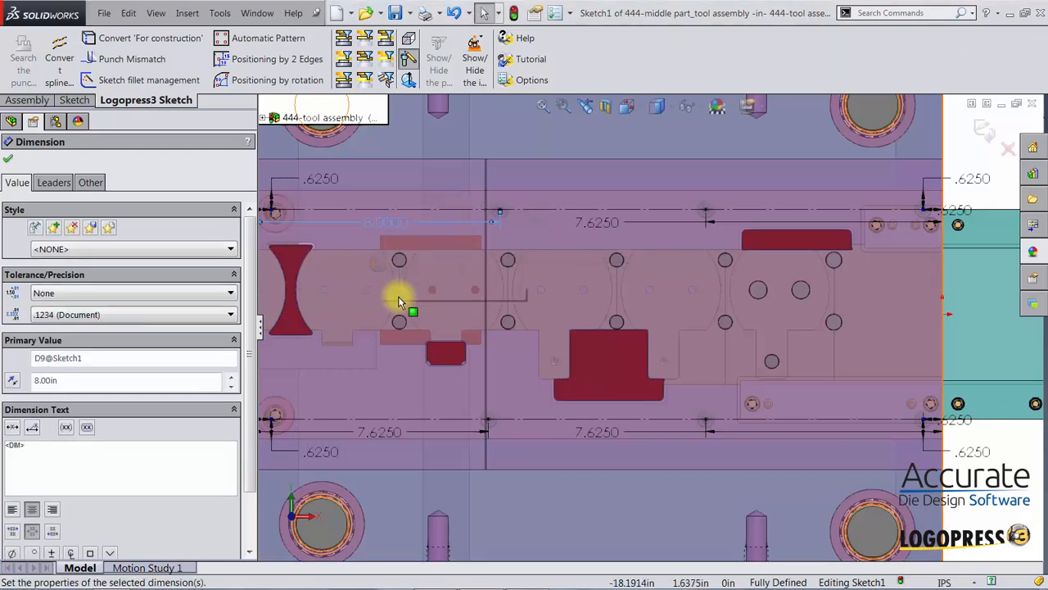
pyautogui.doubleClick(382, 436)
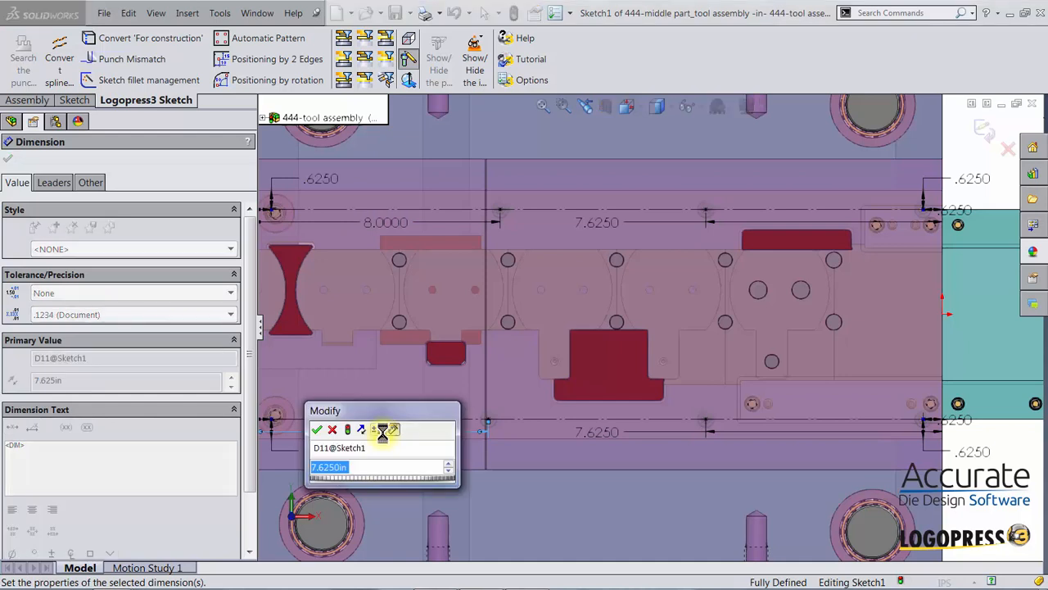
pyautogui.write('8')
pyautogui.press('Return')
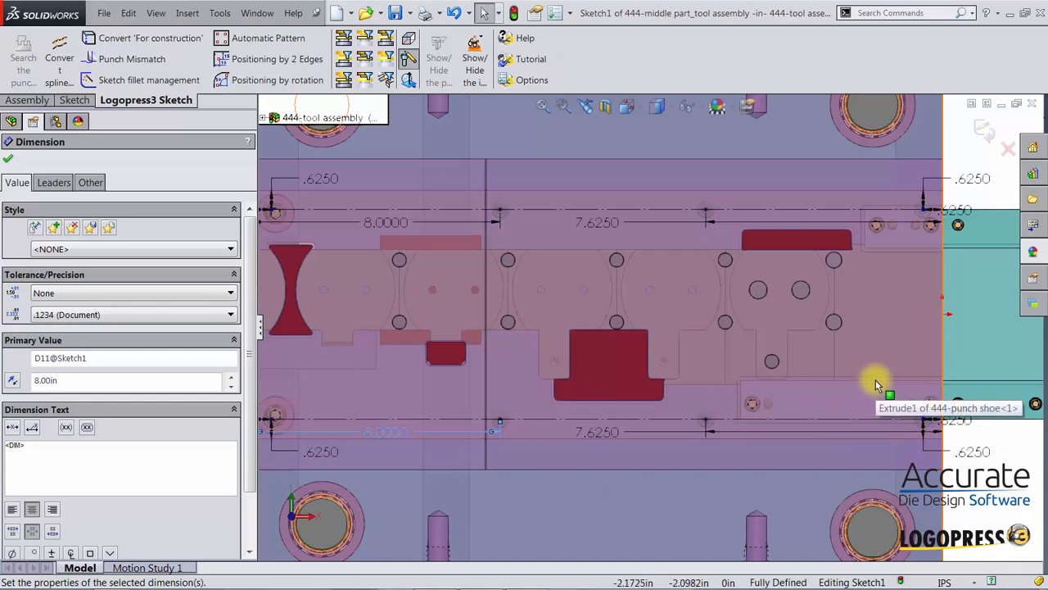
pyautogui.doubleClick(970, 455)
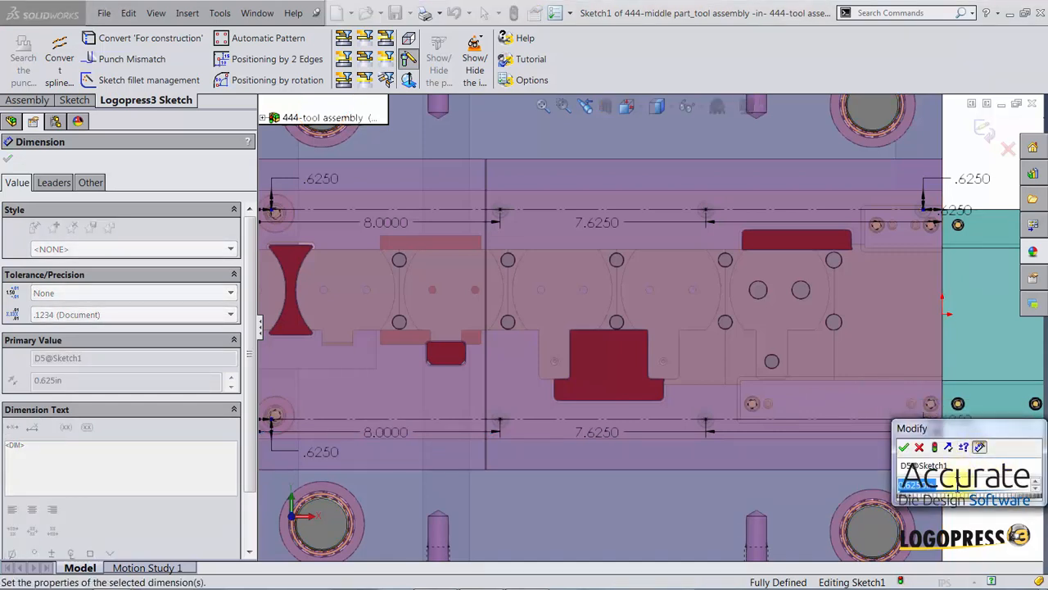
pyautogui.scroll(4, 958, 483)
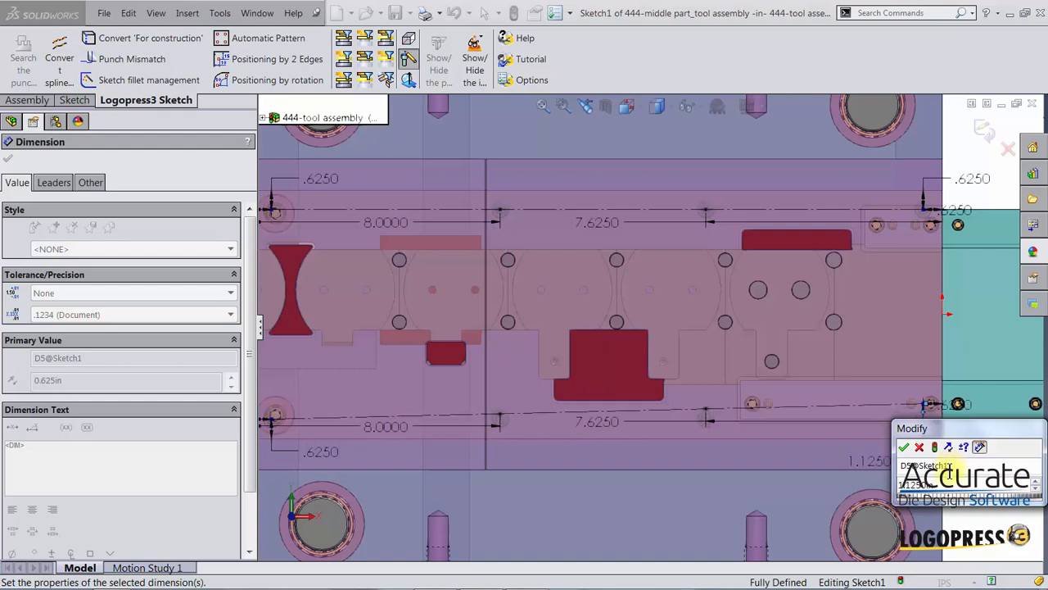
pyautogui.scroll(-4, 948, 479)
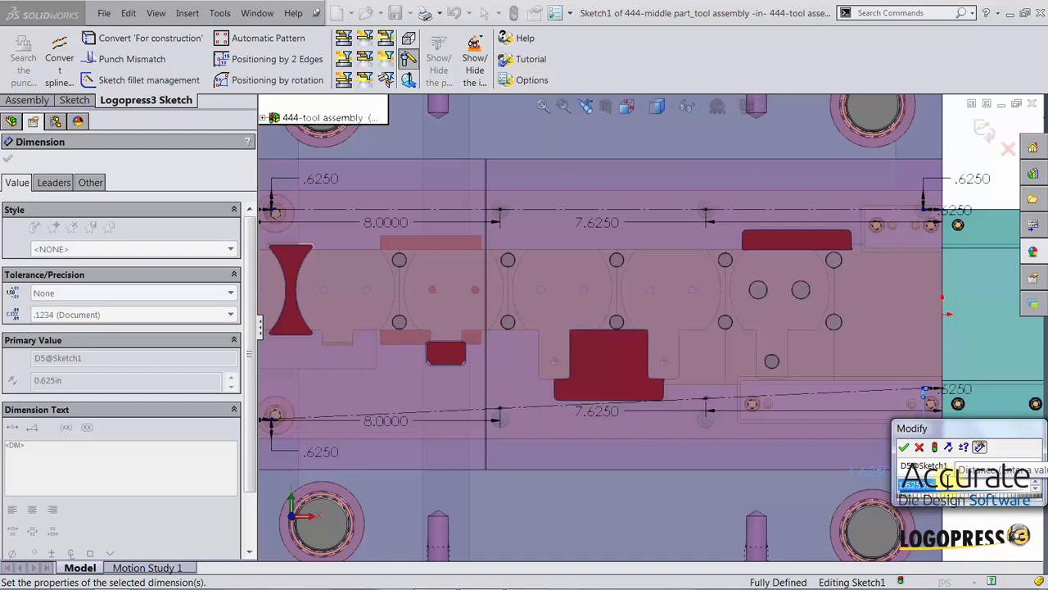
pyautogui.moveTo(904, 485); pyautogui.dragTo(890, 488)
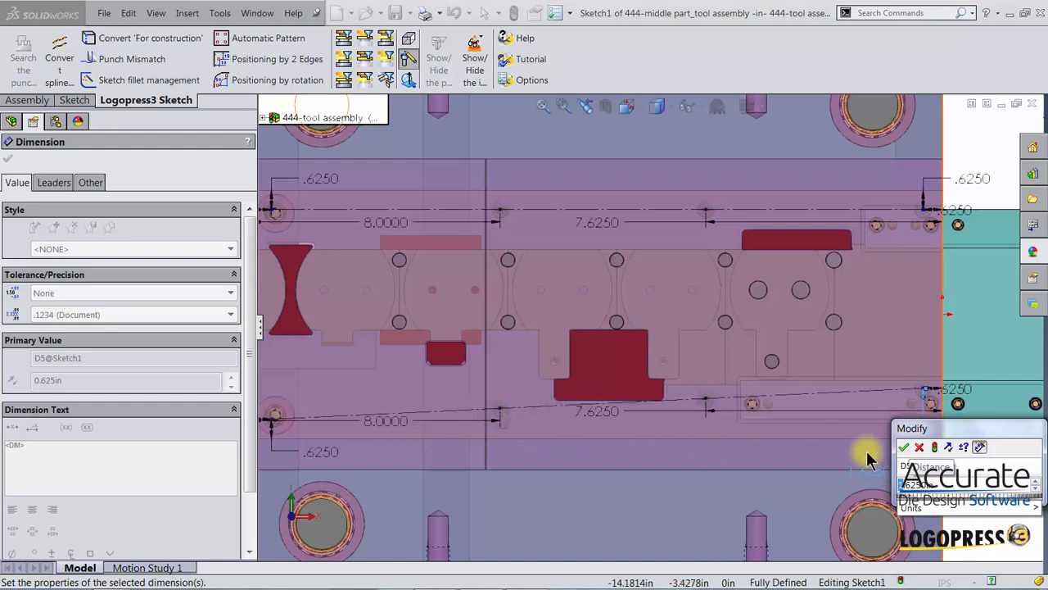
pyautogui.click(919, 447)
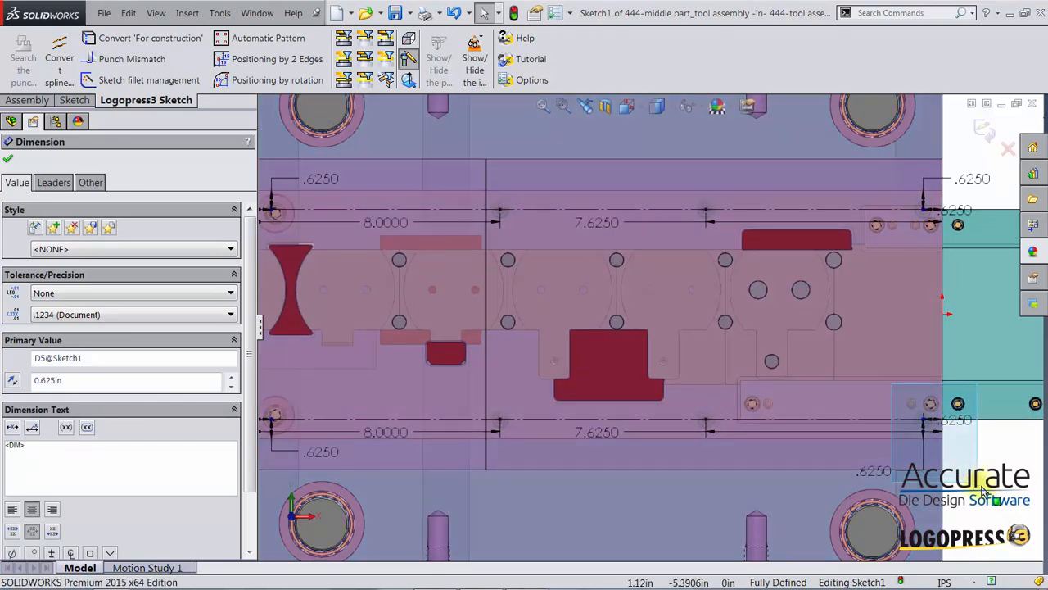
pyautogui.click(986, 496)
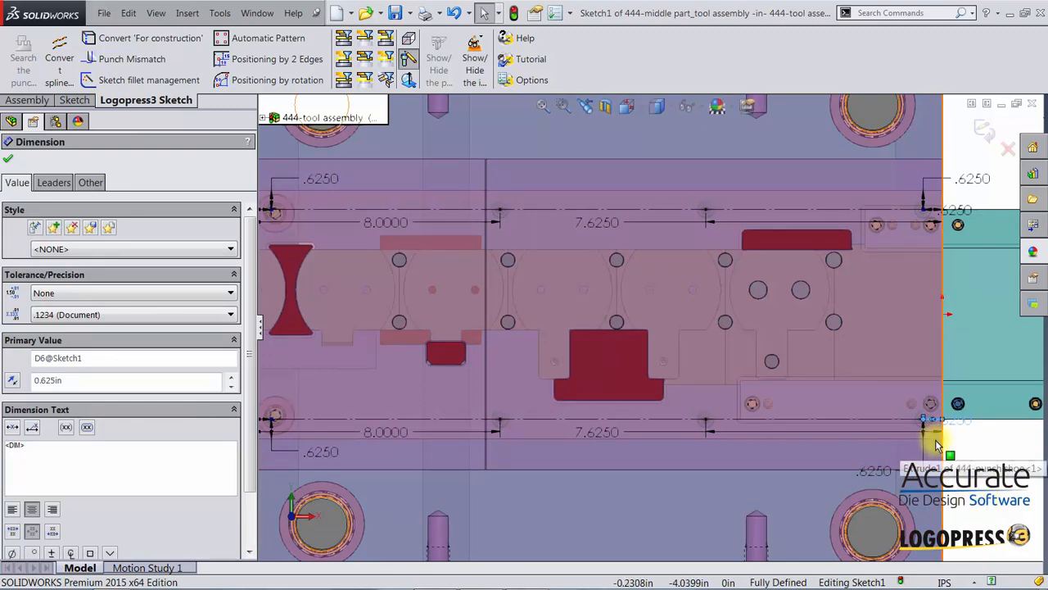
# Delete the lower and upper shoulder bolt points at the stripper plate's right end from the position sketch
pyautogui.click(992, 474)
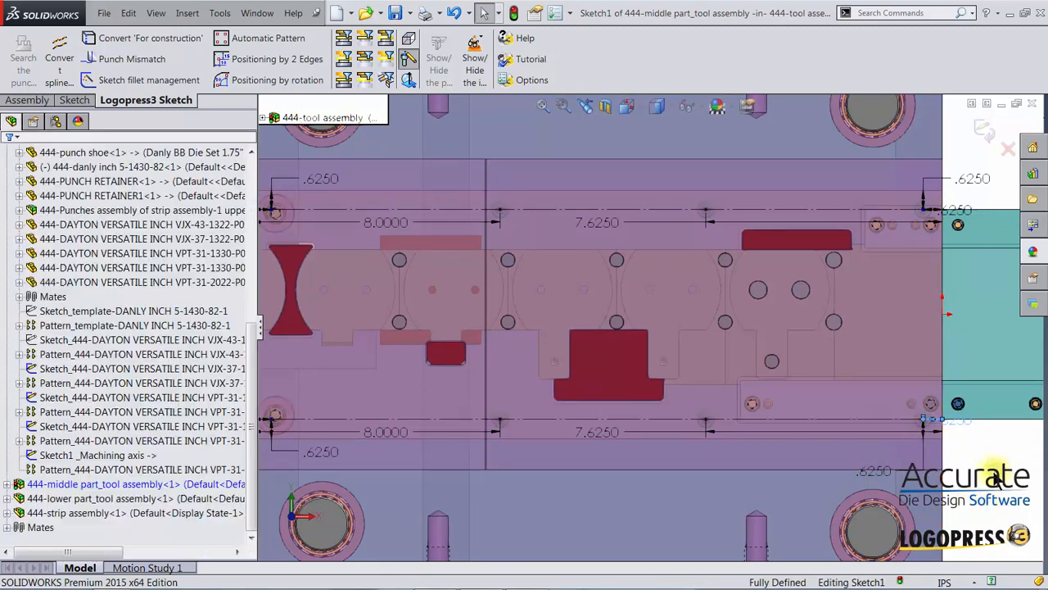
pyautogui.scroll(-1, 918, 416)
pyautogui.scroll(-3, 919, 417)
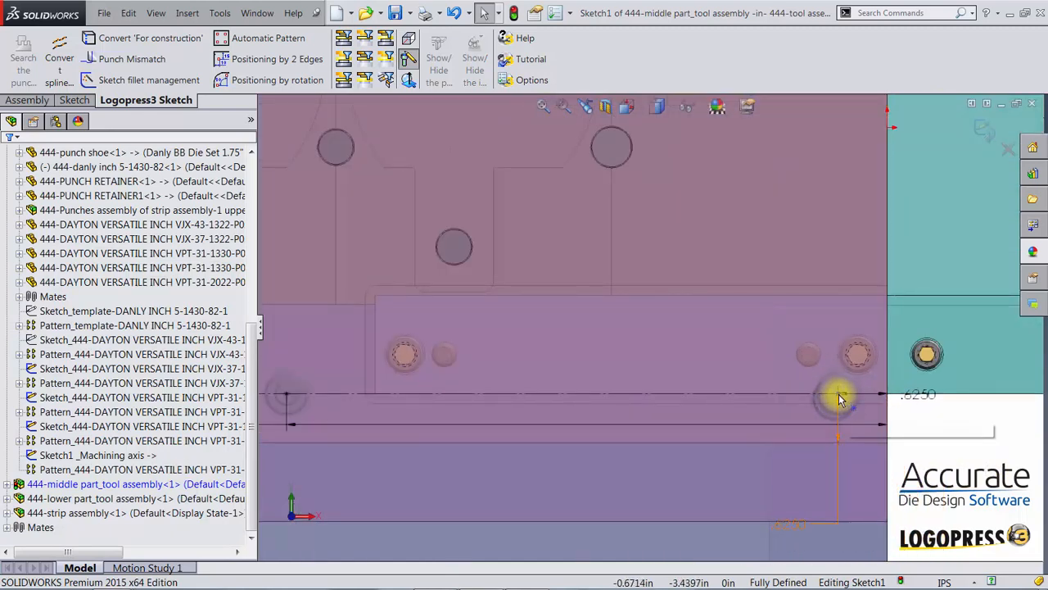
pyautogui.click(837, 394)
pyautogui.press('Delete')
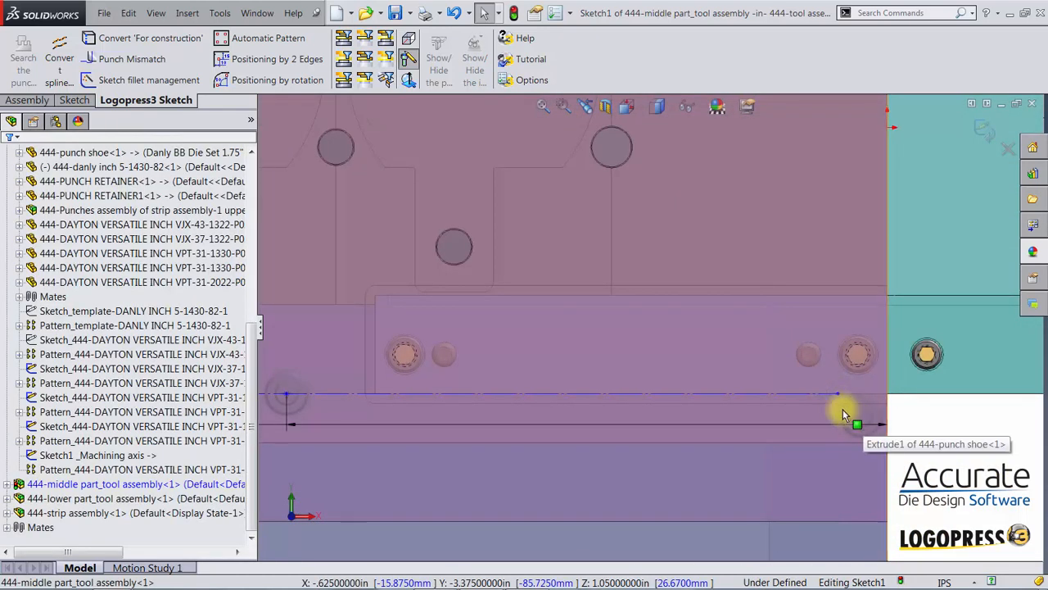
pyautogui.scroll(5, 852, 407)
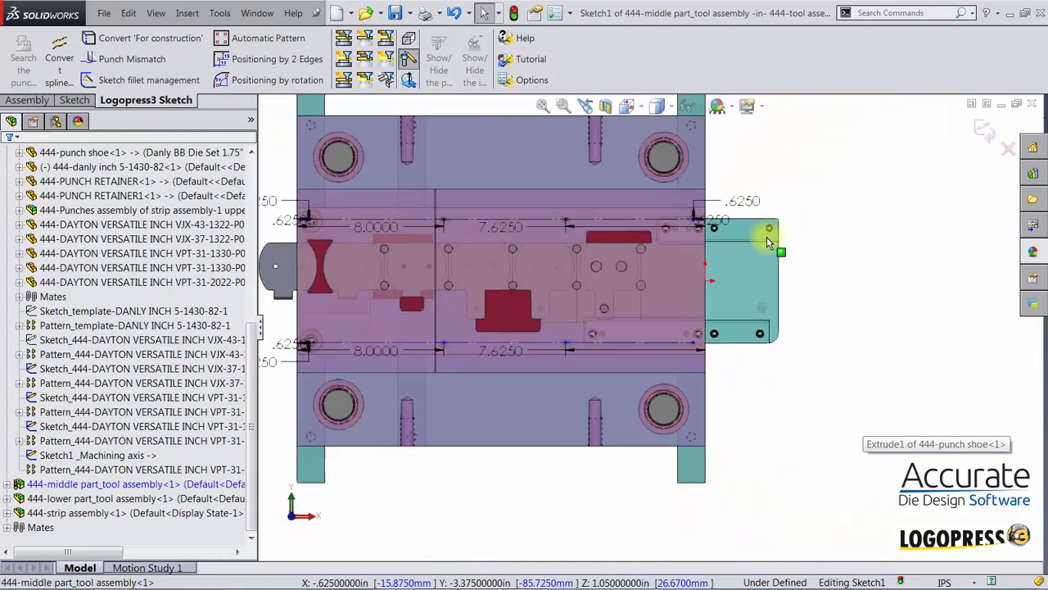
pyautogui.scroll(-3, 664, 225)
pyautogui.scroll(-1, 665, 237)
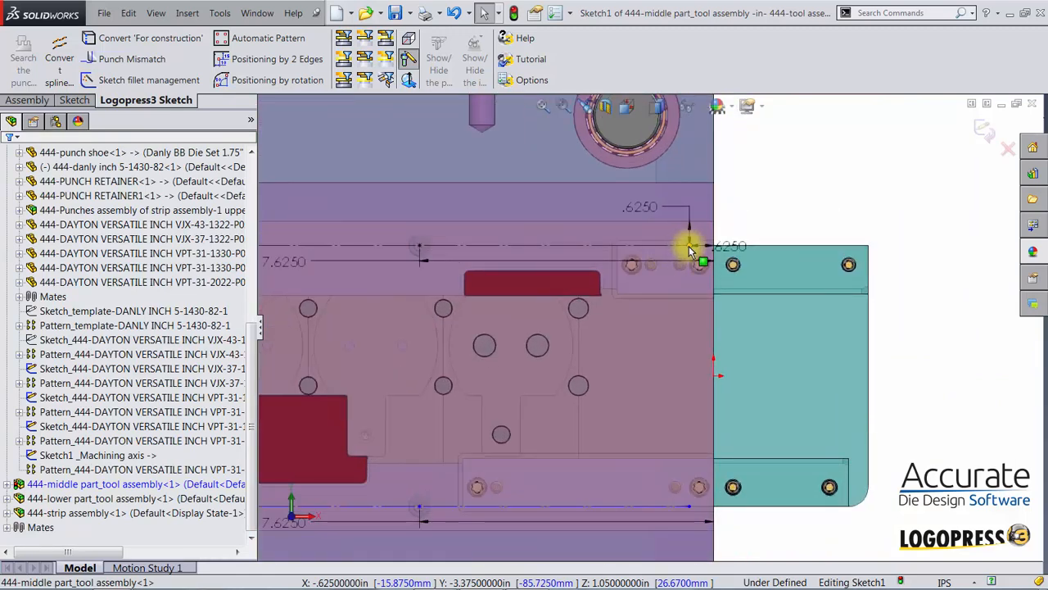
pyautogui.click(686, 241)
pyautogui.press('Escape')
pyautogui.scroll(2, 678, 360)
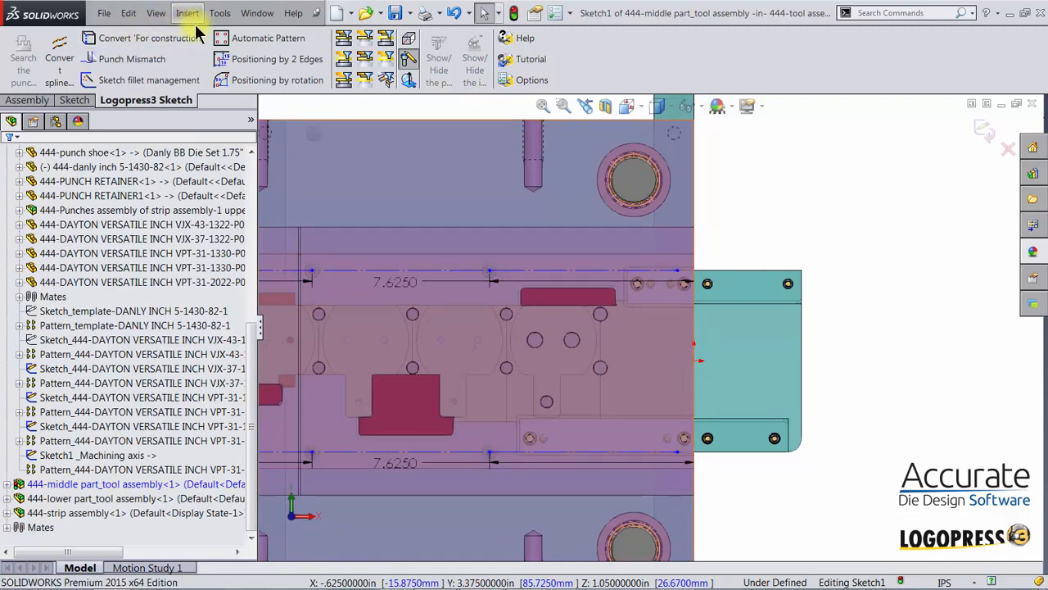
# Position two replacement bolt points 0.625 in from the right edge and 2 in from the stripper plate's upper and lower edges using Position by 2 Edges
pyautogui.click(221, 62)
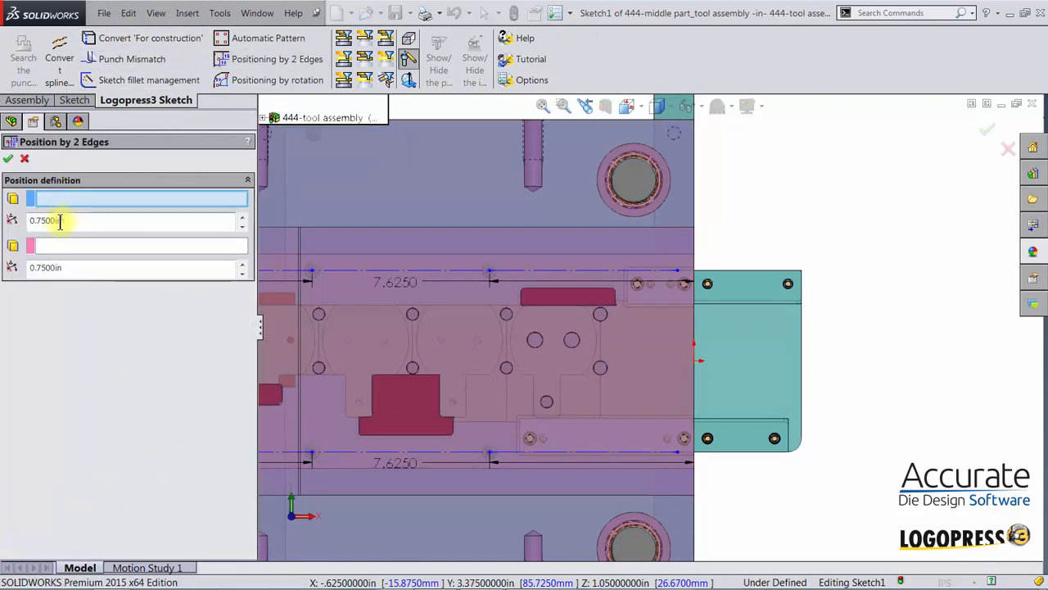
pyautogui.moveTo(60, 220); pyautogui.dragTo(11, 218)
pyautogui.click(241, 226)
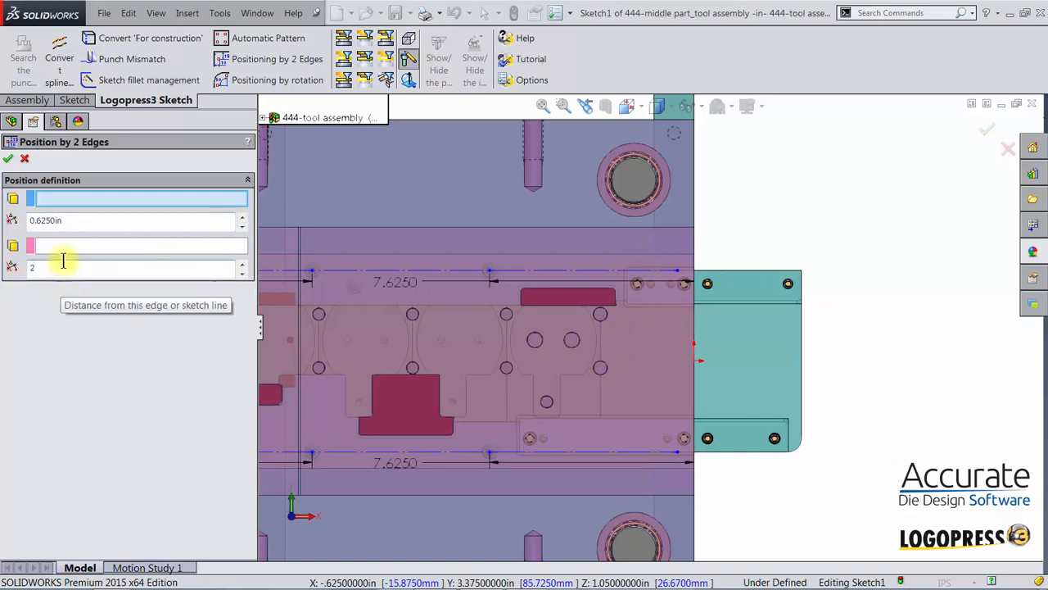
pyautogui.click(694, 268)
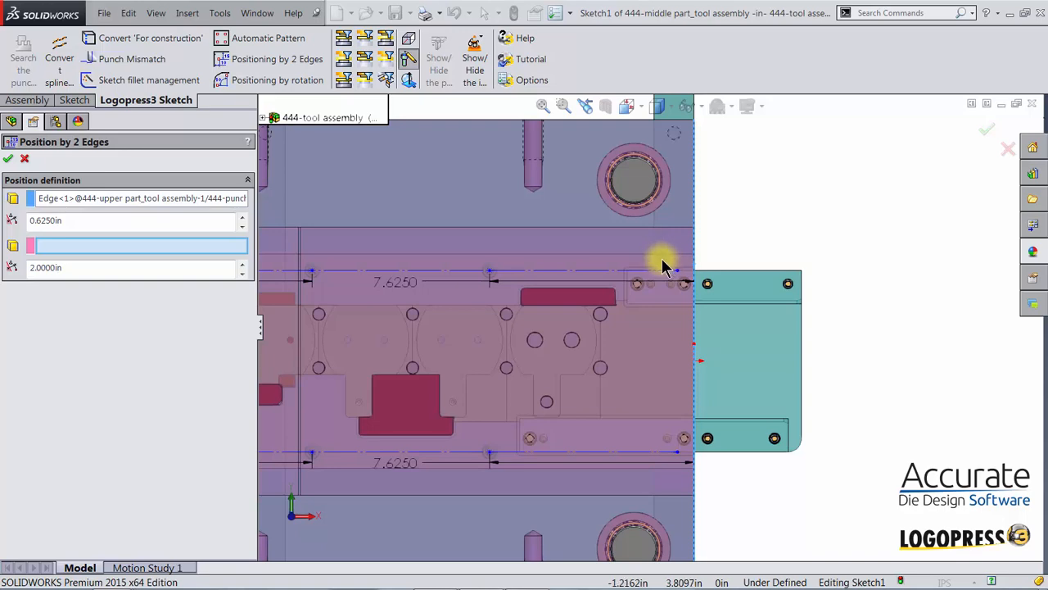
pyautogui.click(662, 256)
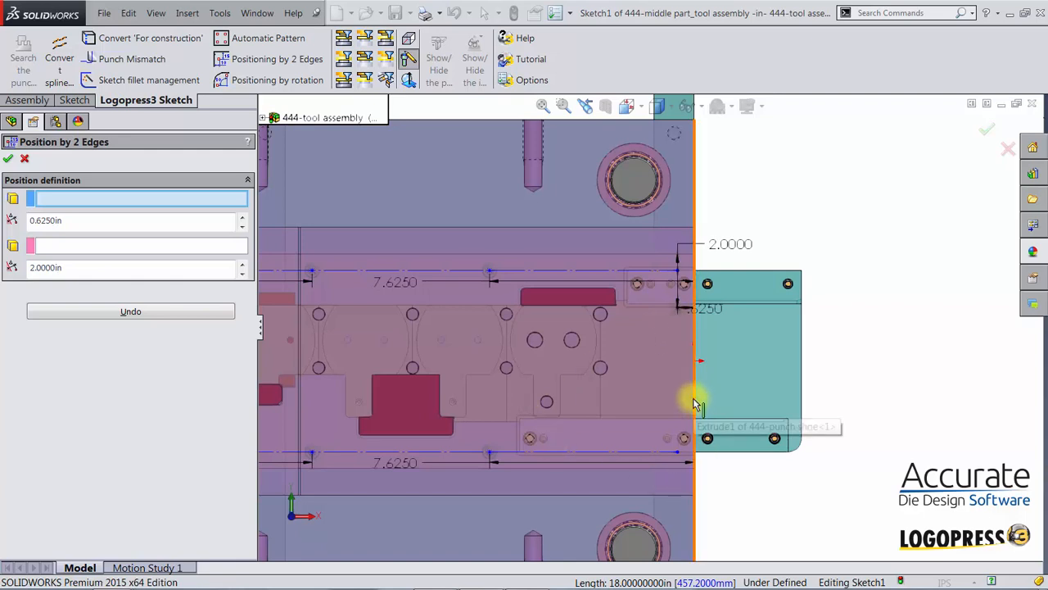
pyautogui.click(665, 468)
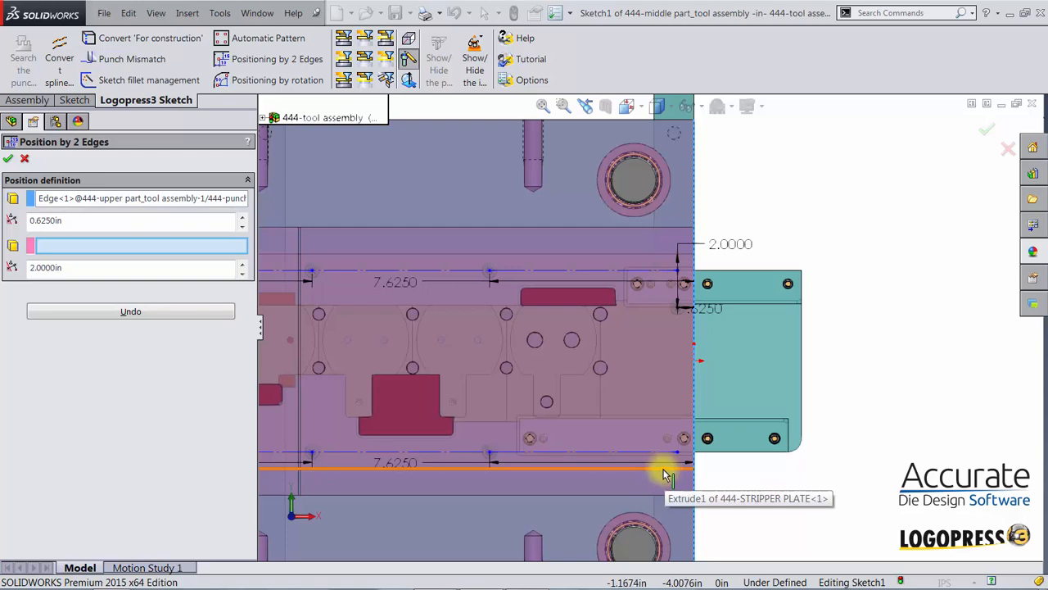
pyautogui.click(664, 473)
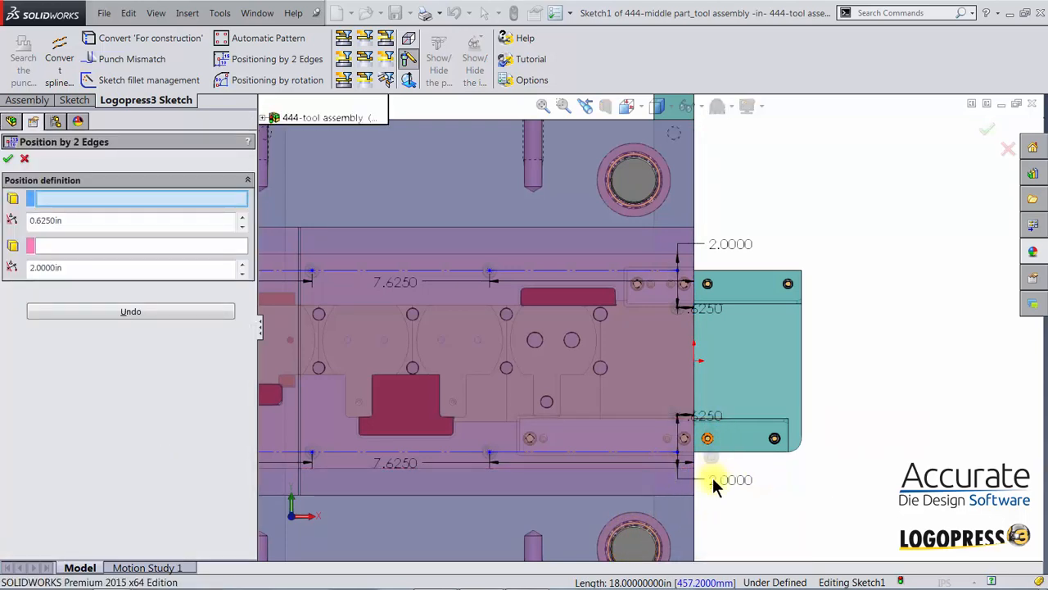
pyautogui.click(9, 159)
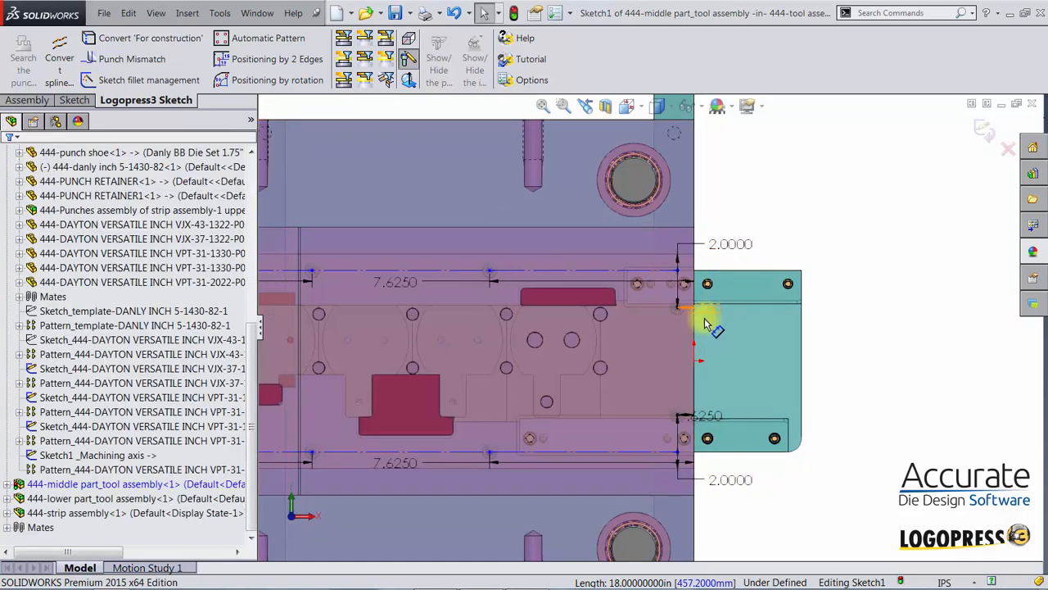
# Set the vertical distances of both right-end bolt points to 2.5 in and exit the position sketch
pyautogui.doubleClick(732, 246)
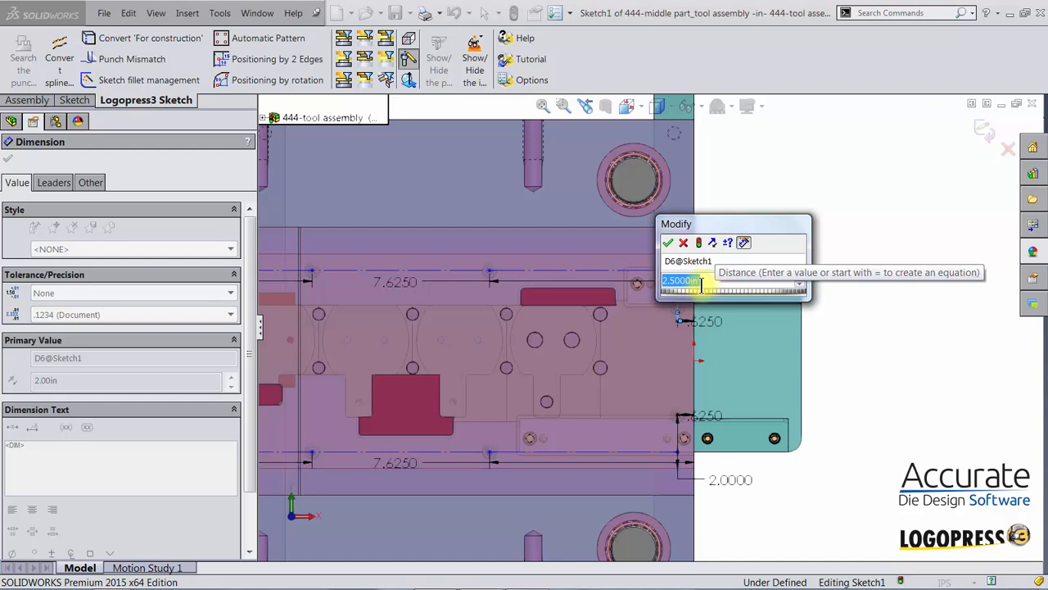
pyautogui.click(669, 241)
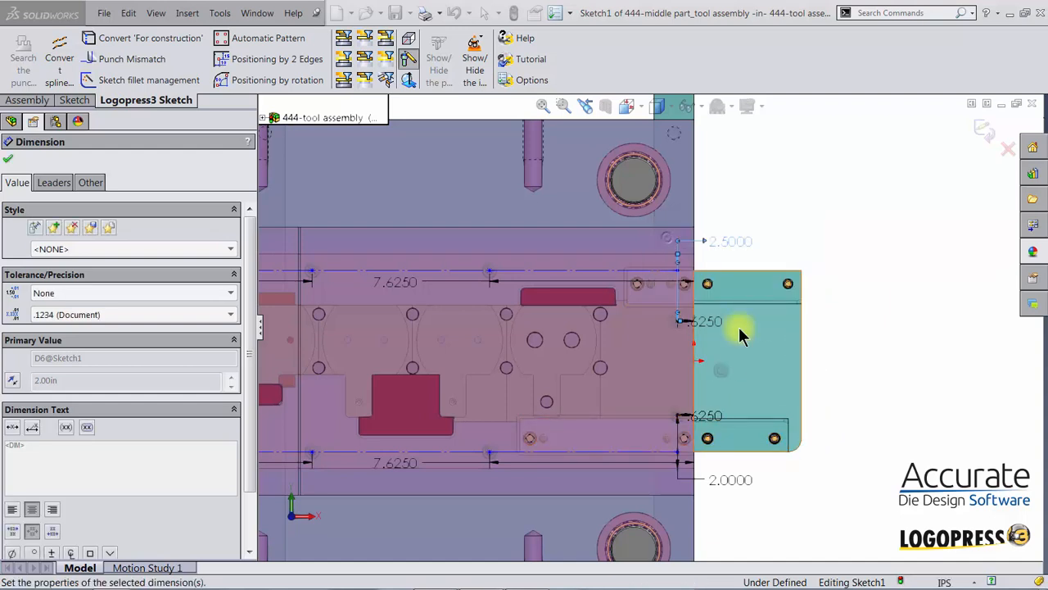
pyautogui.doubleClick(728, 480)
pyautogui.write('2.')
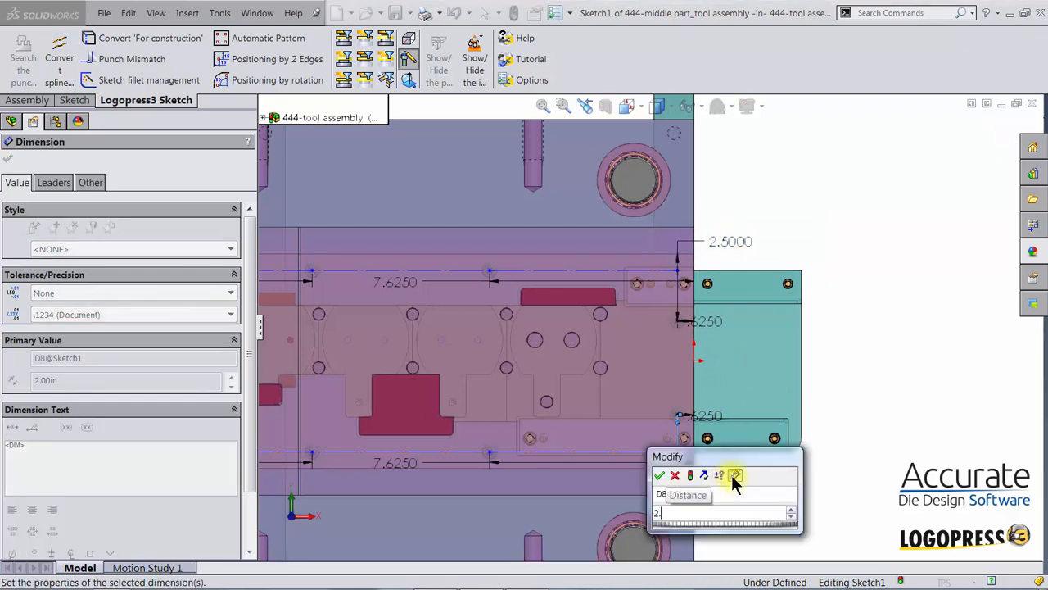
pyautogui.write('5')
pyautogui.press('Return')
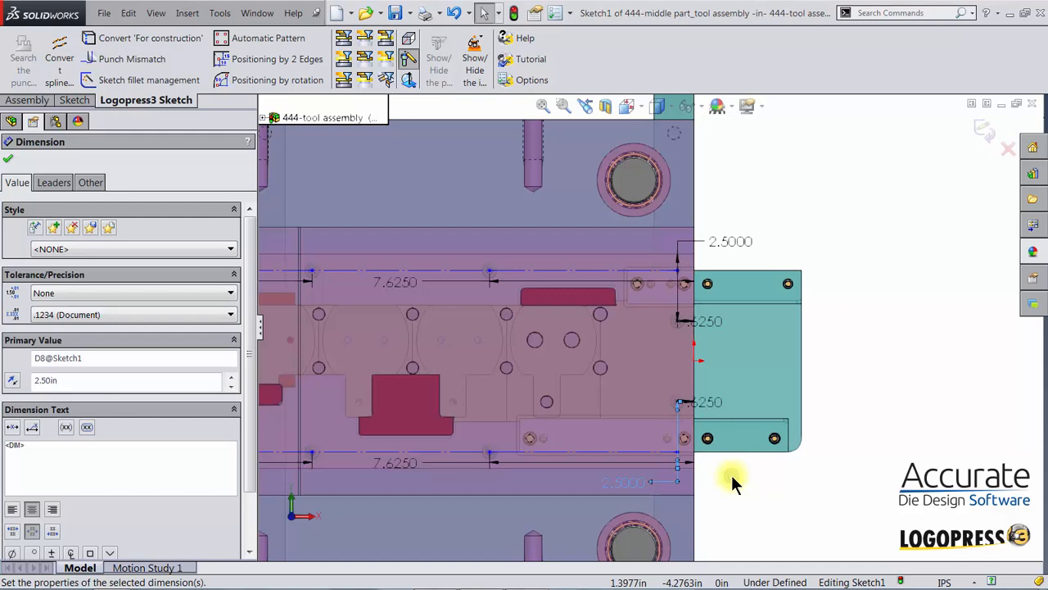
pyautogui.scroll(3, 732, 483)
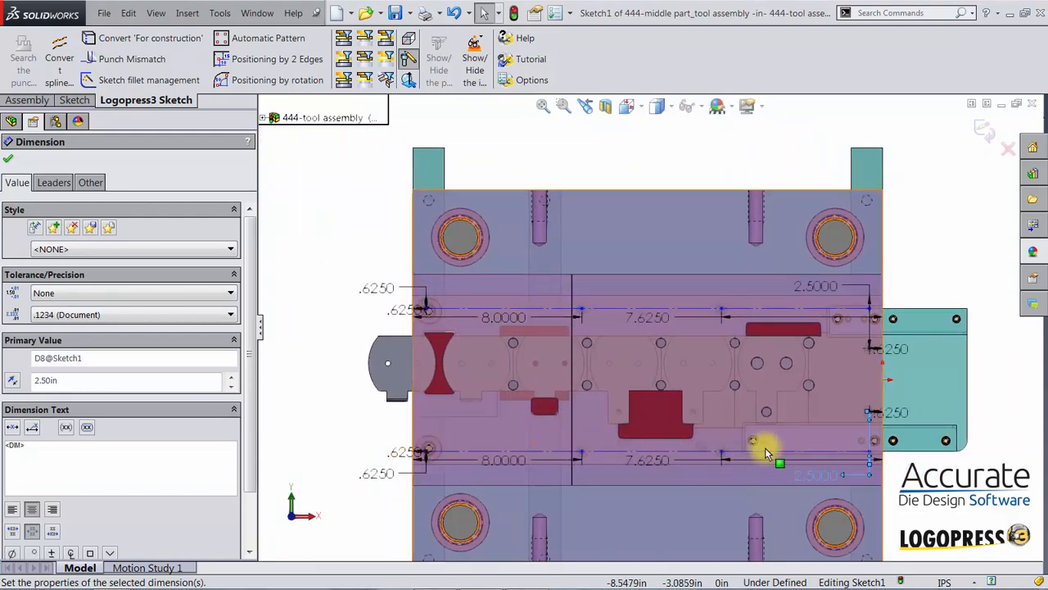
pyautogui.click(982, 128)
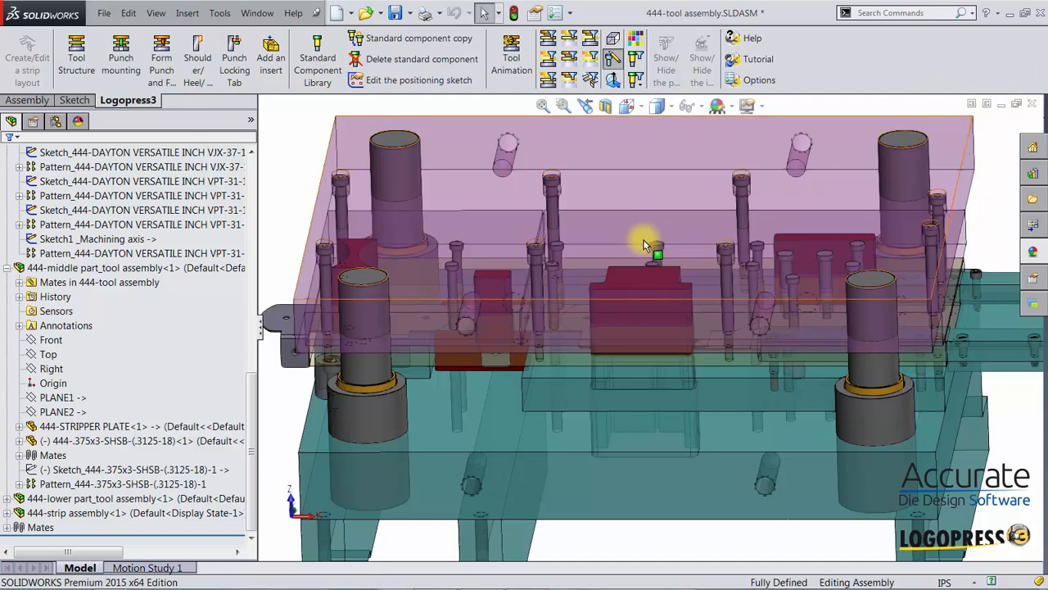
# Start a rectangular-wire compression spring mounting with the punch shoe's top face as spring base plate and the stripper plate as spring length plate
pyautogui.click(316, 61)
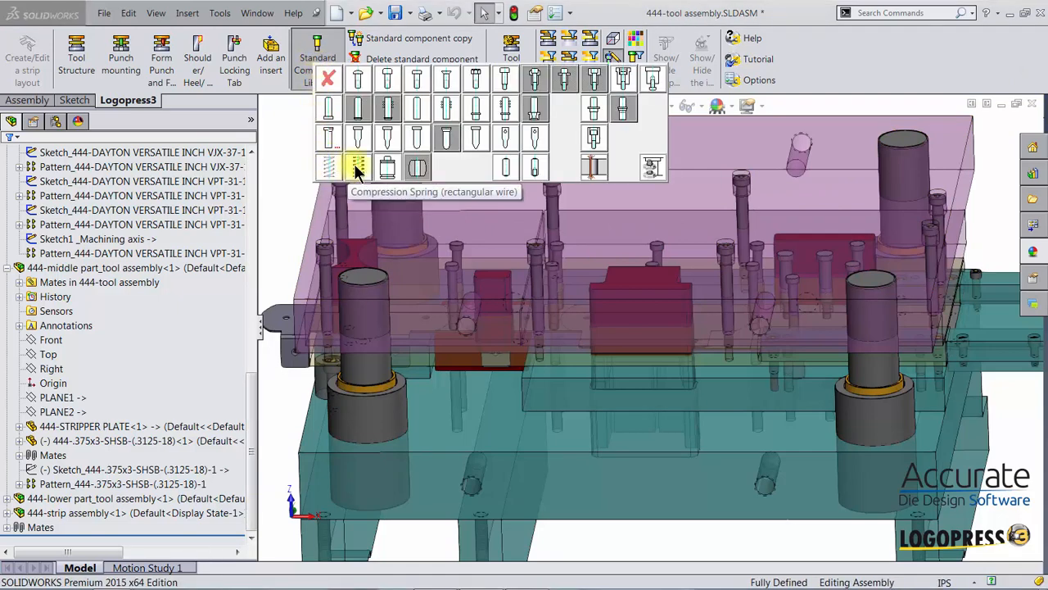
pyautogui.click(357, 169)
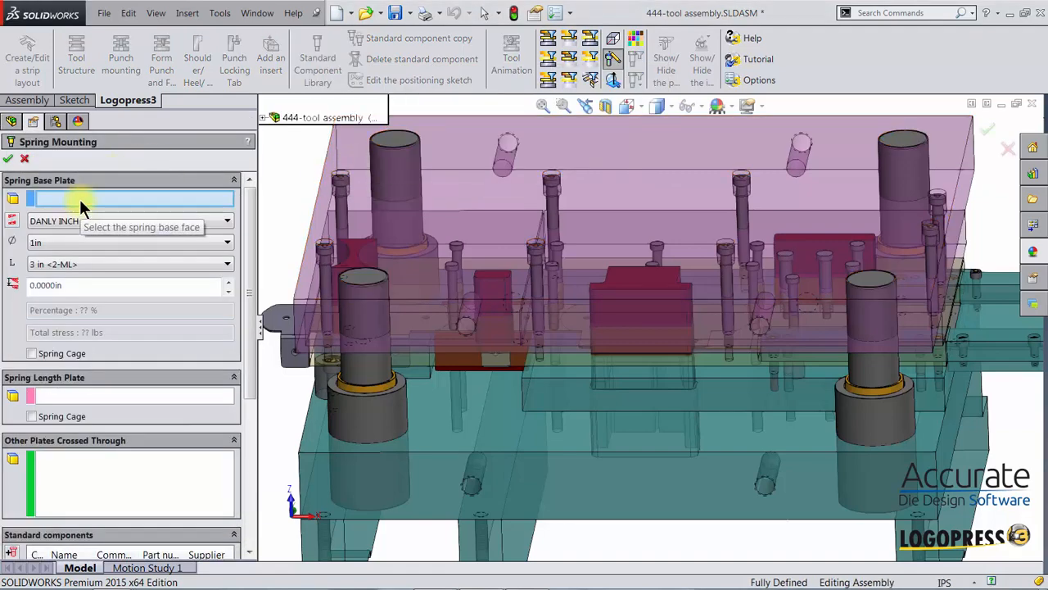
pyautogui.moveTo(955, 292); pyautogui.dragTo(697, 272, button='middle')
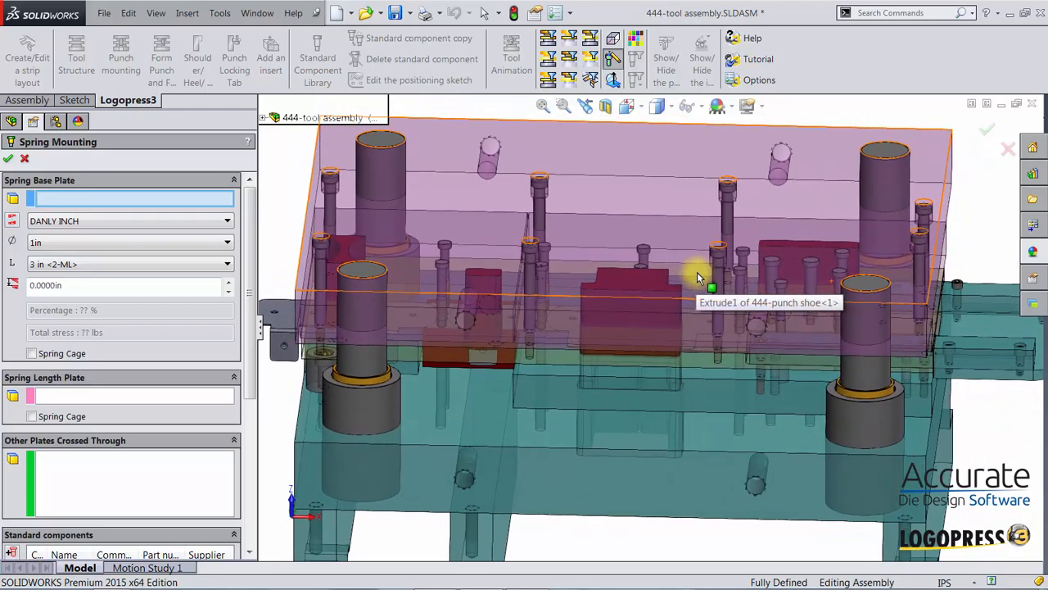
pyautogui.click(697, 277)
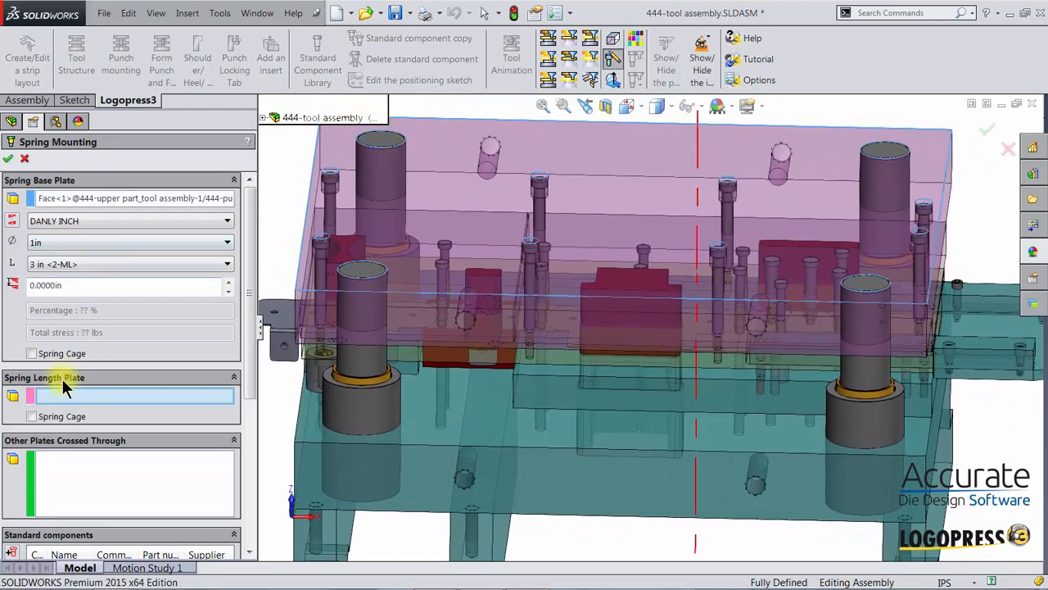
pyautogui.moveTo(637, 397); pyautogui.dragTo(659, 376, button='middle')
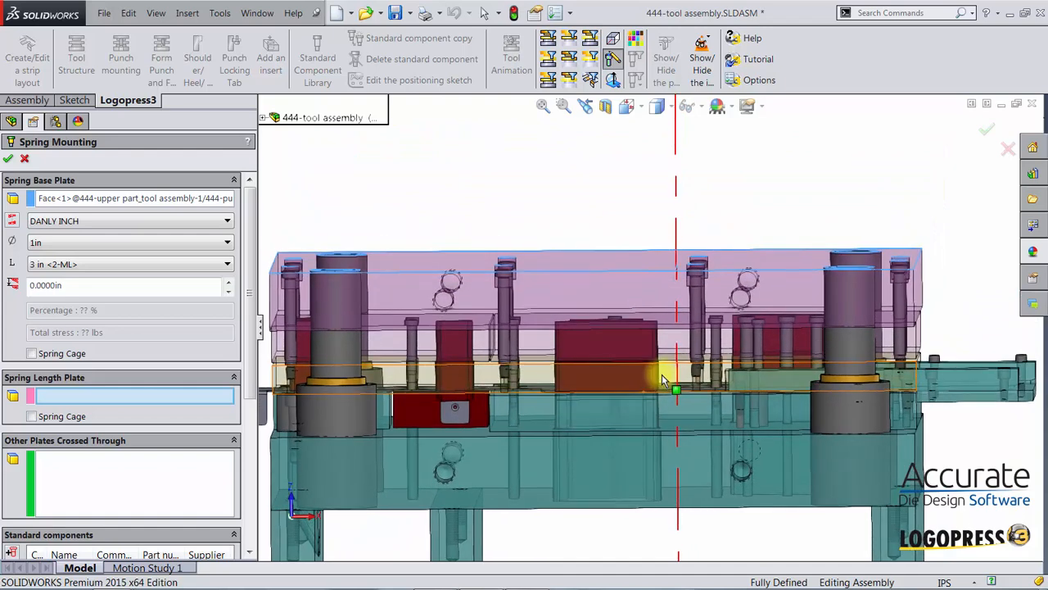
pyautogui.click(665, 379)
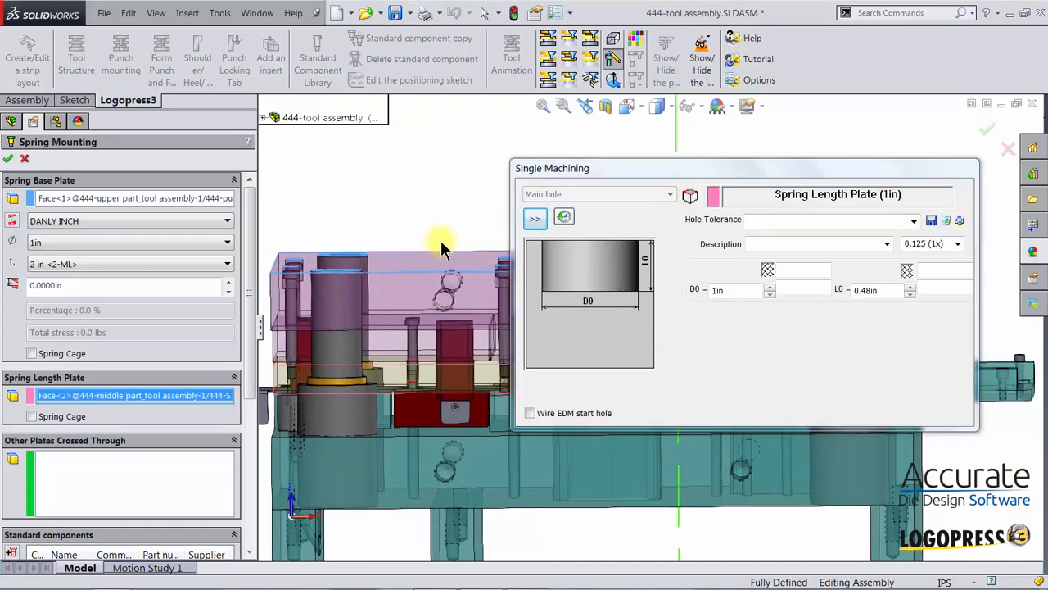
# Set the spring hole depth L0 in the spring length plate to 0 in
pyautogui.hotkey('ctrl', '1')
pyautogui.scroll(-8, 451, 242)
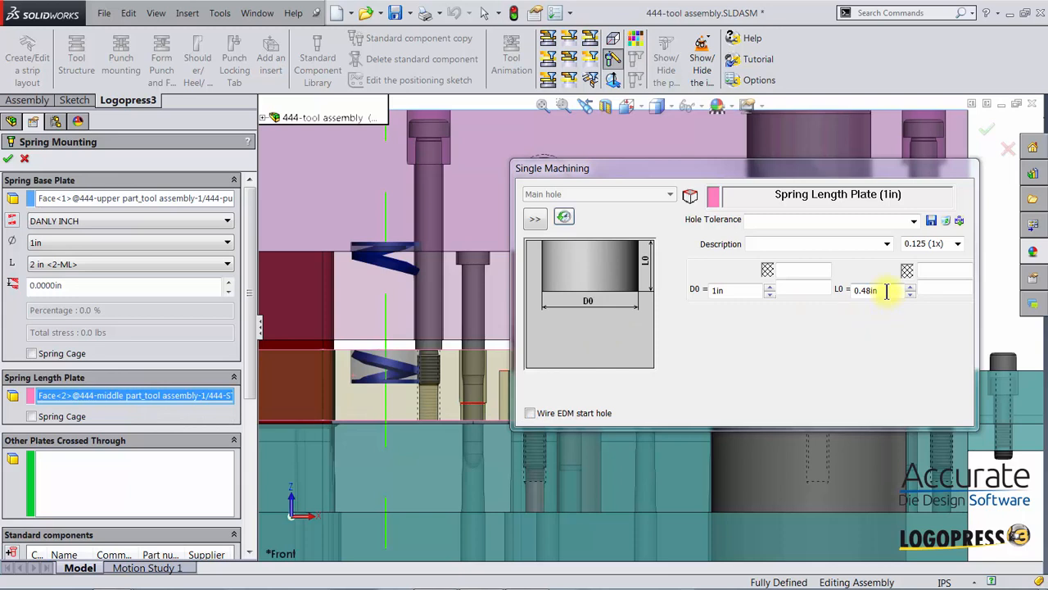
pyautogui.moveTo(886, 291); pyautogui.dragTo(838, 297)
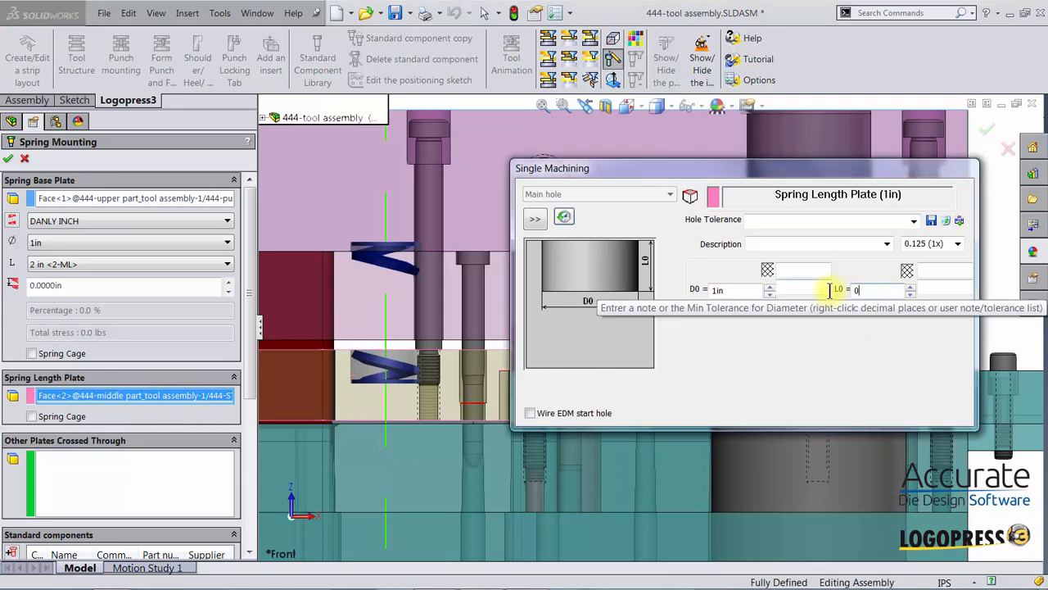
pyautogui.press('Return')
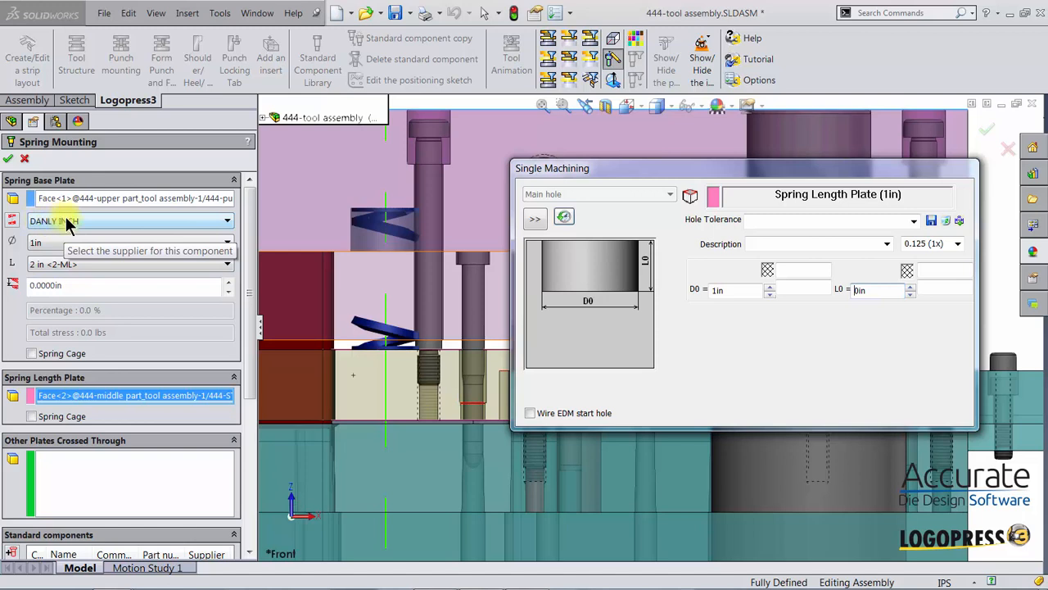
# Choose a 1.25 in spring diameter and the 2 in <2-ML> spring length
pyautogui.click(46, 237)
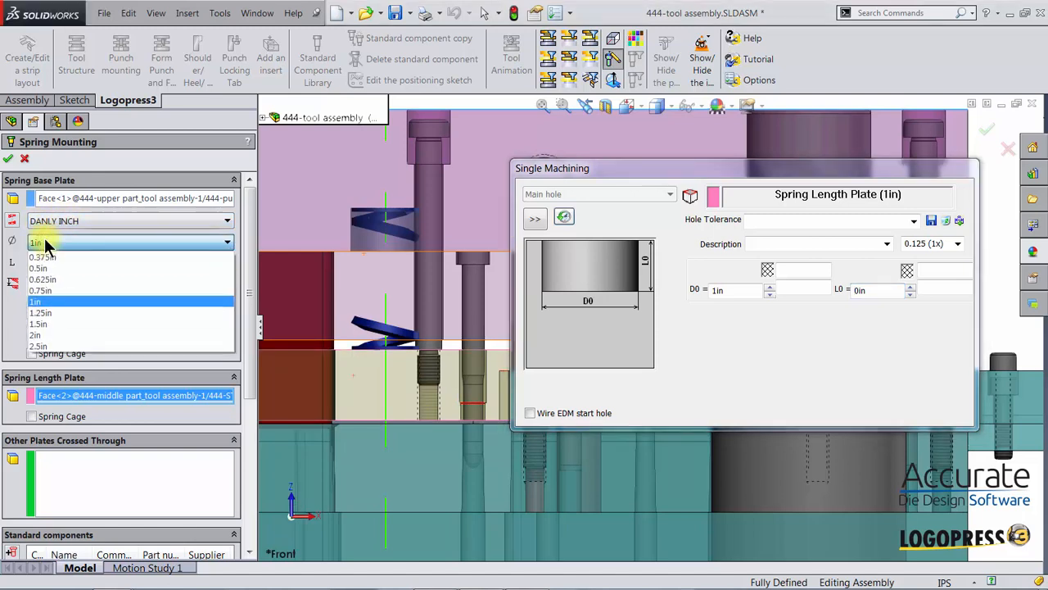
pyautogui.click(39, 312)
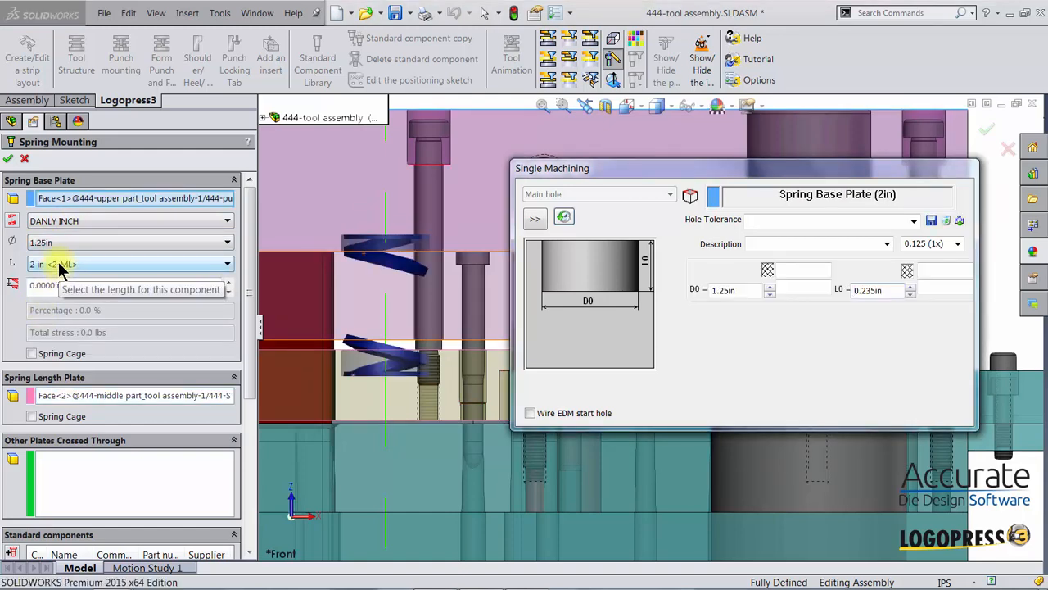
pyautogui.click(35, 266)
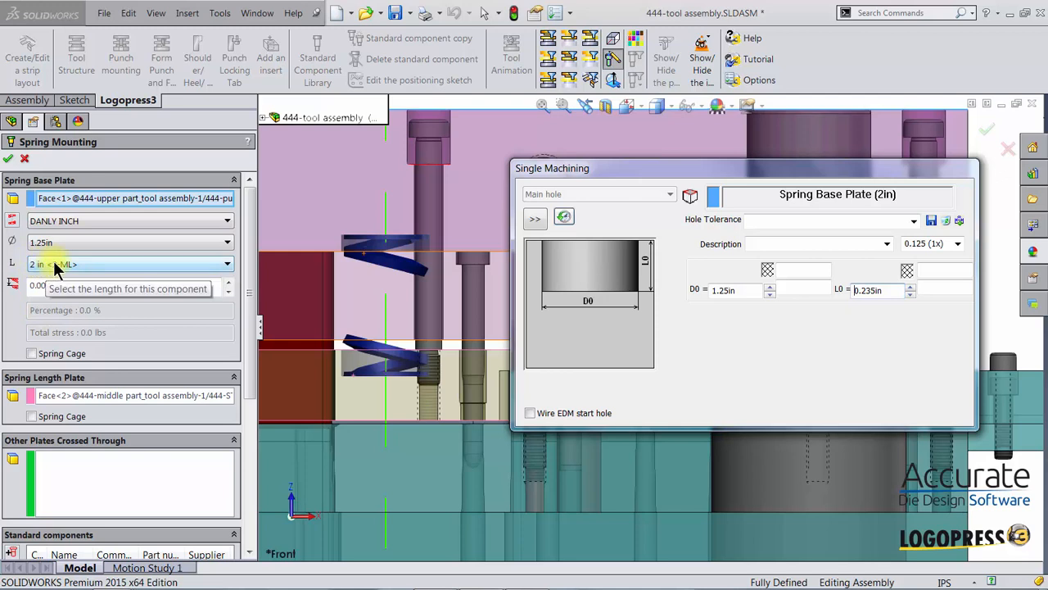
pyautogui.click(51, 264)
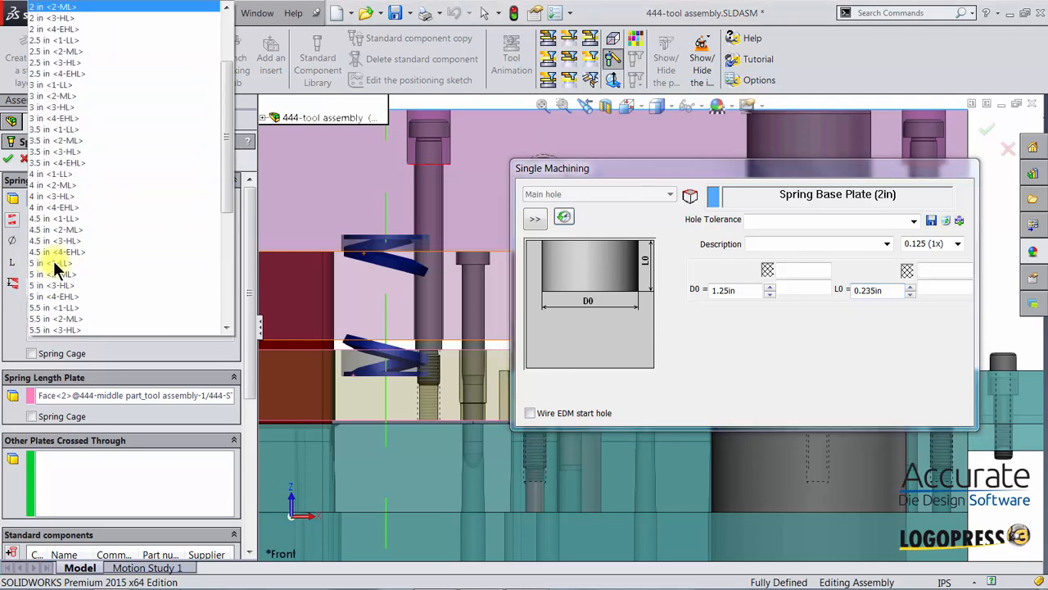
pyautogui.click(66, 9)
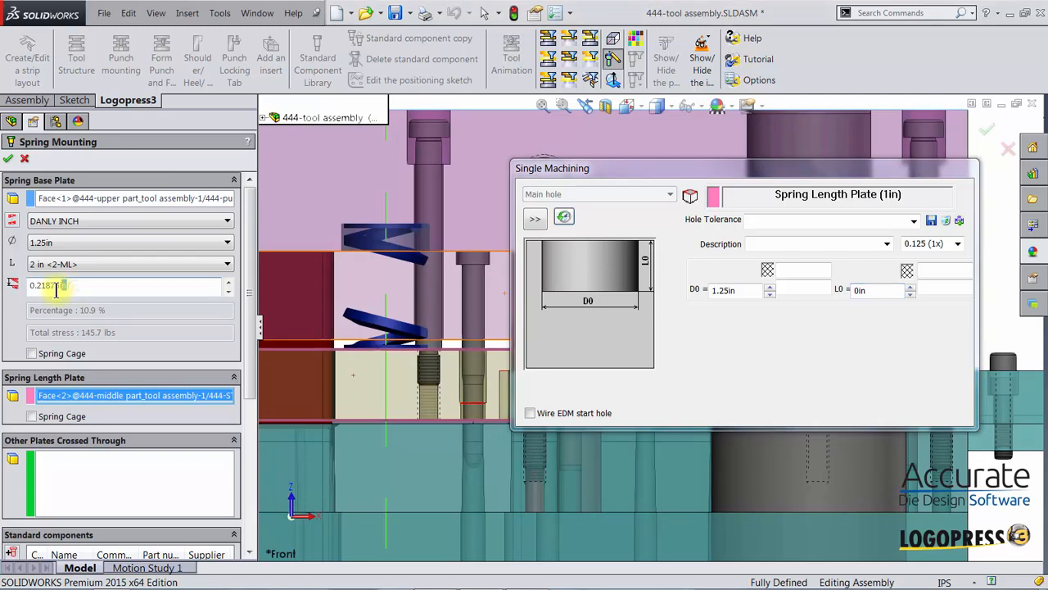
# Set the spring's initial compression to 0.5 in
pyautogui.moveTo(74, 286); pyautogui.dragTo(24, 305)
pyautogui.write('.5')
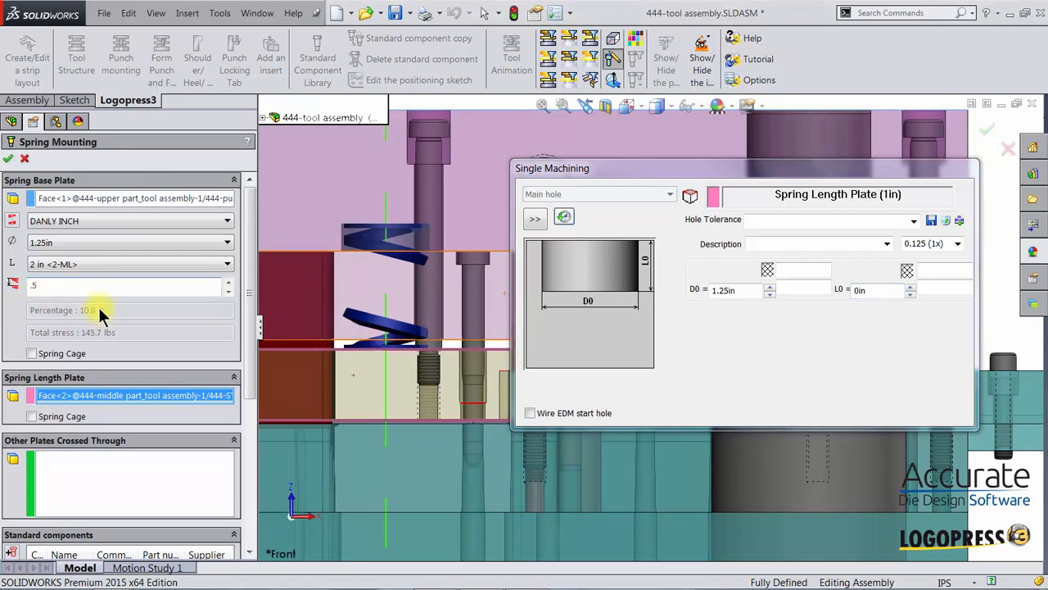
pyautogui.press('Tab')
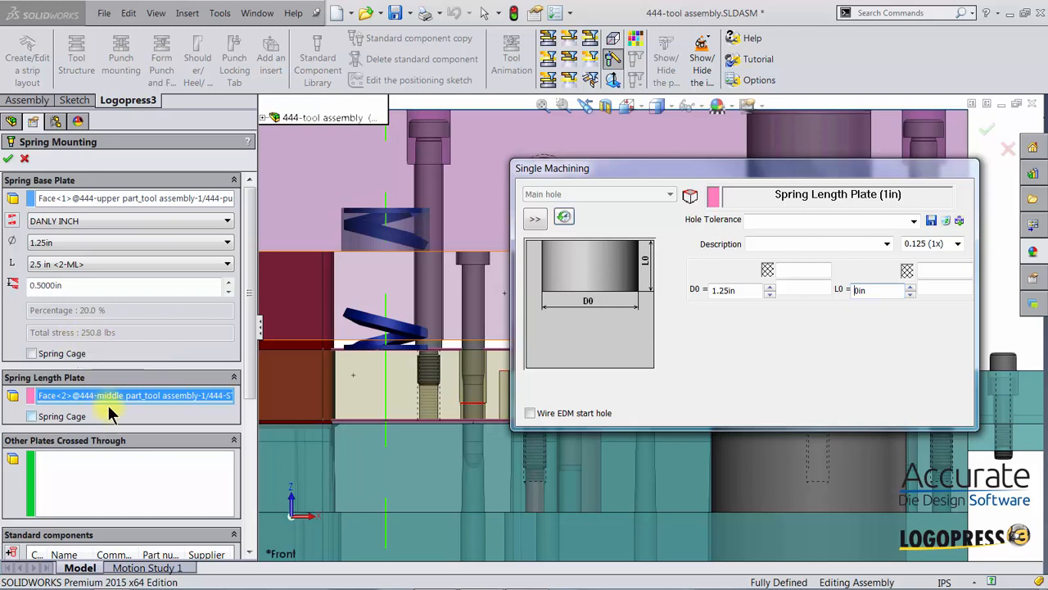
# Add both punch retainers as plates crossed through by the spring hole and confirm the spring mounting settings
pyautogui.click(62, 468)
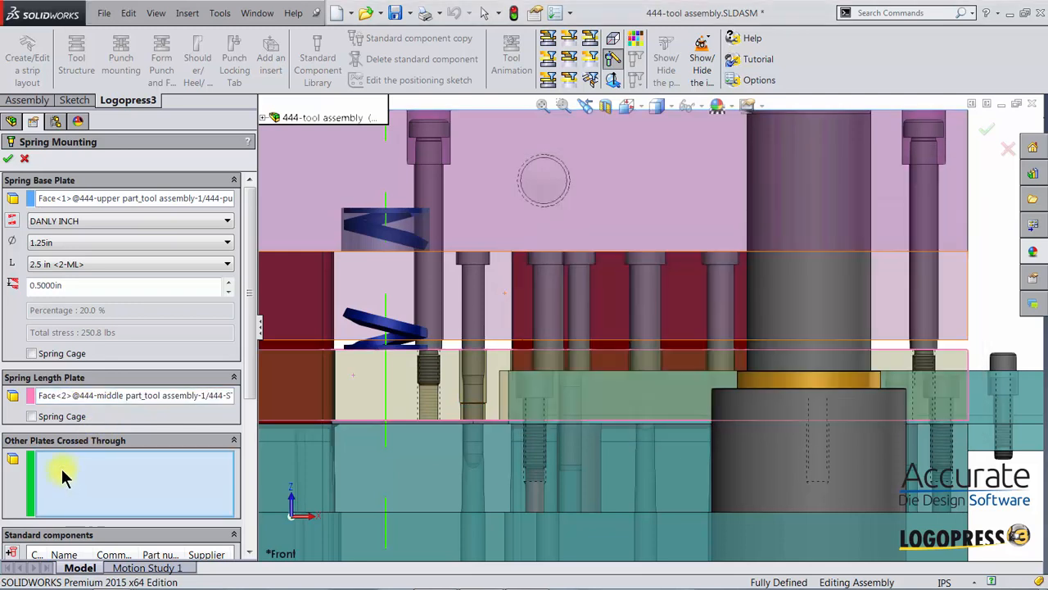
pyautogui.click(362, 298)
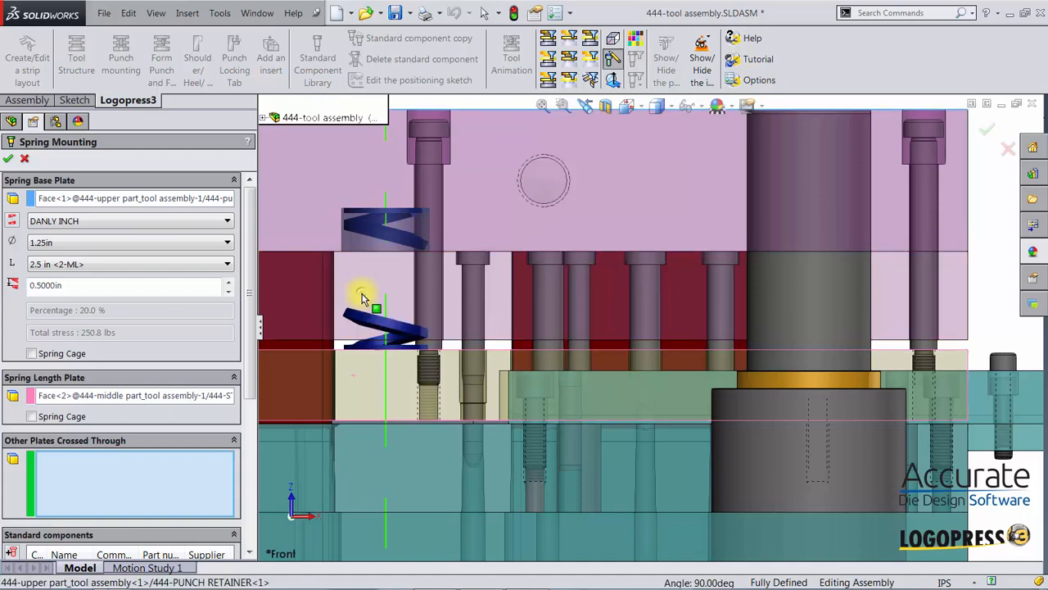
pyautogui.scroll(6, 405, 306)
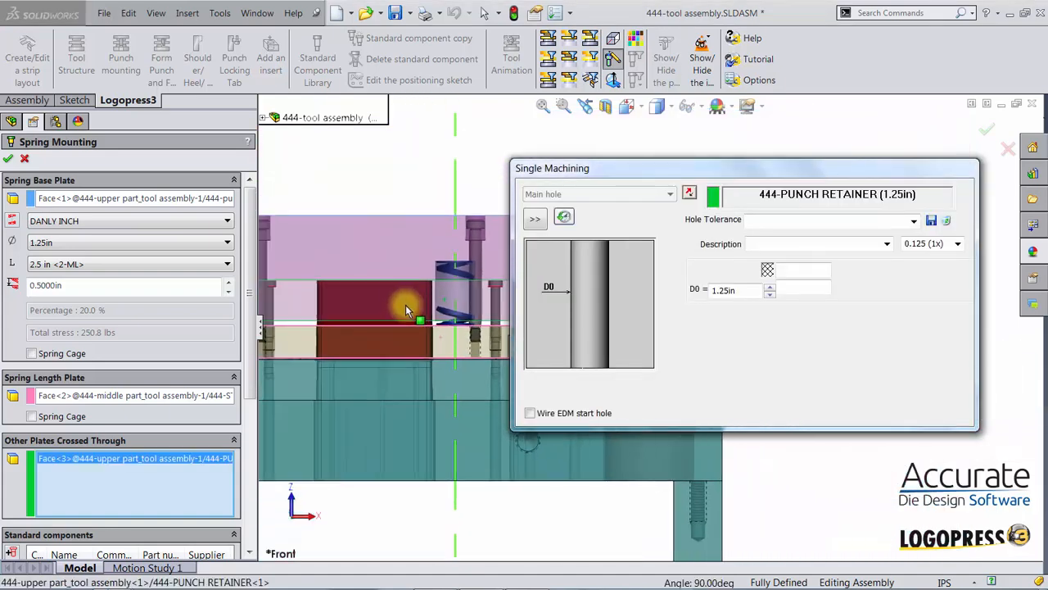
pyautogui.scroll(-2, 409, 316)
pyautogui.scroll(-3, 402, 316)
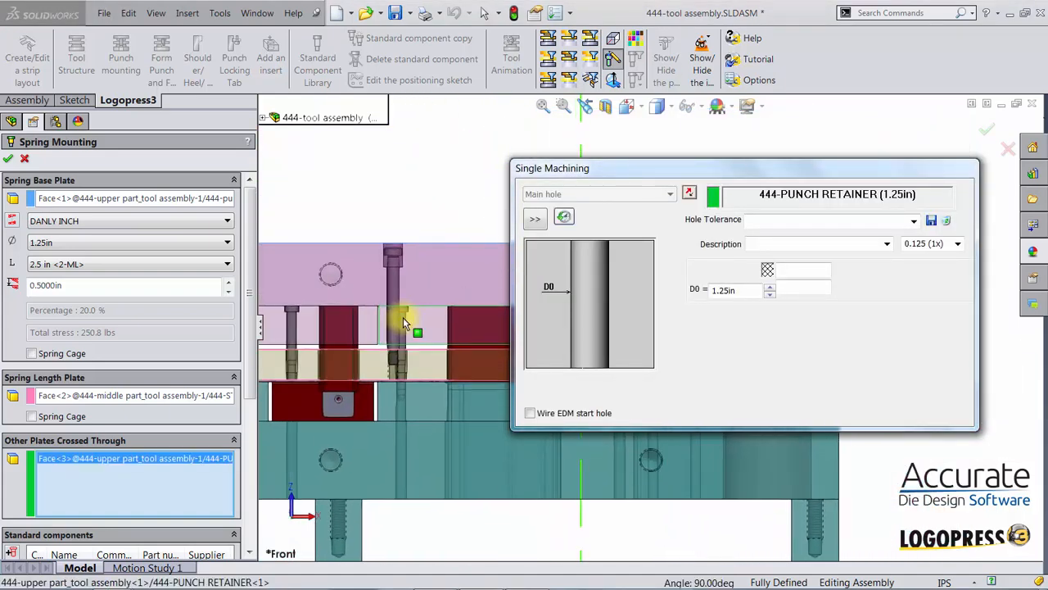
pyautogui.click(350, 332)
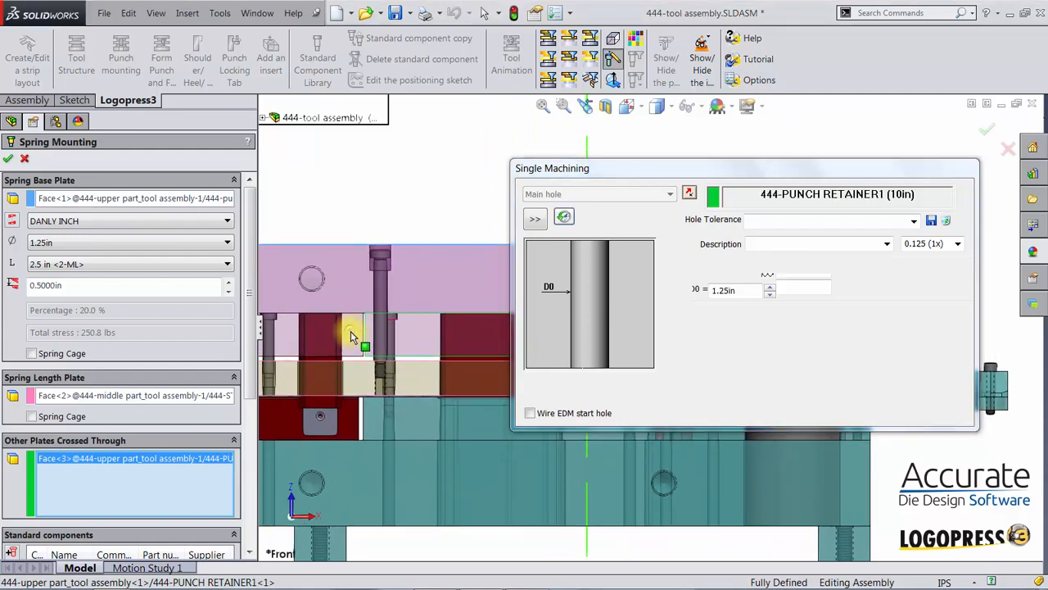
pyautogui.moveTo(350, 332); pyautogui.dragTo(370, 338, button='middle')
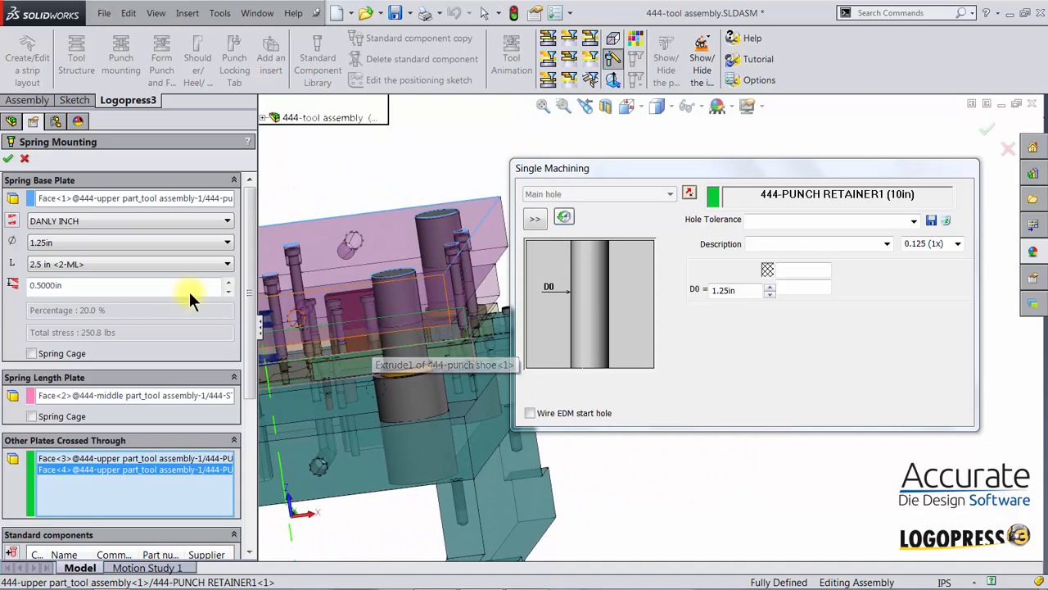
pyautogui.click(10, 163)
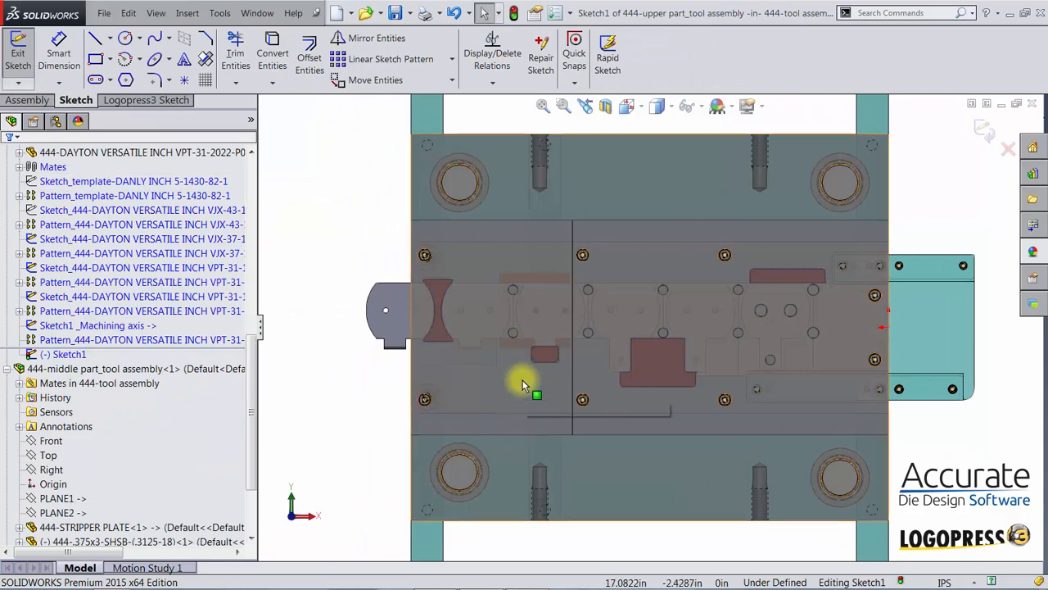
# Place four spring position points over 444-PUNCH RETAINER1, two at about X 19.58 in and two at X 16 in
pyautogui.scroll(-2, 526, 383)
pyautogui.scroll(-2, 526, 386)
pyautogui.press('s')
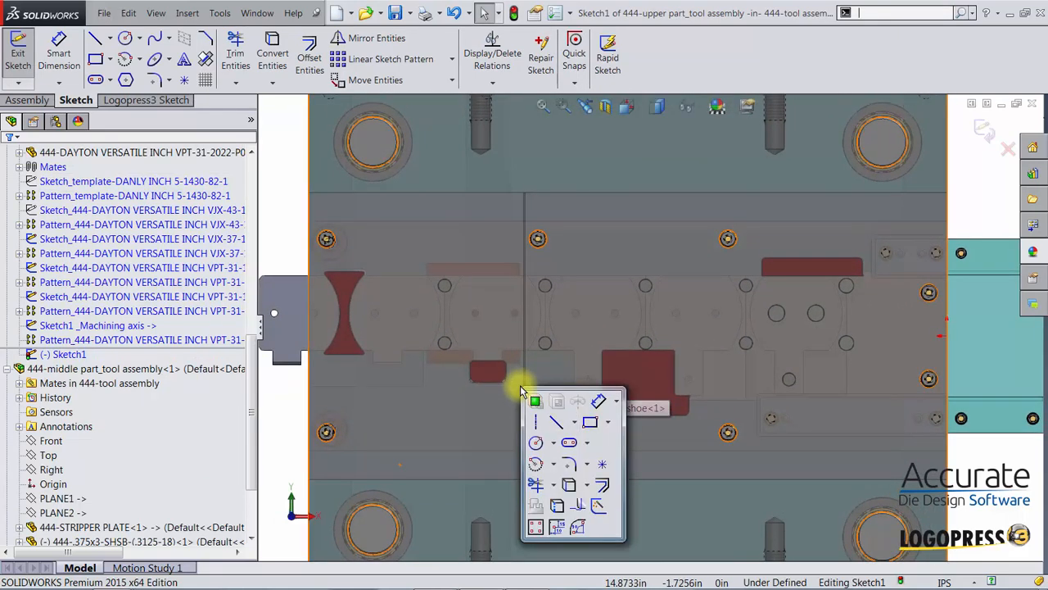
pyautogui.click(600, 464)
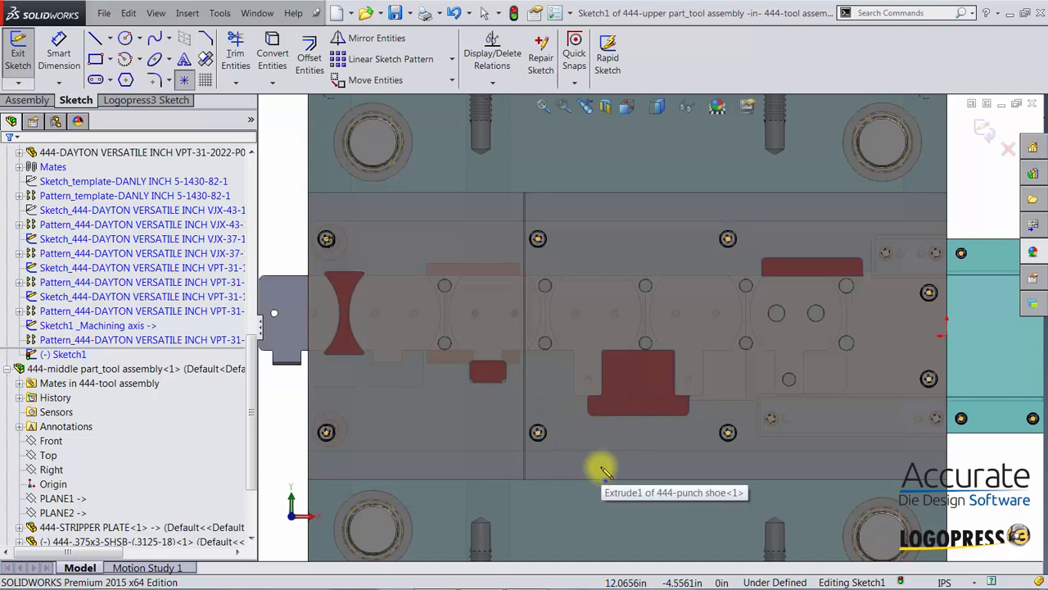
pyautogui.click(538, 434)
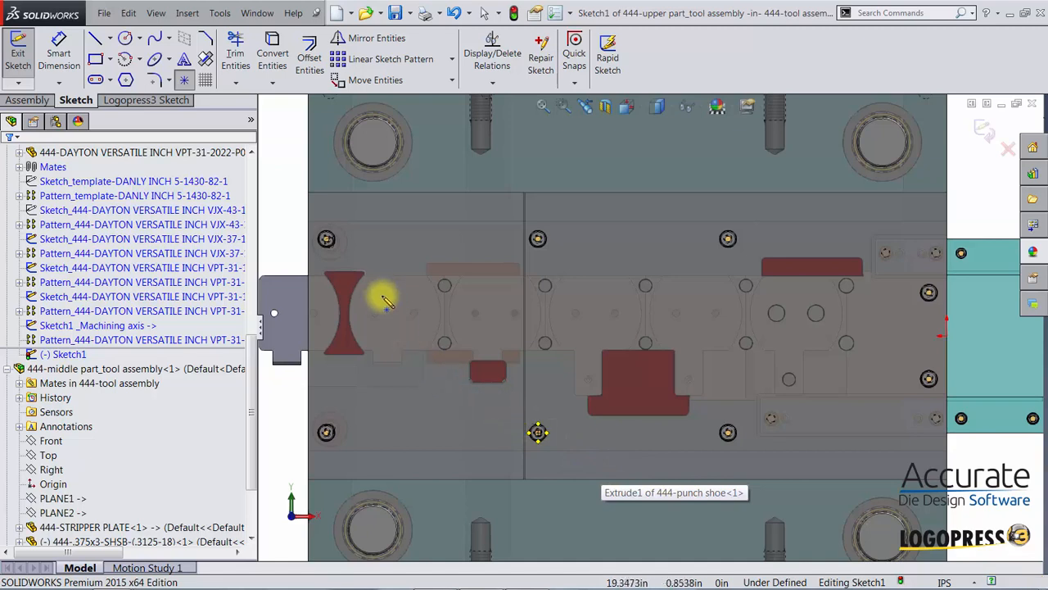
pyautogui.click(385, 257)
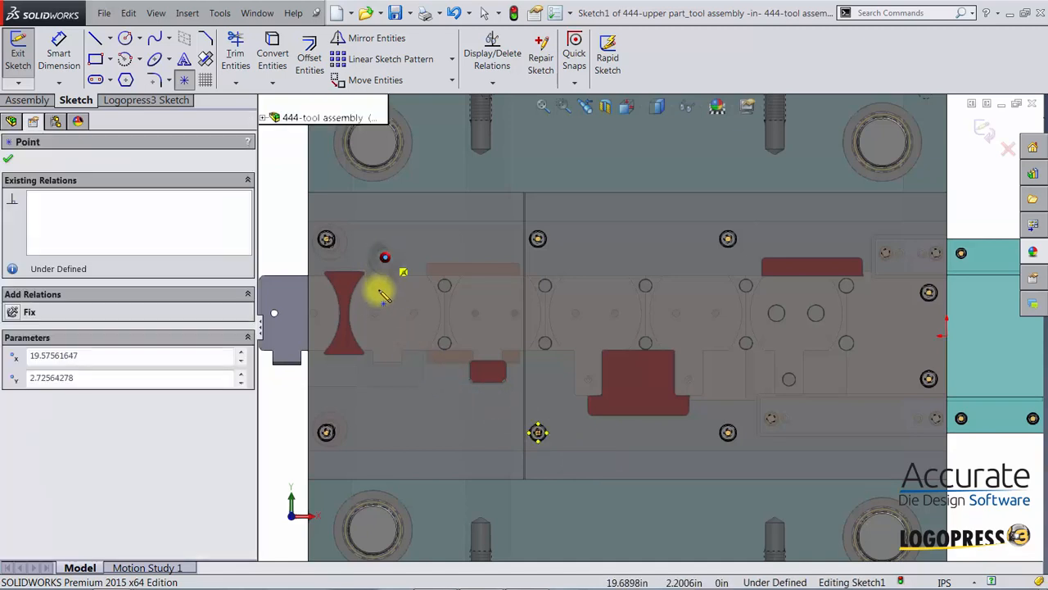
pyautogui.click(385, 383)
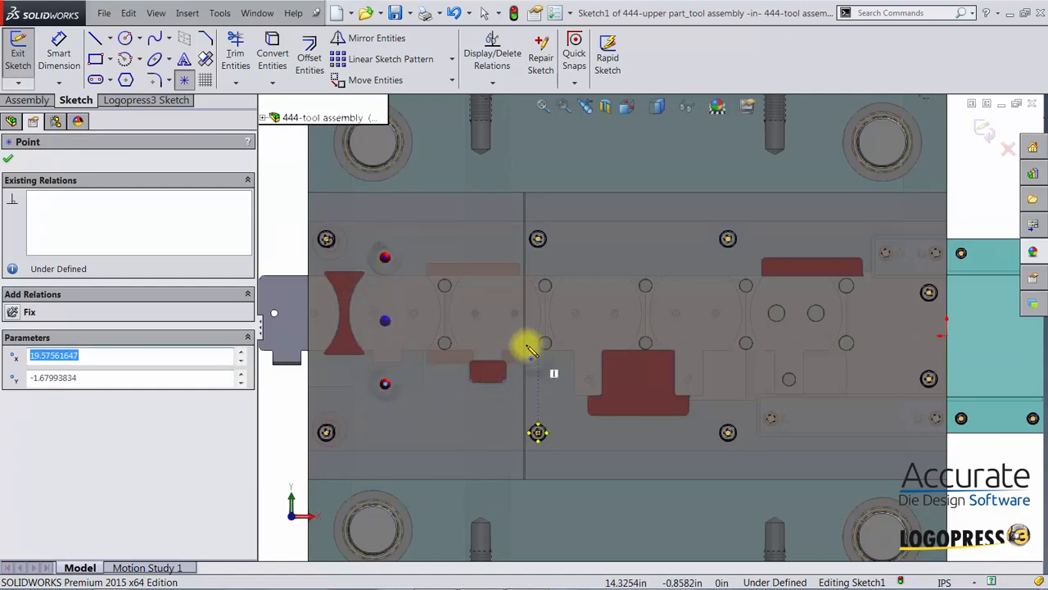
pyautogui.click(488, 335)
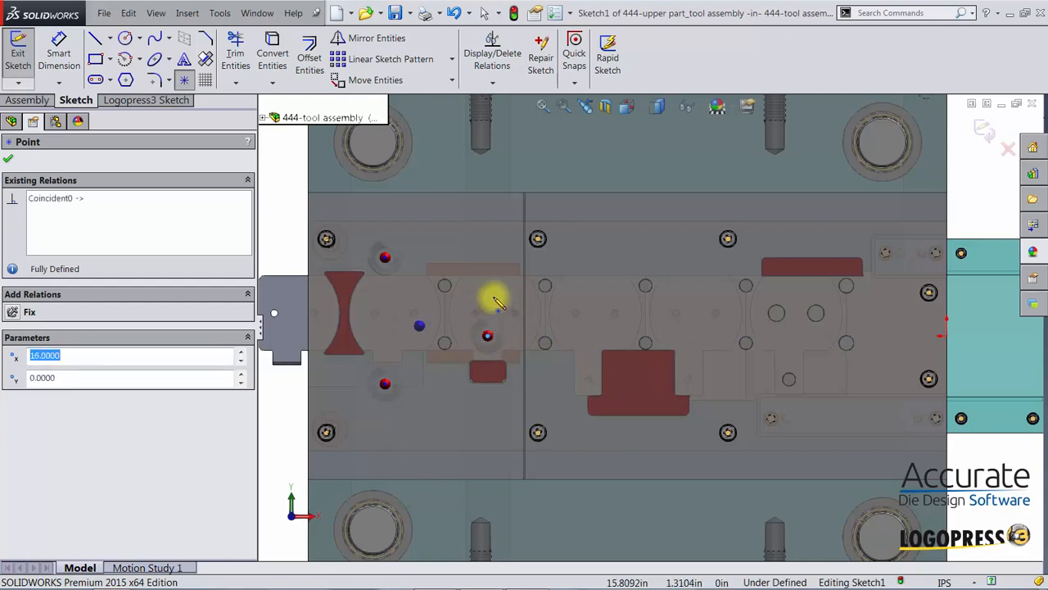
pyautogui.click(487, 284)
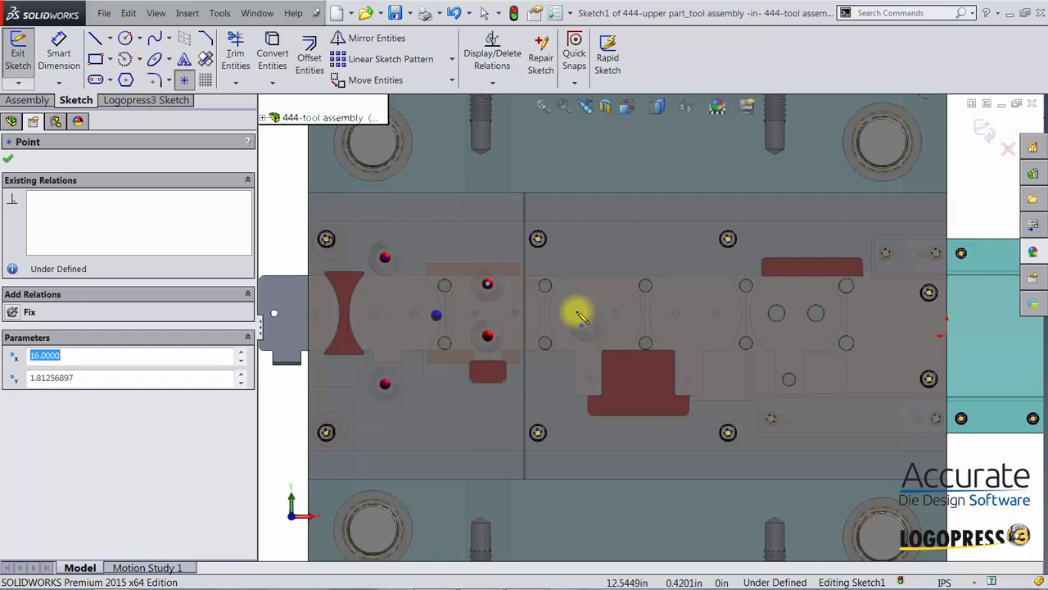
# Place six spring position points over the larger punch retainer in three vertical pairs at about X 12.64, 7.57 and 2.16 in
pyautogui.click(584, 257)
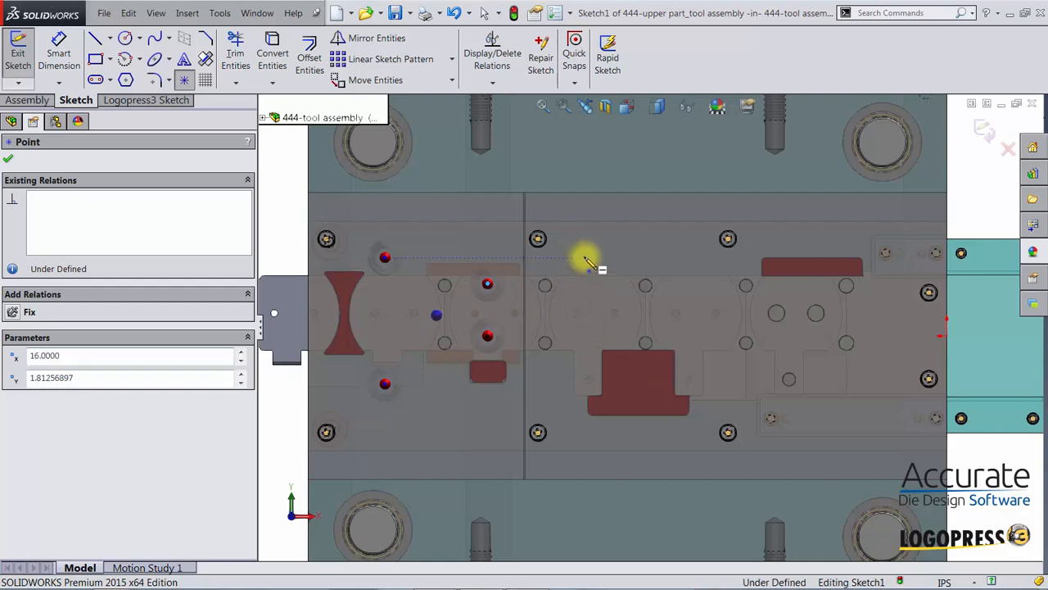
pyautogui.click(584, 369)
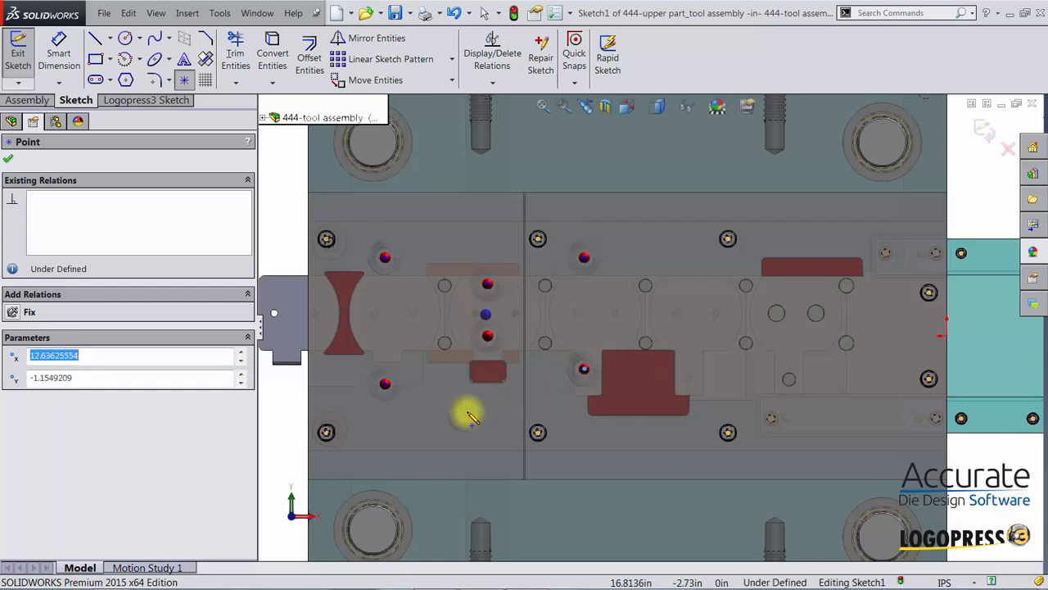
pyautogui.click(731, 273)
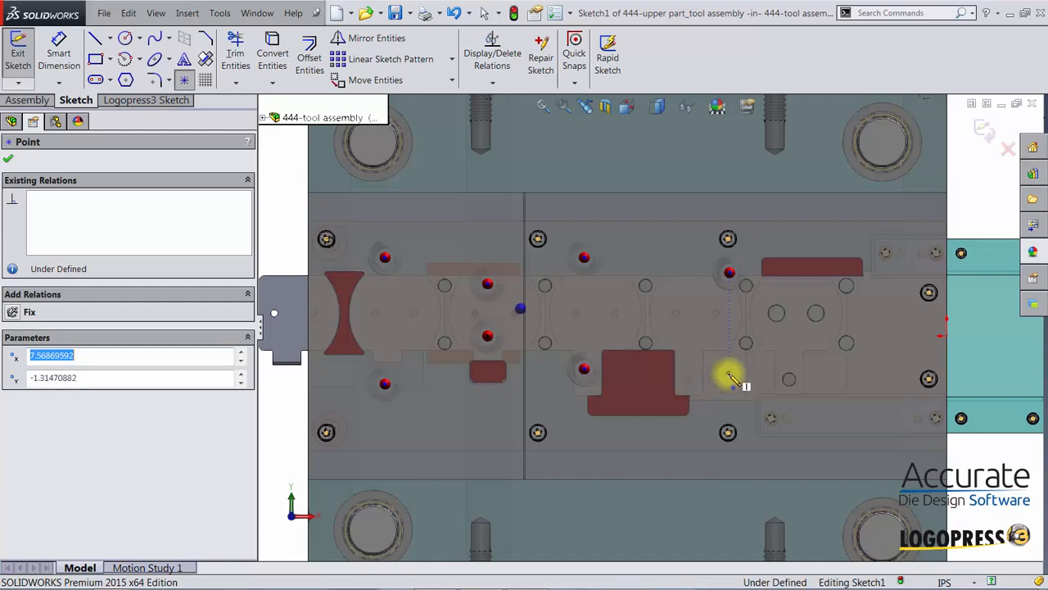
pyautogui.click(547, 317)
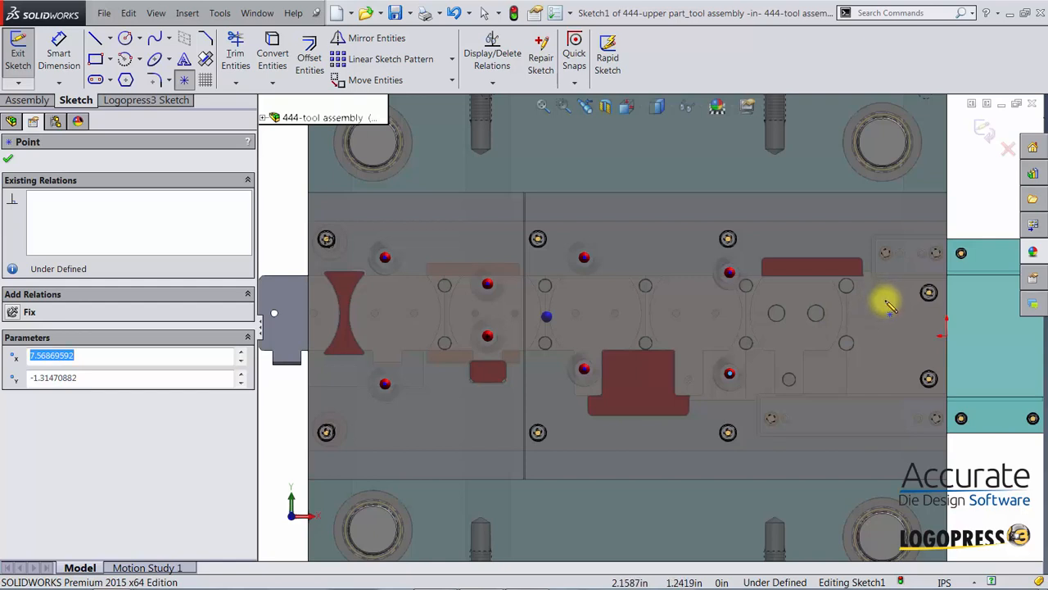
pyautogui.click(886, 301)
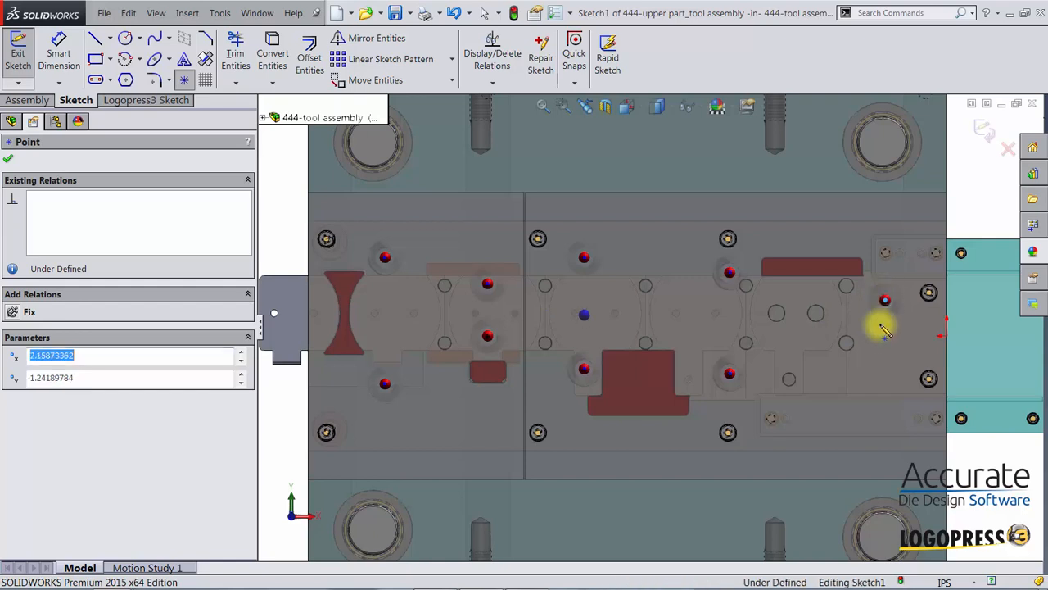
pyautogui.click(884, 372)
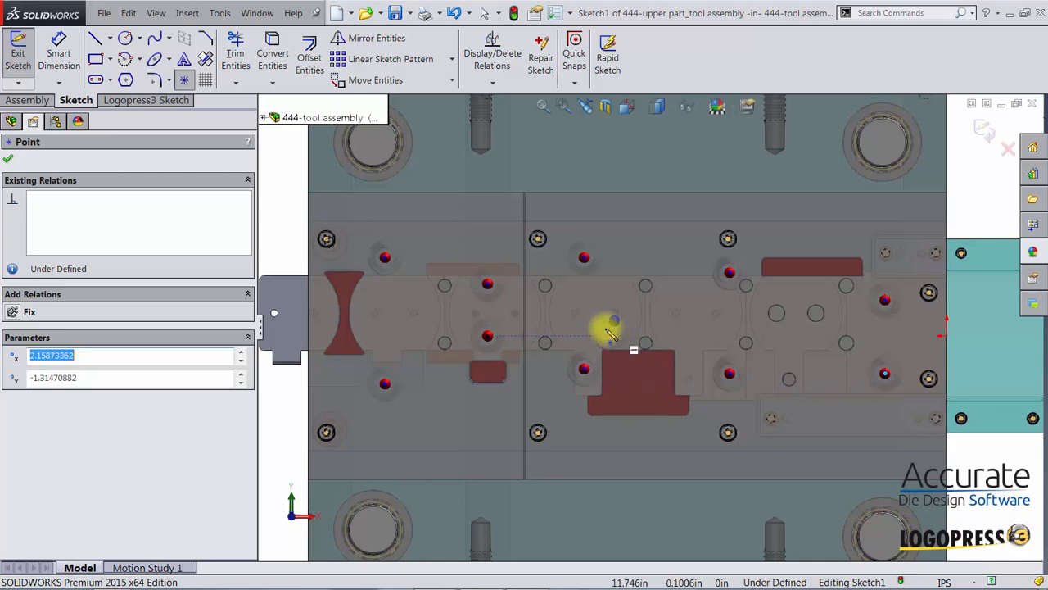
pyautogui.click(614, 320)
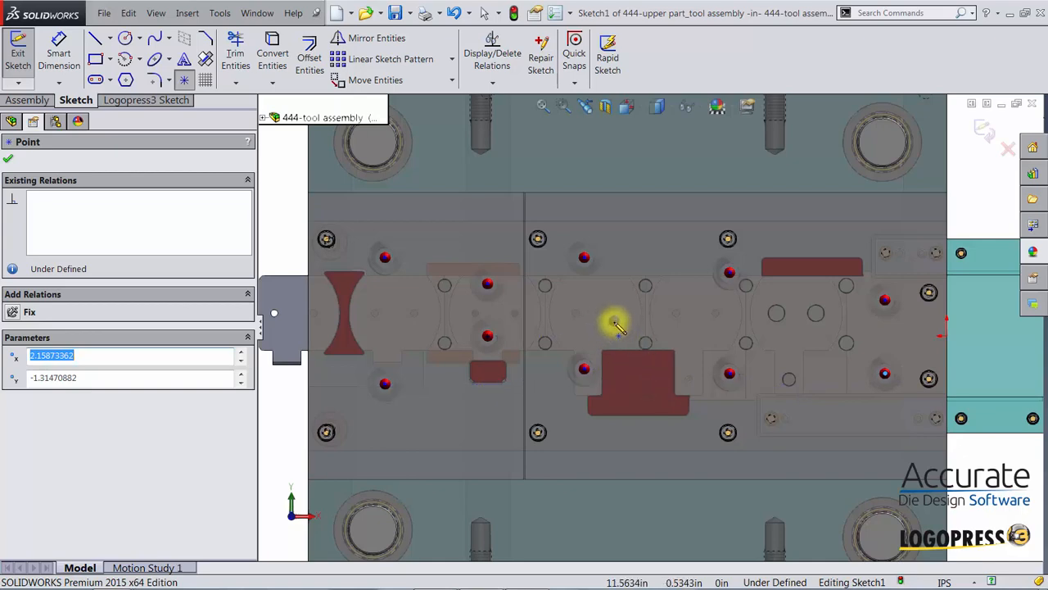
pyautogui.press('Escape')
pyautogui.press('Return')
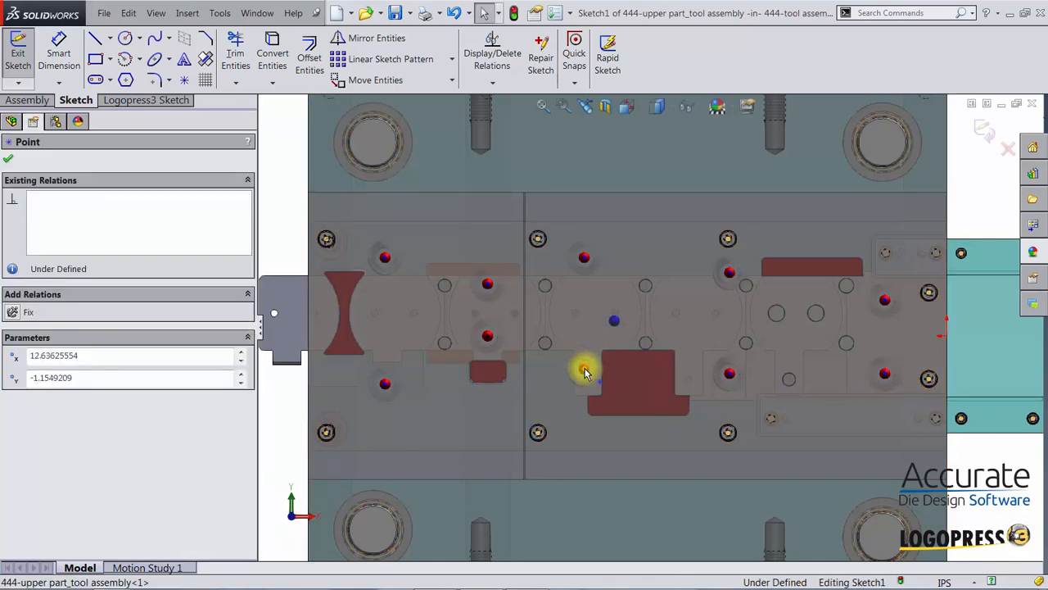
# Move the spring point beside the large form punch to about X 13.32, Y -1.31 in and the upper middle one to about X 8.66, Y 2.50 in
pyautogui.click(565, 374)
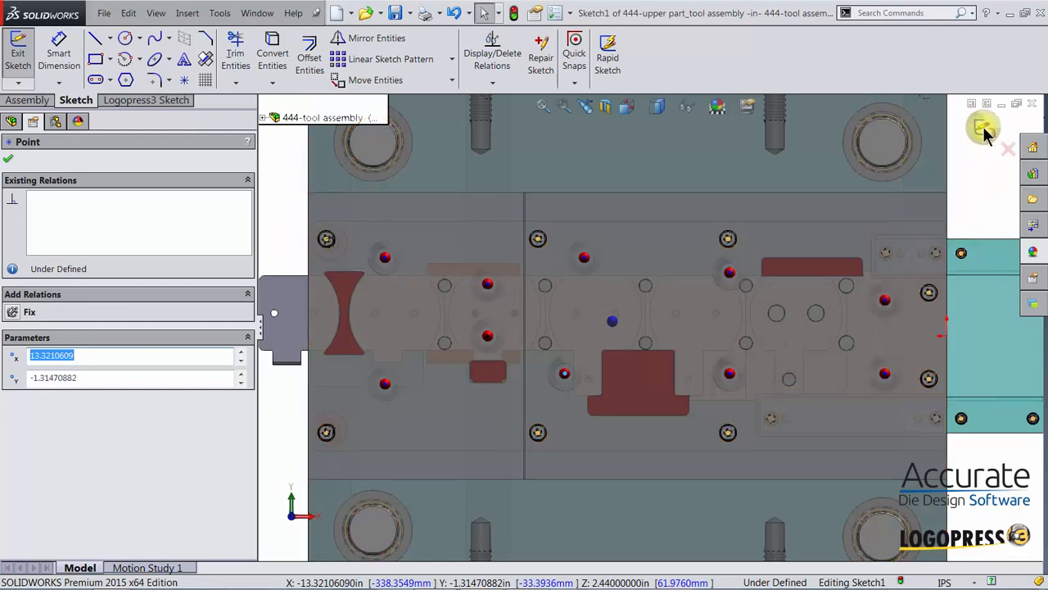
pyautogui.click(730, 273)
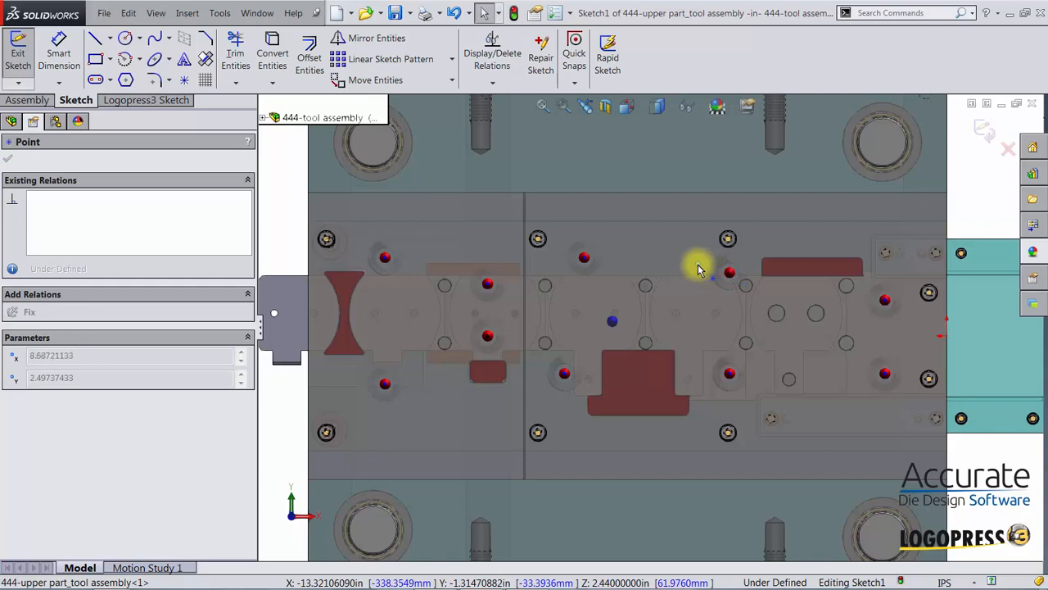
pyautogui.click(698, 265)
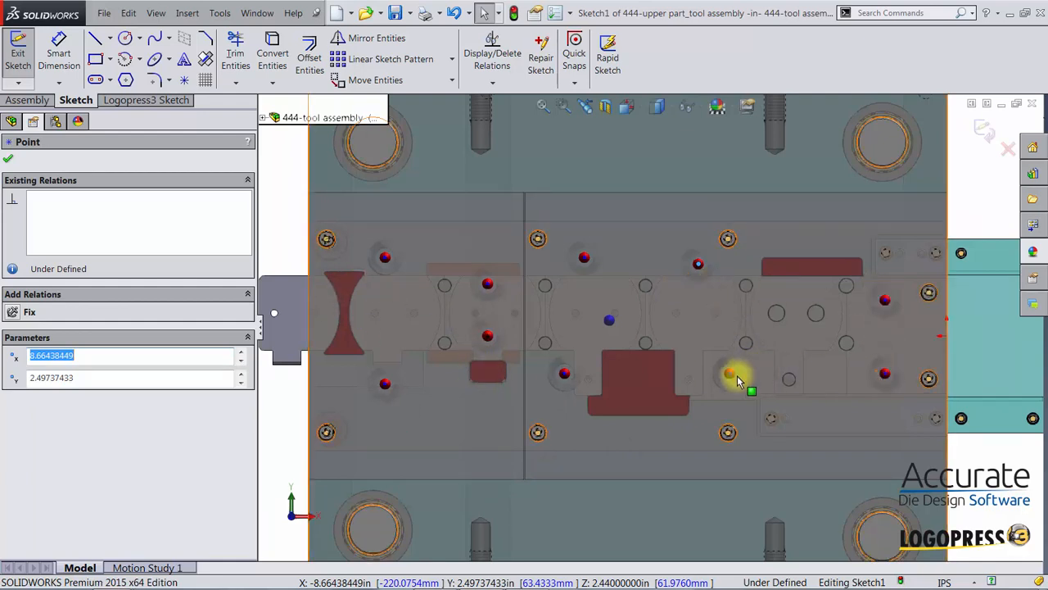
# Finish the positioning sketch to insert the springs and save the tool assembly
pyautogui.click(983, 129)
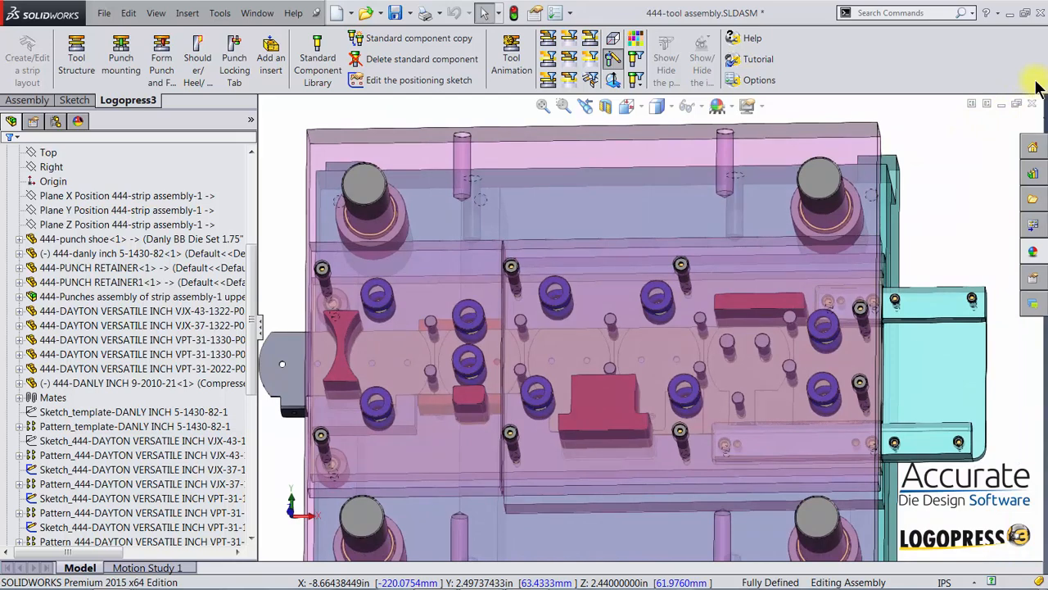
pyautogui.hotkey('ctrl', 's')
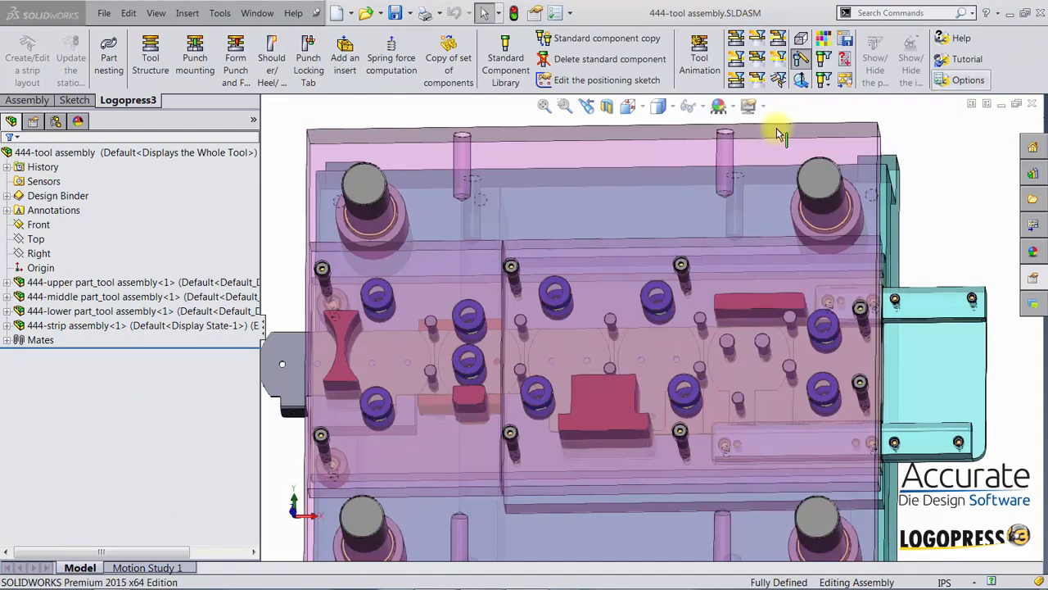
# Display only the lower part of the tool with the strip, focusing on 444-DIE BLOCK1 and its screws
pyautogui.click(738, 65)
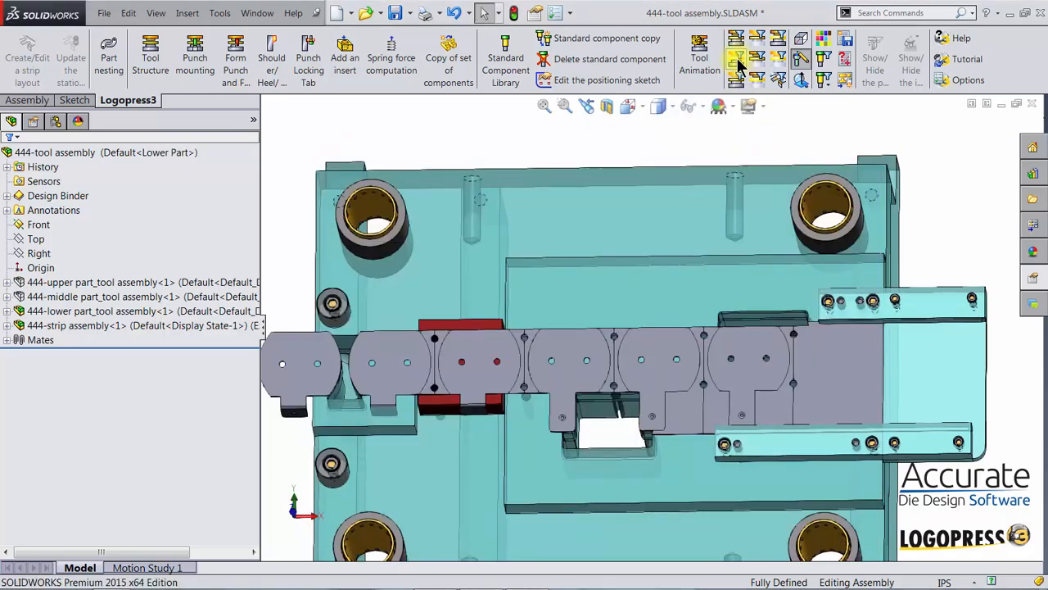
pyautogui.scroll(-6, 667, 364)
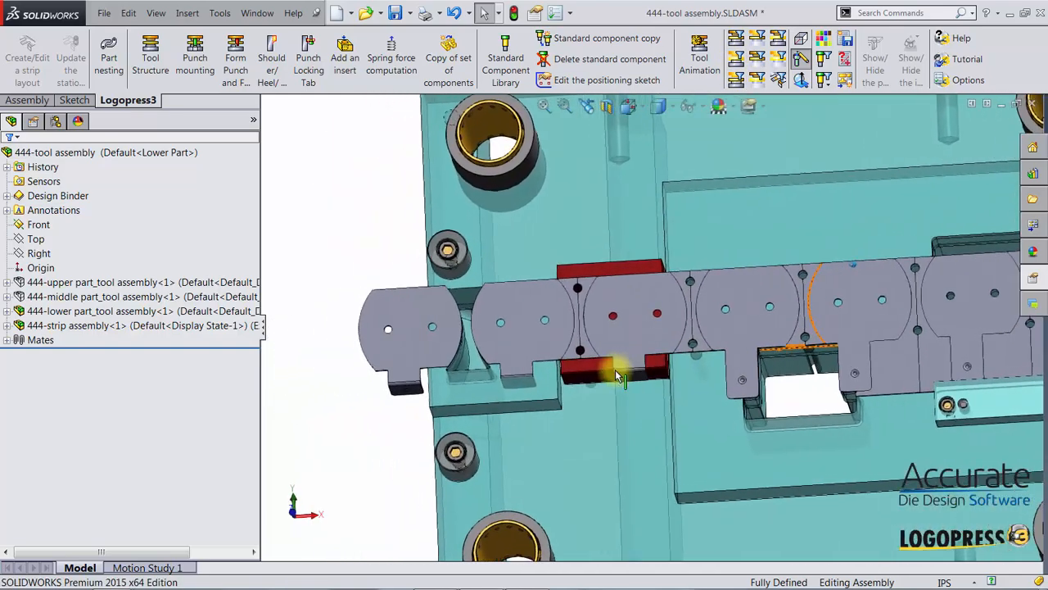
pyautogui.scroll(-3, 605, 401)
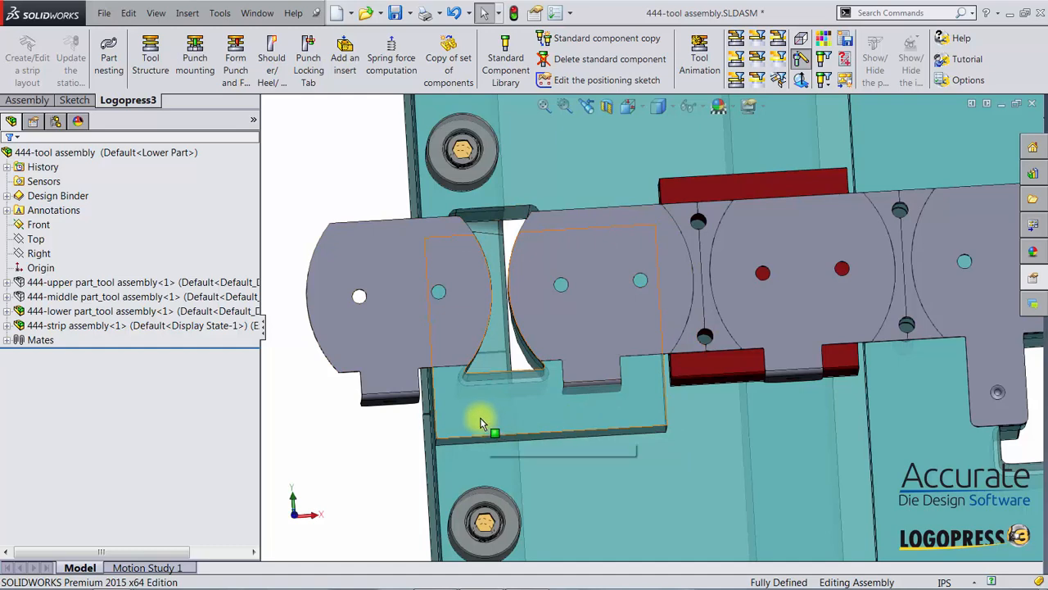
pyautogui.moveTo(479, 418); pyautogui.dragTo(481, 419, button='middle')
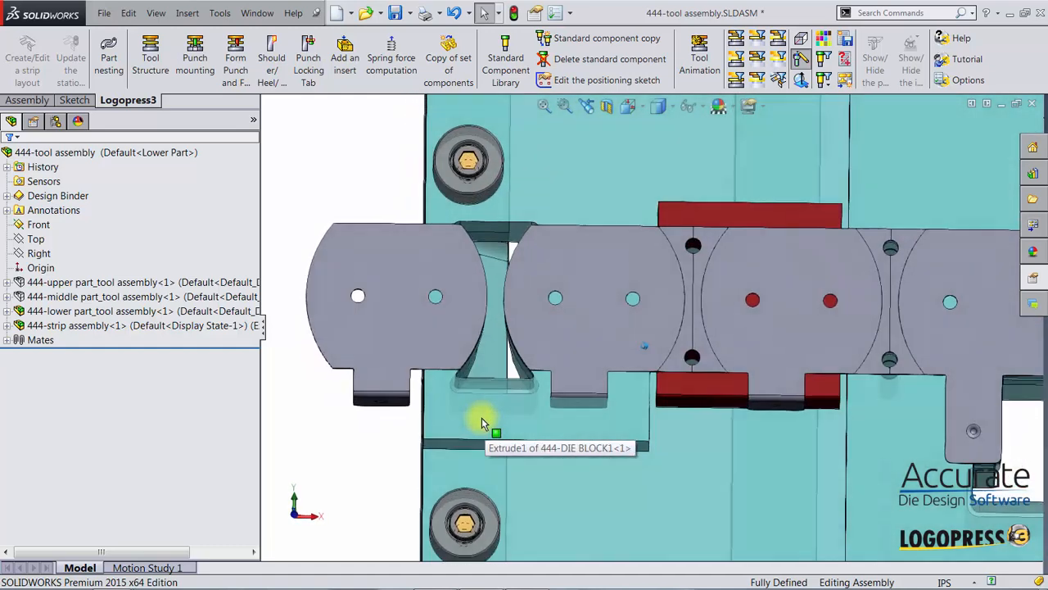
# Set the Y position gap of 444-DIE BLOCK1 to 0.85 in in the tool structure and apply the change
pyautogui.click(151, 67)
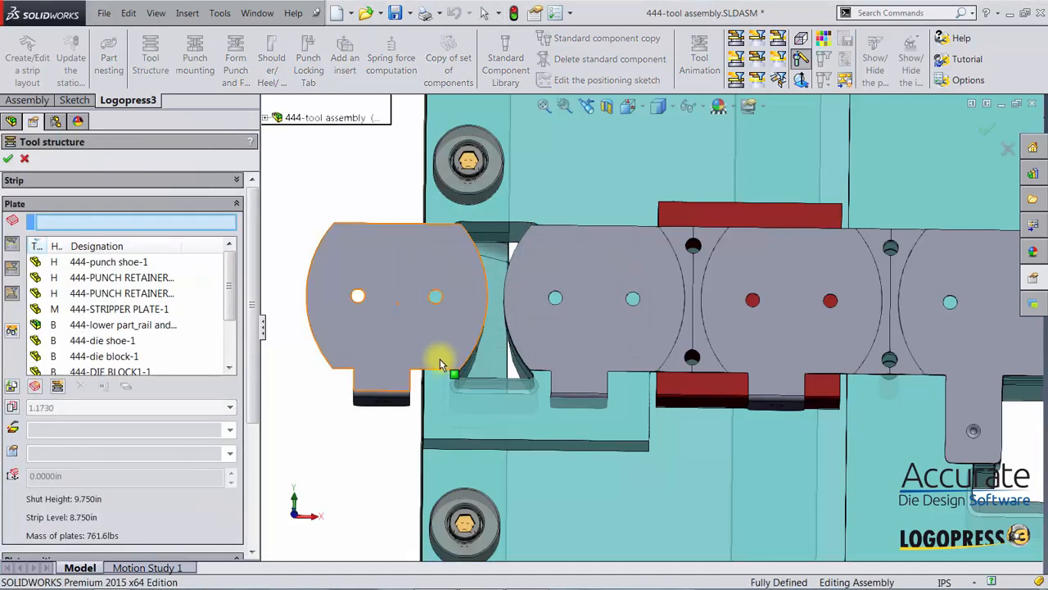
pyautogui.click(479, 423)
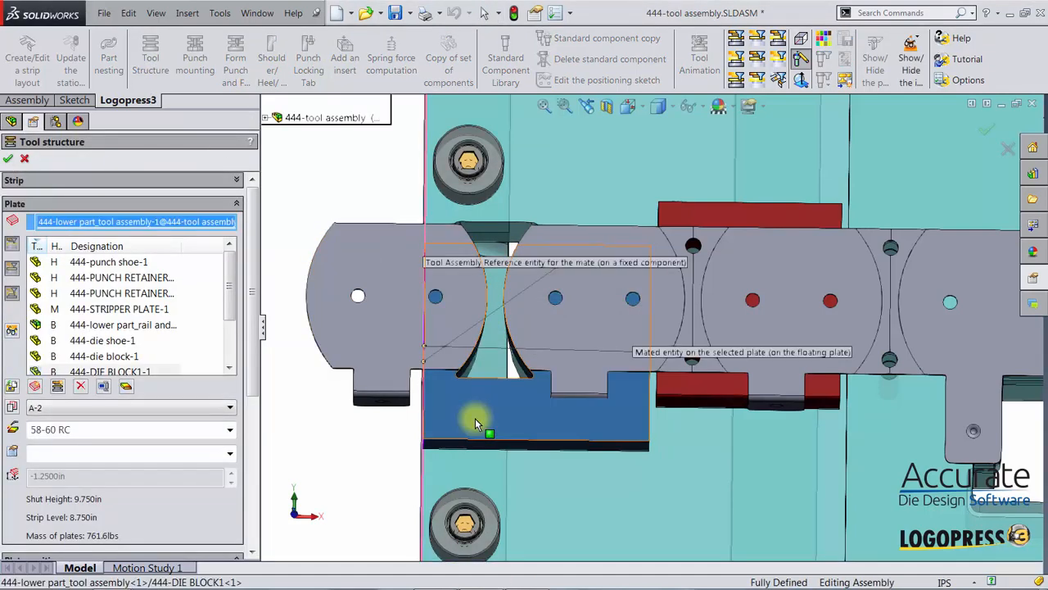
pyautogui.moveTo(254, 328); pyautogui.dragTo(264, 438)
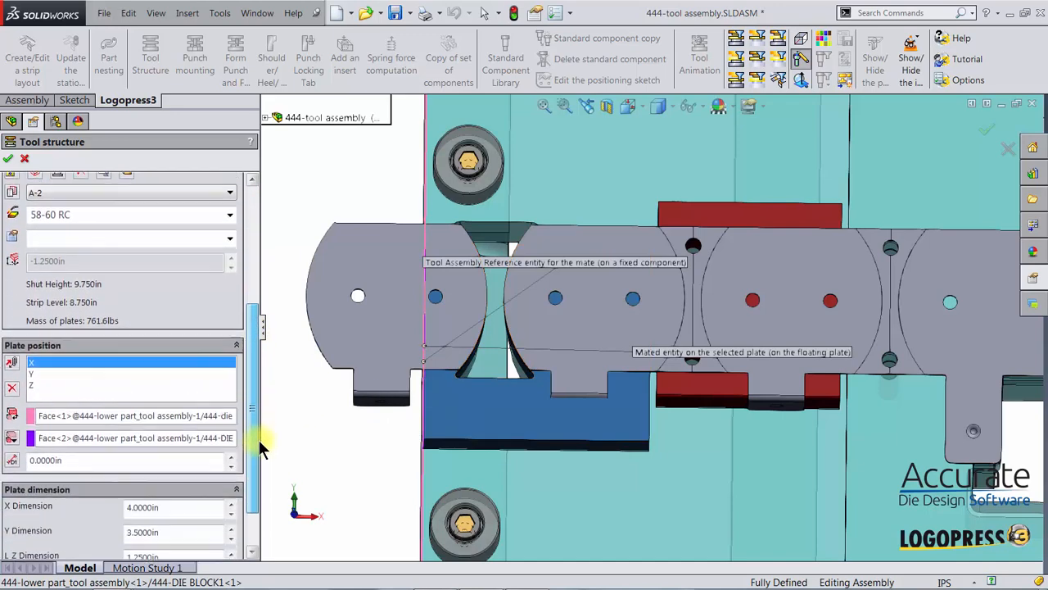
pyautogui.click(30, 367)
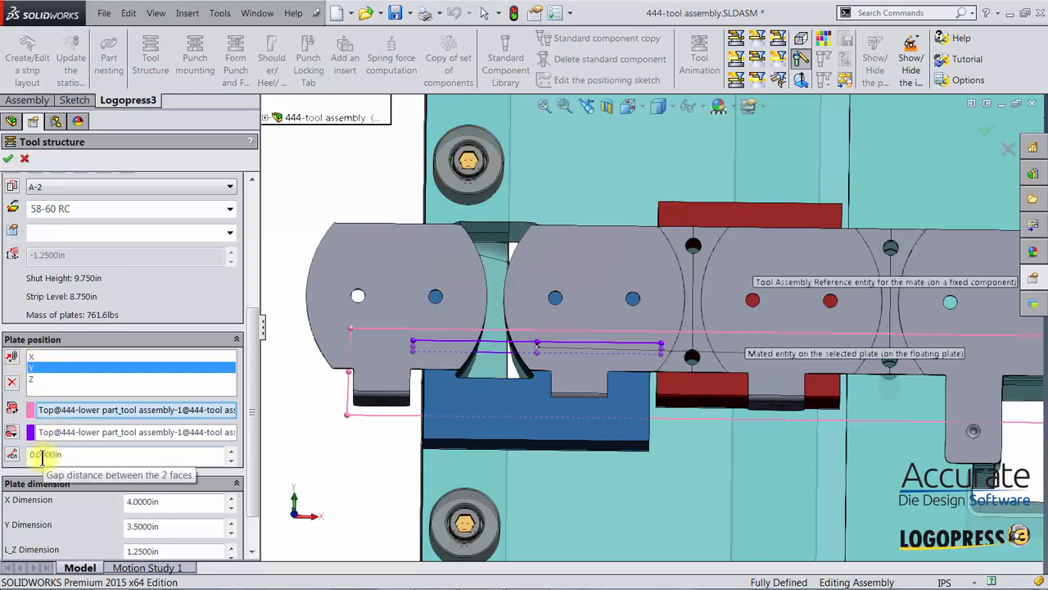
pyautogui.moveTo(69, 461); pyautogui.dragTo(35, 461)
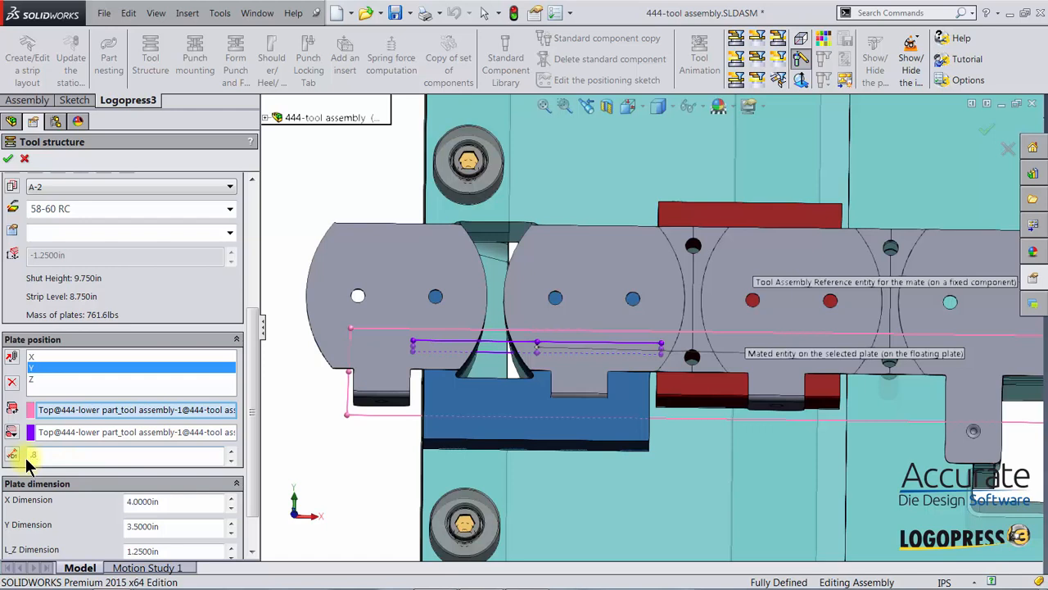
pyautogui.press('Return')
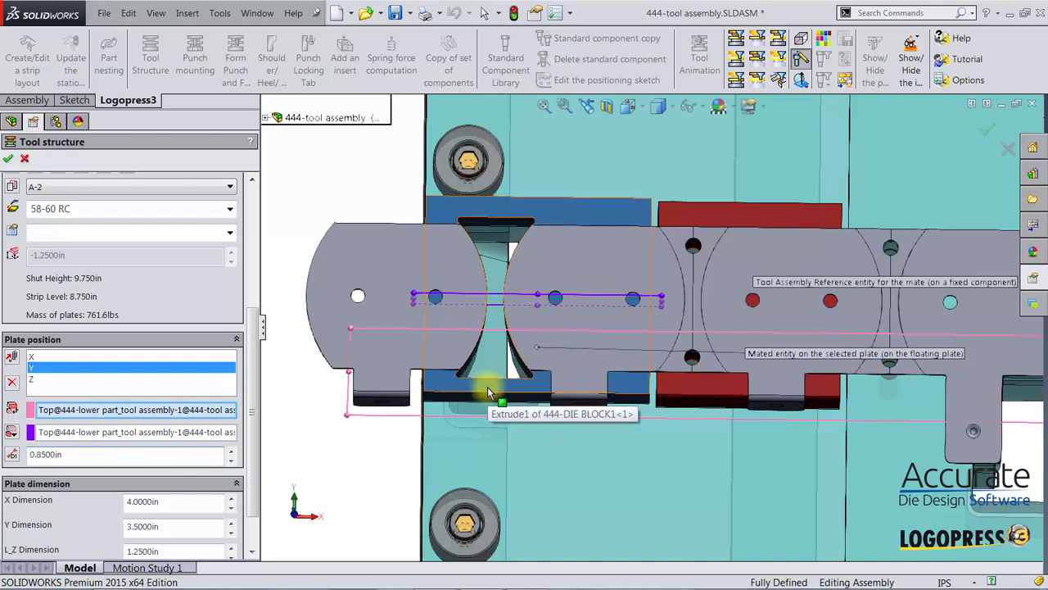
pyautogui.moveTo(489, 397); pyautogui.dragTo(701, 374, button='middle')
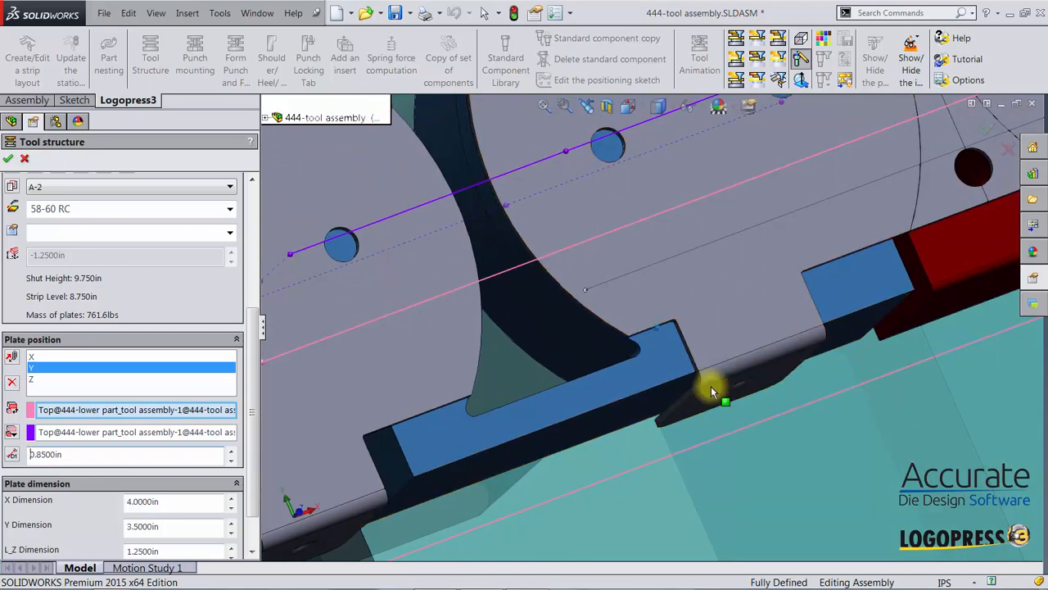
pyautogui.moveTo(709, 388); pyautogui.dragTo(711, 393, button='middle')
pyautogui.hotkey('ctrl', 'shift', 'z')
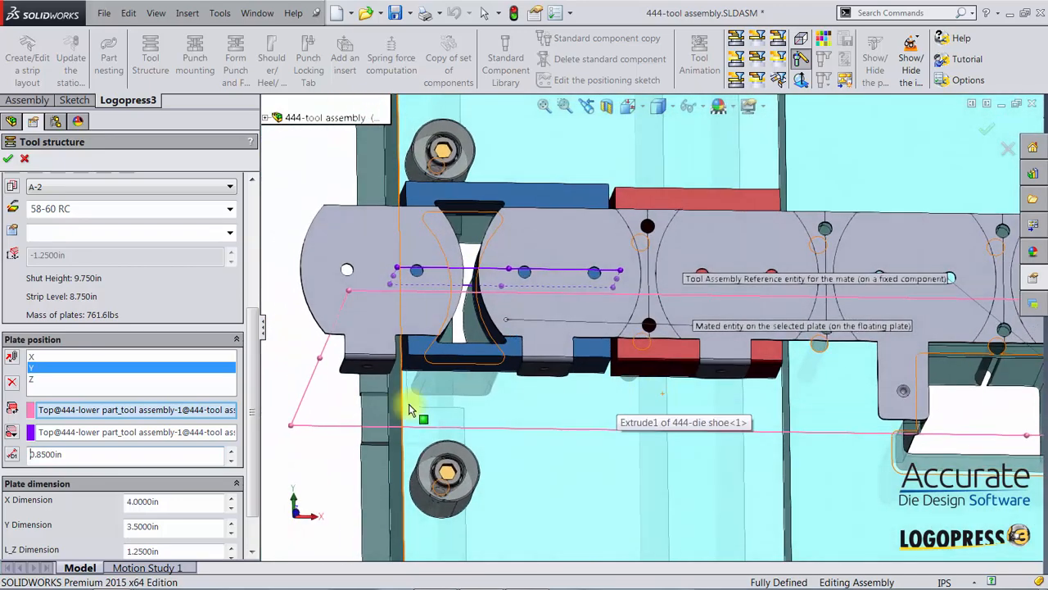
pyautogui.click(9, 161)
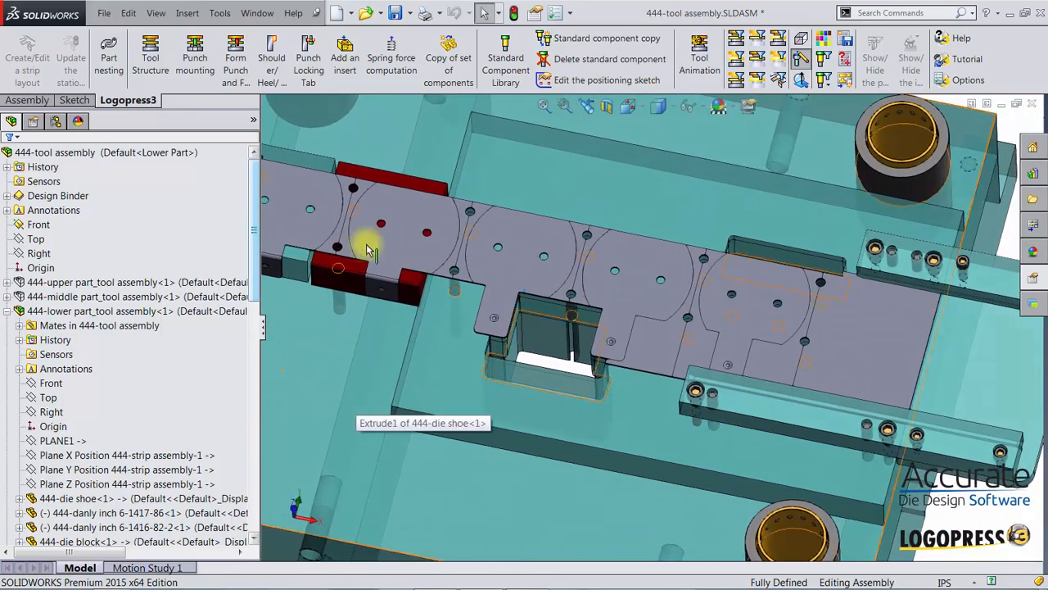
# Start a Machining axis standard component and load the favorite "Royal Lifter with spring"
pyautogui.click(508, 66)
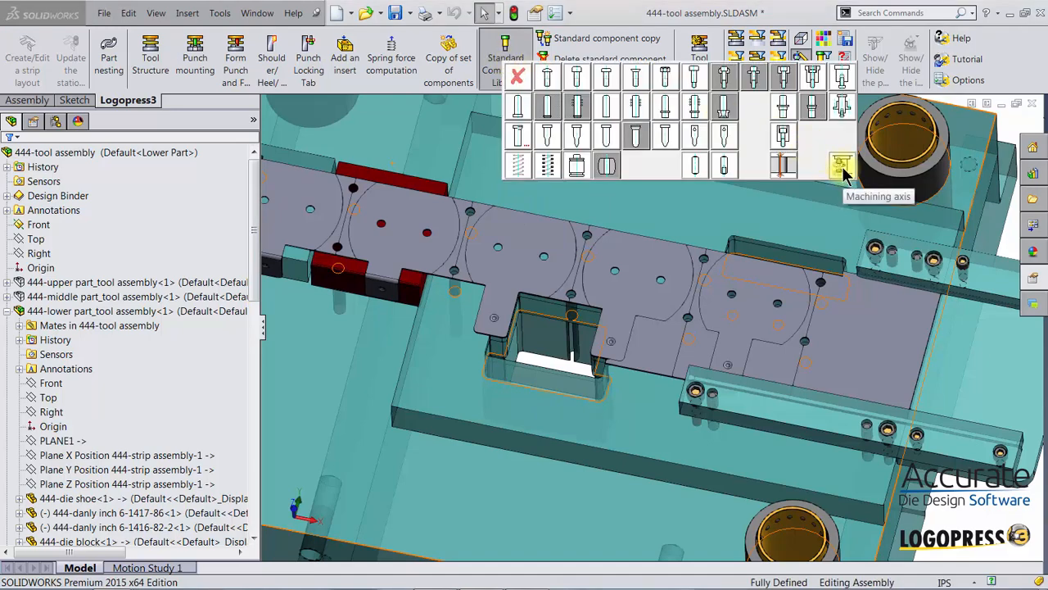
pyautogui.click(843, 167)
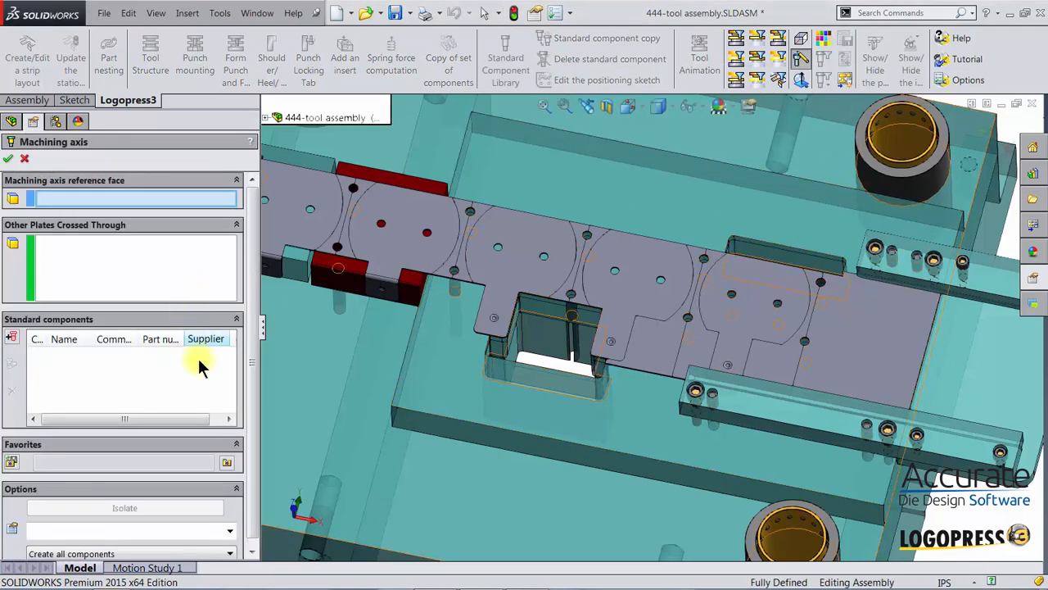
pyautogui.click(227, 463)
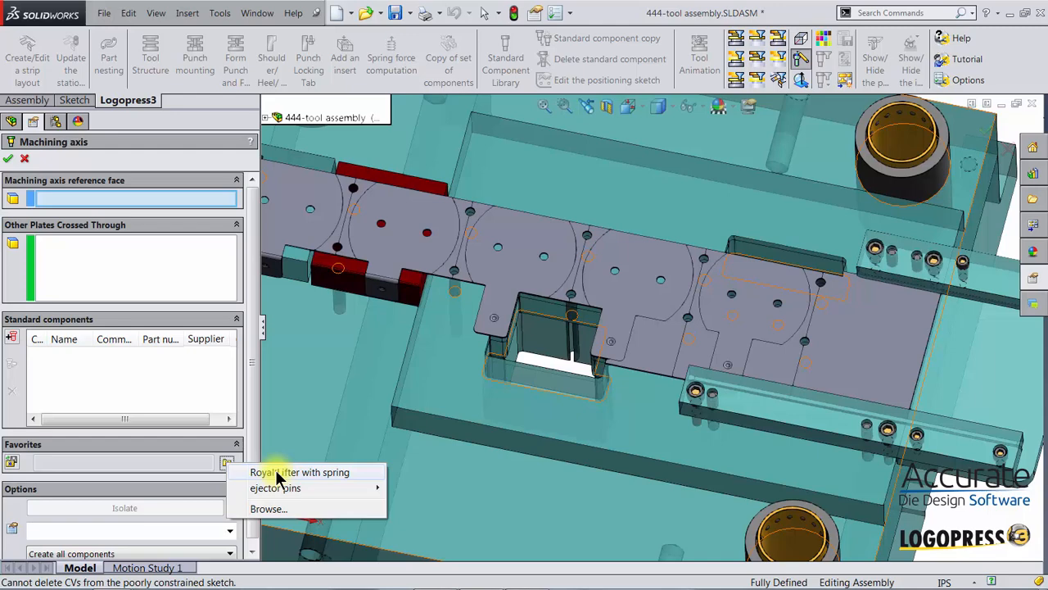
pyautogui.click(278, 472)
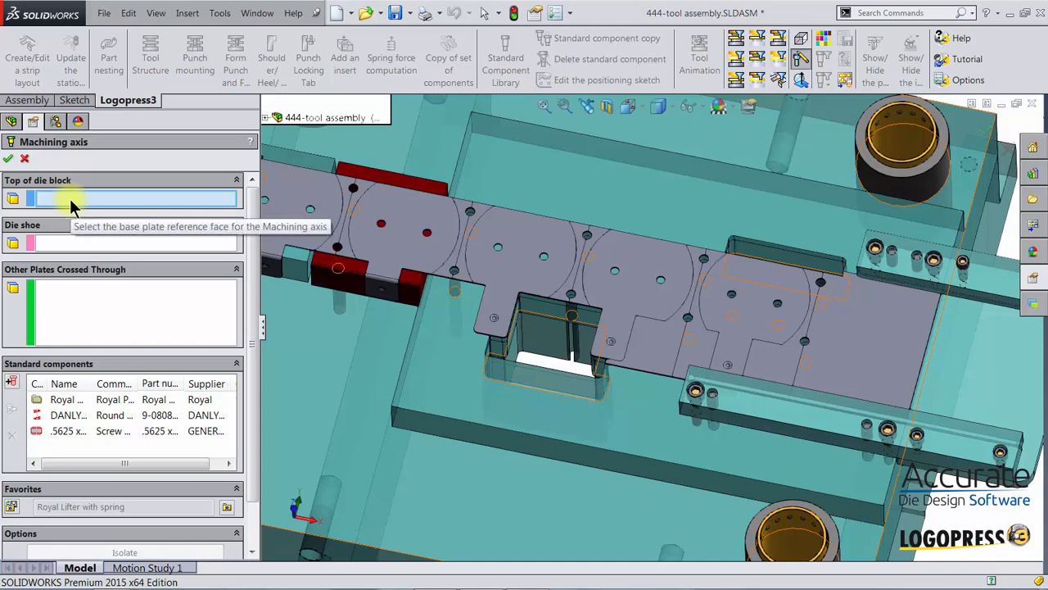
# Assign the top face of 444-die block and the face of 444-die shoe to the lifter, and proceed to its positioning sketch
pyautogui.scroll(-10, 798, 484)
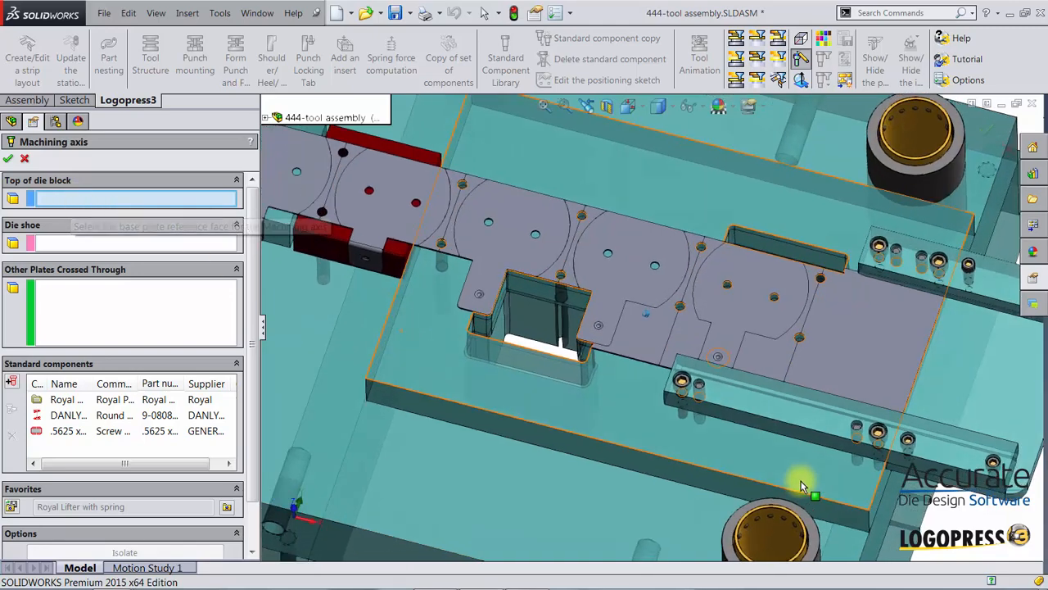
pyautogui.scroll(-2, 752, 479)
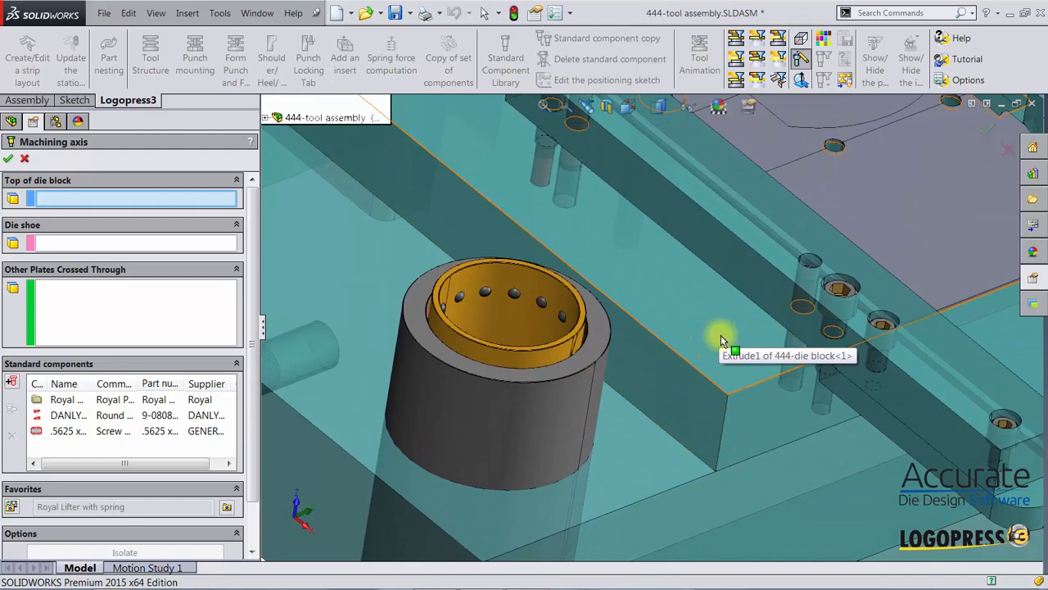
pyautogui.click(713, 333)
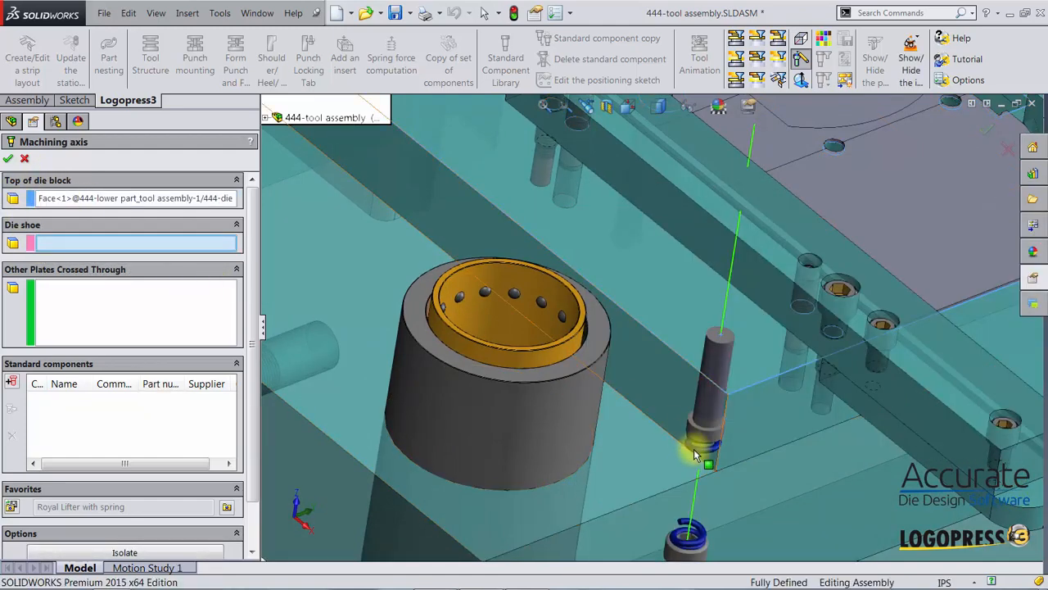
pyautogui.click(660, 472)
pyautogui.moveTo(657, 475); pyautogui.dragTo(686, 490, button='middle')
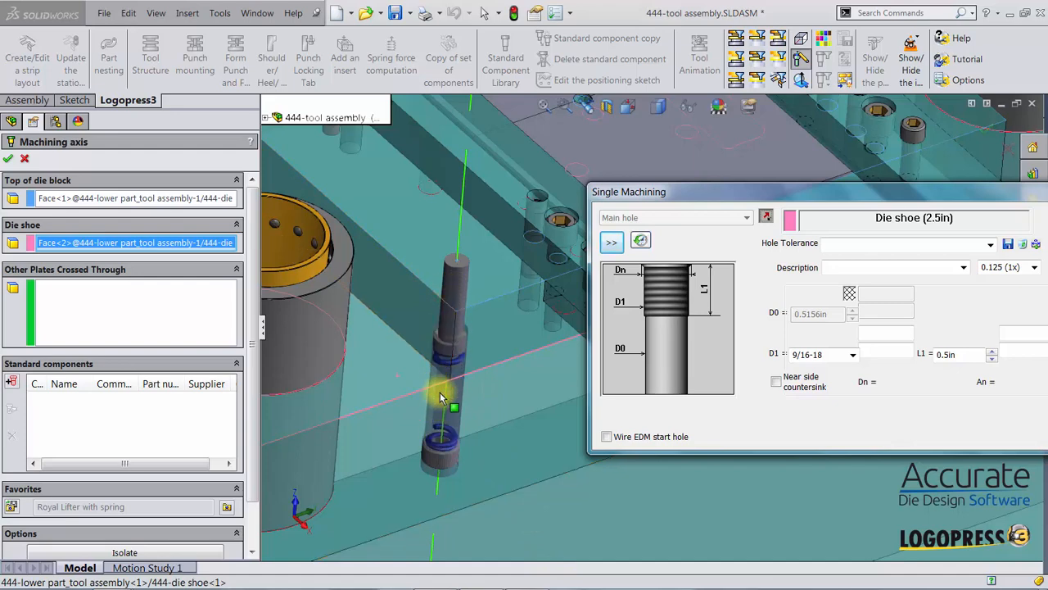
pyautogui.moveTo(434, 440)
pyautogui.mouseDown(button='middle')
pyautogui.moveTo(452, 444)
pyautogui.moveTo(442, 426)
pyautogui.mouseUp(button='middle')
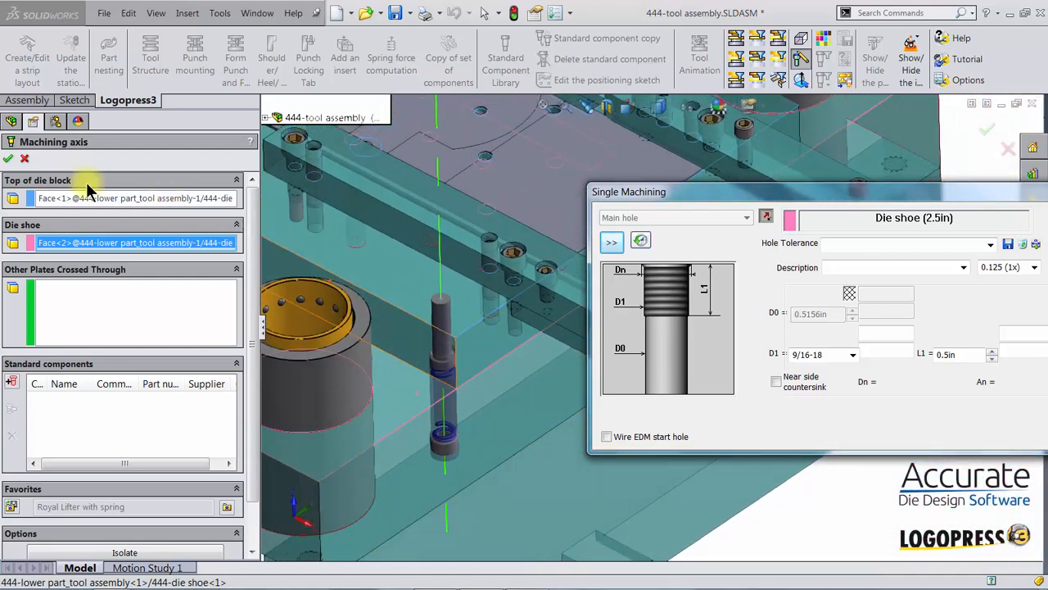
pyautogui.click(11, 160)
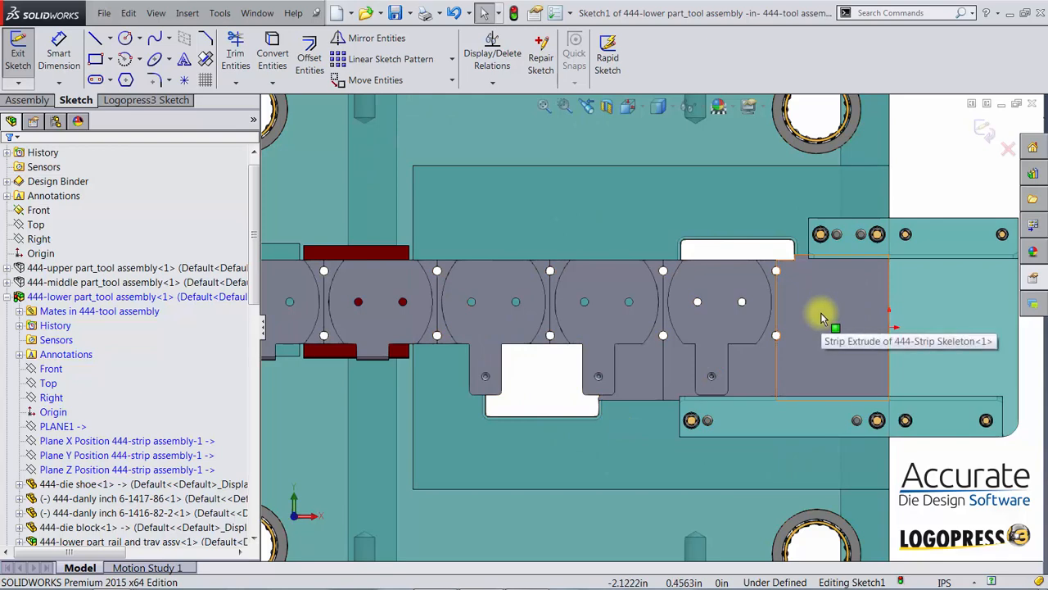
# Place six lifter points on the strip: pairs at about X -2.87 and -8.86 in (Y 1.22, -0.99), and two near X -13.24 in
pyautogui.scroll(-2, 823, 318)
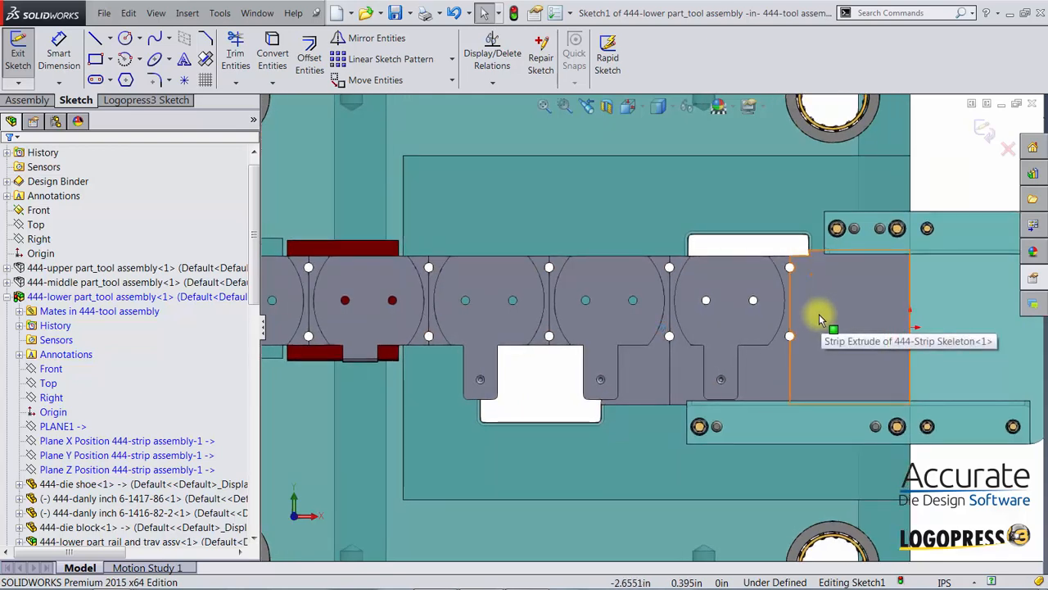
pyautogui.scroll(-1, 821, 318)
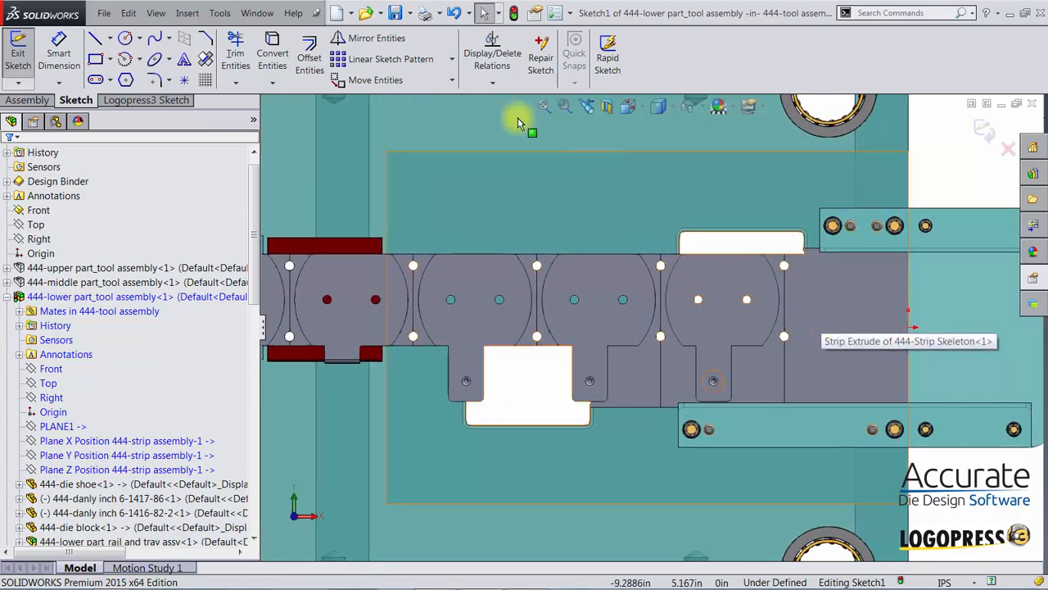
pyautogui.click(184, 79)
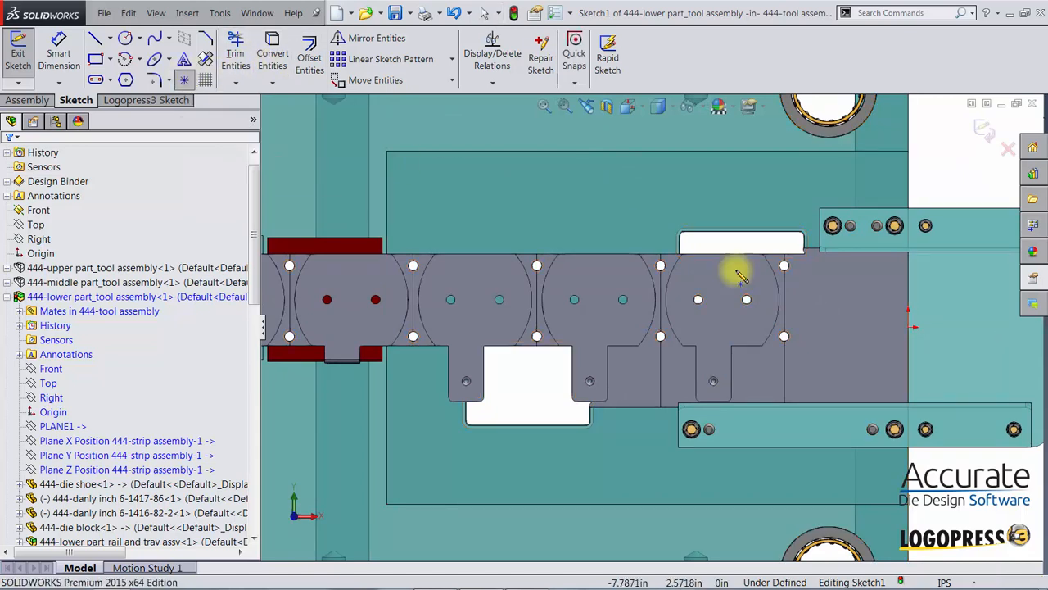
pyautogui.click(807, 285)
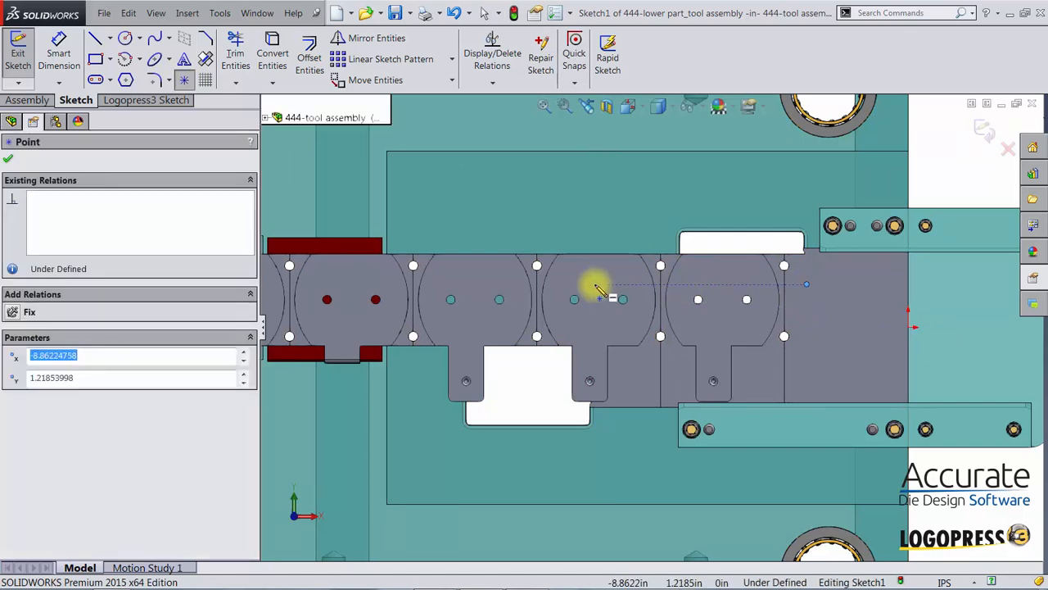
pyautogui.click(436, 284)
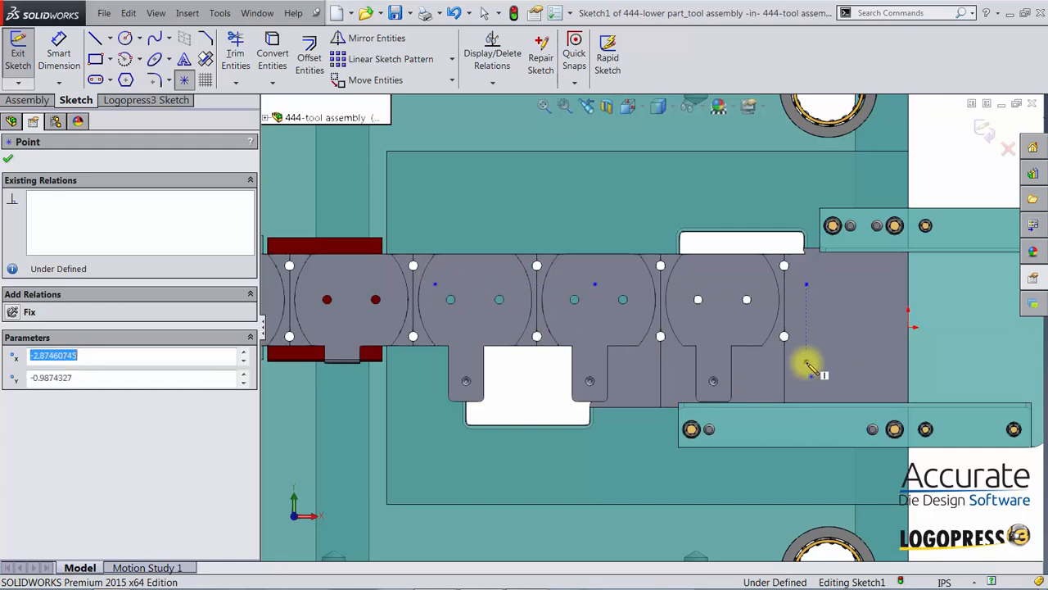
pyautogui.click(594, 361)
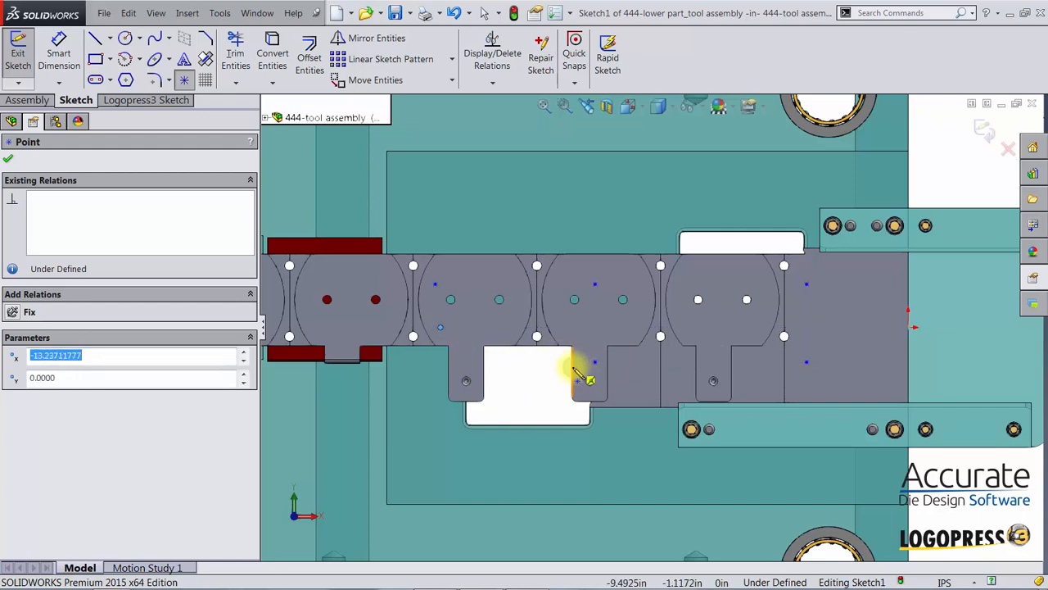
pyautogui.press('Escape')
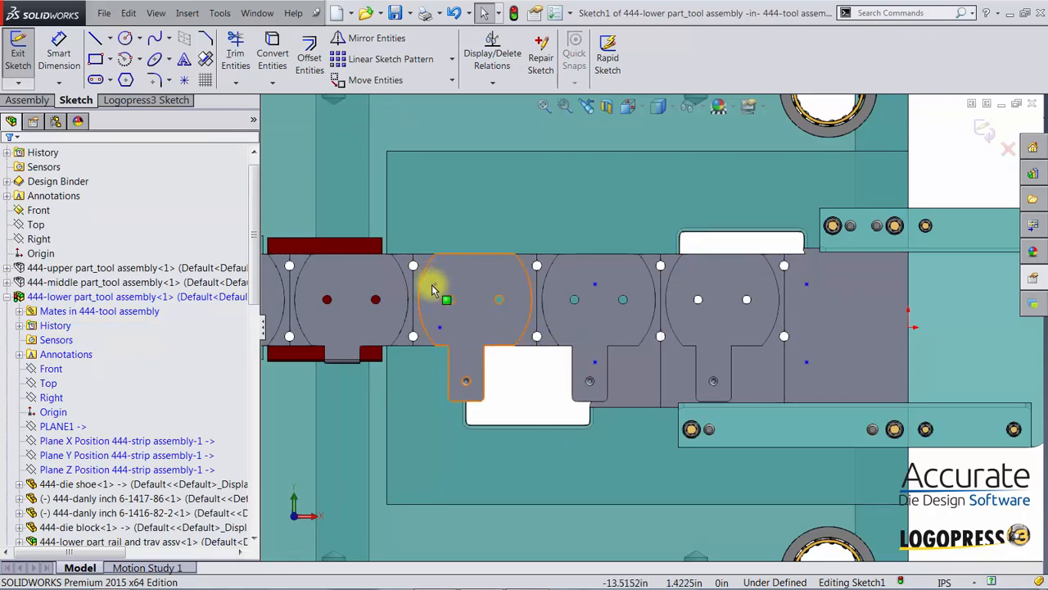
# Align the three upper lifter points with a horizontal relation
pyautogui.click(807, 284)
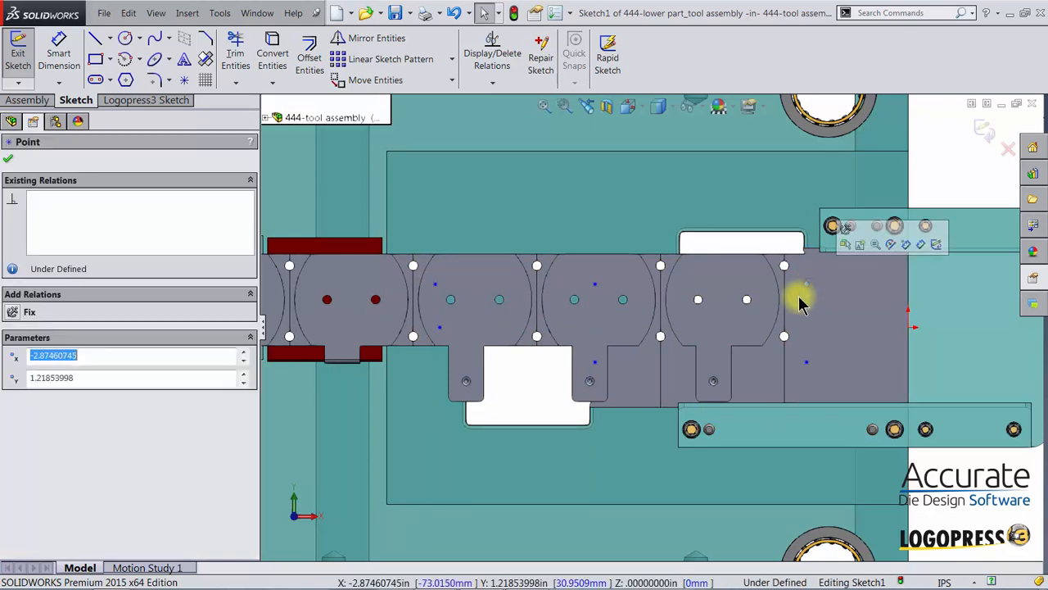
pyautogui.keyDown('ctrl'); pyautogui.click(594, 285); pyautogui.keyUp('ctrl')
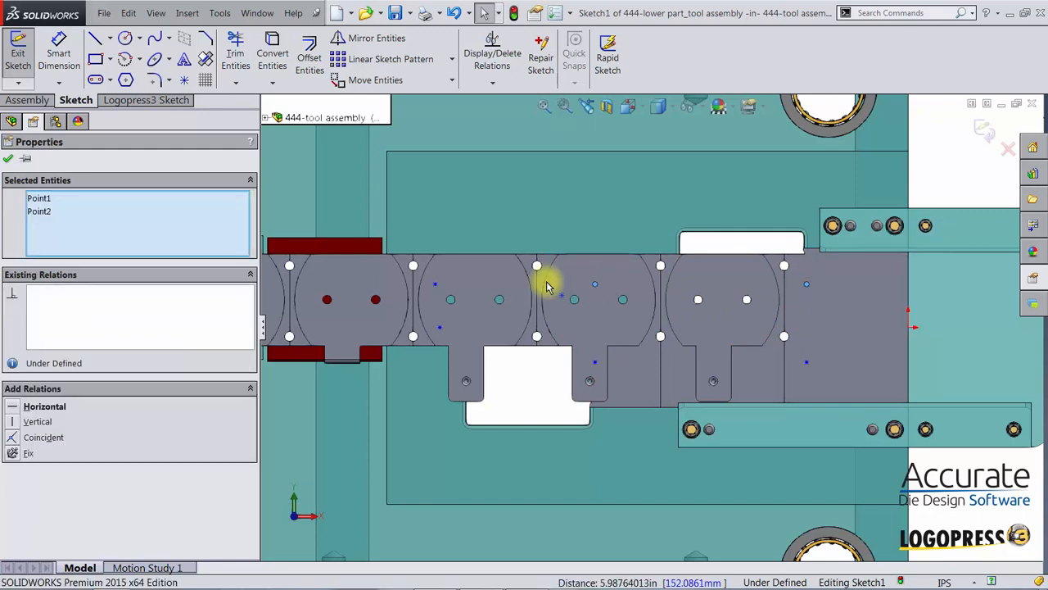
pyautogui.keyDown('ctrl'); pyautogui.click(436, 286); pyautogui.keyUp('ctrl')
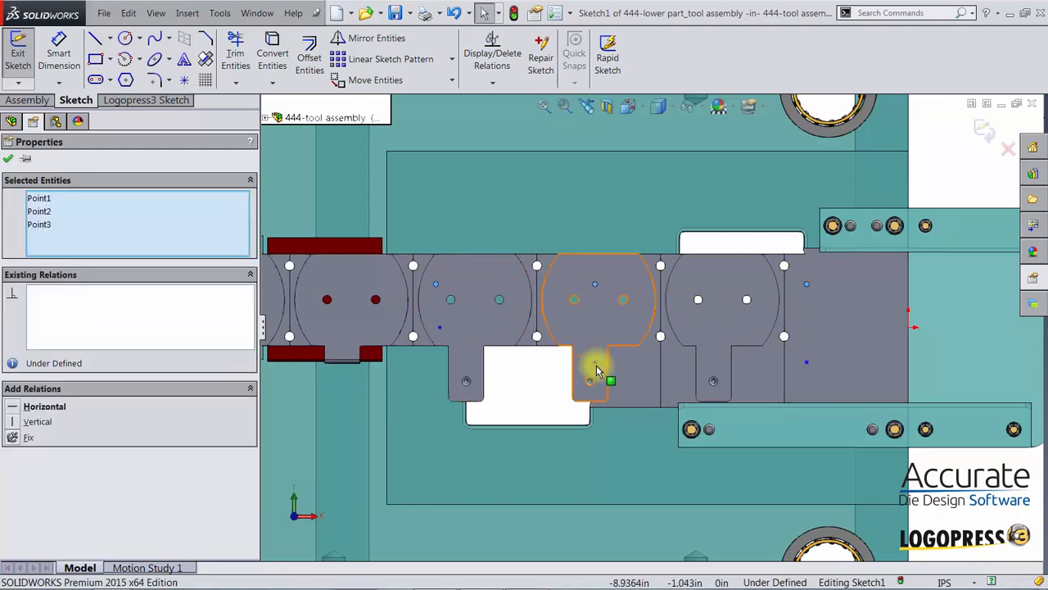
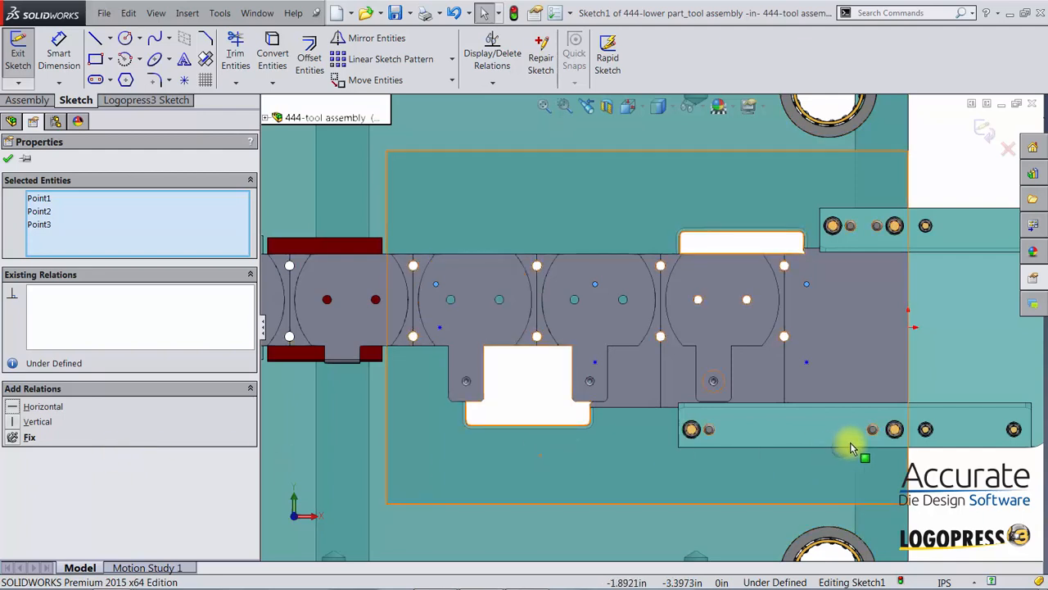
# Add vertical relations between the upper and lower lifter points of the rightmost pair and of the middle pair
pyautogui.click(807, 362)
pyautogui.keyDown('ctrl'); pyautogui.click(807, 284); pyautogui.keyUp('ctrl')
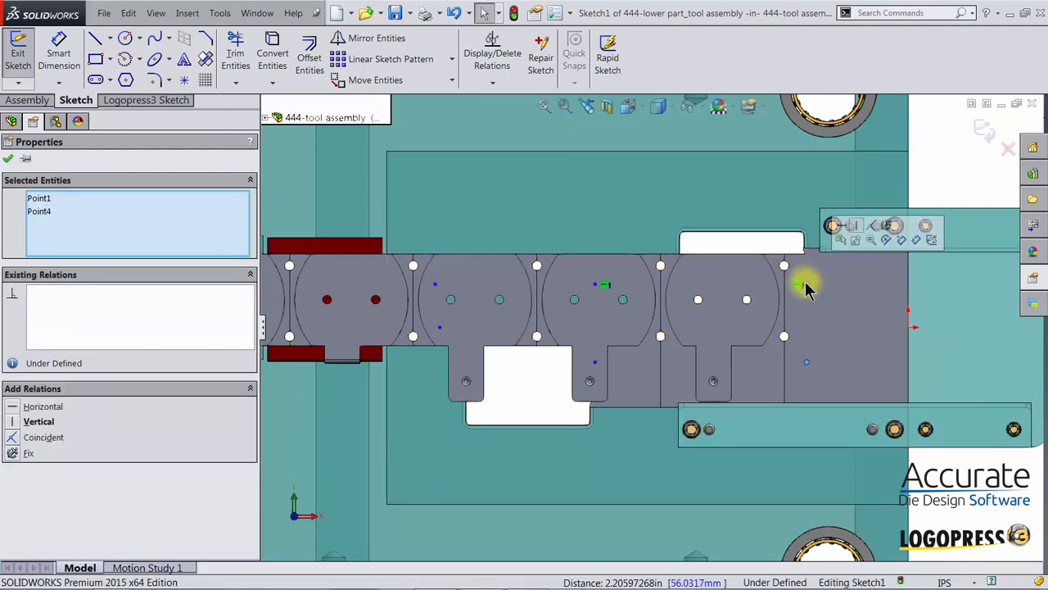
pyautogui.click(858, 227)
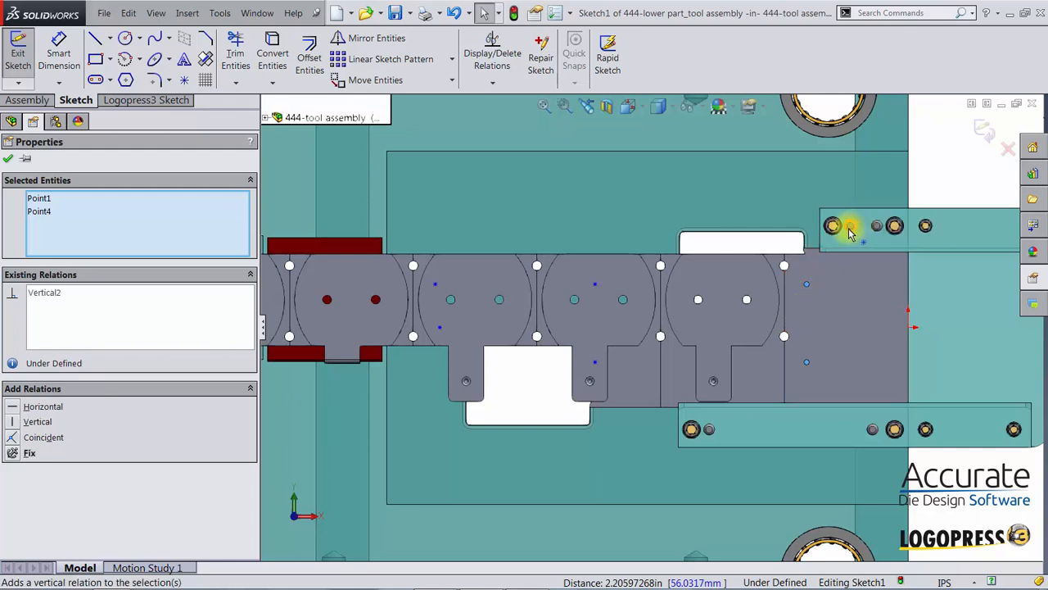
pyautogui.click(593, 365)
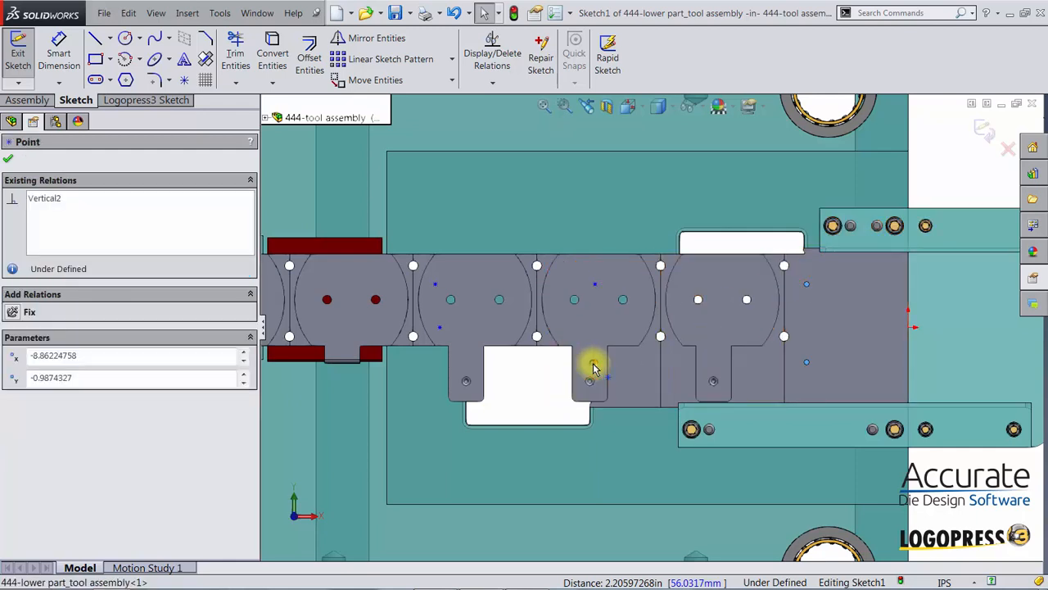
pyautogui.keyDown('ctrl'); pyautogui.click(596, 286); pyautogui.keyUp('ctrl')
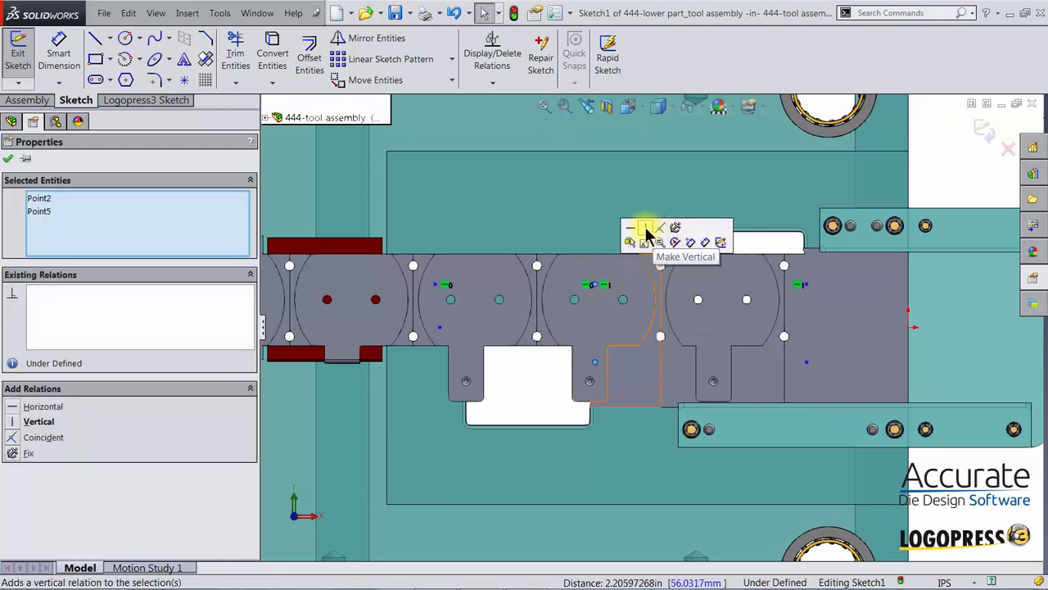
pyautogui.click(646, 233)
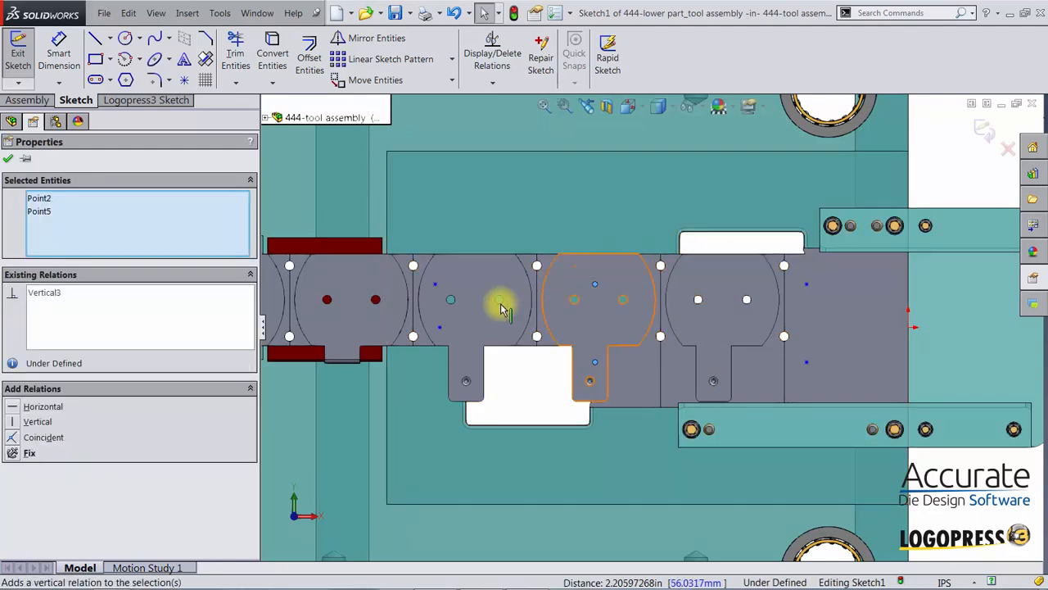
# Add a vertical relation between the upper and lower lifter points of the leftmost pair
pyautogui.click(440, 332)
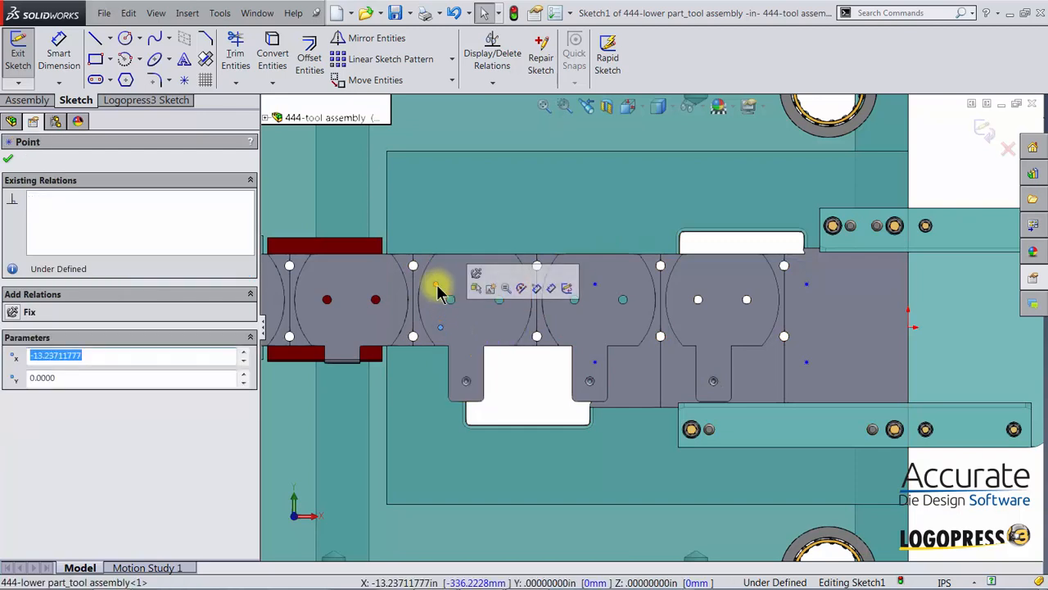
pyautogui.keyDown('ctrl'); pyautogui.click(440, 291); pyautogui.keyUp('ctrl')
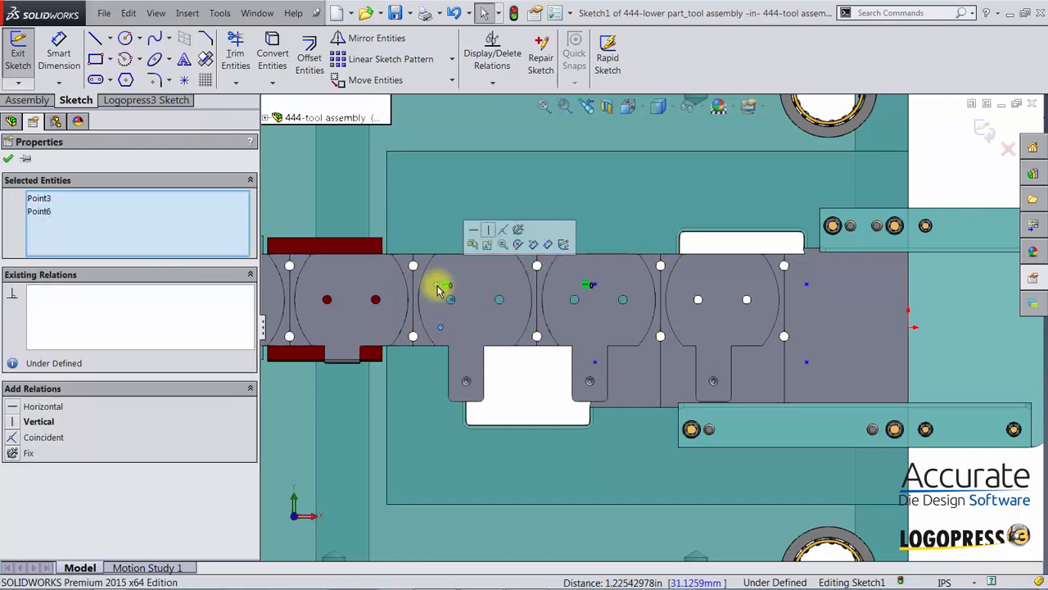
pyautogui.click(489, 238)
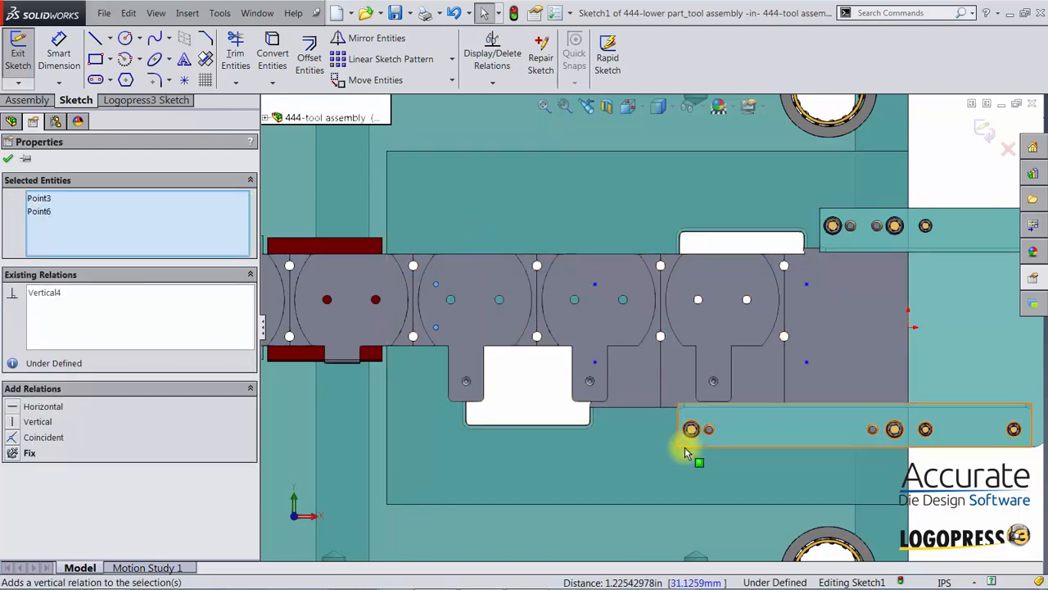
# Align the lower lifter points of the middle and rightmost pairs with a horizontal relation
pyautogui.click(594, 358)
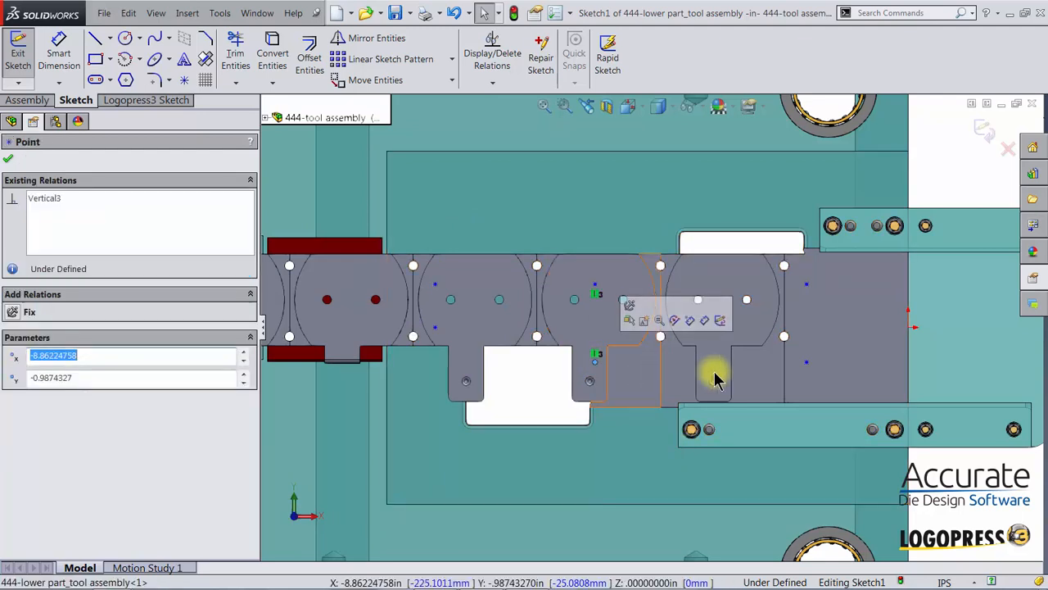
pyautogui.keyDown('ctrl'); pyautogui.click(806, 363); pyautogui.keyUp('ctrl')
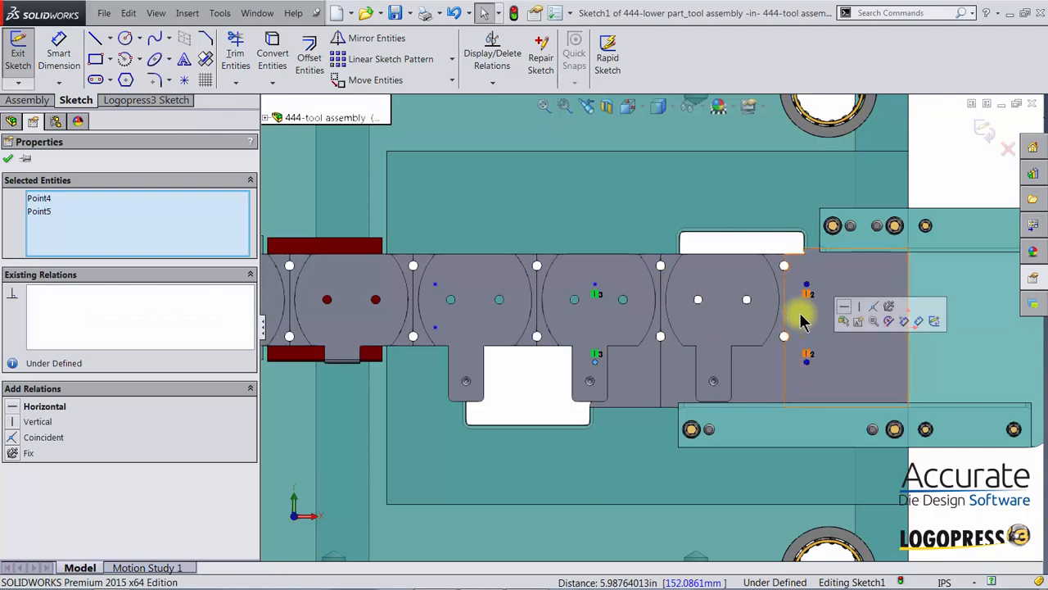
pyautogui.click(844, 309)
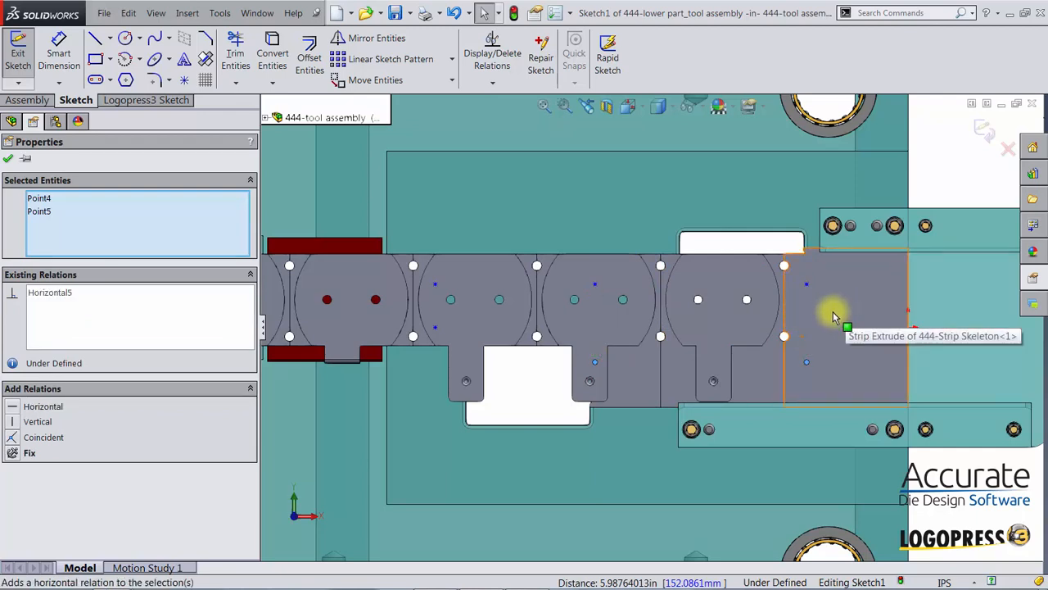
pyautogui.press('Escape')
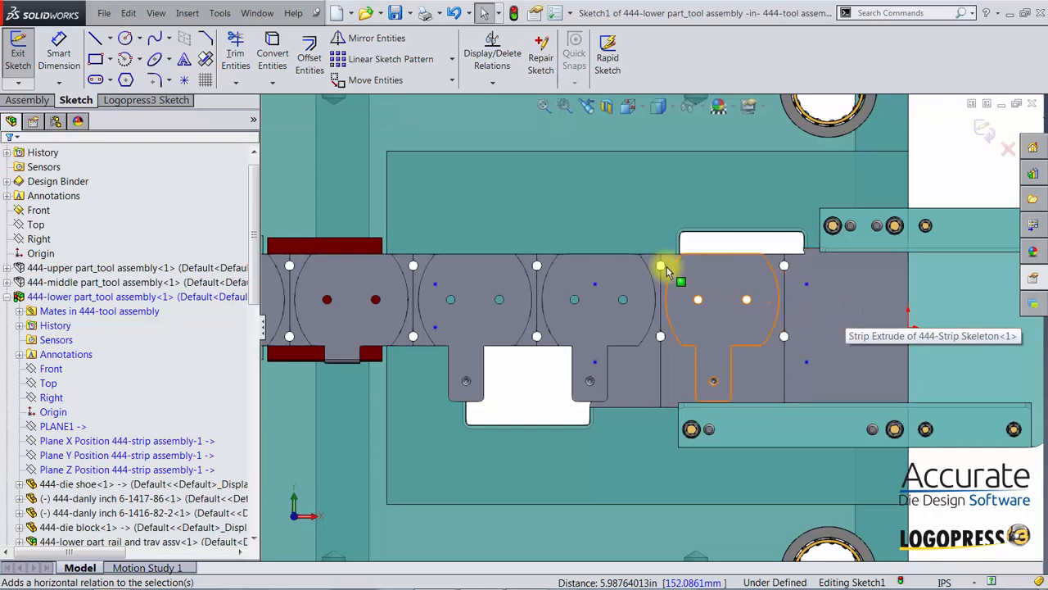
# Dimension the rightmost pair's upper lifter point vertically from the origin and set the distance to 1.5 in
pyautogui.click(54, 45)
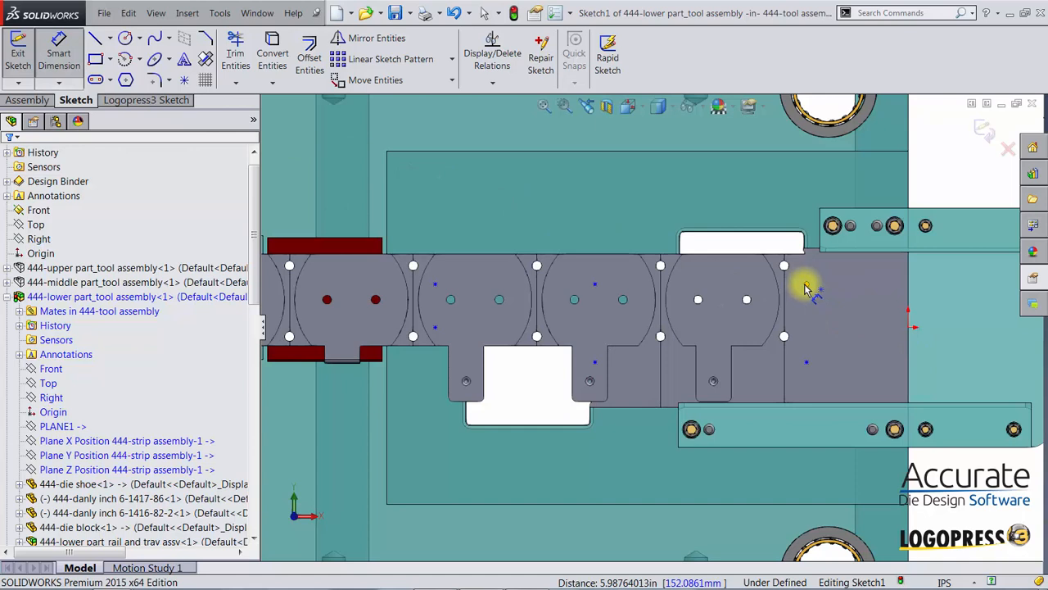
pyautogui.click(805, 285)
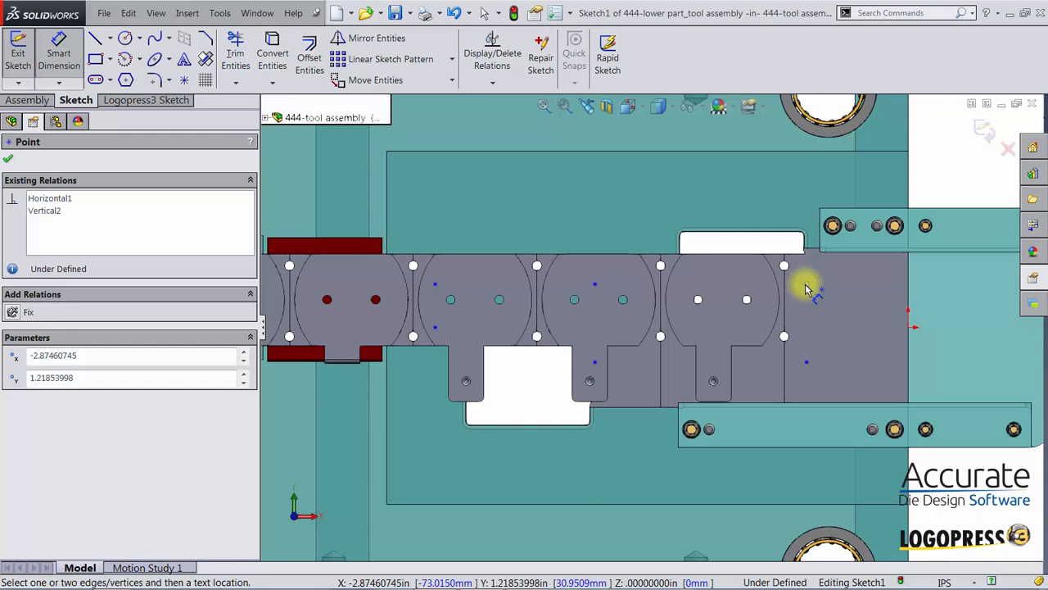
pyautogui.click(909, 330)
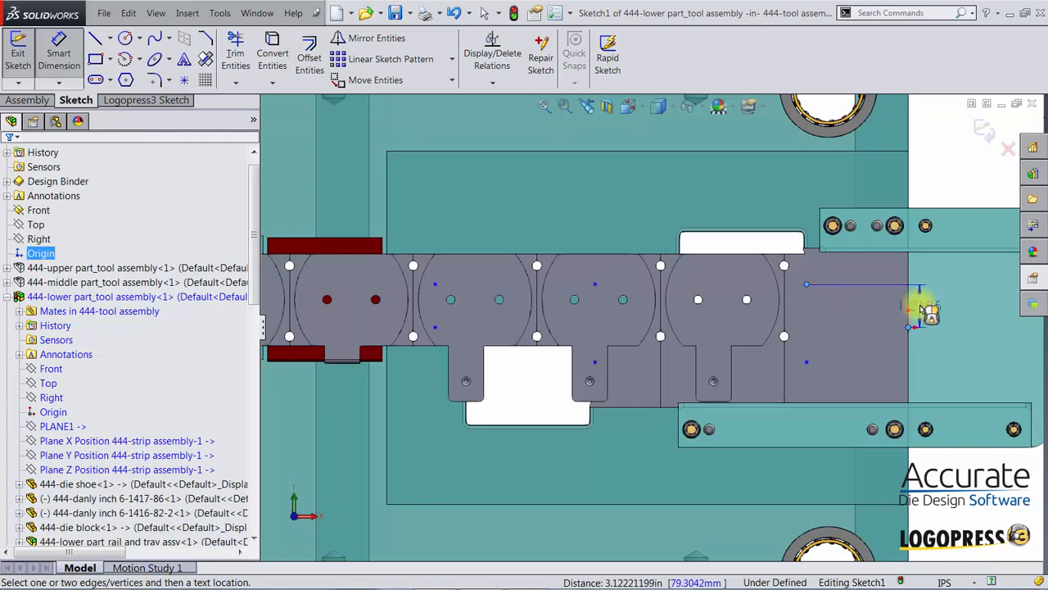
pyautogui.click(934, 307)
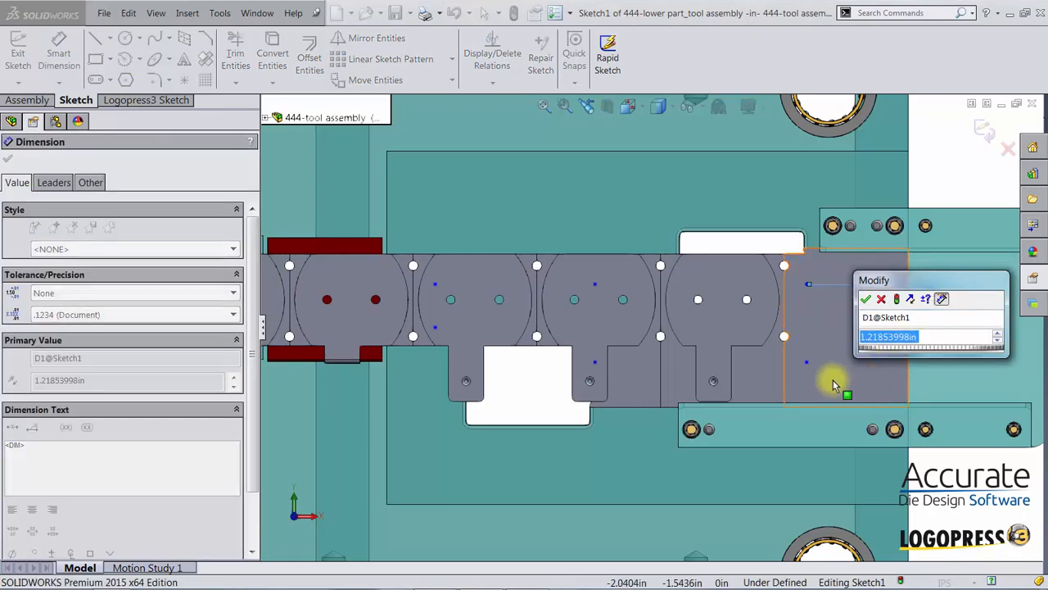
pyautogui.write('1.5')
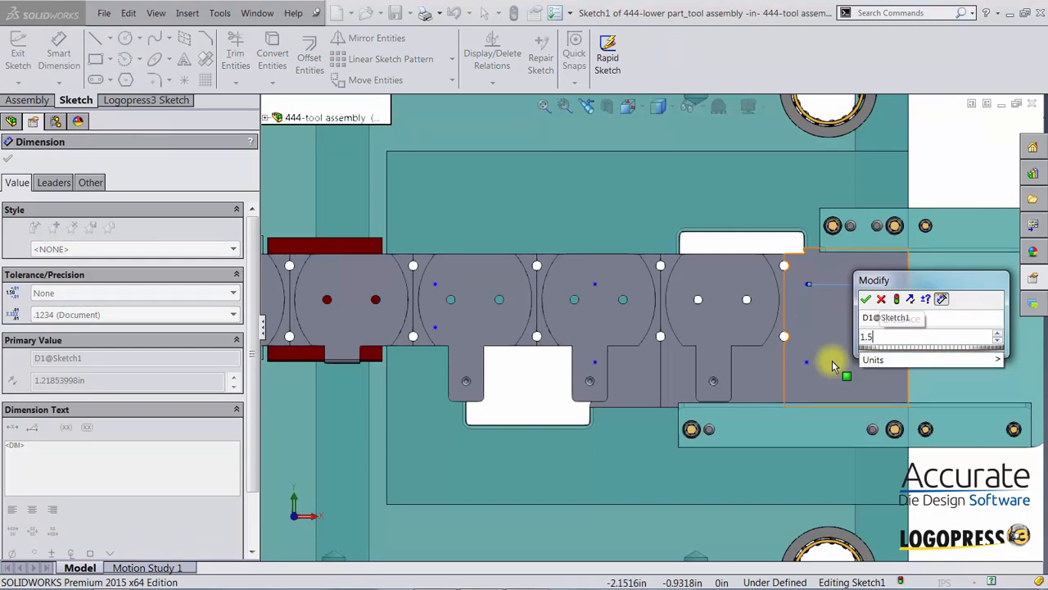
pyautogui.press('Return')
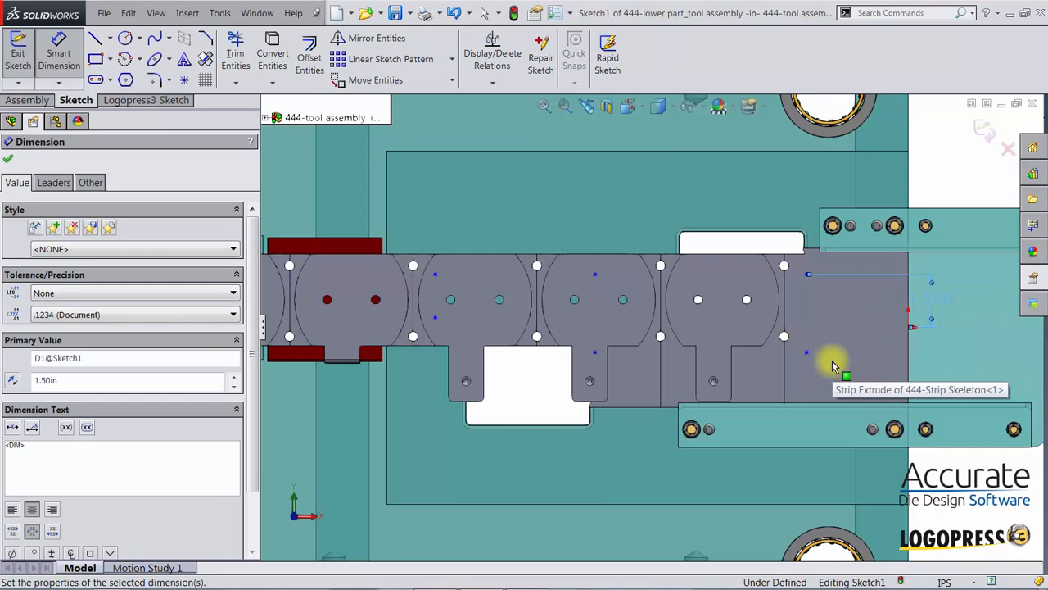
# Dimension the vertical spacing between the two rightmost lifter points and set it to 2.5 in
pyautogui.click(808, 278)
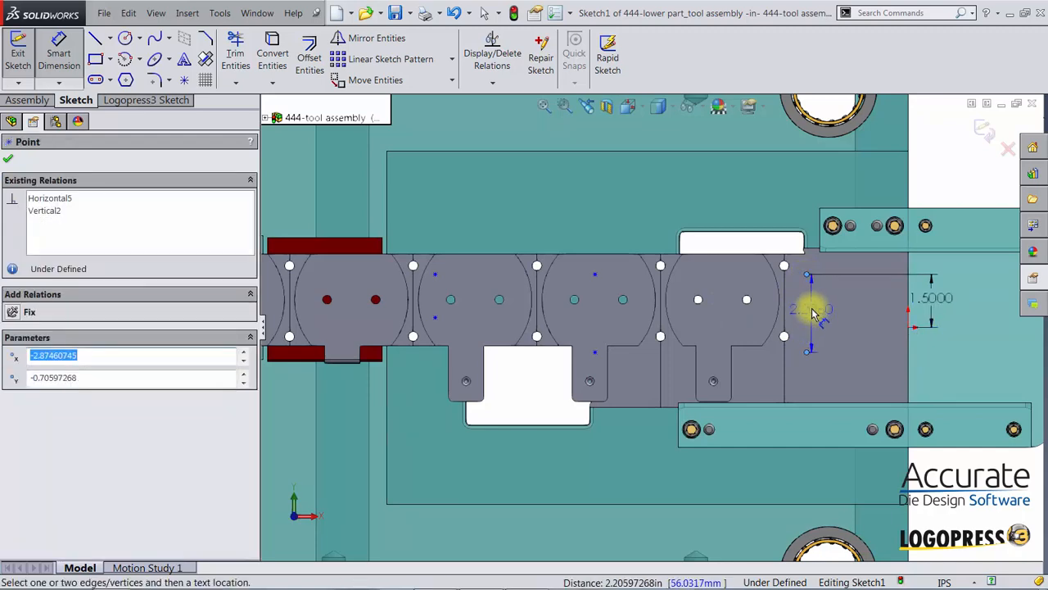
pyautogui.click(813, 313)
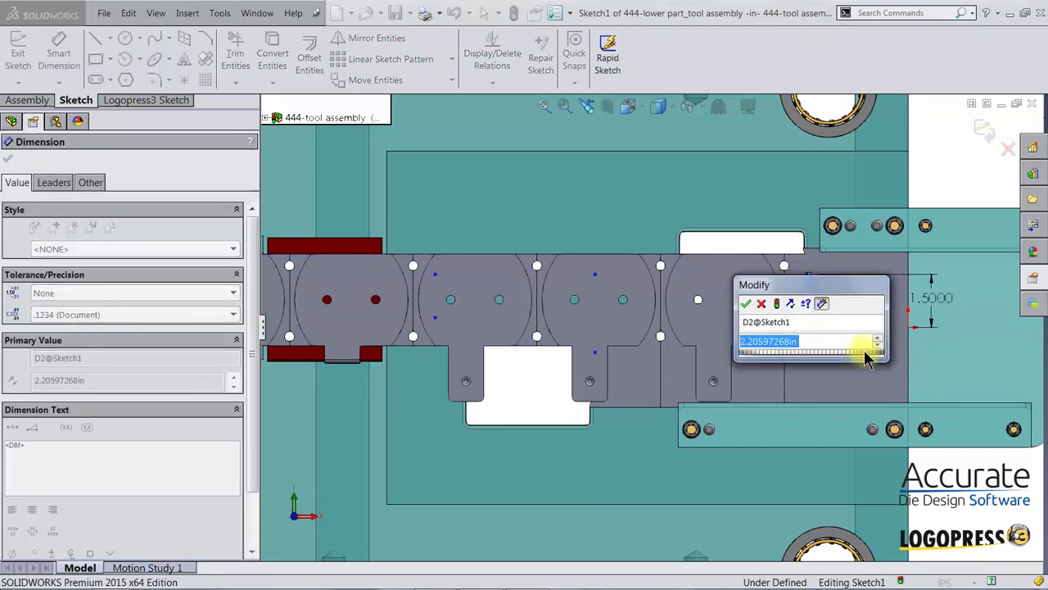
pyautogui.write('2.25')
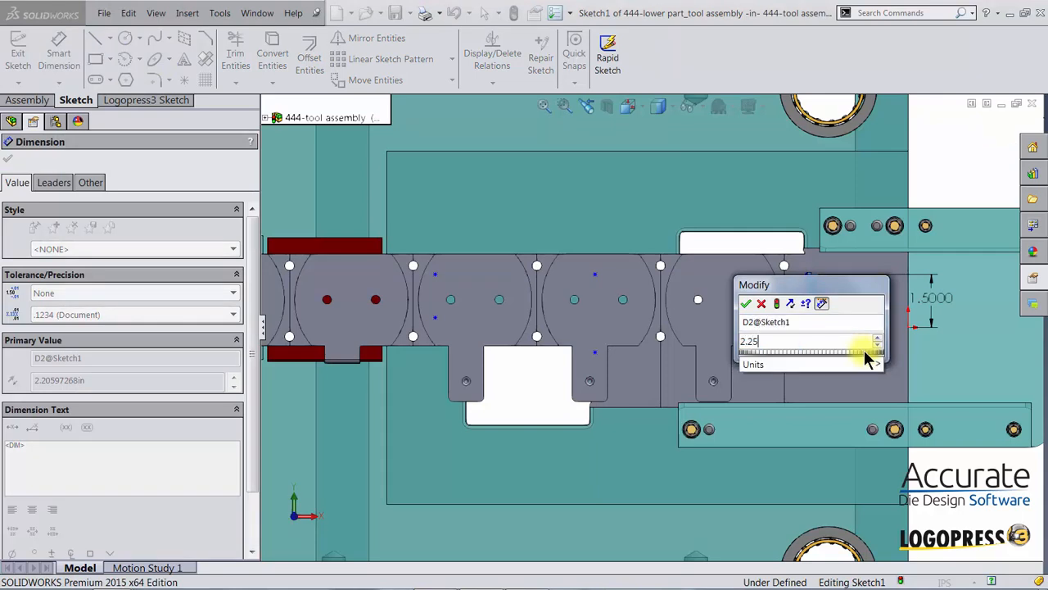
pyautogui.press('Return')
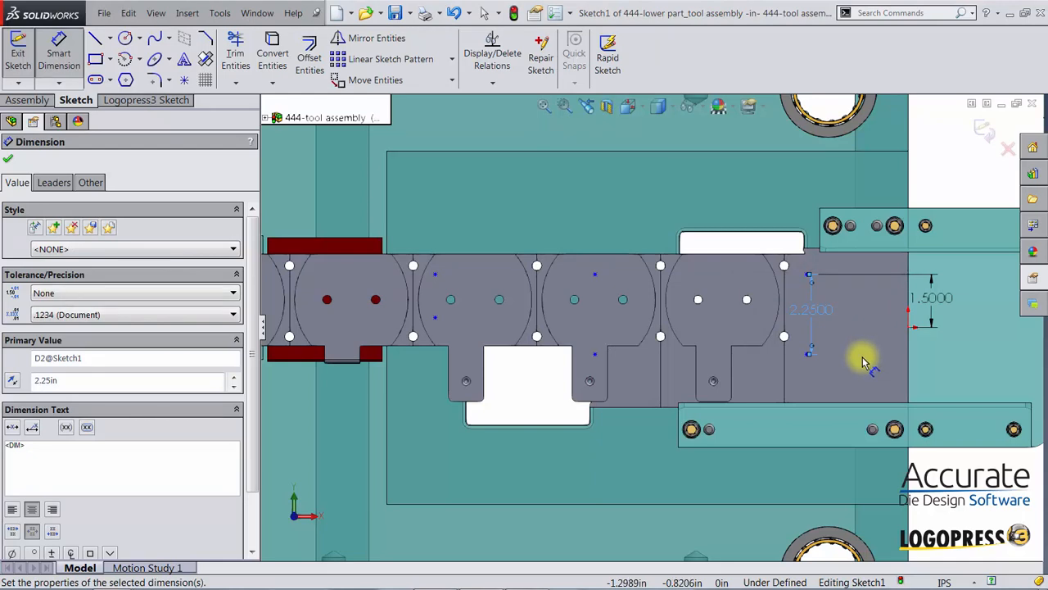
pyautogui.doubleClick(812, 311)
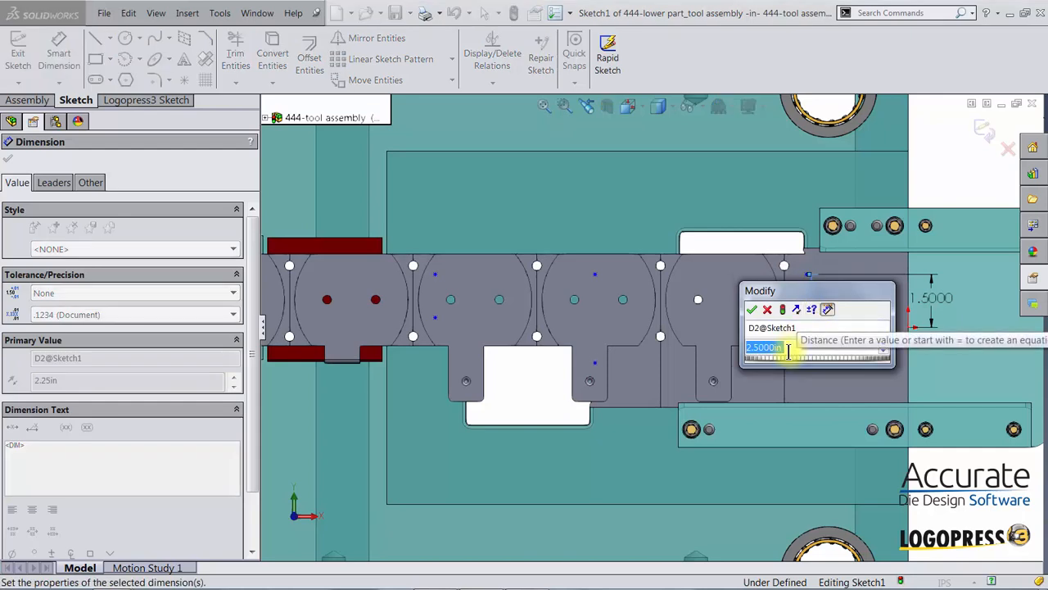
pyautogui.click(752, 309)
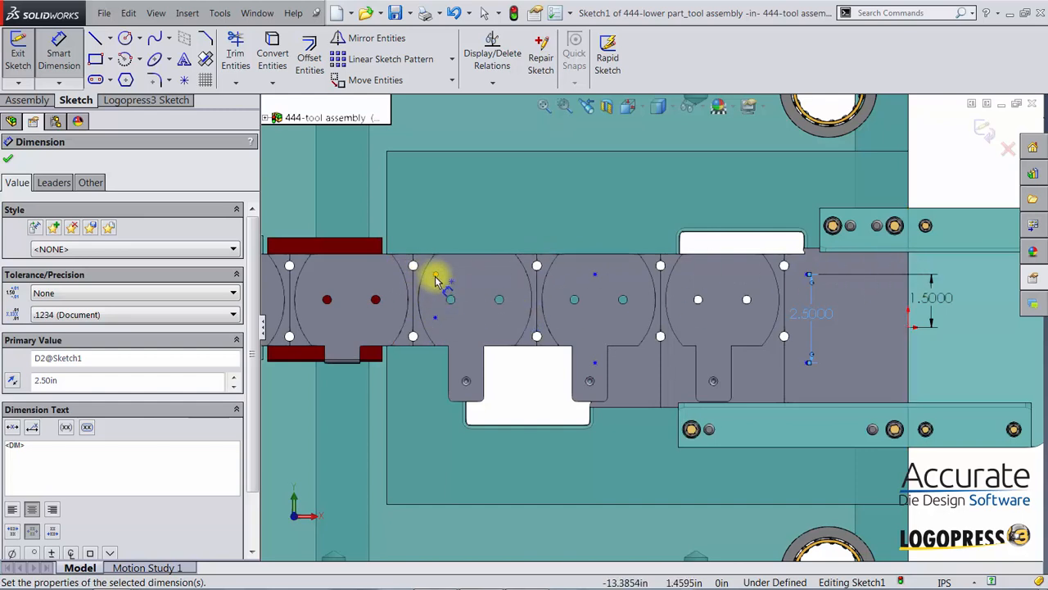
# Dimension the vertical spacing between the two leftmost lifter points and set it to 1.25 in
pyautogui.click(434, 275)
pyautogui.click(436, 319)
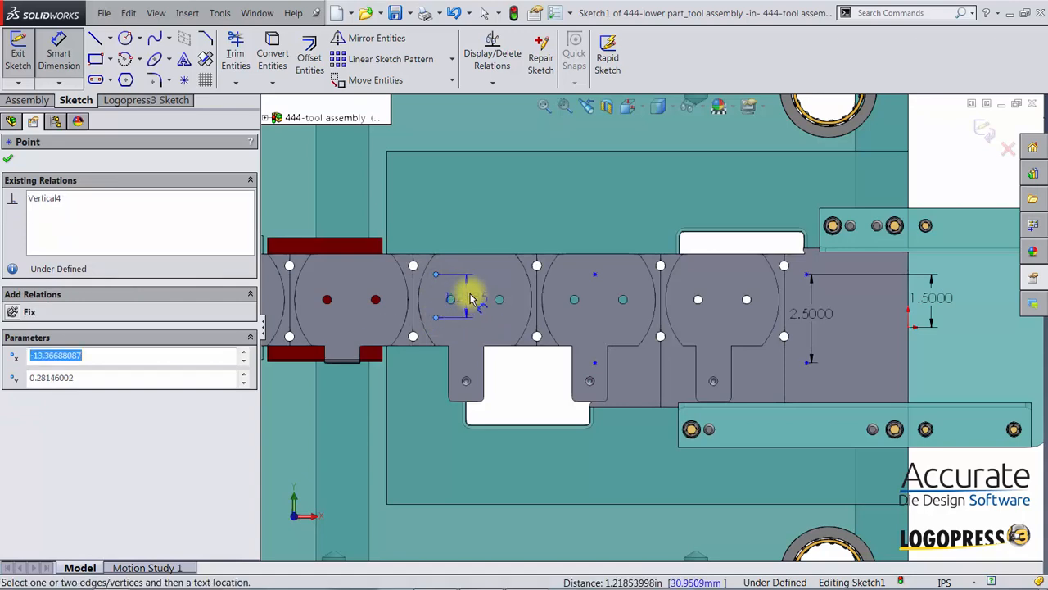
pyautogui.click(471, 299)
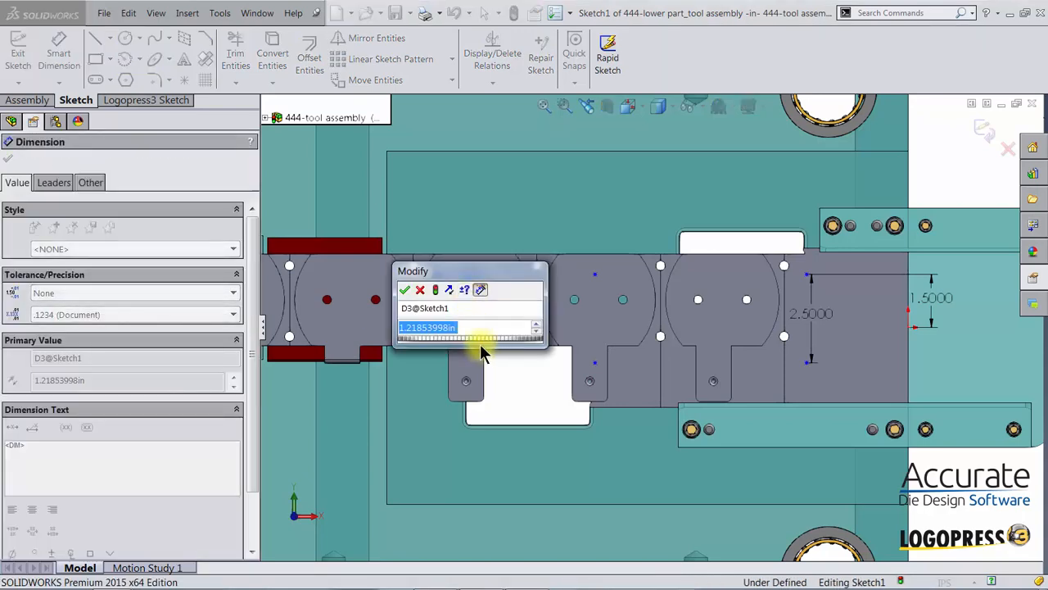
pyautogui.press('Return')
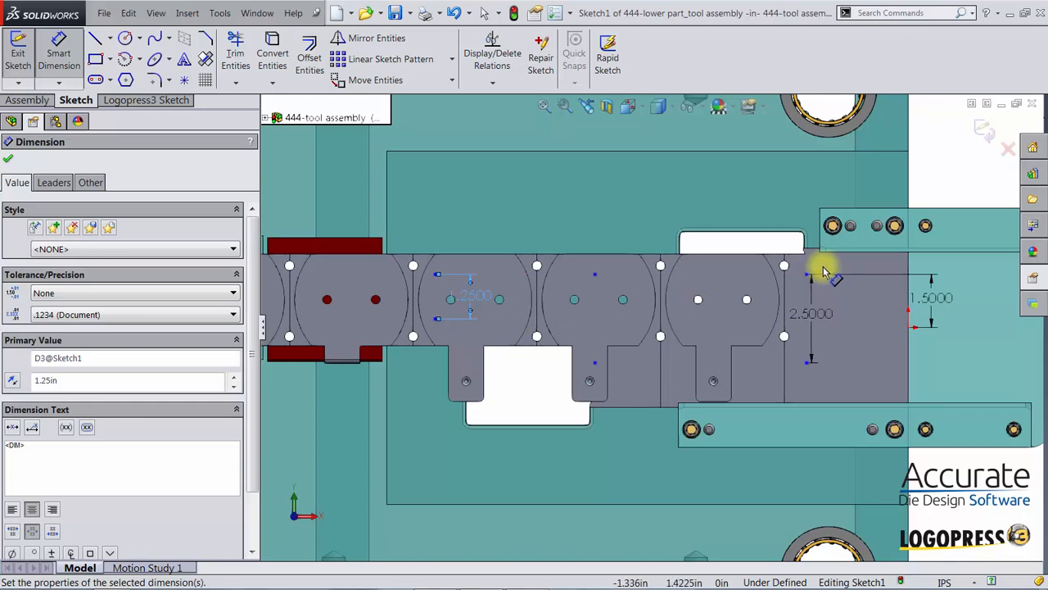
# Dimension the rightmost pair's upper lifter point horizontally from the origin and set the distance to 4 in
pyautogui.click(807, 277)
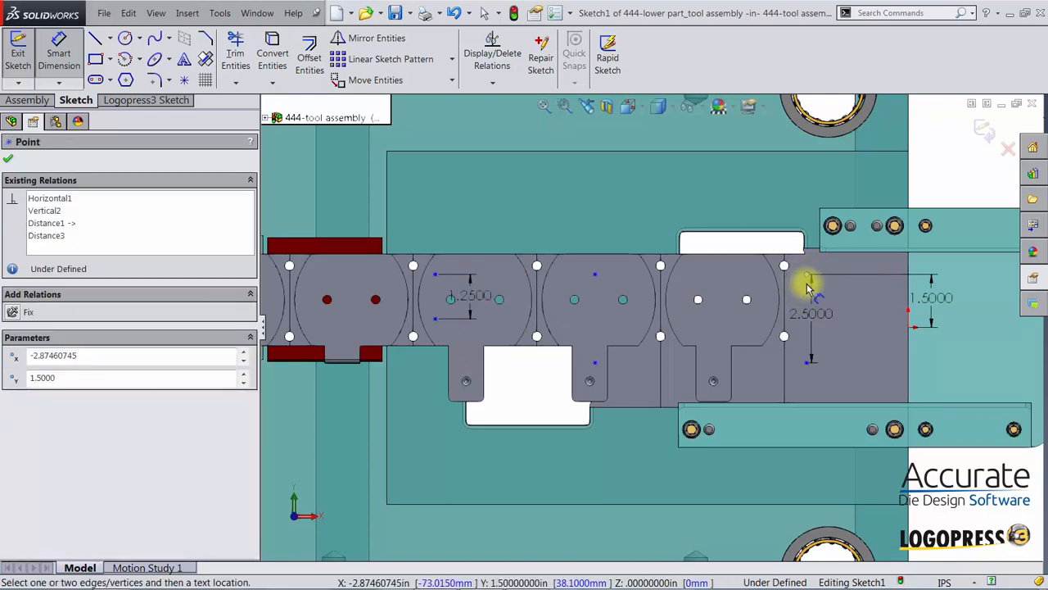
pyautogui.click(908, 327)
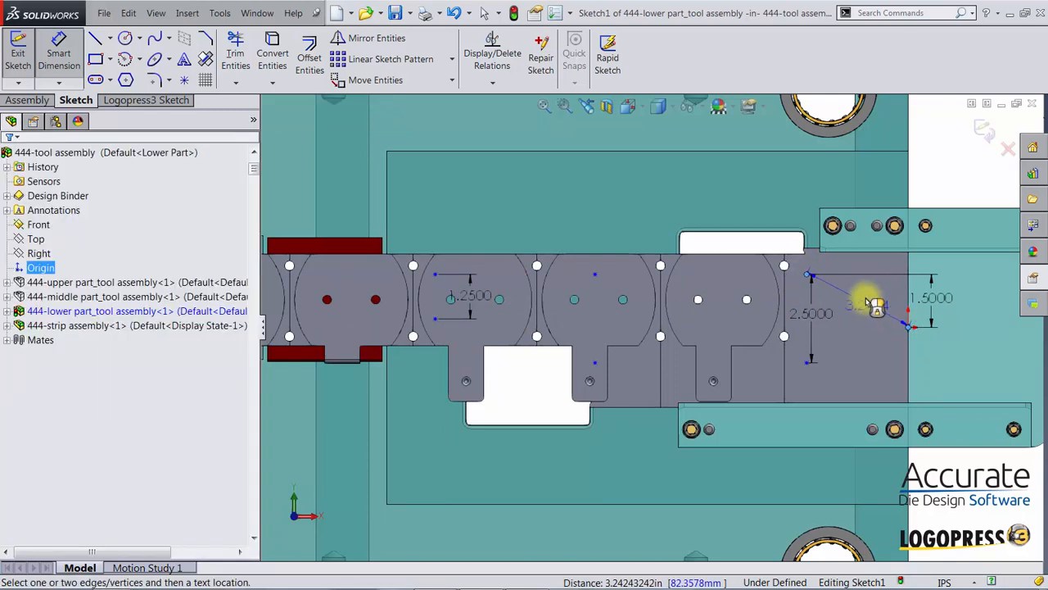
pyautogui.click(876, 260)
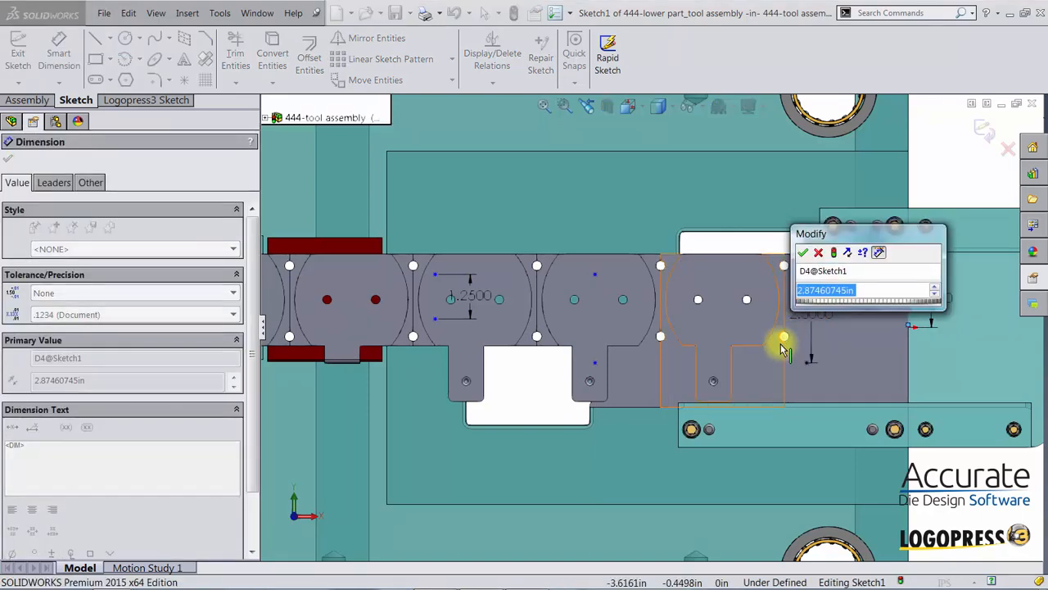
pyautogui.write('4')
pyautogui.press('Return')
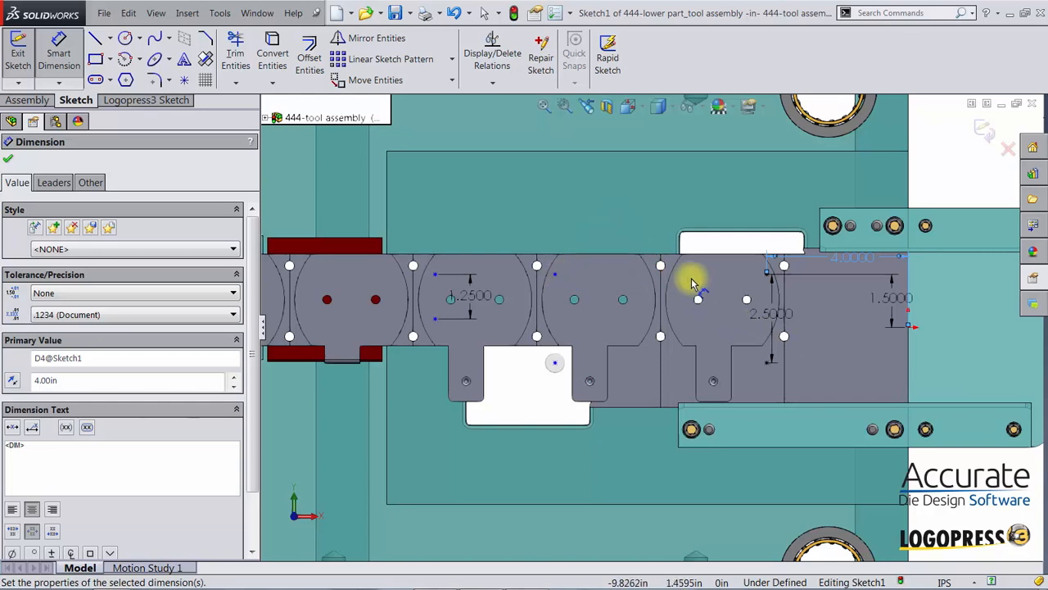
# Dimension the horizontal spacing between the upper lifter points of the rightmost and middle pairs and set it to 5 in
pyautogui.click(767, 281)
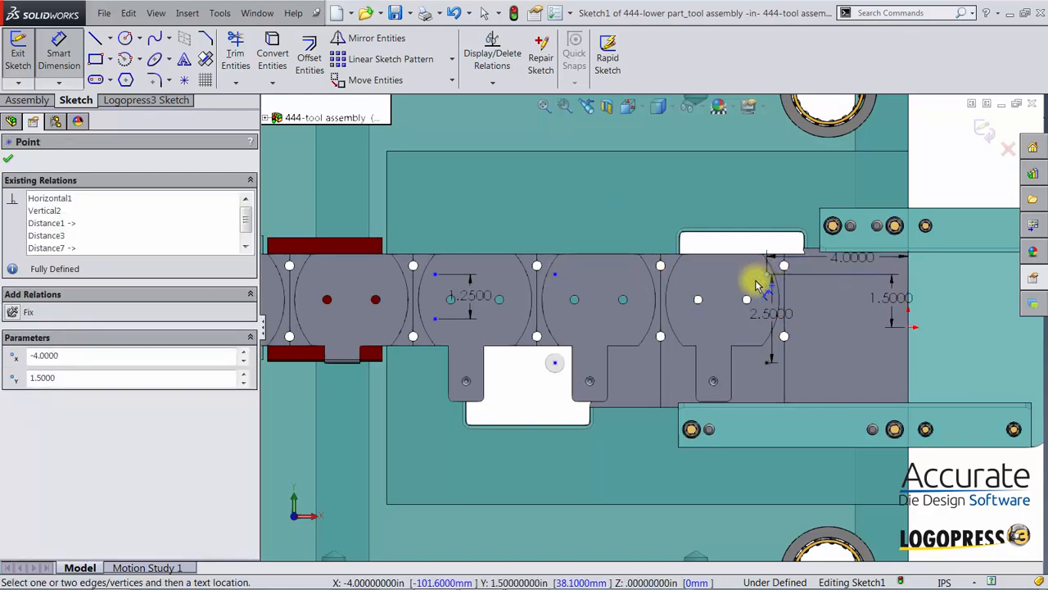
pyautogui.click(556, 276)
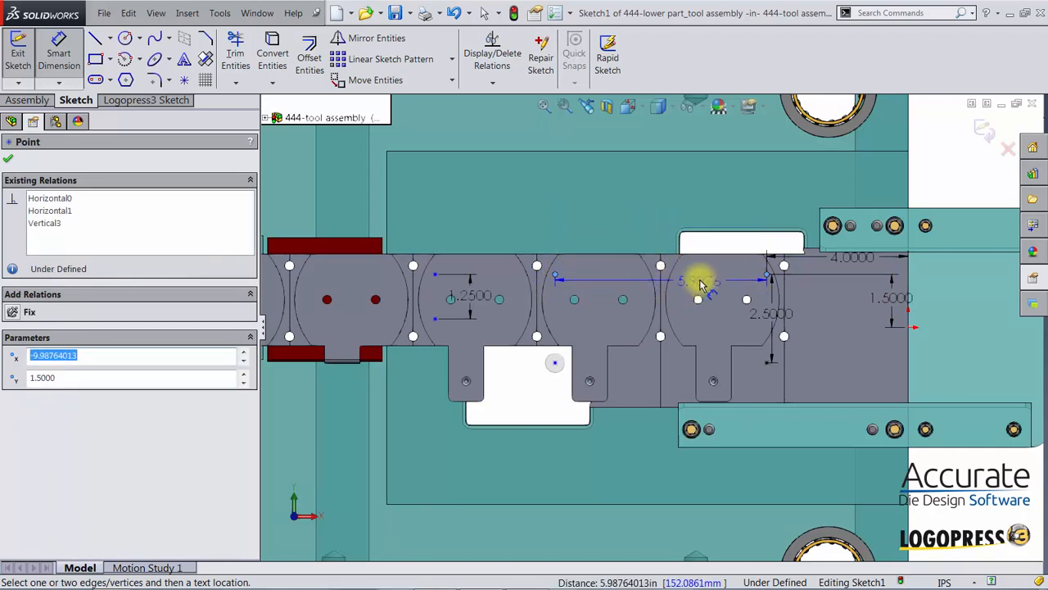
pyautogui.click(700, 281)
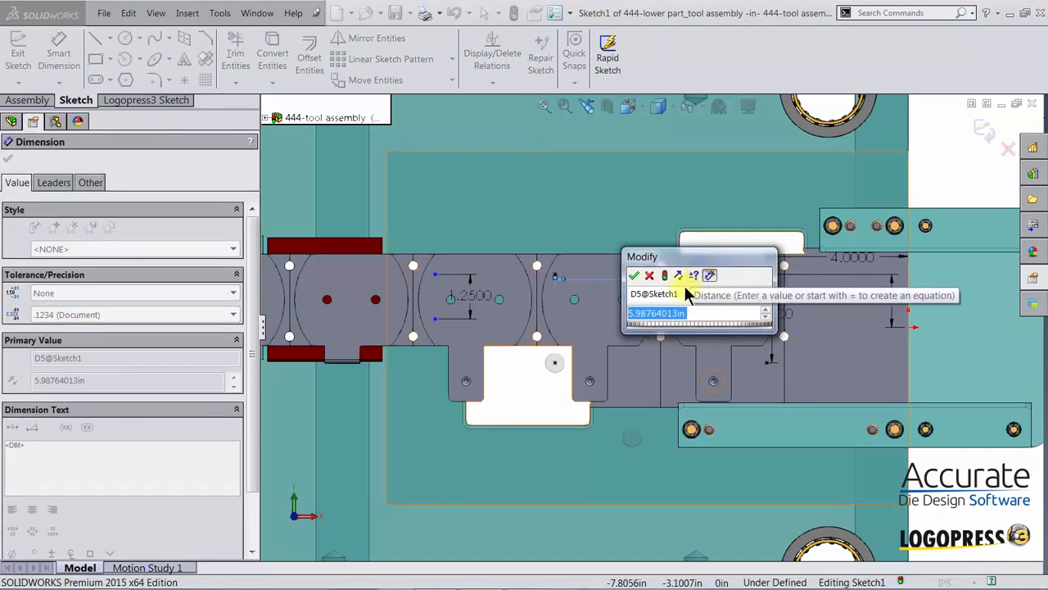
pyautogui.write('5')
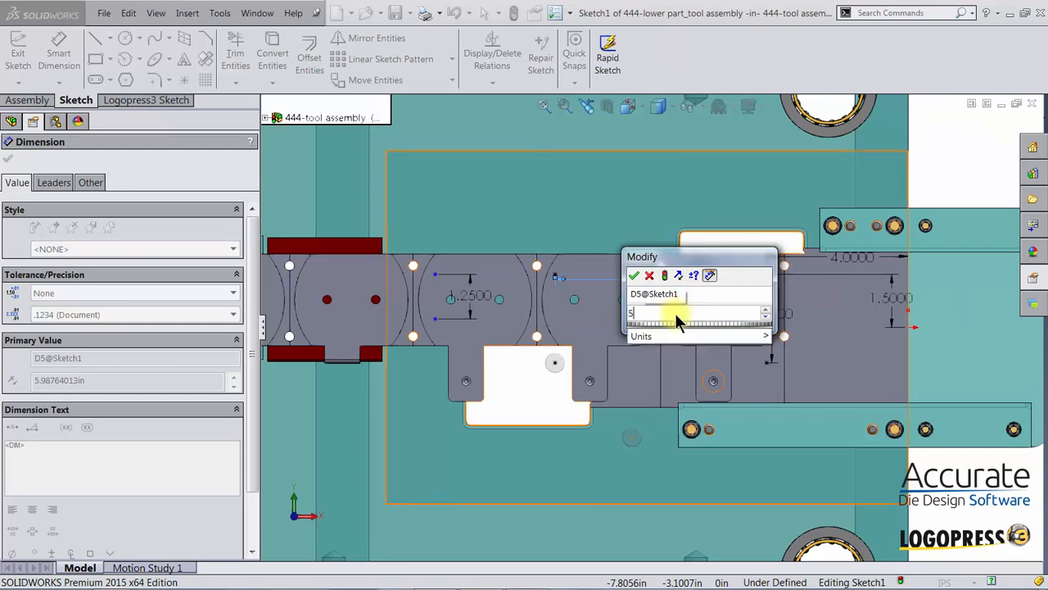
pyautogui.press('Return')
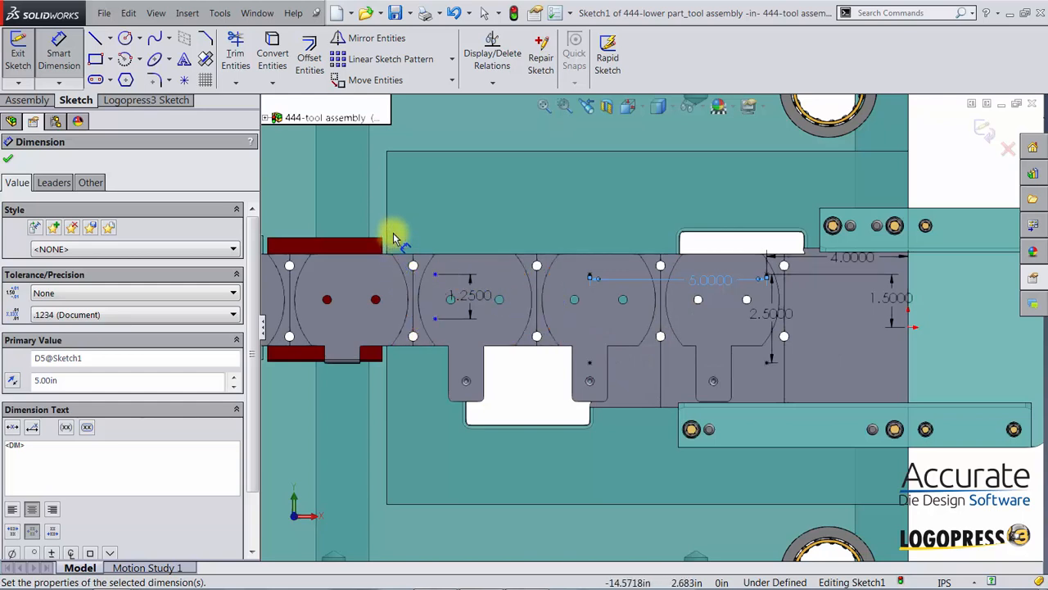
# Dimension the horizontal spacing between the upper lifter points of the leftmost and middle pairs and set it to 4.5 in
pyautogui.click(438, 276)
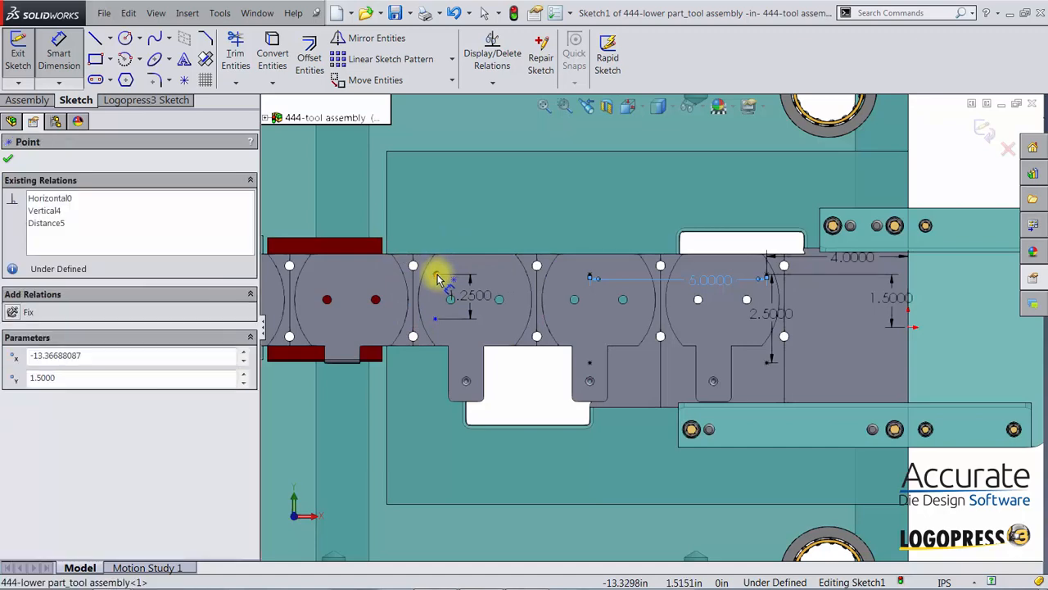
pyautogui.click(593, 279)
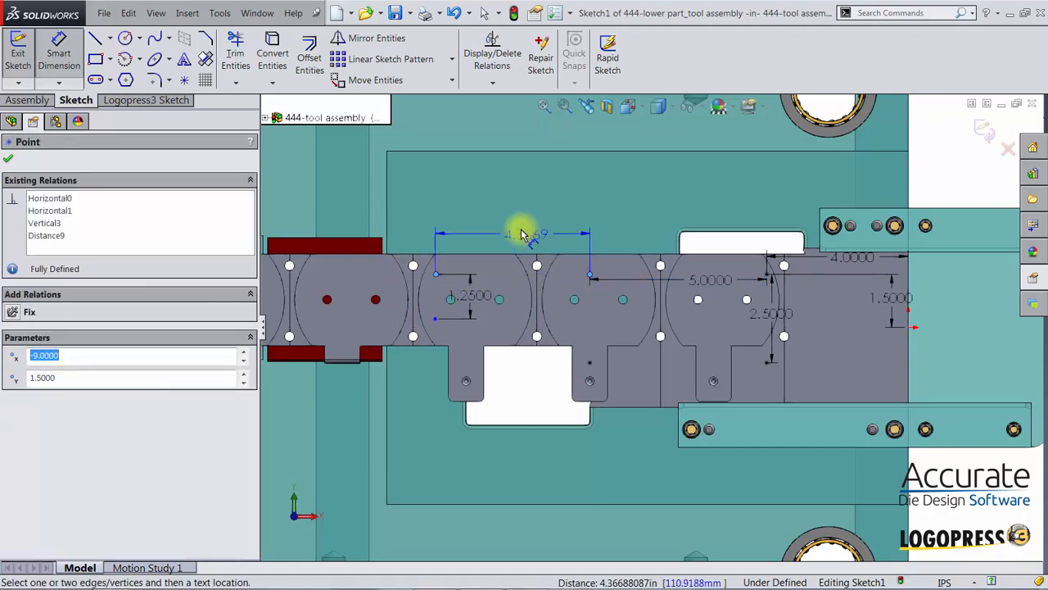
pyautogui.click(520, 228)
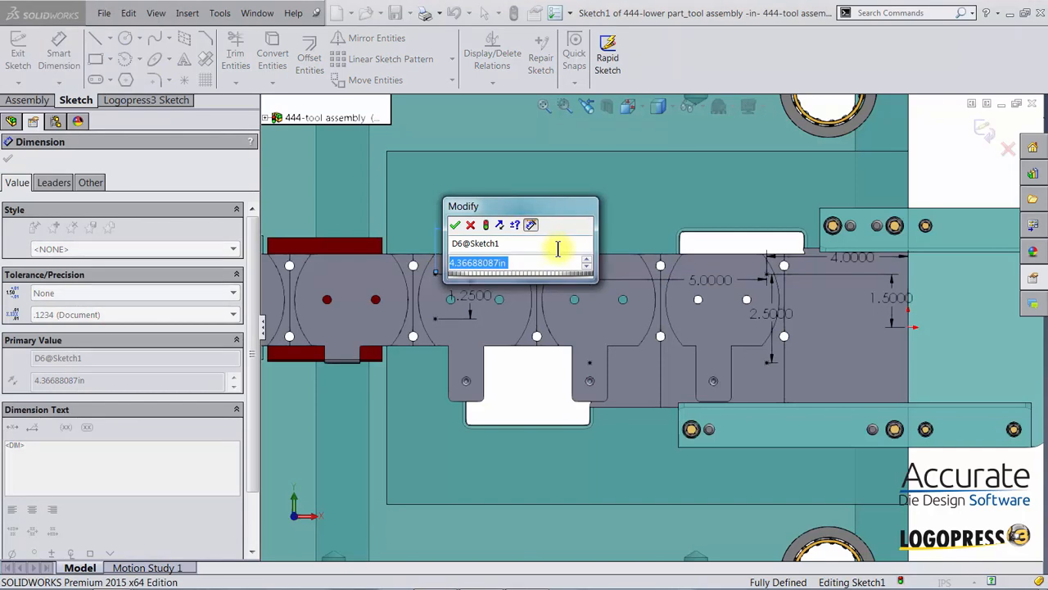
pyautogui.write('4')
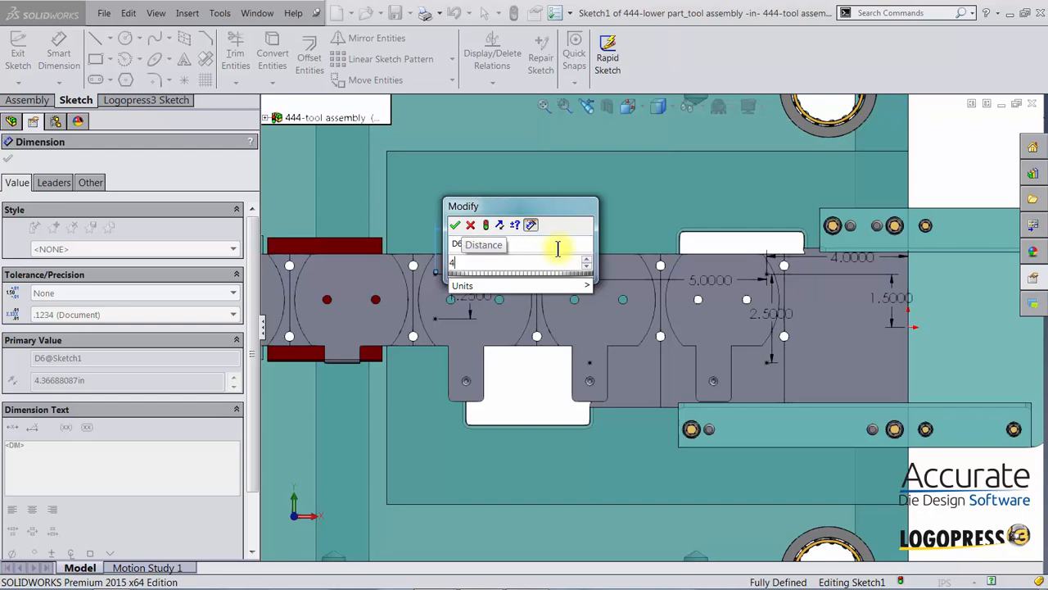
pyautogui.write('.5')
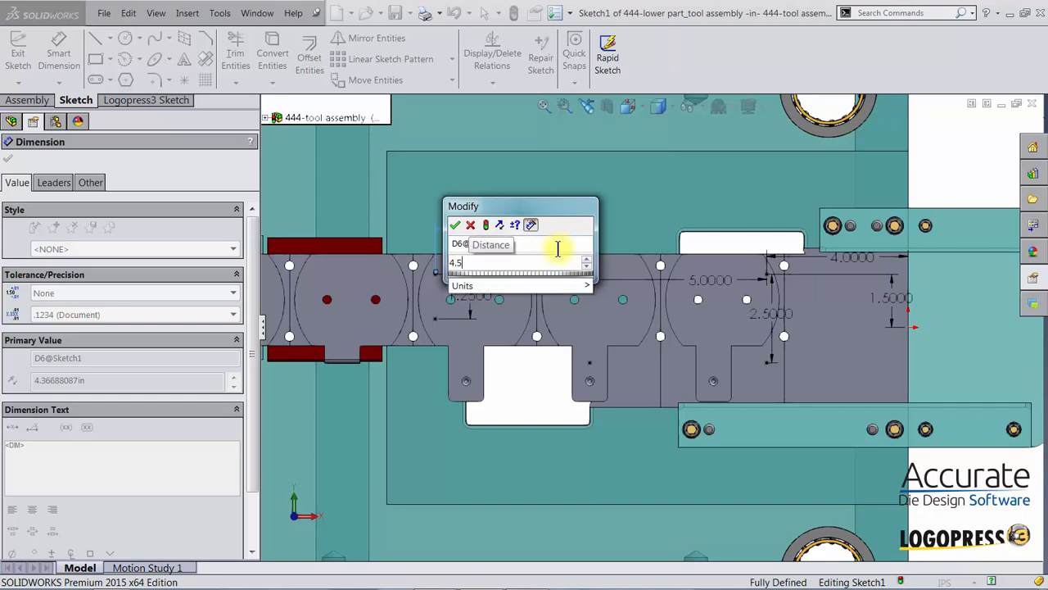
pyautogui.press('Return')
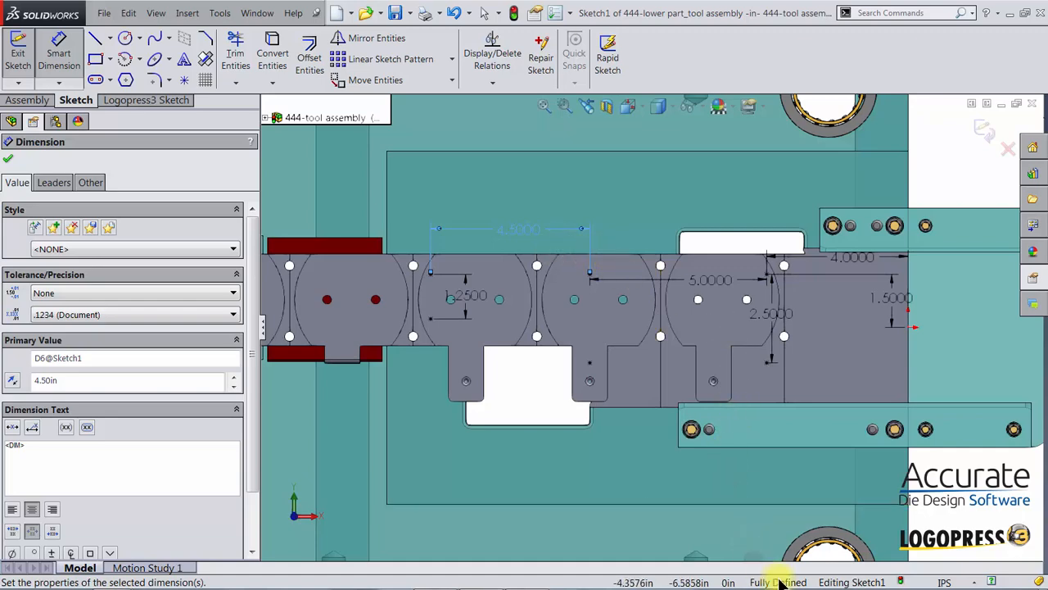
# Finish the lifter point sketch, return to editing the top-level tool assembly, and hide the strip
pyautogui.click(982, 129)
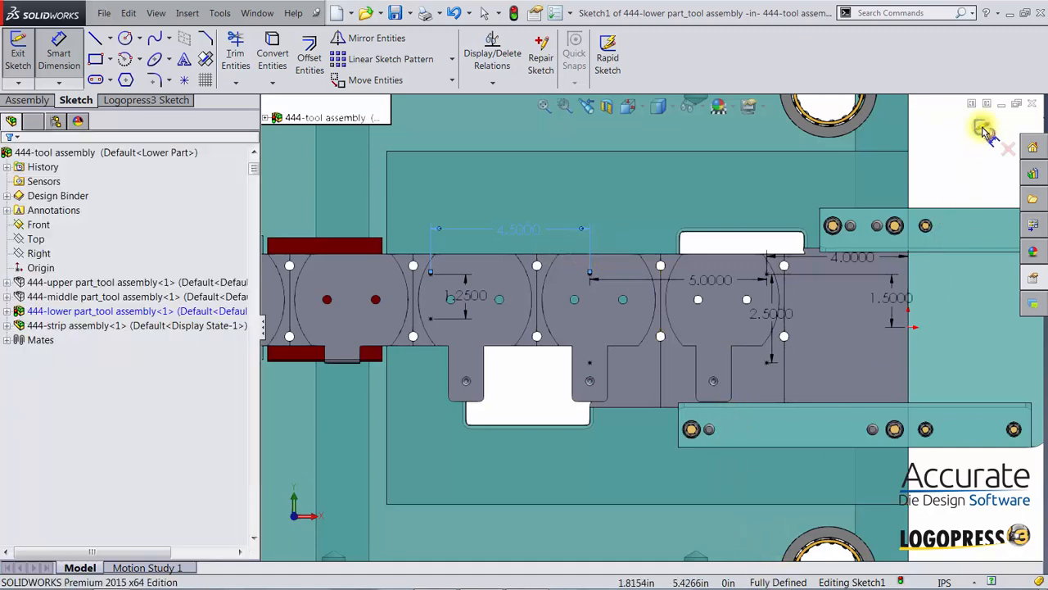
pyautogui.click(983, 129)
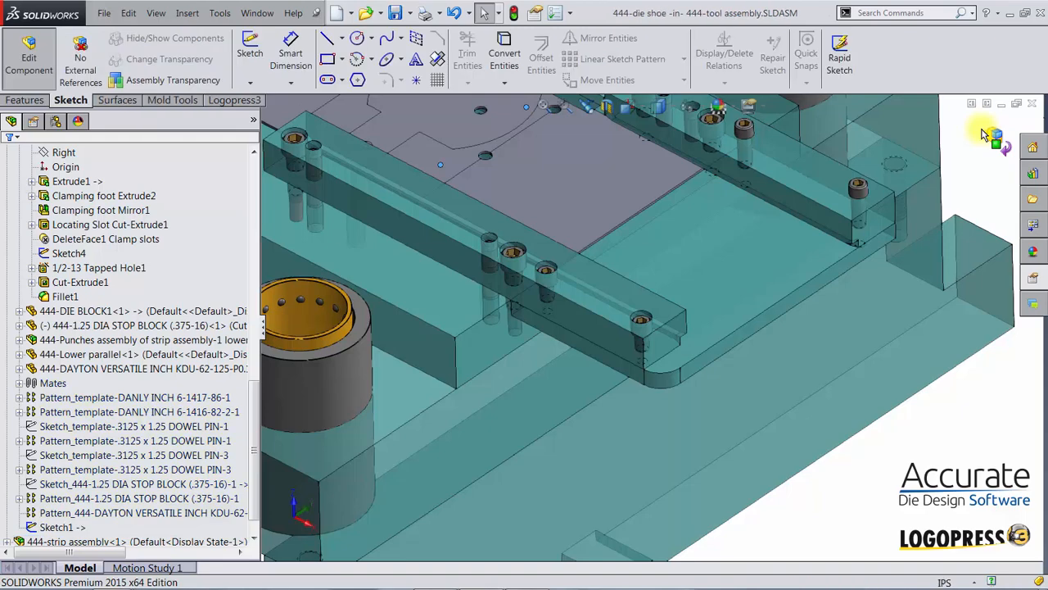
pyautogui.click(982, 133)
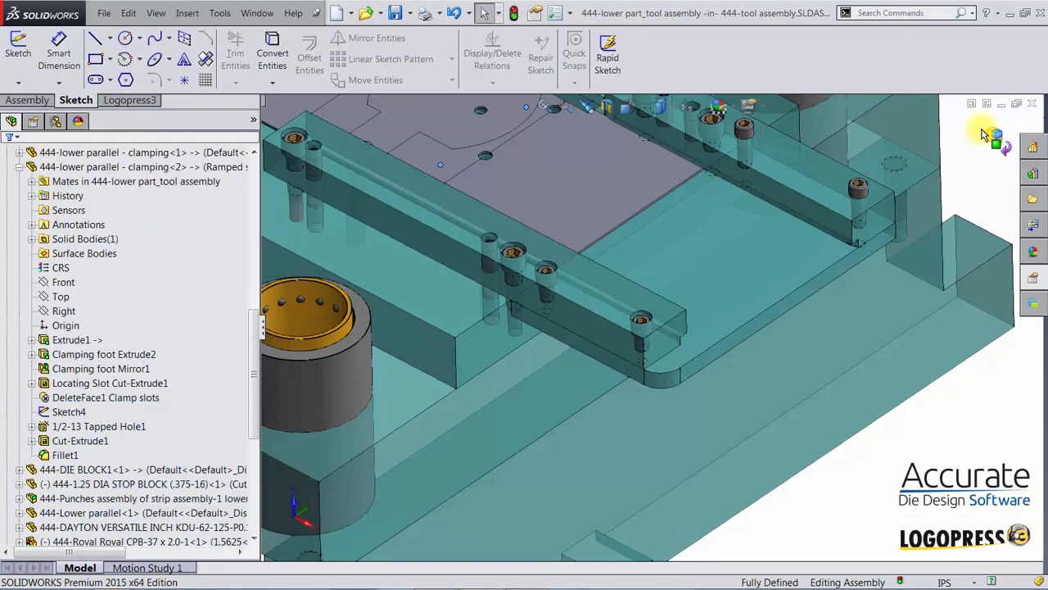
pyautogui.click(983, 131)
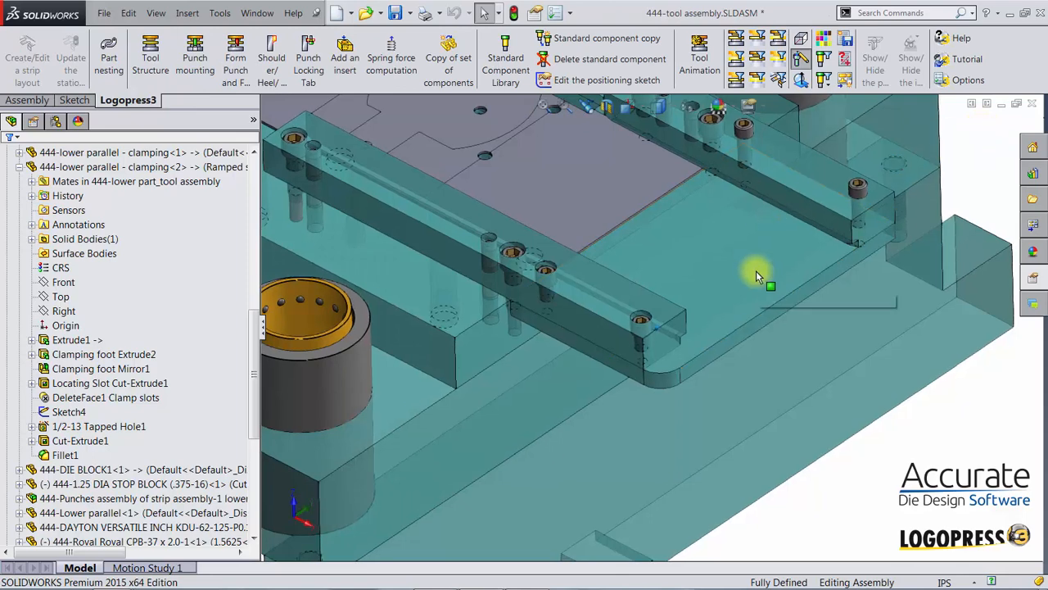
pyautogui.scroll(1, 585, 126)
pyautogui.click(777, 81)
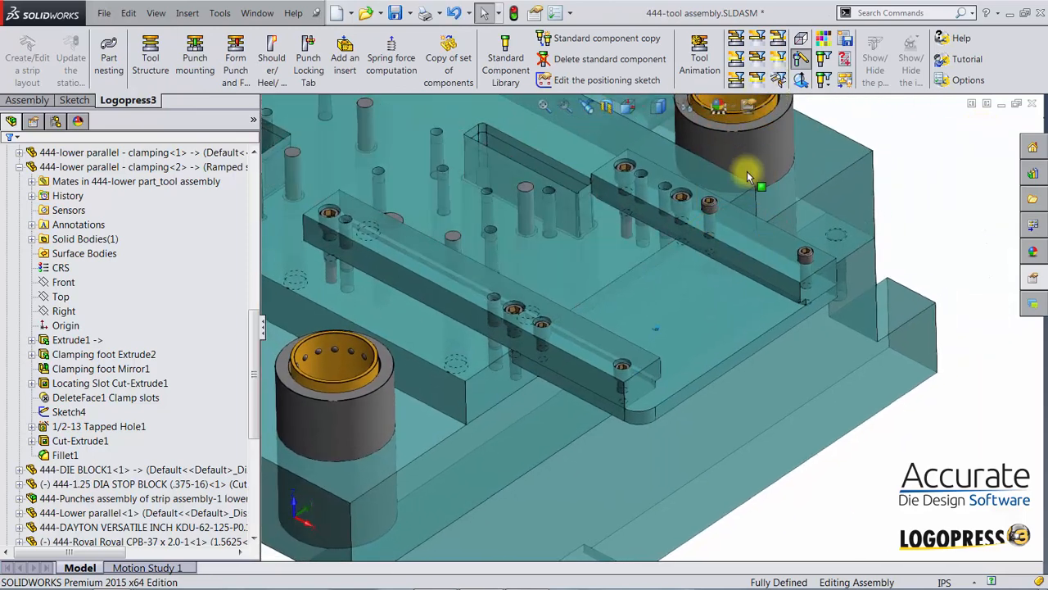
# Start a new standard component machining axis and load the favorite "Royal Lifter with spring"
pyautogui.scroll(3, 746, 172)
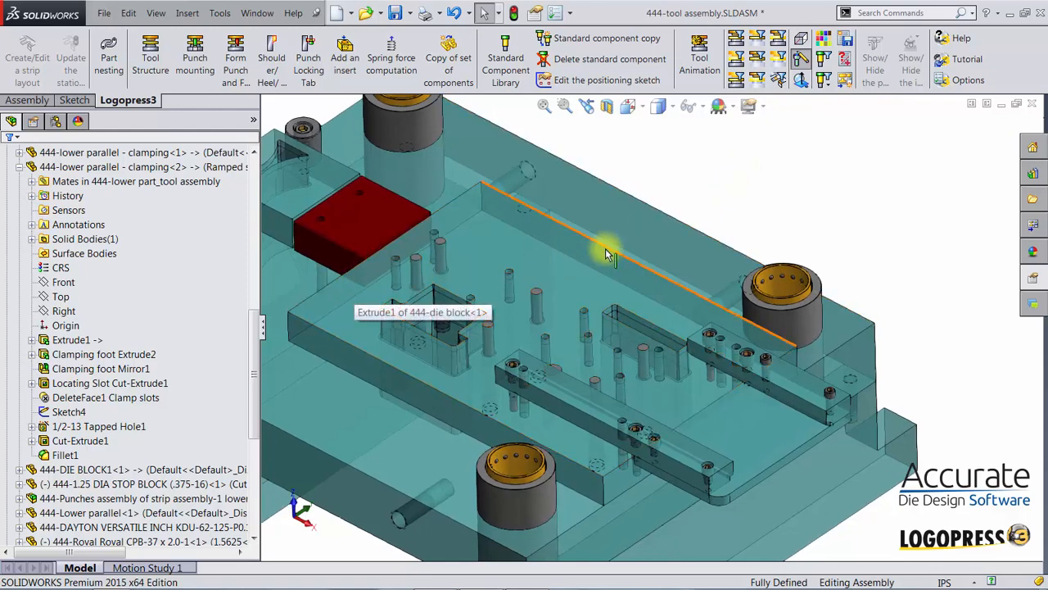
pyautogui.scroll(1, 446, 233)
pyautogui.scroll(-2, 447, 234)
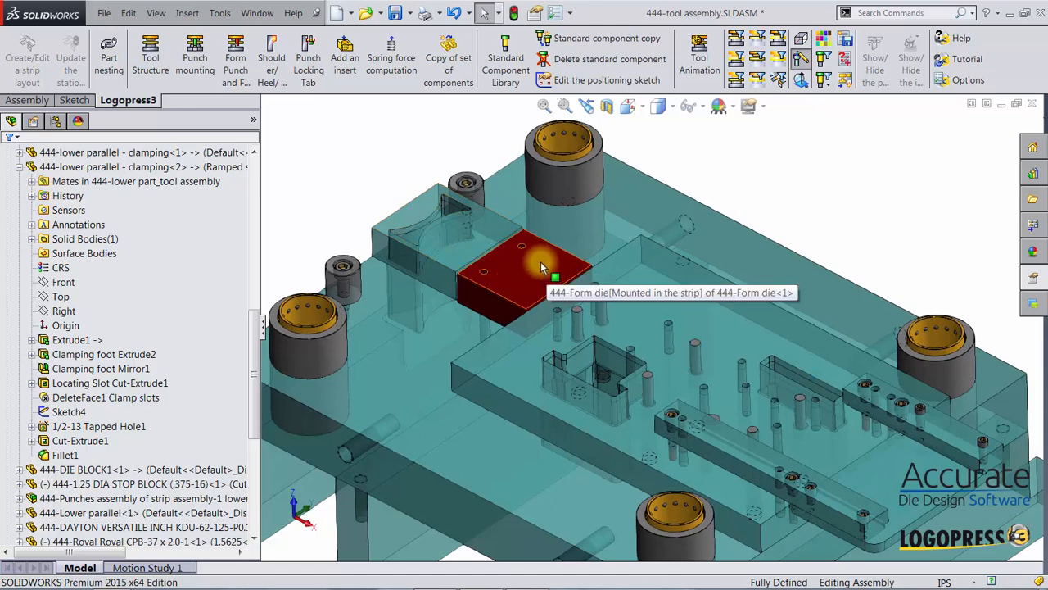
pyautogui.click(498, 64)
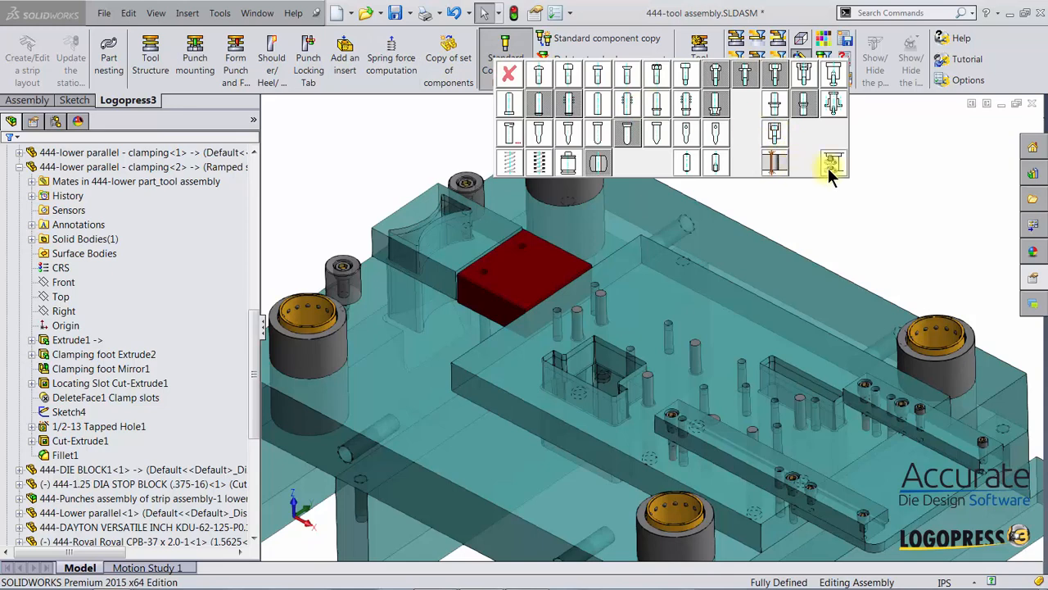
pyautogui.click(832, 166)
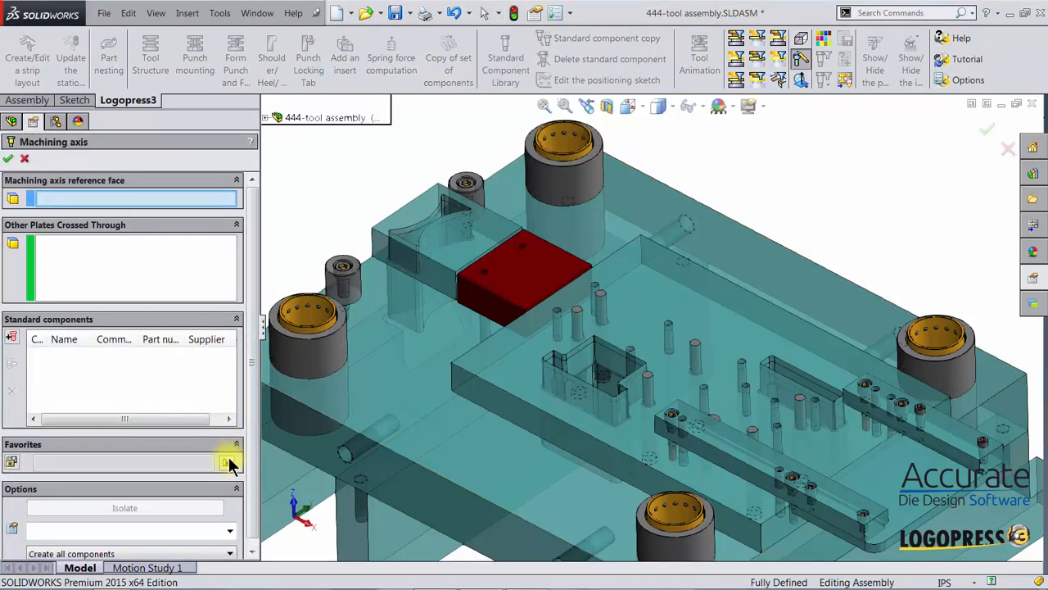
pyautogui.click(228, 463)
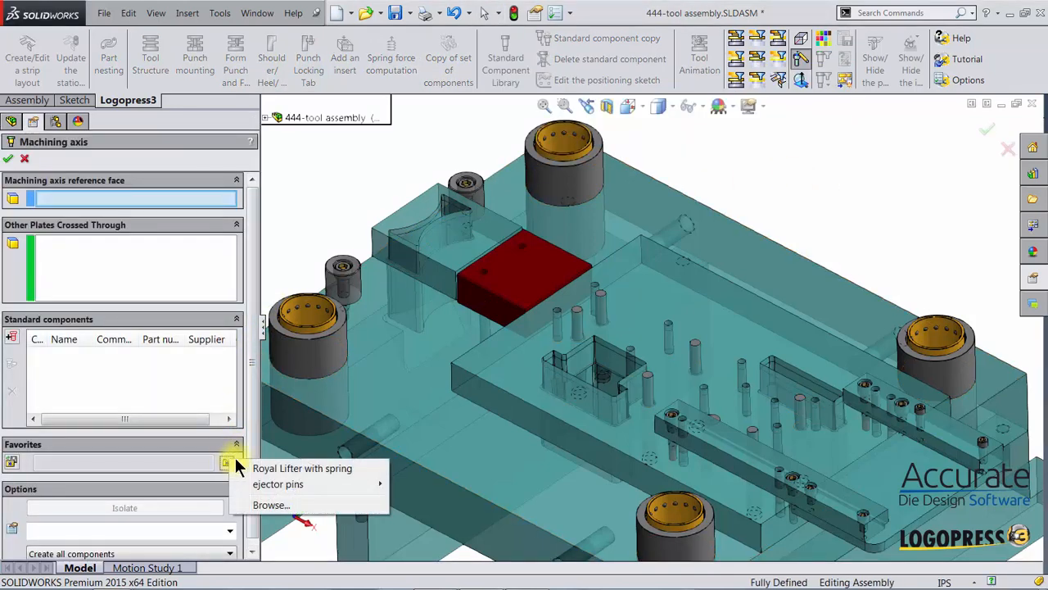
pyautogui.click(281, 467)
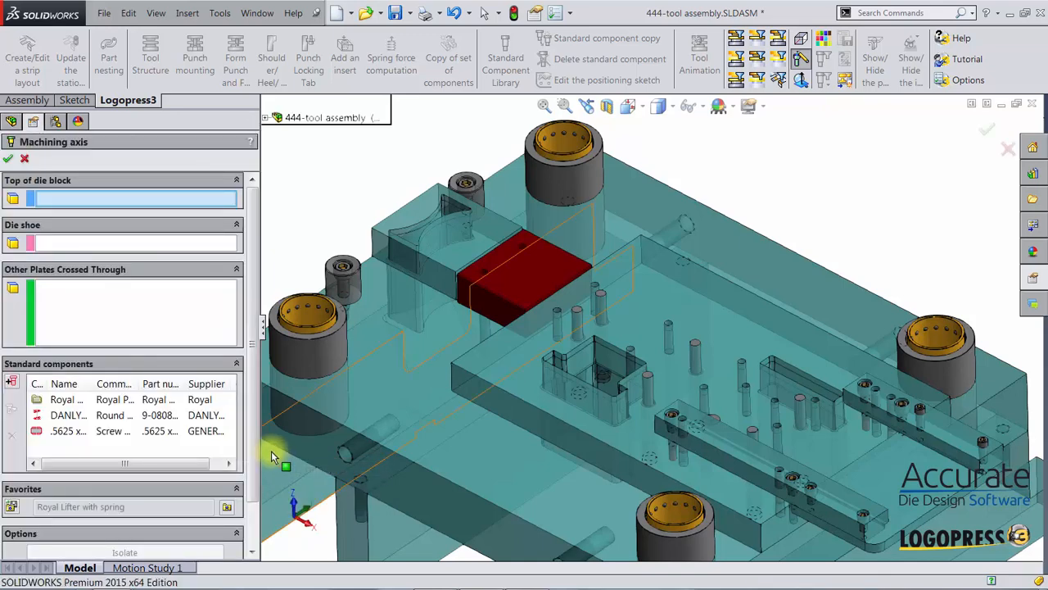
# Assign the red form die's top face as the top of die block, assign the die shoe face, and accept the machining axis
pyautogui.click(522, 288)
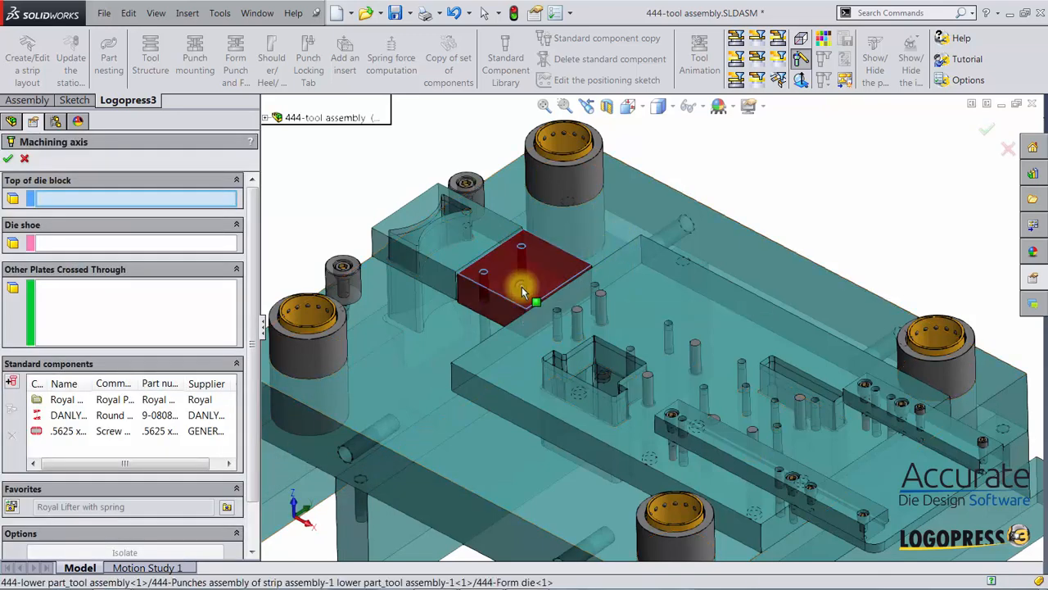
pyautogui.click(441, 352)
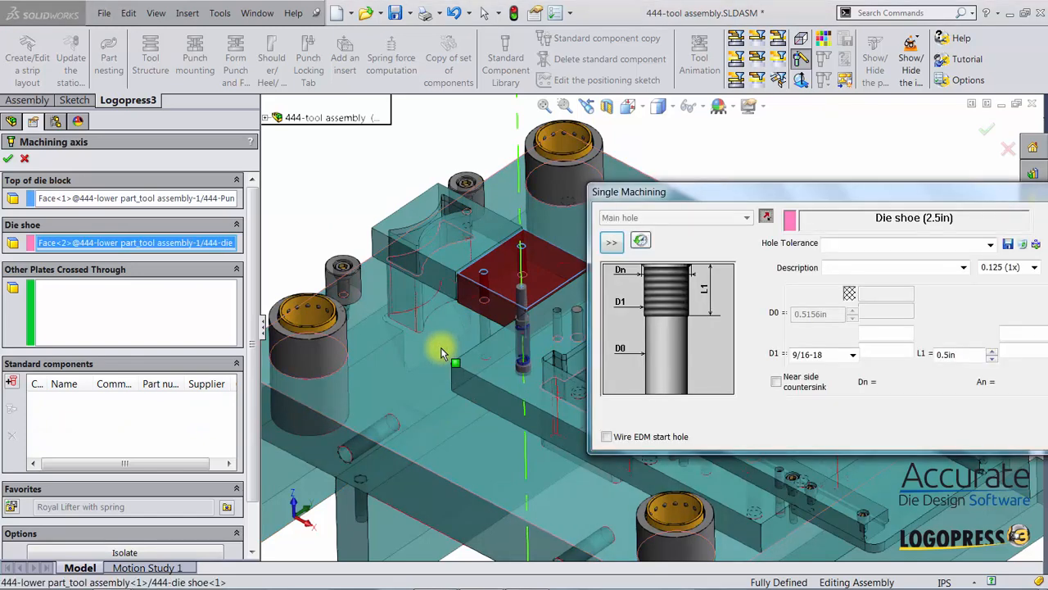
pyautogui.click(12, 158)
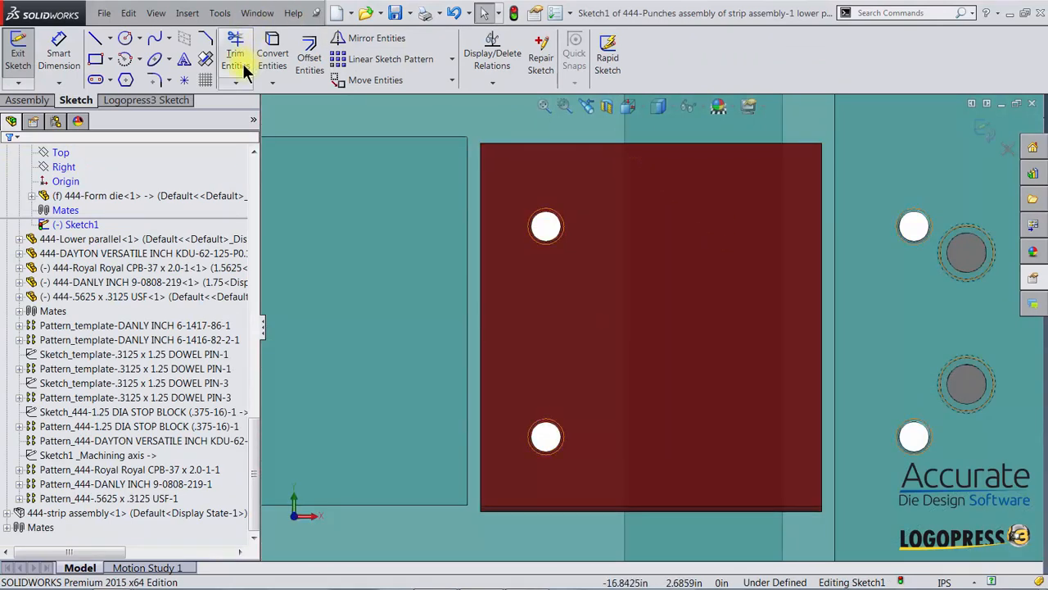
# Place two lifter points about 1.63 in apart on the right half of the form die and add a vertical relation between them
pyautogui.click(187, 79)
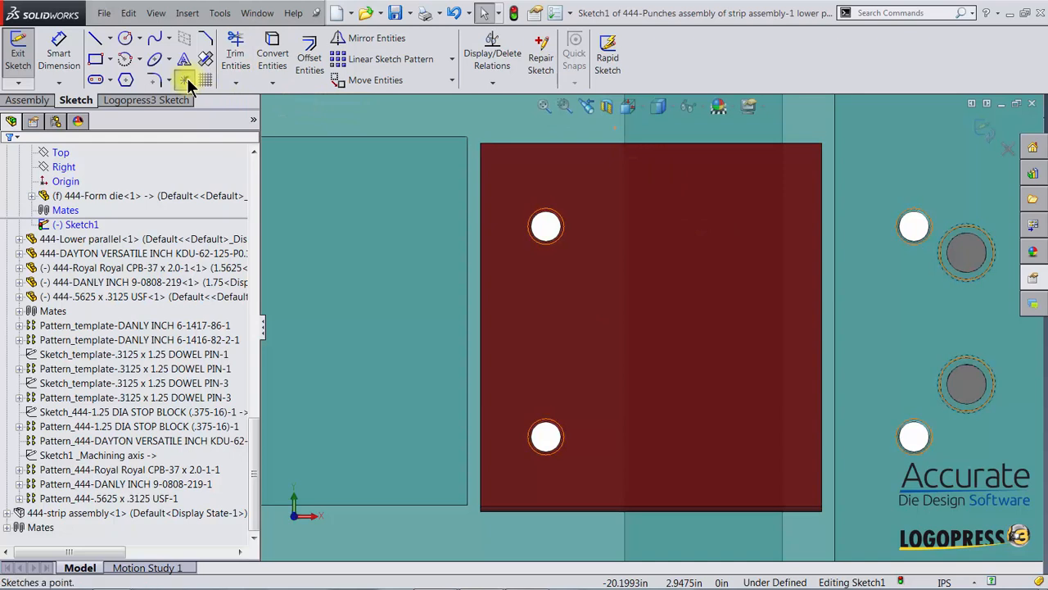
pyautogui.click(720, 238)
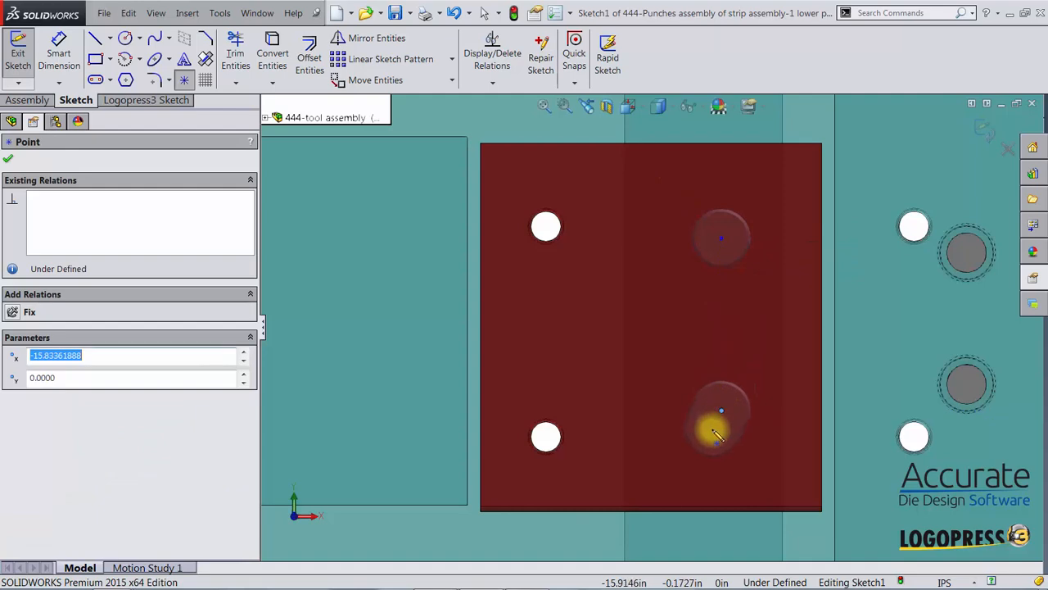
pyautogui.press('Escape')
pyautogui.click(721, 407)
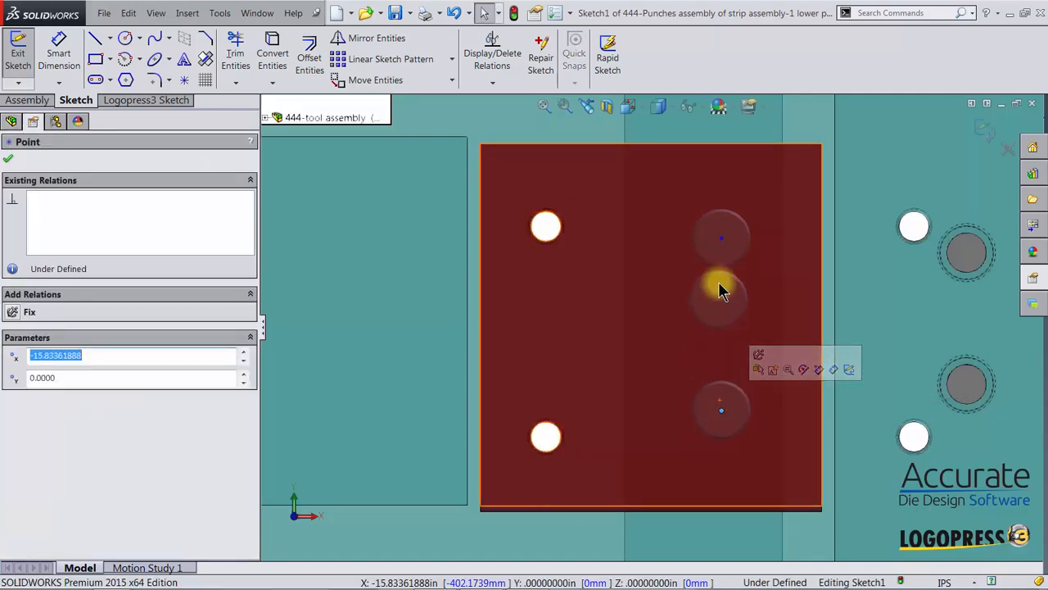
pyautogui.keyDown('ctrl'); pyautogui.click(719, 240); pyautogui.keyUp('ctrl')
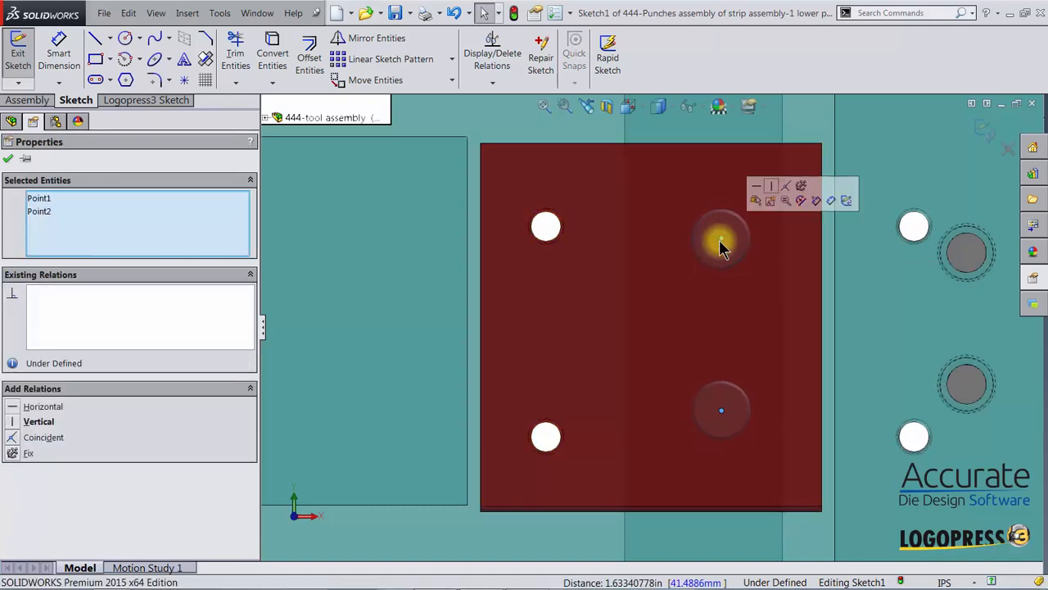
pyautogui.click(772, 188)
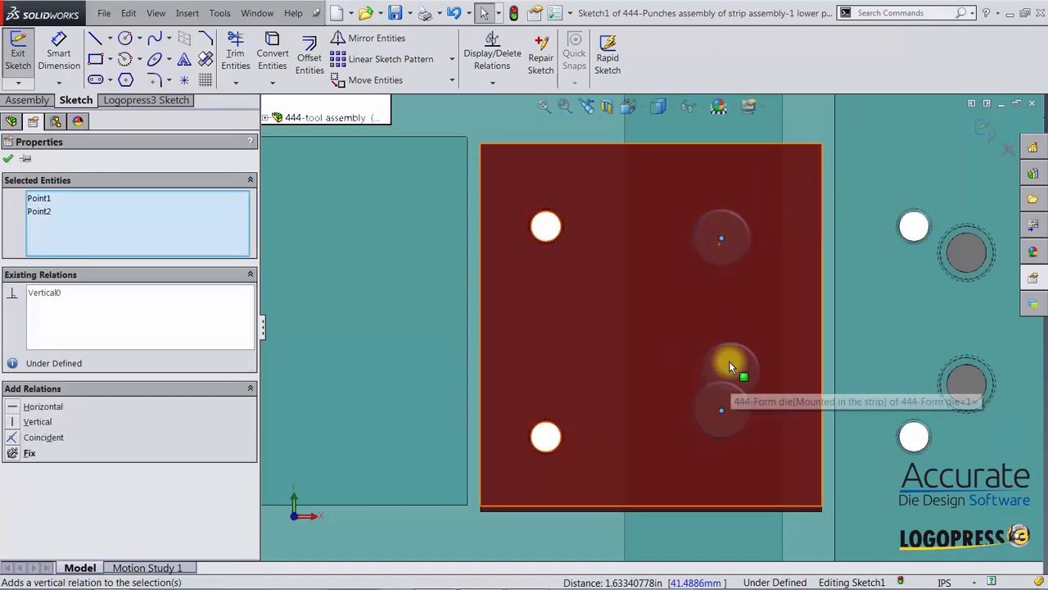
# Dimension the form die's upper lifter point from the die's right edge and set the distance to 1.25 in
pyautogui.moveTo(763, 332); pyautogui.dragTo(759, 295, button='right')
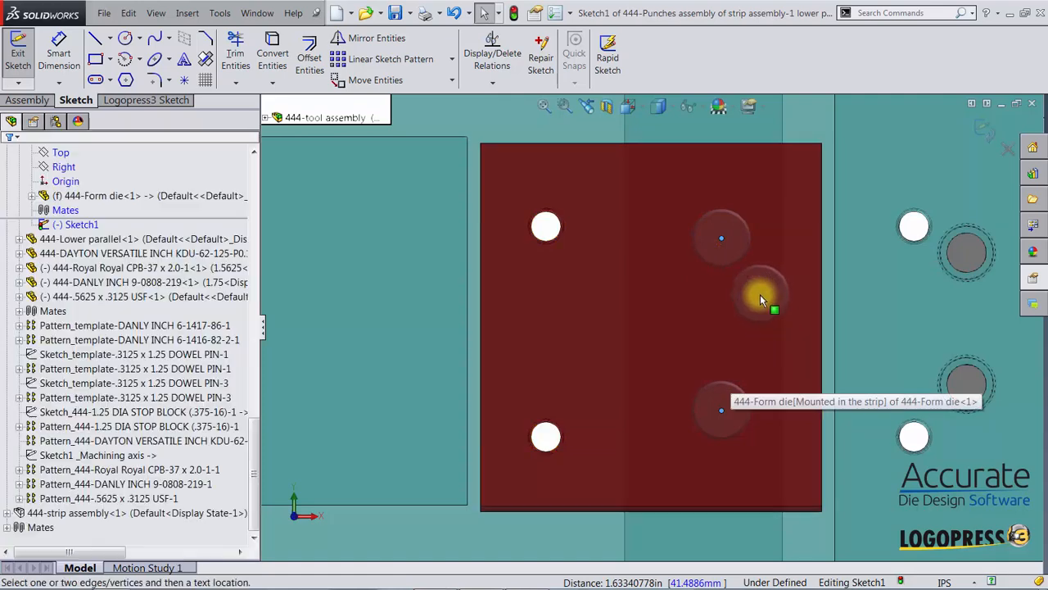
pyautogui.click(722, 238)
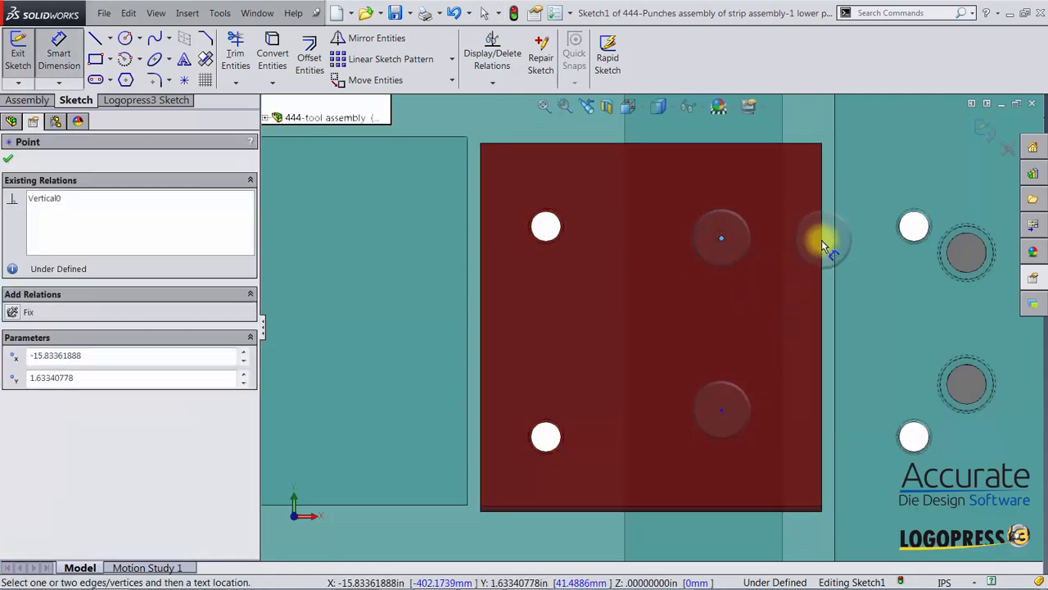
pyautogui.click(821, 240)
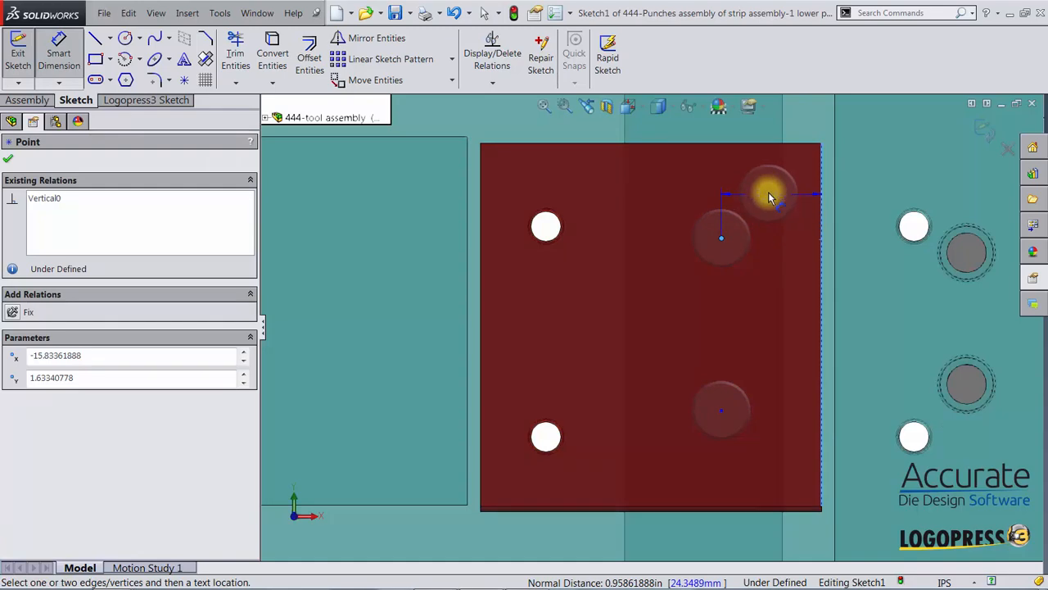
pyautogui.click(768, 193)
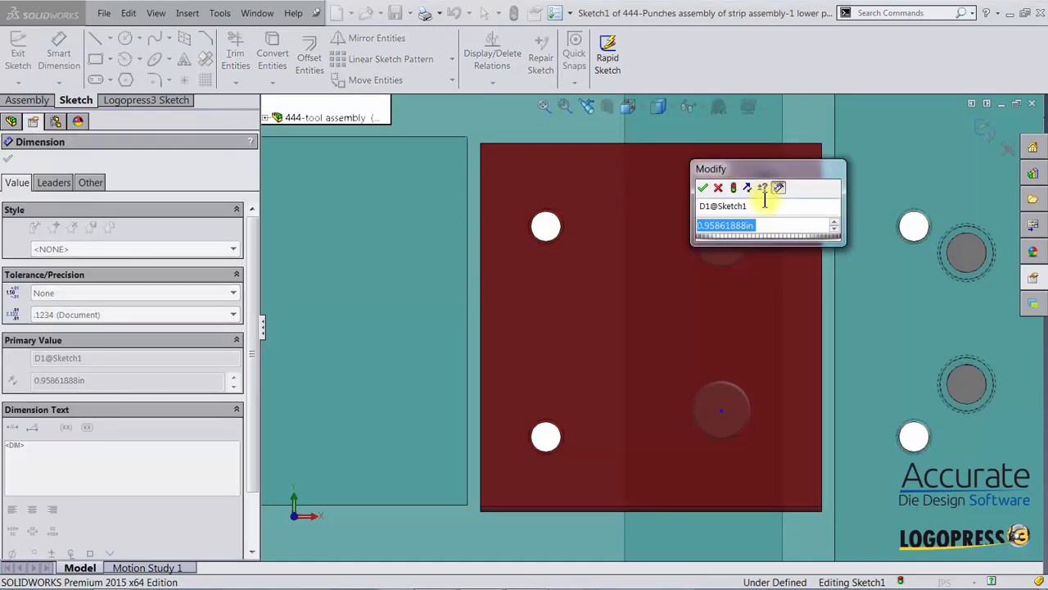
pyautogui.write('1.25')
pyautogui.press('Return')
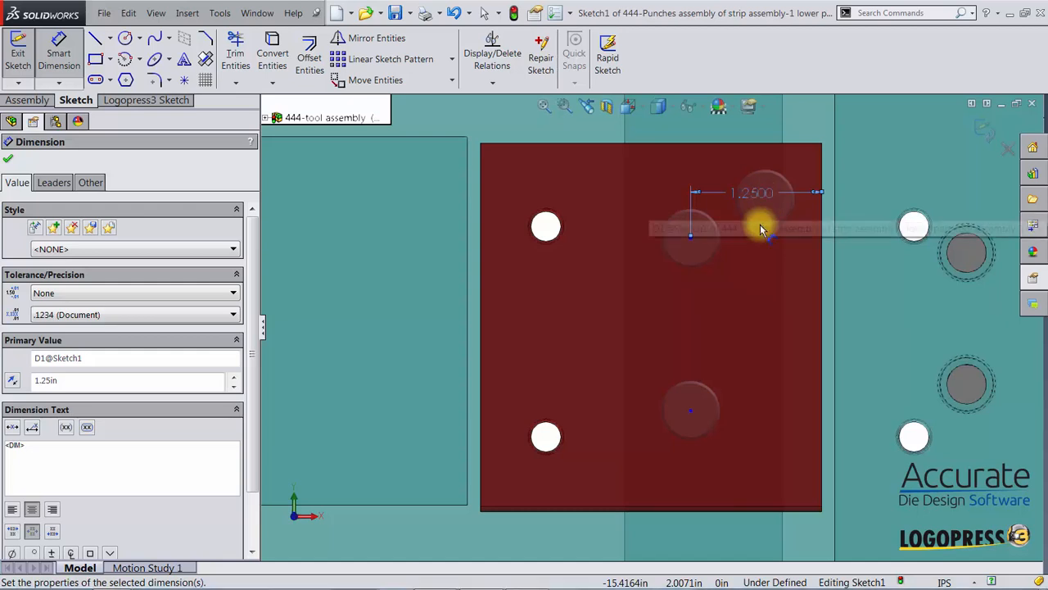
# Dimension the form die's upper lifter point vertically from the origin and set the distance to 1.5 in
pyautogui.click(692, 240)
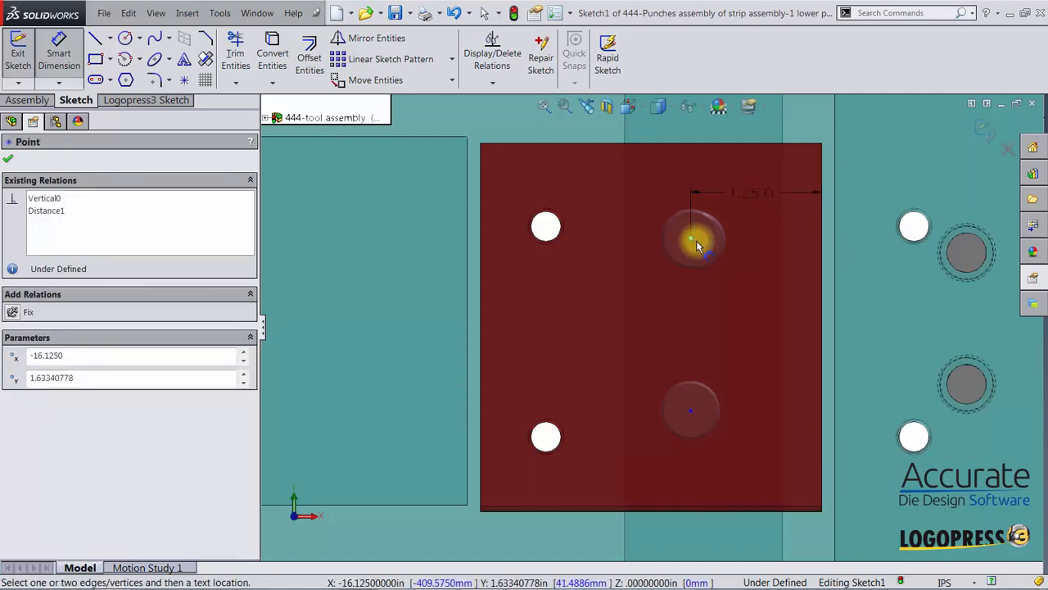
pyautogui.scroll(8, 696, 241)
pyautogui.scroll(1, 708, 247)
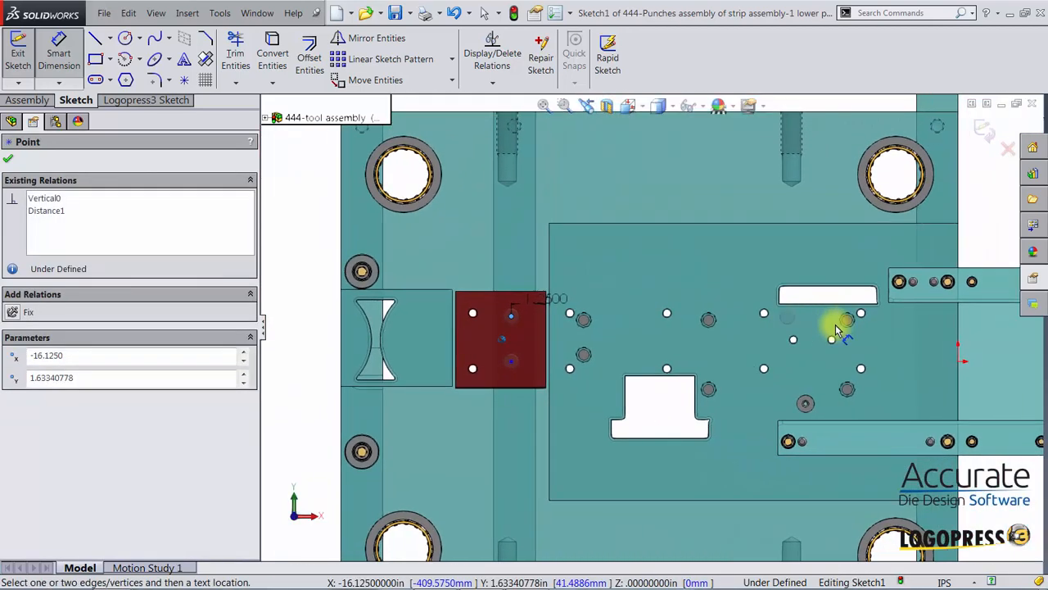
pyautogui.click(959, 361)
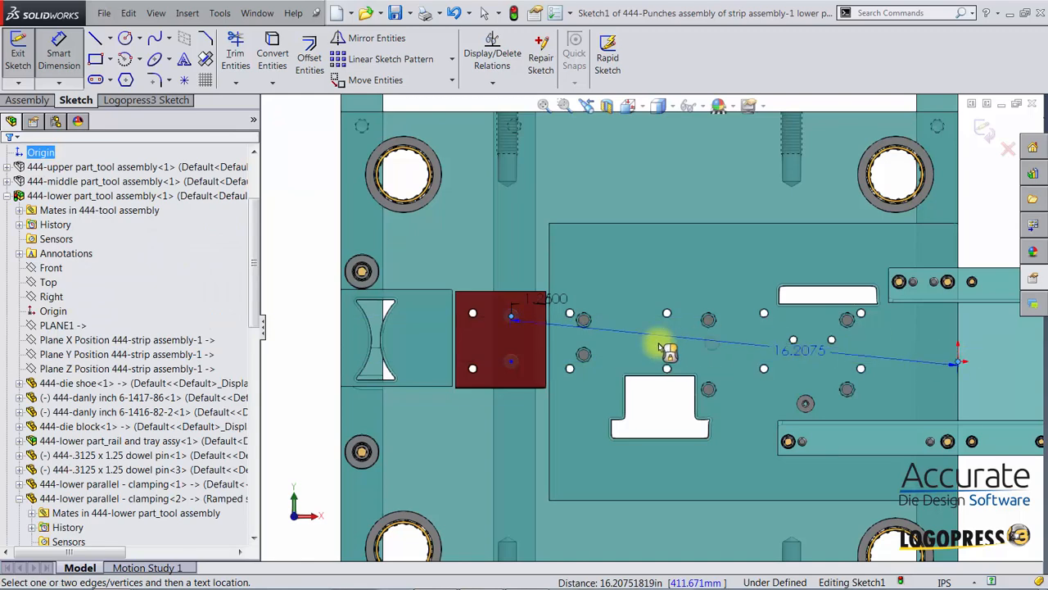
pyautogui.click(492, 339)
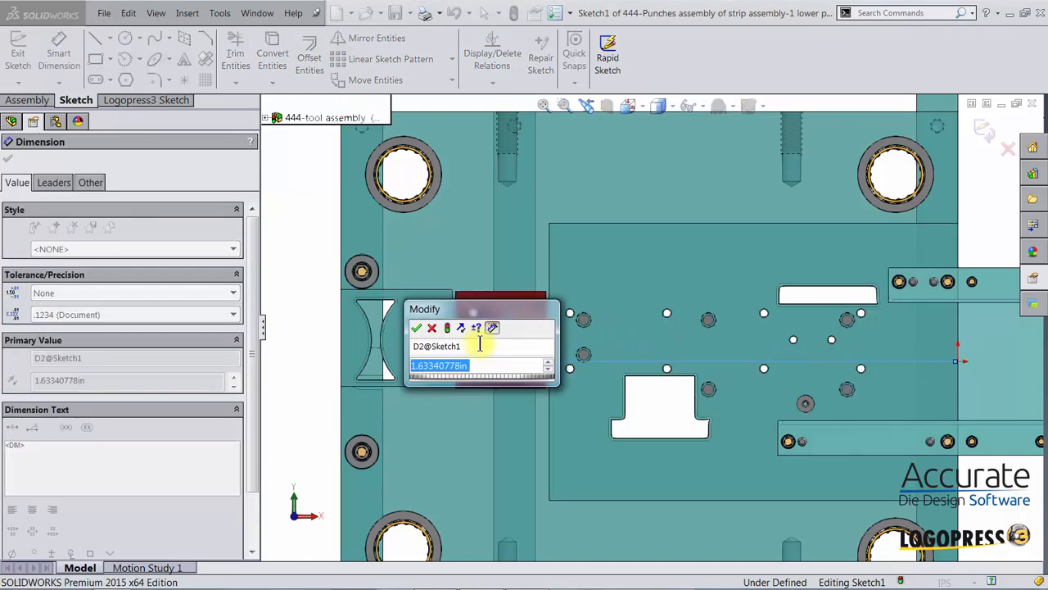
pyautogui.write('1.5')
pyautogui.press('Return')
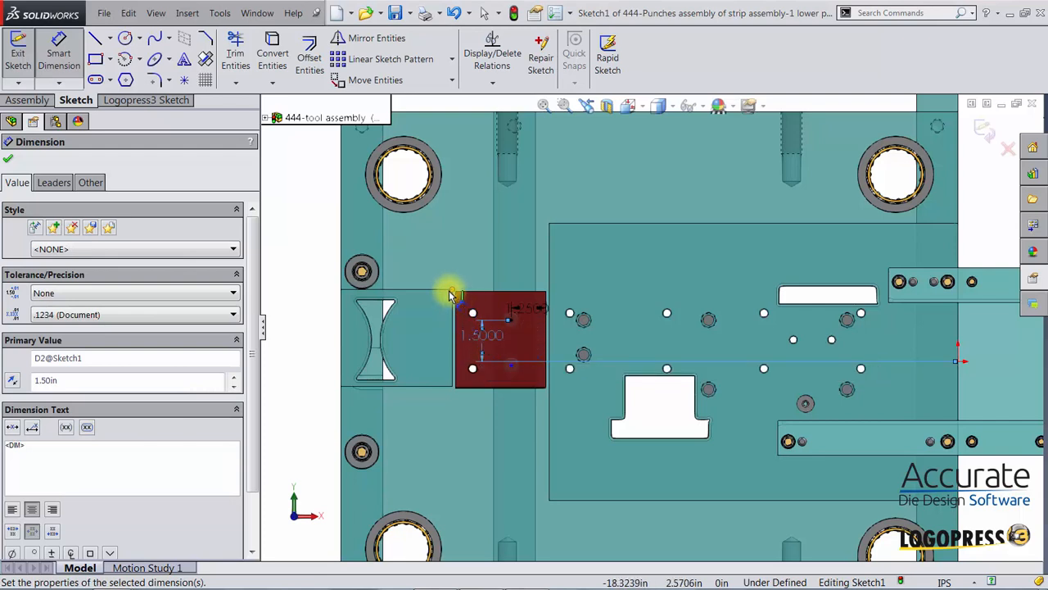
# Dimension the vertical distance between the form die's two lifter points, set it to 1.25 in, and finish the lifter placement
pyautogui.moveTo(449, 295); pyautogui.dragTo(484, 332, button='right')
pyautogui.moveTo(446, 287); pyautogui.dragTo(563, 407)
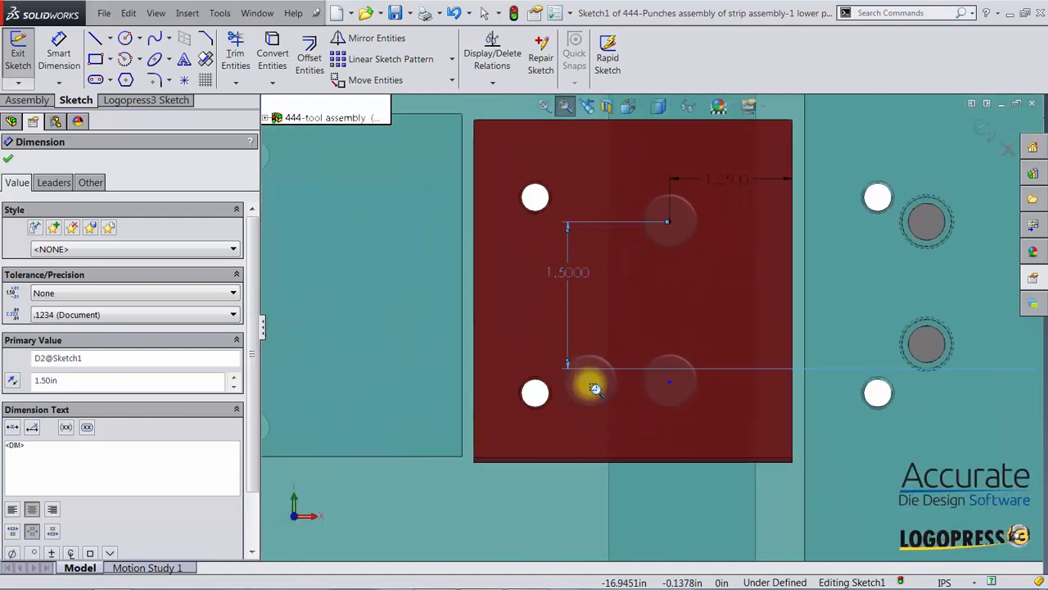
pyautogui.press('Escape')
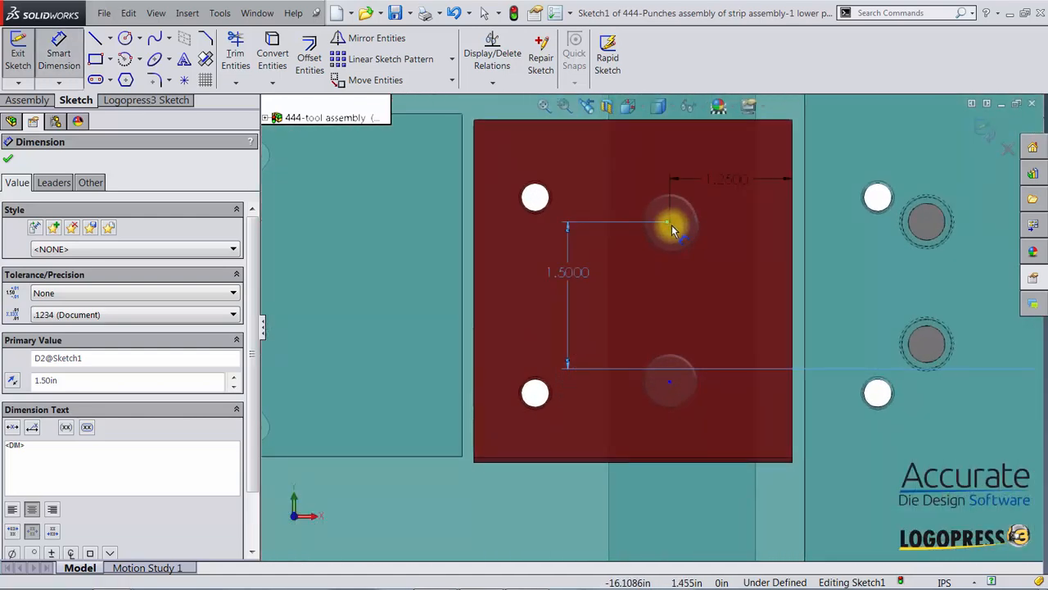
pyautogui.click(671, 224)
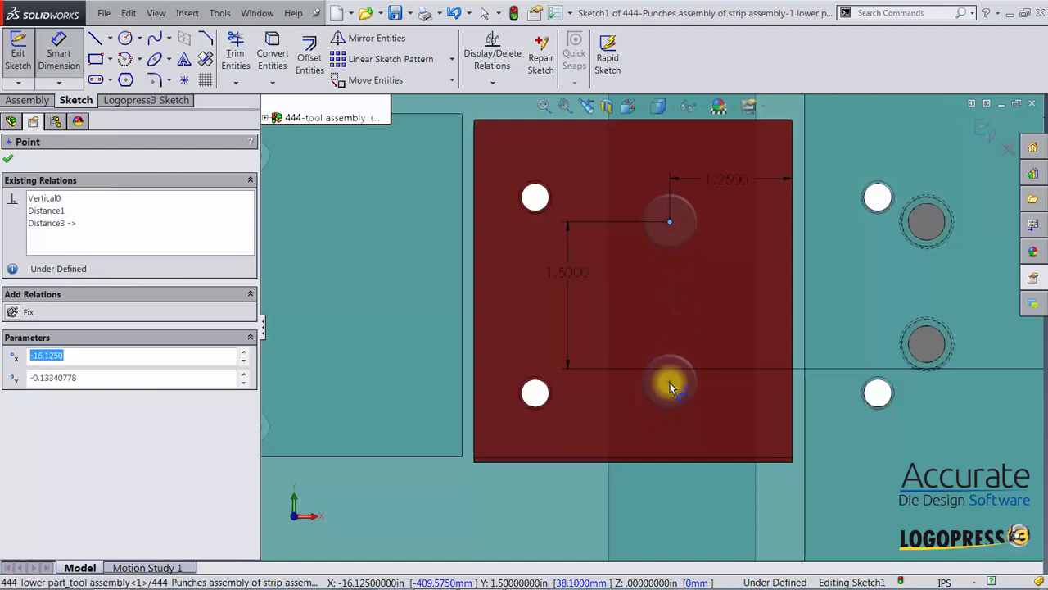
pyautogui.click(670, 383)
pyautogui.click(670, 297)
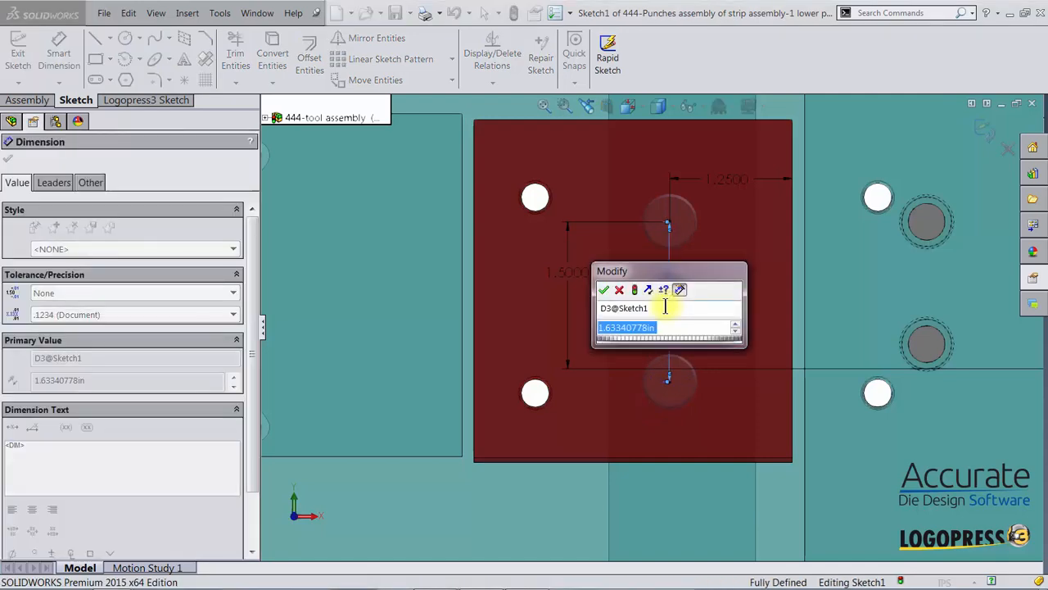
pyautogui.write('1.25')
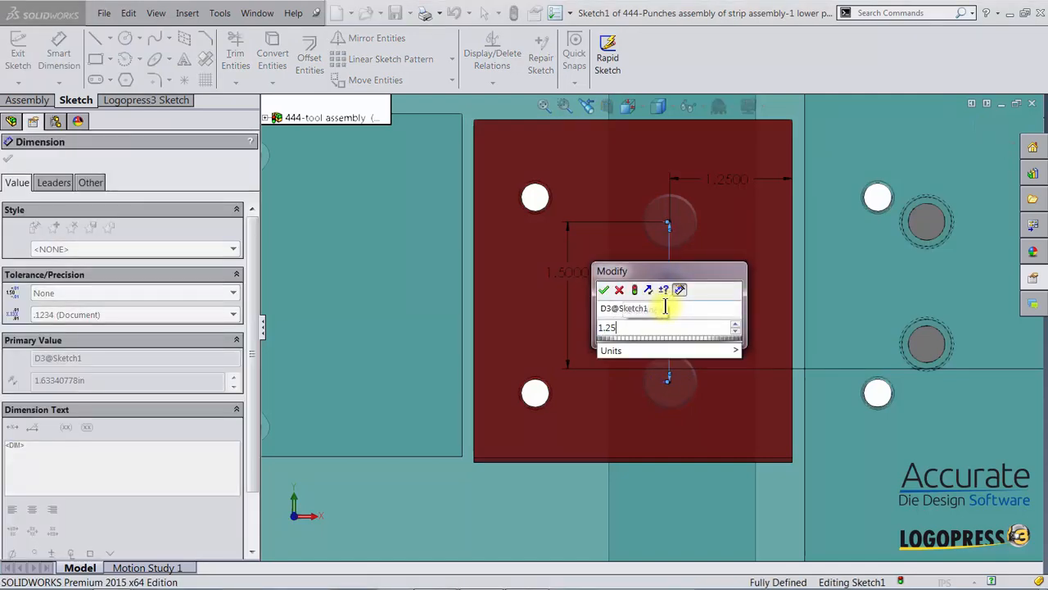
pyautogui.press('Return')
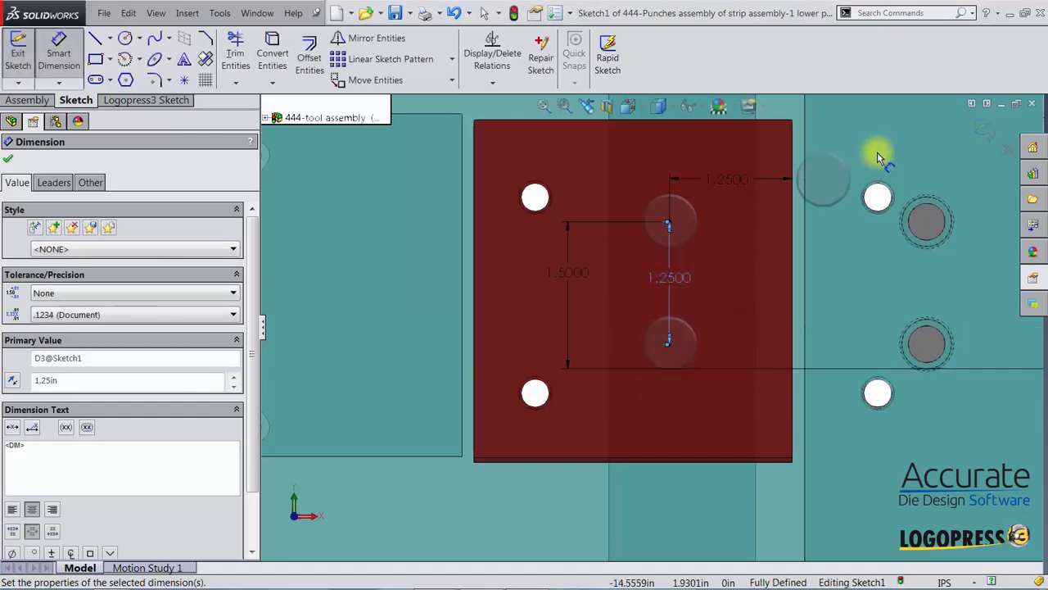
pyautogui.click(983, 131)
pyautogui.click(985, 133)
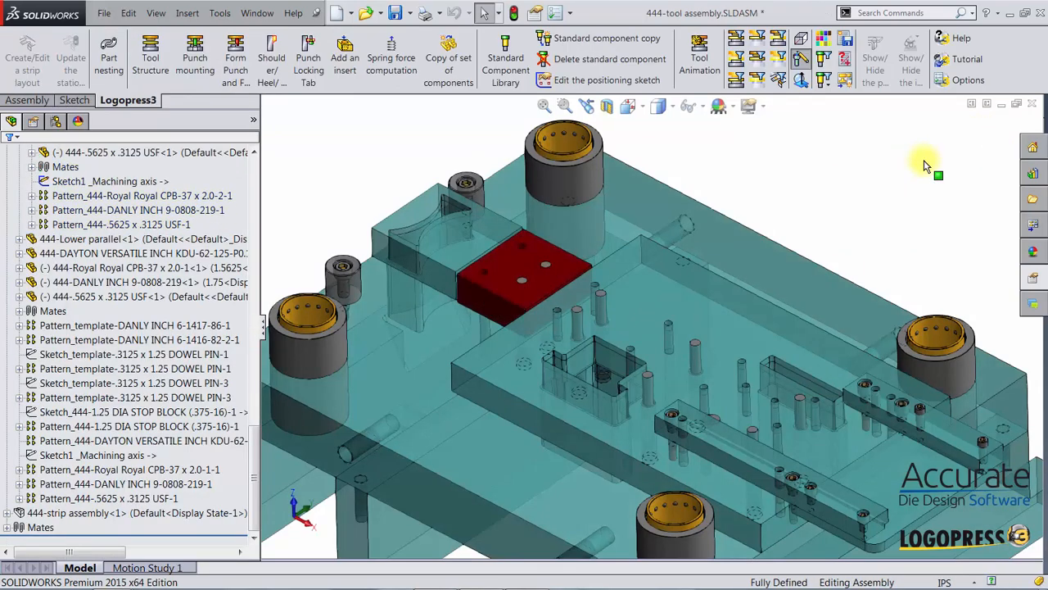
# Start another machining axis from the "Royal Lifter with spring" favorite and assign the top face of the block beside the red form die as top of die block
pyautogui.click(503, 55)
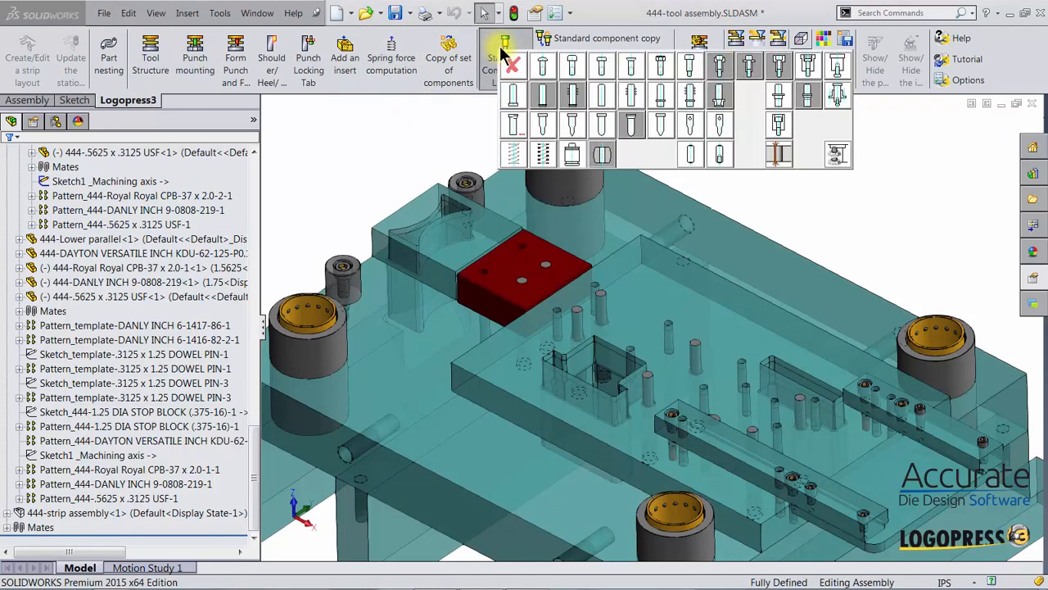
pyautogui.click(833, 158)
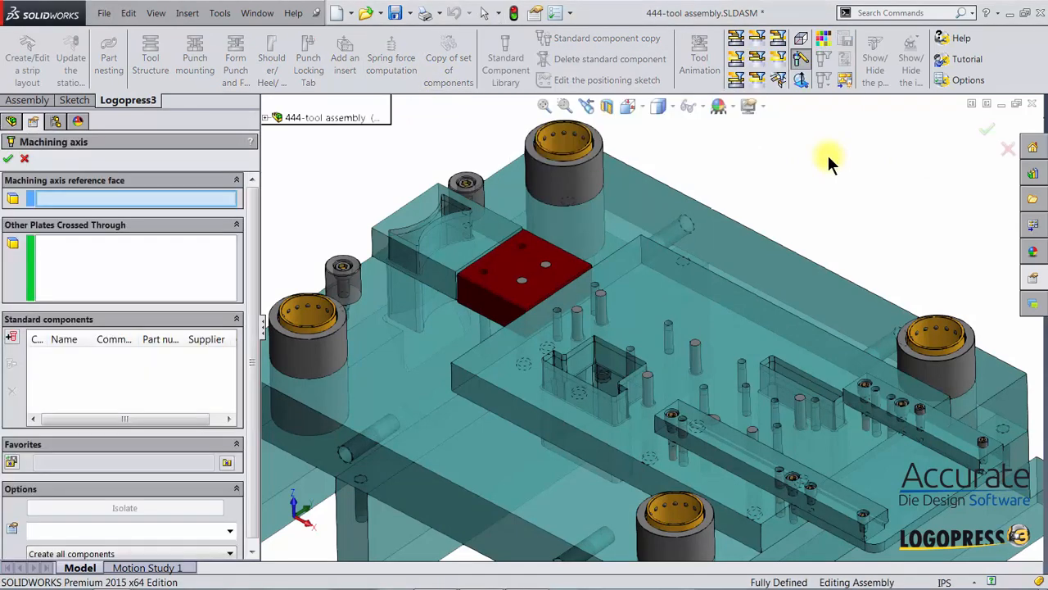
pyautogui.click(226, 464)
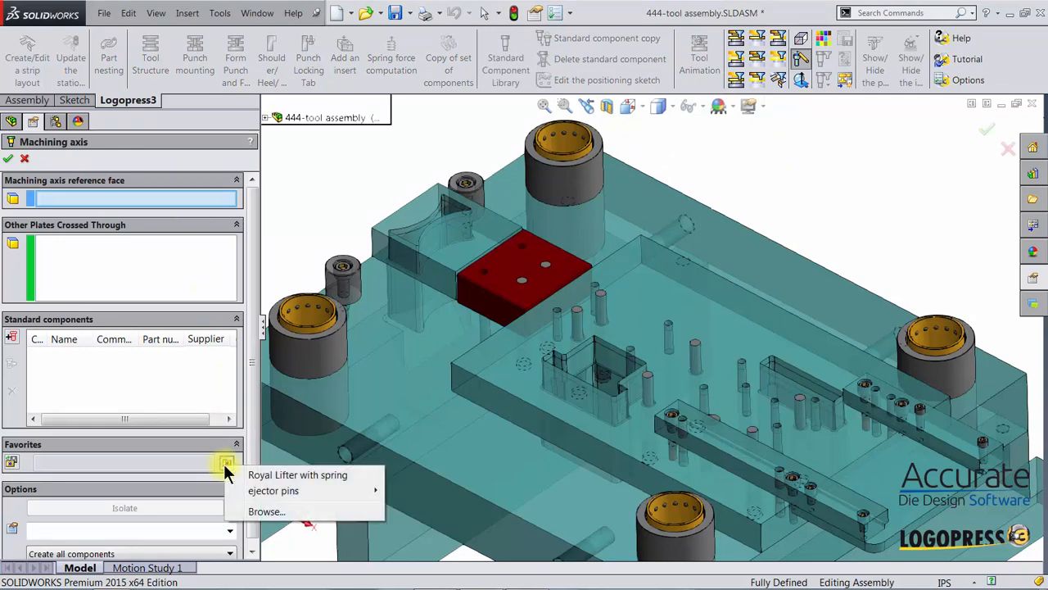
pyautogui.click(292, 476)
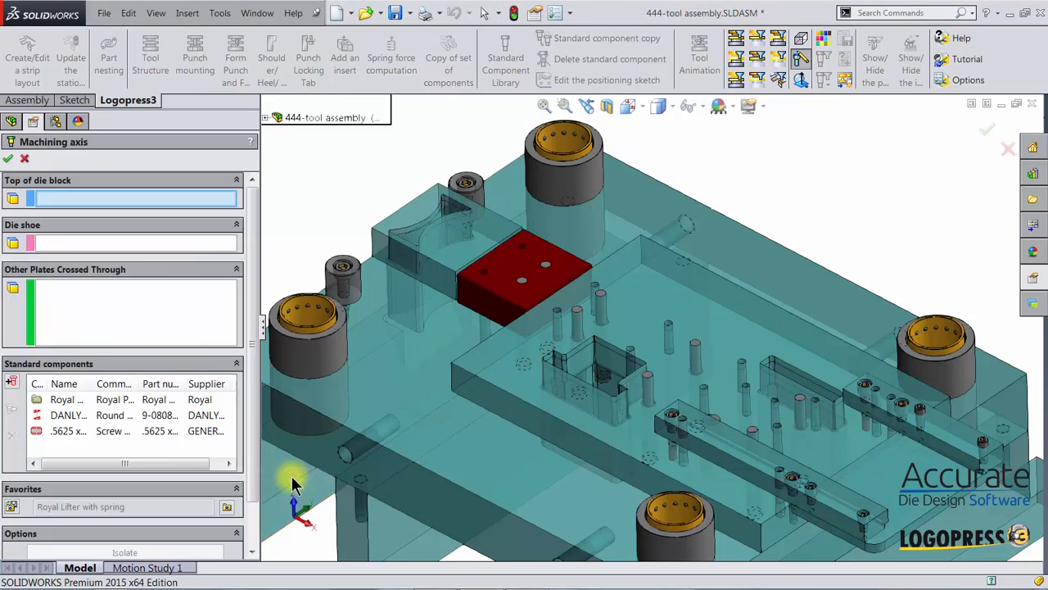
pyautogui.click(461, 249)
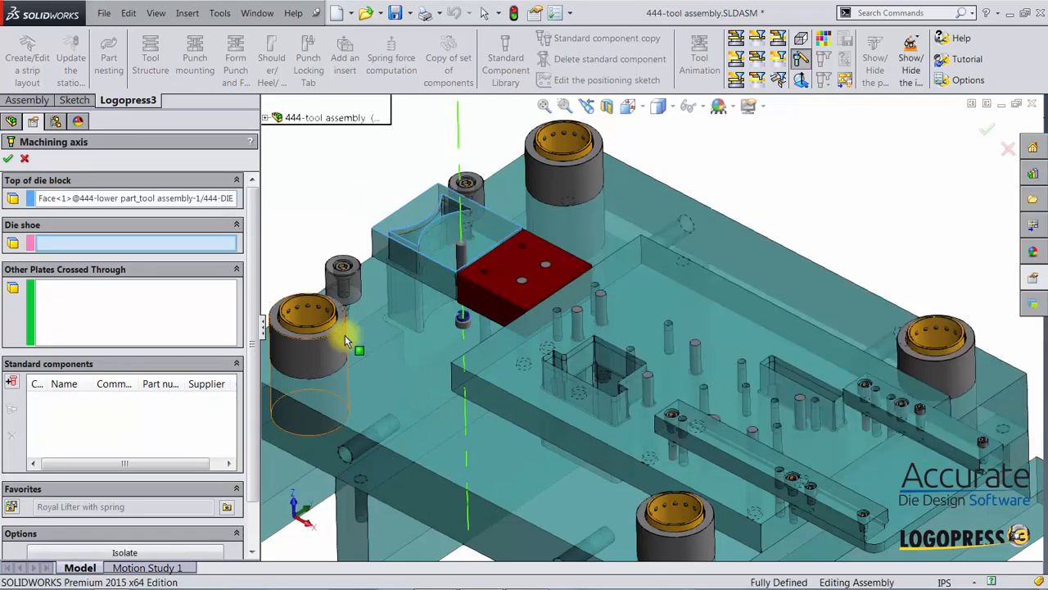
# Assign the die shoe face to the lifter's machining axis and place two position points on the die block, right of its shaped opening
pyautogui.click(419, 304)
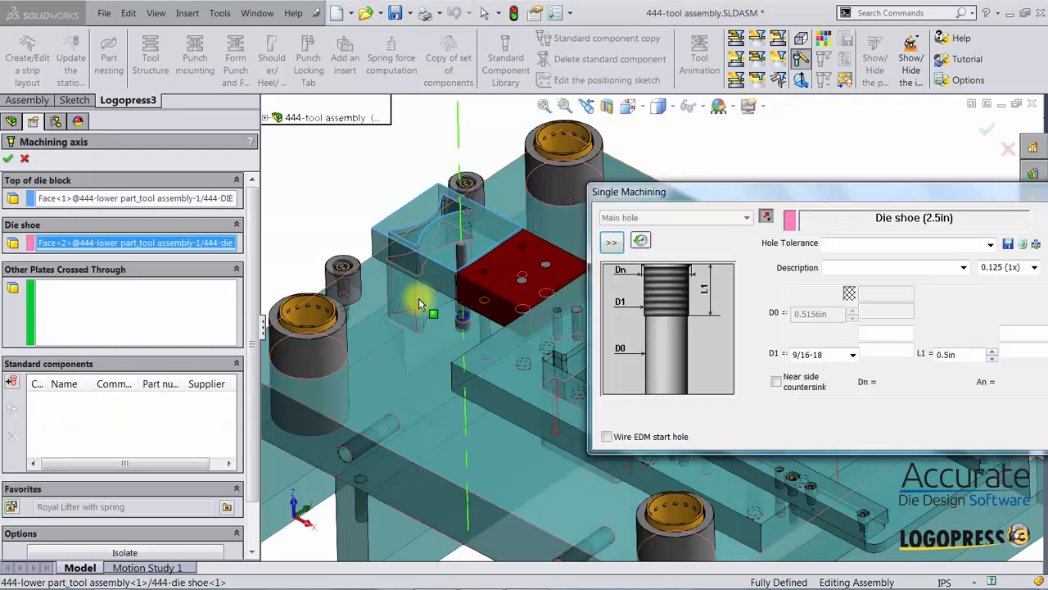
pyautogui.click(11, 158)
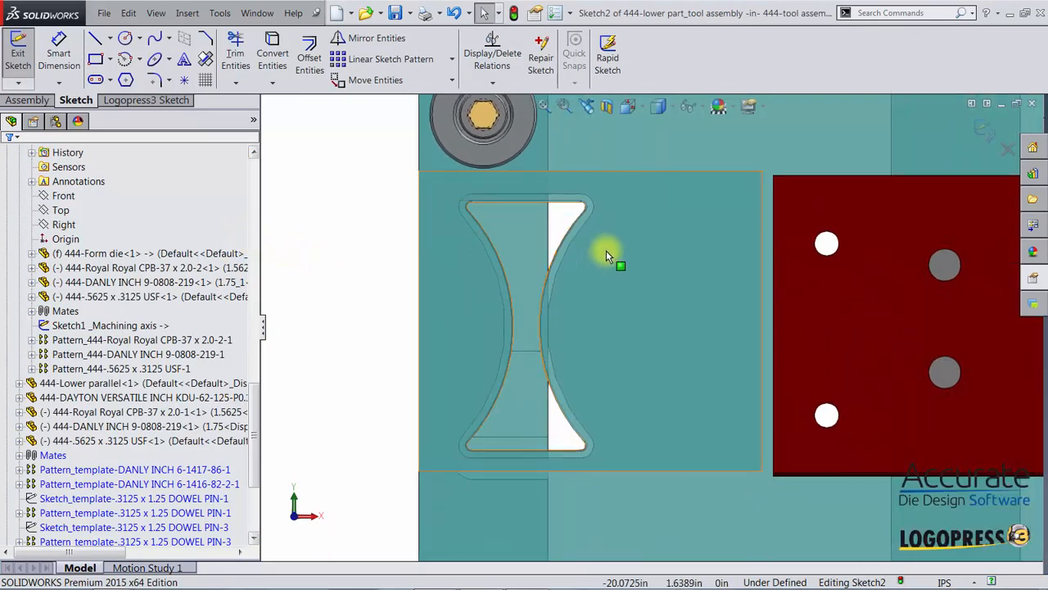
pyautogui.press('s')
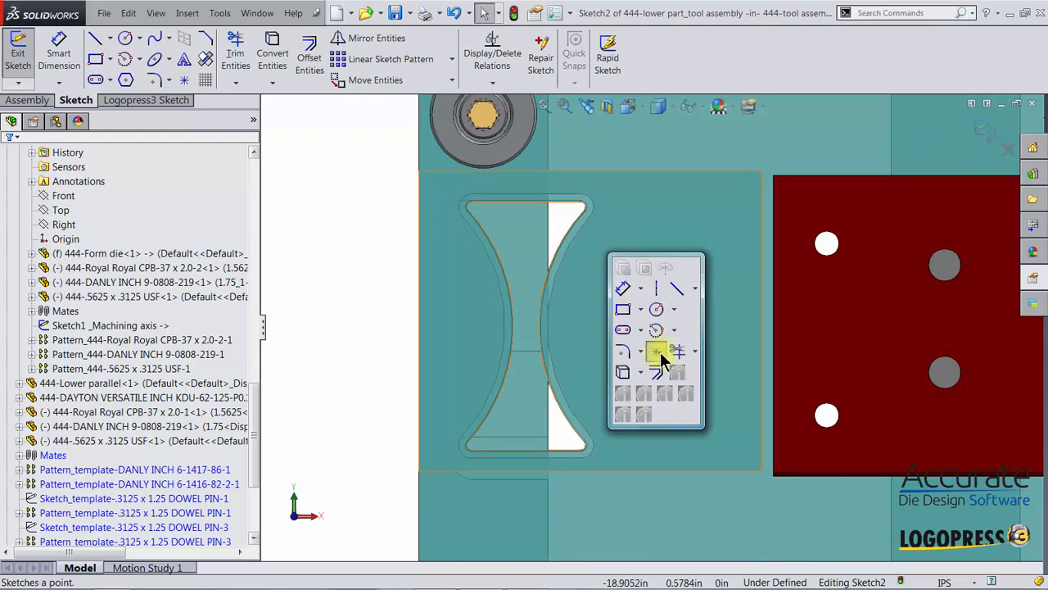
pyautogui.click(657, 352)
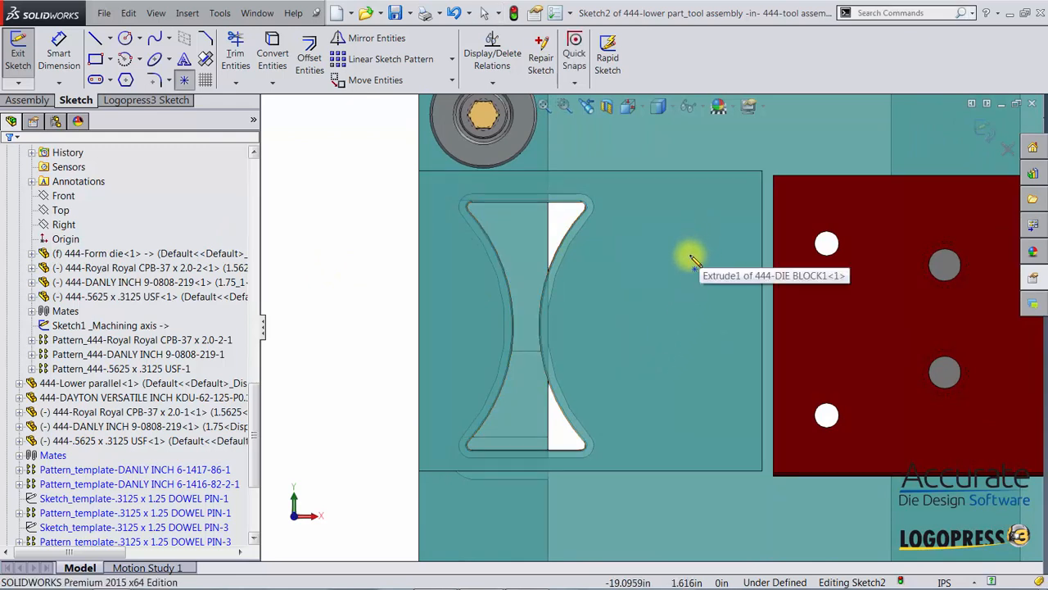
pyautogui.click(690, 255)
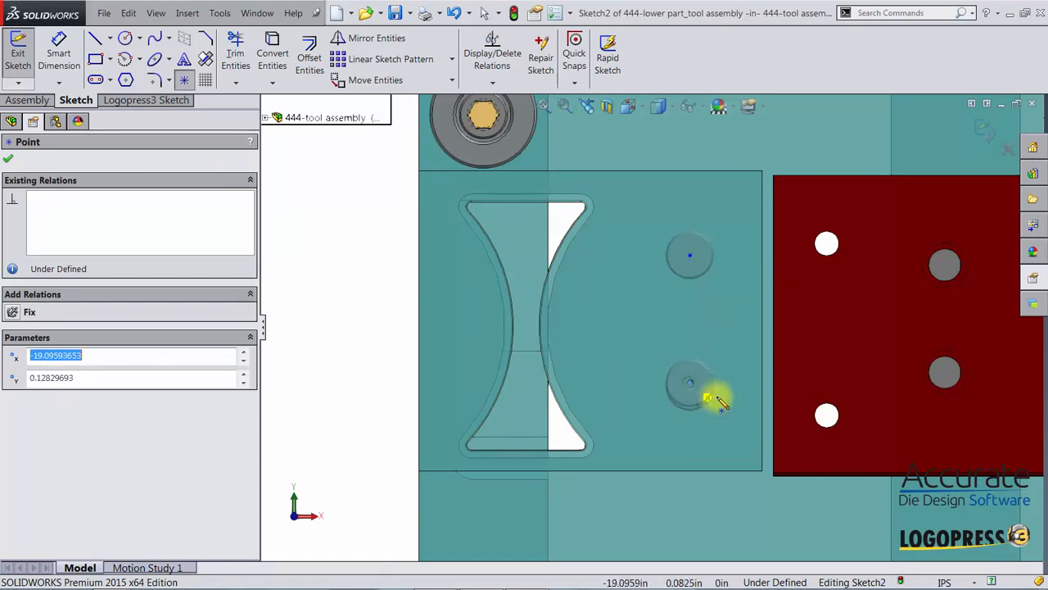
pyautogui.press('Escape')
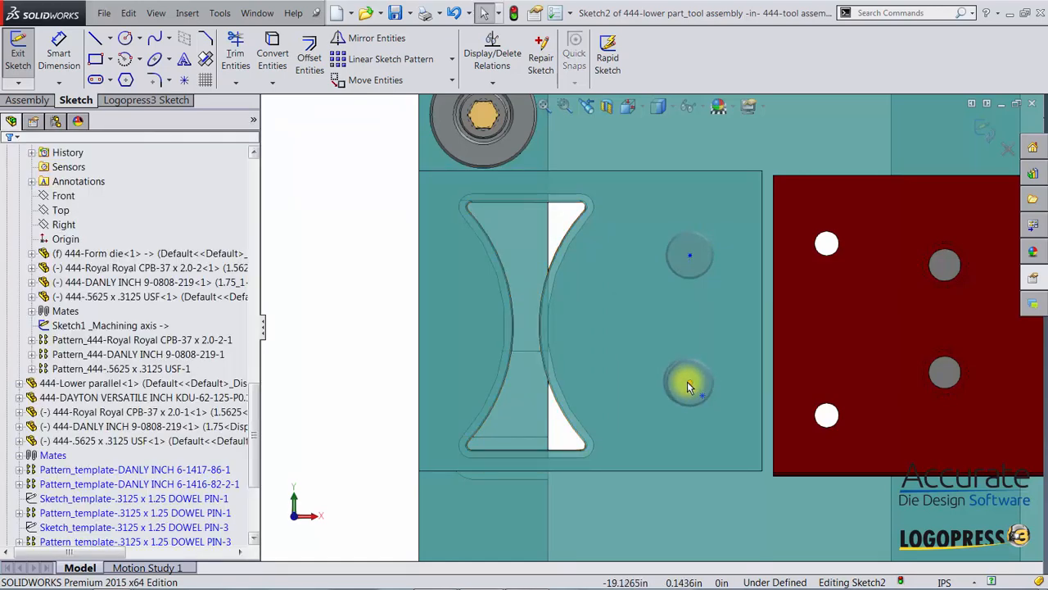
# Align the two position points on the die block with a vertical relation
pyautogui.click(687, 383)
pyautogui.moveTo(688, 381); pyautogui.dragTo(690, 259)
pyautogui.keyDown('ctrl'); pyautogui.click(691, 259); pyautogui.keyUp('ctrl')
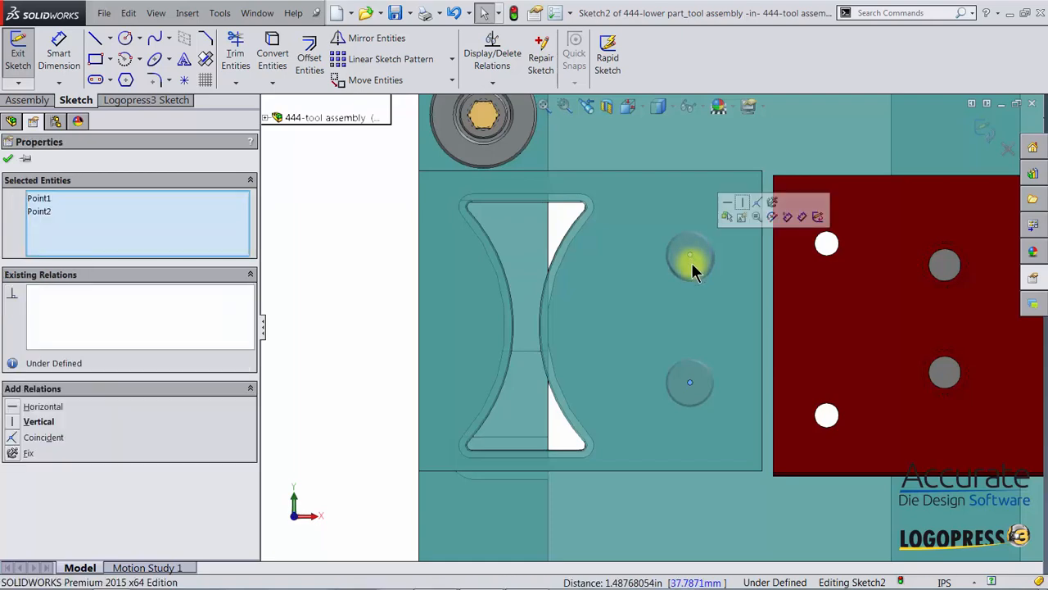
pyautogui.click(742, 206)
pyautogui.press('Escape')
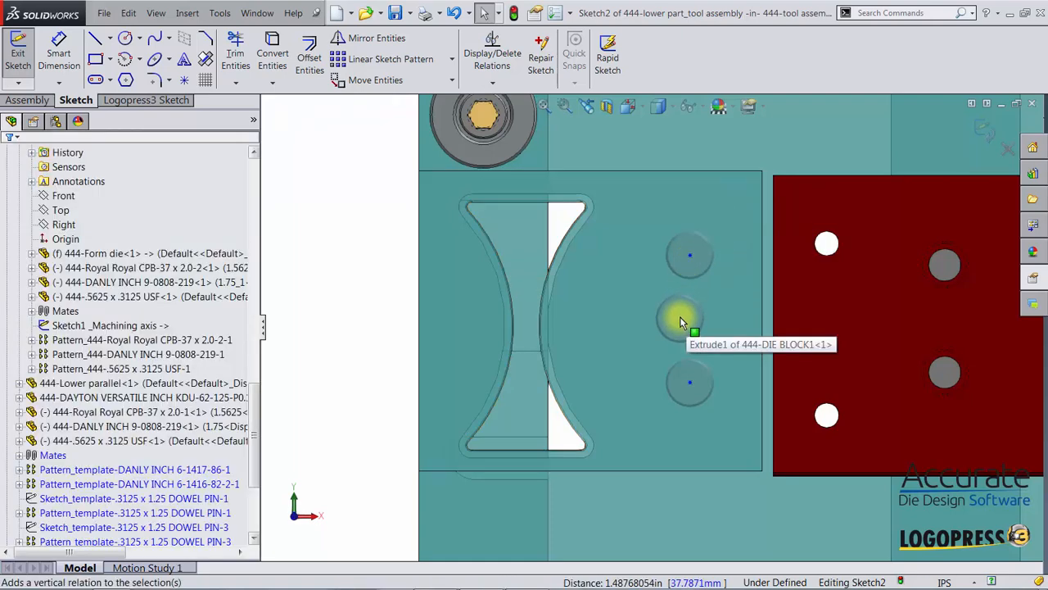
# Dimension the upper point 1.5 in horizontally from the die block's right edge, and revise that distance to 1.25 in
pyautogui.press('d')
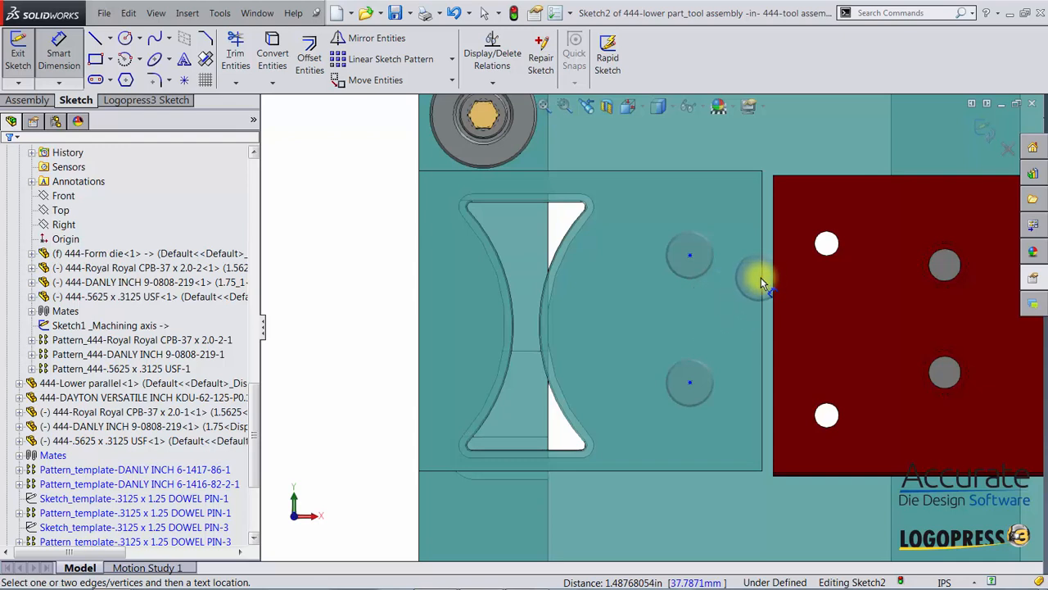
pyautogui.click(761, 283)
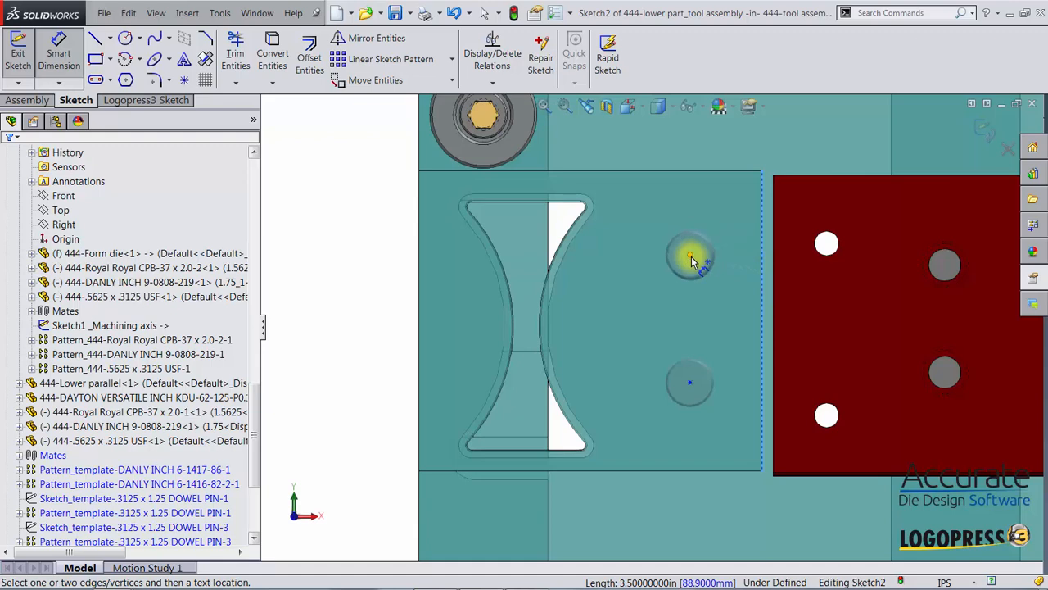
pyautogui.click(692, 261)
pyautogui.click(725, 217)
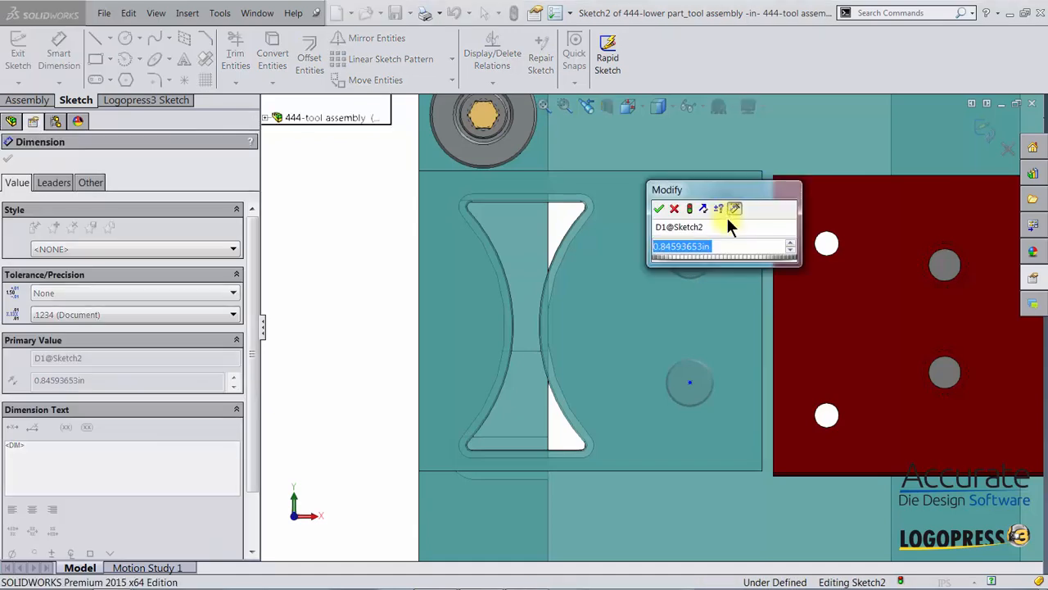
pyautogui.write('1.5')
pyautogui.press('Return')
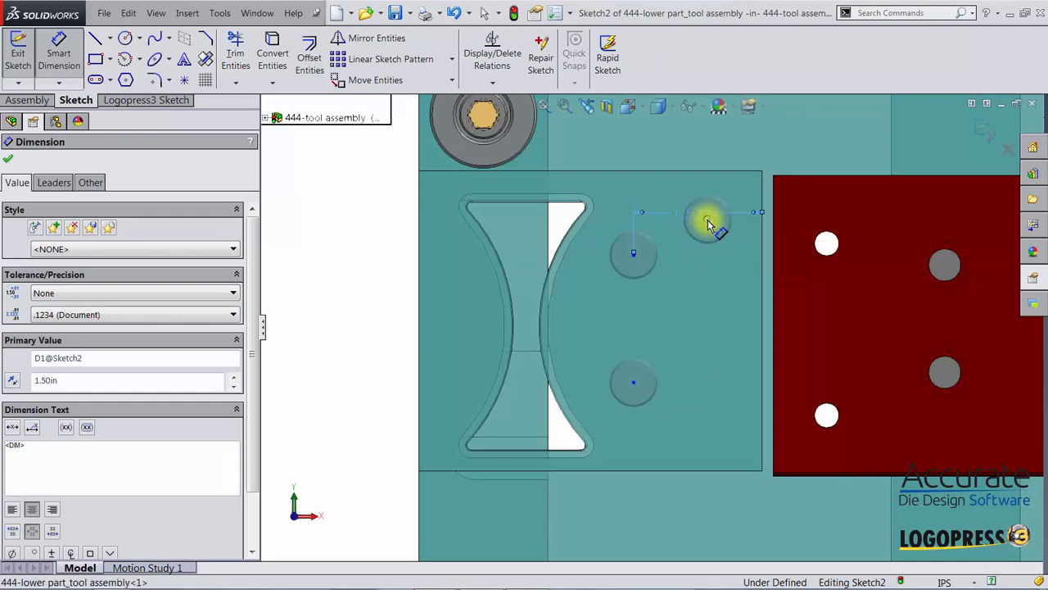
pyautogui.doubleClick(708, 218)
pyautogui.write('1.25')
pyautogui.press('Return')
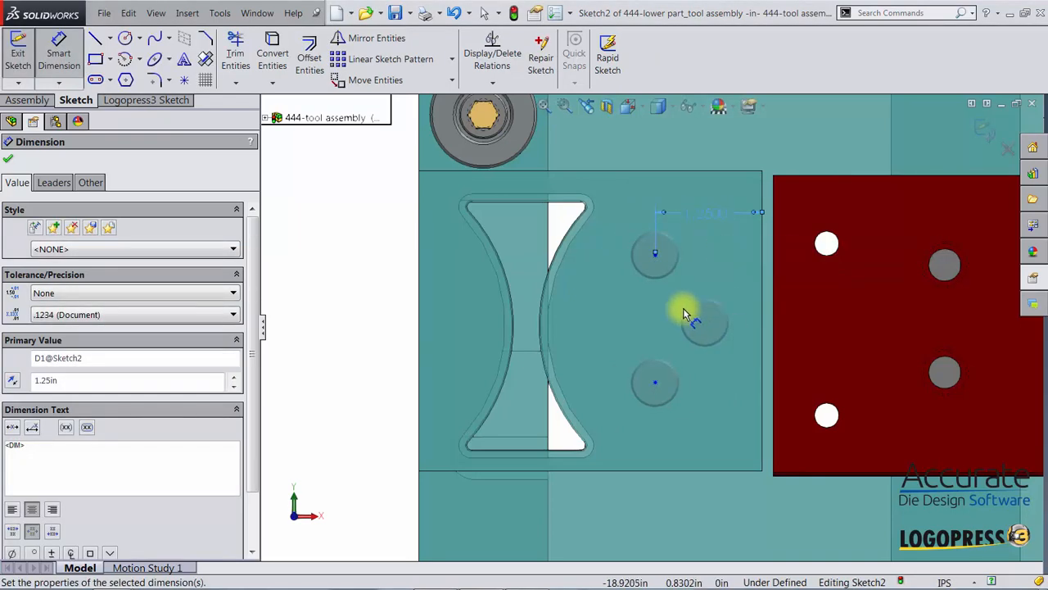
# Dimension the upper point 1.5 in vertically from the assembly origin
pyautogui.click(655, 254)
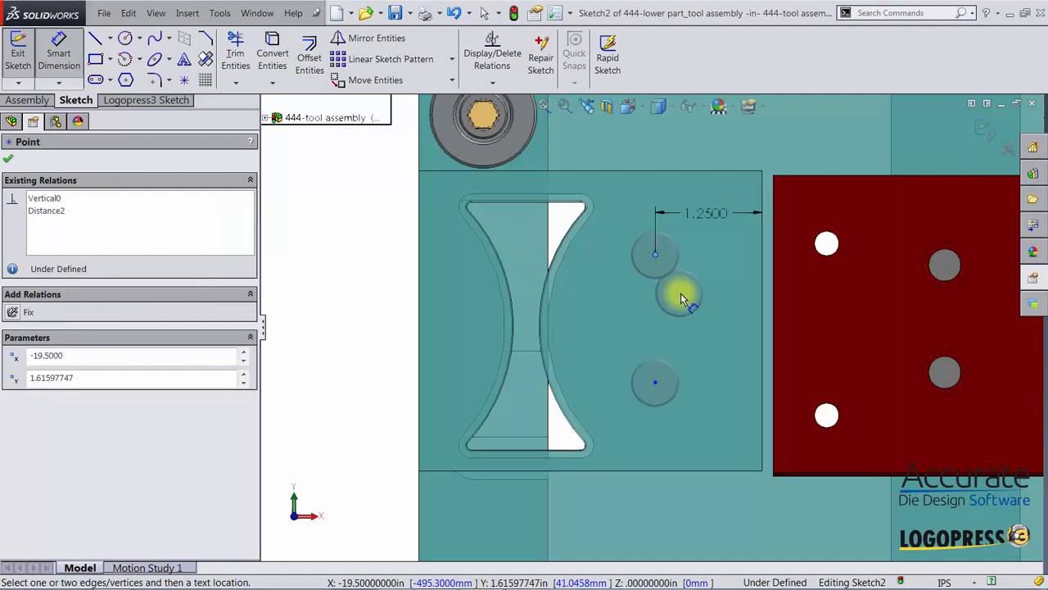
pyautogui.scroll(8, 681, 297)
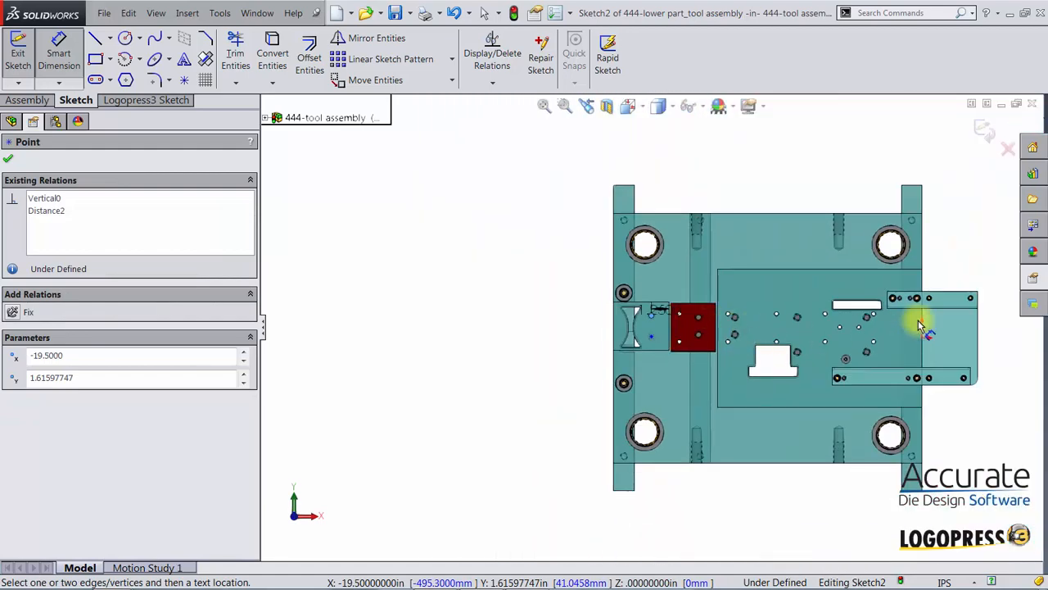
pyautogui.click(924, 343)
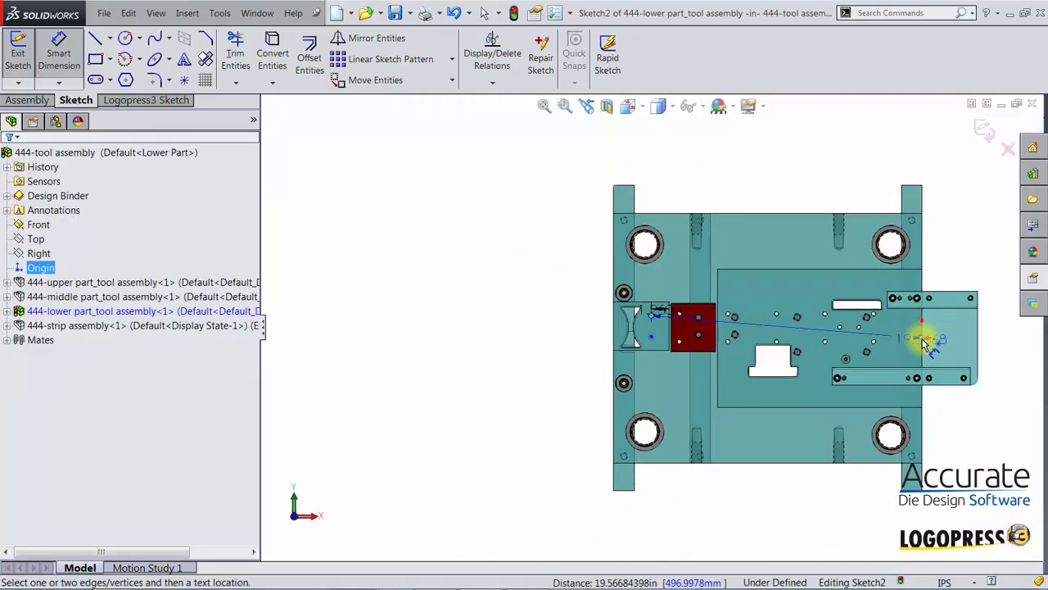
pyautogui.click(594, 324)
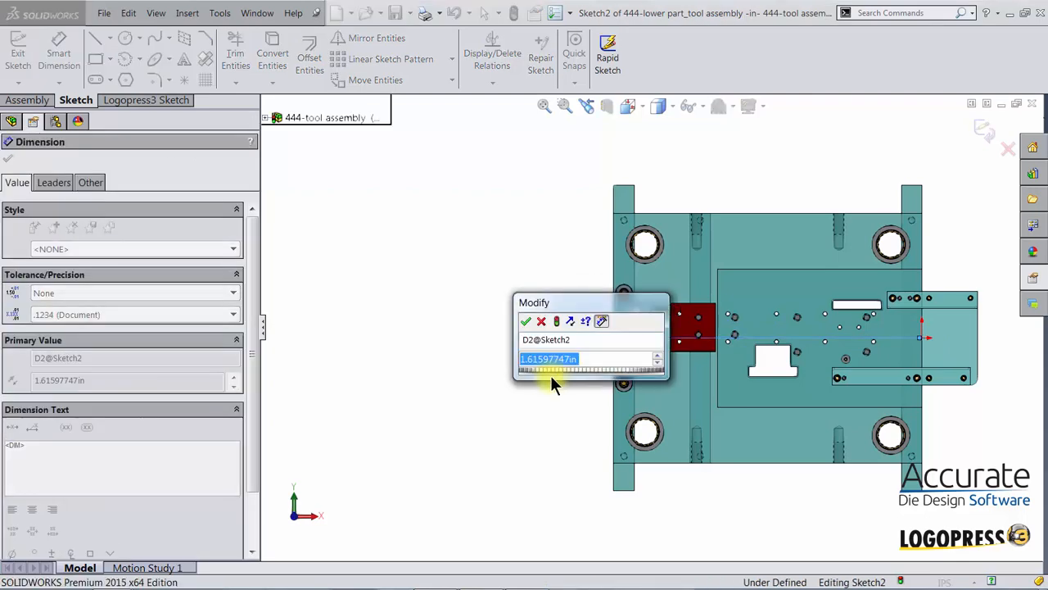
pyautogui.write('1.5')
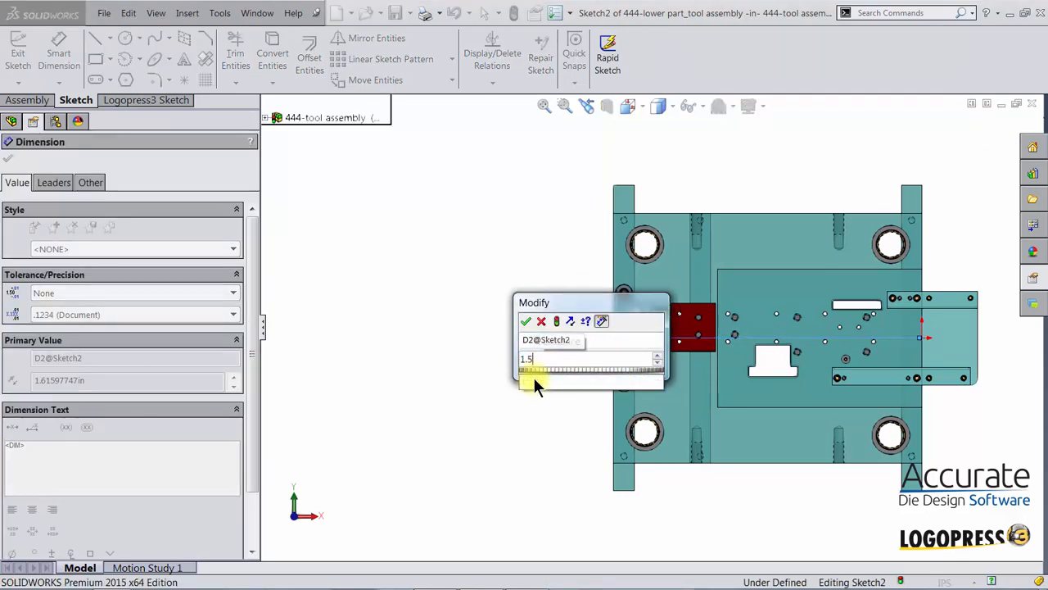
pyautogui.press('Return')
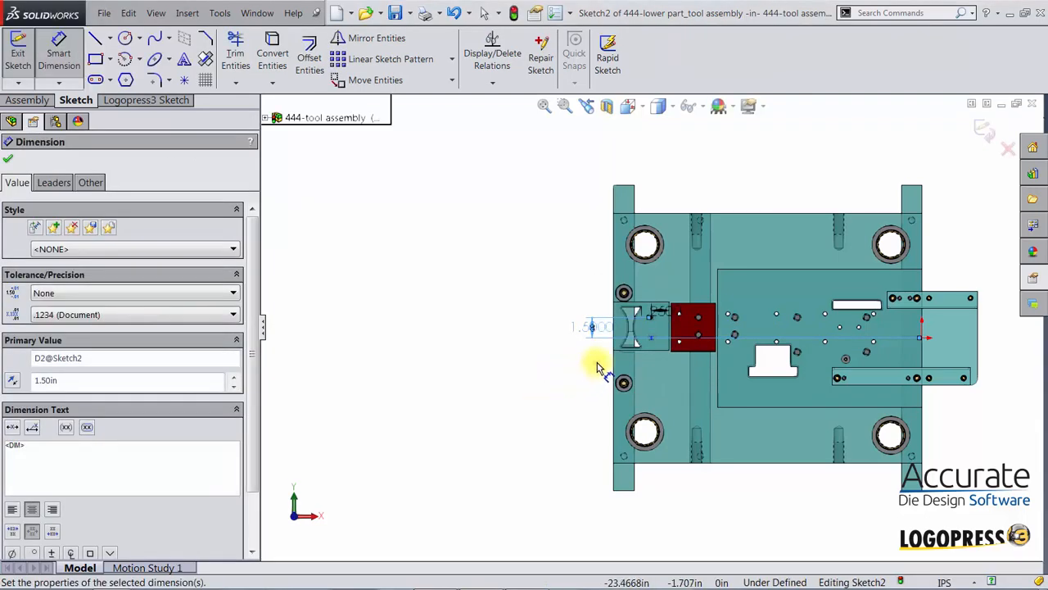
# Dimension the vertical spacing between the two position points at 1.25 in
pyautogui.scroll(-4, 571, 326)
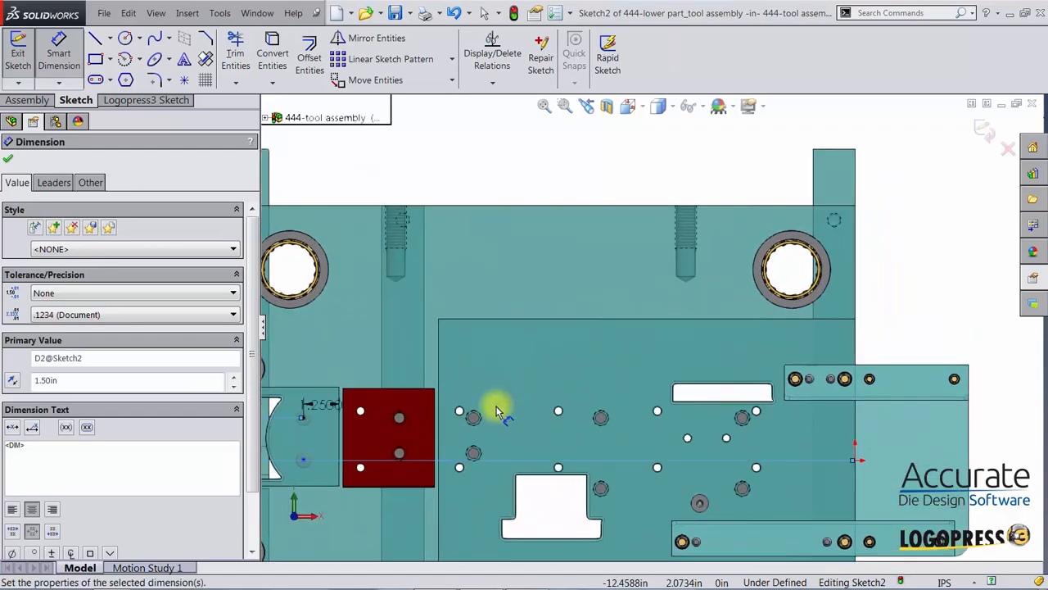
pyautogui.scroll(-2, 325, 436)
pyautogui.scroll(-2, 344, 439)
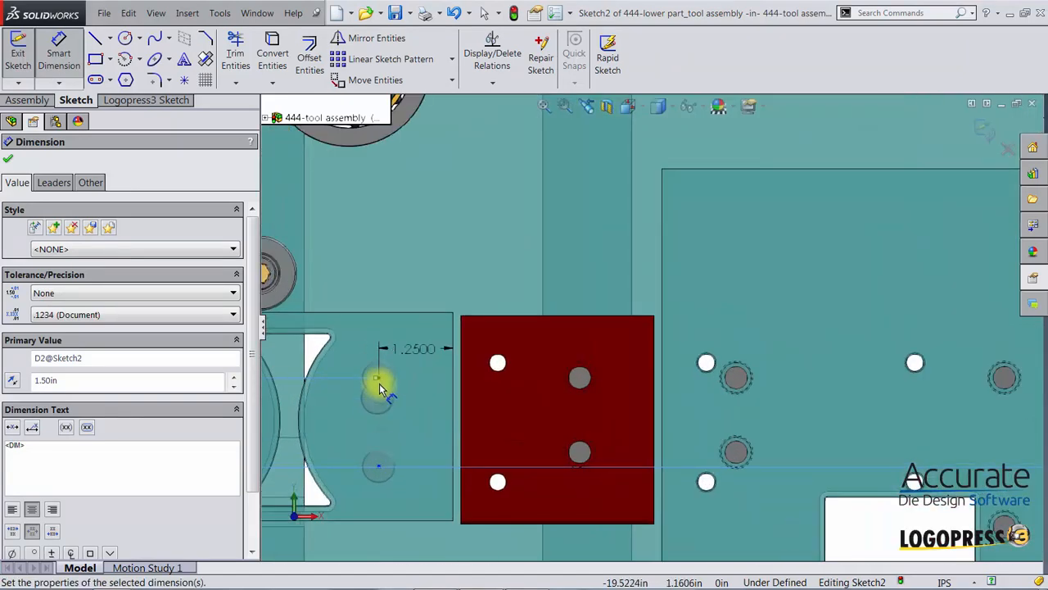
pyautogui.click(379, 379)
pyautogui.click(381, 469)
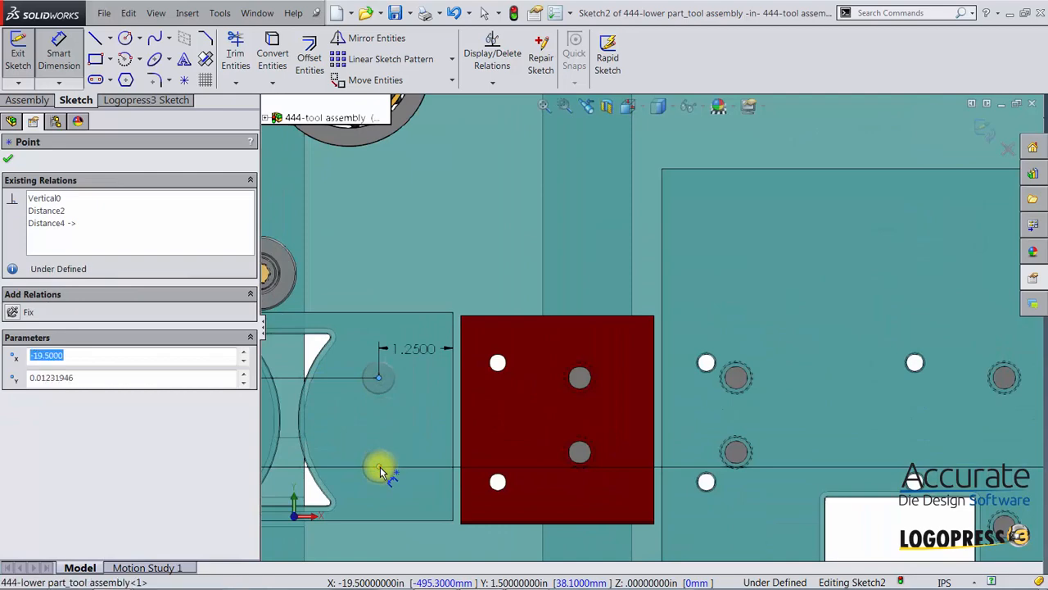
pyautogui.click(413, 429)
pyautogui.write('1.25')
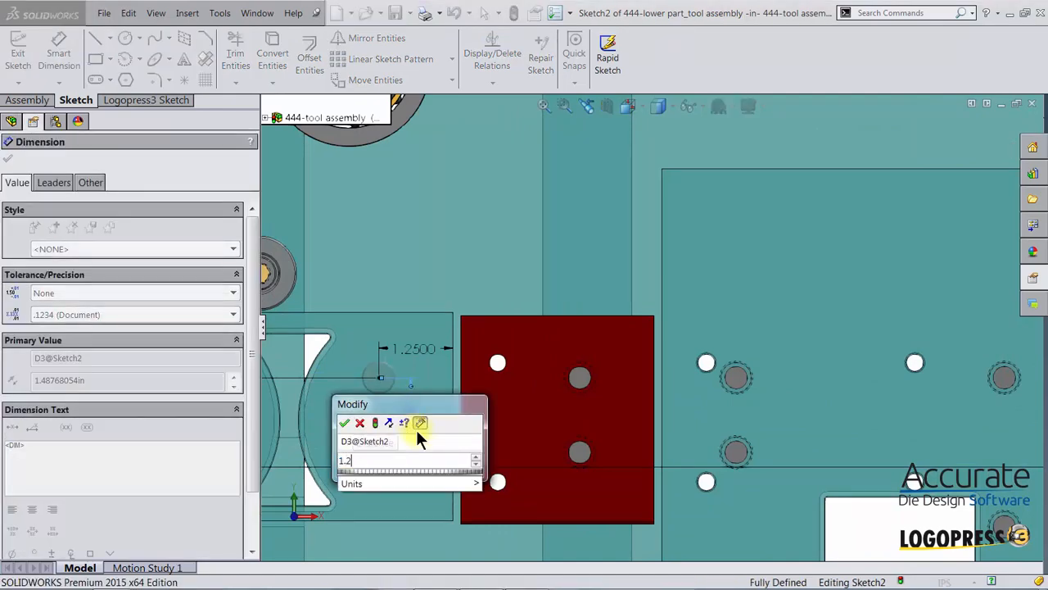
pyautogui.press('Return')
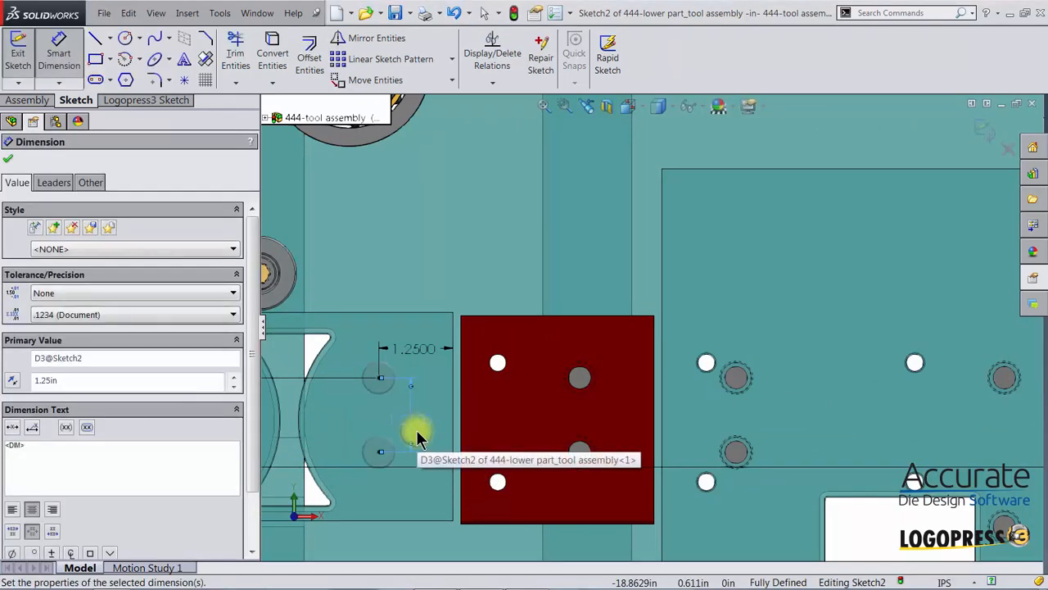
# Finish the positioning sketch to insert the lifter components and save the tool assembly
pyautogui.click(983, 130)
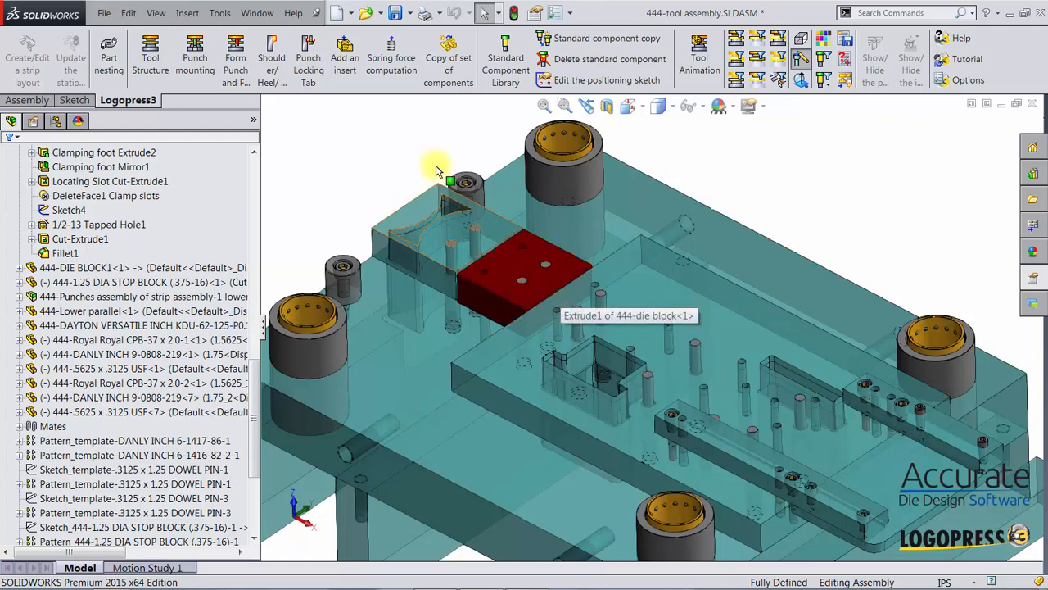
pyautogui.click(395, 14)
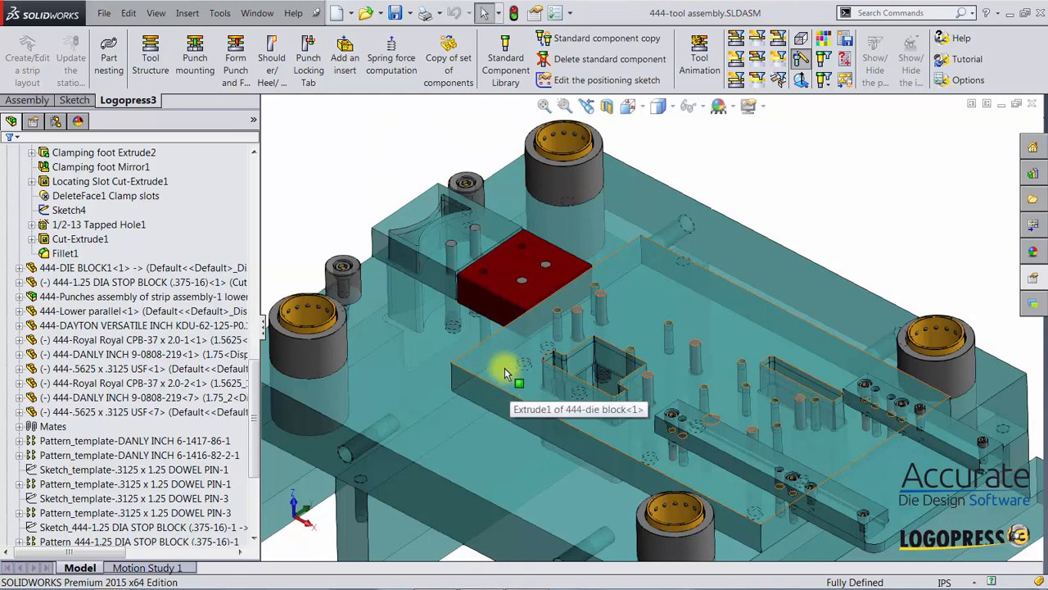
# Start a screw mounting from the large die block's top face into the die shoe's top face, using a 0.375 <16> in screw
pyautogui.click(507, 74)
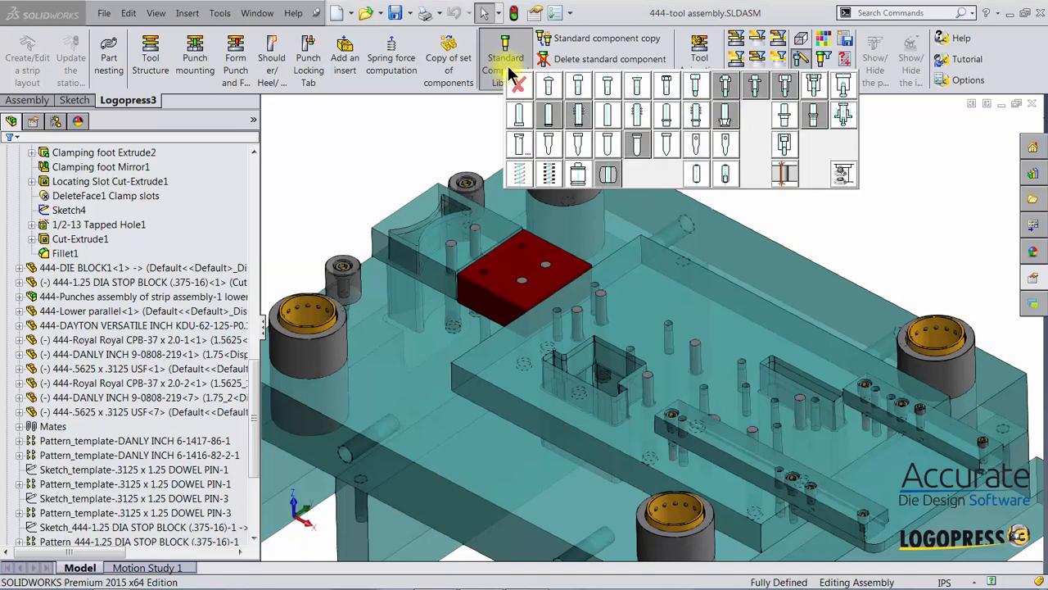
pyautogui.click(578, 86)
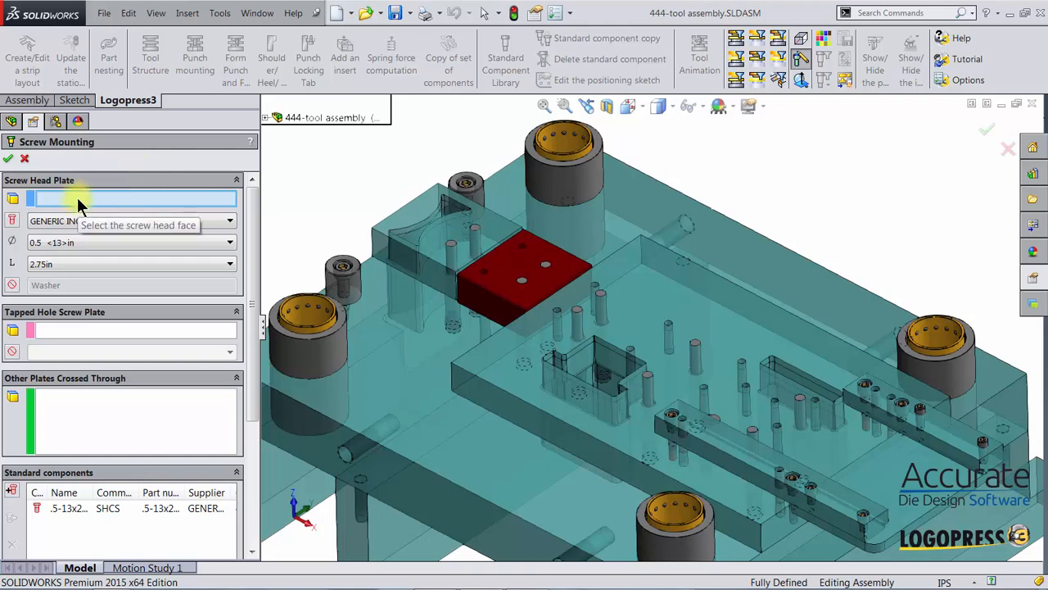
pyautogui.click(494, 375)
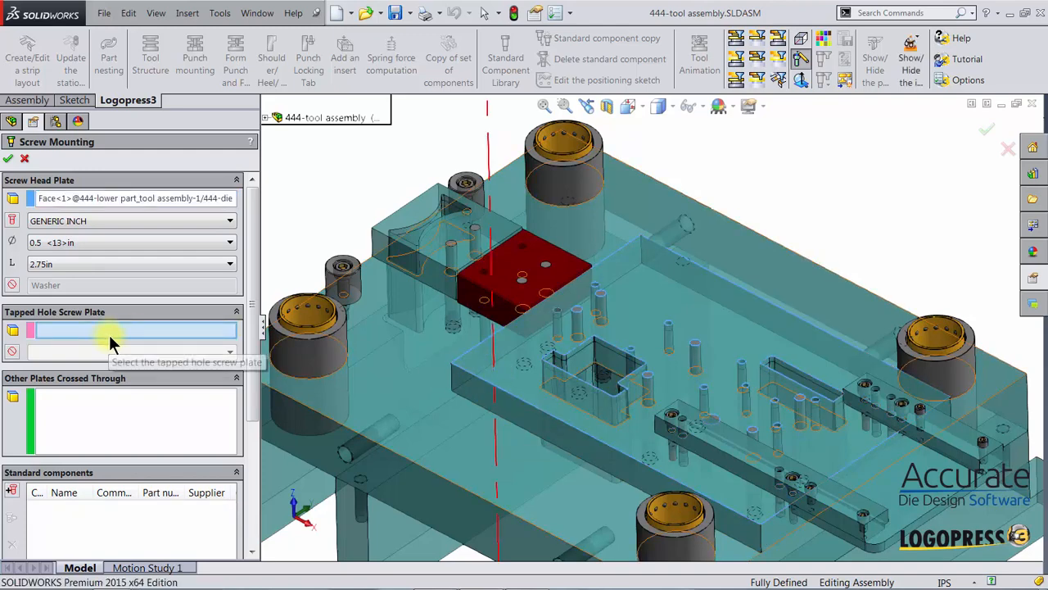
pyautogui.click(479, 435)
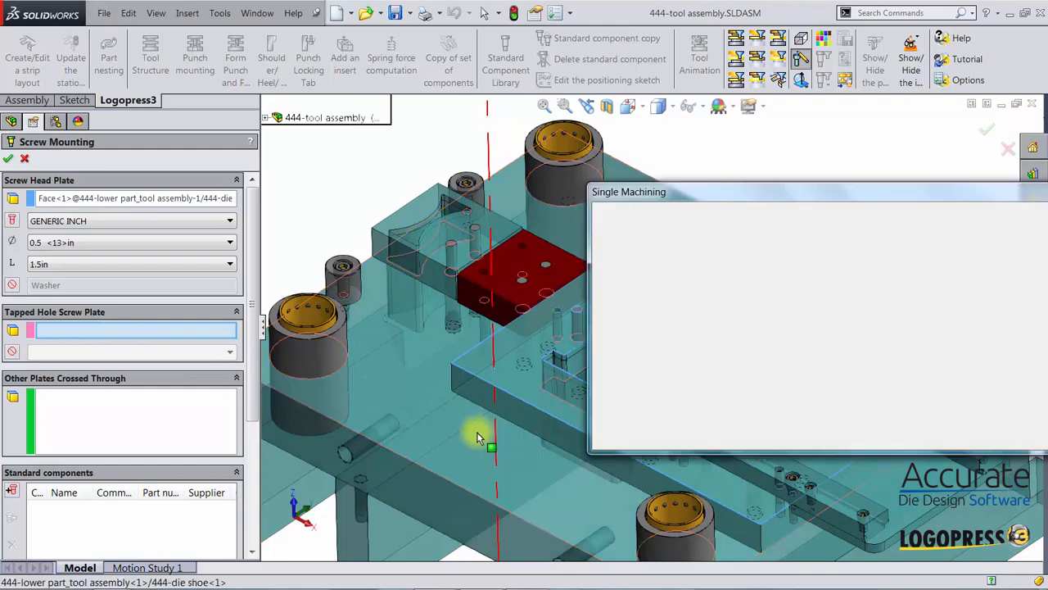
pyautogui.click(60, 242)
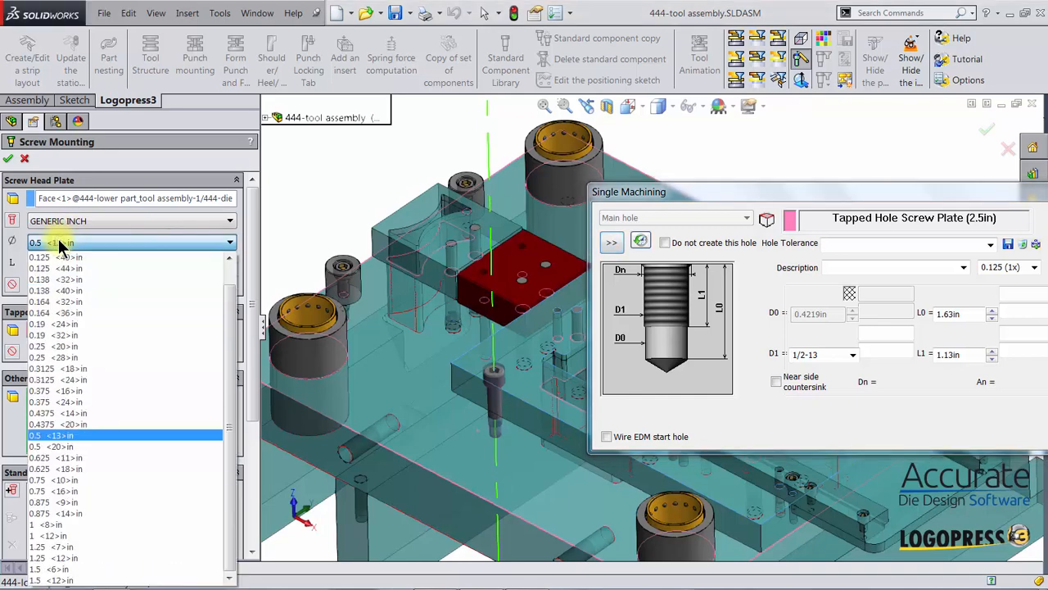
pyautogui.click(48, 391)
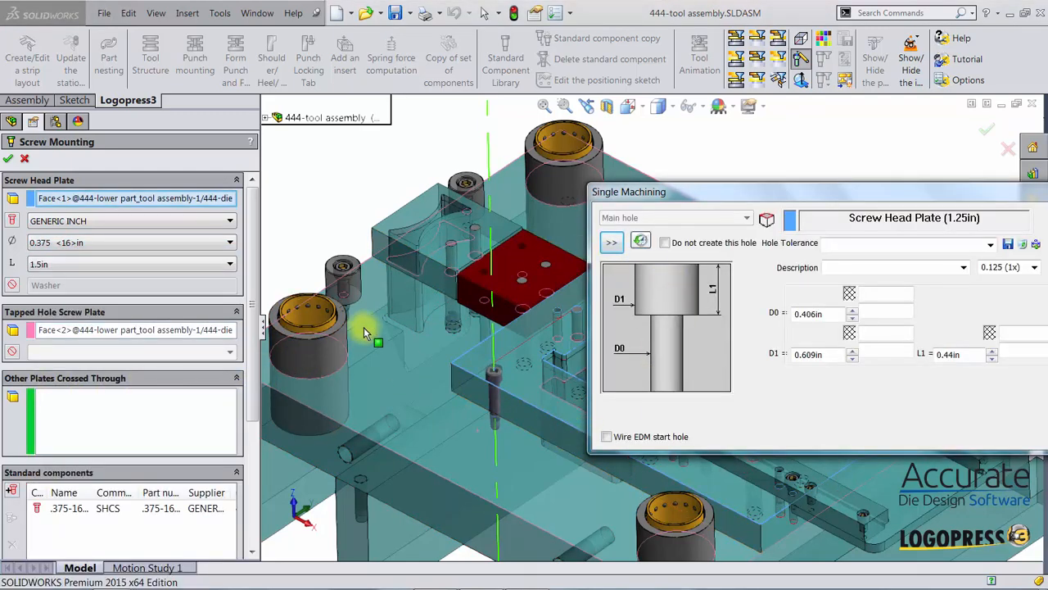
# Increase the screw head plate's counterbore depth L1 to 0.69 in
pyautogui.moveTo(365, 324); pyautogui.dragTo(418, 358, button='right')
pyautogui.moveTo(470, 349); pyautogui.dragTo(535, 451)
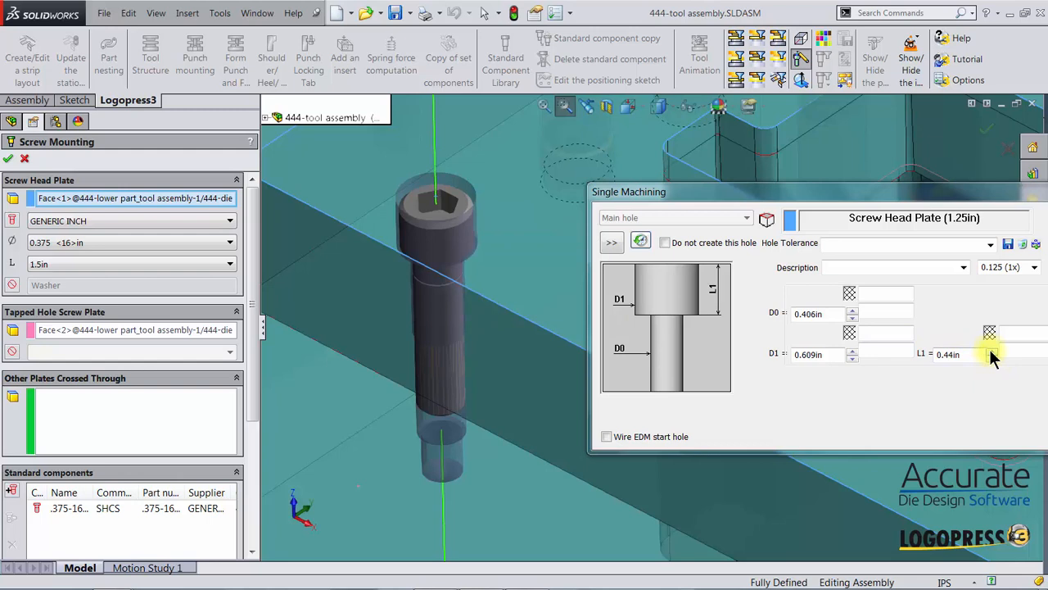
pyautogui.click(934, 354)
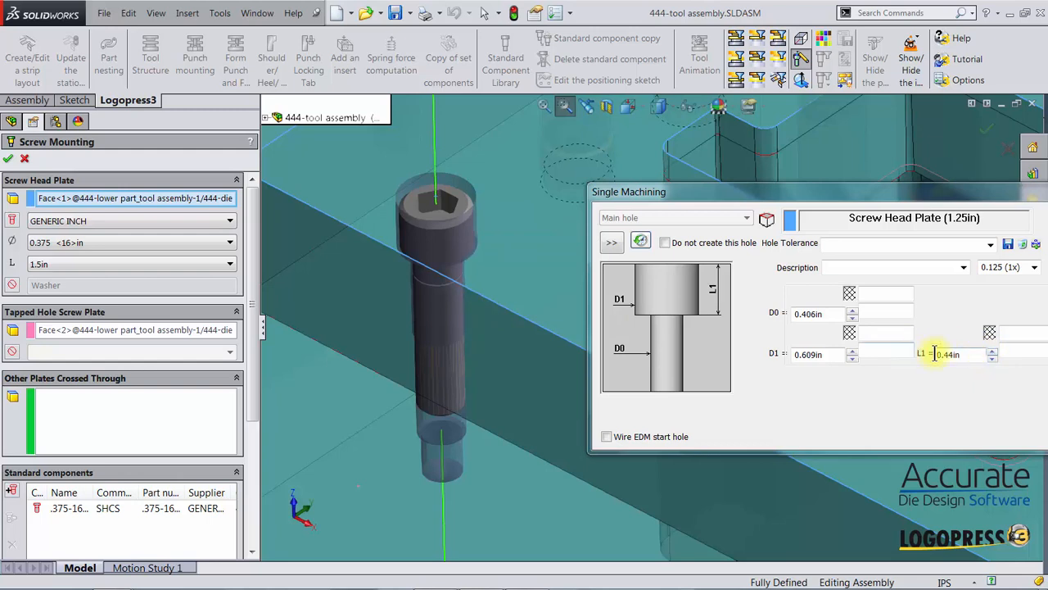
pyautogui.click(992, 350)
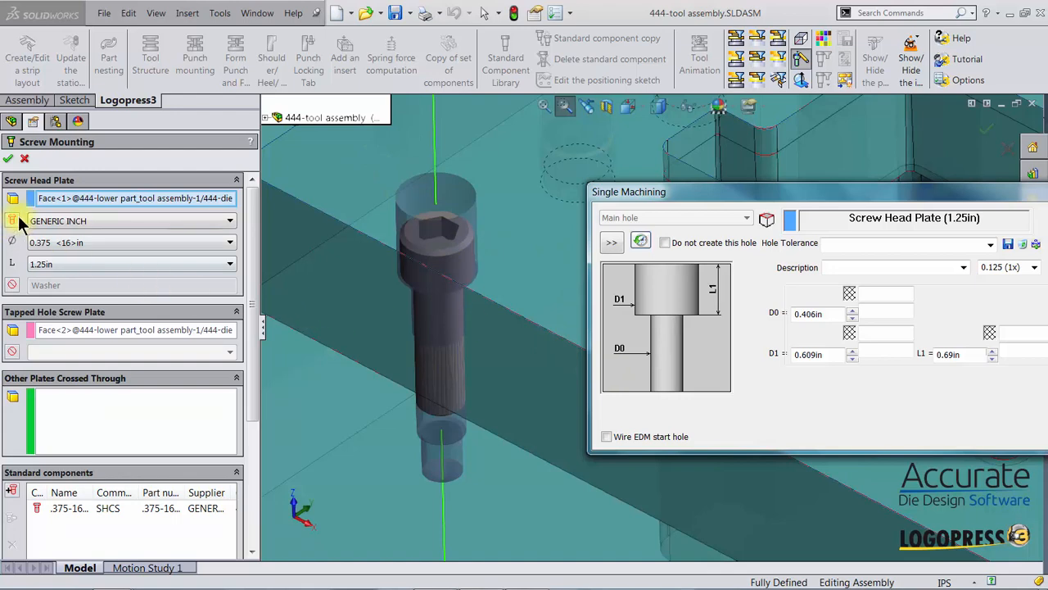
# Accept the screw mounting and create a 6-point automatic pattern on the large die block in its positioning sketch
pyautogui.click(10, 161)
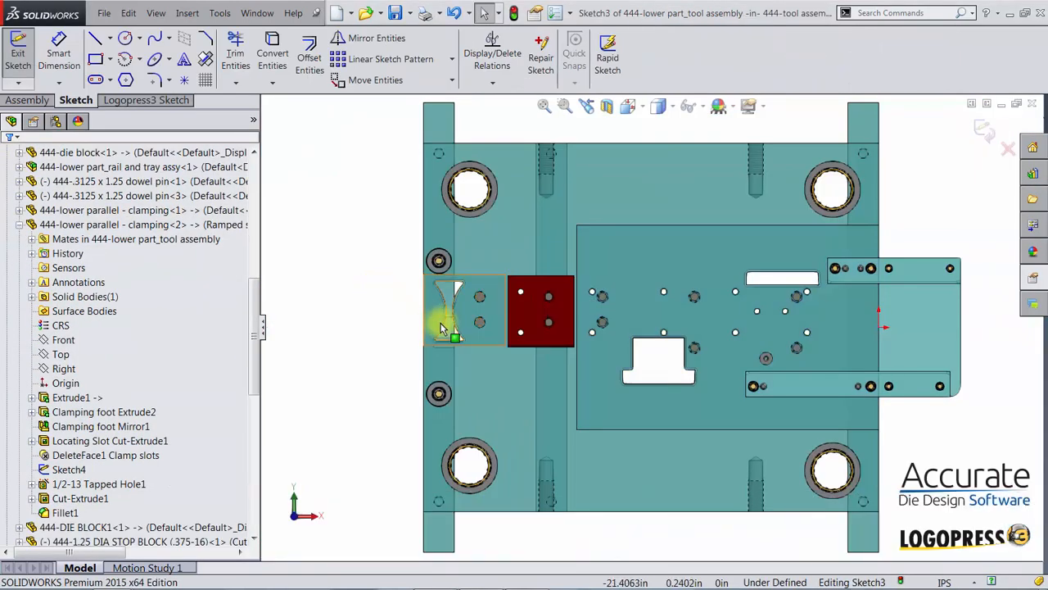
pyautogui.scroll(-4, 778, 378)
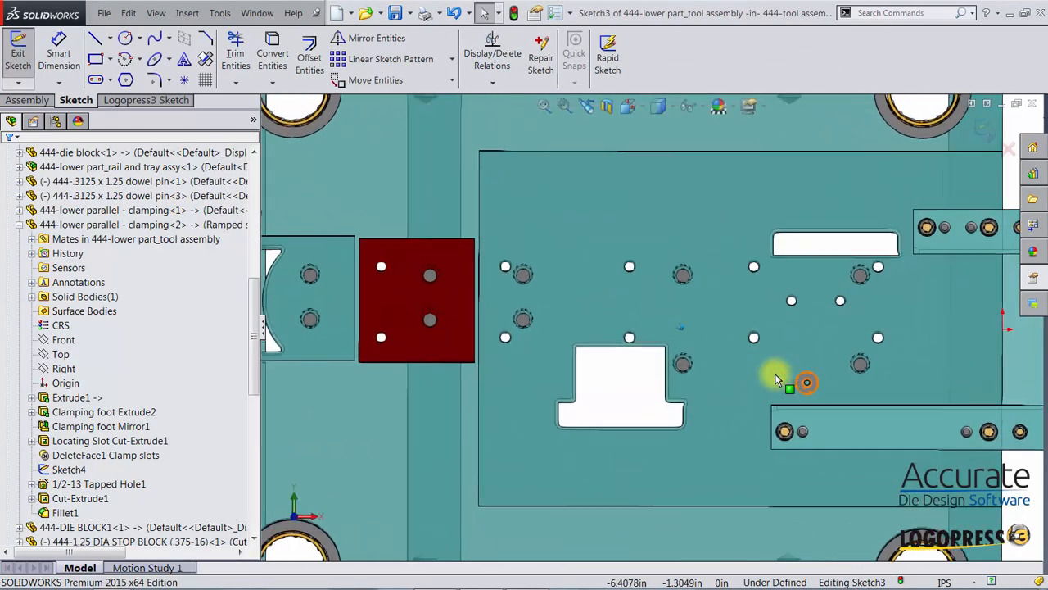
pyautogui.scroll(-1, 776, 379)
pyautogui.moveTo(776, 379); pyautogui.dragTo(776, 375, button='middle')
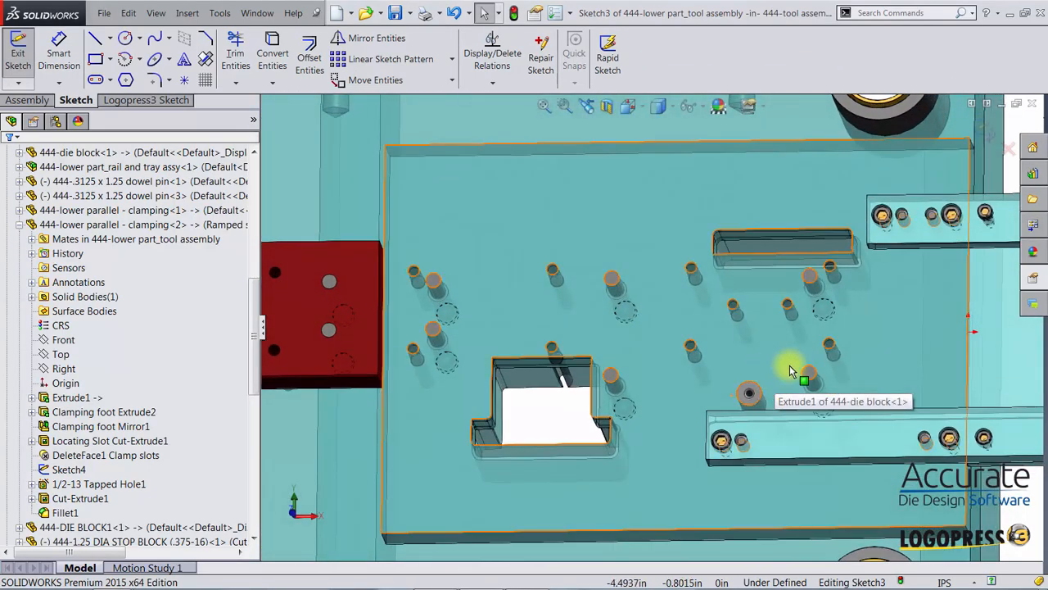
pyautogui.scroll(-6, 788, 367)
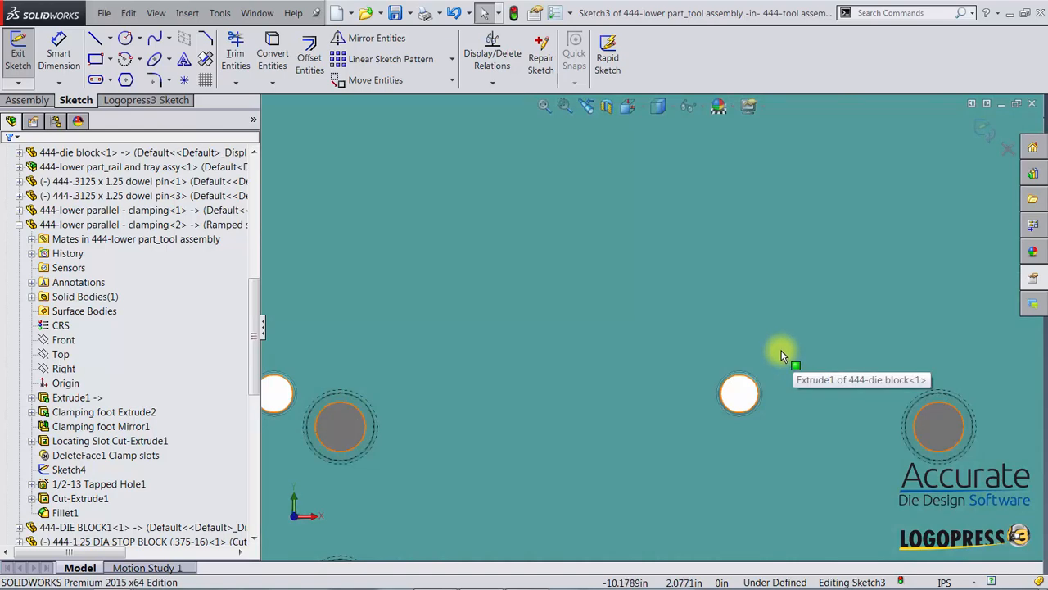
pyautogui.scroll(5, 778, 353)
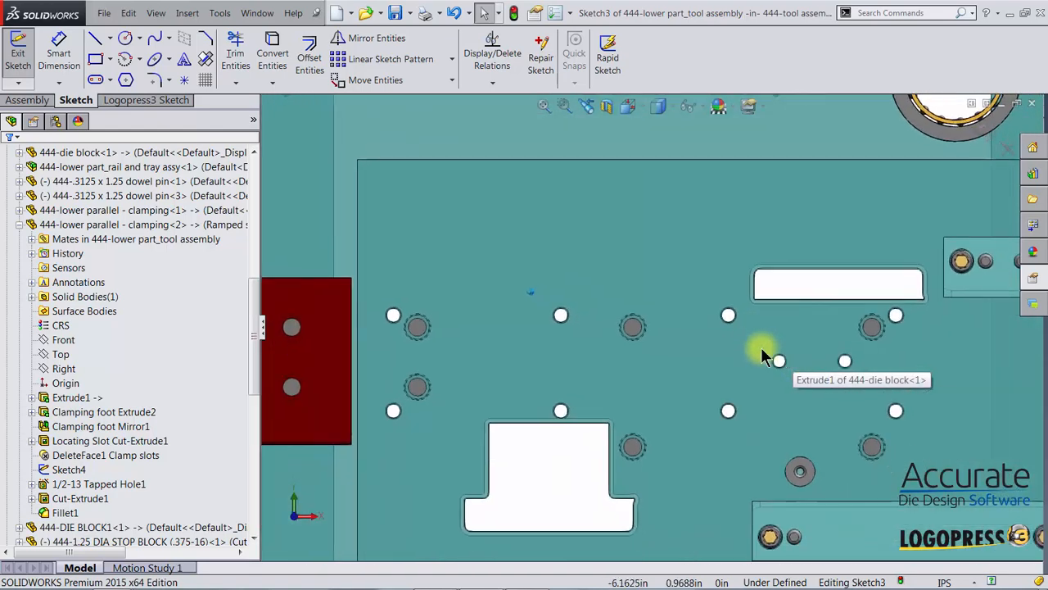
pyautogui.scroll(3, 760, 347)
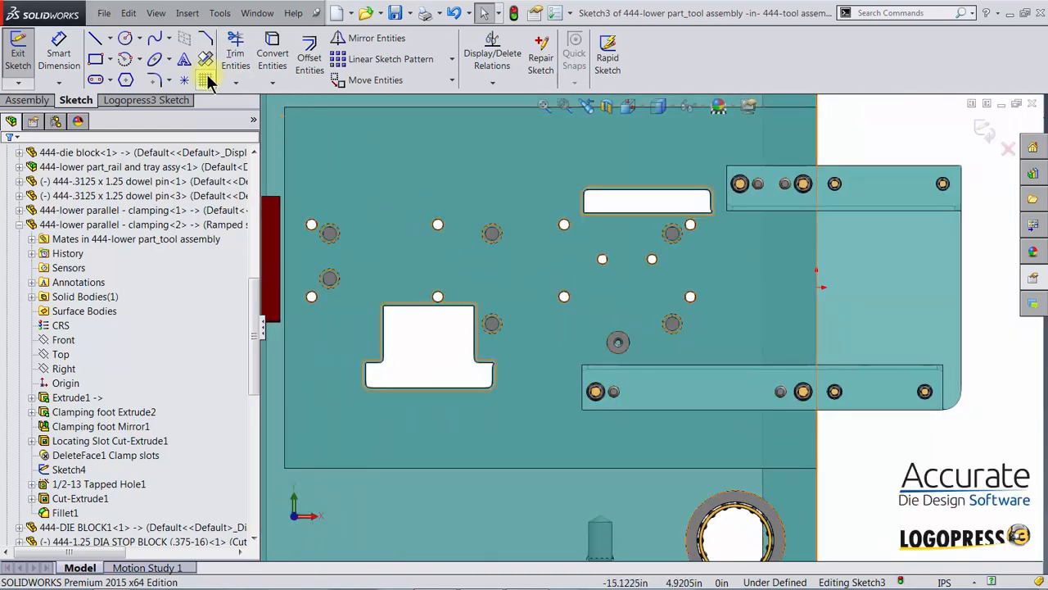
pyautogui.click(170, 100)
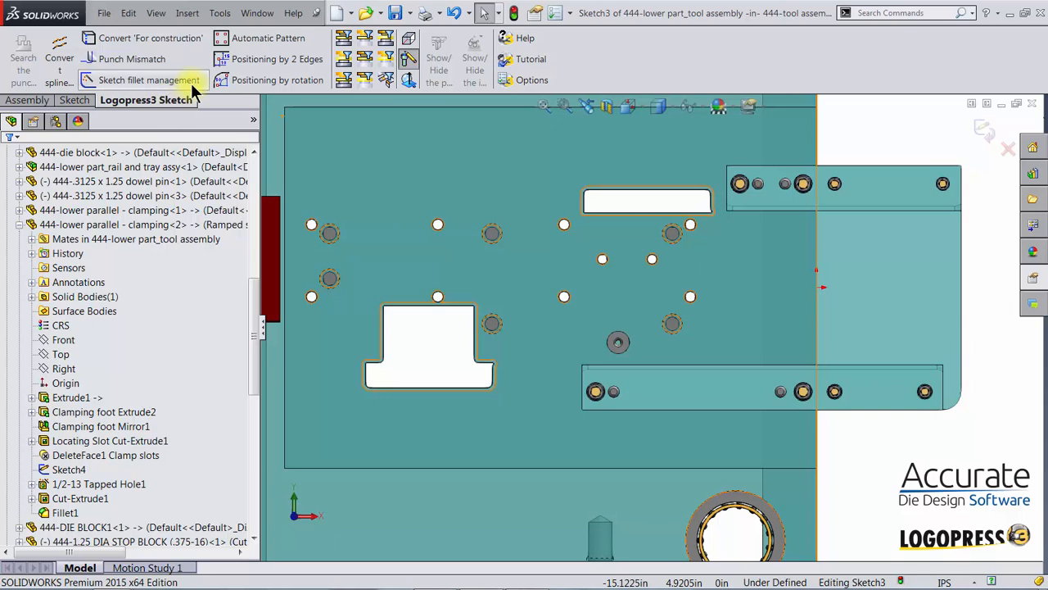
pyautogui.click(233, 47)
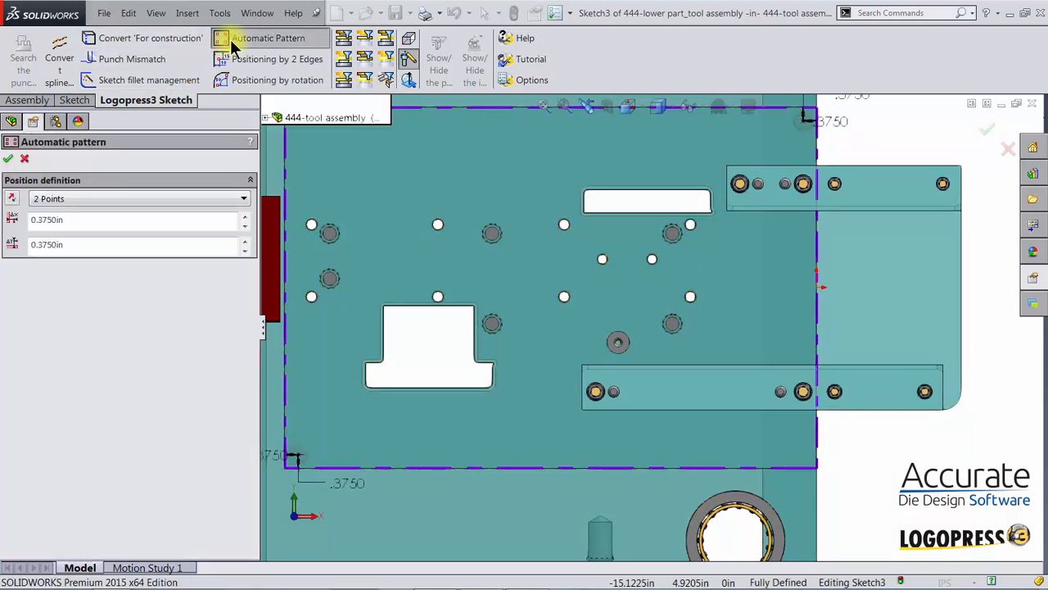
pyautogui.click(41, 201)
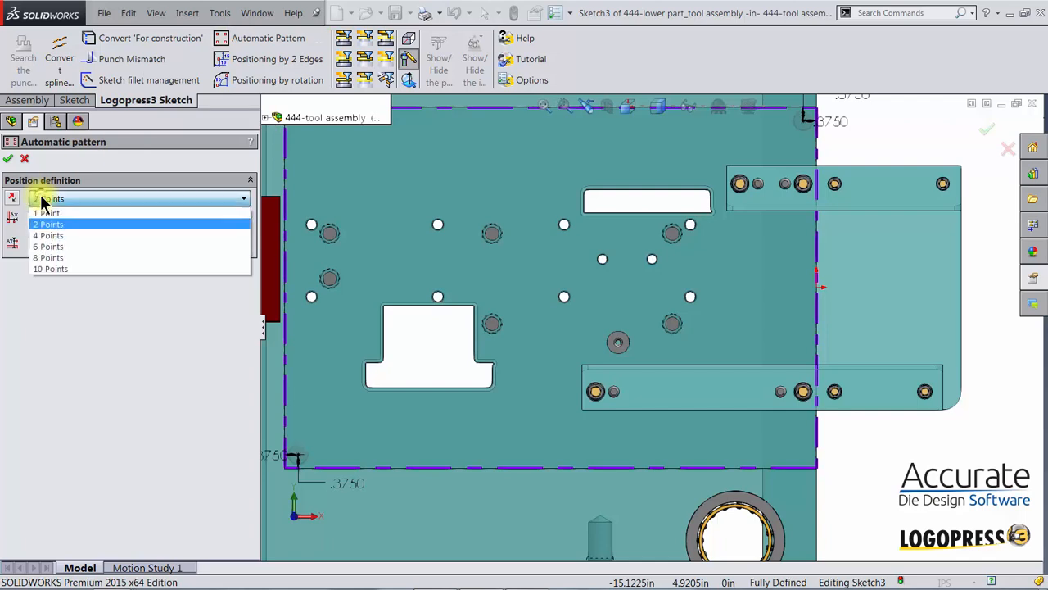
pyautogui.click(45, 248)
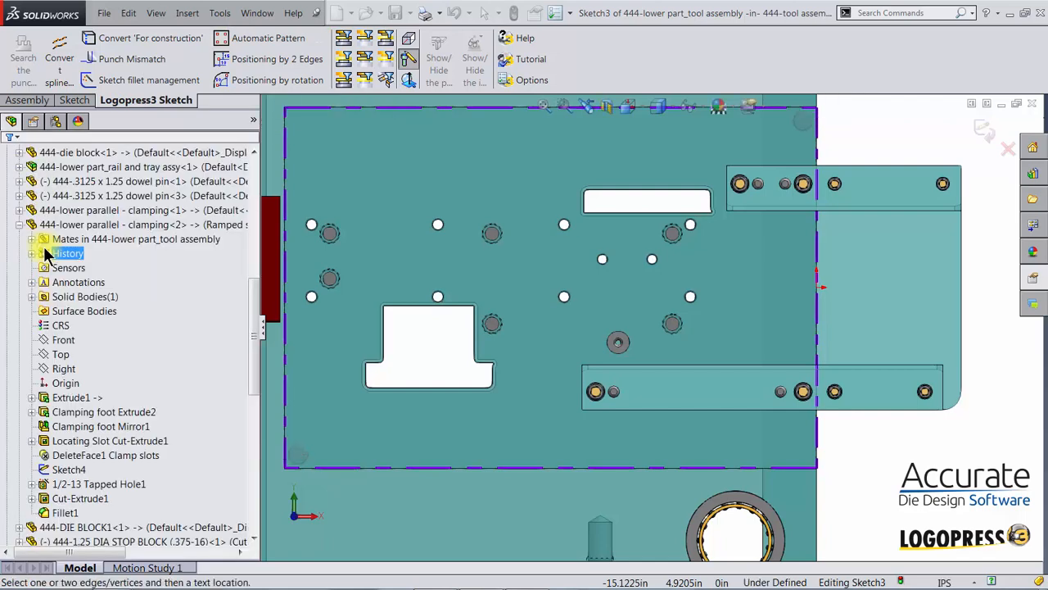
# Set both edge offsets of the automatic pattern to 0.5 in and accept the pattern
pyautogui.moveTo(79, 220); pyautogui.dragTo(21, 232)
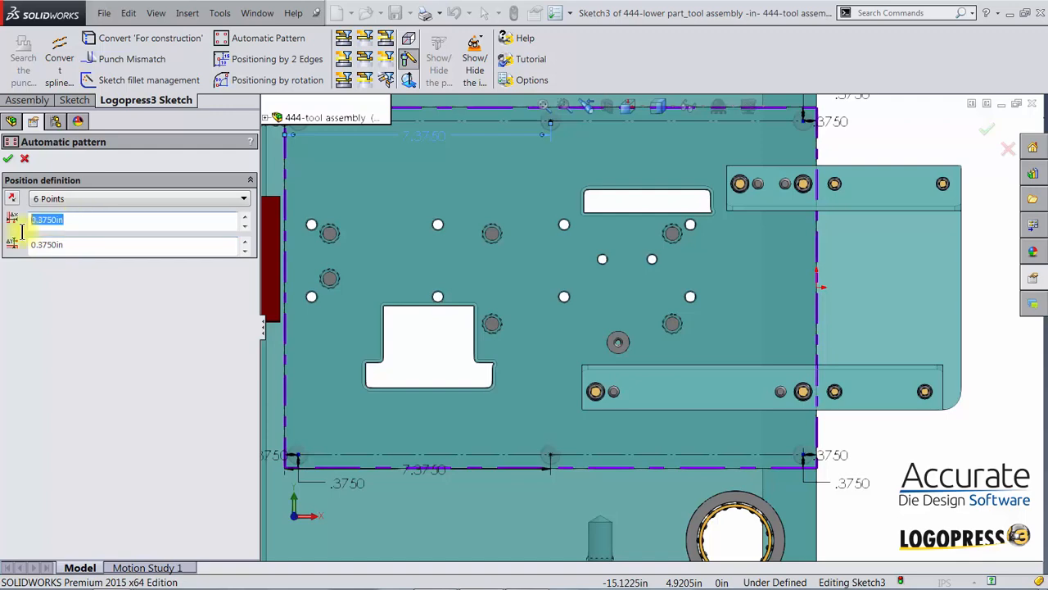
pyautogui.write('.5')
pyautogui.press('Return')
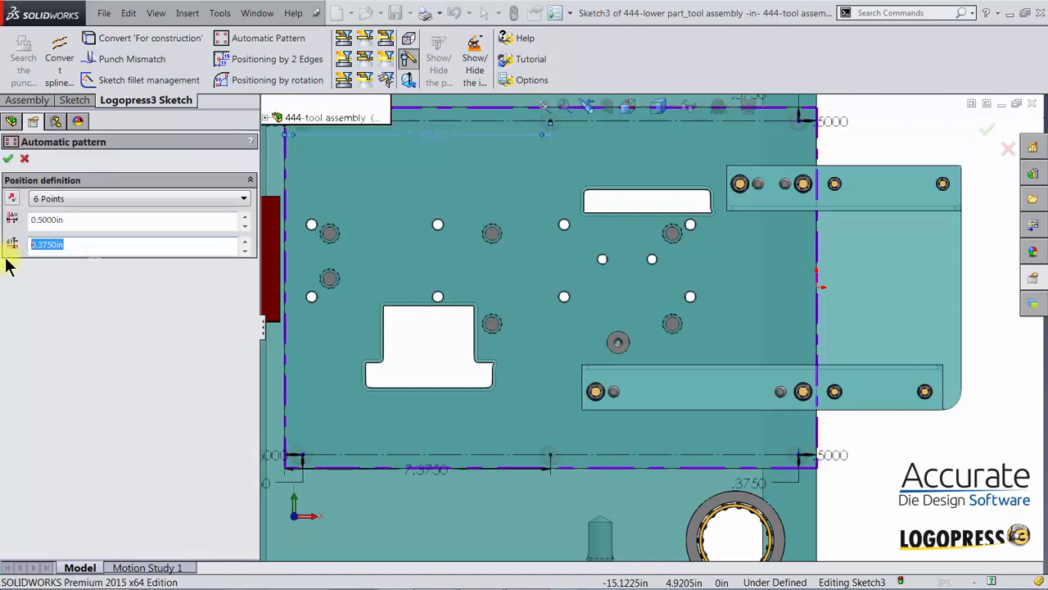
pyautogui.press('Return')
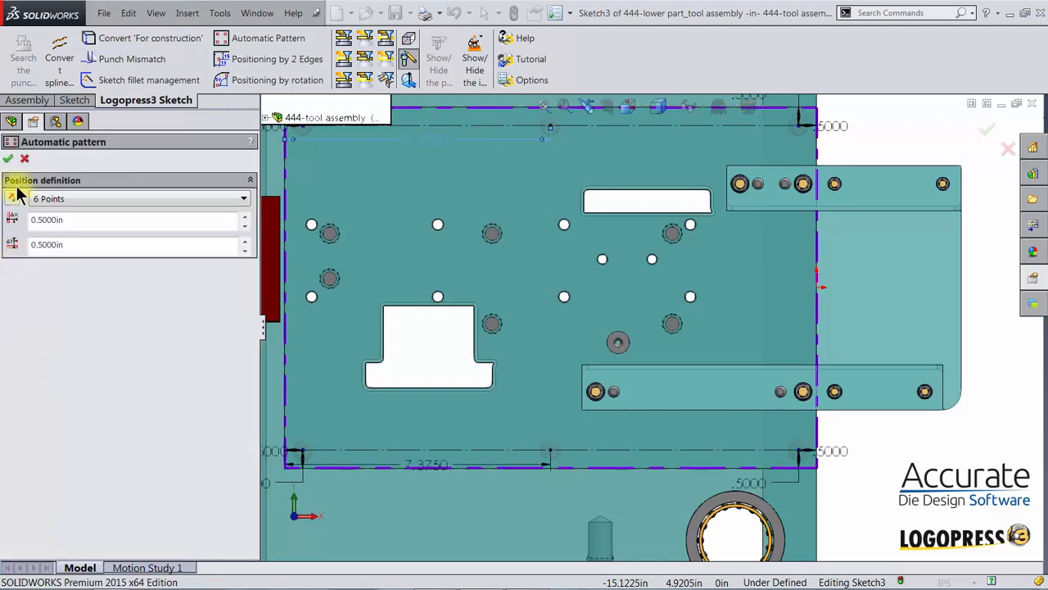
pyautogui.click(10, 161)
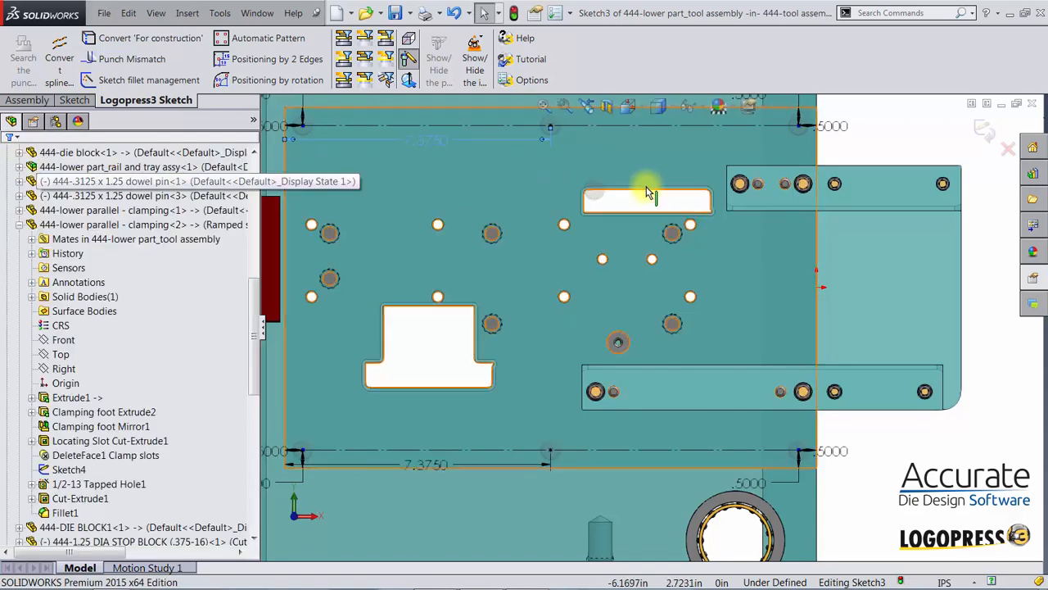
# Finish the positioning sketch to insert the large die block's screws and return to editing the top-level tool assembly
pyautogui.click(983, 129)
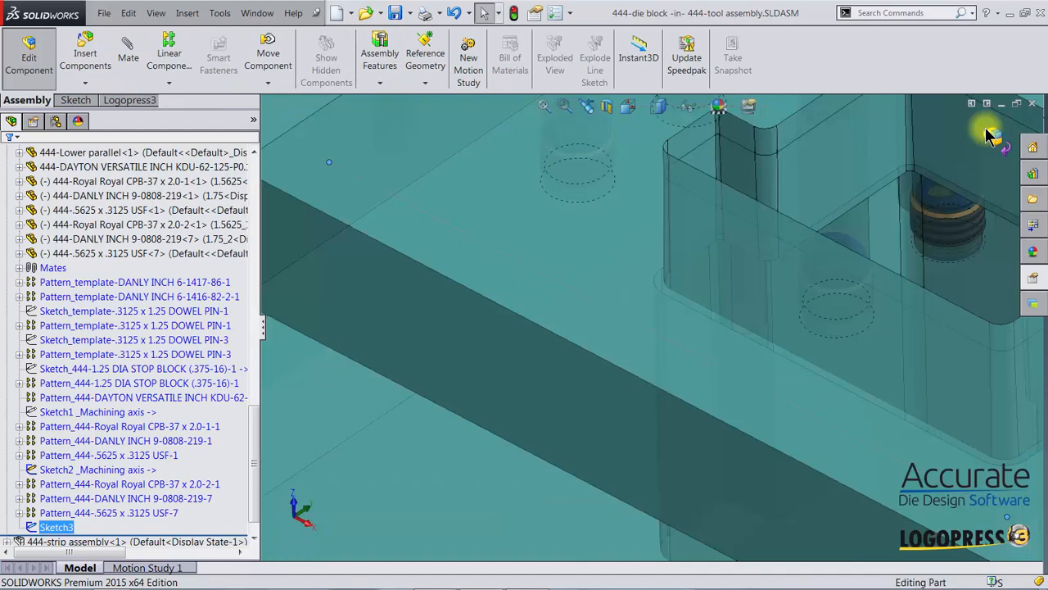
pyautogui.click(987, 135)
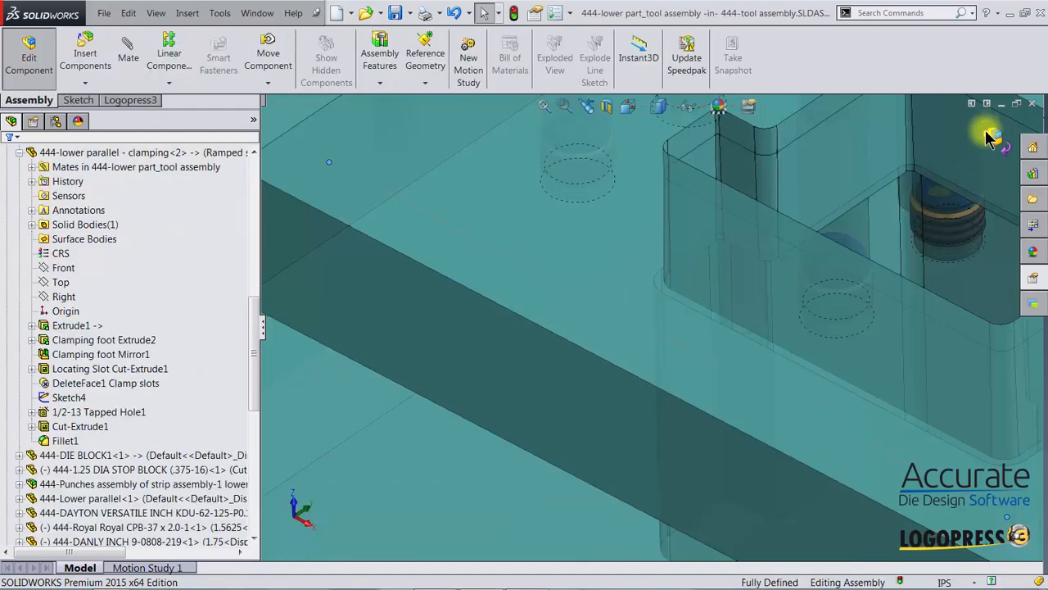
pyautogui.click(984, 131)
# Start a socket head cap screw mounting from the small die block's top face into the die shoe's top face, using 0.375 <16> in
pyautogui.scroll(5, 968, 161)
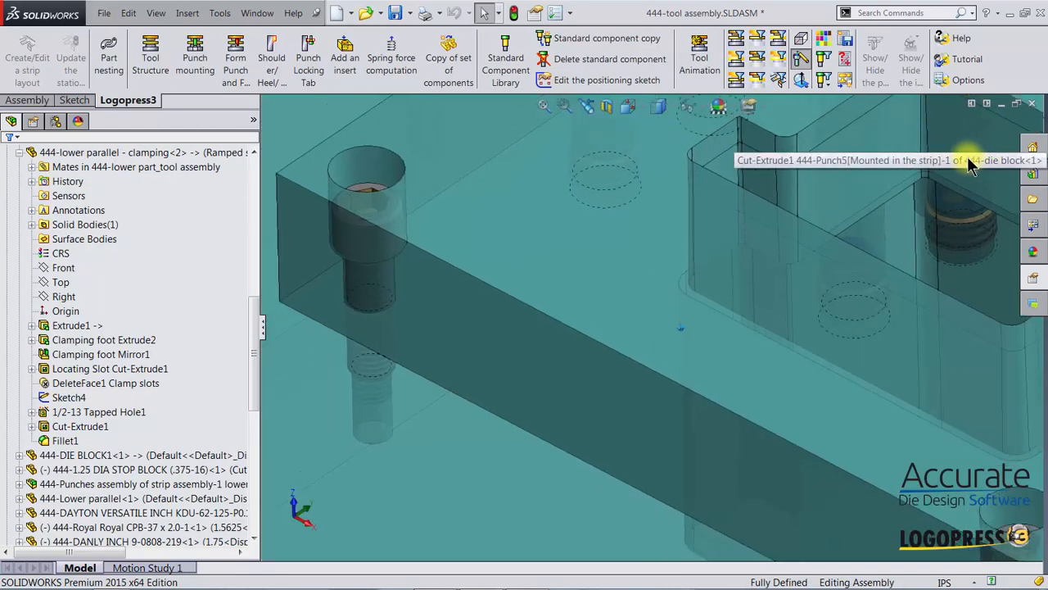
pyautogui.scroll(3, 969, 160)
pyautogui.scroll(-5, 969, 162)
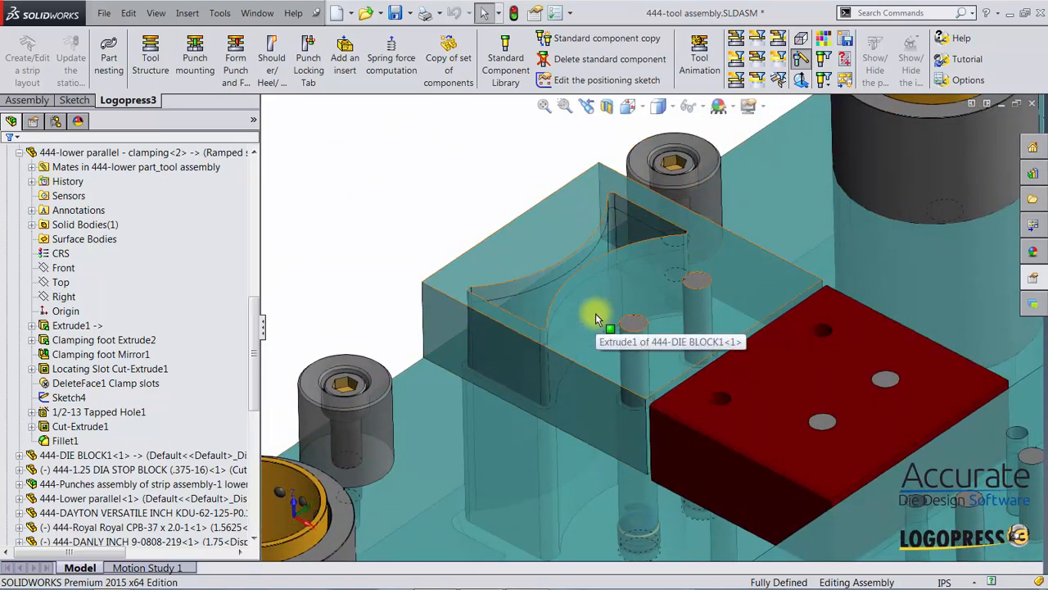
pyautogui.click(515, 56)
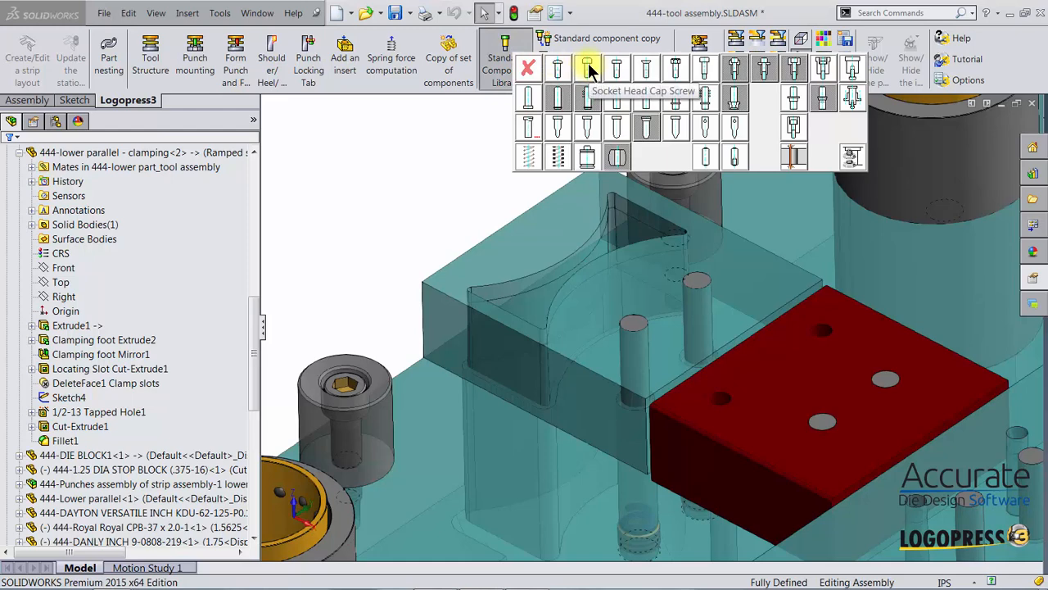
pyautogui.click(587, 69)
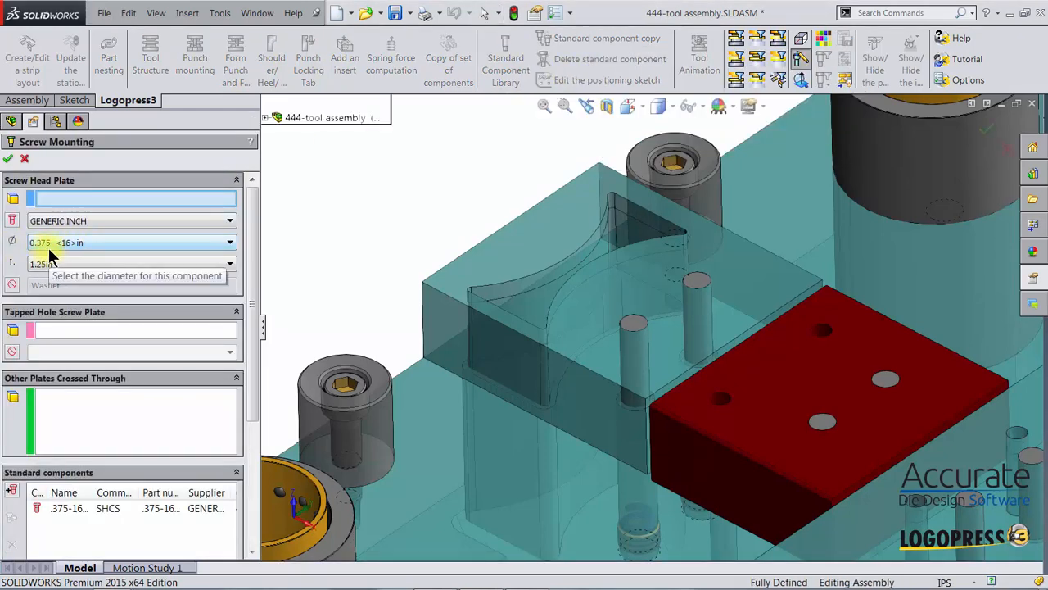
pyautogui.click(599, 347)
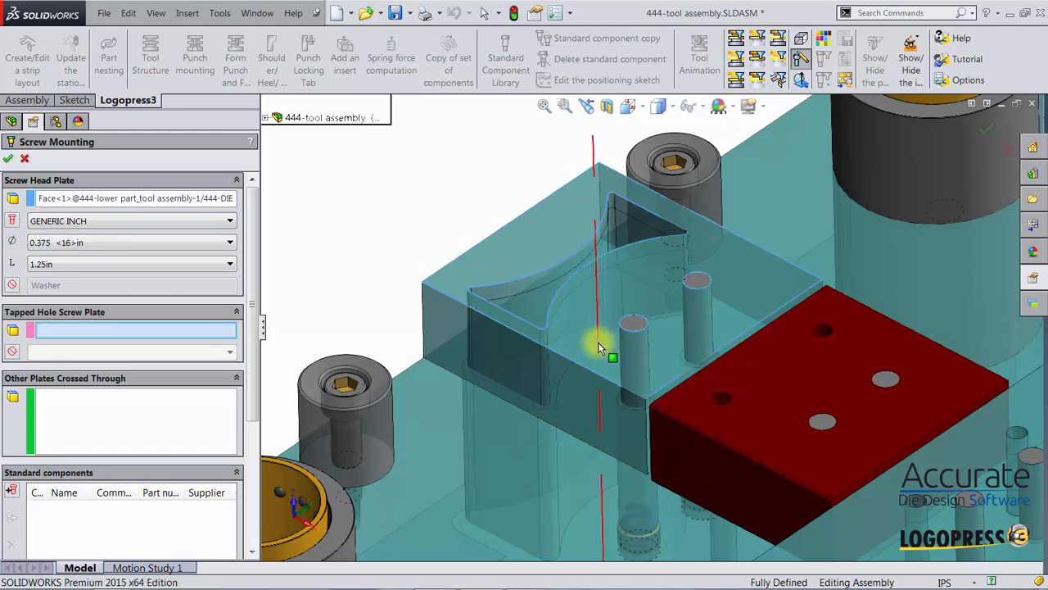
pyautogui.click(532, 465)
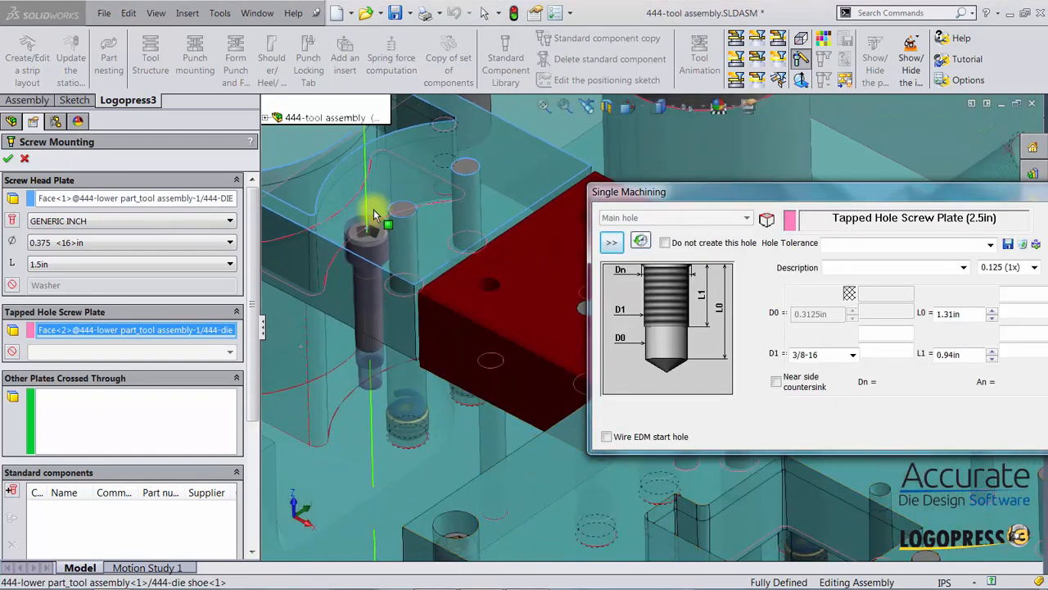
# Set the small die block's counterbore depth L1 to 0.69 in and accept the screw mounting
pyautogui.click(86, 199)
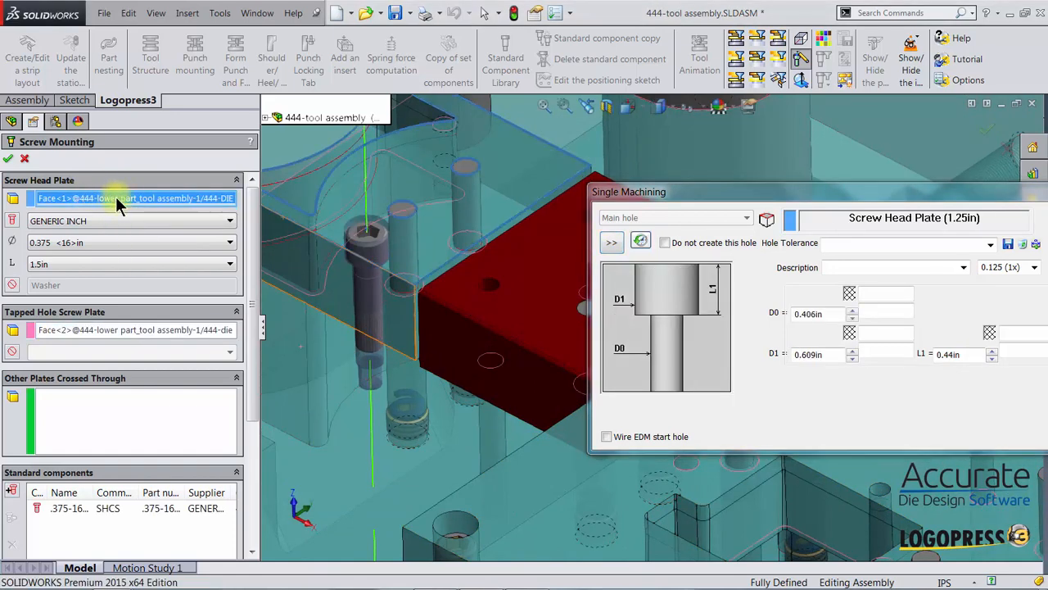
pyautogui.click(992, 350)
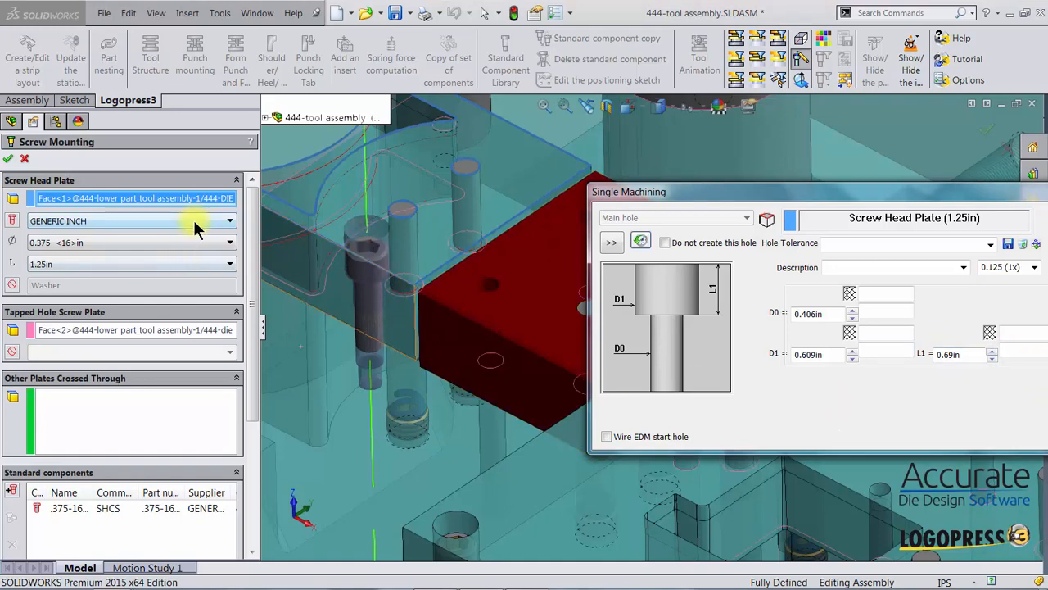
pyautogui.click(8, 159)
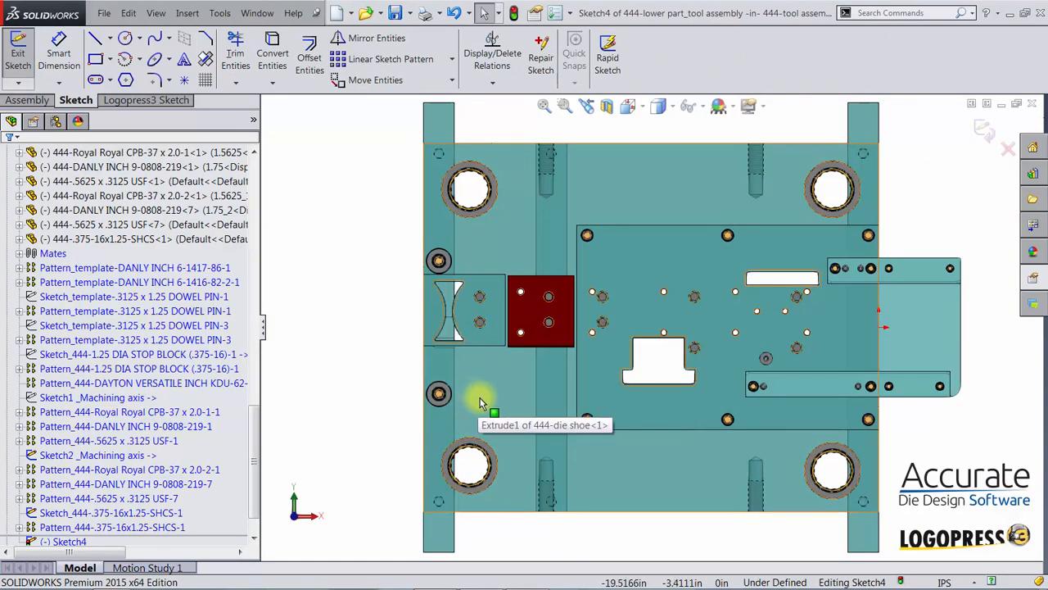
# Start Positioning by 2 Edges for the small die block's screws, with both edge distances set to 0.5 in
pyautogui.scroll(-8, 482, 402)
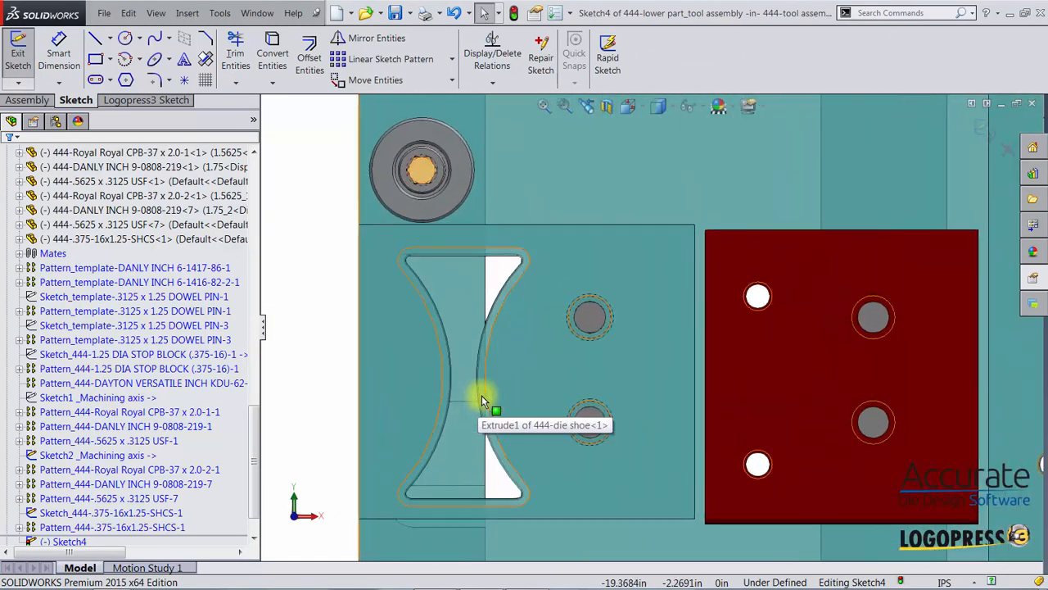
pyautogui.click(155, 101)
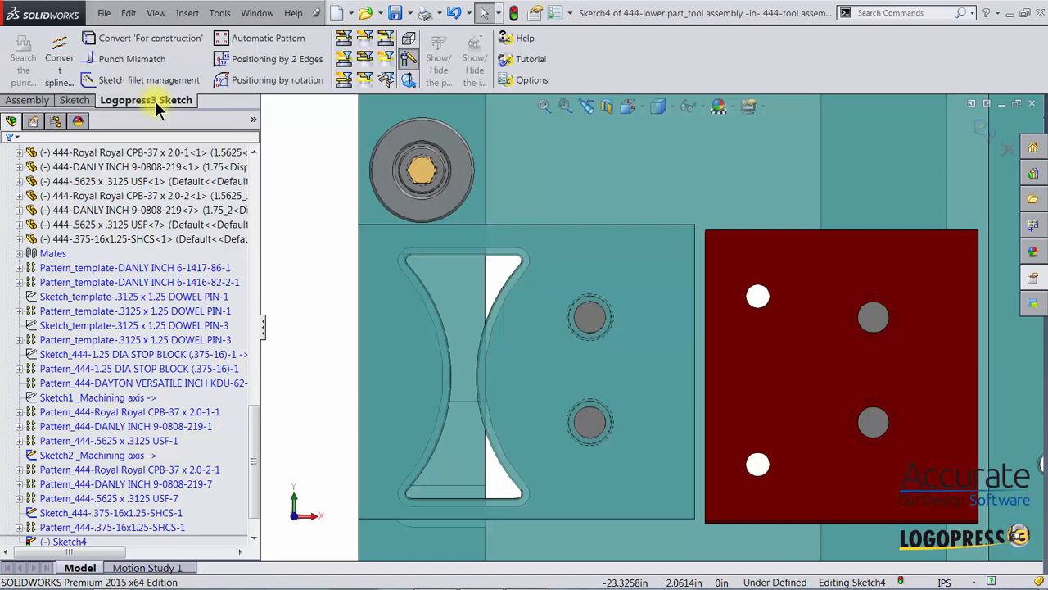
pyautogui.click(236, 59)
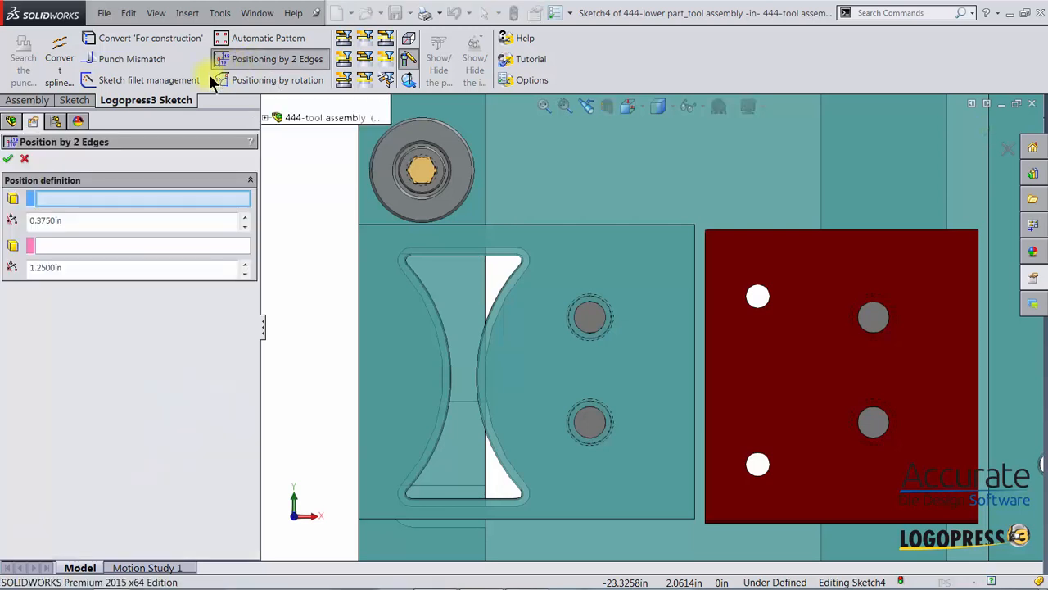
pyautogui.moveTo(75, 222); pyautogui.dragTo(27, 247)
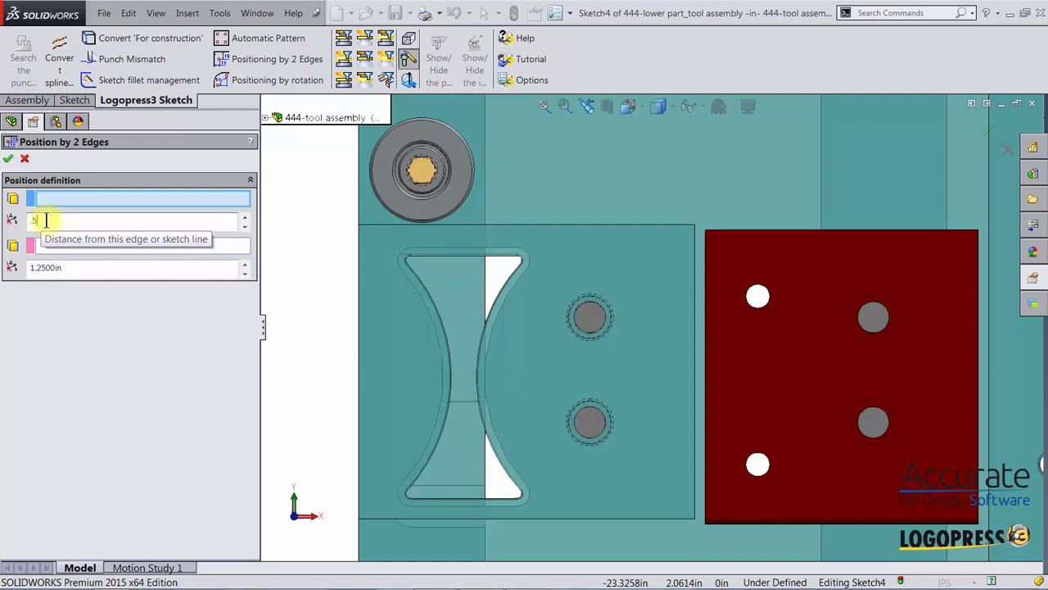
pyautogui.write('.5')
pyautogui.moveTo(68, 267); pyautogui.dragTo(6, 284)
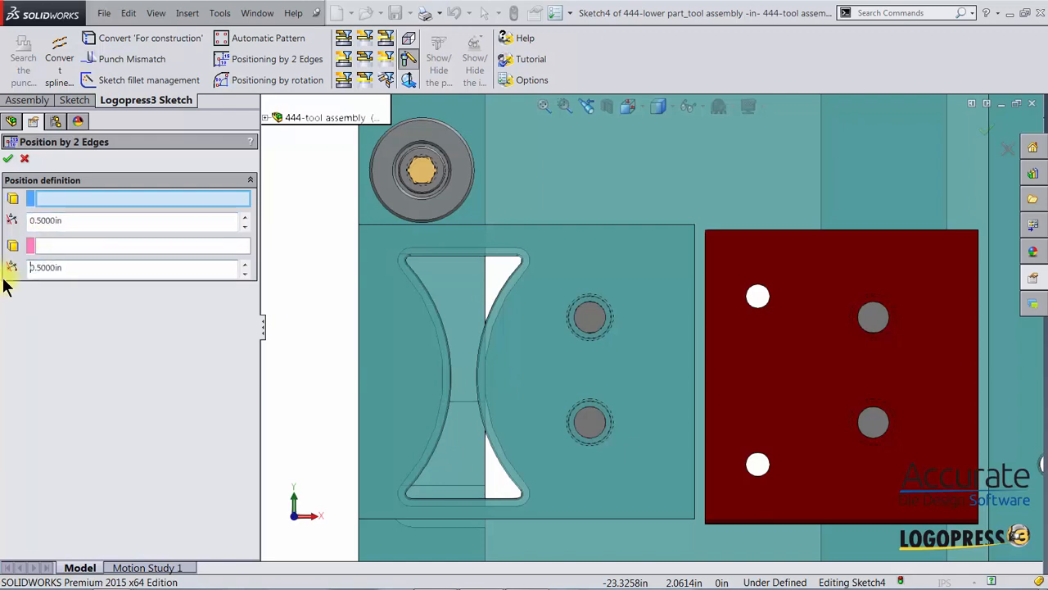
# Place screw positions 0.5 in from both edges at the small die block's upper-right, lower-right and upper-left corners, and accept them
pyautogui.click(657, 227)
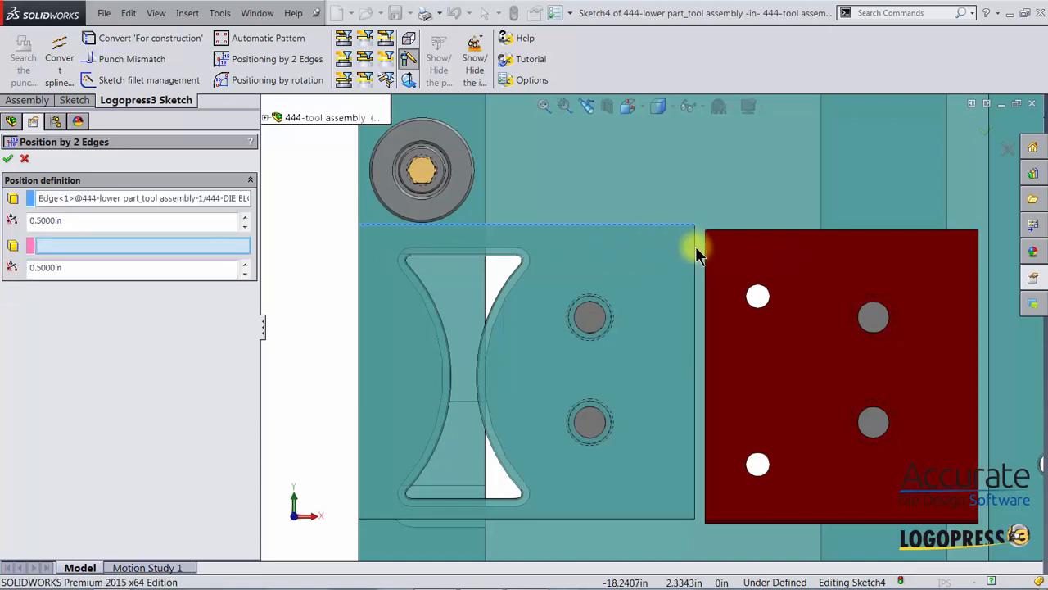
pyautogui.click(694, 254)
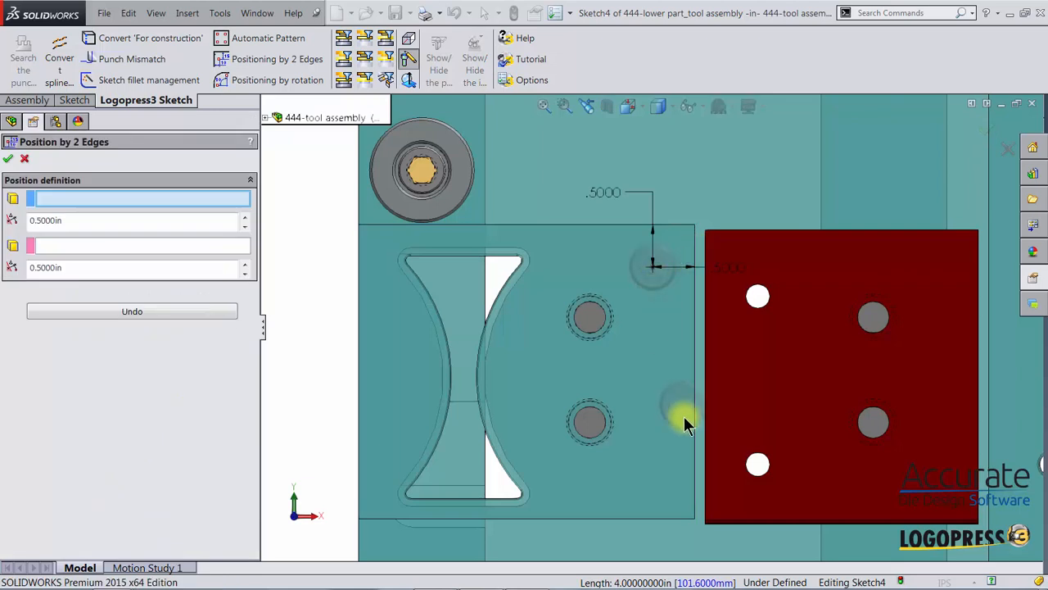
pyautogui.click(694, 492)
pyautogui.click(665, 520)
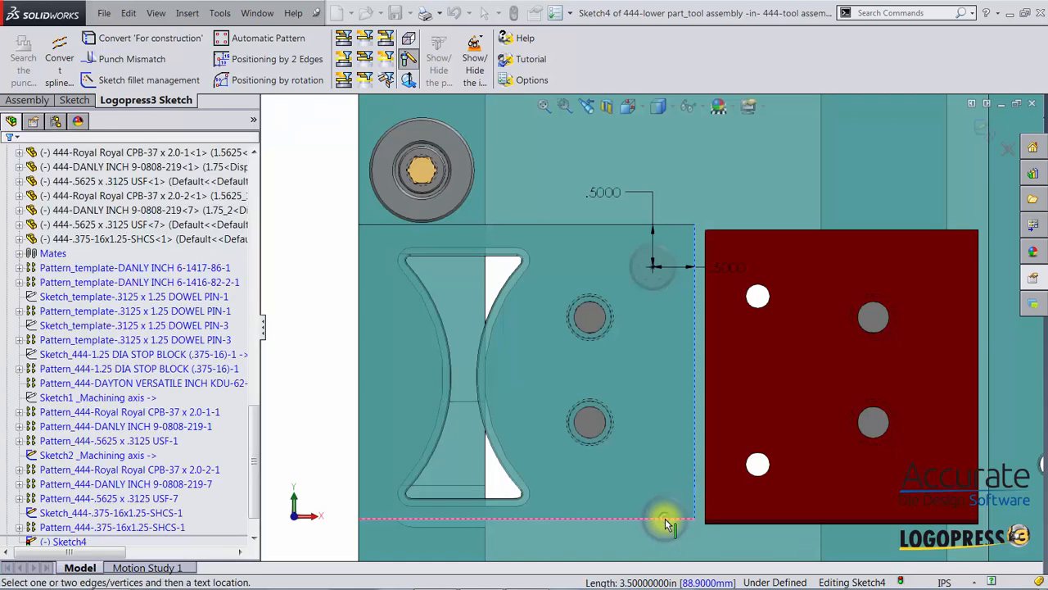
pyautogui.click(375, 225)
pyautogui.click(360, 266)
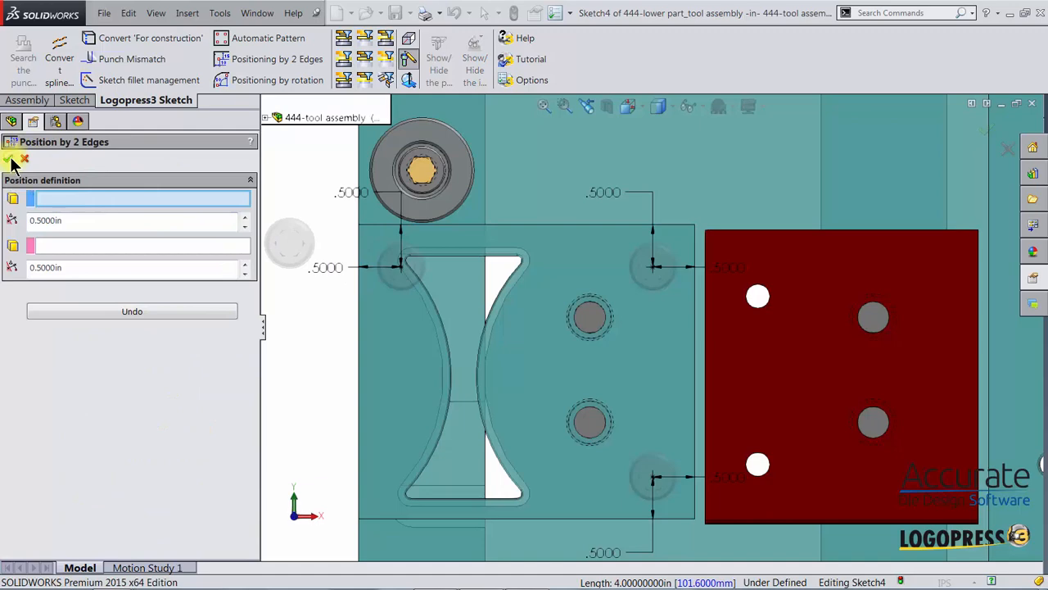
pyautogui.click(10, 160)
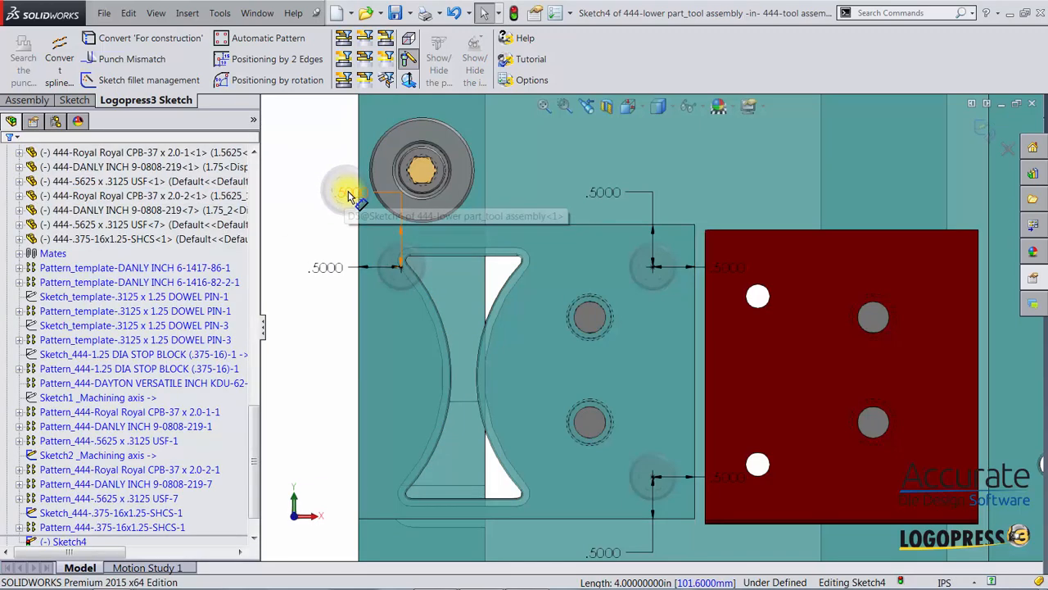
# Set the upper-left screw position's vertical edge distance on the small die block to 1.75 in and finish the positioning sketch
pyautogui.doubleClick(348, 196)
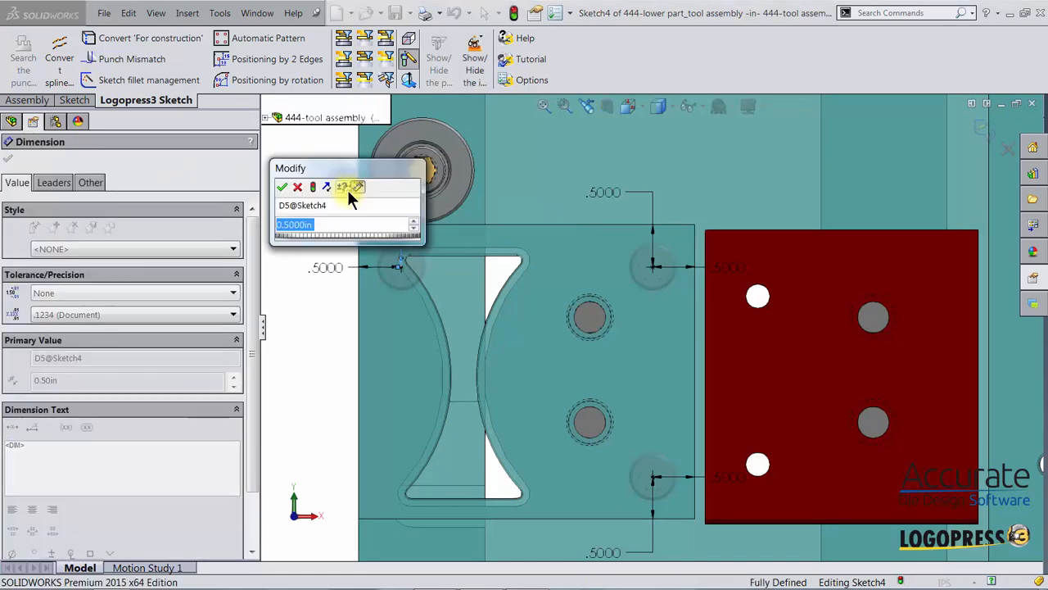
pyautogui.write('1.75')
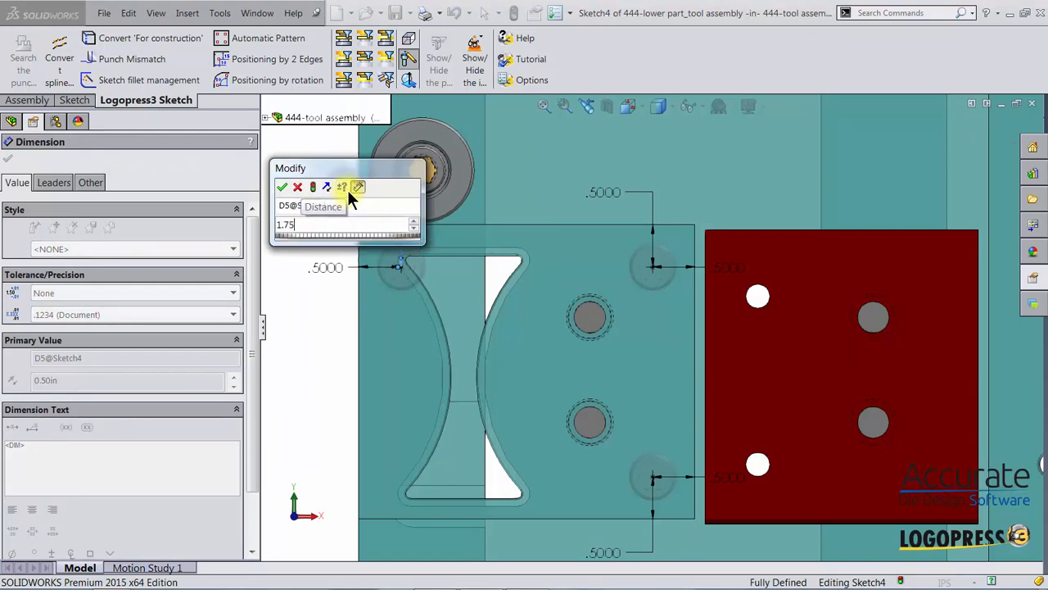
pyautogui.press('Return')
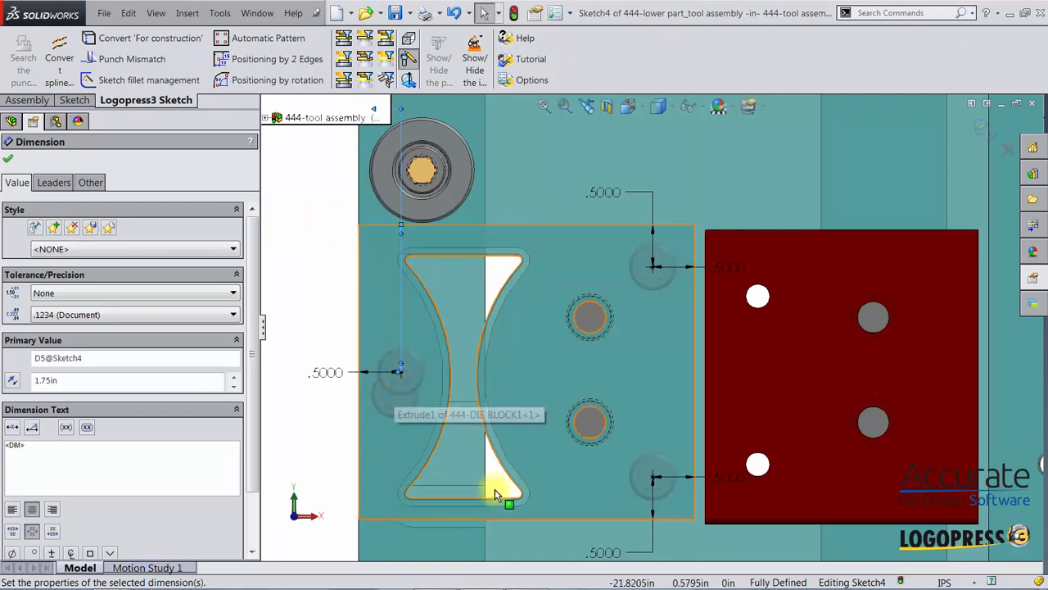
pyautogui.click(984, 132)
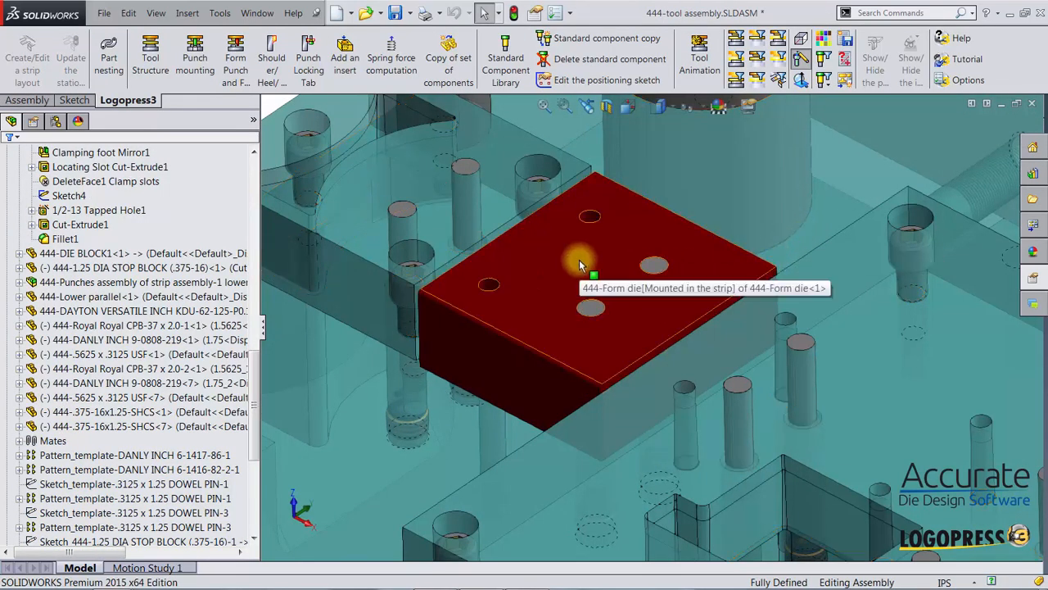
# Create a 0.375 <16> in socket head cap screw mounting from the red form die's top face into the die shoe's top face
pyautogui.click(501, 54)
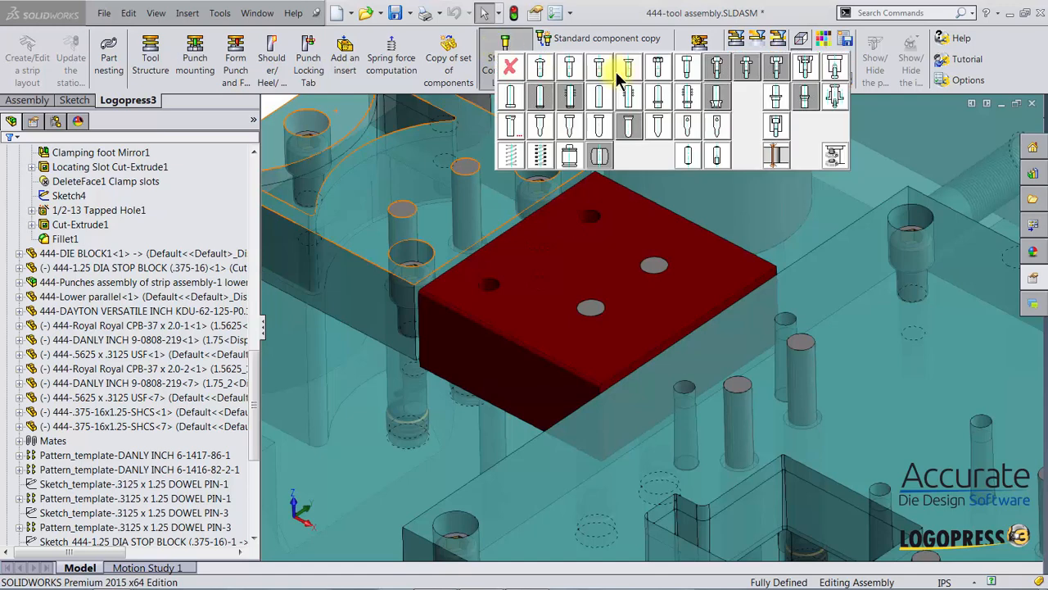
pyautogui.click(573, 74)
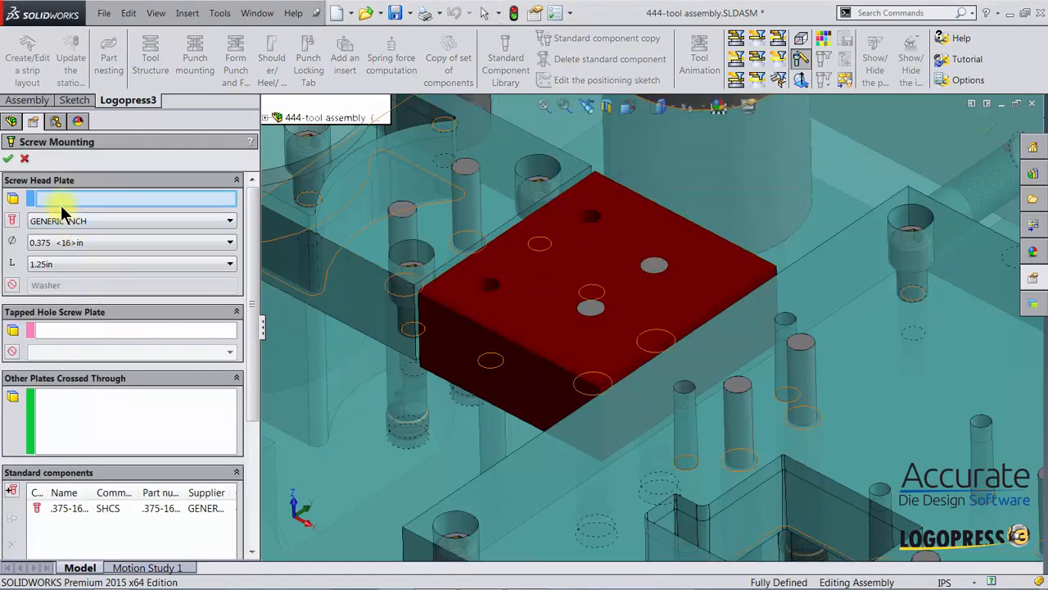
pyautogui.click(491, 286)
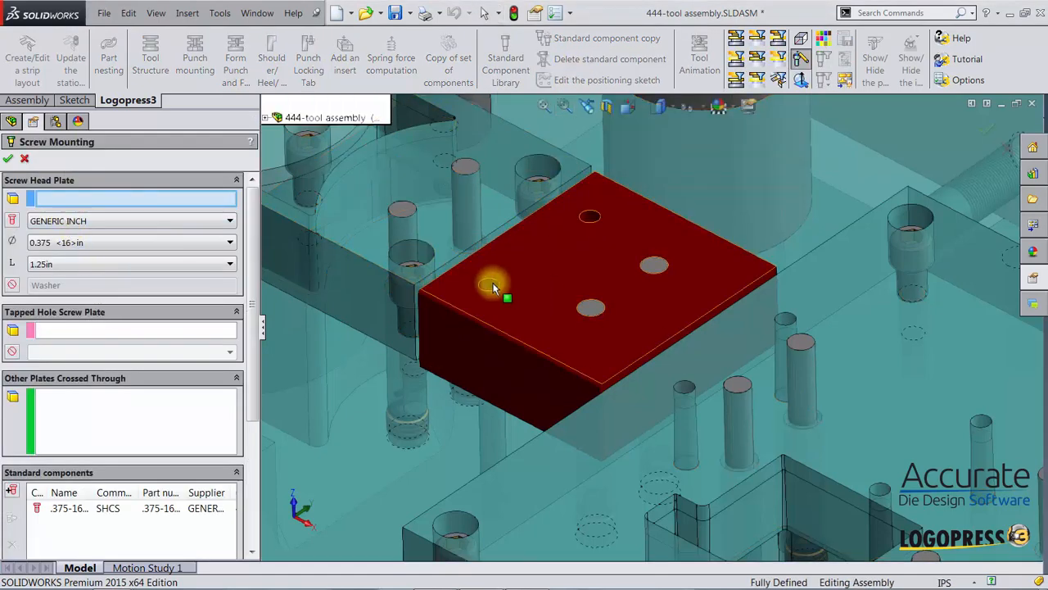
pyautogui.click(530, 309)
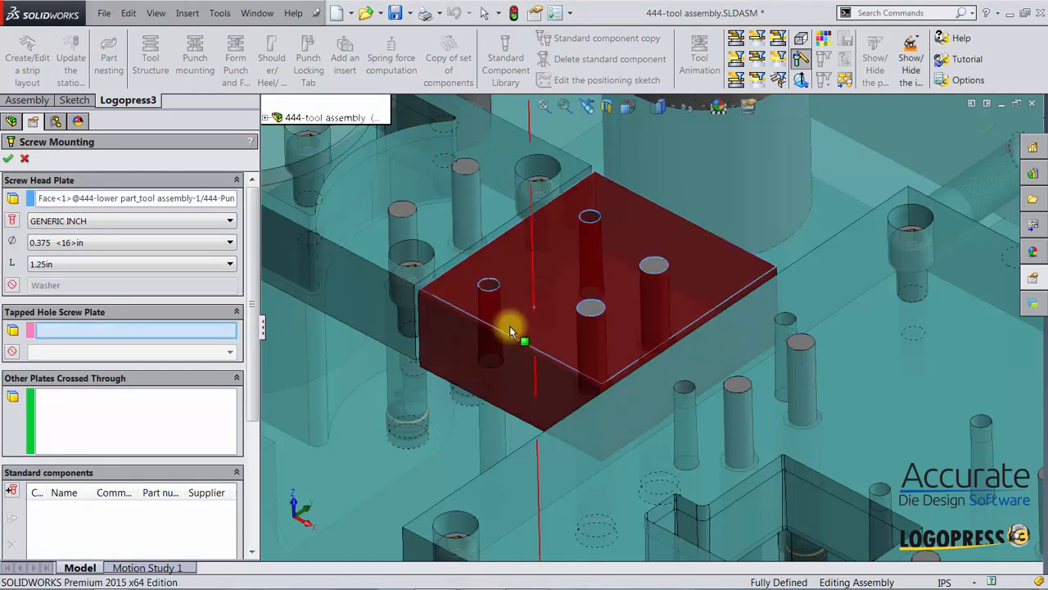
pyautogui.click(461, 432)
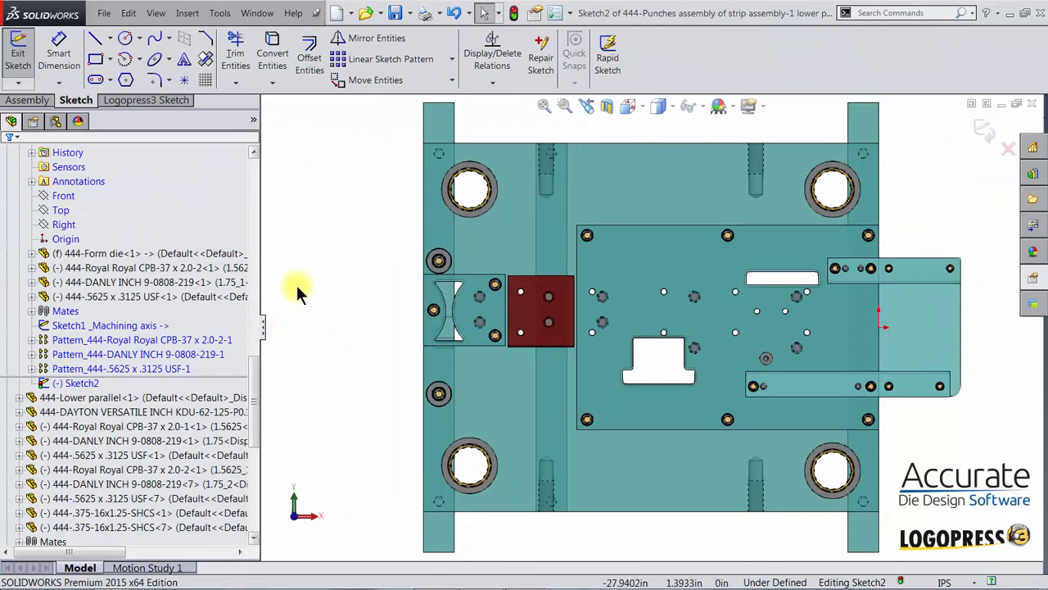
# Place an Automatic Pattern of 4 Points on the form die with 0.5 in X and Y edge distances
pyautogui.moveTo(324, 273); pyautogui.dragTo(327, 305, button='right')
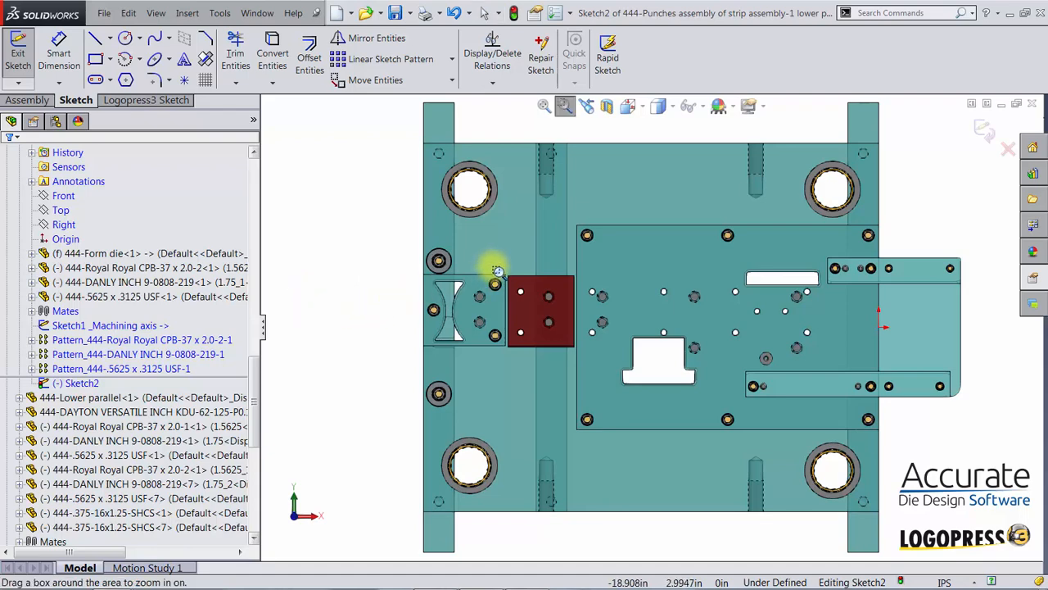
pyautogui.moveTo(493, 266); pyautogui.dragTo(597, 356)
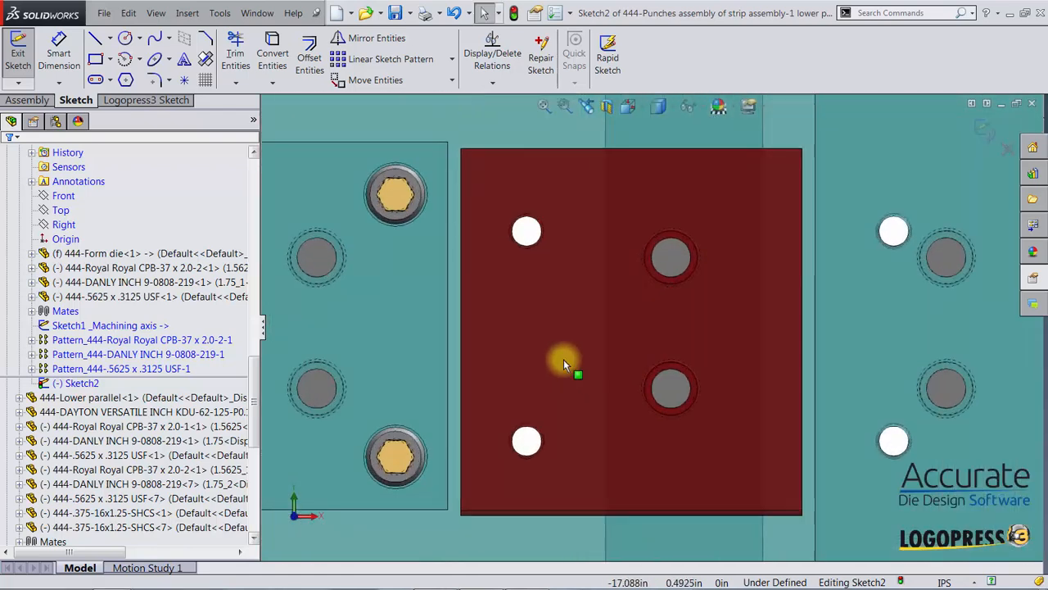
pyautogui.click(498, 254)
pyautogui.click(270, 41)
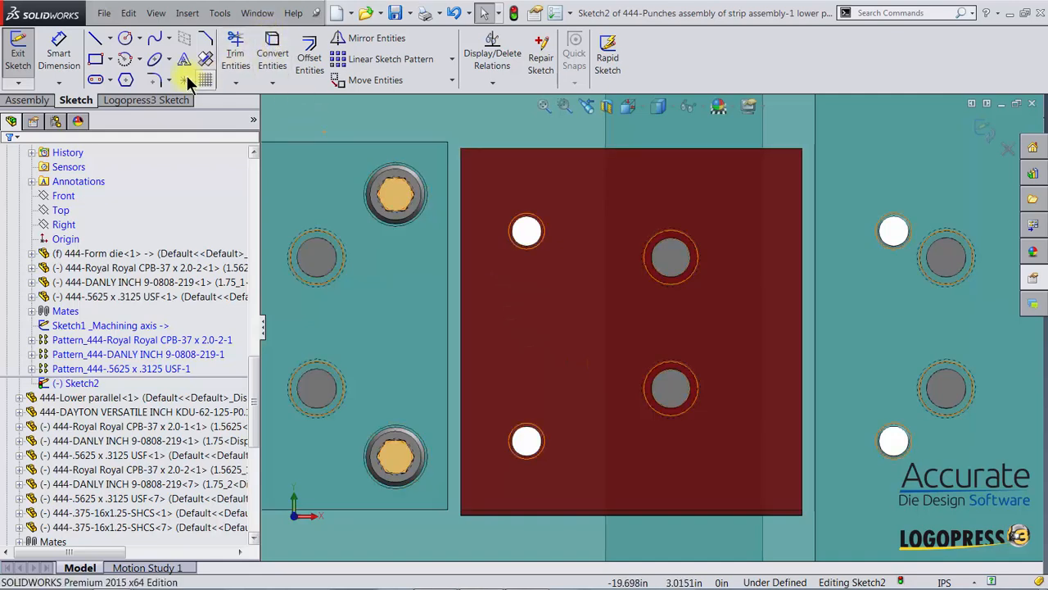
pyautogui.click(165, 100)
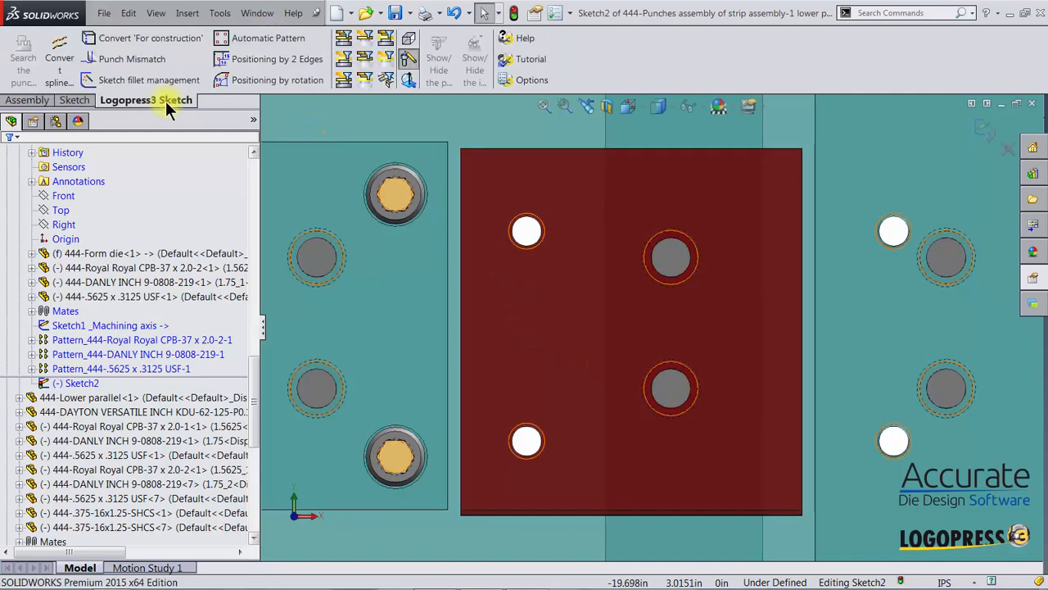
pyautogui.click(262, 41)
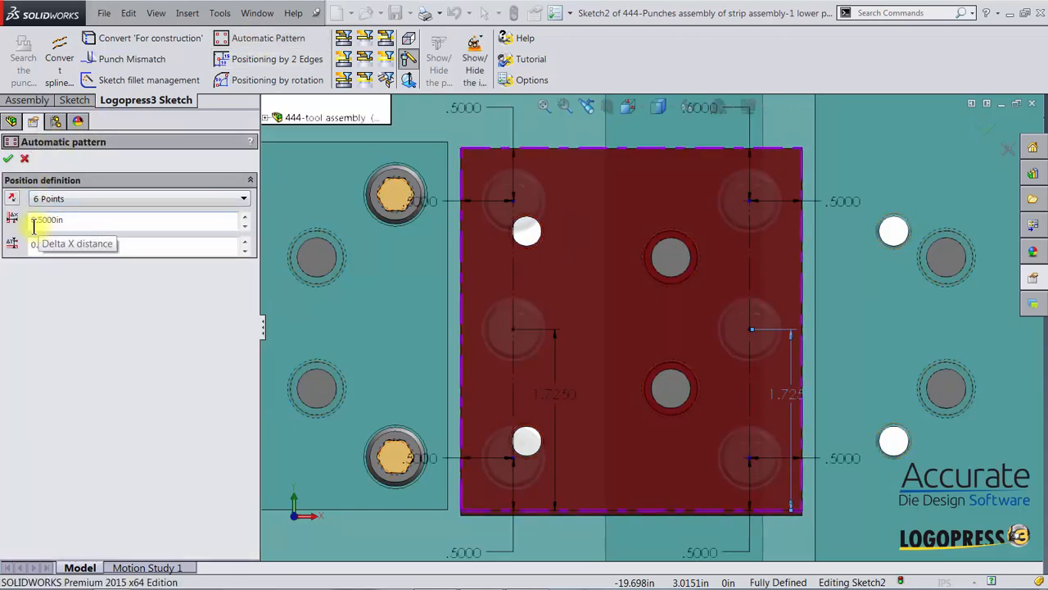
pyautogui.click(38, 201)
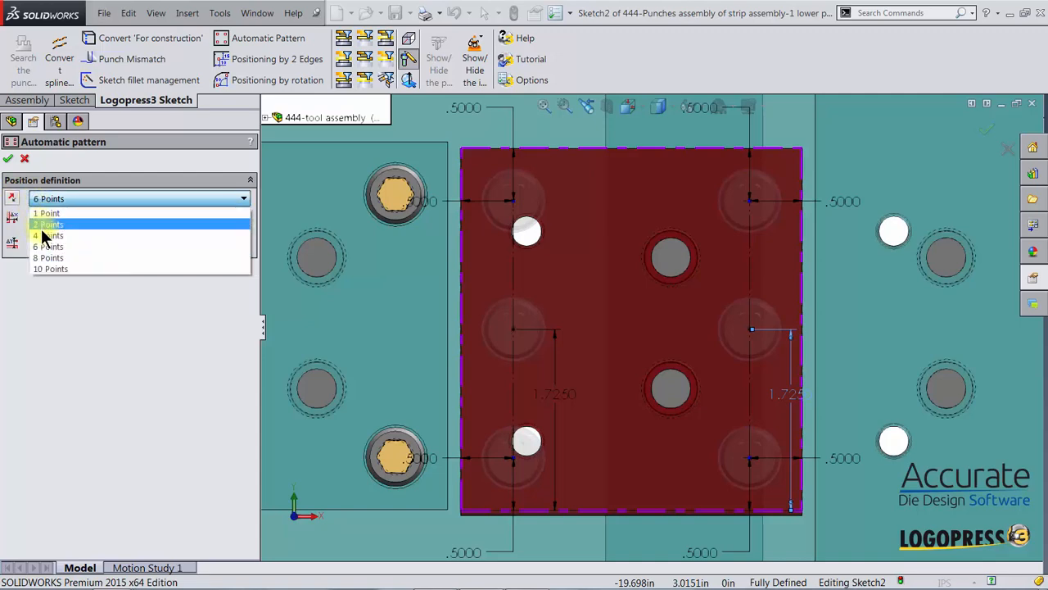
pyautogui.click(41, 233)
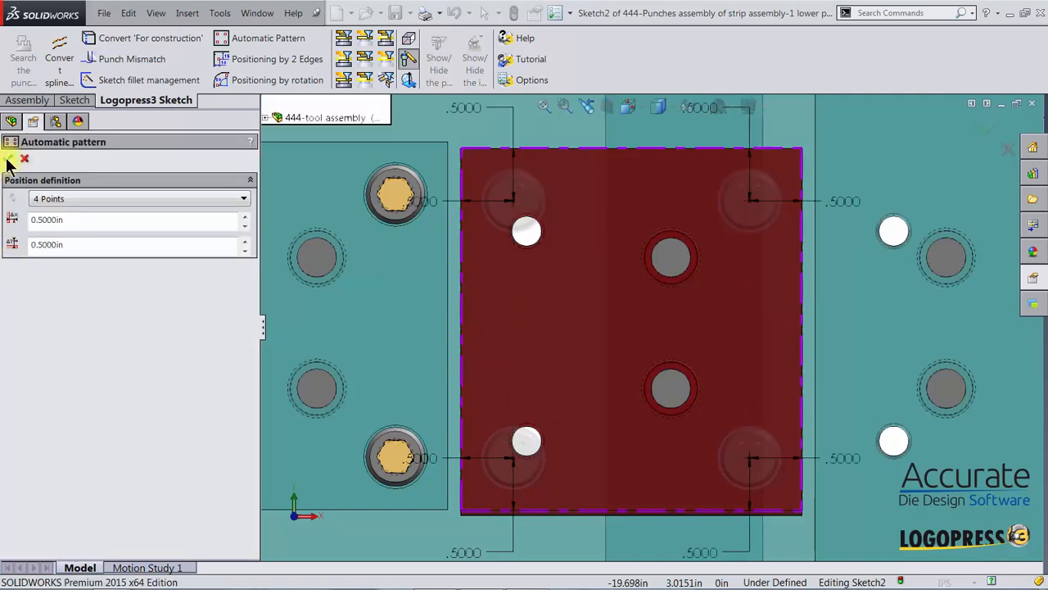
pyautogui.click(10, 158)
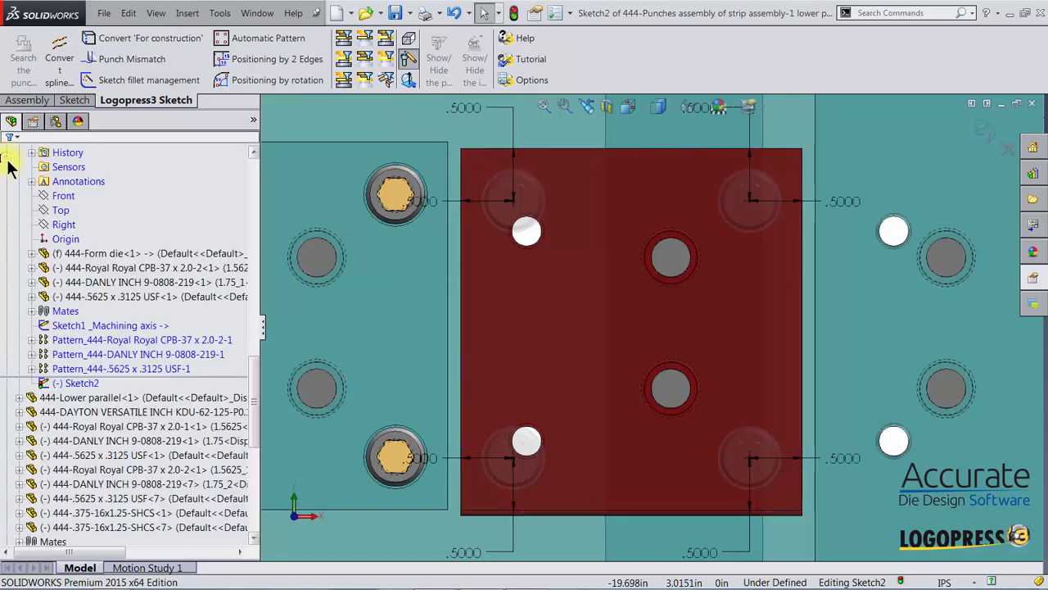
# Set the horizontal edge distances of the form die's two left screw positions to 1.25 in and finish the positioning sketch
pyautogui.doubleClick(428, 205)
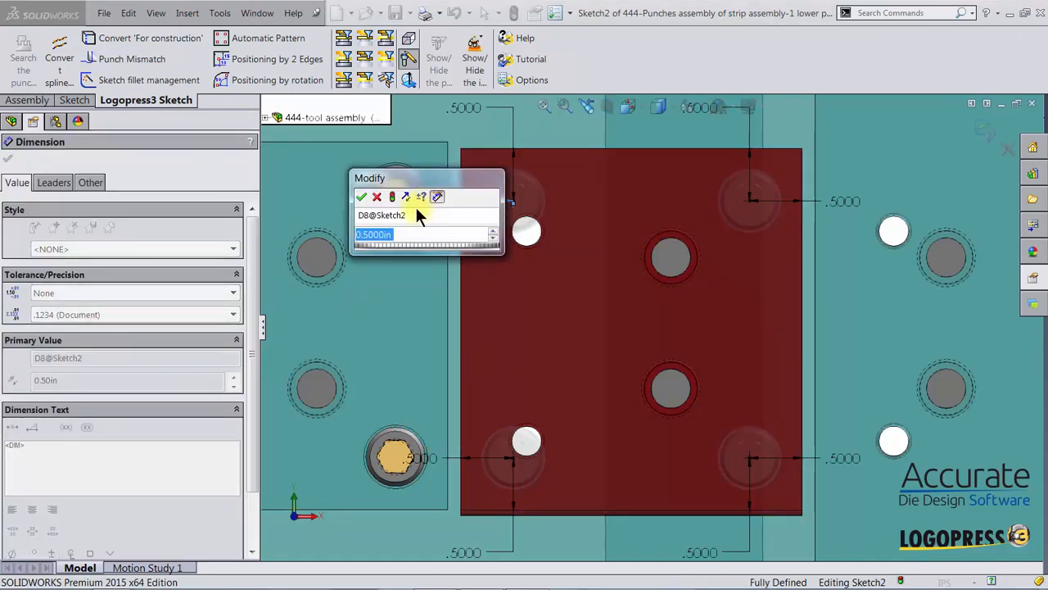
pyautogui.scroll(1, 410, 235)
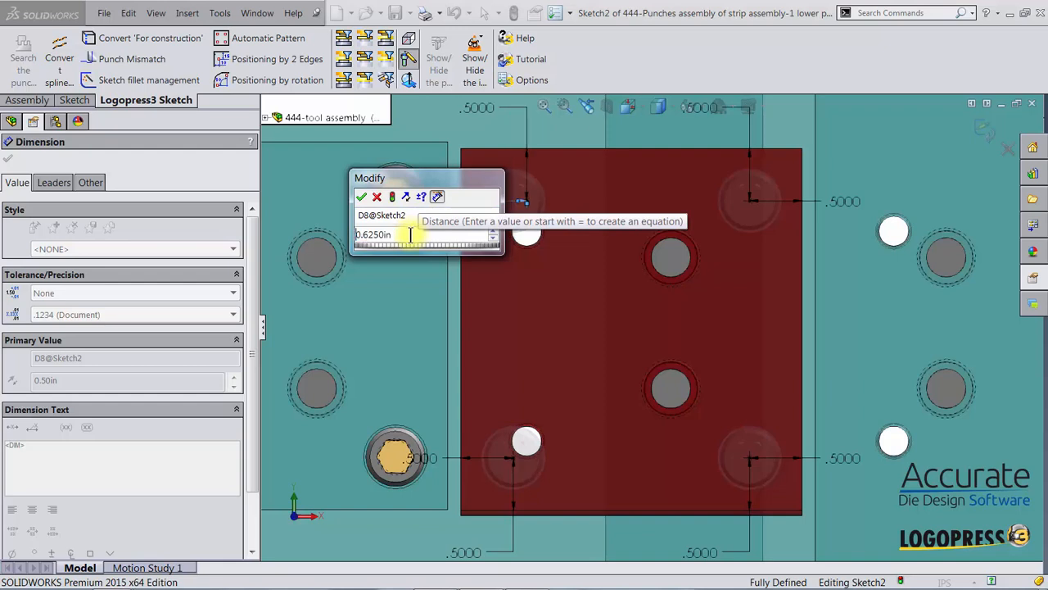
pyautogui.scroll(2, 411, 235)
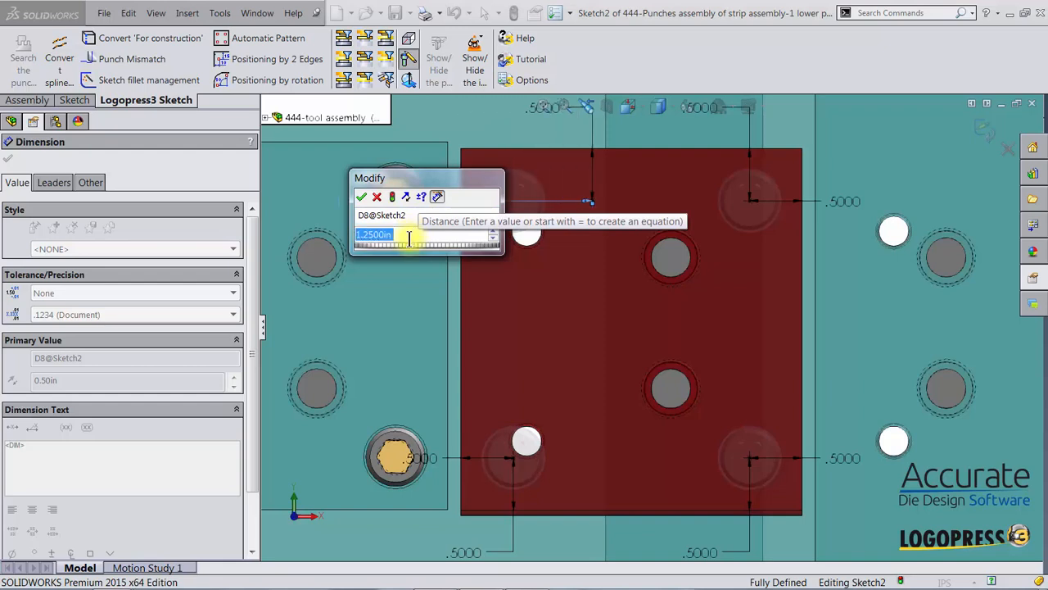
pyautogui.click(362, 197)
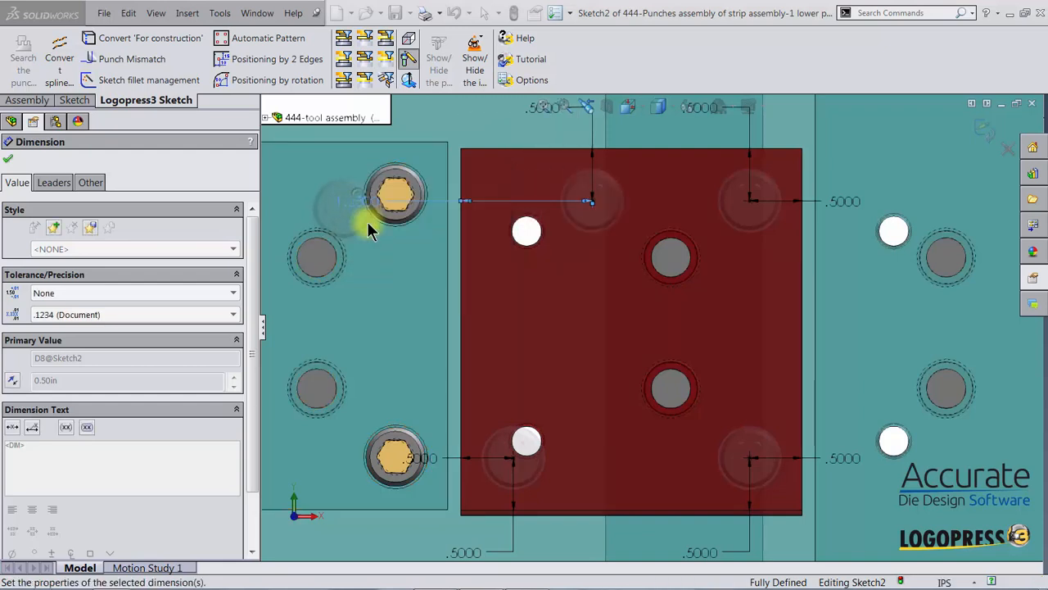
pyautogui.doubleClick(414, 457)
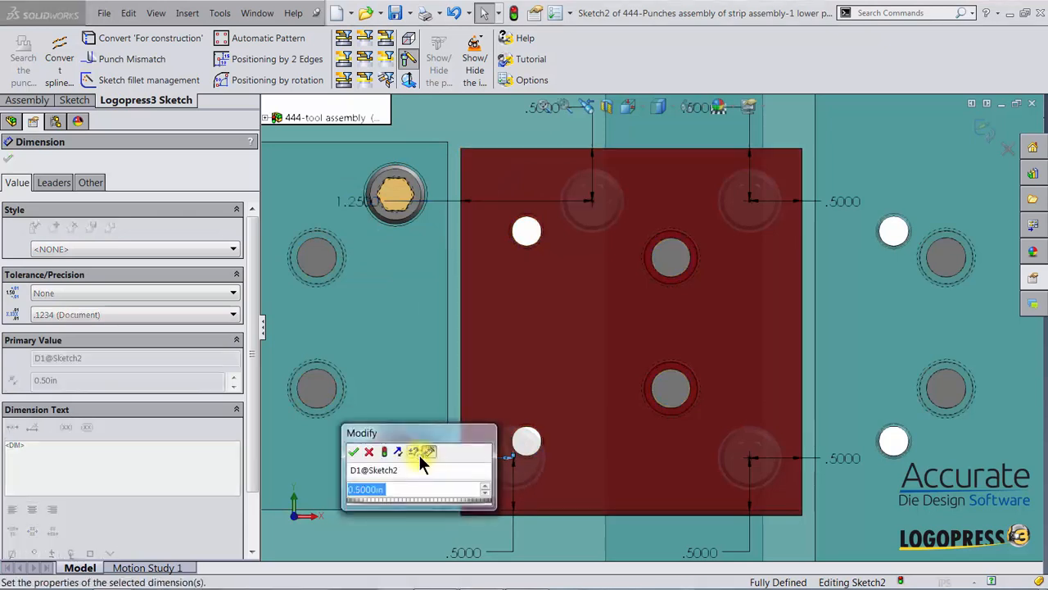
pyautogui.write('1.25')
pyautogui.press('Return')
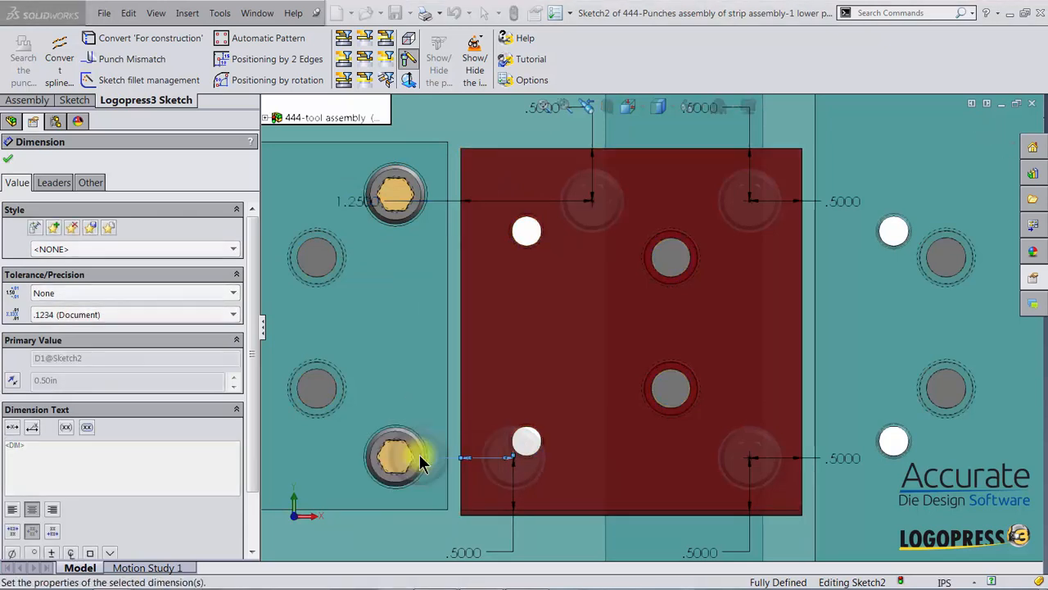
pyautogui.click(985, 129)
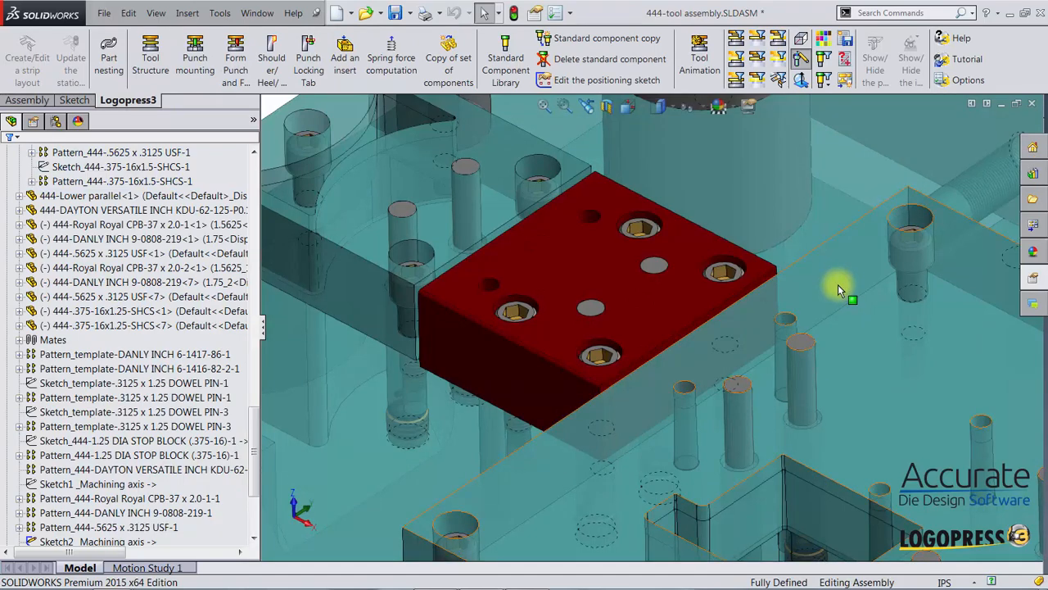
# Start a socket head cap screw mounting from the die shoe's top face into the lower parallel, using 0.5 <13> in
pyautogui.scroll(6, 838, 290)
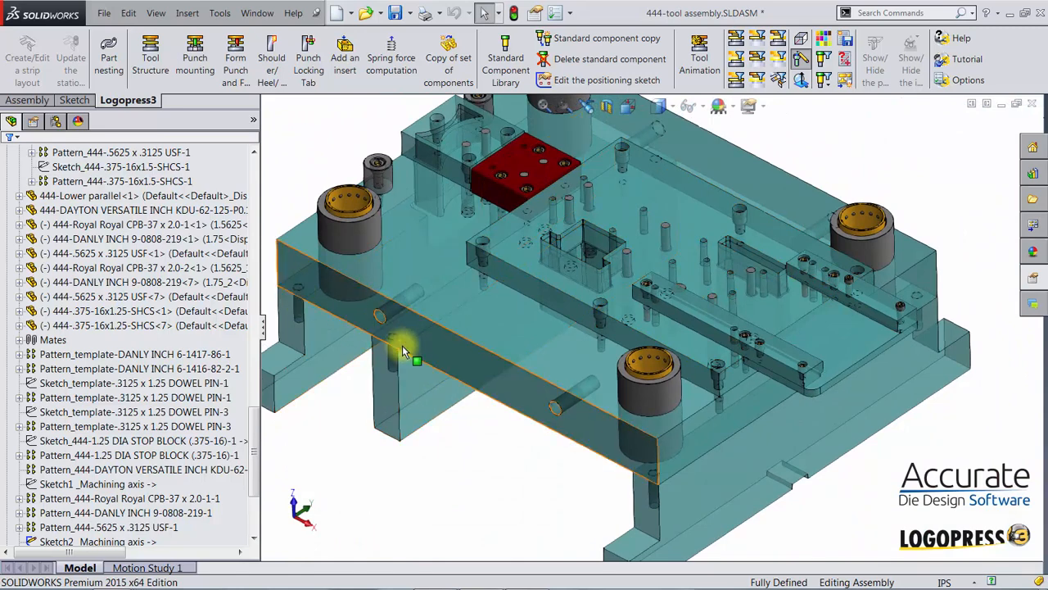
pyautogui.click(498, 64)
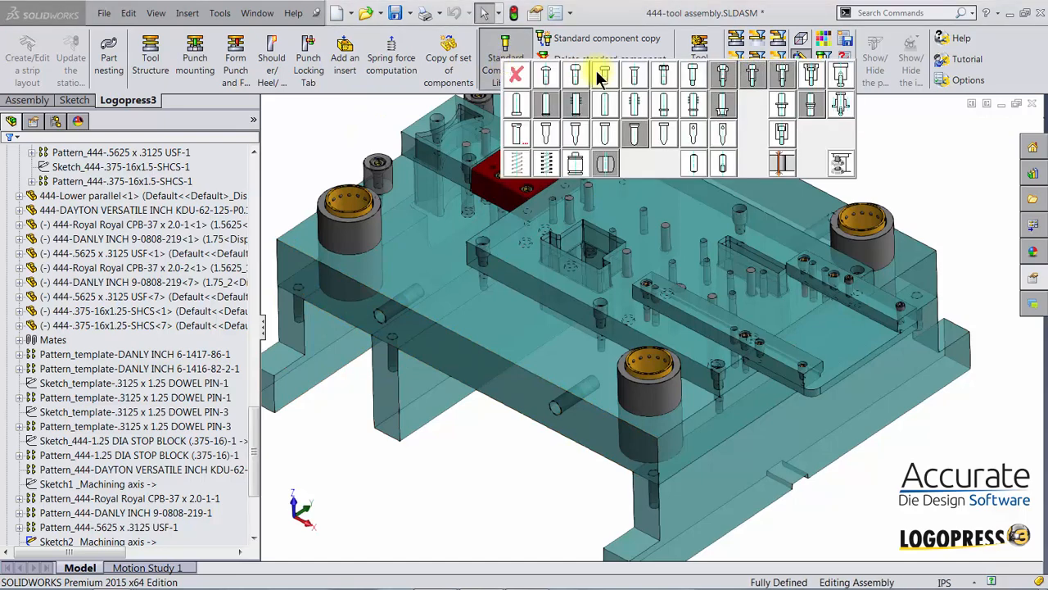
pyautogui.click(576, 77)
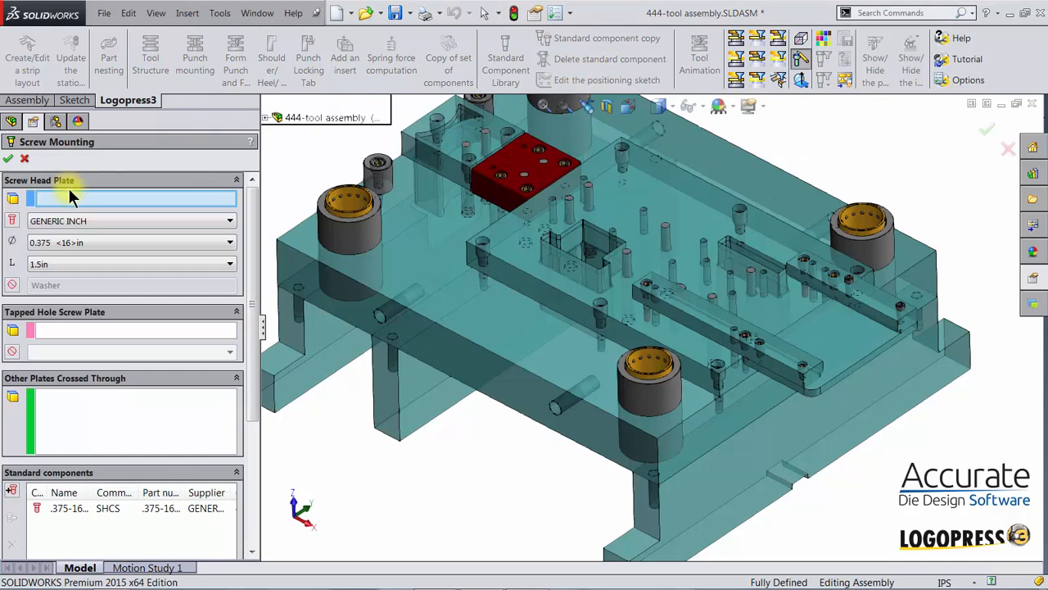
pyautogui.click(441, 305)
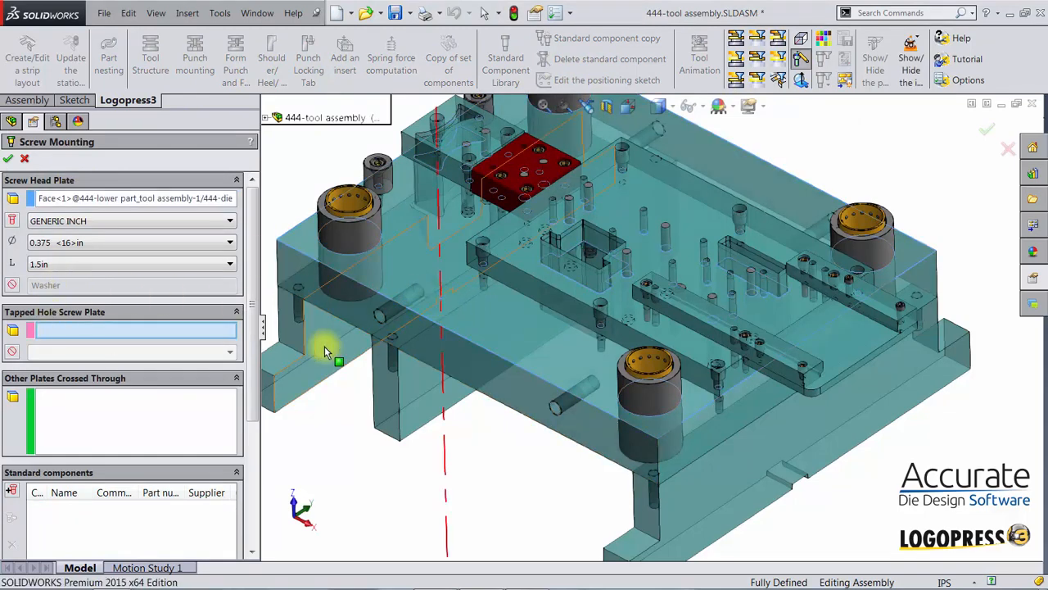
pyautogui.click(415, 375)
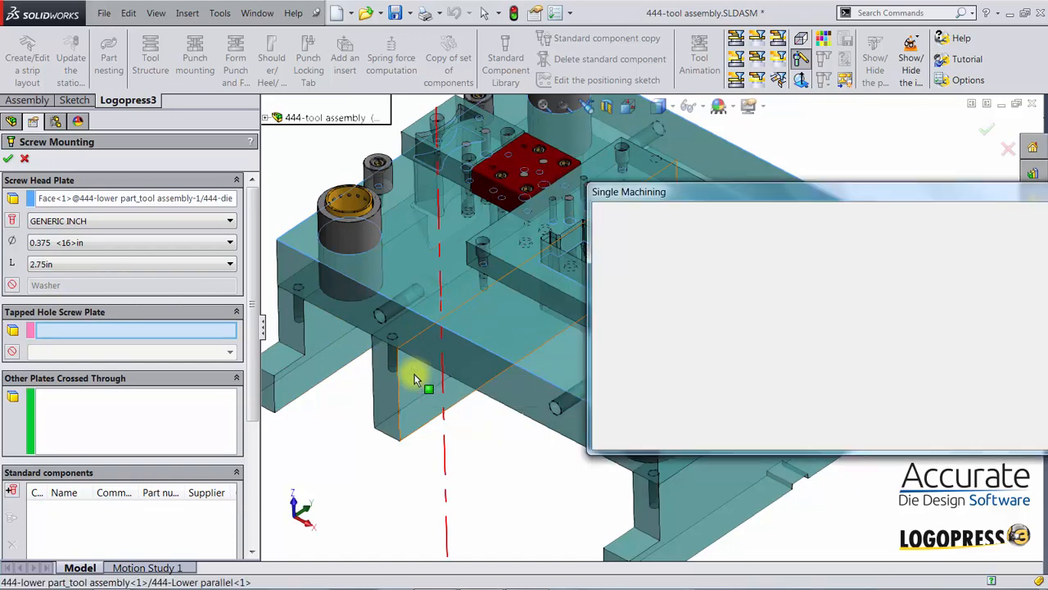
pyautogui.click(38, 241)
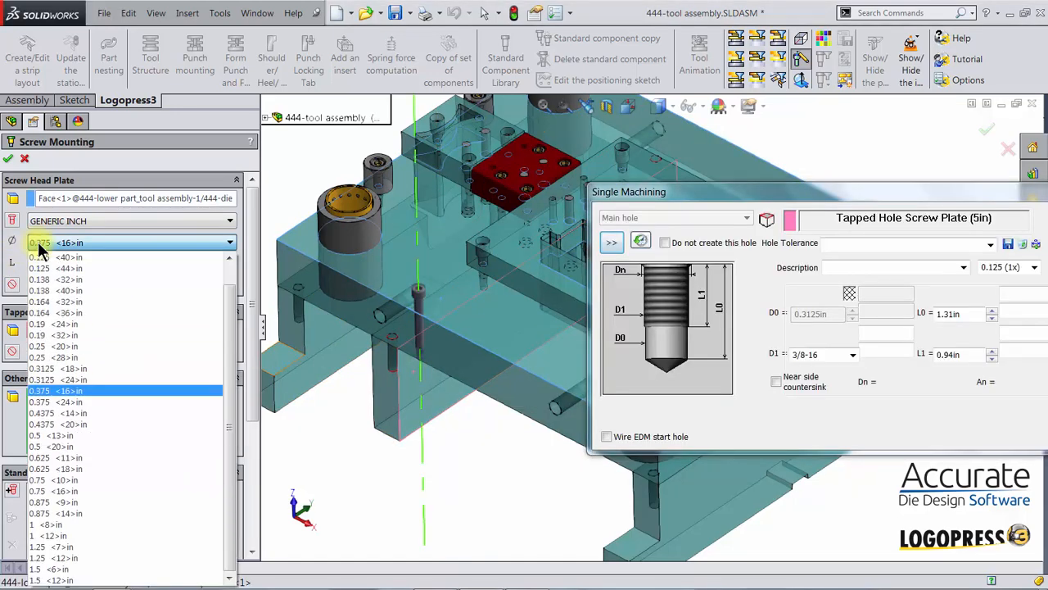
pyautogui.click(46, 435)
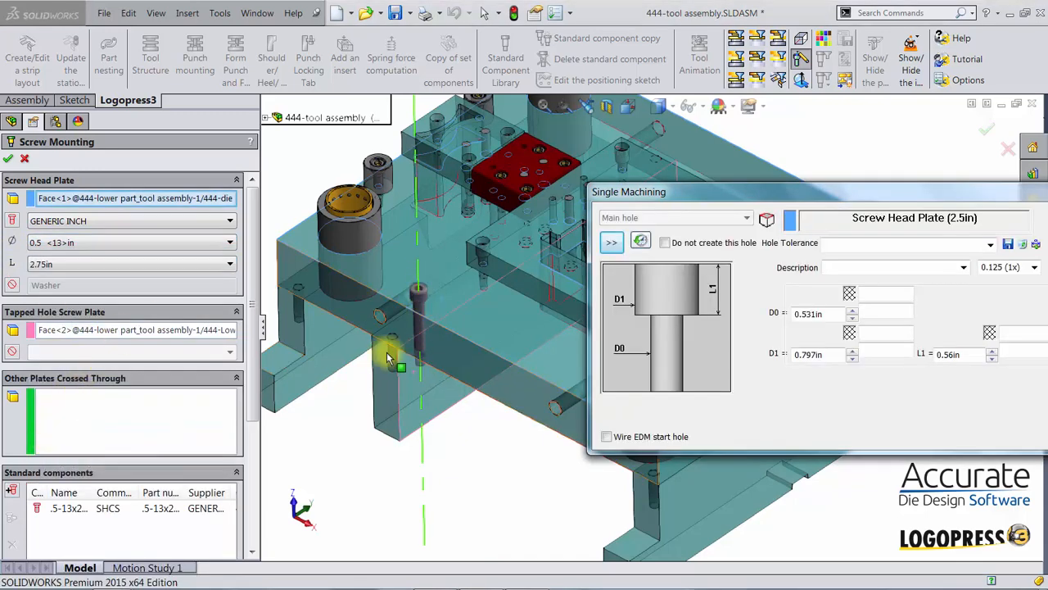
# Set the tapped hole in the lower parallel to Do not create this hole, keeping the parallel's existing tapped holes
pyautogui.scroll(-6, 328, 352)
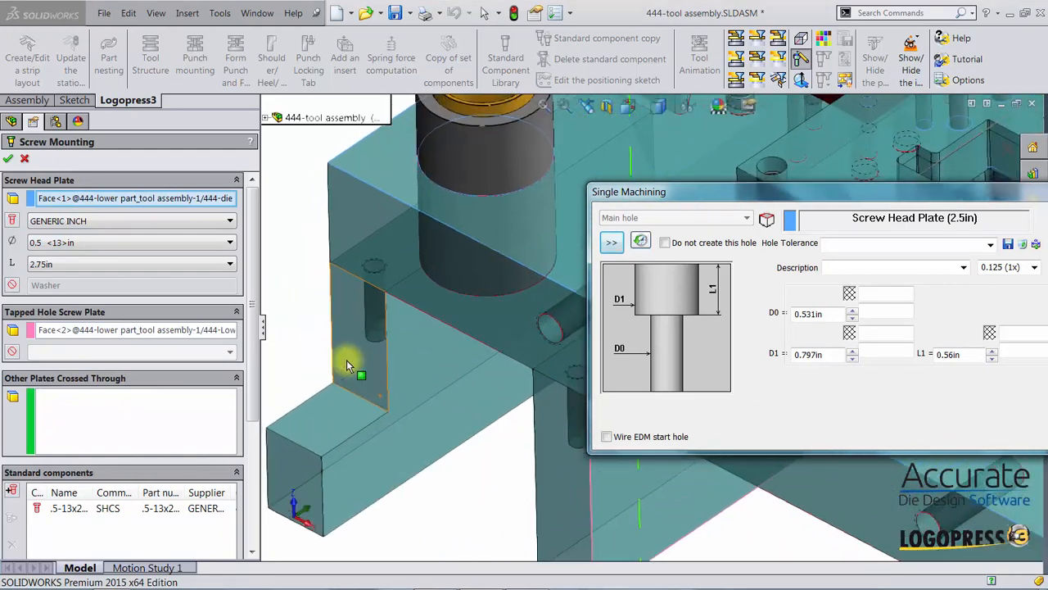
pyautogui.scroll(3, 395, 322)
pyautogui.scroll(-2, 512, 388)
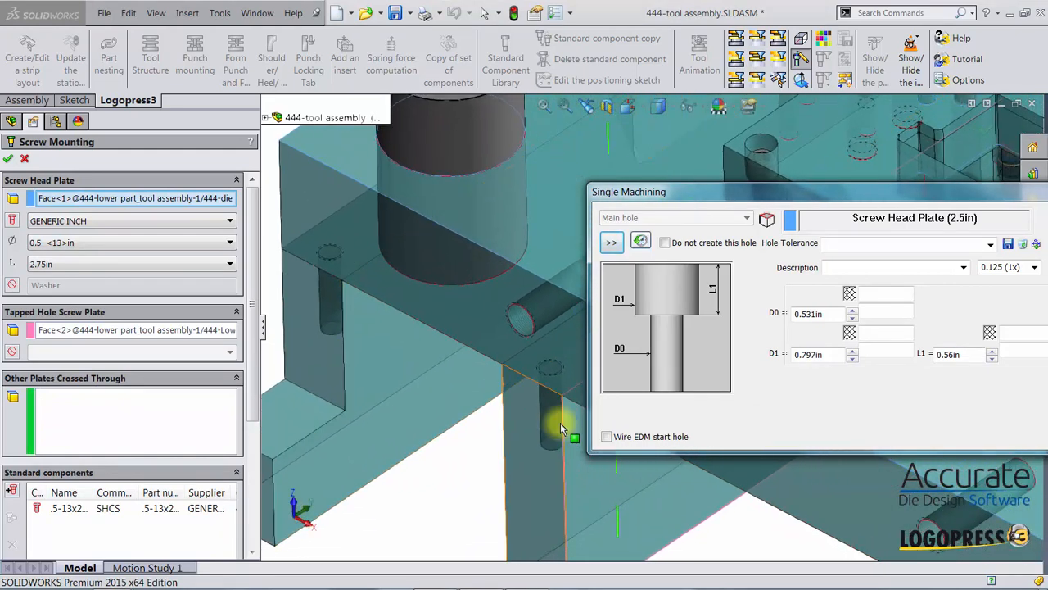
pyautogui.click(80, 331)
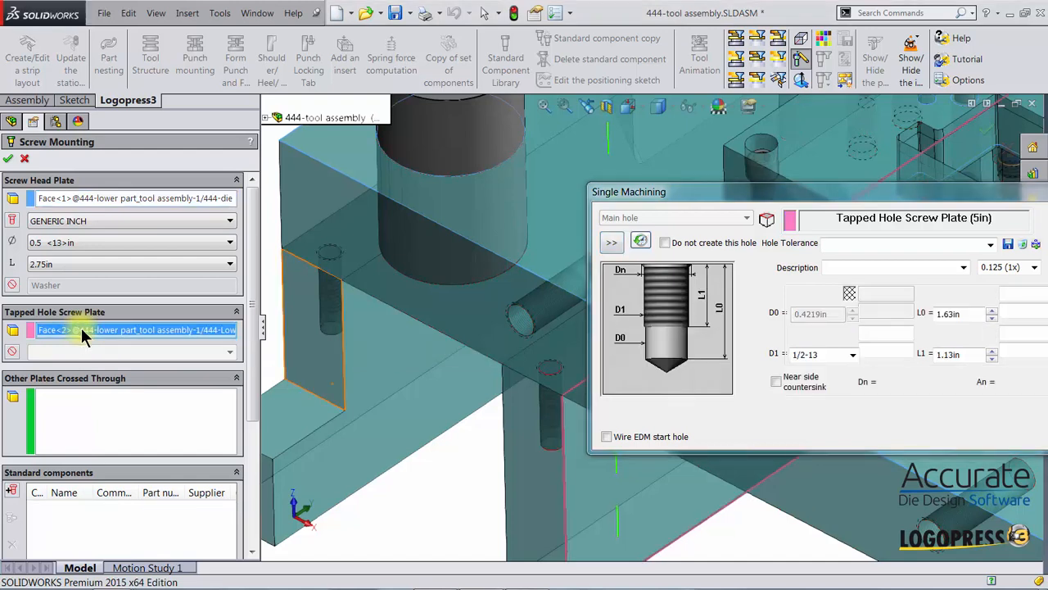
pyautogui.click(668, 243)
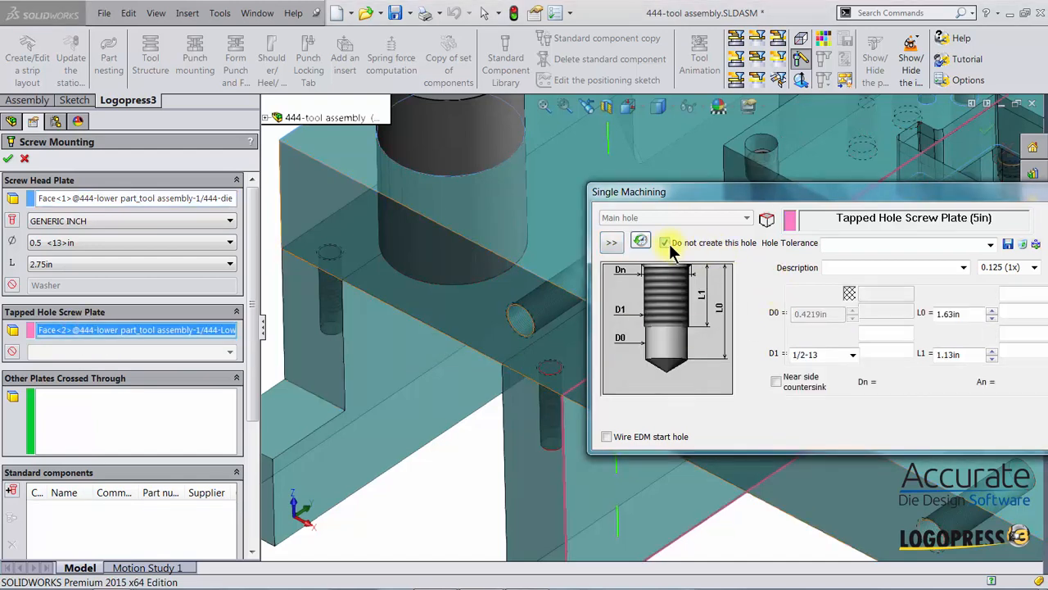
# Accept the screw mounting, place sketch points on the lower parallels' existing tapped hole centres, and finish the positioning sketch
pyautogui.click(11, 159)
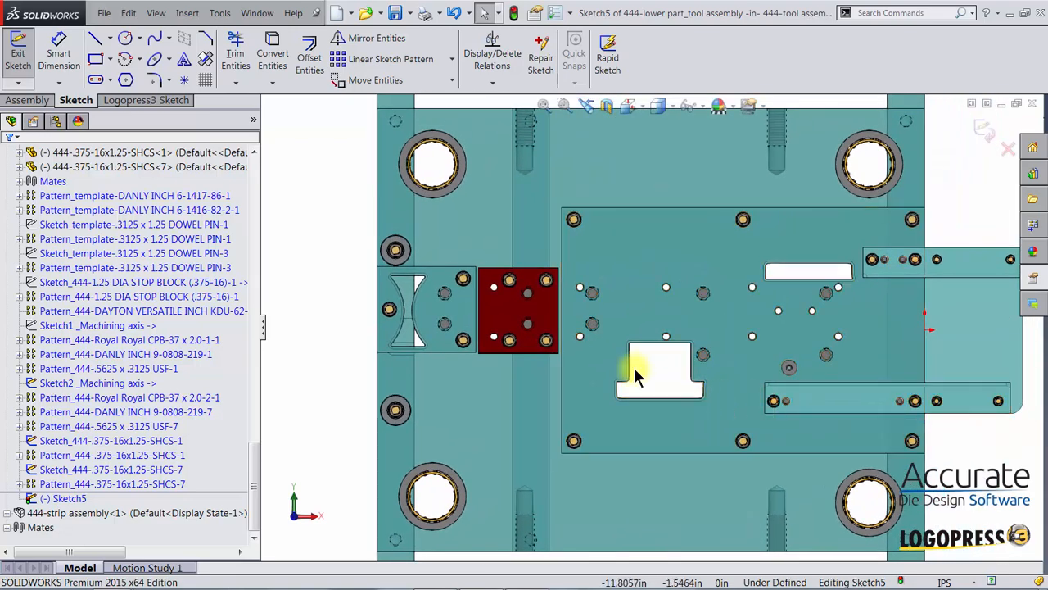
pyautogui.click(182, 84)
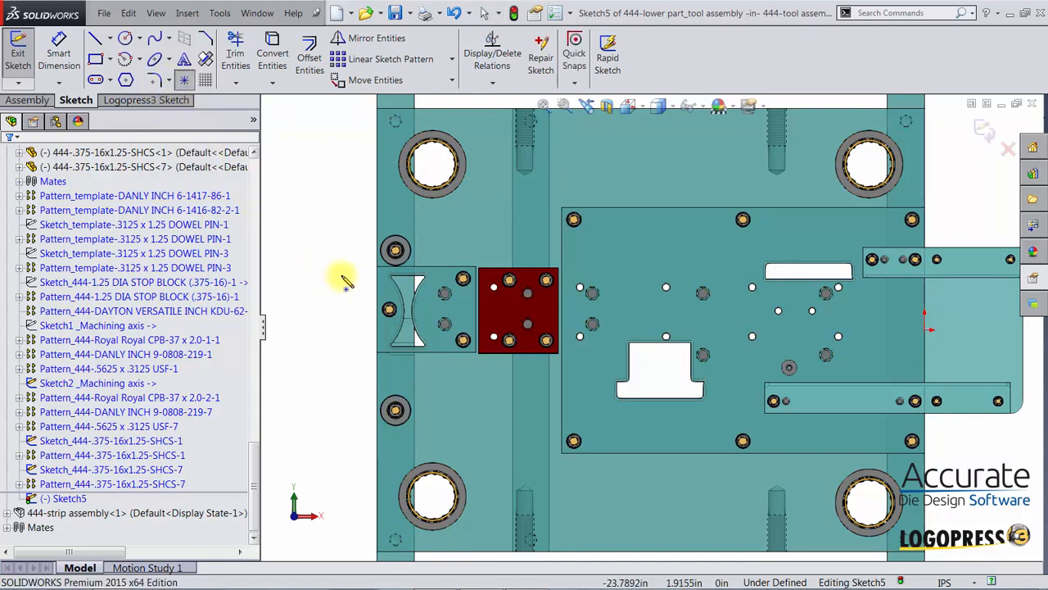
pyautogui.click(396, 123)
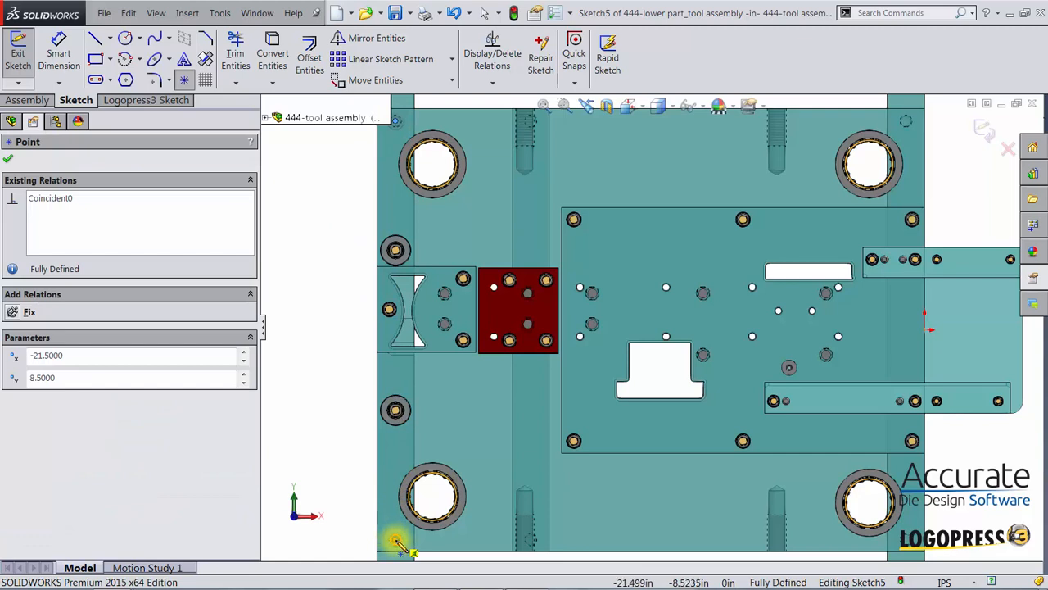
pyautogui.click(531, 539)
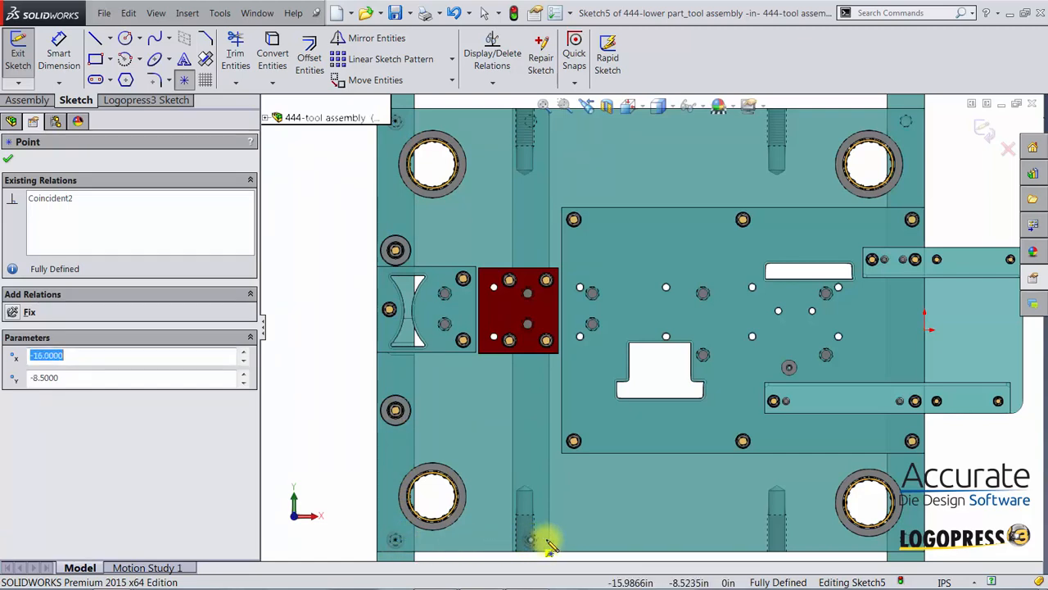
pyautogui.click(531, 121)
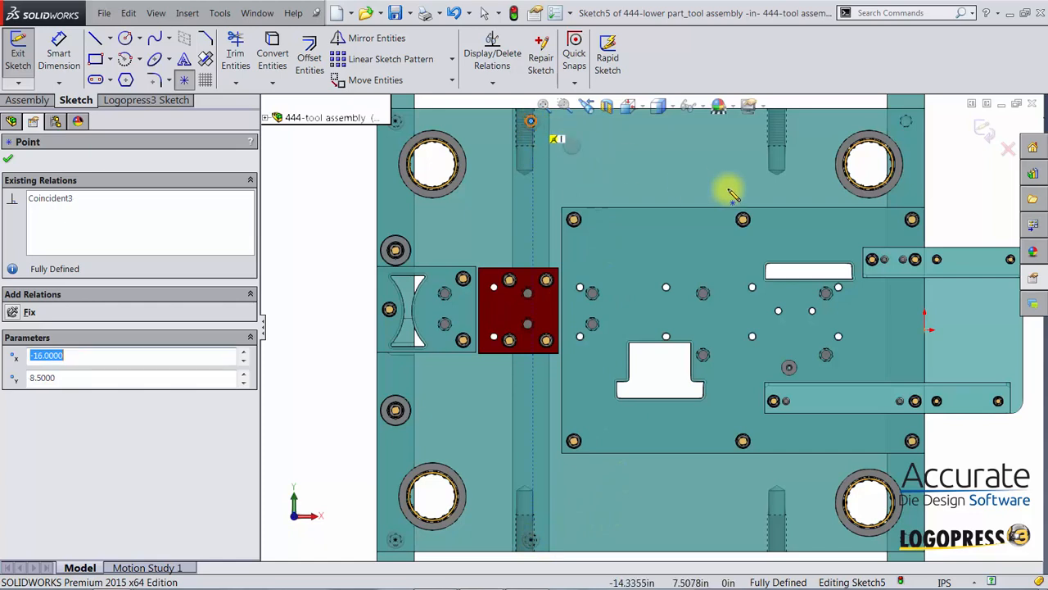
pyautogui.click(906, 121)
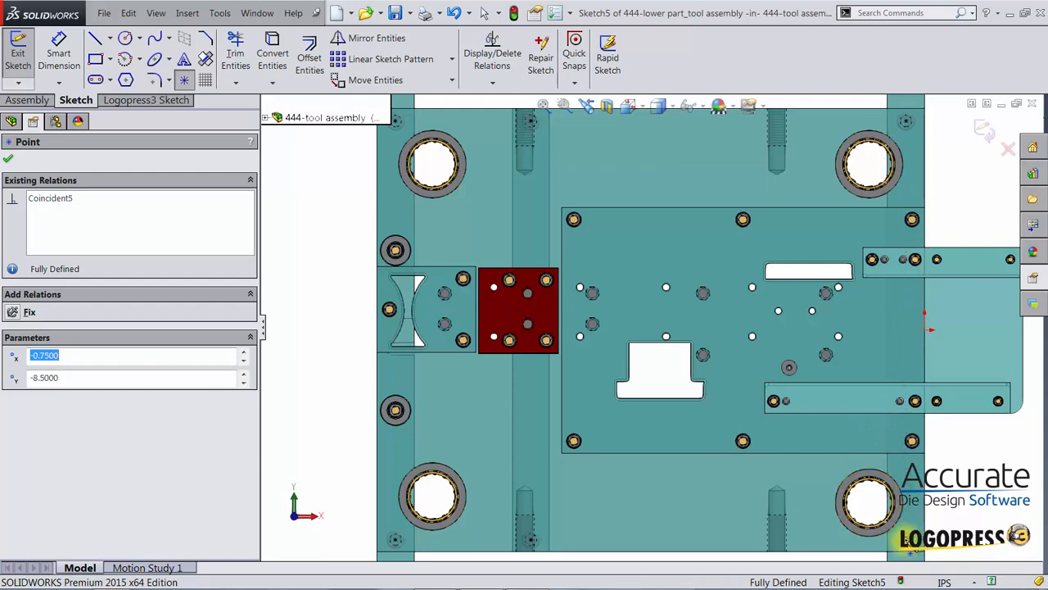
pyautogui.click(986, 138)
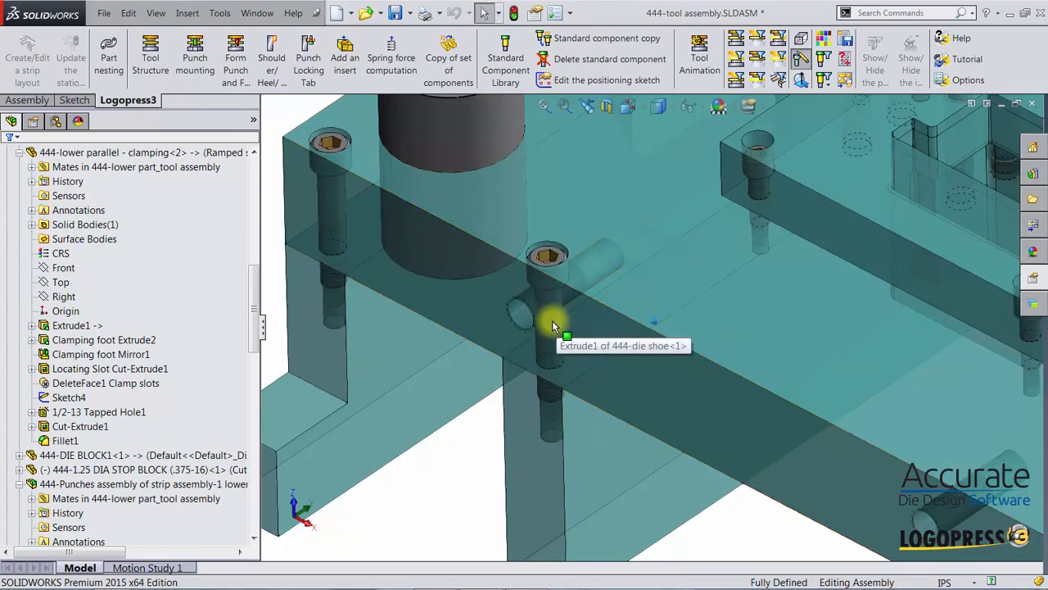
# Set the Lift Hole Distance of the 444-punch shoe-1 plate to 5 in in the tool structure
pyautogui.scroll(2, 547, 326)
pyautogui.moveTo(538, 311); pyautogui.dragTo(495, 322, button='middle')
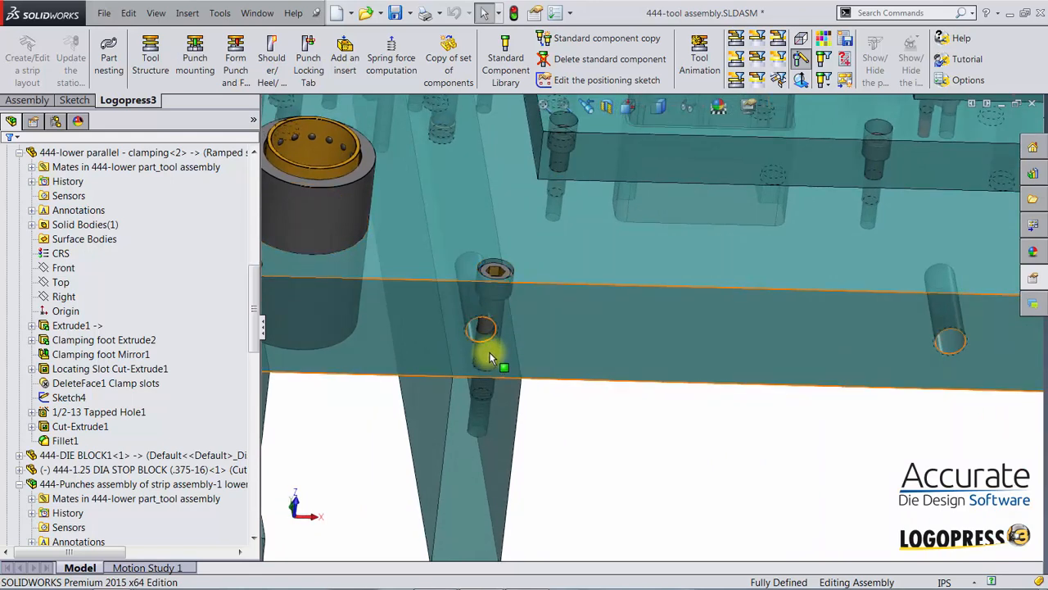
pyautogui.click(148, 57)
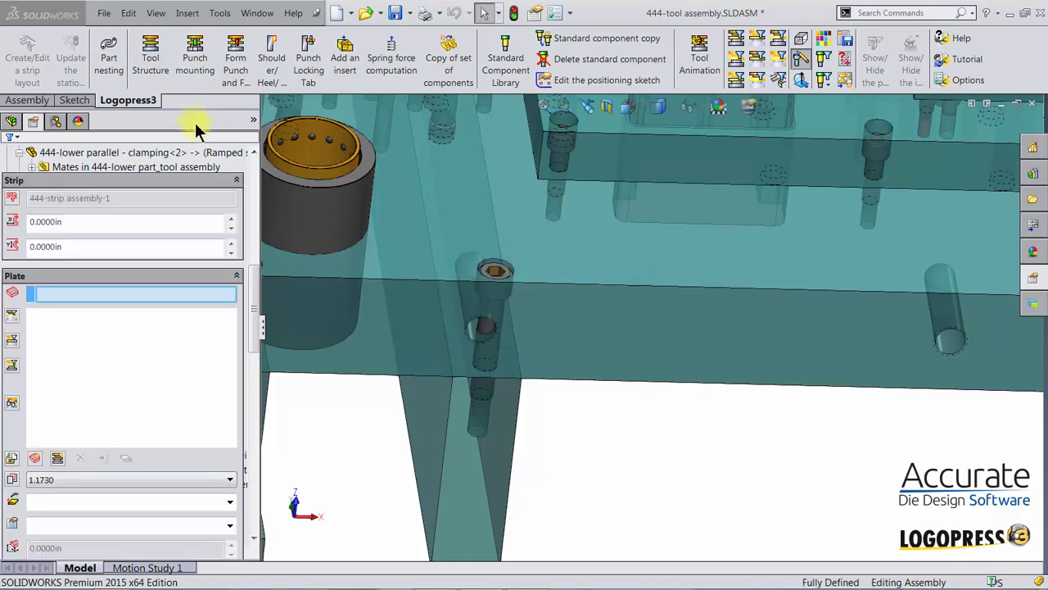
pyautogui.scroll(2, 529, 219)
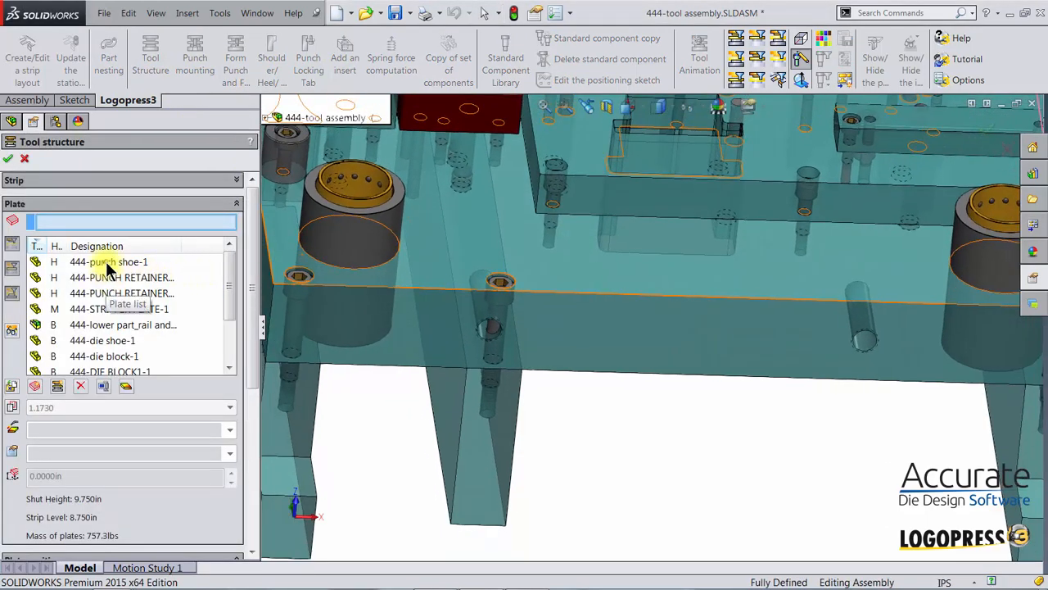
pyautogui.click(104, 261)
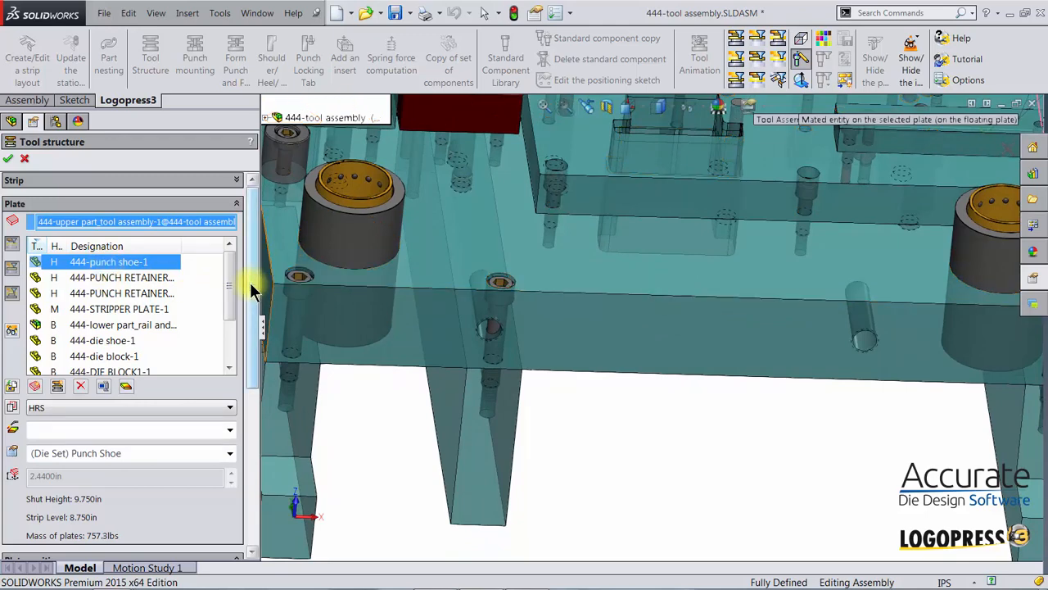
pyautogui.moveTo(253, 286); pyautogui.dragTo(246, 475)
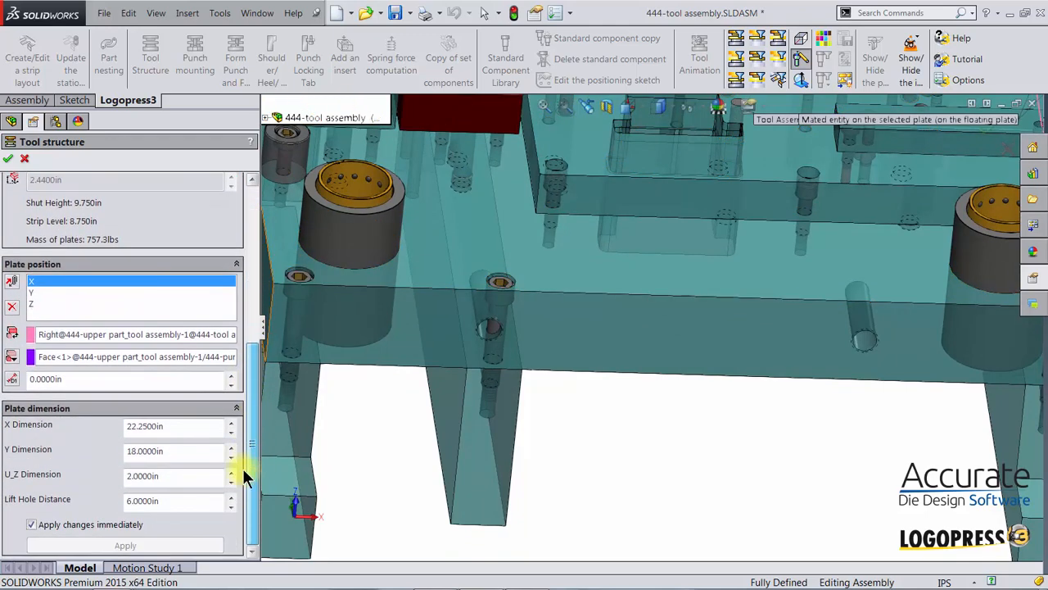
pyautogui.click(161, 504)
pyautogui.write('5')
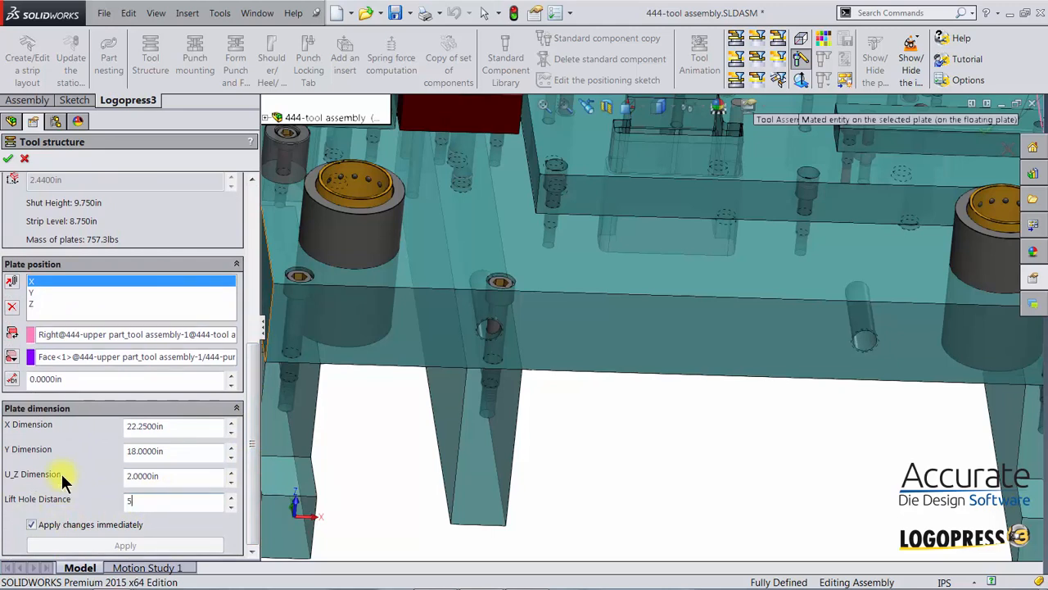
pyautogui.press('Return')
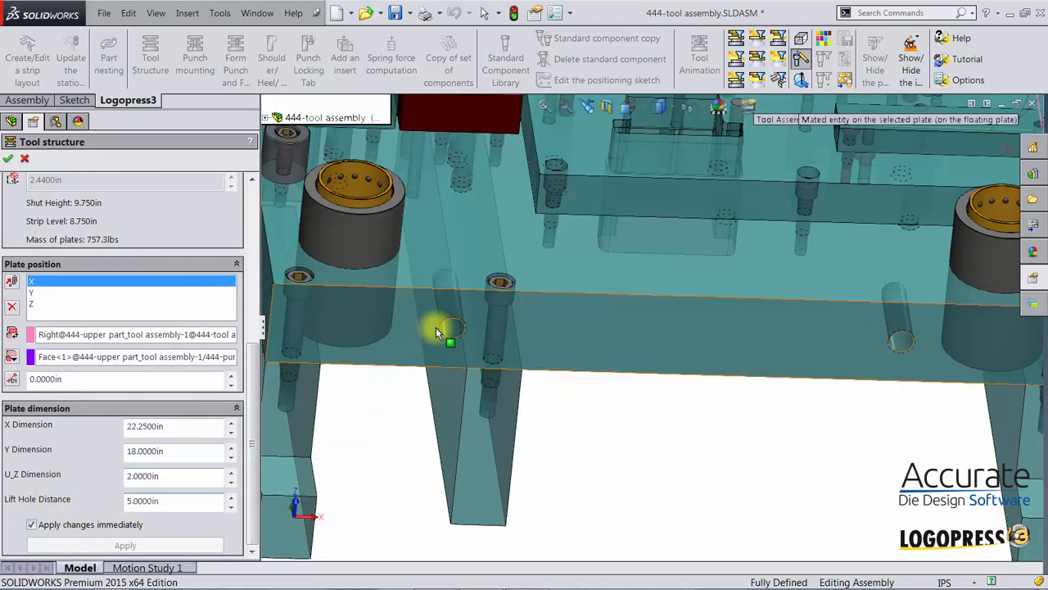
pyautogui.click(6, 159)
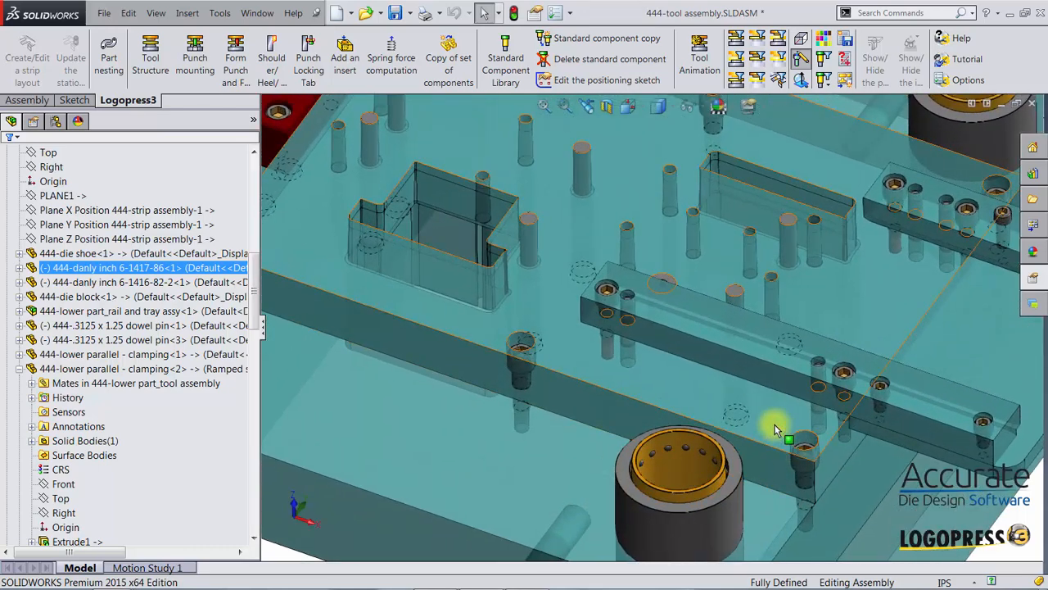
# Mount a GENERIC INCH straight dowel pin, 0.375 in diameter and 1.5 in long, press fit in the die shoe and slip fit in the large die block
pyautogui.click(506, 65)
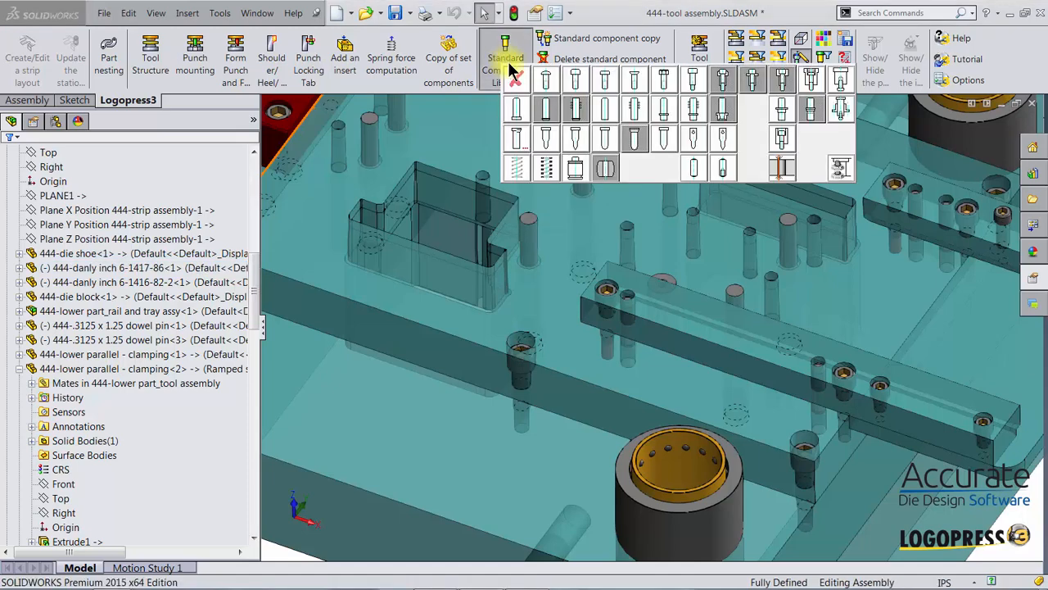
pyautogui.click(695, 169)
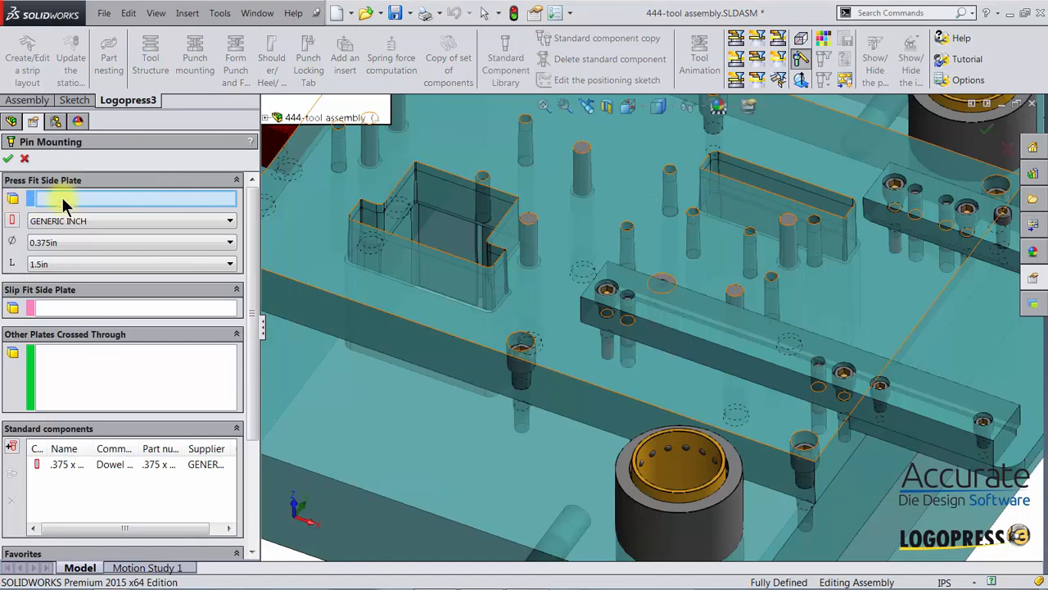
pyautogui.moveTo(720, 453); pyautogui.dragTo(760, 433, button='middle')
pyautogui.click(760, 430)
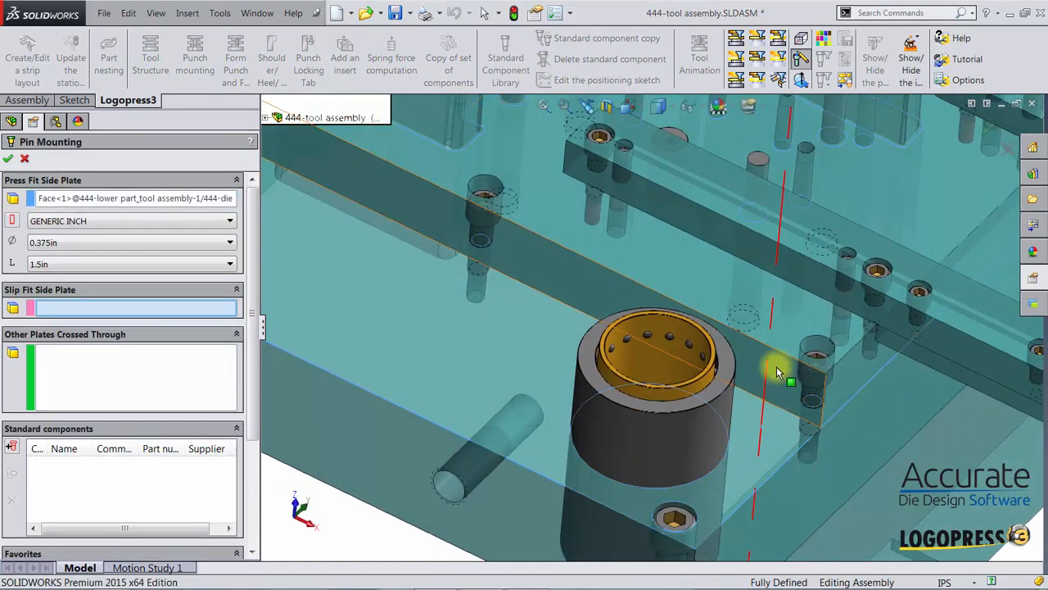
pyautogui.click(781, 340)
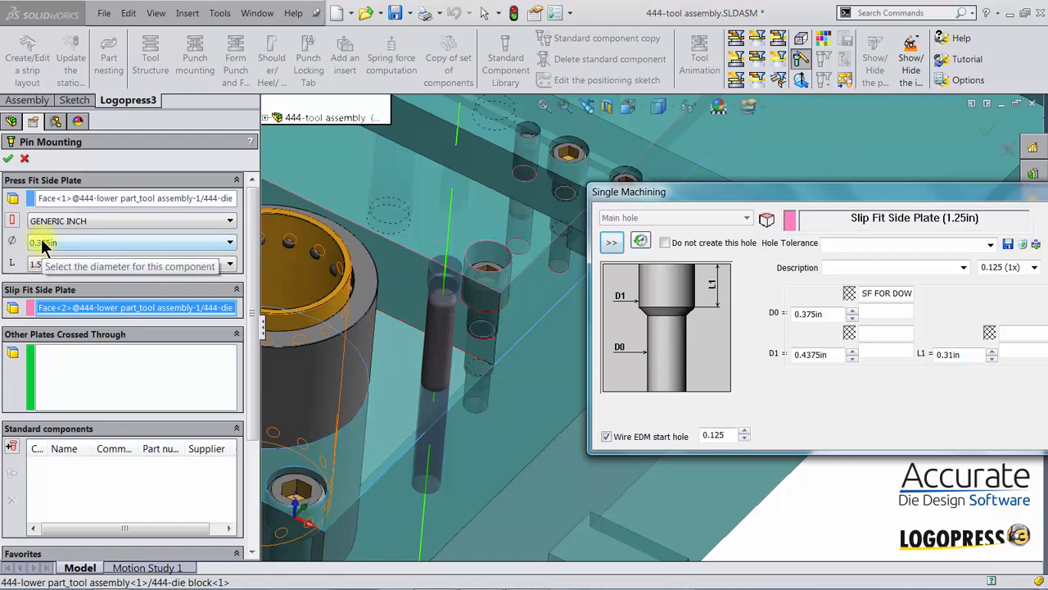
pyautogui.click(8, 160)
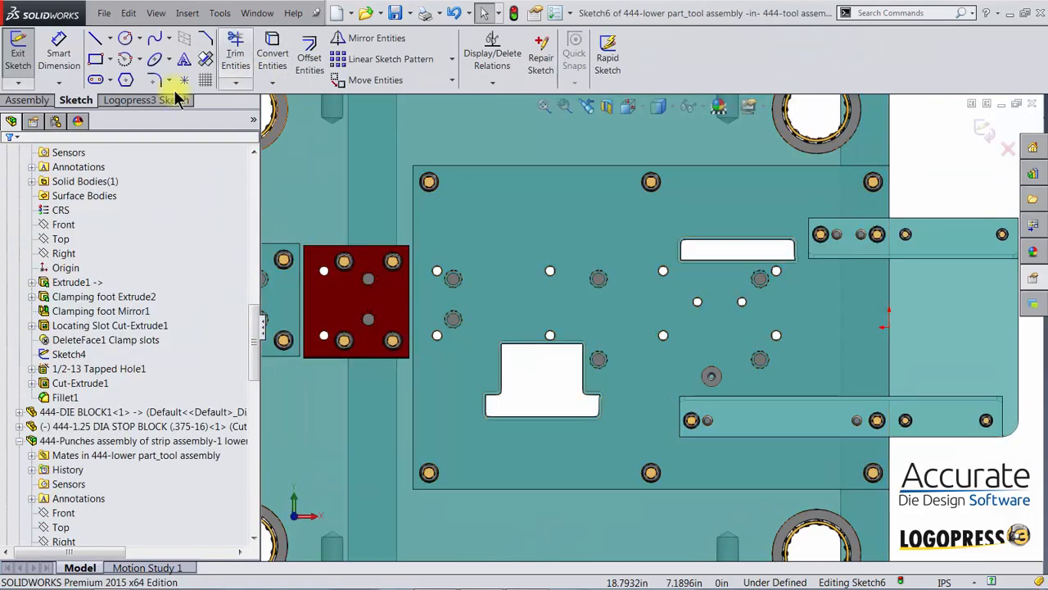
# Place an Automatic Pattern of 2 Points on the large die block with edge distances of 1.25 in in X and 0.5 in in Y
pyautogui.click(131, 102)
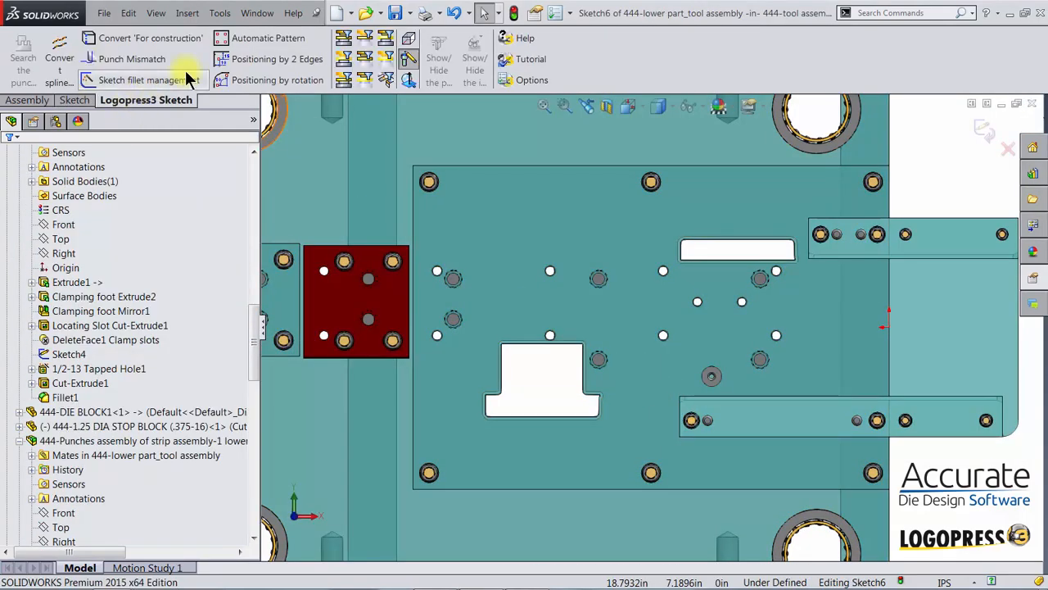
pyautogui.click(237, 41)
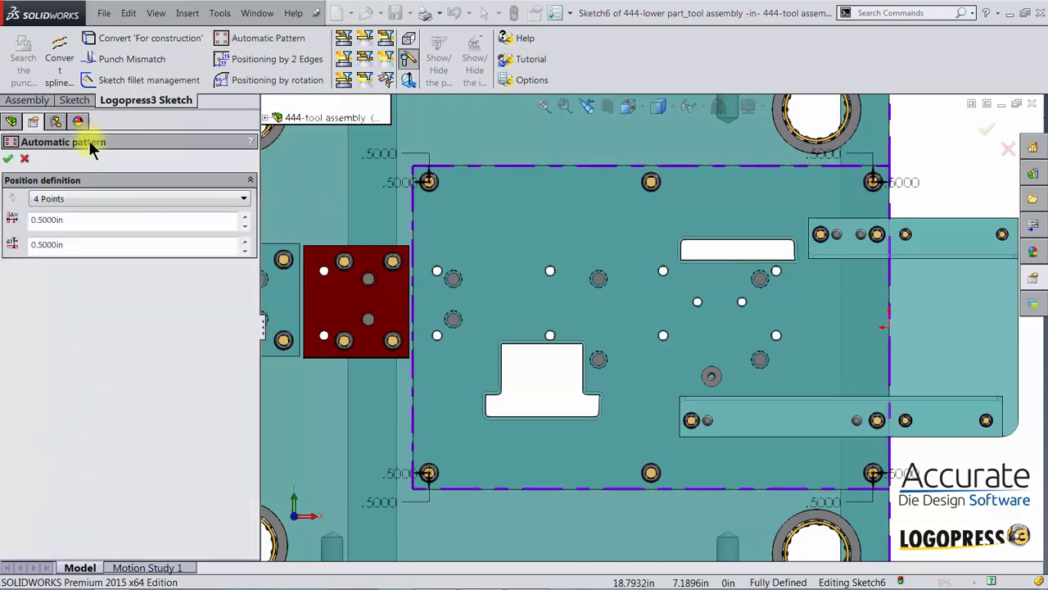
pyautogui.click(58, 203)
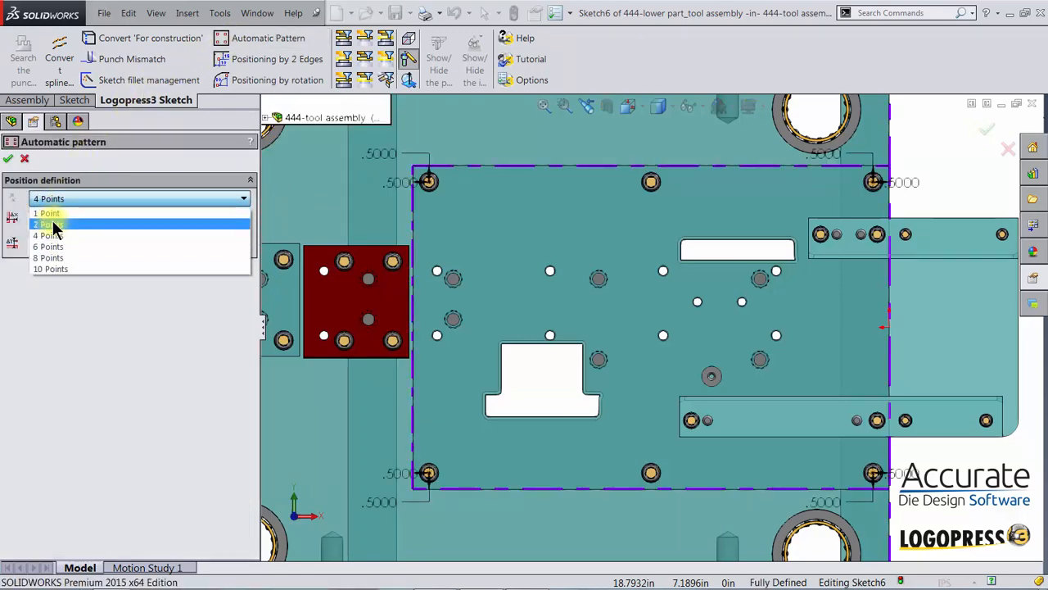
pyautogui.click(53, 224)
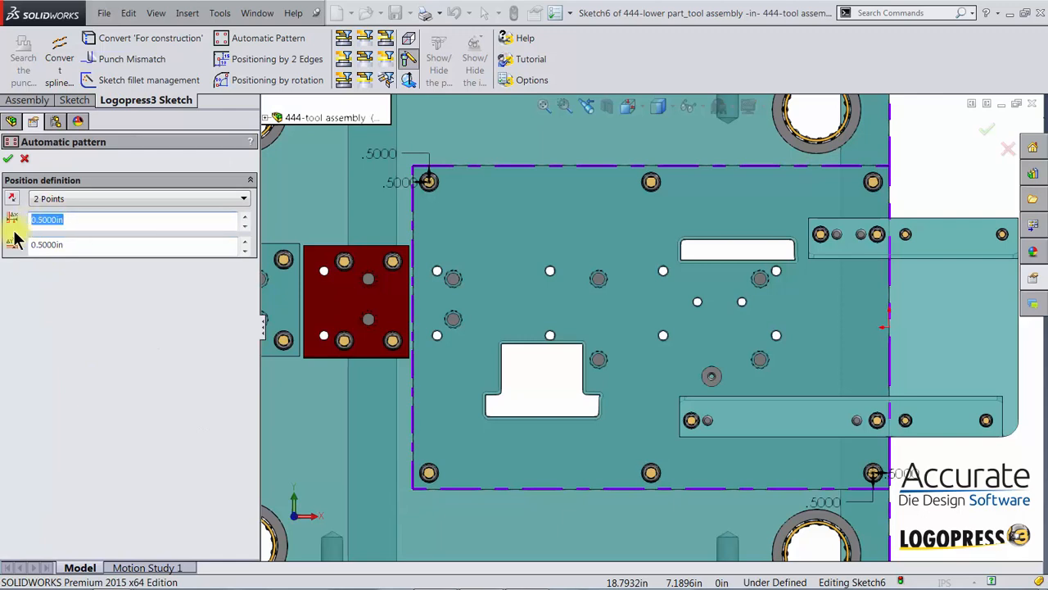
pyautogui.press('Return')
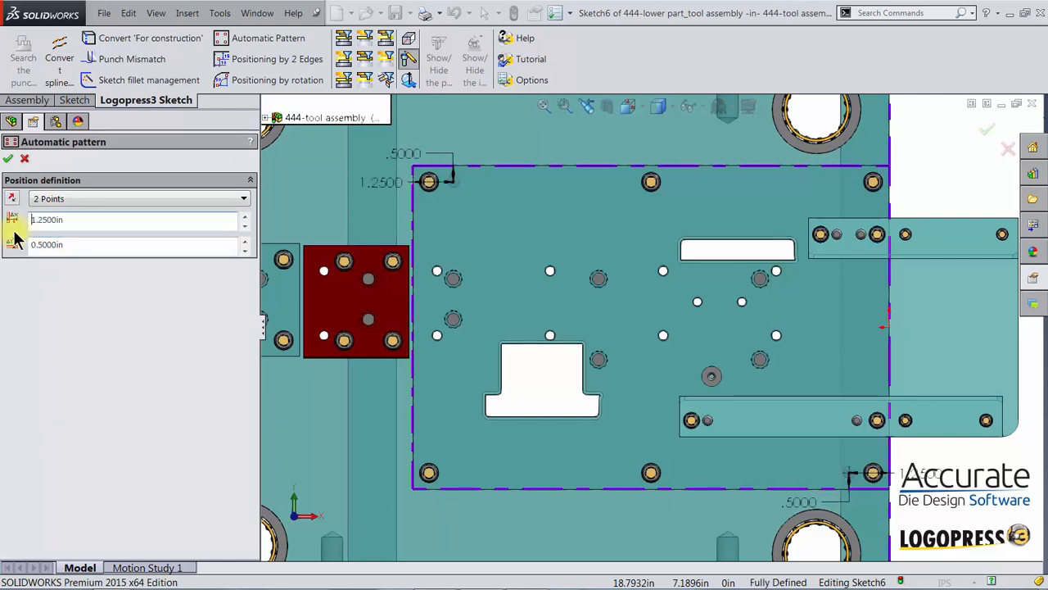
pyautogui.click(8, 159)
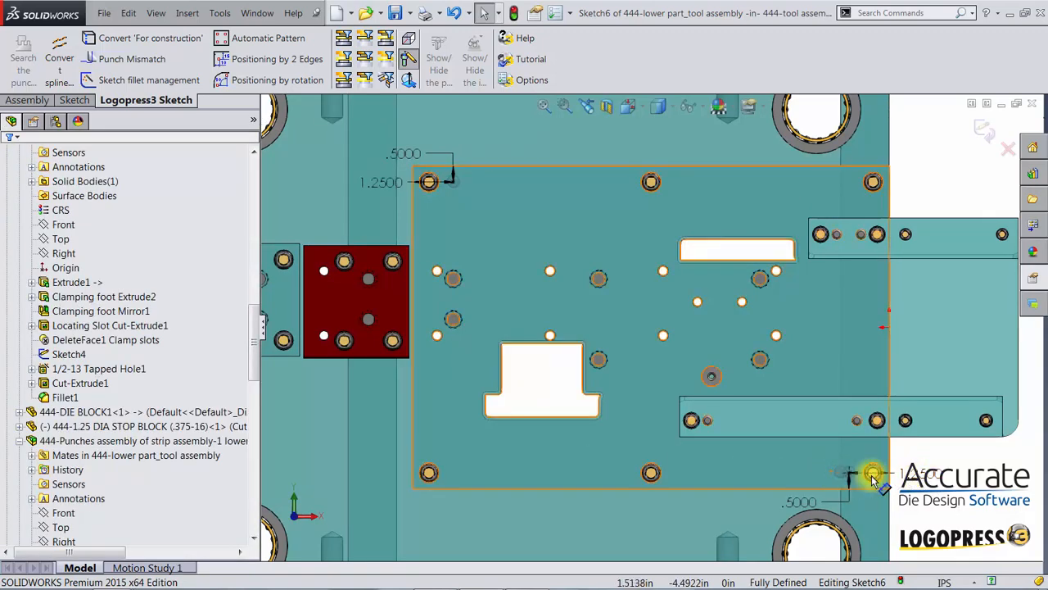
# Set the horizontal edge distance of the large die block's lower-right dowel position to 2 in and finish the positioning sketch
pyautogui.doubleClick(915, 475)
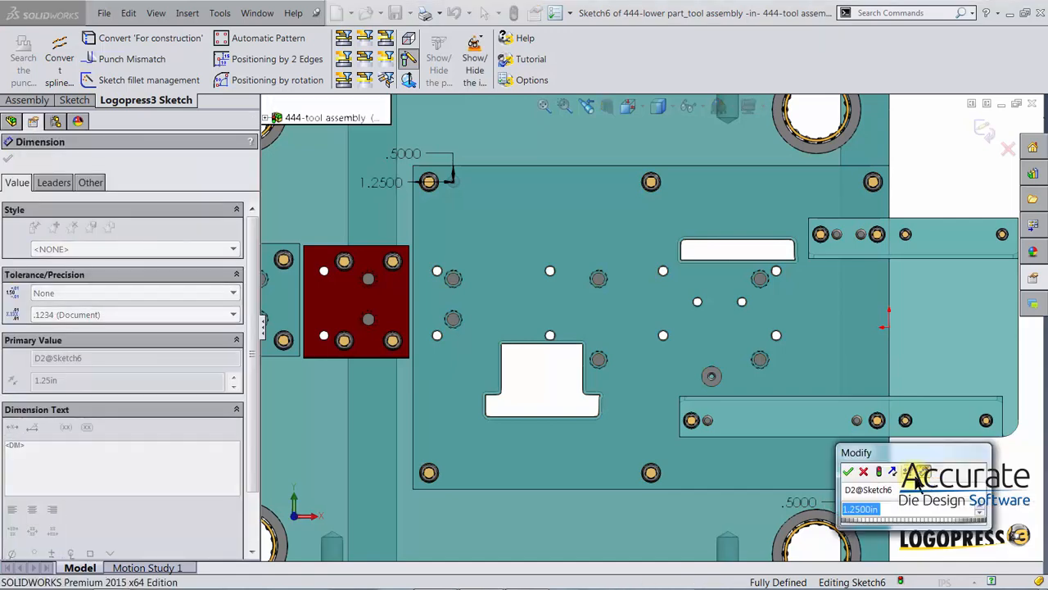
pyautogui.write('2')
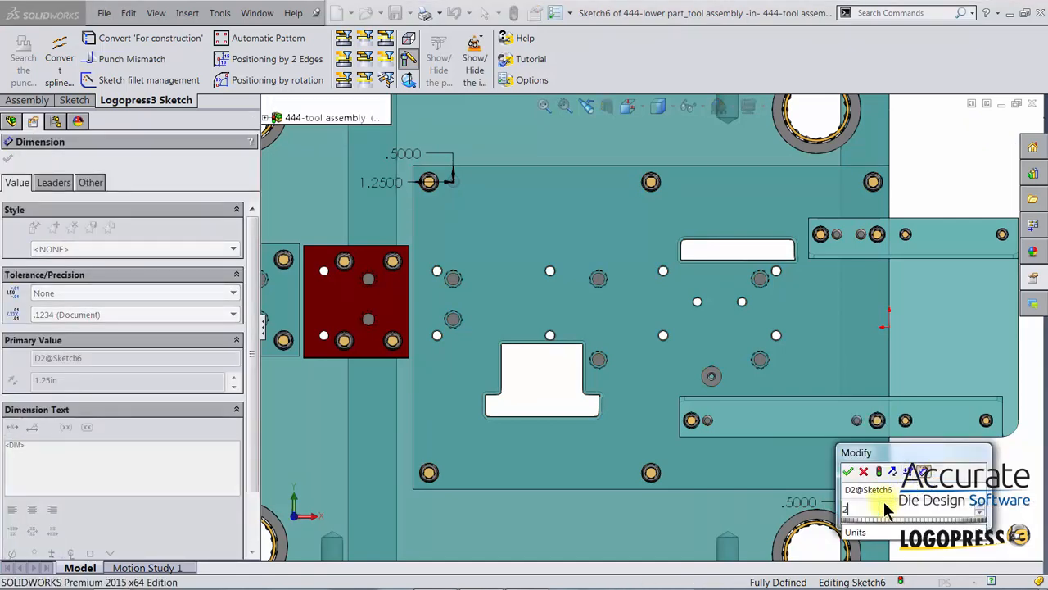
pyautogui.press('Return')
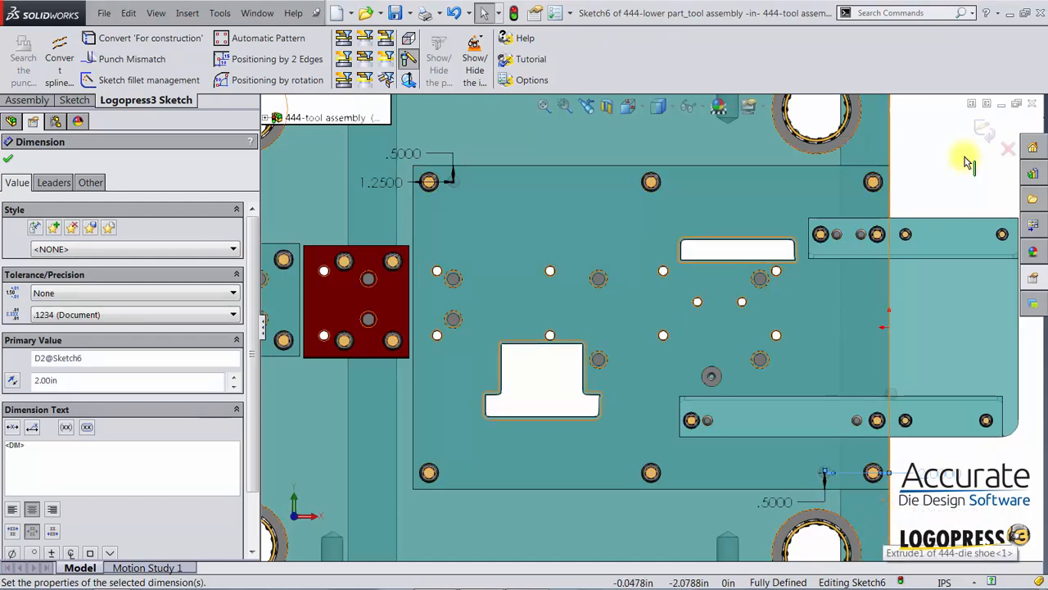
pyautogui.click(983, 133)
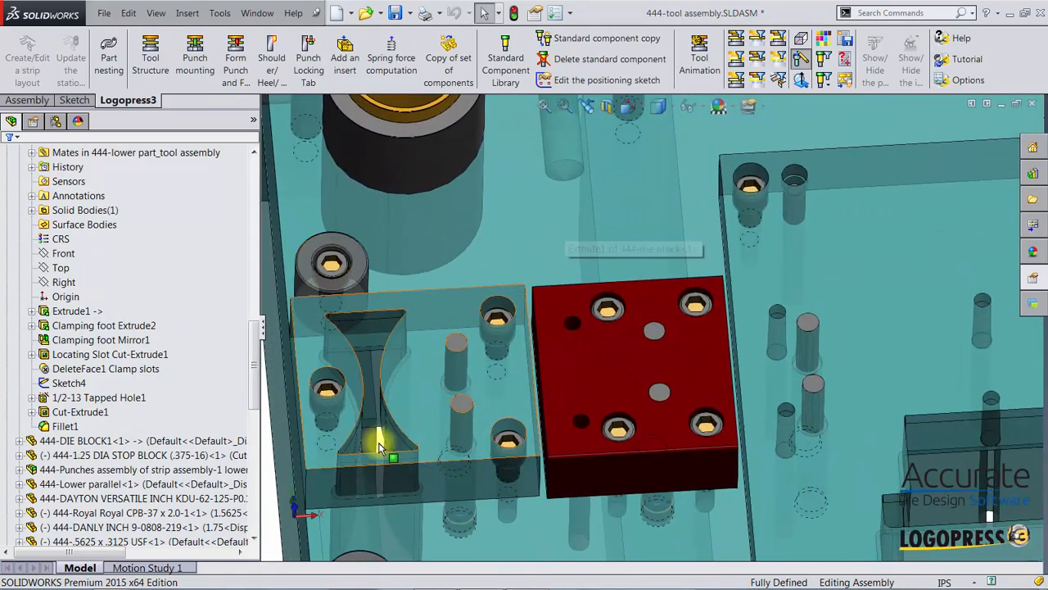
# Mount a GENERIC INCH straight dowel pin, 0.375 in diameter and 1.5 in long, press fit in the die shoe and slip fit in 444-DIE BLOCK1
pyautogui.click(503, 51)
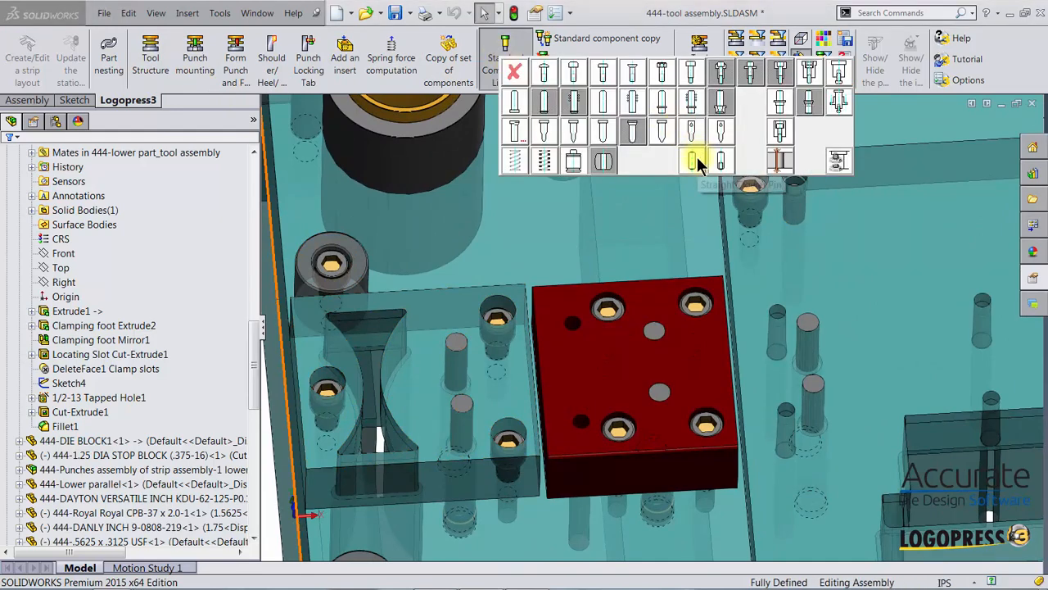
pyautogui.click(696, 161)
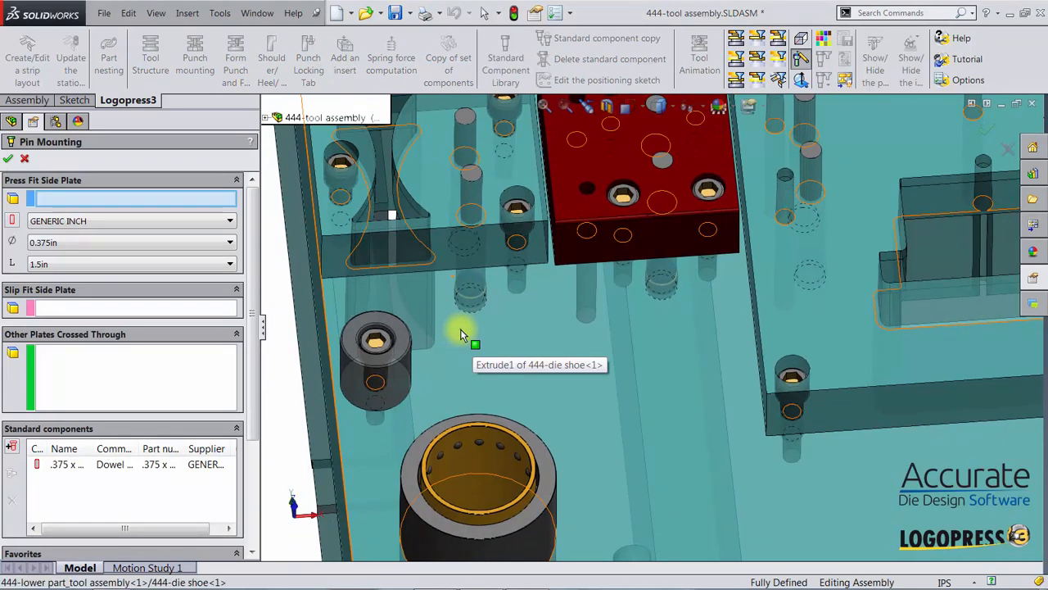
pyautogui.click(463, 336)
pyautogui.click(442, 195)
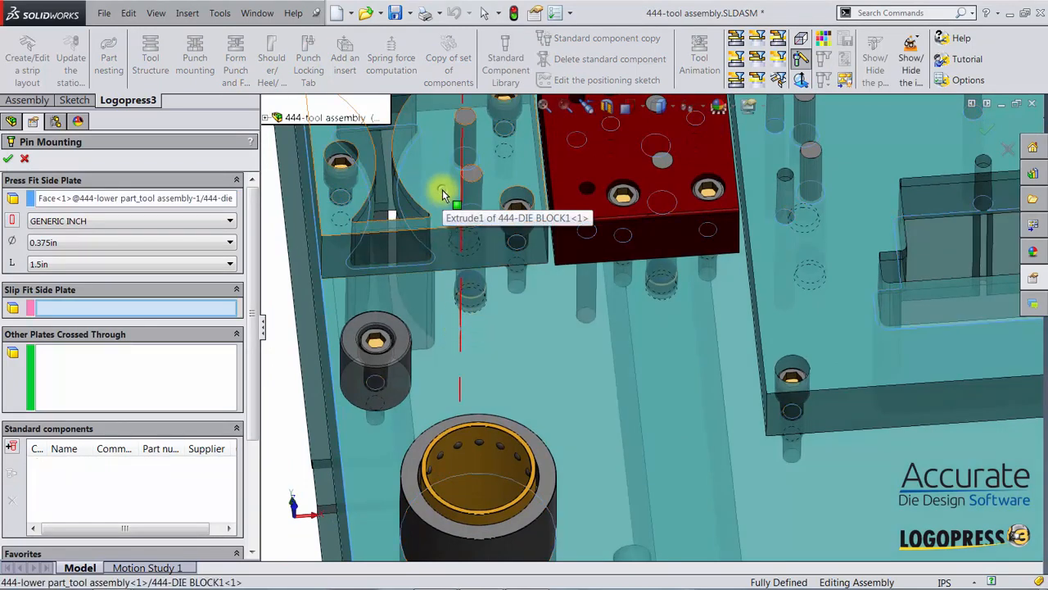
pyautogui.click(9, 159)
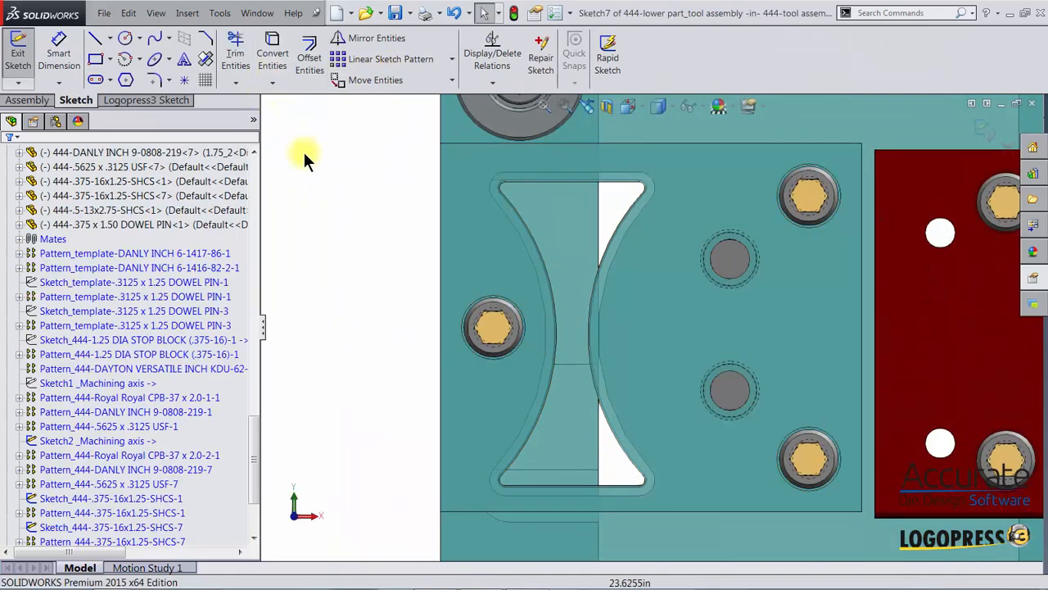
# Position two dowels by 2 edges on 444-DIE BLOCK1, 0.5 in from its upper and lower edges and 1.25 in from its right edge, then finish the sketch
pyautogui.click(174, 101)
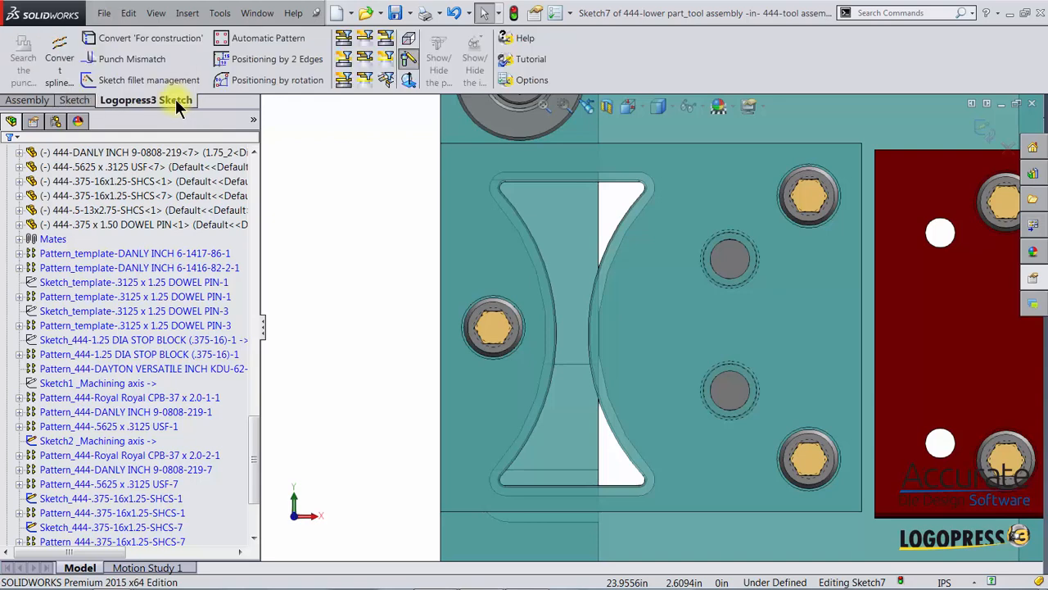
pyautogui.click(241, 59)
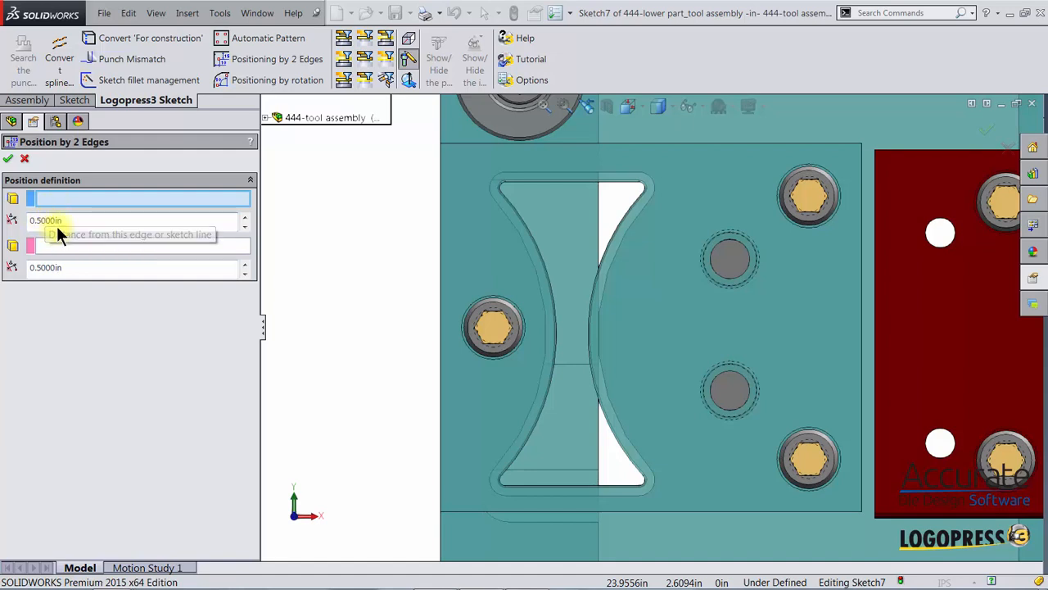
pyautogui.click(85, 266)
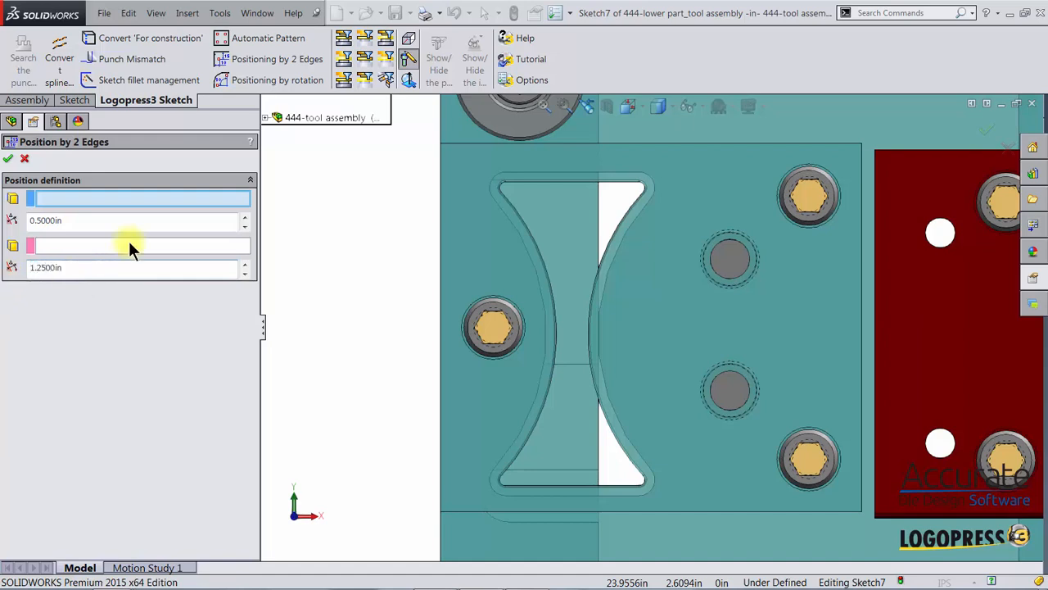
pyautogui.click(824, 145)
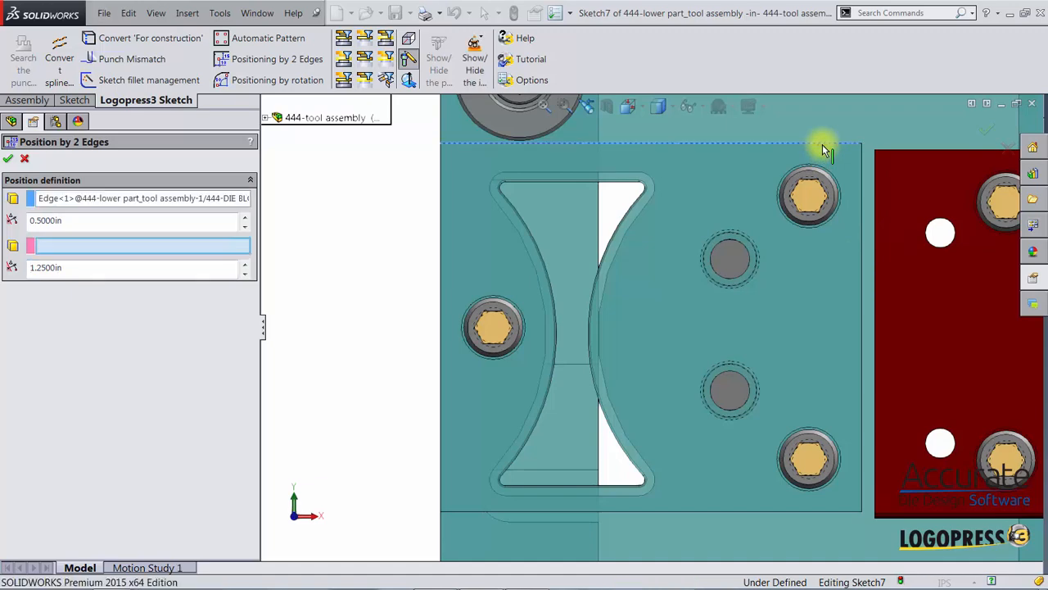
pyautogui.click(863, 177)
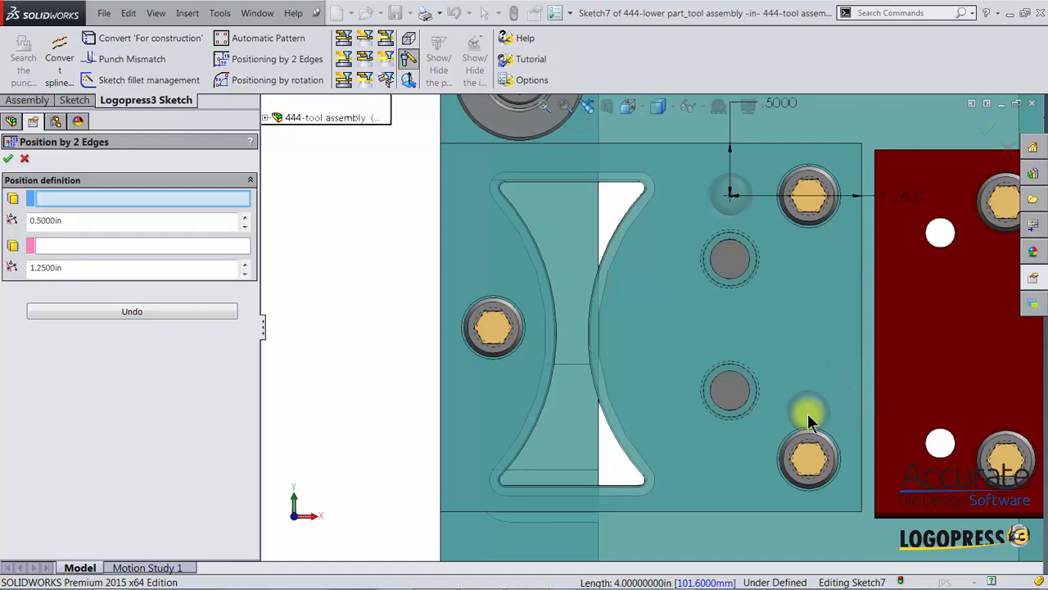
pyautogui.click(841, 513)
pyautogui.click(862, 413)
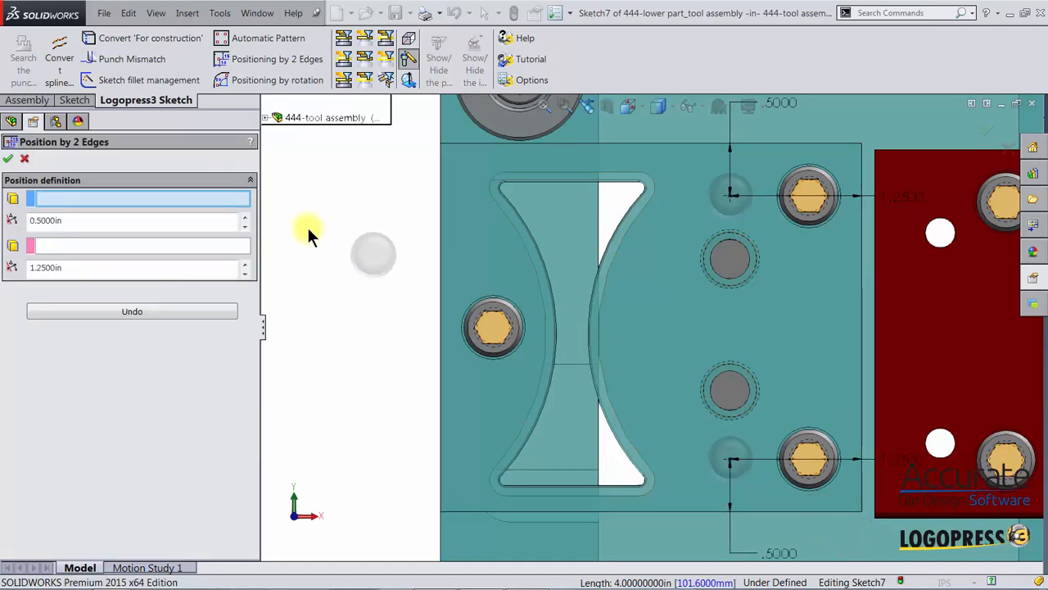
pyautogui.click(10, 159)
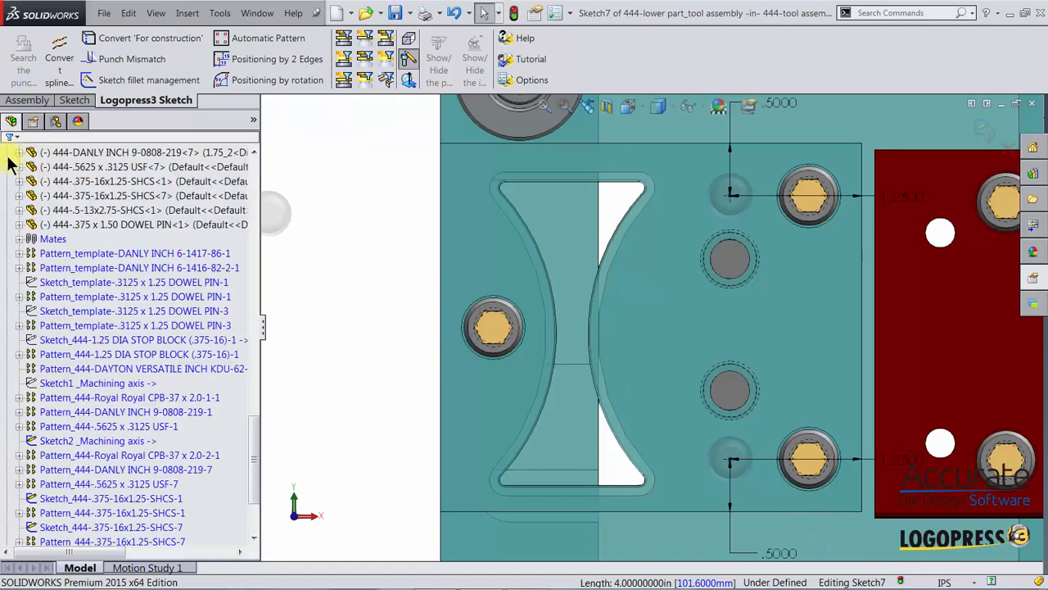
pyautogui.click(981, 132)
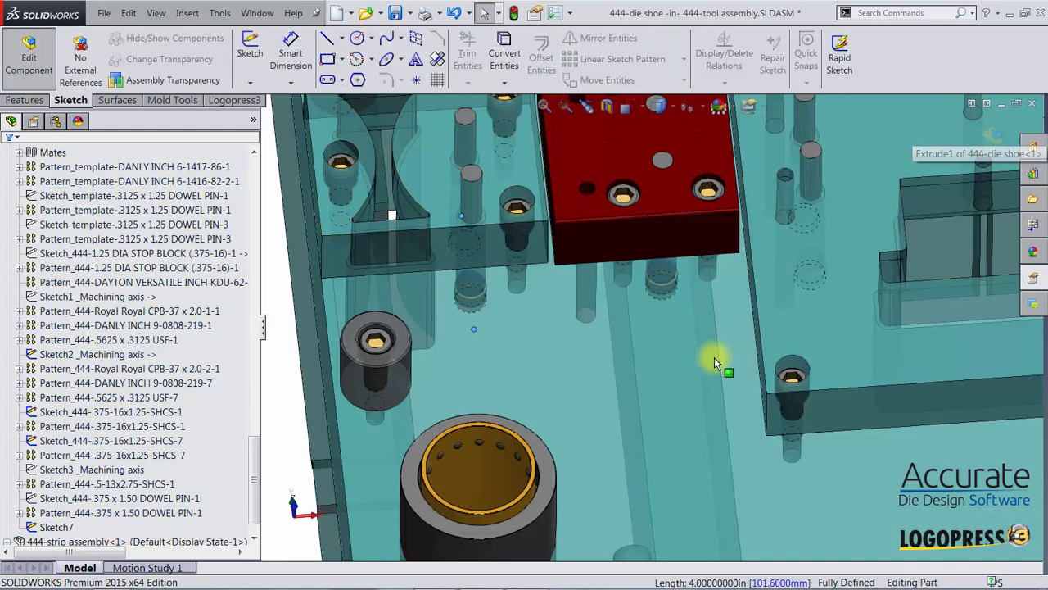
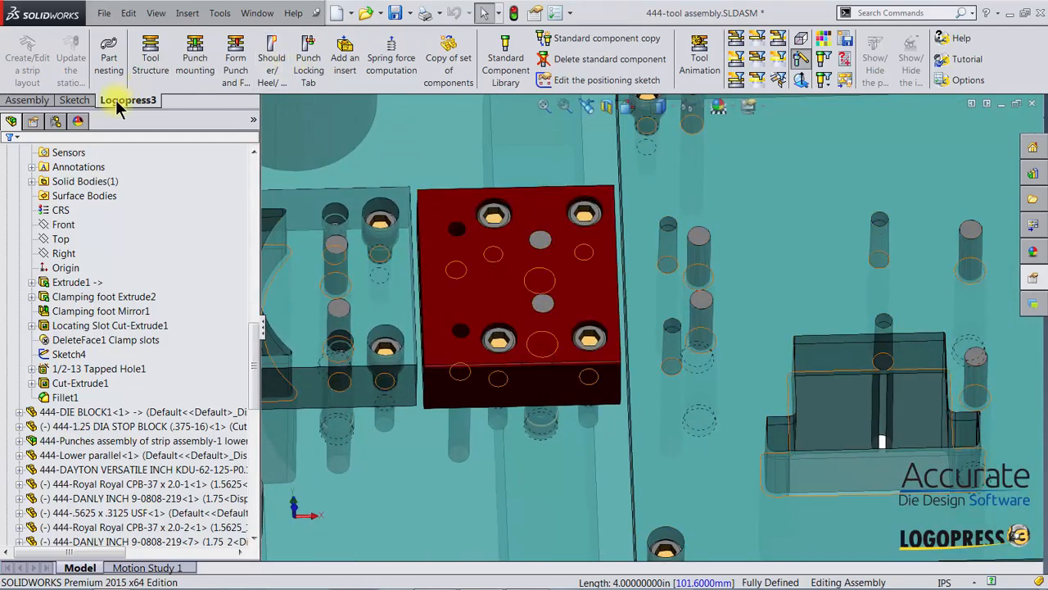
# Mount a GENERIC INCH straight dowel pin, 0.375 in diameter and 1.5 in long, press fit in the die shoe and slip fit in the form die
pyautogui.click(505, 45)
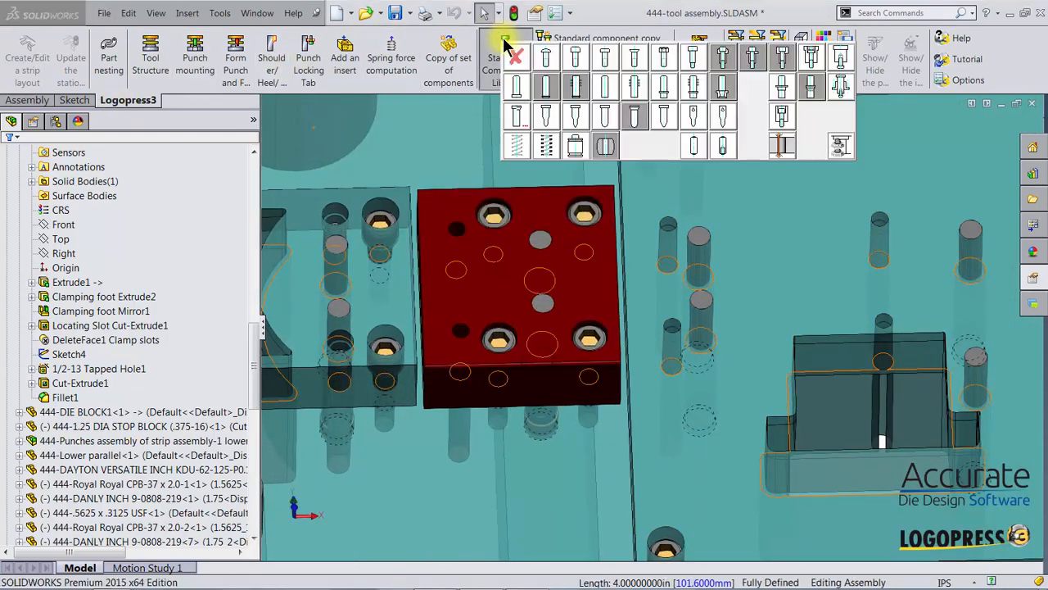
pyautogui.click(722, 120)
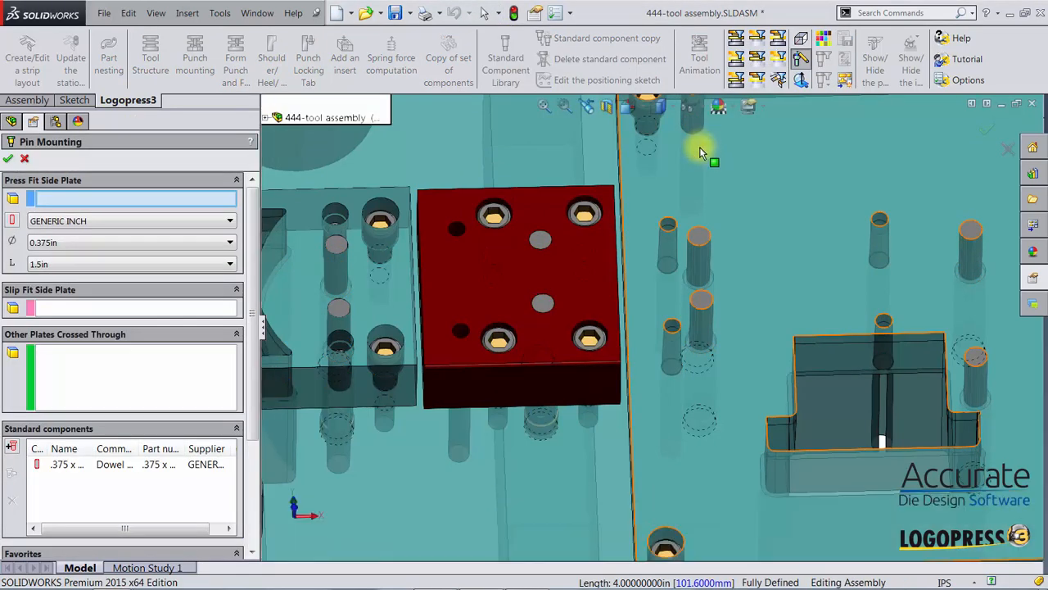
pyautogui.click(499, 466)
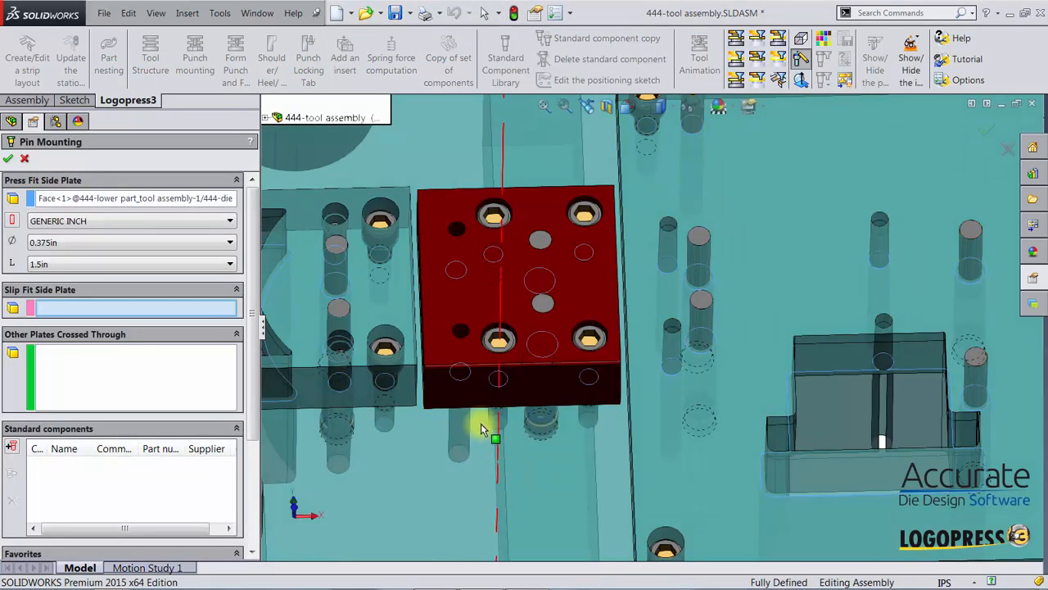
pyautogui.click(466, 307)
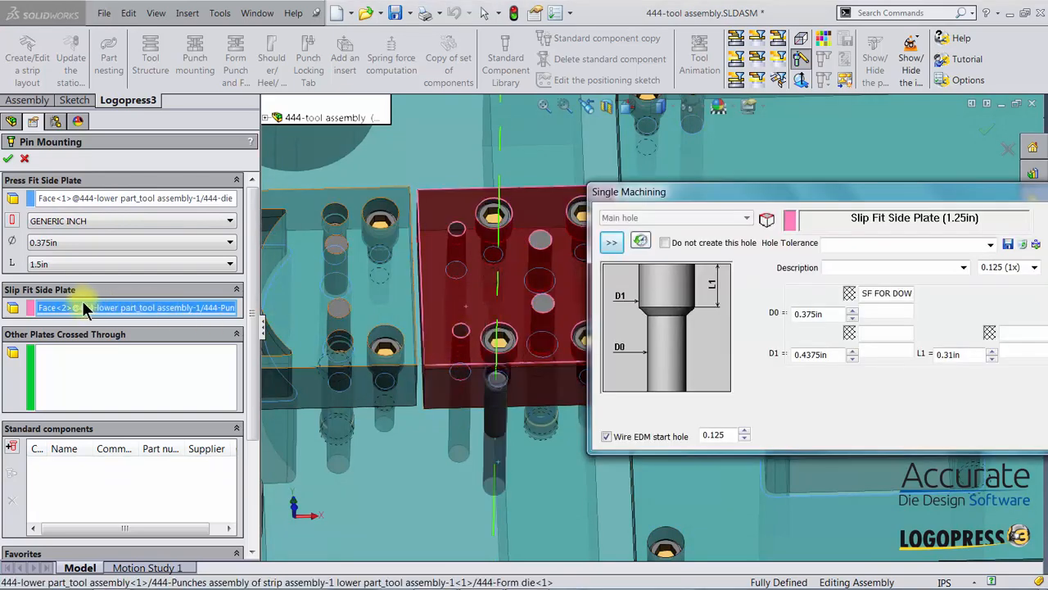
pyautogui.click(10, 161)
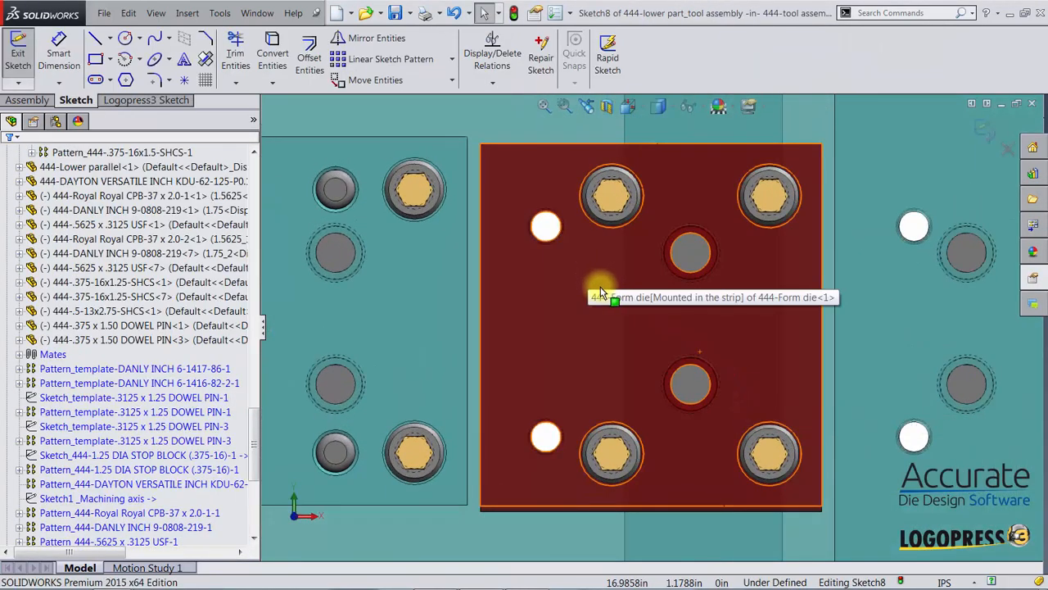
# Position two dowels by 2 edges on the form die, 0.5 in from its right and left edges and 1.25 in from its upper edge
pyautogui.click(111, 99)
pyautogui.click(257, 56)
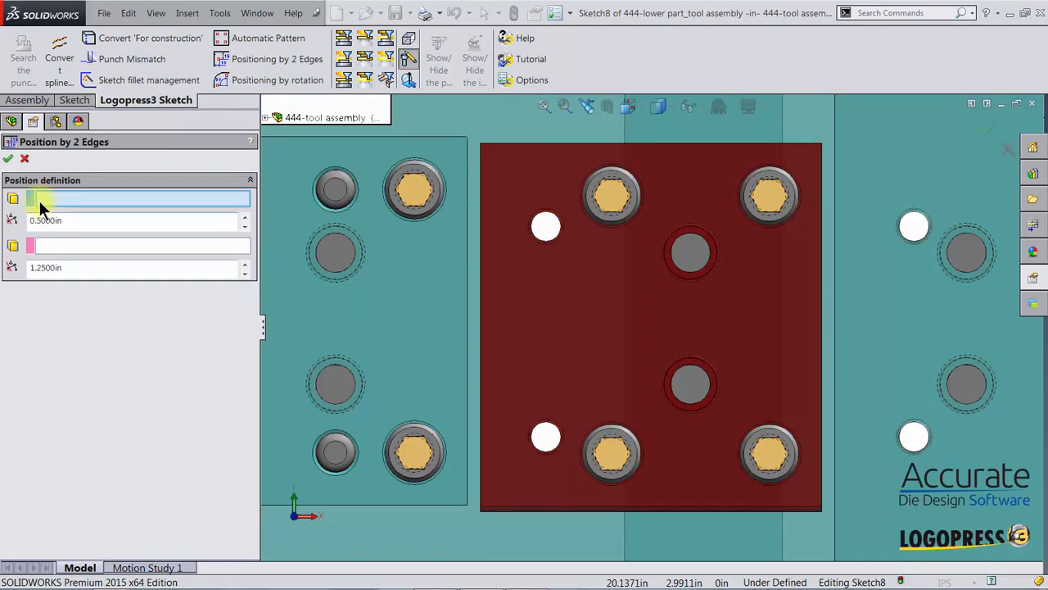
pyautogui.click(822, 241)
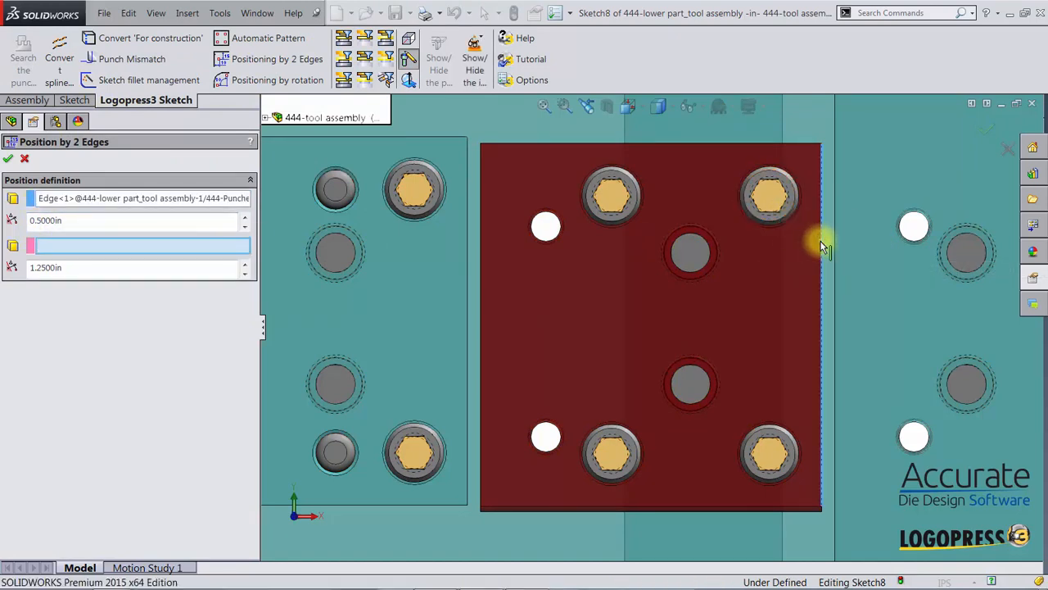
pyautogui.click(792, 144)
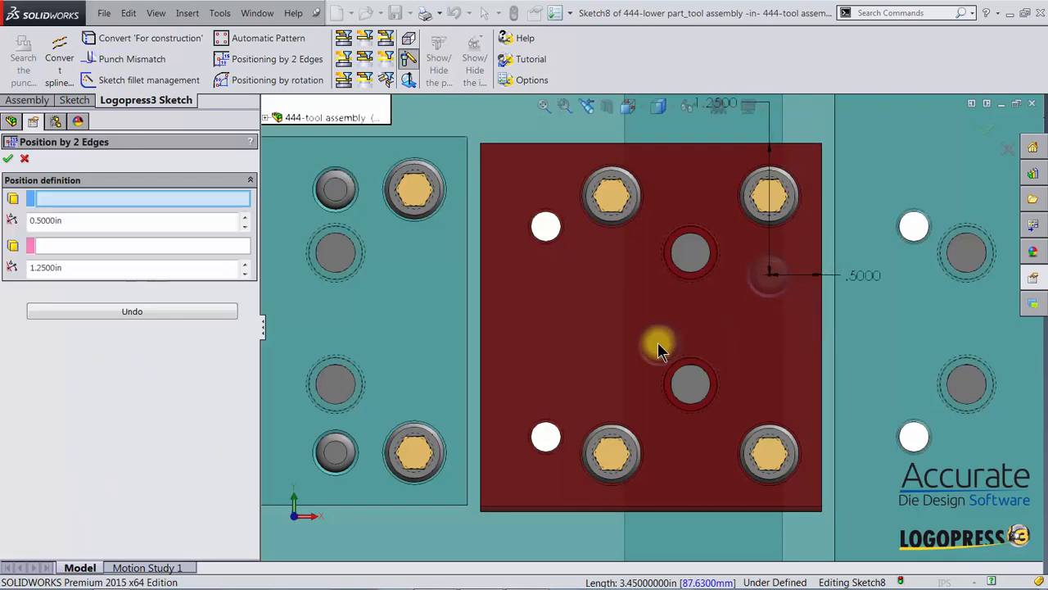
pyautogui.click(482, 178)
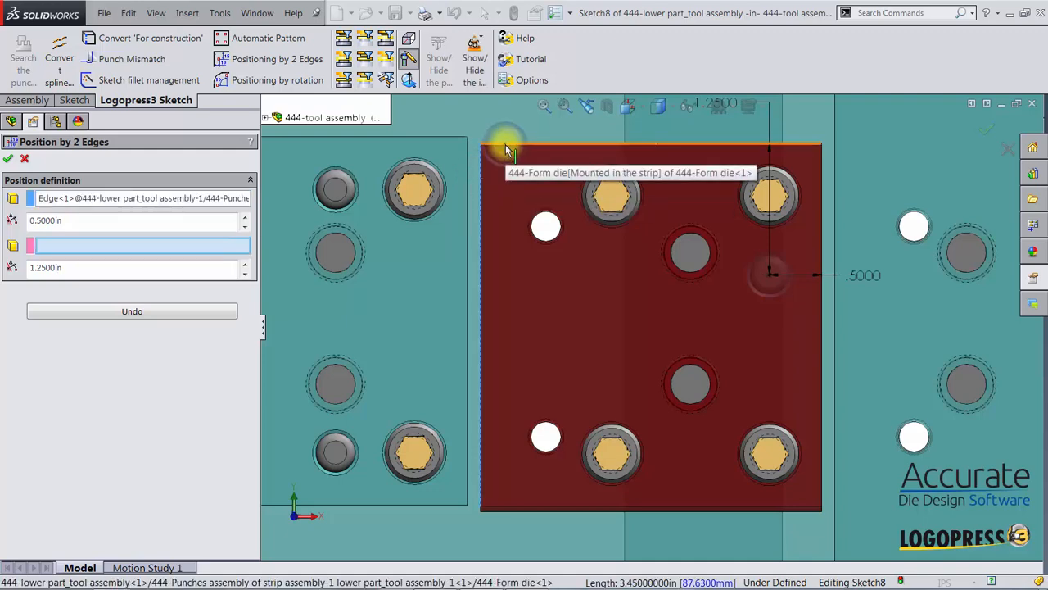
pyautogui.click(503, 146)
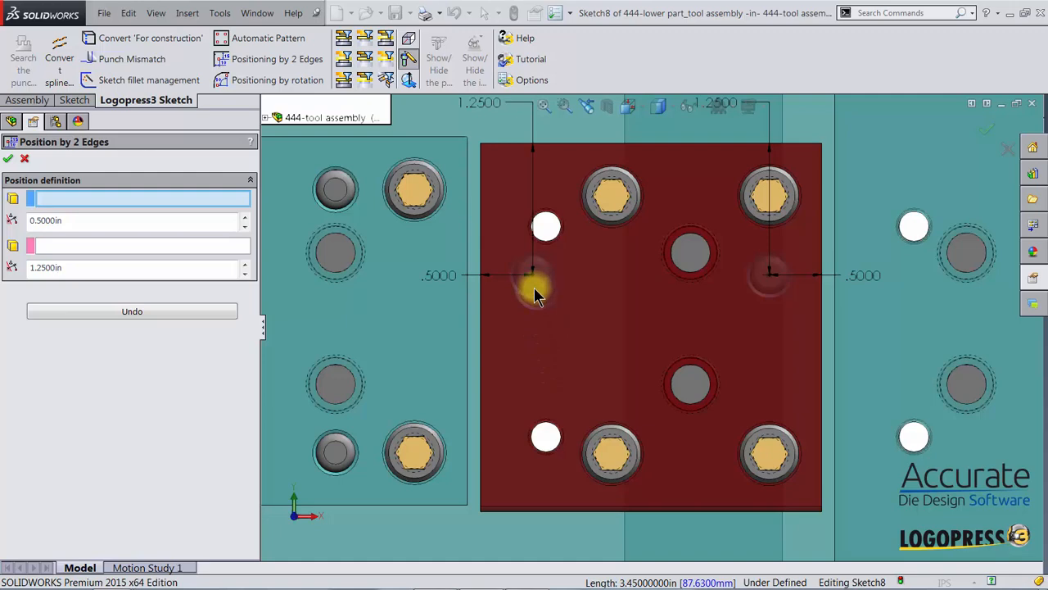
pyautogui.click(9, 159)
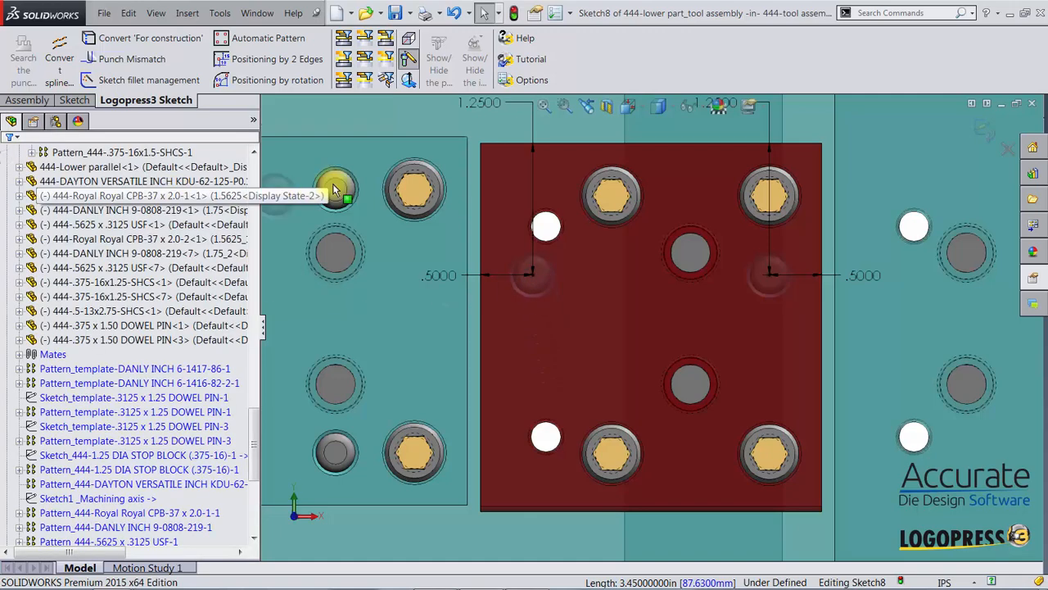
# Set the form die's left dowel position to 2.25 in from the upper edge and finish the positioning sketch
pyautogui.click(476, 104)
pyautogui.click(477, 104)
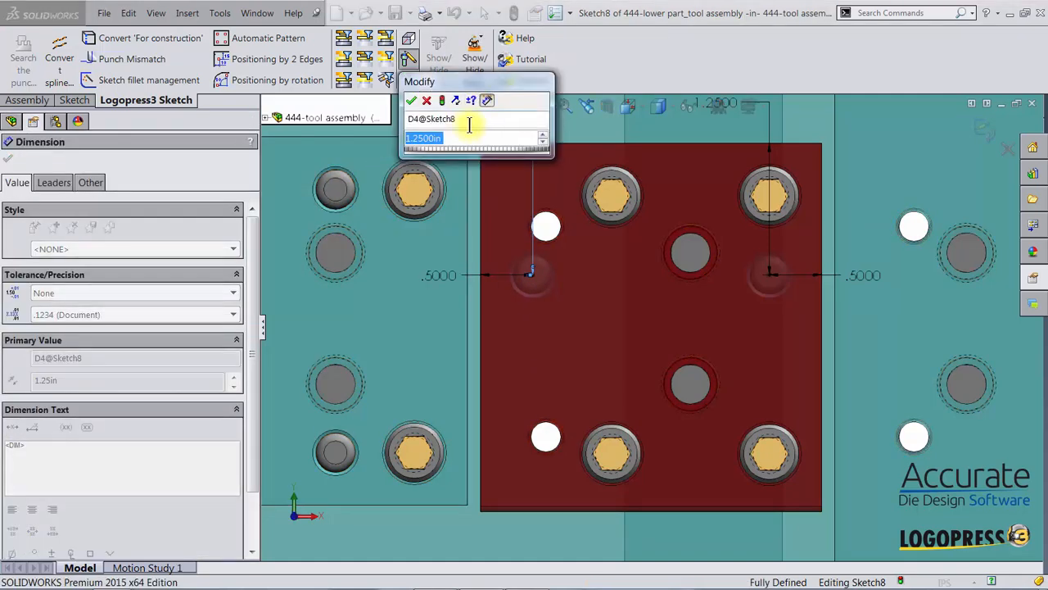
pyautogui.scroll(1, 467, 135)
pyautogui.scroll(4, 464, 143)
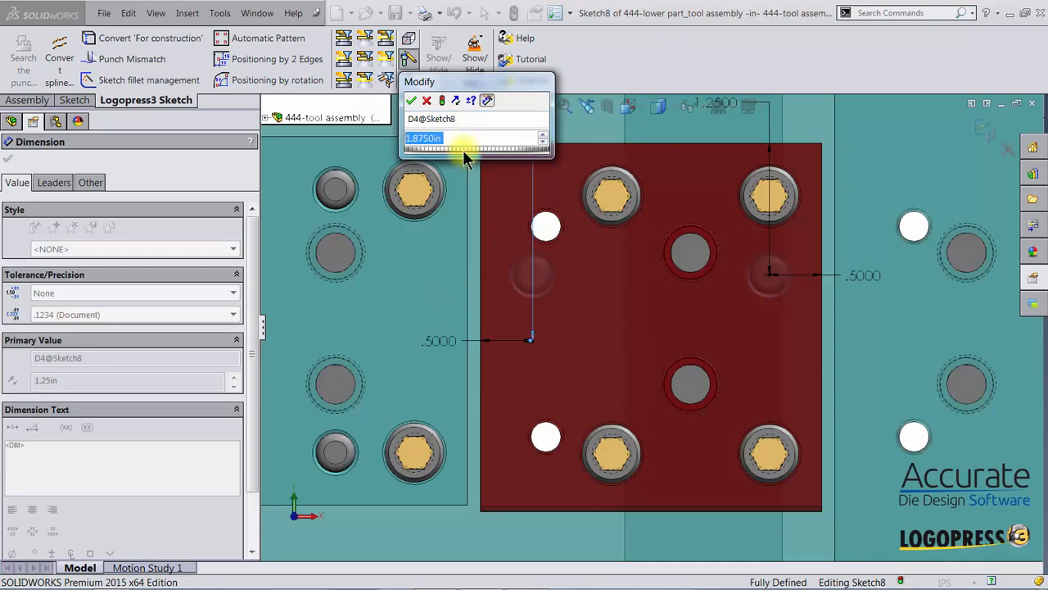
pyautogui.scroll(2, 461, 140)
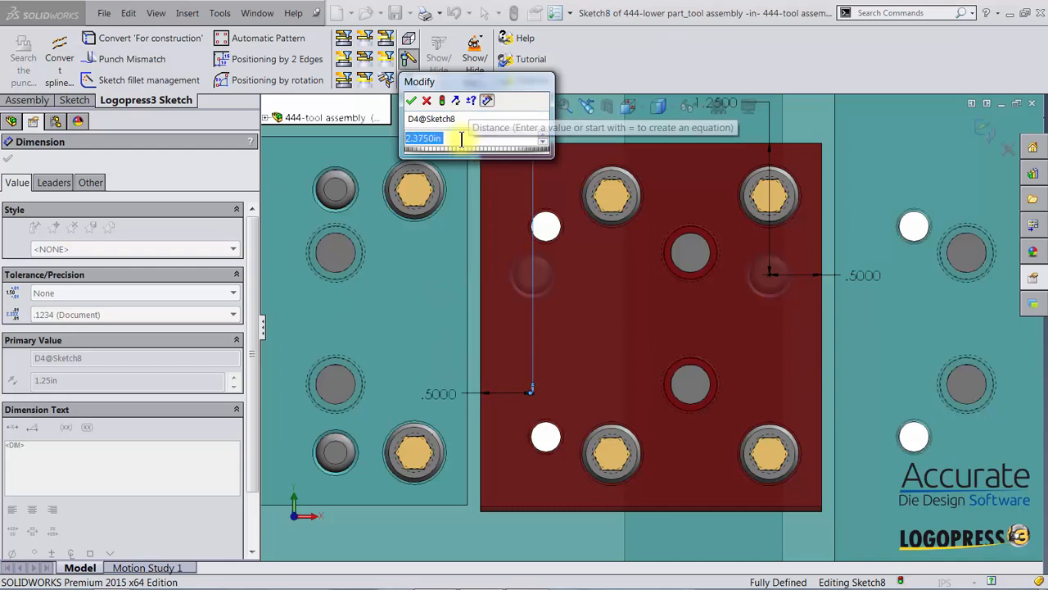
pyautogui.scroll(-1, 460, 142)
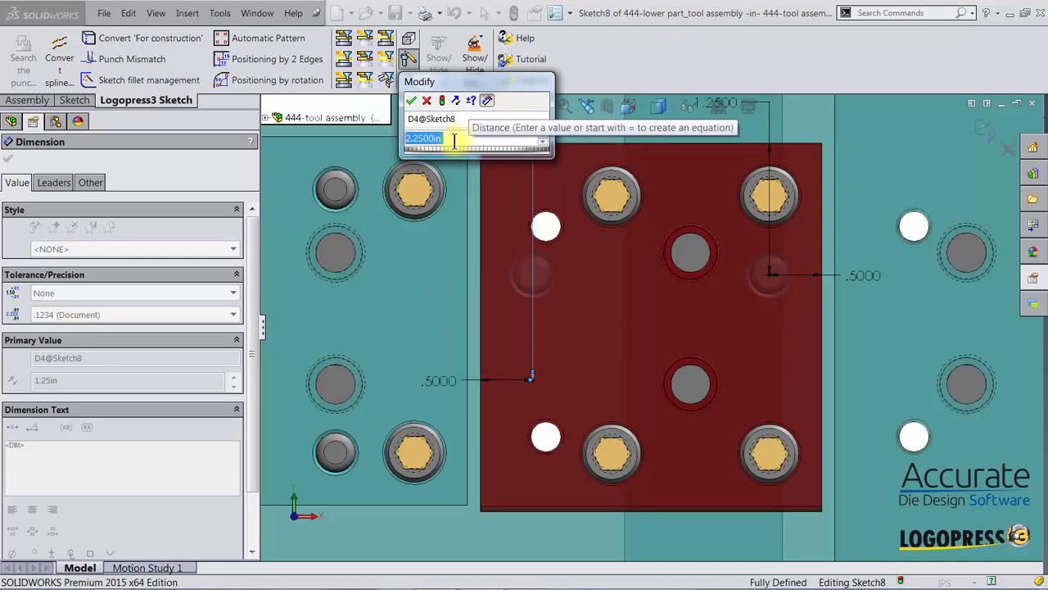
pyautogui.click(412, 101)
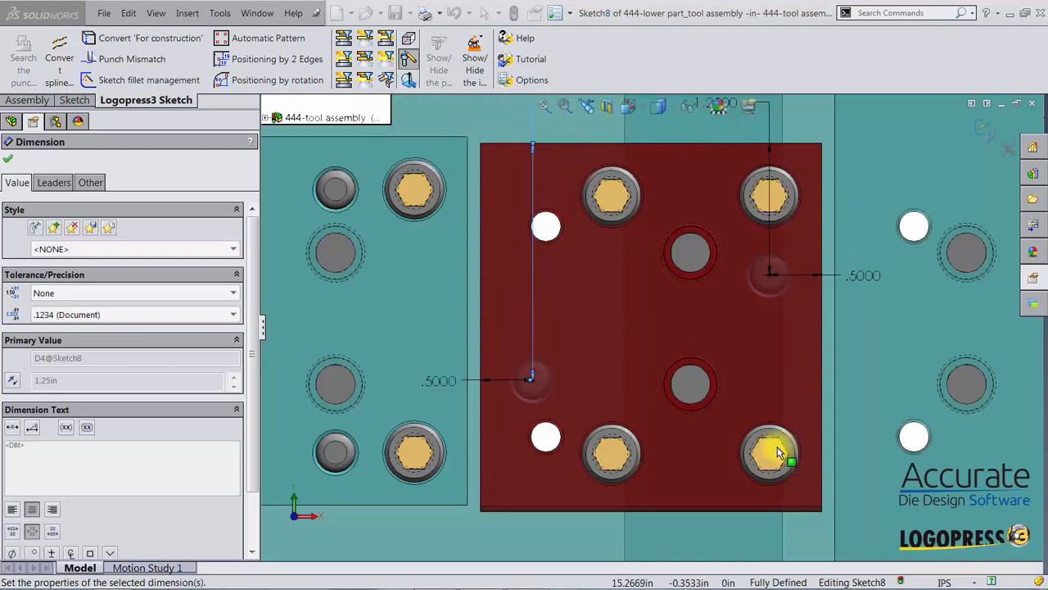
pyautogui.click(985, 136)
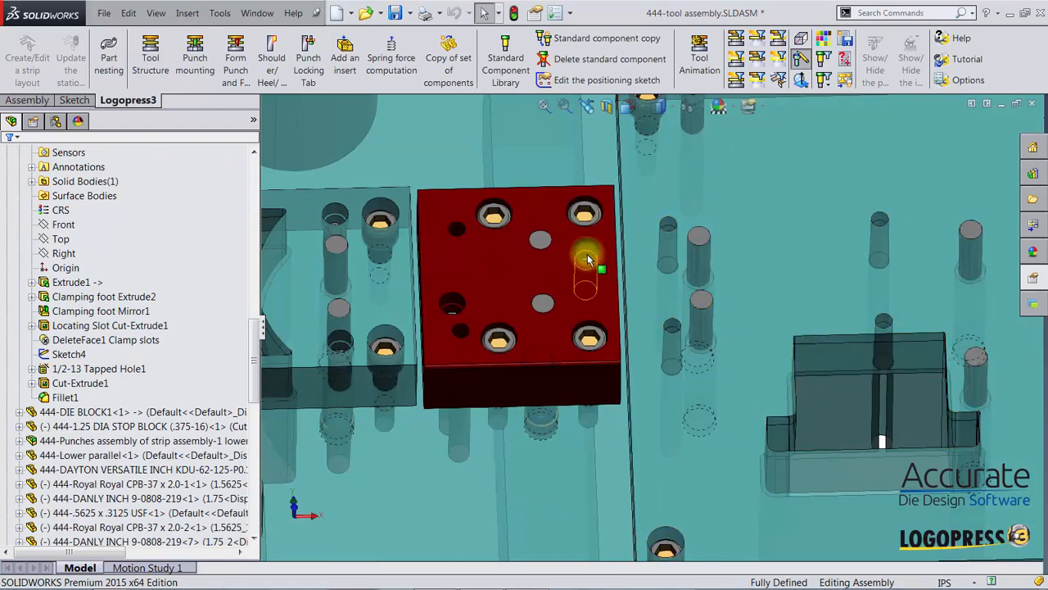
# Save the tool assembly and display only the upper die assembly with its punch shoe and punch retainers
pyautogui.scroll(5, 691, 278)
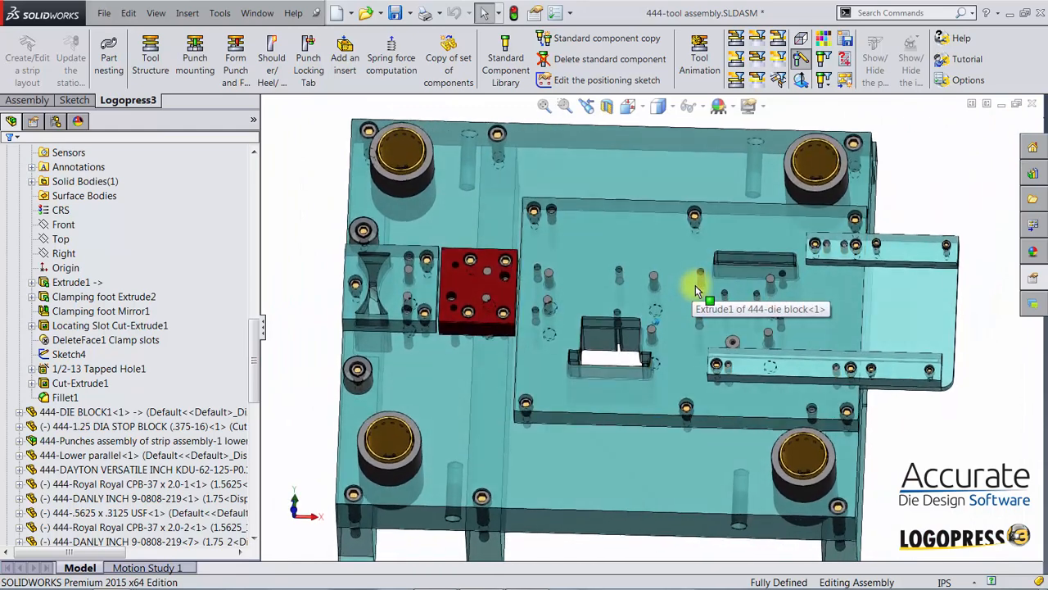
pyautogui.click(396, 14)
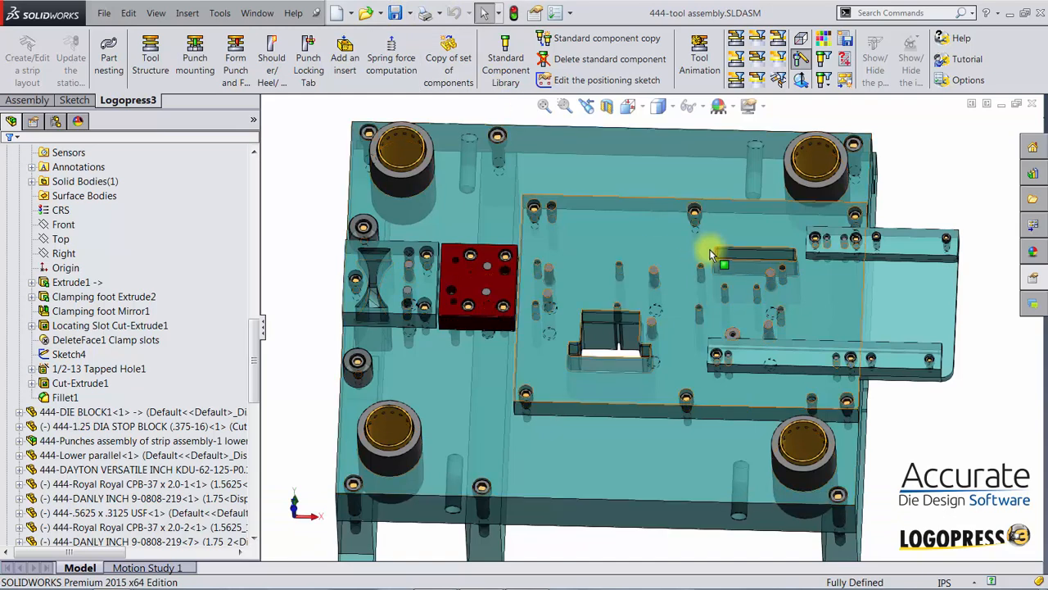
pyautogui.click(755, 79)
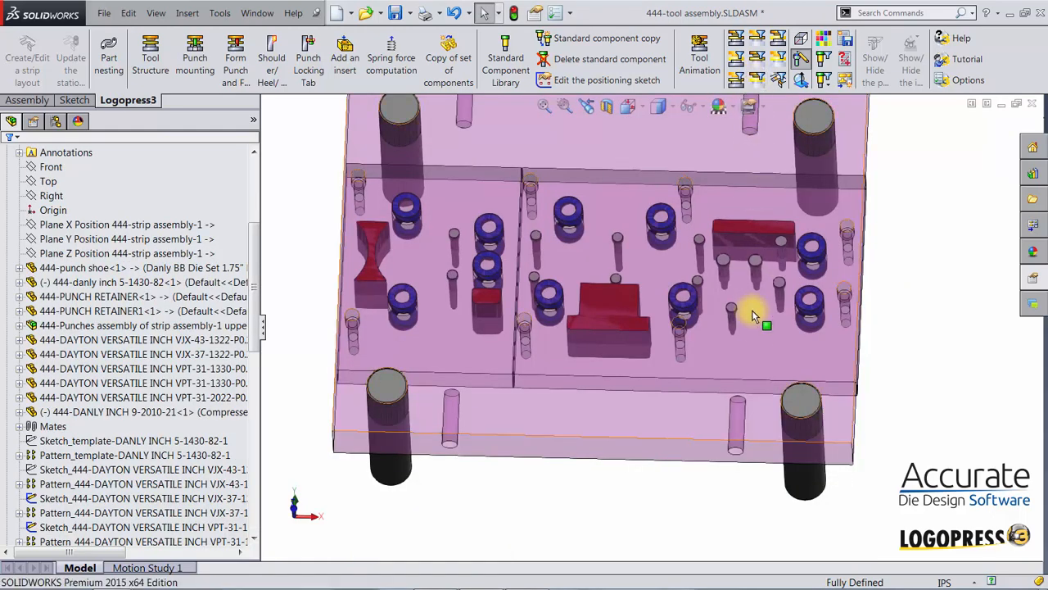
pyautogui.moveTo(754, 336); pyautogui.dragTo(746, 405, button='middle')
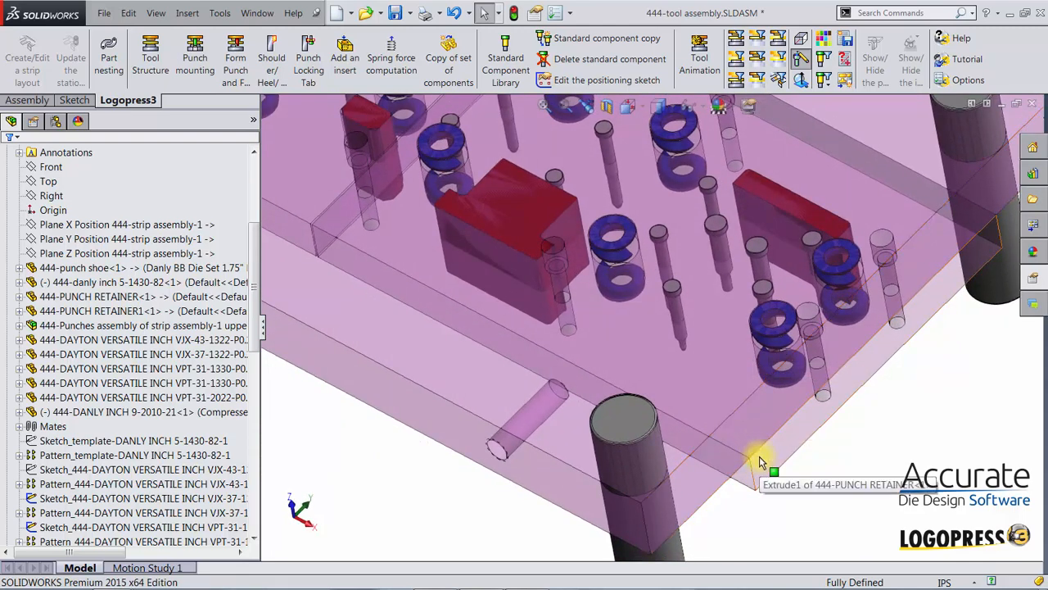
# Mount a GENERIC INCH socket head cap screw, 0.375 <16> by 2.25 in, through the punch shoe into a tapped hole in 444-PUNCH RETAINER
pyautogui.click(504, 49)
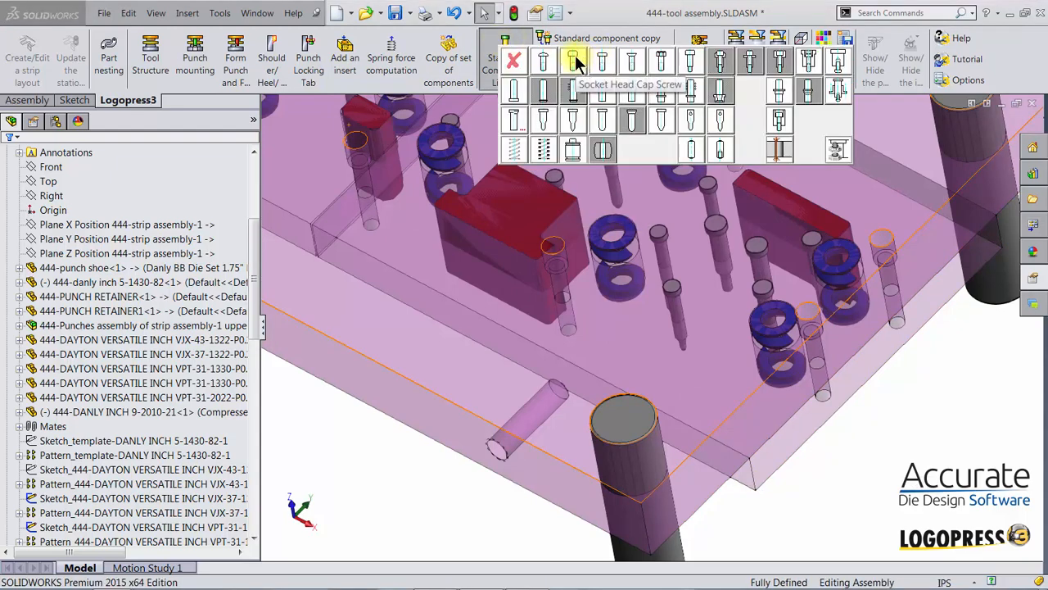
pyautogui.click(576, 62)
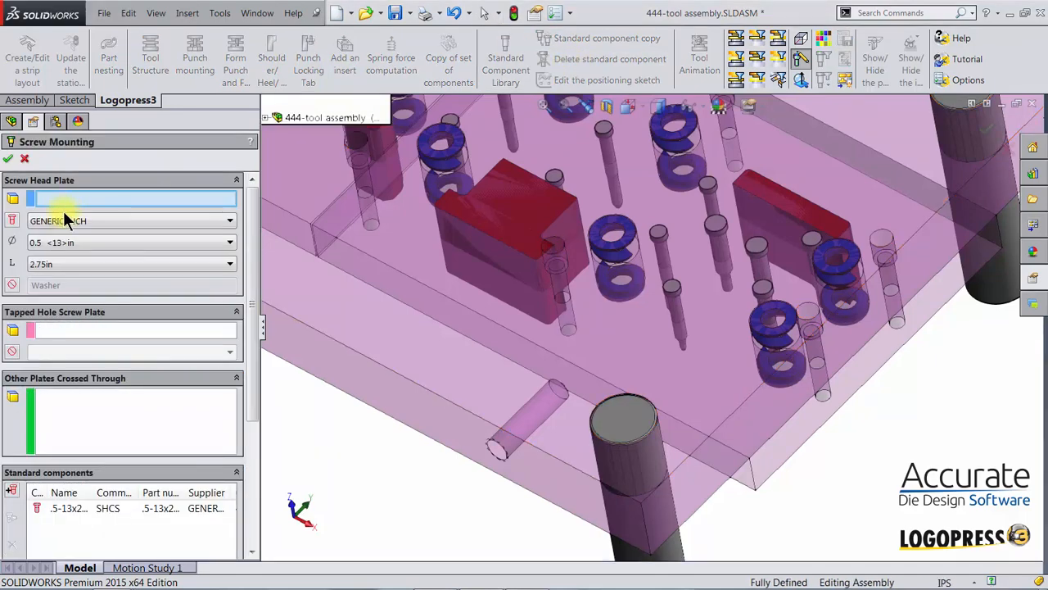
pyautogui.click(731, 380)
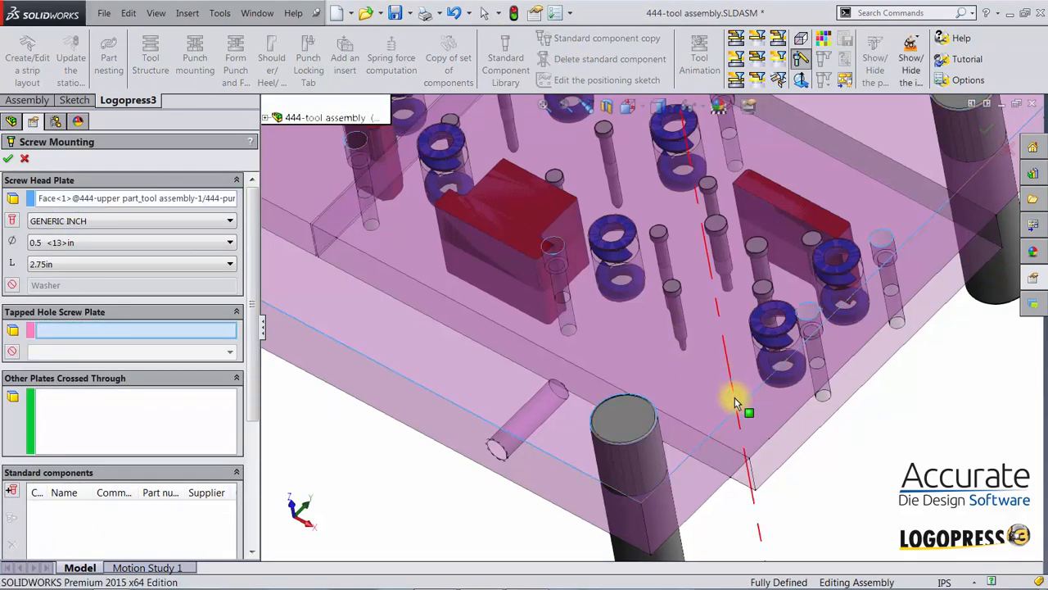
pyautogui.click(772, 445)
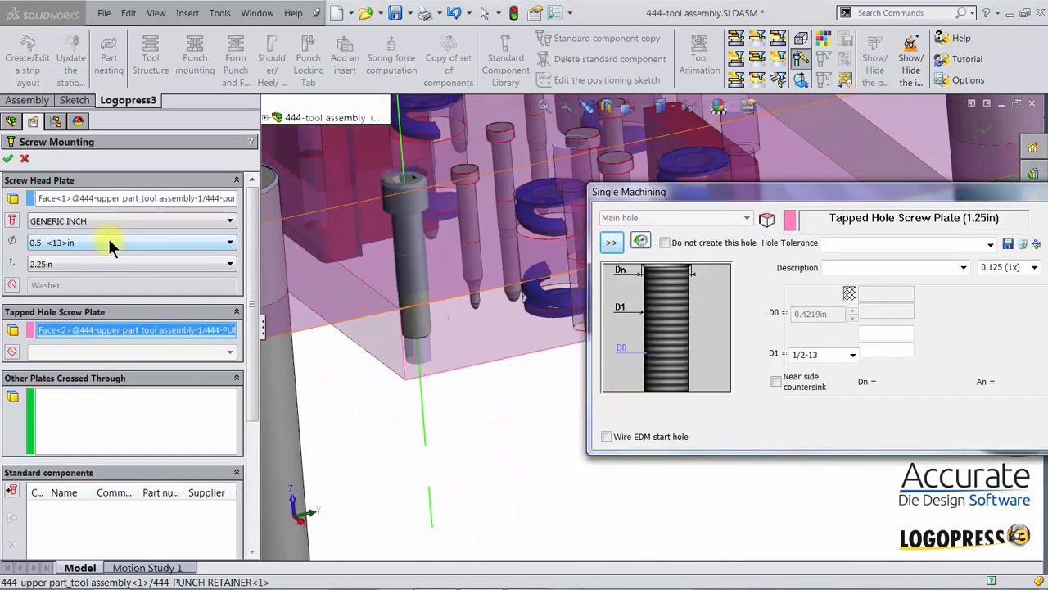
pyautogui.click(107, 242)
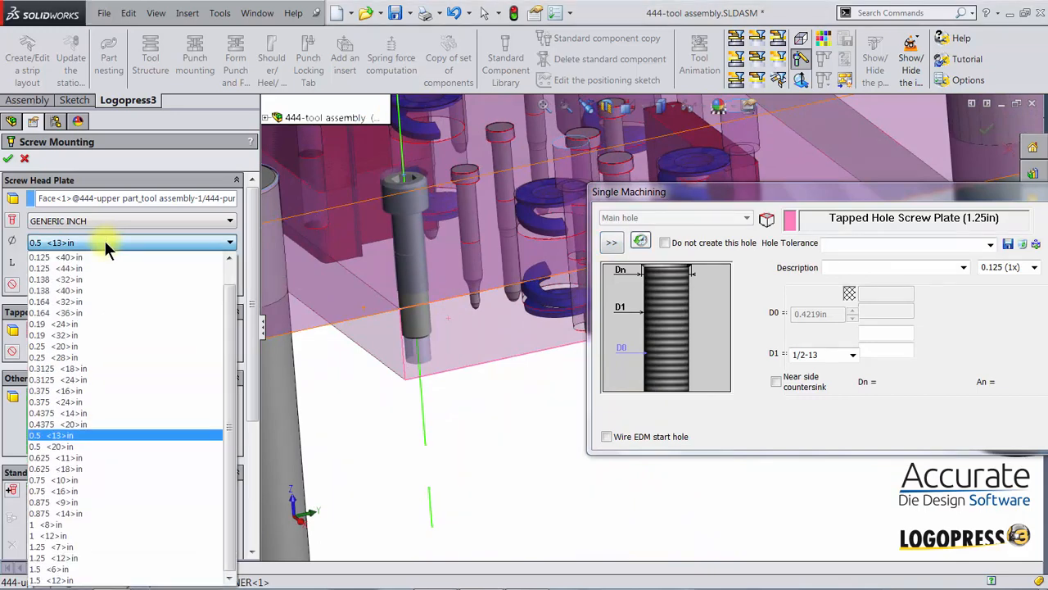
pyautogui.click(46, 388)
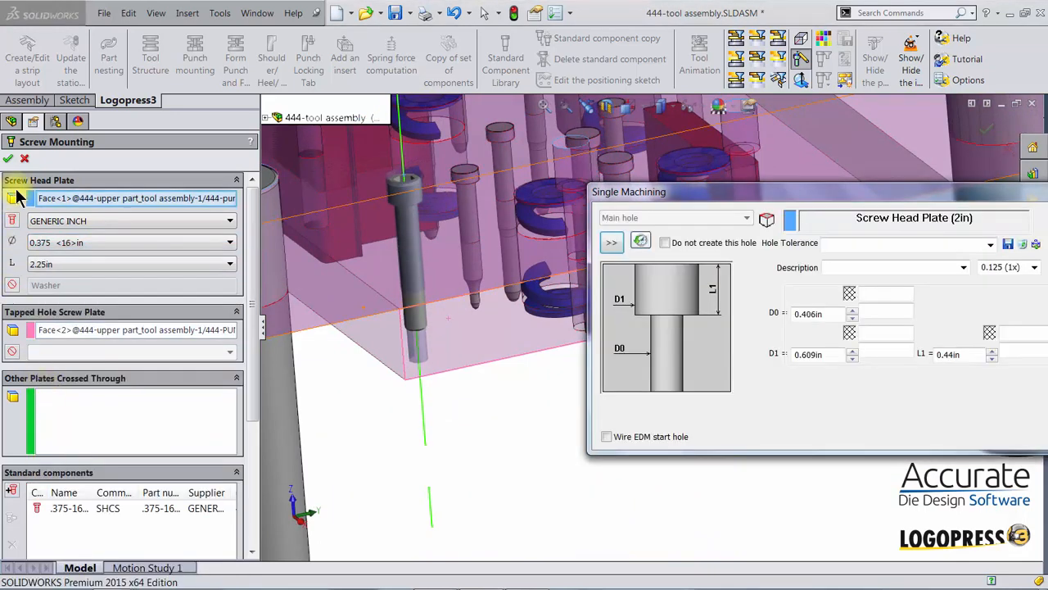
pyautogui.click(9, 159)
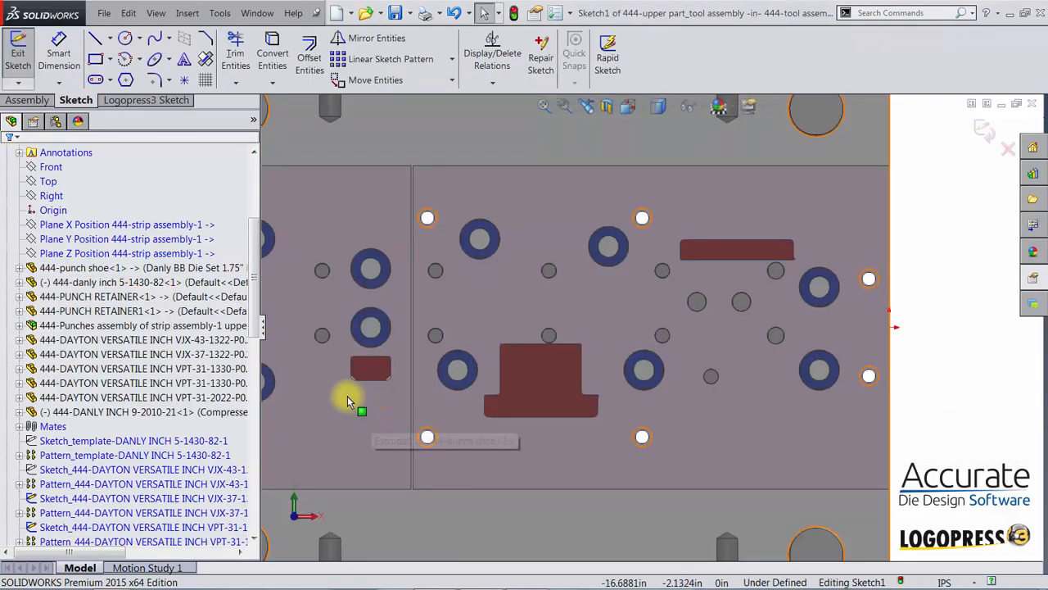
# Position the screws with a 6-point automatic pattern inset 0.5 in from the punch retainer's edges and finish the sketch
pyautogui.click(182, 100)
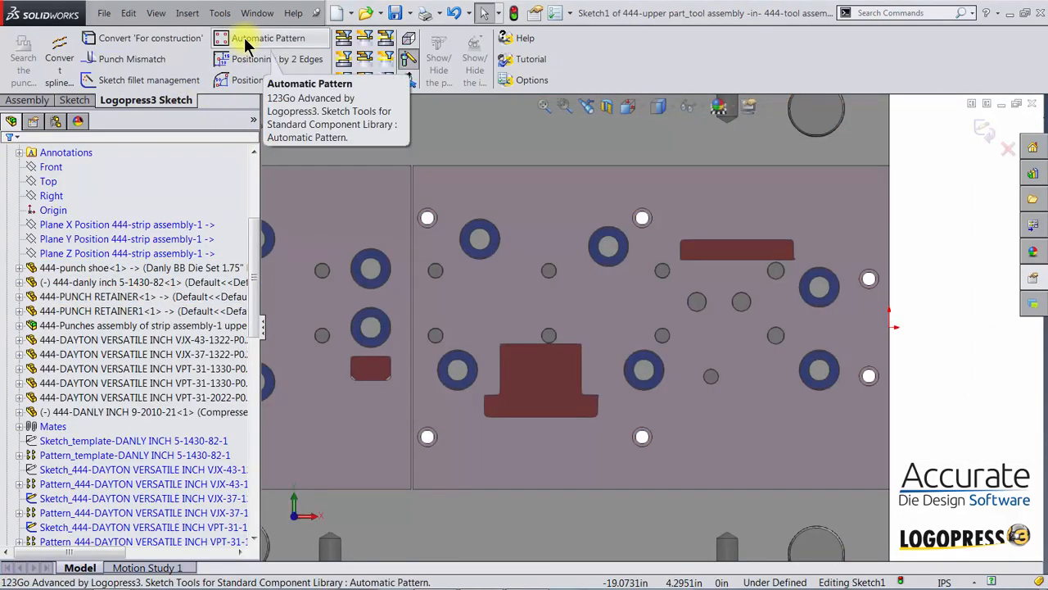
pyautogui.click(244, 37)
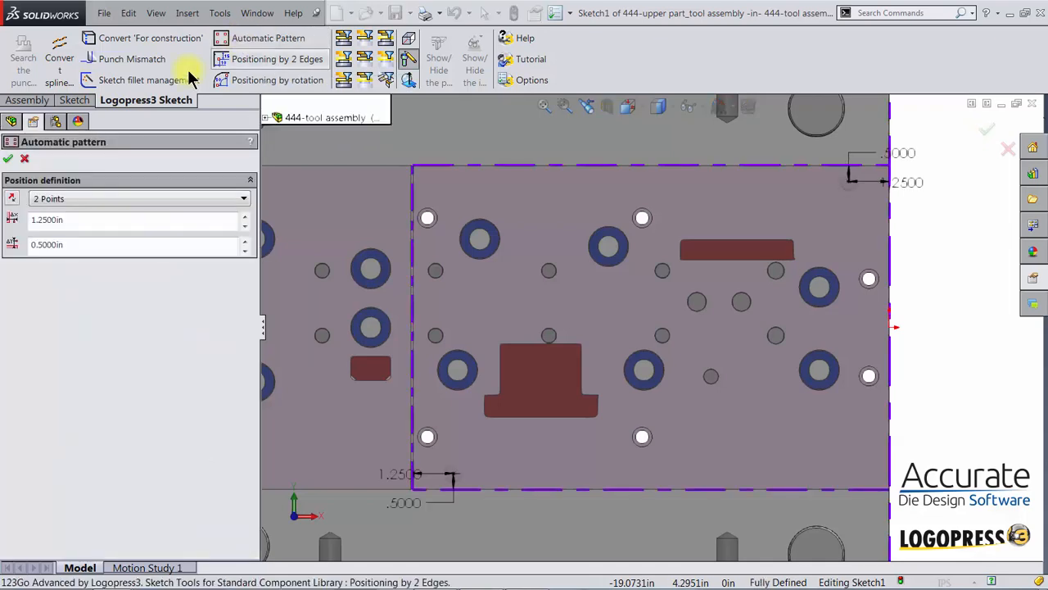
pyautogui.click(60, 196)
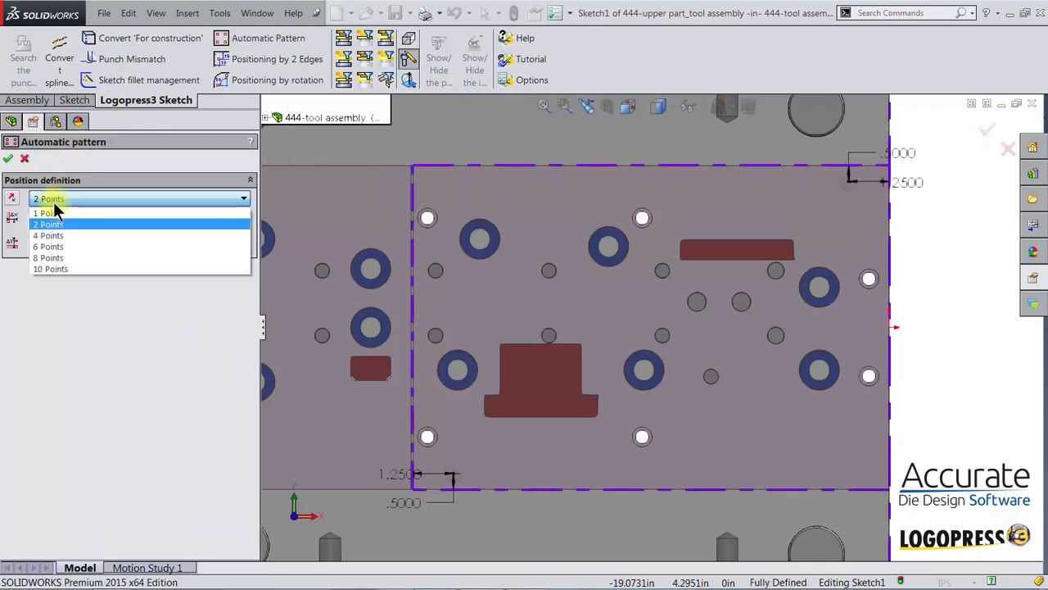
pyautogui.click(43, 242)
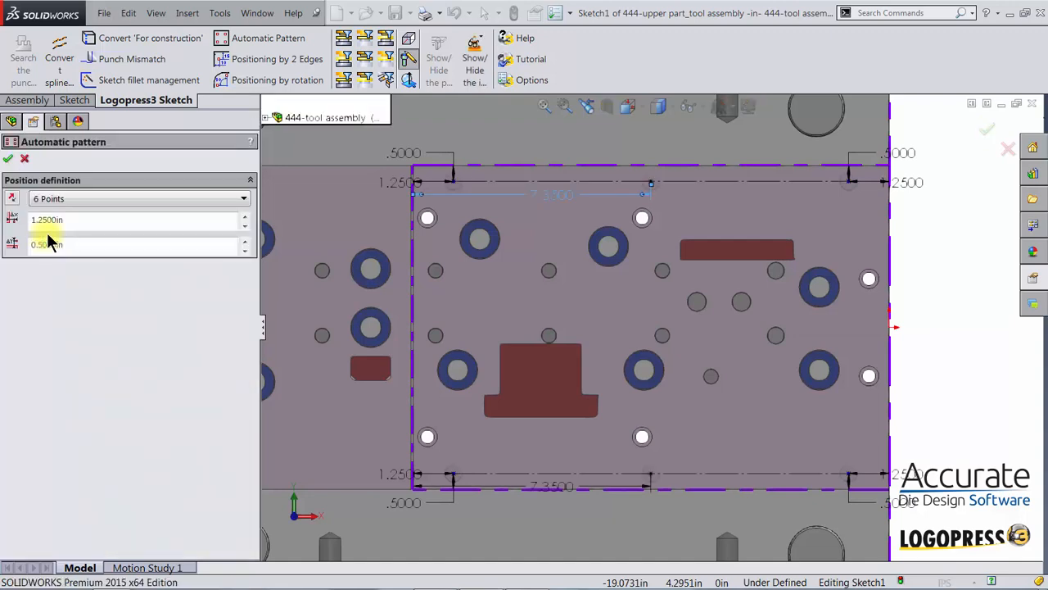
pyautogui.moveTo(80, 223); pyautogui.dragTo(21, 230)
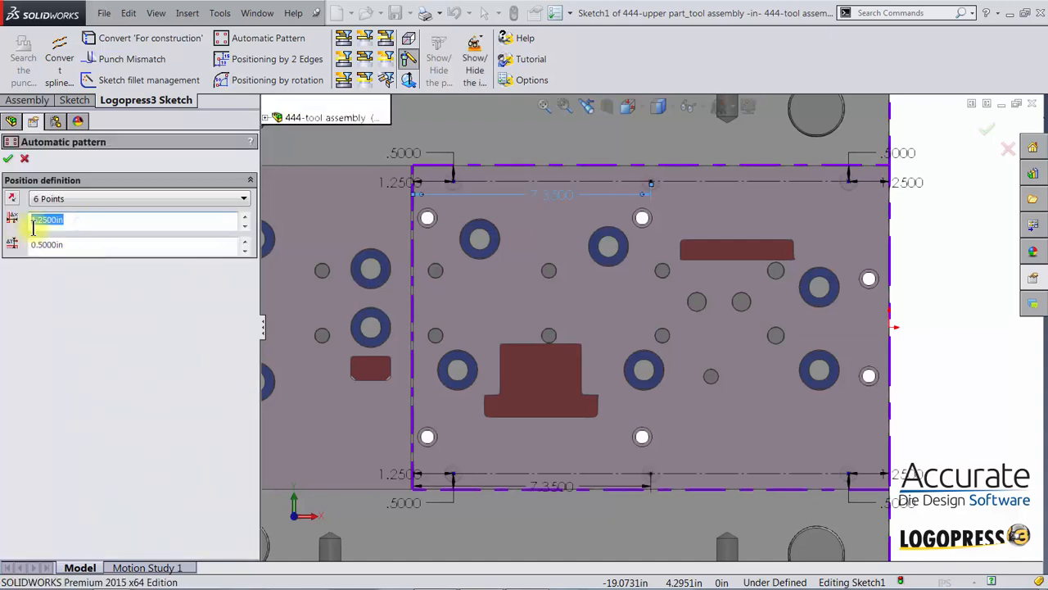
pyautogui.press('BackSpace')
pyautogui.write('.5')
pyautogui.press('Return')
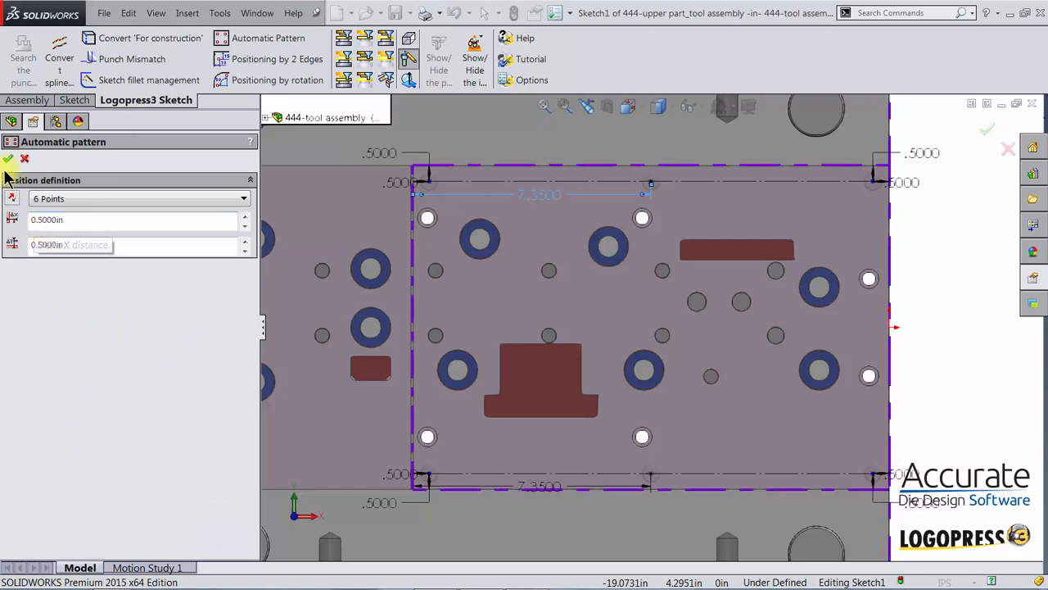
pyautogui.click(9, 159)
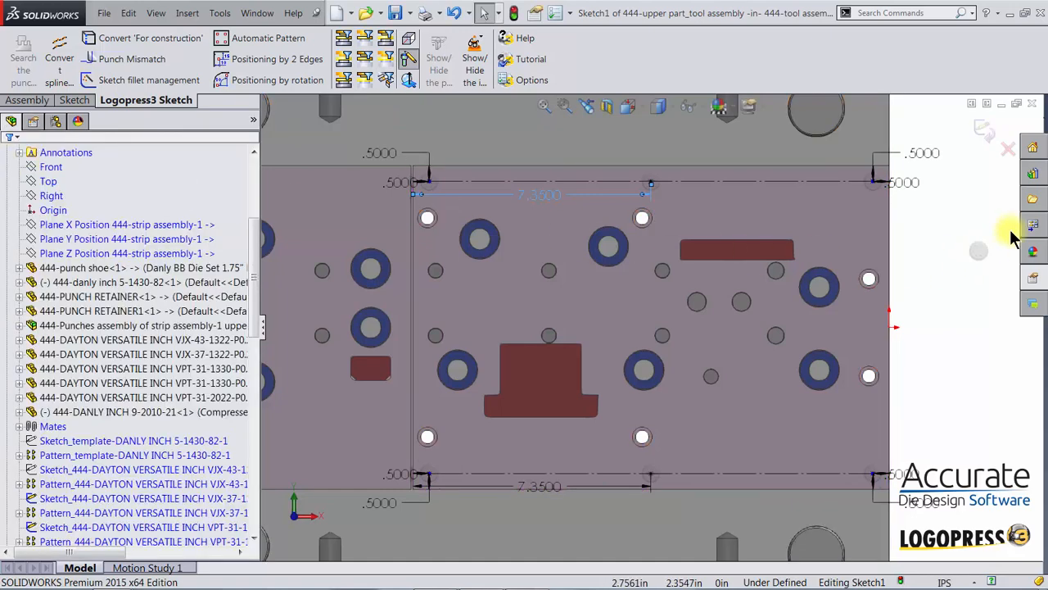
pyautogui.click(985, 131)
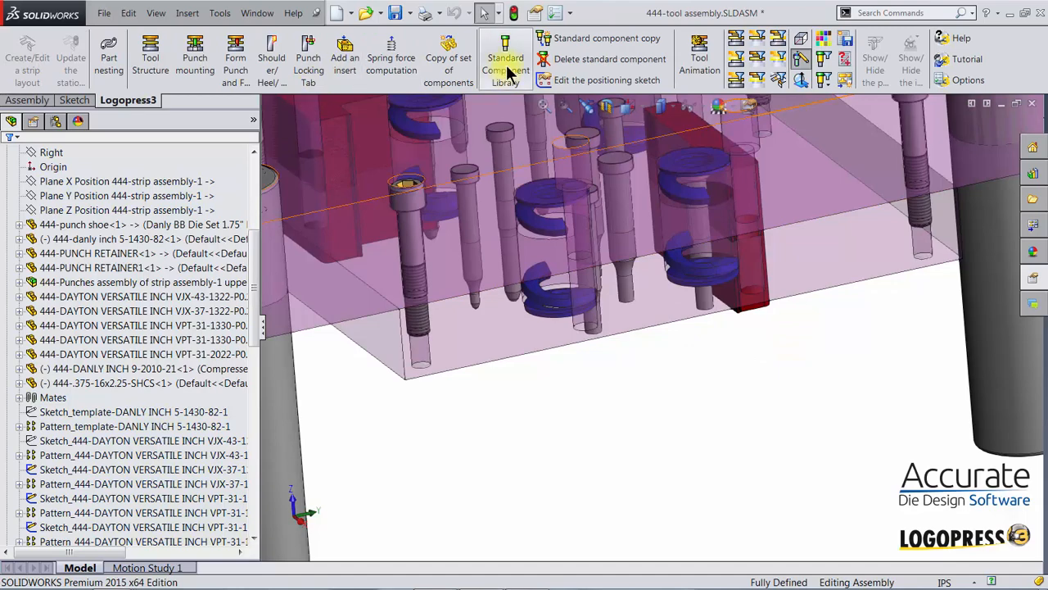
# Mount a 0.375 <16> by 2.25 in socket head cap screw from the punch shoe into a tapped hole in 444-PUNCH RETAINER1
pyautogui.click(507, 71)
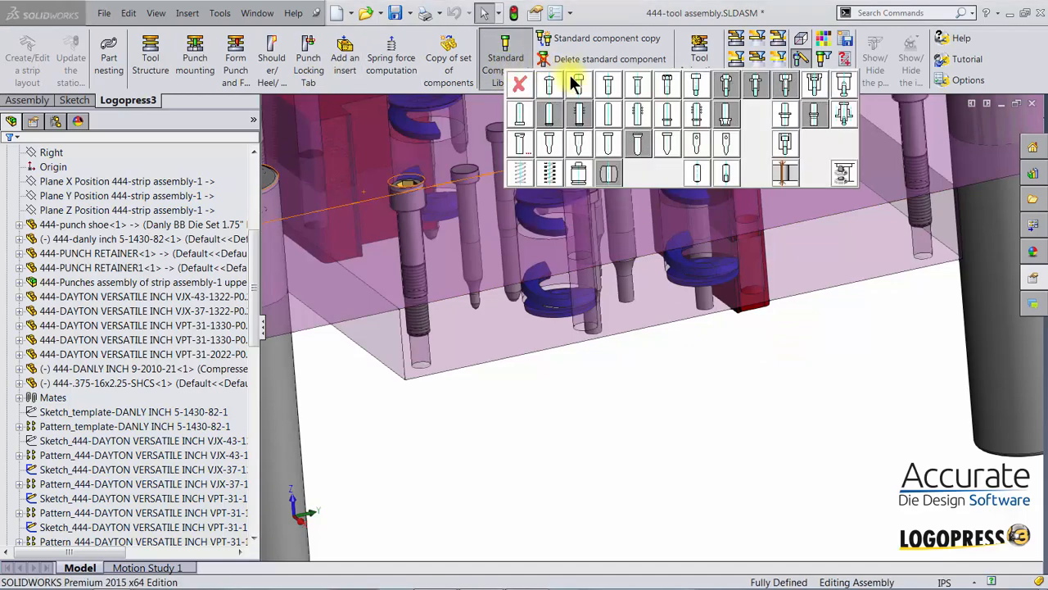
pyautogui.click(578, 86)
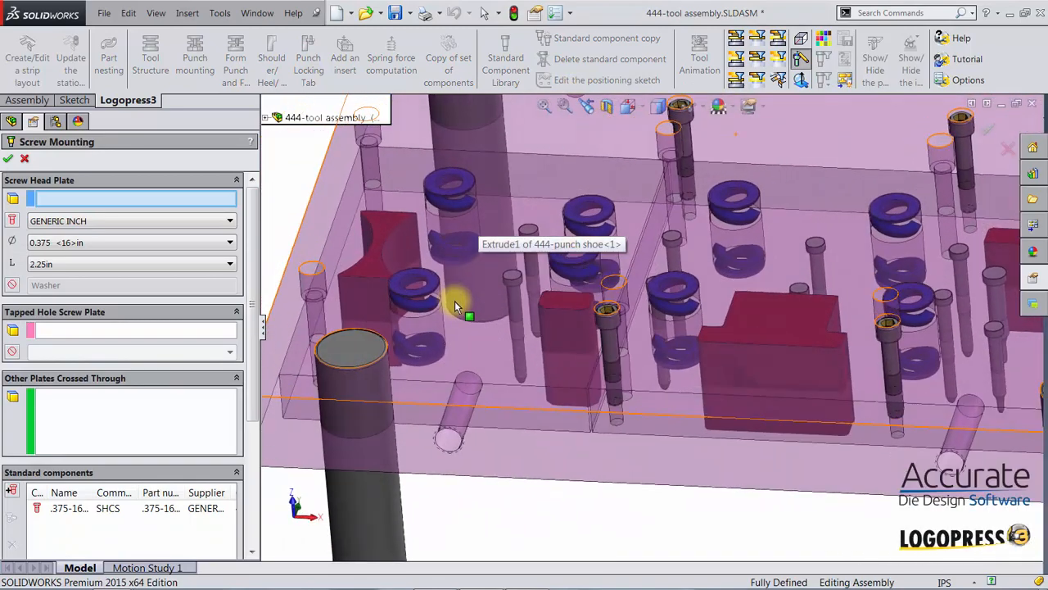
pyautogui.click(465, 313)
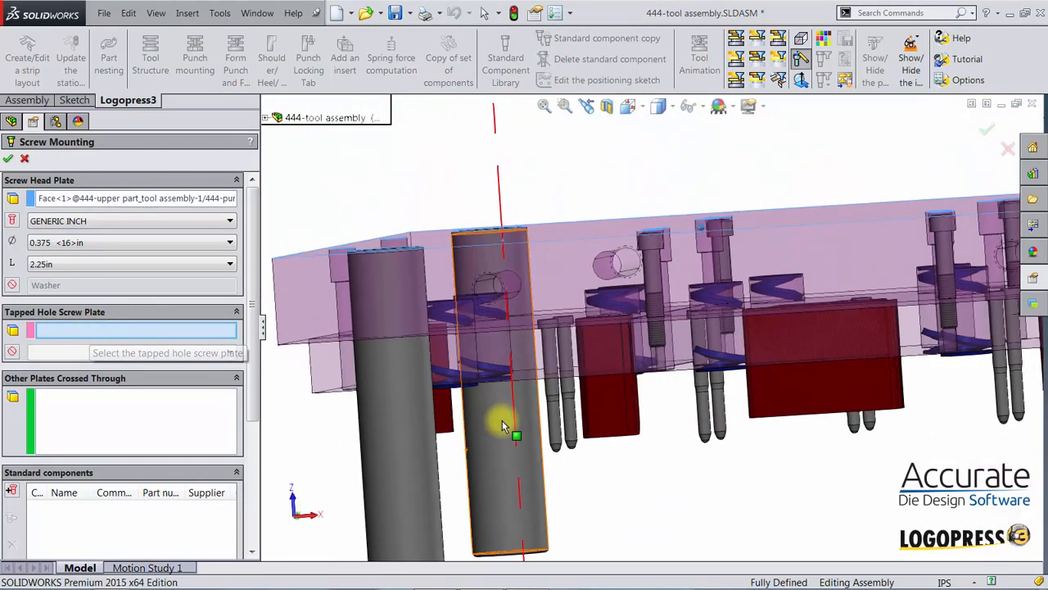
pyautogui.click(525, 364)
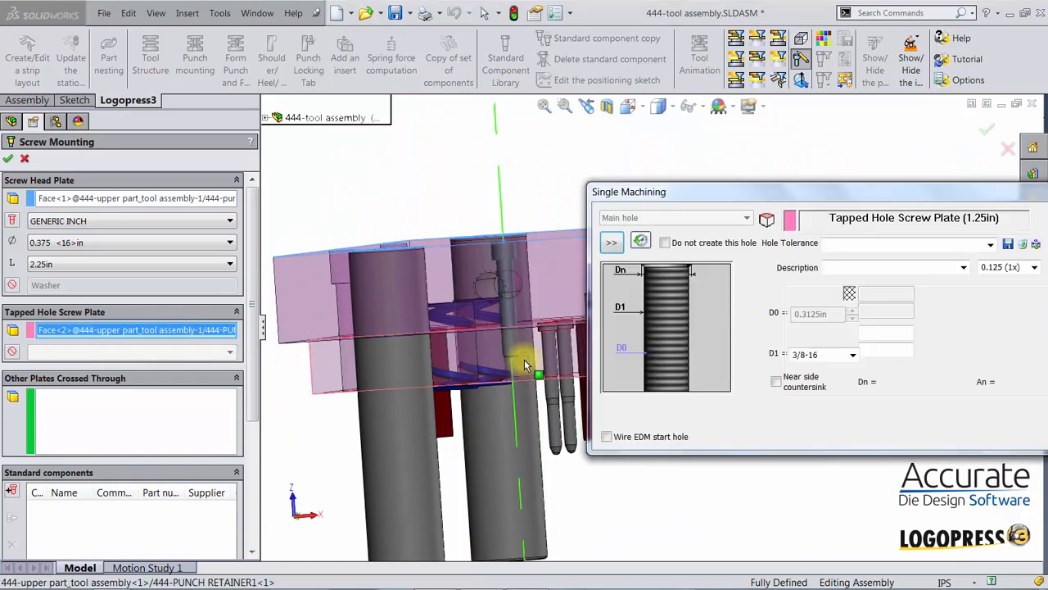
pyautogui.click(8, 158)
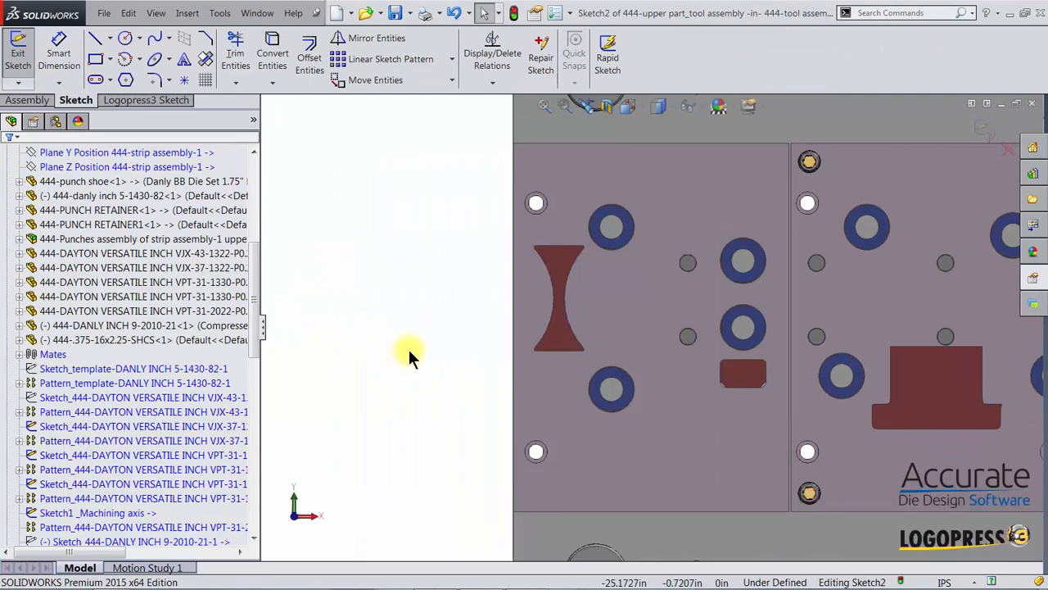
# Position the PUNCH RETAINER1 screws with a 4-point automatic pattern inset 0.5 in from the edges and finish the sketch
pyautogui.click(164, 98)
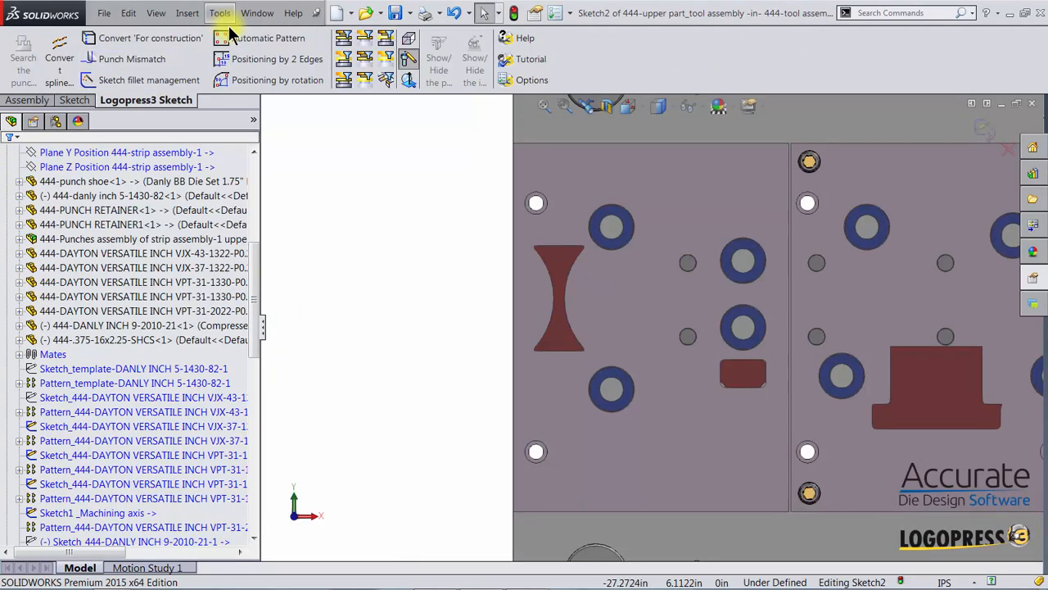
pyautogui.click(230, 38)
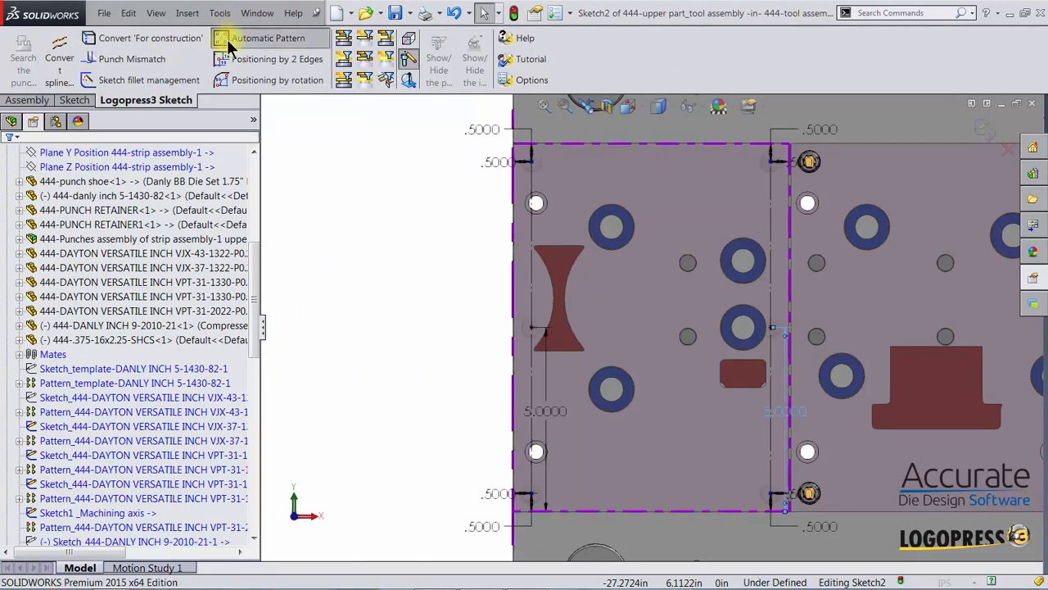
pyautogui.click(80, 205)
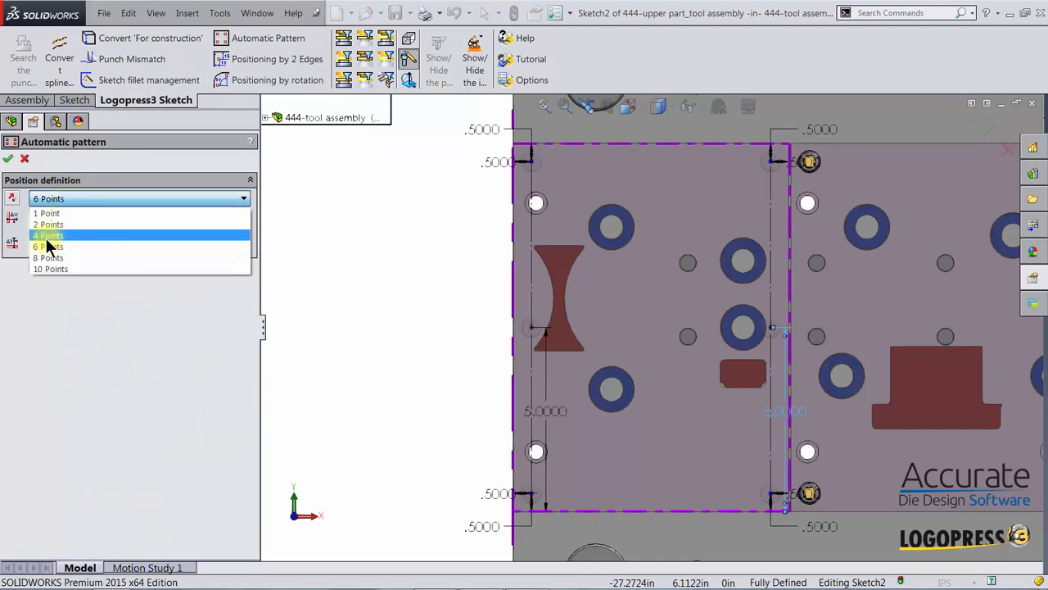
pyautogui.click(45, 238)
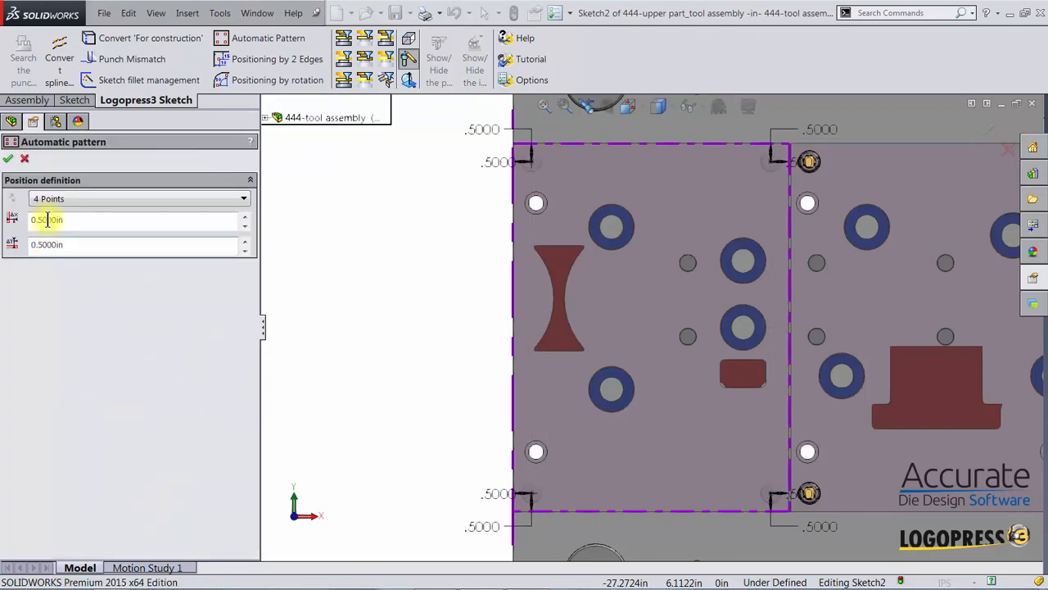
pyautogui.click(9, 160)
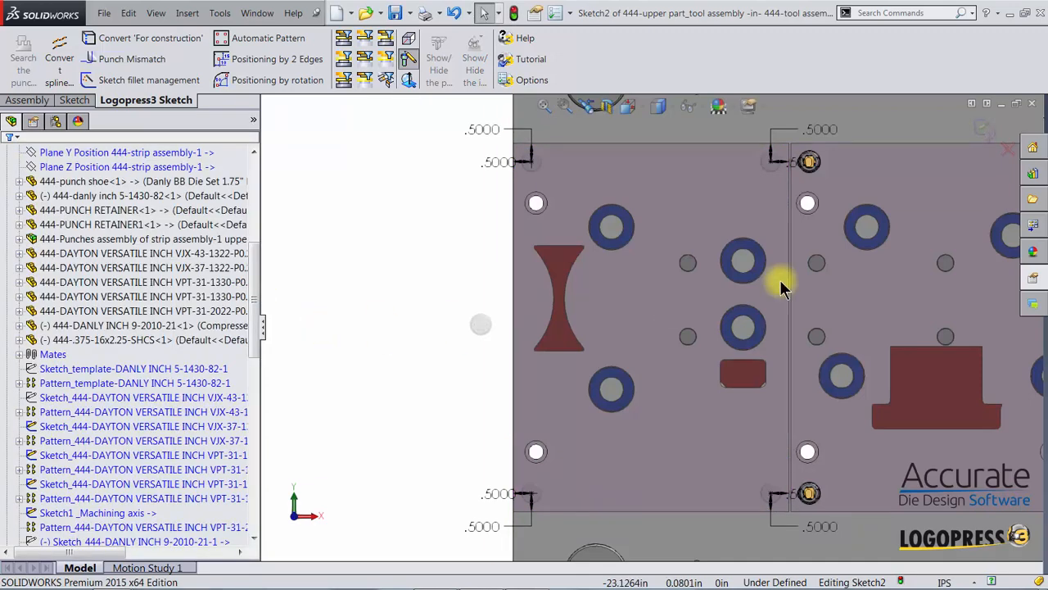
pyautogui.click(980, 131)
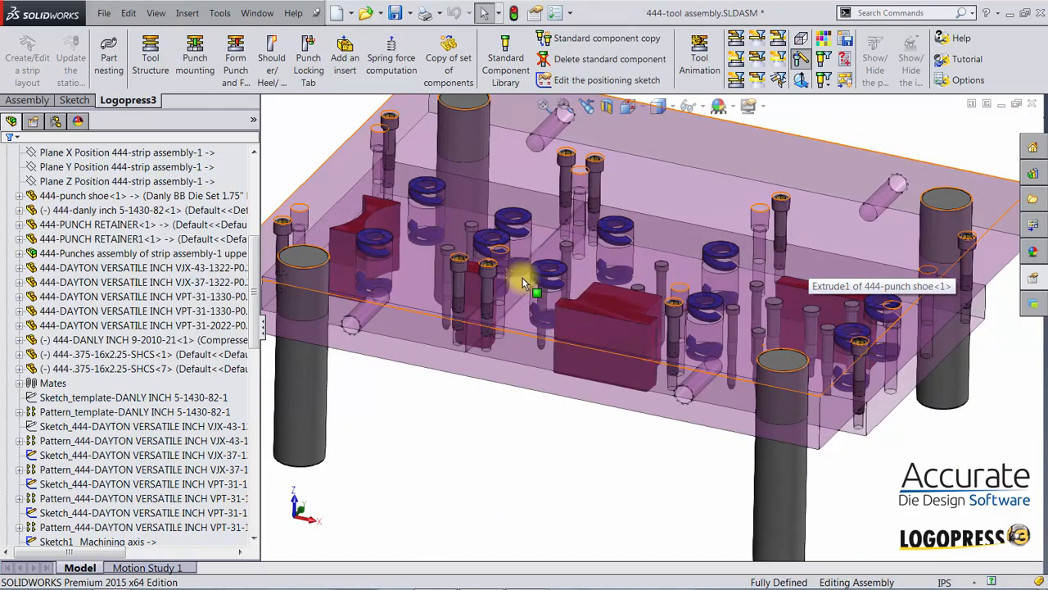
# Mount a GENERIC INCH dowel pin, 0.375 in diameter and 1.5 in long, press fit in the punch shoe and slip fit in 444-PUNCH RETAINER
pyautogui.click(505, 74)
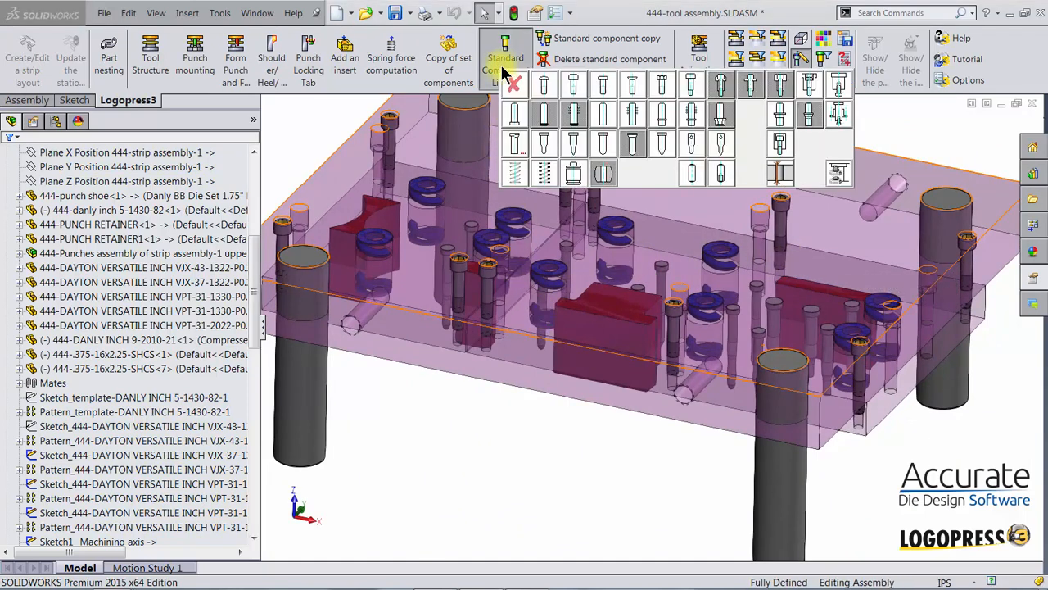
pyautogui.click(695, 174)
pyautogui.scroll(-5, 854, 391)
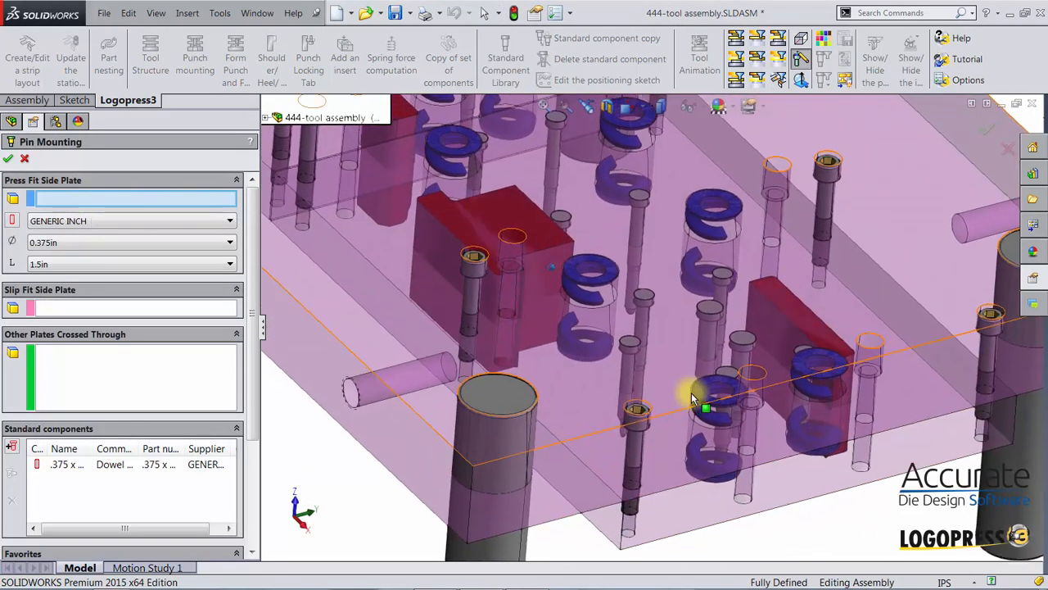
pyautogui.keyDown('ctrl'); pyautogui.moveTo(692, 393); pyautogui.dragTo(691, 377, button='middle'); pyautogui.keyUp('ctrl')
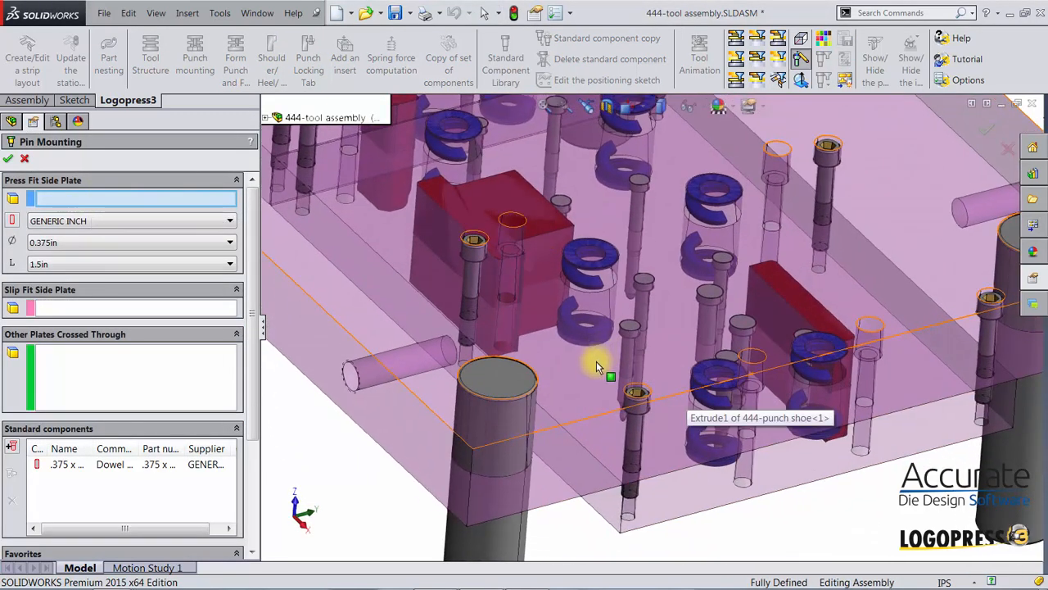
pyautogui.click(596, 361)
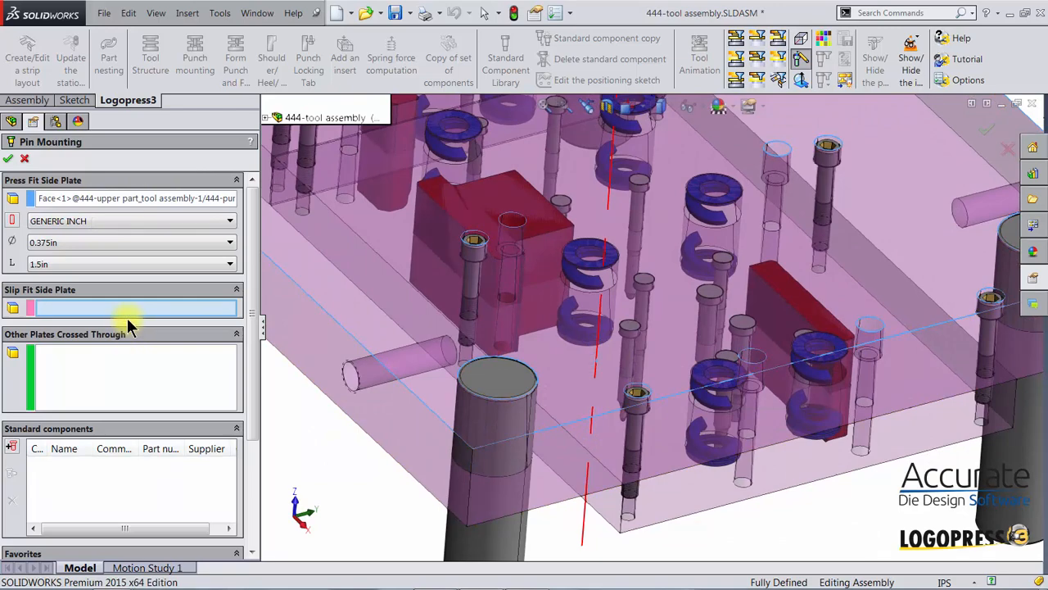
pyautogui.moveTo(723, 543); pyautogui.dragTo(700, 492, button='middle')
pyautogui.click(697, 480)
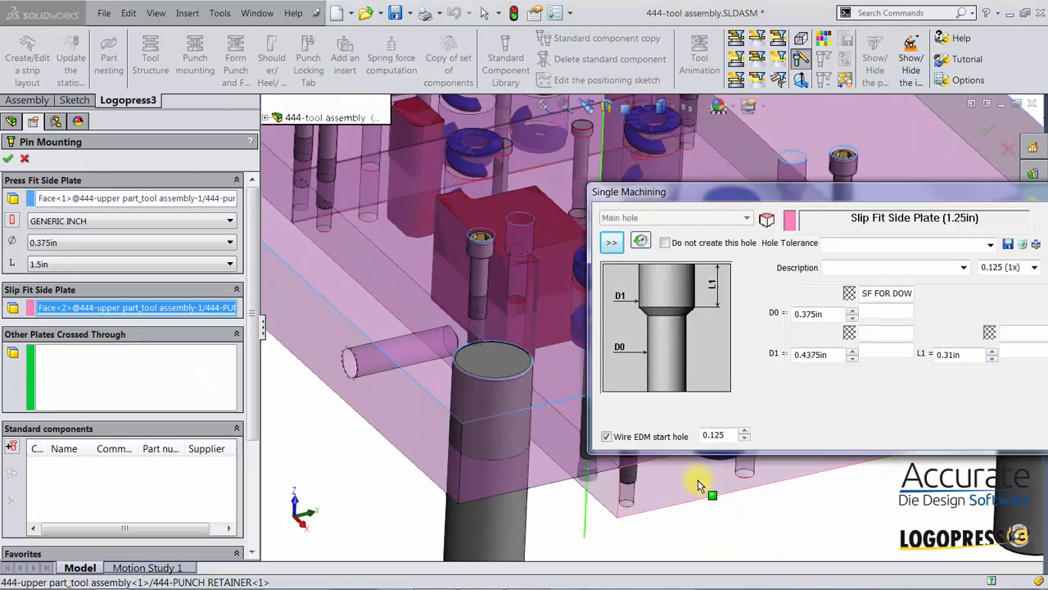
pyautogui.click(9, 158)
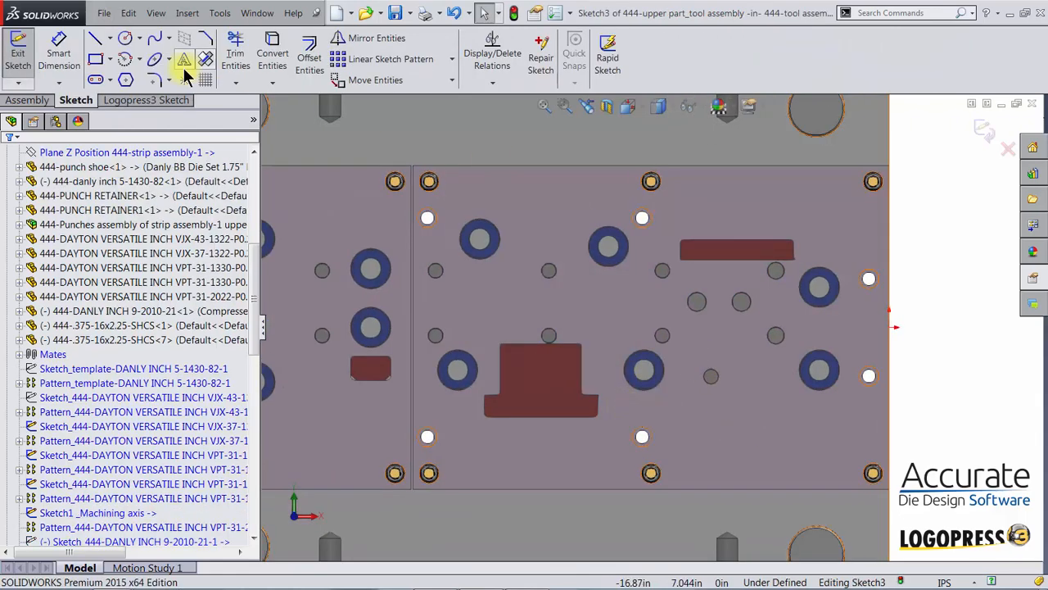
# Position the dowel pins on the punch retainer with a 2-point automatic pattern, offset 1.25 in horizontally and 0.5 in vertically from the edges
pyautogui.click(145, 100)
pyautogui.click(228, 38)
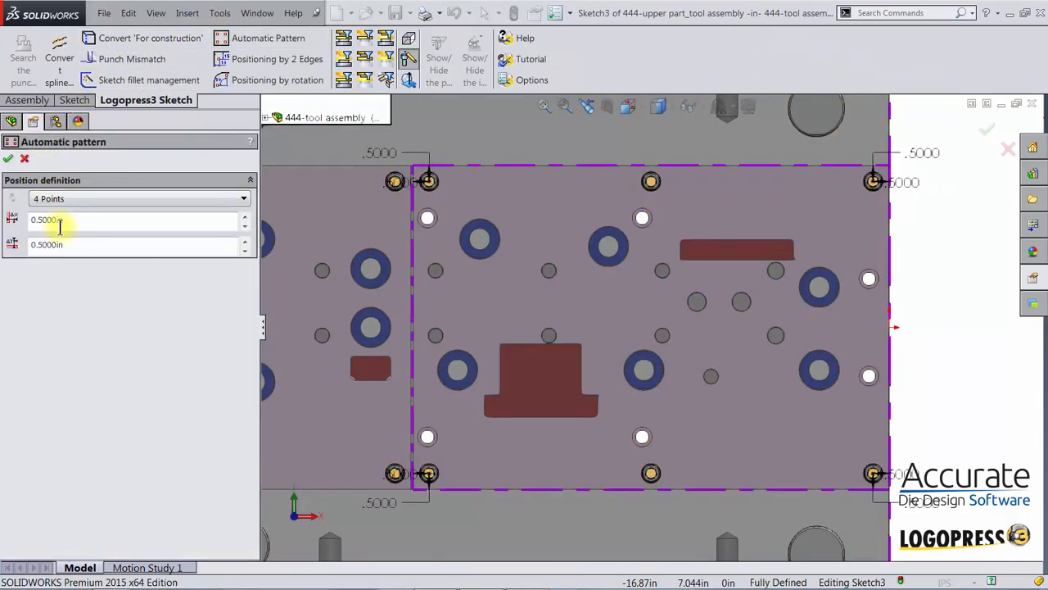
pyautogui.click(54, 205)
pyautogui.click(50, 219)
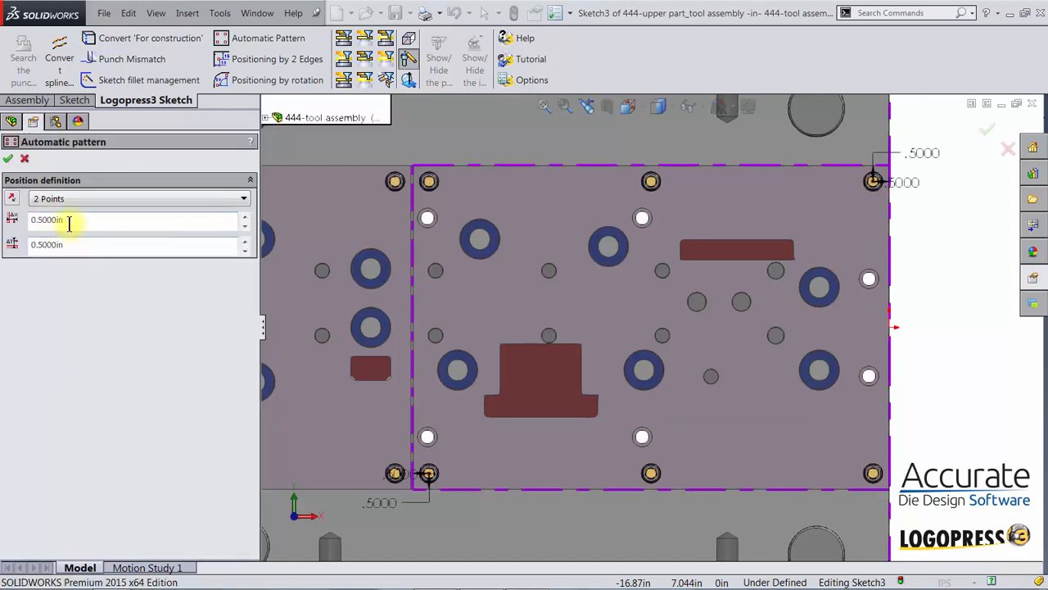
pyautogui.doubleClick(69, 221)
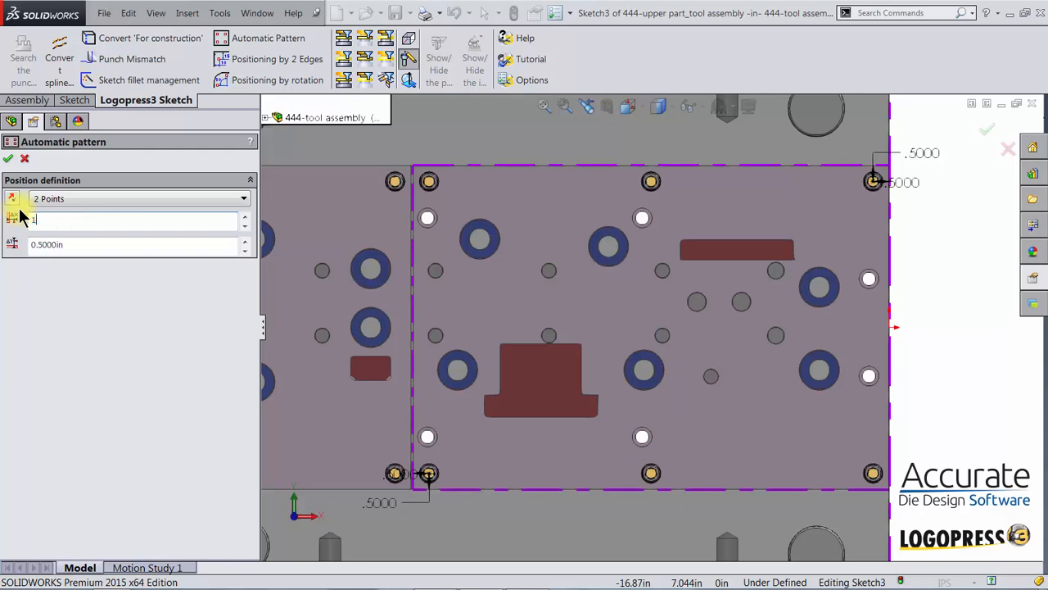
pyautogui.press('Return')
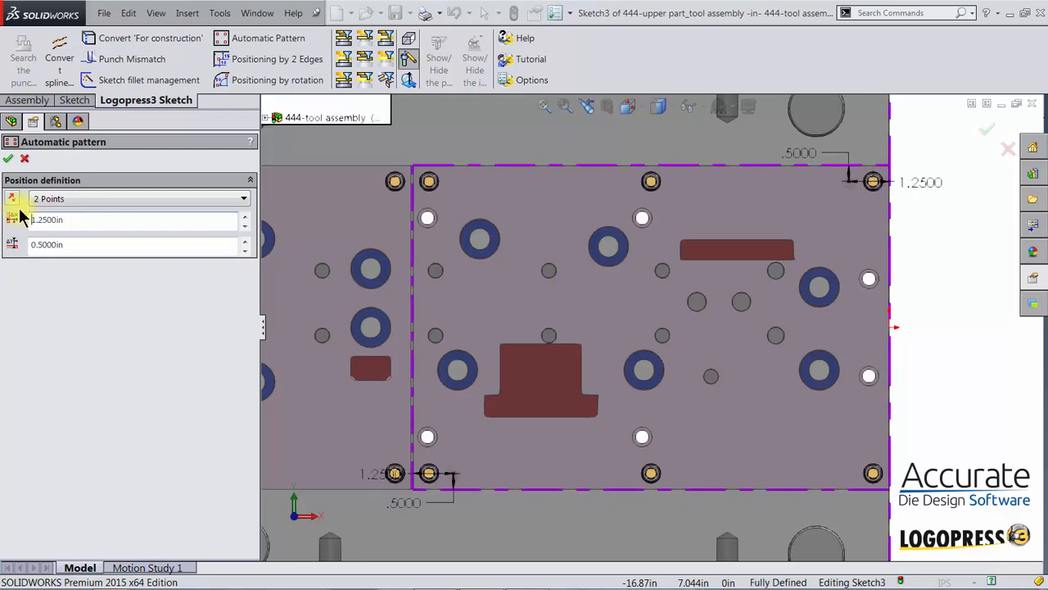
pyautogui.click(10, 161)
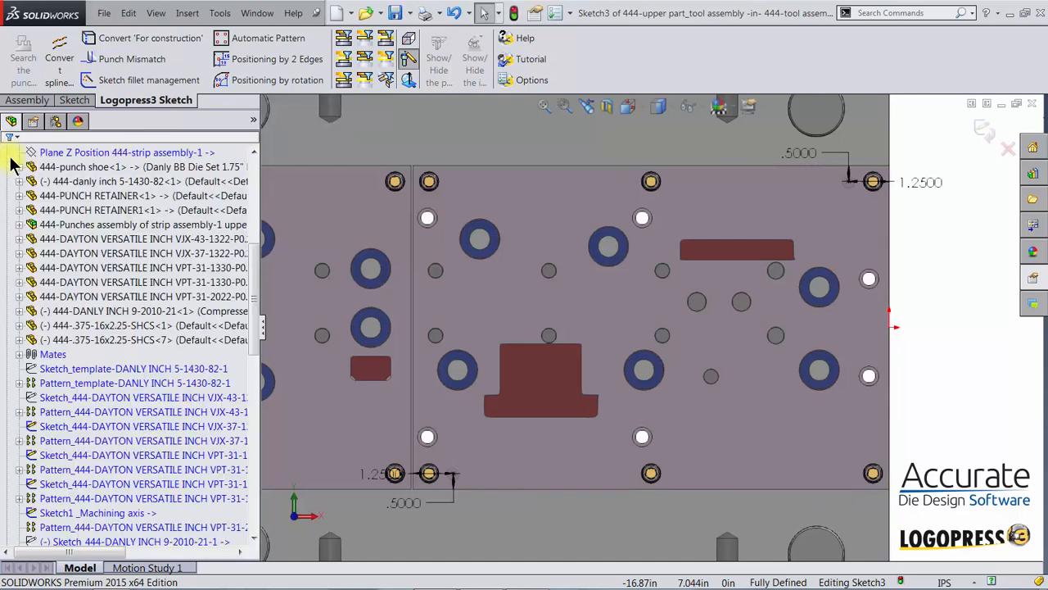
# Set the upper-right dowel pin's horizontal offset to 1.5 in and finish the sketch
pyautogui.doubleClick(920, 187)
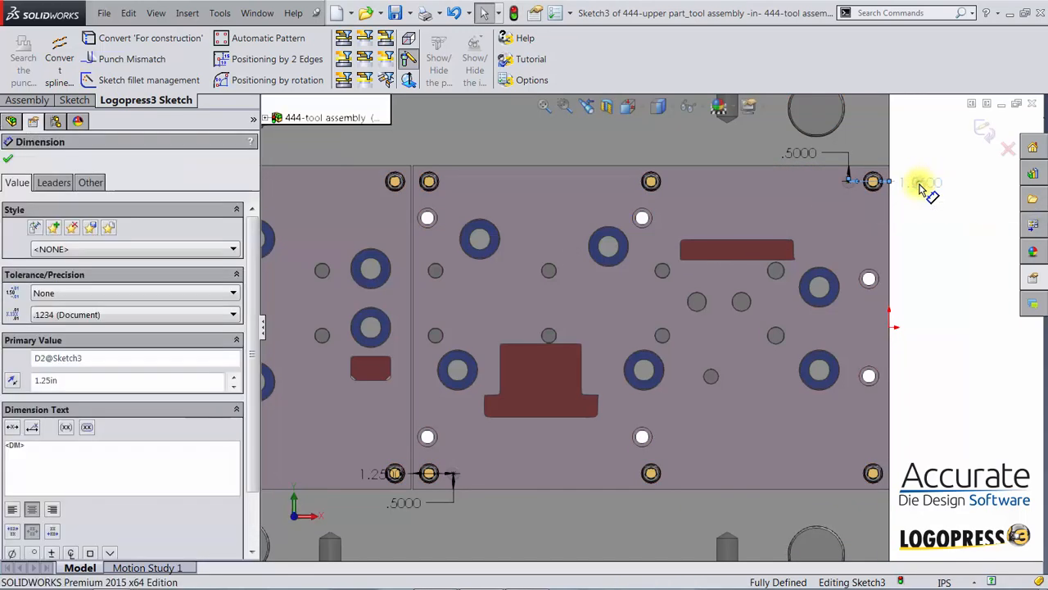
pyautogui.scroll(2, 910, 225)
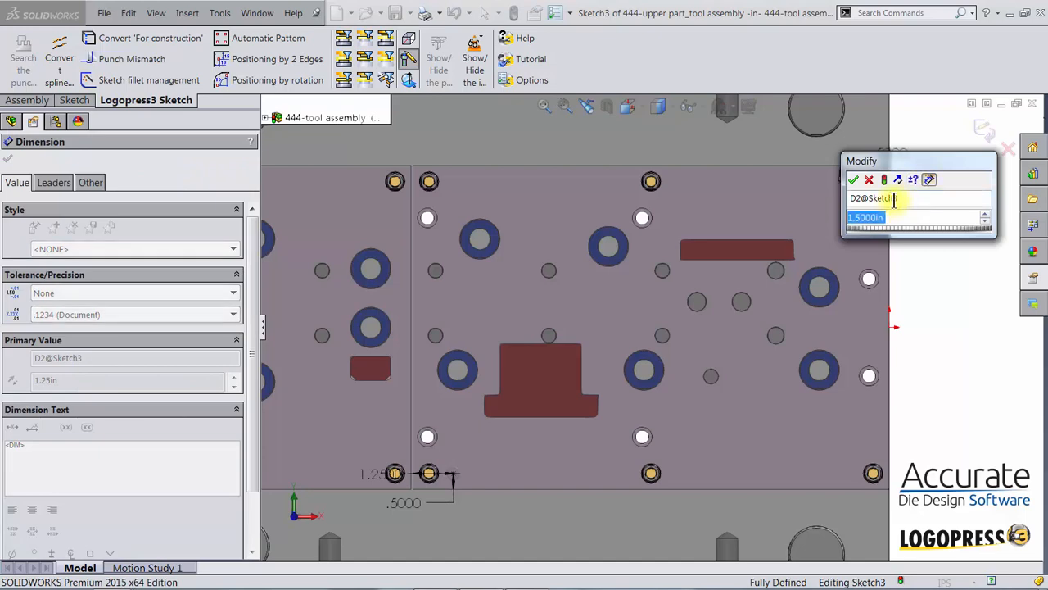
pyautogui.click(852, 178)
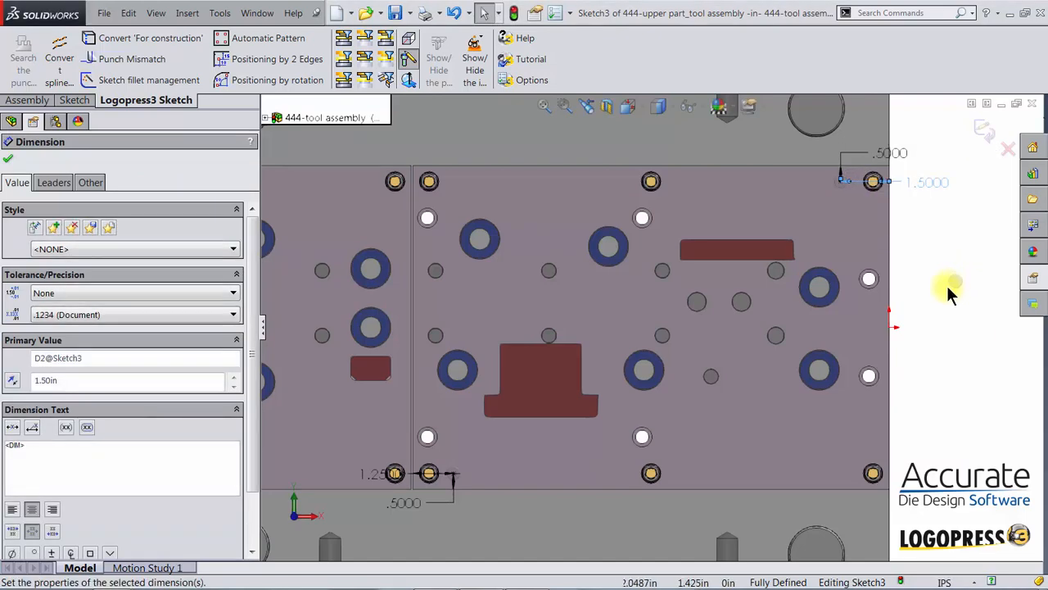
pyautogui.click(983, 129)
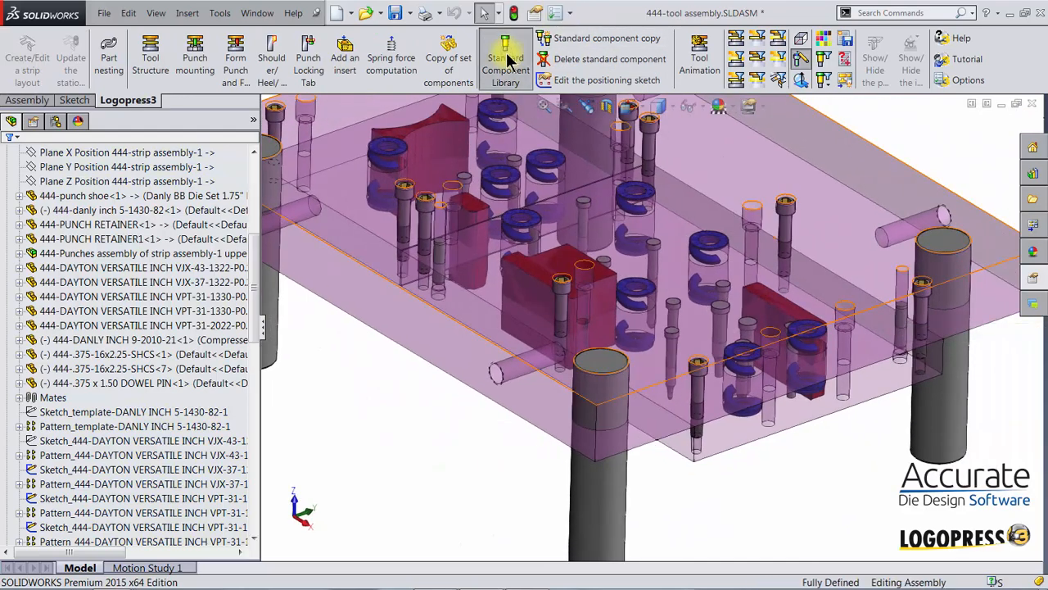
# Mount a GENERIC INCH dowel pin, 0.375 in diameter by 1.5 in long, press fit in the punch shoe and slip fit in 444-PUNCH RETAINER1
pyautogui.click(508, 59)
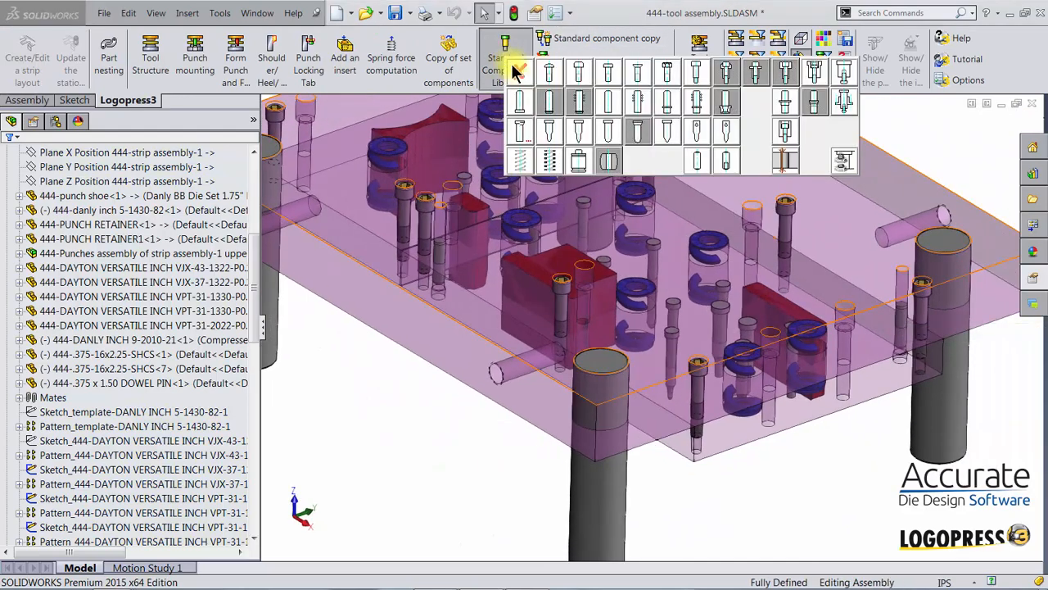
pyautogui.click(699, 159)
pyautogui.scroll(-2, 723, 218)
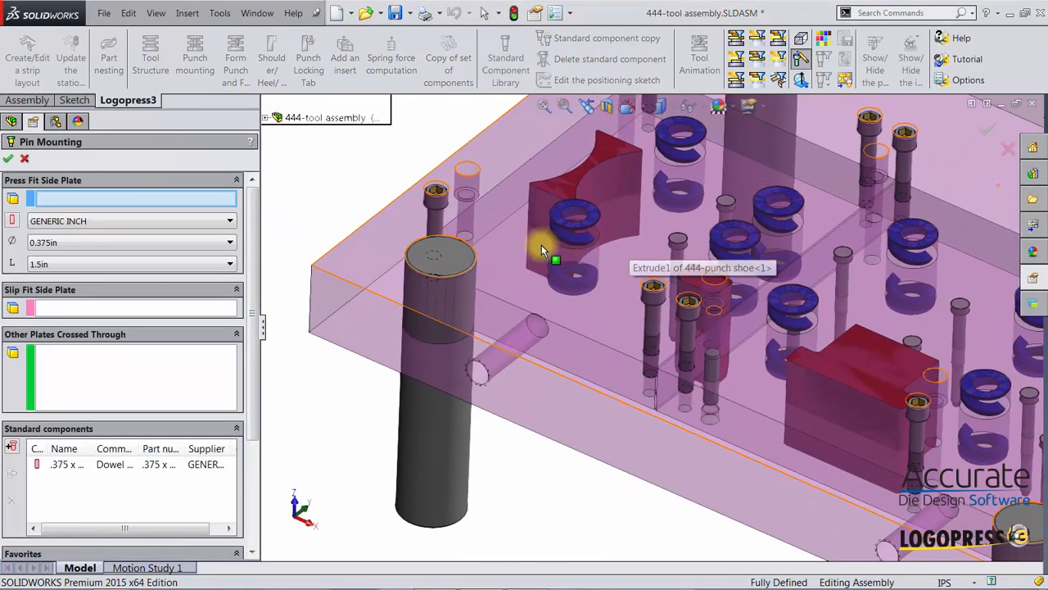
pyautogui.click(502, 254)
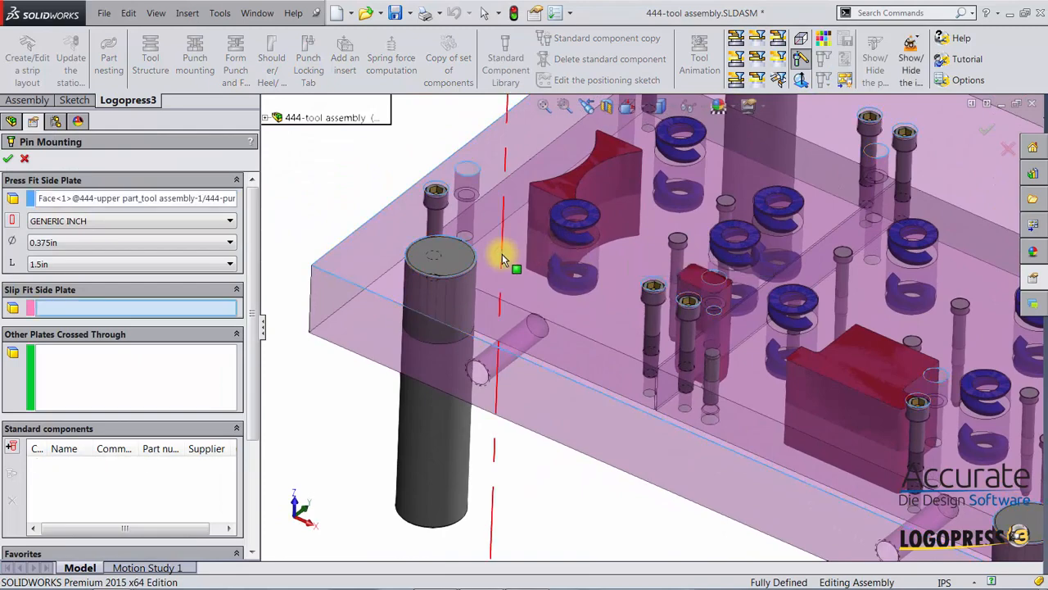
pyautogui.moveTo(502, 254); pyautogui.dragTo(576, 344, button='middle')
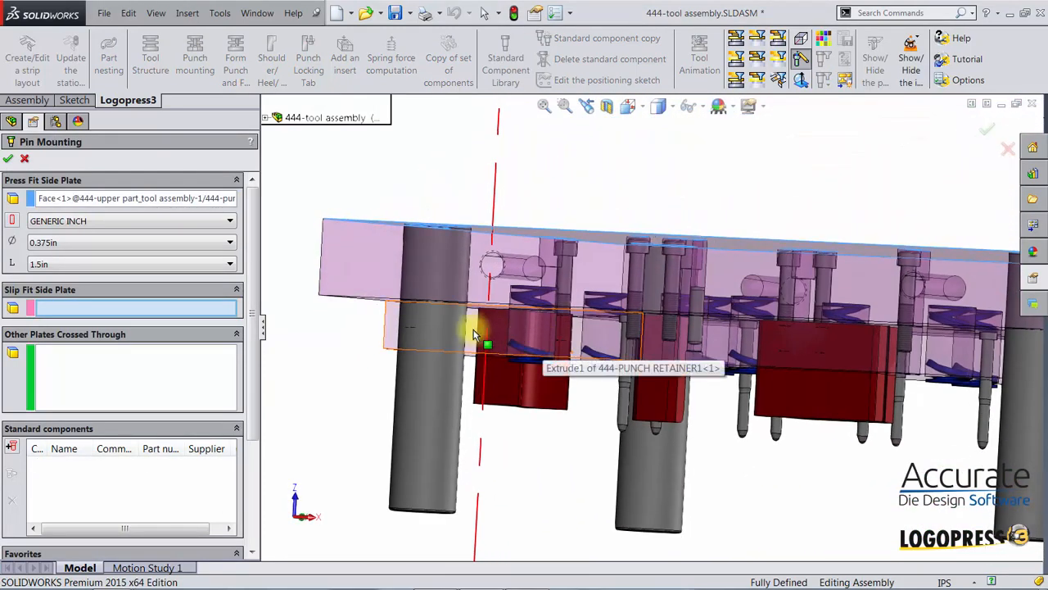
pyautogui.click(576, 344)
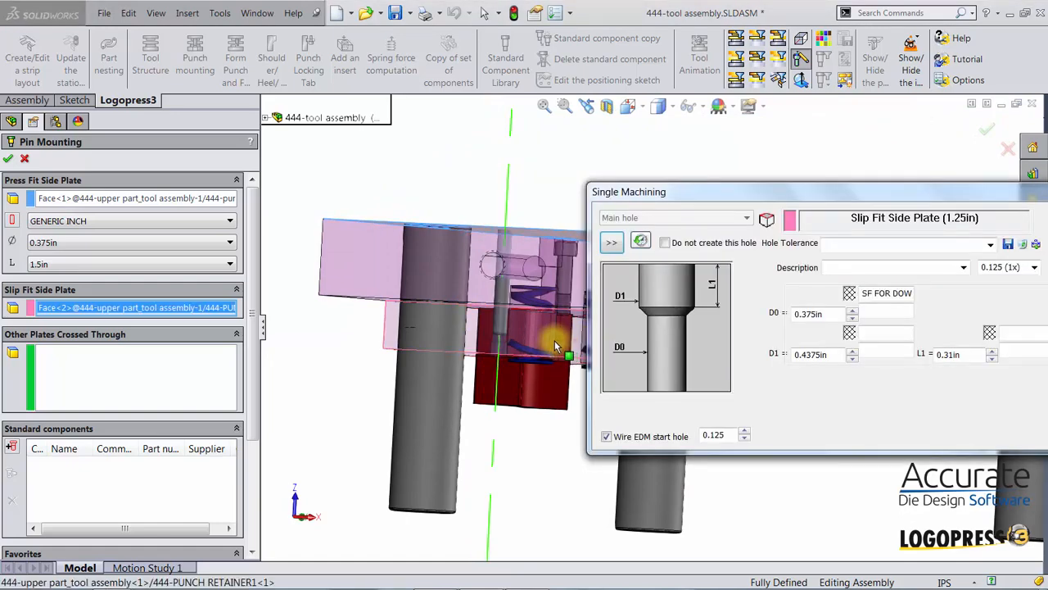
pyautogui.moveTo(555, 340); pyautogui.dragTo(524, 299, button='middle')
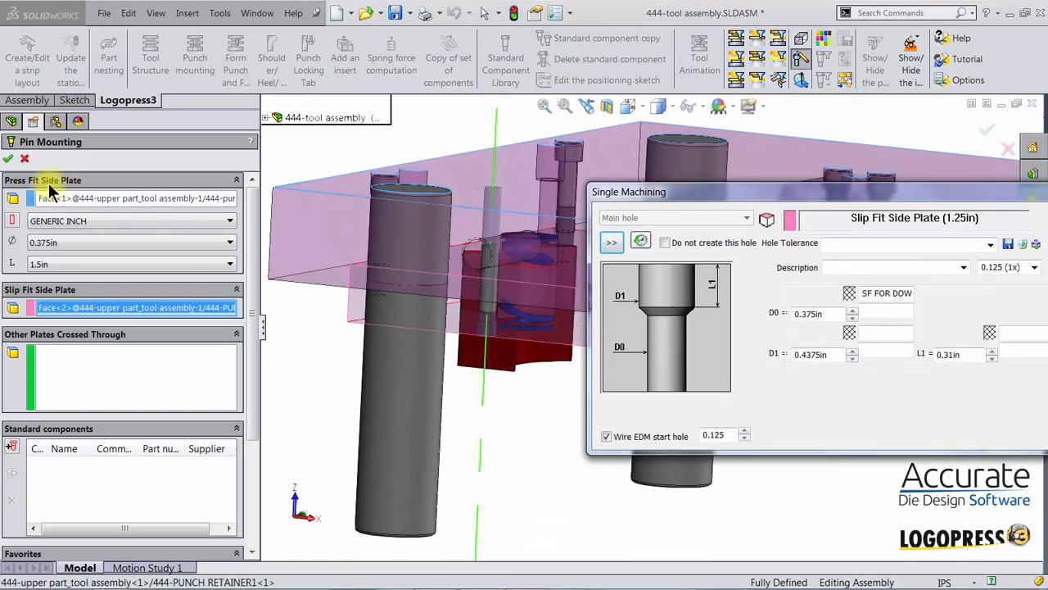
pyautogui.click(10, 158)
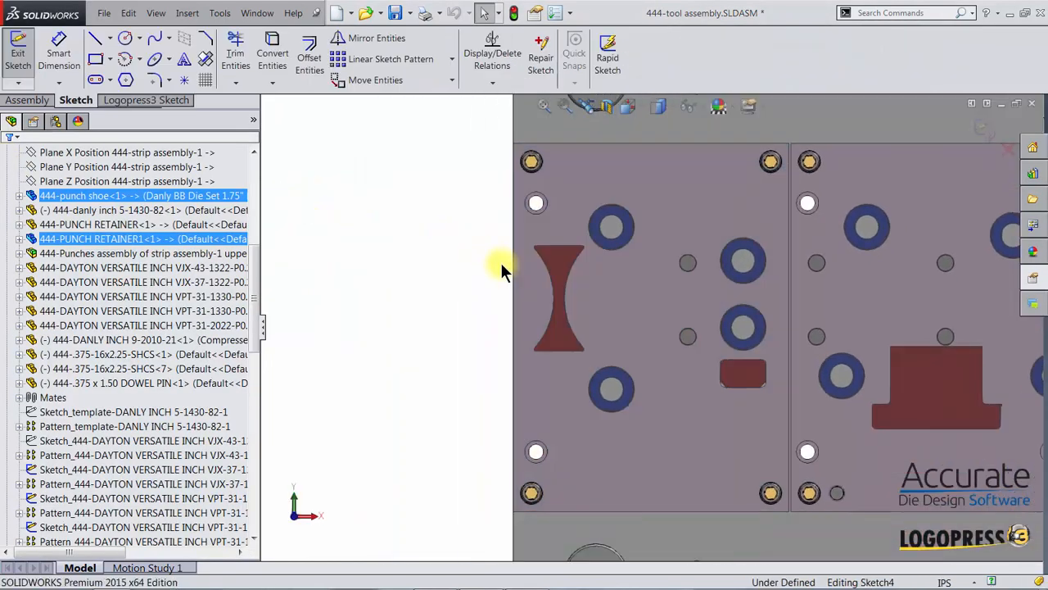
# Position the PUNCH RETAINER1 pins with a 2-point pattern at 1.25 by 0.5 in, set the upper-right horizontal offset to 1.5 in, and finish the sketch
pyautogui.click(160, 99)
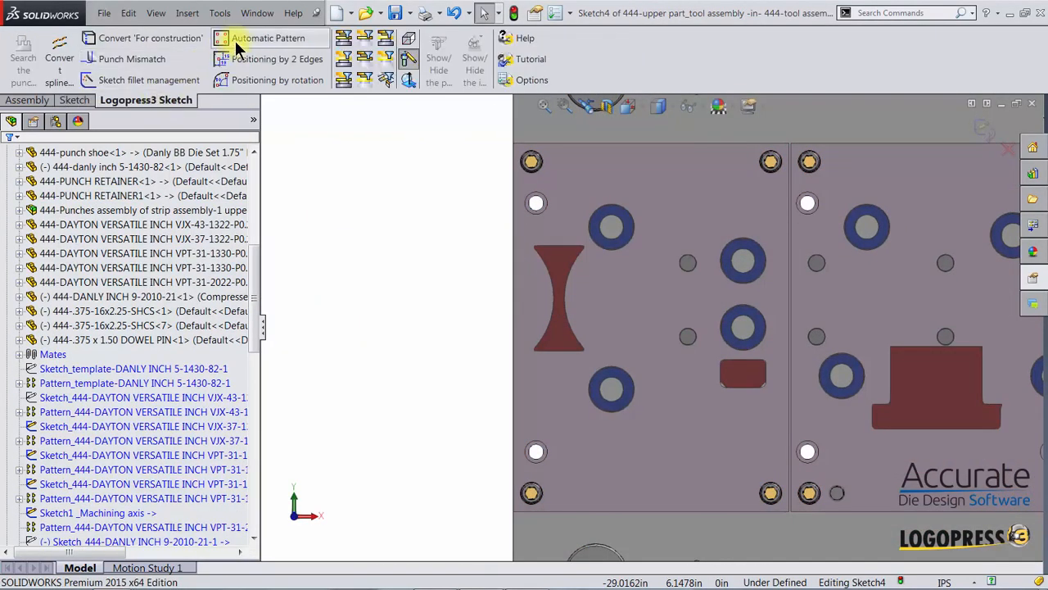
pyautogui.click(234, 39)
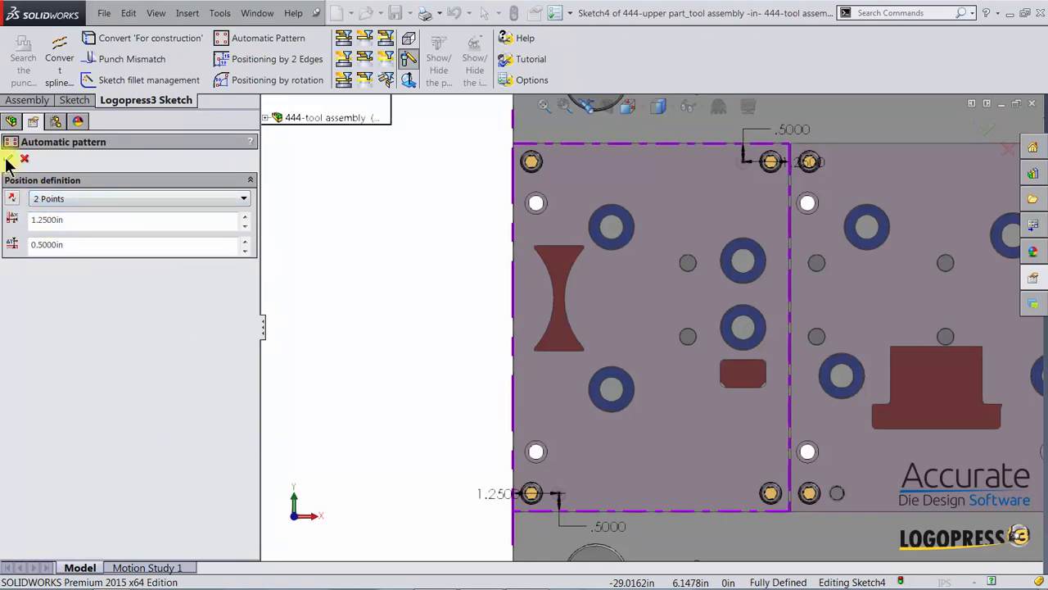
pyautogui.click(7, 159)
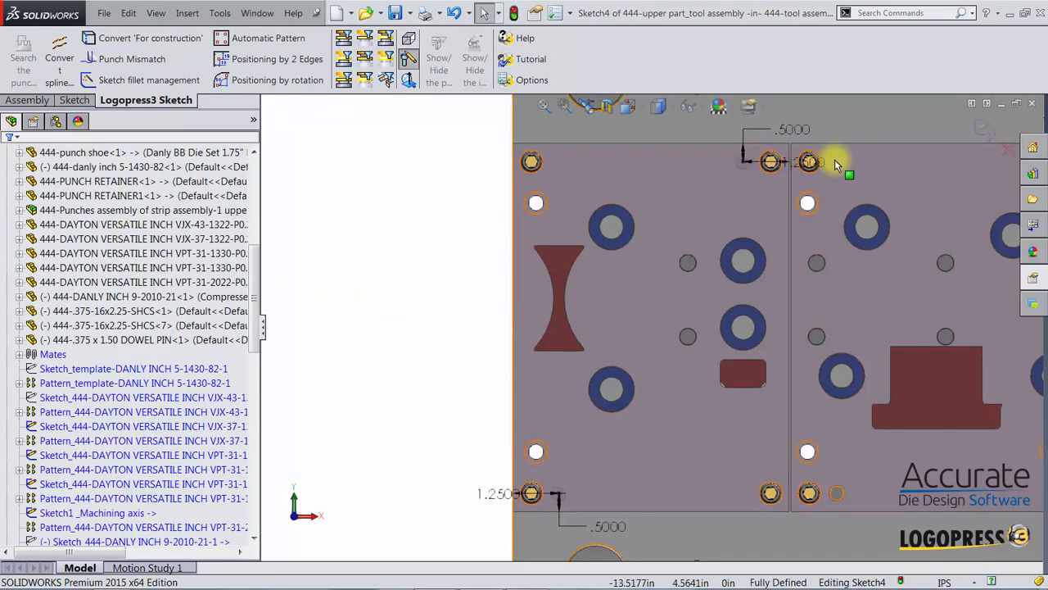
pyautogui.doubleClick(807, 164)
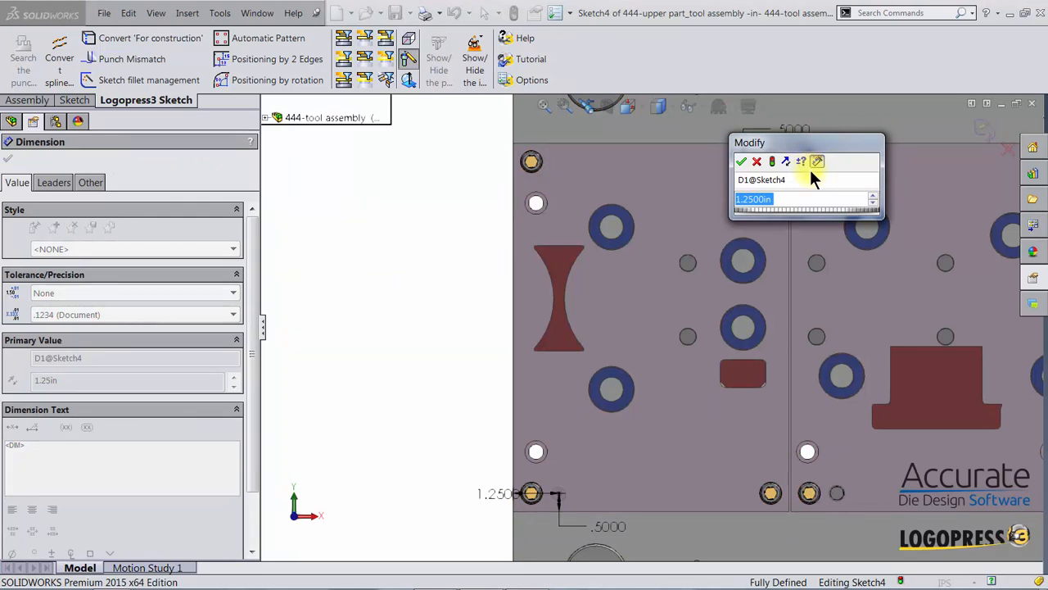
pyautogui.write('1.5')
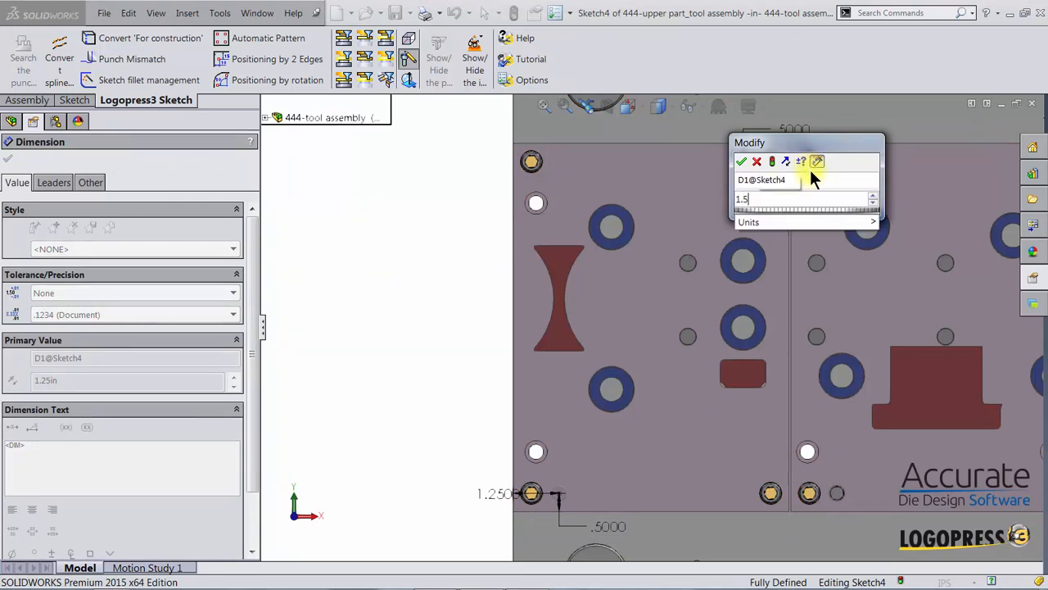
pyautogui.press('Return')
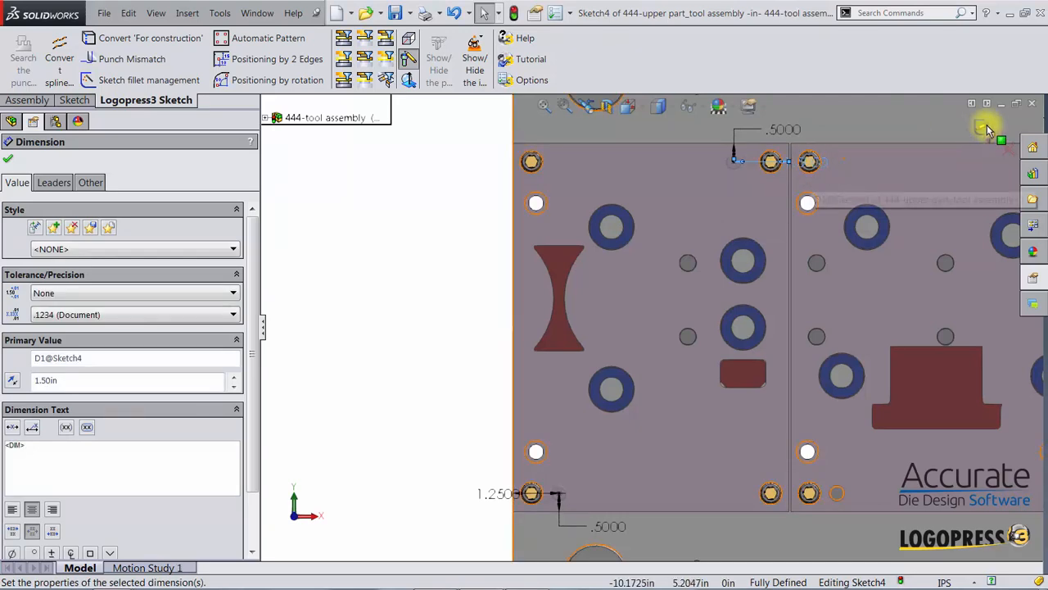
pyautogui.click(987, 127)
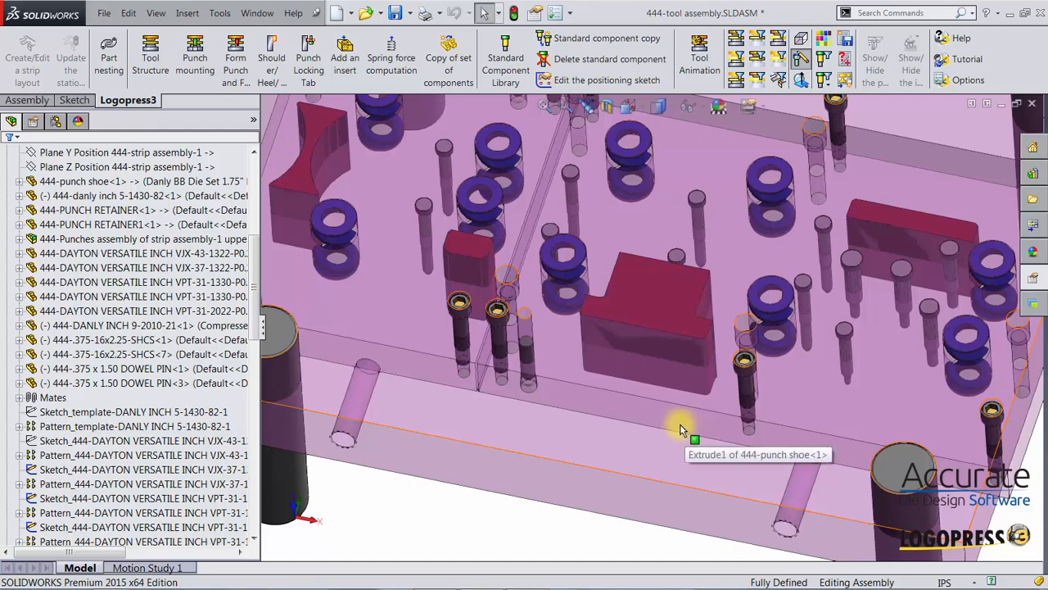
# Mount a GENERIC INCH 0.3125 <18> by 2.25 in socket head cap screw from the punch shoe into a tapped hole in 444-Punch4
pyautogui.scroll(1, 678, 423)
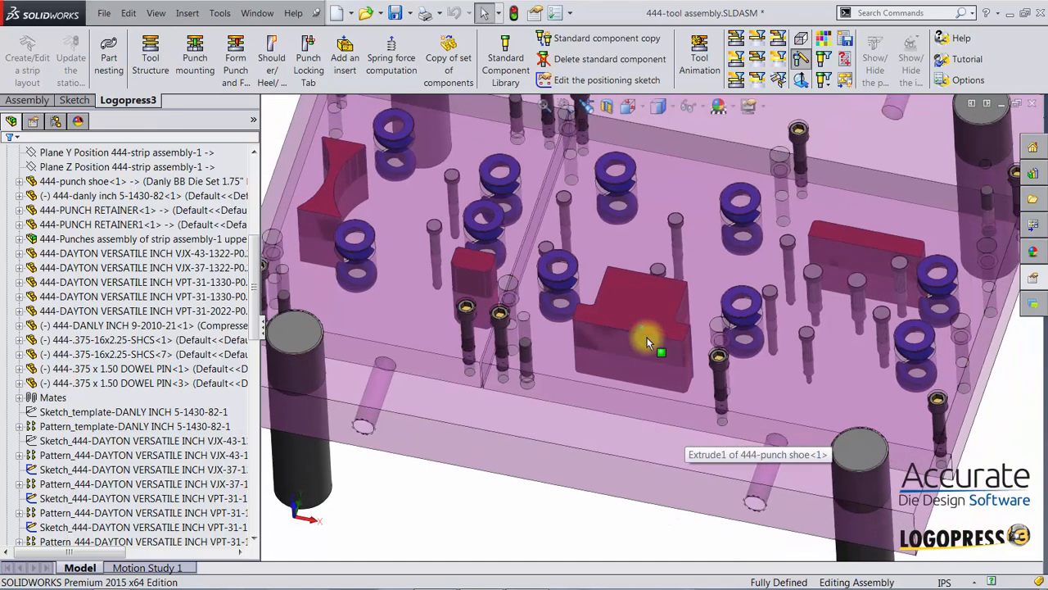
pyautogui.click(501, 69)
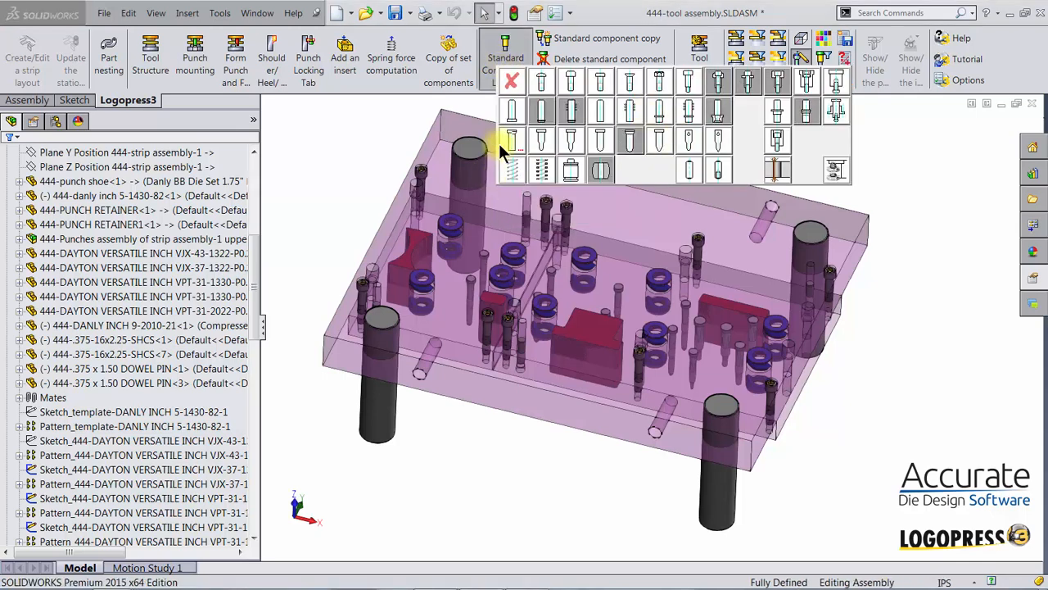
pyautogui.click(568, 82)
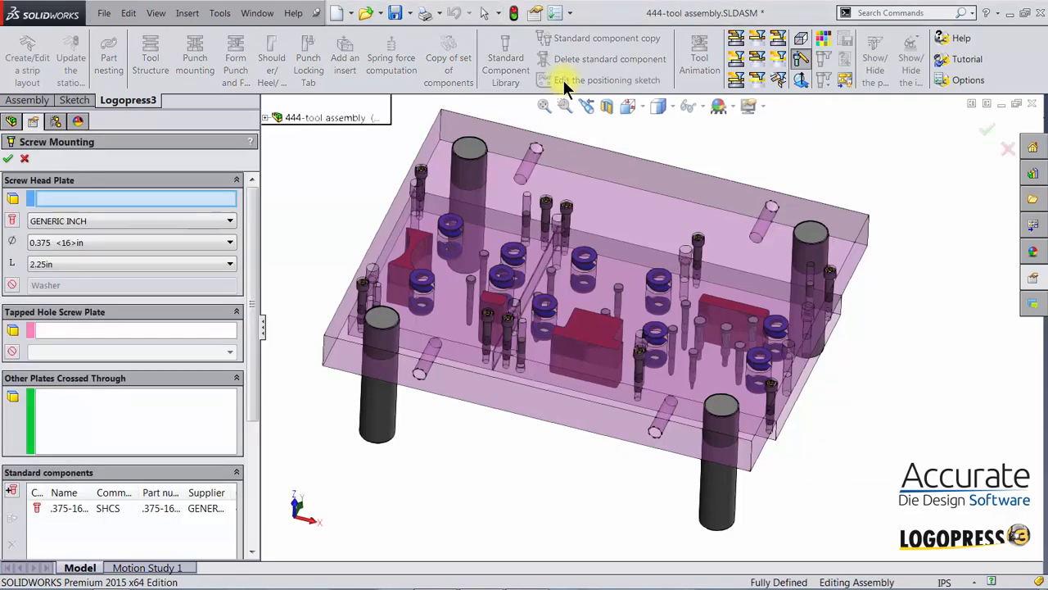
pyautogui.scroll(-10, 800, 329)
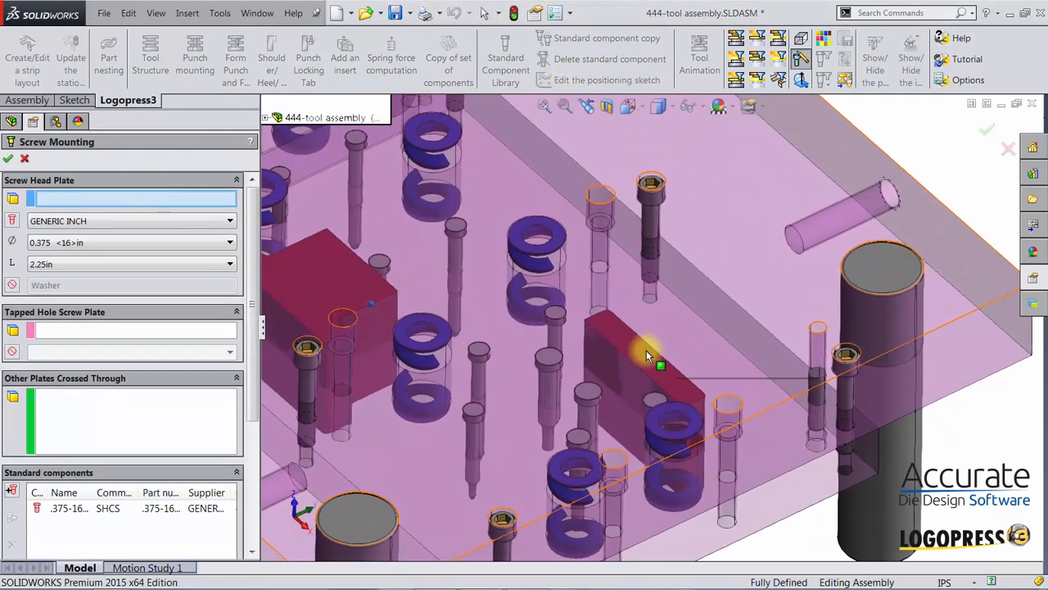
pyautogui.click(637, 335)
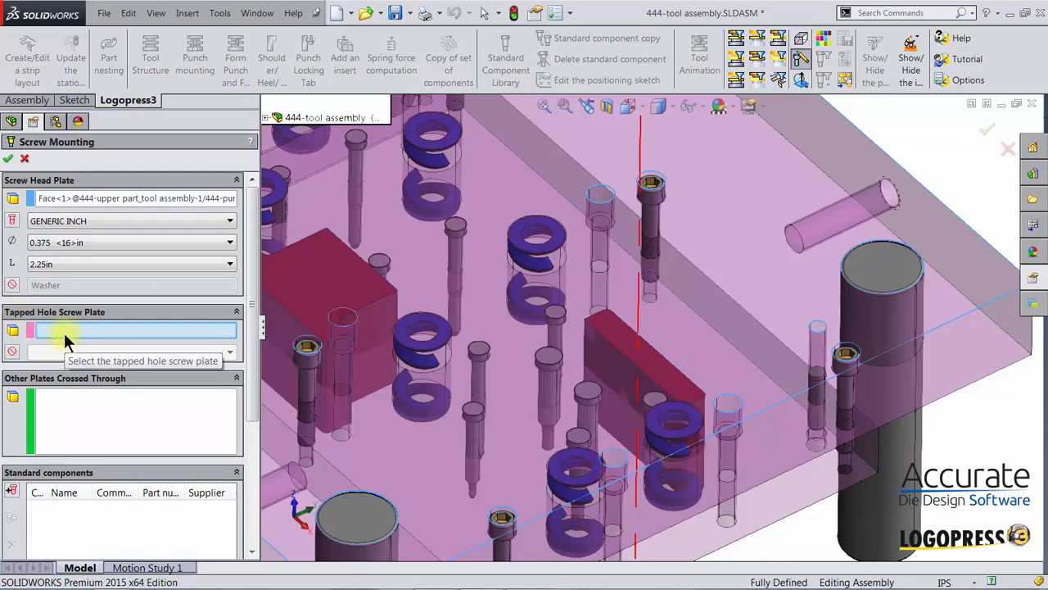
pyautogui.moveTo(662, 426); pyautogui.dragTo(647, 430, button='middle')
pyautogui.scroll(-6, 683, 442)
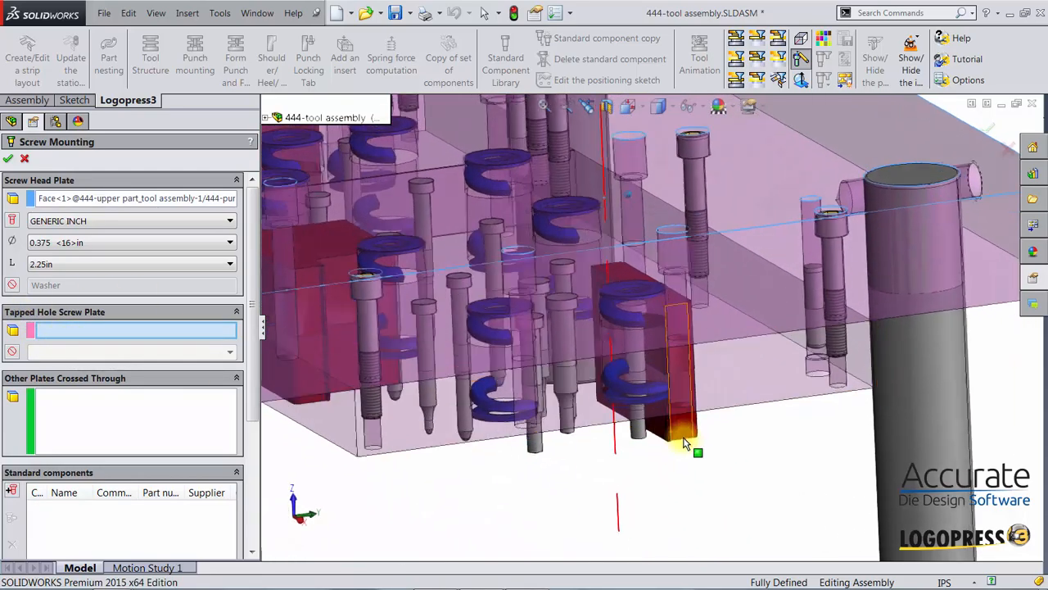
pyautogui.click(680, 428)
pyautogui.scroll(-8, 673, 419)
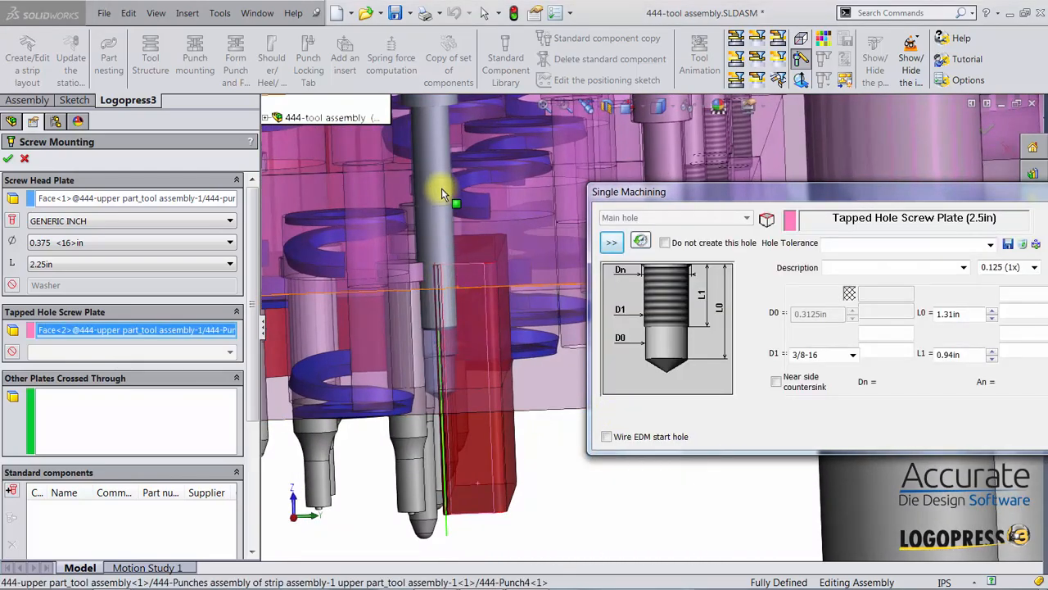
pyautogui.click(53, 242)
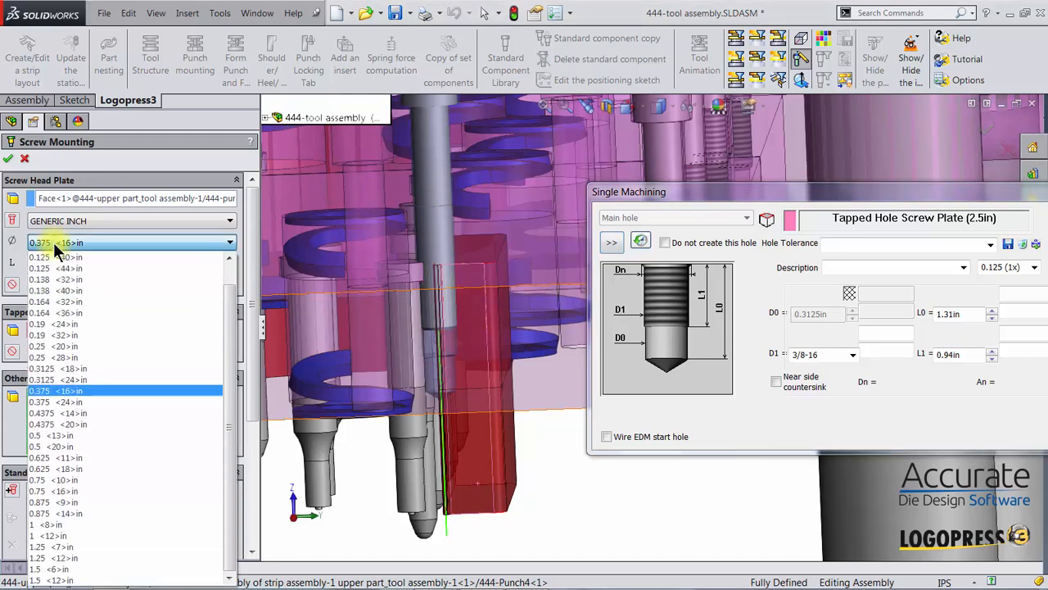
pyautogui.click(42, 368)
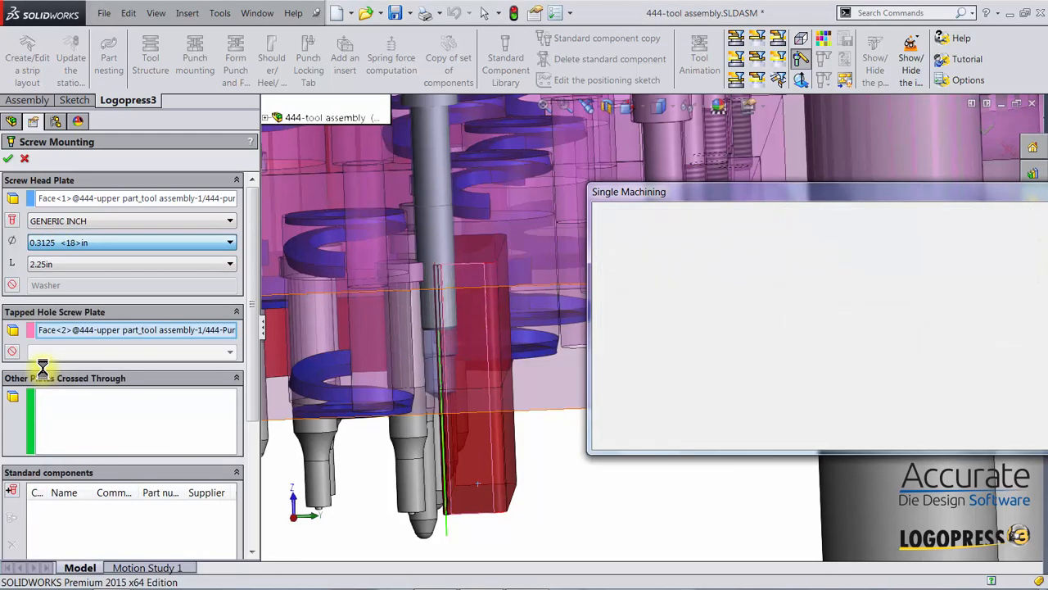
pyautogui.click(9, 159)
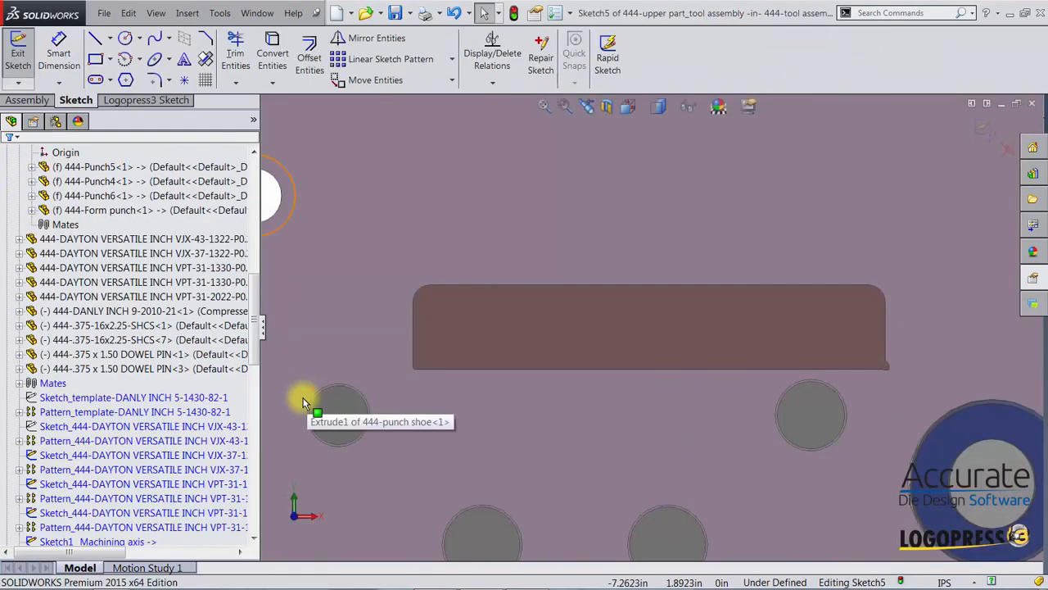
# Position the 444-Punch4 screws with a 2-point automatic pattern at 0.375 by 0.3125 in, and finish the sketch
pyautogui.click(126, 100)
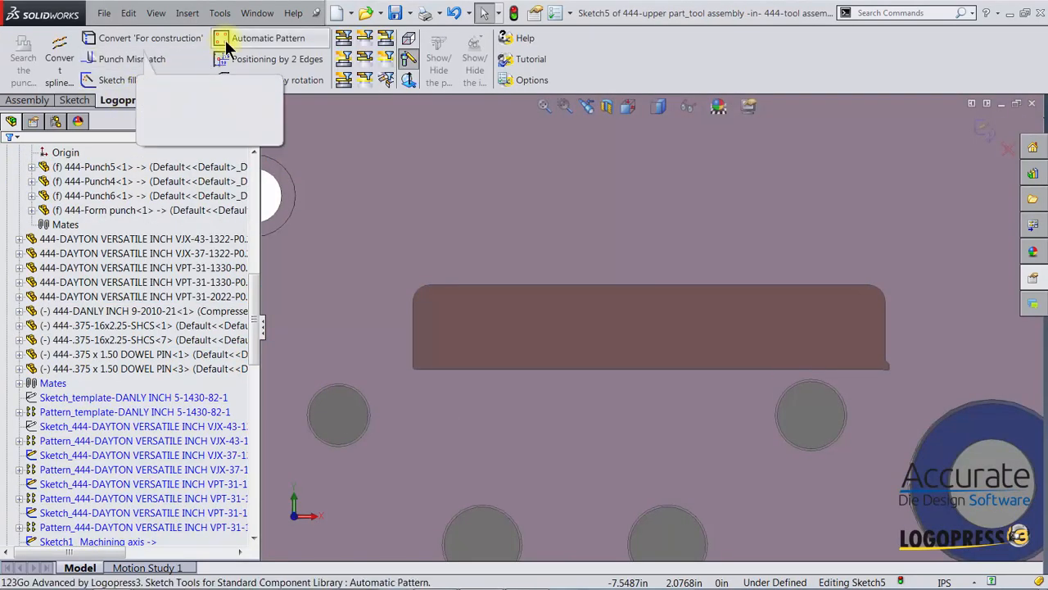
pyautogui.click(230, 46)
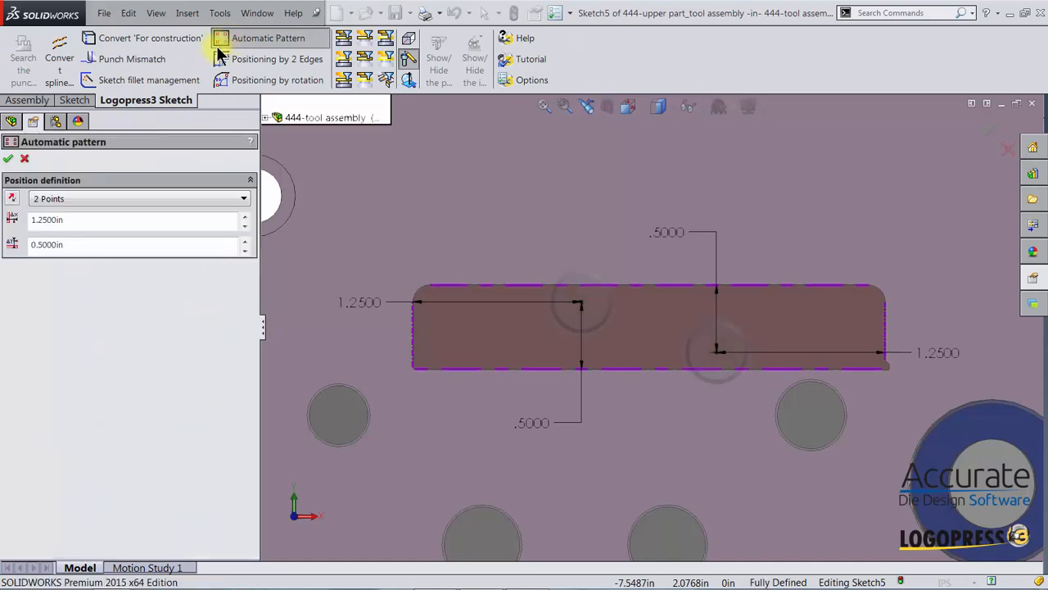
pyautogui.click(86, 221)
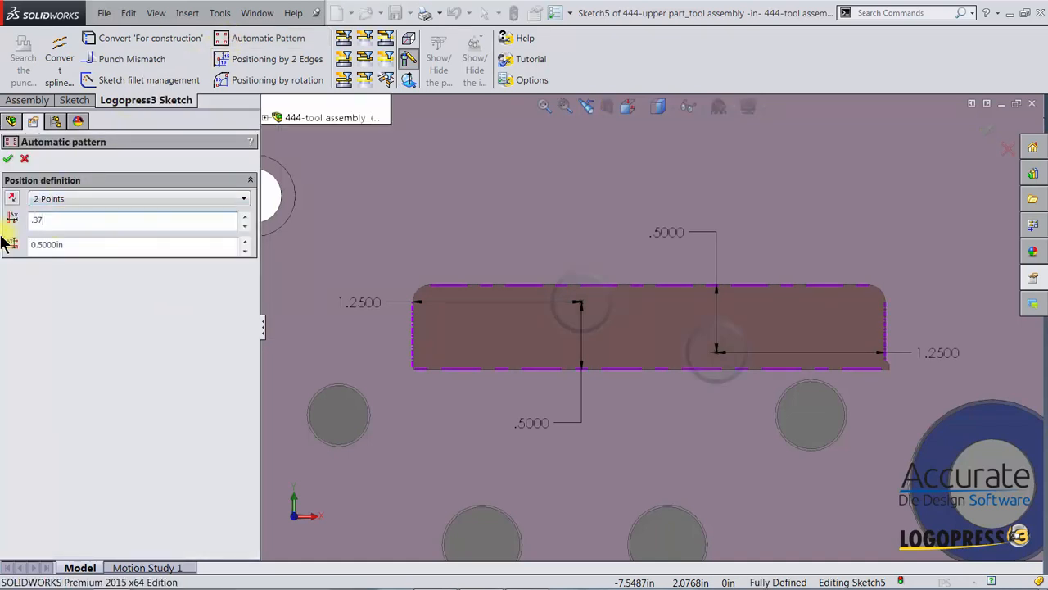
pyautogui.press('Return')
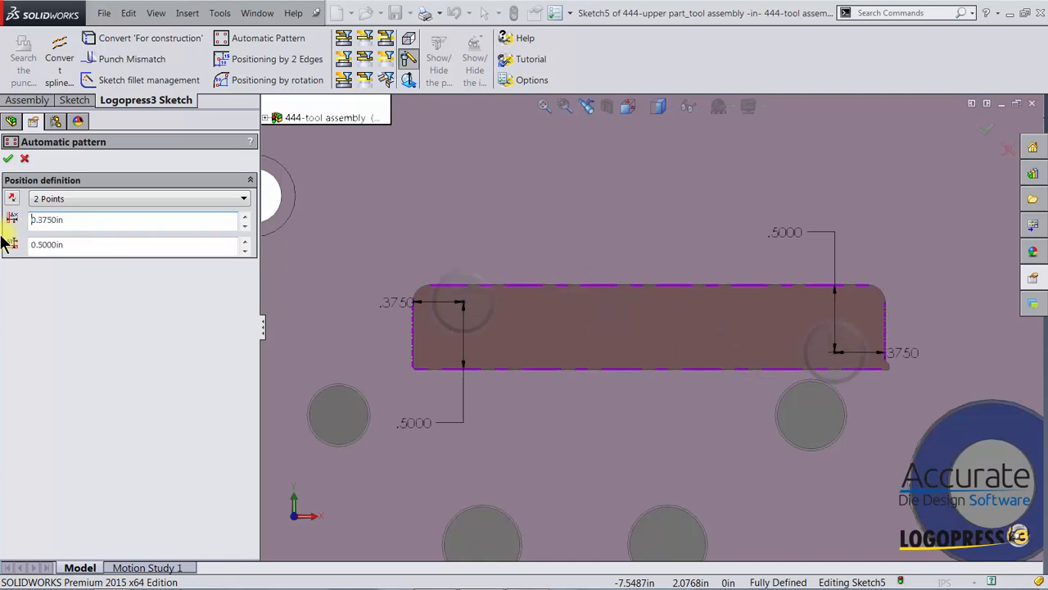
pyautogui.click(76, 242)
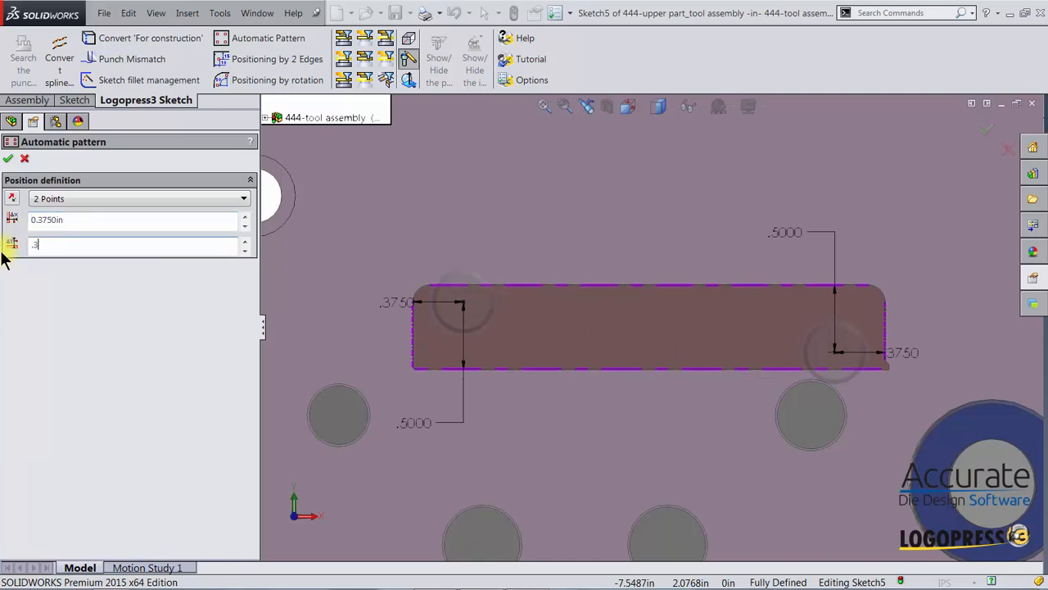
pyautogui.write('.3125')
pyautogui.press('Return')
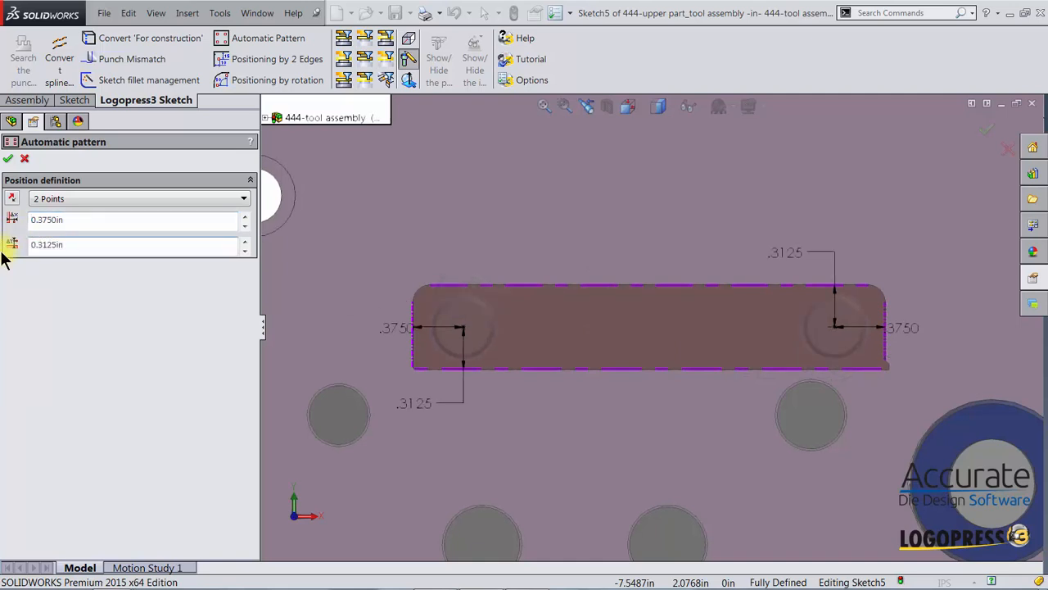
pyautogui.click(8, 158)
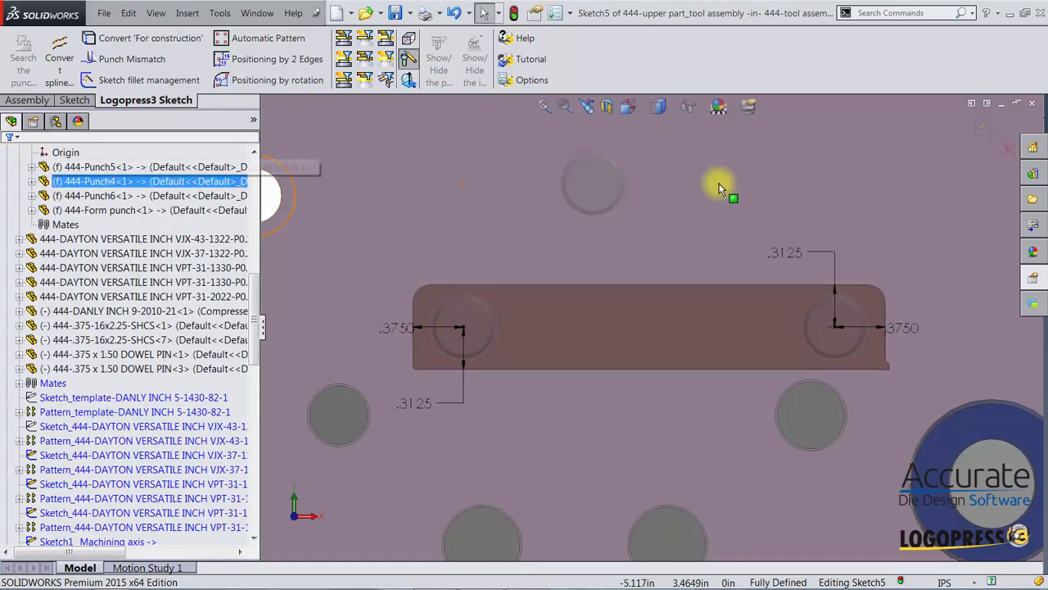
pyautogui.click(983, 127)
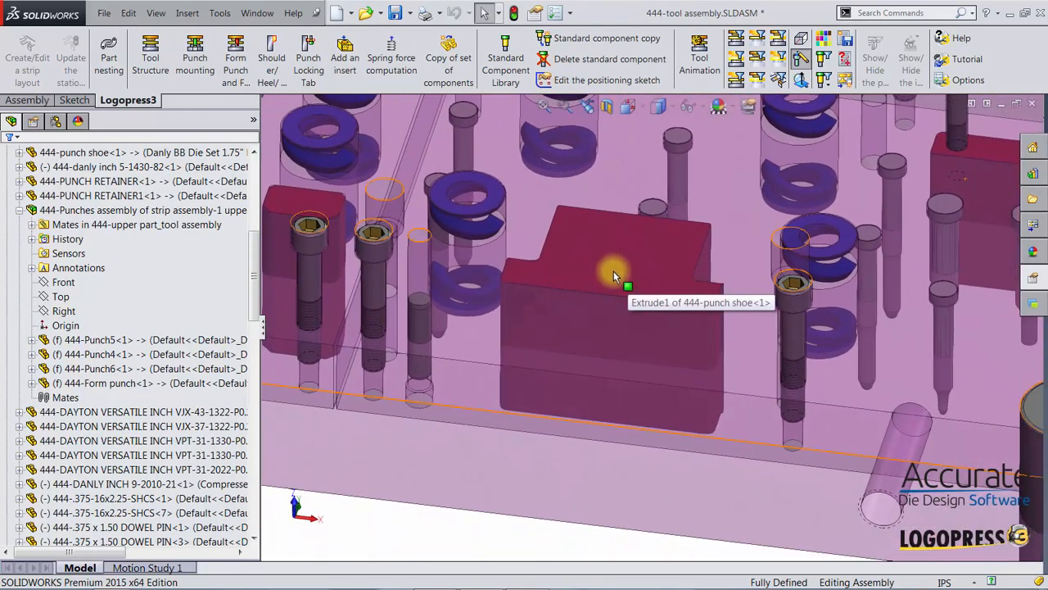
# Mount a GENERIC INCH 0.3125 <18> by 2.25 in socket head cap screw from the punch shoe into a tapped hole in 444-Punch5
pyautogui.click(503, 68)
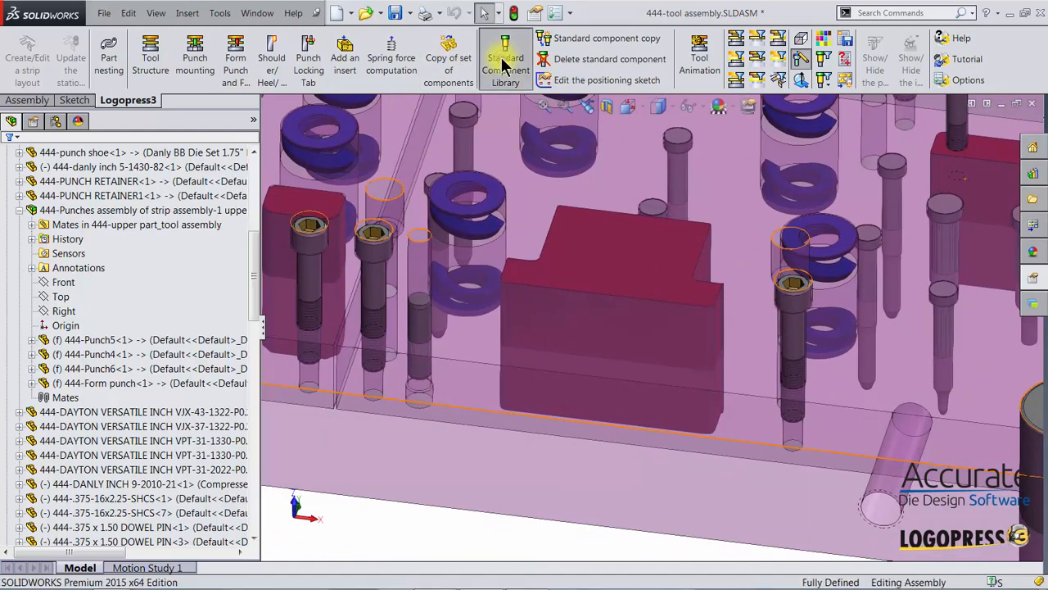
pyautogui.click(576, 83)
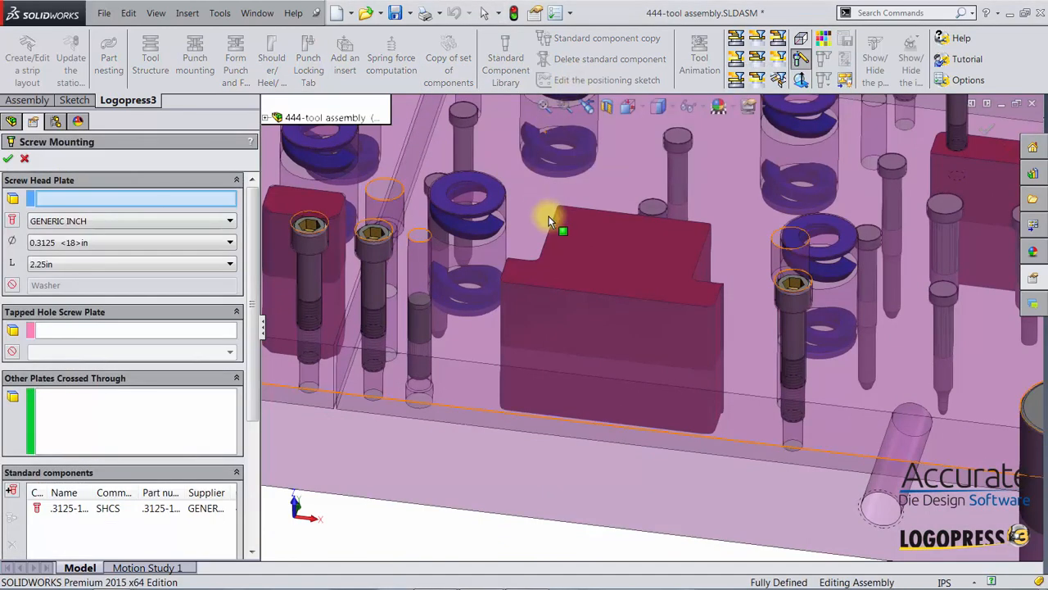
pyautogui.click(594, 238)
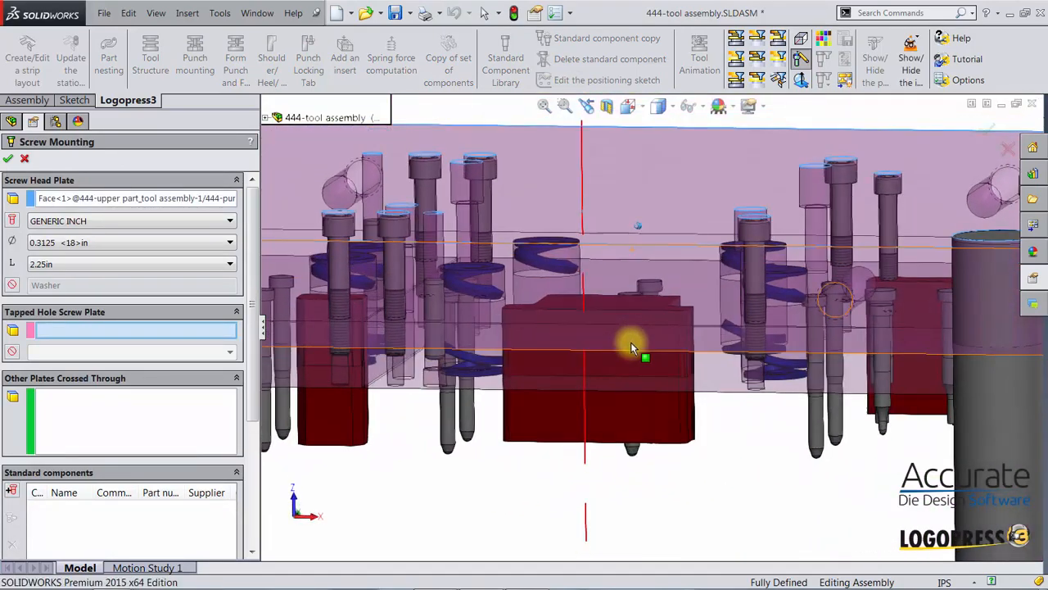
pyautogui.click(615, 302)
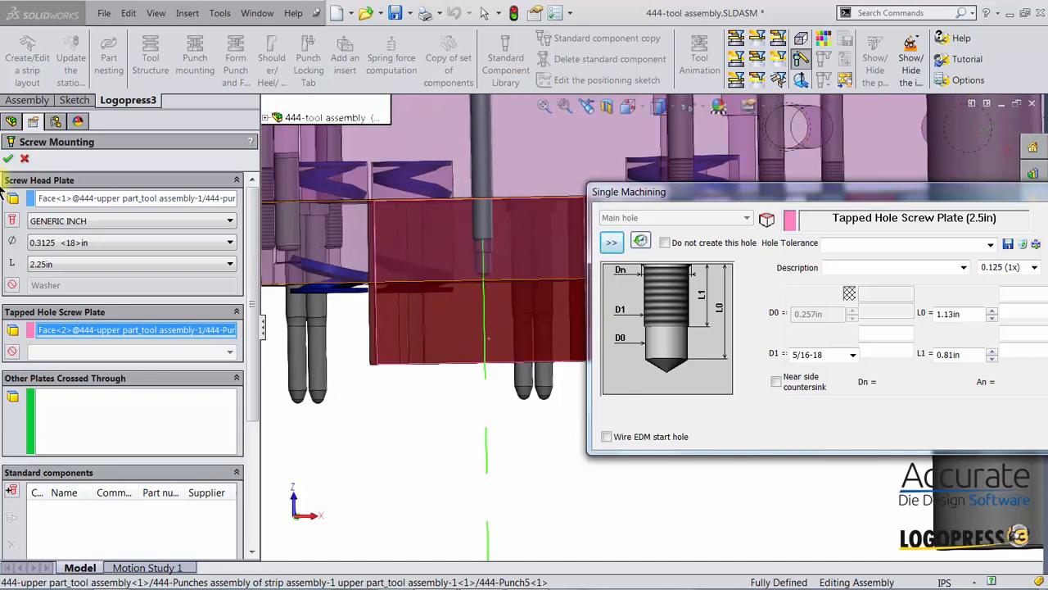
pyautogui.click(8, 160)
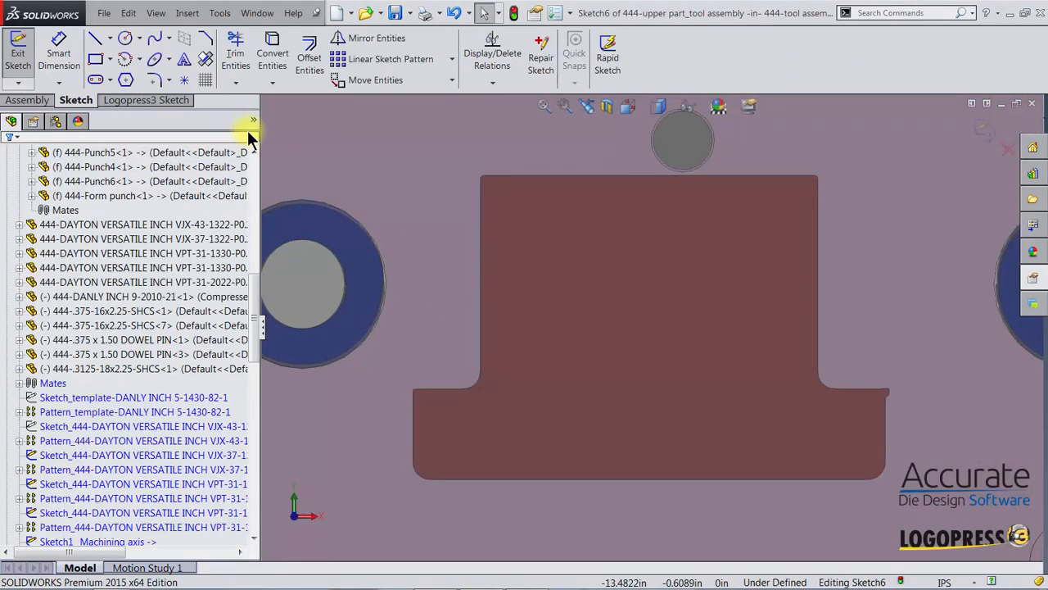
# Position two screws by 2 edges at the upper corners of 444-Punch5, 0.375 in from each edge
pyautogui.click(182, 103)
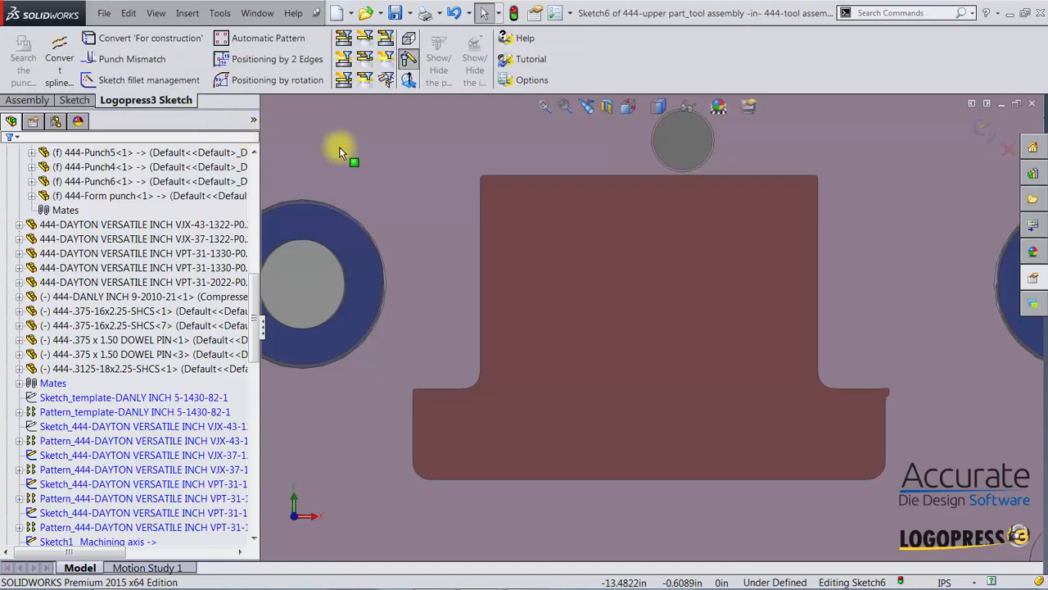
pyautogui.click(240, 57)
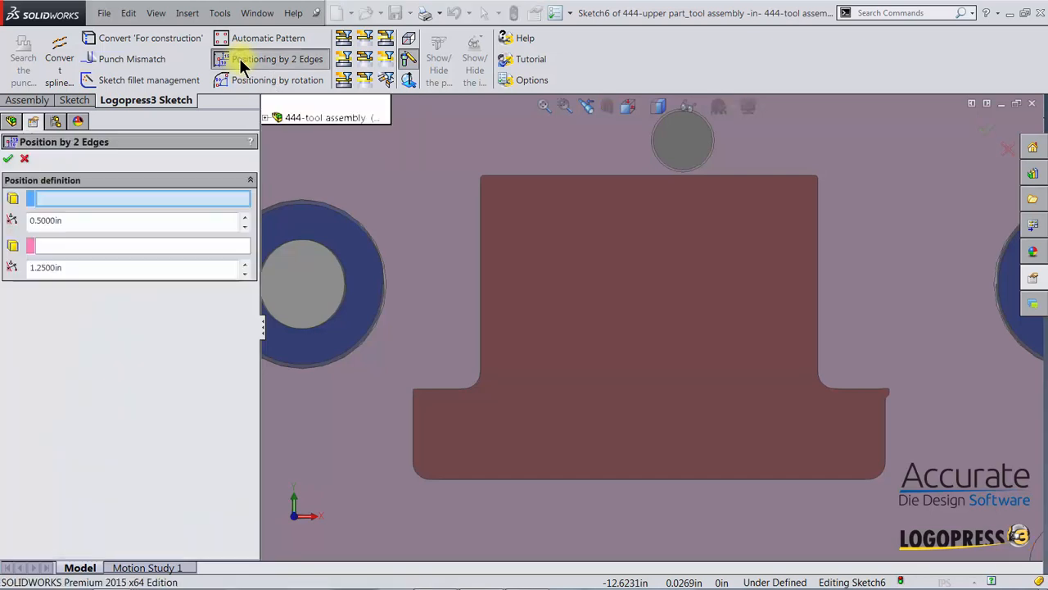
pyautogui.doubleClick(69, 219)
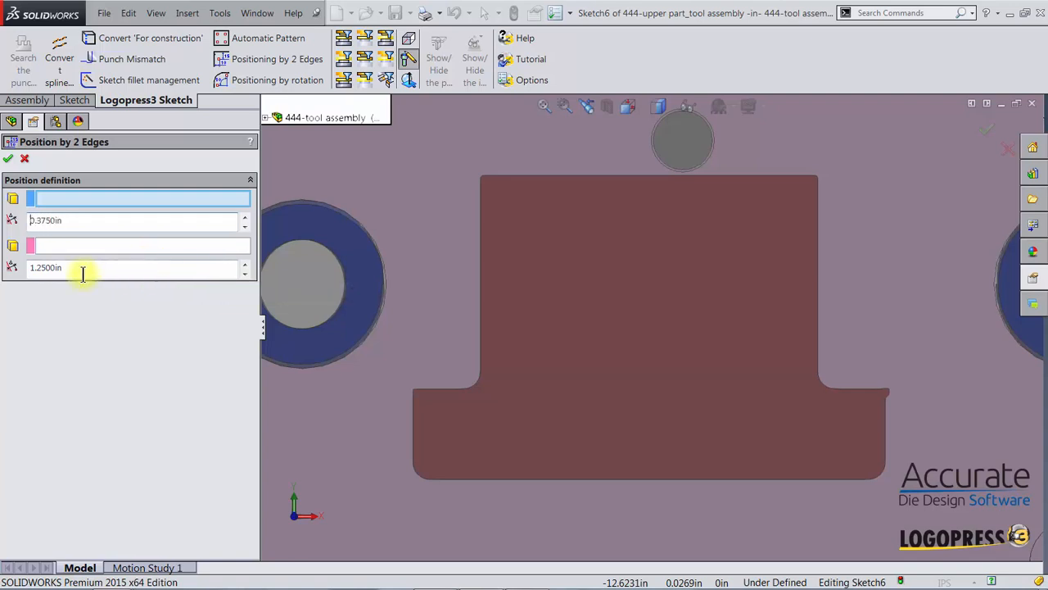
pyautogui.doubleClick(45, 268)
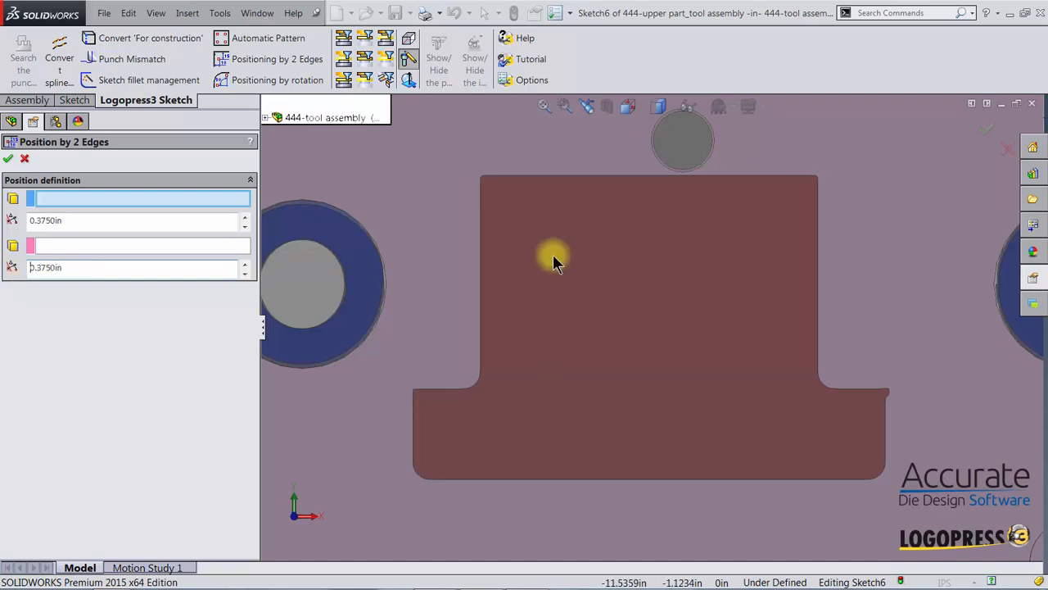
pyautogui.click(502, 177)
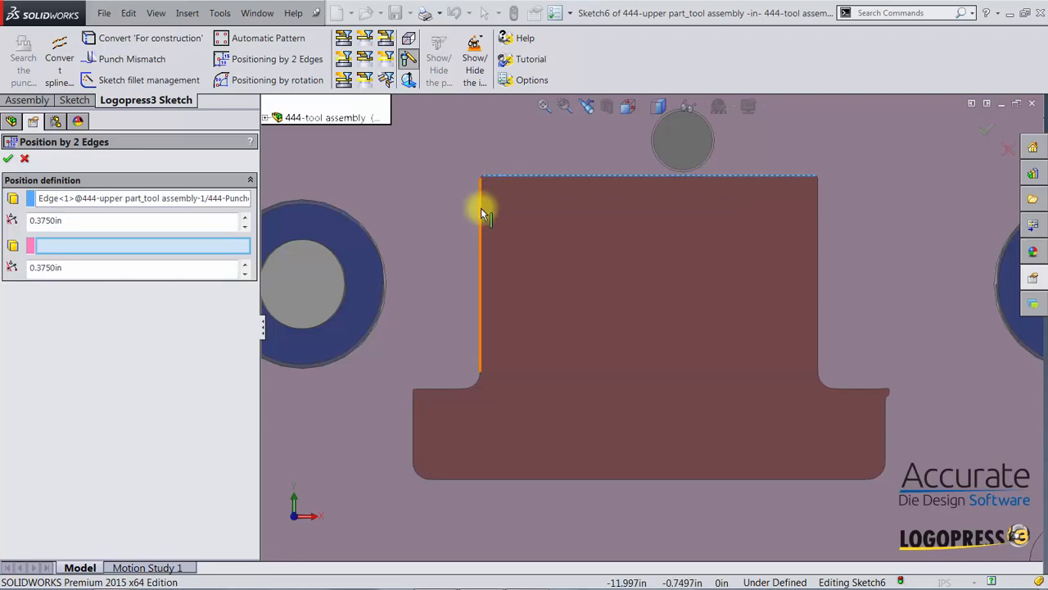
pyautogui.click(481, 210)
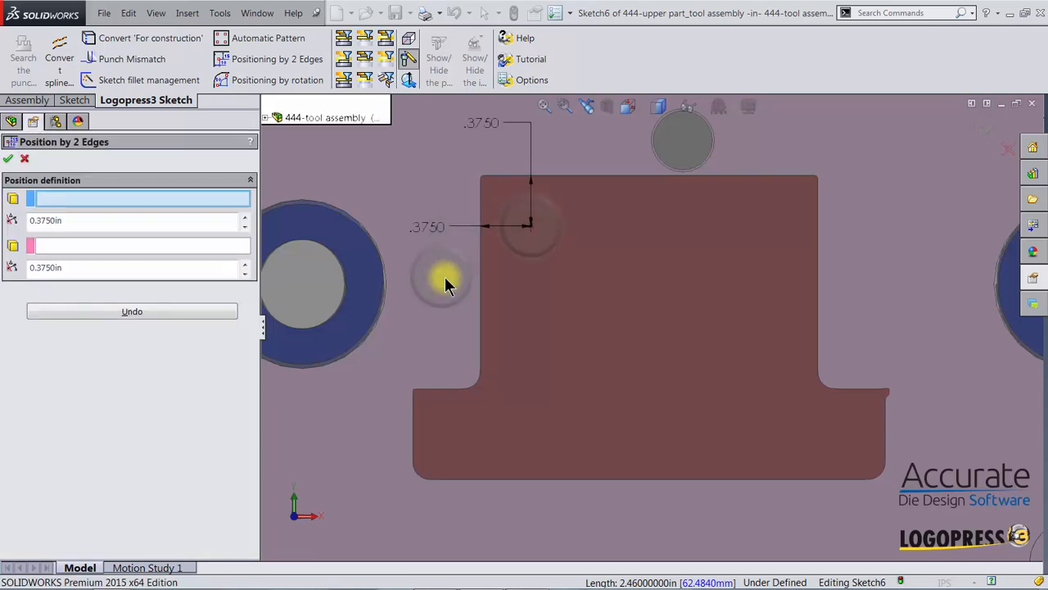
pyautogui.click(792, 177)
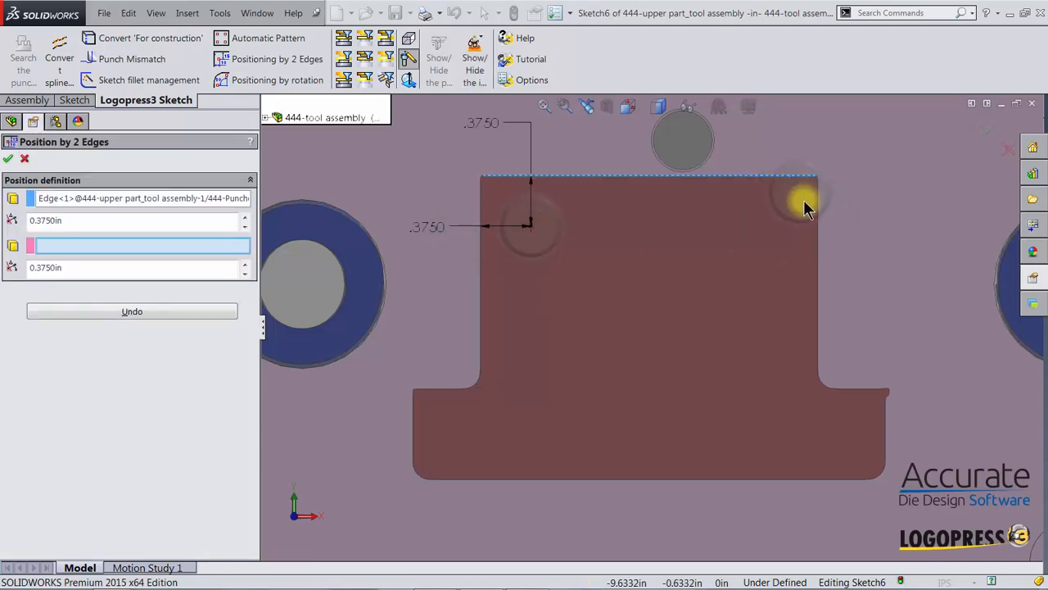
pyautogui.click(816, 219)
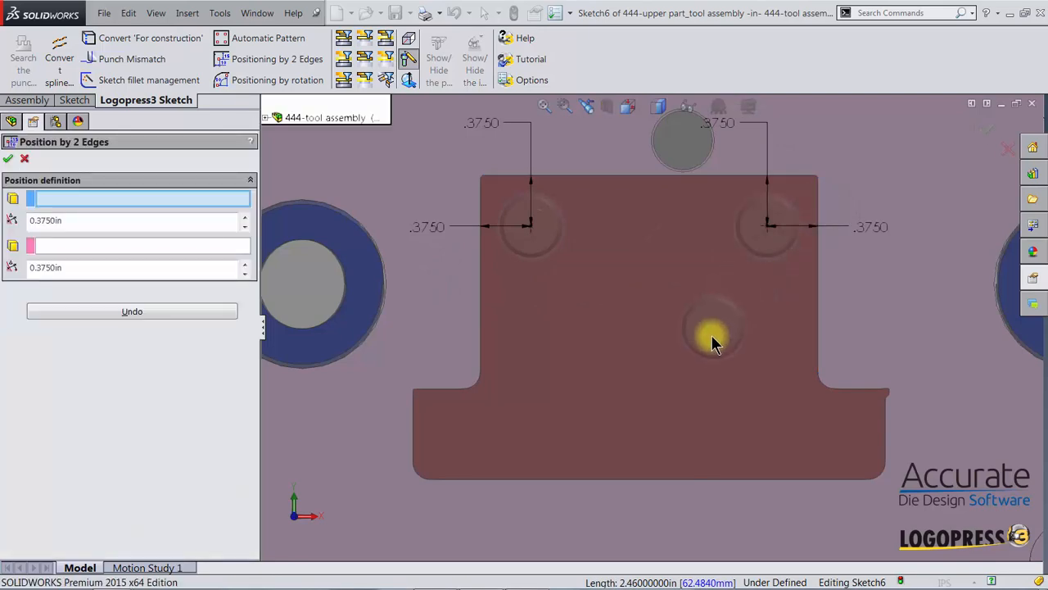
# Place two more screws 0.375 in from the edges at the lower corners of 444-Punch5, and finish the sketch
pyautogui.click(887, 438)
pyautogui.click(819, 480)
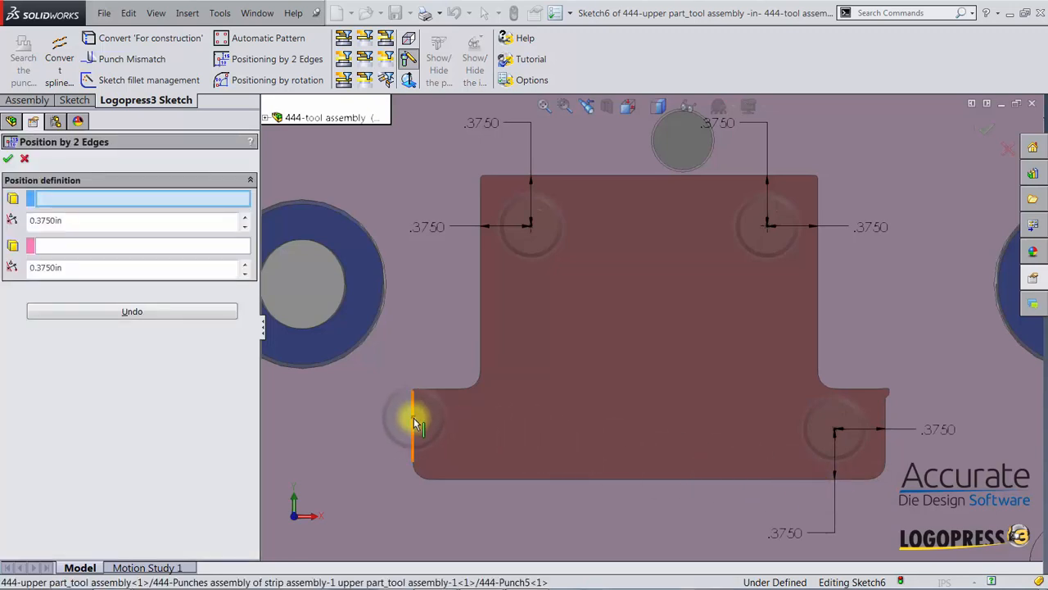
pyautogui.click(414, 417)
pyautogui.click(464, 480)
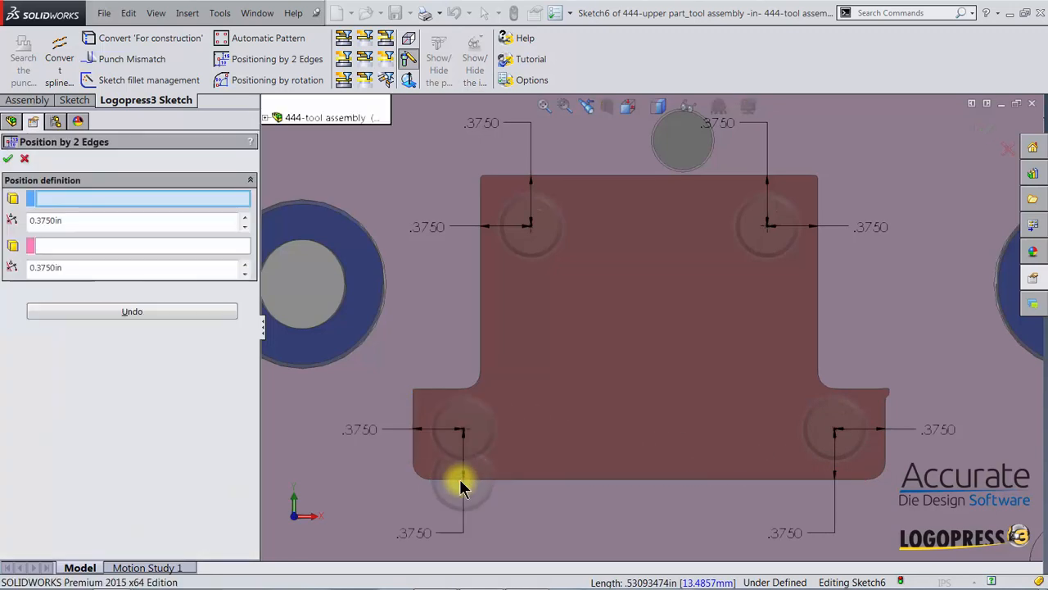
pyautogui.click(987, 135)
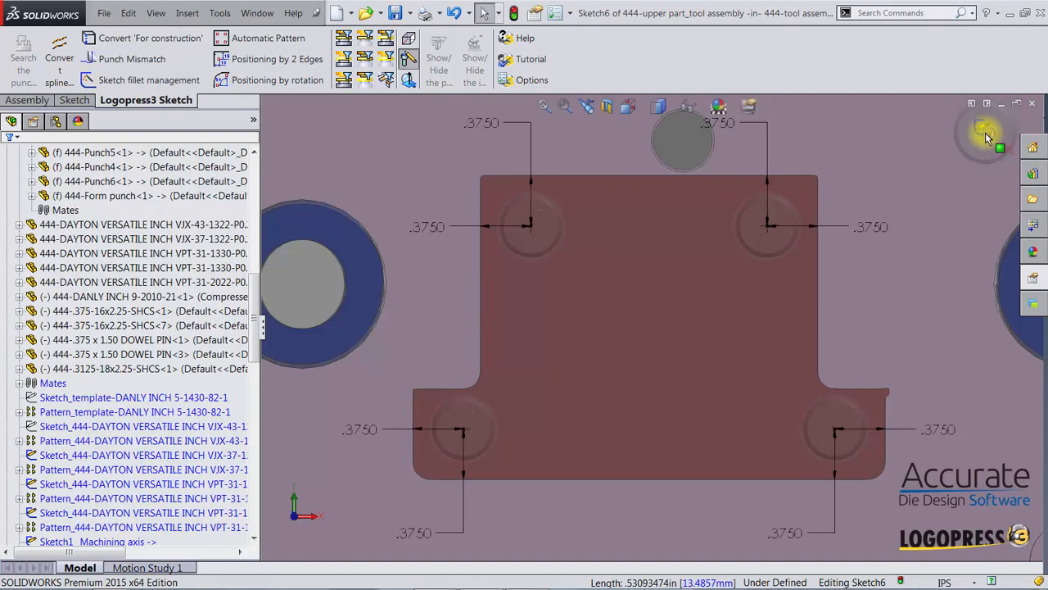
pyautogui.click(987, 135)
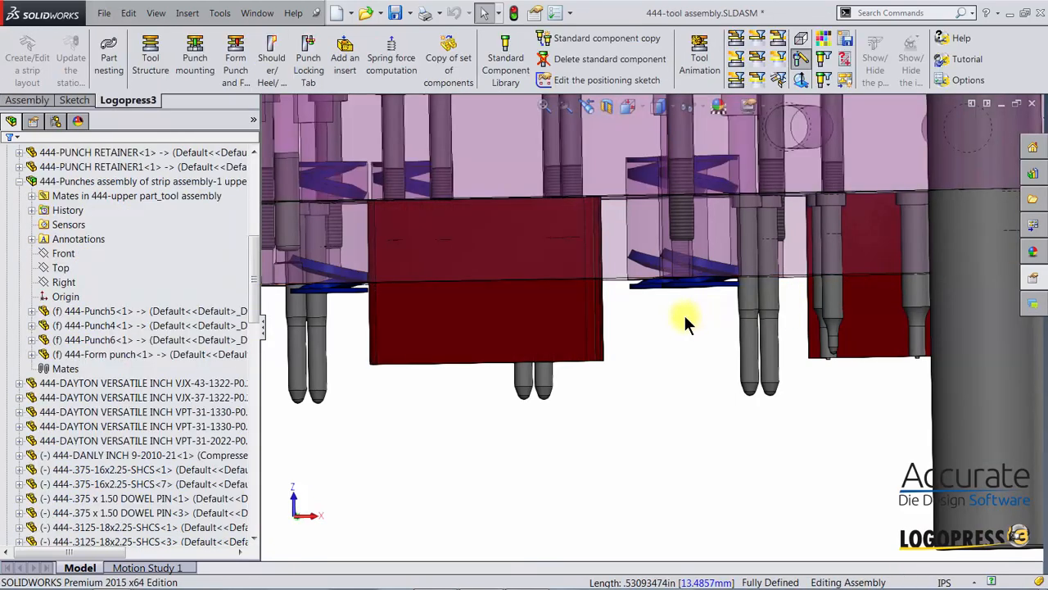
# Mount a GENERIC INCH 0.3125 <18> by 2.25 in socket head cap screw from the punch shoe into a tapped hole in 444-Form punch
pyautogui.scroll(3, 664, 319)
pyautogui.moveTo(664, 321); pyautogui.dragTo(585, 328, button='middle')
pyautogui.scroll(-1, 578, 295)
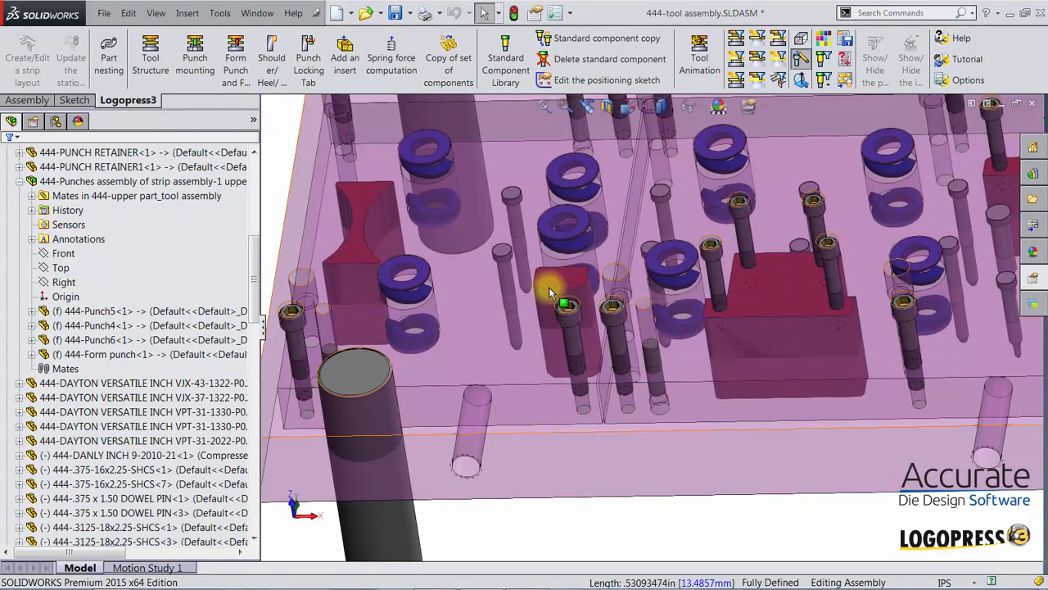
pyautogui.moveTo(549, 286); pyautogui.dragTo(542, 286, button='middle')
pyautogui.click(502, 66)
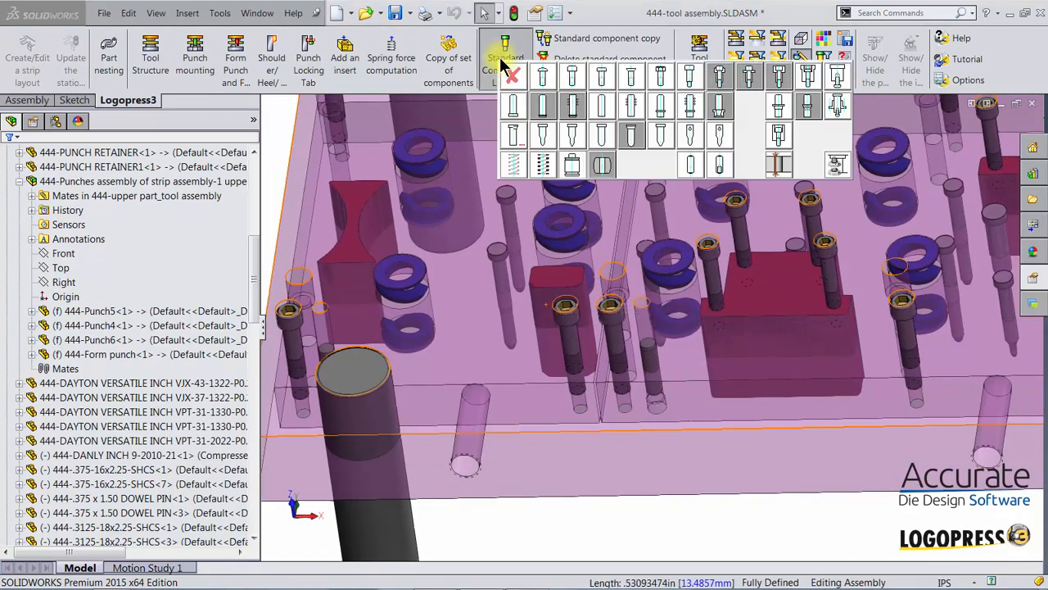
pyautogui.click(572, 77)
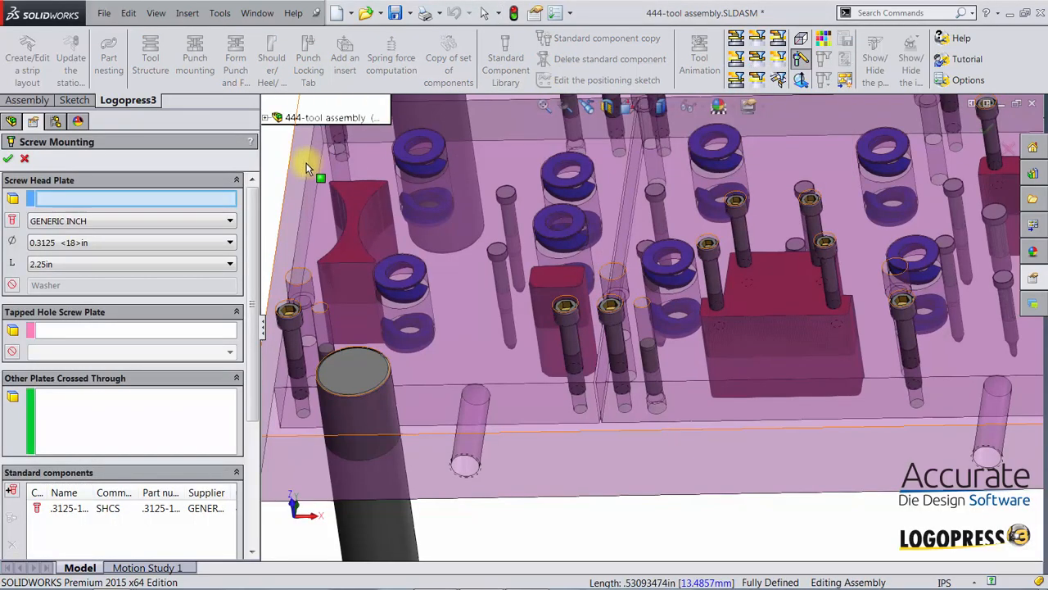
pyautogui.click(544, 254)
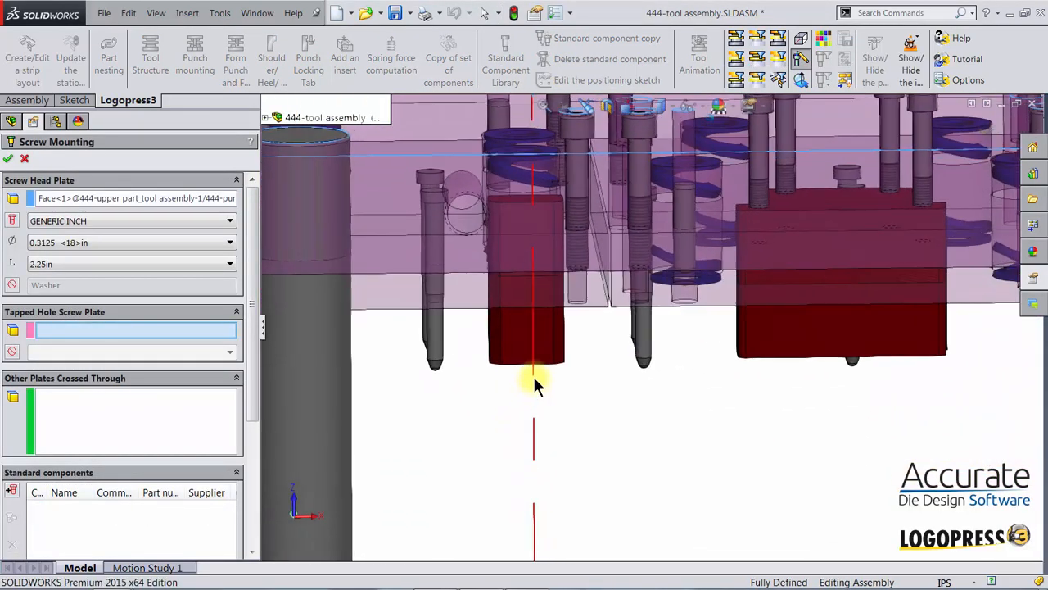
pyautogui.click(533, 365)
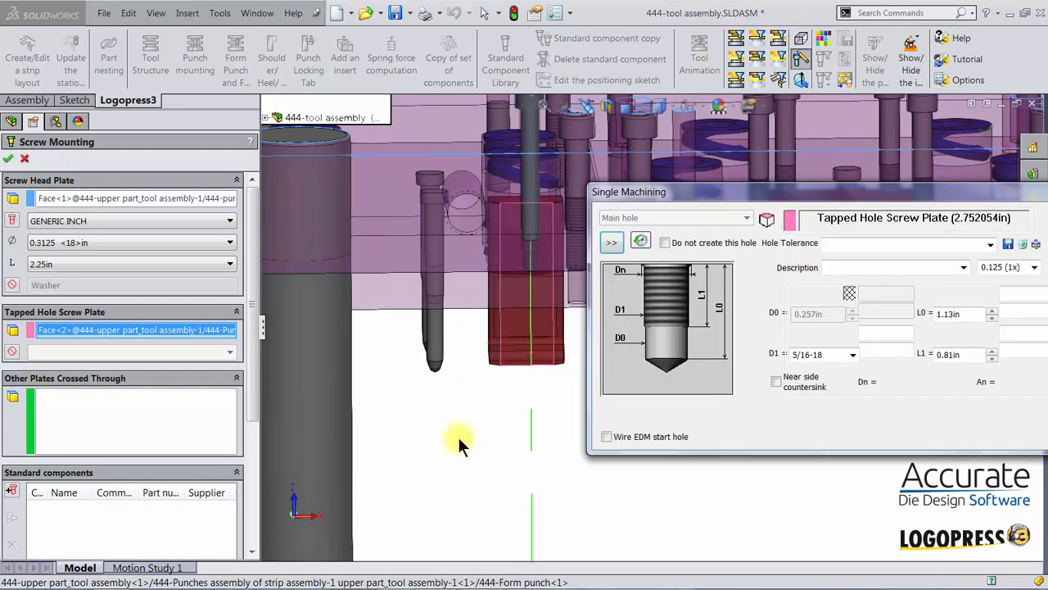
pyautogui.click(9, 160)
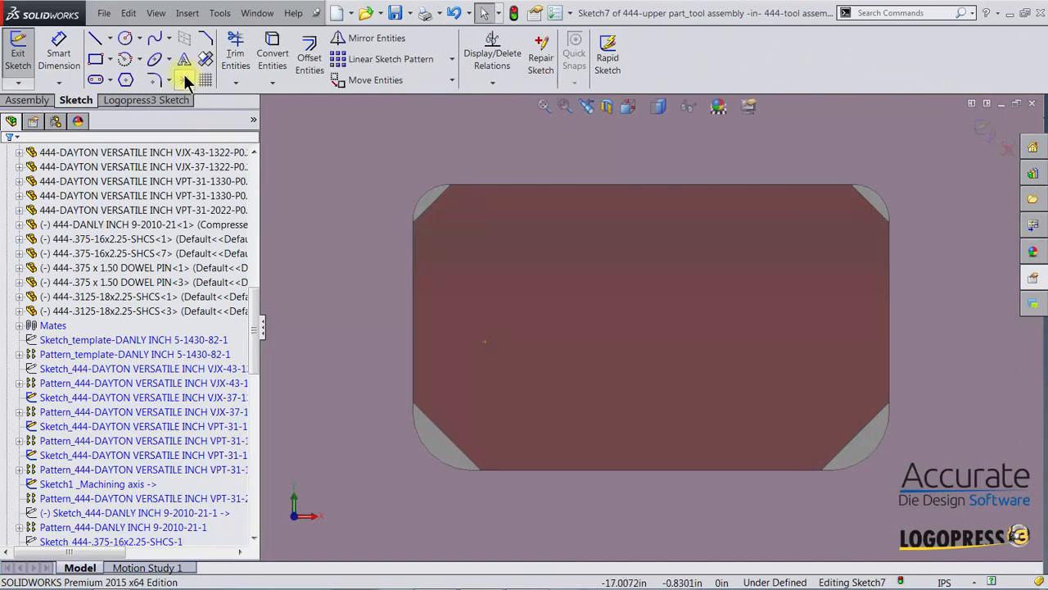
# Position two screws by 2 edges at the upper corners of 444-Form punch, 0.375 in from the upper edge and each side edge
pyautogui.click(169, 98)
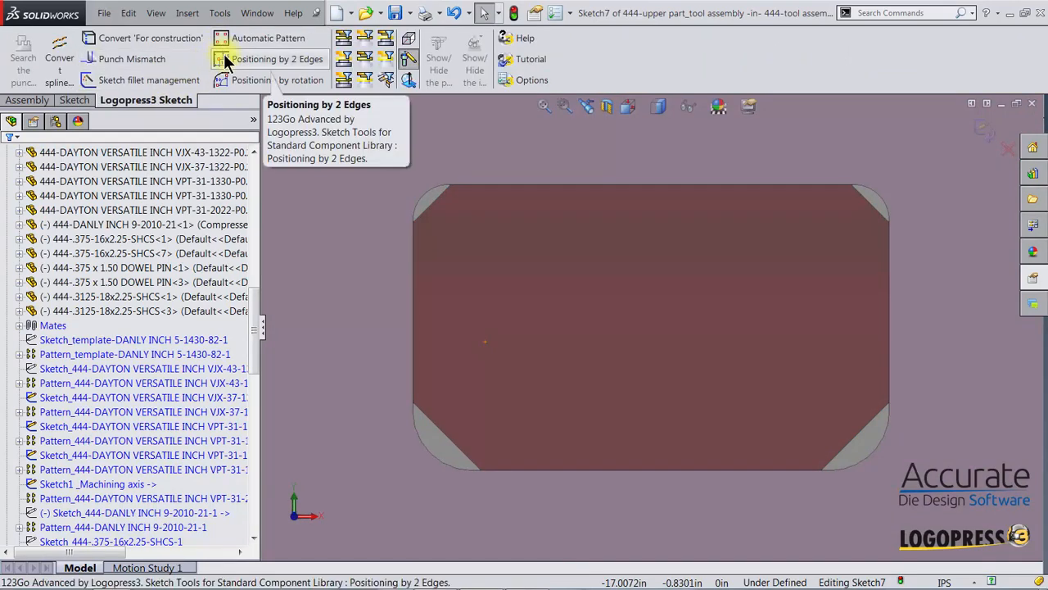
pyautogui.click(228, 64)
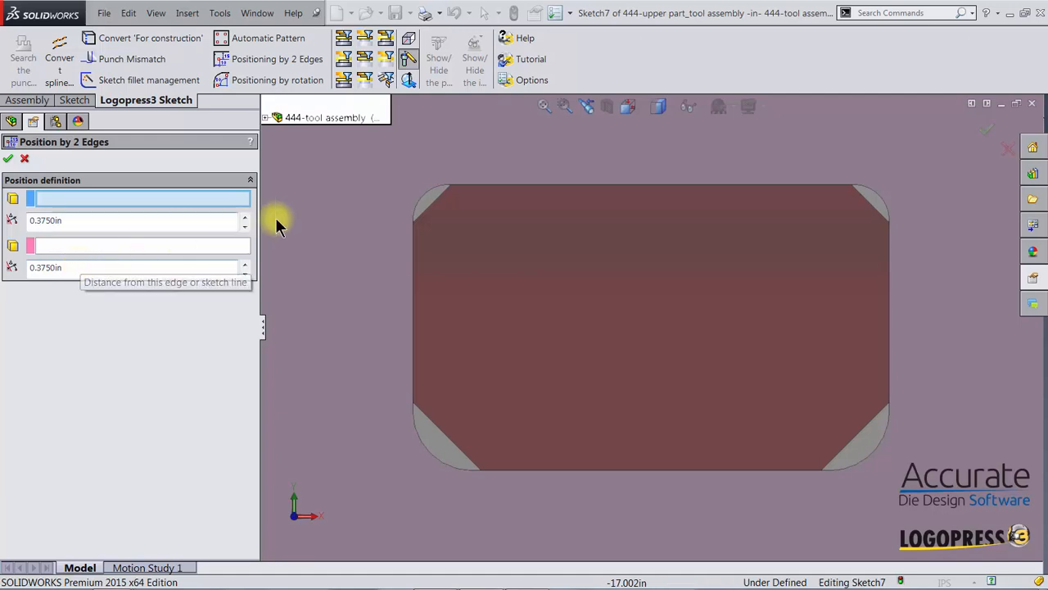
pyautogui.click(487, 188)
pyautogui.click(412, 279)
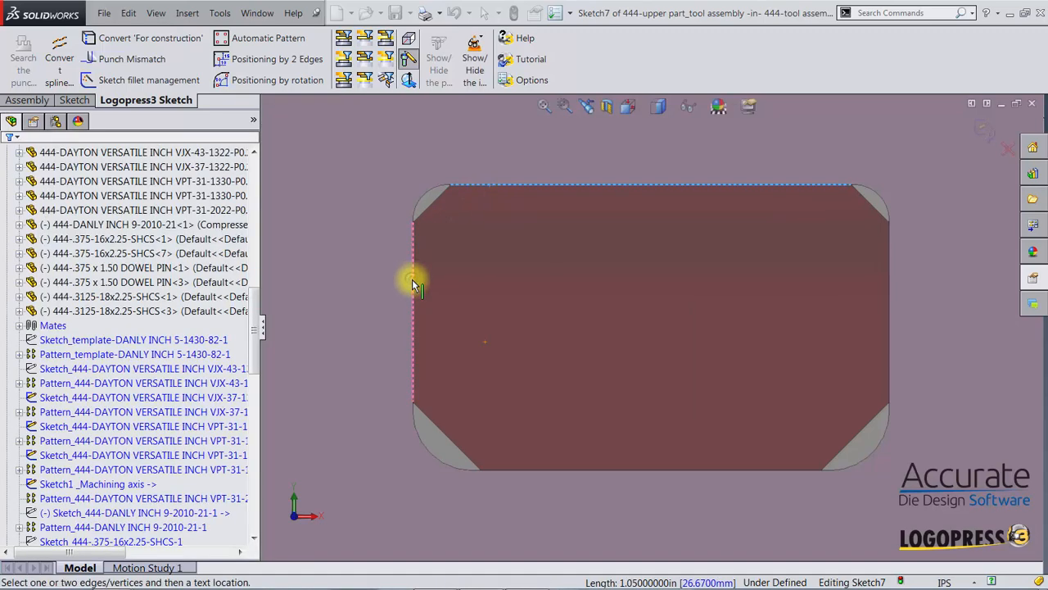
pyautogui.click(808, 184)
pyautogui.click(892, 300)
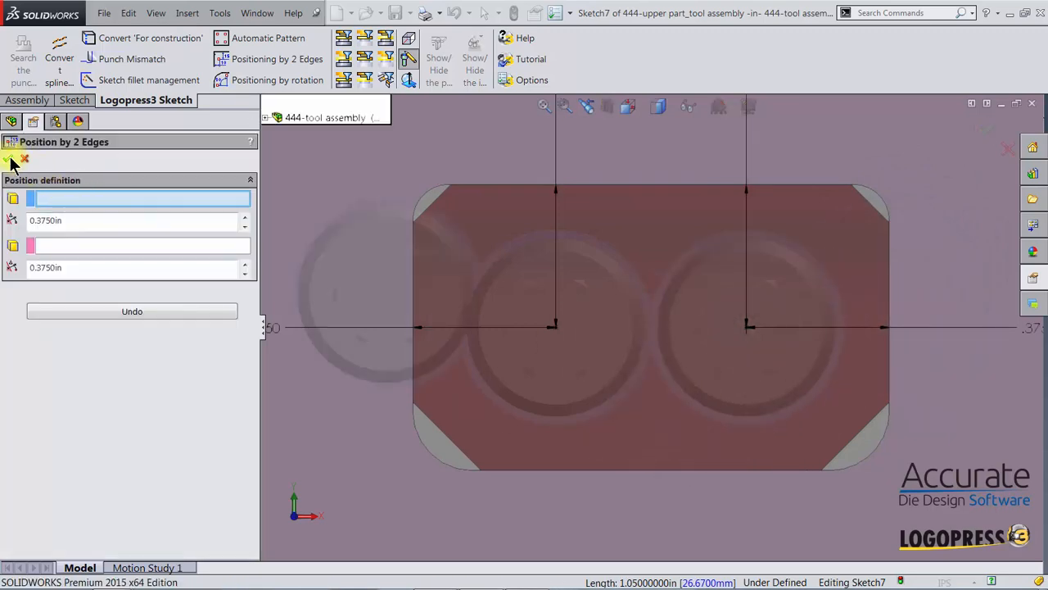
pyautogui.click(11, 160)
# Set the right screw's distance from the form punch's right edge to 3.125 in
pyautogui.scroll(3, 766, 319)
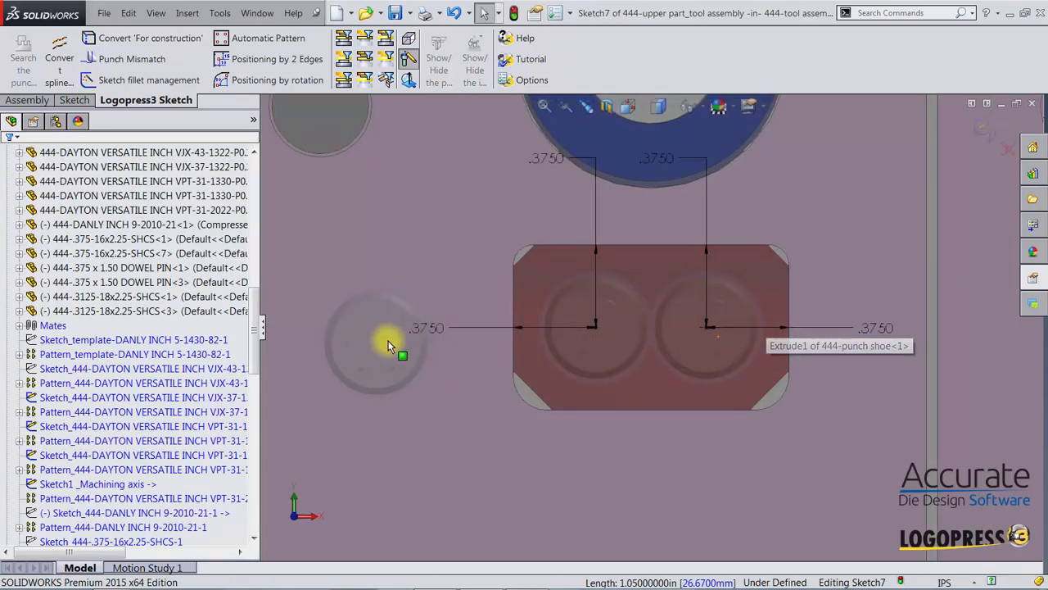
pyautogui.doubleClick(885, 329)
pyautogui.write('3.')
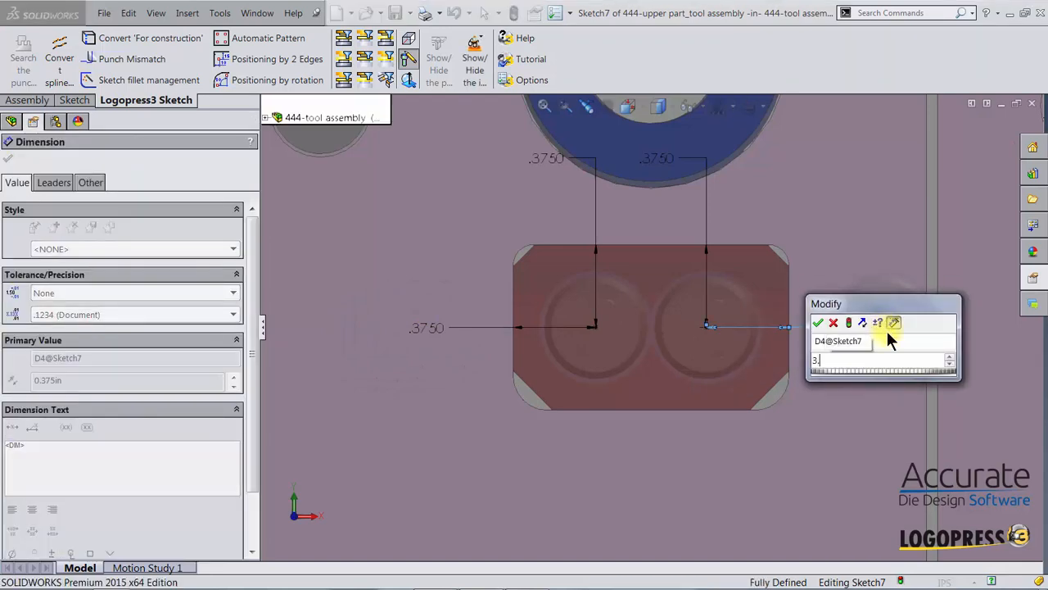
pyautogui.write('125')
pyautogui.press('Return')
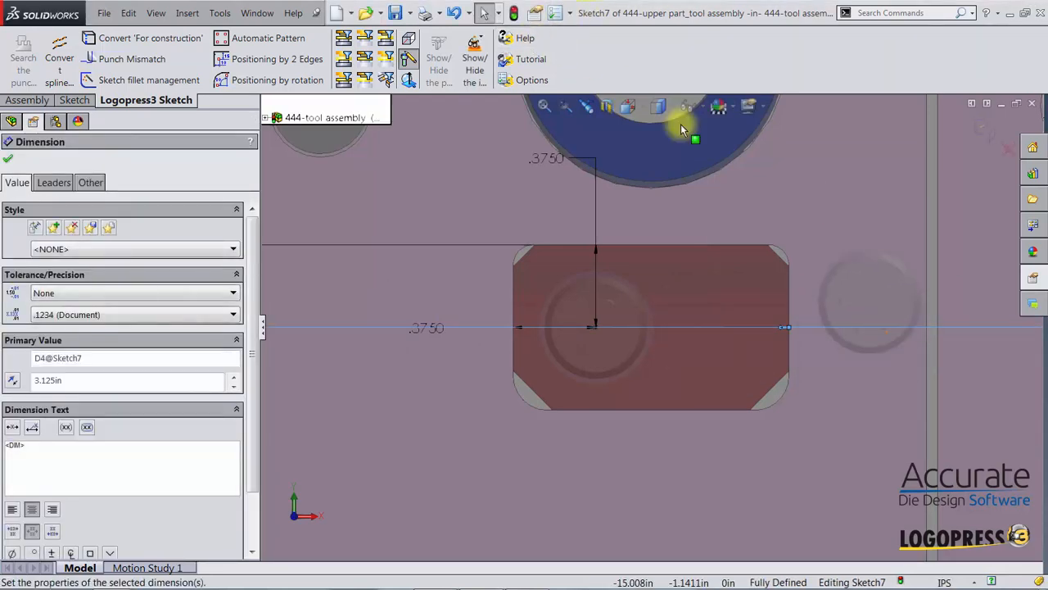
# Set both screws' distances from the form punch's side edges to 0.3125 in, and finish the sketch
pyautogui.scroll(5, 900, 277)
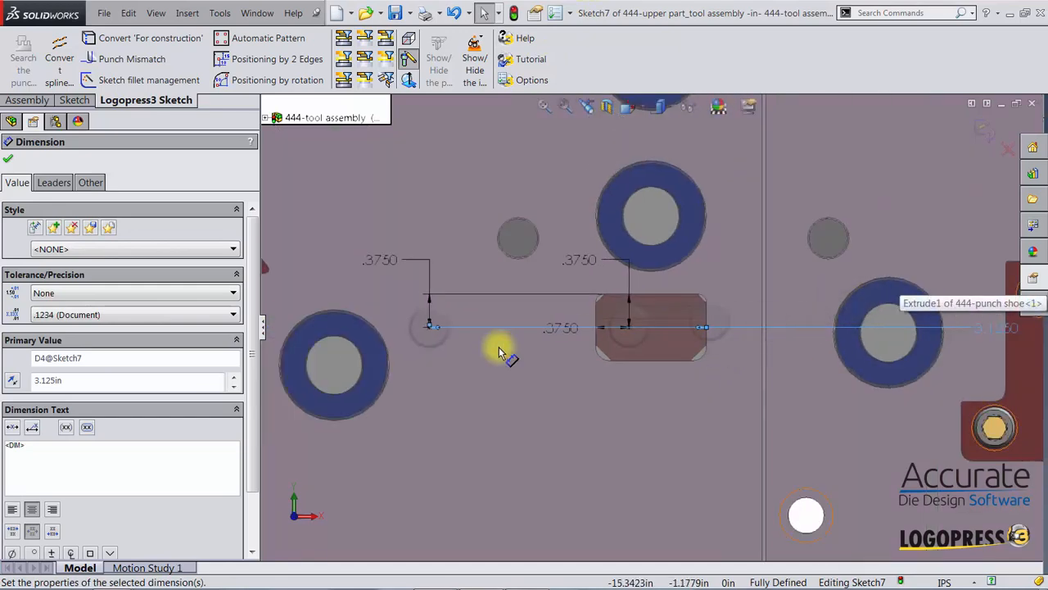
pyautogui.scroll(2, 737, 352)
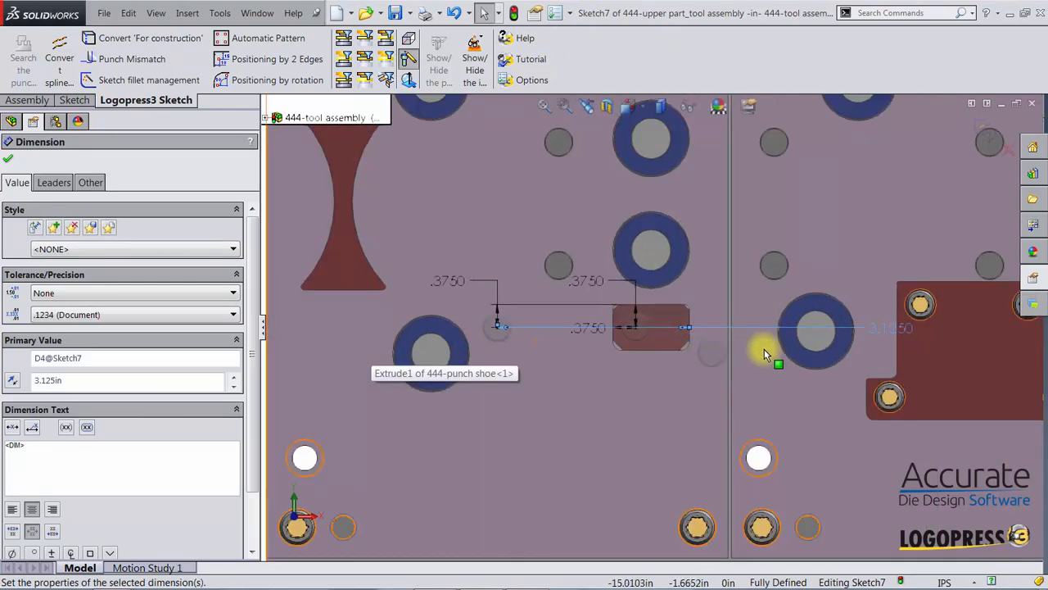
pyautogui.doubleClick(895, 330)
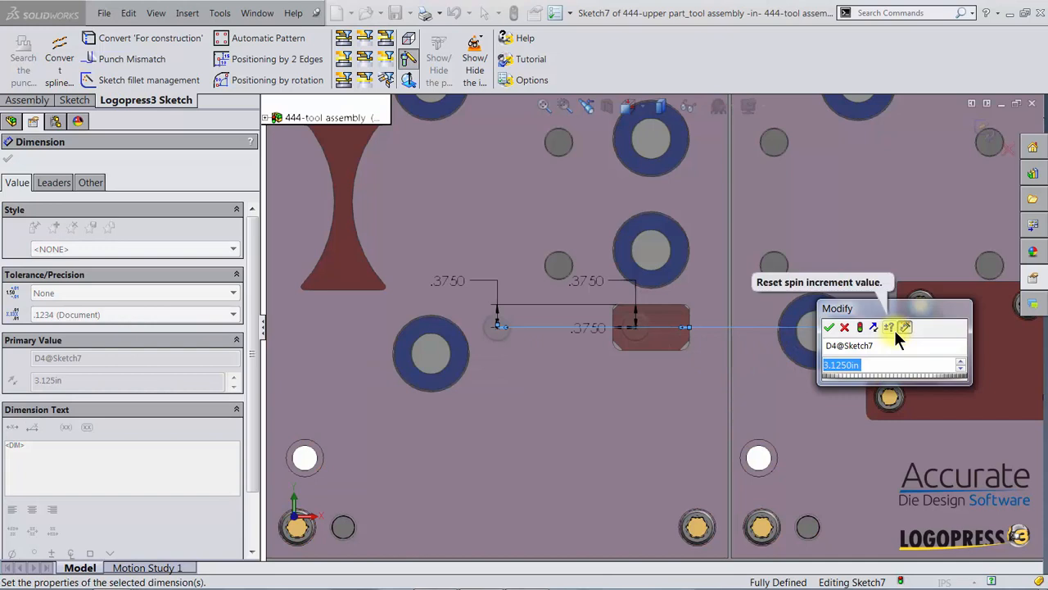
pyautogui.write('.3125')
pyautogui.press('Return')
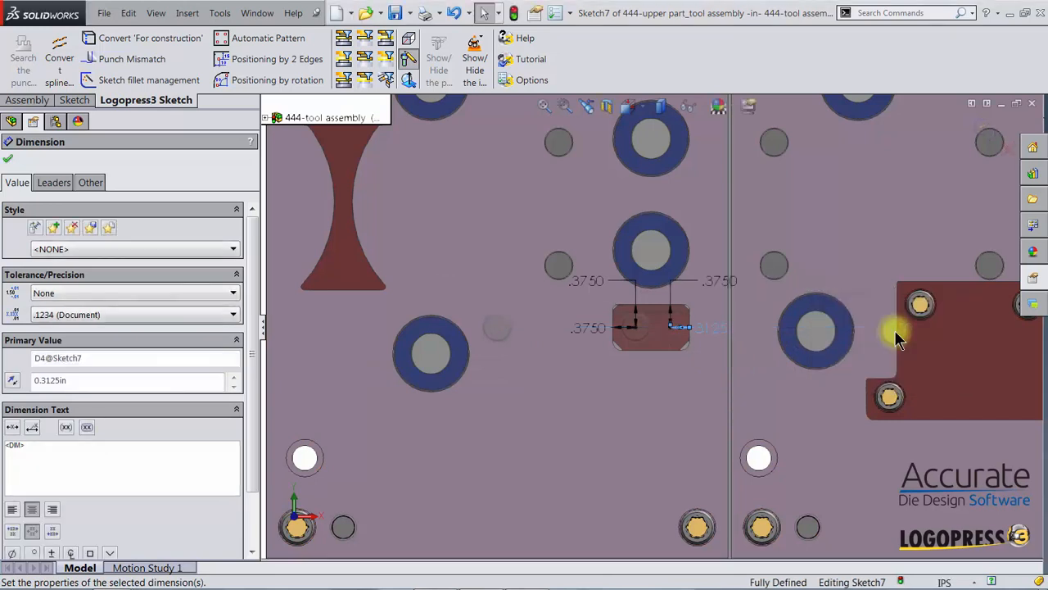
pyautogui.doubleClick(588, 327)
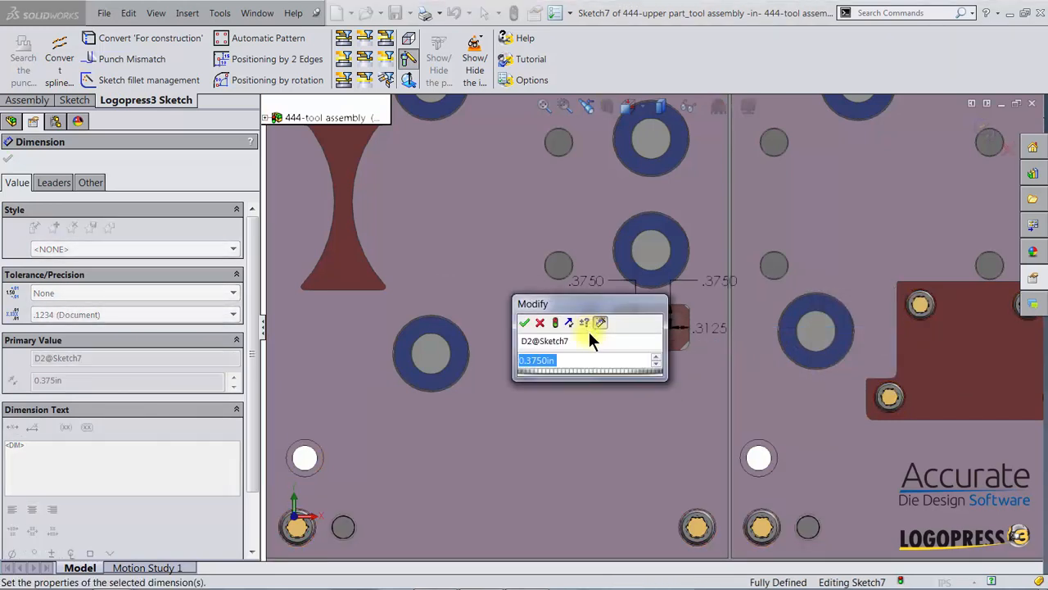
pyautogui.write('.3125')
pyautogui.press('Return')
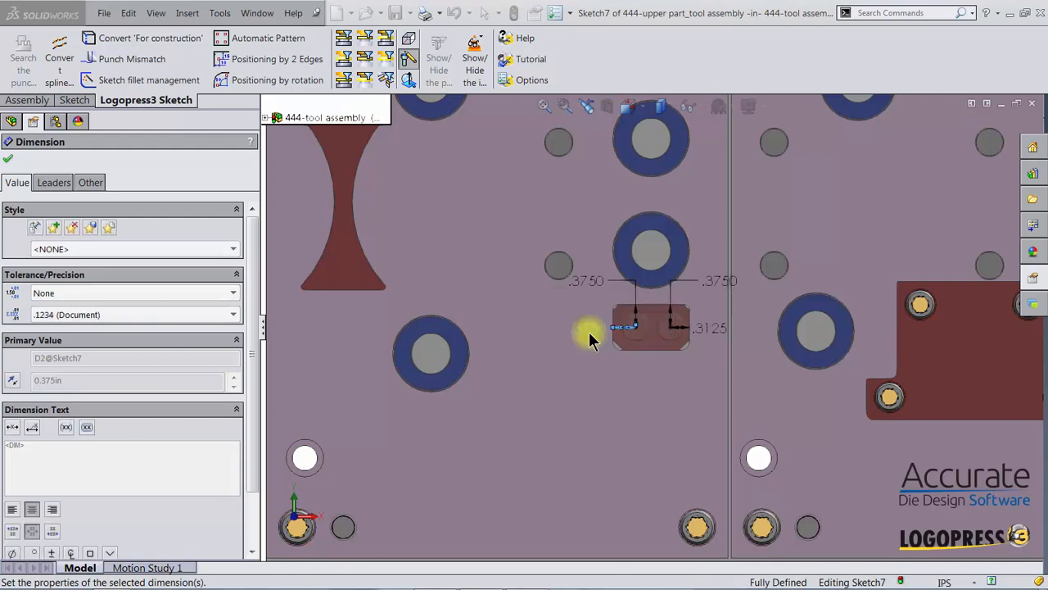
pyautogui.scroll(-4, 633, 344)
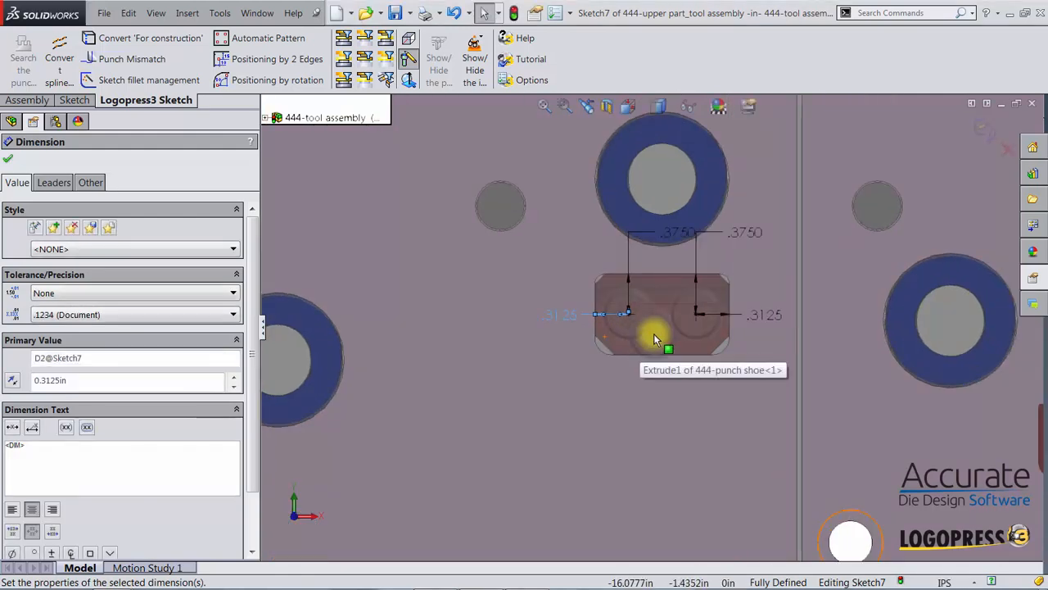
pyautogui.click(982, 124)
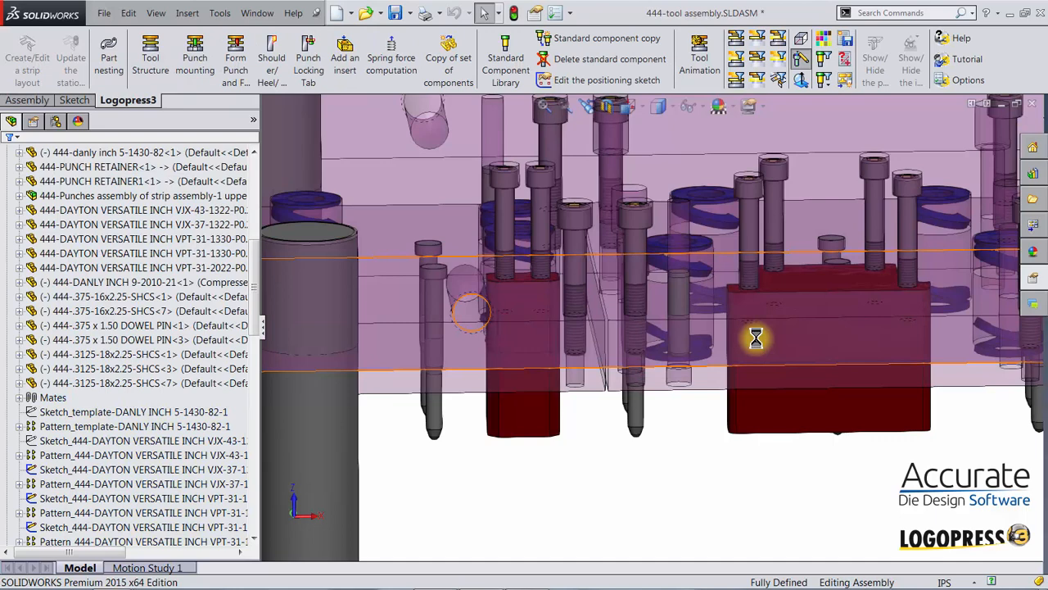
# Mount a GENERIC INCH 0.3125 <18> by 2.25 in socket head cap screw from the punch shoe into a tapped hole in 444-Punch6
pyautogui.scroll(5, 559, 345)
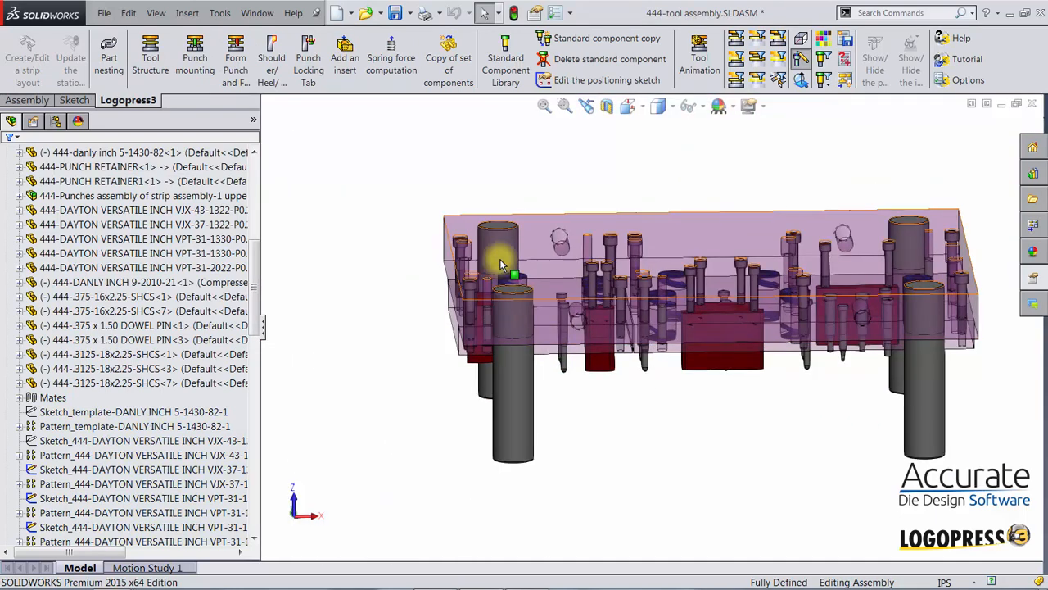
pyautogui.click(500, 43)
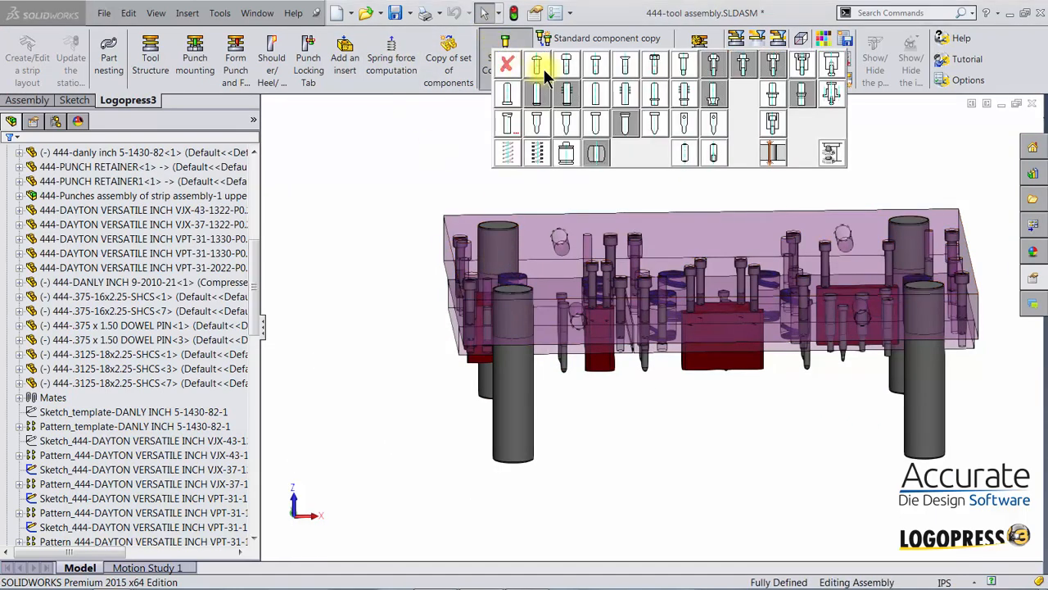
pyautogui.click(570, 69)
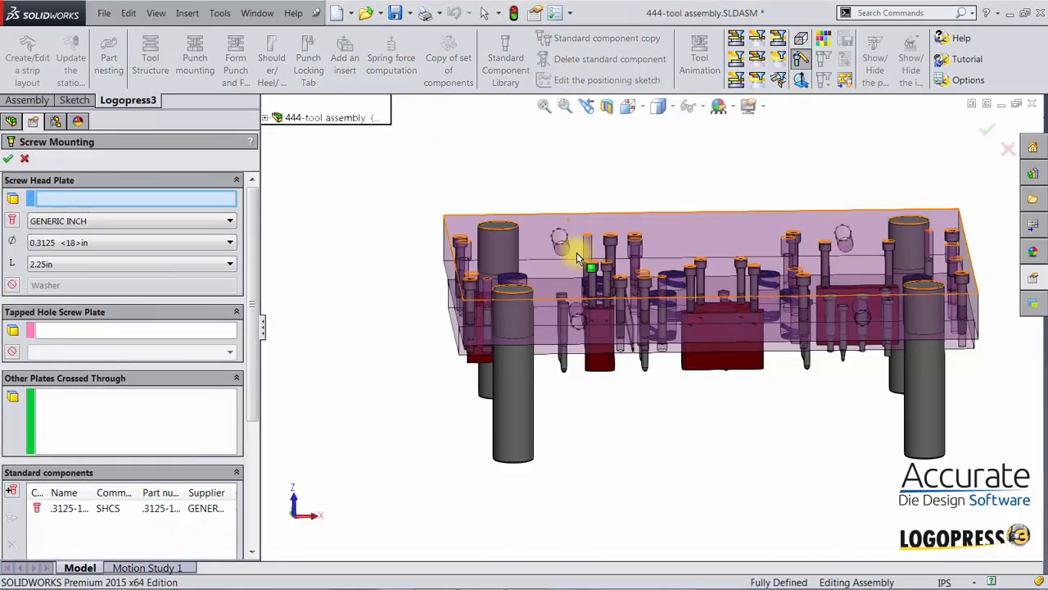
pyautogui.scroll(-10, 421, 233)
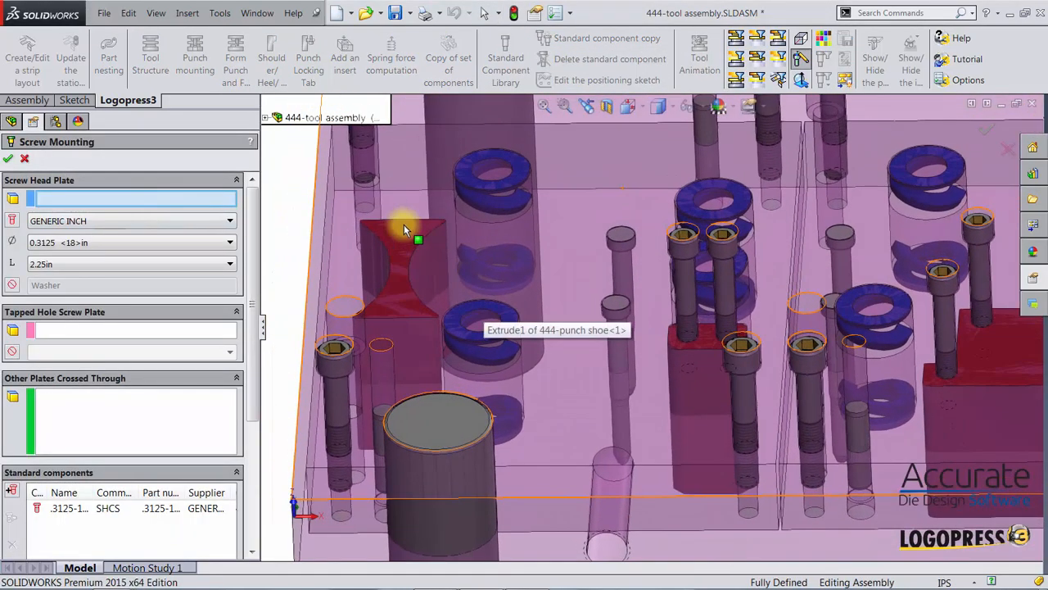
pyautogui.click(404, 225)
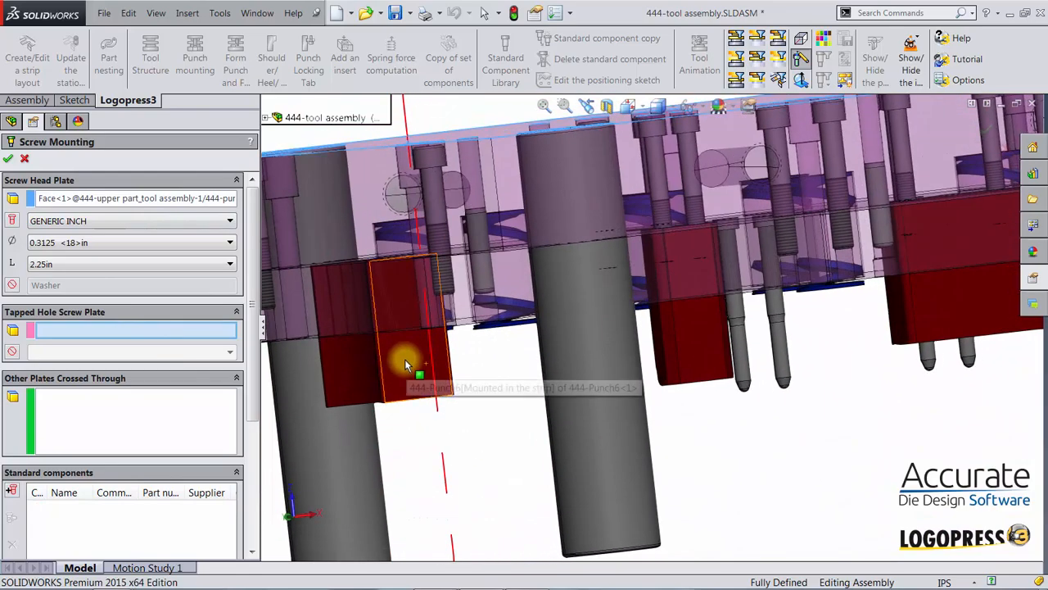
pyautogui.click(406, 359)
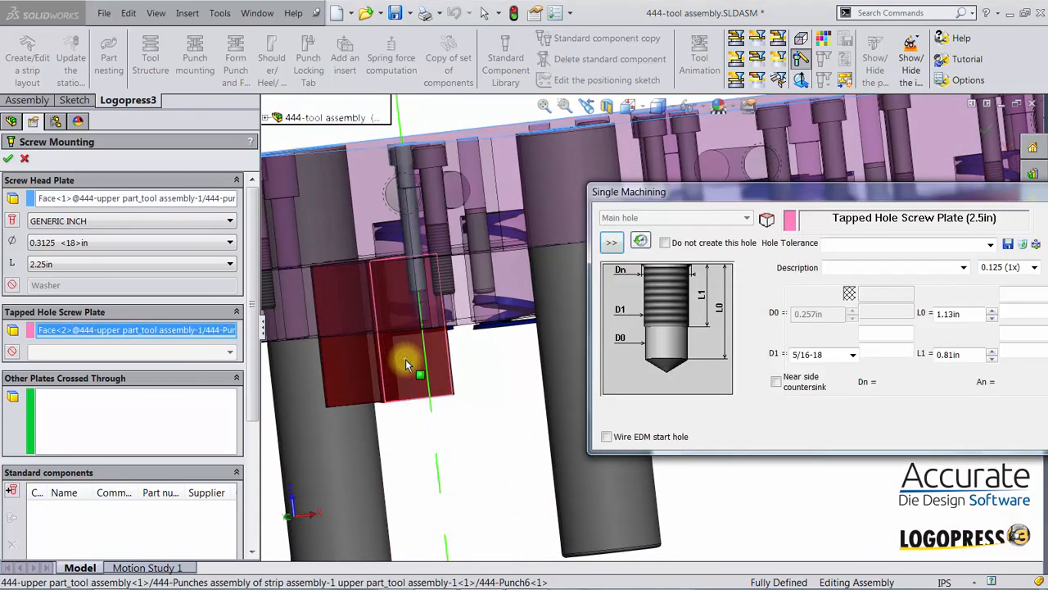
pyautogui.click(8, 160)
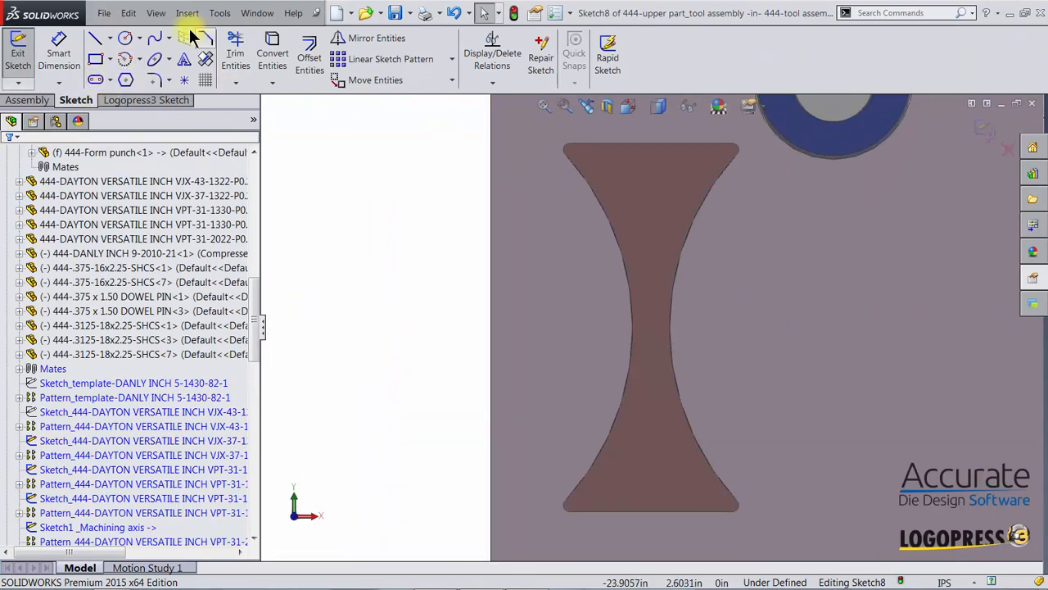
# Sketch a vertical centerline between the midpoints of the upper and lower edges of 444-Punch6
pyautogui.click(108, 38)
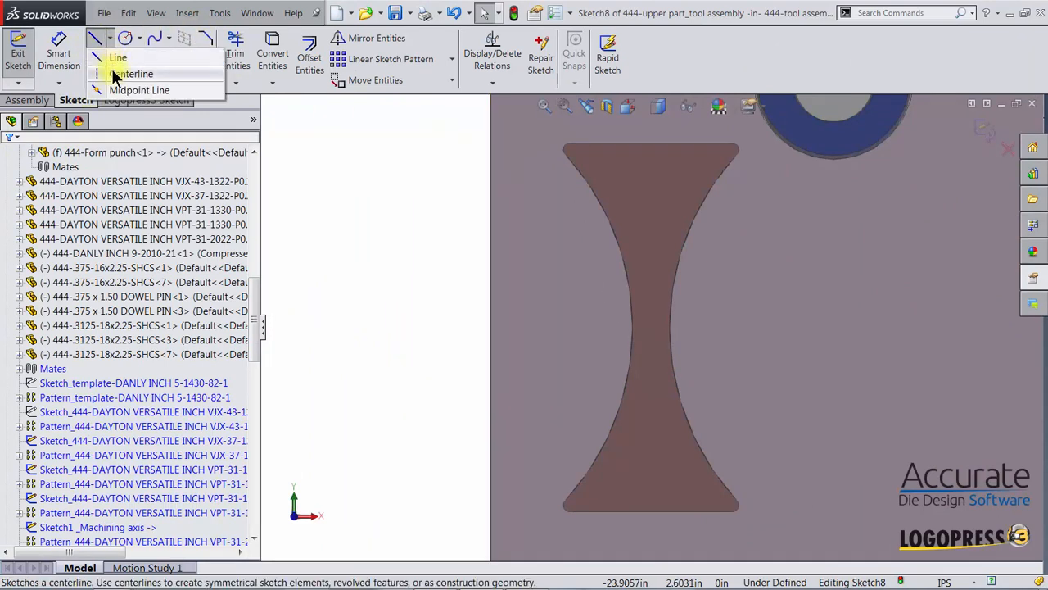
pyautogui.click(115, 74)
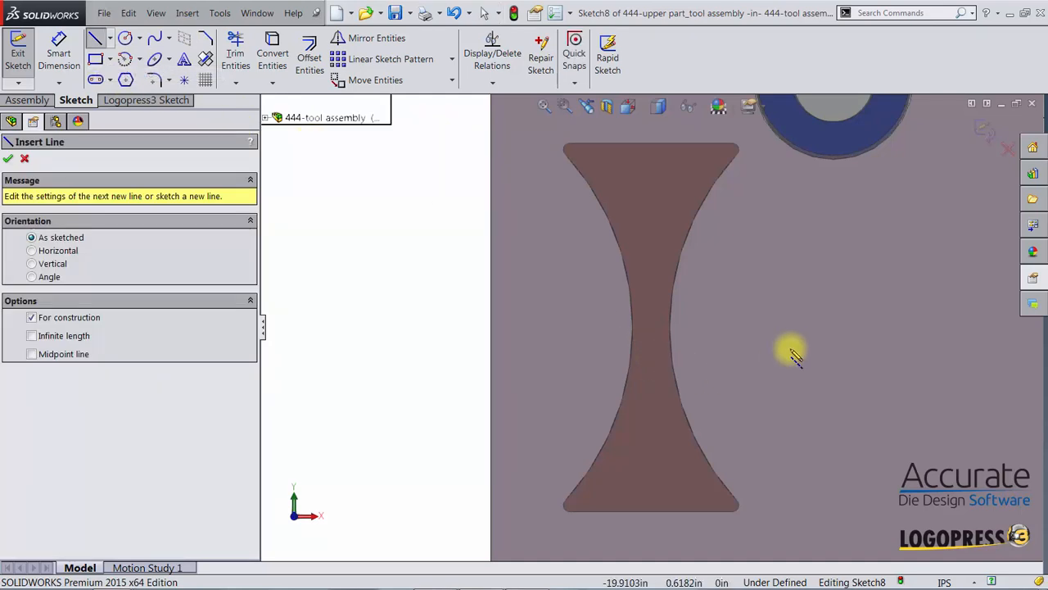
pyautogui.click(653, 144)
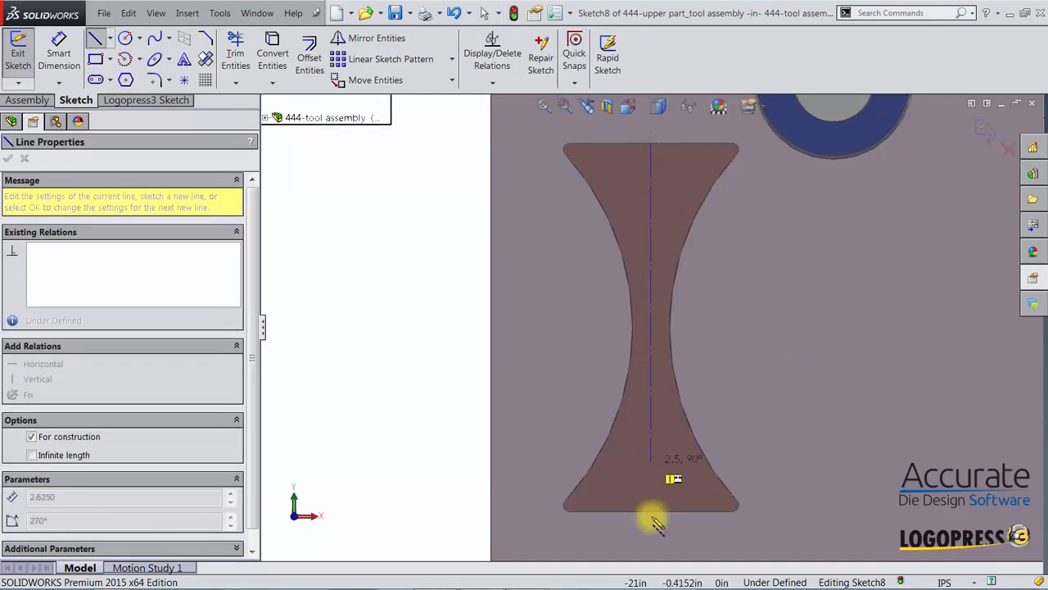
pyautogui.click(653, 511)
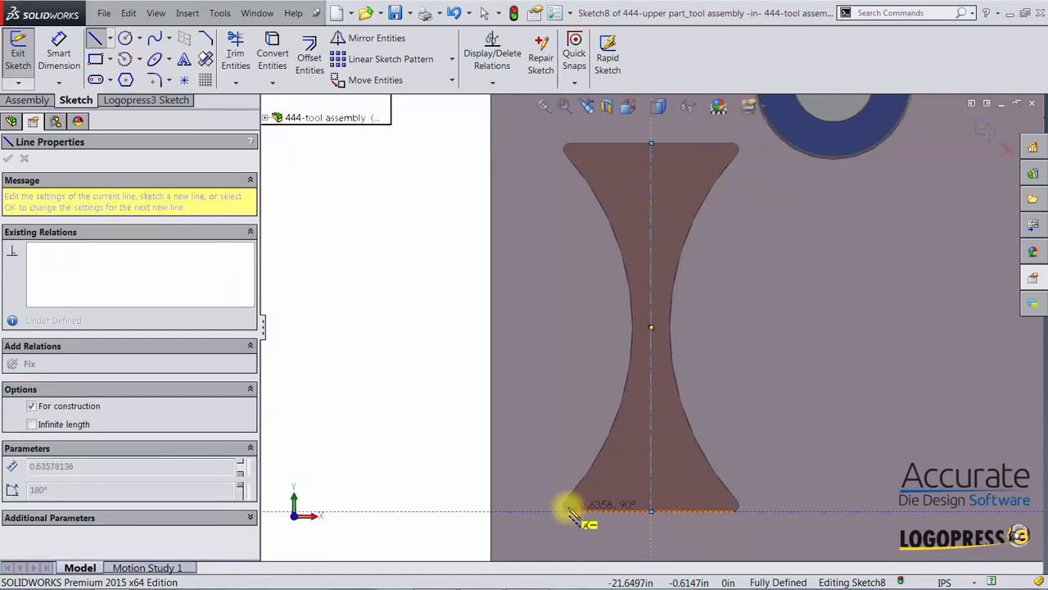
pyautogui.press('Escape')
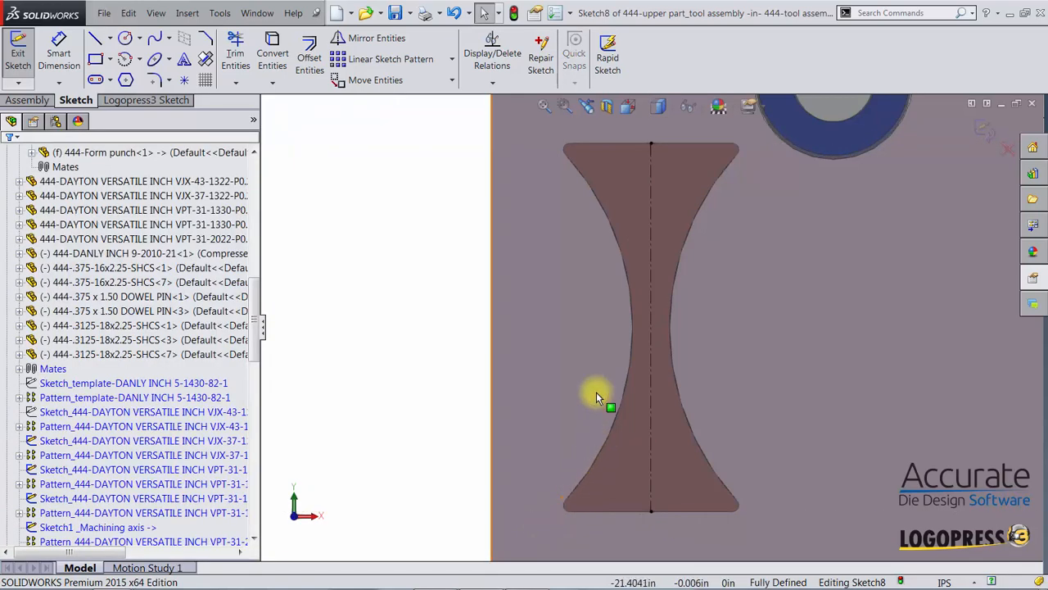
# Place two screw points on the centerline, one near each end of 444-Punch6
pyautogui.click(184, 81)
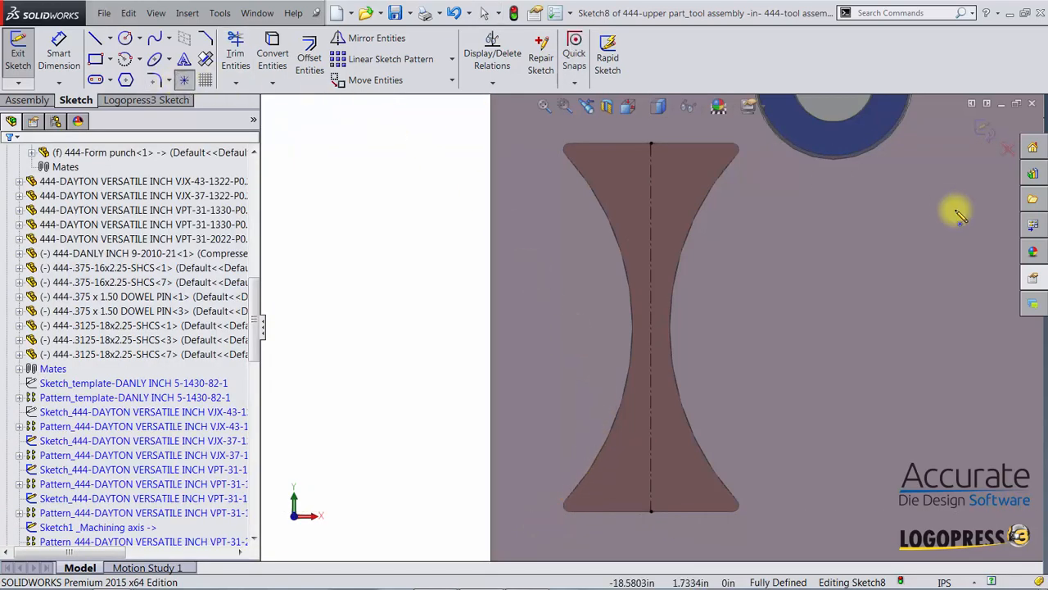
pyautogui.click(651, 195)
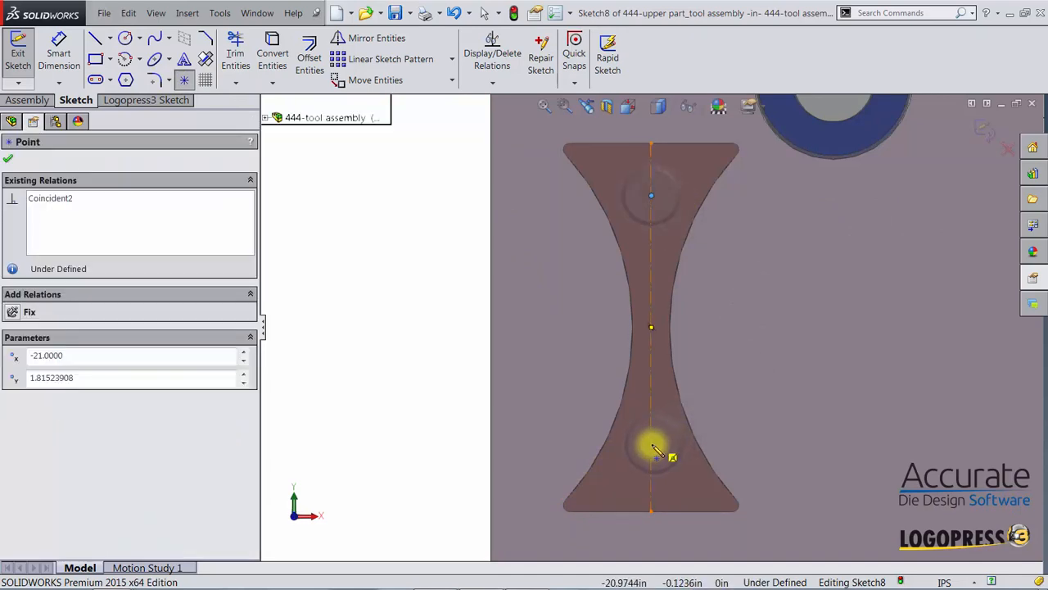
pyautogui.press('Escape')
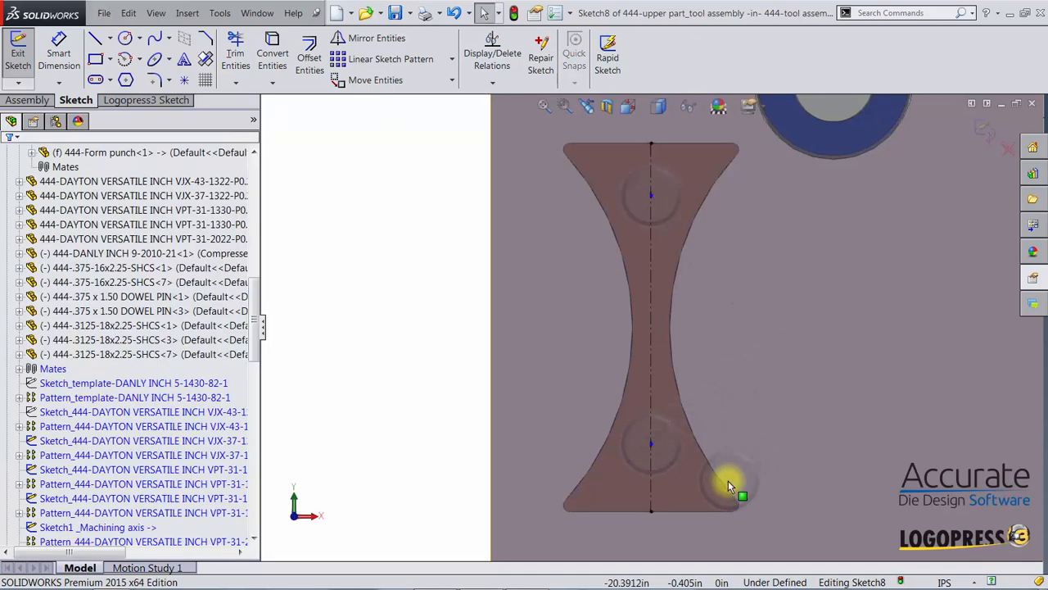
# Dimension the lower screw point 0.375 in from the lower end of the centerline
pyautogui.moveTo(710, 460); pyautogui.dragTo(715, 414, button='right')
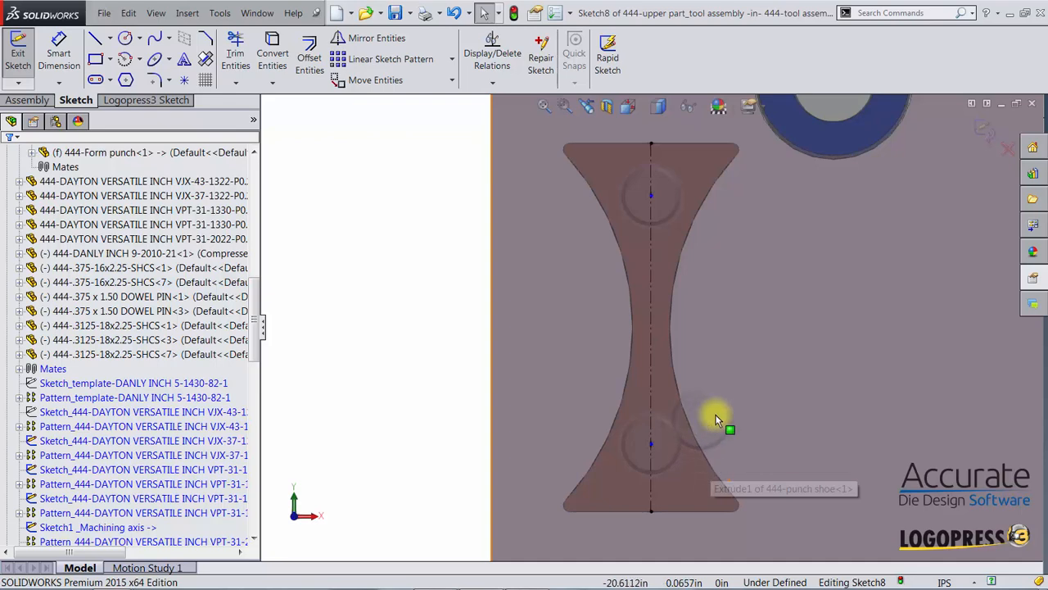
pyautogui.click(650, 511)
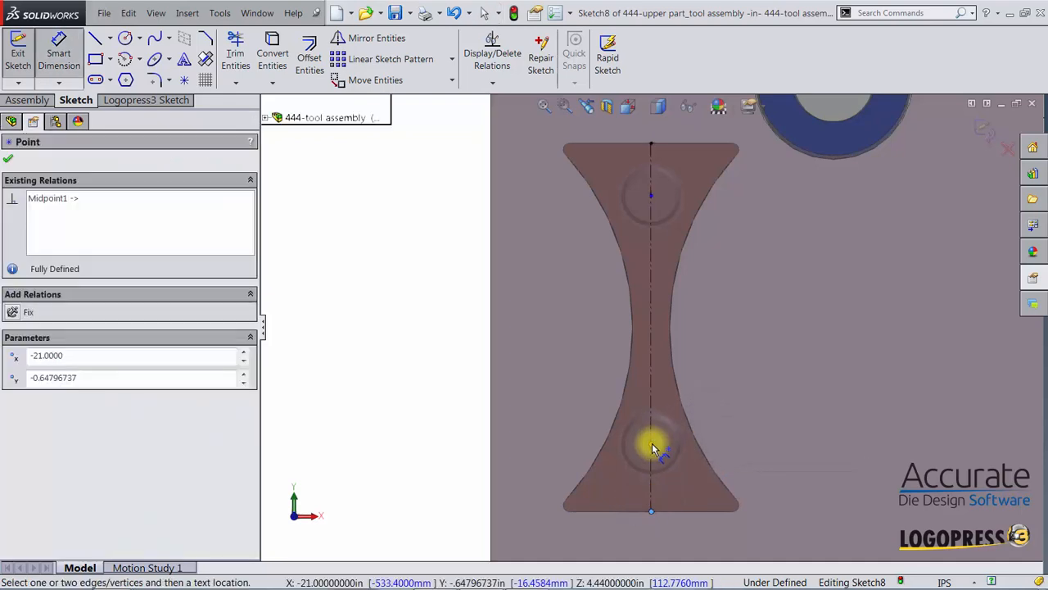
pyautogui.click(653, 448)
pyautogui.click(784, 475)
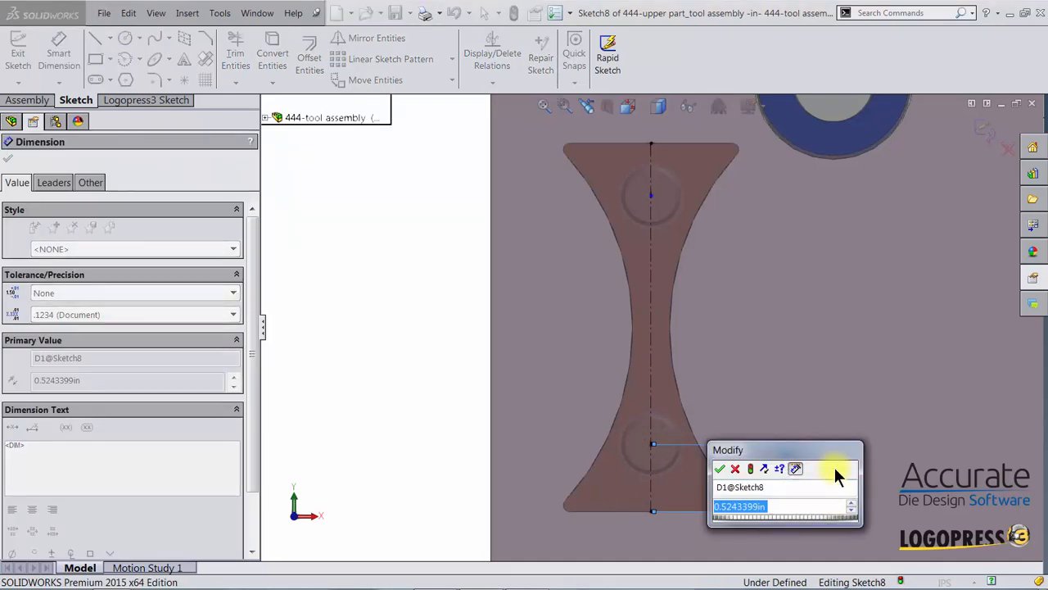
pyautogui.write('.375')
pyautogui.press('Return')
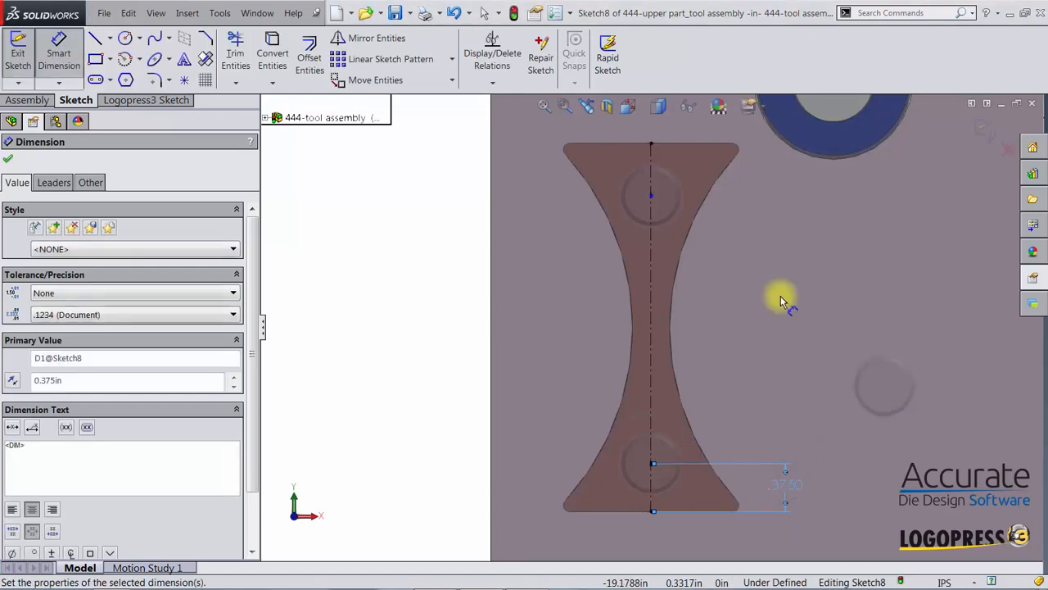
# Dimension the upper screw point 0.375 in from the upper end of the centerline, finish the screw placement sketch and save the tool assembly
pyautogui.click(651, 196)
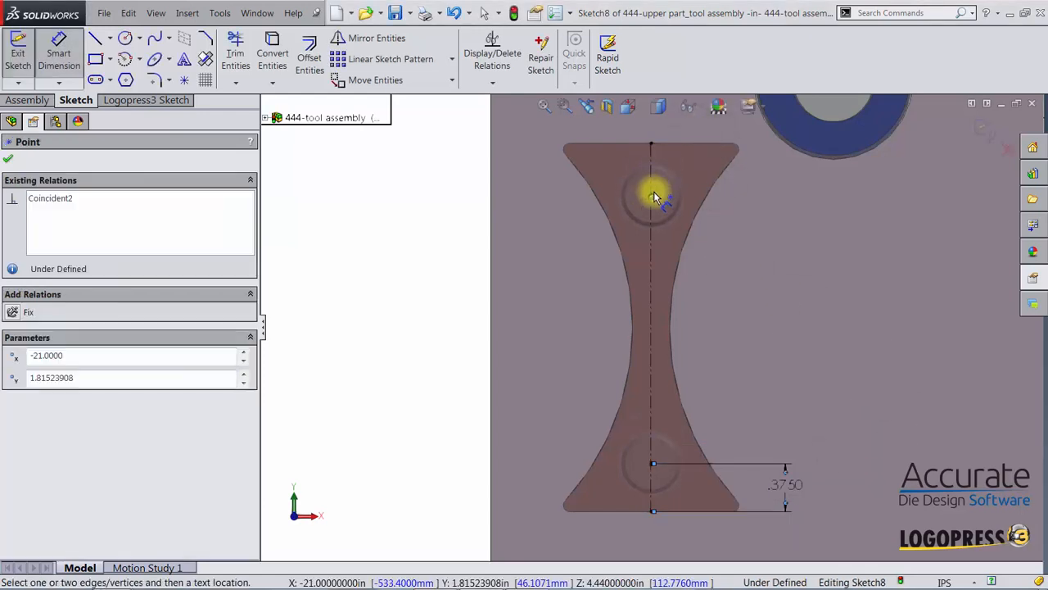
pyautogui.click(652, 145)
pyautogui.click(761, 171)
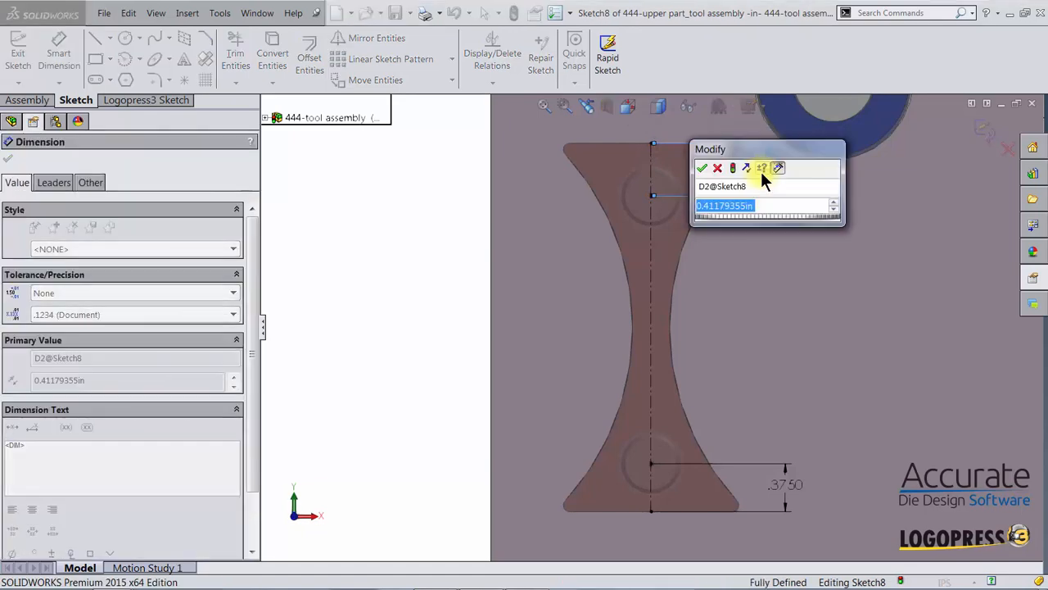
pyautogui.write('.375')
pyautogui.press('Return')
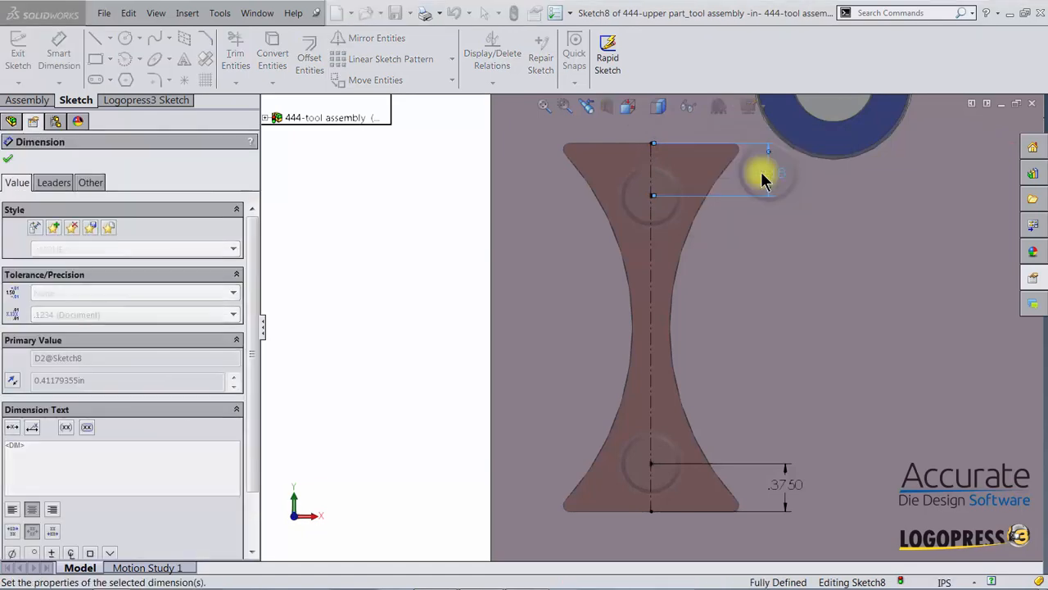
pyautogui.click(982, 132)
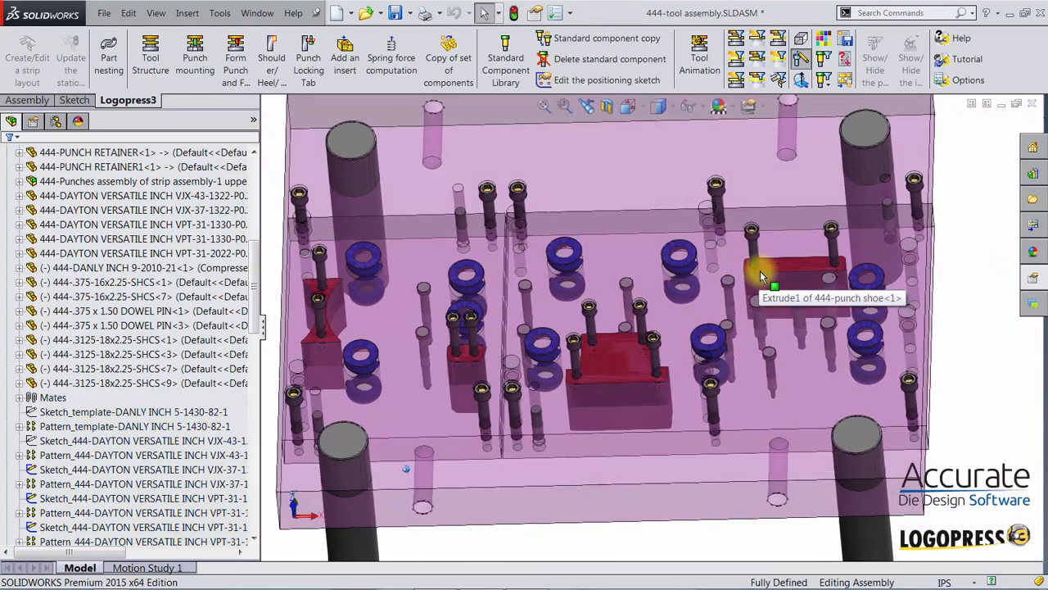
pyautogui.click(394, 13)
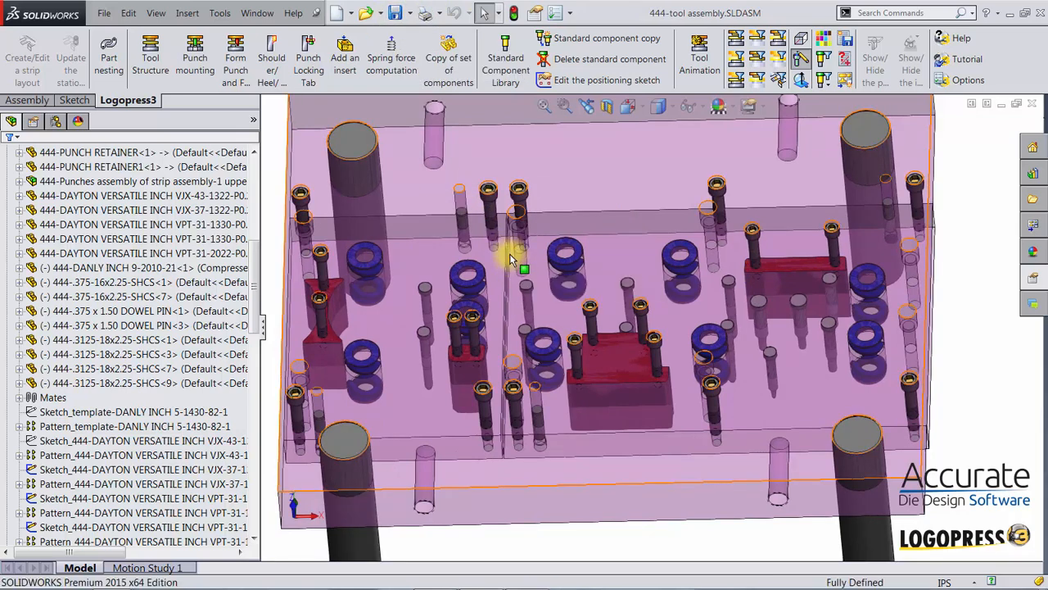
# Examine the cap screws, punches and retainers in the punch shoe from above, from the side and from below
pyautogui.scroll(-4, 596, 371)
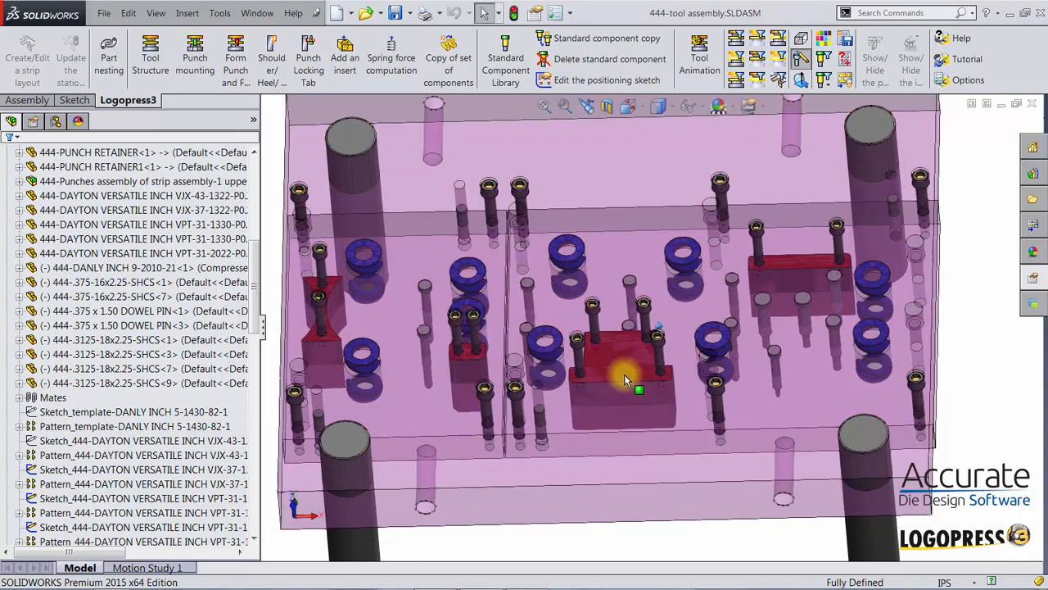
pyautogui.scroll(-4, 654, 373)
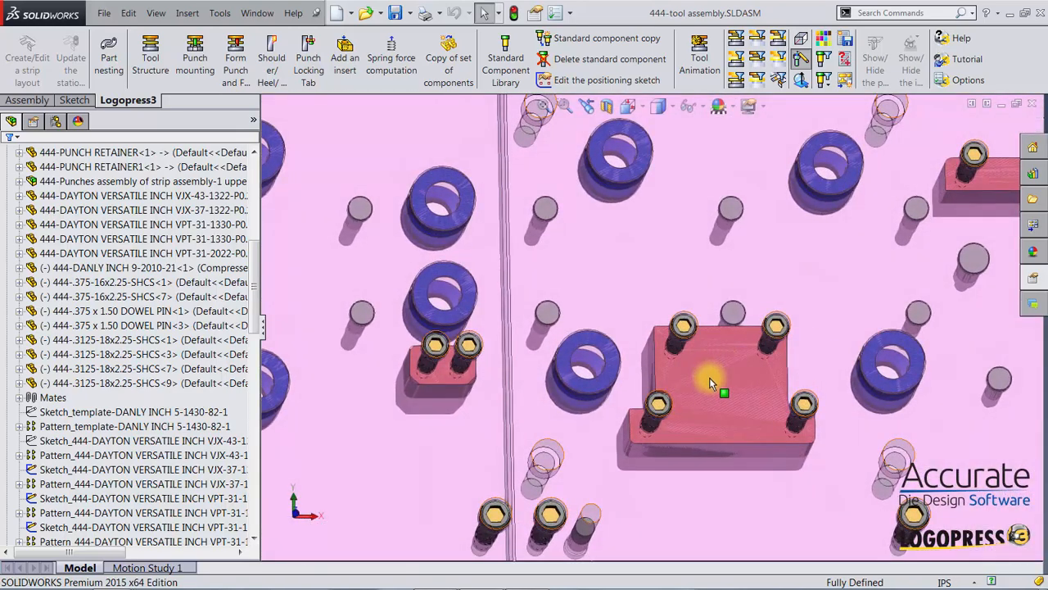
pyautogui.scroll(5, 851, 238)
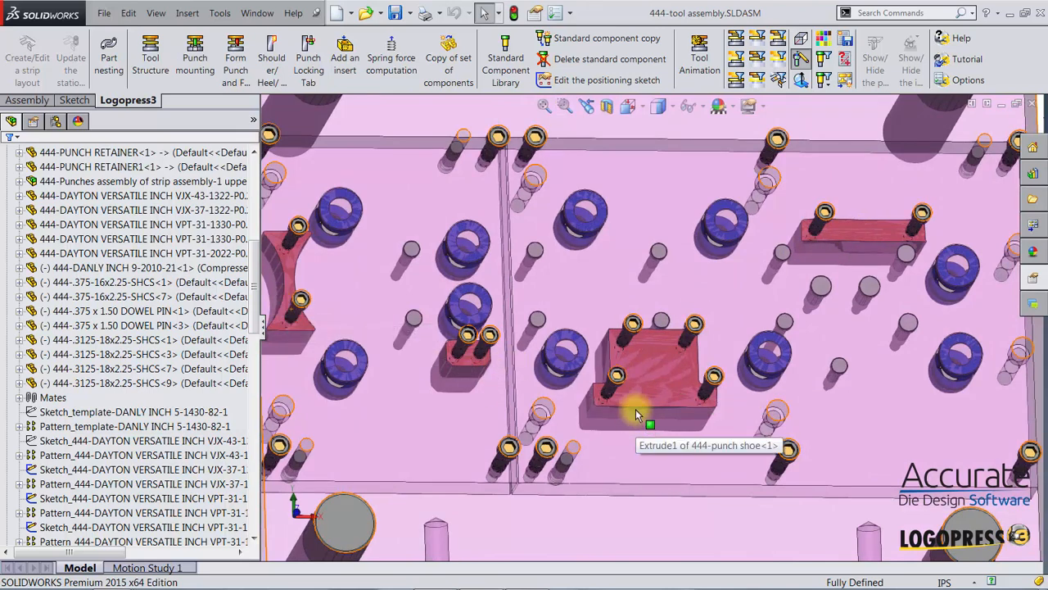
pyautogui.moveTo(633, 375); pyautogui.dragTo(779, 375, button='middle')
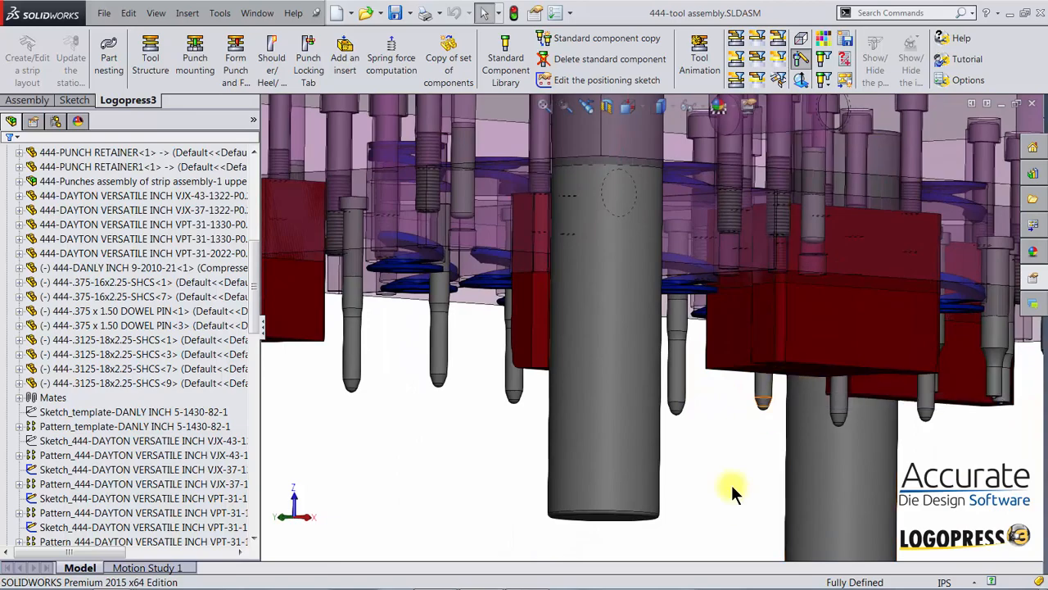
pyautogui.moveTo(731, 483); pyautogui.dragTo(741, 498, button='middle')
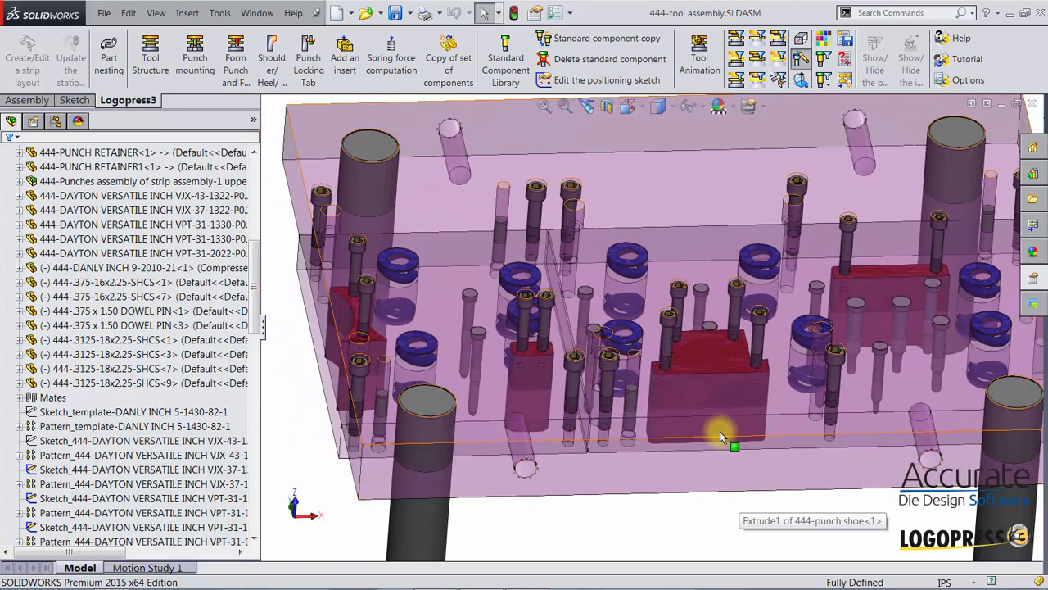
pyautogui.moveTo(710, 419); pyautogui.dragTo(711, 419, button='middle')
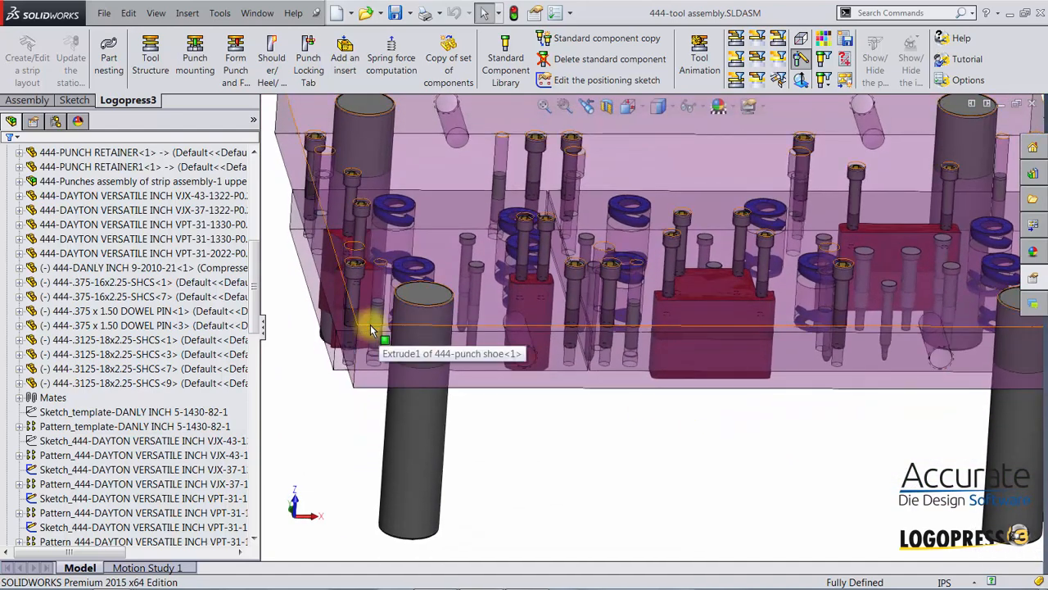
pyautogui.moveTo(695, 403); pyautogui.dragTo(693, 410, button='middle')
pyautogui.moveTo(769, 429); pyautogui.dragTo(782, 424, button='middle')
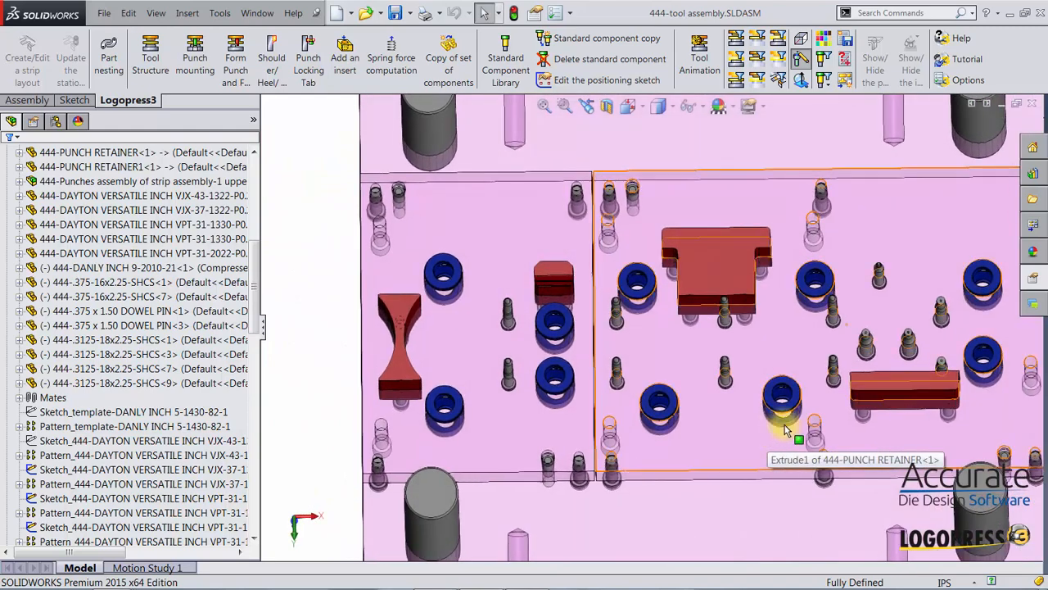
# Isolate 444-Punch4, 444-Punch5 and 444-Punch6 from the rest of the tool assembly
pyautogui.click(882, 389)
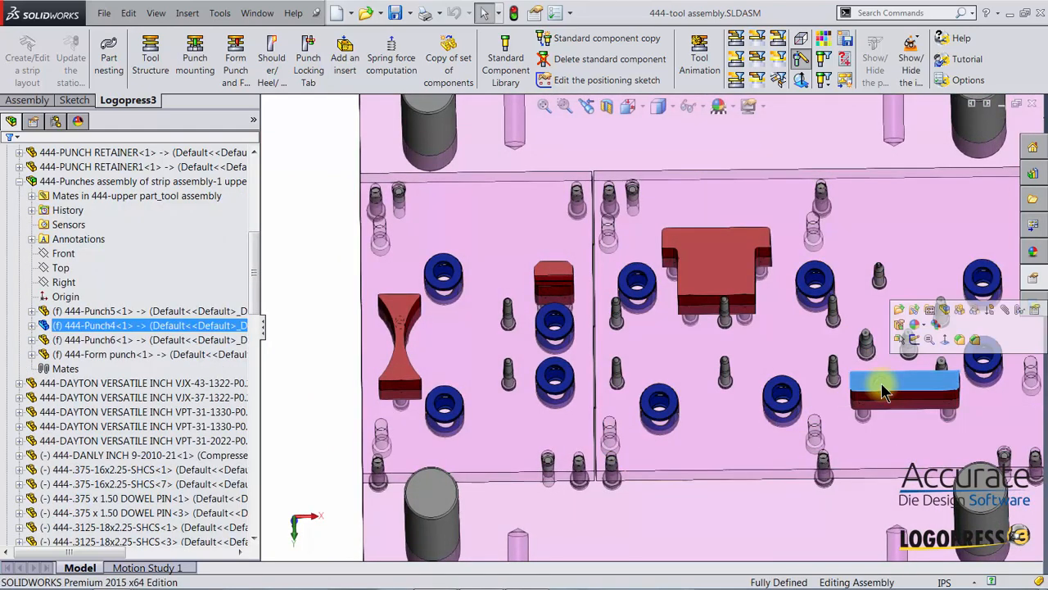
pyautogui.keyDown('ctrl'); pyautogui.click(698, 272); pyautogui.keyUp('ctrl')
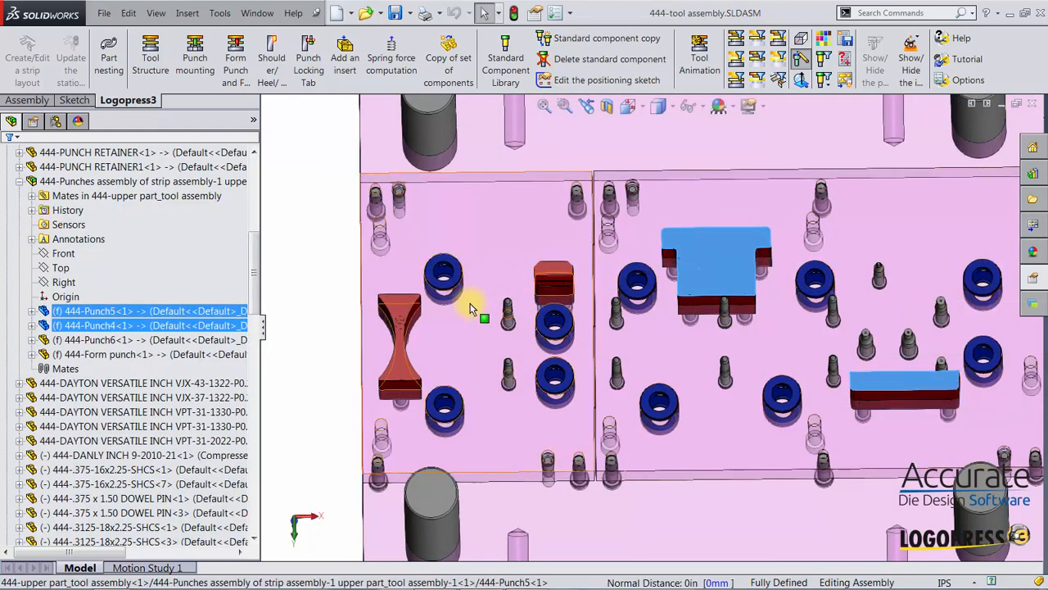
pyautogui.keyDown('ctrl'); pyautogui.click(401, 363); pyautogui.keyUp('ctrl')
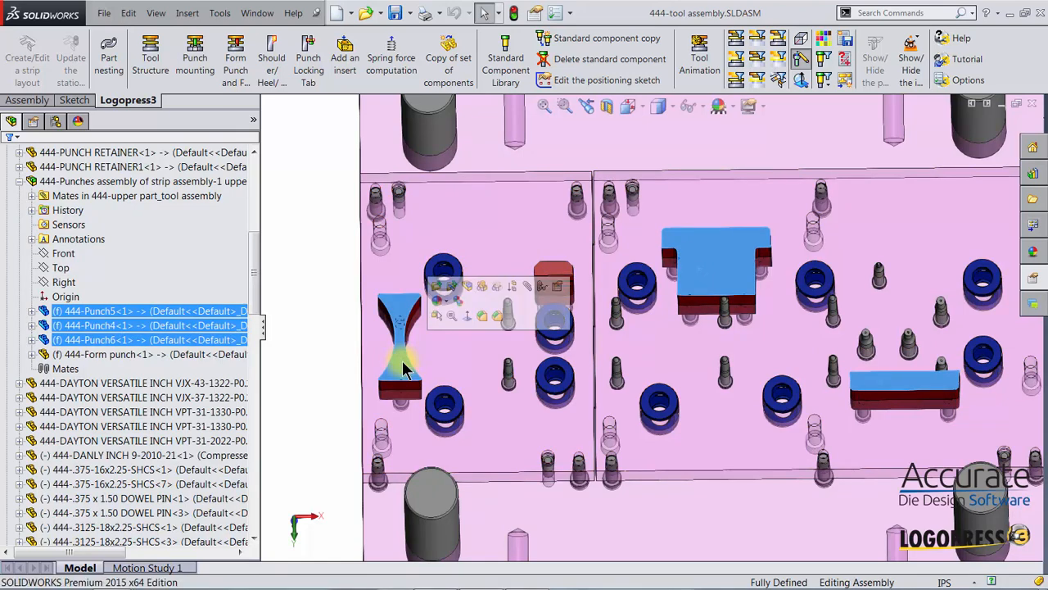
pyautogui.rightClick(402, 369)
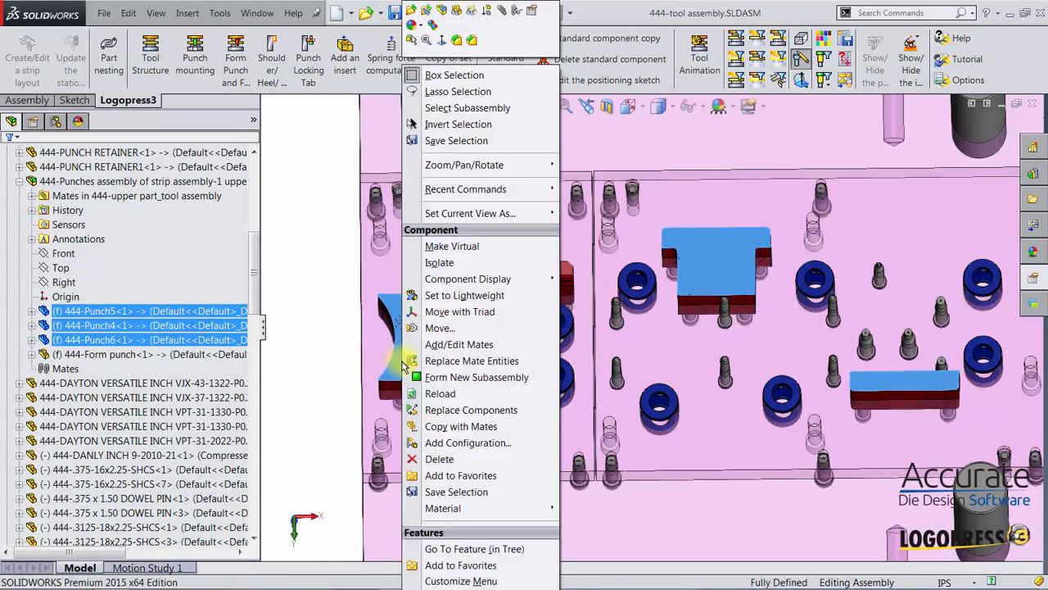
pyautogui.click(441, 263)
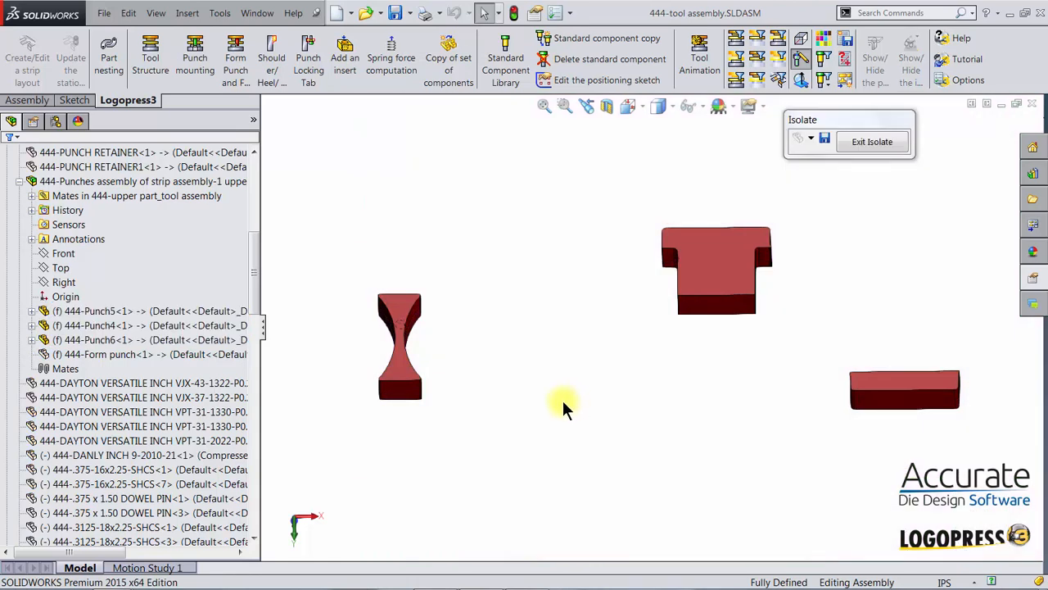
pyautogui.moveTo(562, 401); pyautogui.dragTo(579, 394, button='middle')
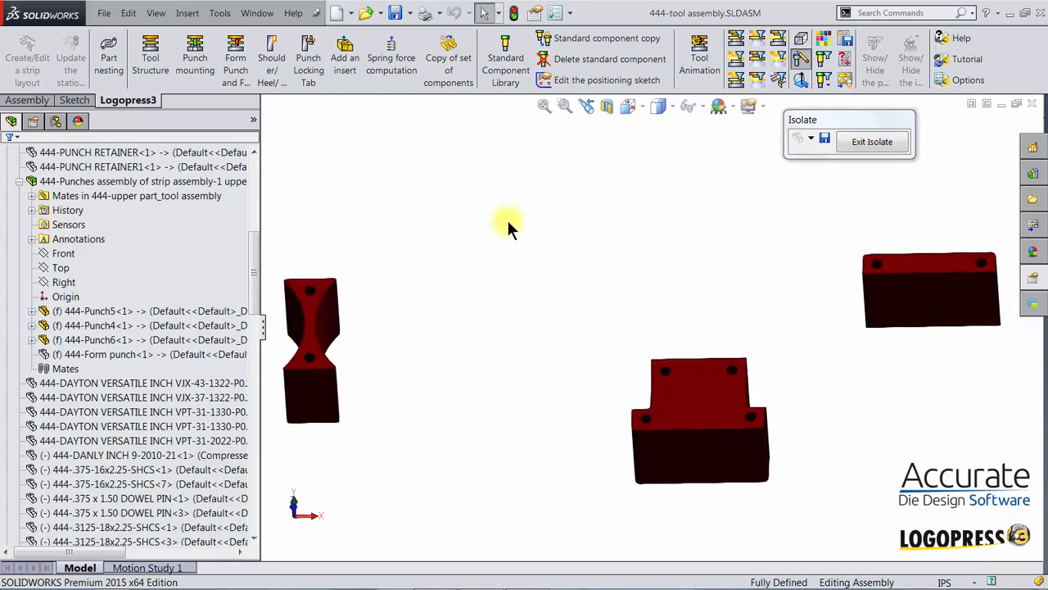
# Create a machining axis on the mounting face of 444-Punch4 using the dayton progress j3 favorite for ejector pins with an 032 pin hole
pyautogui.click(509, 71)
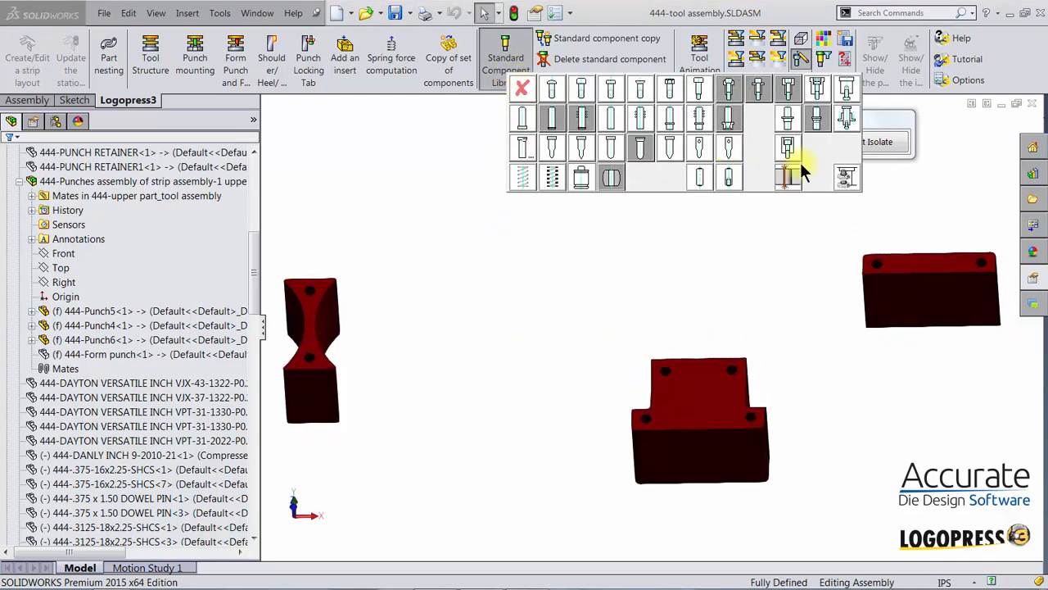
pyautogui.click(847, 177)
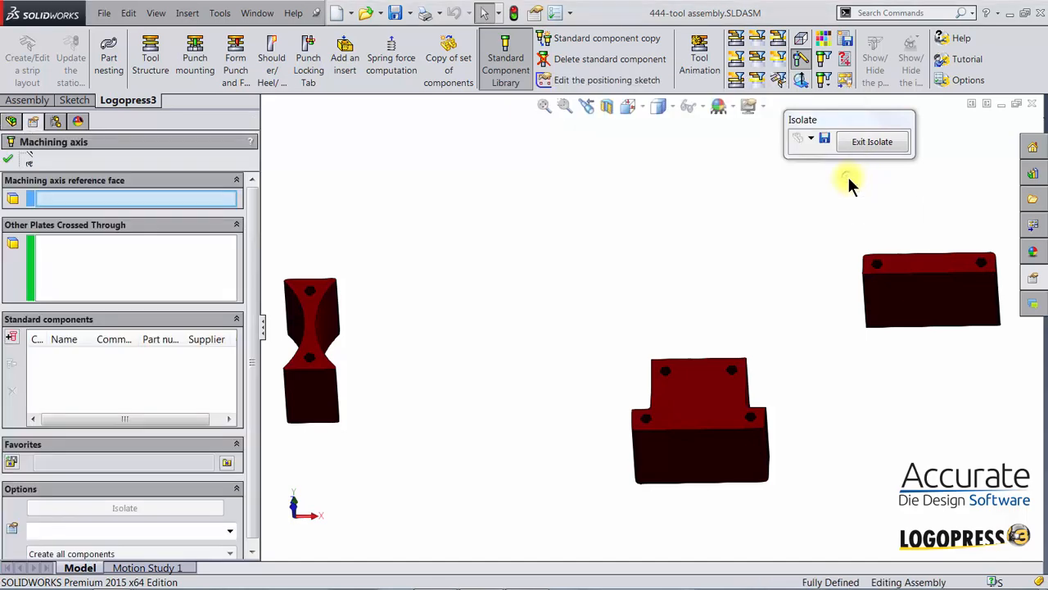
pyautogui.click(226, 464)
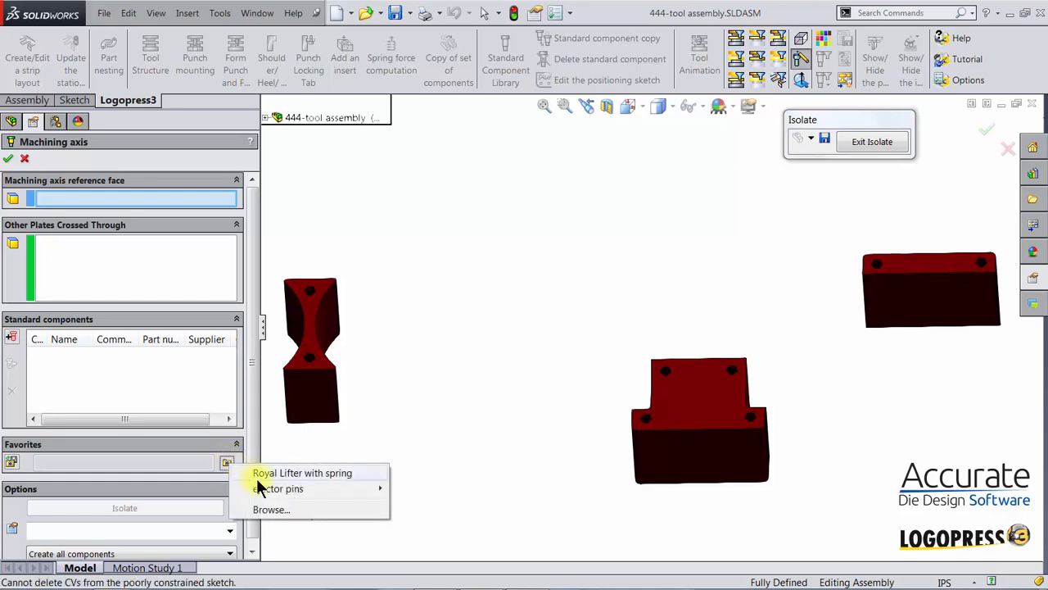
pyautogui.moveTo(263, 487)
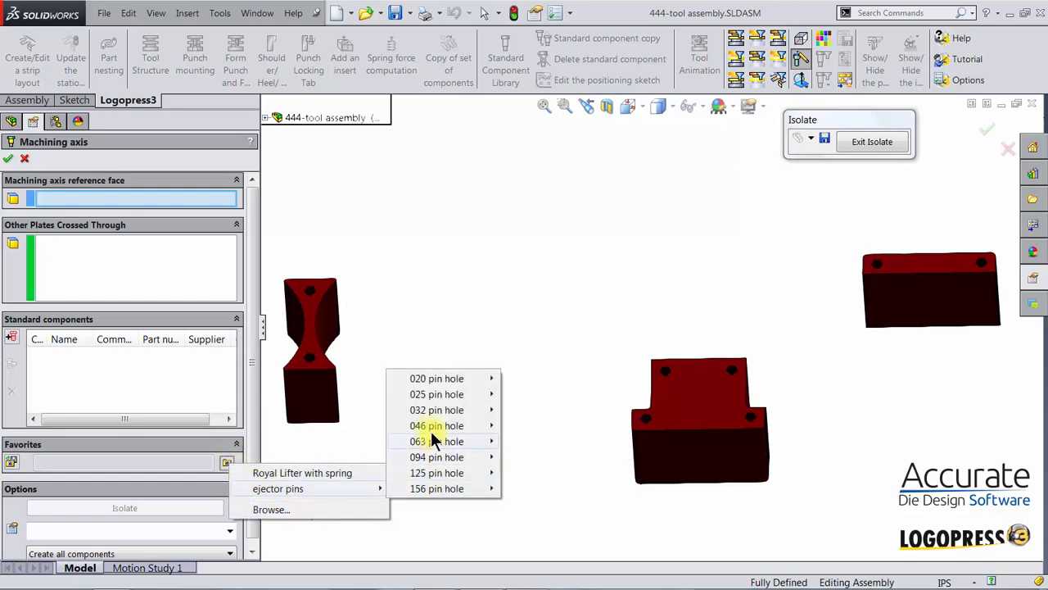
pyautogui.moveTo(430, 409)
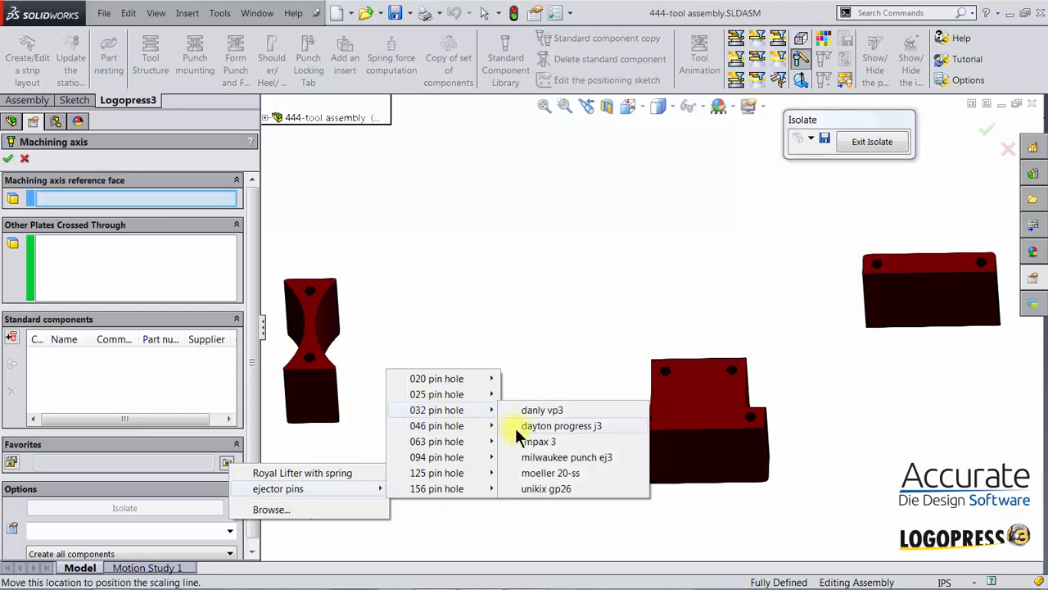
pyautogui.click(561, 426)
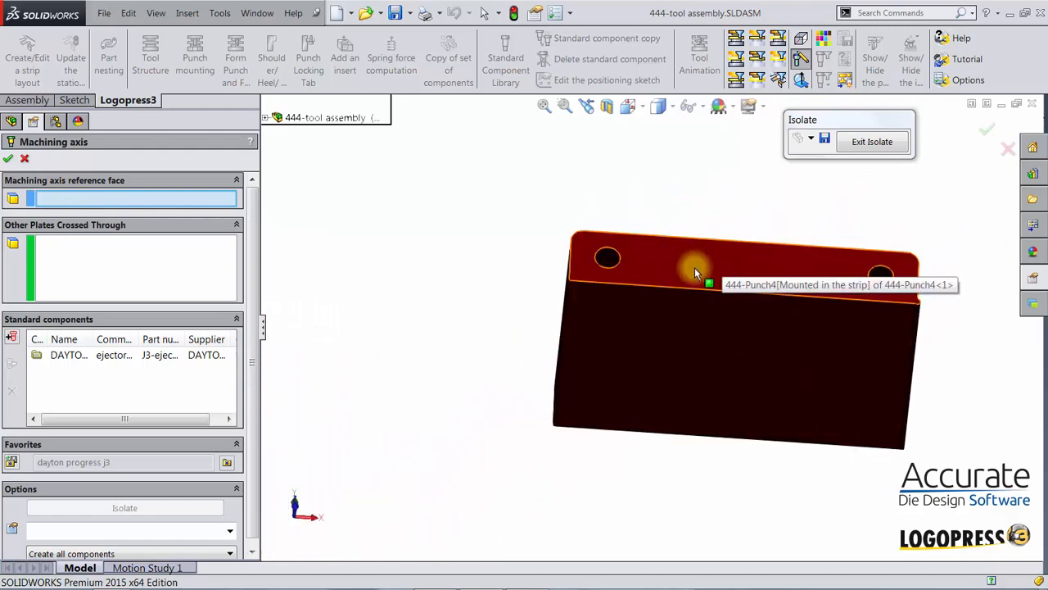
pyautogui.click(695, 268)
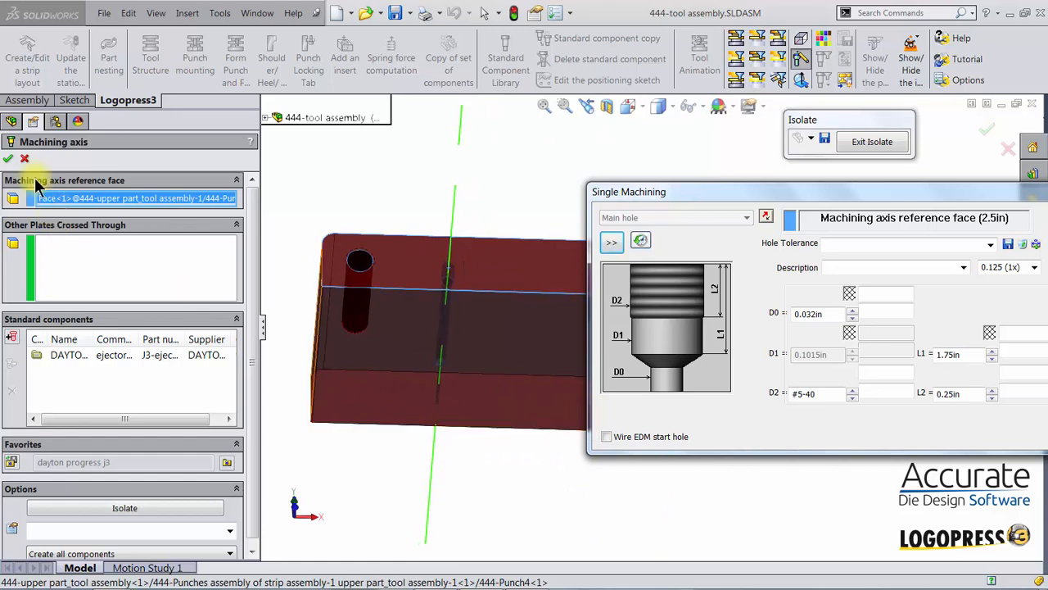
pyautogui.click(10, 160)
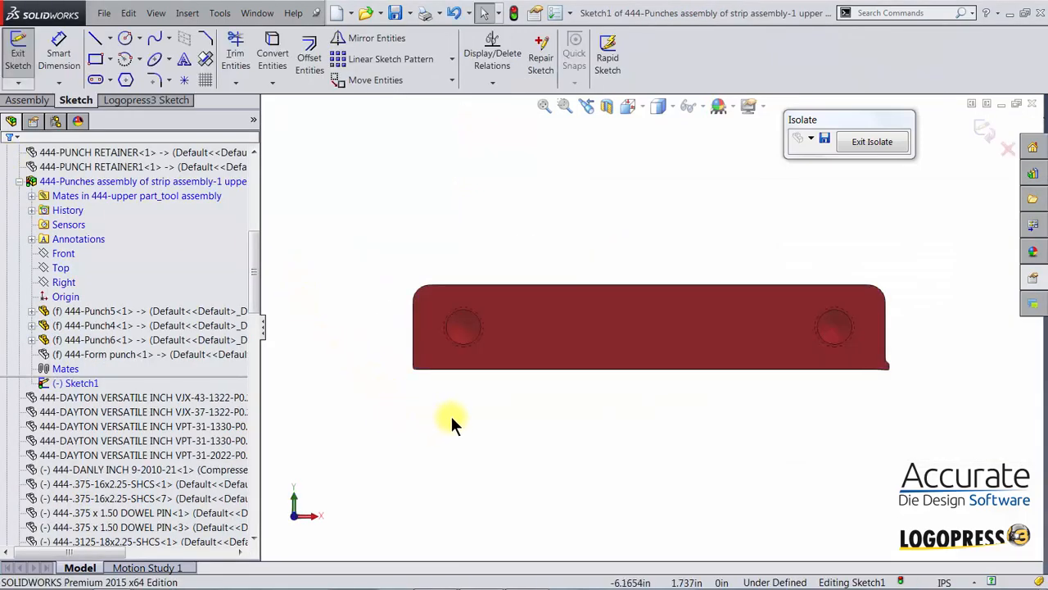
# Position an ejector pin point by two edges, 0.75 in from the left edge and 0.188 in from the lower edge of 444-Punch4
pyautogui.click(163, 100)
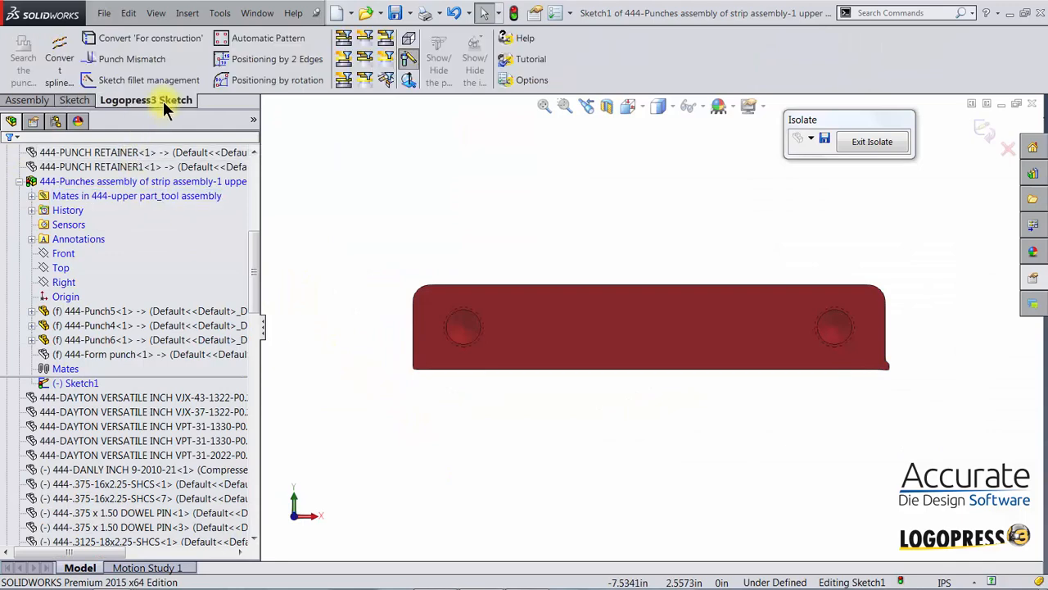
pyautogui.click(223, 64)
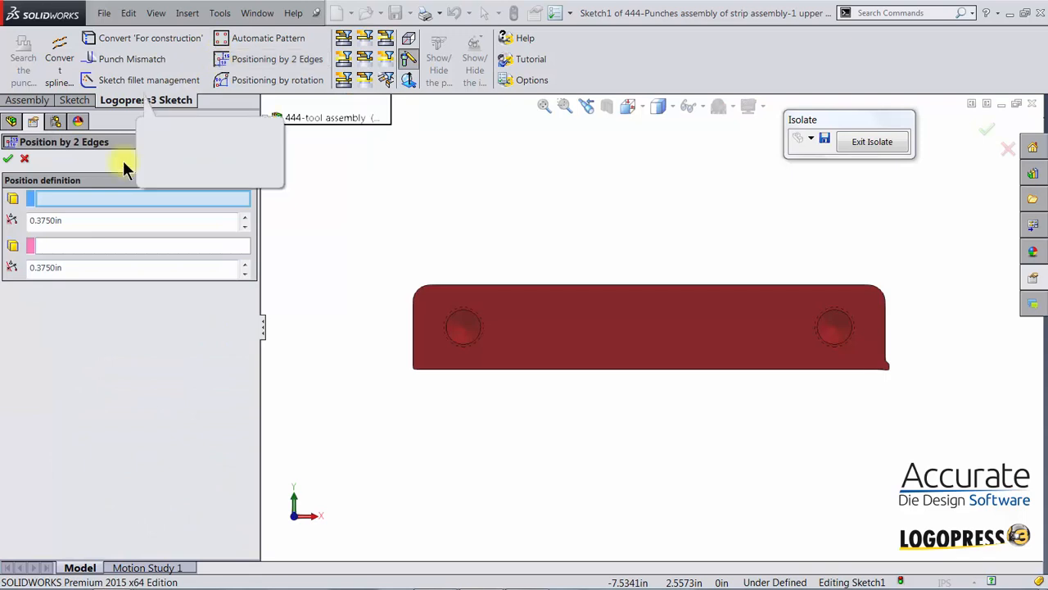
pyautogui.doubleClick(76, 221)
pyautogui.press('BackSpace')
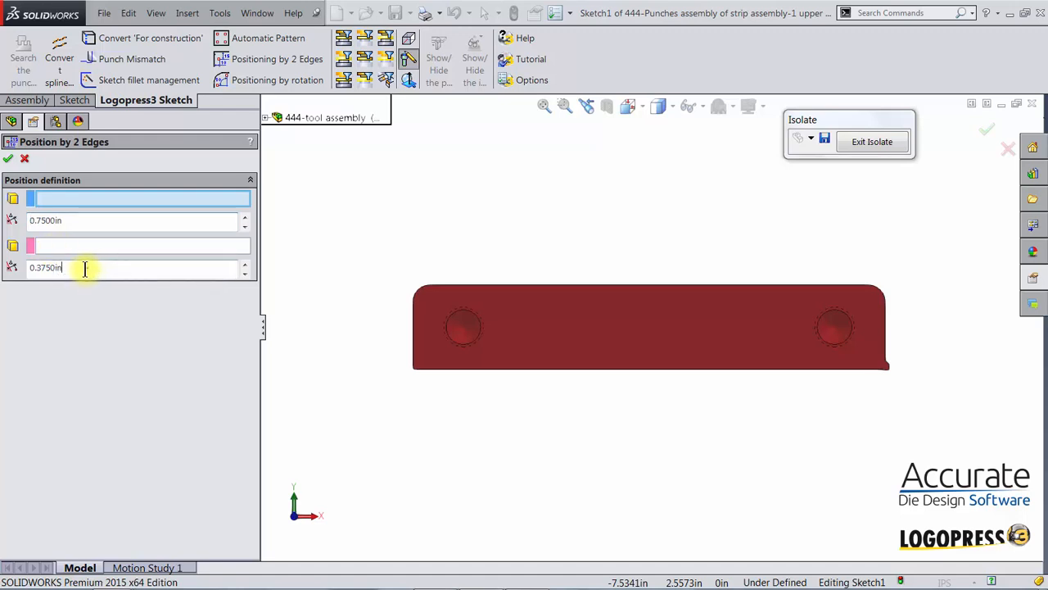
pyautogui.doubleClick(84, 267)
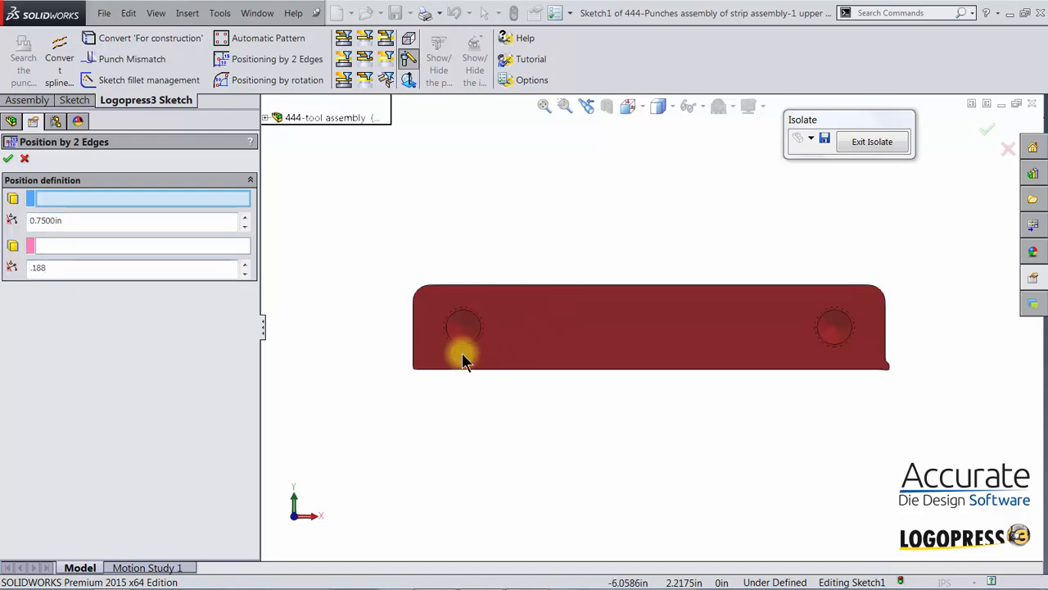
pyautogui.click(413, 334)
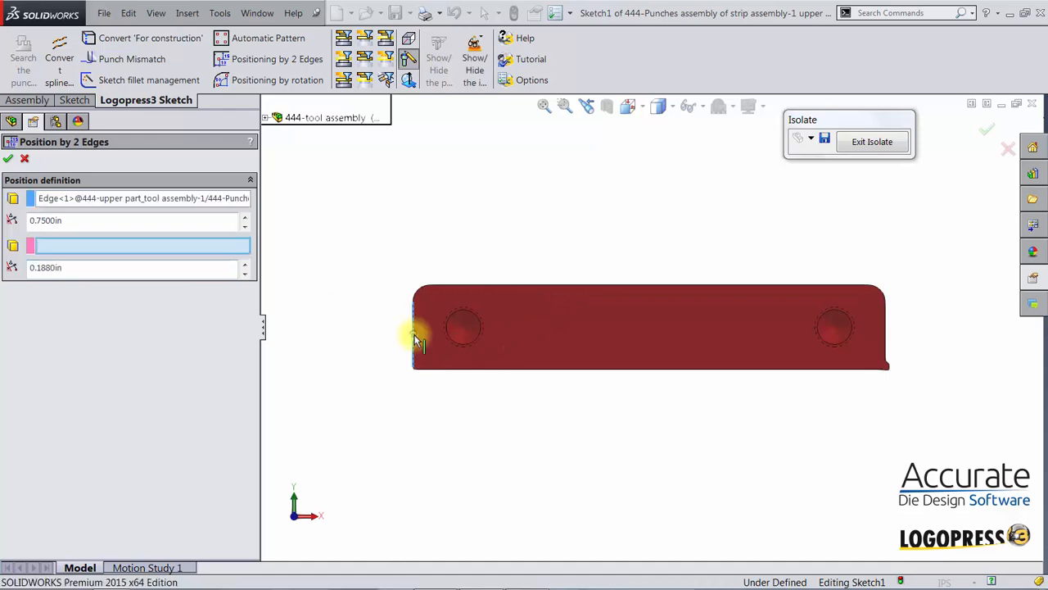
pyautogui.click(511, 371)
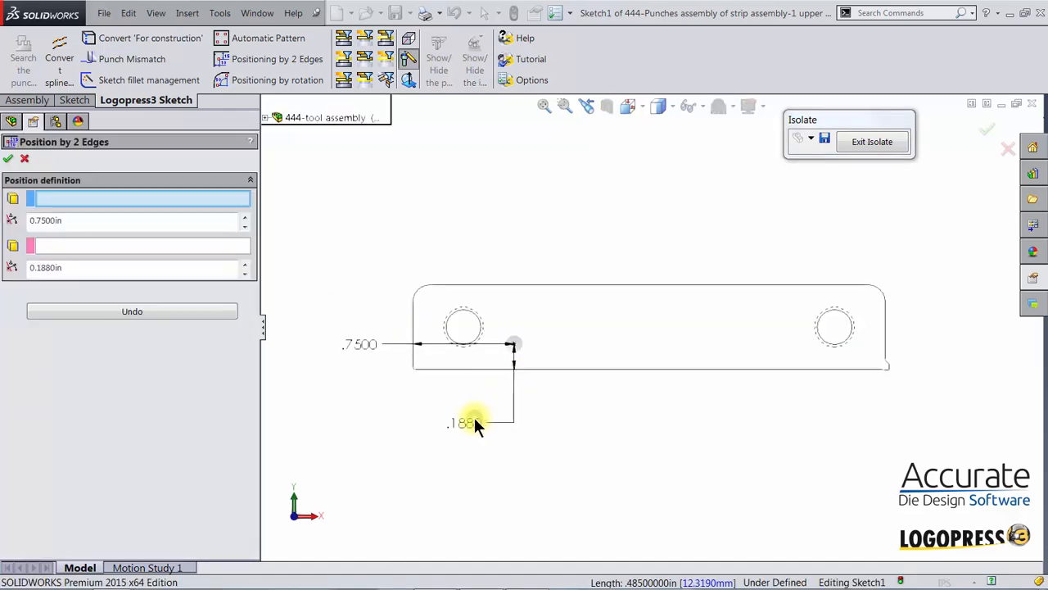
# Position a second ejector pin point 0.75 in from the right edge and 0.188 in from the lower edge, and finish placing the pins
pyautogui.click(886, 339)
pyautogui.click(826, 368)
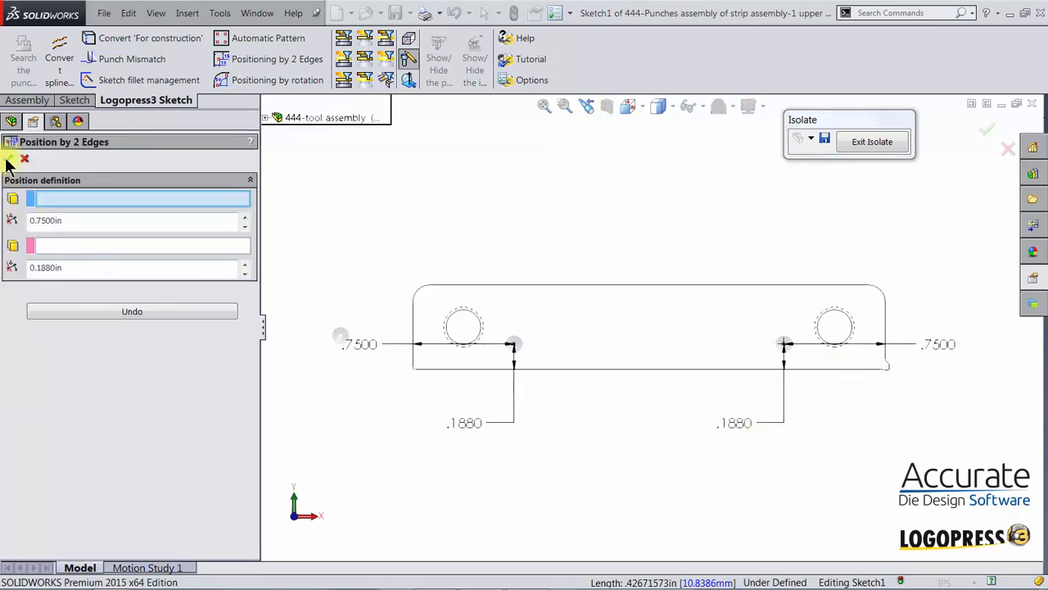
pyautogui.click(10, 159)
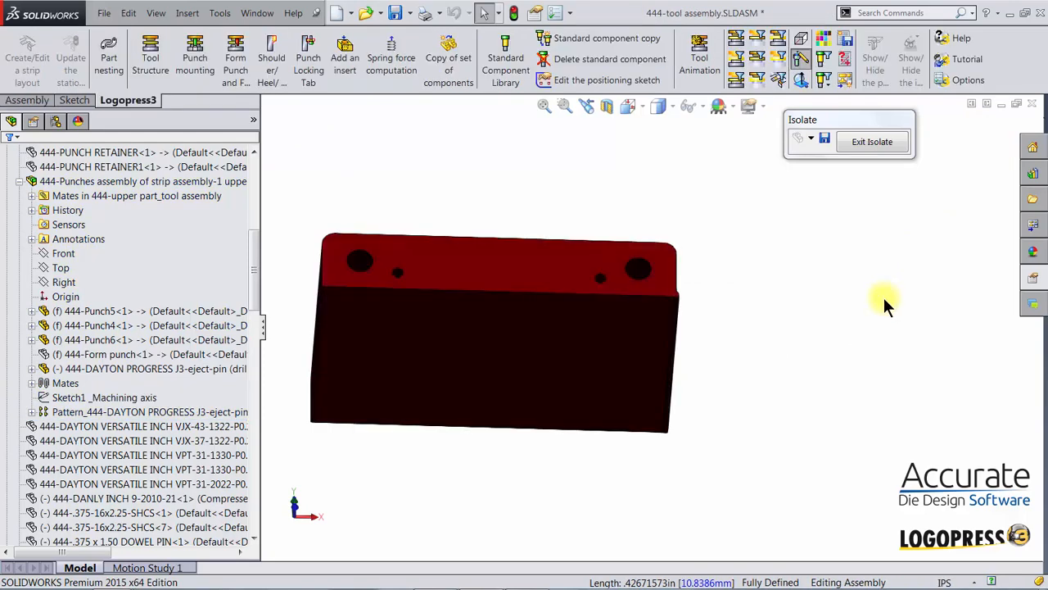
pyautogui.scroll(3, 779, 315)
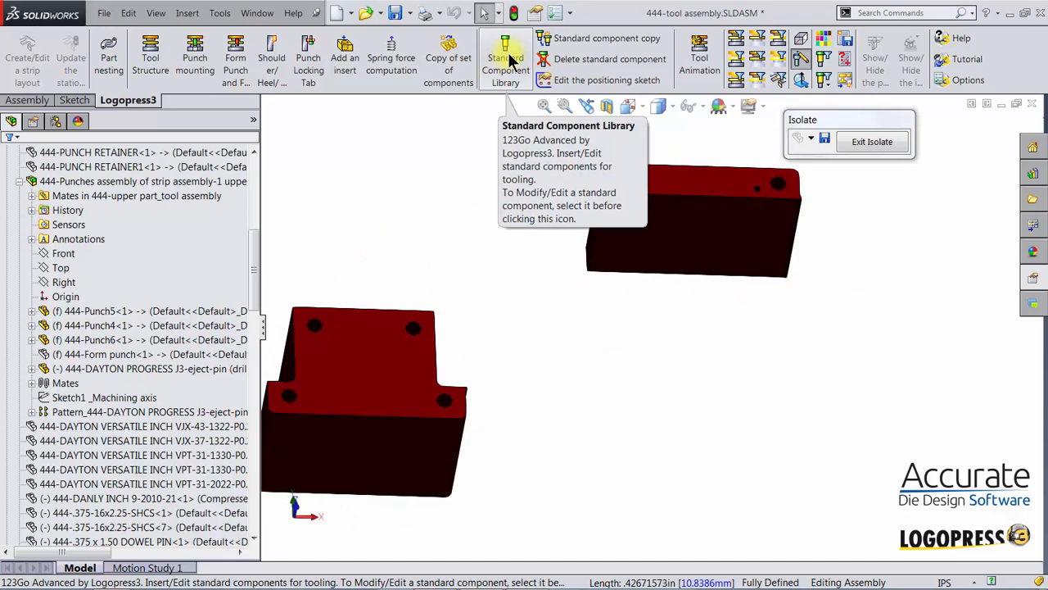
# Create a machining axis on the mounting face of 444-Punch5 using the dayton progress j3 ejector pin favorite with an 032 pin hole
pyautogui.click(504, 72)
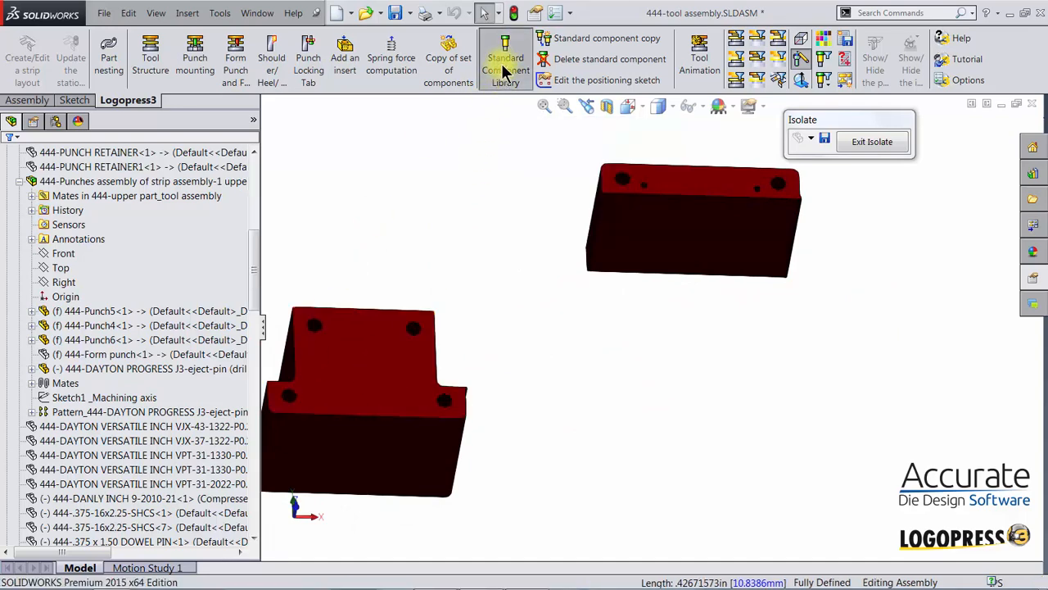
pyautogui.click(843, 174)
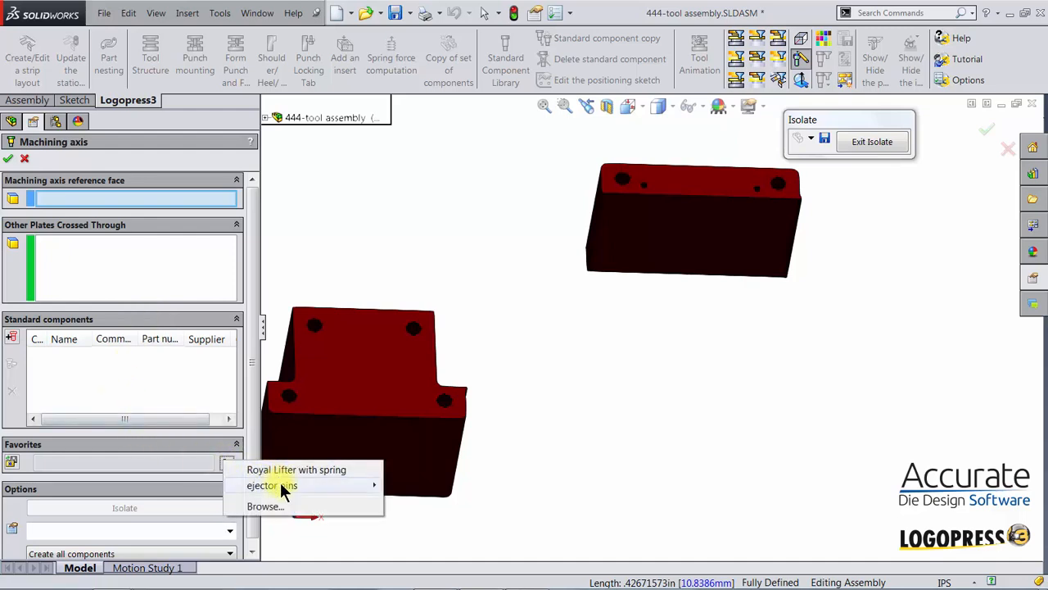
pyautogui.moveTo(280, 483)
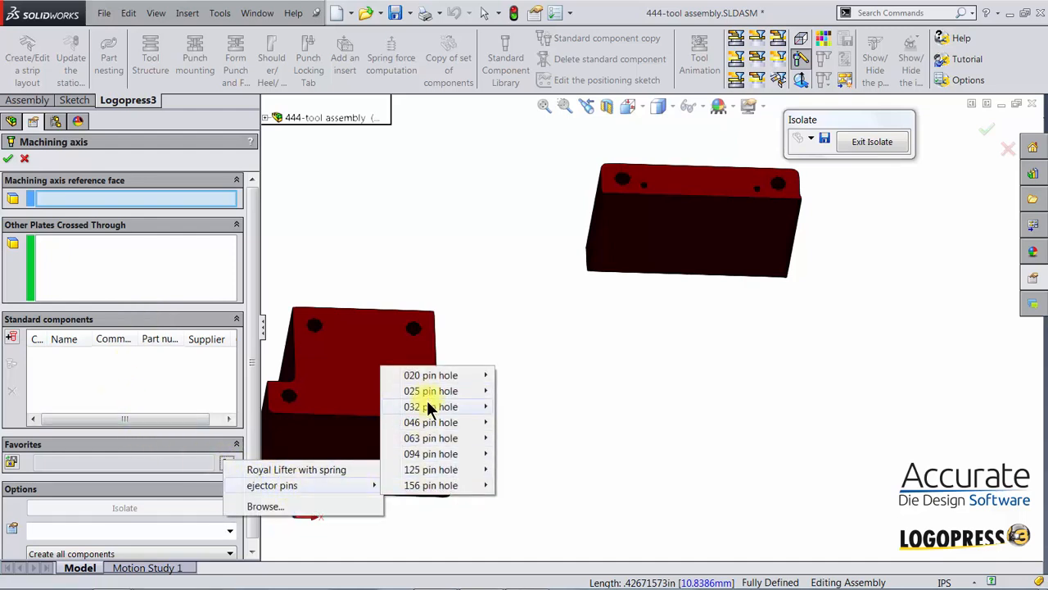
pyautogui.moveTo(427, 401)
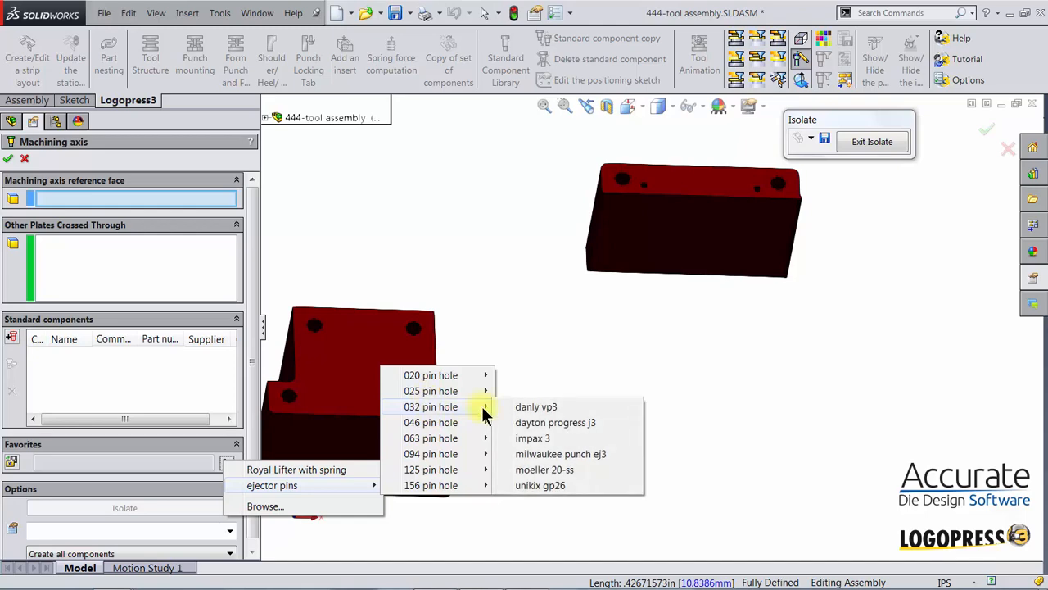
pyautogui.click(546, 421)
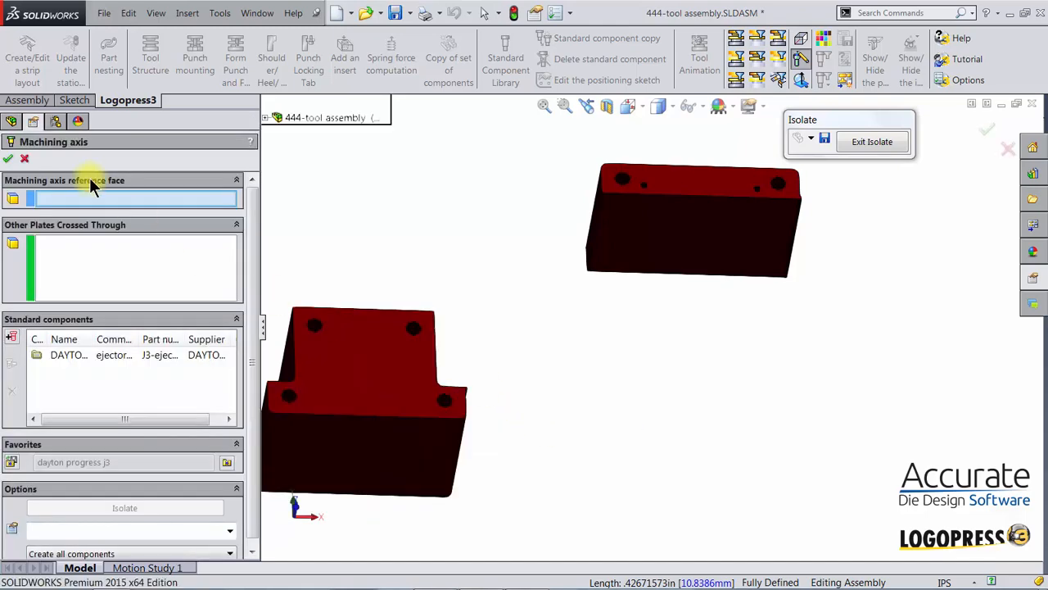
pyautogui.click(378, 372)
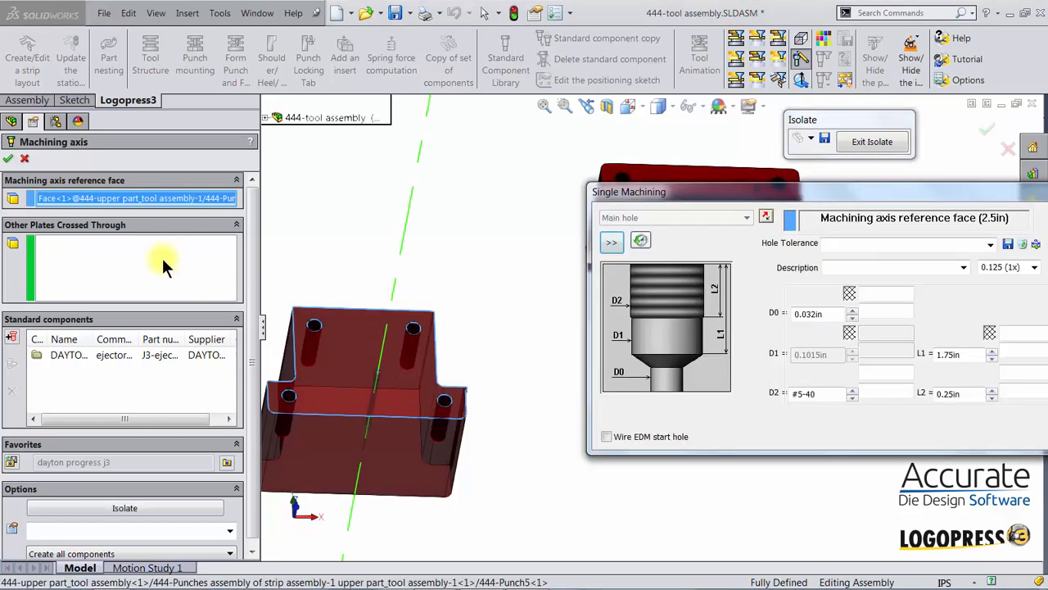
pyautogui.click(7, 158)
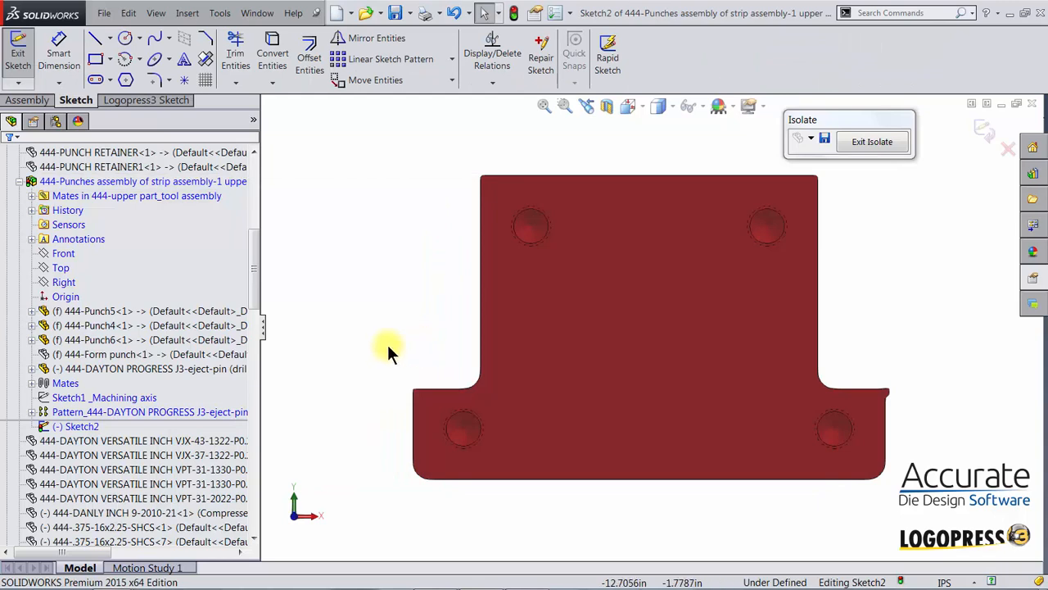
# Position an ejector pin point by two edges, 0.375 in from the upper edge and 1.25 in from the upper left side edge of 444-Punch5
pyautogui.click(161, 99)
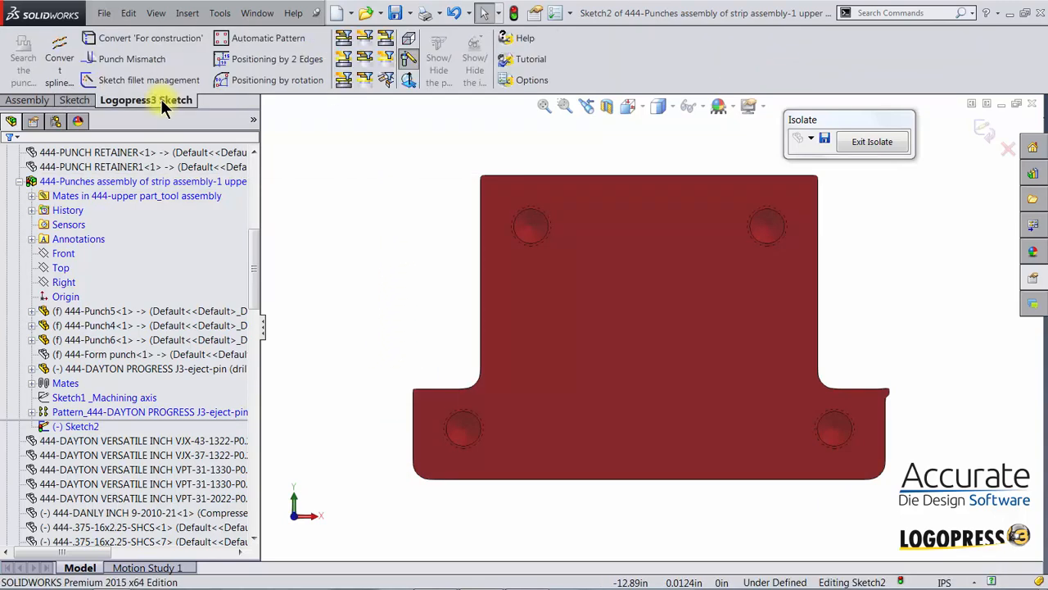
pyautogui.click(232, 64)
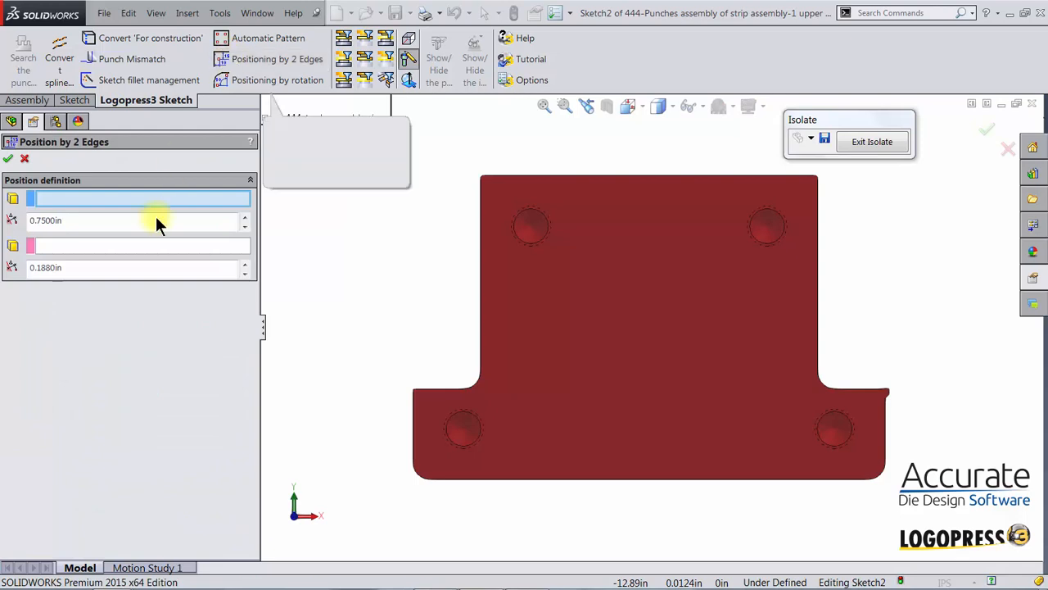
pyautogui.moveTo(90, 222); pyautogui.dragTo(7, 221)
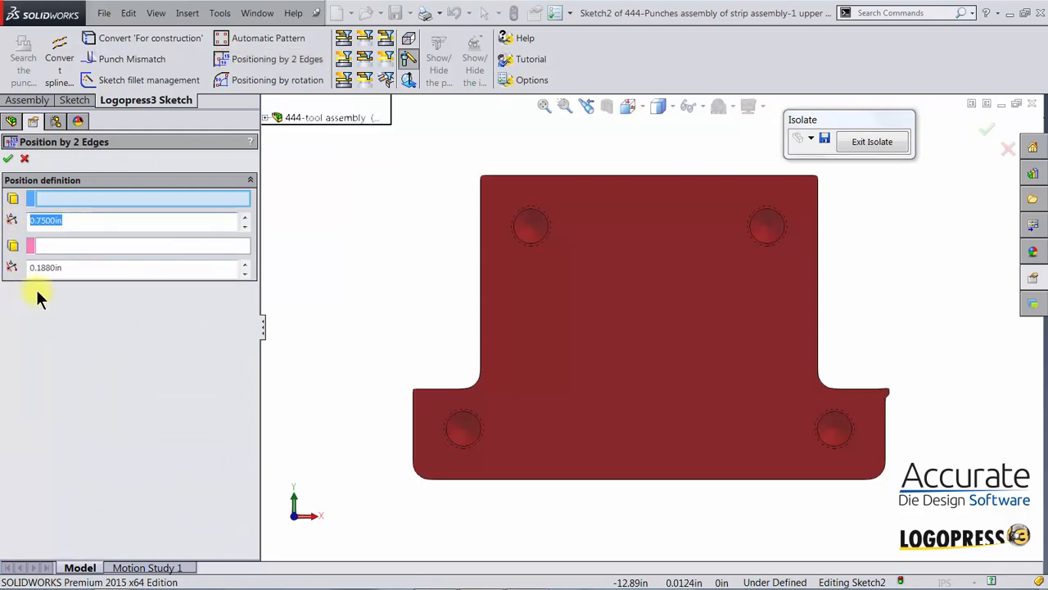
pyautogui.write('.375')
pyautogui.press('Return')
pyautogui.moveTo(78, 268); pyautogui.dragTo(6, 282)
pyautogui.write('1.25')
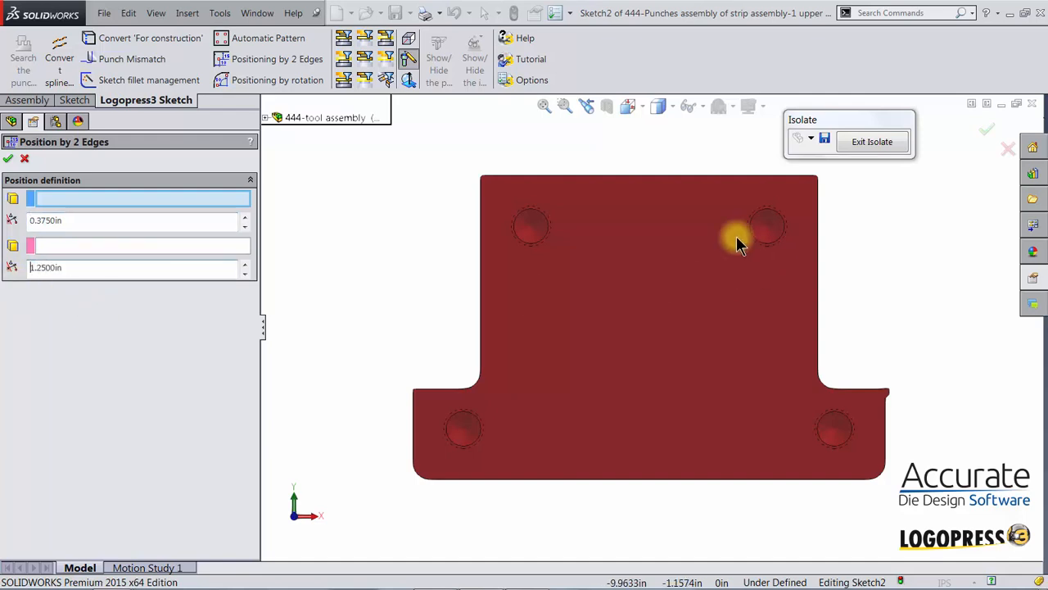
pyautogui.click(619, 177)
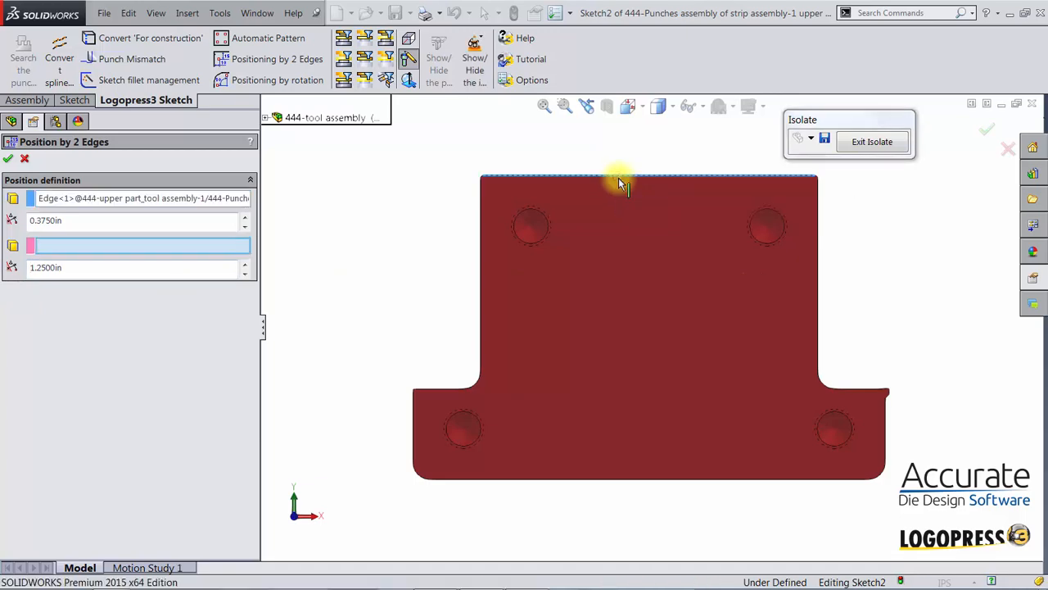
pyautogui.click(480, 247)
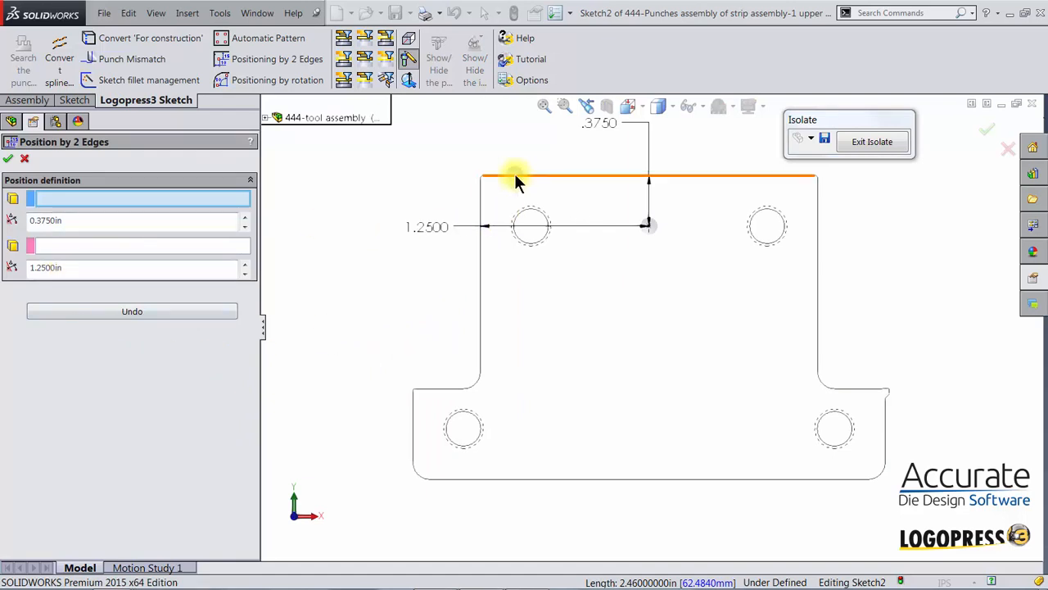
# Position two more ejector pin points 0.375 in from the left and right side edges and 1.25 in from the upper edge, and finish placing the pins
pyautogui.click(482, 264)
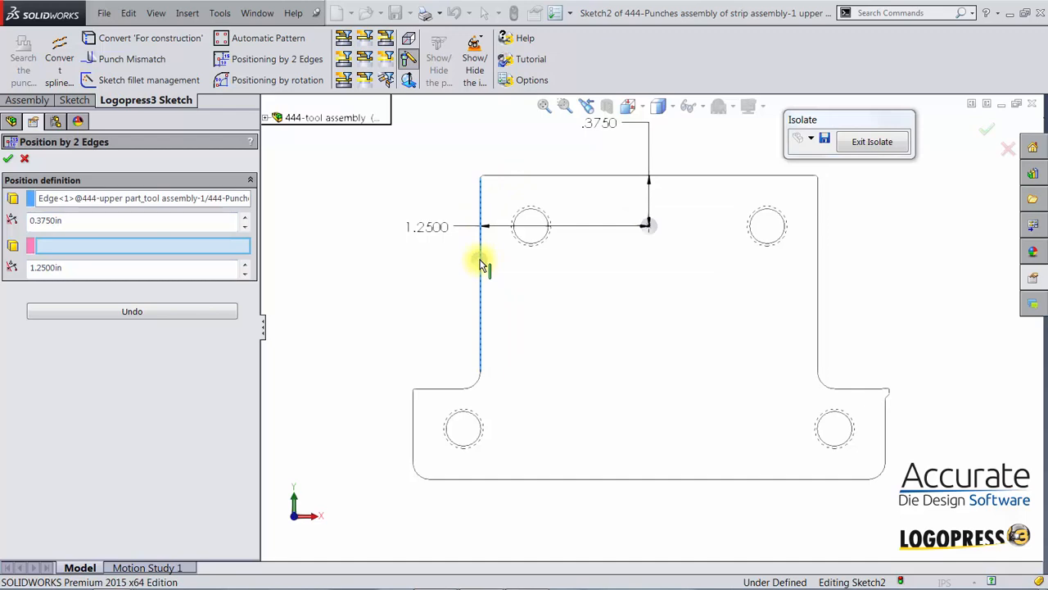
pyautogui.click(529, 175)
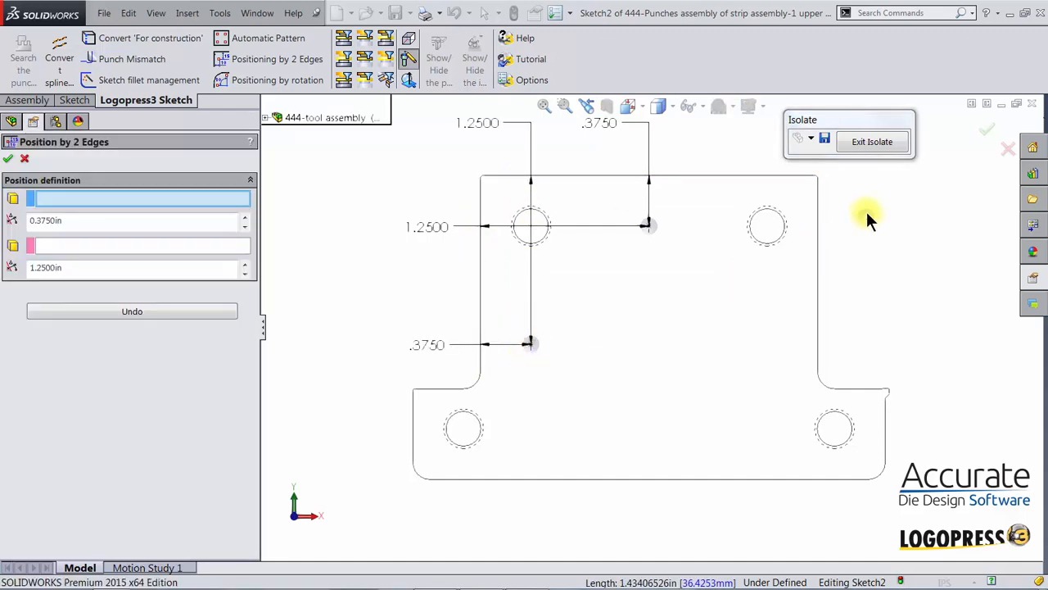
pyautogui.click(818, 199)
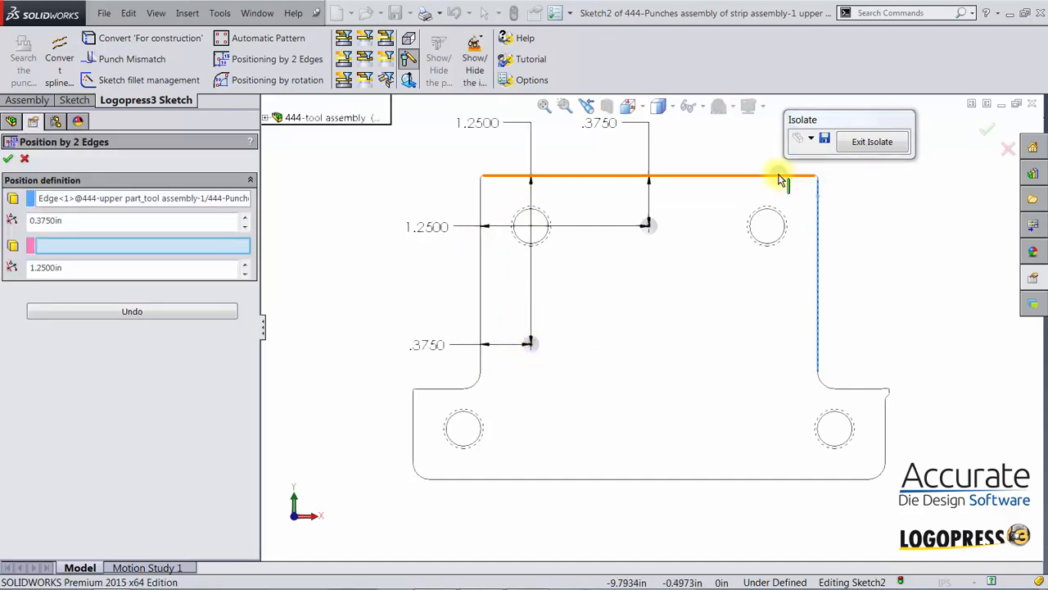
pyautogui.click(780, 176)
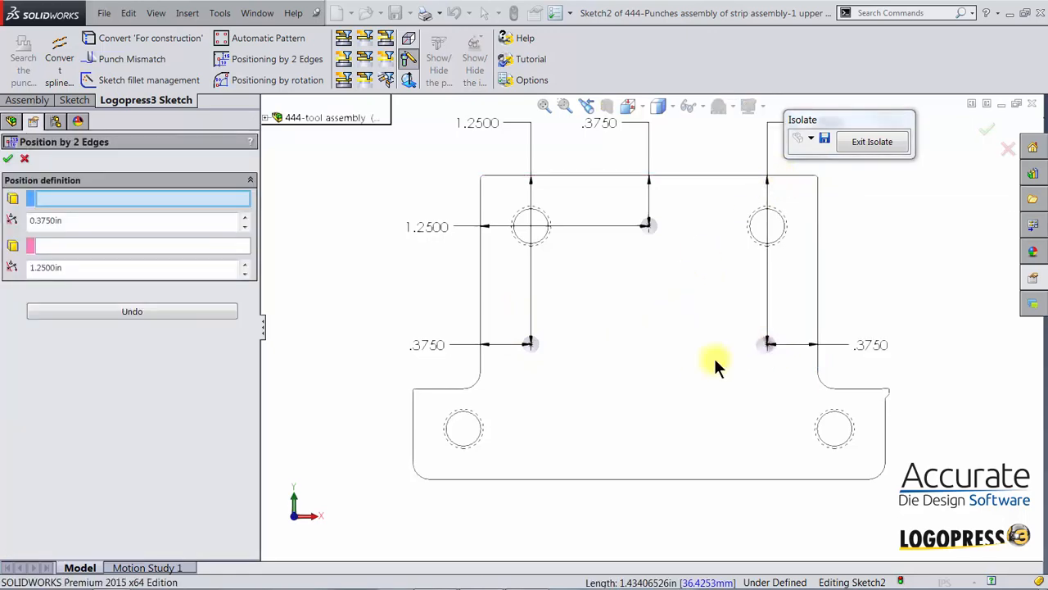
pyautogui.click(8, 160)
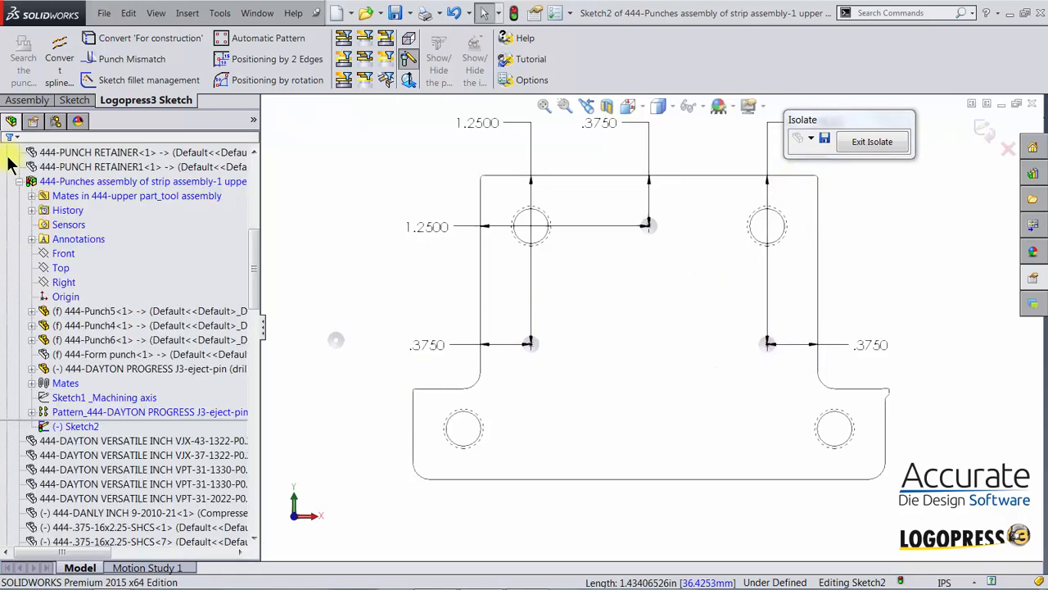
pyautogui.click(983, 129)
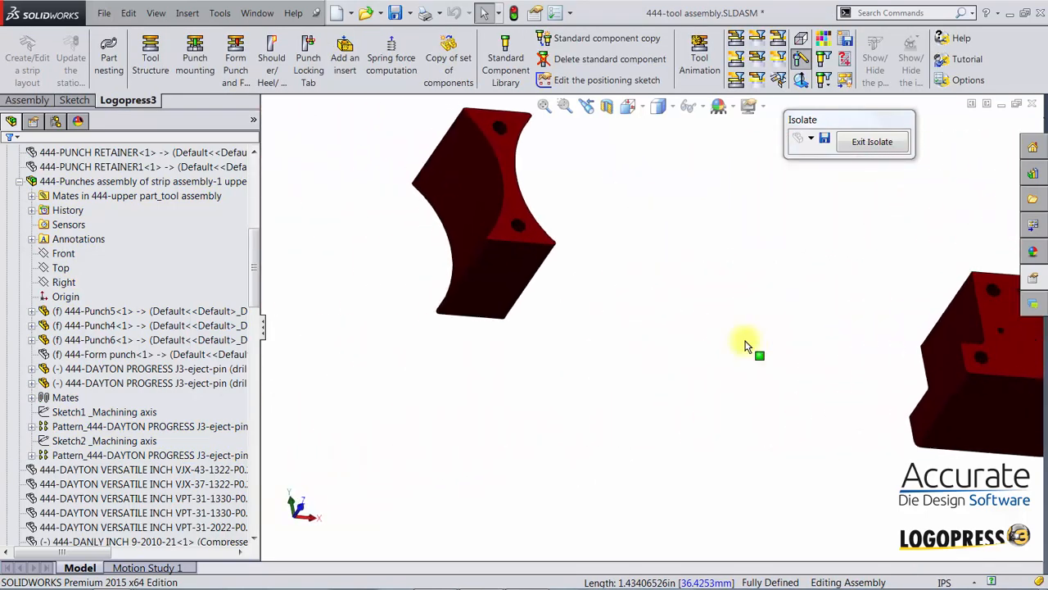
# Create a machining axis on the mounting face of 444-Punch6 using the dayton progress j3 ejector pin favorite with an 032 pin hole
pyautogui.click(511, 62)
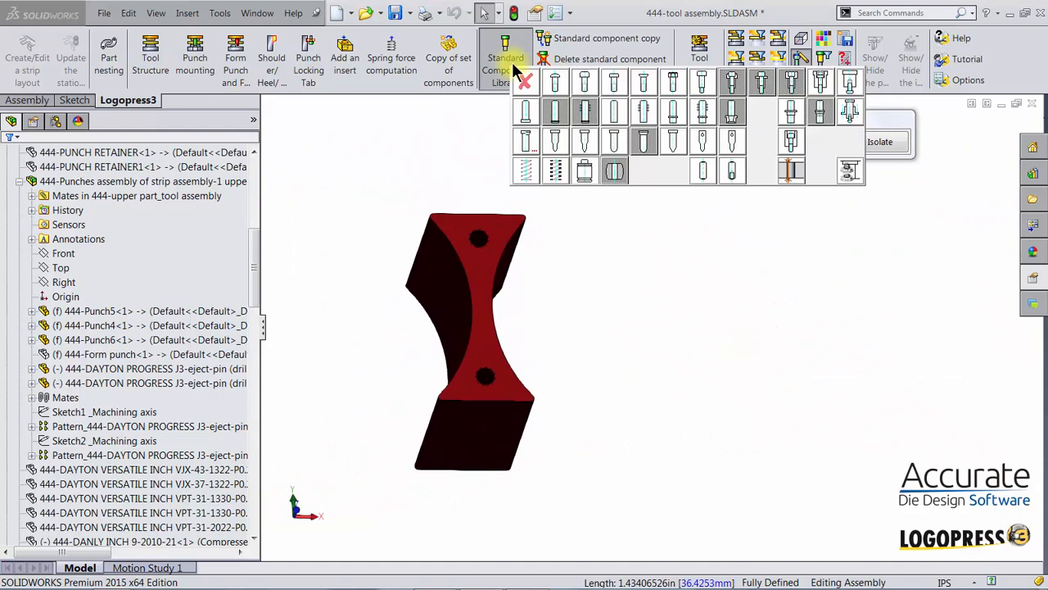
pyautogui.click(851, 166)
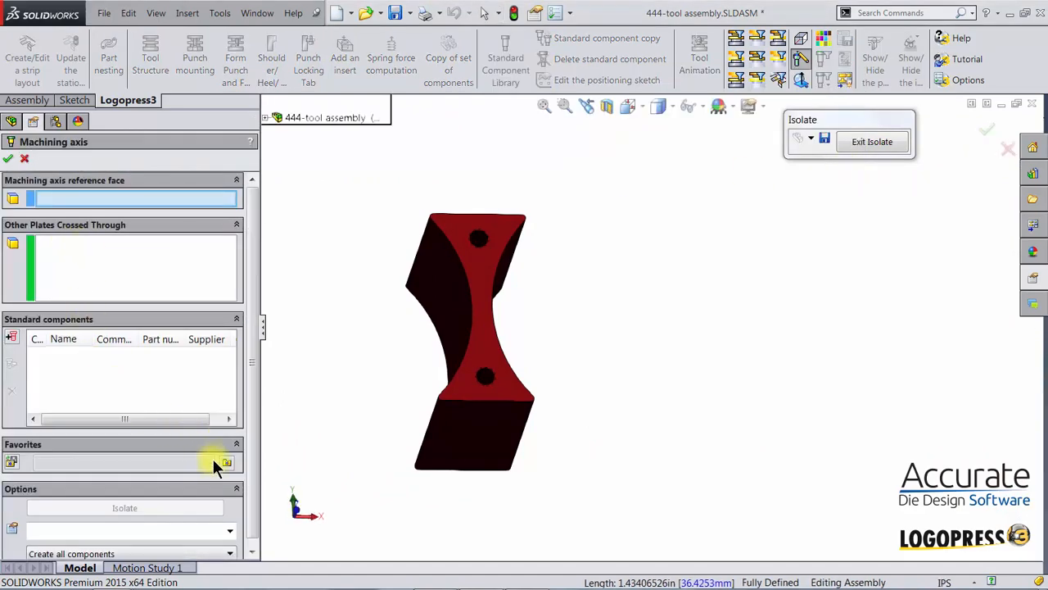
pyautogui.click(226, 462)
pyautogui.moveTo(281, 486)
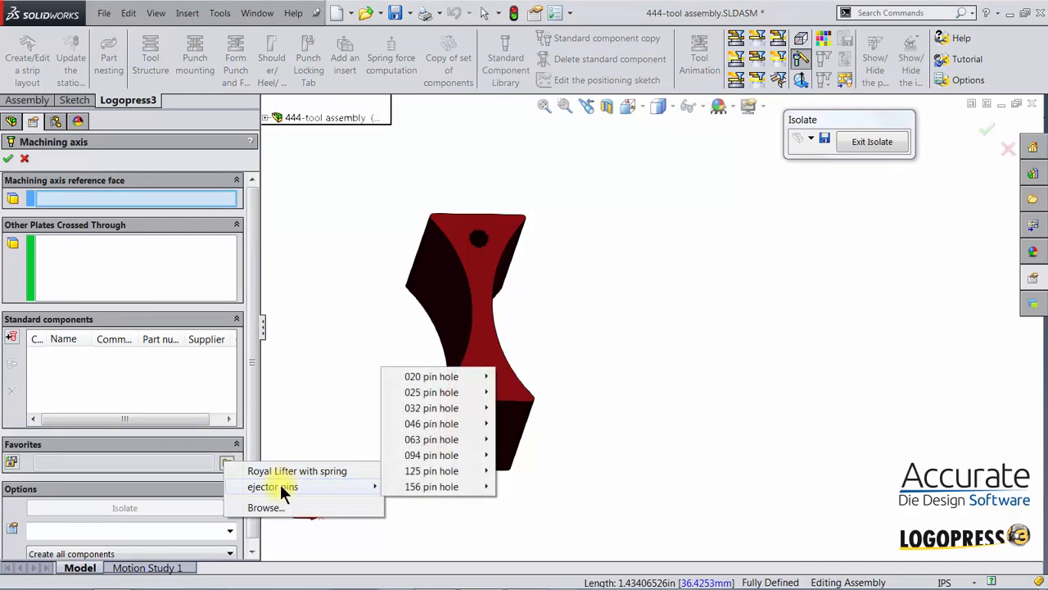
pyautogui.moveTo(434, 404)
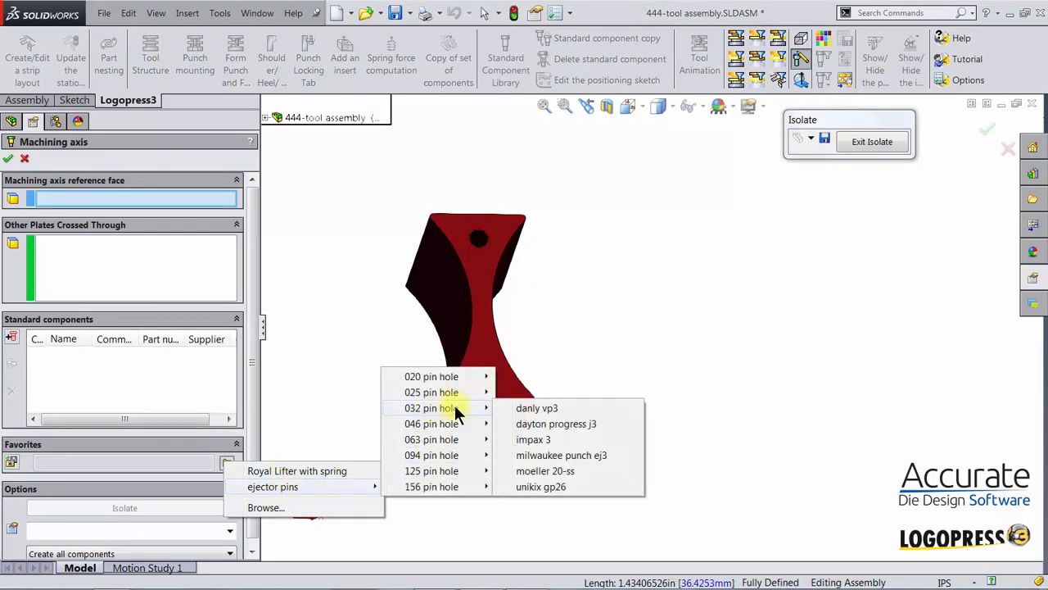
pyautogui.click(556, 423)
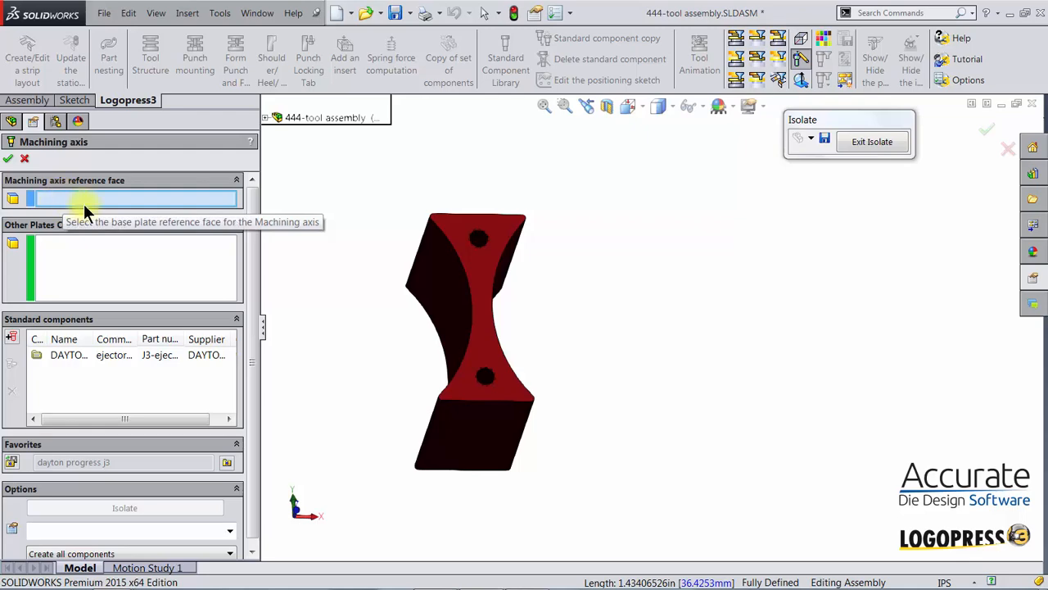
pyautogui.click(477, 267)
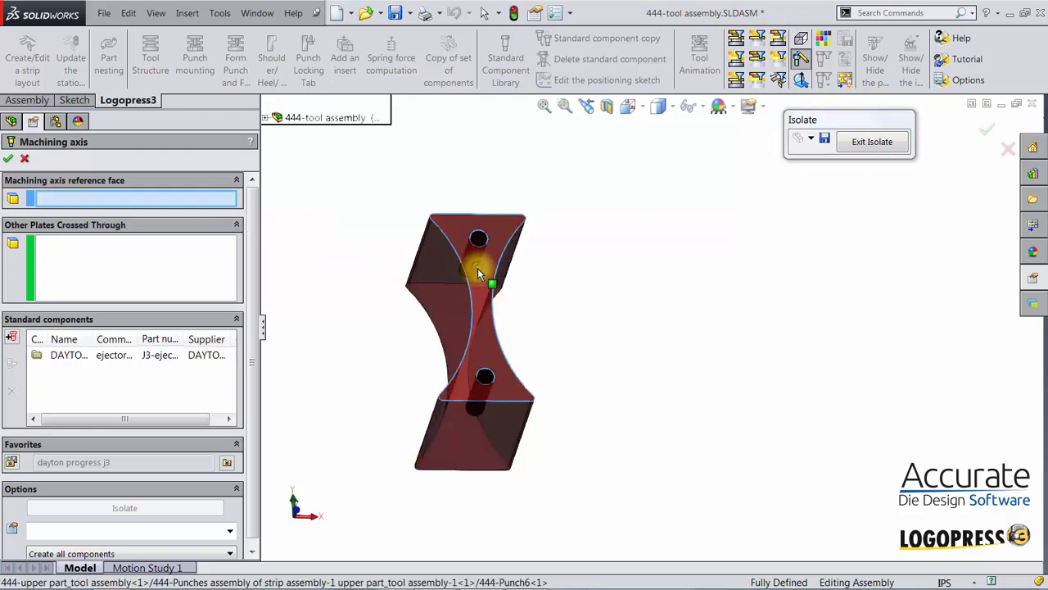
pyautogui.click(8, 159)
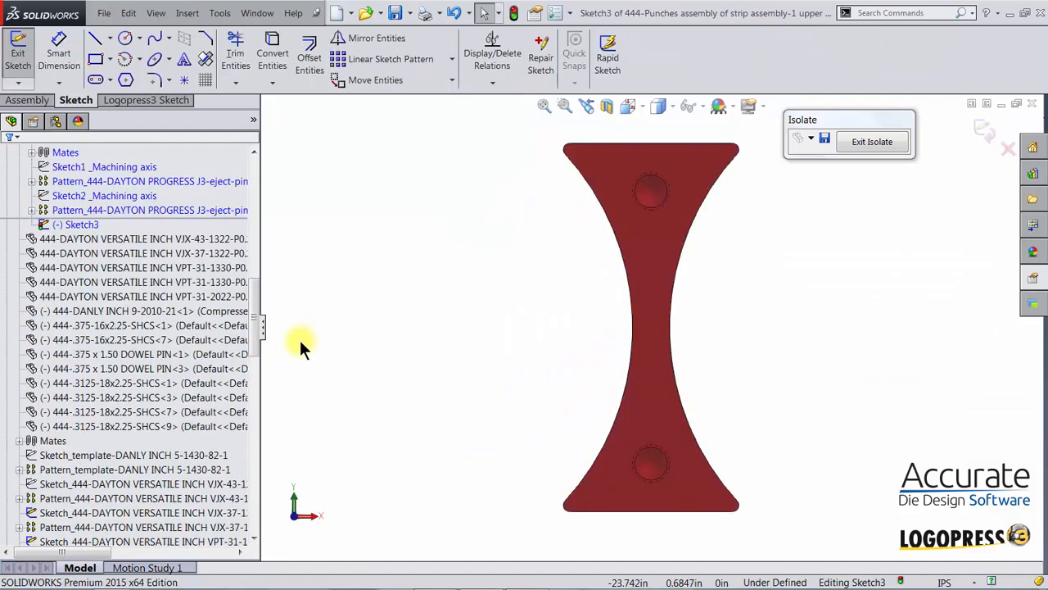
# Sketch a vertical centerline on 444-Punch6 from the midpoint of the upper edge to the midpoint of the lower edge
pyautogui.click(109, 39)
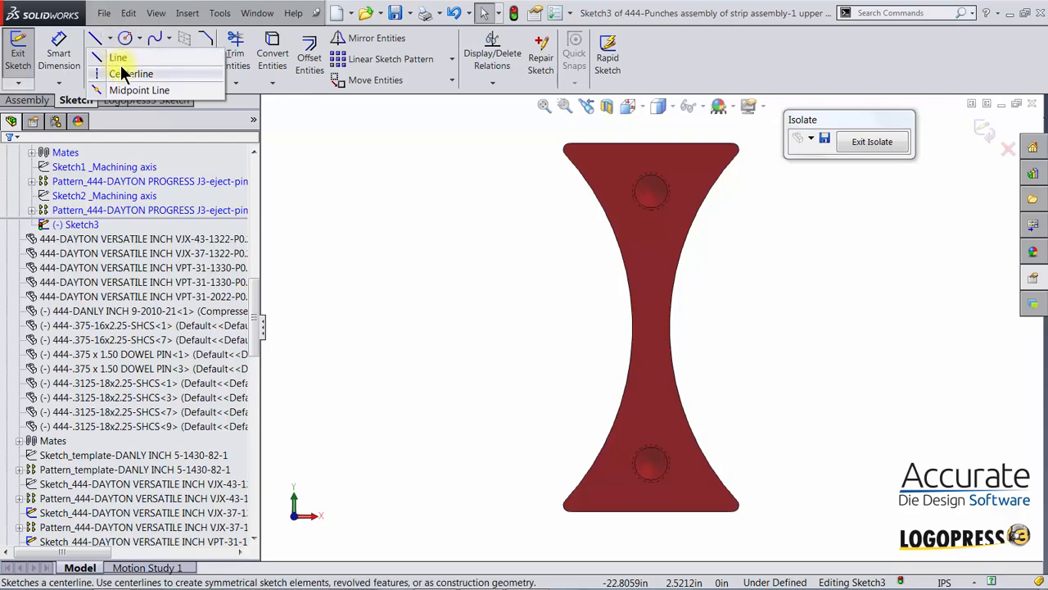
pyautogui.click(124, 74)
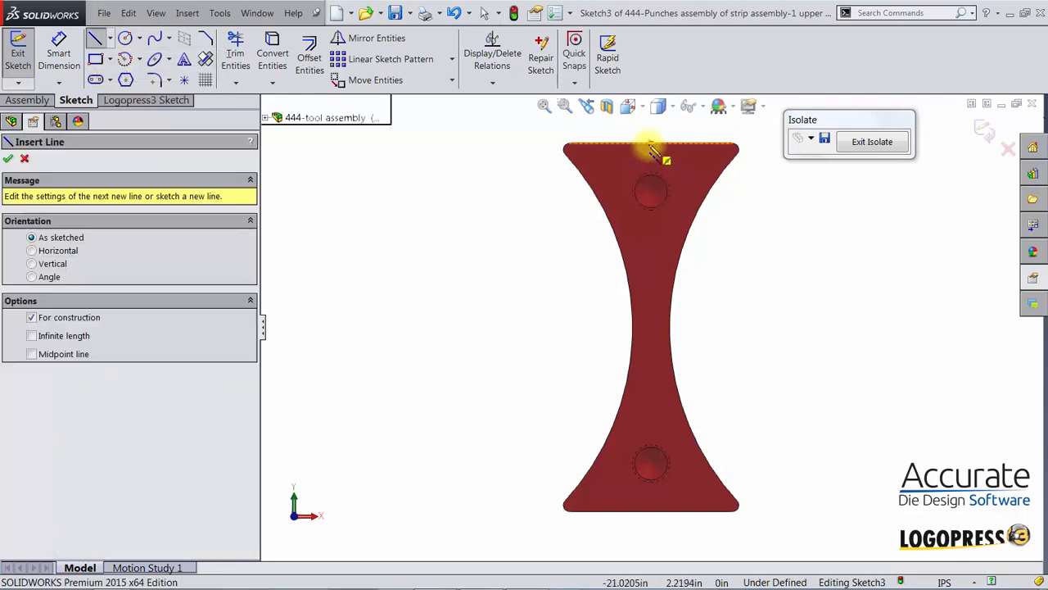
pyautogui.click(651, 145)
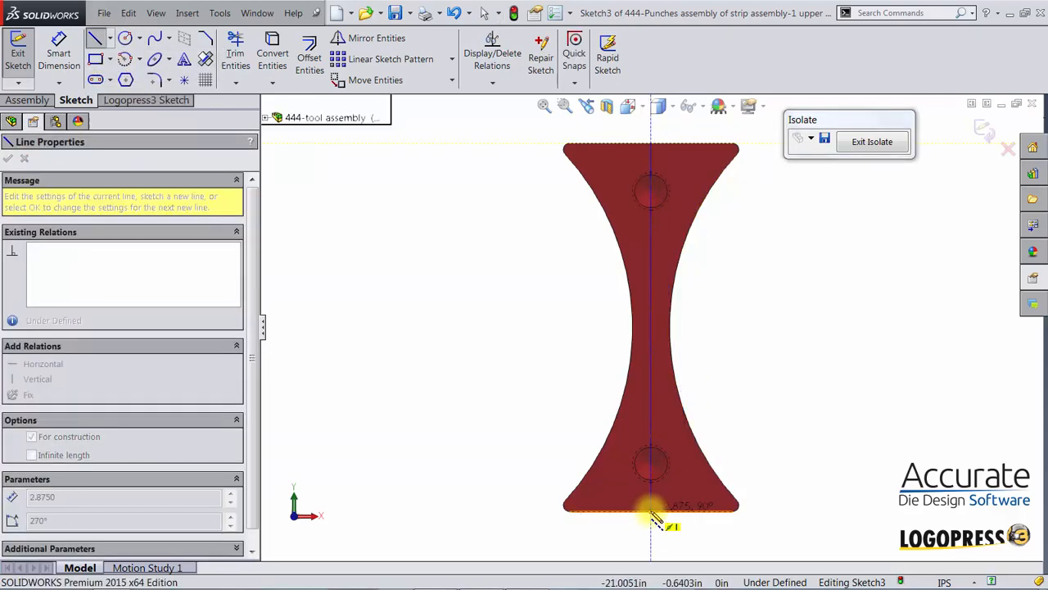
pyautogui.click(651, 511)
pyautogui.press('Escape')
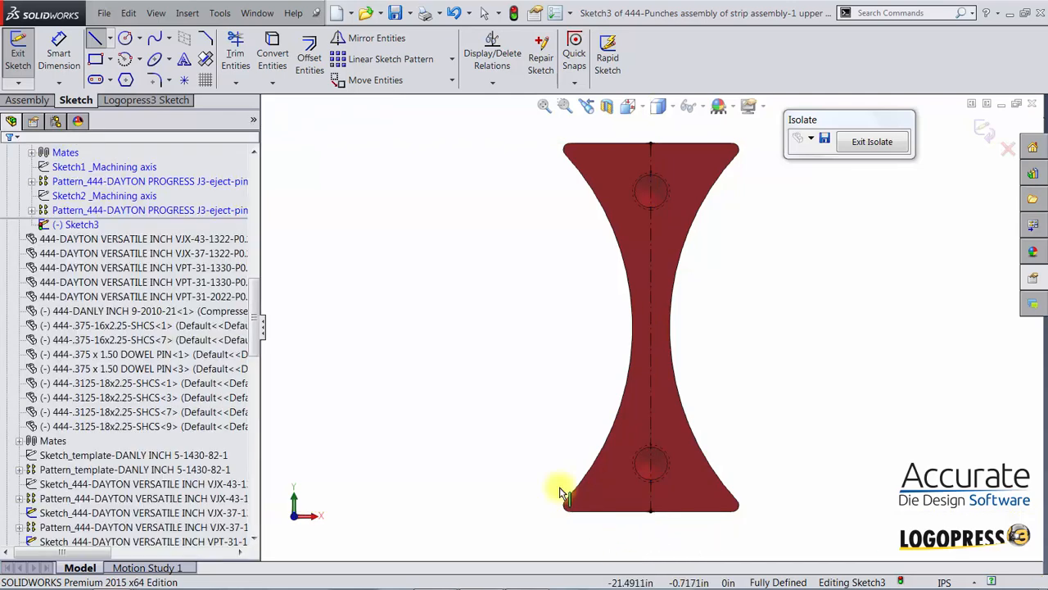
# Place two sketch points on the centerline between the screw holes, one about 0.8 in below the upper edge and one just above the lower hole
pyautogui.click(184, 82)
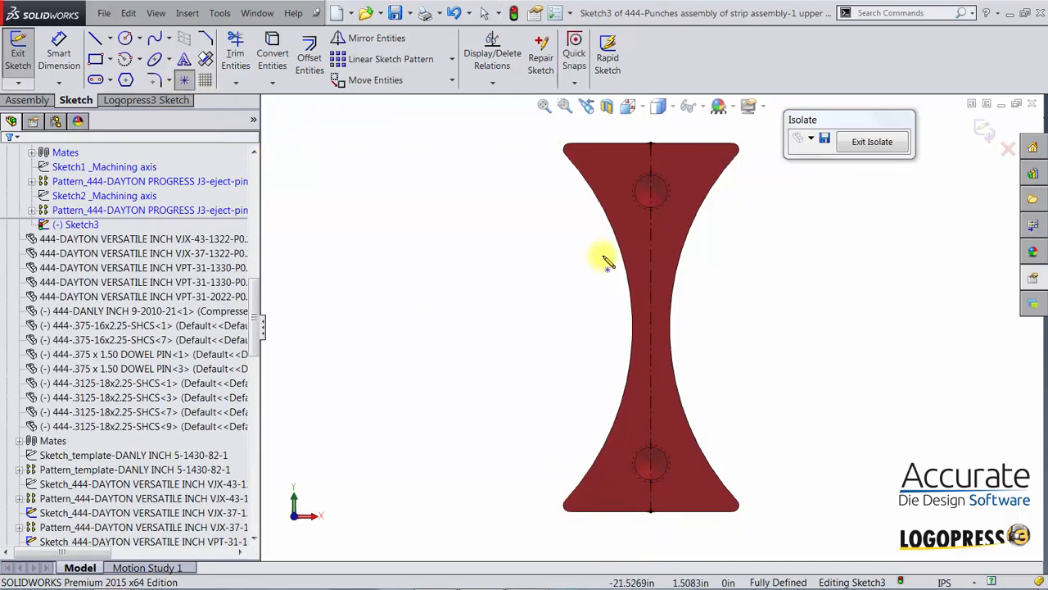
pyautogui.click(650, 245)
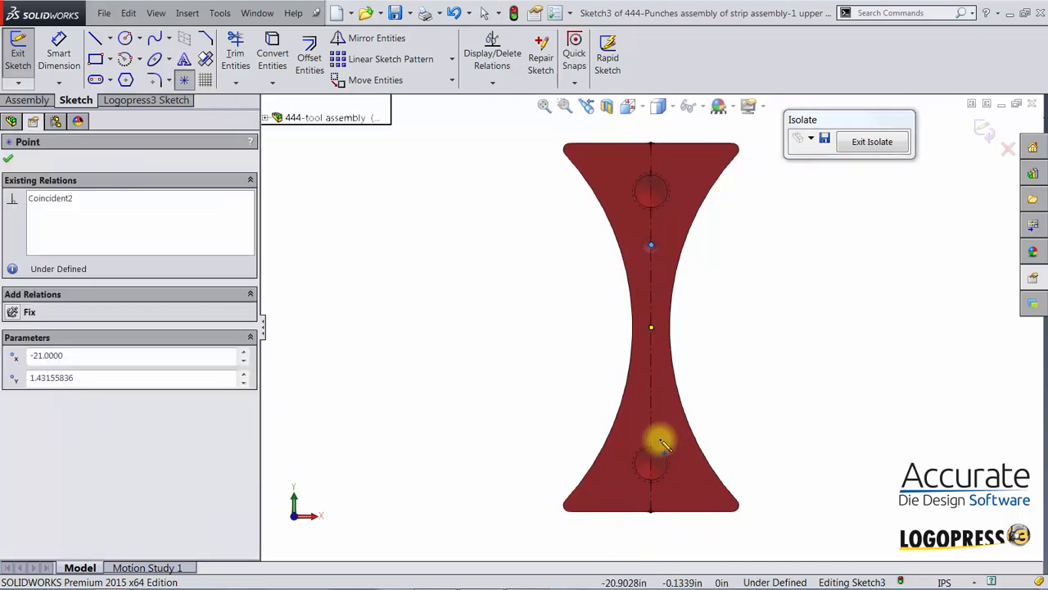
pyautogui.click(651, 428)
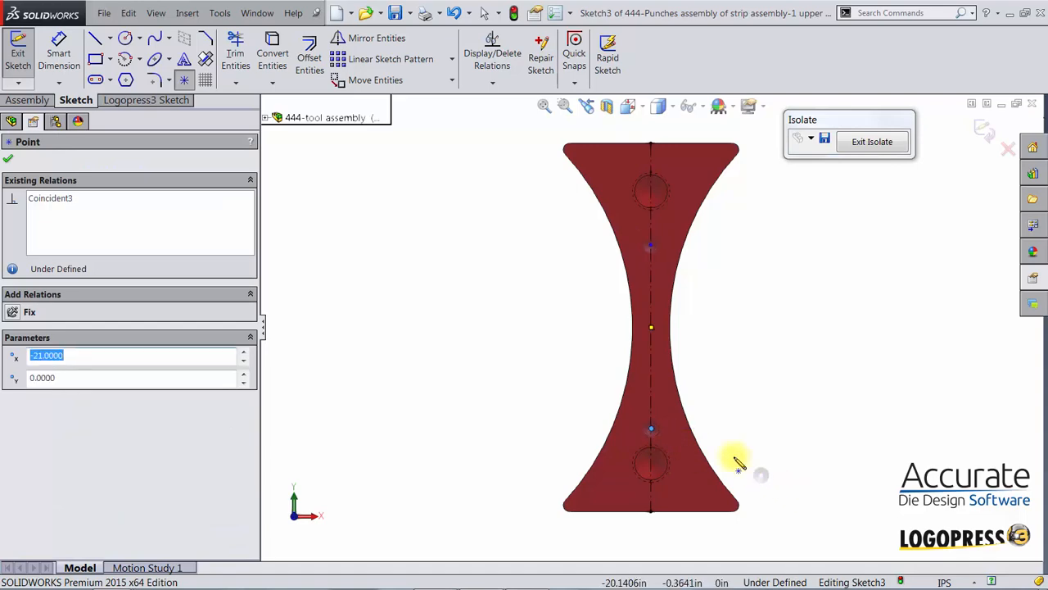
pyautogui.press('Escape')
# Dimension the upper ejector pin point 0.875 in from the midpoint of the upper edge of 444-Punch6
pyautogui.moveTo(683, 301); pyautogui.dragTo(675, 221, button='right')
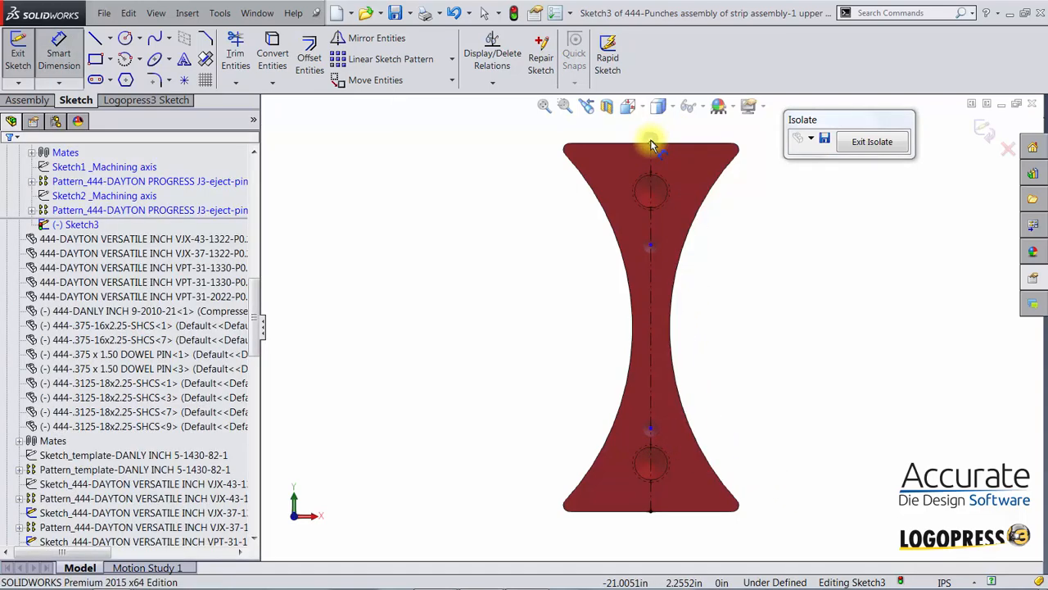
pyautogui.click(650, 145)
pyautogui.click(653, 248)
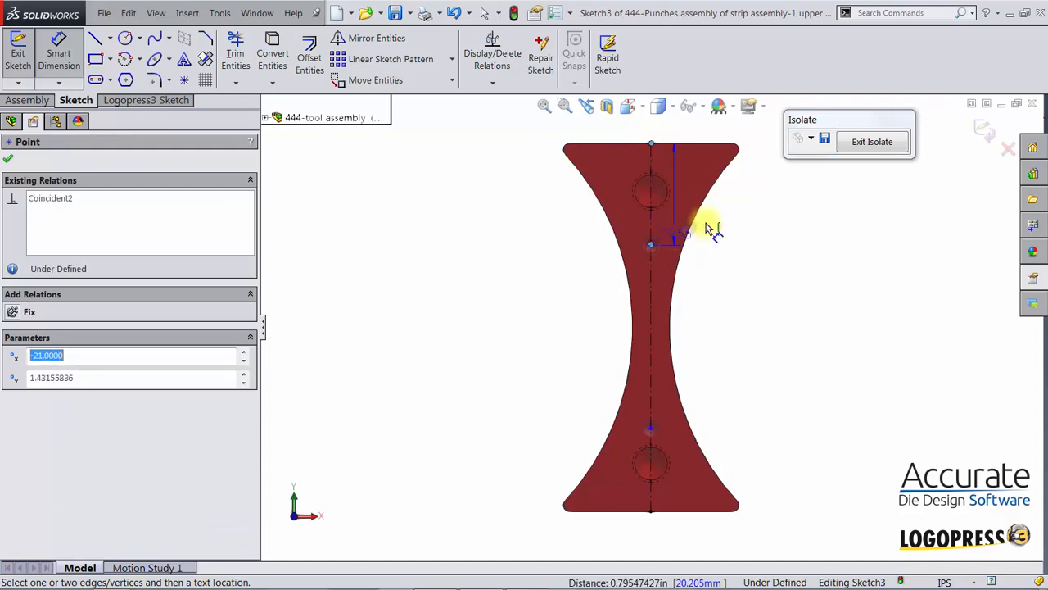
pyautogui.click(746, 205)
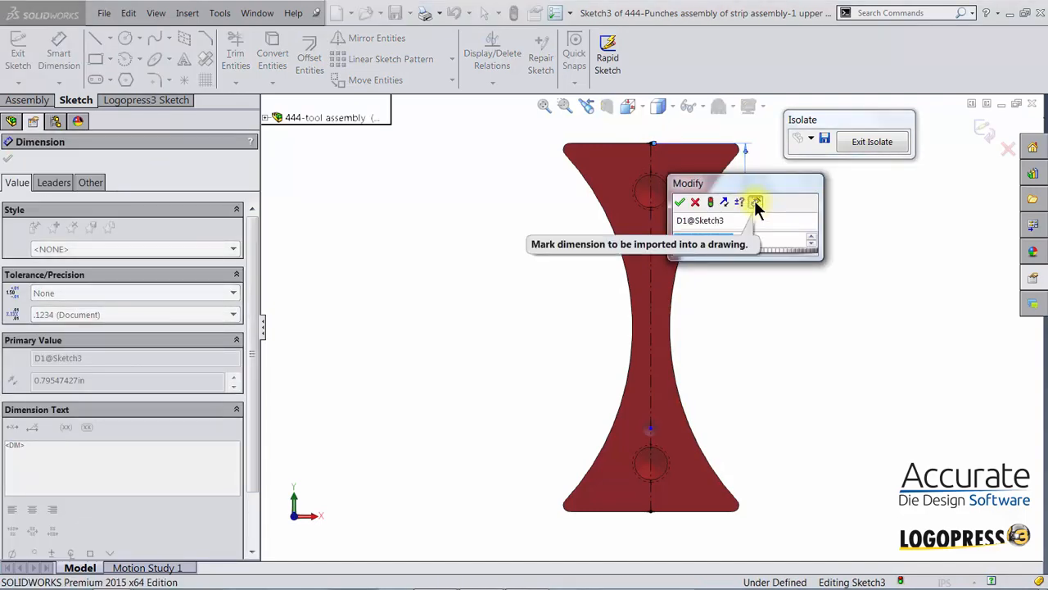
pyautogui.press('BackSpace')
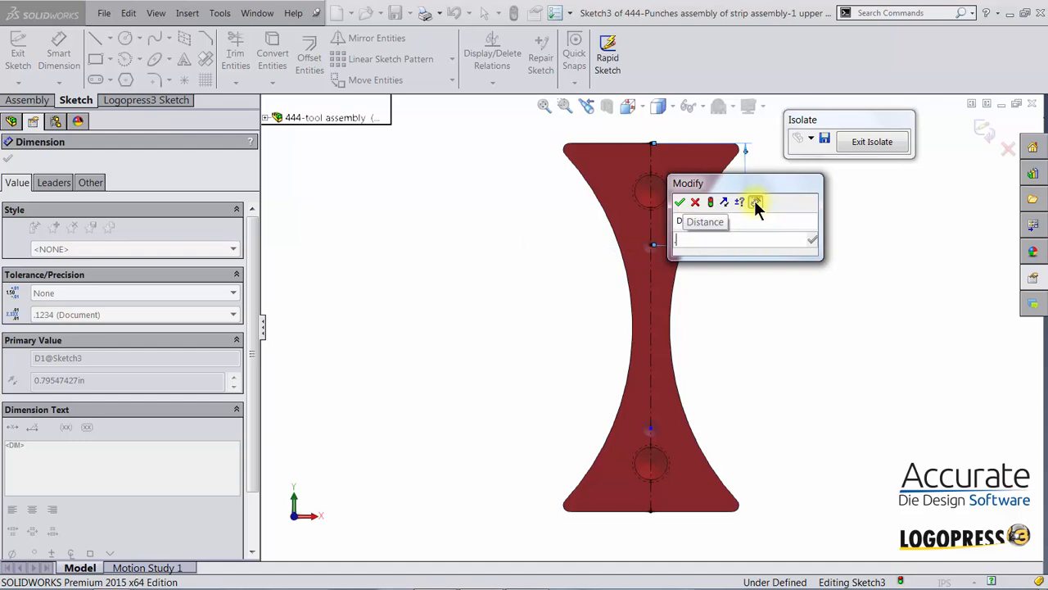
pyautogui.write('.875')
pyautogui.press('Return')
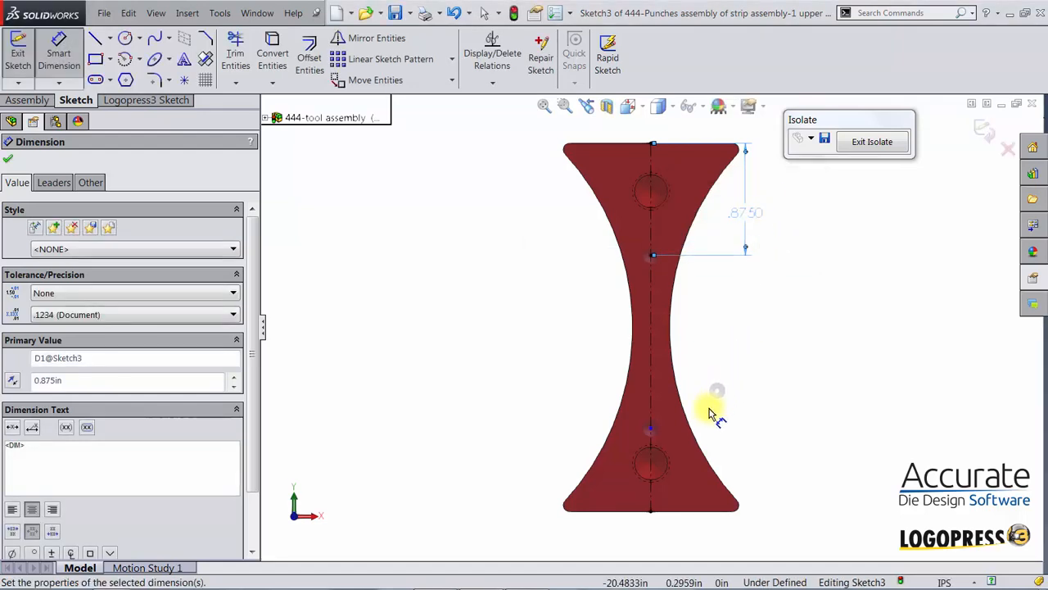
# Dimension the lower ejector pin point 0.875 in from the midpoint of the punch's lower edge
pyautogui.click(651, 428)
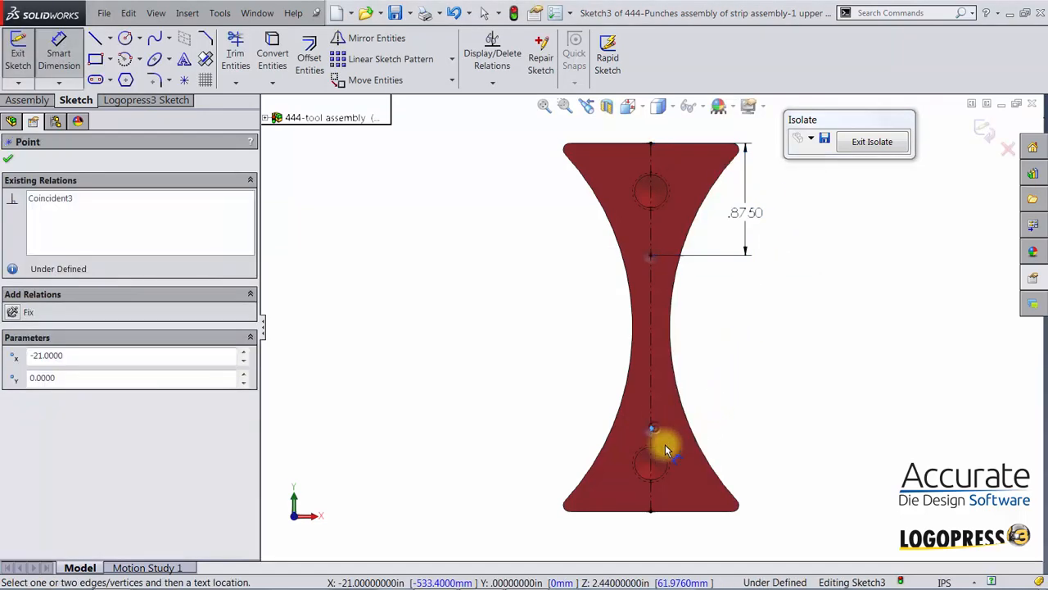
pyautogui.click(653, 511)
pyautogui.click(796, 477)
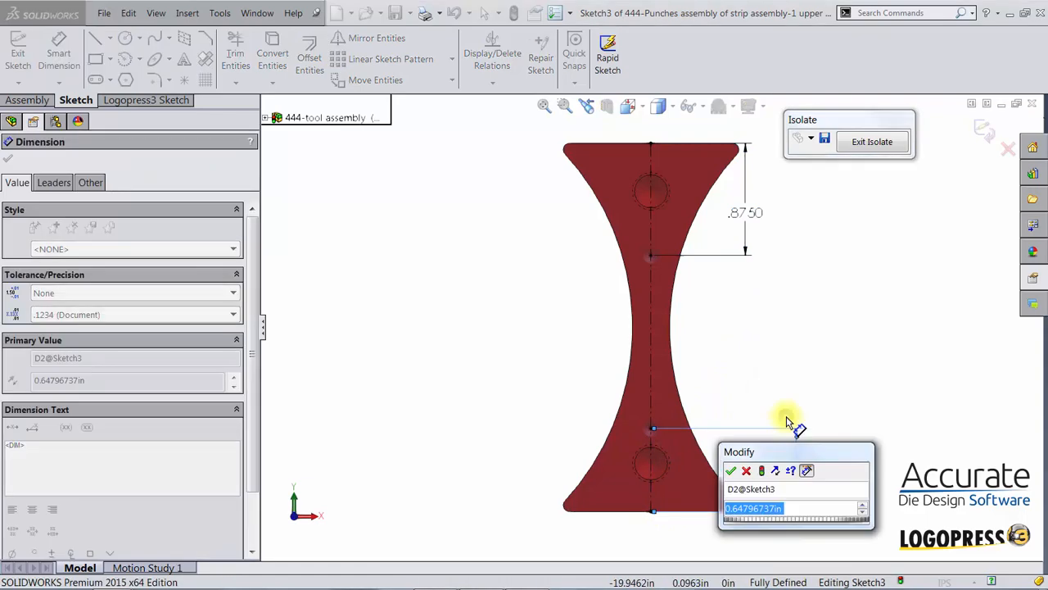
pyautogui.write('.875')
pyautogui.press('Return')
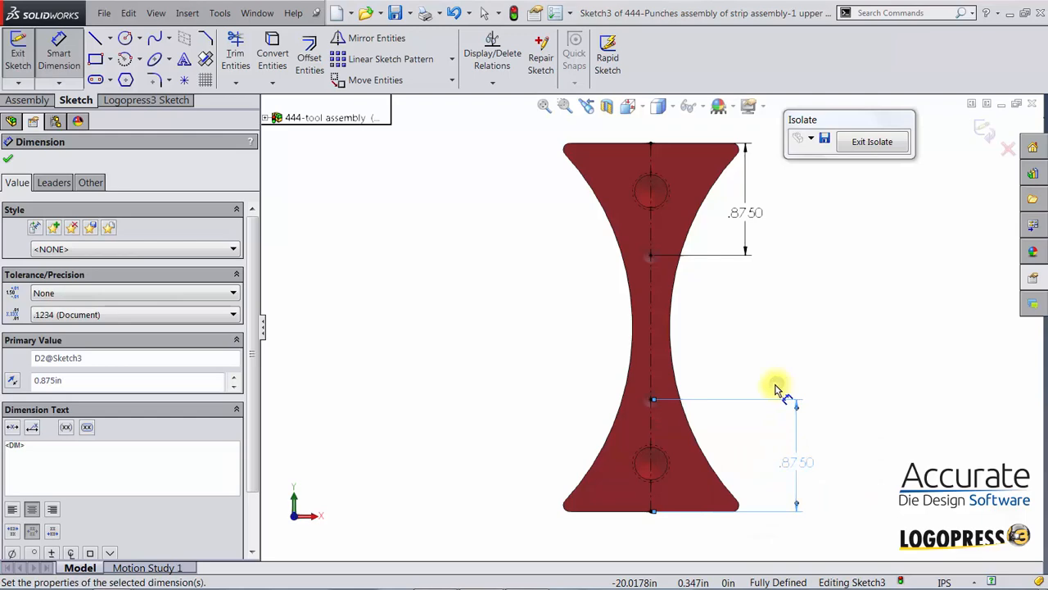
pyautogui.press('Escape')
# Measure the distance between the two ejector pin points on the centerline
pyautogui.click(653, 400)
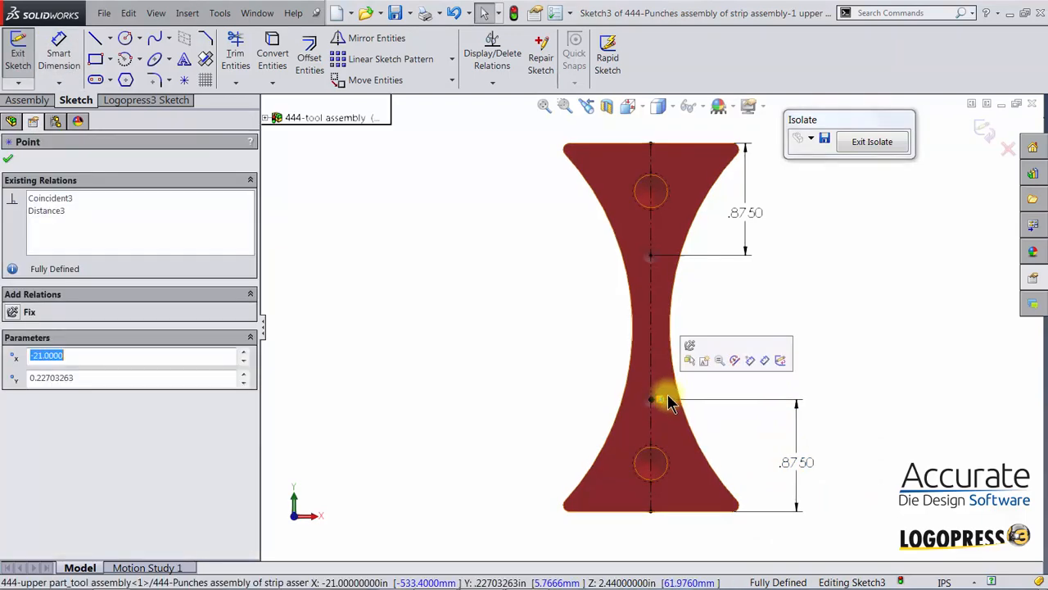
pyautogui.press('m')
pyautogui.moveTo(664, 143); pyautogui.dragTo(488, 170)
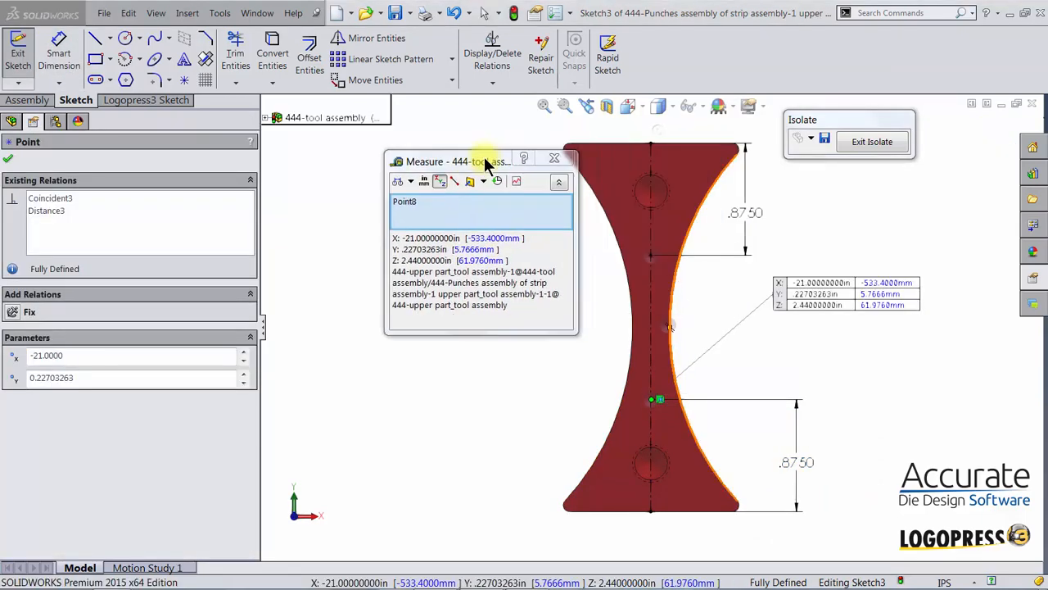
pyautogui.click(651, 256)
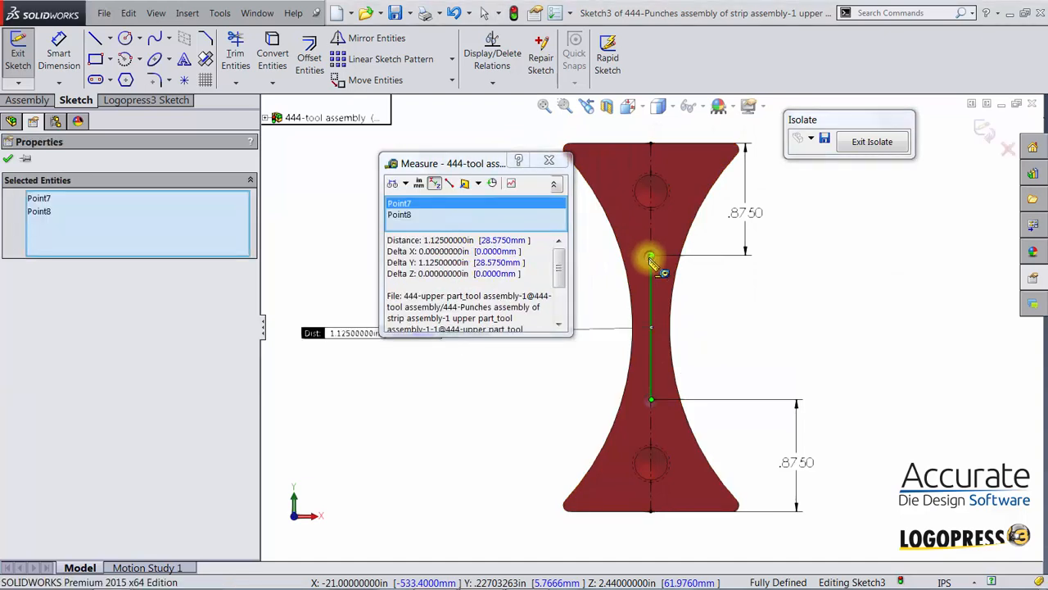
pyautogui.click(549, 159)
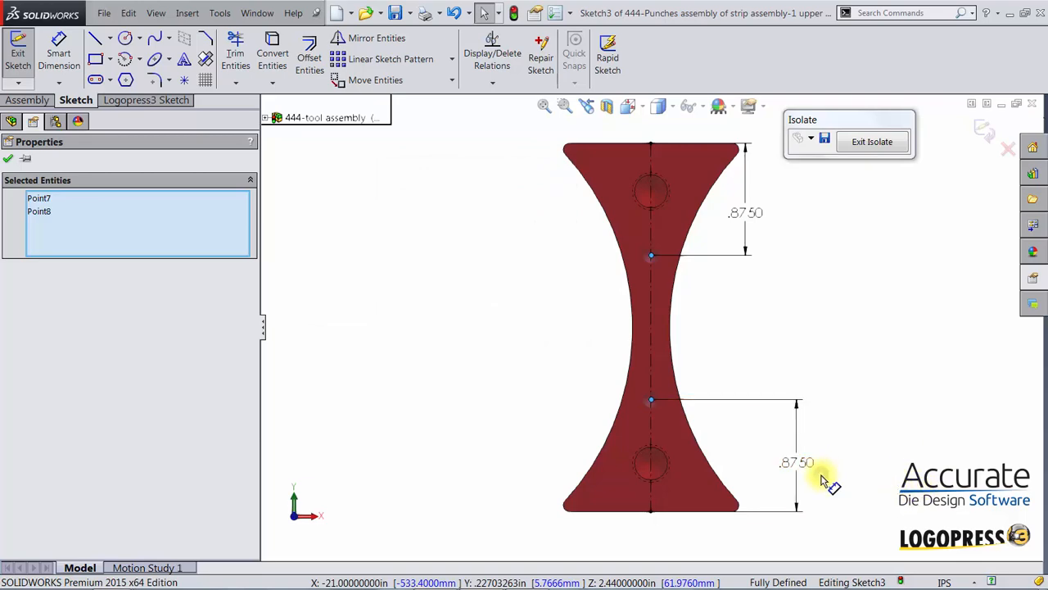
# Finish the sketch to place the ejector pins in 444-Punch6 and end the isolation of the punch
pyautogui.click(986, 129)
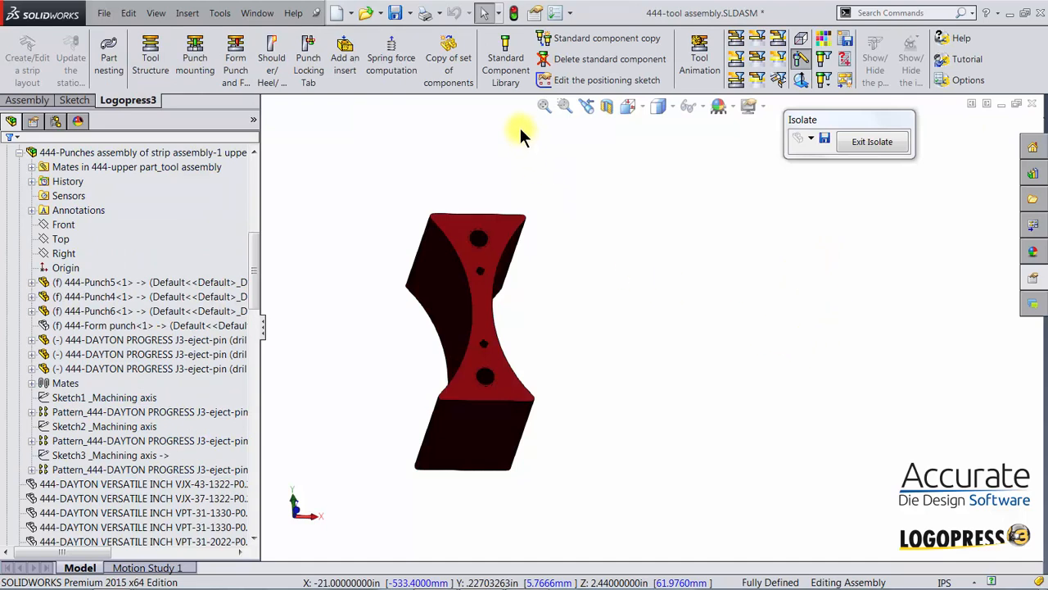
pyautogui.click(885, 141)
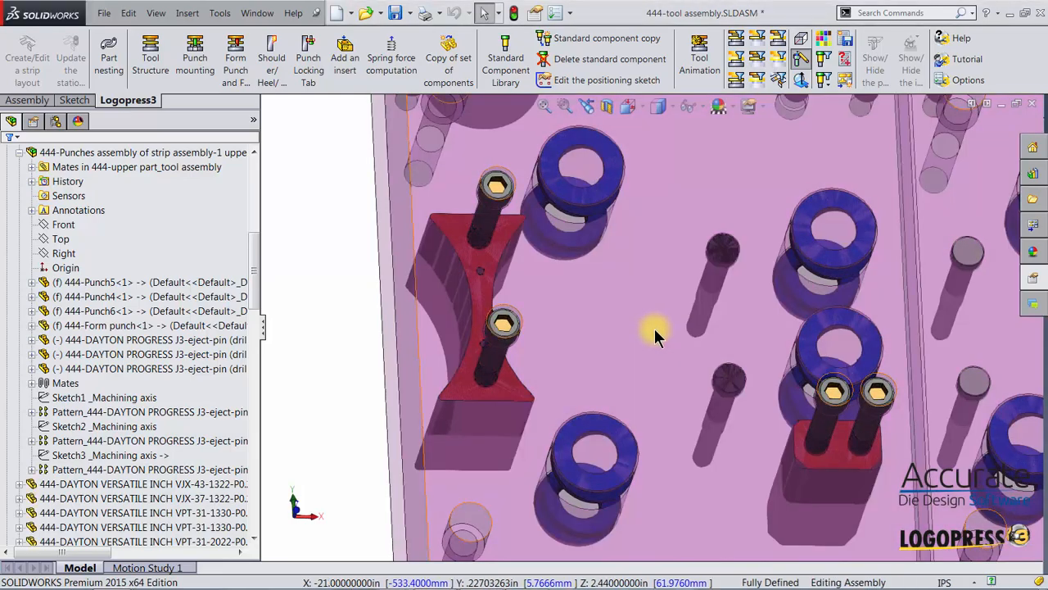
pyautogui.scroll(8, 656, 335)
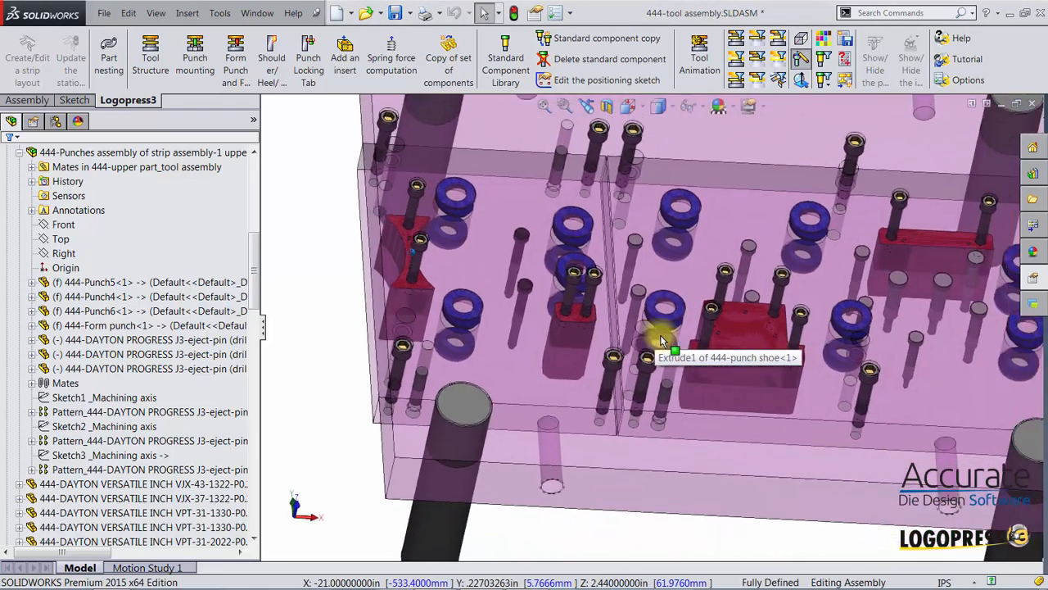
pyautogui.scroll(3, 662, 336)
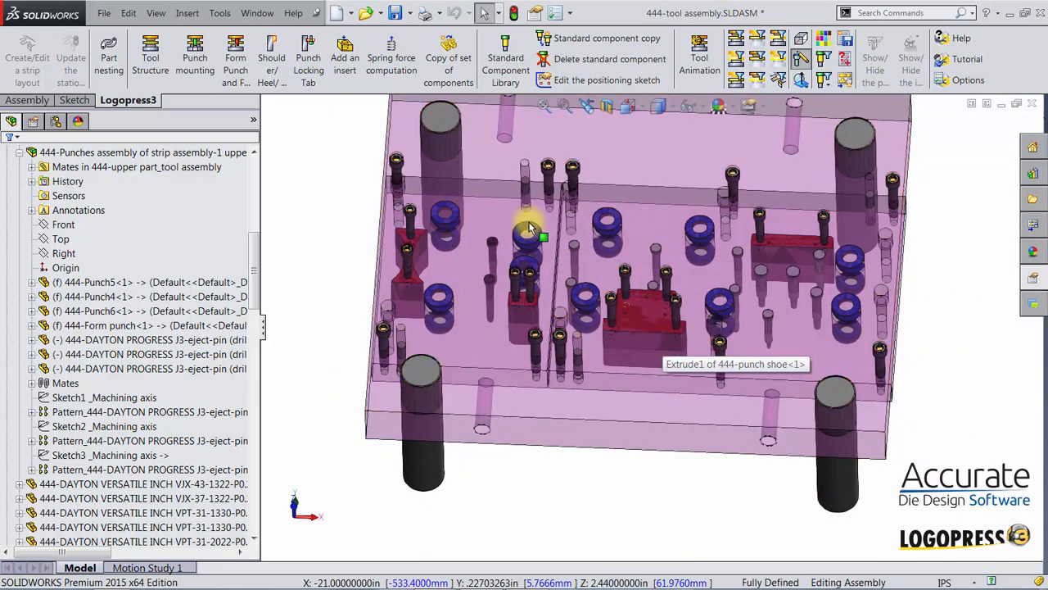
# Display the whole tool without the strip assembly and save the tool assembly
pyautogui.click(737, 42)
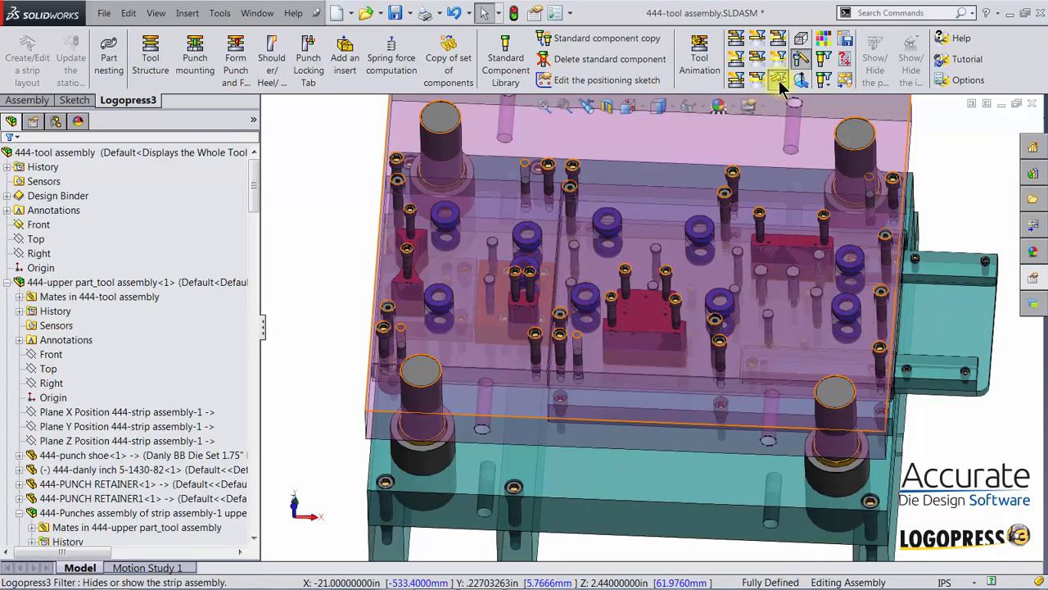
pyautogui.click(778, 80)
pyautogui.moveTo(731, 276); pyautogui.dragTo(723, 281, button='middle')
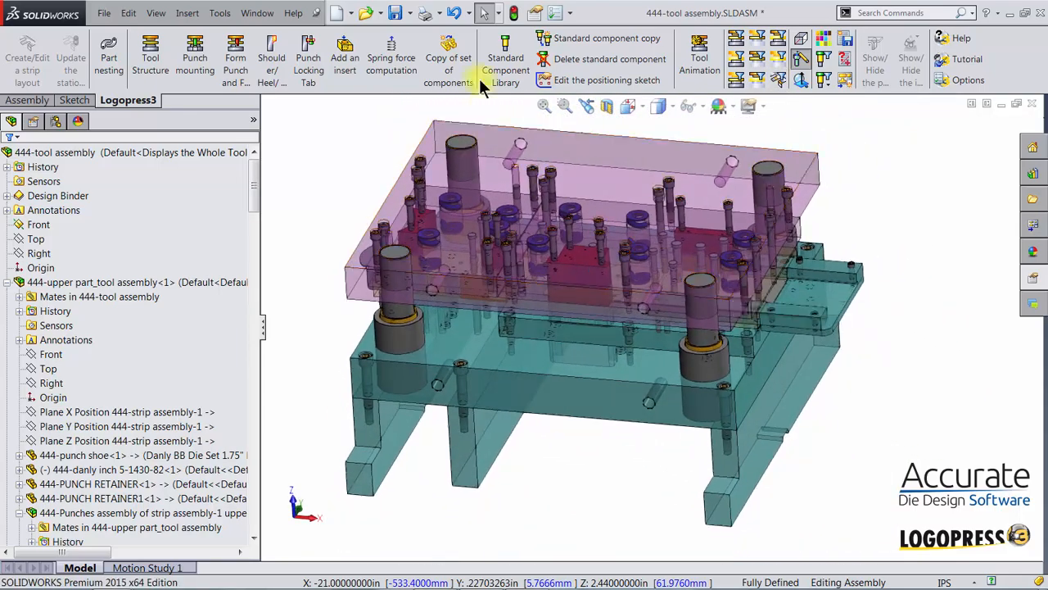
pyautogui.click(394, 13)
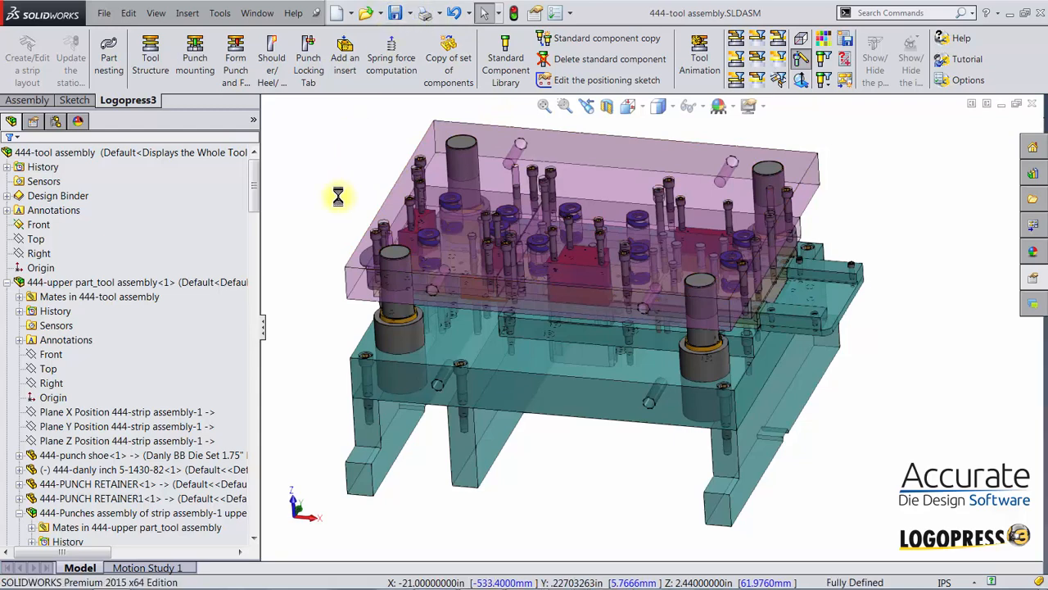